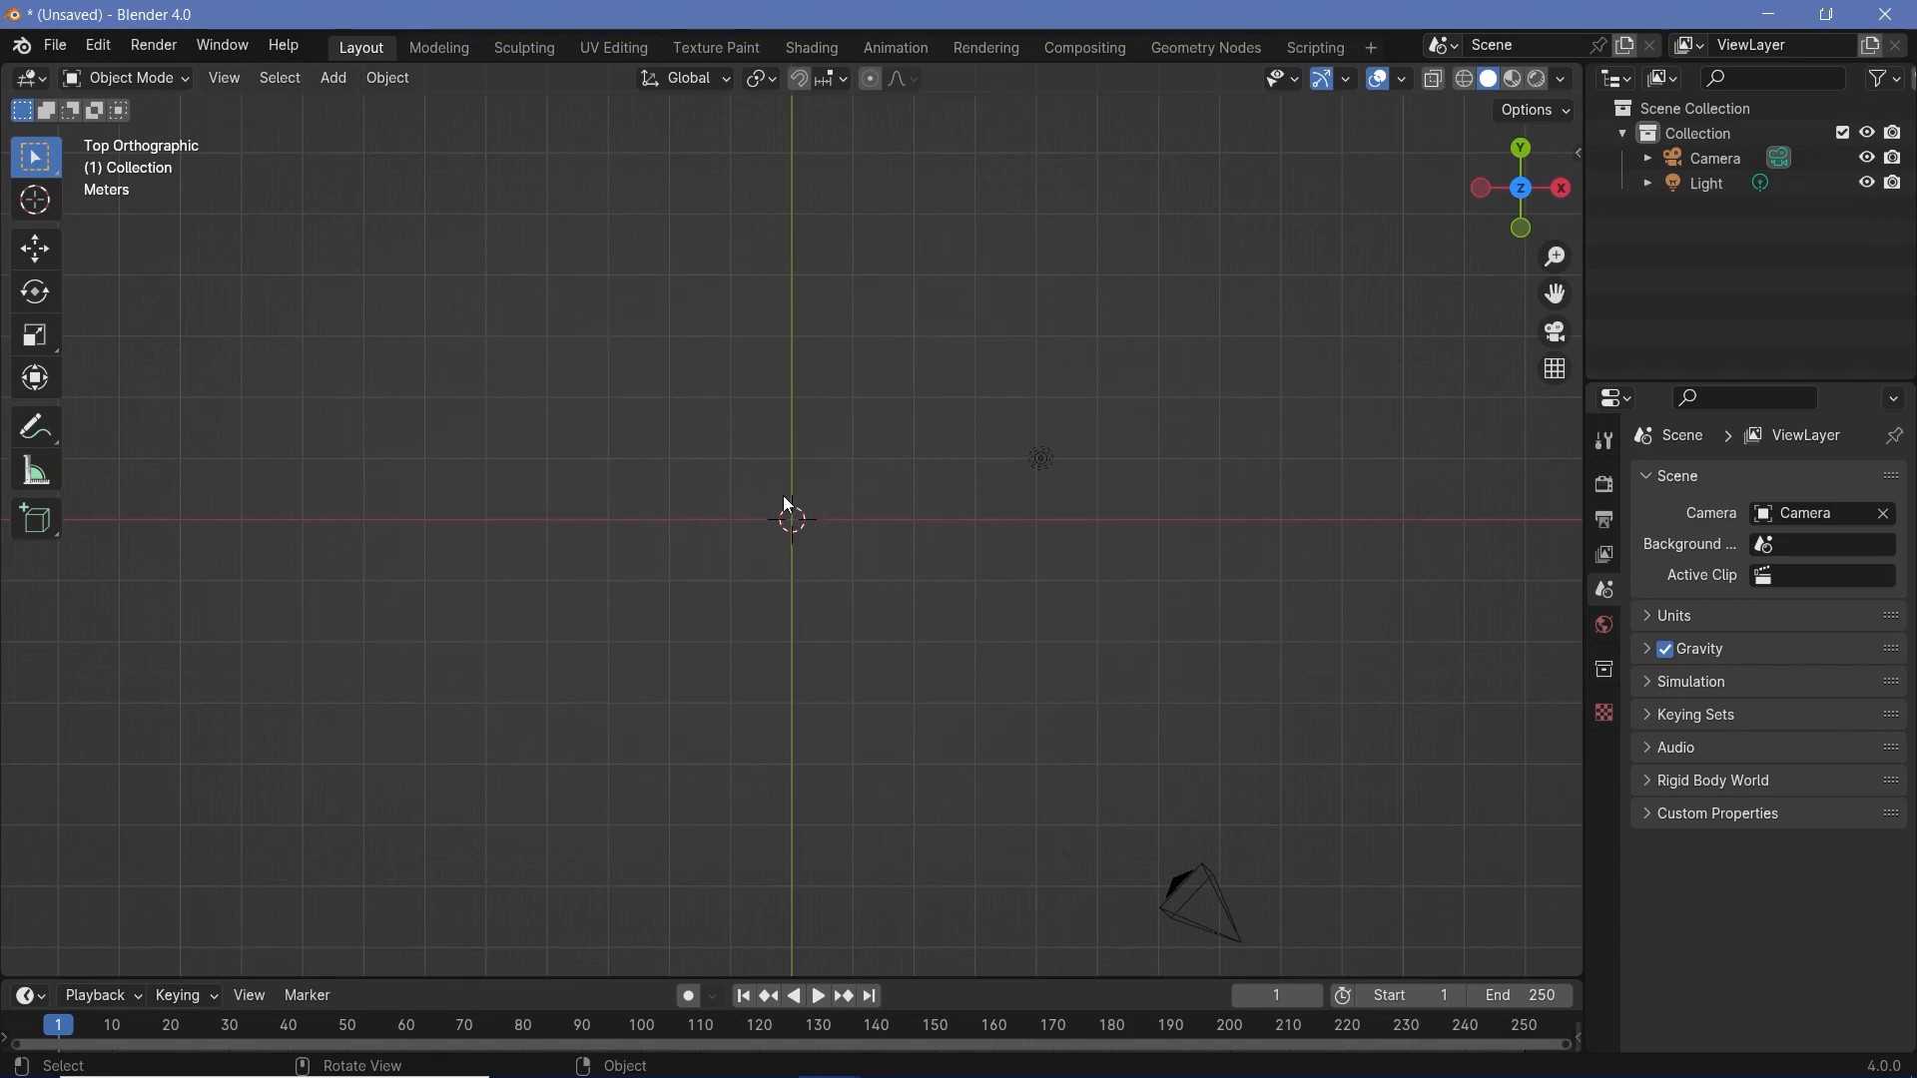
- Add a Bezier curve object and delete all of its vertices in Edit Mode
key(shift+a)
mouse_move(784, 554)
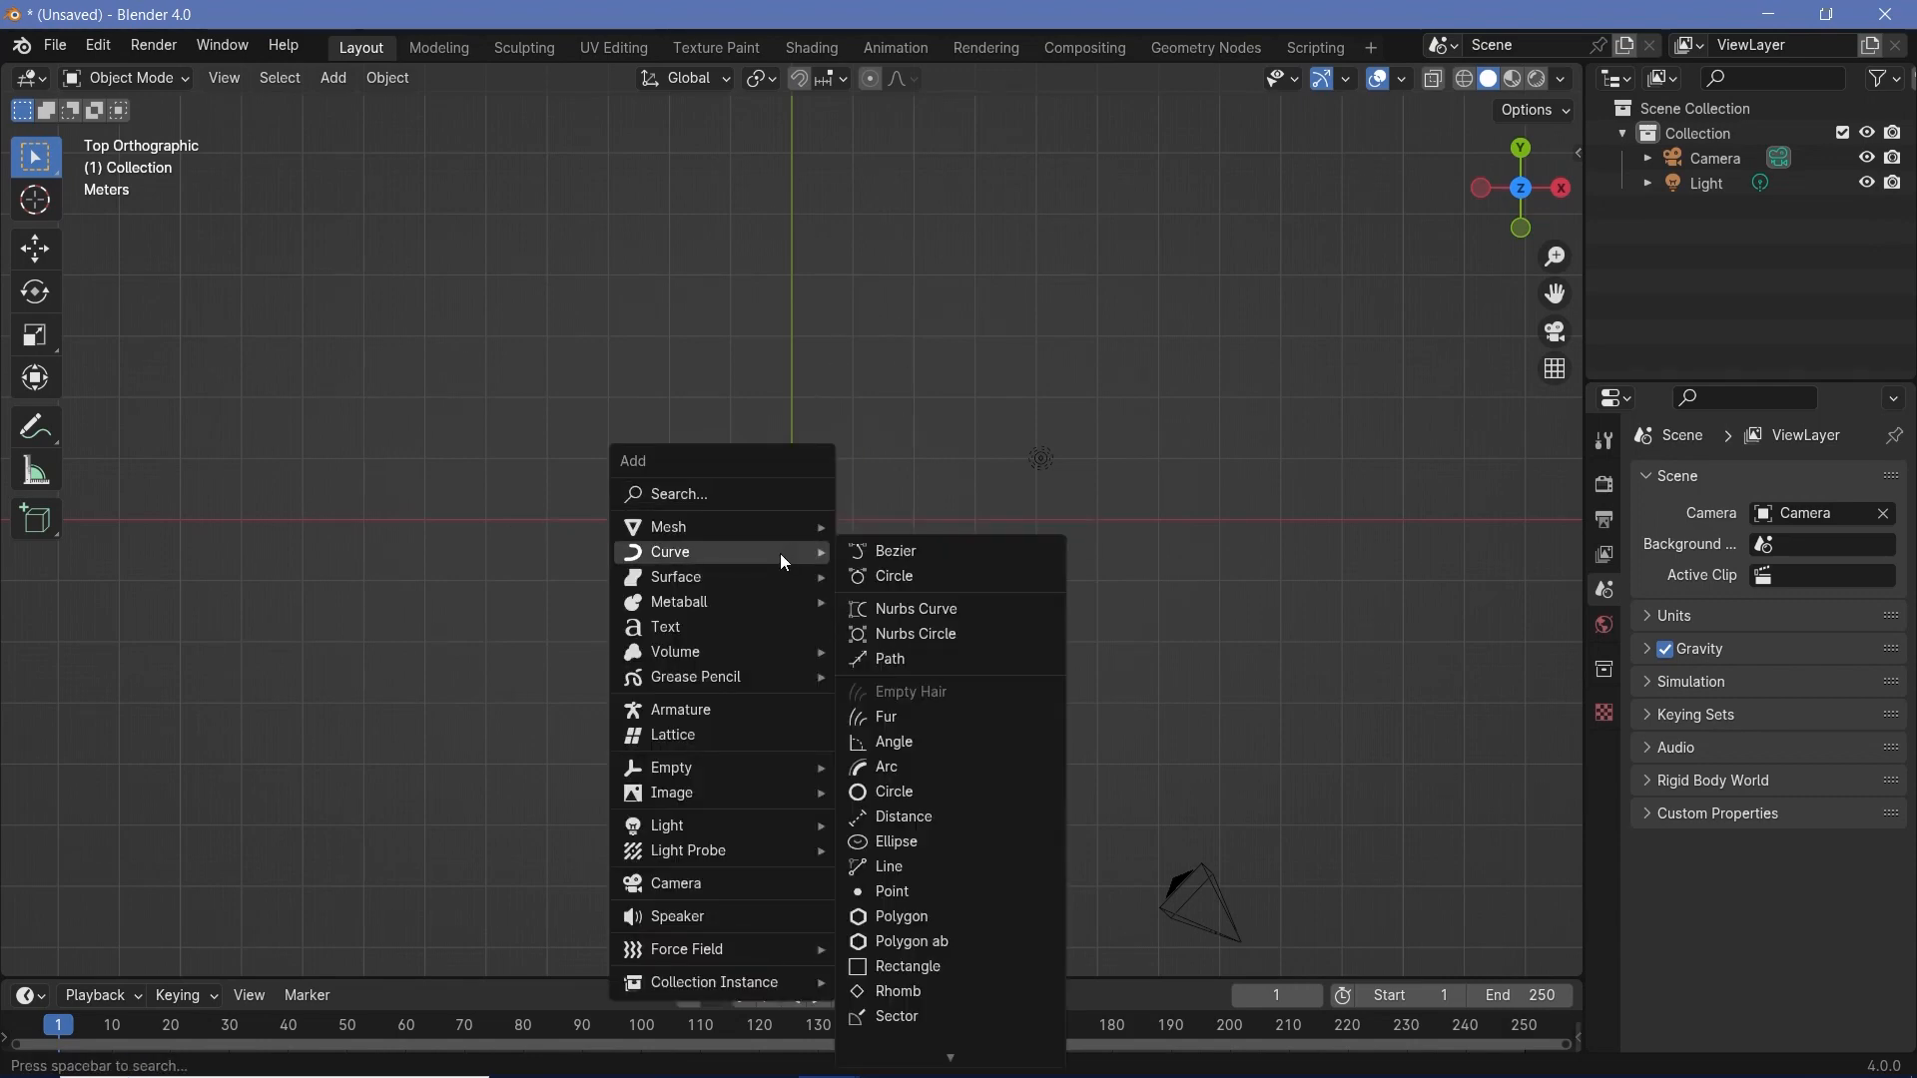
click(886, 551)
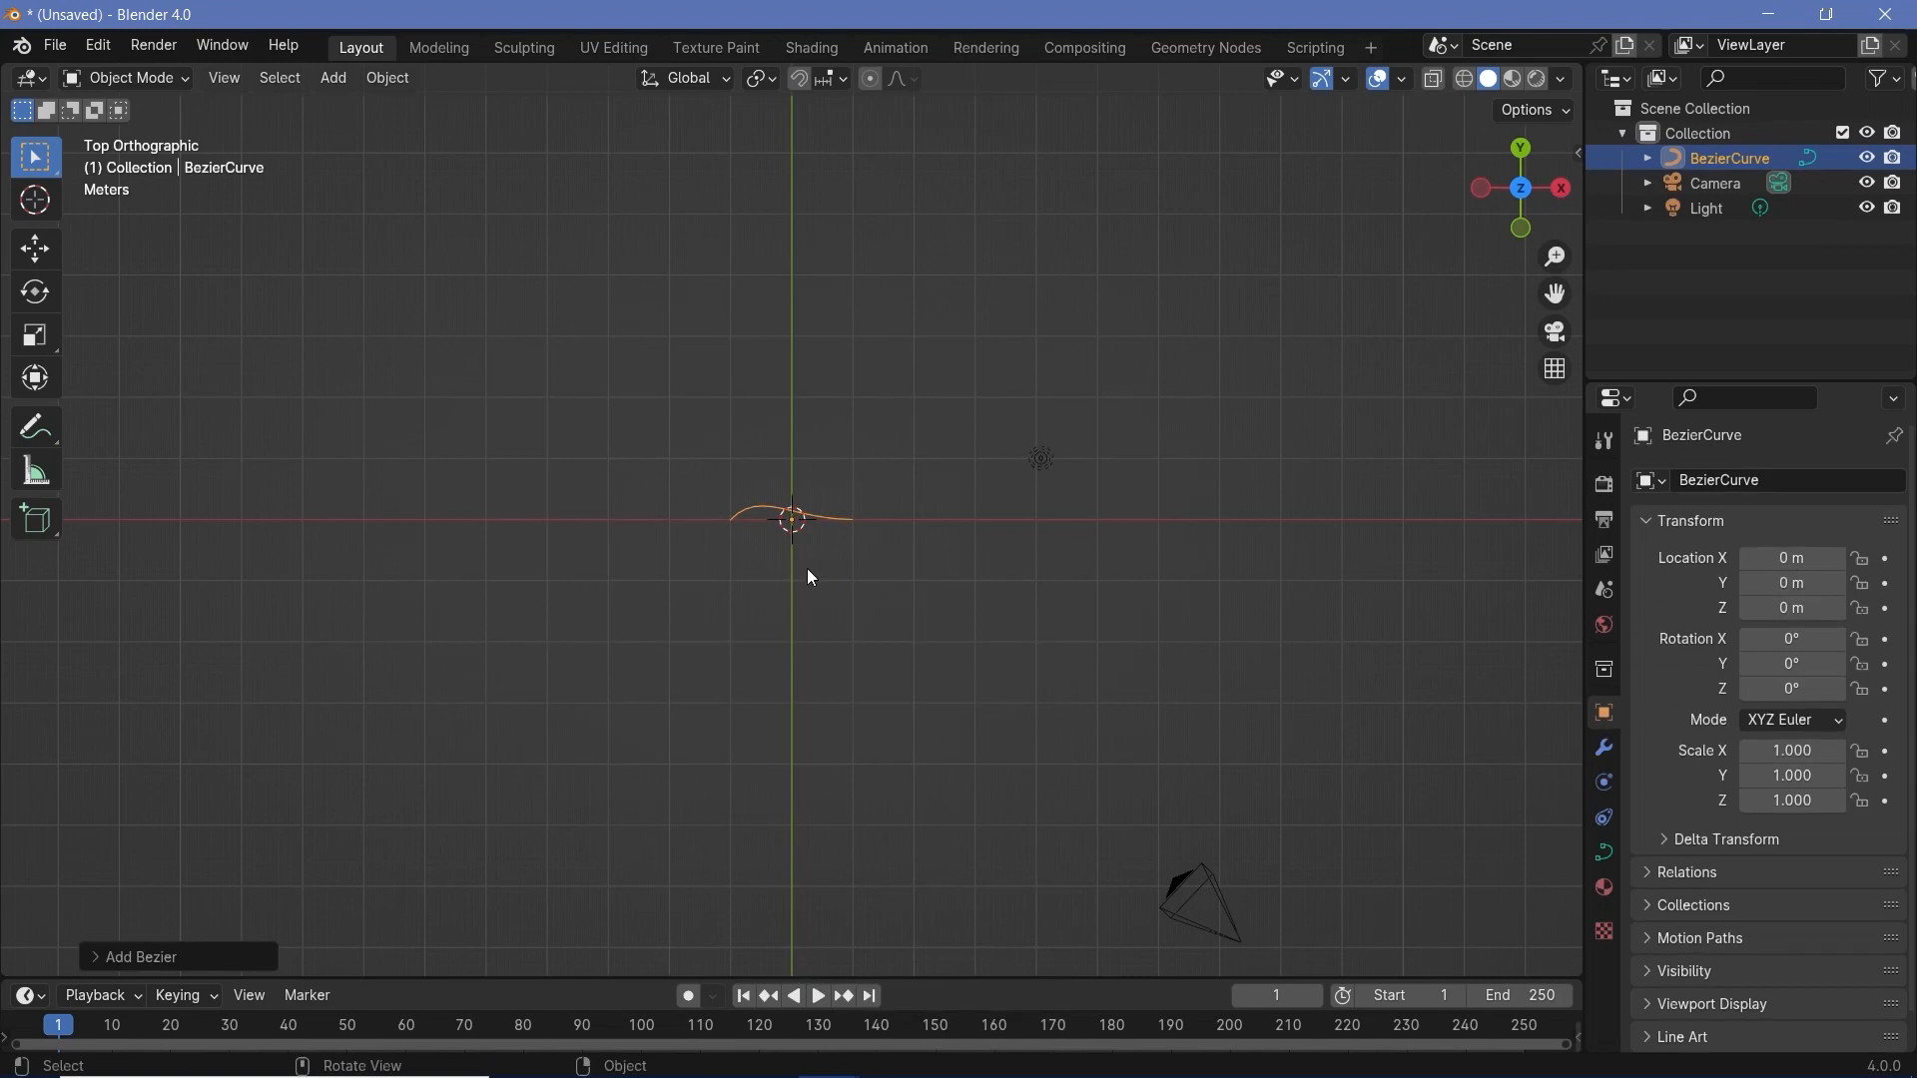
key(ctrl+Tab)
click(1033, 568)
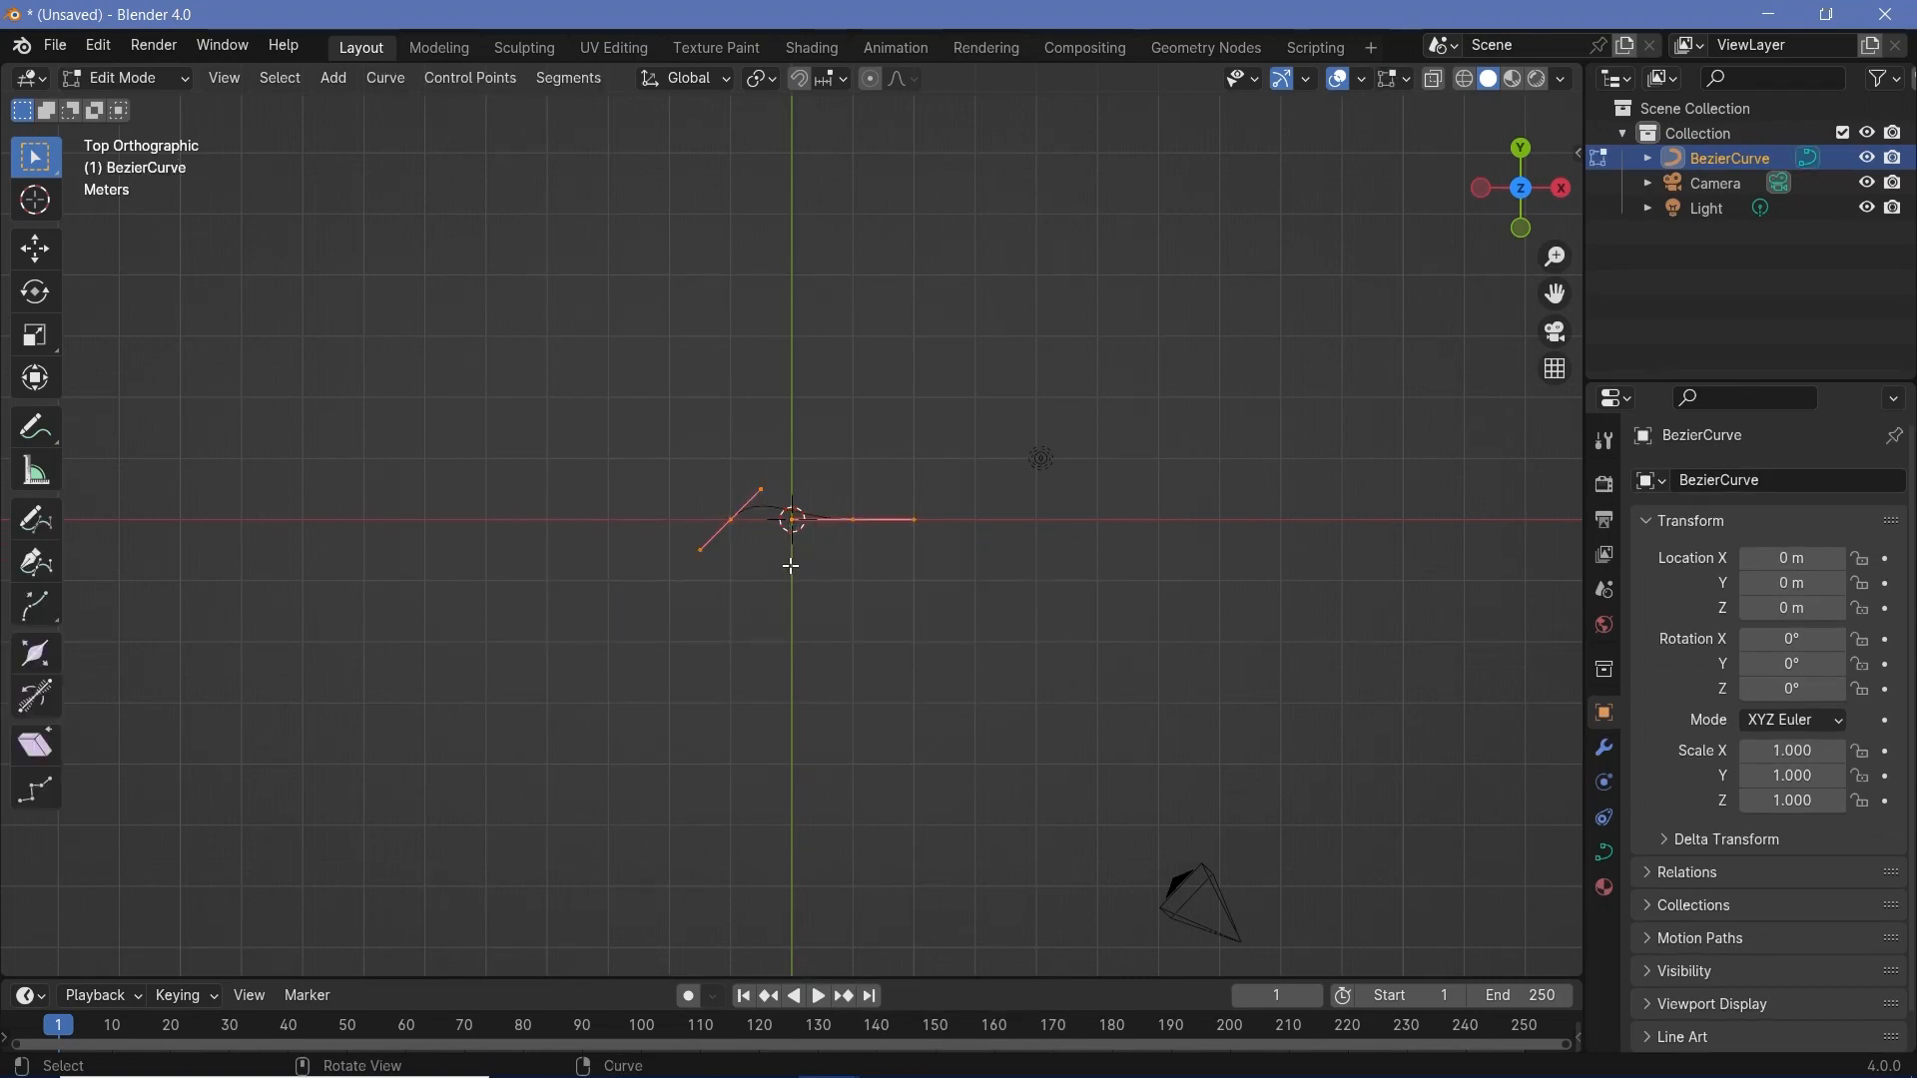
key(x)
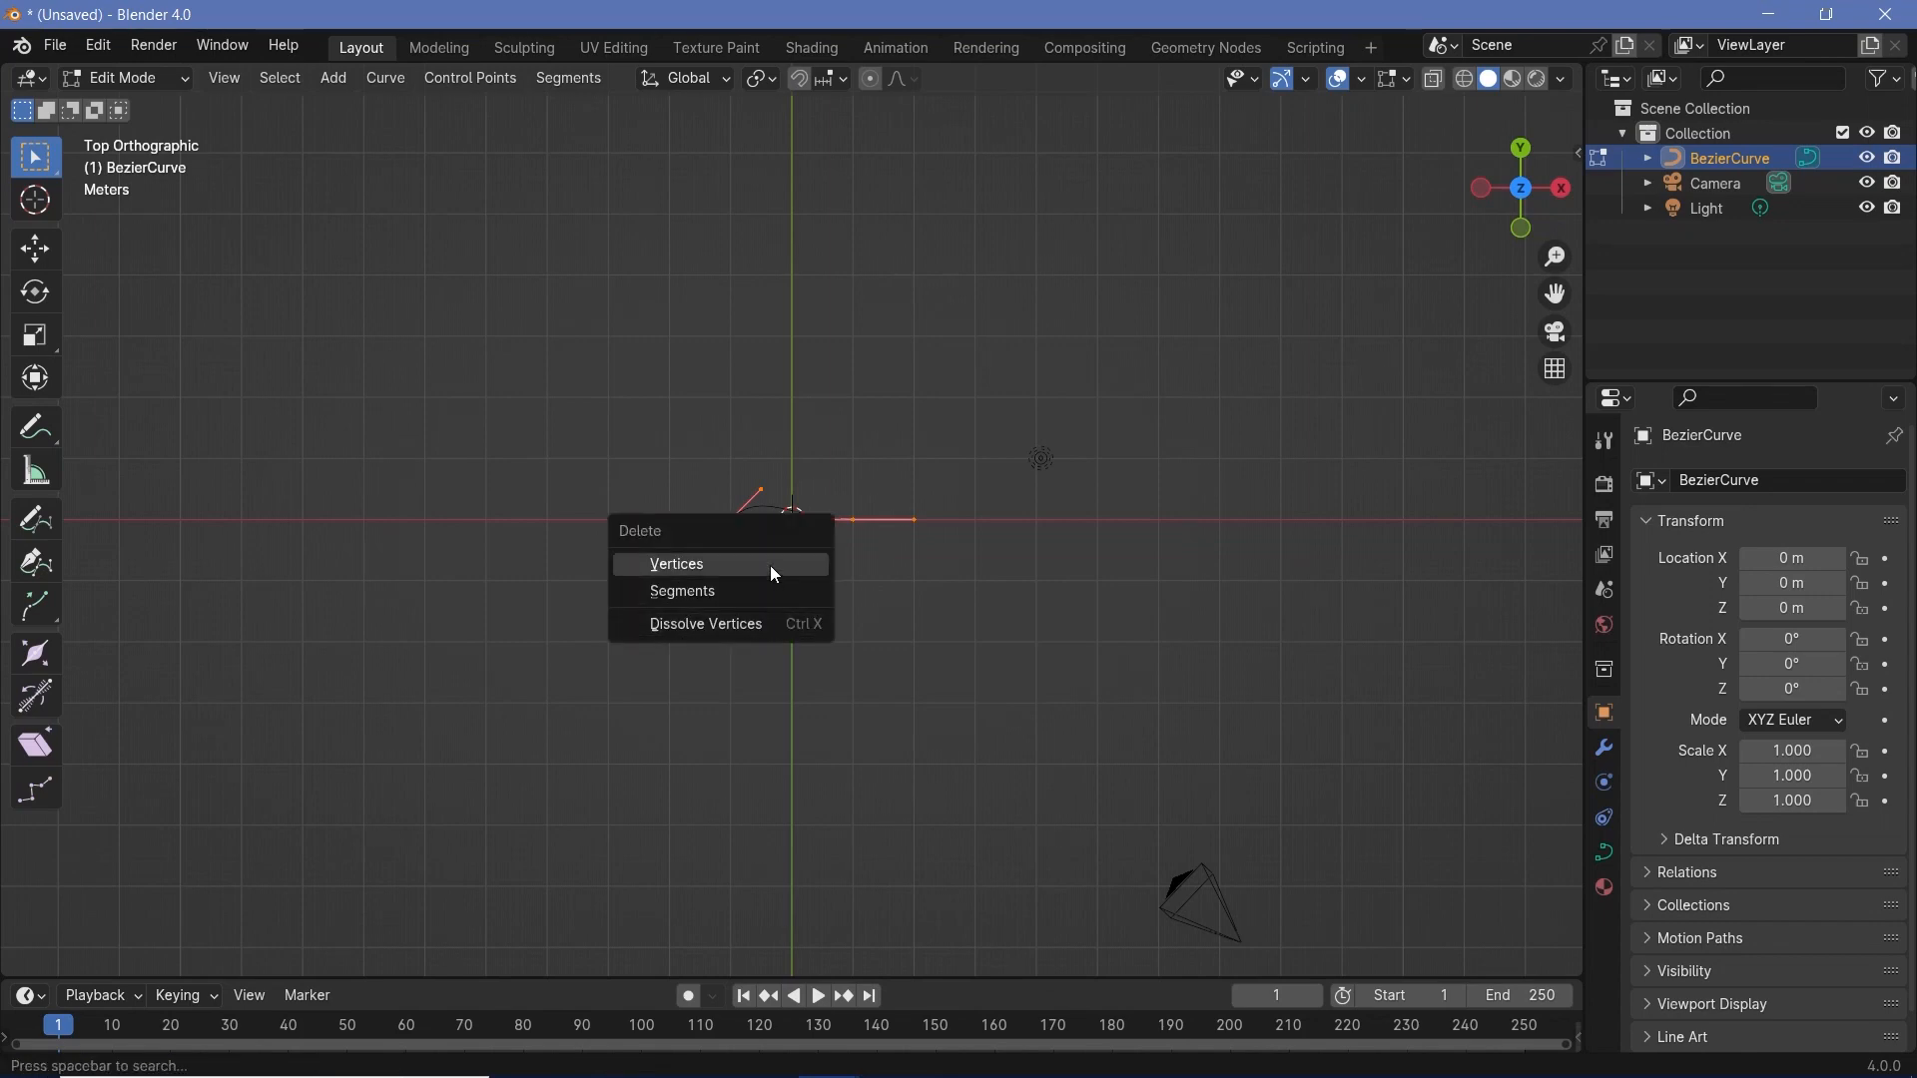
click(775, 567)
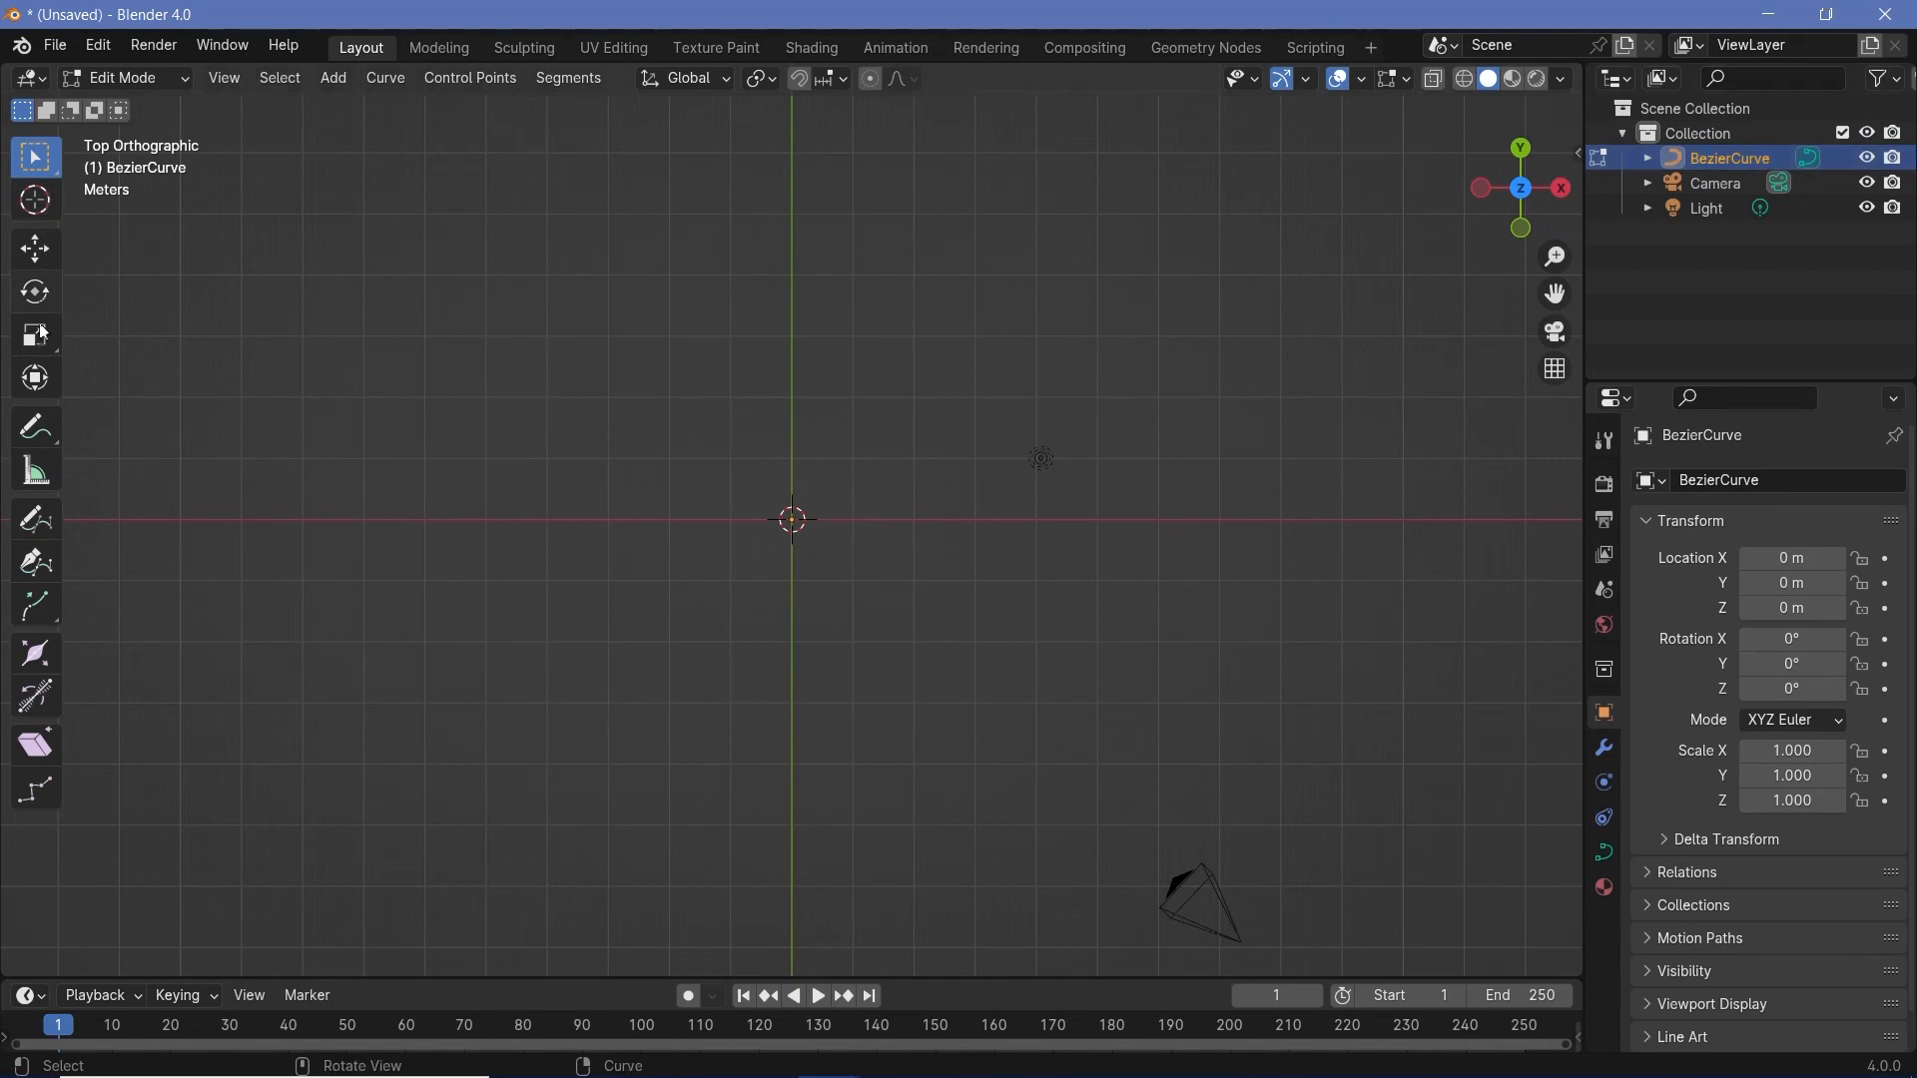
- Draw four separate wavy freehand curves with the Draw tool in the top view, fanning out around the origin
click(47, 527)
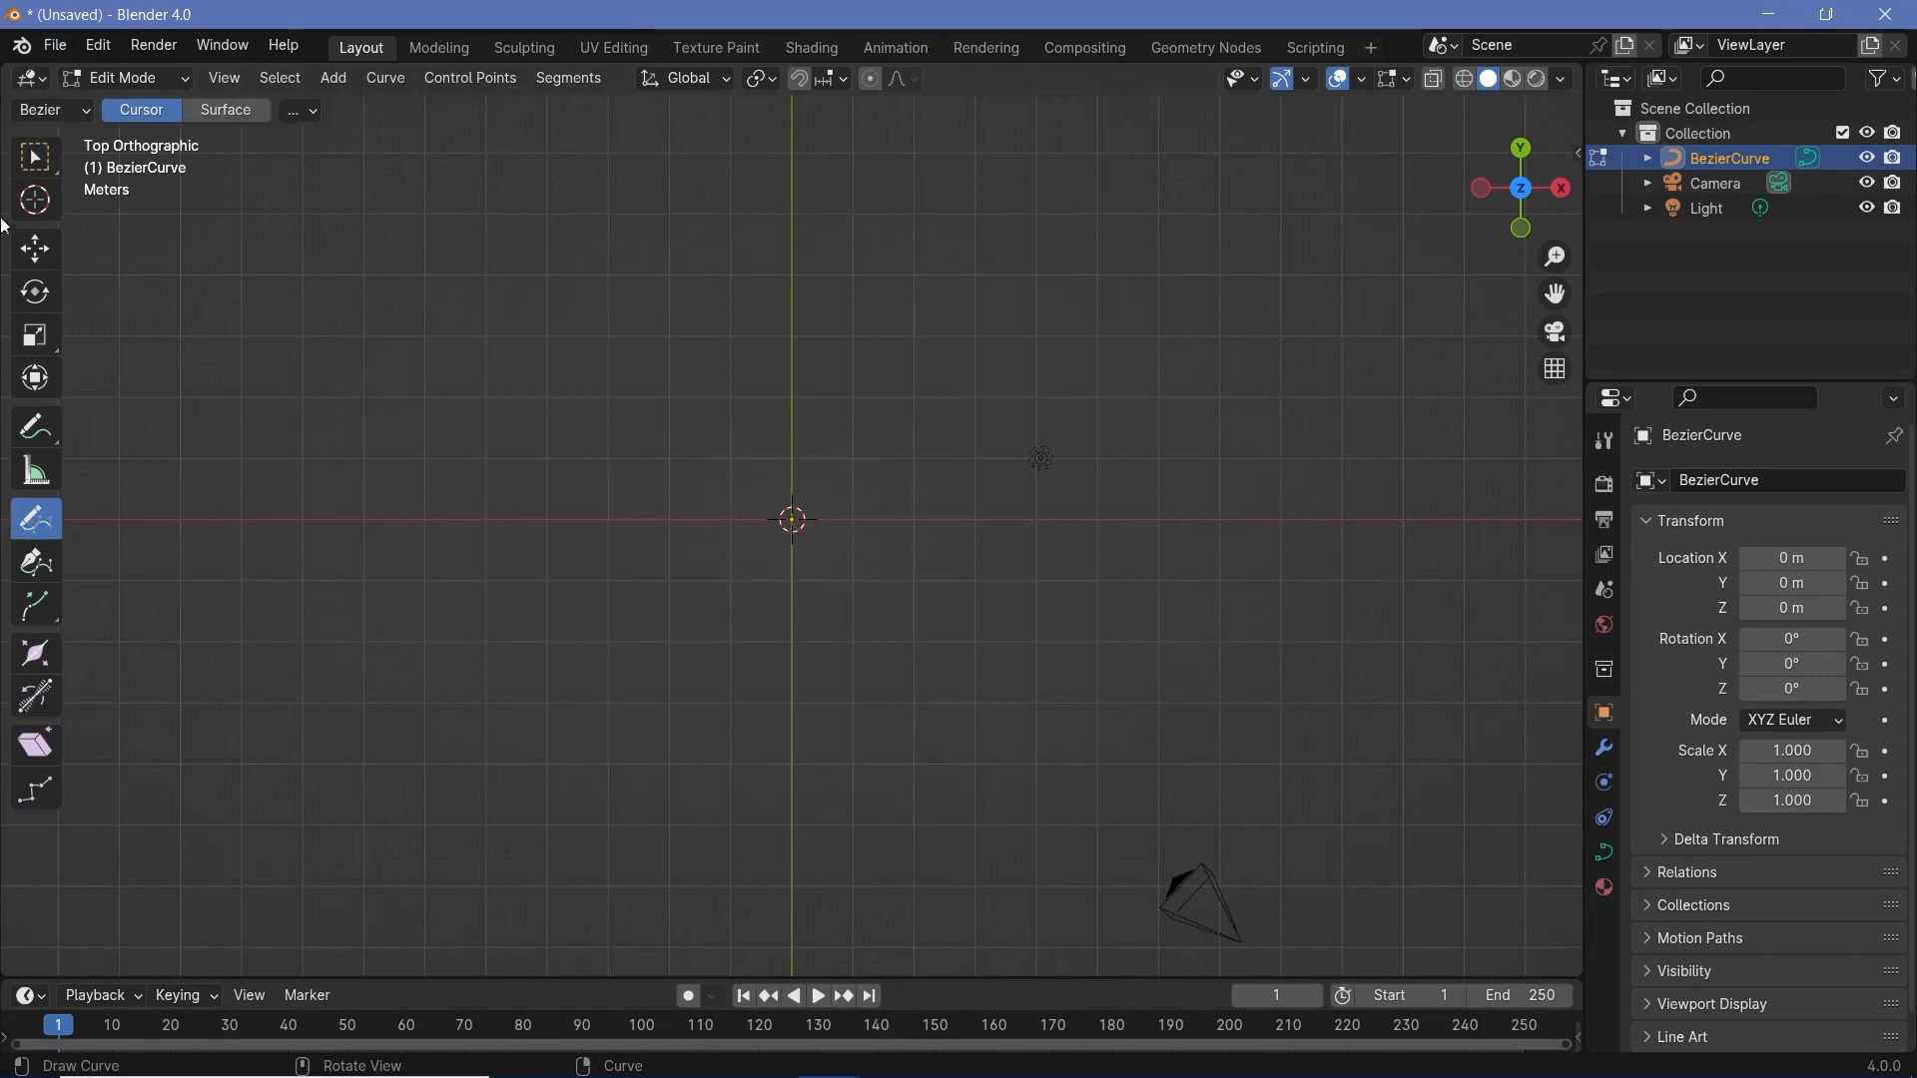
key(t)
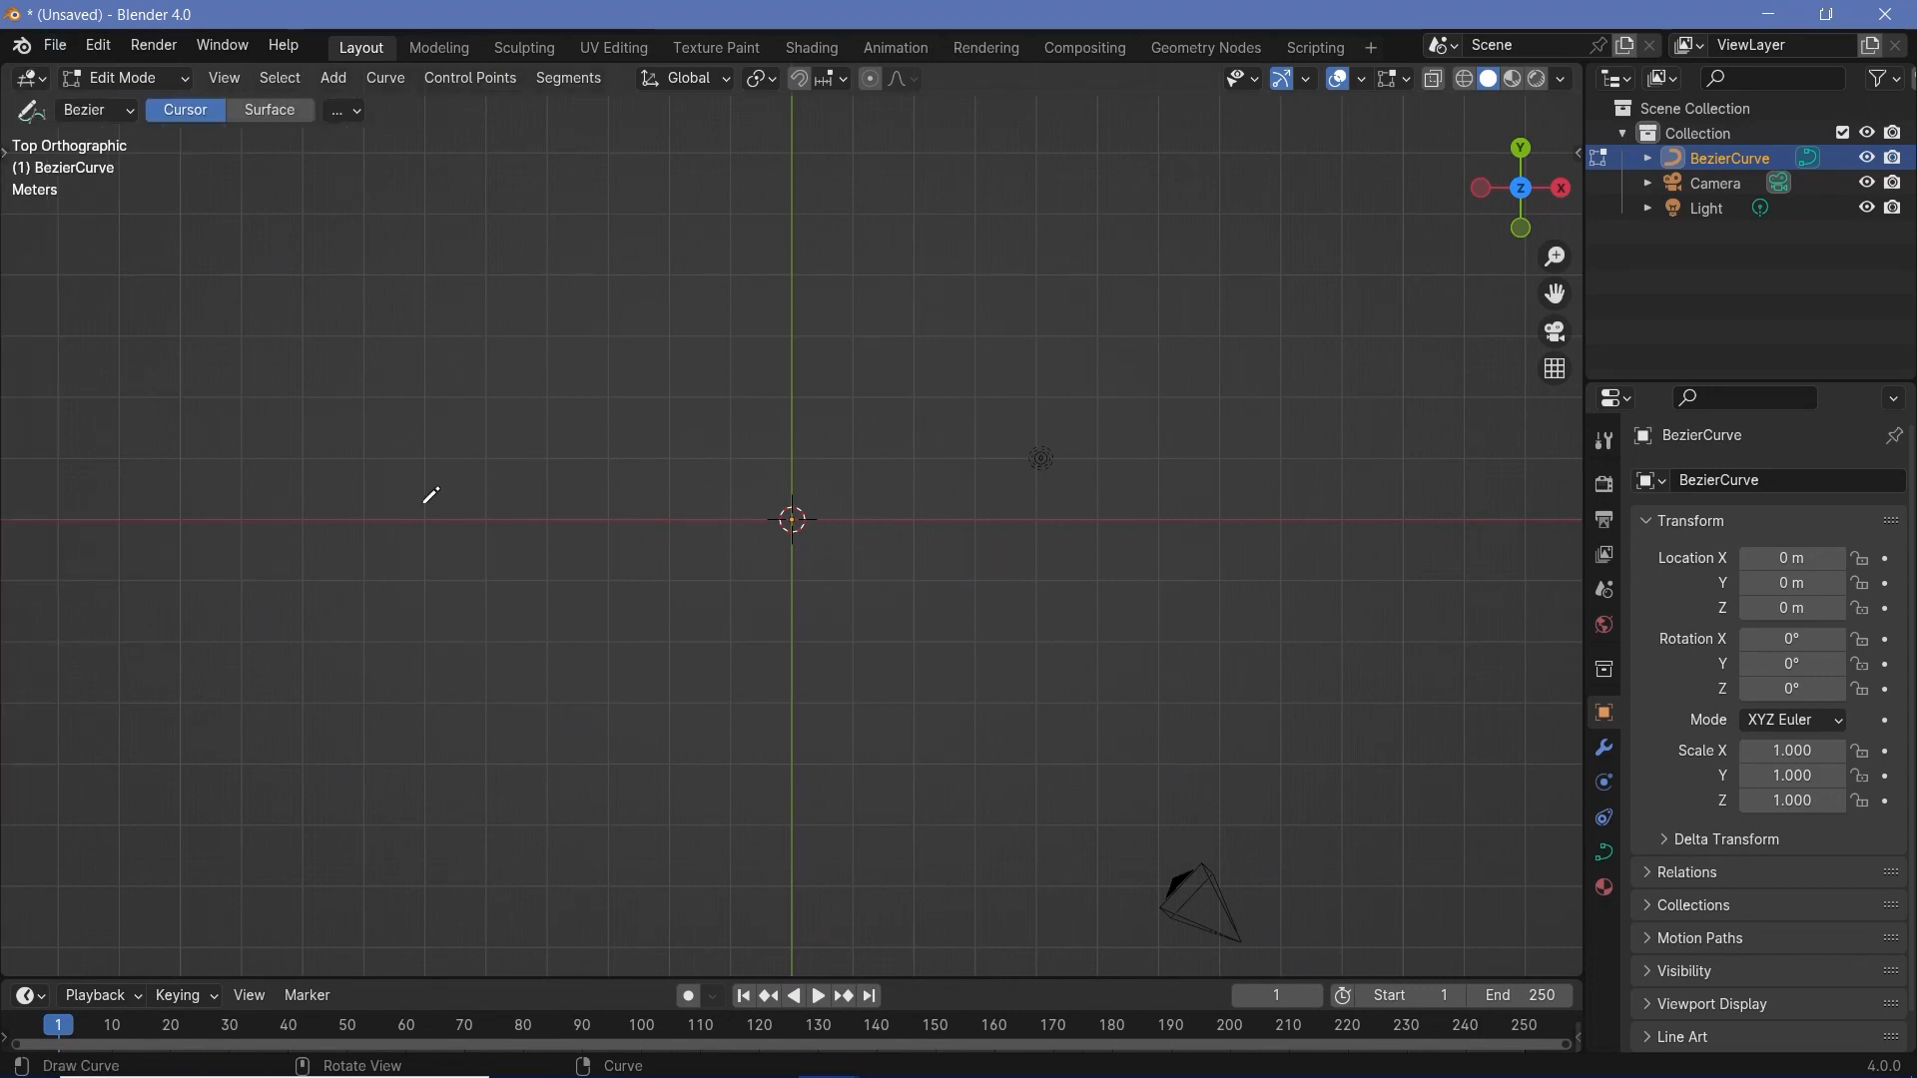
key(t)
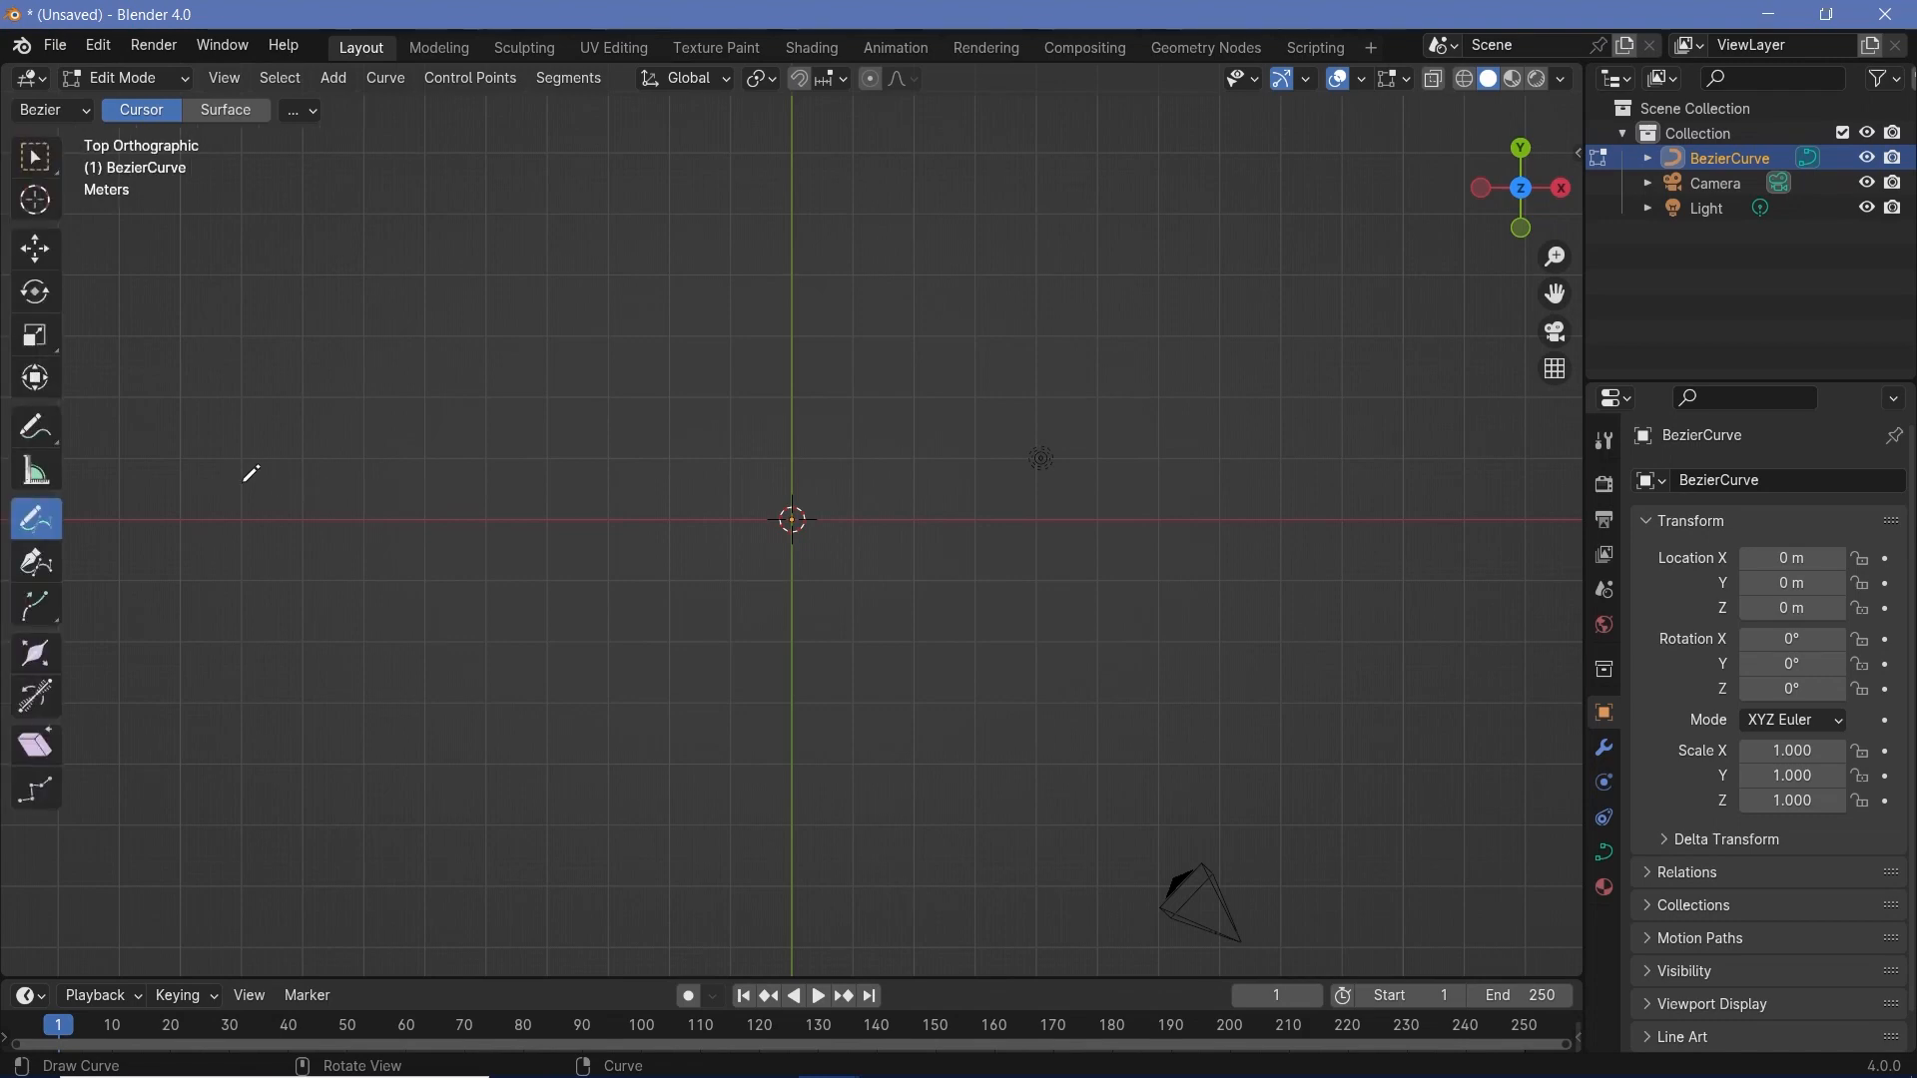
key(t)
key(t)
mouse_move(789, 178)
mouse_down()
mouse_move(676, 288)
mouse_move(638, 556)
mouse_move(471, 795)
mouse_up()
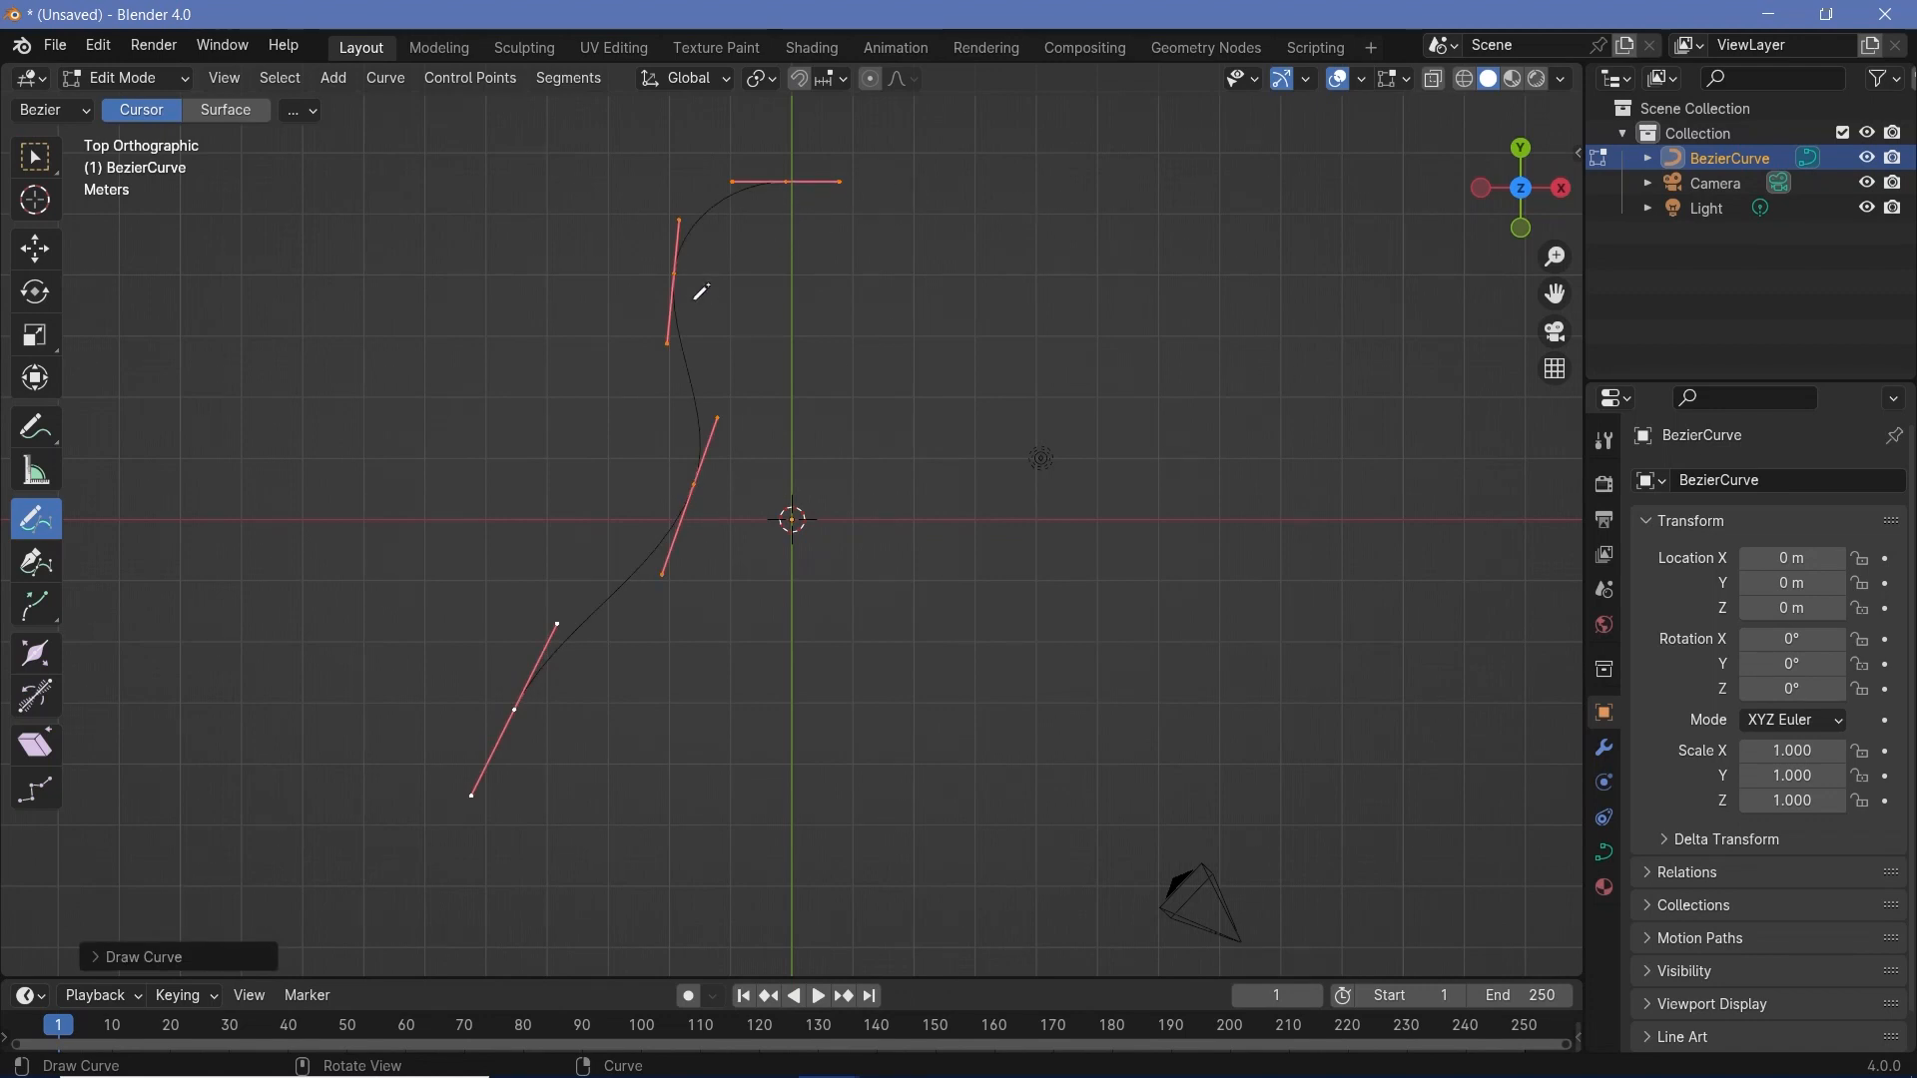
mouse_move(789, 212)
mouse_down()
mouse_move(899, 624)
mouse_move(999, 771)
mouse_move(1054, 814)
mouse_up()
drag(820, 187, 1223, 651)
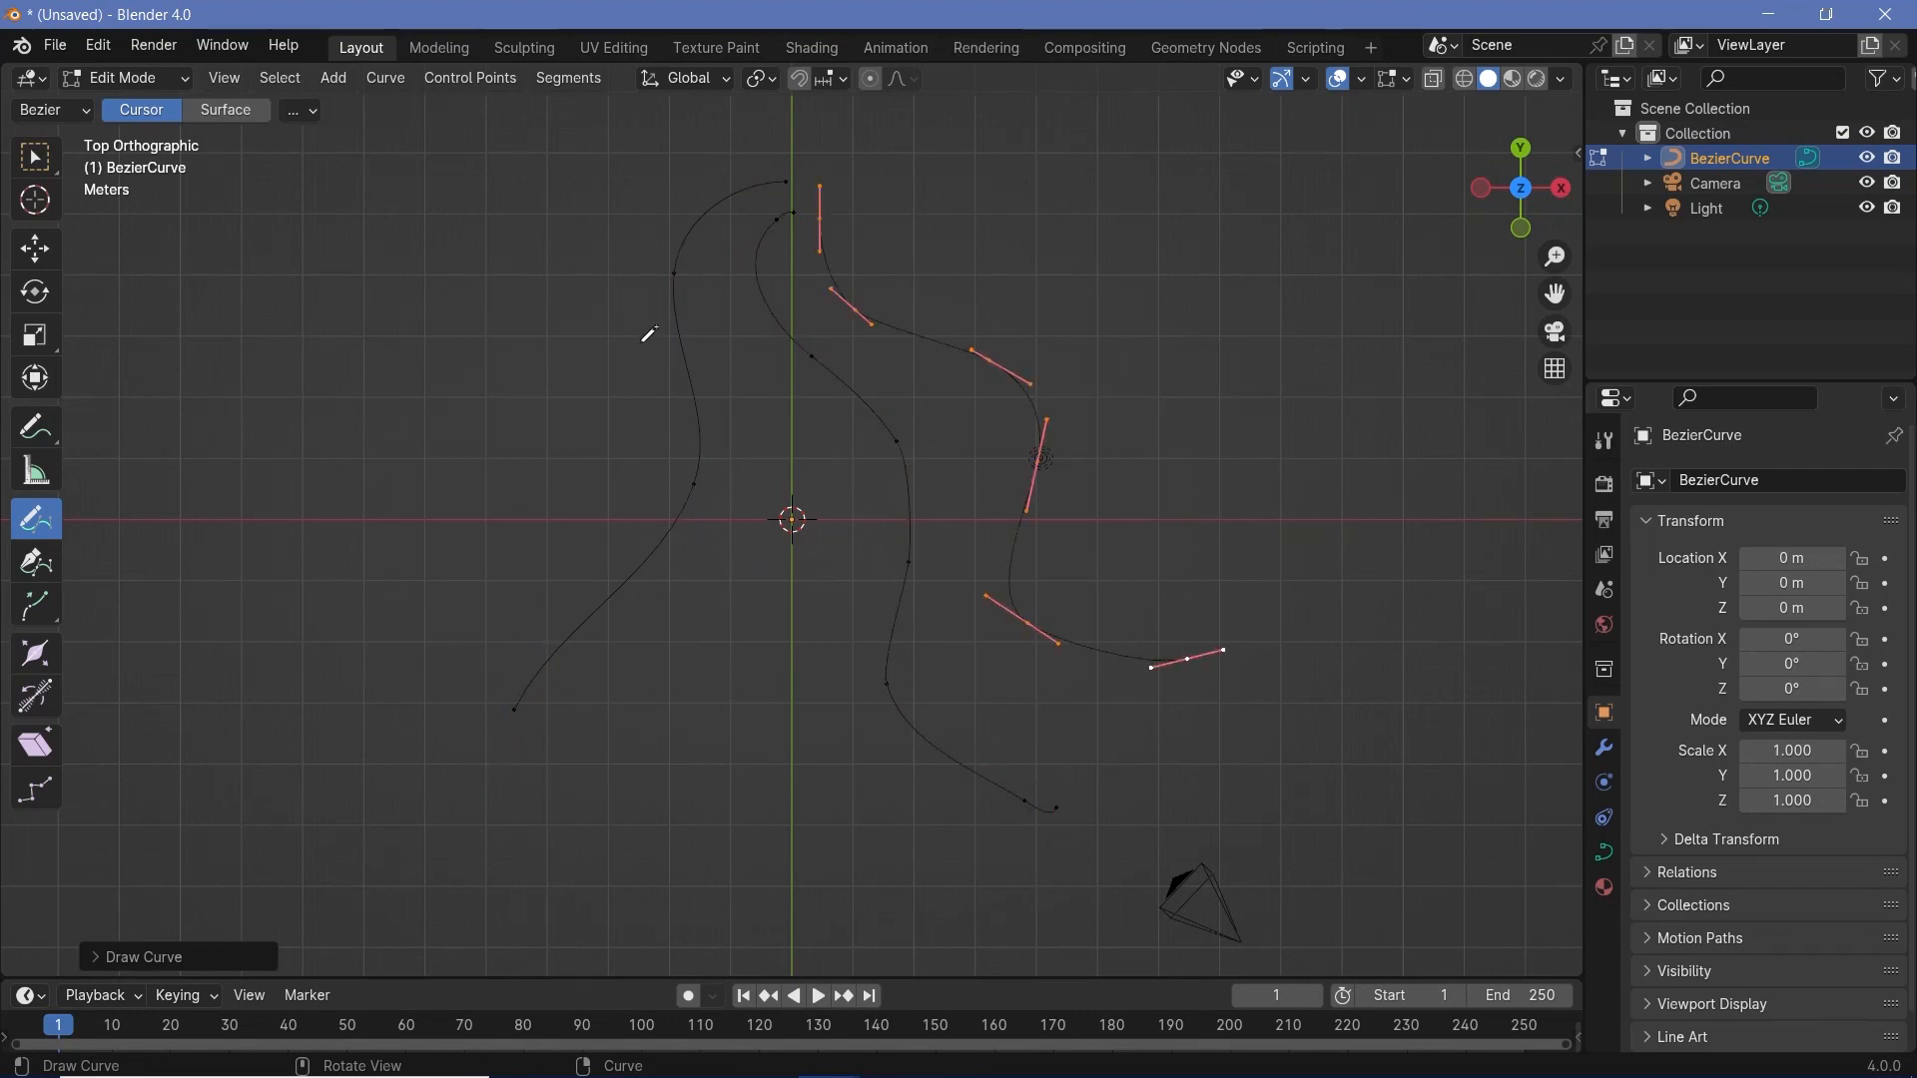
drag(724, 268, 729, 496)
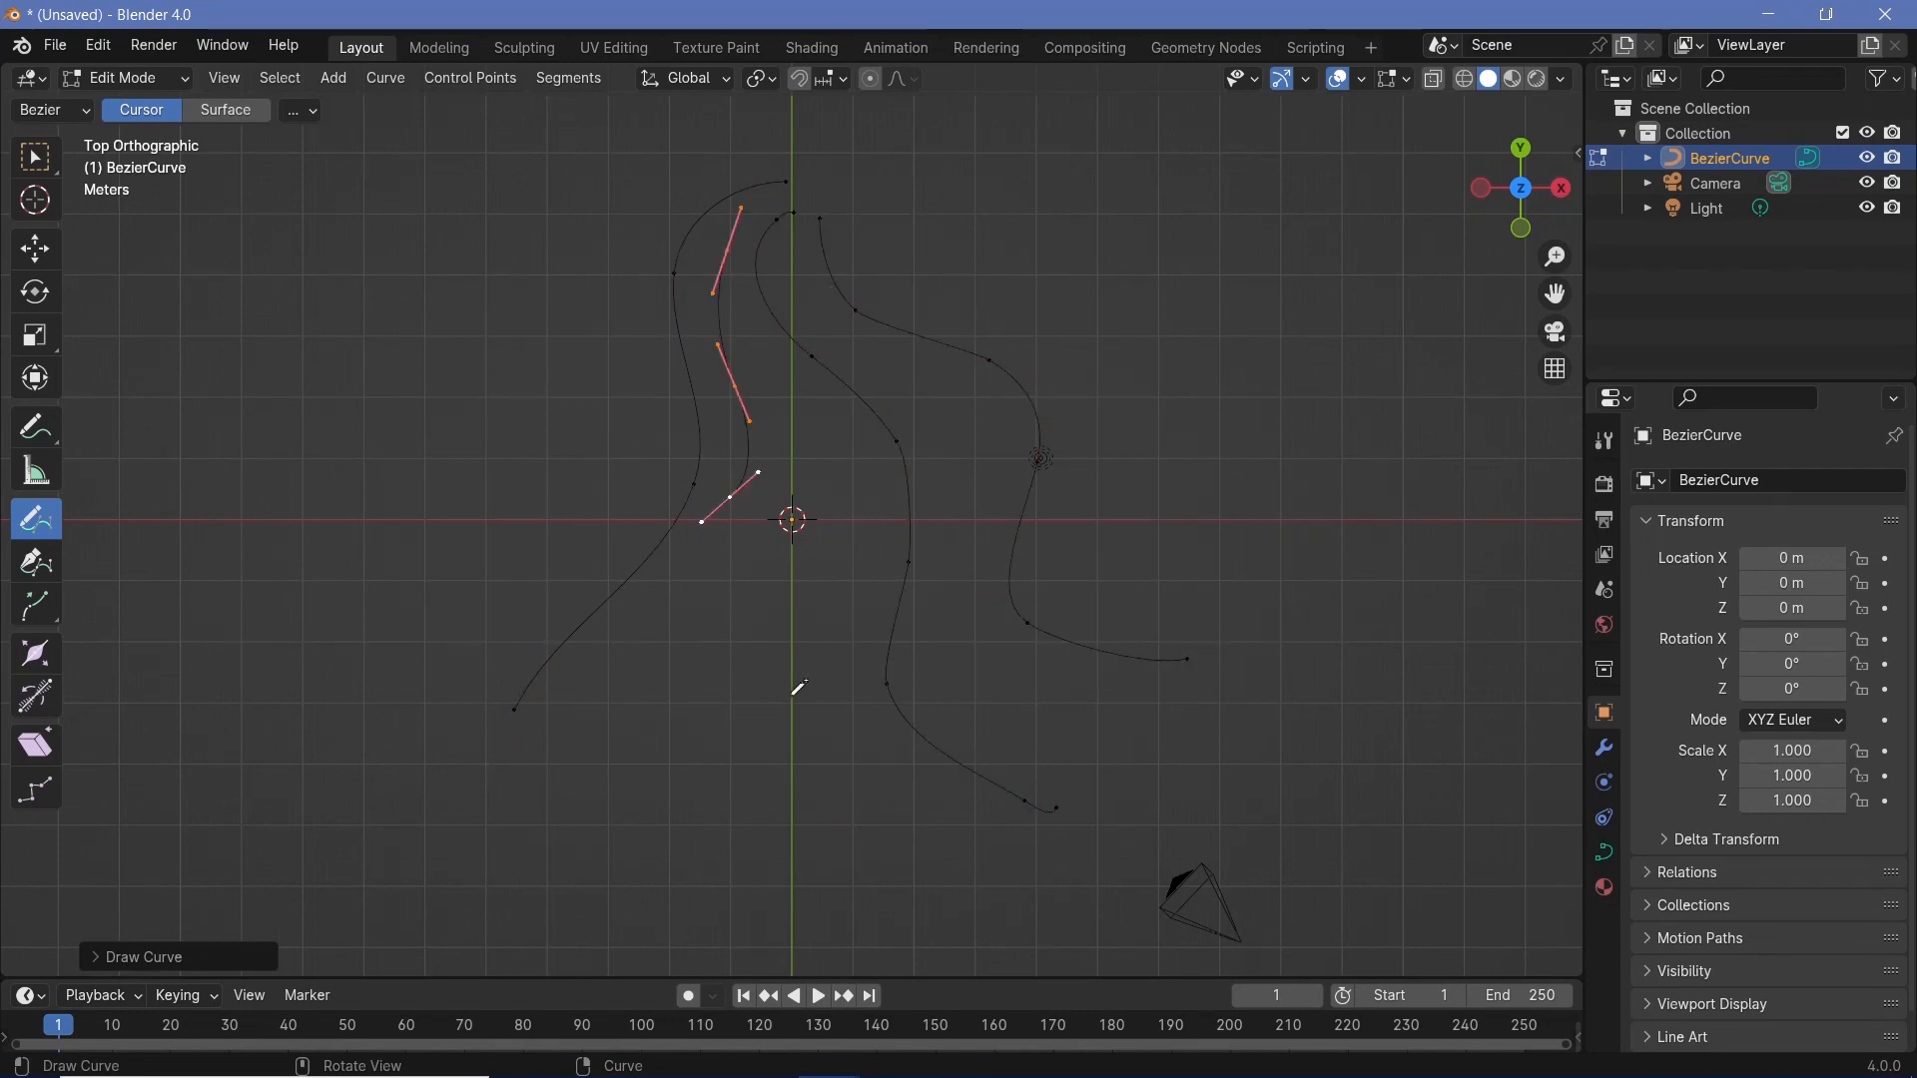
- Try drawing another freehand curve from a perspective view
mouse_move(799, 687)
middle_down()
mouse_move(1052, 385)
mouse_move(1055, 467)
mouse_move(1027, 522)
mouse_move(632, 507)
mouse_move(740, 471)
mouse_move(546, 591)
mouse_move(608, 548)
middle_up()
mouse_move(737, 267)
mouse_down()
mouse_move(462, 419)
mouse_move(445, 706)
mouse_up()
mouse_move(445, 706)
middle_down()
mouse_move(877, 536)
mouse_move(1023, 572)
mouse_move(994, 560)
middle_up()
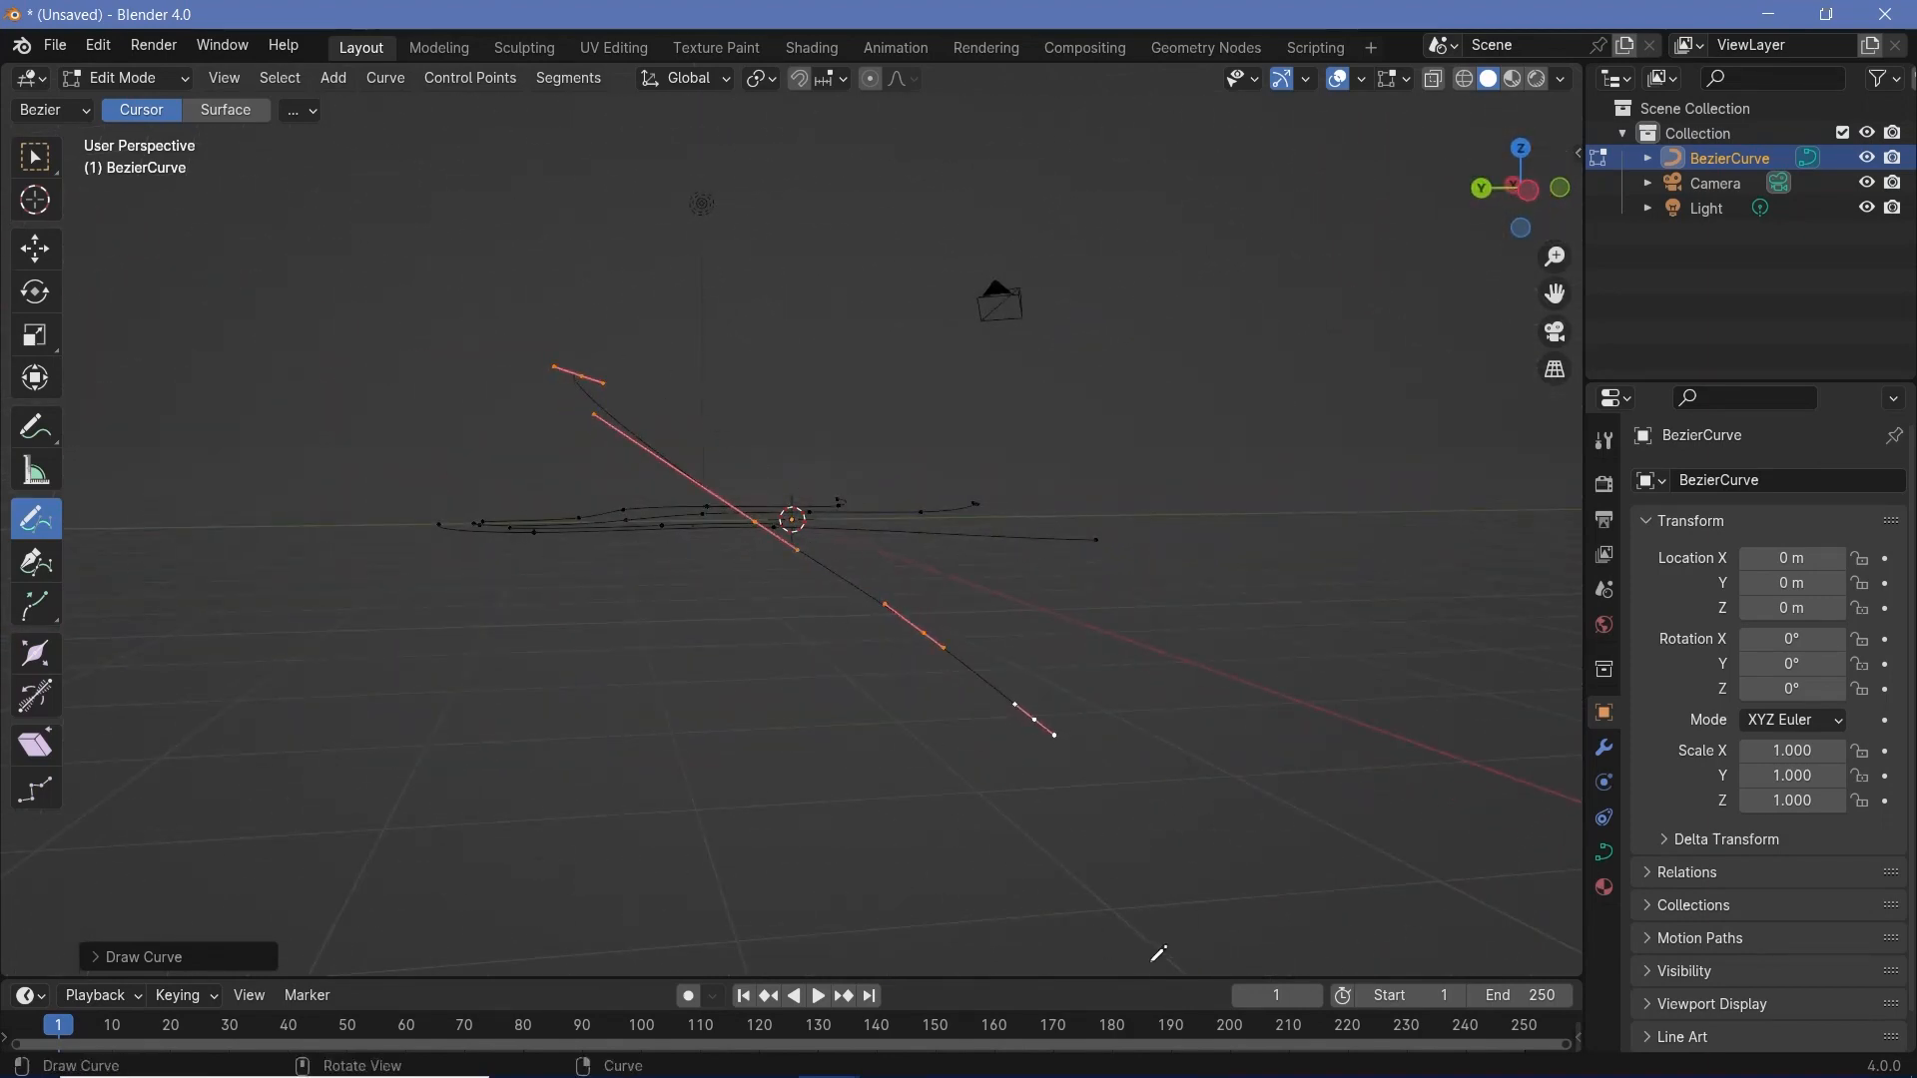
middle_drag(1028, 706, 484, 629)
middle_drag(775, 539, 890, 642)
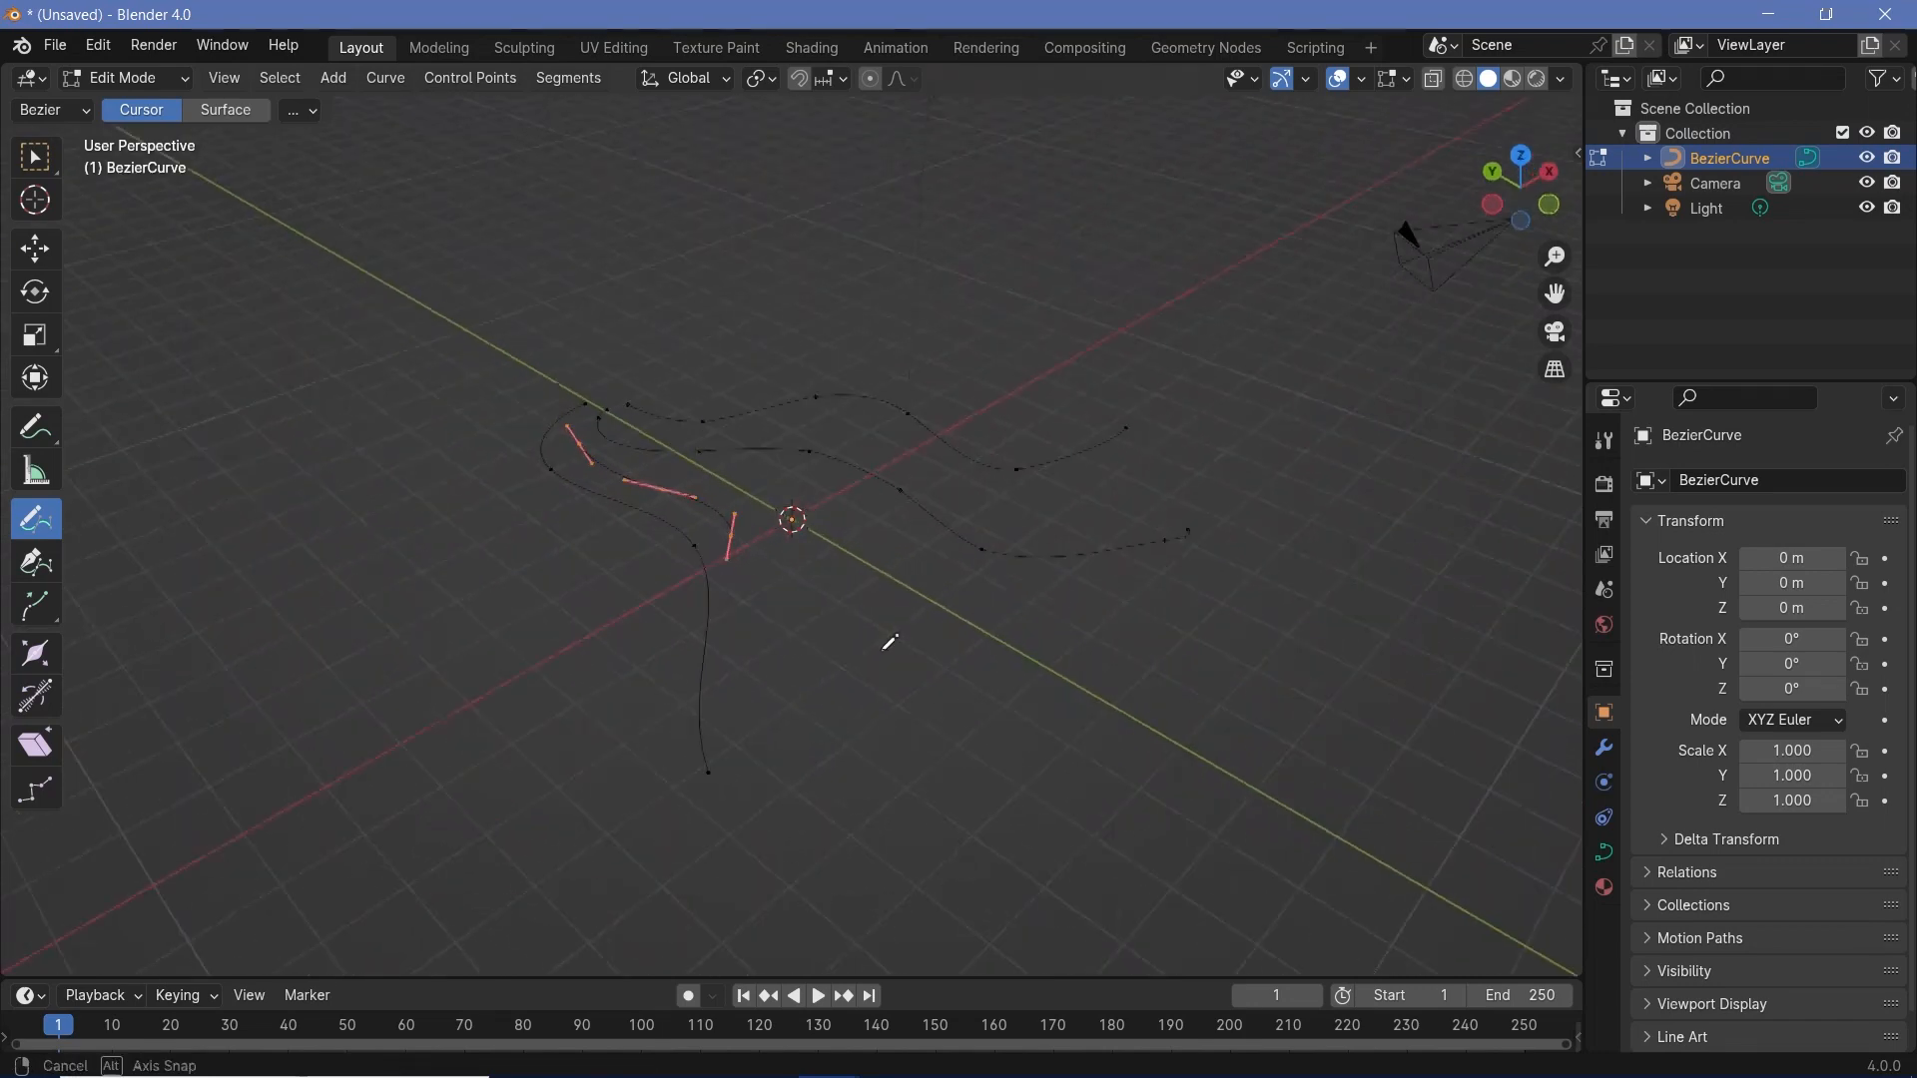
- Return the drawn curves to Object Mode
key(ctrl+Tab)
click(683, 473)
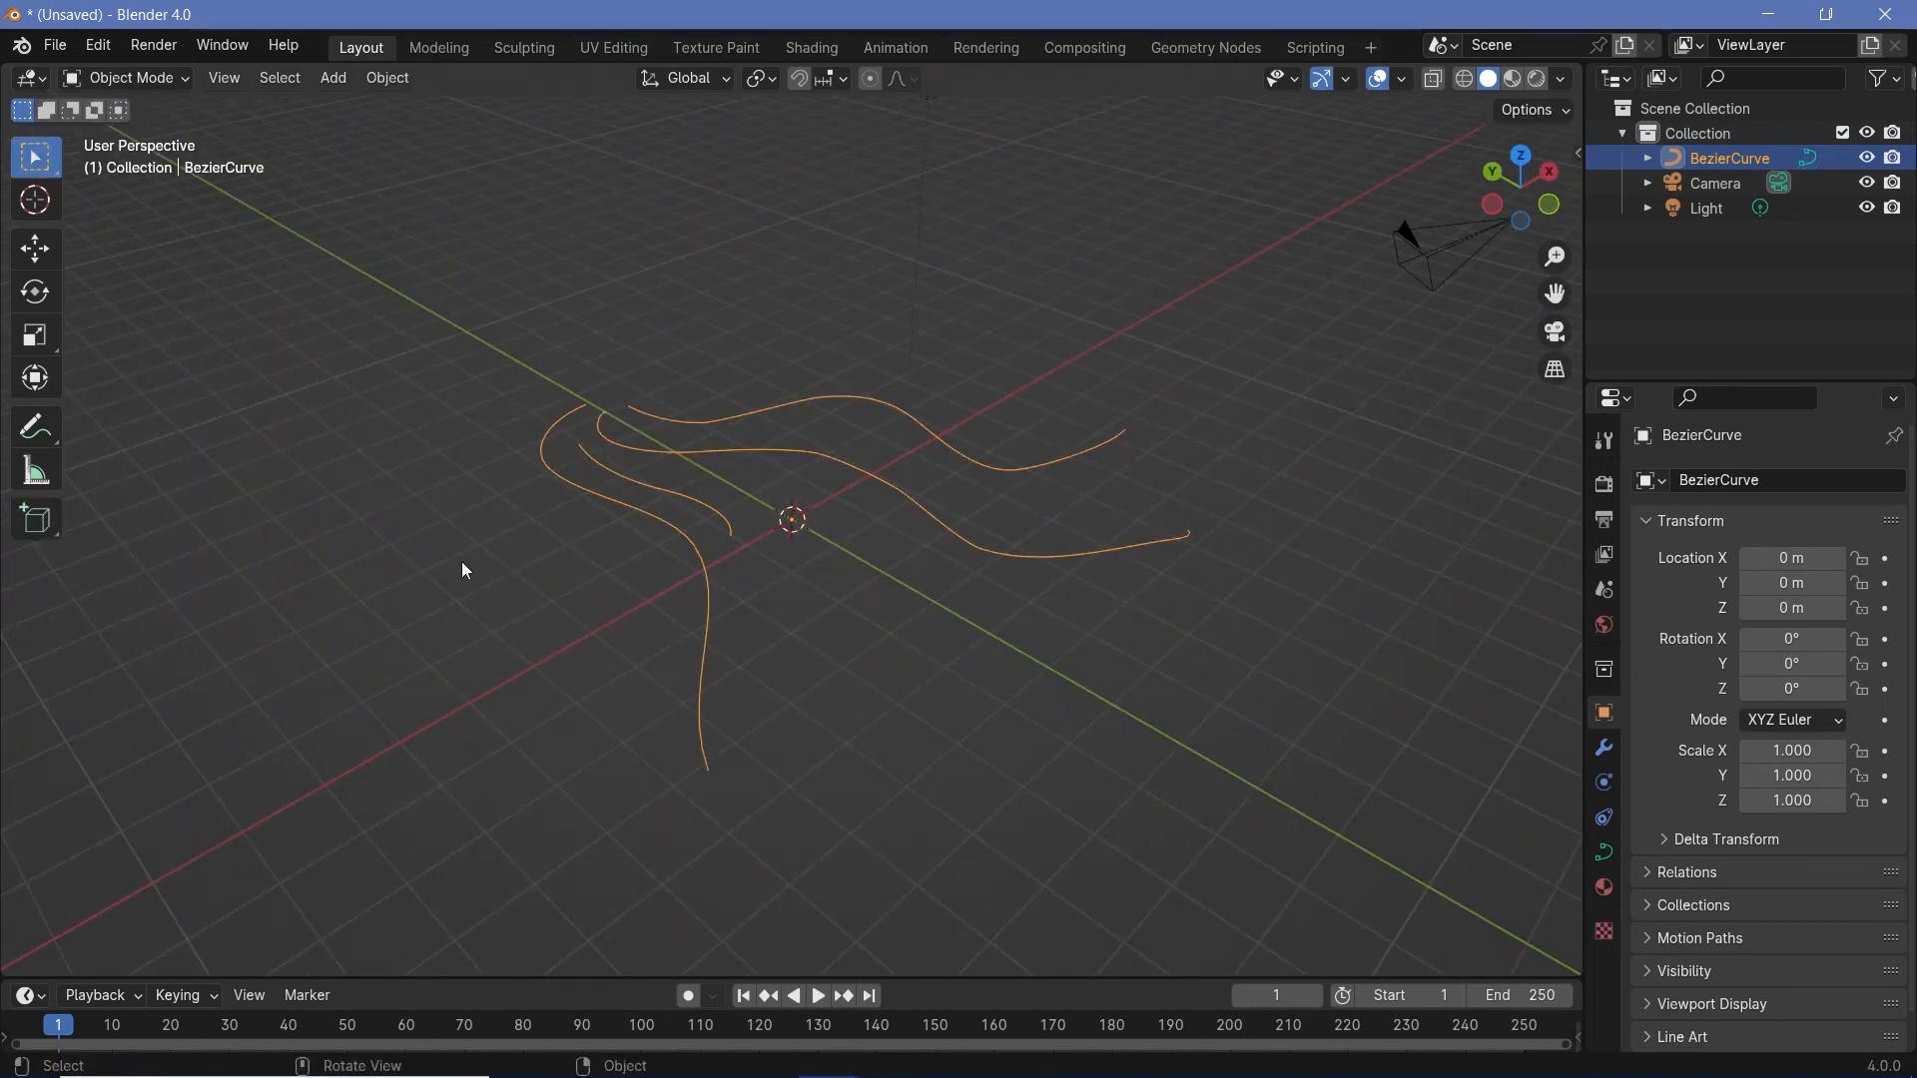
middle_drag(779, 547, 589, 424)
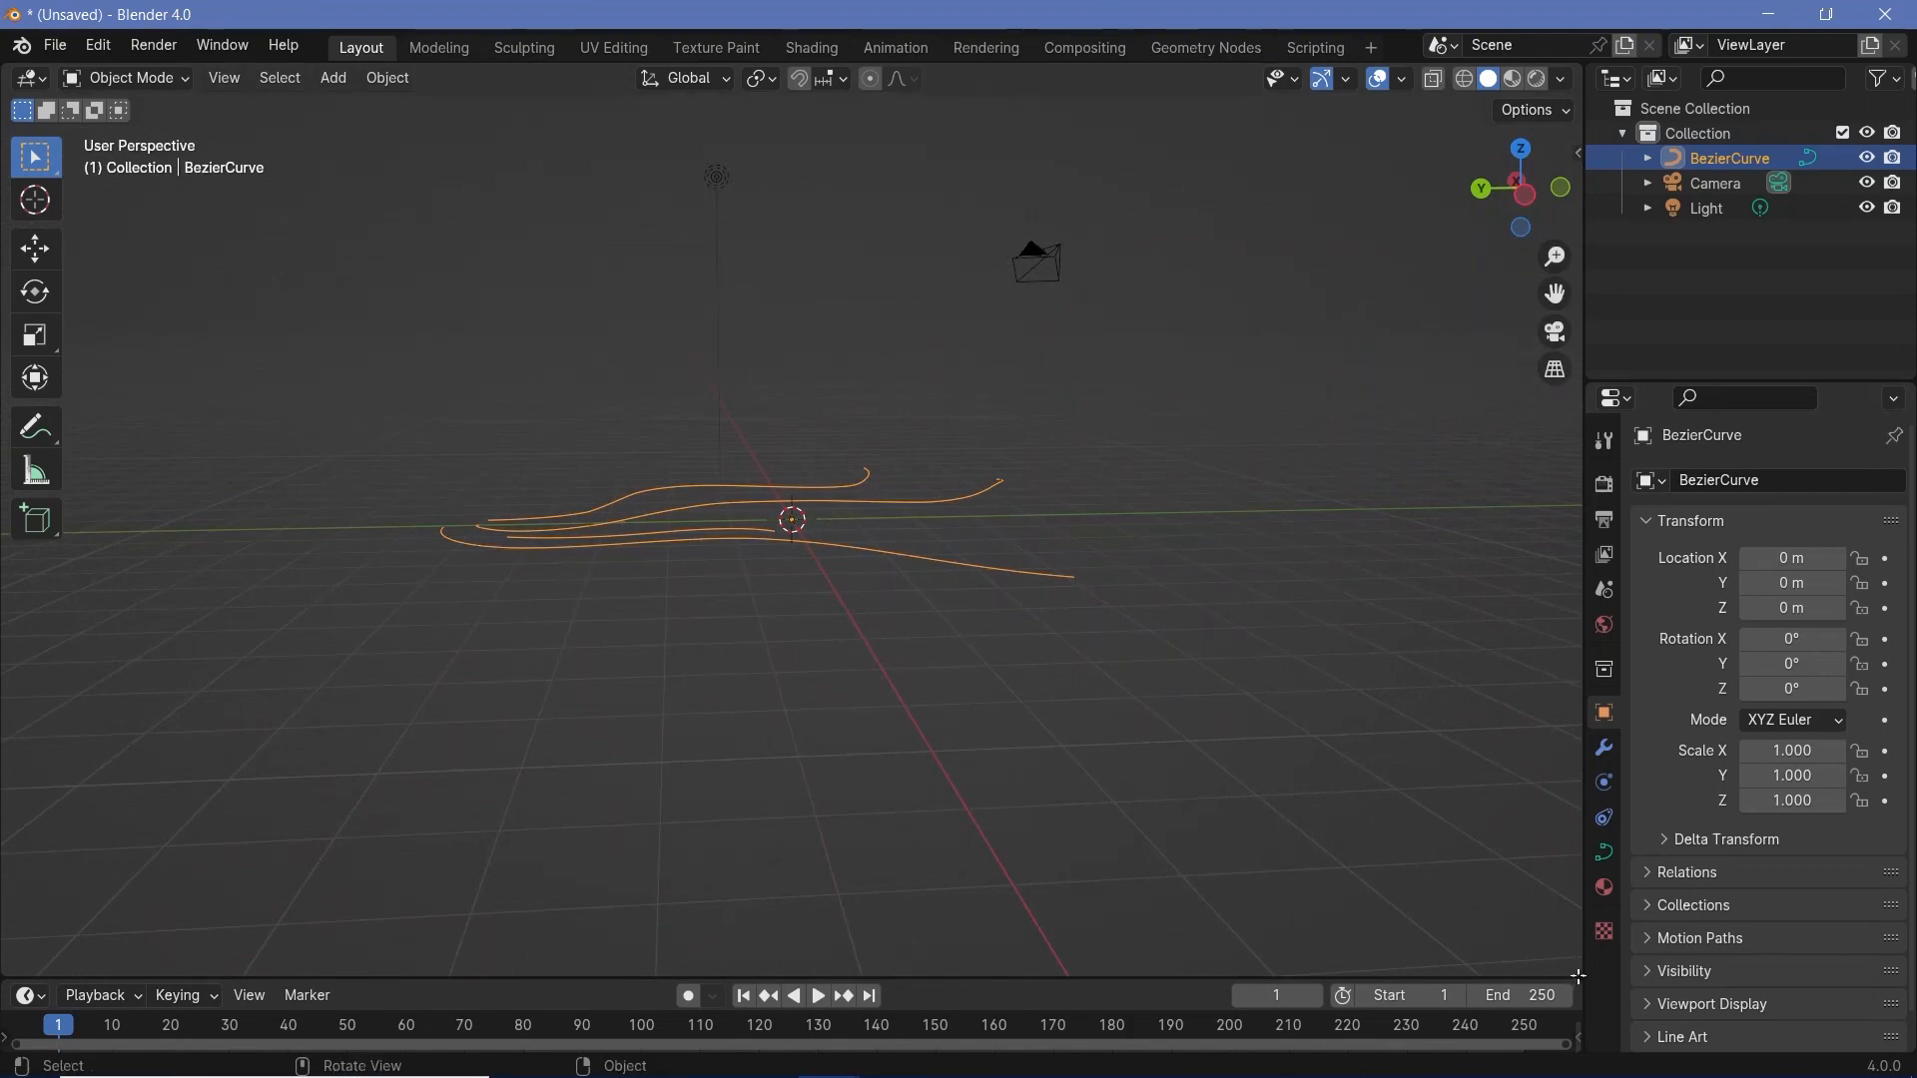
- Split off a Geometry Node Editor beneath the 3D viewport and create a new geometry node group on the curve object
drag(1578, 972, 1475, 356)
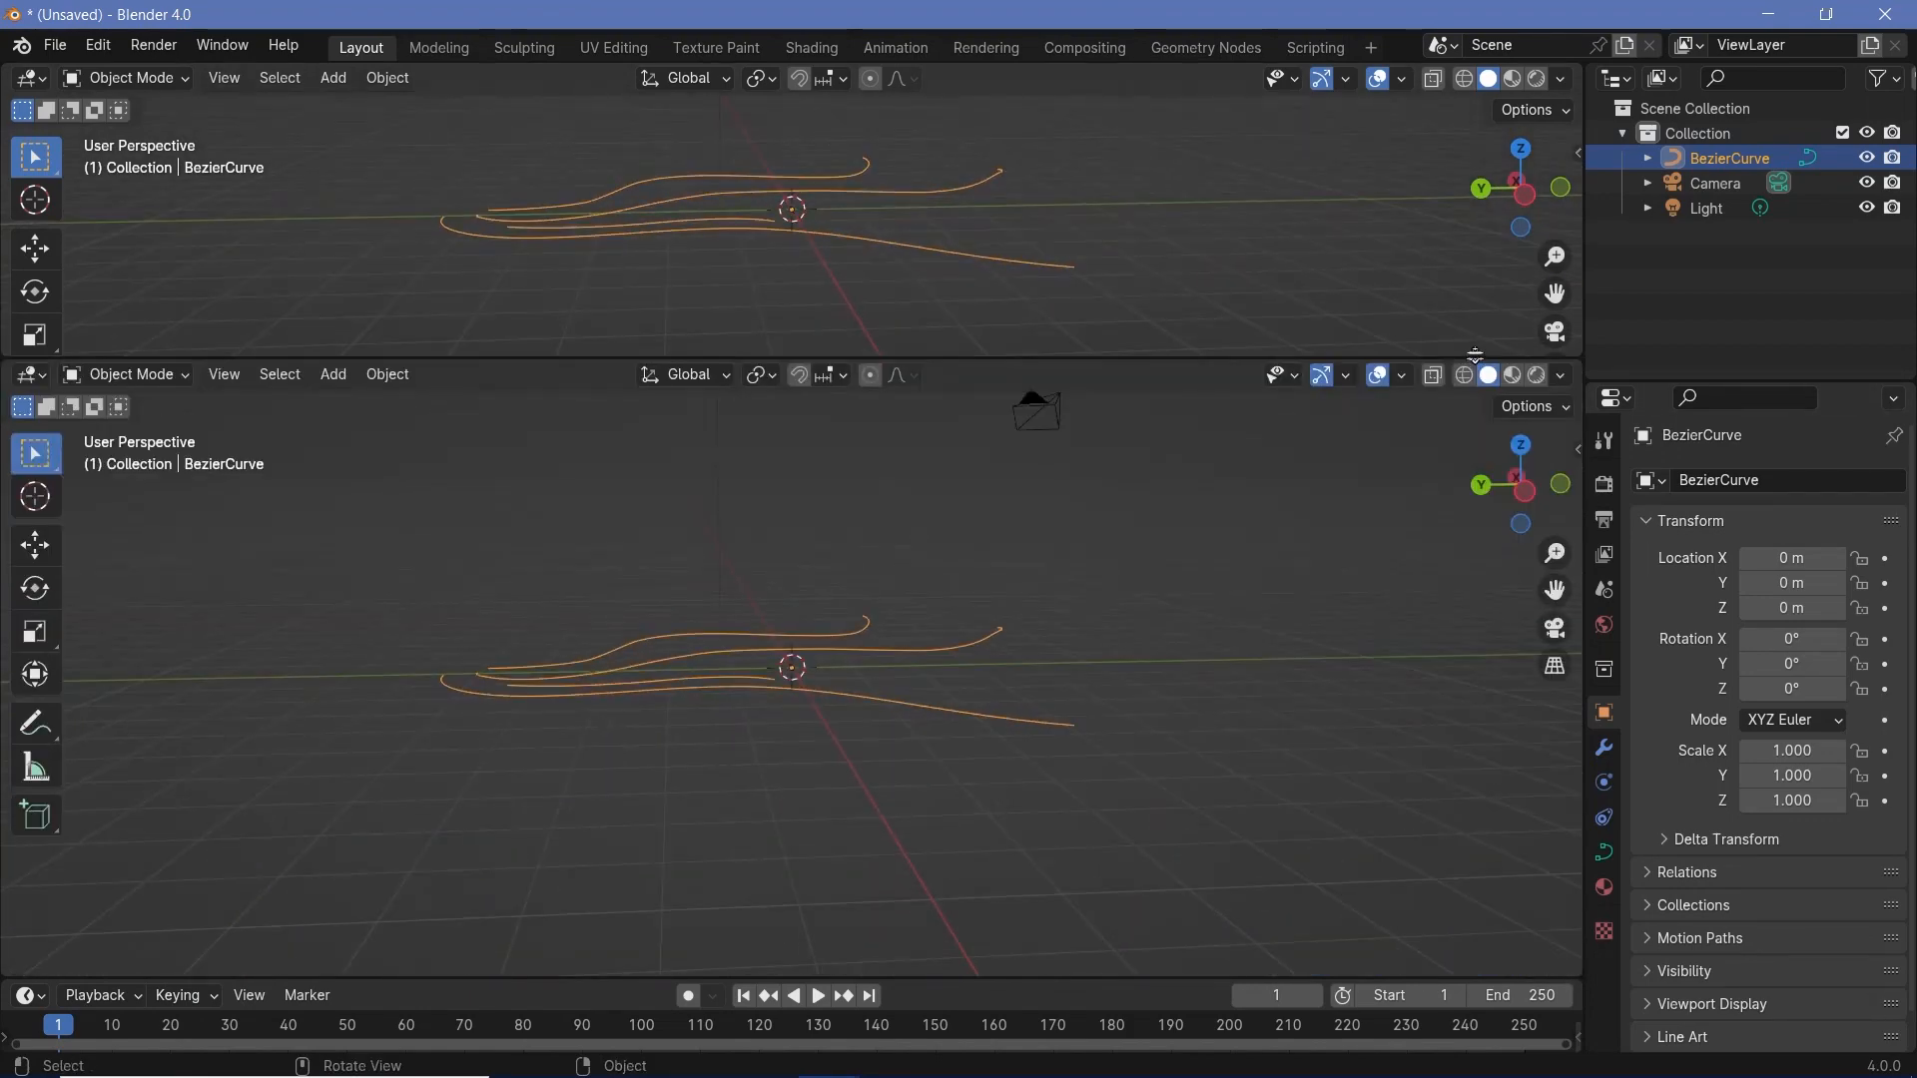
click(31, 373)
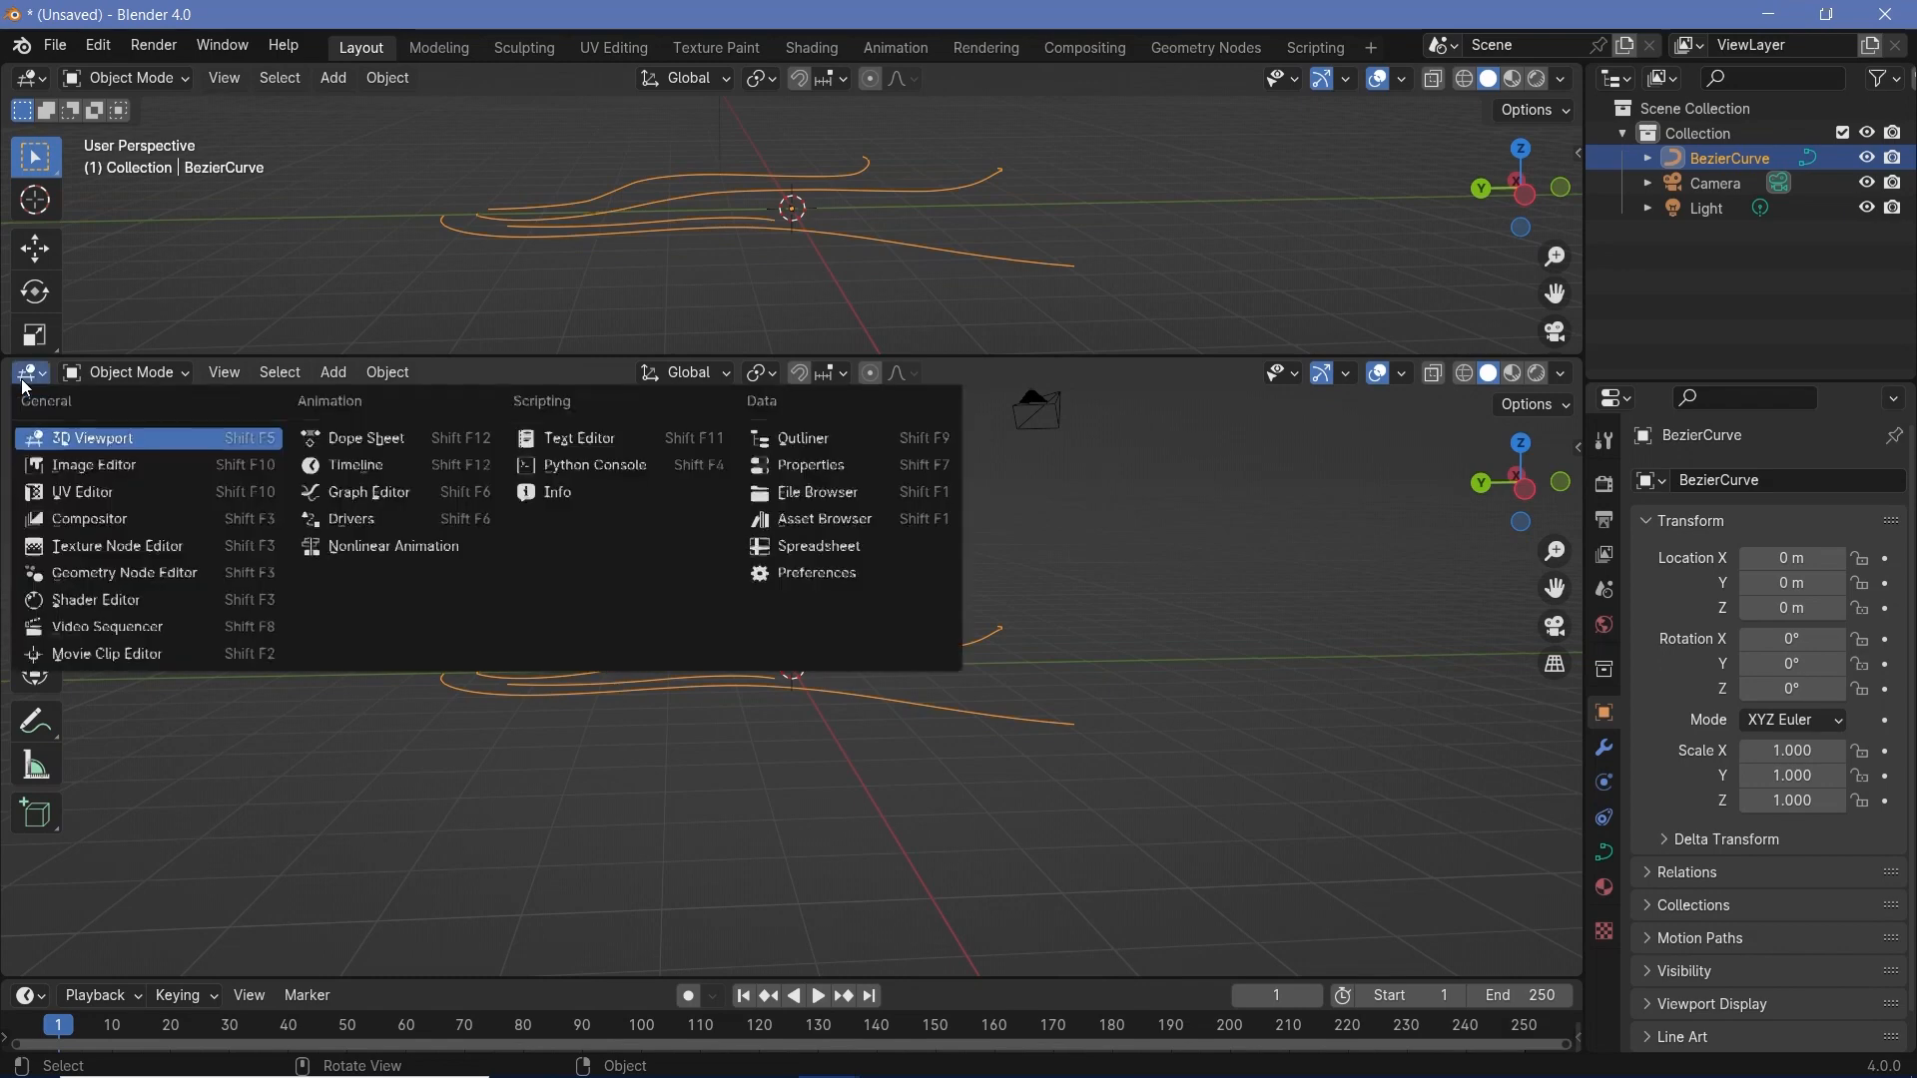
click(124, 575)
click(771, 375)
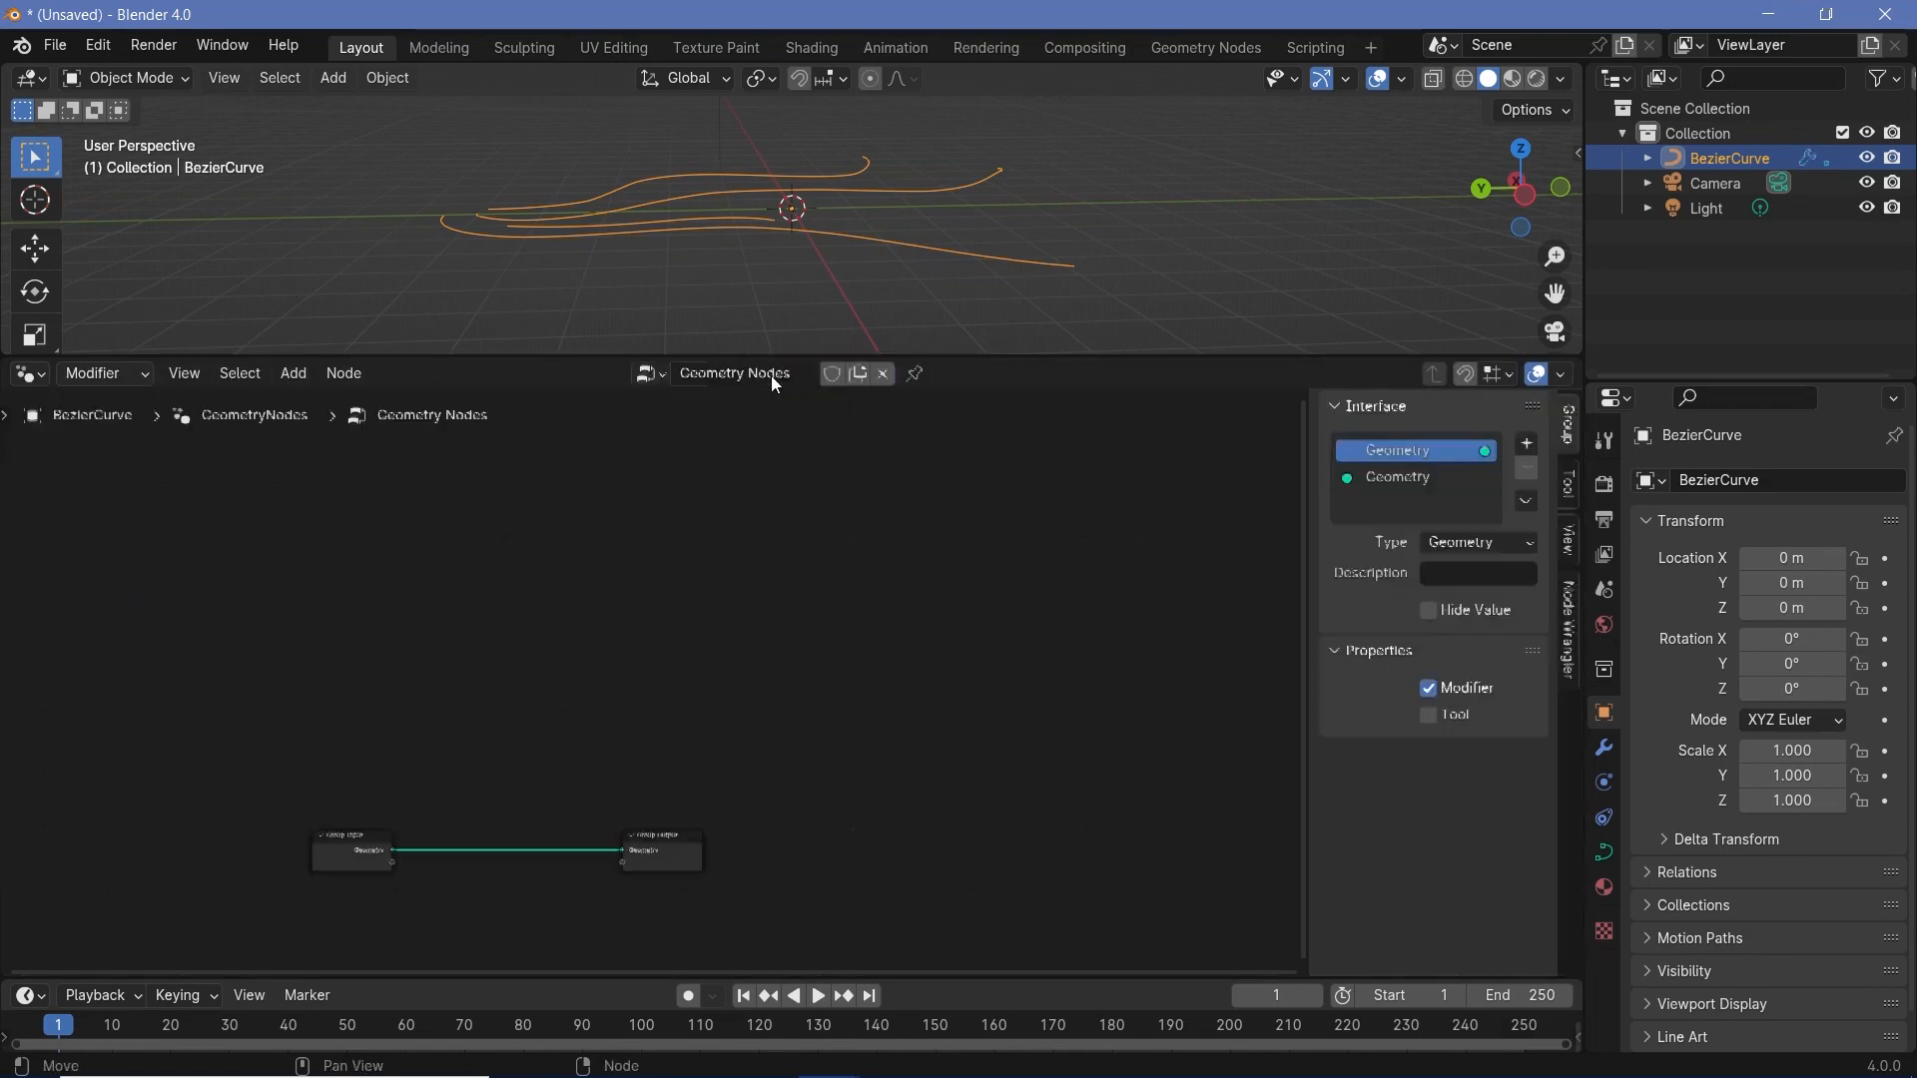
- Spread the Group Input and Group Output nodes apart to make room between them
scroll(589, 779, down, 1)
middle_drag(505, 964, 766, 826)
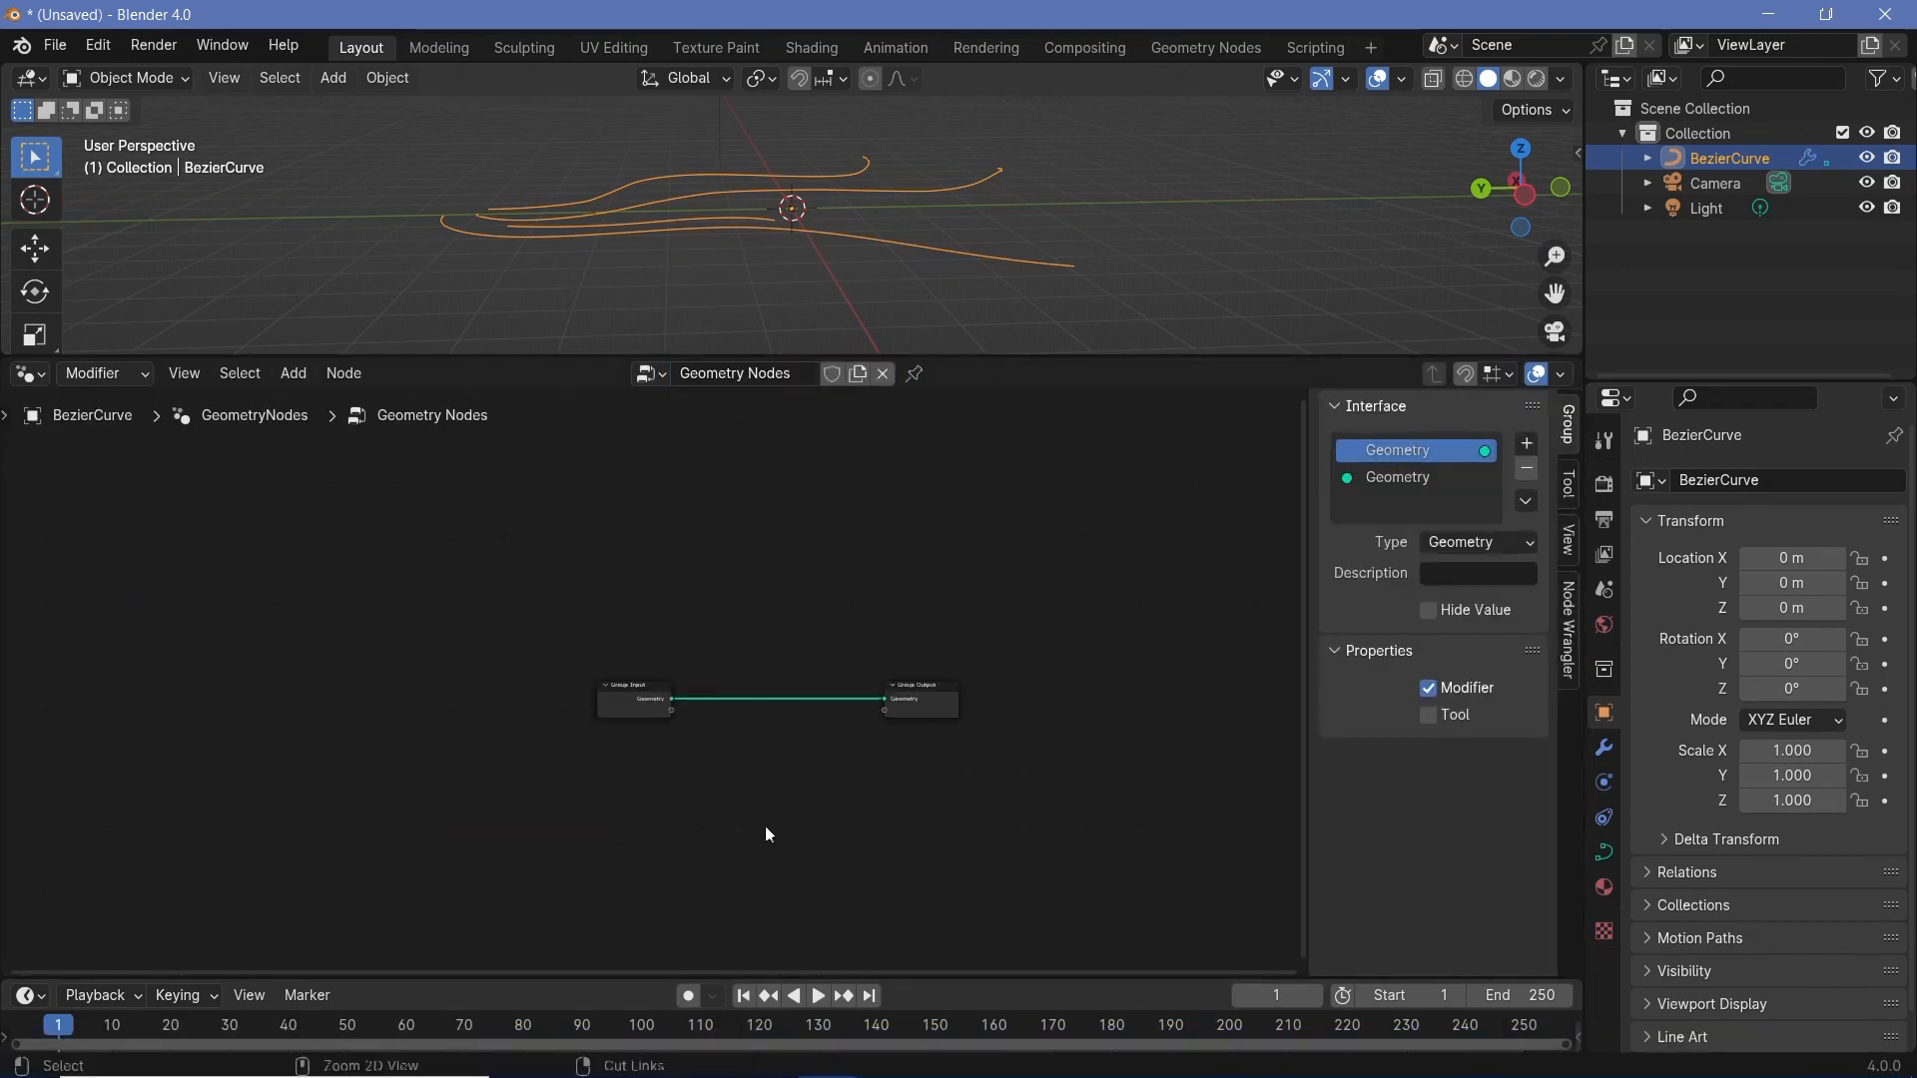
scroll(786, 691, up, 13)
drag(567, 711, 436, 687)
scroll(1099, 735, down, 4)
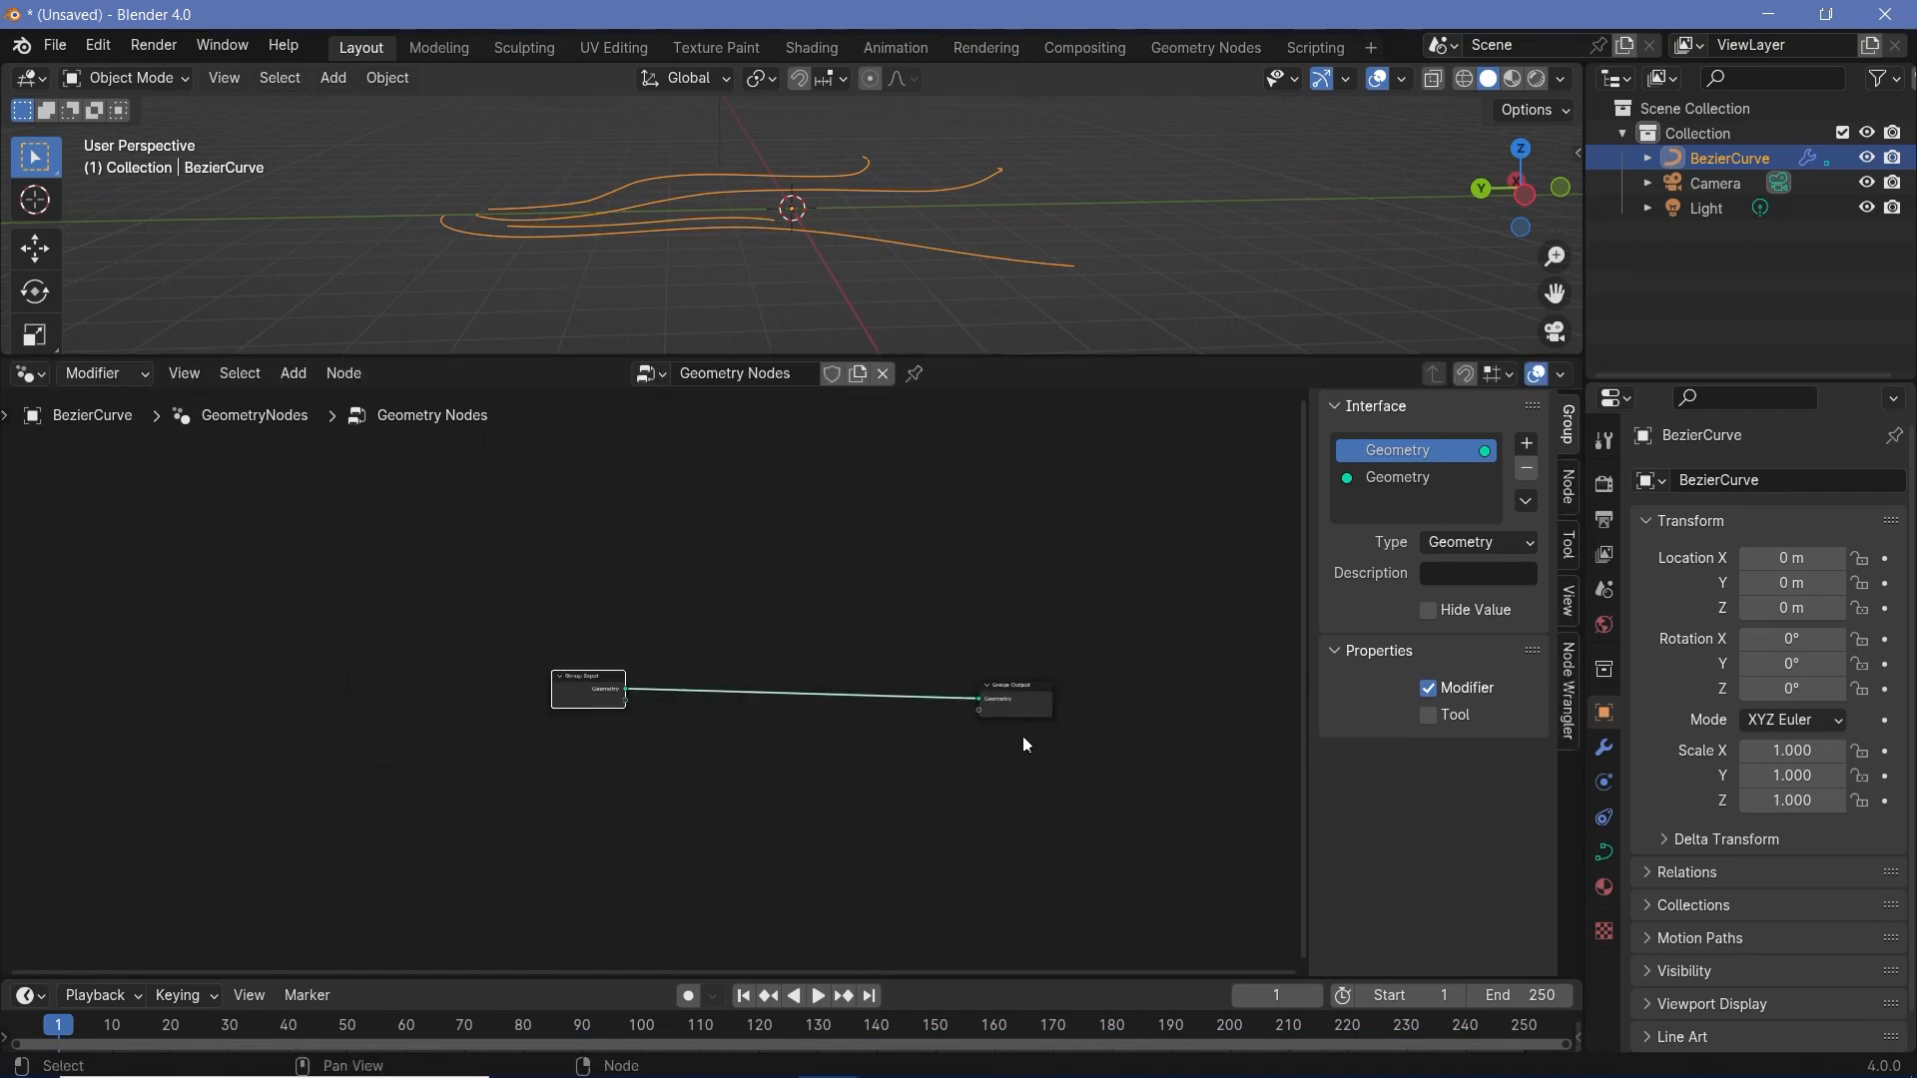
scroll(967, 737, up, 3)
- Insert a Resample Curve node on the link between Group Input and Group Output
middle_drag(548, 274, 811, 330)
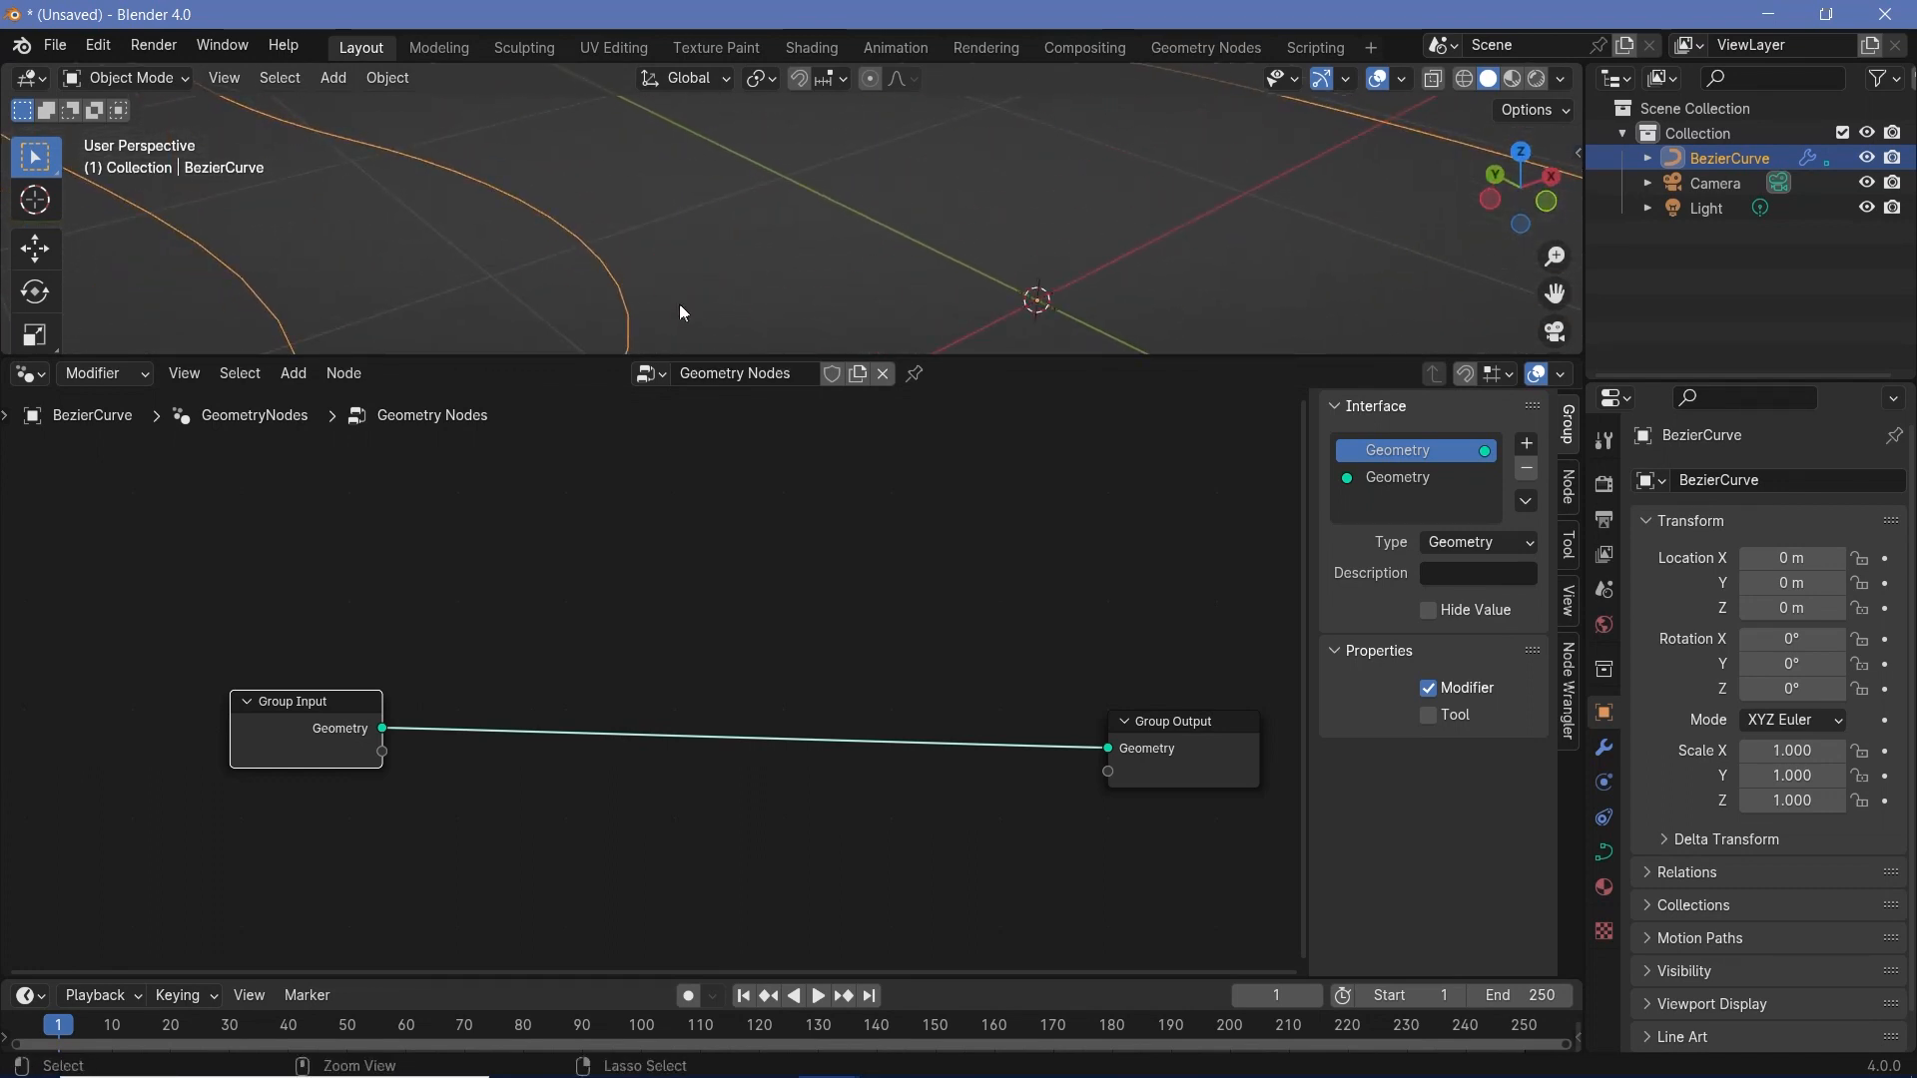
scroll(679, 289, up, 2)
key(shift+a)
mouse_move(742, 691)
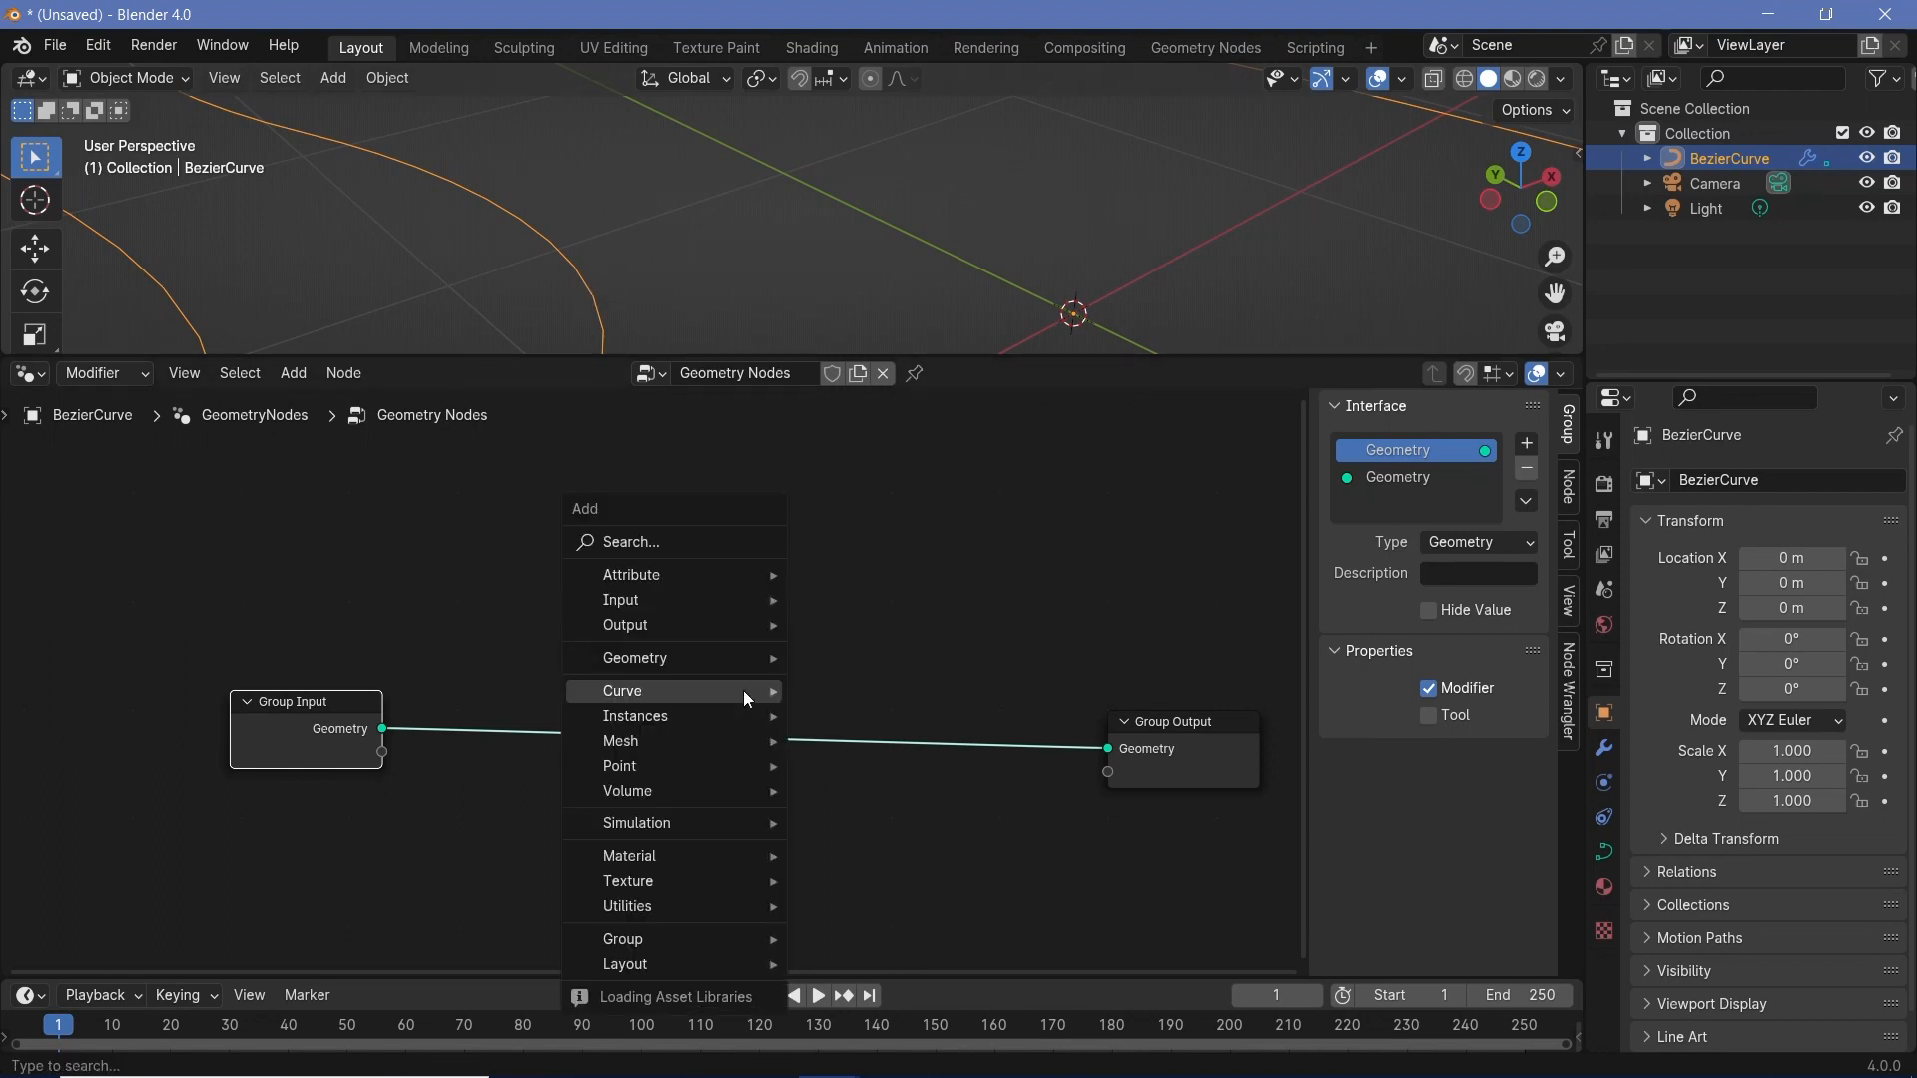
text(resample)
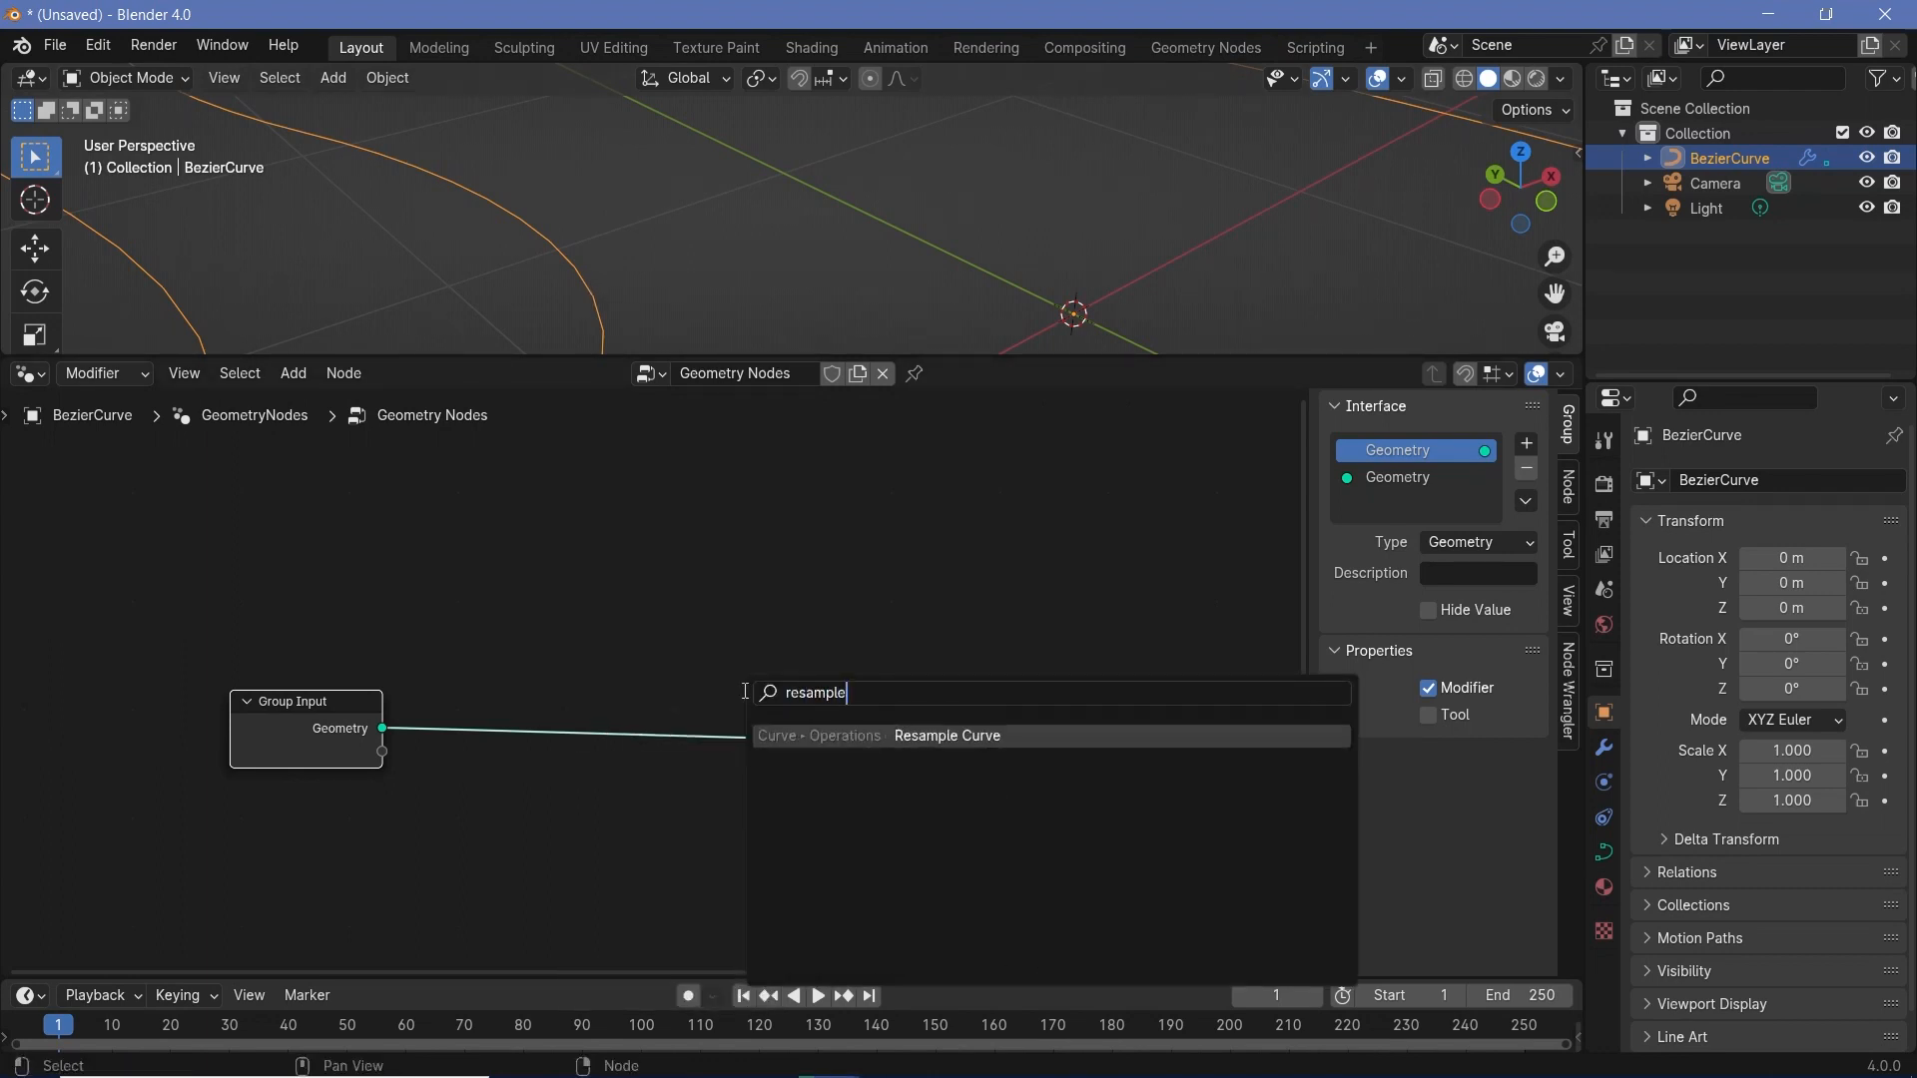
key(Return)
click(458, 655)
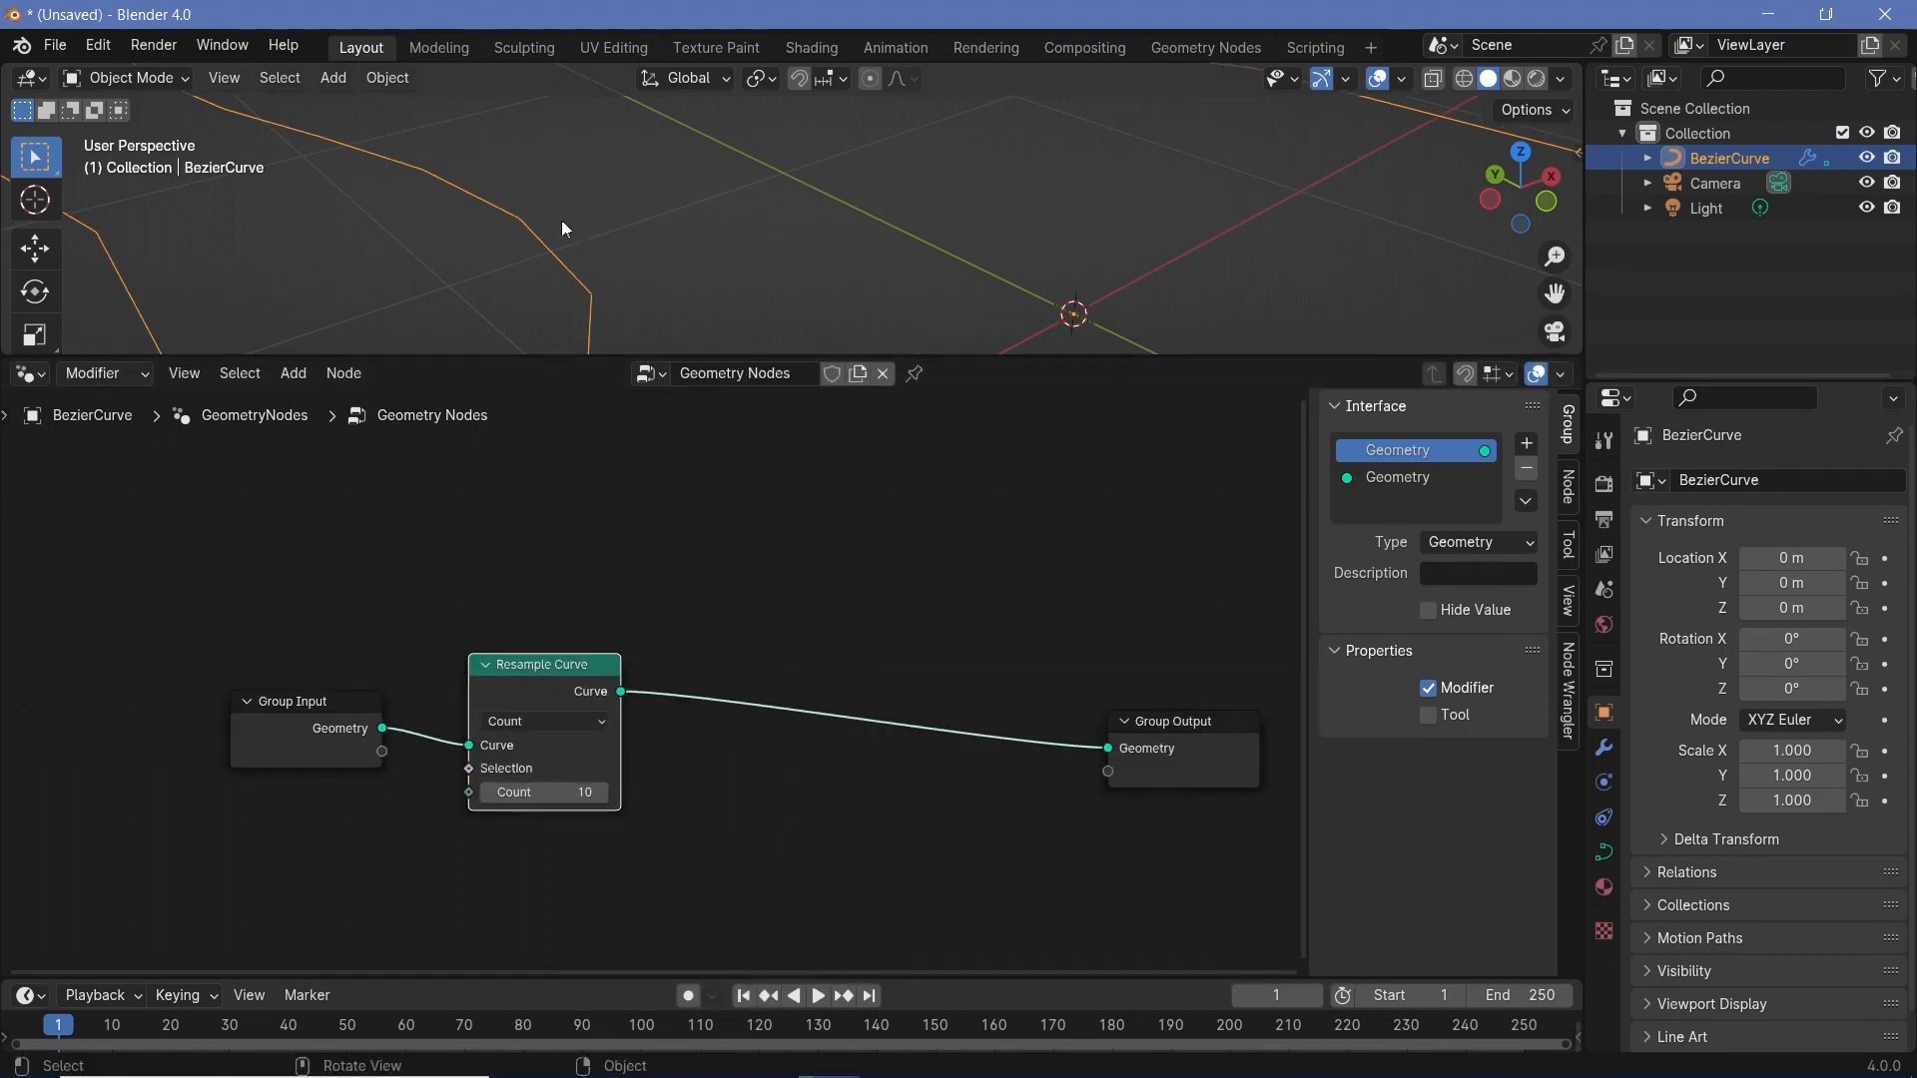
- Set the Resample Curve node's count to 500
shift+middle_drag(583, 259, 980, 391)
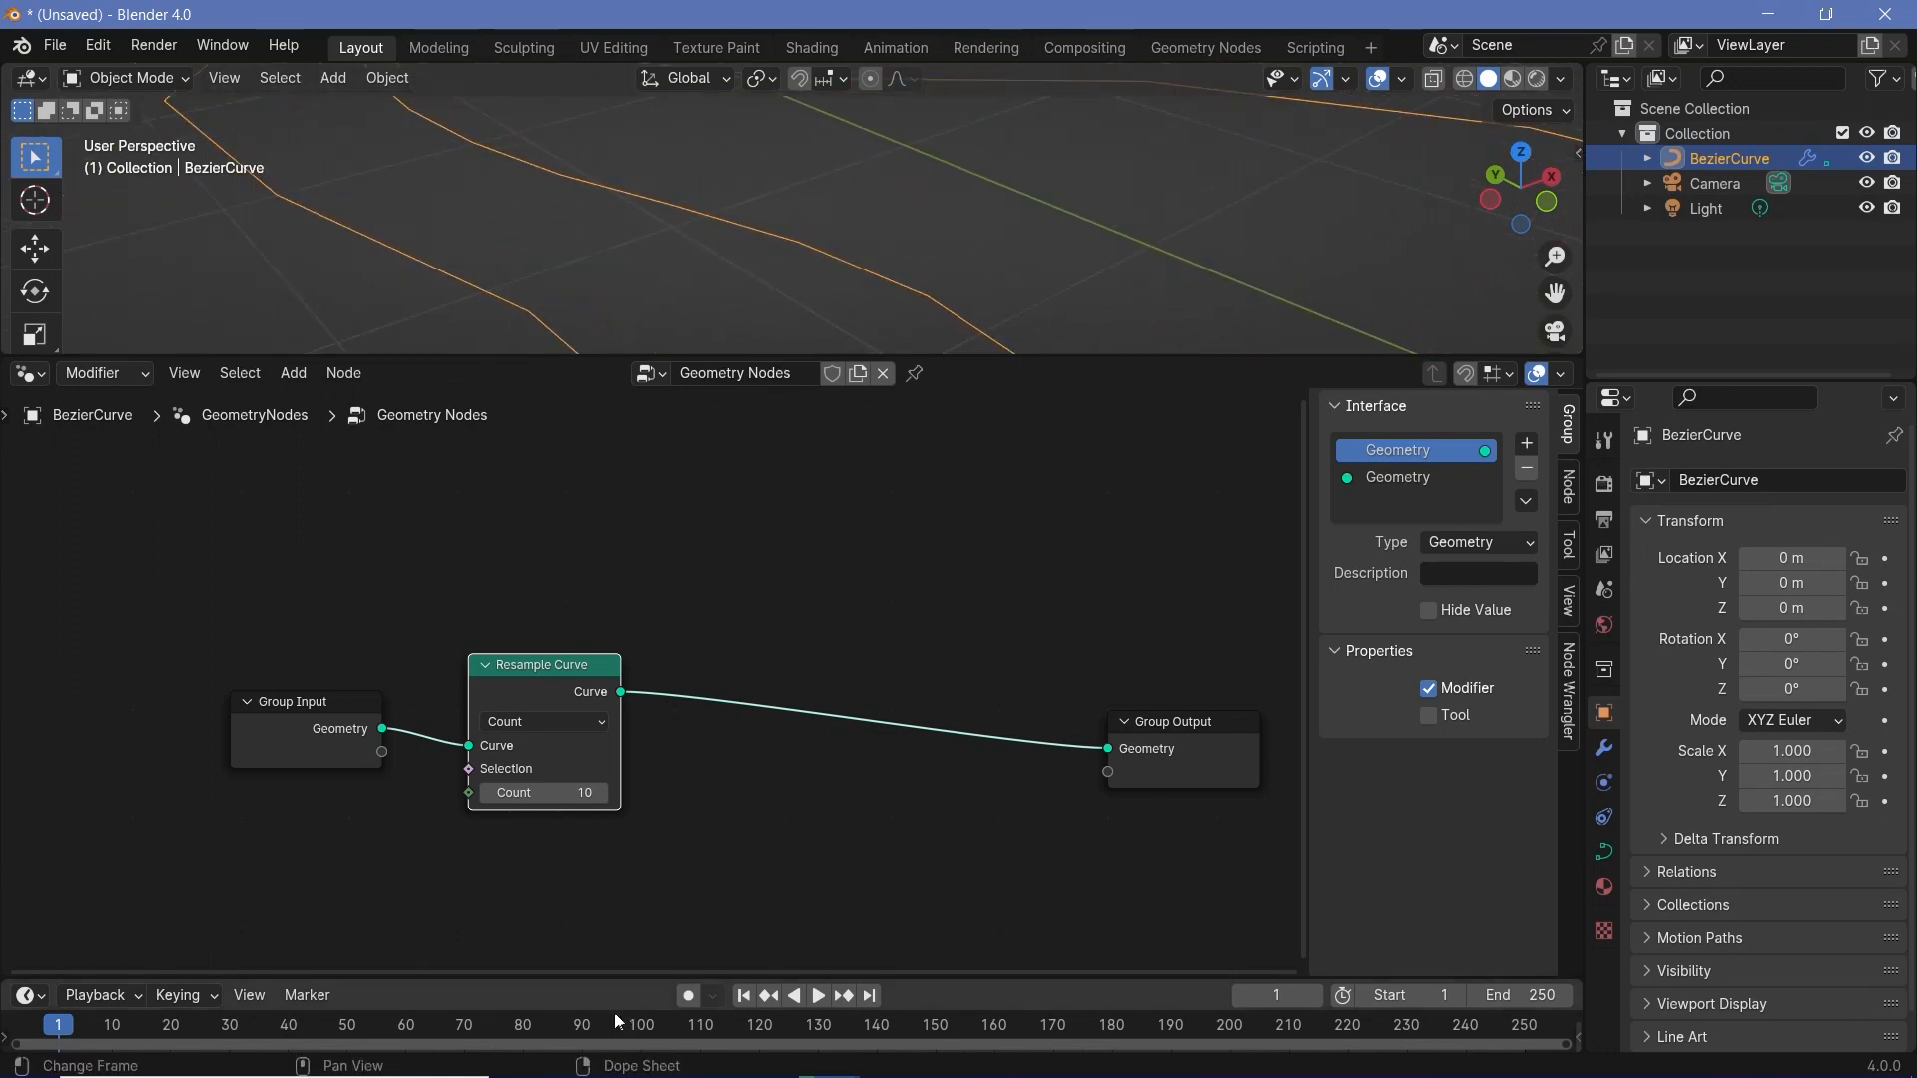
click(531, 795)
text(5)
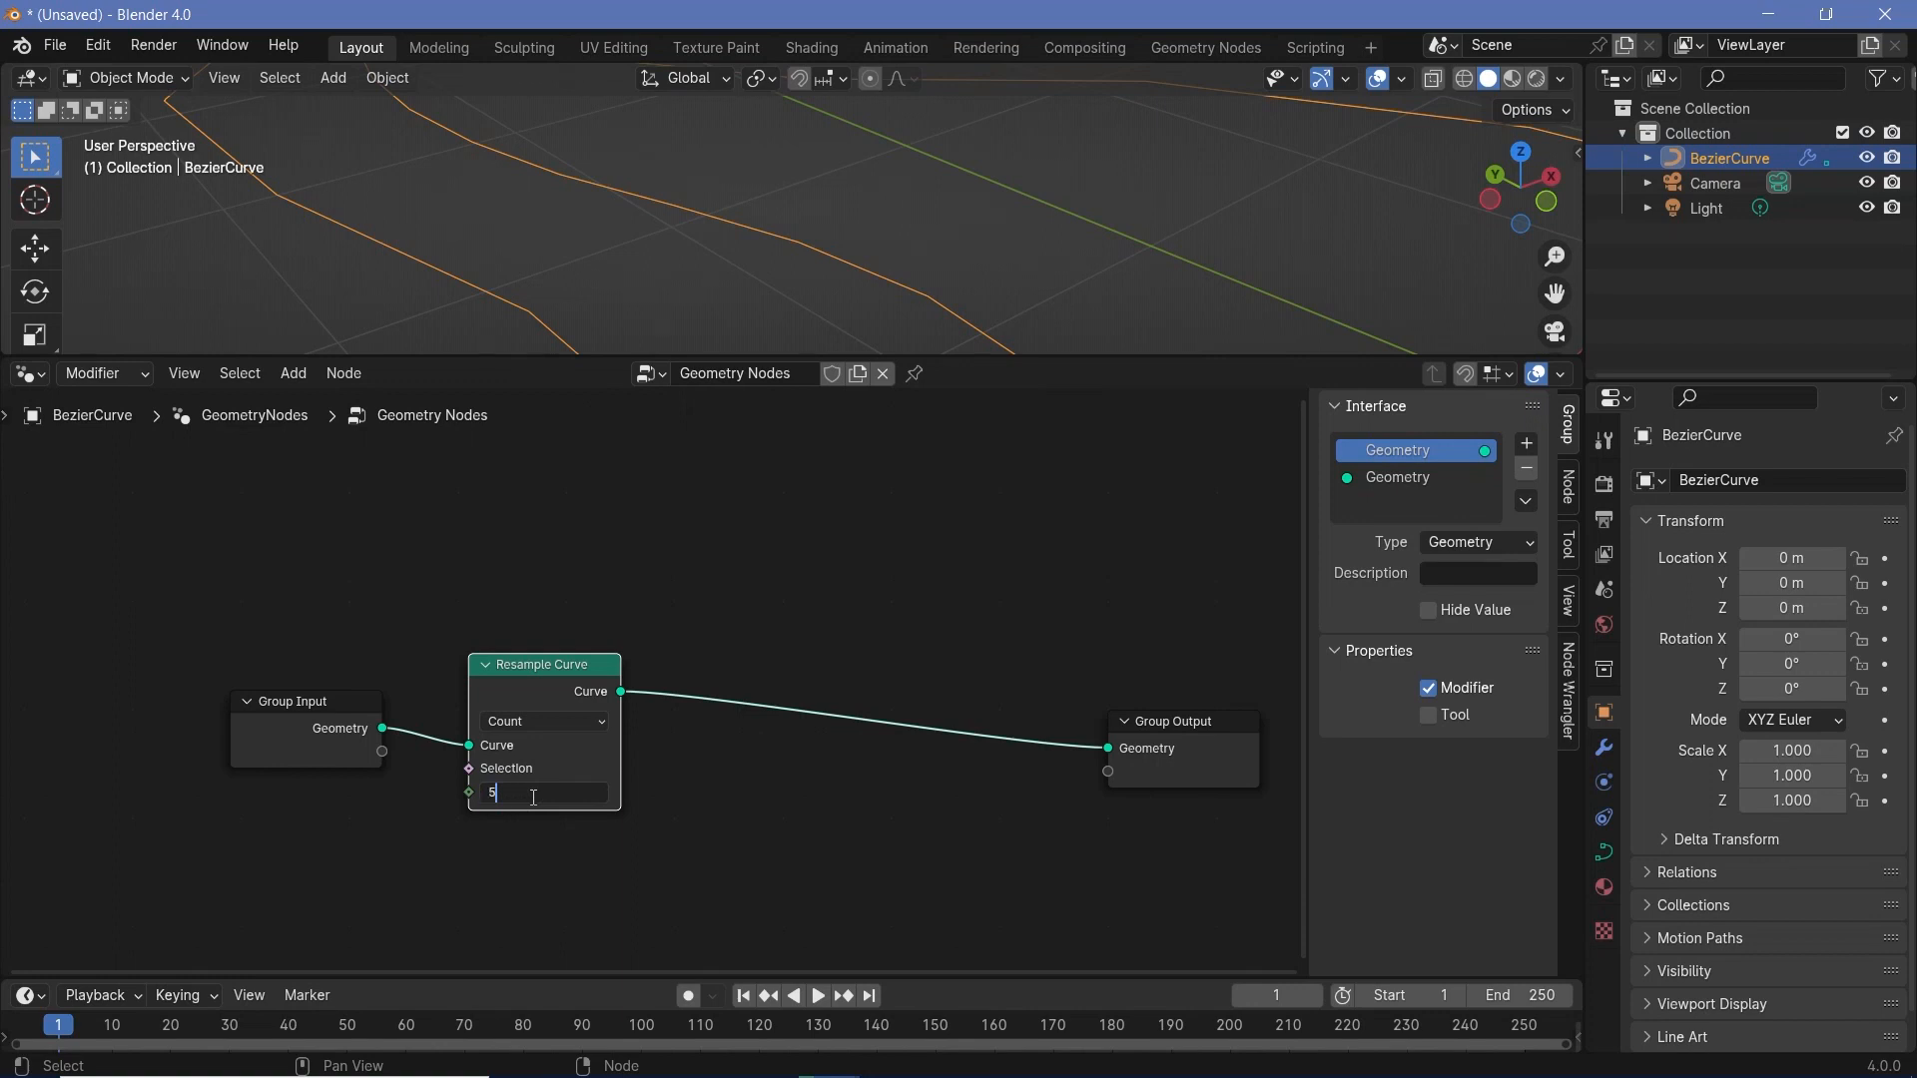
text(00)
key(Return)
- Raise the curve data's preview resolution to 64
shift+middle_drag(1003, 246, 794, 370)
scroll(853, 252, up, 4)
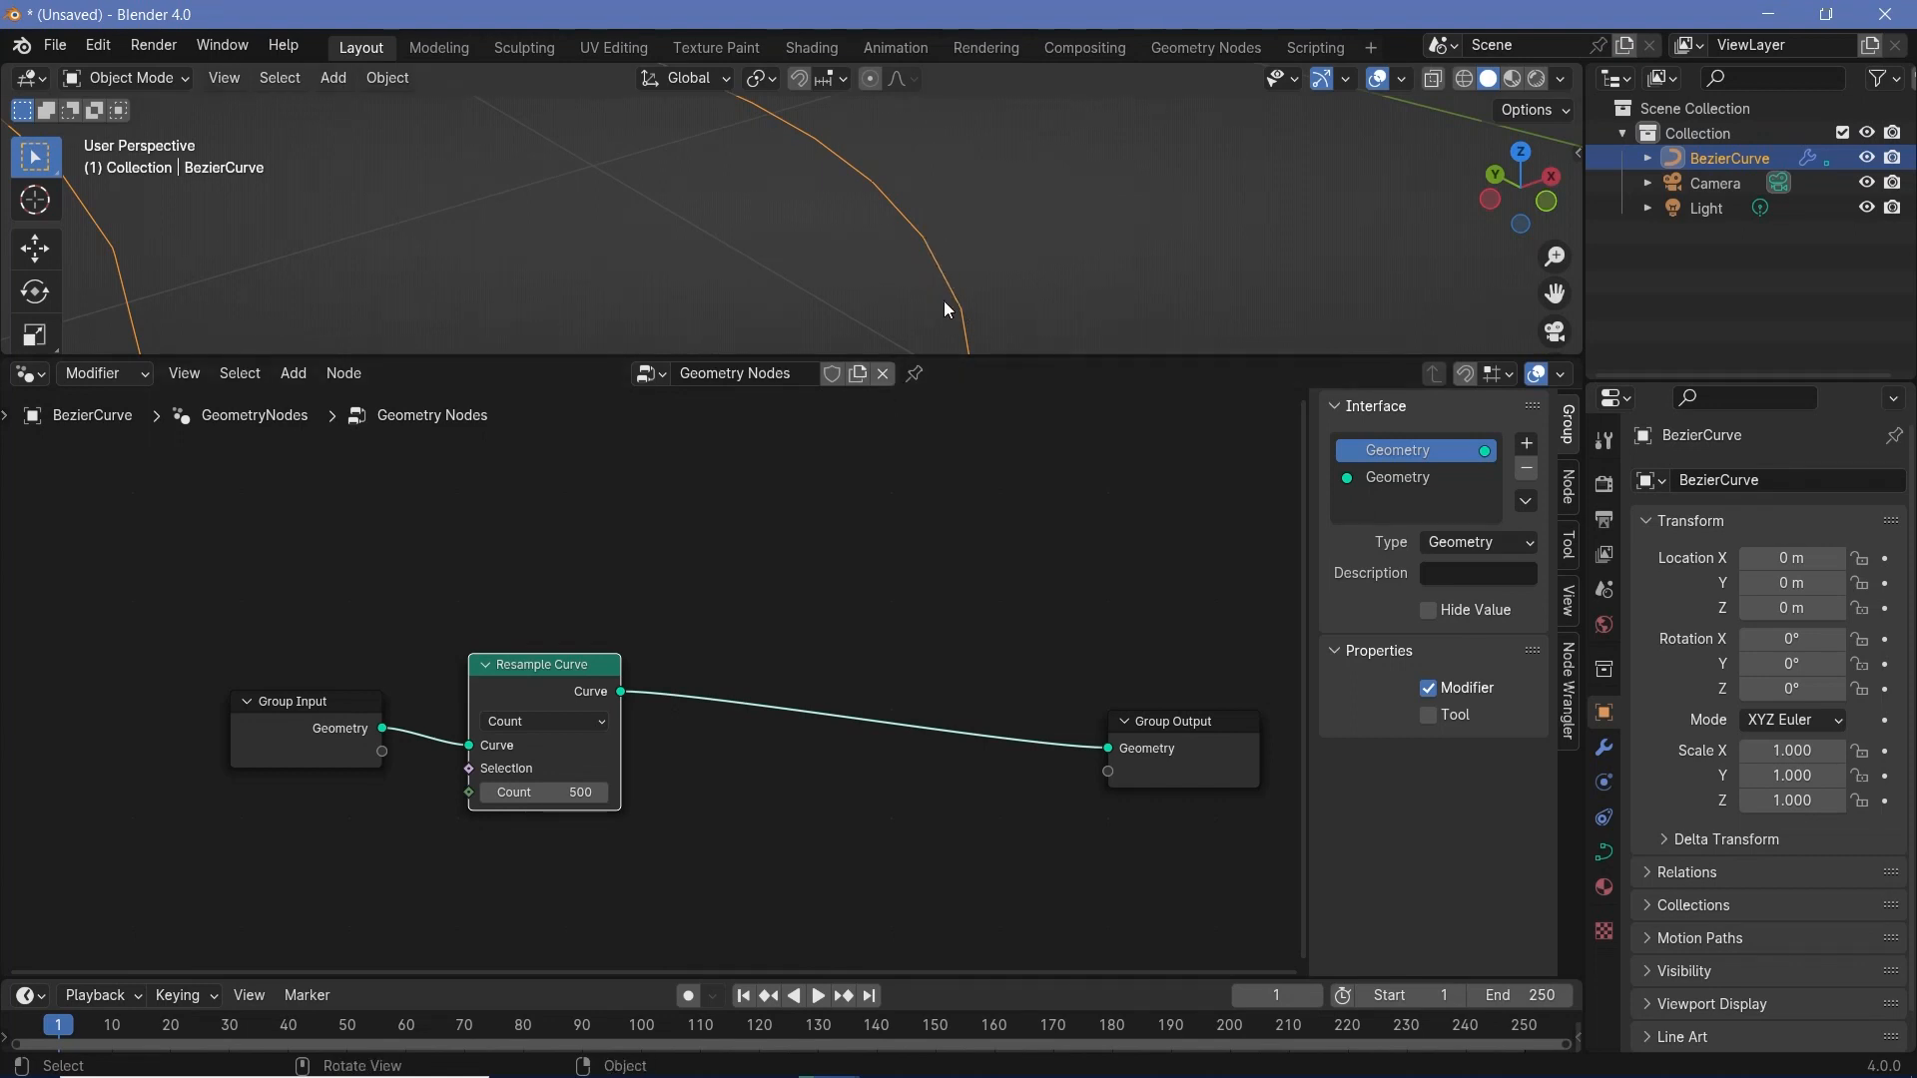
click(1604, 860)
drag(1776, 588, 1878, 588)
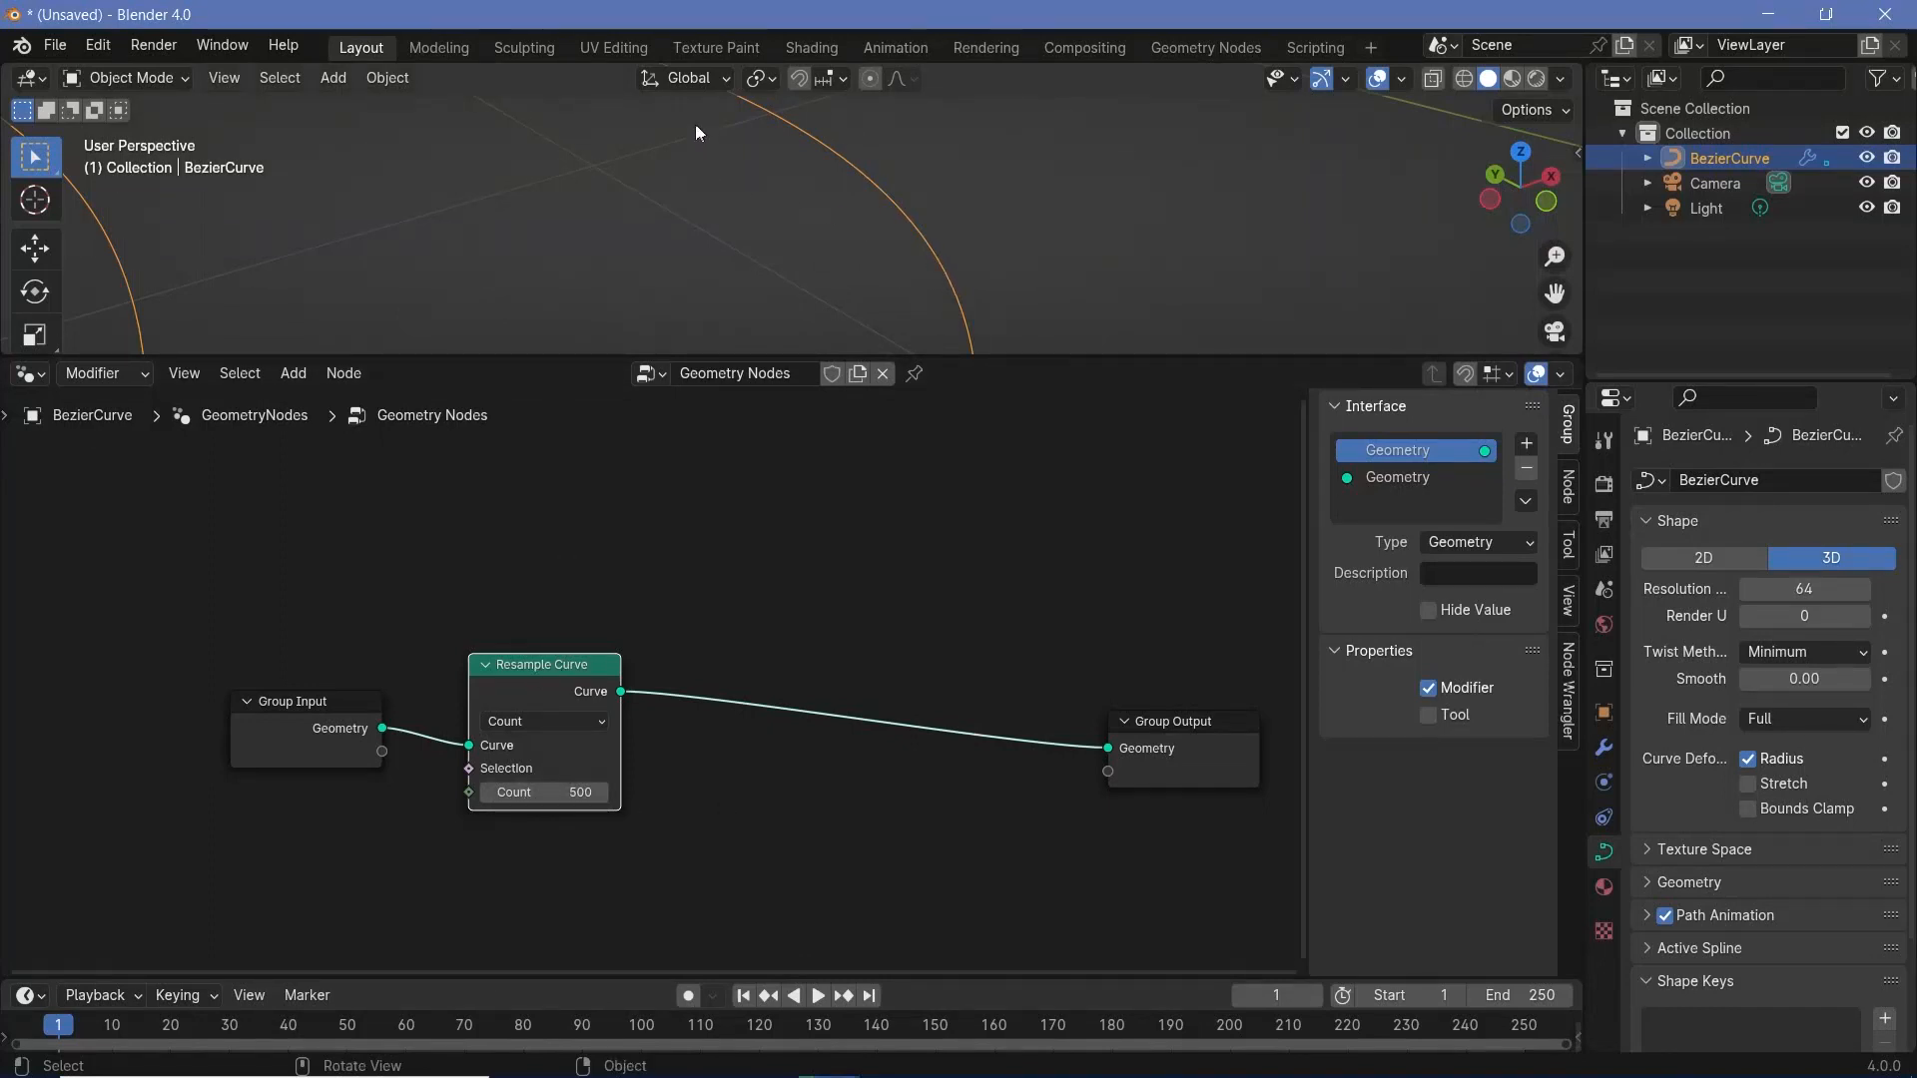
- Insert a Curve to Mesh node between Resample Curve and Group Output
scroll(824, 284, down, 5)
shift+middle_drag(825, 284, 821, 137)
scroll(809, 270, down, 3)
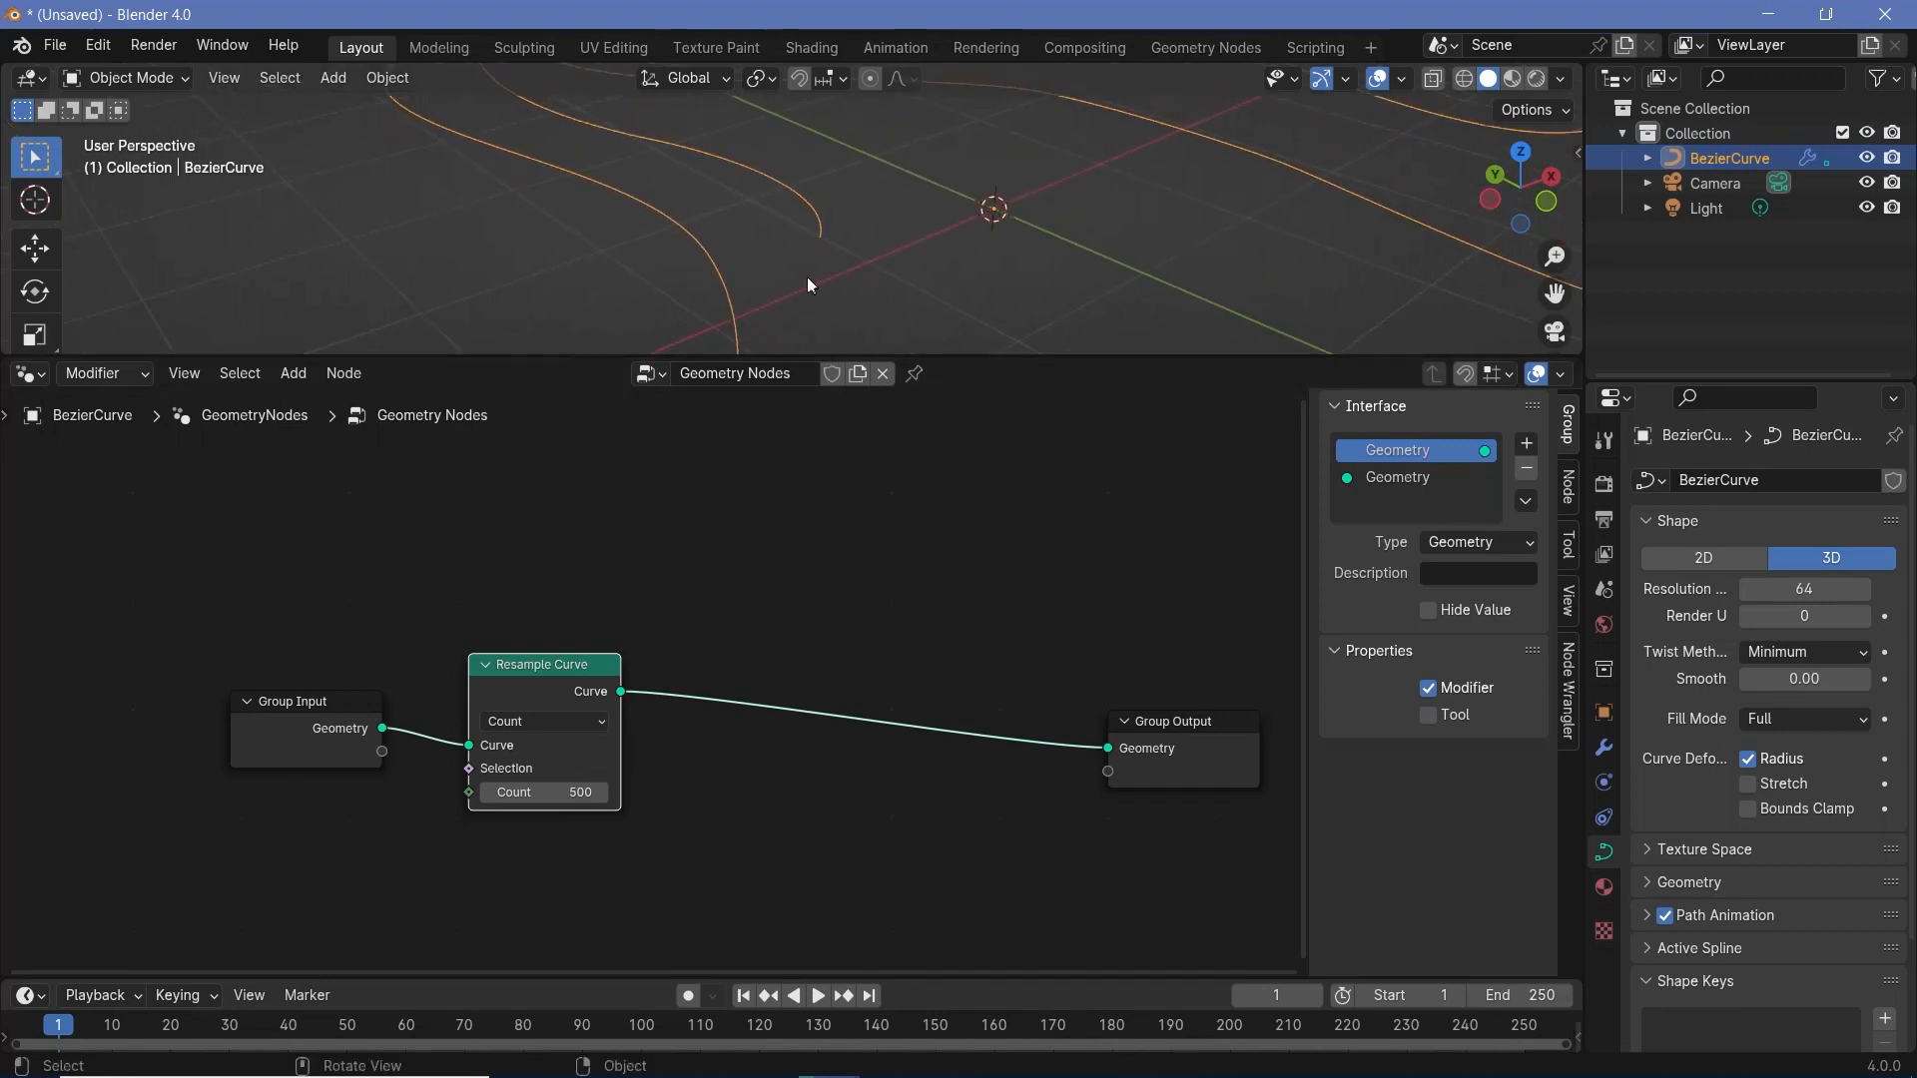
shift+middle_drag(807, 277, 820, 334)
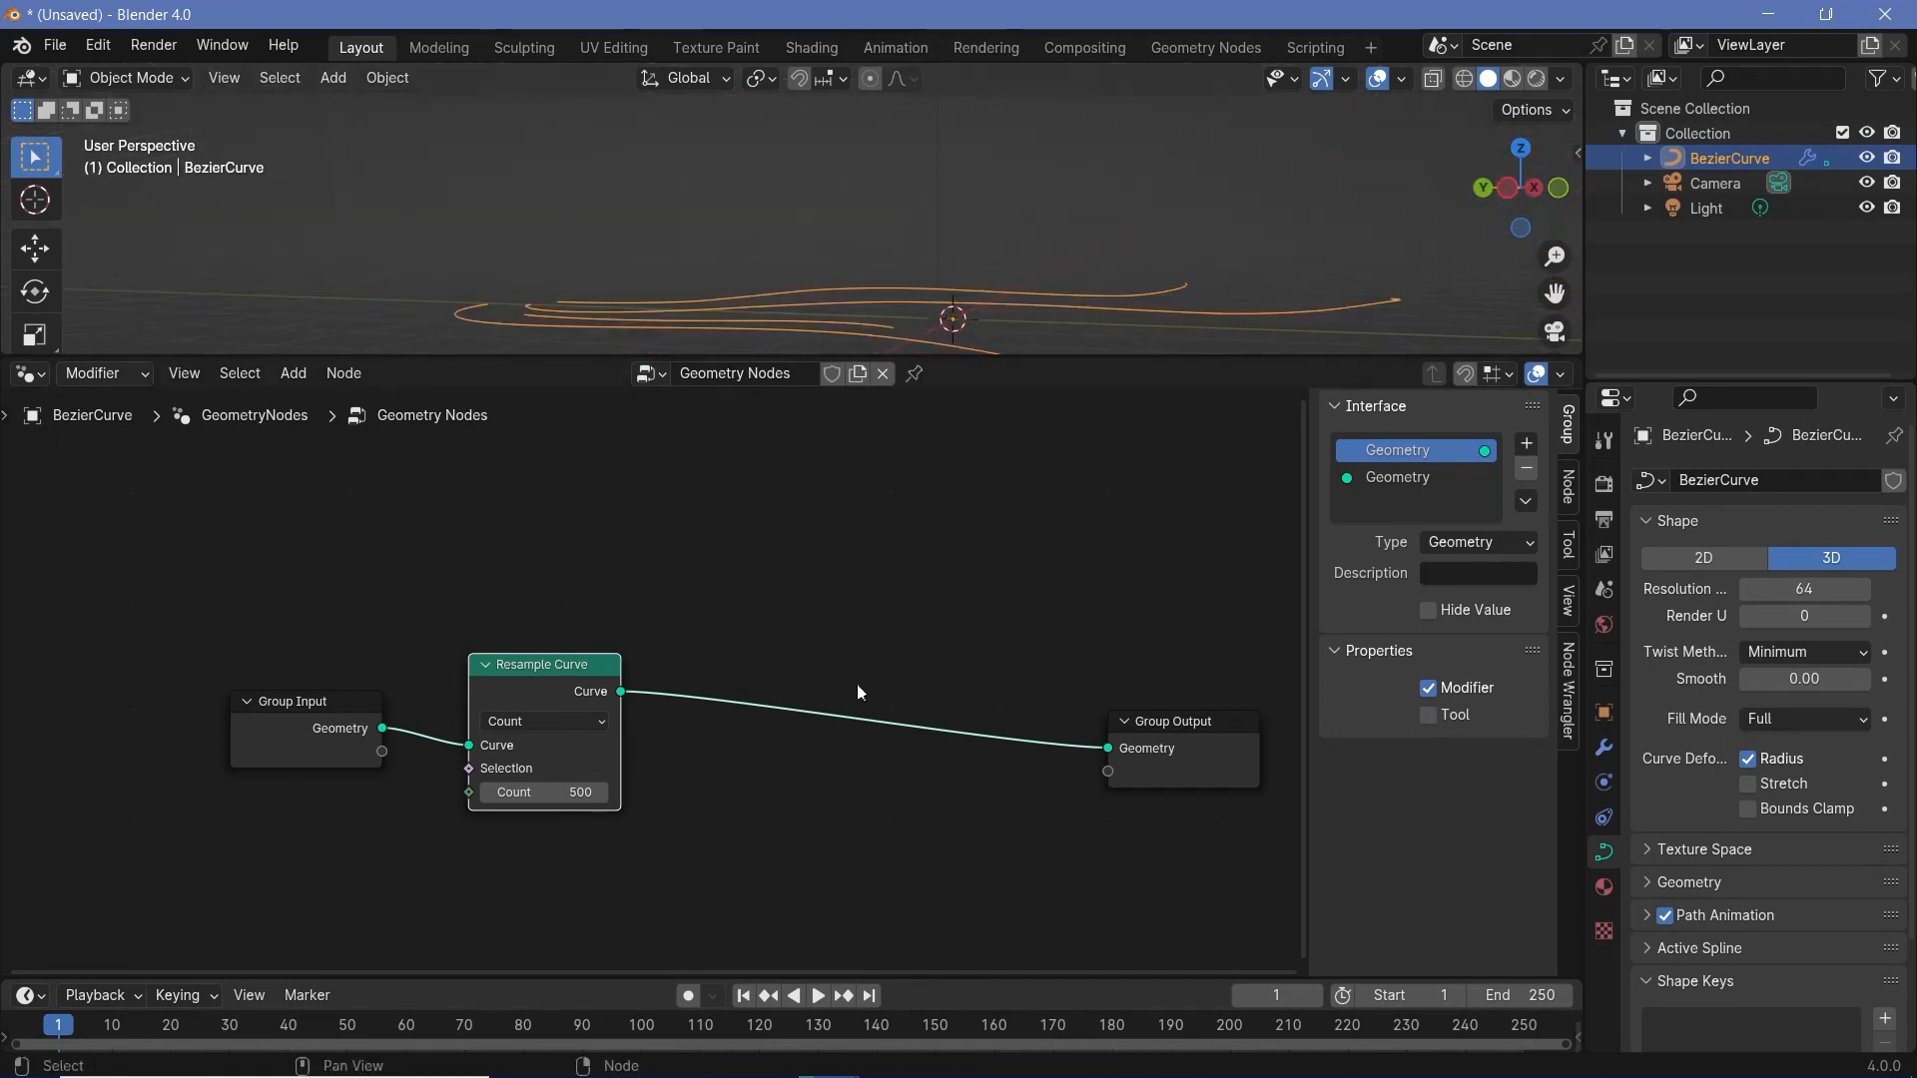
middle_drag(1022, 257, 695, 125)
middle_drag(696, 276, 815, 281)
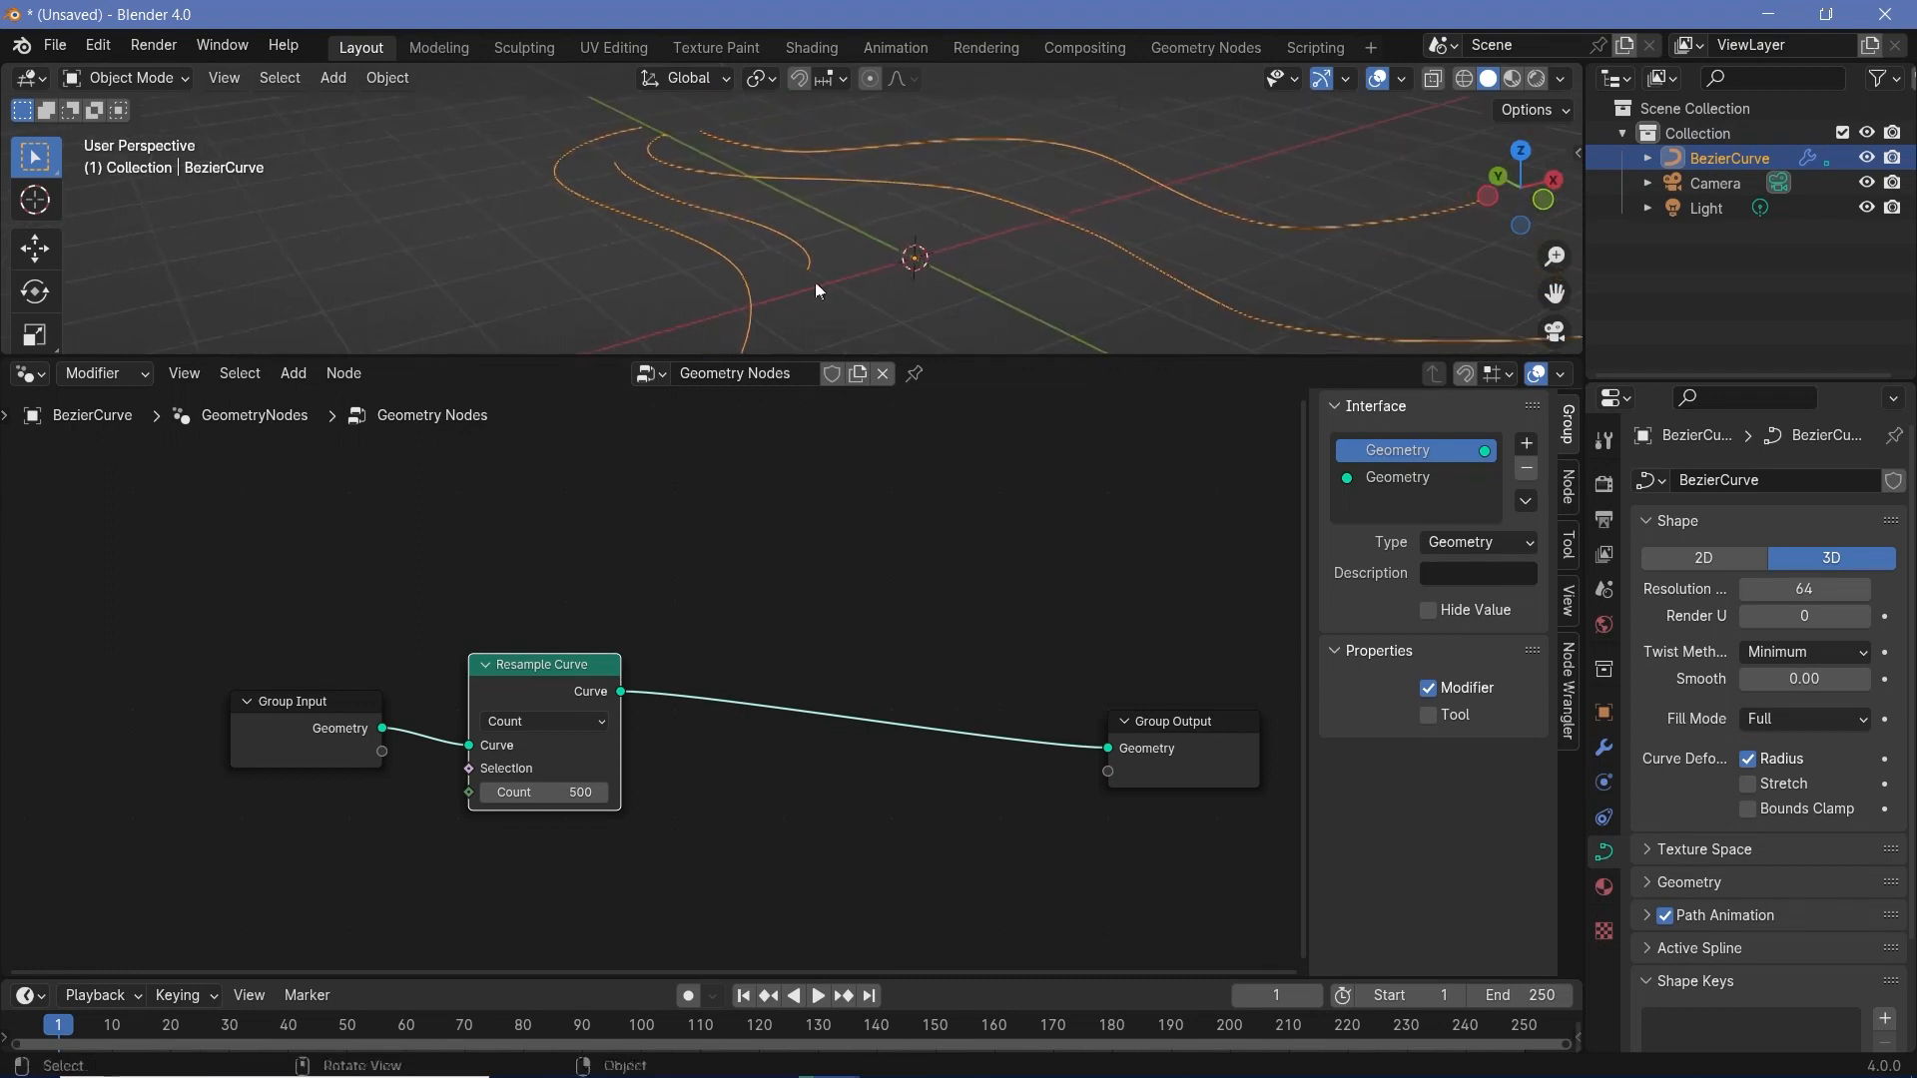
key(shift+a)
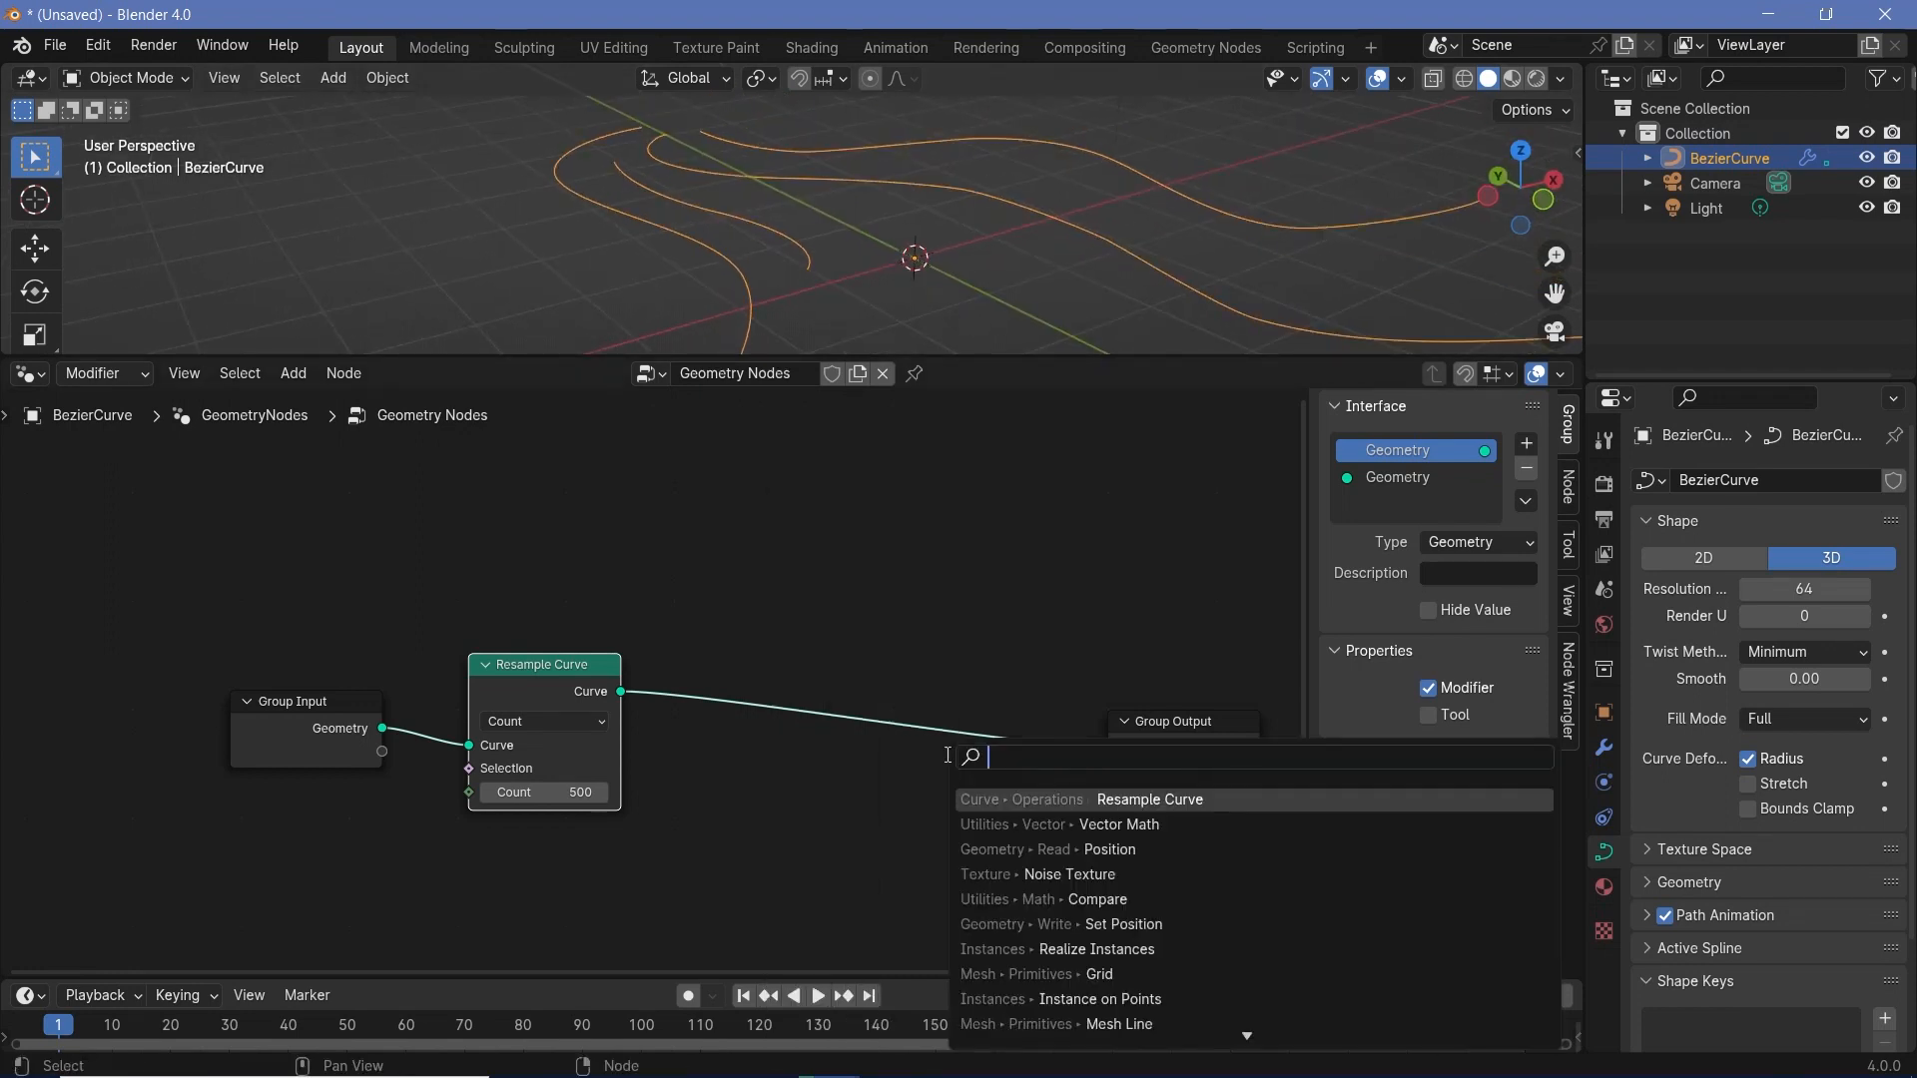
text(curve to me)
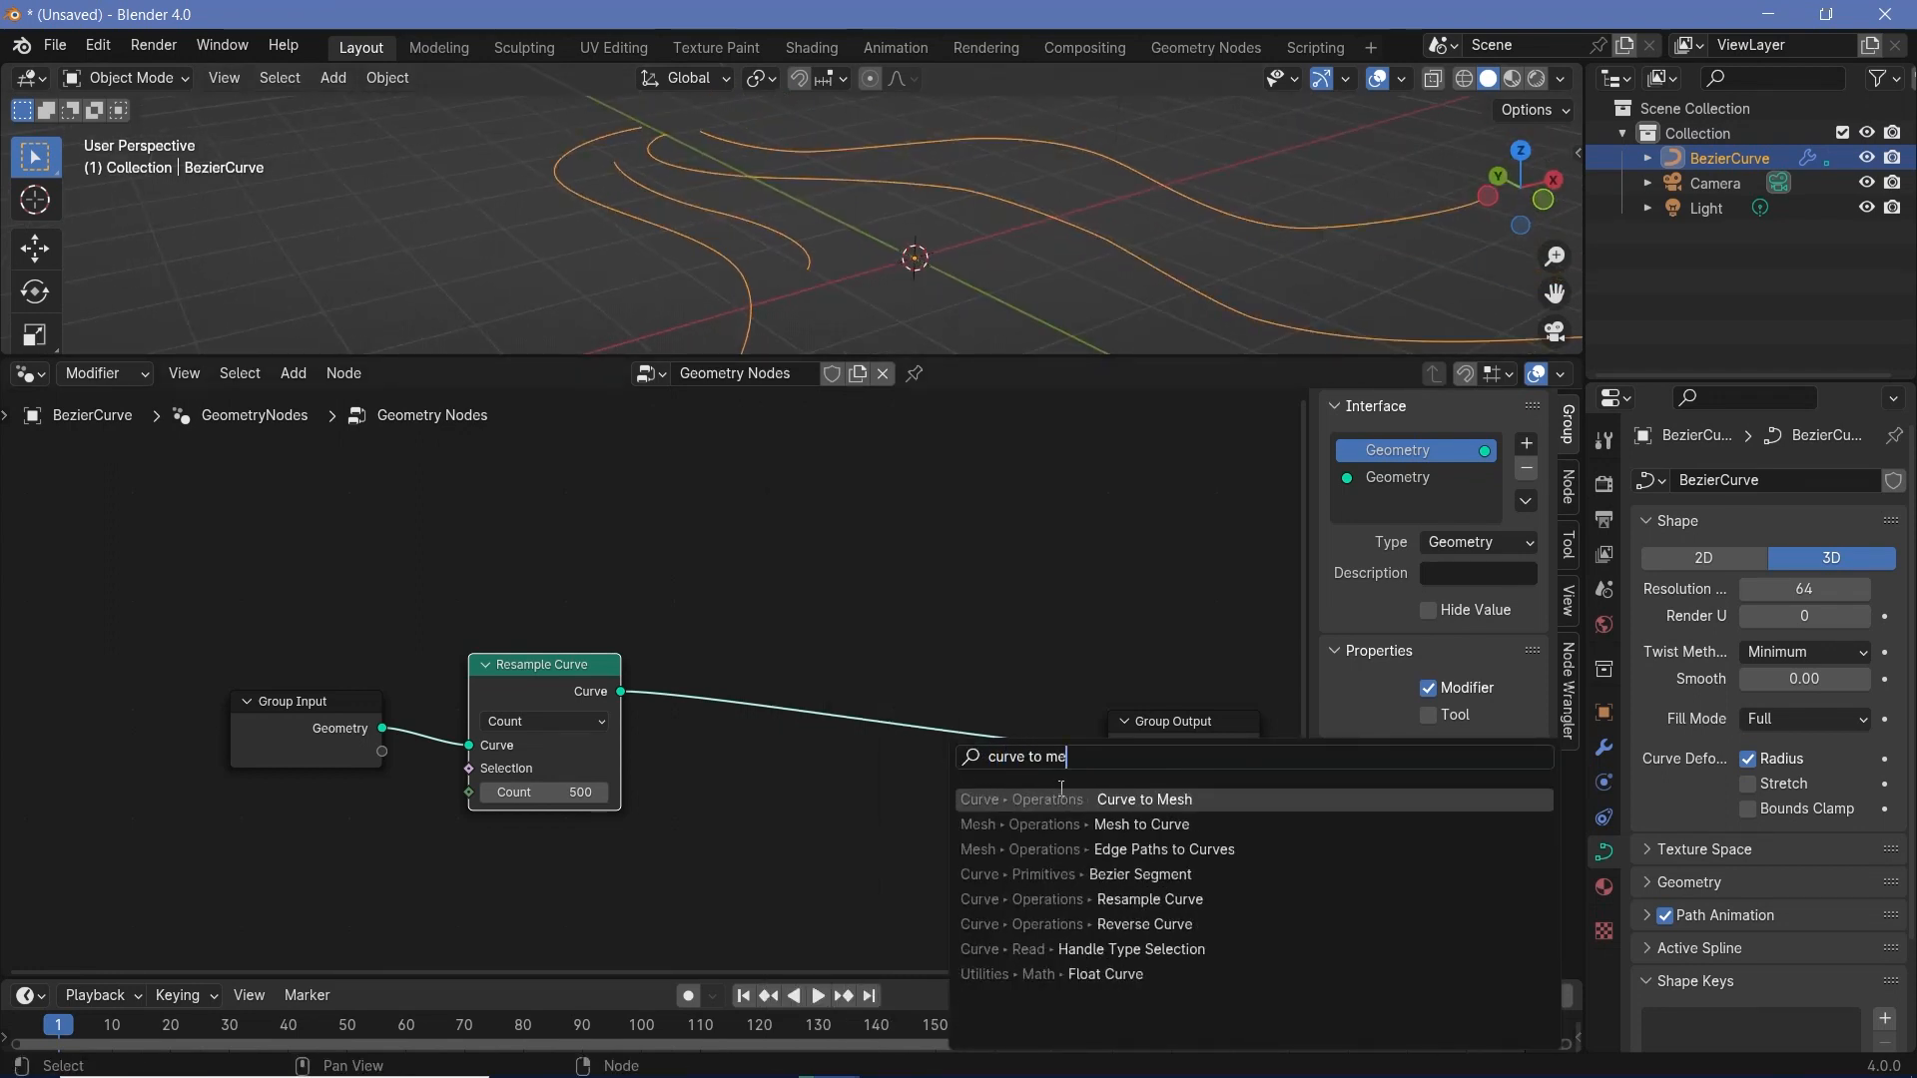
key(Return)
click(798, 641)
drag(889, 701, 943, 761)
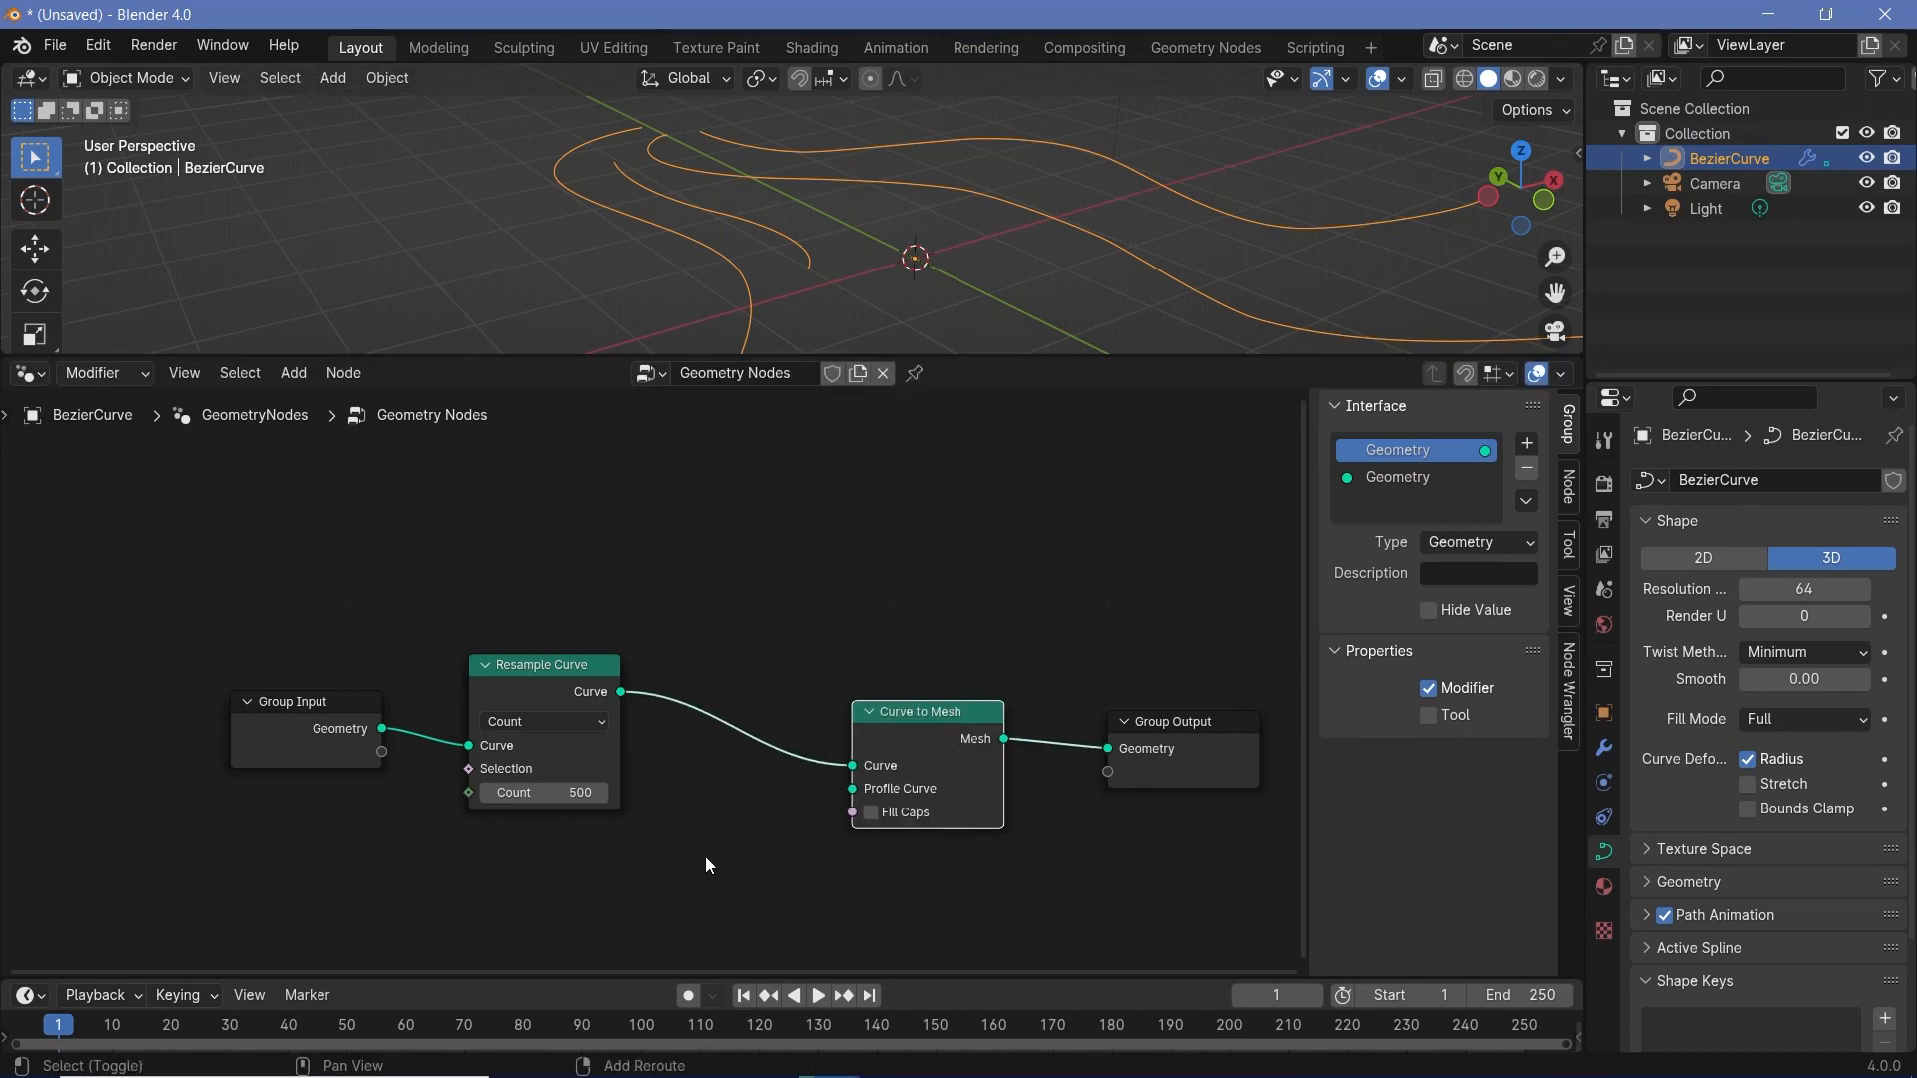
- Add a Curve Line node and connect its output to the Profile Curve input of the Curve to Mesh node
key(shift+a)
text(curve line)
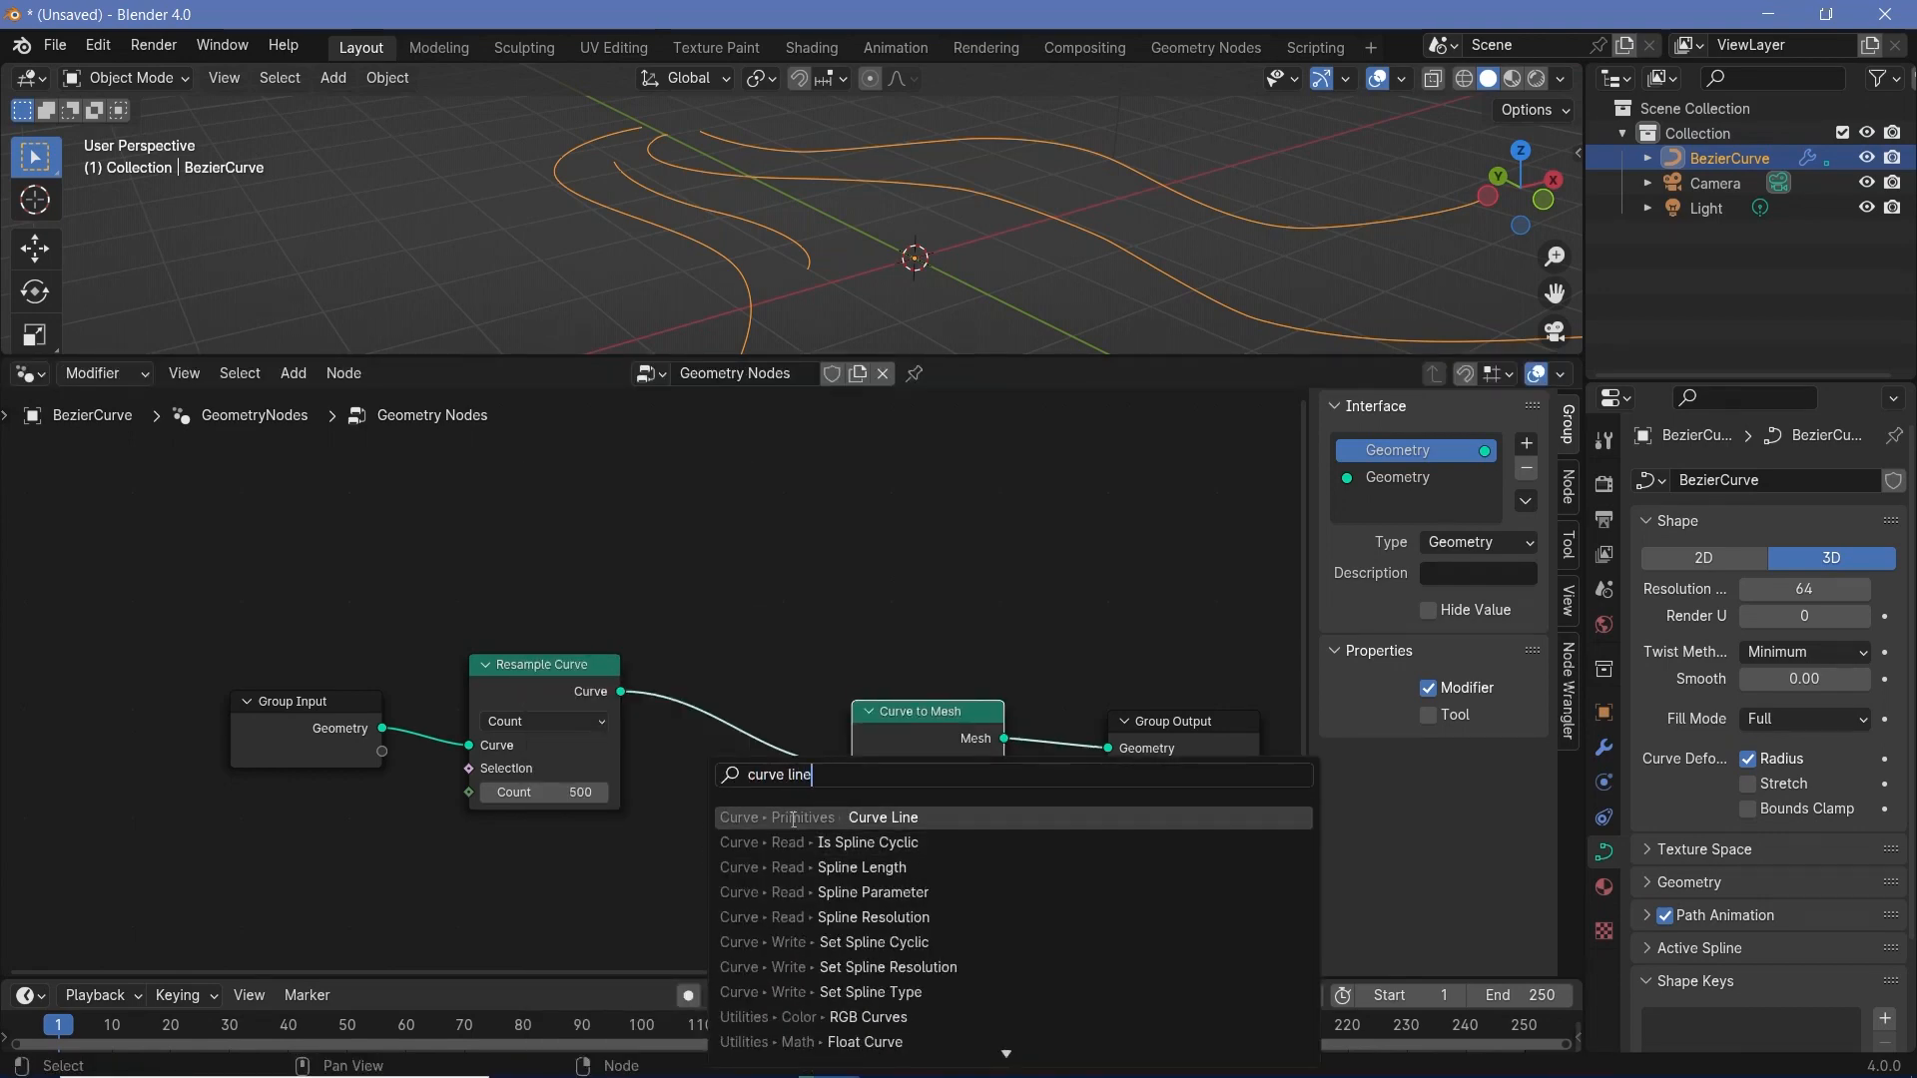
key(Return)
click(599, 867)
drag(611, 873, 854, 788)
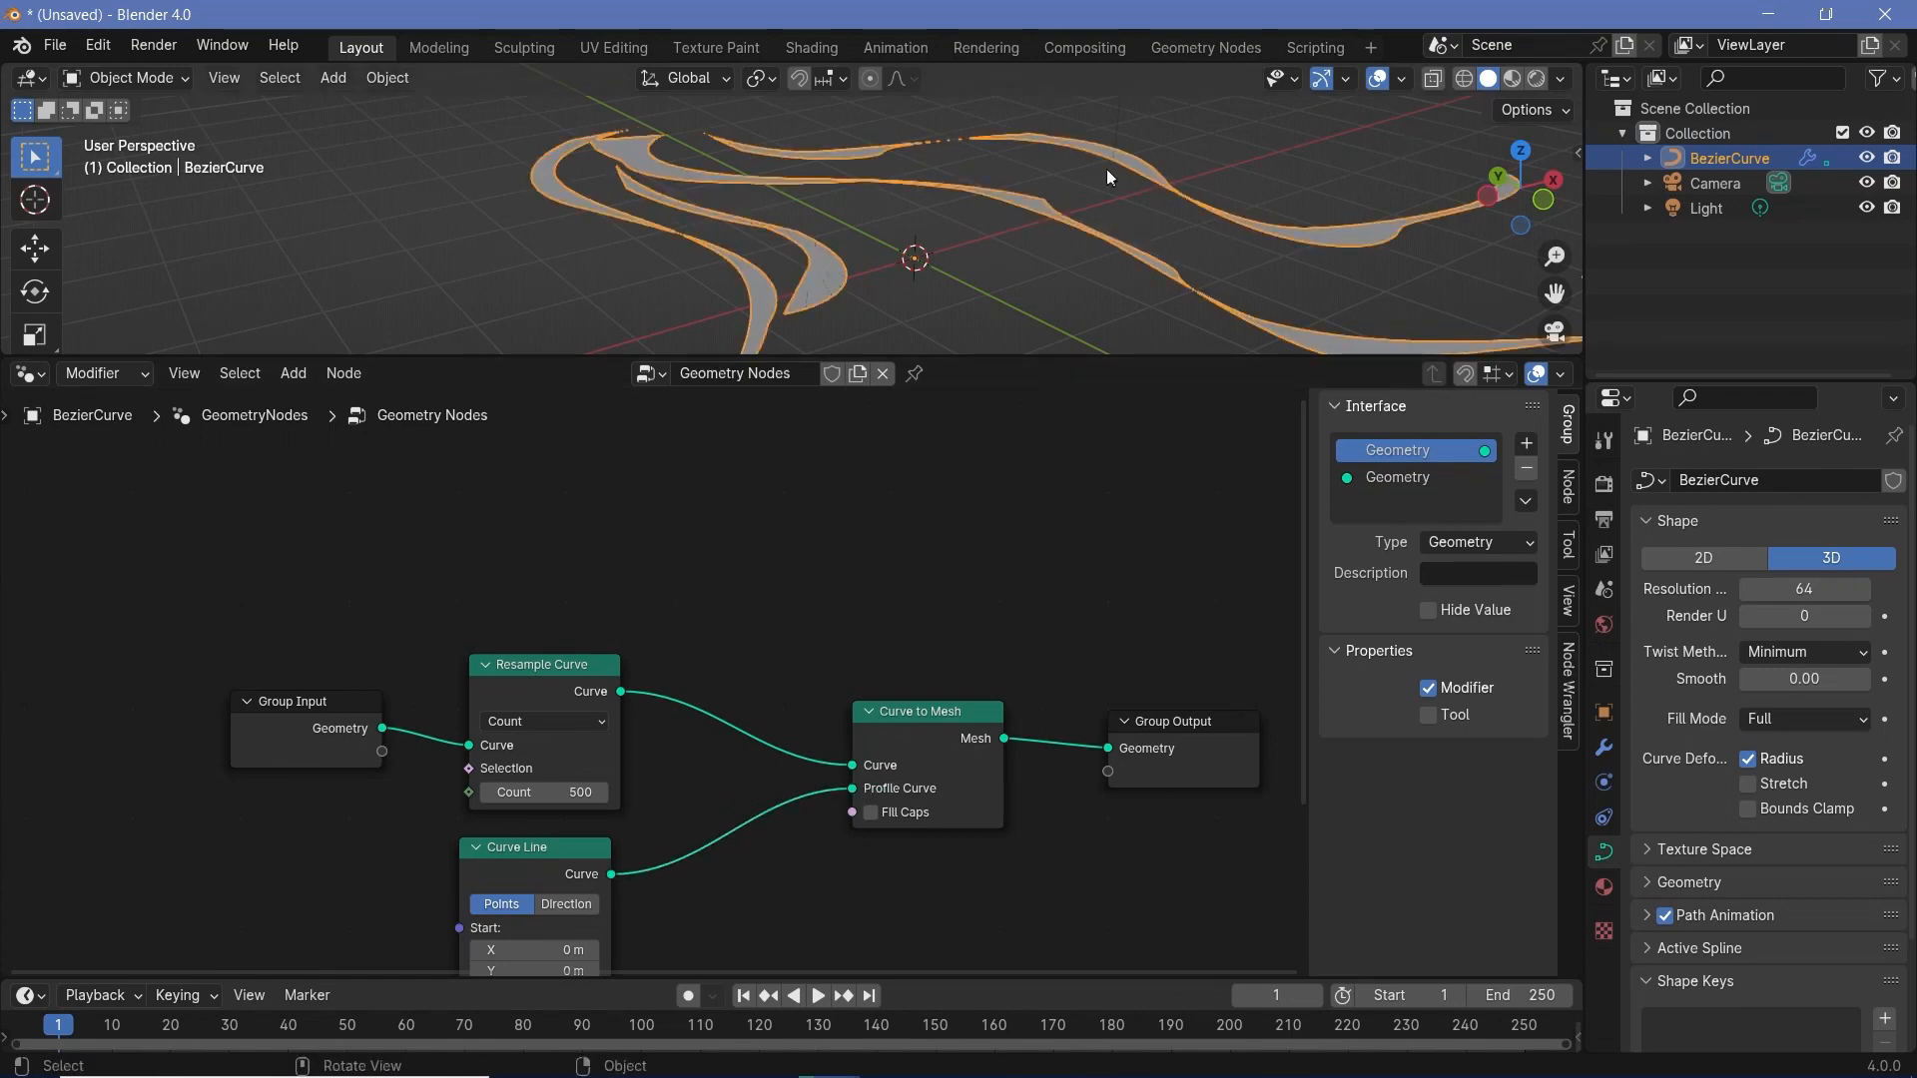
middle_drag(1106, 169, 886, 214)
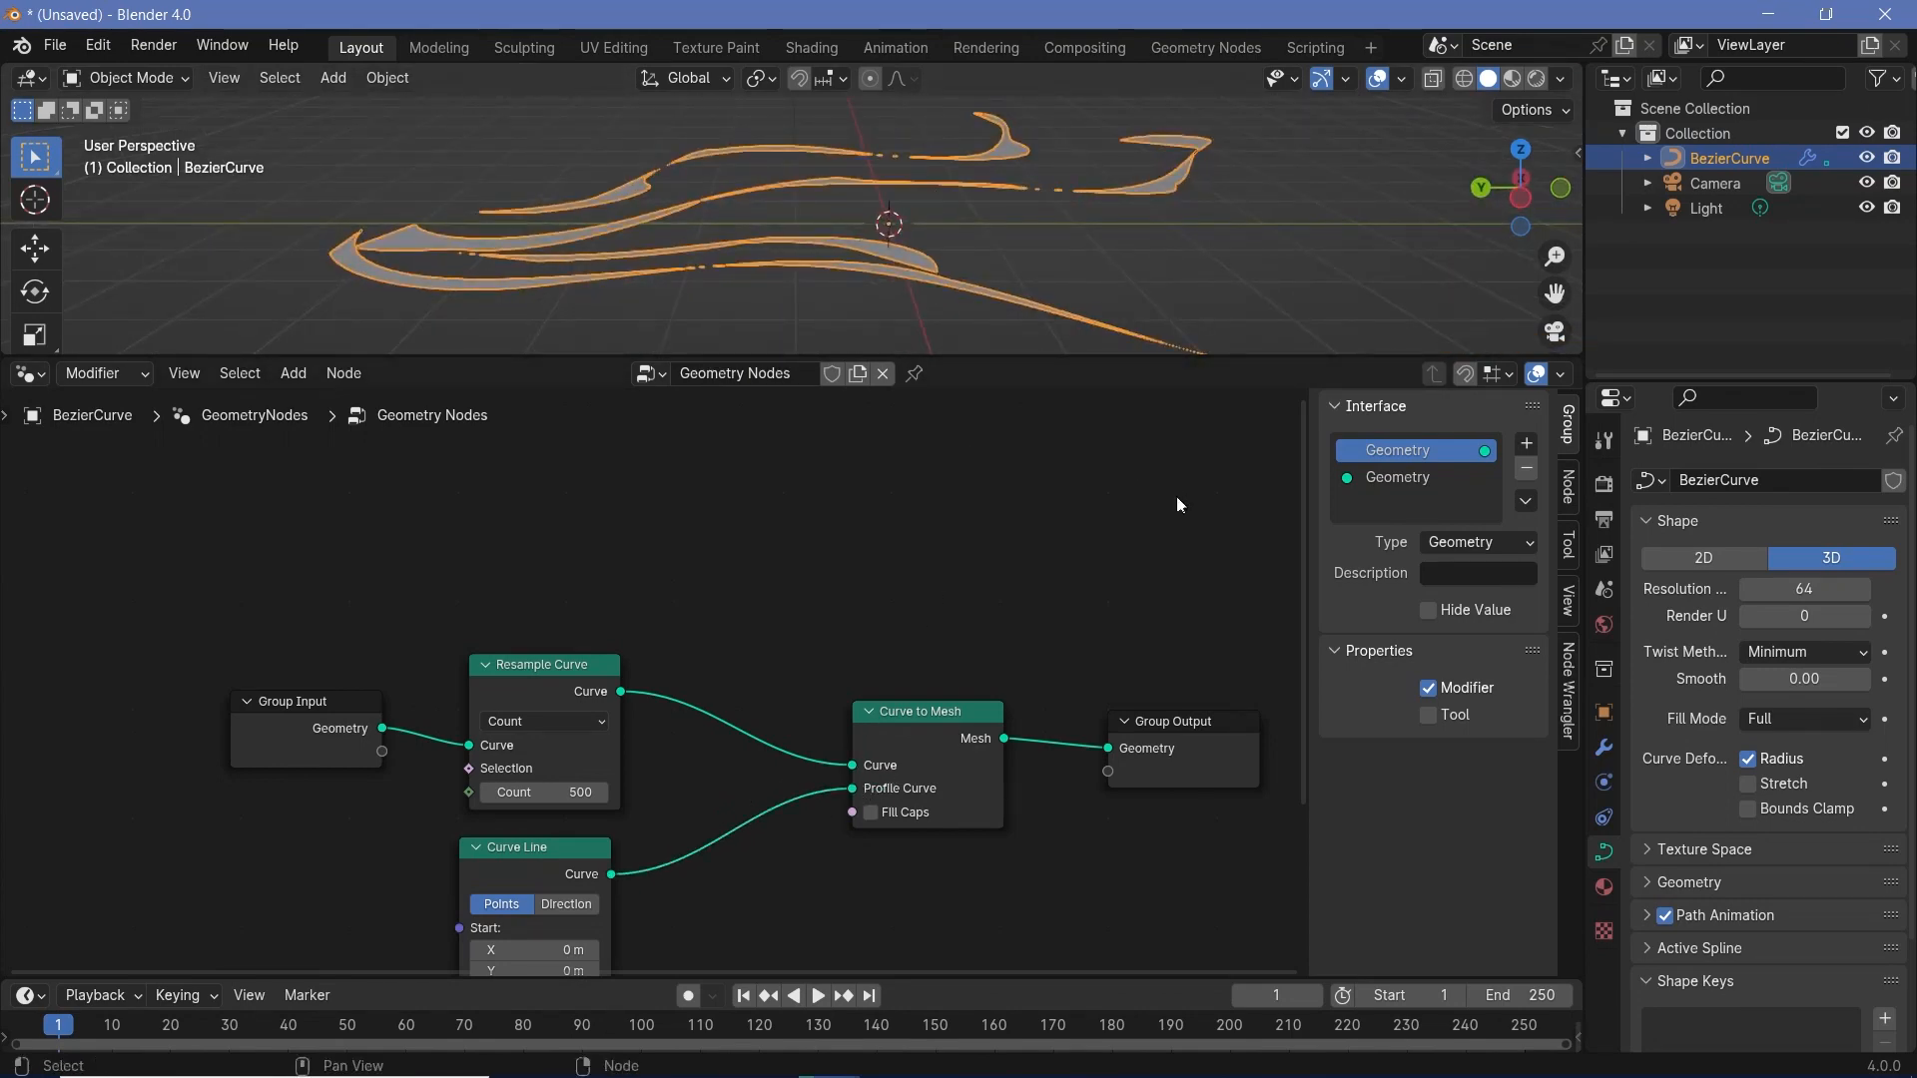
- Enable snapping in the node editor and align the Resample Curve and Curve Line nodes with each other
click(1465, 373)
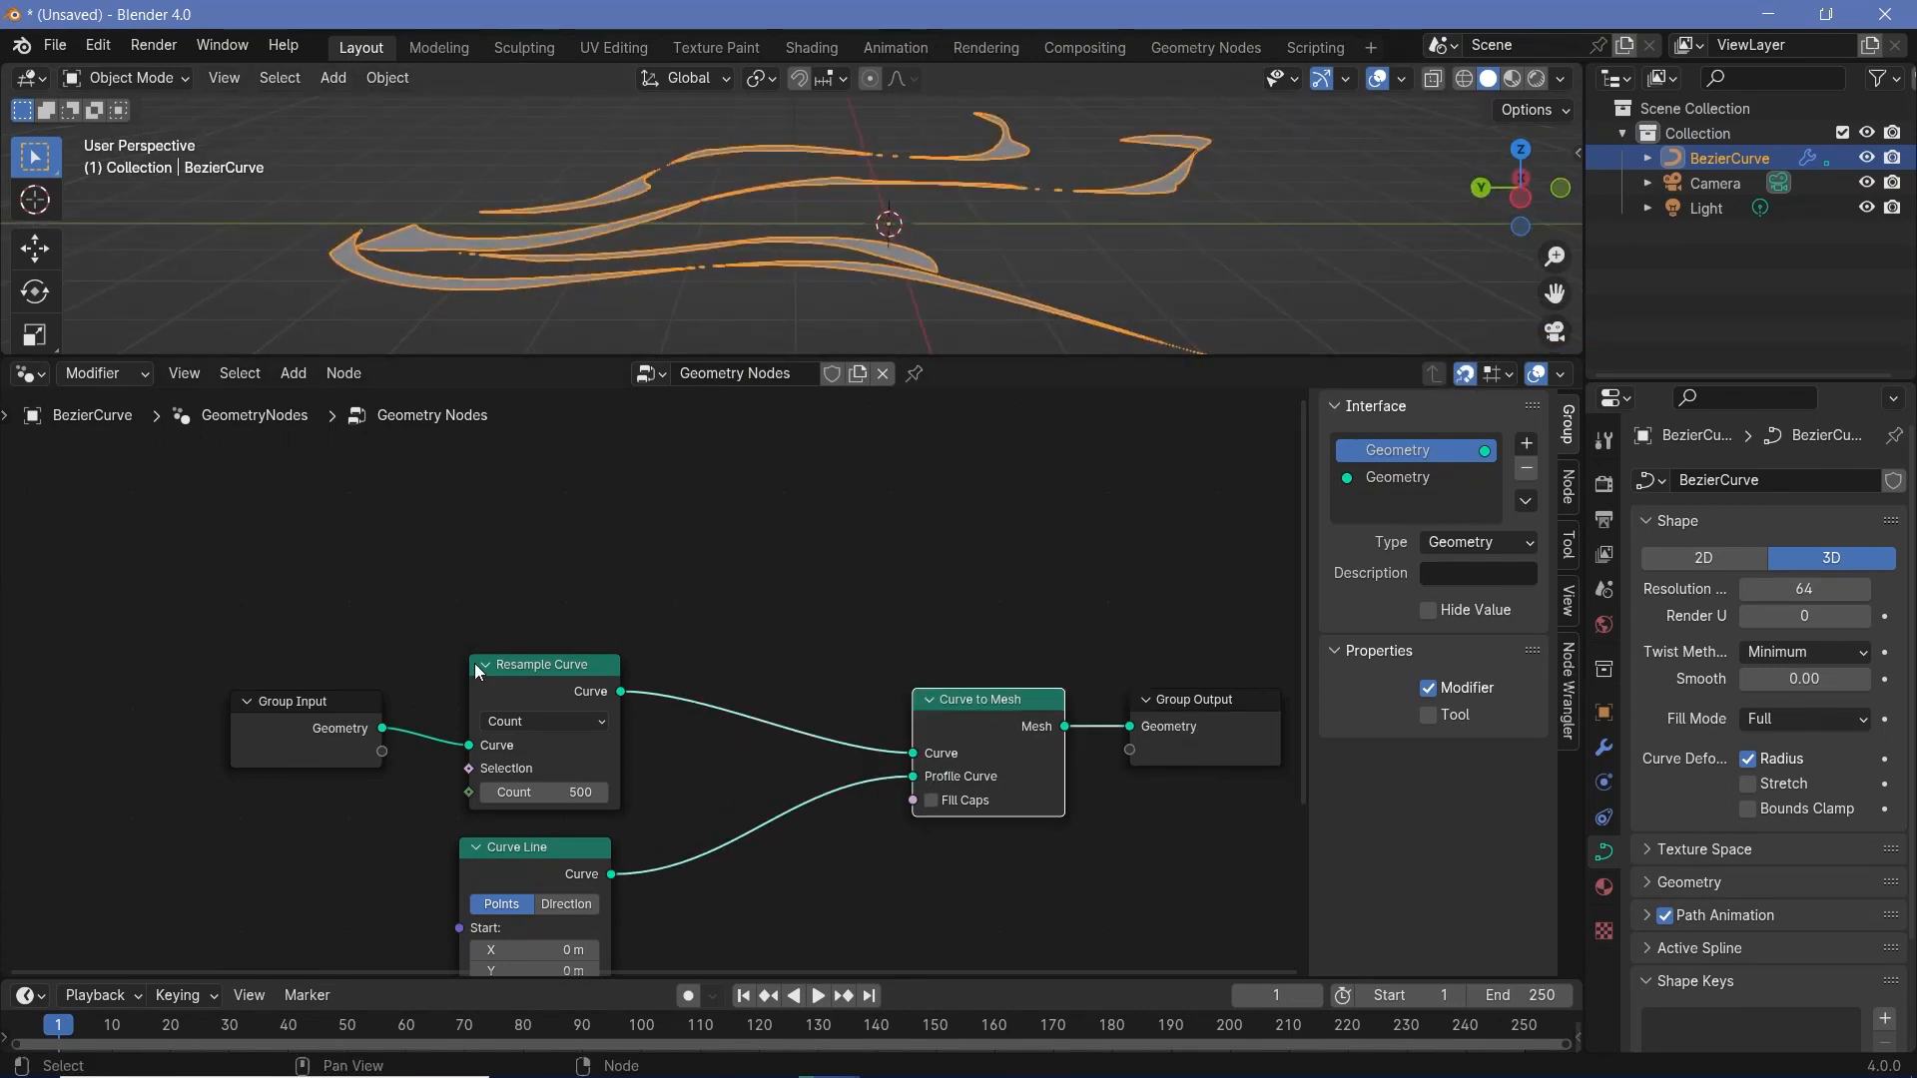
click(503, 675)
drag(503, 675, 511, 687)
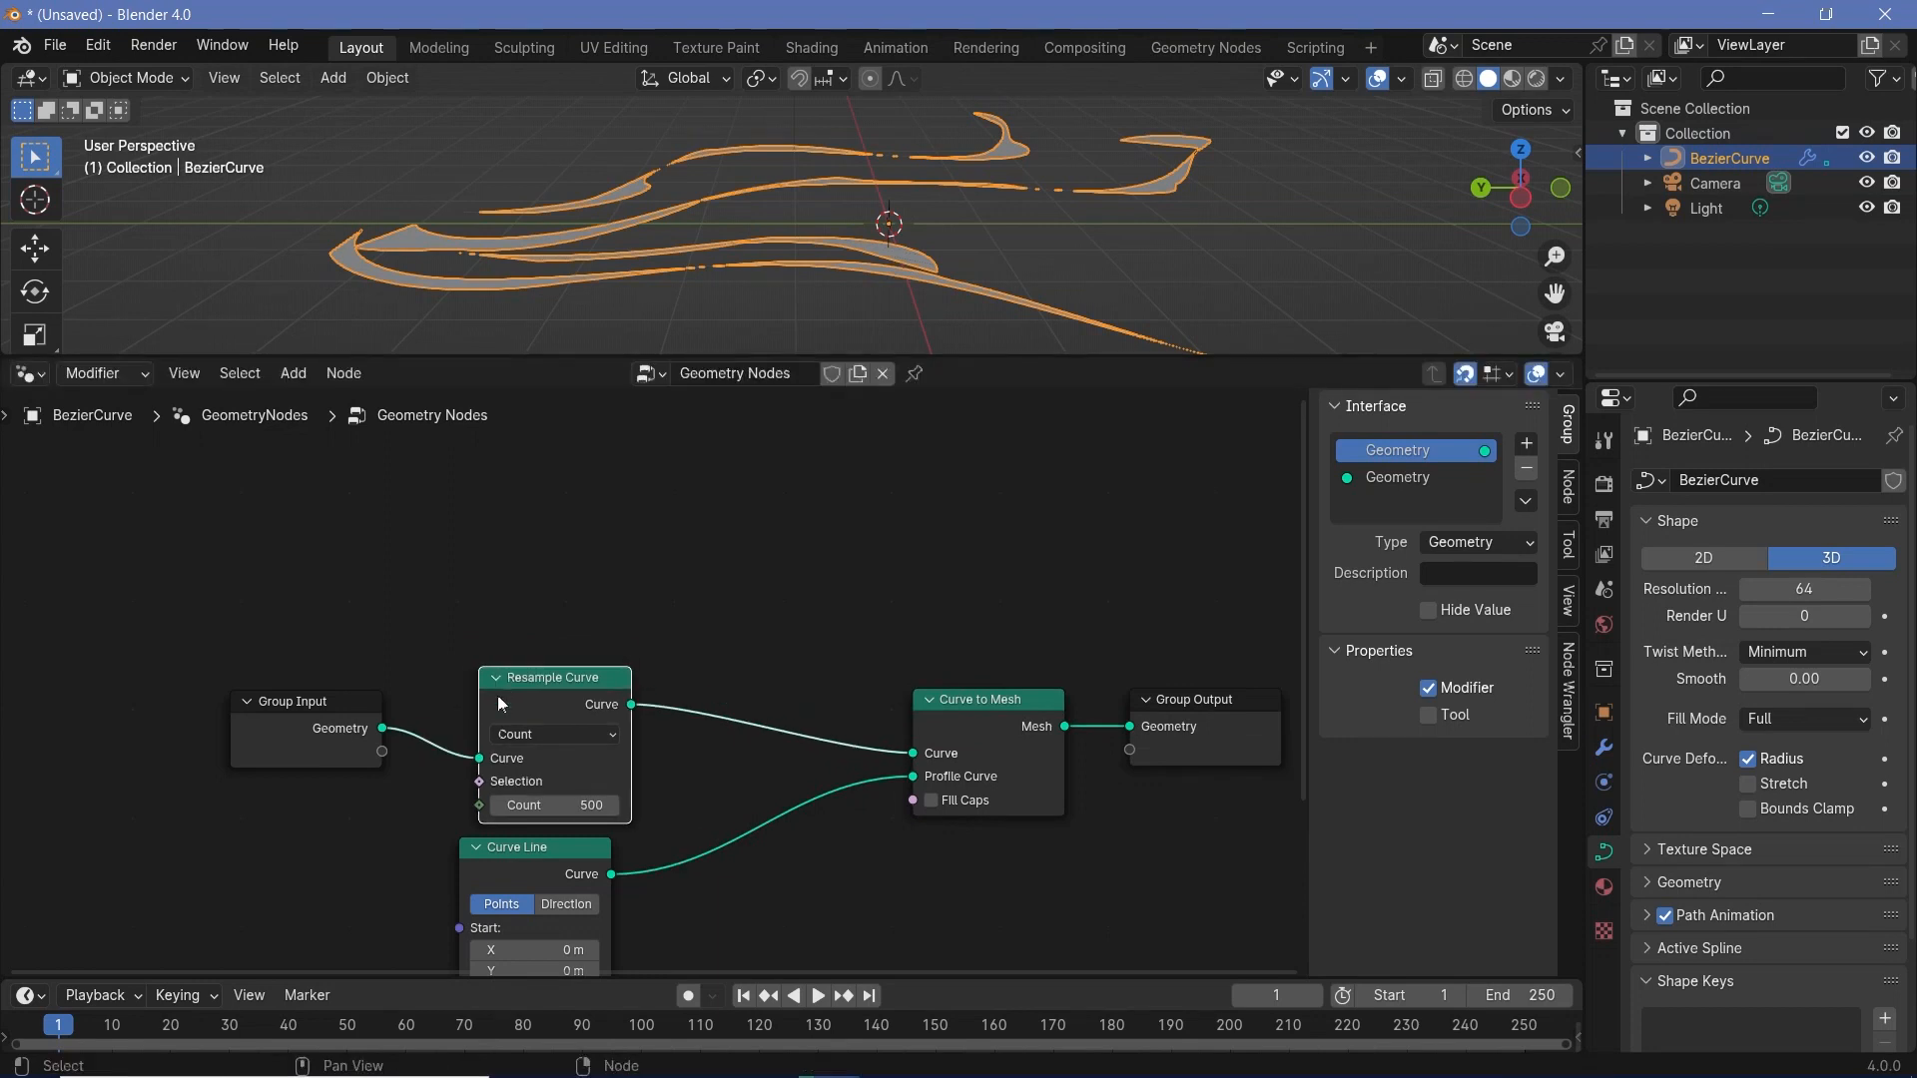
drag(491, 871, 513, 871)
- Set the Z value of the Curve Line node's end point to 0 m
middle_drag(627, 906, 781, 735)
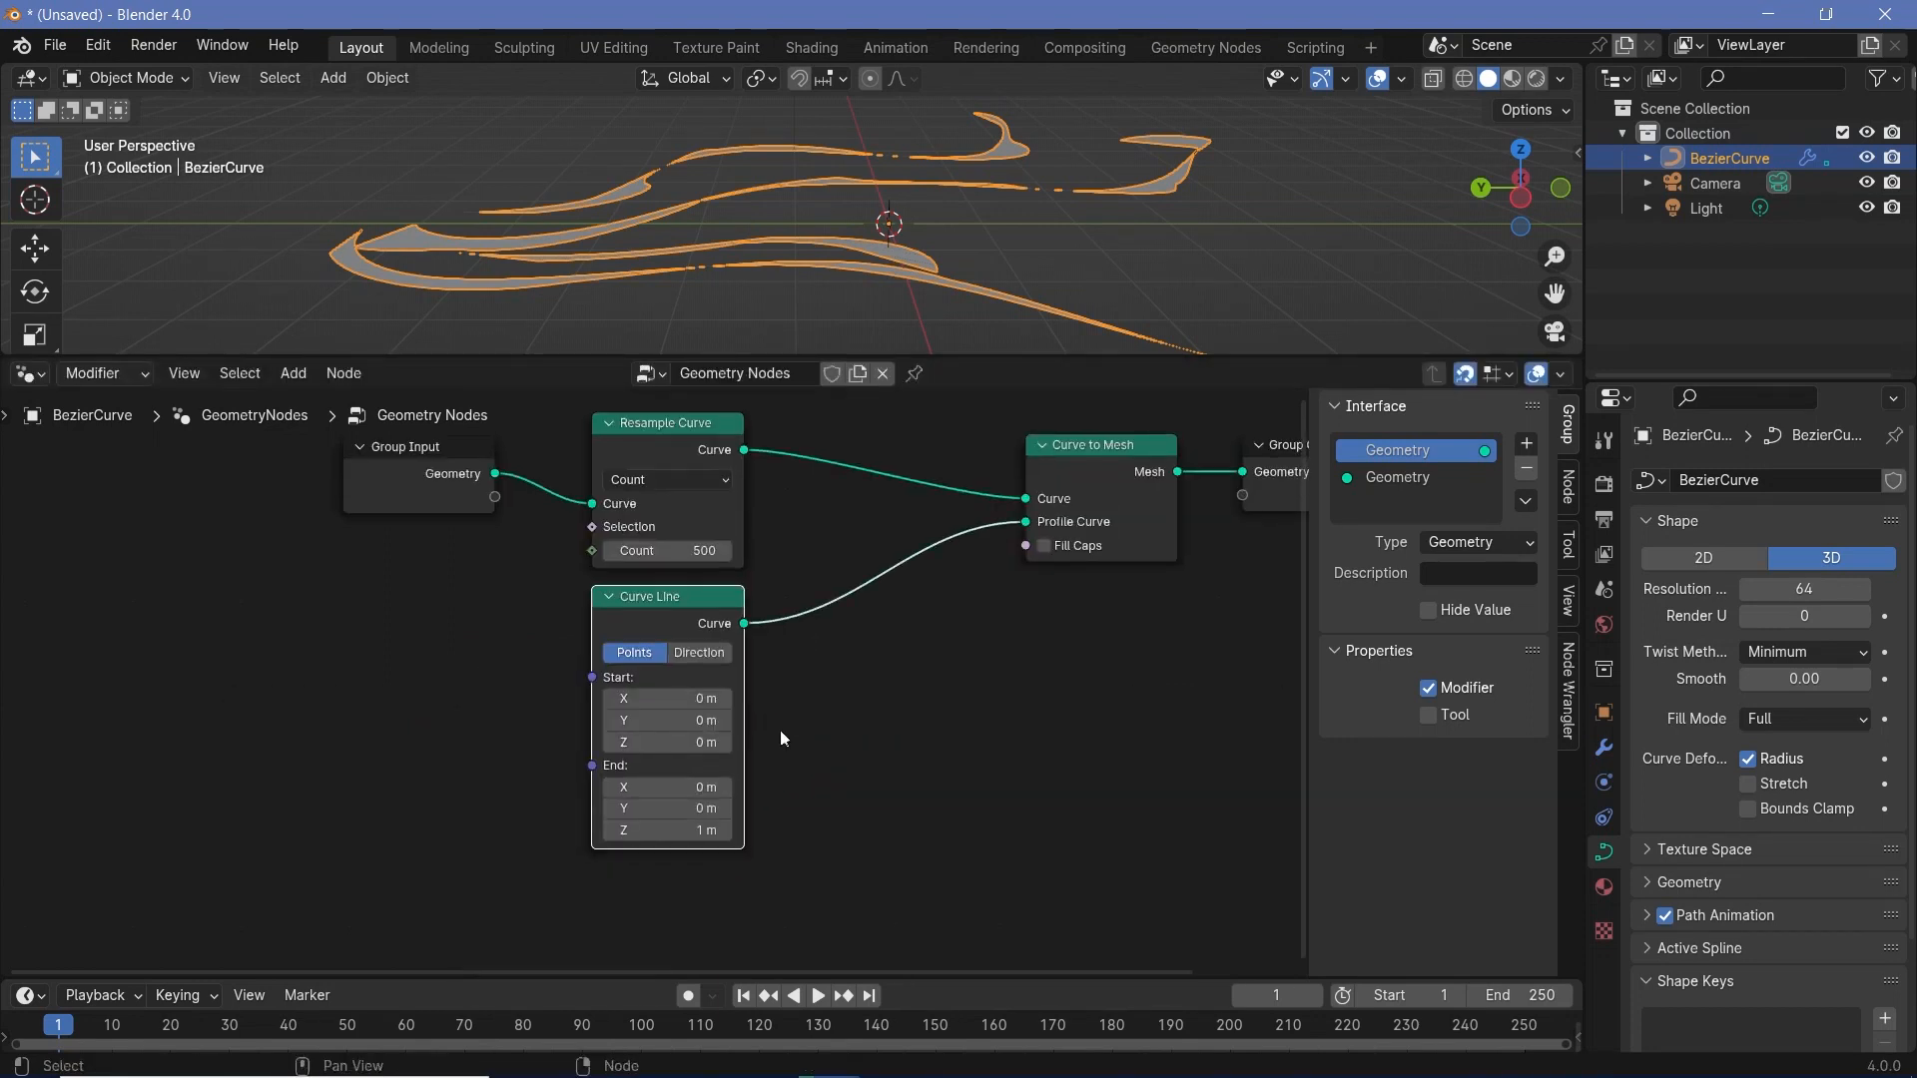
click(697, 827)
text(0)
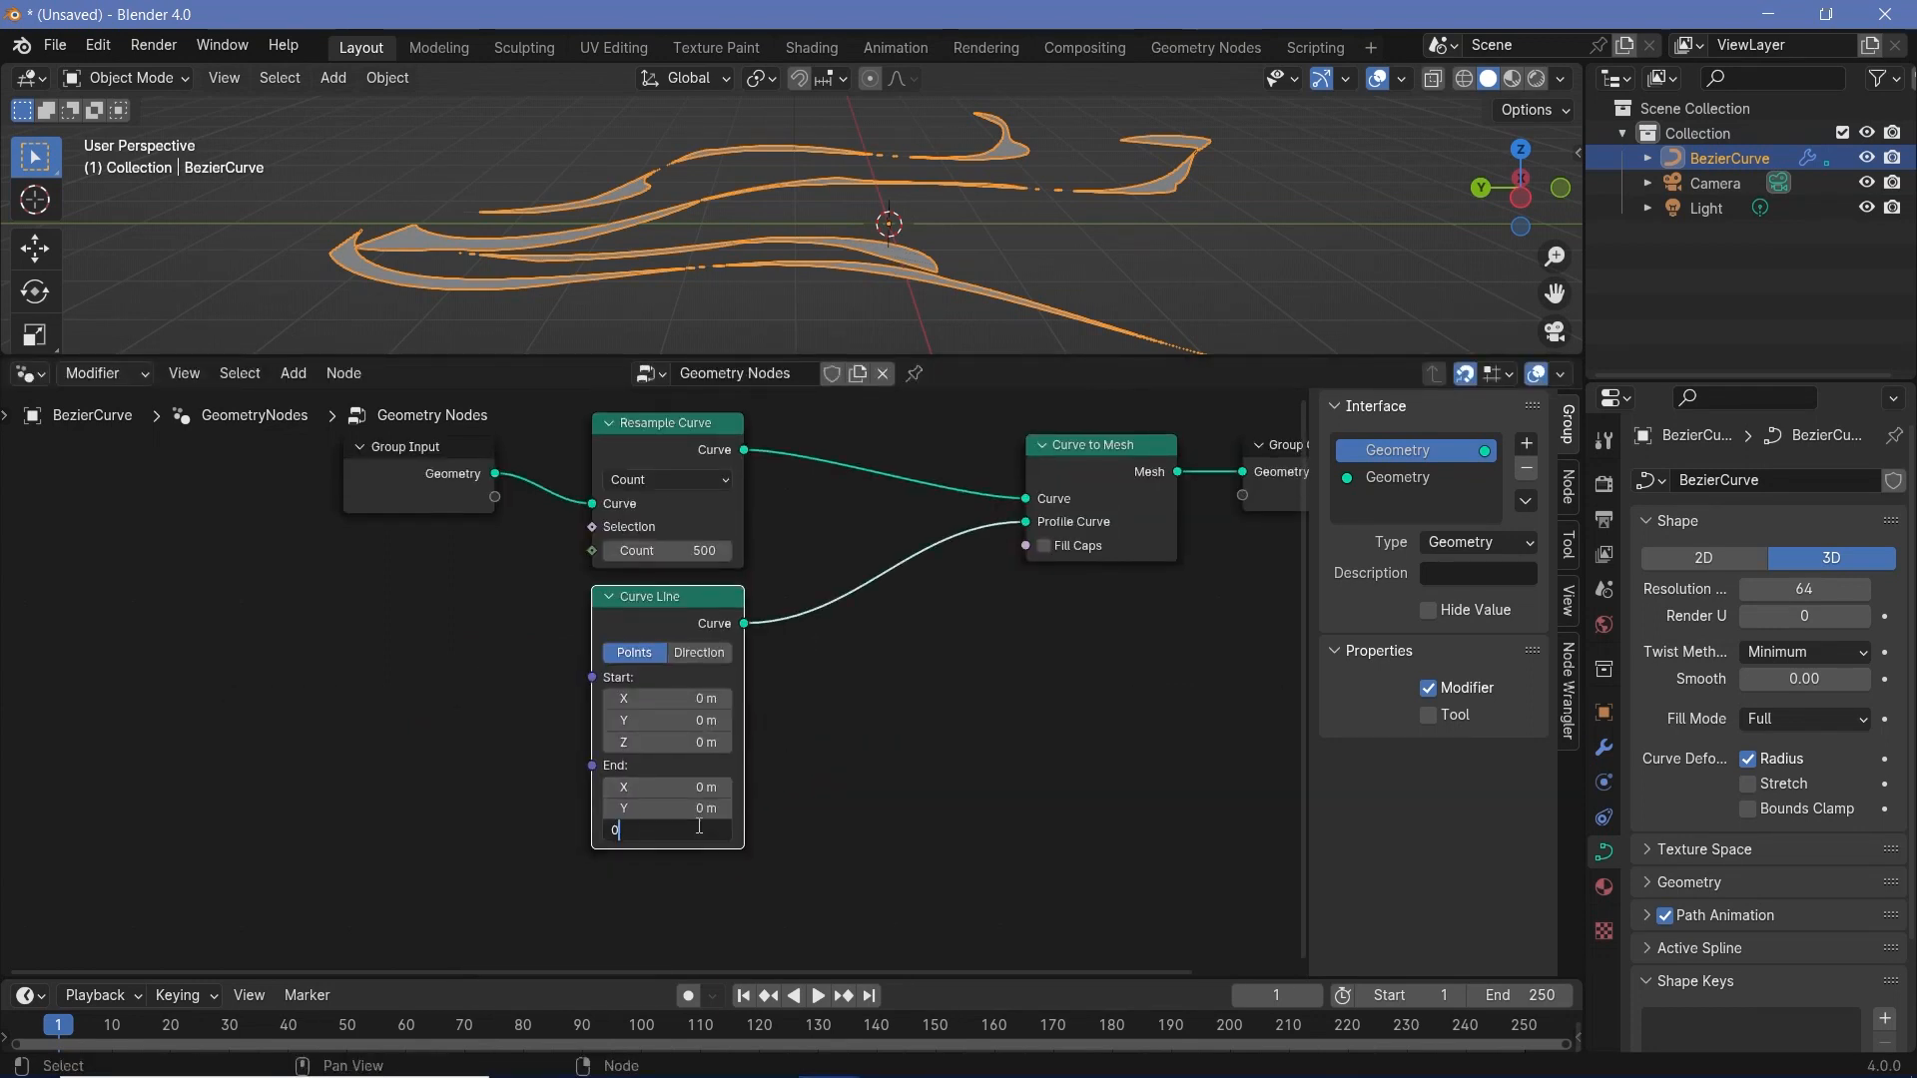
key(Return)
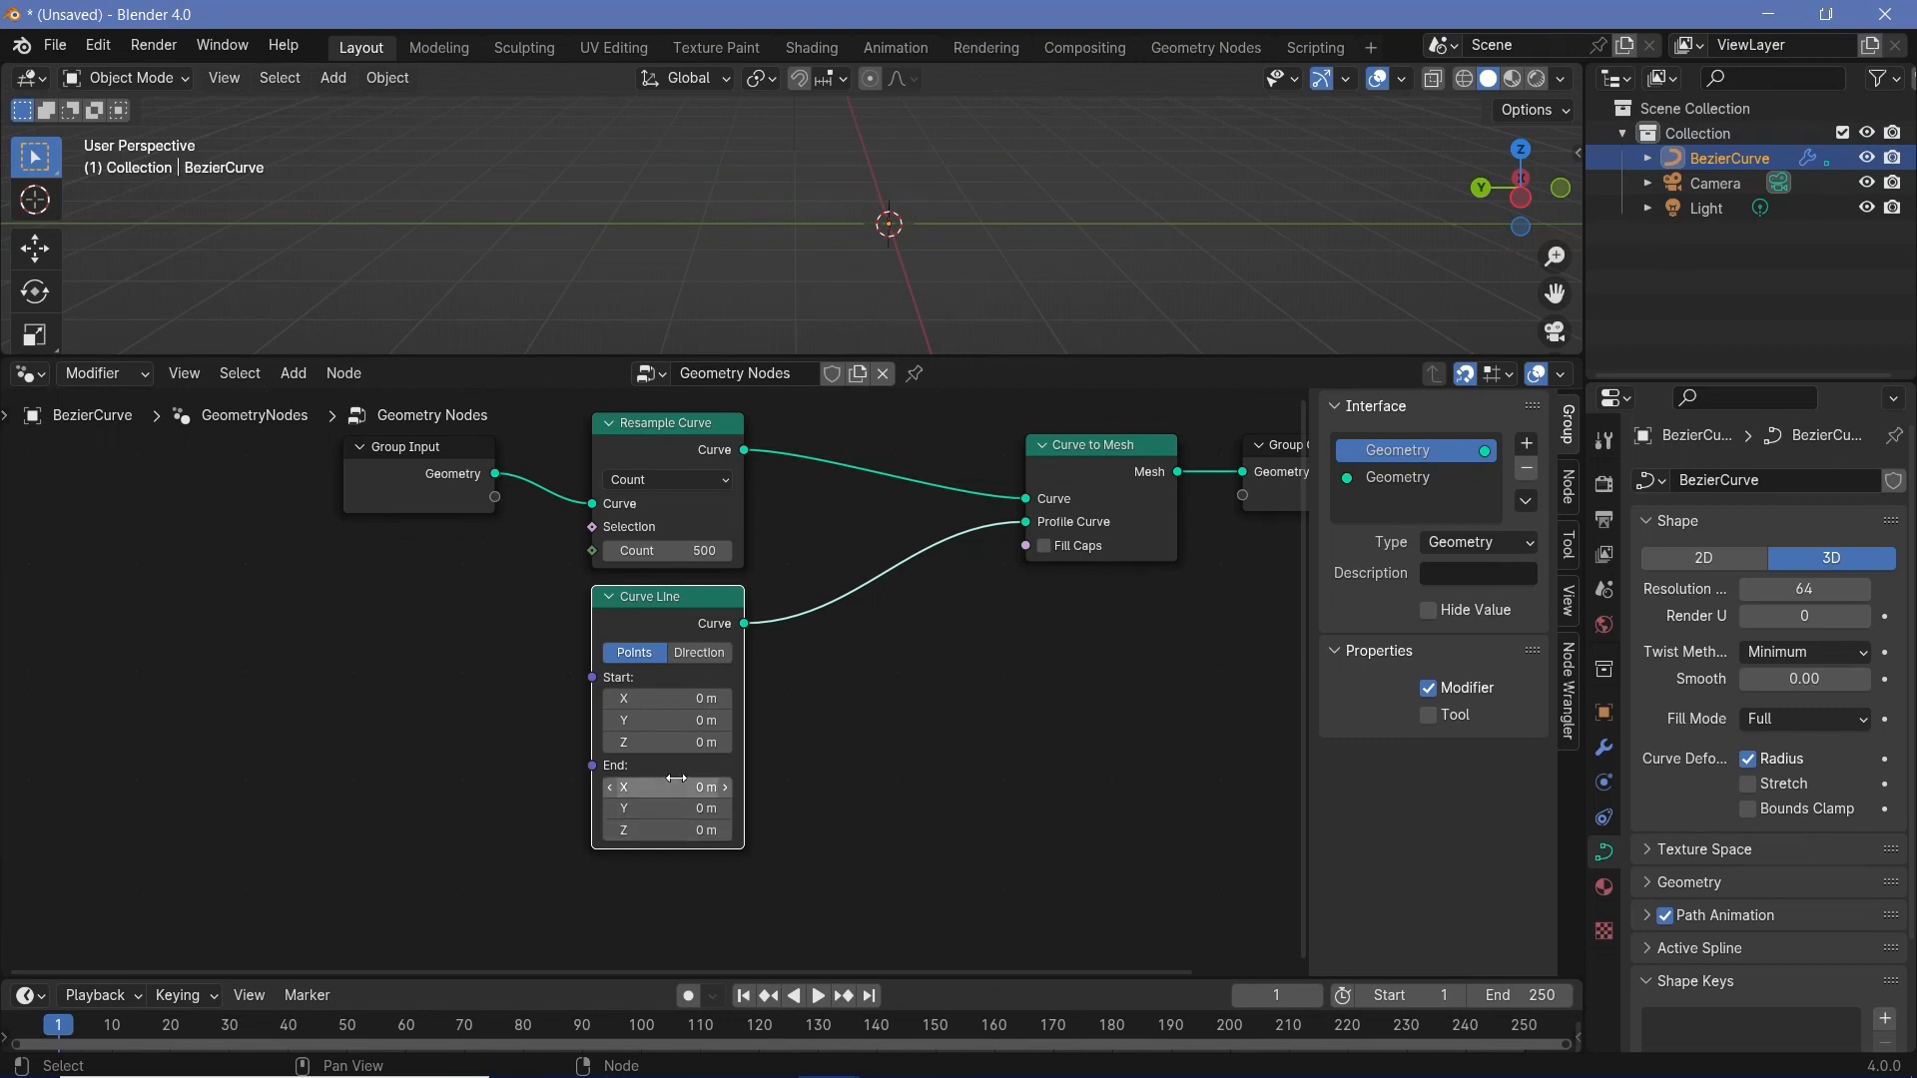
- Try a non-zero X value for the Curve Line's end point and reset it to 0 m
drag(675, 788, 727, 788)
click(675, 788)
text(0)
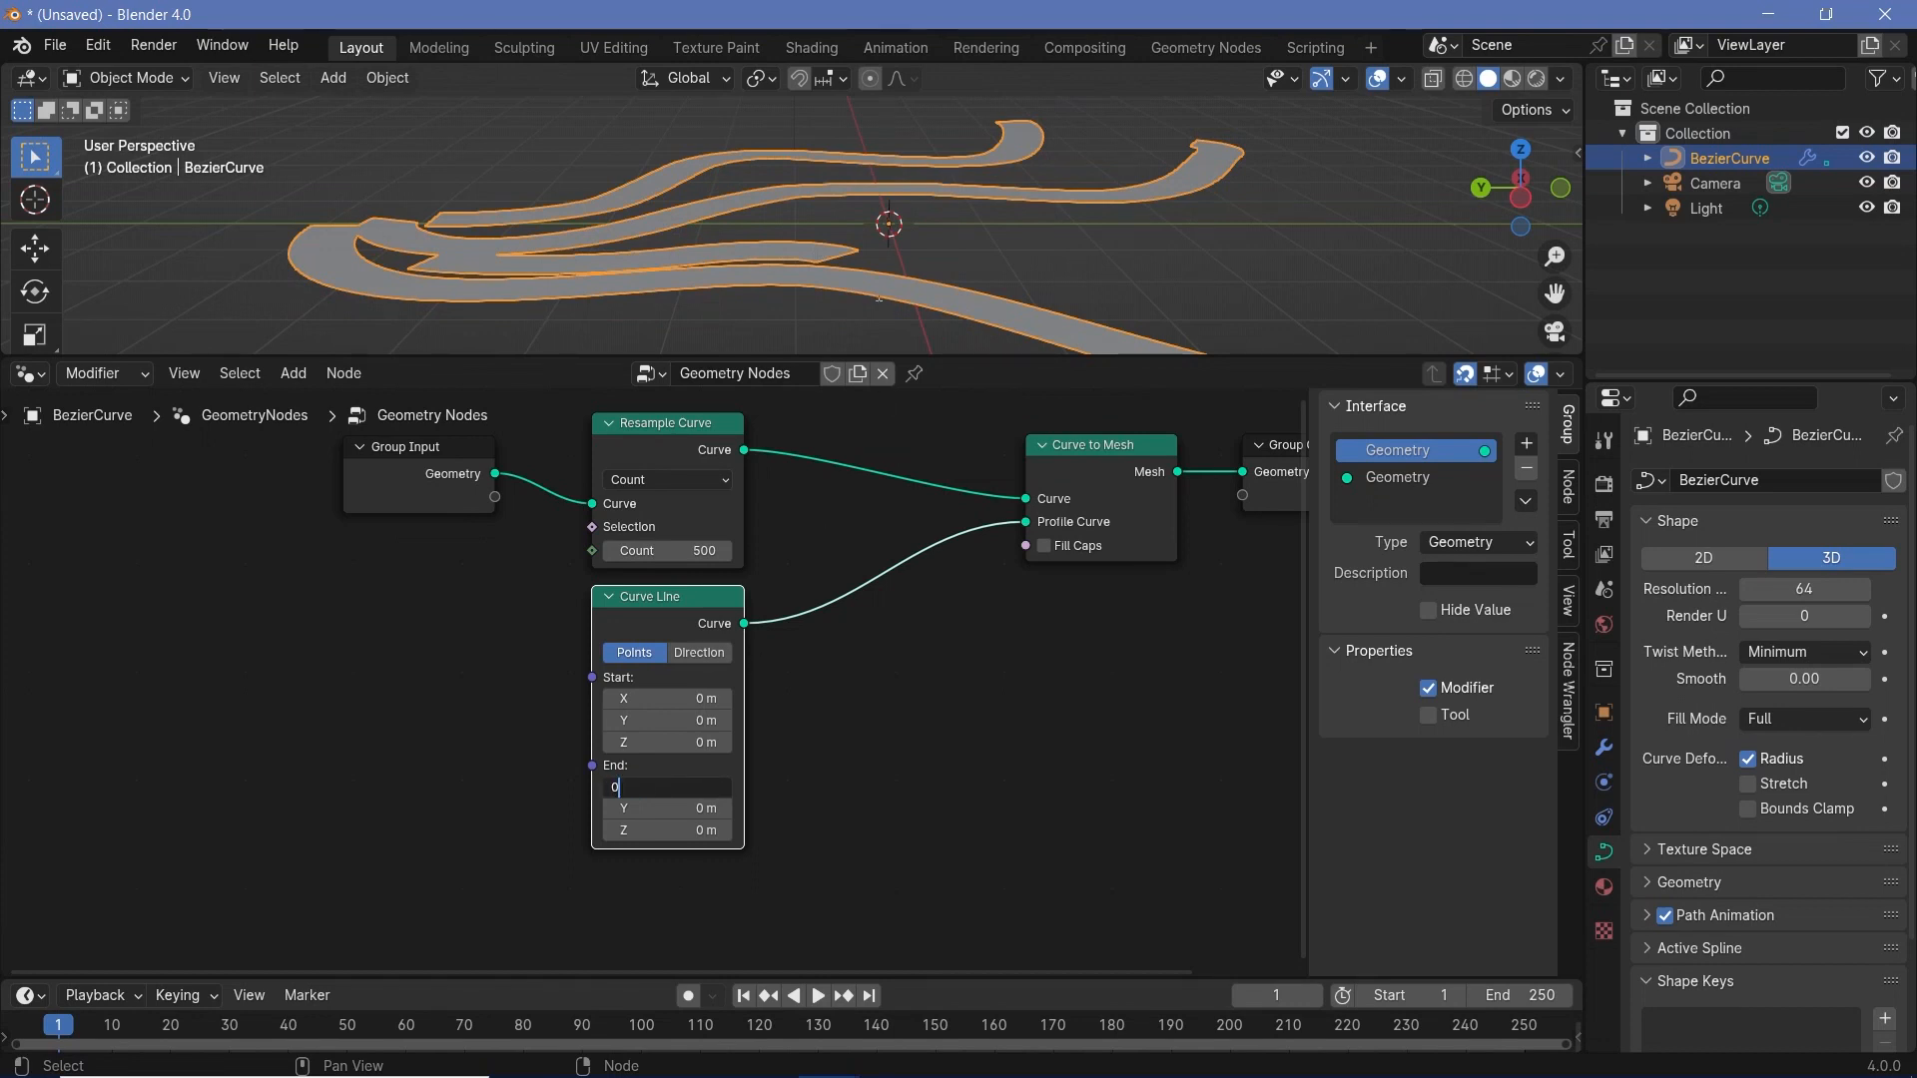
key(Return)
- Experiment with the Y value of the Curve Line's end point, ending at -0.7 m
drag(667, 808, 728, 807)
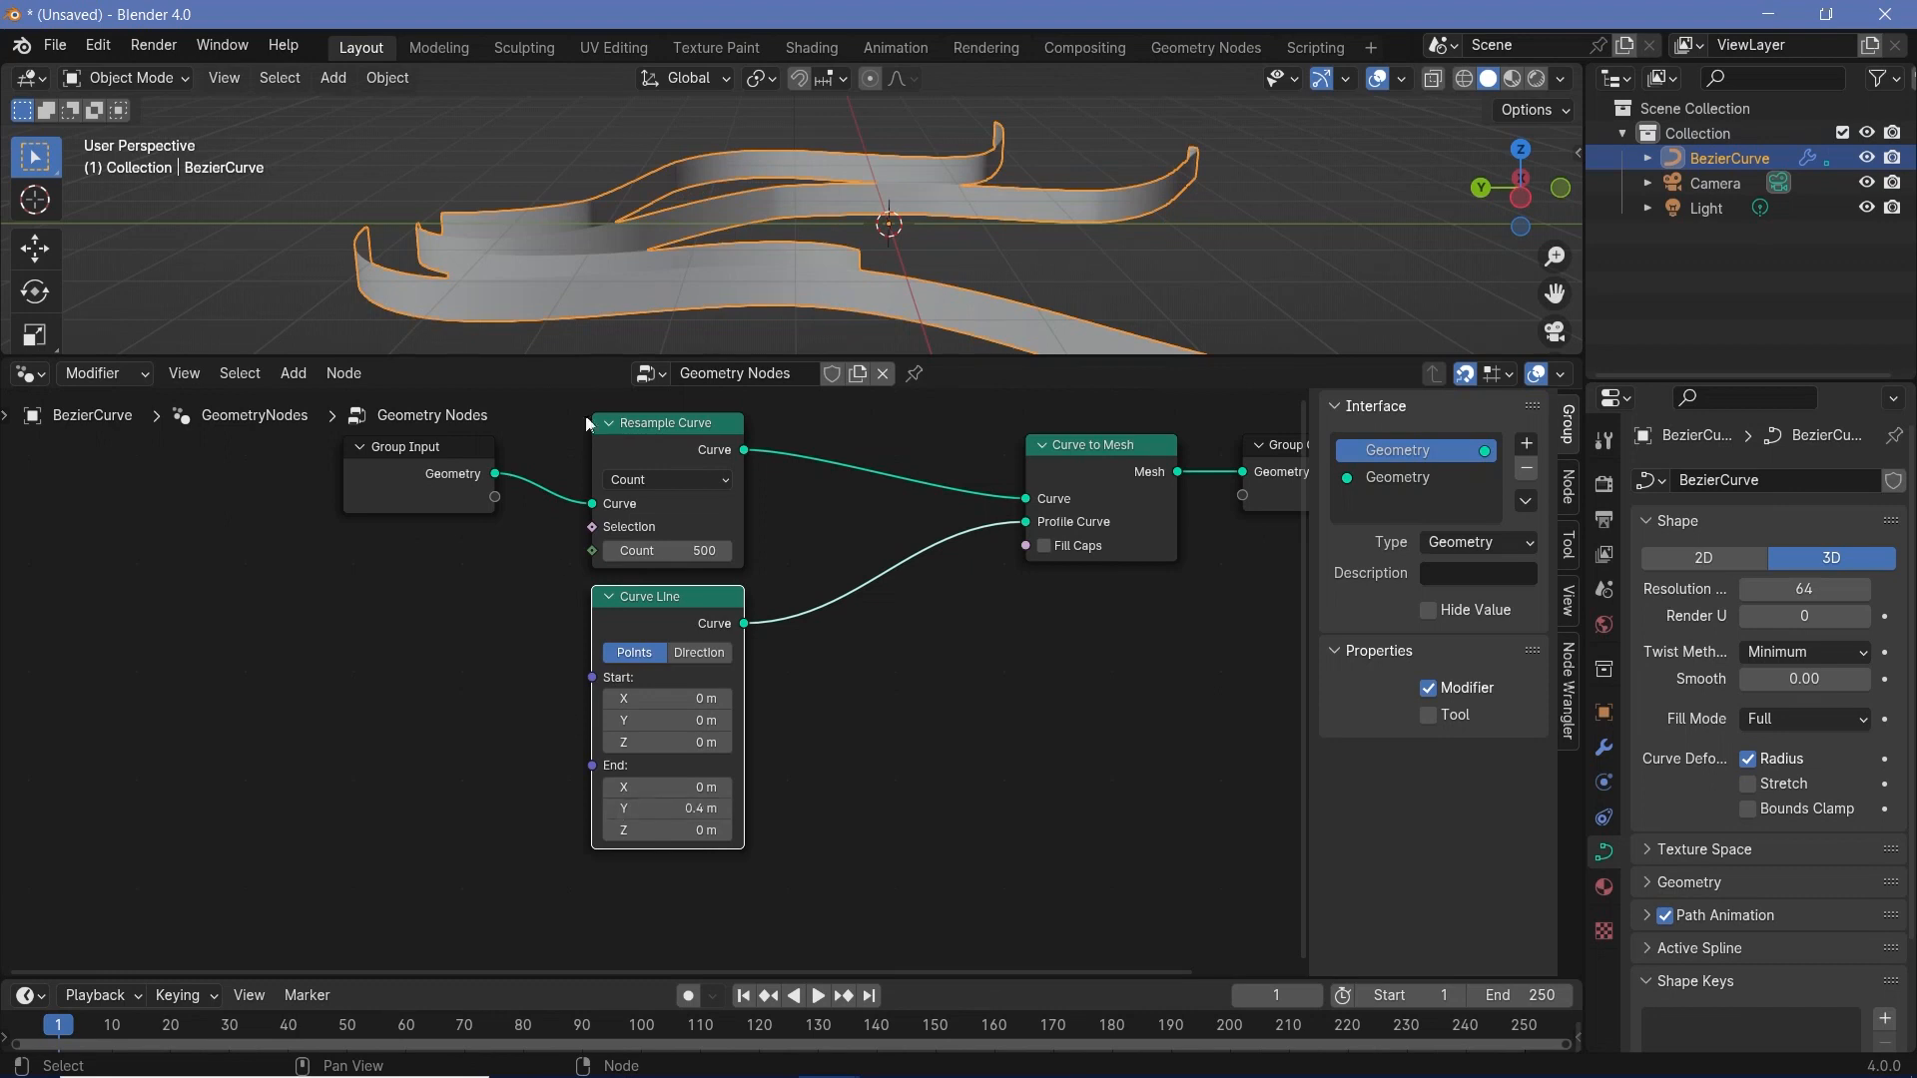
middle_drag(897, 272, 908, 219)
double_click(667, 808)
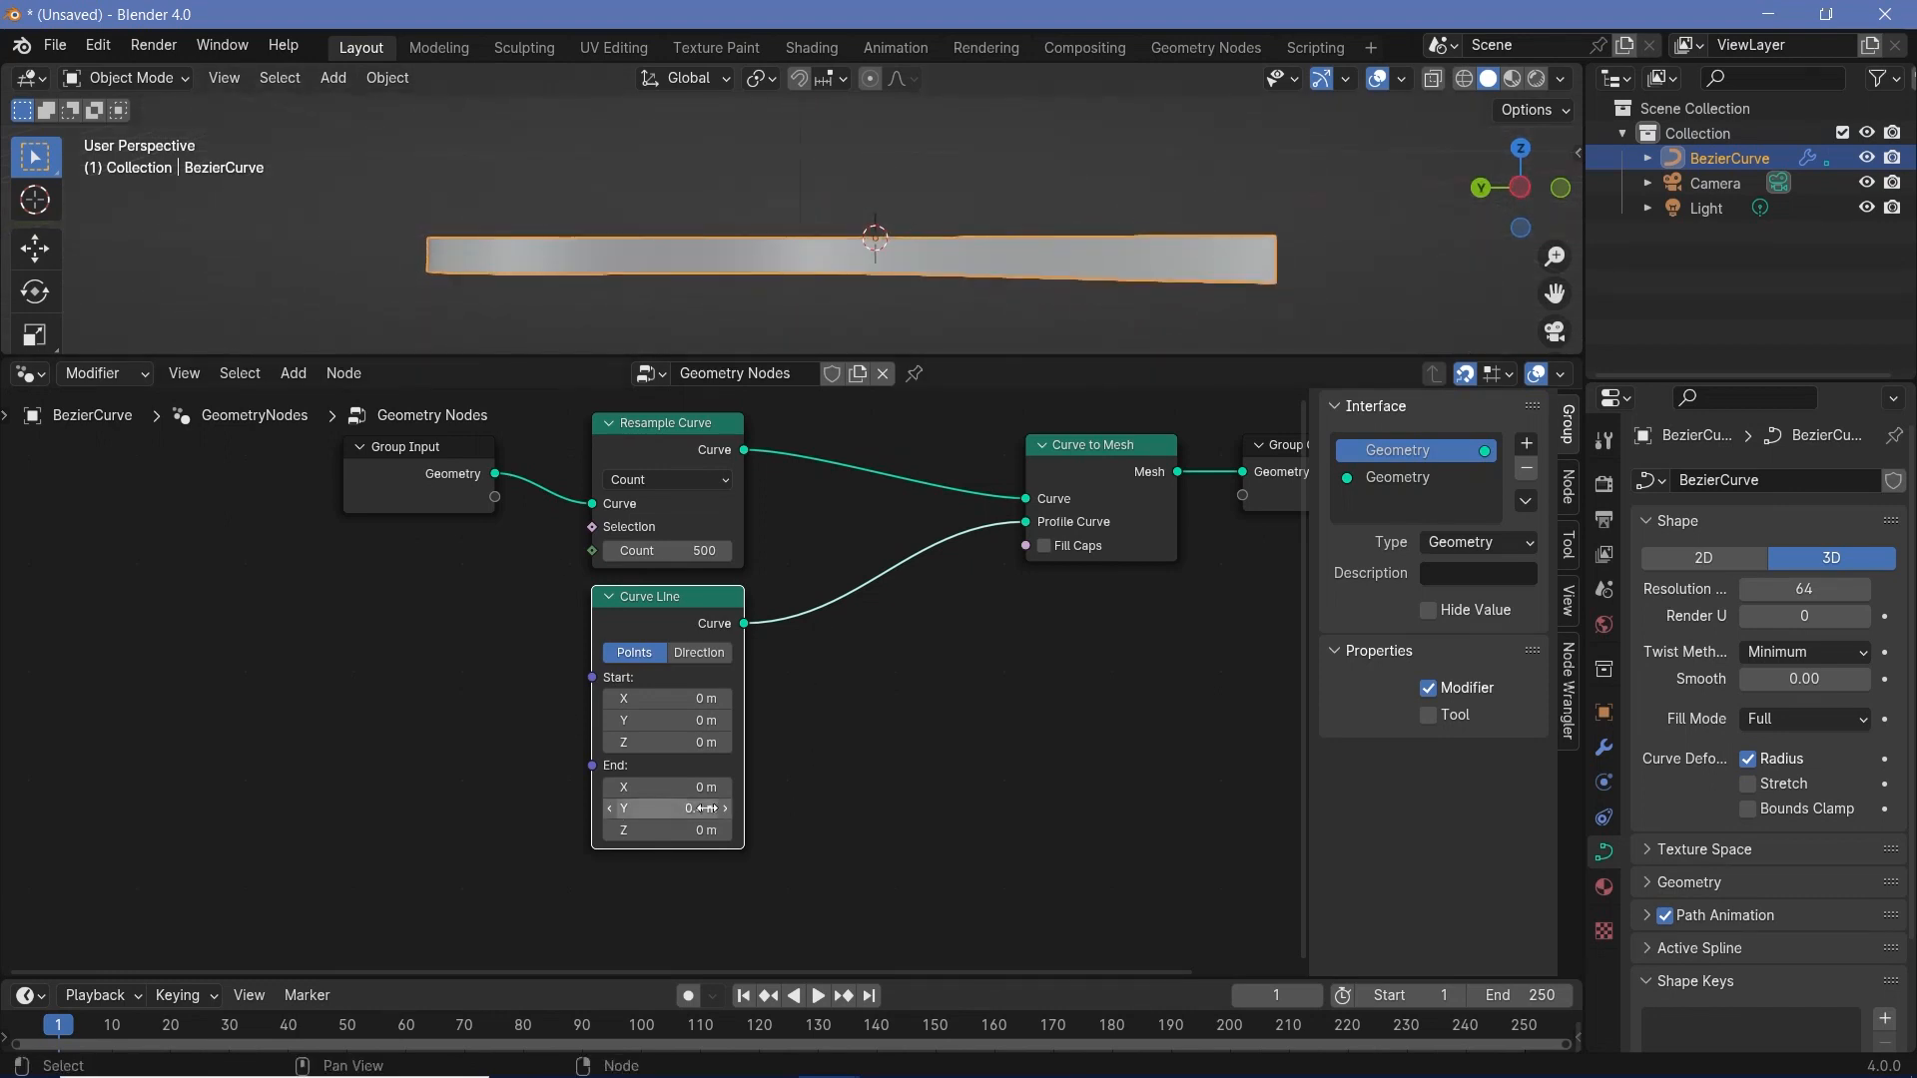
text(1)
key(Return)
mouse_move(699, 808)
mouse_down()
mouse_move(659, 808)
mouse_move(705, 808)
mouse_up()
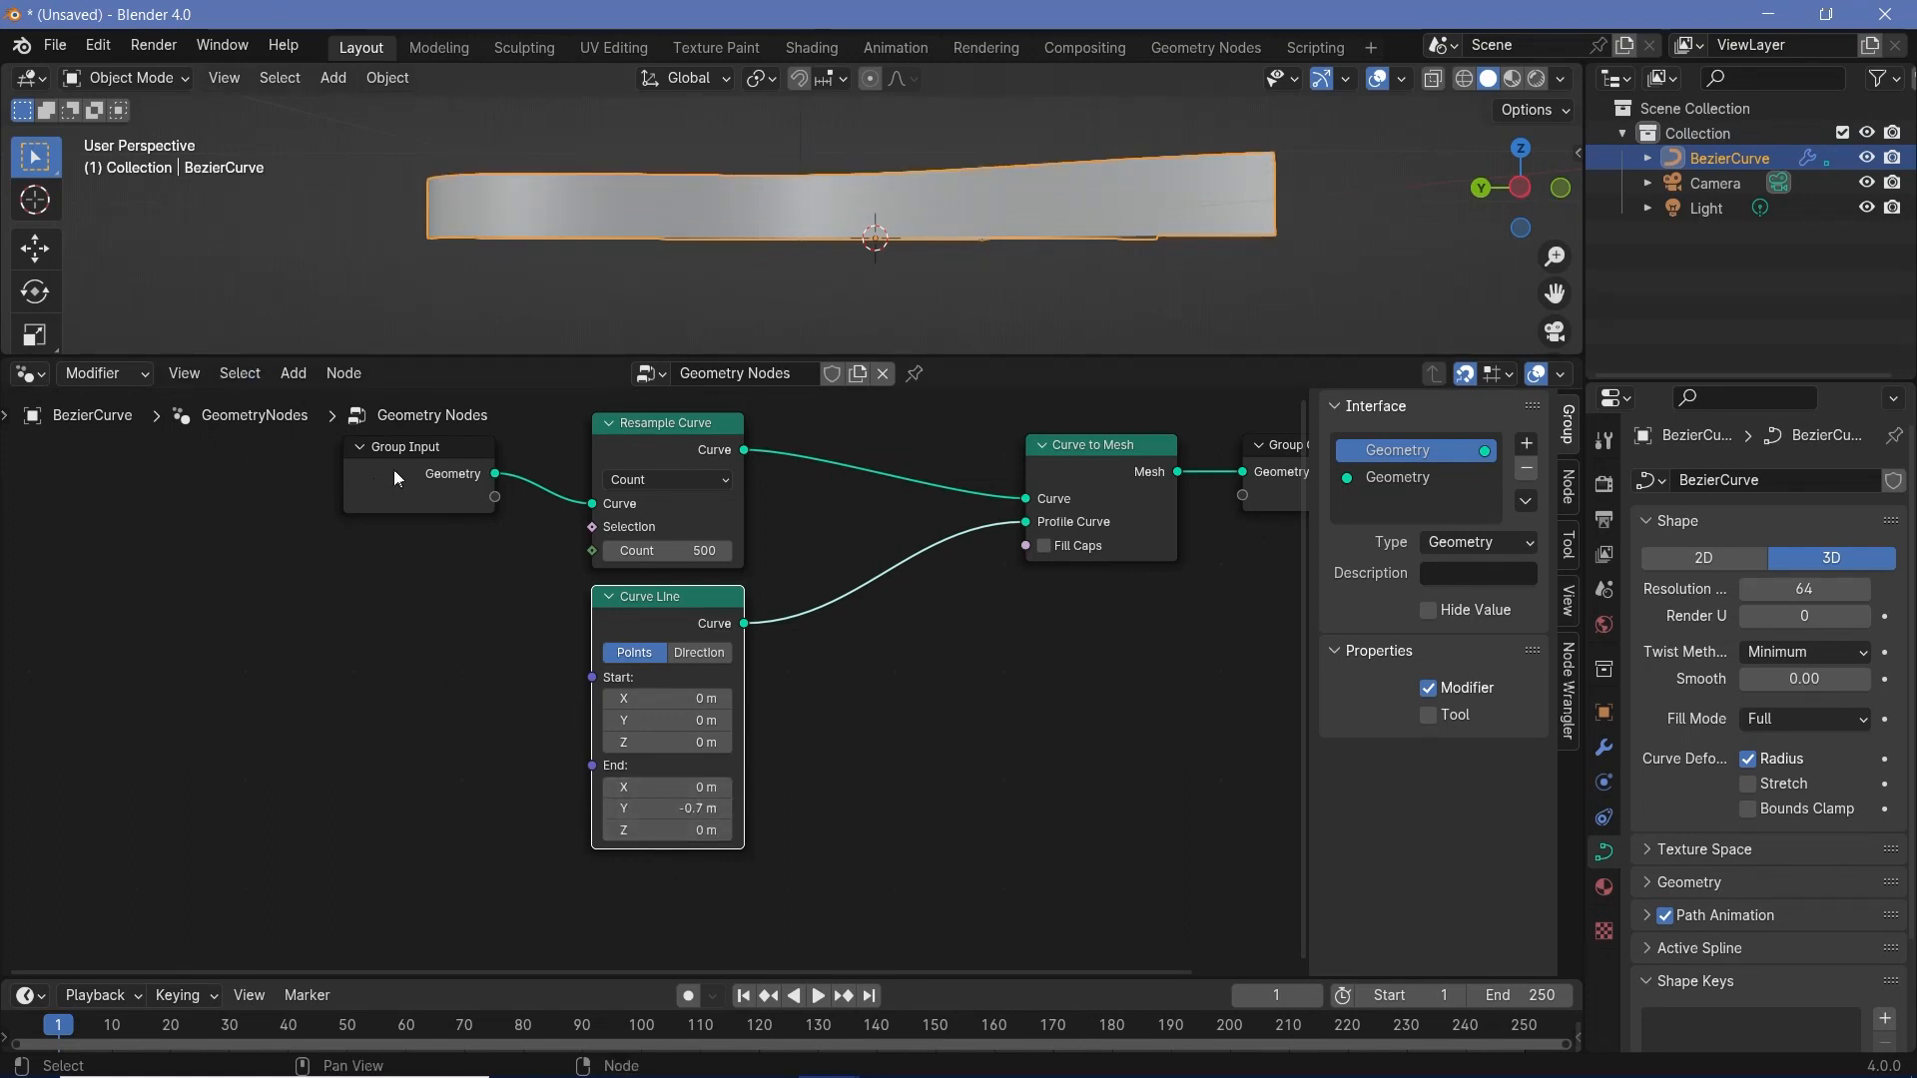
- Show the object's modifier settings, add a Combine XYZ node, and connect its vector to the Curve Line's End input
drag(393, 469, 230, 489)
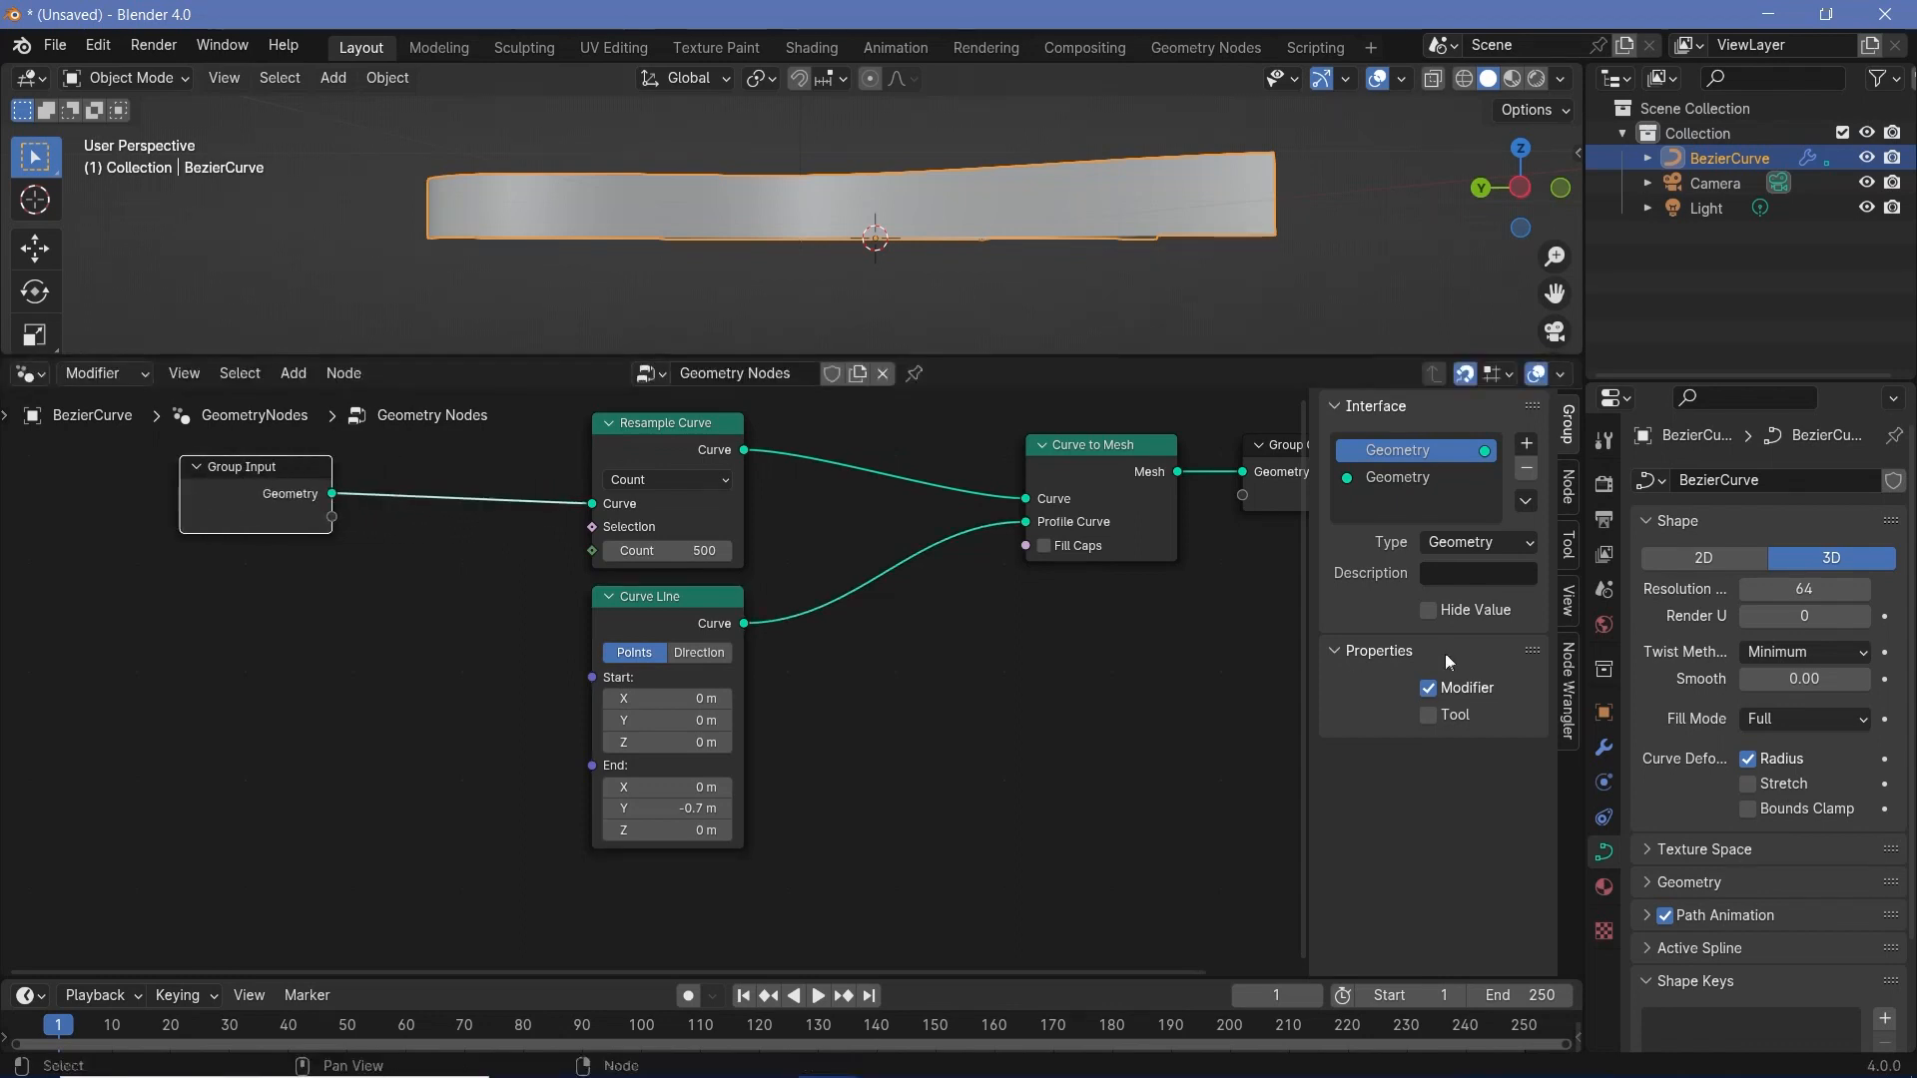
click(1604, 749)
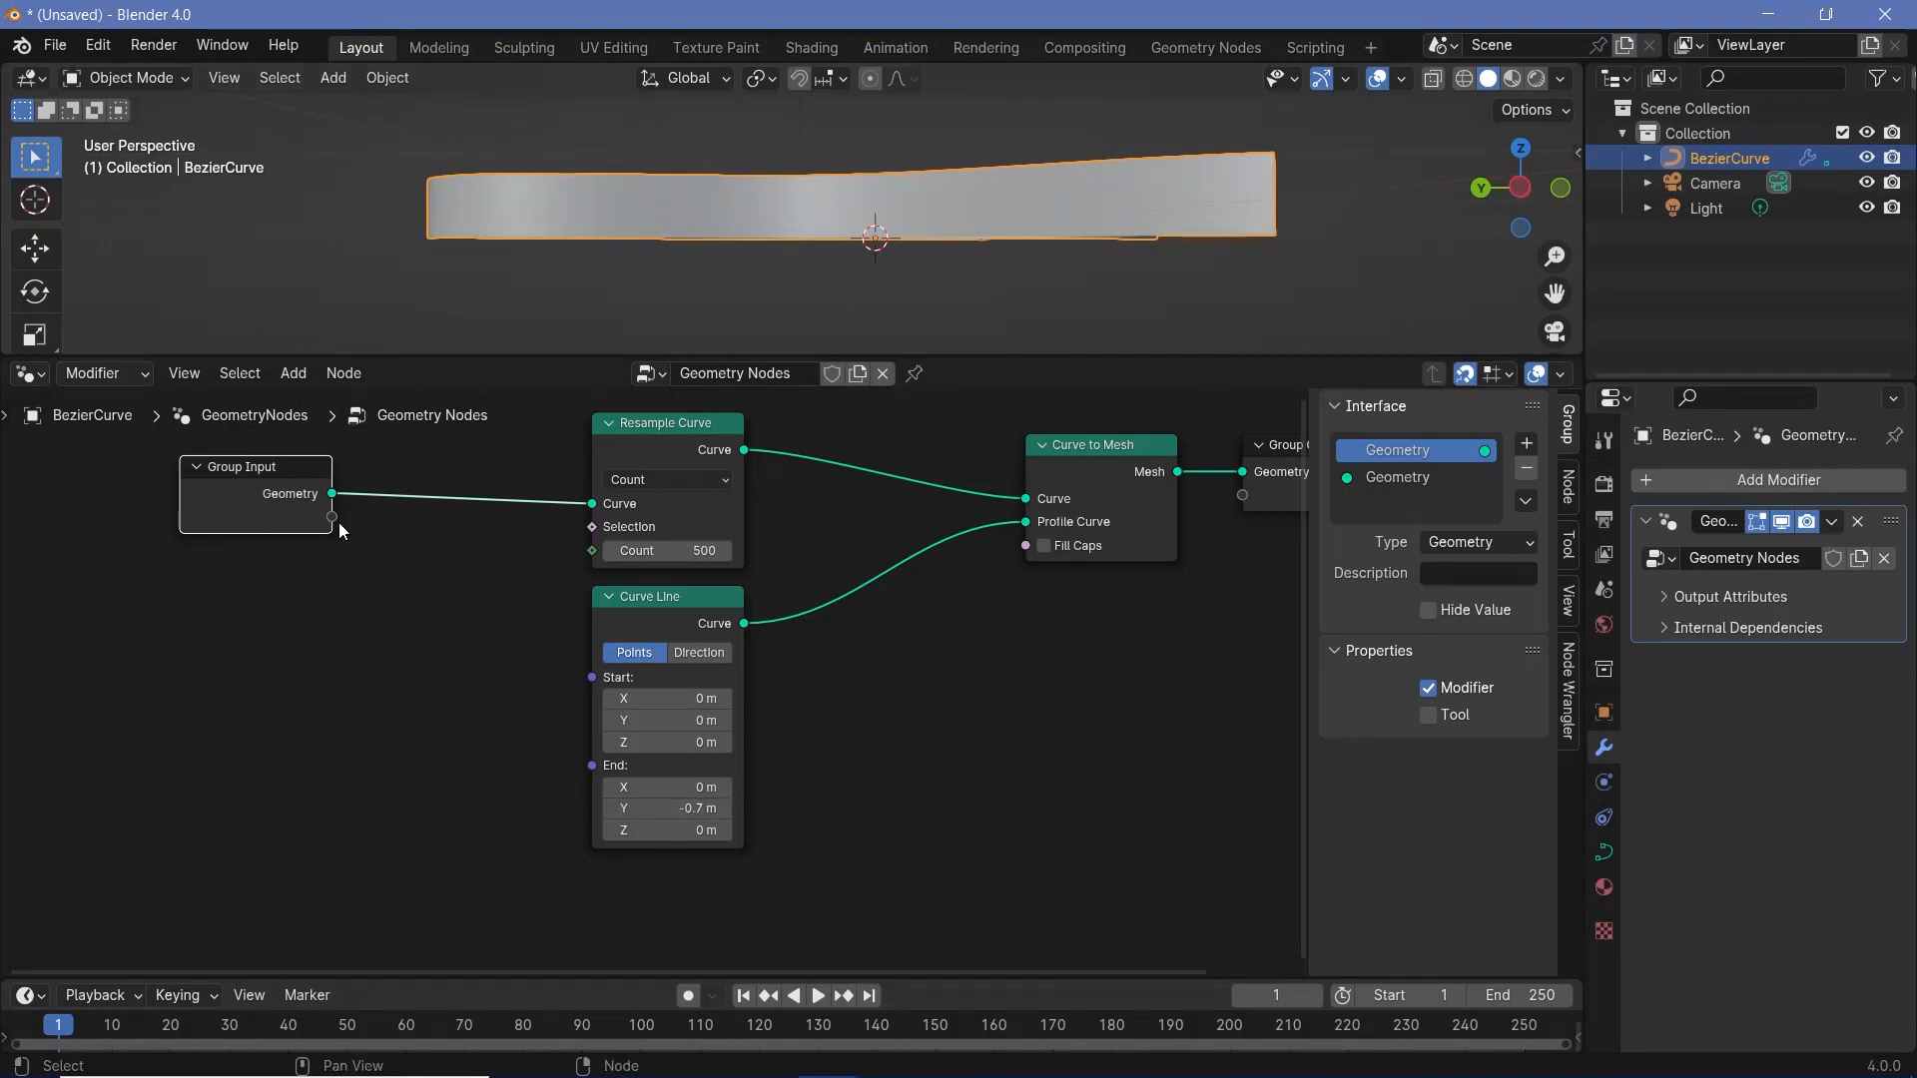
key(shift+a)
mouse_move(426, 693)
text(combine)
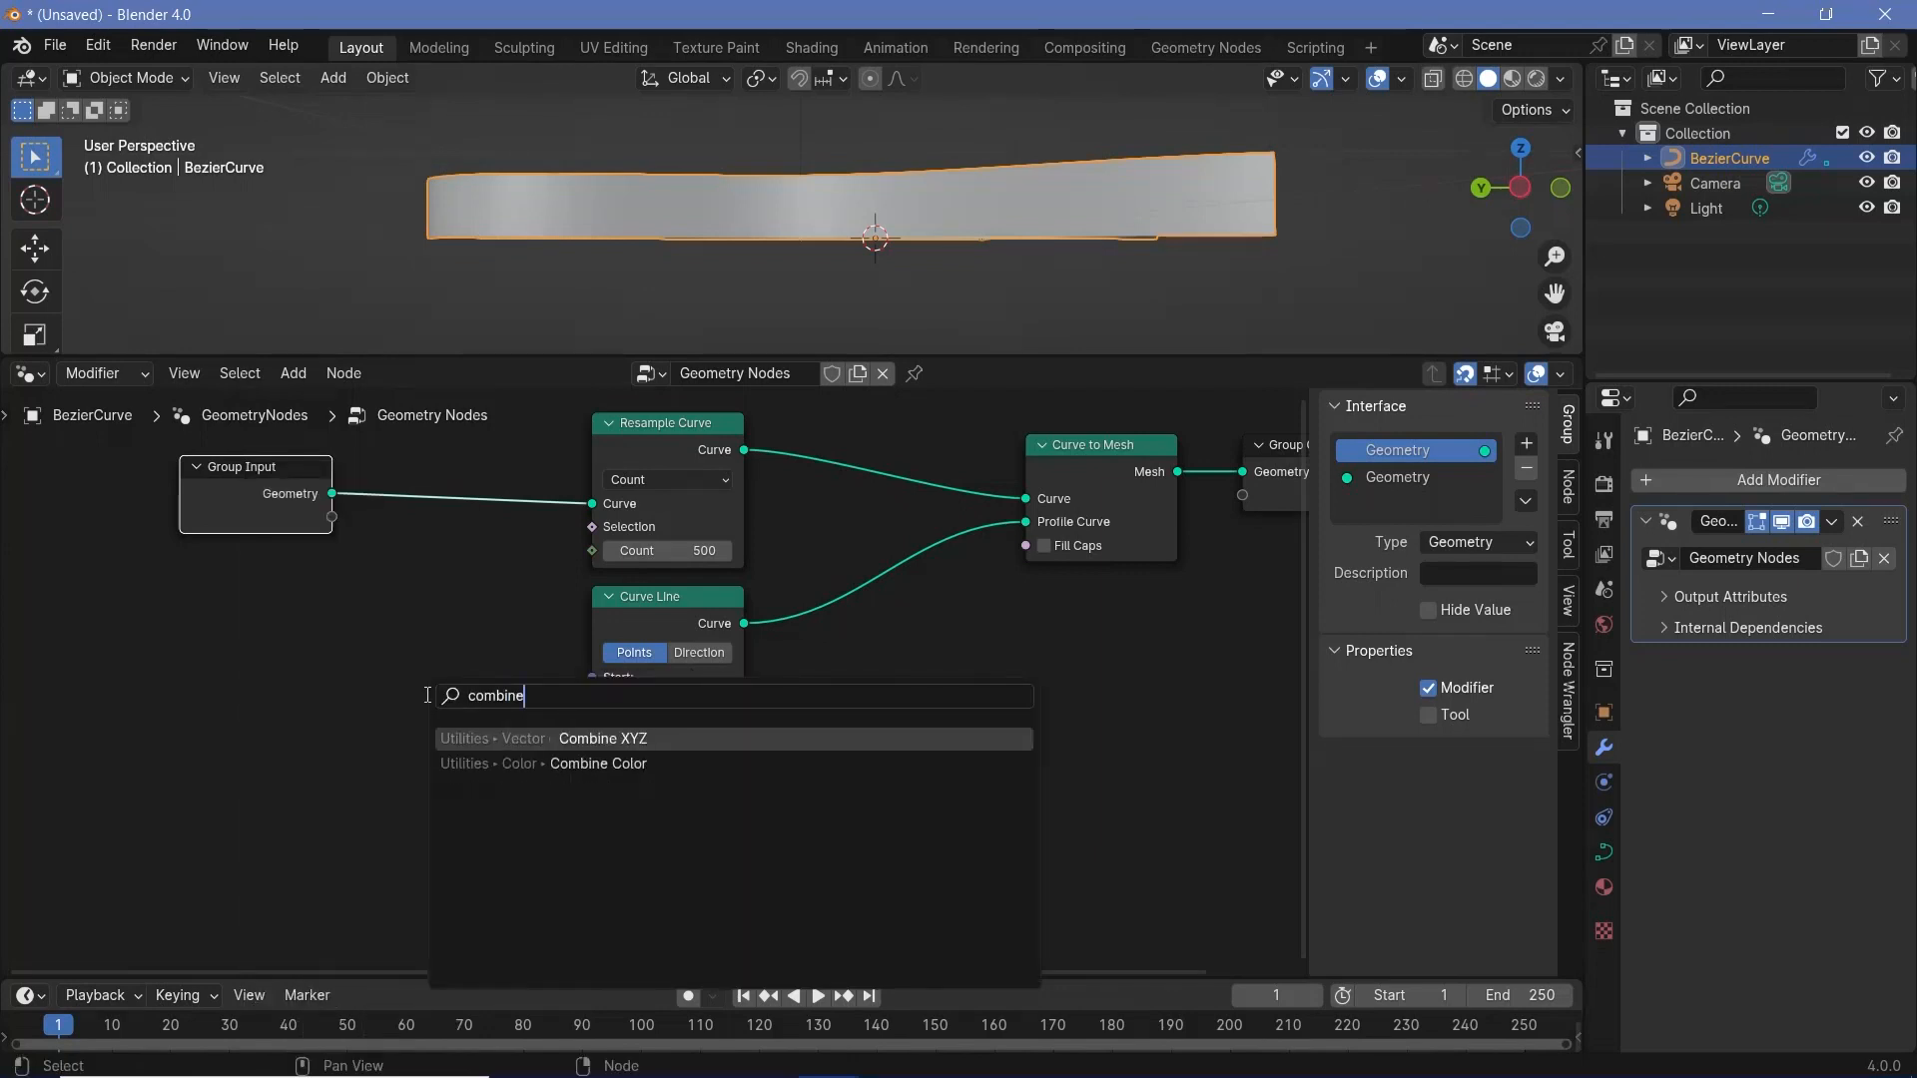
key(Return)
click(428, 696)
drag(549, 712, 565, 774)
middle_drag(561, 768, 706, 766)
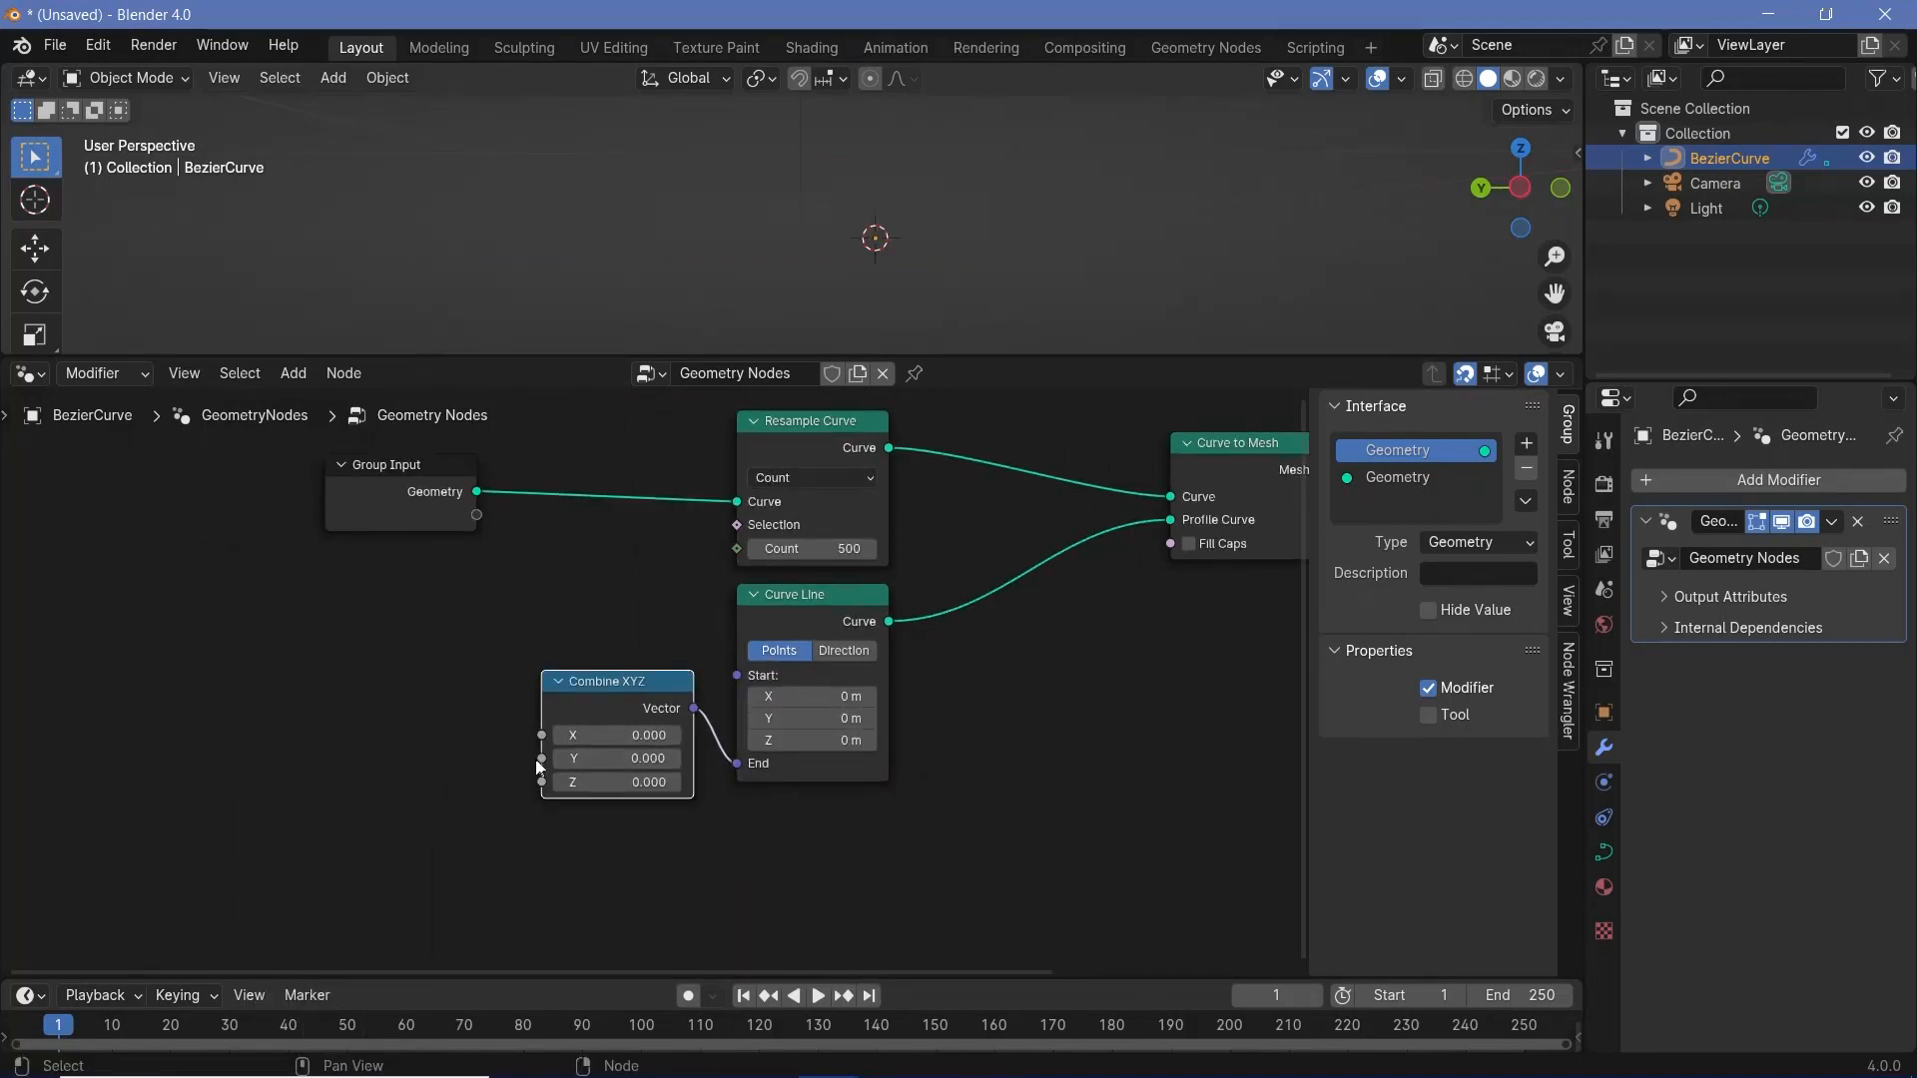
- Move the Group Input node out of the way and add a Math node set to Multiply beside Combine XYZ
drag(448, 516, 209, 516)
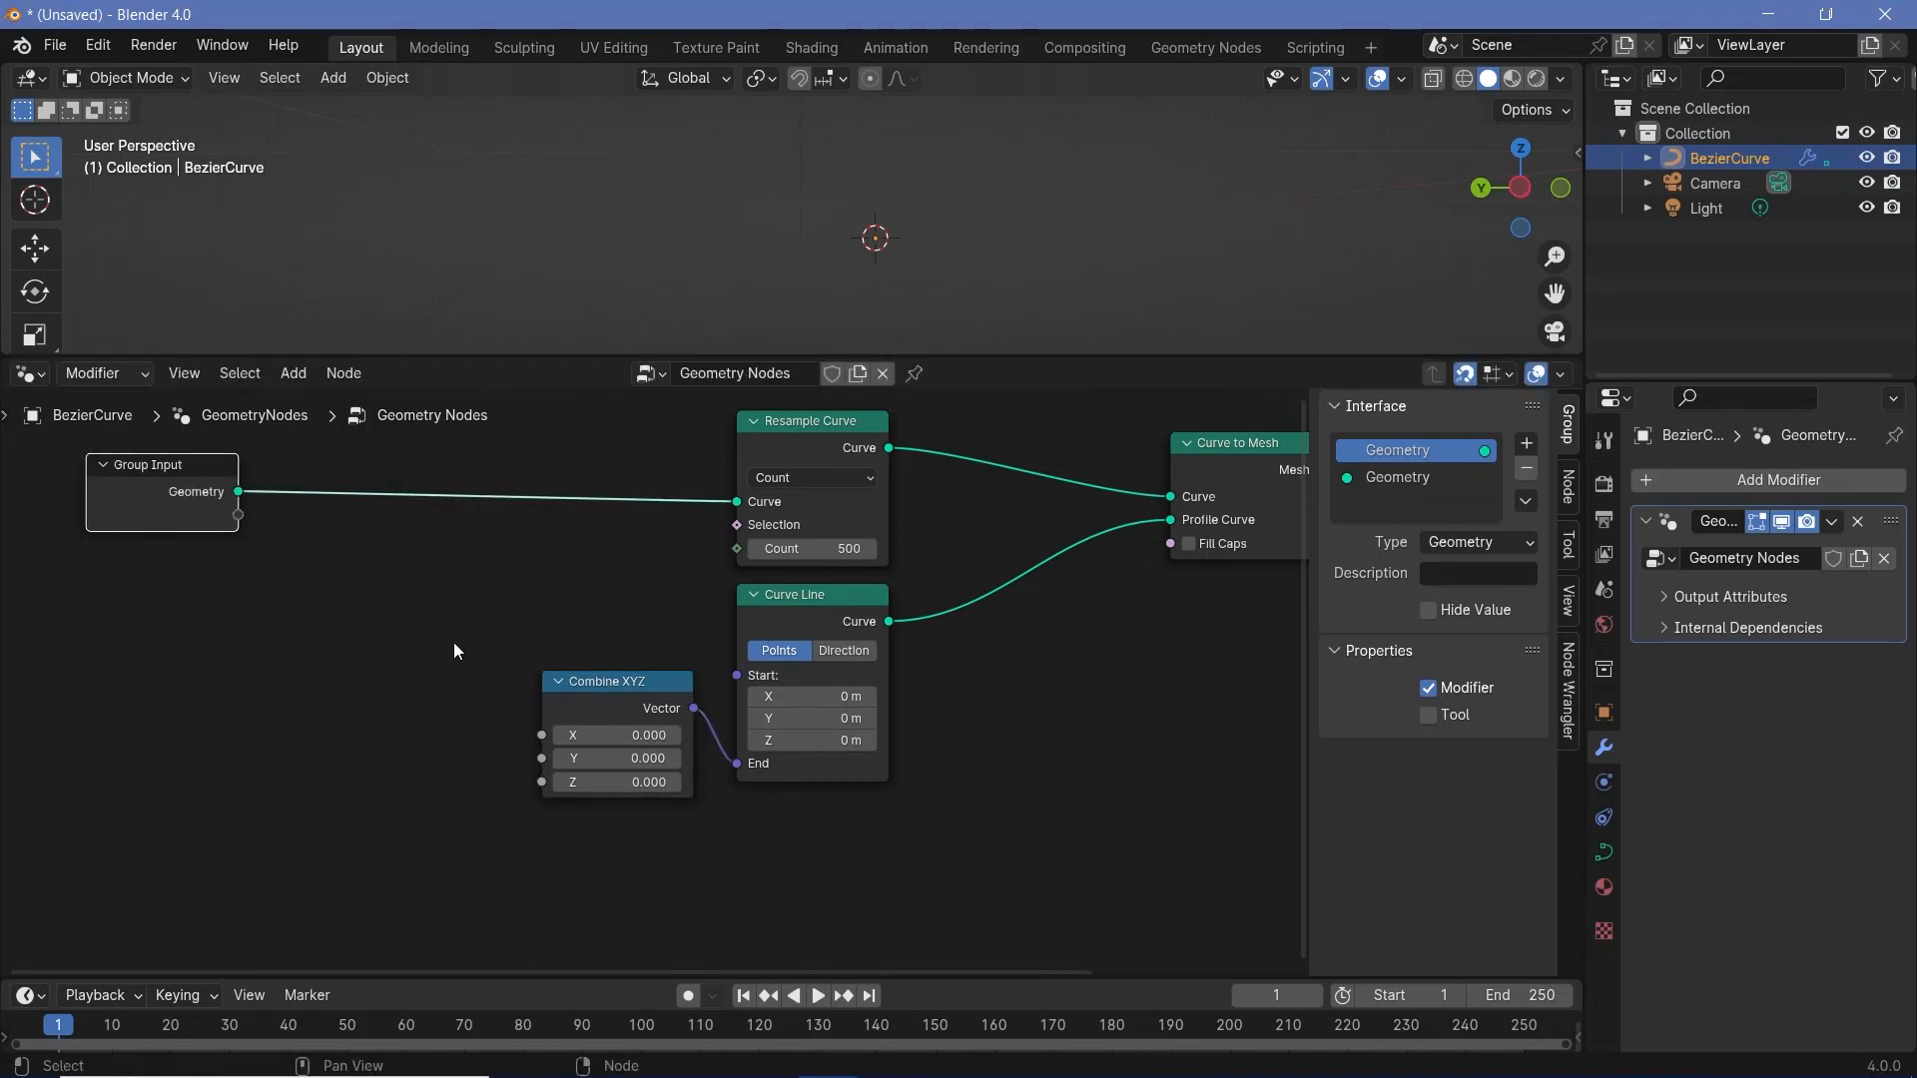
middle_drag(403, 739, 540, 718)
key(shift+a)
mouse_move(540, 718)
text(math)
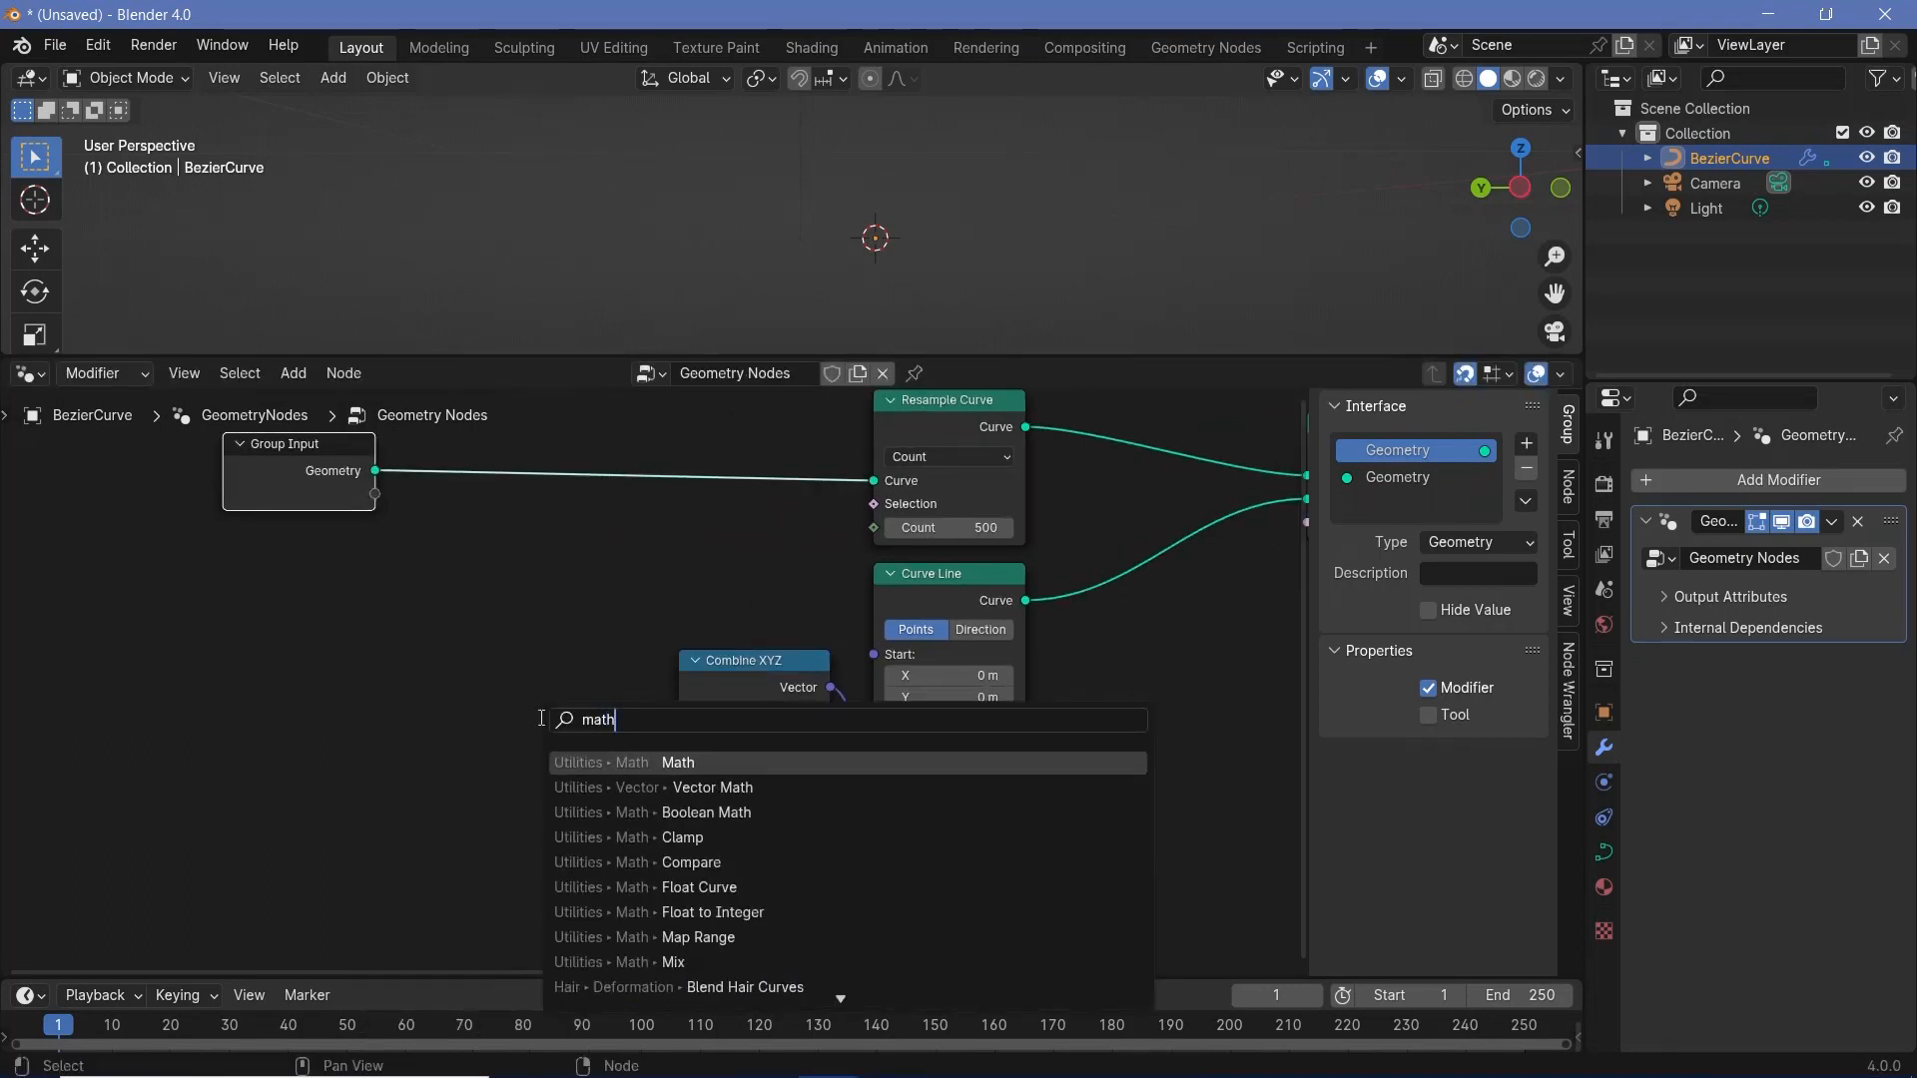
key(Return)
click(493, 667)
click(555, 739)
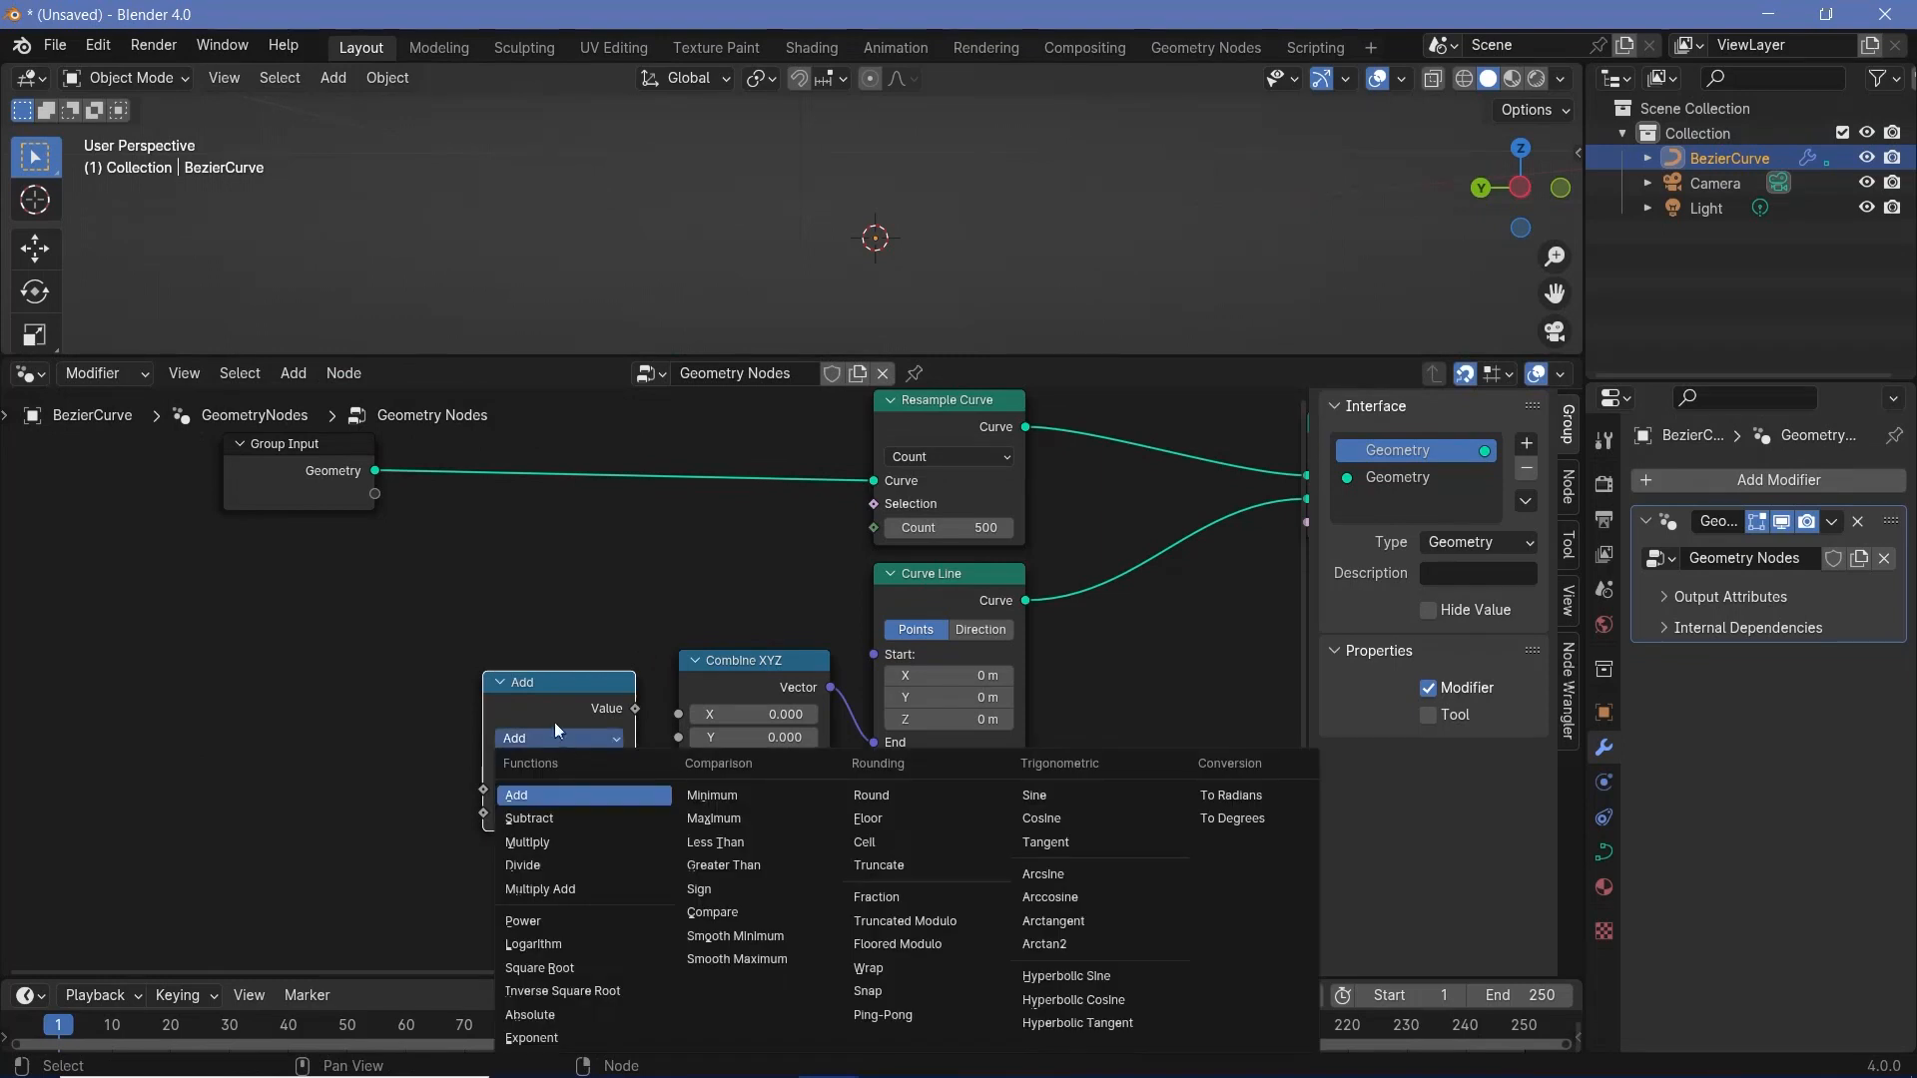
click(534, 740)
click(541, 838)
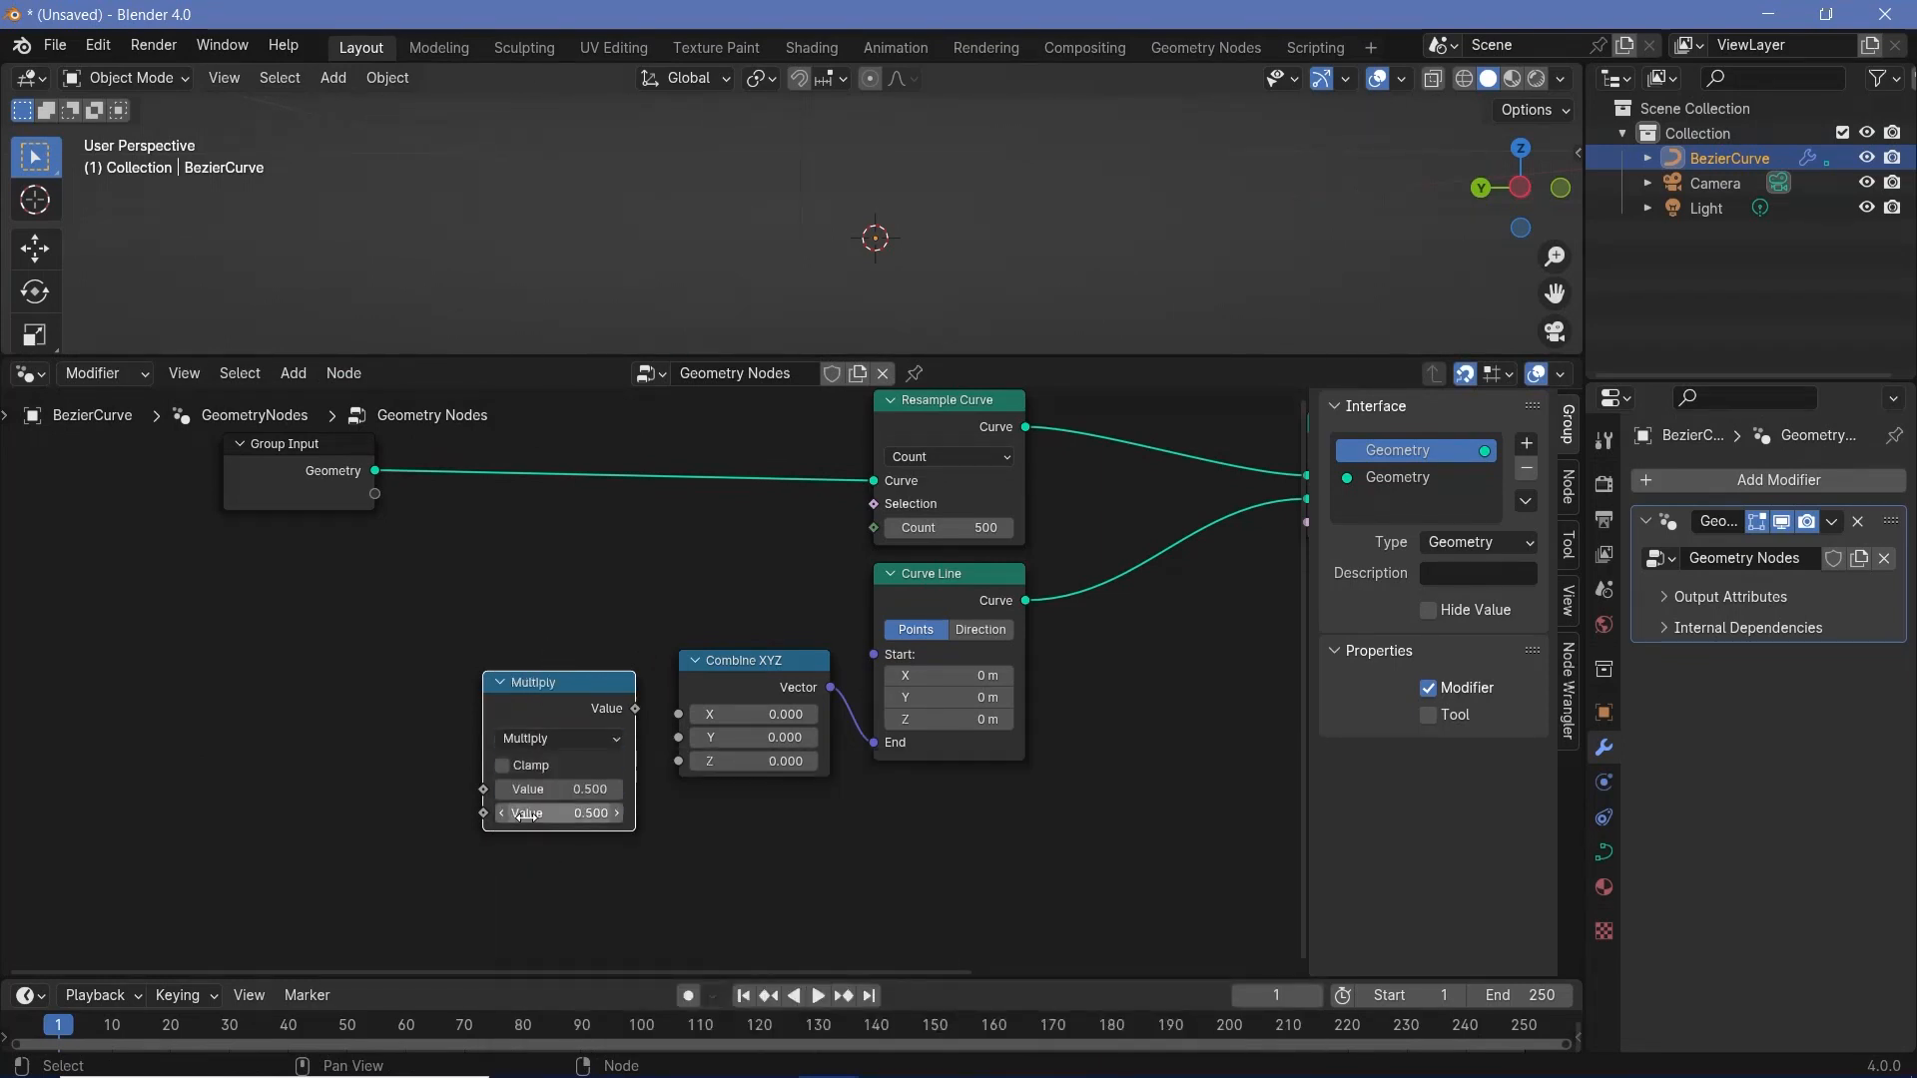
- Set the Multiply node's second value to -1 and connect its output to the Y input of Combine XYZ
click(529, 815)
text(-1)
key(Return)
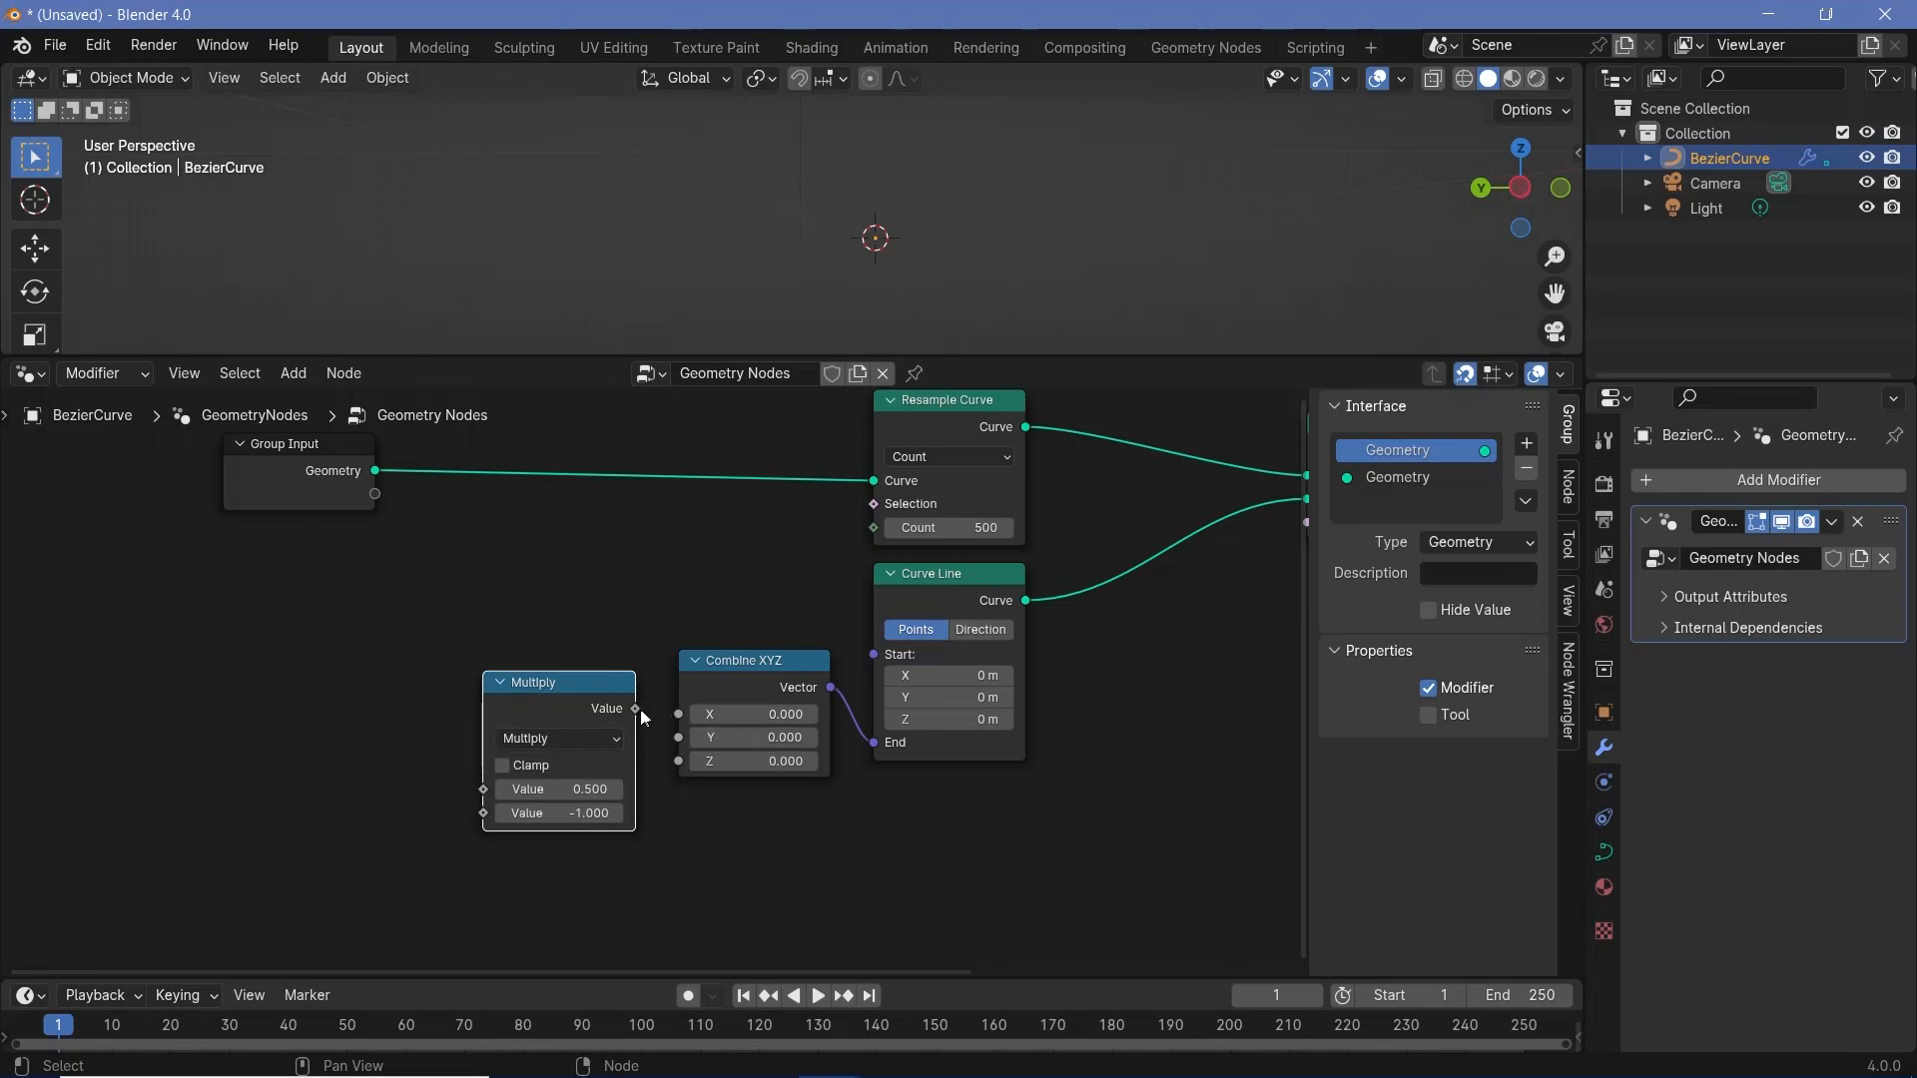
drag(637, 710, 683, 753)
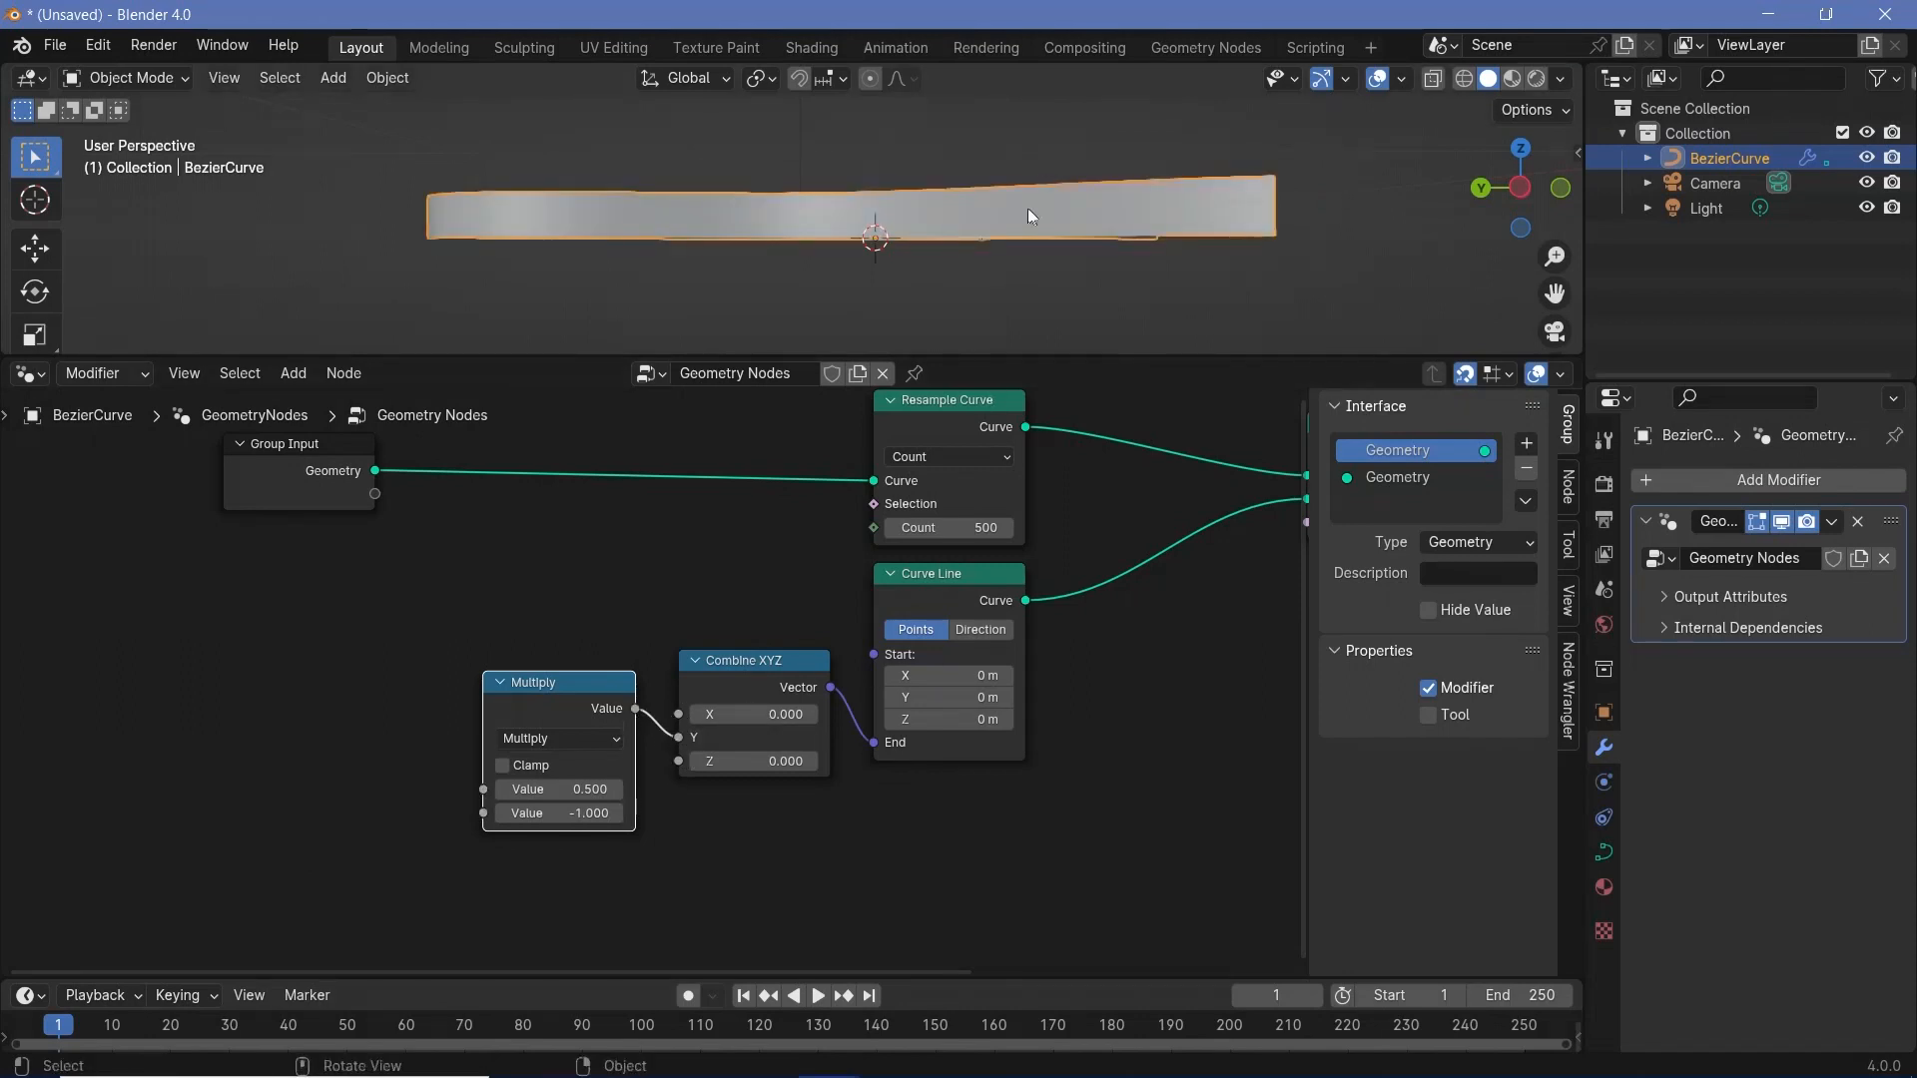
- Expose the Multiply node's first value as a group input named AuroraHeight and move the Multiply node closer to Combine XYZ
middle_drag(450, 708, 667, 716)
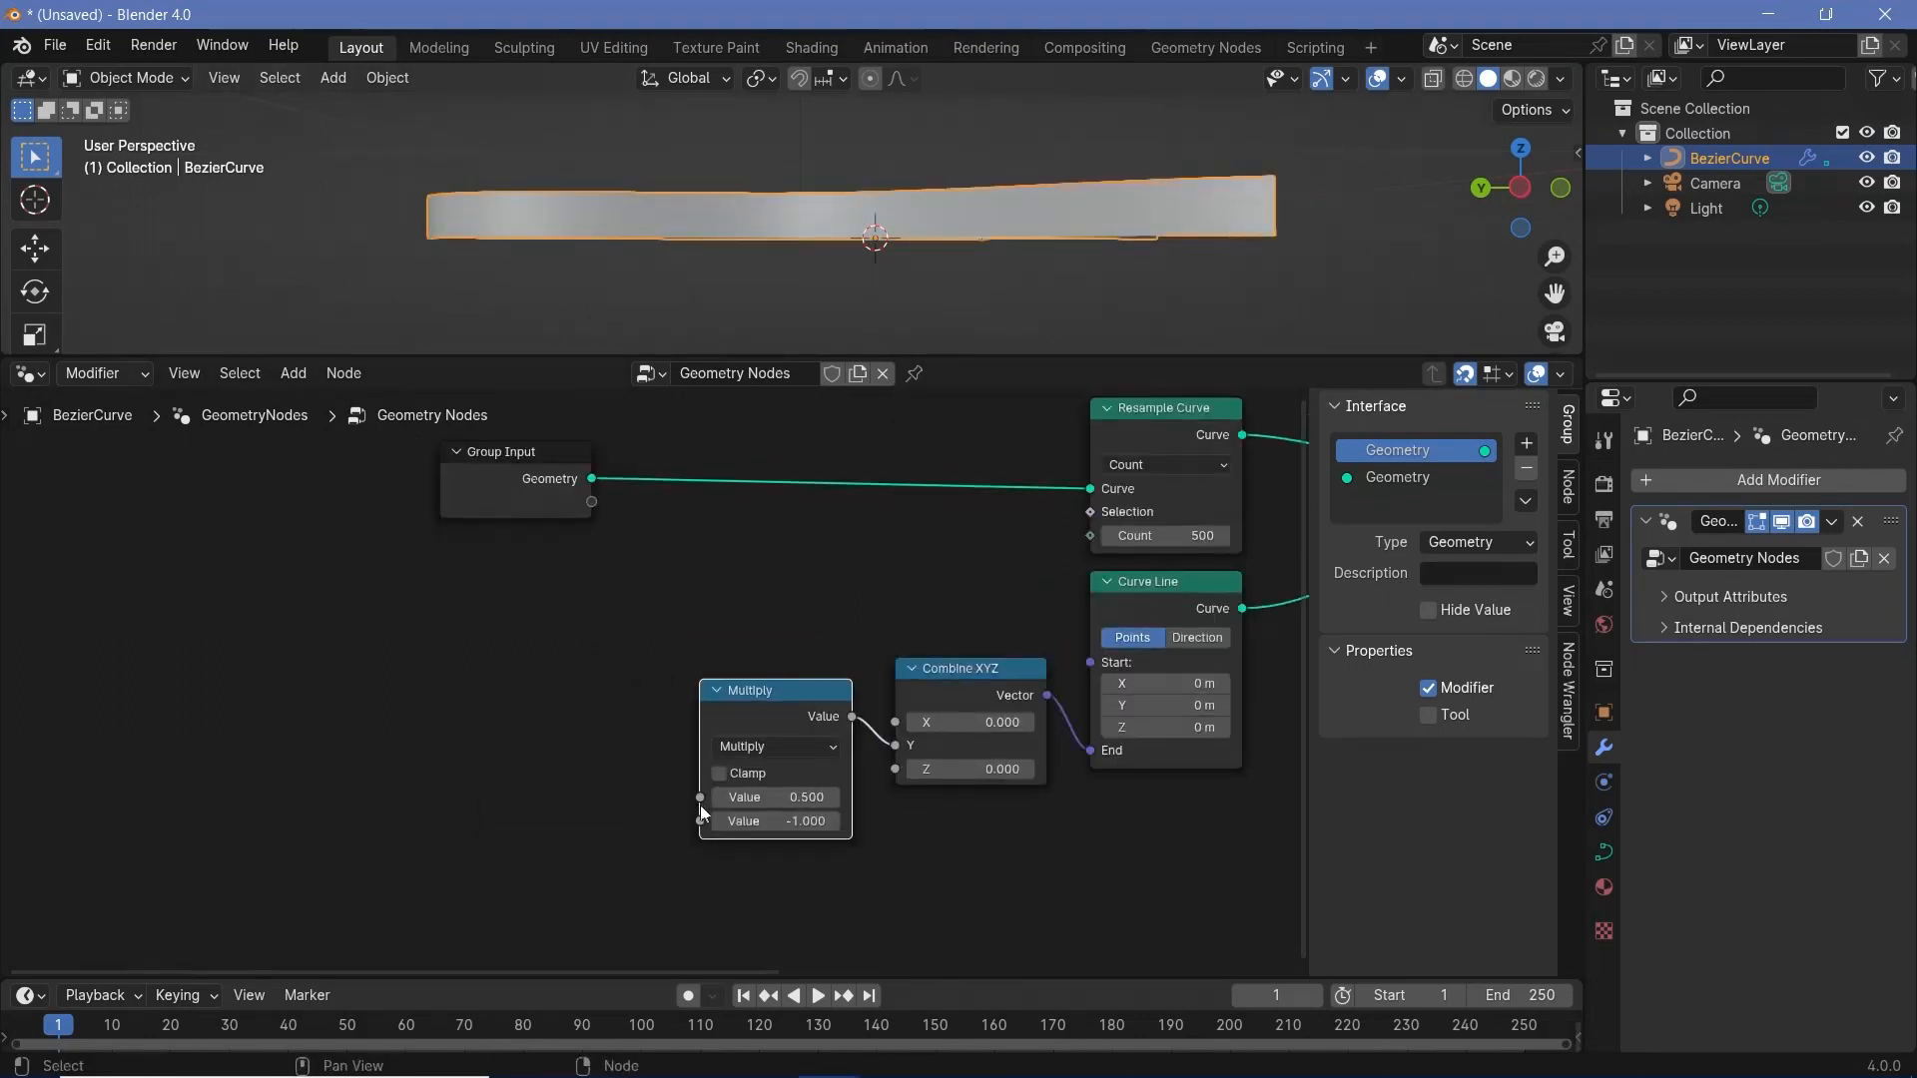
drag(700, 797, 591, 502)
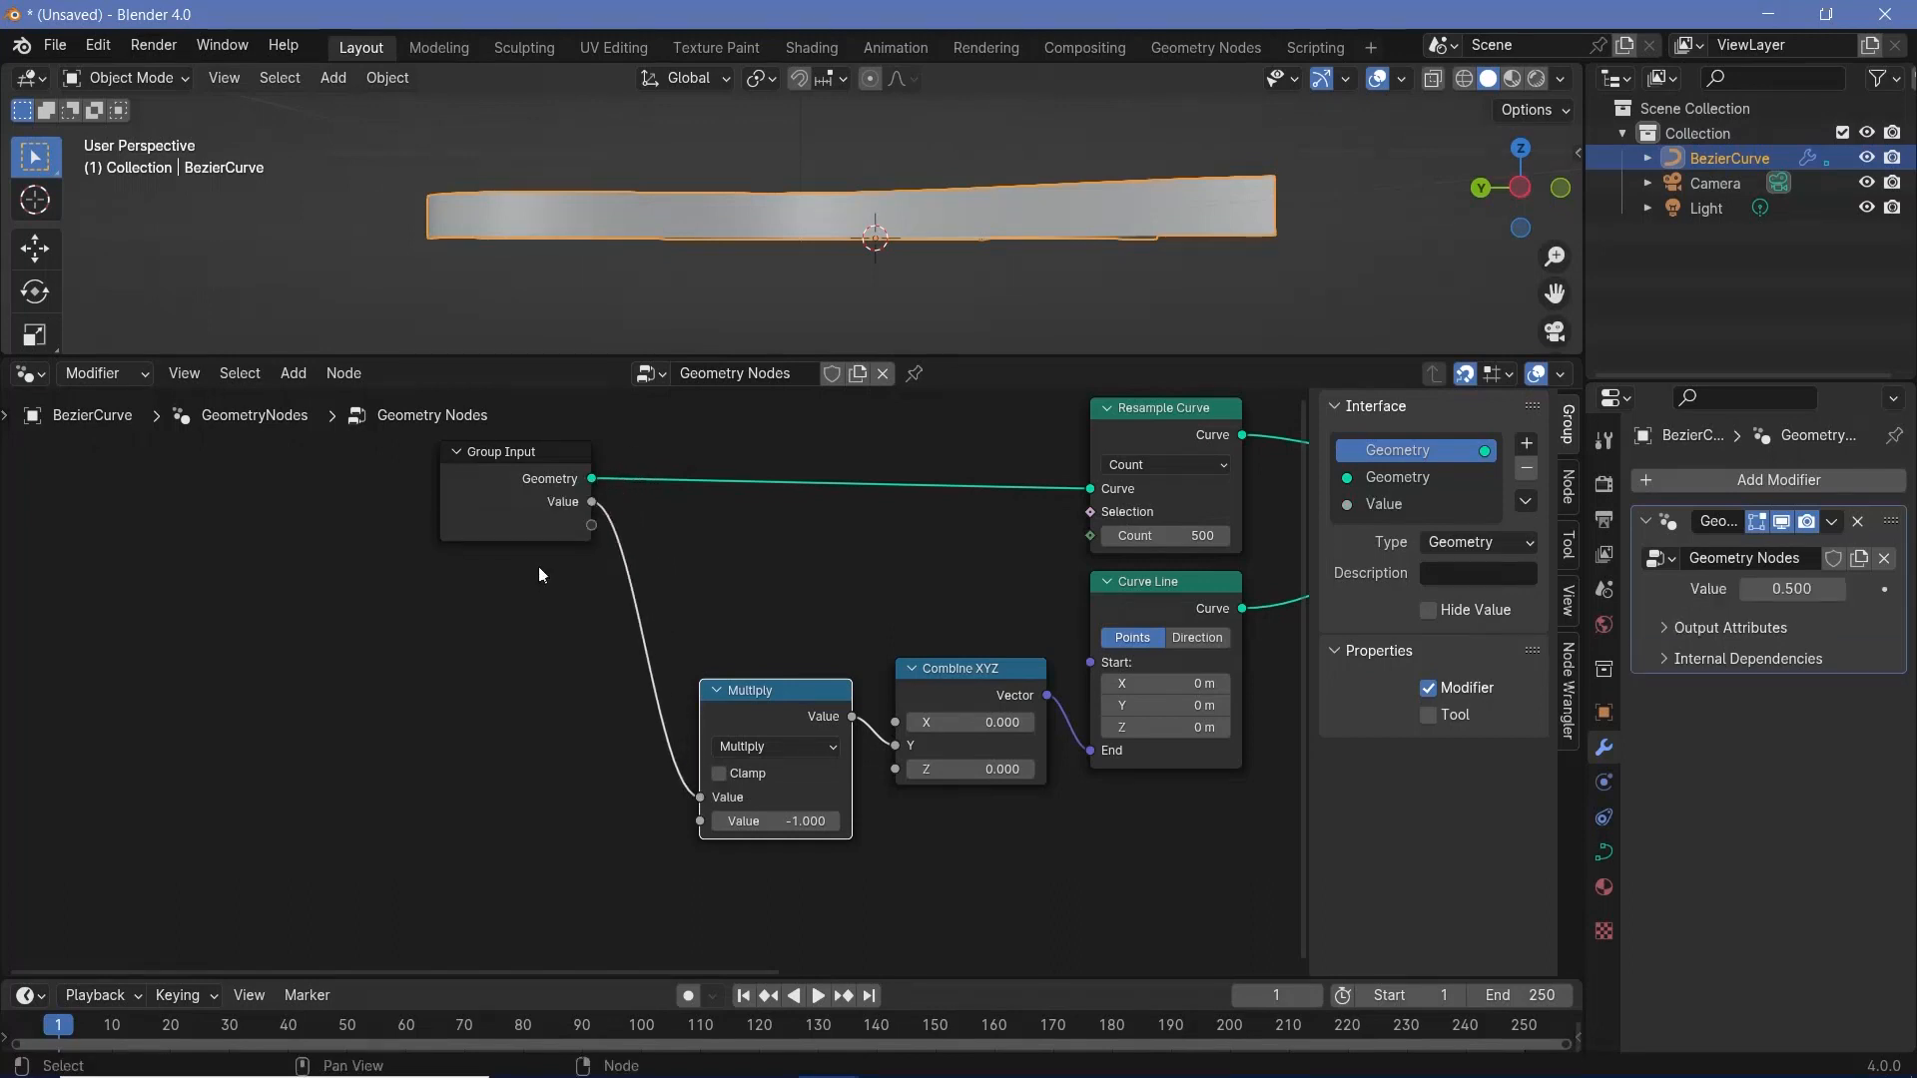
double_click(1406, 507)
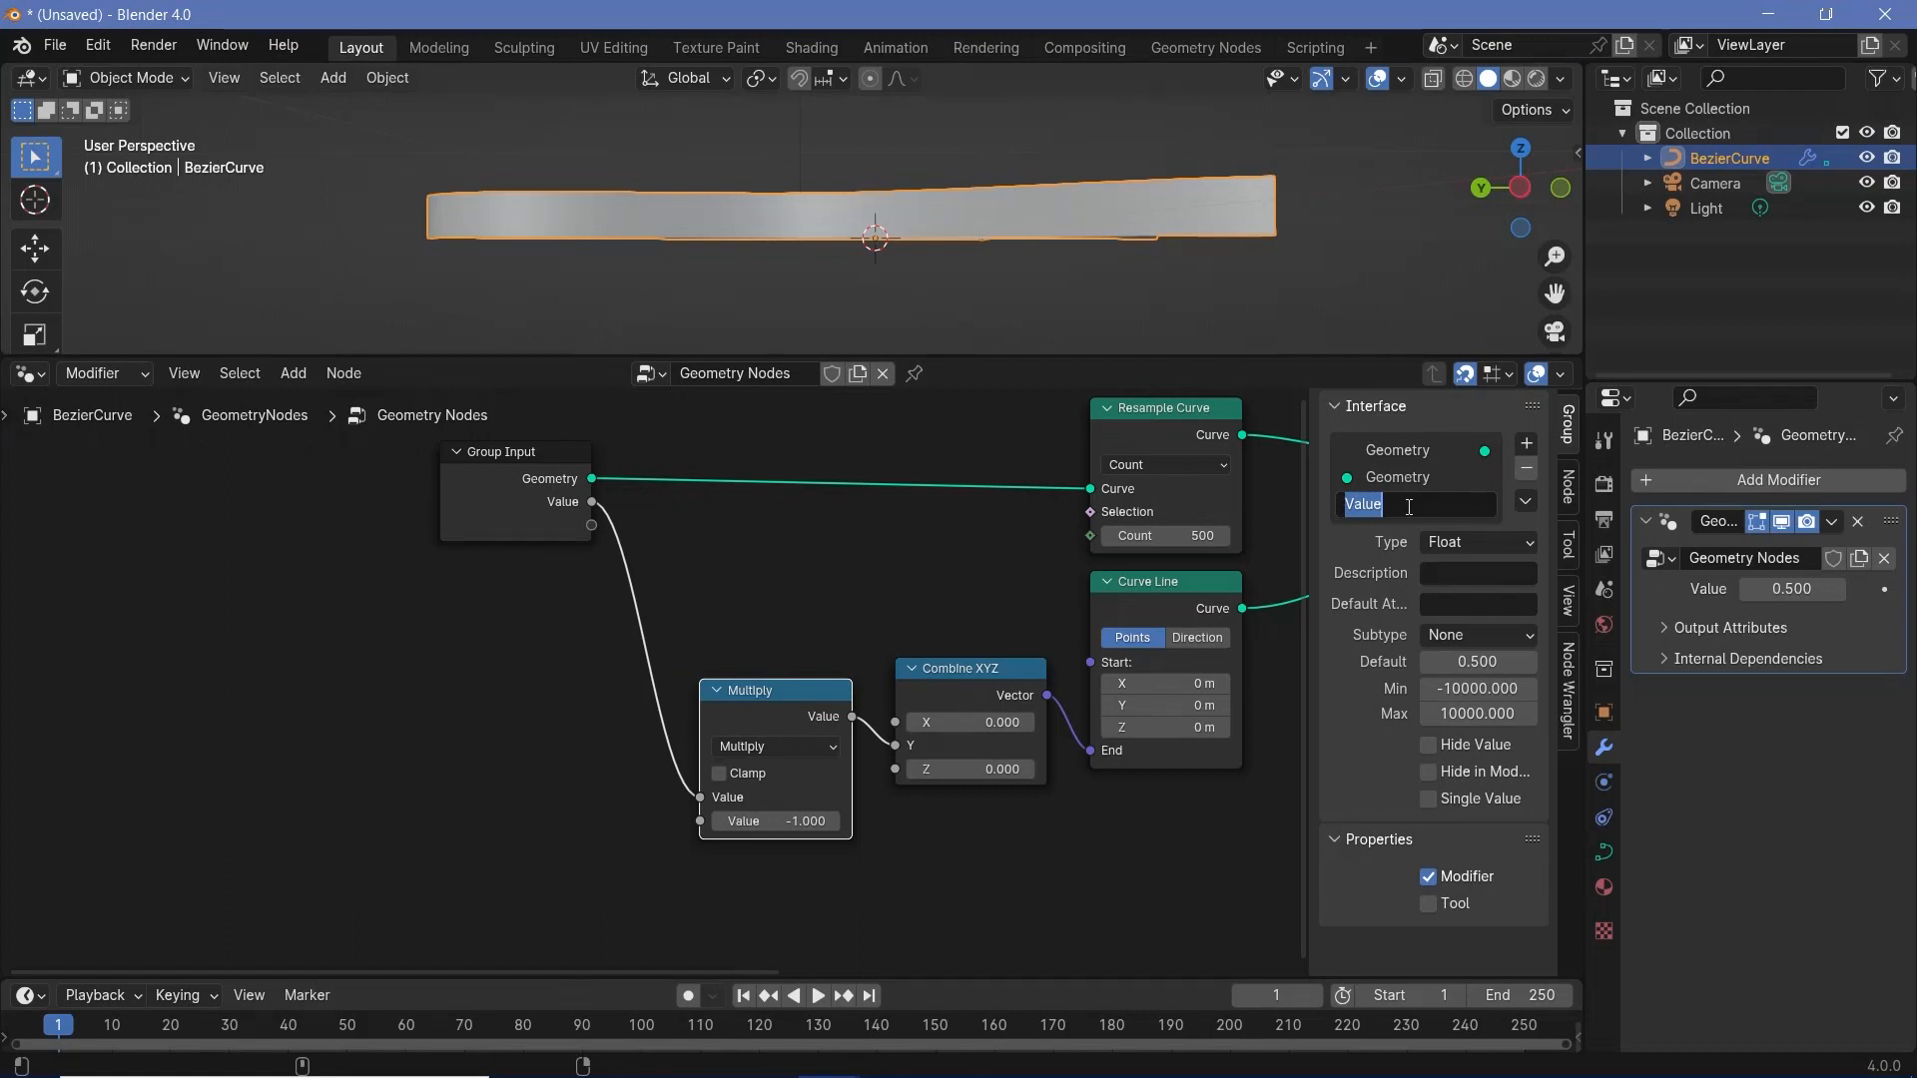
text(AuroraHeight)
key(Return)
drag(814, 717, 836, 695)
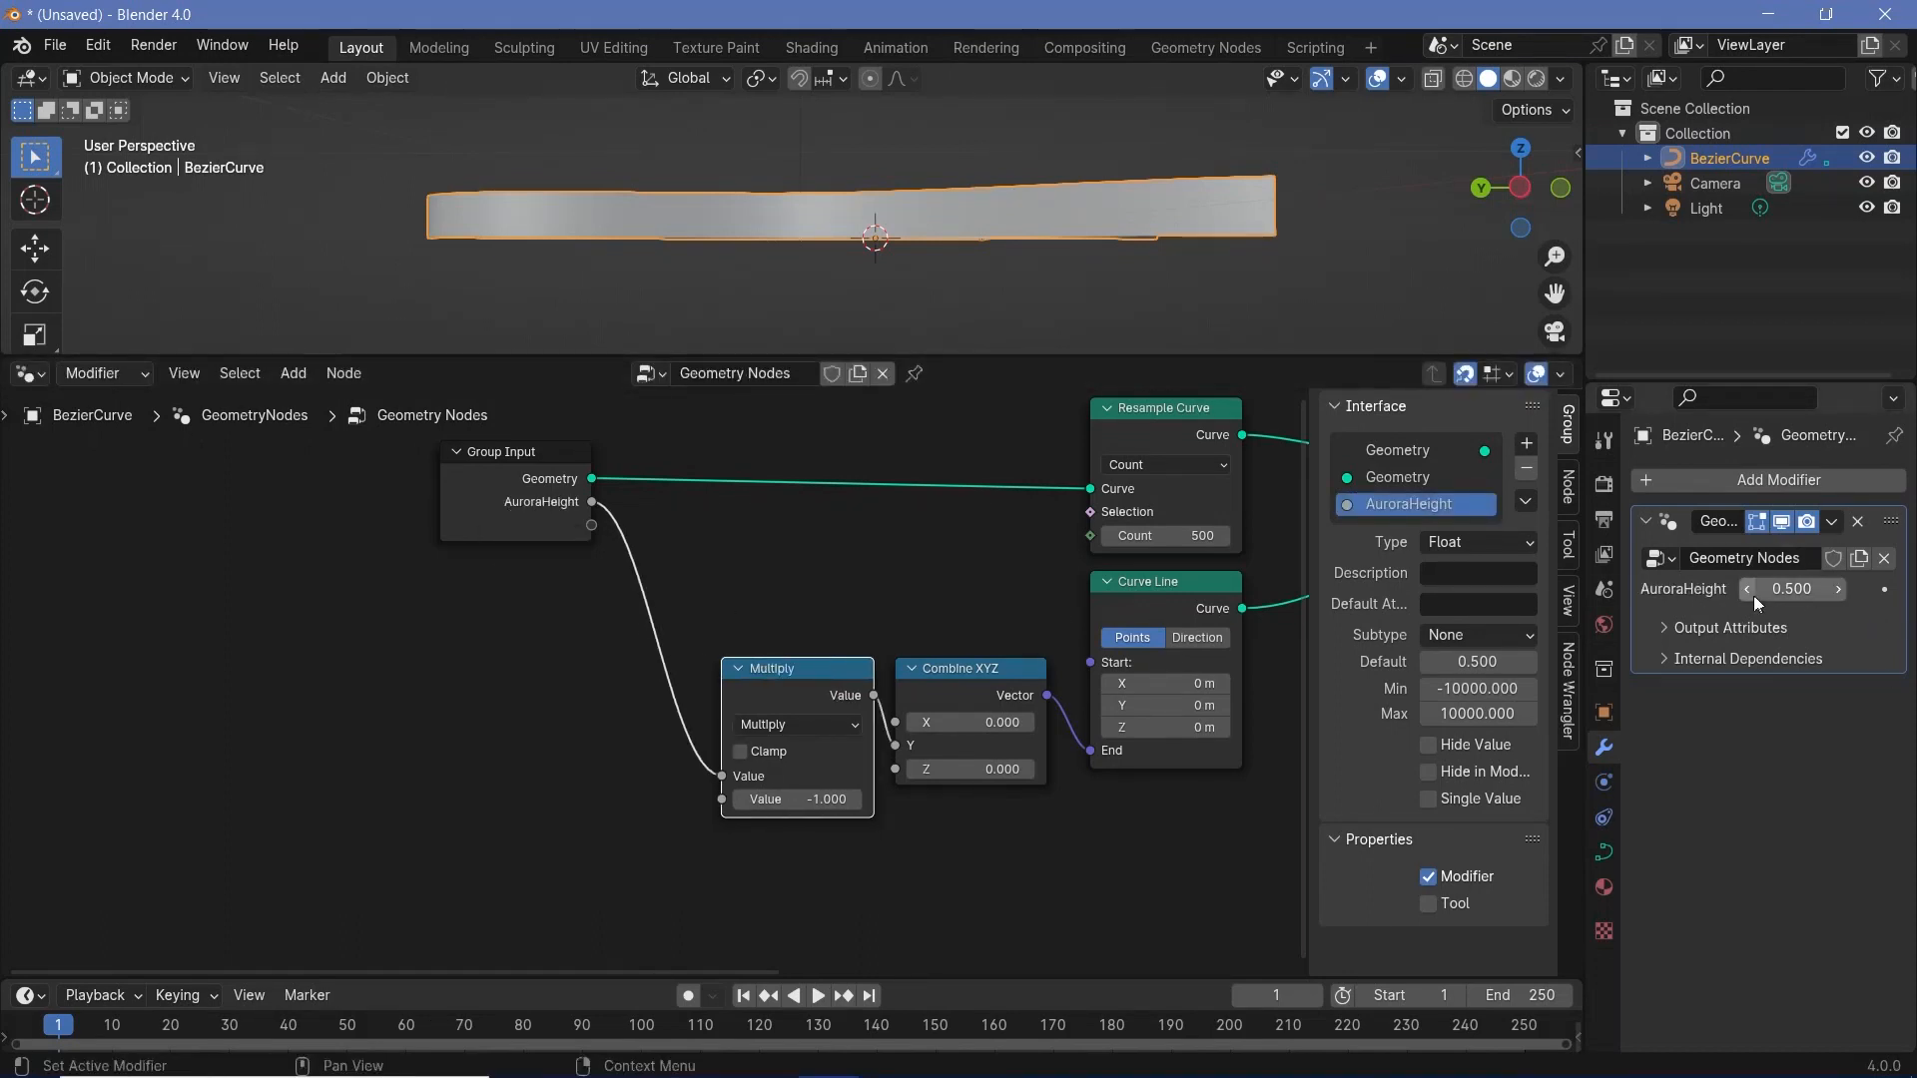
- Set the modifier's AuroraHeight value to 2
mouse_move(1787, 589)
mouse_down()
mouse_move(1897, 589)
mouse_move(1792, 589)
mouse_move(1817, 589)
mouse_up()
click(1792, 589)
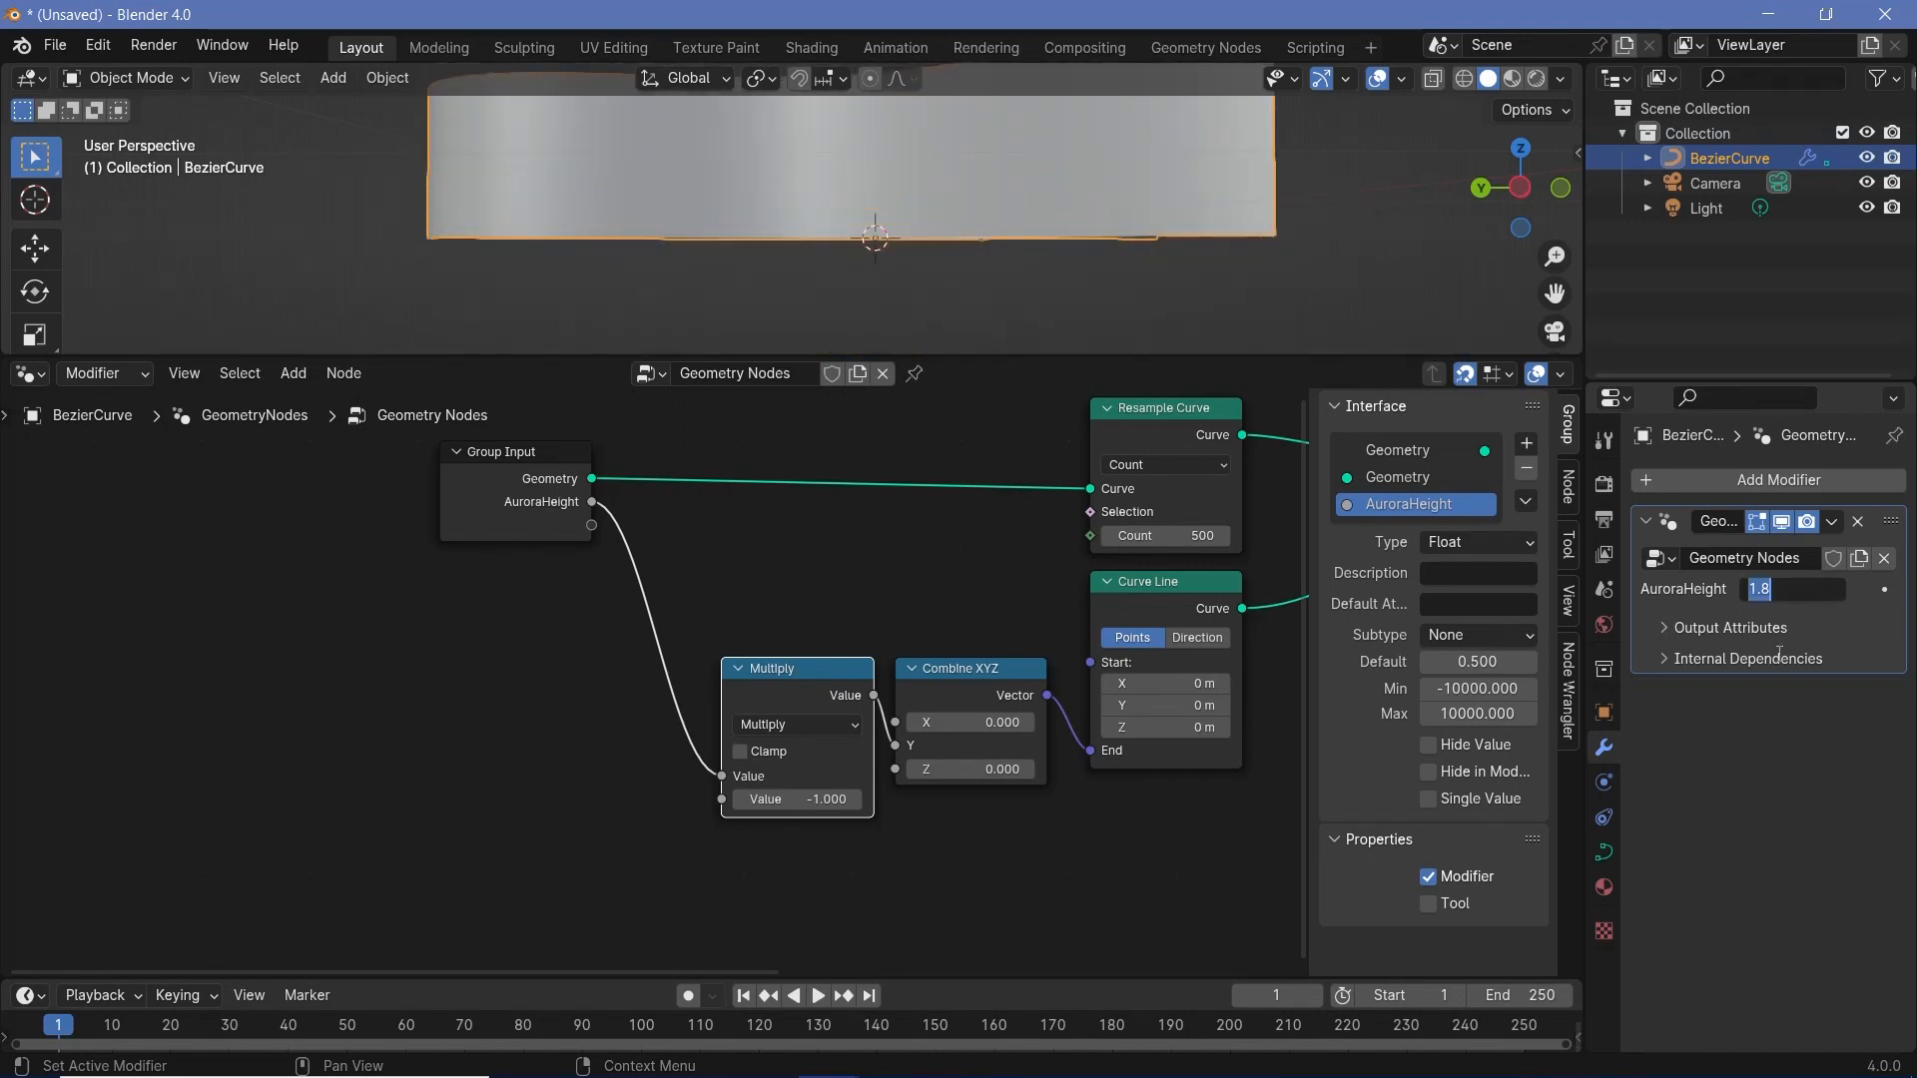
text(2)
key(Return)
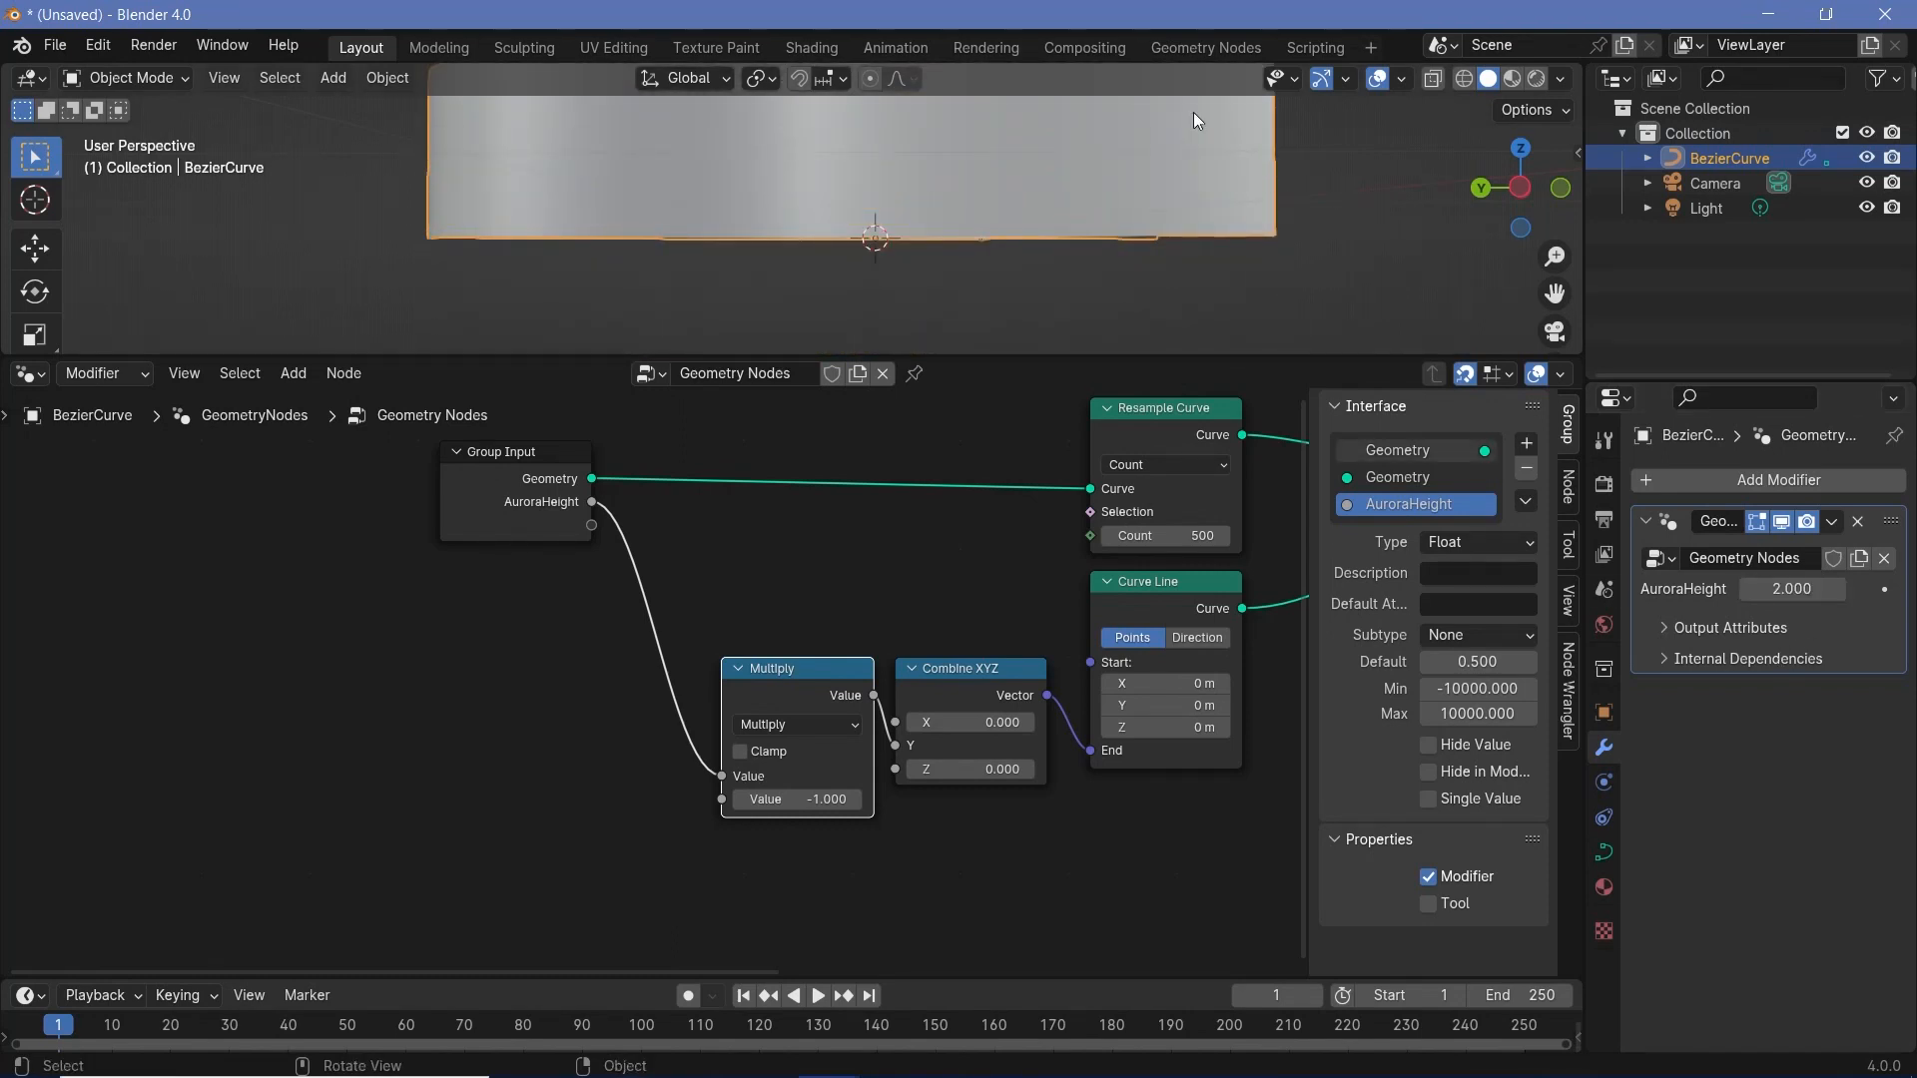
- Set the modifier's AuroraHeight value to 1.2 and inspect the ribbon mesh from several angles
middle_drag(1187, 116, 999, 284)
click(1783, 585)
text(1.2)
key(Return)
middle_drag(1020, 597, 468, 613)
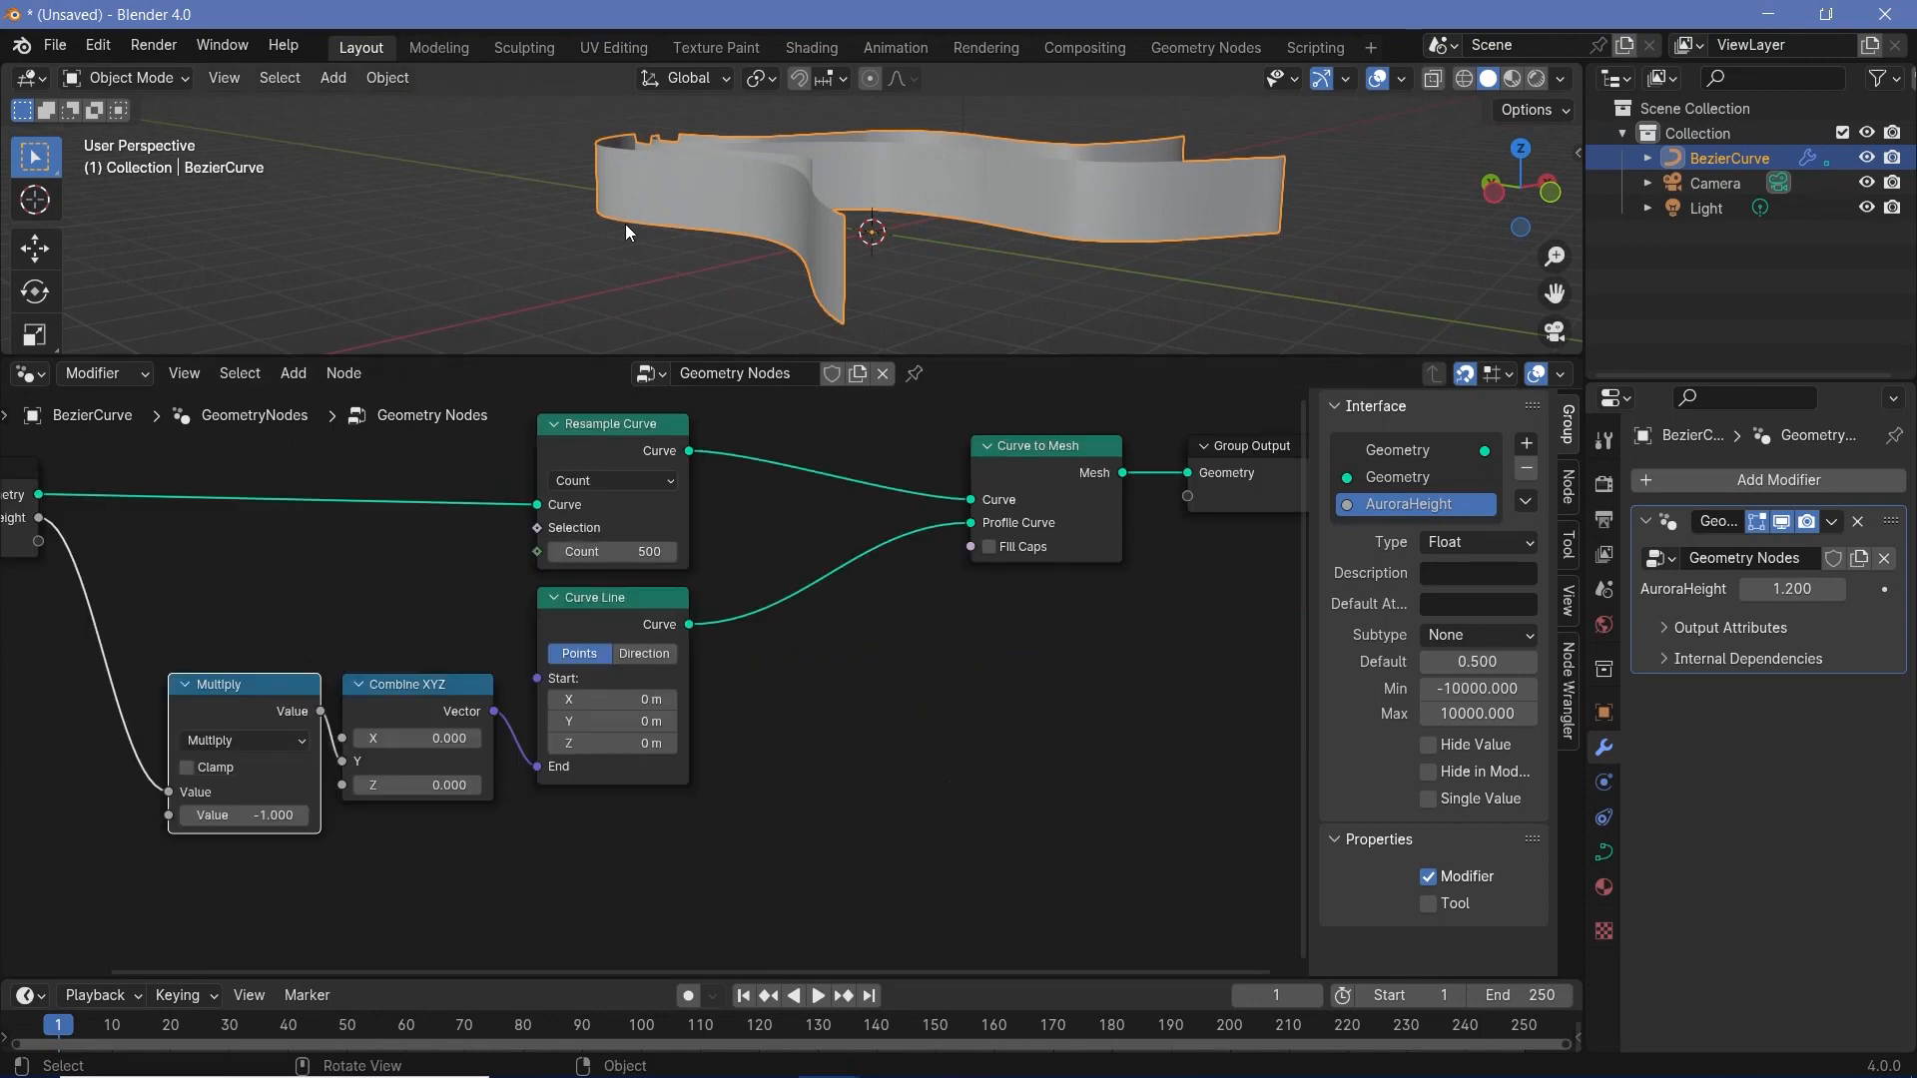
middle_drag(704, 199, 1034, 141)
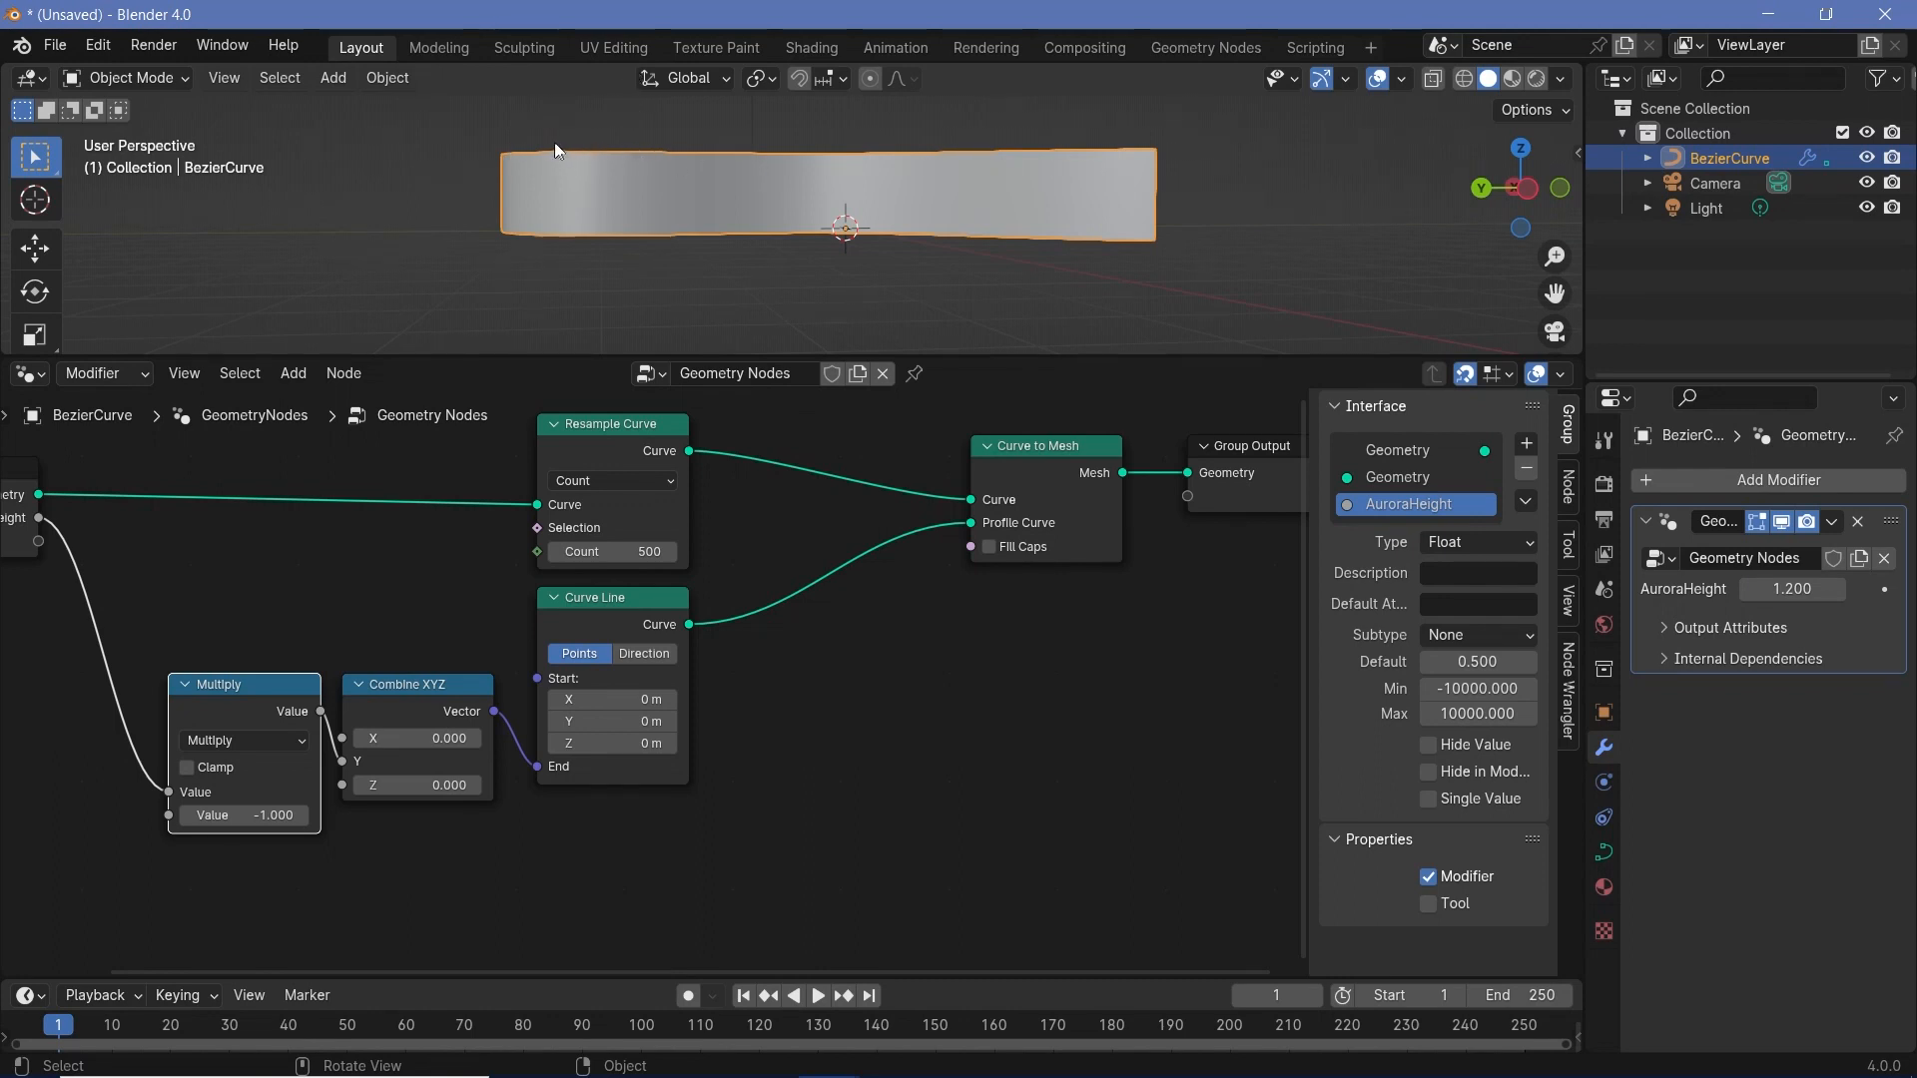
- Move Group Output away to make room and insert a Set Position node between Curve to Mesh and Group Output
middle_drag(1086, 651, 866, 688)
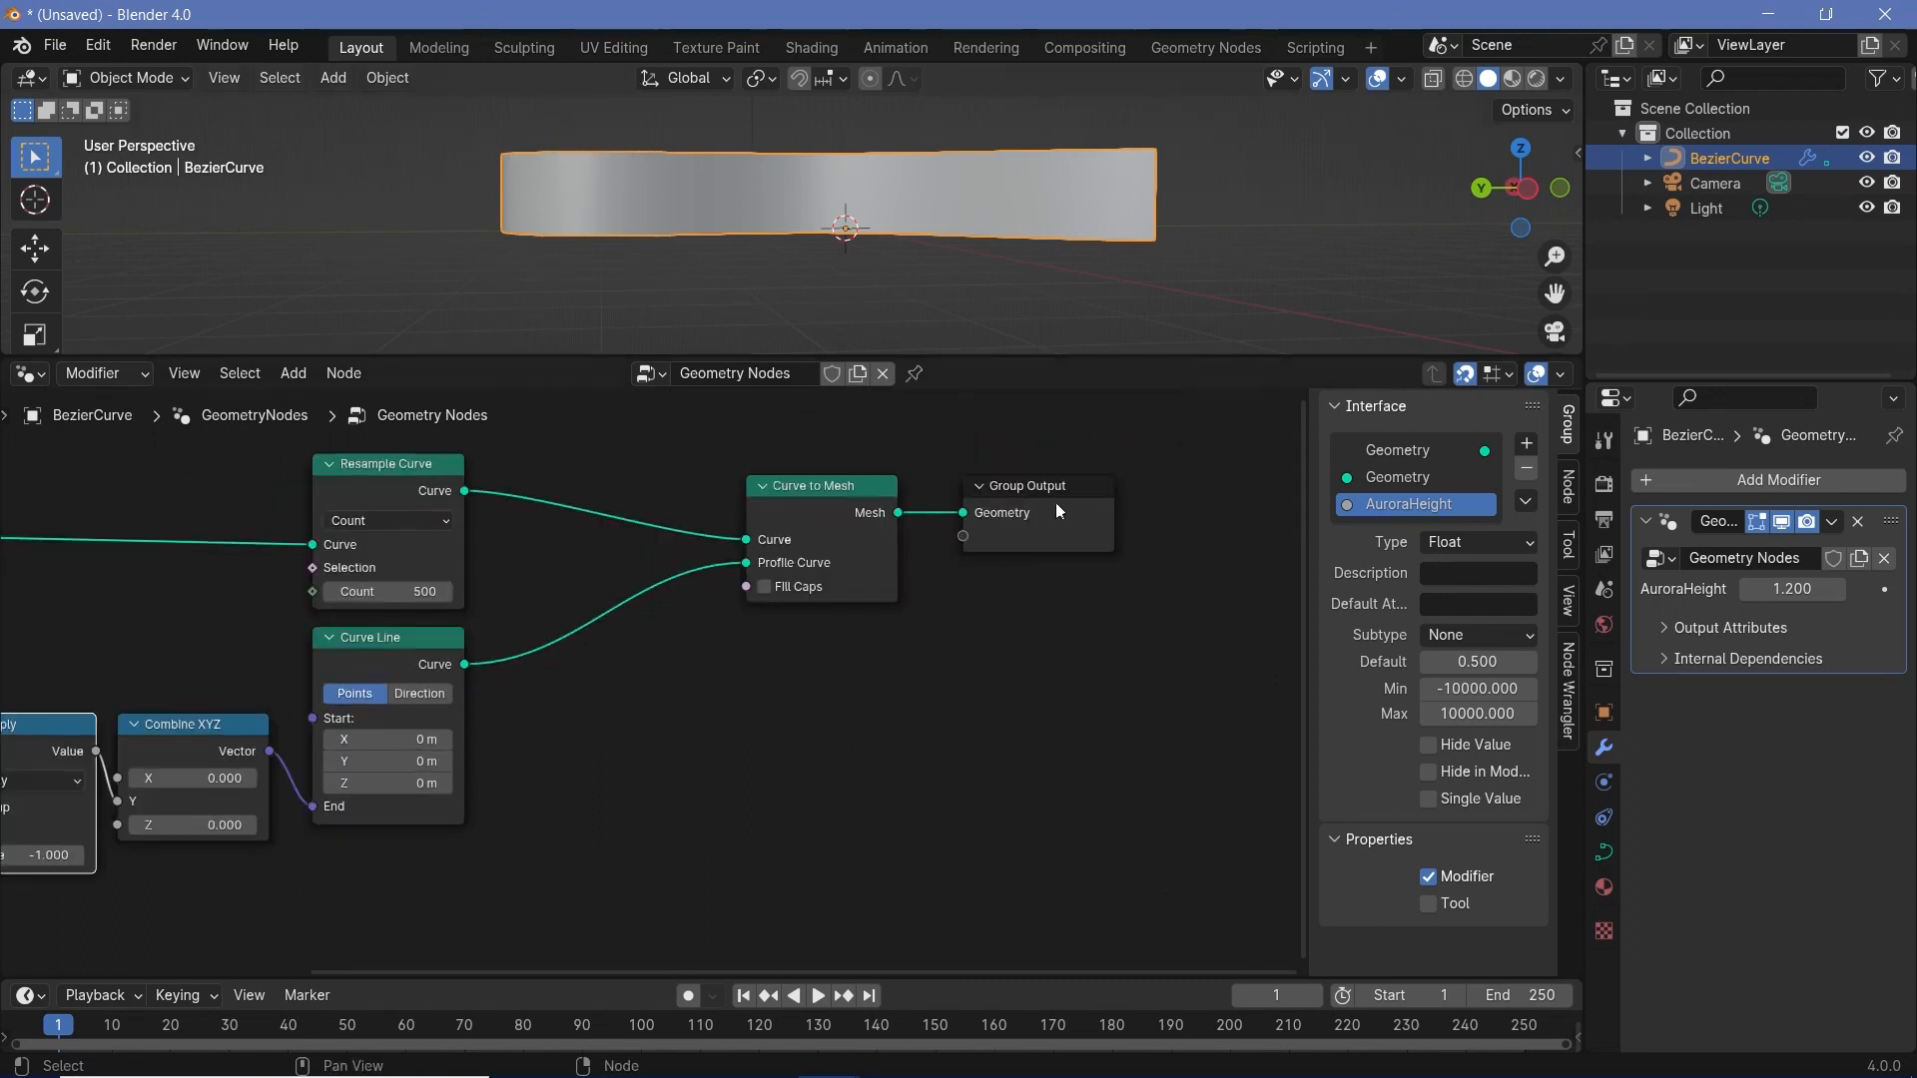
drag(1056, 501, 1366, 502)
middle_drag(1114, 558, 883, 588)
key(shift+a)
text(set sh)
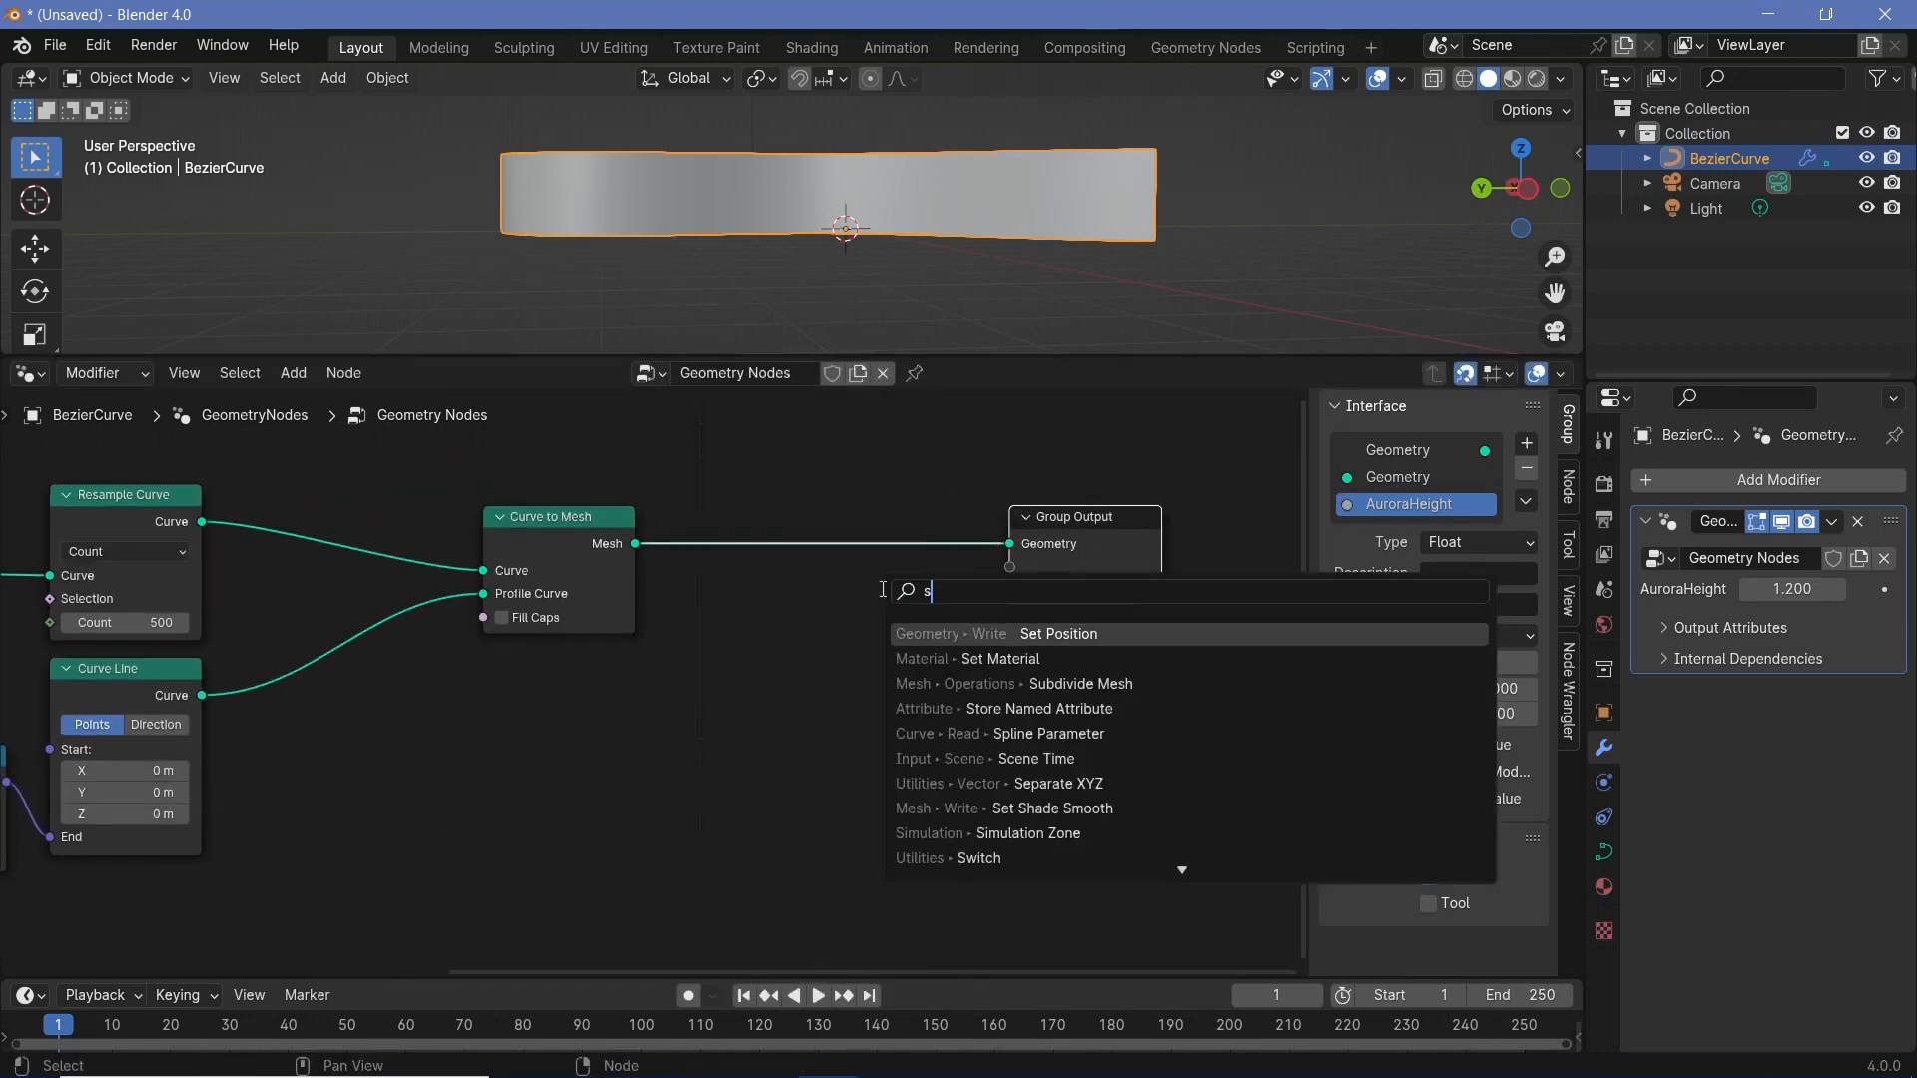
key(BackSpace)
key(BackSpace)
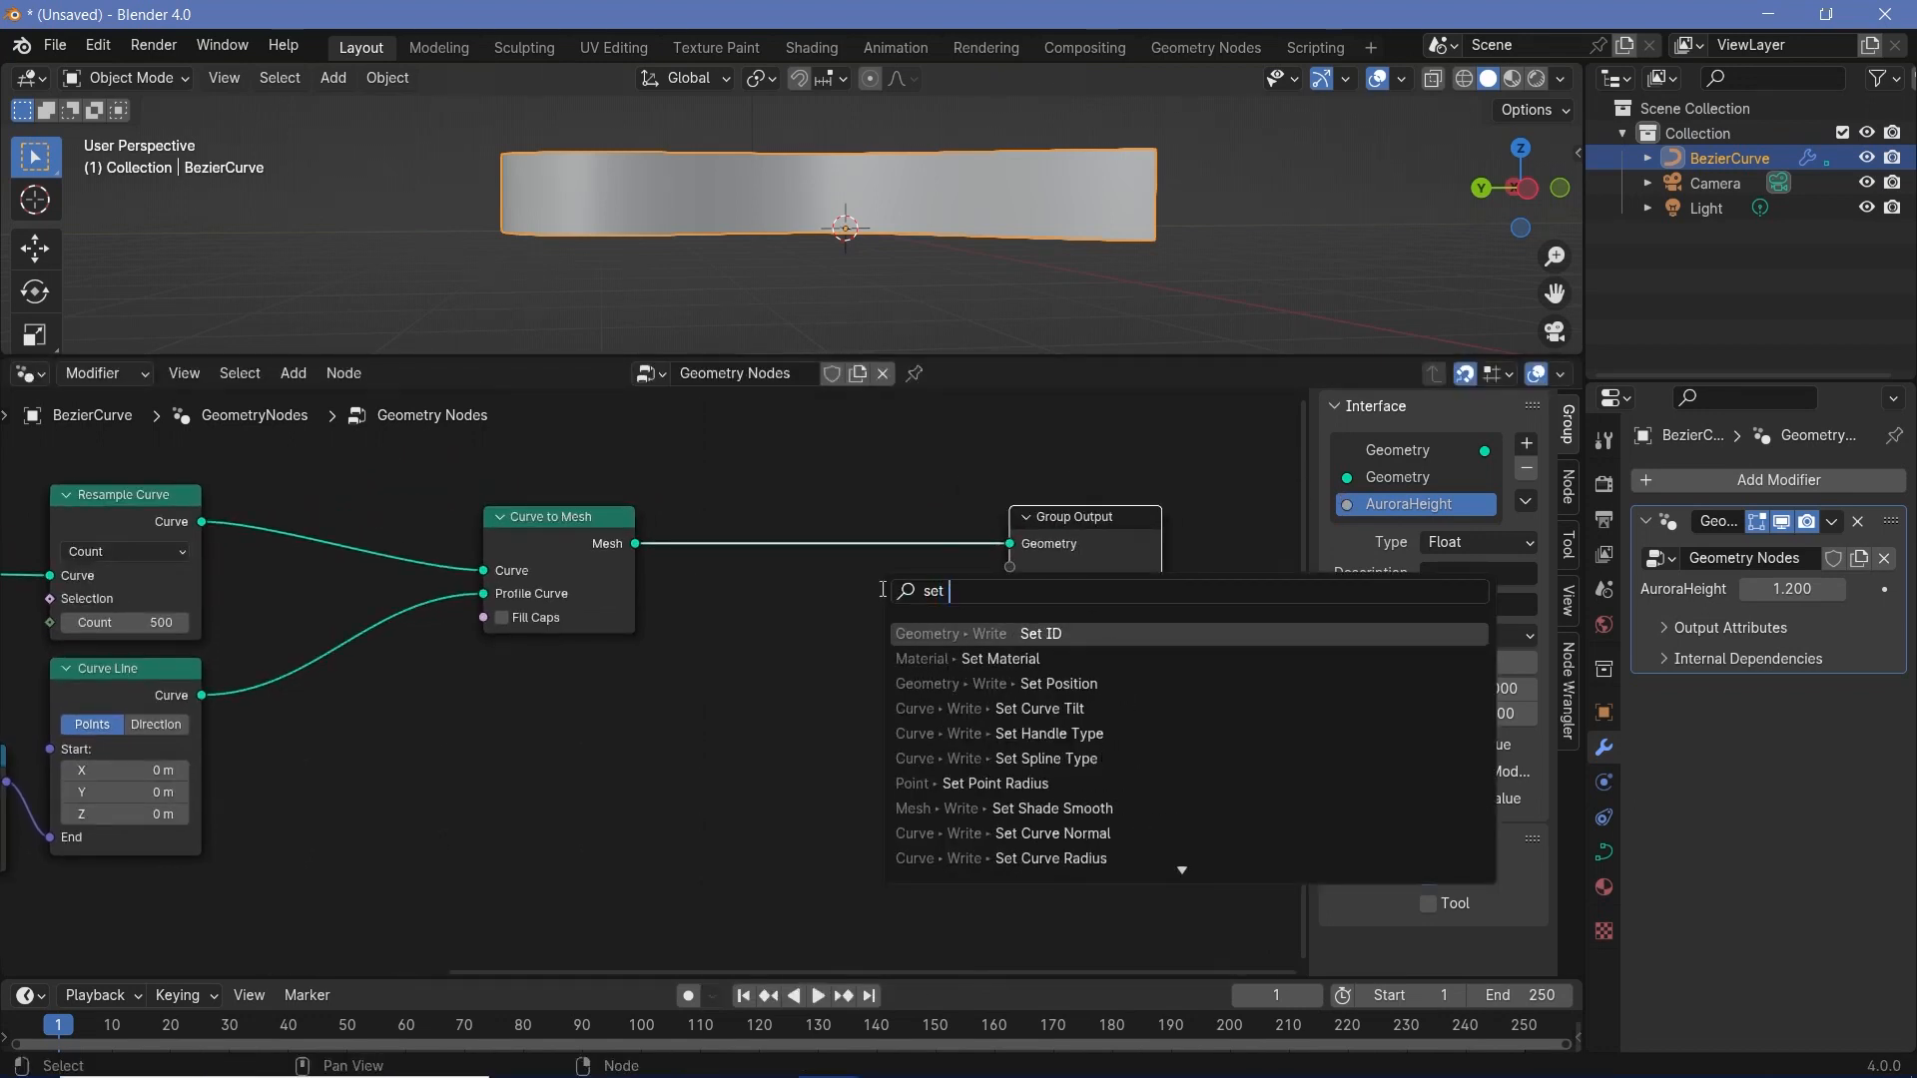
text(pos)
key(Return)
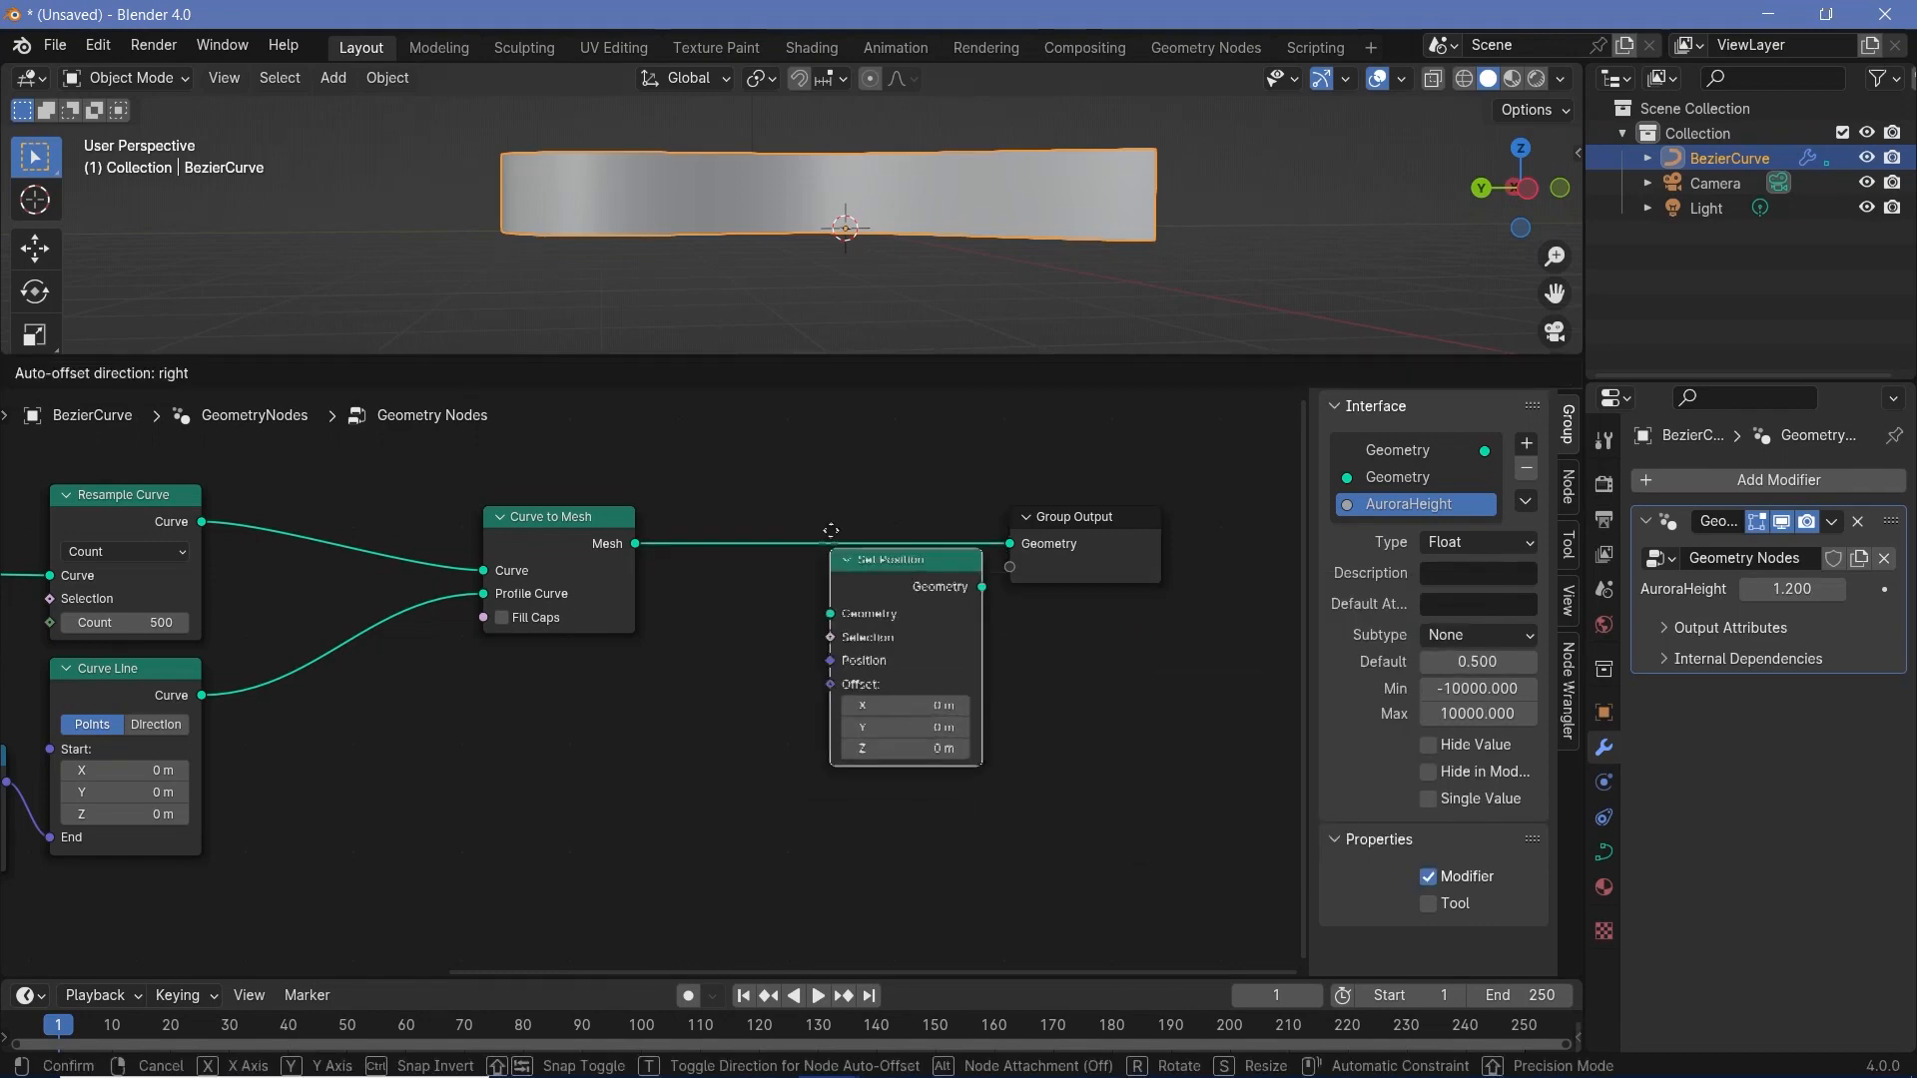
click(830, 531)
drag(832, 534, 978, 559)
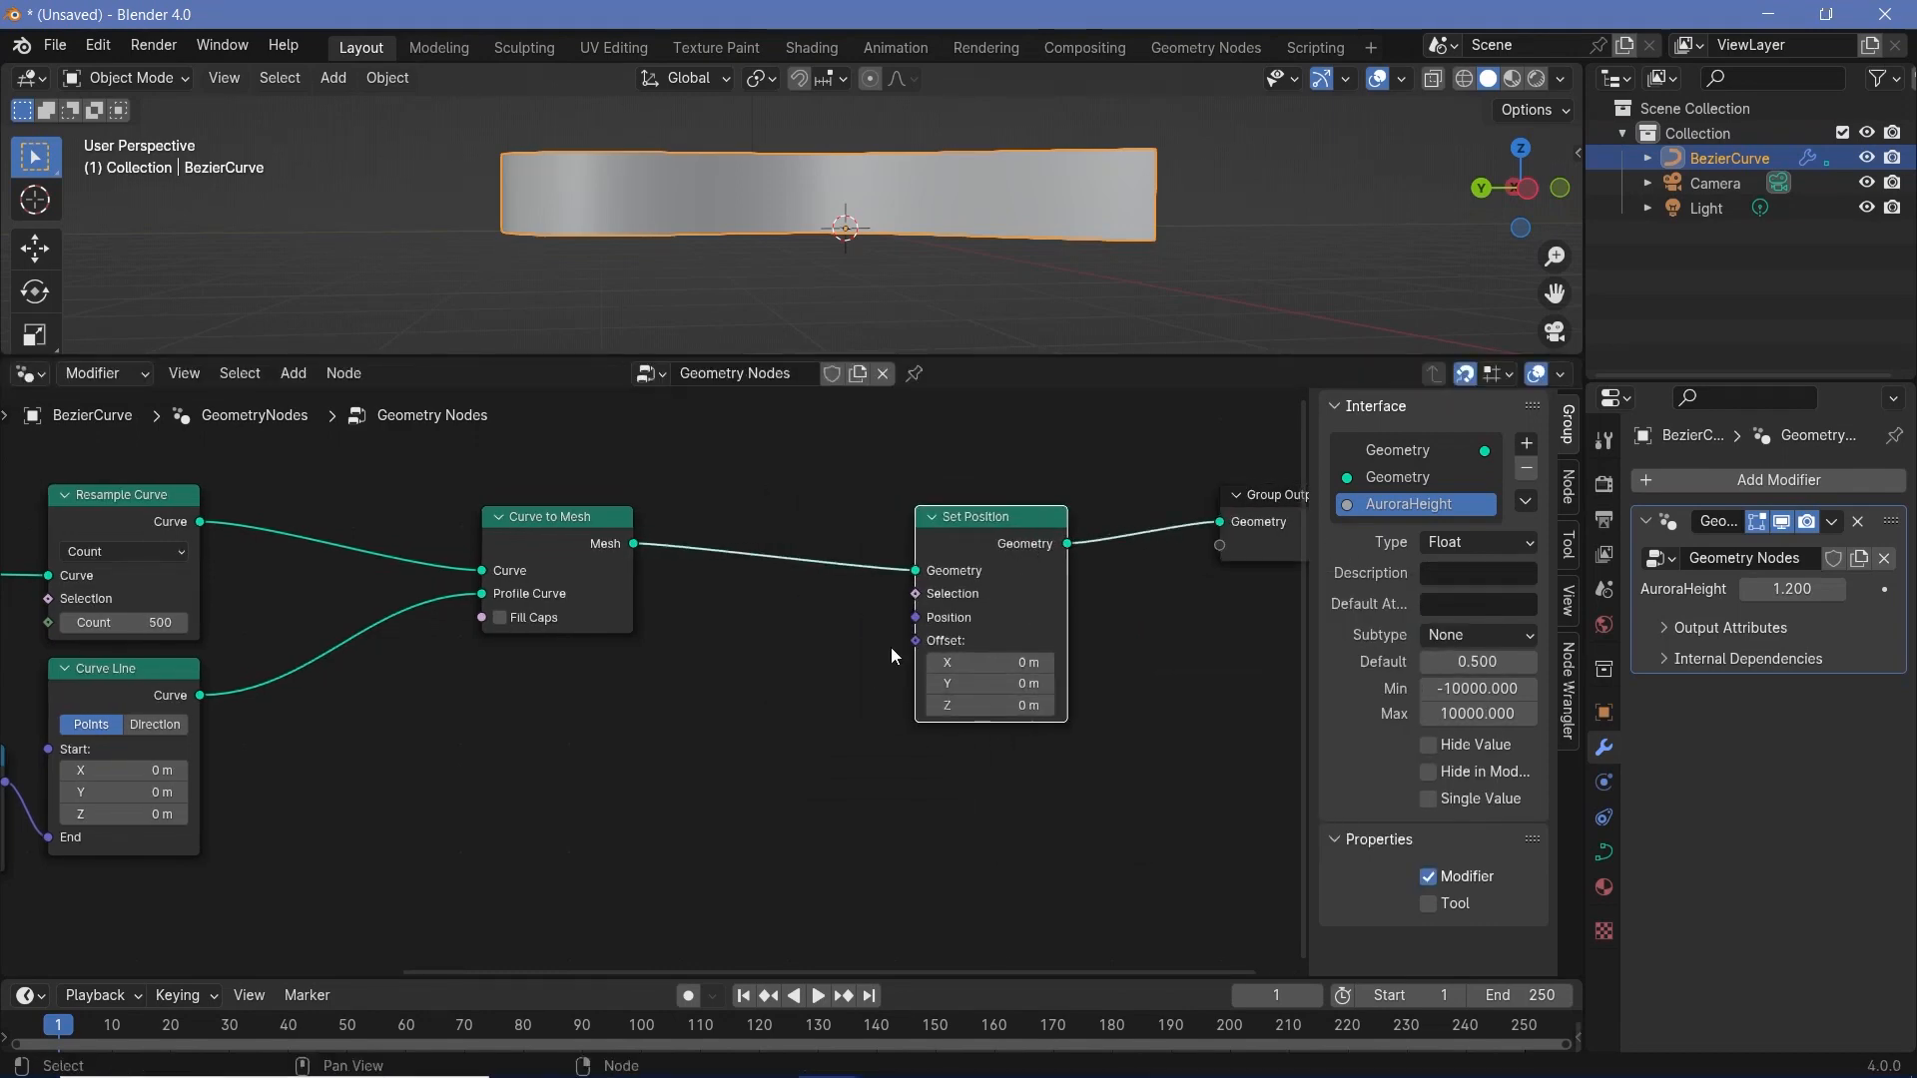
middle_drag(891, 649, 968, 589)
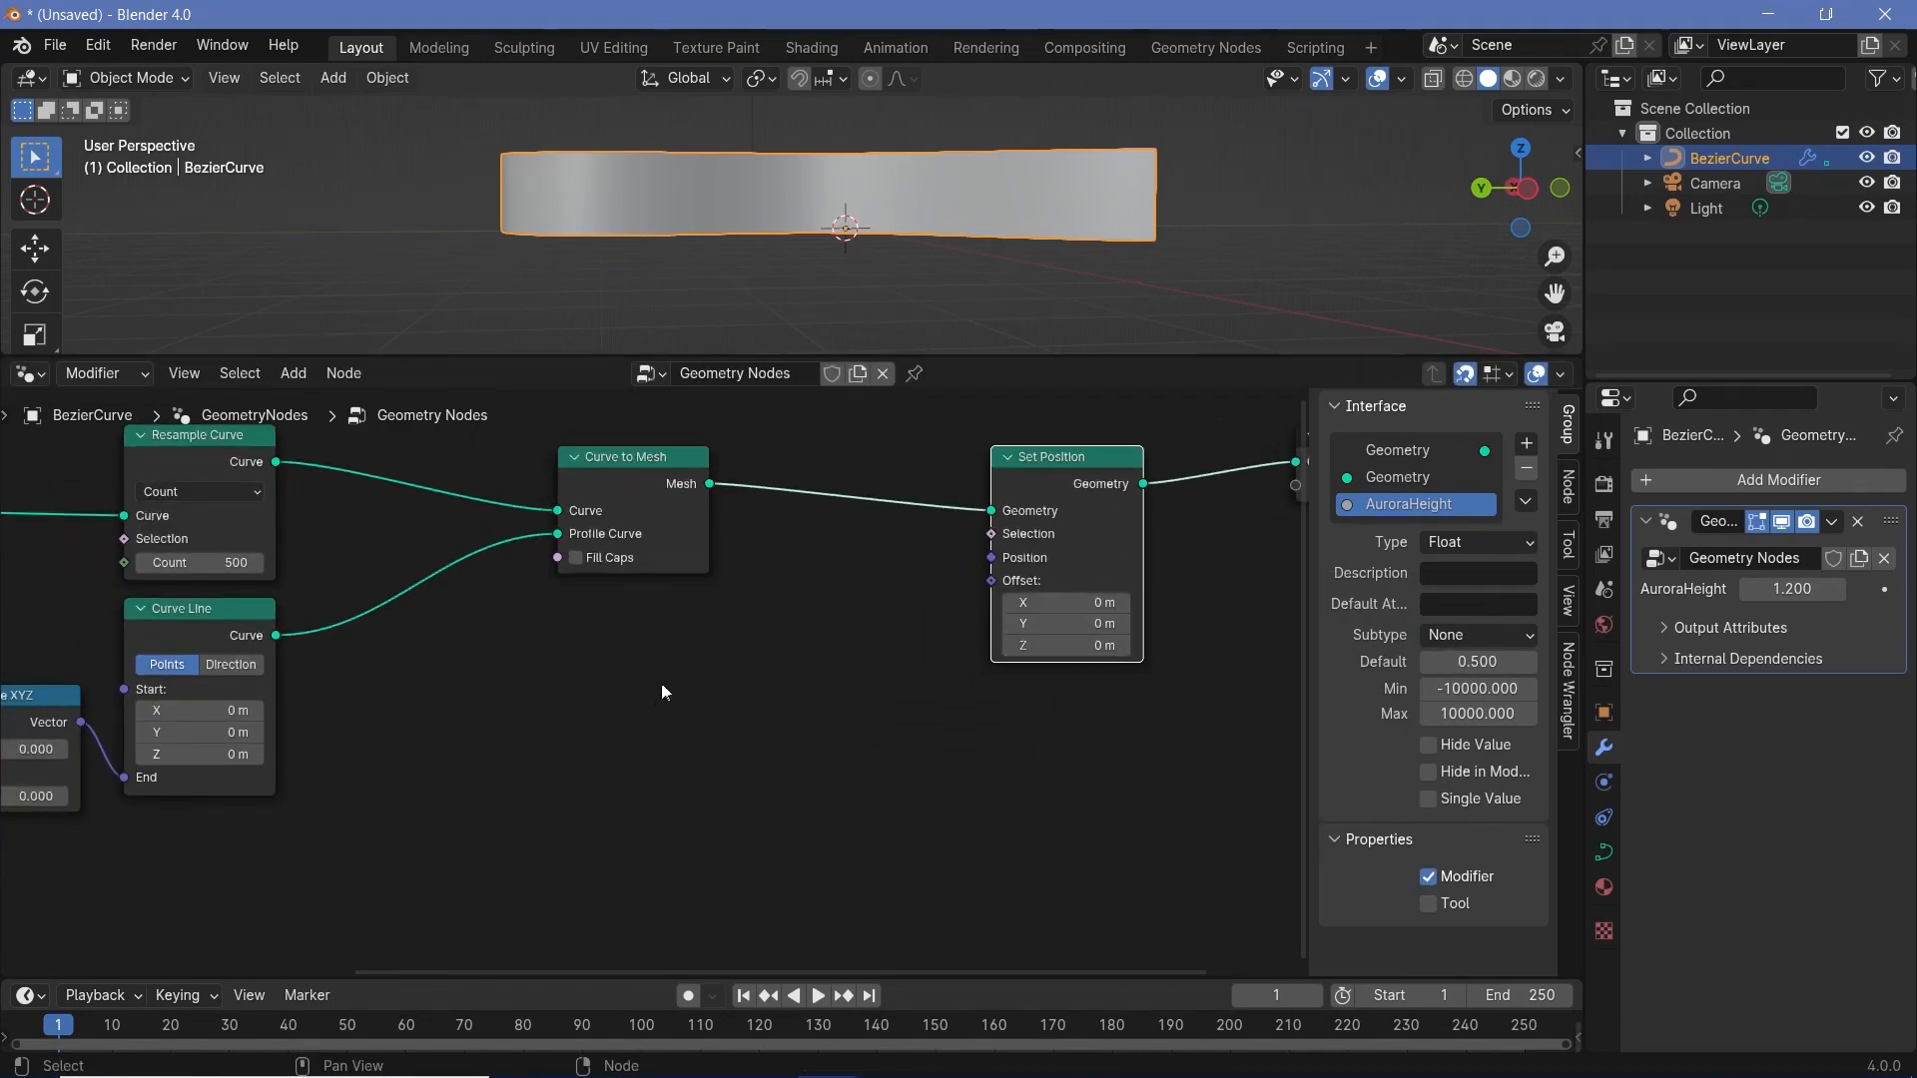
- Add a Noise Texture node in the free space below Curve to Mesh
middle_drag(659, 685, 821, 625)
key(shift+a)
text(noise)
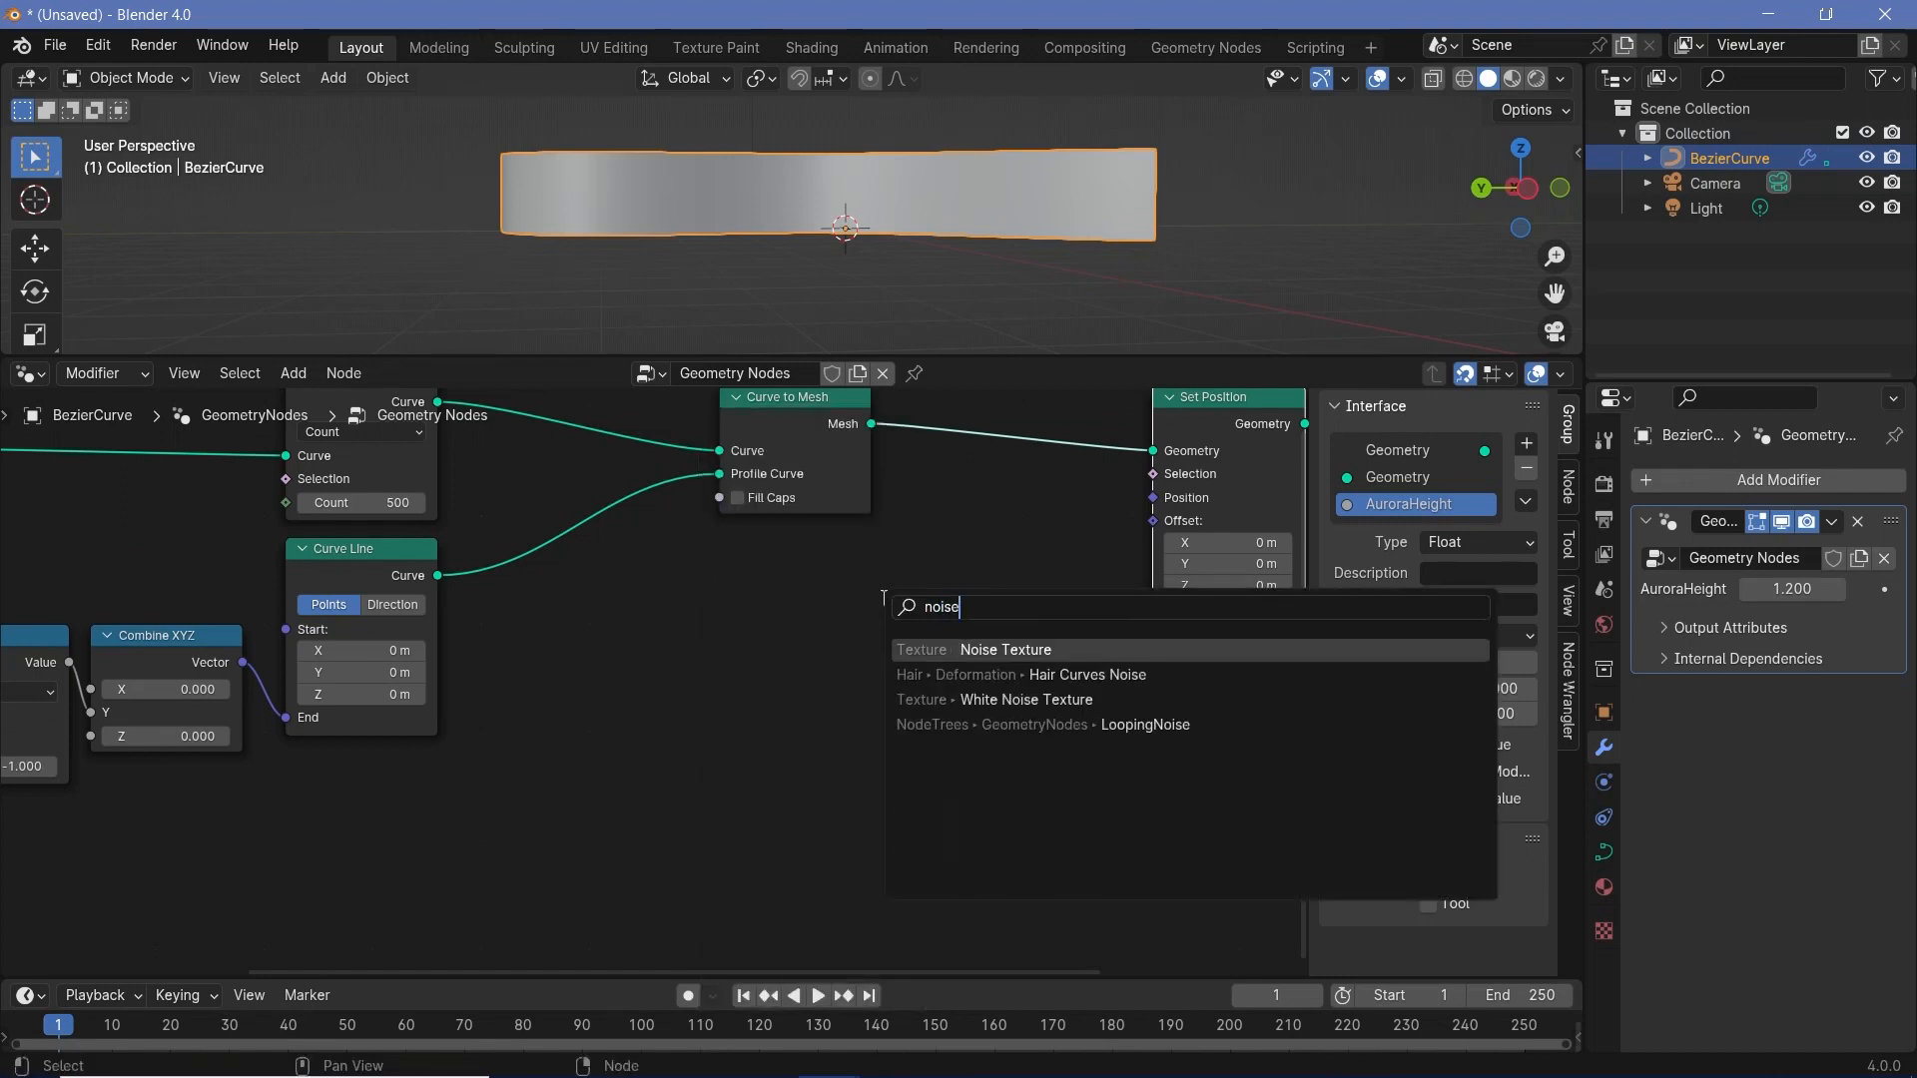
key(Return)
click(700, 659)
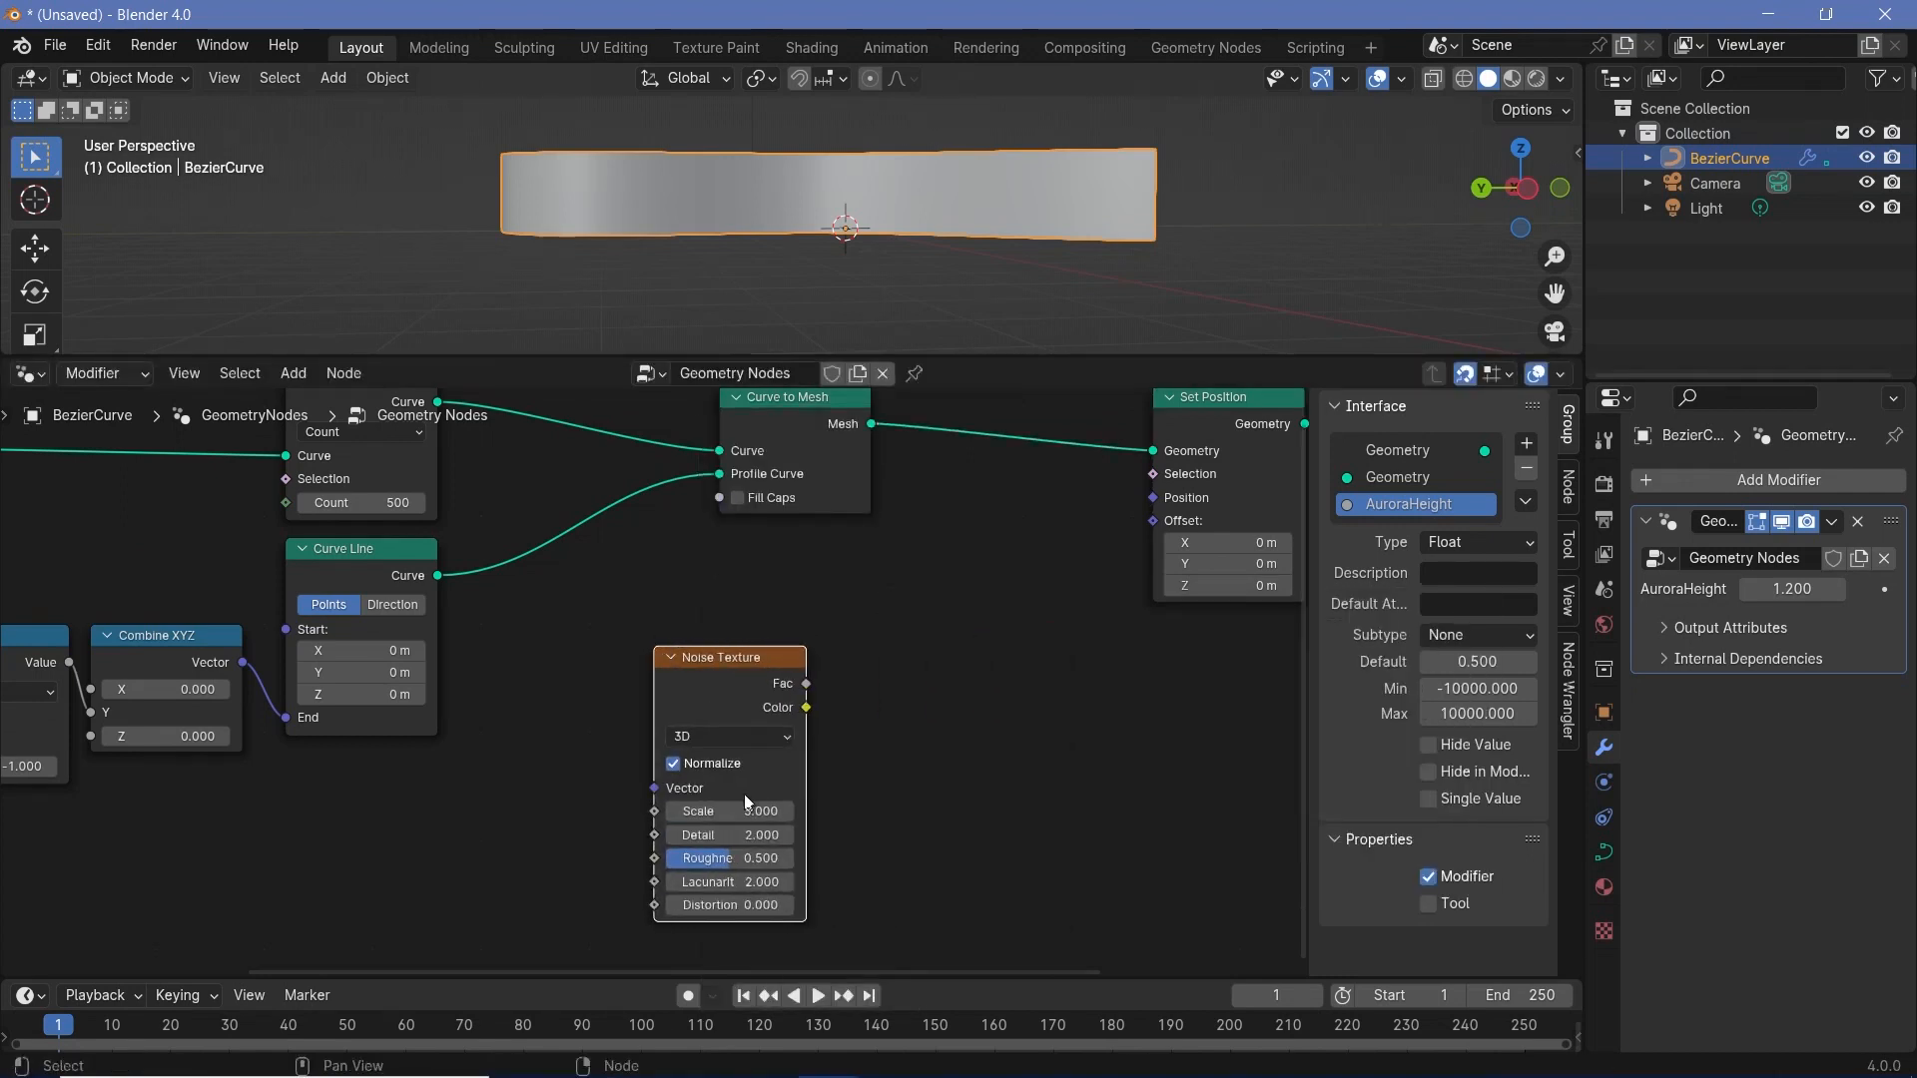
- Add a Vector Math node beside the Noise Texture, set its operation to Multiply and align it with the noise node
key(shift+a)
mouse_move(877, 734)
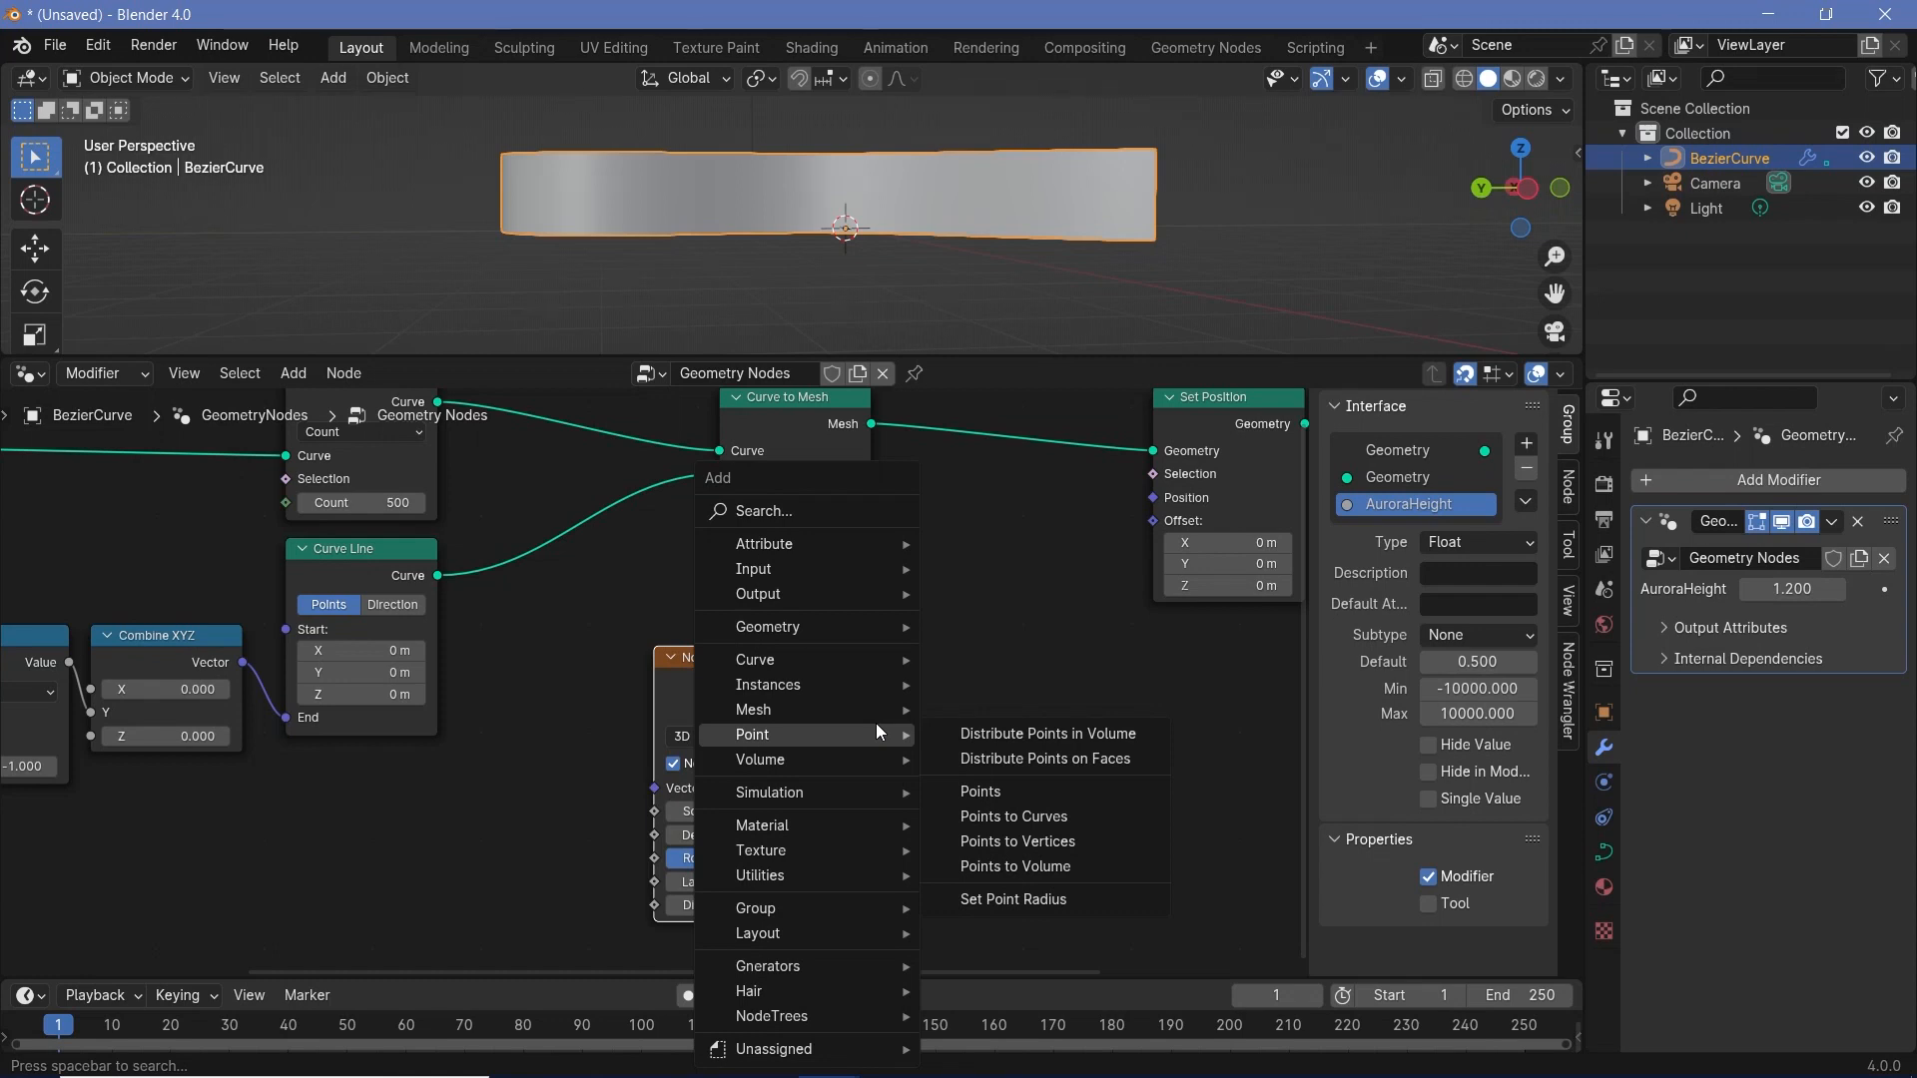
text(vector ma)
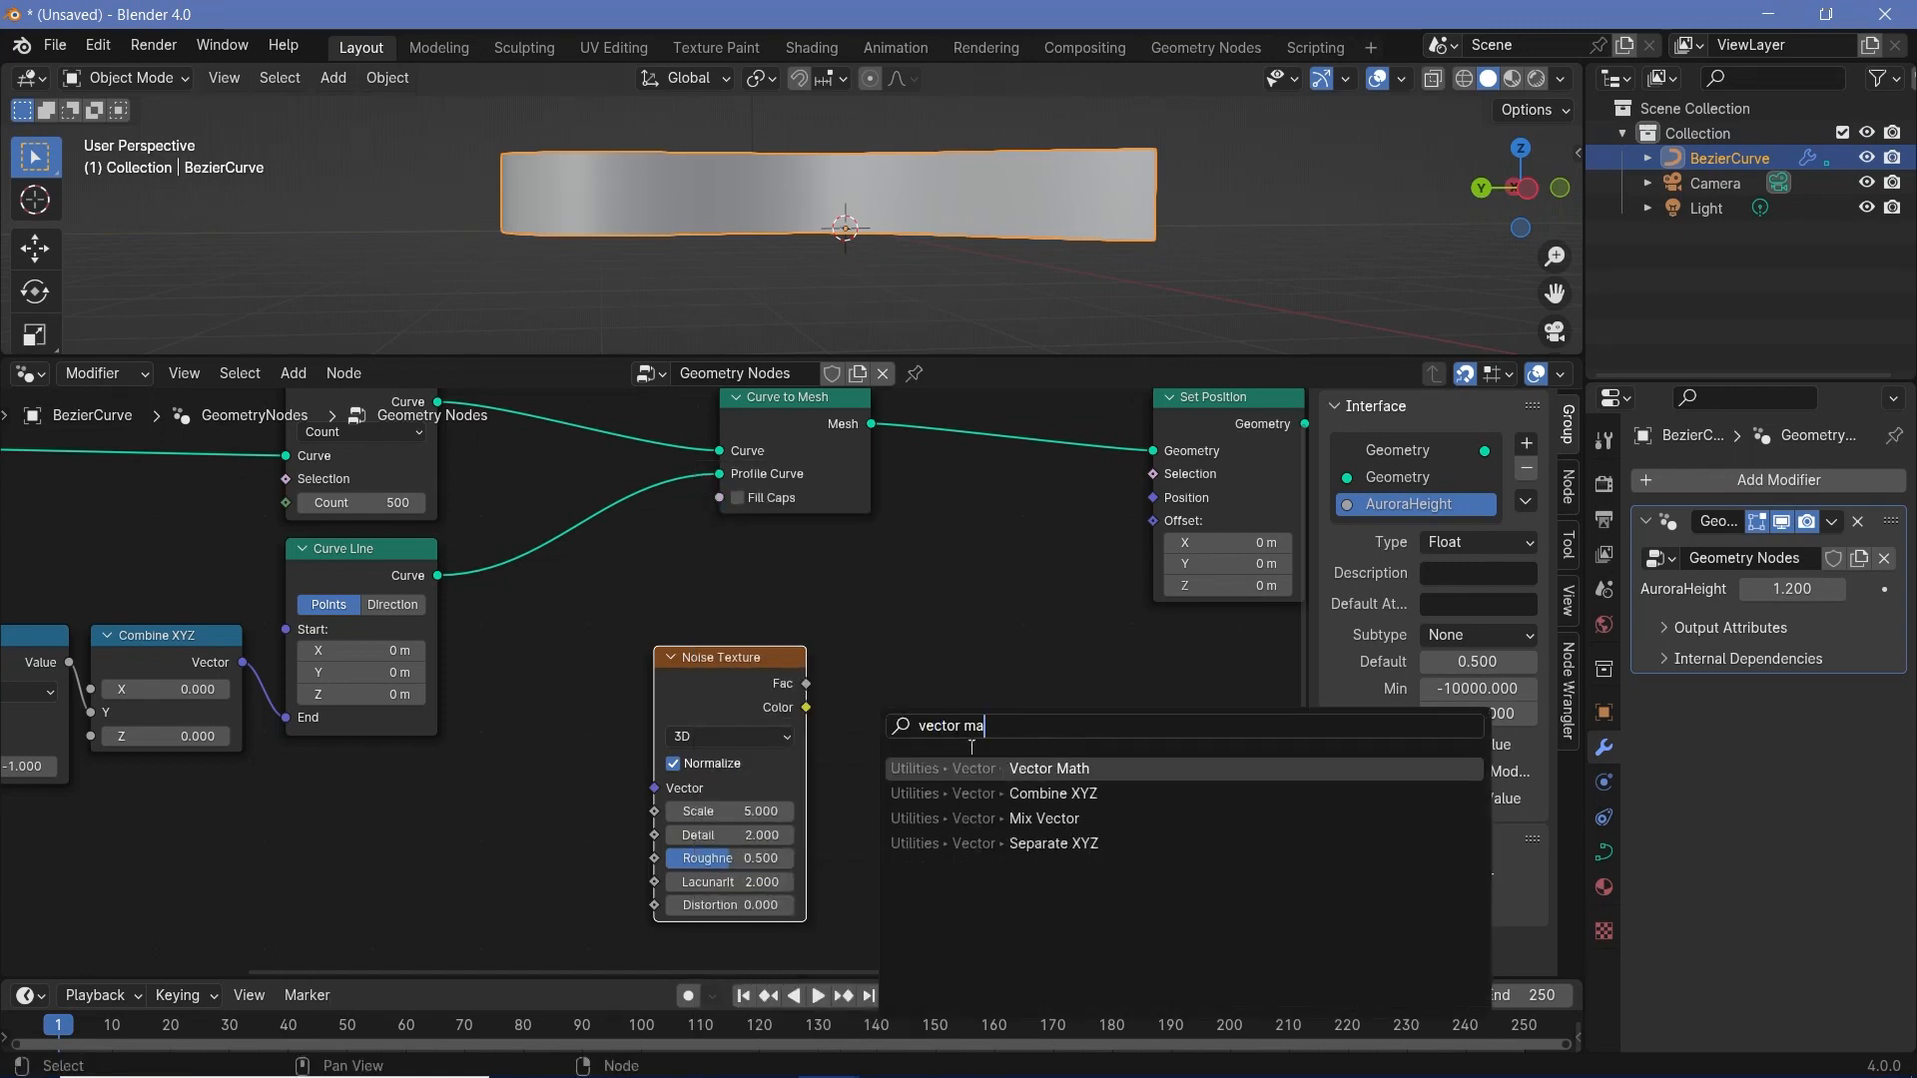
key(Return)
click(971, 747)
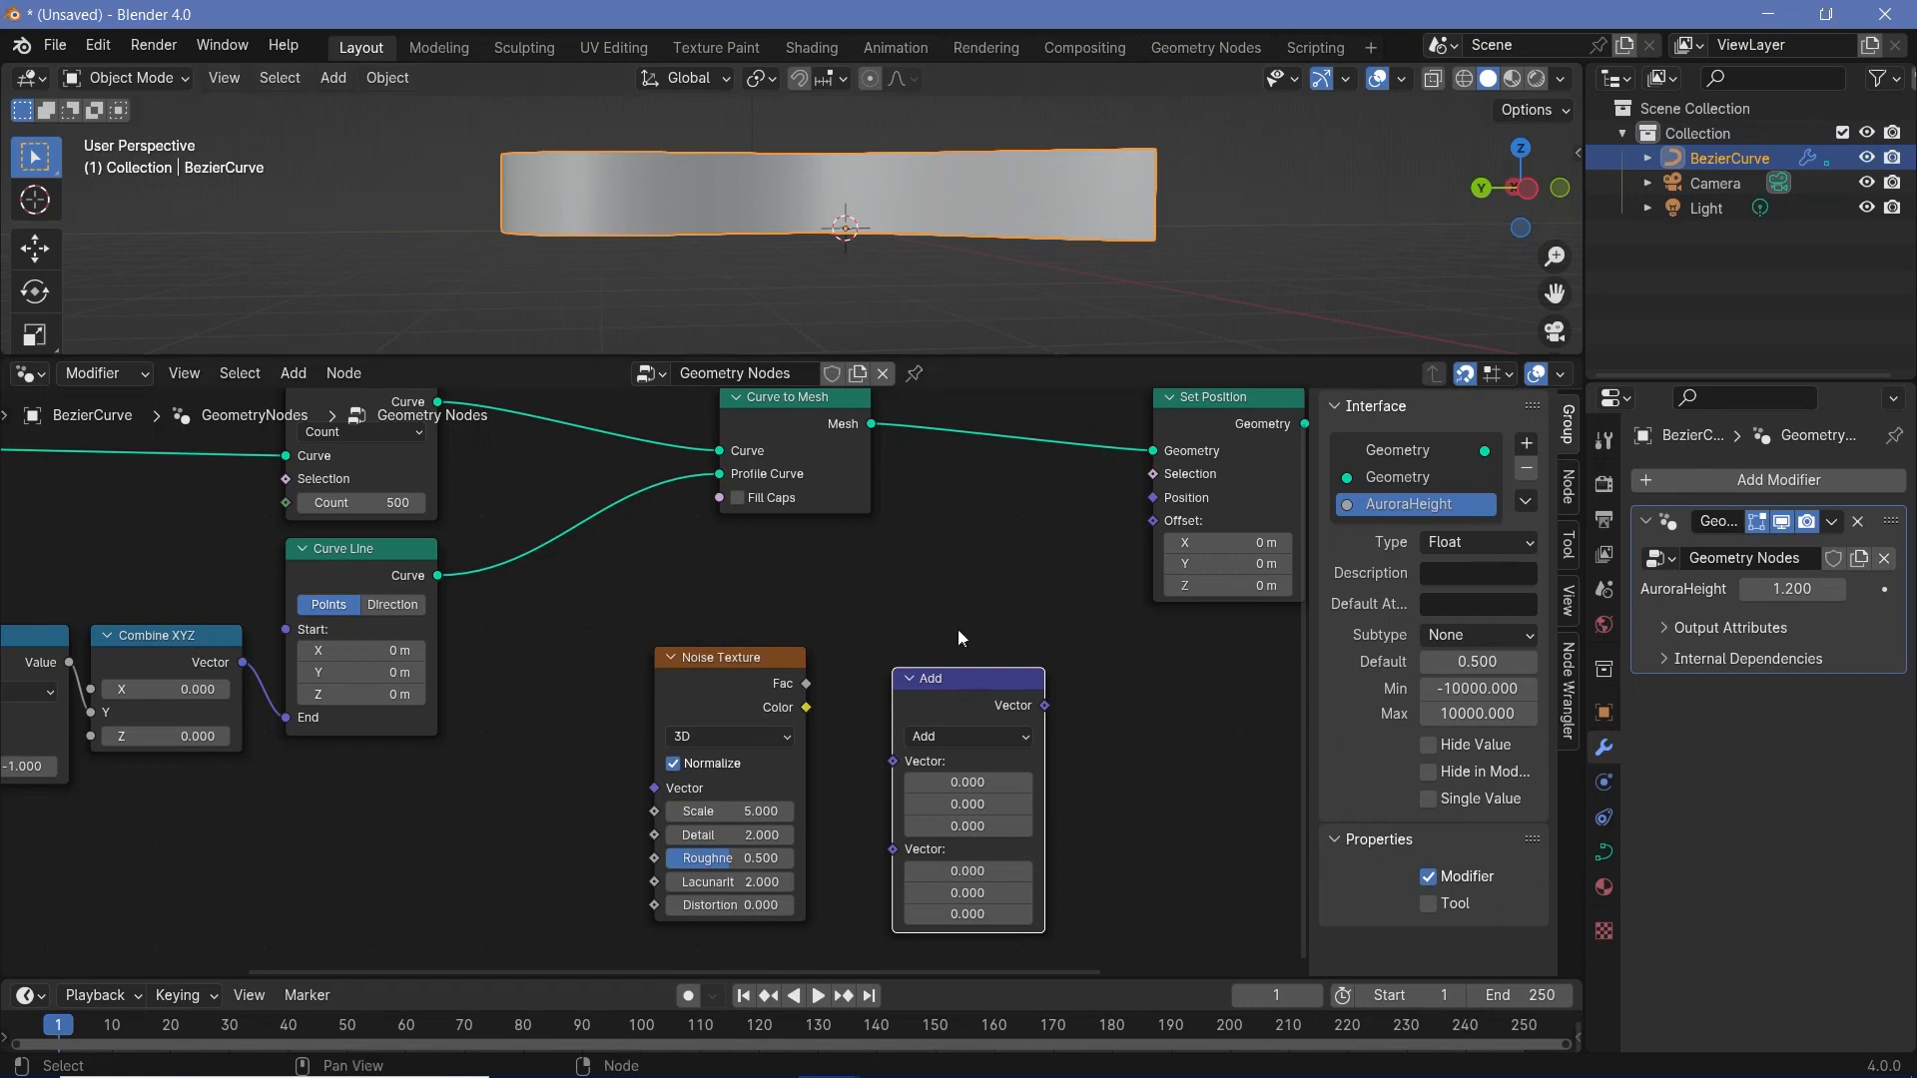
click(957, 735)
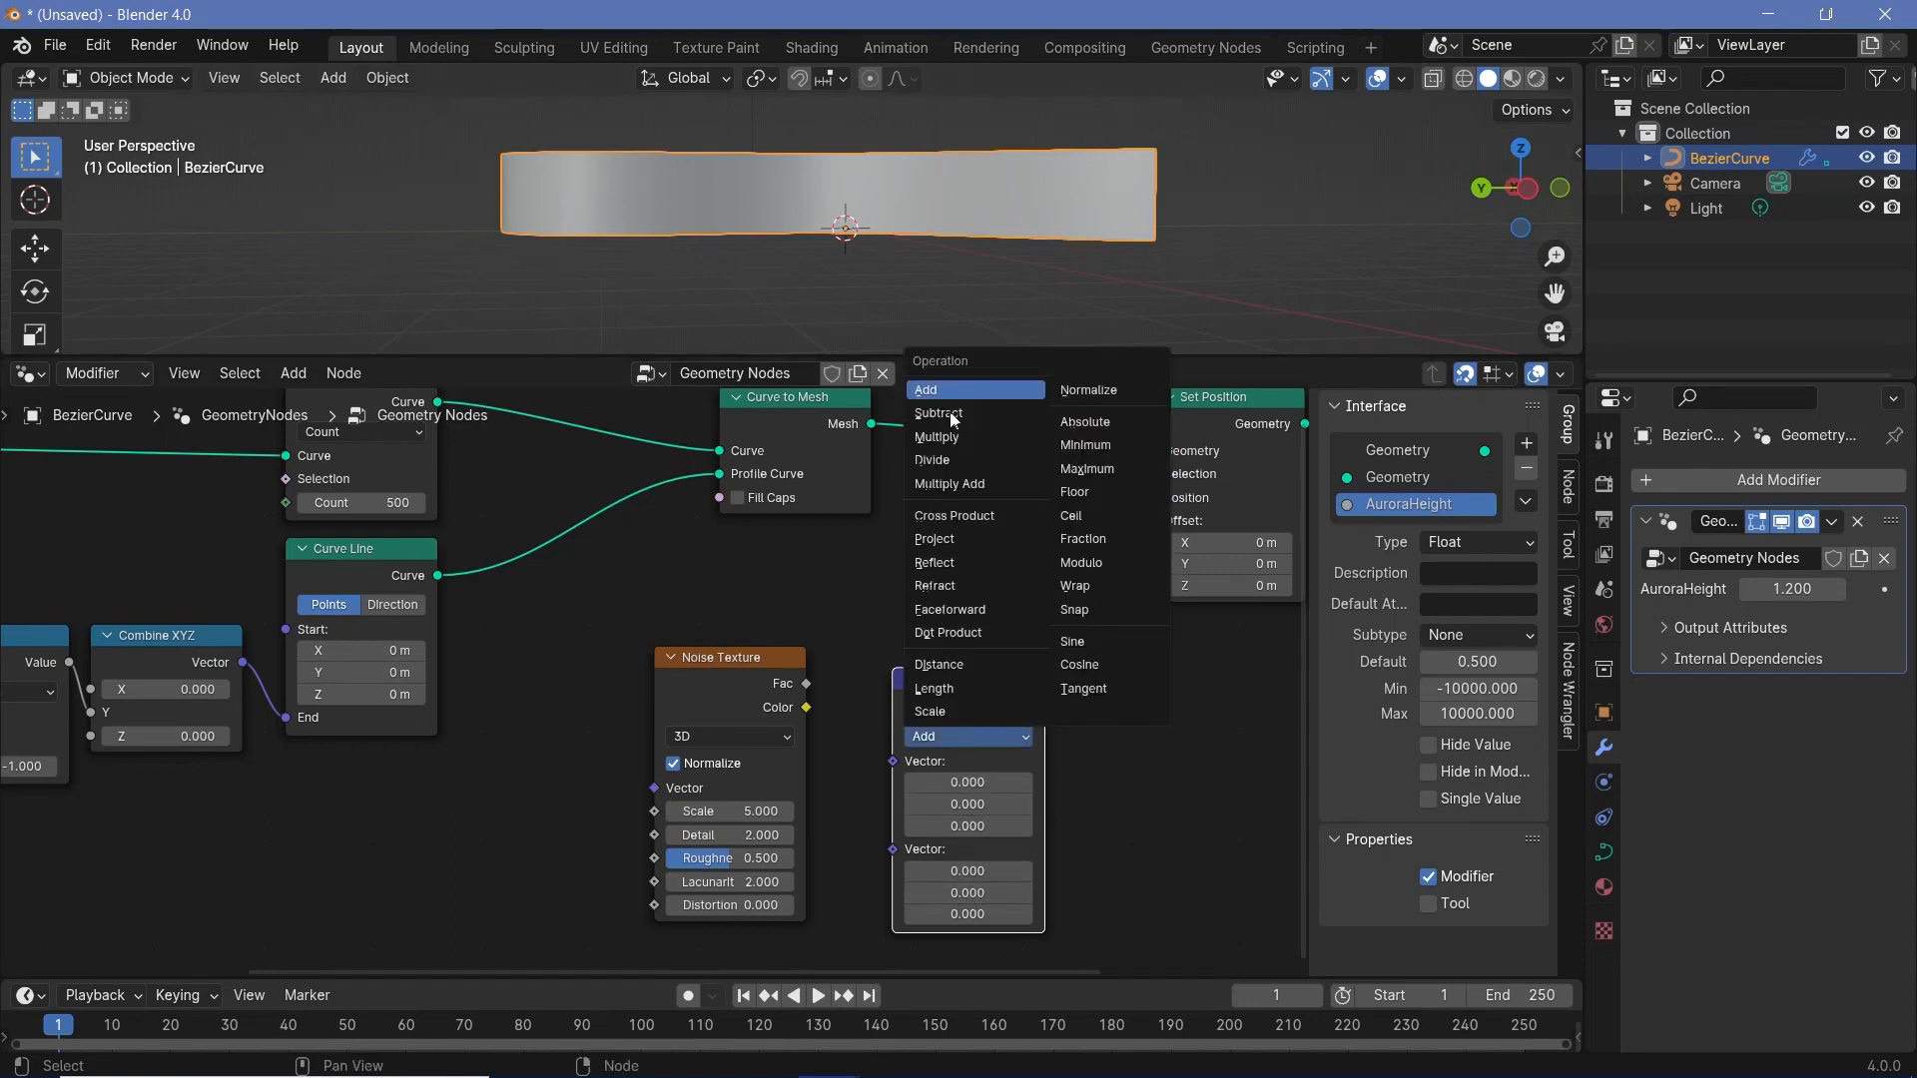
click(963, 444)
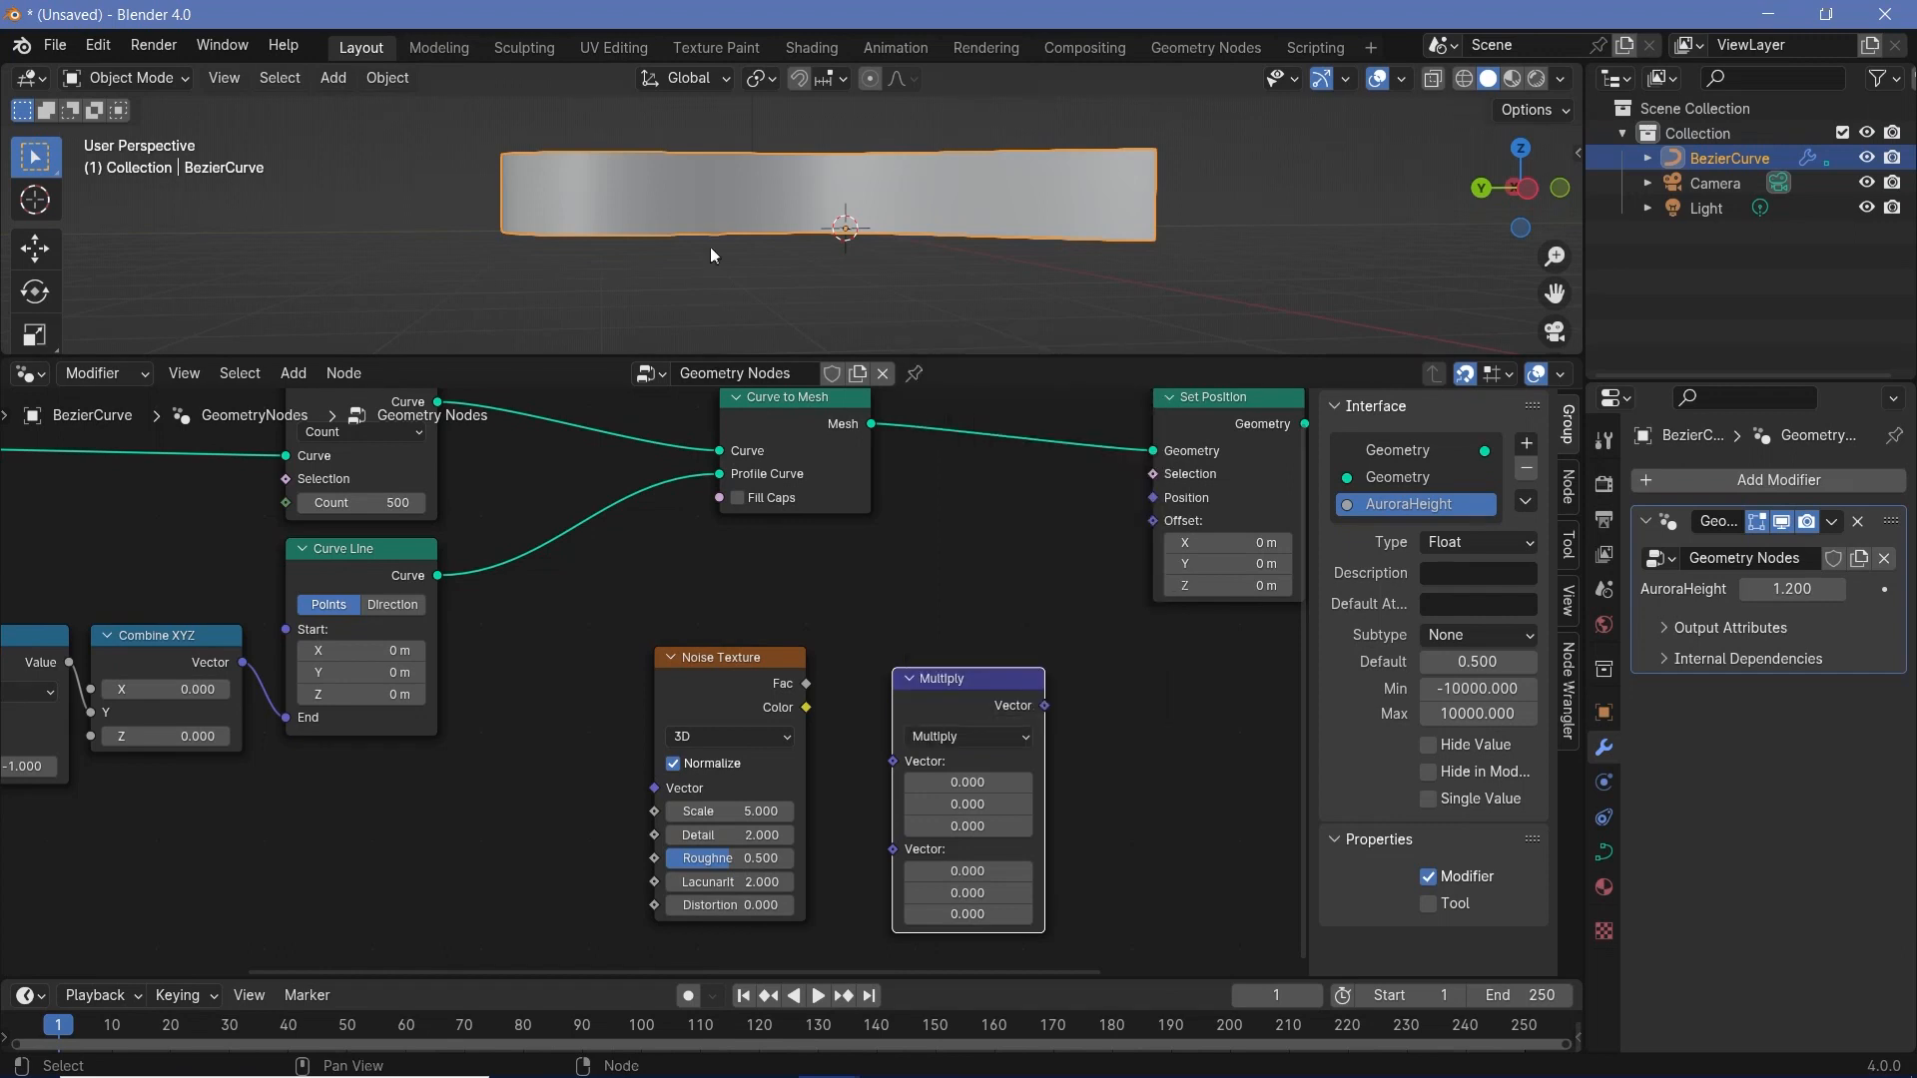
drag(956, 707, 956, 664)
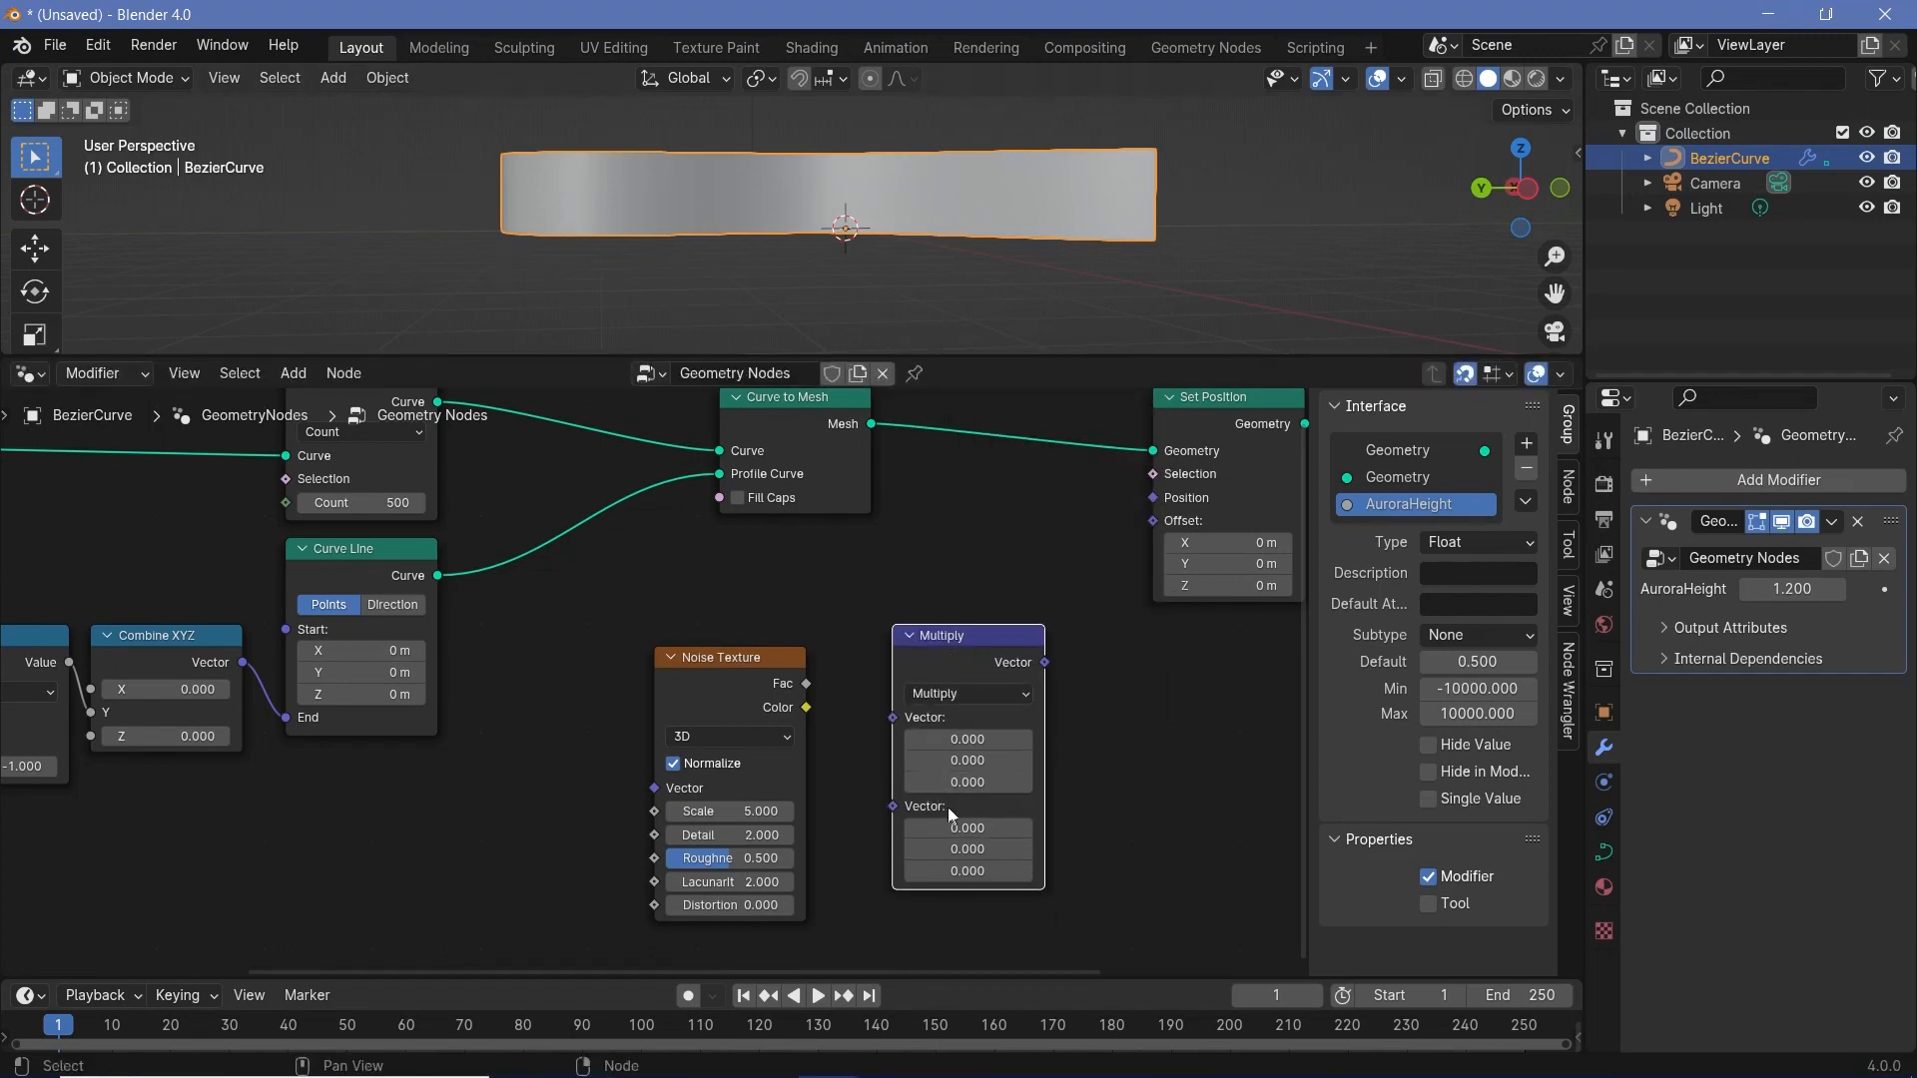
- Set the Multiply node's second vector Z to 1, then wire the noise Color through Multiply into Set Position's Offset
click(954, 871)
text(1)
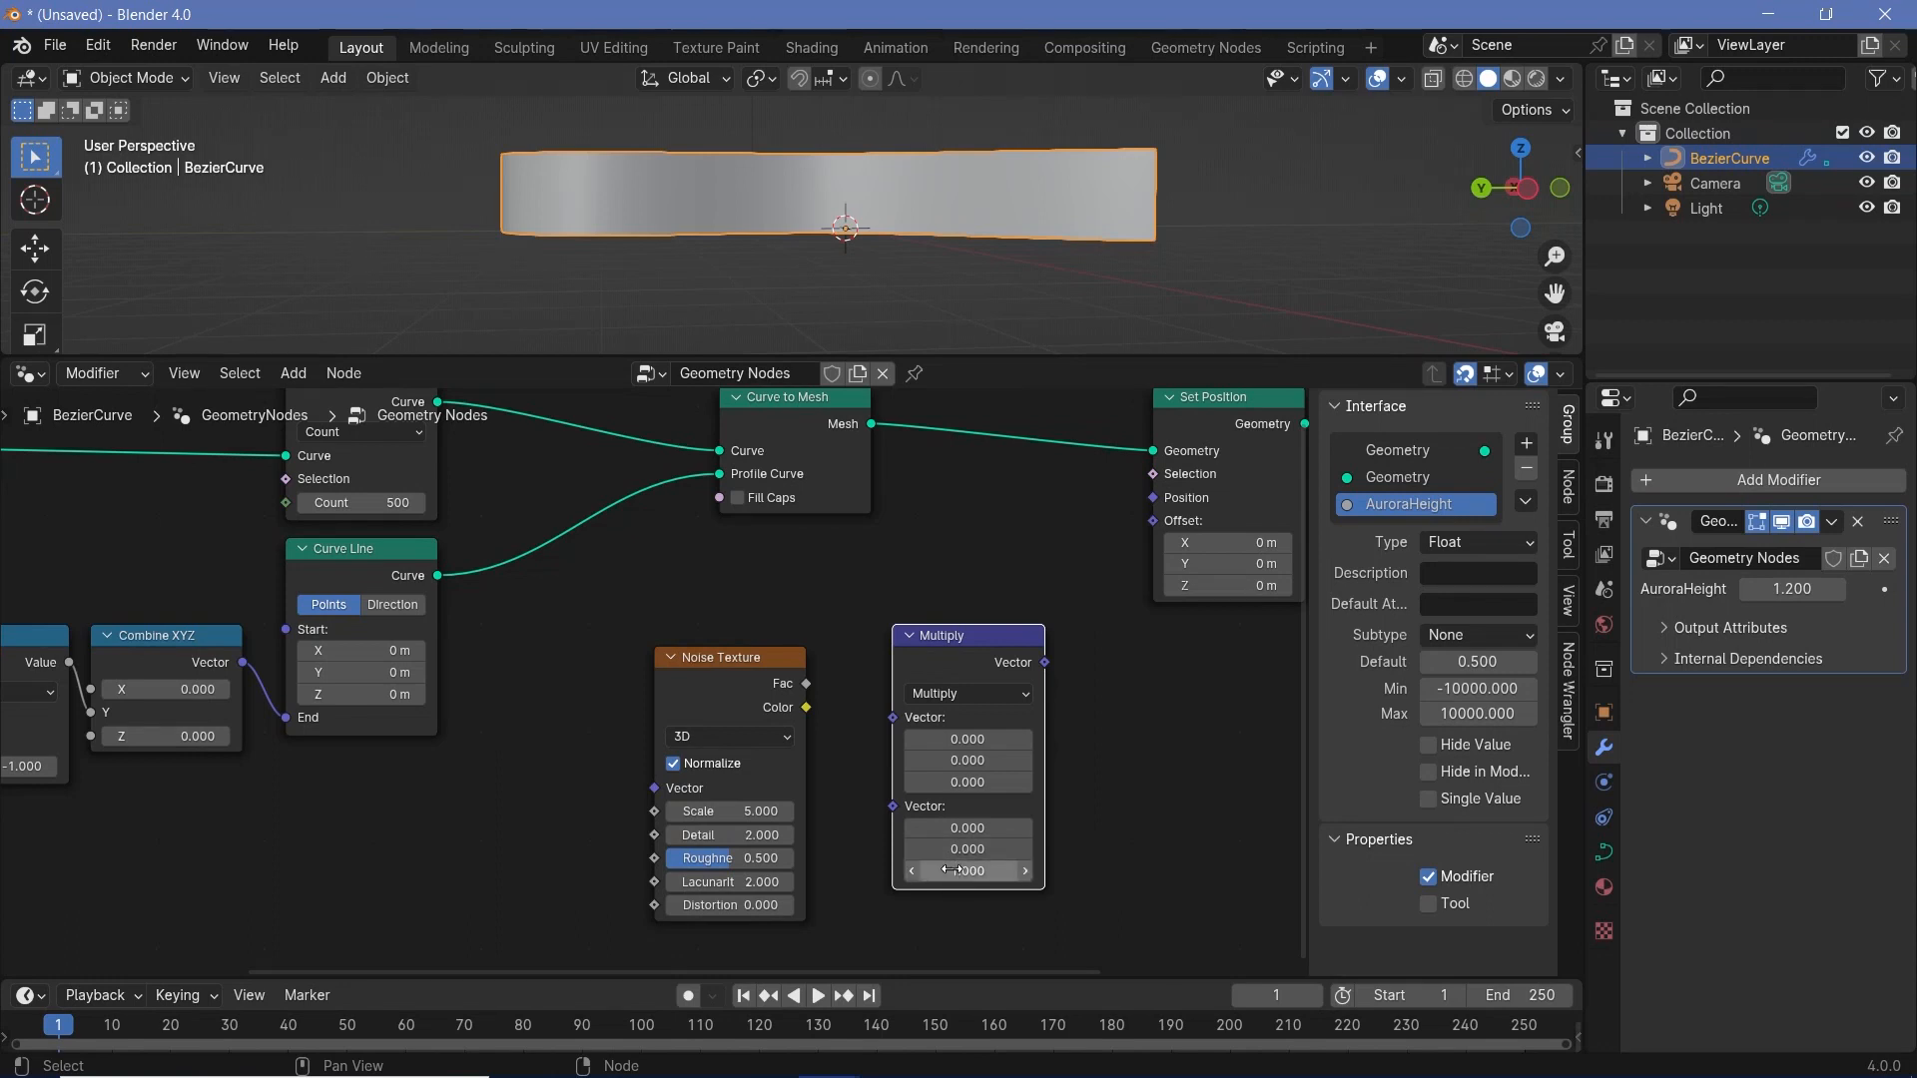
key(Return)
drag(806, 707, 909, 717)
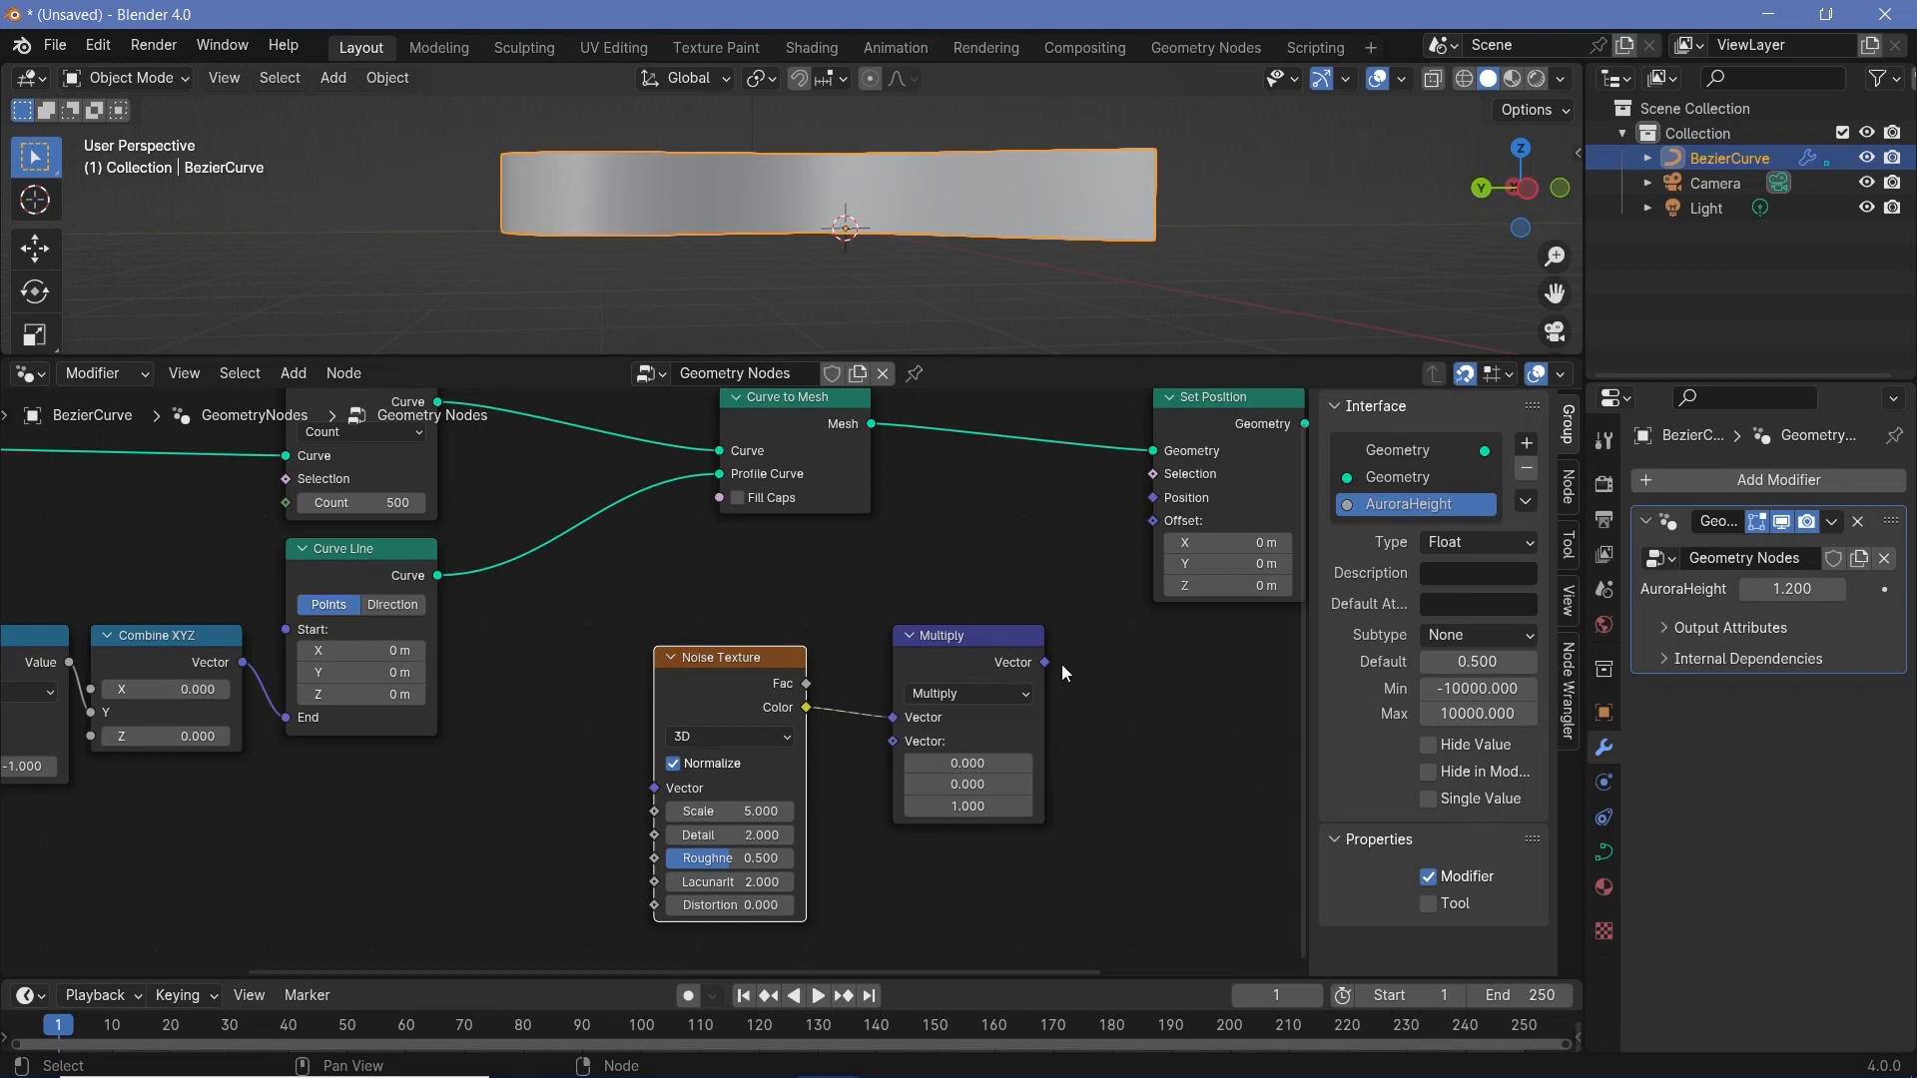
drag(1045, 663, 1153, 521)
middle_drag(920, 198, 849, 240)
drag(936, 649, 957, 671)
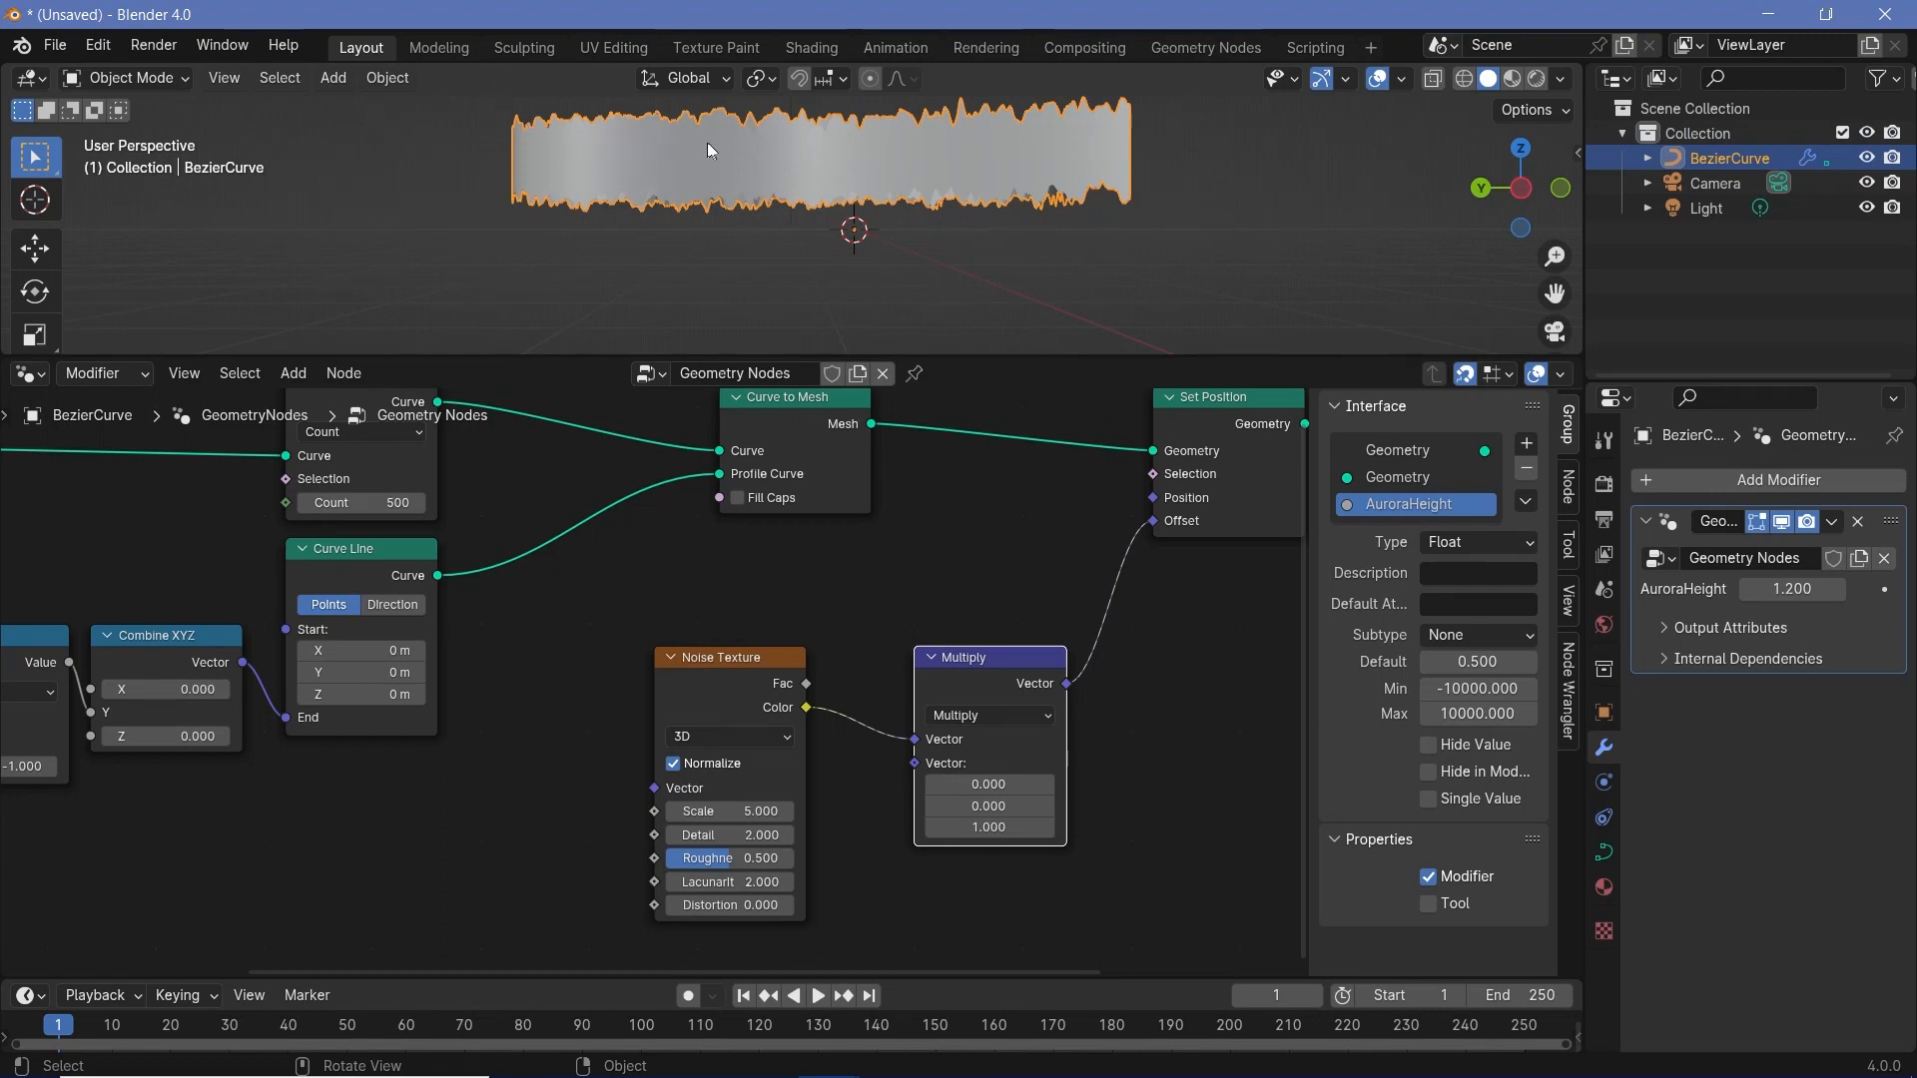
- Move the Noise Texture and Multiply nodes away to make room and add a Position node above them
drag(588, 615, 932, 791)
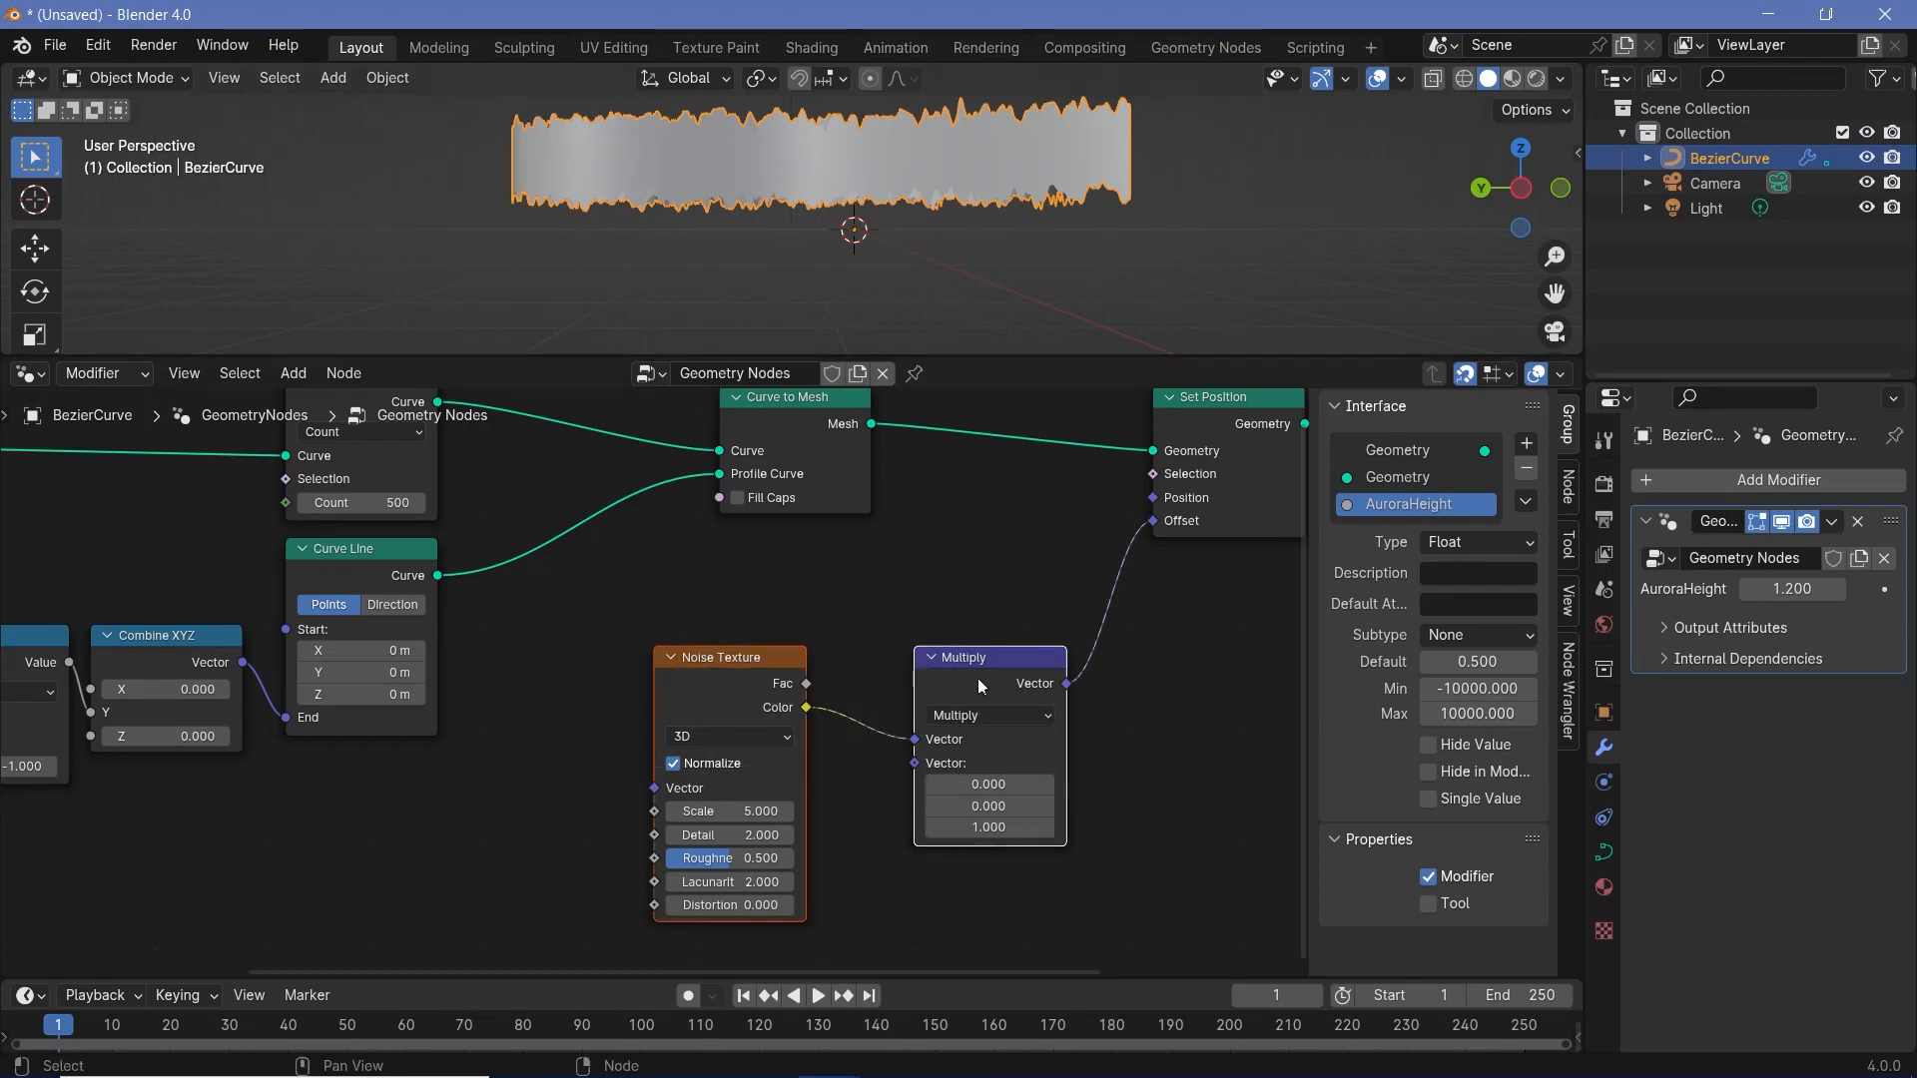
drag(983, 661, 852, 748)
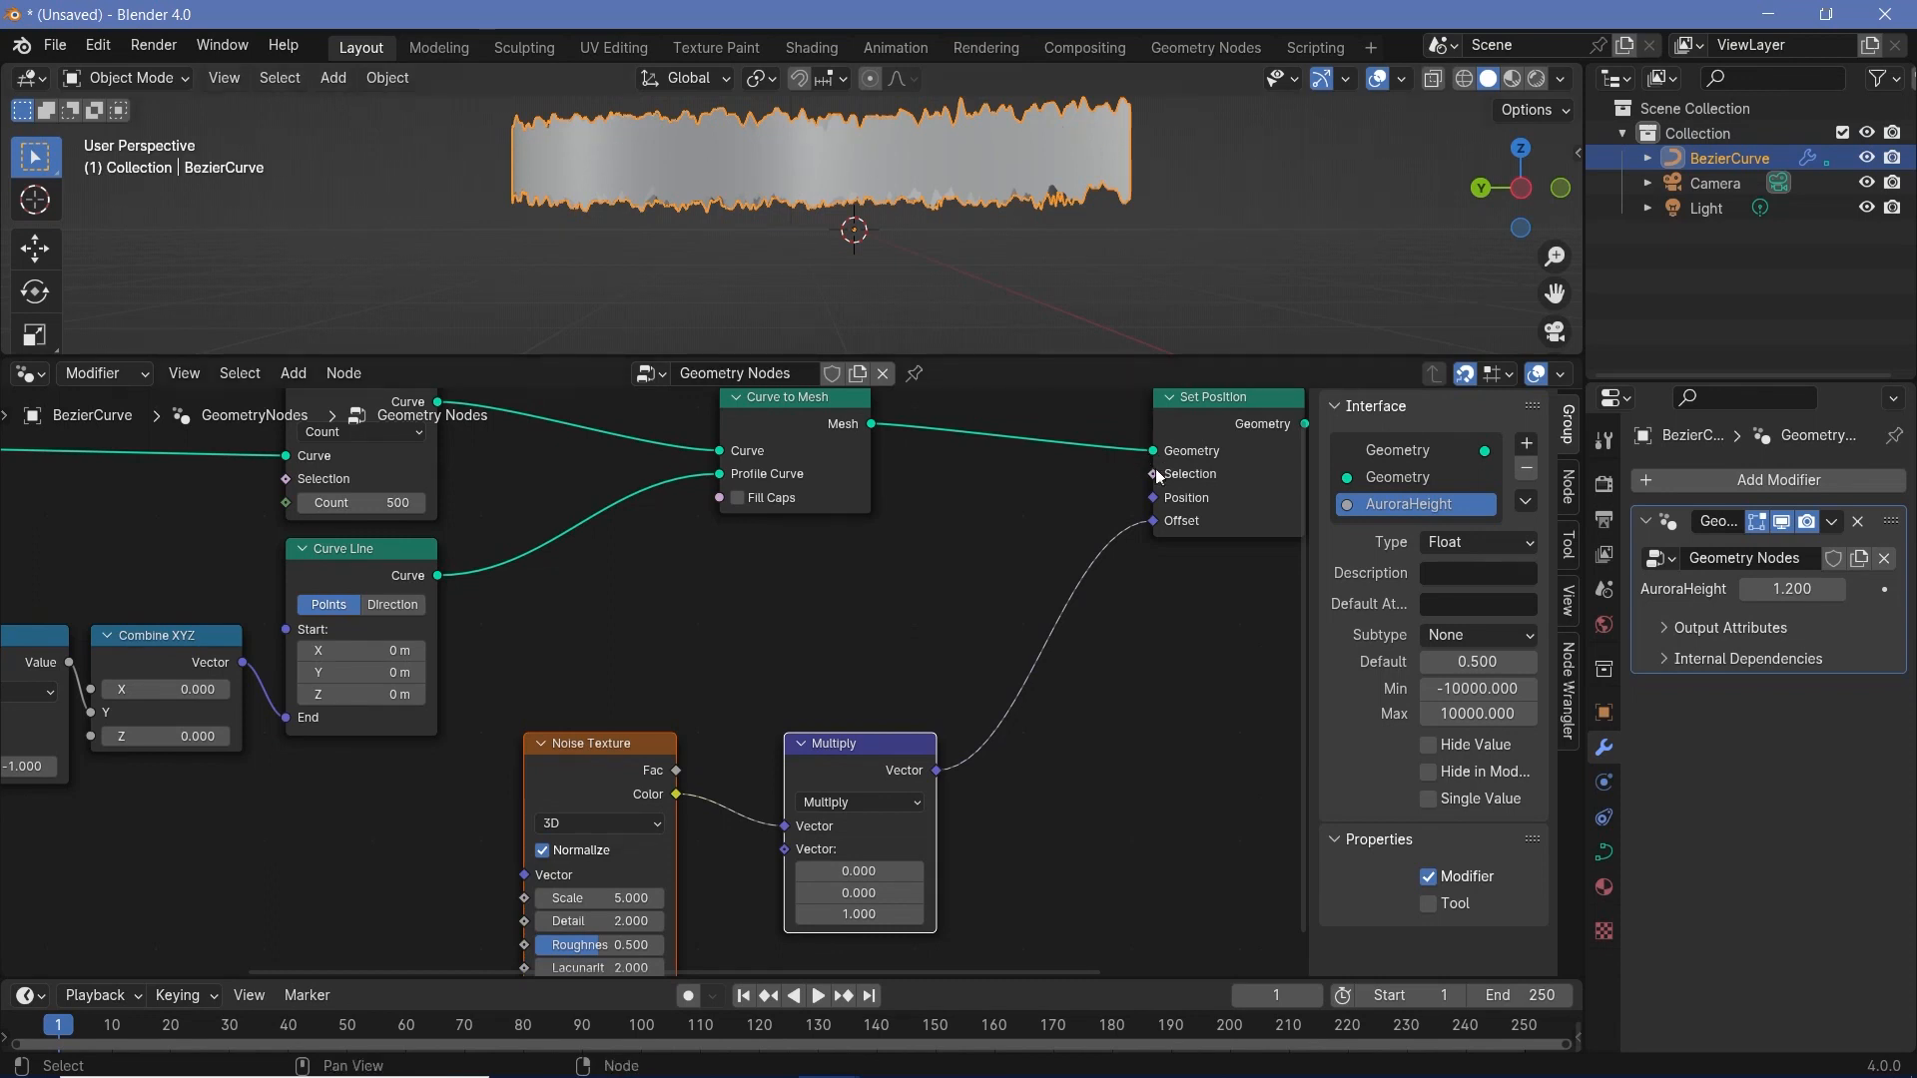
key(shift+a)
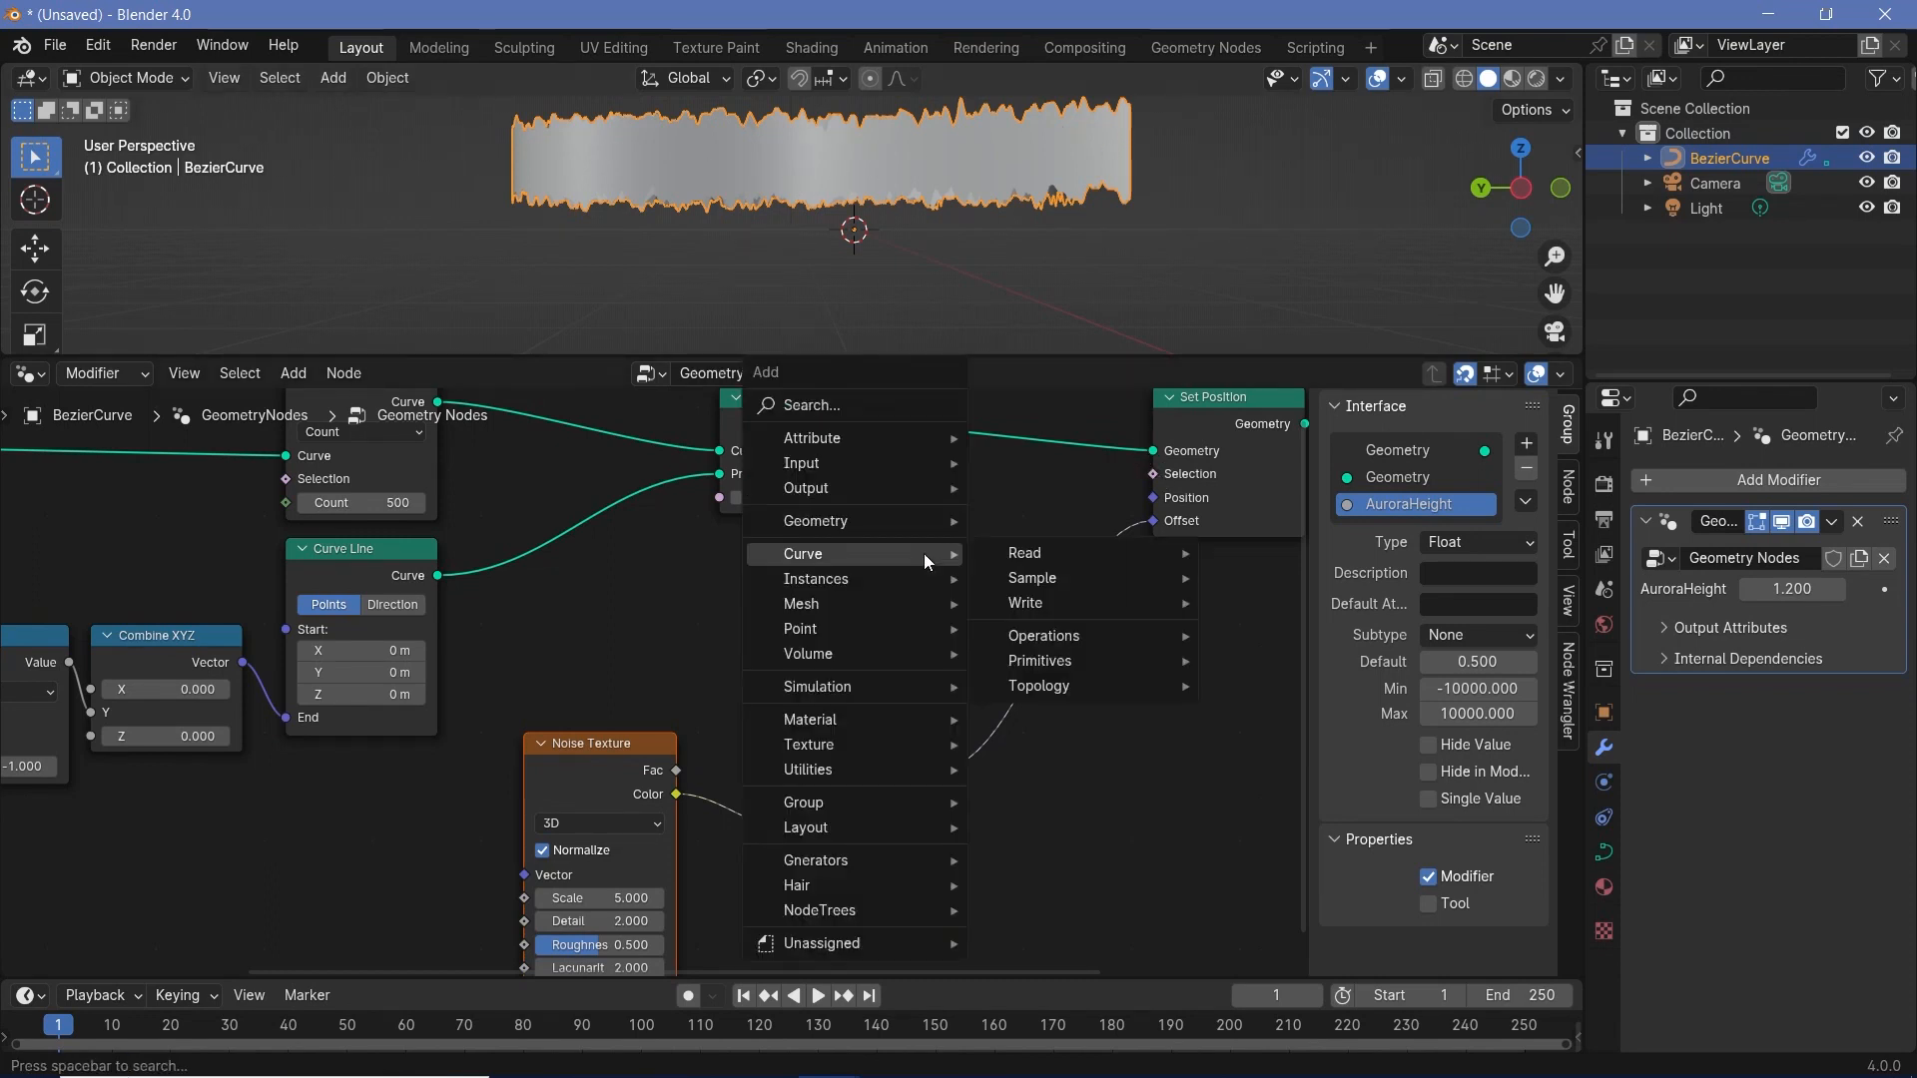
text(position)
key(Return)
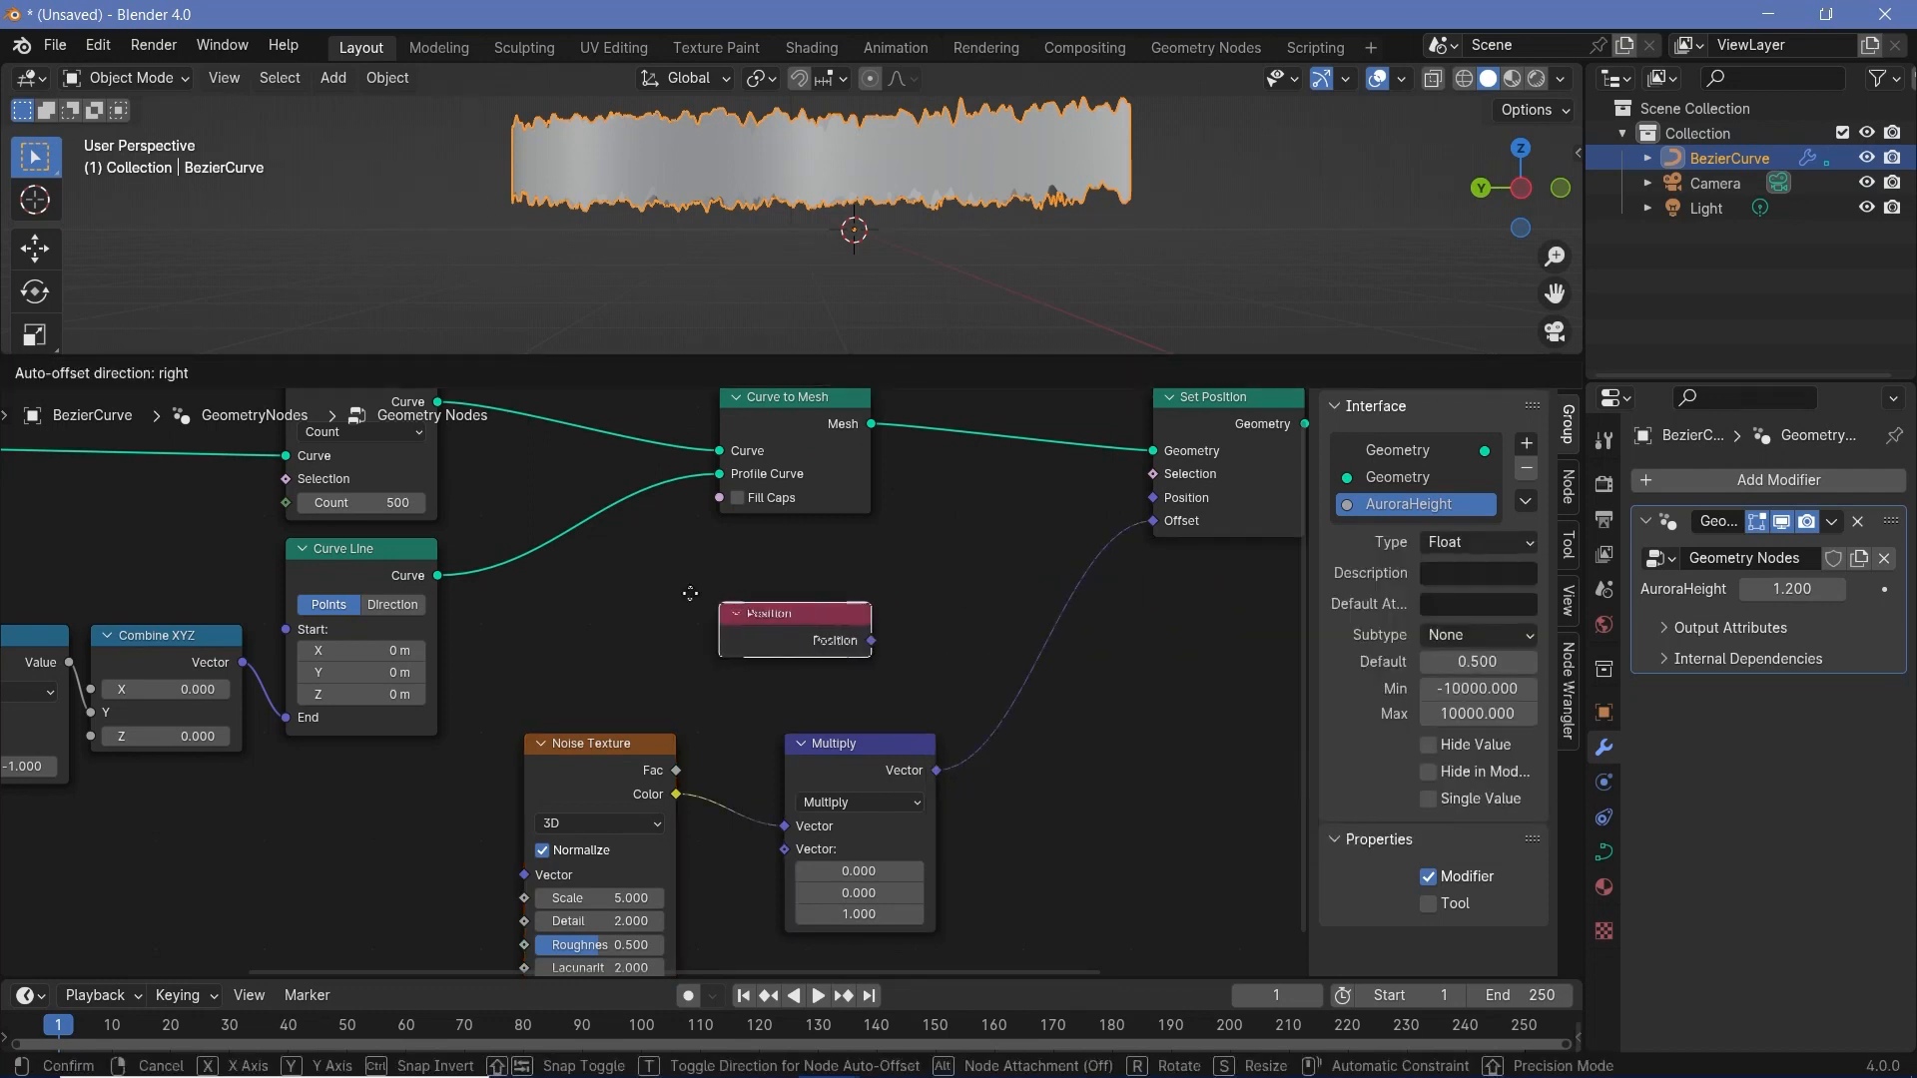
click(779, 601)
- Add a Separate XYZ node and feed the Position output into its Vector input
key(shift+a)
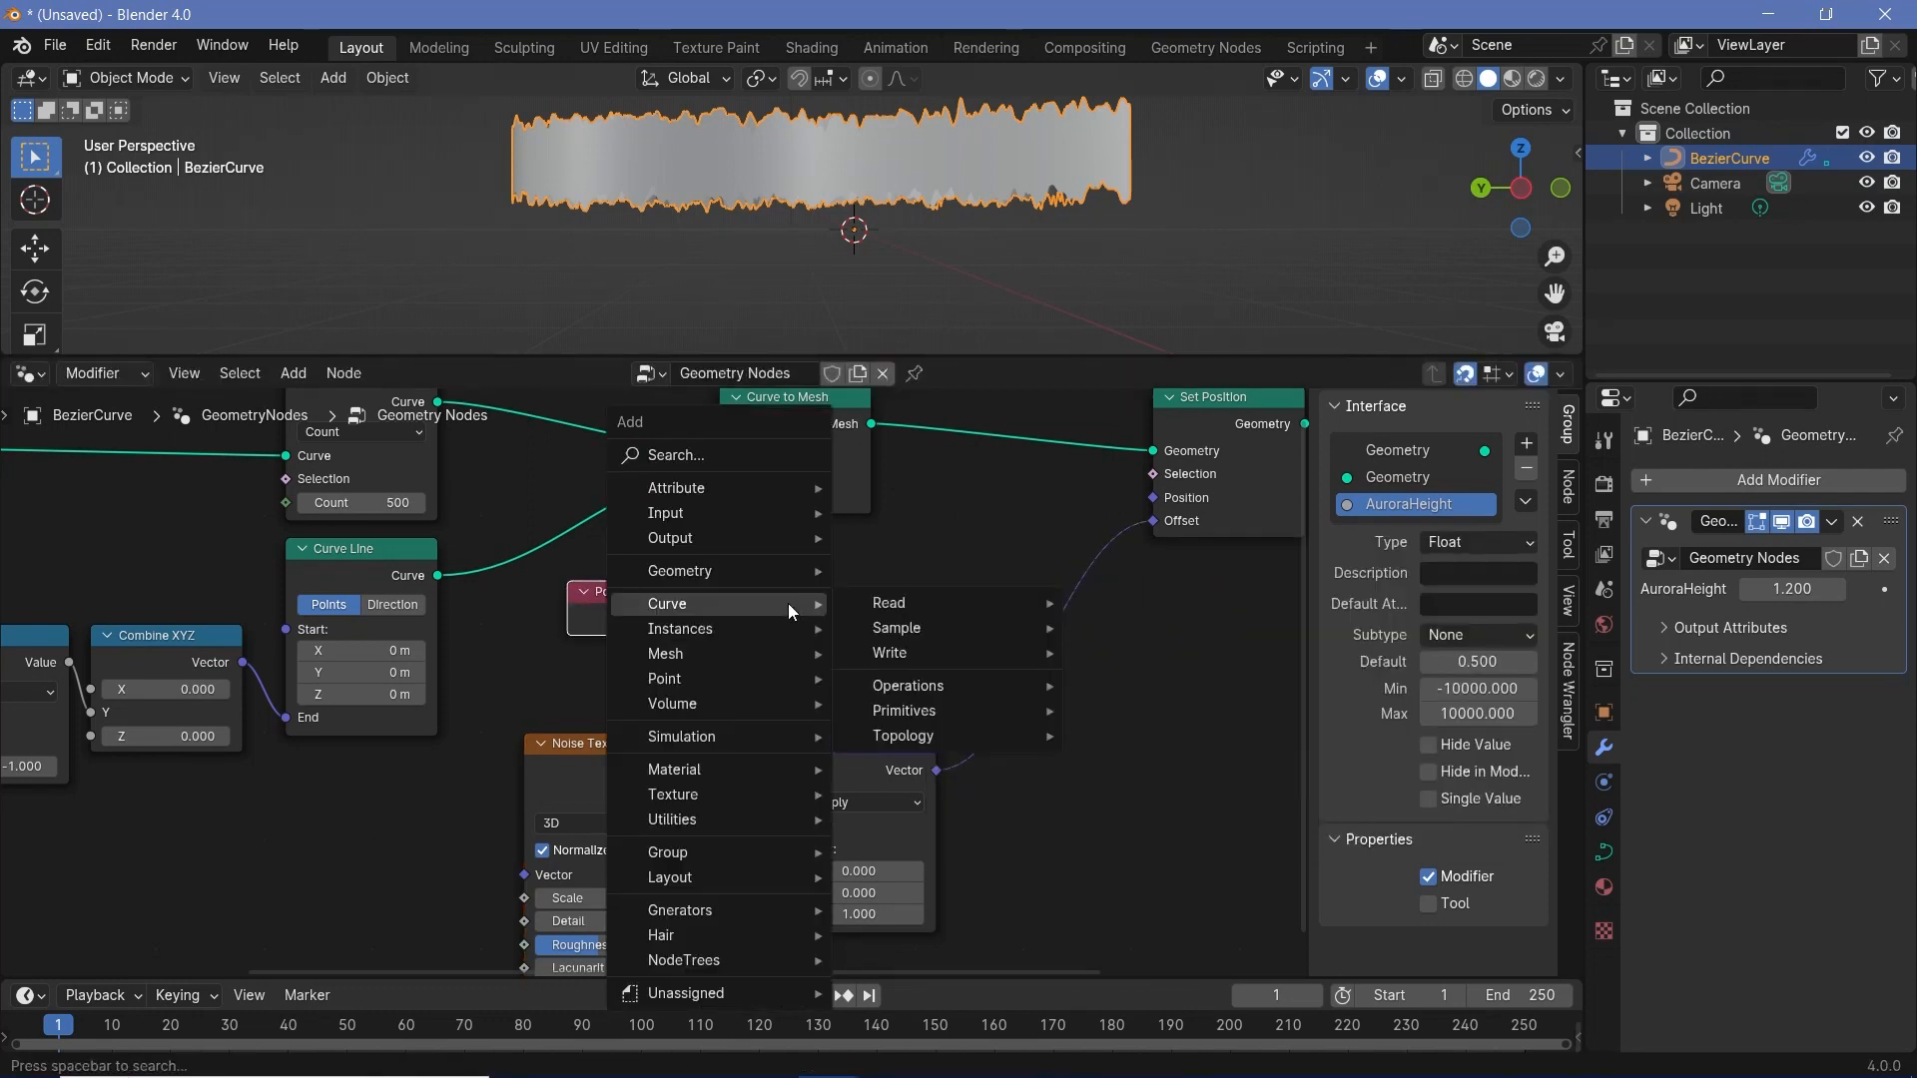
text(c)
key(BackSpace)
text(sepa)
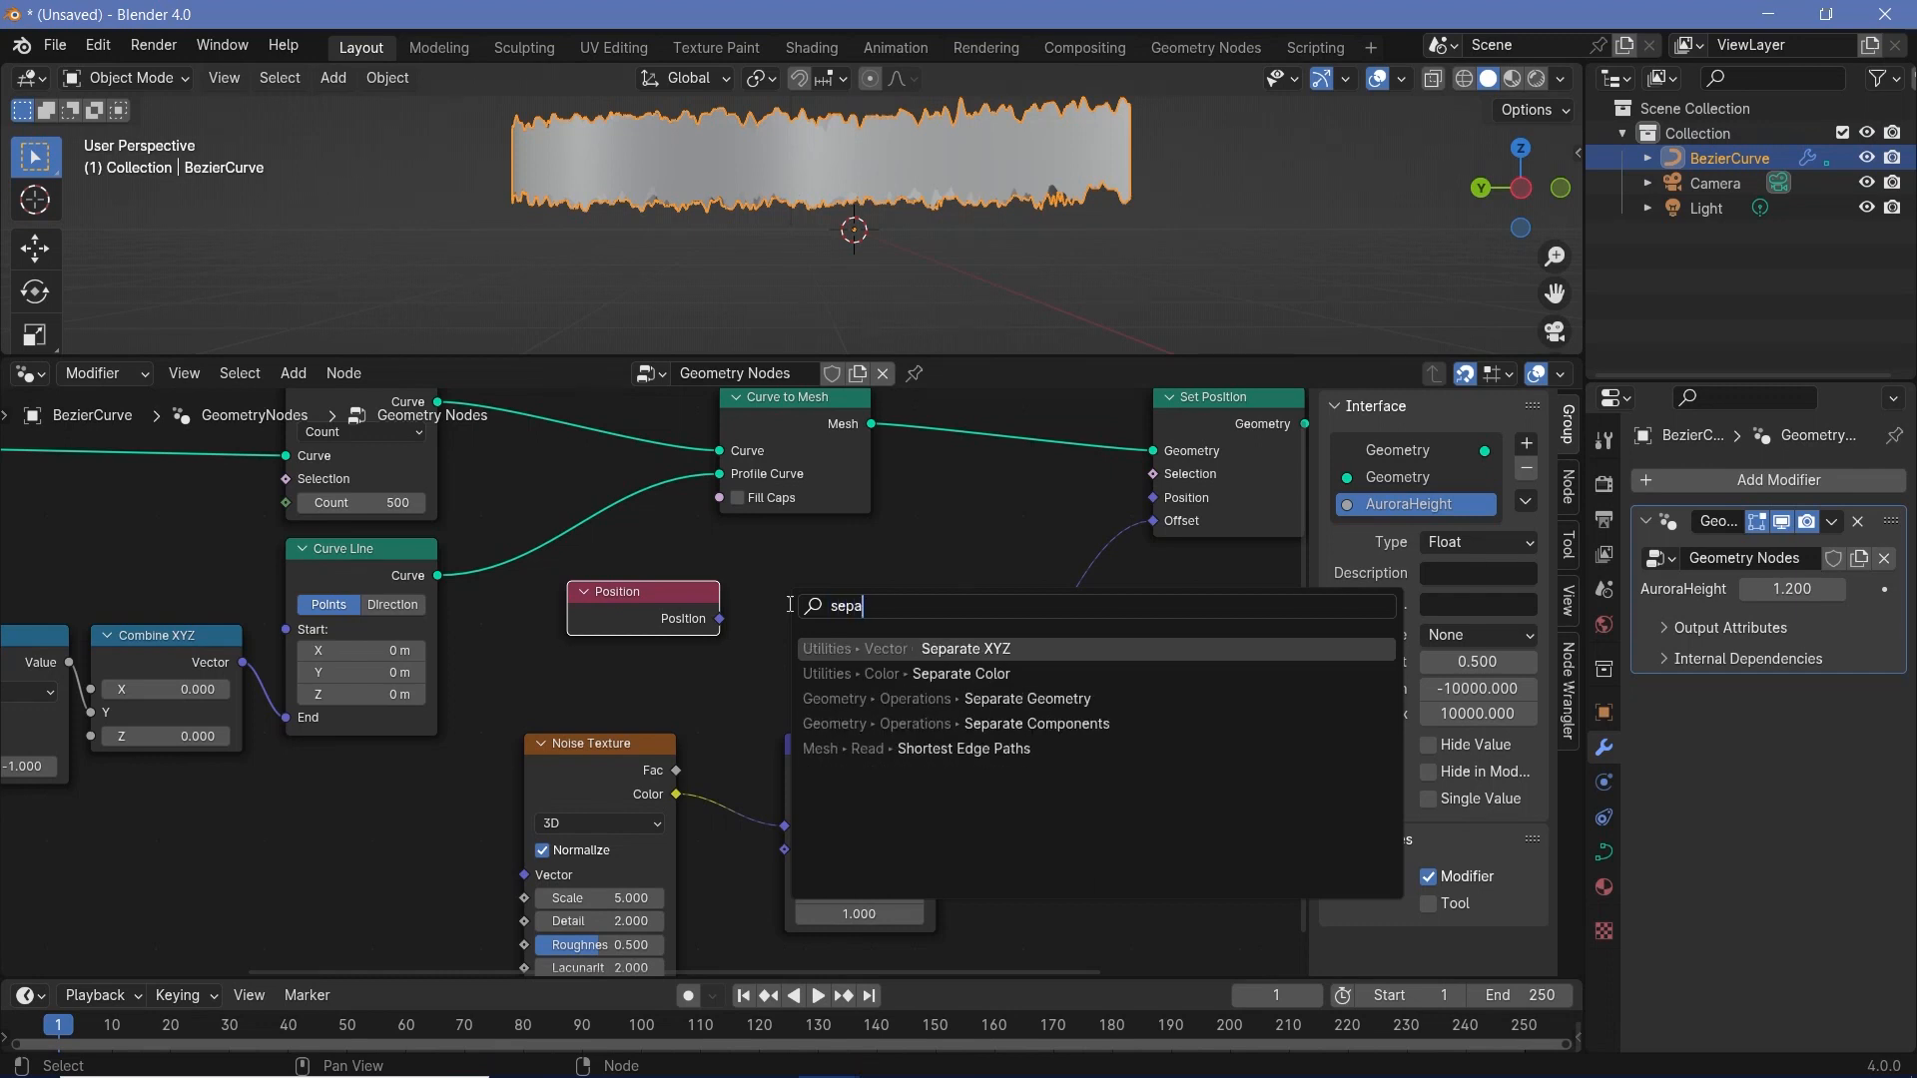
key(Return)
click(744, 559)
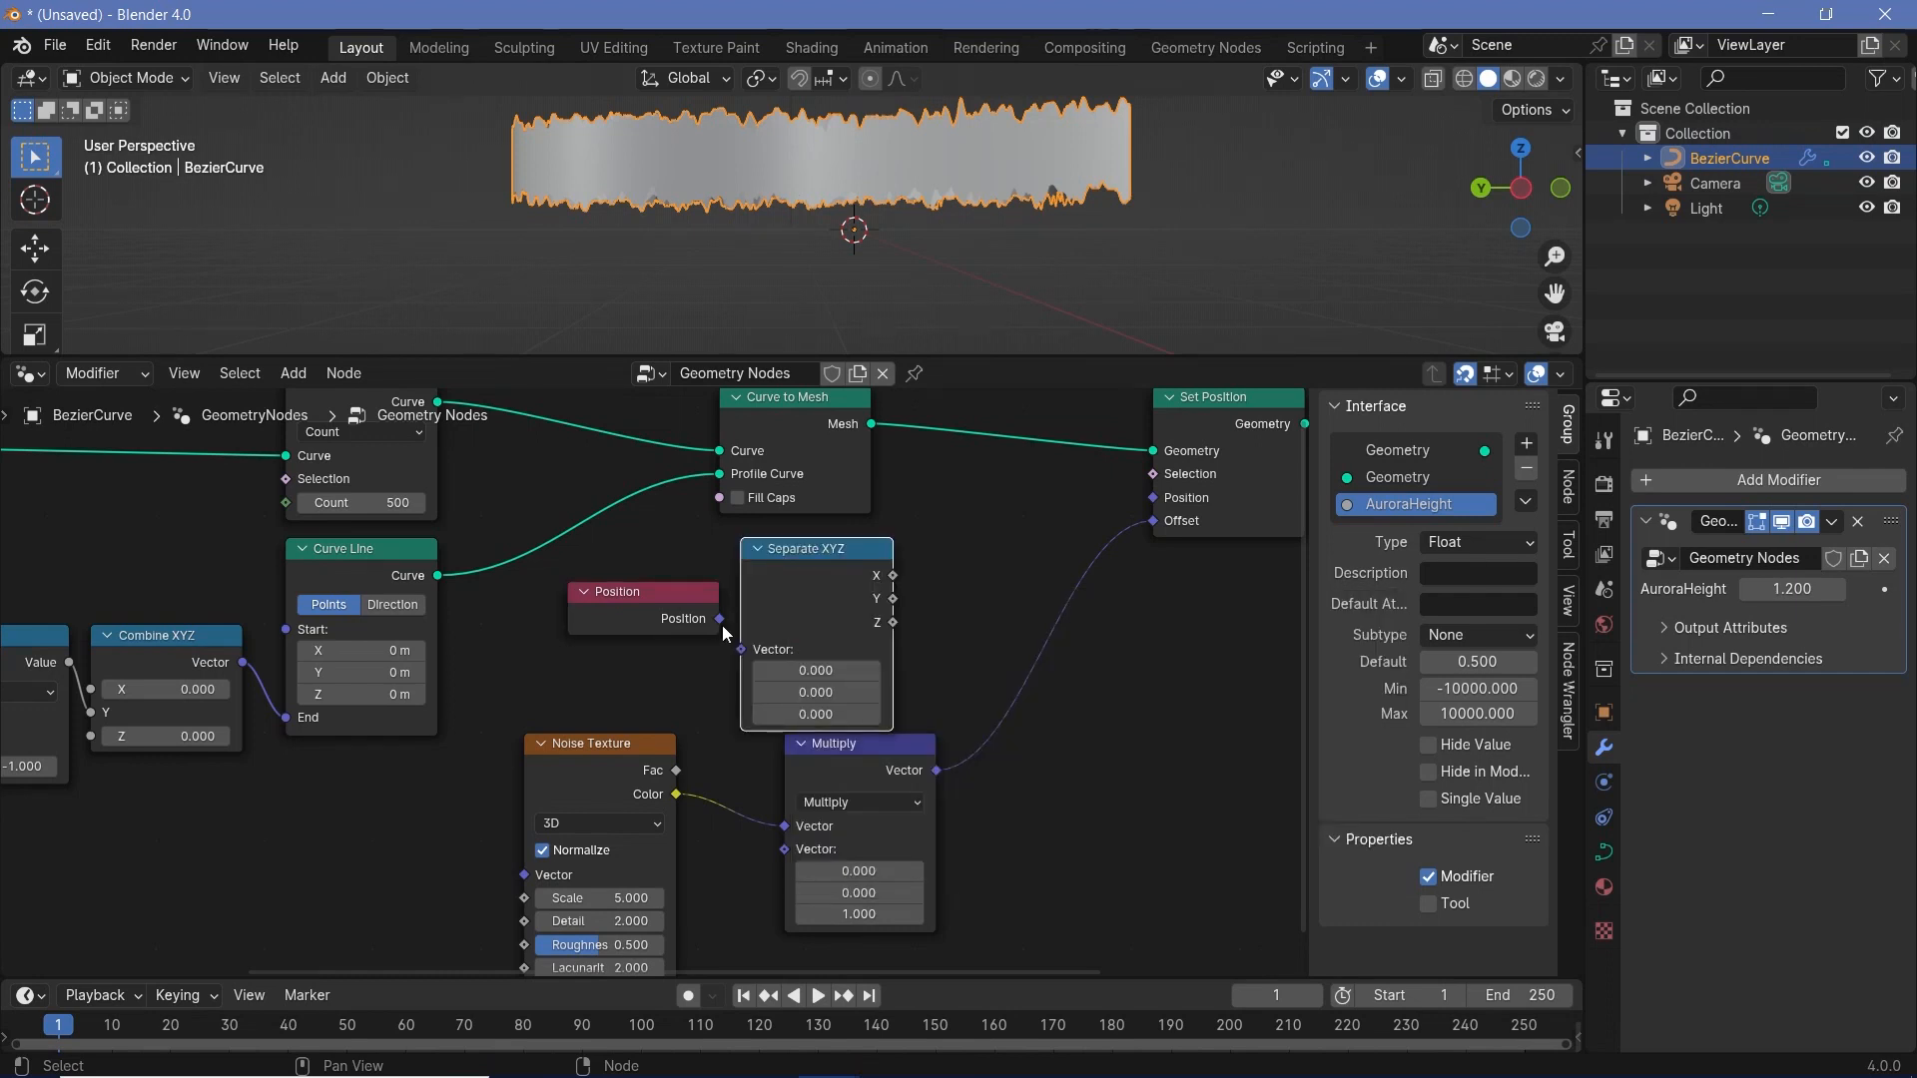
drag(722, 625, 742, 648)
- Add a Compare node, connect Separate XYZ's Z output to its A input and place it beside Separate XYZ
key(shift+a)
mouse_move(973, 647)
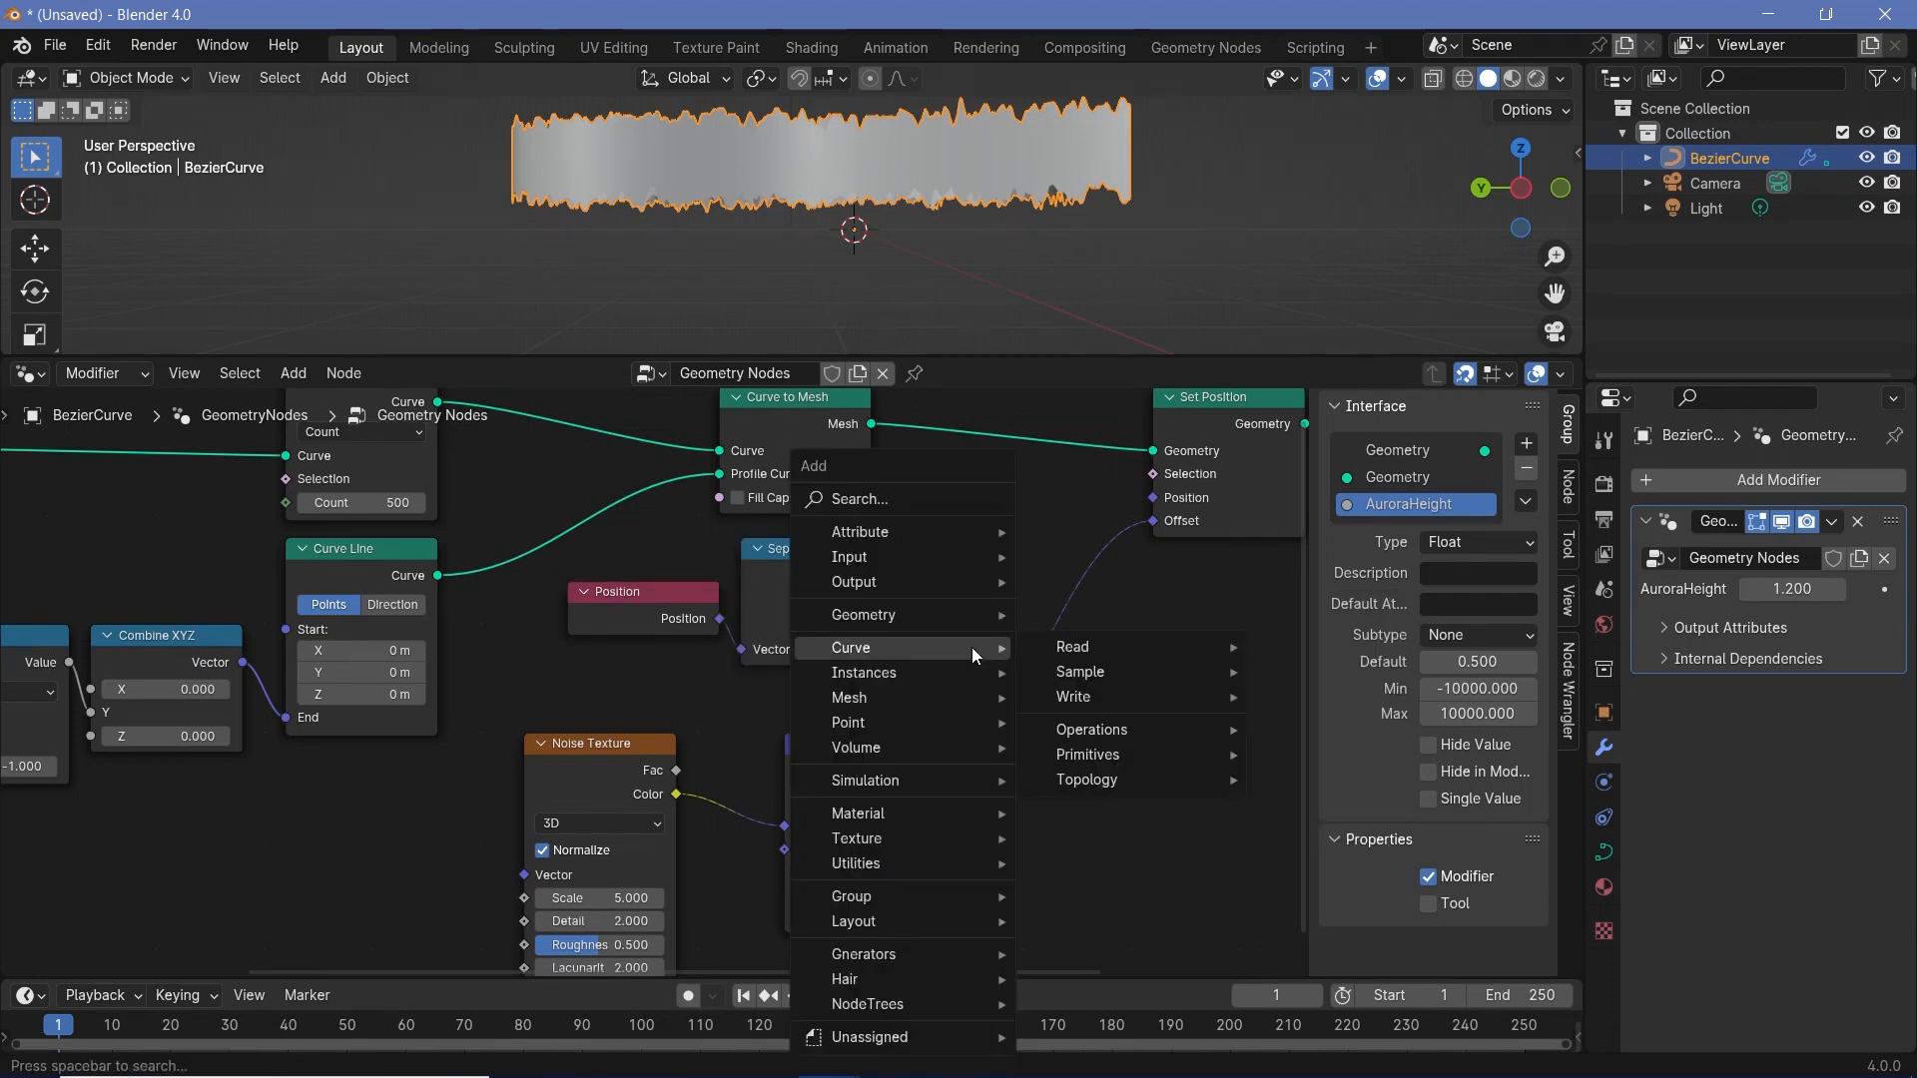
text(compate)
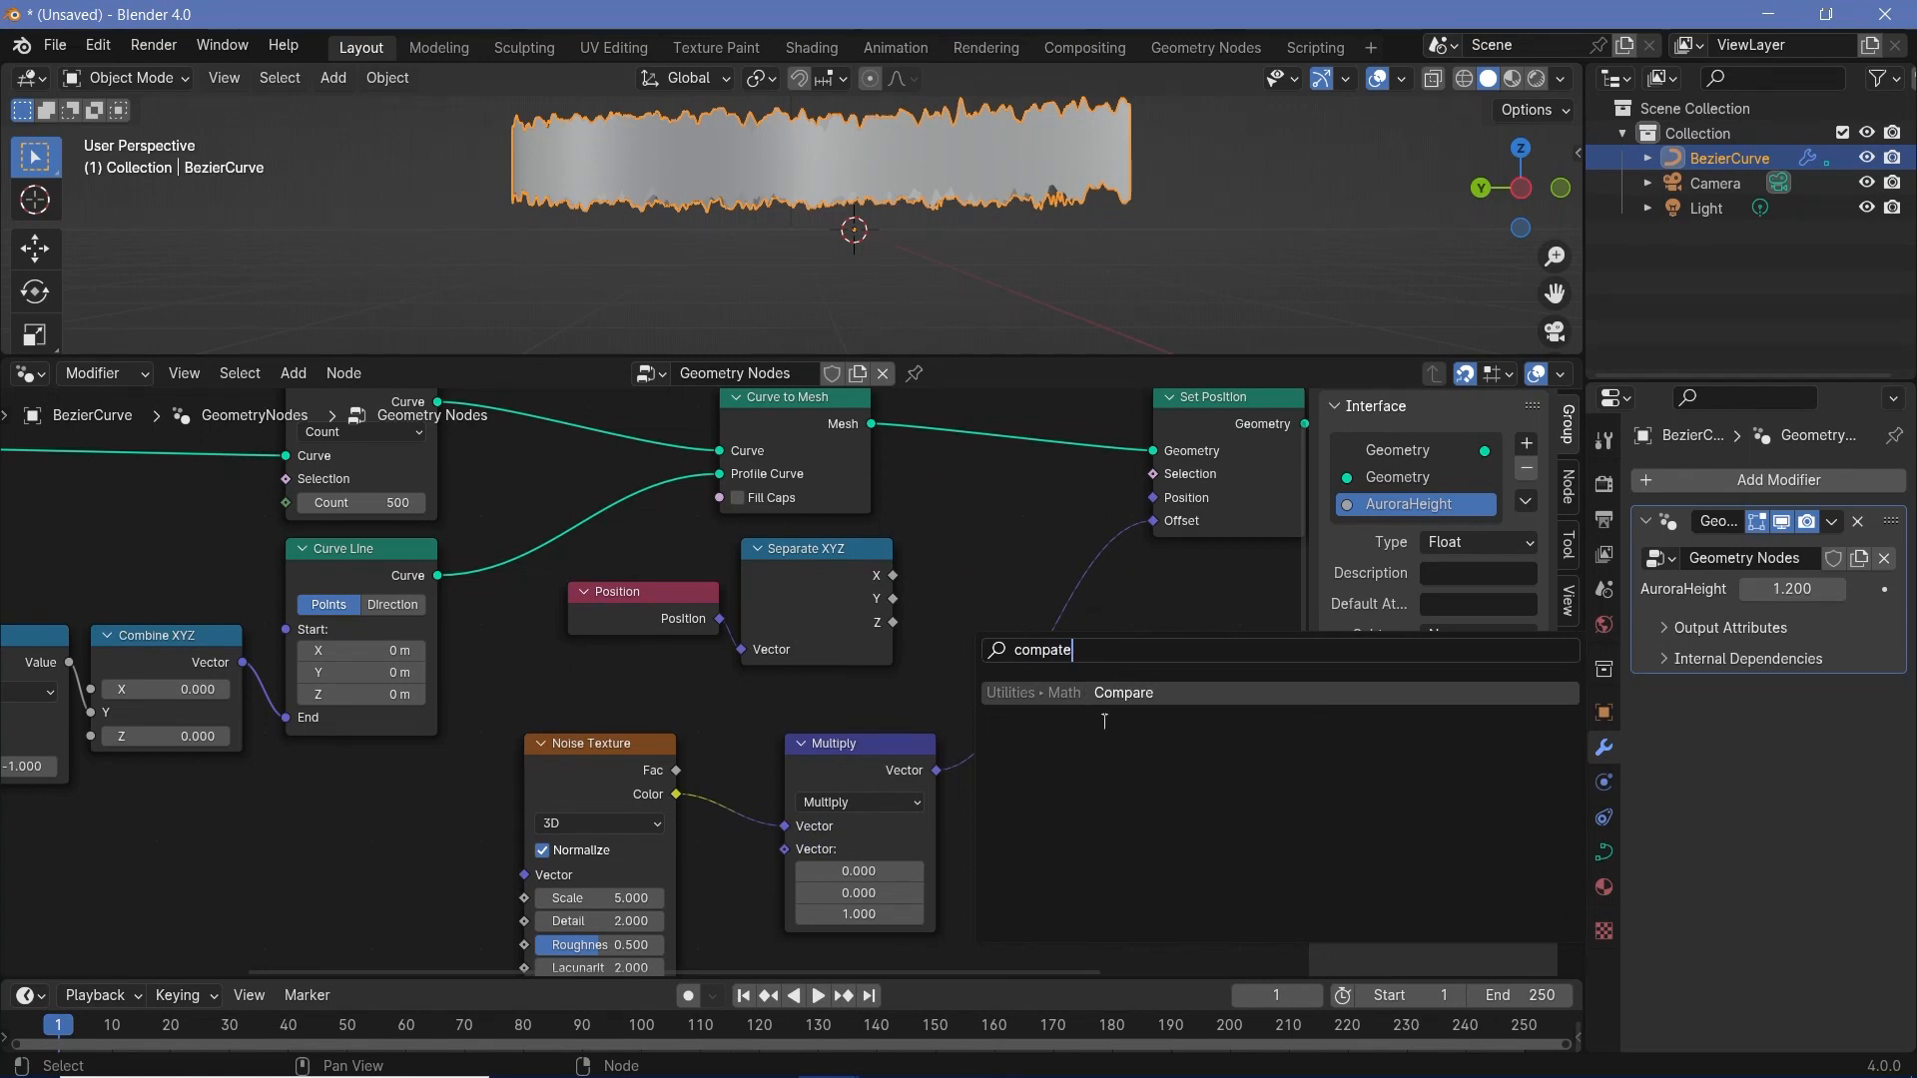
click(1150, 700)
click(1112, 655)
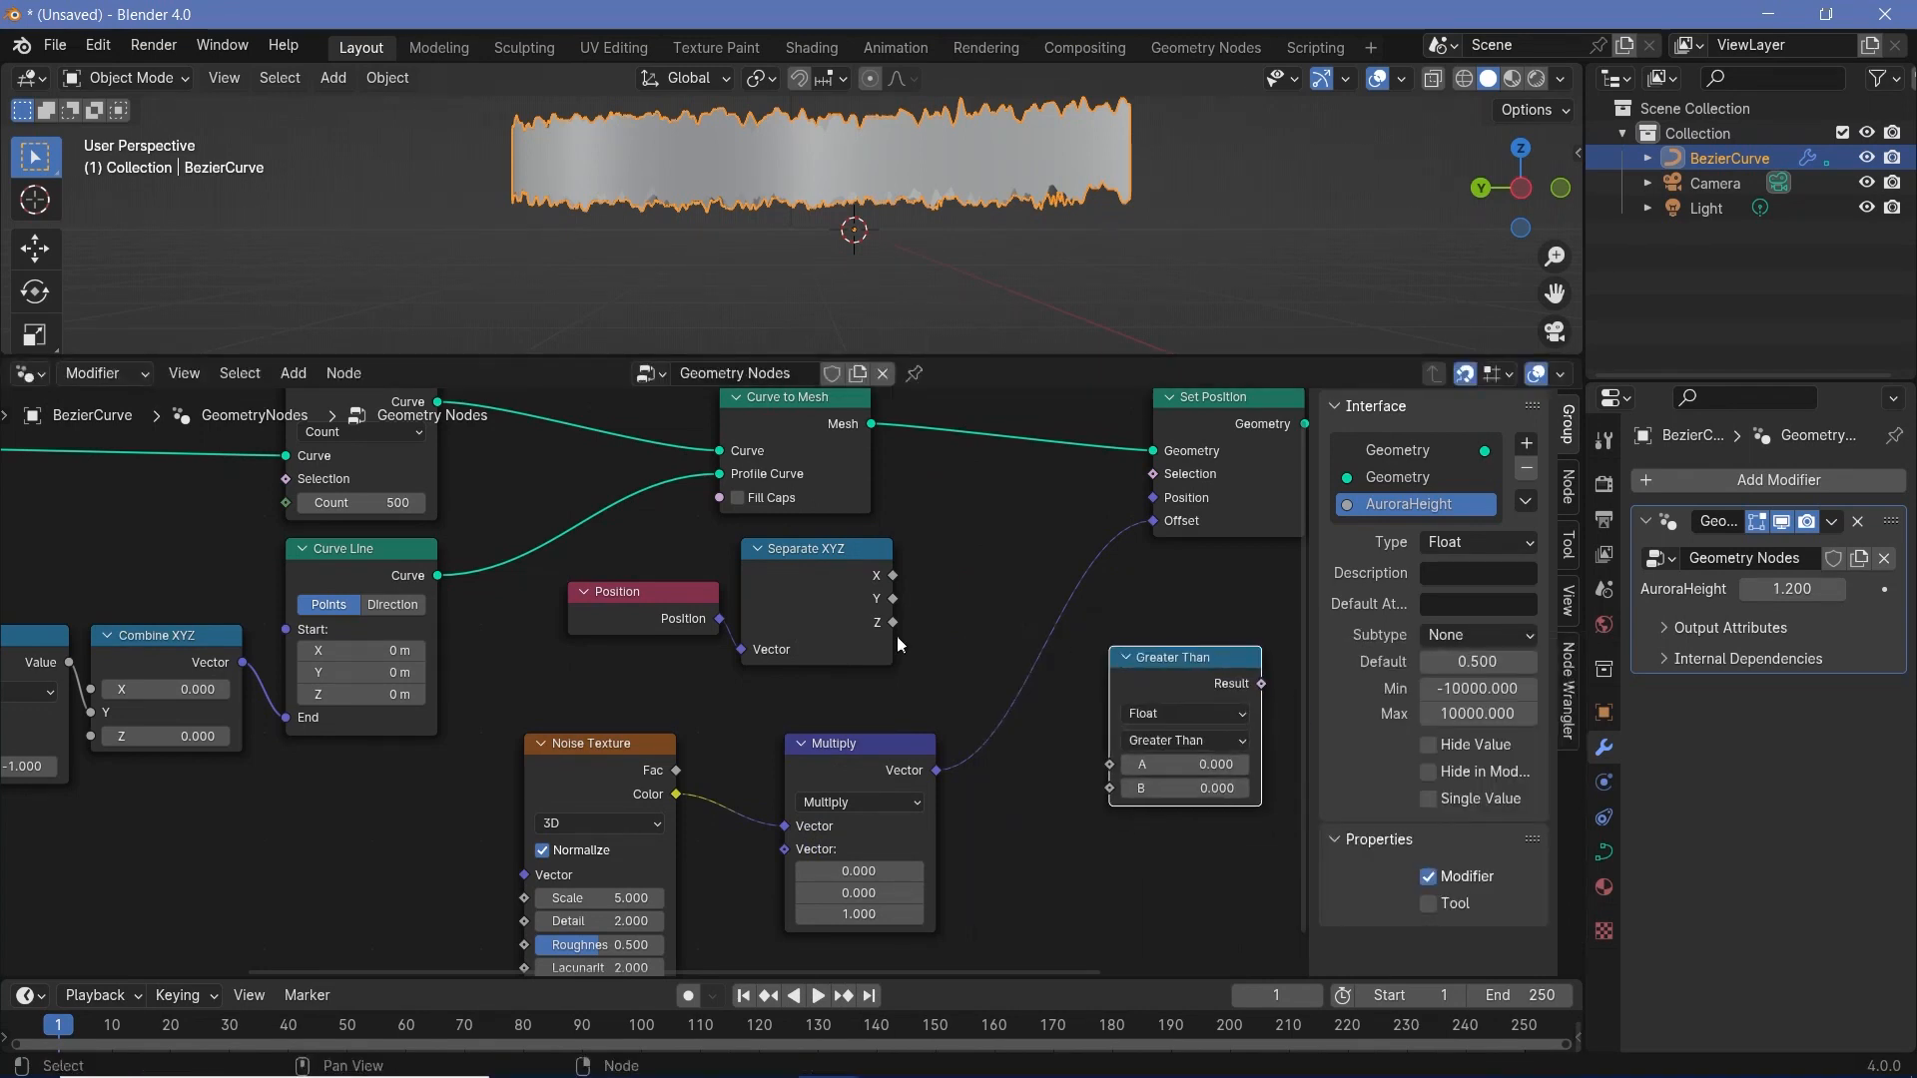
drag(893, 624, 1109, 763)
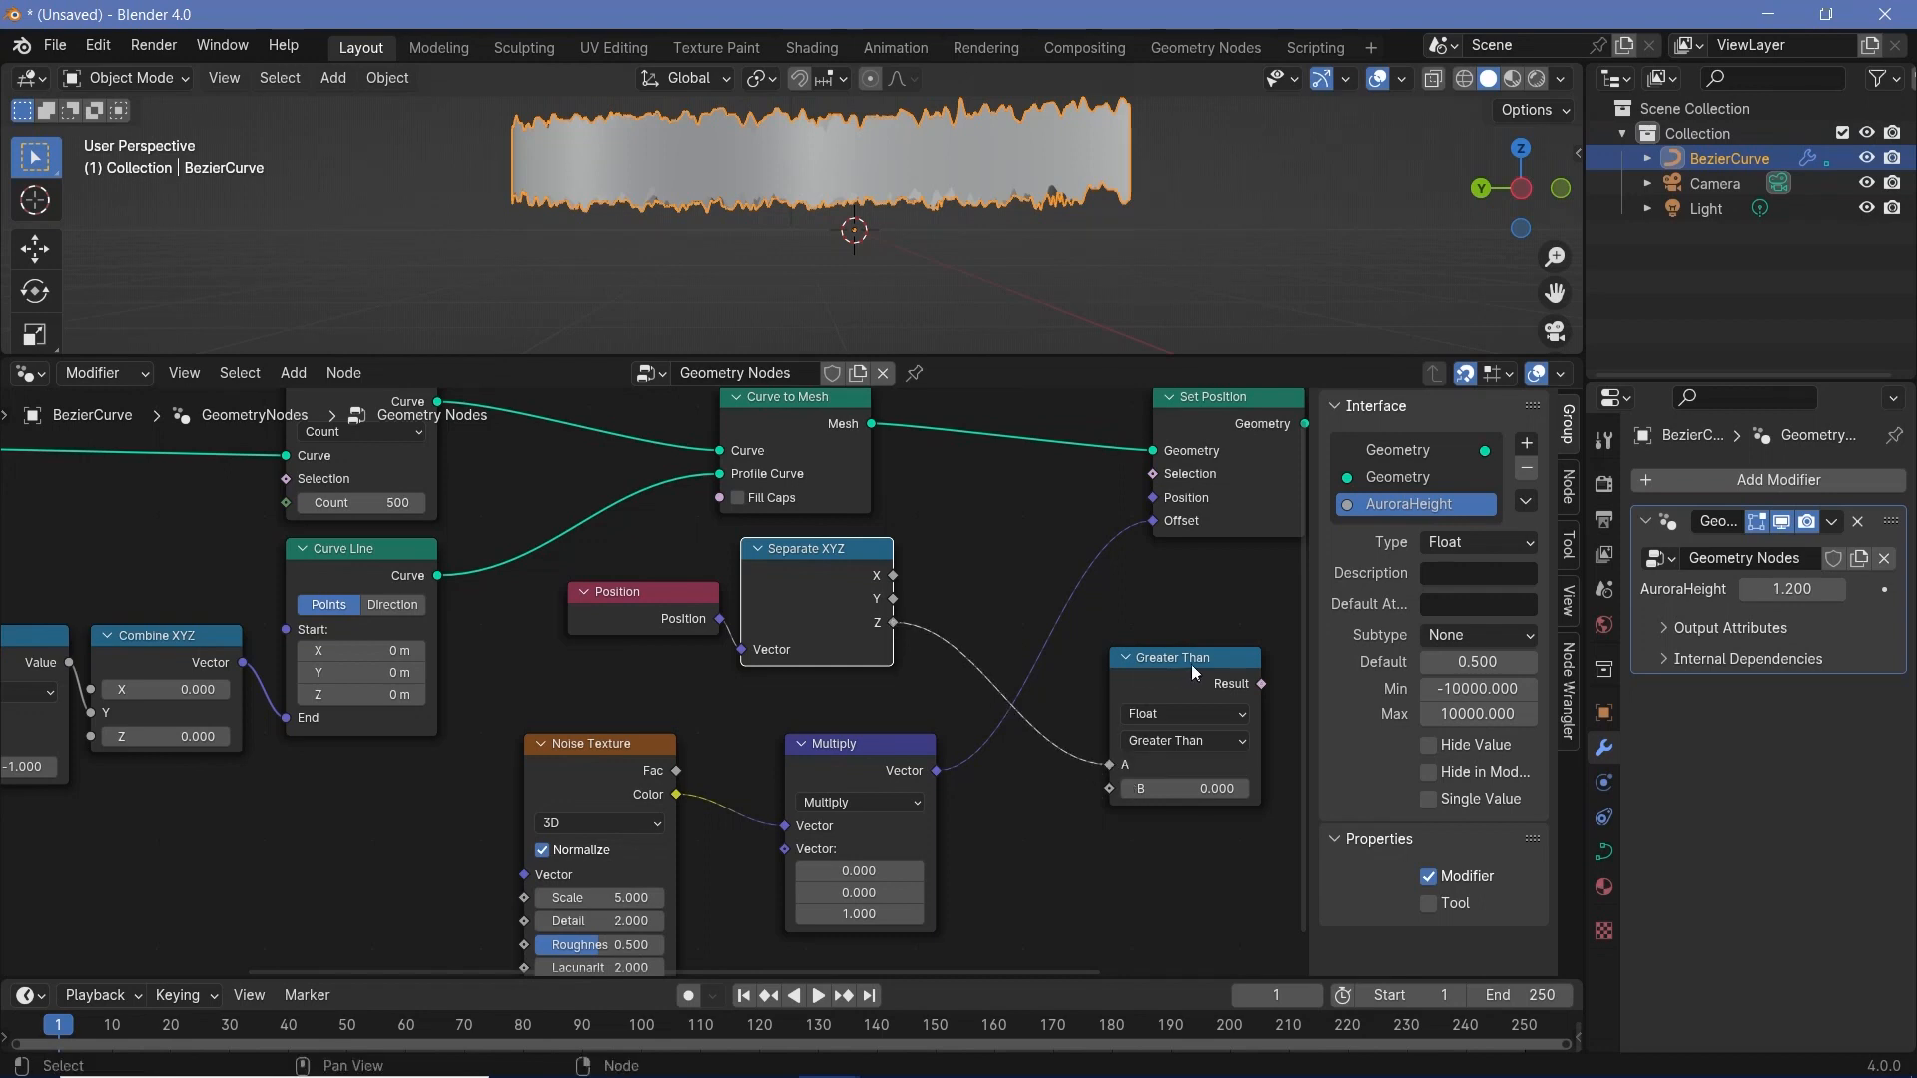
drag(1200, 681, 1023, 551)
- Set the Greater Than node's B value to 0.1 and connect its Result to Set Position's Selection
click(1002, 658)
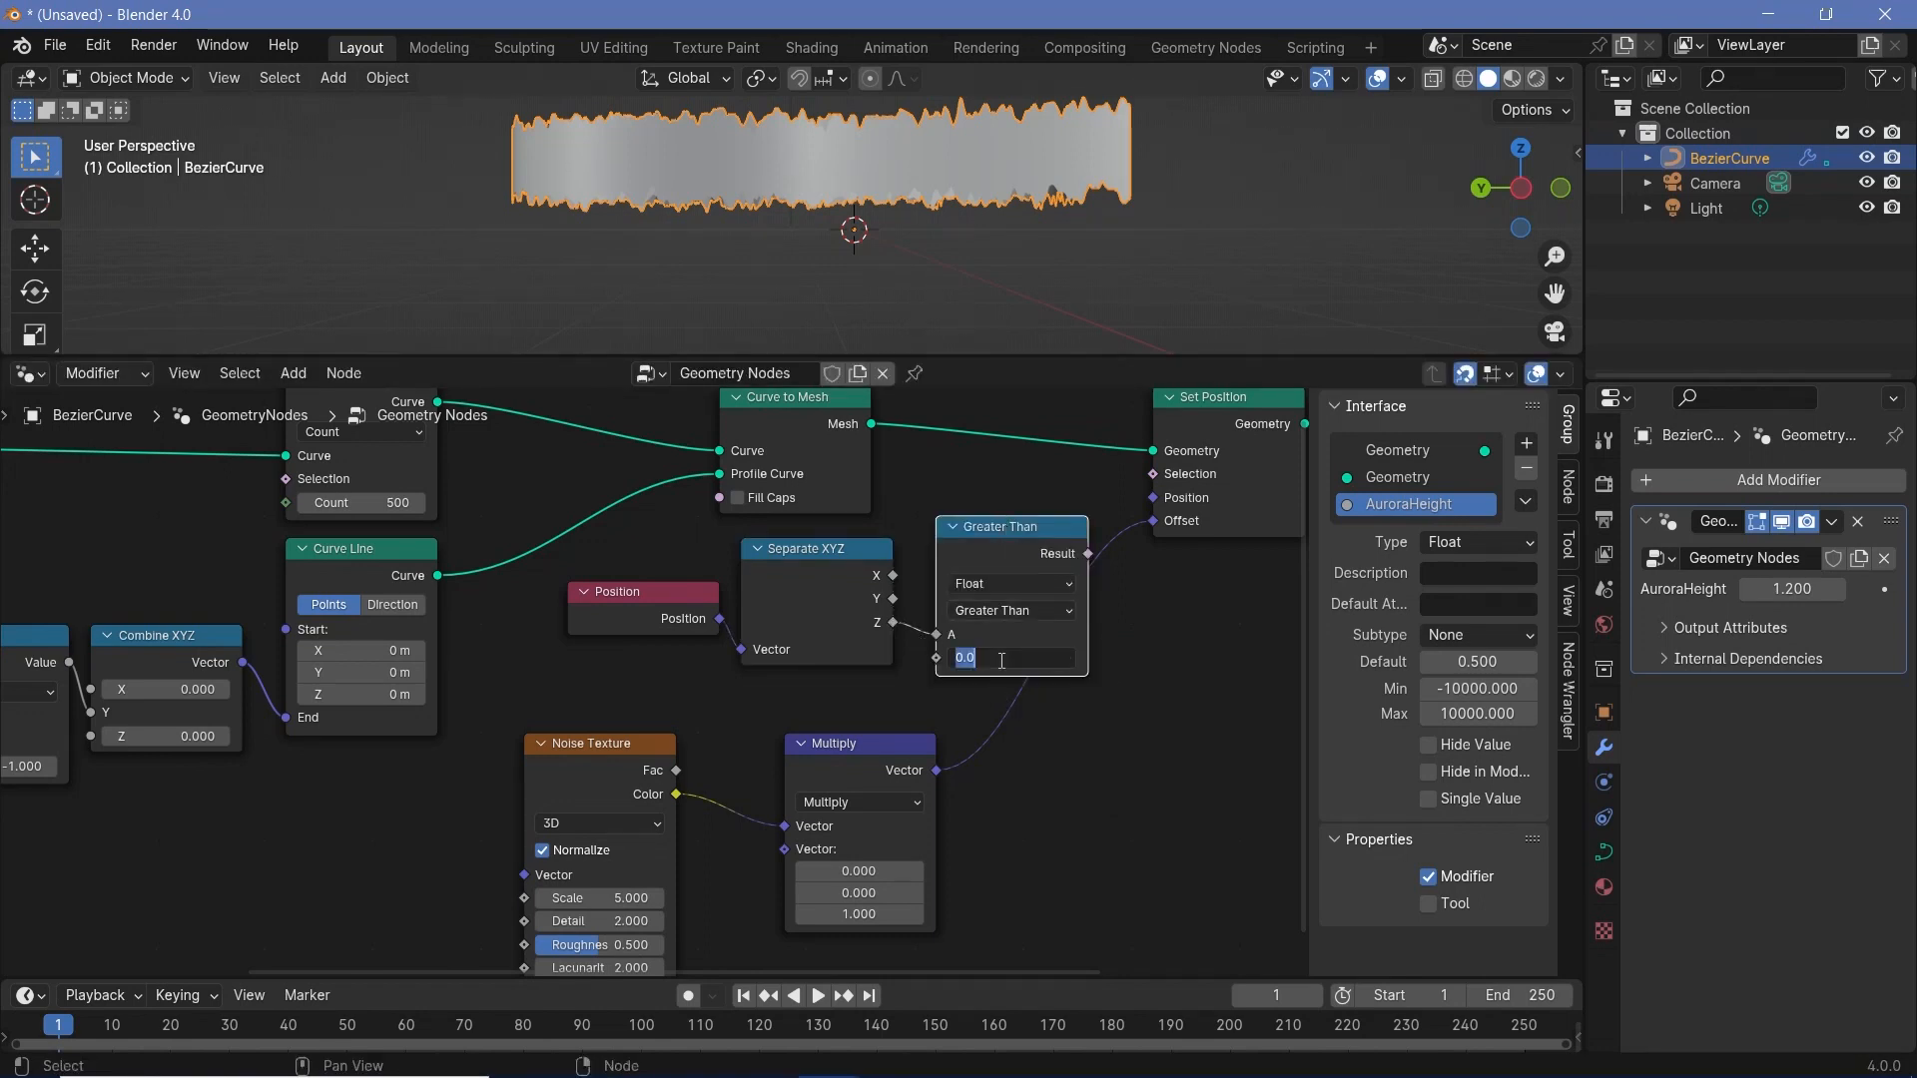
text(0.1)
key(Return)
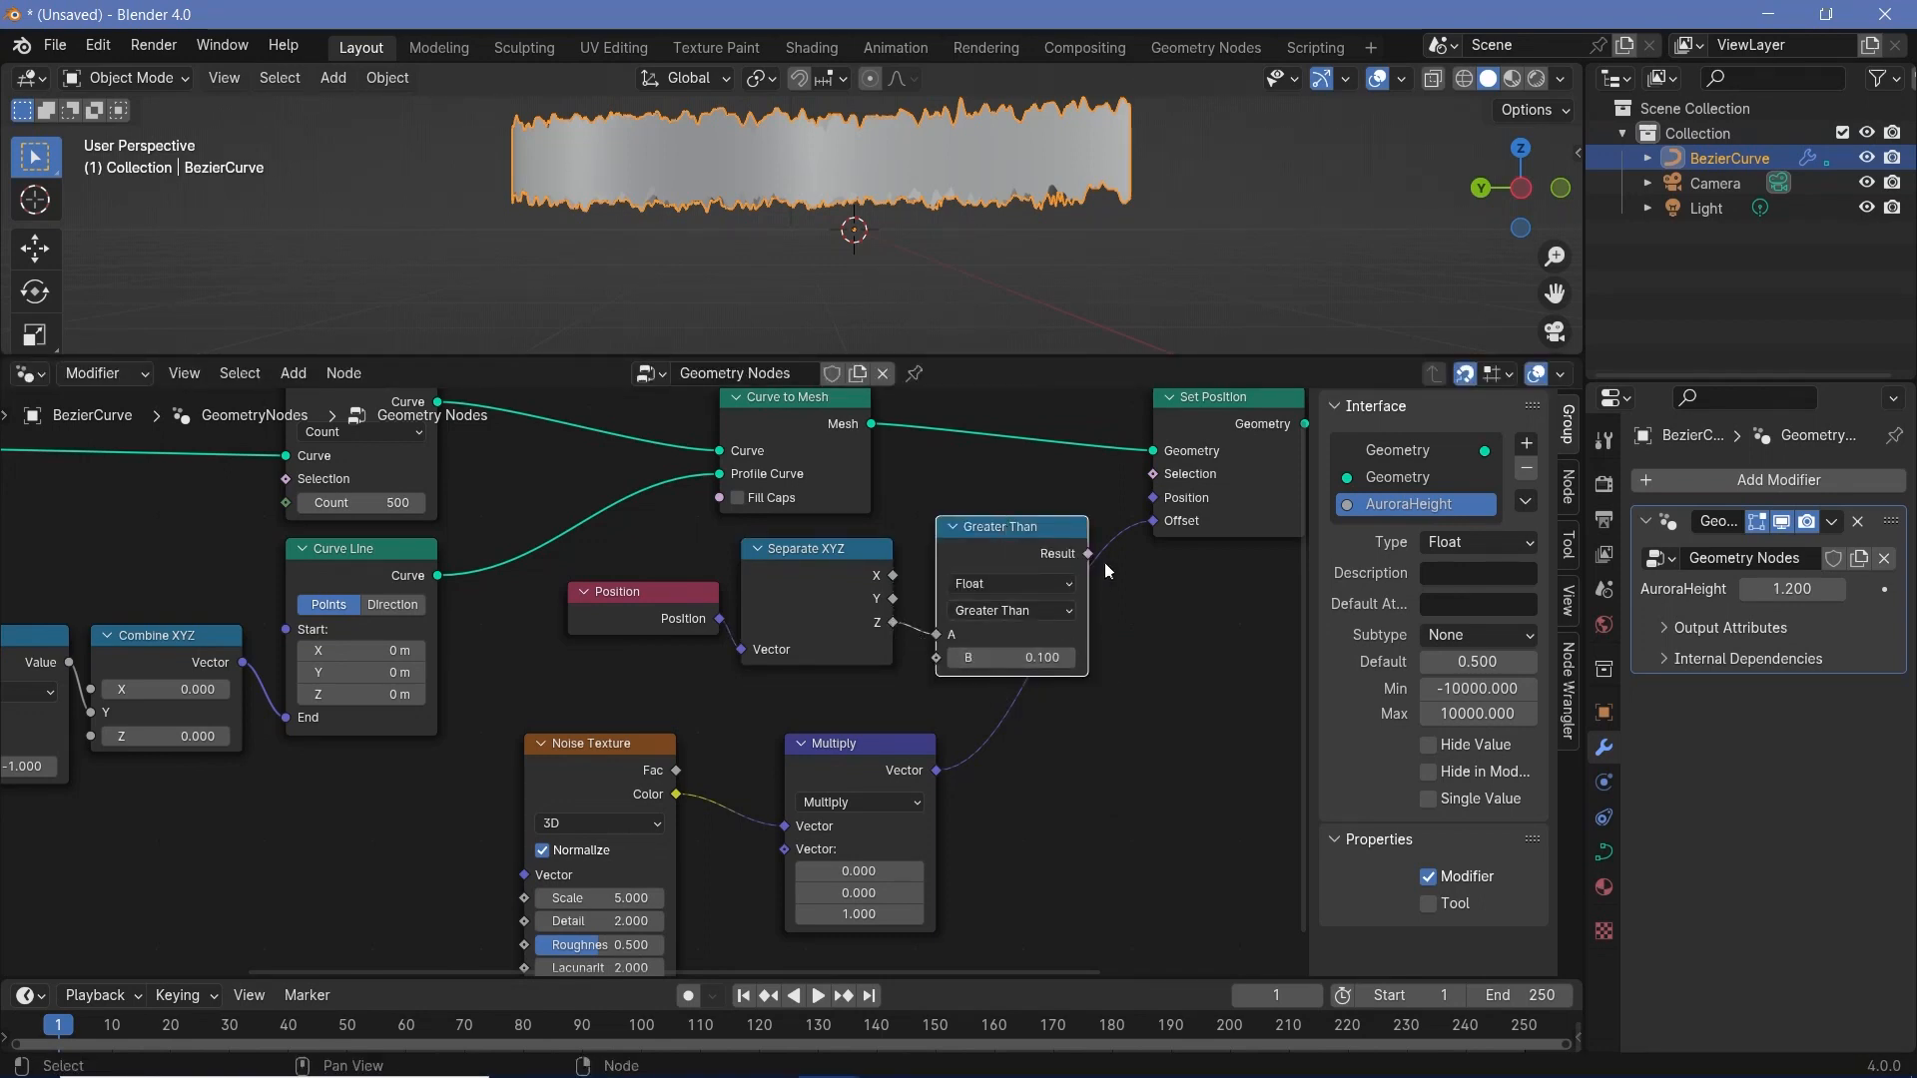
drag(1089, 555, 1153, 474)
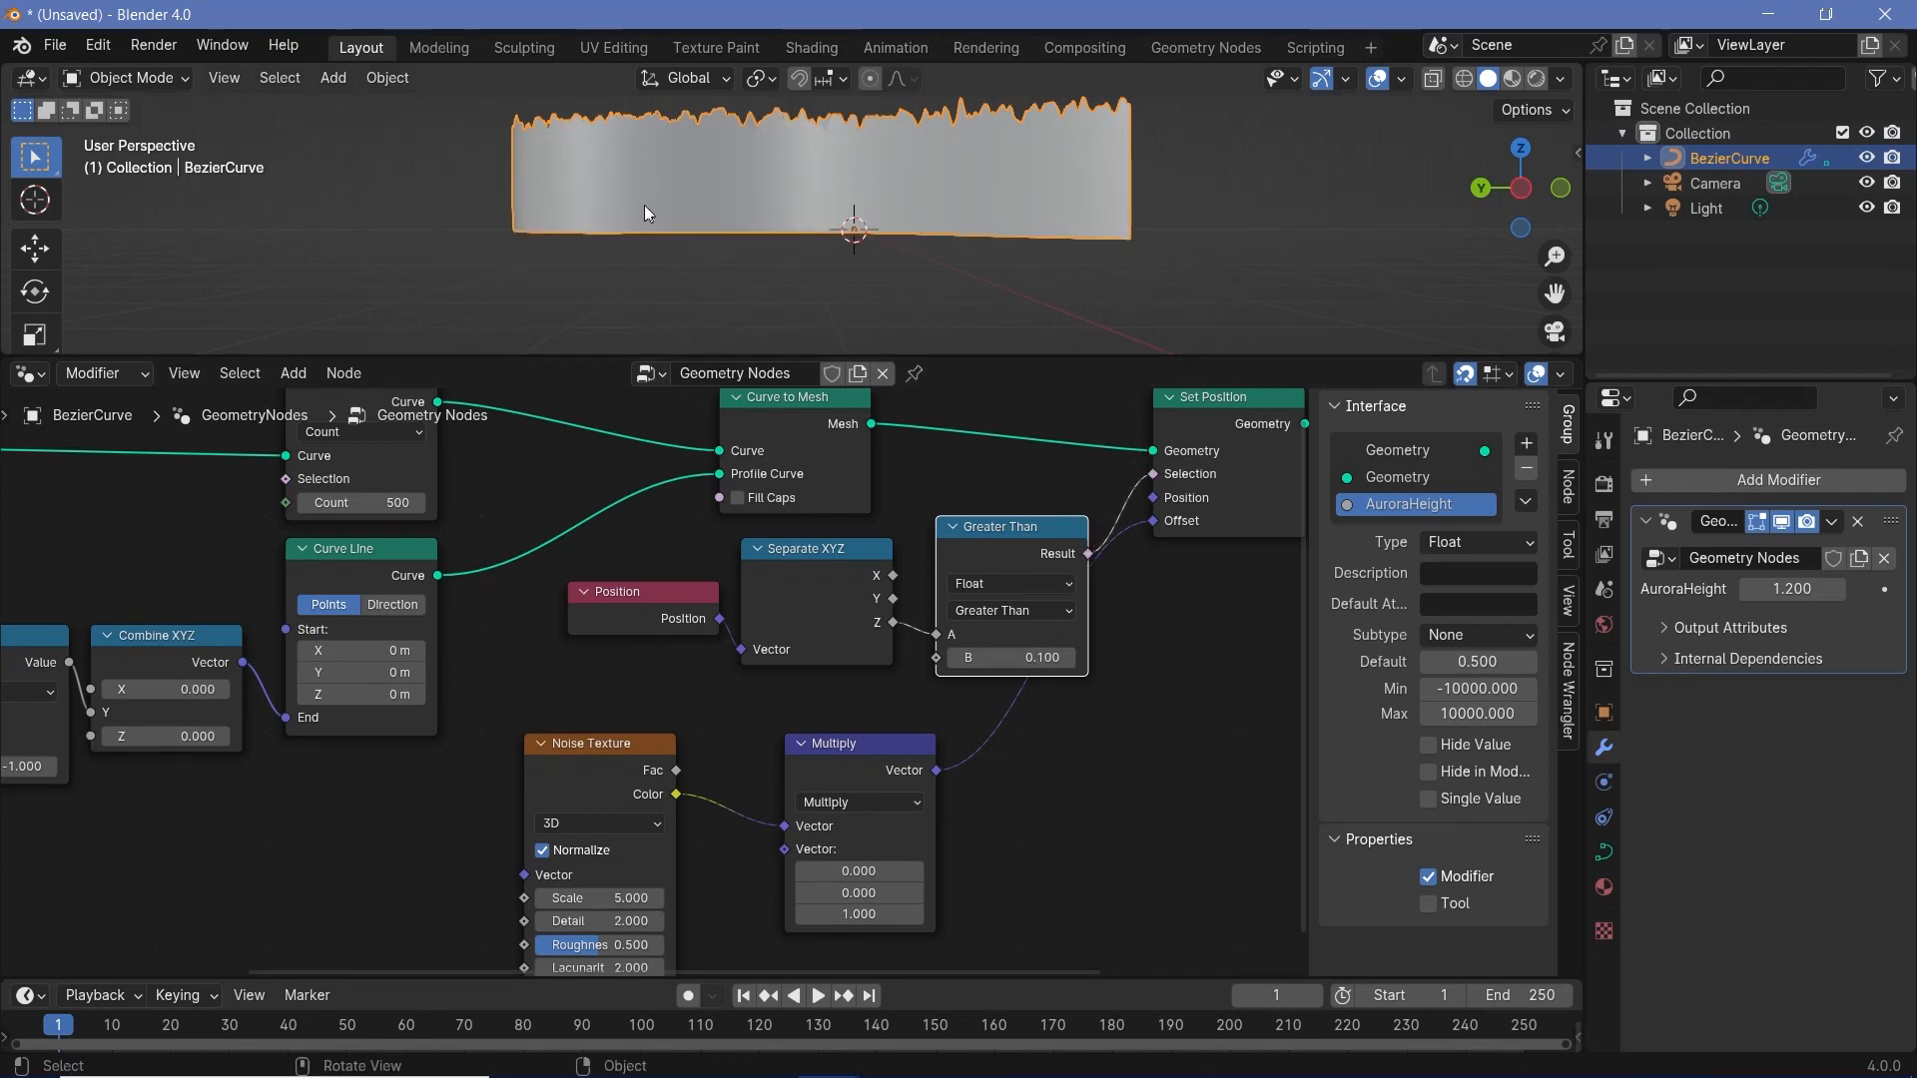
- Set the Noise Texture's Scale to 2
middle_drag(902, 443, 1119, 338)
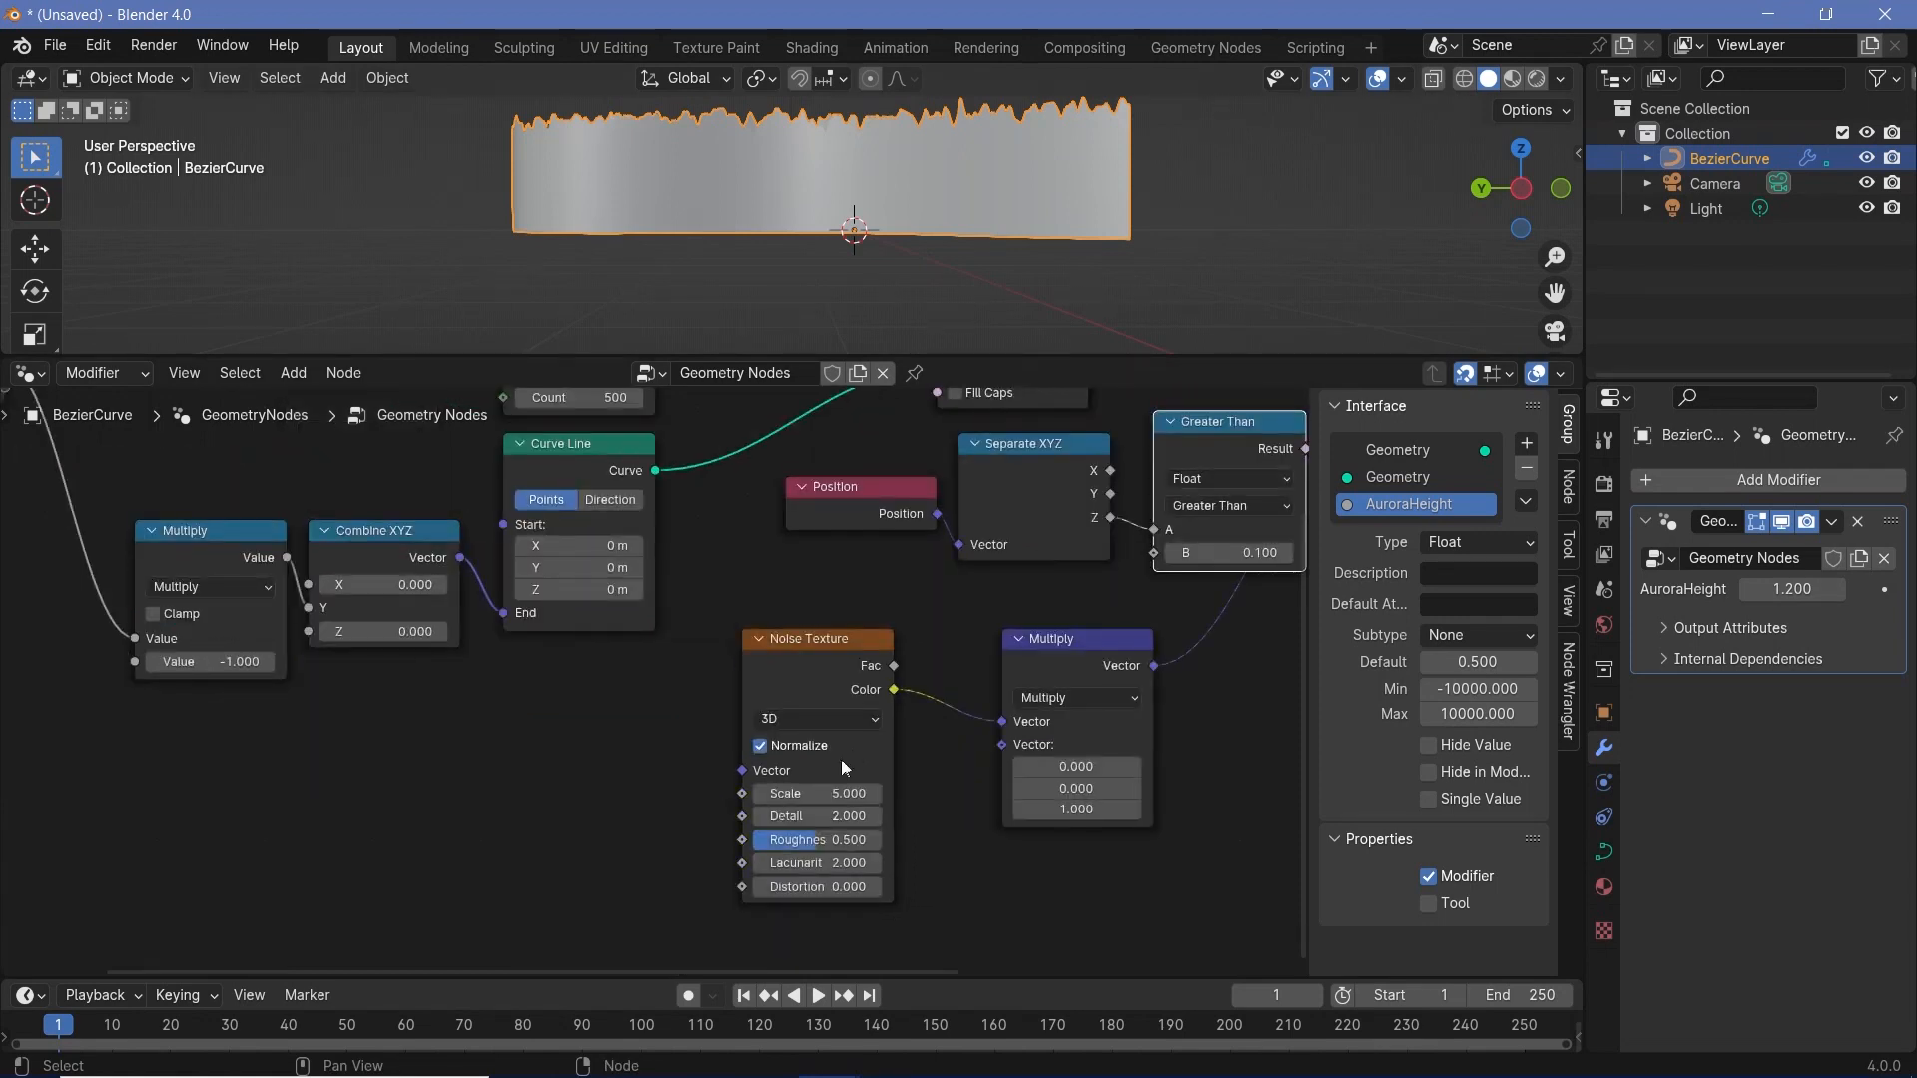
click(818, 786)
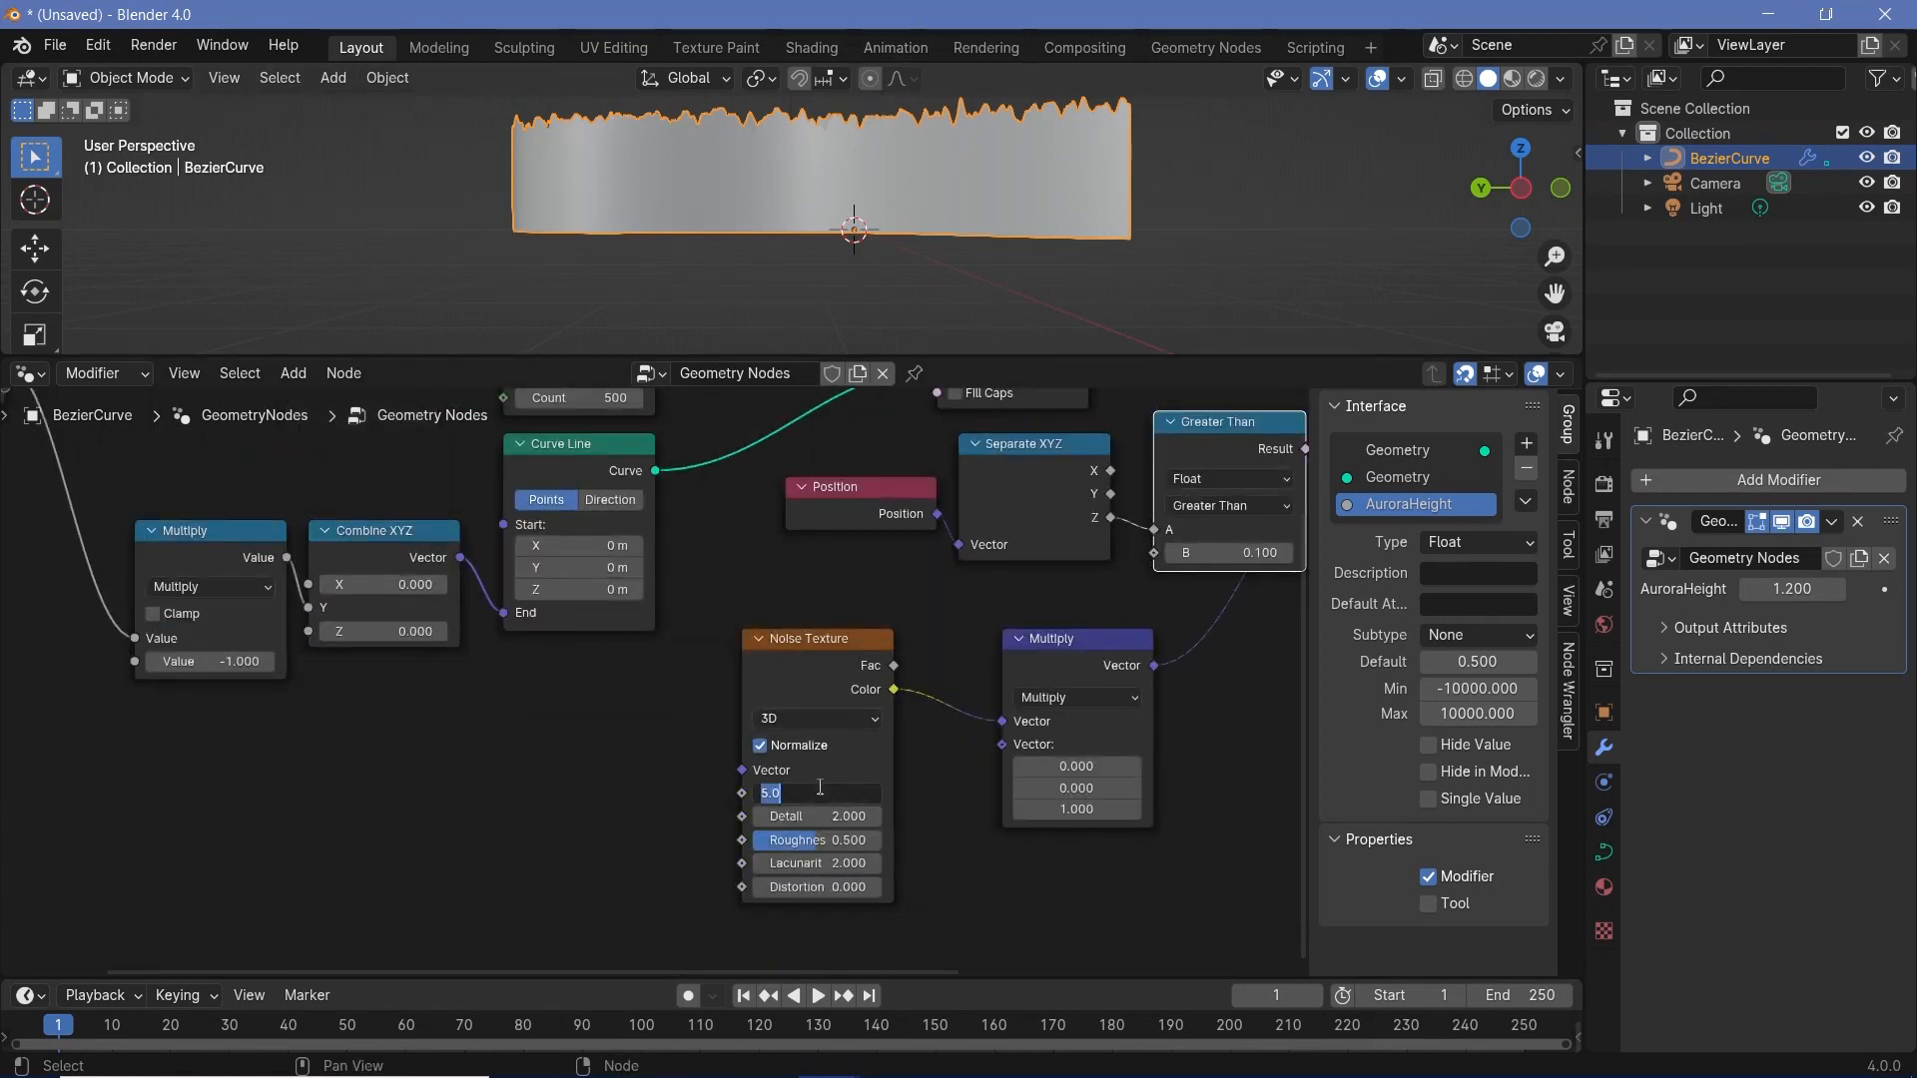
text(2)
key(Return)
- Set the Noise Texture's Scale to 1.5 and its Detail to 0
click(818, 790)
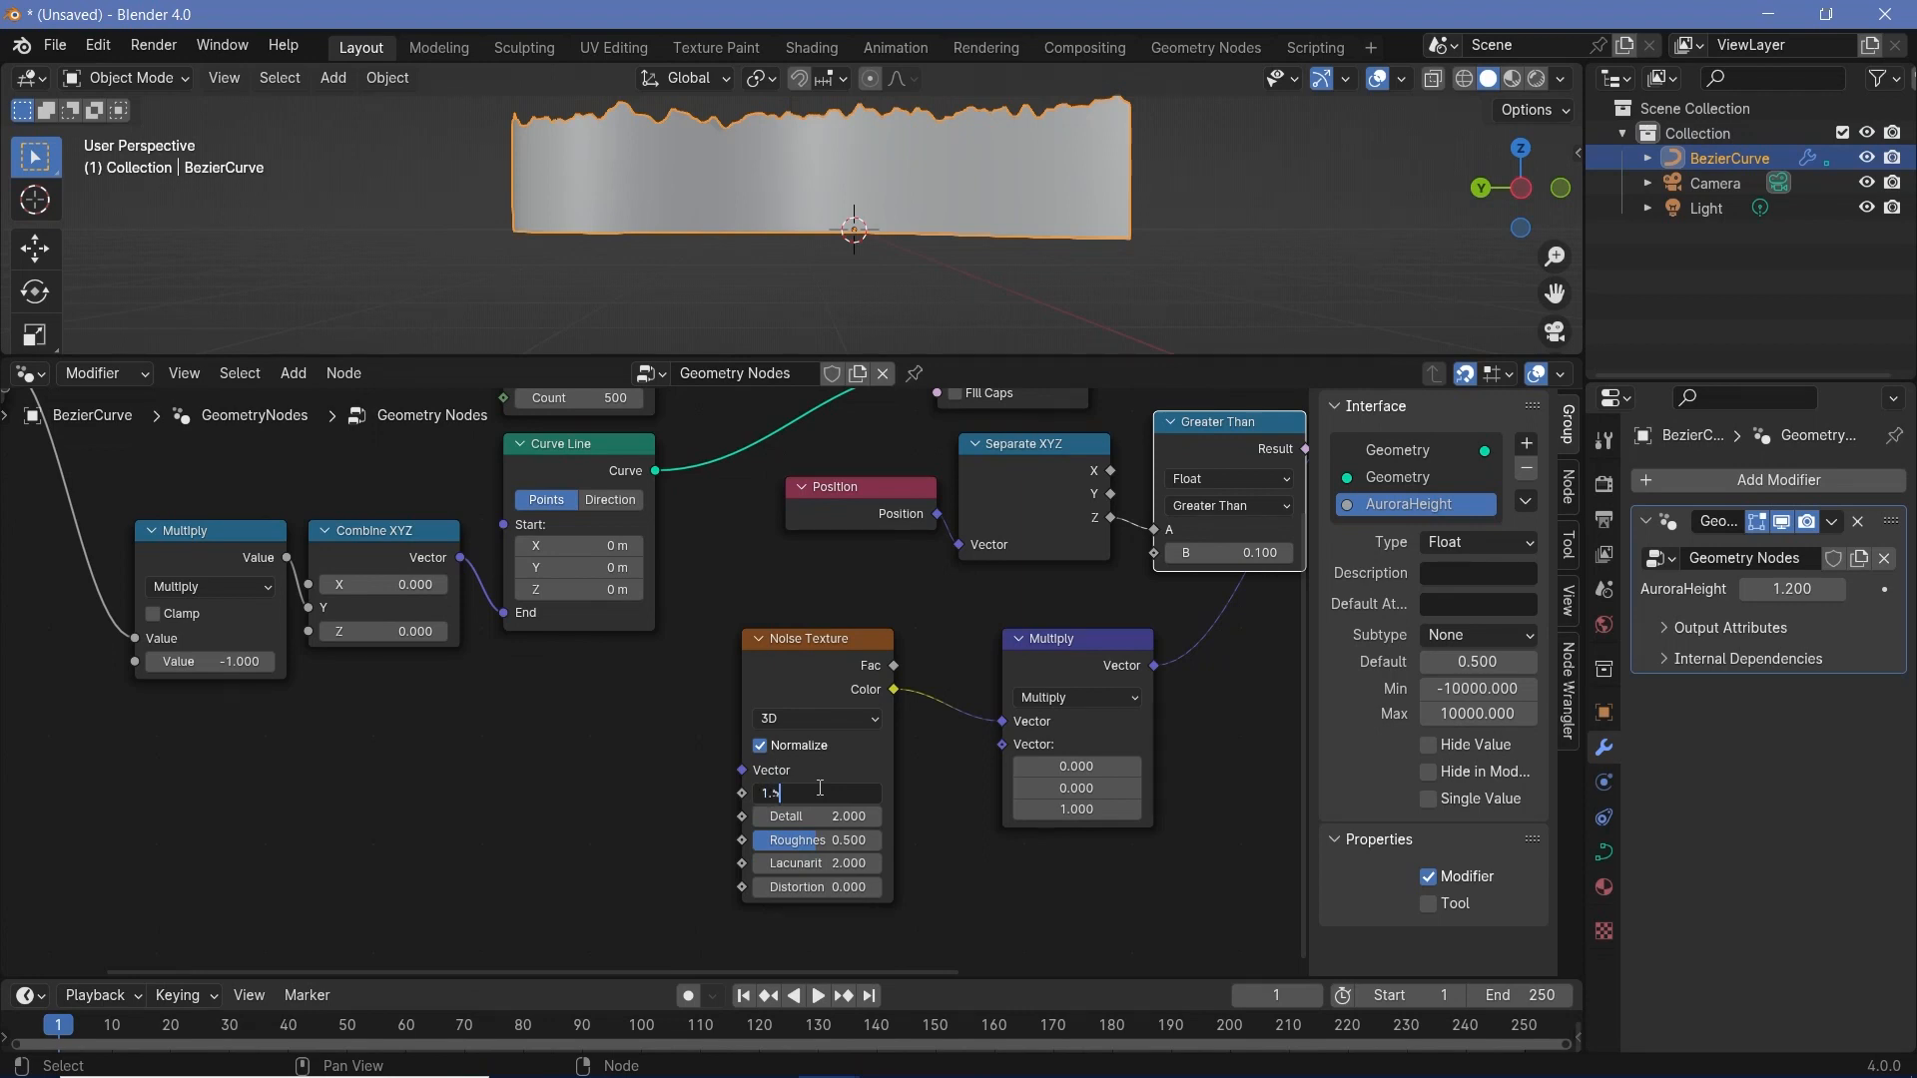
key(Return)
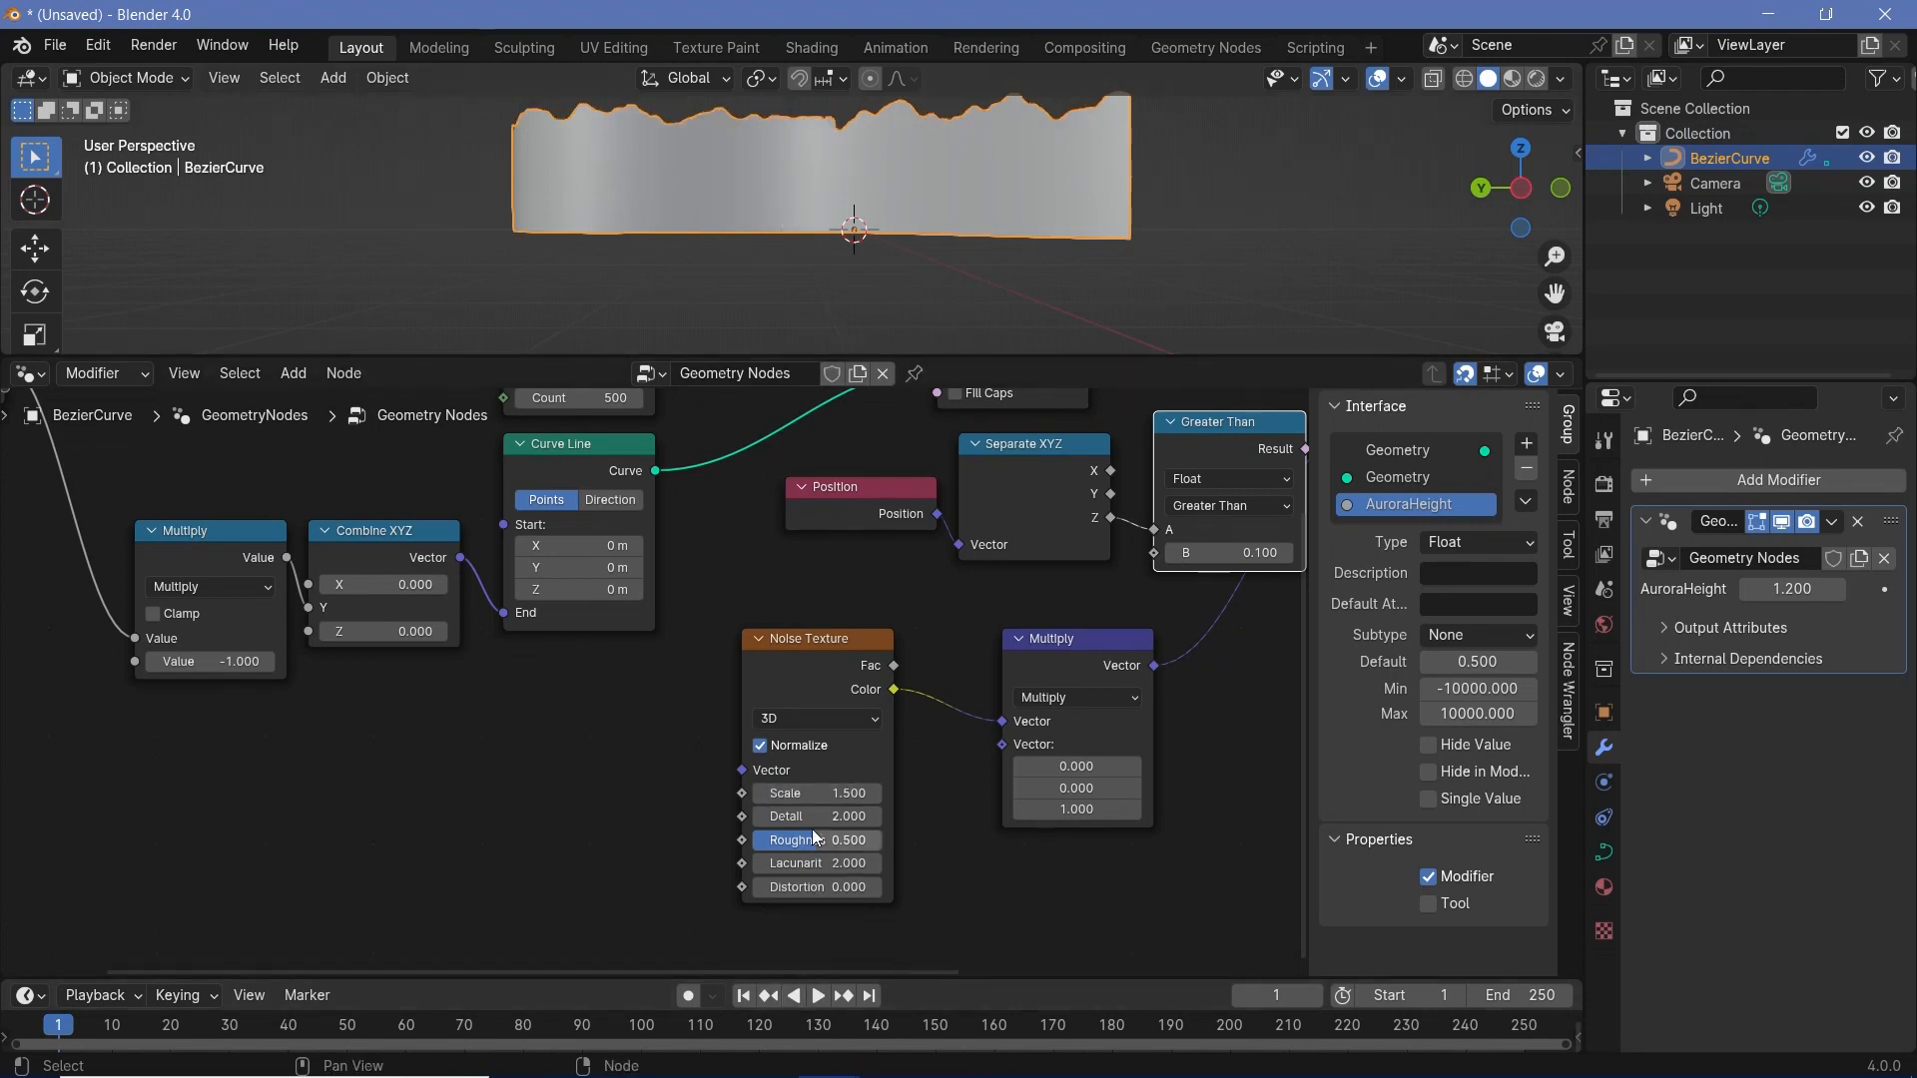
drag(818, 817, 749, 816)
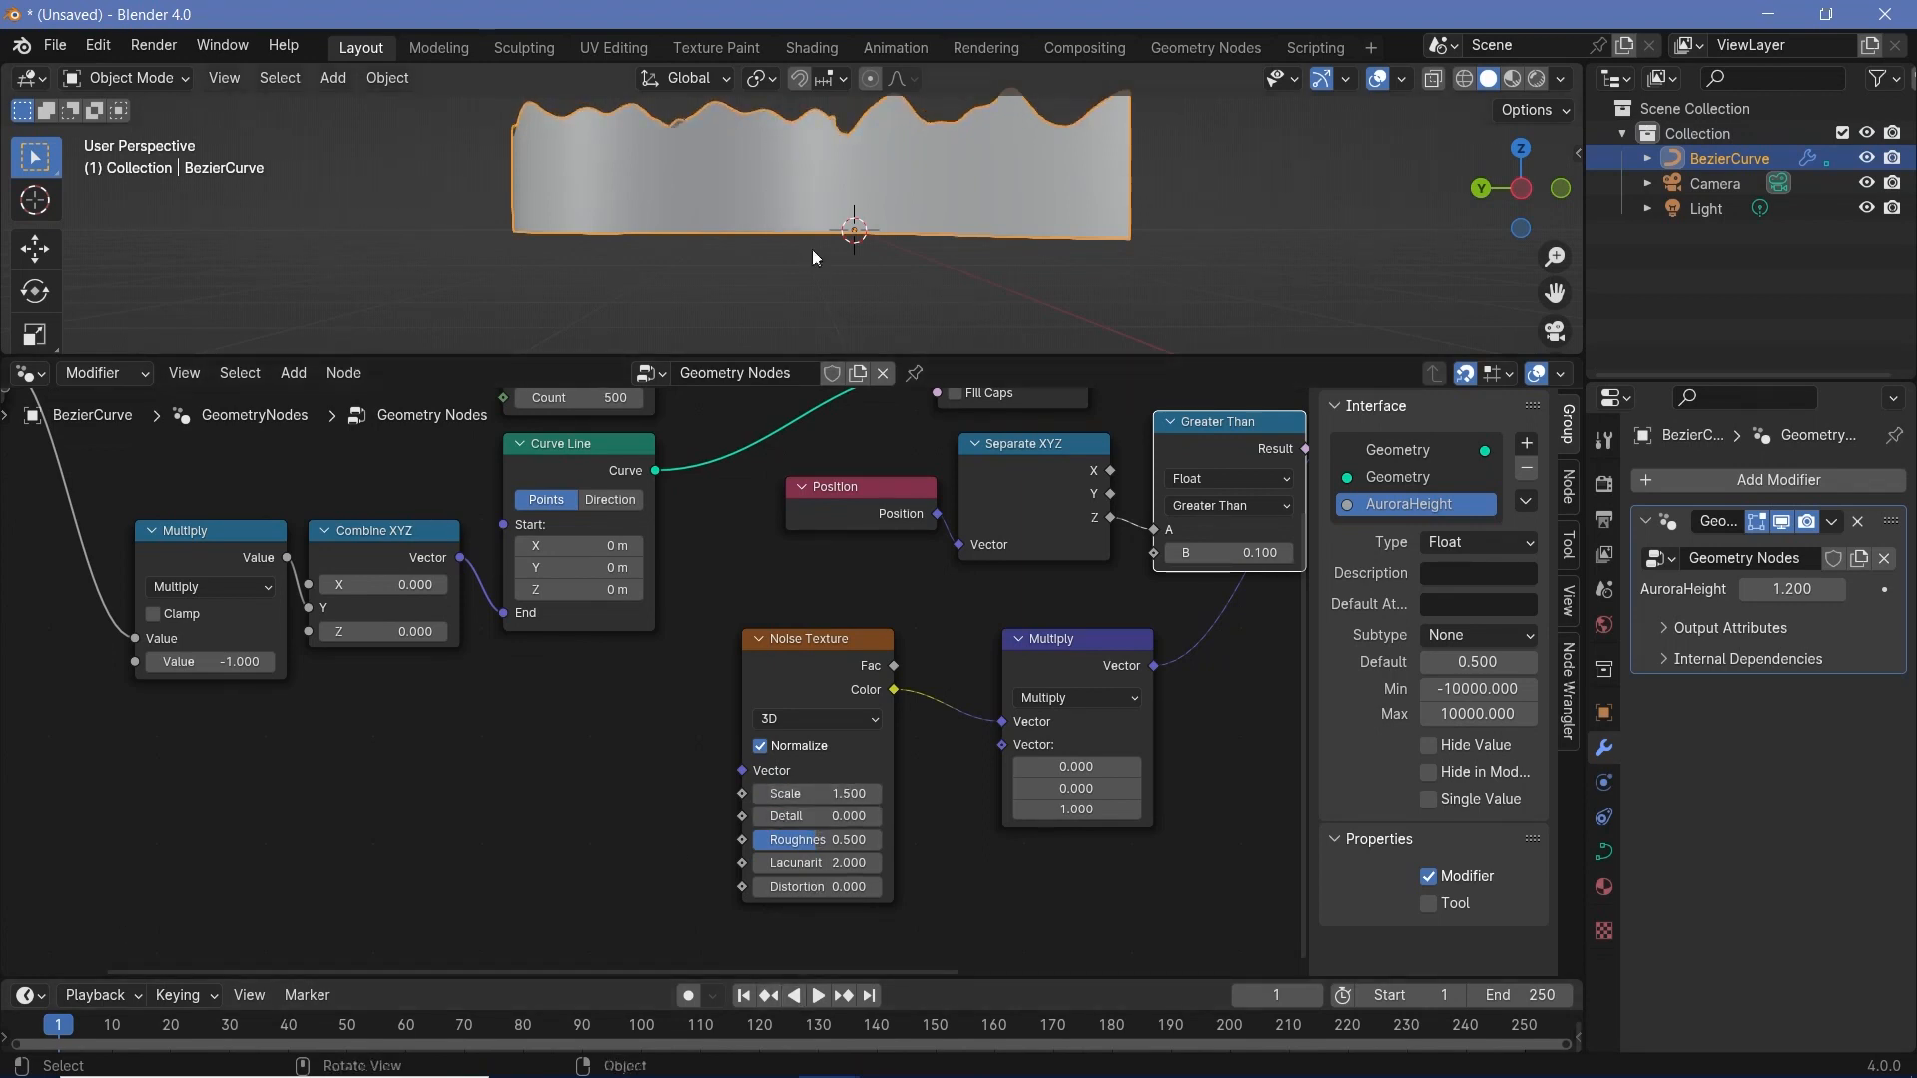
middle_drag(813, 257, 949, 300)
- Move the Noise Texture and vector Multiply nodes close together beneath the Greater Than node and inspect the ribbon from another angle
middle_drag(770, 681, 477, 704)
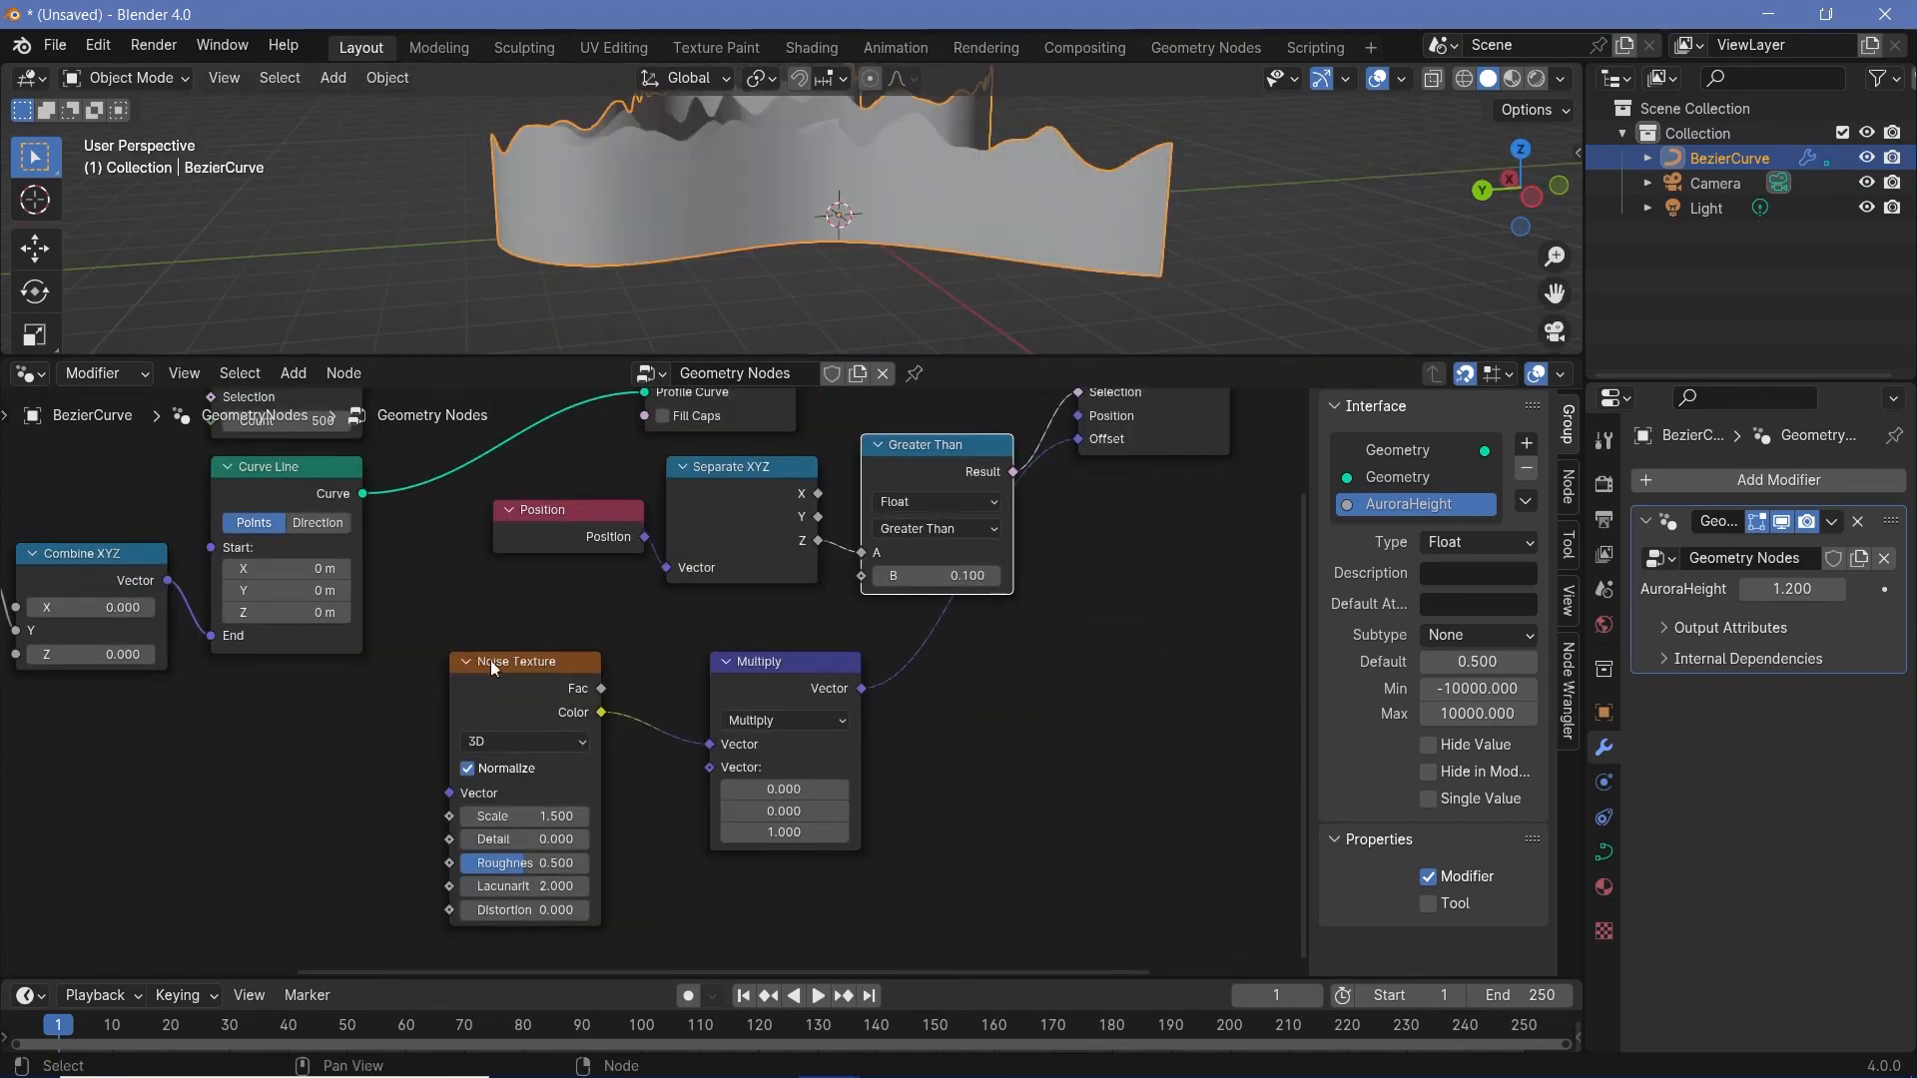
drag(490, 661, 728, 661)
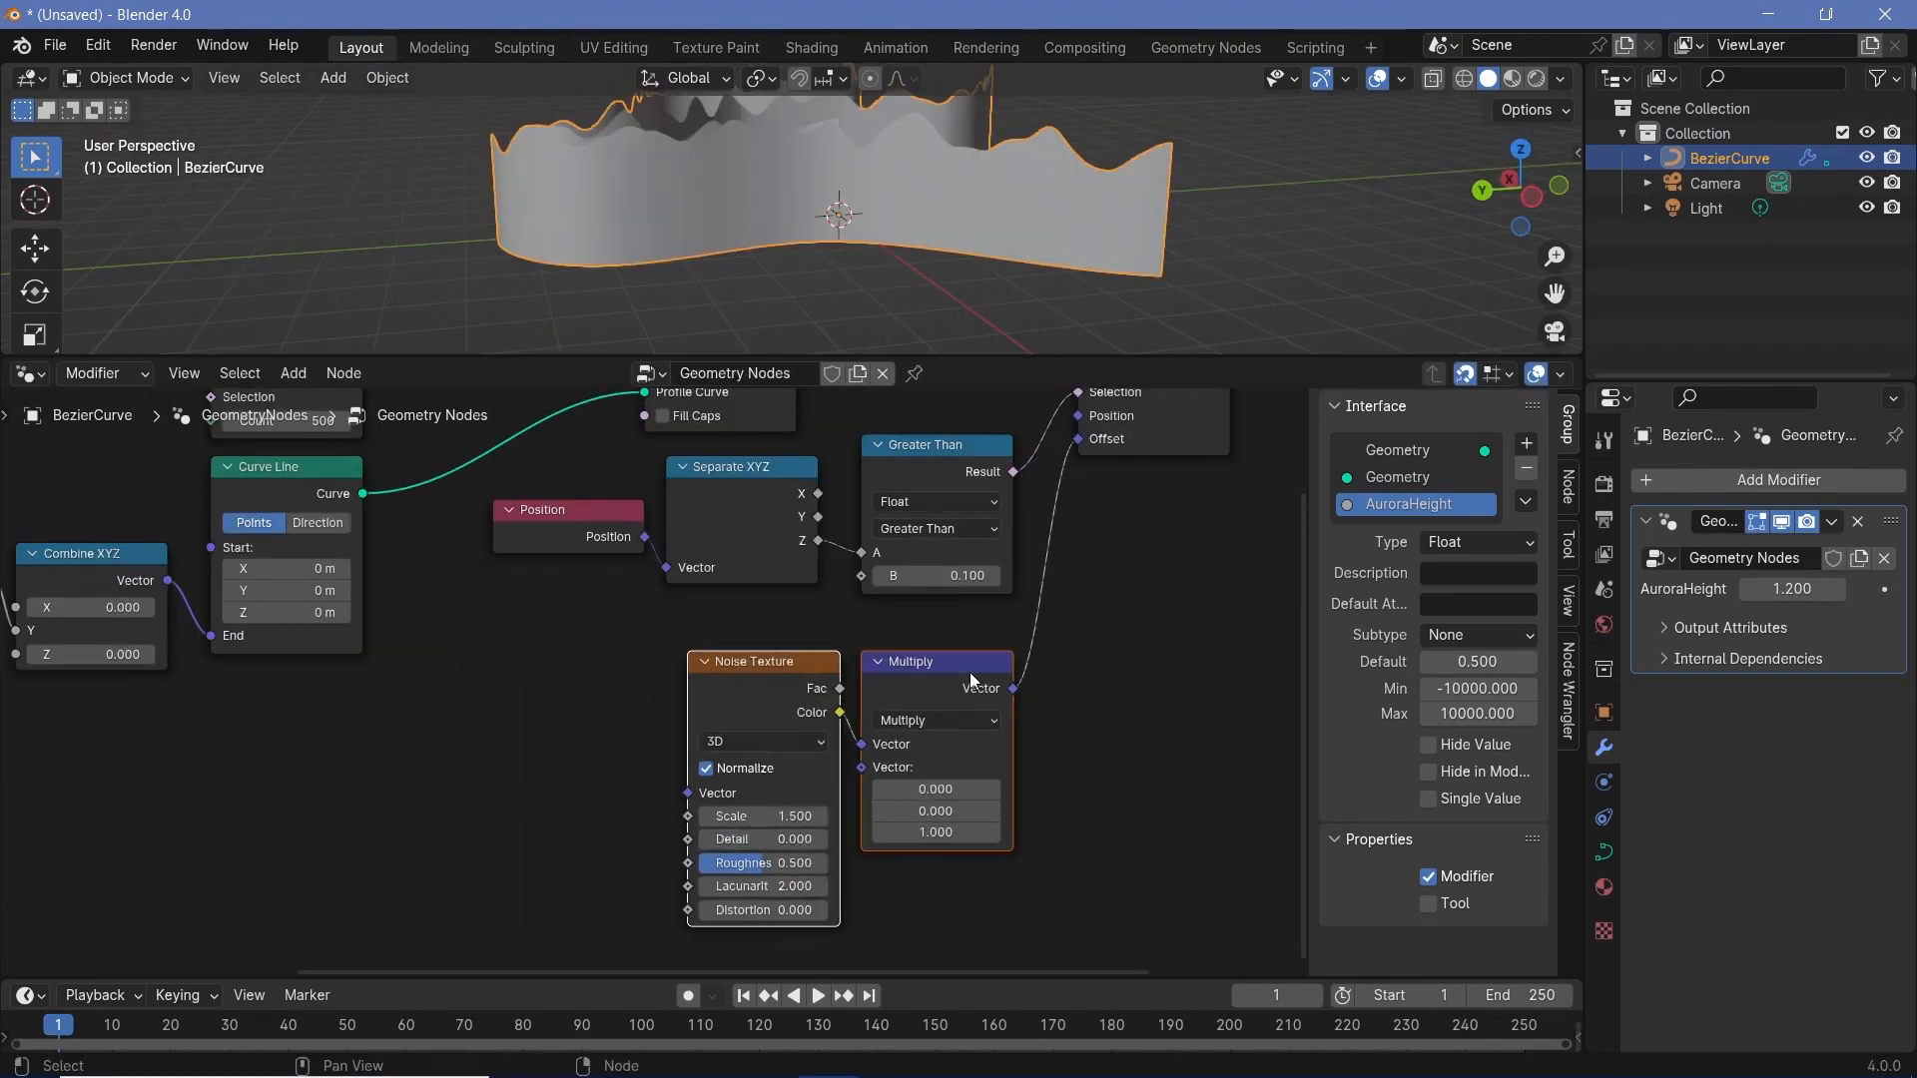
middle_drag(1027, 152, 545, 190)
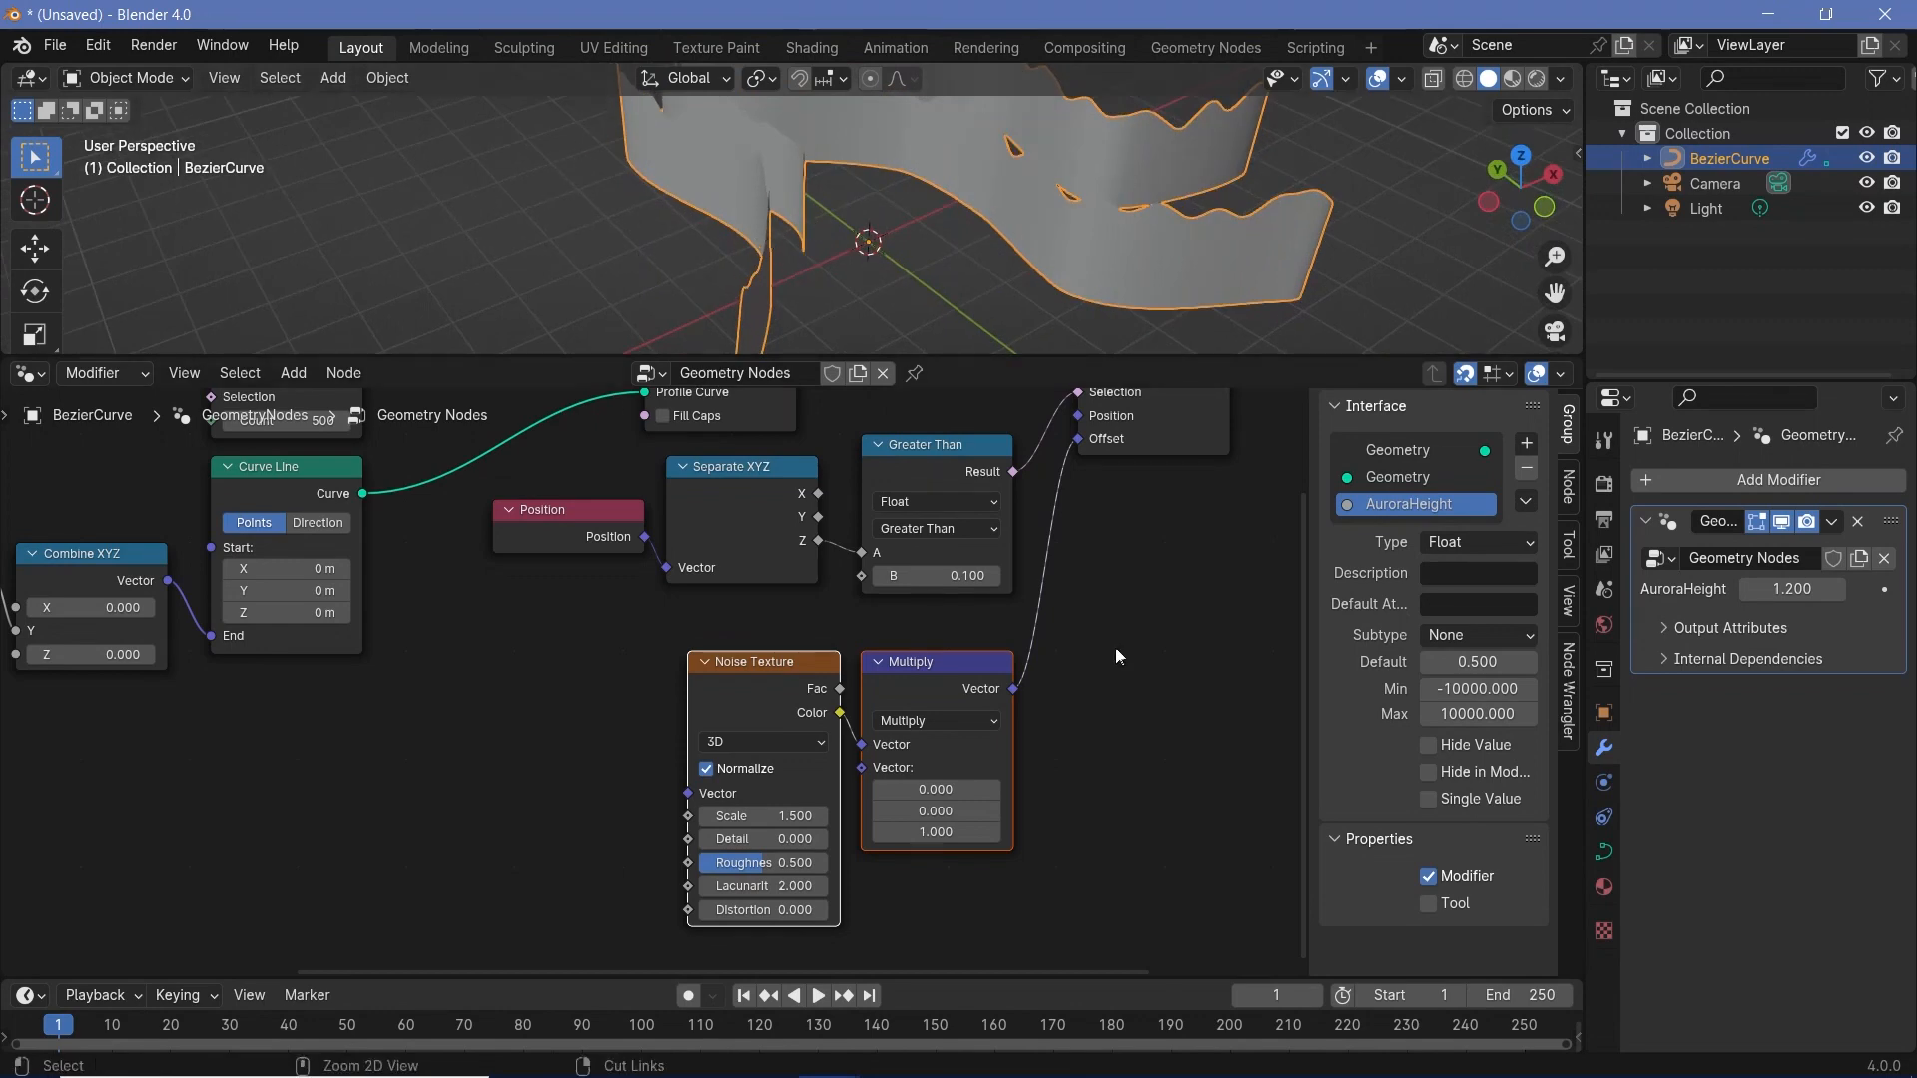
- Add a second Set Position node on the link into Group Output and move it farther from the first one
scroll(1116, 649, down, 12)
middle_drag(1039, 683, 842, 775)
scroll(844, 773, up, 6)
drag(853, 631, 1186, 627)
middle_drag(877, 740, 801, 734)
key(shift+a)
text(set pos)
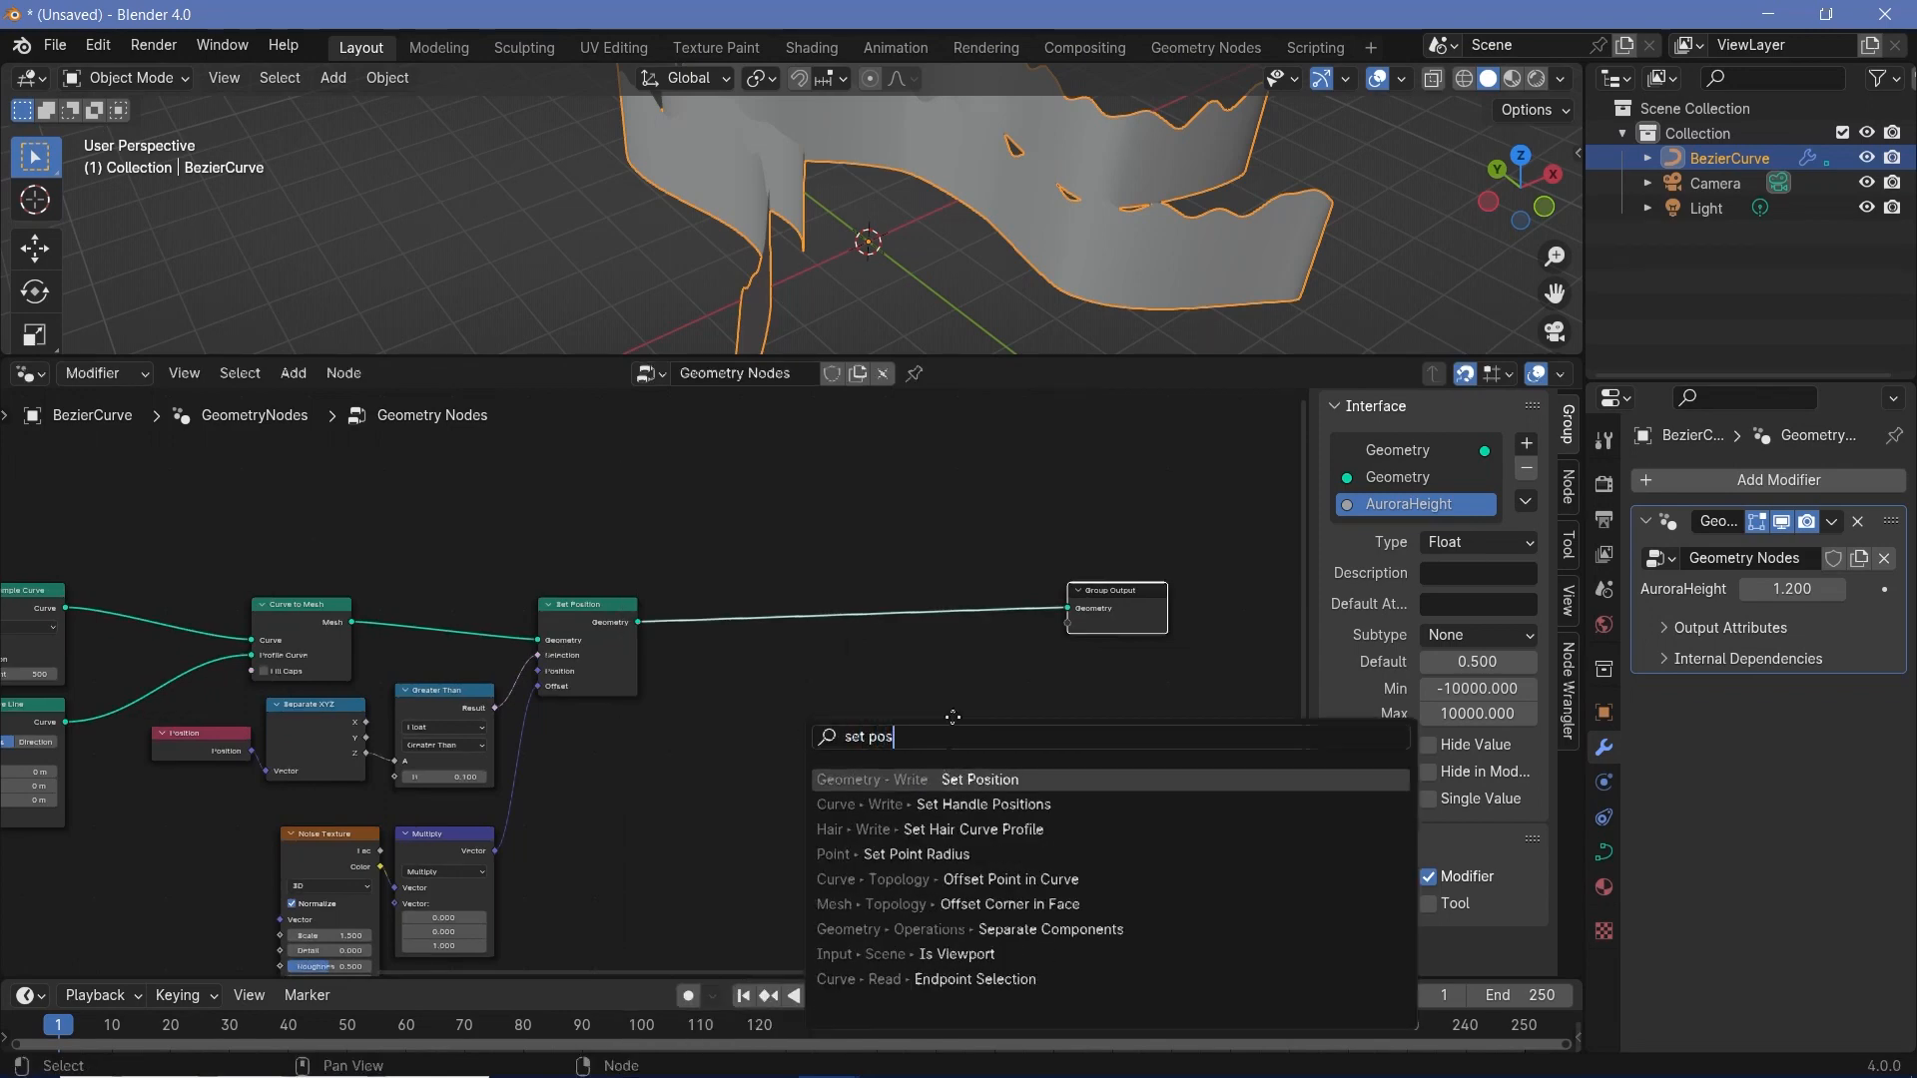
key(Return)
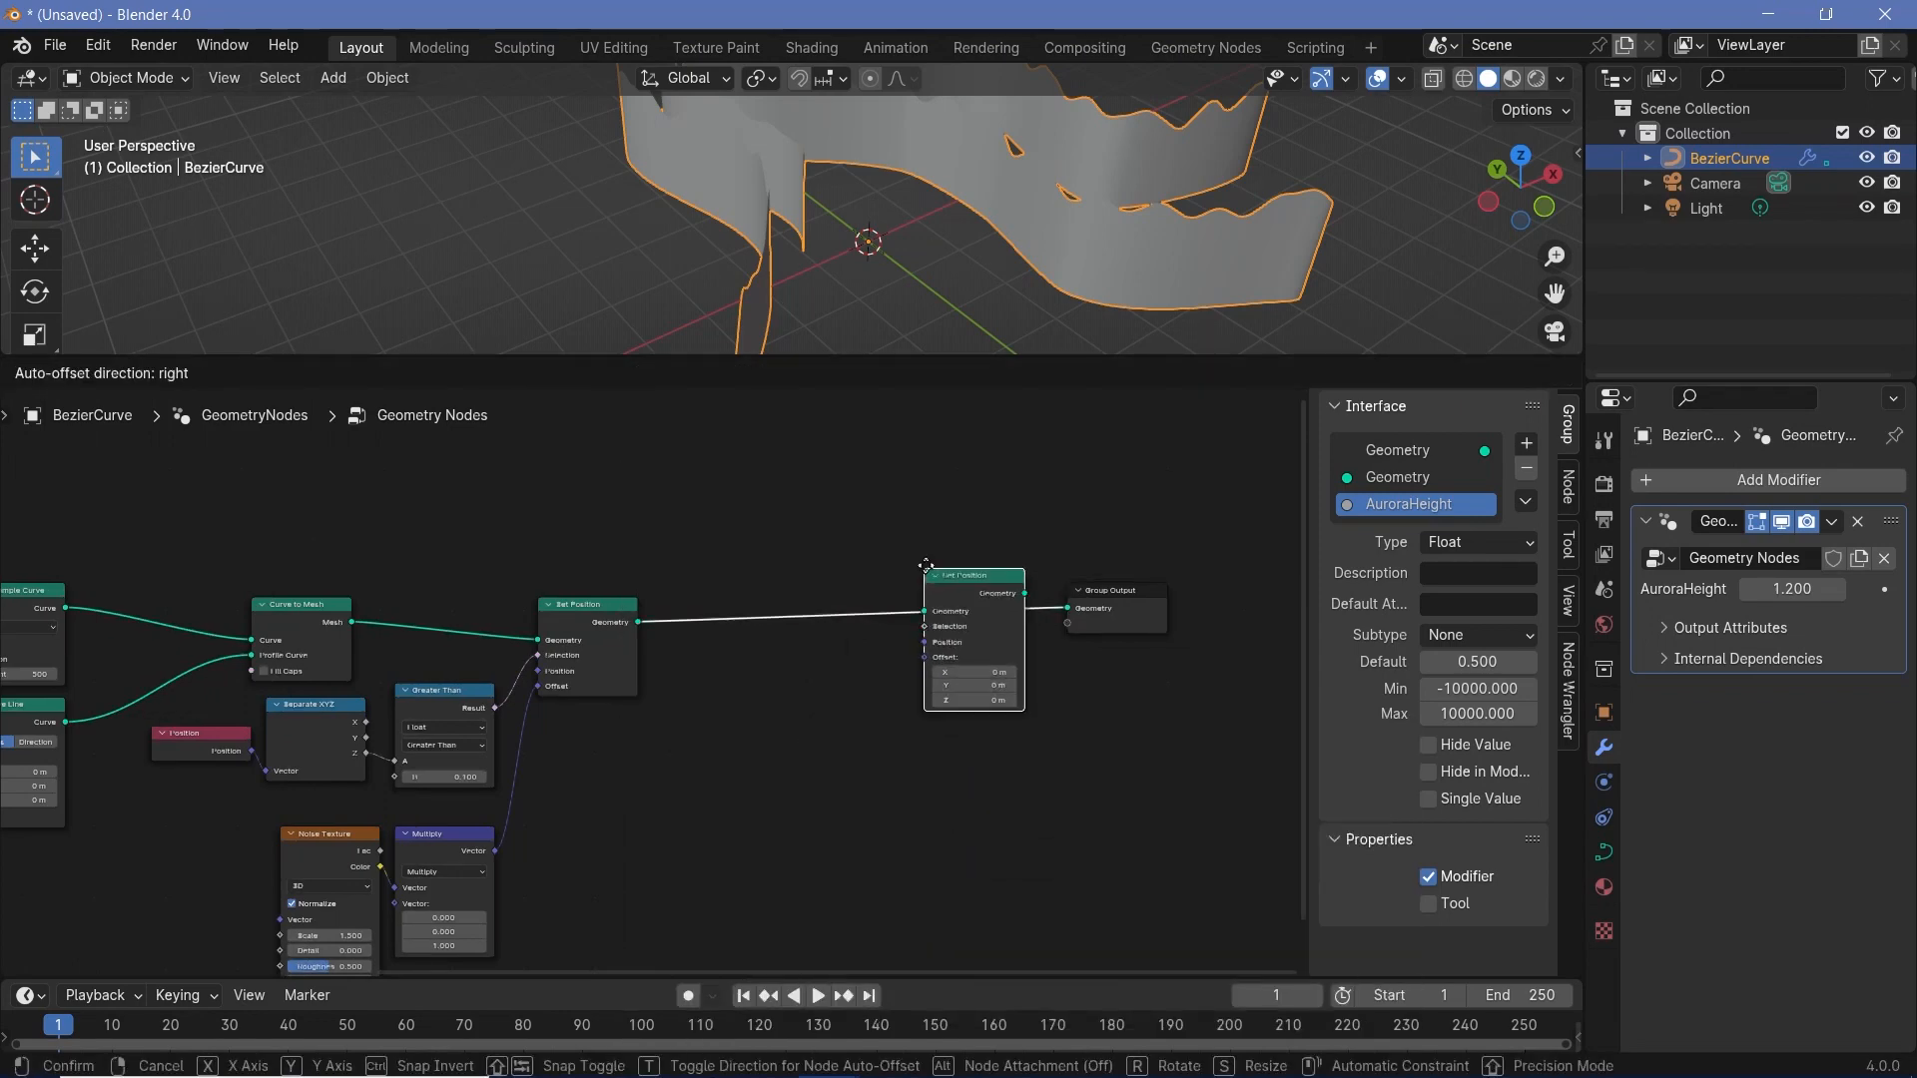
click(1012, 600)
drag(1017, 567, 1248, 726)
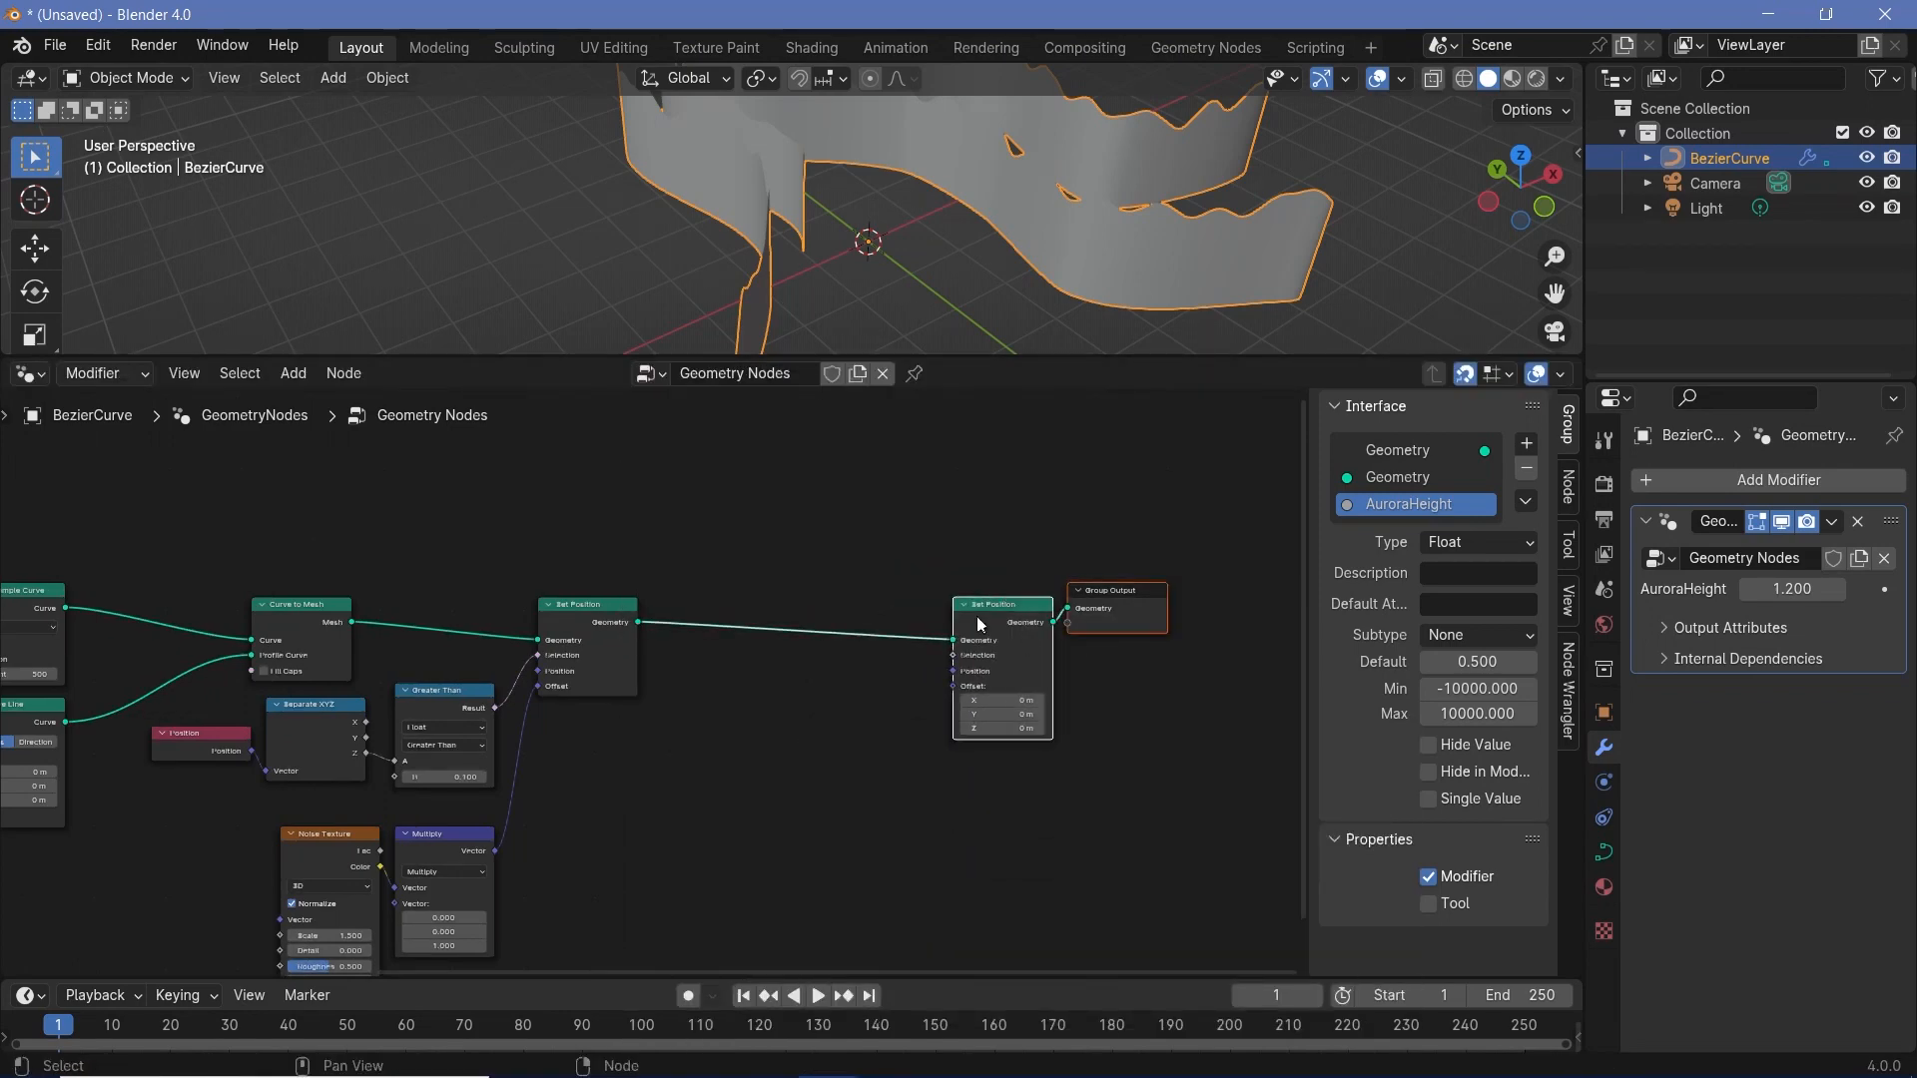
drag(979, 625, 1193, 709)
middle_drag(949, 289, 907, 270)
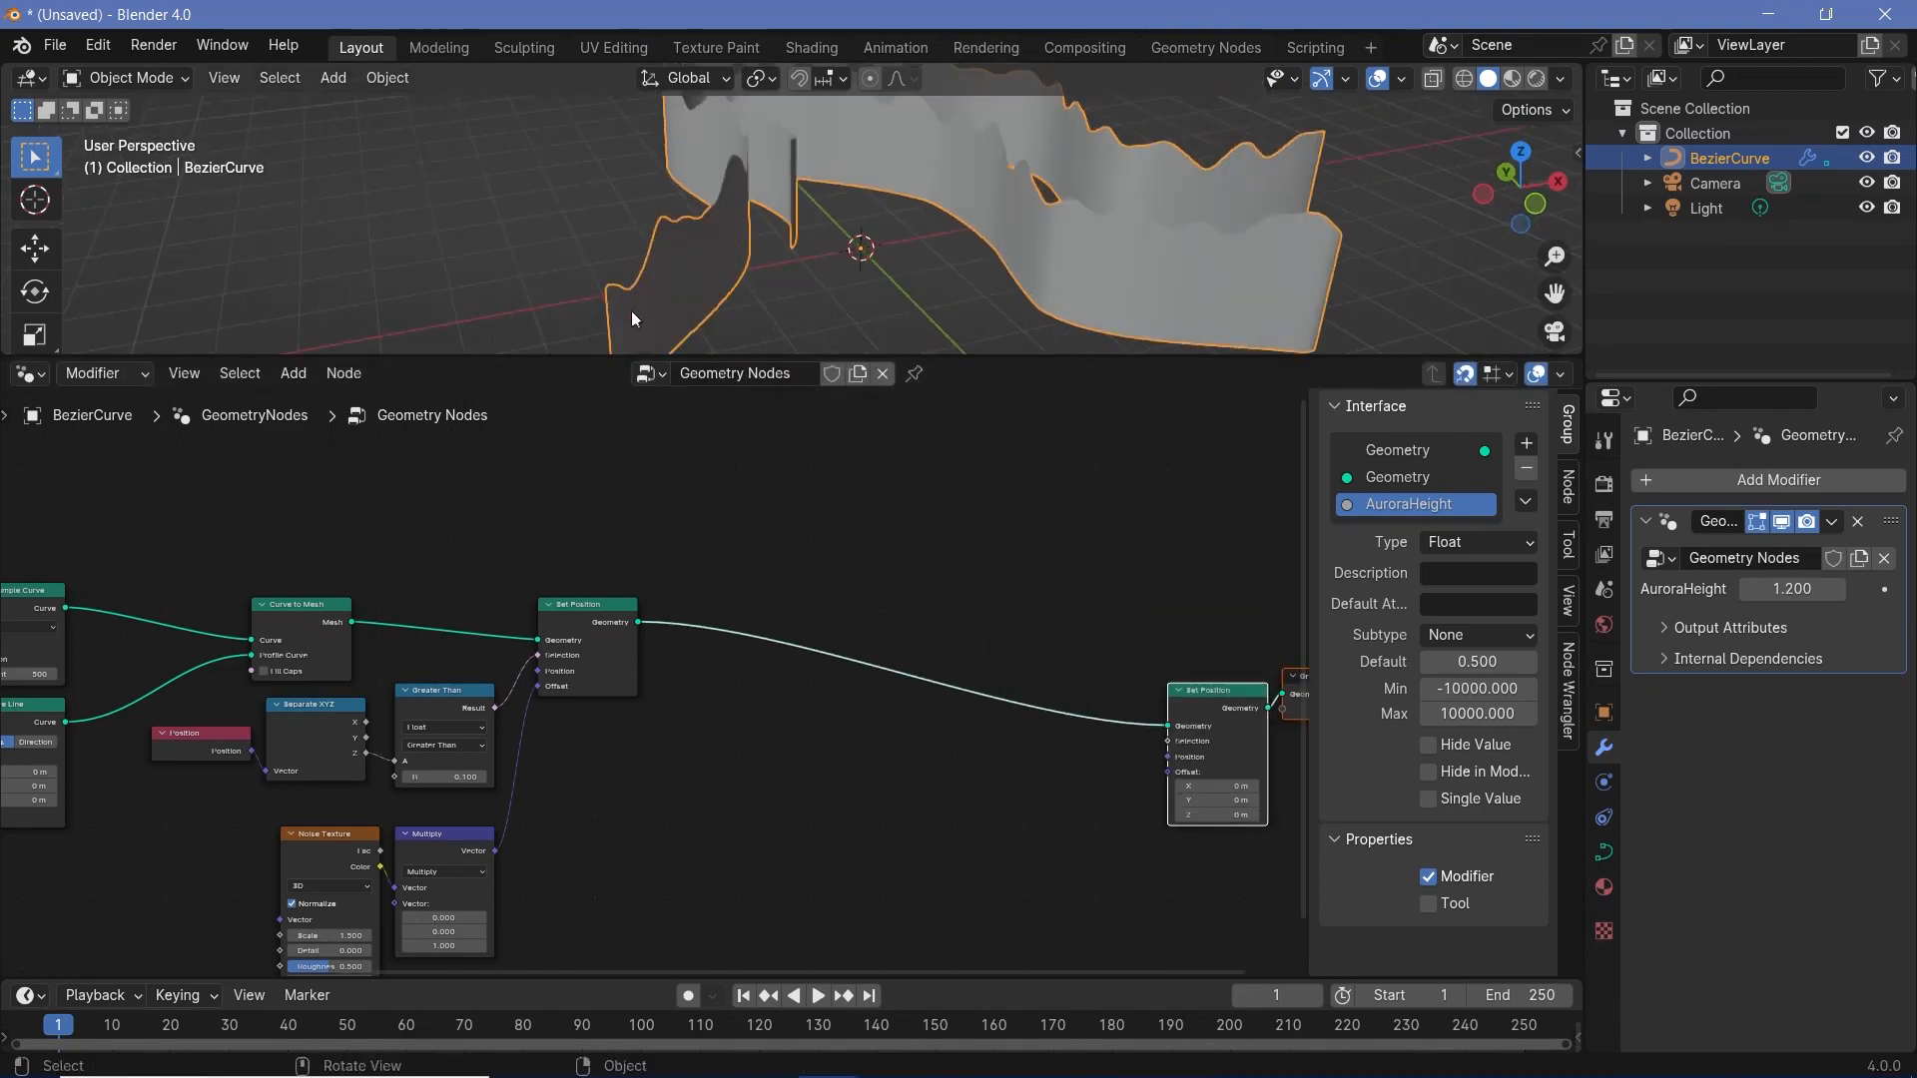
- Add a Normal node and place a Wave Texture node beneath it, before the second Set Position
middle_drag(1108, 825, 1043, 619)
key(shift+a)
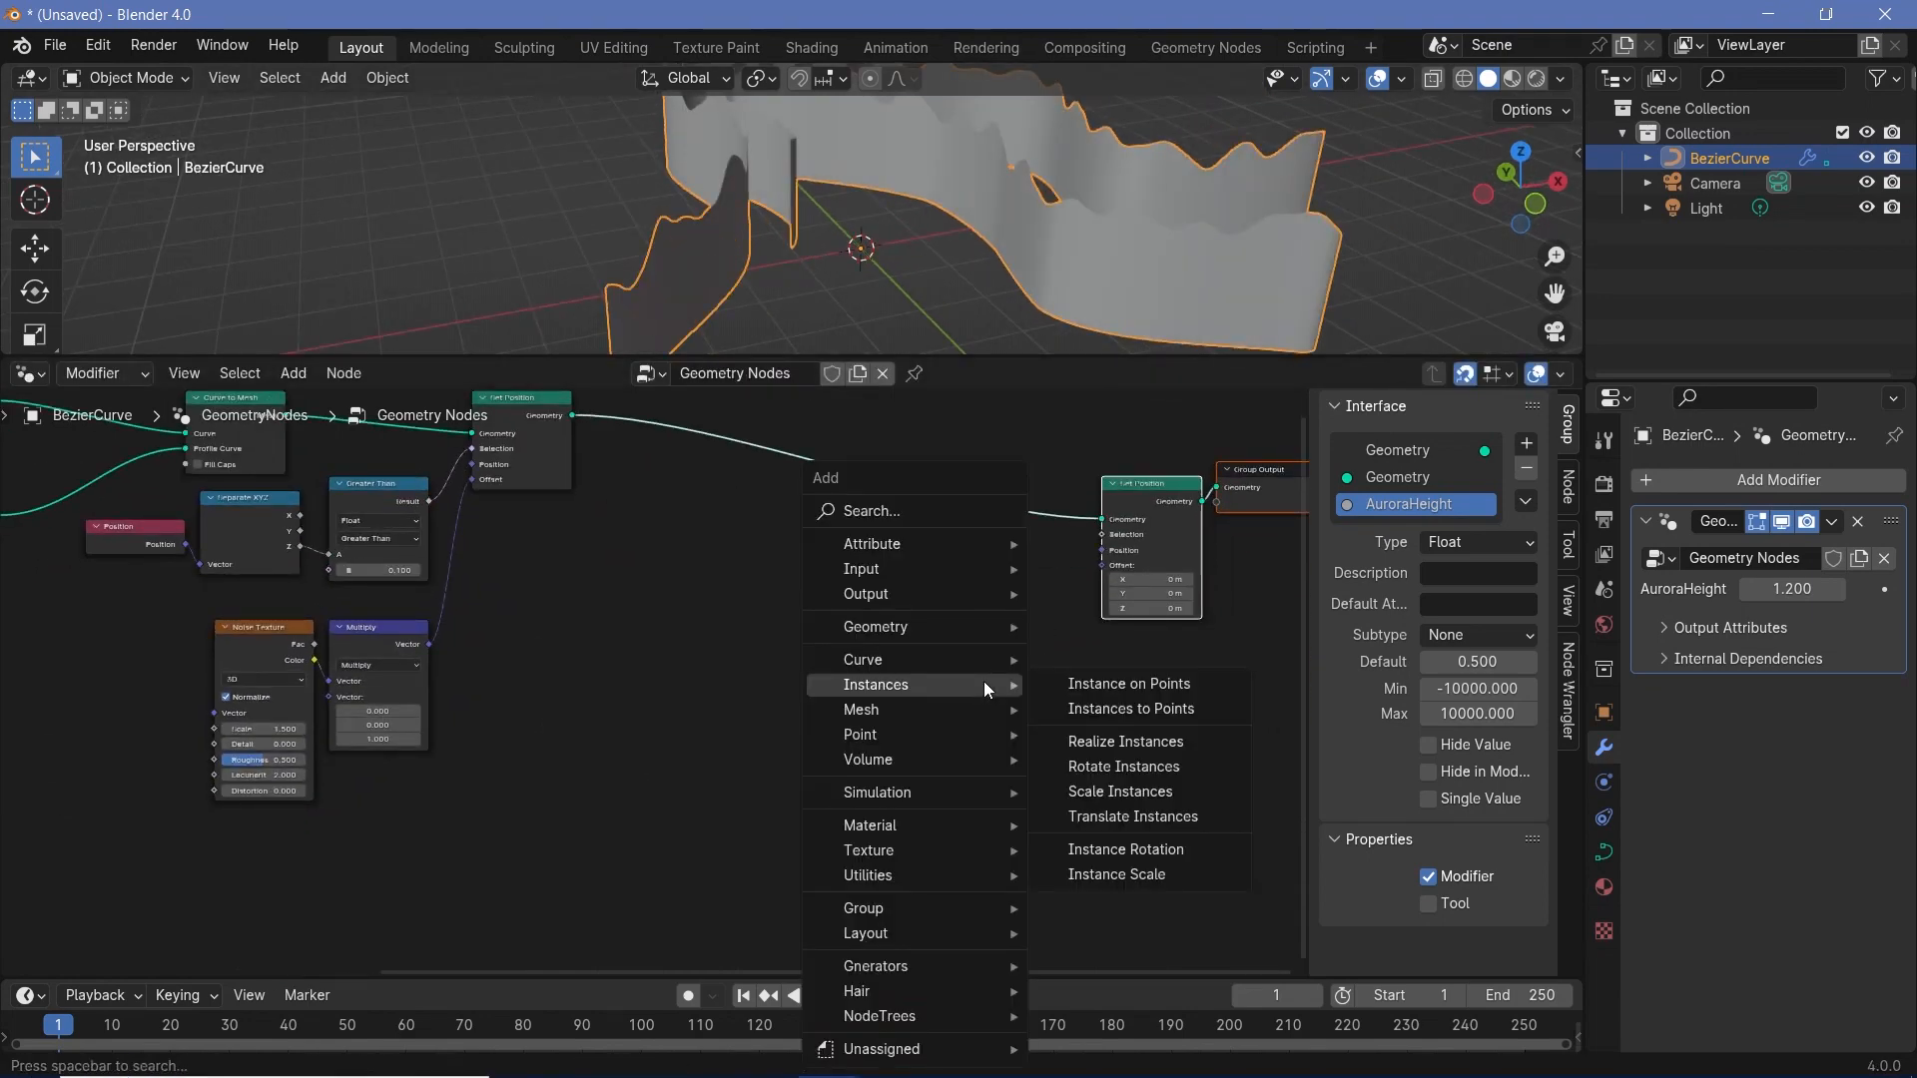
text(no)
key(Return)
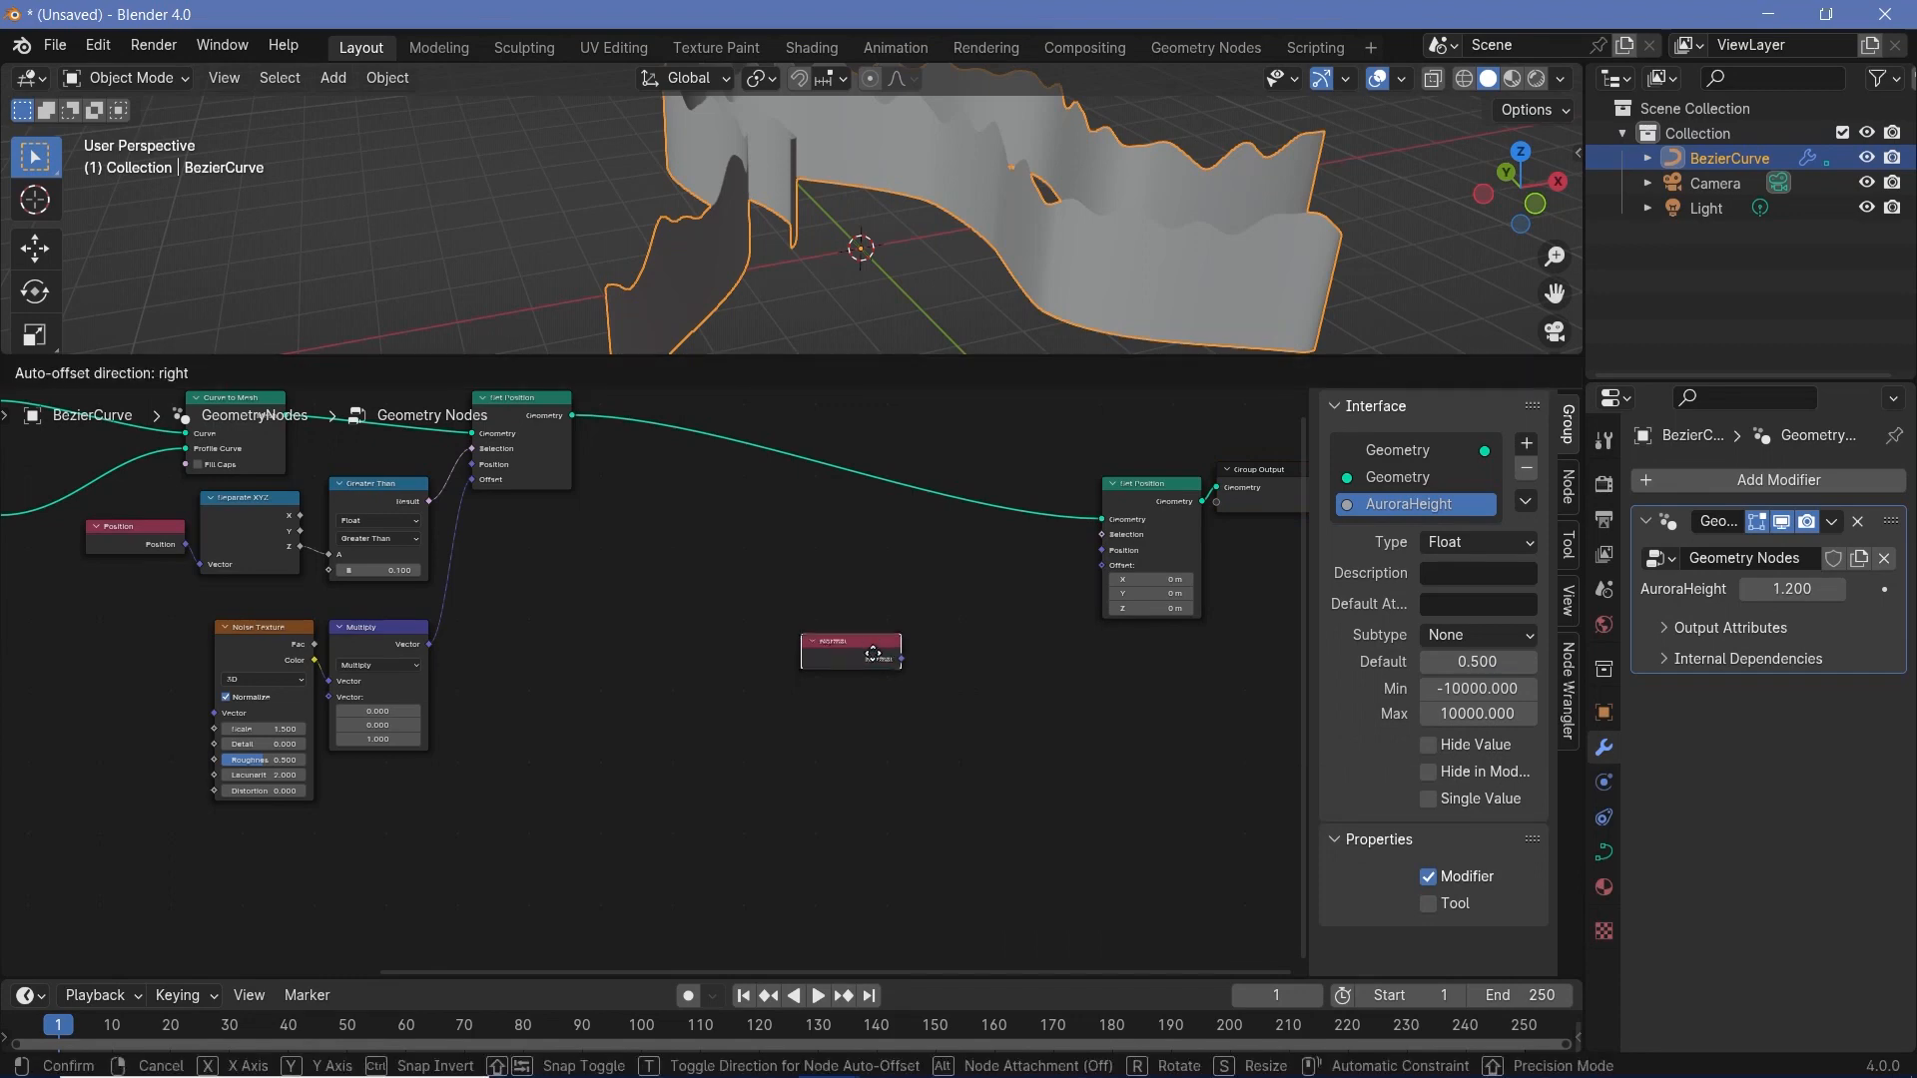
click(857, 656)
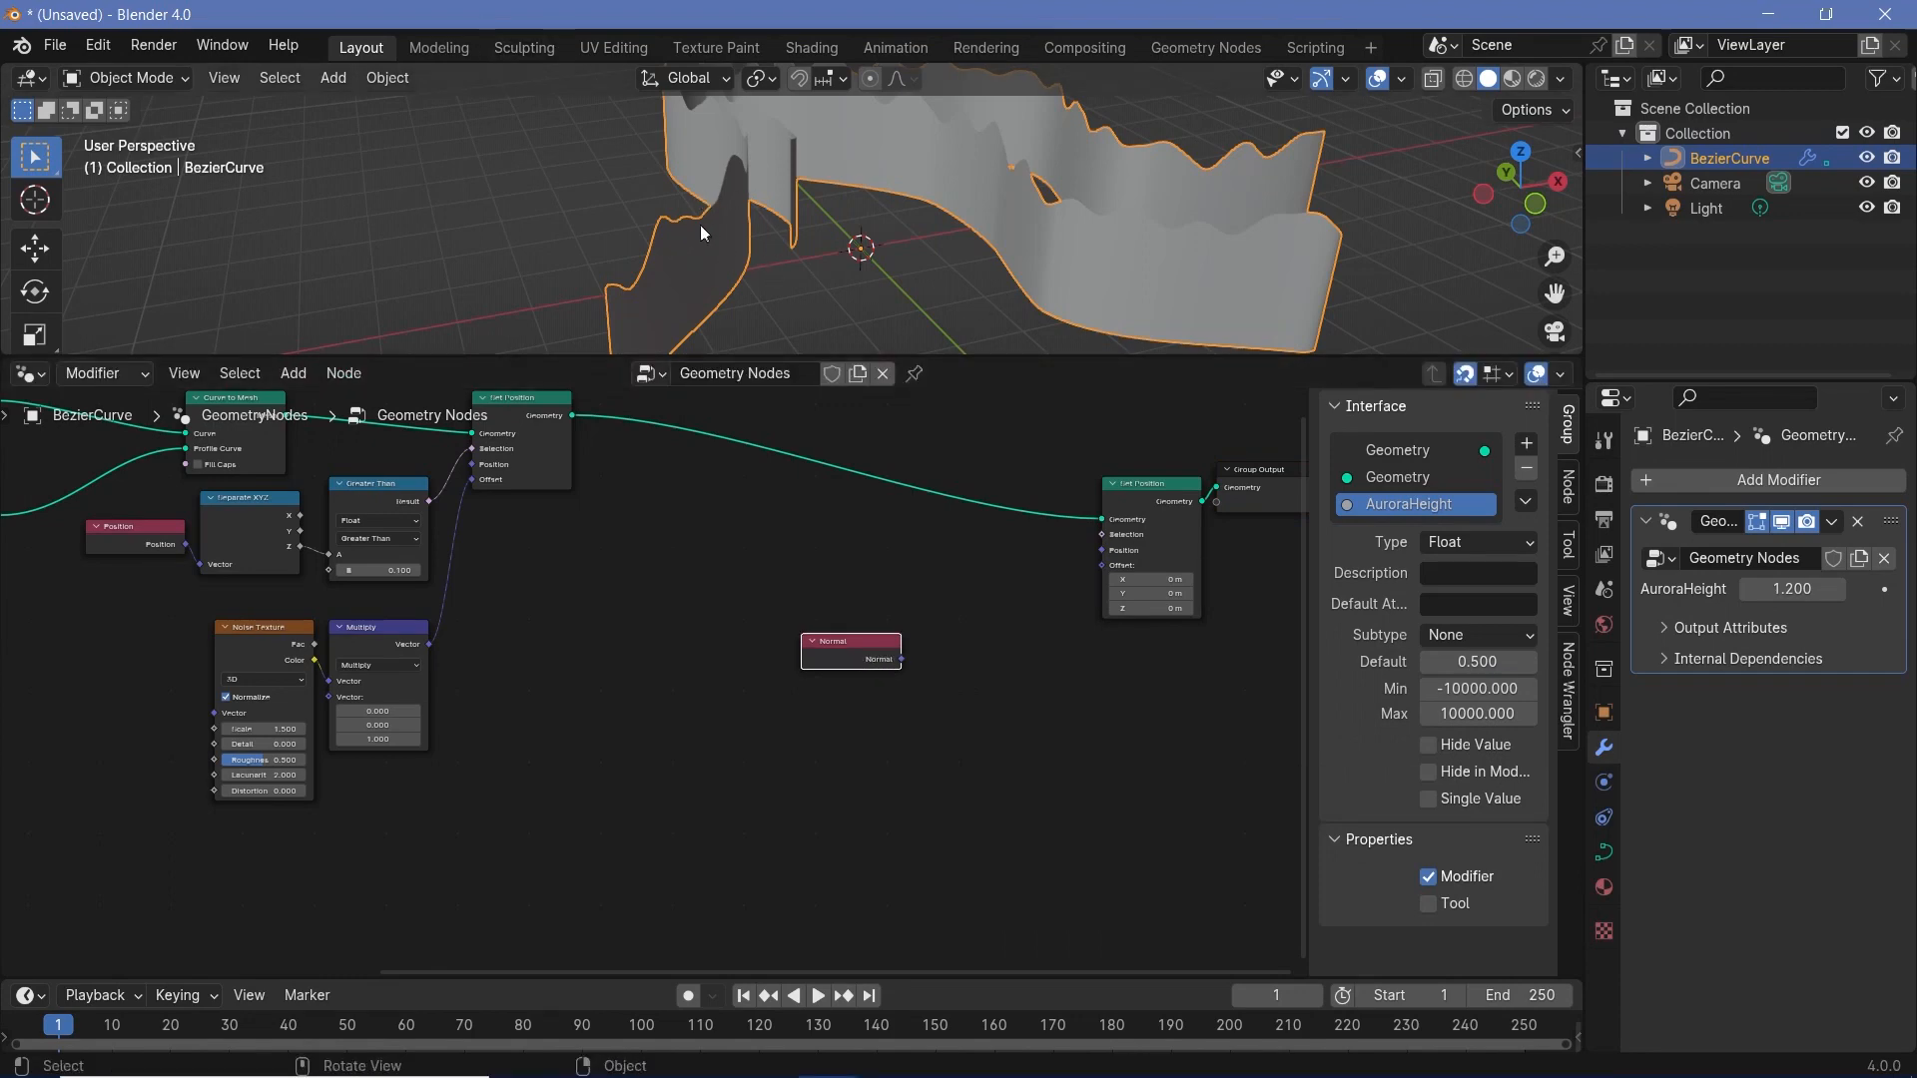
key(shift+a)
text(wav)
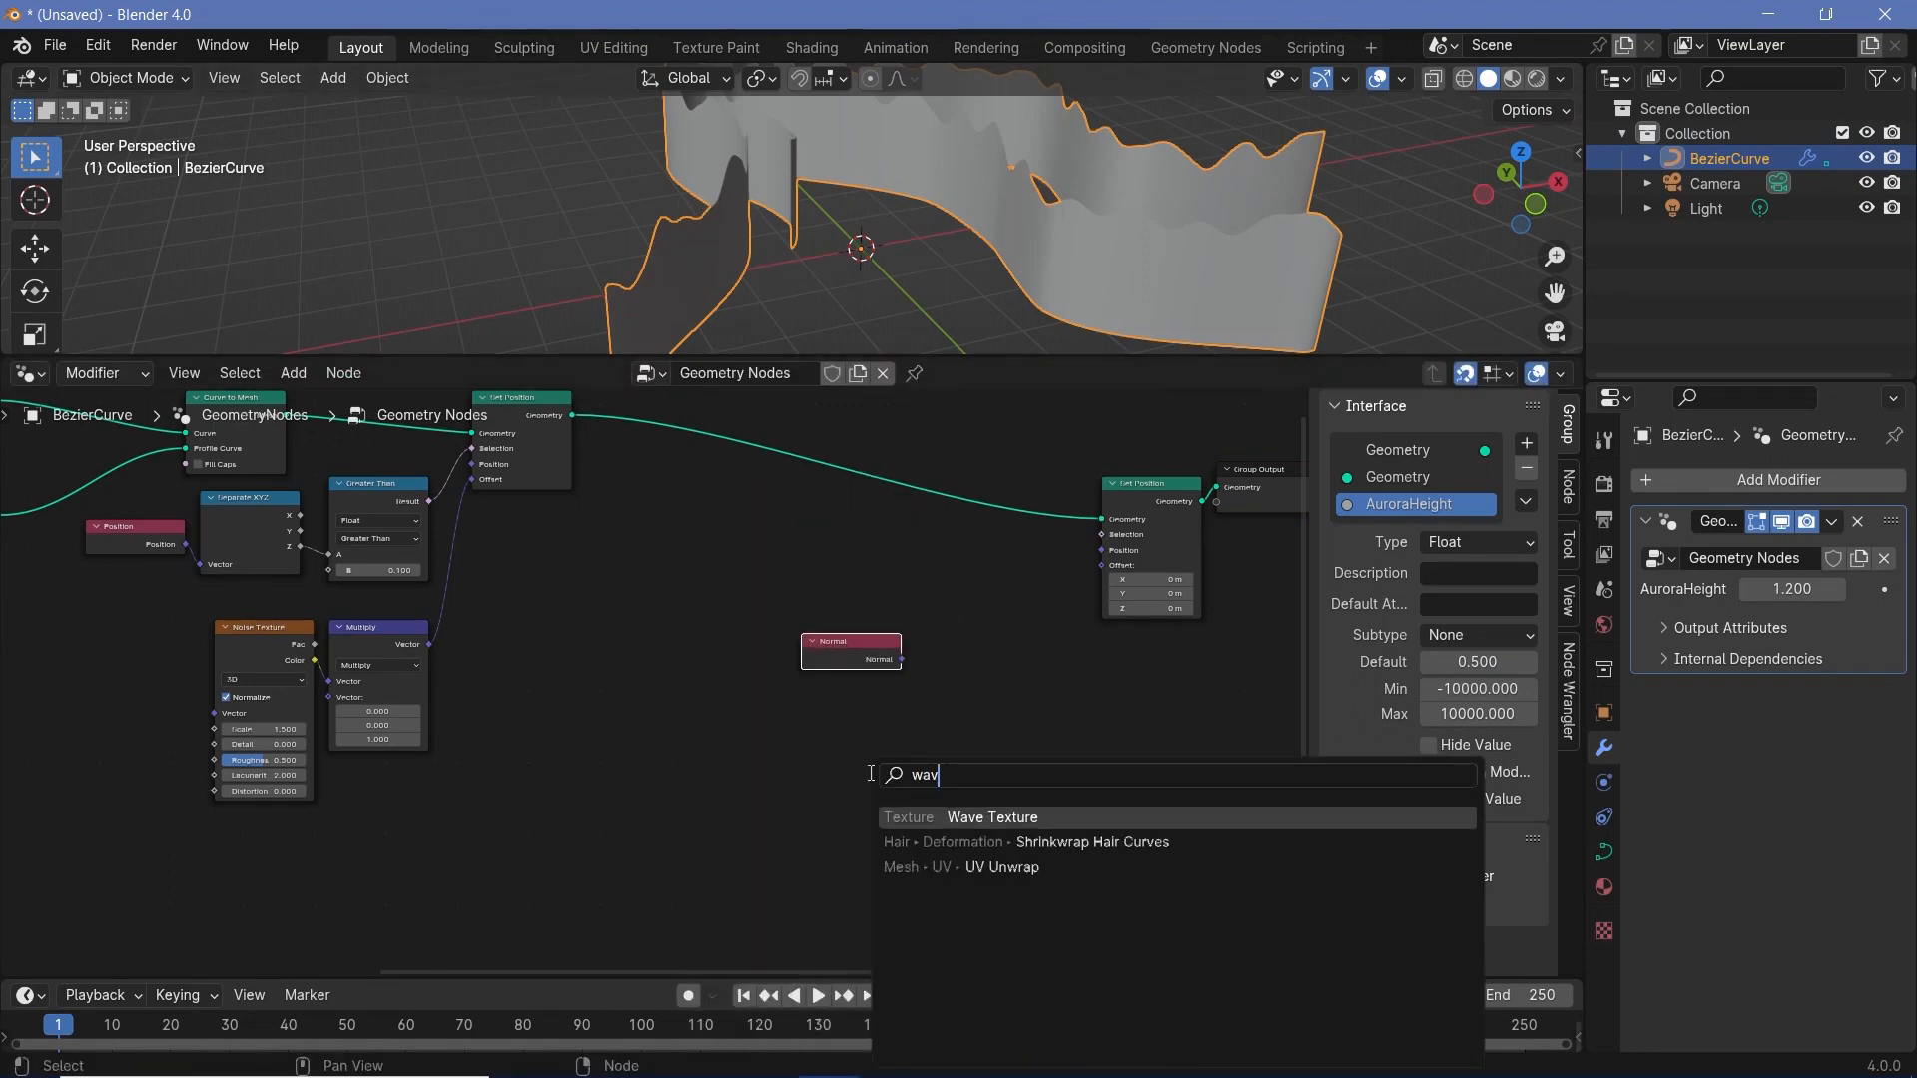
text(e)
key(Return)
click(906, 671)
- Add a Vector Math node fed by the Normal node's output and set its operation to Scale
key(shift+a)
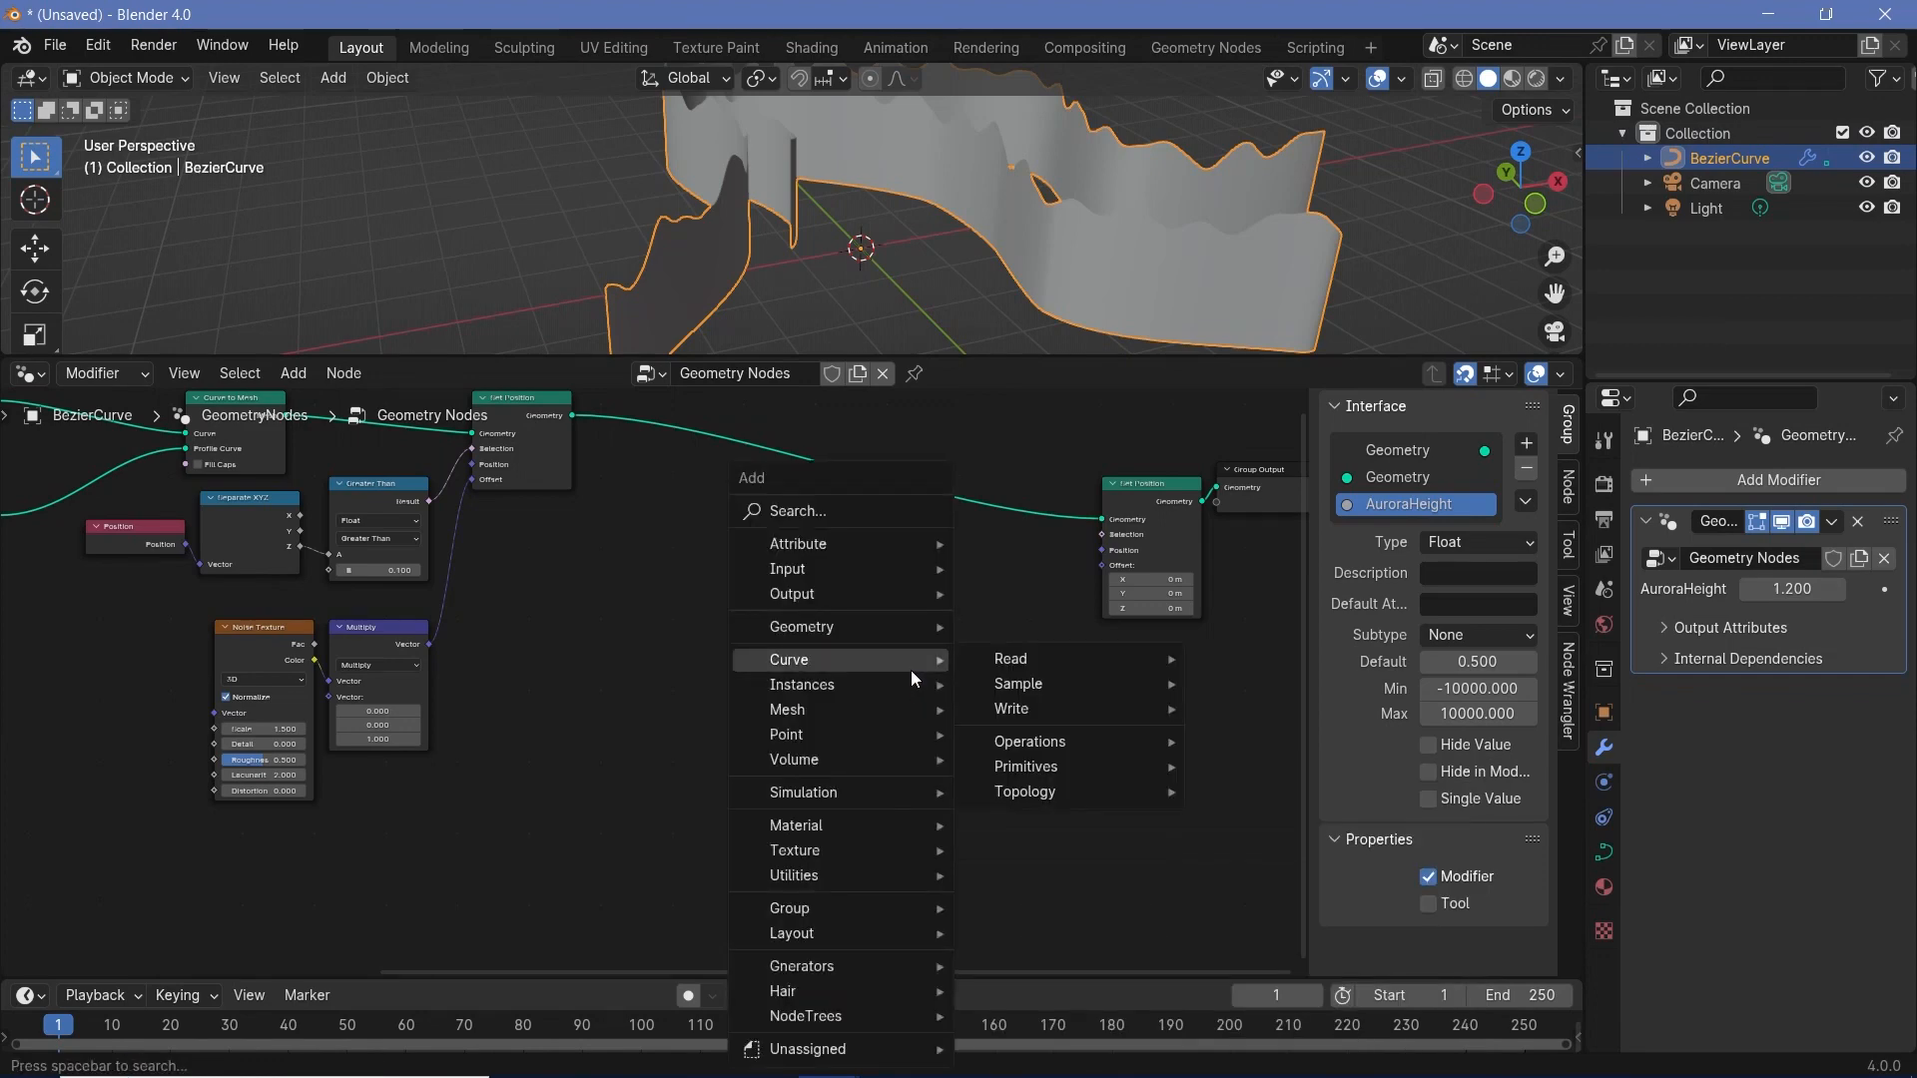
text(vec)
key(Return)
click(919, 672)
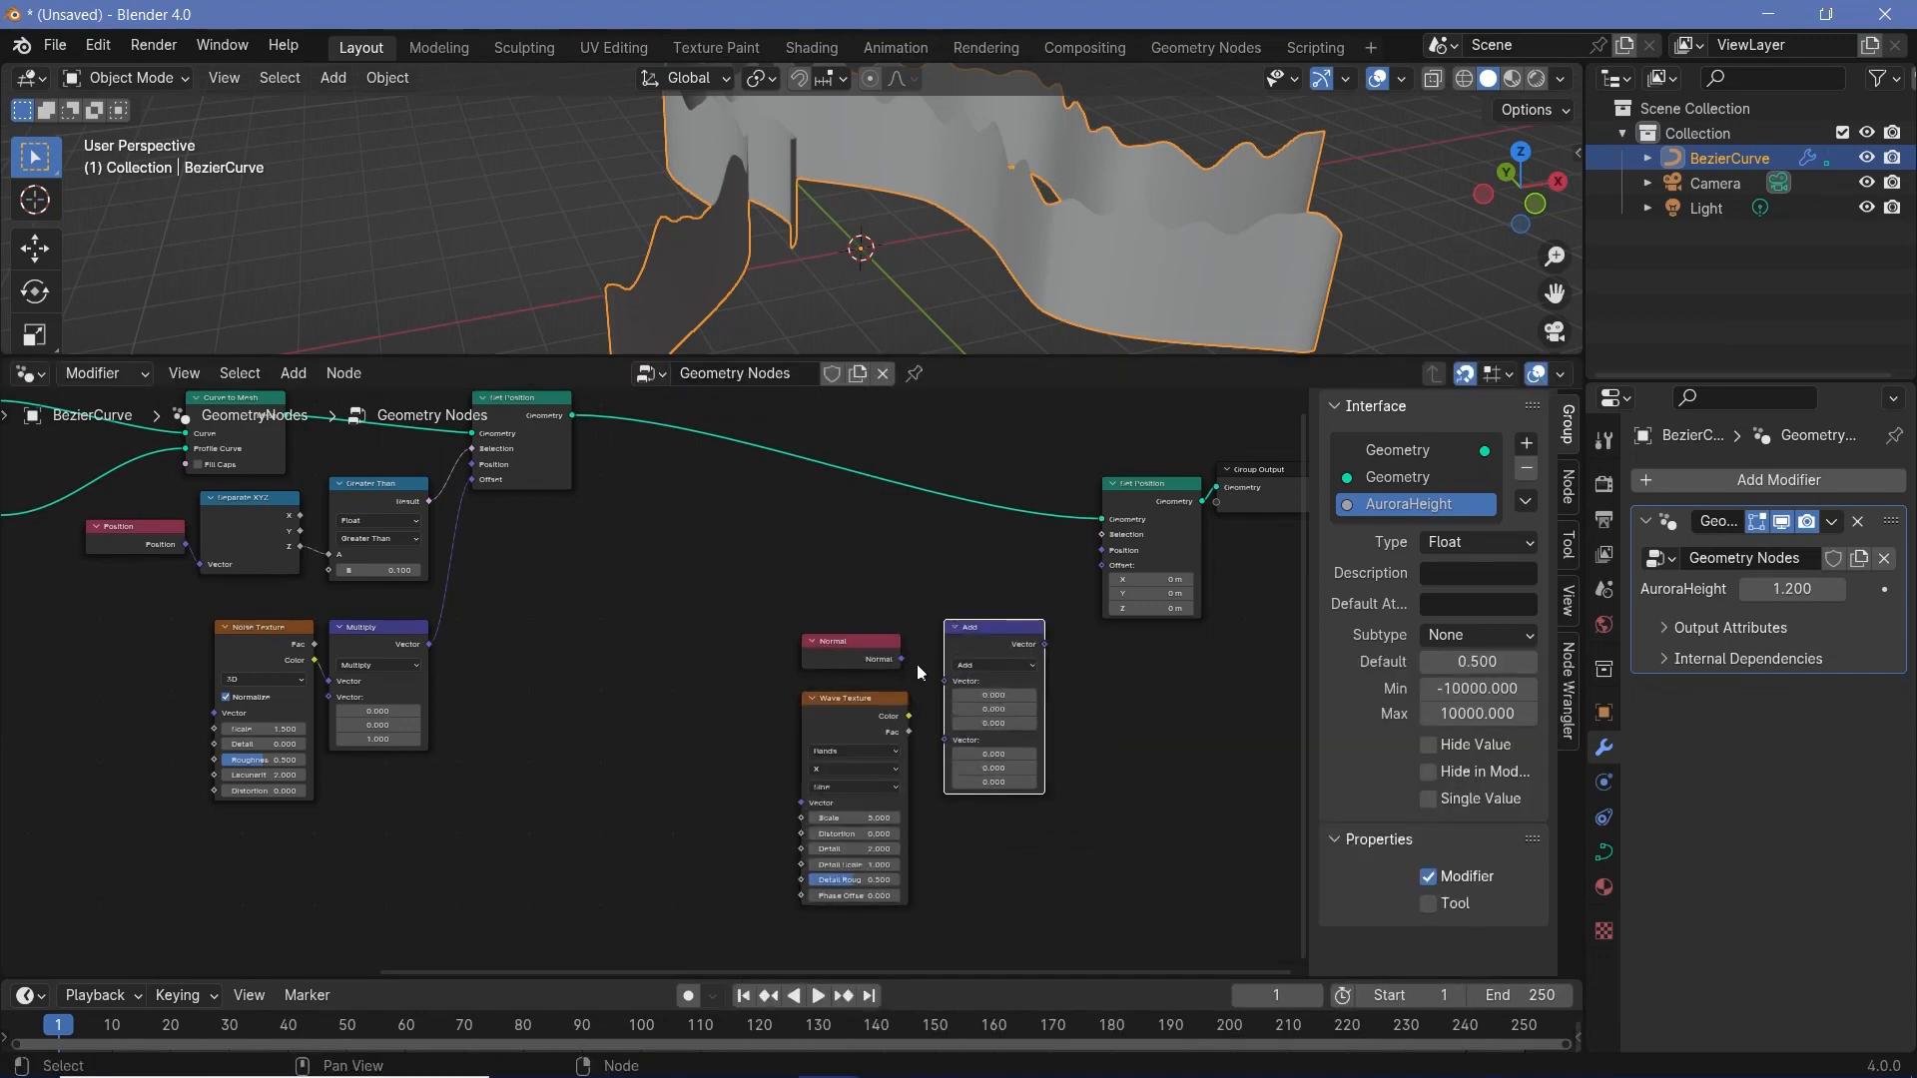
drag(904, 658, 945, 681)
ctrl+middle_drag(993, 711, 545, 560)
click(929, 637)
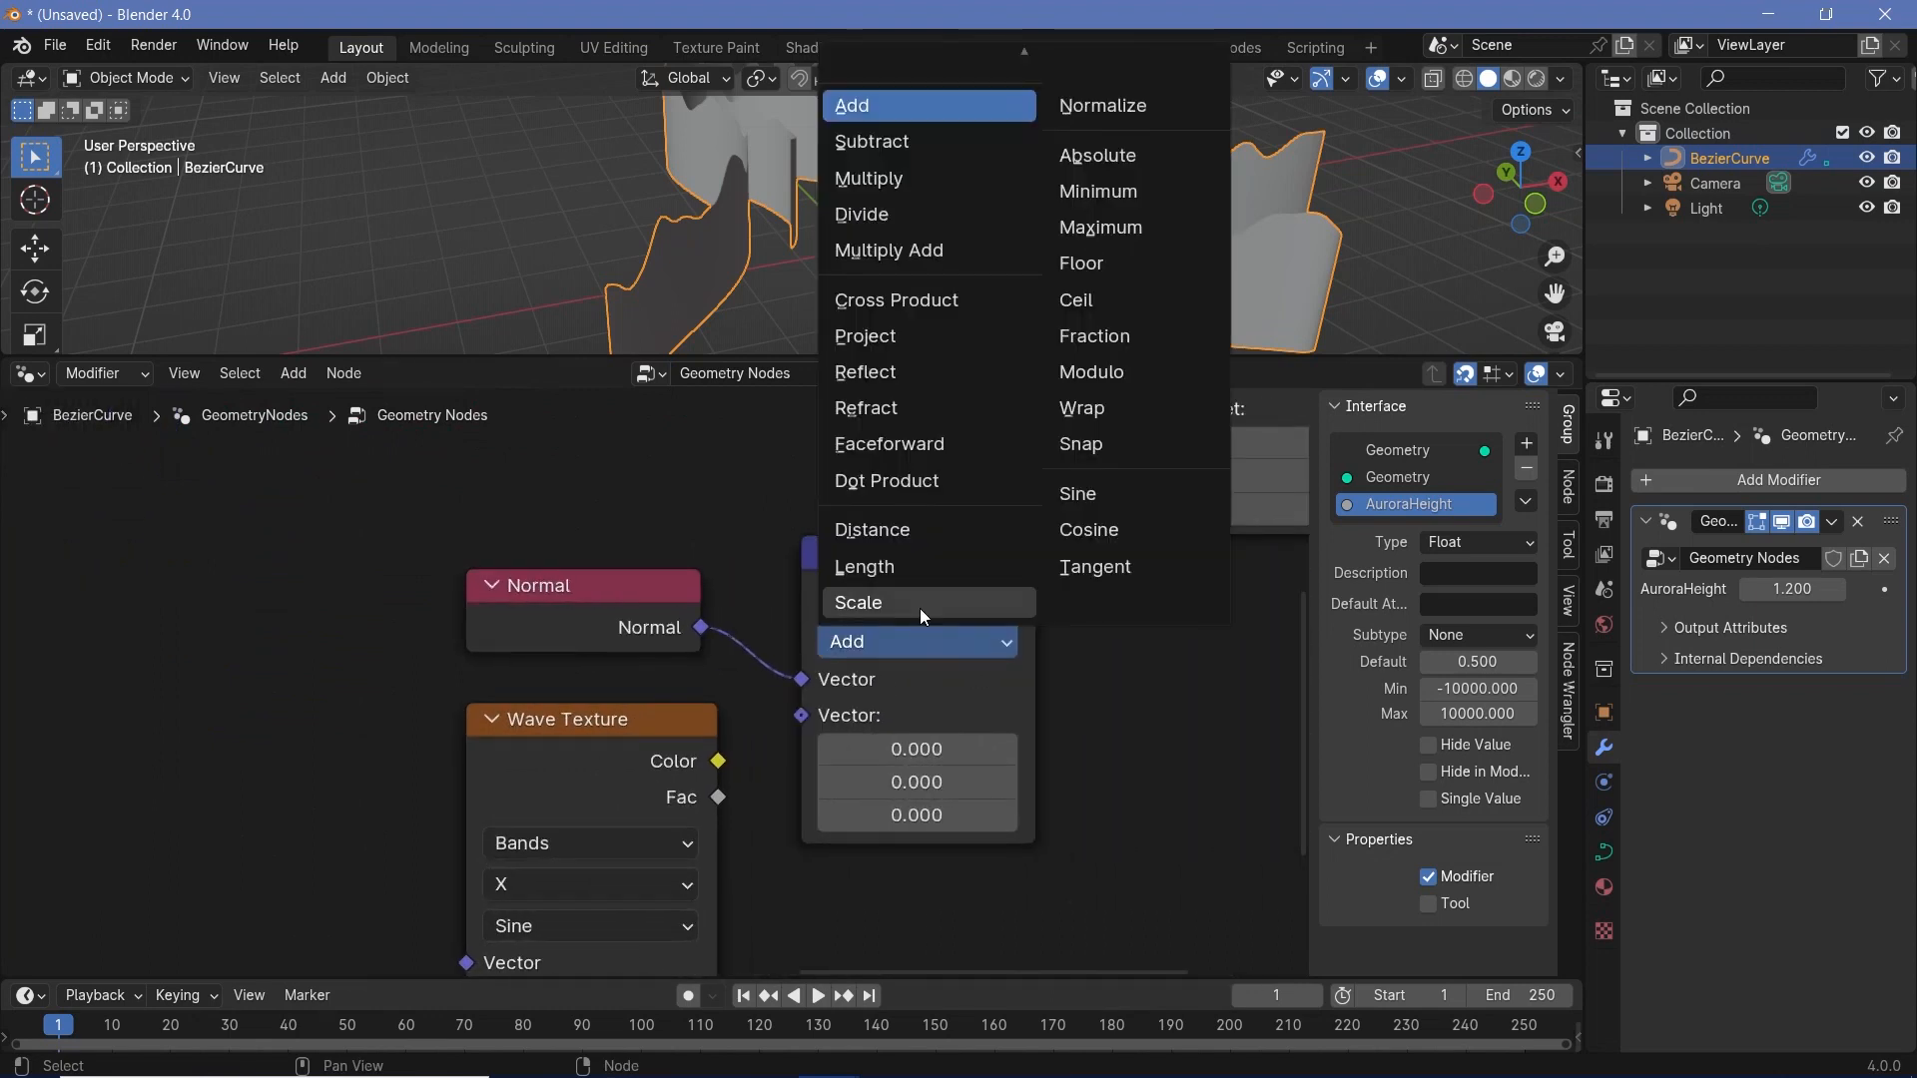
click(919, 605)
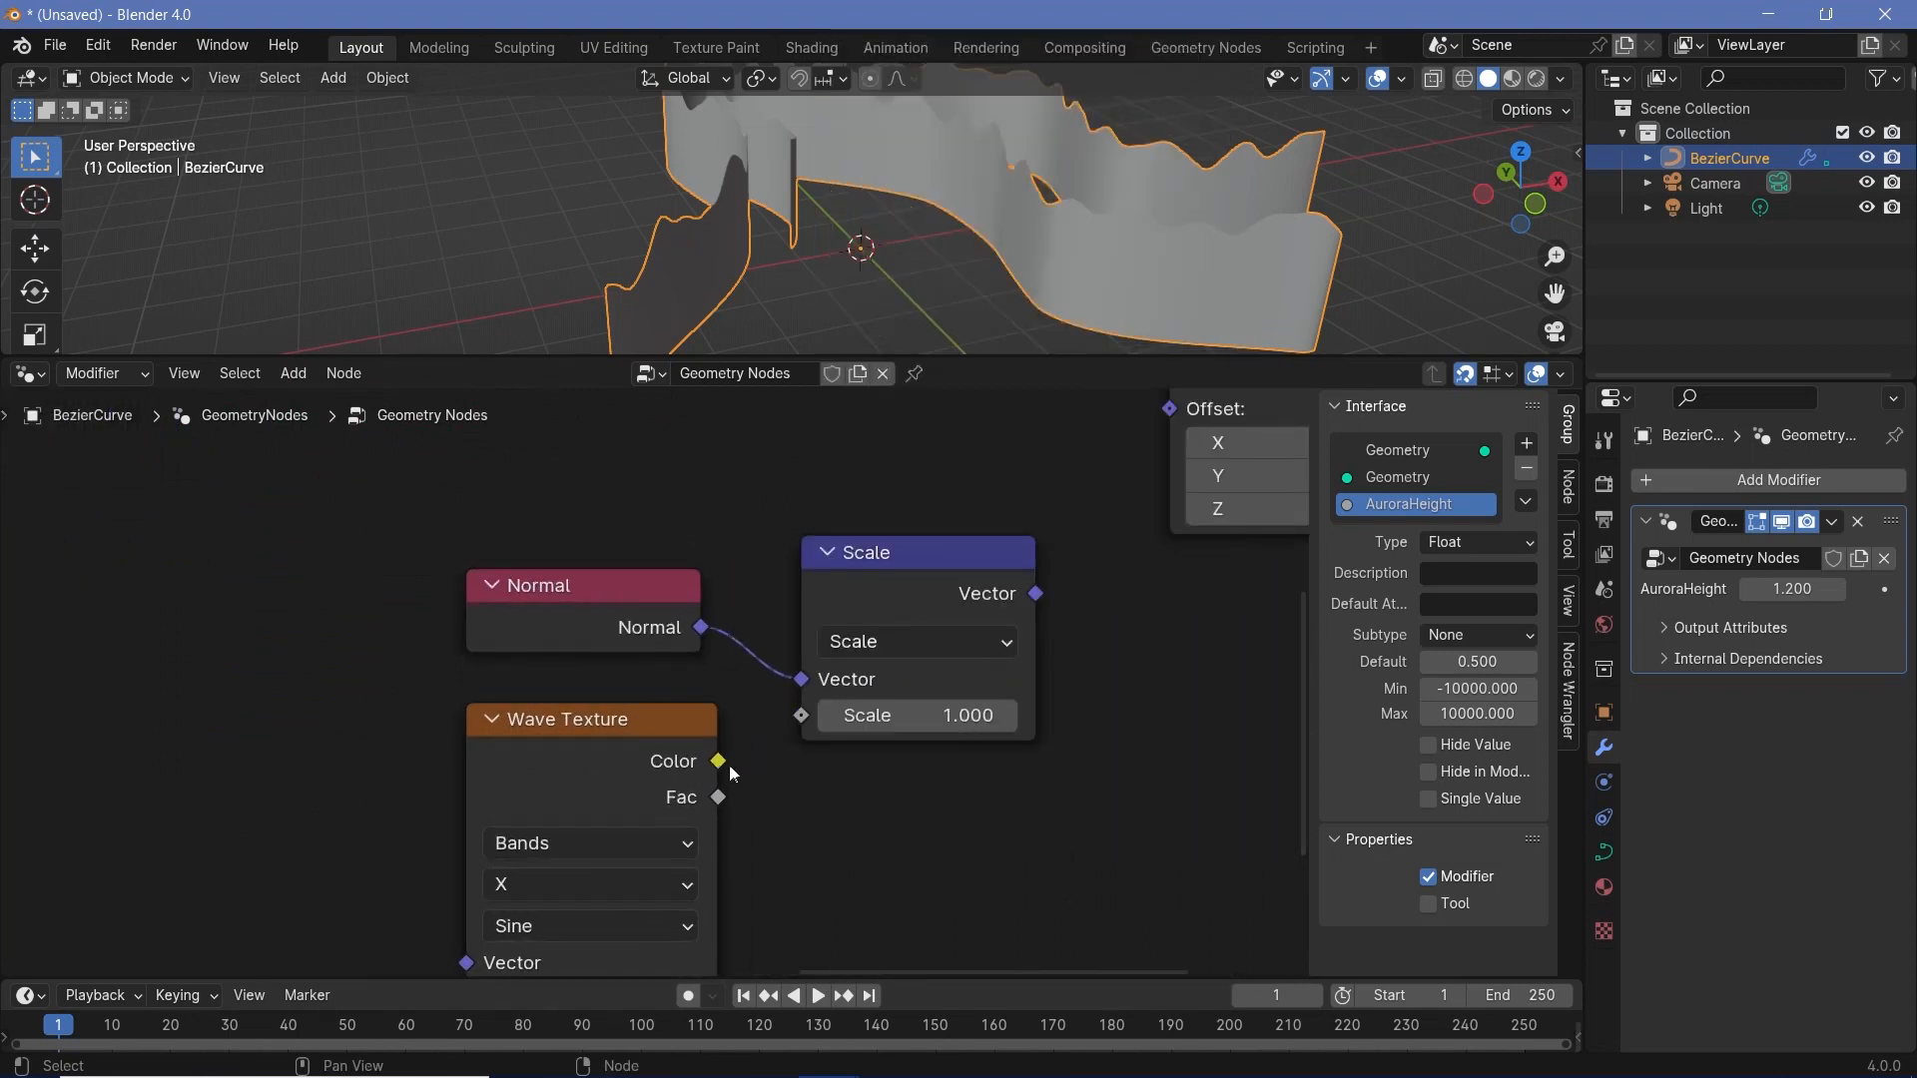
- Connect the Wave Texture's Color to the Scale node's Scale and its Vector to the second Set Position's Offset
drag(720, 762, 801, 715)
middle_drag(1074, 589, 784, 723)
drag(765, 714, 928, 529)
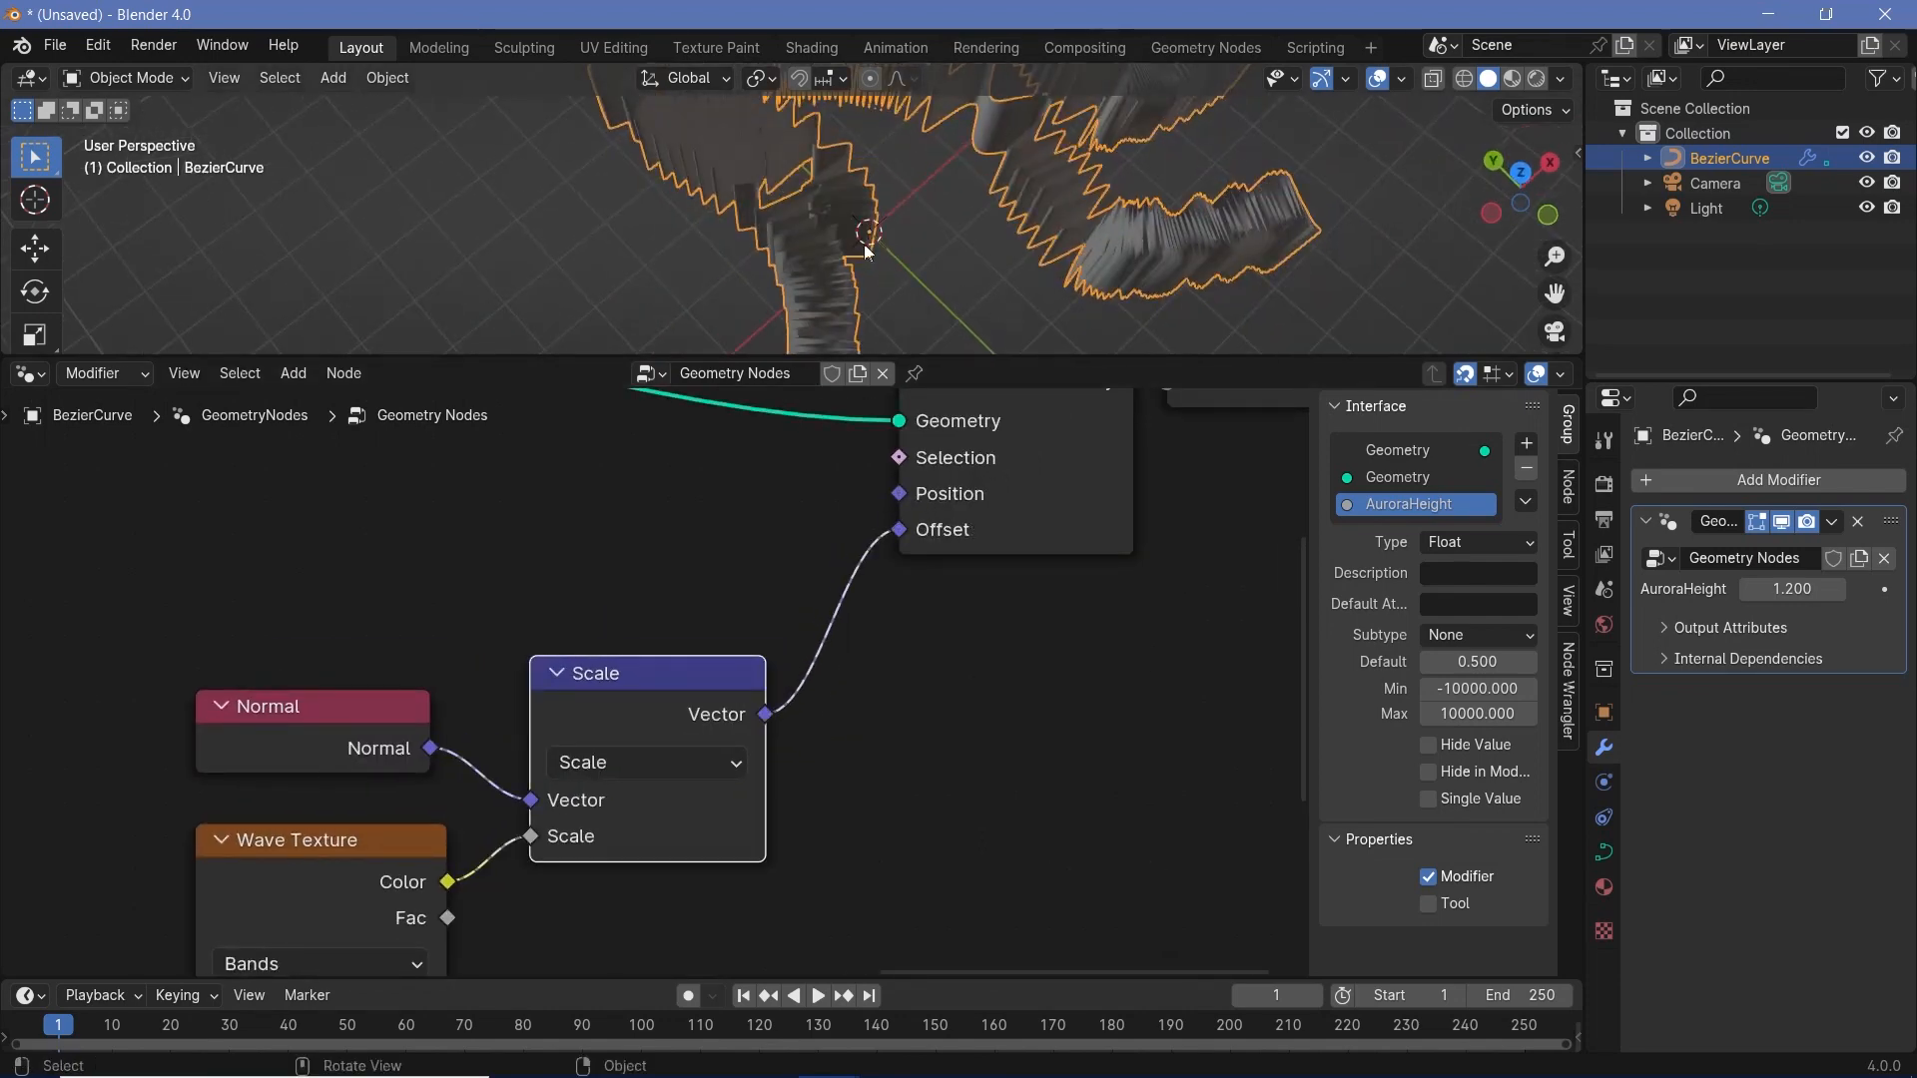
scroll(950, 265, down, 3)
middle_drag(944, 235, 930, 280)
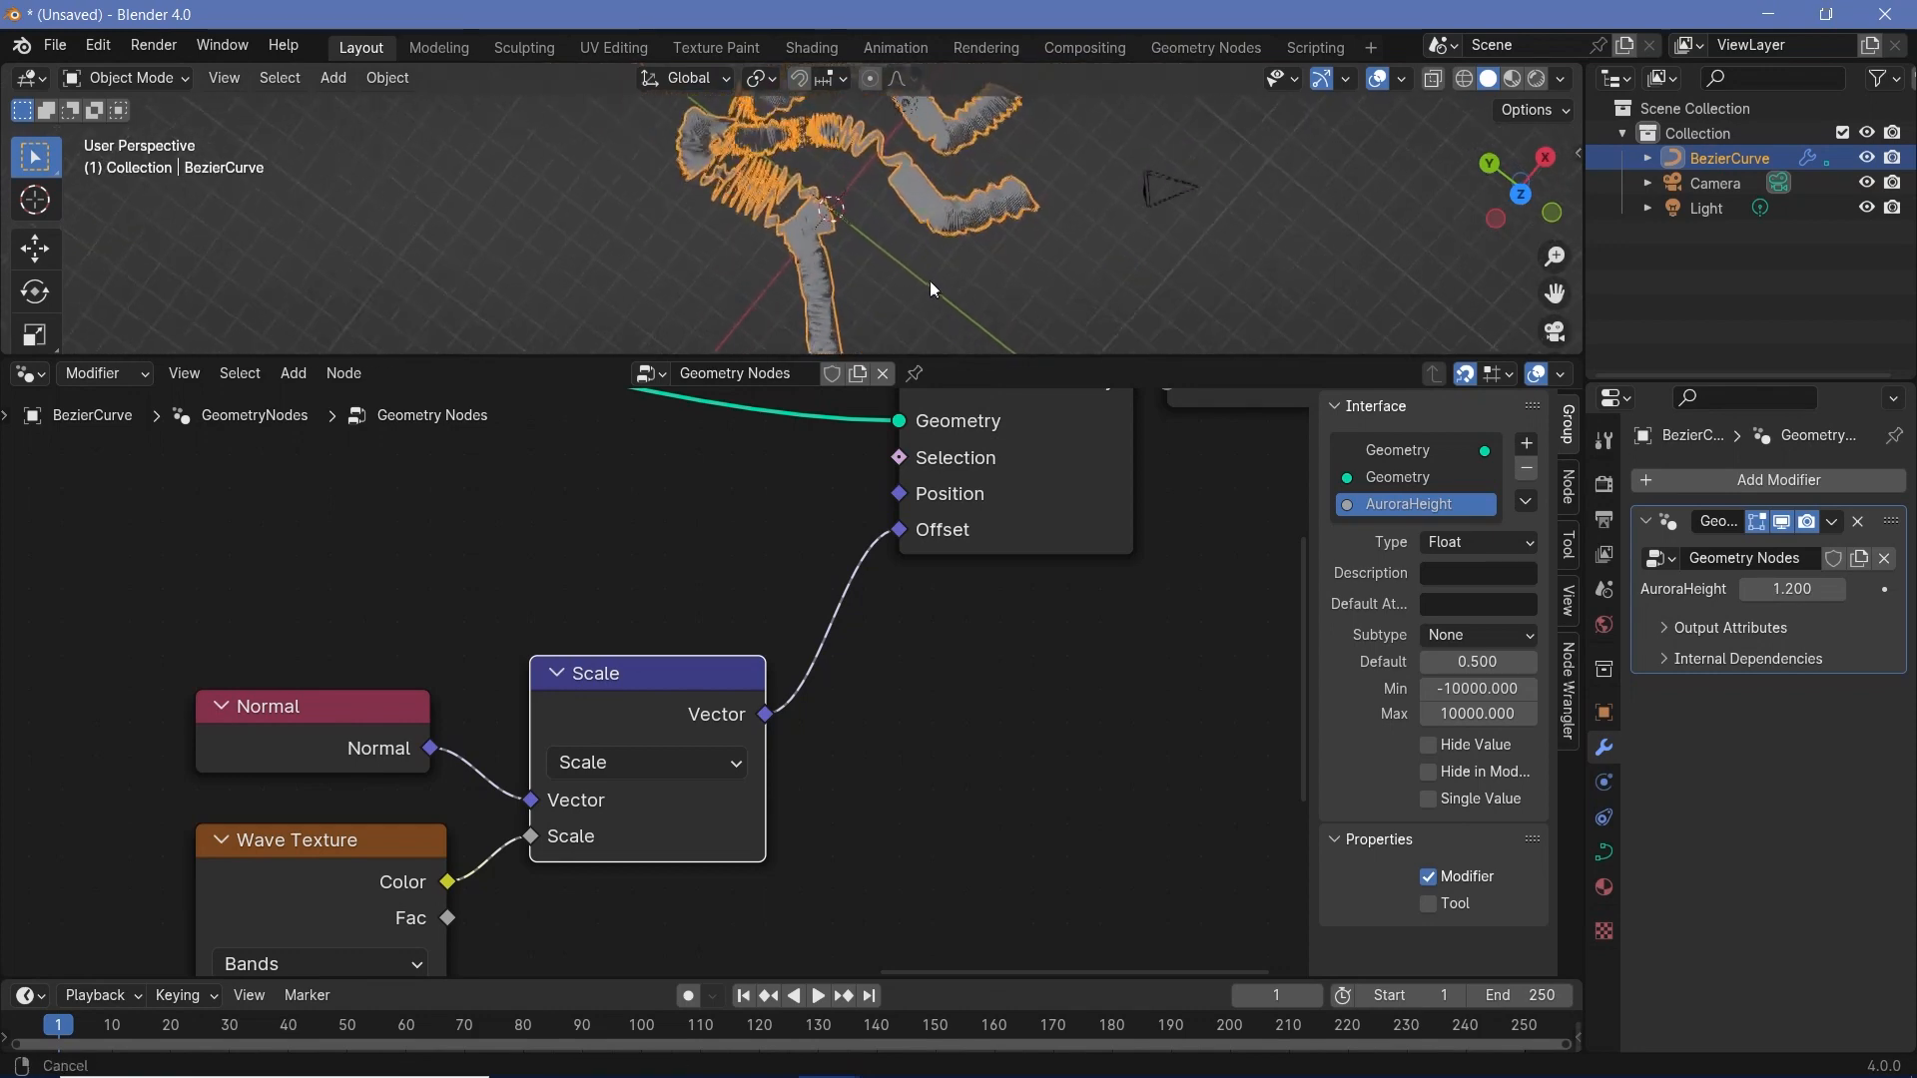
- Change the Wave Texture's bands direction to Y and check the ribbons' displacement
scroll(931, 280, up, 1)
middle_drag(453, 954, 848, 613)
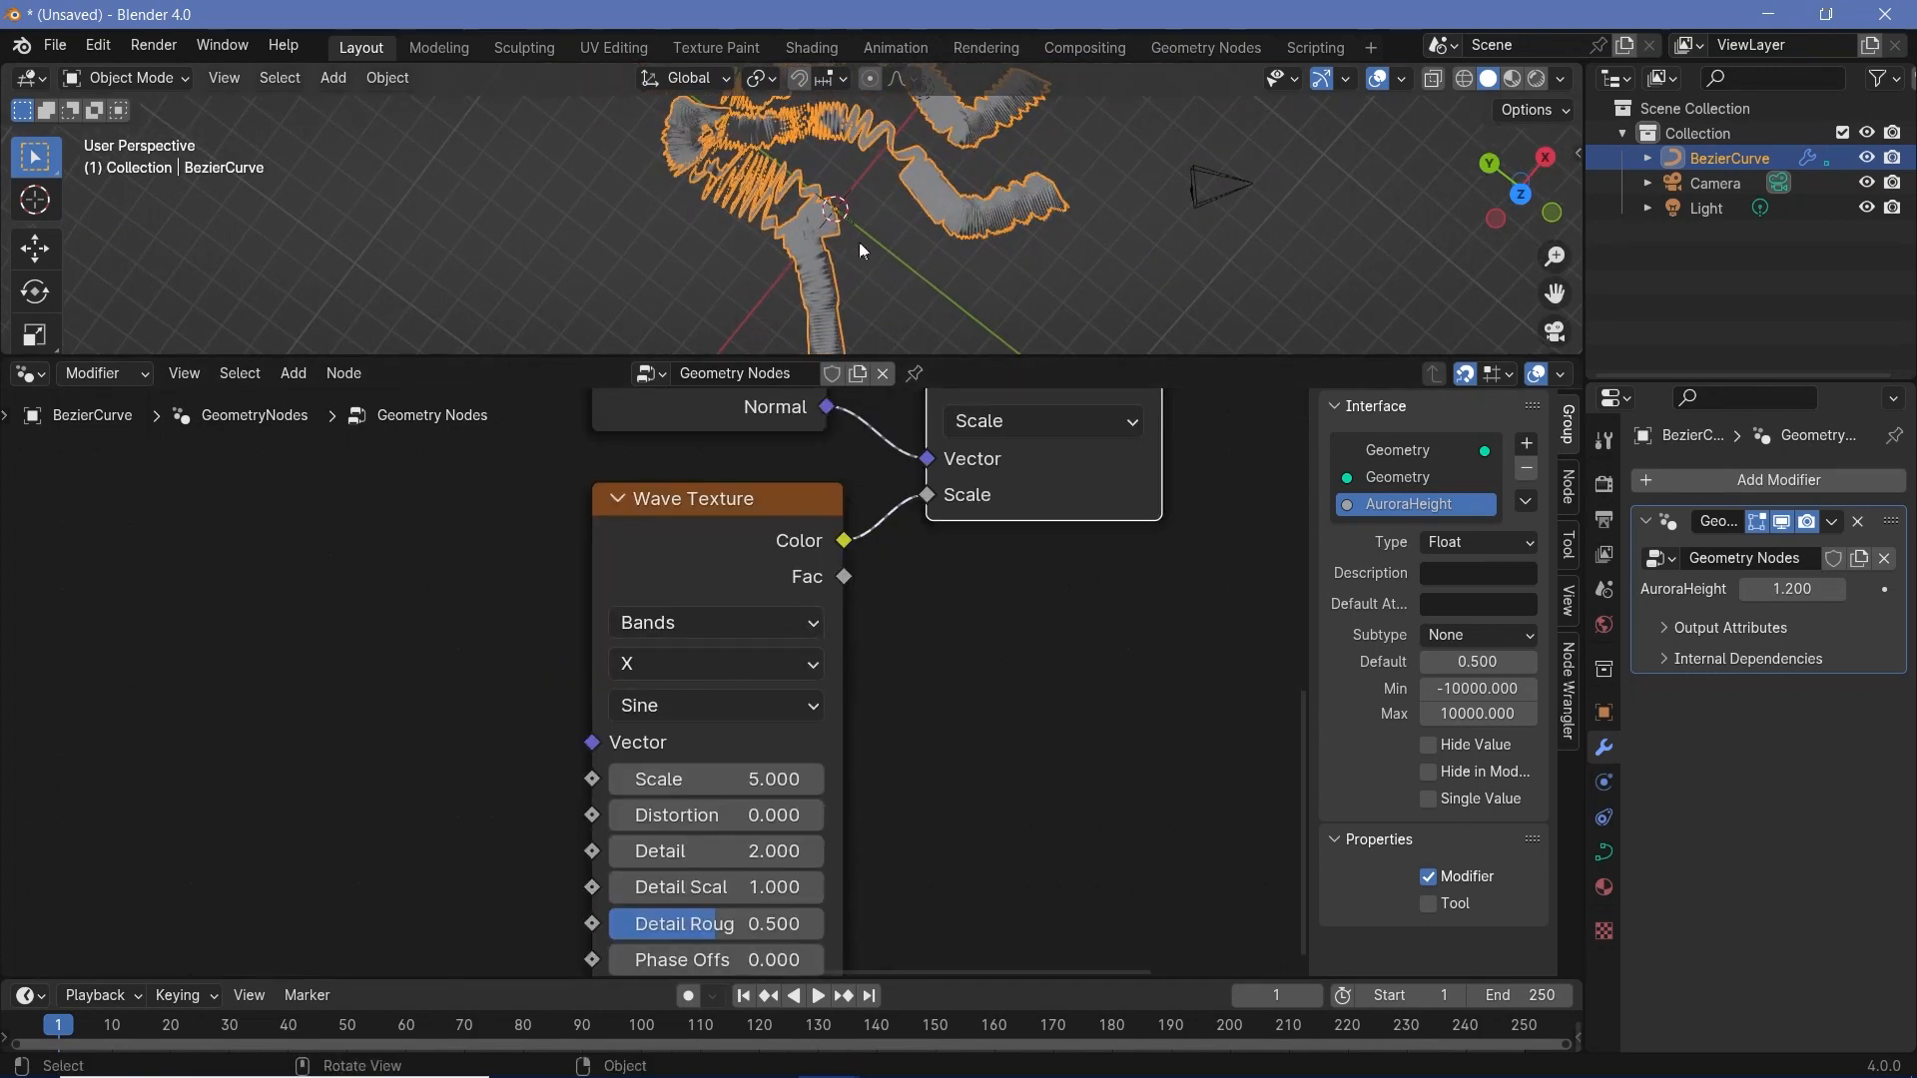
ctrl+middle_drag(887, 235, 947, 201)
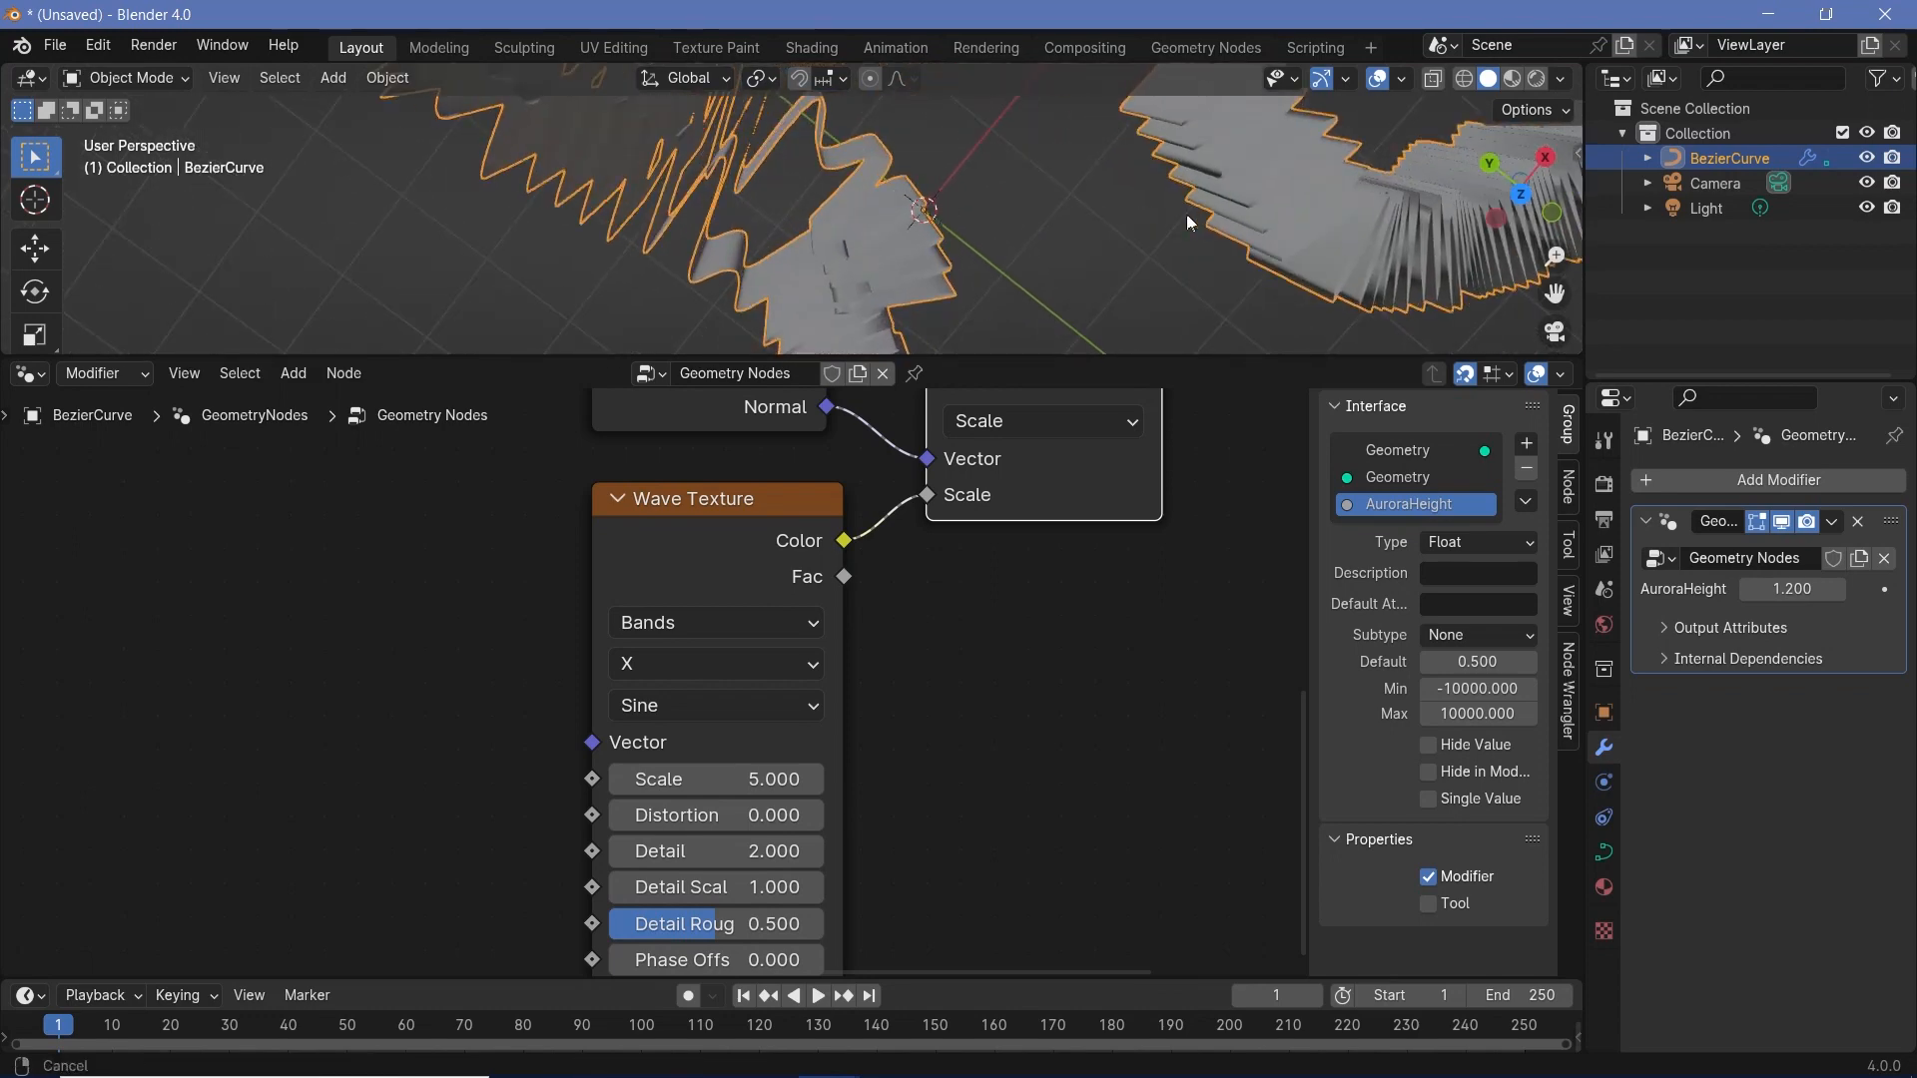
scroll(961, 207, up, 3)
scroll(1237, 86, up, 3)
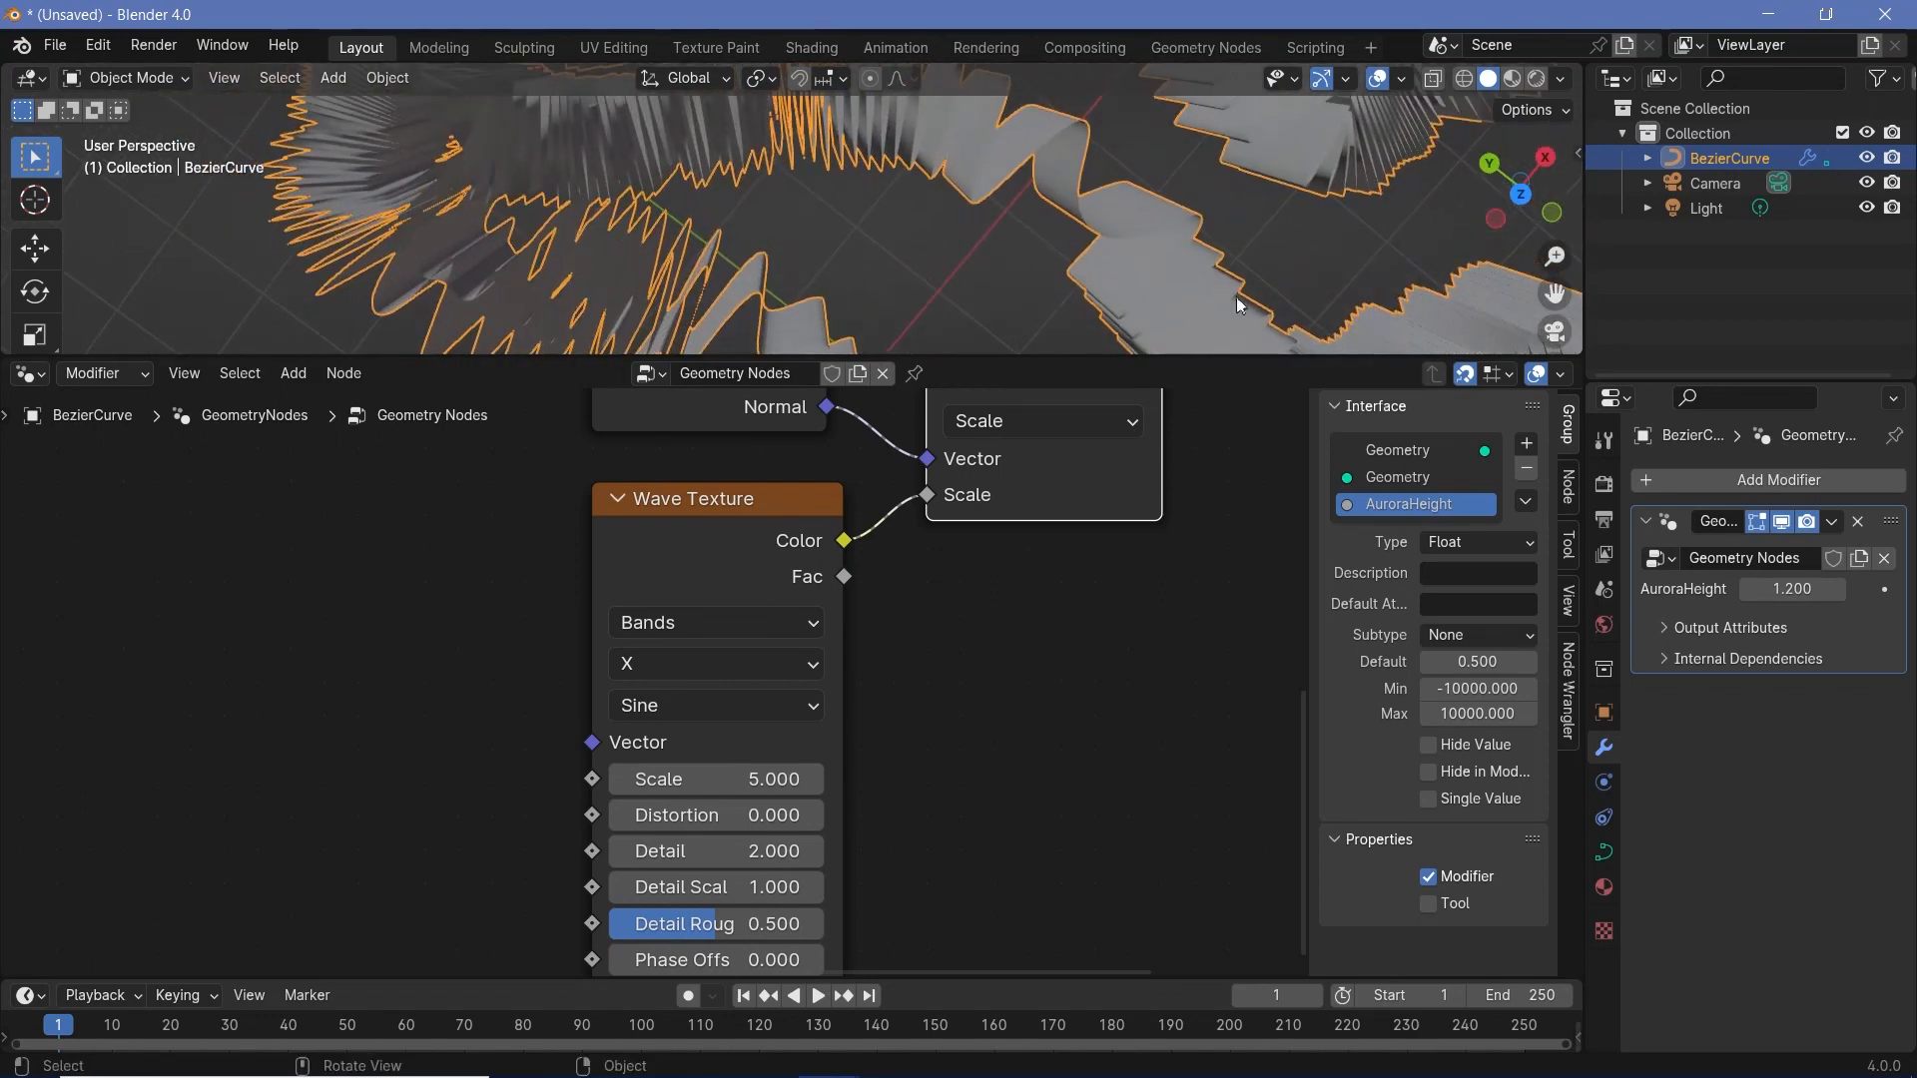
click(629, 664)
click(631, 783)
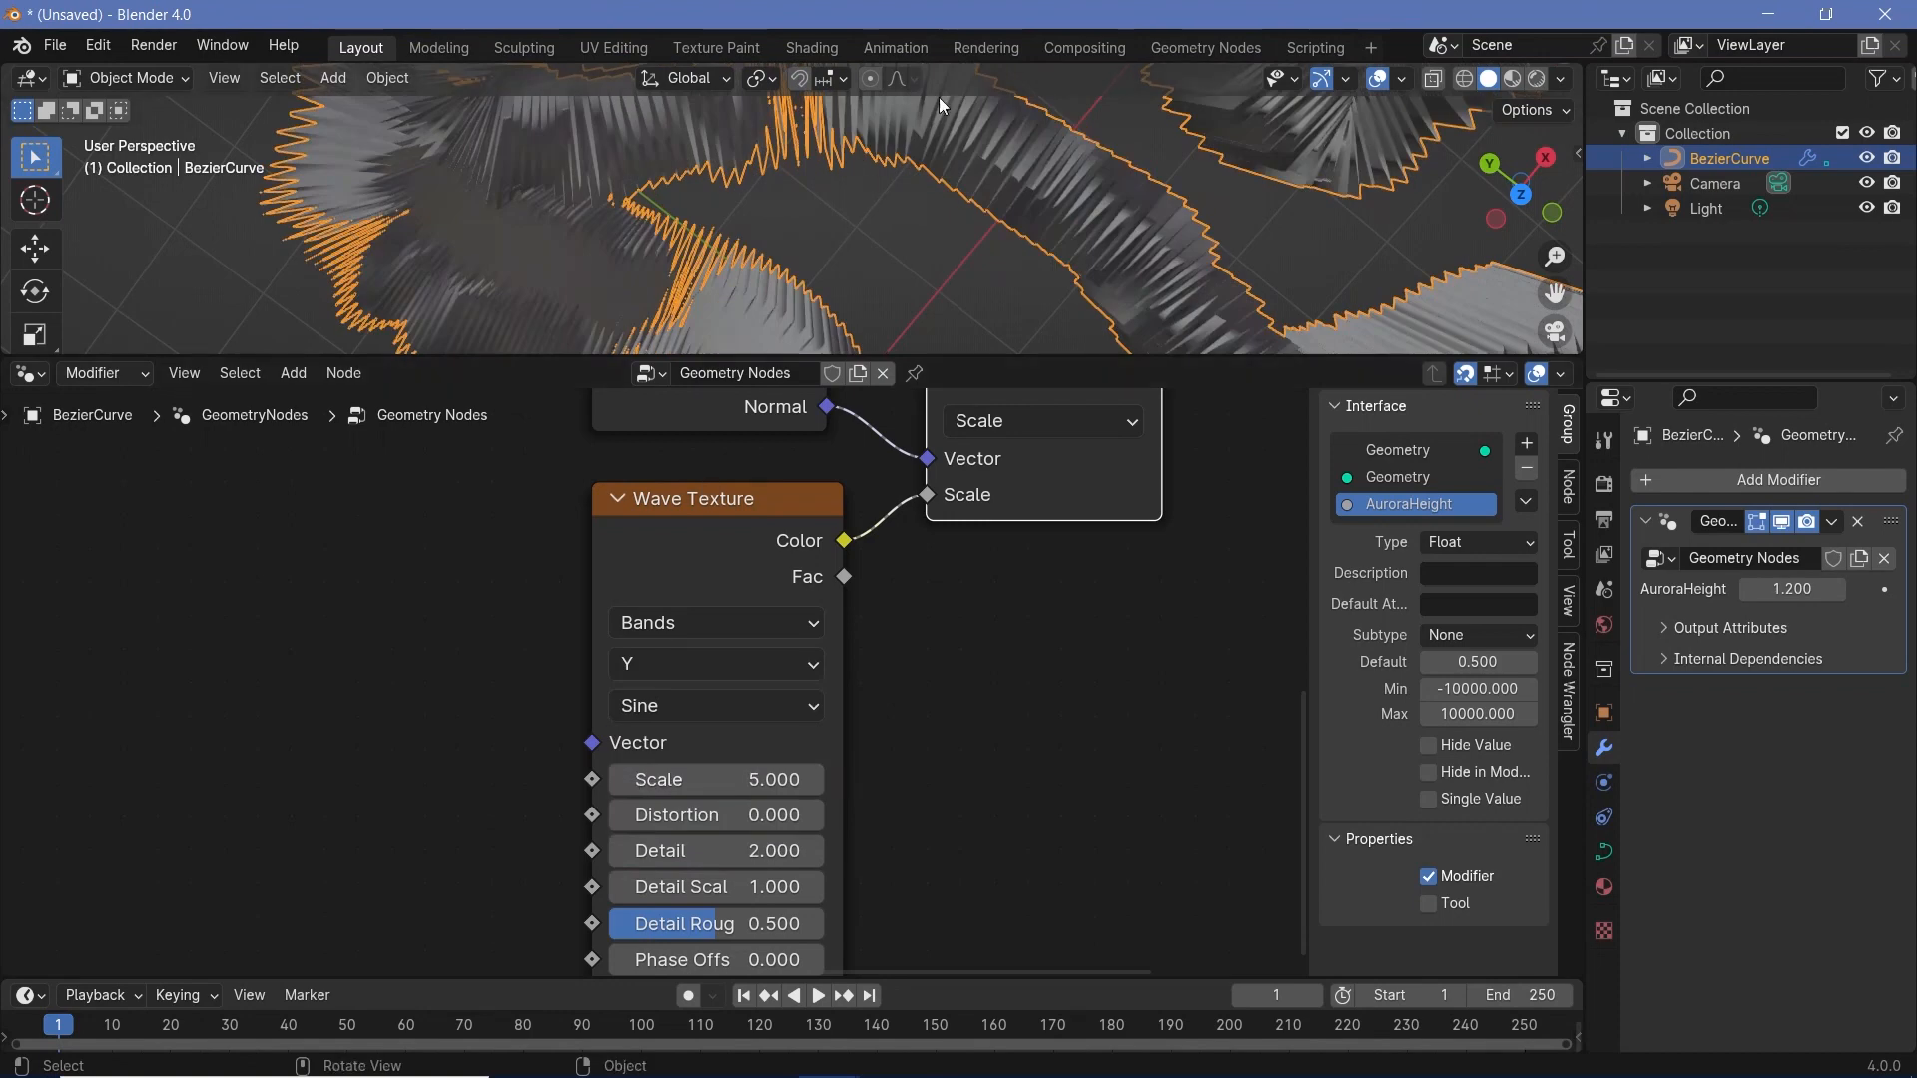
scroll(932, 201, down, 5)
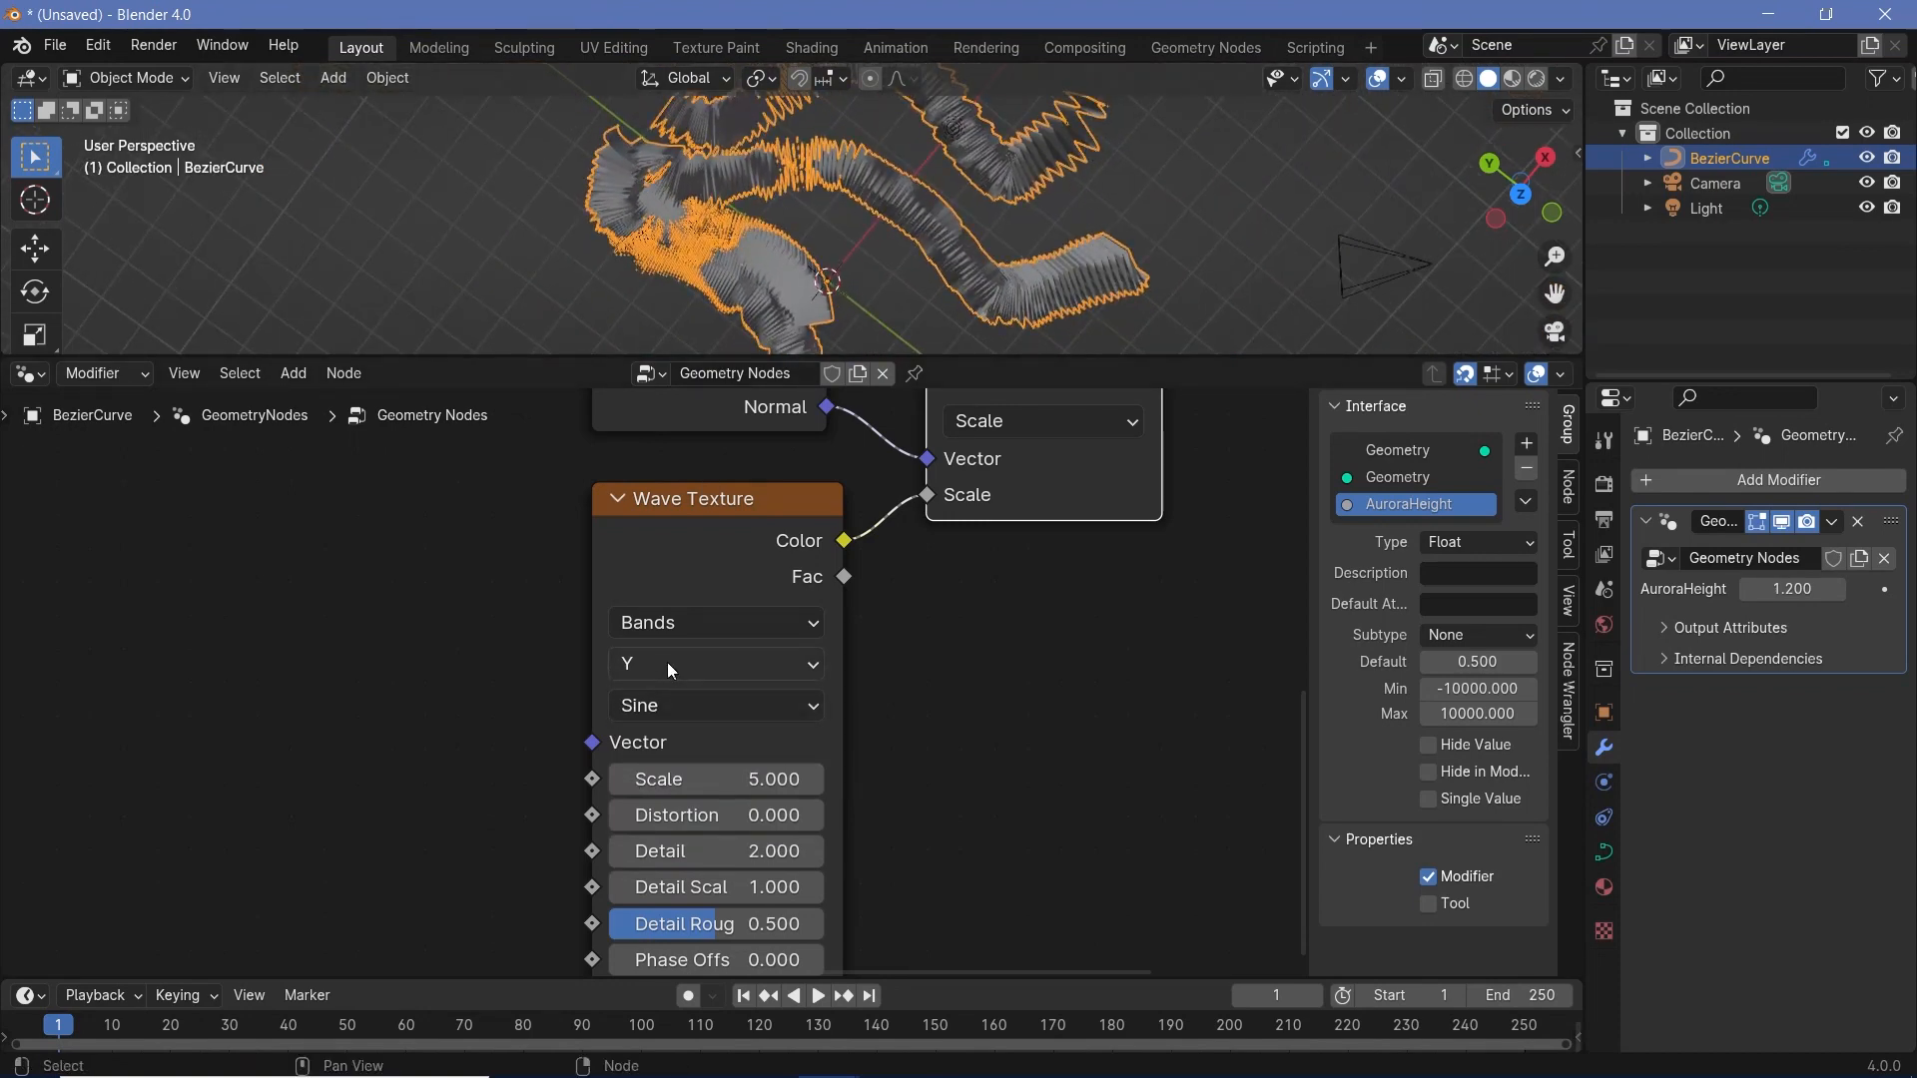
- Set the Wave Texture's Scale to 0.3 and view the ribbons from another angle
middle_drag(791, 710, 838, 589)
drag(769, 658, 379, 658)
click(790, 658)
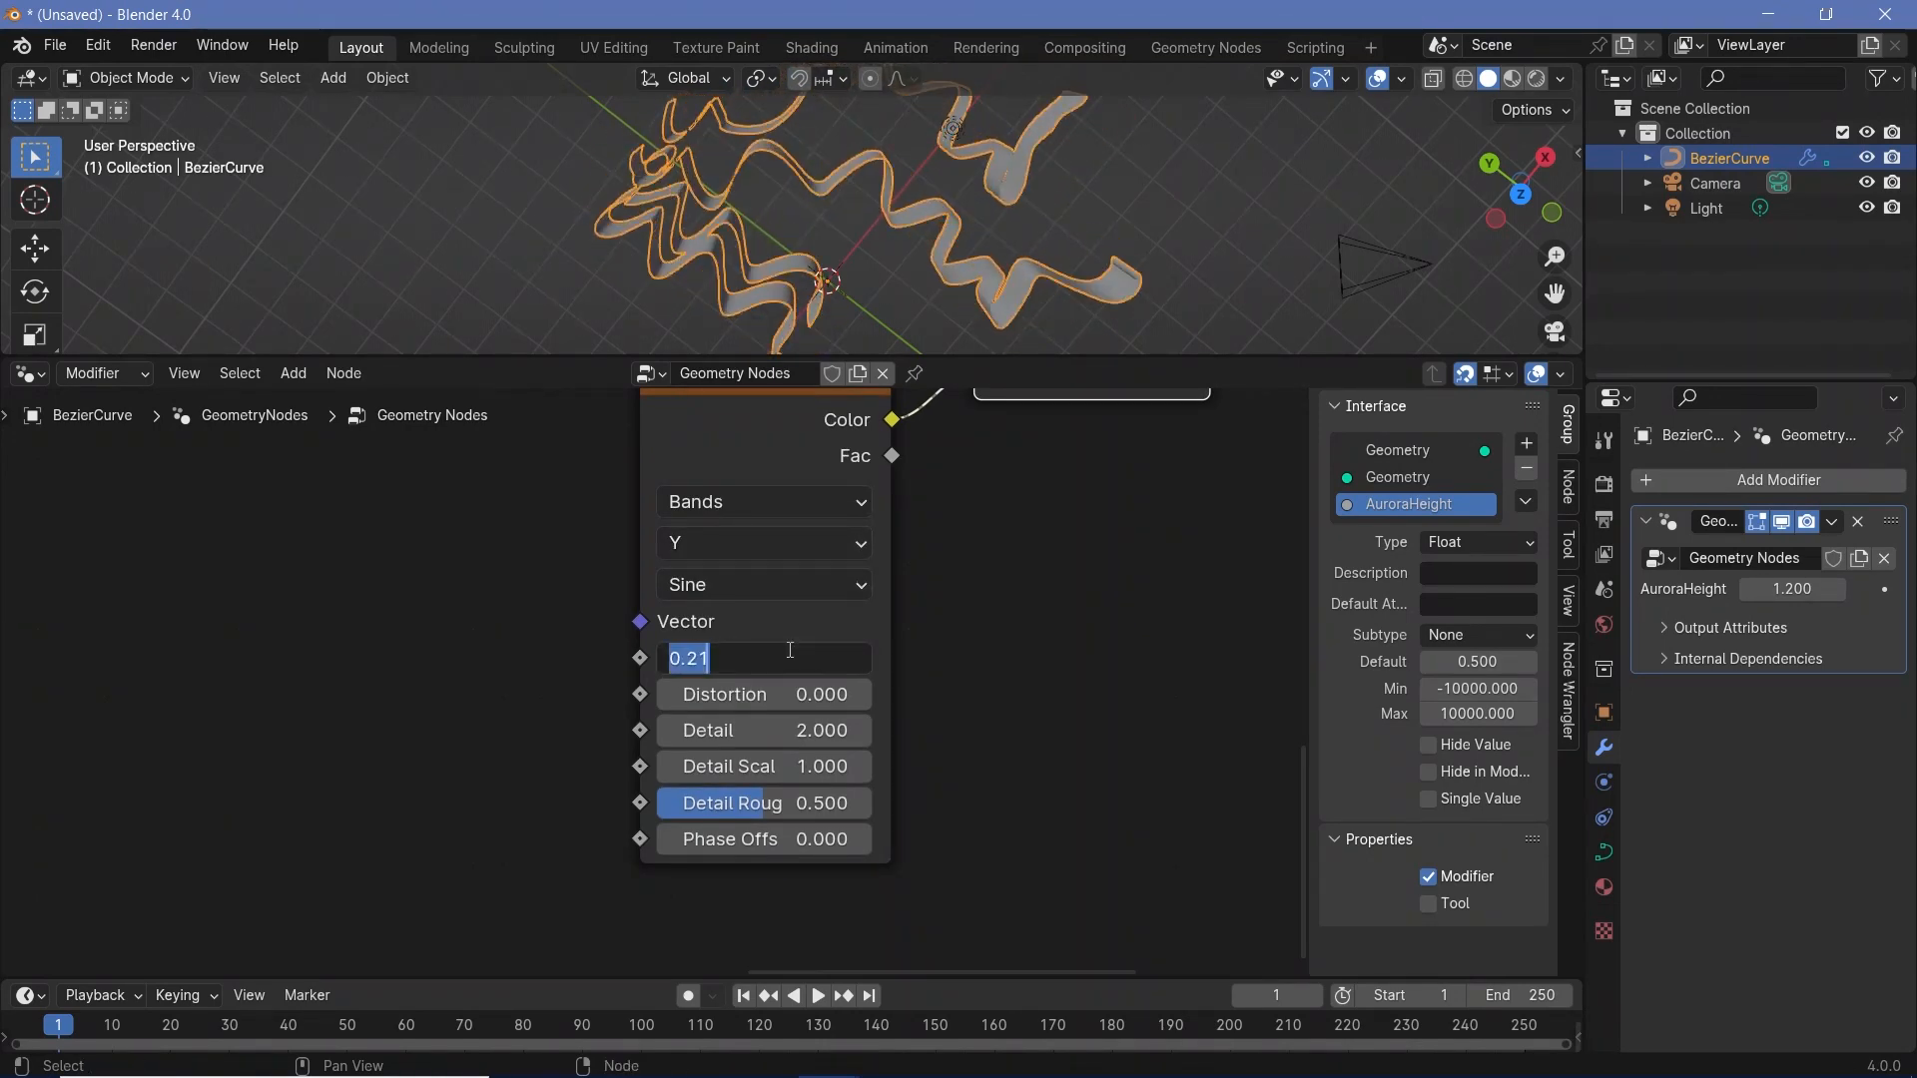
text(0.3)
key(Return)
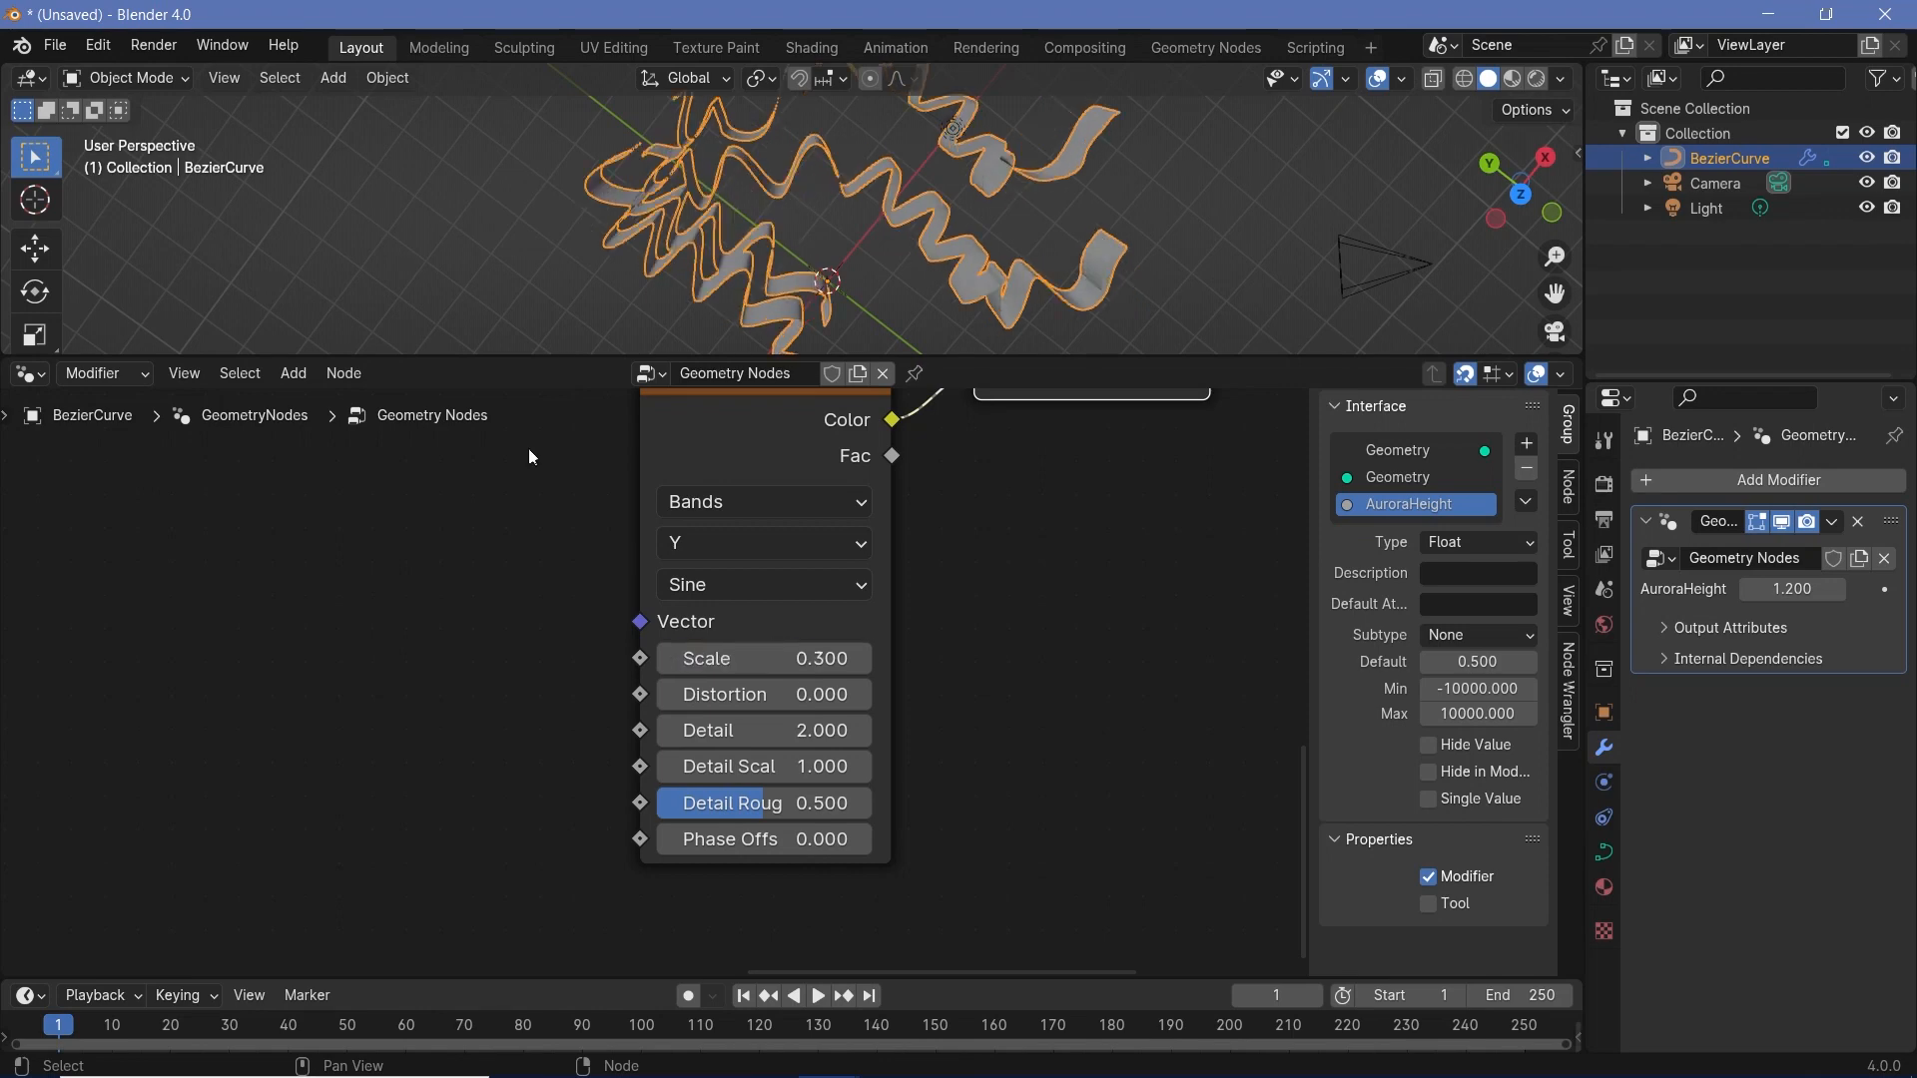
middle_drag(953, 248, 936, 200)
- Move the Normal, Wave Texture and Scale nodes together away from the second Set Position to free space
ctrl+middle_drag(1016, 597, 1018, 578)
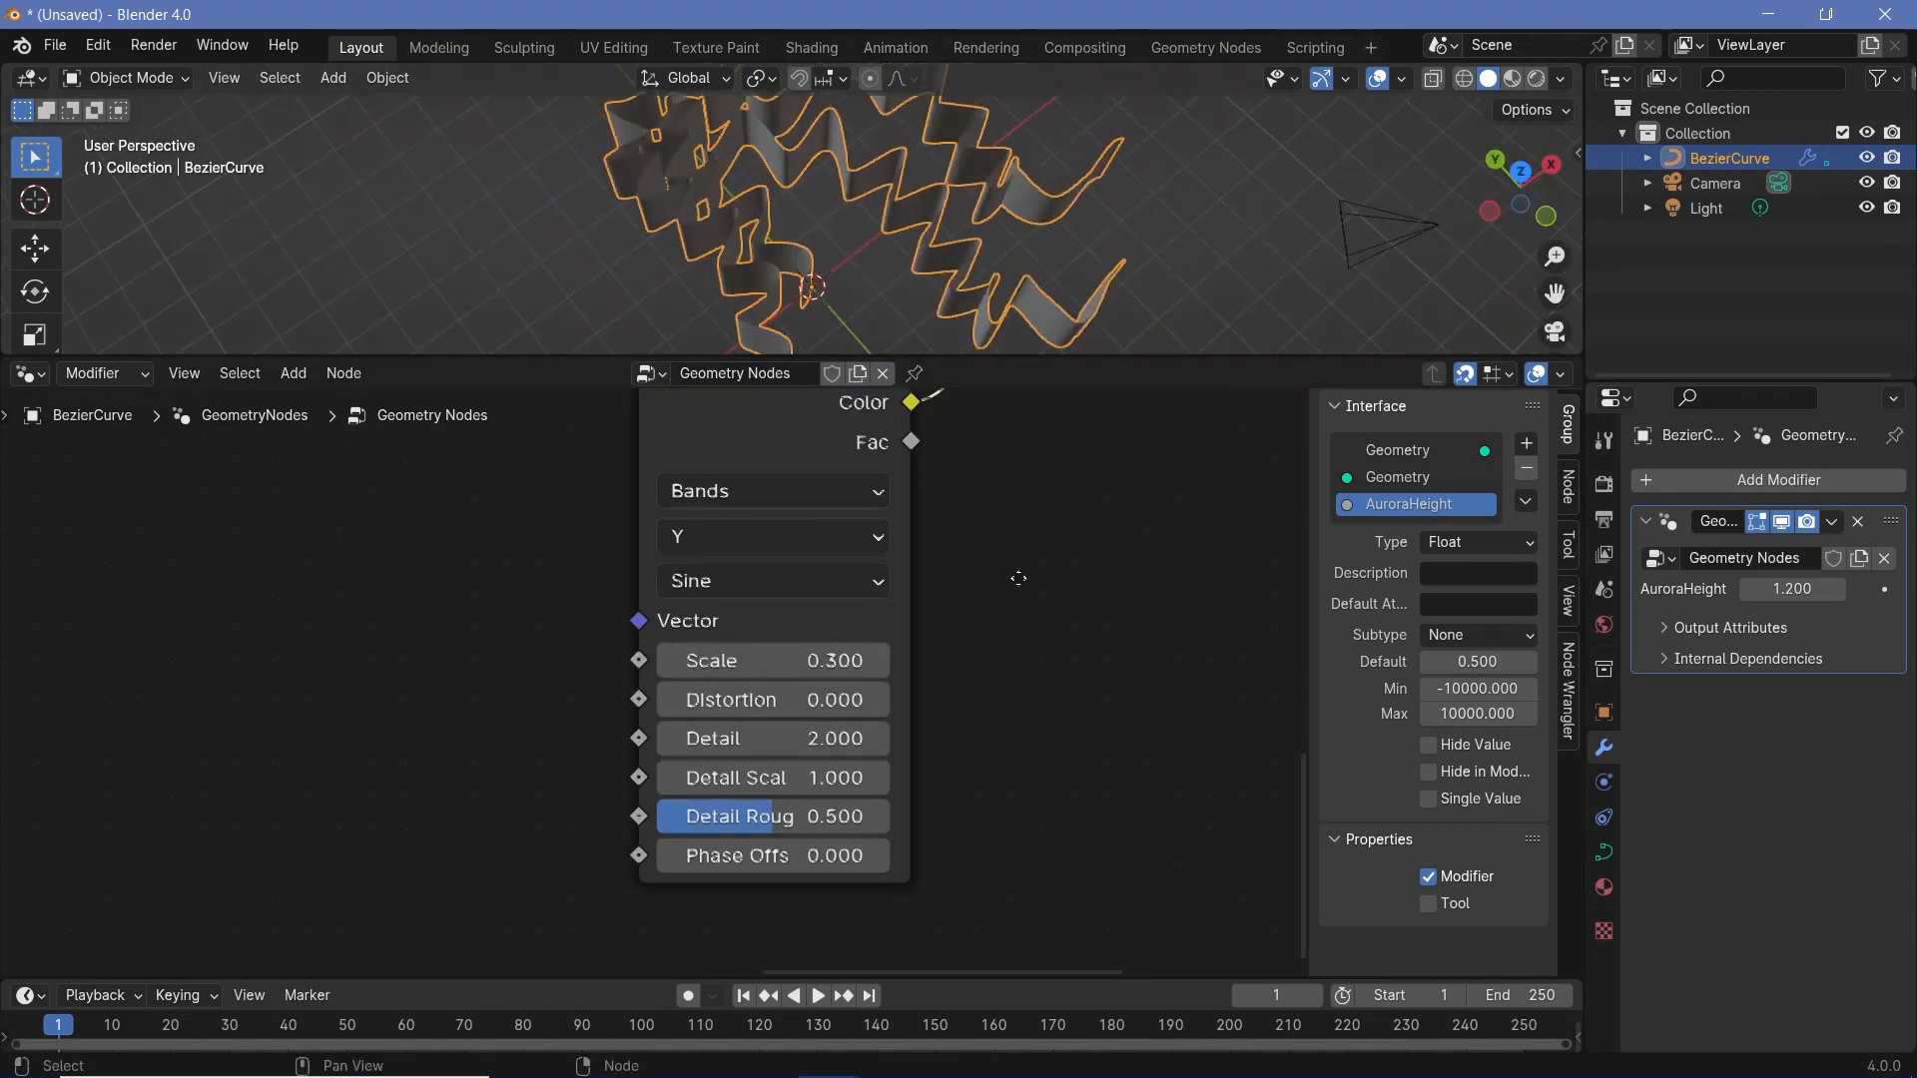
middle_drag(1054, 419, 931, 756)
ctrl+middle_drag(932, 755, 885, 687)
drag(742, 635, 608, 519)
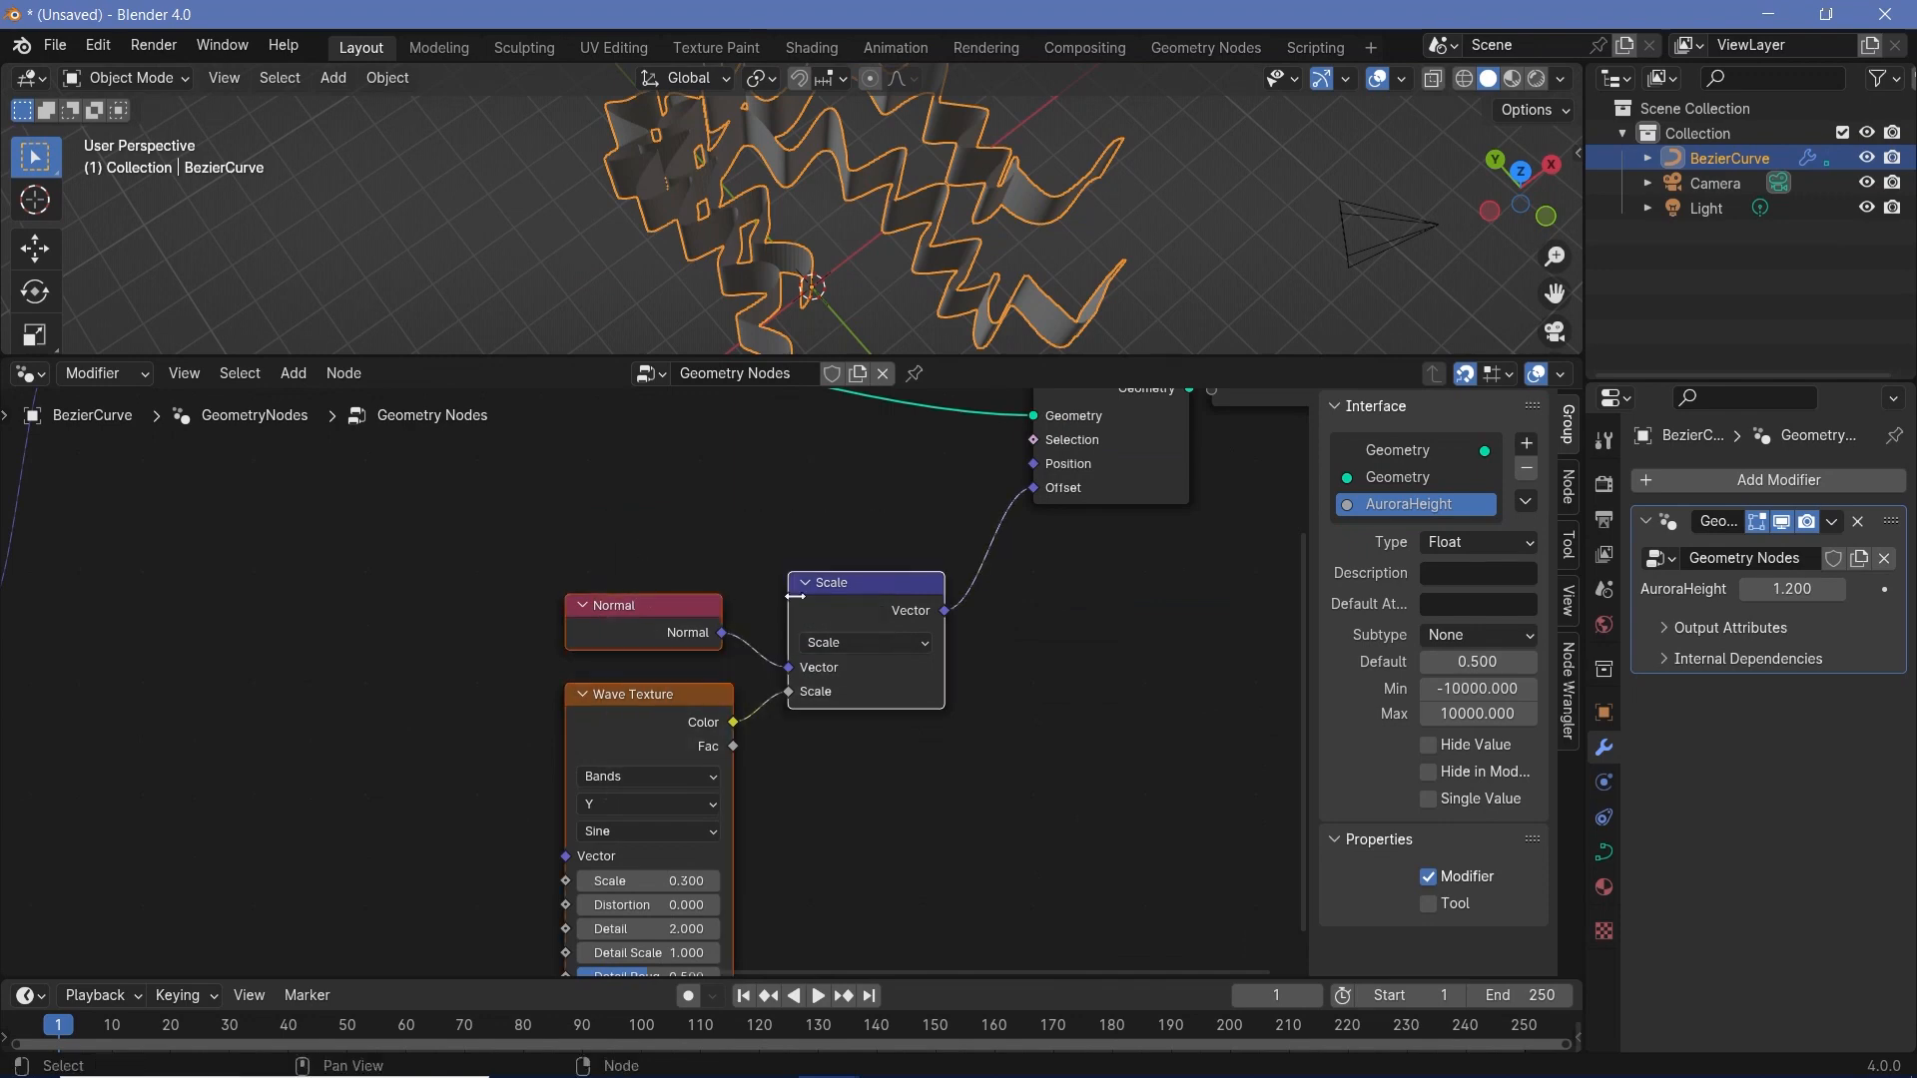
key(g)
click(547, 600)
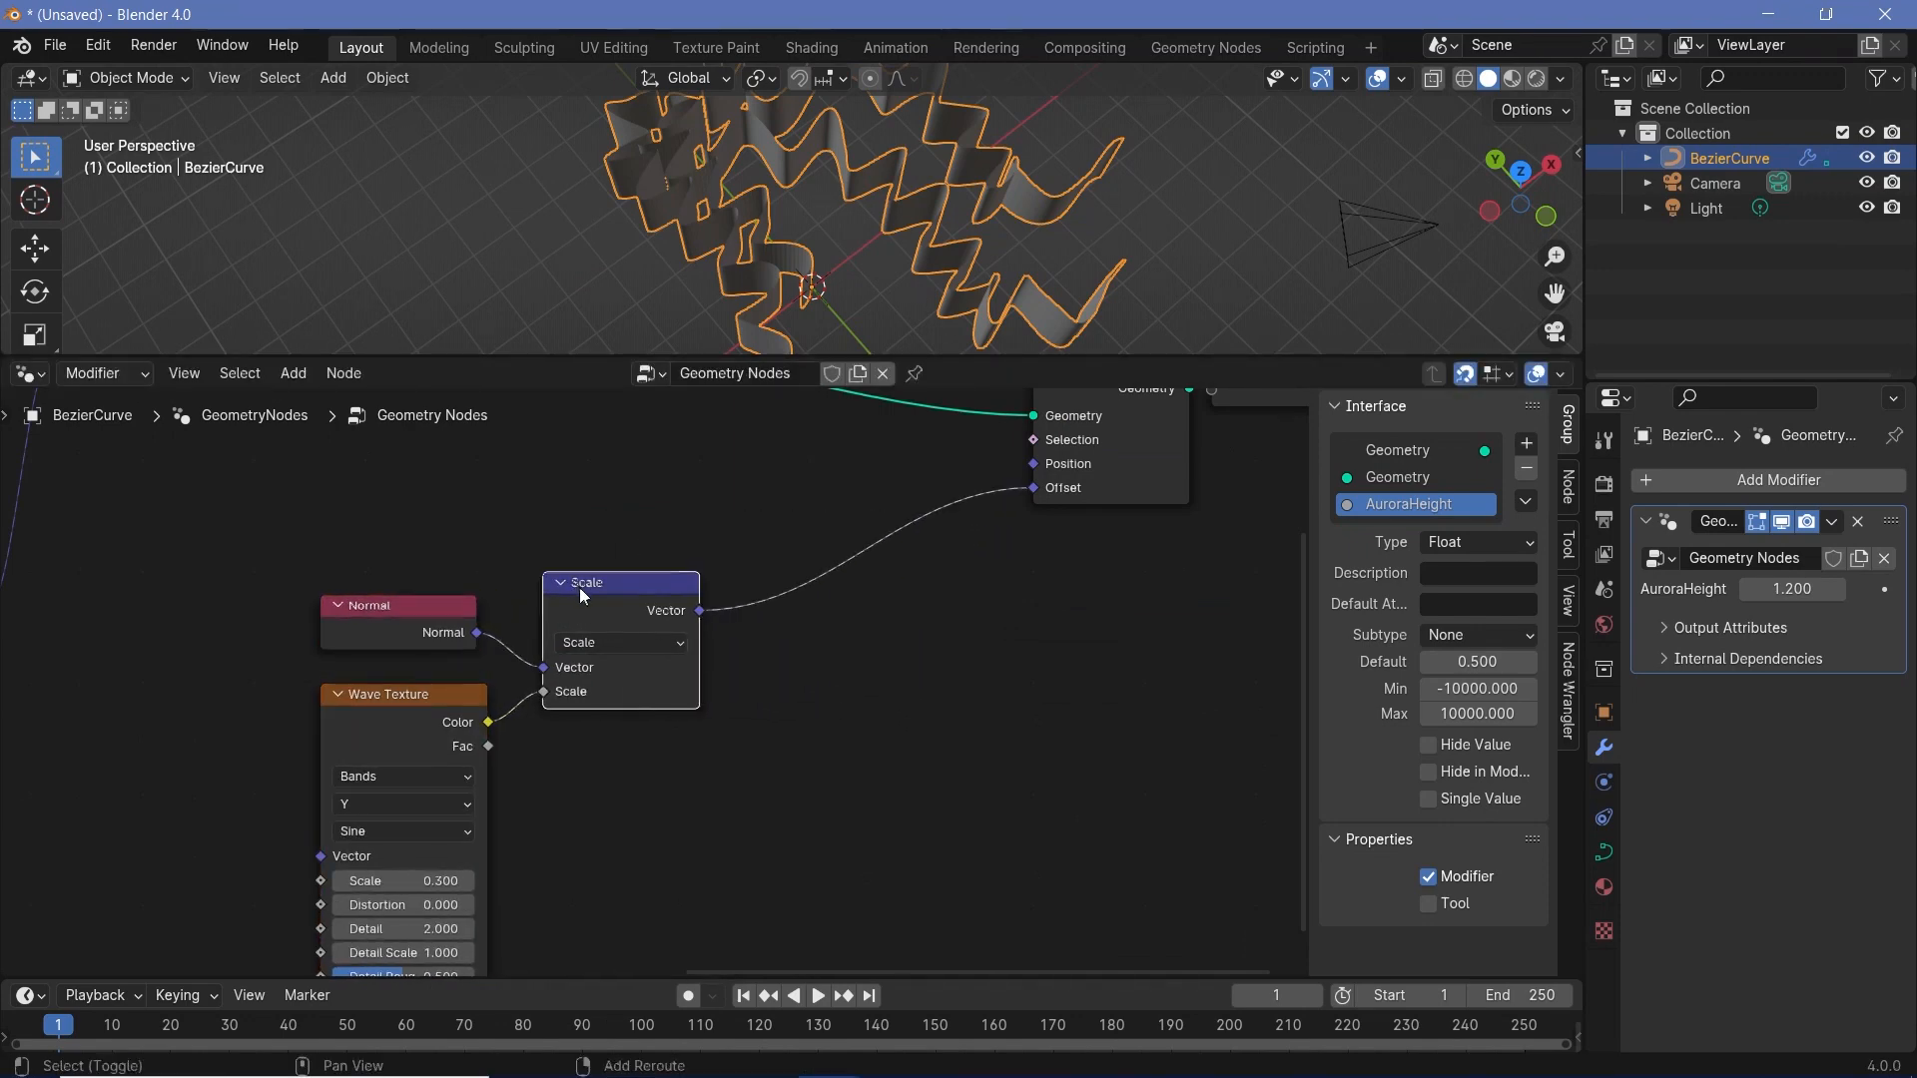
- Duplicate the Scale node, insert the copy on the link to Offset, and set its Scale to 0.2
key(shift+d)
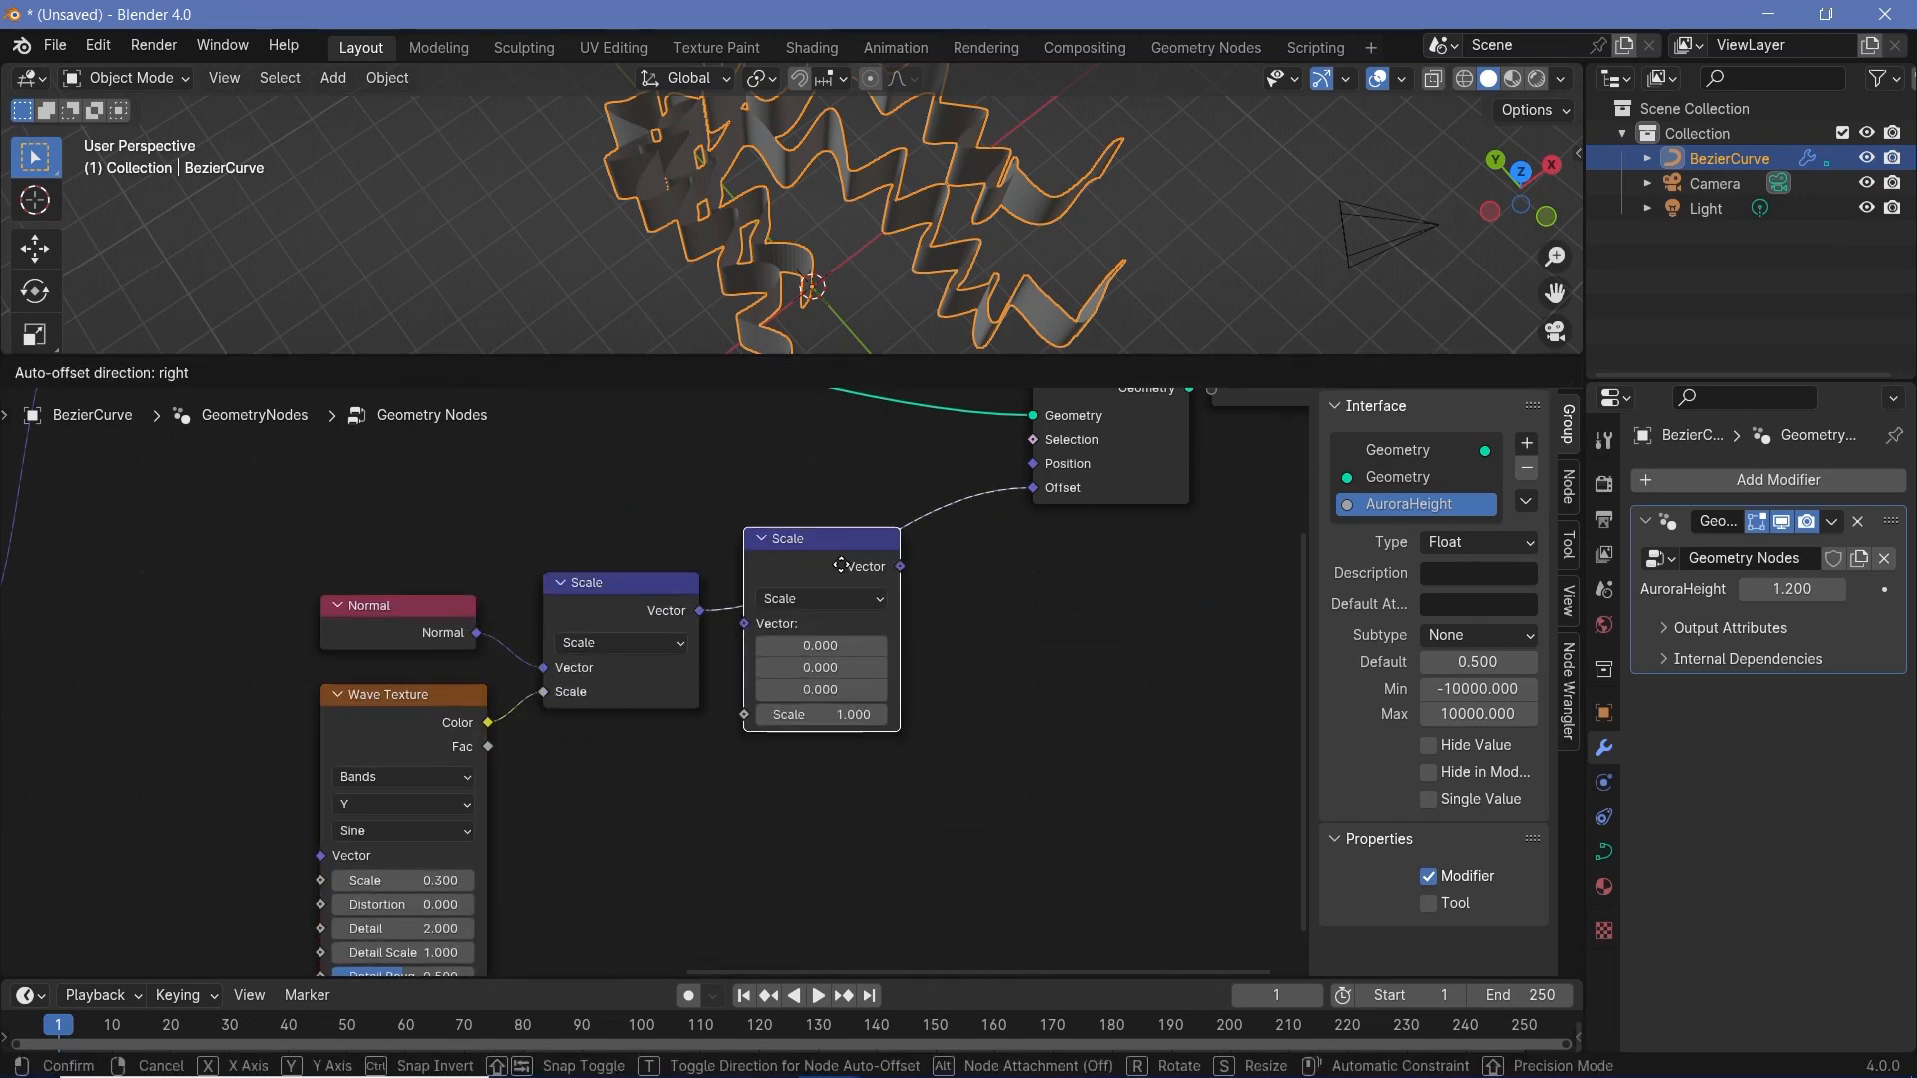
click(841, 566)
drag(865, 565, 821, 611)
click(832, 695)
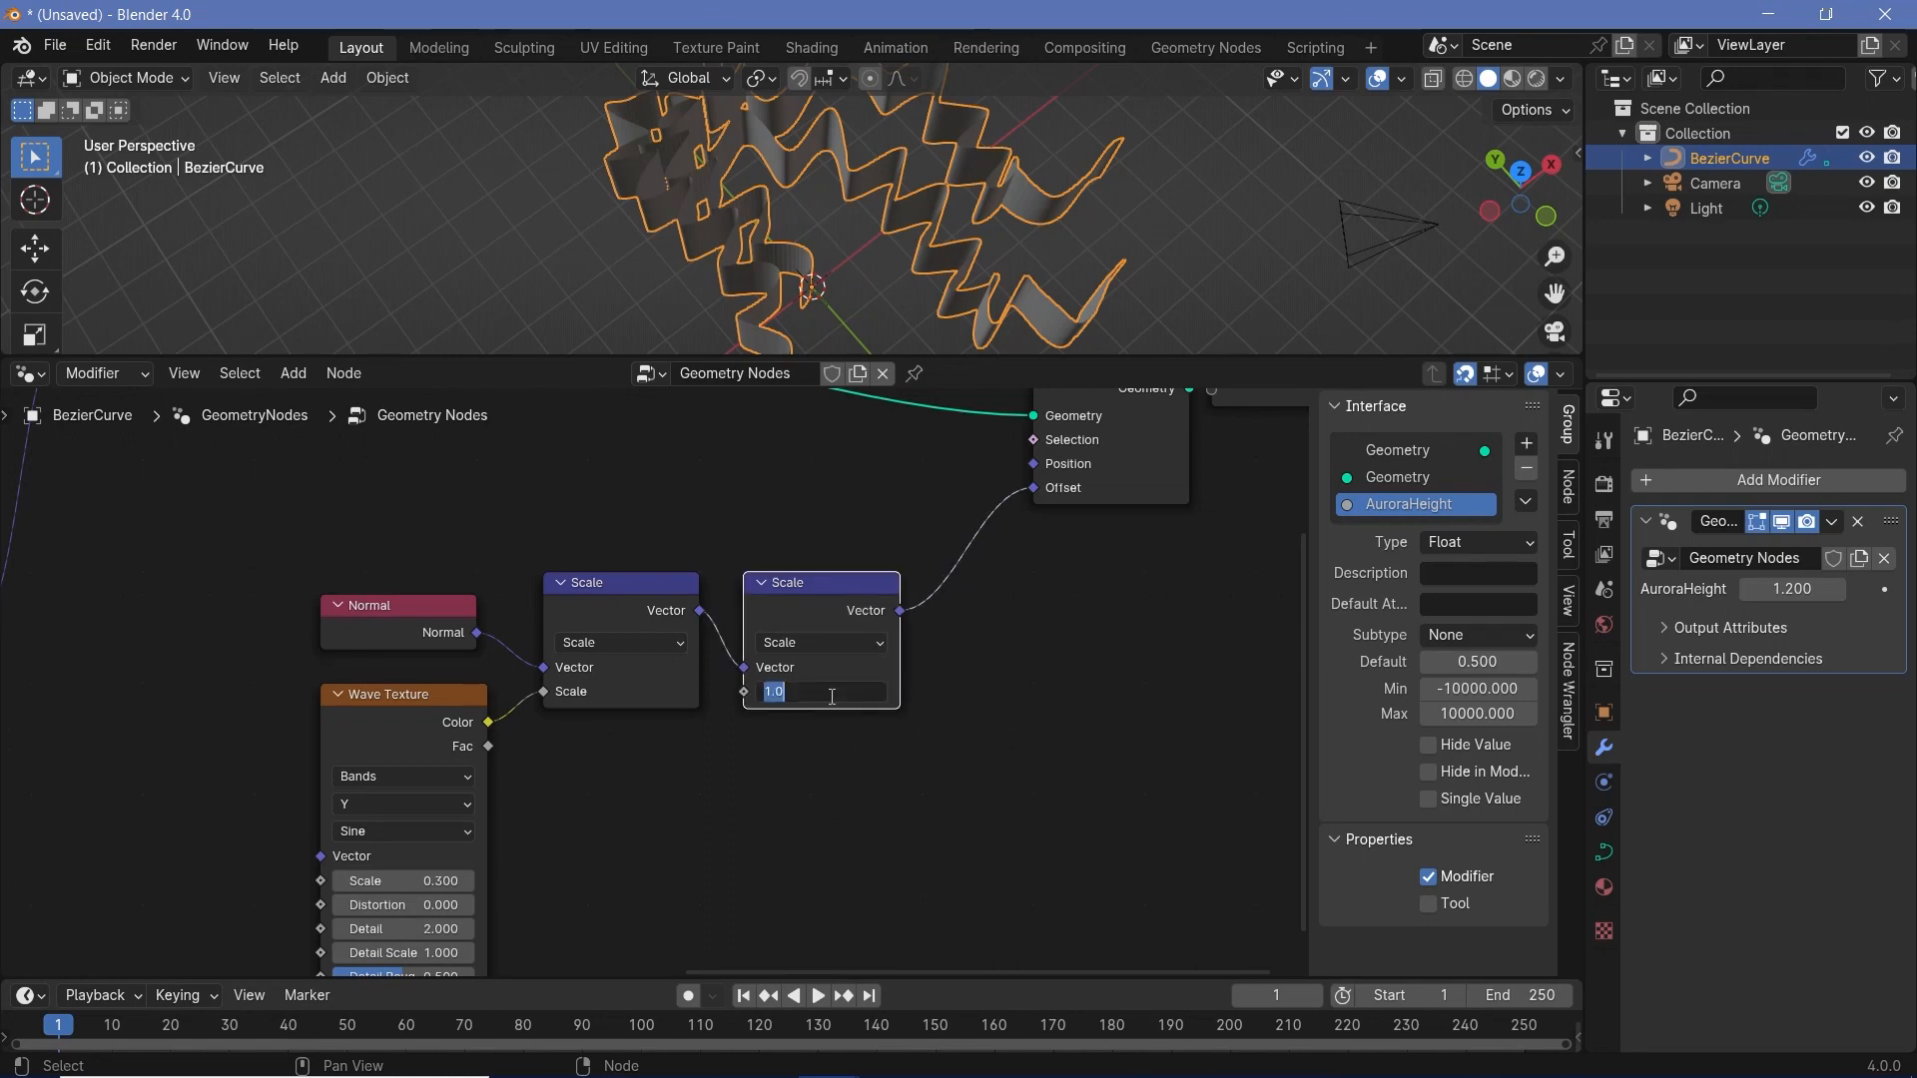
text(0.2)
key(Return)
mouse_move(1008, 200)
middle_down()
mouse_move(854, 93)
mouse_move(999, 93)
mouse_move(711, 222)
middle_up()
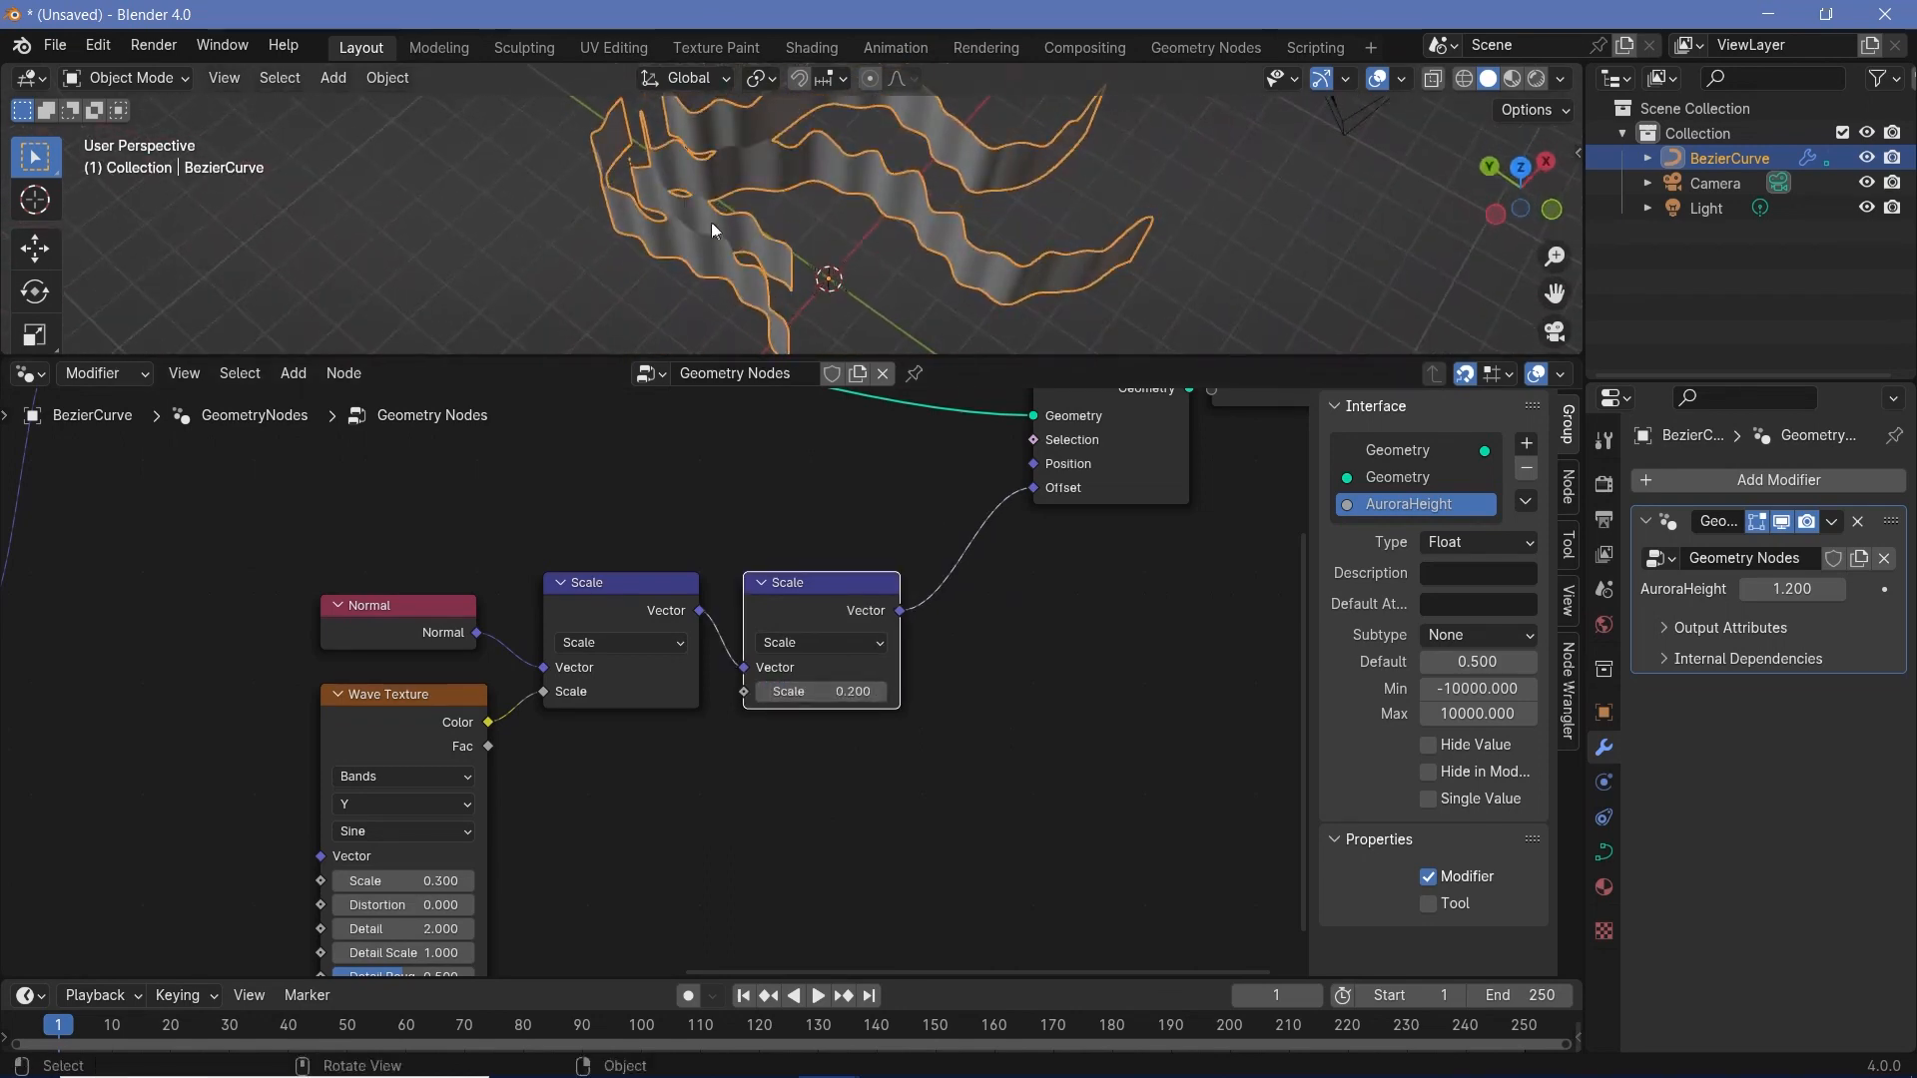
- Set the Wave Texture's Phase Offset to 3.570
middle_drag(559, 943, 1075, 789)
scroll(1075, 789, up, 2)
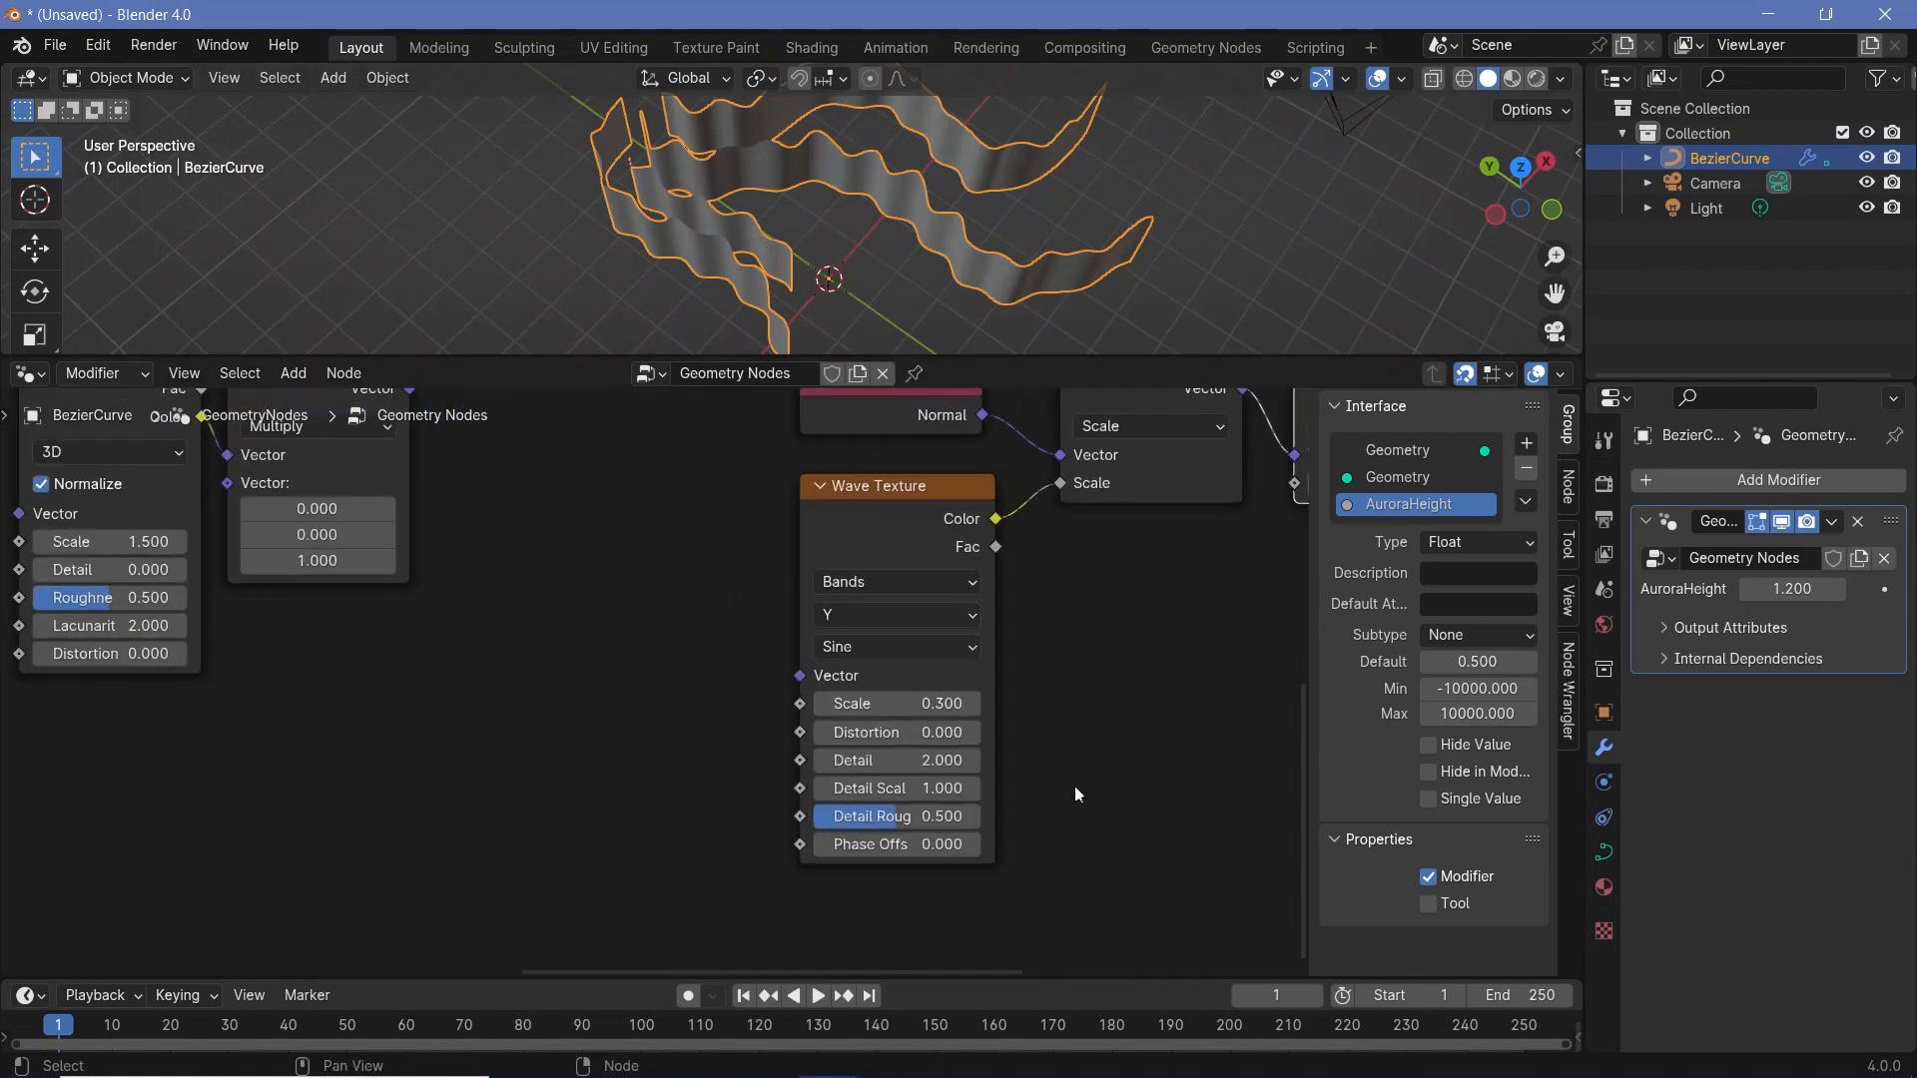
mouse_move(875, 845)
mouse_down()
mouse_move(1234, 846)
mouse_move(980, 845)
mouse_move(1012, 845)
mouse_up()
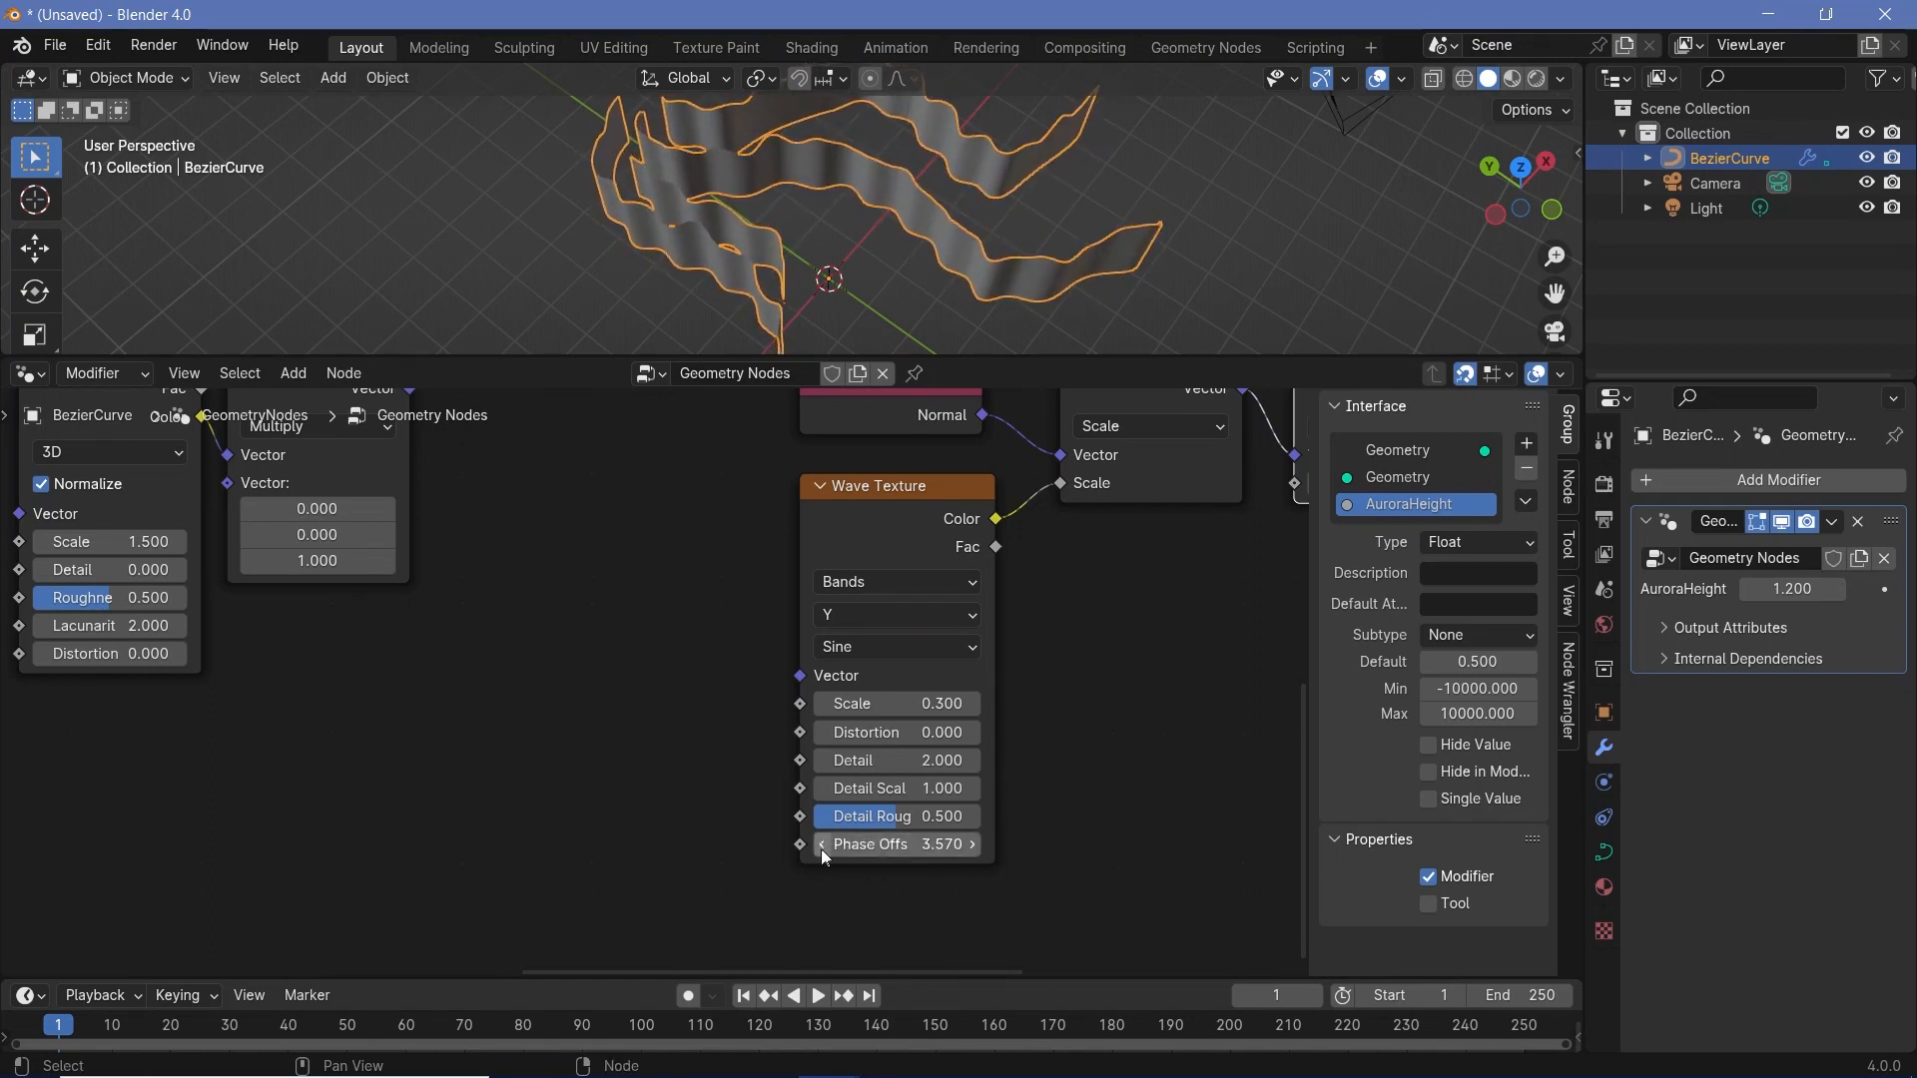
- Add a Math node below the Noise Texture and set its operation to Divide
ctrl+middle_drag(520, 724, 1061, 831)
ctrl+middle_drag(986, 719, 955, 841)
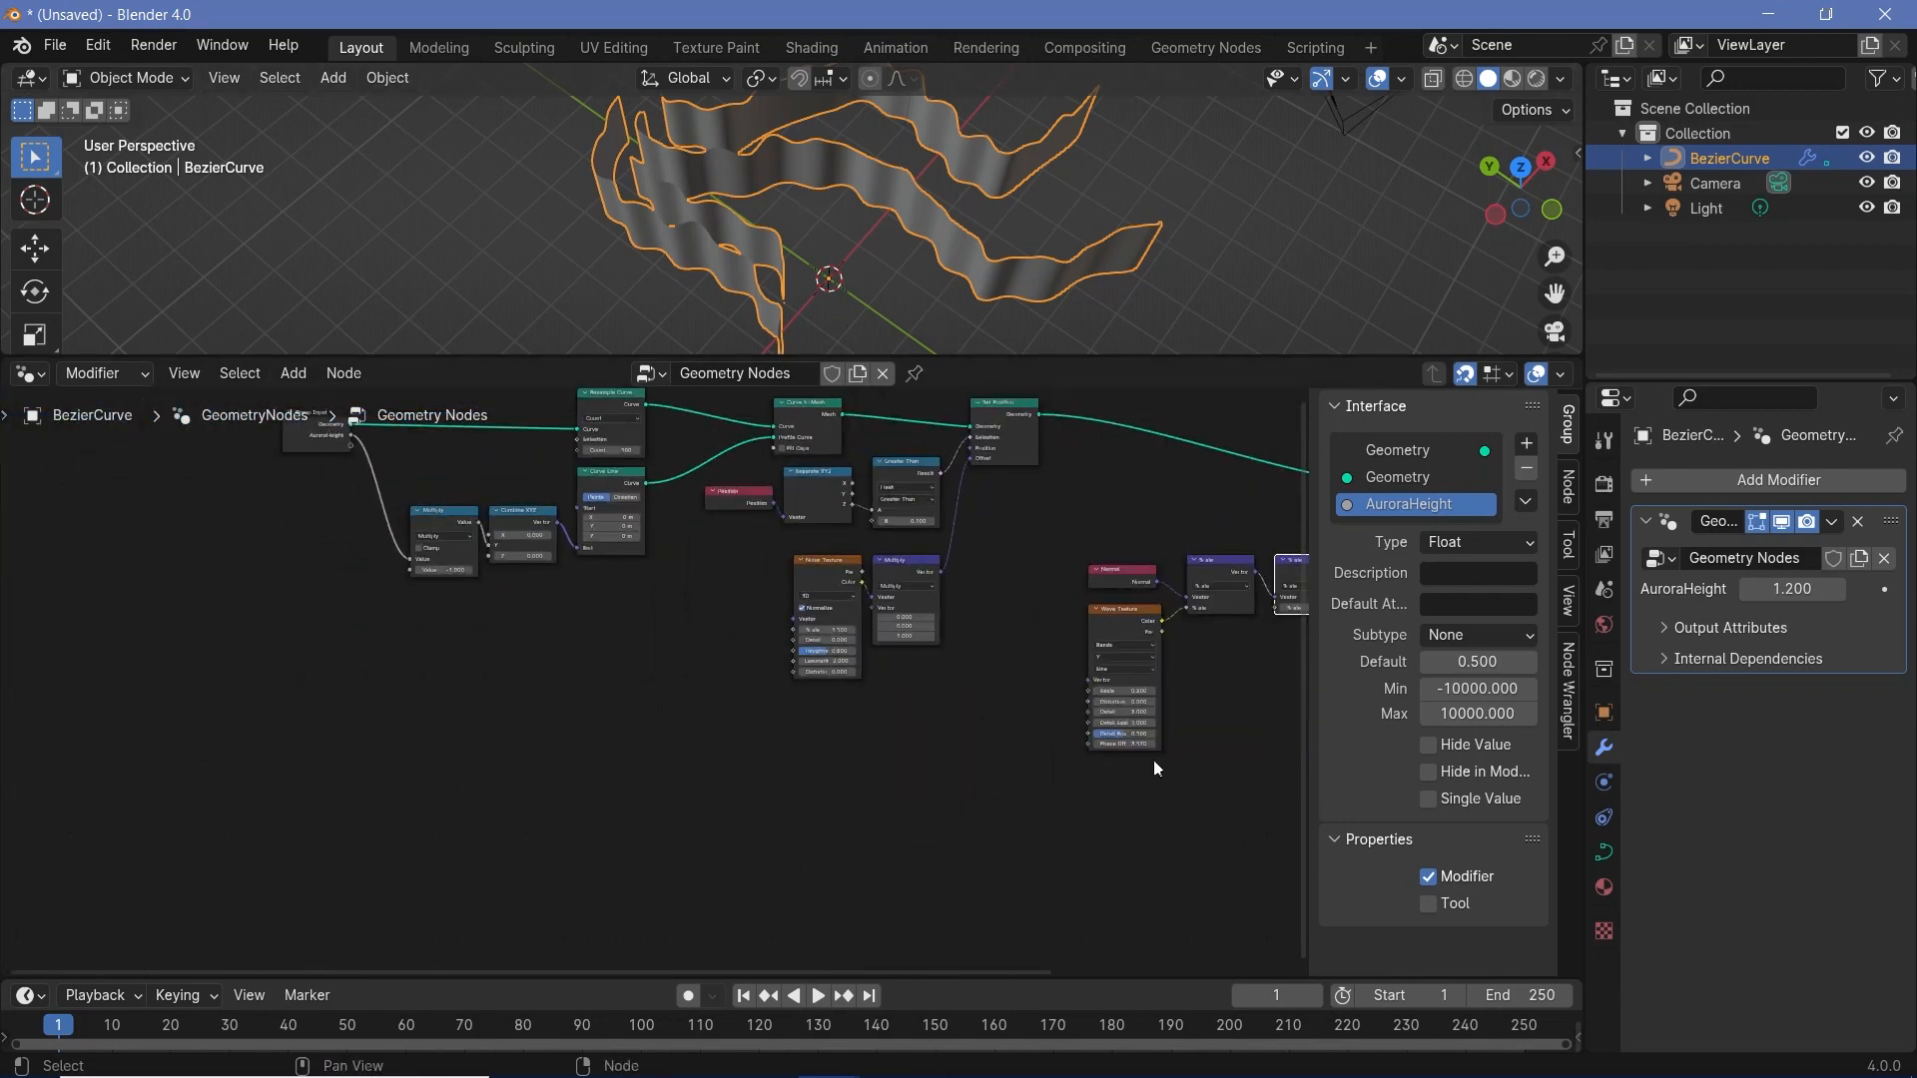
middle_drag(282, 632, 347, 749)
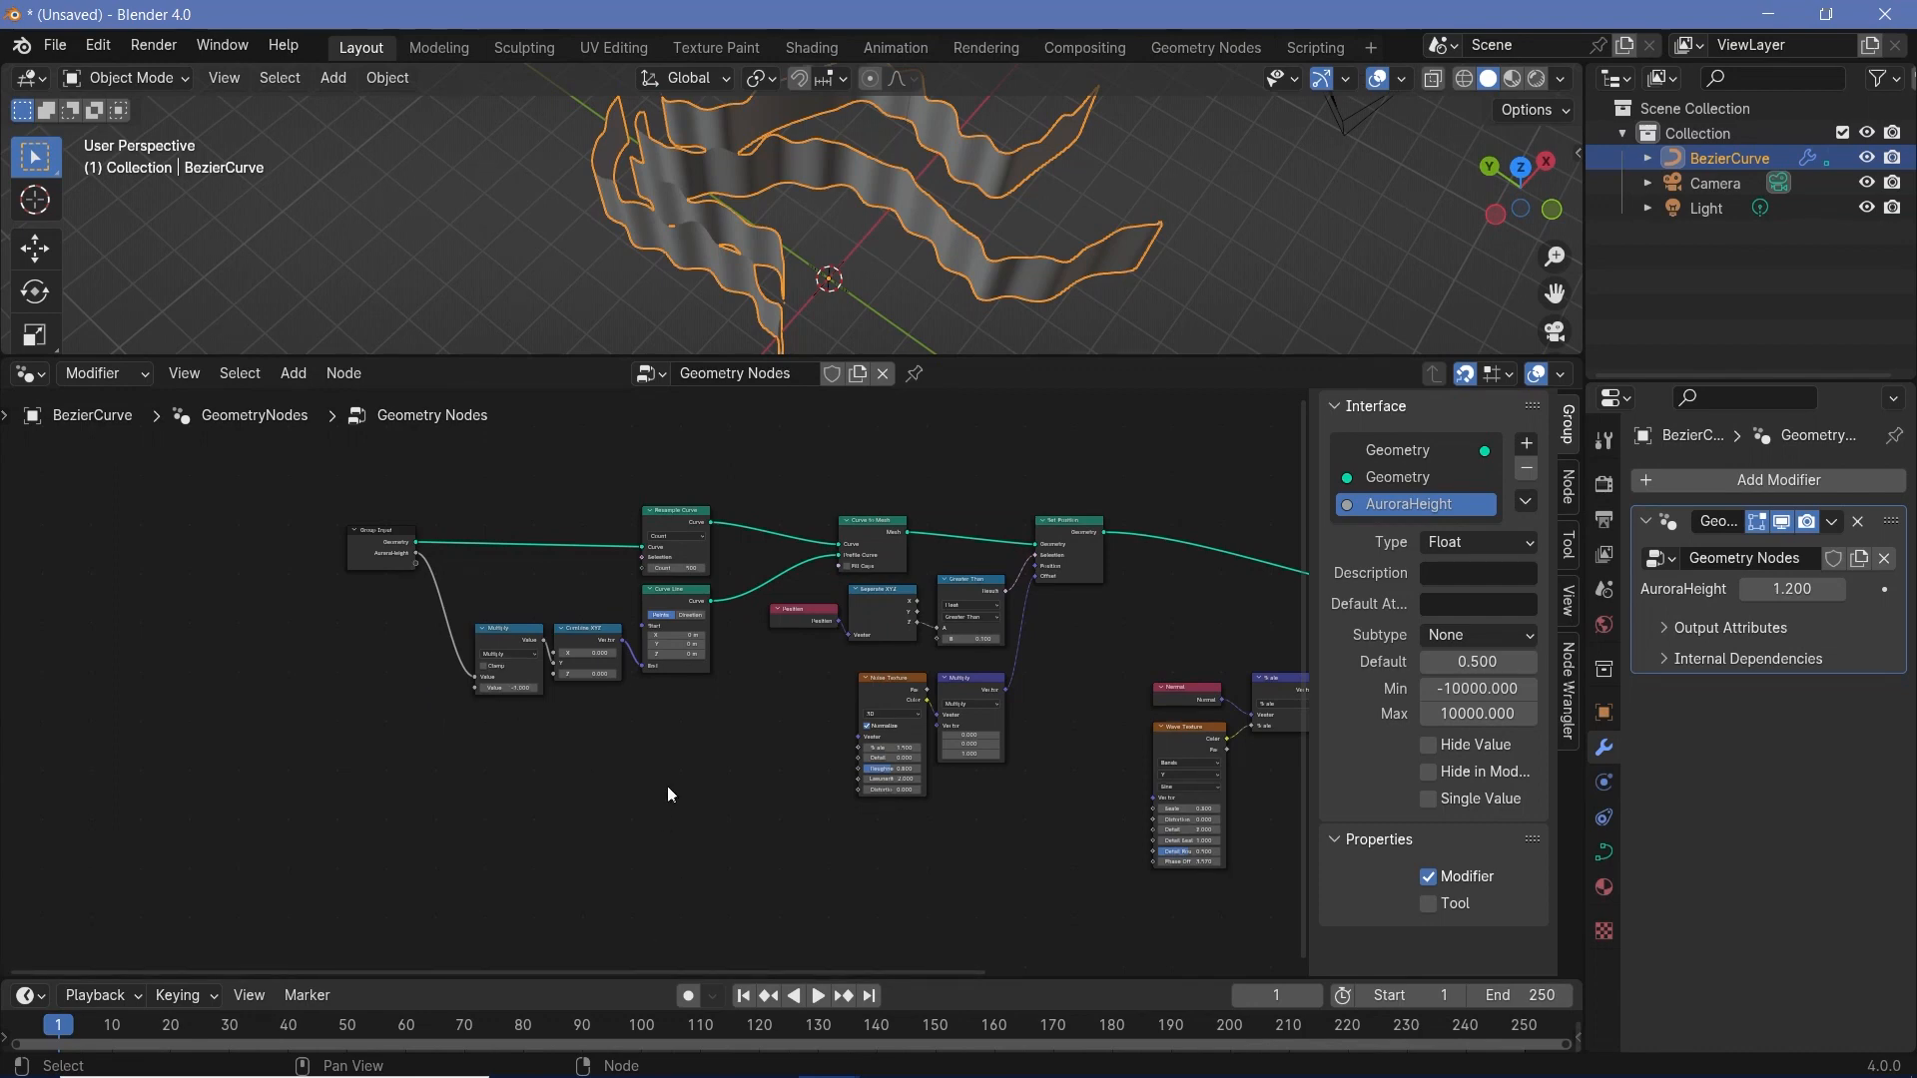
middle_drag(847, 850, 808, 787)
key(shift+a)
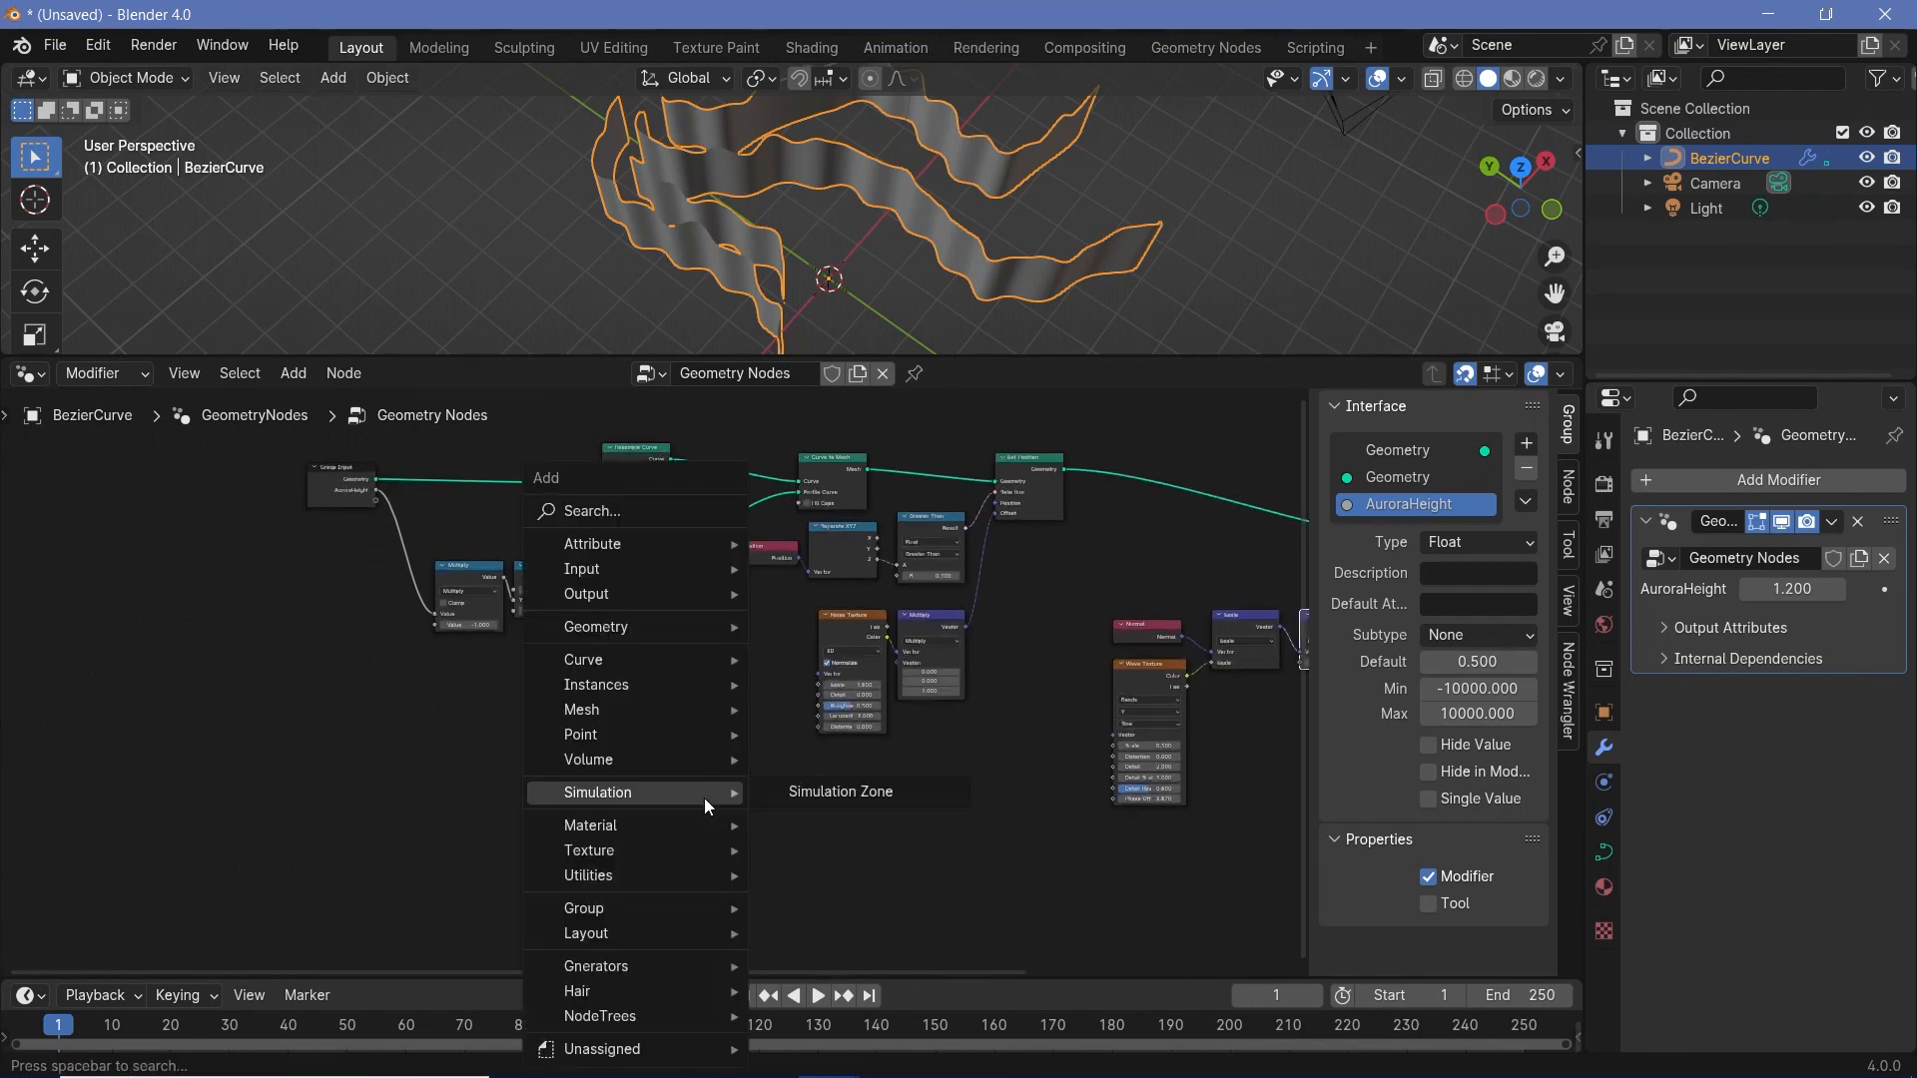
text(math)
key(Return)
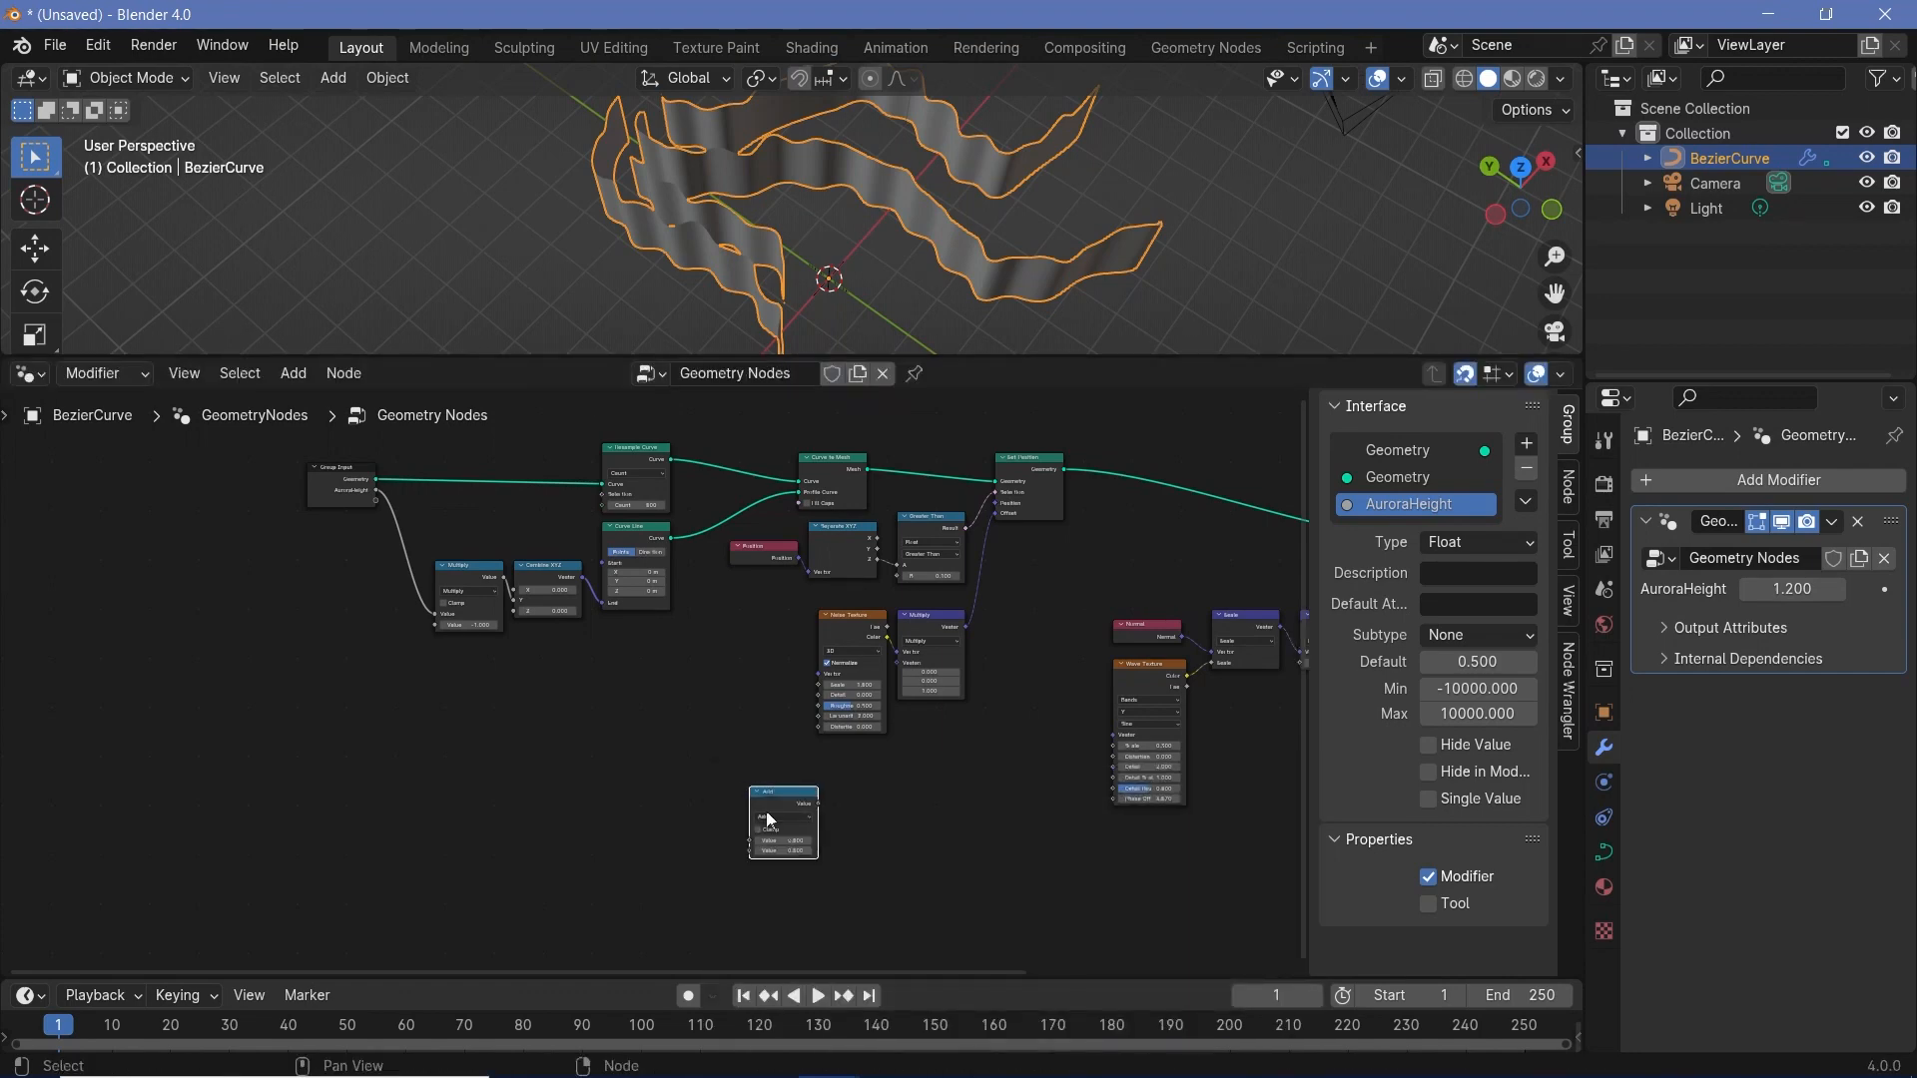
click(767, 819)
scroll(788, 676, up, 8)
click(894, 942)
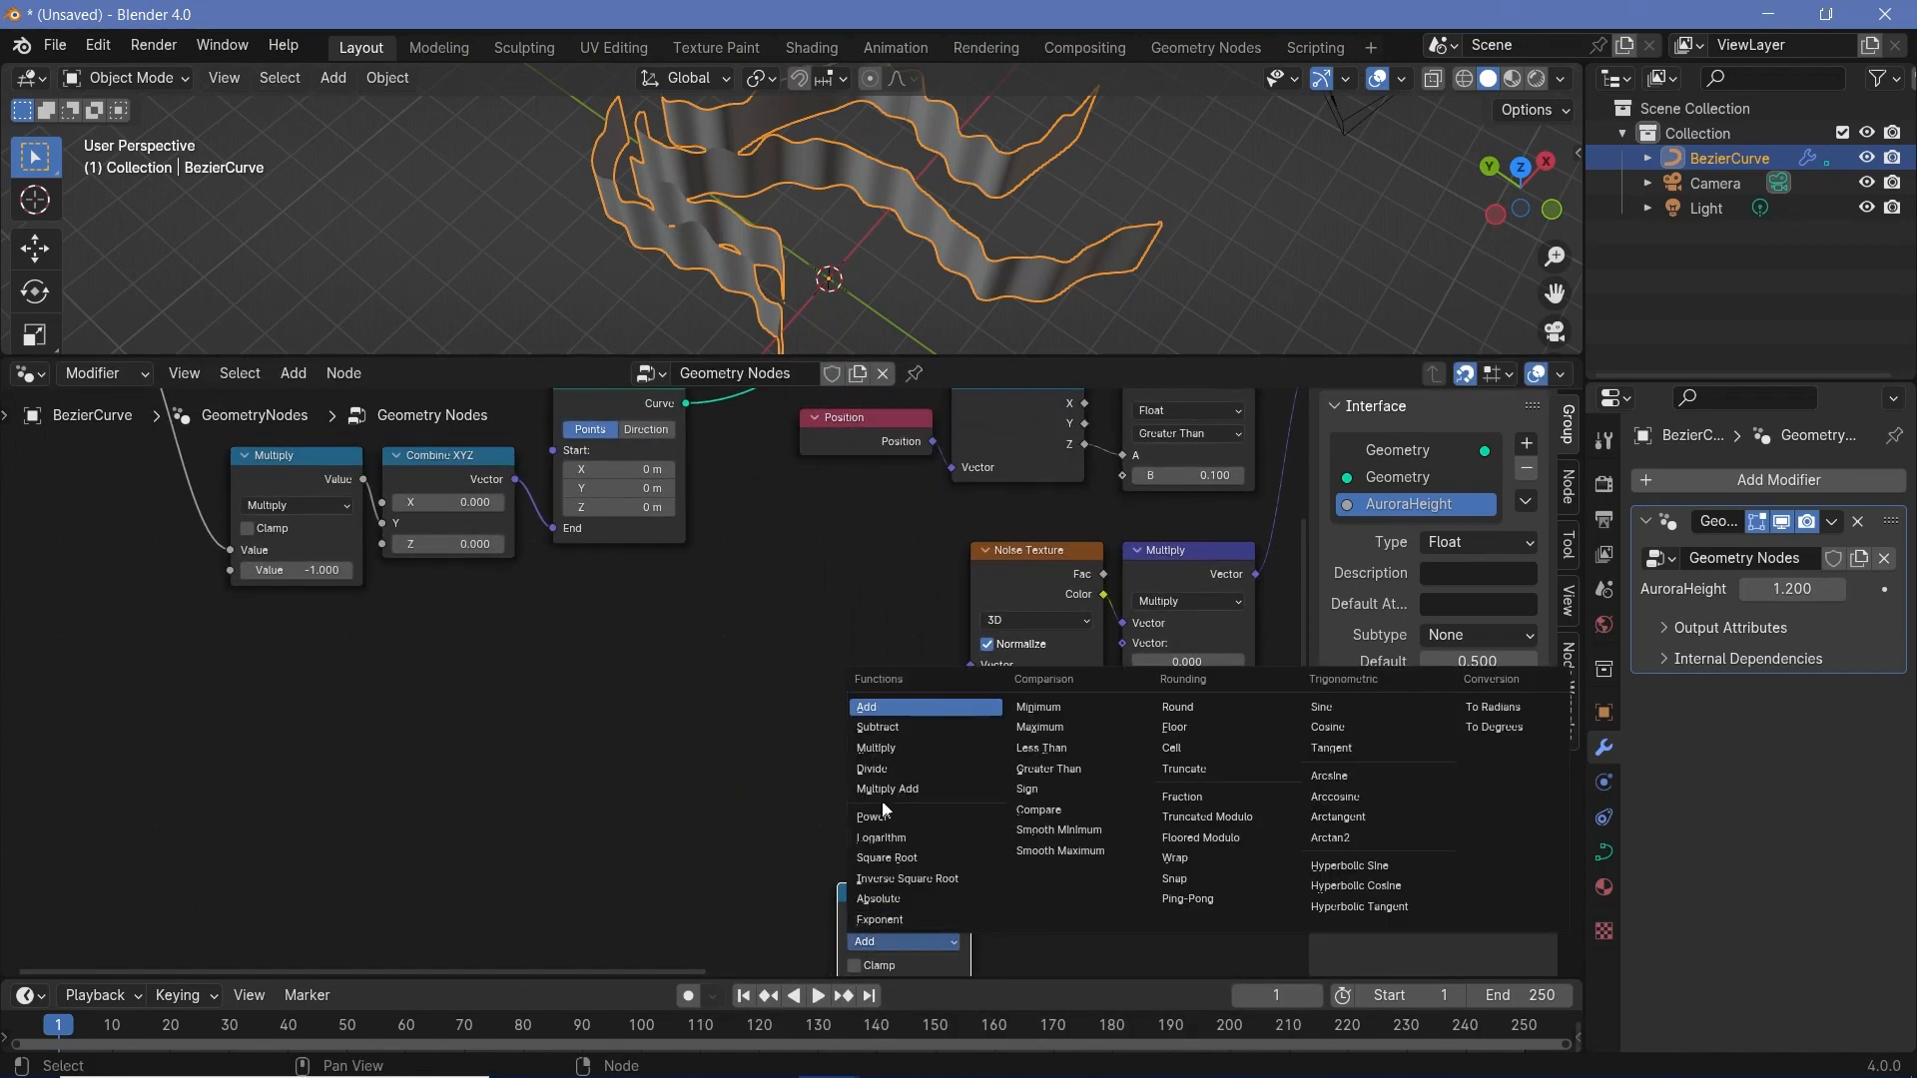
click(872, 769)
- Expose the Divide node's second Value as a new modifier input by linking it from Group Input
scroll(801, 733, down, 4)
drag(332, 440, 818, 793)
scroll(818, 792, up, 3)
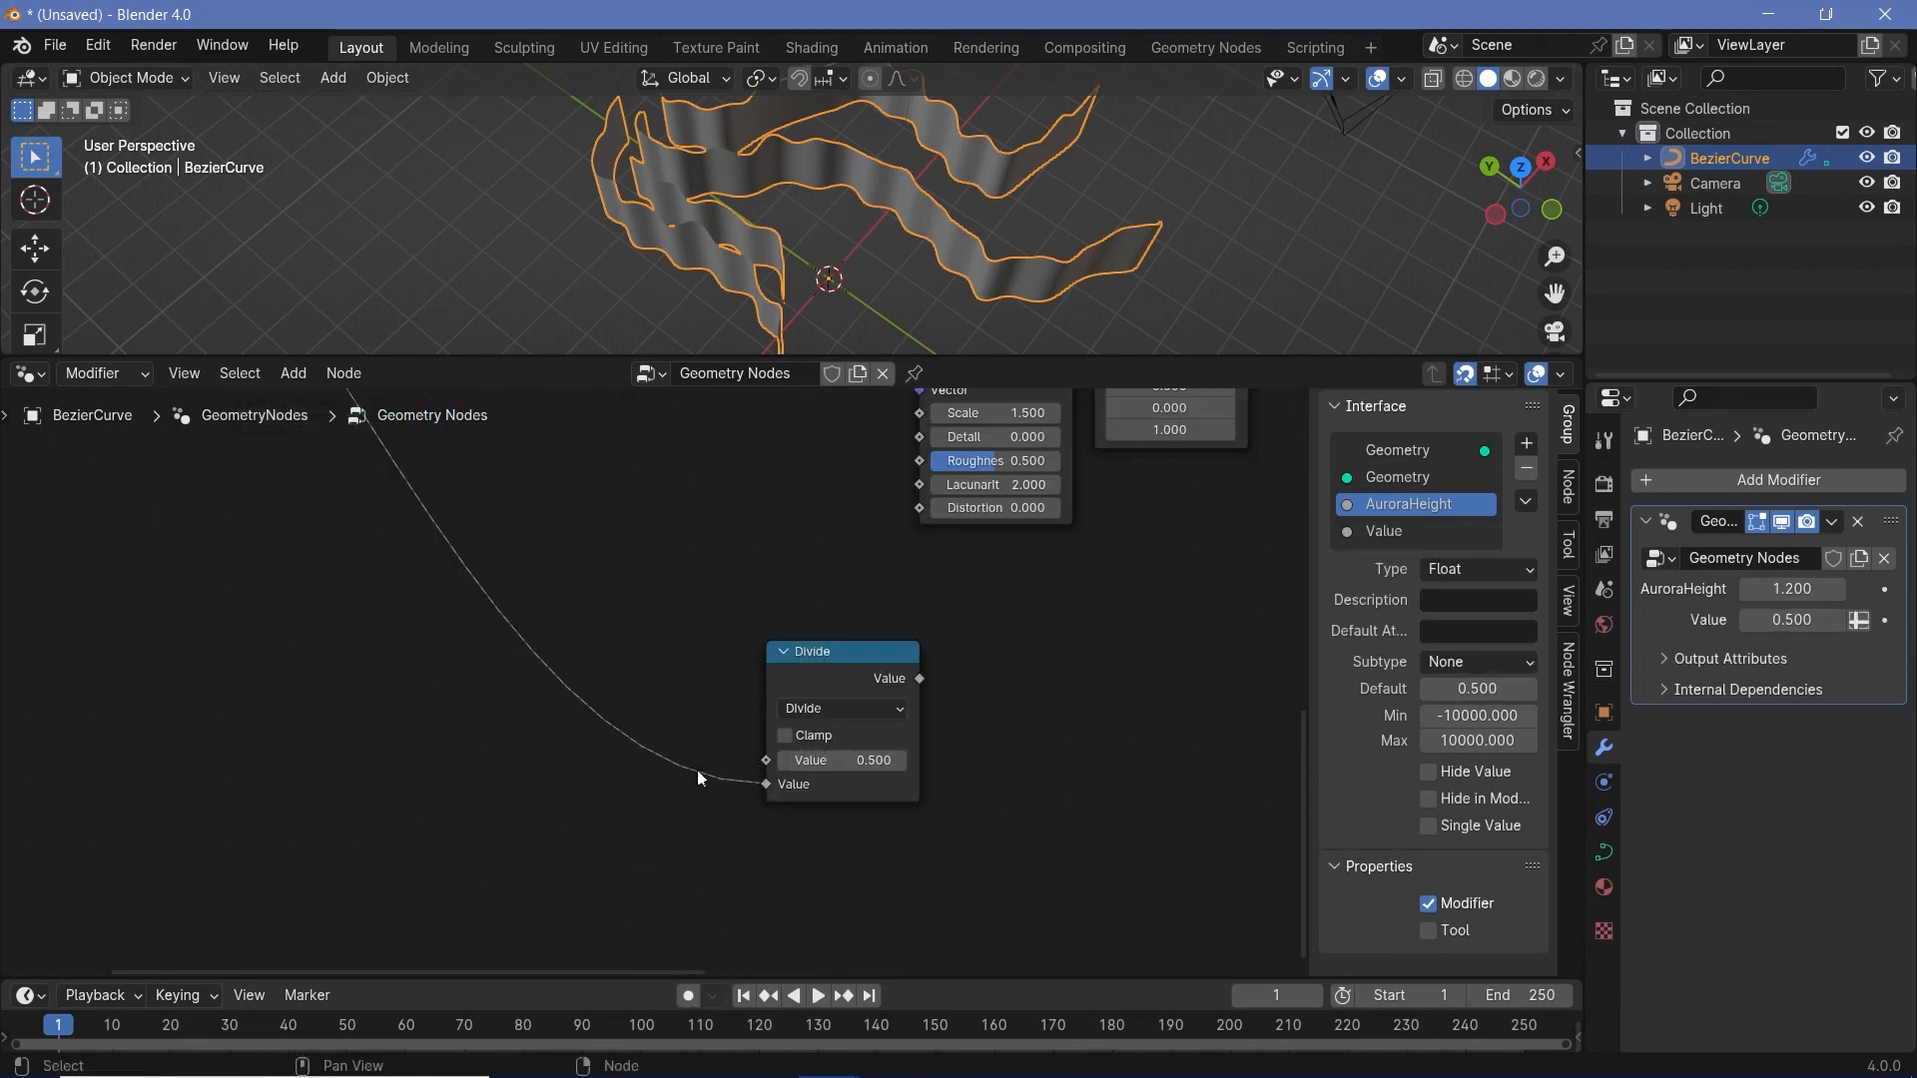
- Add a Scene Time node beside the Divide node and link its Frame output to Divide's first Value
scroll(479, 799, down, 1)
middle_drag(469, 801, 615, 741)
key(shift+a)
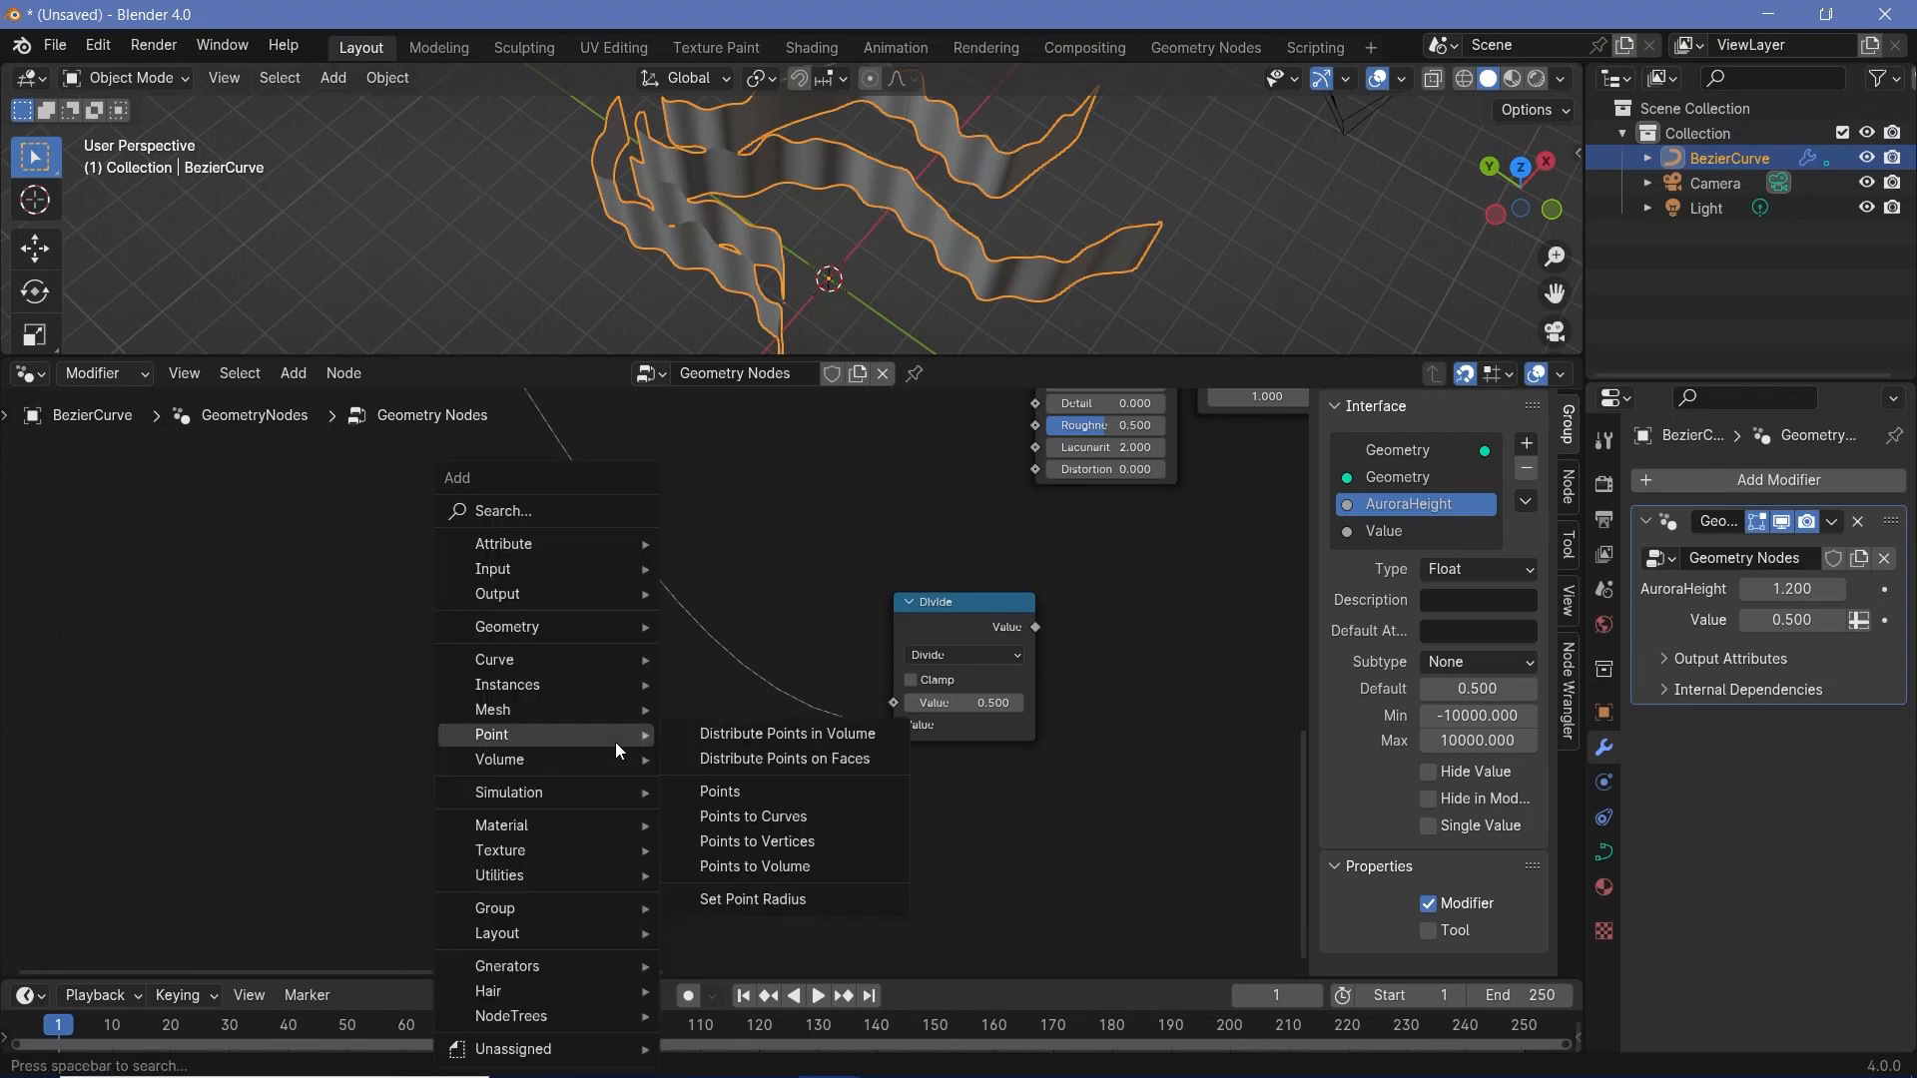
text(scene)
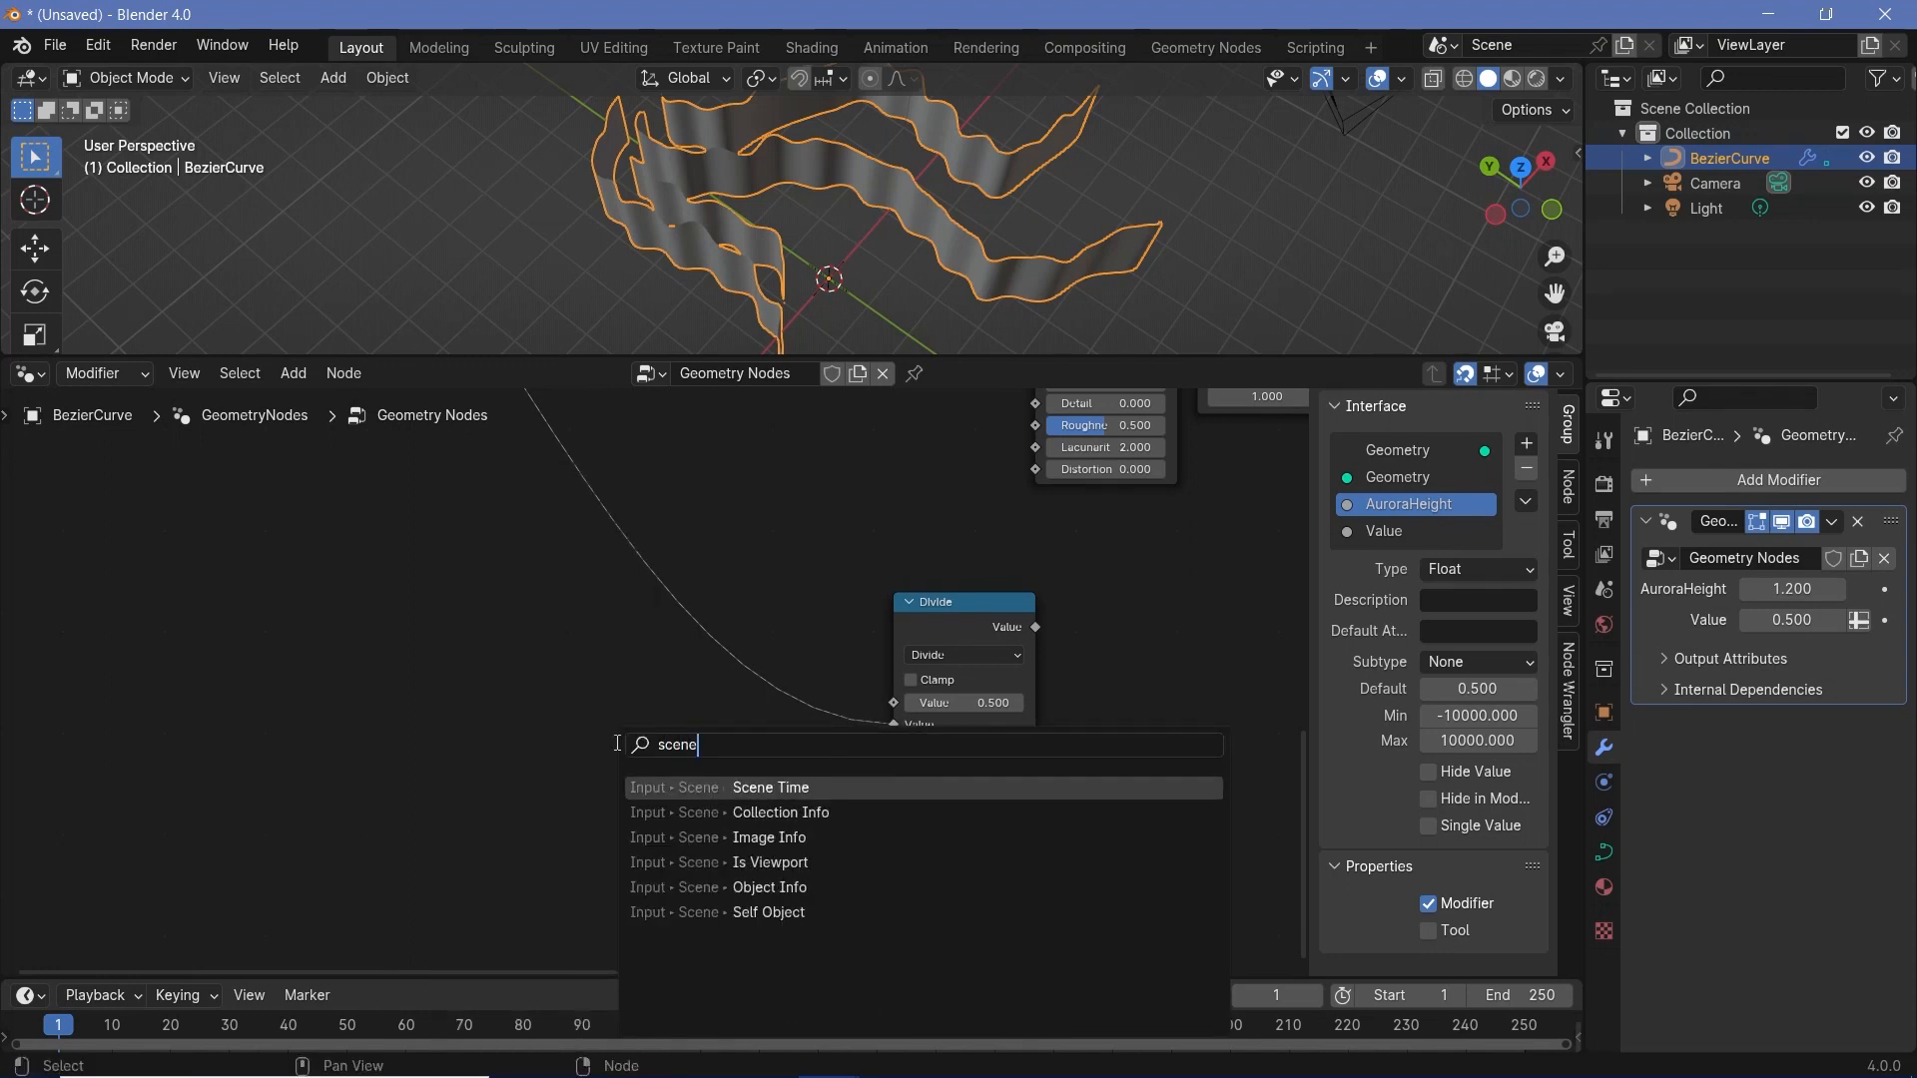
key(Return)
click(577, 680)
drag(611, 691, 659, 696)
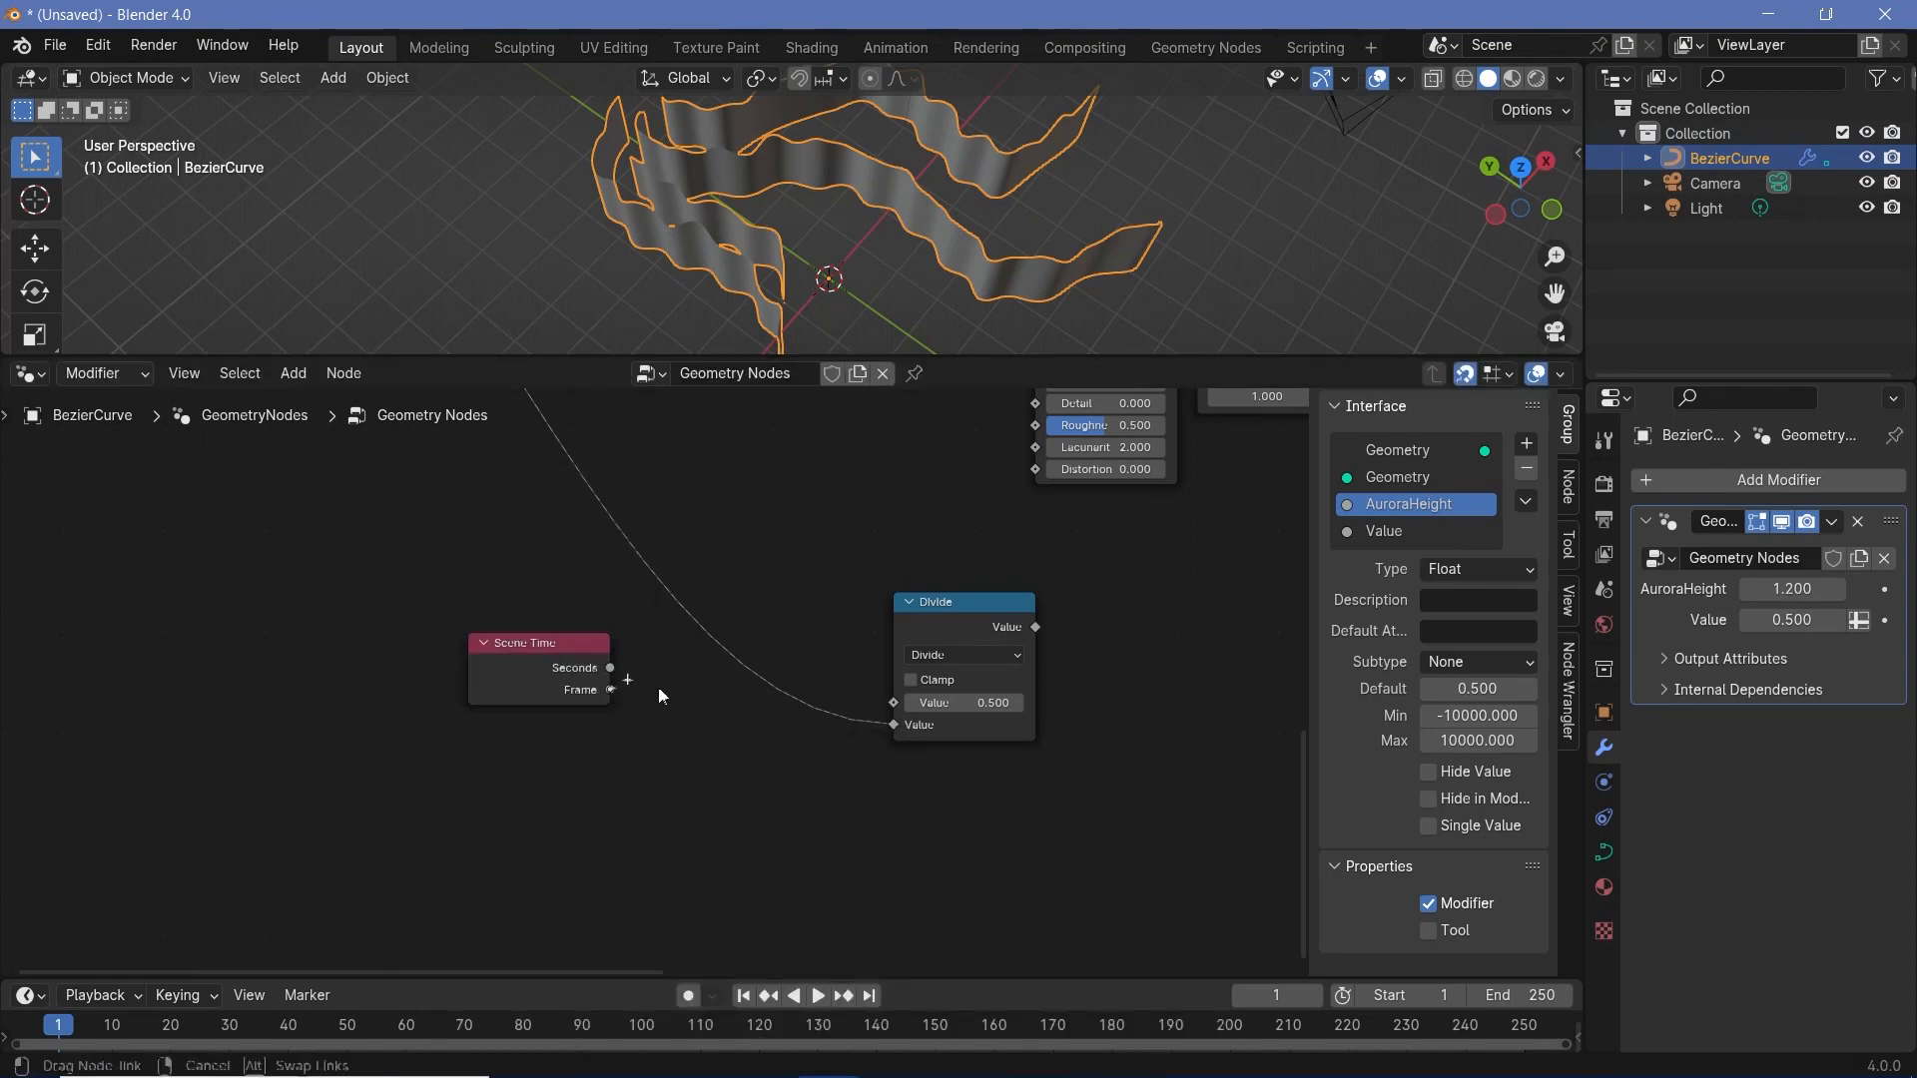
drag(923, 709, 923, 708)
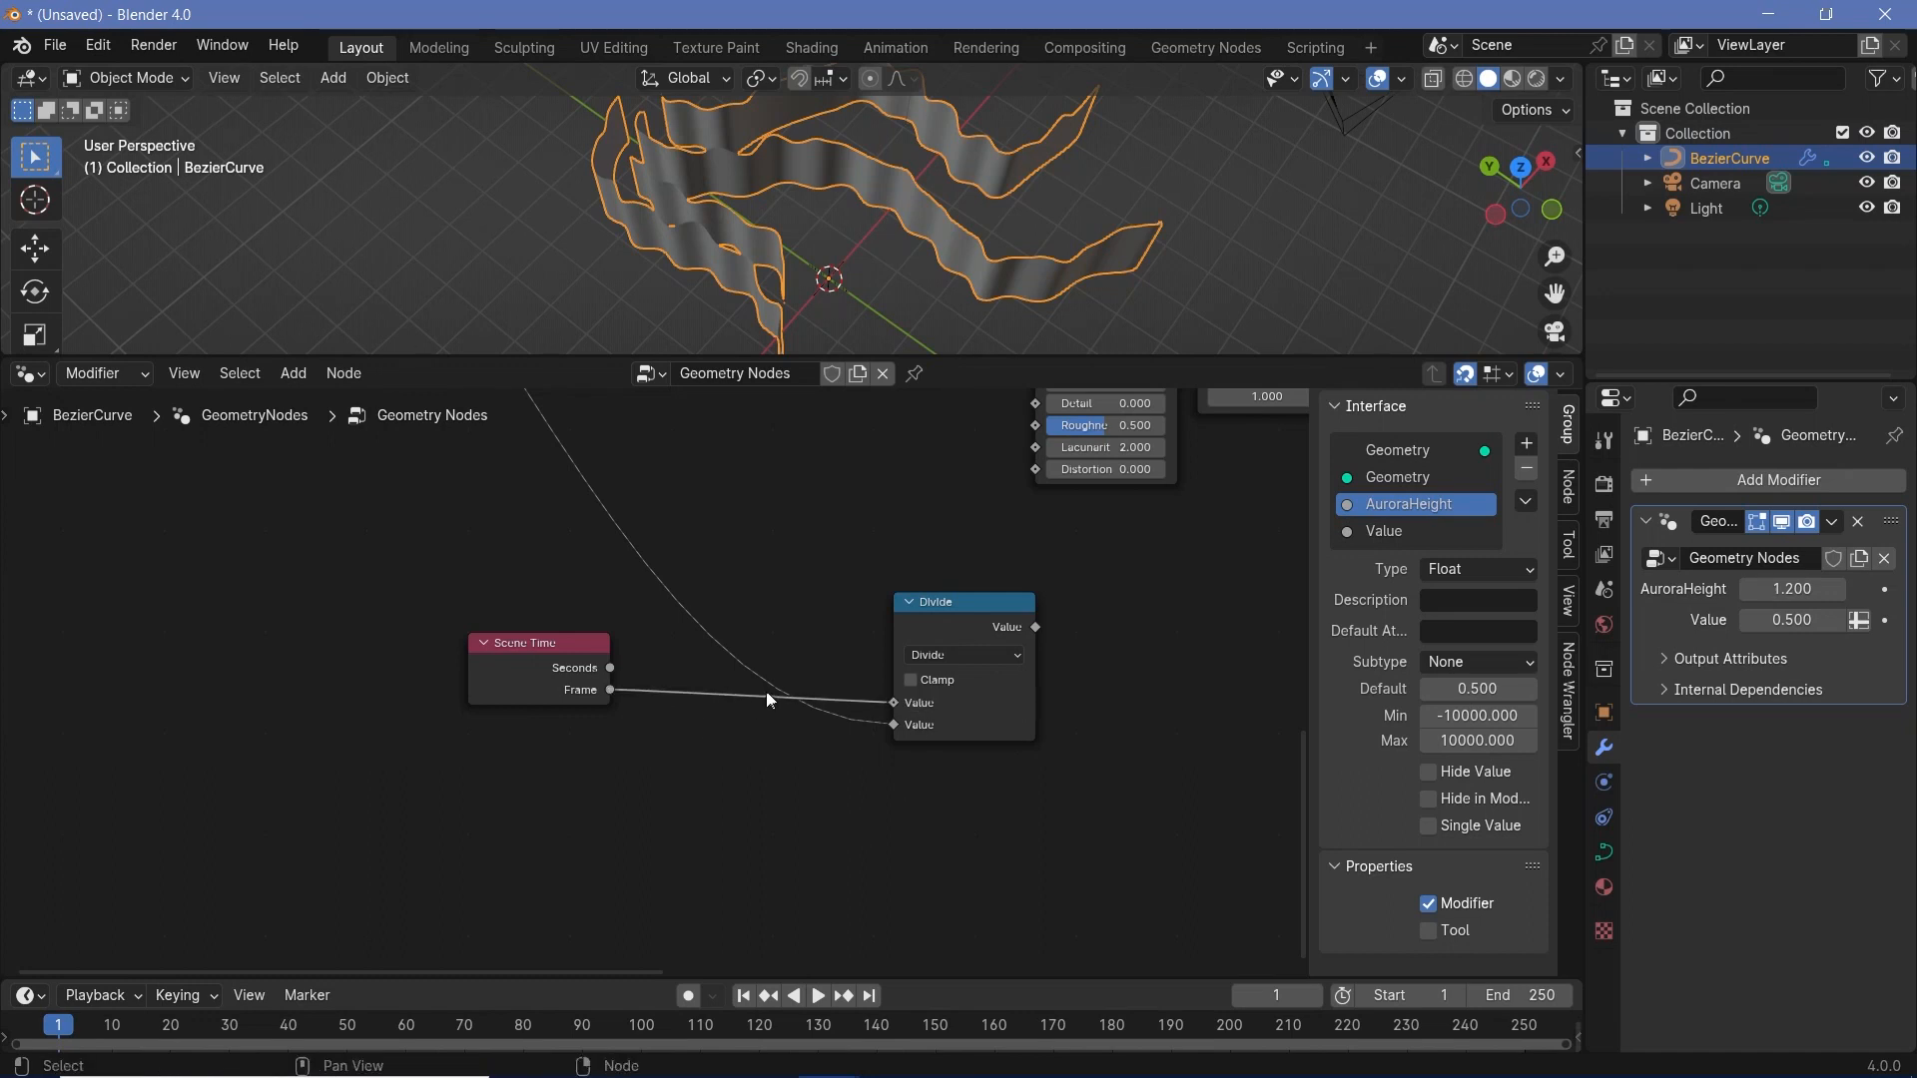
- Rename the Value input in the group interface to LoopFrames
middle_drag(828, 637, 1236, 949)
middle_drag(1196, 410, 1288, 802)
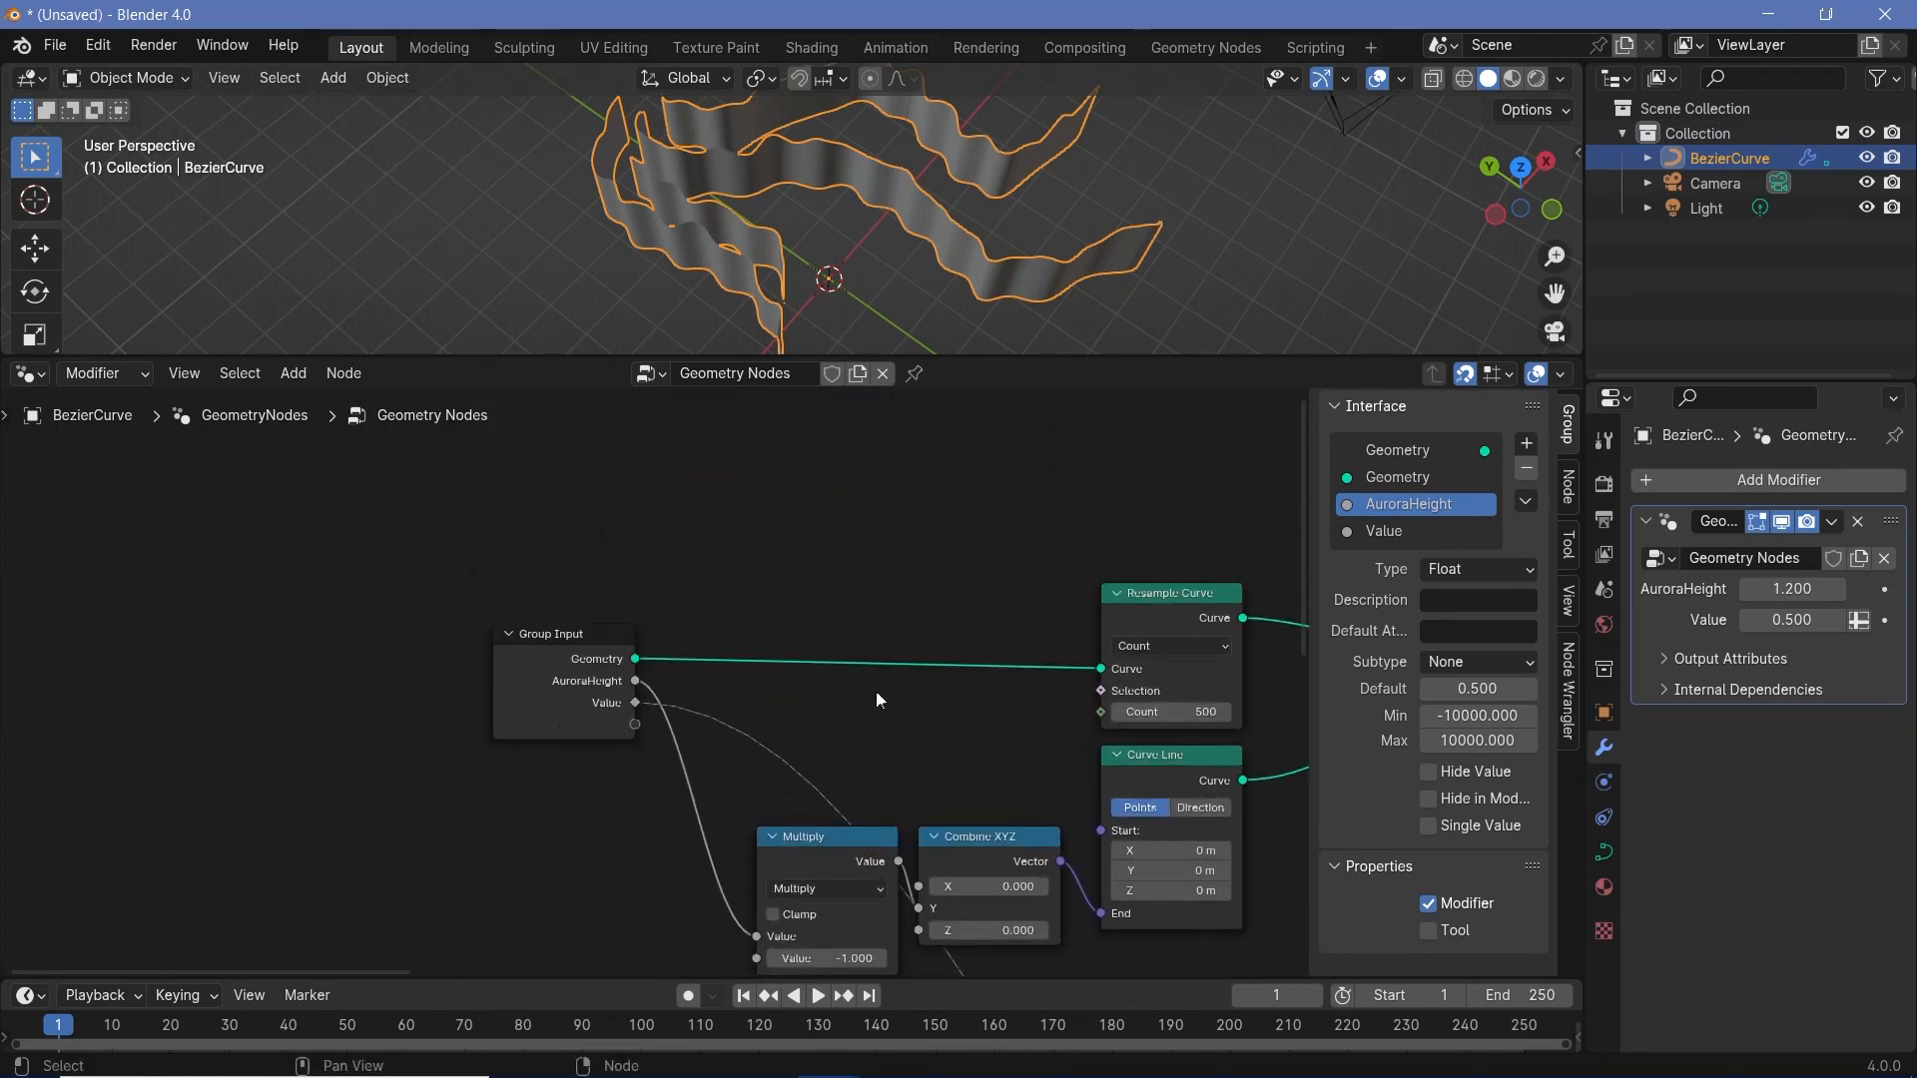
double_click(1384, 531)
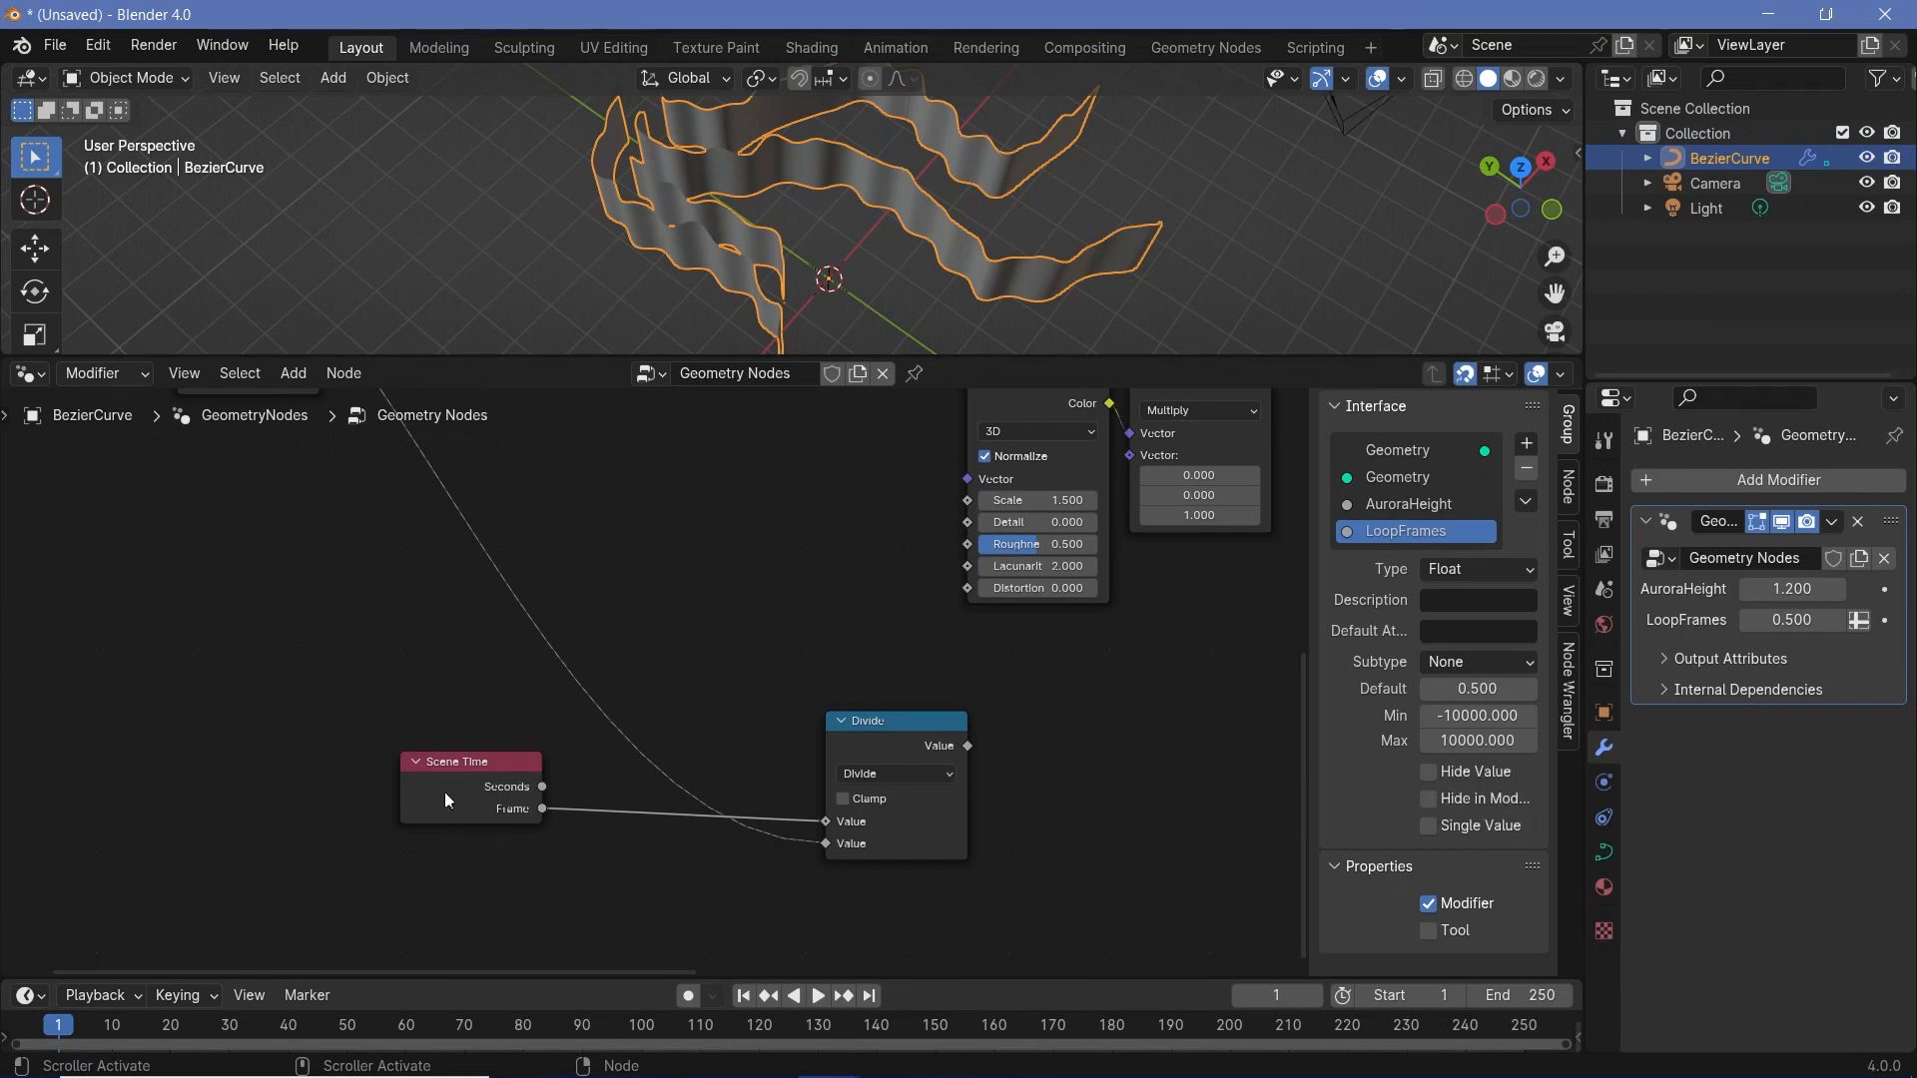
- Check the scene's output frame rate and feed Divide's first Value from Scene Time's Seconds instead of Frame
click(1604, 485)
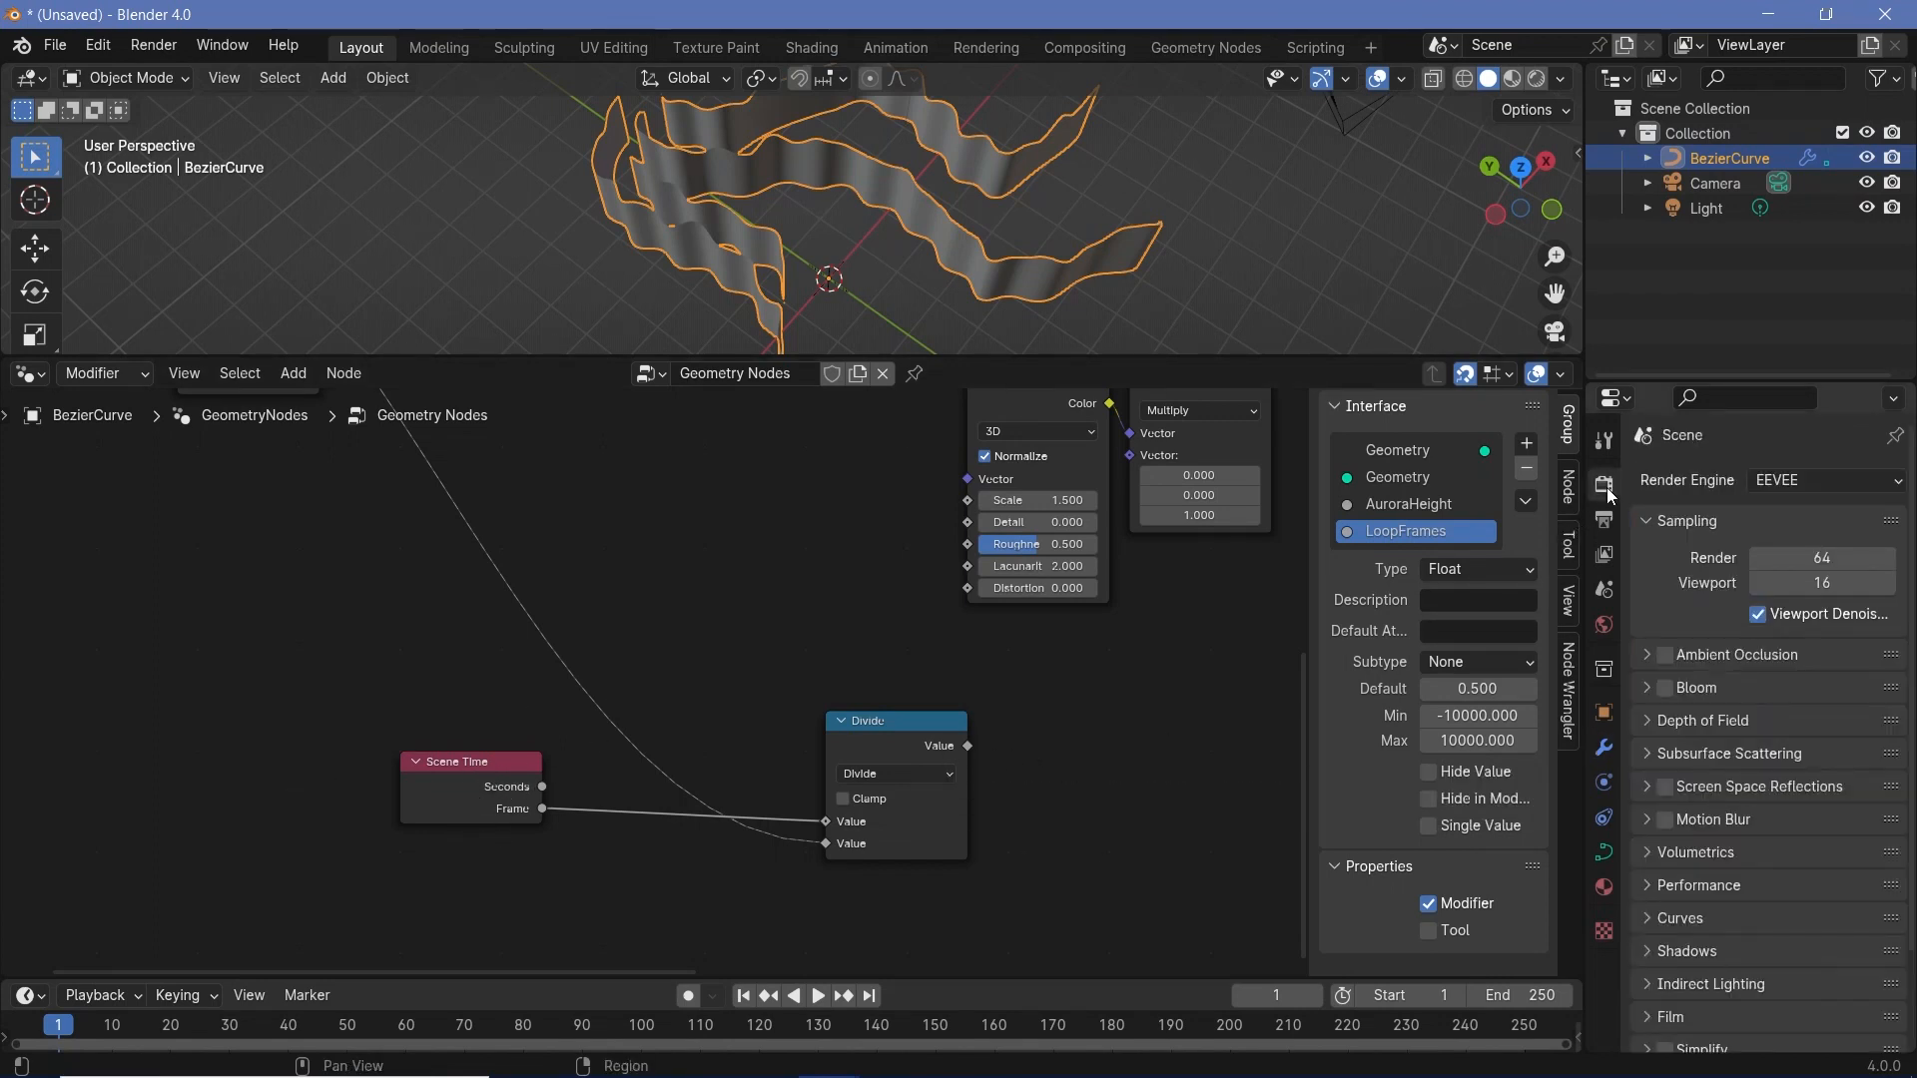
click(1606, 518)
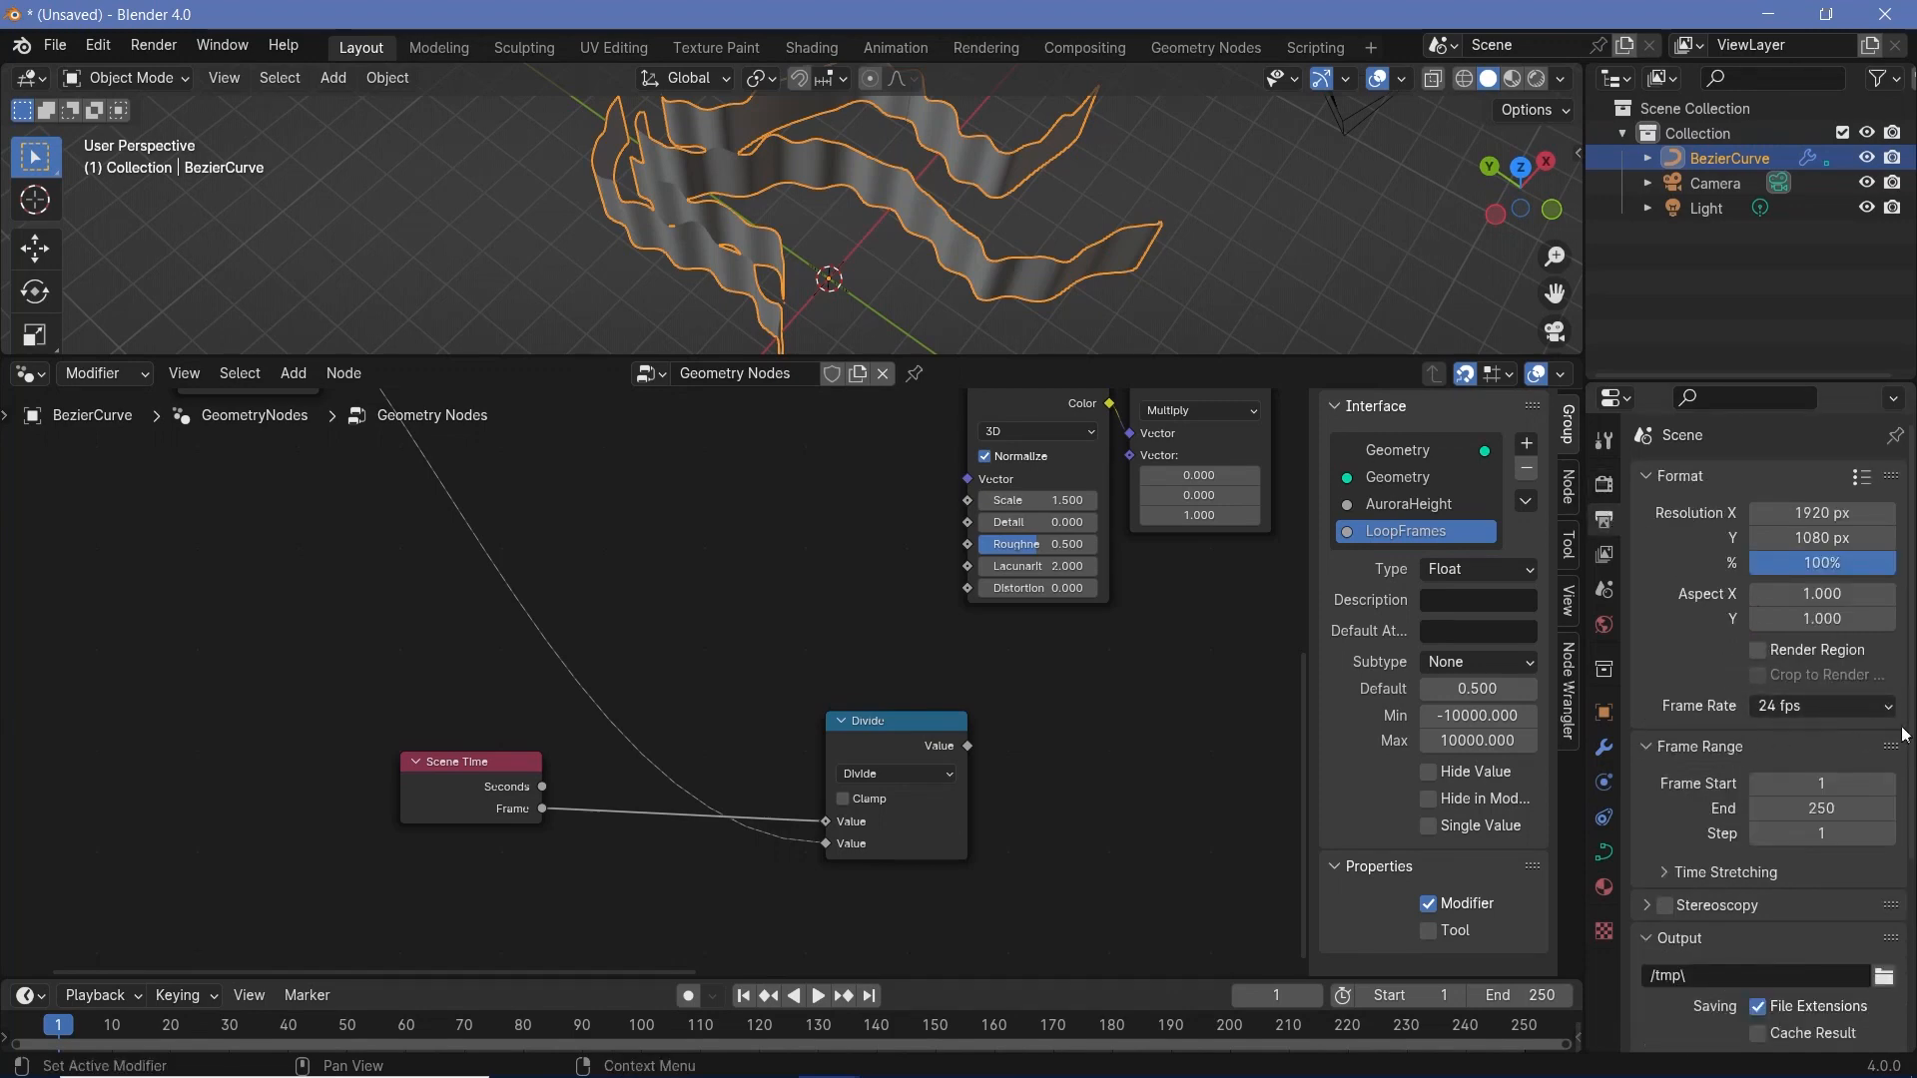
drag(542, 786, 608, 784)
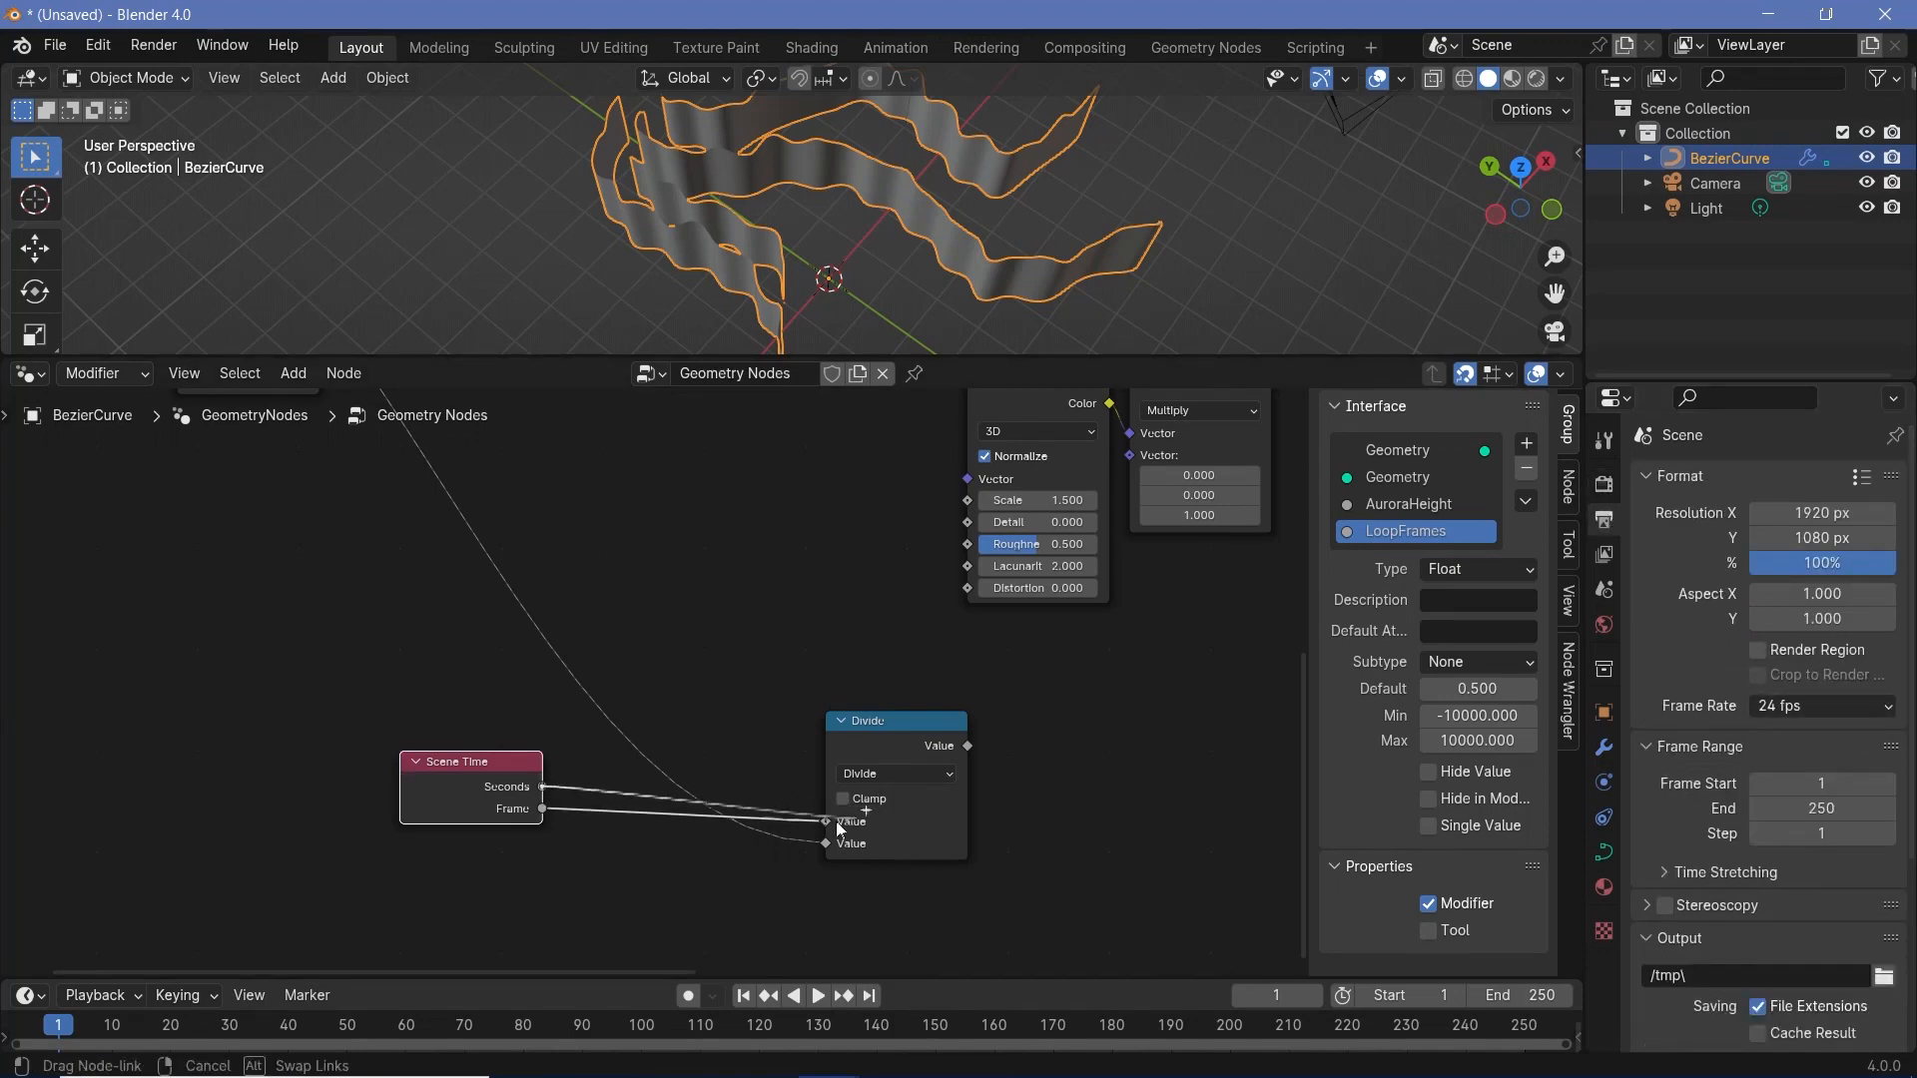
drag(836, 822, 818, 823)
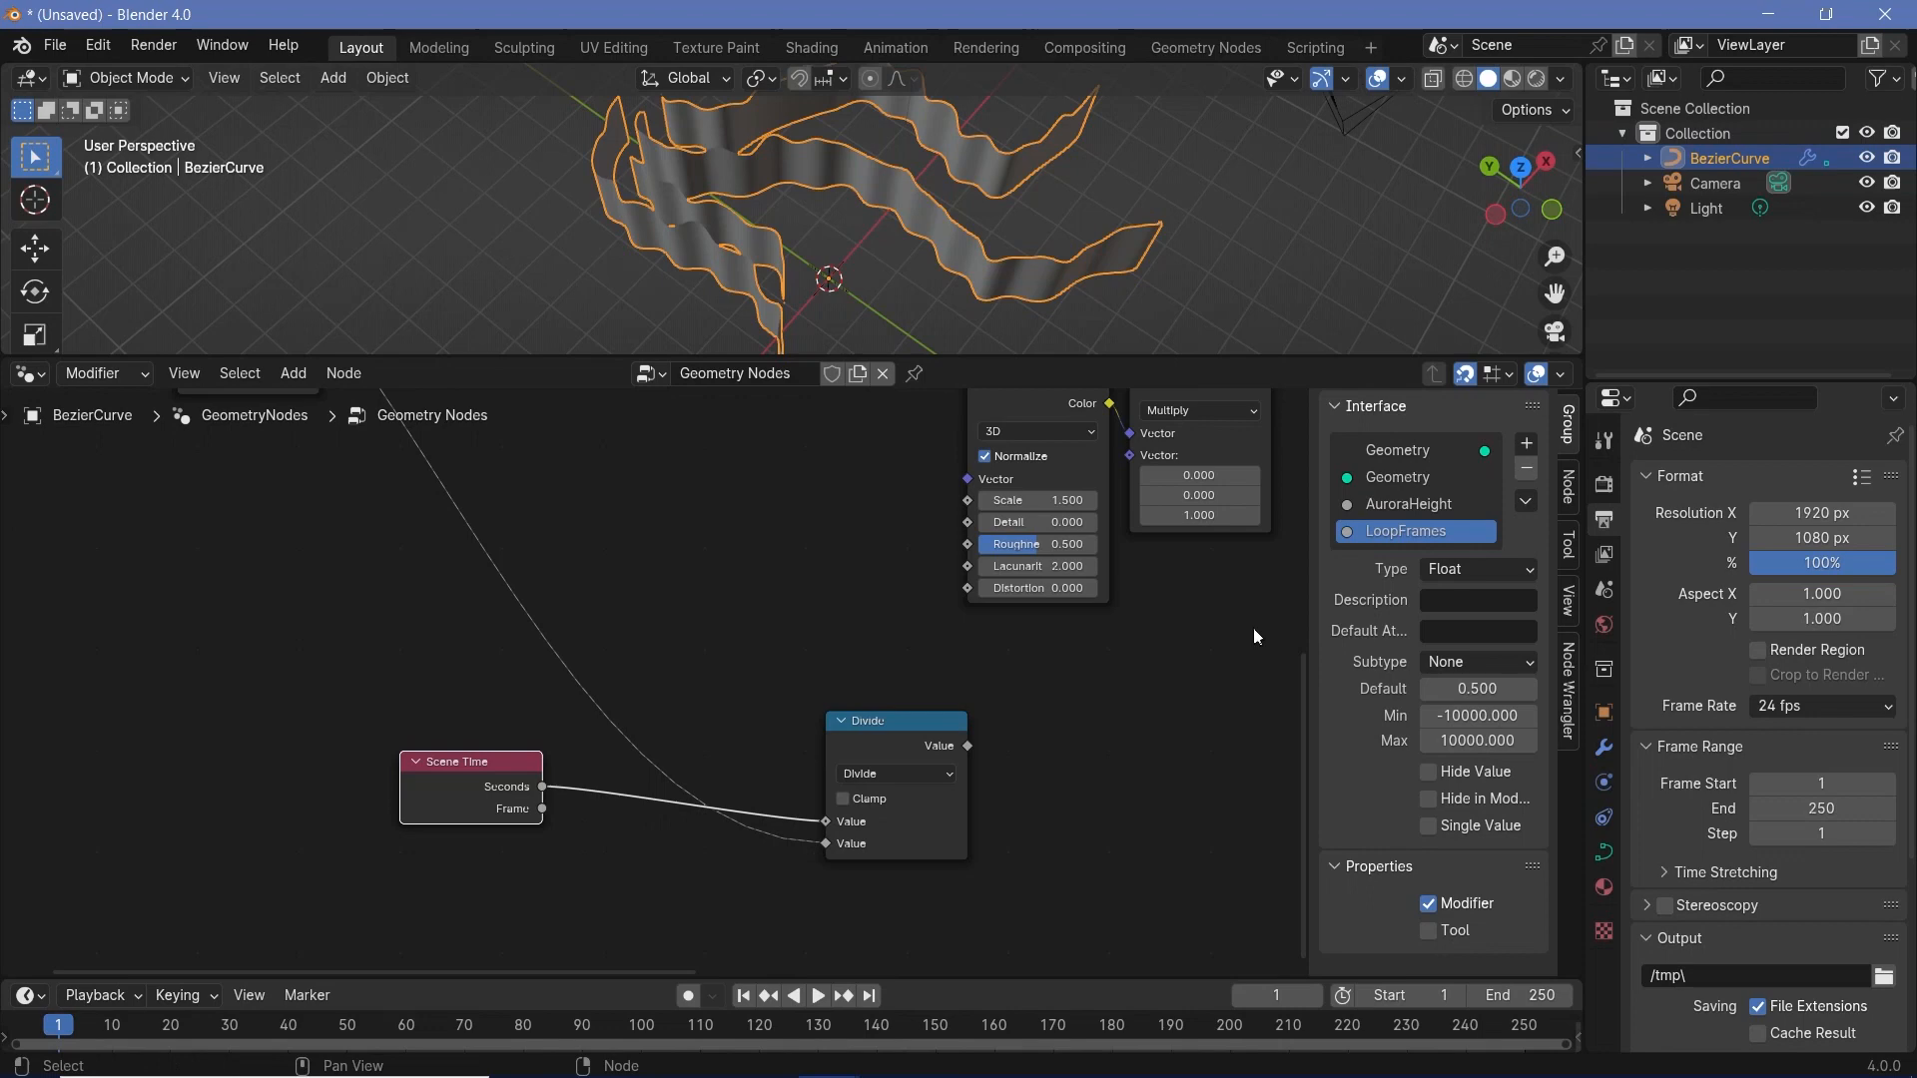
- Rename the LoopFrames input in the group interface to LoopSeconds
double_click(1422, 535)
text(LoopSeconds)
key(Return)
- Add a Math node between Divide and the Wave Texture, set to Multiply with a second Value of 6.283
middle_drag(642, 620, 447, 612)
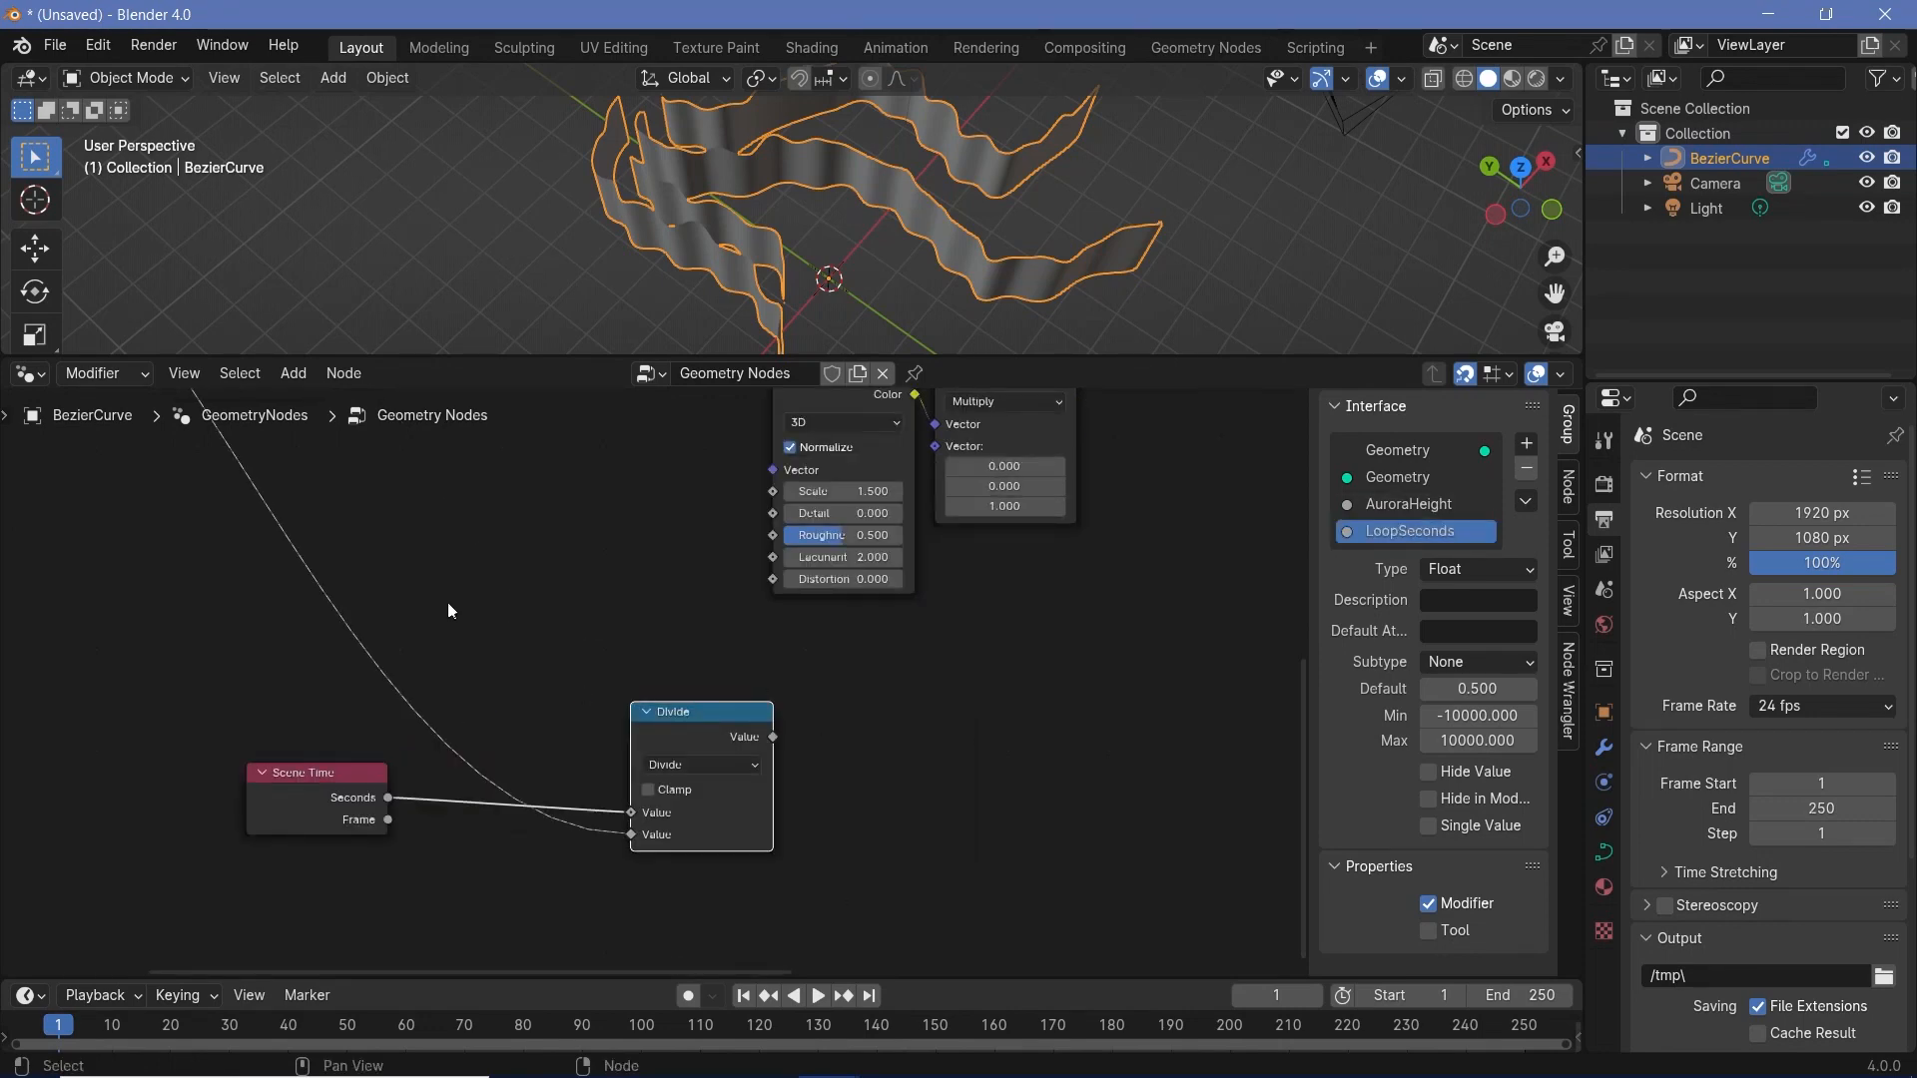
drag(771, 739, 1075, 739)
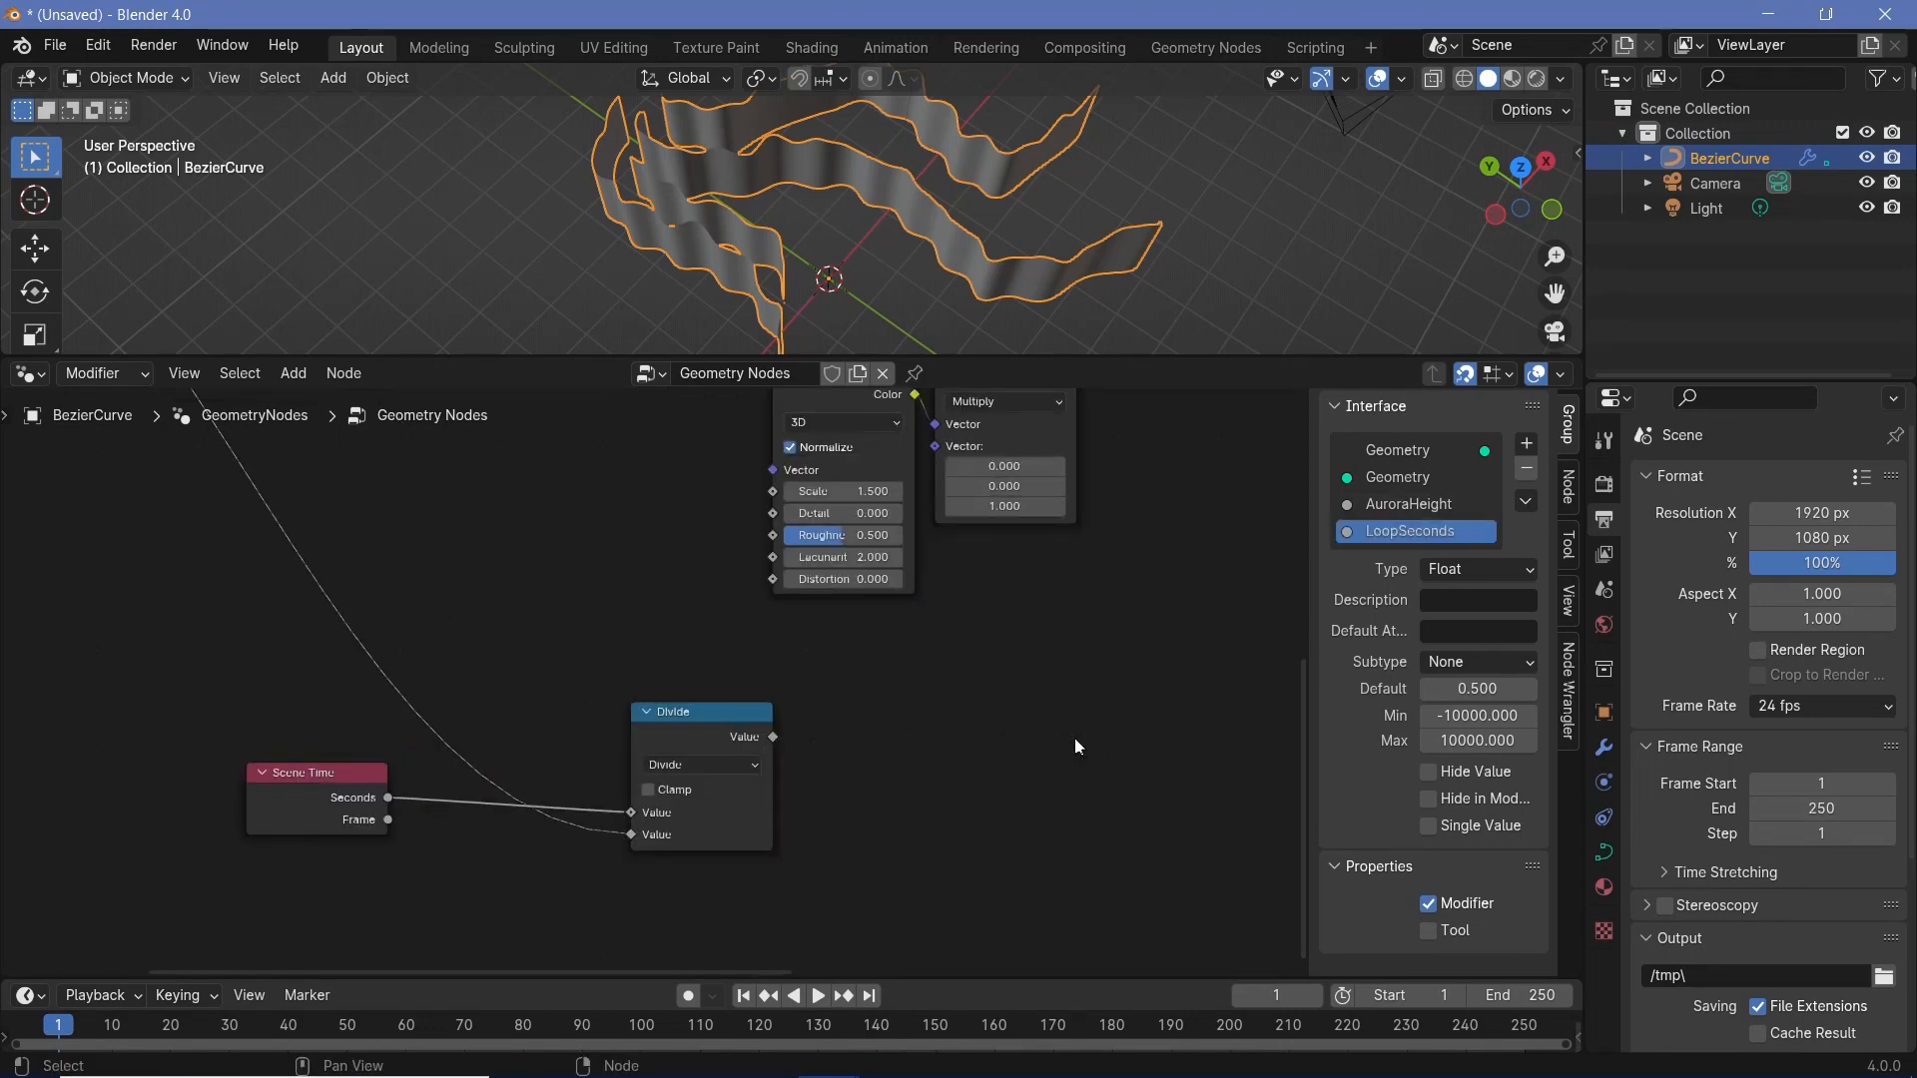
click(774, 741)
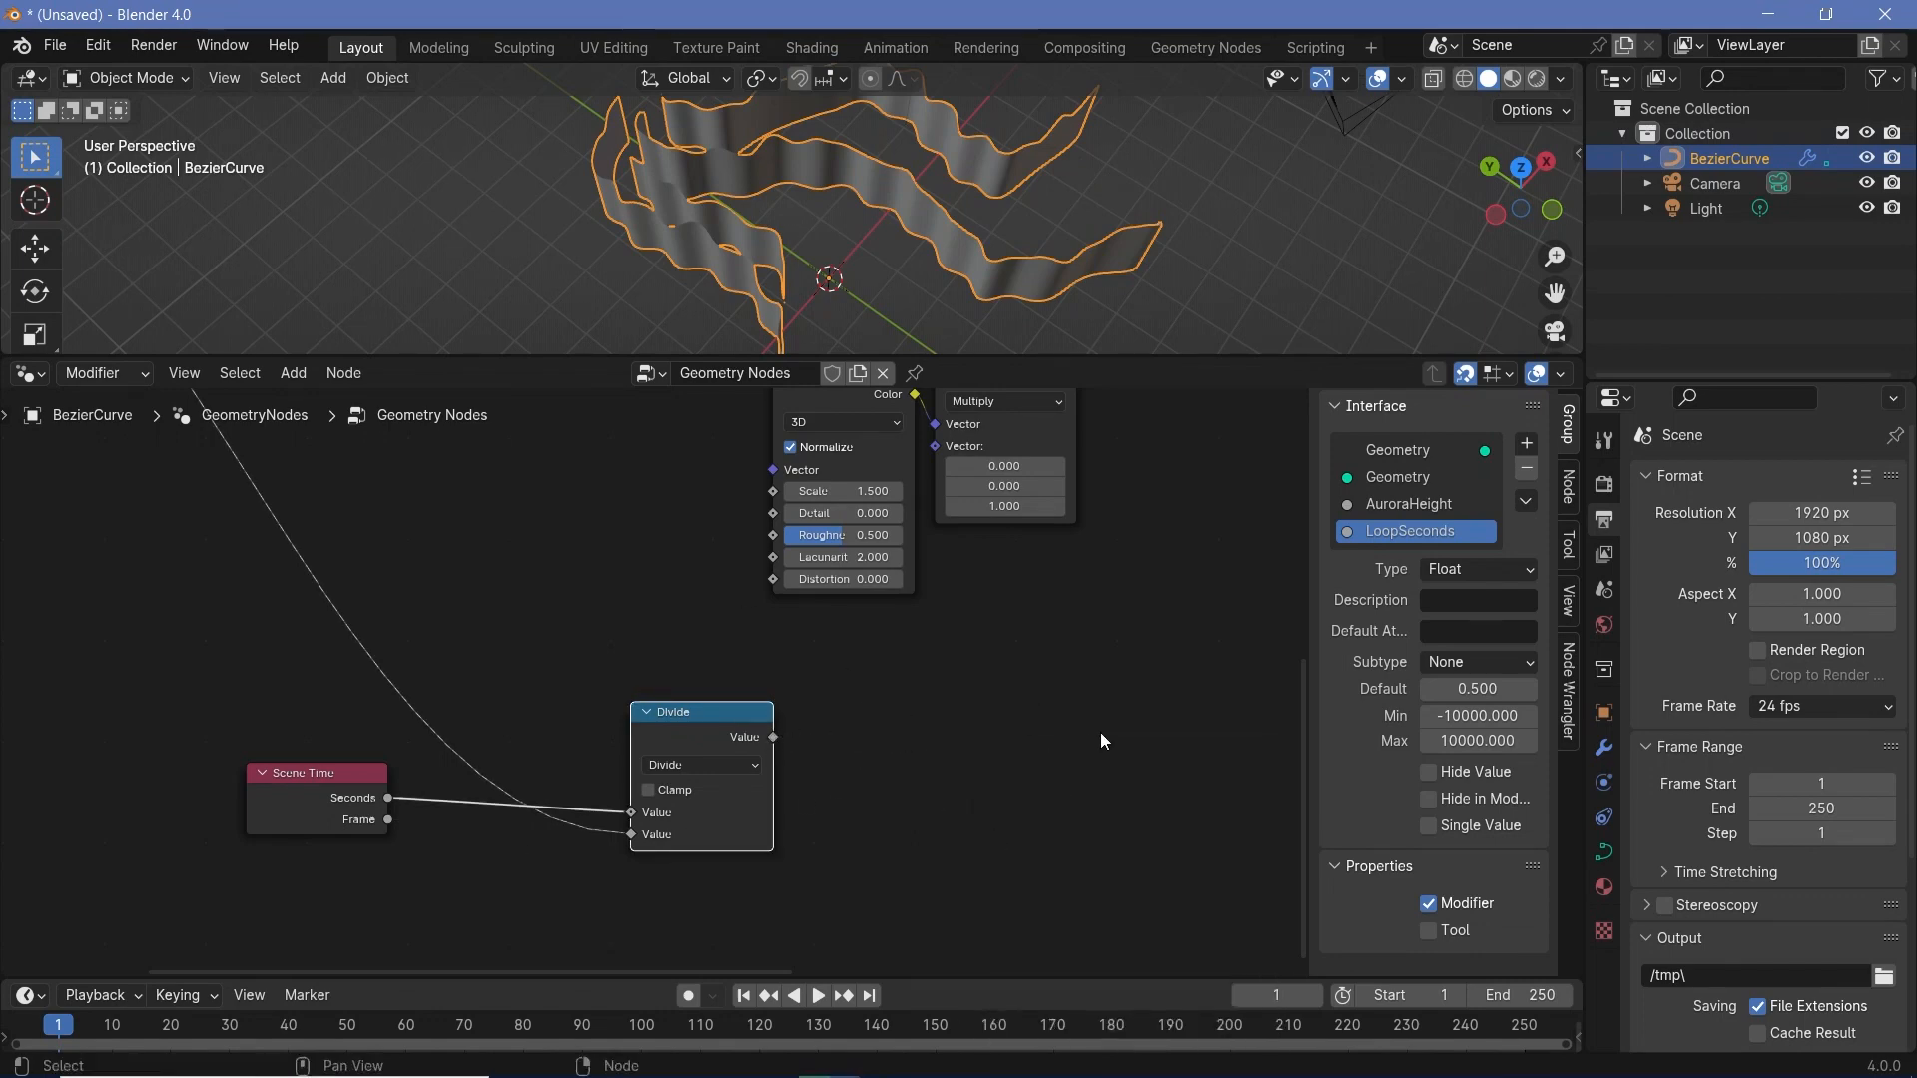
middle_drag(1103, 741, 637, 729)
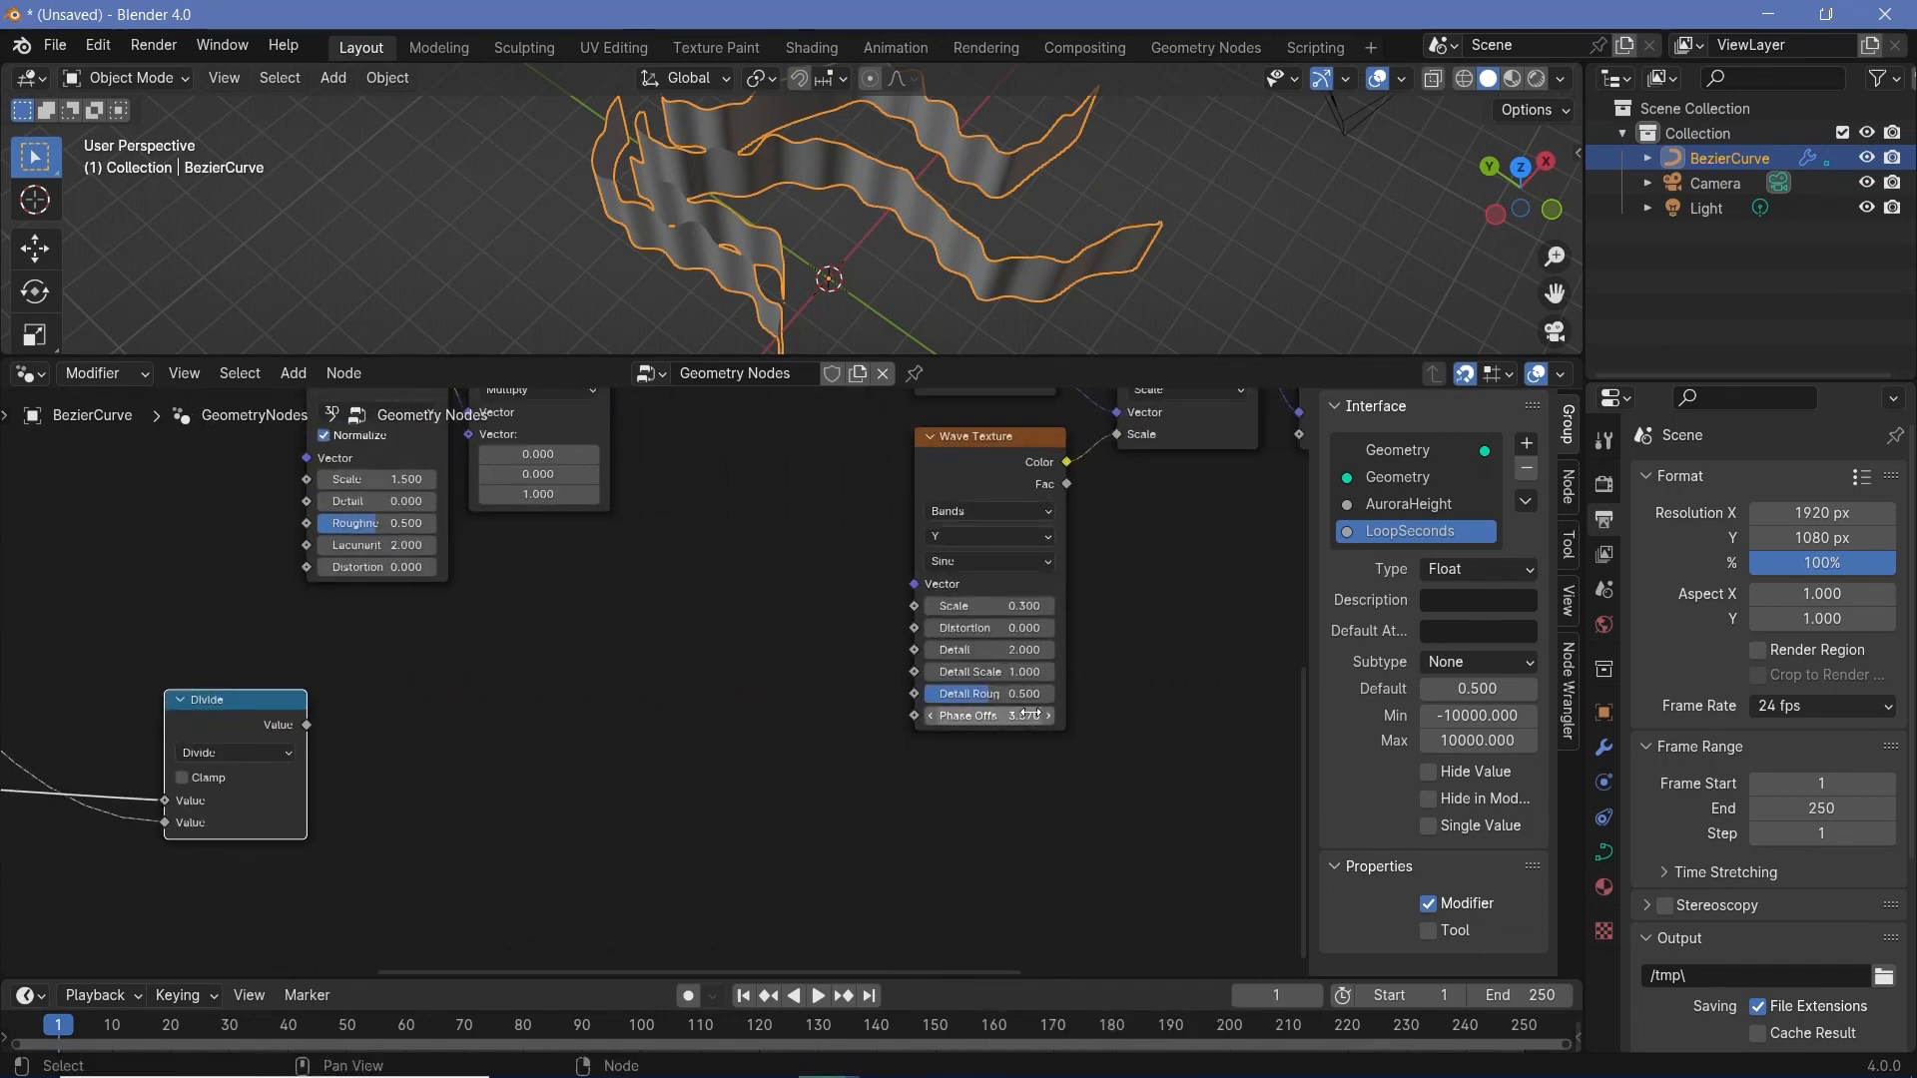
middle_drag(594, 828, 898, 816)
key(shift+a)
mouse_move(897, 756)
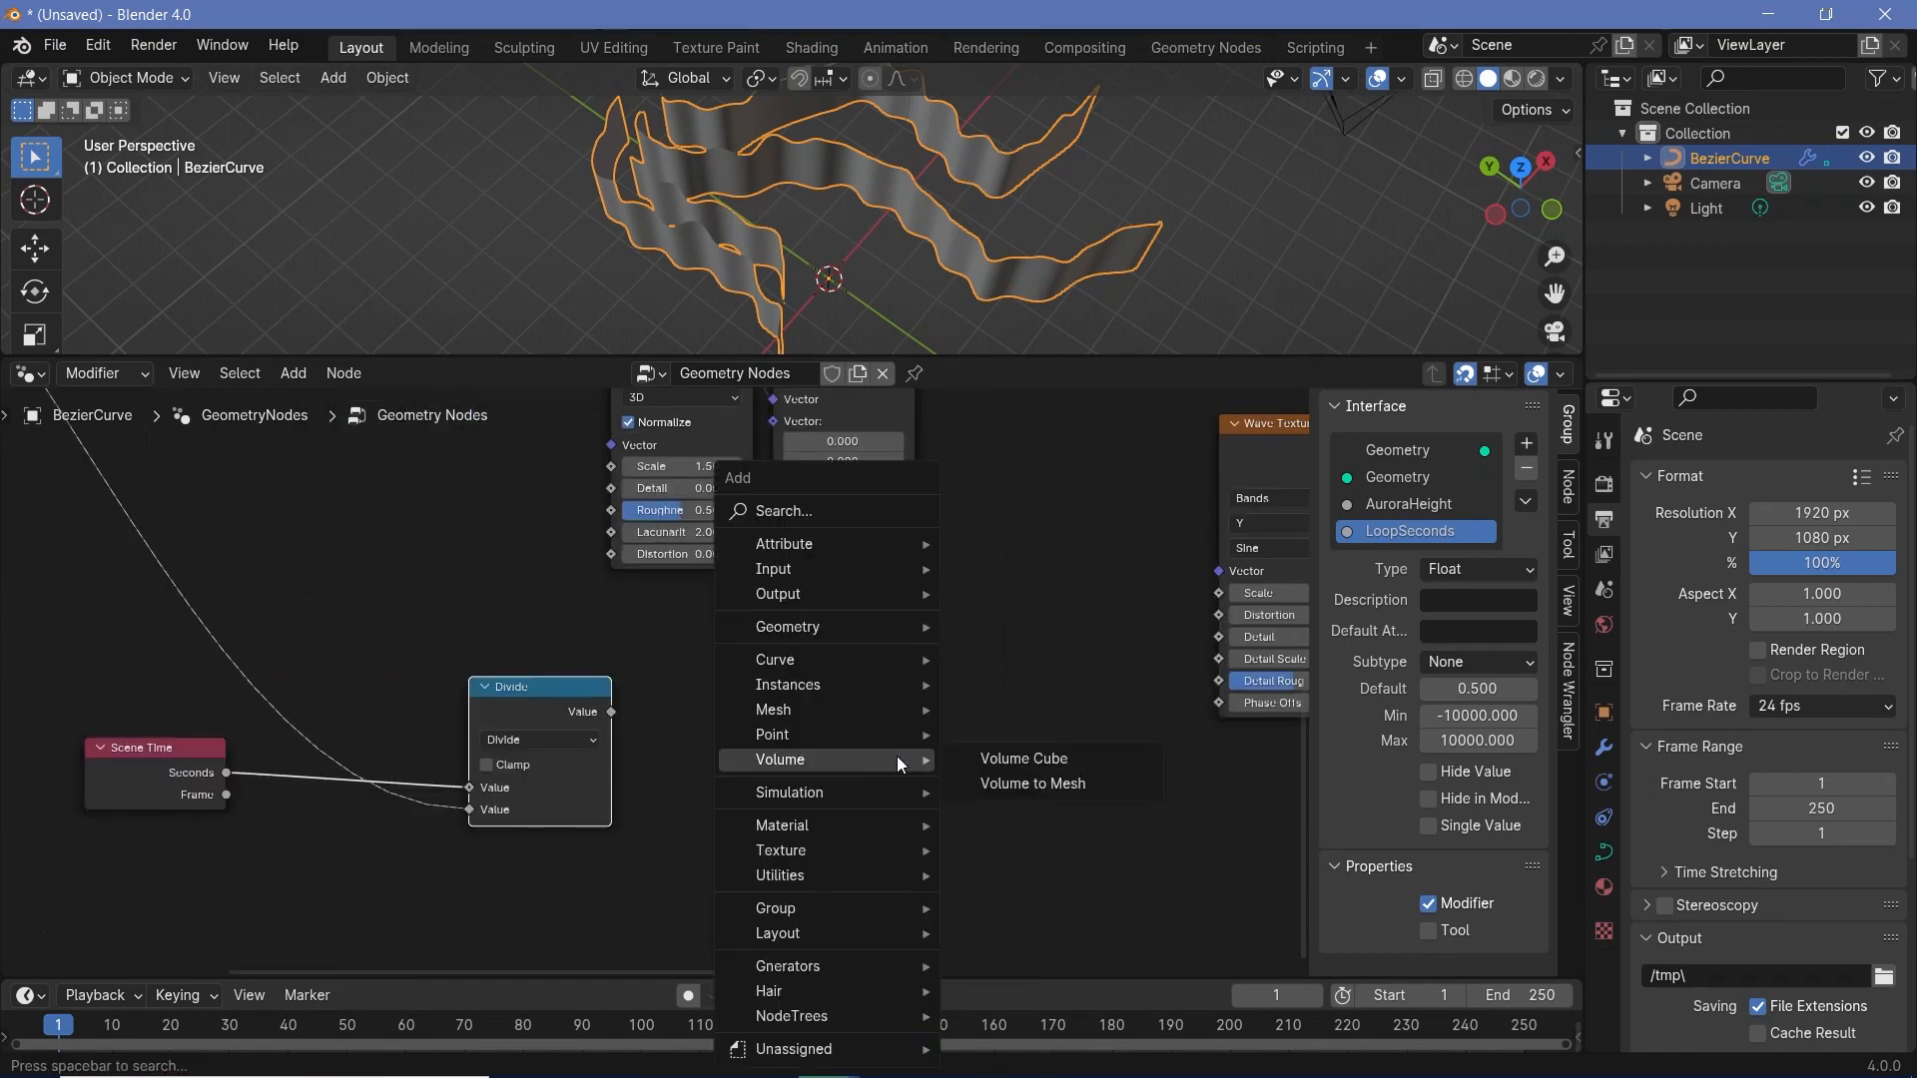
text(math)
key(Return)
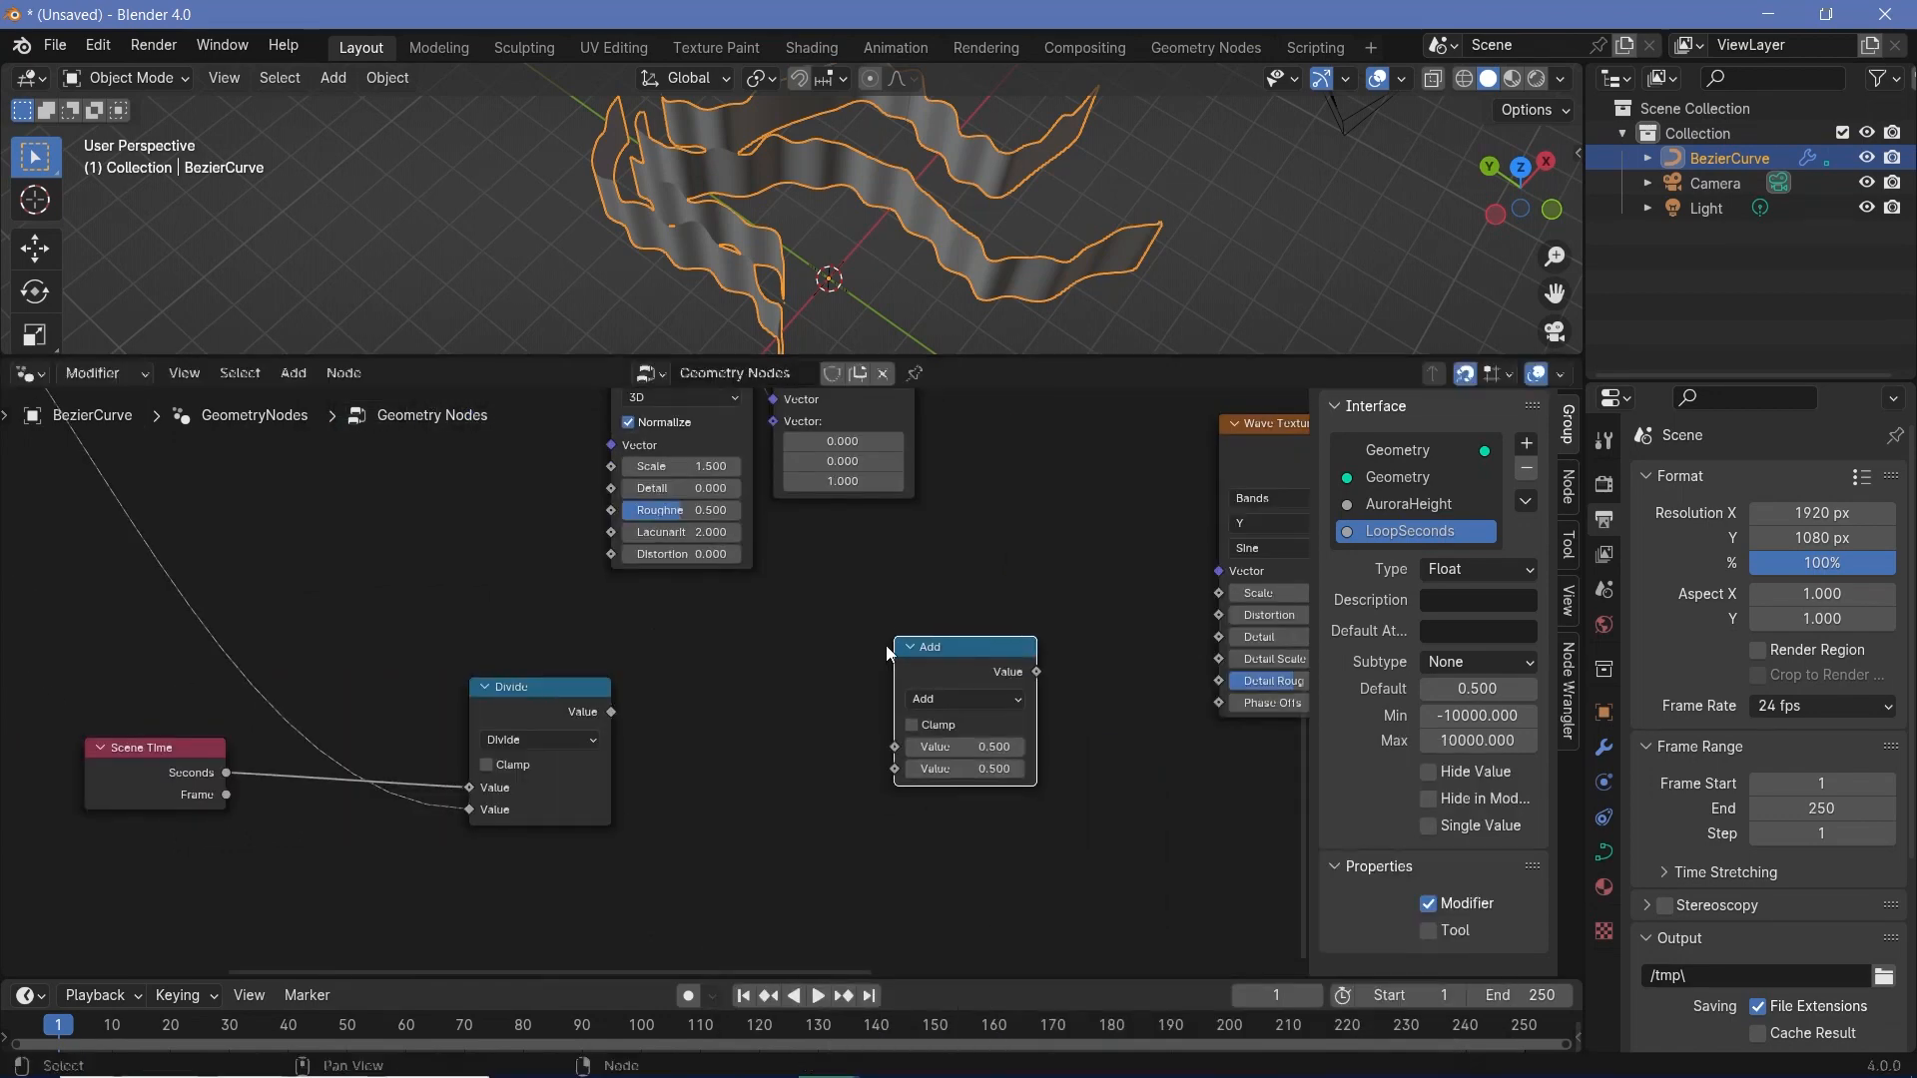
click(948, 701)
click(954, 782)
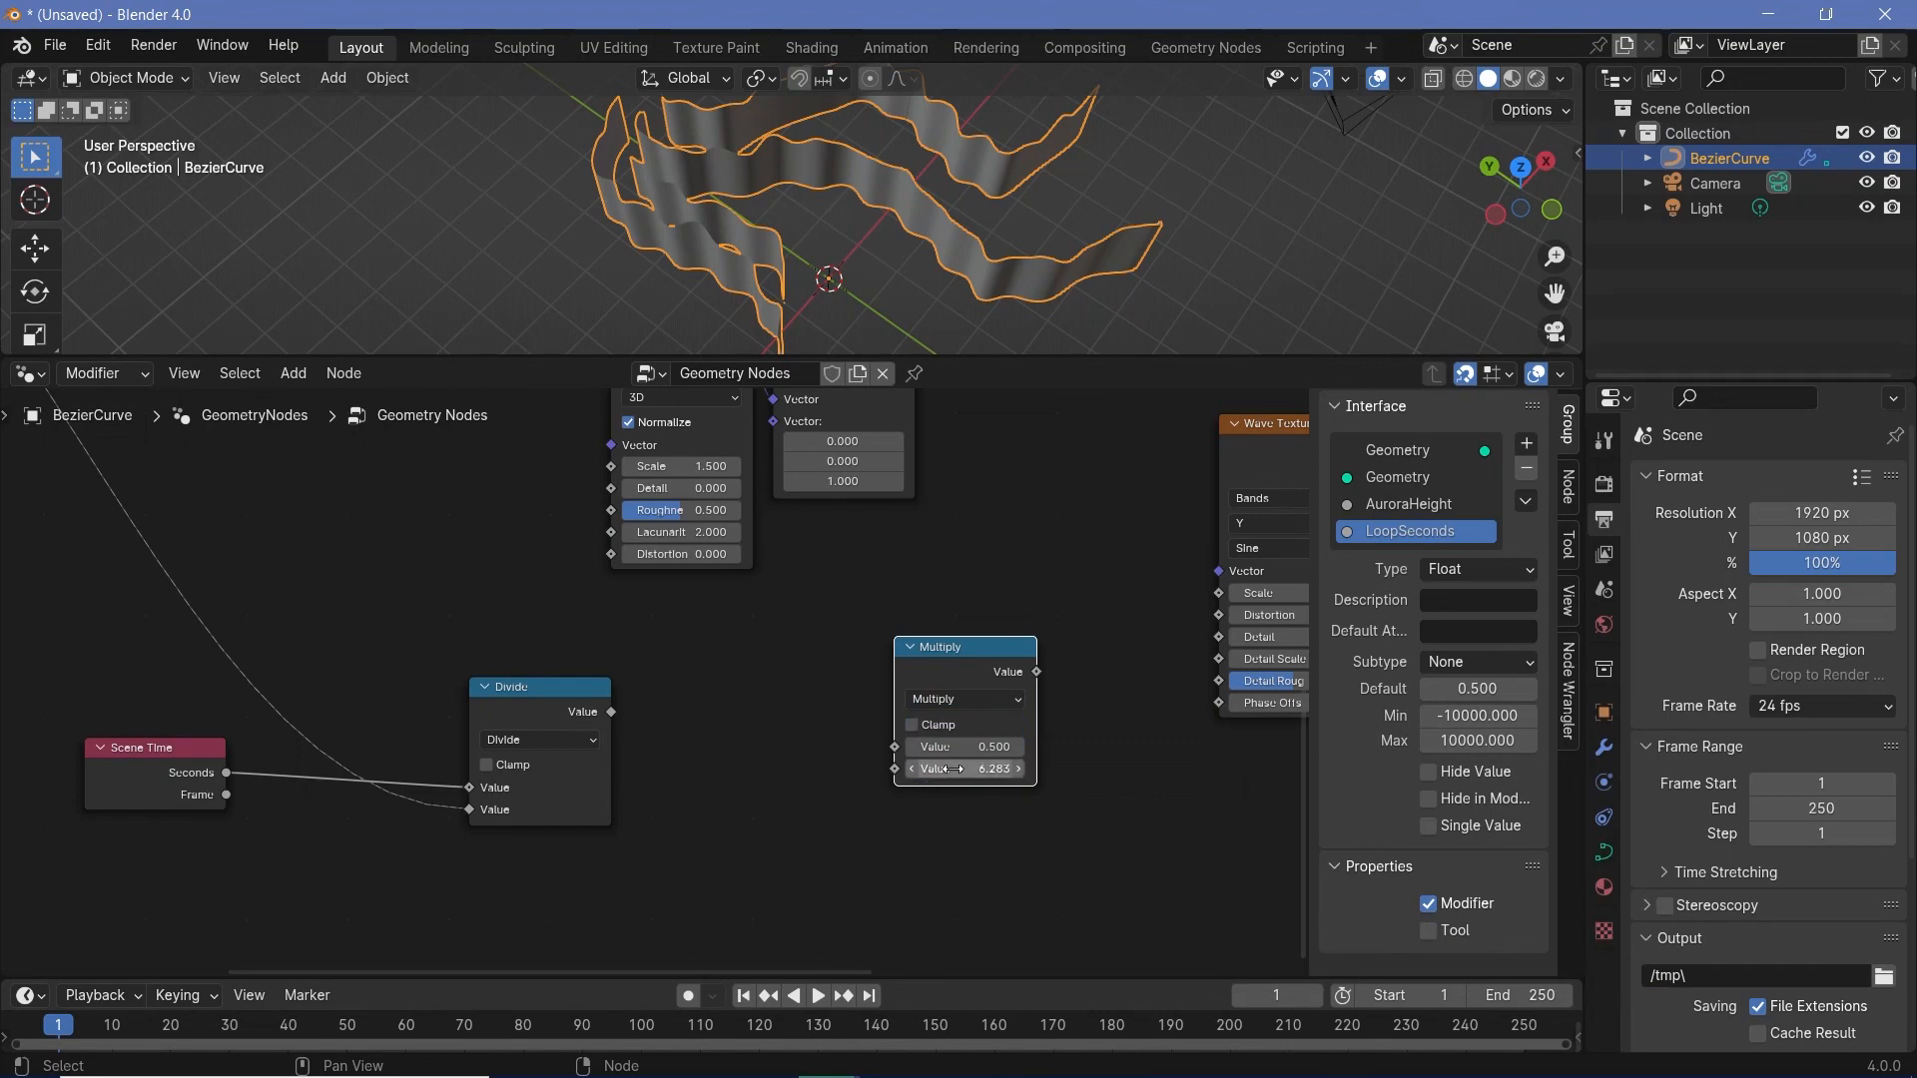
- Link Divide's output to Multiply's first Value and Multiply's output to the Wave Texture's Phase Offset
drag(617, 713, 678, 721)
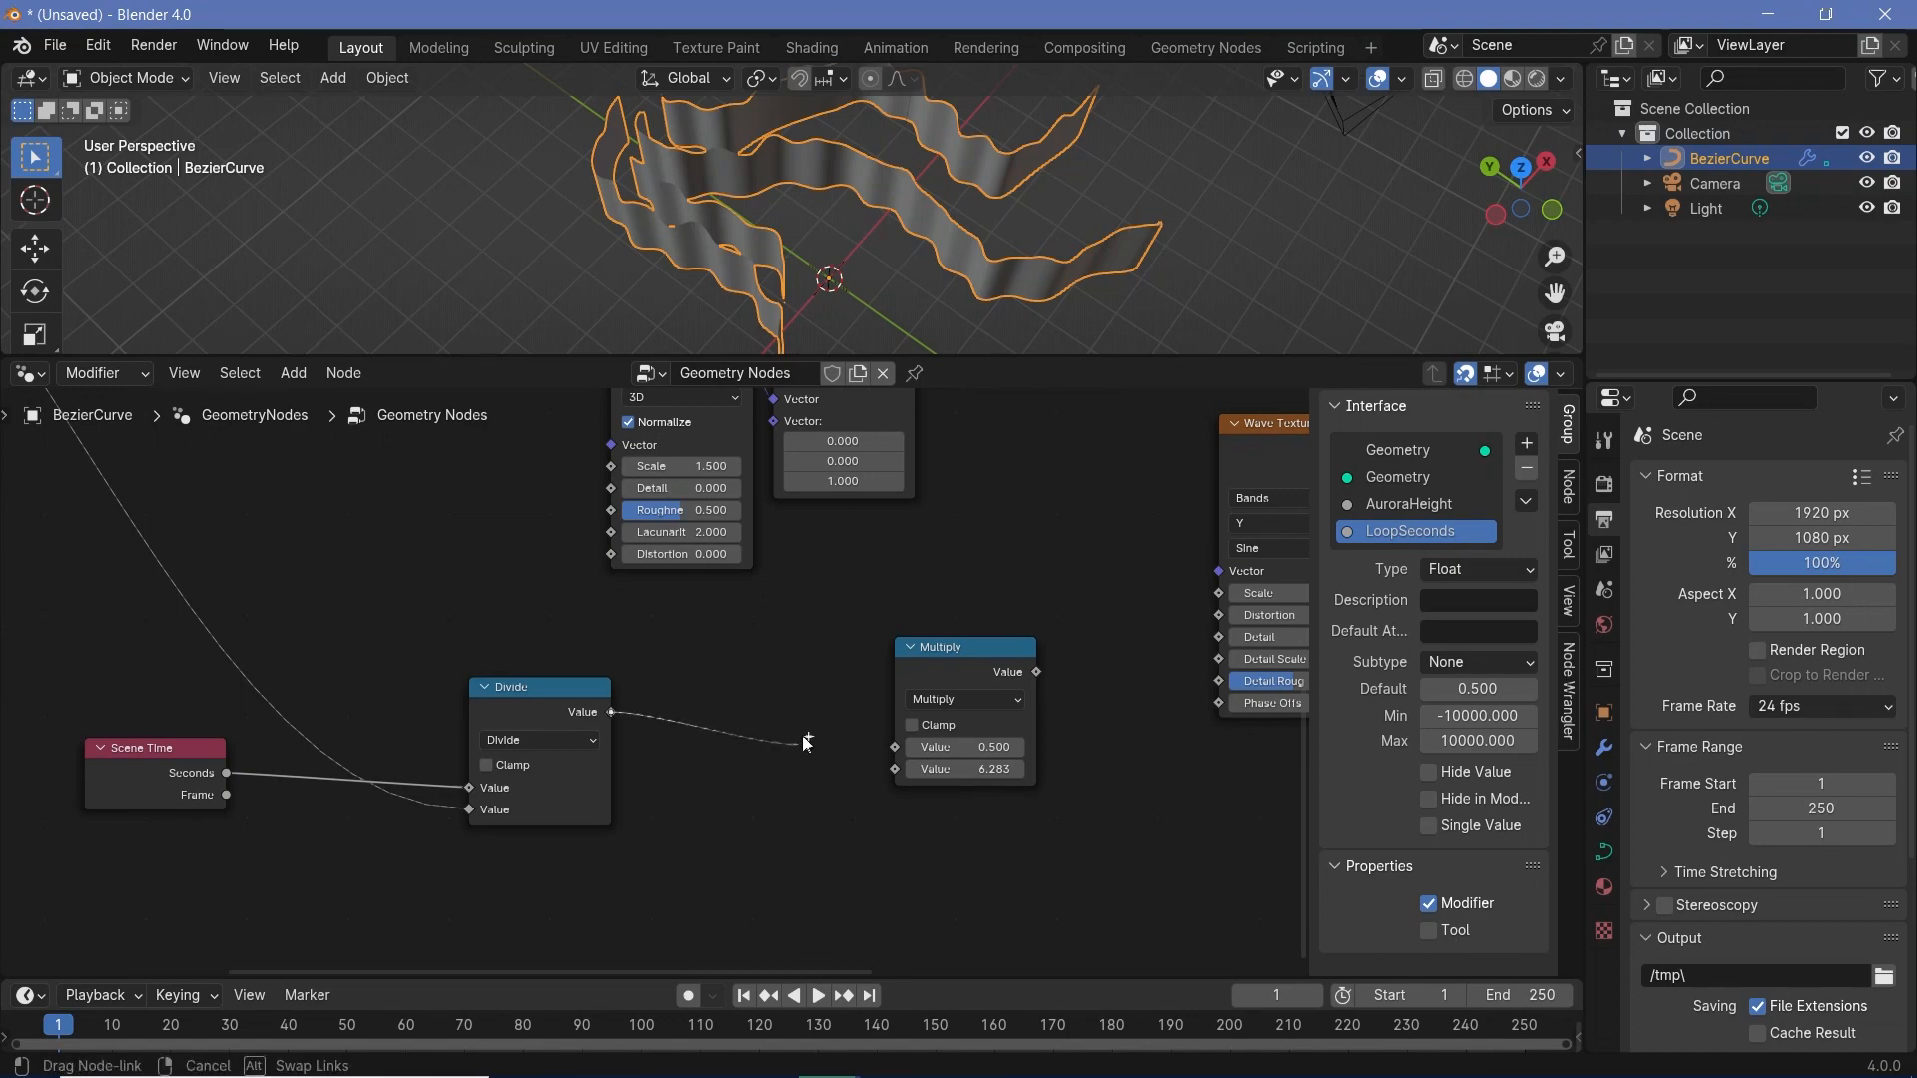
drag(805, 738, 896, 747)
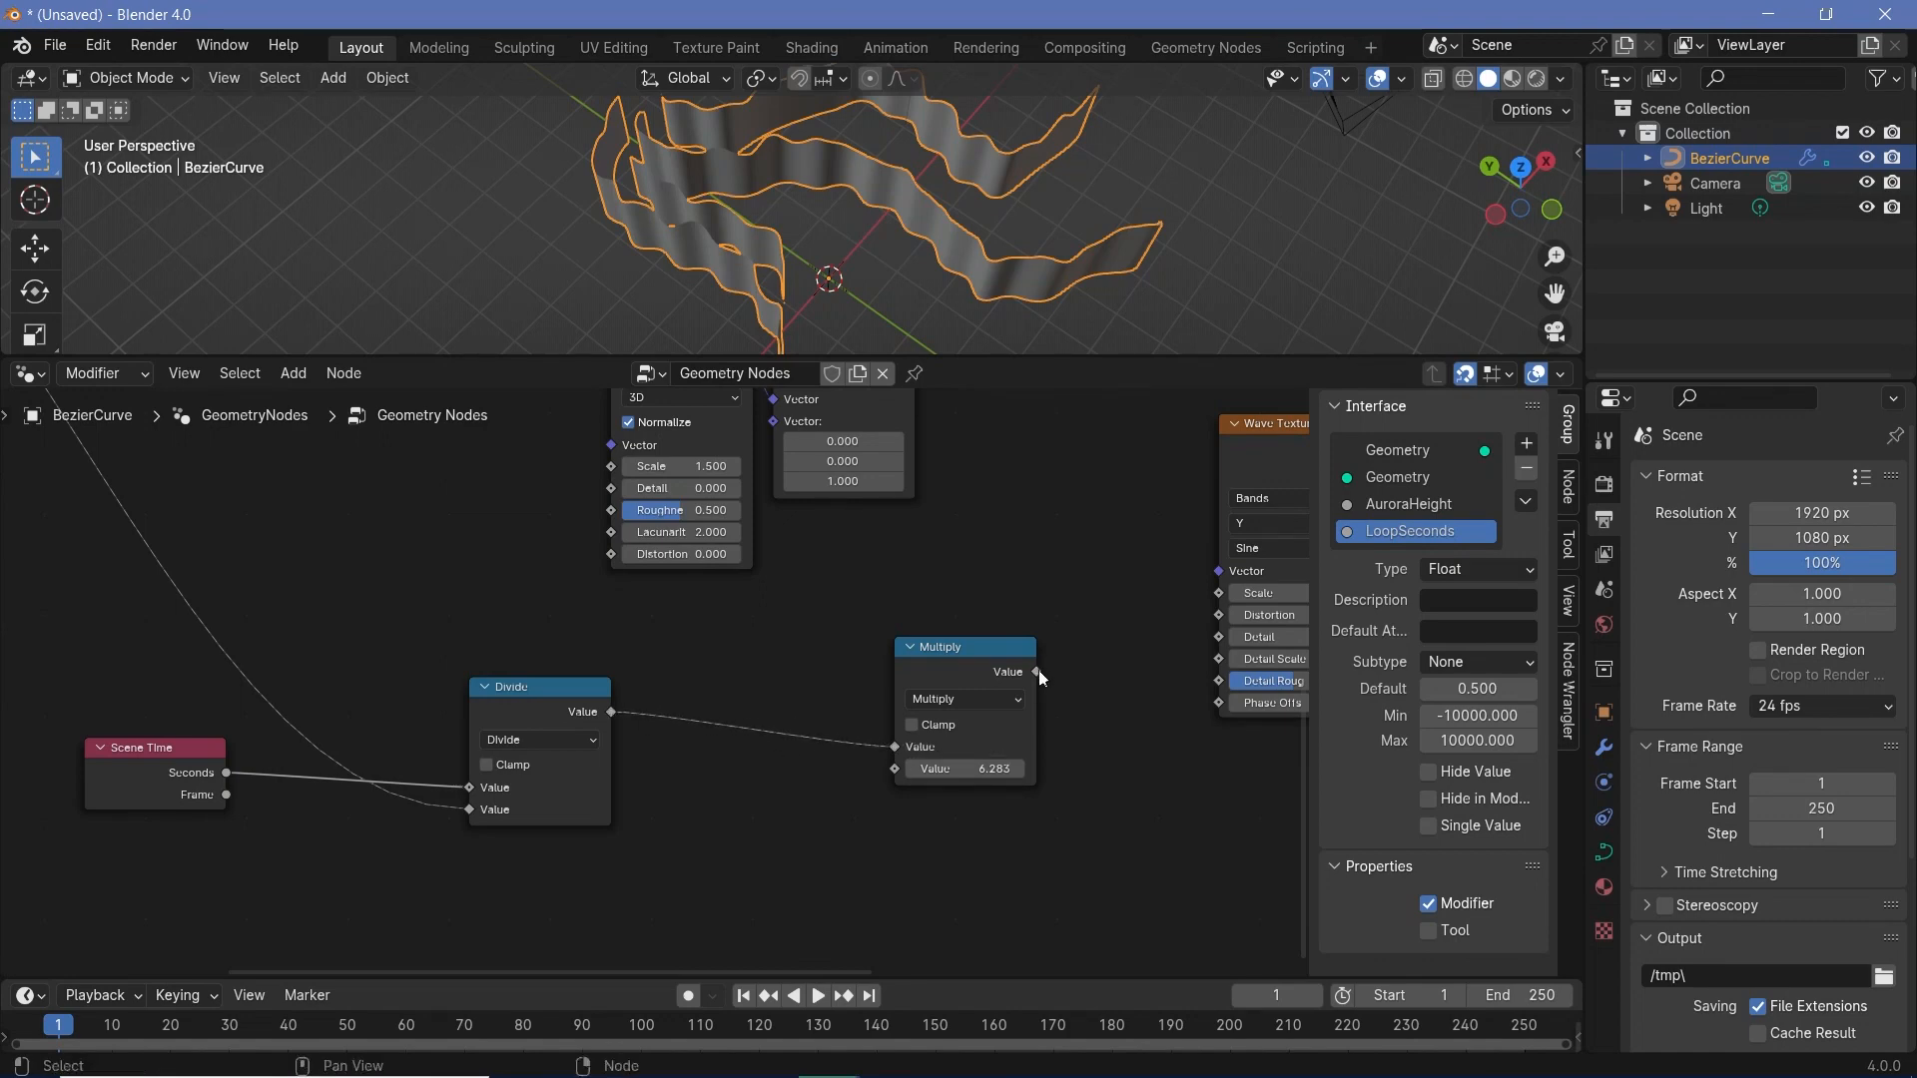
drag(1039, 669, 1220, 703)
- Play the animation, including from the start of the timeline, to preview the ribbon's wave motion
key(space)
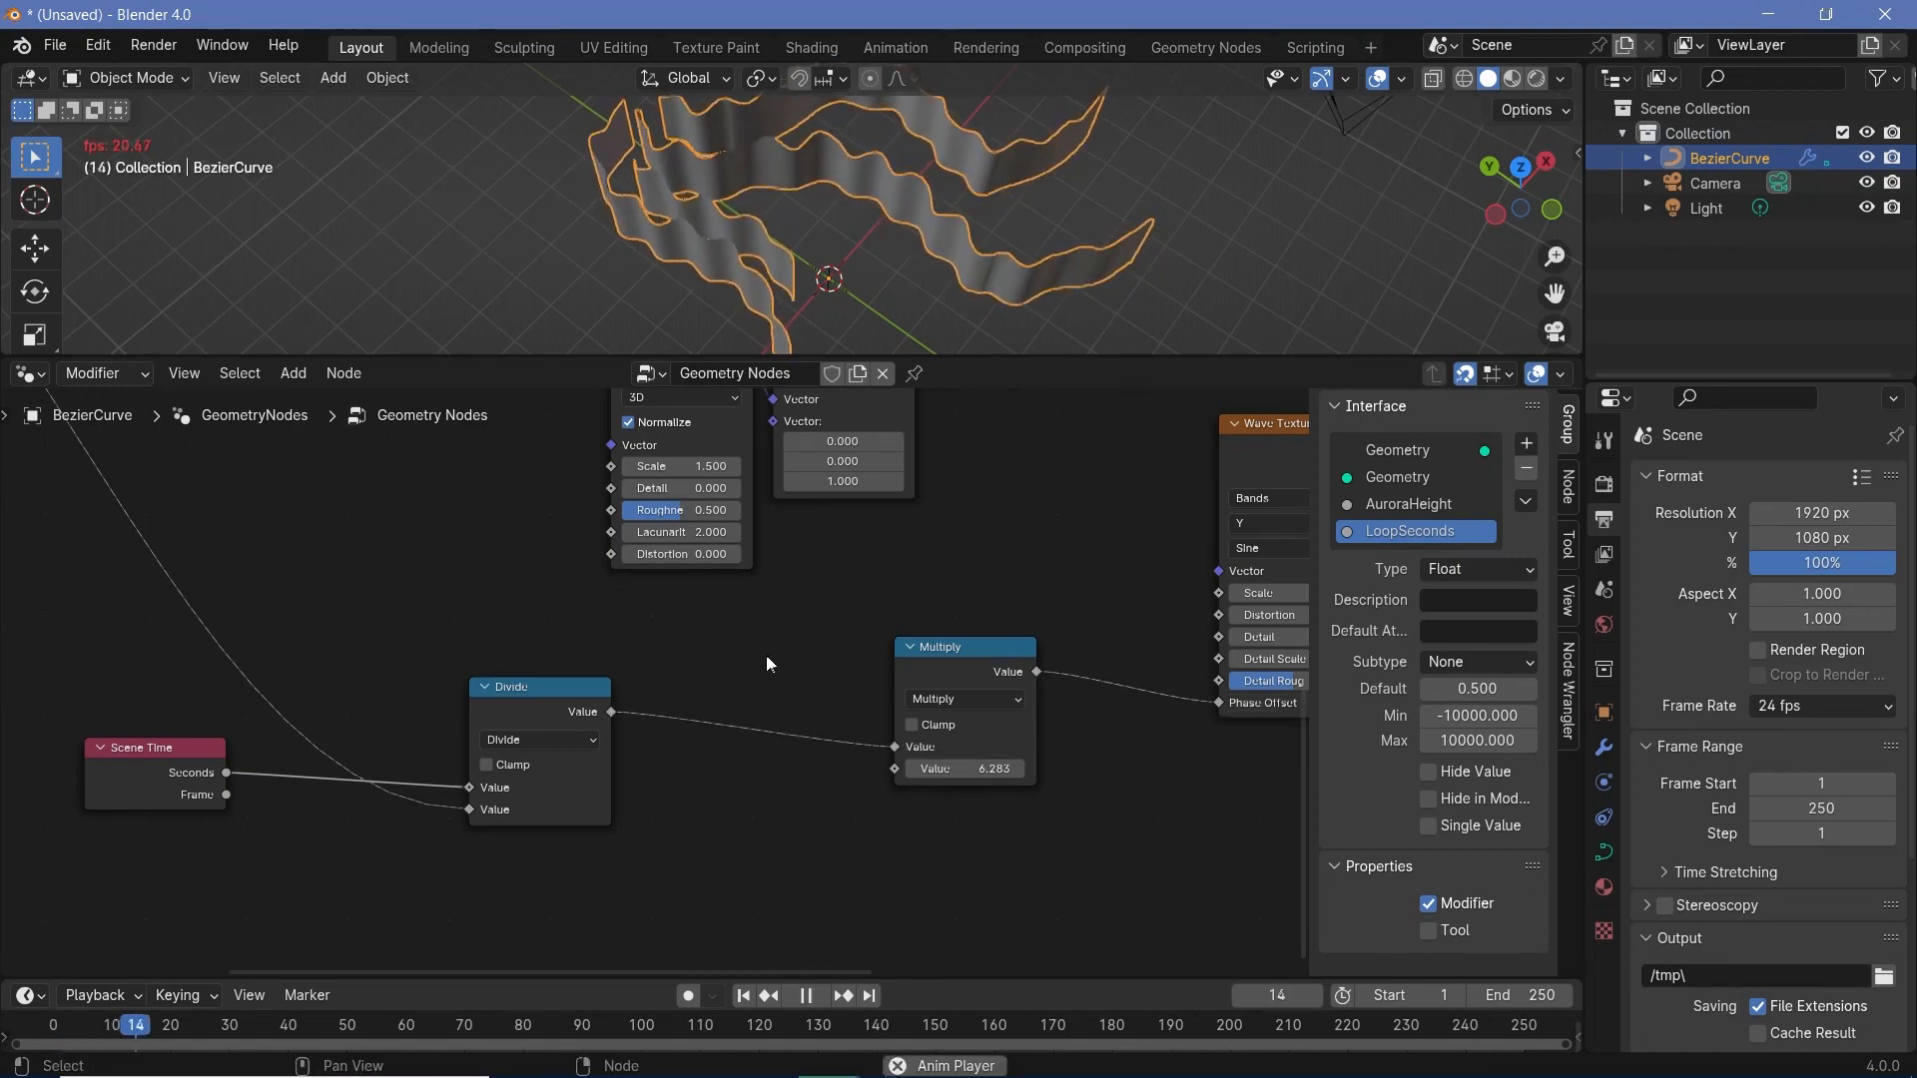
middle_drag(784, 668, 762, 663)
key(space)
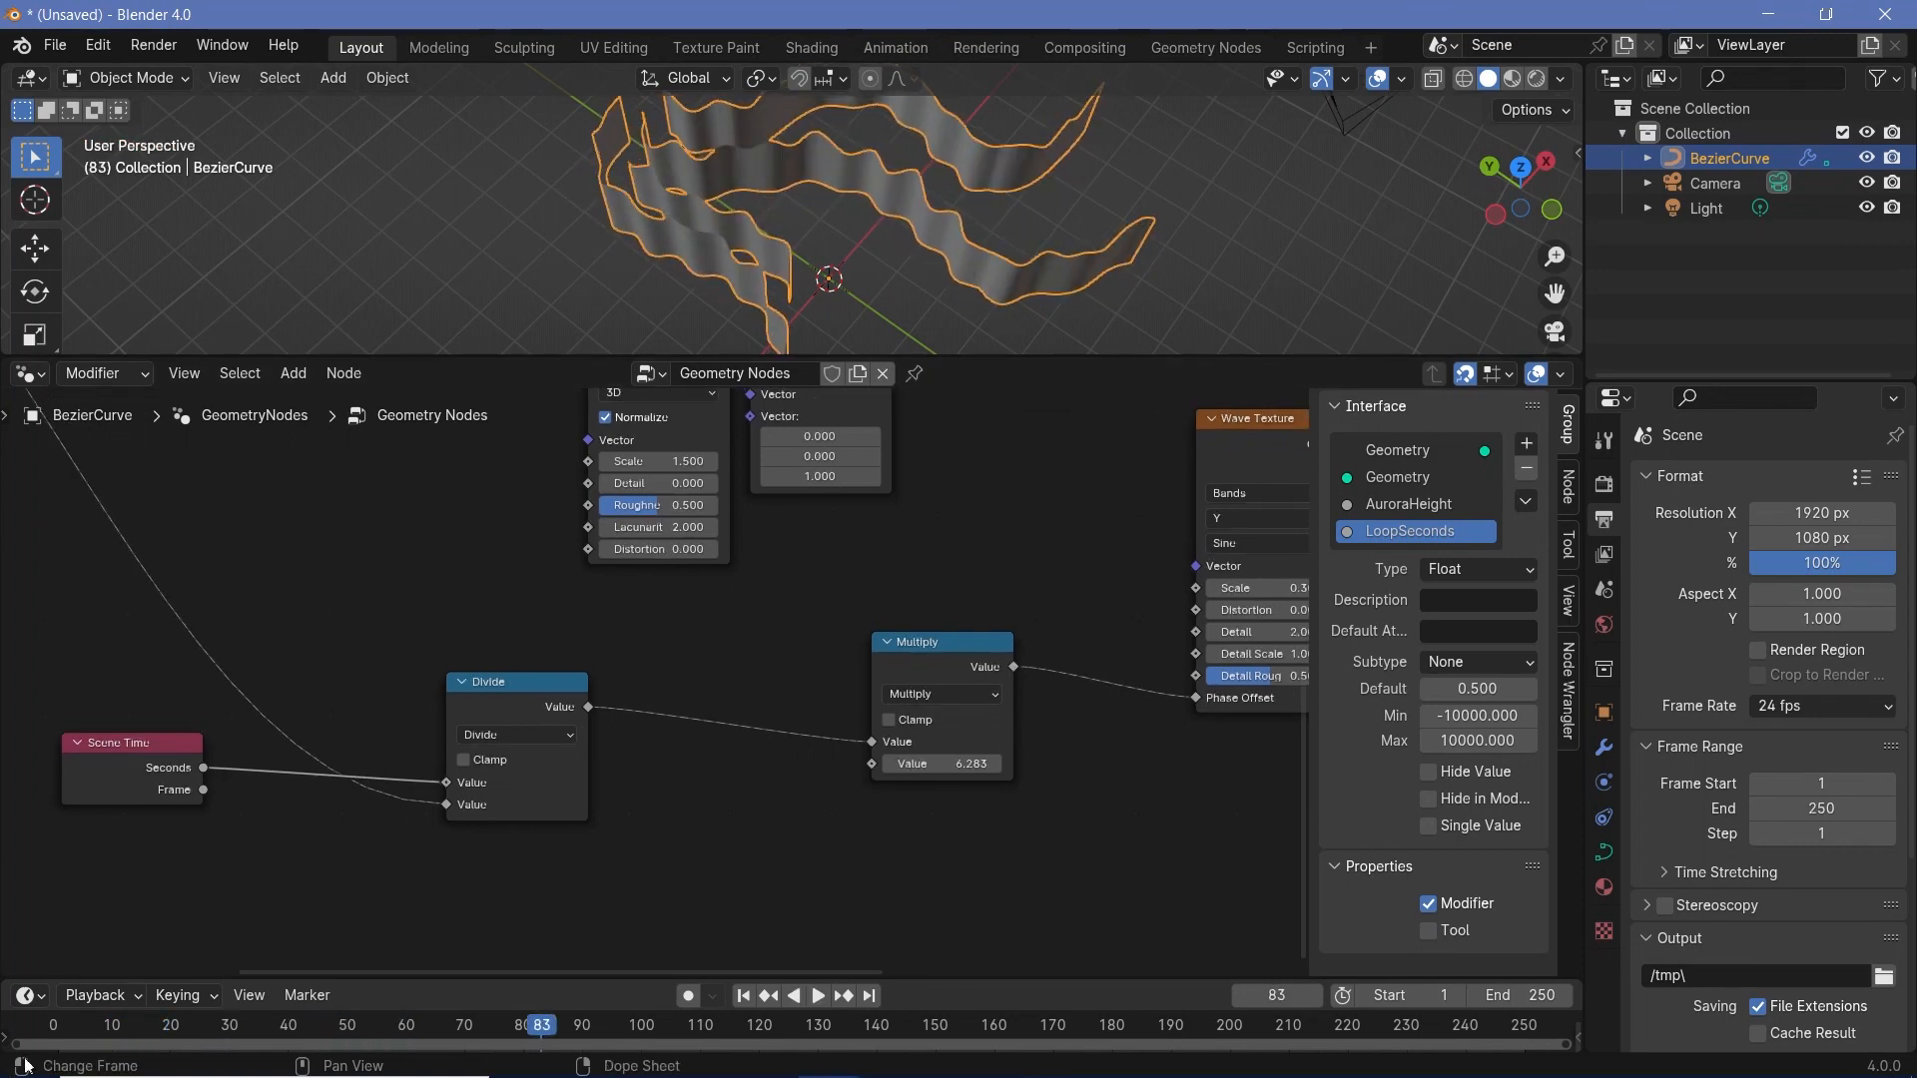
click(65, 1036)
key(space)
key(space)
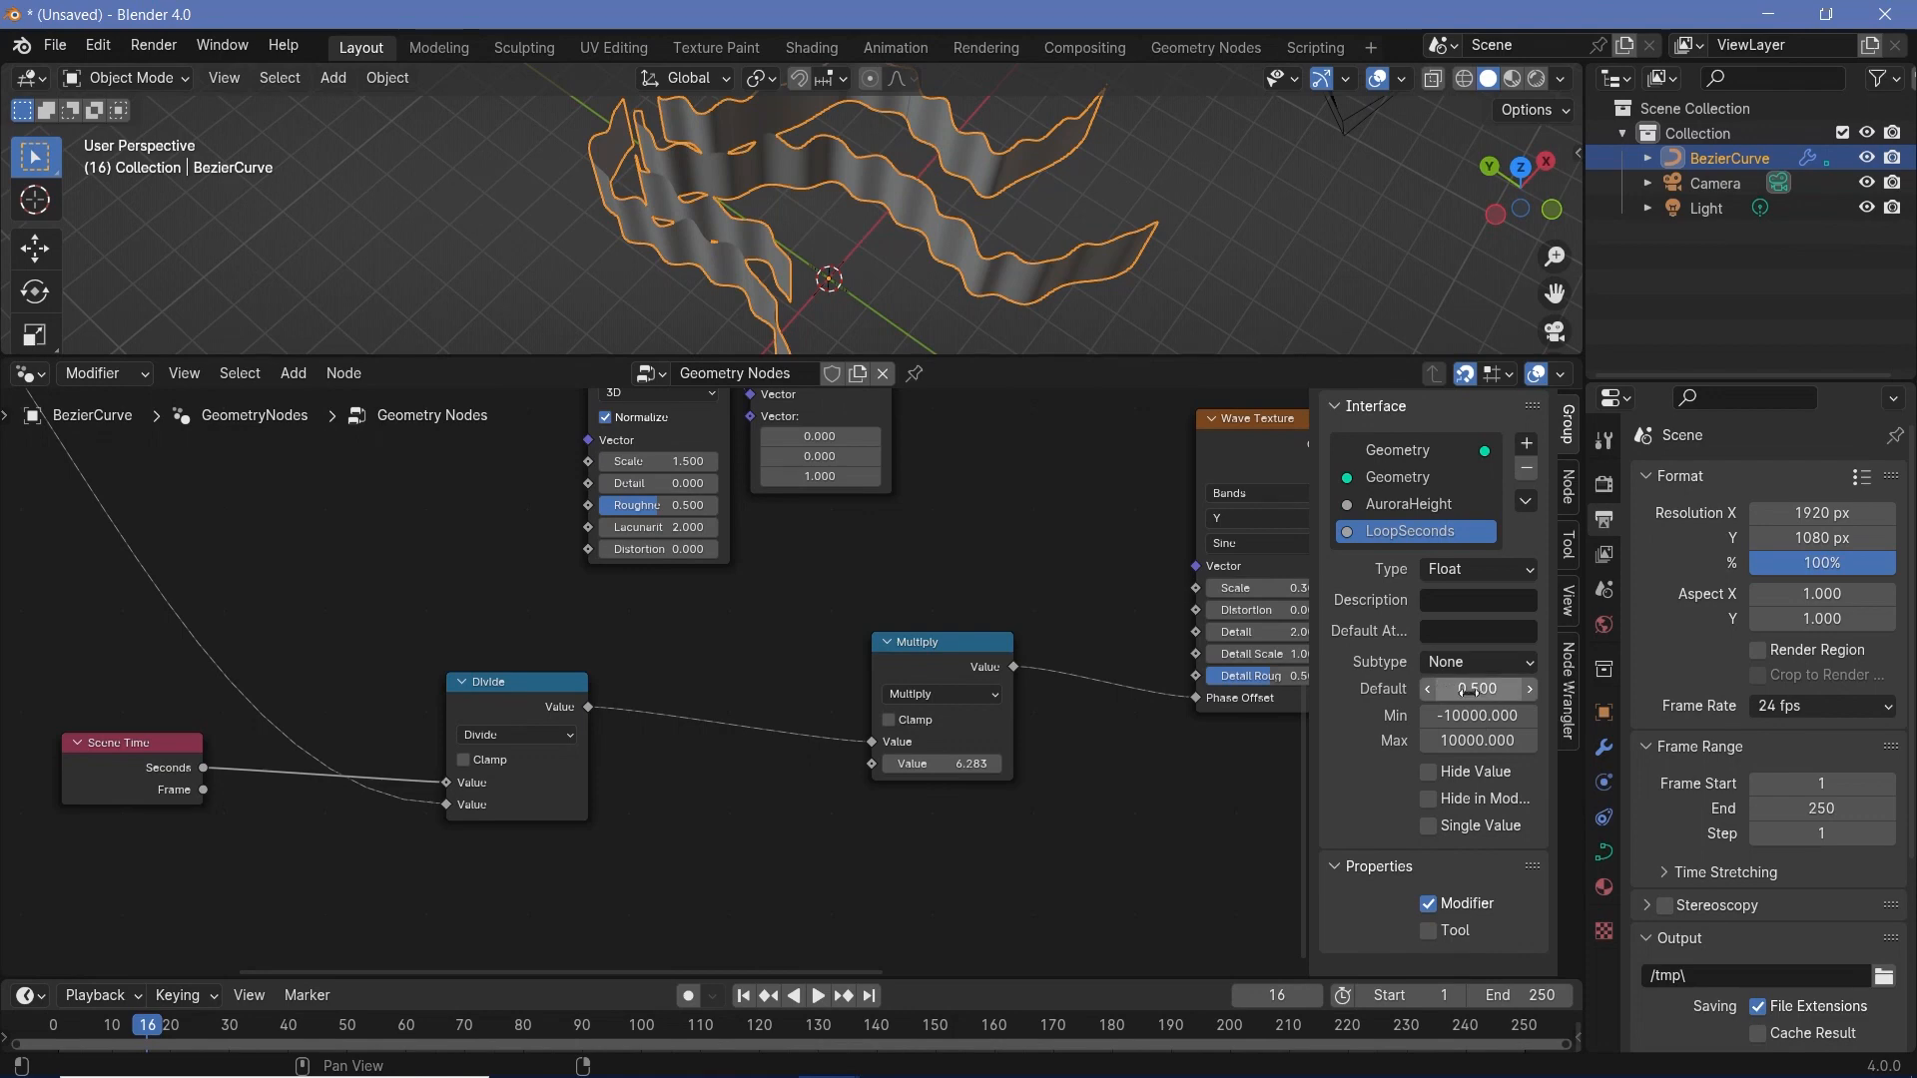
key(space)
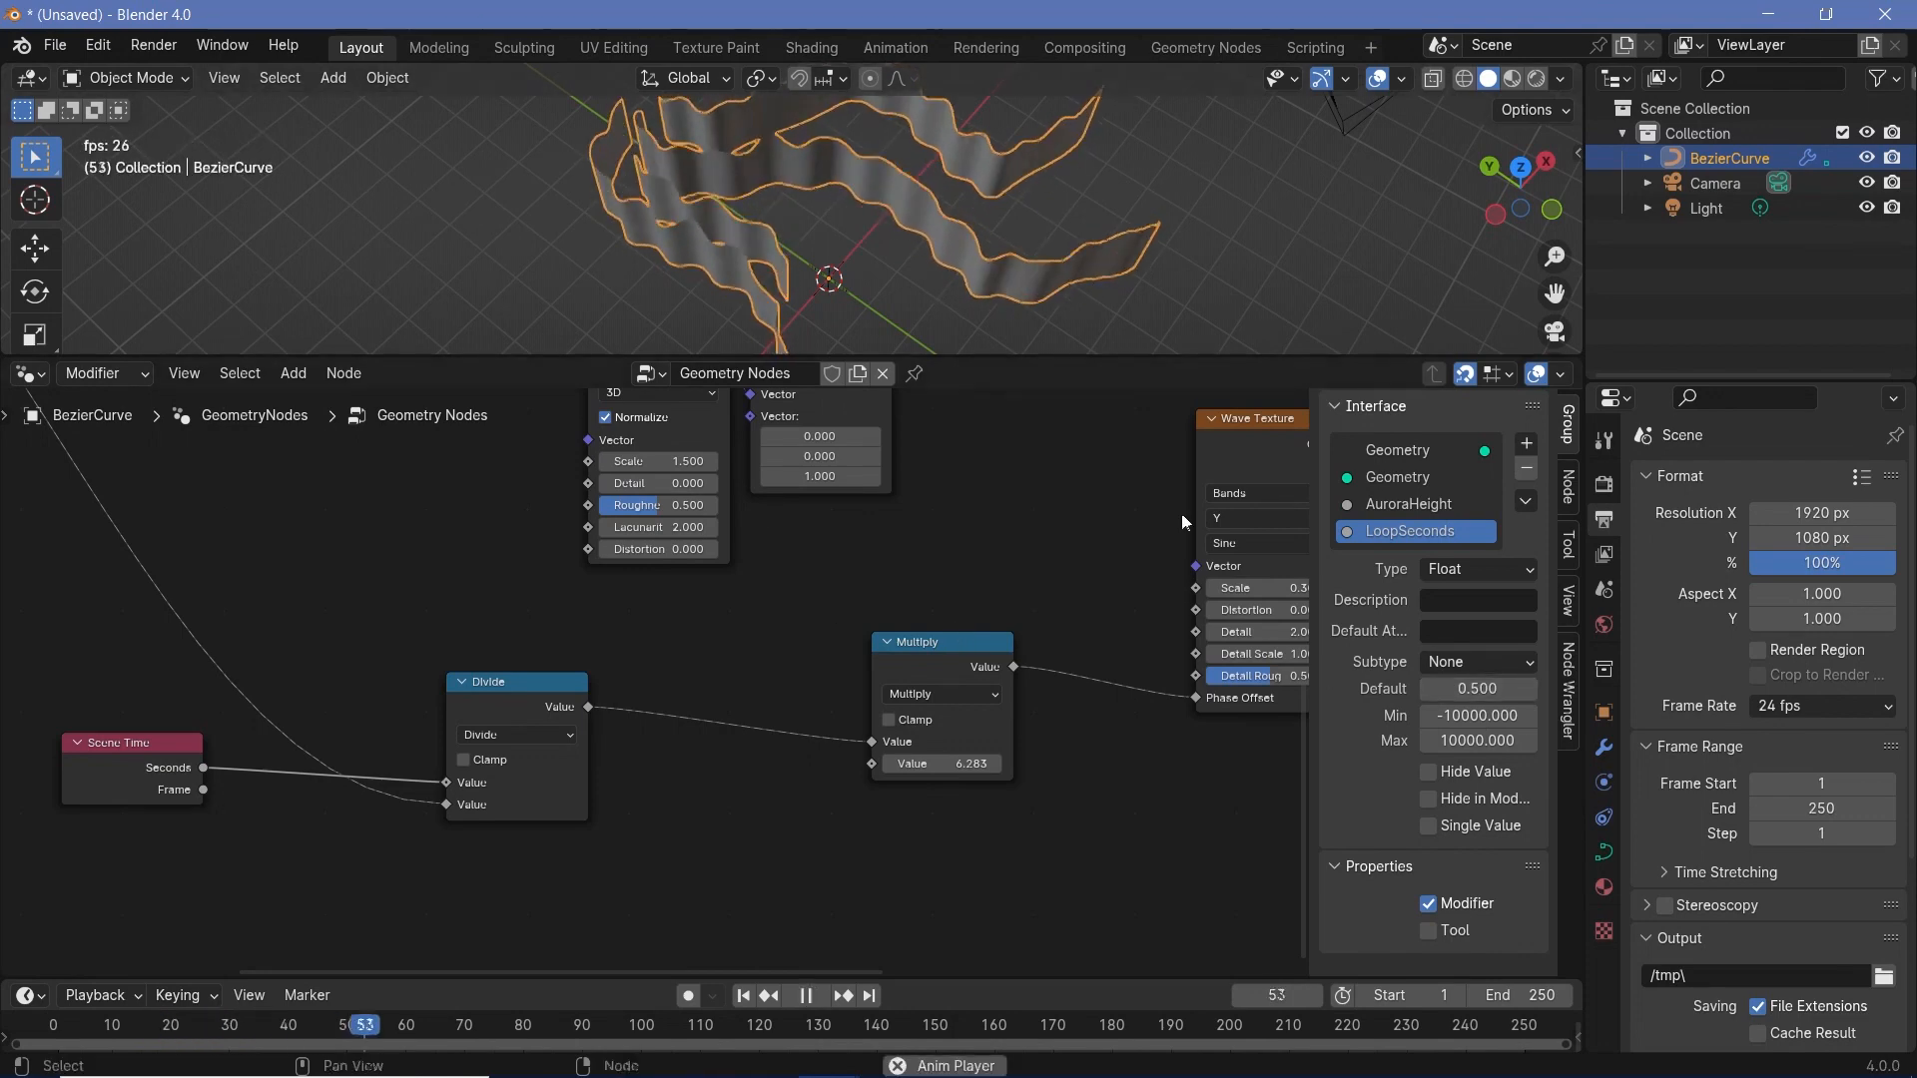
key(space)
- Set the LoopSeconds input's default to 10 and its value in the curve's modifier to 10
click(1495, 689)
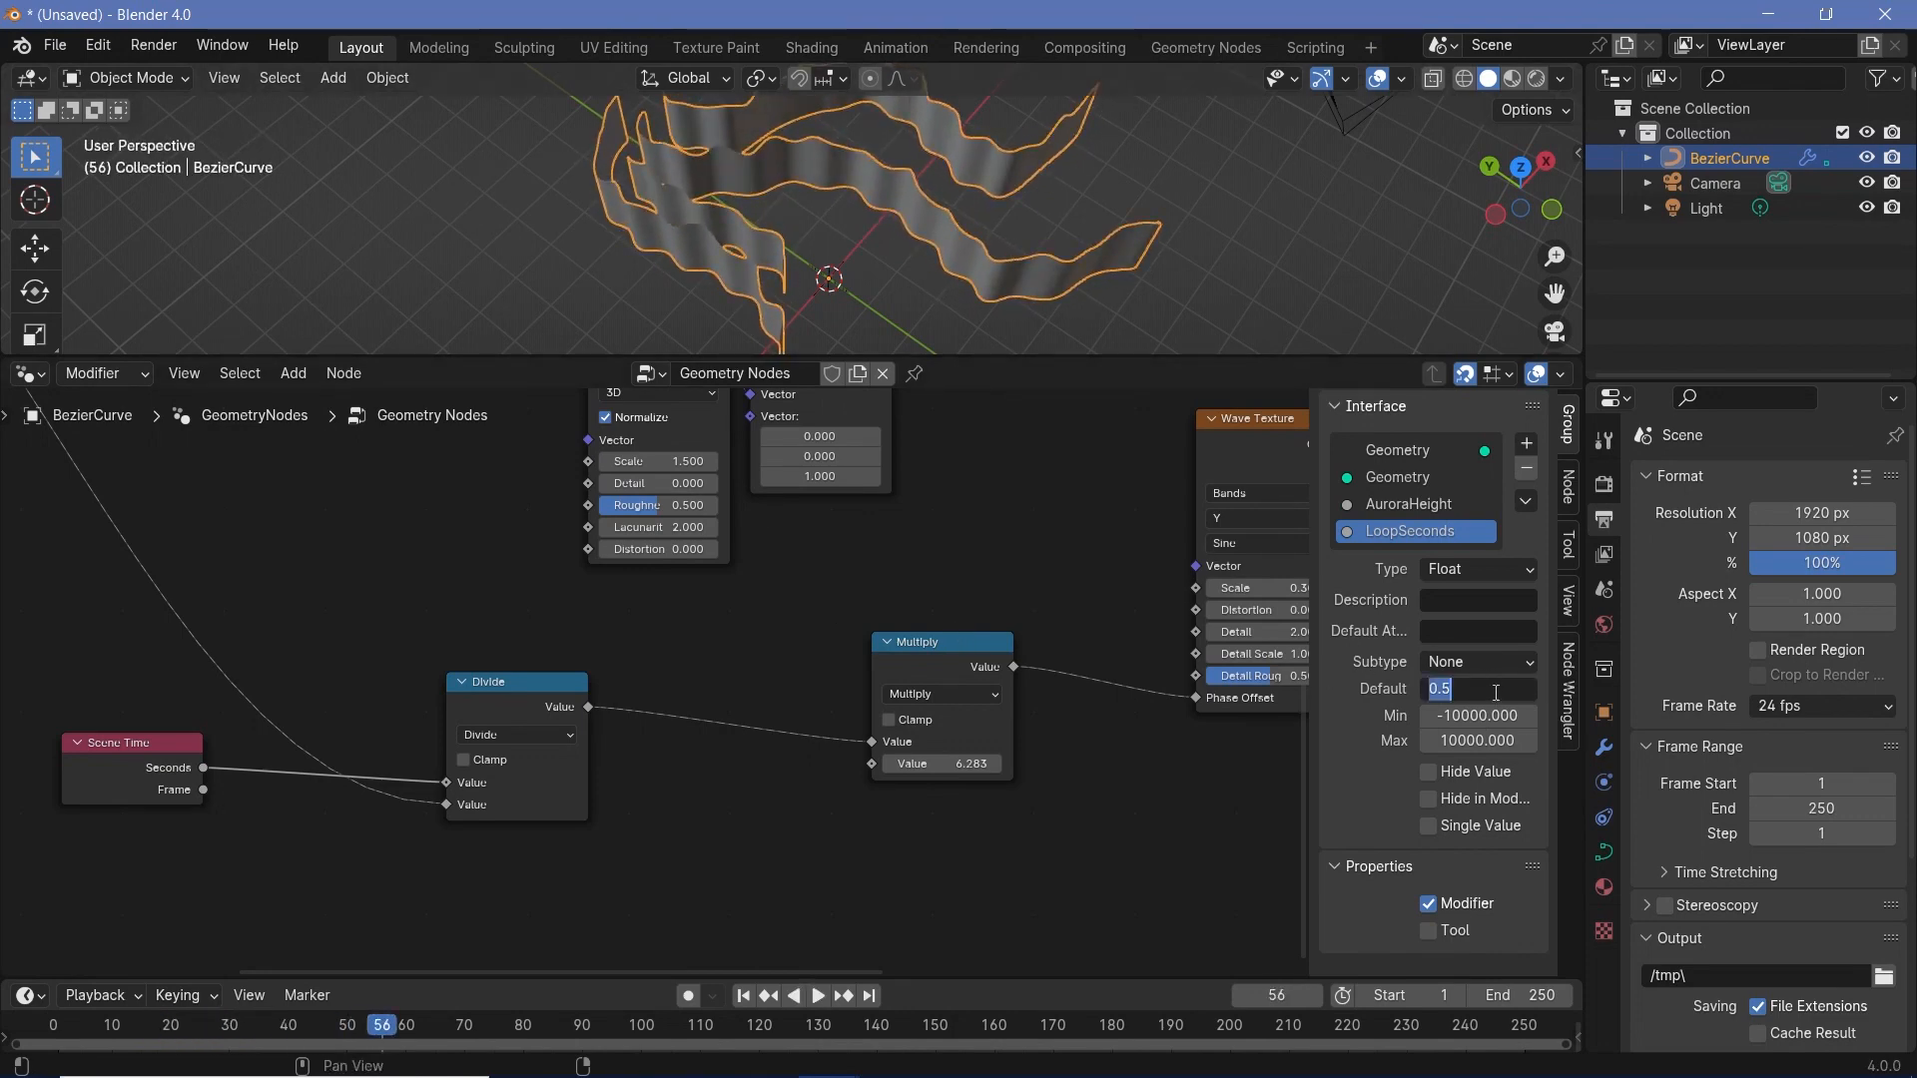
key(Return)
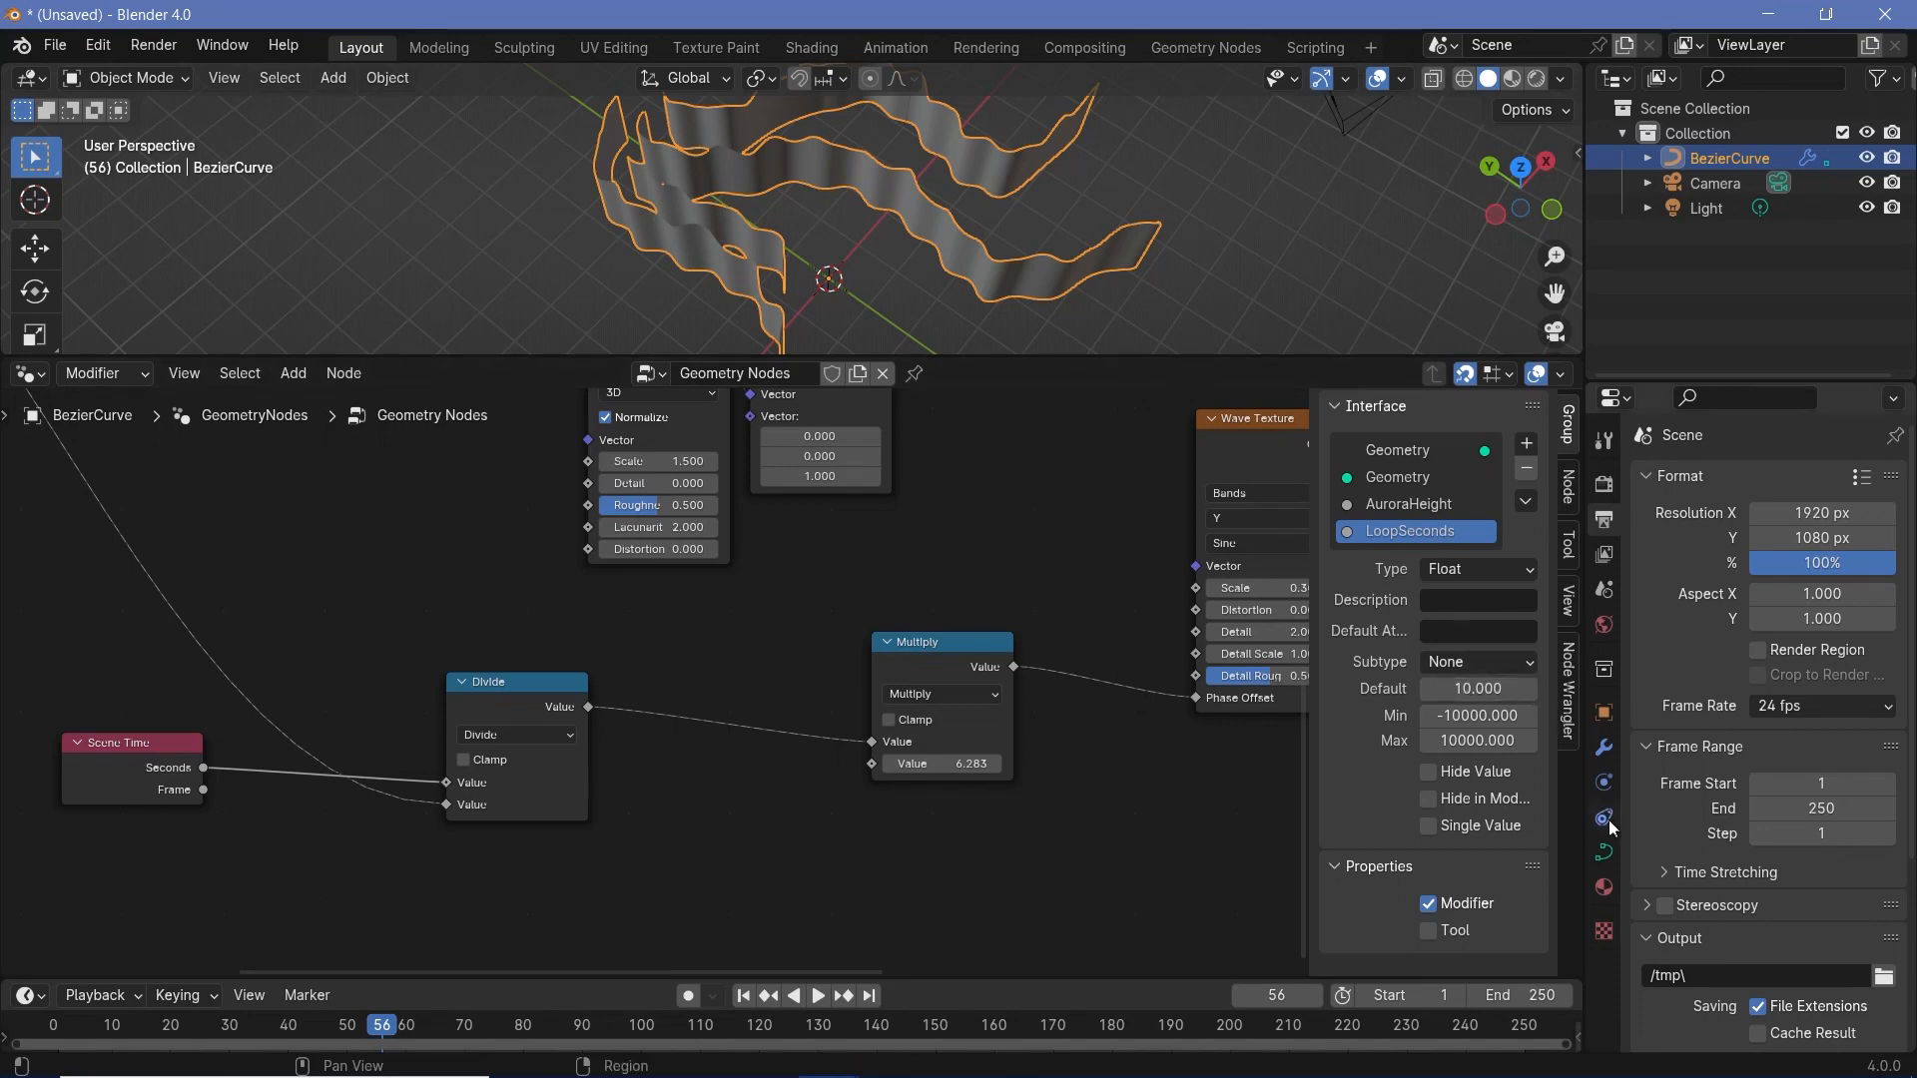
click(1606, 749)
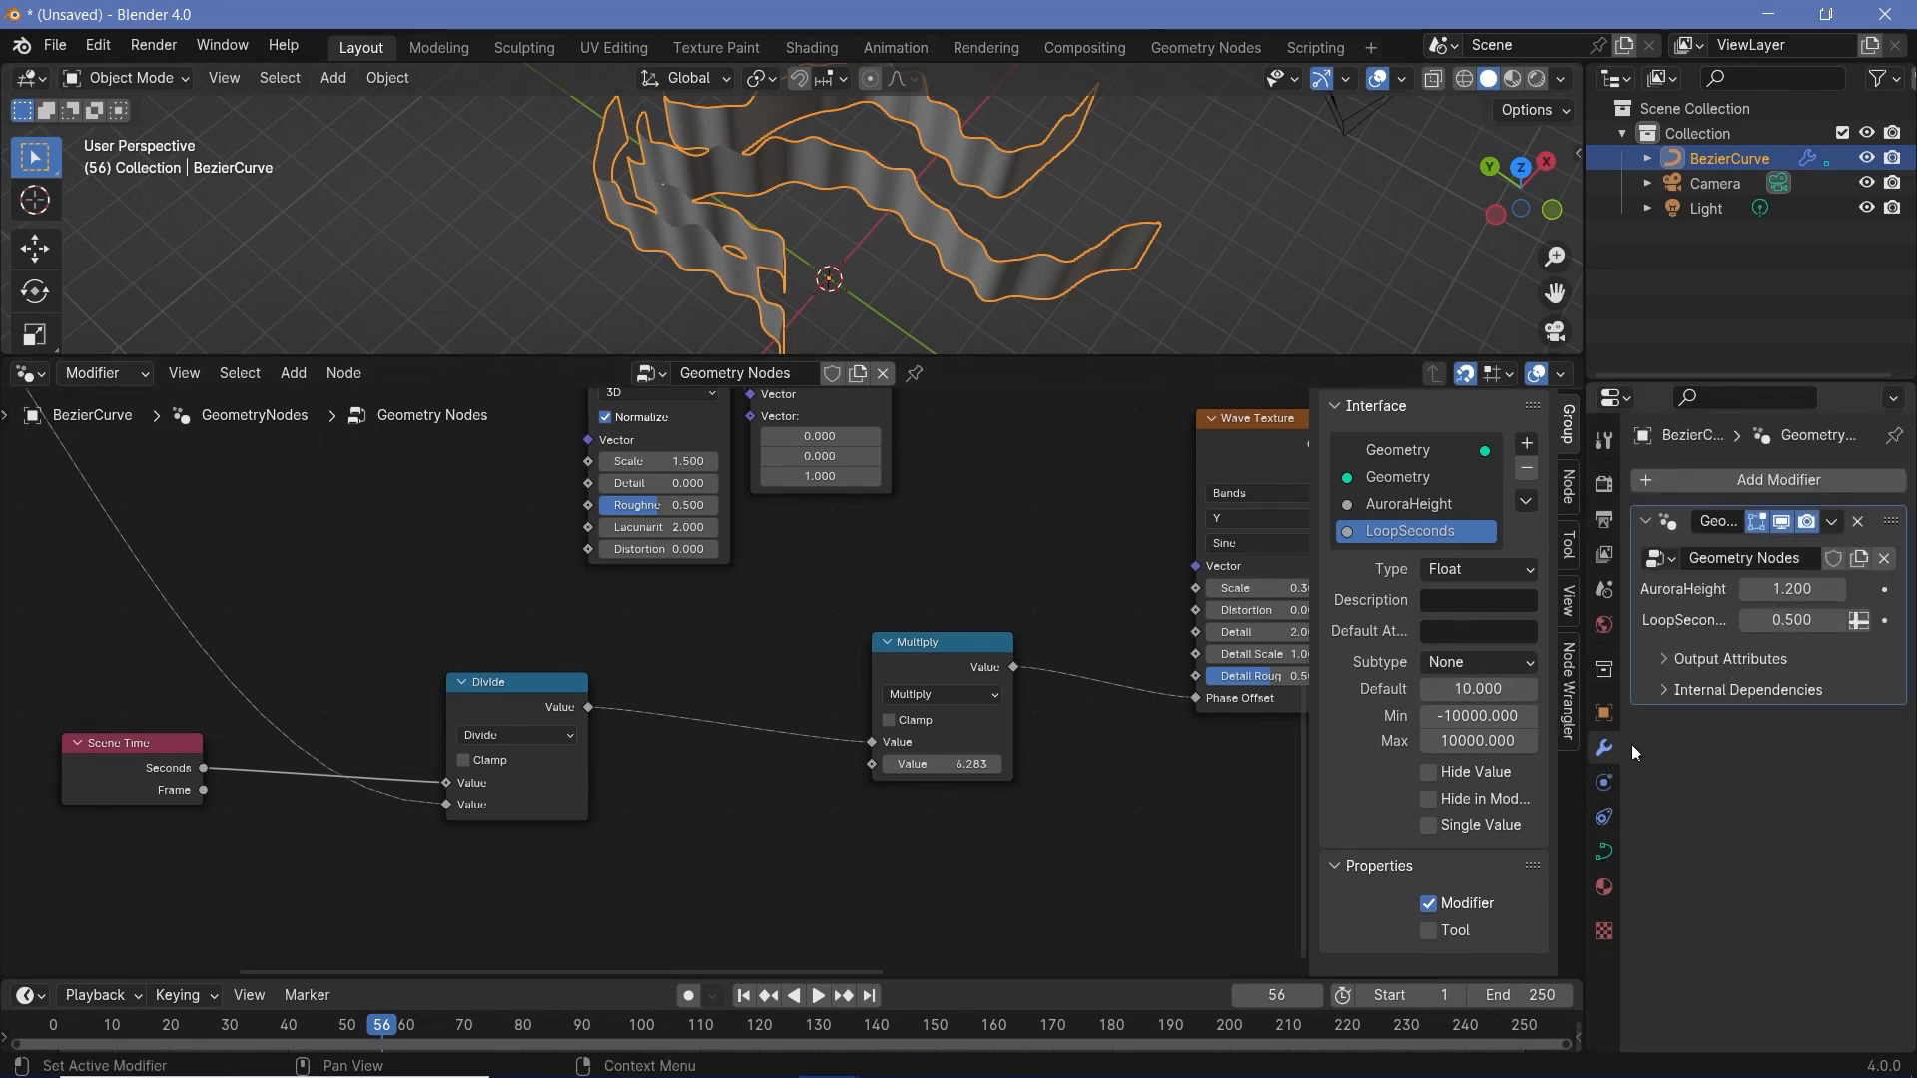
click(1780, 621)
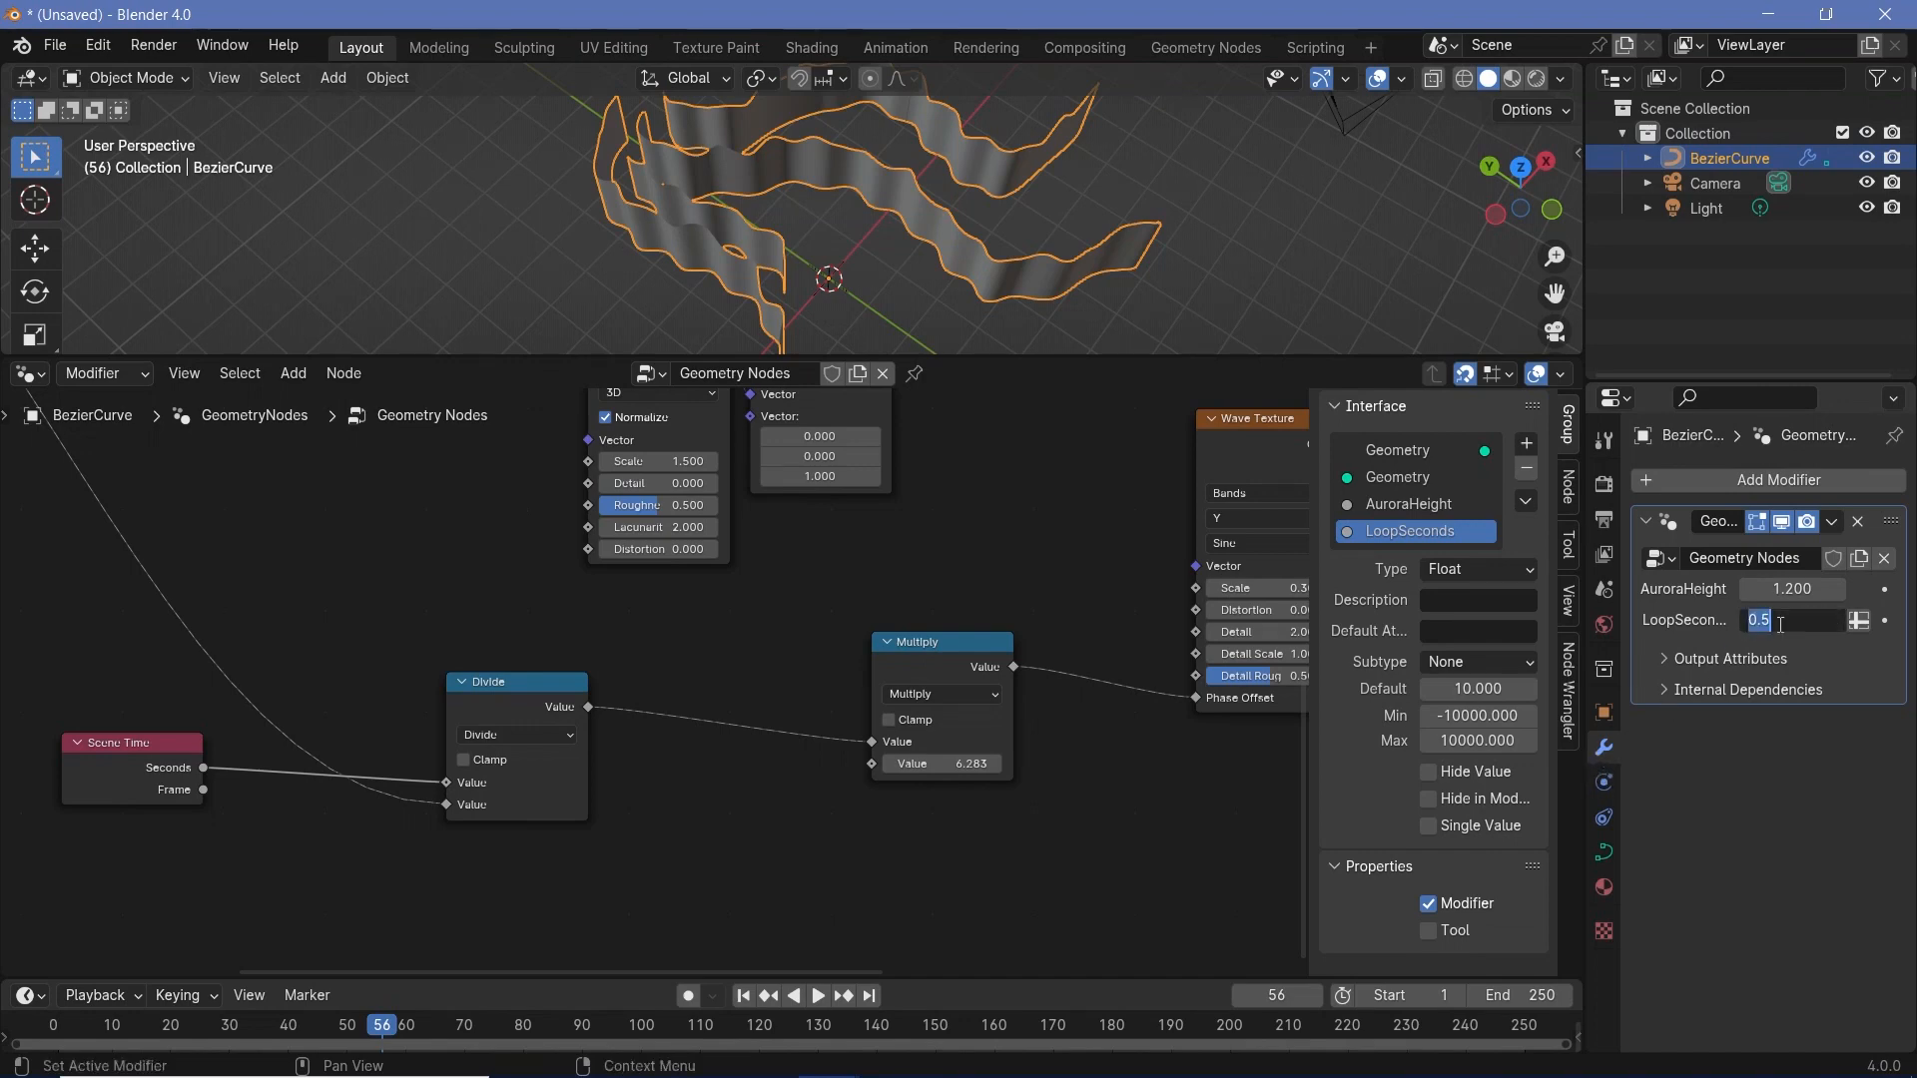
key(Return)
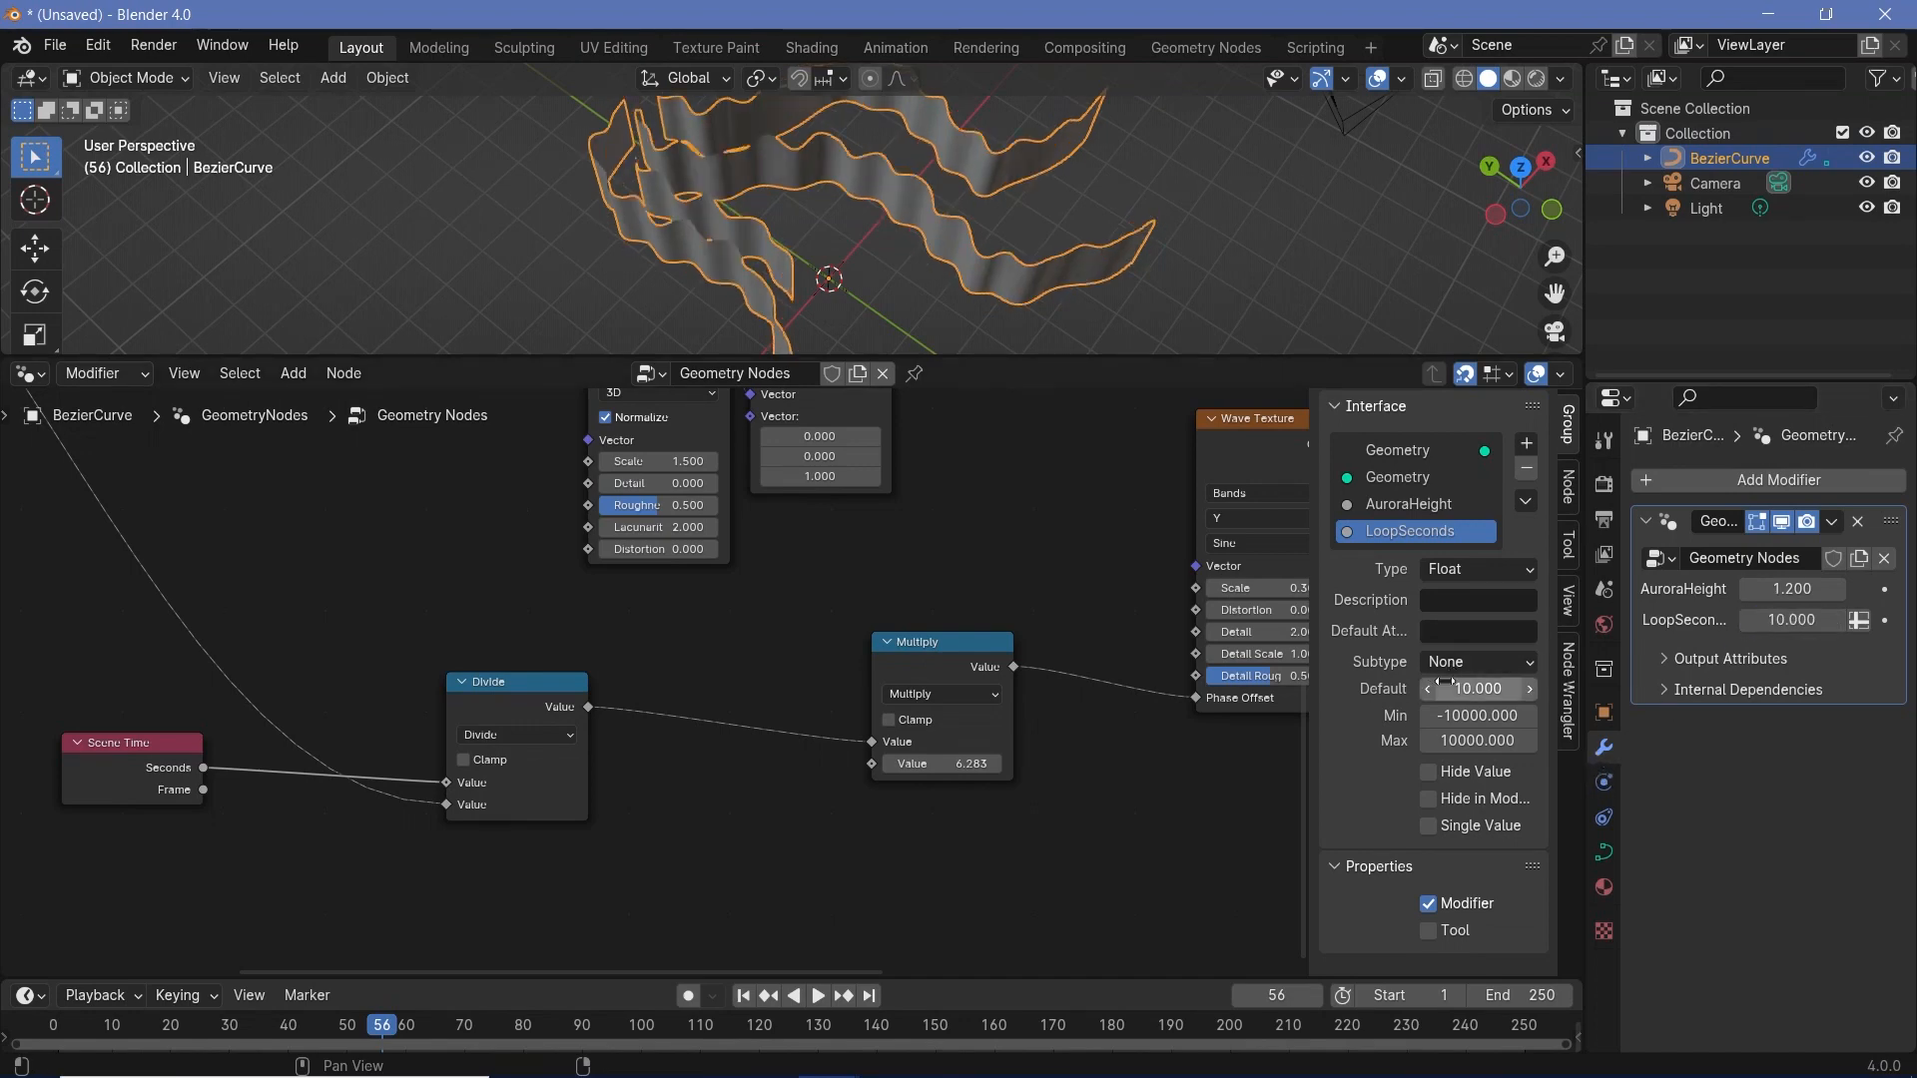
- Set the AuroraHeight input's default to 1 and reselect the LoopSeconds input
click(1411, 506)
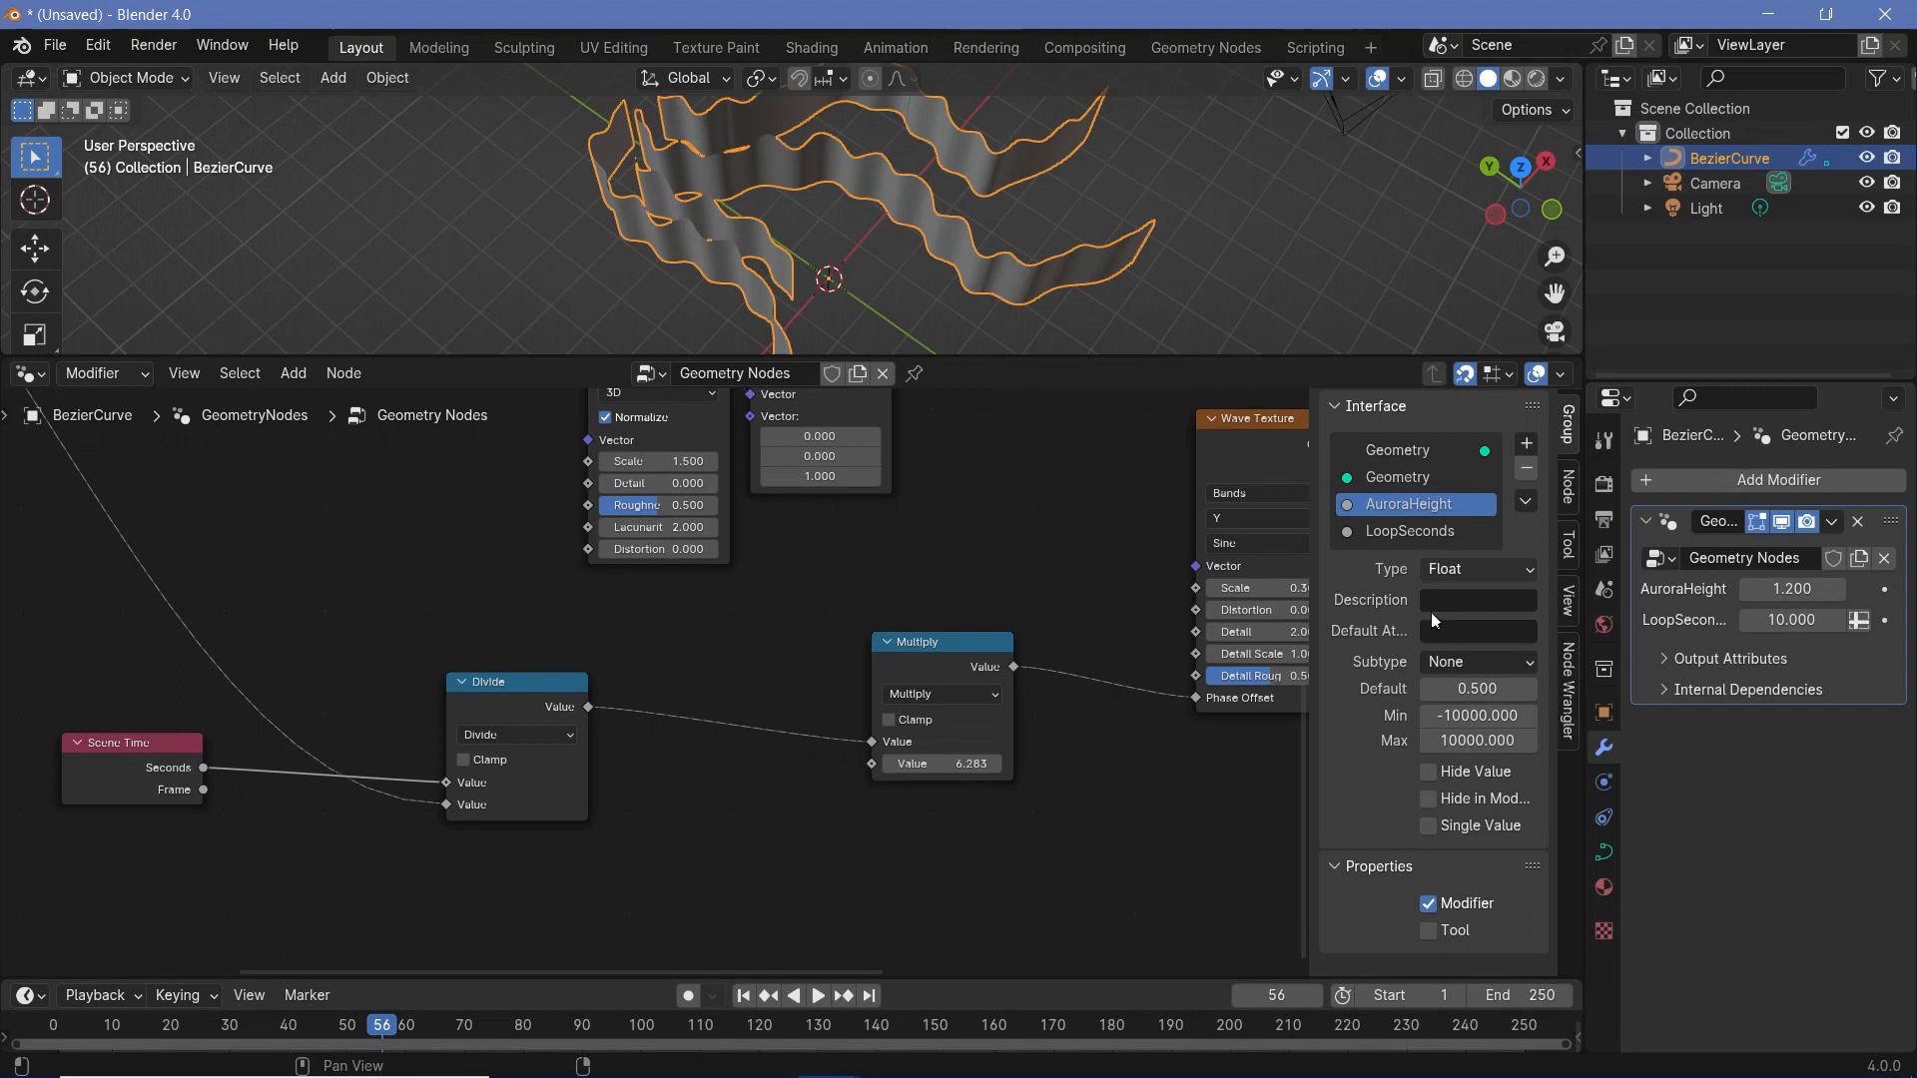
click(1471, 685)
key(Return)
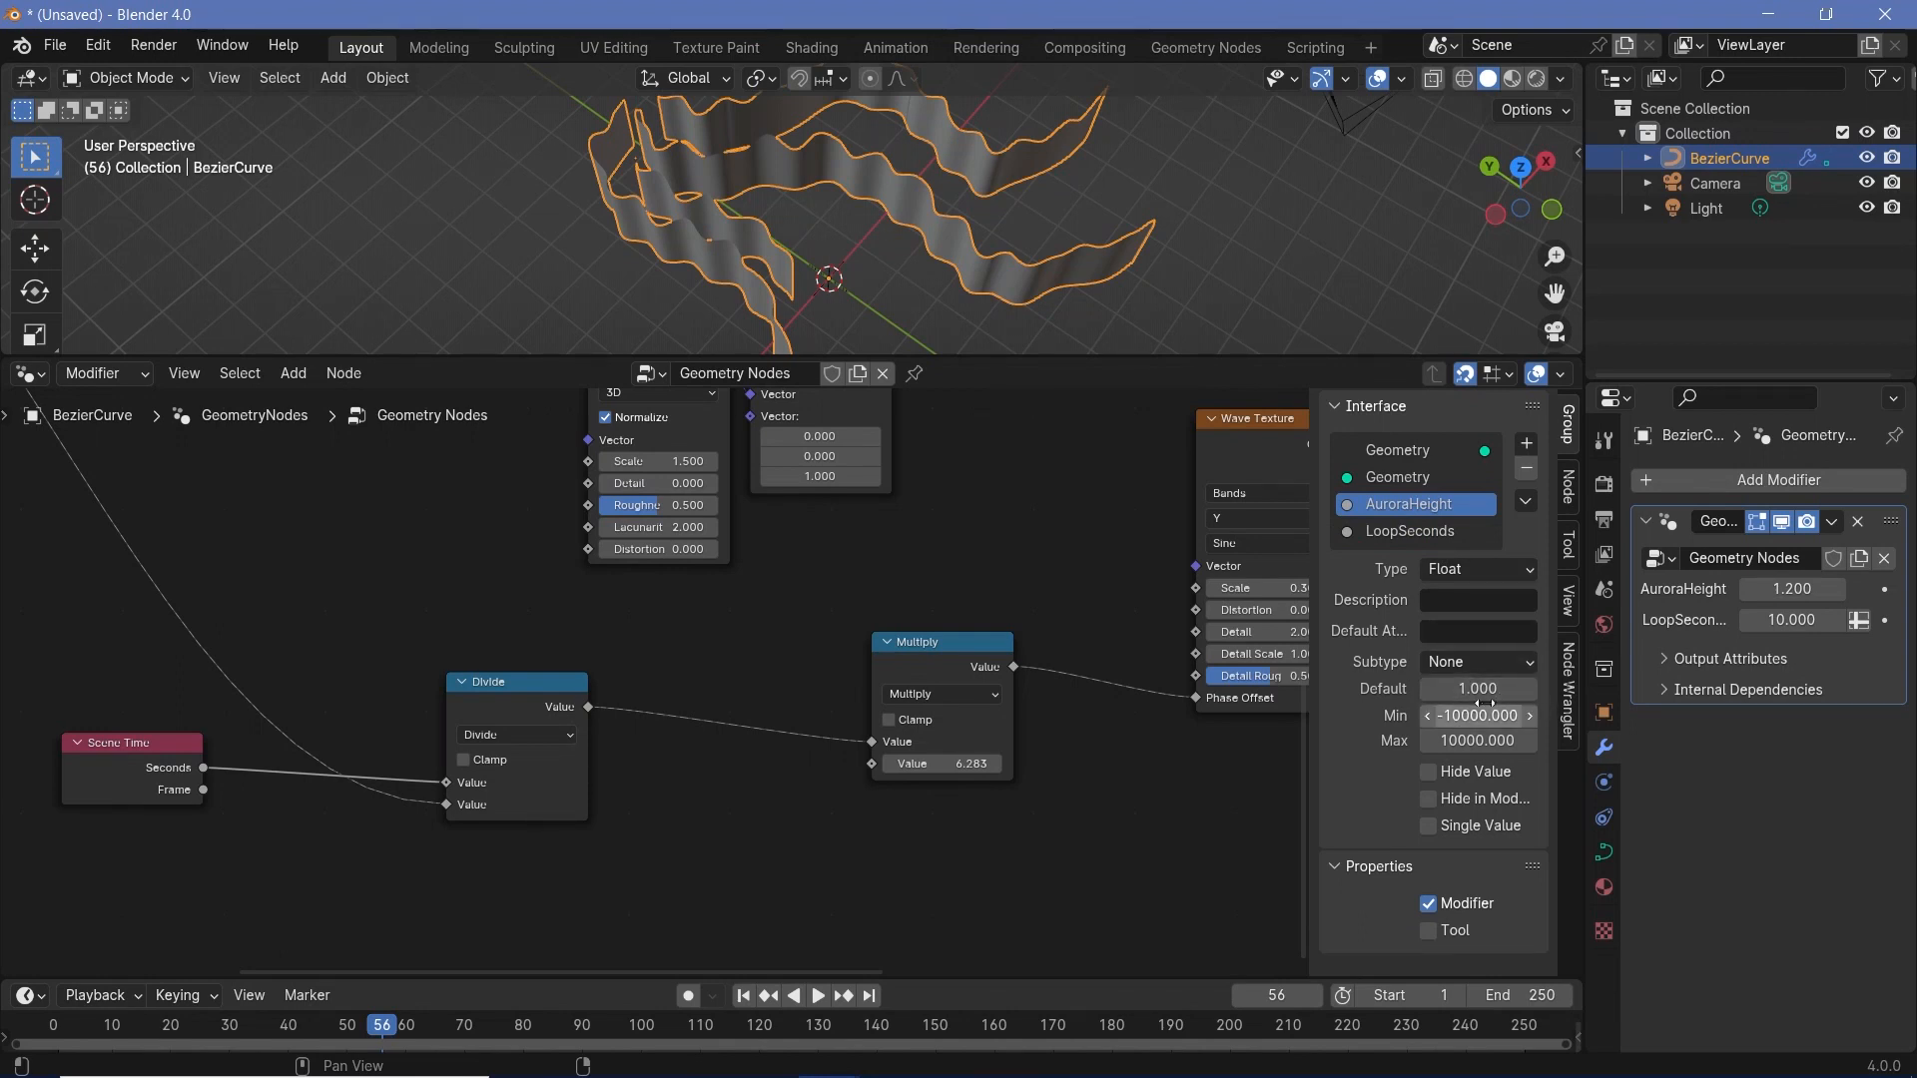
click(1403, 531)
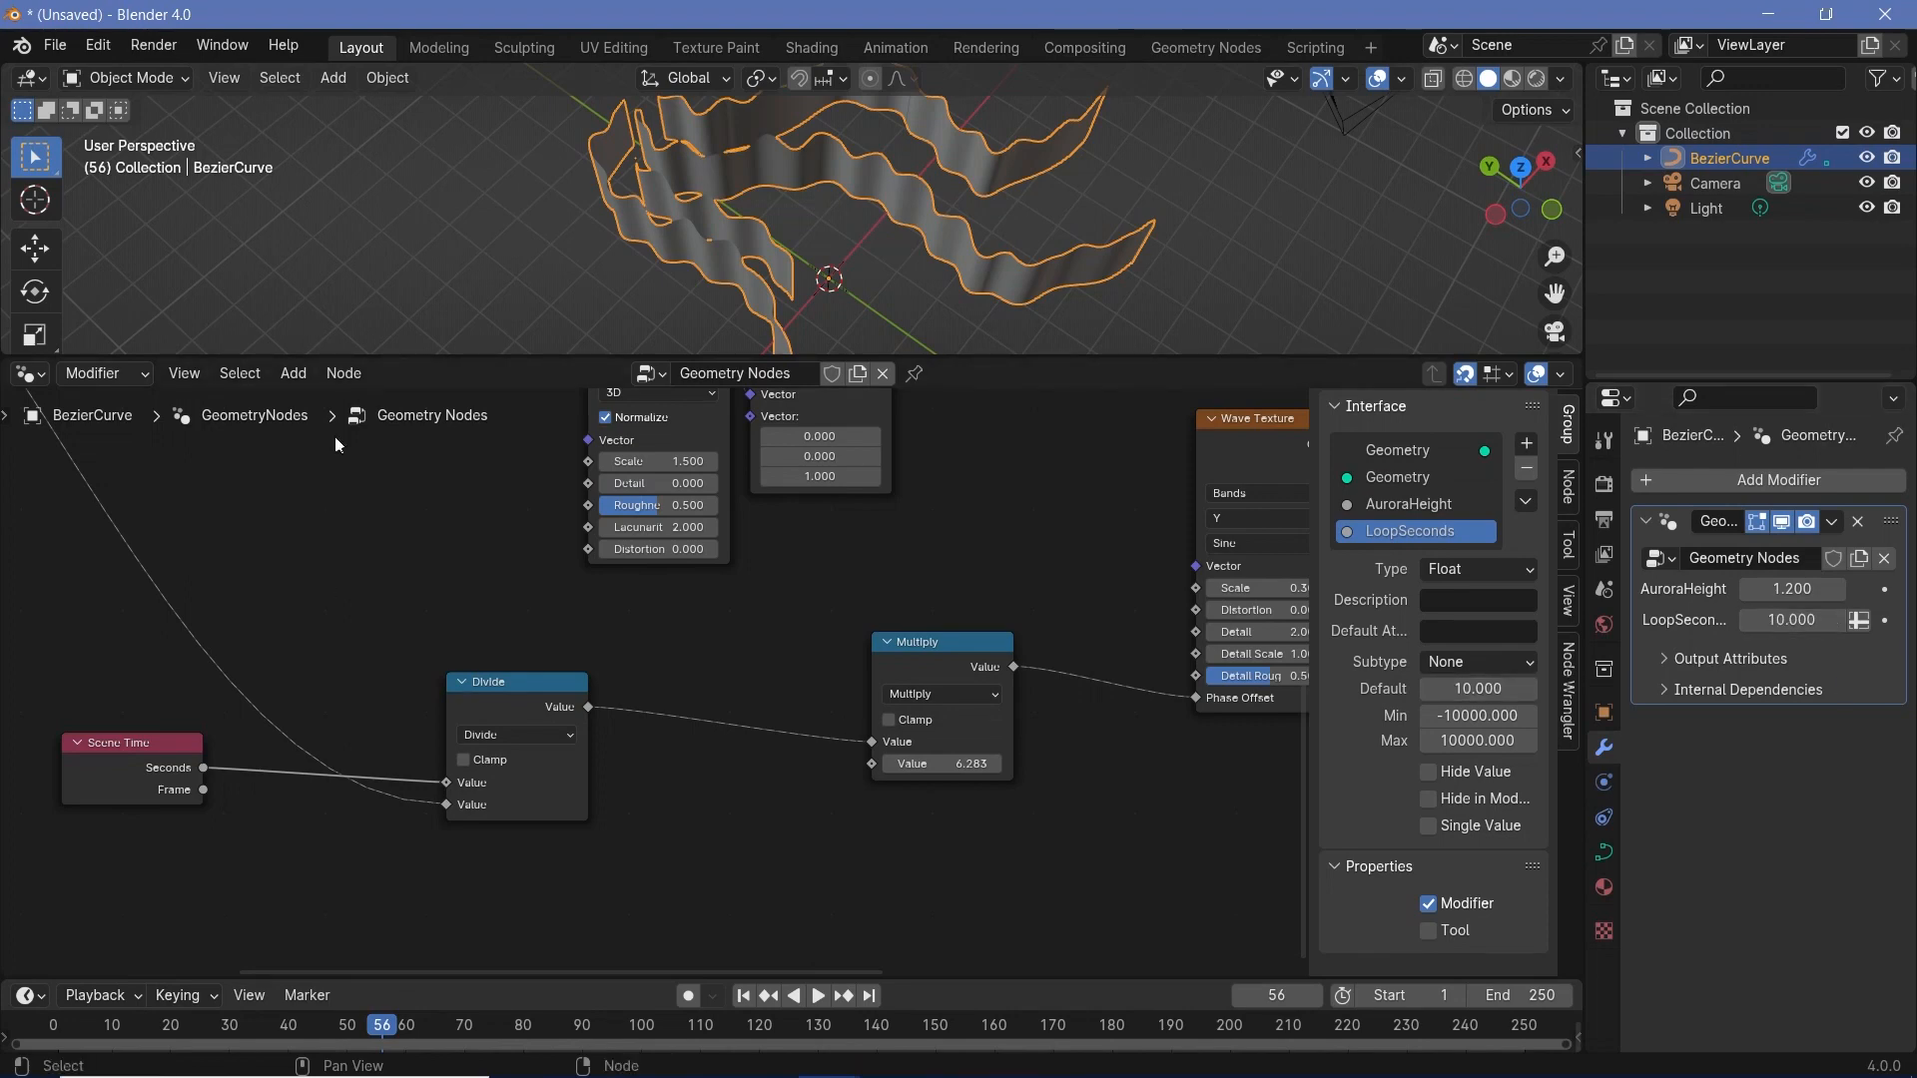
- Start playback and set the timeline's end frame to 240
key(space)
click(1543, 995)
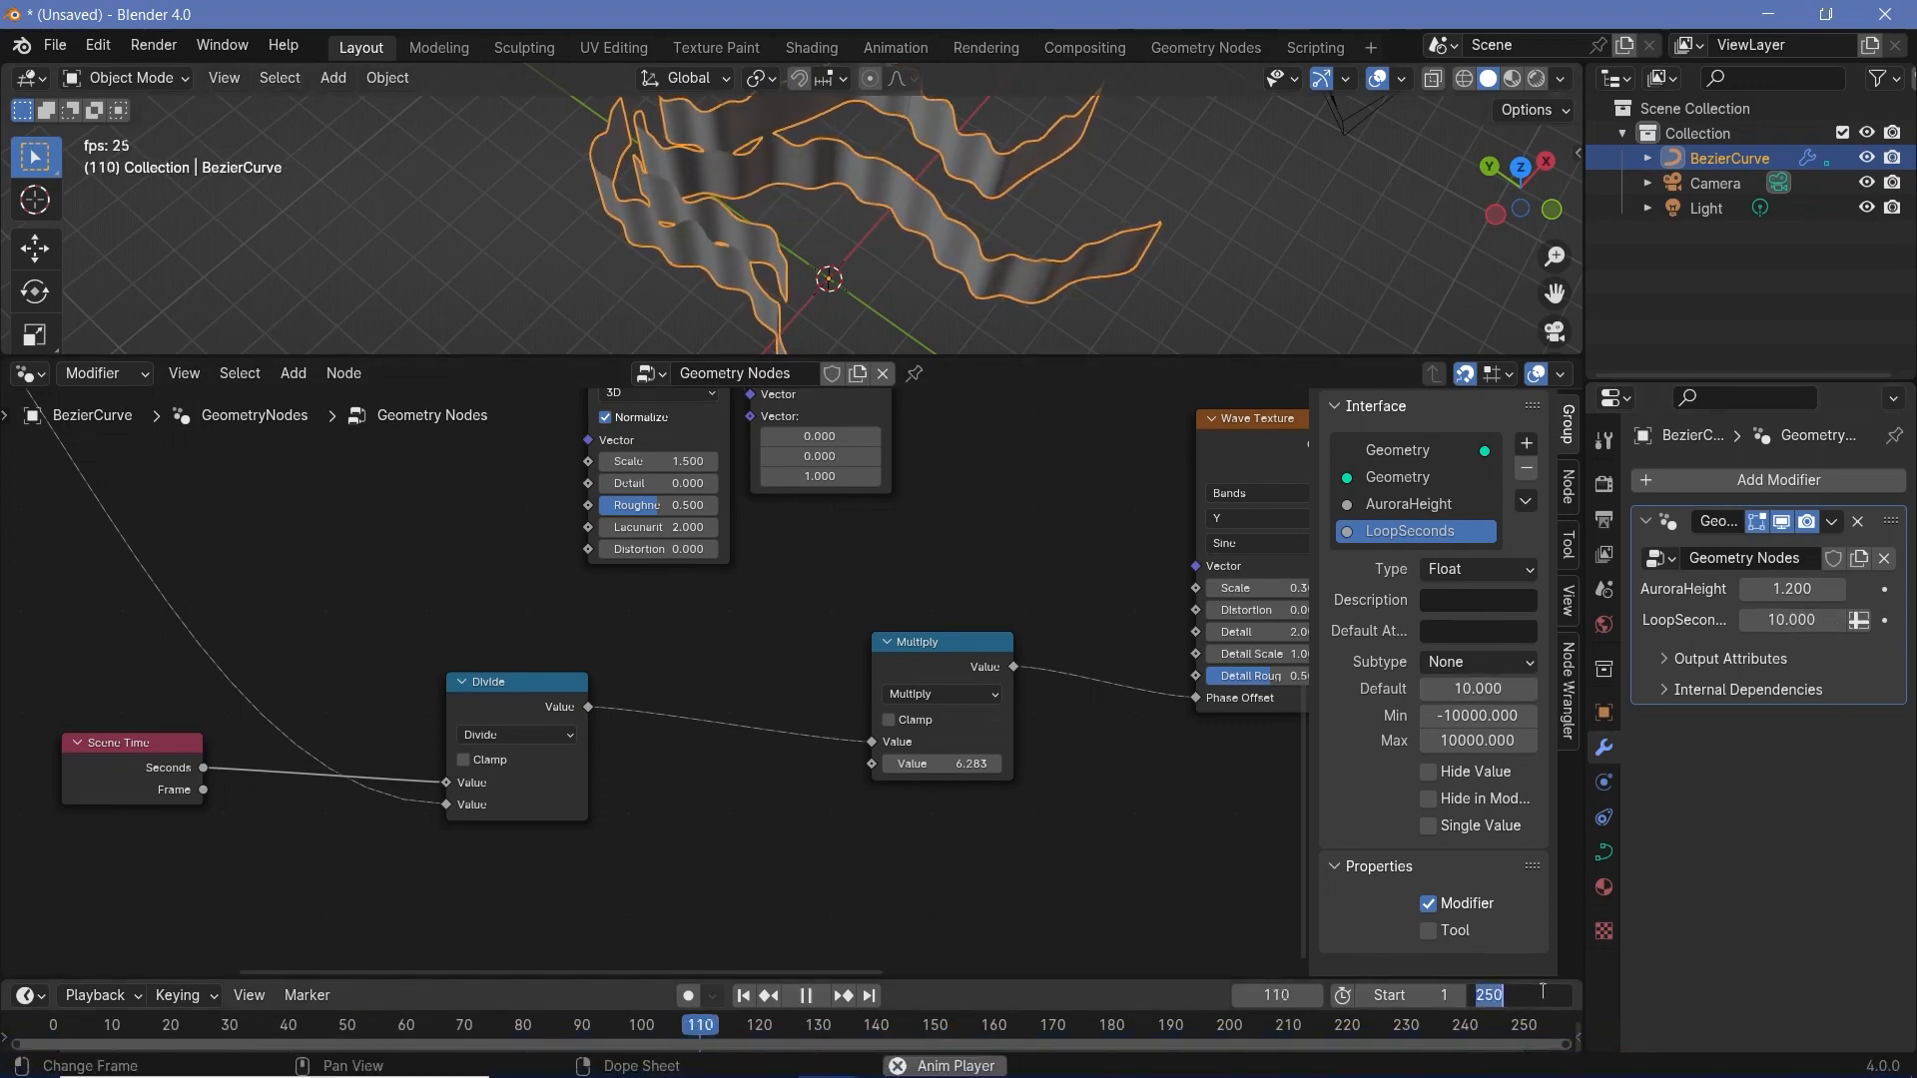
text(240)
key(Return)
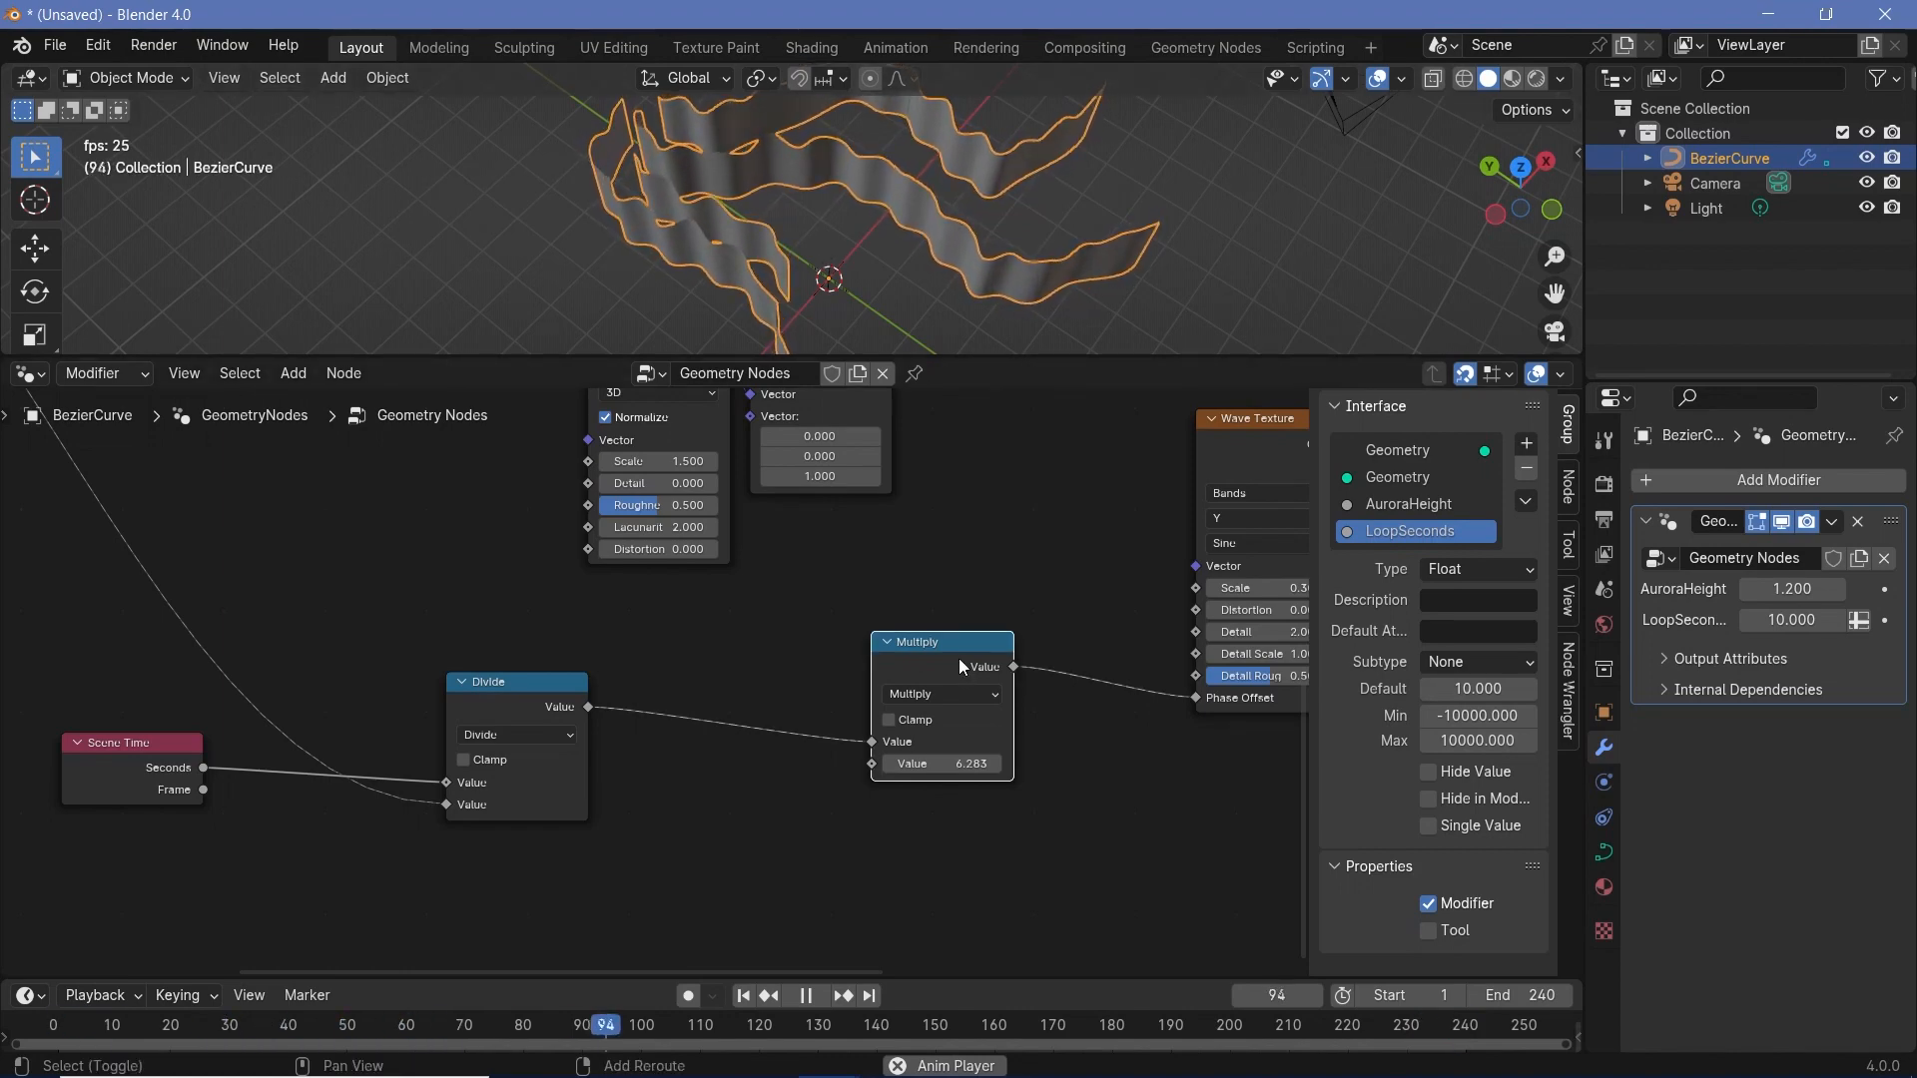
- Duplicate the Multiply node and insert the copy on the link between Divide and the original Multiply
key(shift+d)
click(710, 722)
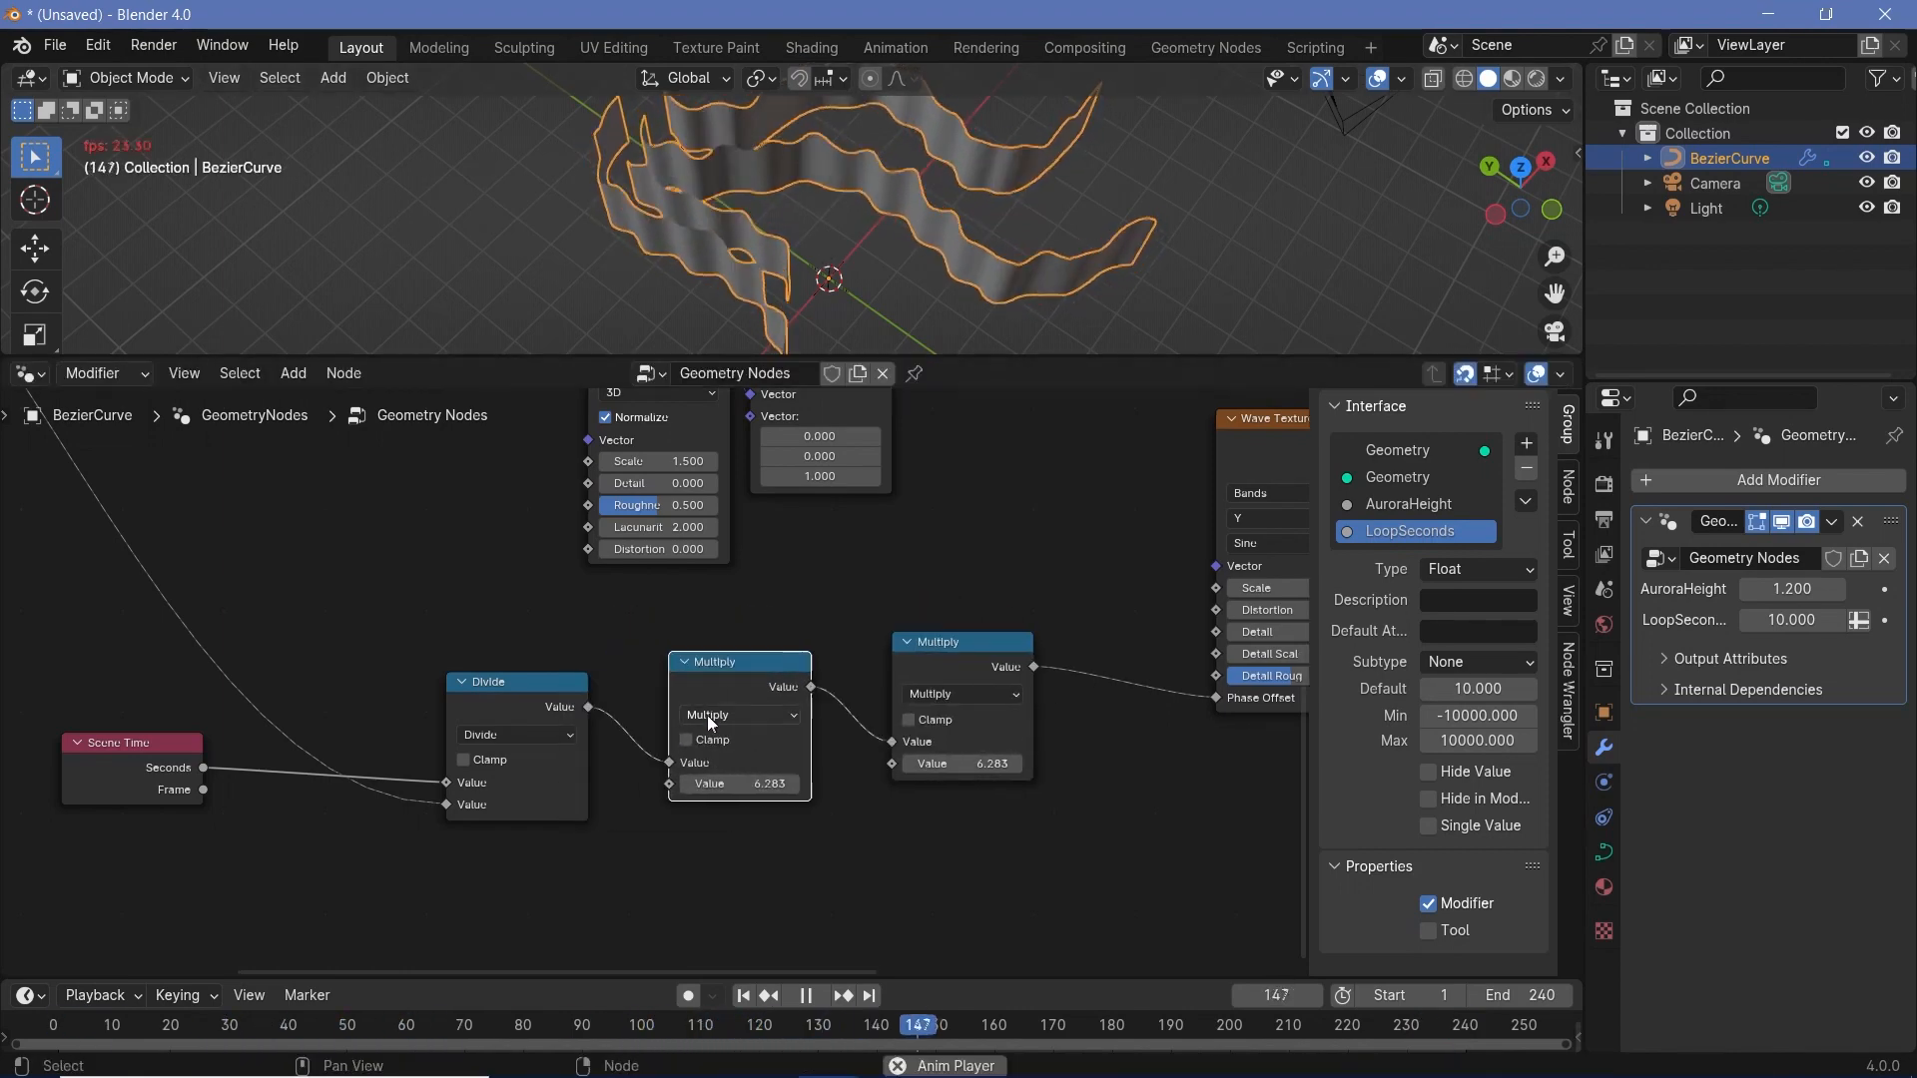
middle_drag(745, 797, 939, 776)
scroll(940, 776, up, 2)
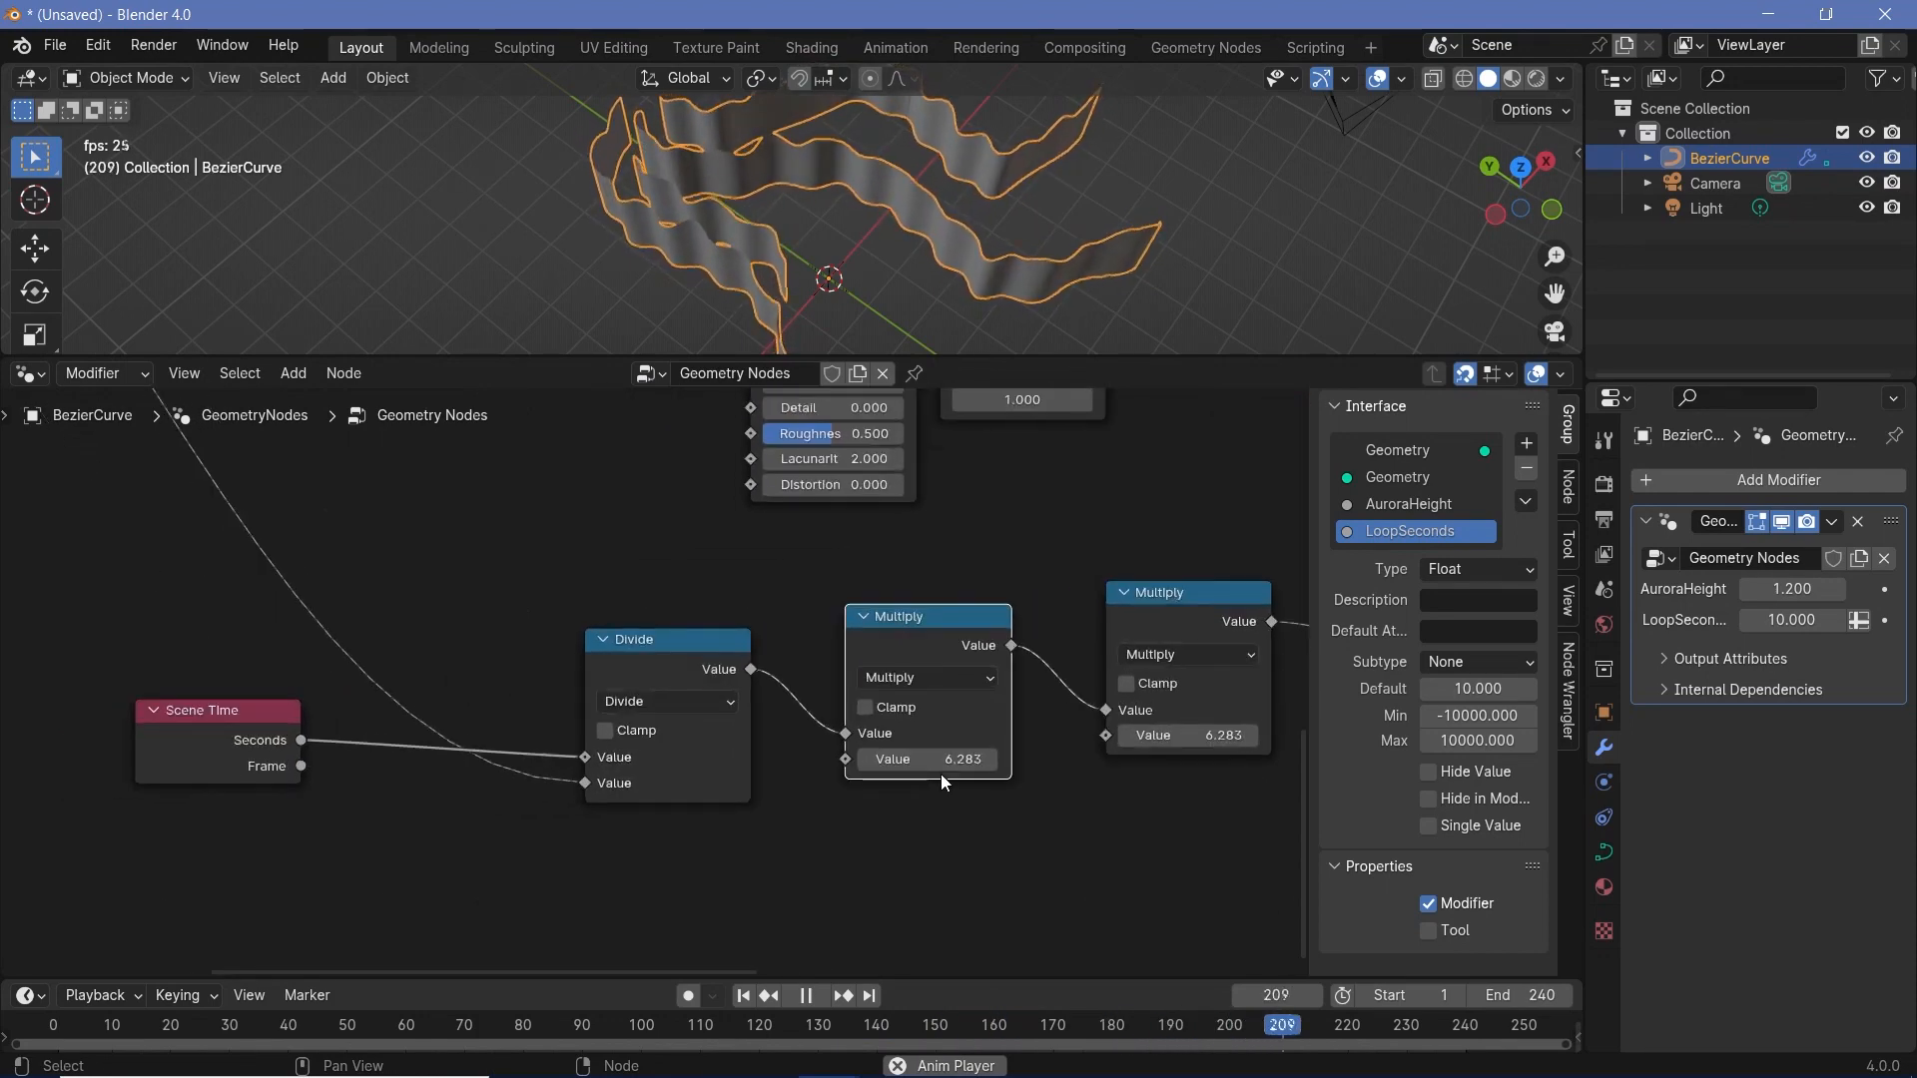
- Stop playback and expose the inserted Multiply node's second value as an Integer group input named SpeedMultiplier
key(space)
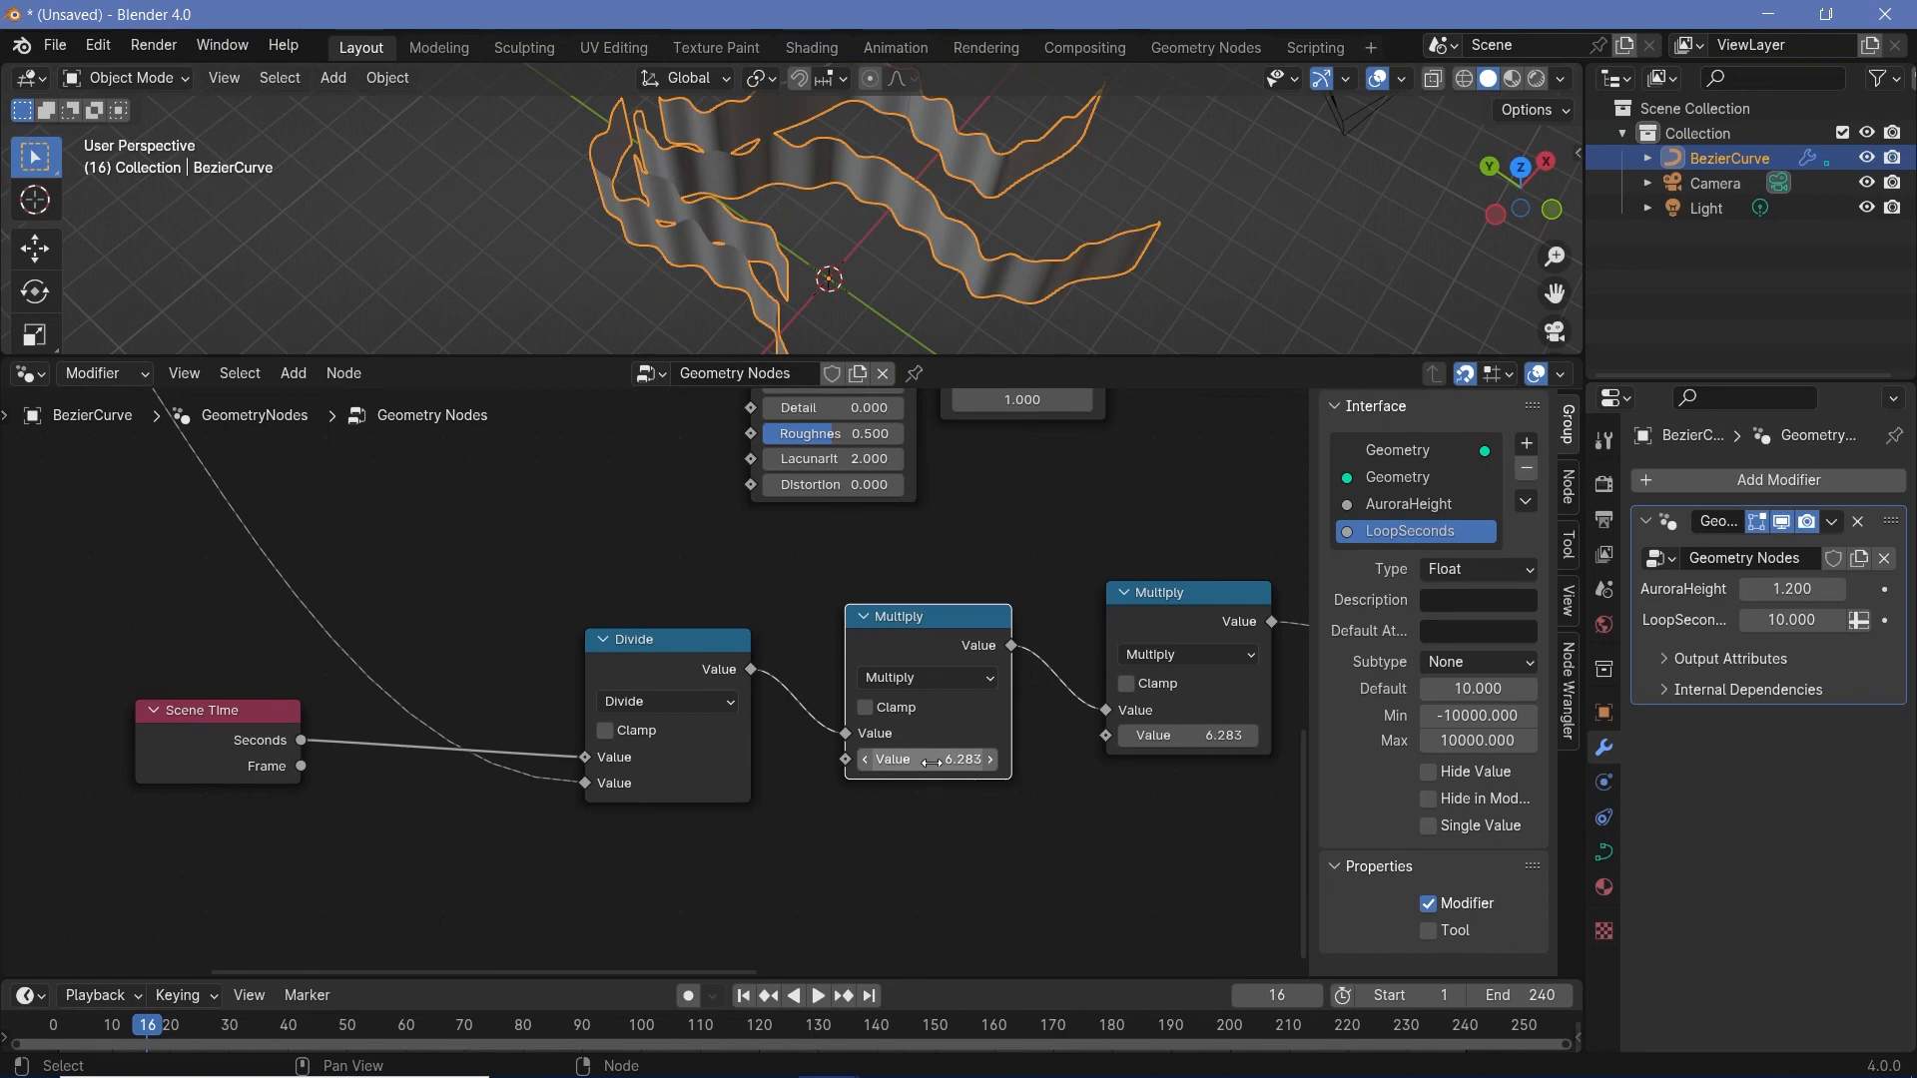
scroll(905, 809, down, 8)
middle_drag(261, 496, 370, 639)
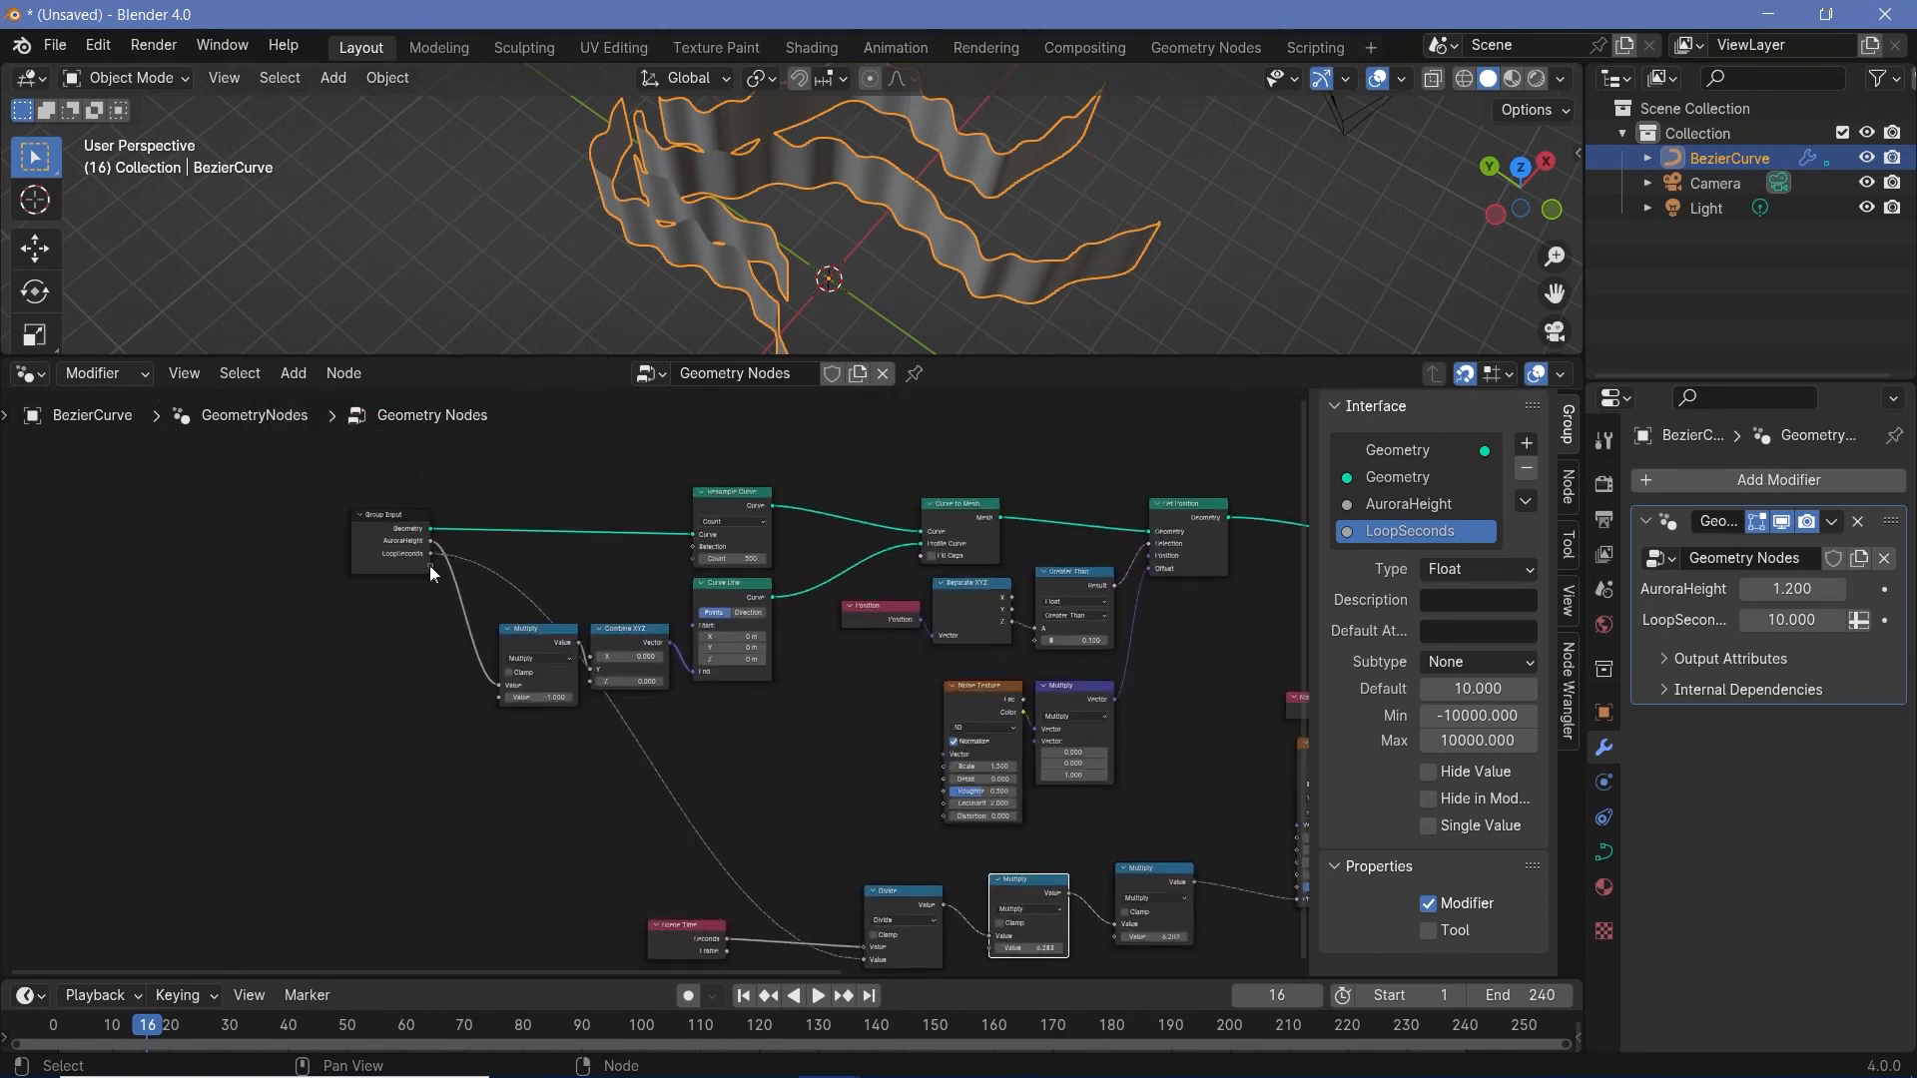
drag(430, 565, 998, 853)
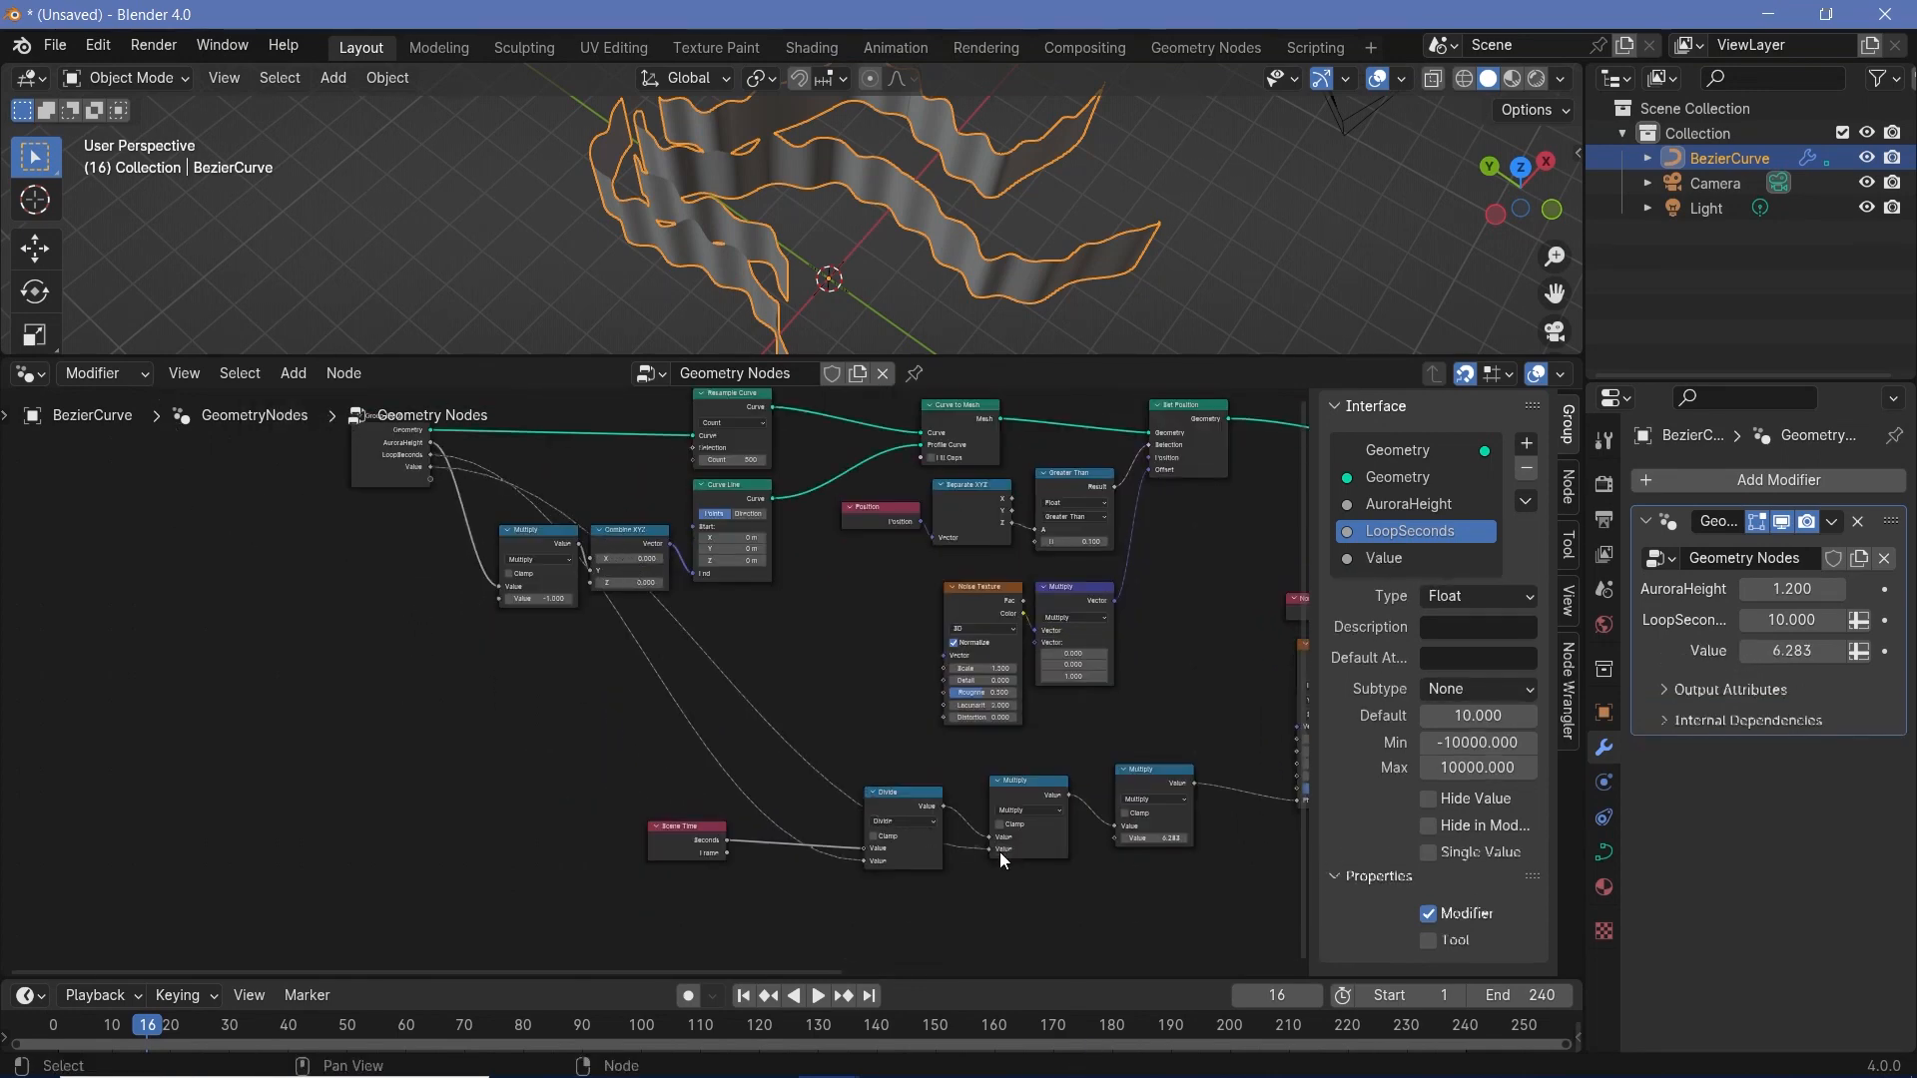
click(1388, 557)
double_click(1408, 559)
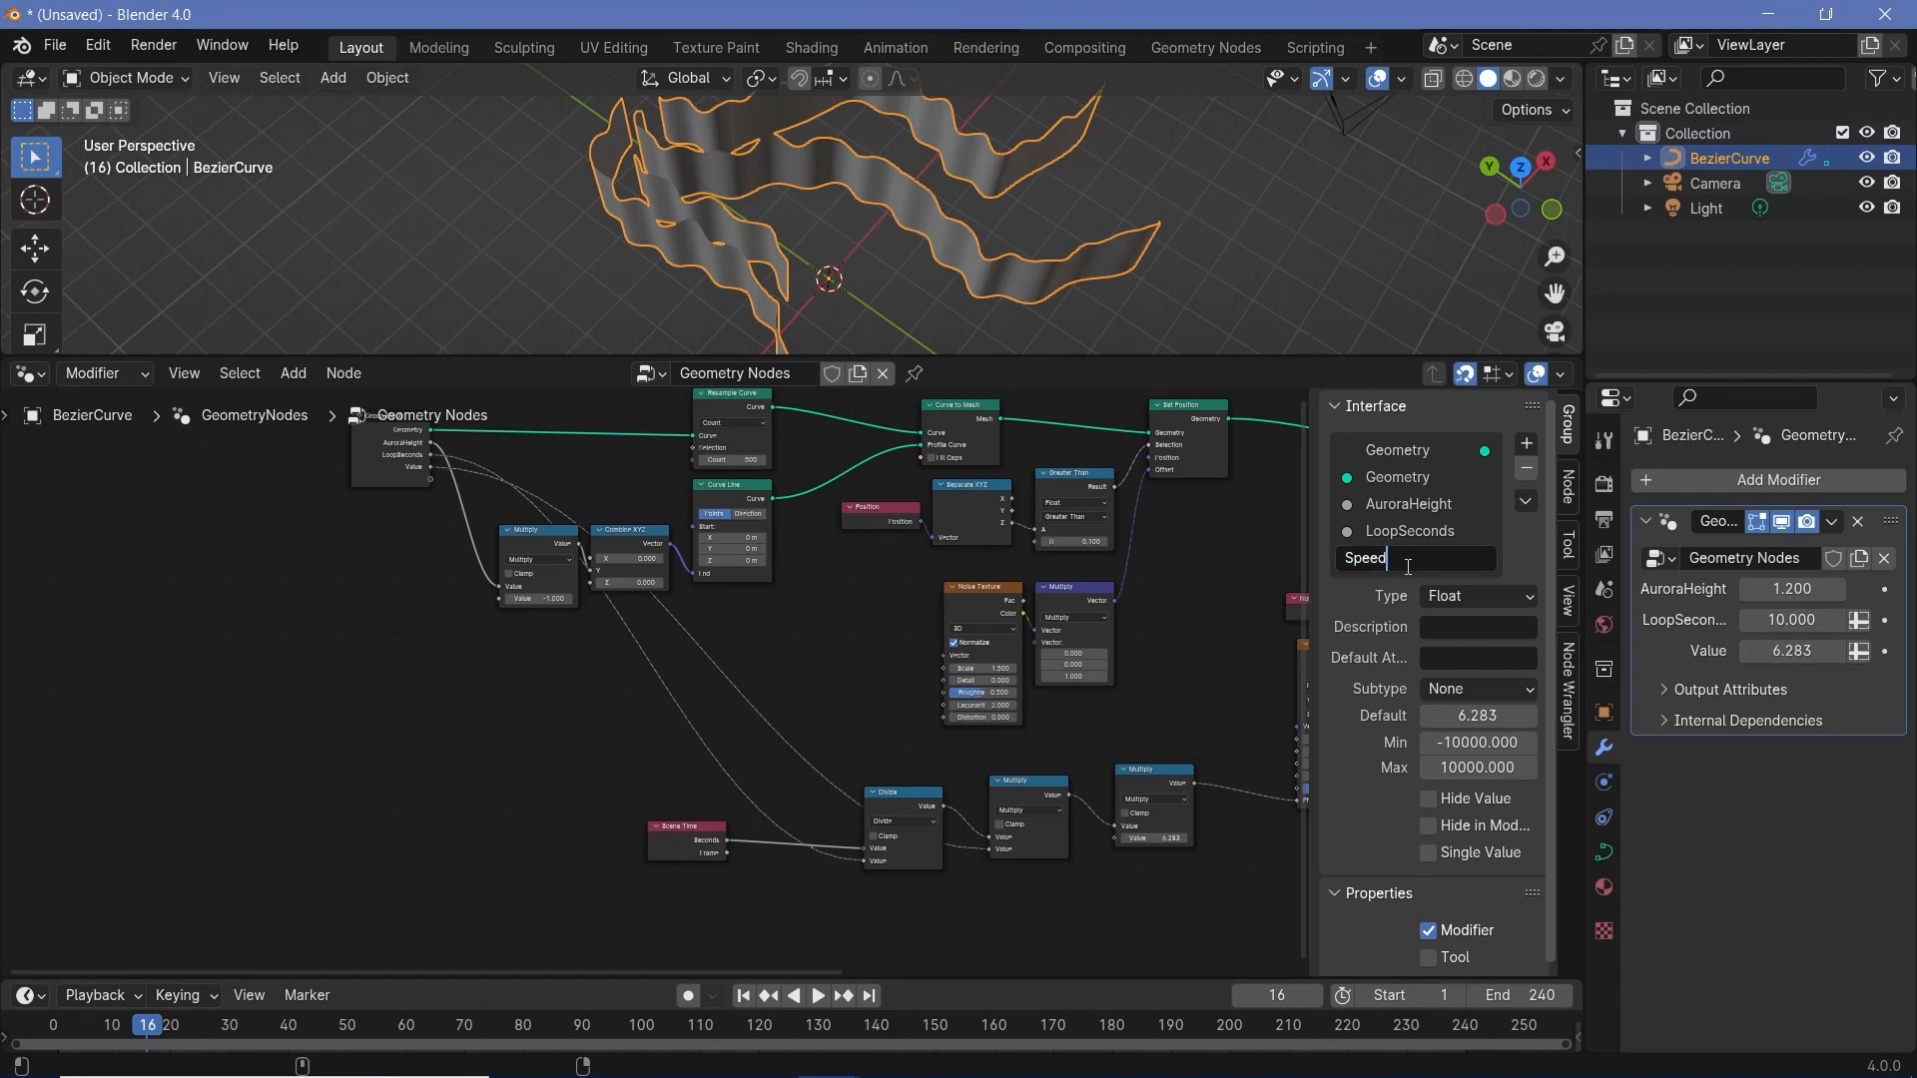
text(SpeedMultiplier)
key(Return)
click(1477, 596)
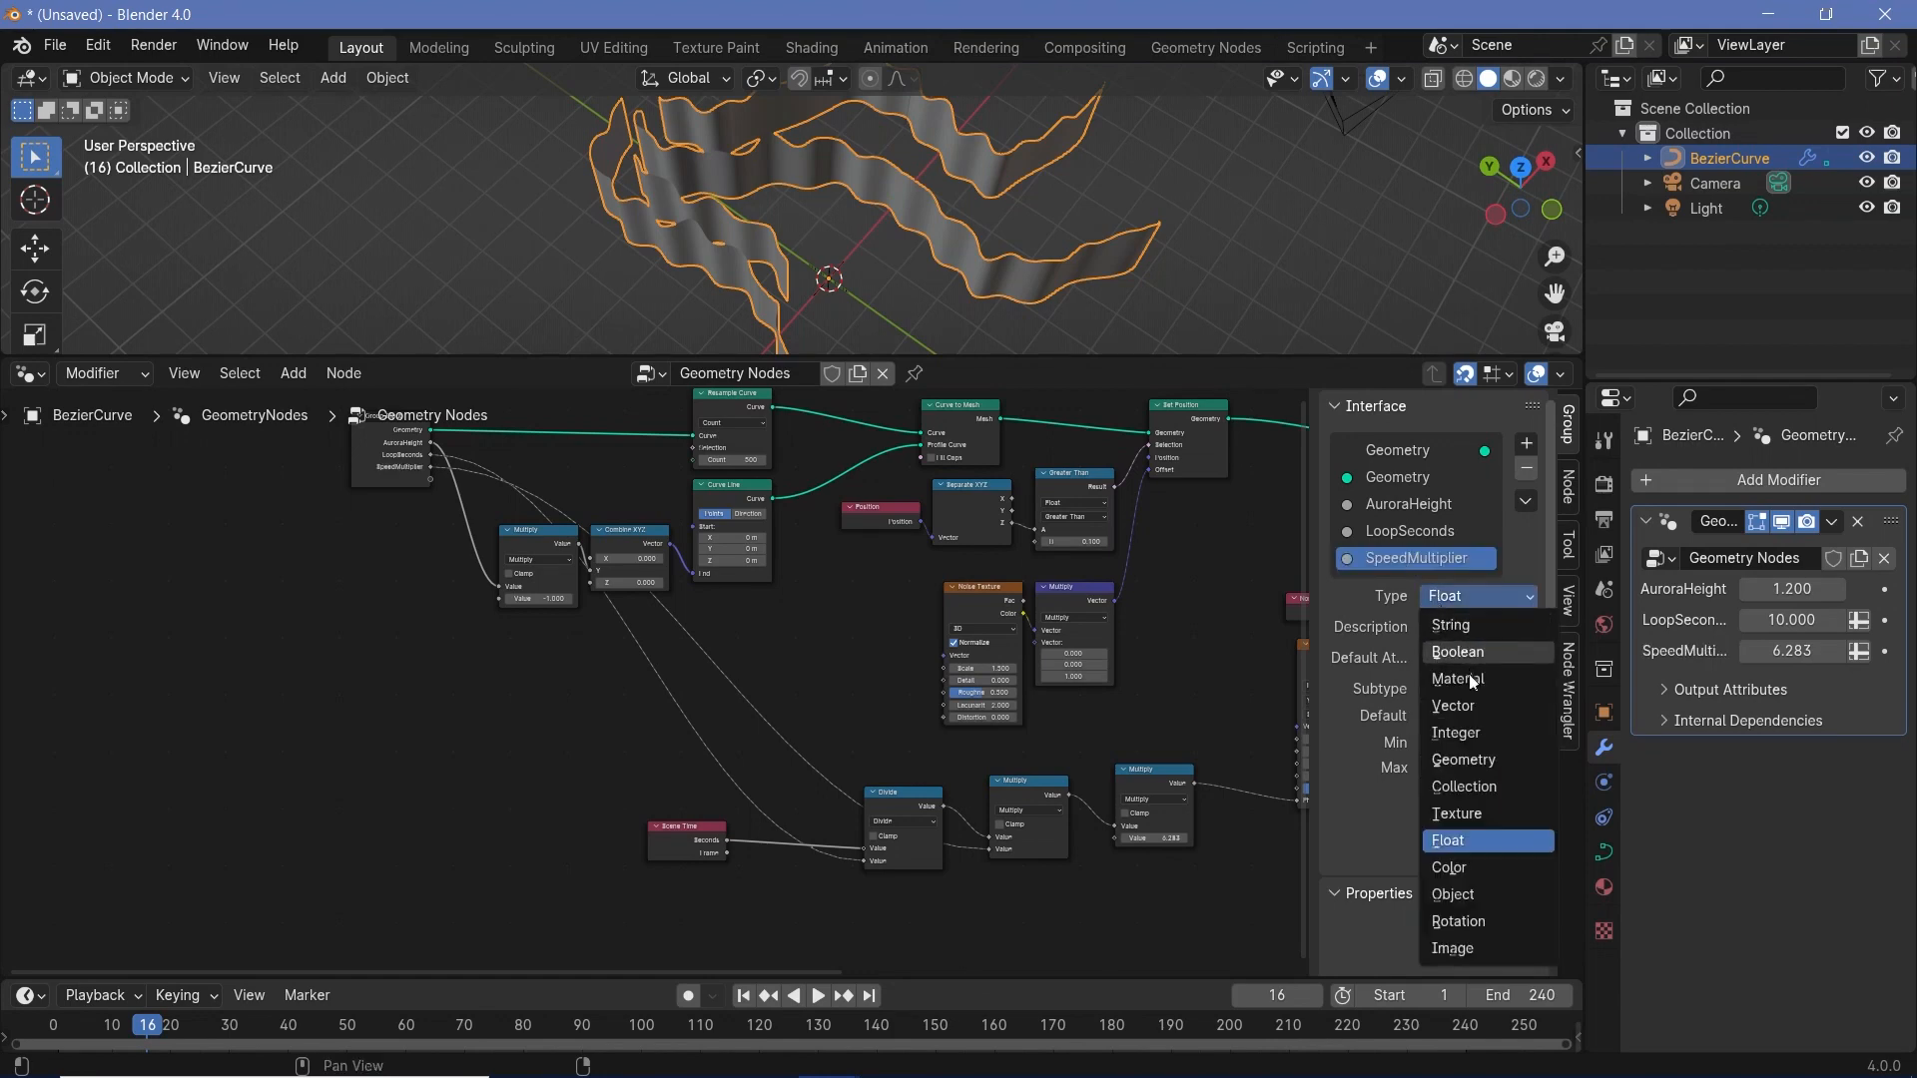
click(1438, 711)
- Start playback and raise the SpeedMultiplier value in the curve's modifier to 5
key(space)
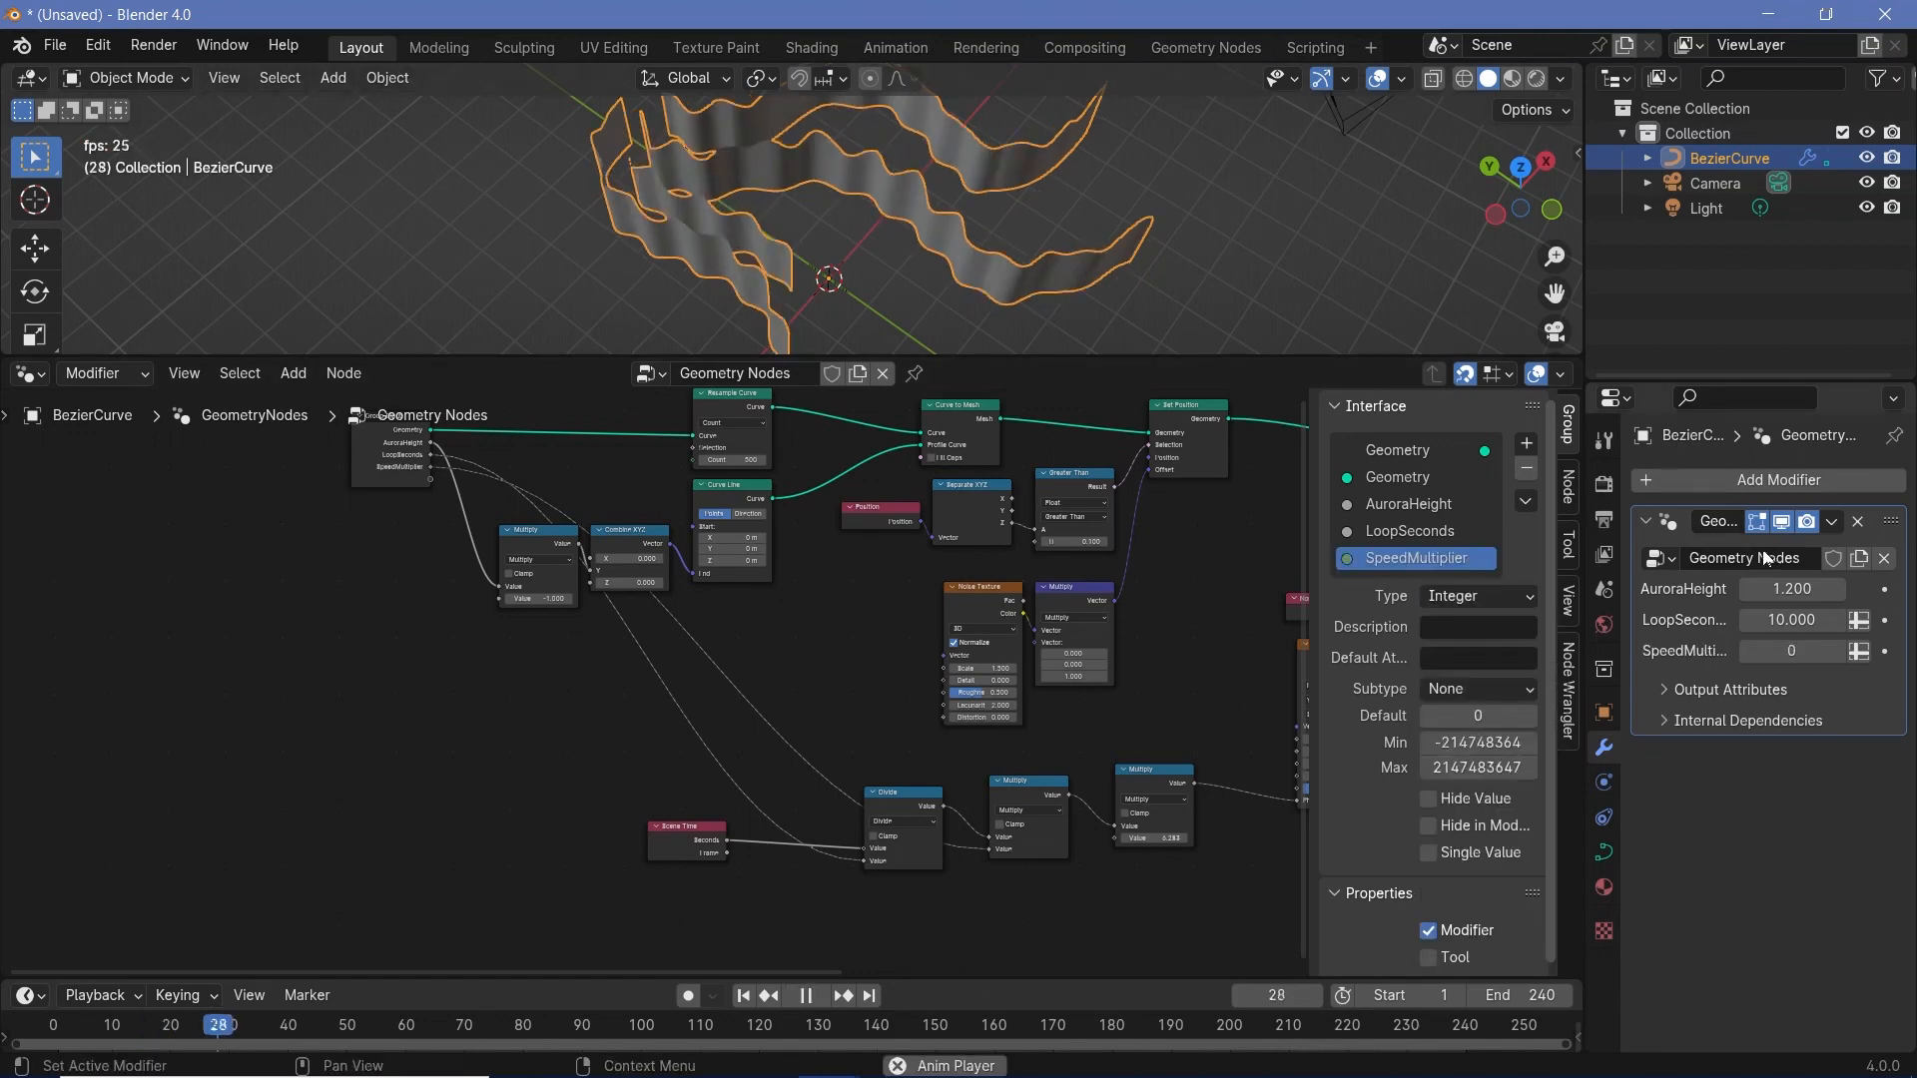
click(1838, 651)
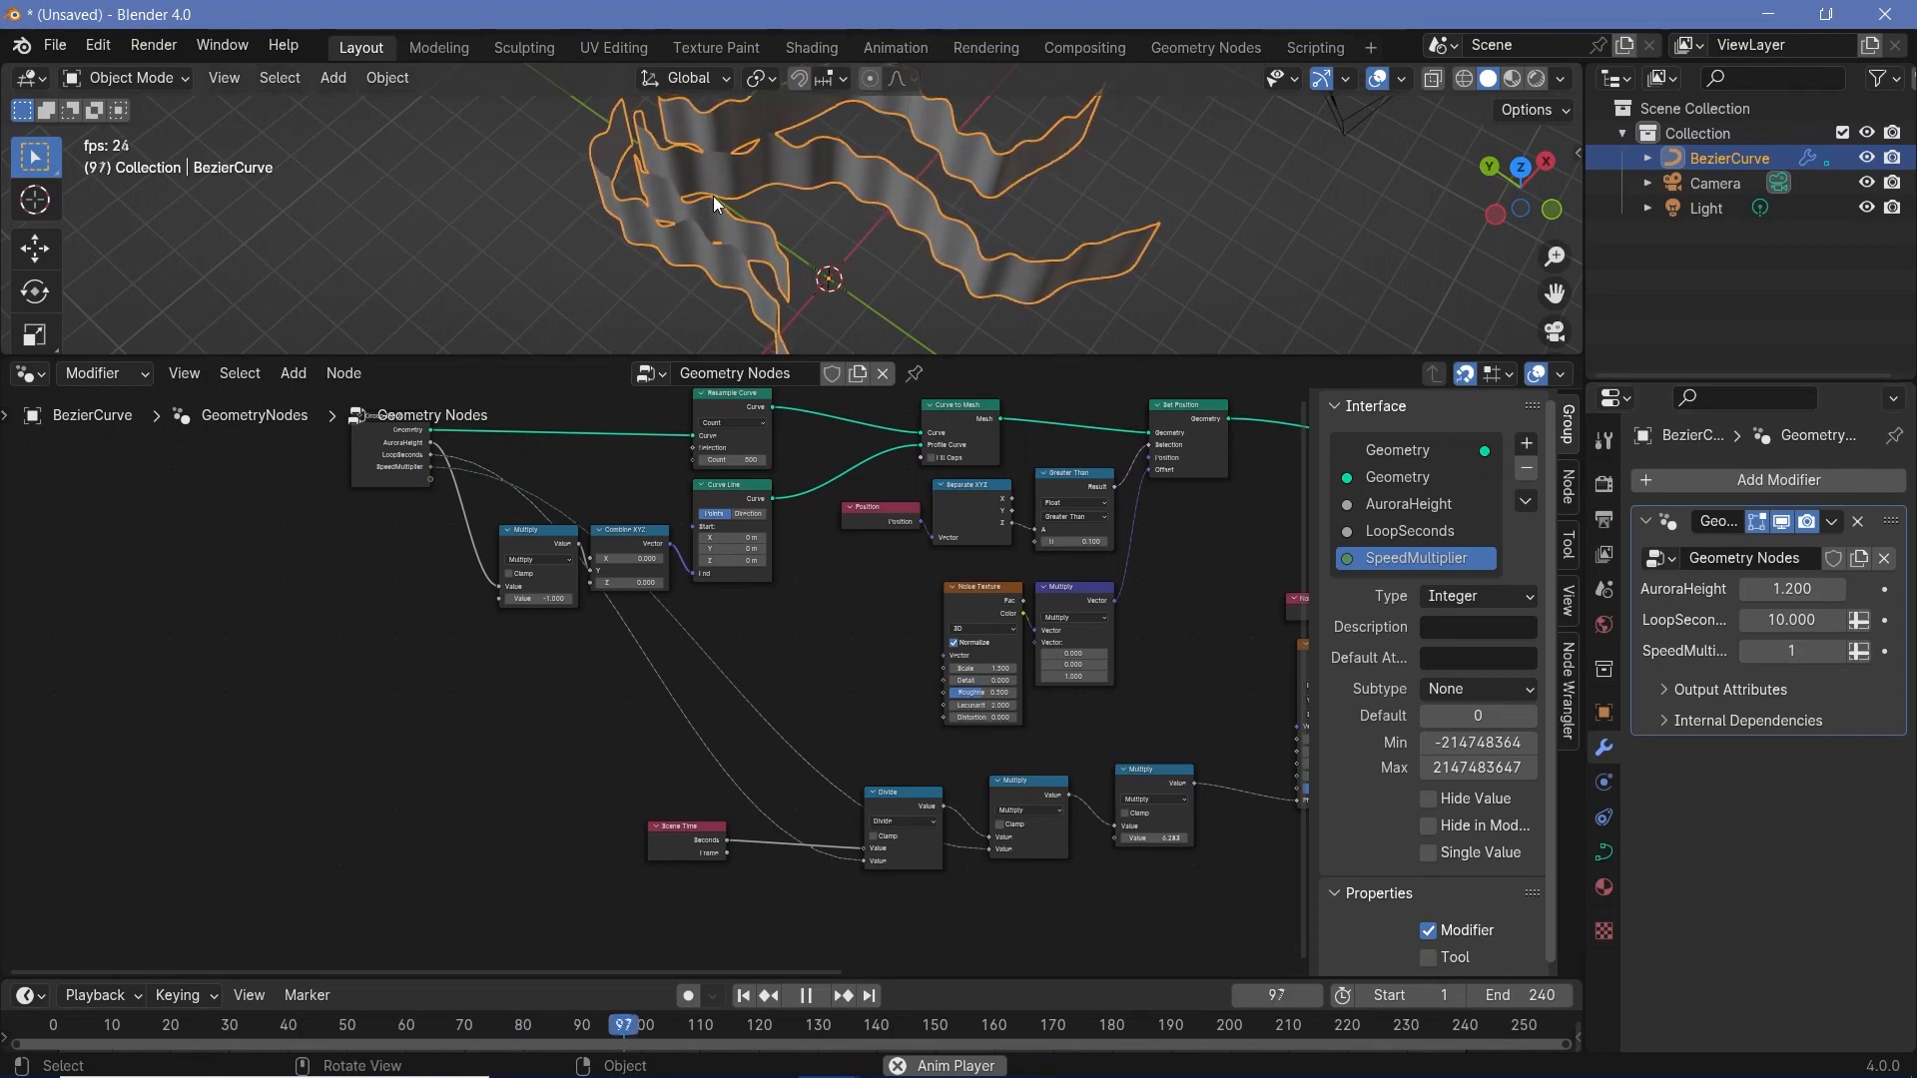
click(1837, 651)
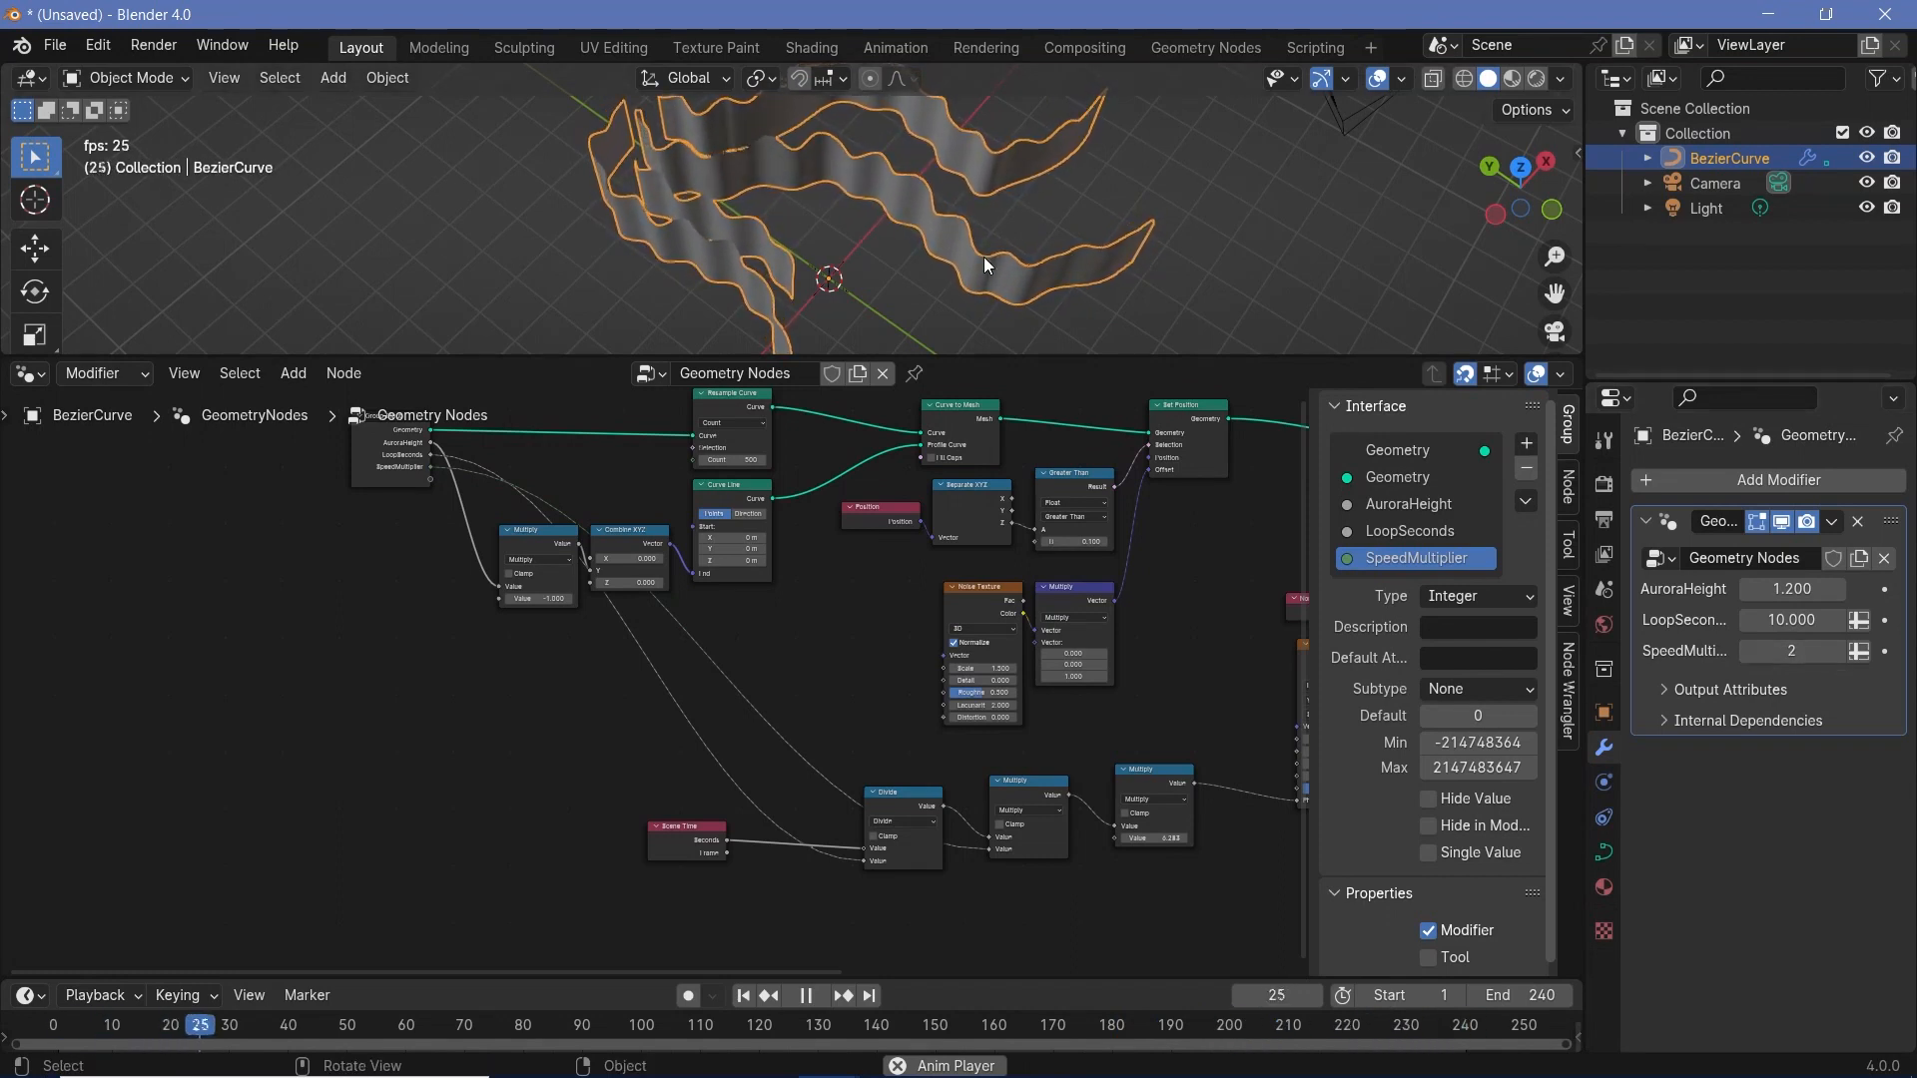
click(1837, 651)
click(1837, 651)
click(1837, 651)
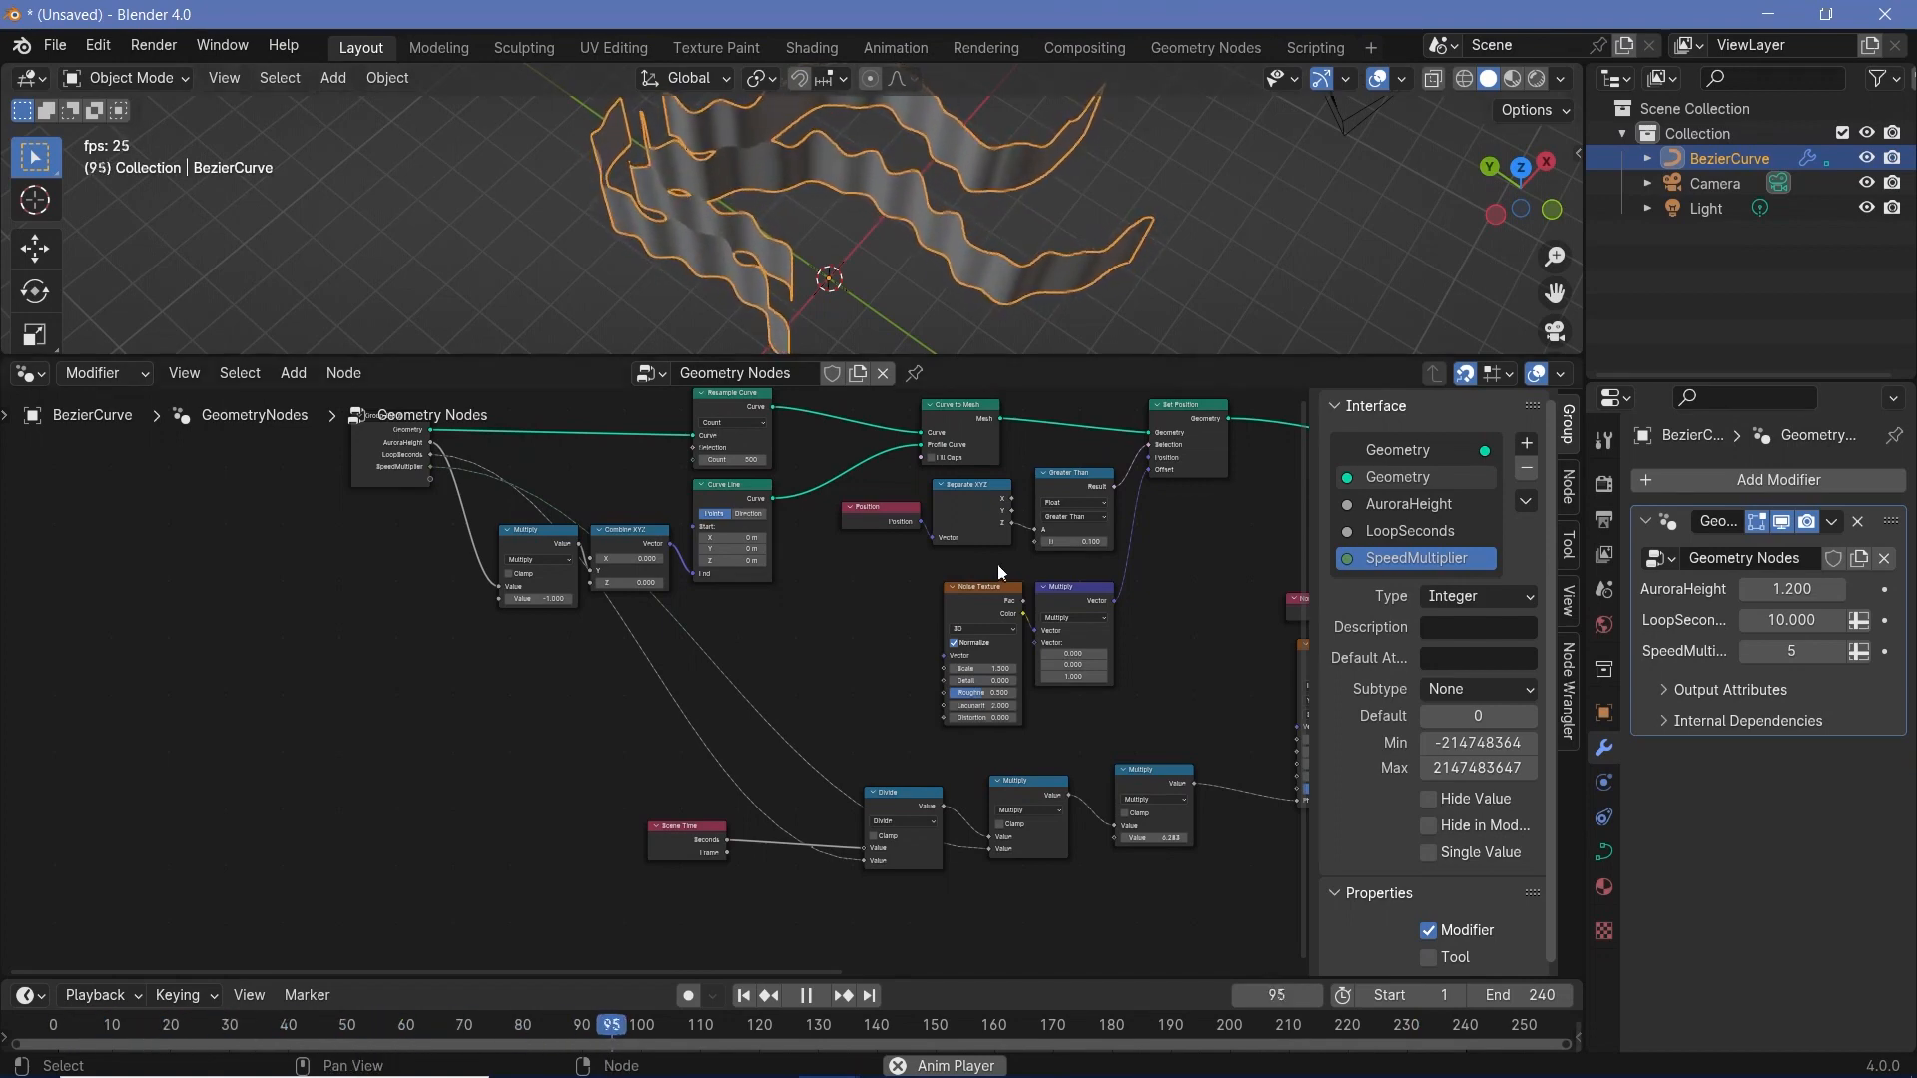
- Look over the node tree, stop playback and examine the aurora ribbons from several angles
middle_drag(985, 570, 553, 575)
scroll(756, 631, down, 2)
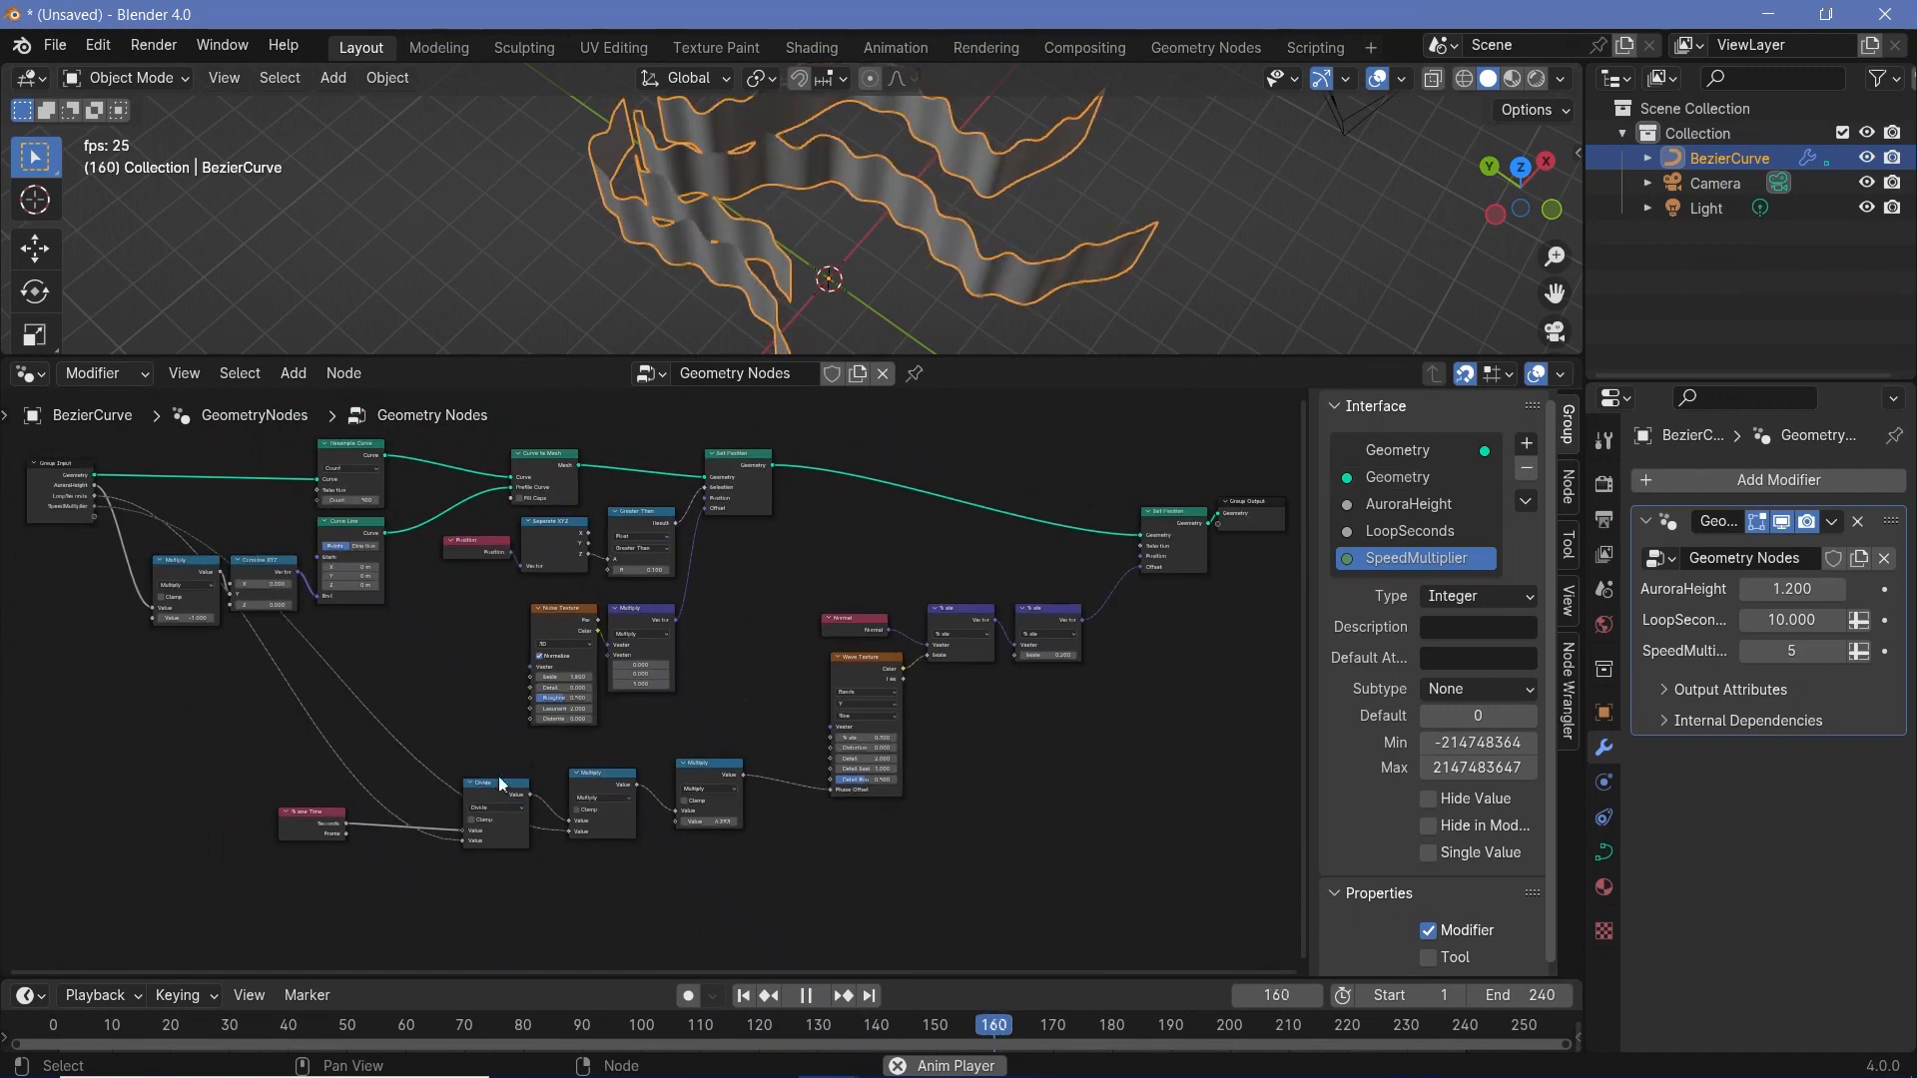
mouse_move(726, 707)
middle_down()
mouse_move(699, 711)
mouse_move(723, 735)
middle_up()
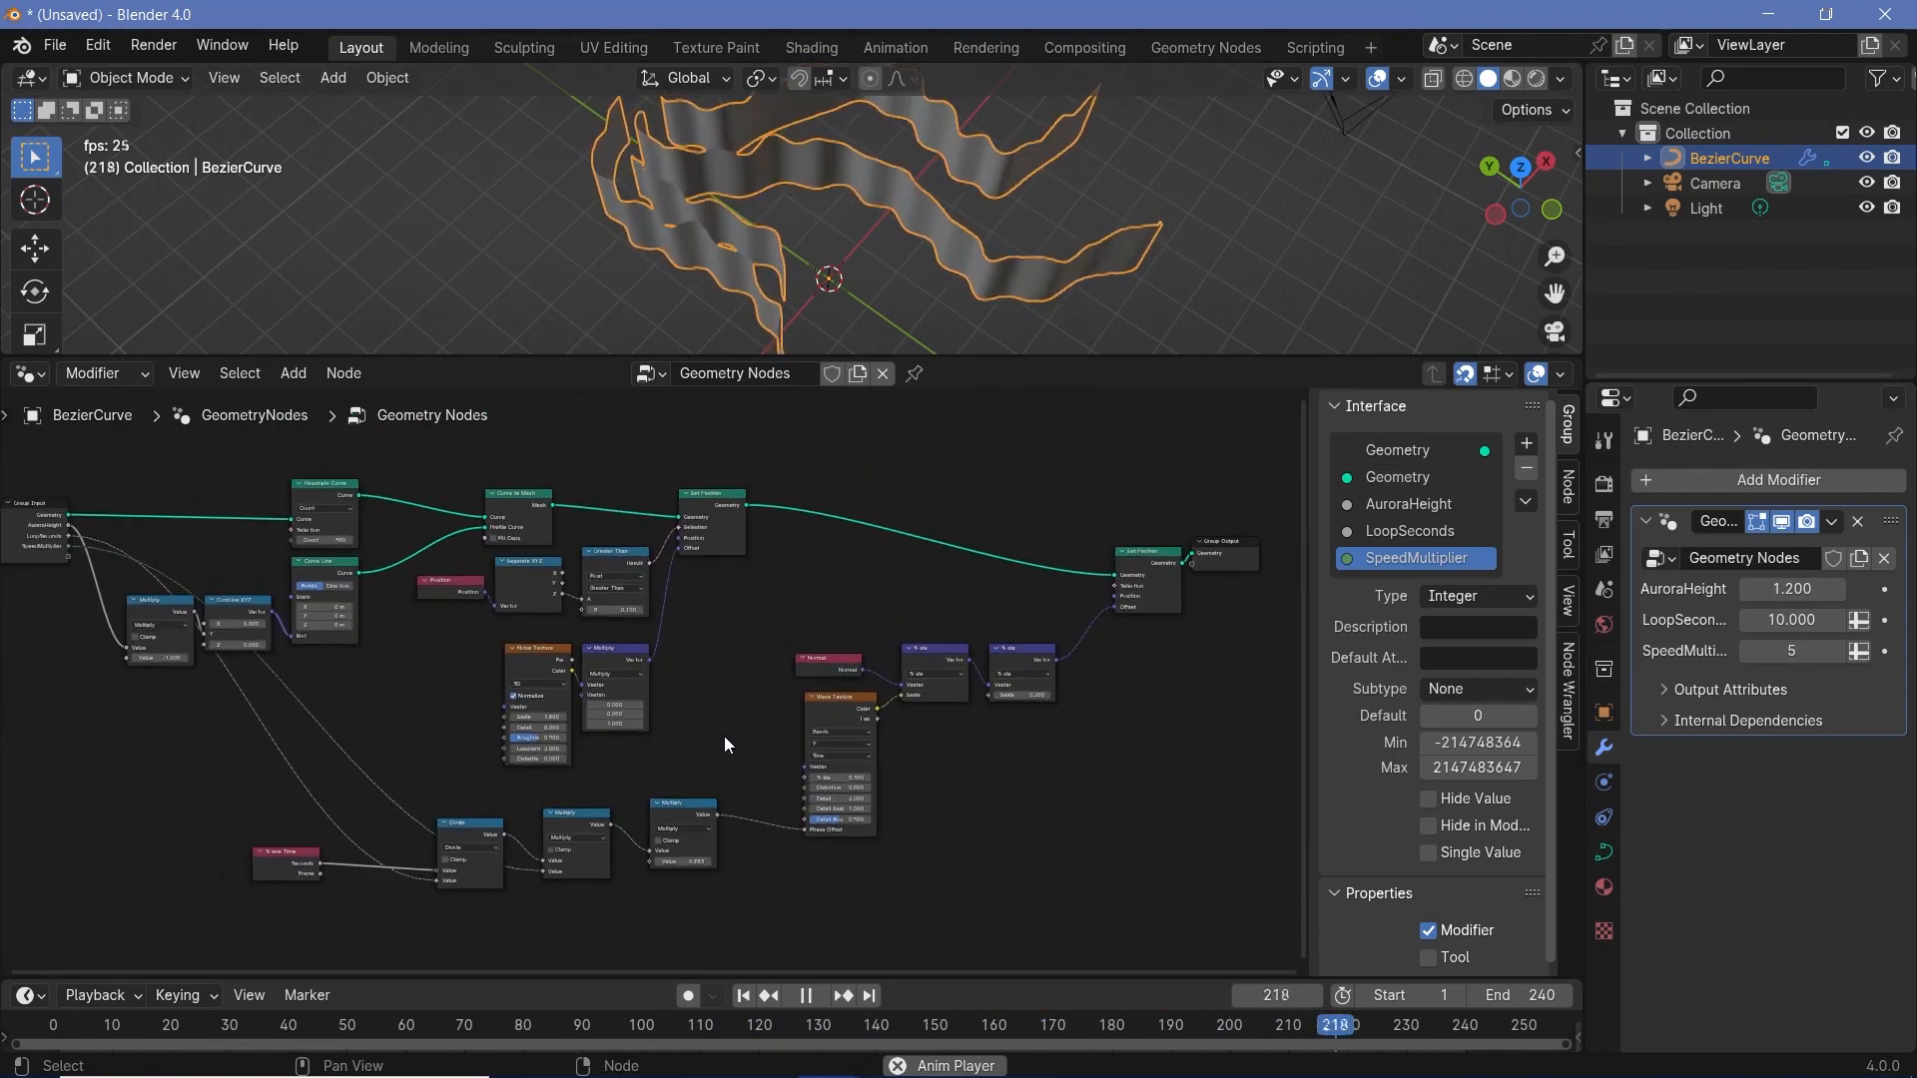
middle_drag(901, 293, 1069, 142)
key(space)
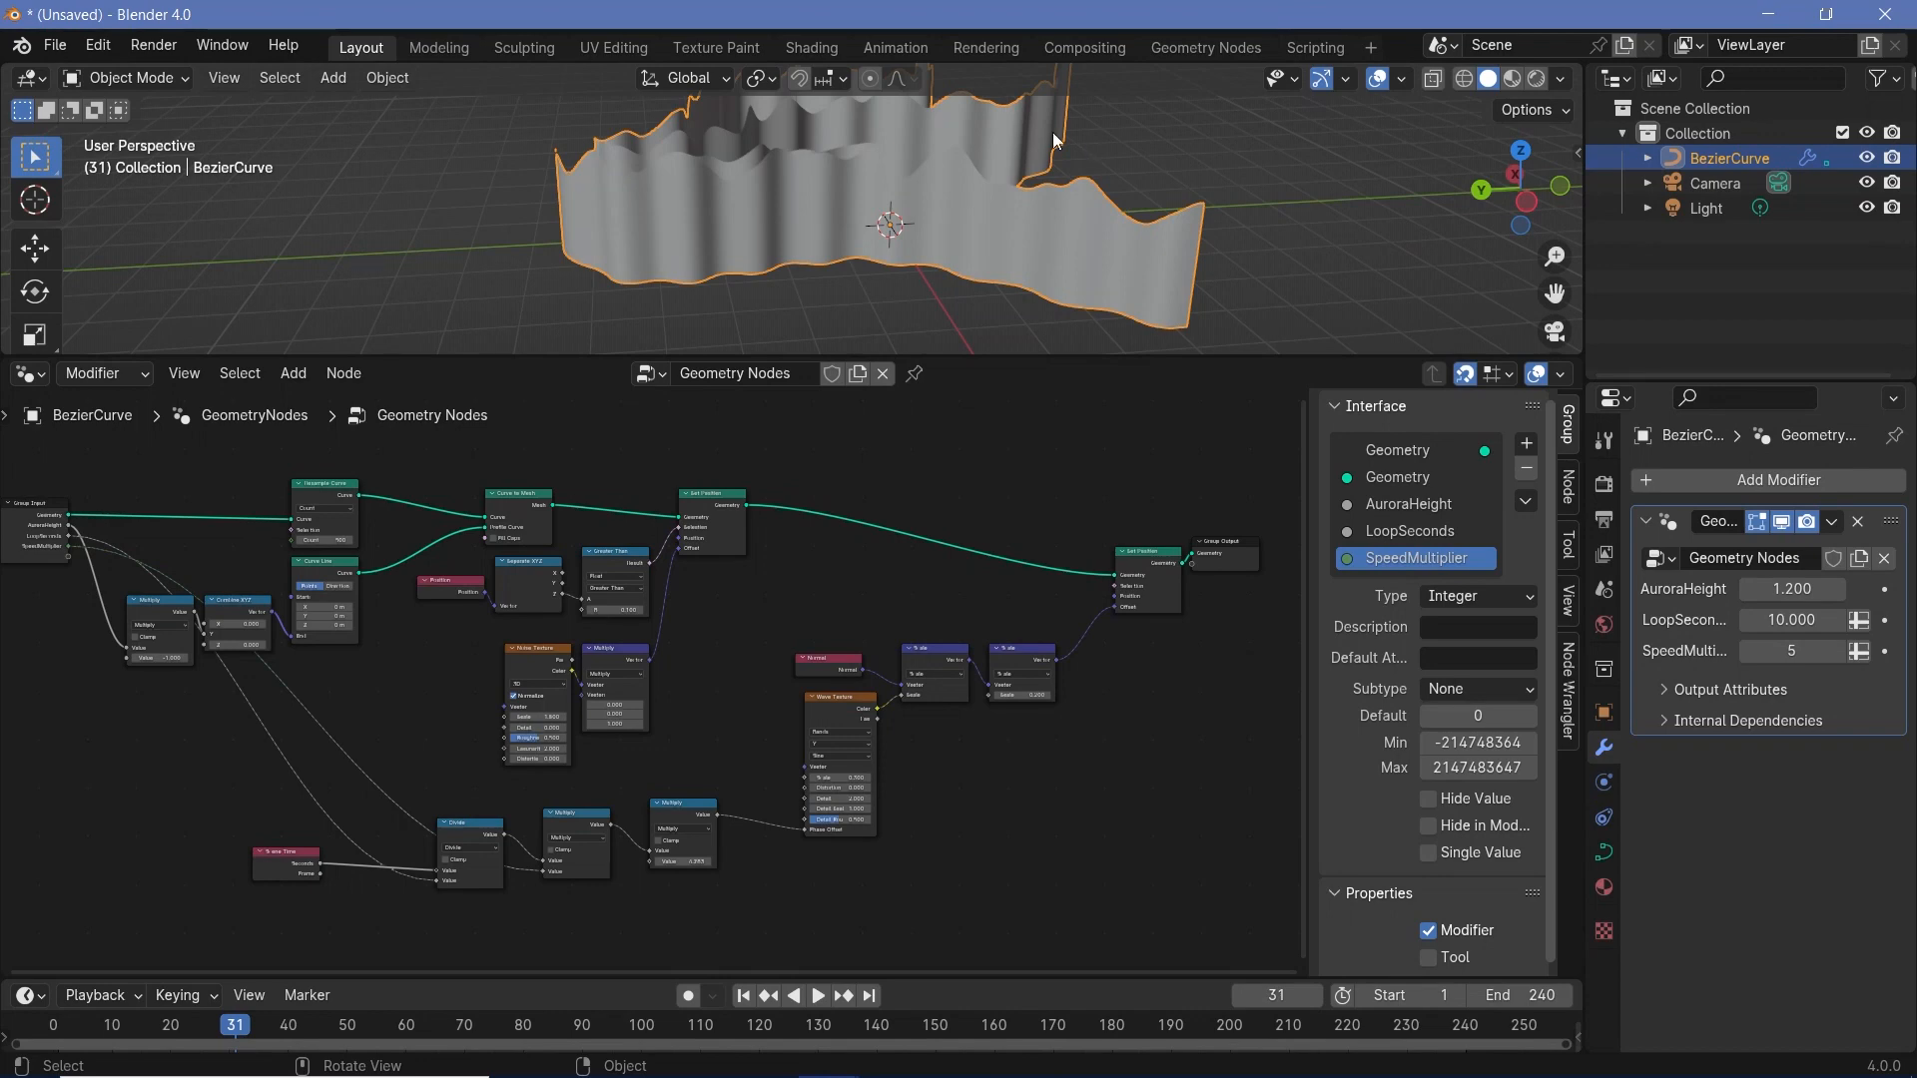
middle_drag(1052, 132, 761, 247)
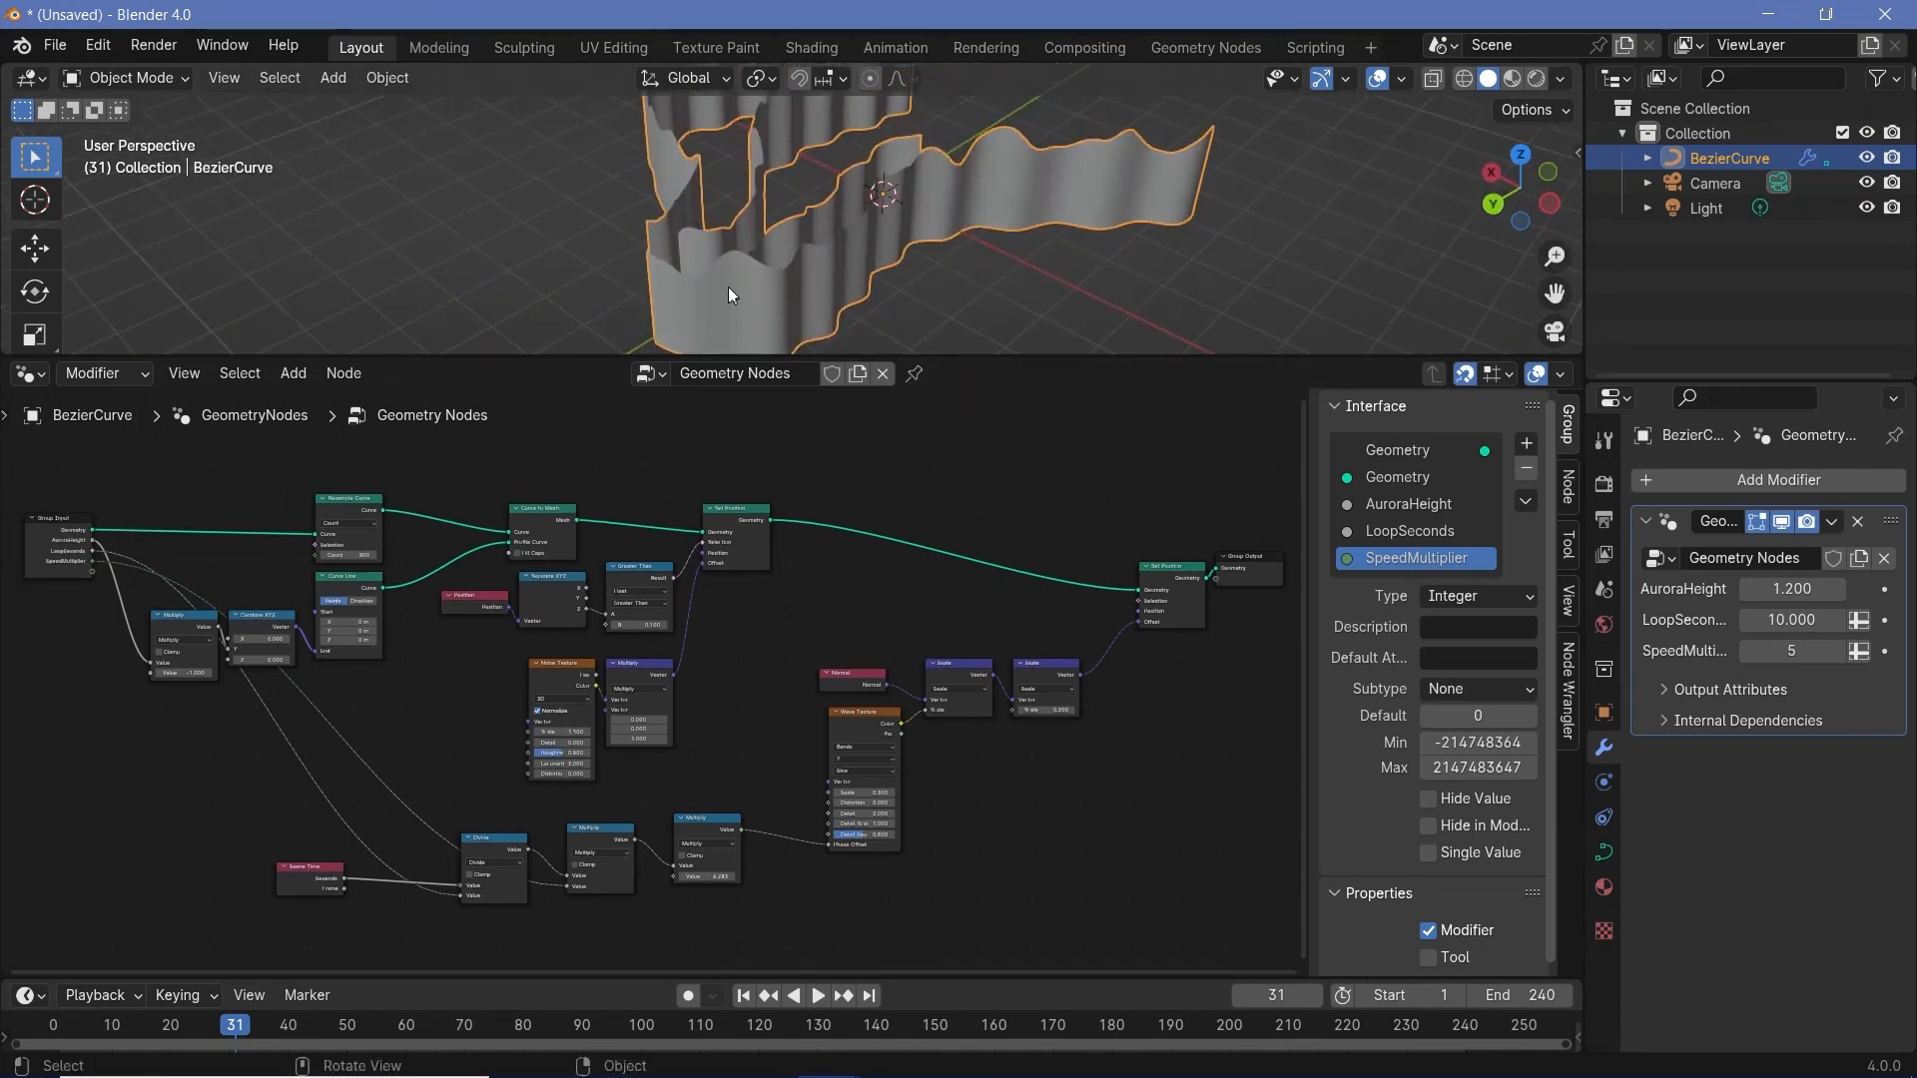
scroll(728, 287, down, 4)
scroll(718, 283, up, 3)
mouse_move(785, 299)
middle_down()
mouse_move(771, 222)
mouse_move(796, 281)
middle_up()
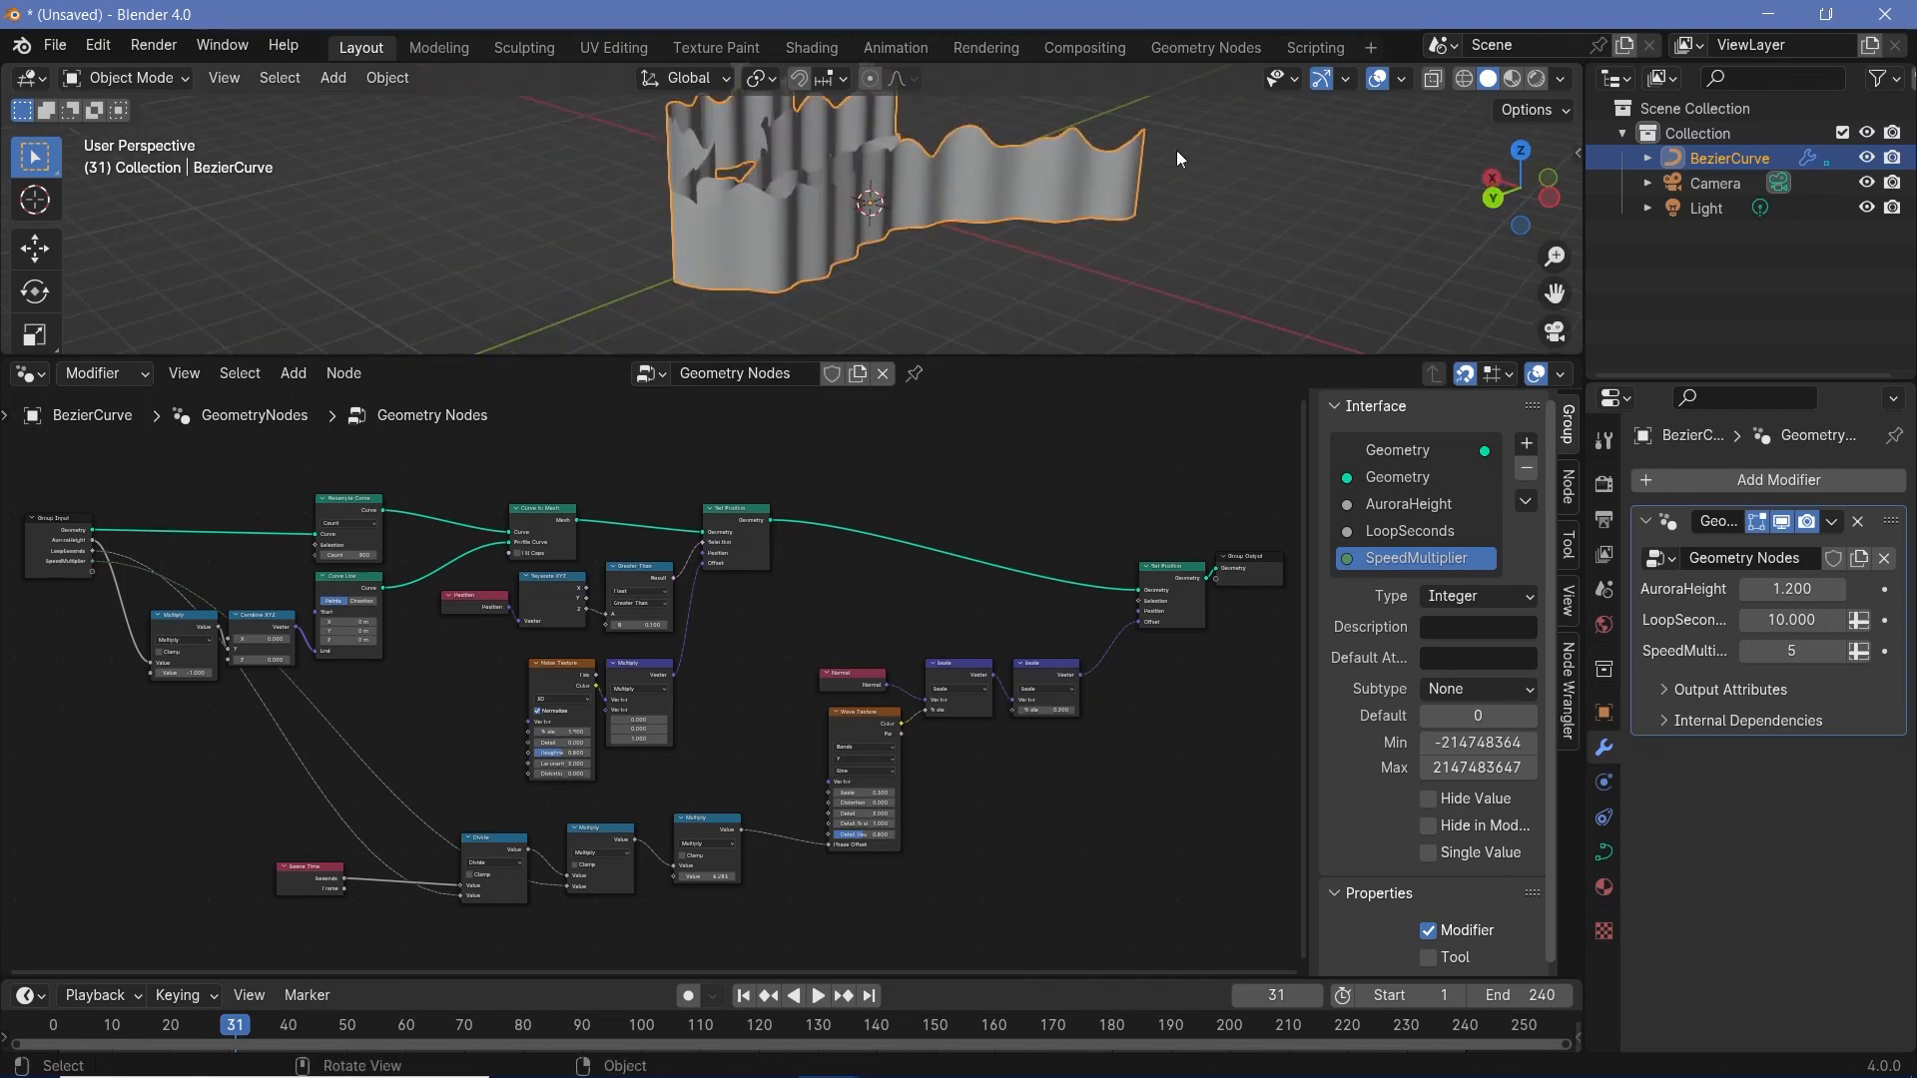
middle_drag(915, 246, 909, 234)
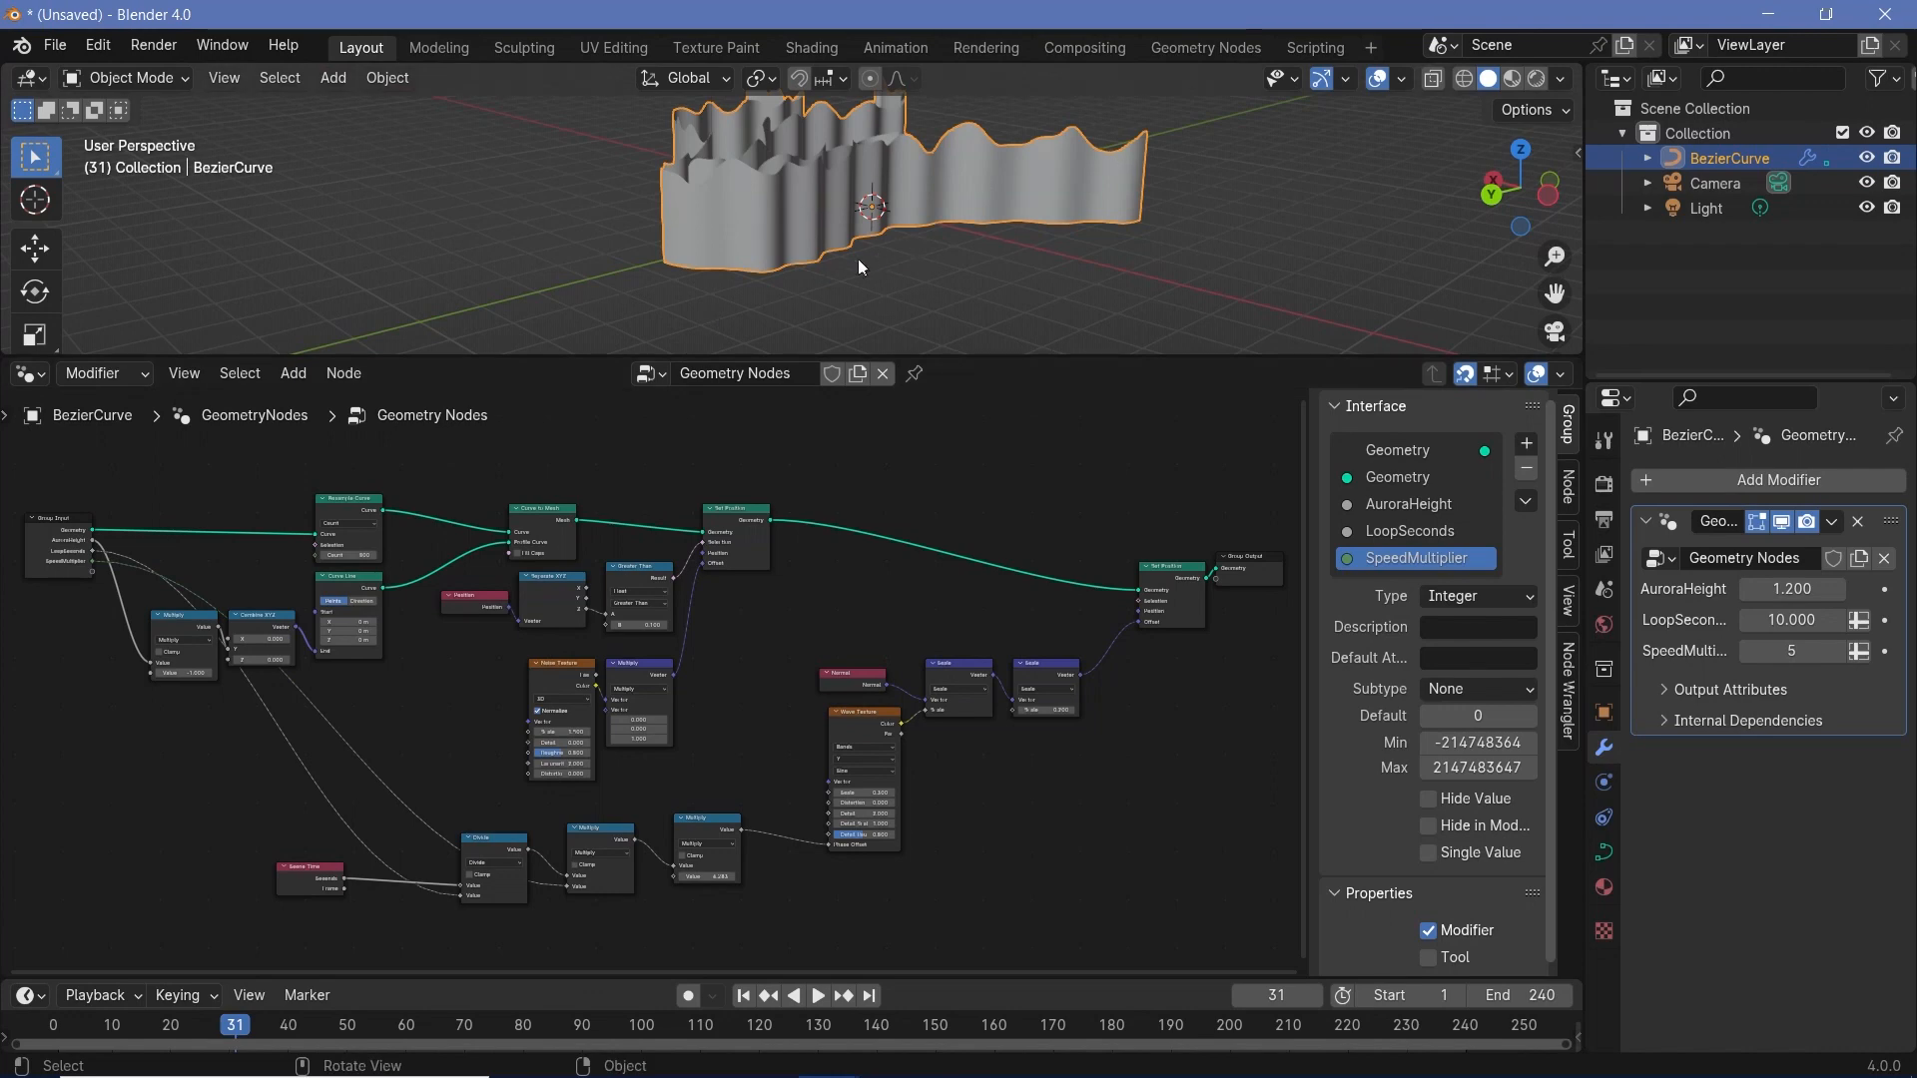
- Add a Spline Parameter node above the Group Input node
middle_drag(1272, 565, 842, 637)
drag(836, 638, 986, 641)
middle_drag(479, 641, 1316, 588)
scroll(757, 595, up, 3)
middle_drag(757, 595, 979, 727)
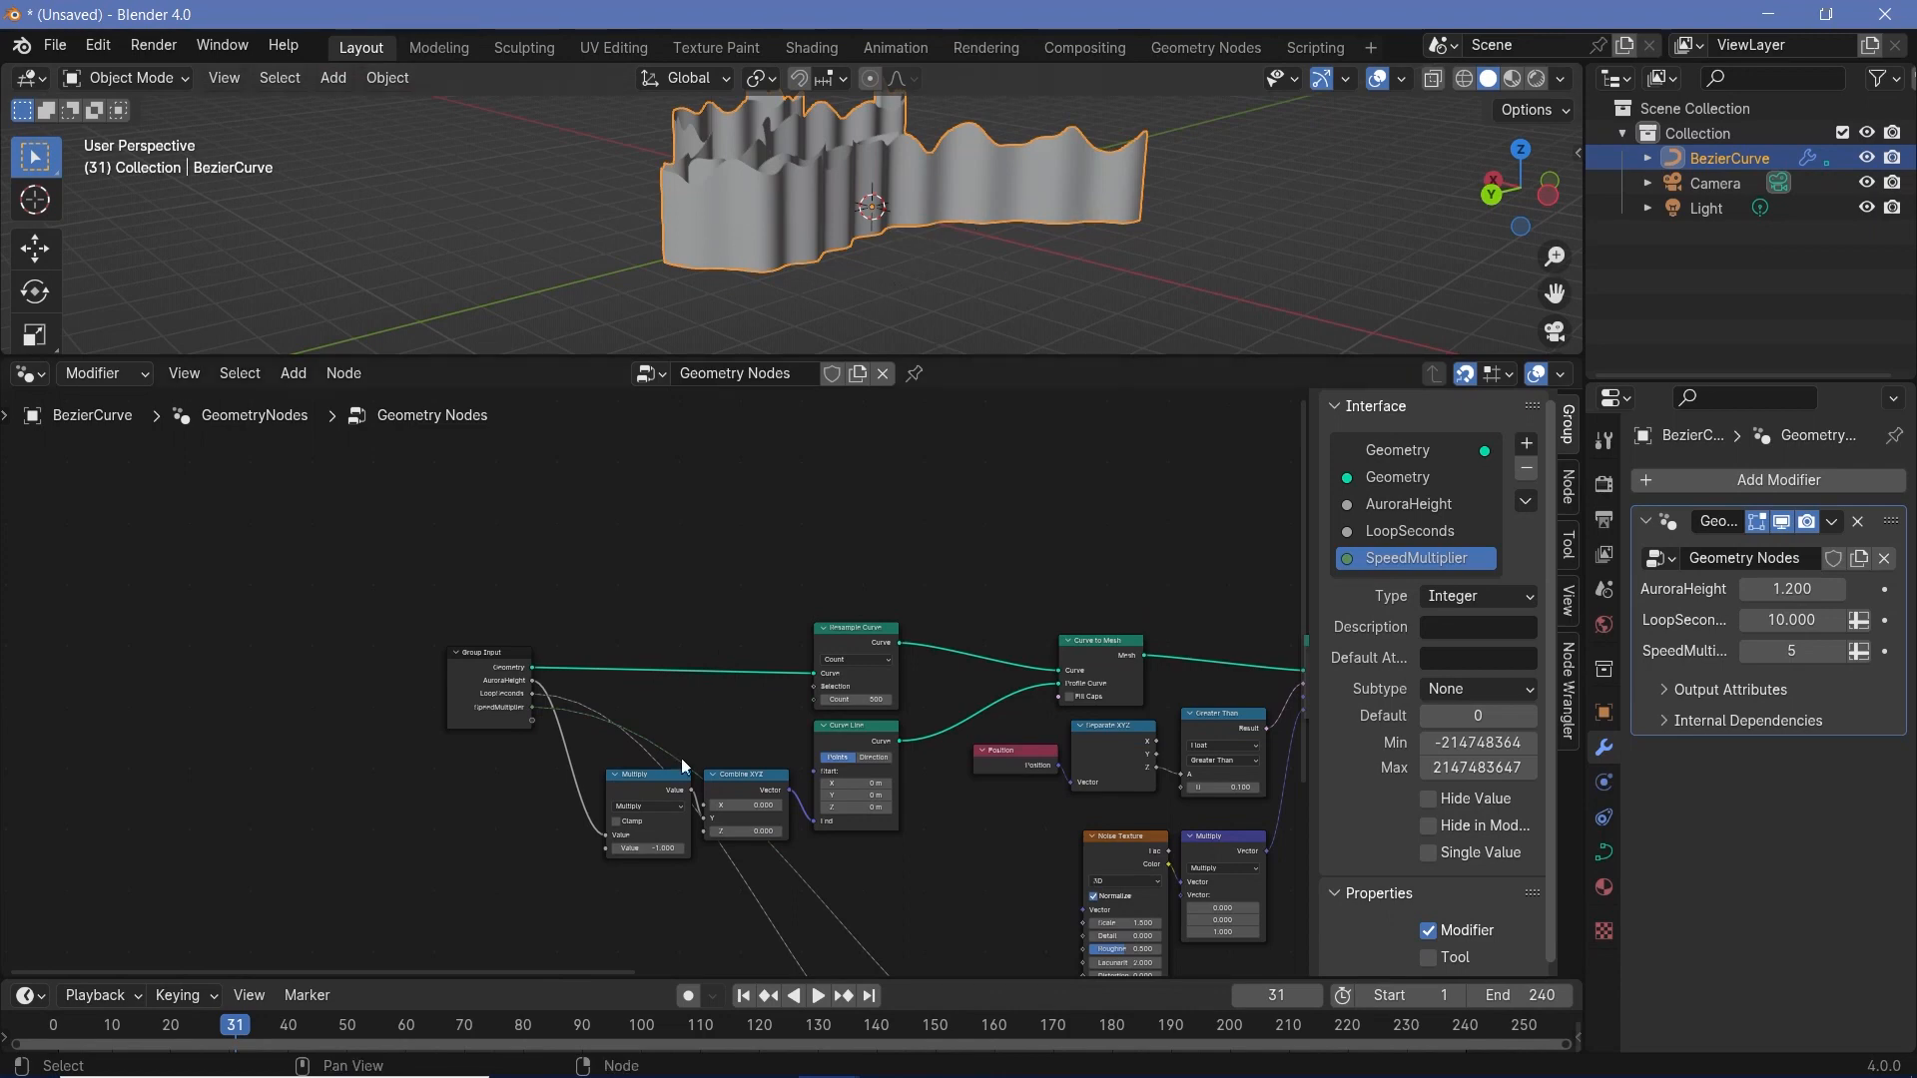
scroll(679, 746, up, 3)
key(shift+a)
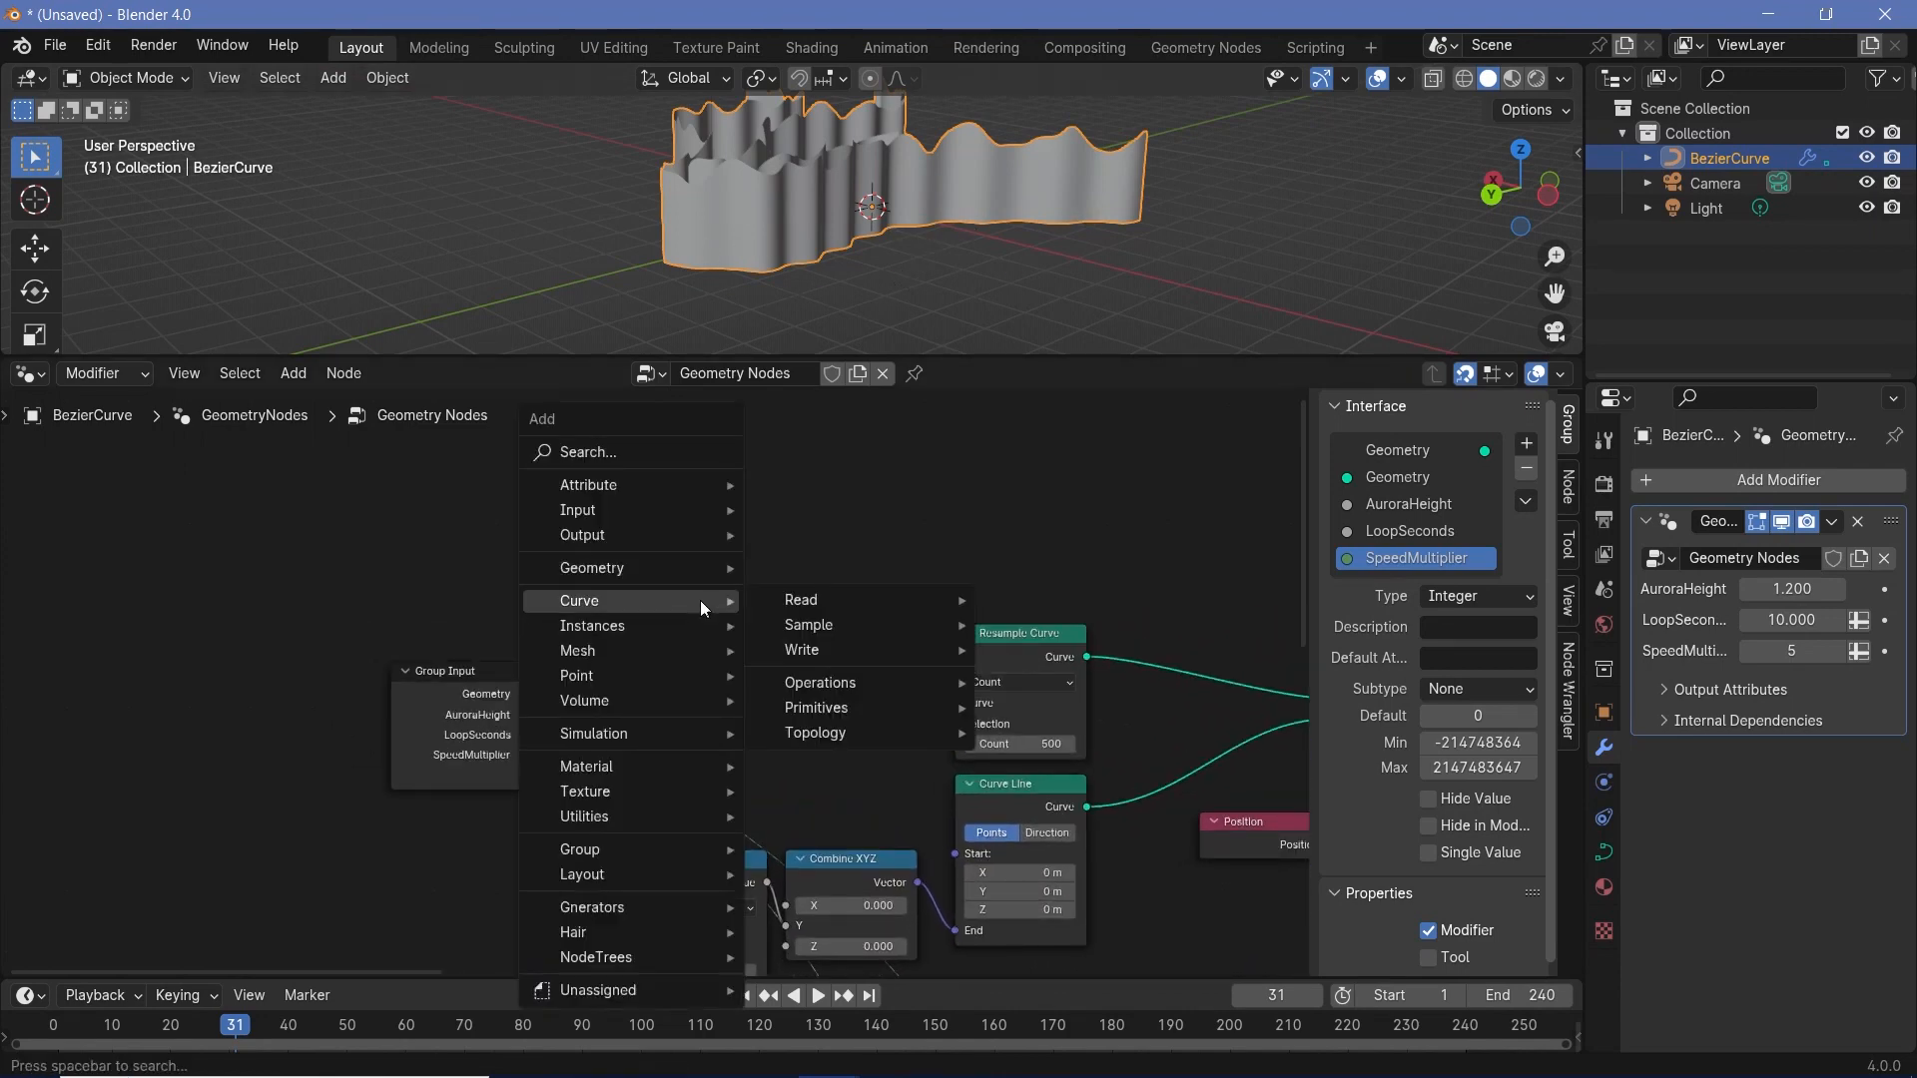
text(spline p)
key(Return)
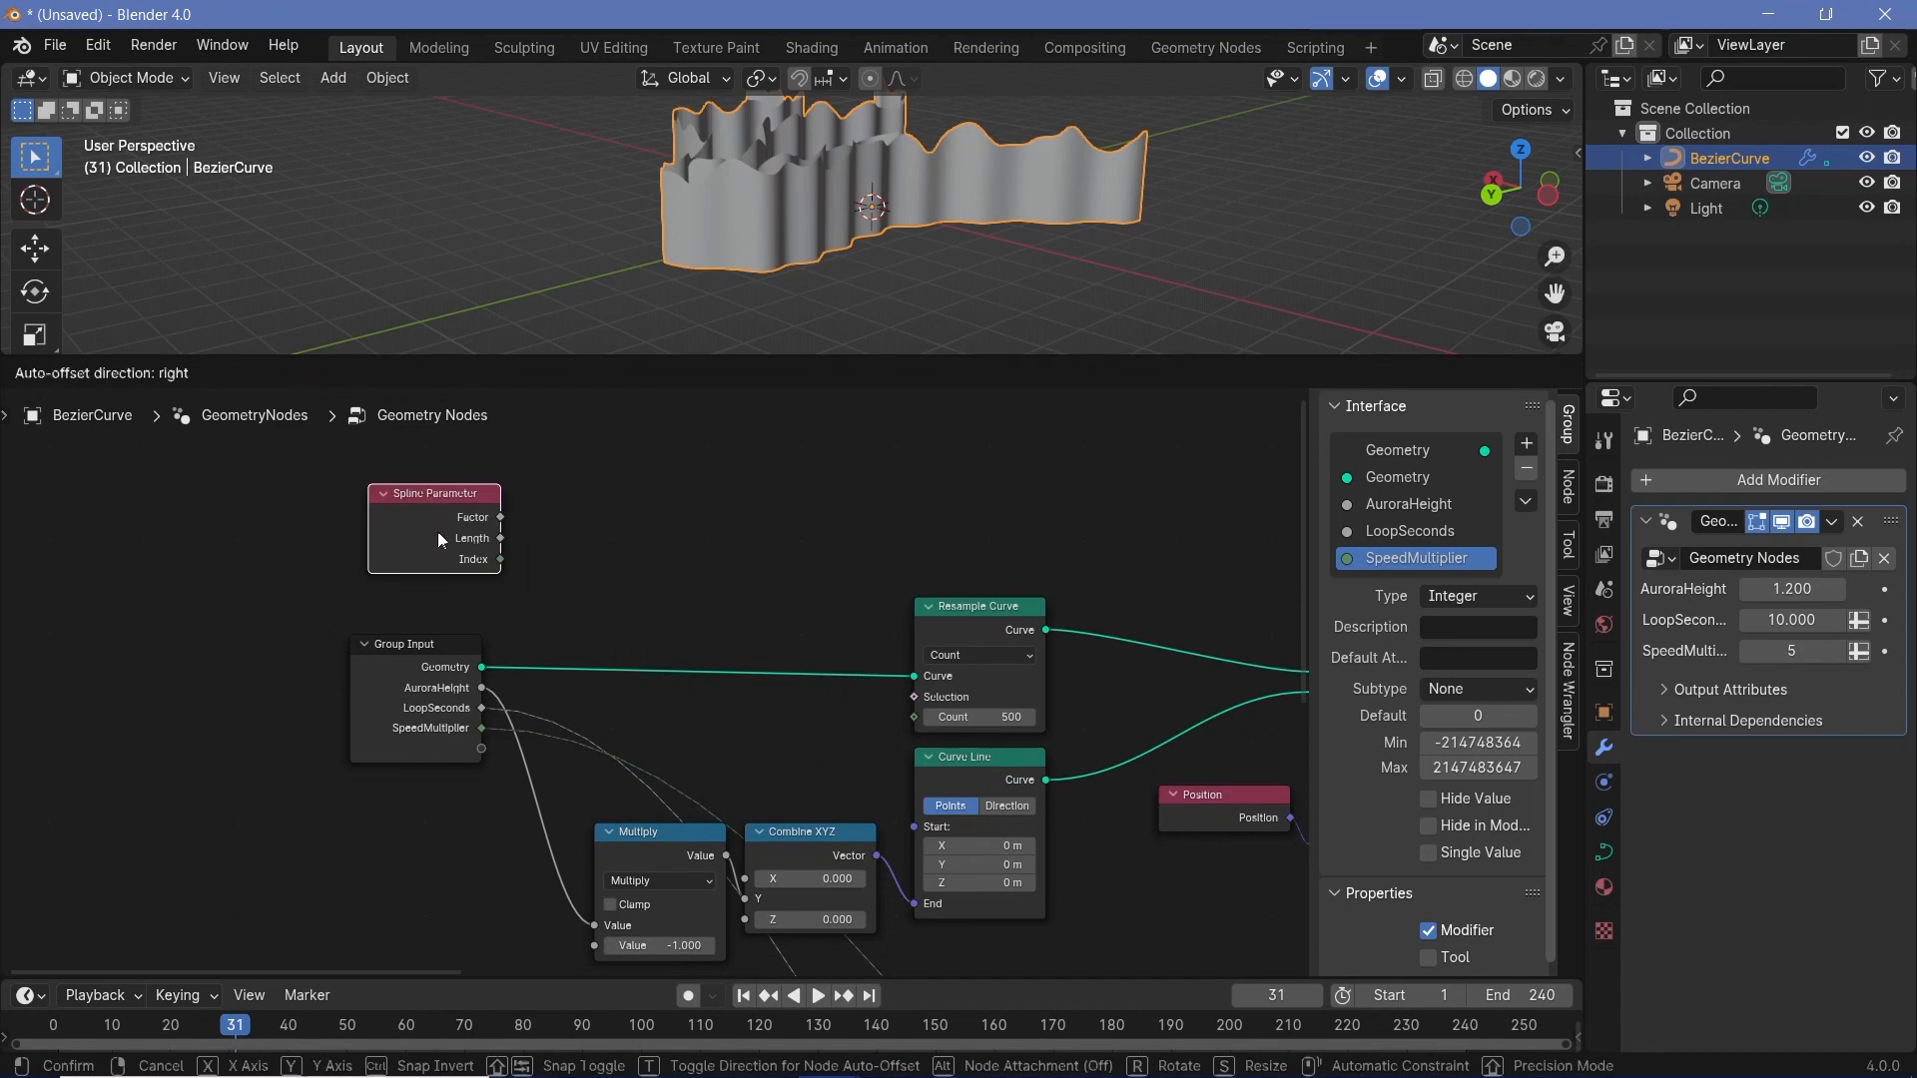
click(424, 516)
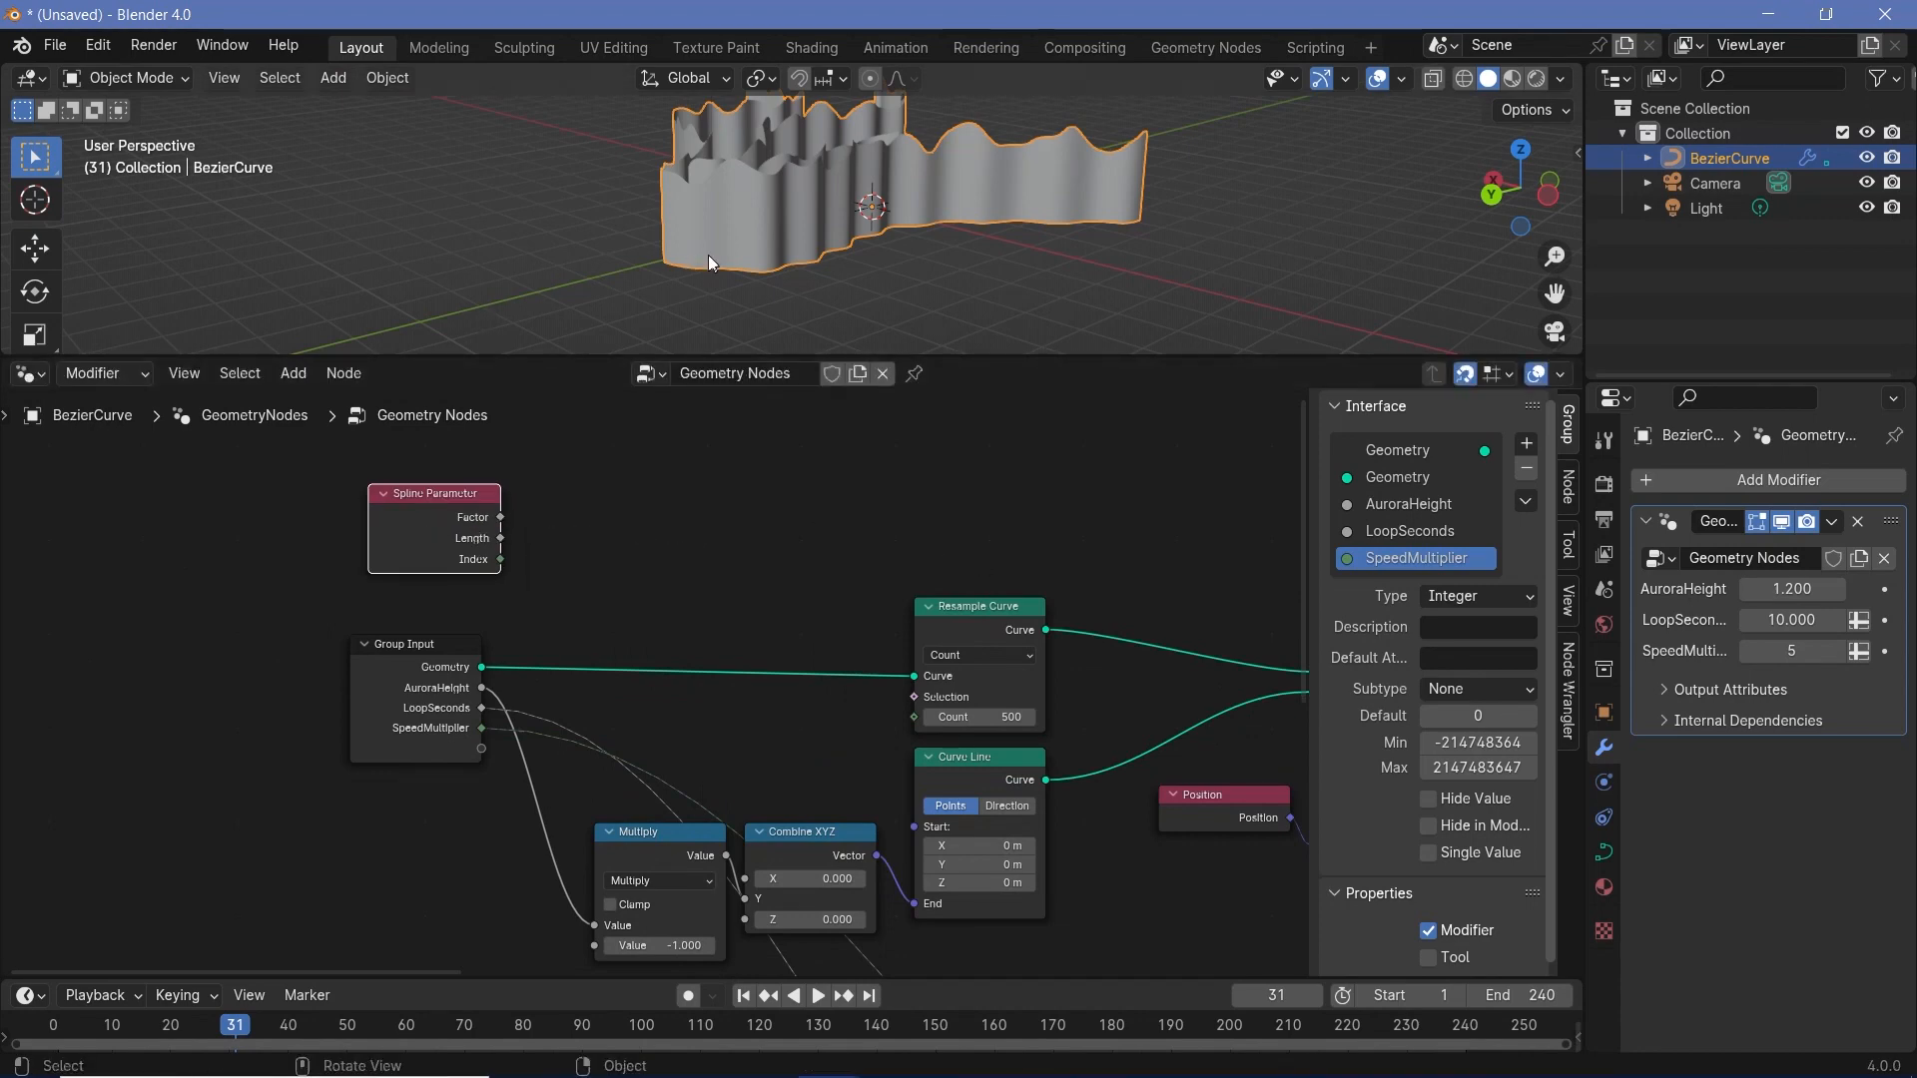
- Move Resample Curve closer to Group Input and insert a Store Named Attribute node between Resample Curve and Curve to Mesh
middle_drag(946, 611, 794, 547)
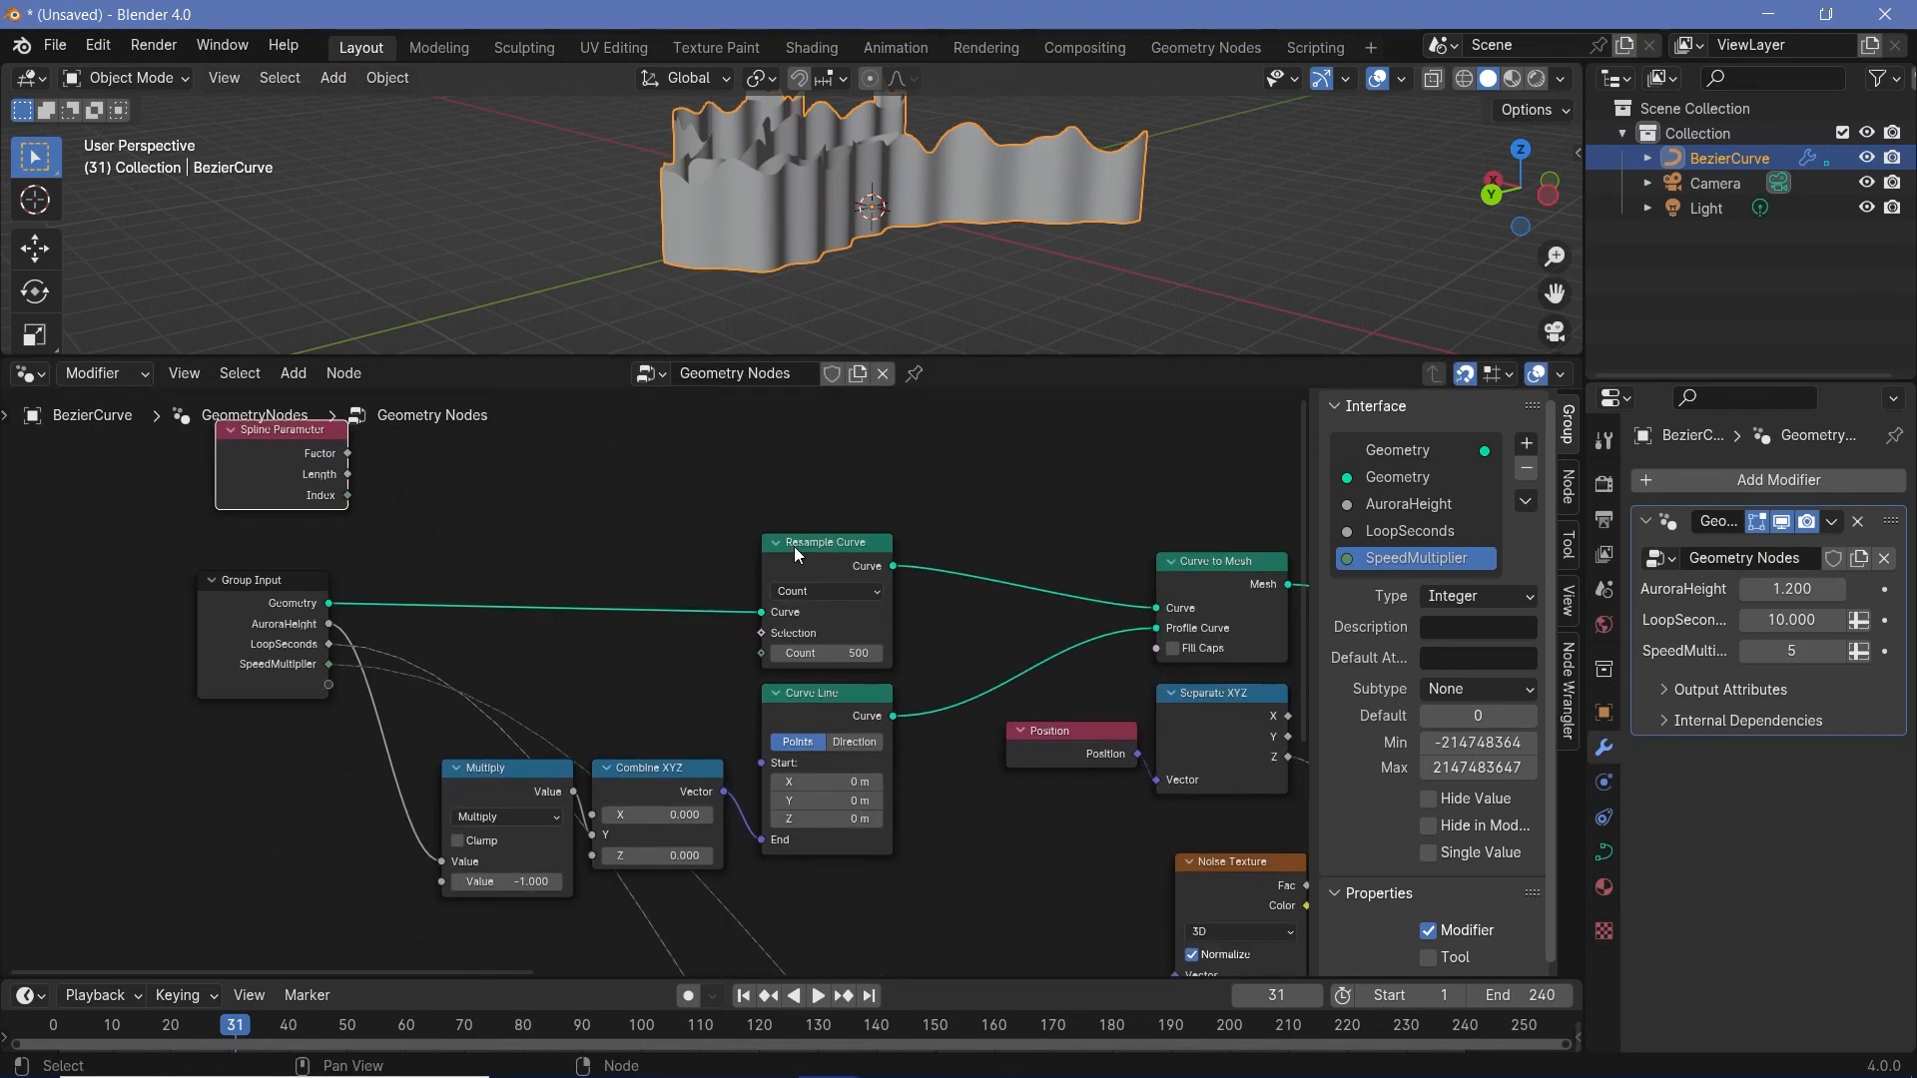
click(804, 547)
drag(825, 547, 523, 548)
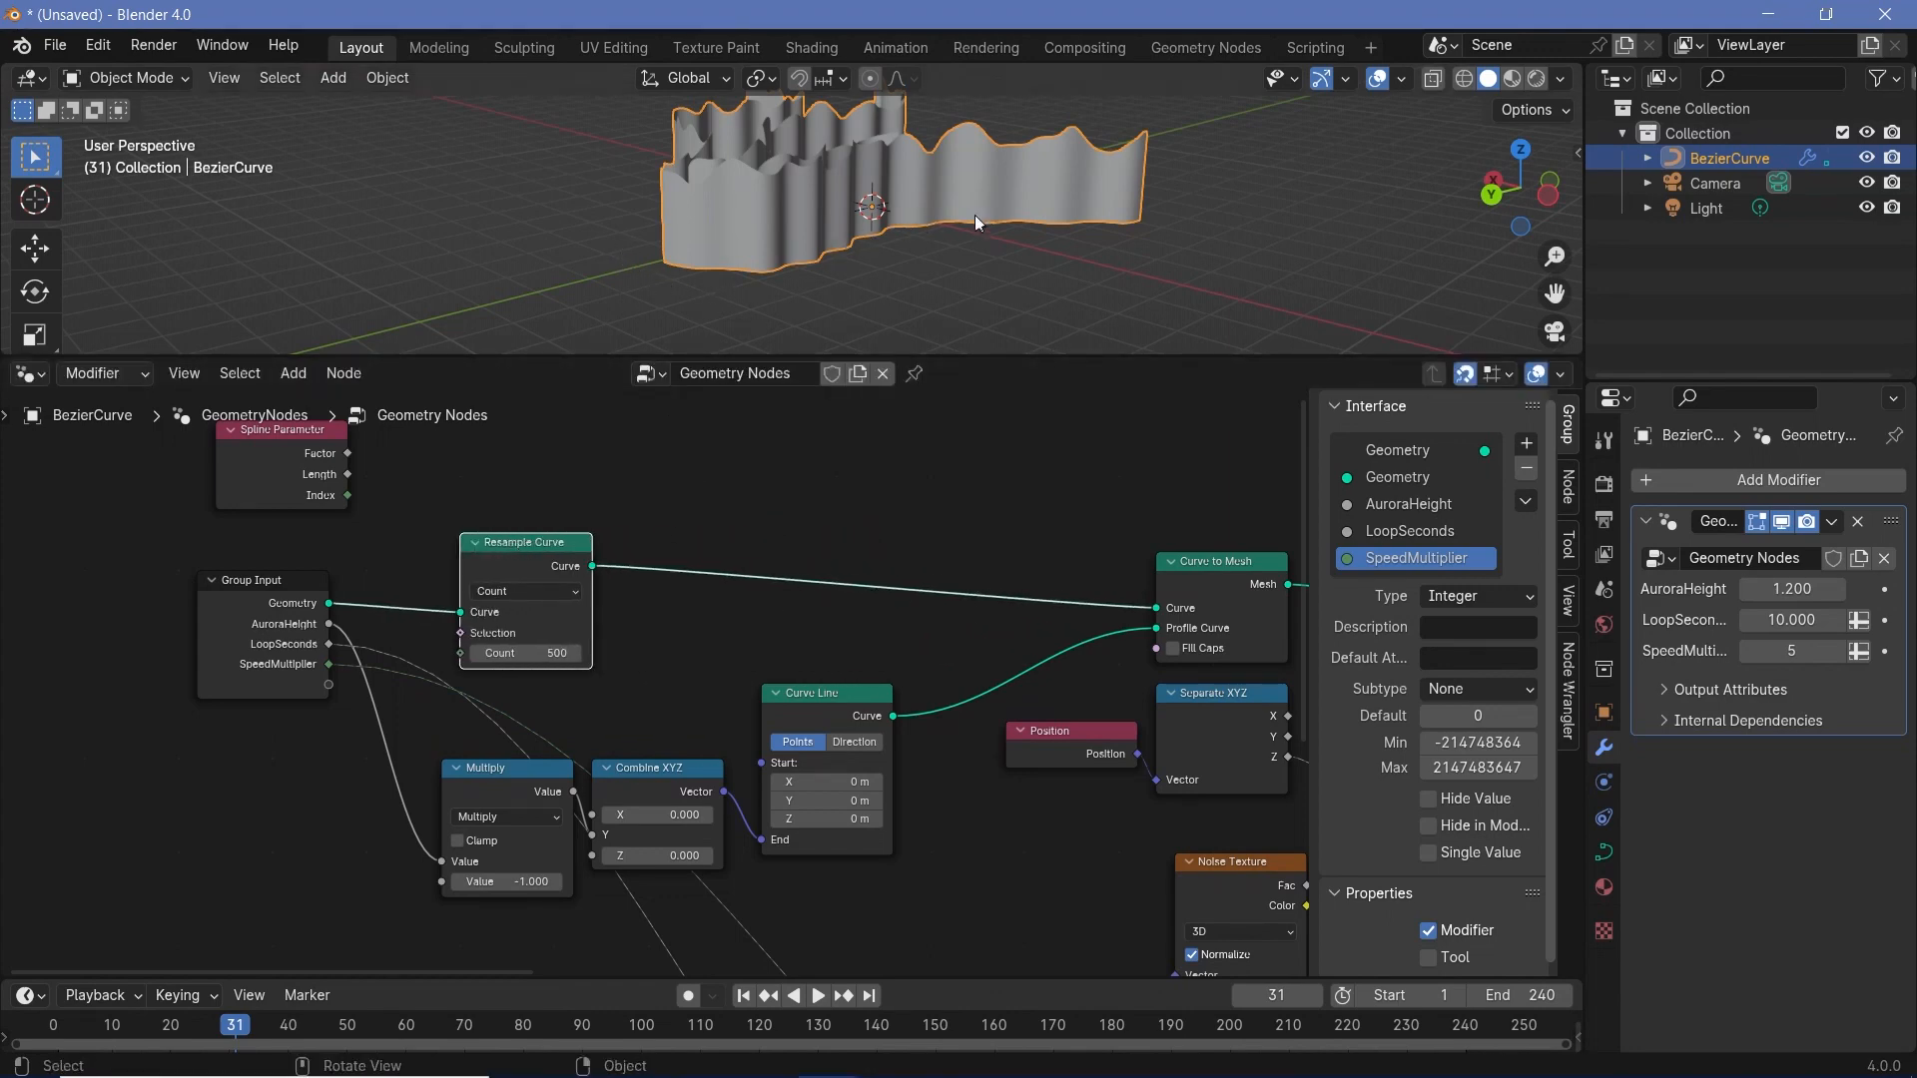
key(shift+a)
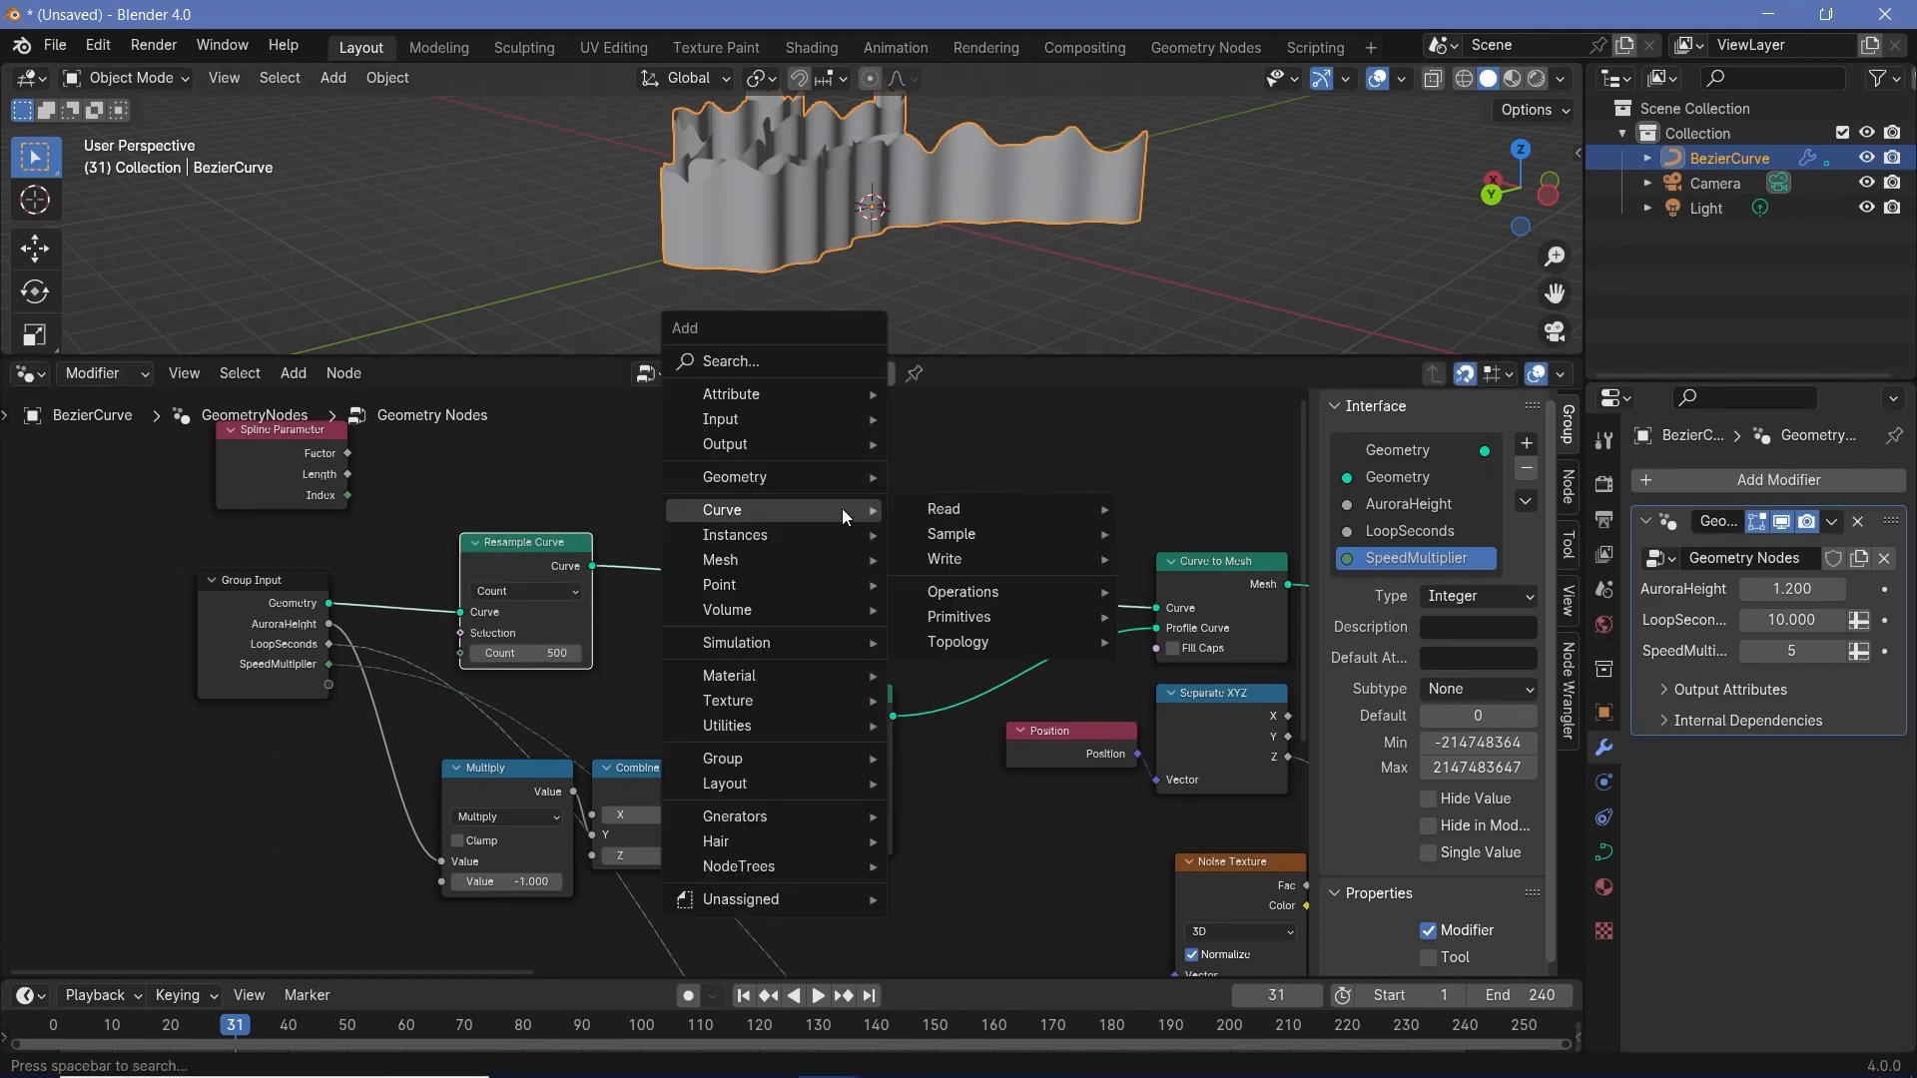
text(store nam)
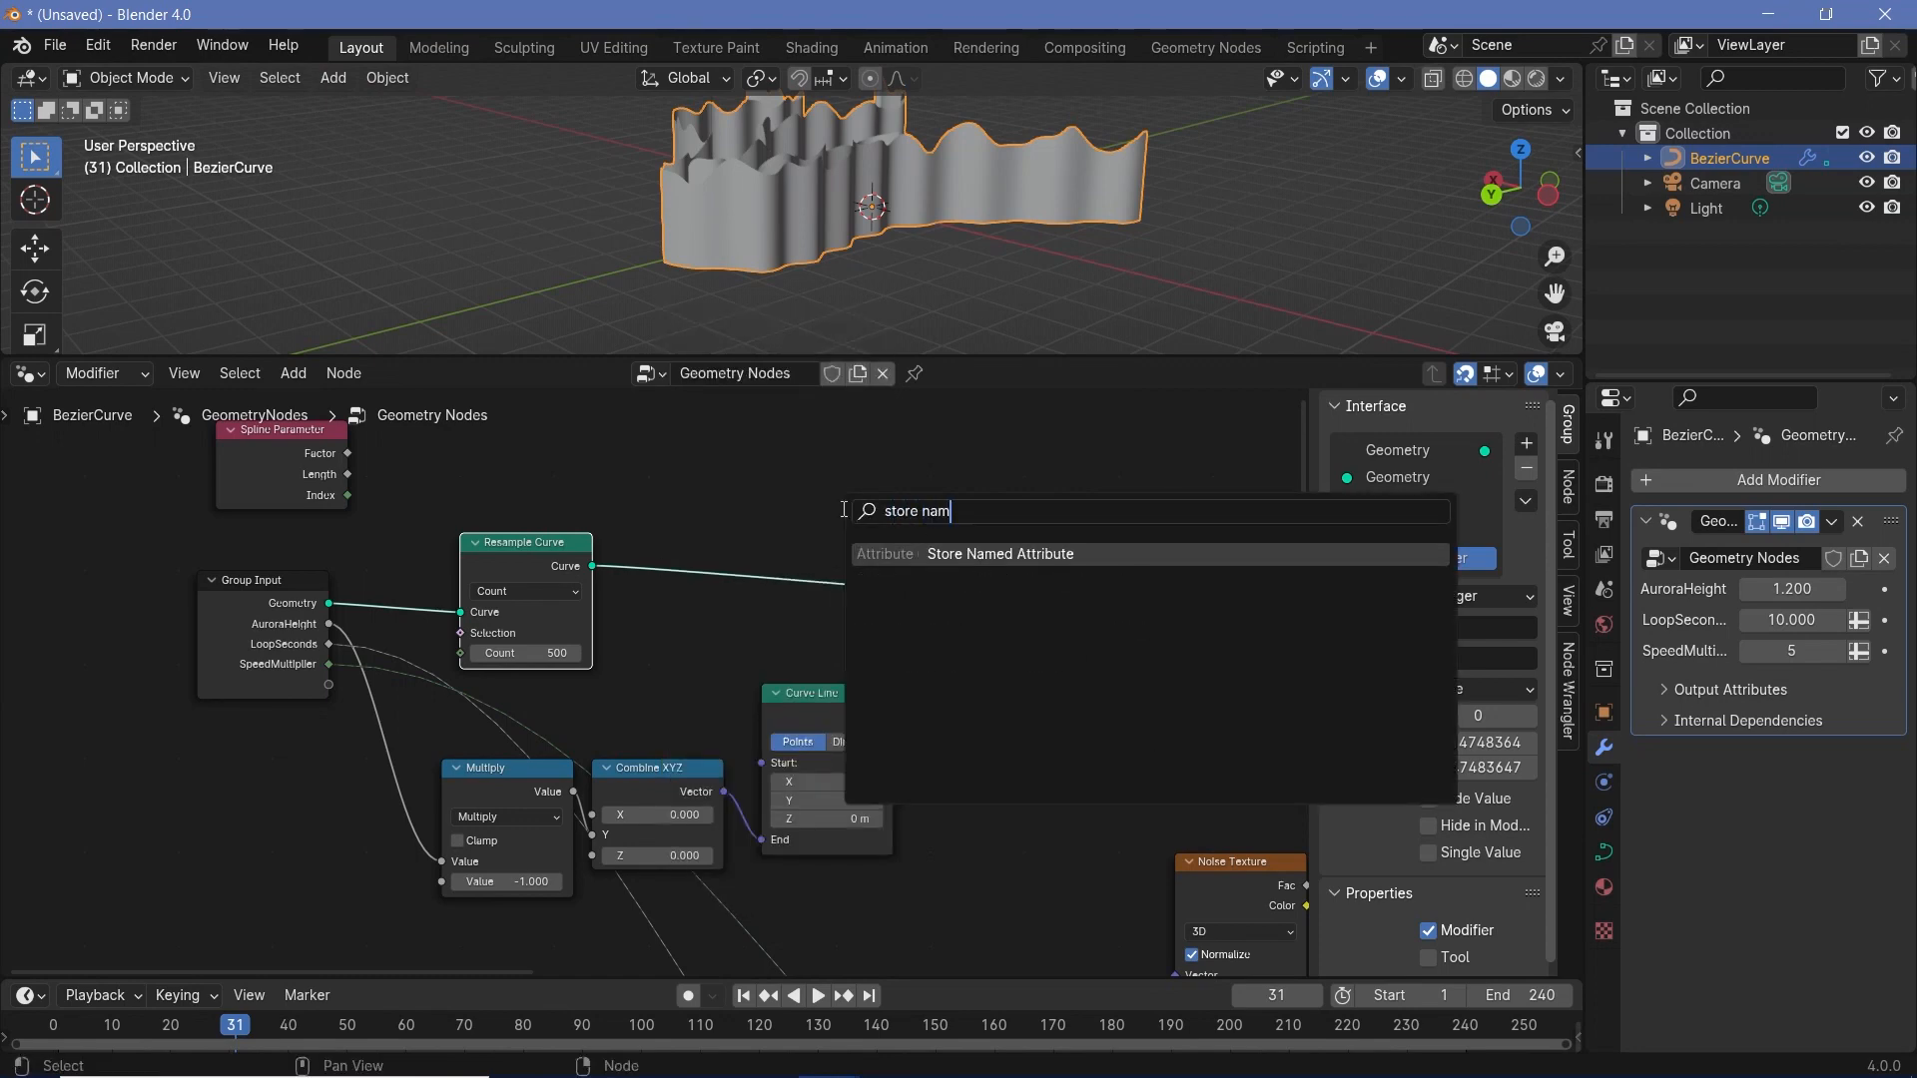
key(Return)
click(772, 499)
middle_drag(559, 501, 651, 532)
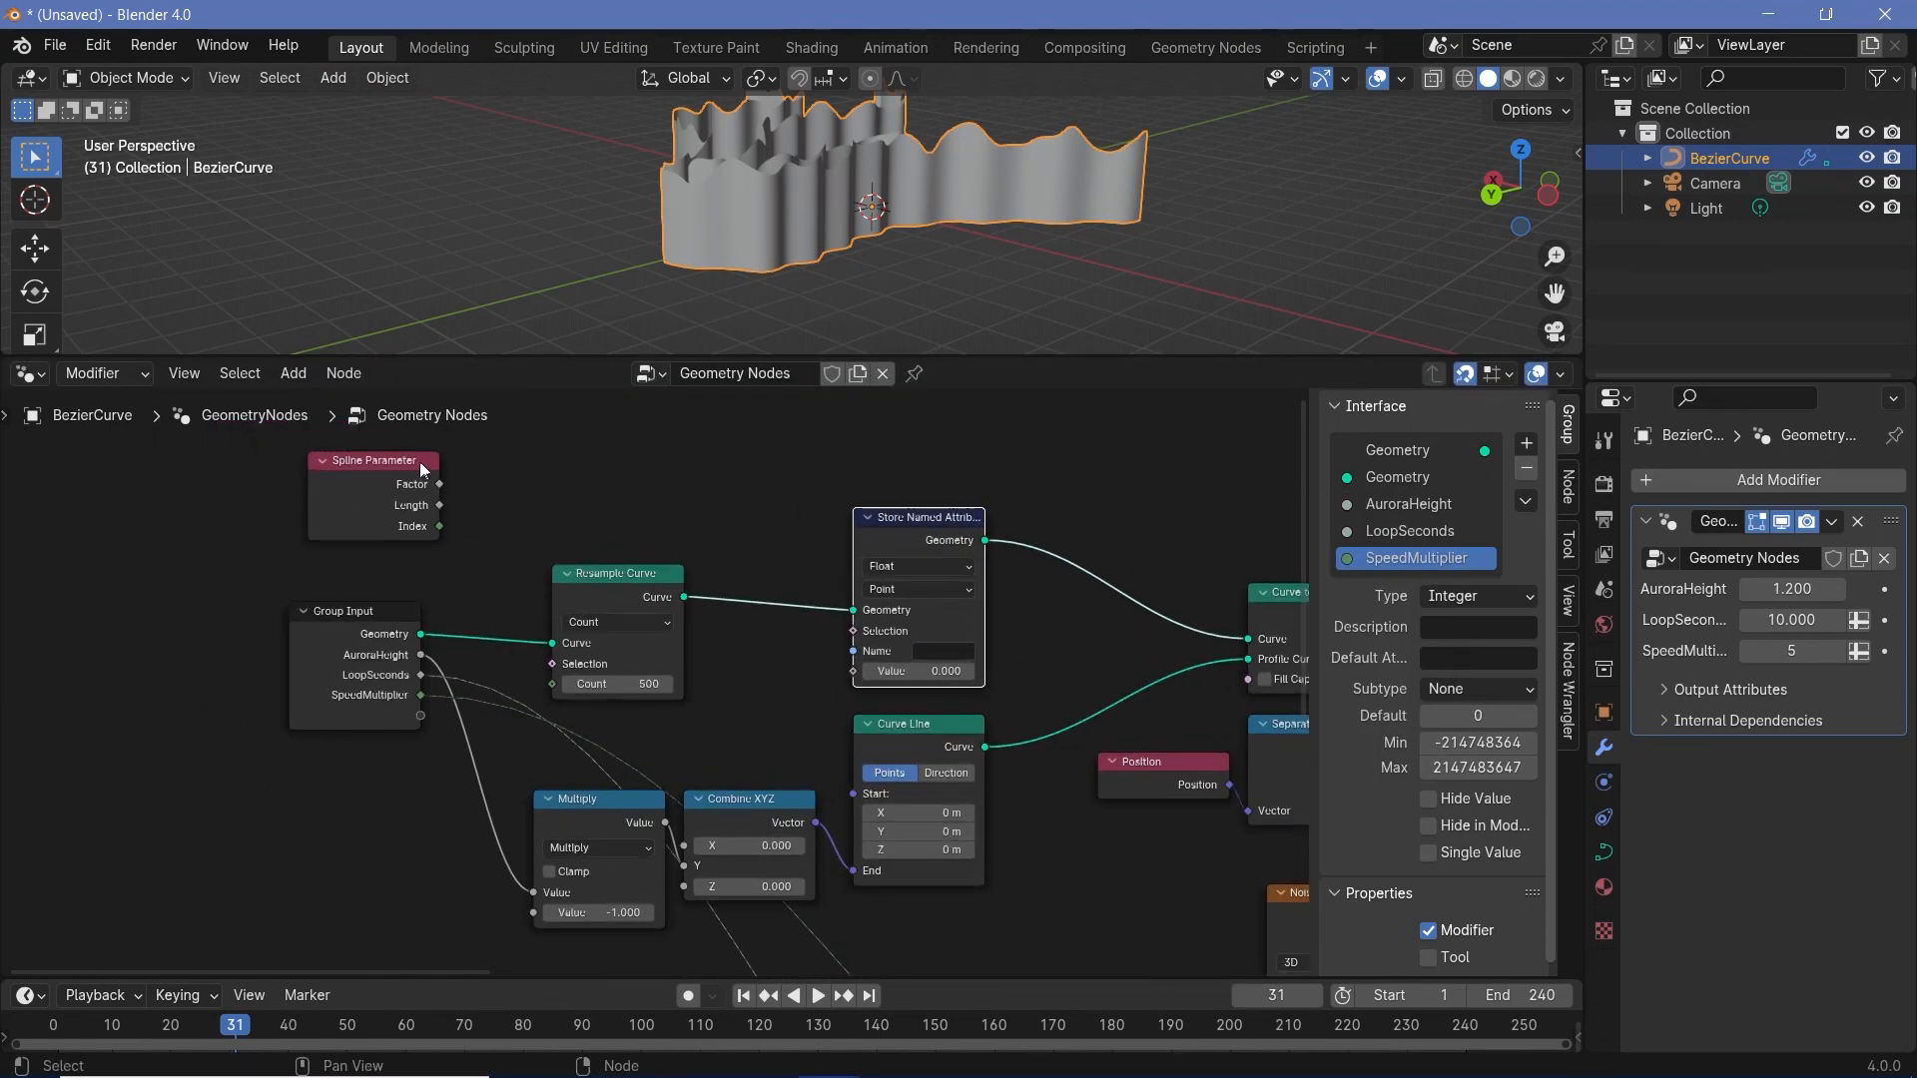
- Connect the Spline Parameter's Factor to the Store Named Attribute's Value and name the attribute AuroraFactor
drag(439, 484, 853, 671)
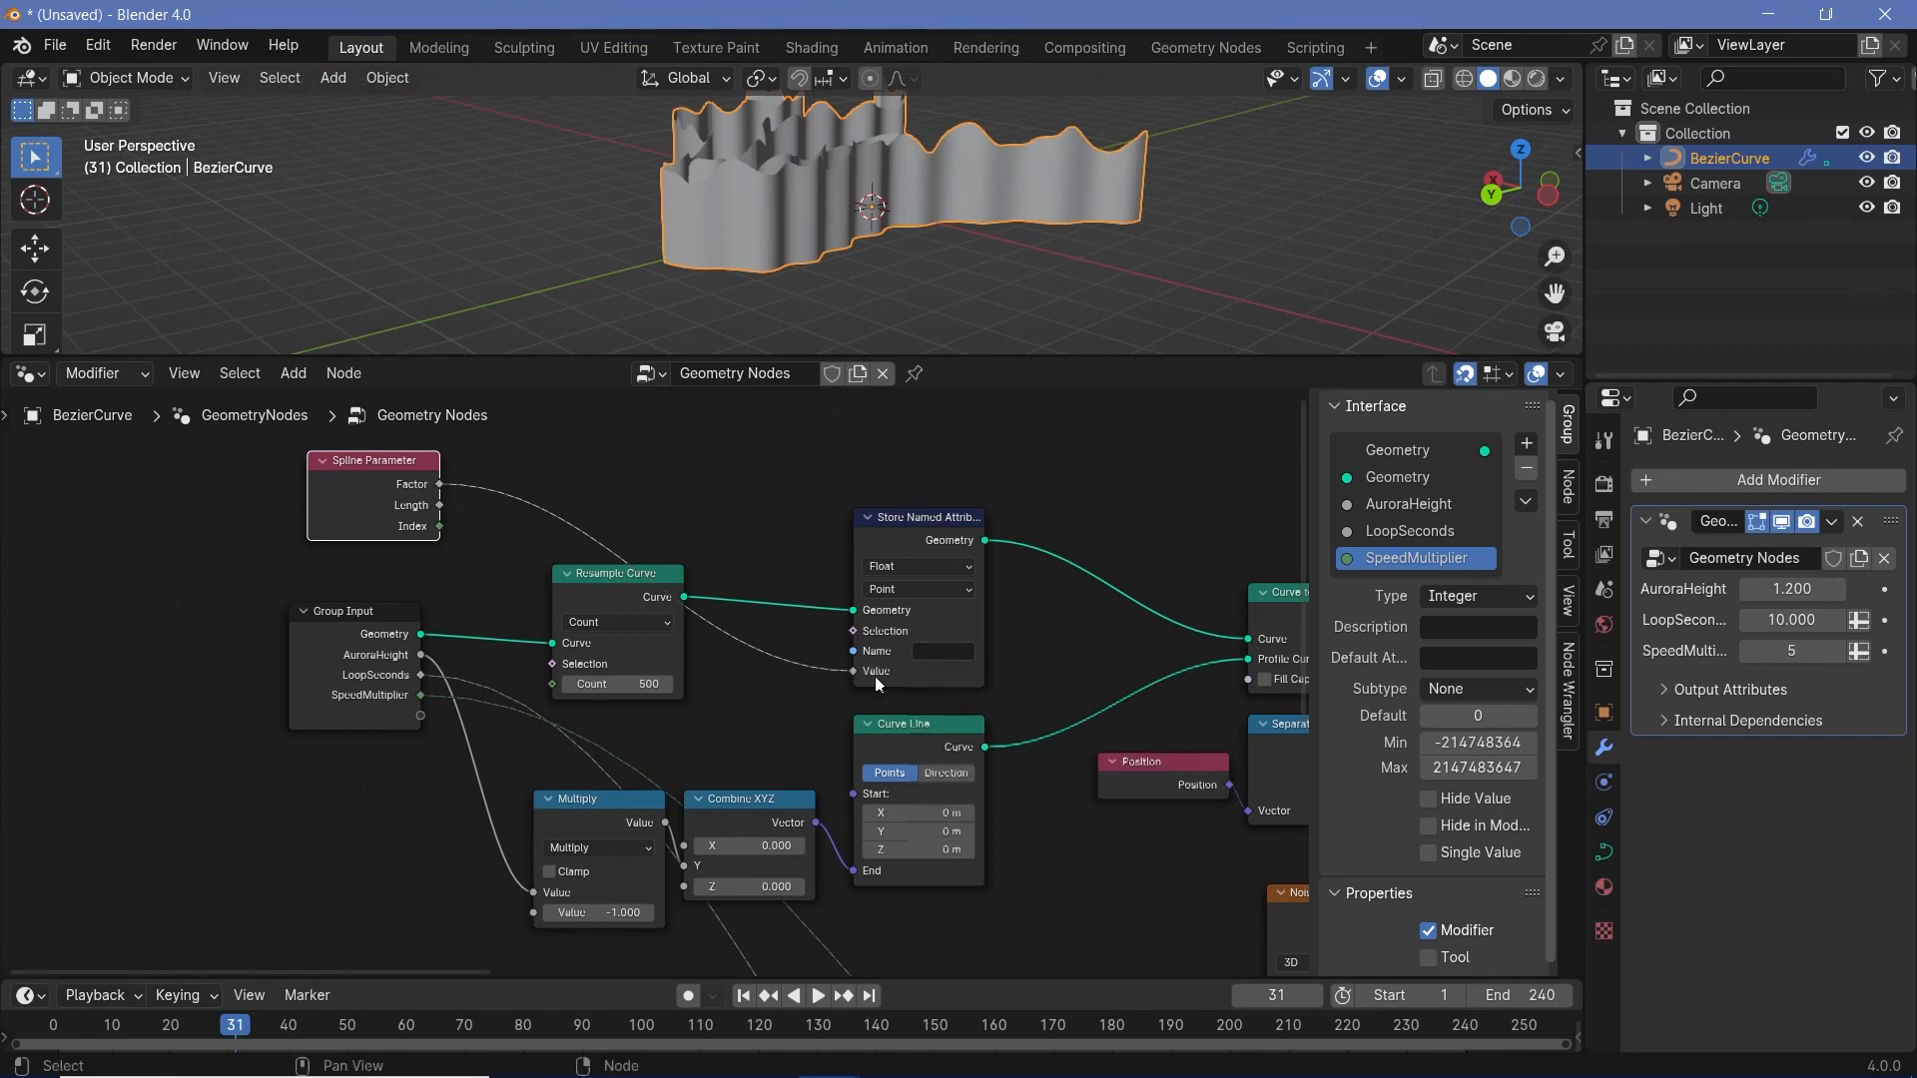
click(938, 651)
text(AuroraFactor)
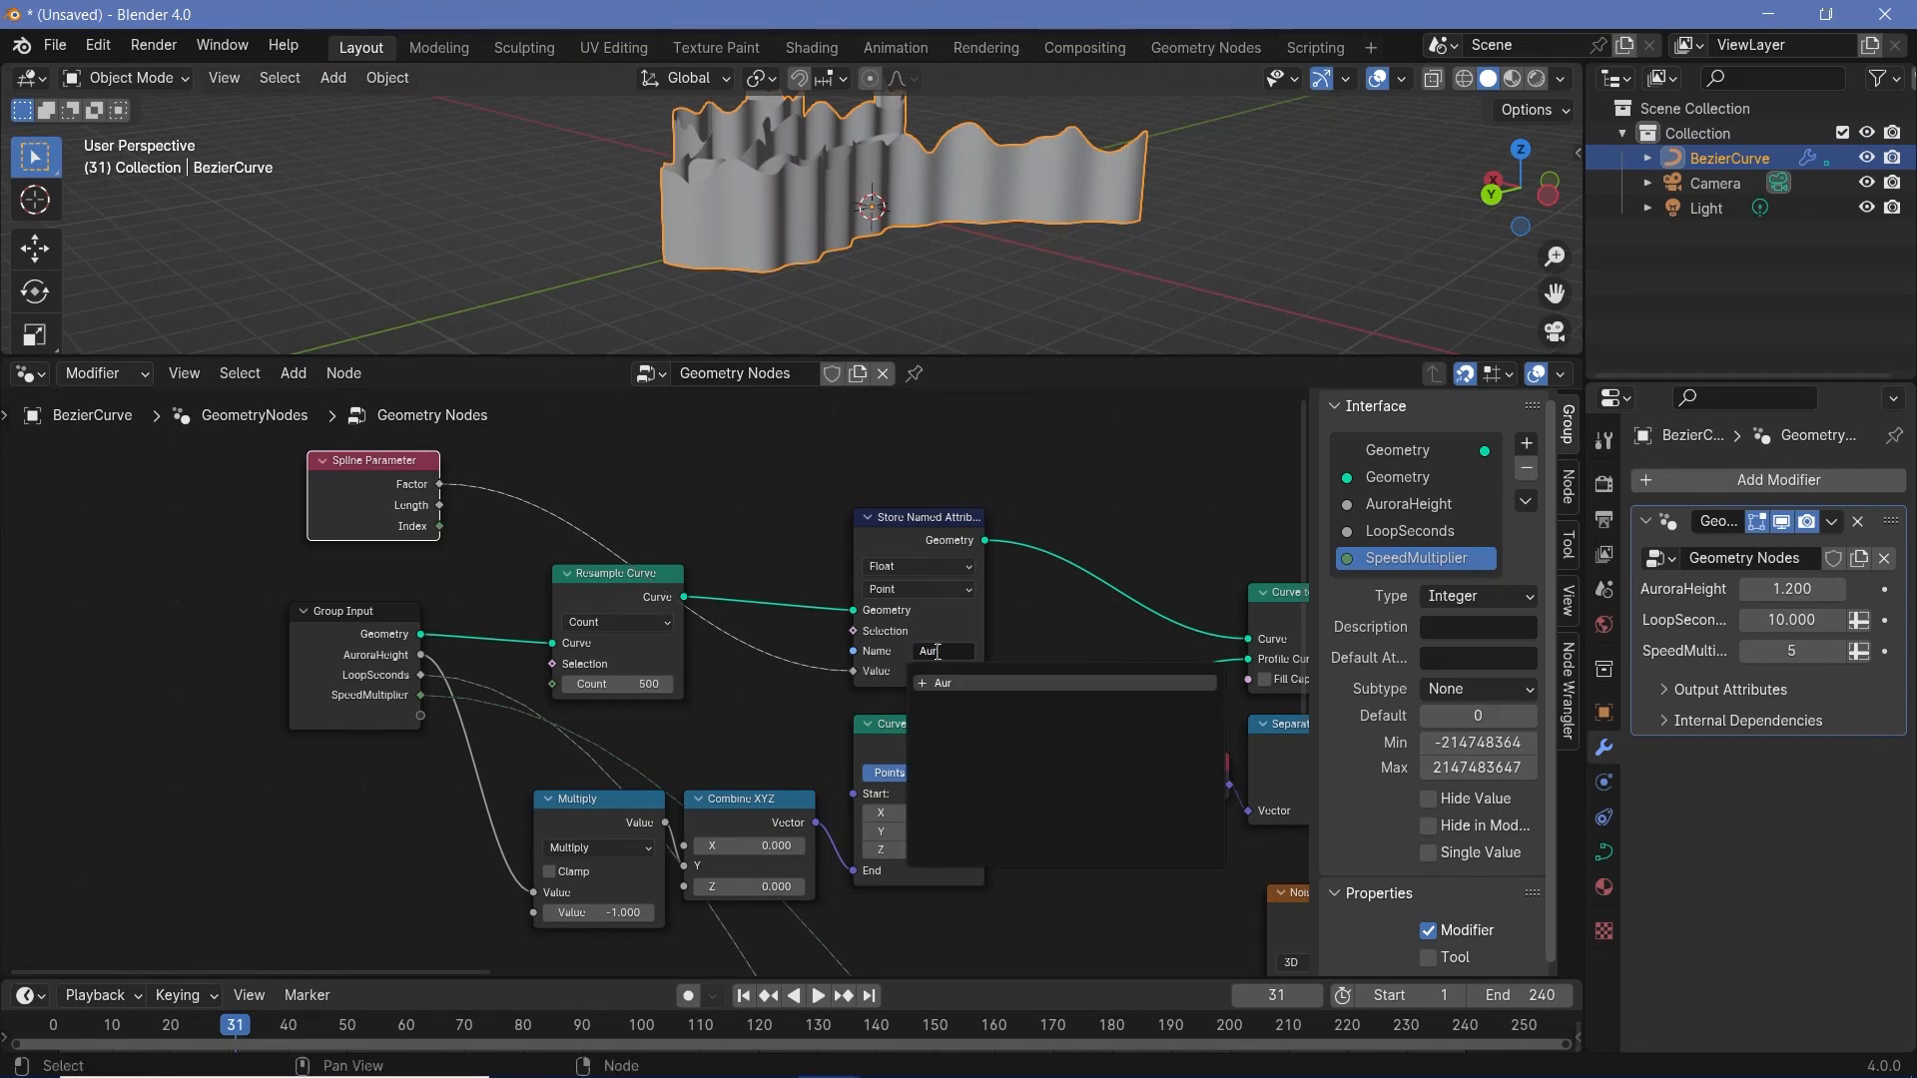
key(Return)
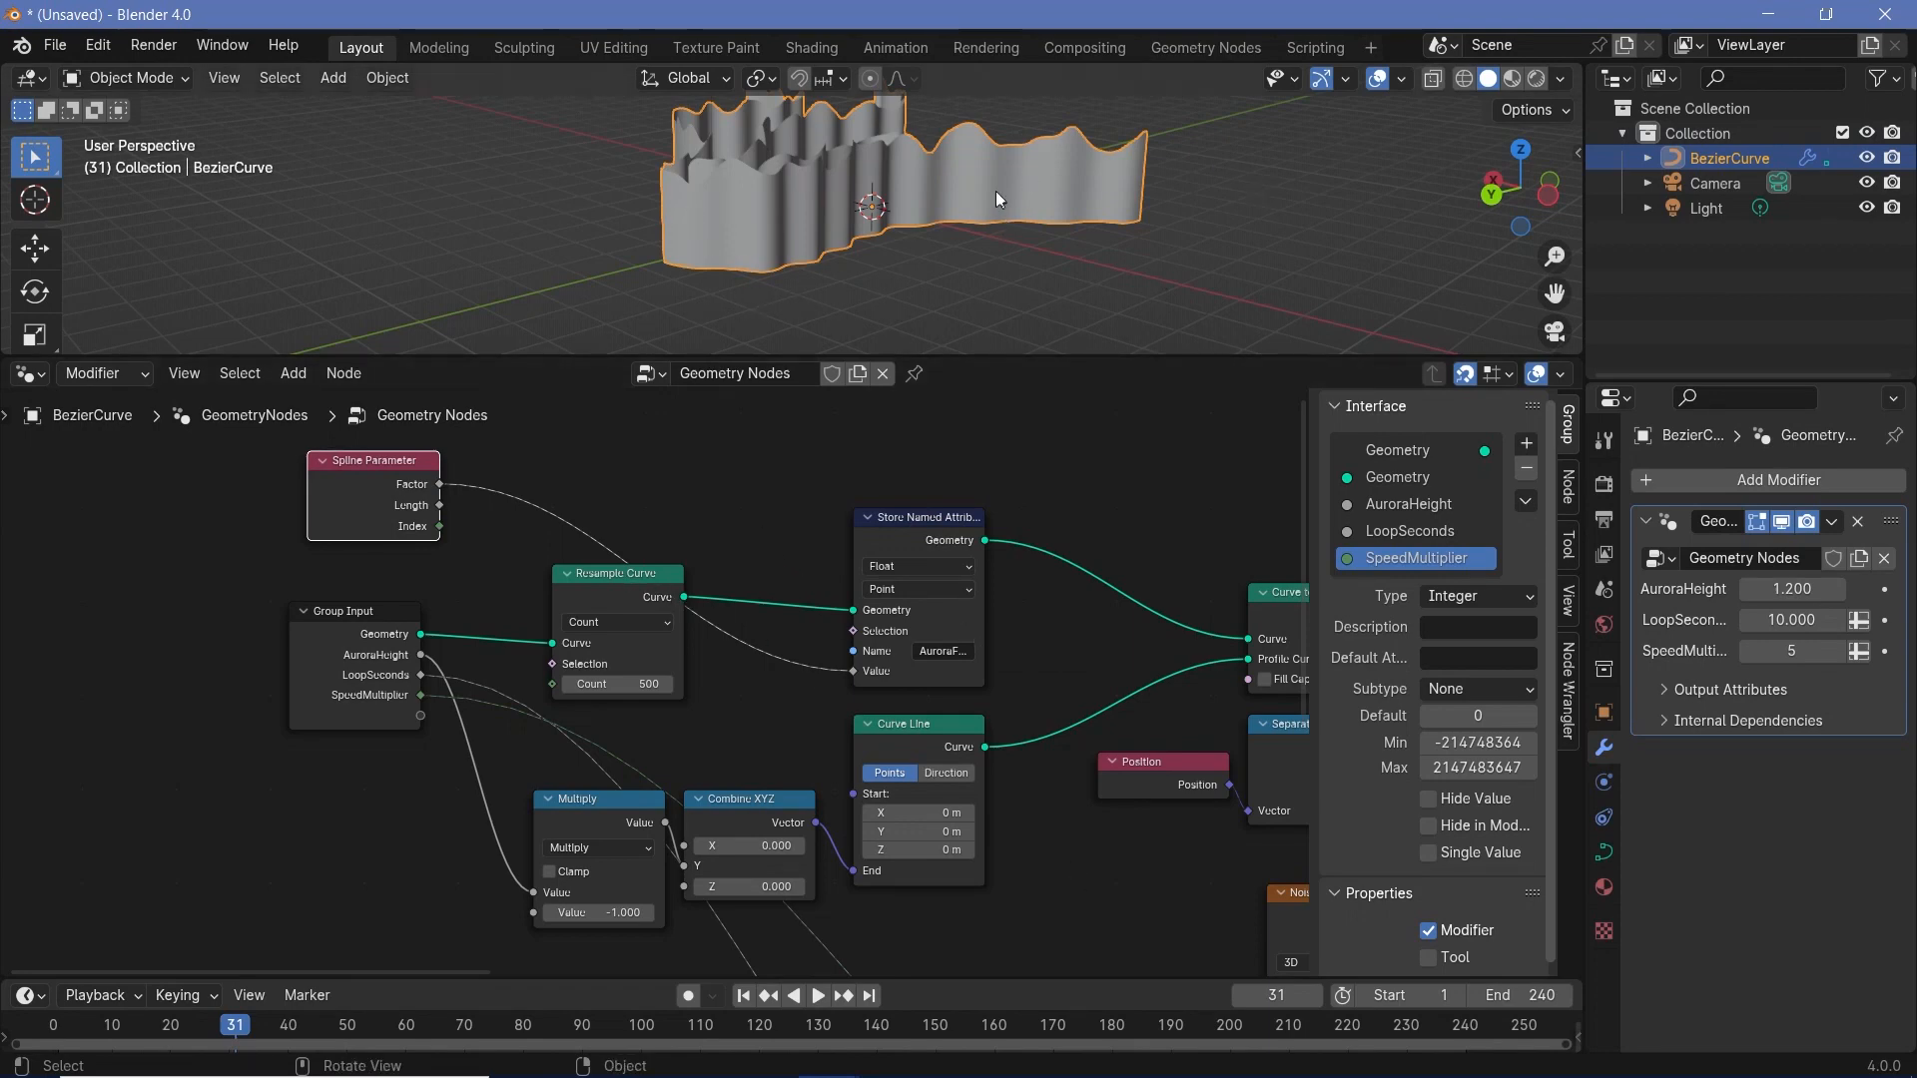
- Examine how the Curve Line and Store Named Attribute nodes feed the Curve to Mesh node
middle_drag(870, 691, 779, 577)
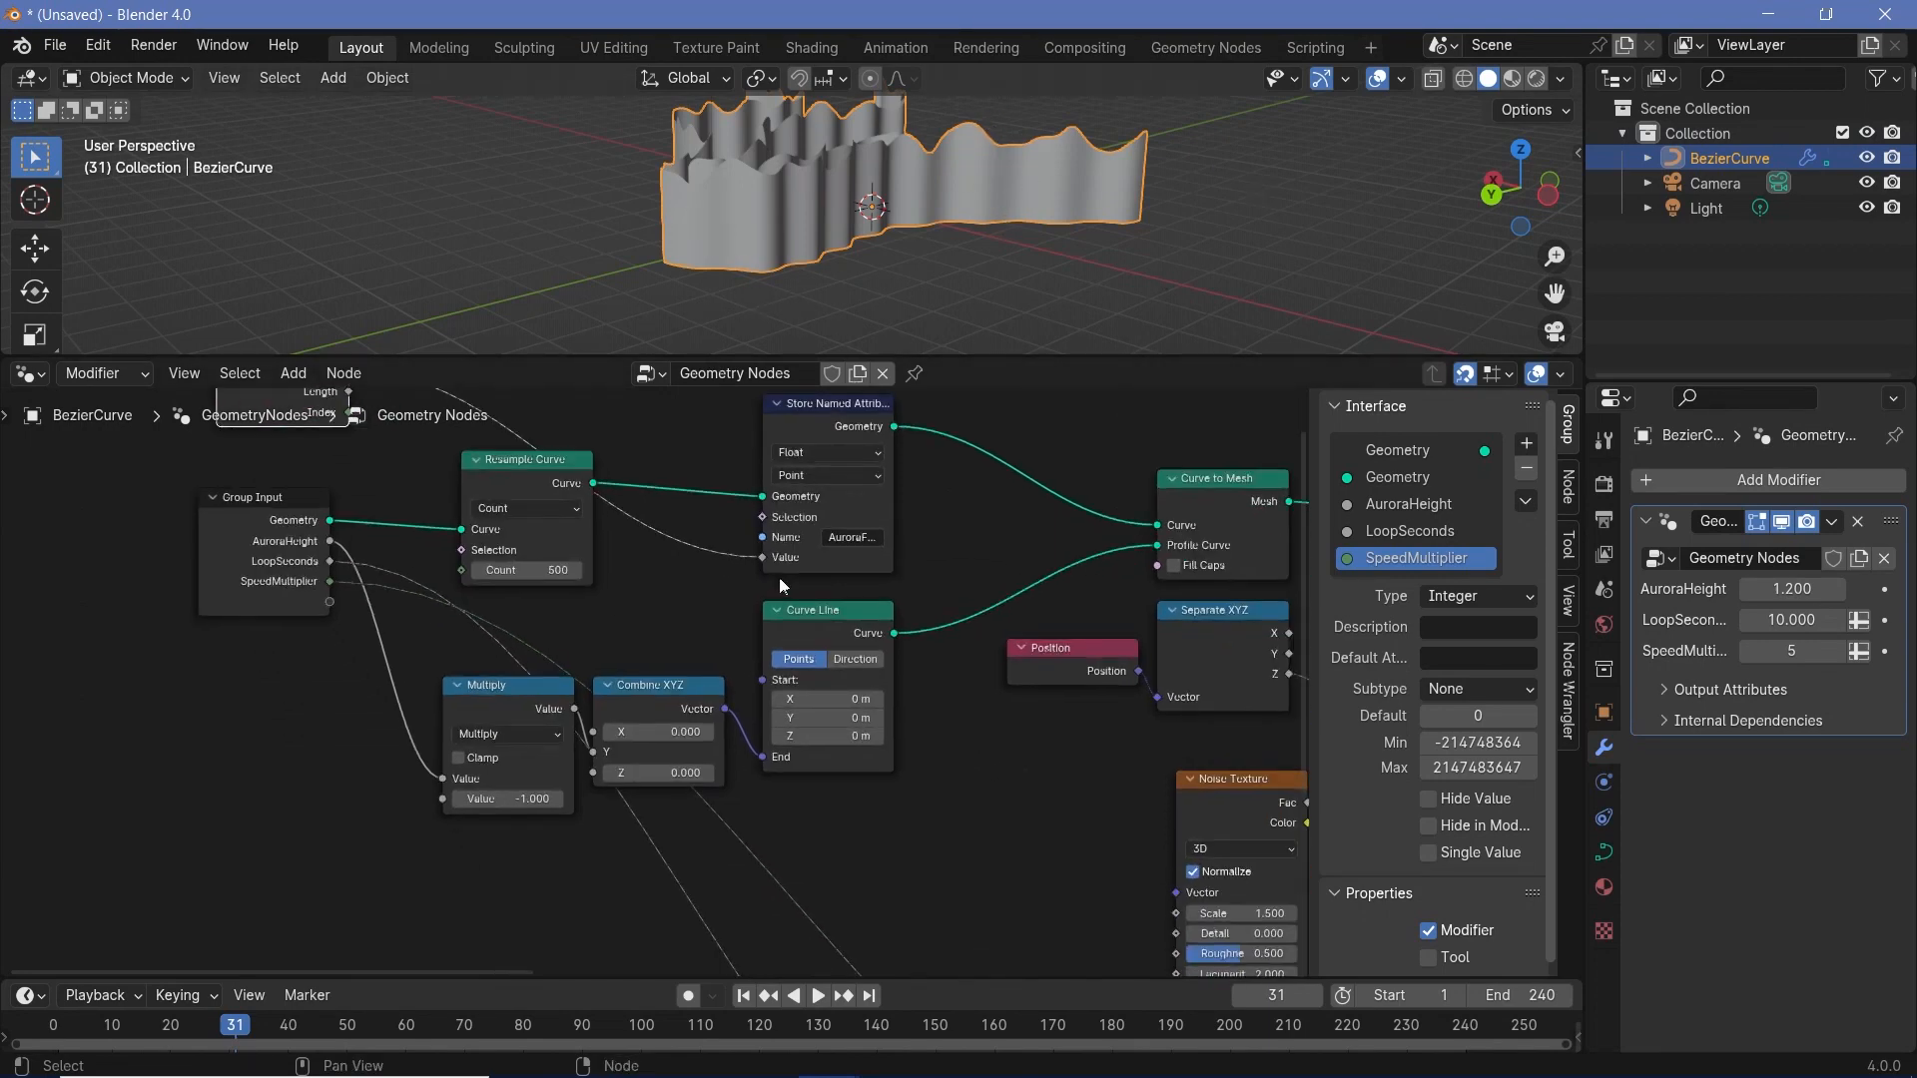
click(800, 626)
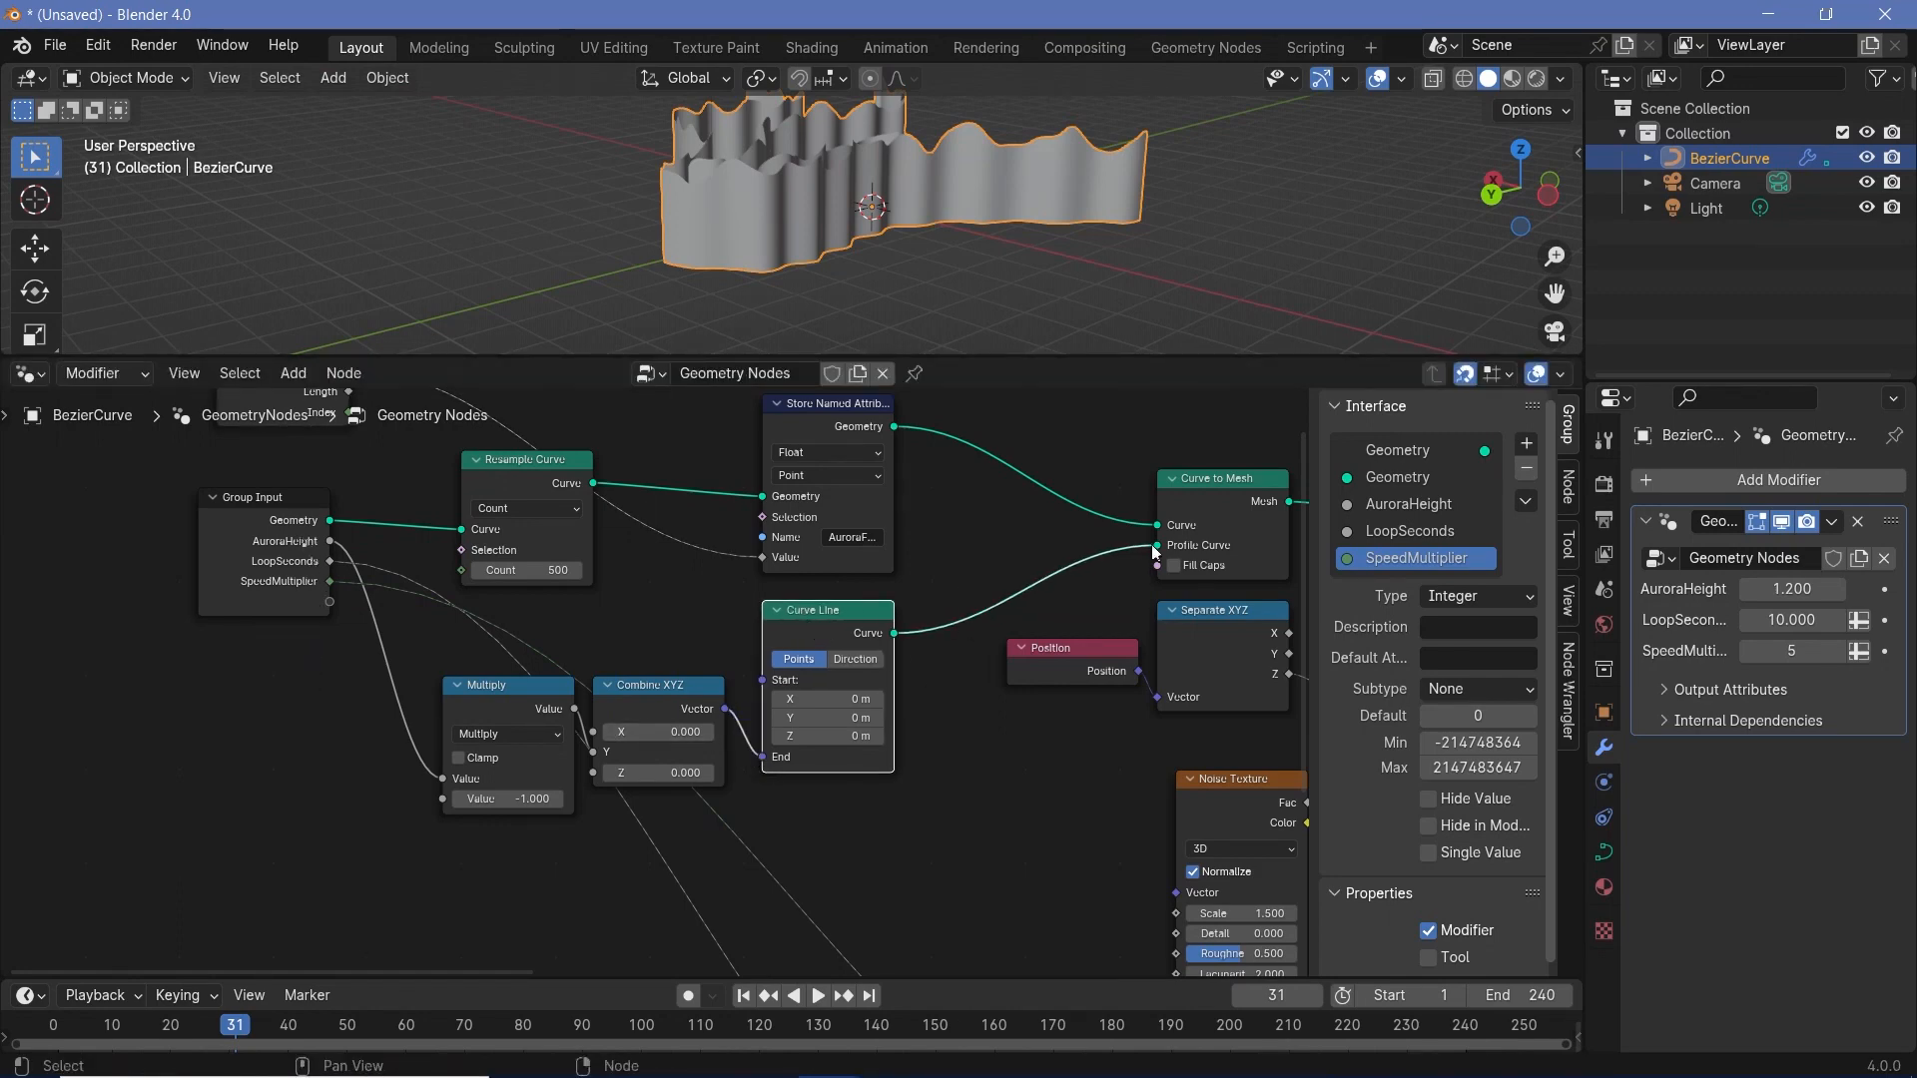
middle_drag(303, 541, 347, 731)
click(842, 593)
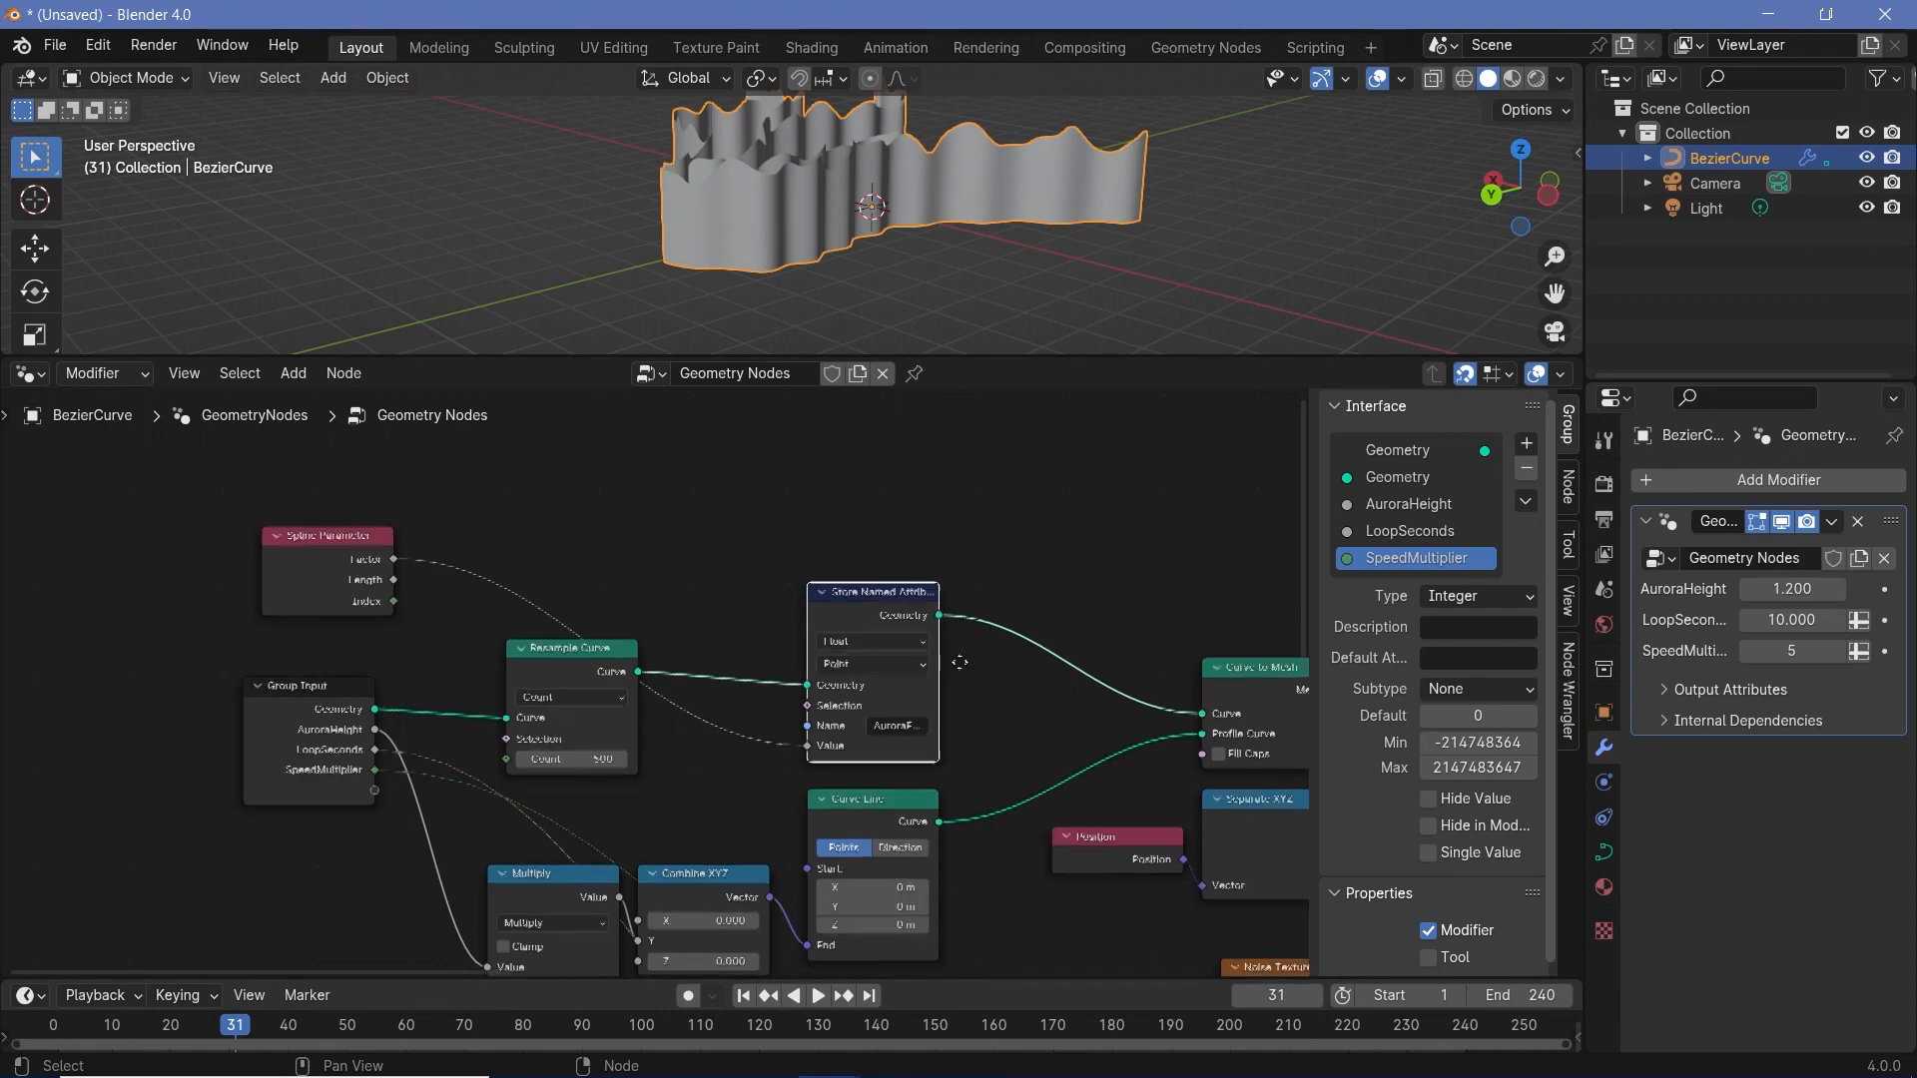
middle_drag(843, 593, 791, 489)
middle_drag(231, 455, 312, 539)
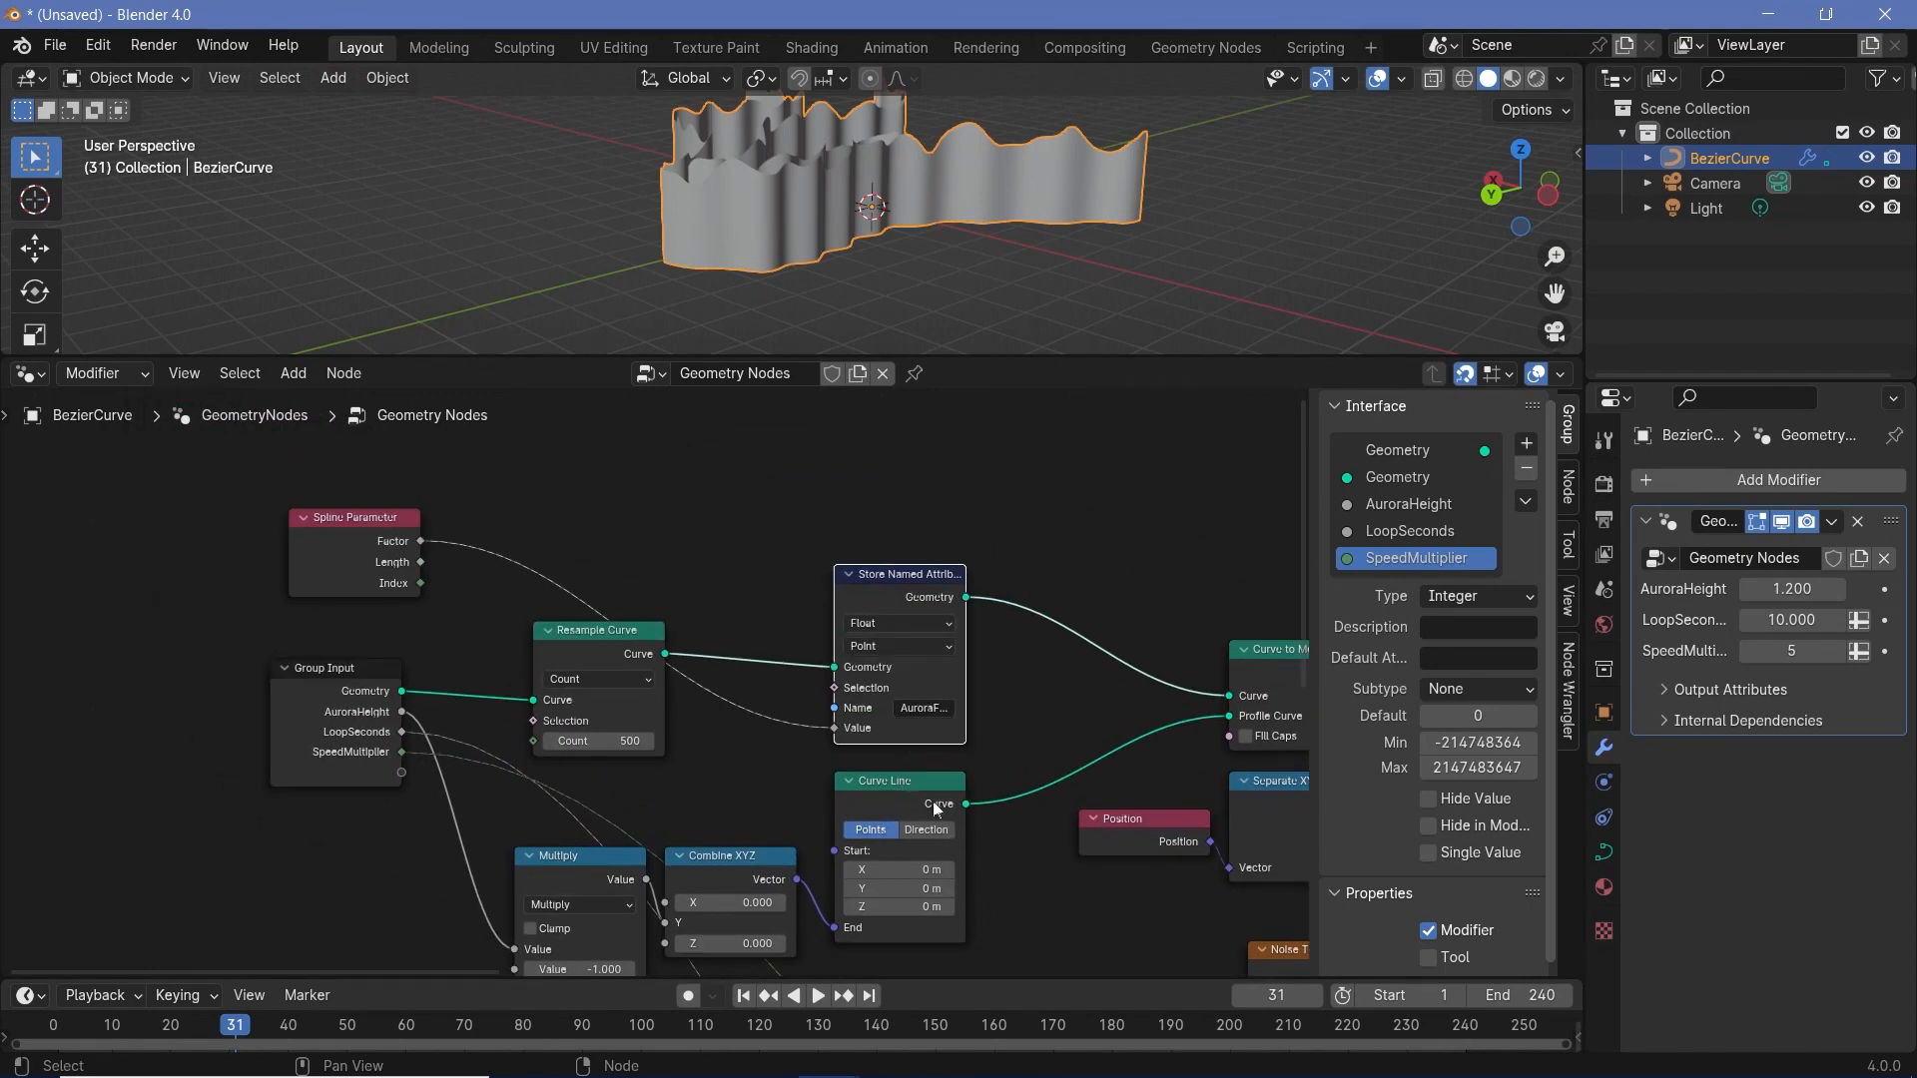
middle_drag(970, 817, 913, 733)
click(839, 690)
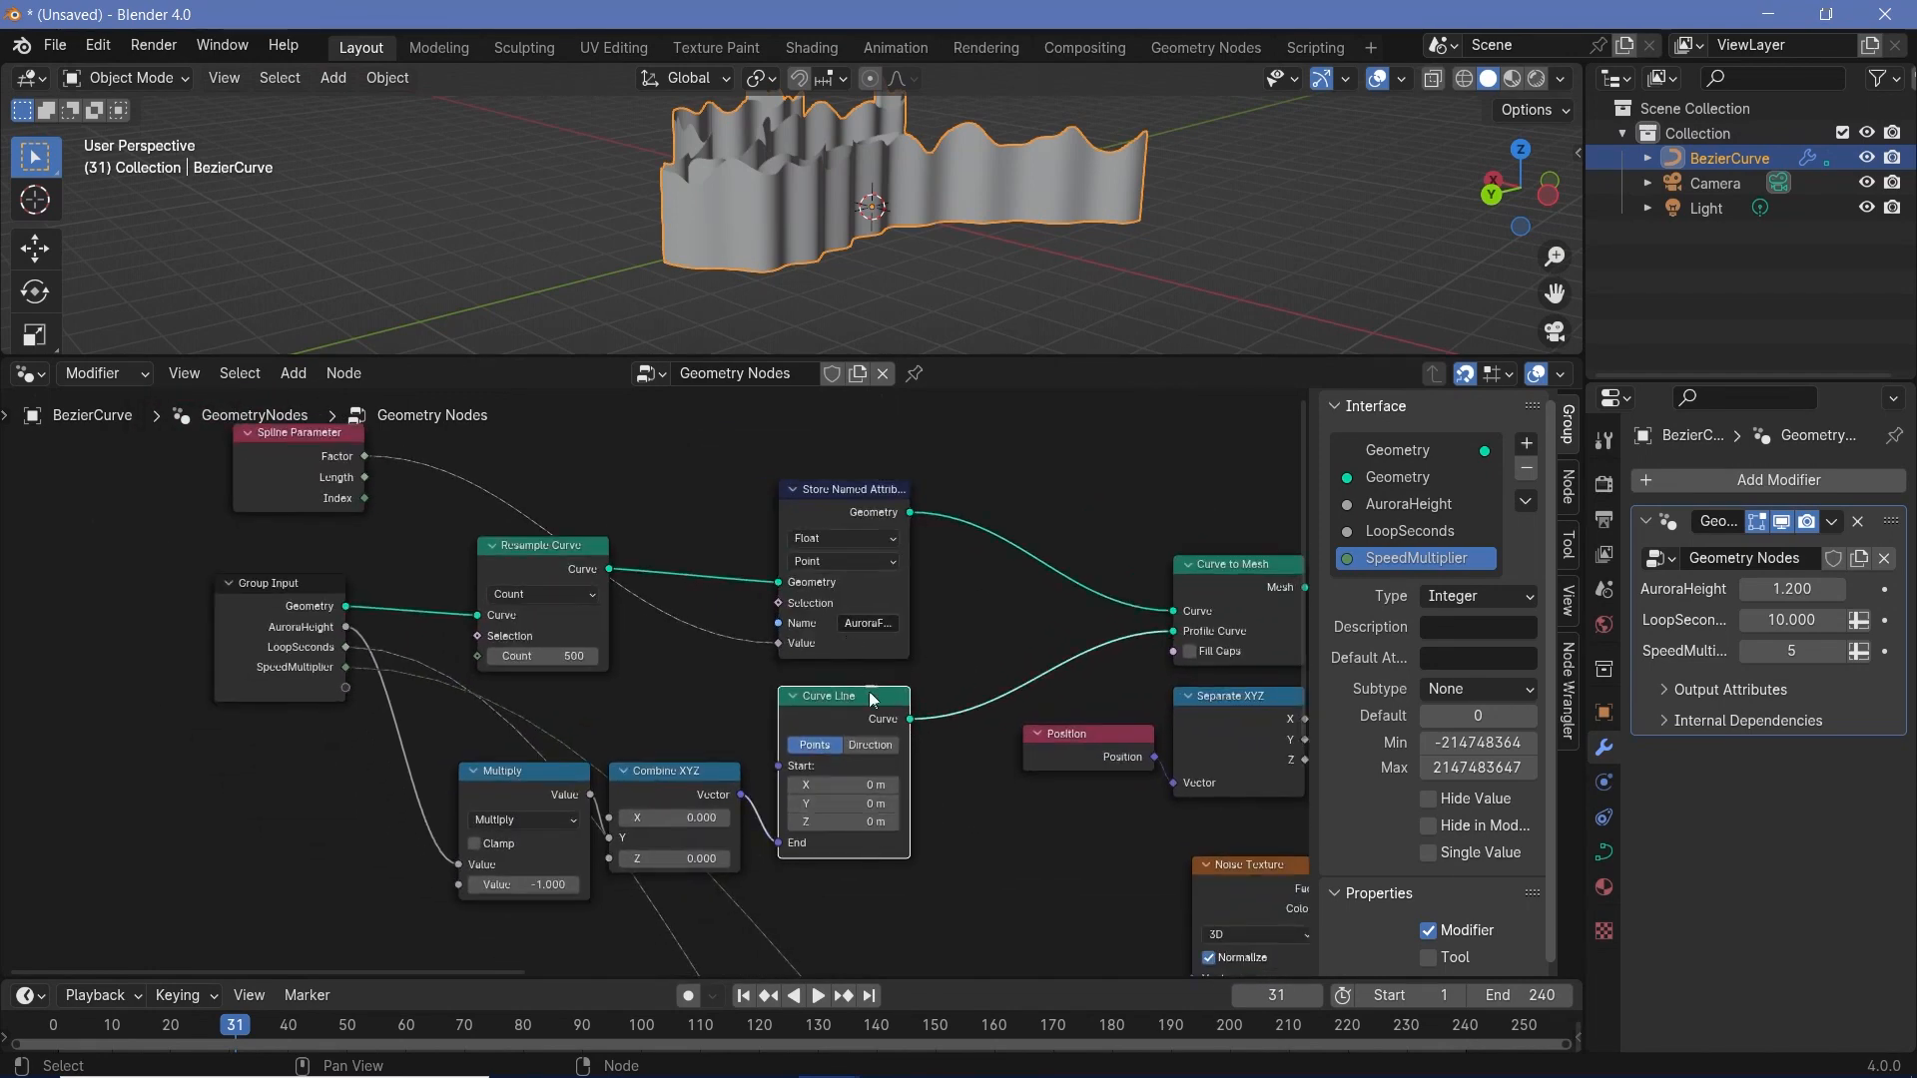
- Duplicate the Store Named Attribute node onto the link between Curve Line and Curve to Mesh, and connect Spline Parameter's Factor to its Value
click(859, 495)
key(shift+d)
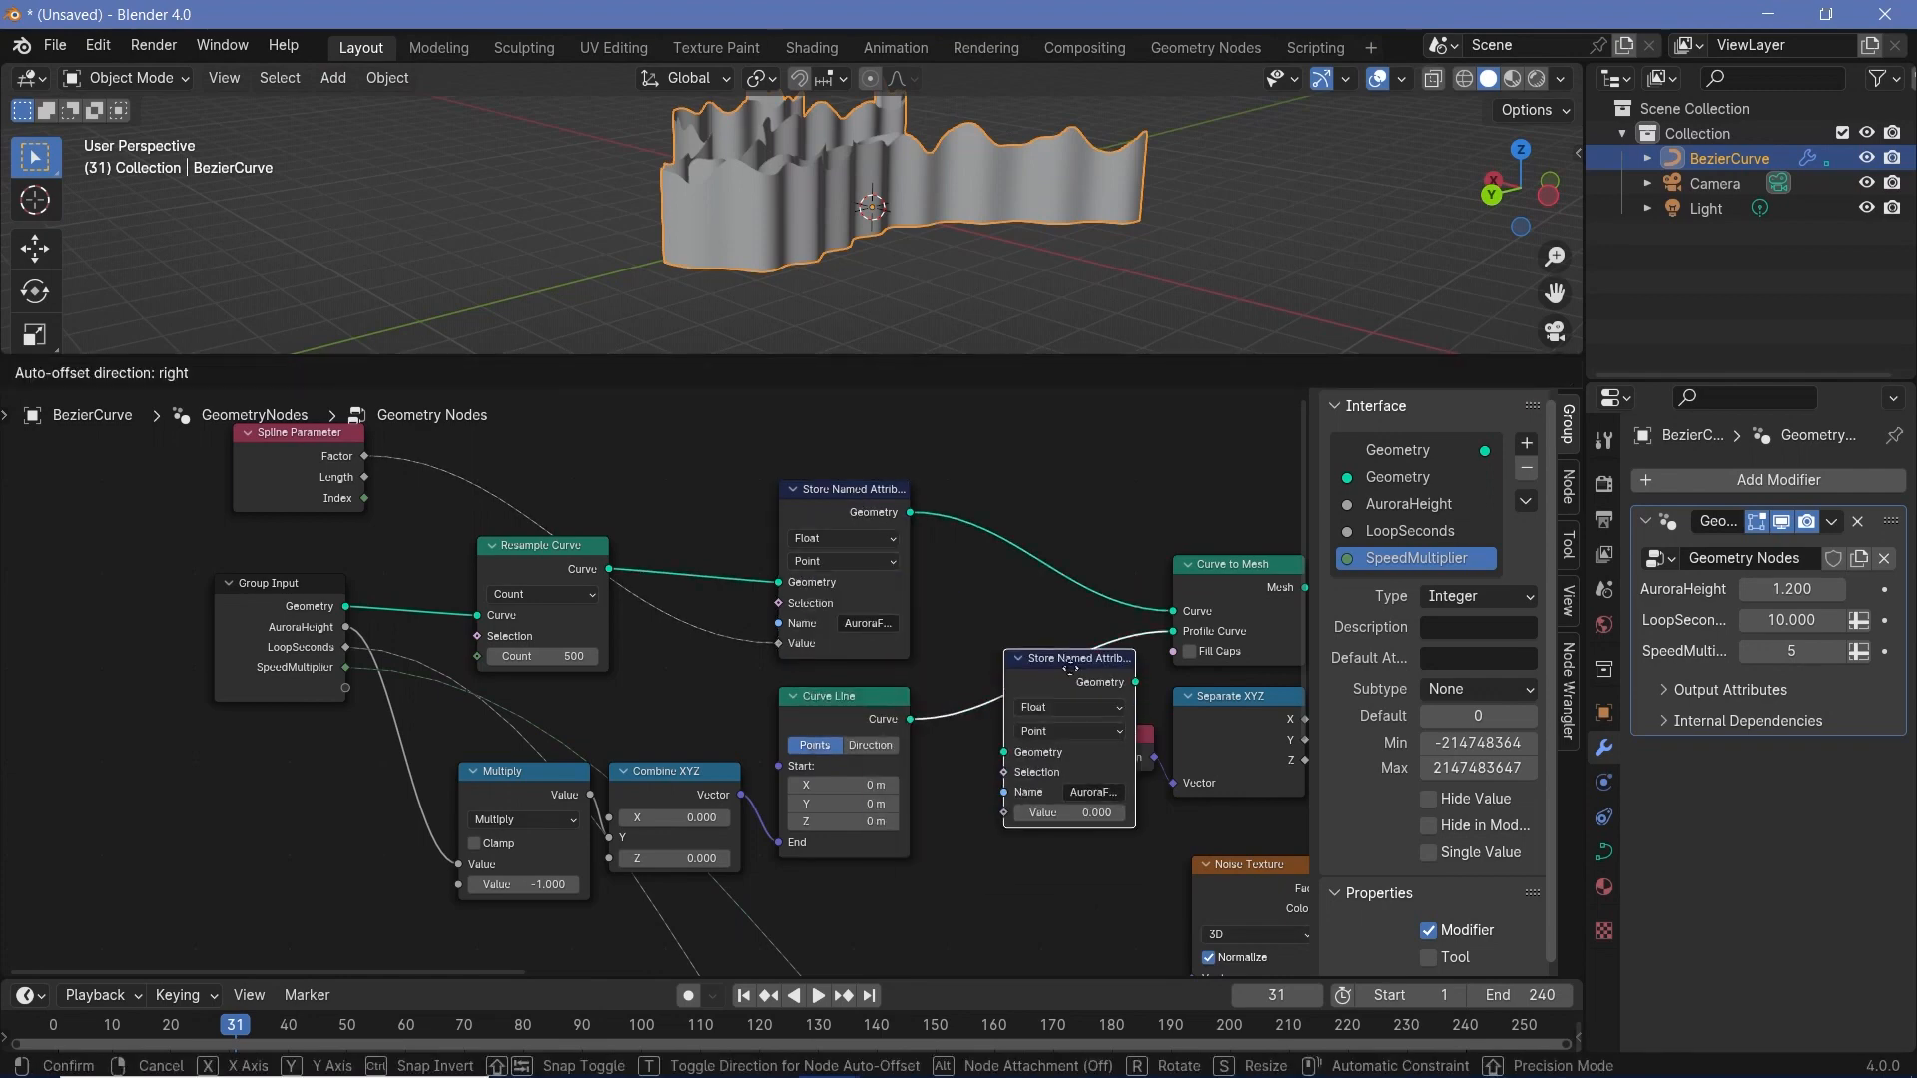
click(1028, 663)
middle_drag(360, 529, 491, 639)
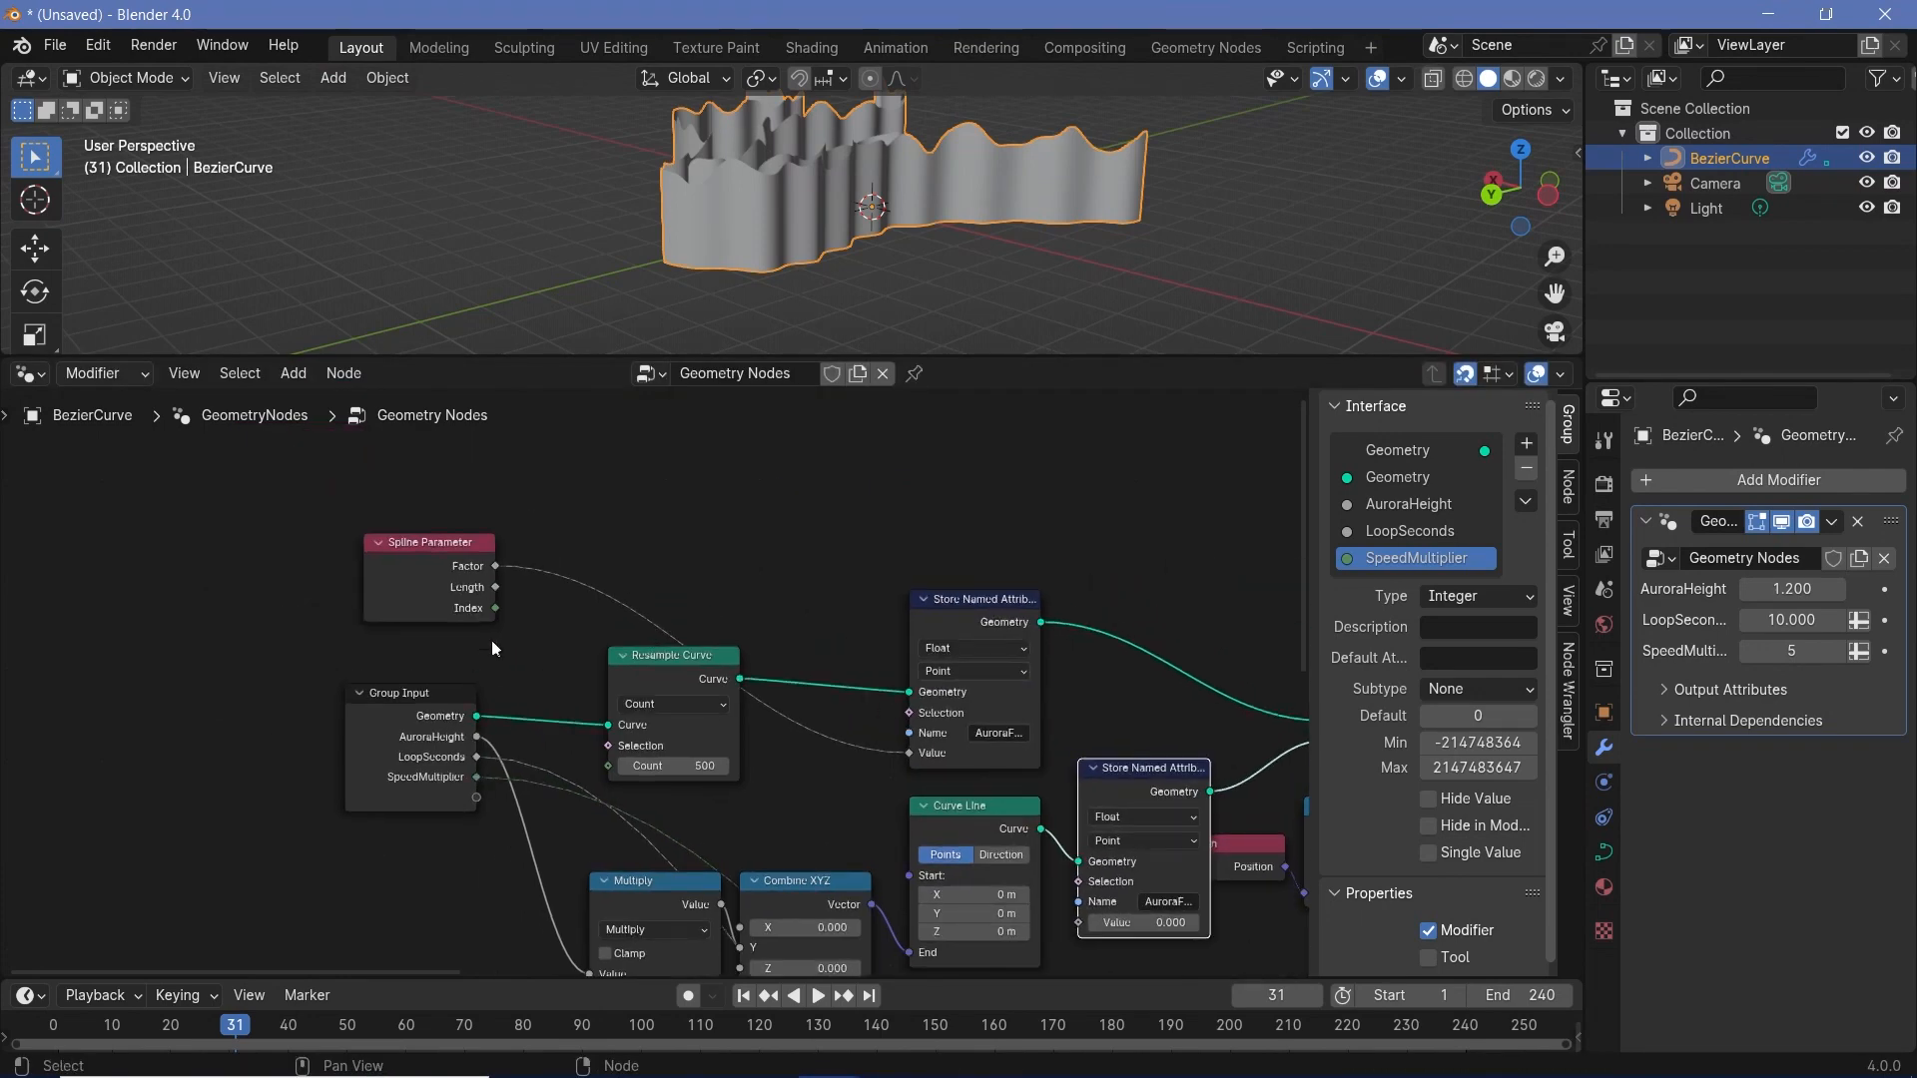
drag(493, 569, 1089, 751)
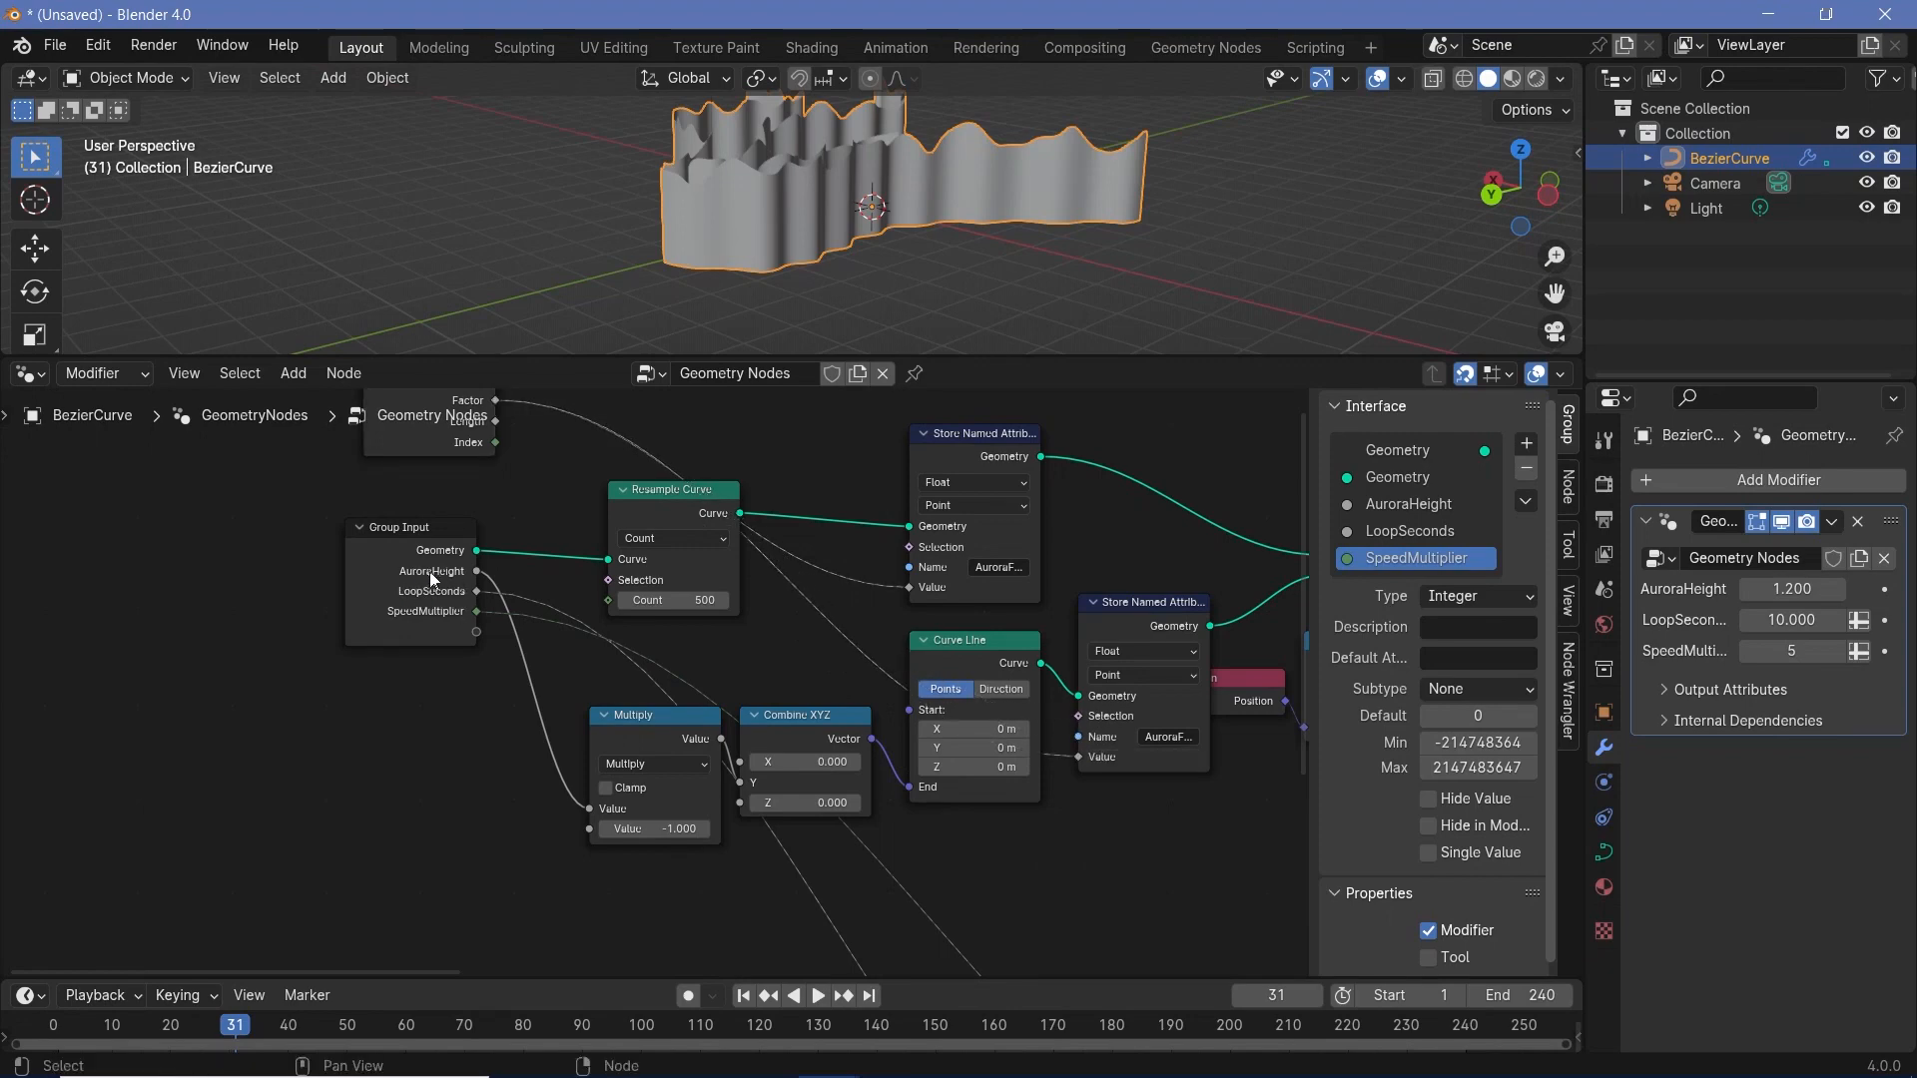
- Open the attribute name in the Store Named Attribute node after Curve Line for editing
click(1164, 741)
click(1171, 734)
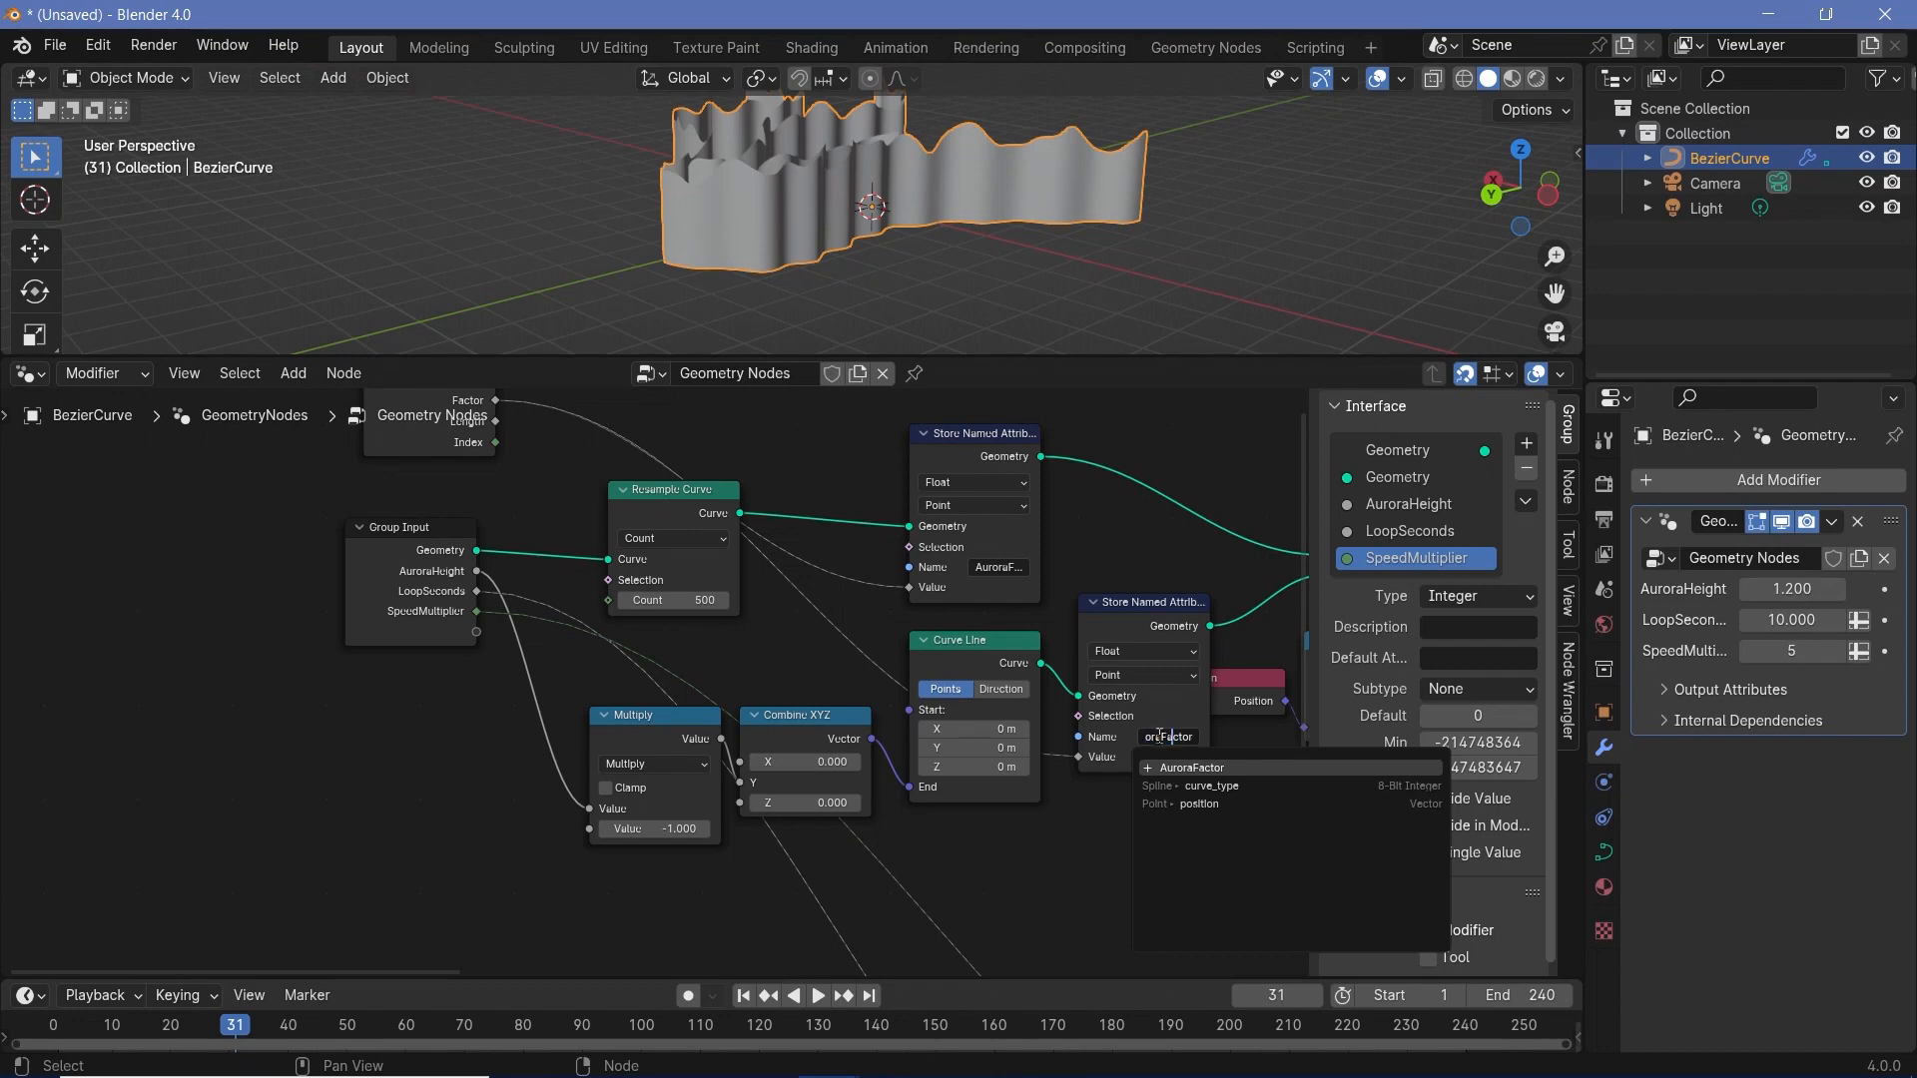
drag(1162, 736, 1333, 743)
- Insert a Set Material node between the last Set Position node and Group Output
middle_drag(1032, 727, 517, 707)
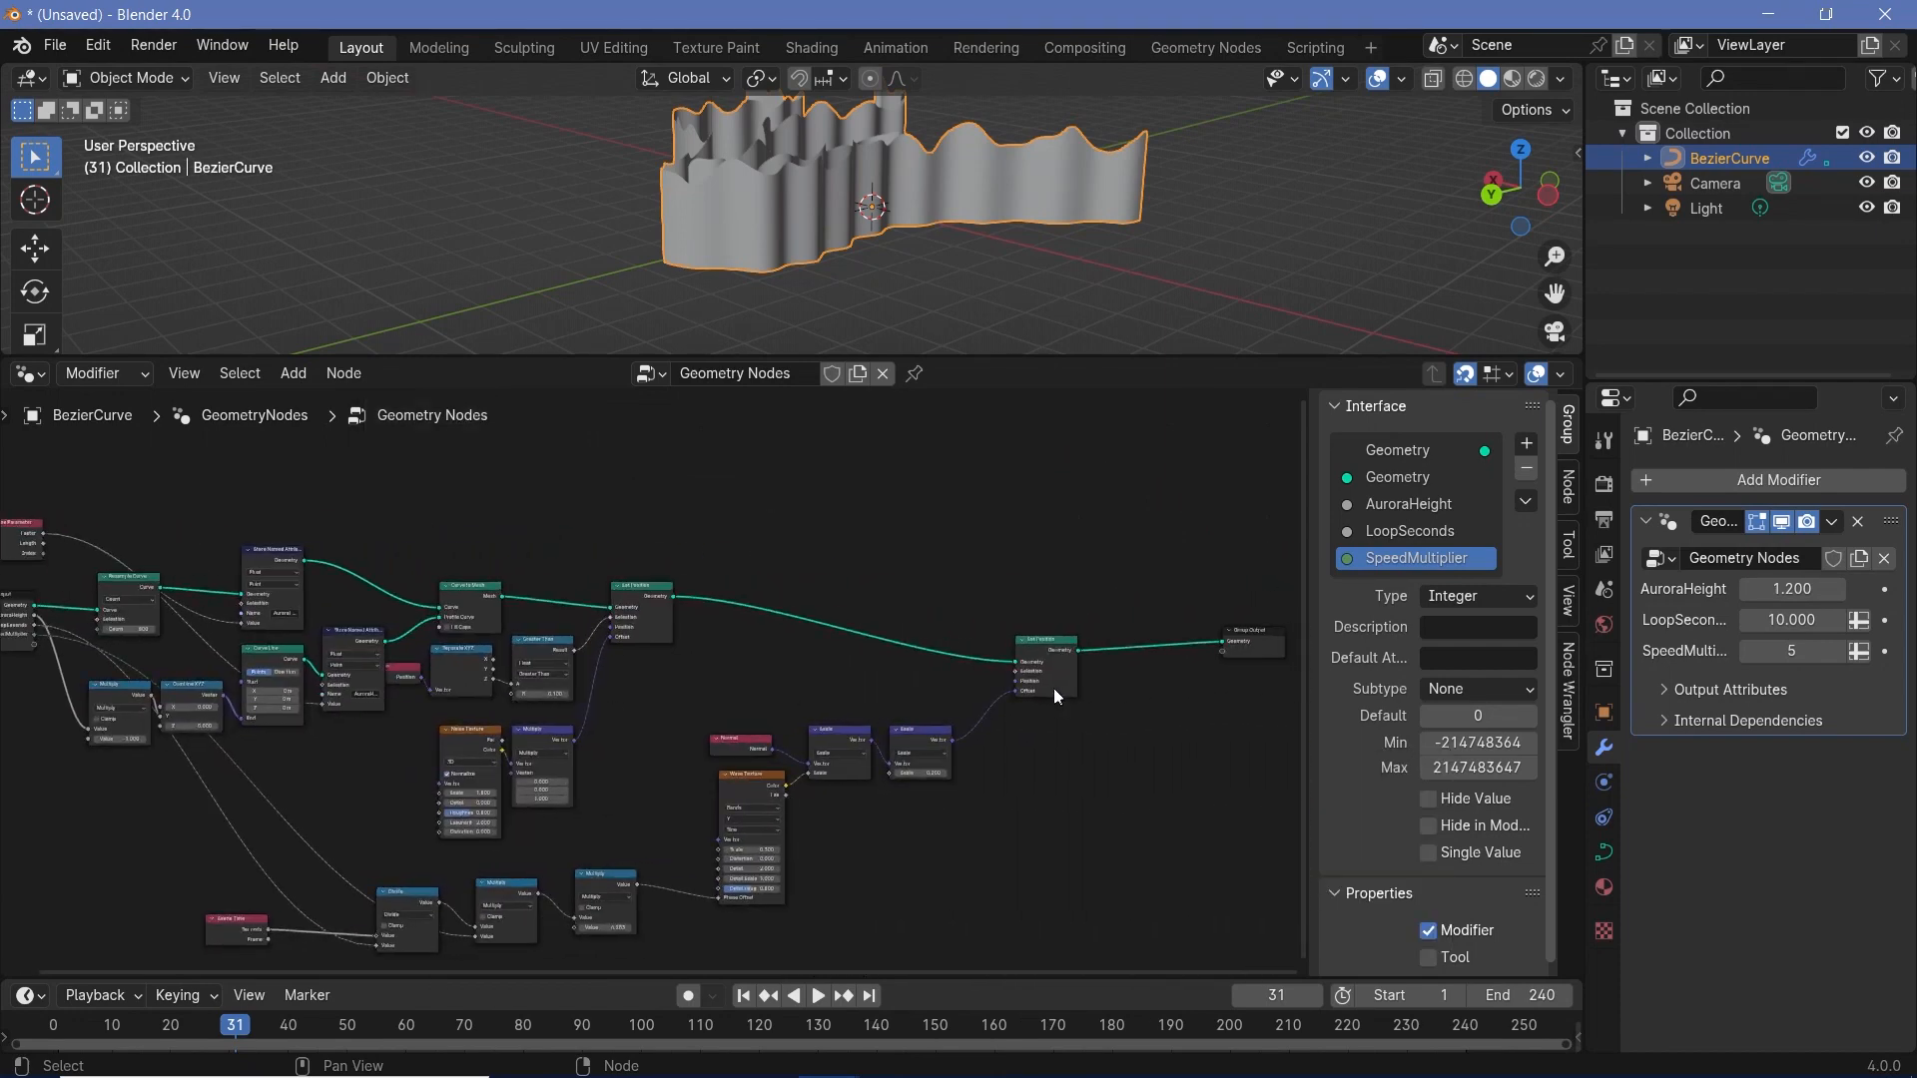
middle_drag(1132, 697, 879, 705)
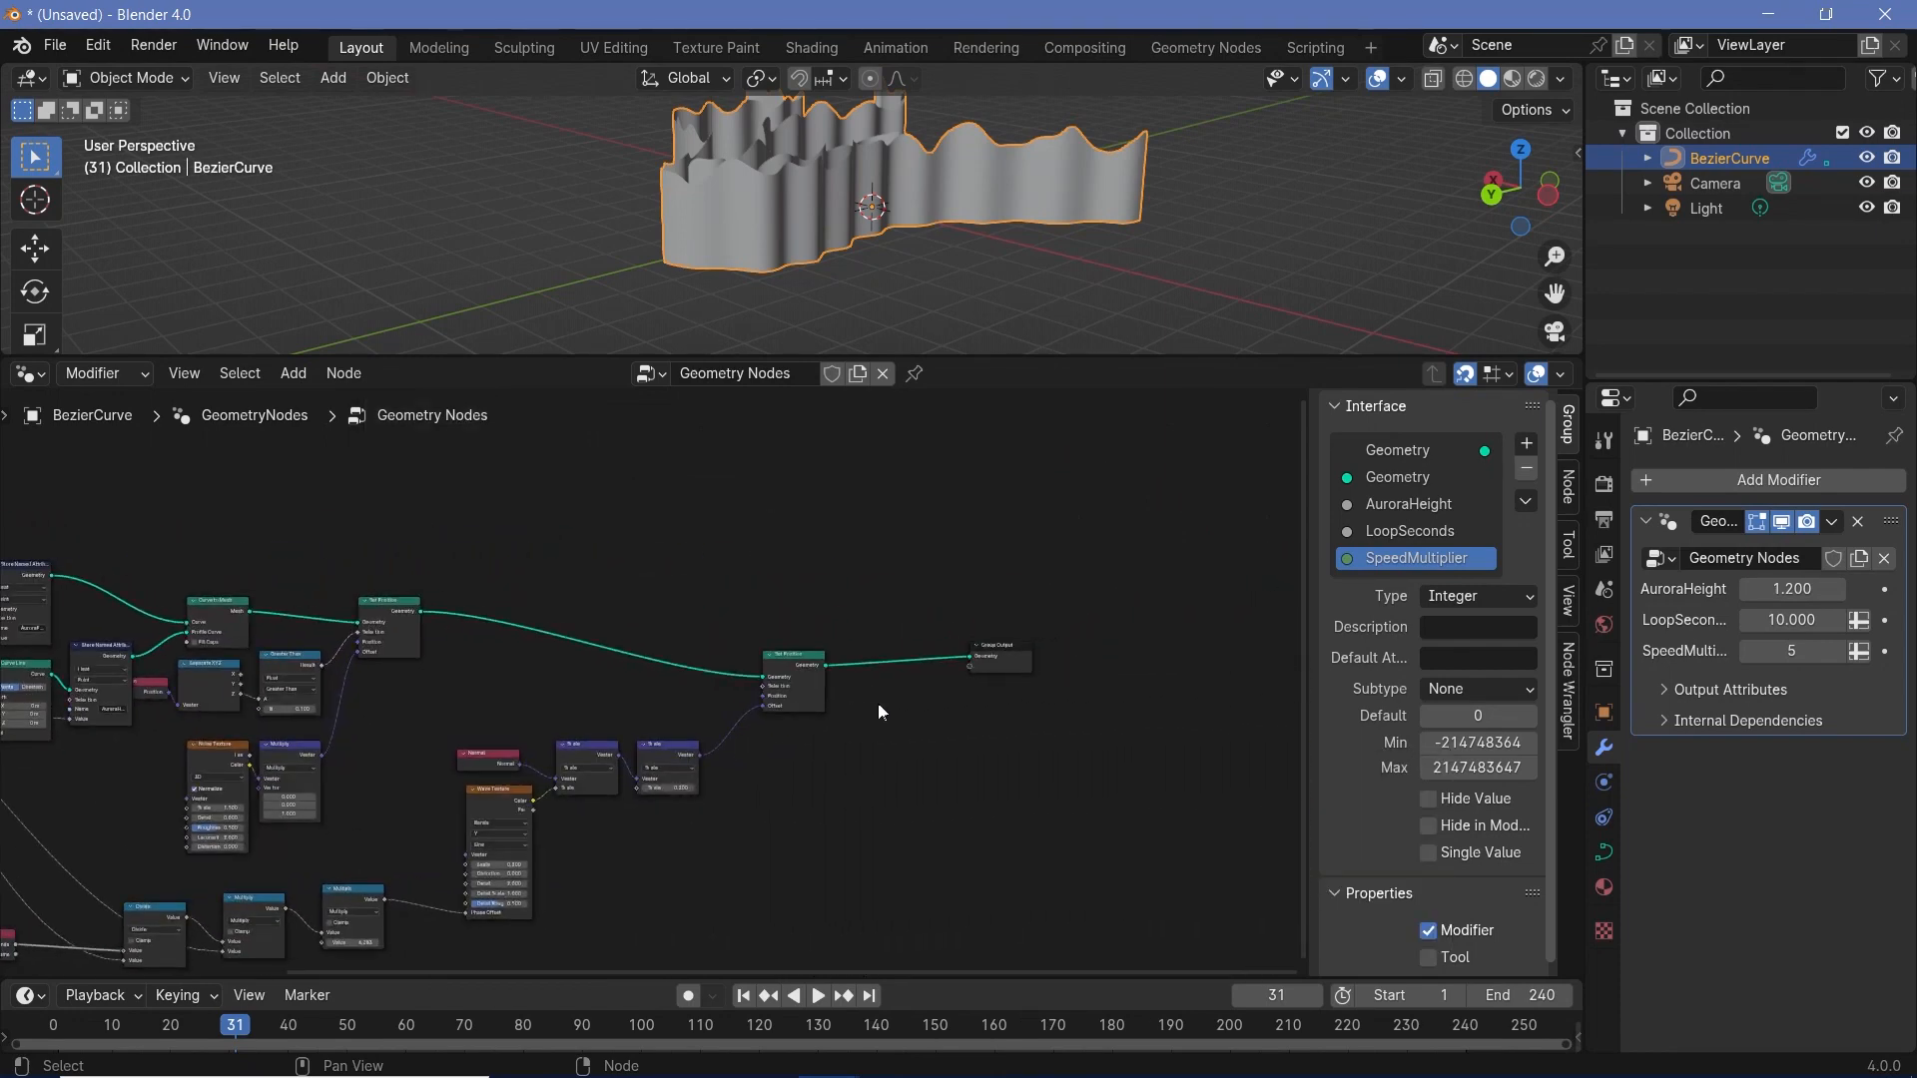
key(shift+a)
text(set ma)
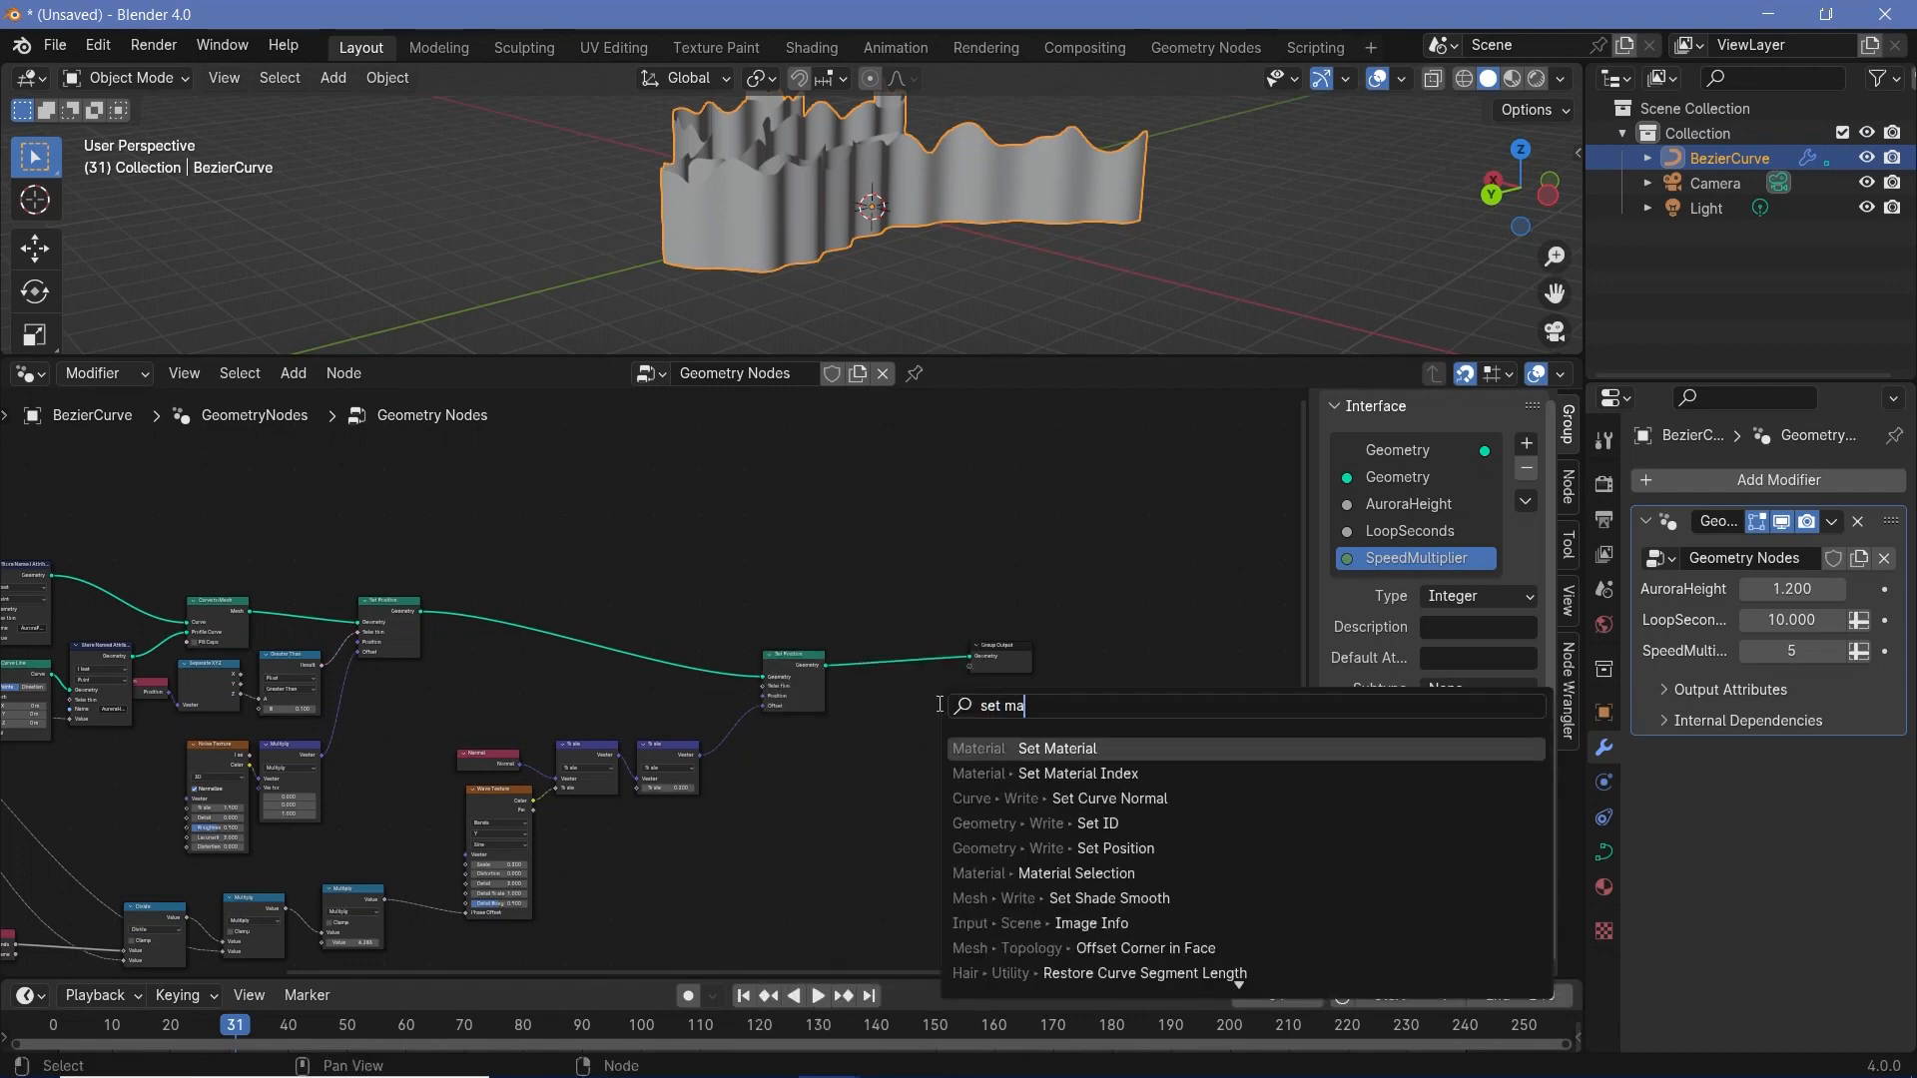
text(ter)
key(Return)
click(851, 637)
- Choose the existing material named Material in the Set Material node
scroll(950, 505, up, 5)
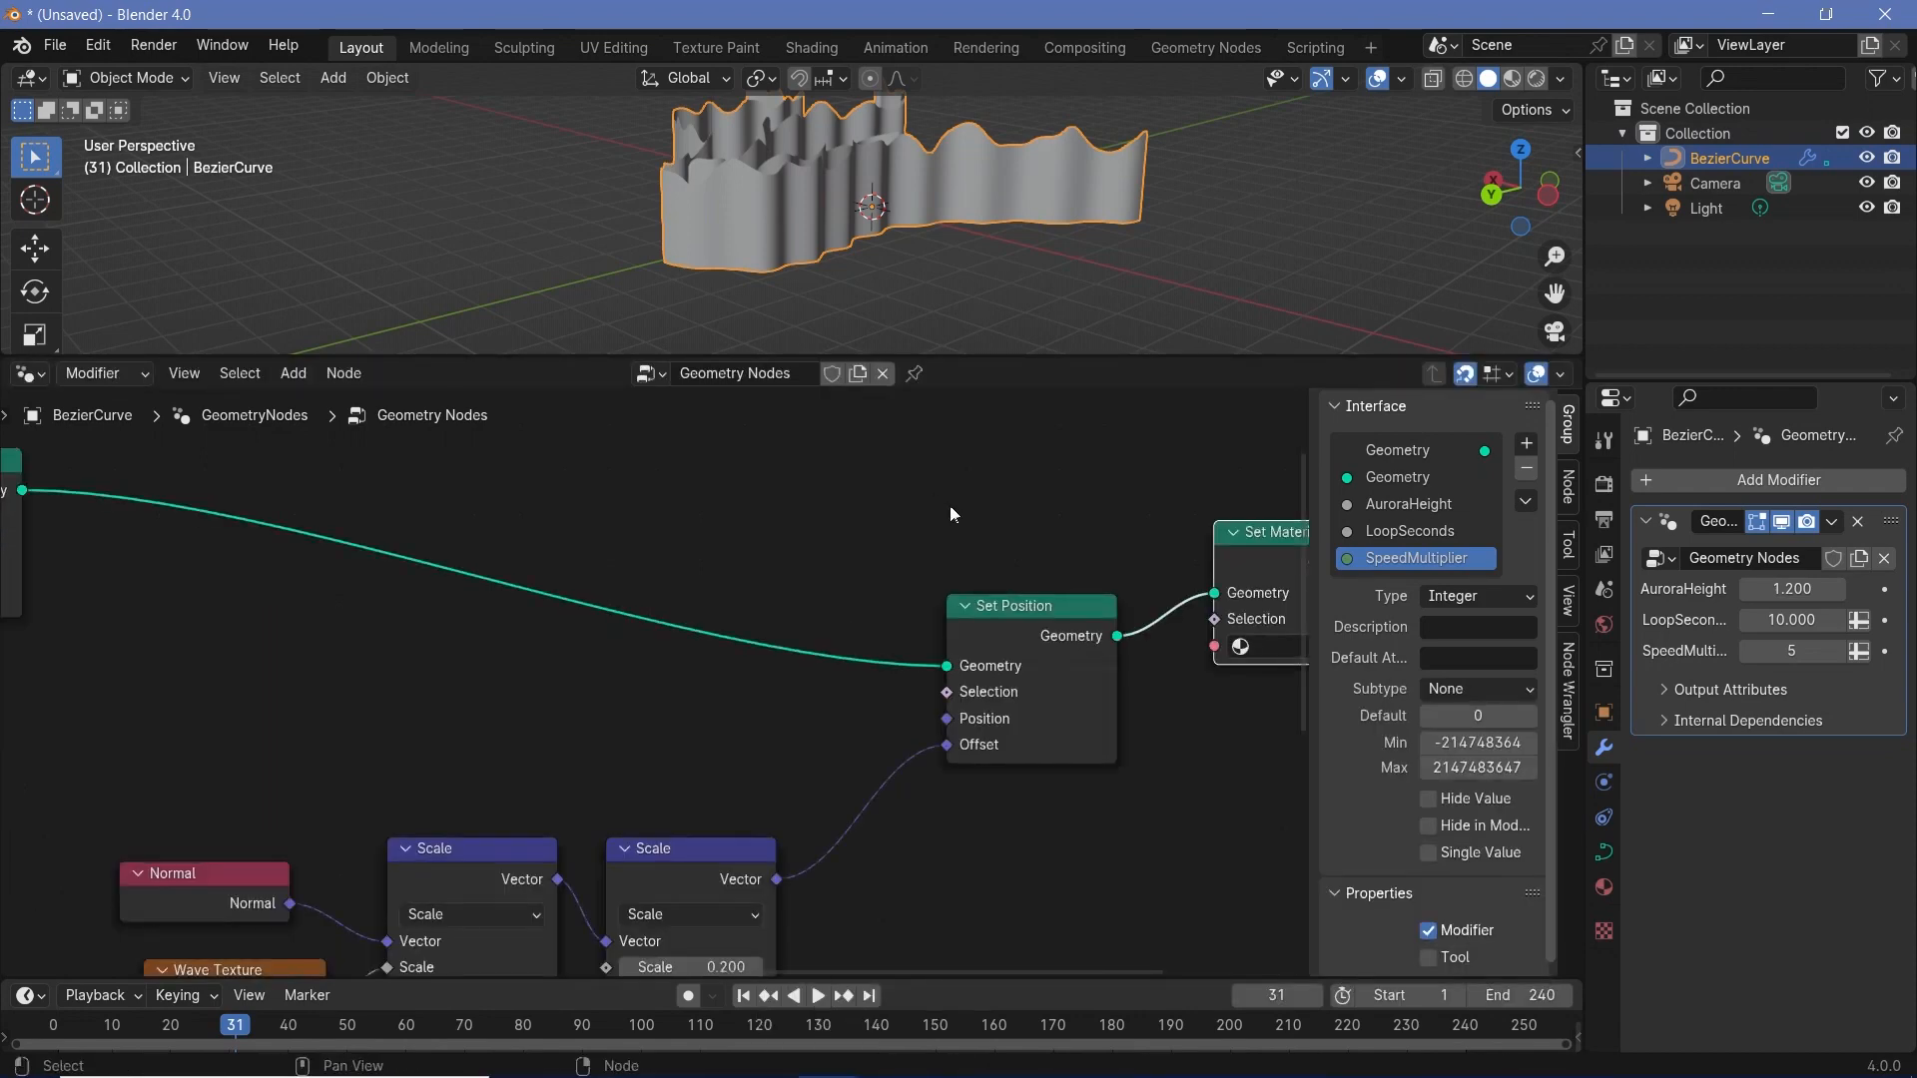
middle_drag(950, 505, 679, 655)
click(949, 714)
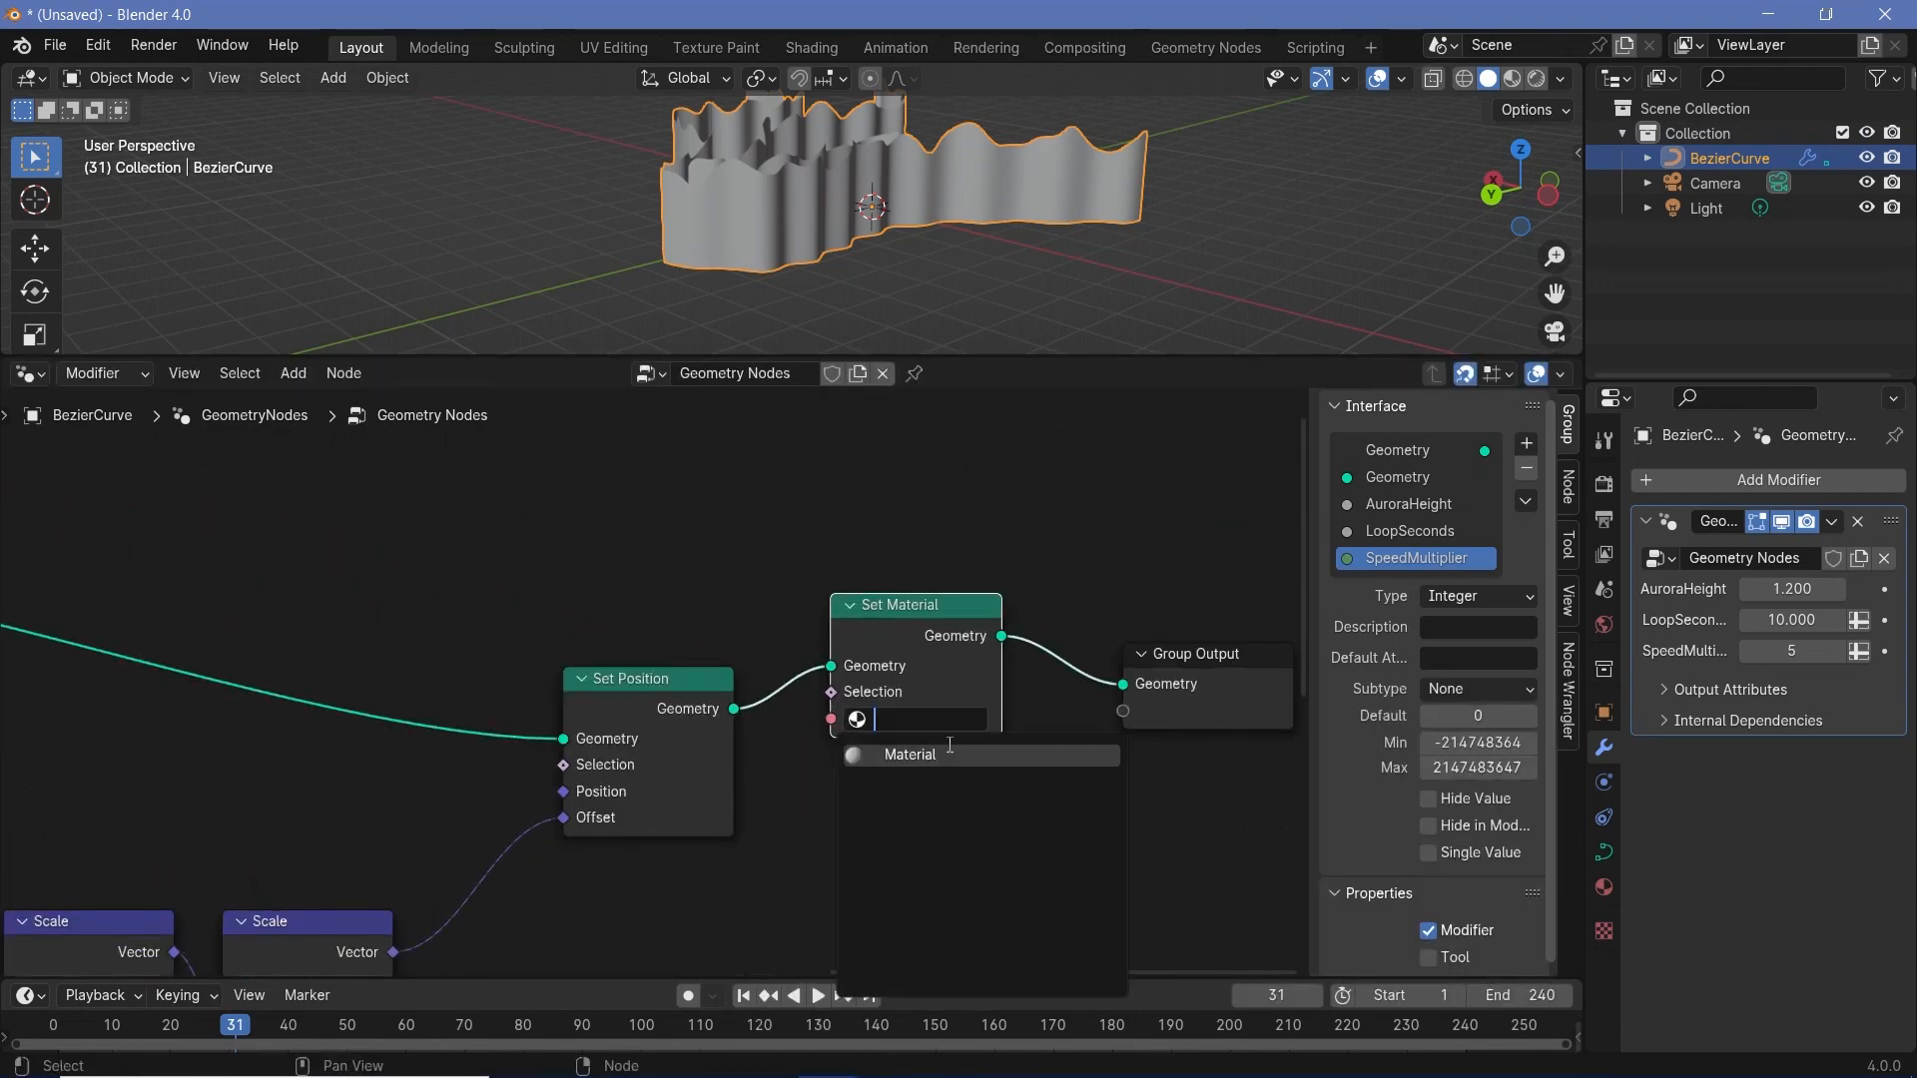
click(938, 747)
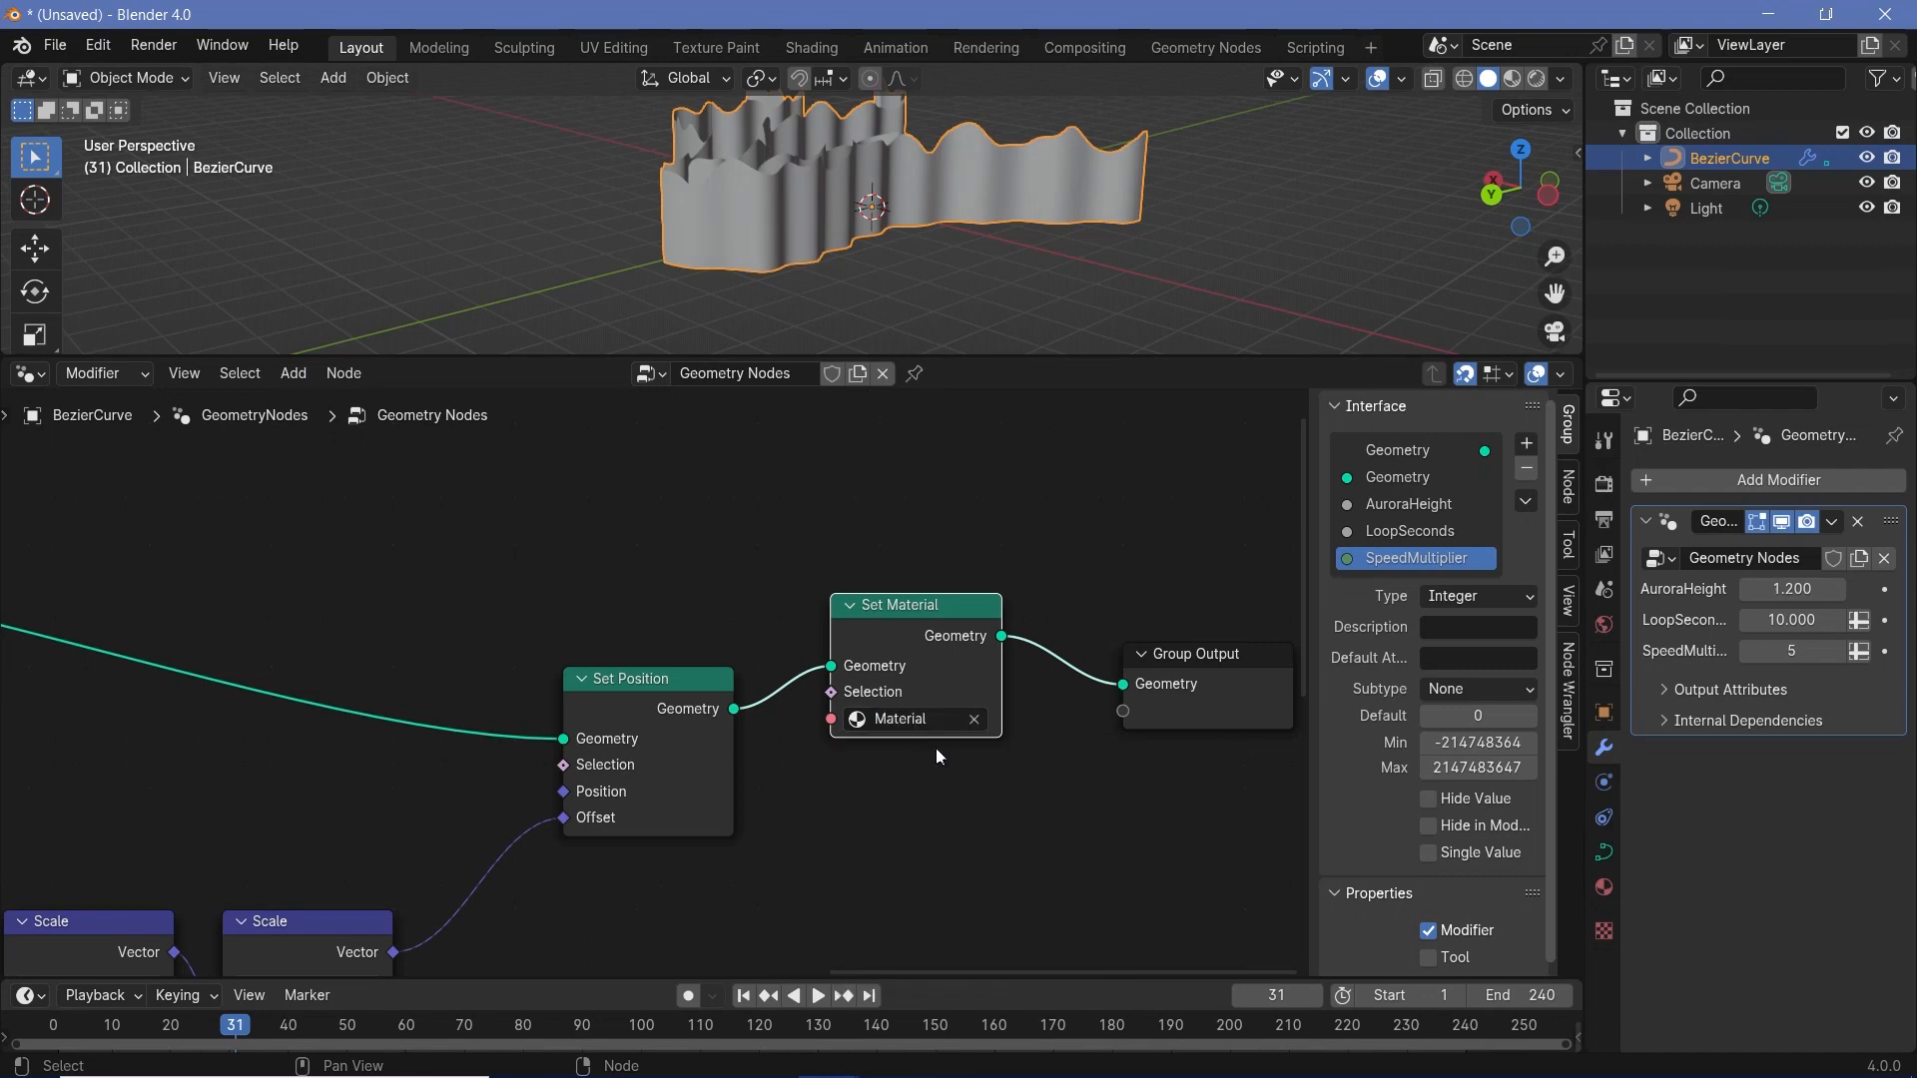
- Assign the existing material named Material to the BezierCurve object in its material properties
click(1605, 888)
click(1649, 585)
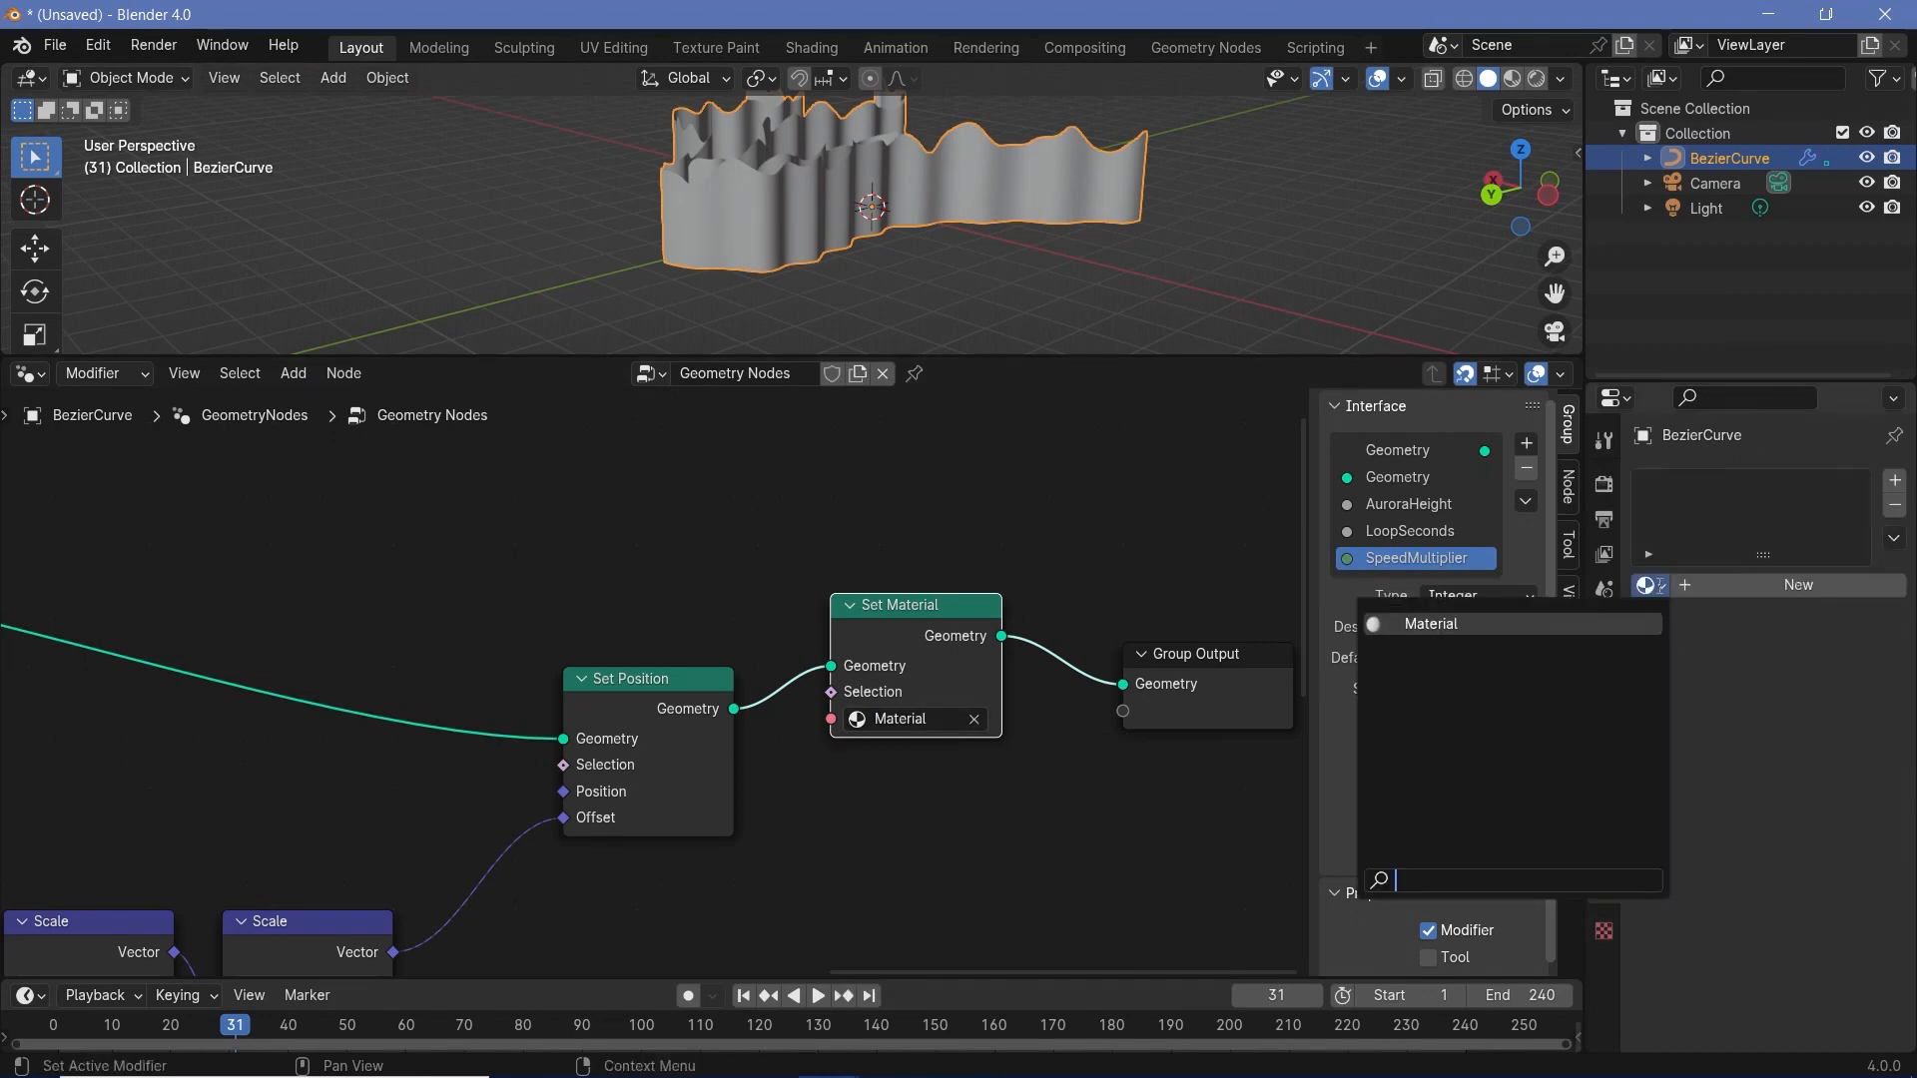
click(1431, 623)
- Rename the BezierCurve's material to AuroraMaterial
click(1707, 585)
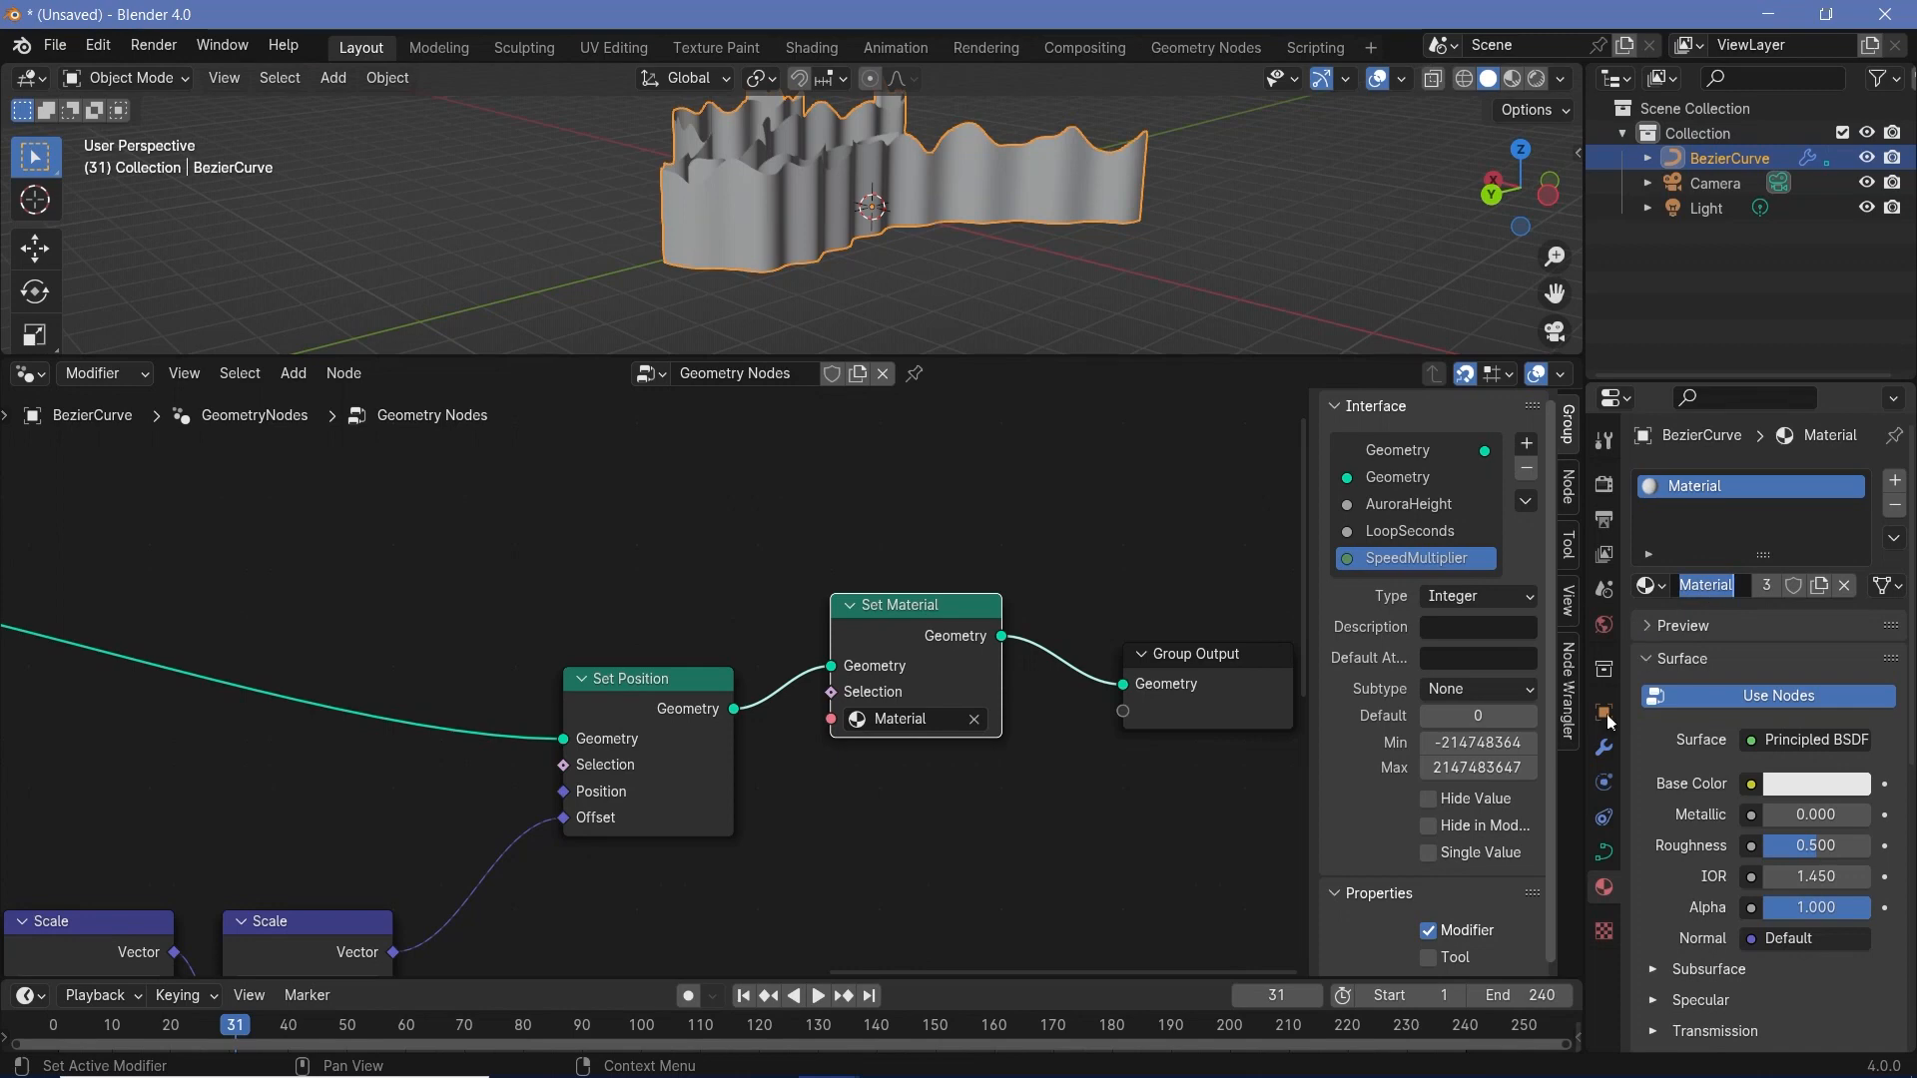
key(Escape)
click(1648, 585)
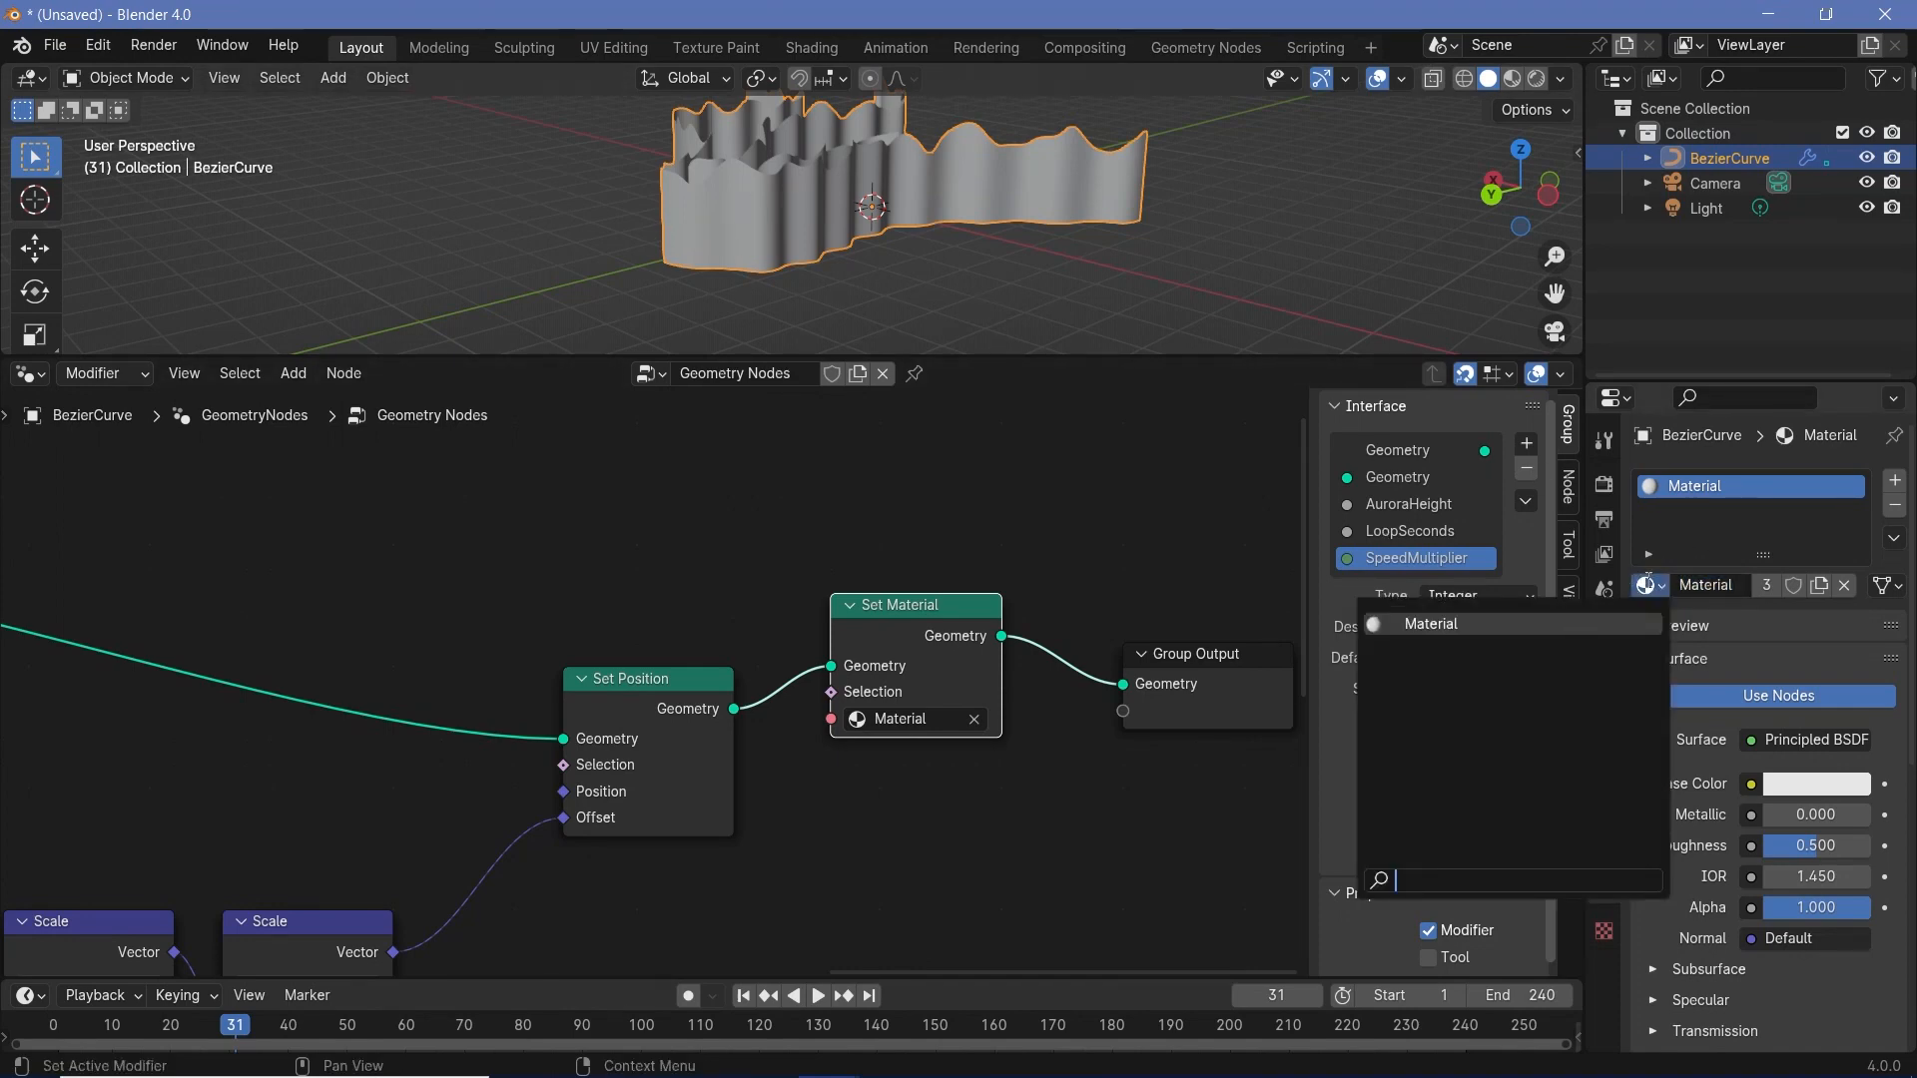
click(1707, 585)
text(AuroraMaterial)
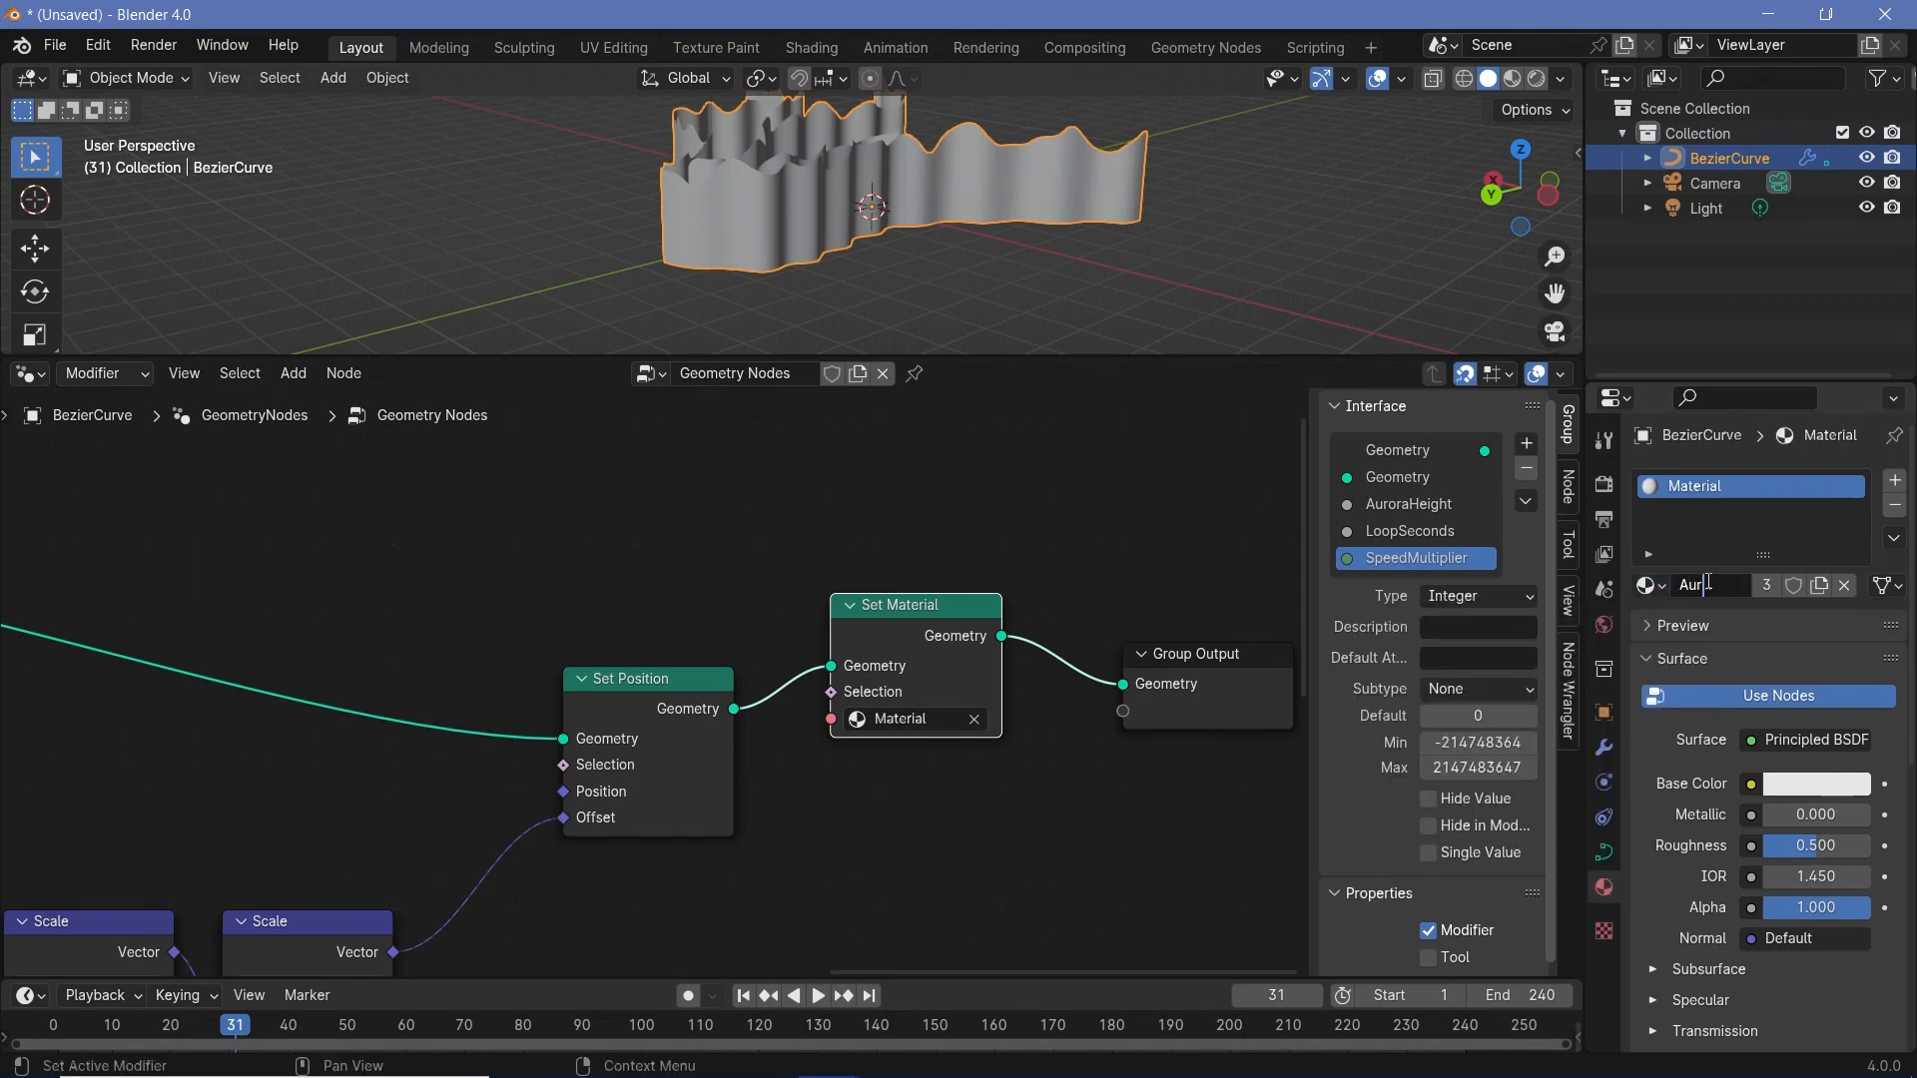
key(Return)
- Switch the viewport to rendered shading and enable Bloom and Screen Space Reflections in the EEVEE render settings
click(1537, 80)
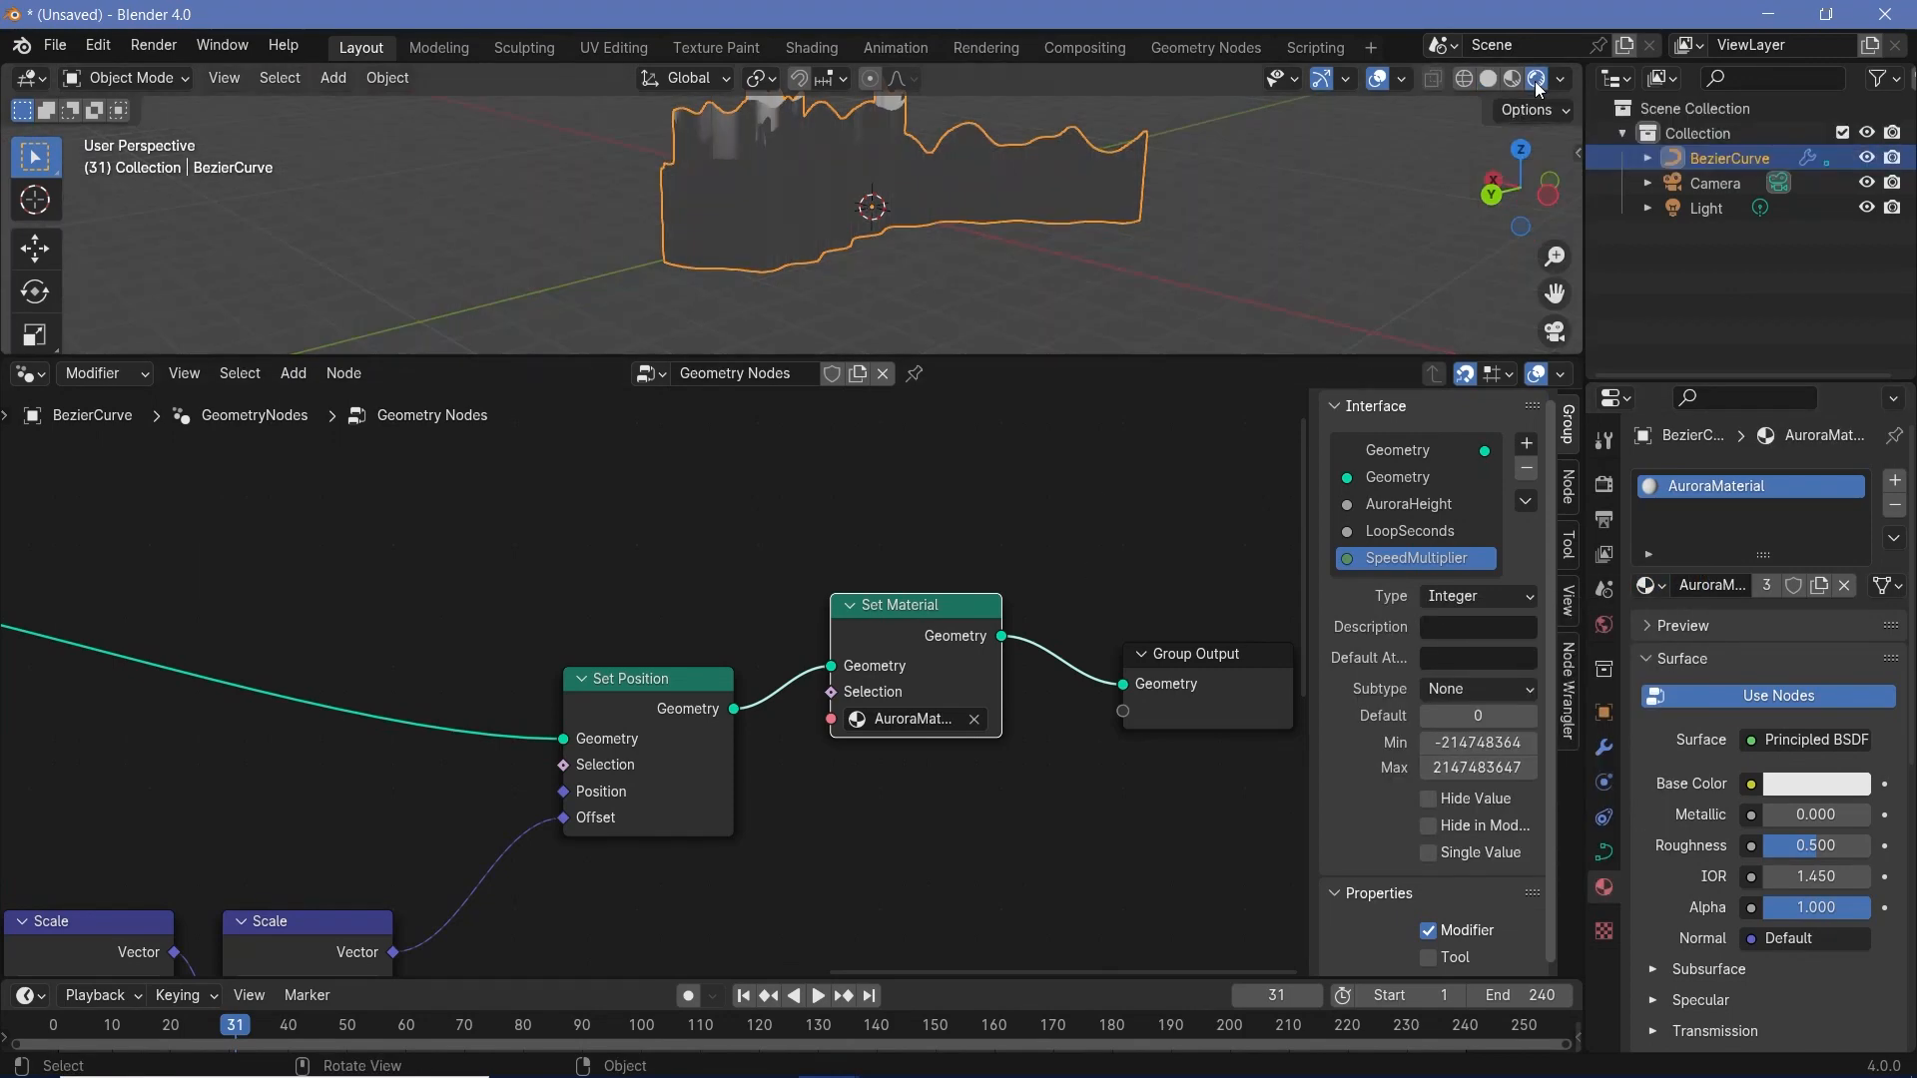
click(1608, 486)
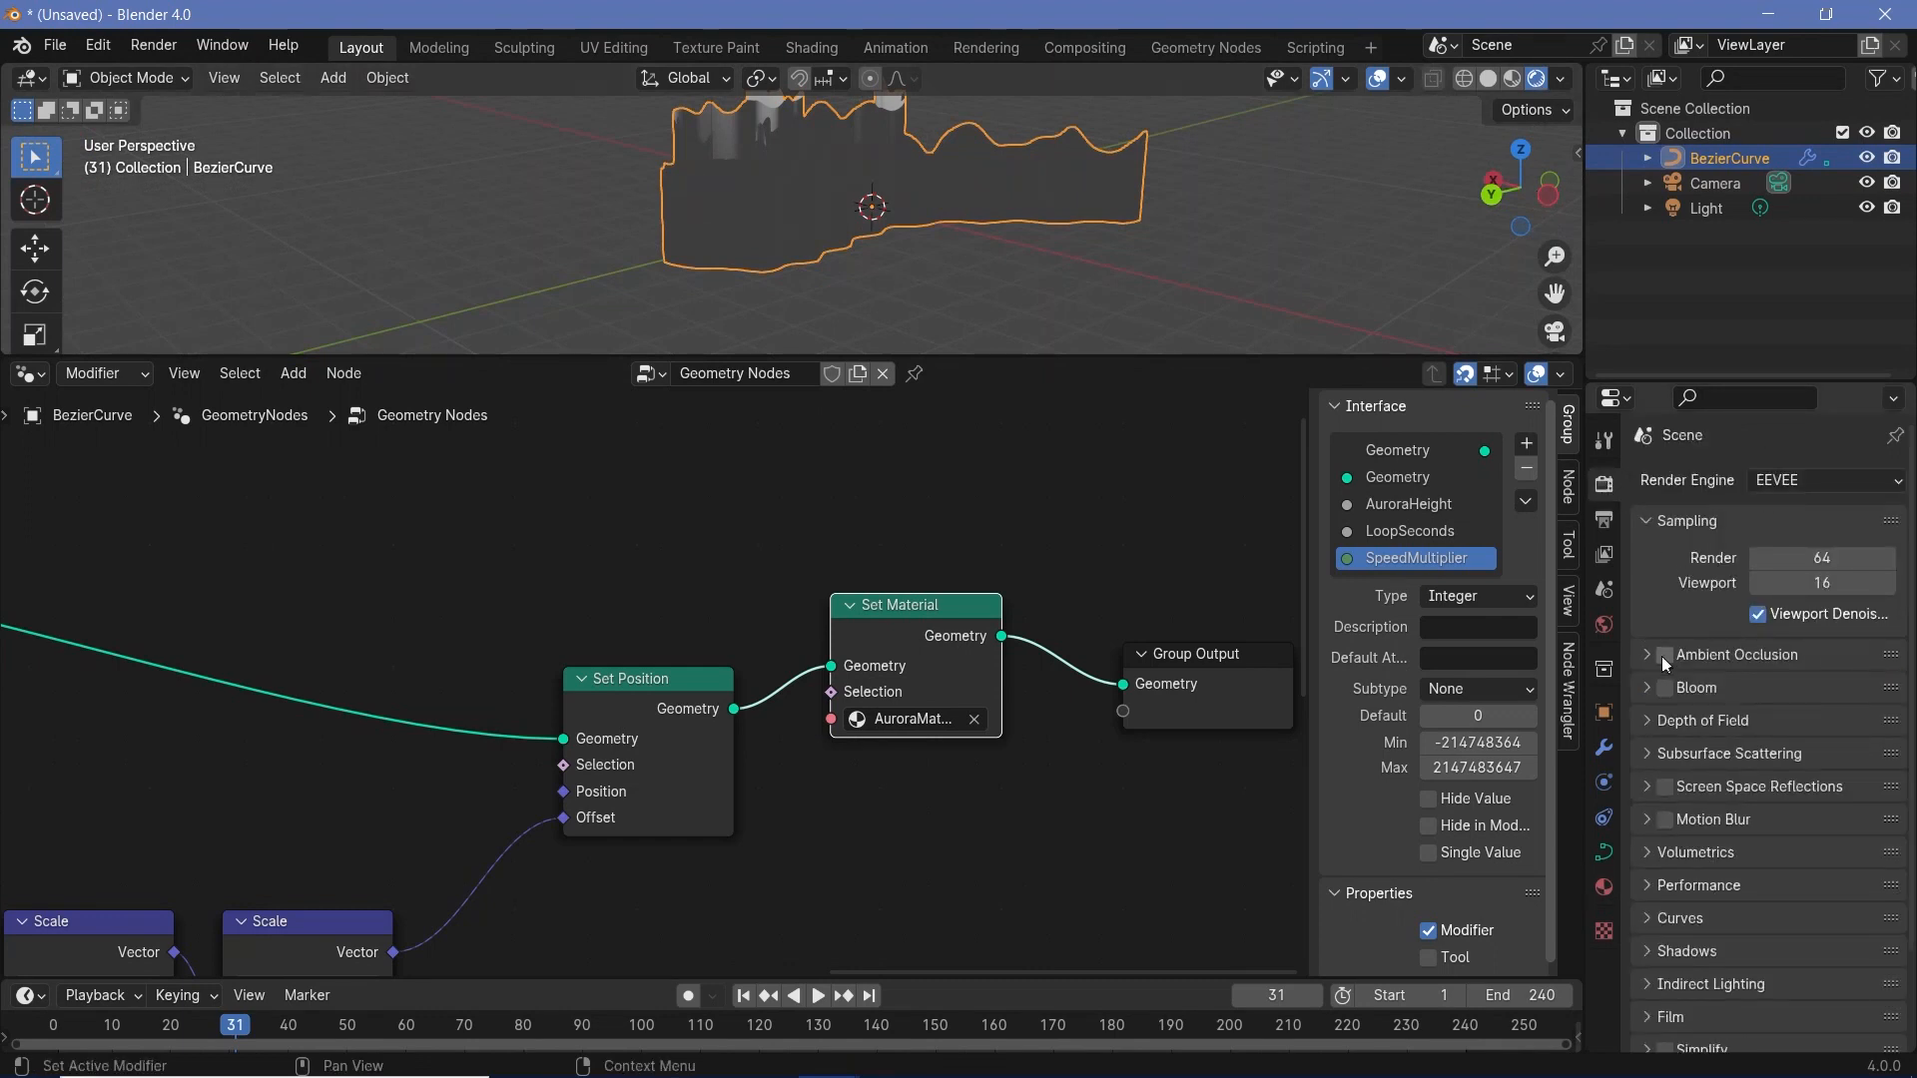
click(1663, 787)
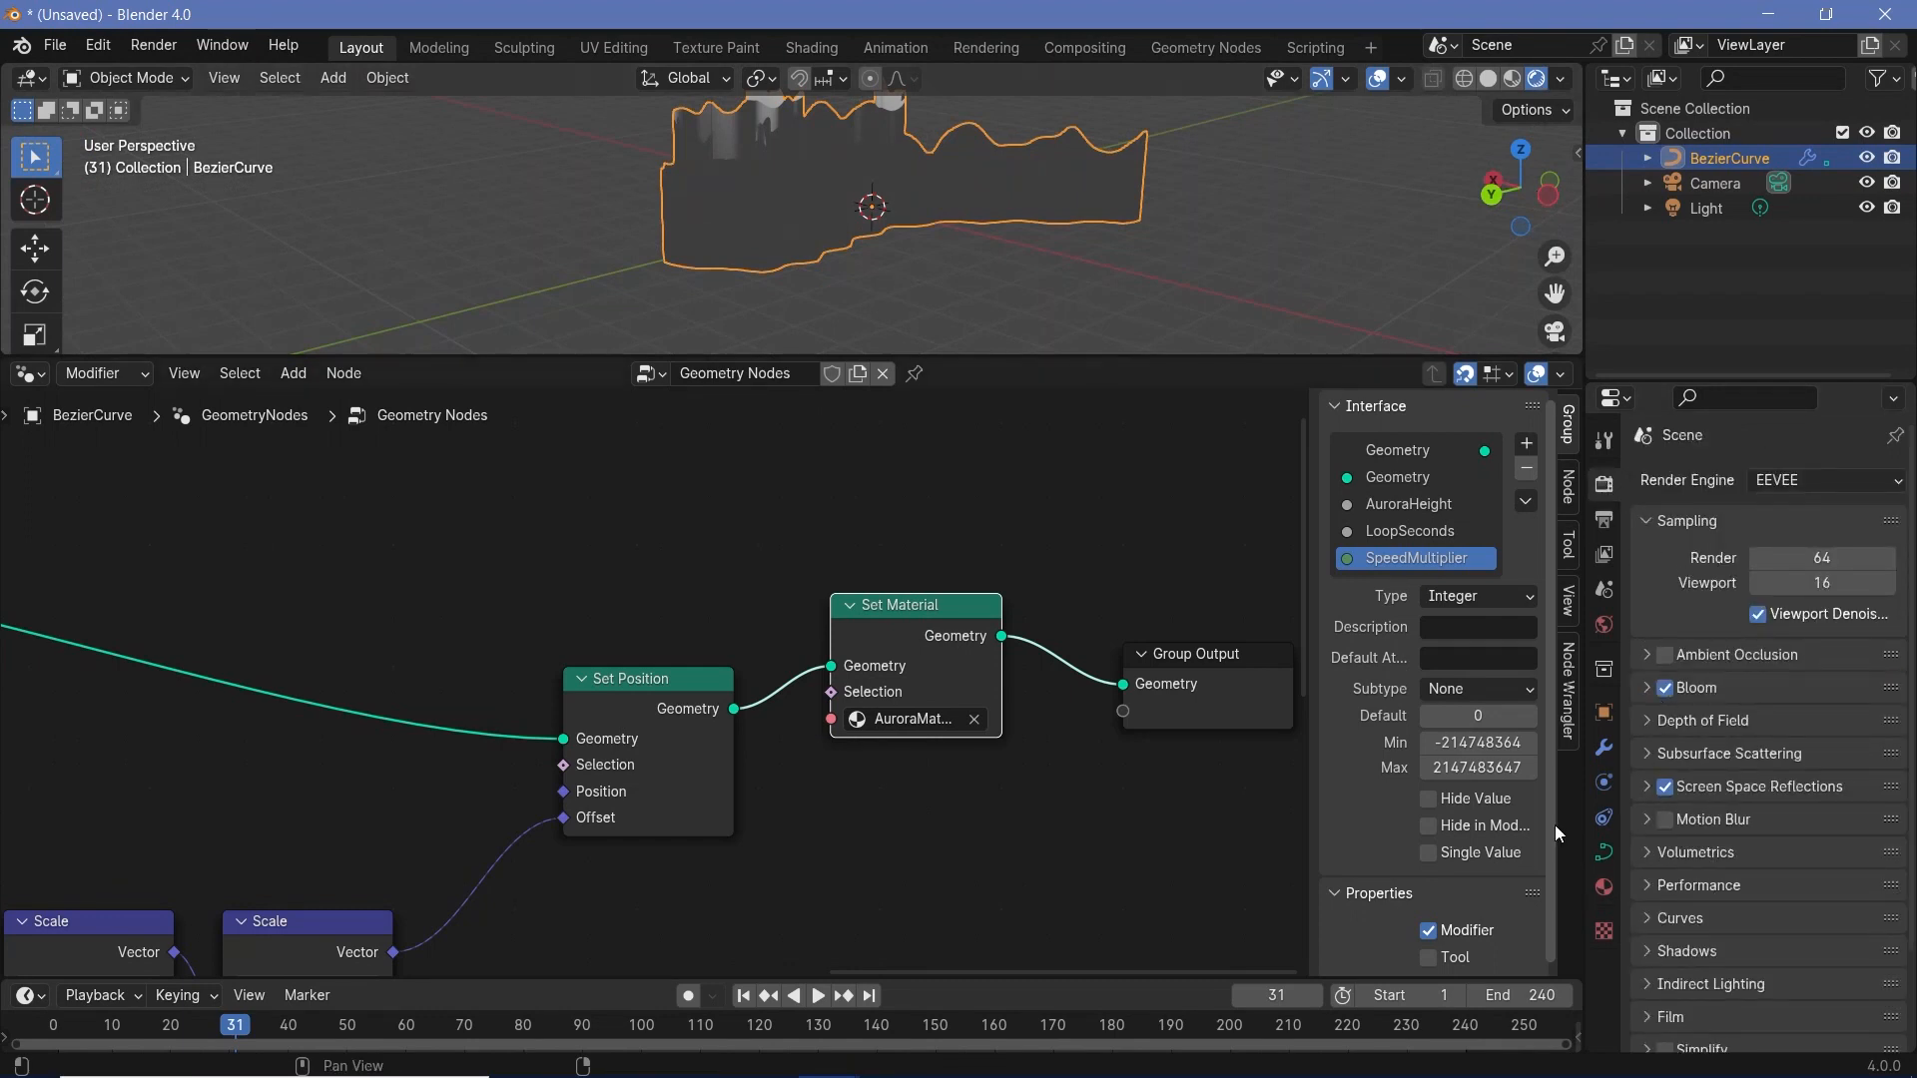
- Change the node area to the Shader Editor and delete AuroraMaterial's Principled BSDF node
middle_drag(902, 337, 828, 230)
click(29, 376)
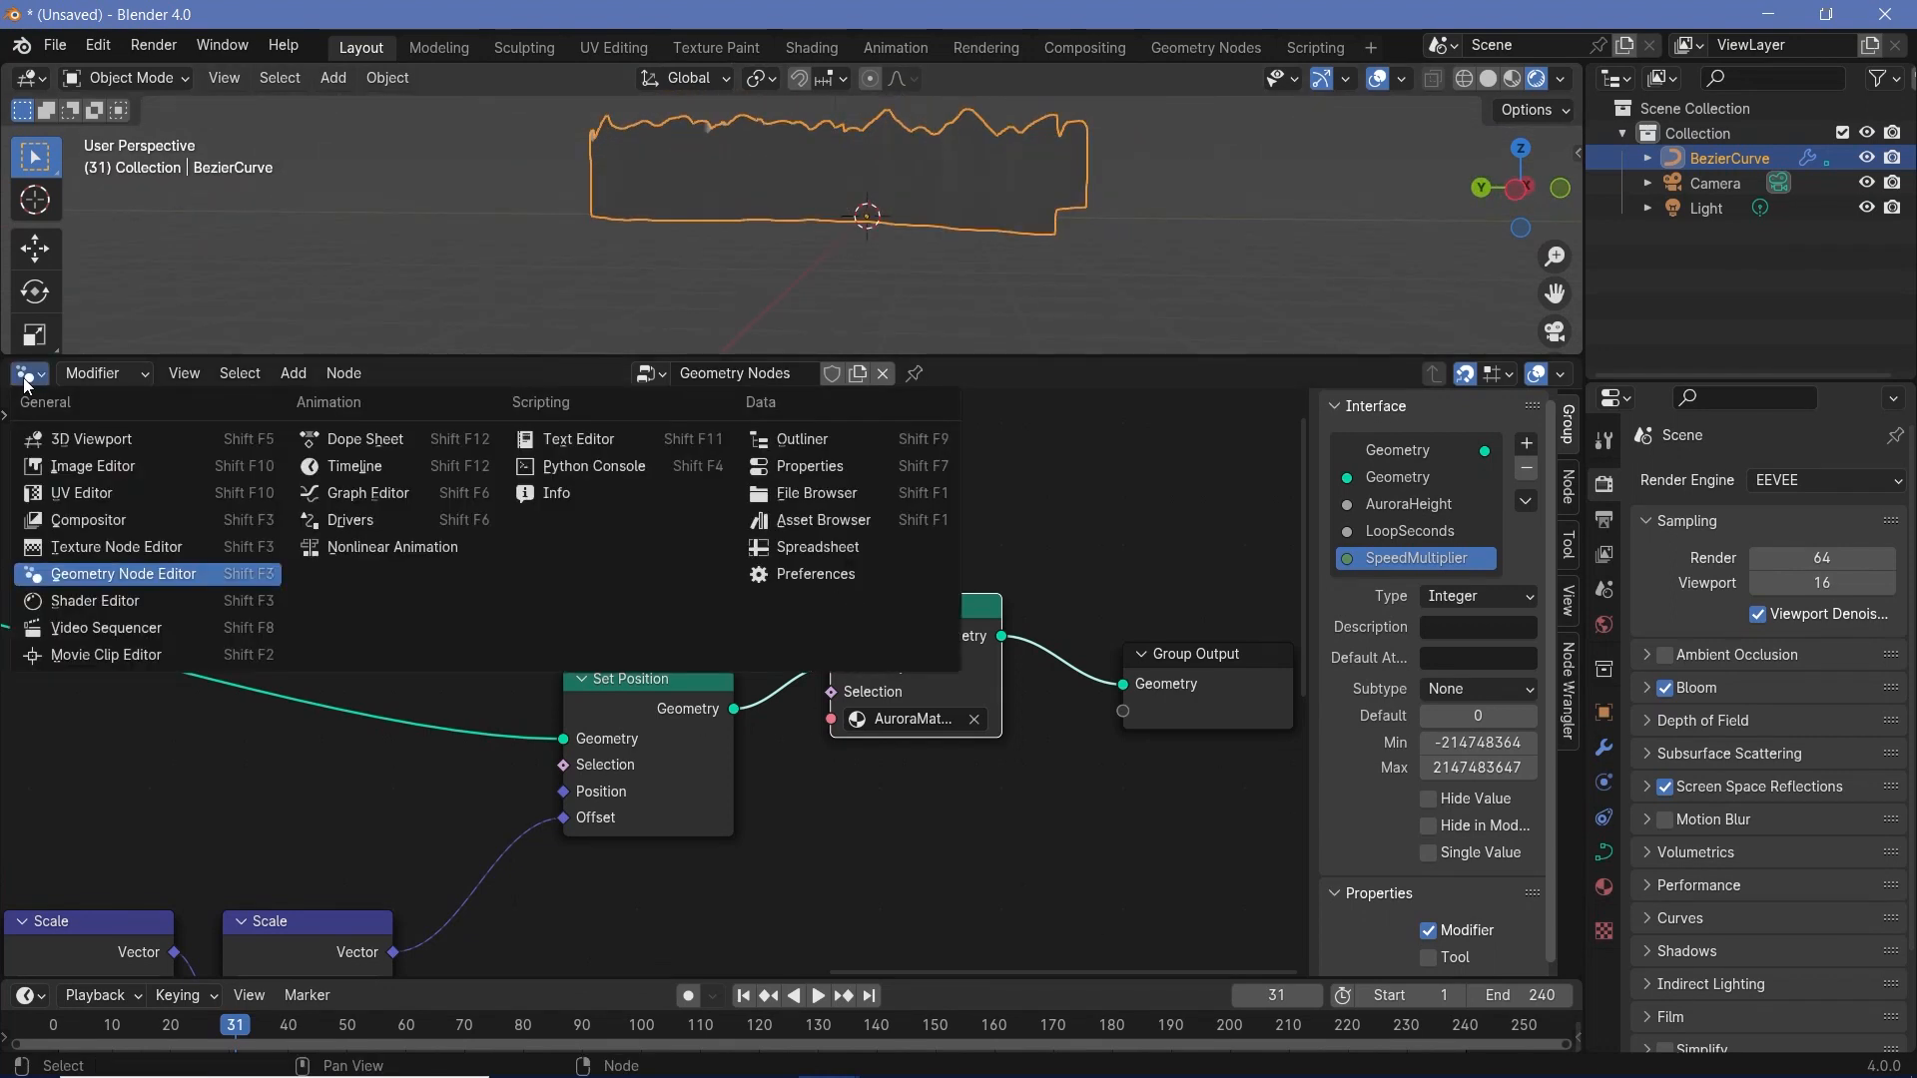
click(104, 595)
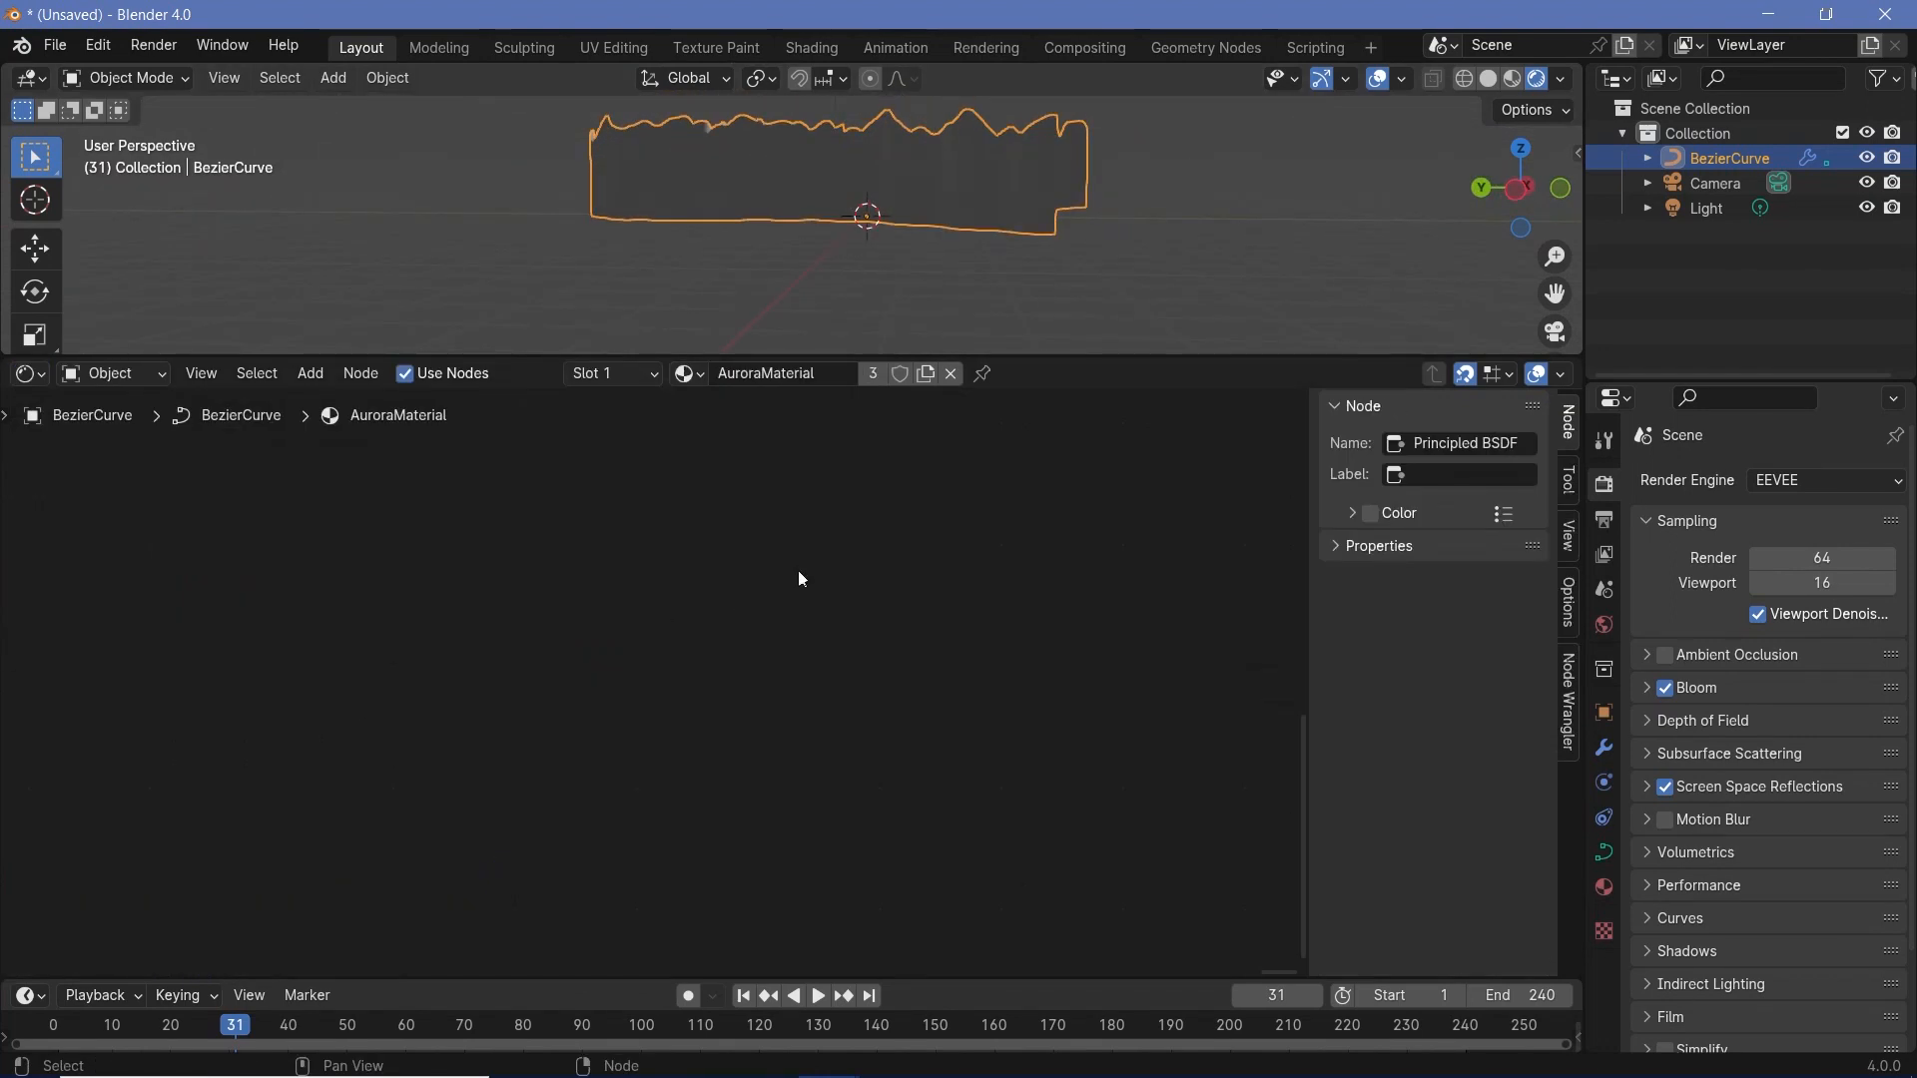
key(Home)
scroll(847, 751, up, 6)
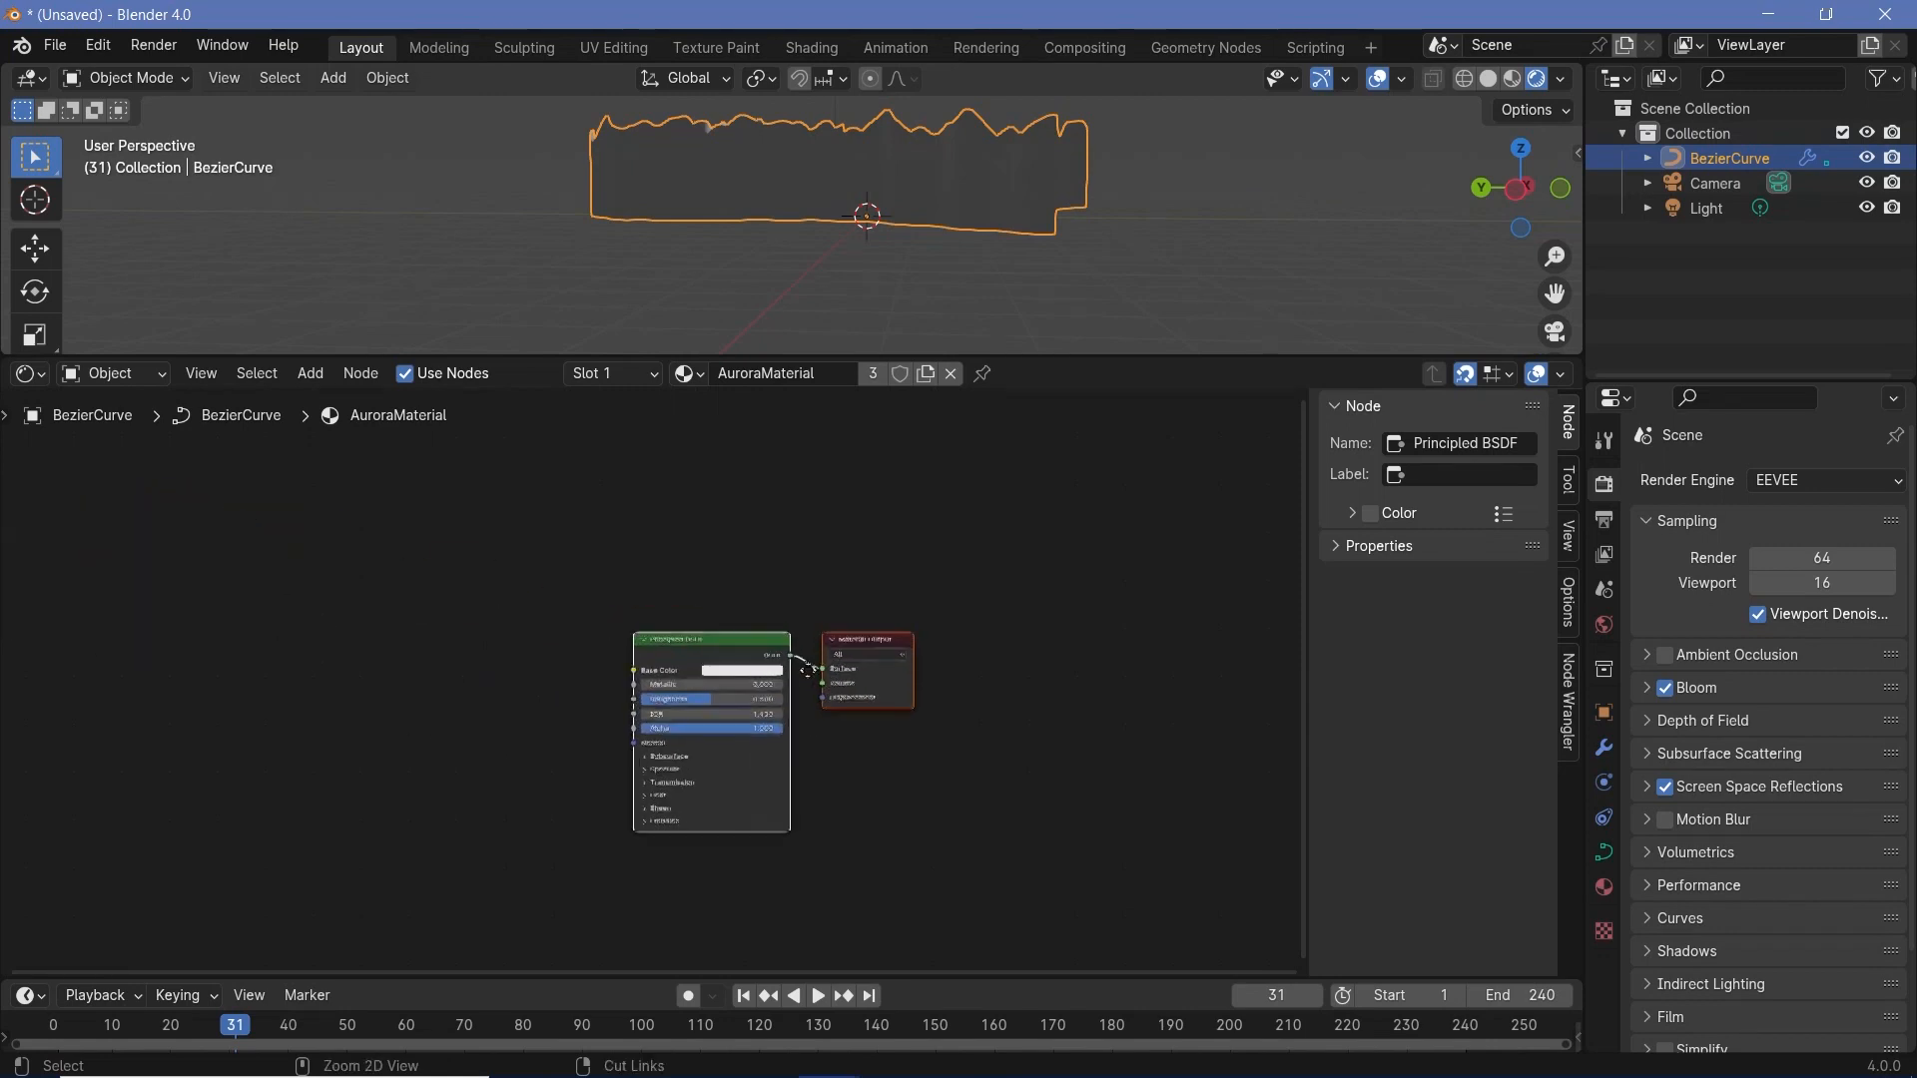
middle_drag(848, 577, 967, 535)
scroll(973, 489, up, 3)
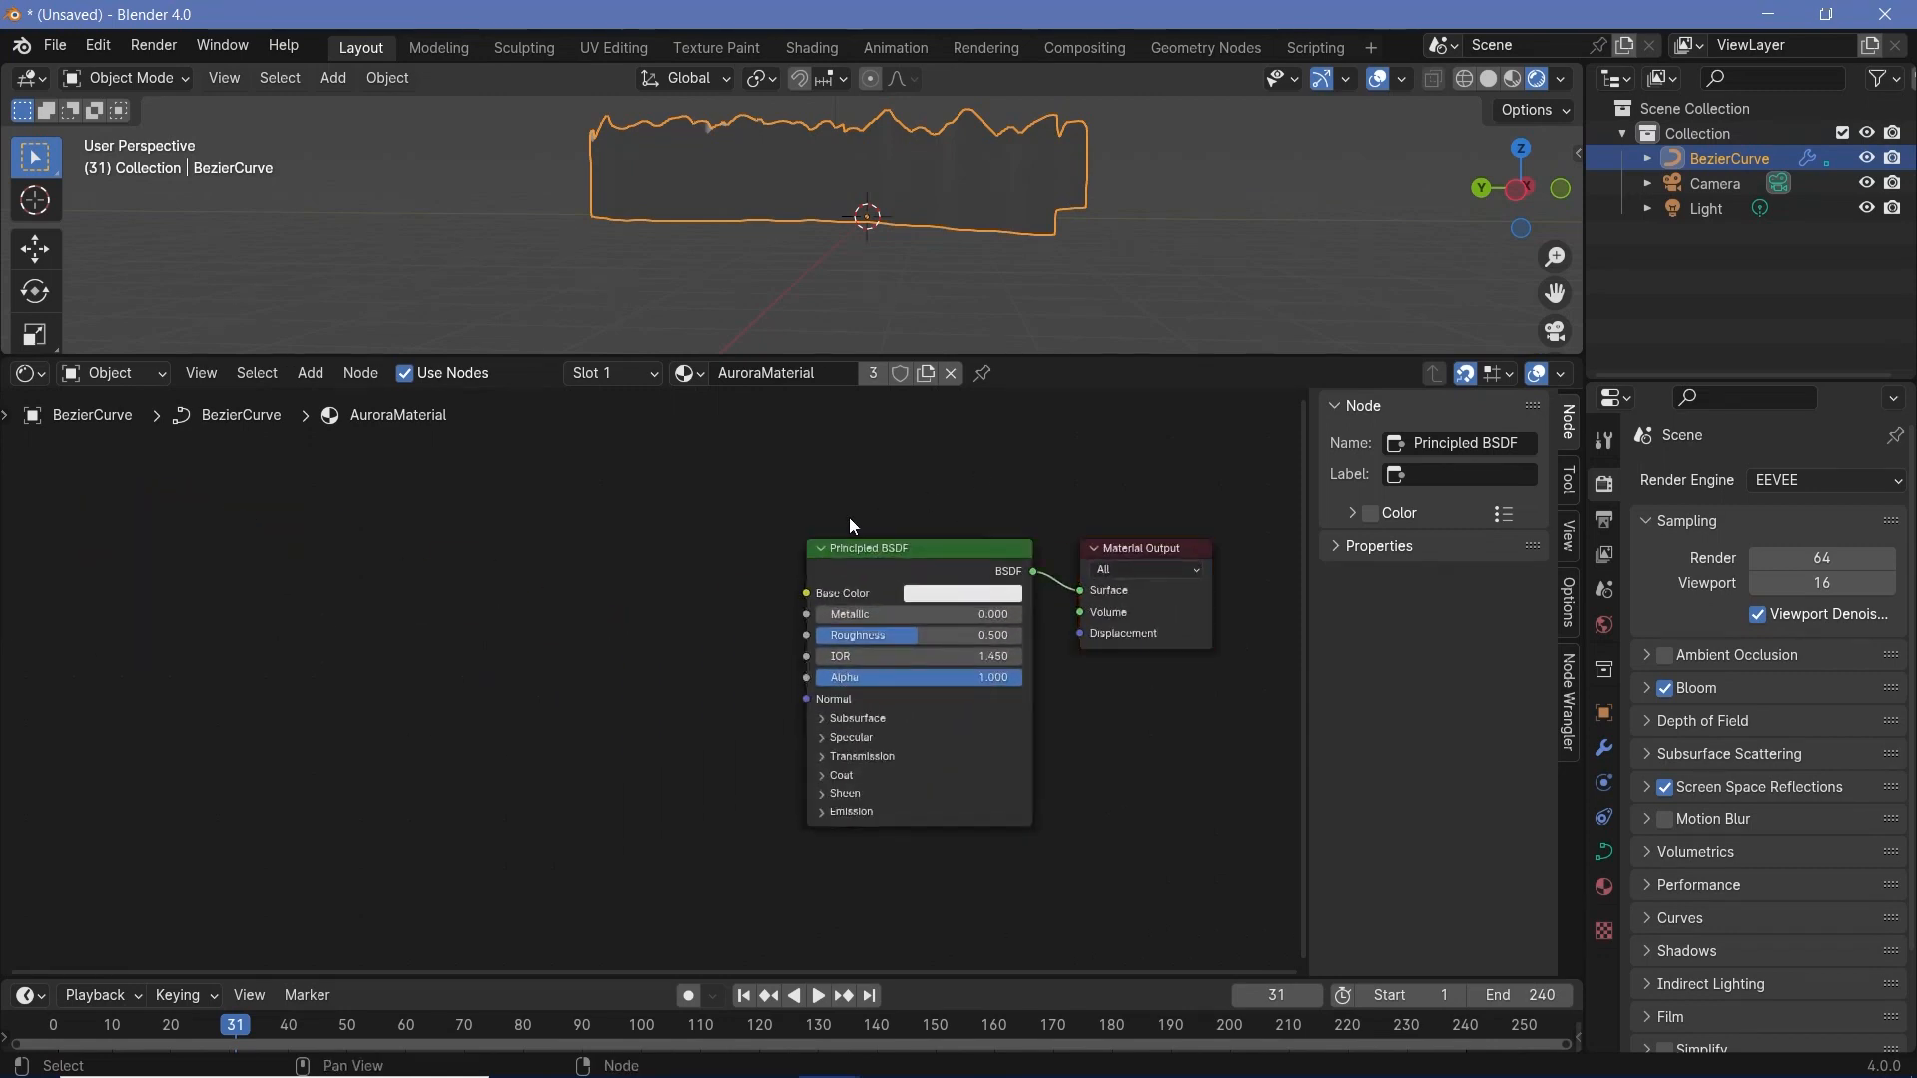
click(865, 549)
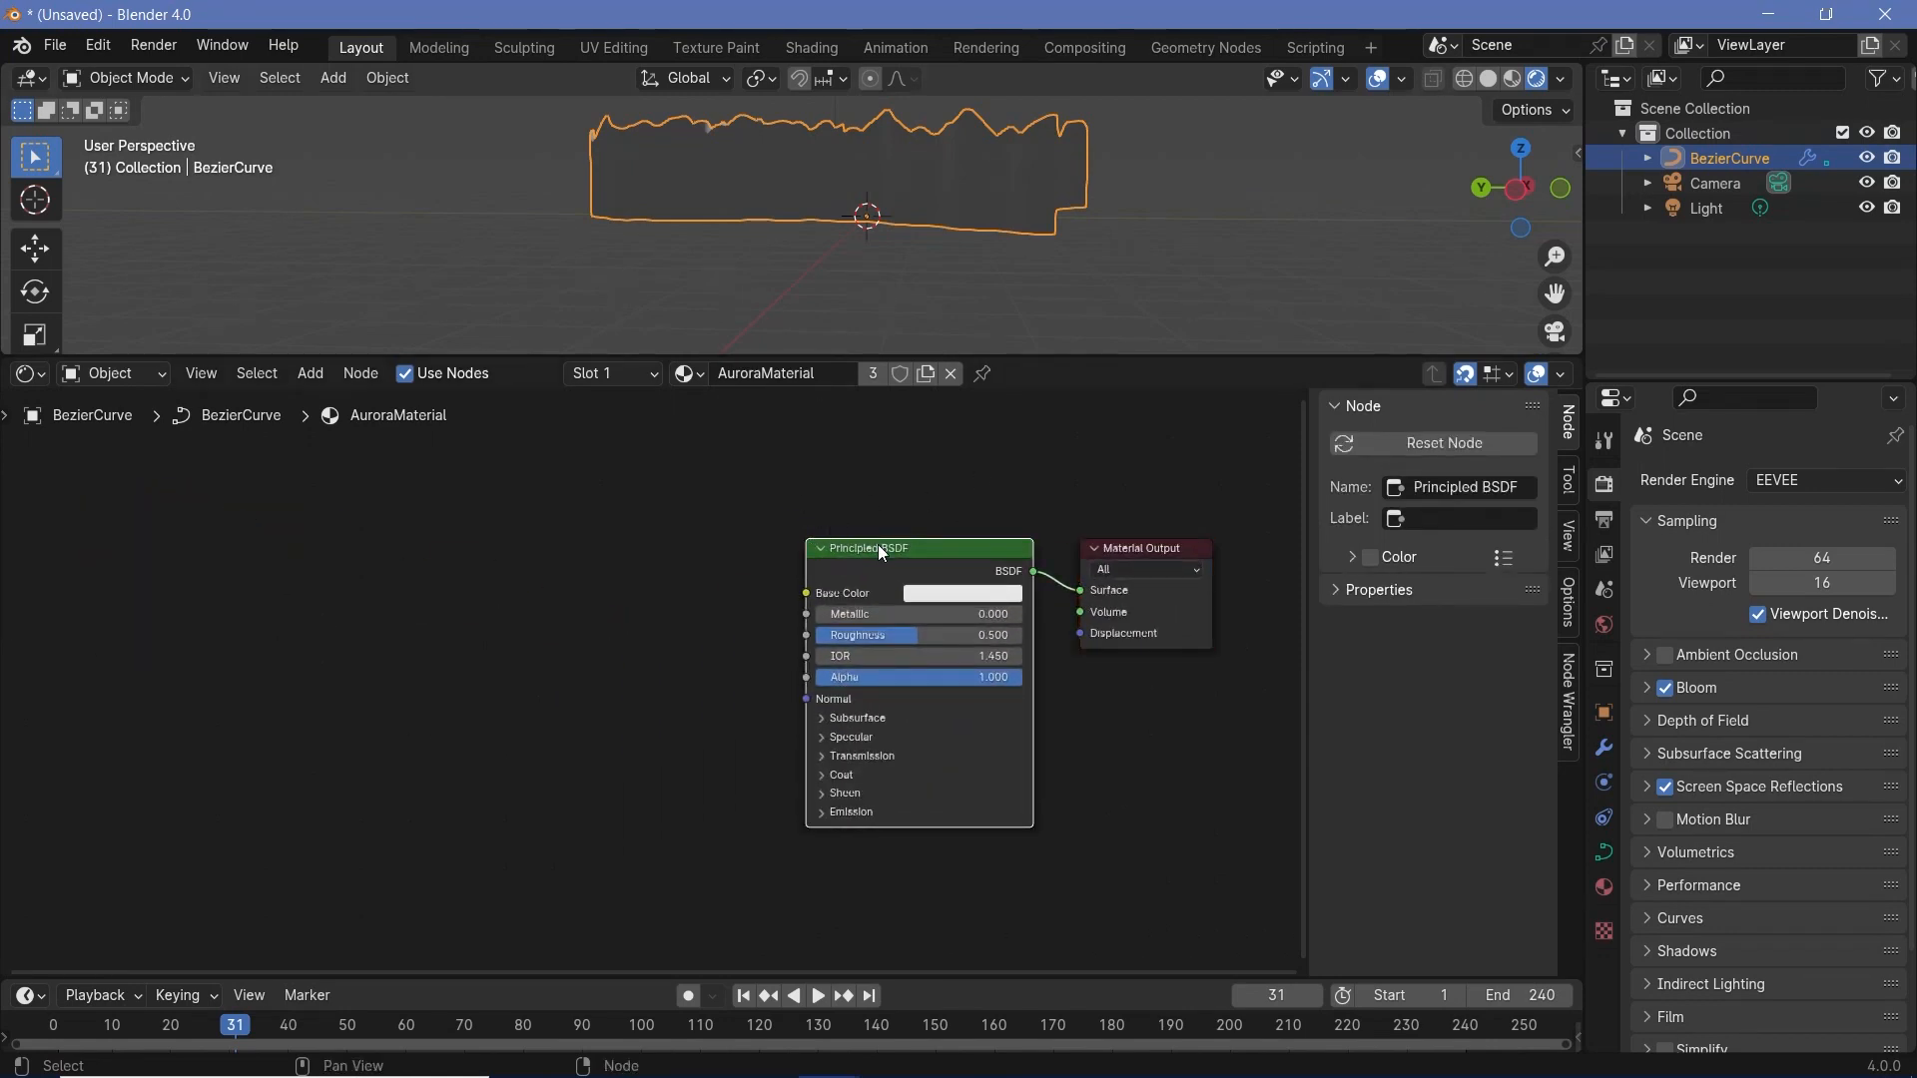
key(x)
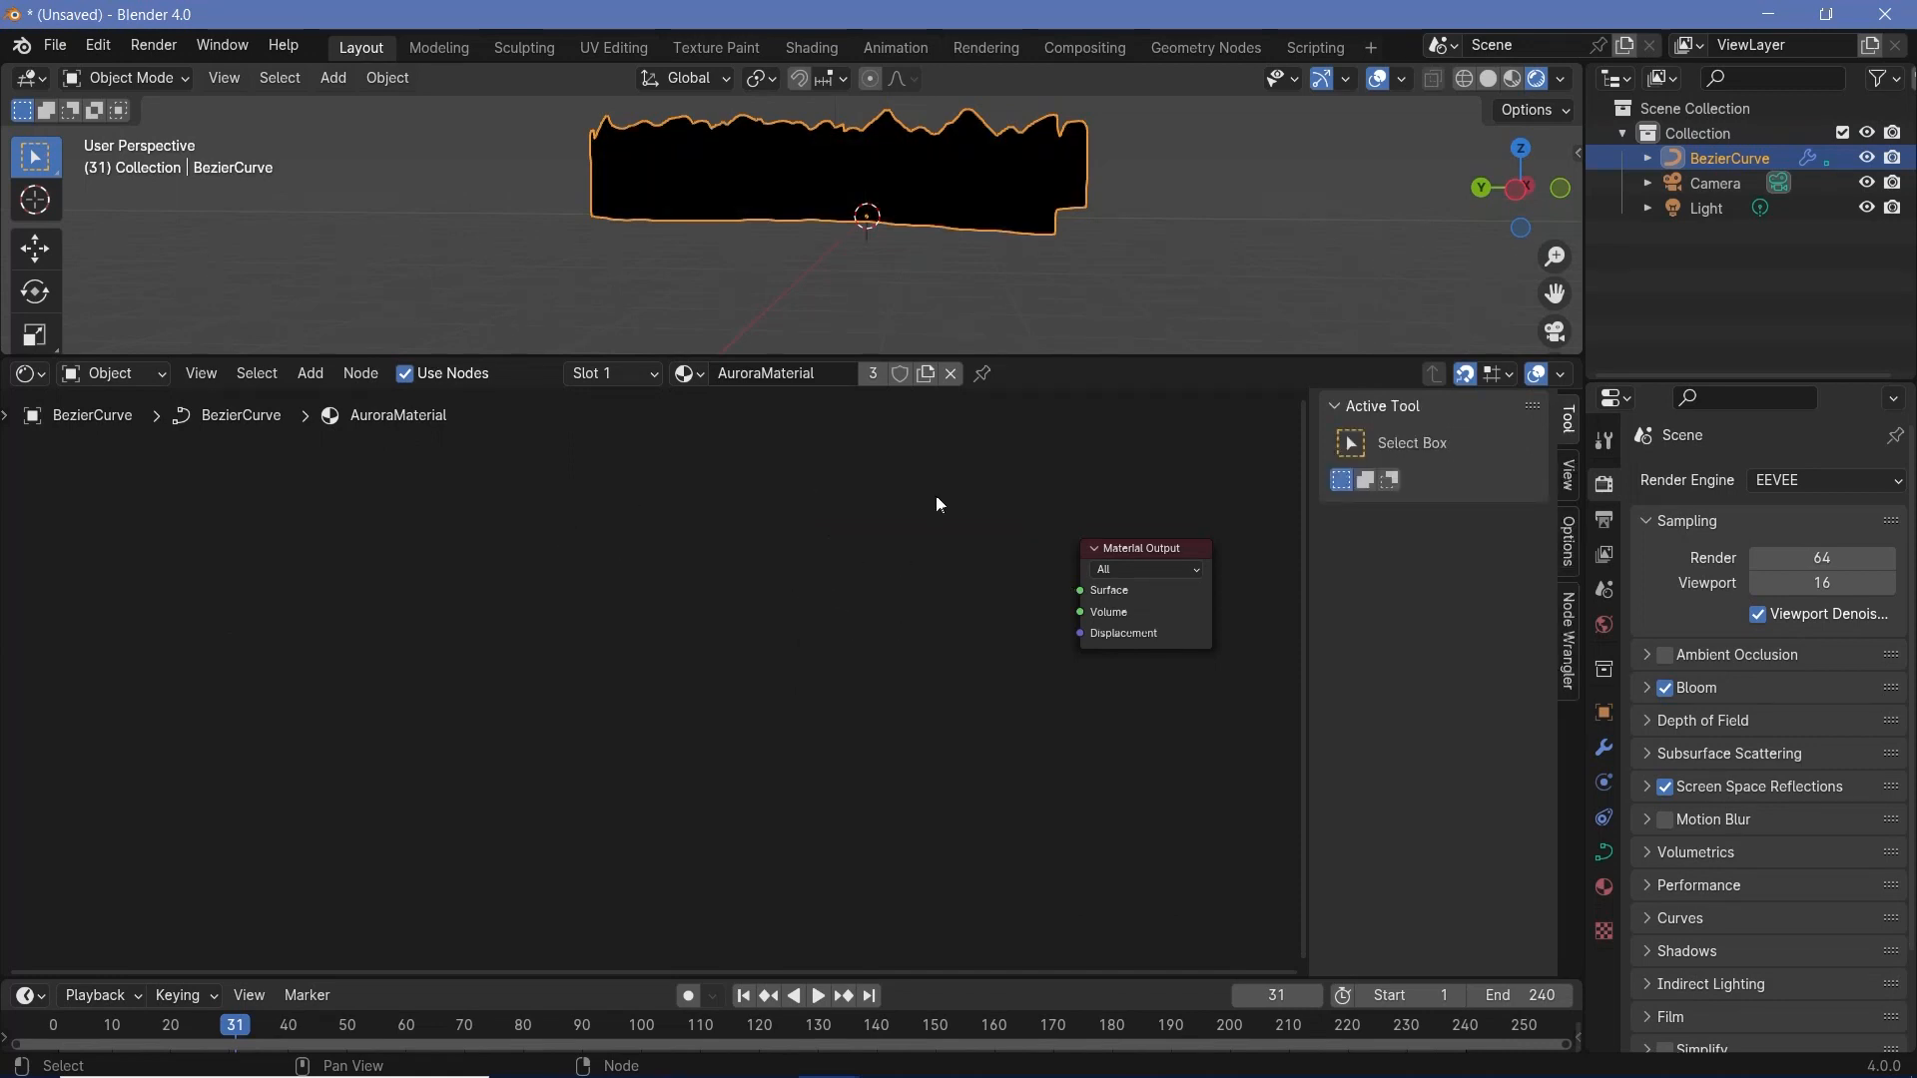
- Add an Emission node and place a Transparent BSDF node below it in AuroraMaterial
key(shift+a)
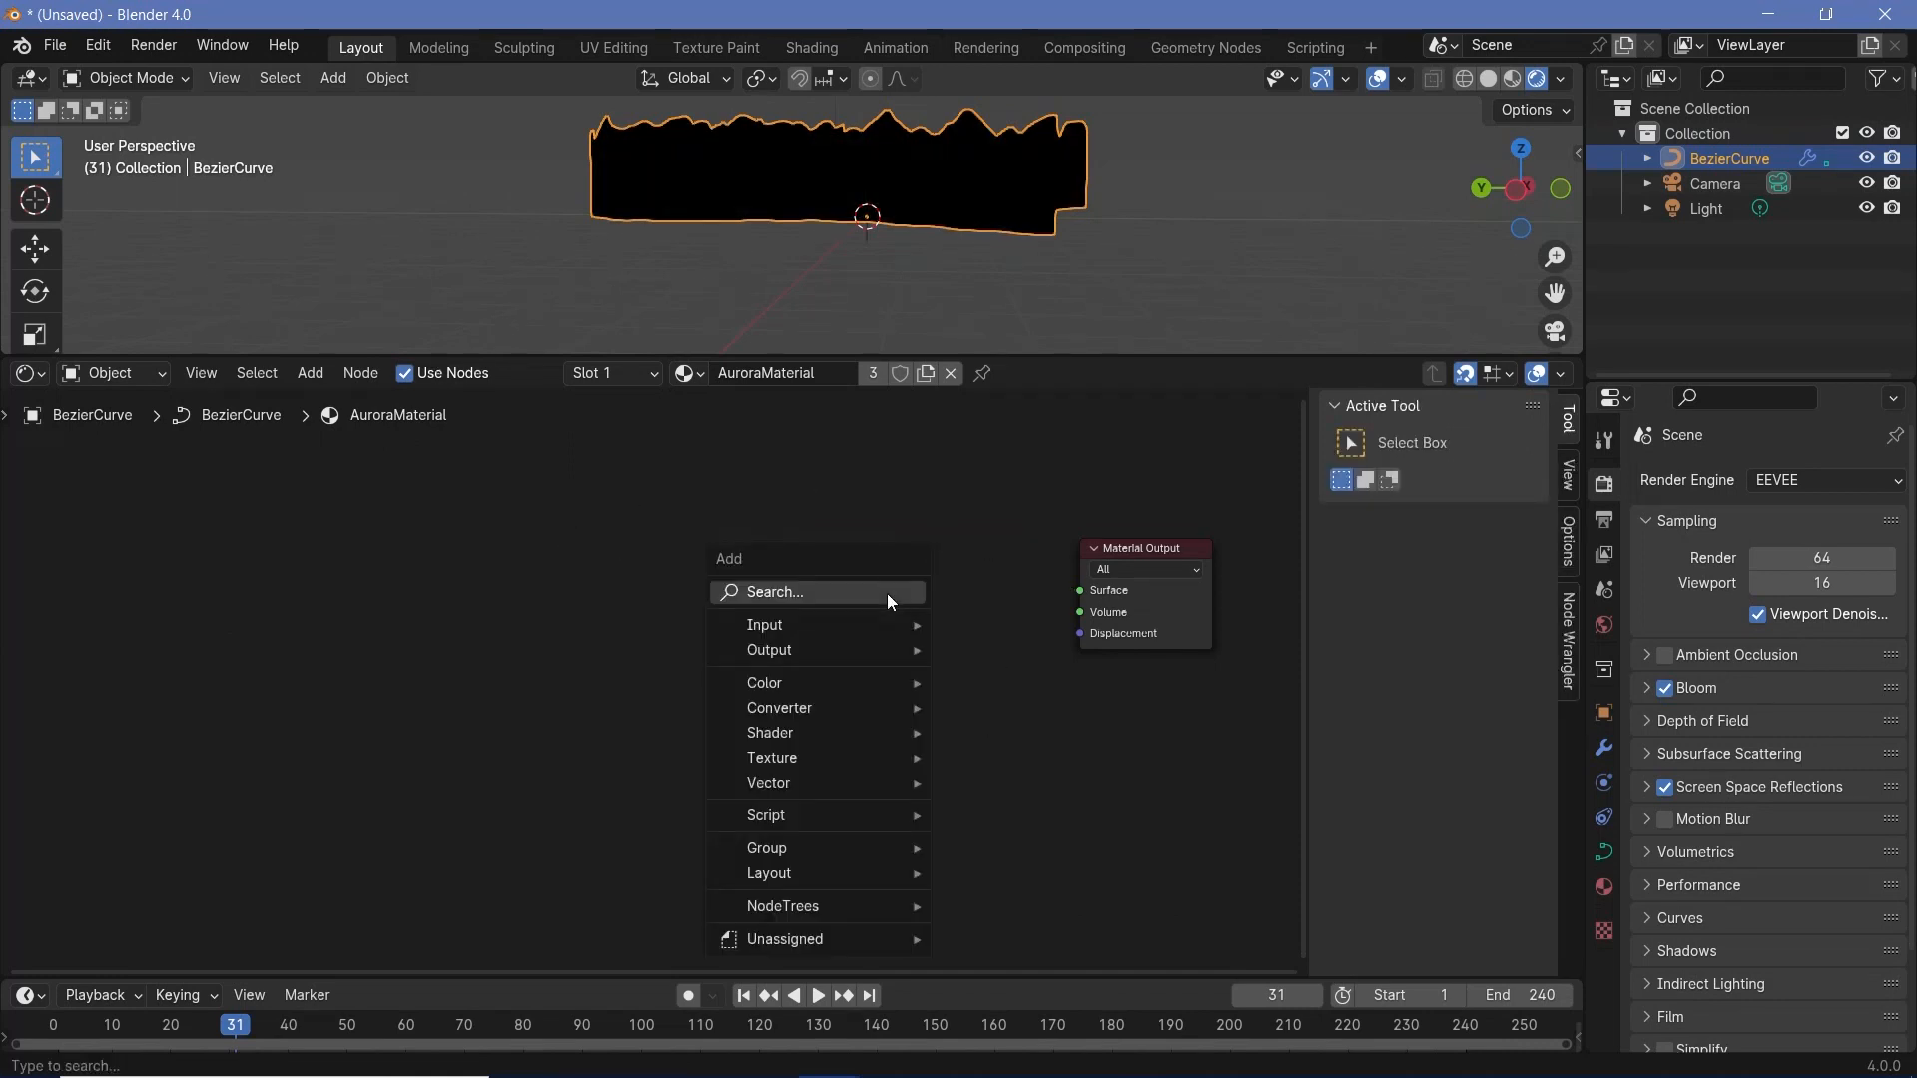
text(emiss)
key(Return)
click(656, 538)
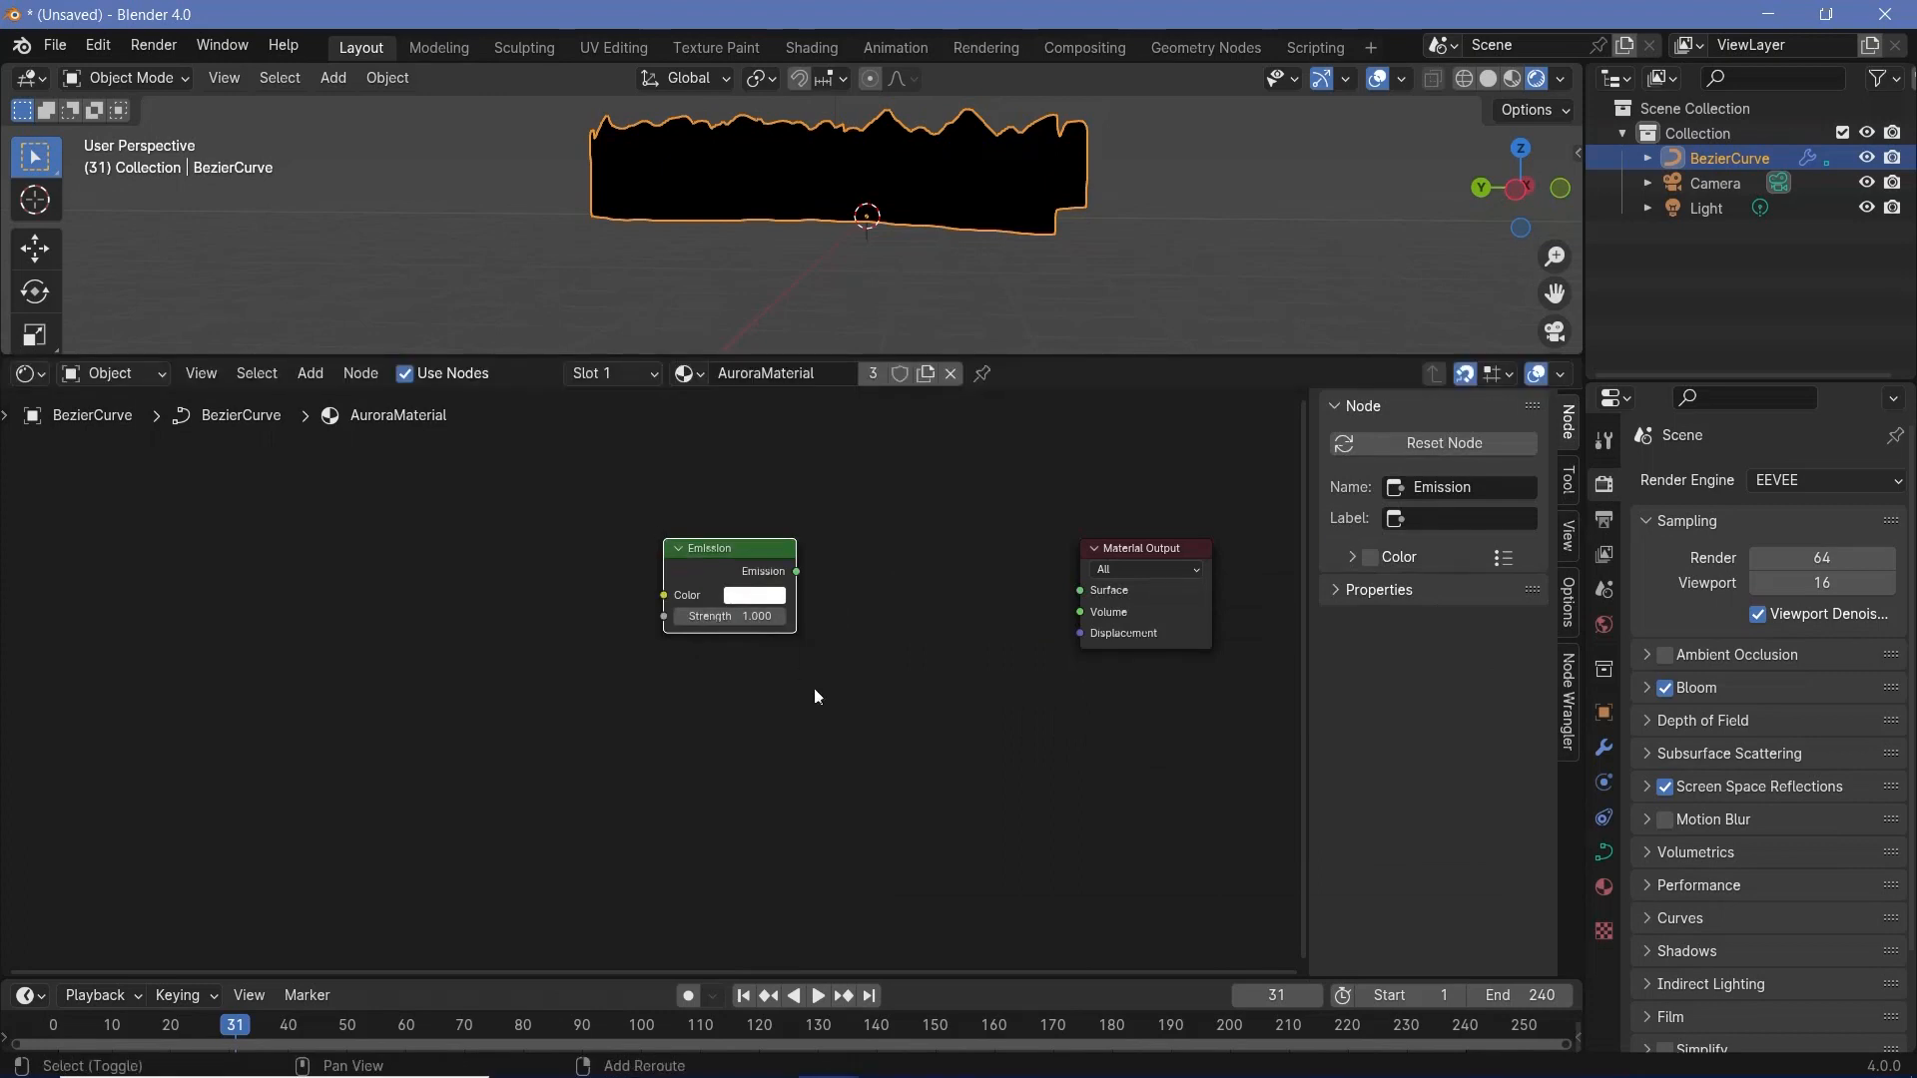
key(shift+a)
text(tras)
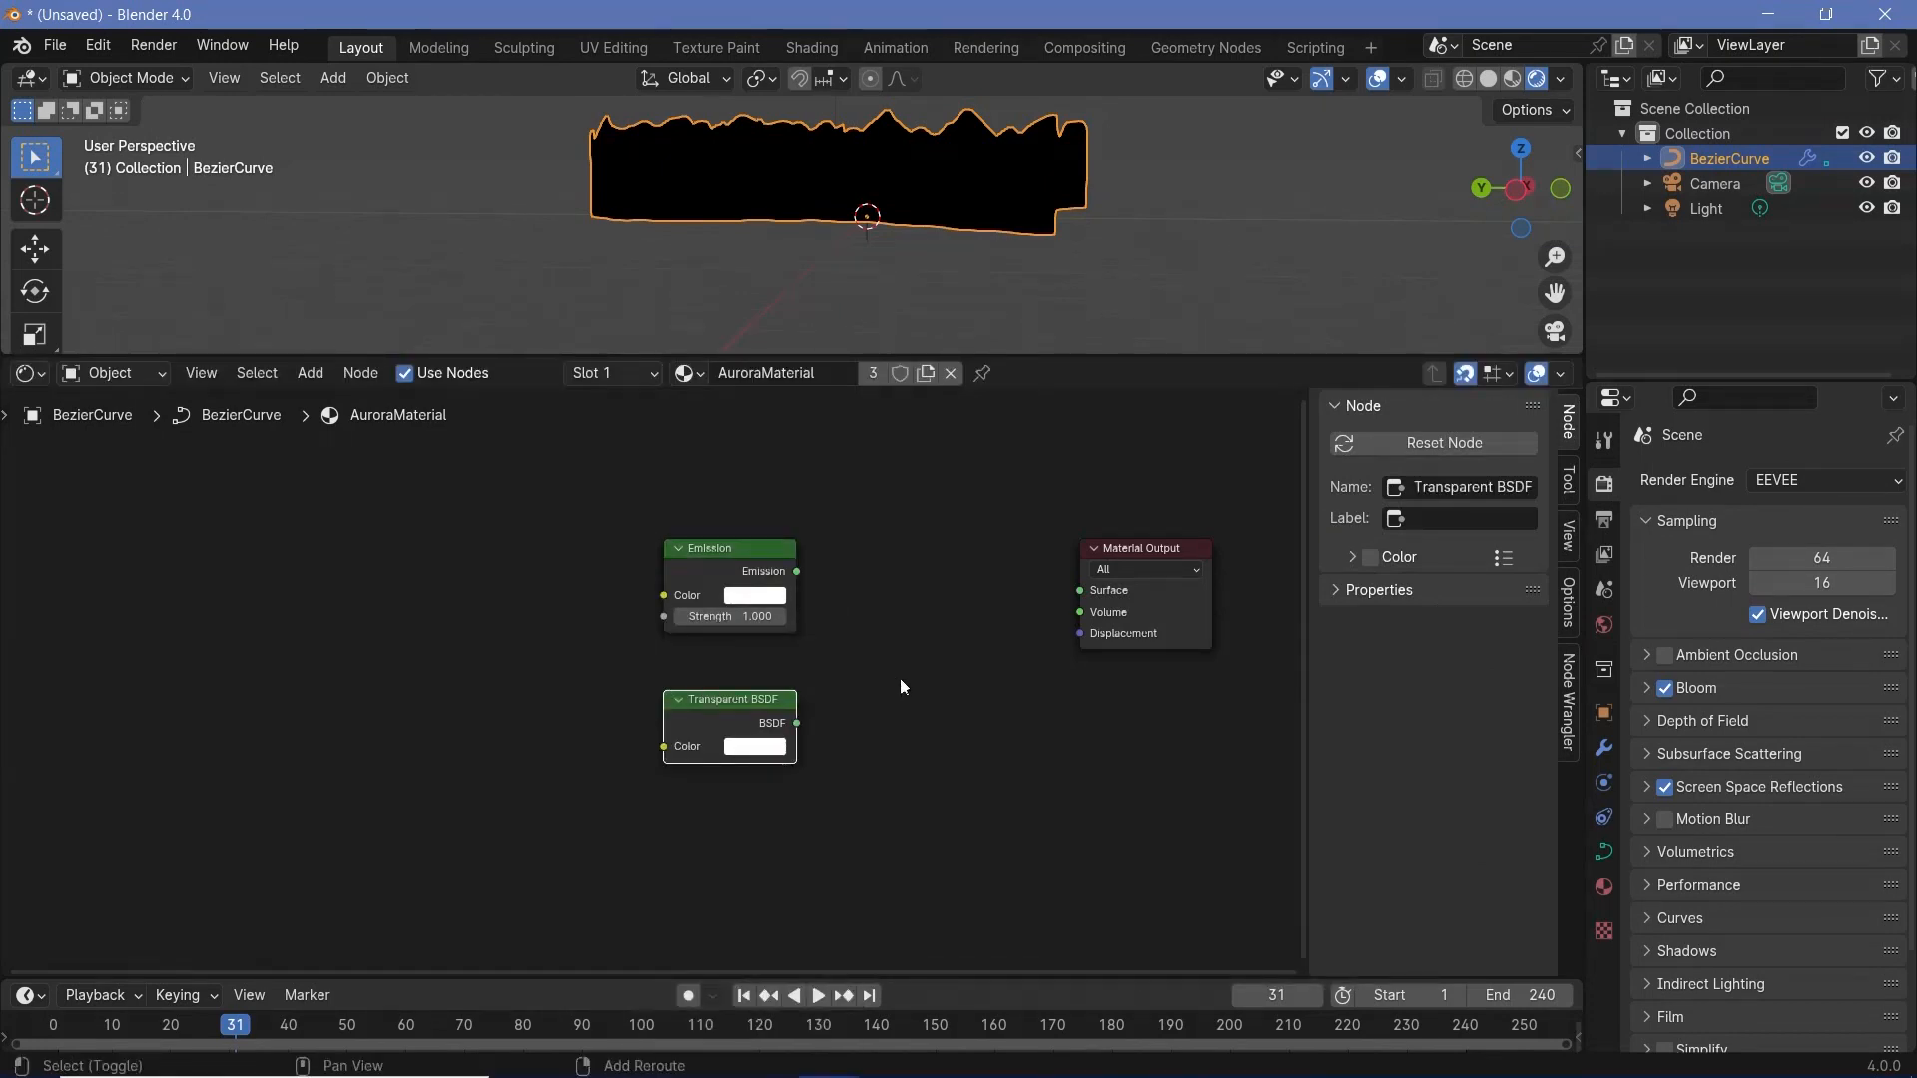
- Add a Mix Shader node between the Emission node and the Material Output
key(shift+a)
text(mix)
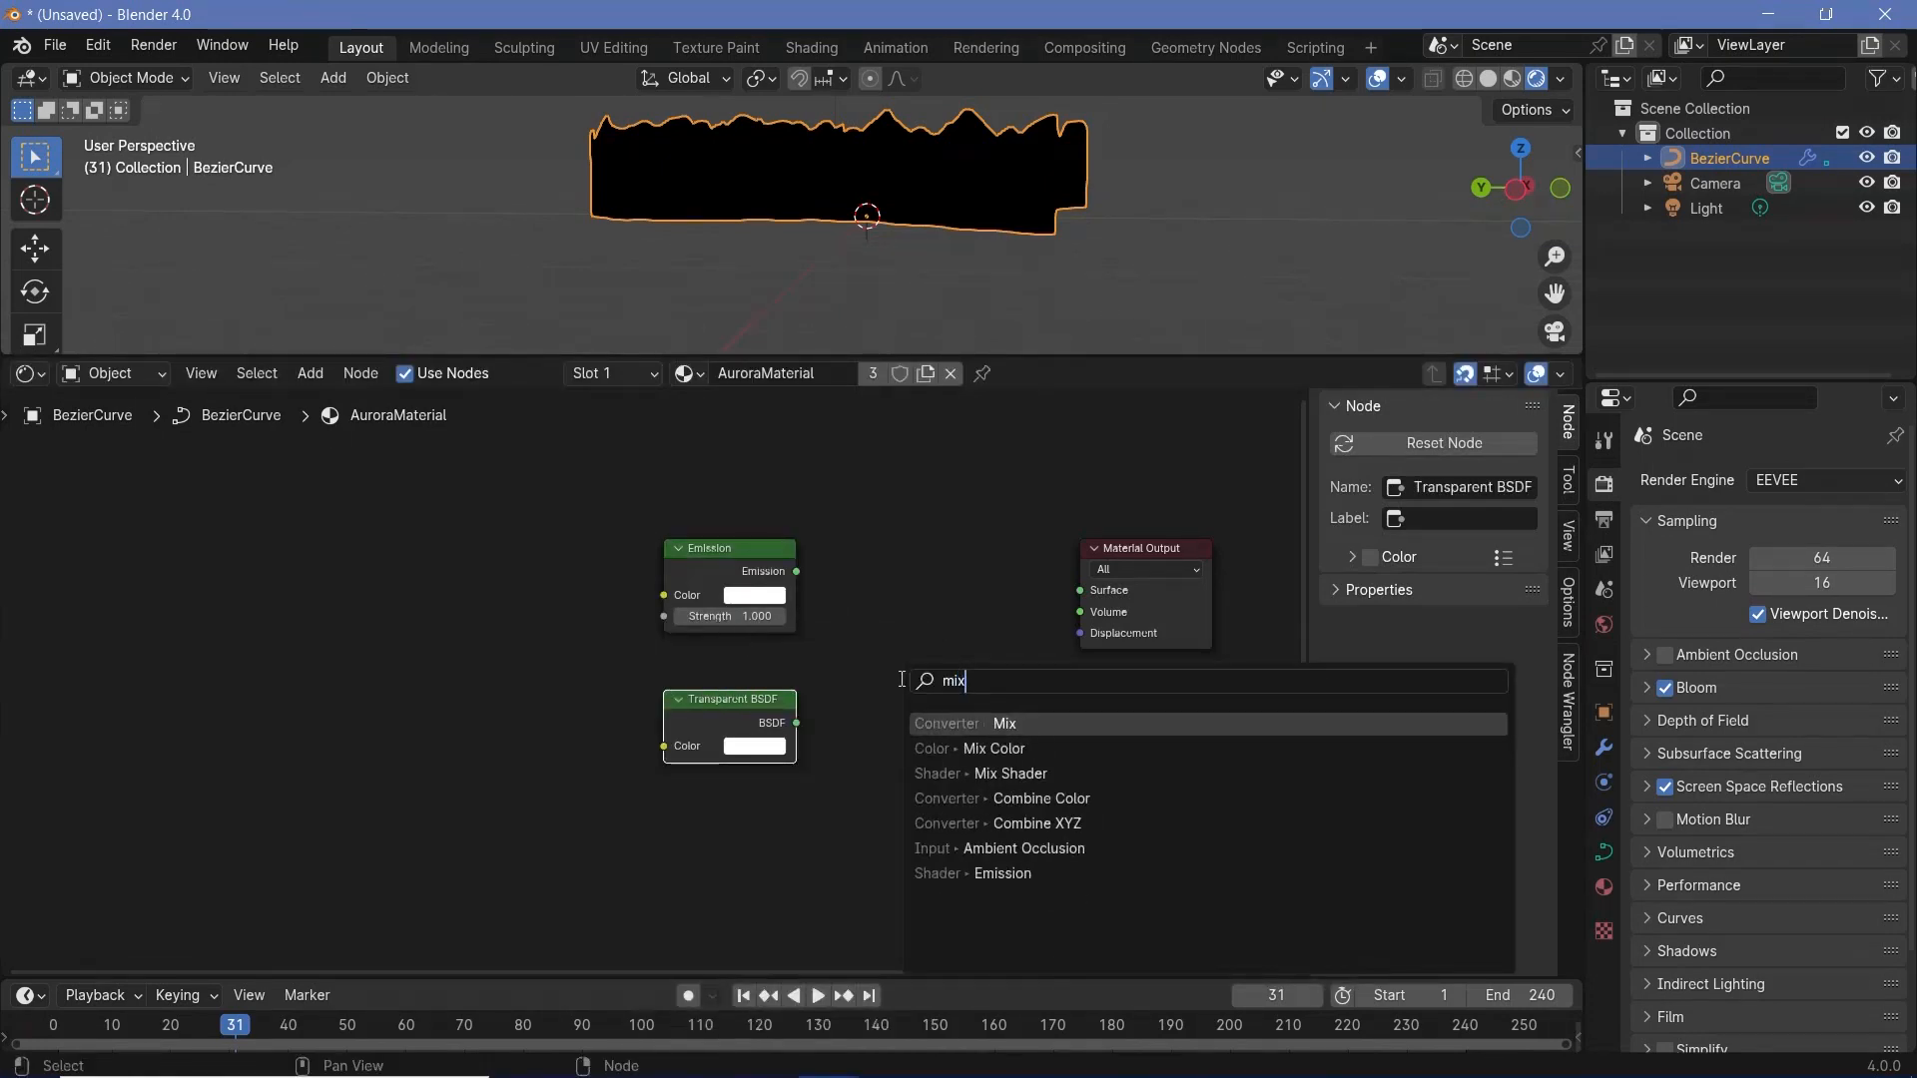
key(Down)
key(Down)
key(Return)
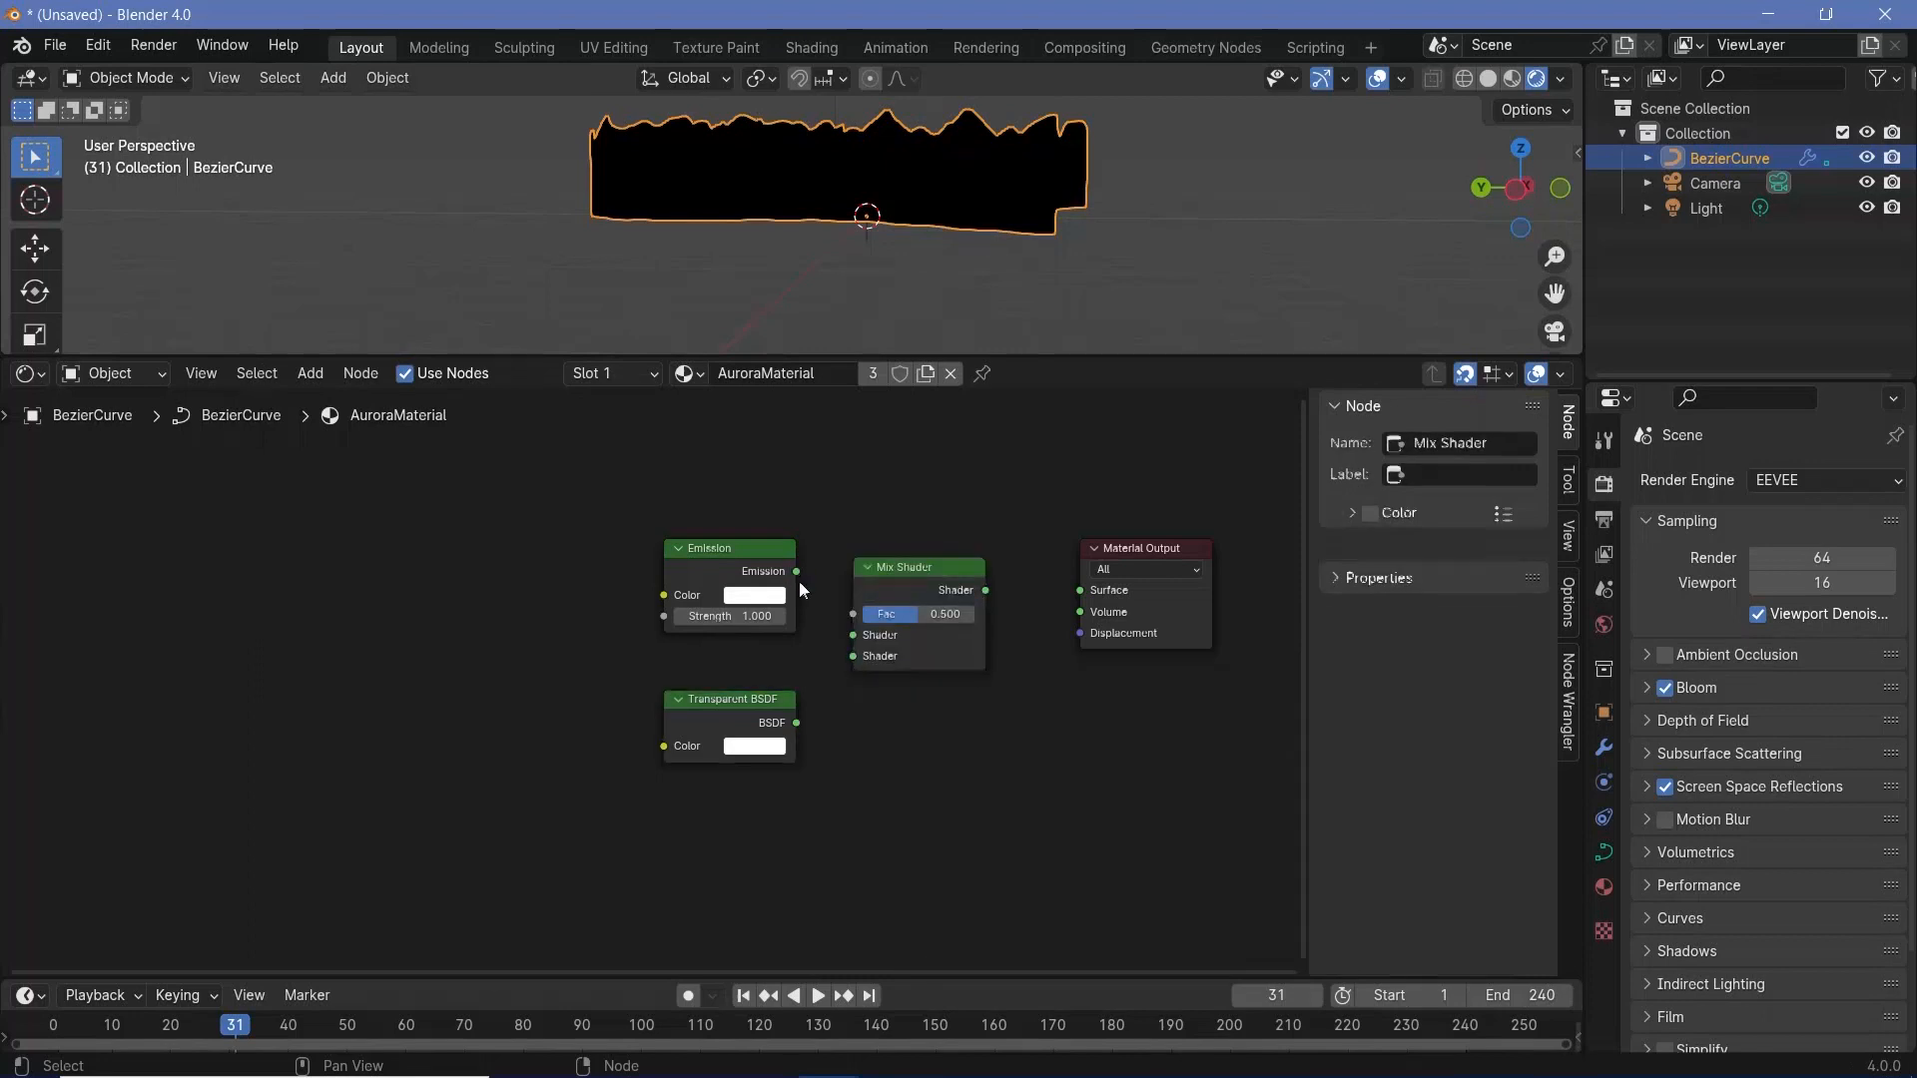
- Connect Emission and Transparent BSDF to the Mix Shader's first and second Shader inputs, and its output to the Material Output's Surface
click(836, 619)
drag(796, 570, 853, 635)
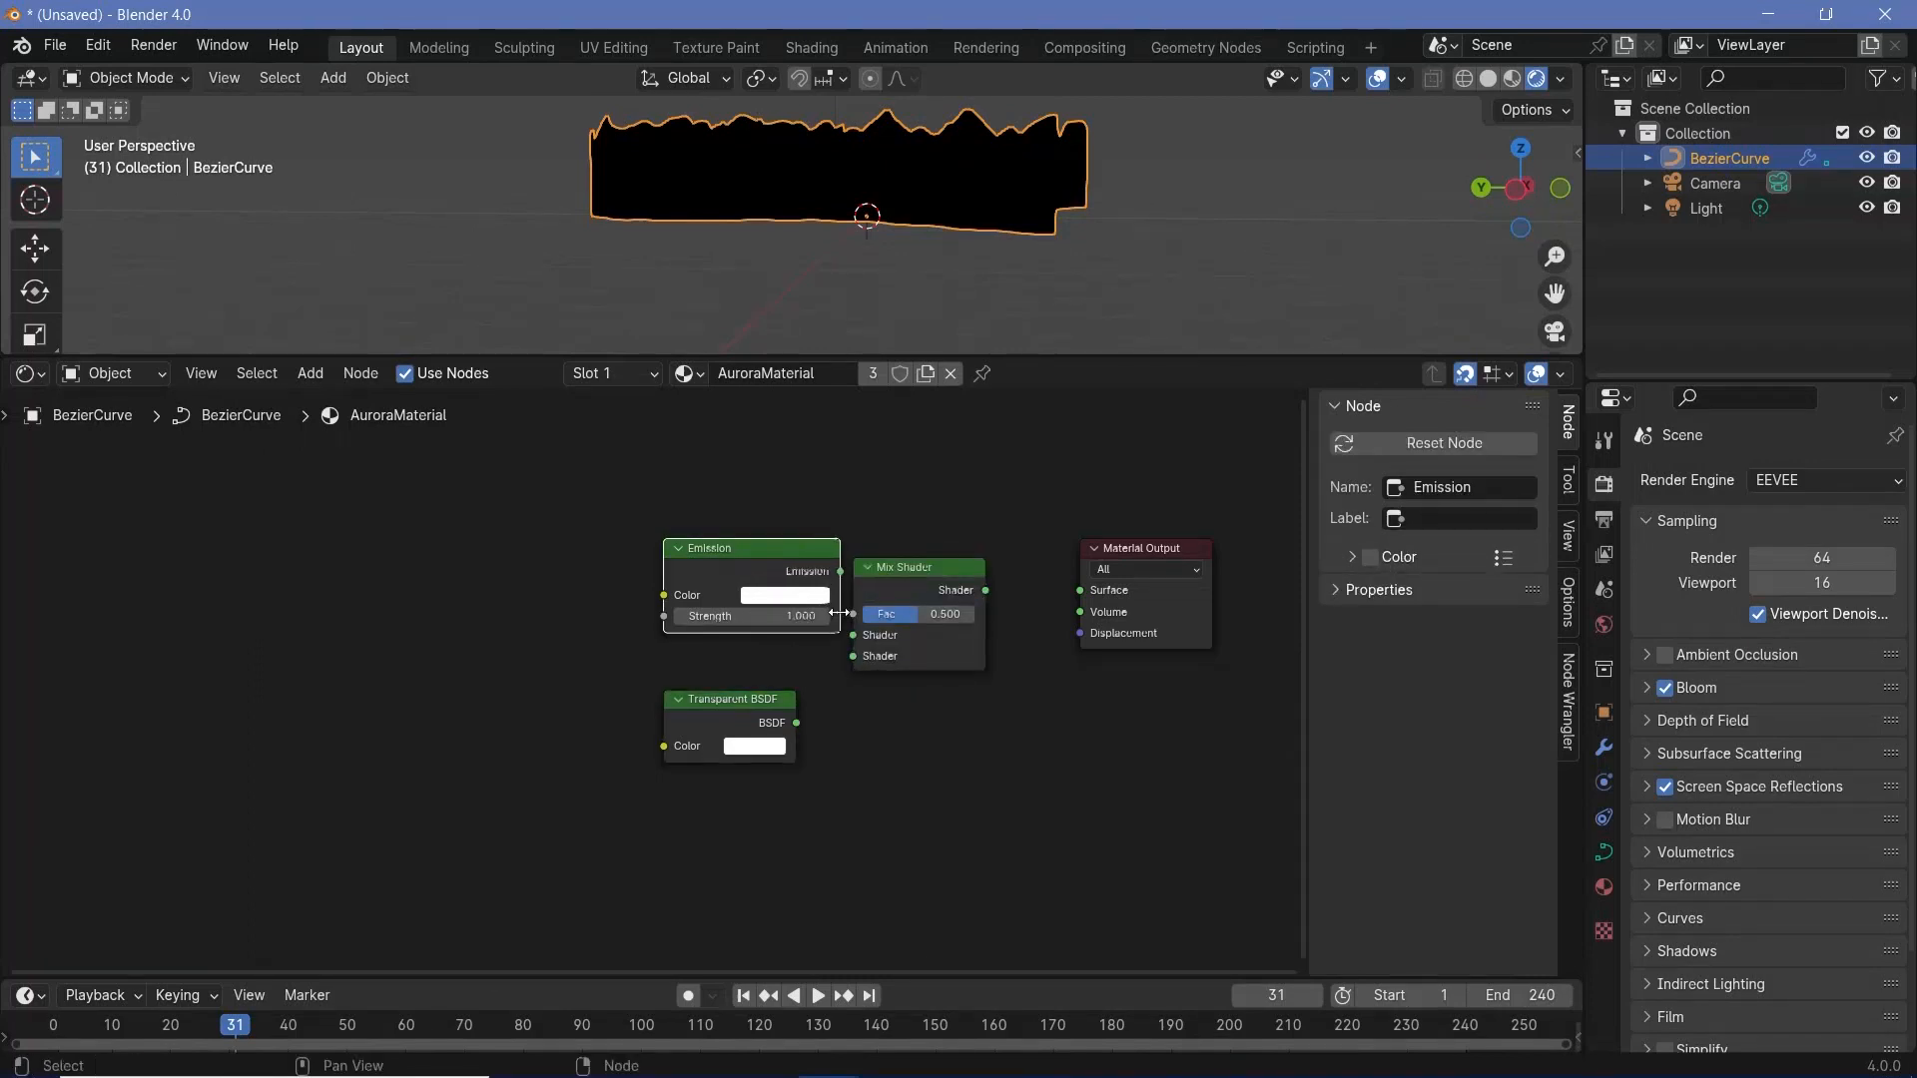
drag(796, 722, 853, 656)
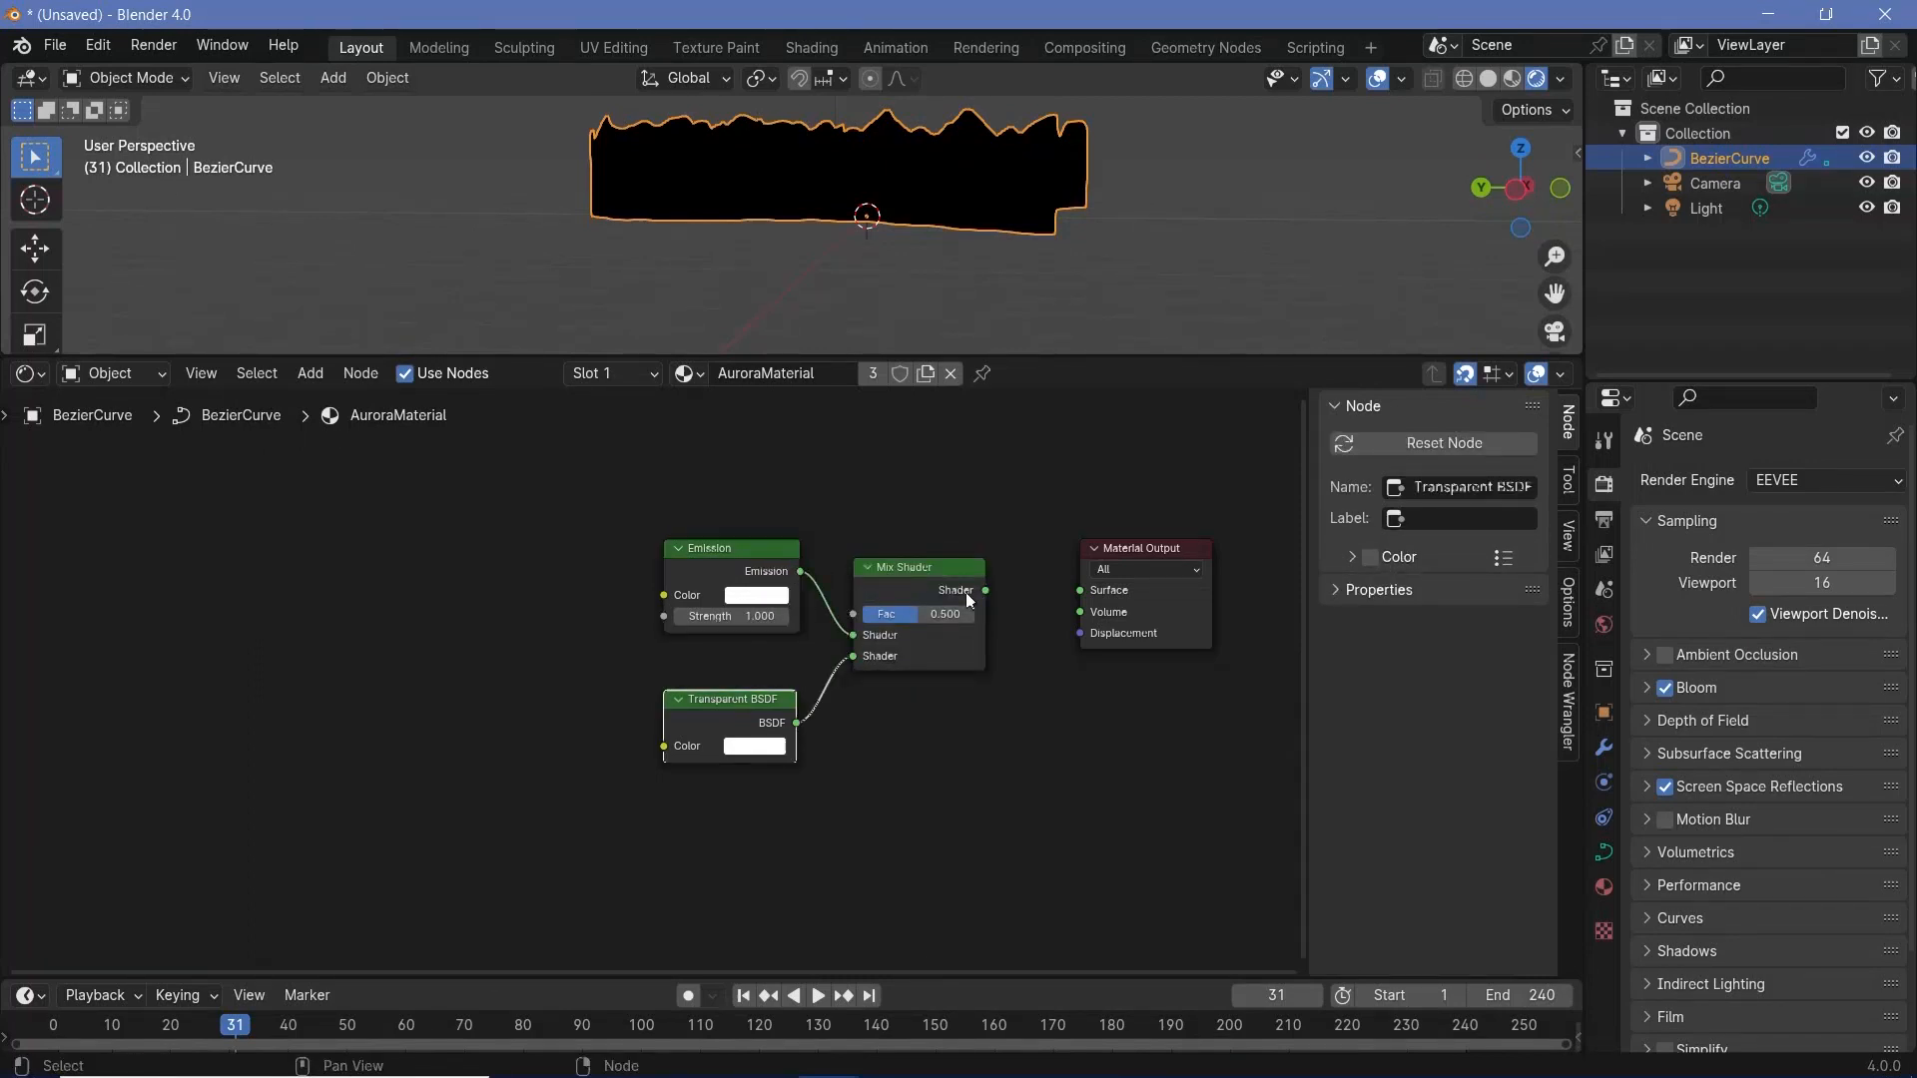
drag(985, 590, 1081, 590)
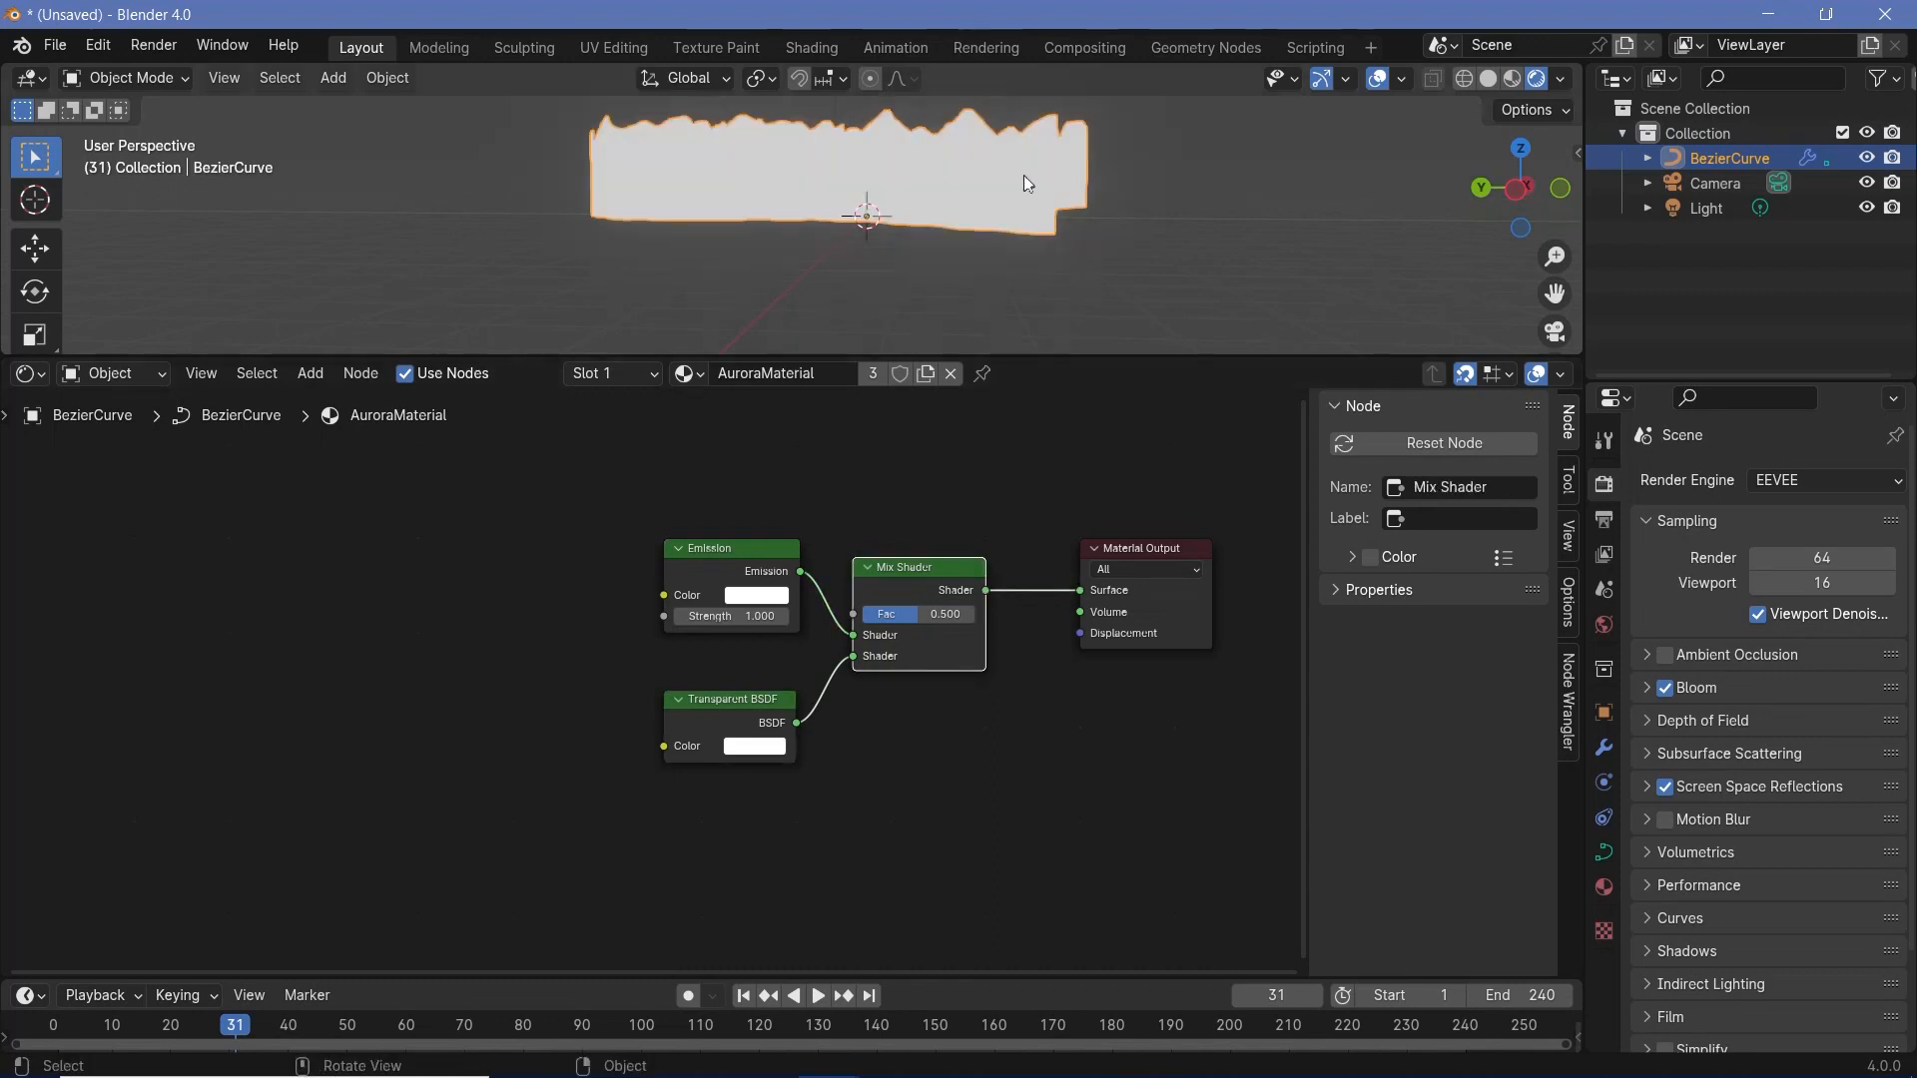
- Set AuroraMaterial's Blend Mode to Alpha Blend and its Shadow Mode to None
middle_drag(1023, 176, 972, 201)
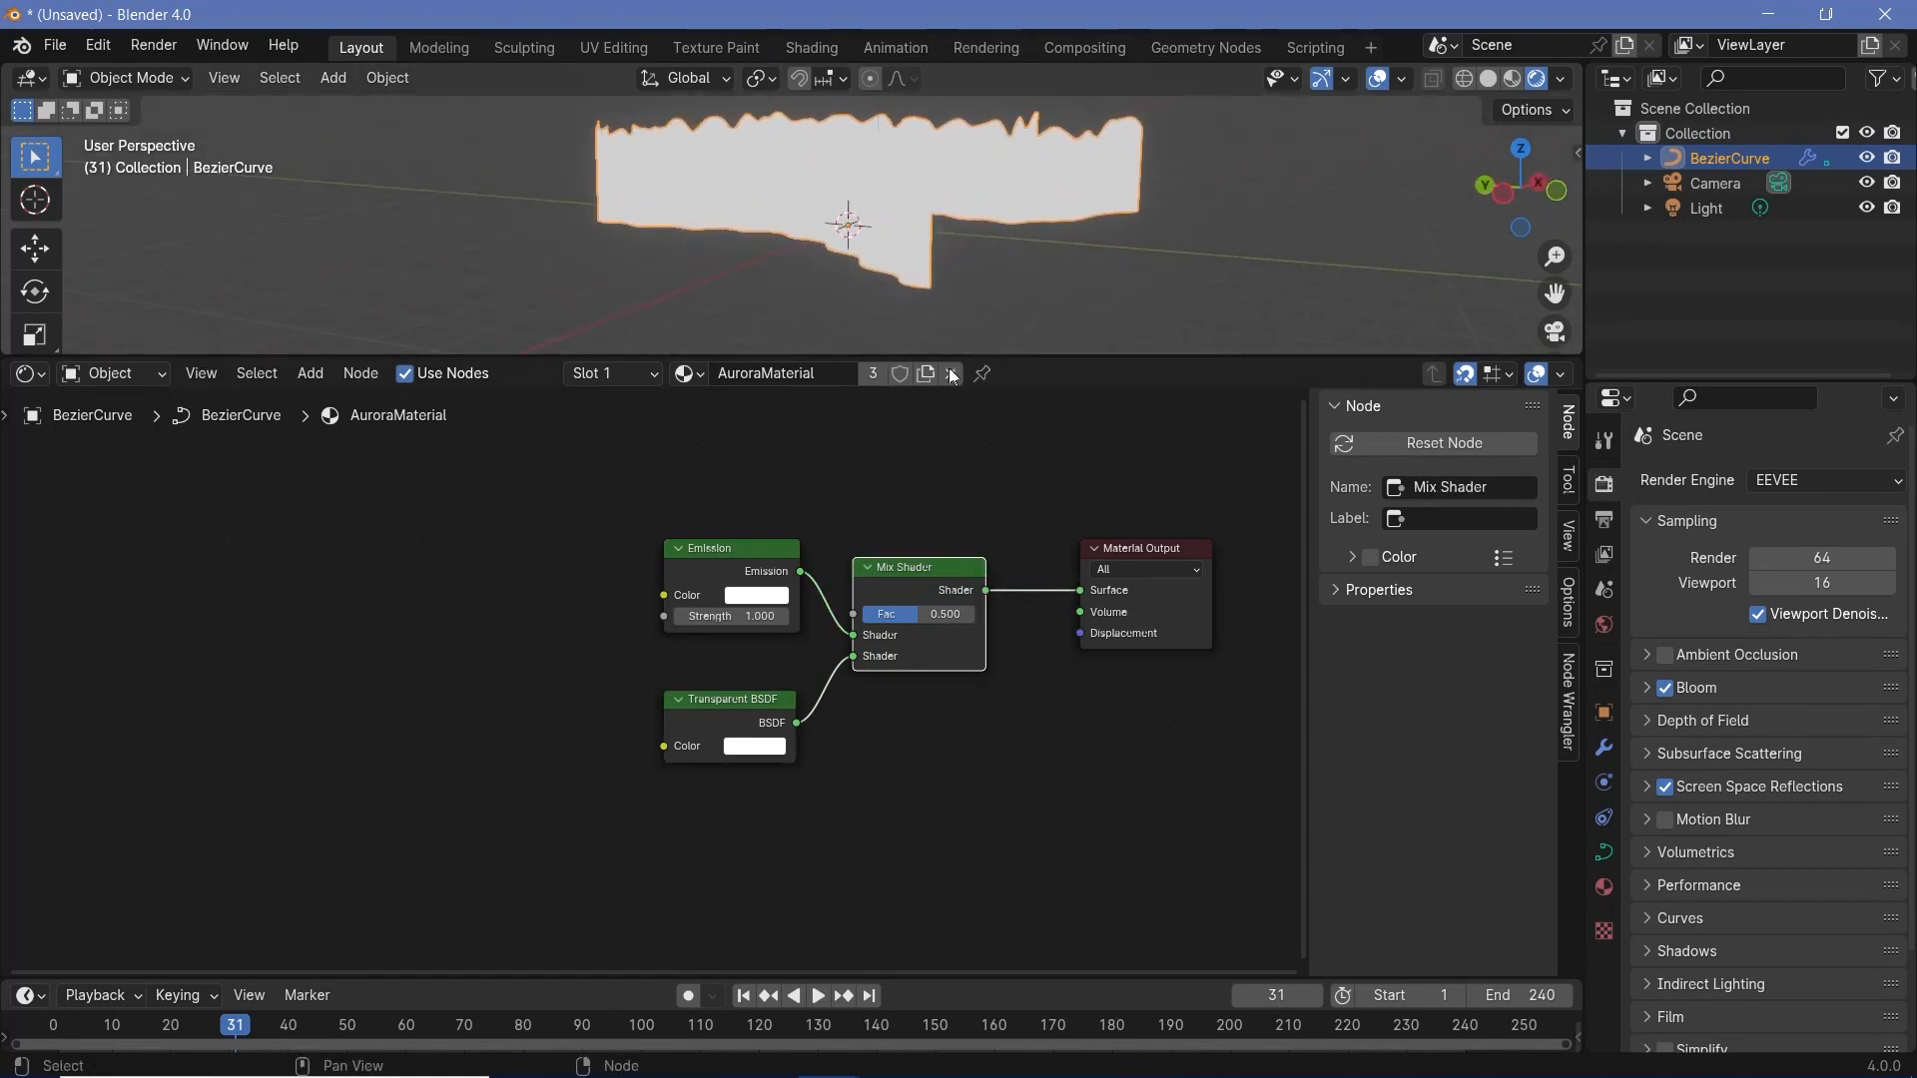
click(1605, 885)
scroll(1676, 825, down, 3)
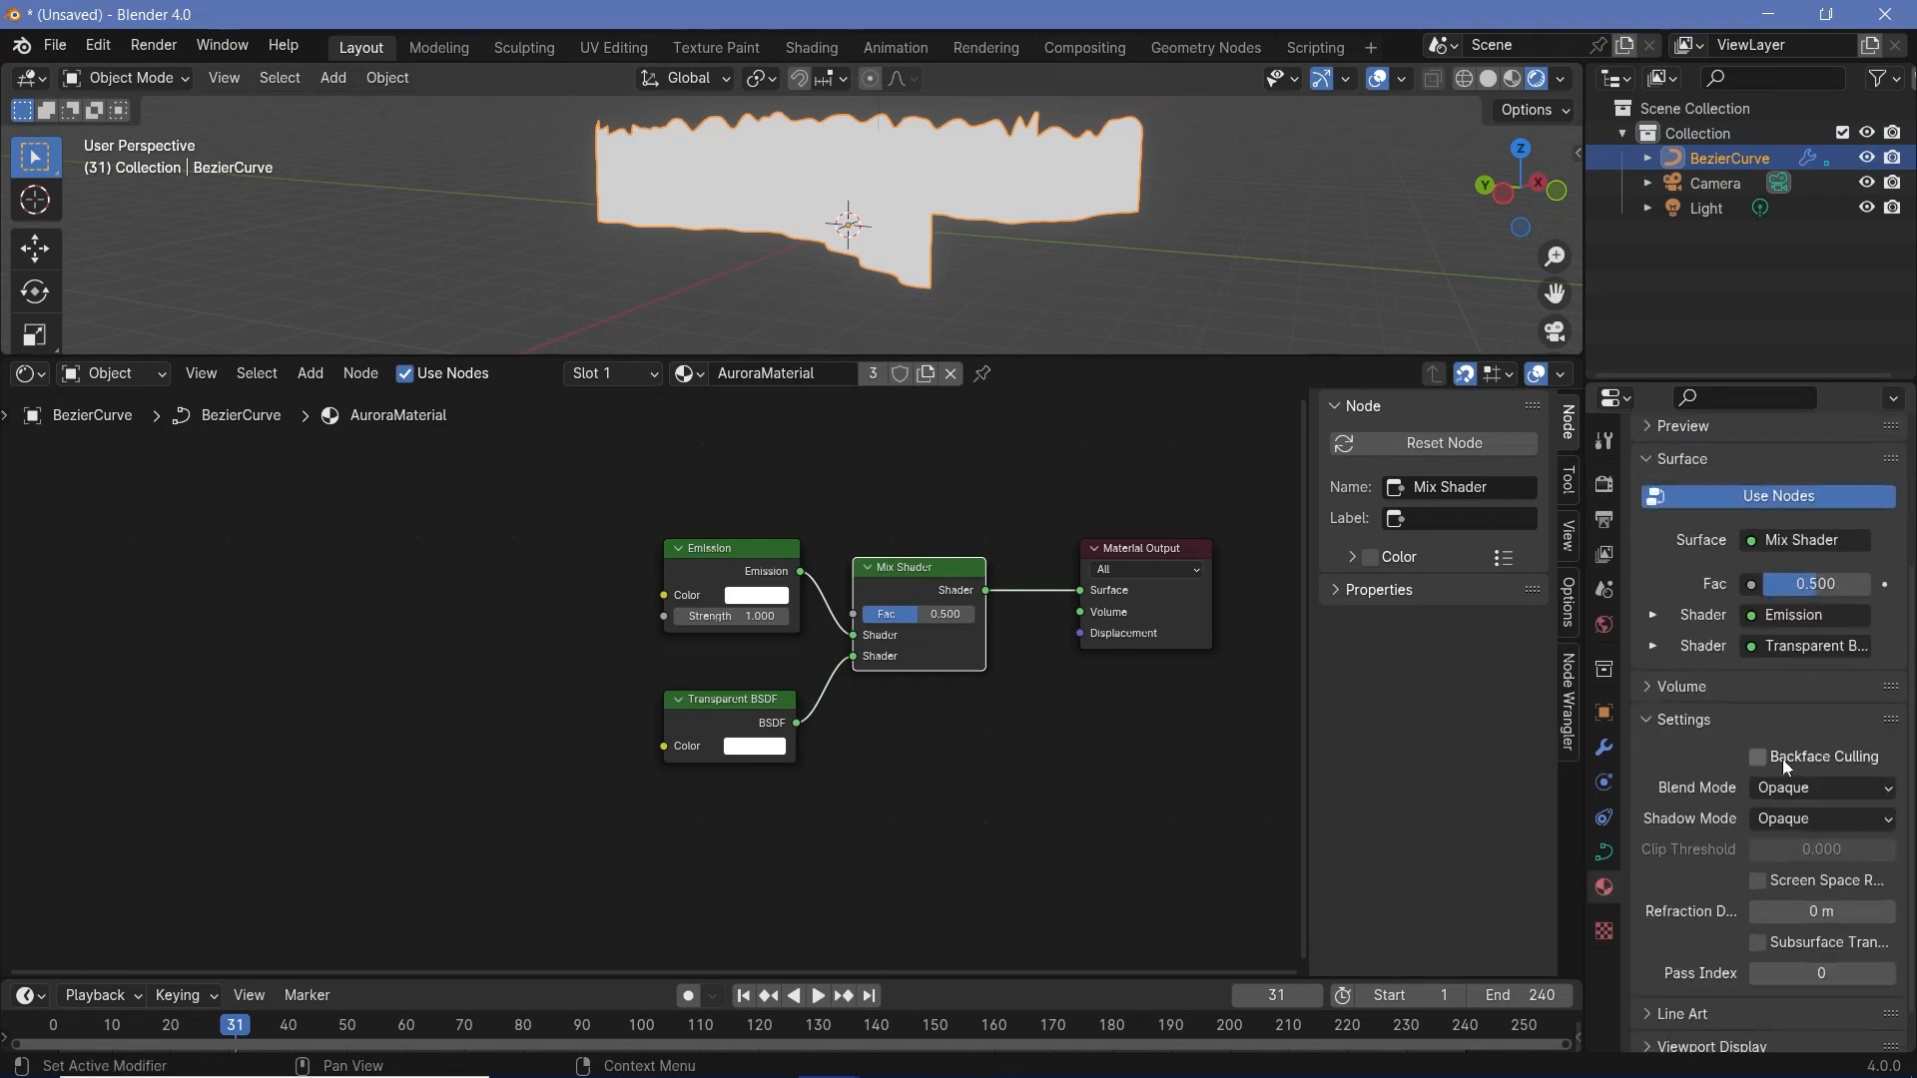
click(1795, 788)
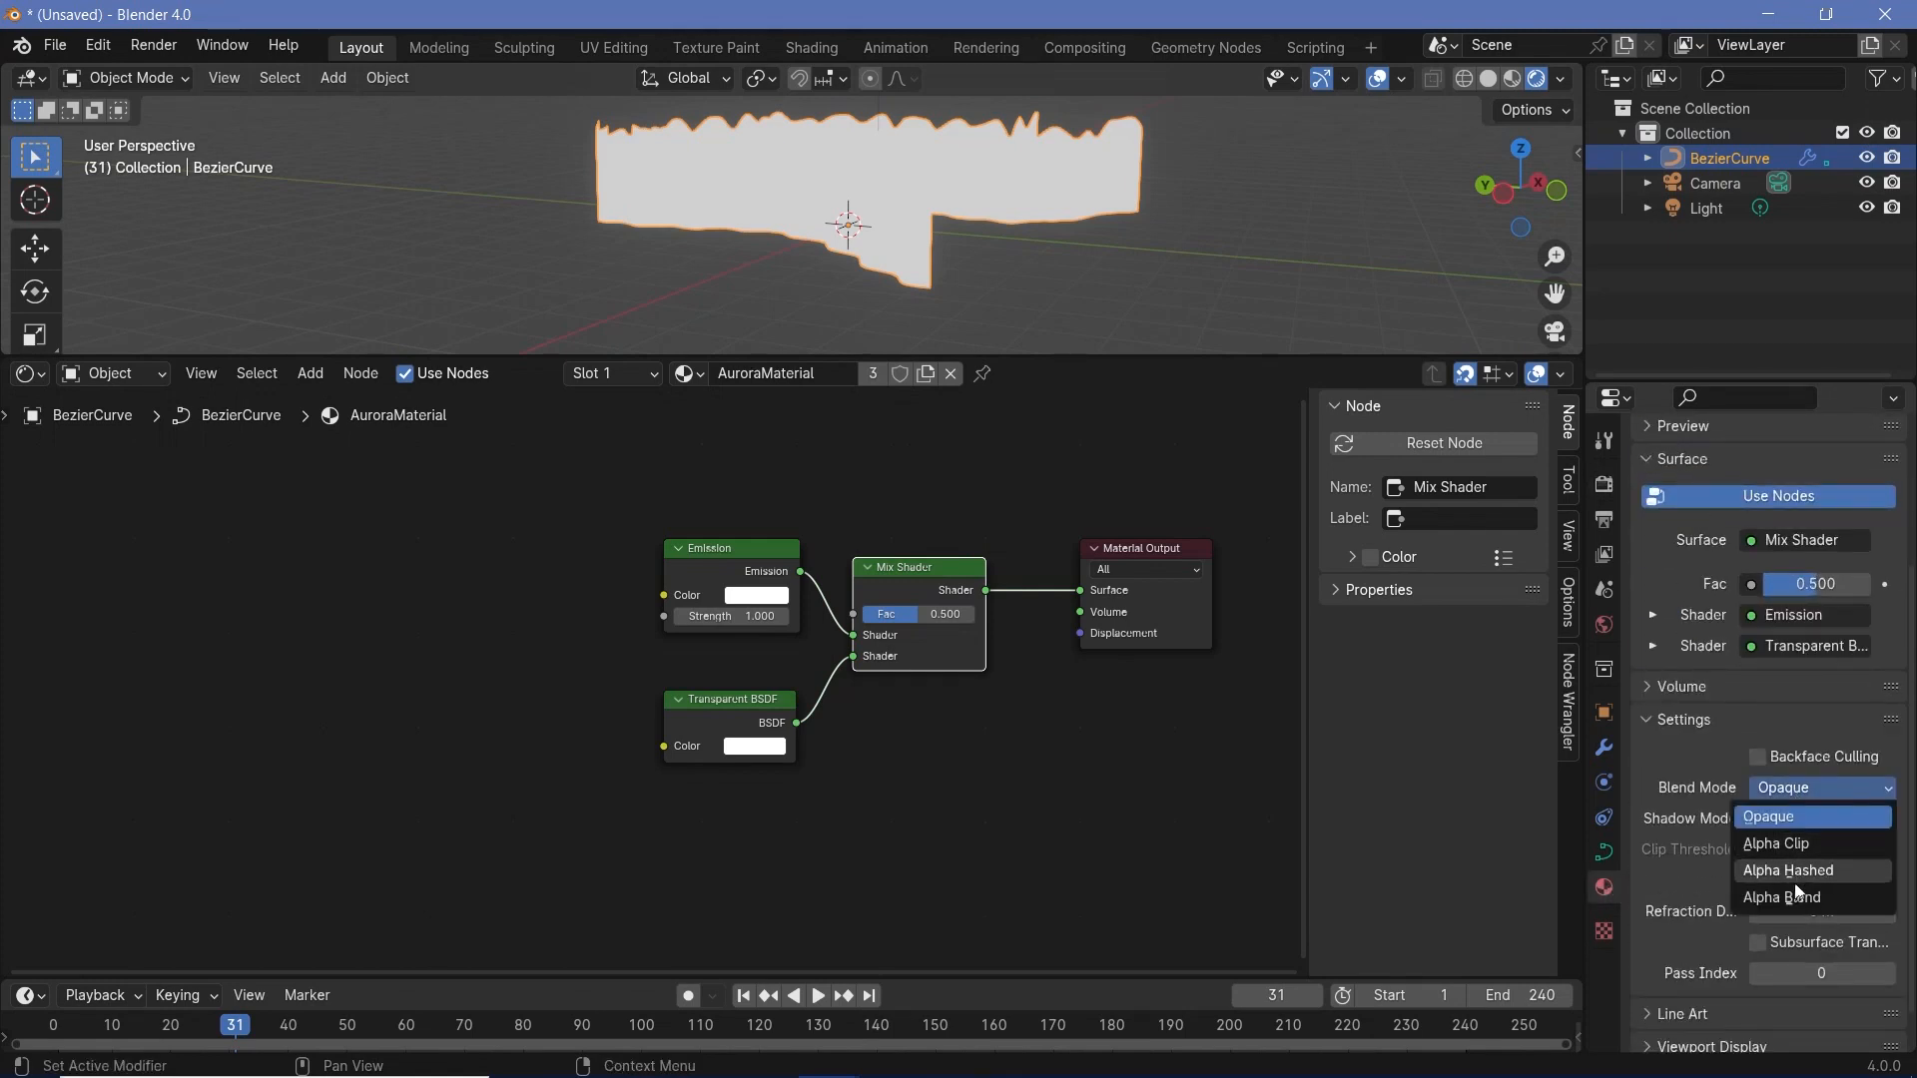
click(1794, 895)
click(1807, 822)
click(1799, 847)
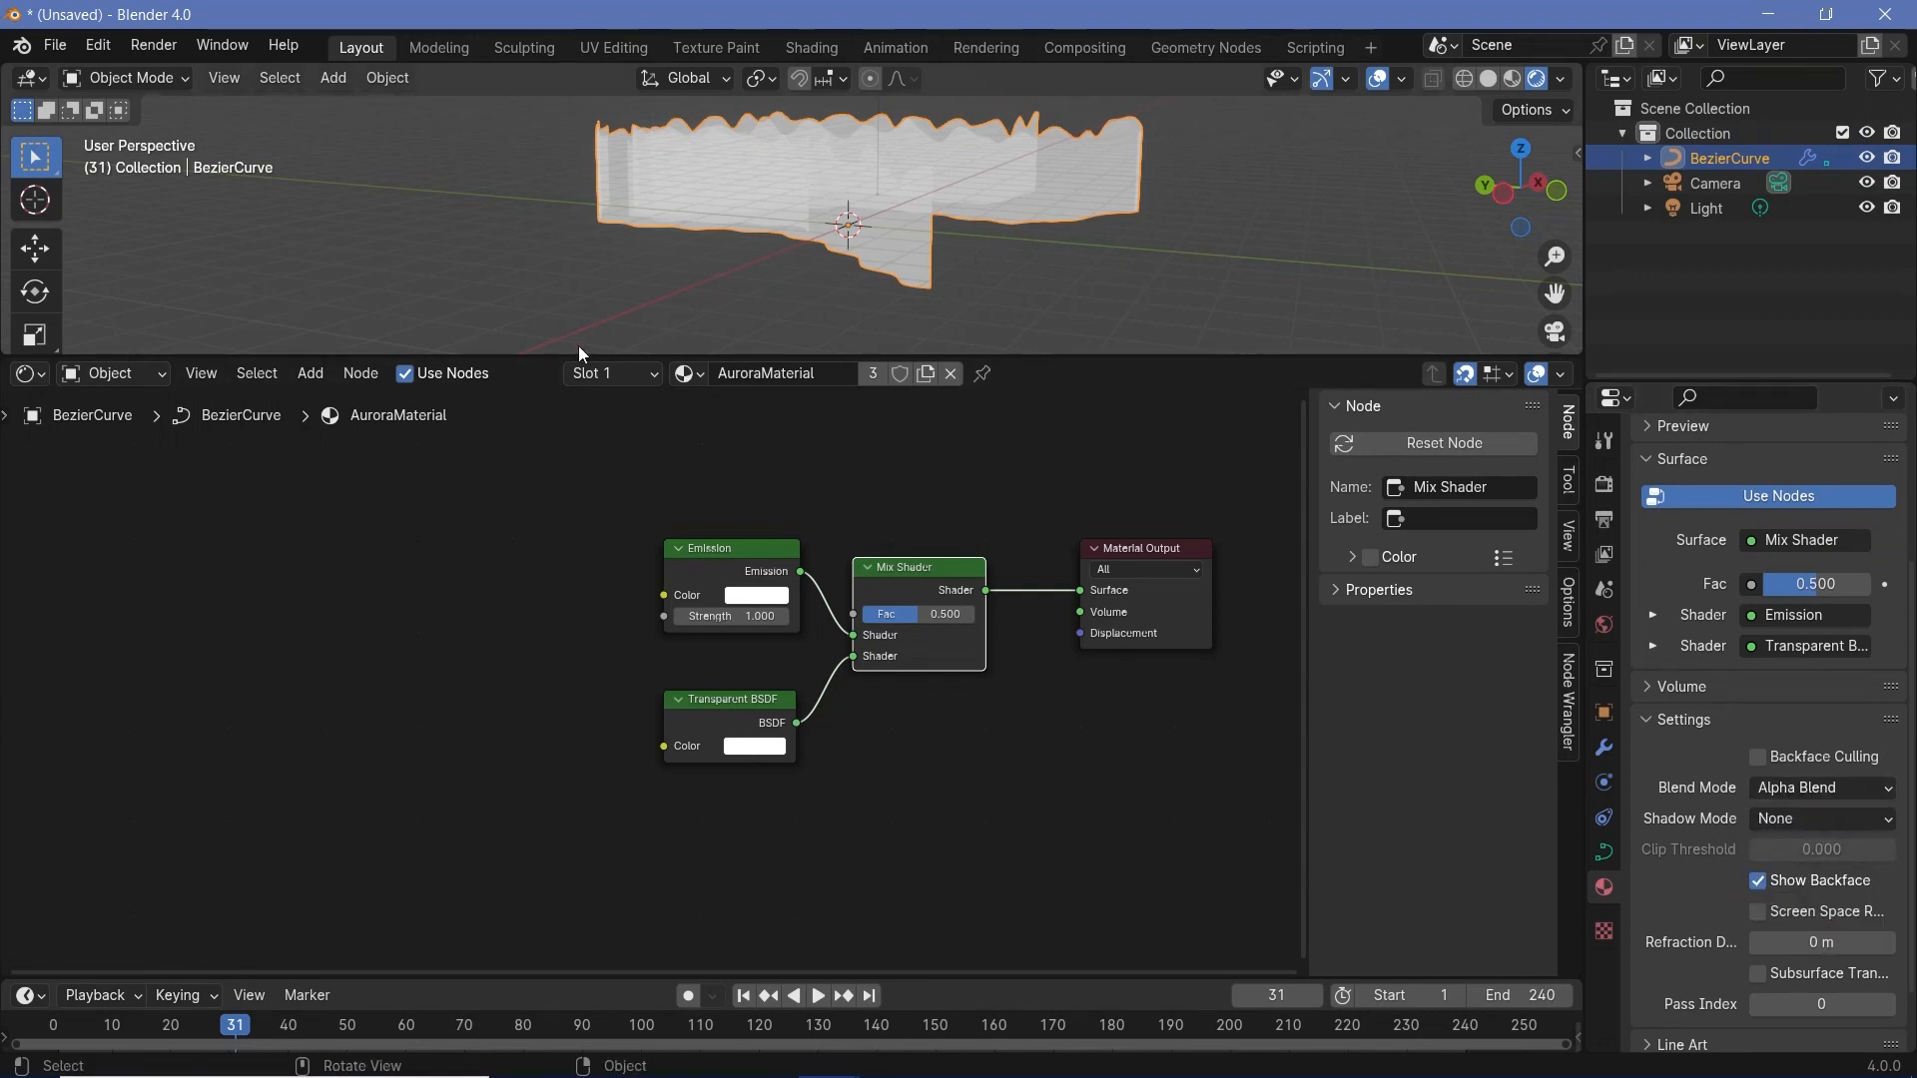
- Change AuroraMaterial's Blend Mode to Alpha Hashed and inspect the aurora's surface up close
click(1818, 791)
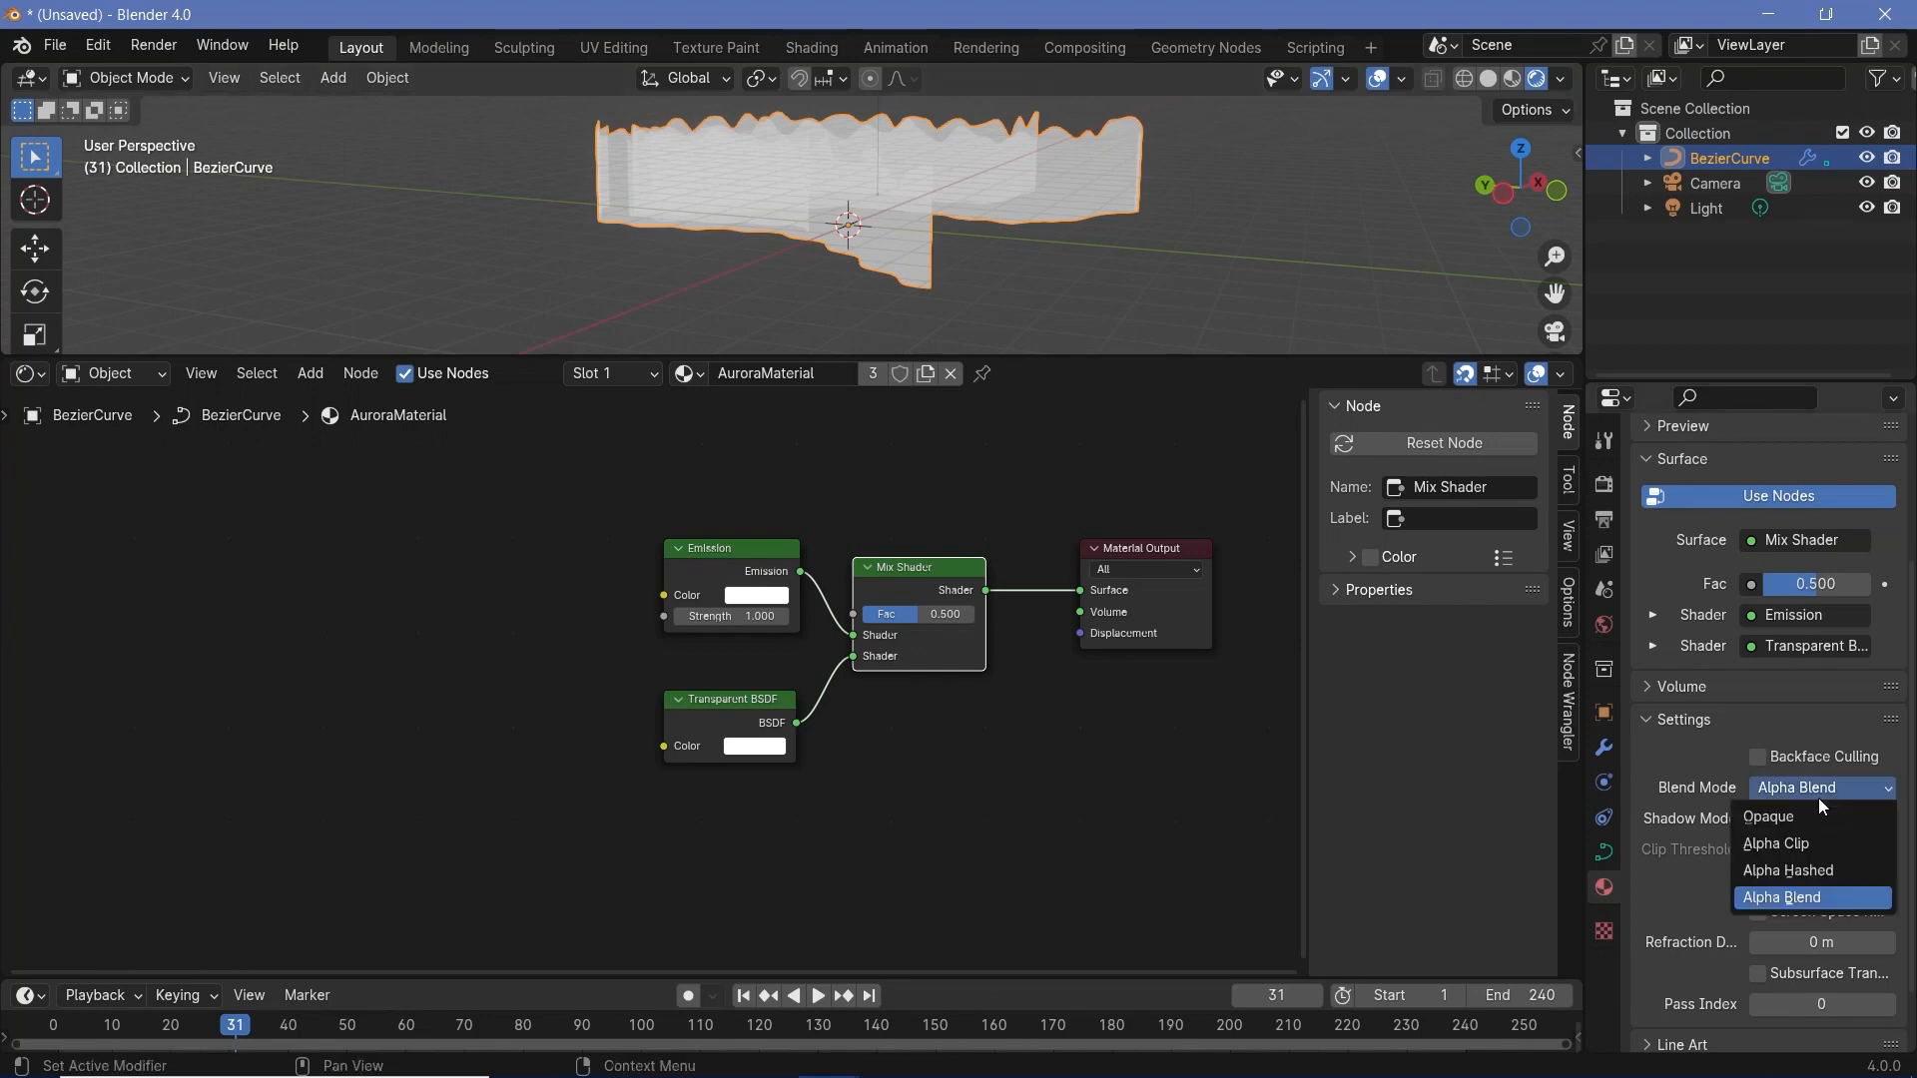
click(1809, 871)
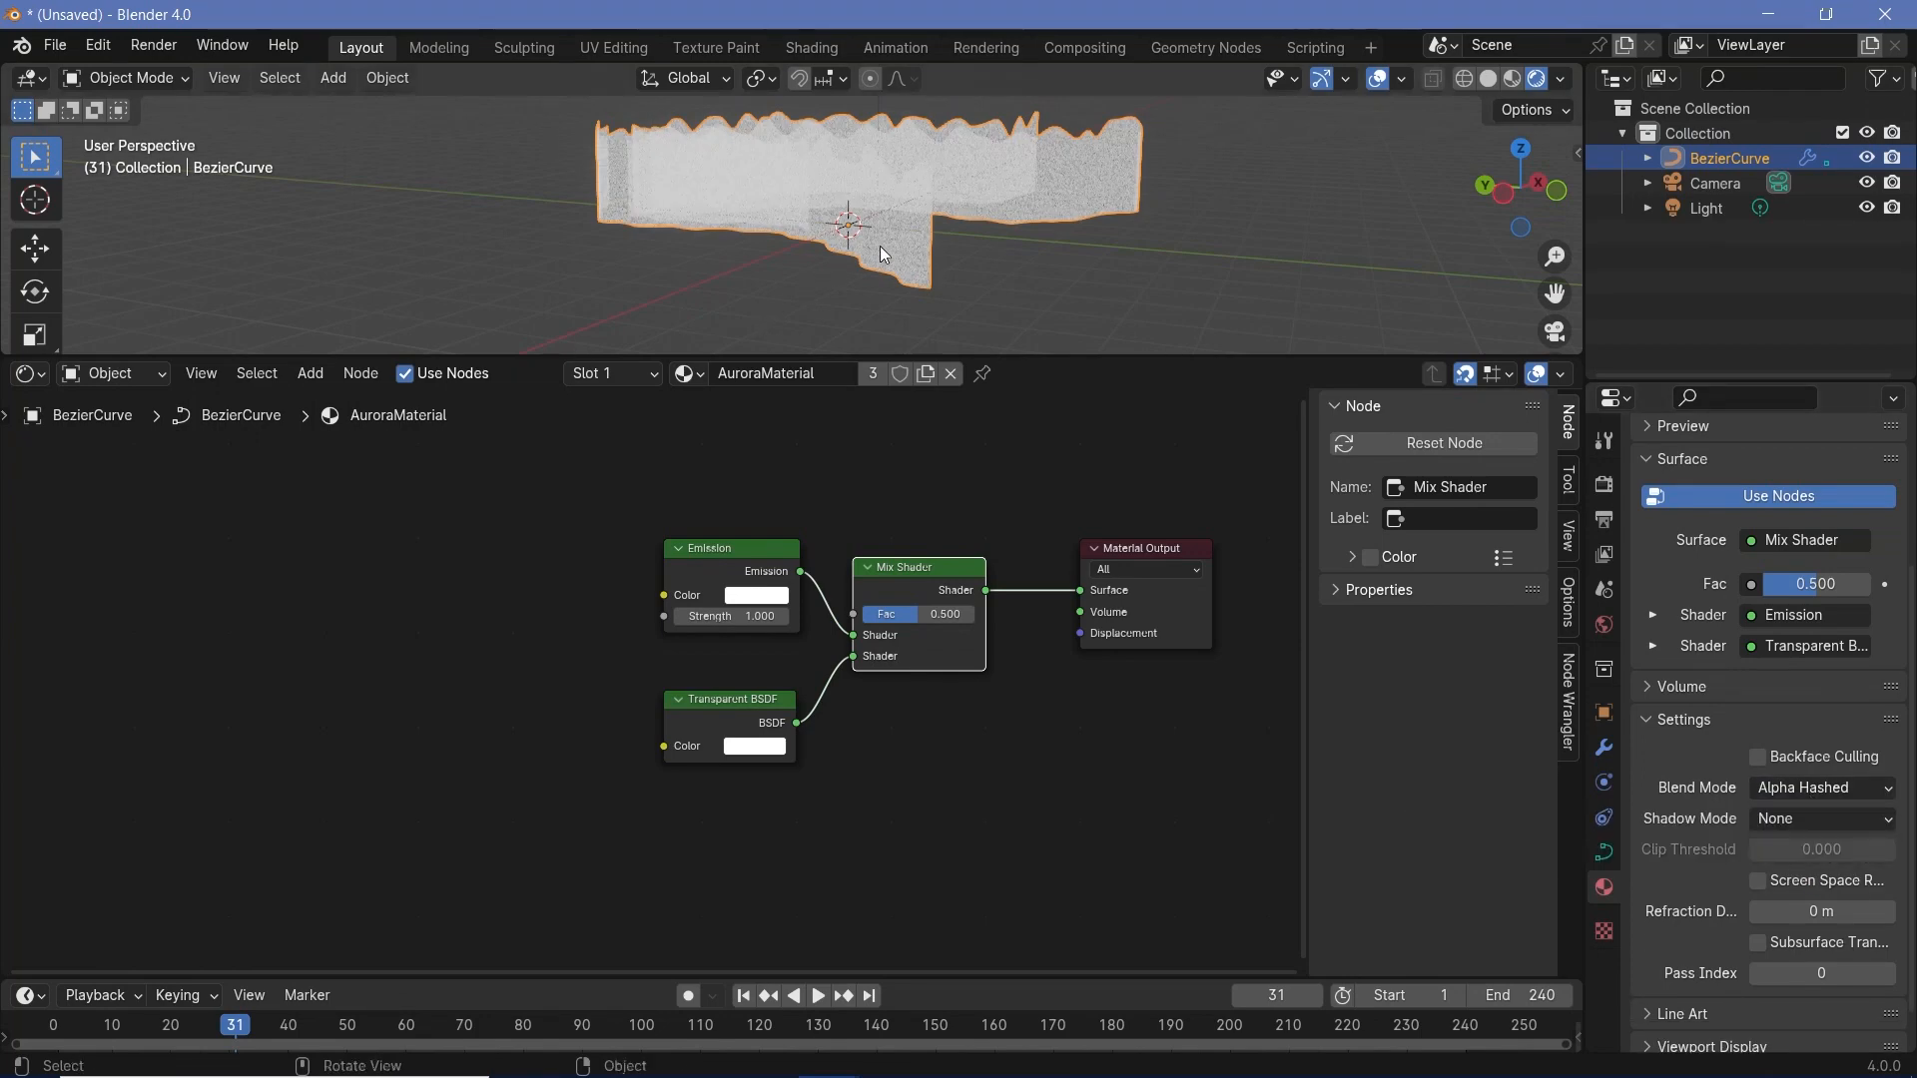
scroll(878, 246, up, 6)
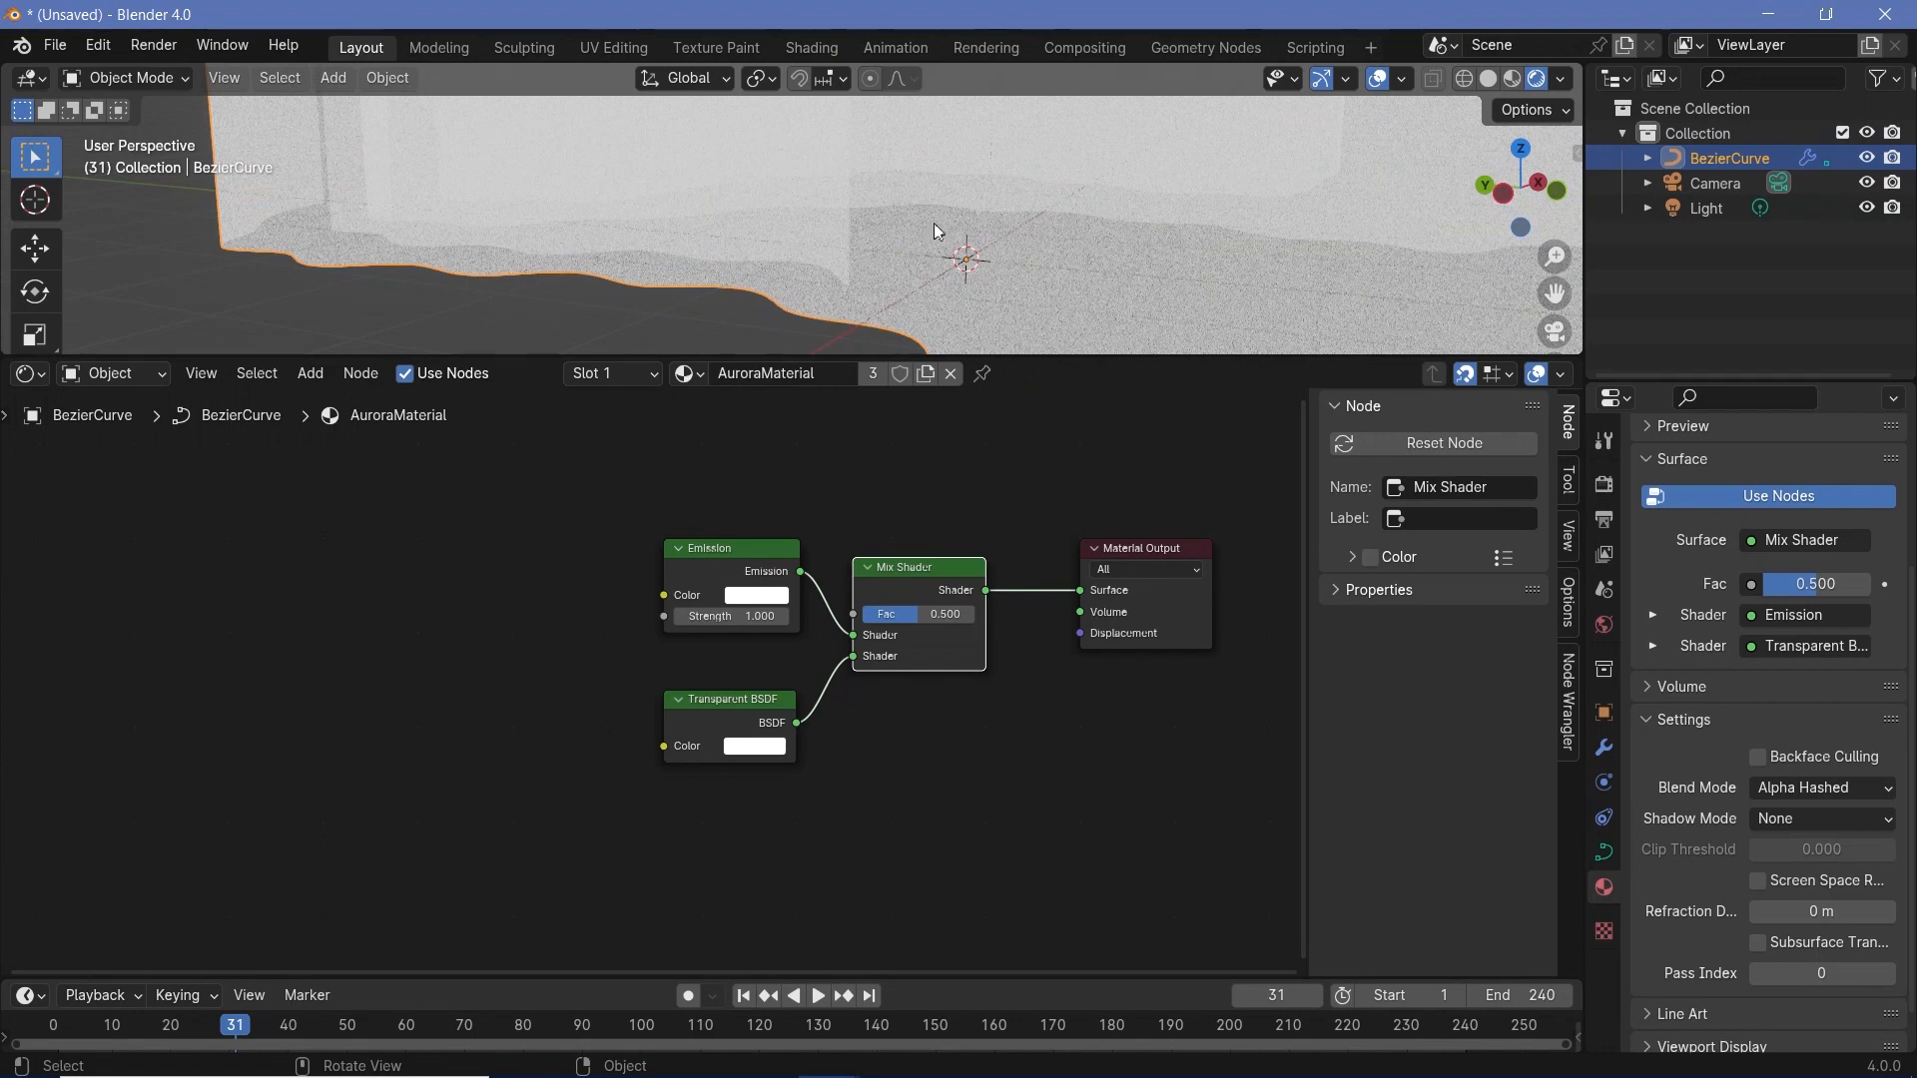
scroll(1039, 250, down, 3)
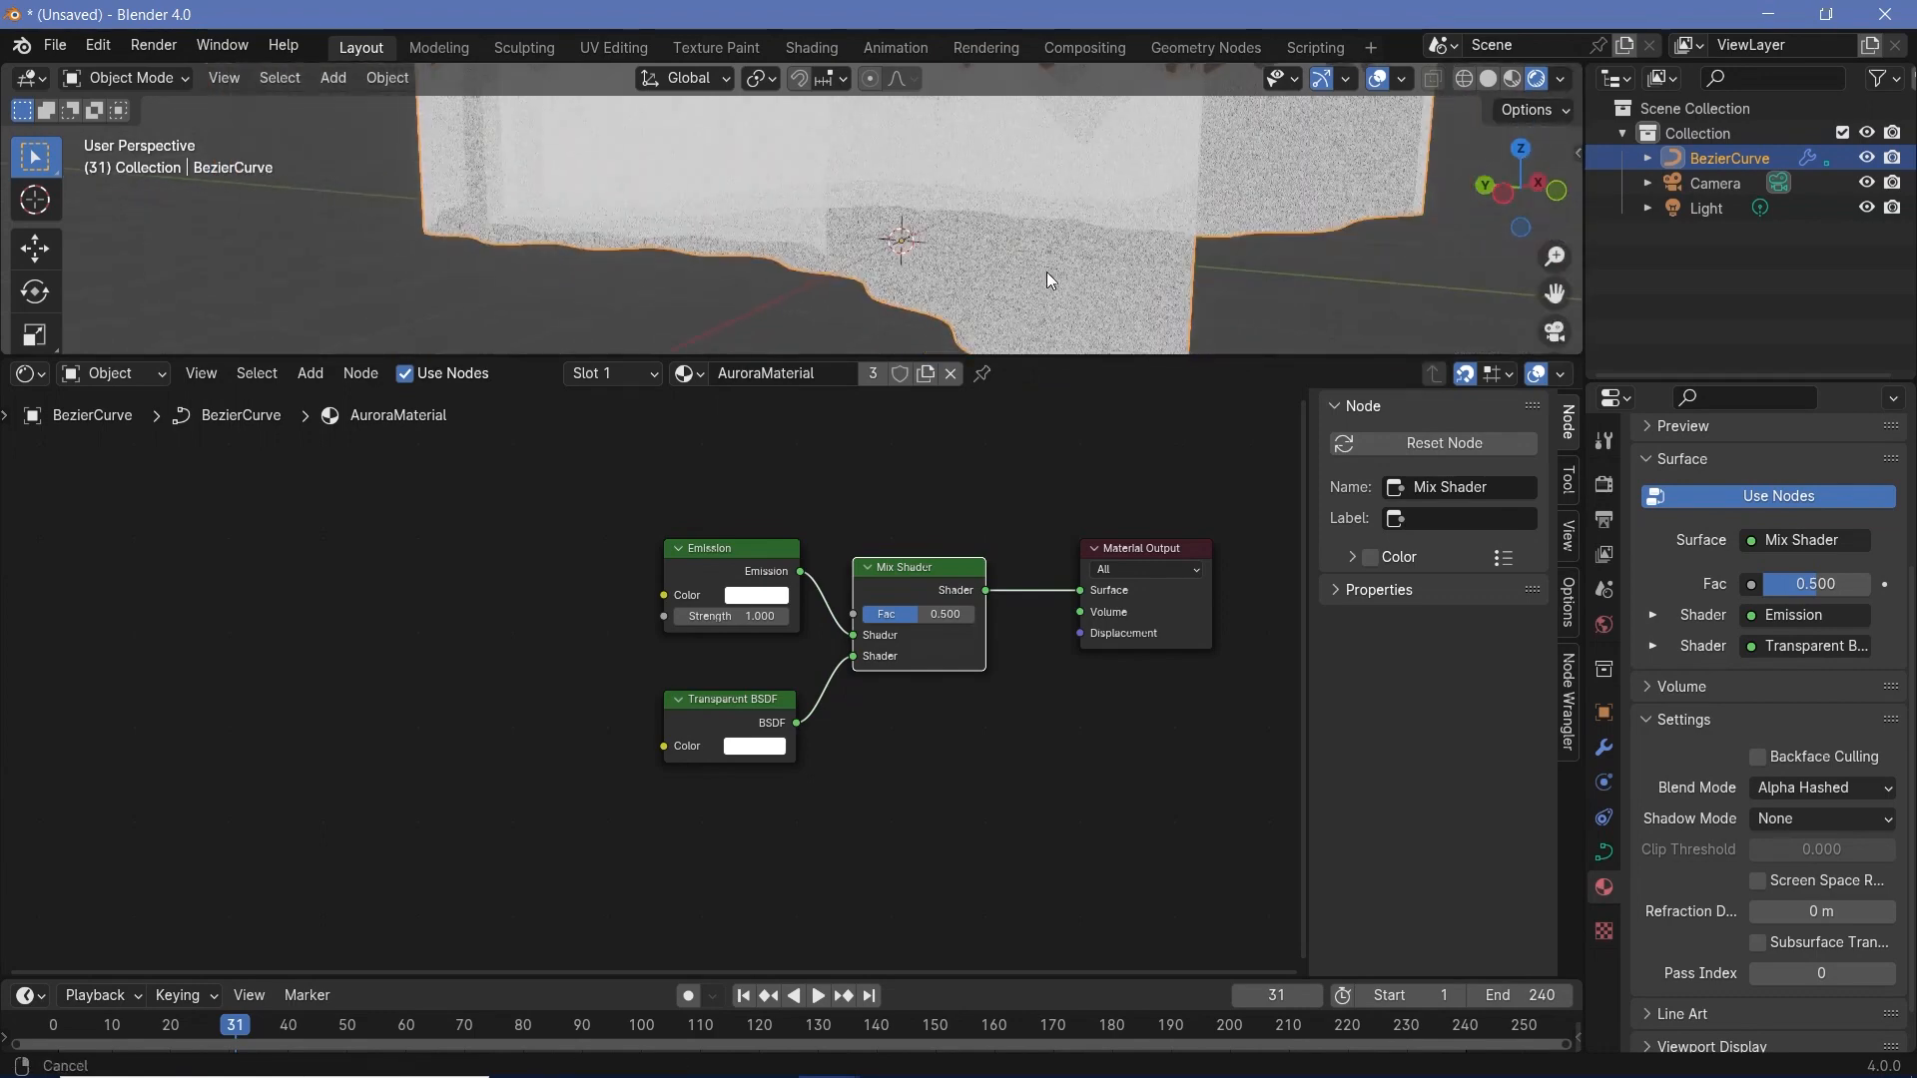
- Set AuroraMaterial's Blend Mode back to Alpha Blend and view the whole aurora
click(1824, 790)
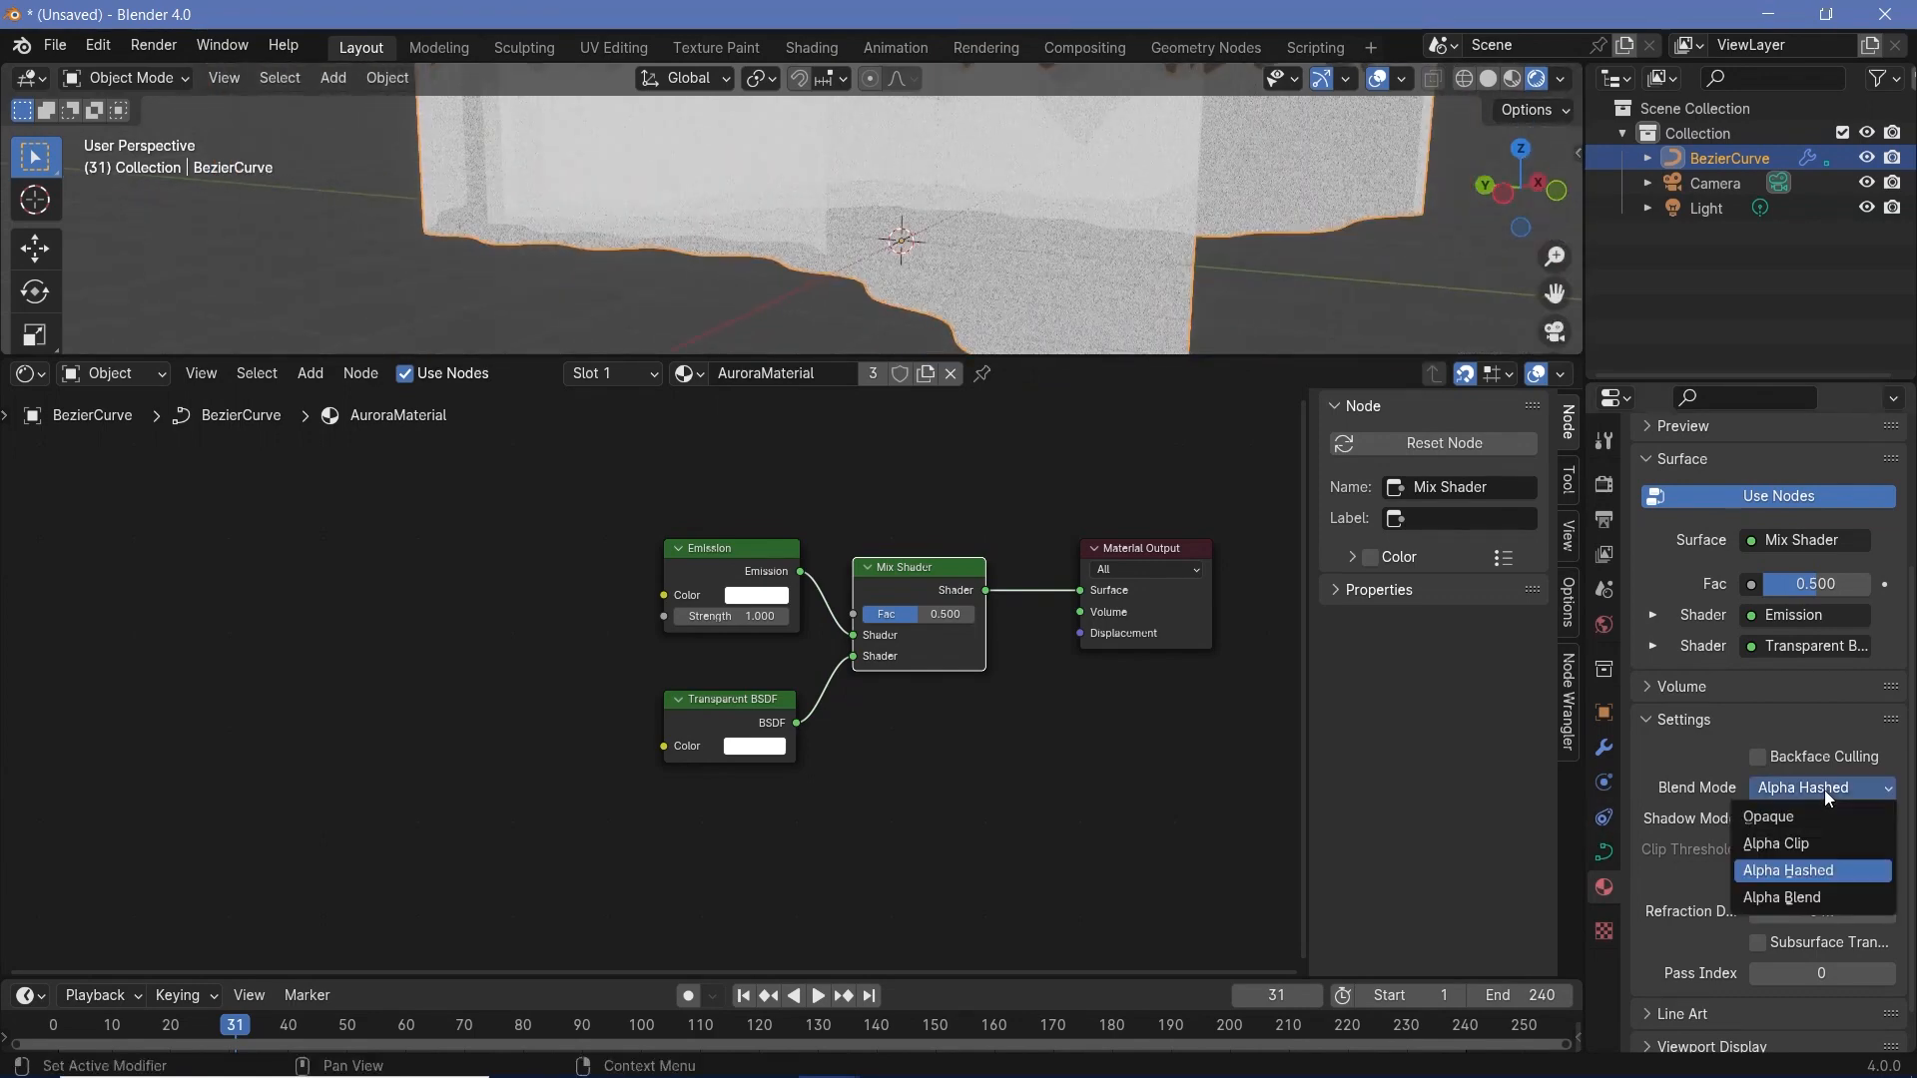
click(1781, 900)
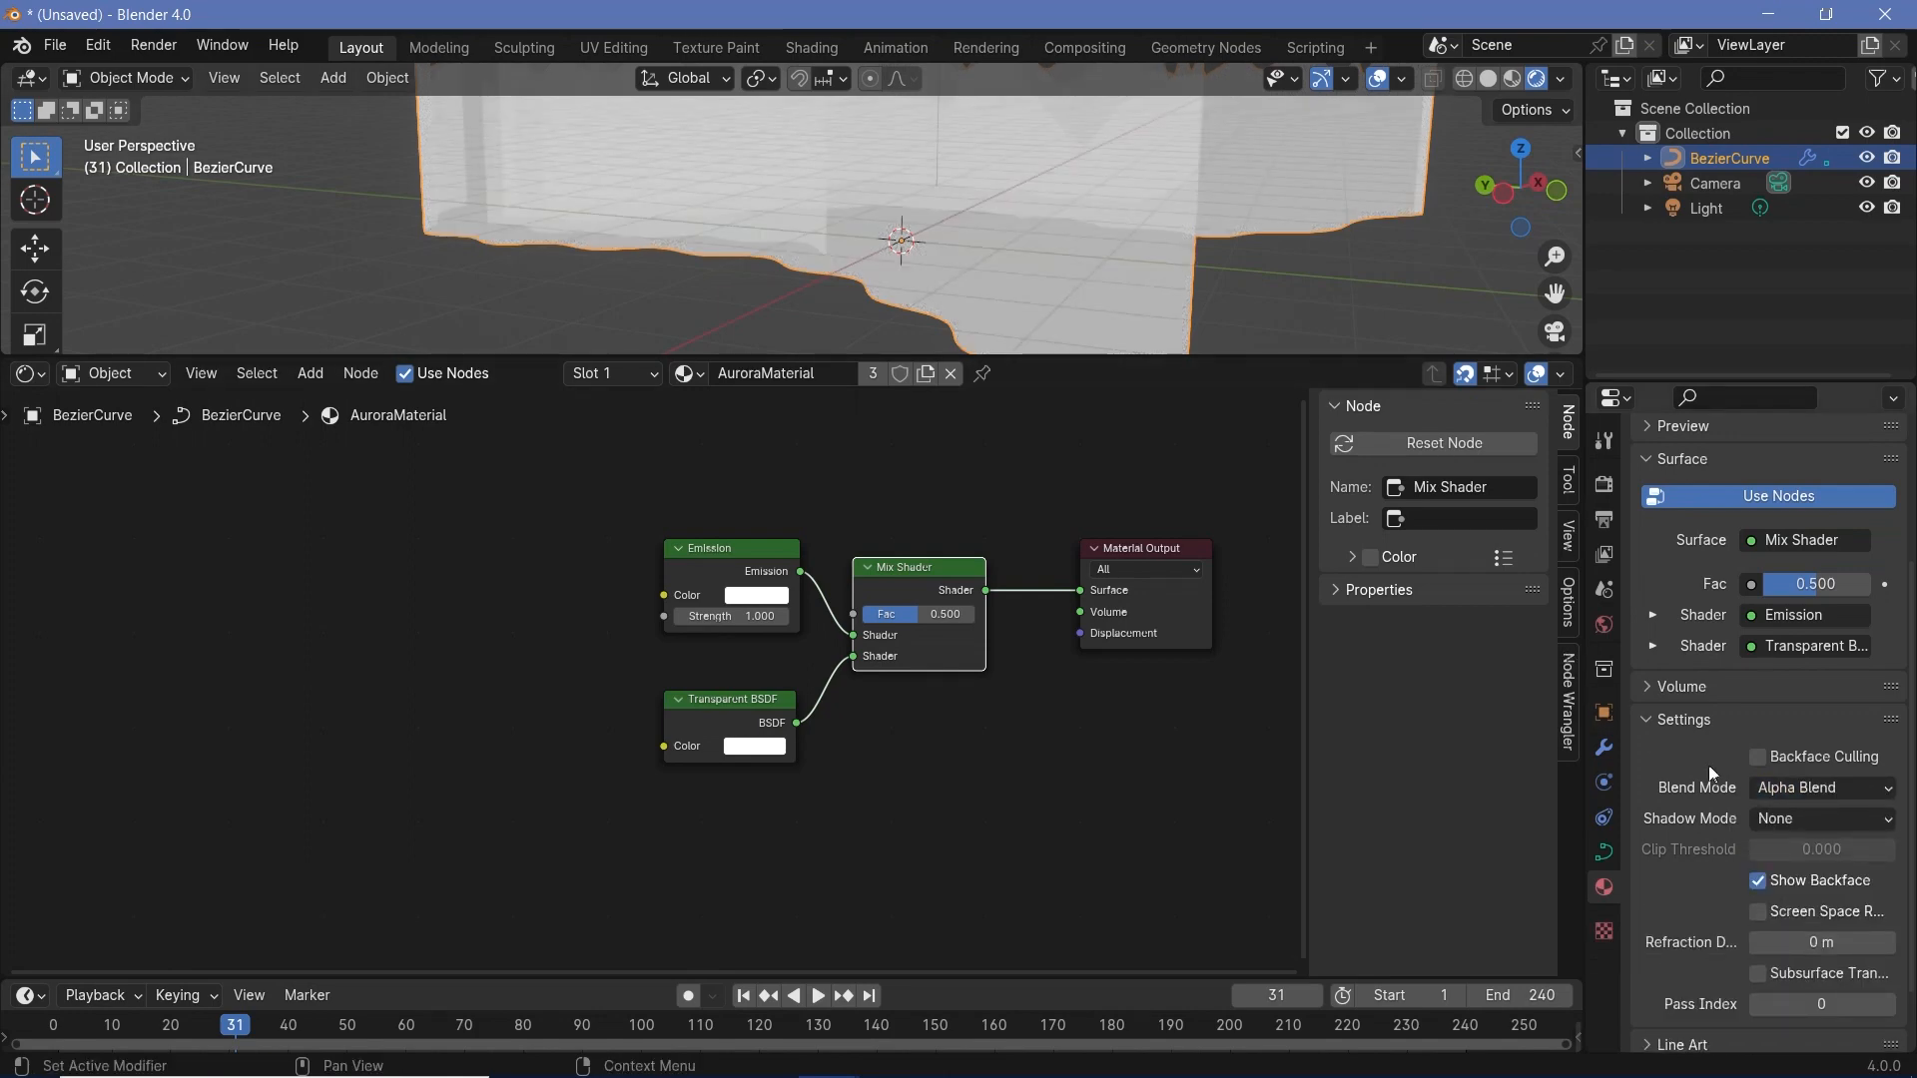
scroll(920, 153, down, 5)
middle_drag(741, 226, 866, 259)
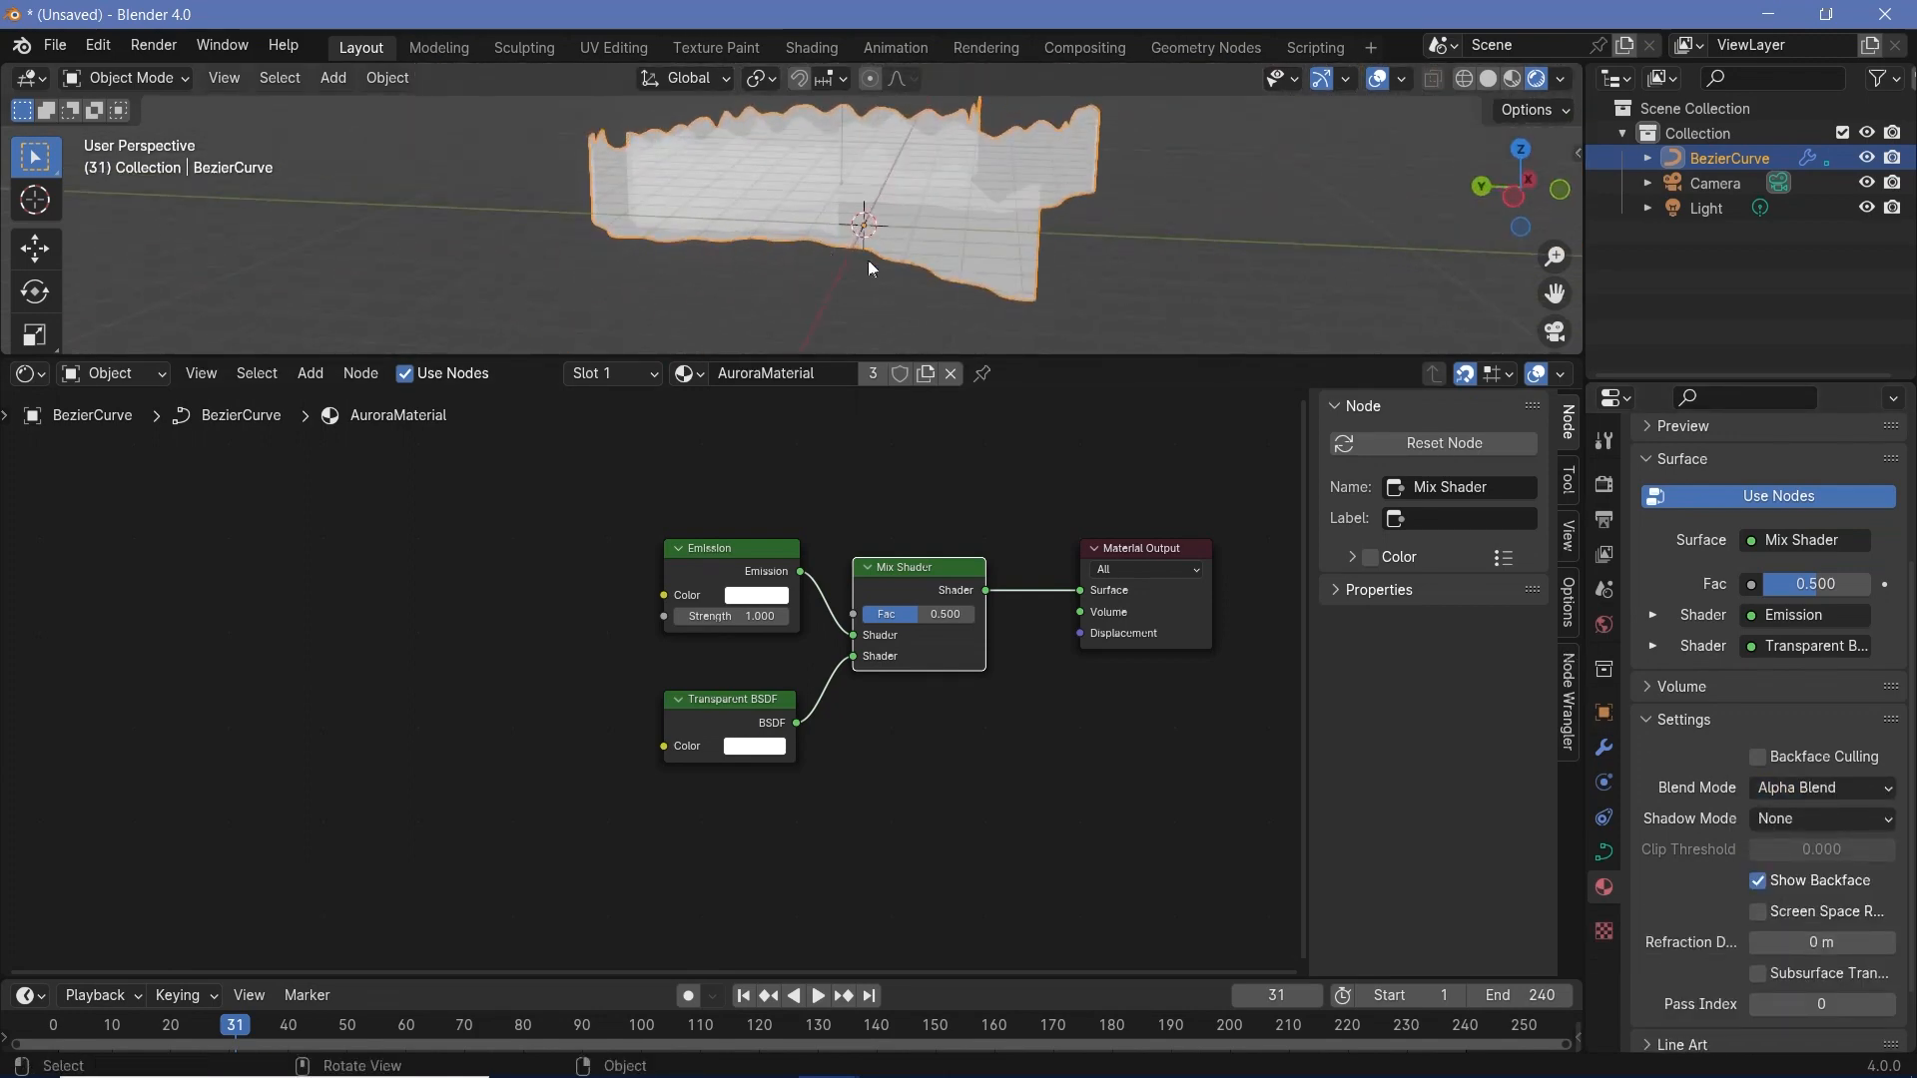
- Move the Emission and Transparent BSDF nodes slightly lower, keeping them stacked beside the Mix Shader
drag(618, 837, 727, 625)
click(709, 733)
drag(713, 785, 719, 735)
click(709, 633)
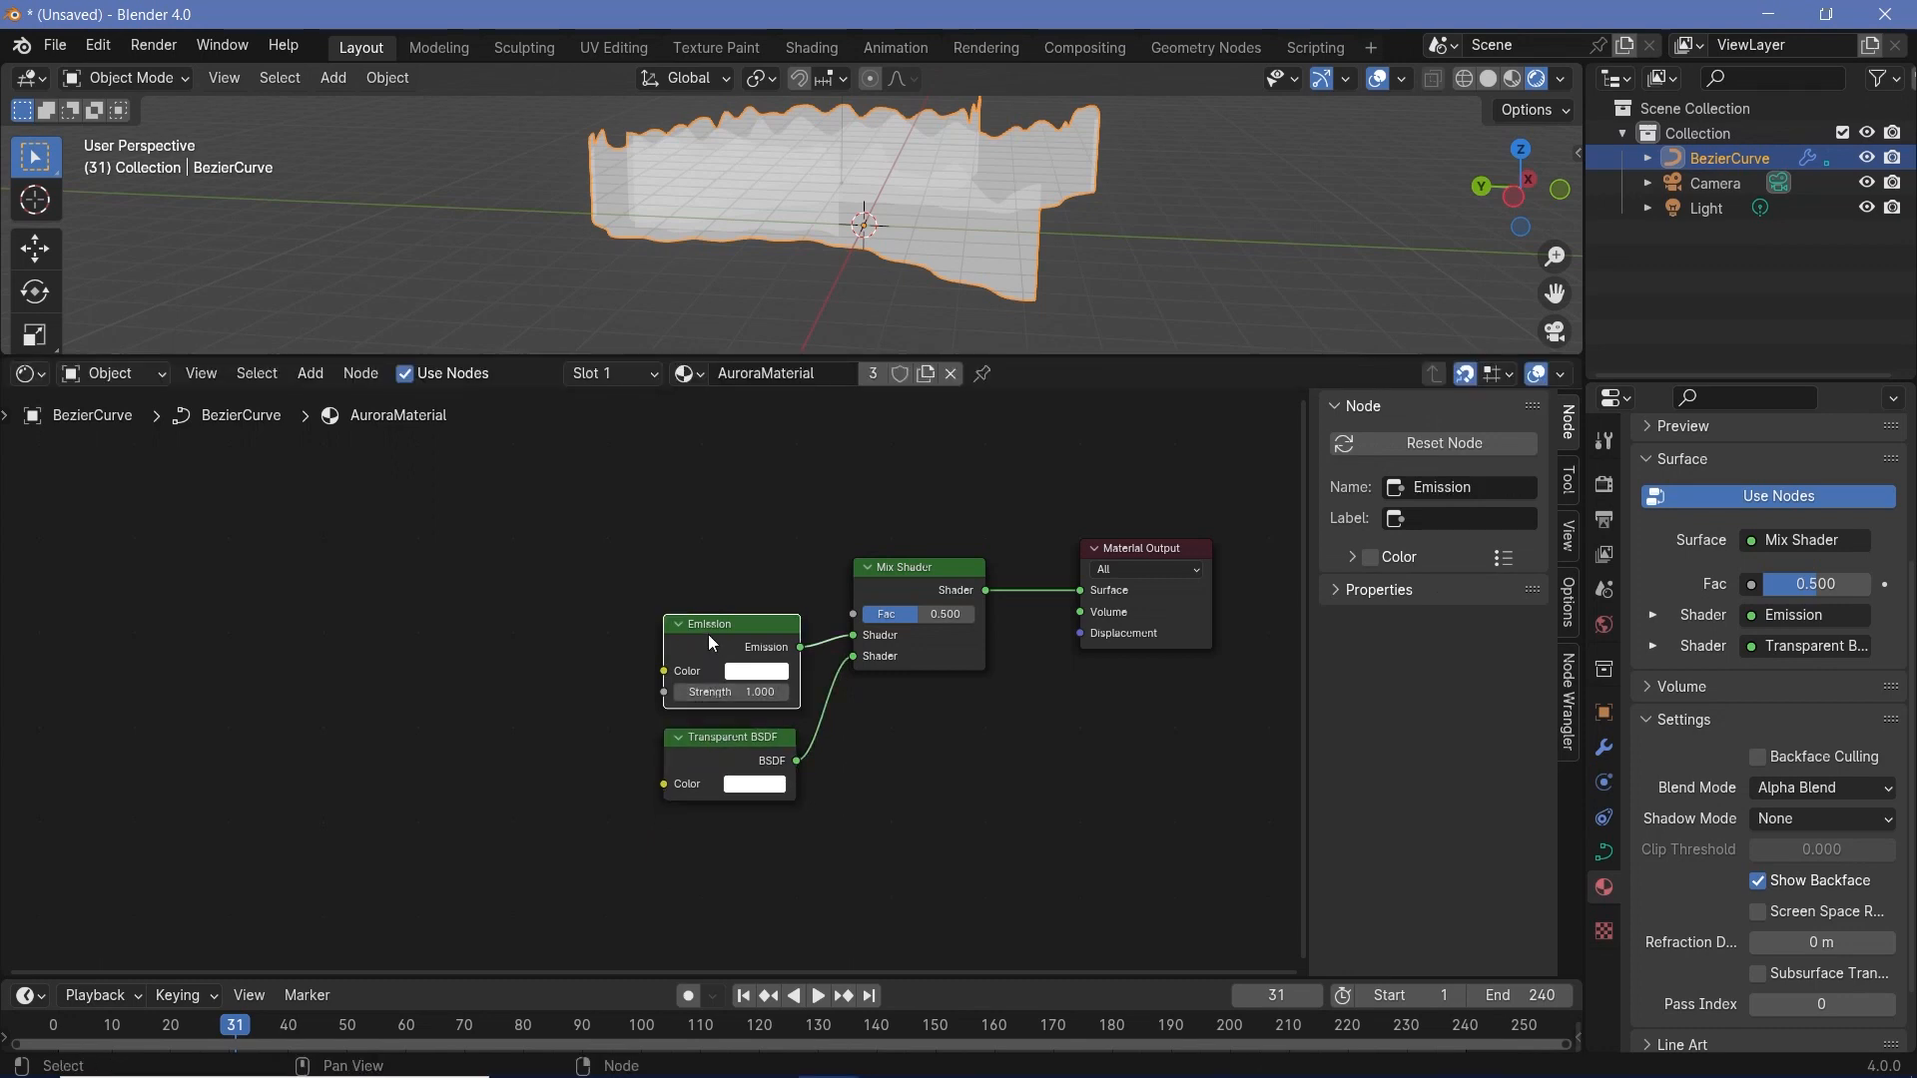
click(710, 745)
- Add an Attribute node in the empty space well before the Emission and Transparent BSDF nodes
middle_drag(598, 568, 925, 644)
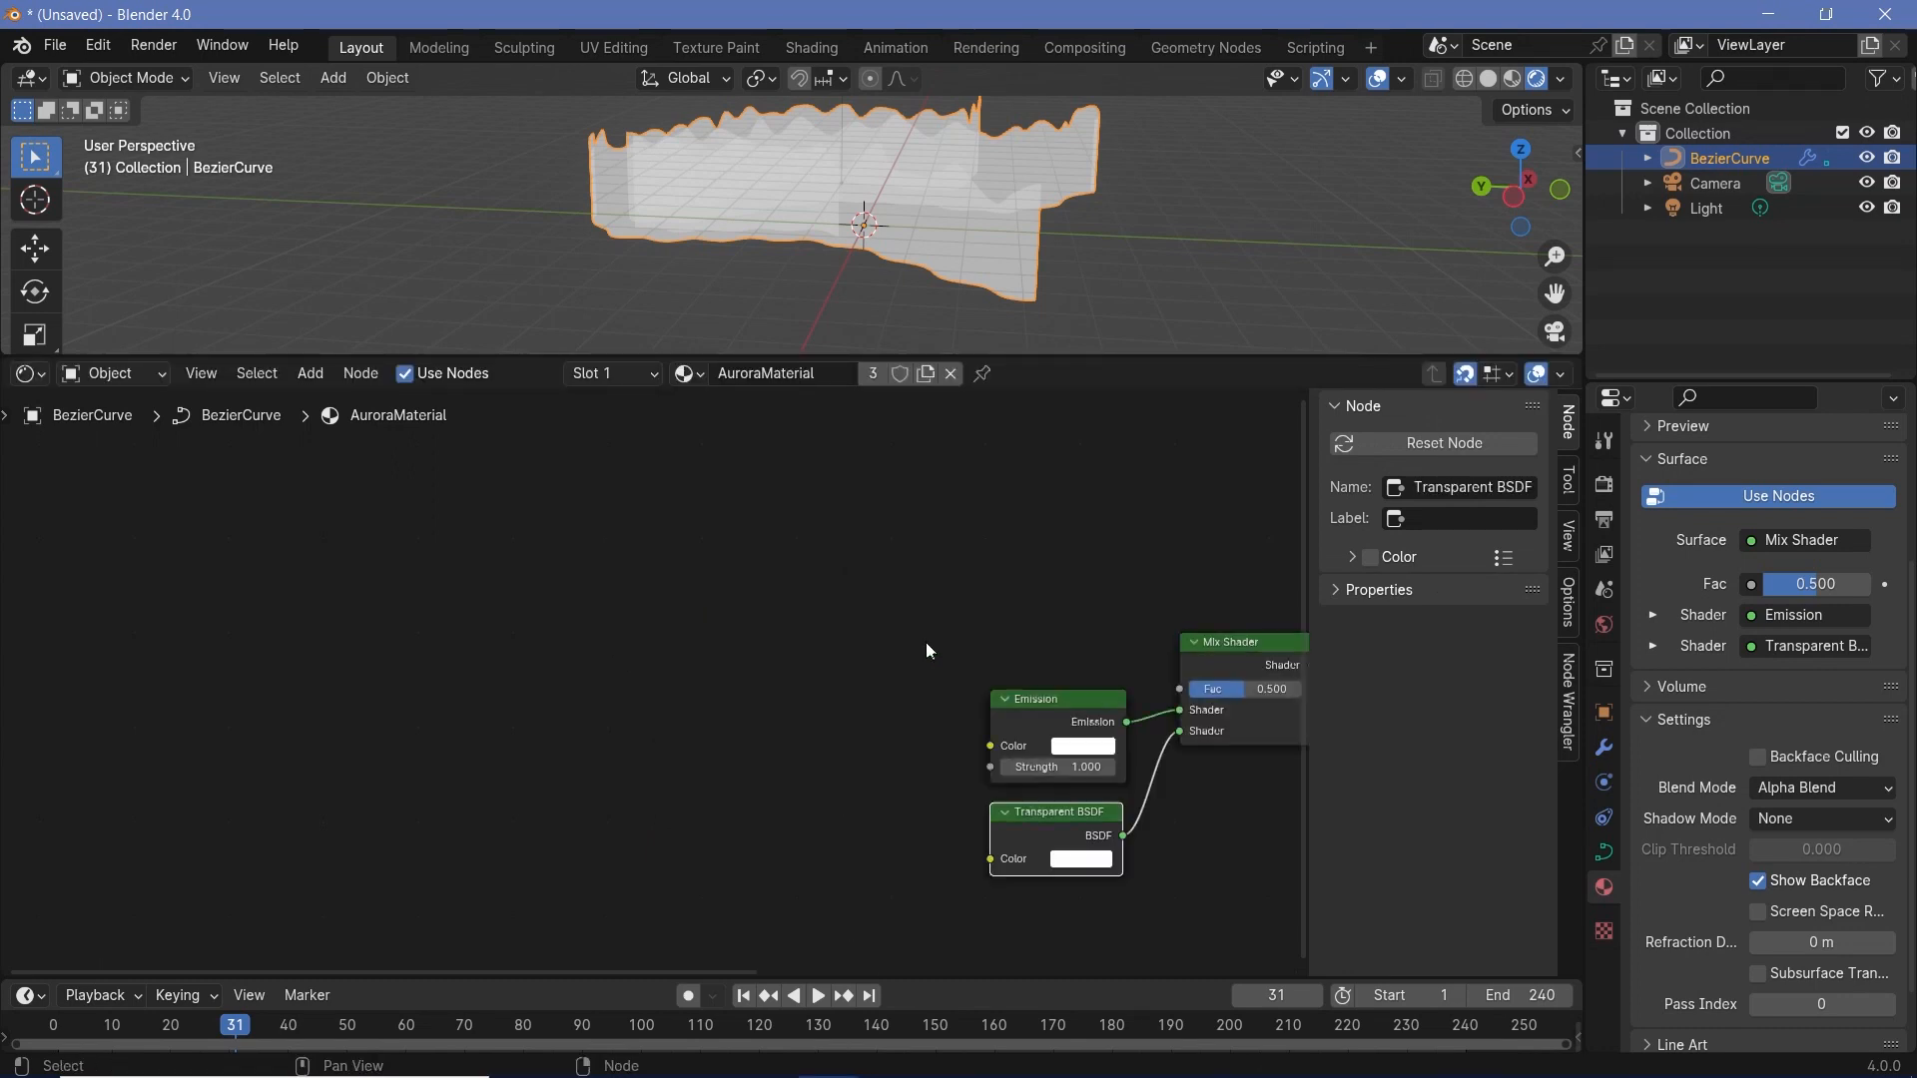
middle_drag(597, 122, 633, 177)
middle_drag(744, 520, 807, 507)
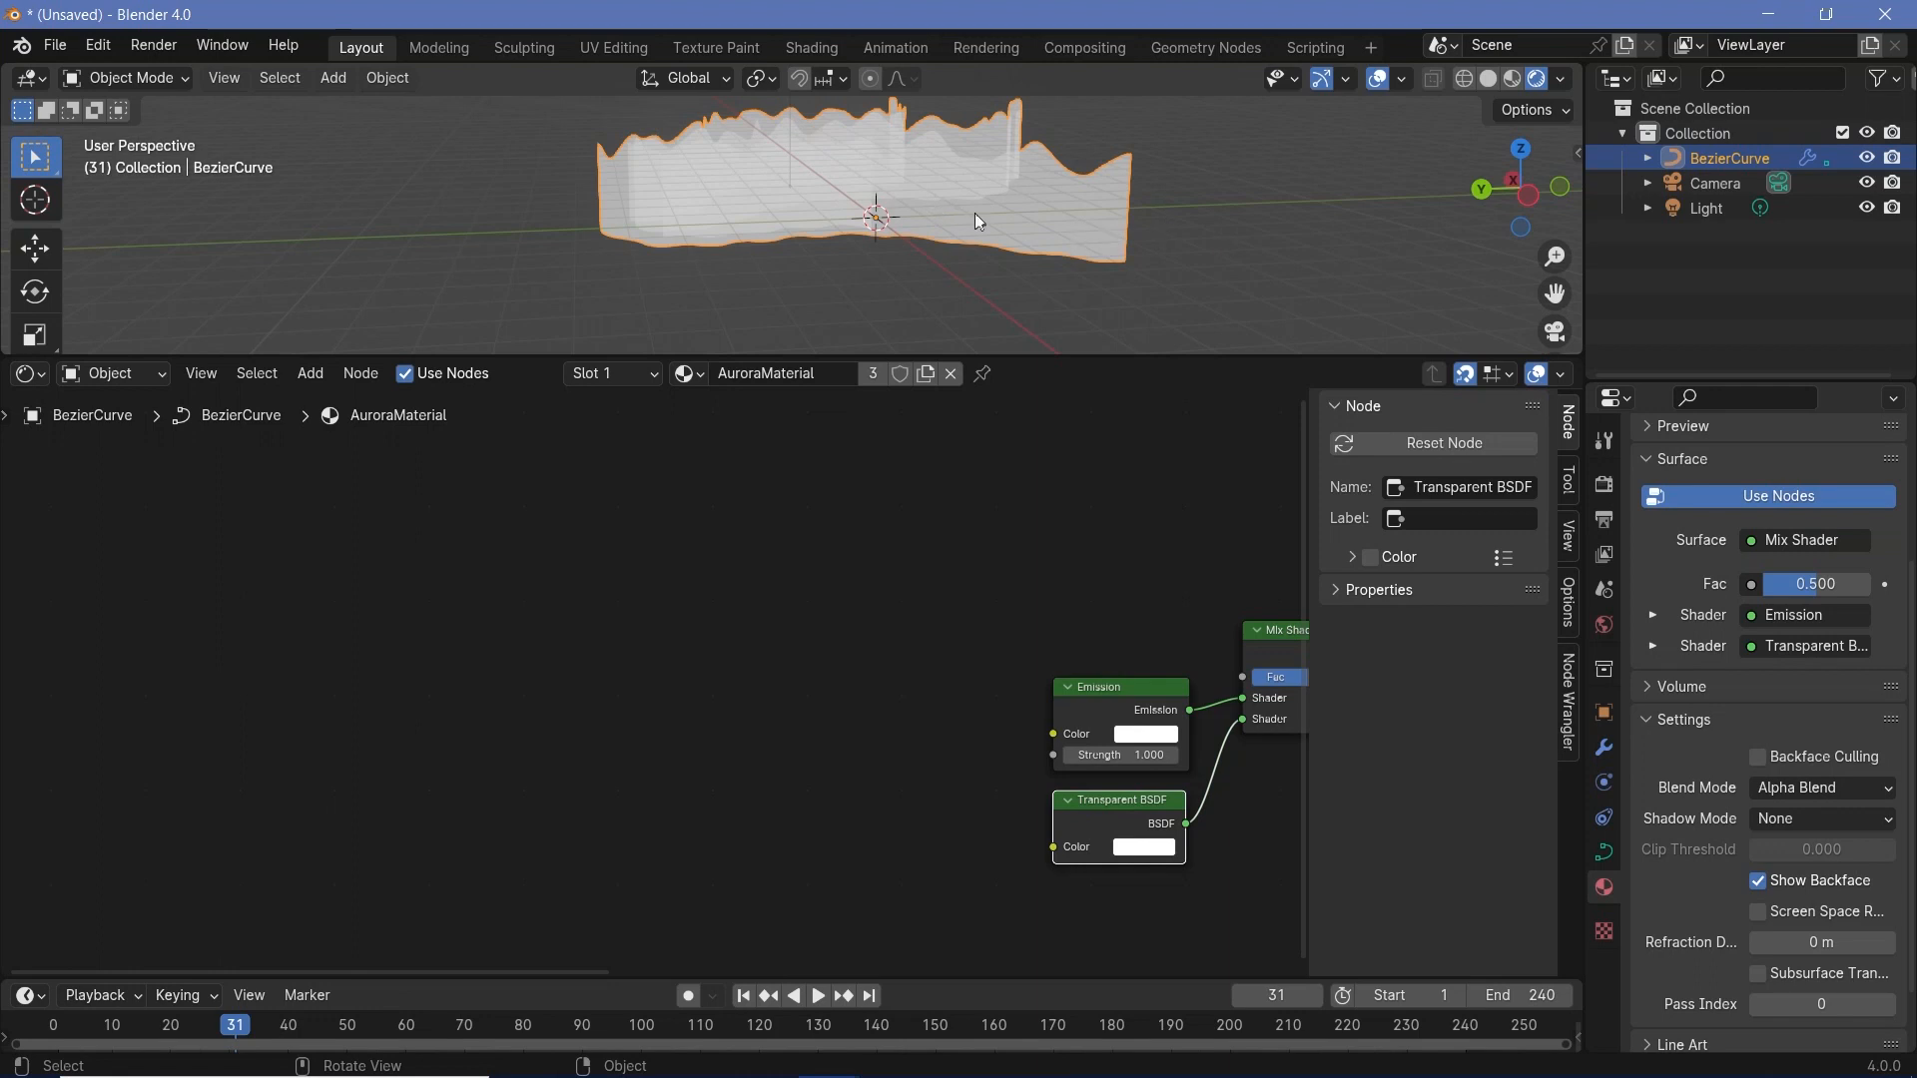
middle_drag(809, 664, 683, 618)
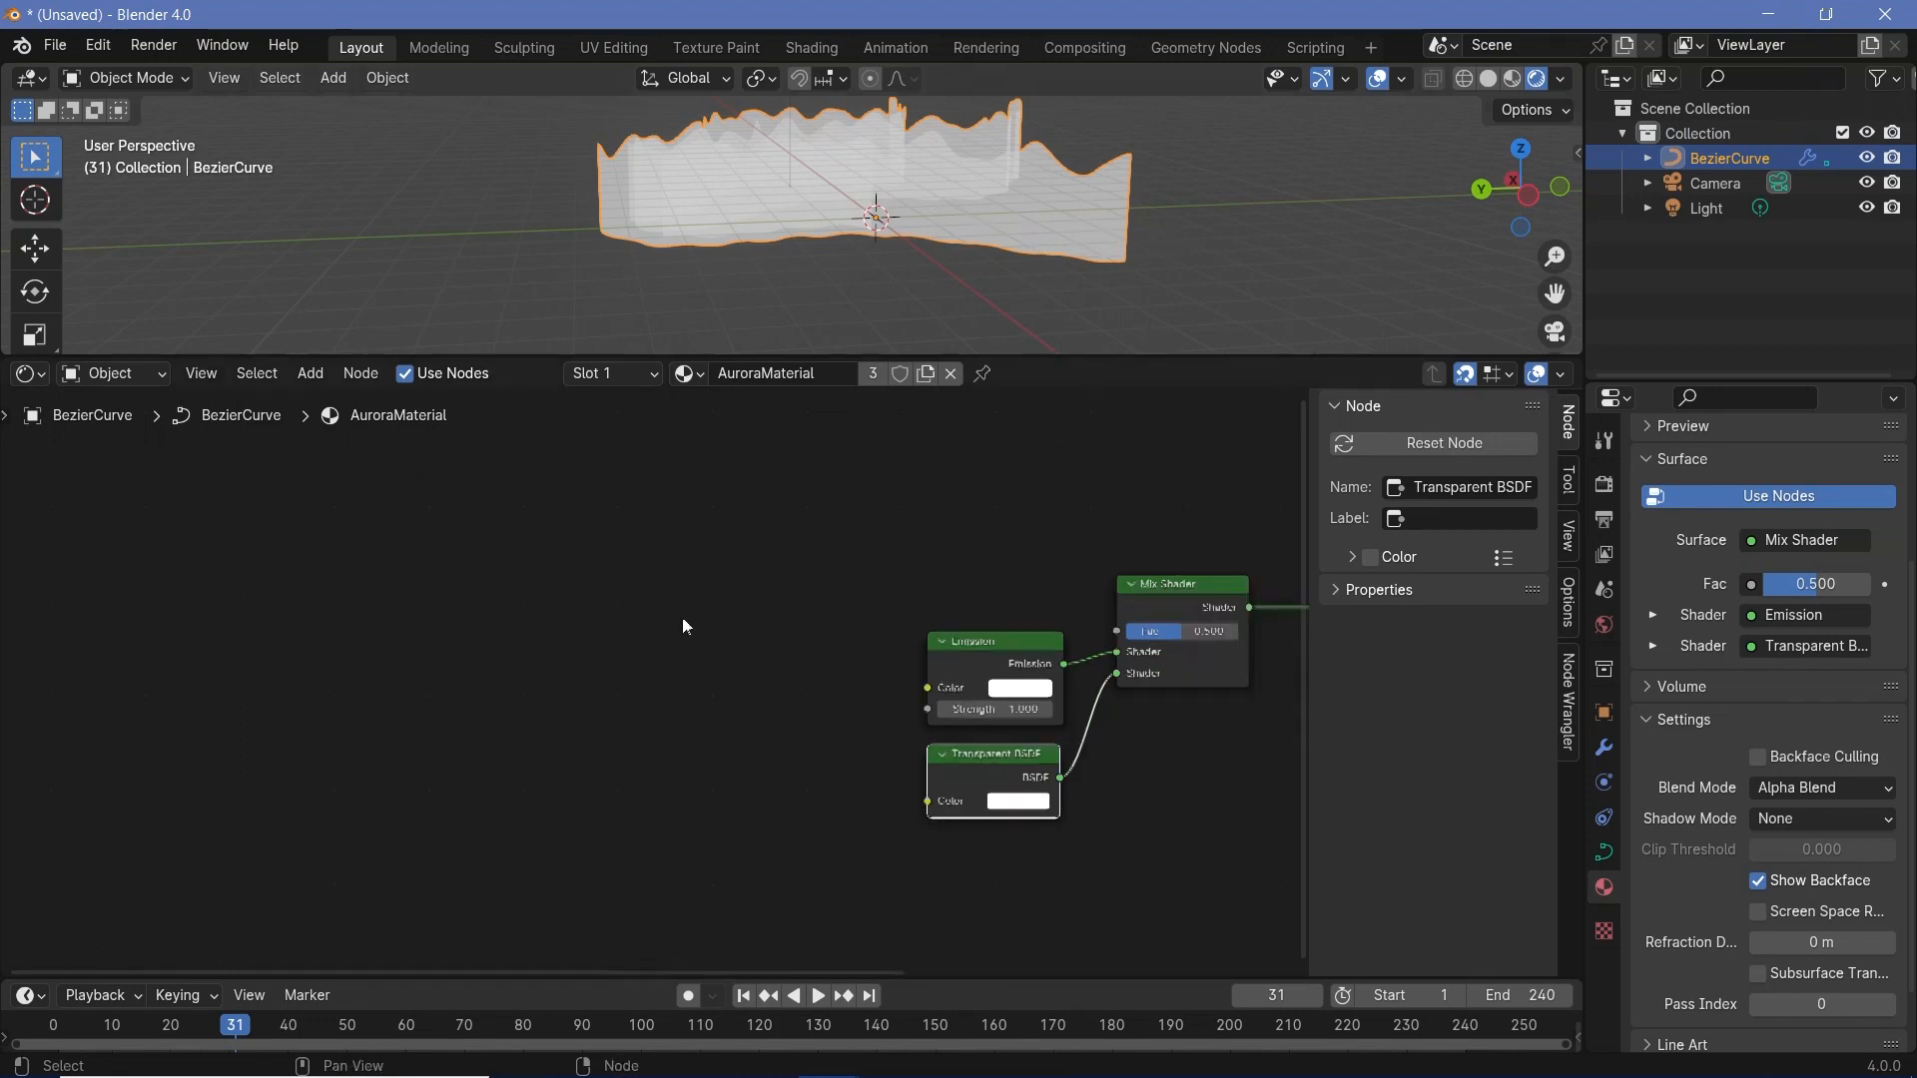
key(shift+a)
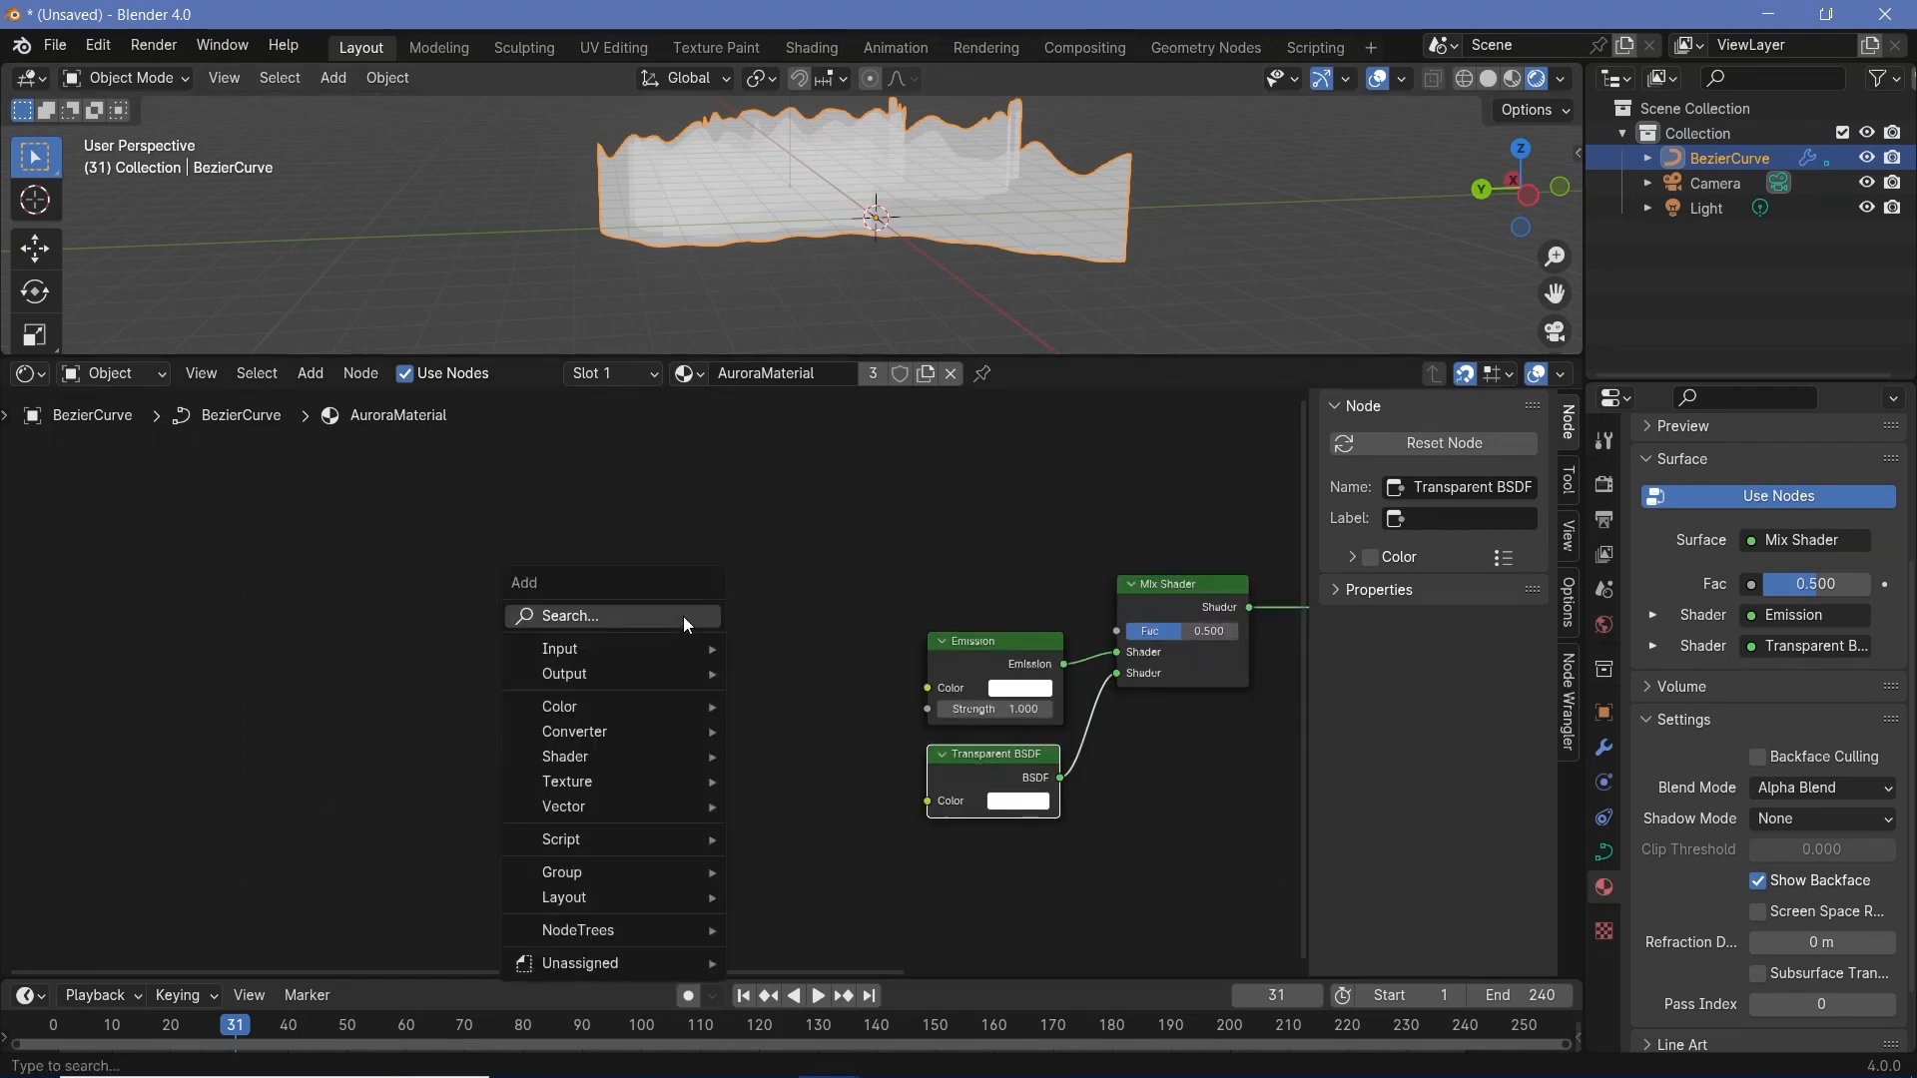
text(attr)
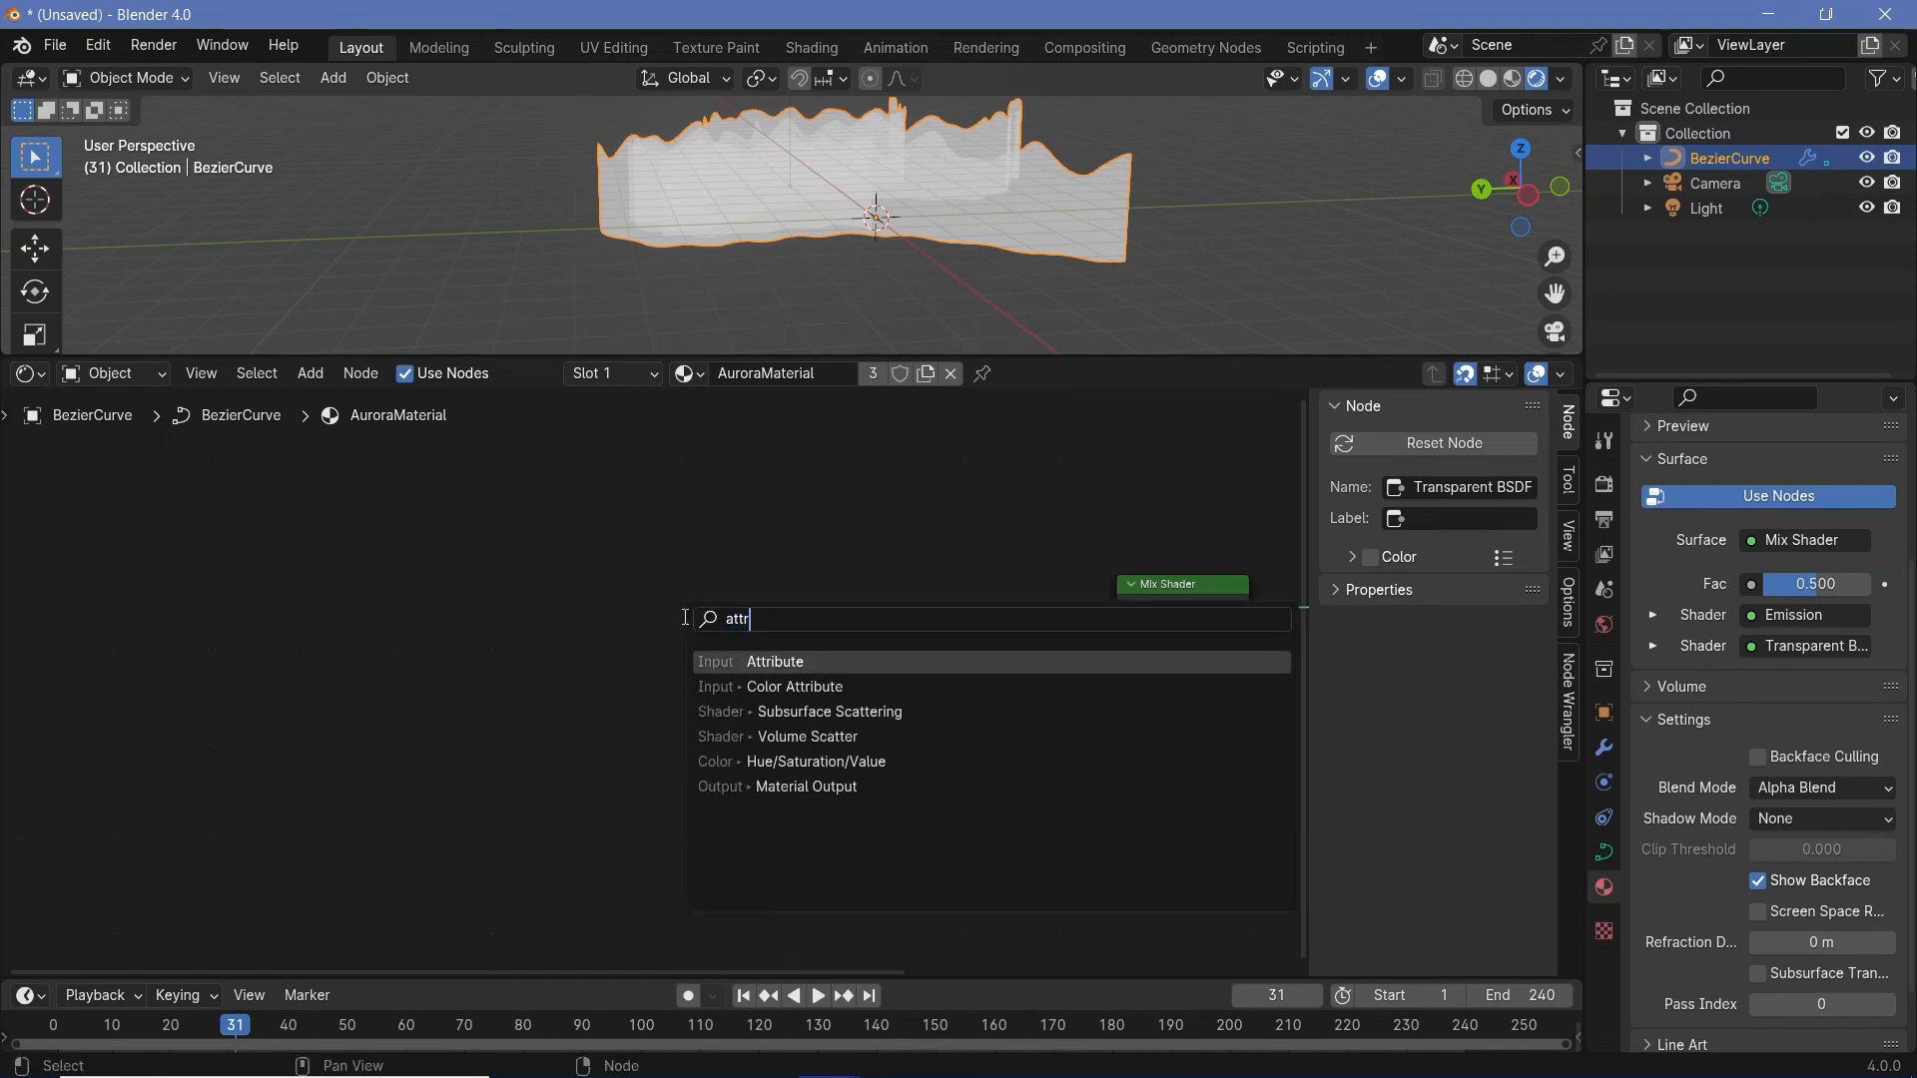
key(Return)
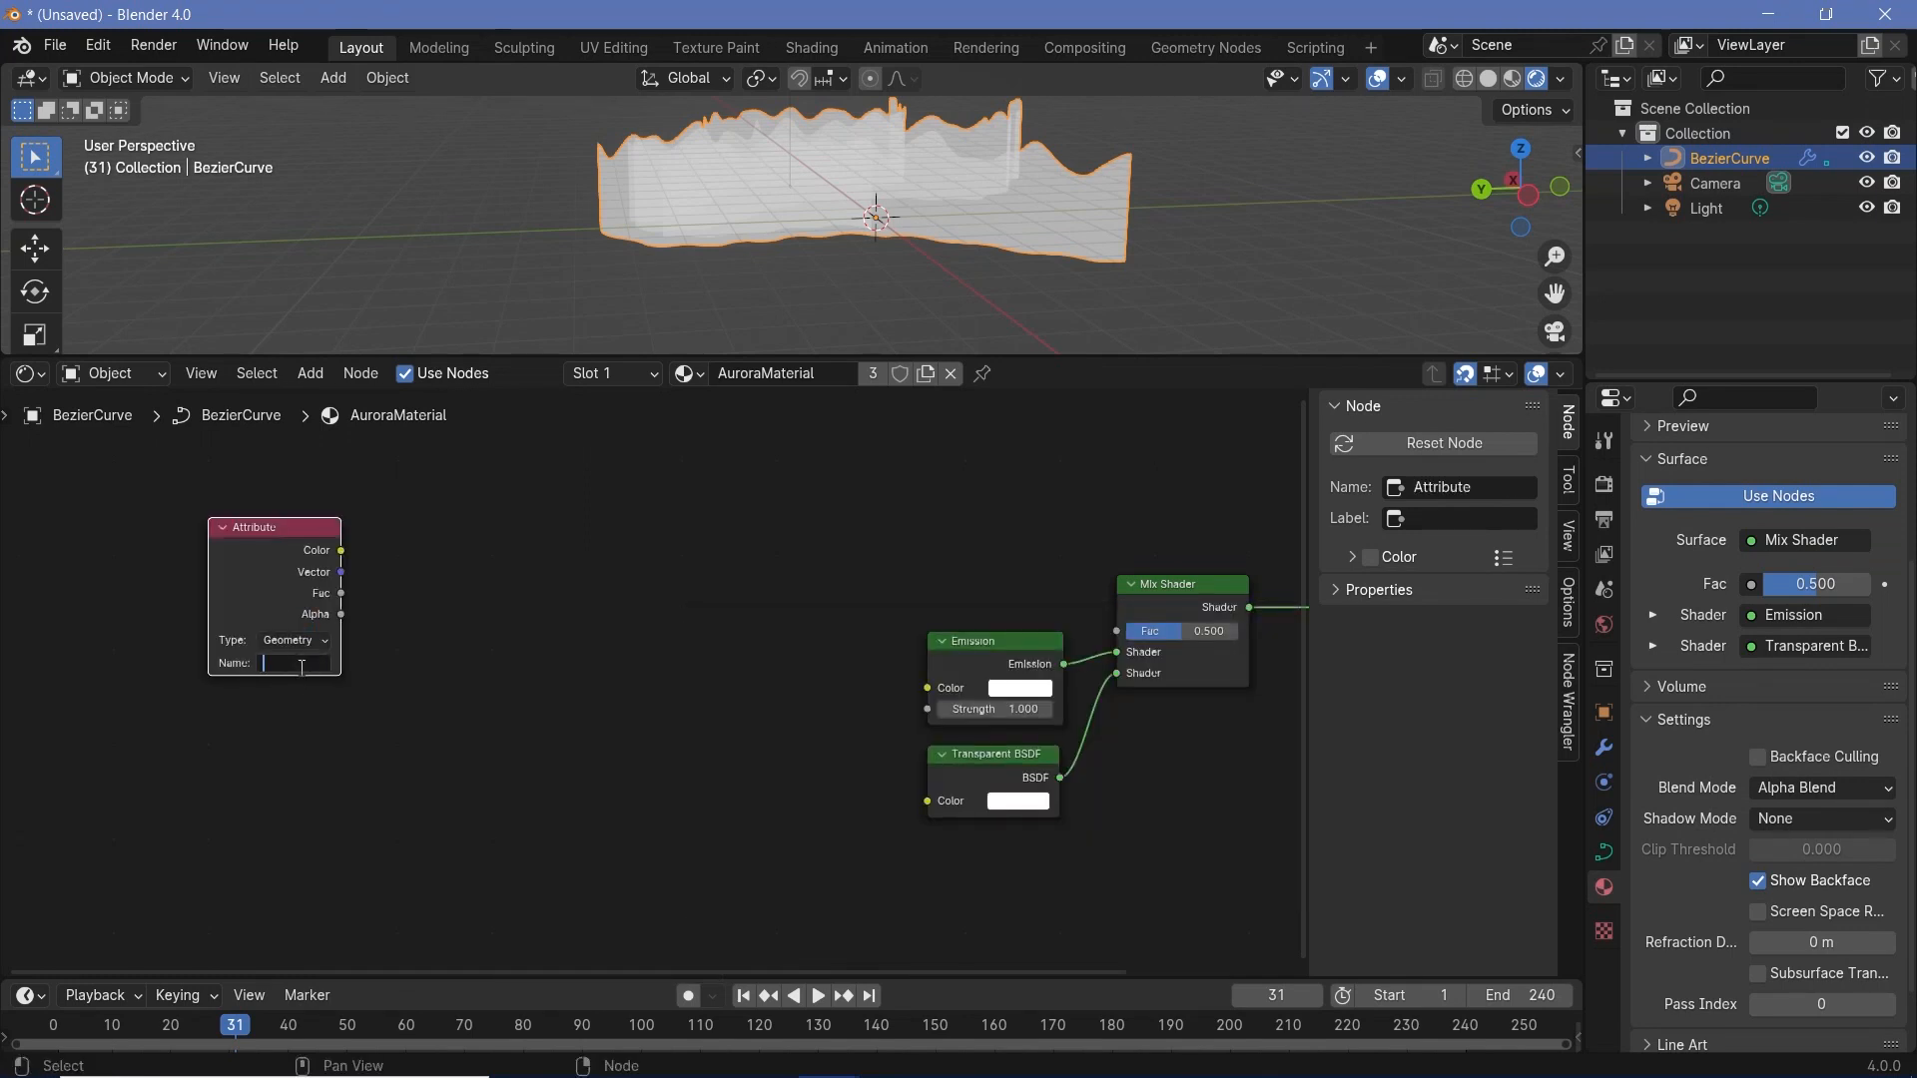
- Set the Attribute node's name to AuroraFactor and connect its Fac output to the Mix Shader's Fac input
click(302, 666)
text(Auror)
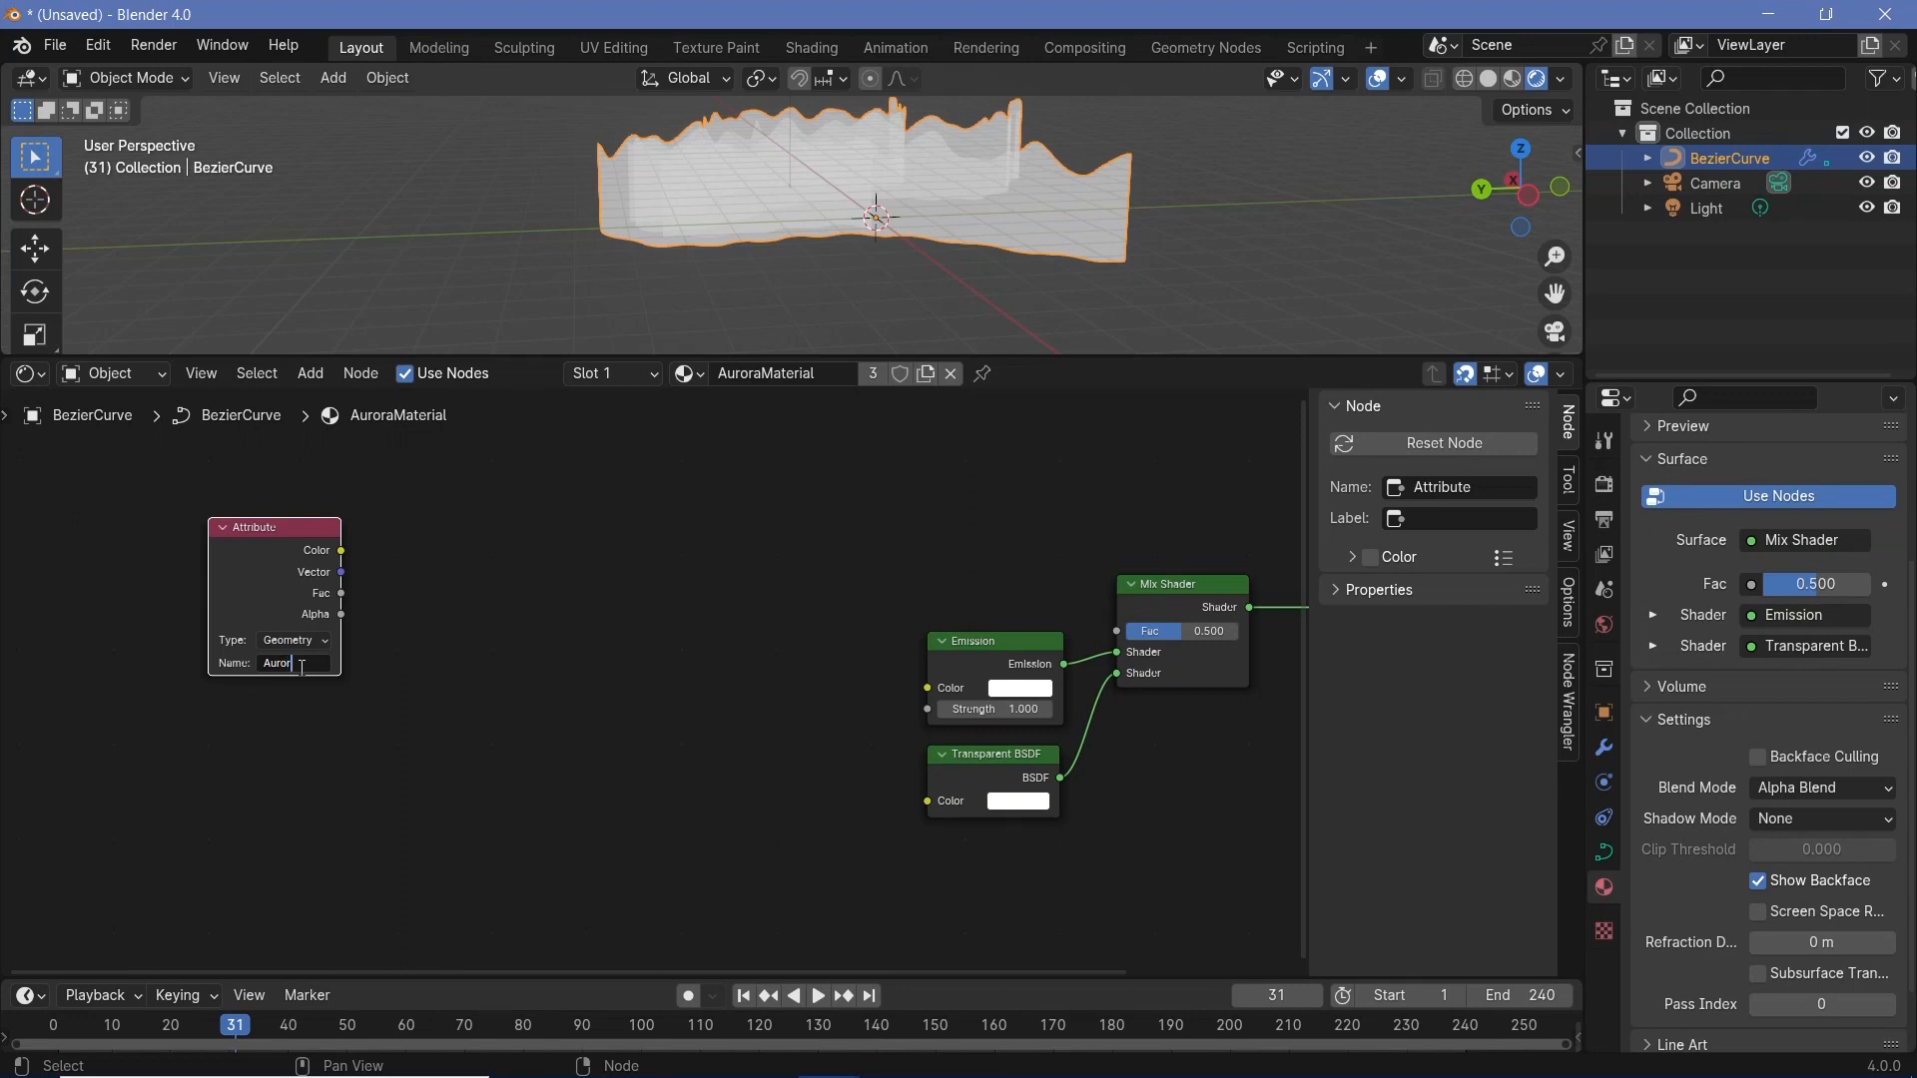
text(aFactor)
key(Return)
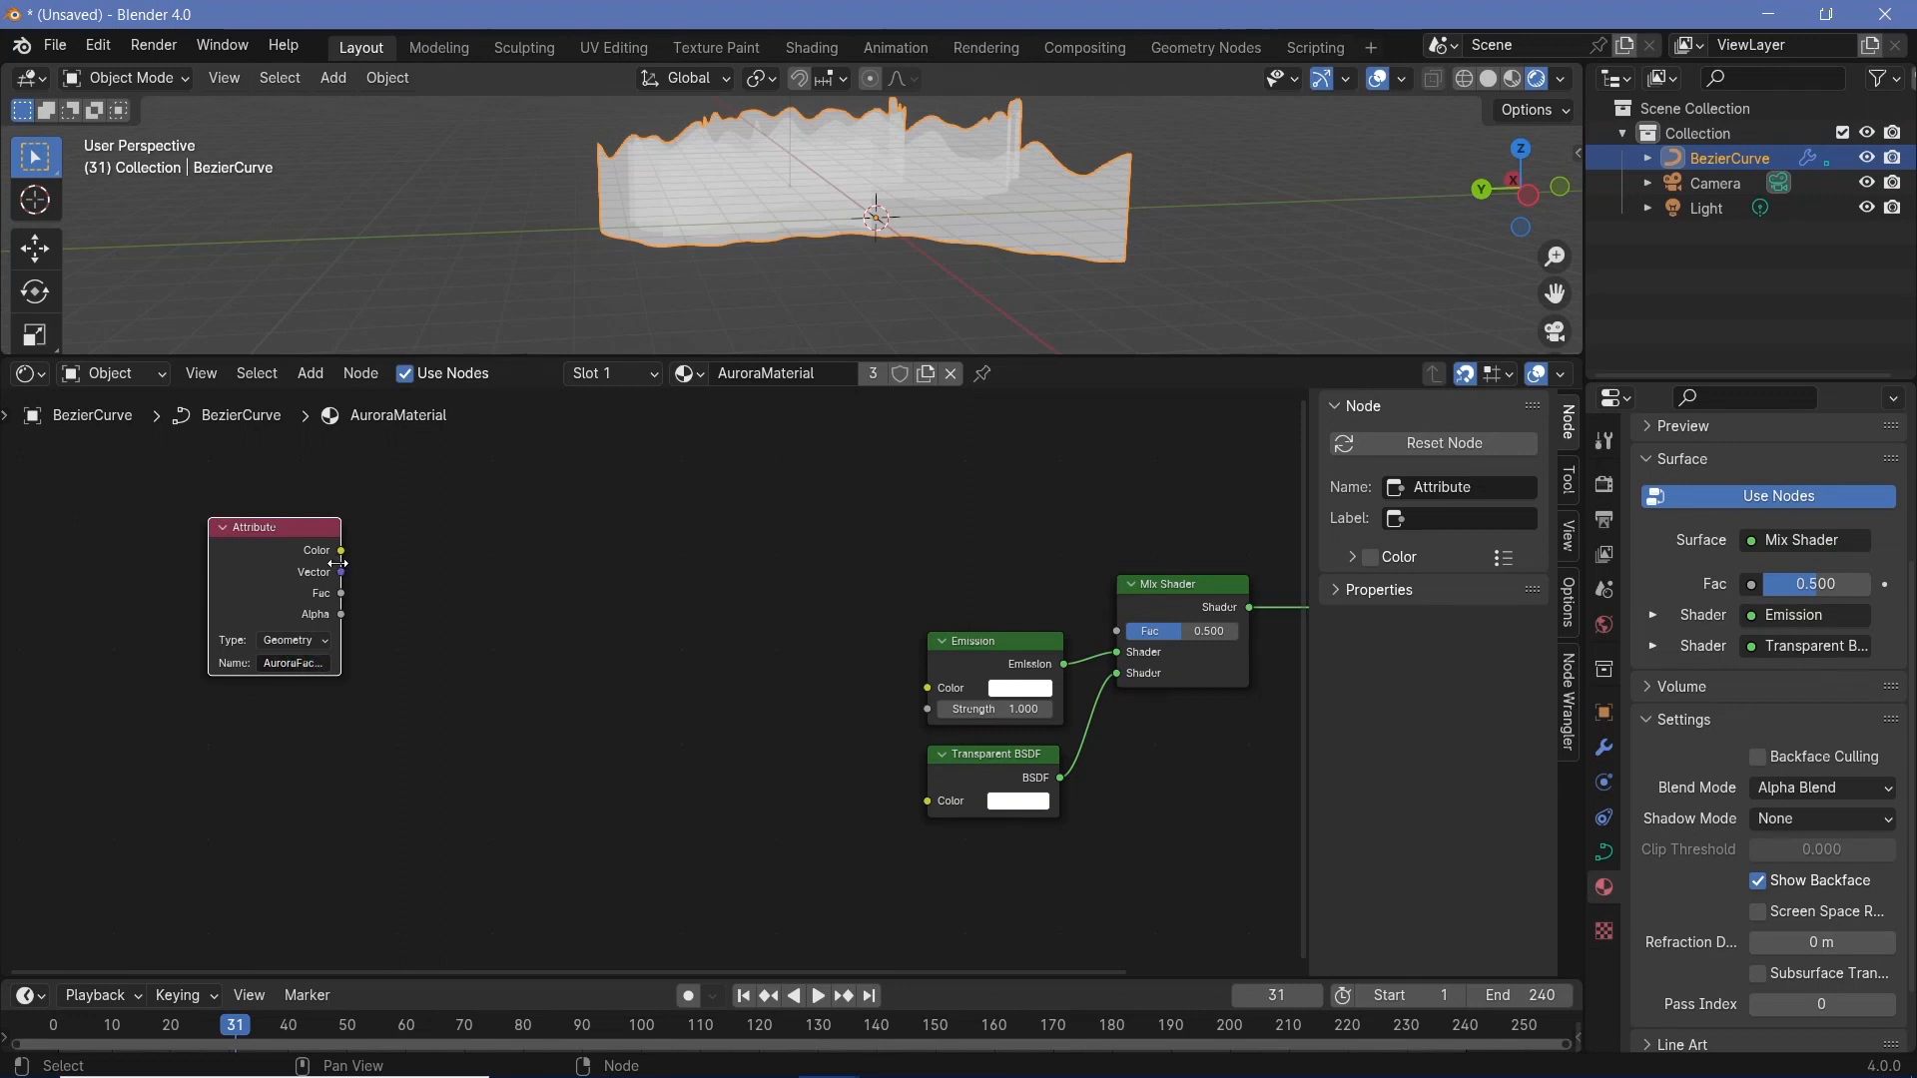
drag(341, 594, 1118, 630)
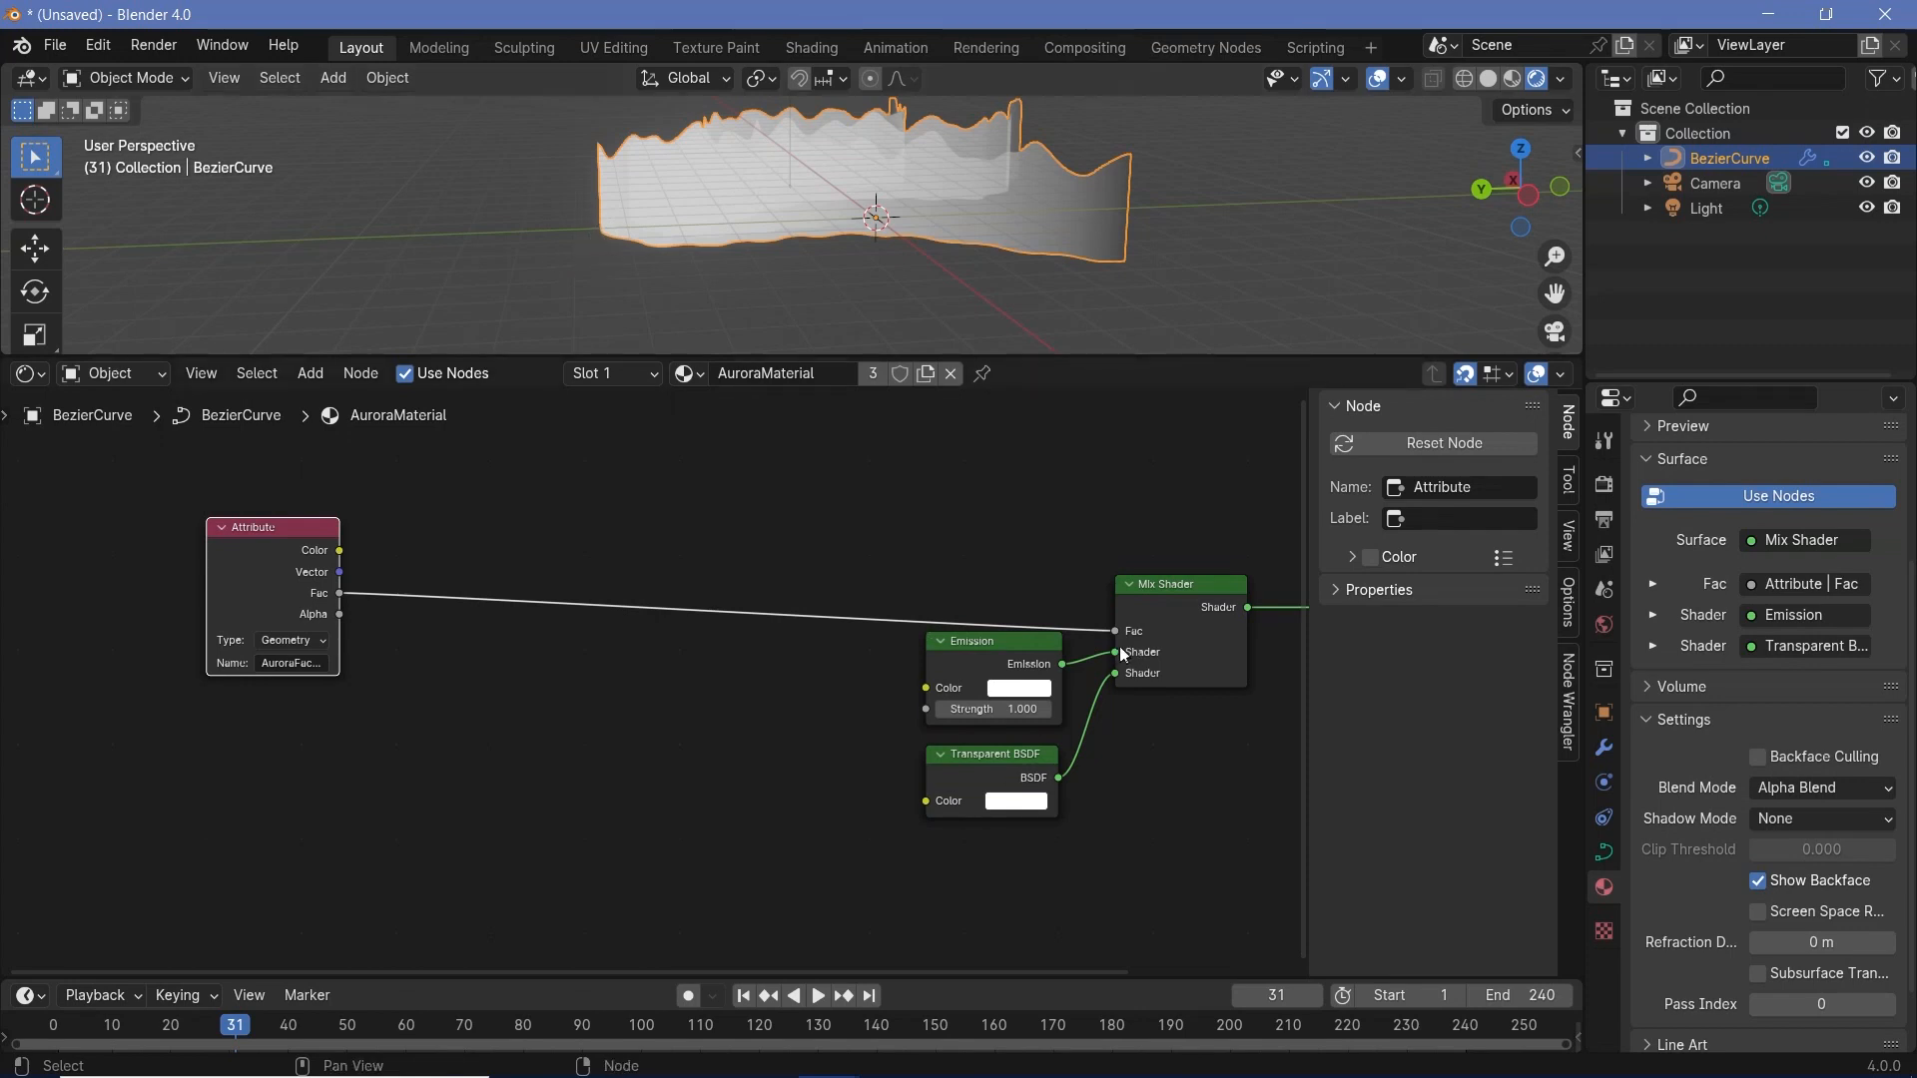
- Lower the Emission and Transparent BSDF nodes a little further and view the aurora from a higher angle
mouse_move(1026, 667)
mouse_down()
mouse_move(878, 661)
mouse_move(1026, 686)
mouse_up()
drag(961, 764, 958, 785)
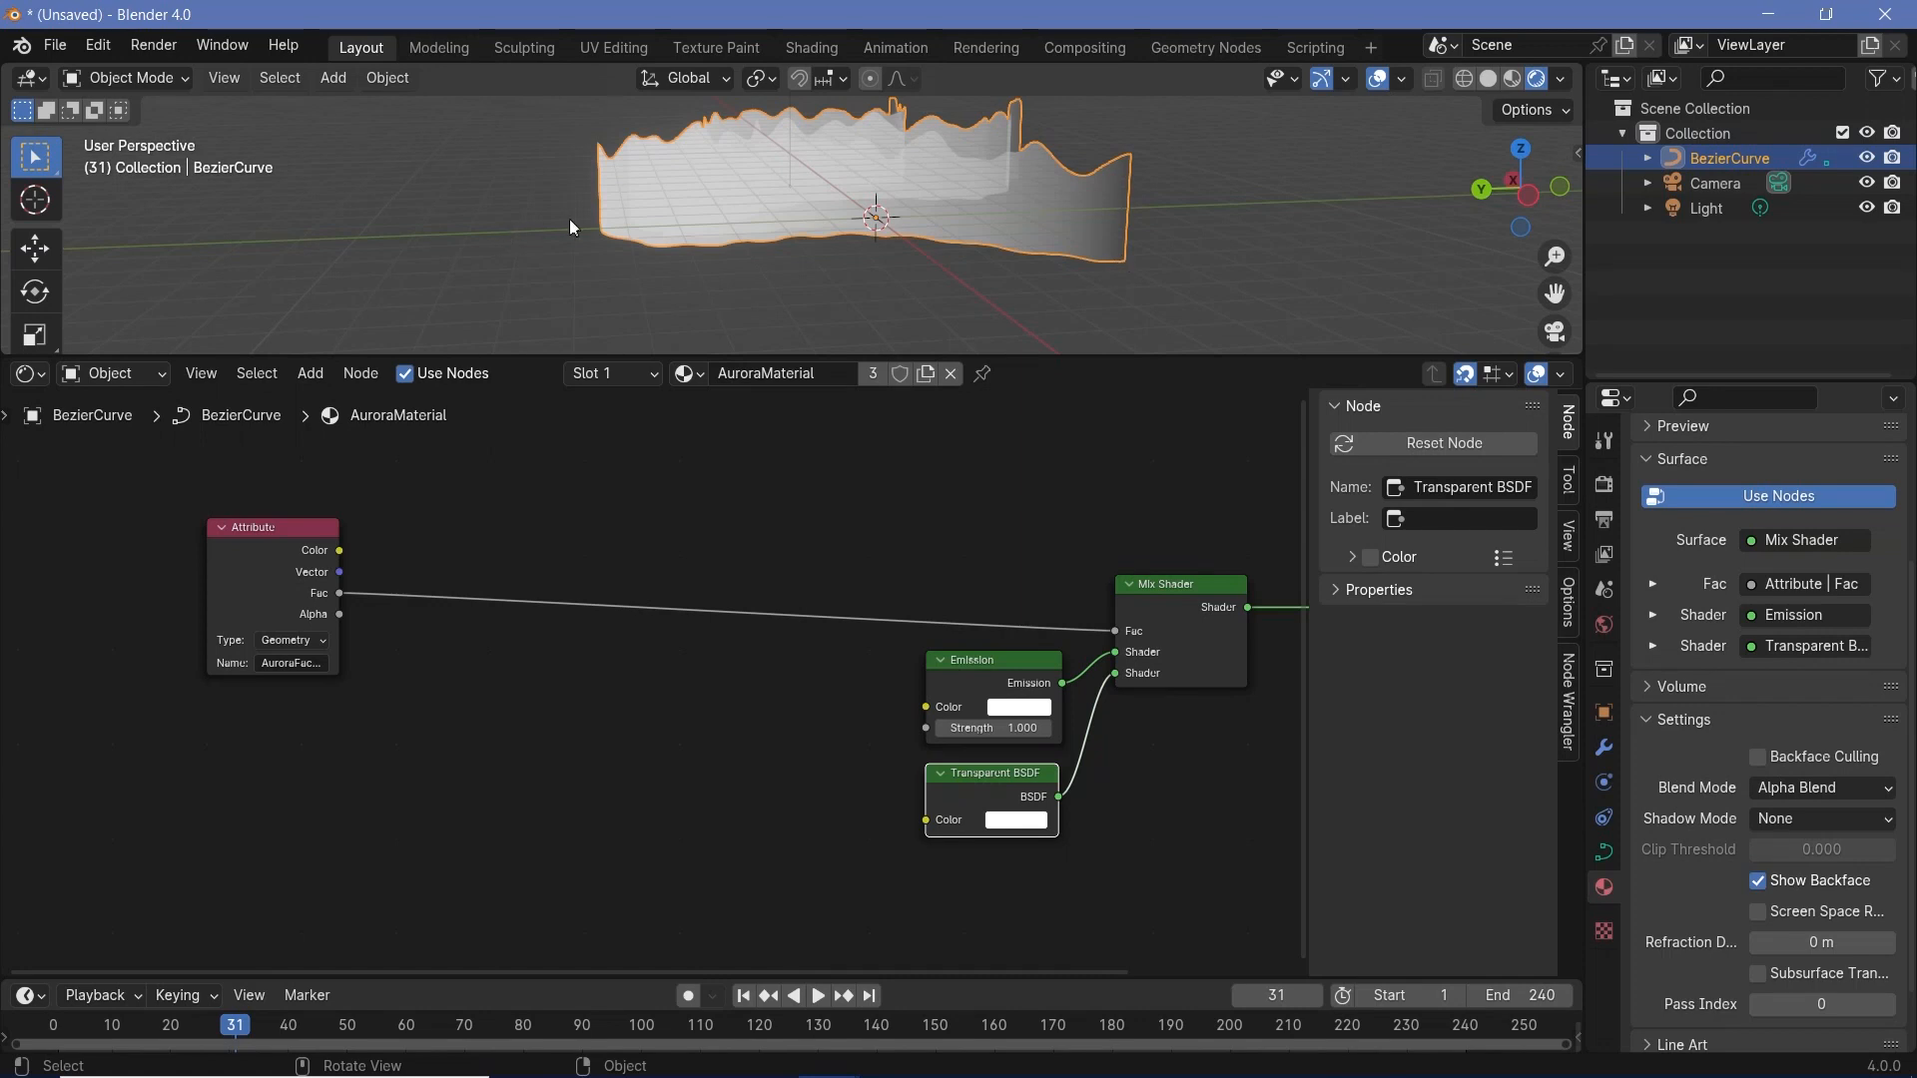
middle_drag(962, 251, 627, 336)
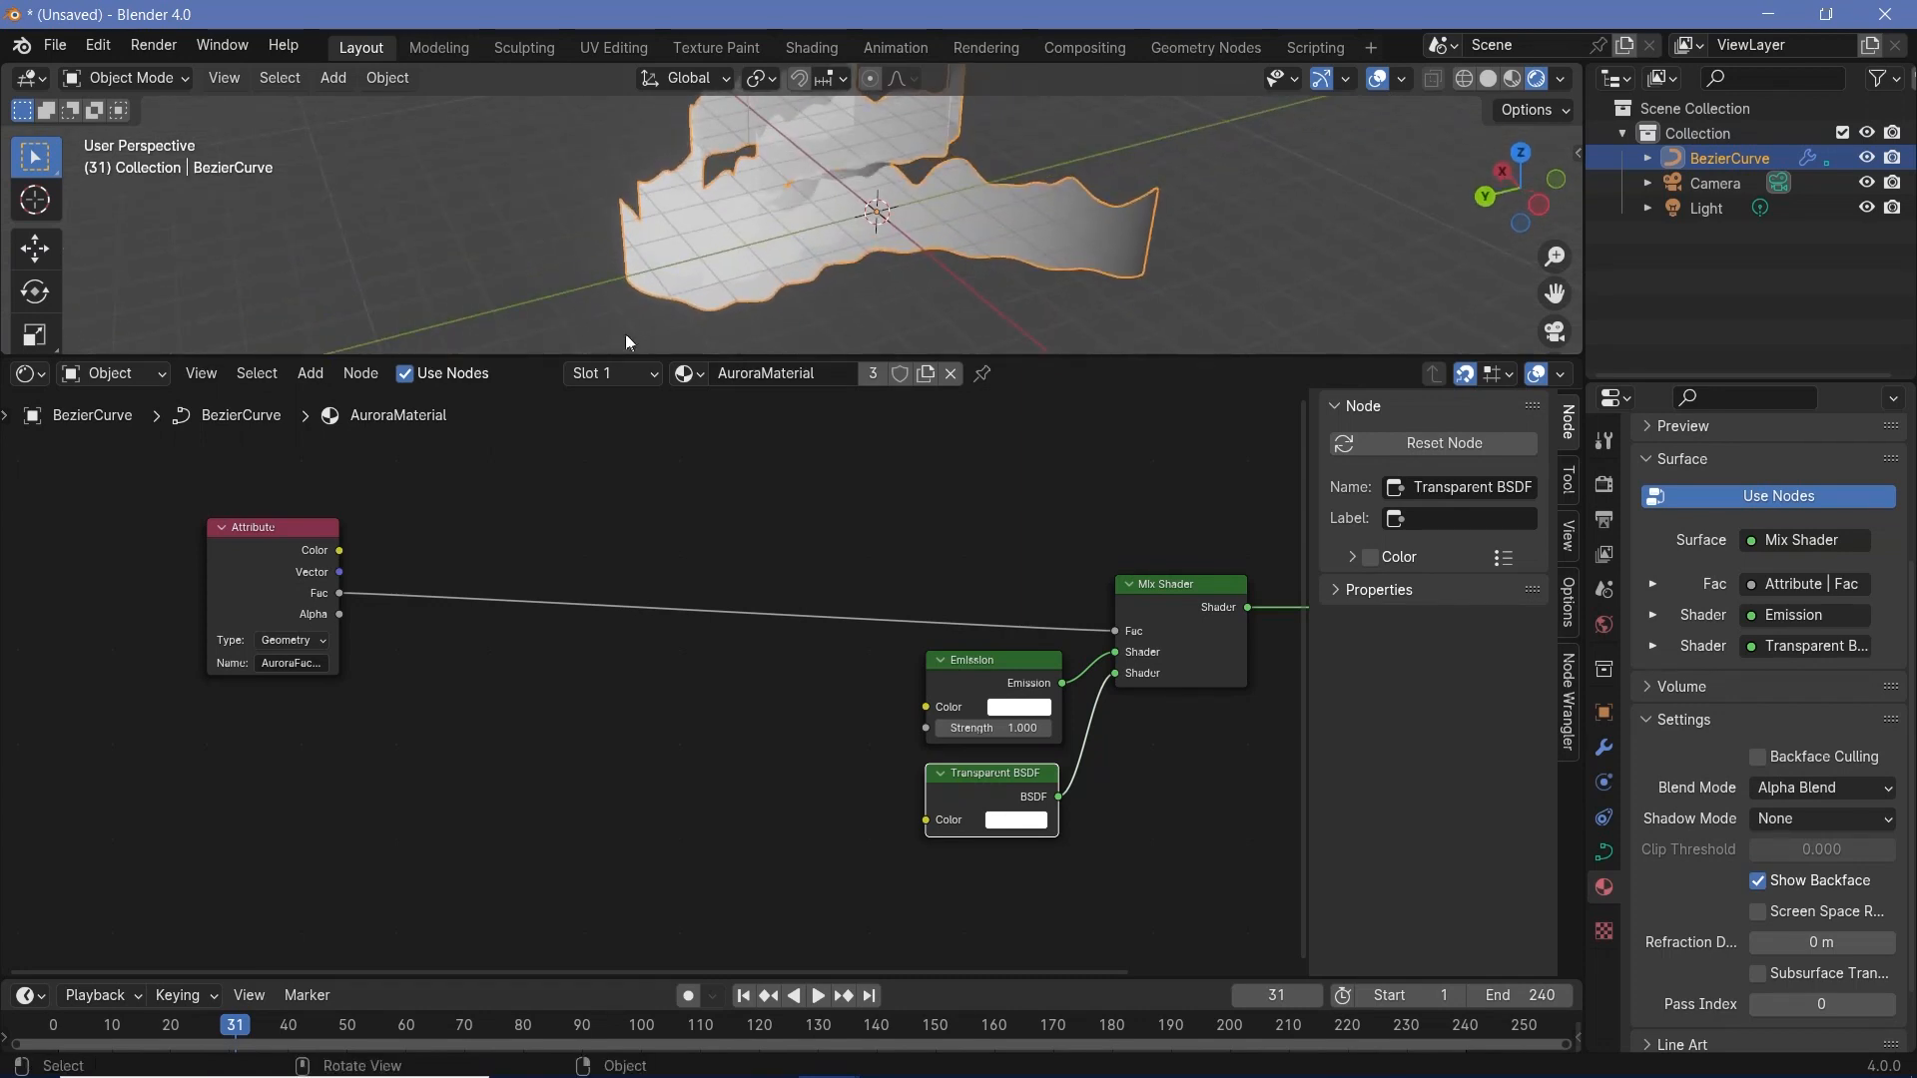
- Insert a Color Ramp node on the link between the Attribute's Fac output and the Mix Shader's Fac input
key(shift+a)
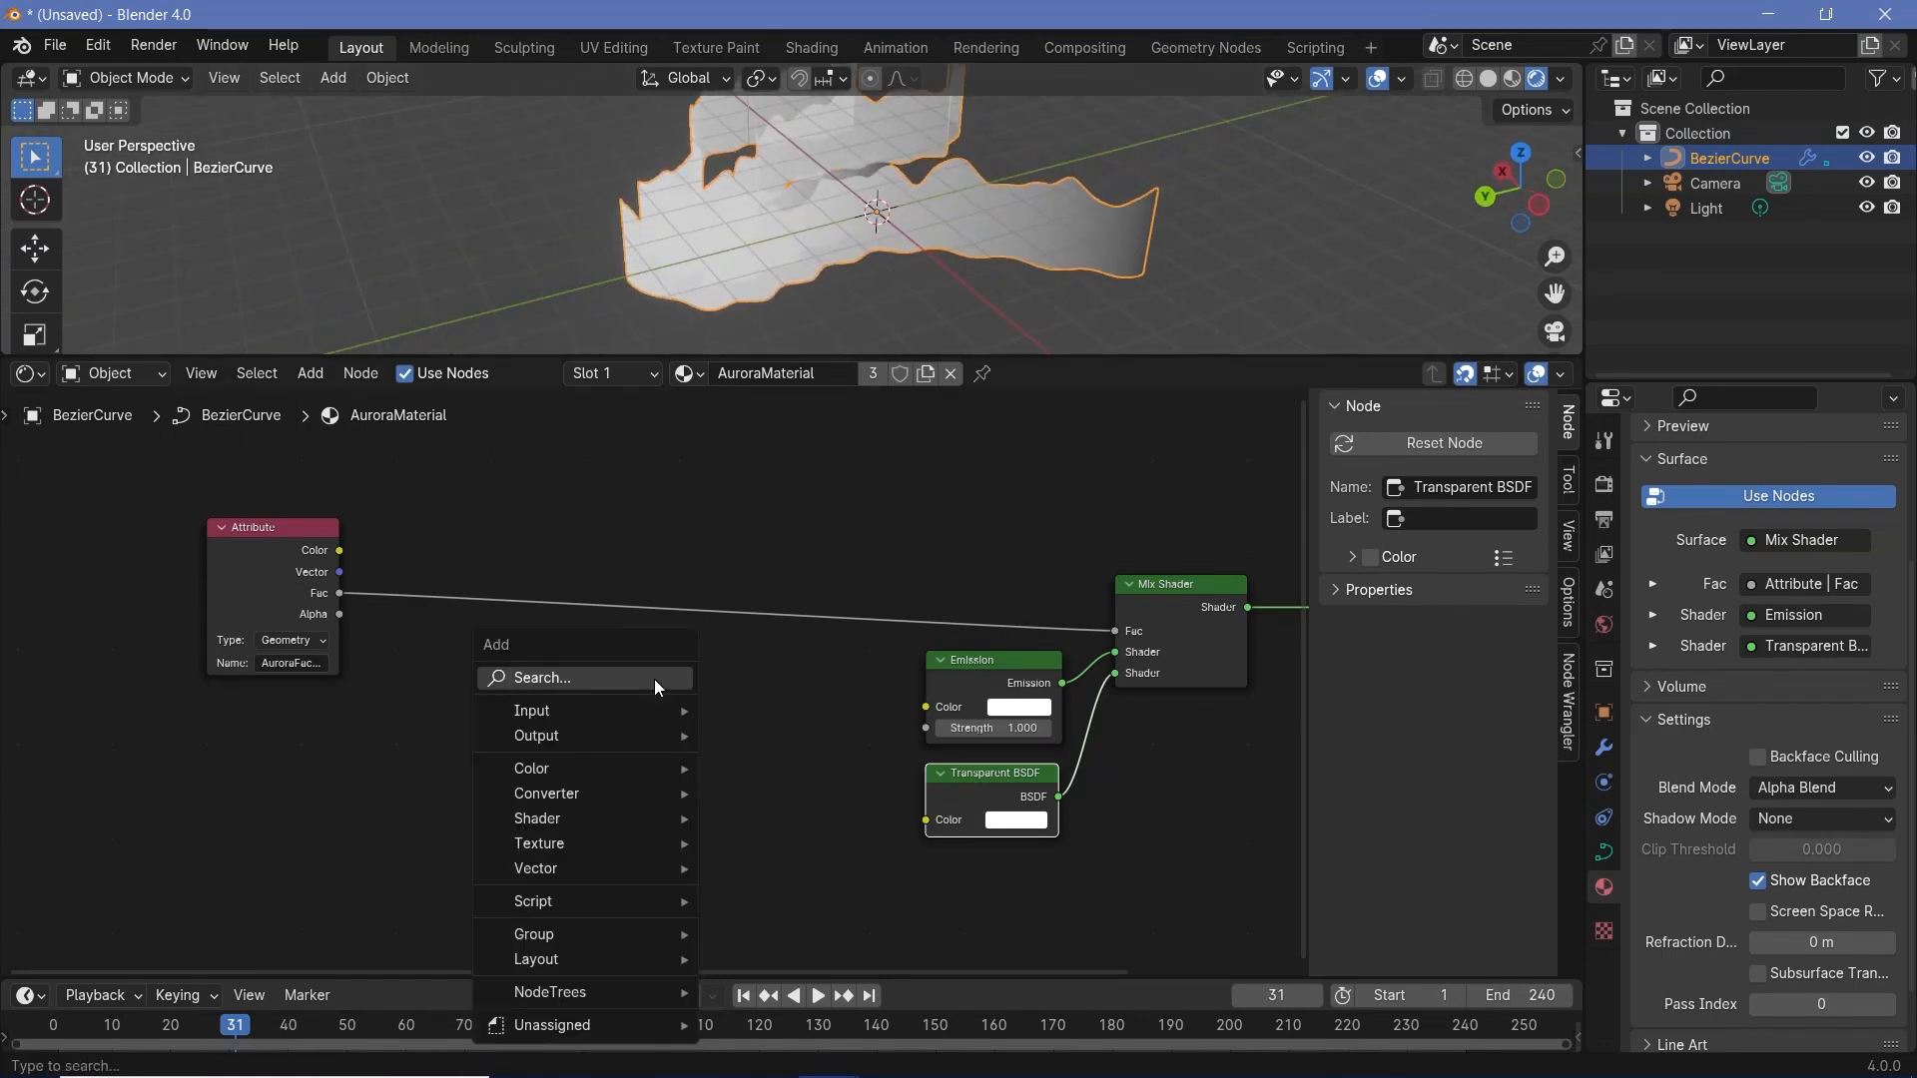
text(co)
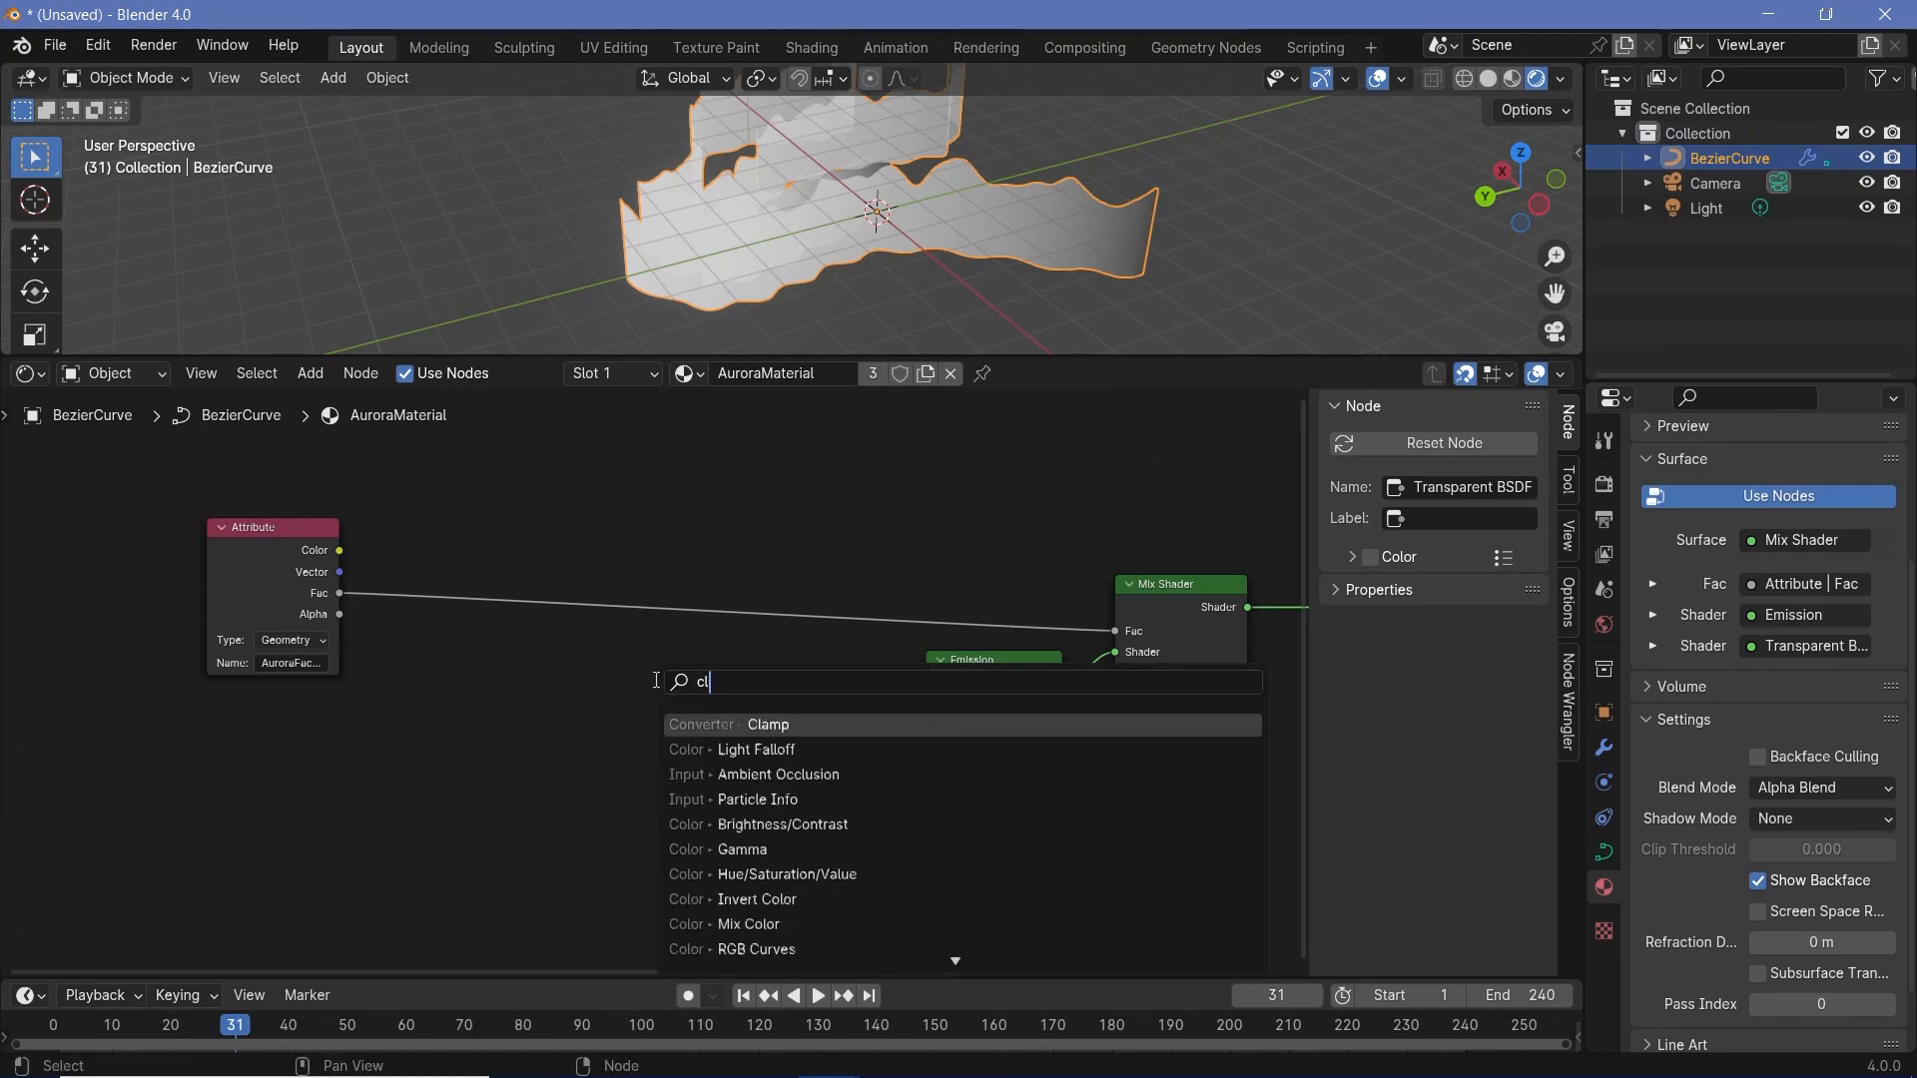
text(lo)
click(751, 749)
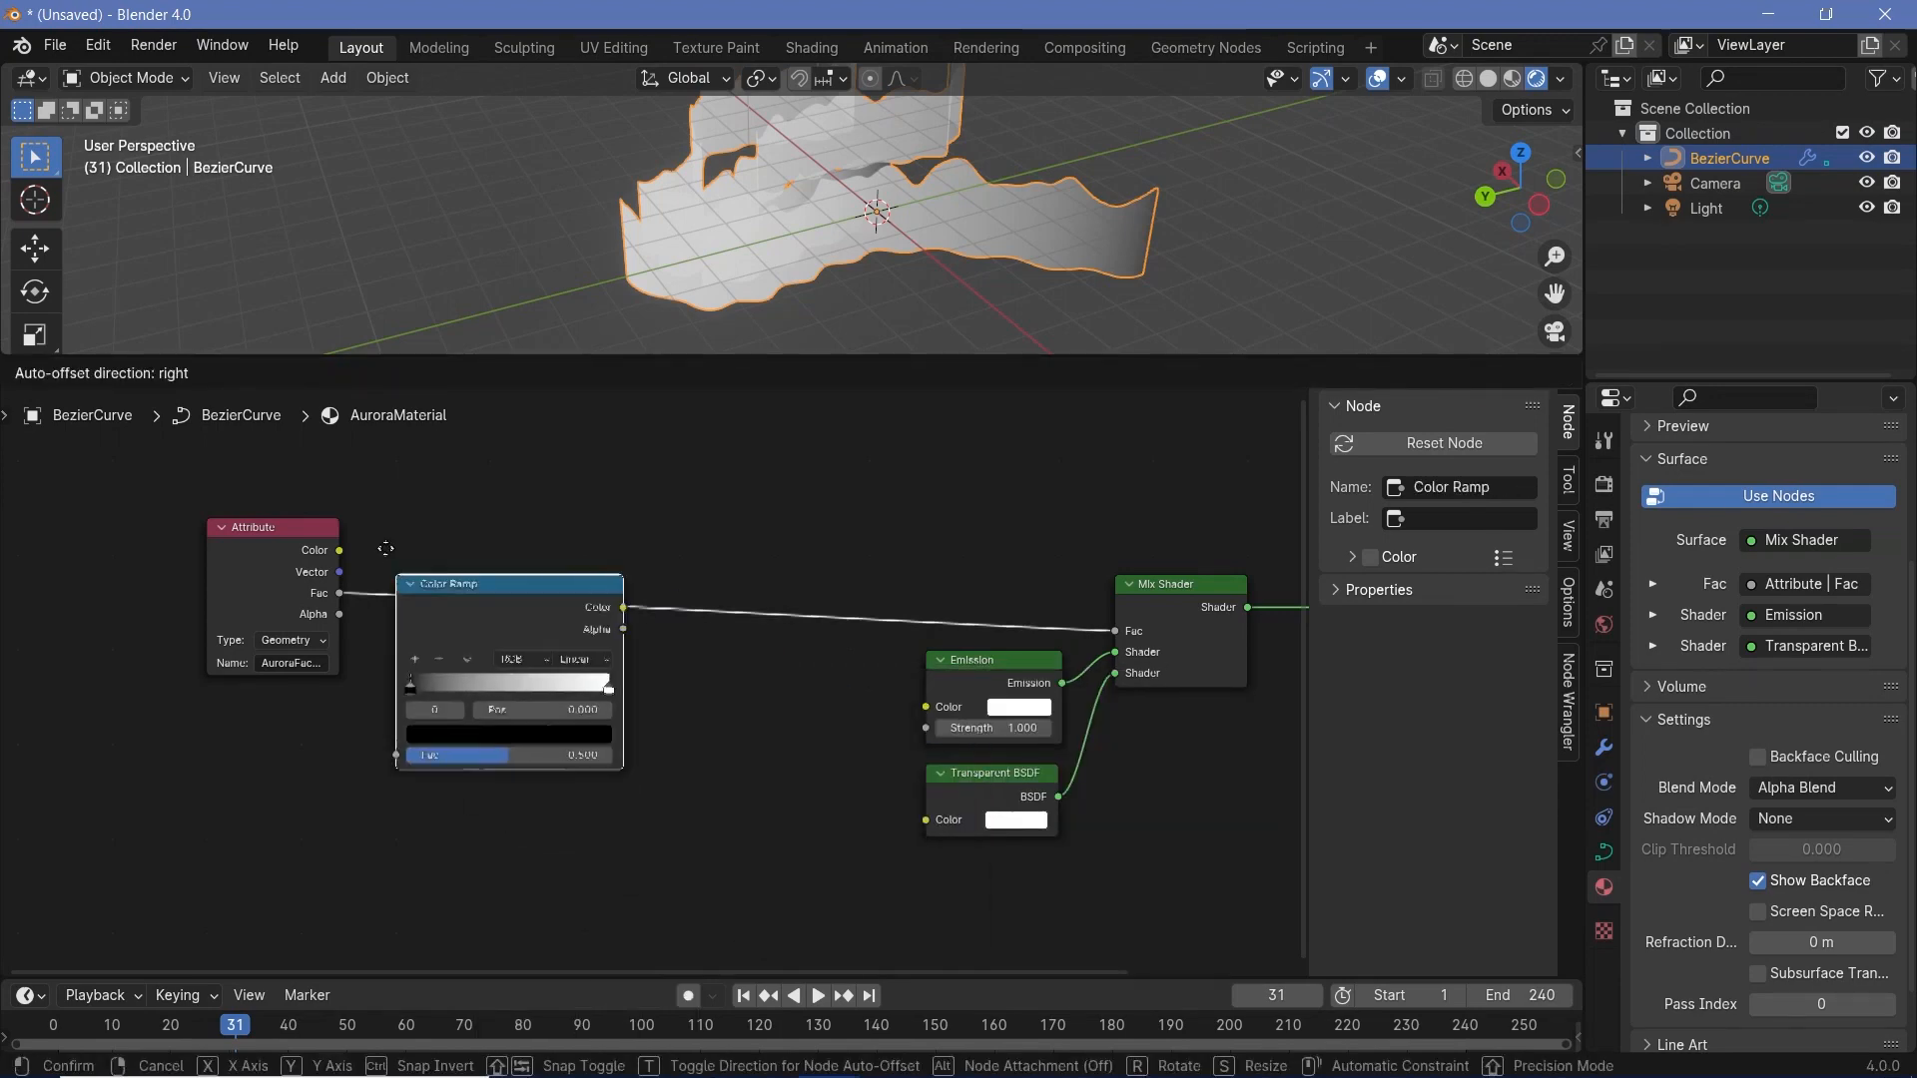
click(519, 679)
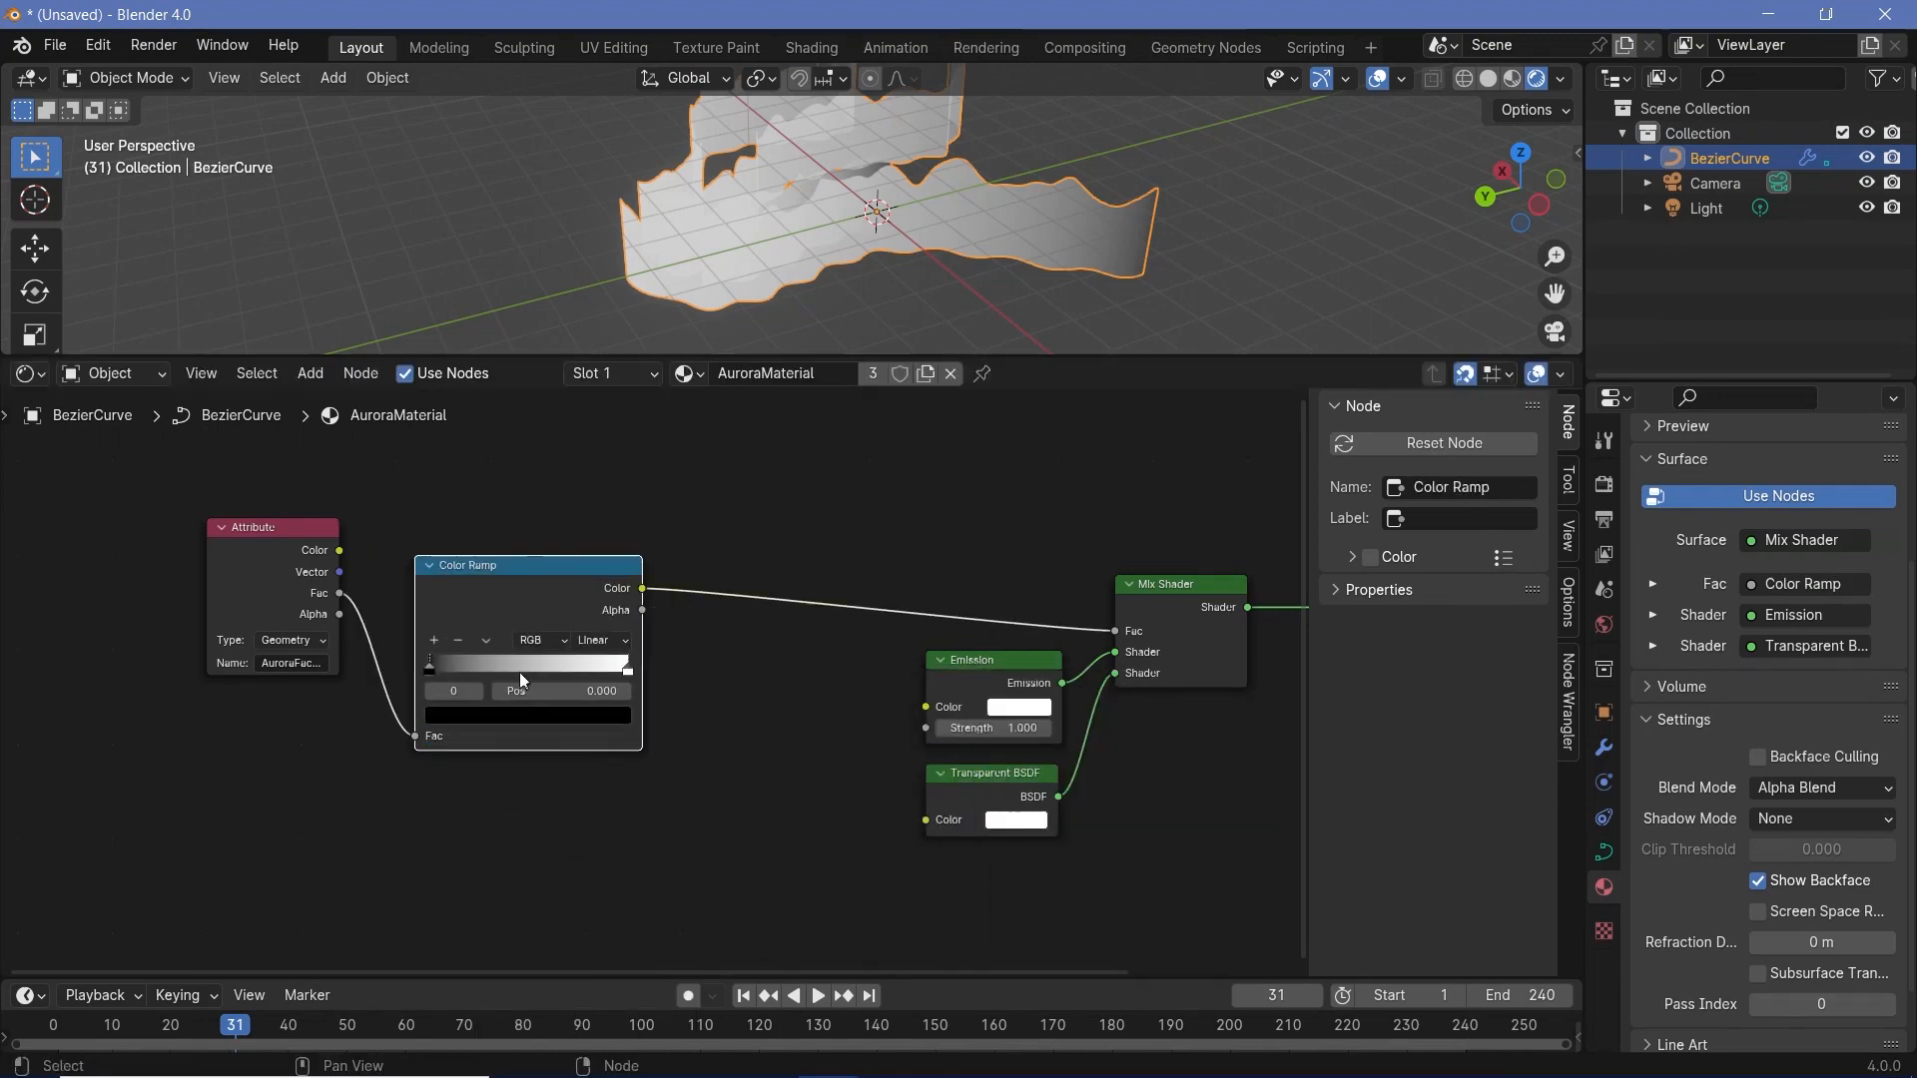
- Add two middle stops to the Color Ramp, one at position 0.442 and one at 0.673
click(432, 640)
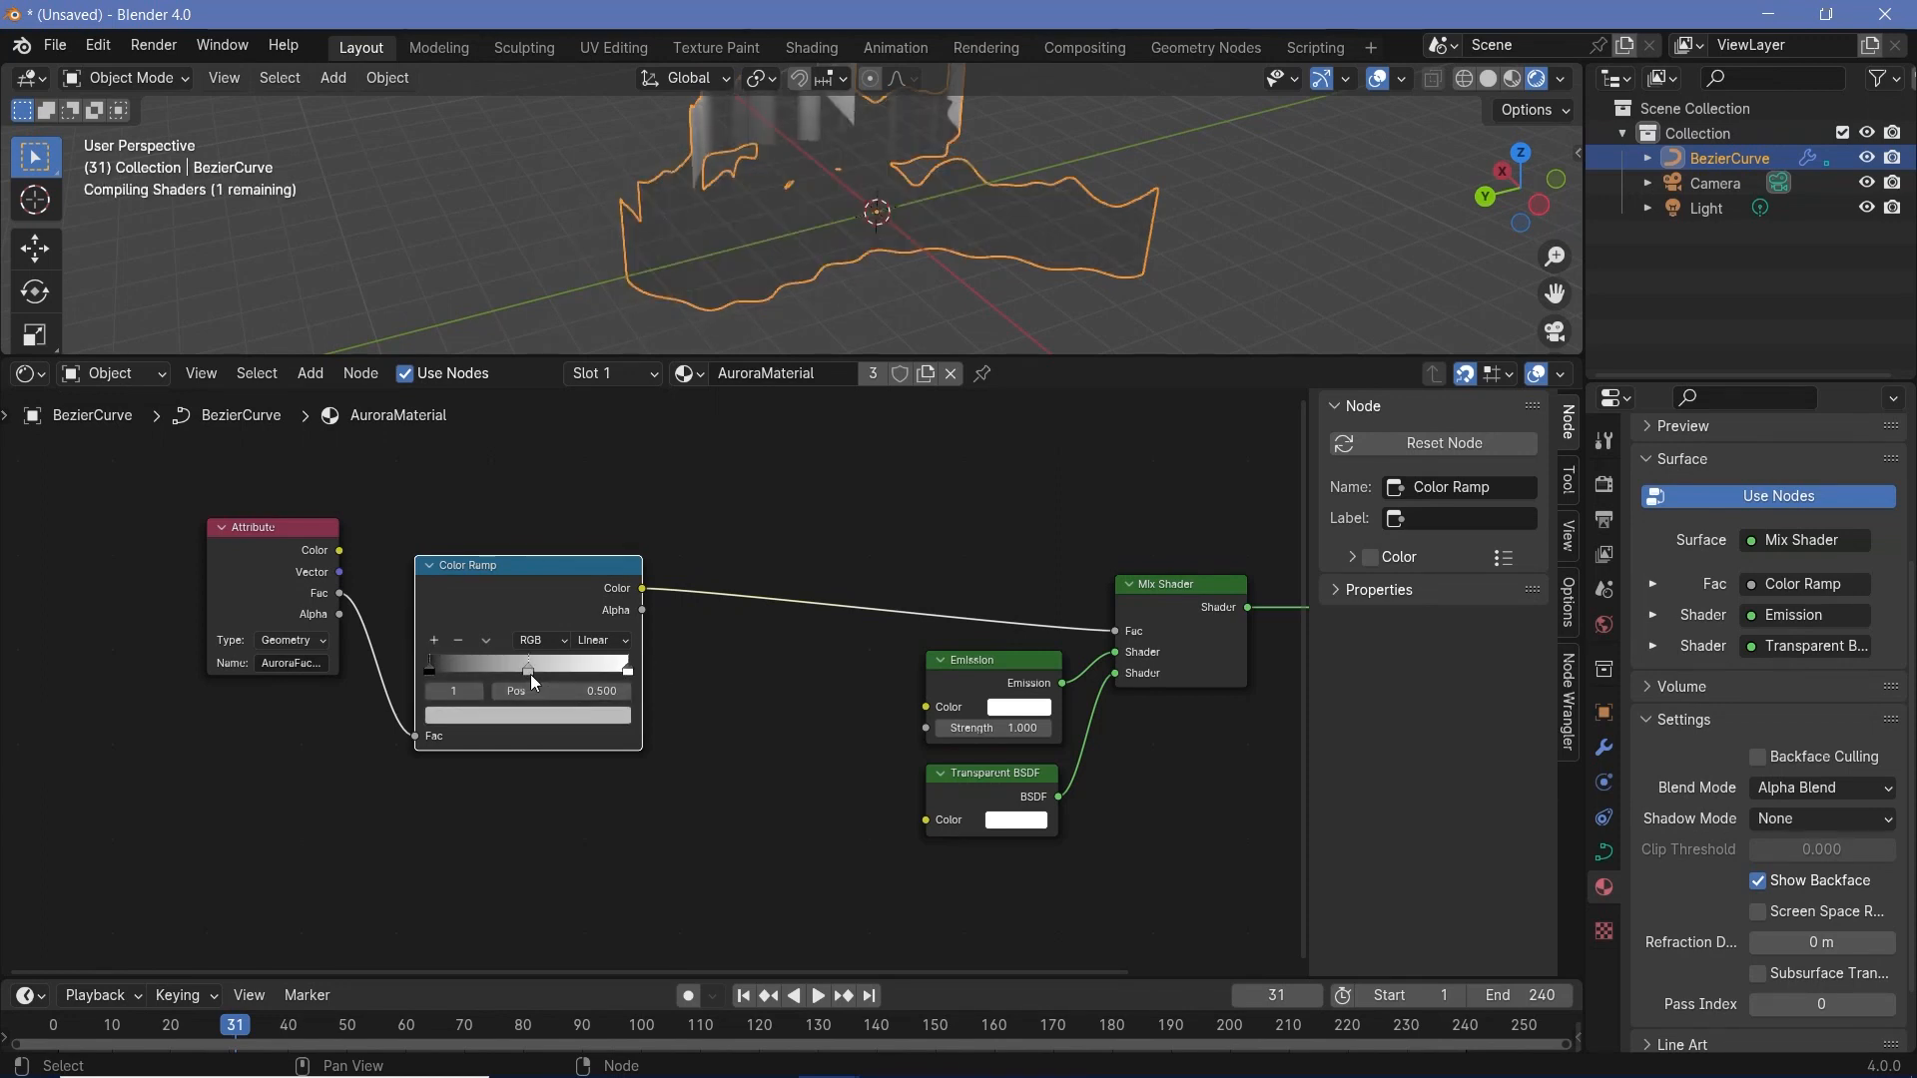
ctrl+click(566, 662)
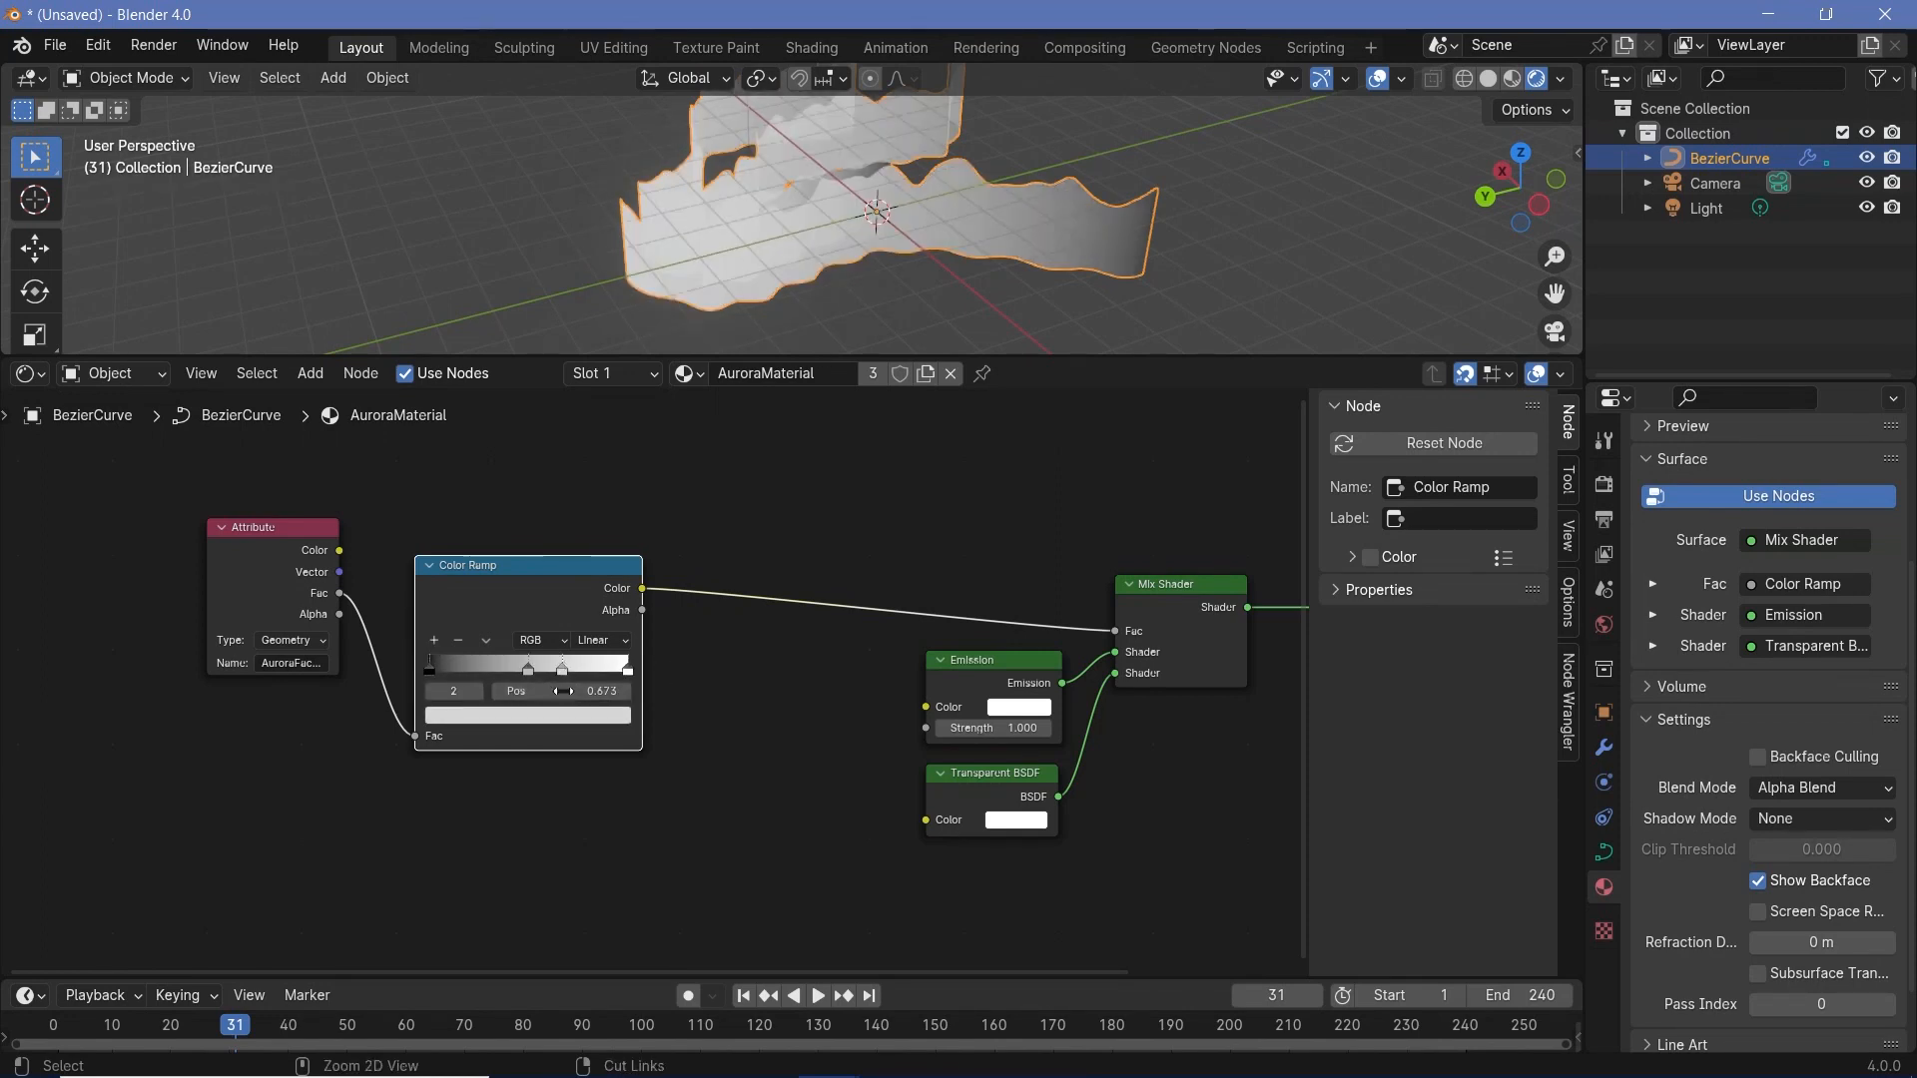
click(529, 668)
drag(529, 668, 517, 668)
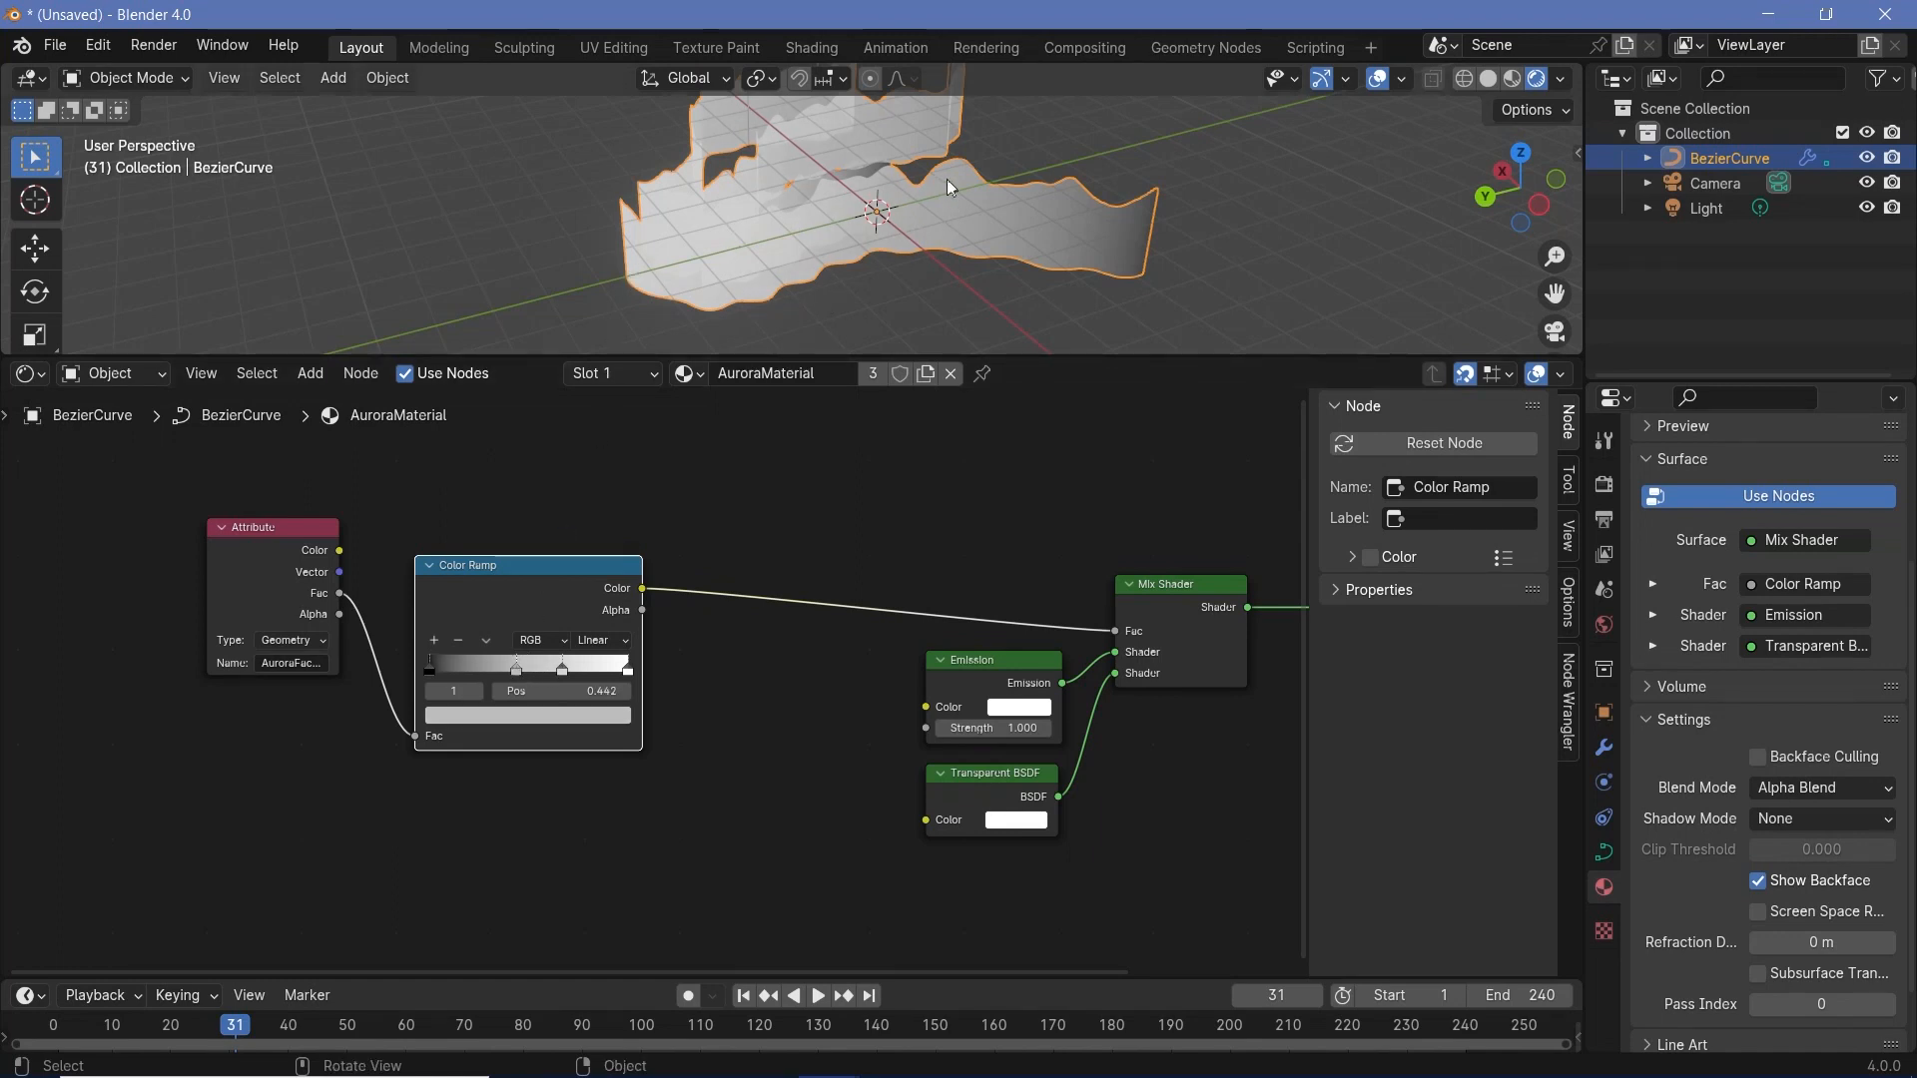
click(429, 669)
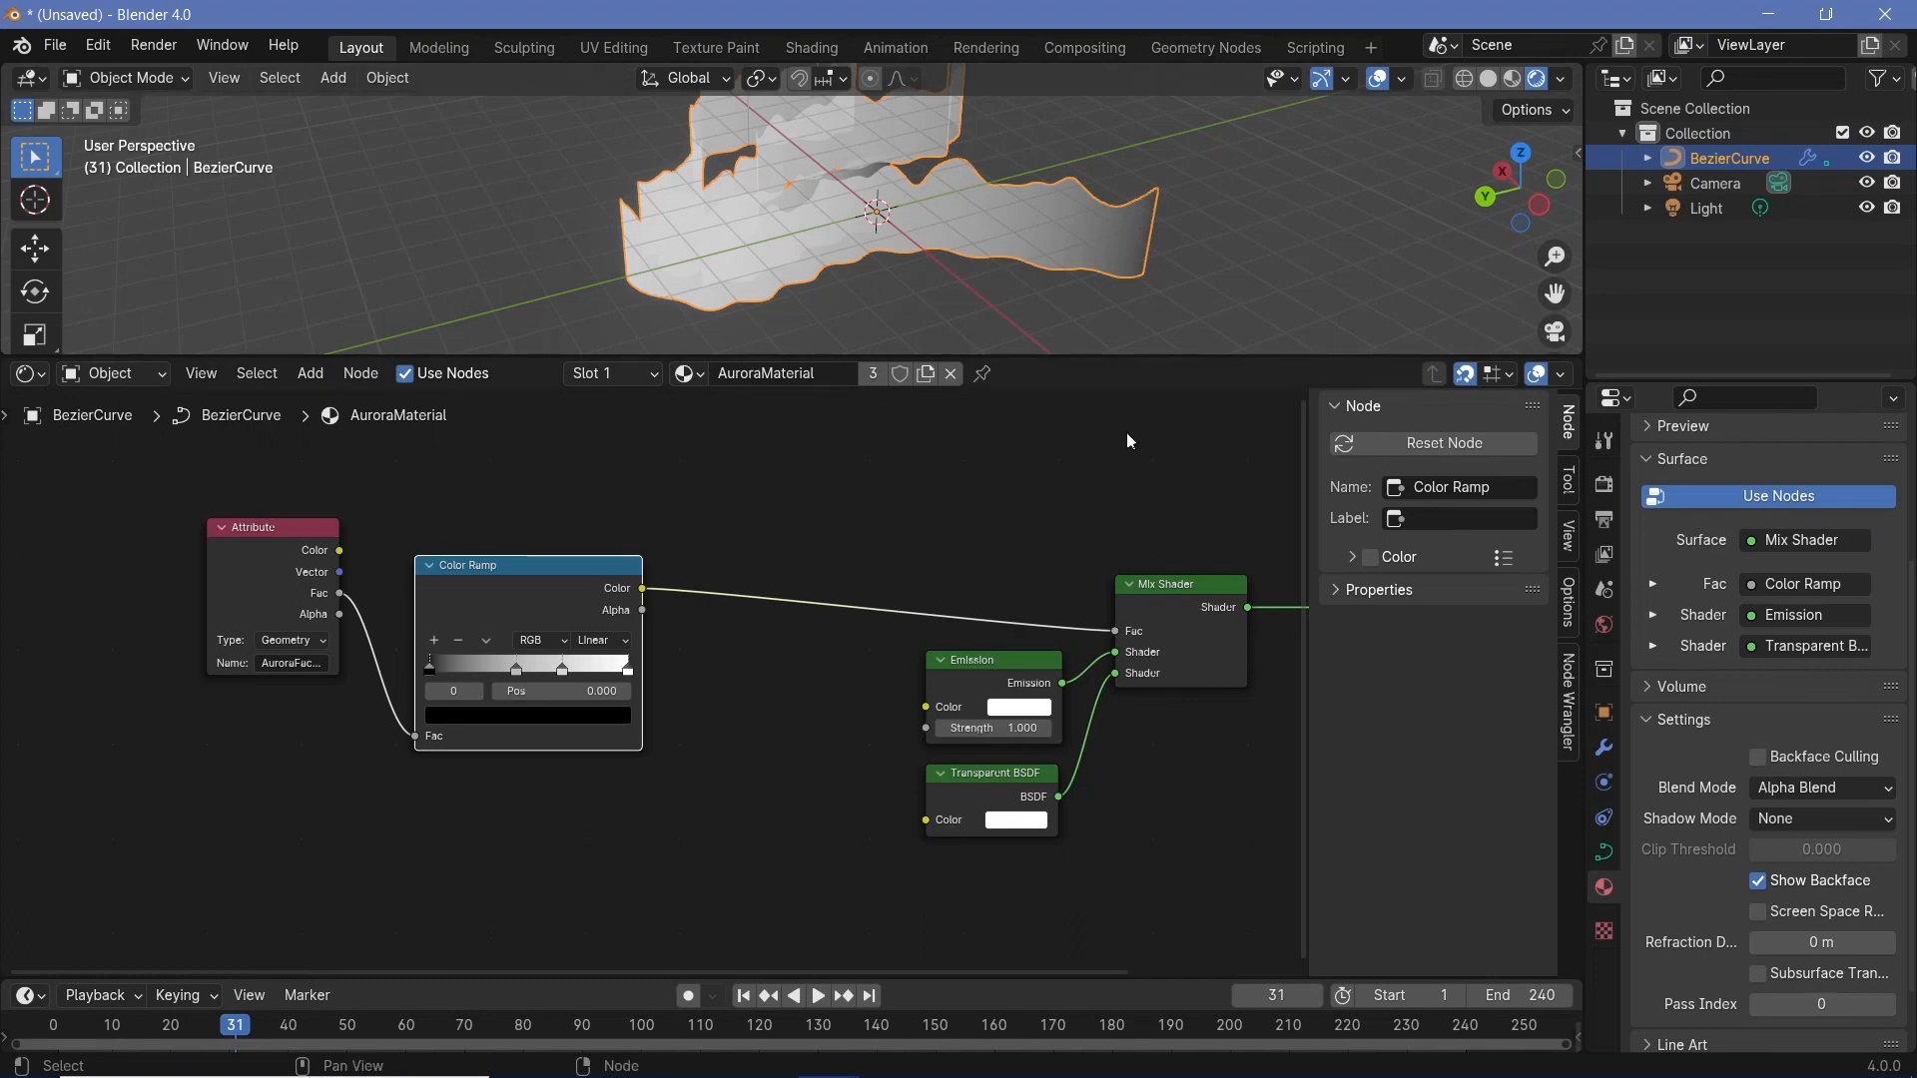
- Place the Transparent BSDF above the Emission node and swap their connections to the Mix Shader's two Shader inputs
drag(955, 663, 802, 739)
drag(997, 757, 921, 647)
drag(824, 782, 976, 762)
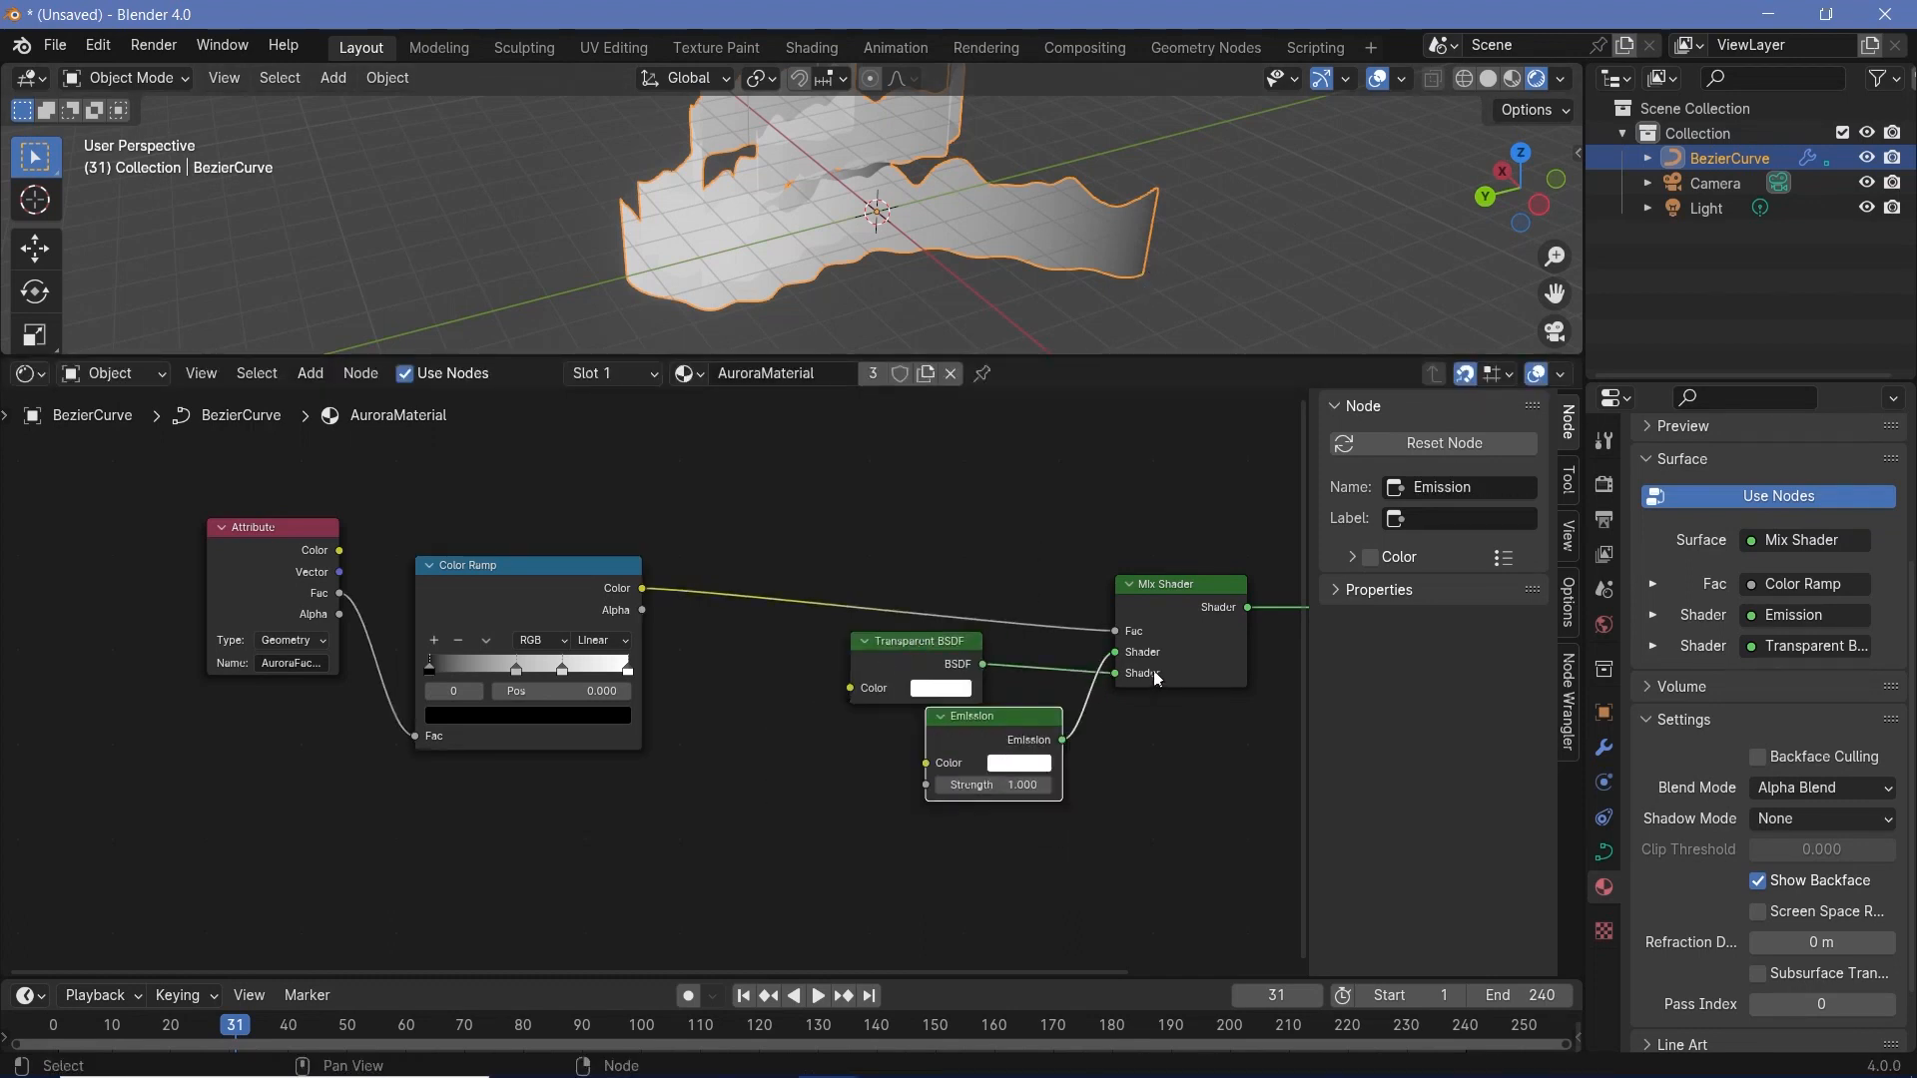
drag(1115, 673, 1115, 650)
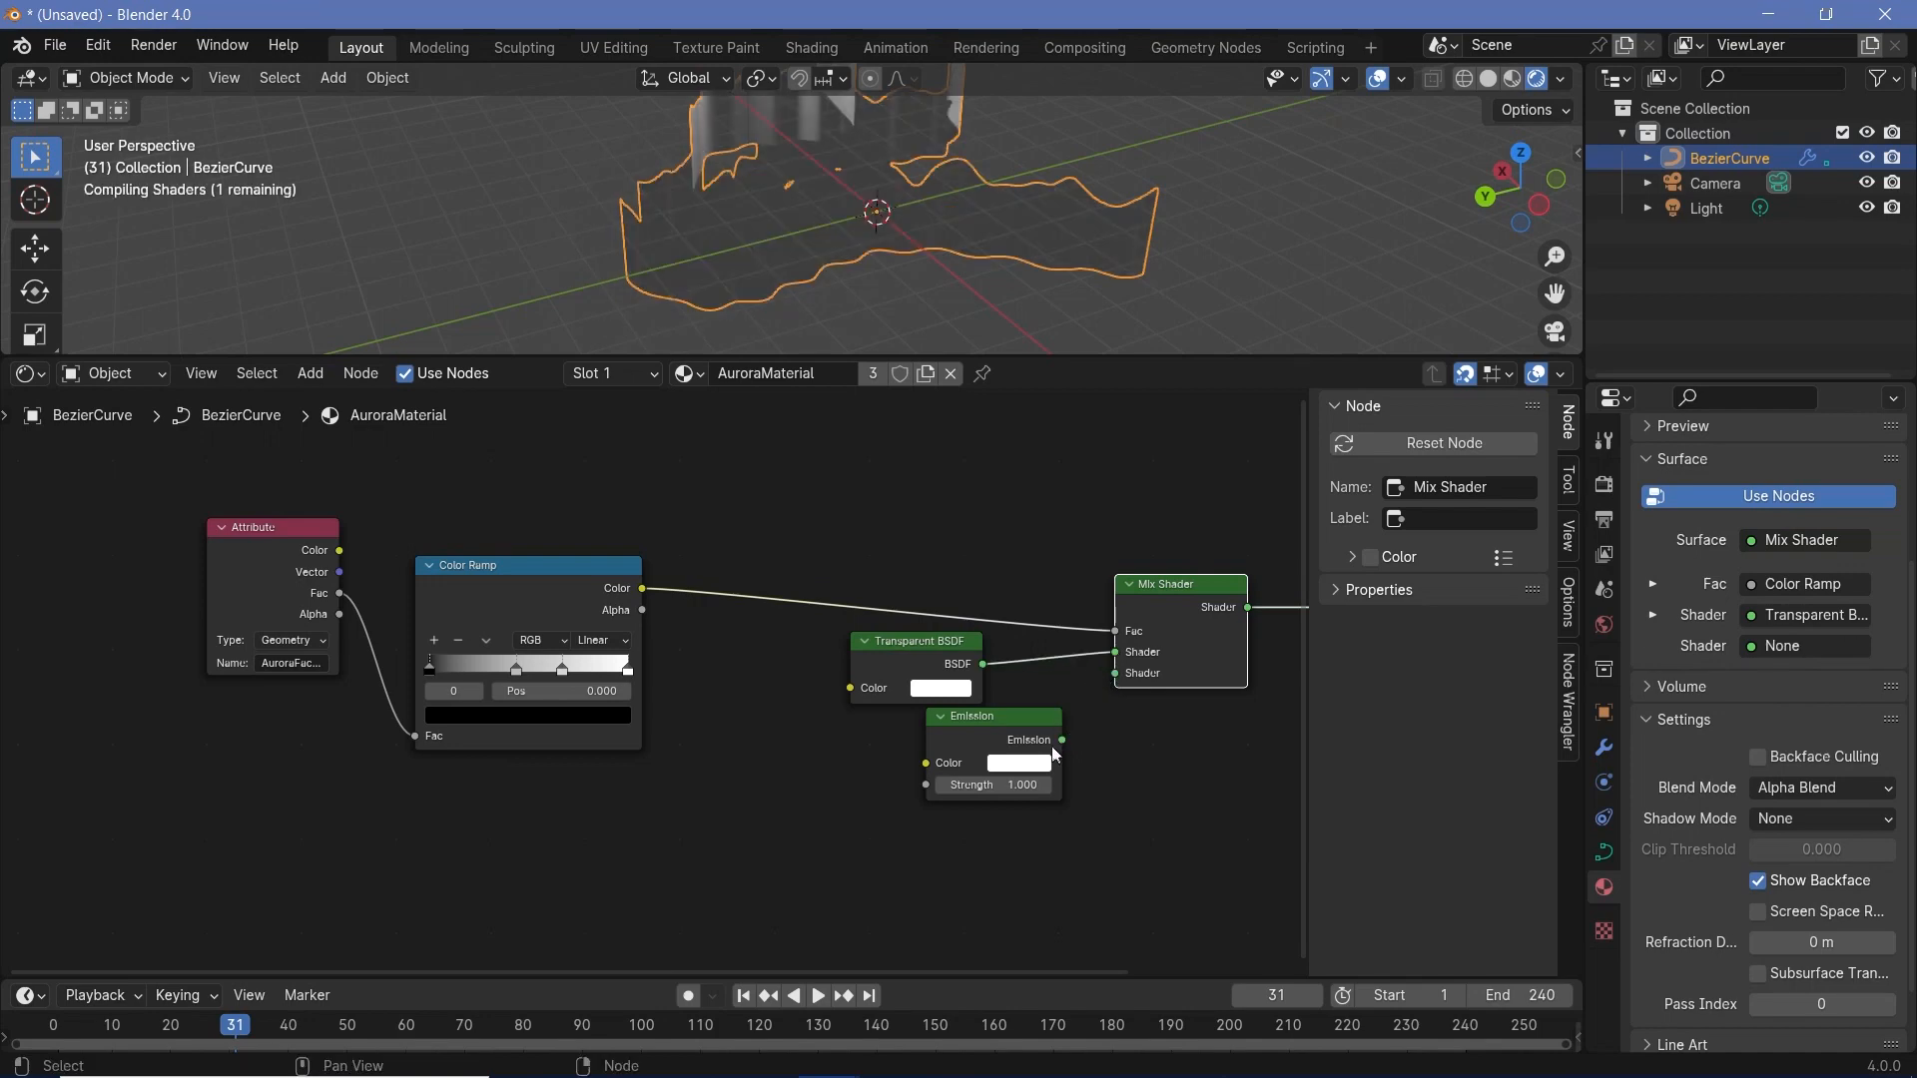
drag(1062, 741, 1113, 674)
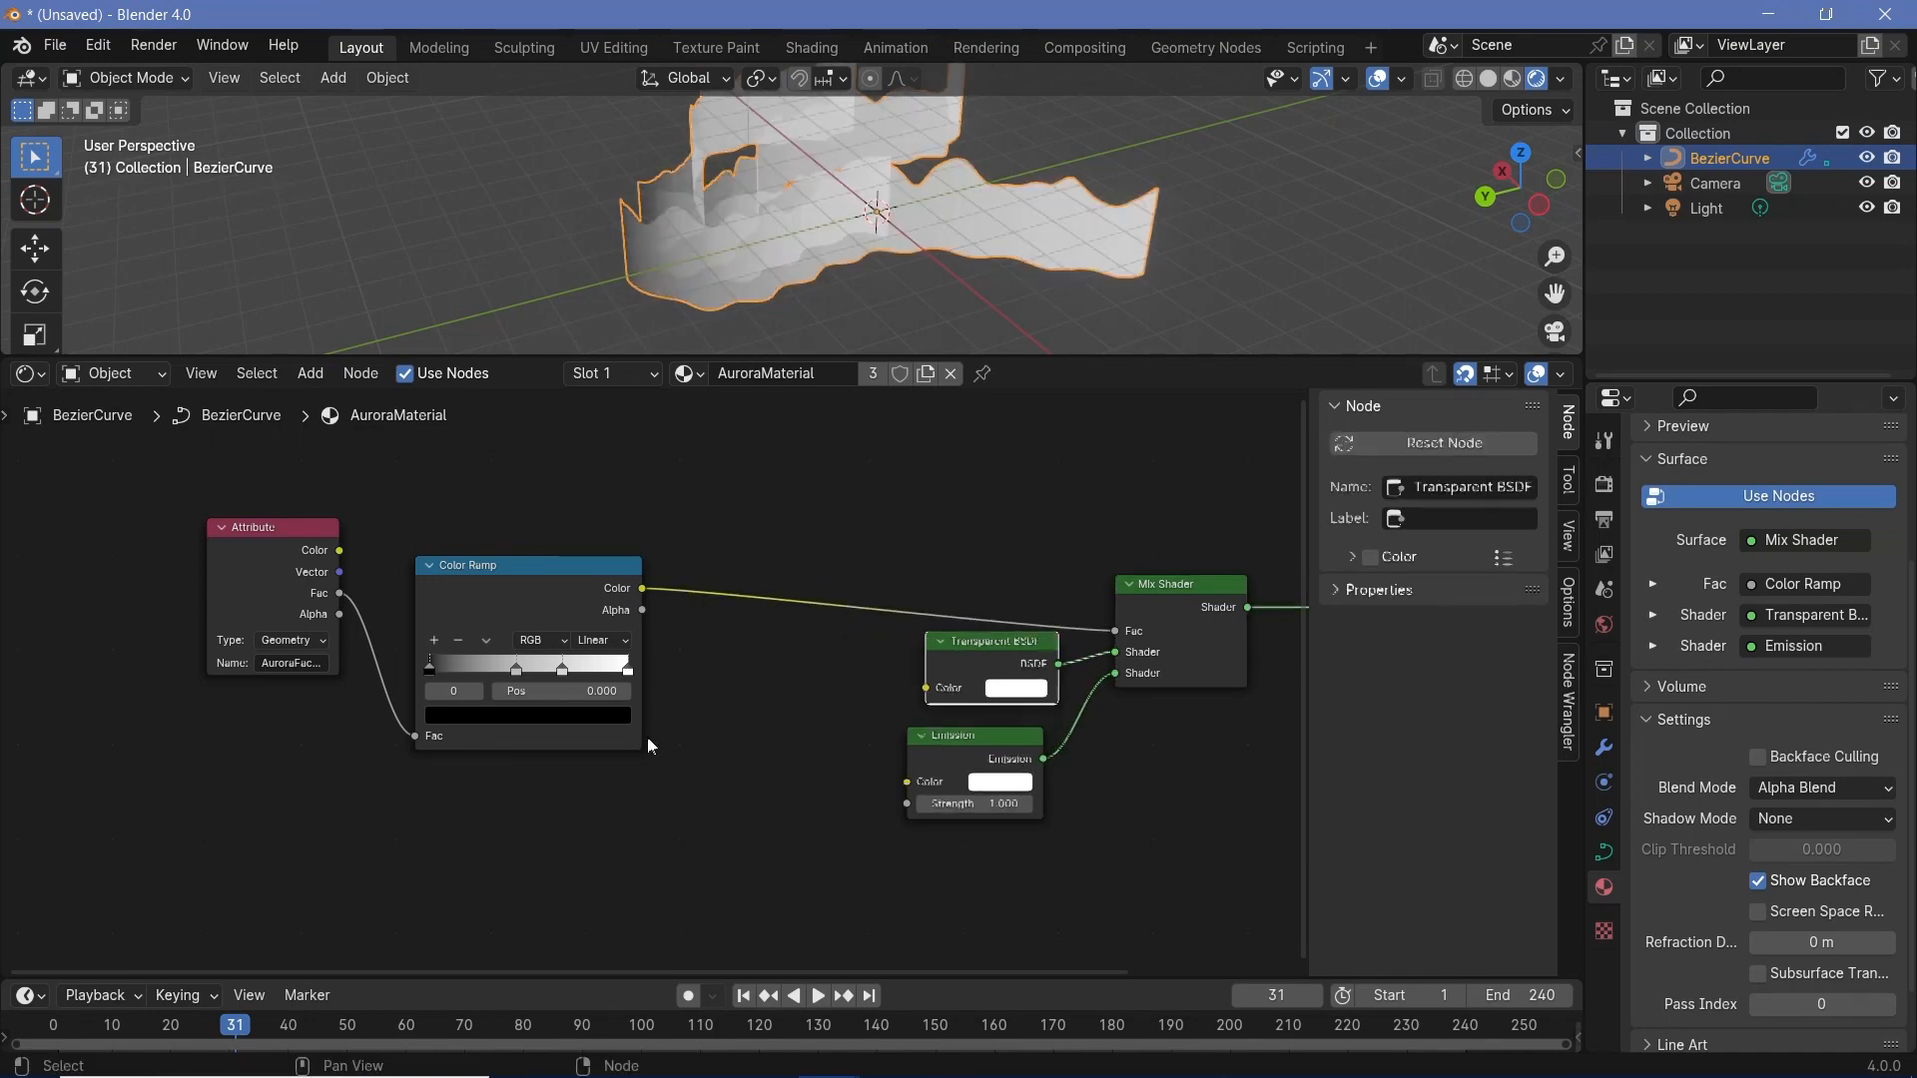
- Make both middle stops of the Color Ramp pure white and its last stop black
scroll(689, 746, up, 4)
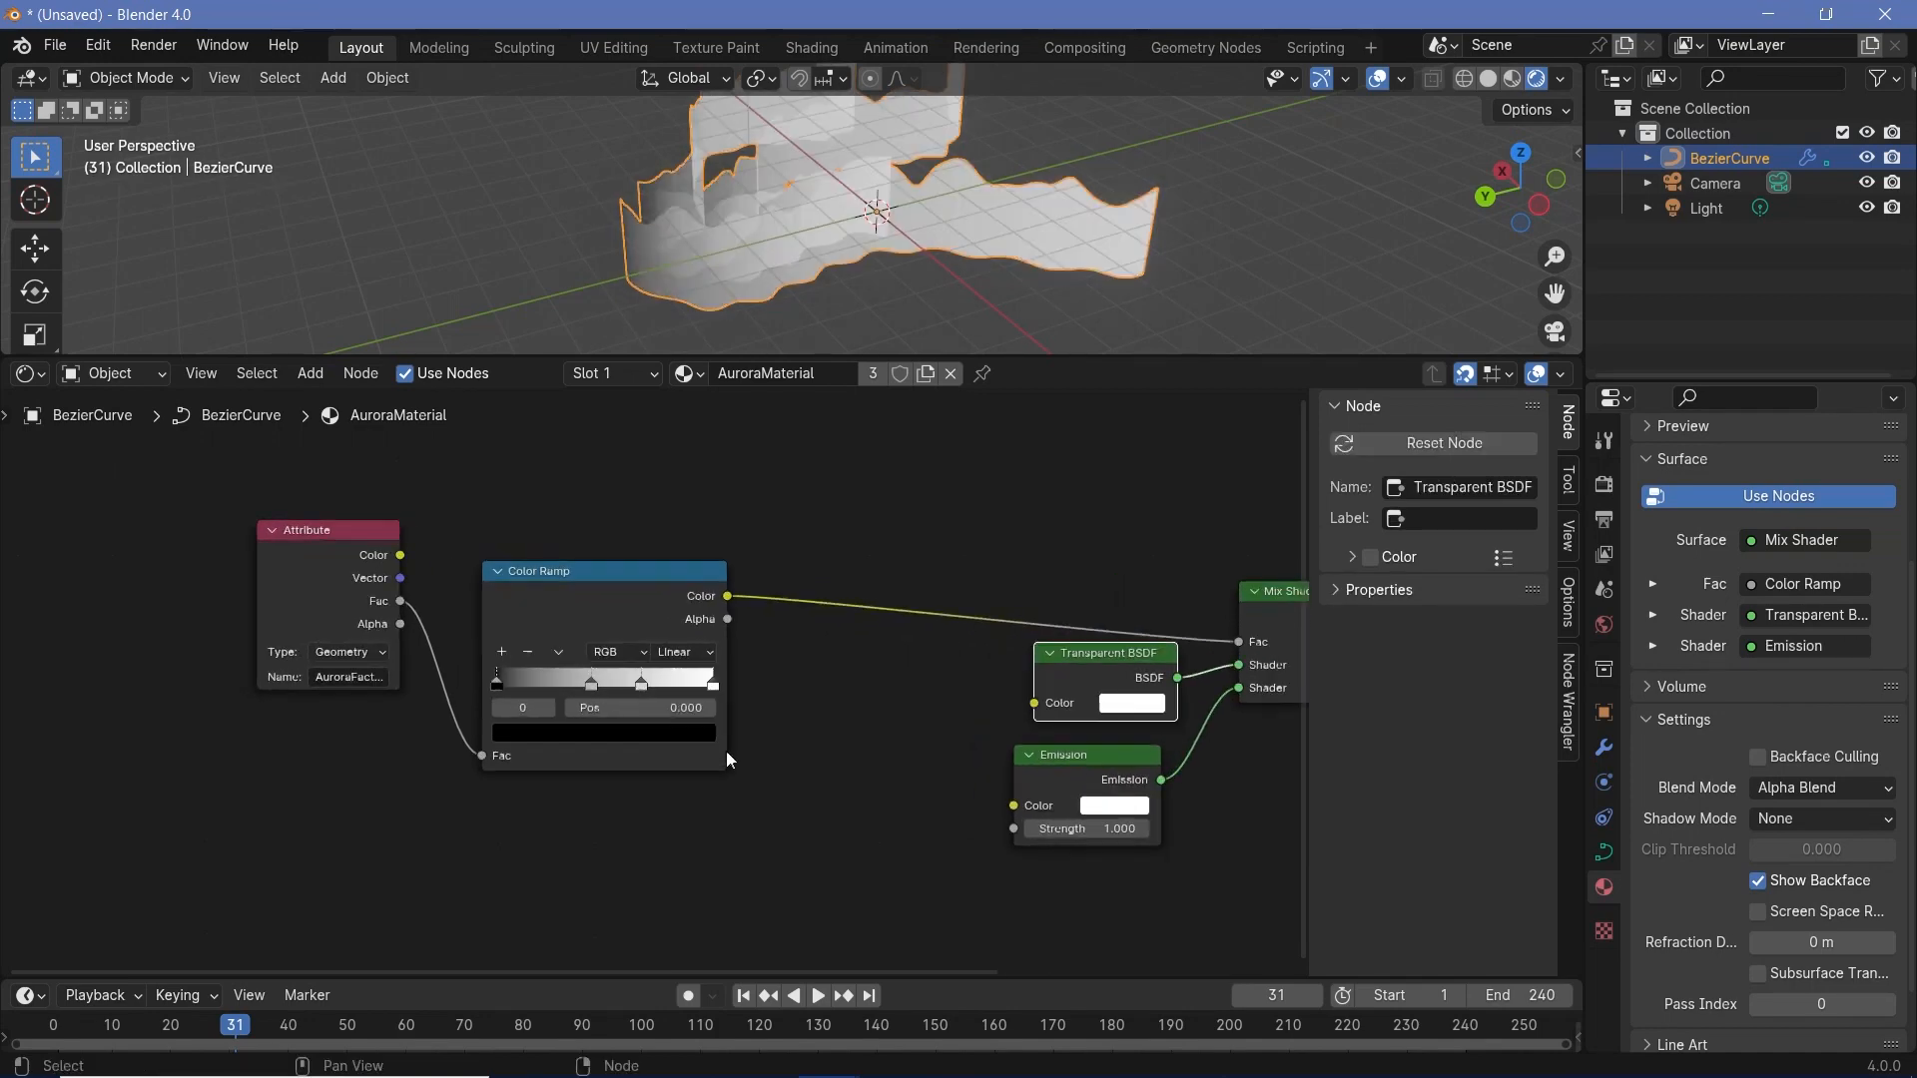
click(682, 696)
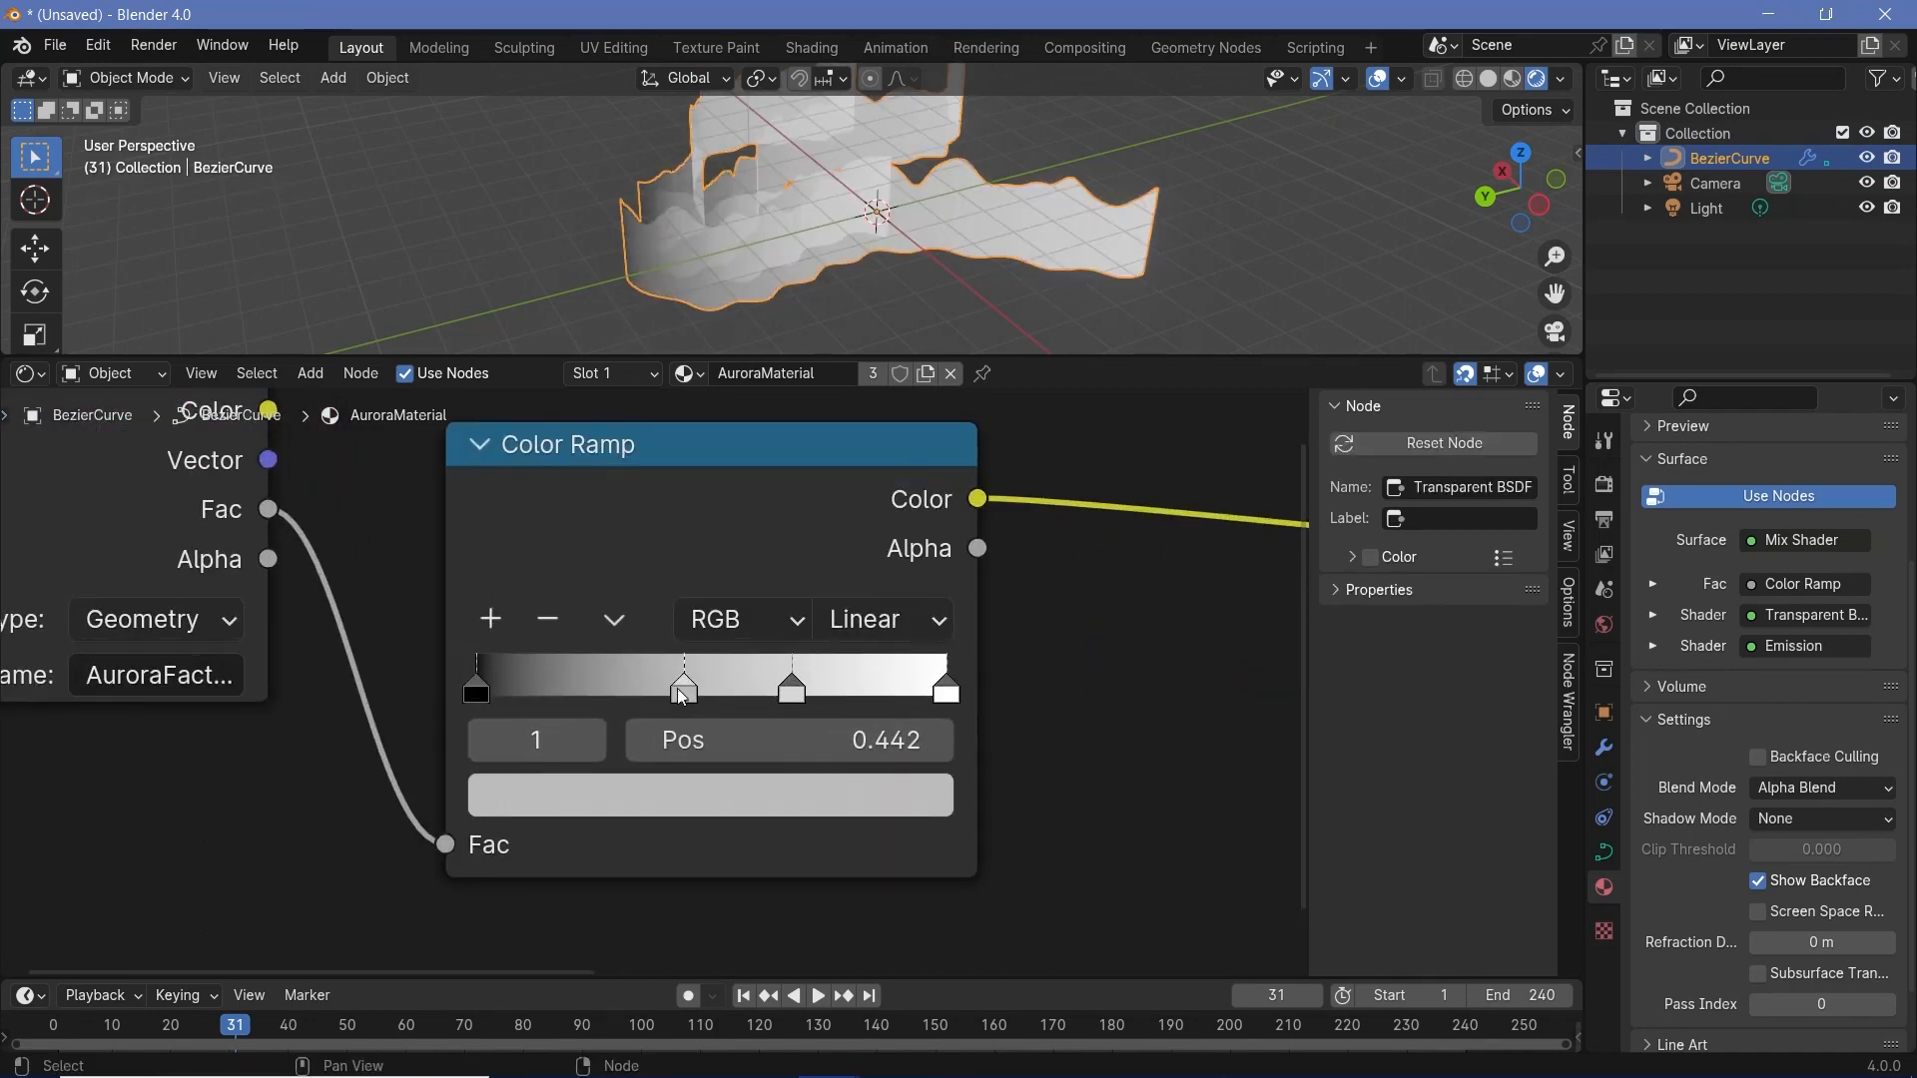
click(679, 781)
drag(941, 304, 941, 173)
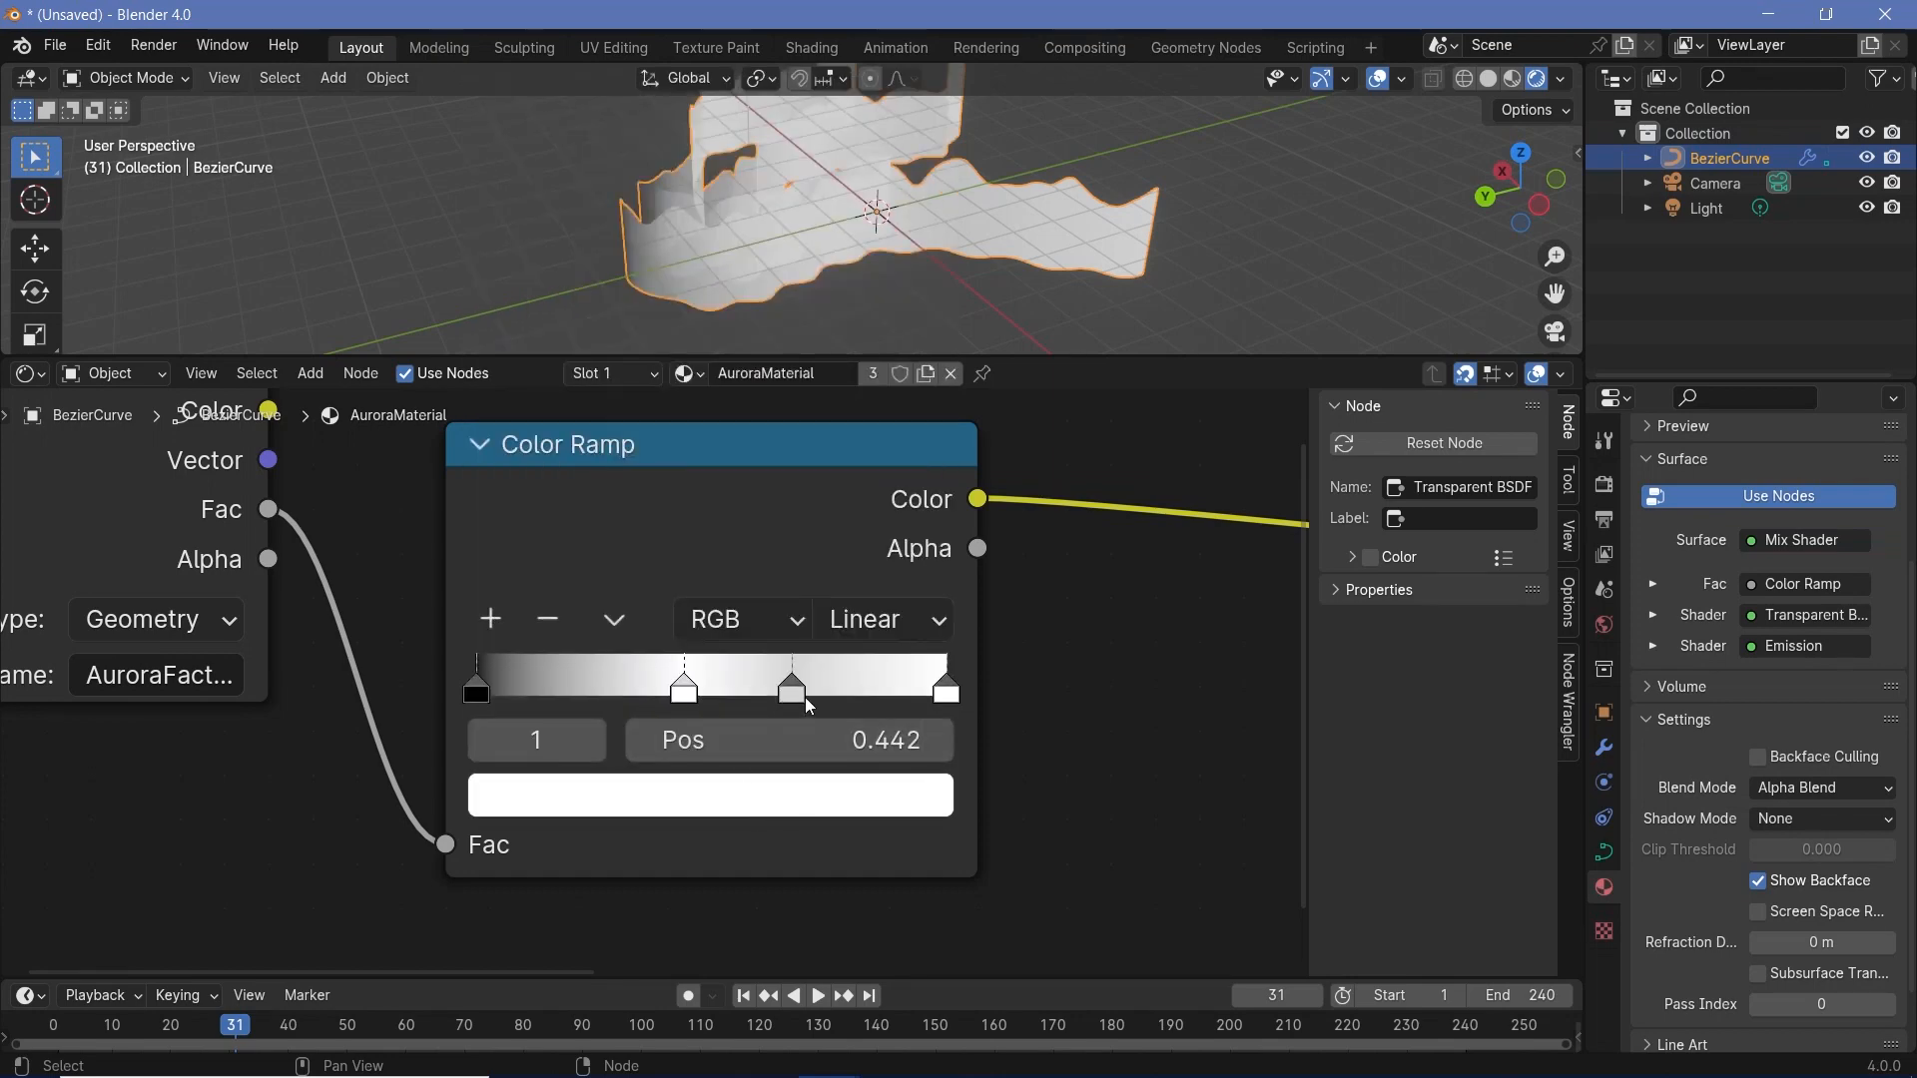
click(803, 700)
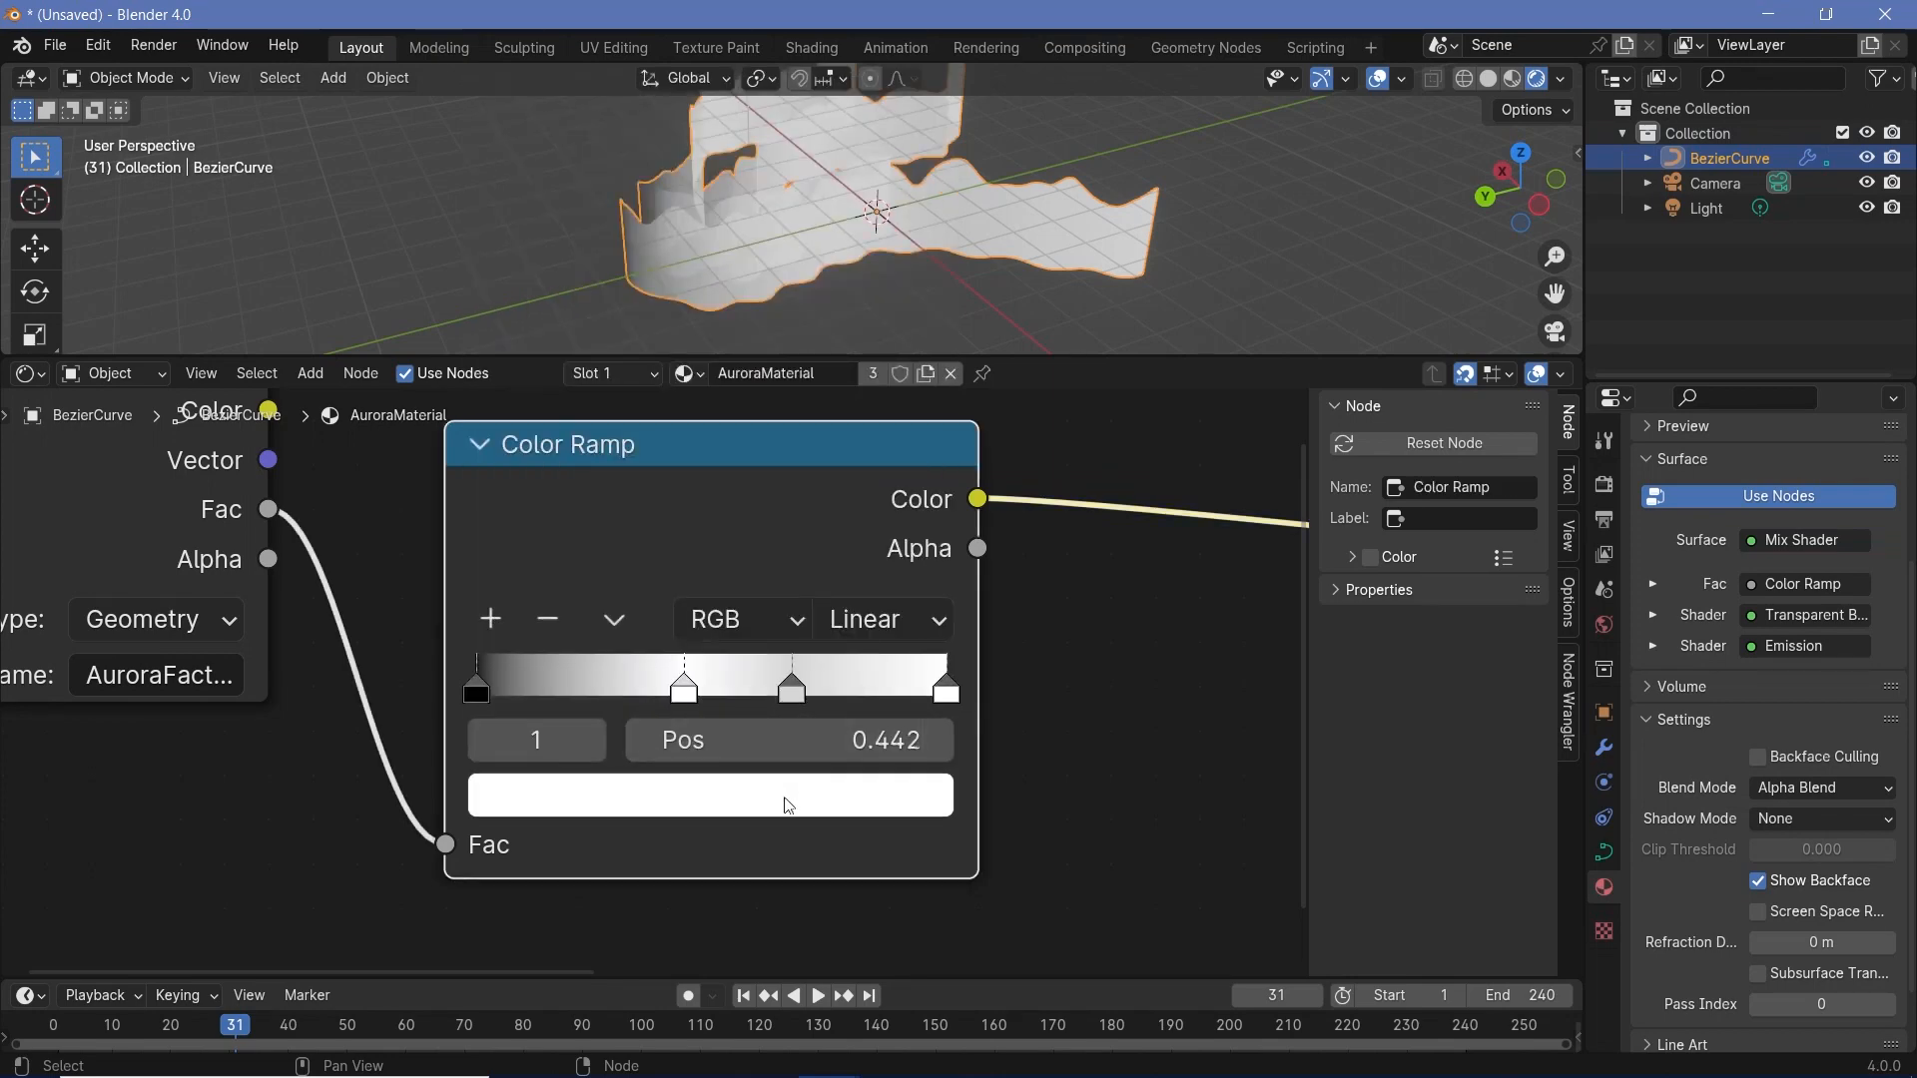
click(789, 805)
drag(920, 143, 919, 97)
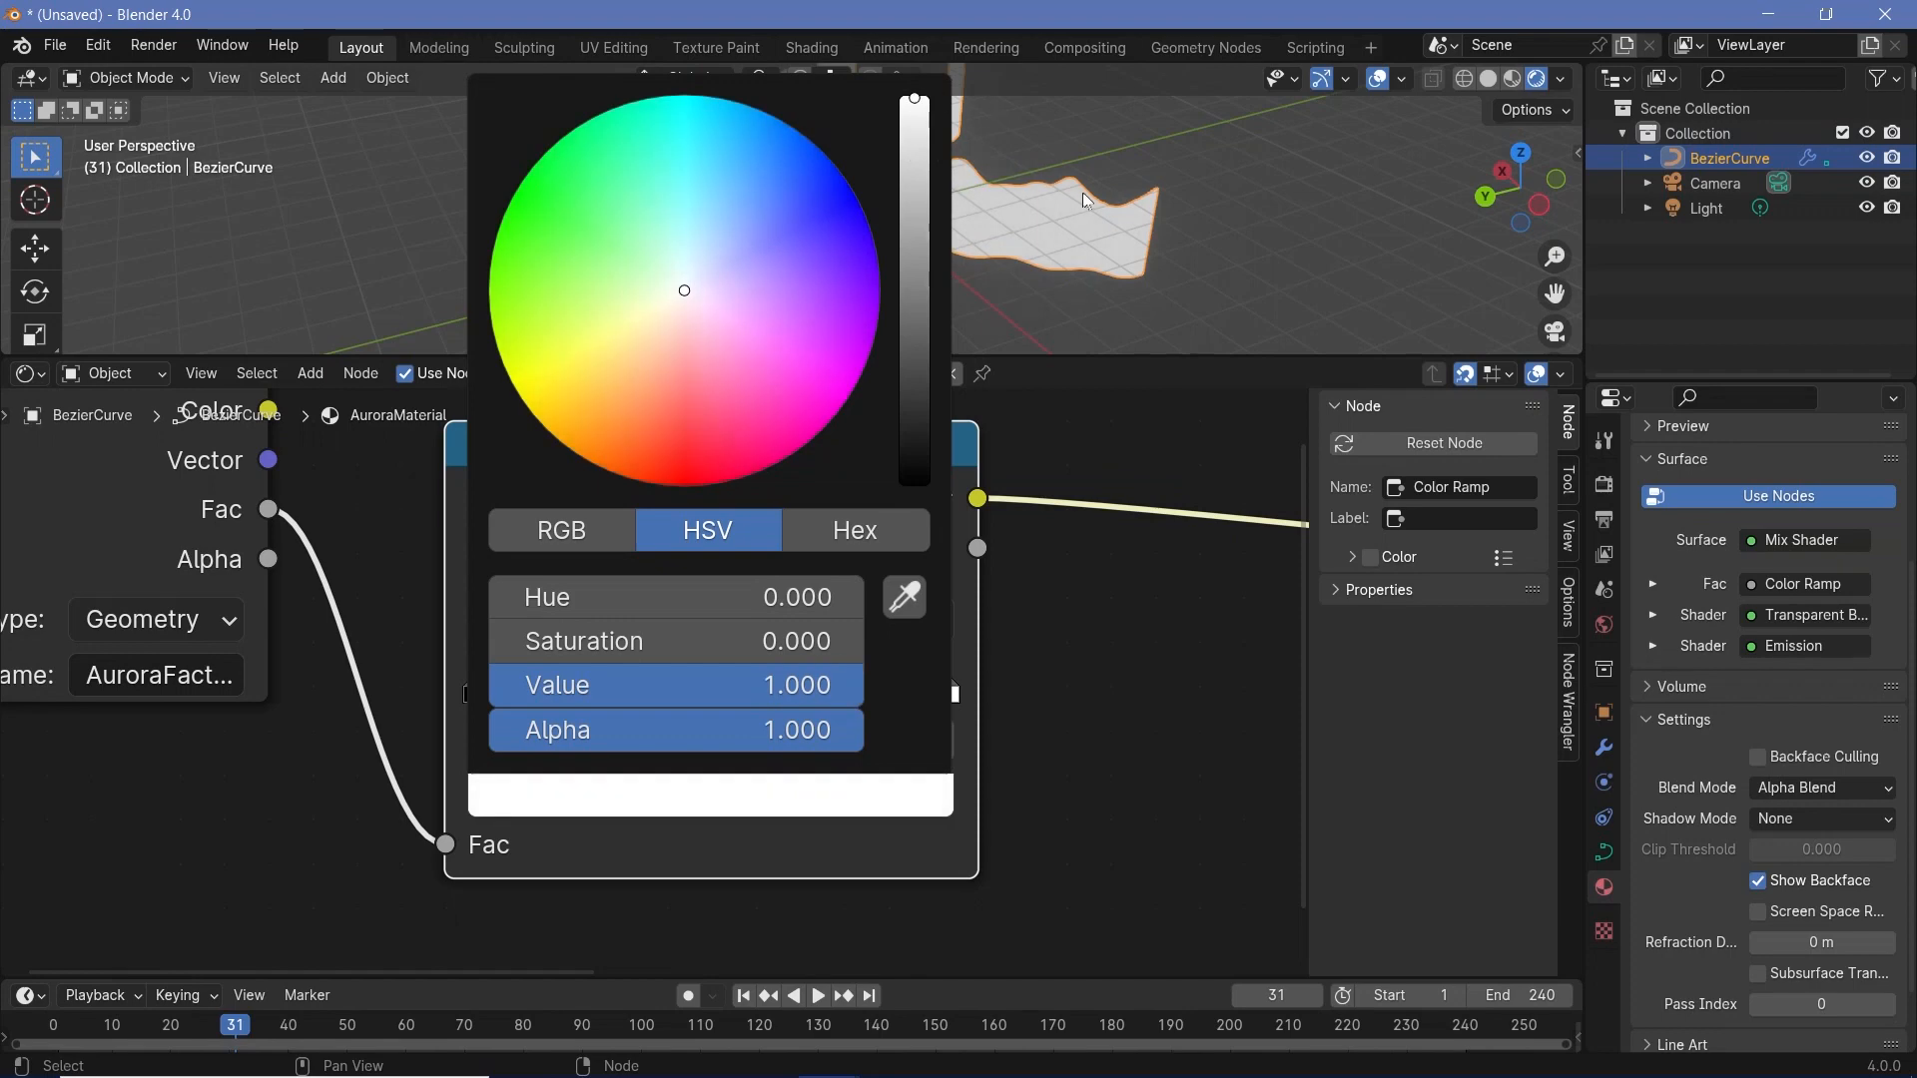
click(947, 689)
click(888, 793)
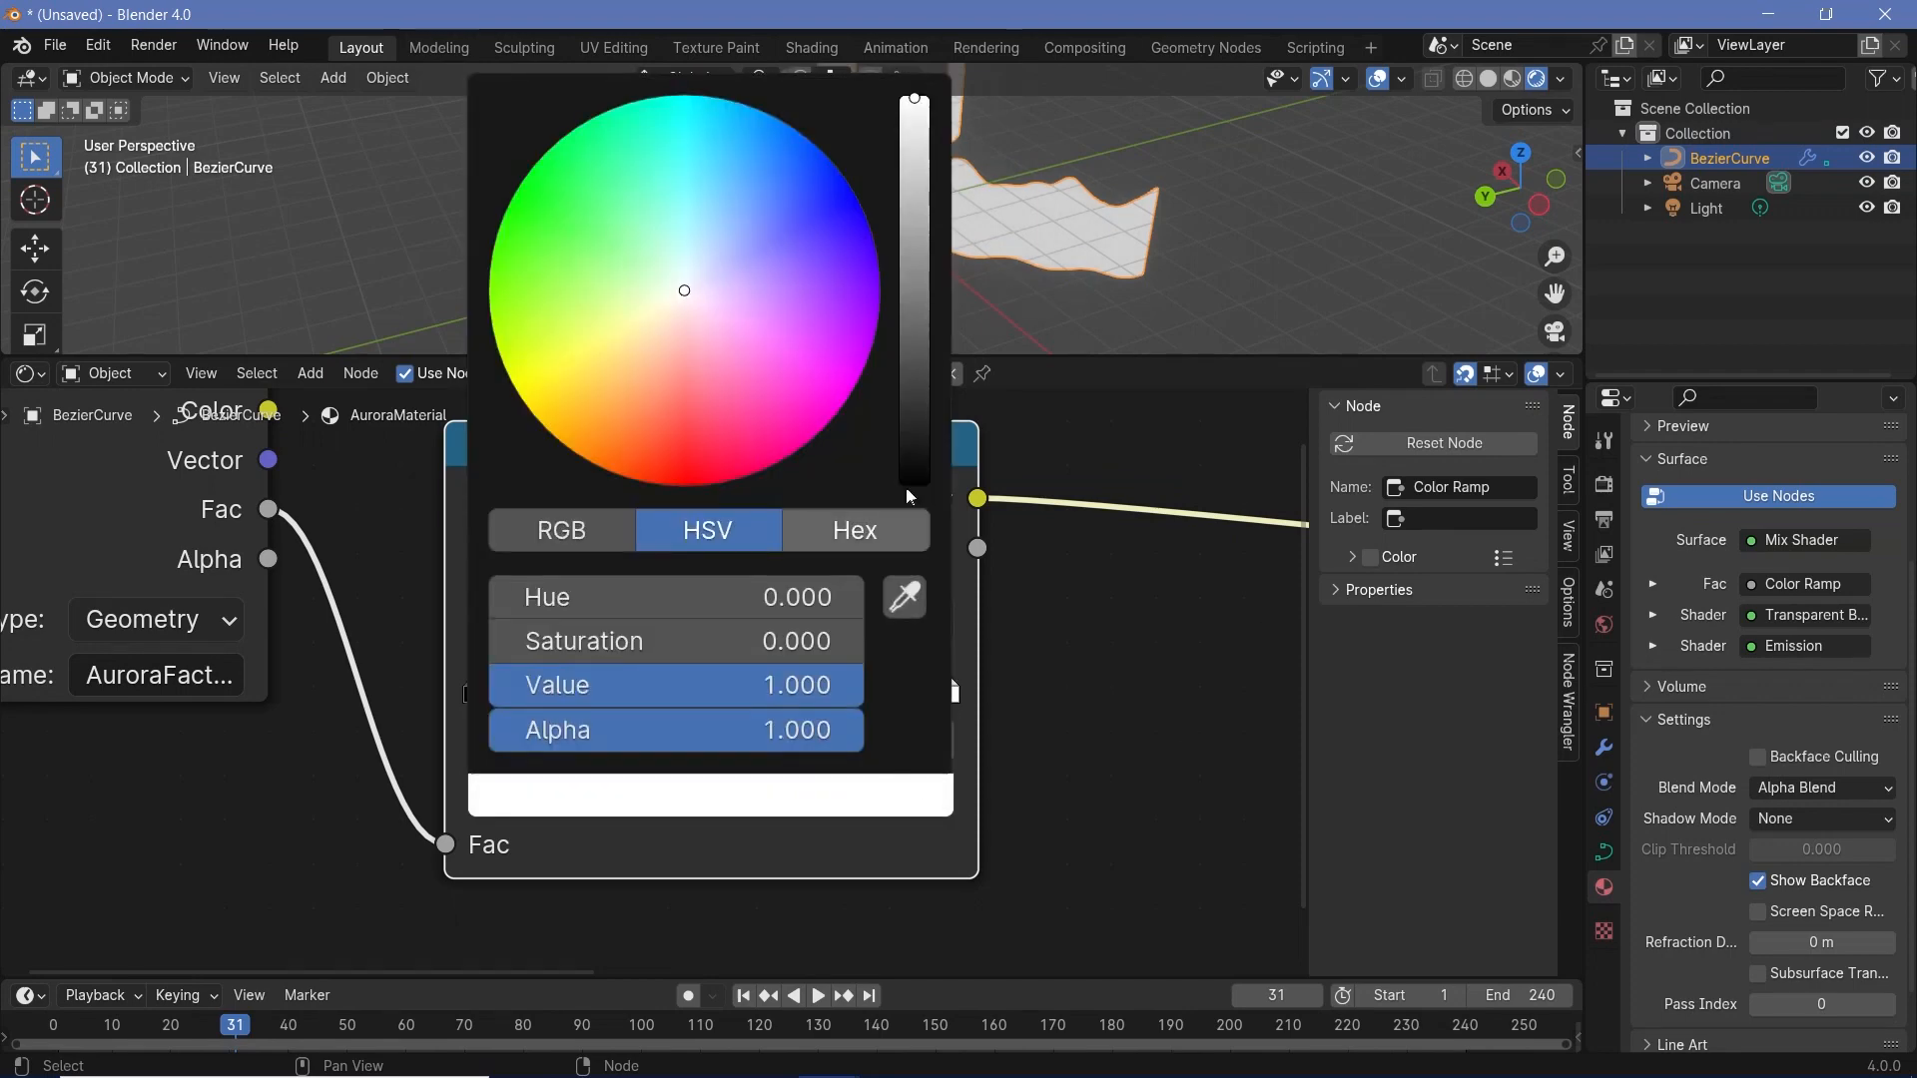
click(915, 483)
- Set the Color Ramp's interpolation to Ease and move its outer black stops inward to 0.051 and 0.964
click(911, 613)
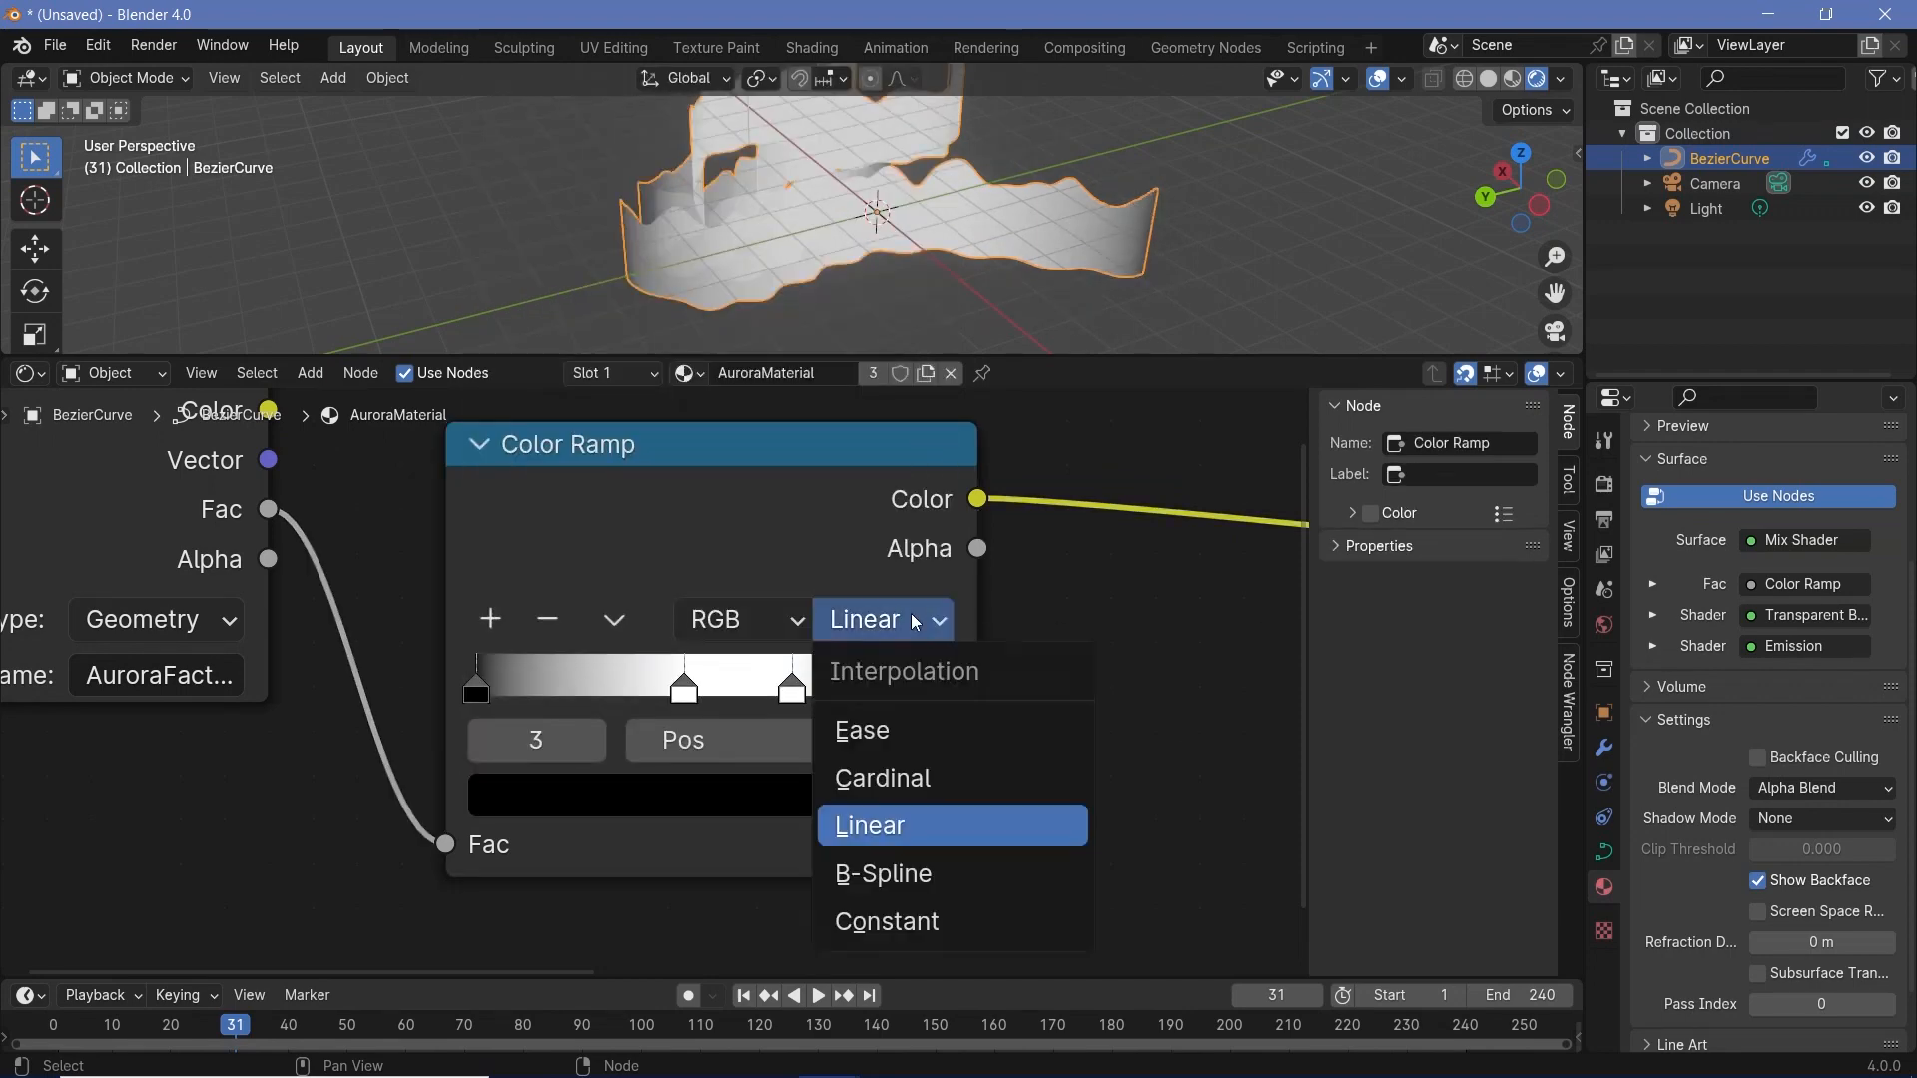
click(913, 727)
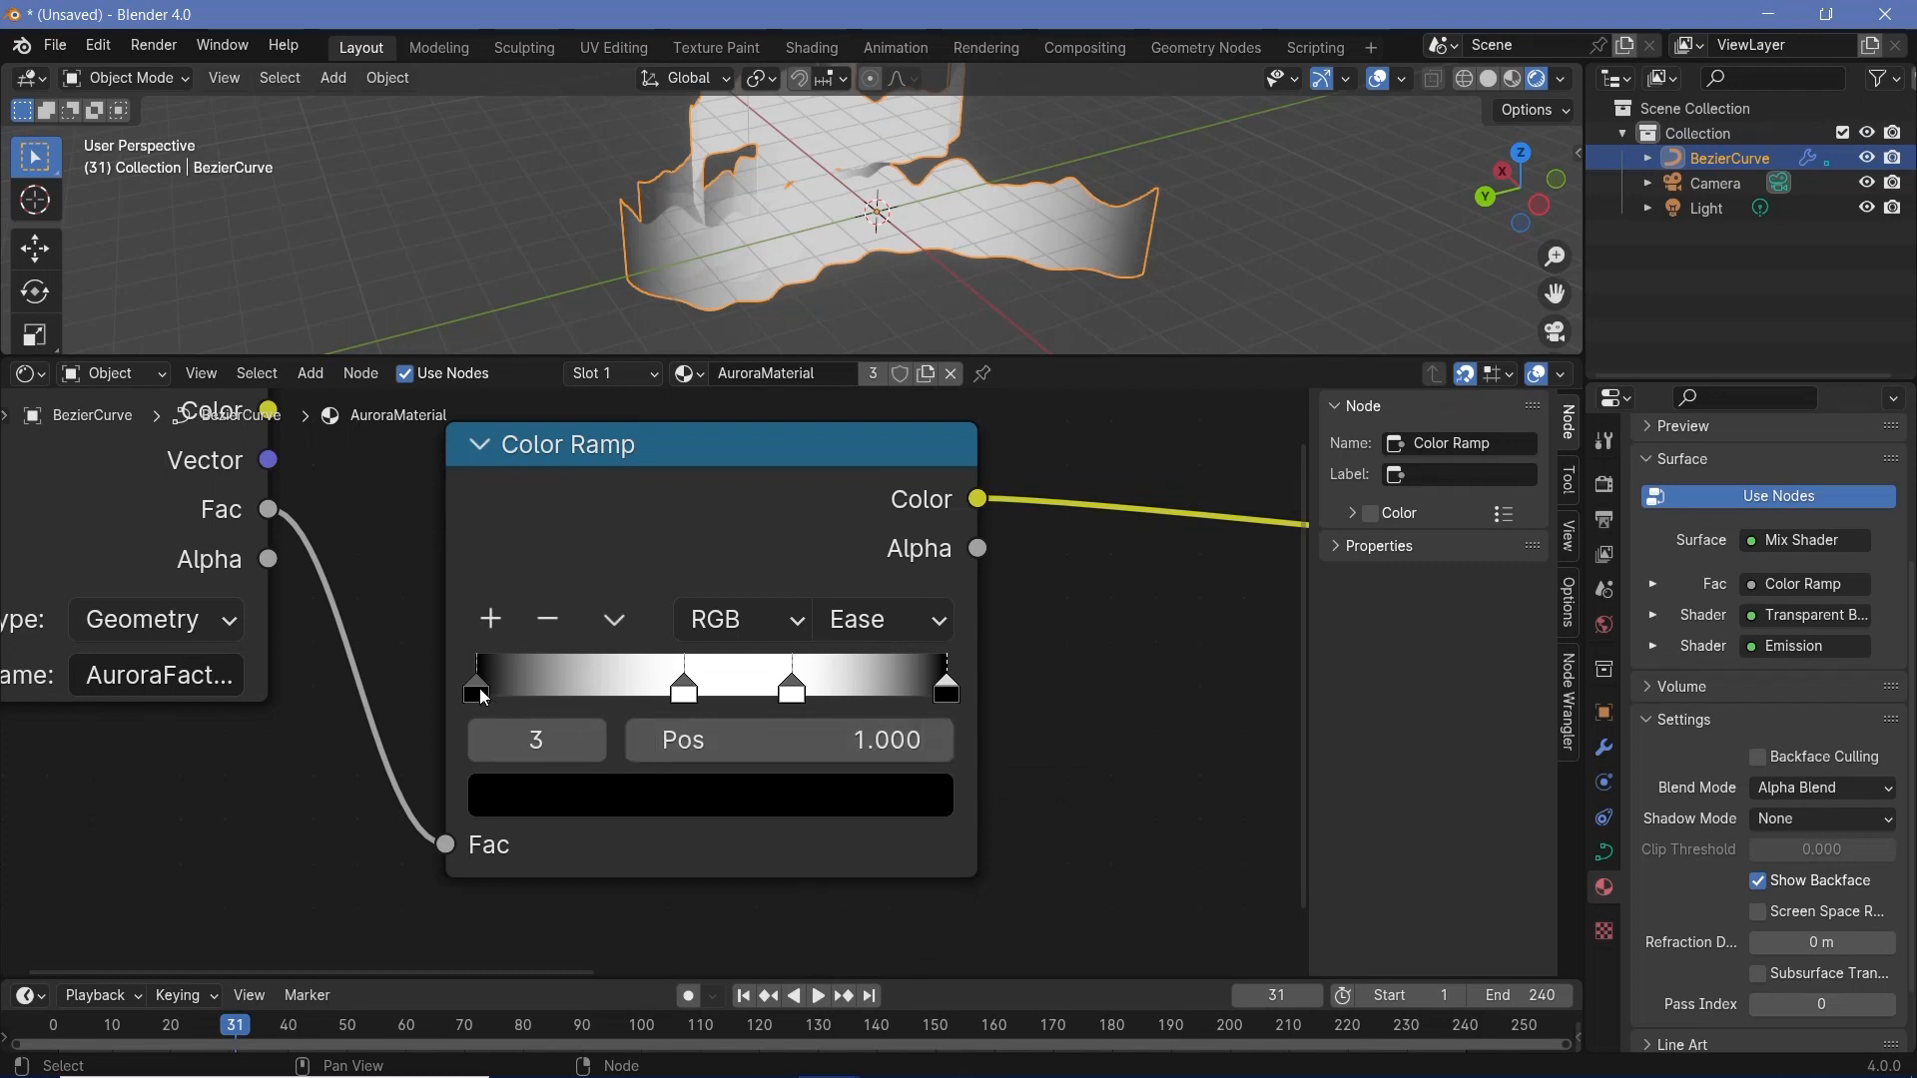
drag(480, 690, 500, 690)
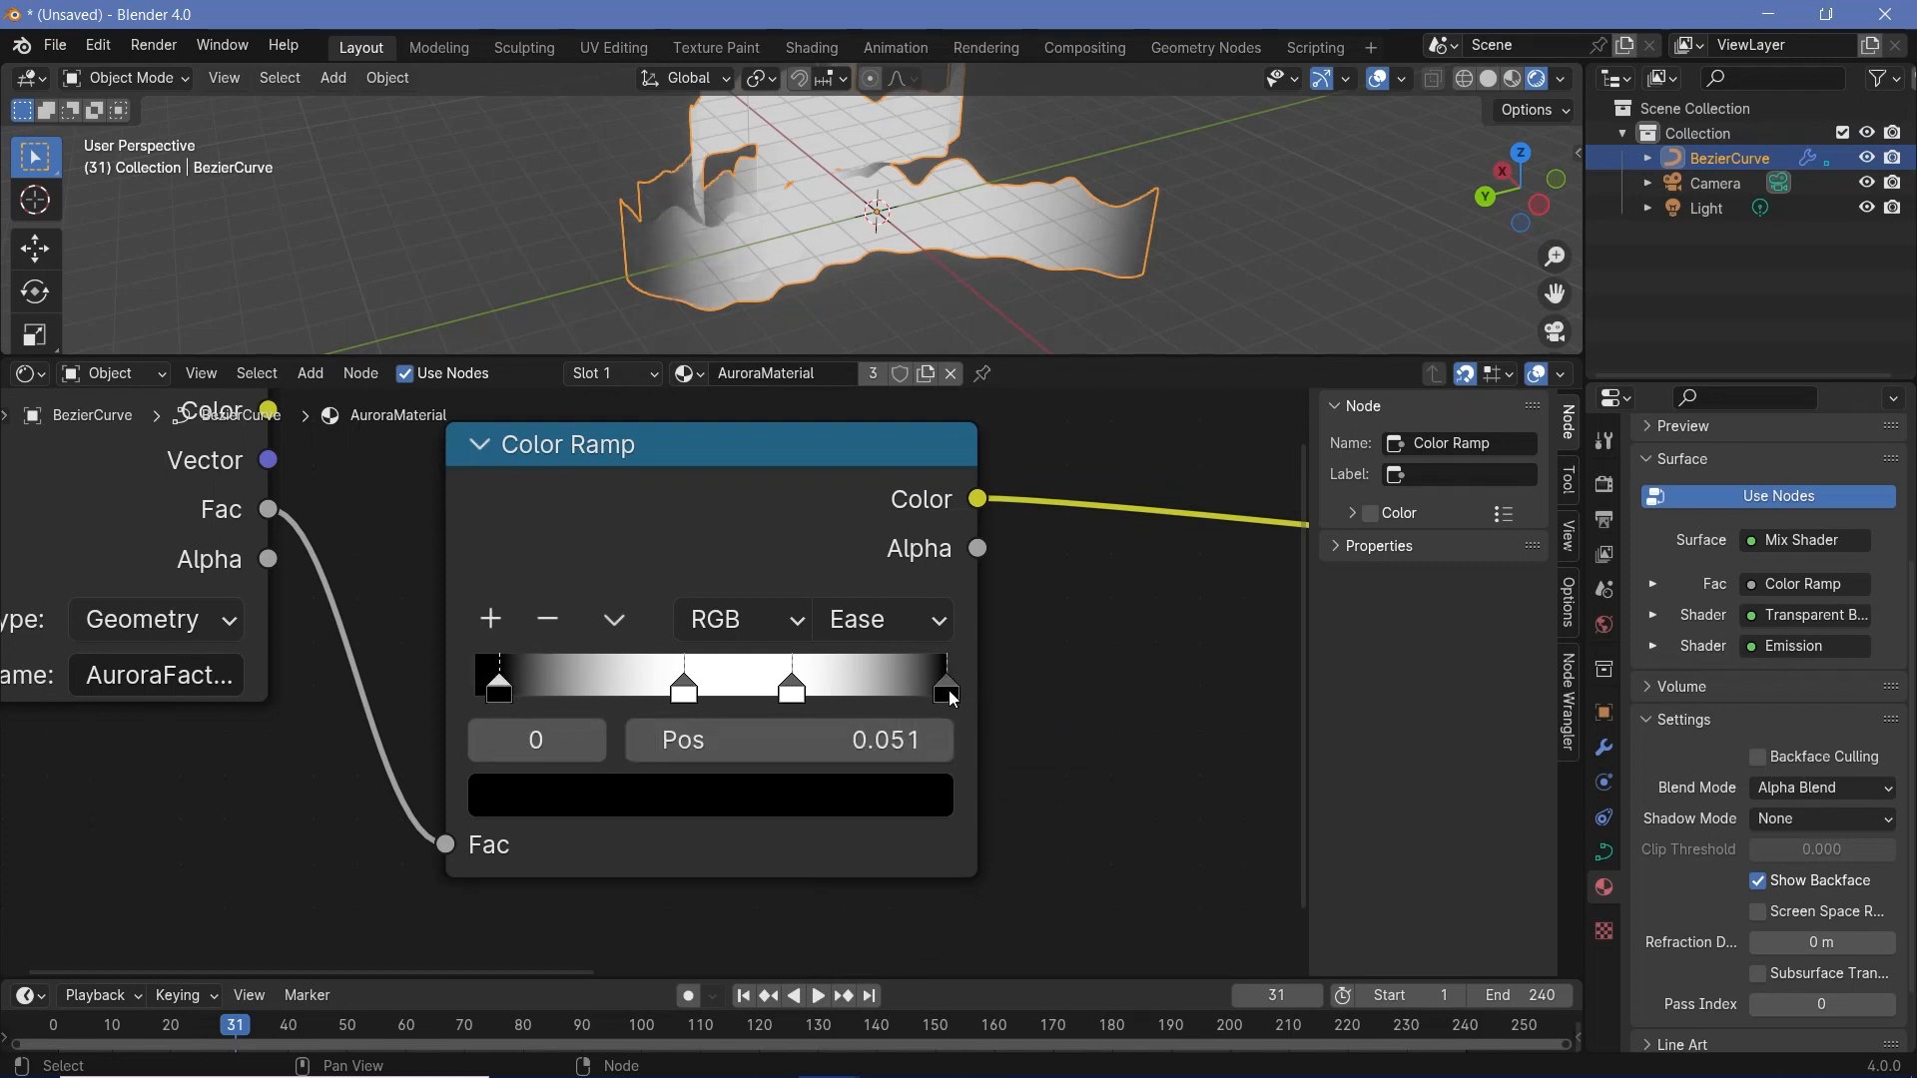
drag(948, 691, 928, 691)
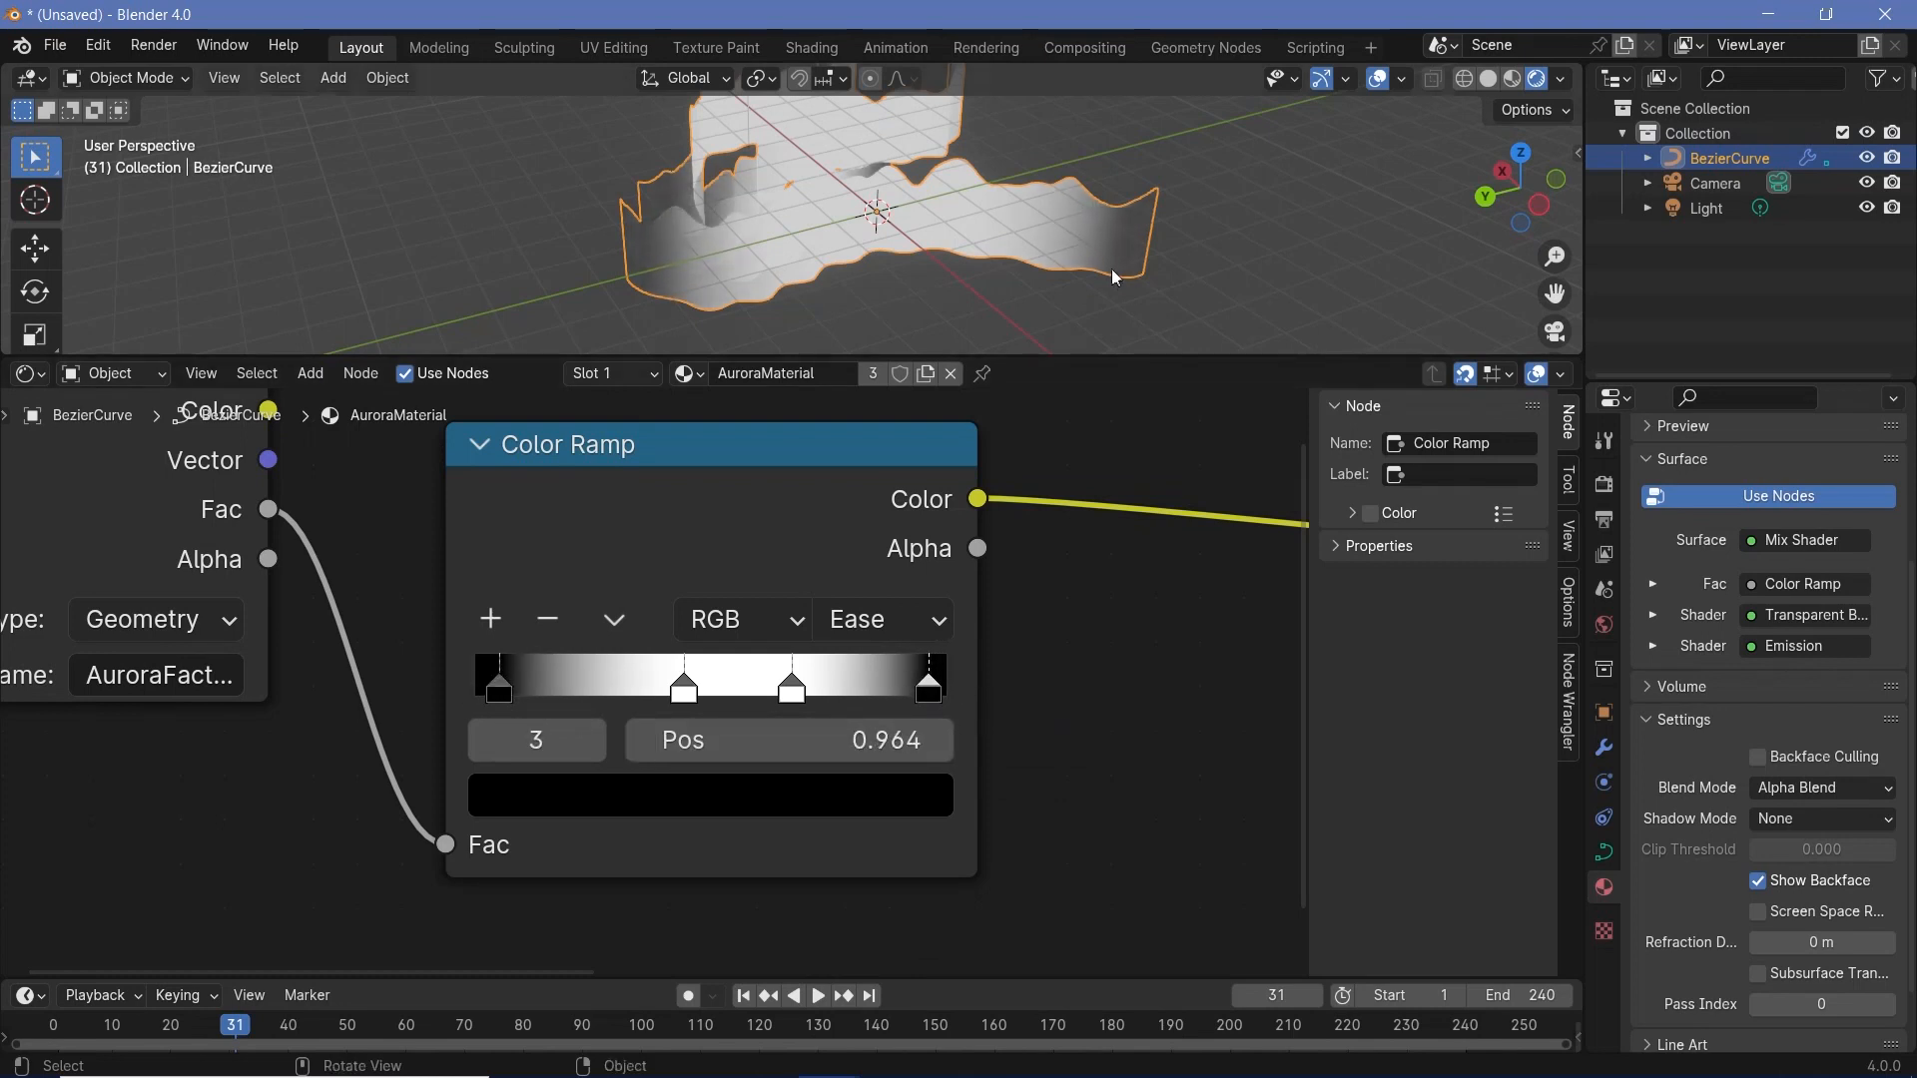
- Hide the viewport overlays and inspect the aurora's faded ends from several angles
click(1375, 84)
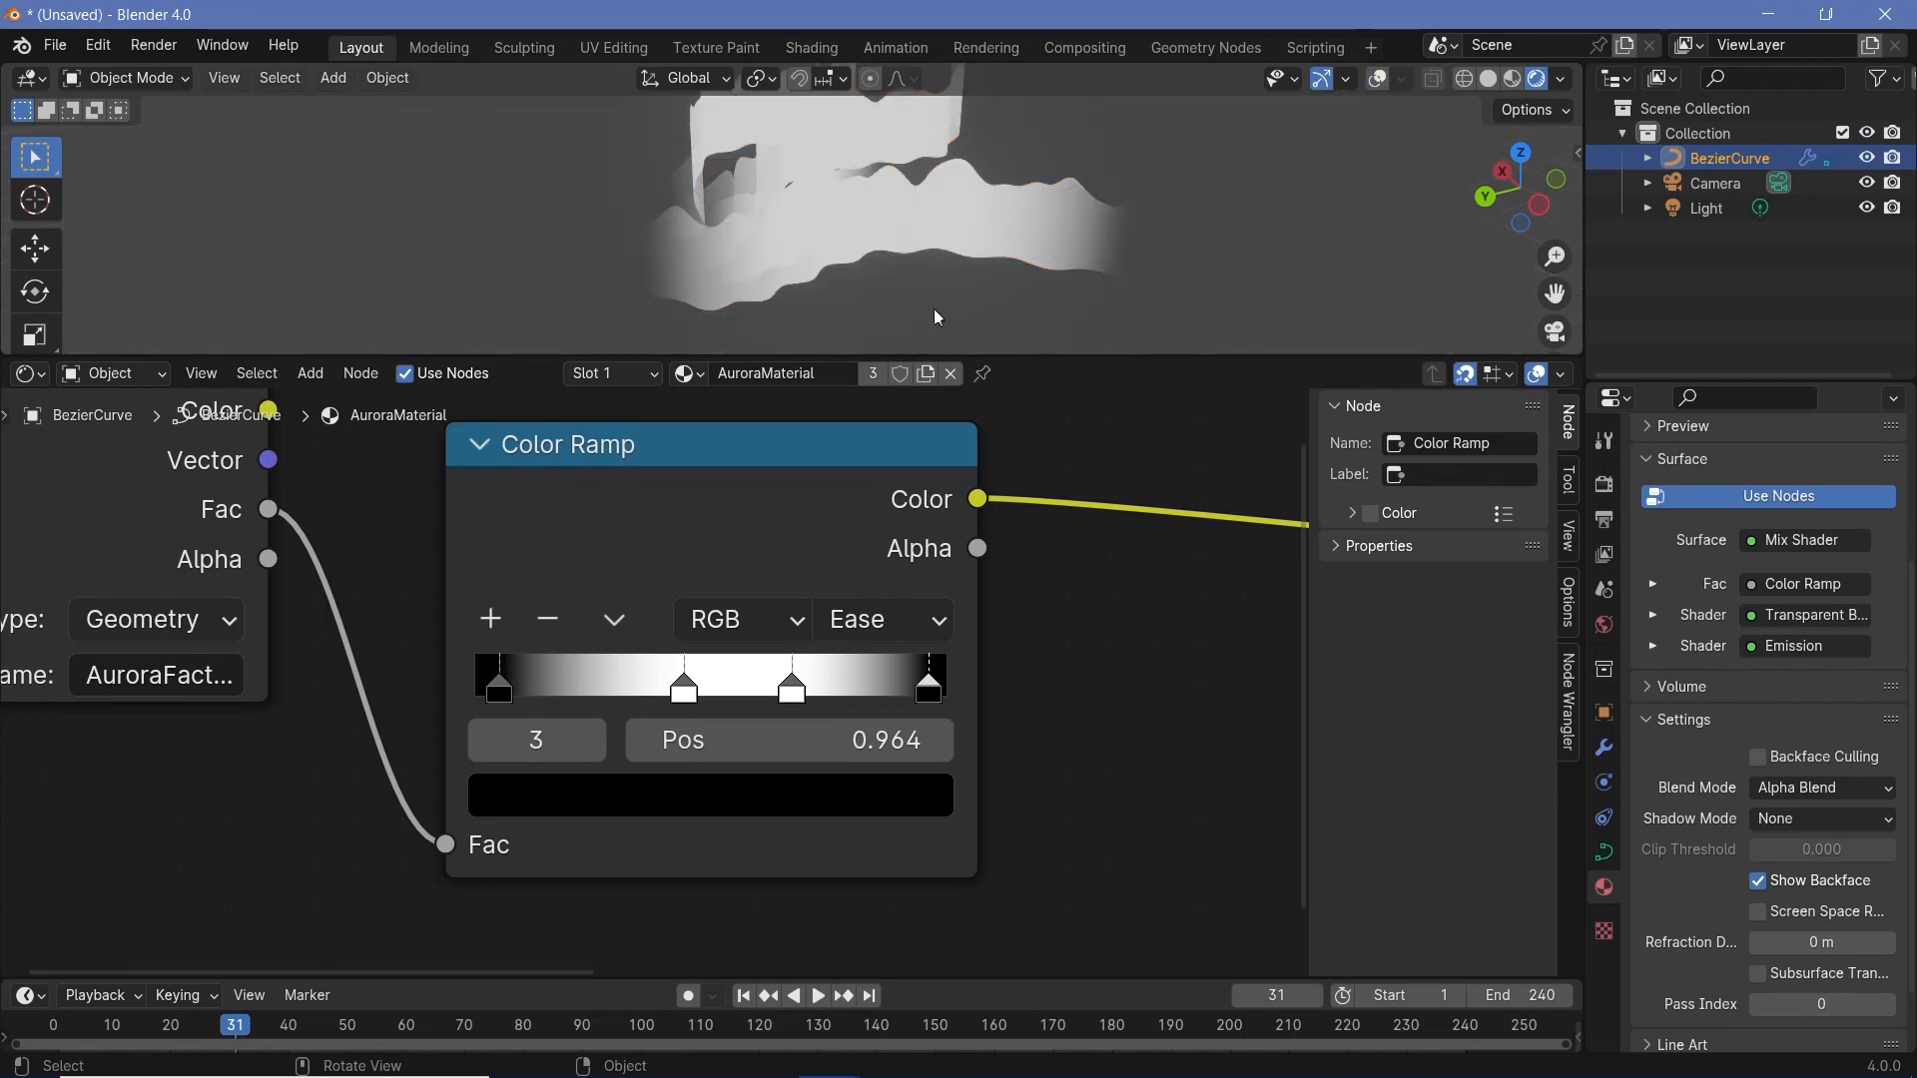
middle_drag(934, 309, 942, 239)
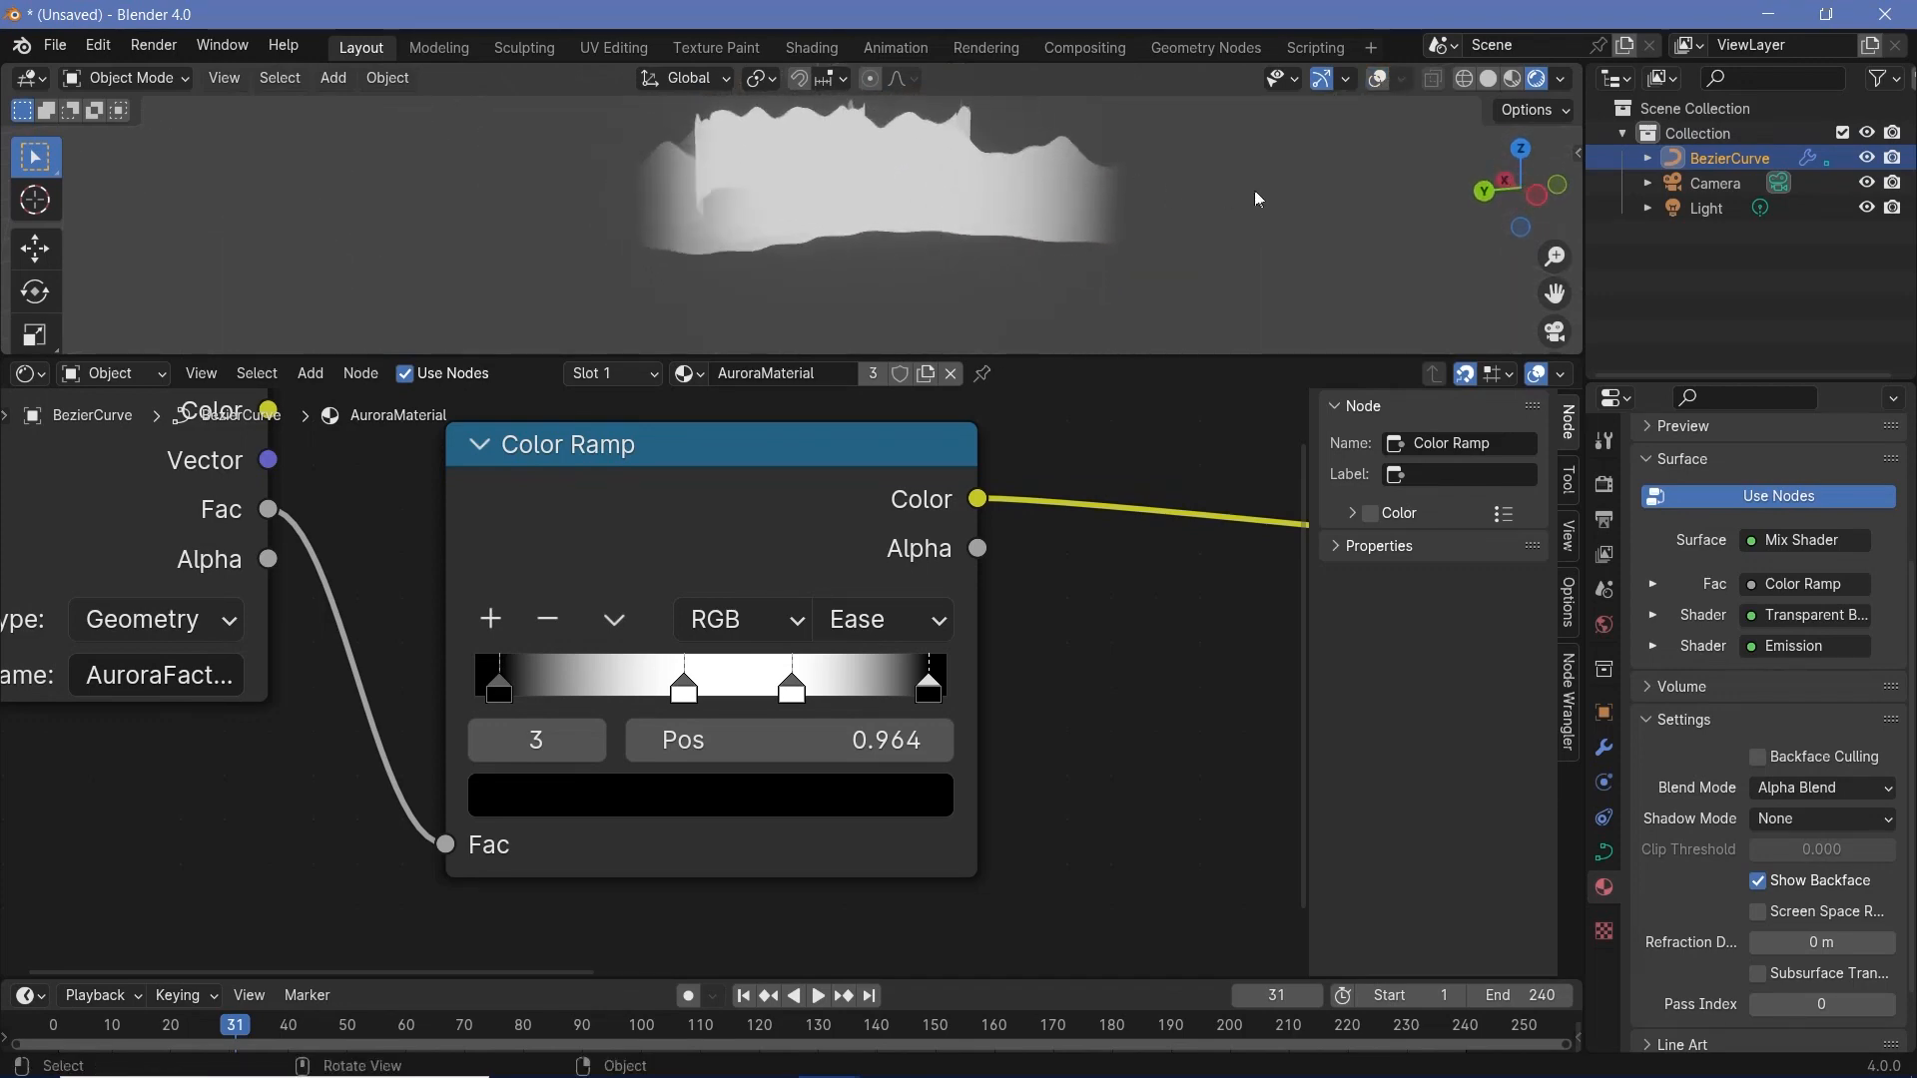
middle_drag(1100, 260, 659, 300)
scroll(578, 565, down, 3)
middle_drag(868, 285, 1068, 212)
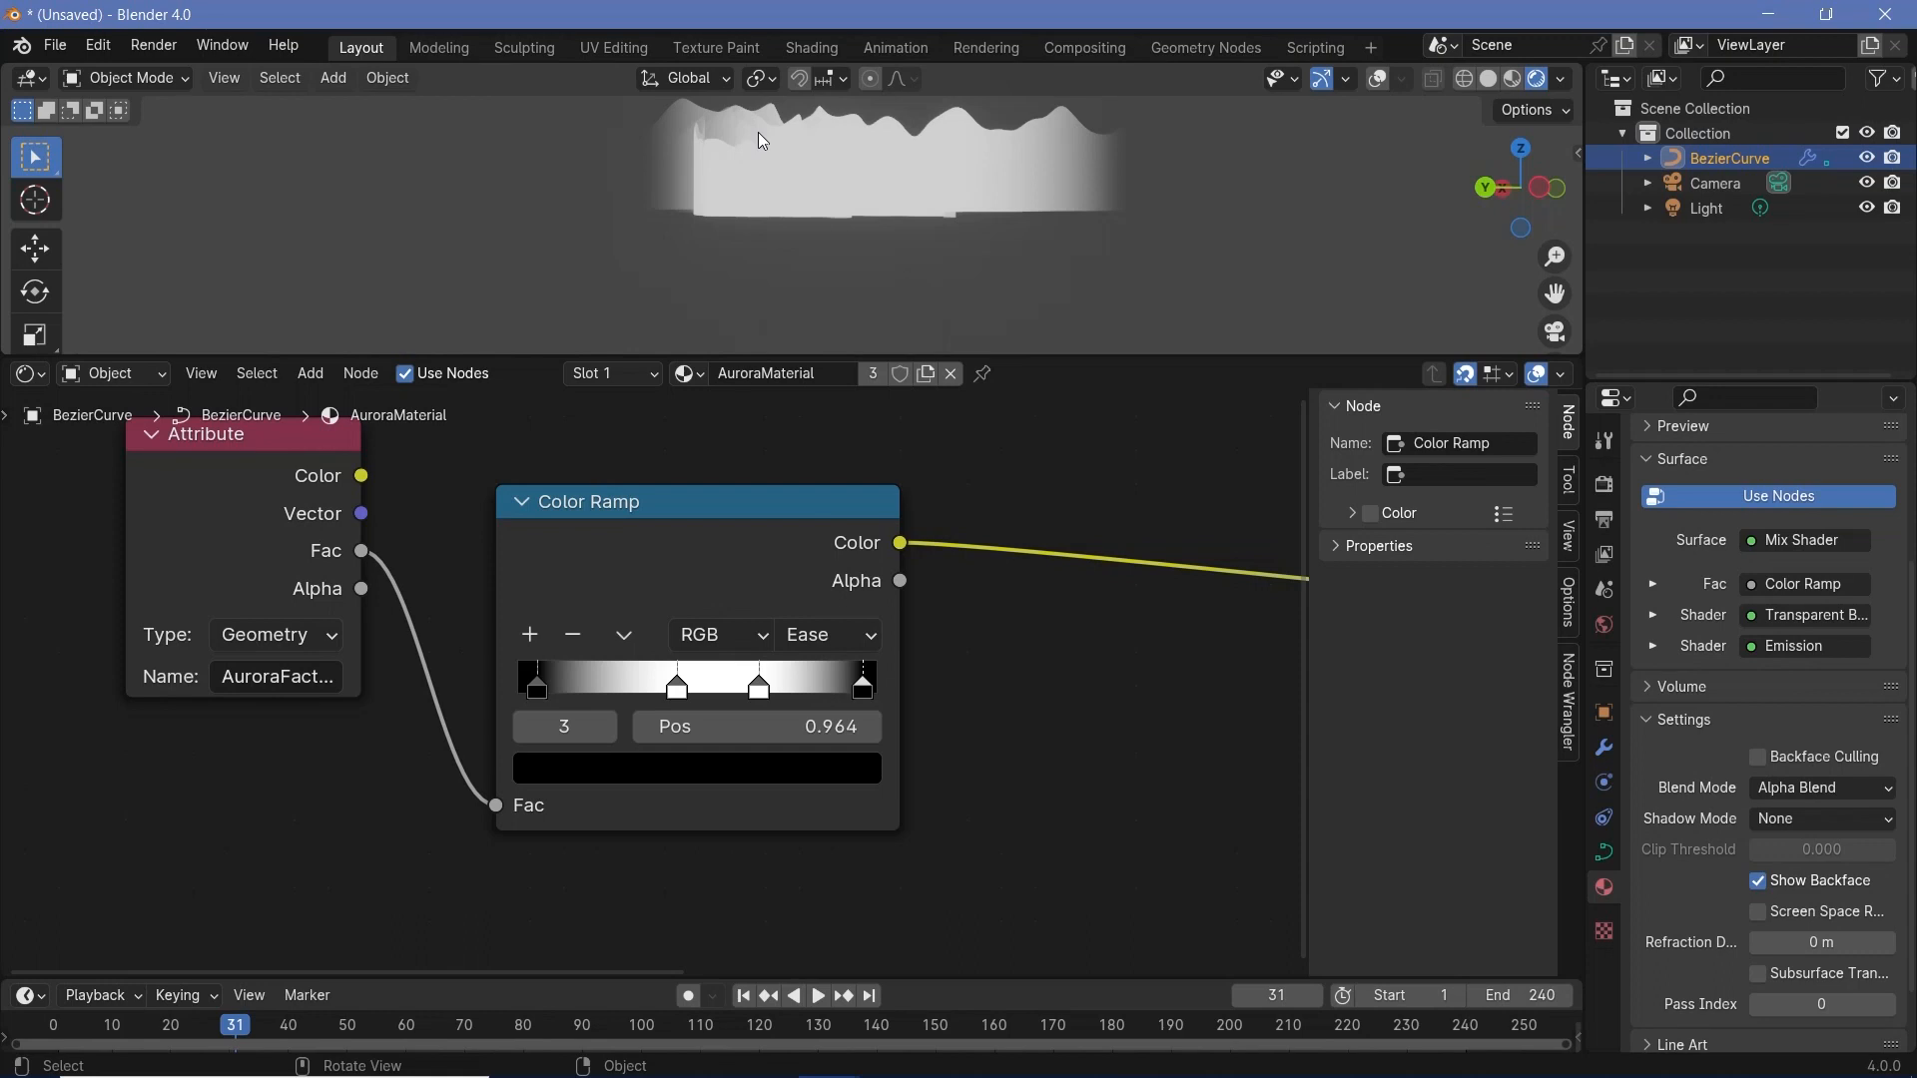
- Duplicate the Attribute node below the original and set the copy's attribute name to AuroraHeight
scroll(685, 579, down, 2)
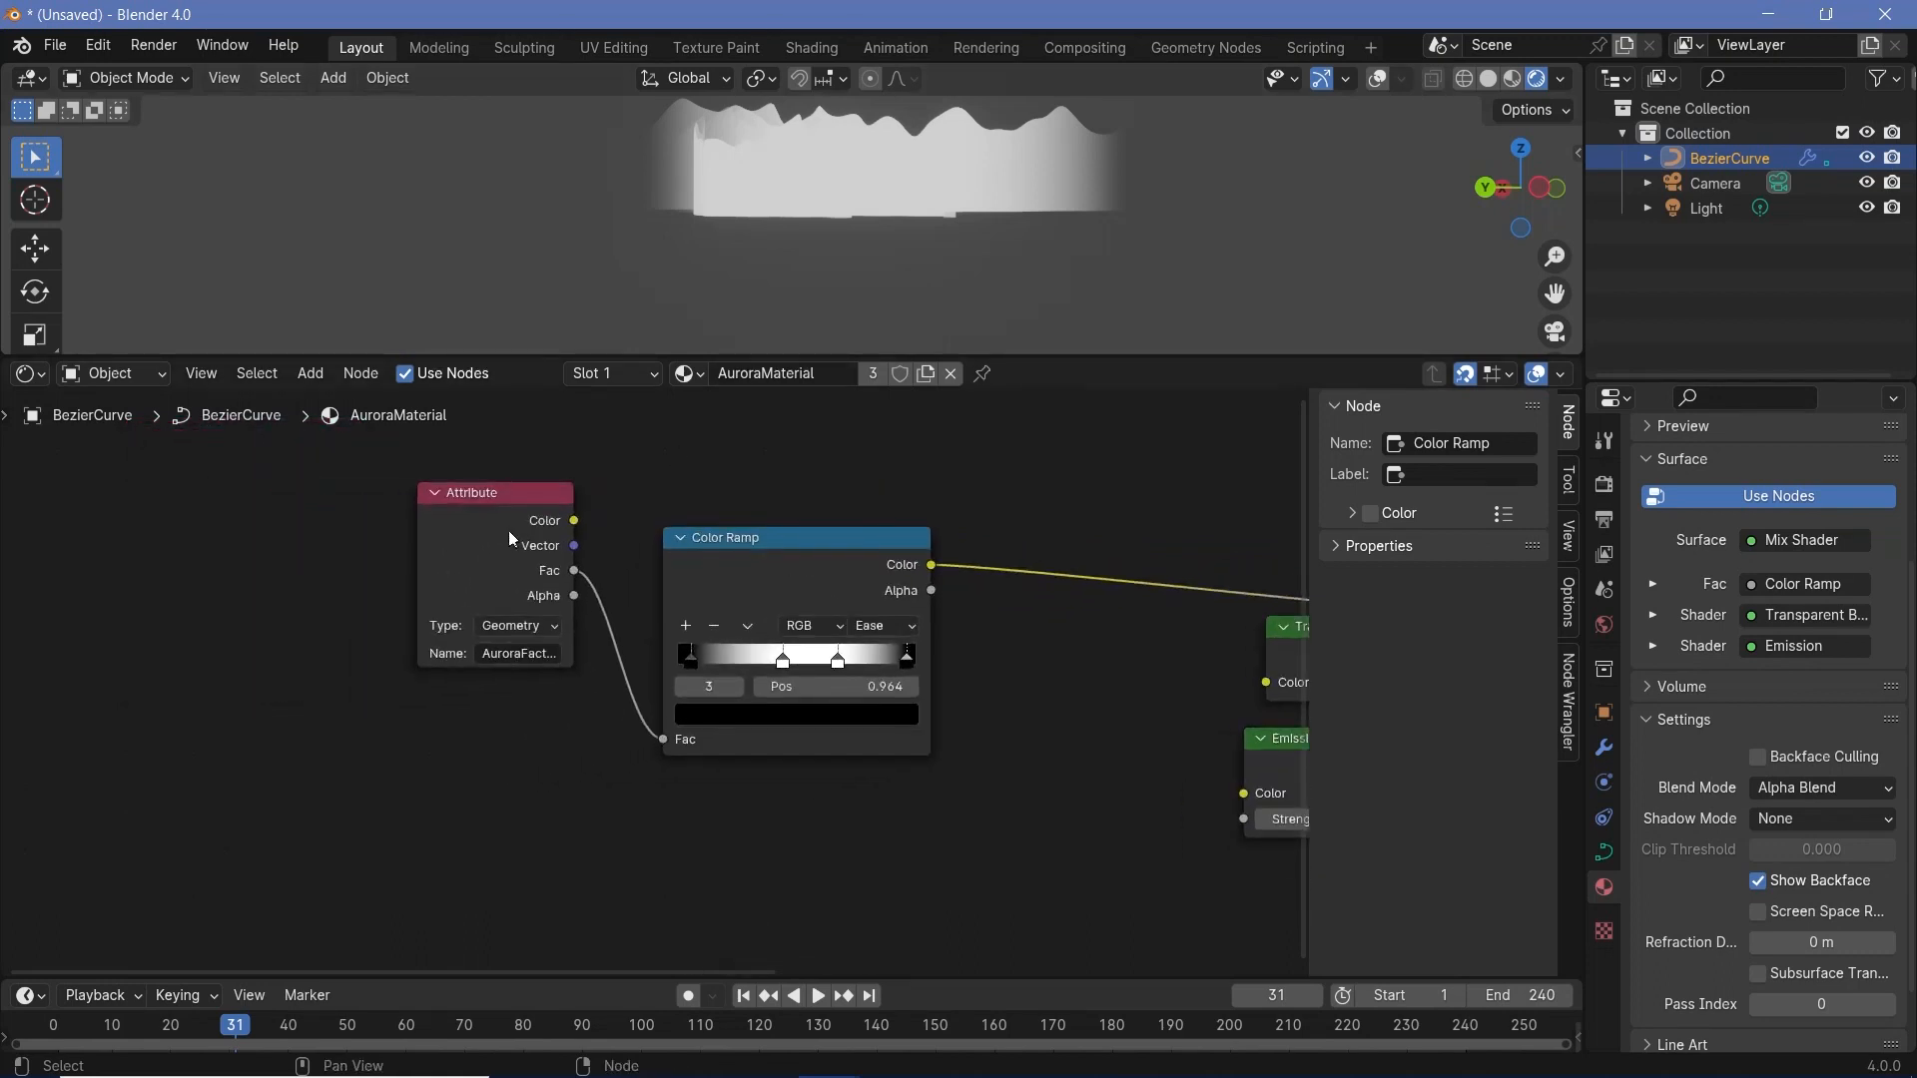
shift+click(509, 540)
key(shift+d)
click(513, 803)
scroll(627, 834, up, 3)
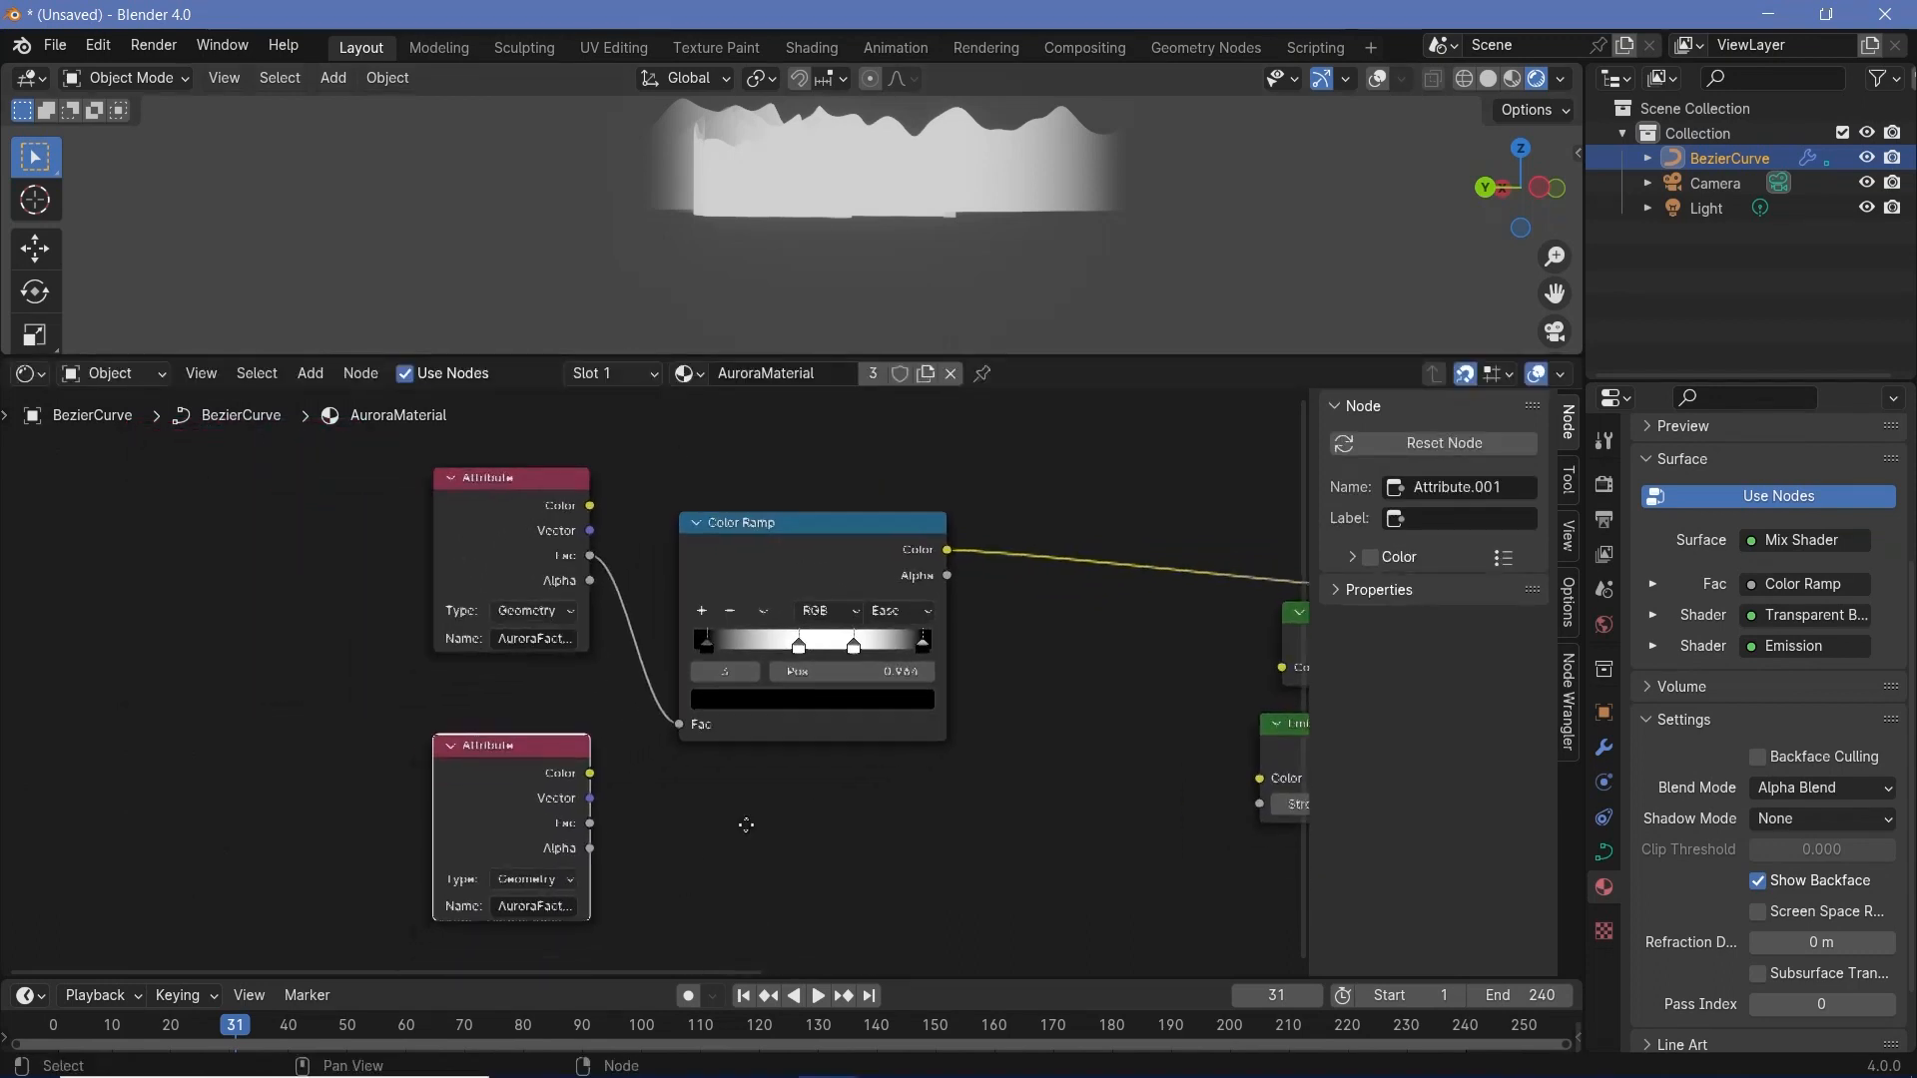
click(629, 842)
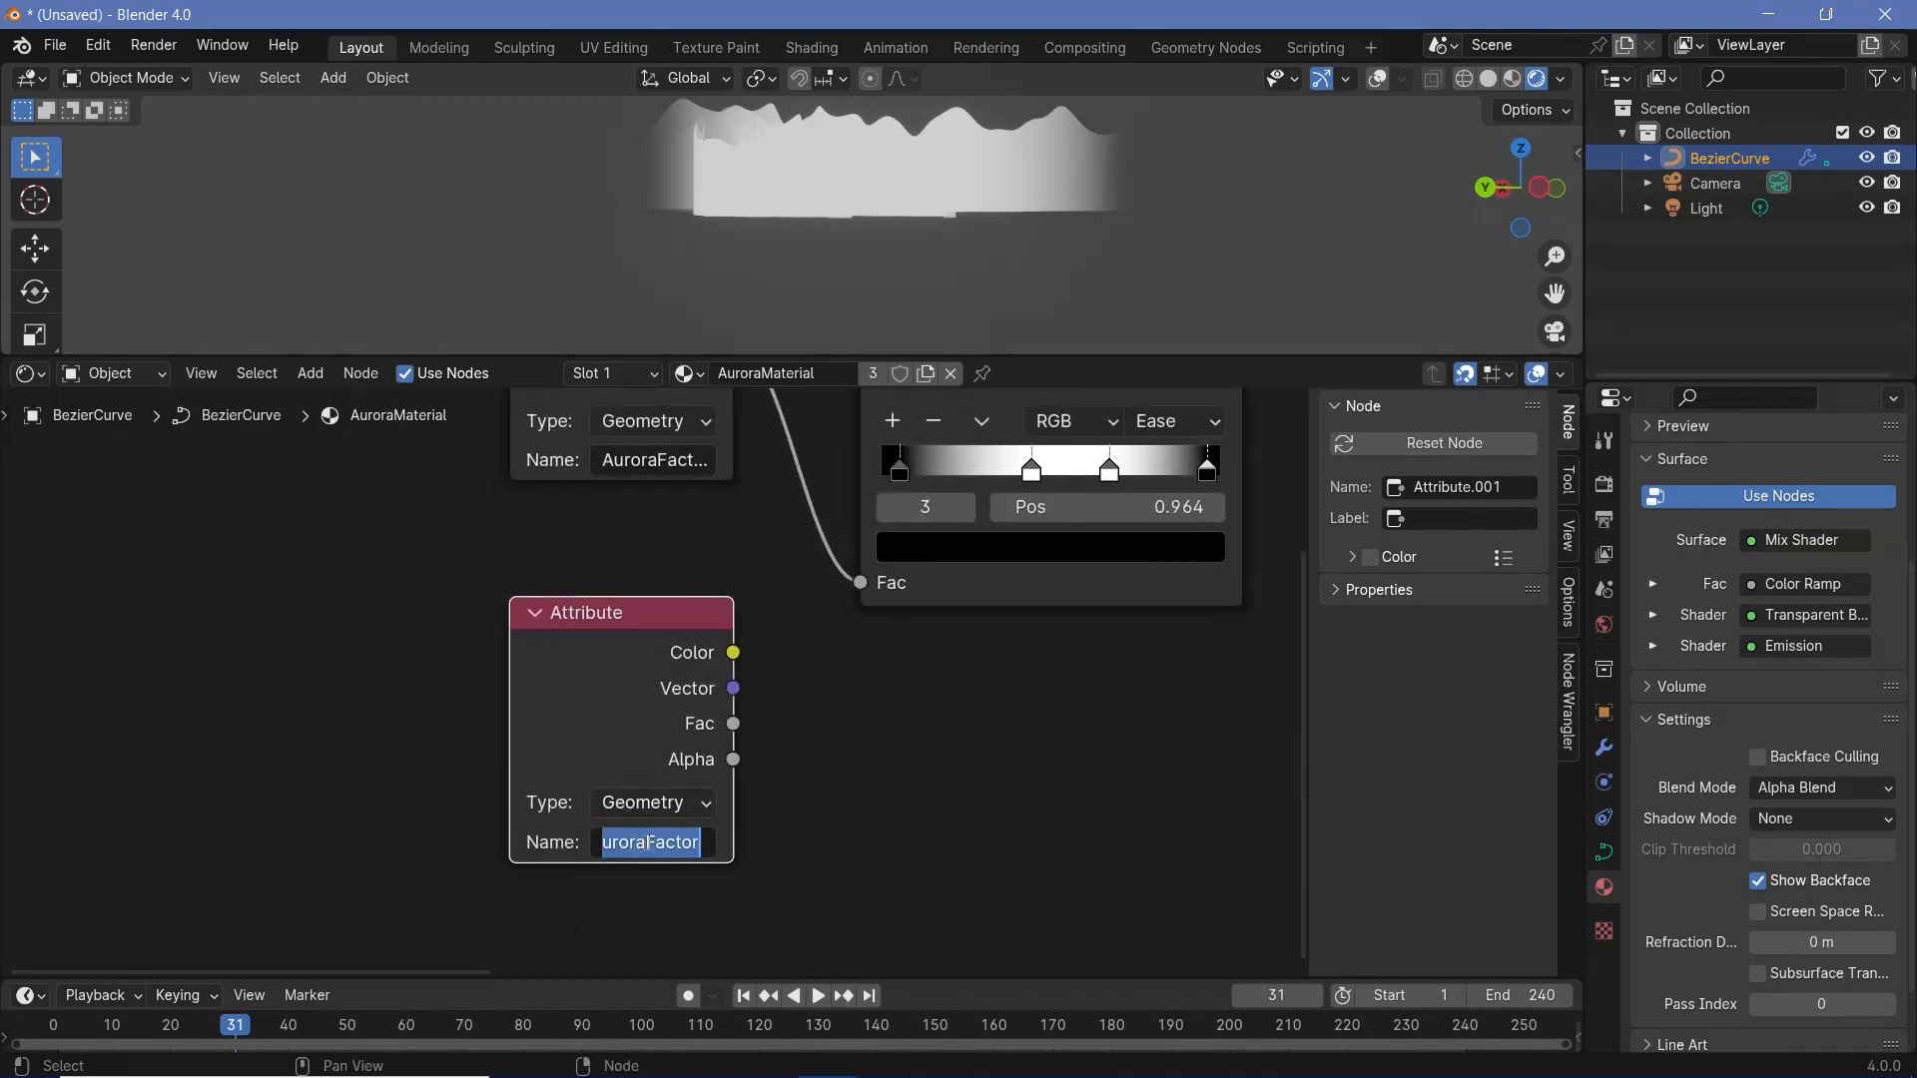
drag(649, 841, 814, 827)
text(Height)
key(Return)
- Add a second Color Ramp node next to the AuroraHeight Attribute node, below the first ramp
scroll(872, 835, down, 5)
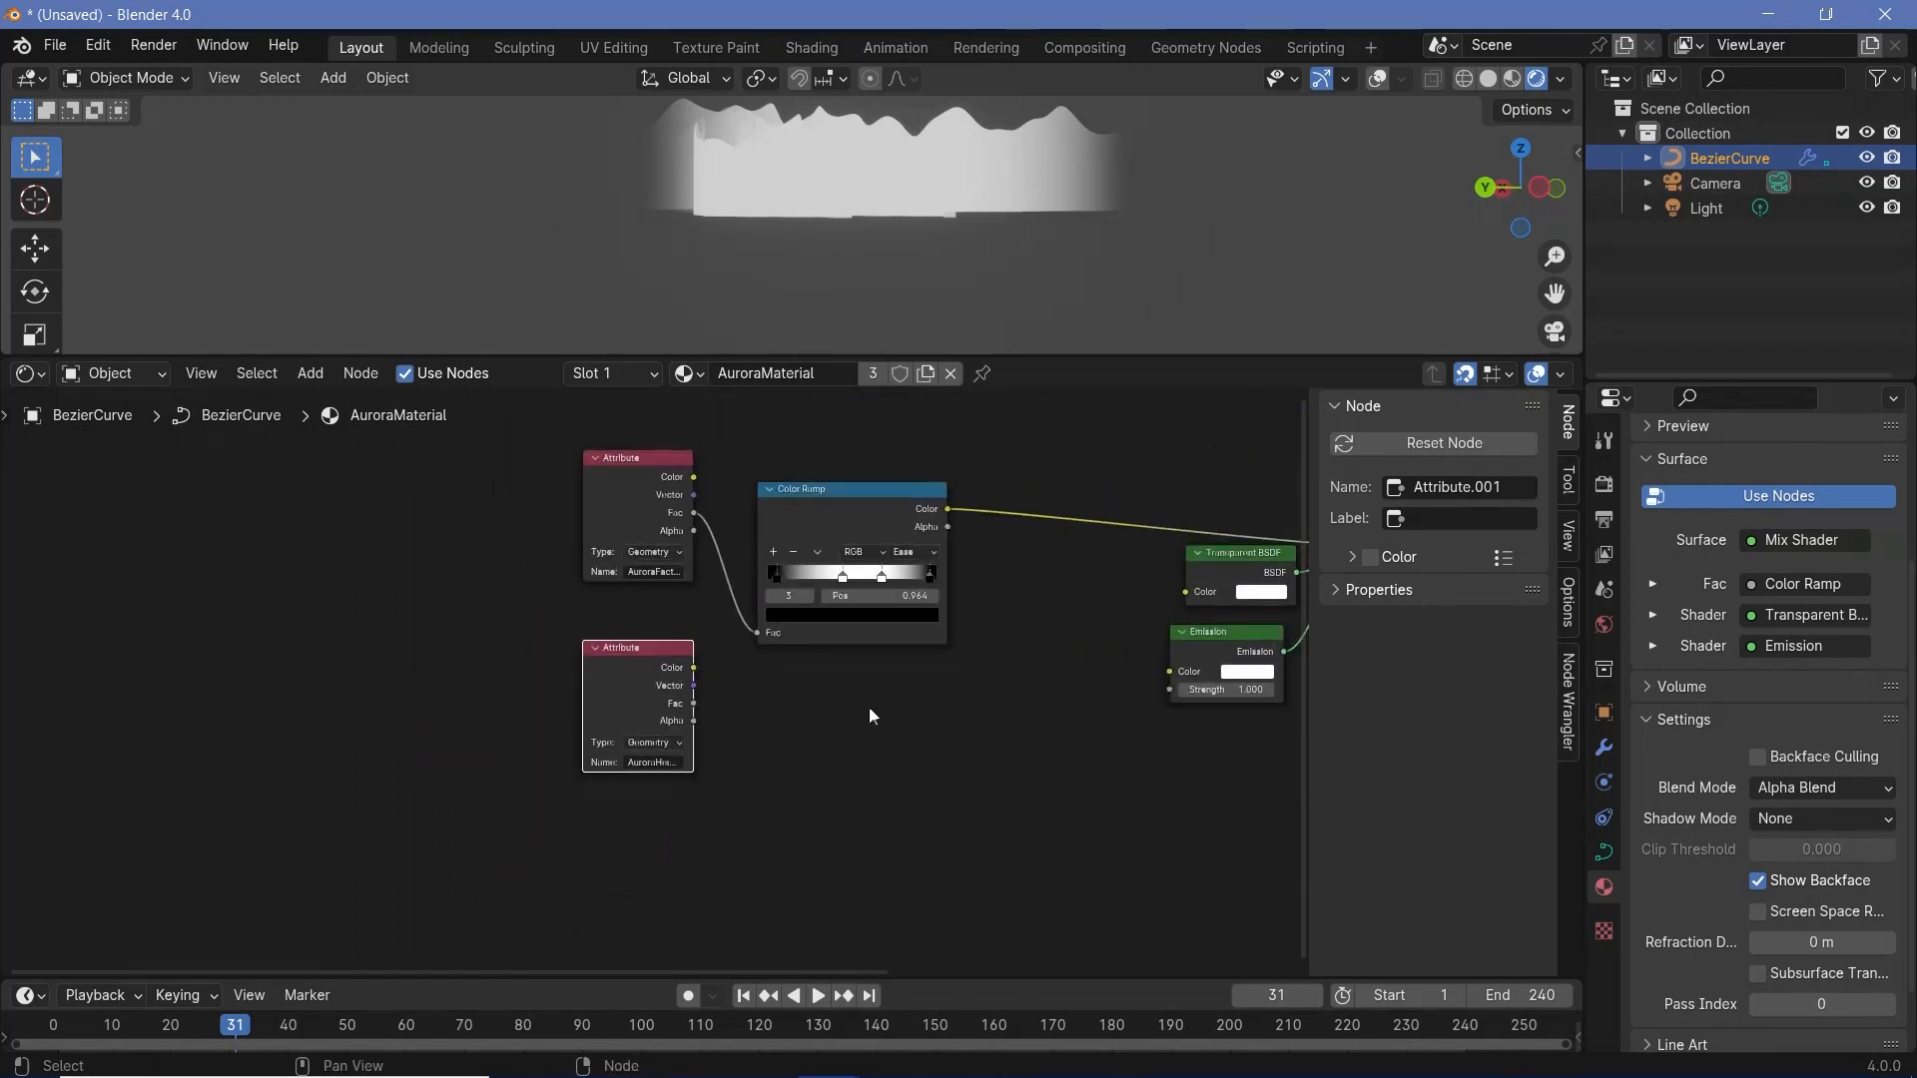
key(shift+a)
text(colo)
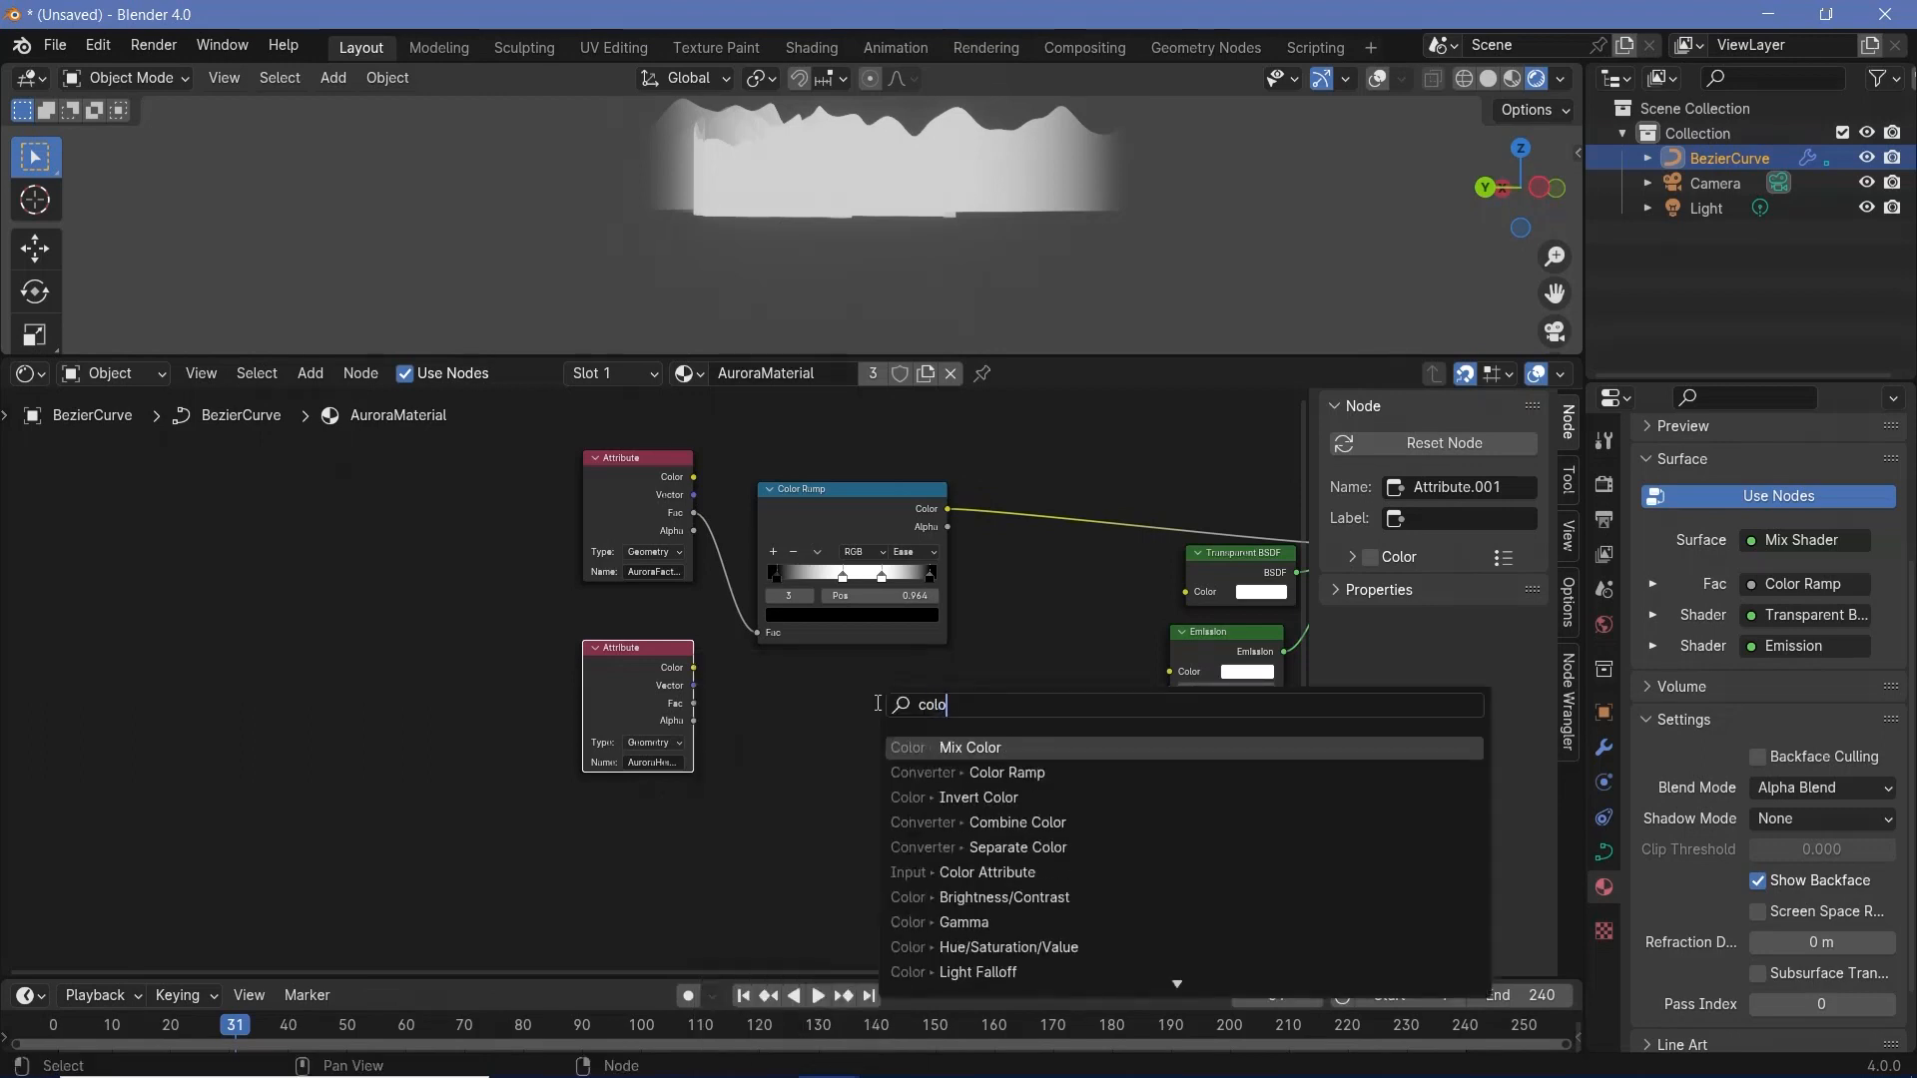
click(984, 772)
click(741, 675)
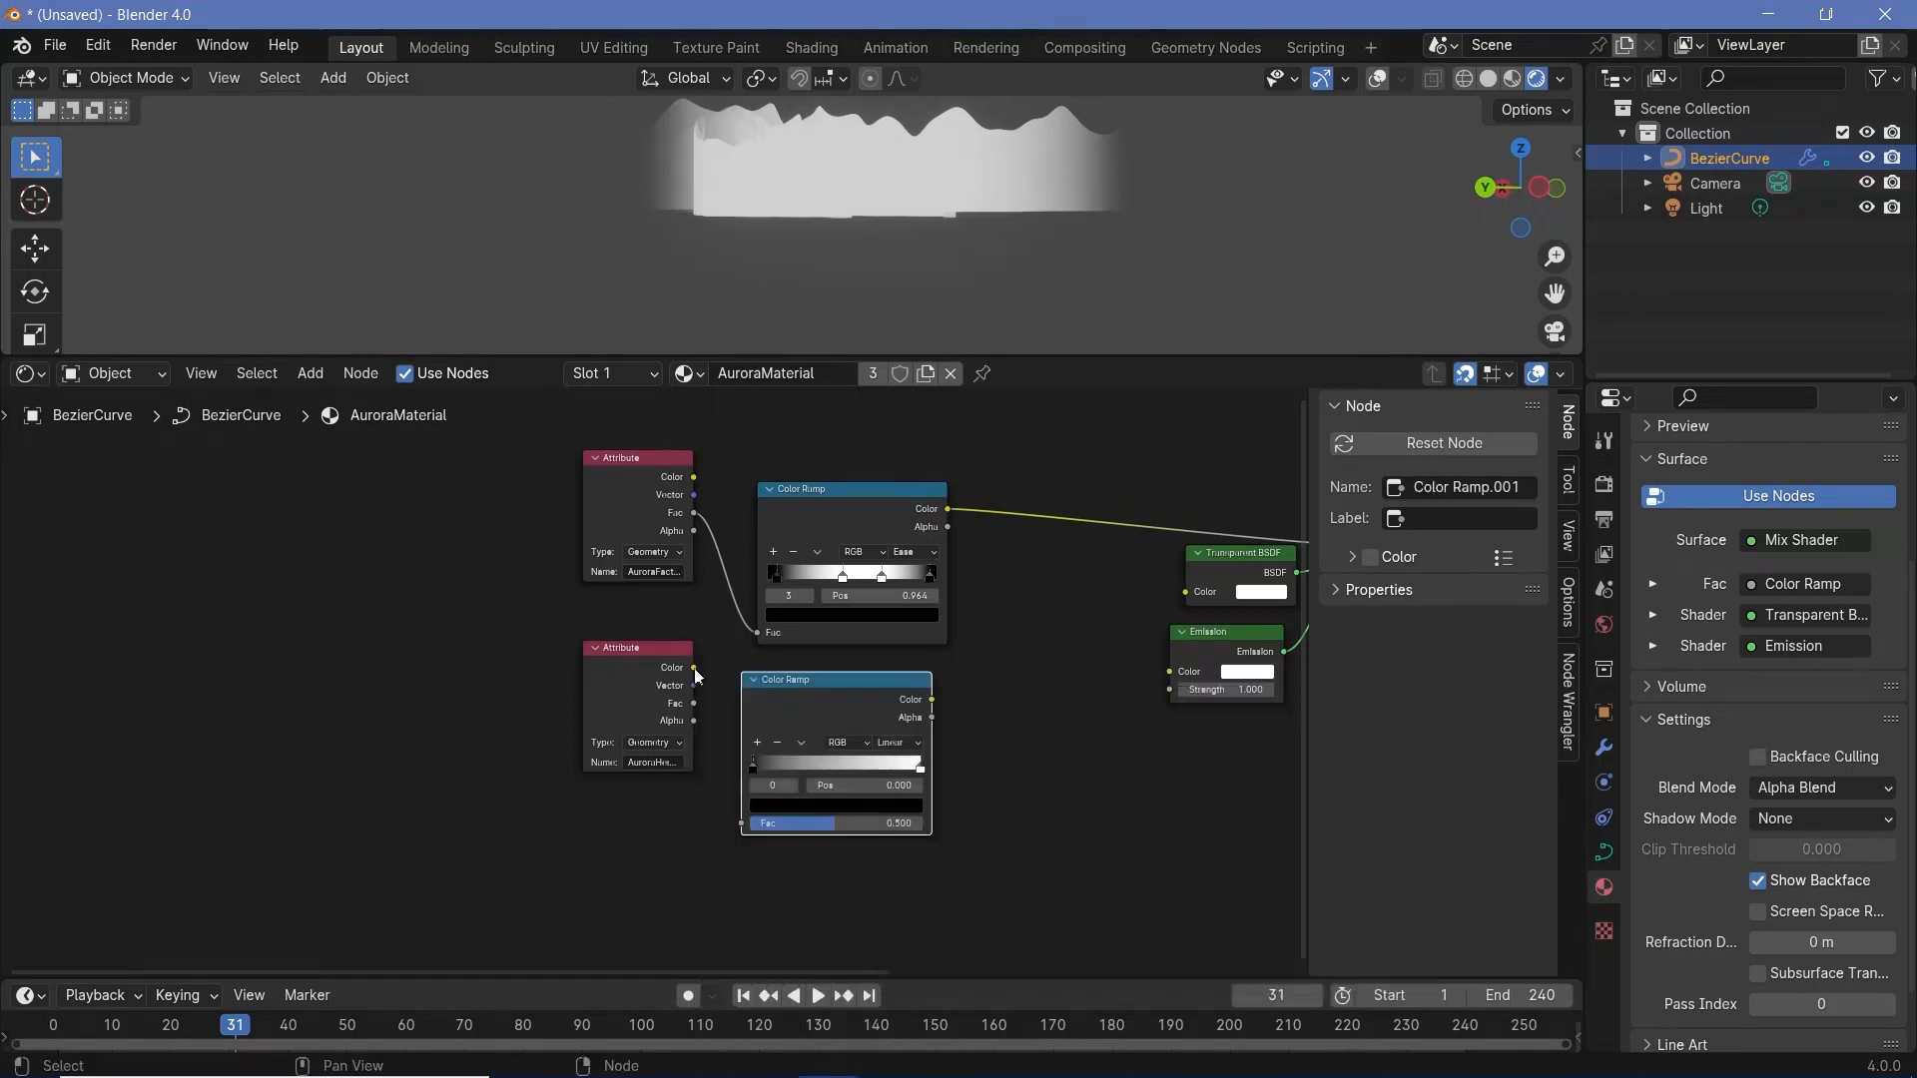
- Connect AuroraHeight's Fac to the second Color Ramp and that ramp's Color to the Mix Shader's Fac
click(696, 709)
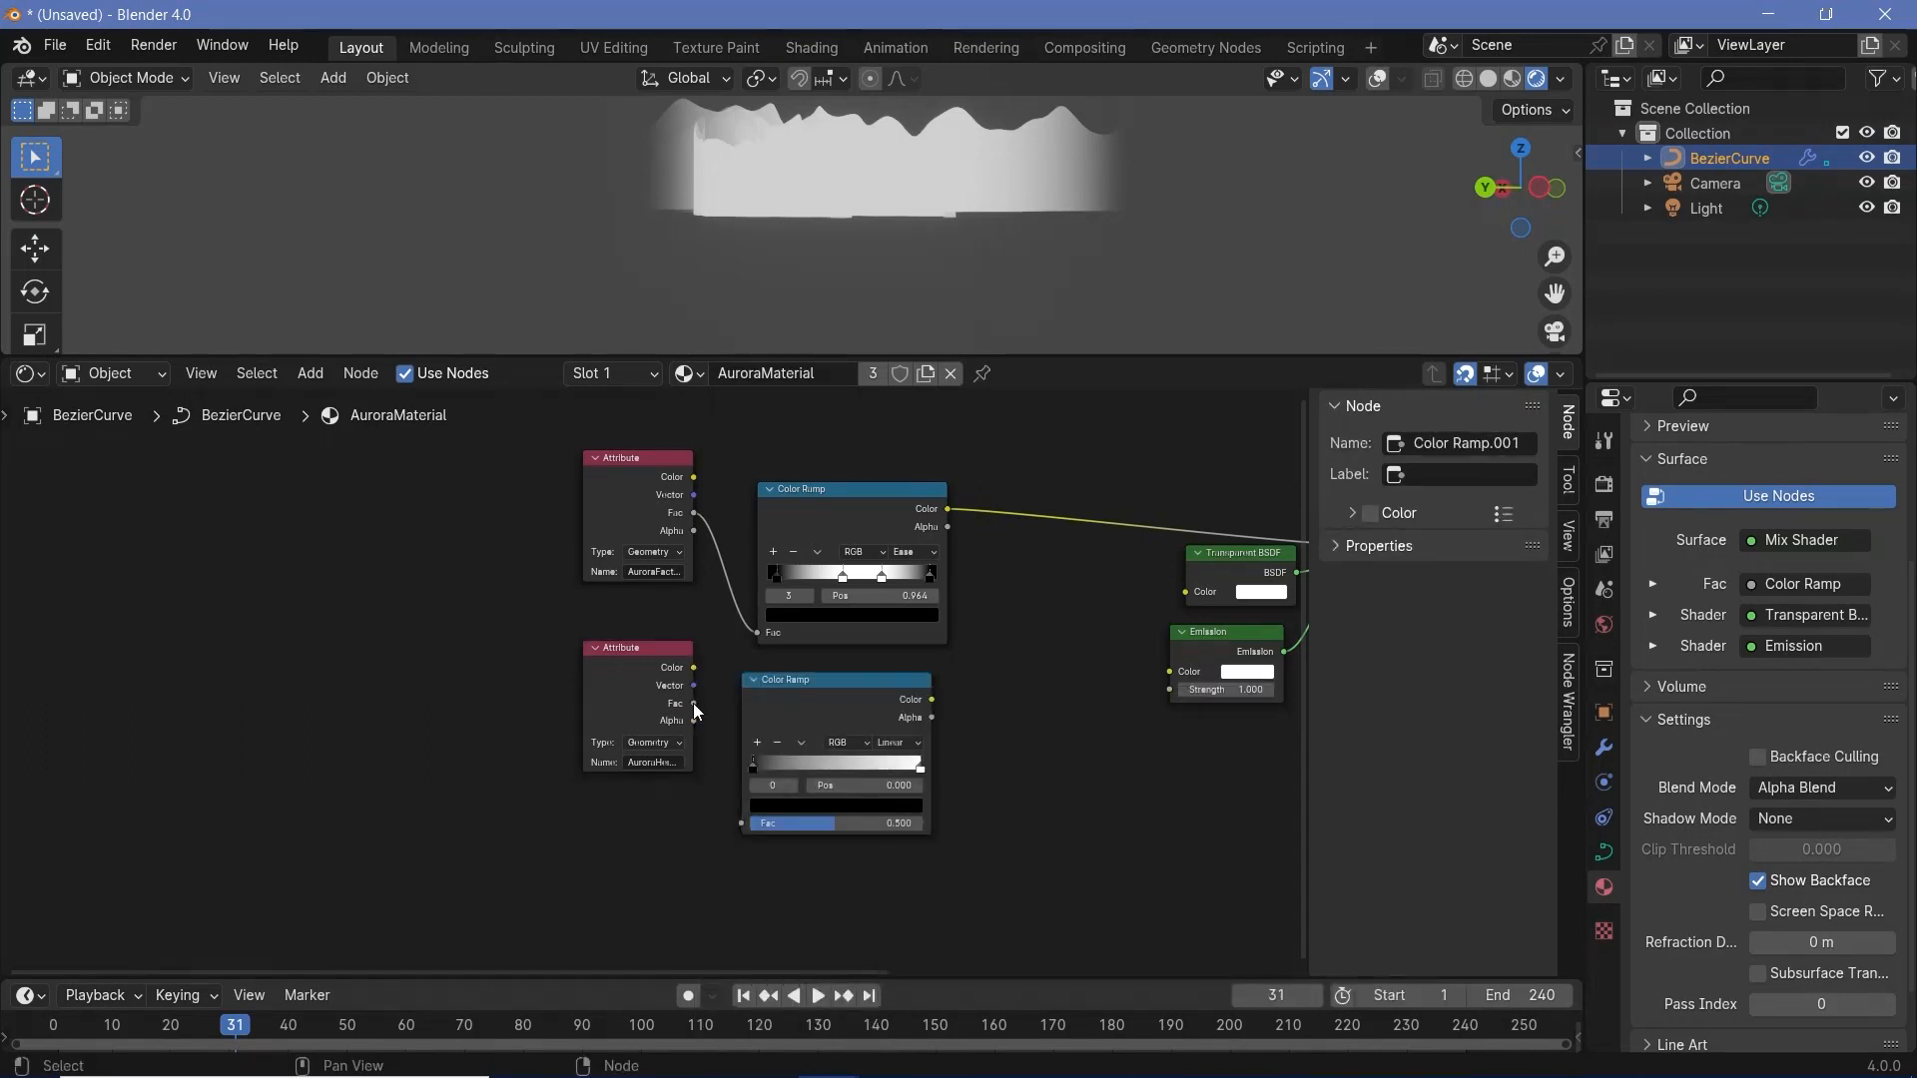
drag(695, 704, 741, 823)
drag(931, 699, 1080, 542)
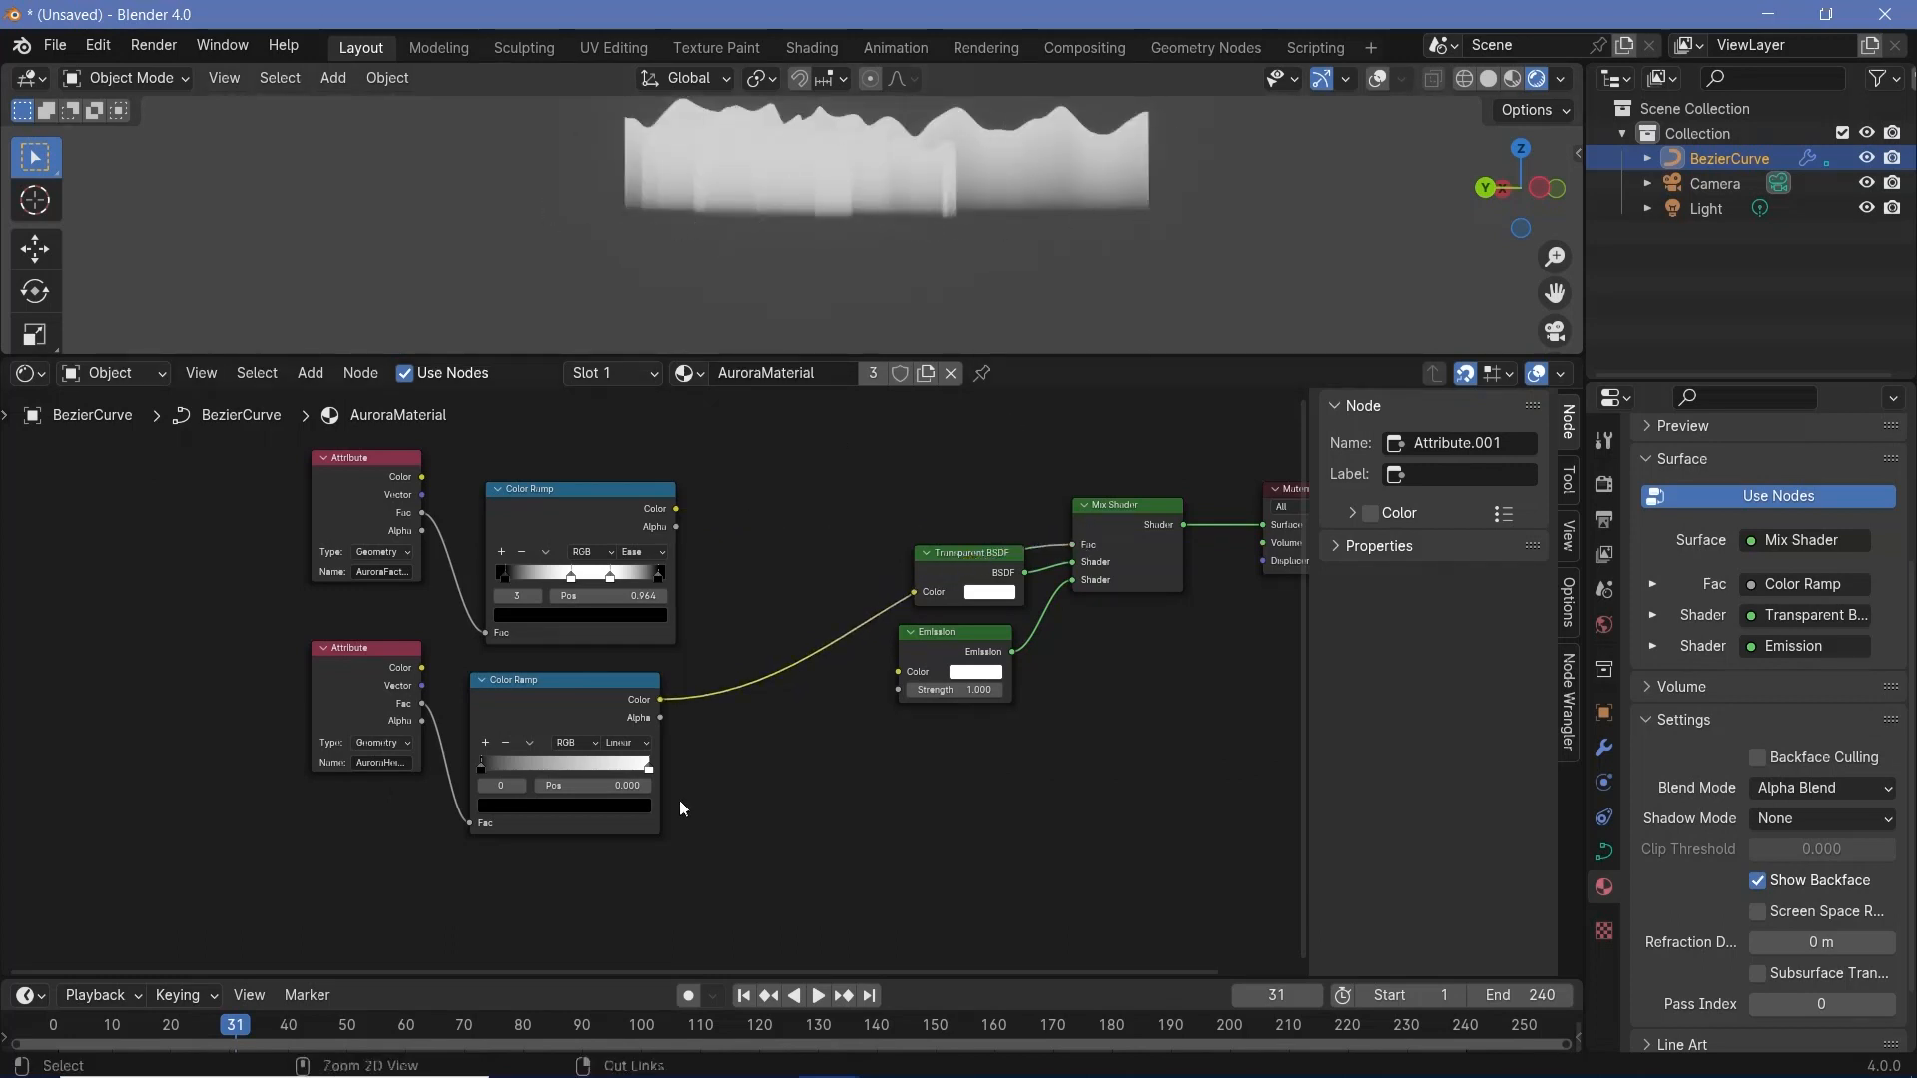
- Reverse the second Color Ramp so its white stop sits at 0.000 and its black stop at the far end
scroll(664, 687, up, 7)
middle_drag(721, 683, 895, 601)
drag(806, 749, 645, 742)
drag(527, 740, 837, 743)
drag(669, 741, 400, 742)
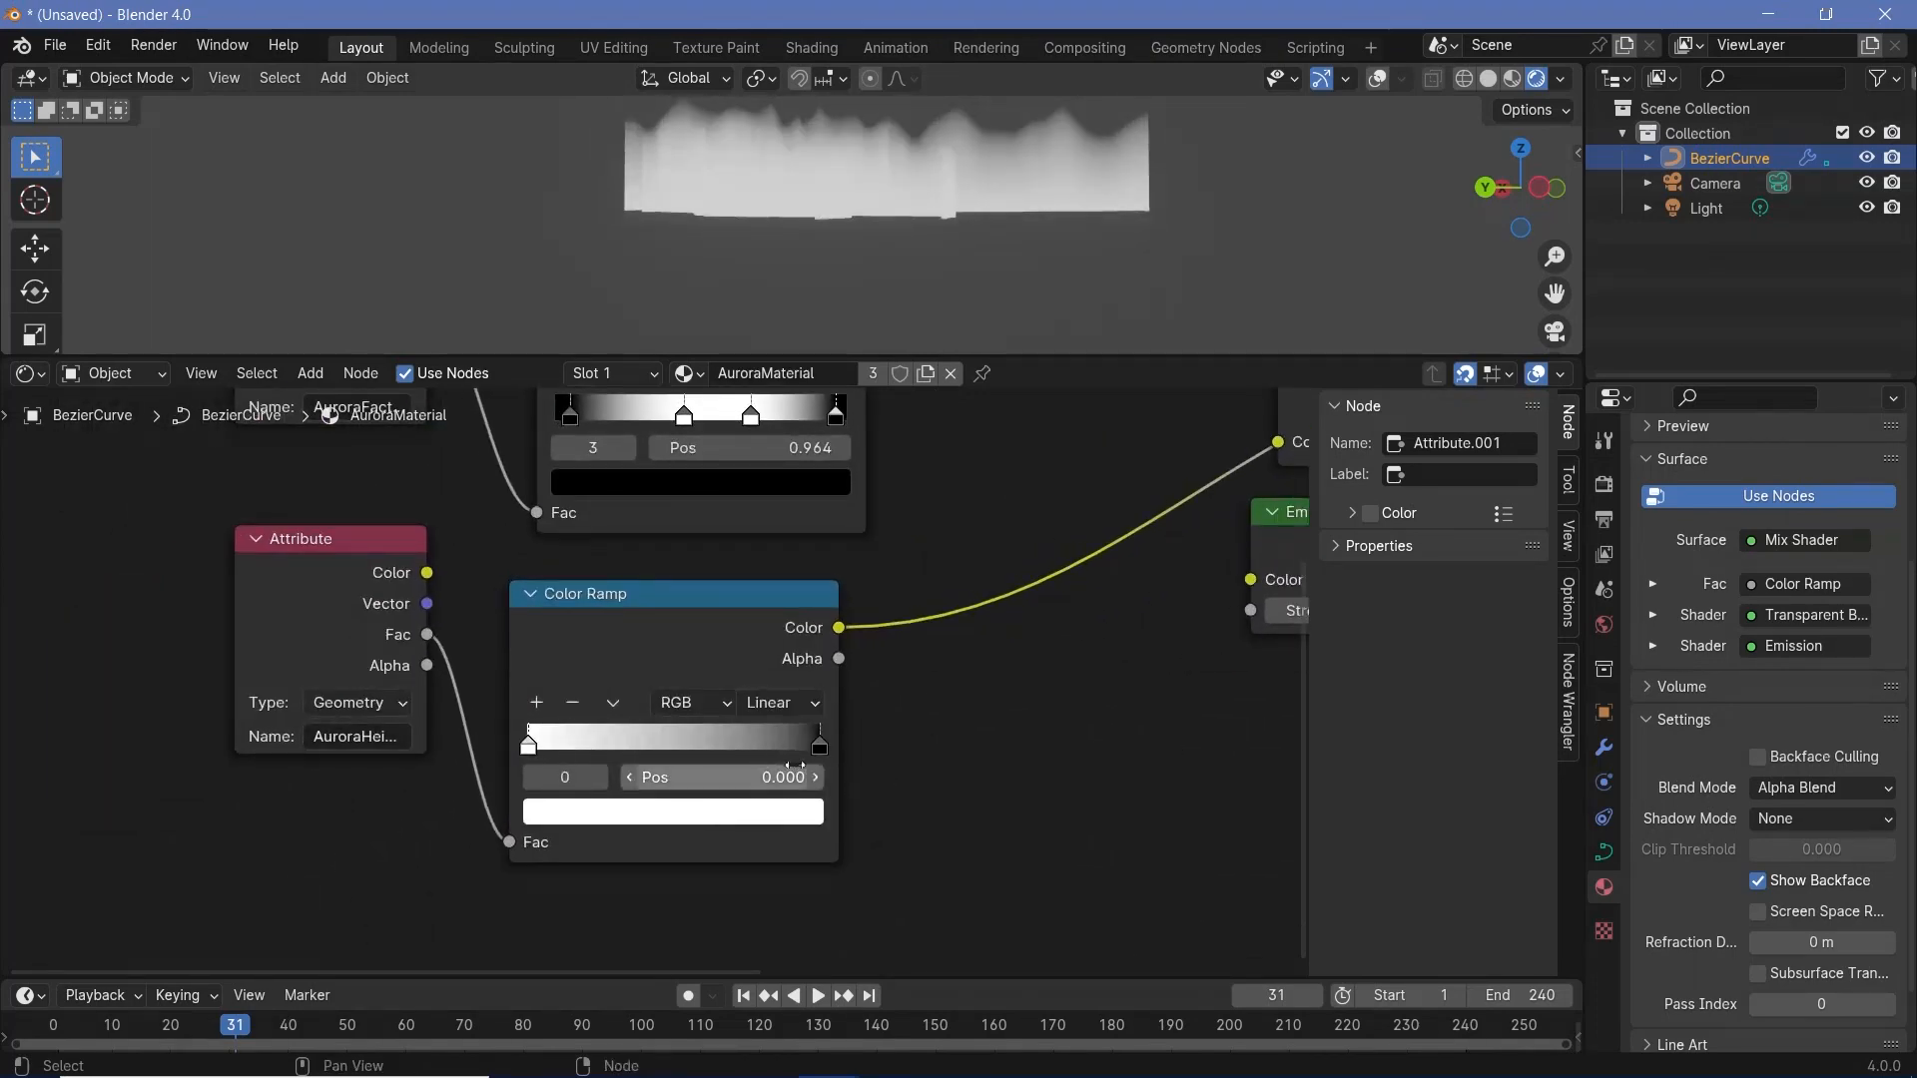
- Set the second Color Ramp's interpolation to Ease and move its black stop to 0.931
drag(819, 744, 811, 744)
click(819, 702)
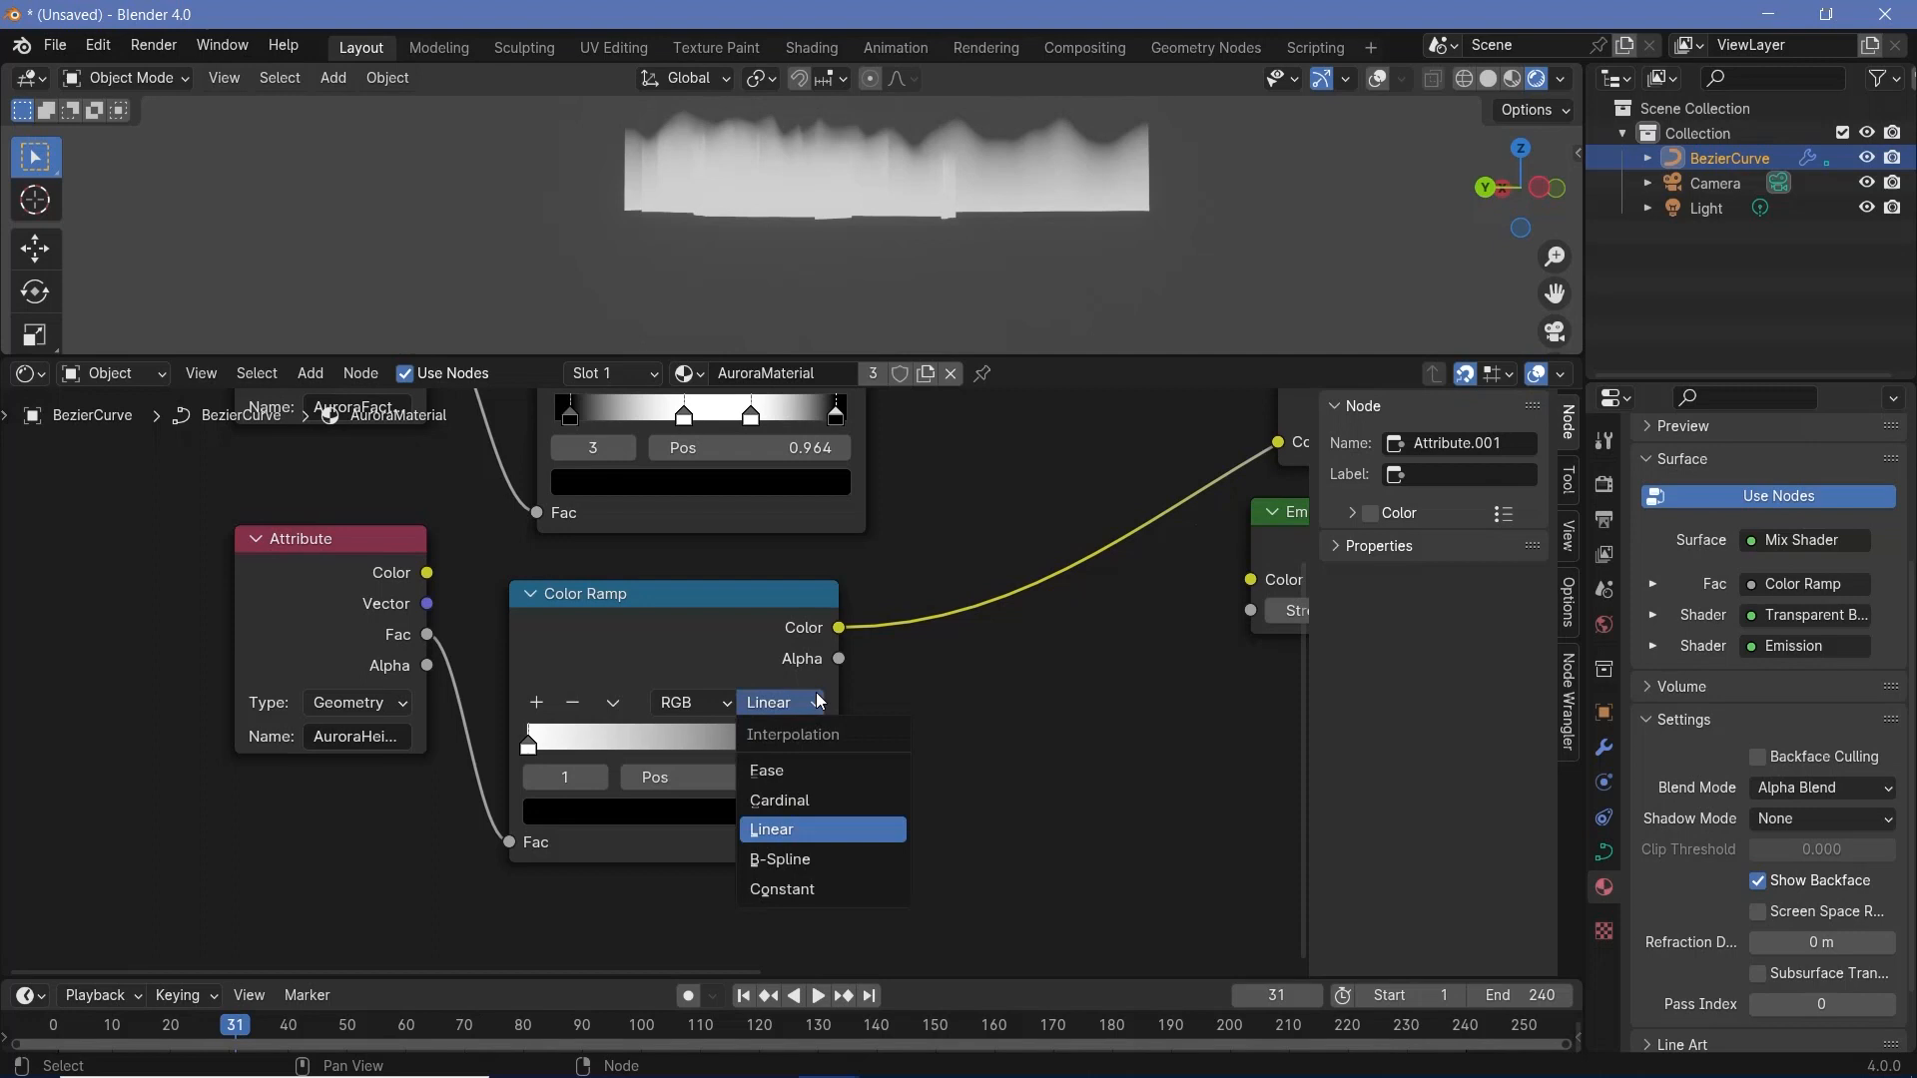
click(825, 770)
drag(808, 746, 811, 748)
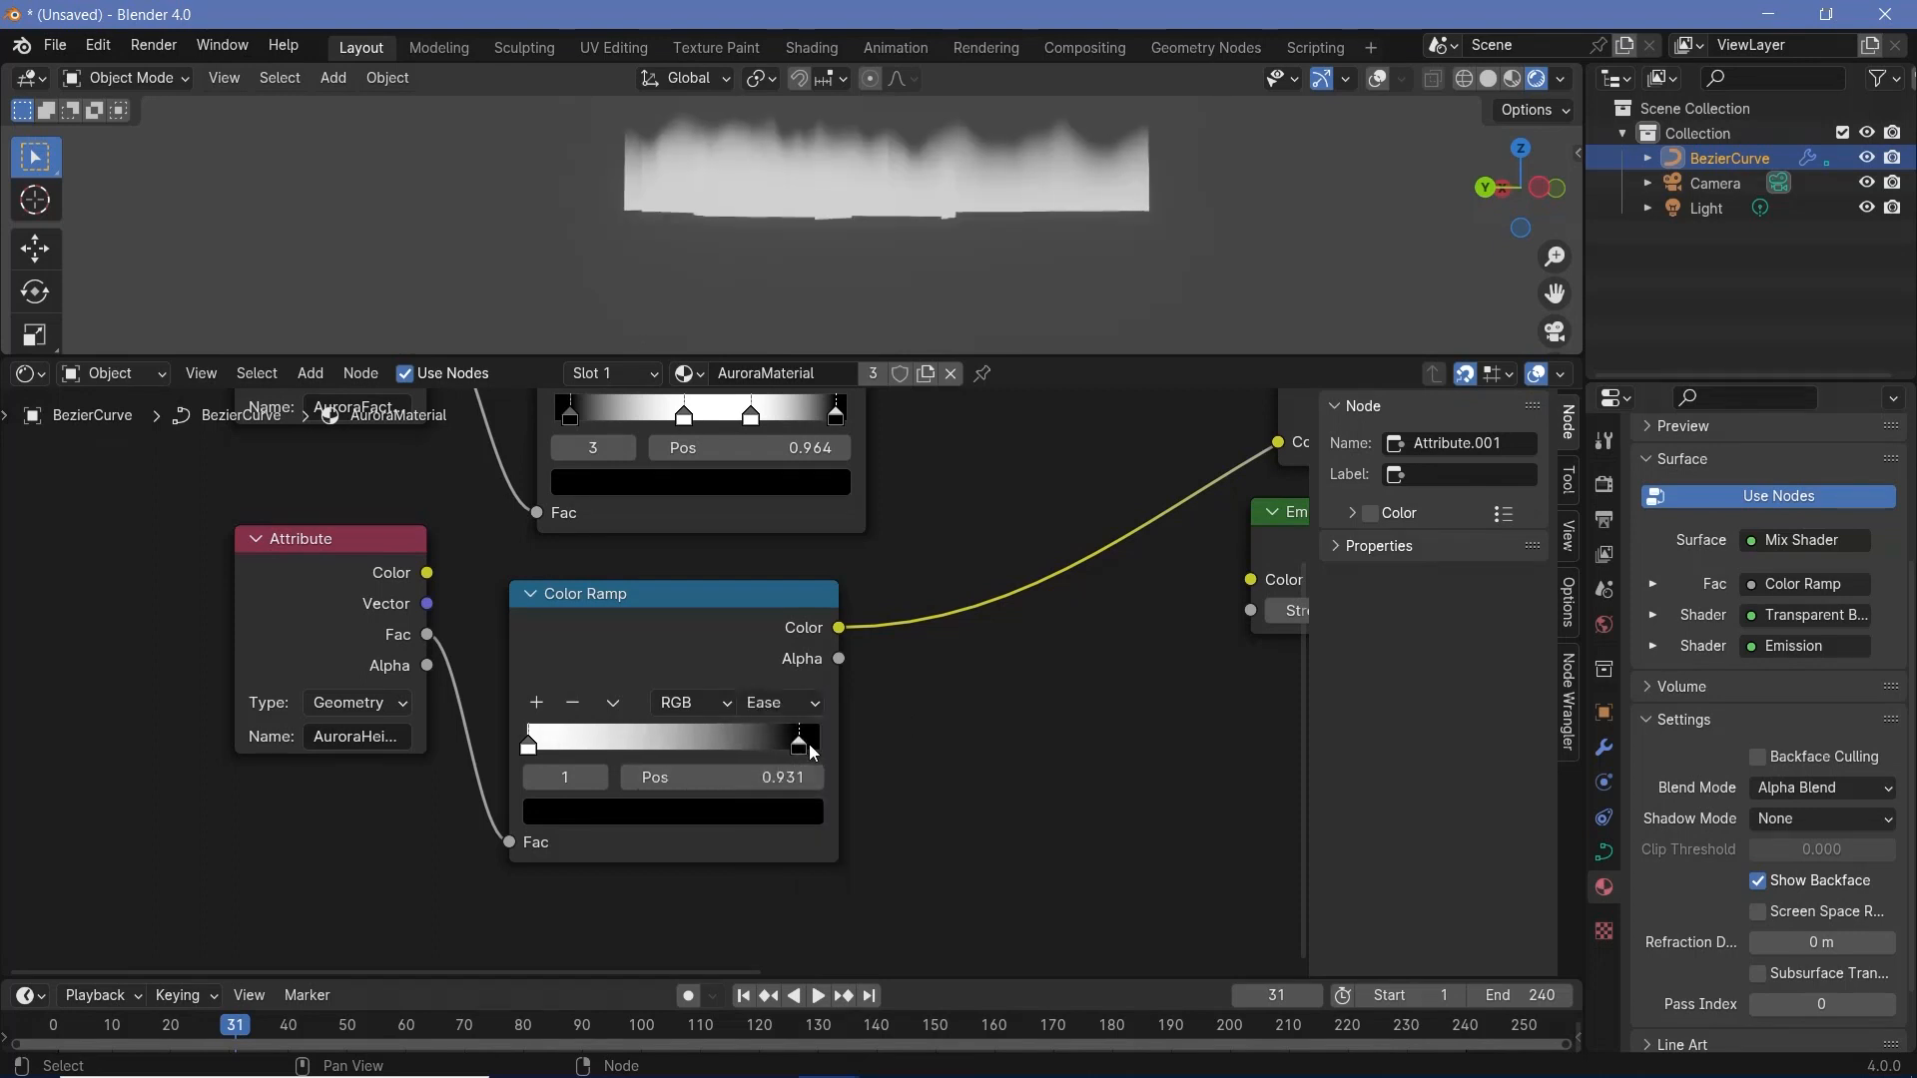
- Add a Mix Color node before the Mix Shader's Fac, feeding the first Color Ramp into A and the second into B
scroll(808, 691, down, 3)
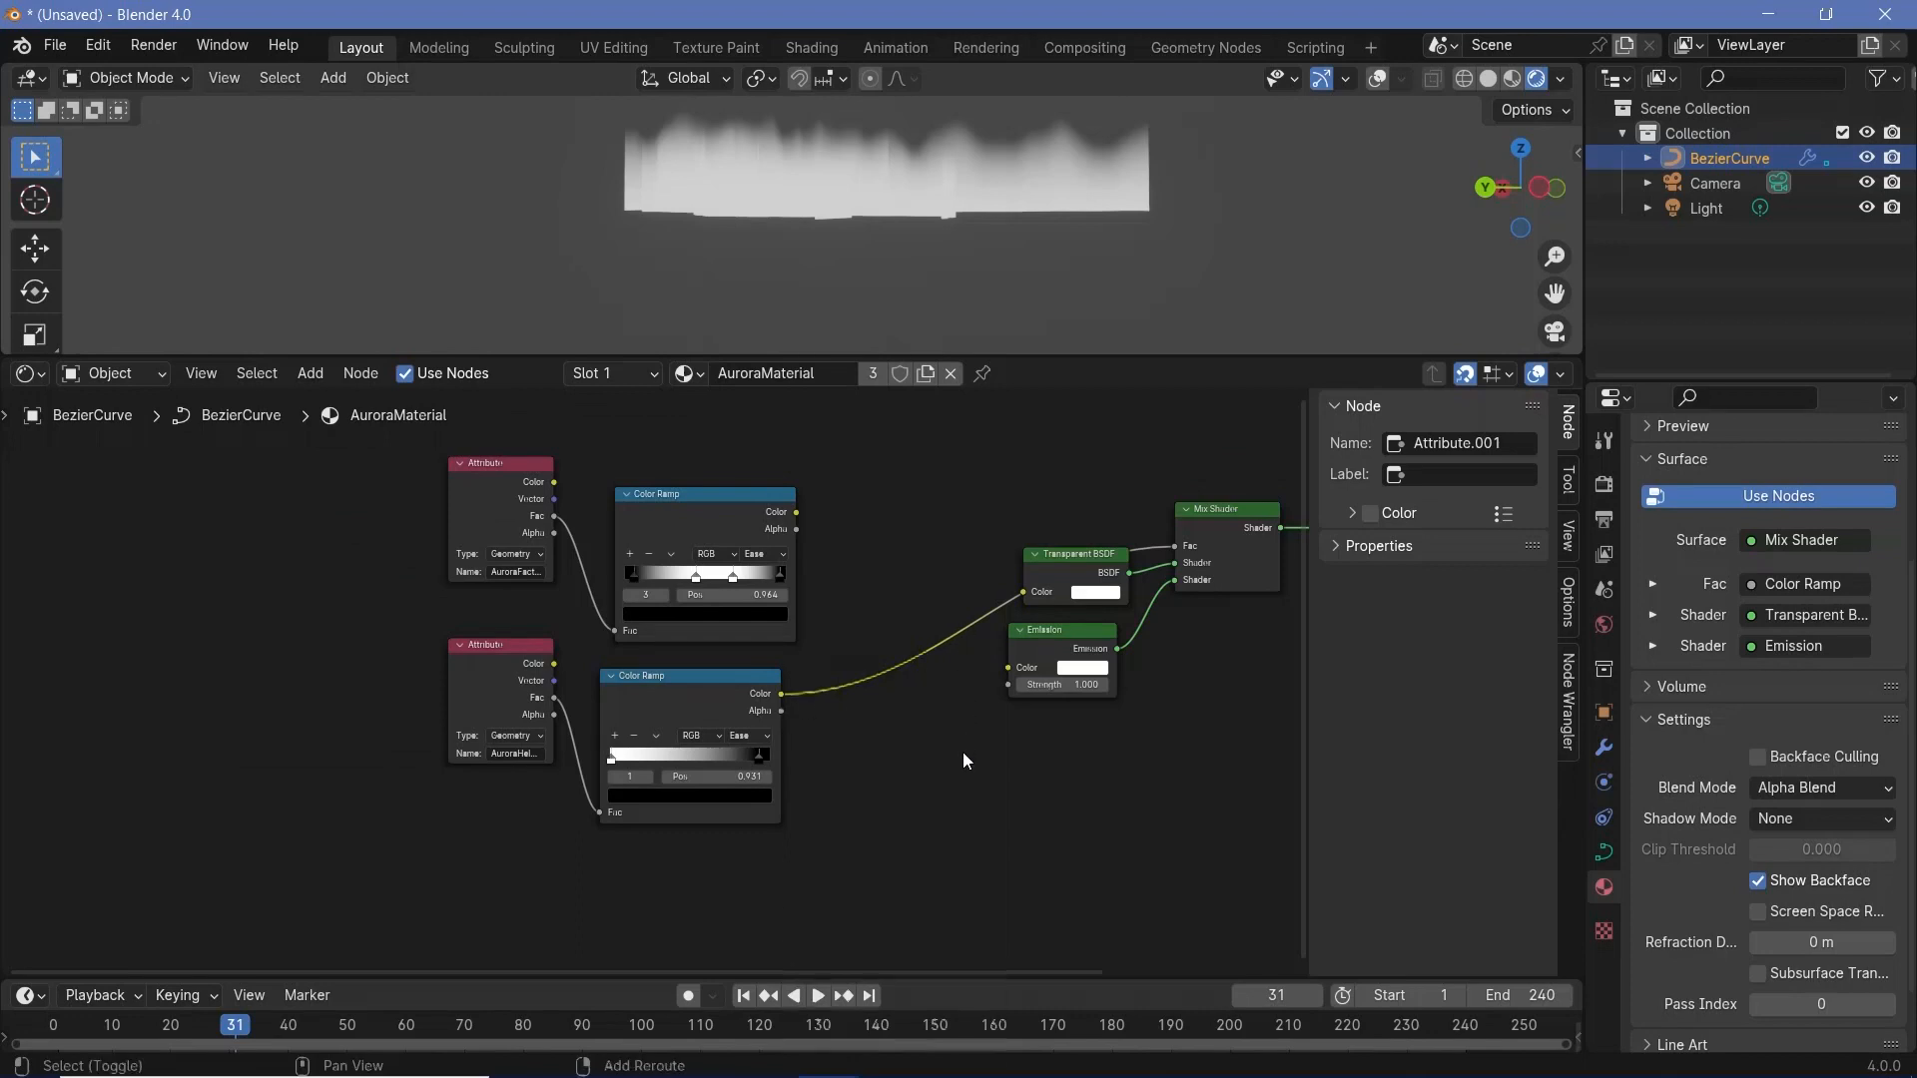
key(shift+a)
text(mix)
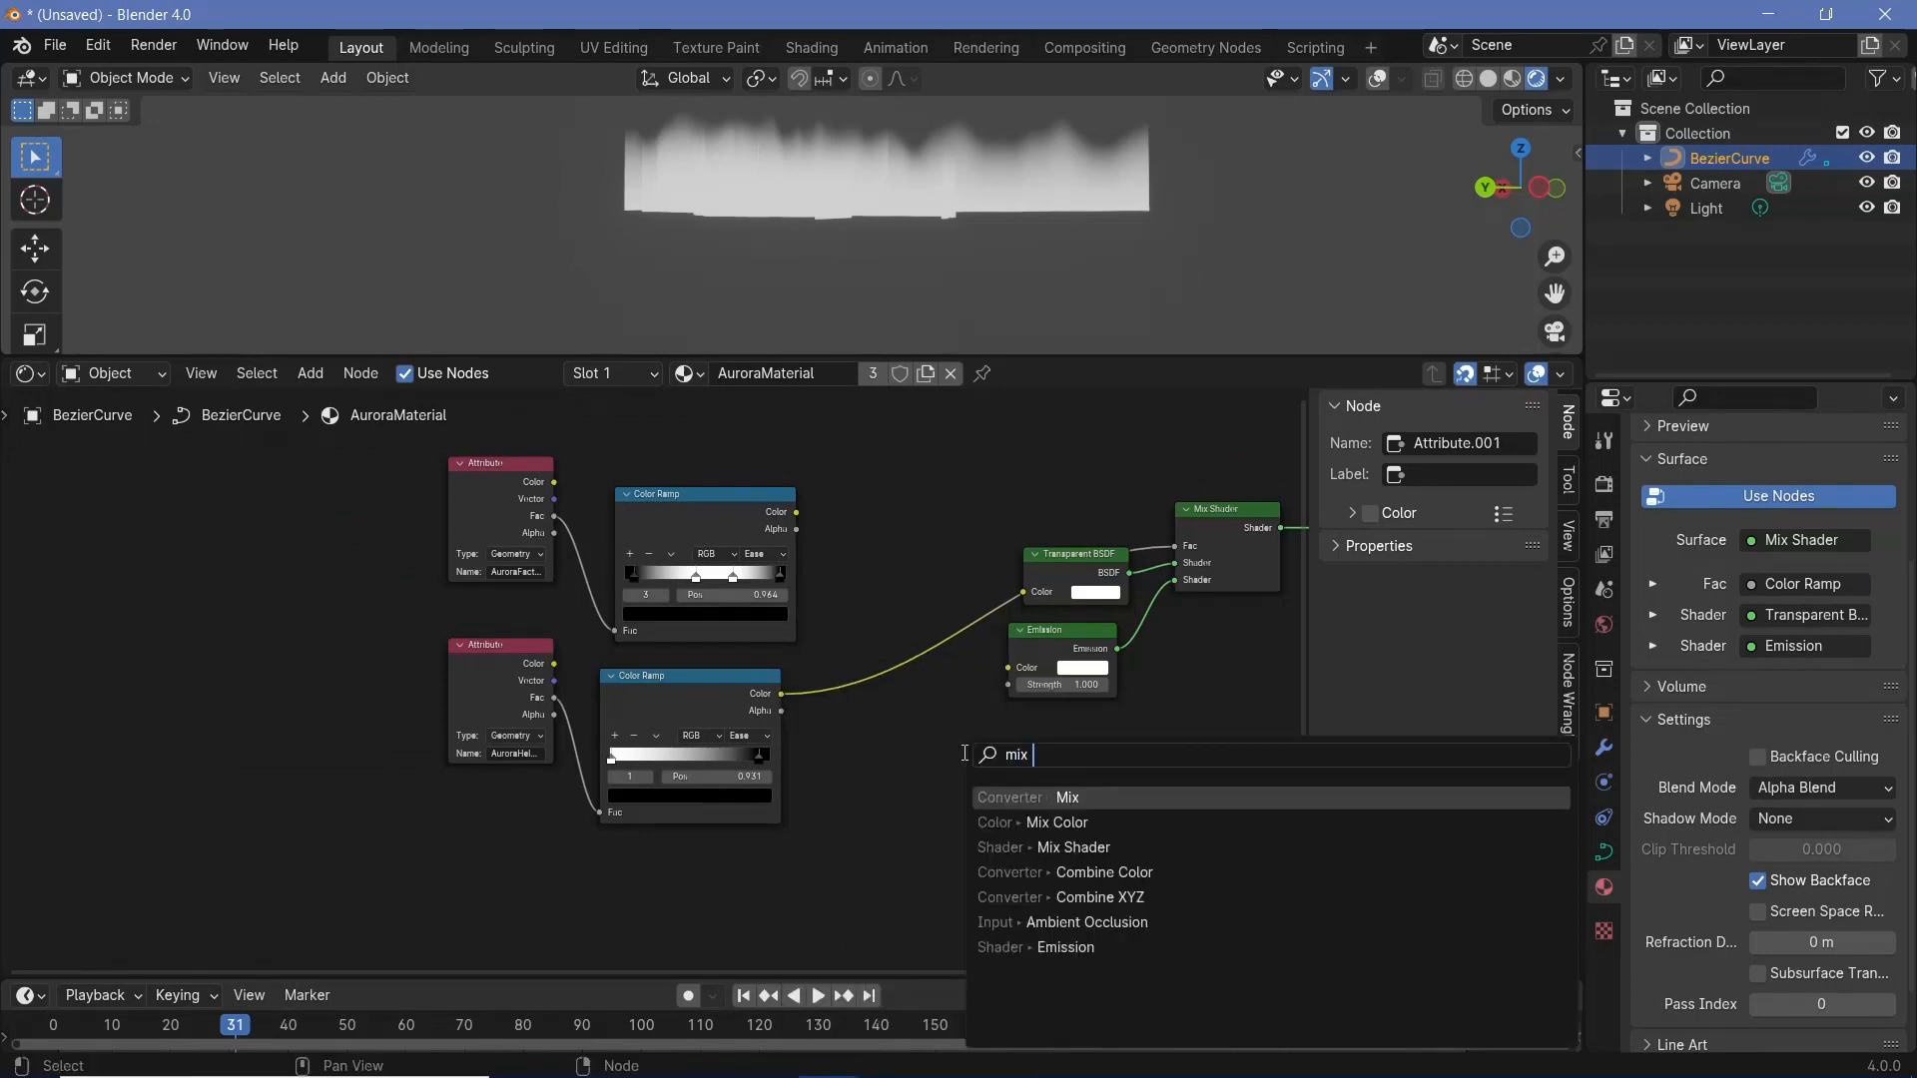
text( co)
key(Return)
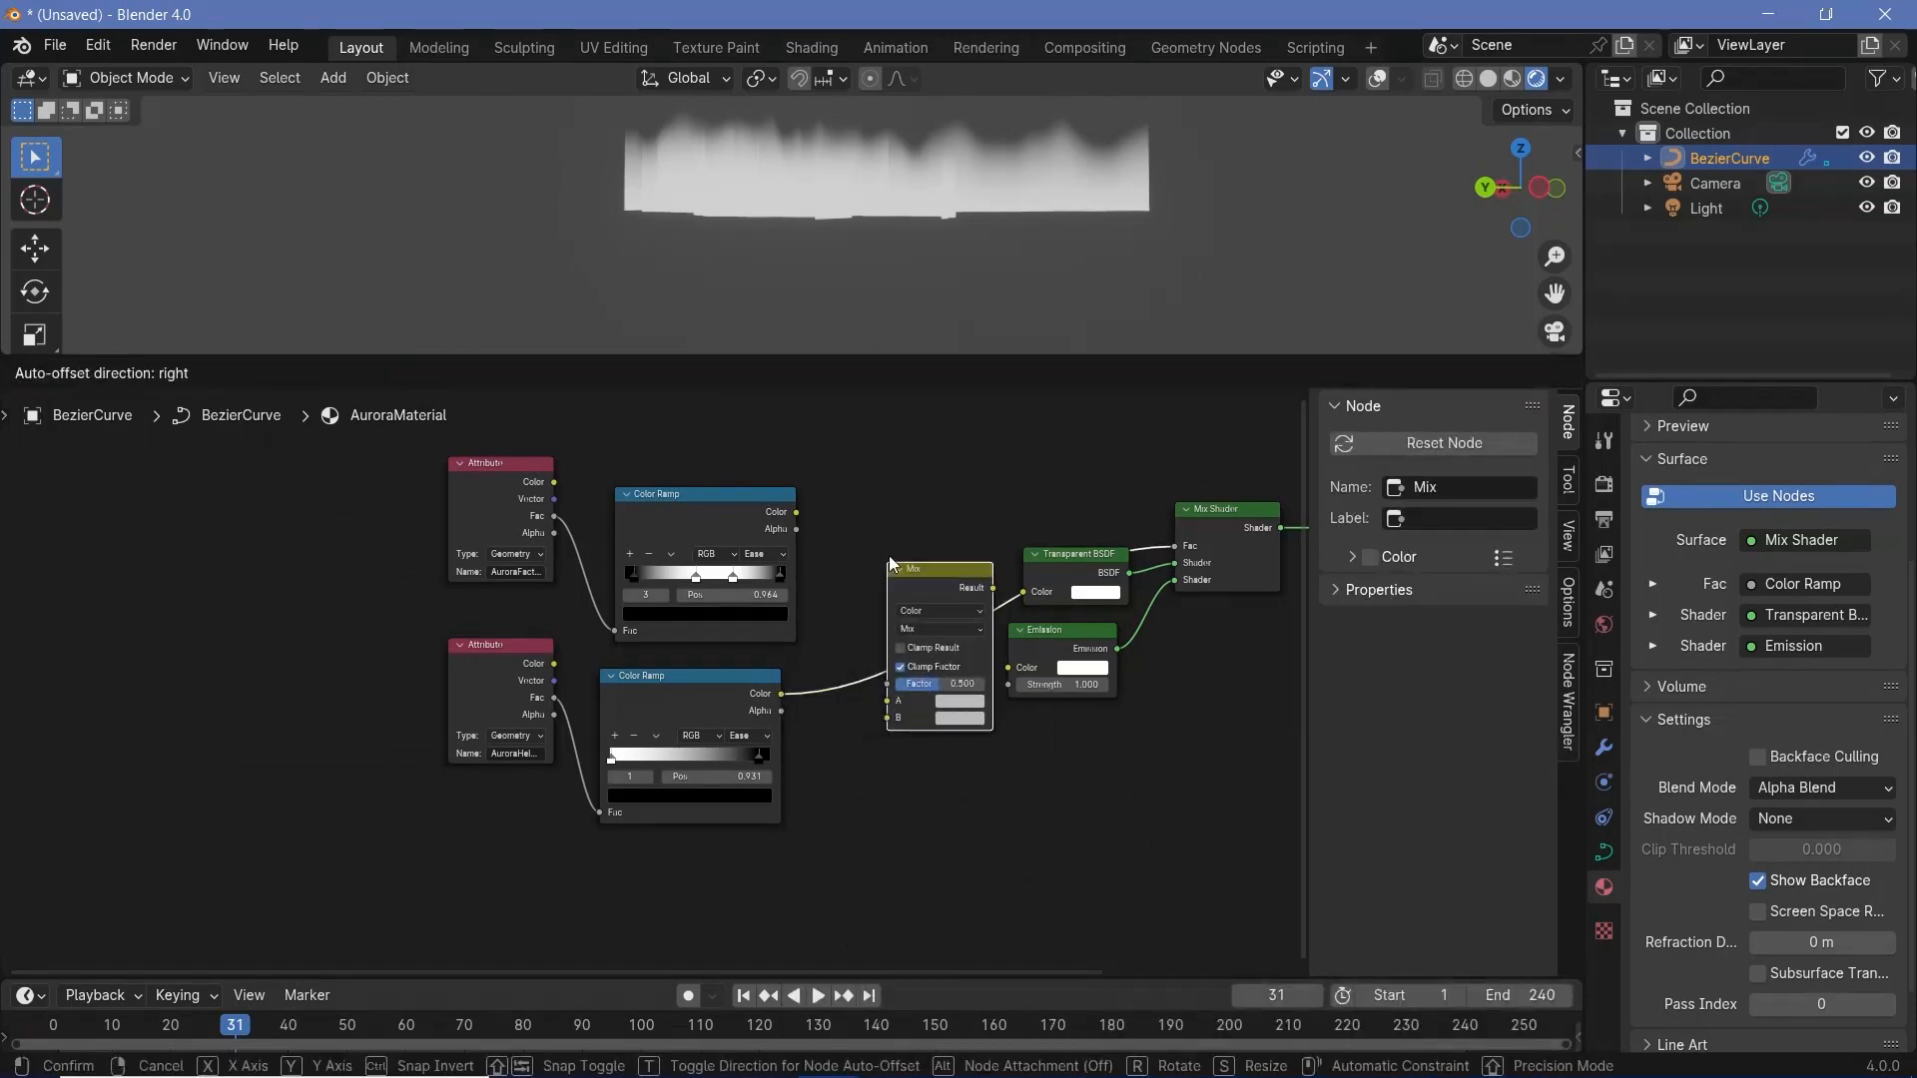
click(826, 557)
drag(796, 645, 772, 649)
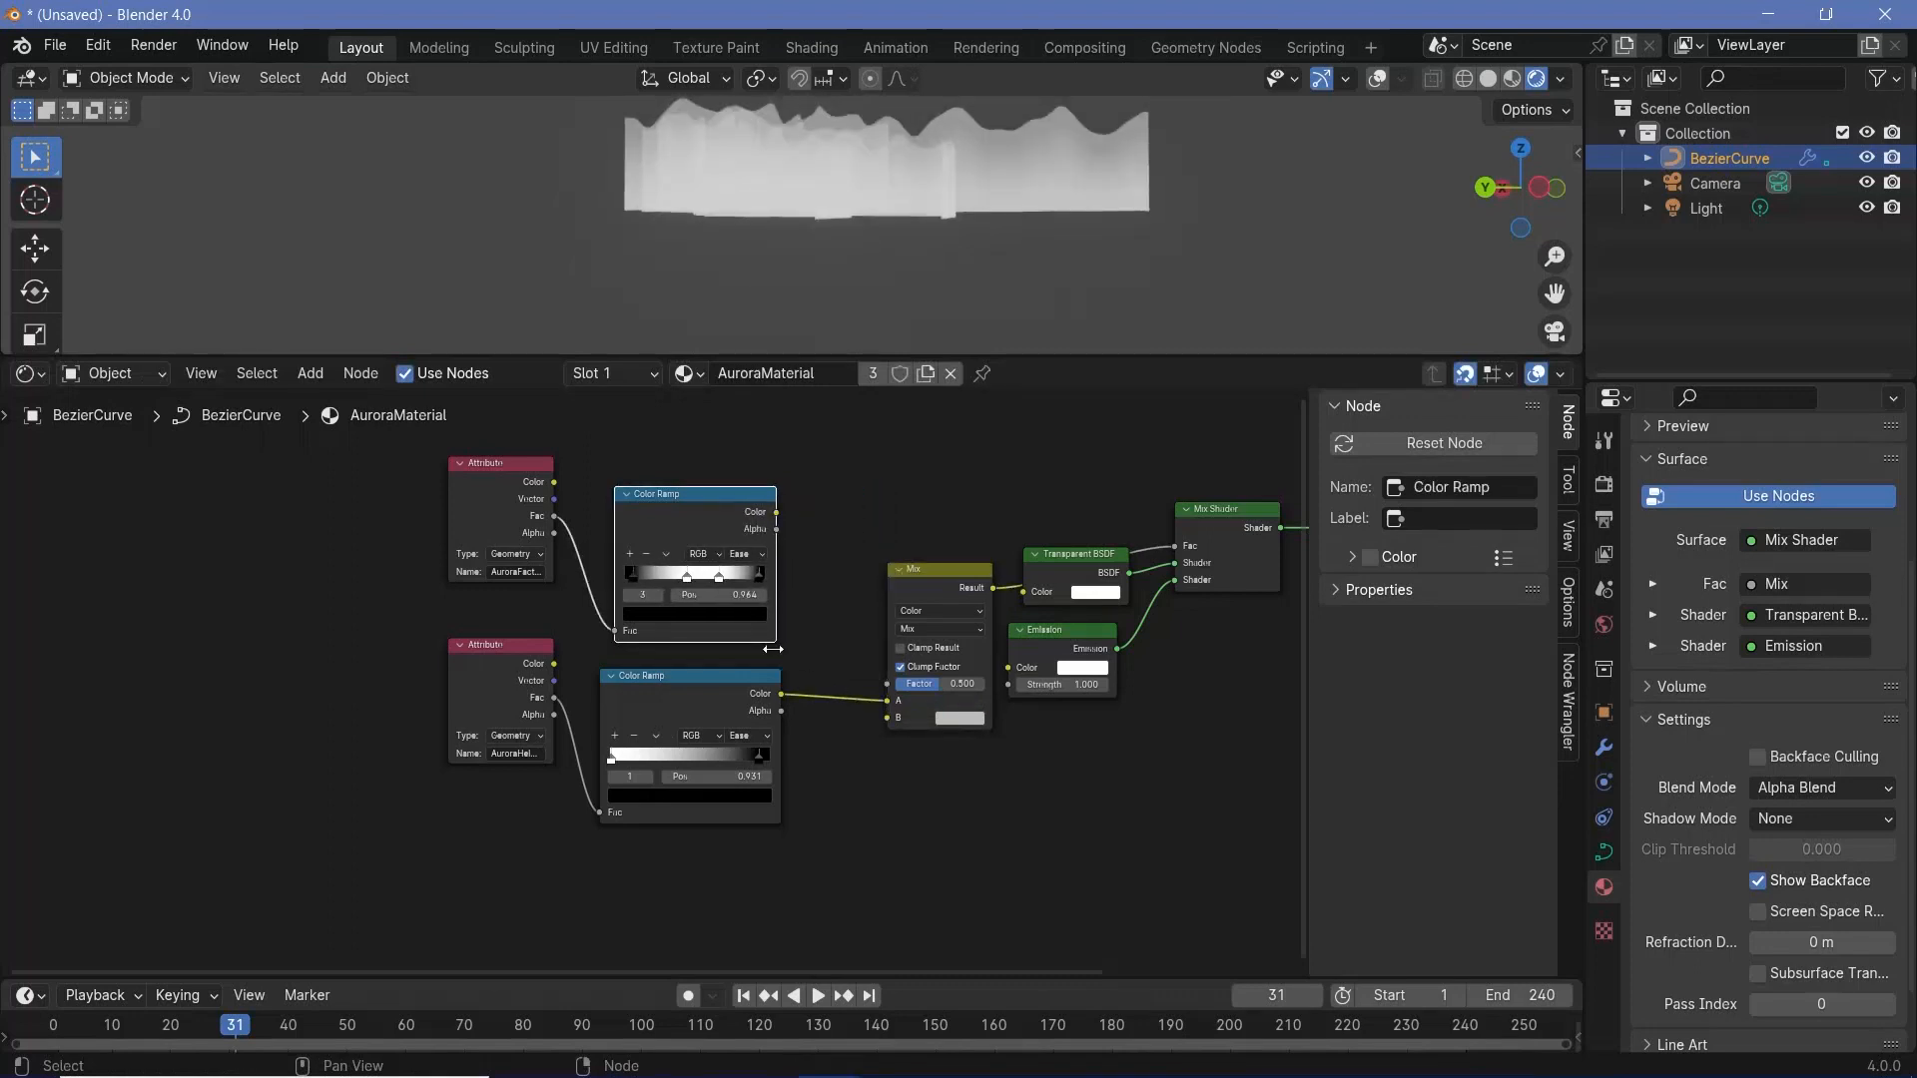
drag(776, 511, 896, 711)
- Set the Mix Color node's blend mode to Multiply and its Factor to 1.000
click(924, 630)
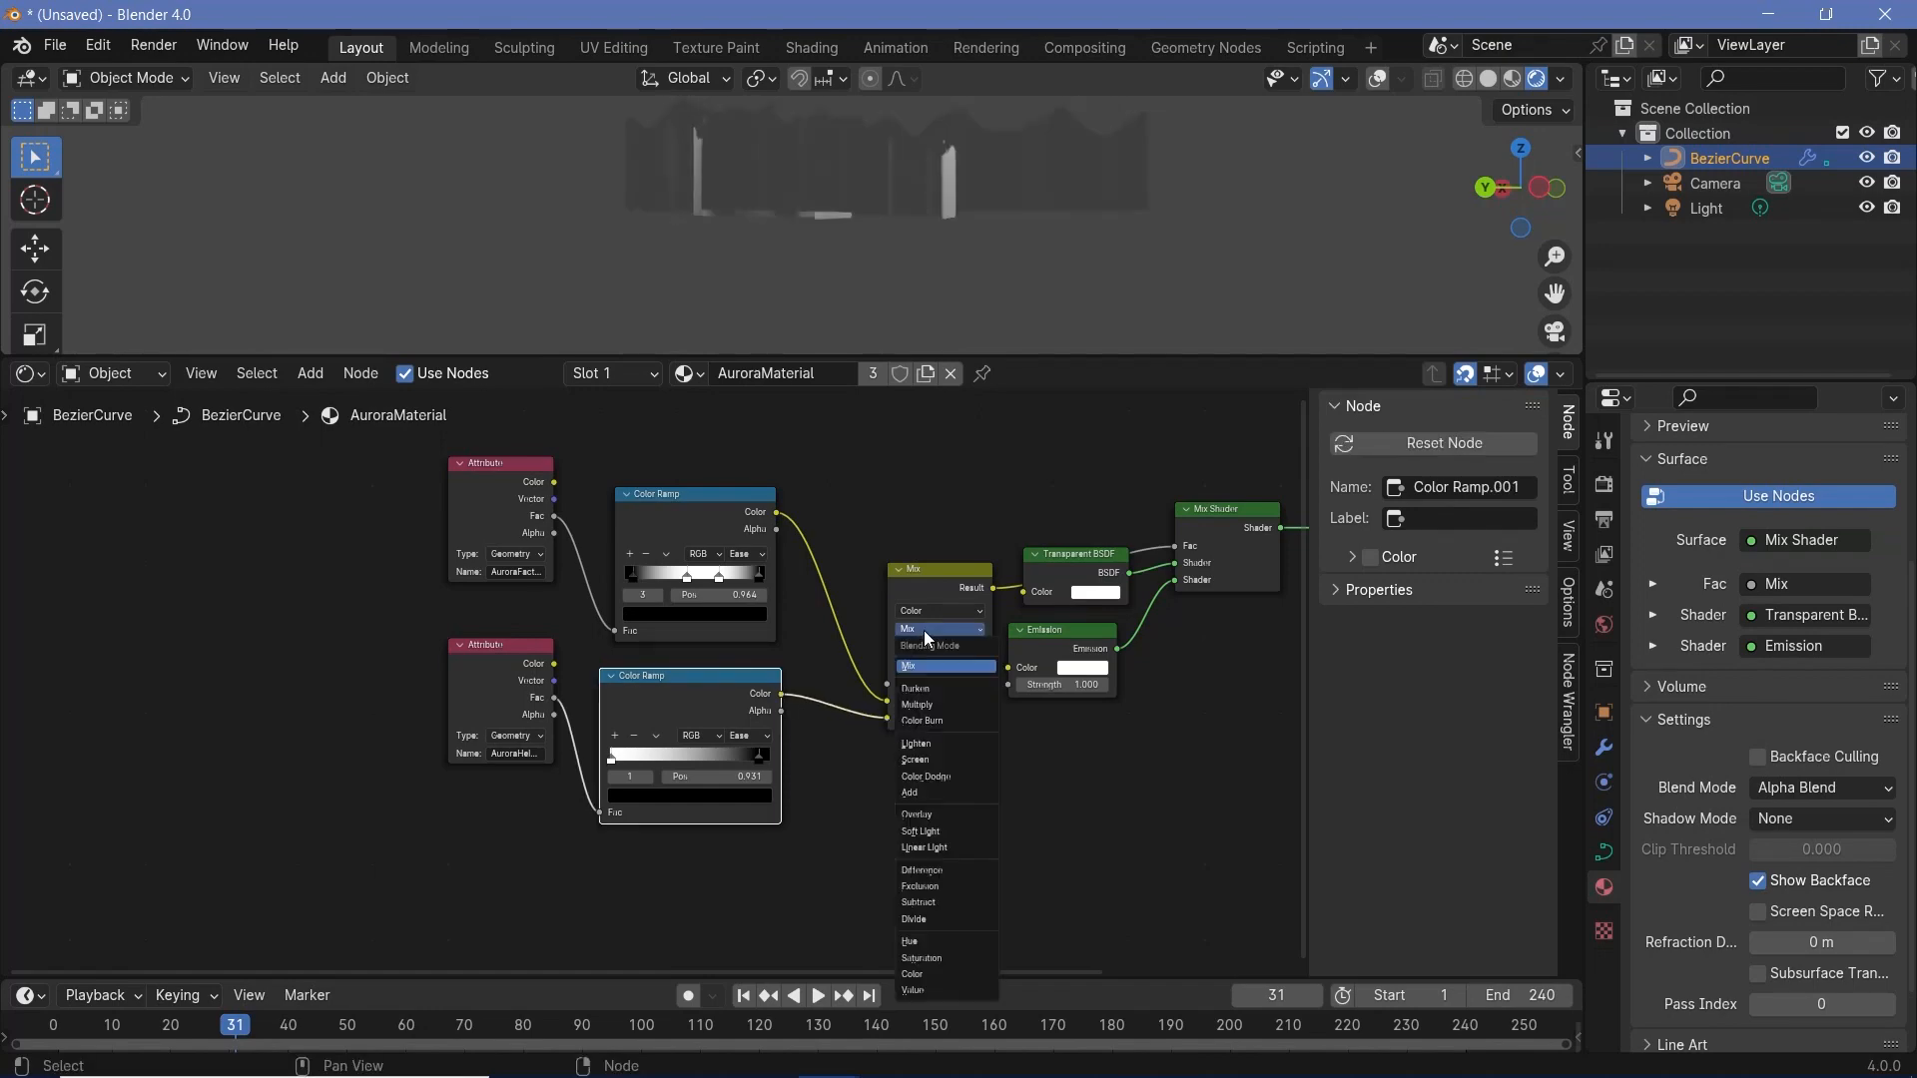
scroll(1008, 759, up, 3)
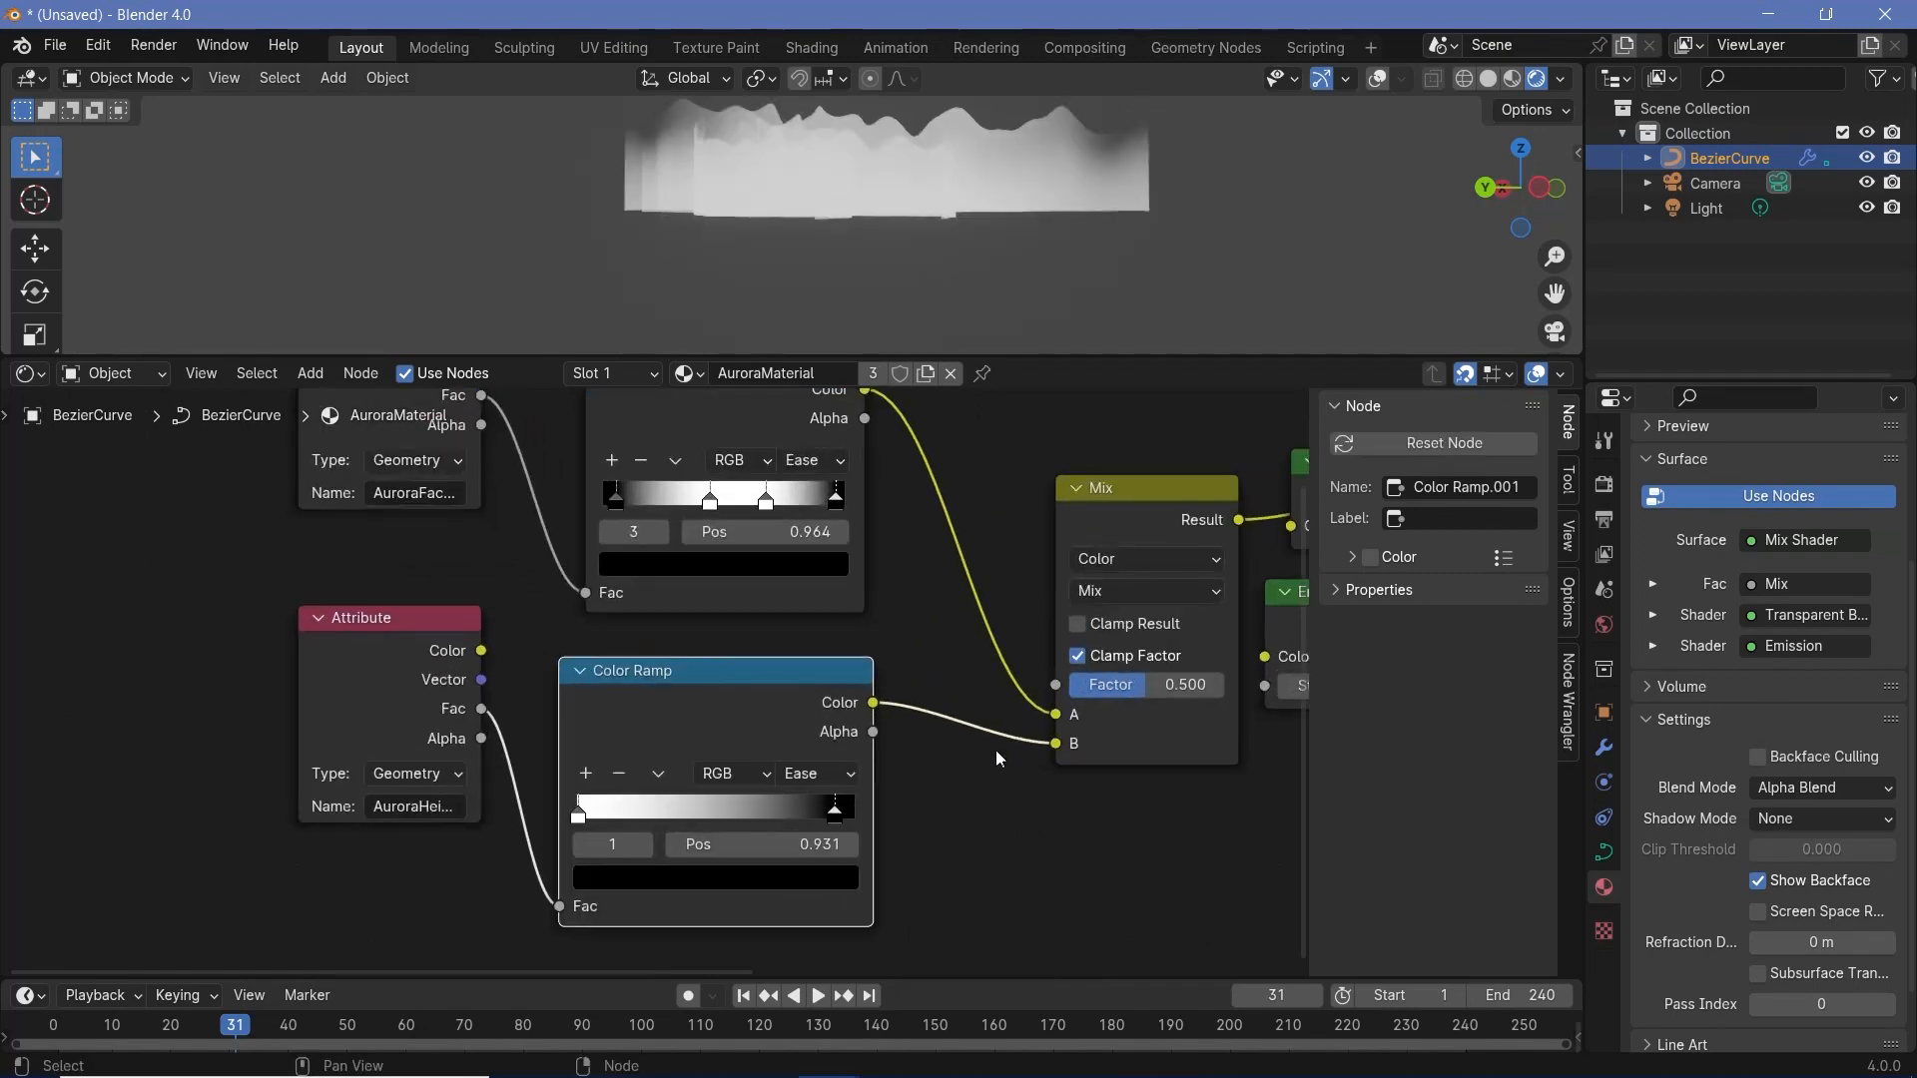
middle_drag(997, 751, 695, 755)
scroll(695, 755, up, 2)
click(927, 585)
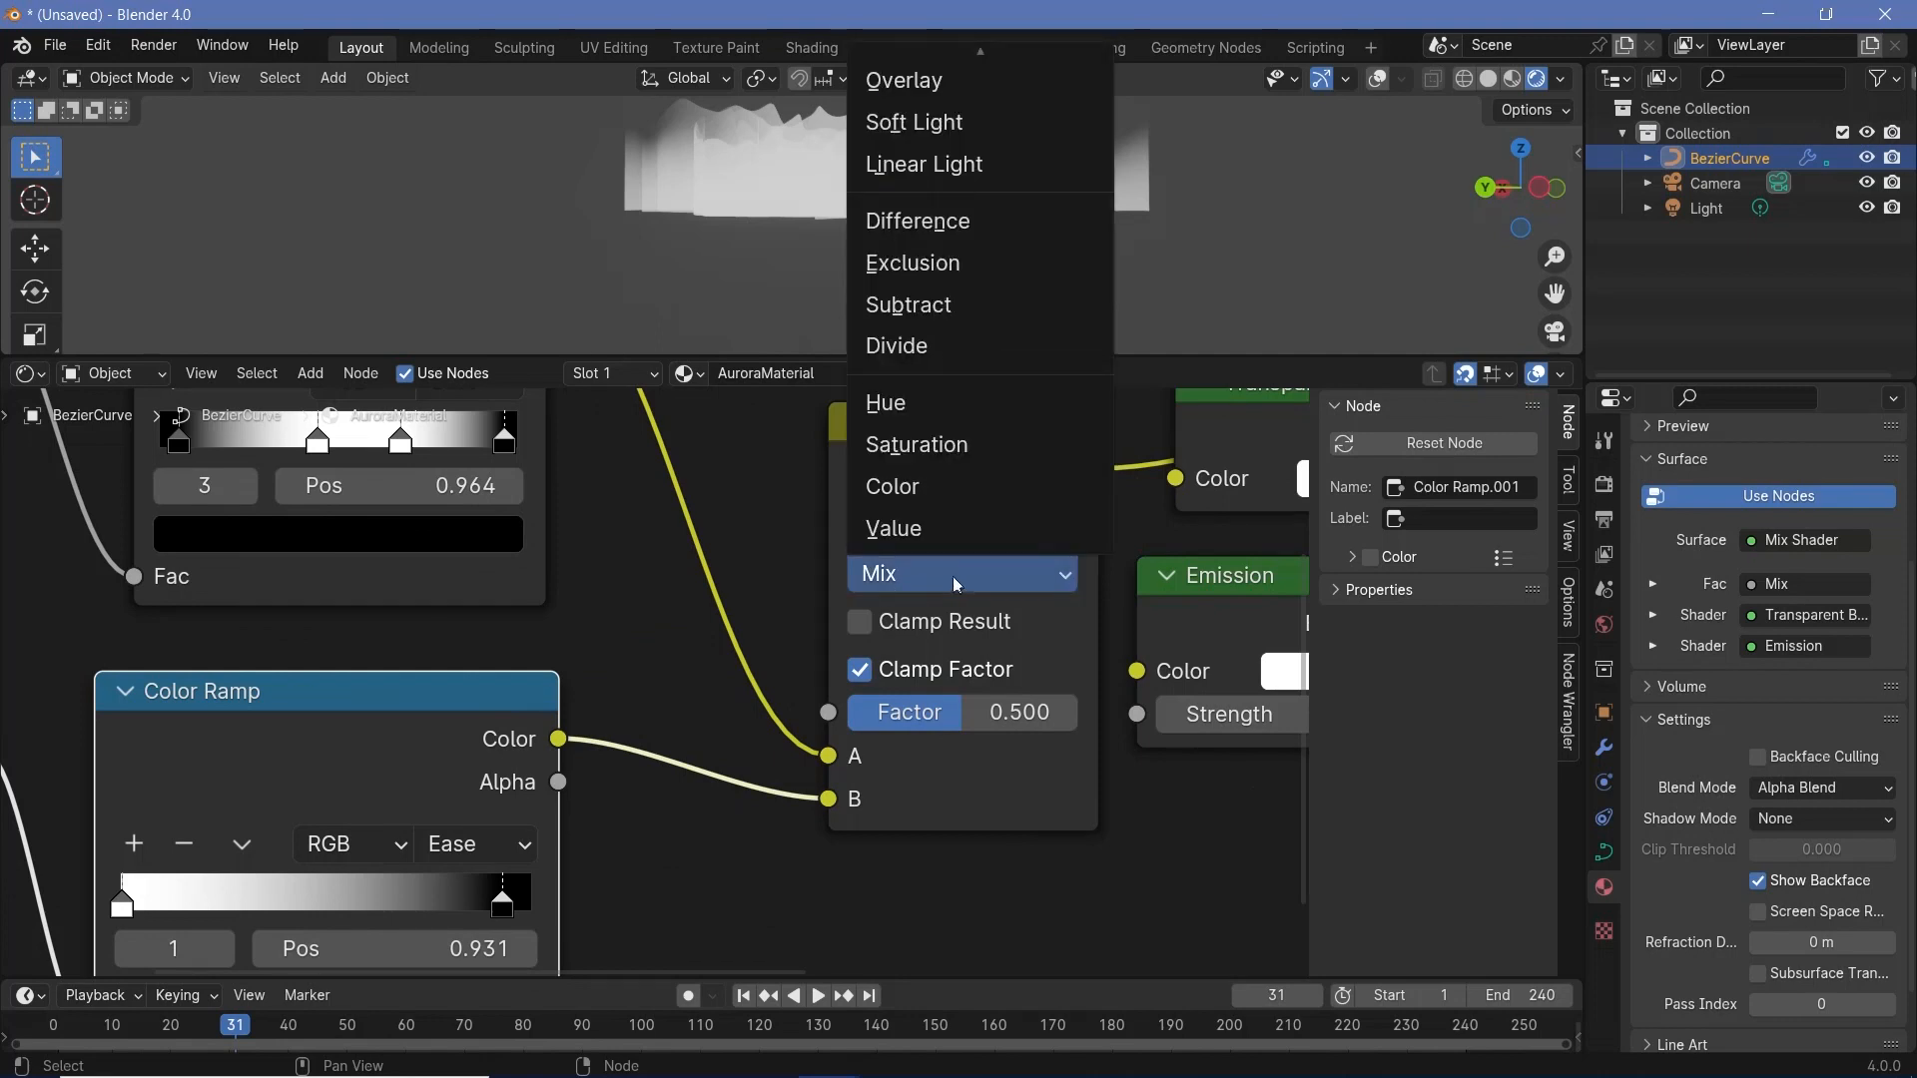
mouse_move(934, 2)
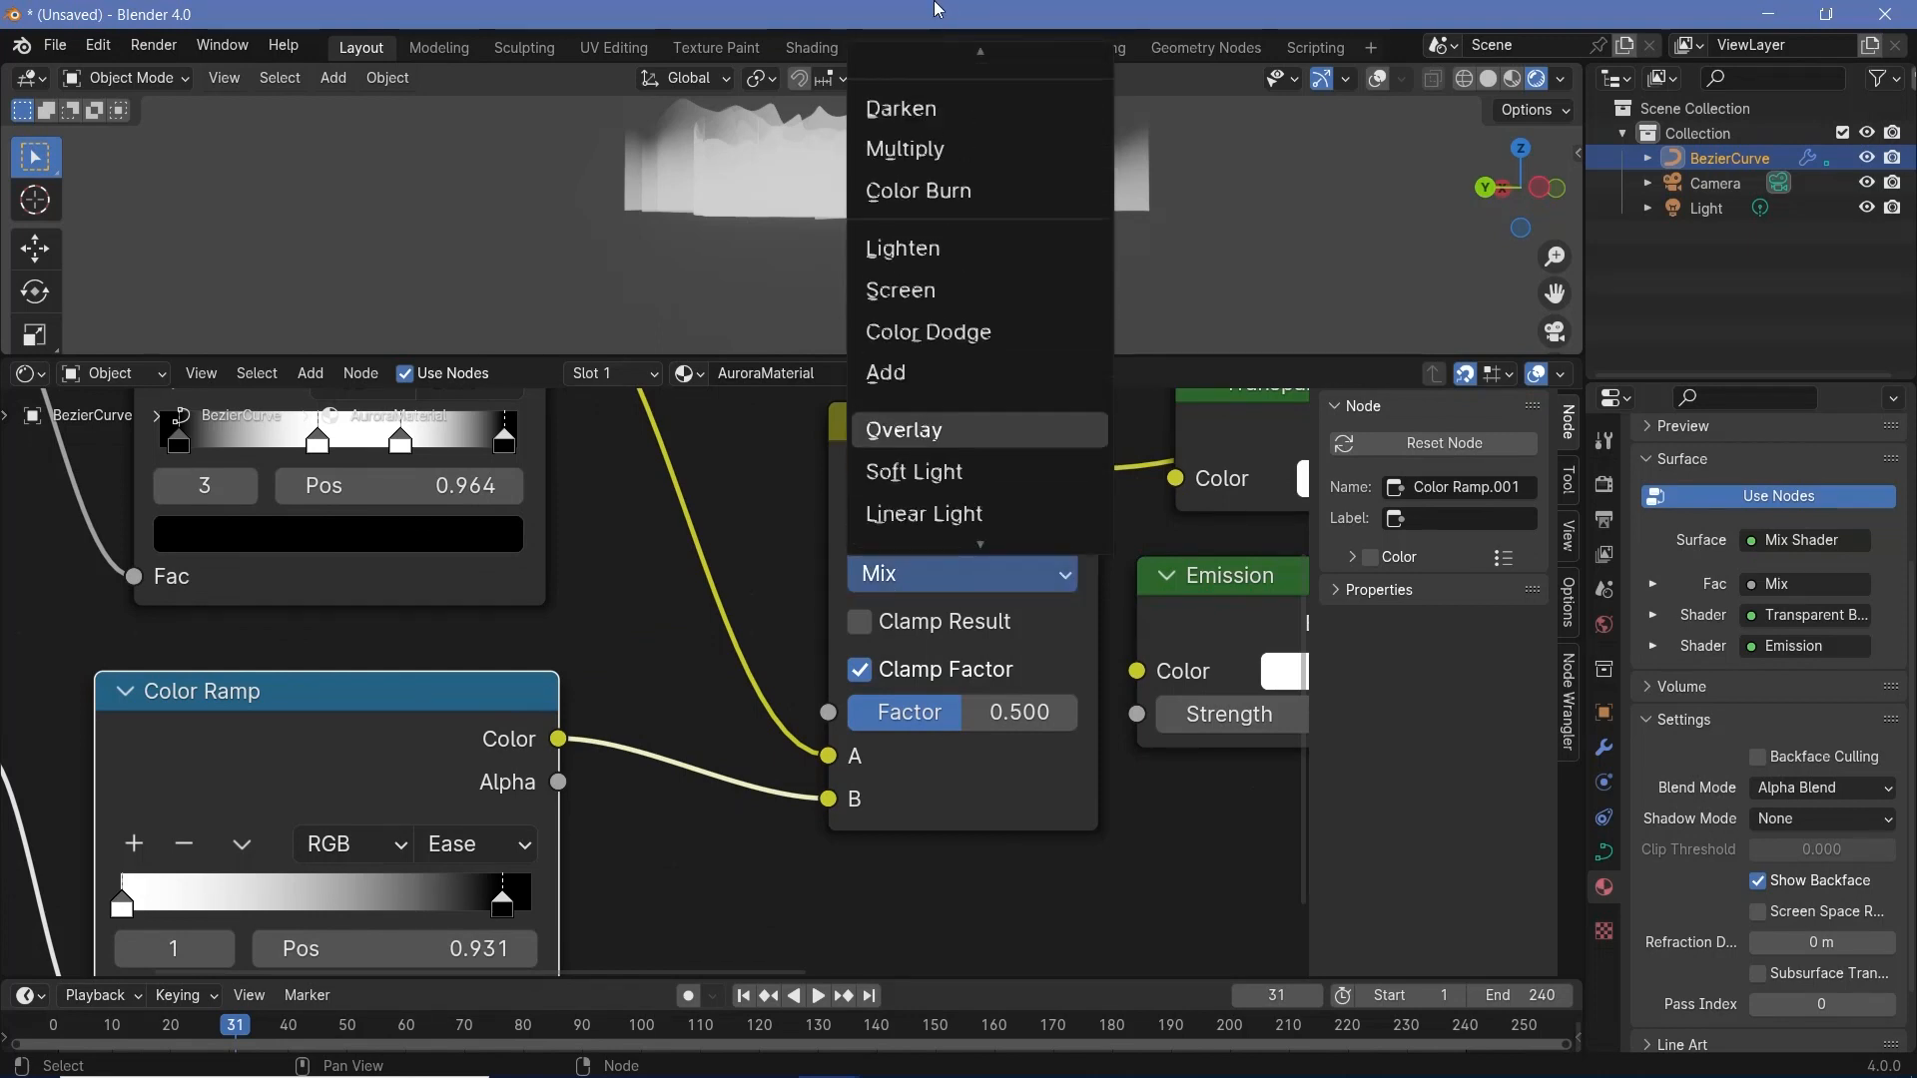
click(949, 220)
drag(954, 712, 998, 712)
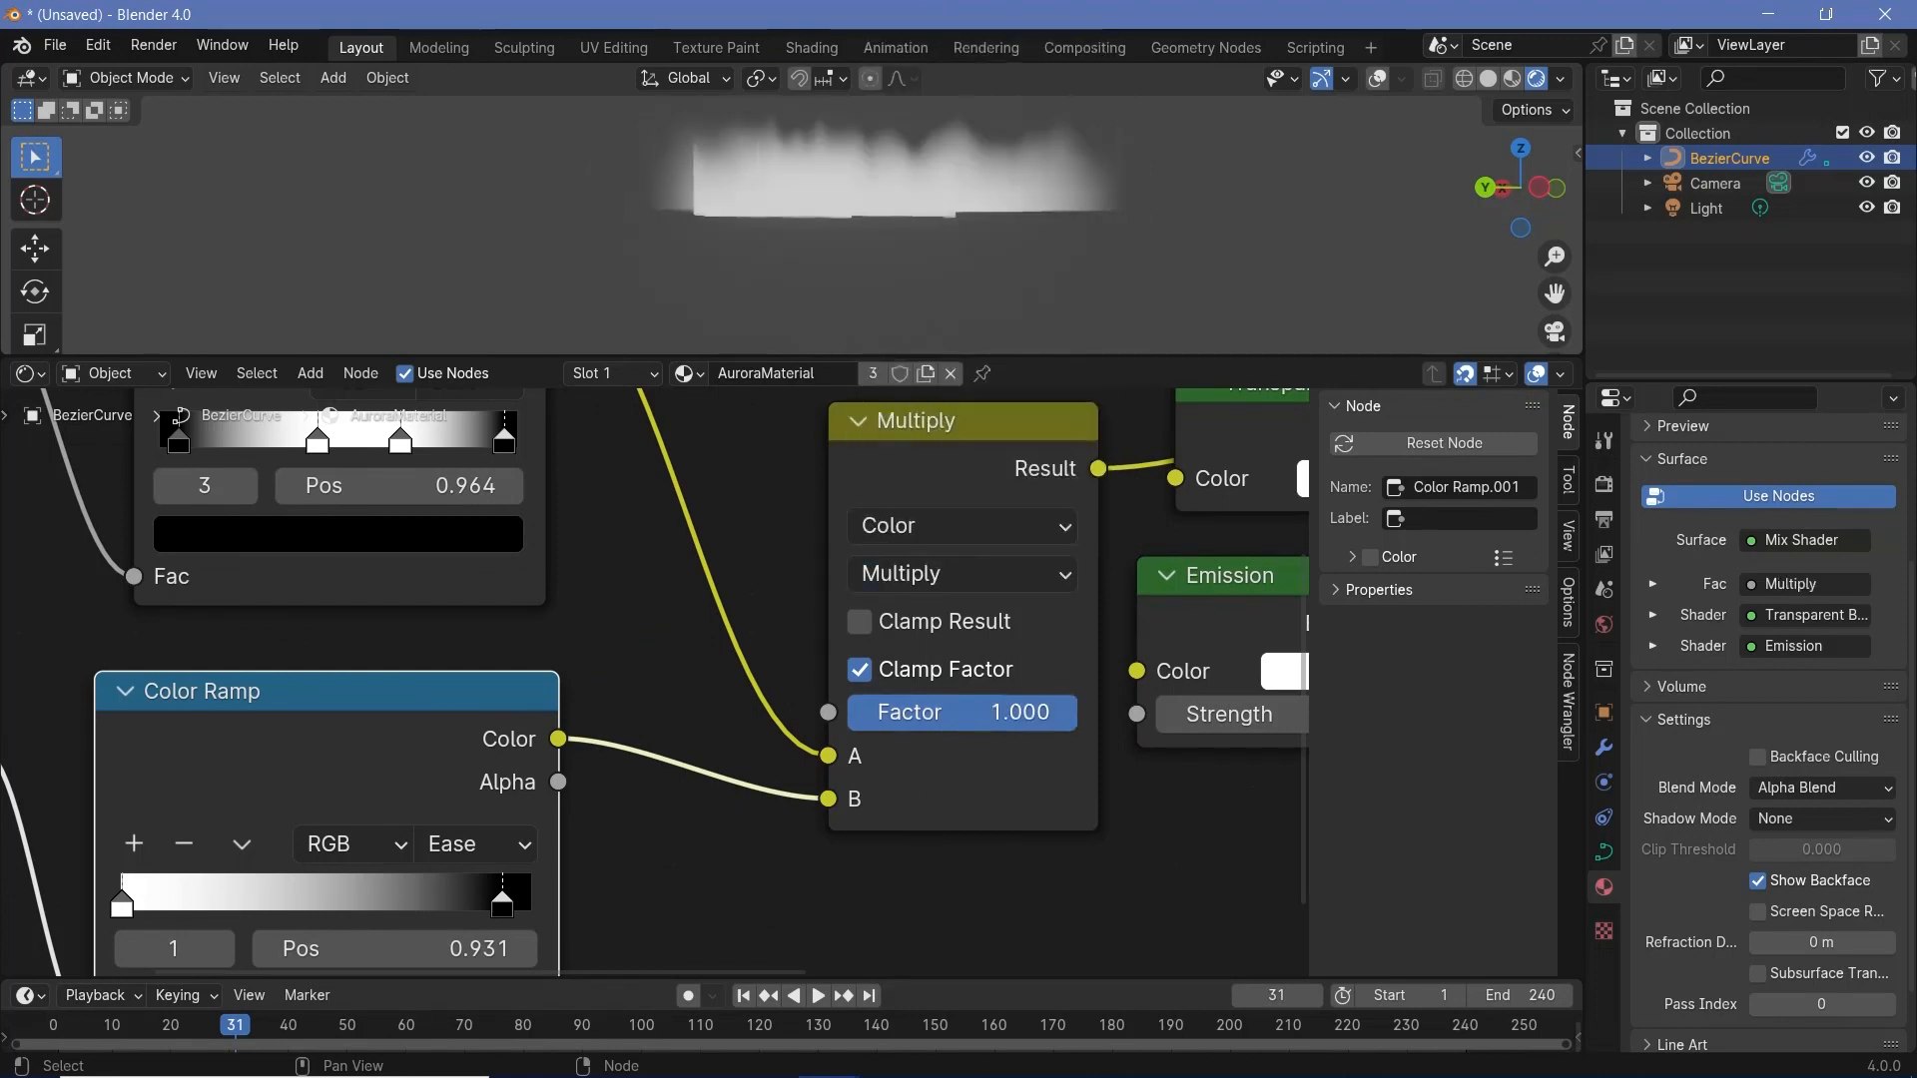
- Move the Attribute, Color Ramp and Multiply nodes together away from the shader nodes to leave a wider gap
middle_drag(1034, 171, 1178, 266)
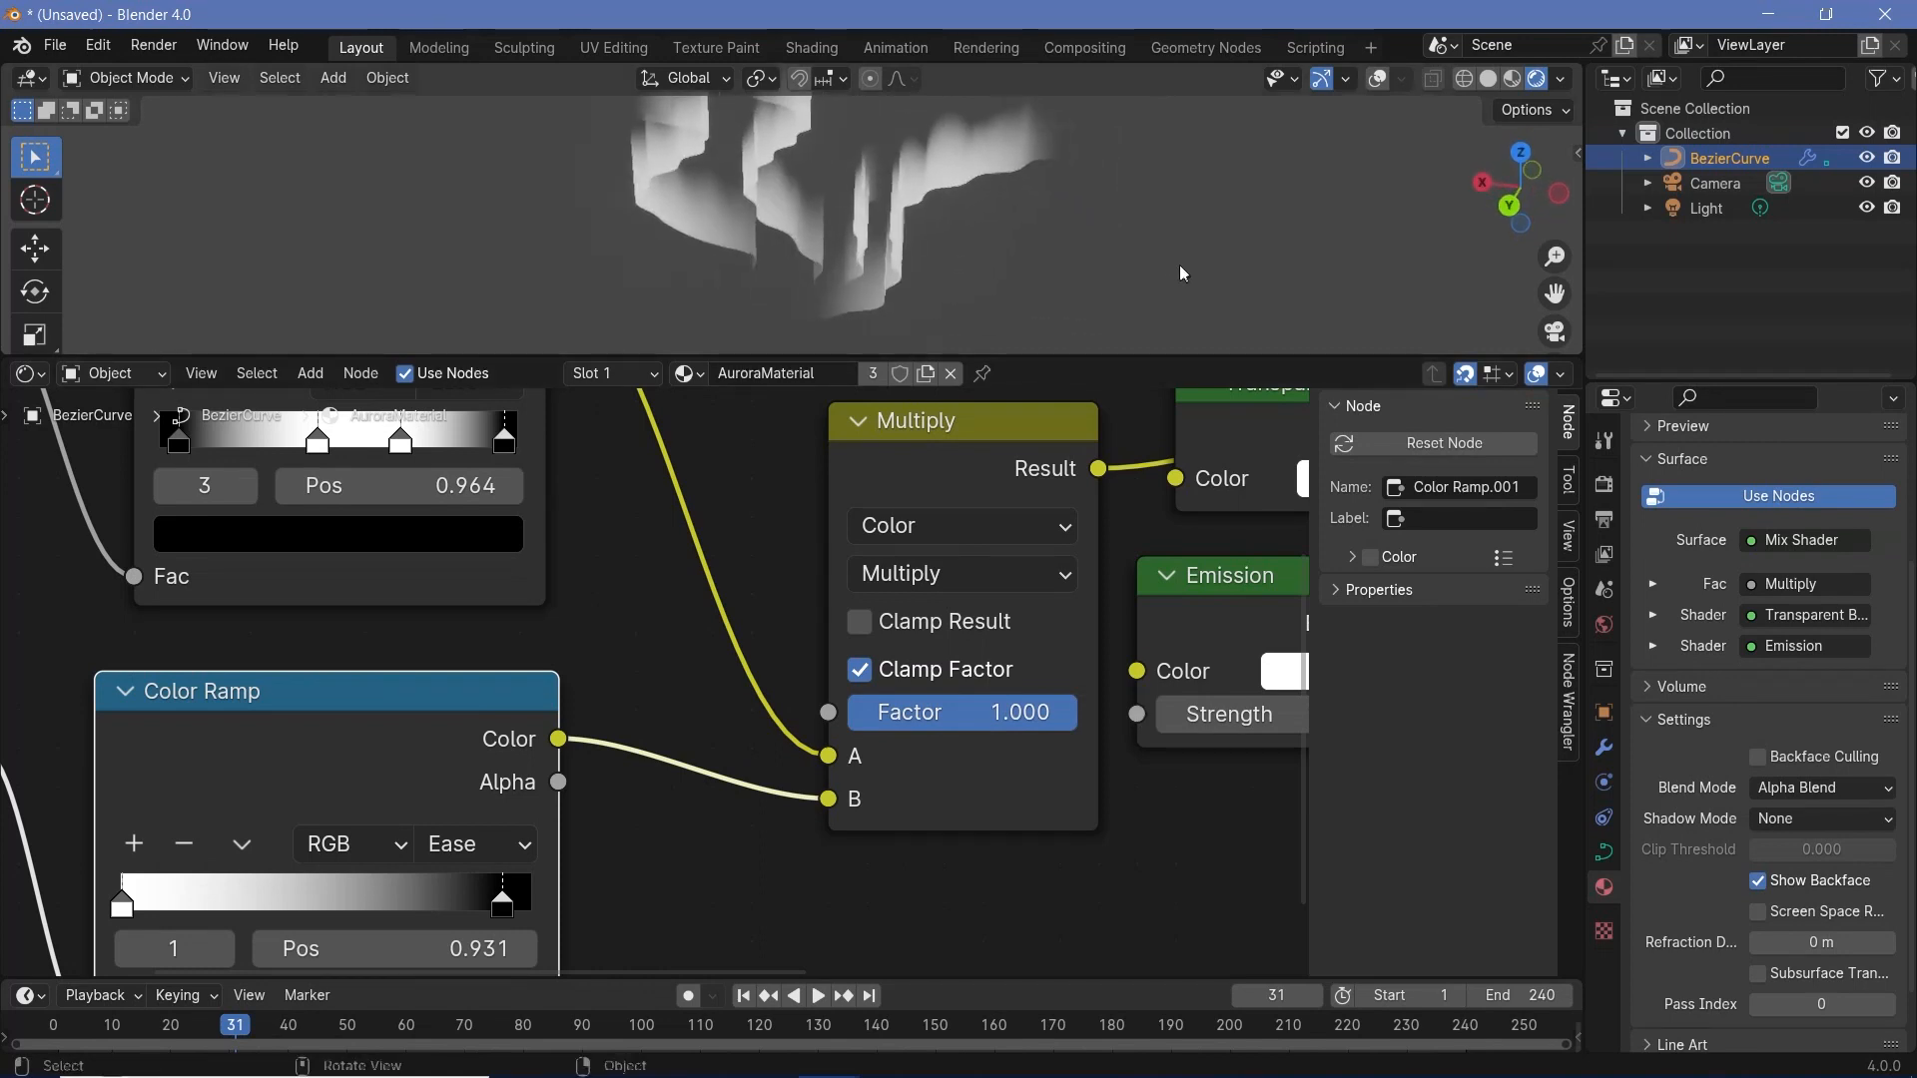
middle_drag(898, 176, 662, 116)
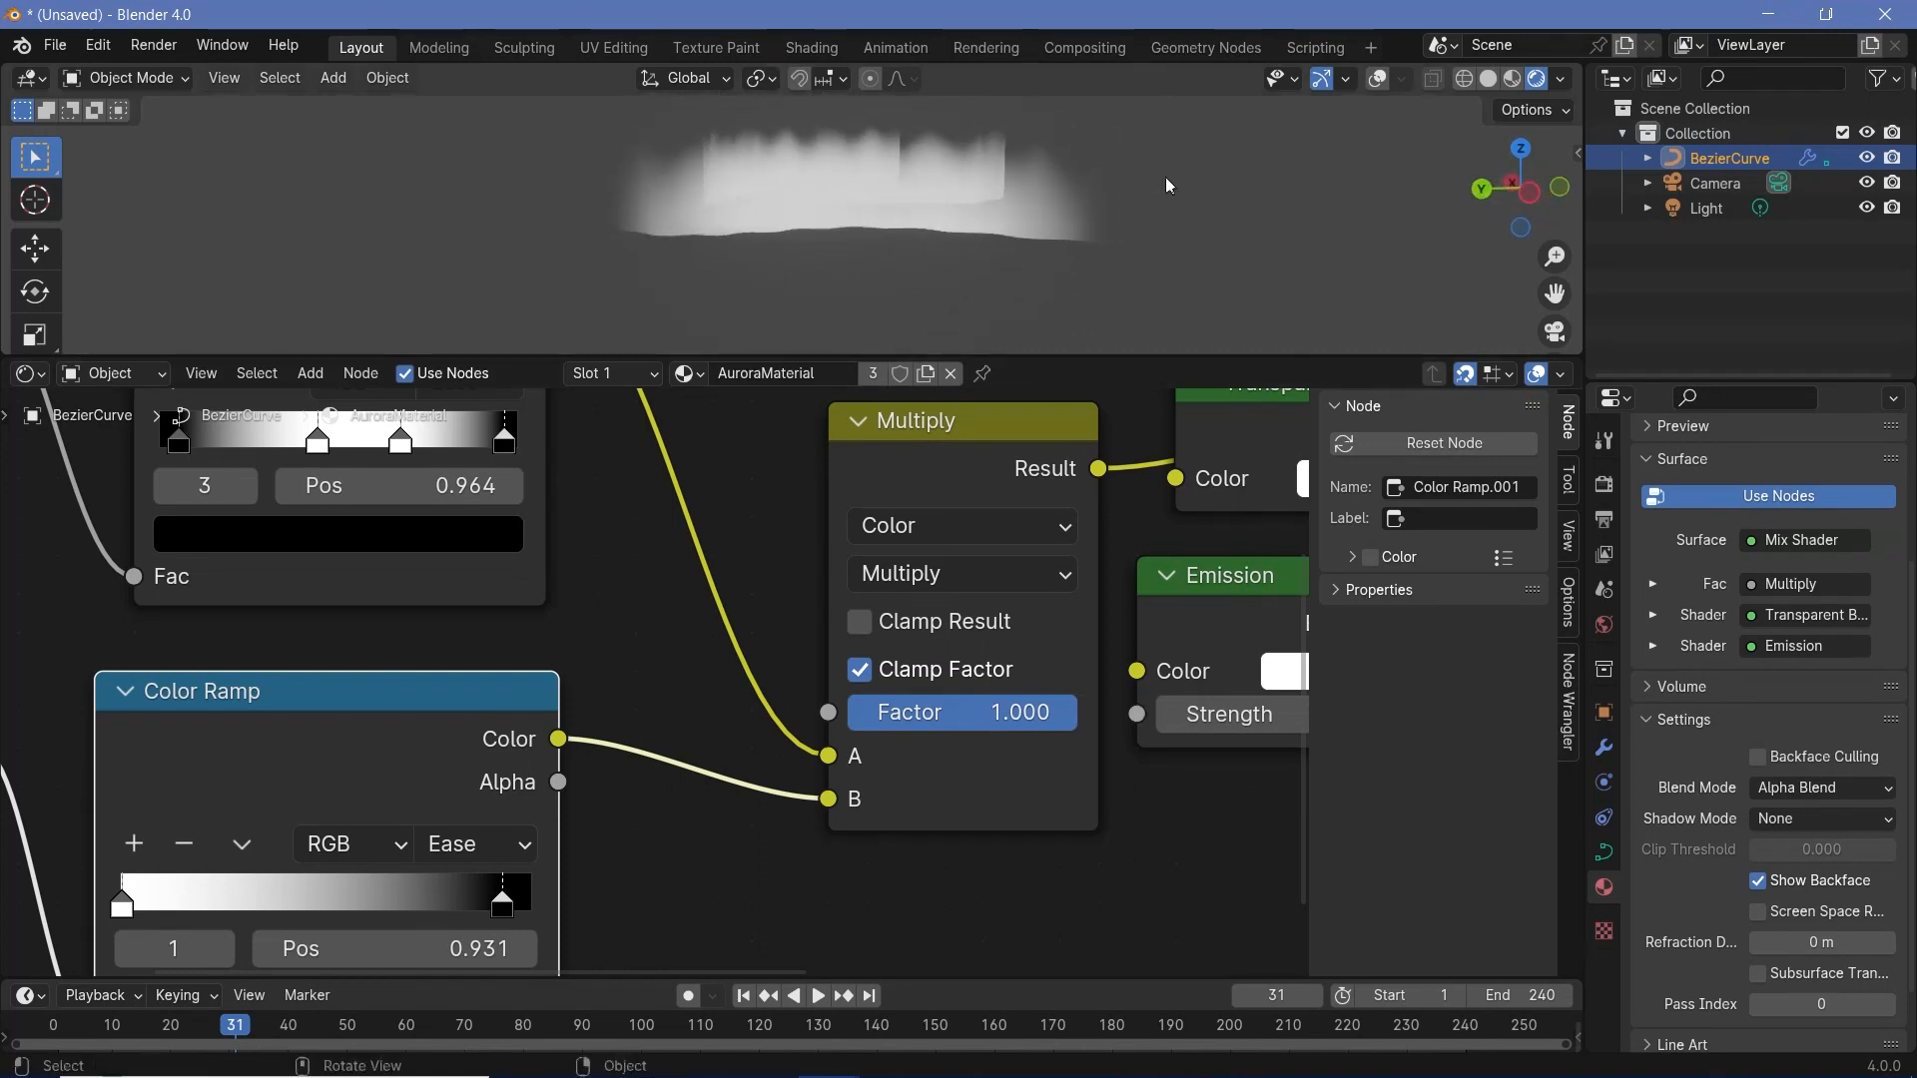
middle_drag(1167, 184, 940, 262)
ctrl+middle_drag(787, 954, 734, 340)
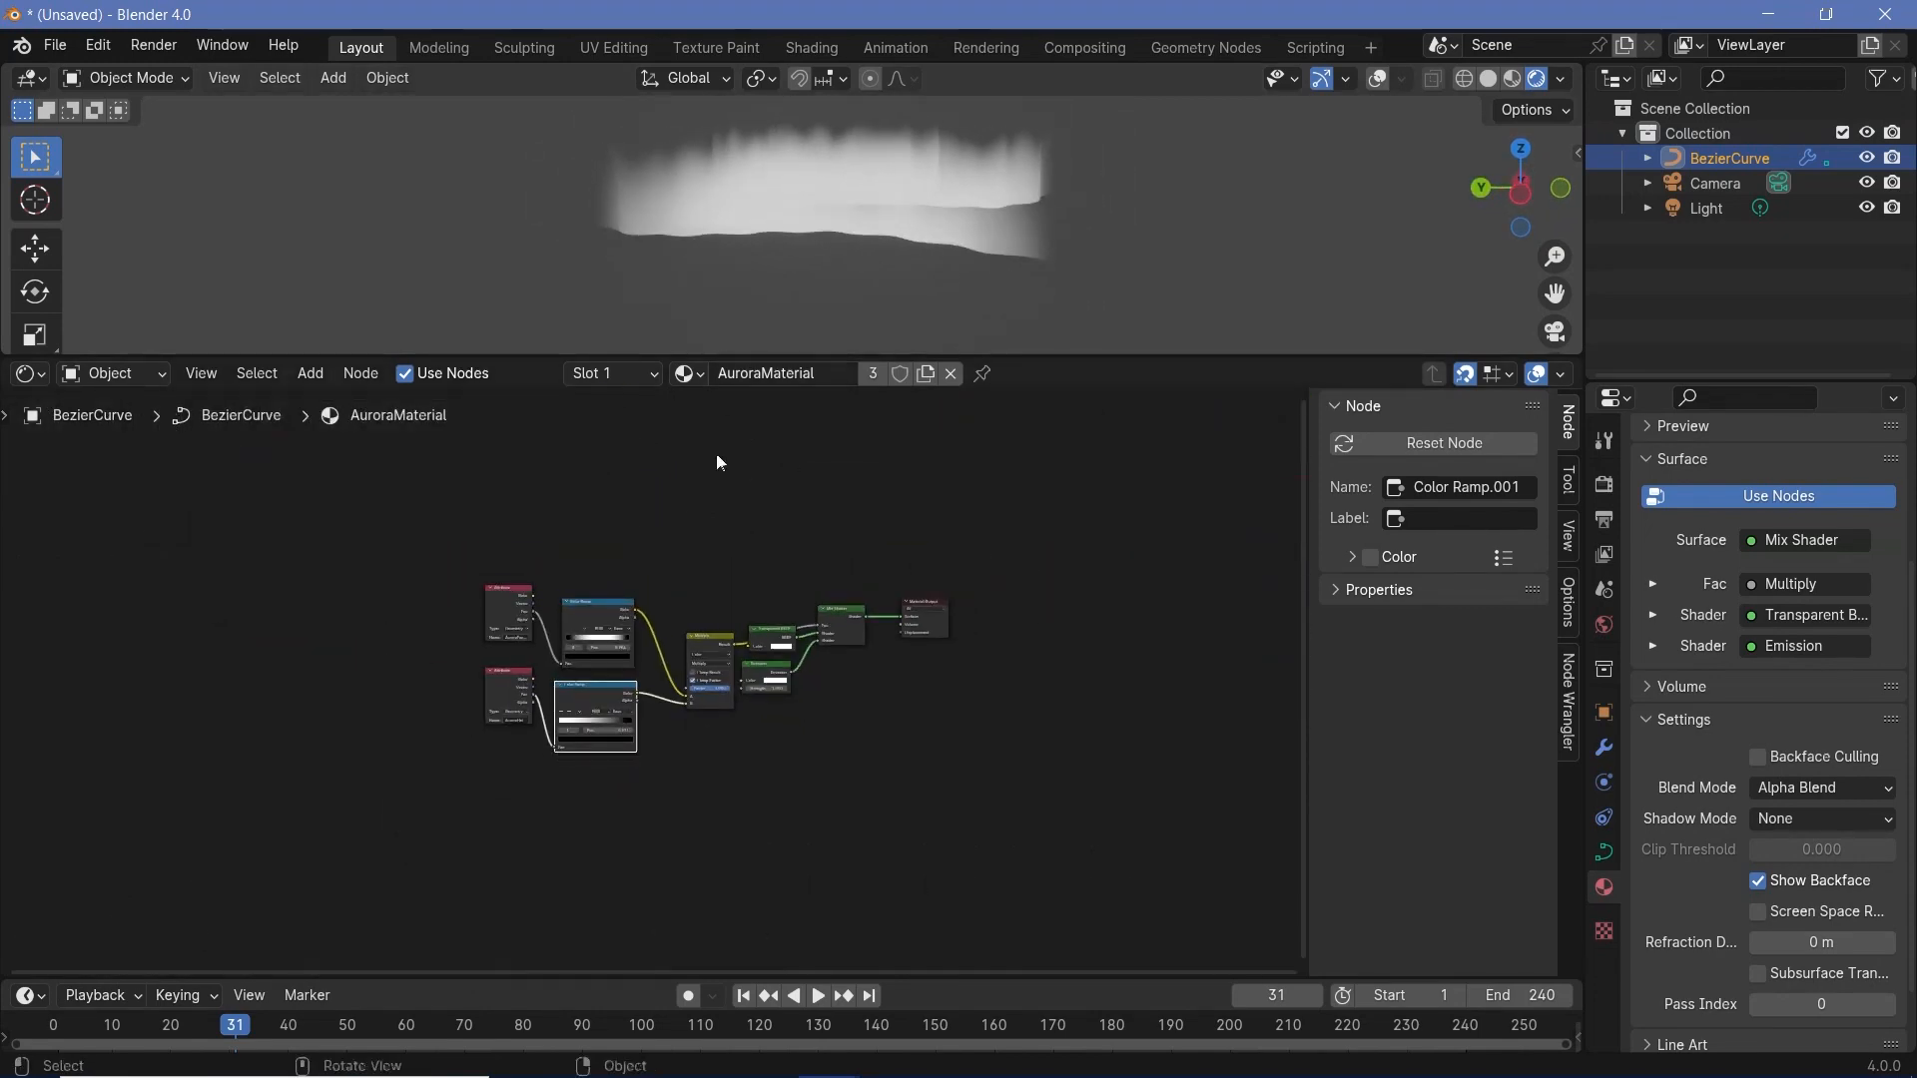
ctrl+middle_drag(716, 457, 689, 639)
drag(312, 507, 733, 849)
drag(753, 604, 558, 484)
- Add a Noise Texture node and place it below the AuroraHeight Attribute and Color Ramp nodes
middle_drag(906, 241, 612, 255)
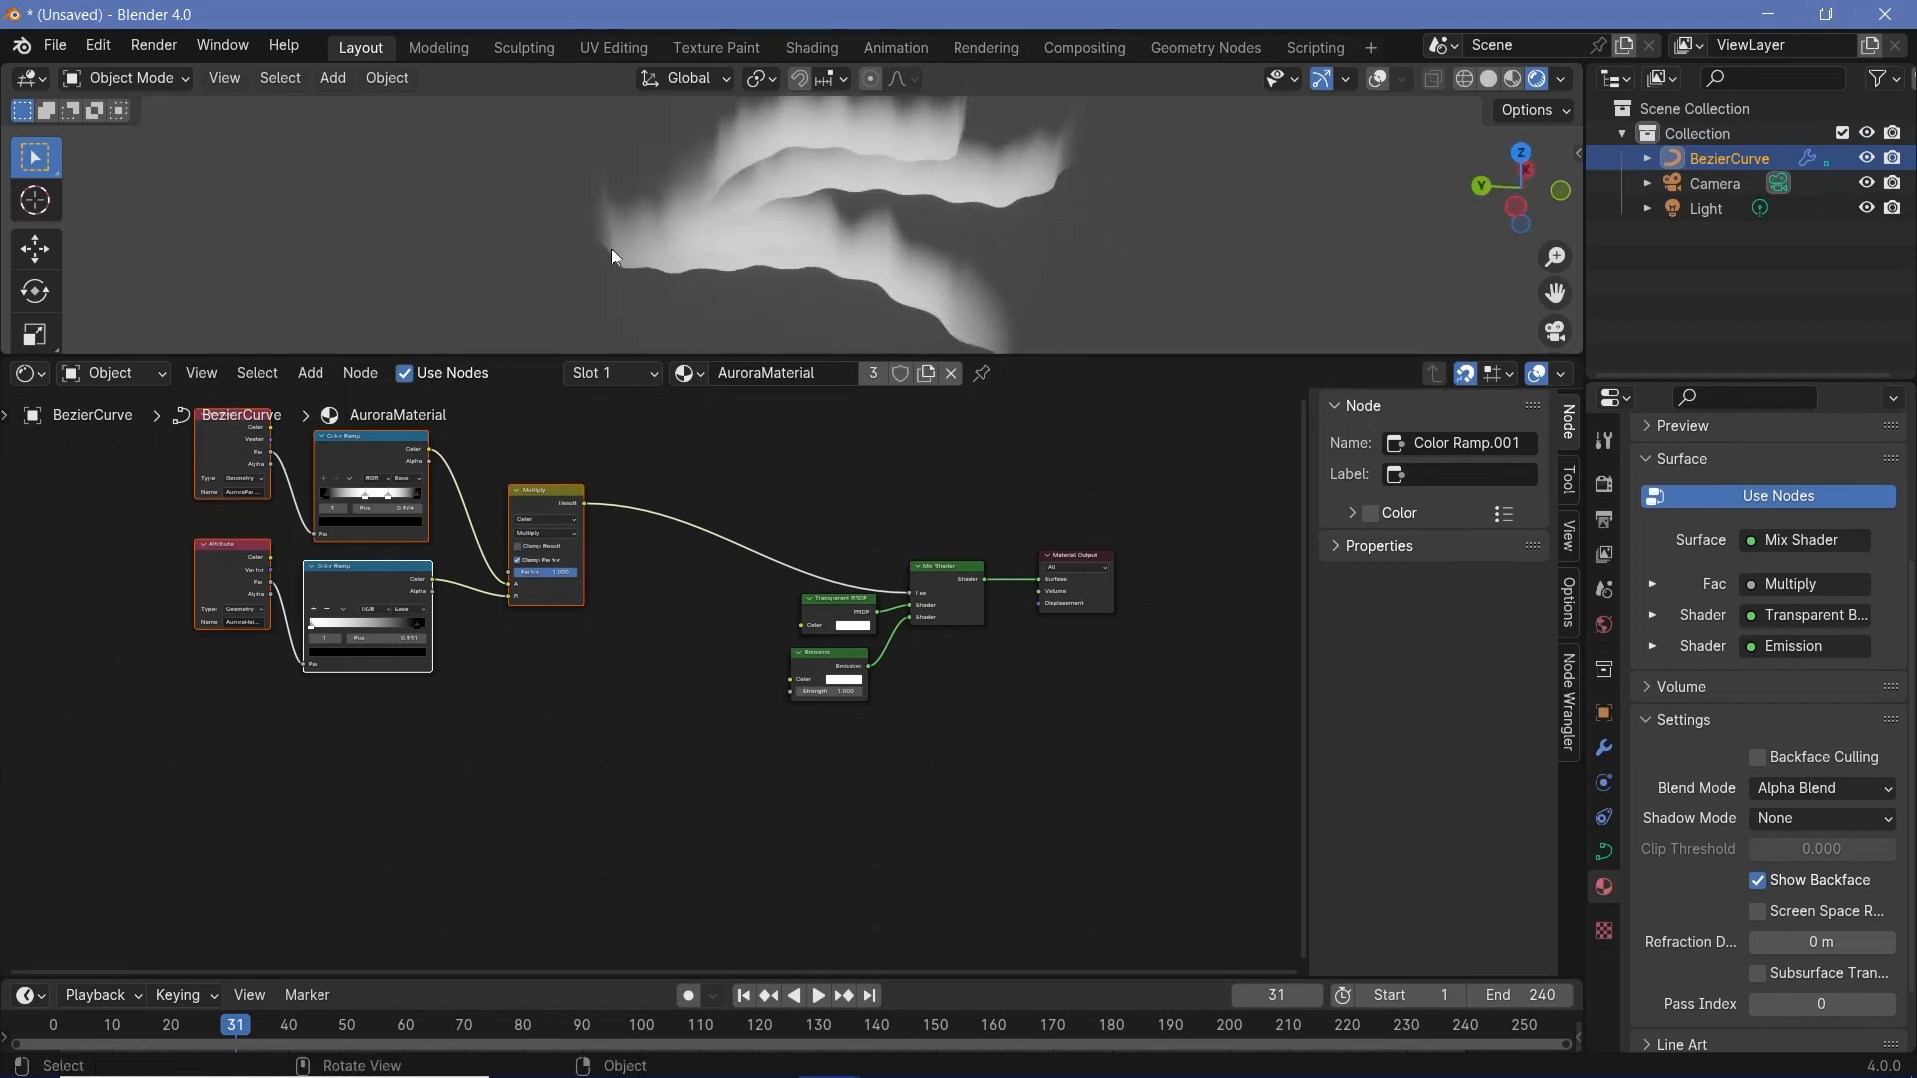
middle_drag(1041, 320, 1045, 123)
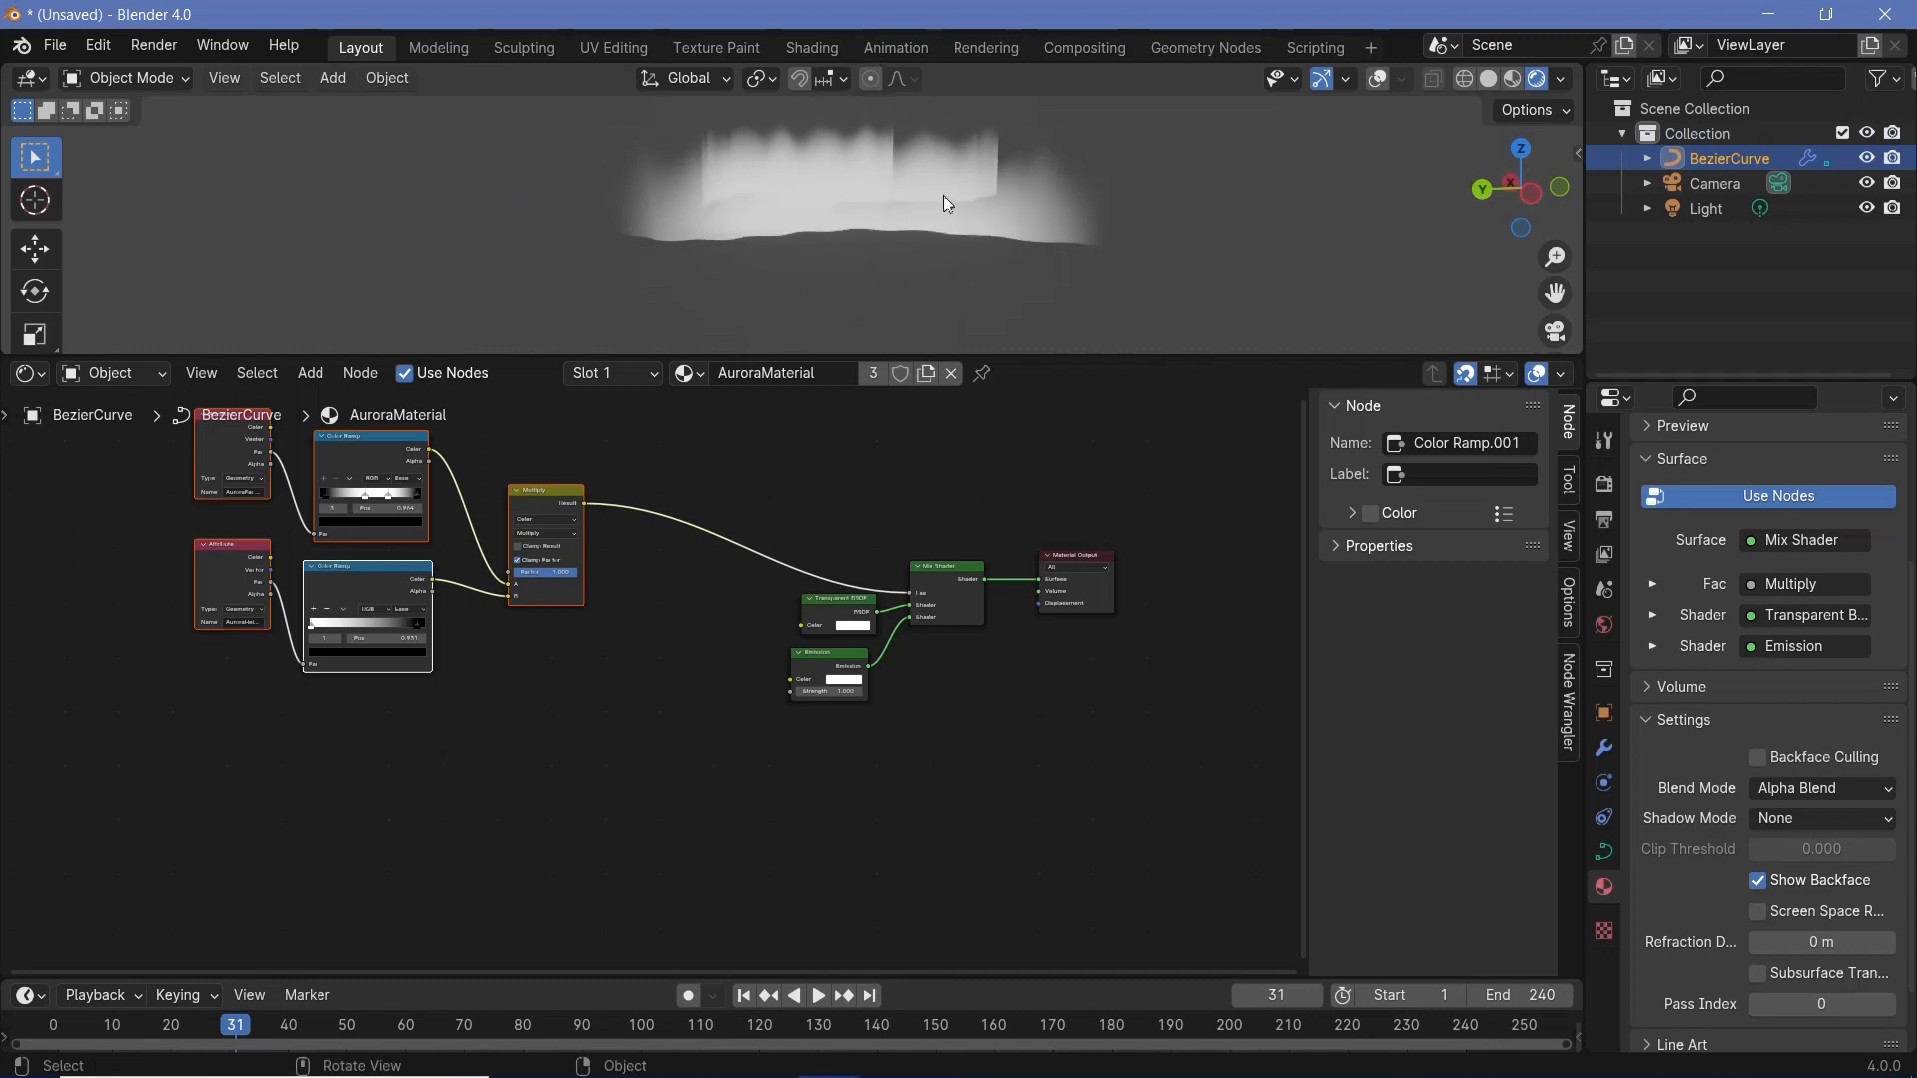
scroll(582, 663, up, 5)
key(shift+a)
mouse_move(579, 755)
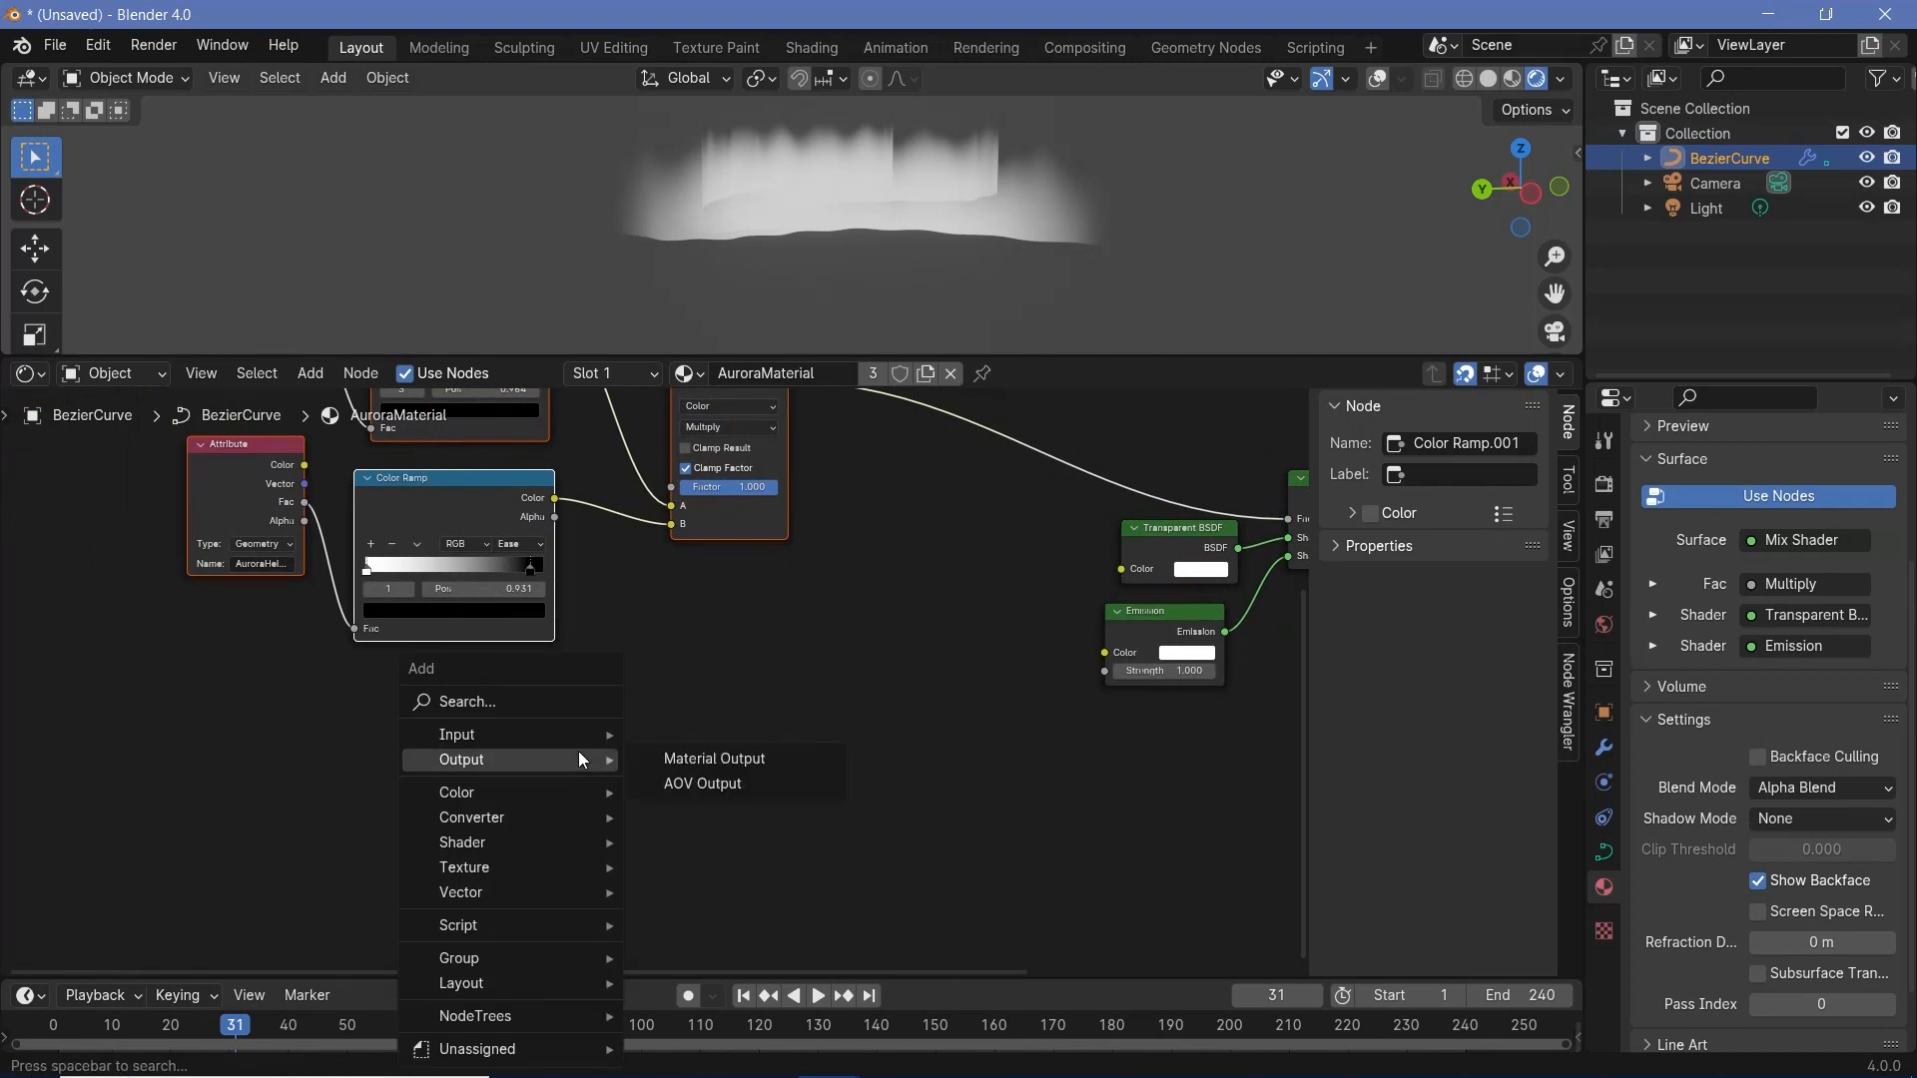
text(noise)
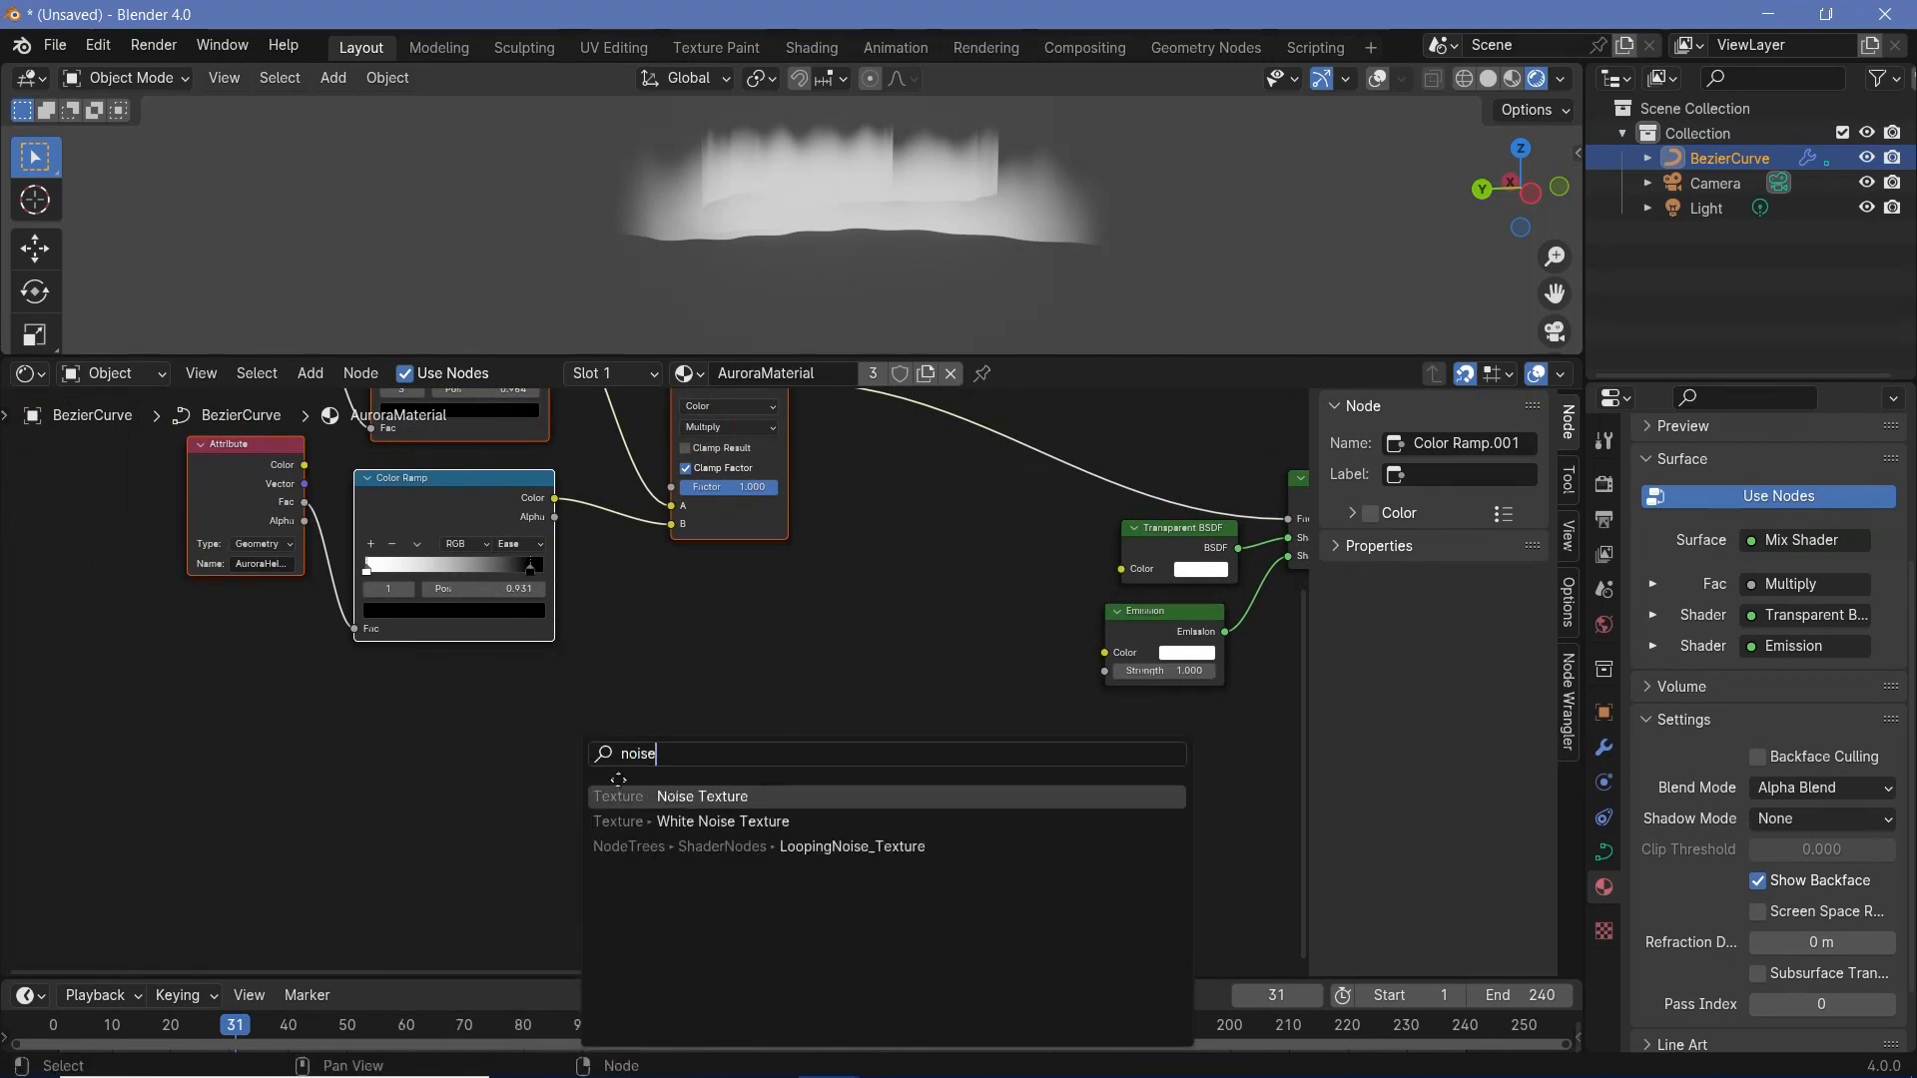
key(Return)
click(180, 679)
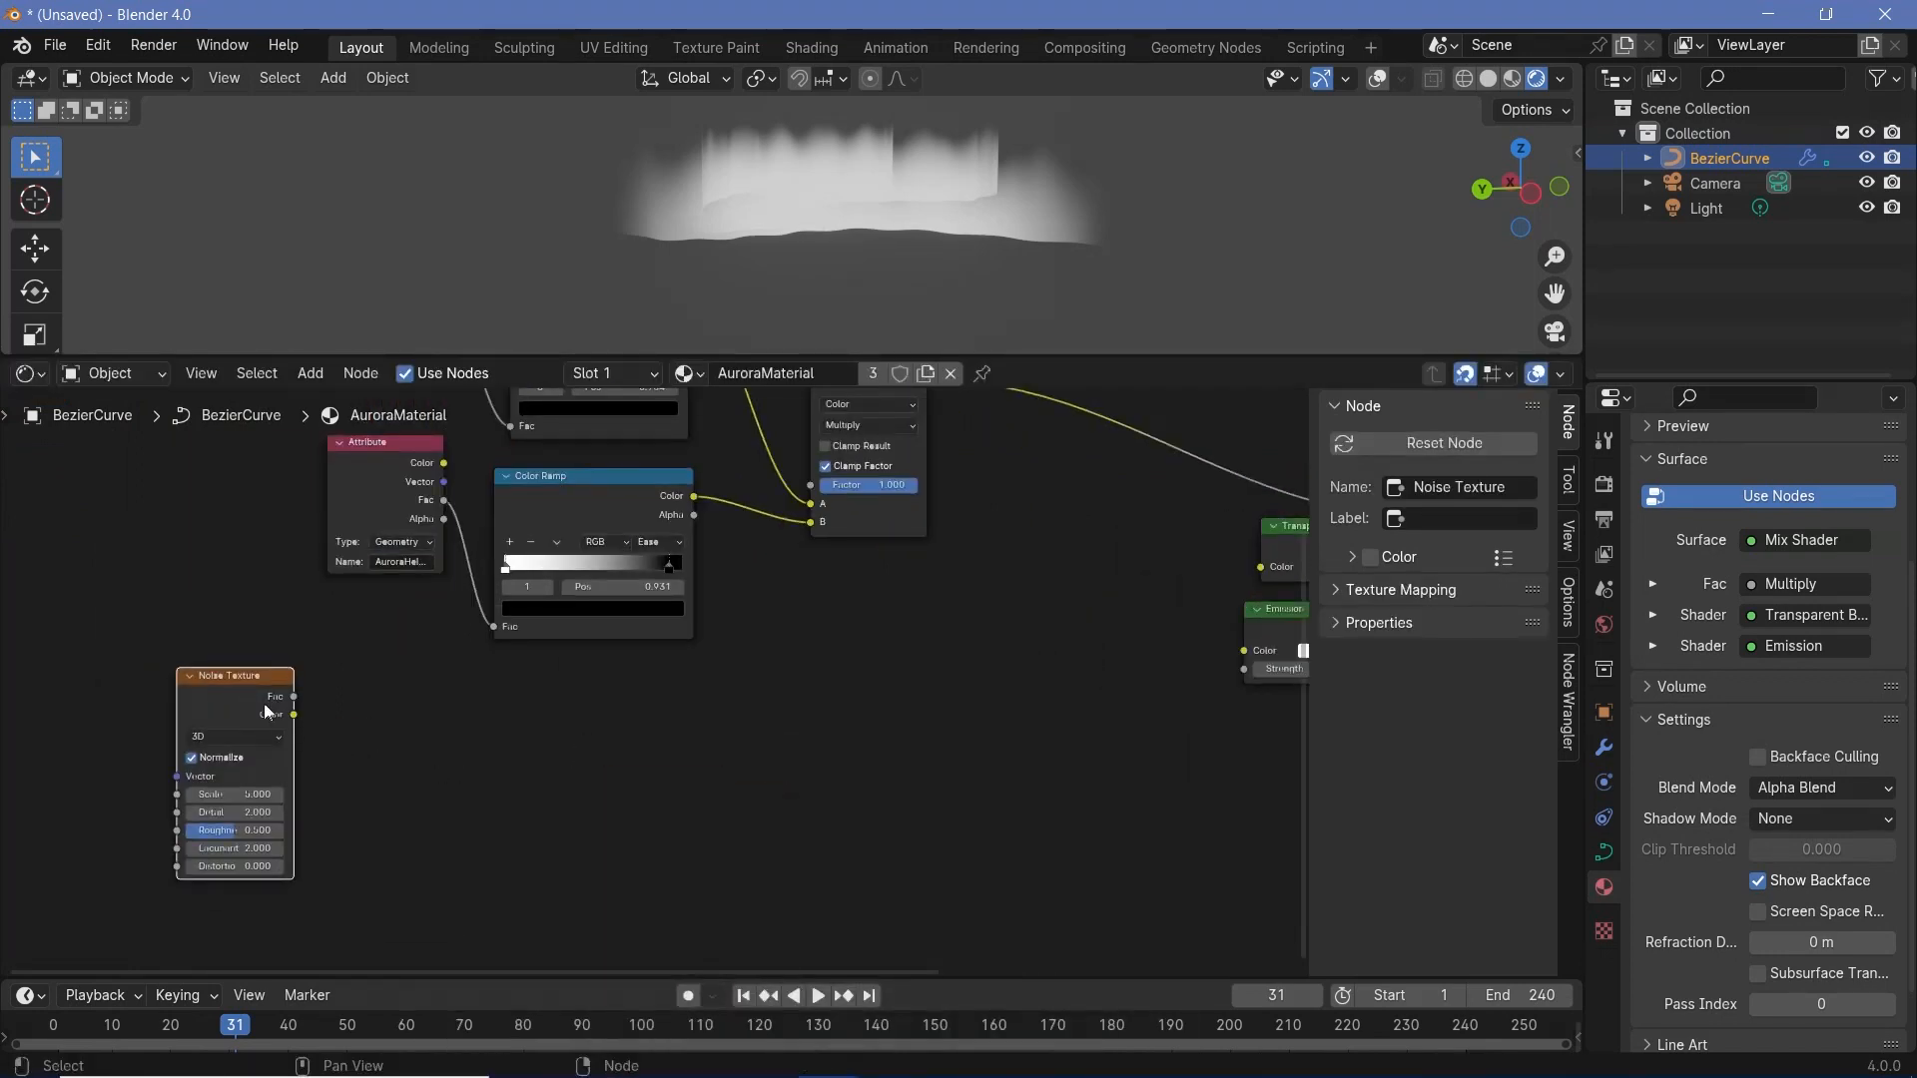
drag(267, 711, 618, 811)
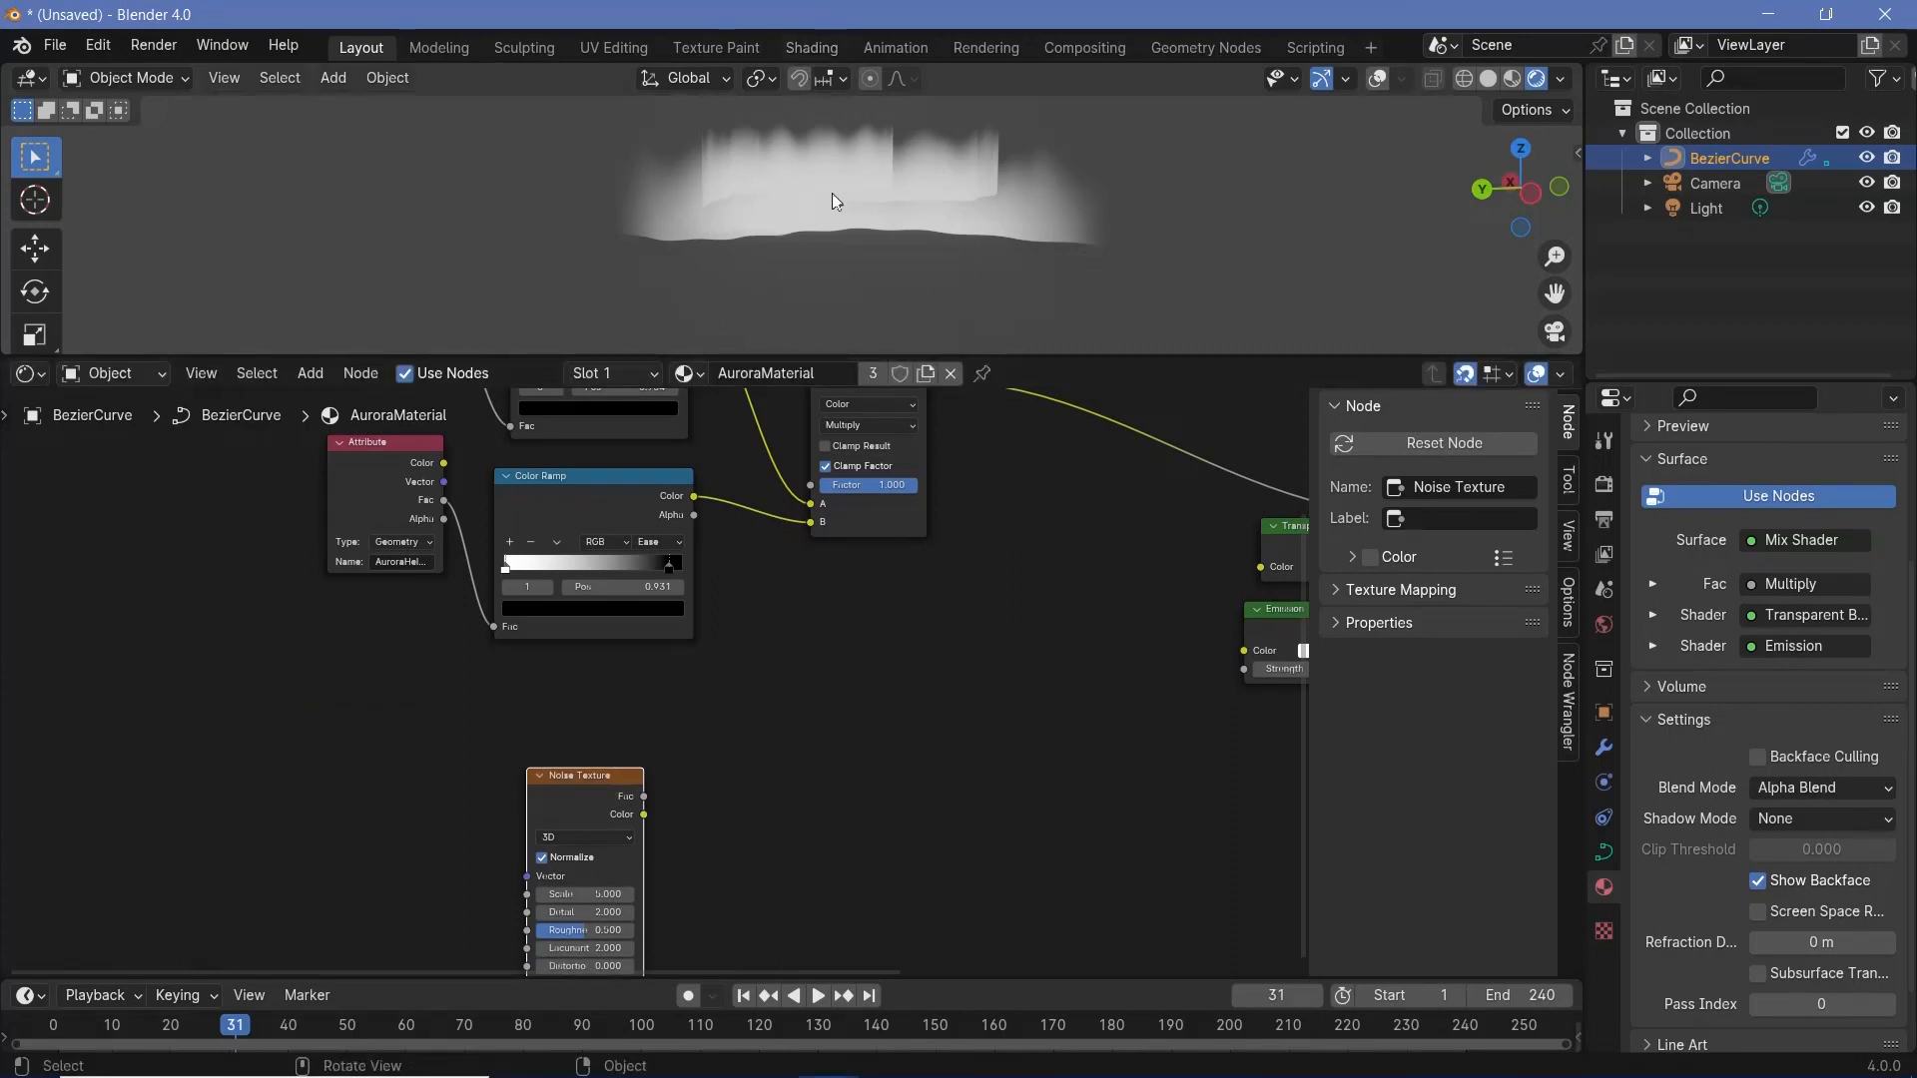
middle_drag(596, 804, 701, 679)
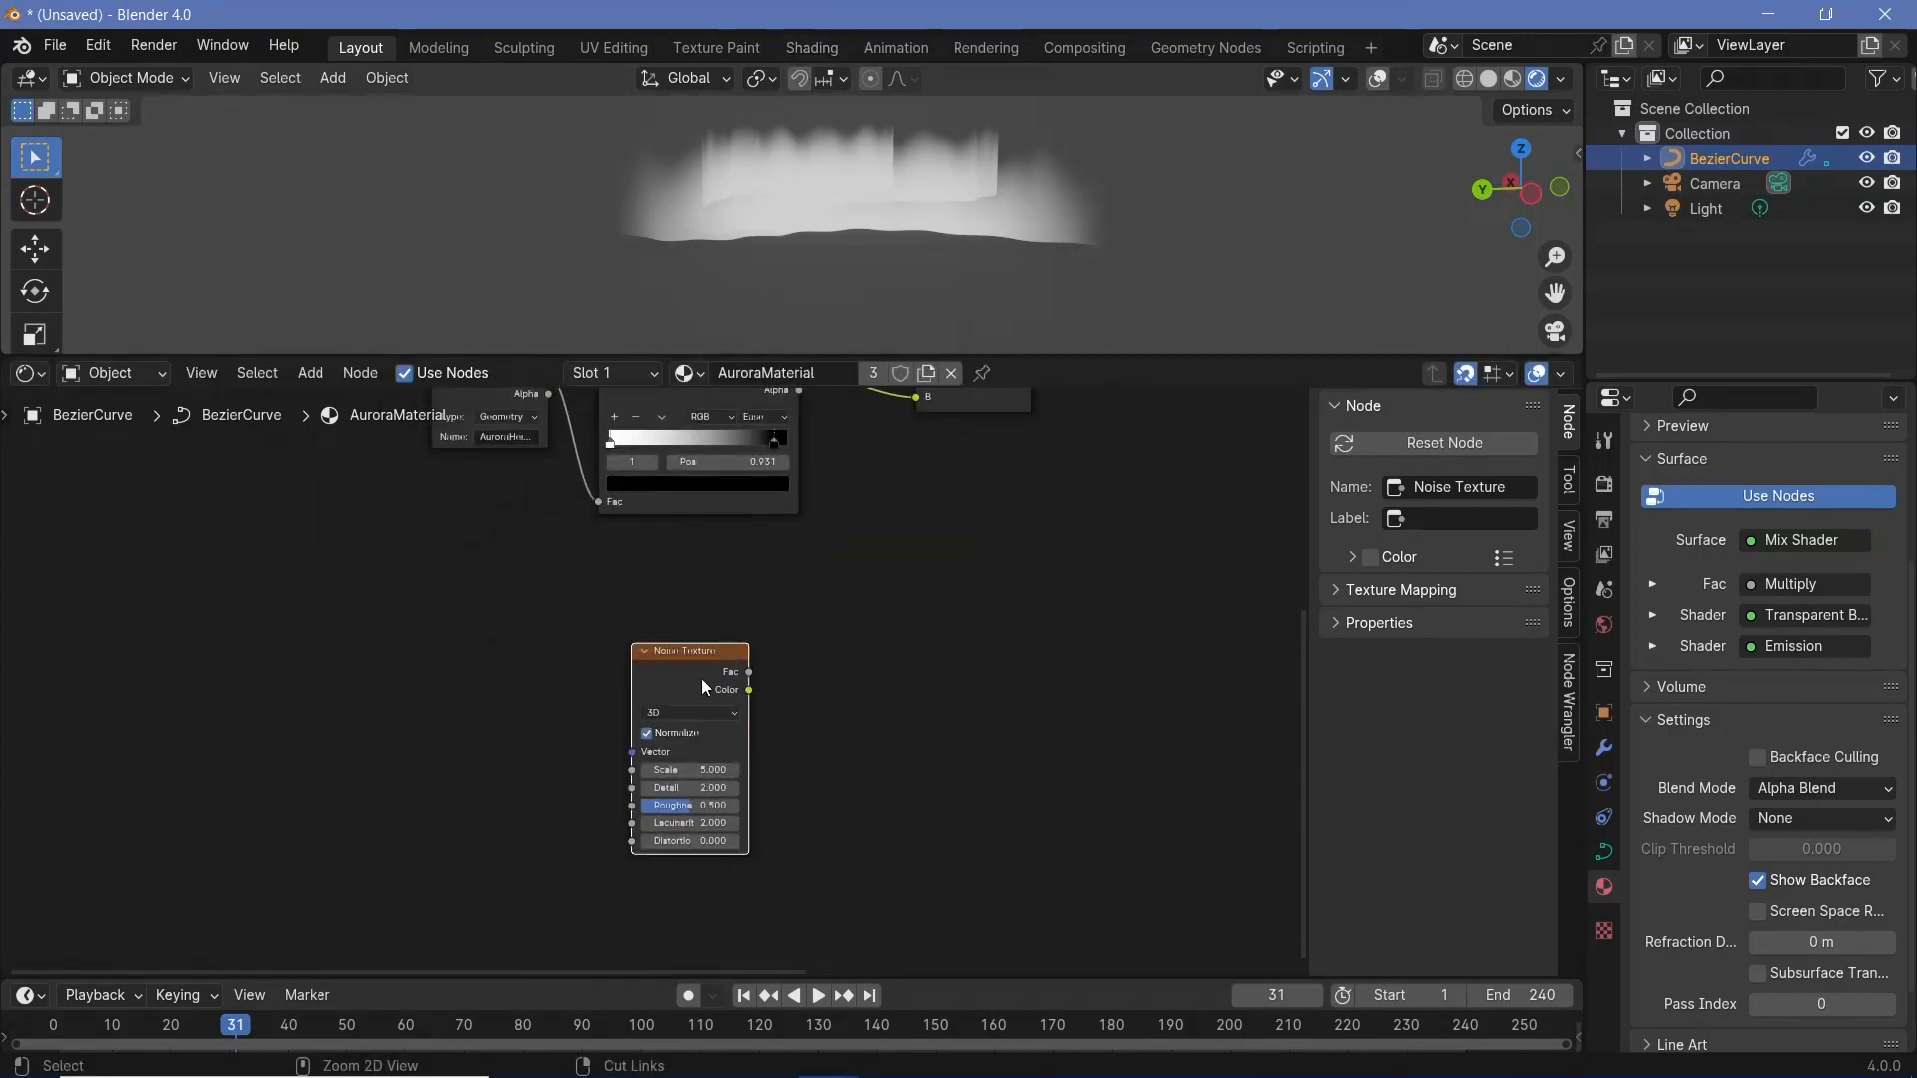
- Give the Noise Texture Mapping and Texture Coordinate nodes, using Object coordinates, and space them away from the texture
key(ctrl+t)
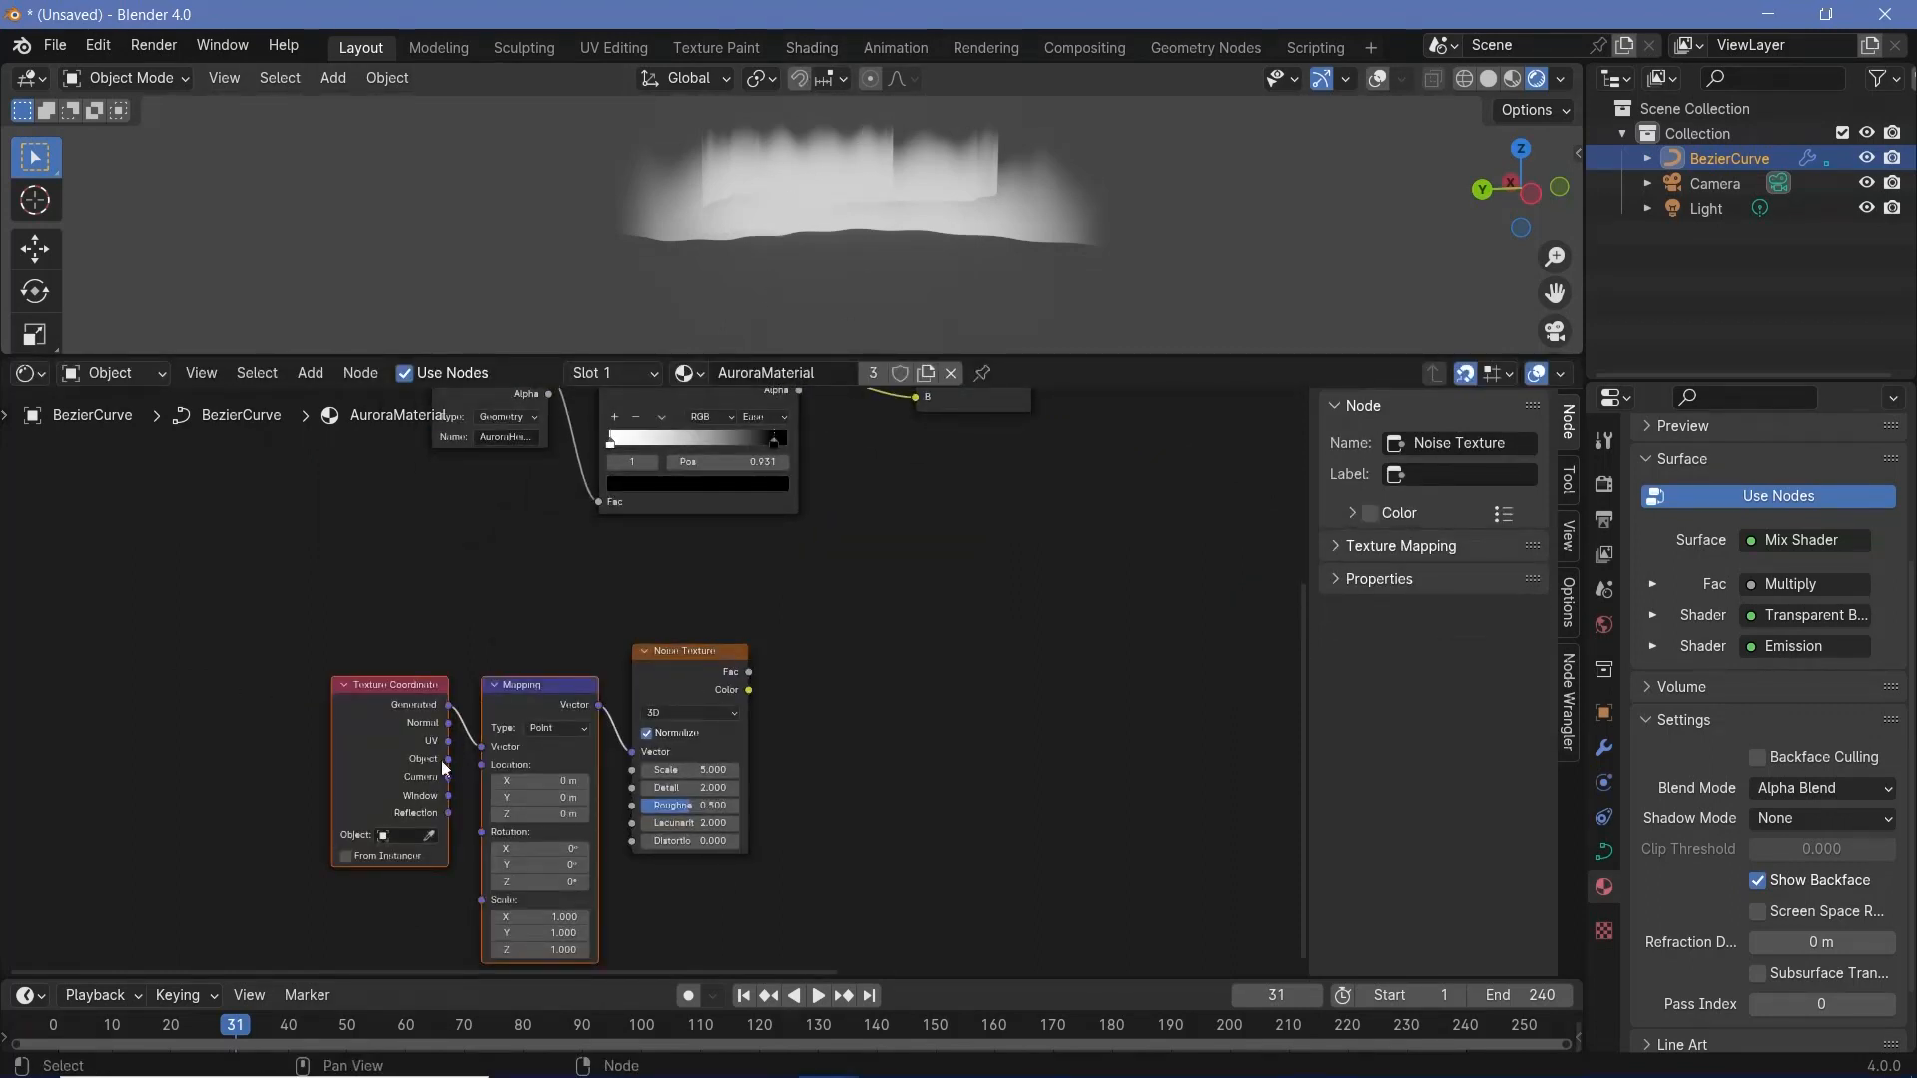
drag(449, 758, 490, 742)
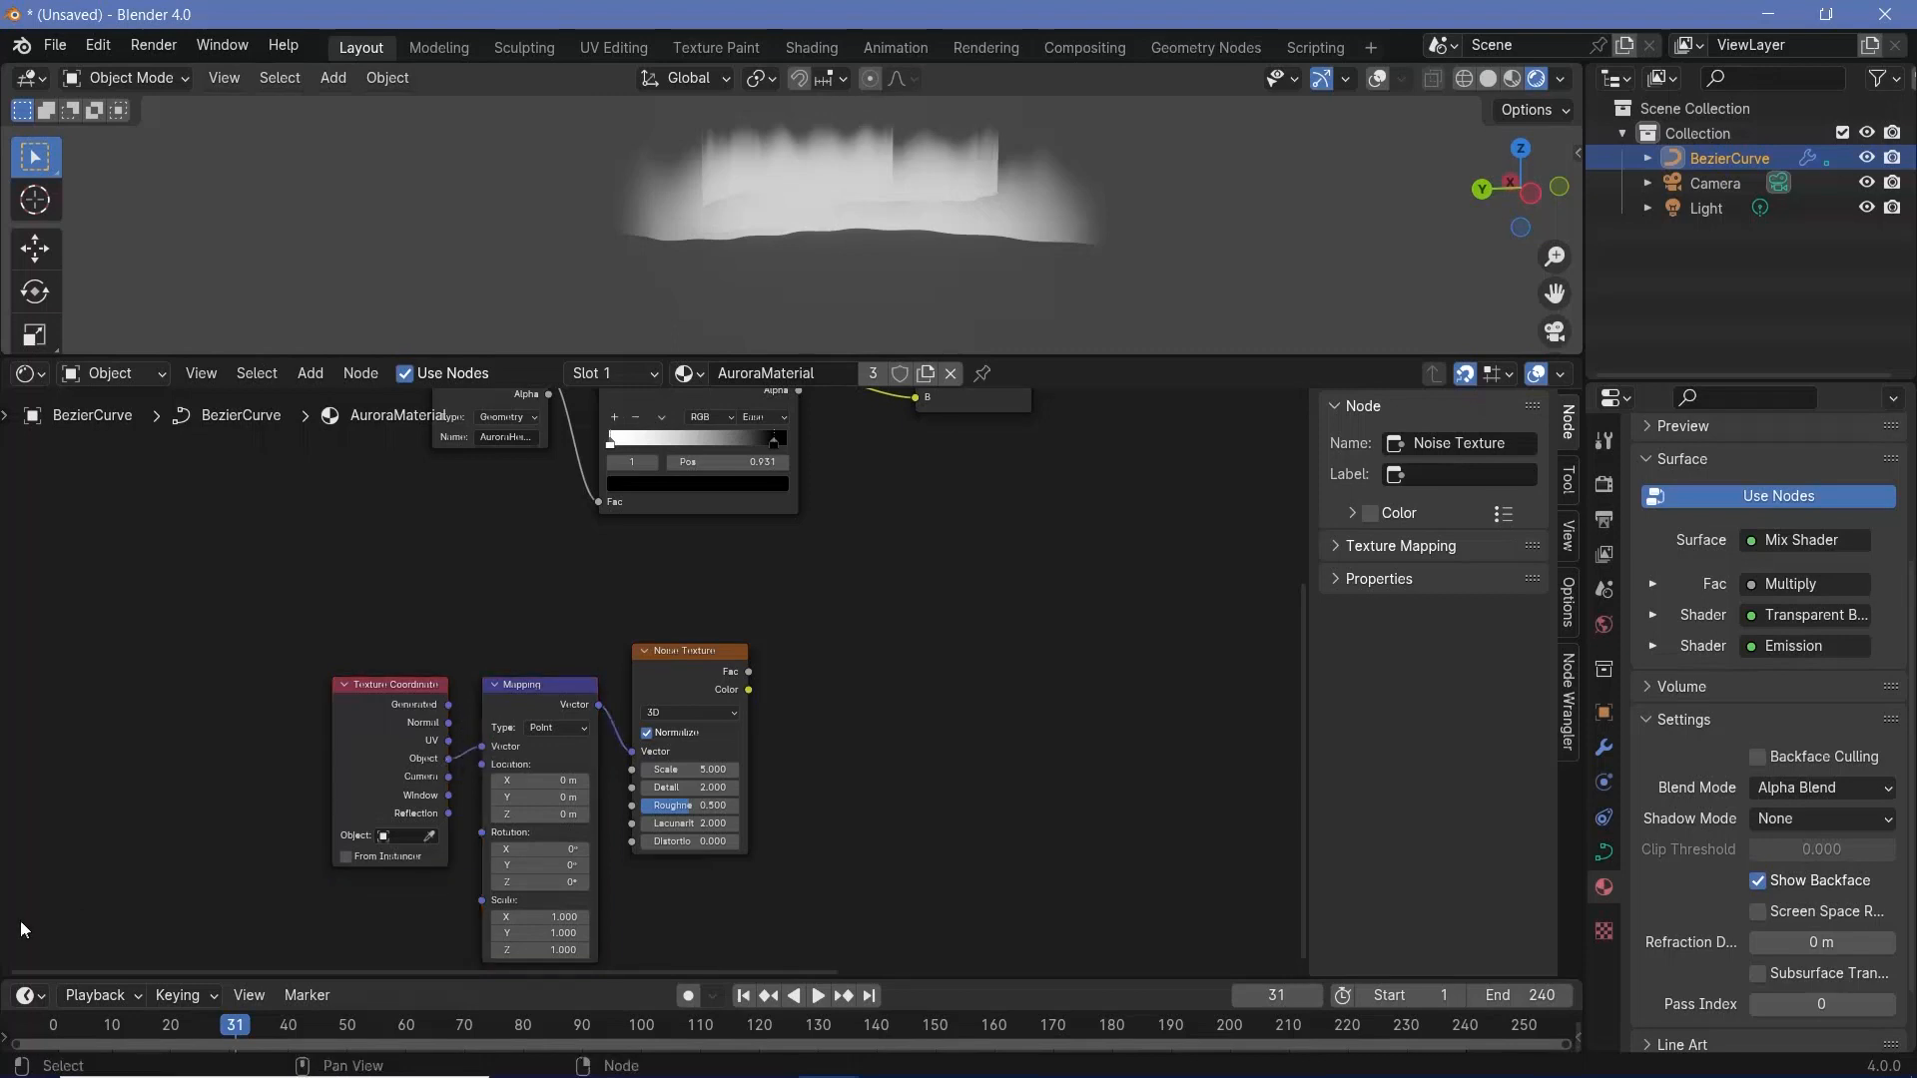
drag(20, 922, 540, 780)
drag(500, 689, 445, 656)
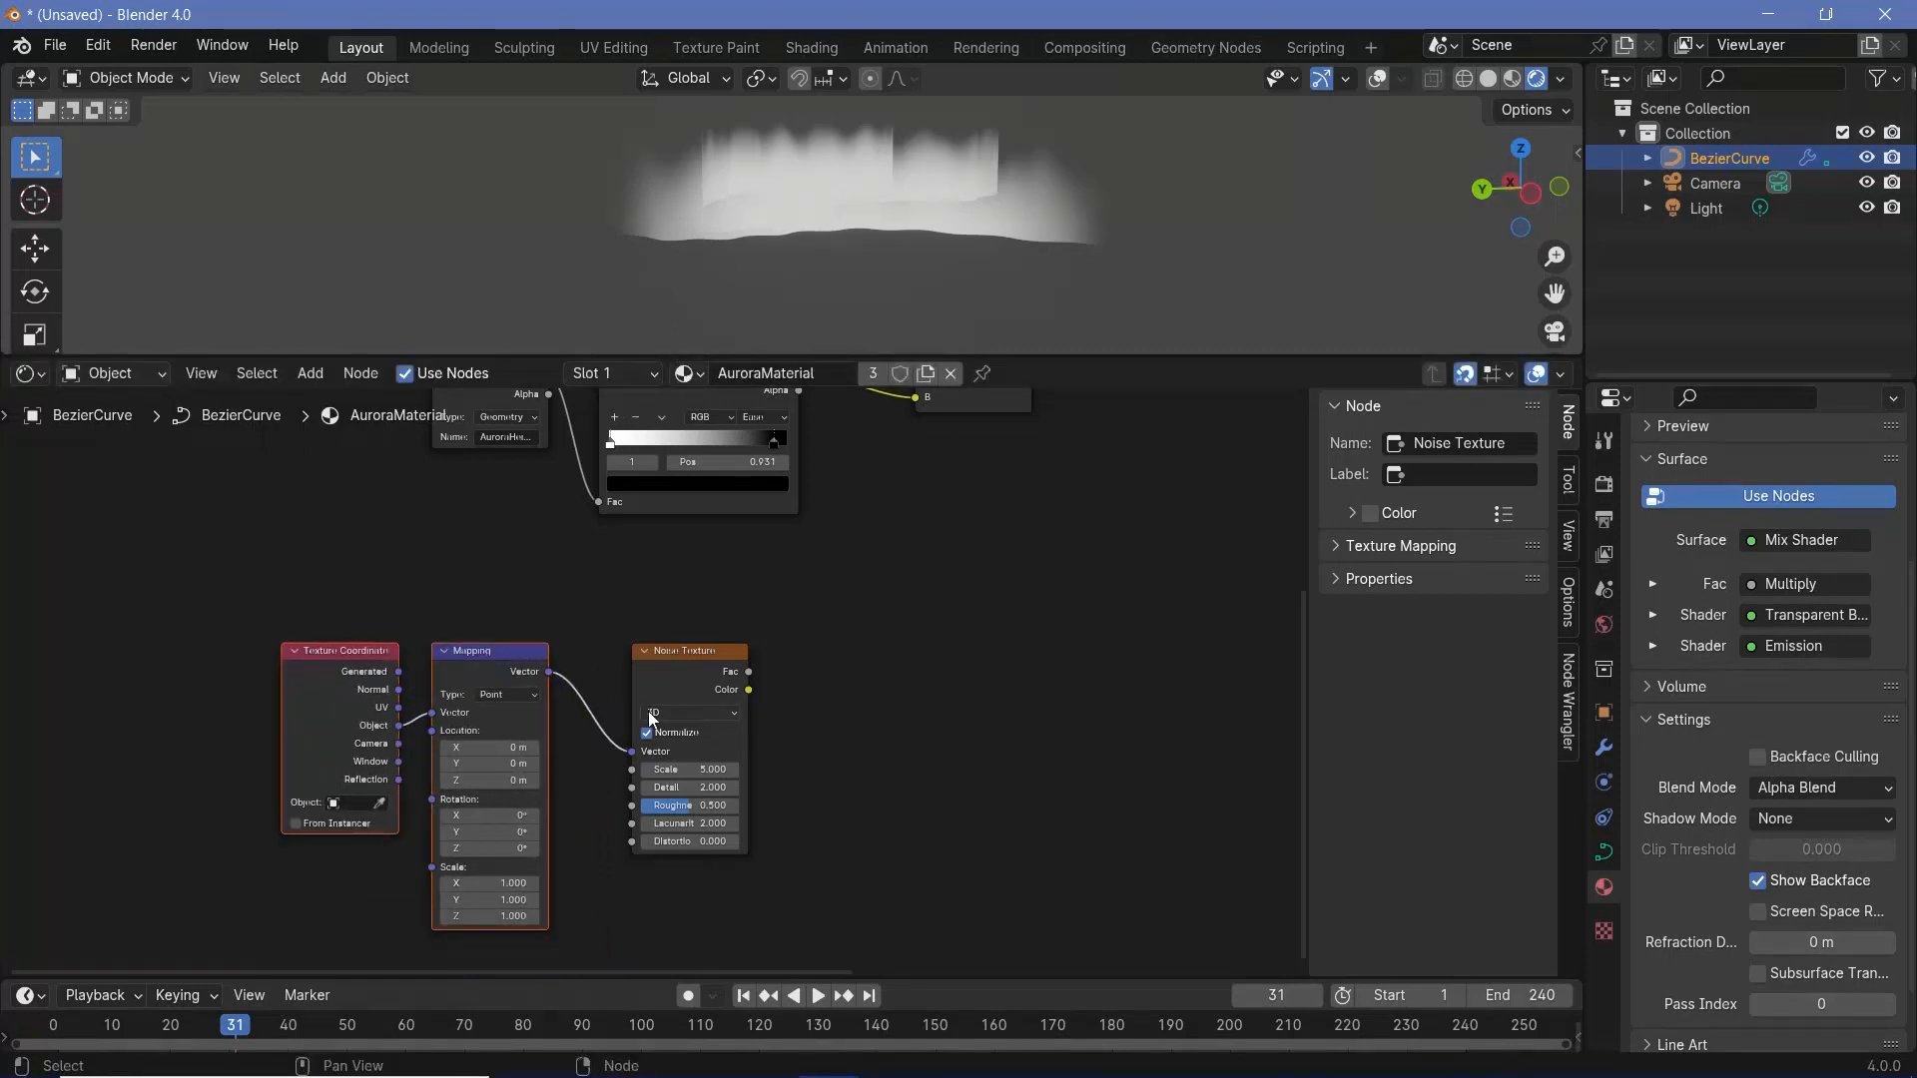
- Duplicate the Multiply node onto the link to the Mix Shader and connect the Noise Texture's Color to the copy's B
middle_drag(853, 207, 669, 223)
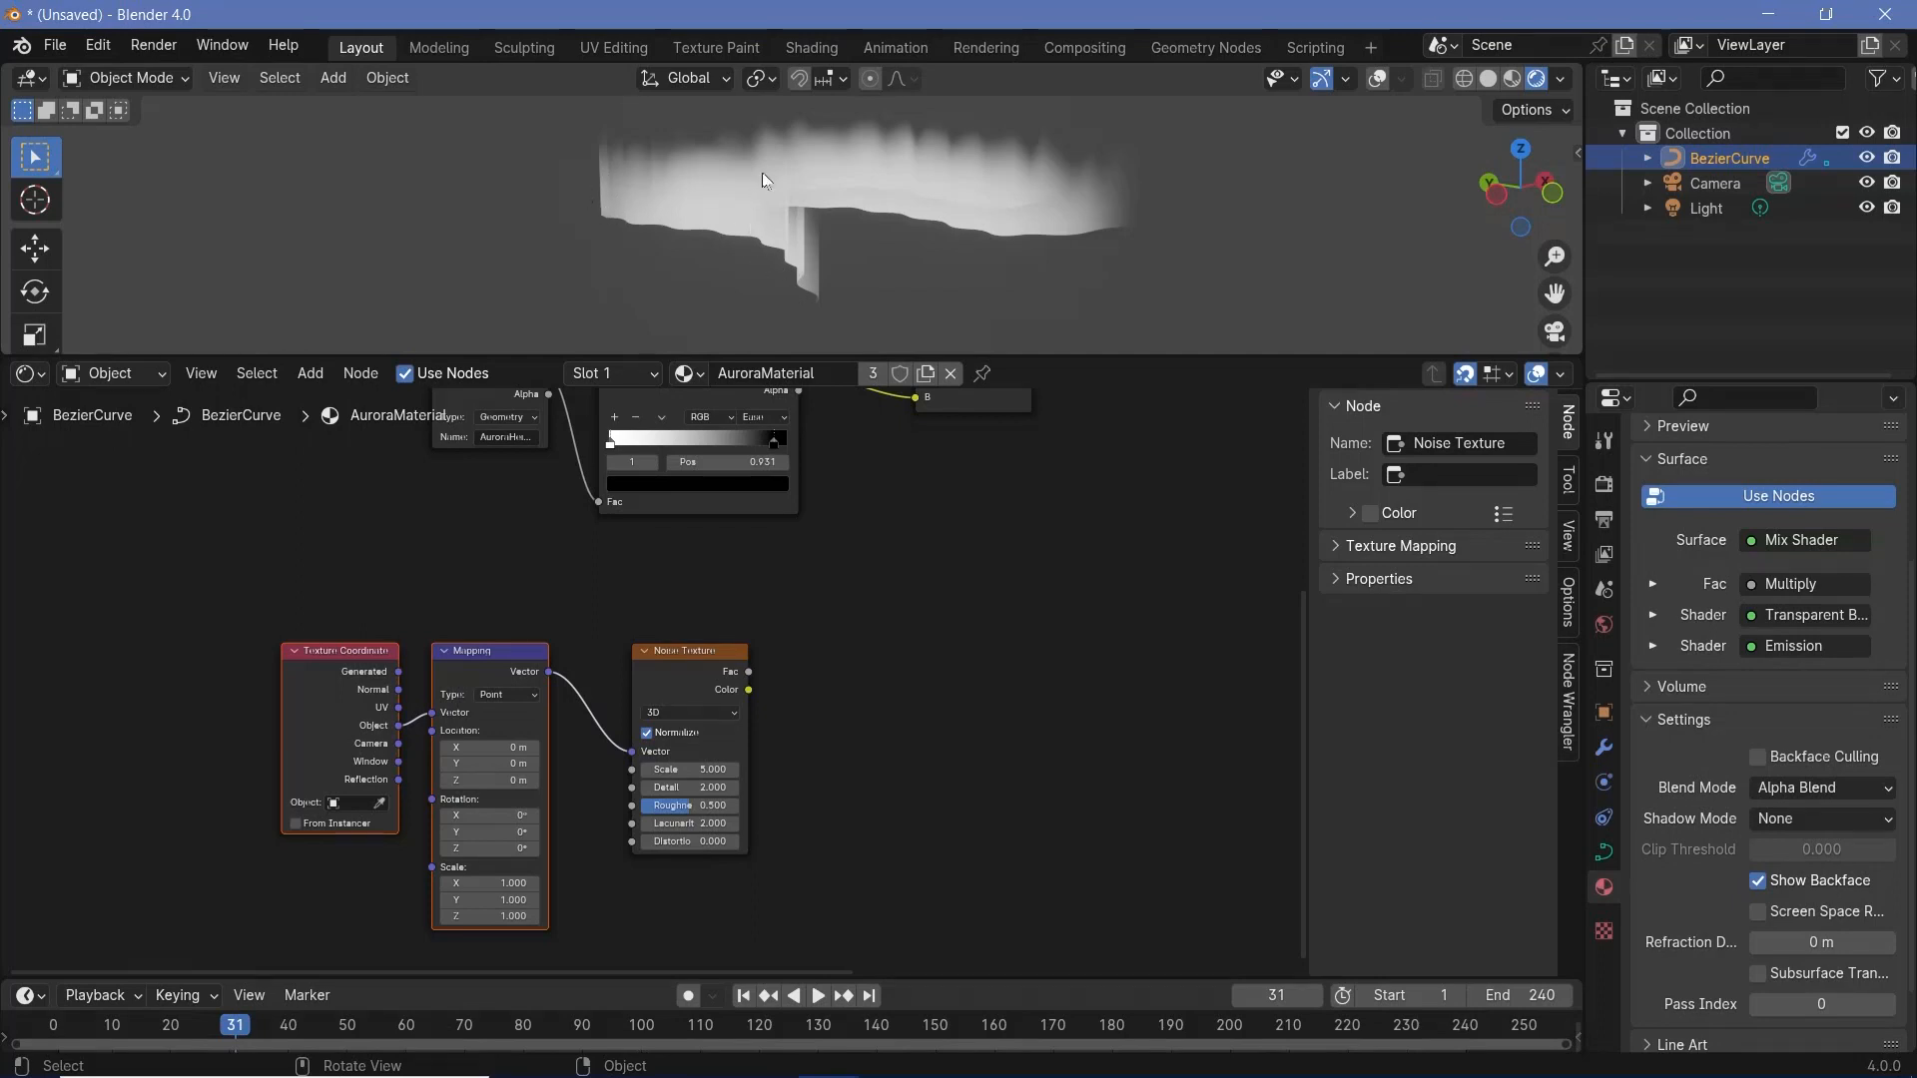
scroll(740, 793, up, 3)
middle_drag(710, 721, 1005, 545)
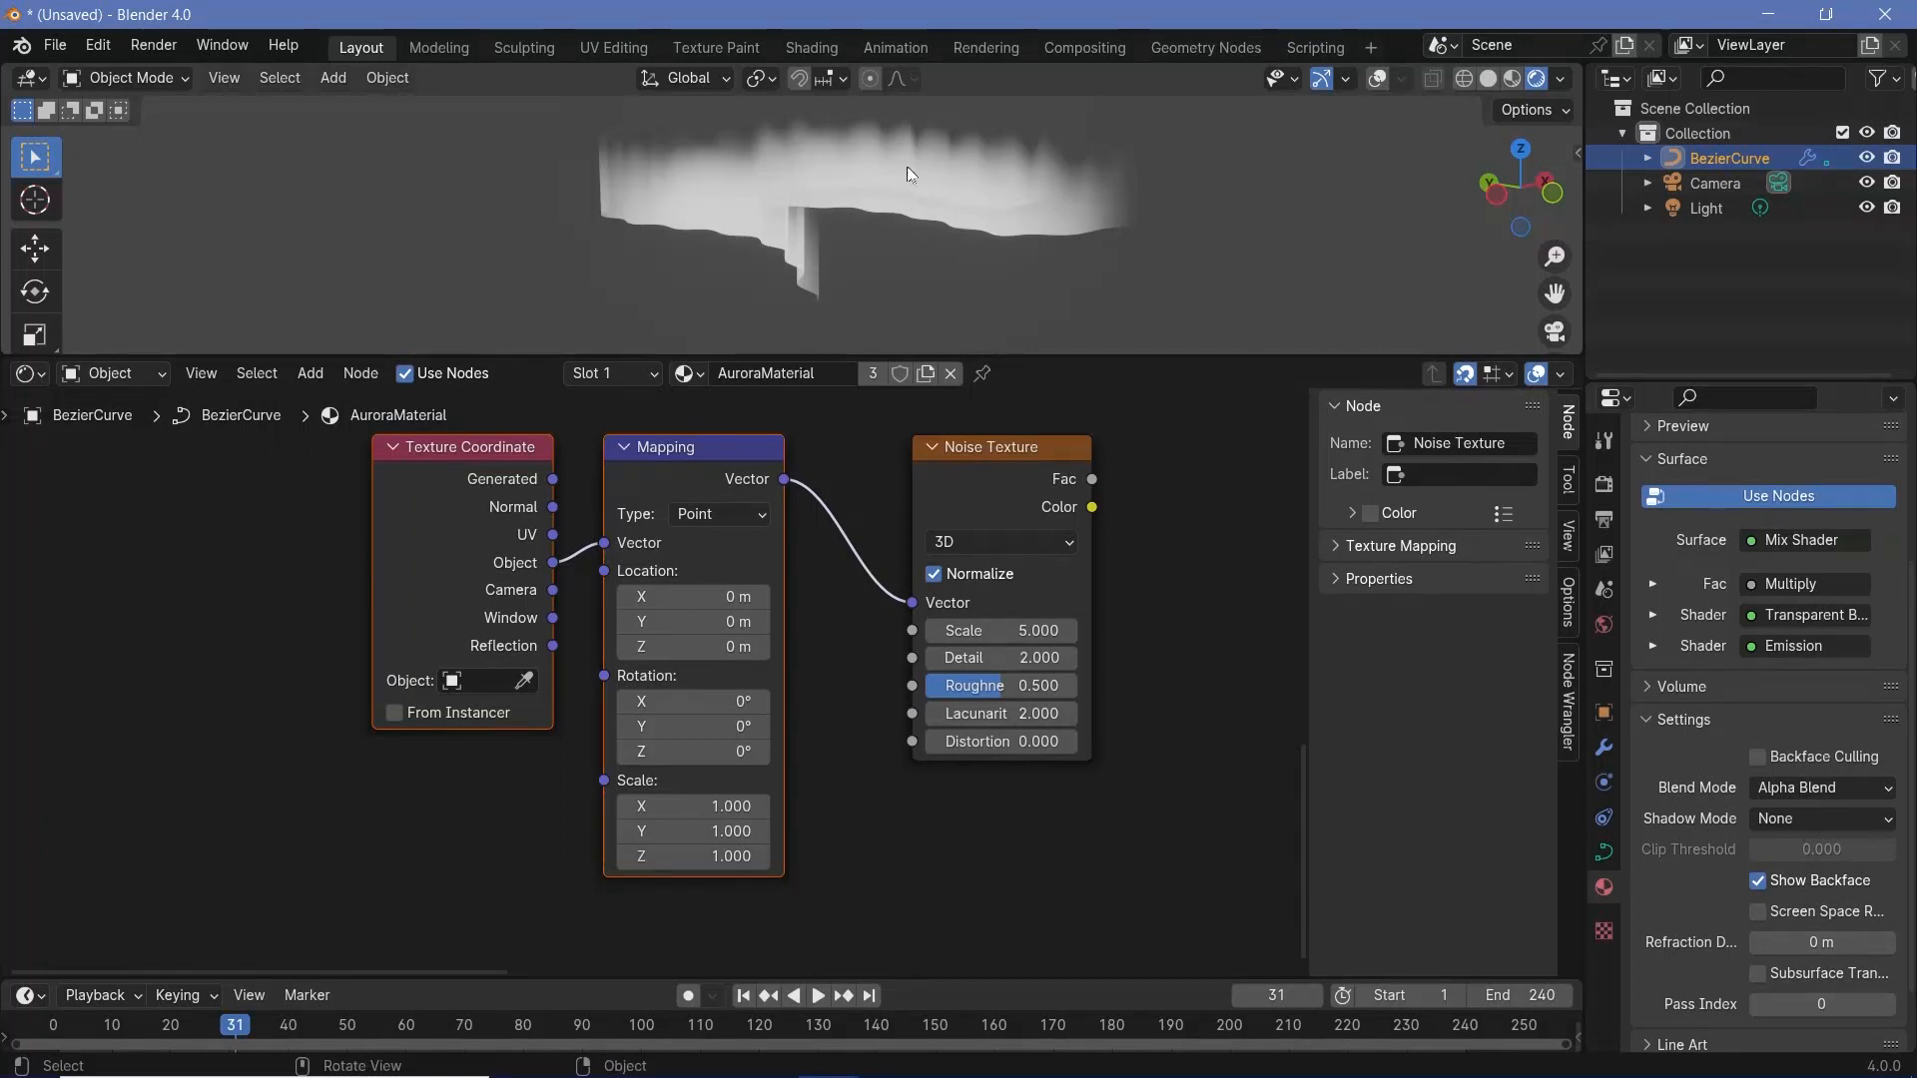
scroll(759, 759, up, 1)
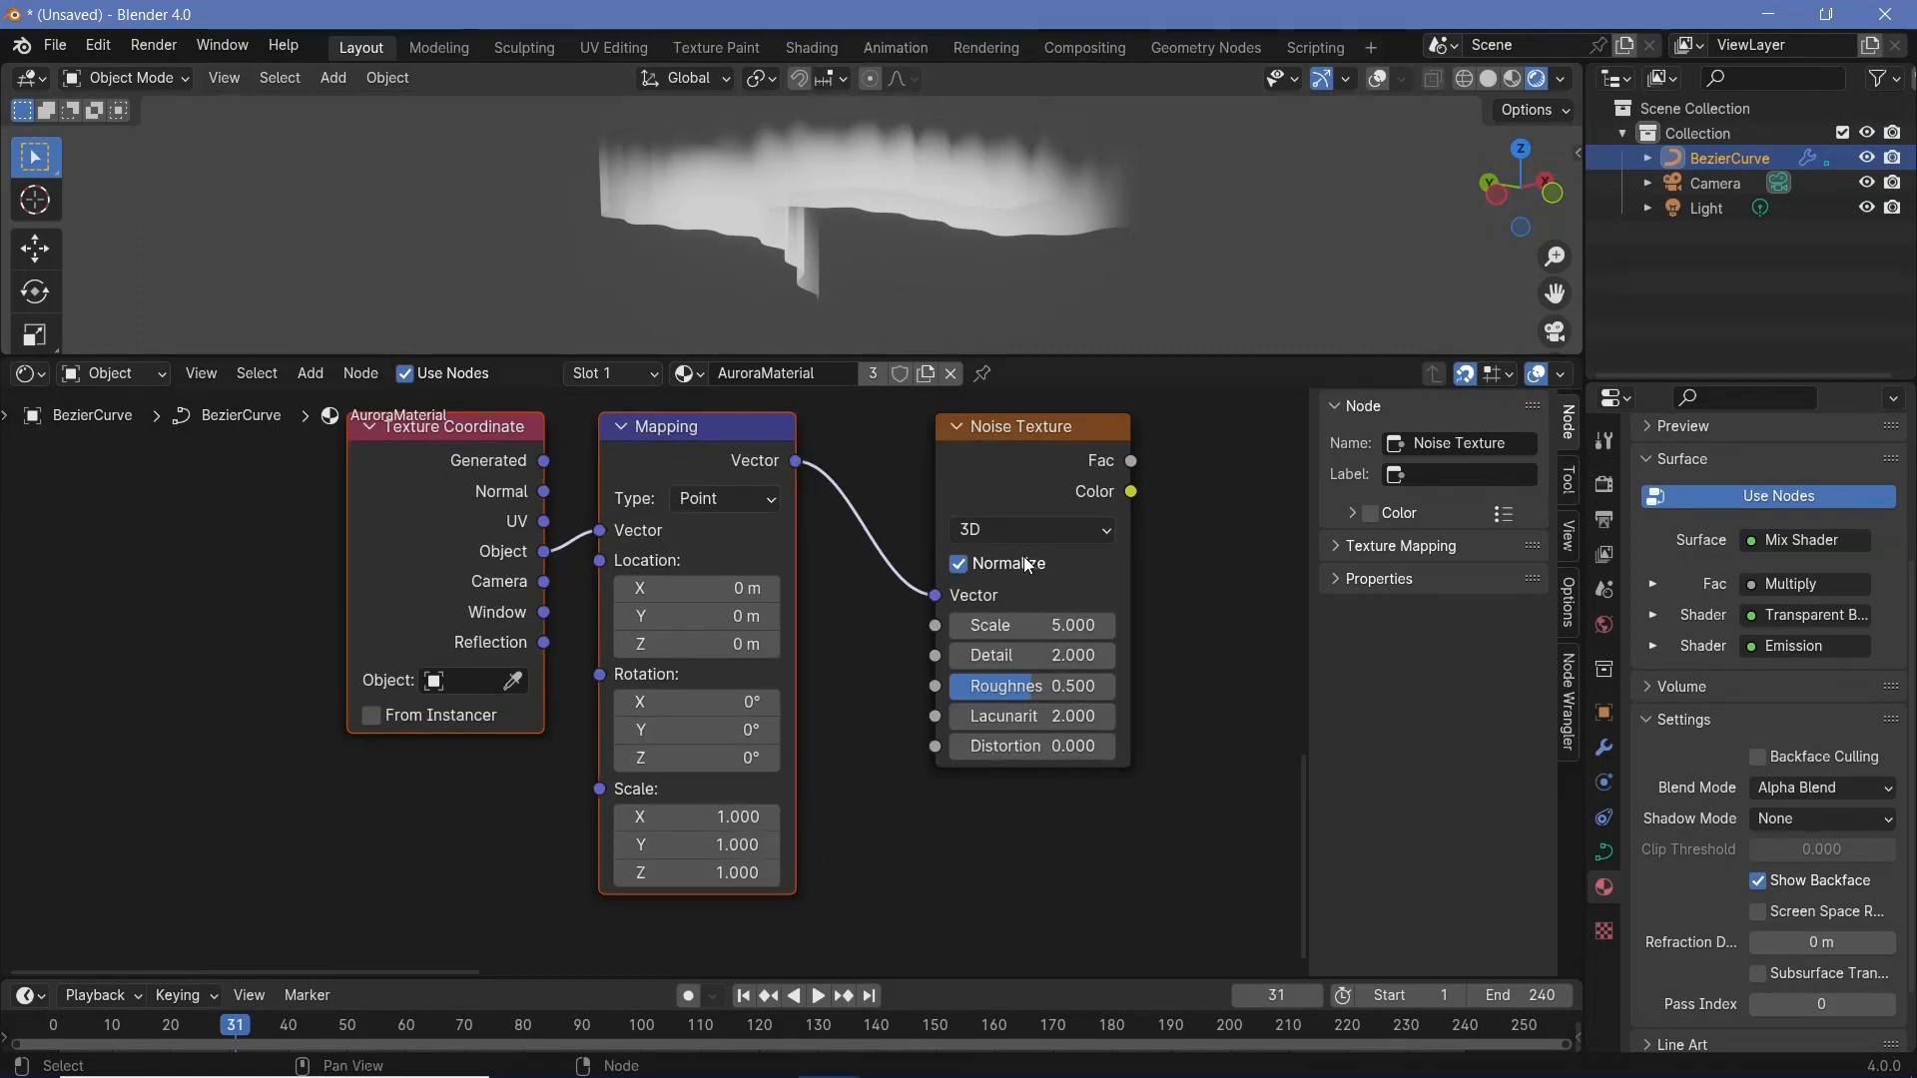
scroll(1021, 635, down, 7)
middle_drag(1039, 533, 668, 974)
click(765, 567)
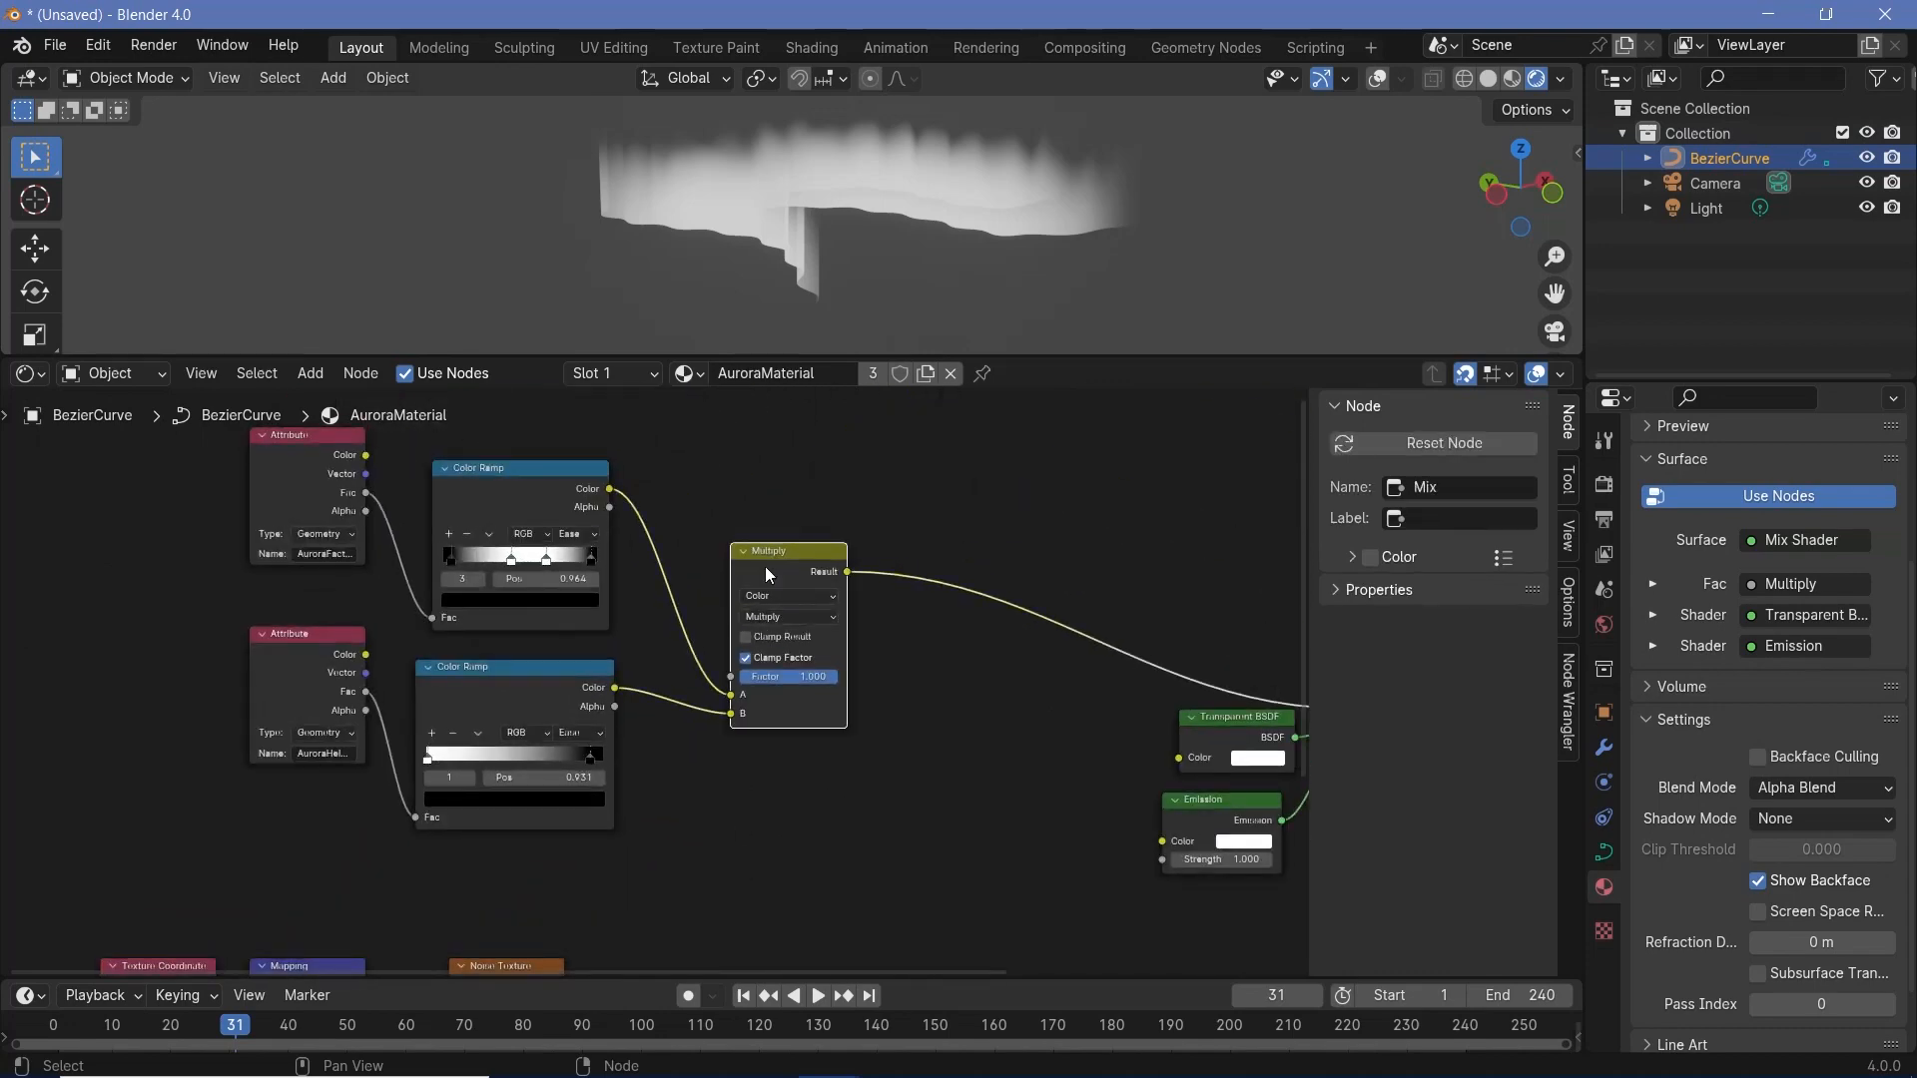
key(shift+d)
click(997, 568)
middle_drag(702, 869, 665, 704)
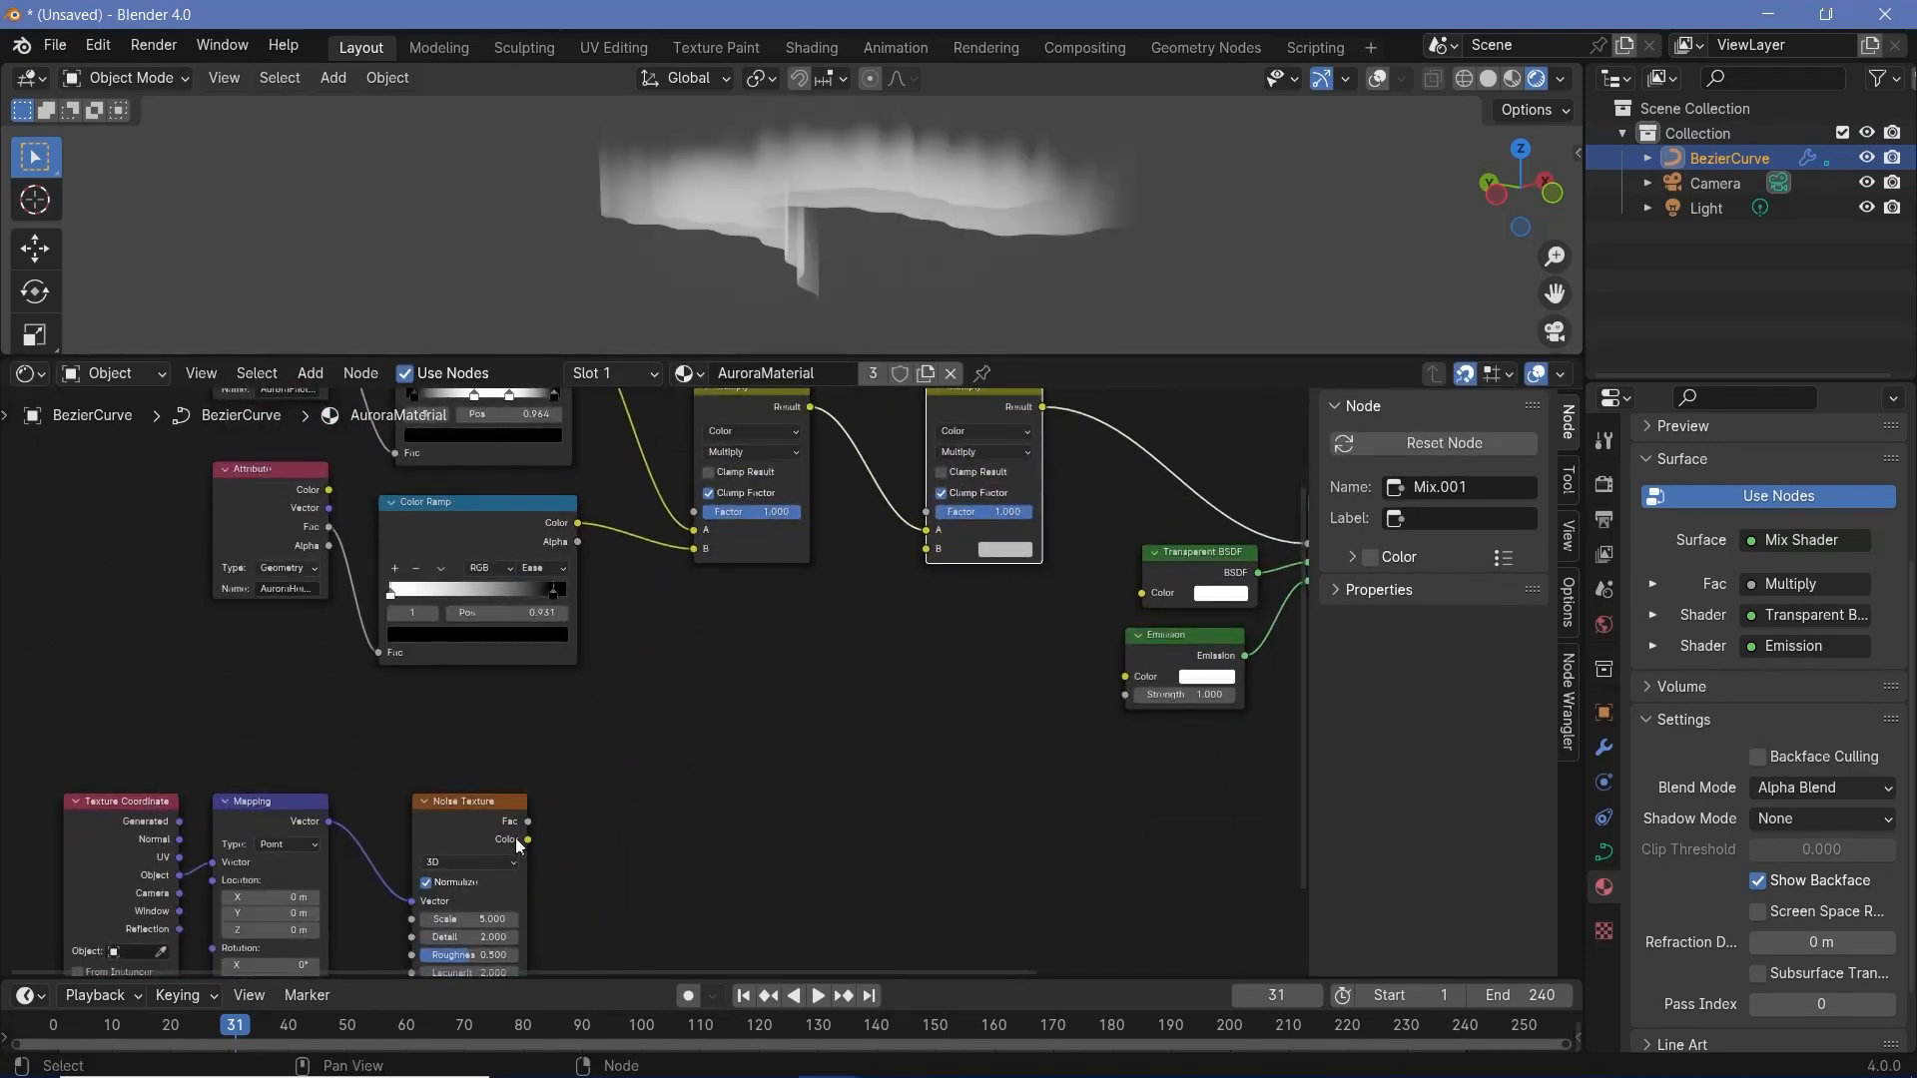
drag(525, 839, 943, 556)
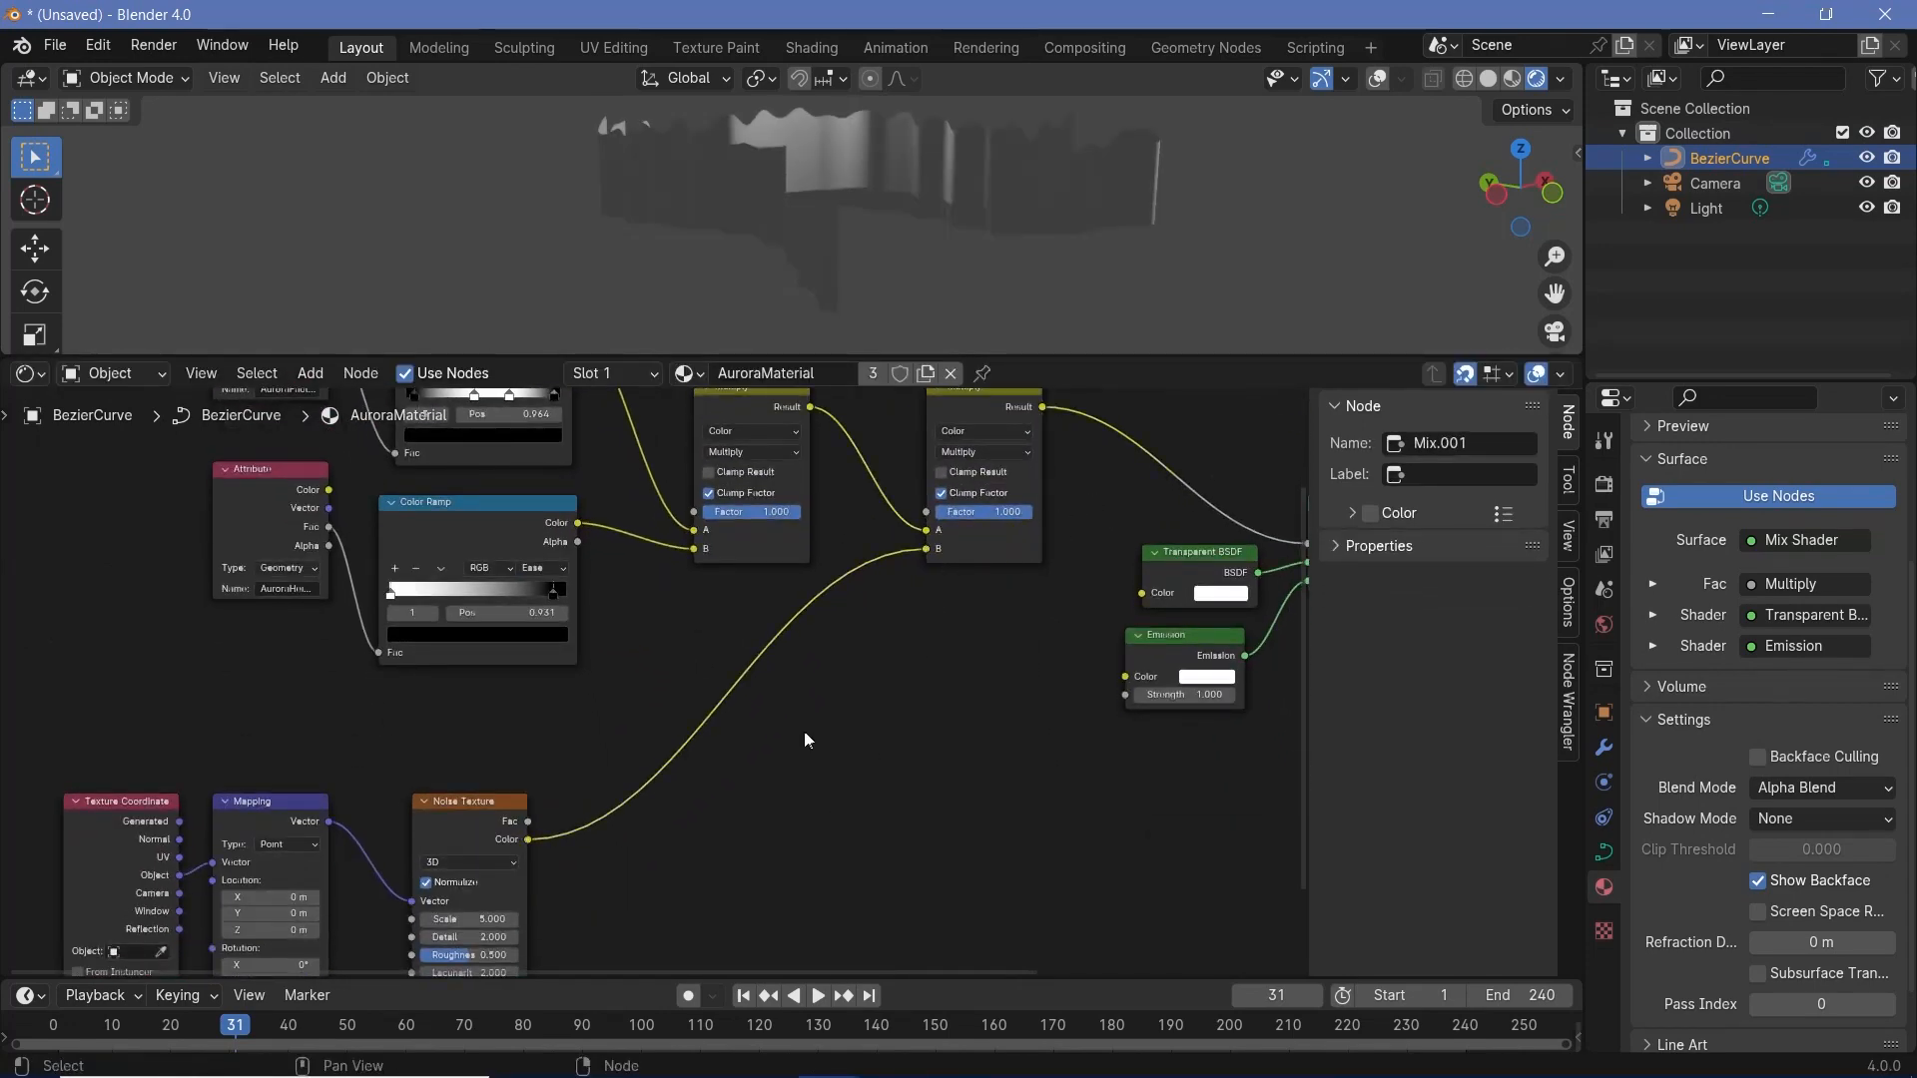
- Set the Mapping node's Z scale to 0.1 to stretch the noise vertically along the aurora
middle_drag(860, 282, 954, 248)
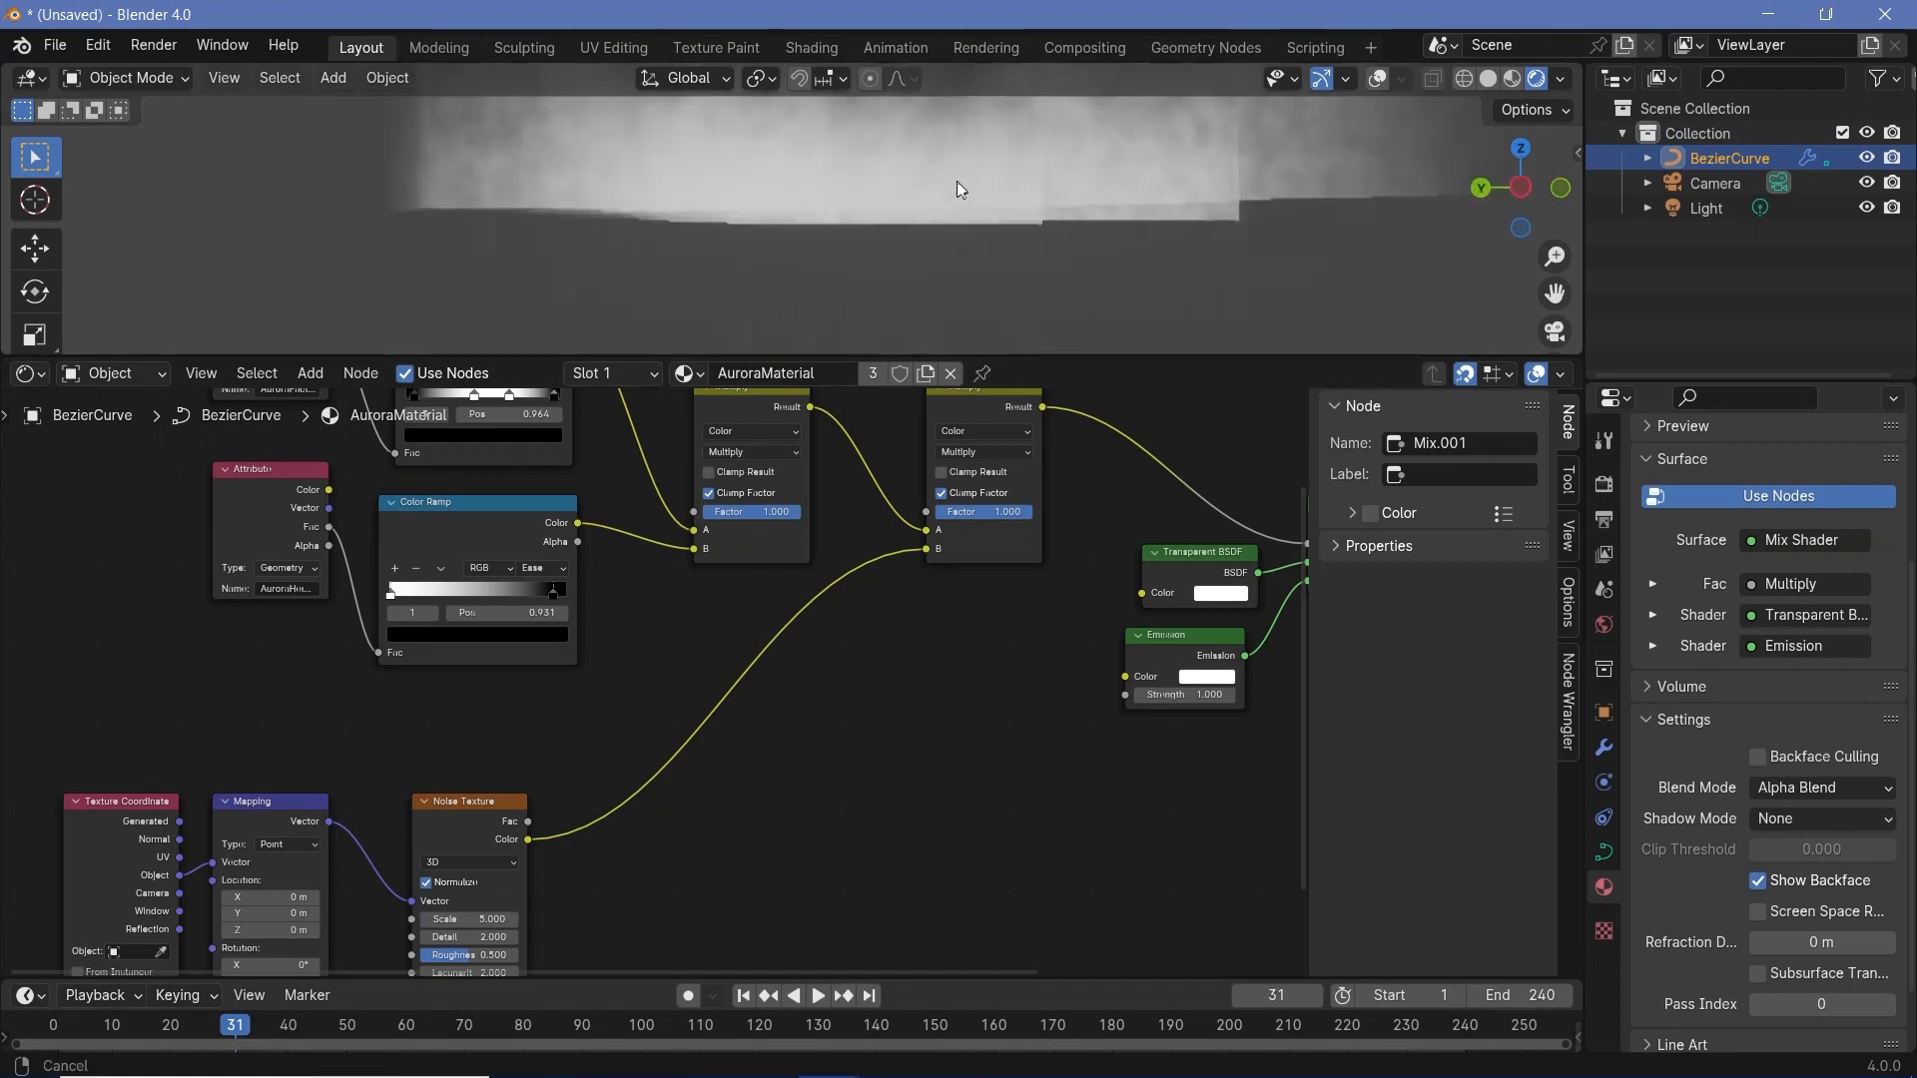
middle_drag(761, 672, 983, 561)
scroll(787, 655, up, 7)
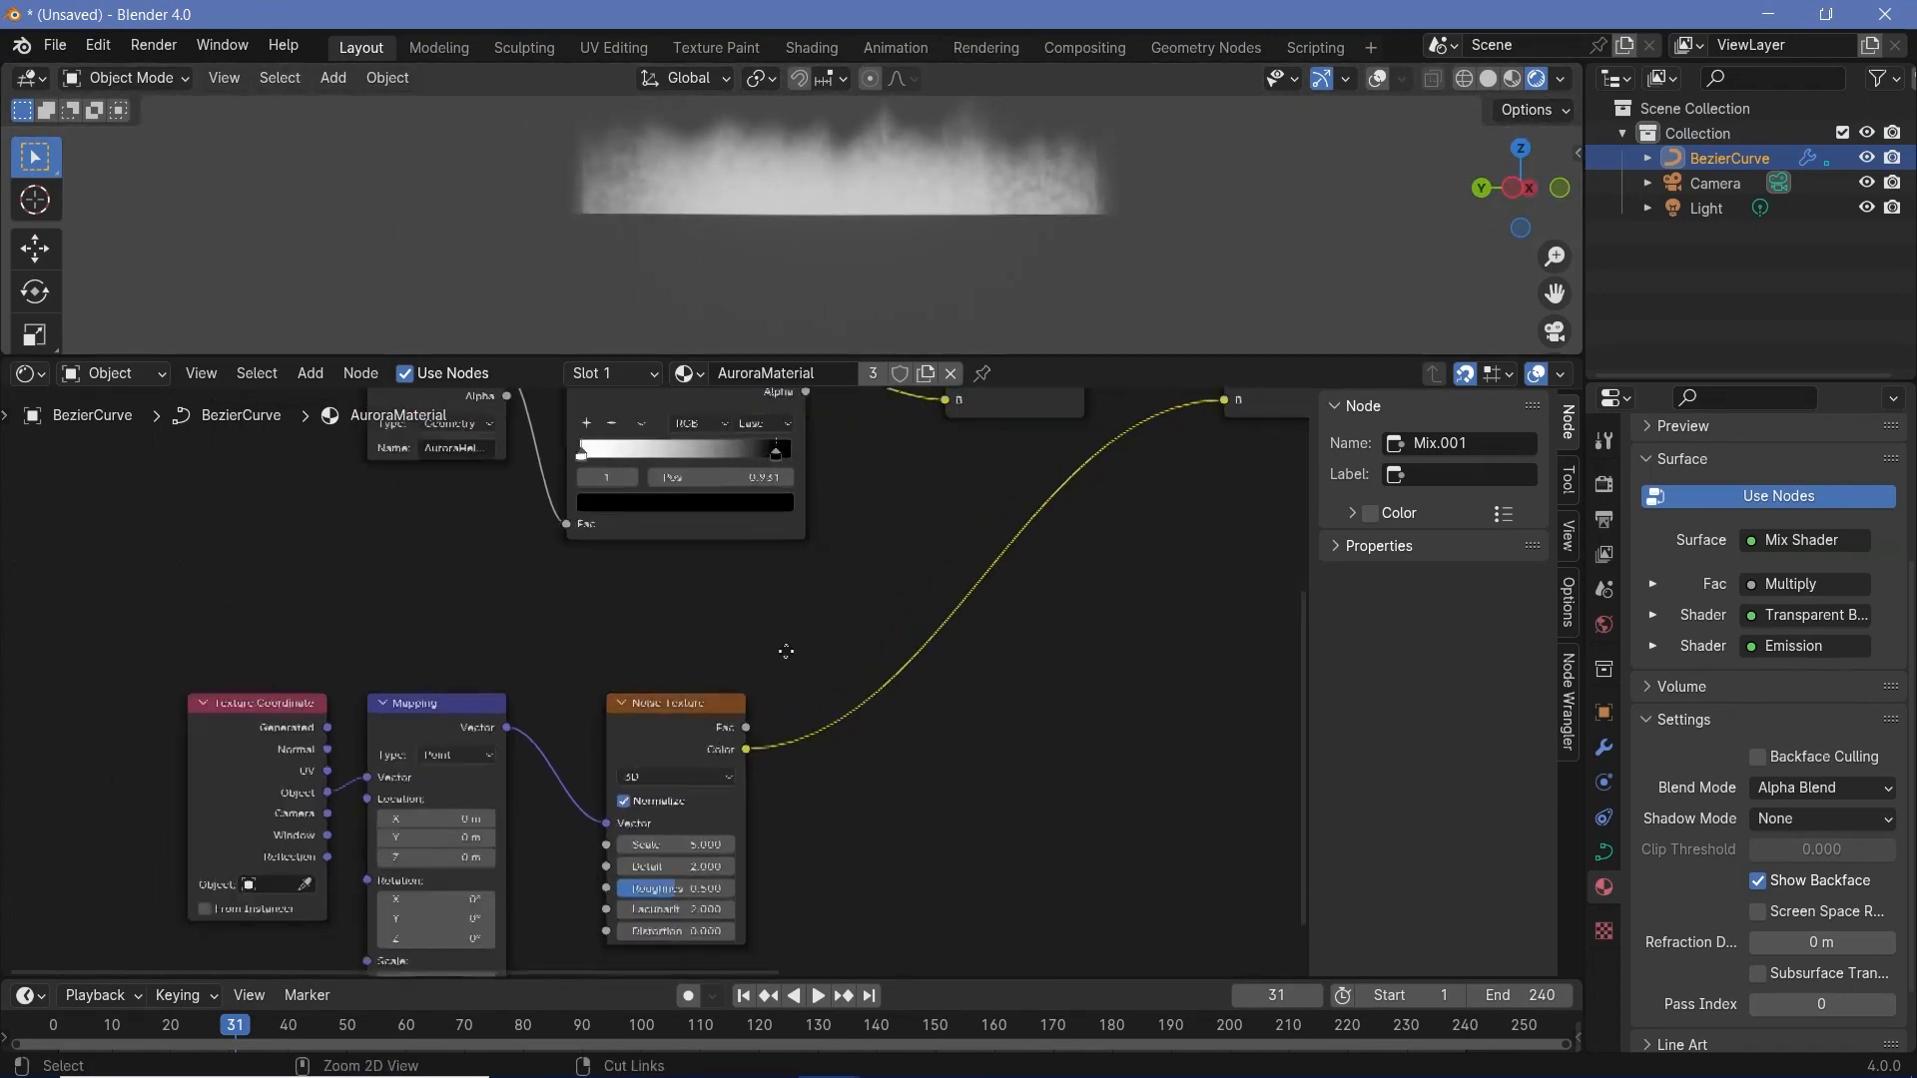
middle_drag(639, 699, 1148, 301)
drag(859, 835, 764, 836)
click(820, 835)
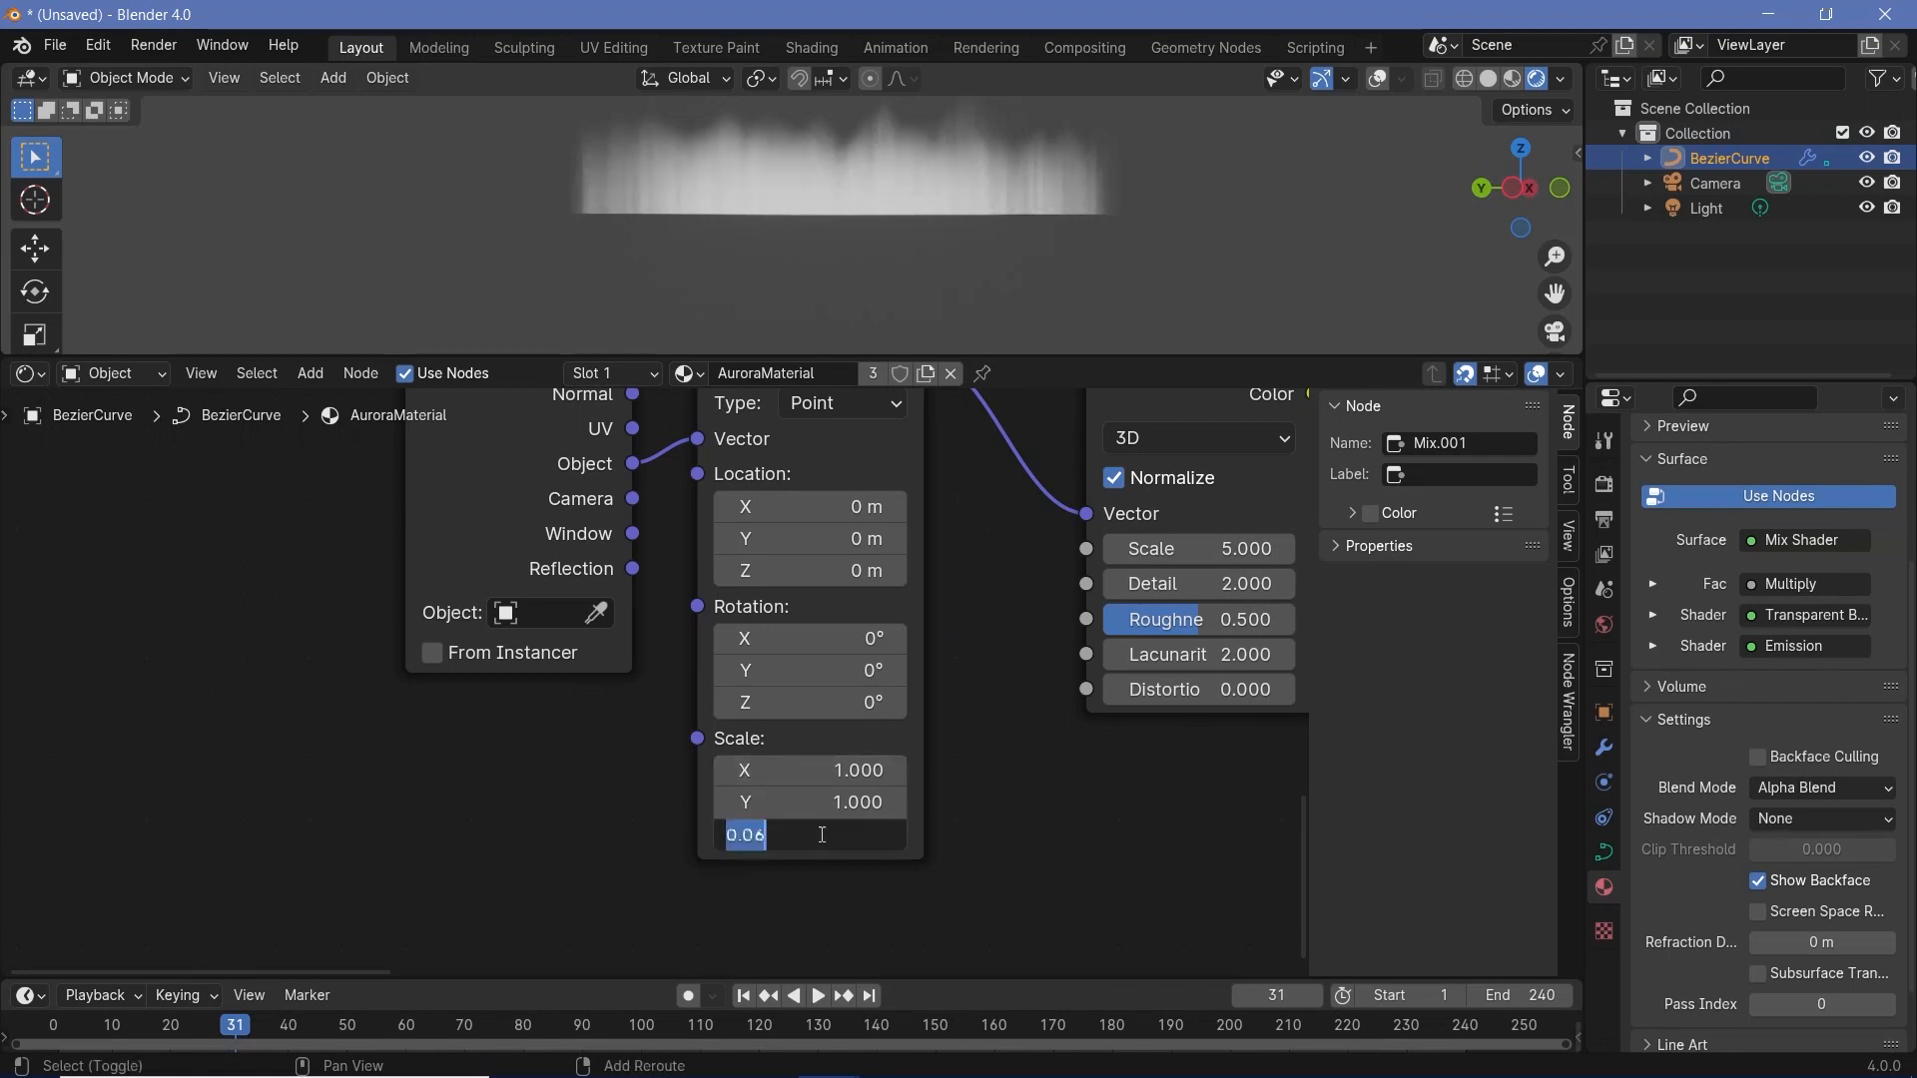
text(0.1)
key(Return)
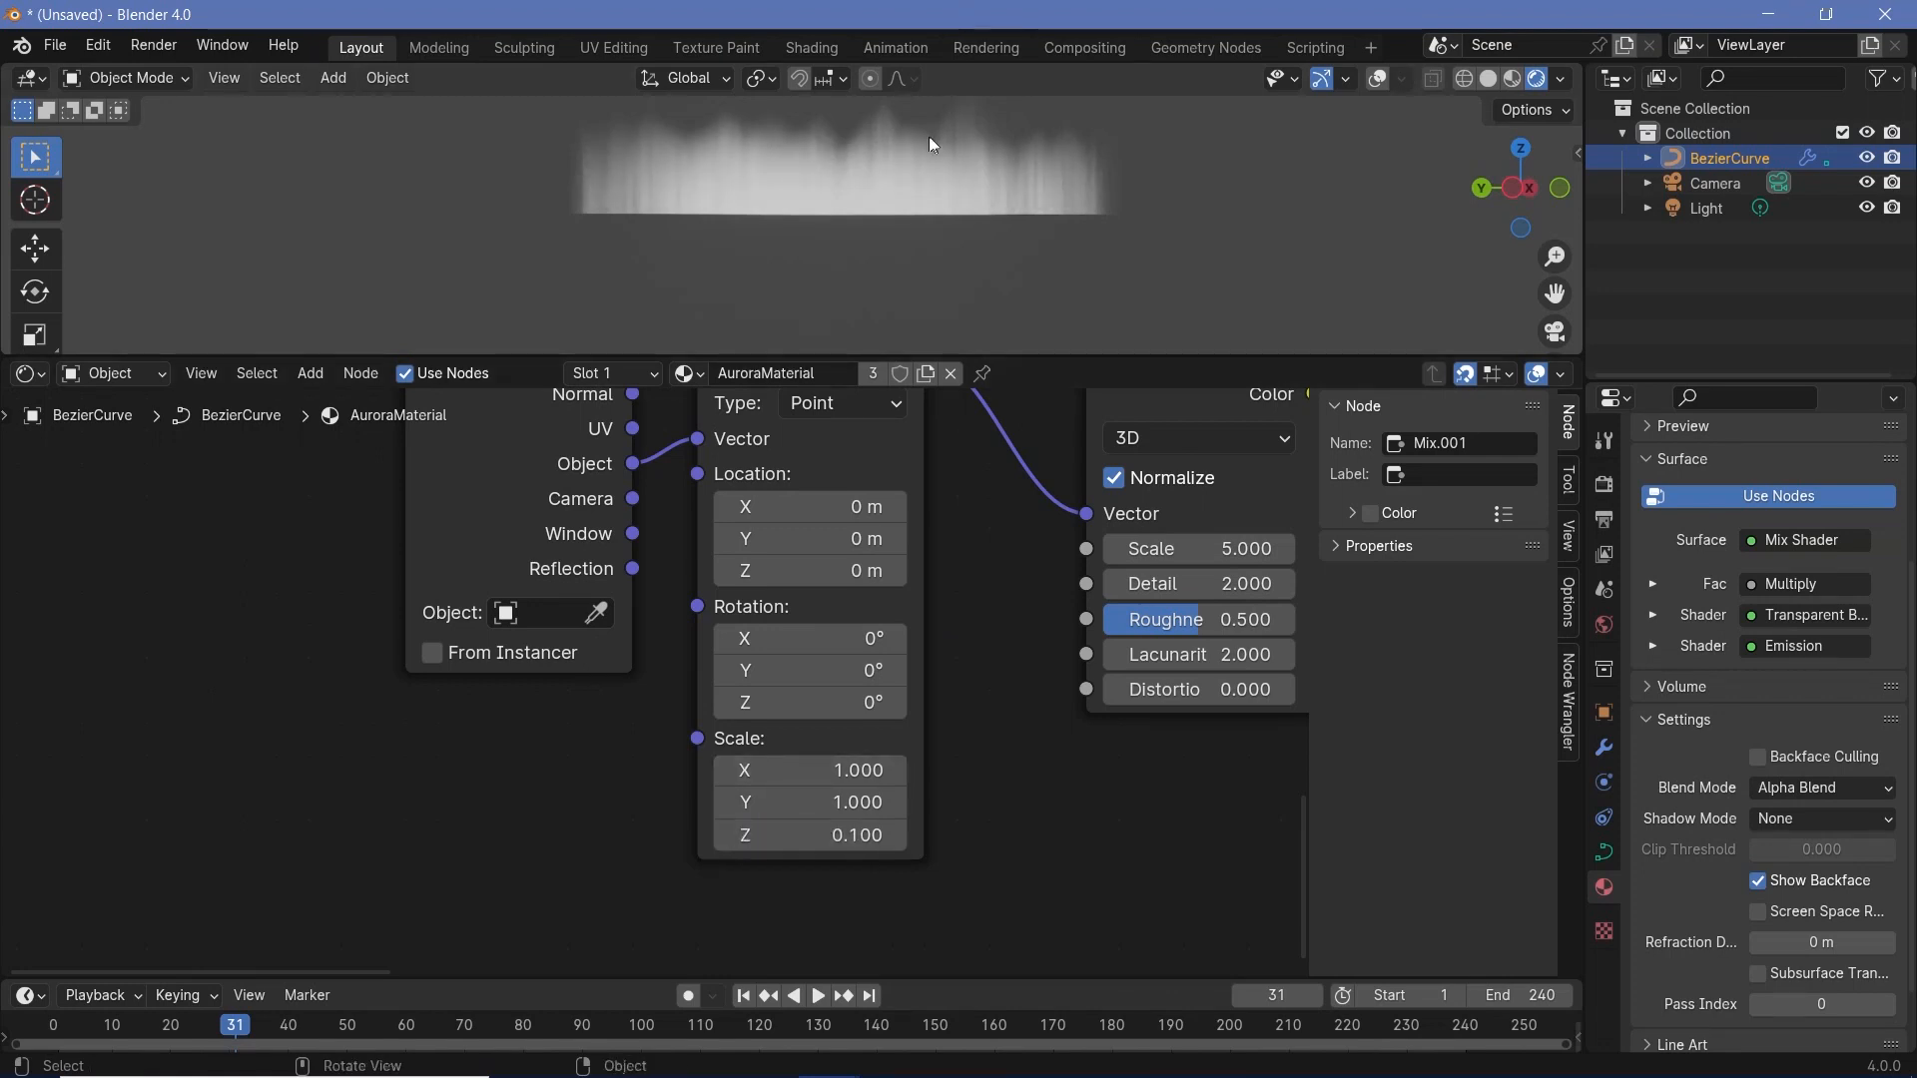
- Set the Noise Texture's Scale to 3 to adjust the size of the aurora's vertical streaks
scroll(916, 166, up, 3)
shift+middle_drag(916, 166, 895, 251)
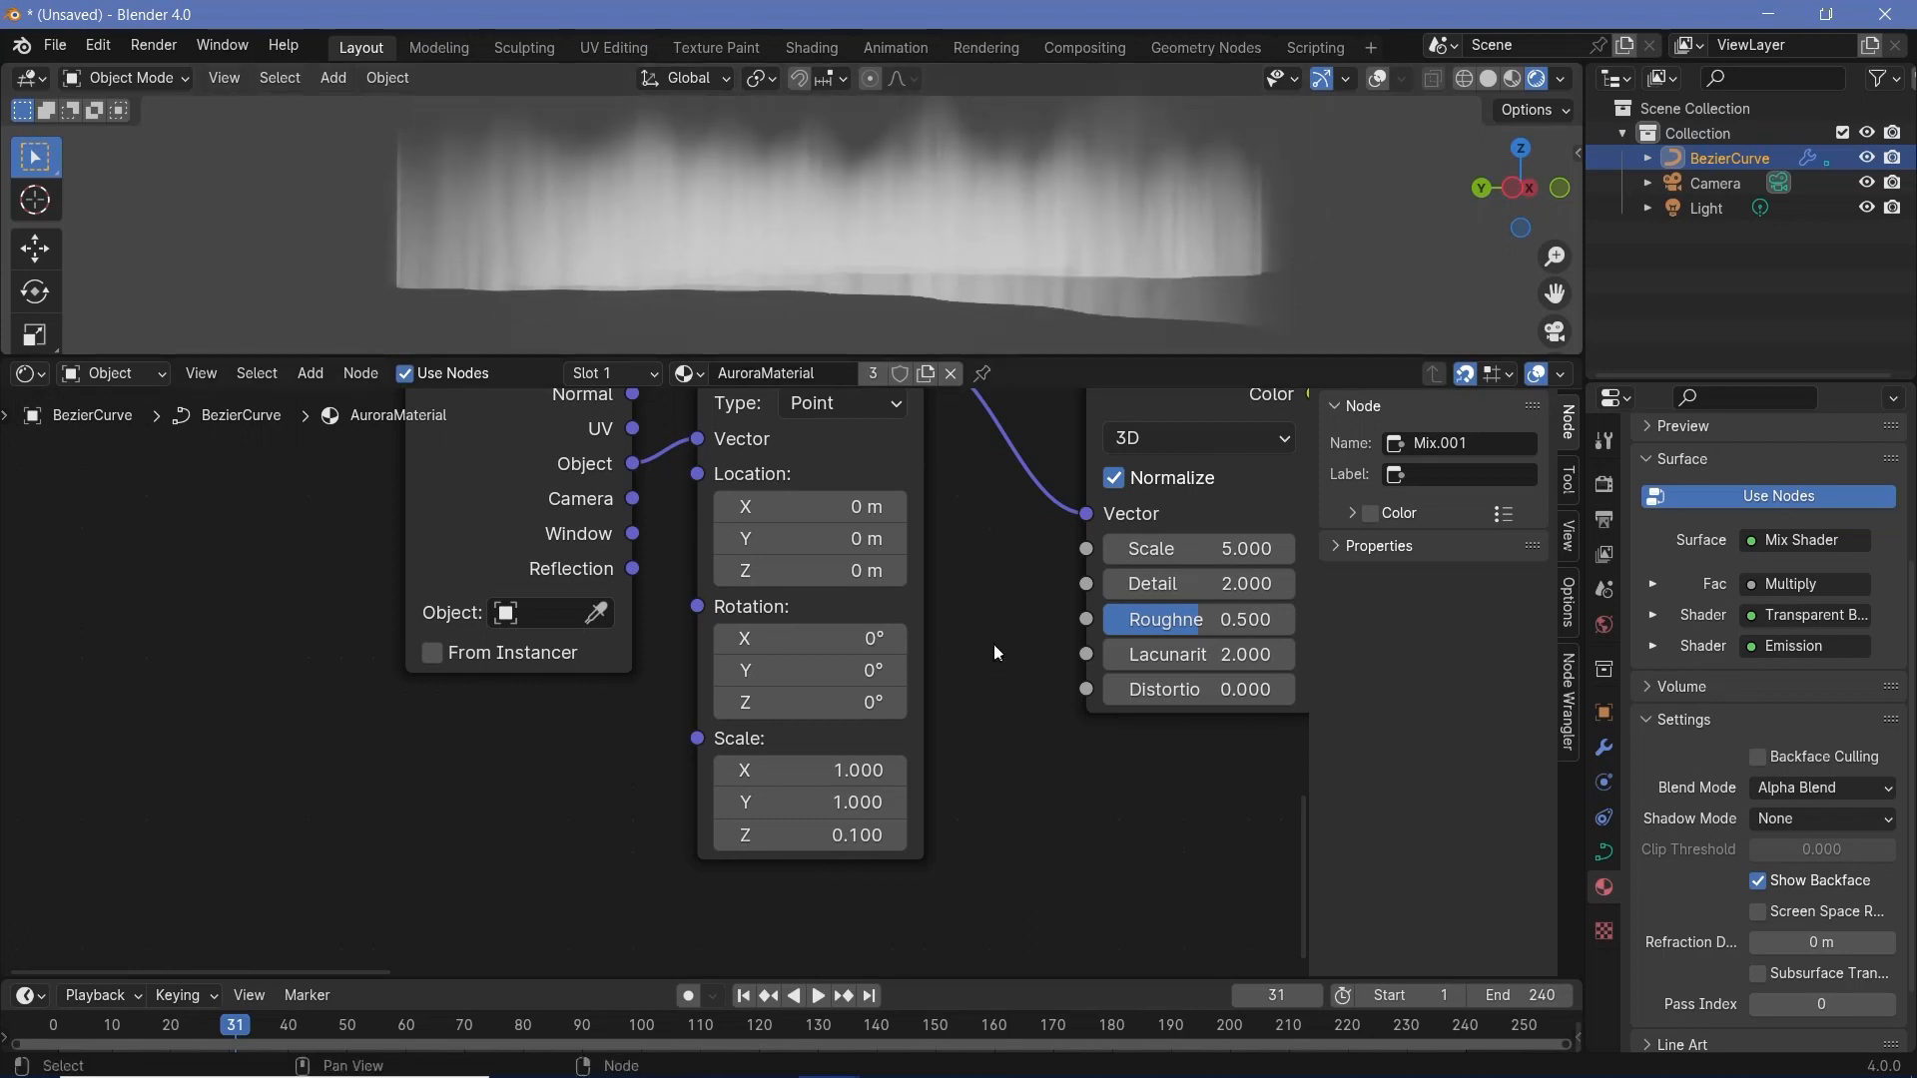
middle_drag(993, 644, 662, 852)
mouse_move(875, 767)
mouse_down()
mouse_move(829, 767)
mouse_move(898, 759)
mouse_up()
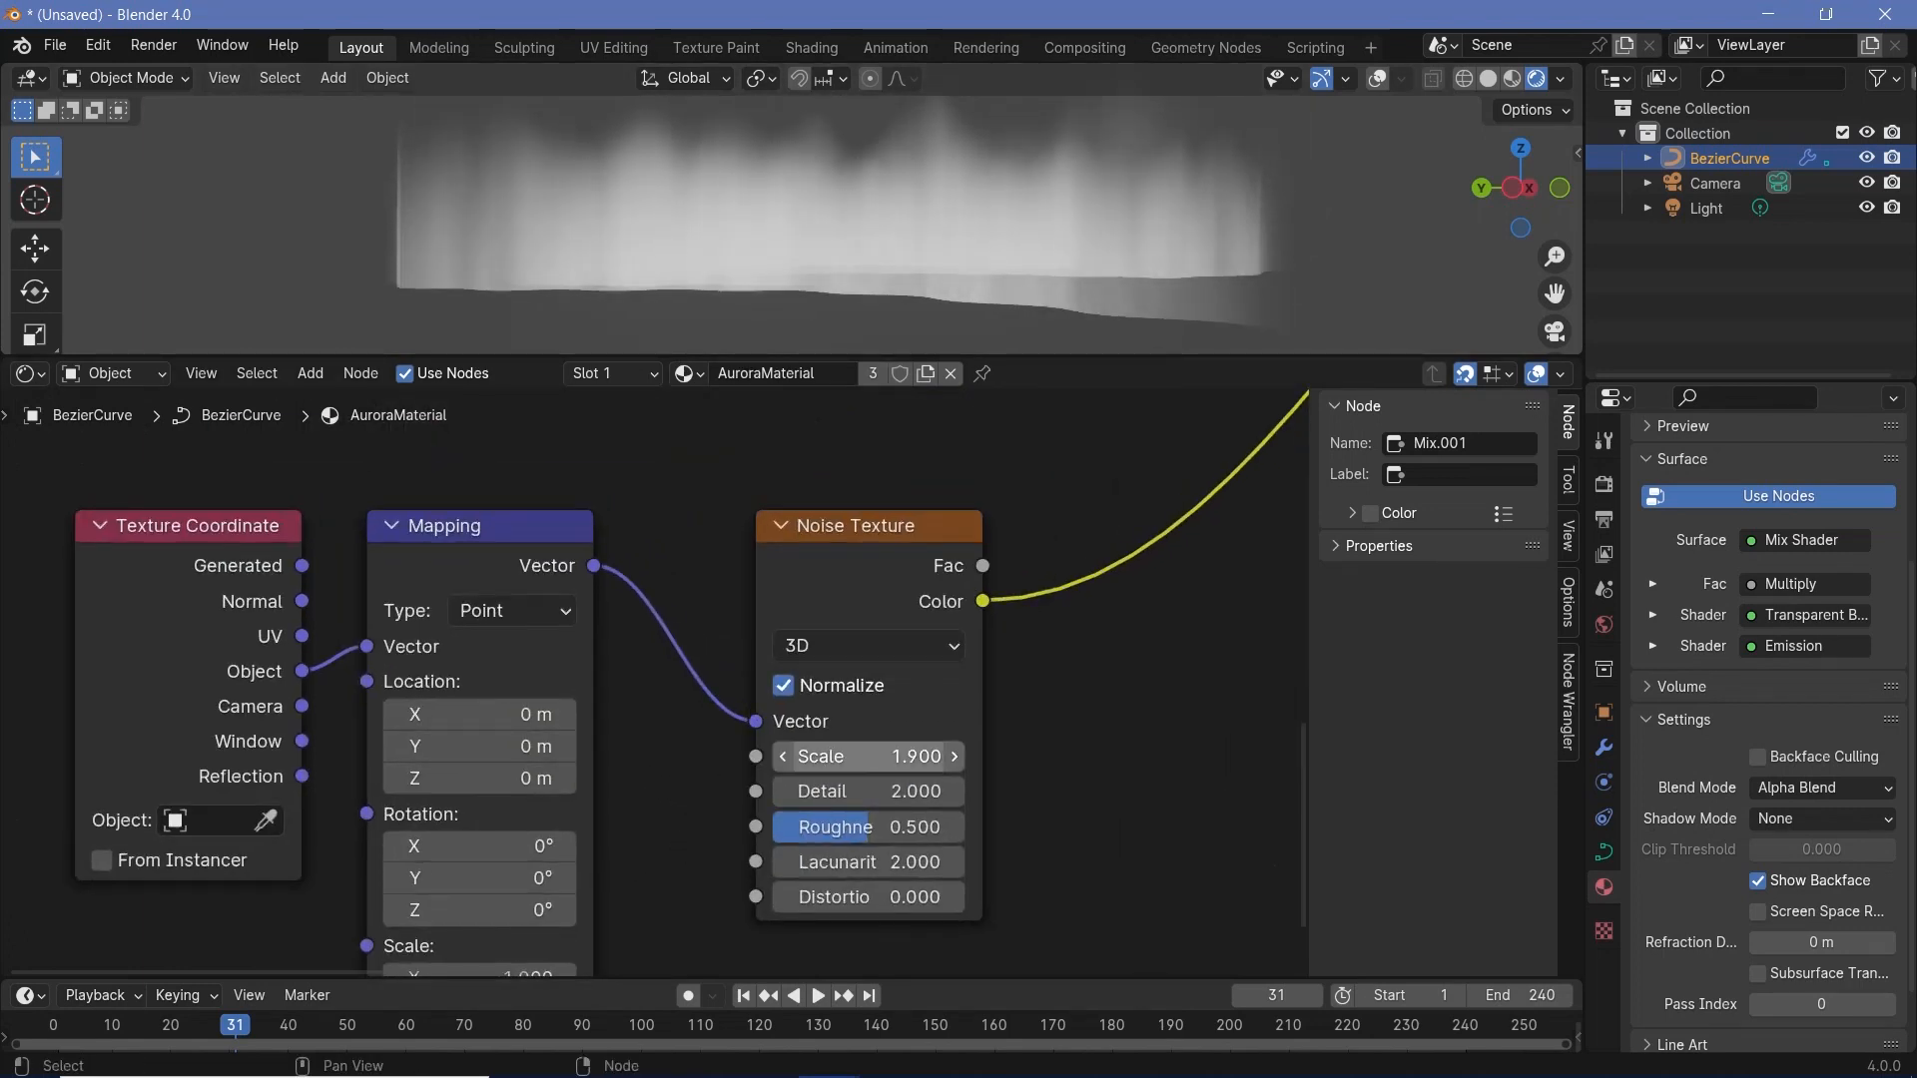
click(882, 759)
key(Return)
click(884, 759)
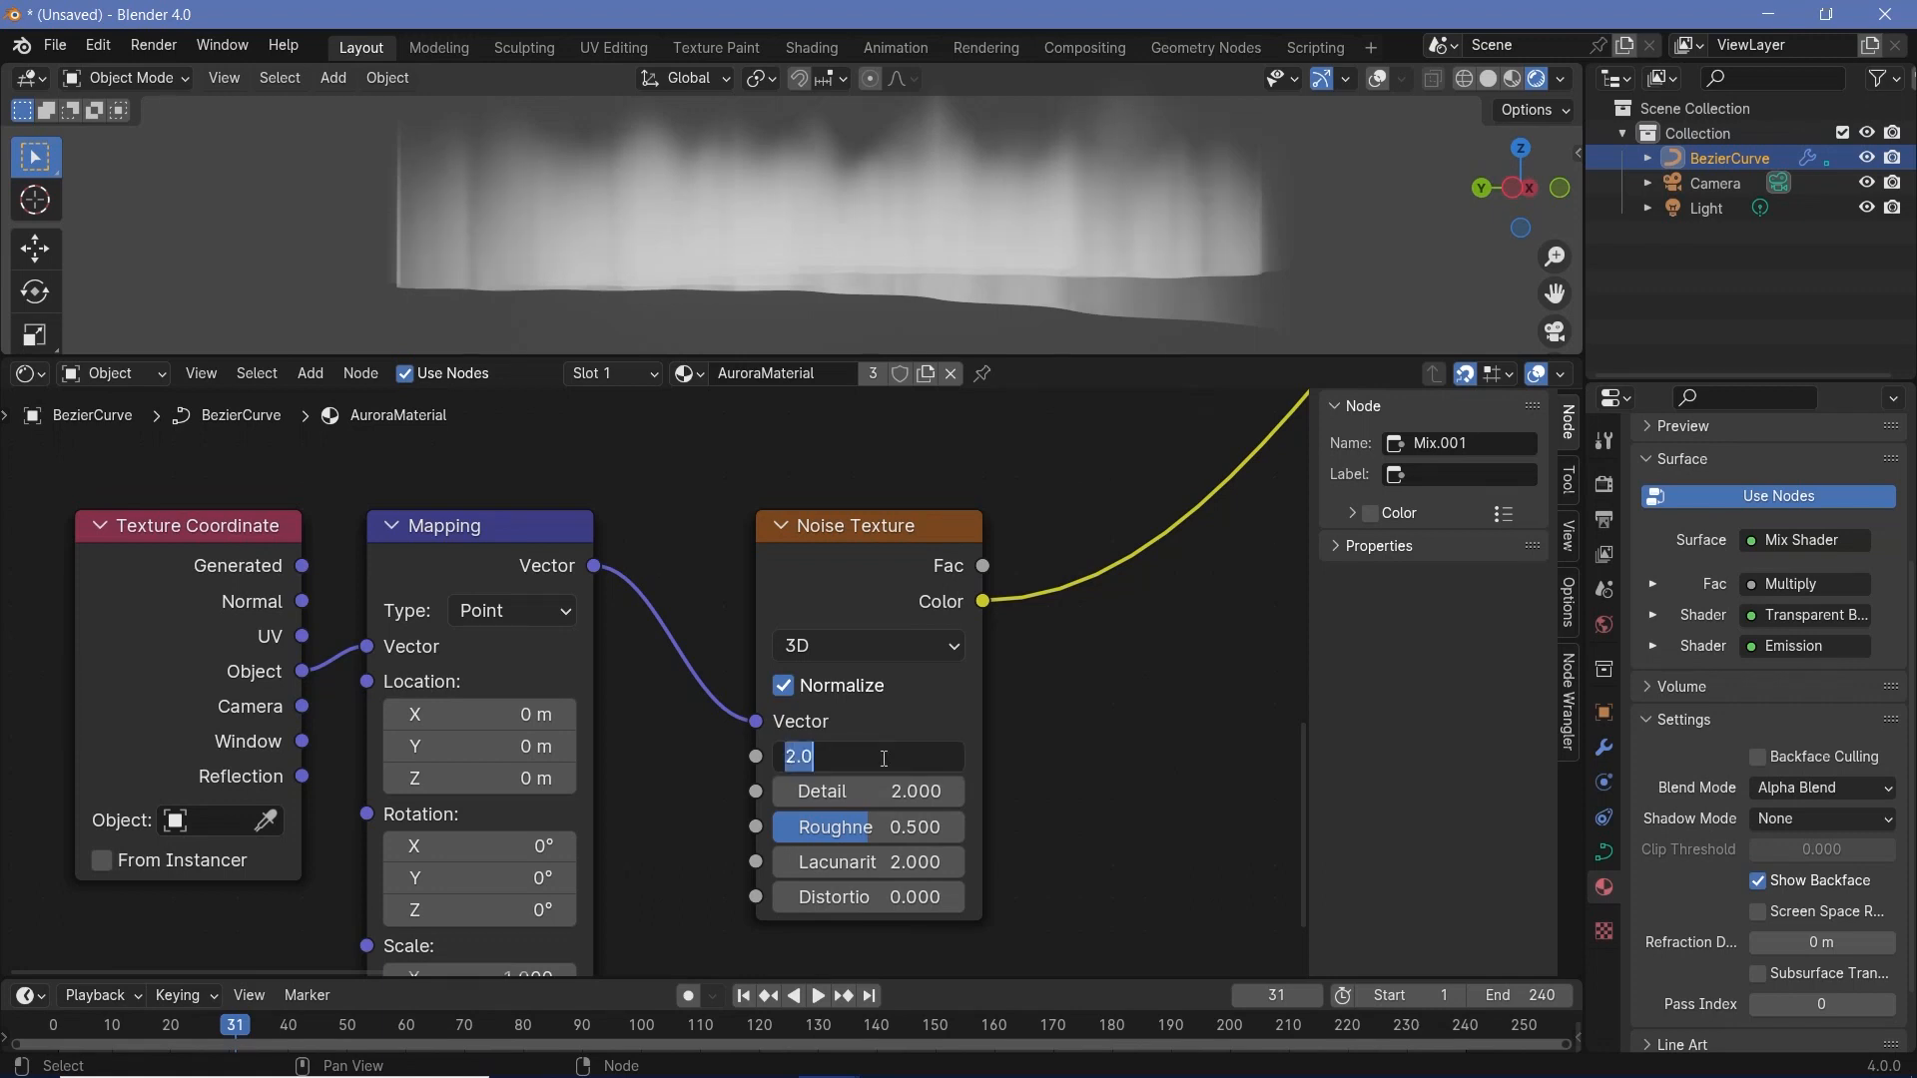
key(Return)
- Space out the noise nodes, insert a copy of the AuroraHeight Color Ramp after the Noise Texture, and reset it to defaults
drag(137, 475, 863, 789)
drag(801, 579, 547, 643)
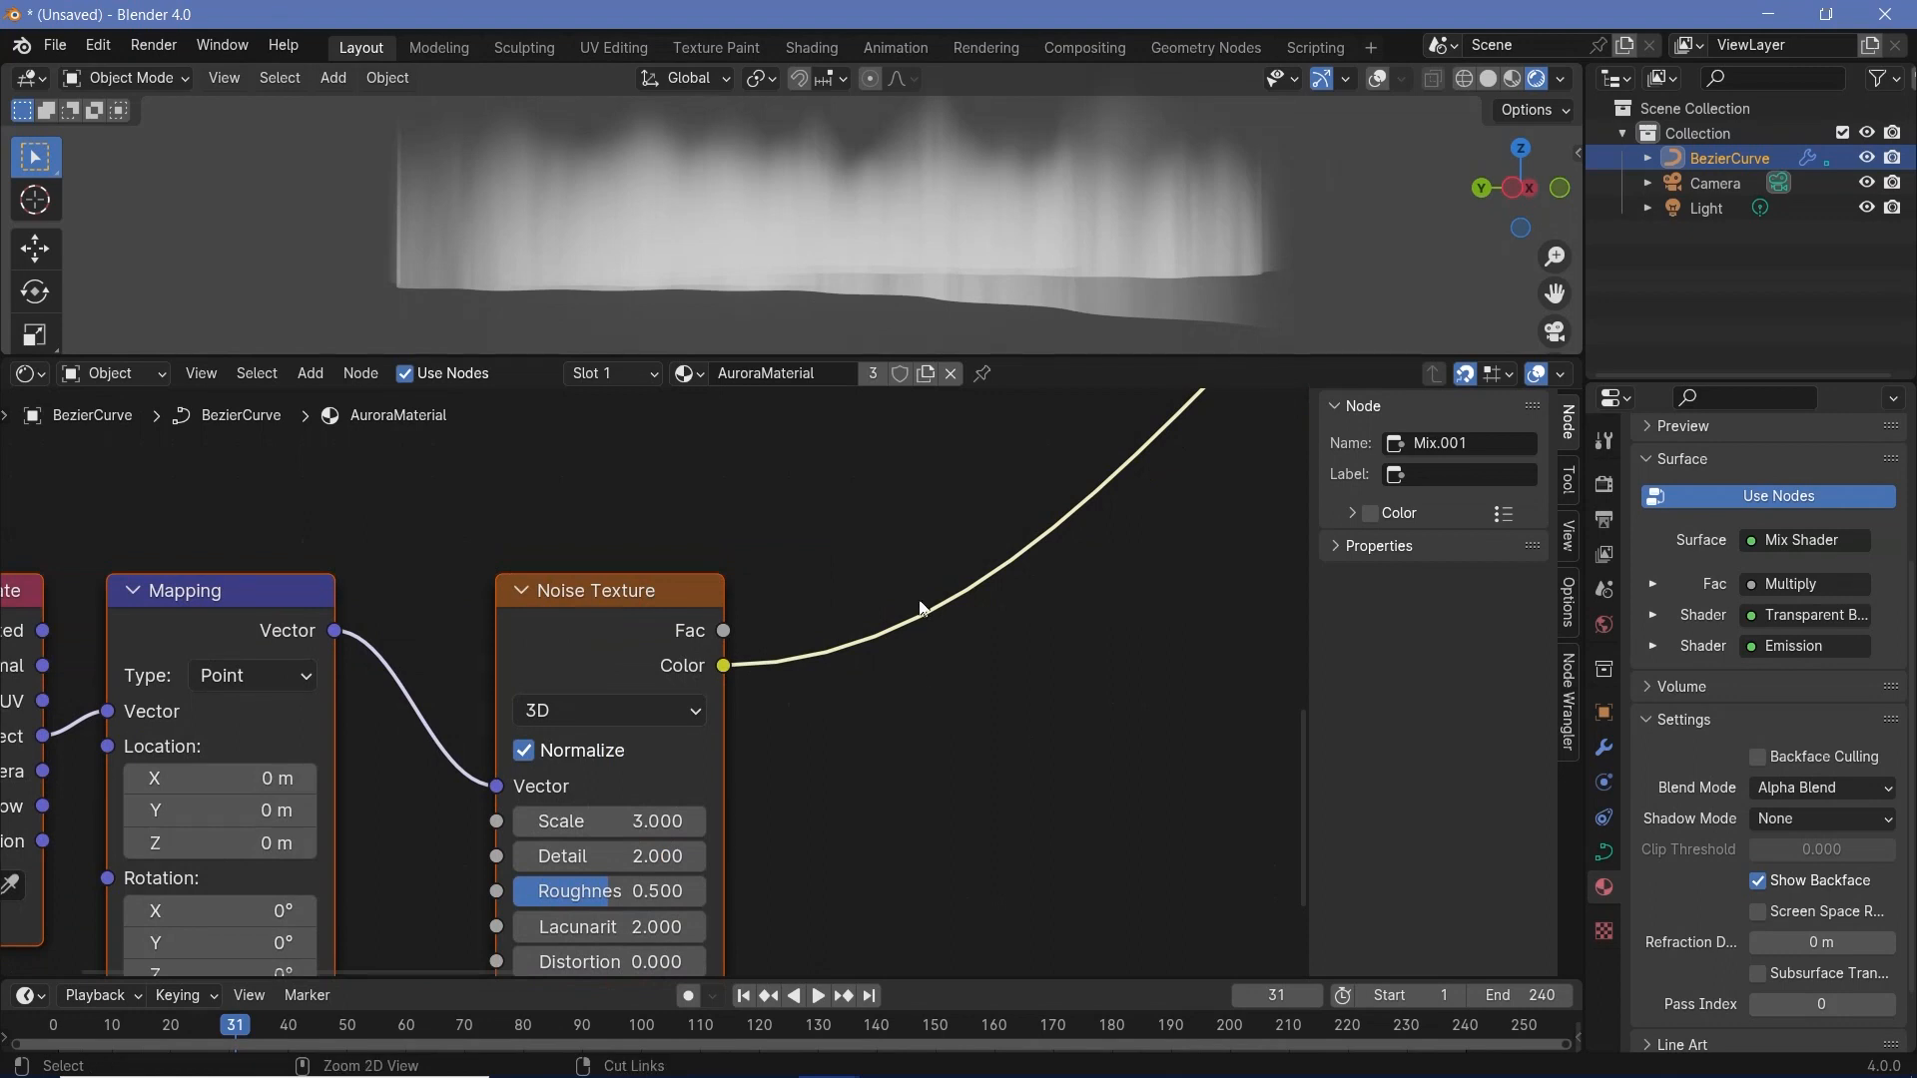
scroll(889, 669, down, 10)
middle_drag(767, 453, 767, 528)
click(765, 503)
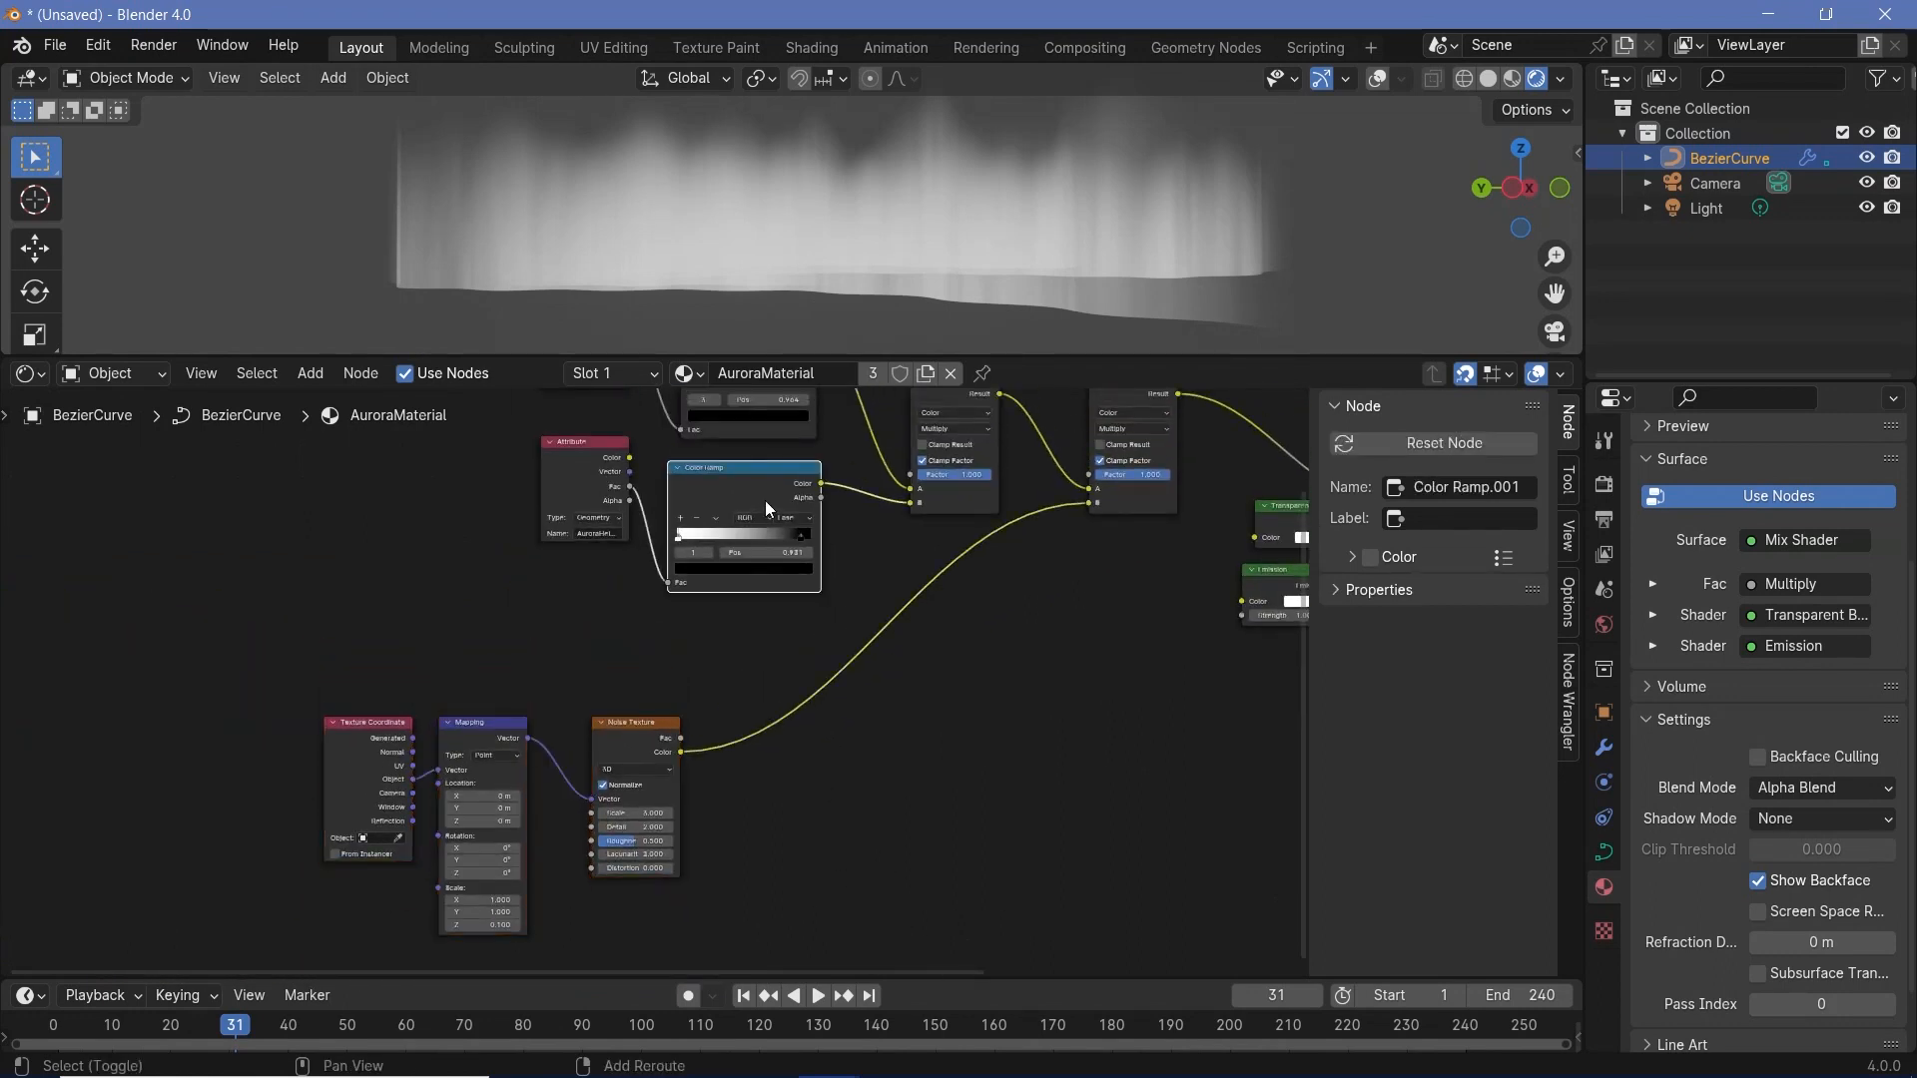
key(shift+d)
click(819, 689)
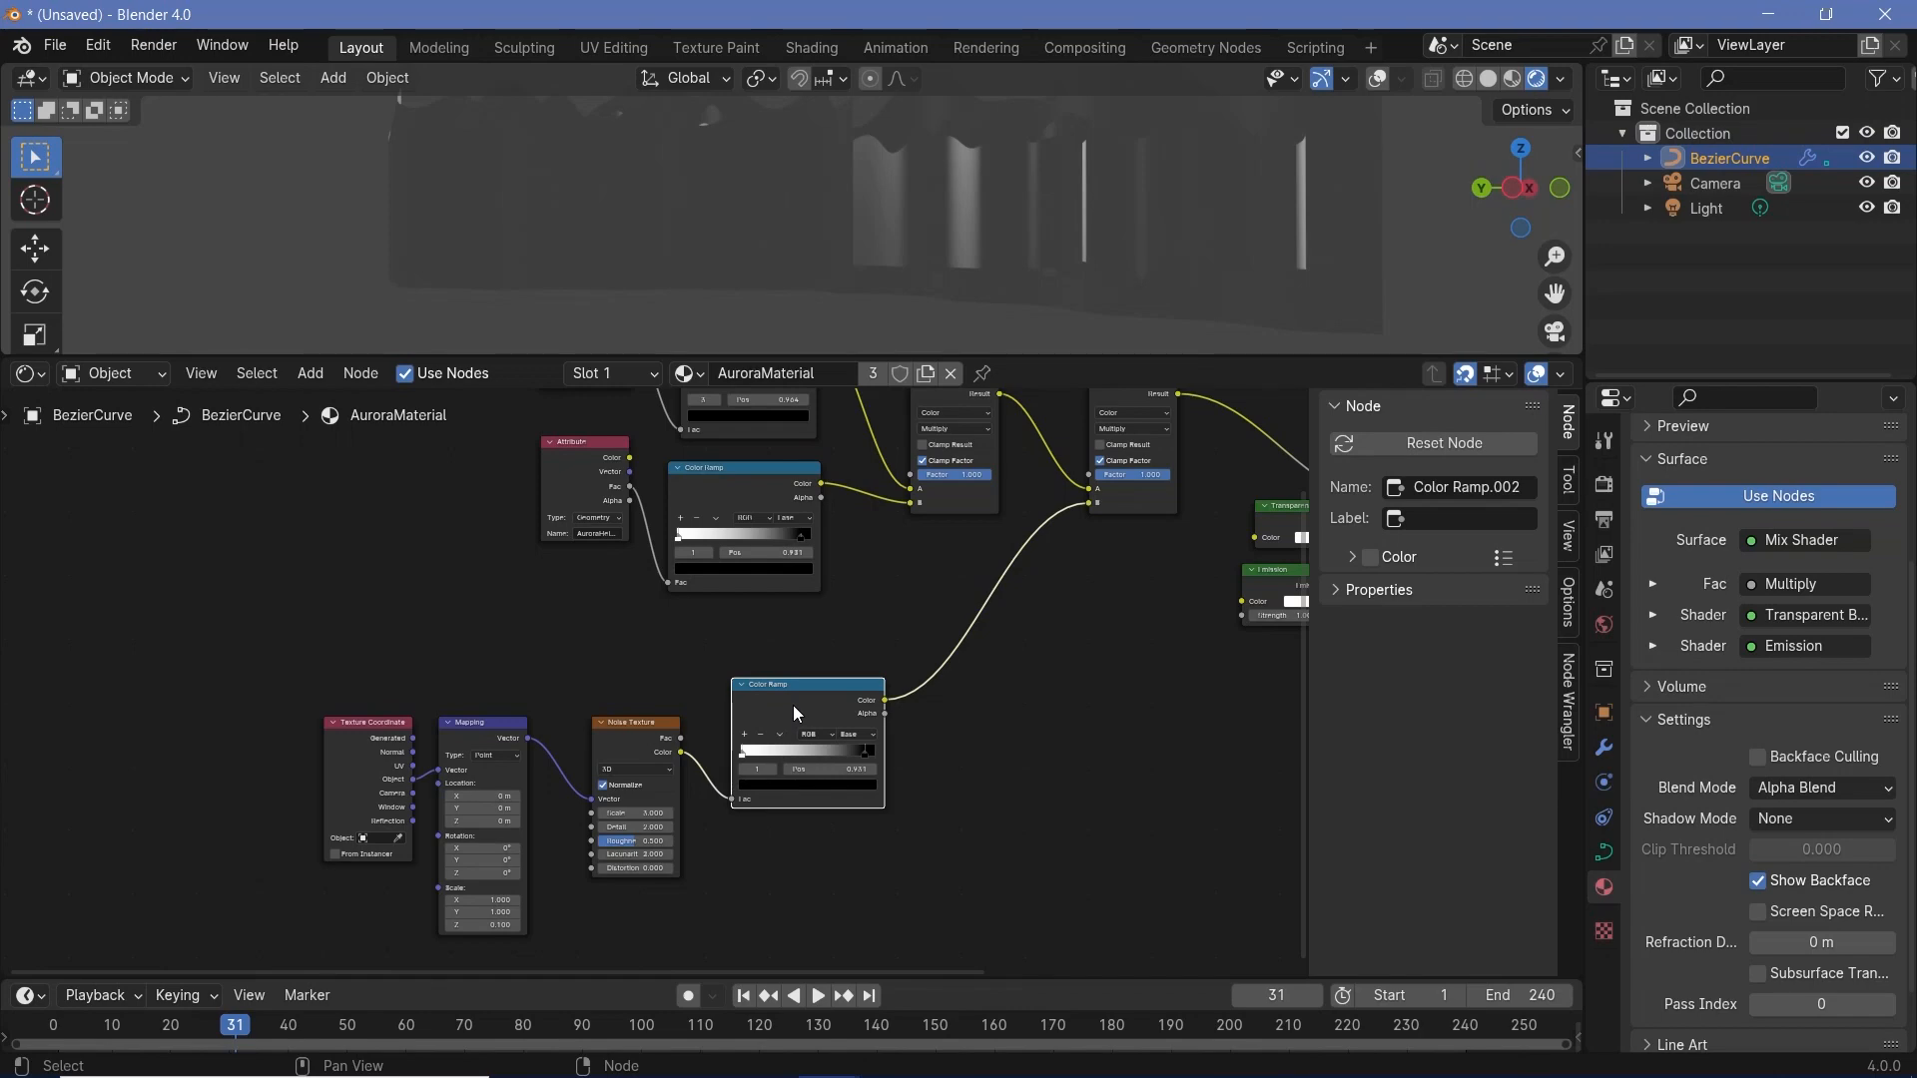
key(BackSpace)
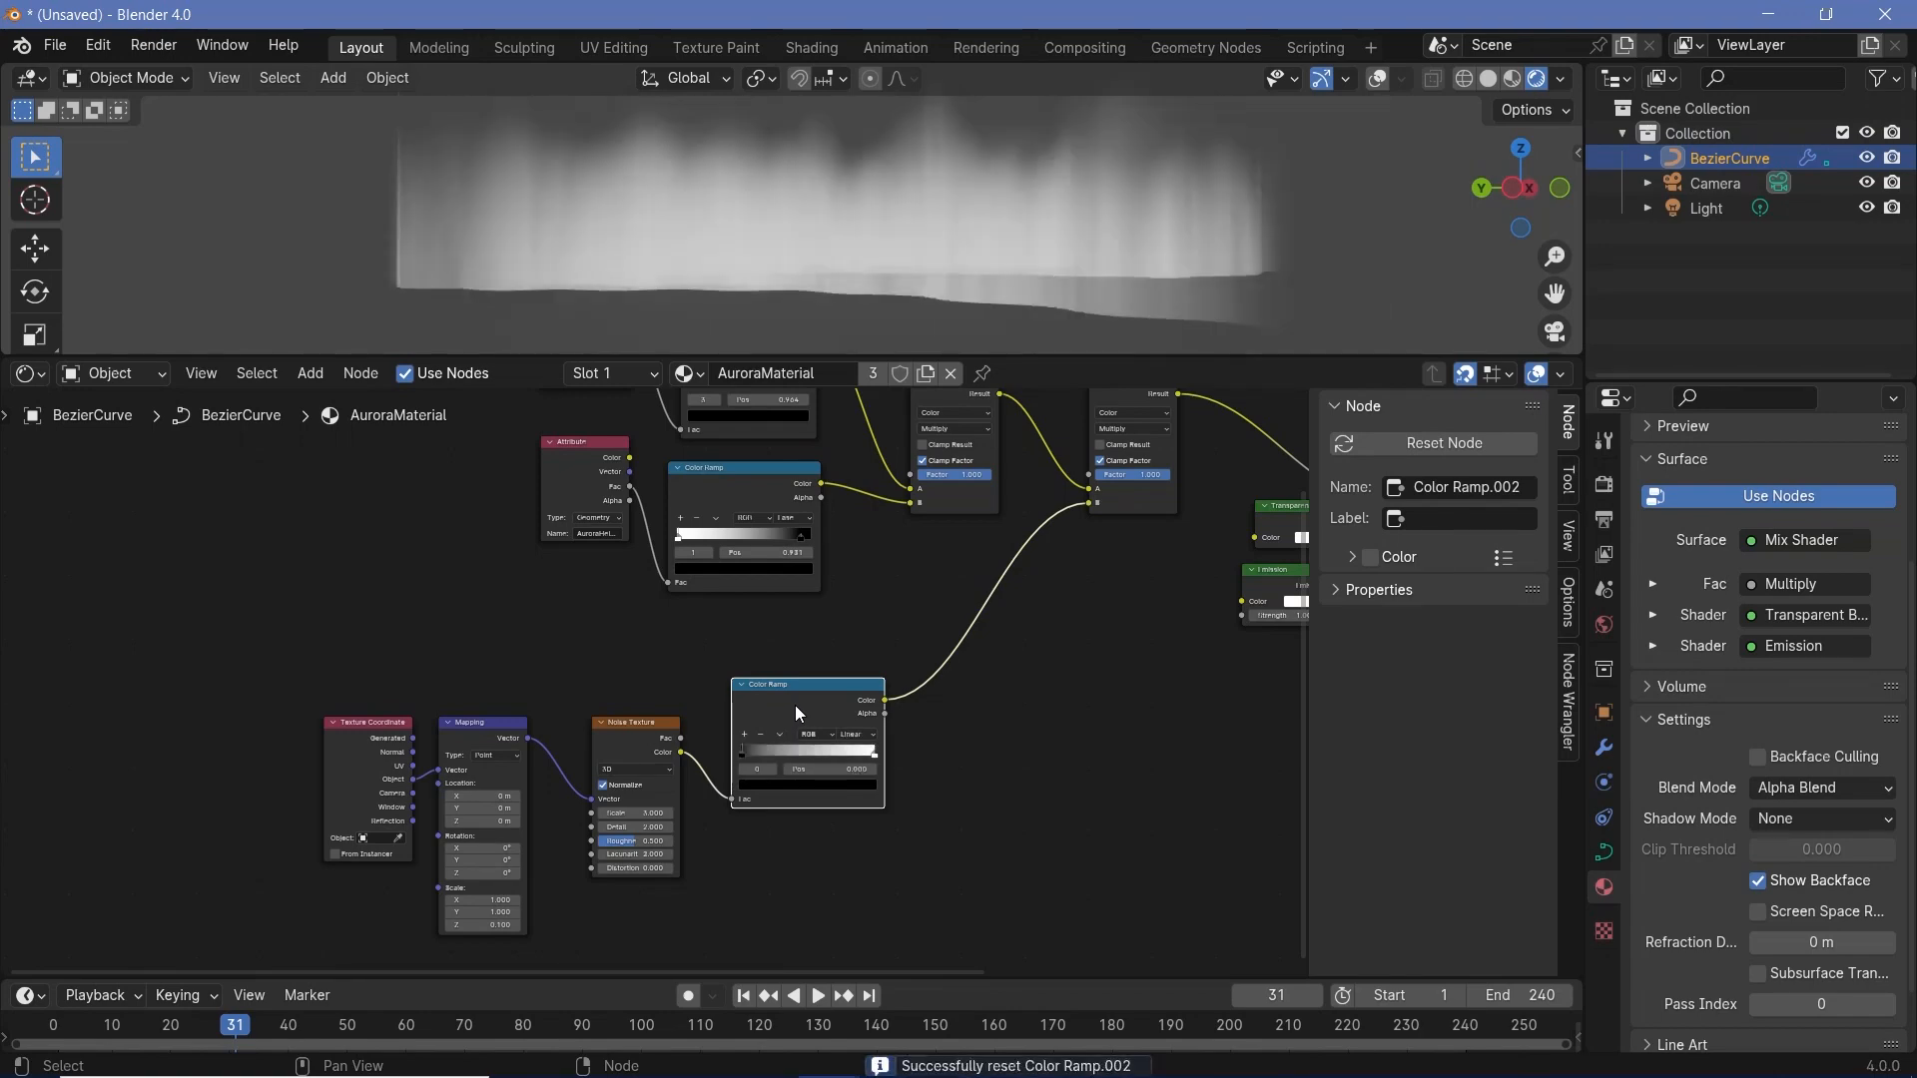
- Set the noise Color Ramp to Ease interpolation, with the black stop at 0.335 and the white stop pulled inward
scroll(770, 689, up, 3)
mouse_move(741, 781)
mouse_down()
mouse_move(787, 774)
mouse_move(762, 776)
mouse_up()
drag(738, 777, 827, 777)
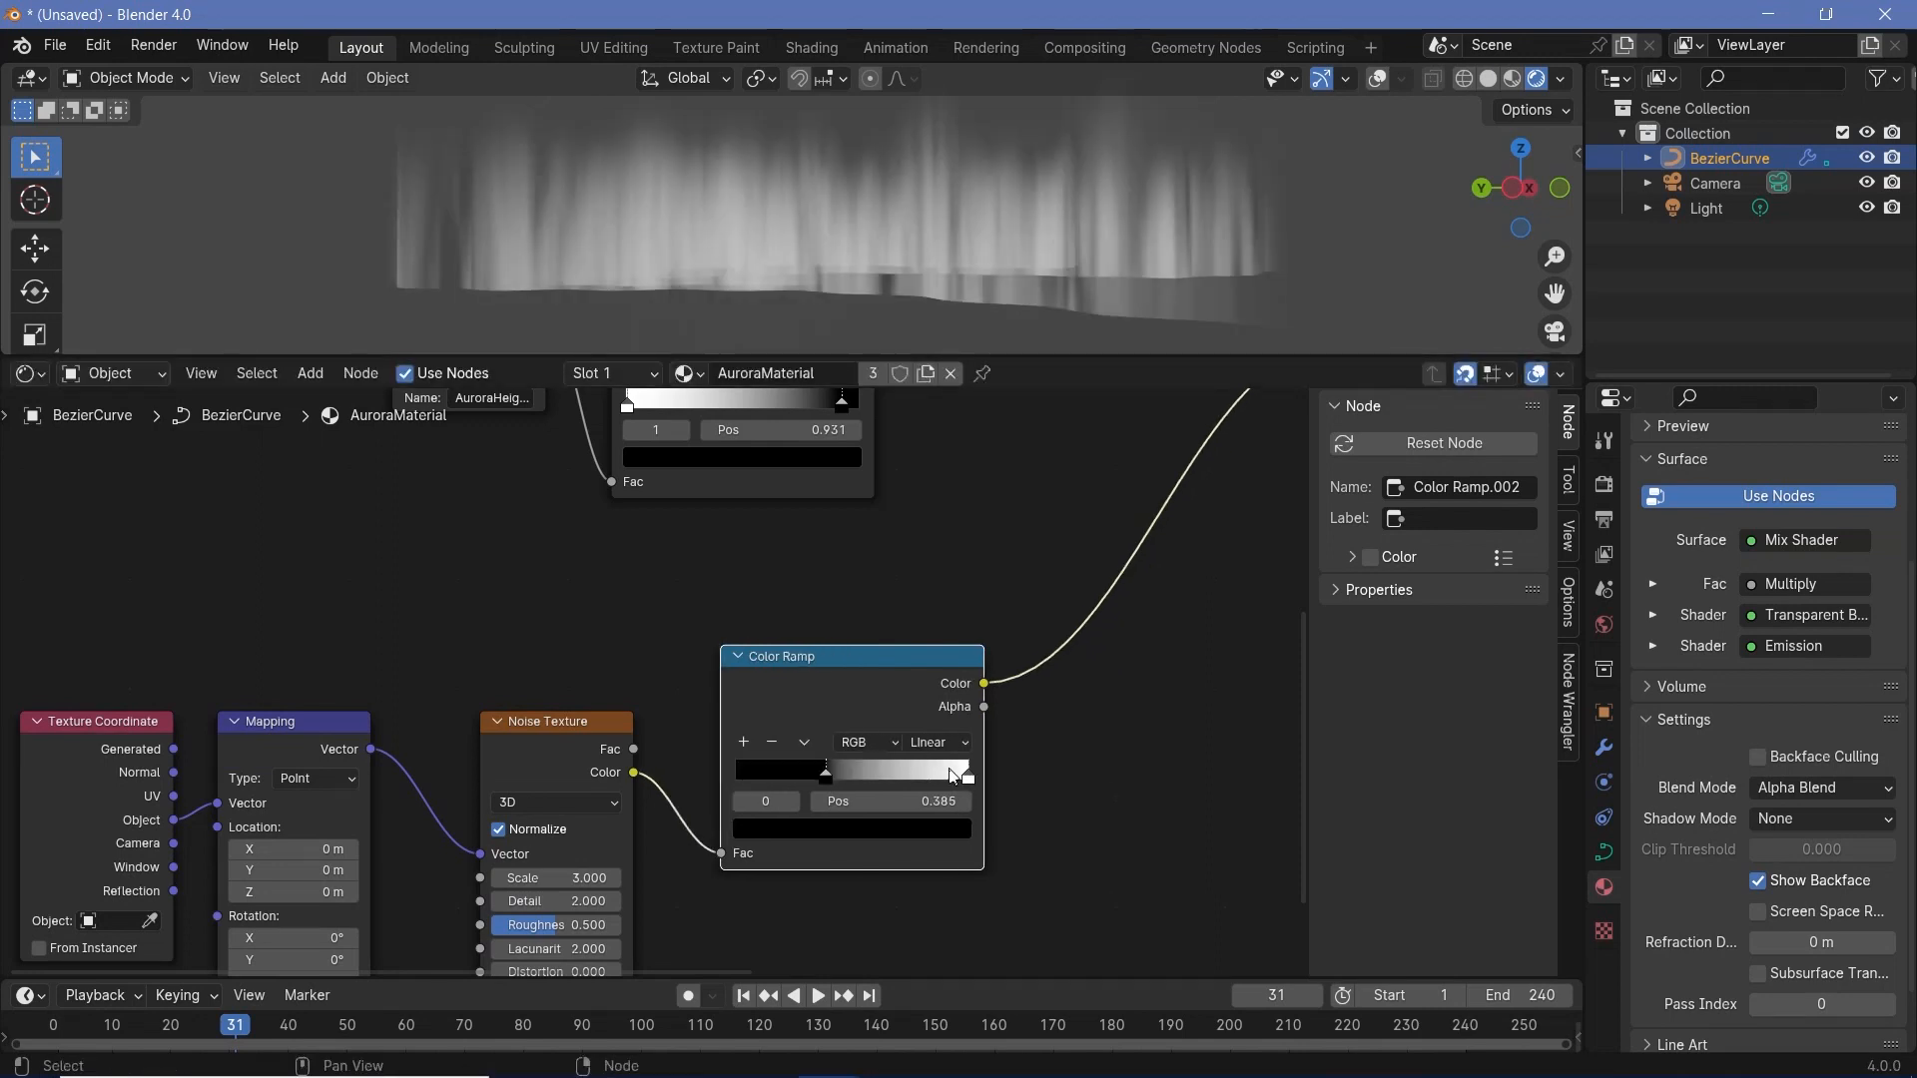
mouse_move(967, 777)
mouse_down()
mouse_move(907, 784)
mouse_move(930, 783)
mouse_up()
drag(827, 781, 824, 782)
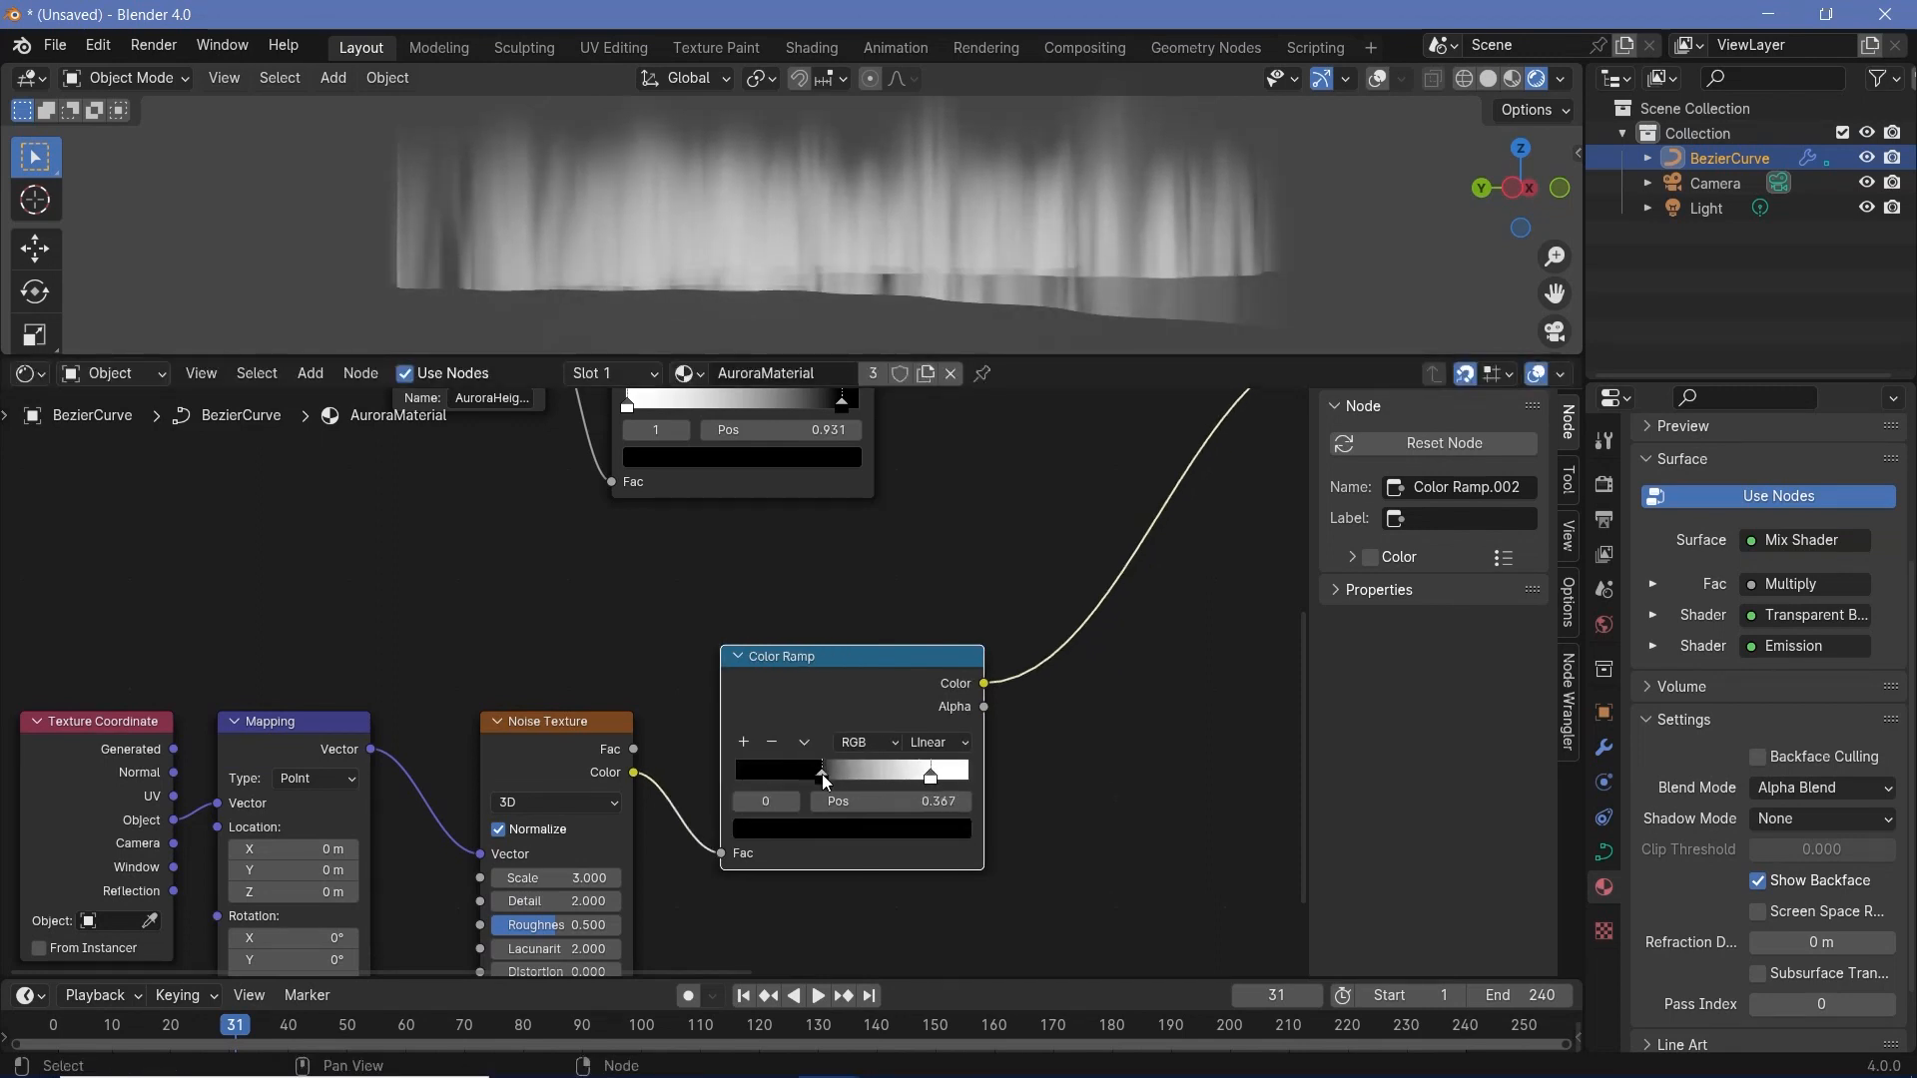
click(925, 751)
click(944, 828)
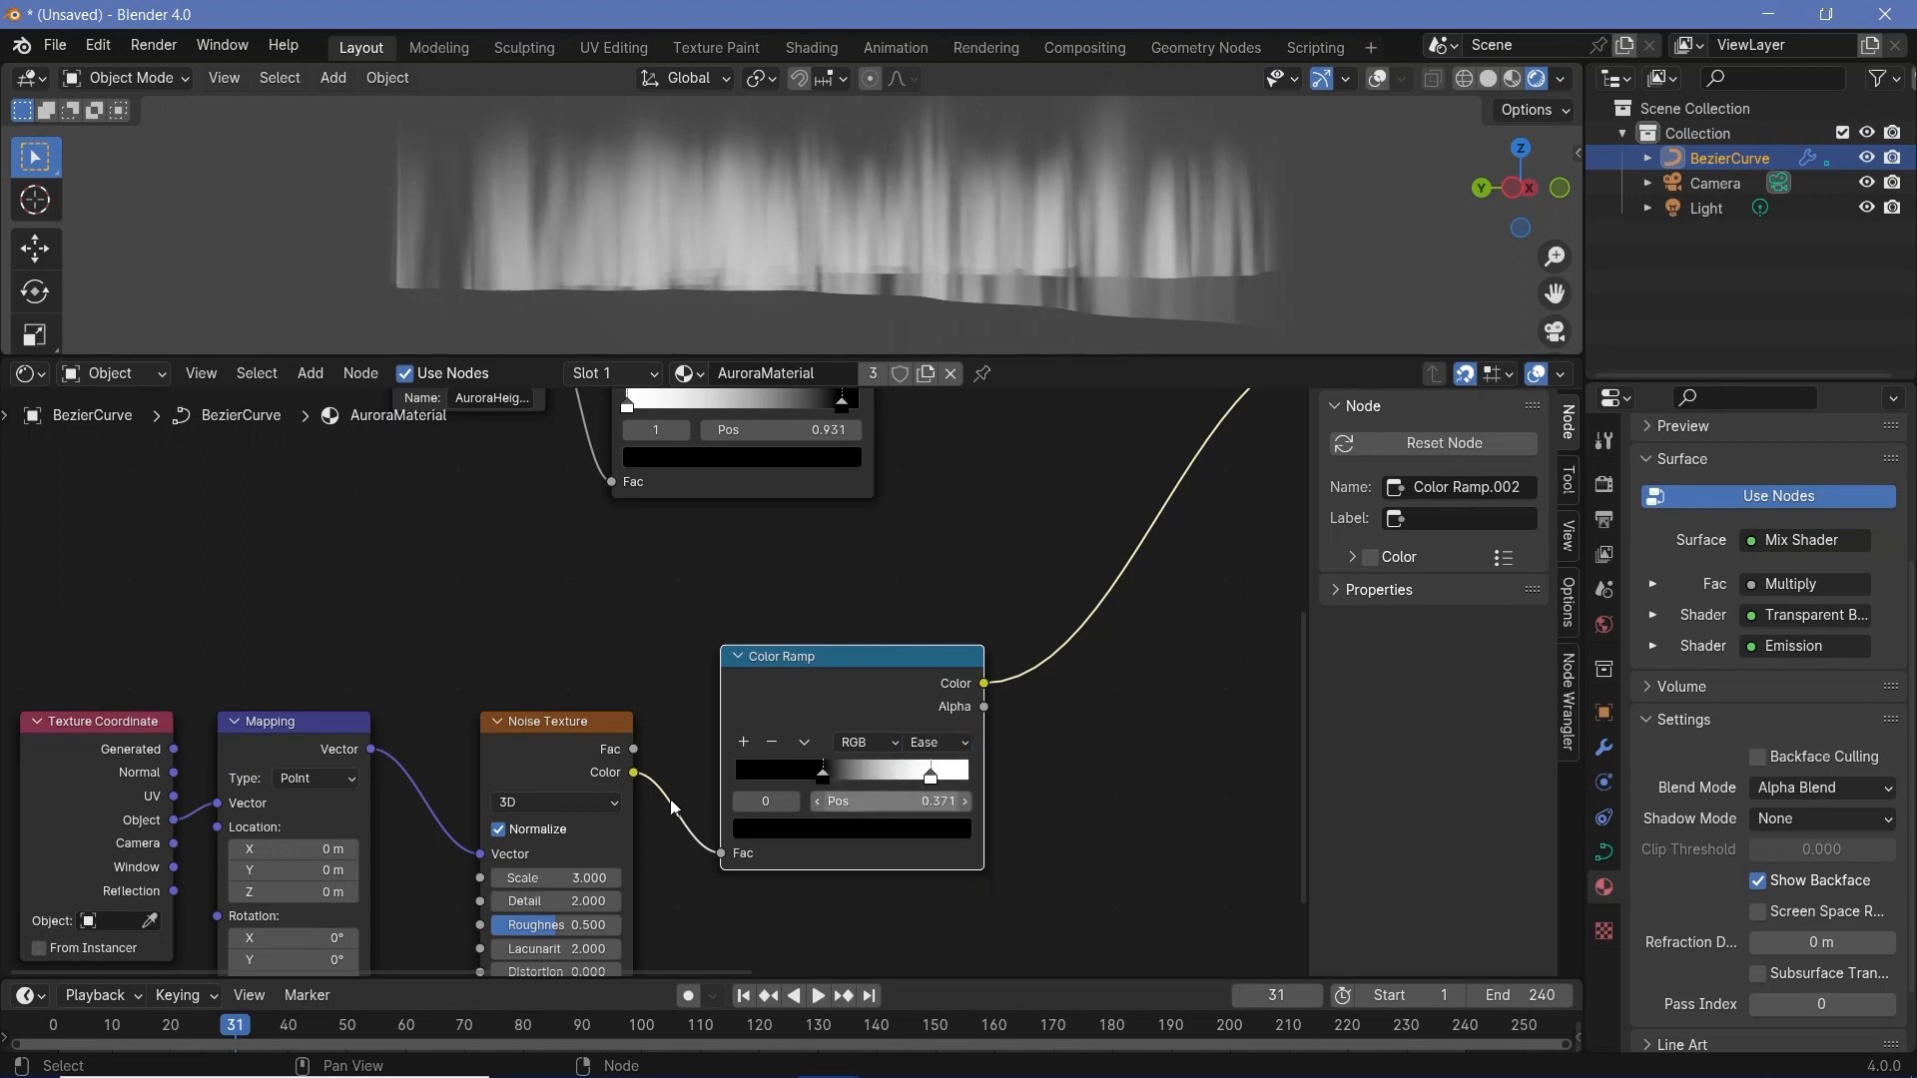
drag(918, 801, 904, 801)
- Play back the animation and examine the streaked aurora from several angles
key(space)
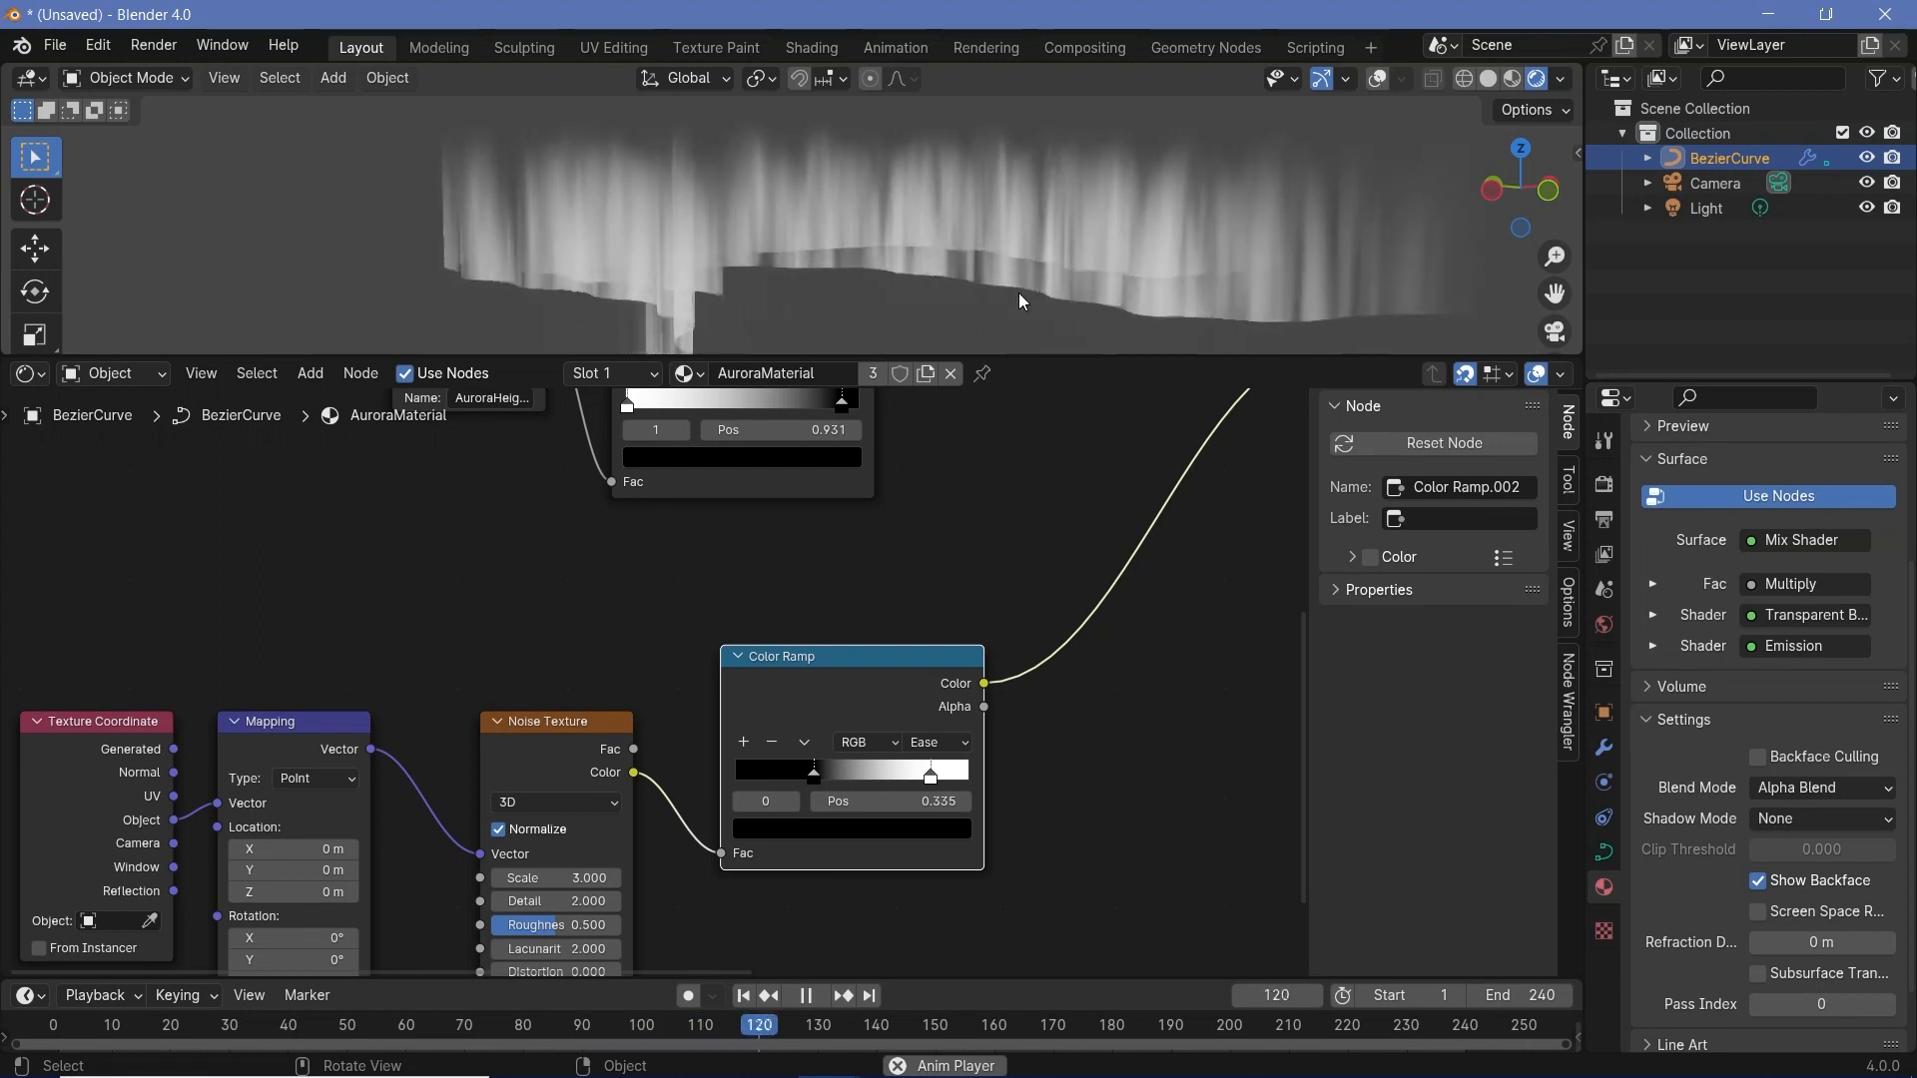
middle_drag(903, 318, 764, 174)
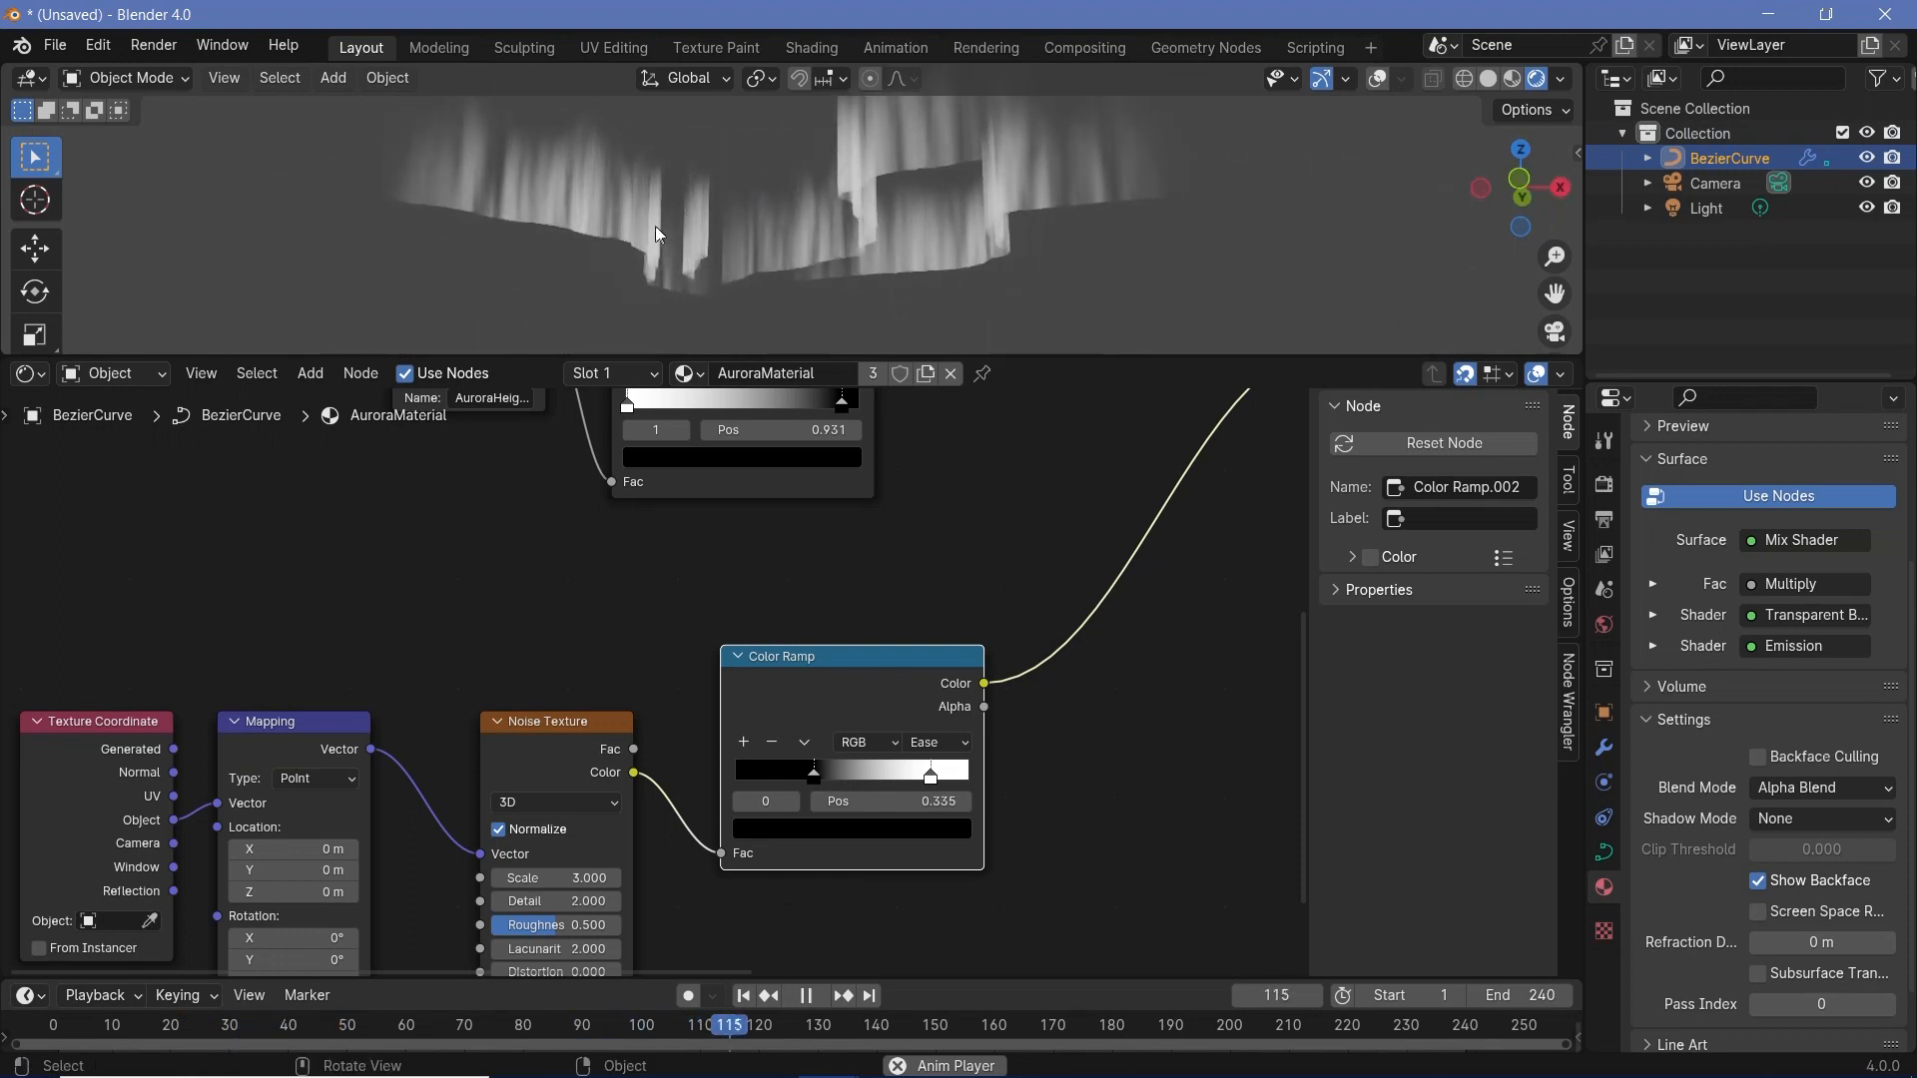
middle_drag(725, 242, 964, 203)
key(space)
- Tighten the noise and Multiply node layout, and insert a duplicate Multiply node on the link to the Mix Shader
key(Home)
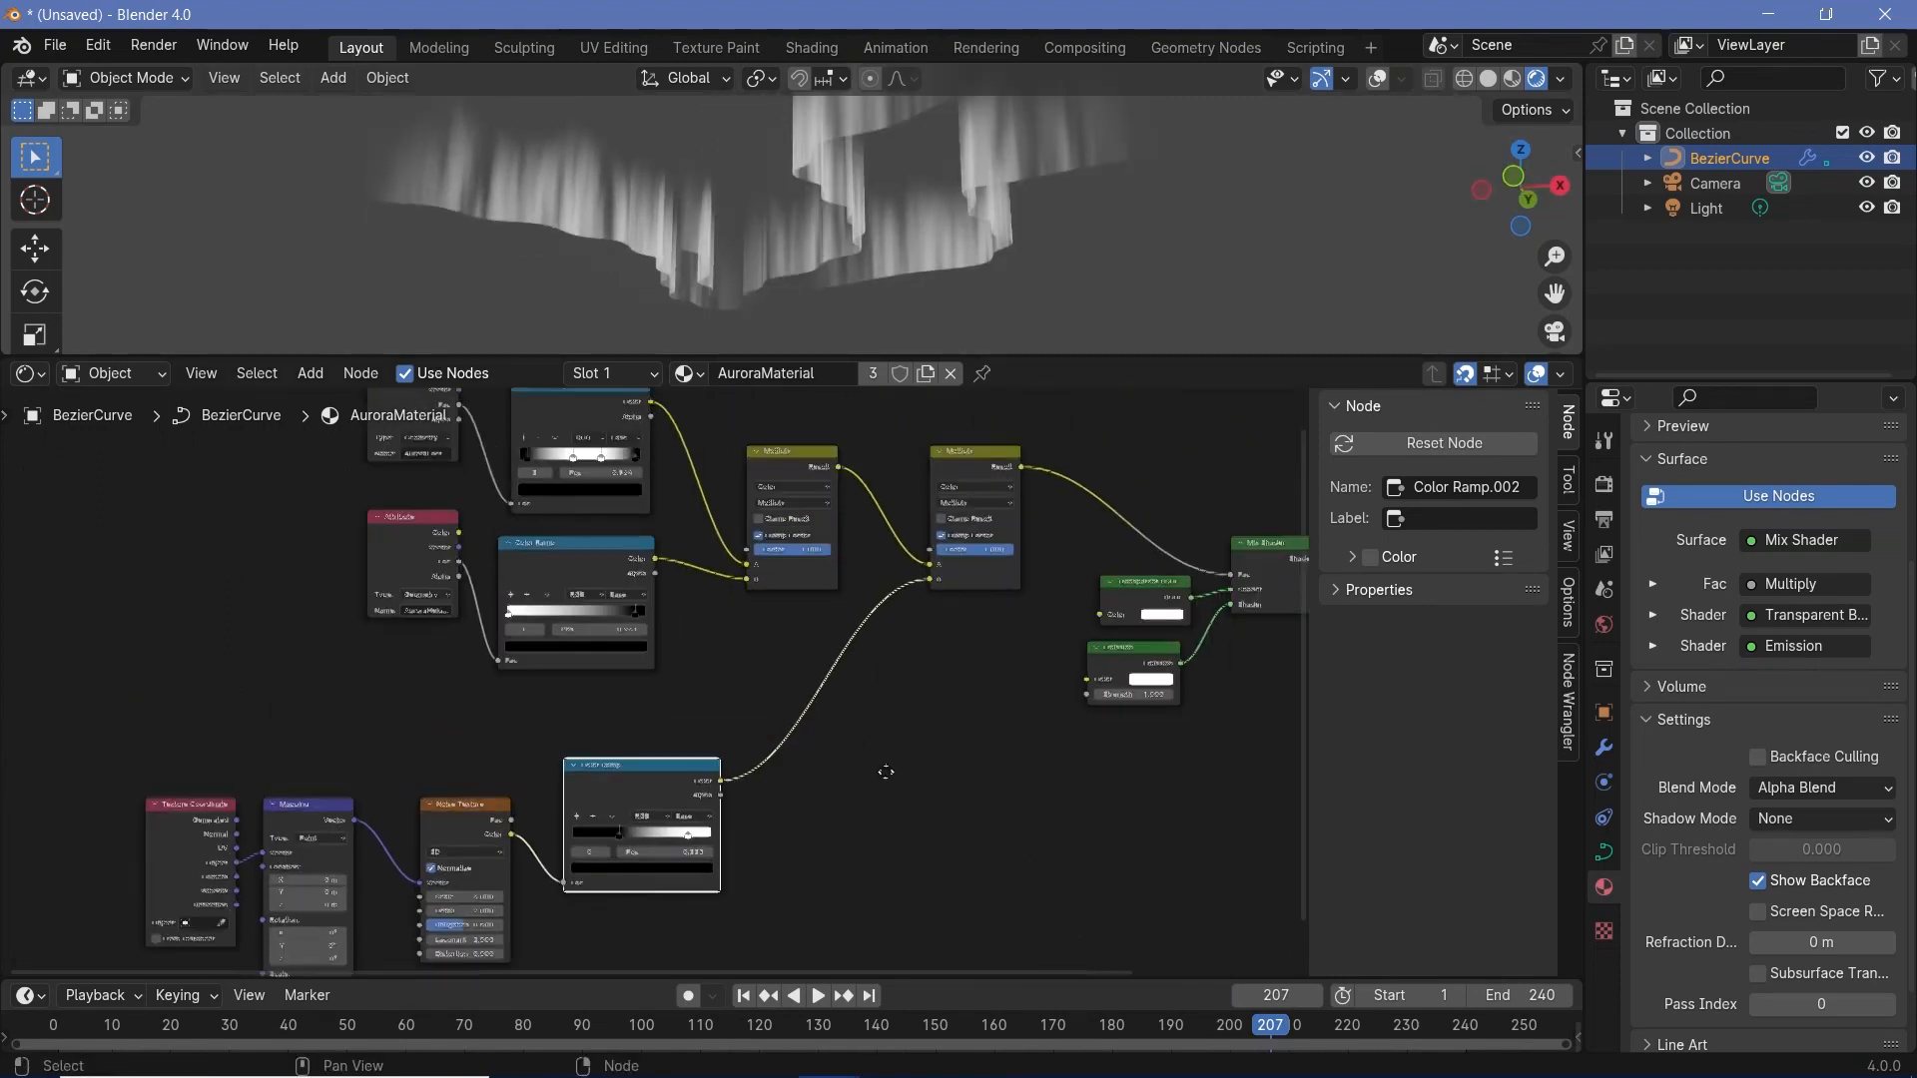
drag(67, 788, 715, 1003)
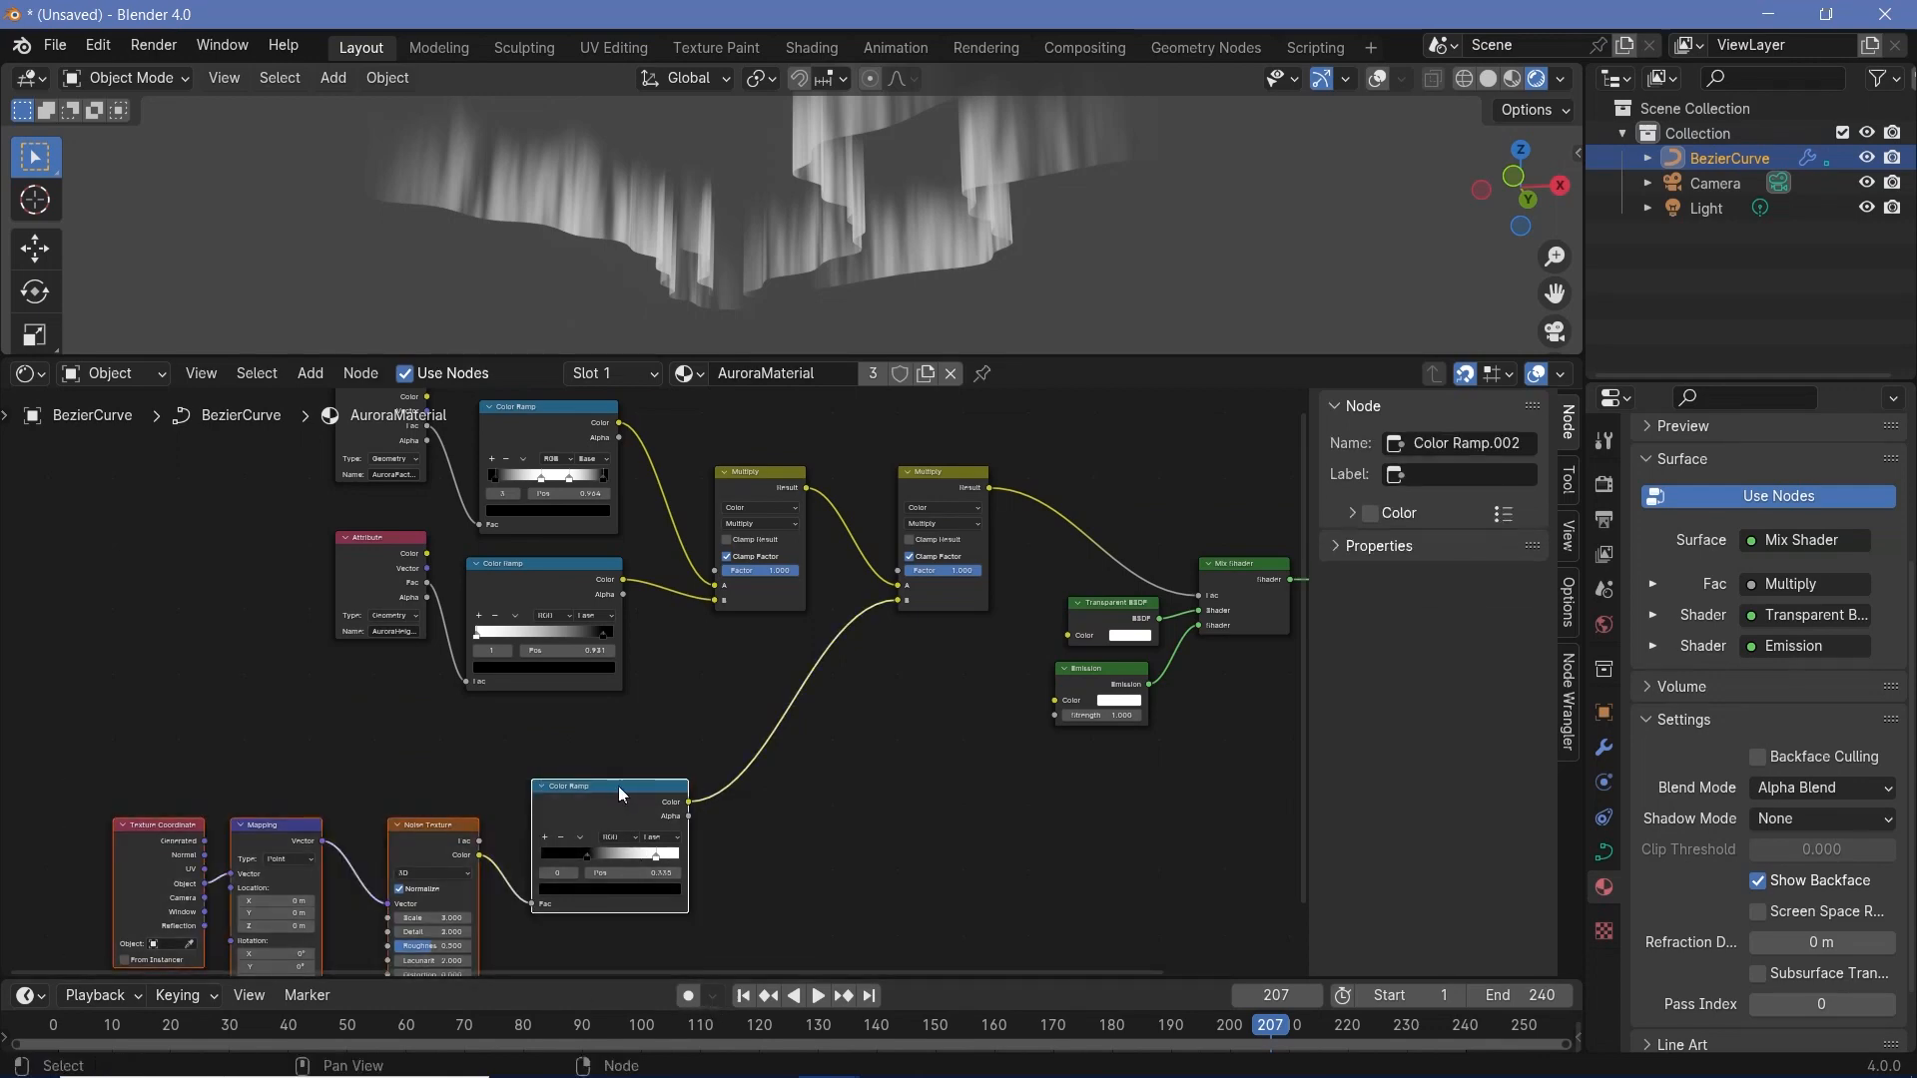
drag(619, 786, 540, 735)
drag(945, 483, 881, 485)
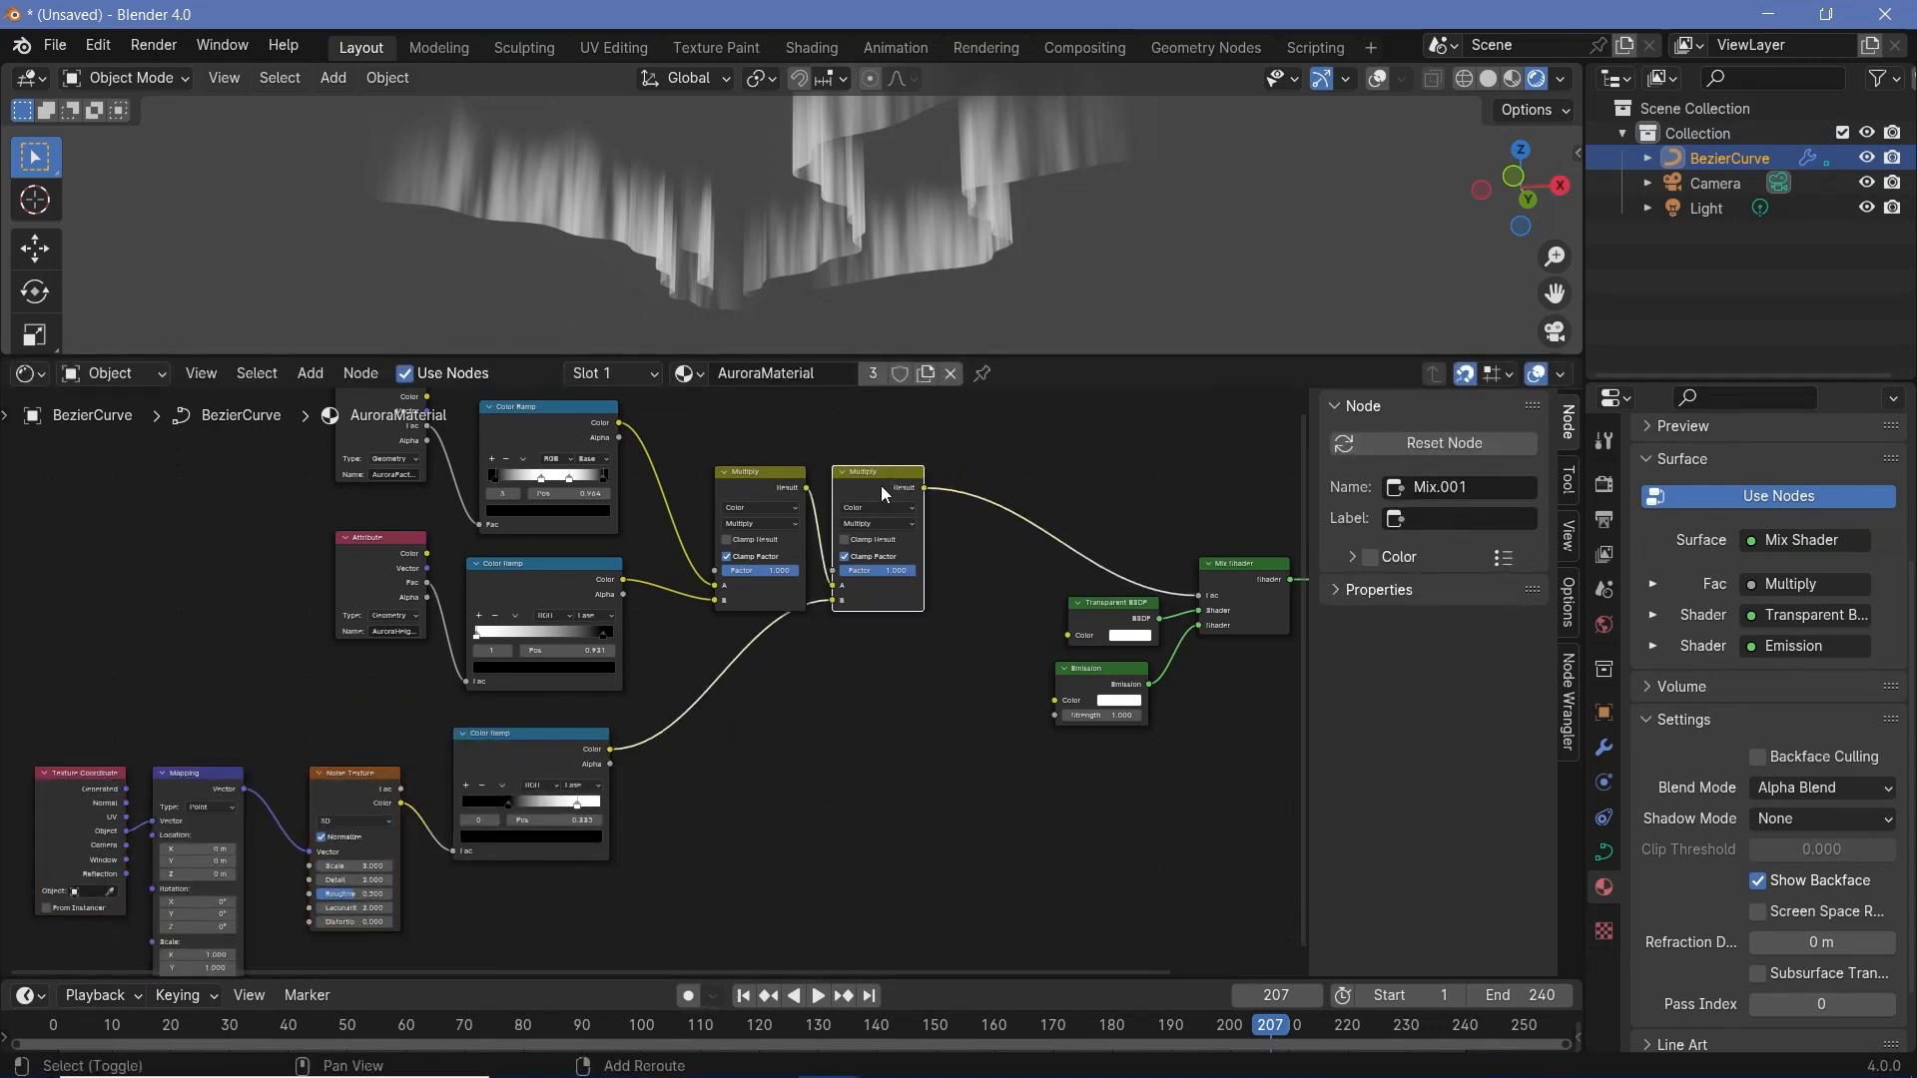
key(shift+d)
click(1024, 485)
- Add a Layer Weight node in the free space below the Multiply nodes, beside the noise Color Ramp
middle_drag(862, 806, 809, 723)
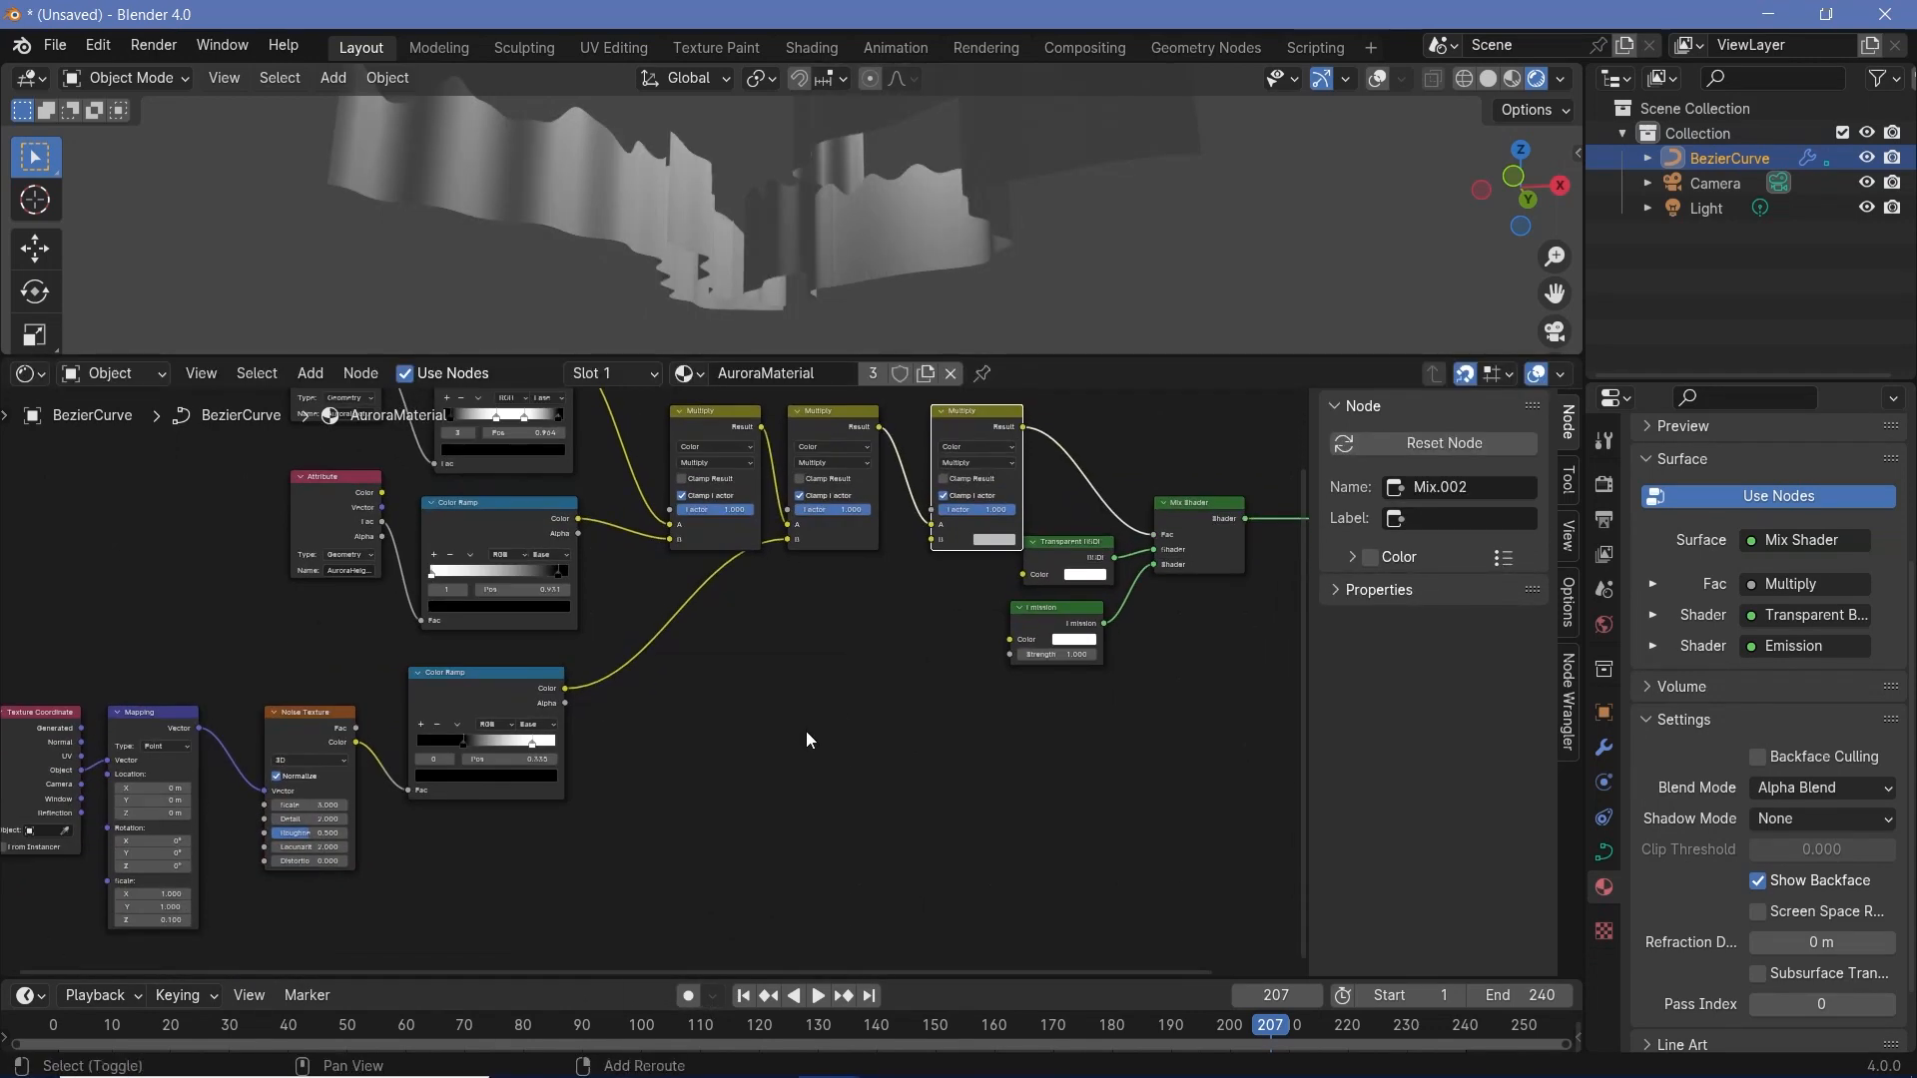
key(shift+a)
text(layer)
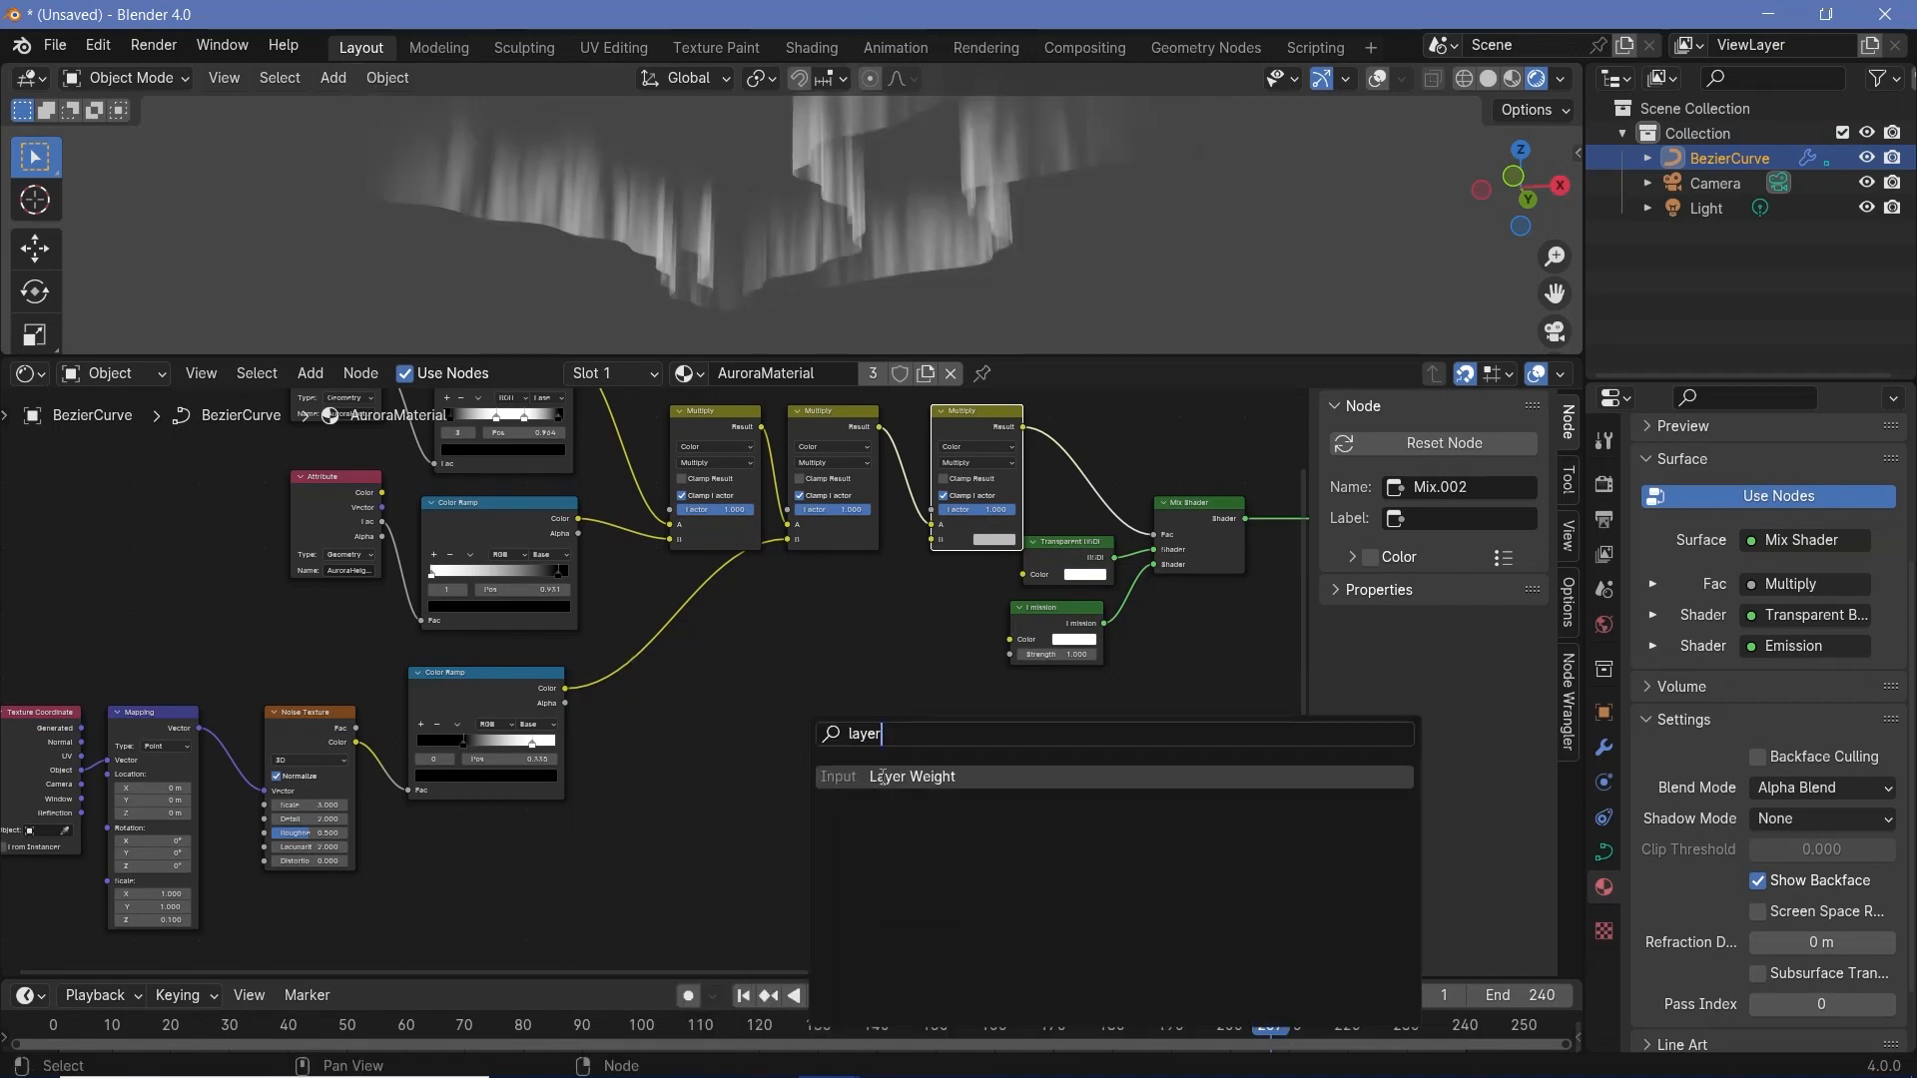
key(Return)
click(809, 761)
scroll(811, 764, up, 3)
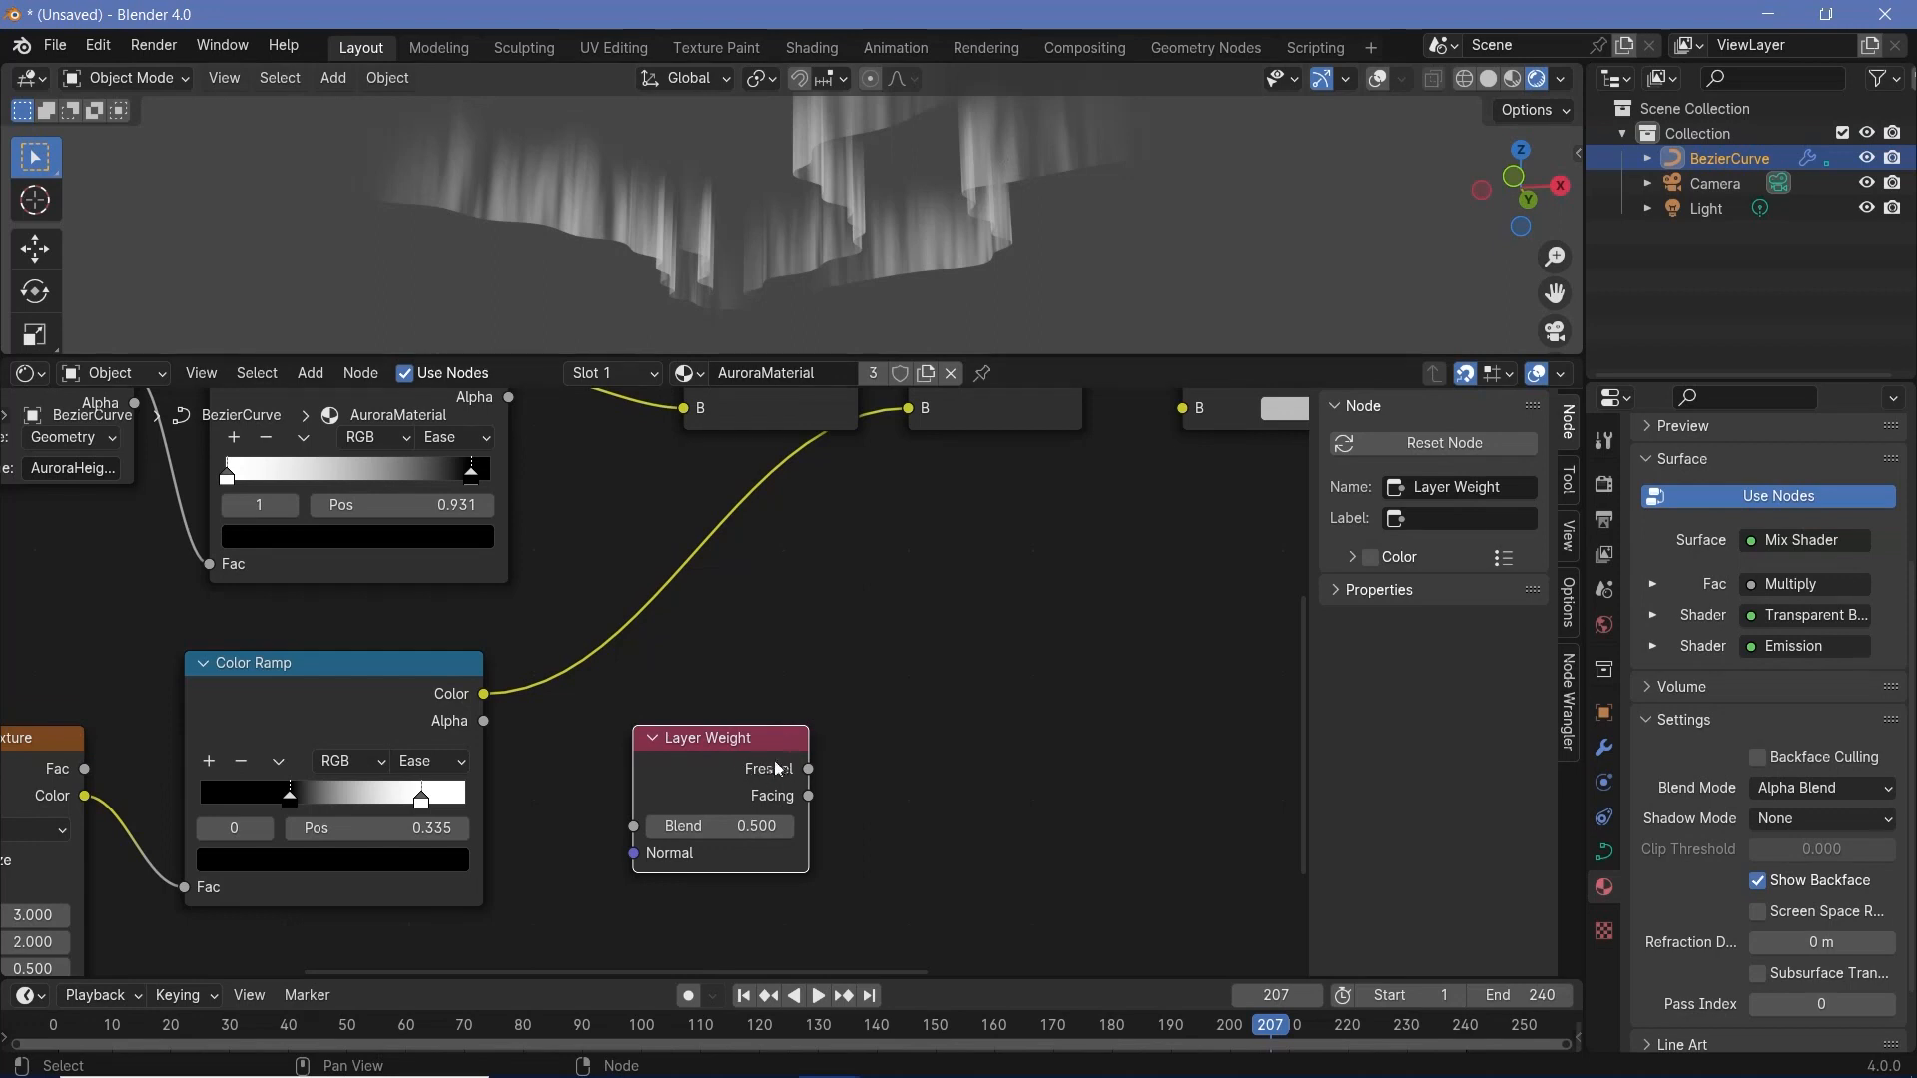
- Preview the Layer Weight node's Fresnel and Facing outputs on the aurora and set its Blend to 0.07
ctrl+shift+click(767, 768)
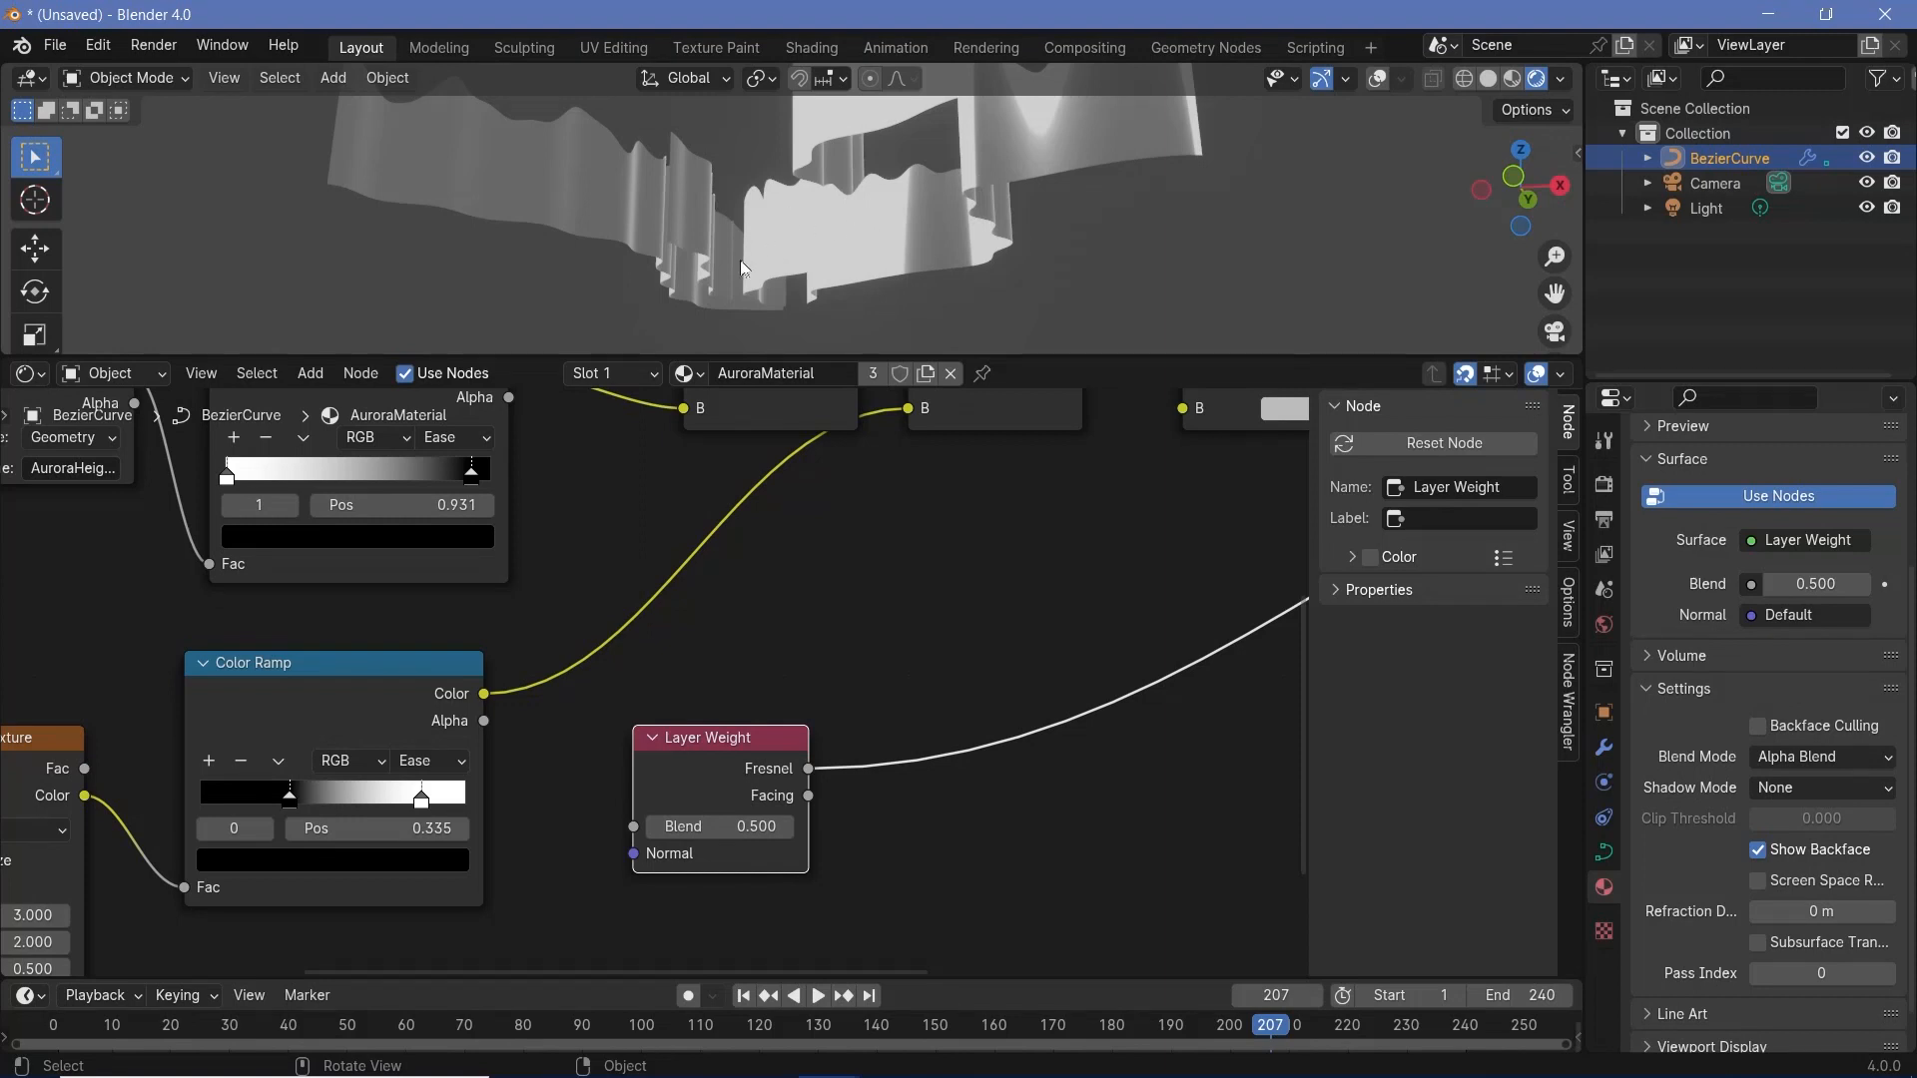
scroll(803, 163, down, 4)
scroll(805, 164, up, 2)
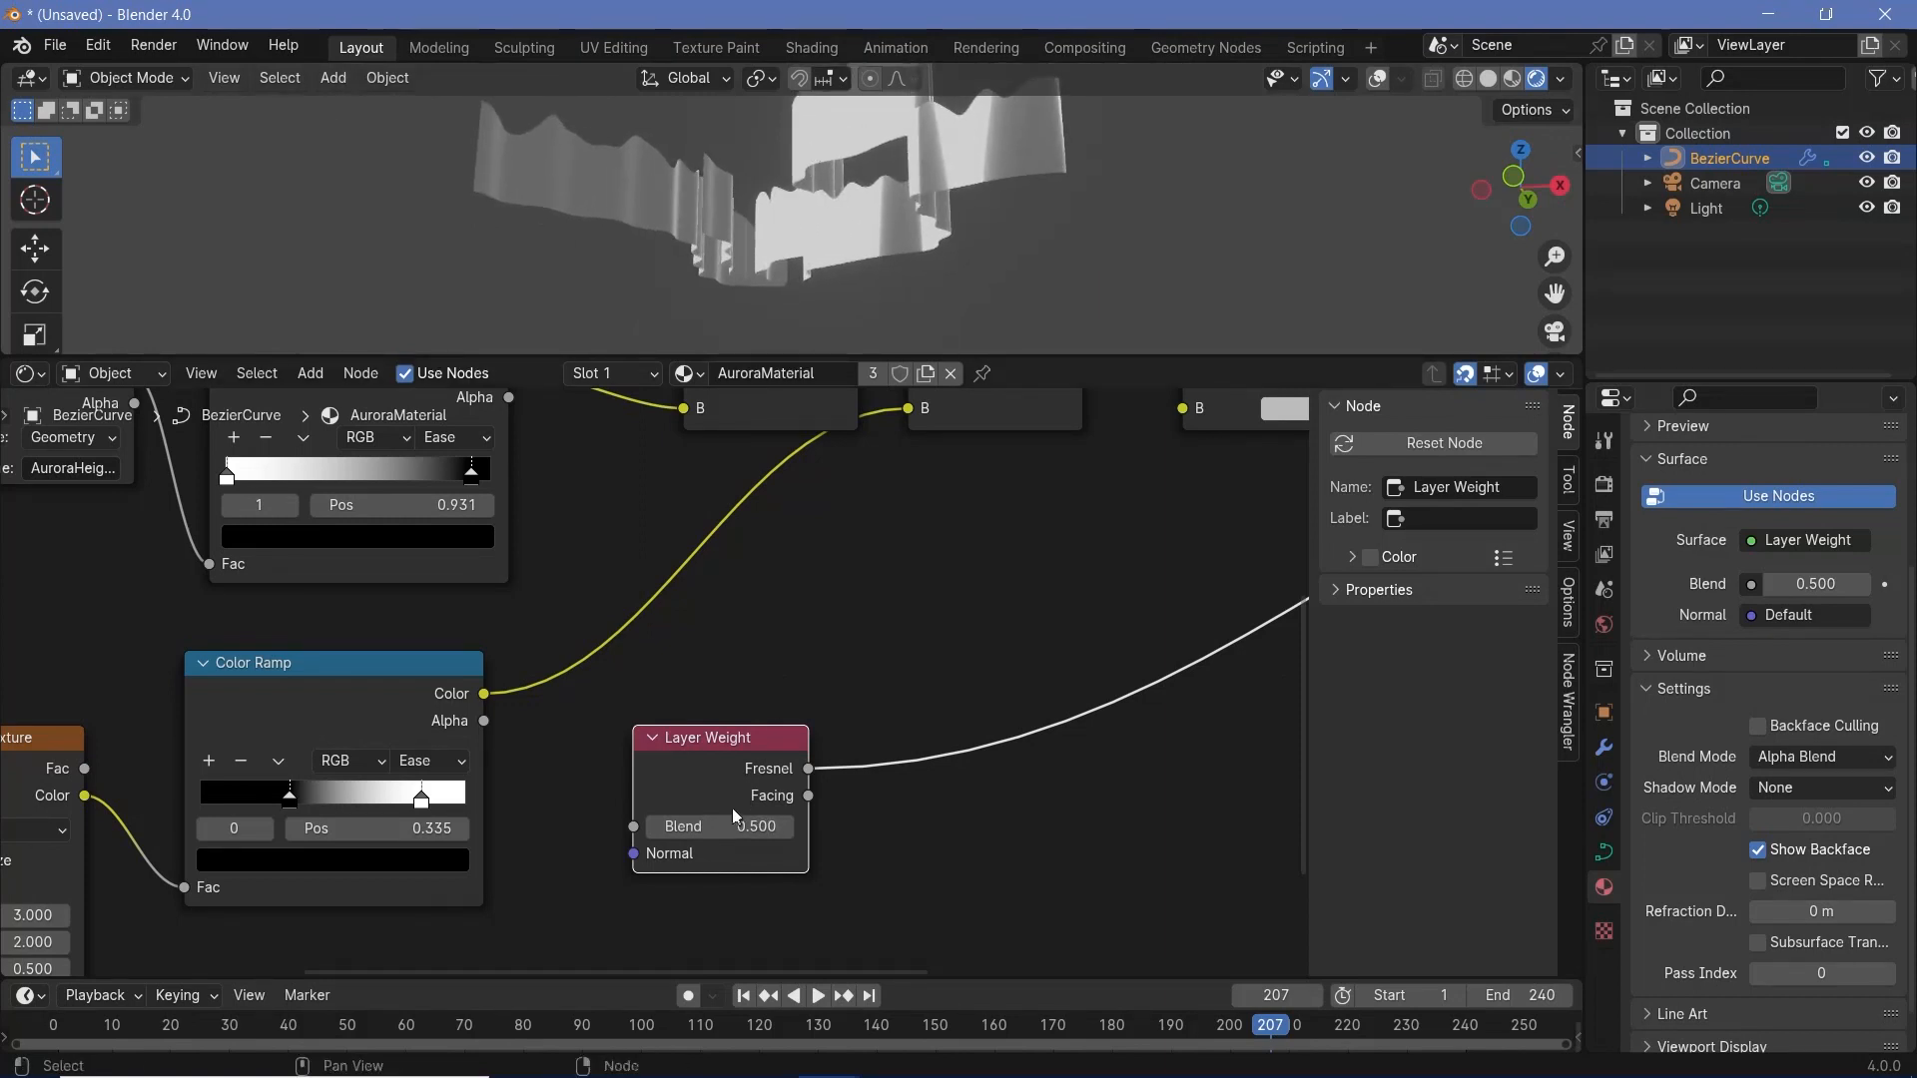
ctrl+shift+click(733, 765)
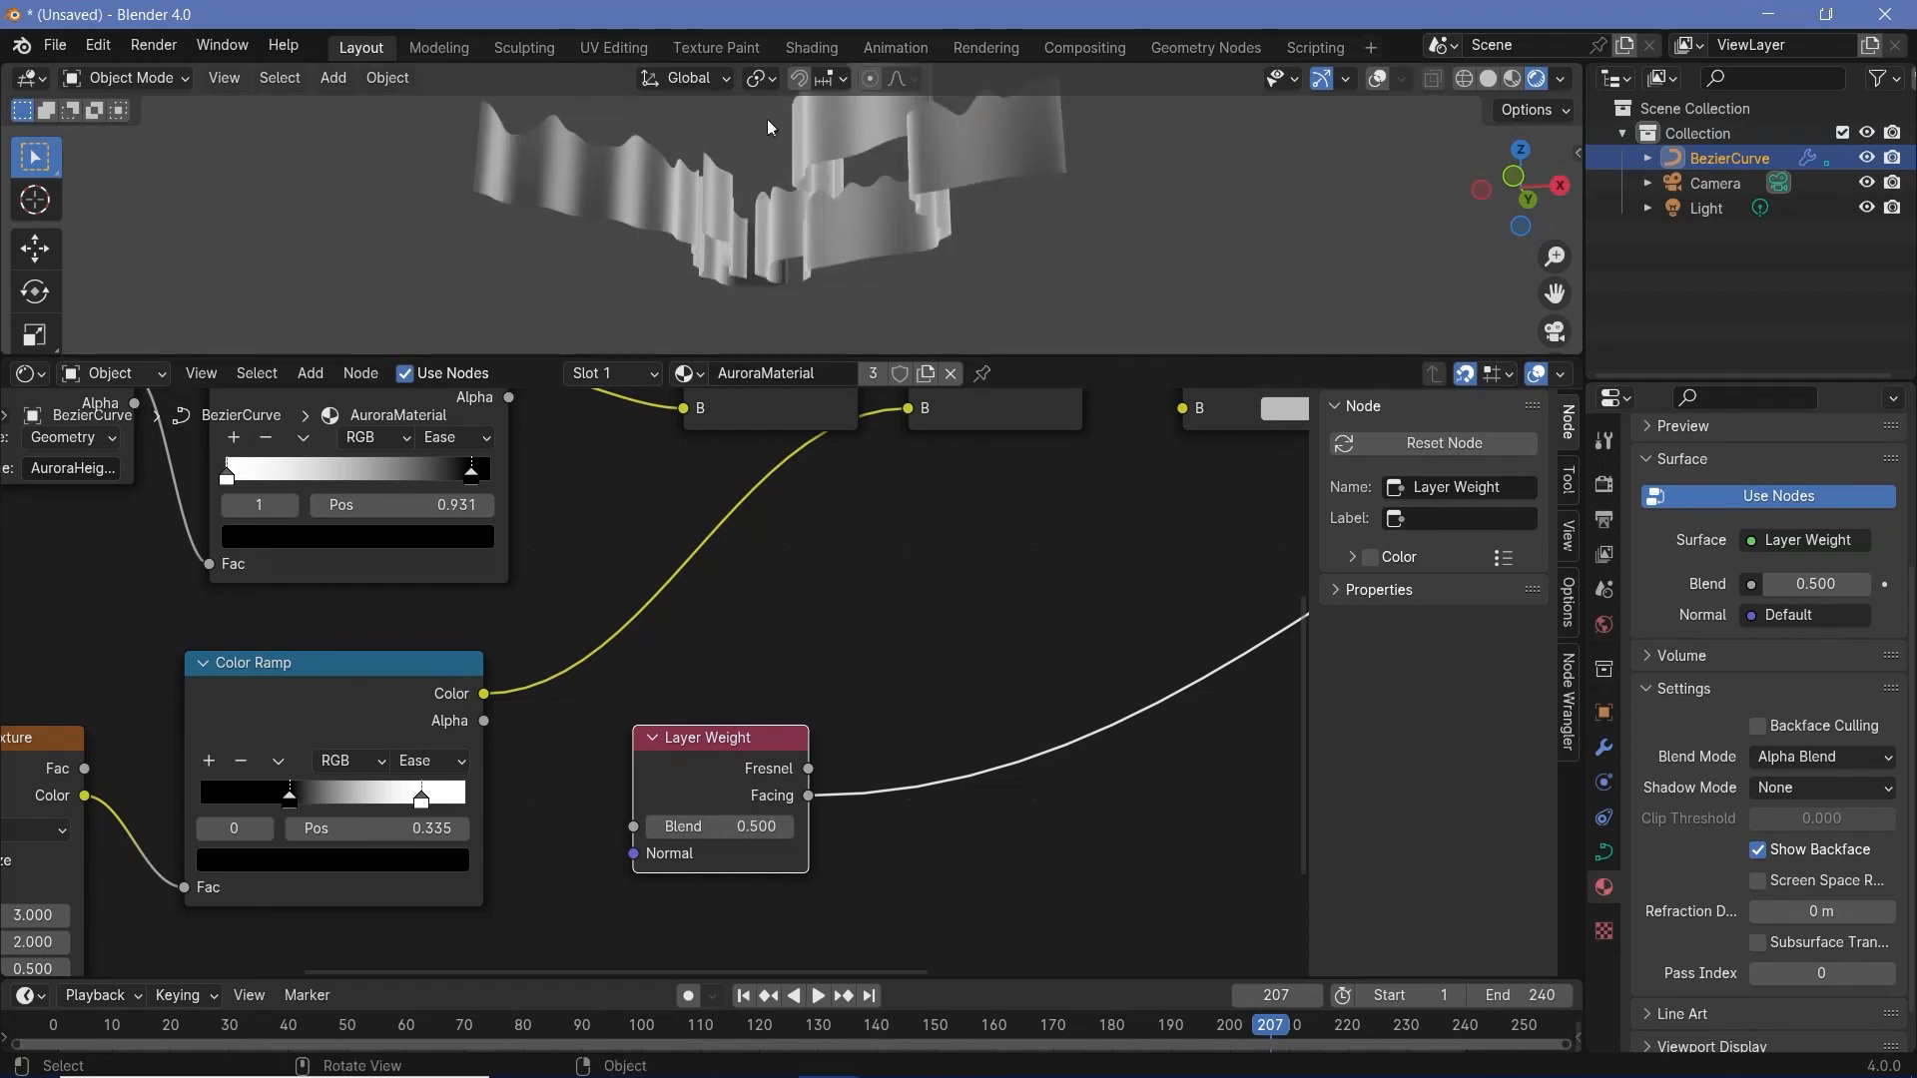
mouse_move(719, 827)
mouse_down()
mouse_move(799, 827)
mouse_move(643, 827)
mouse_up()
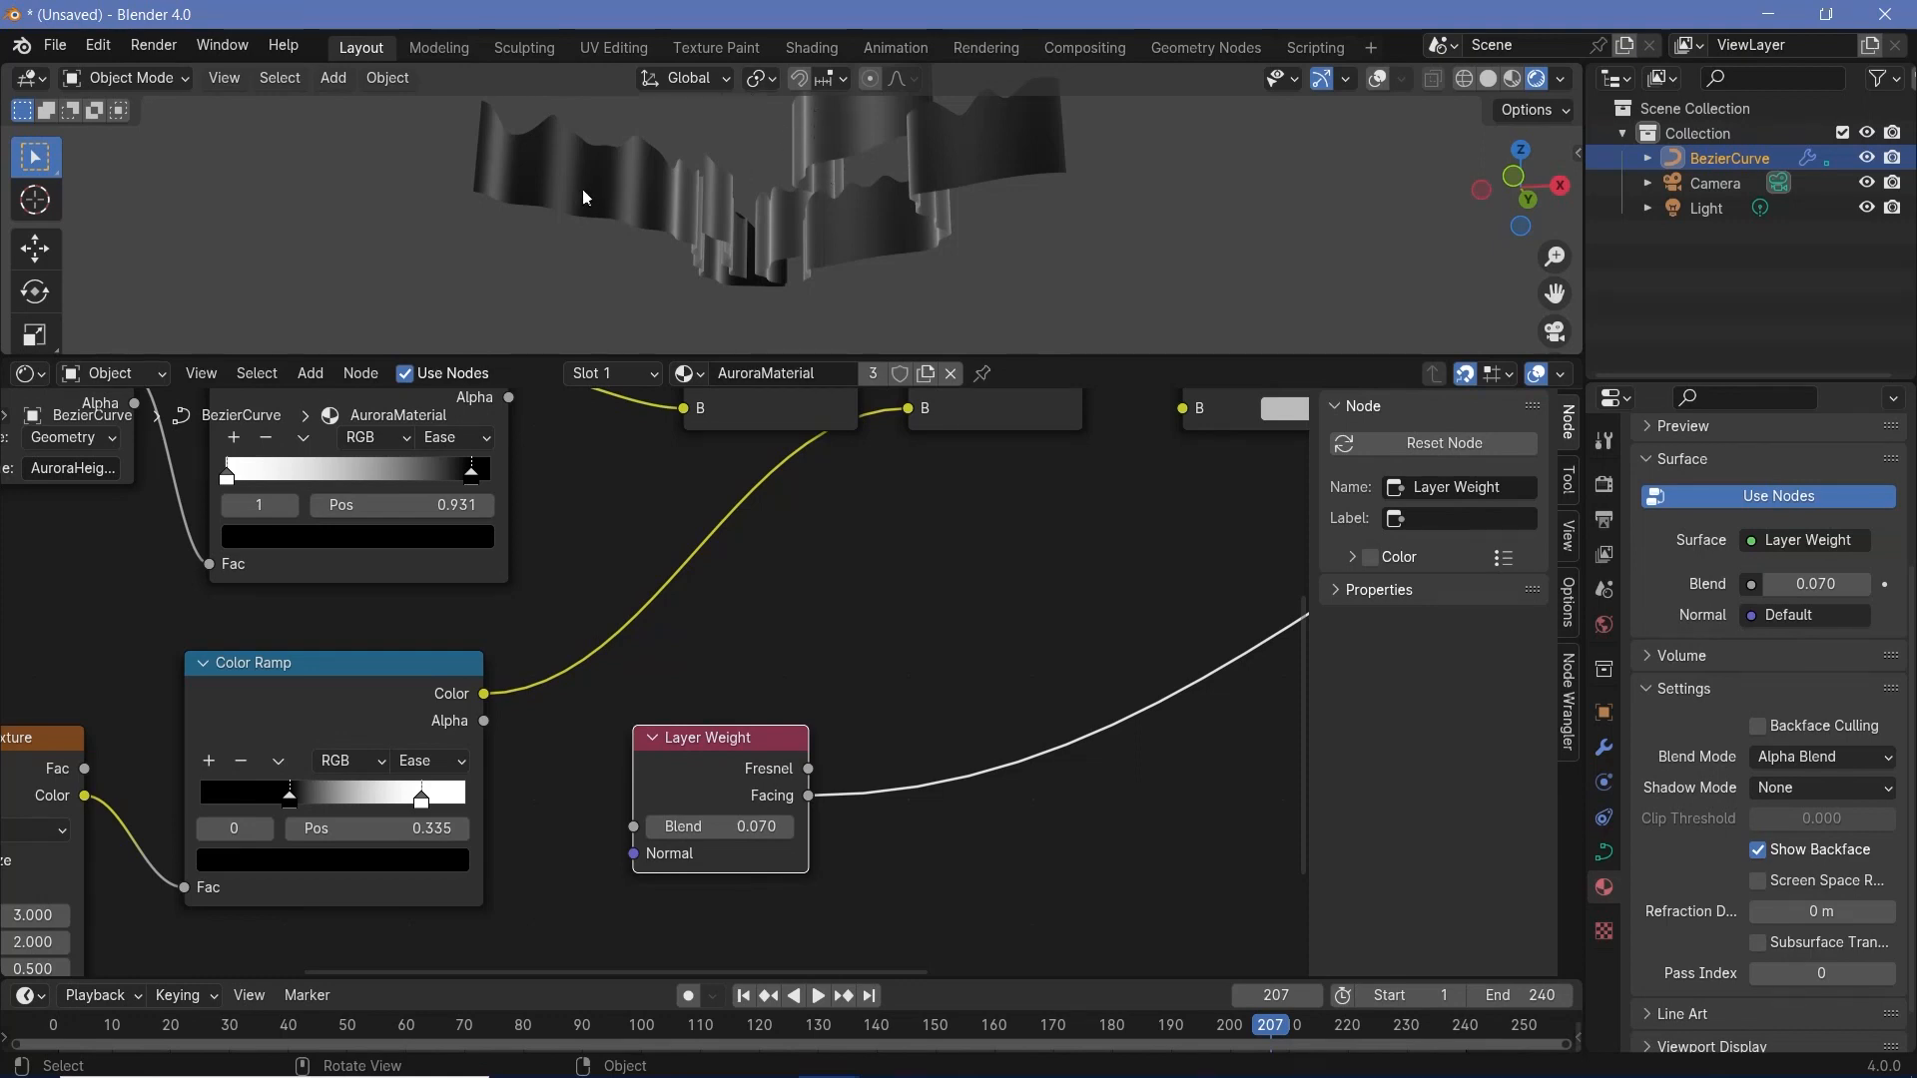
- Insert a copy of the AuroraHeight Color Ramp after the Layer Weight node's Facing output
key(shift+a)
middle_drag(362, 663, 397, 793)
click(390, 465)
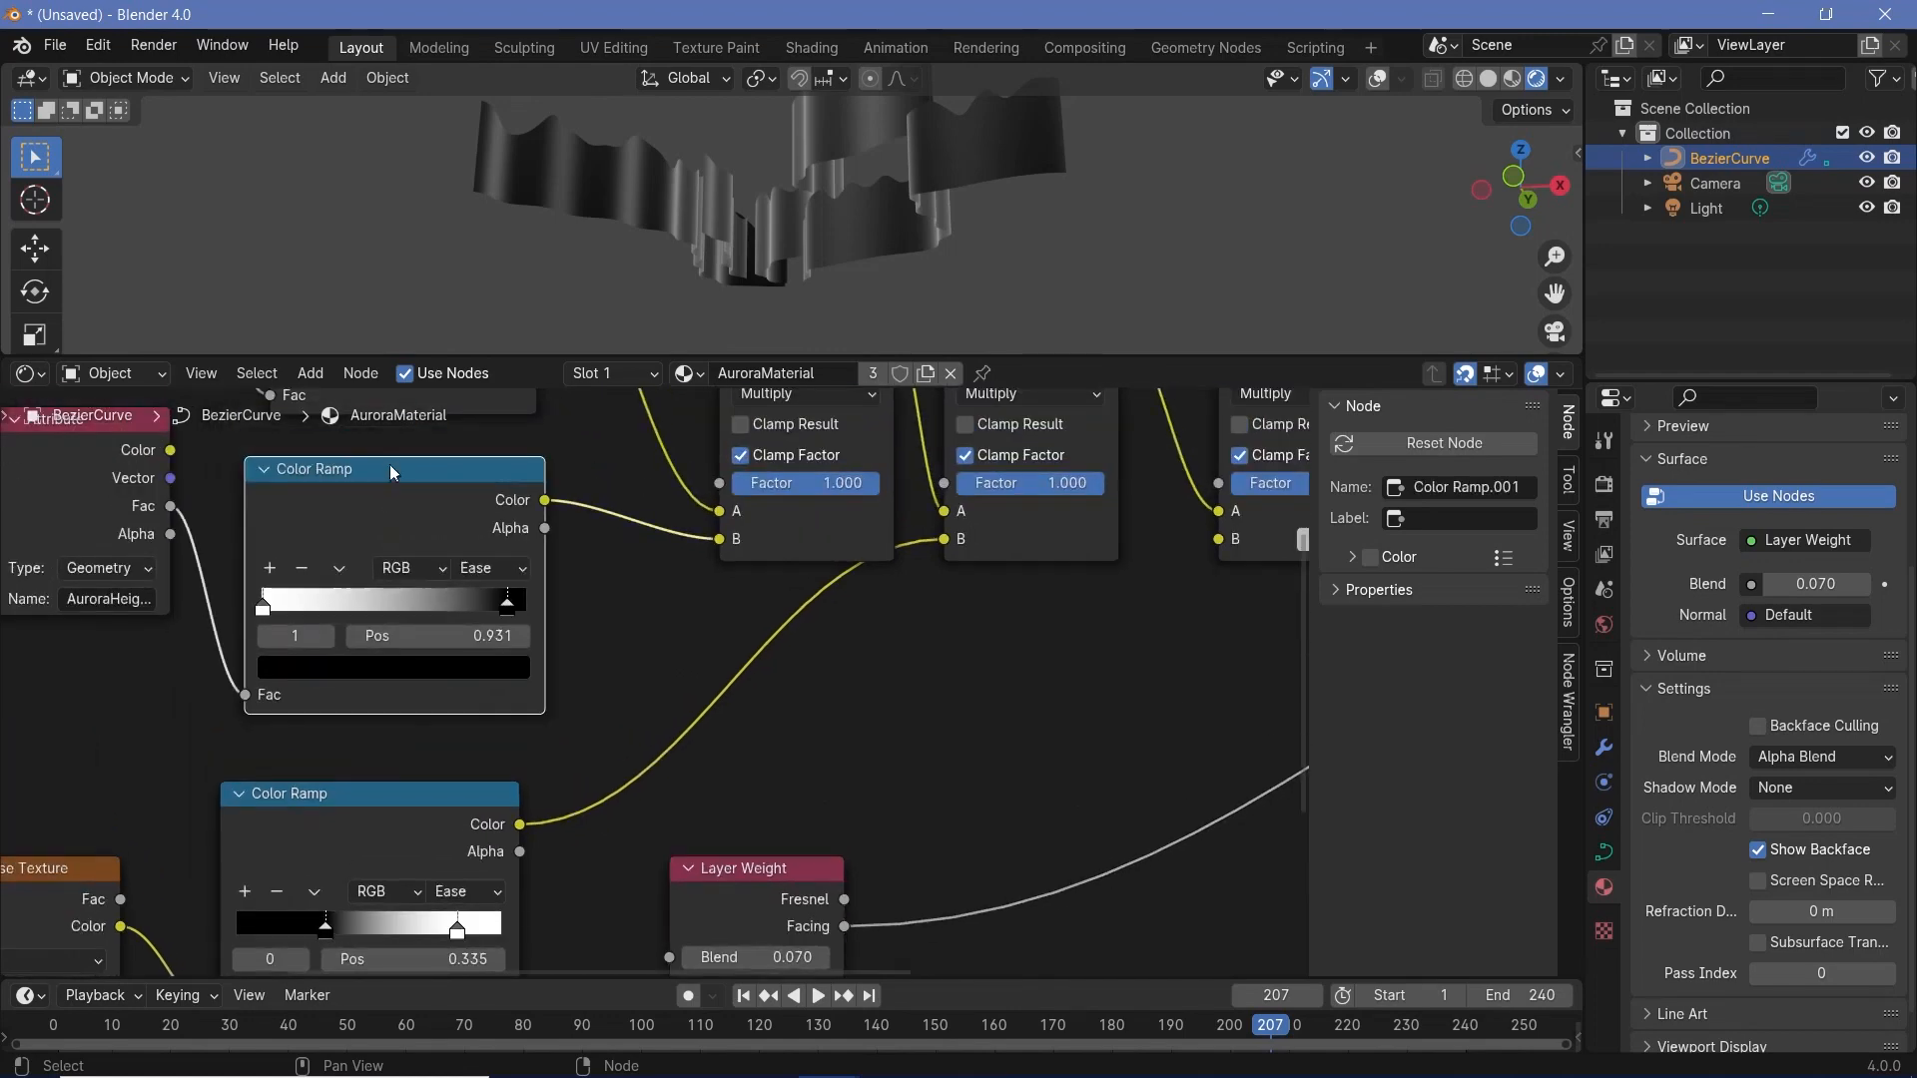
key(shift+d)
click(1012, 841)
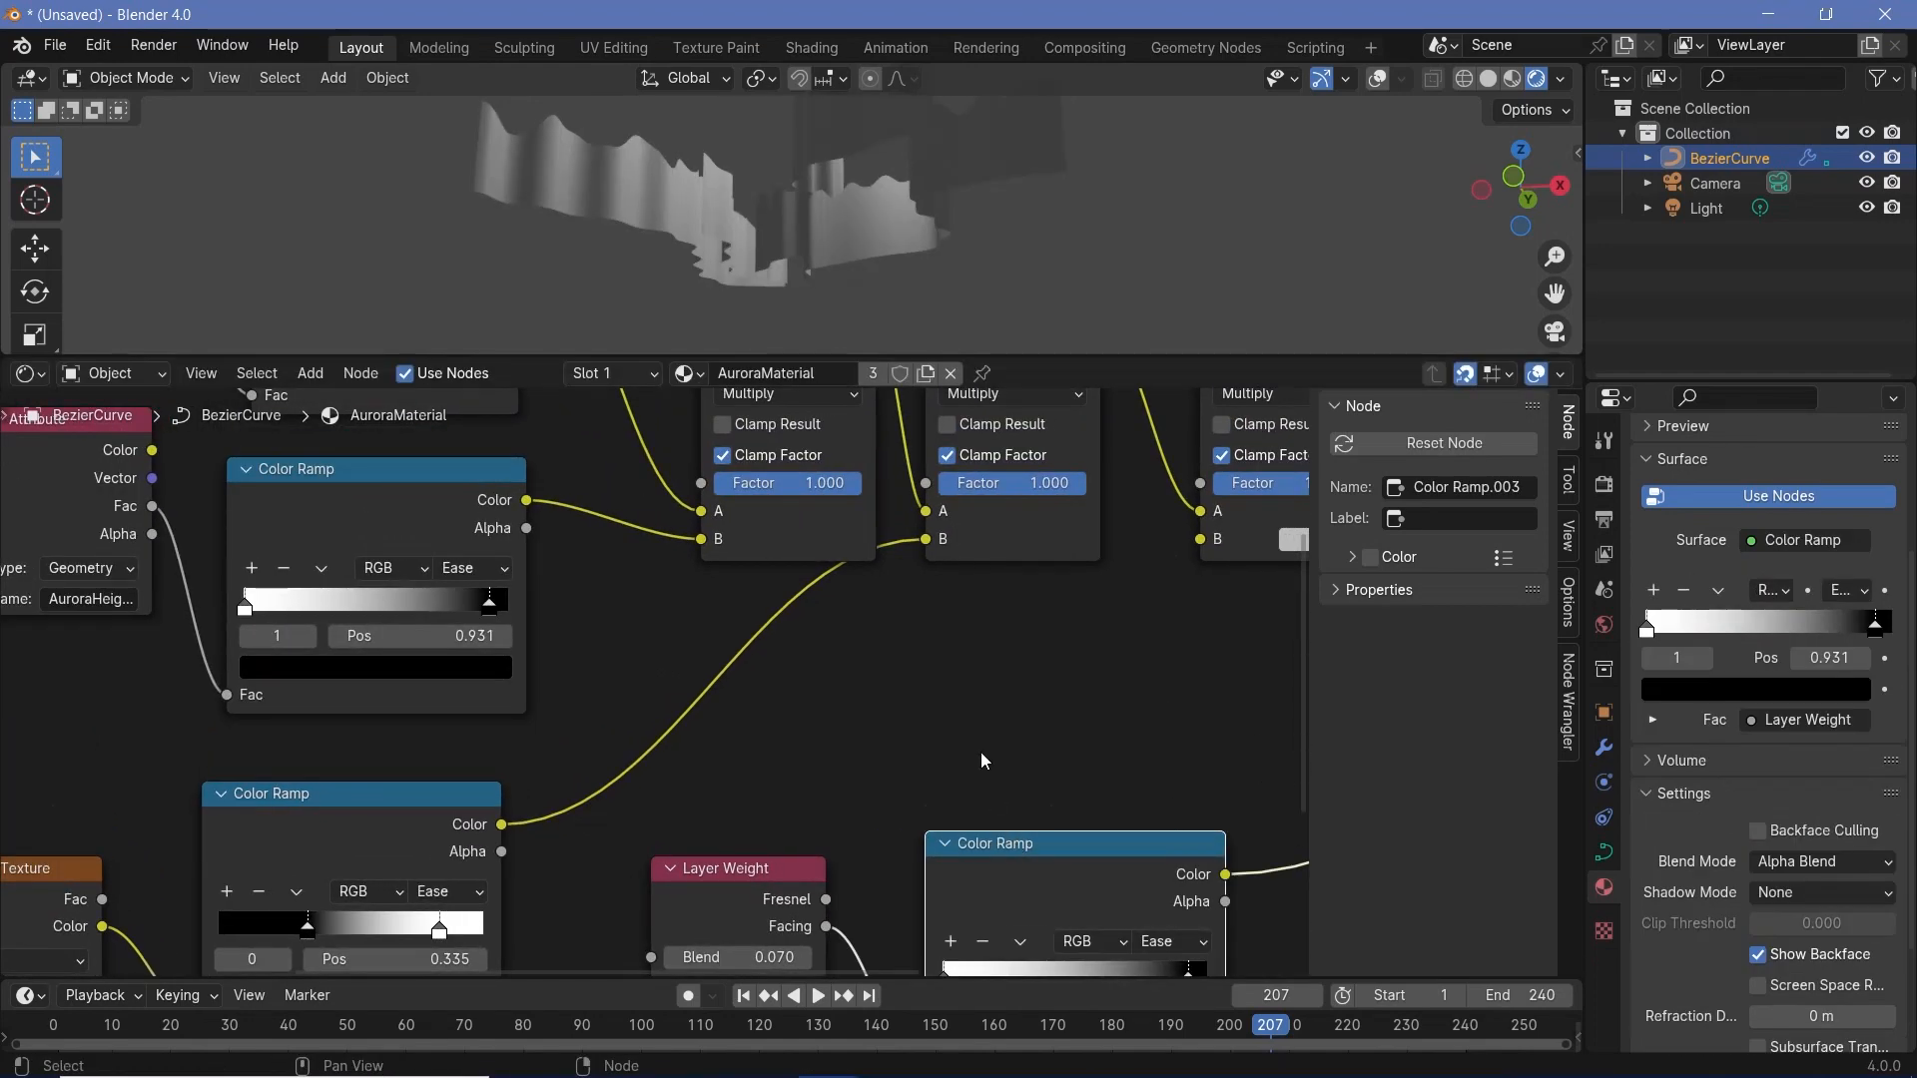
- Connect the Layer Weight ramp's Color to the third Multiply's B and restore the Mix Shader as the material output
drag(819, 792, 509, 890)
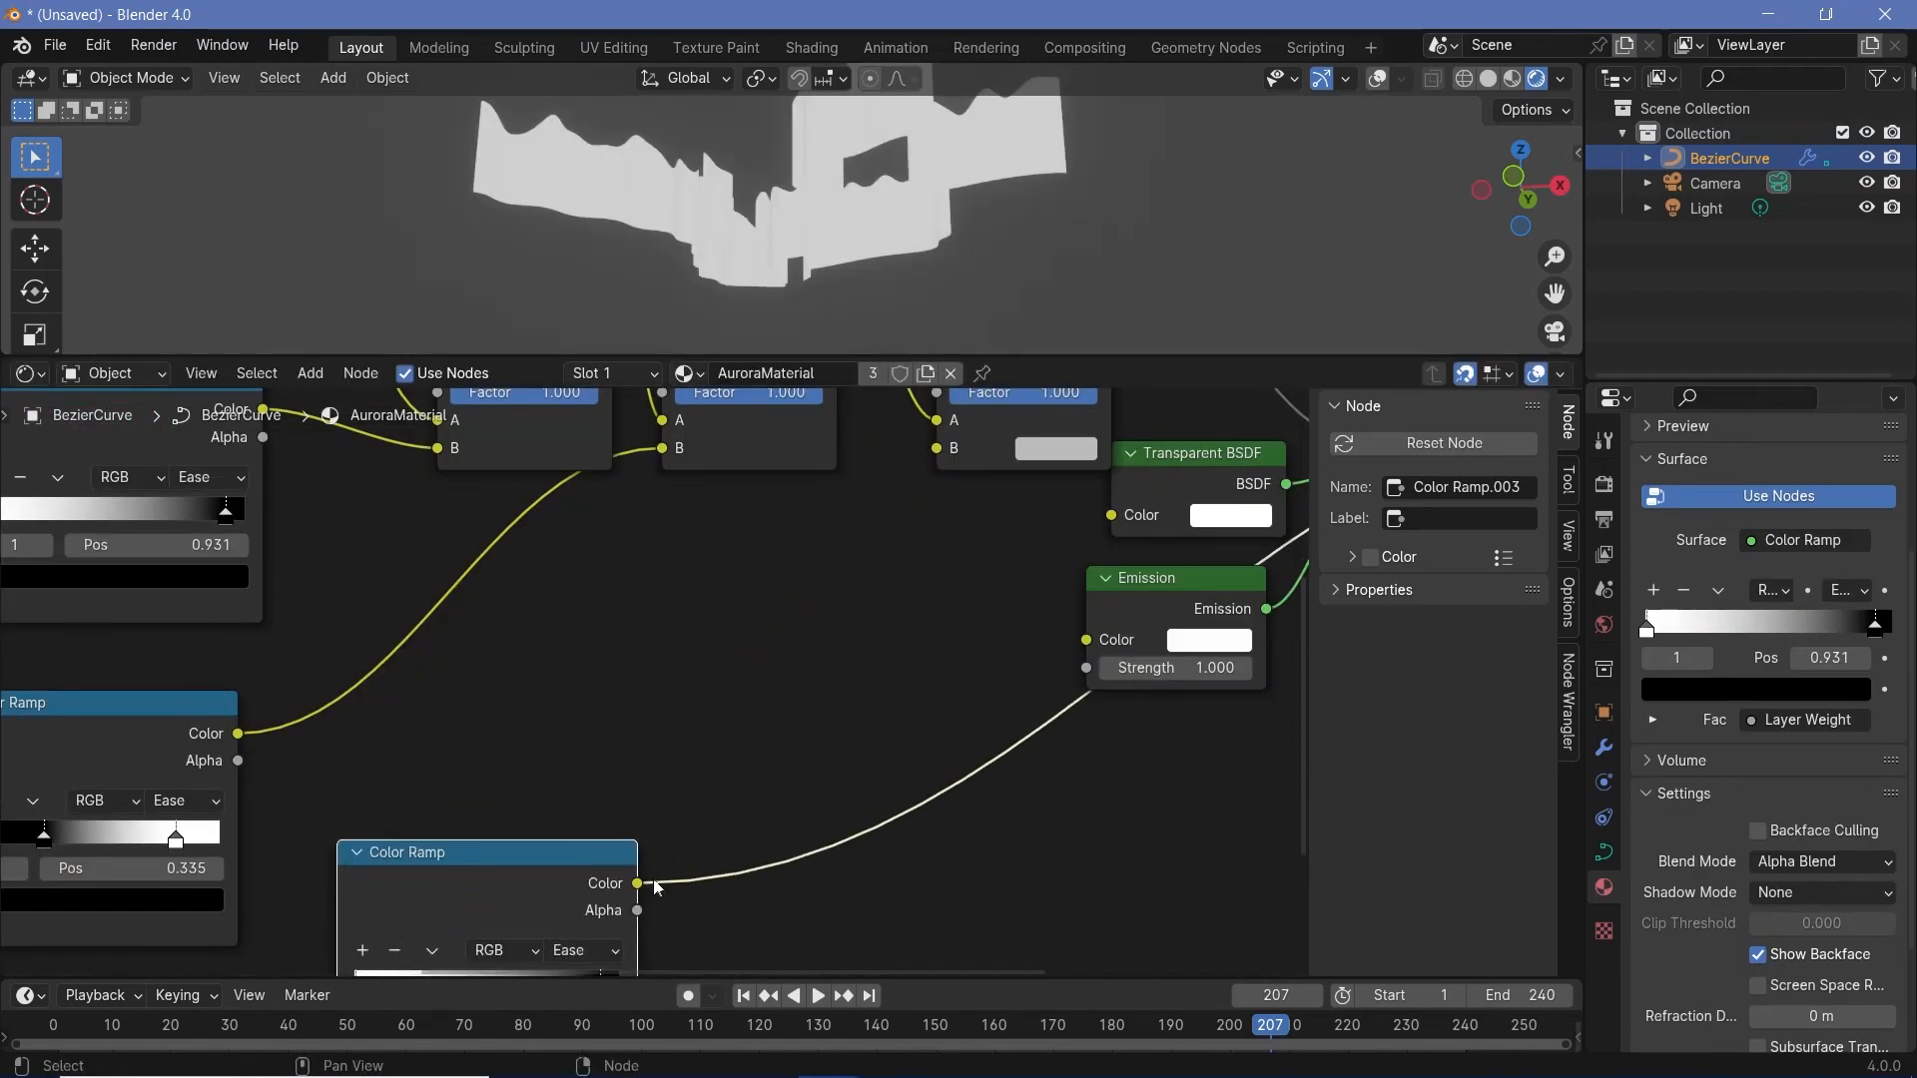
drag(654, 885, 940, 457)
drag(938, 453, 938, 453)
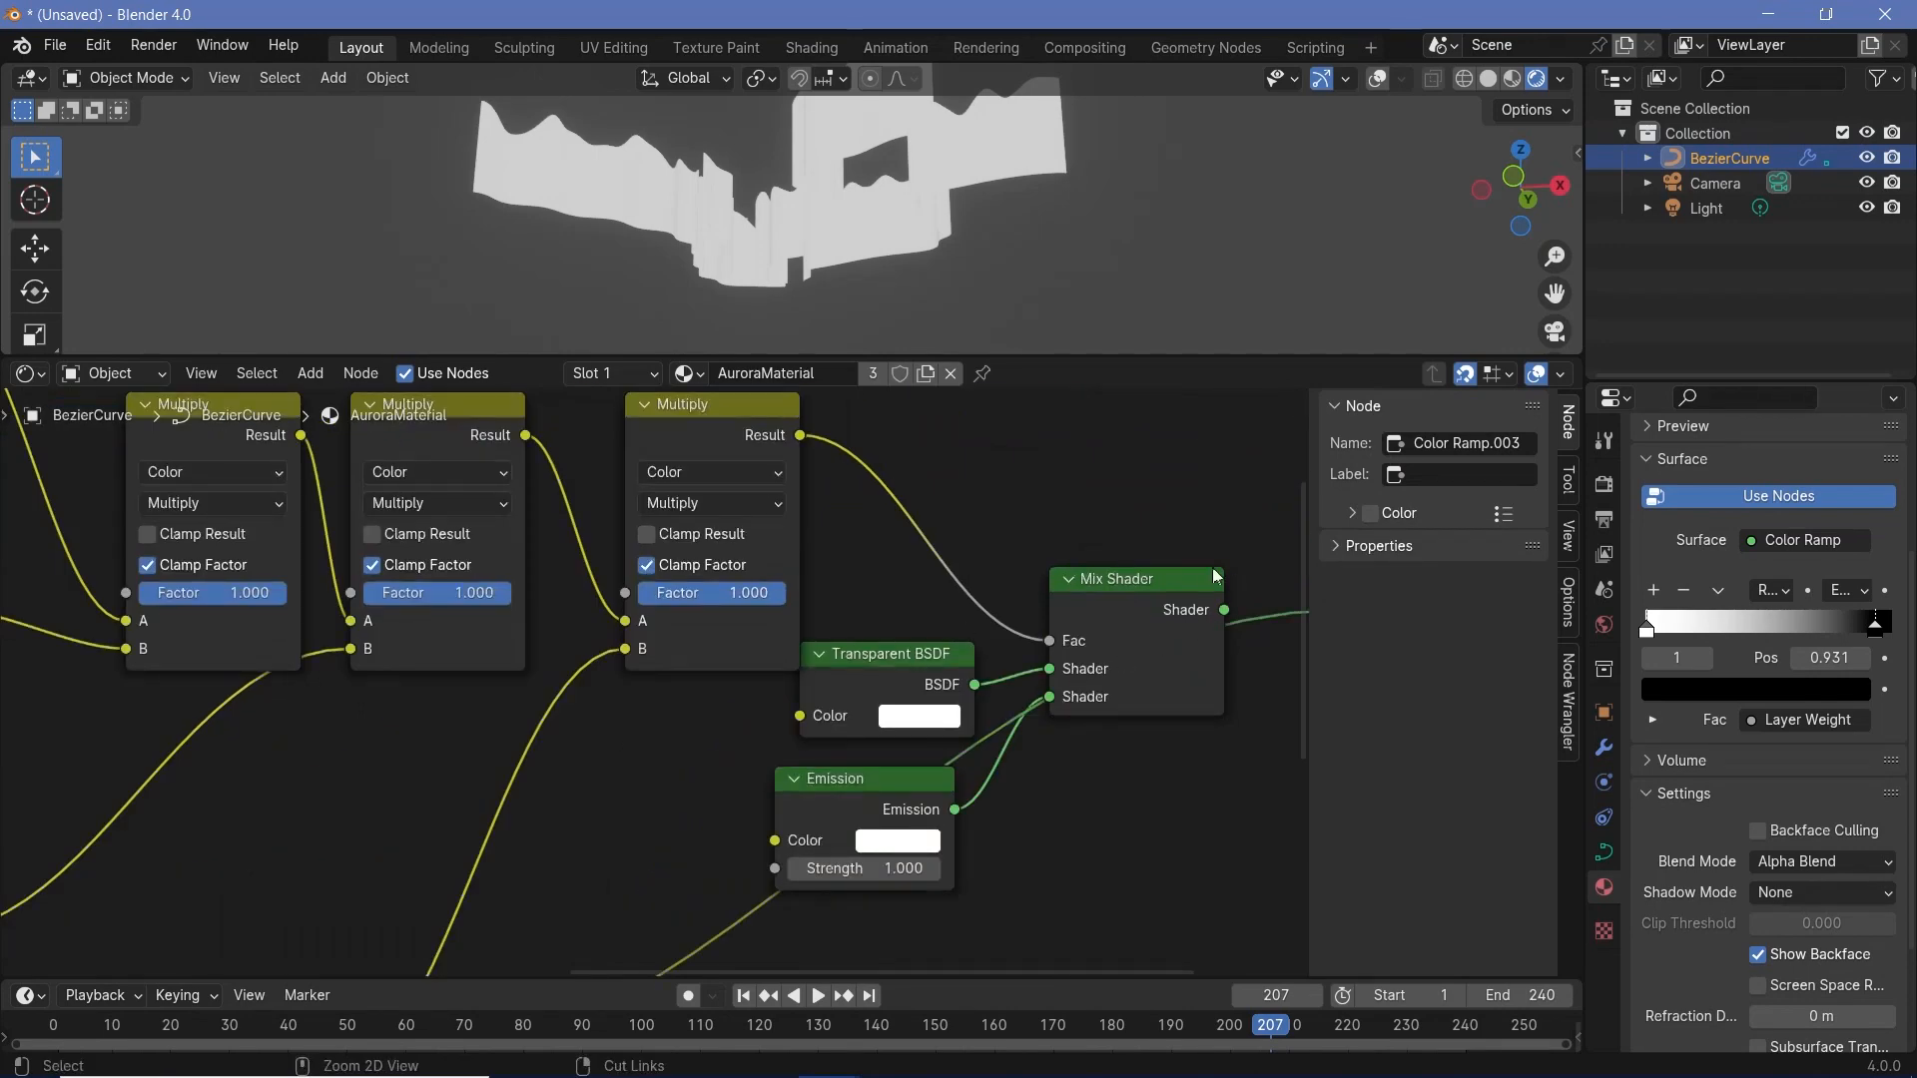
ctrl+shift+click(1186, 587)
middle_drag(1062, 651, 801, 690)
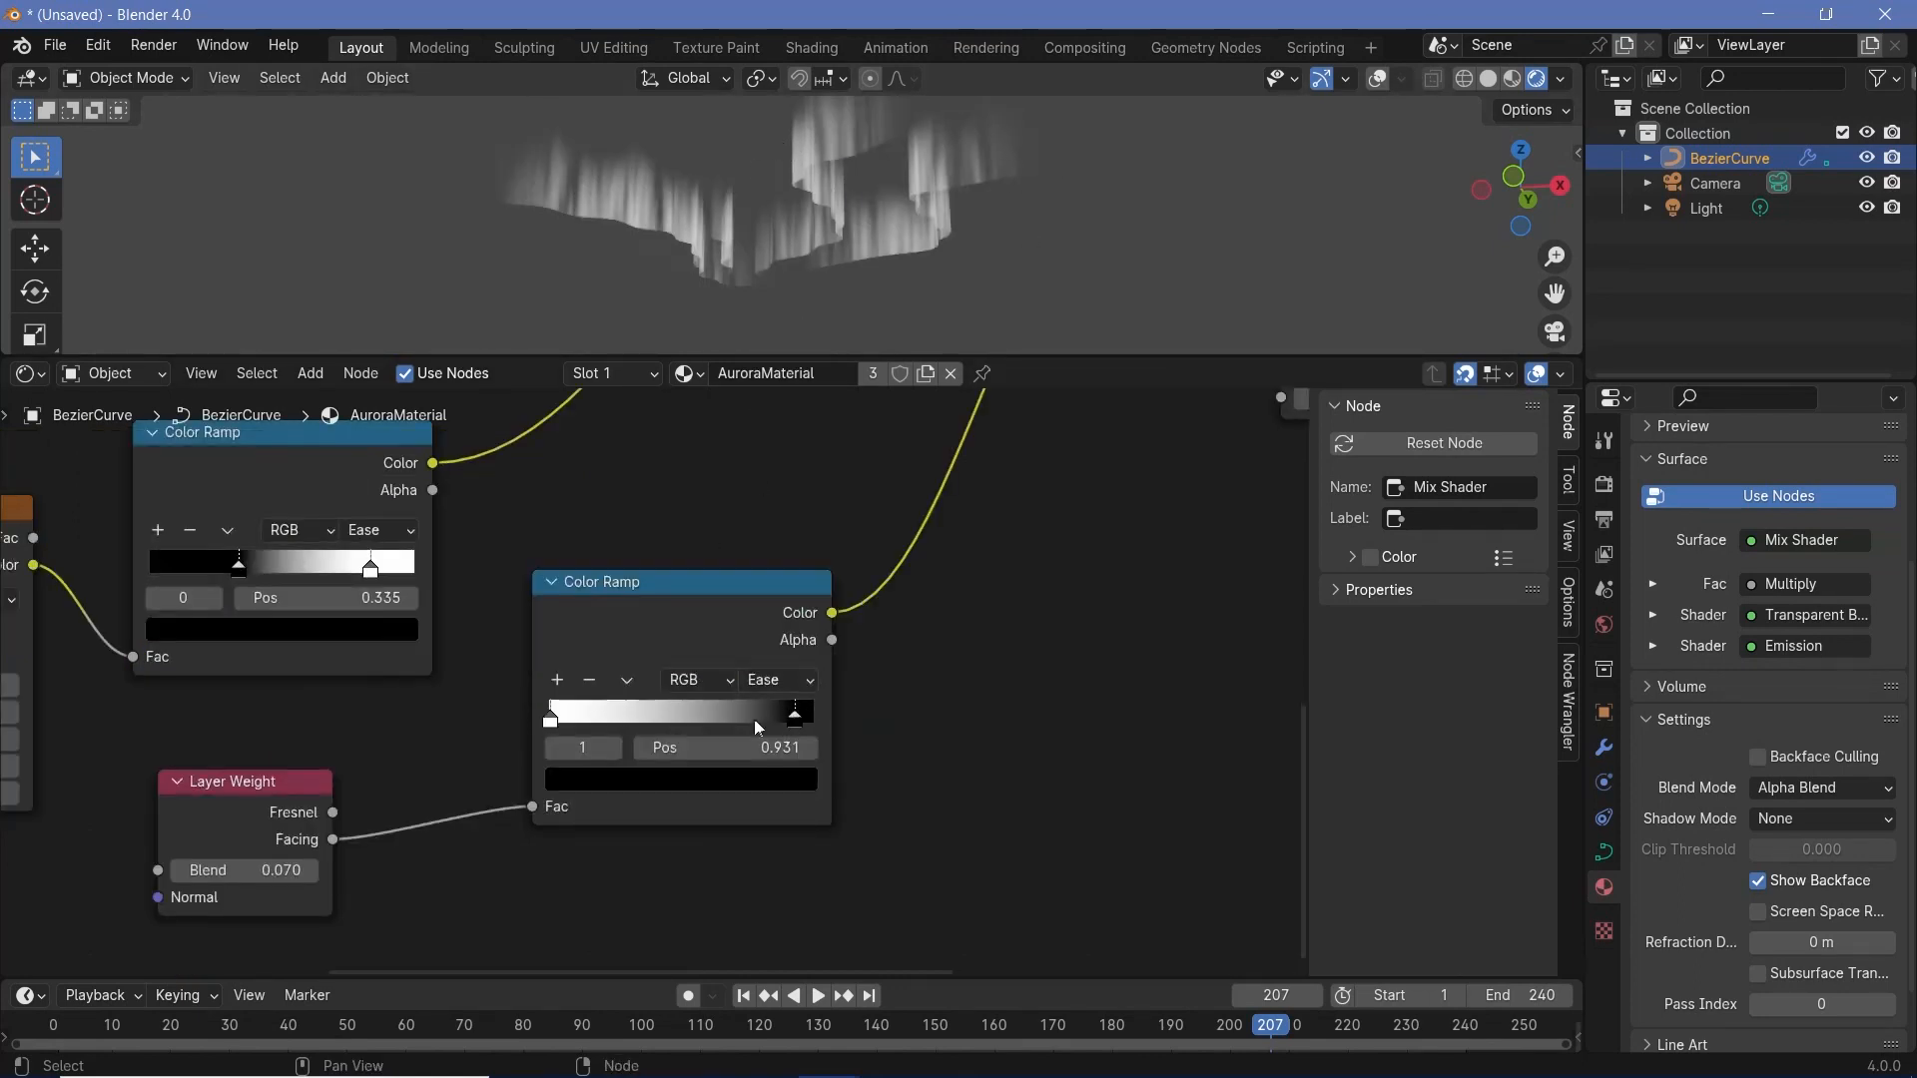
- Adjust the Layer Weight ramp's stop and set the third Multiply's Factor to 0.533 with Clamp Factor off
drag(667, 735, 814, 734)
middle_drag(978, 669, 856, 624)
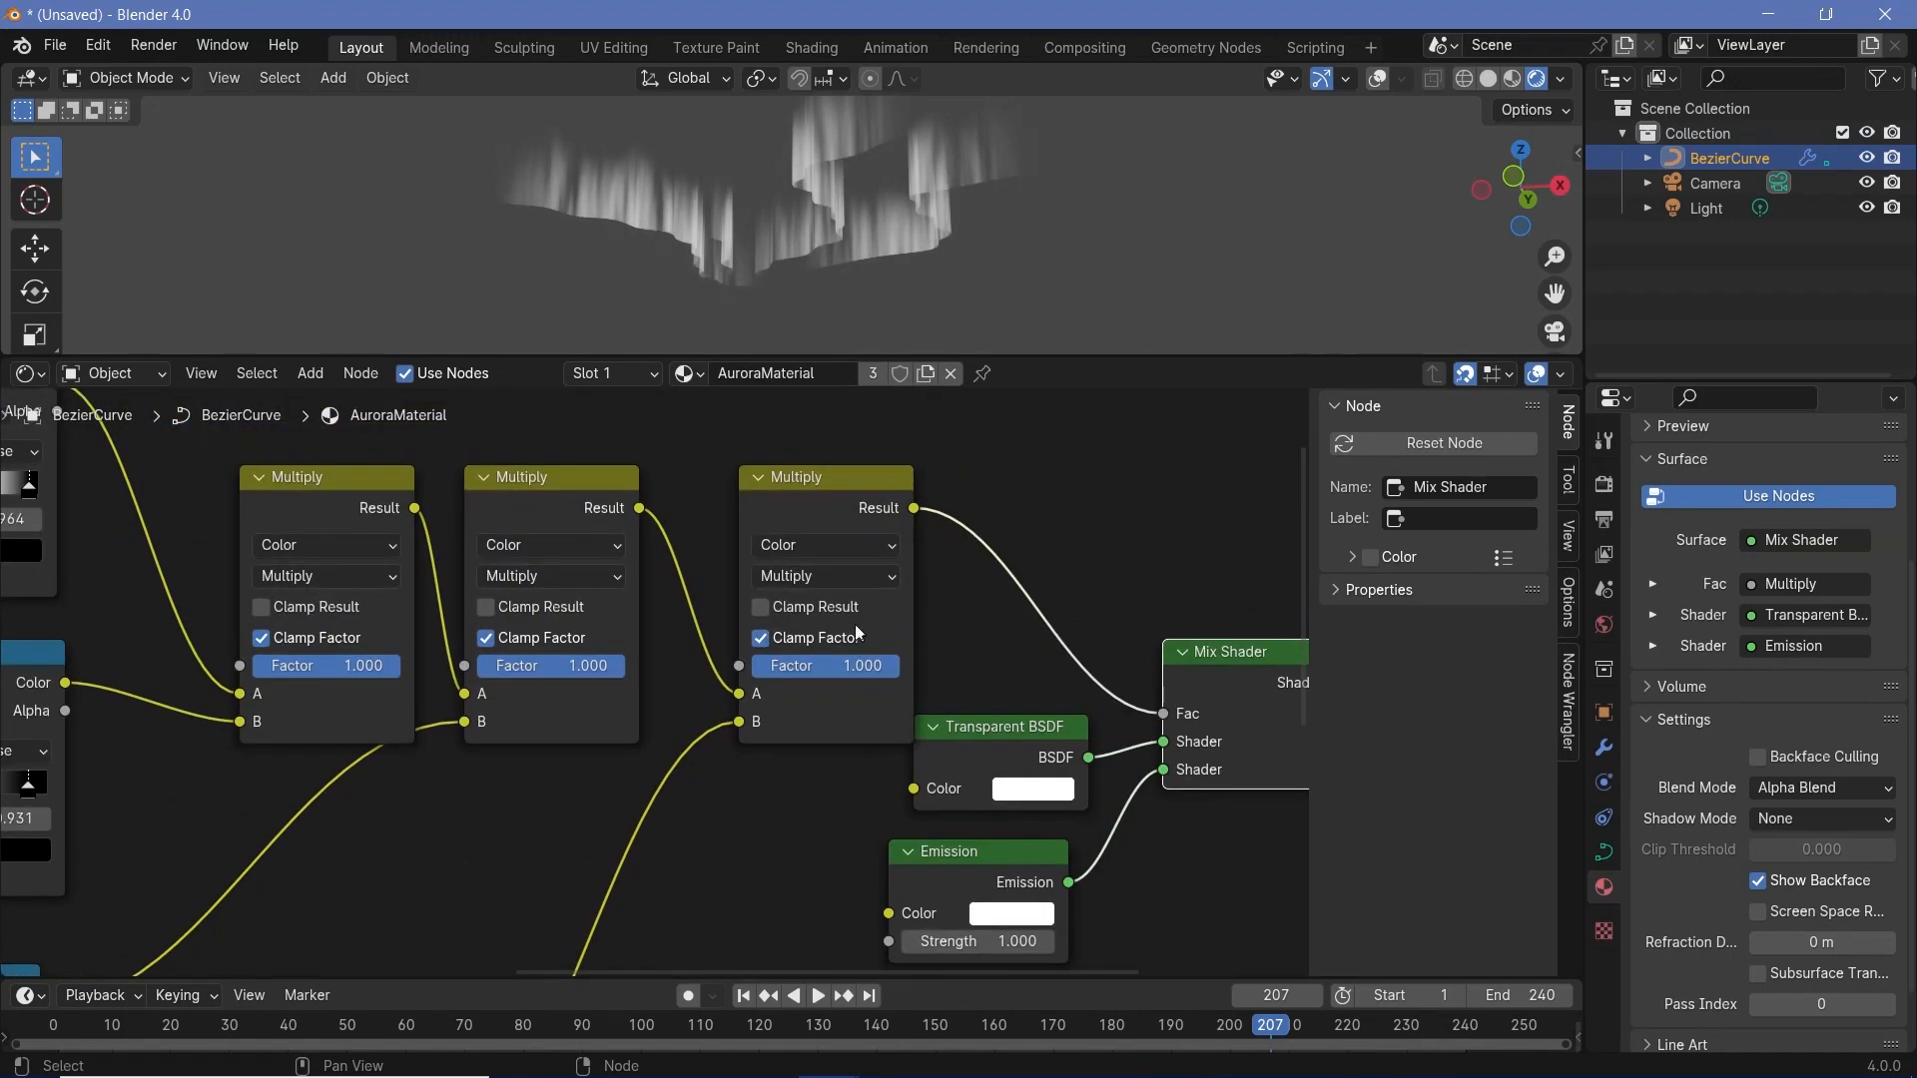
drag(849, 653, 799, 665)
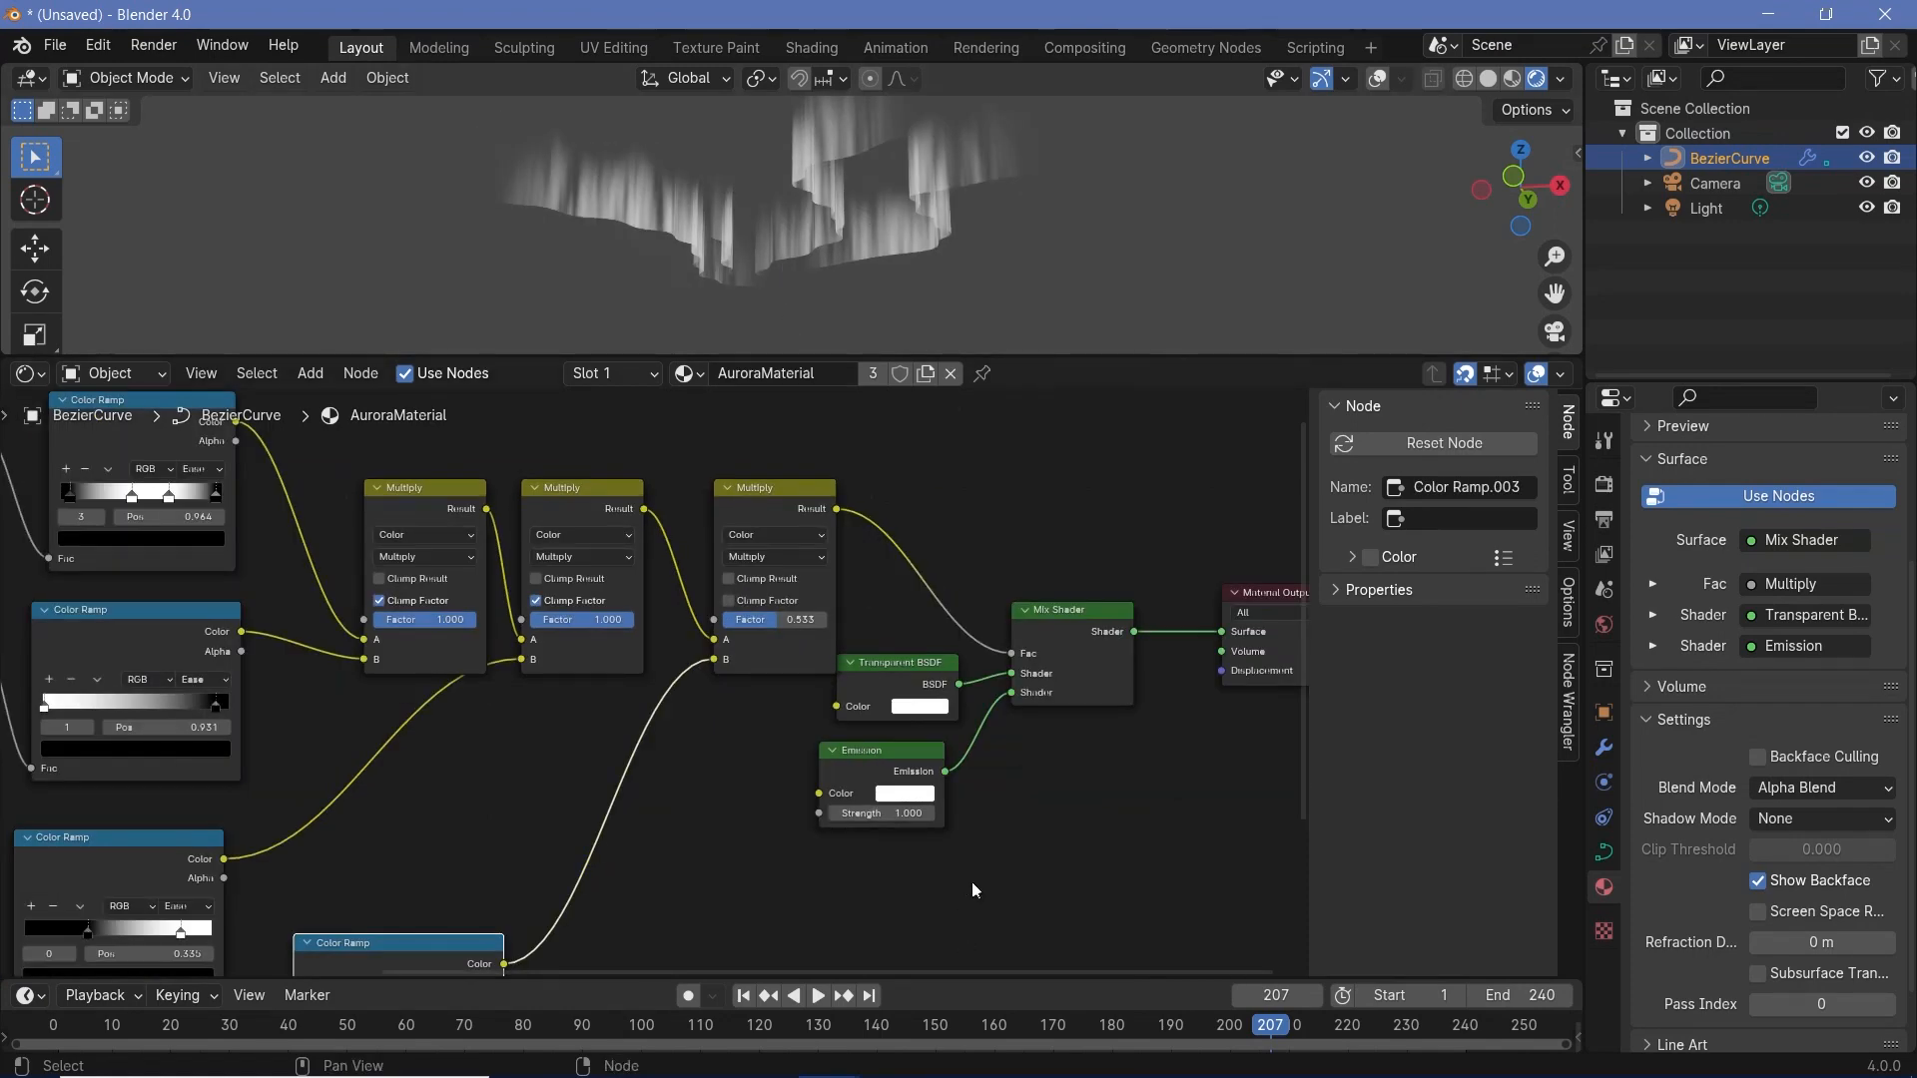
middle_drag(973, 883, 894, 849)
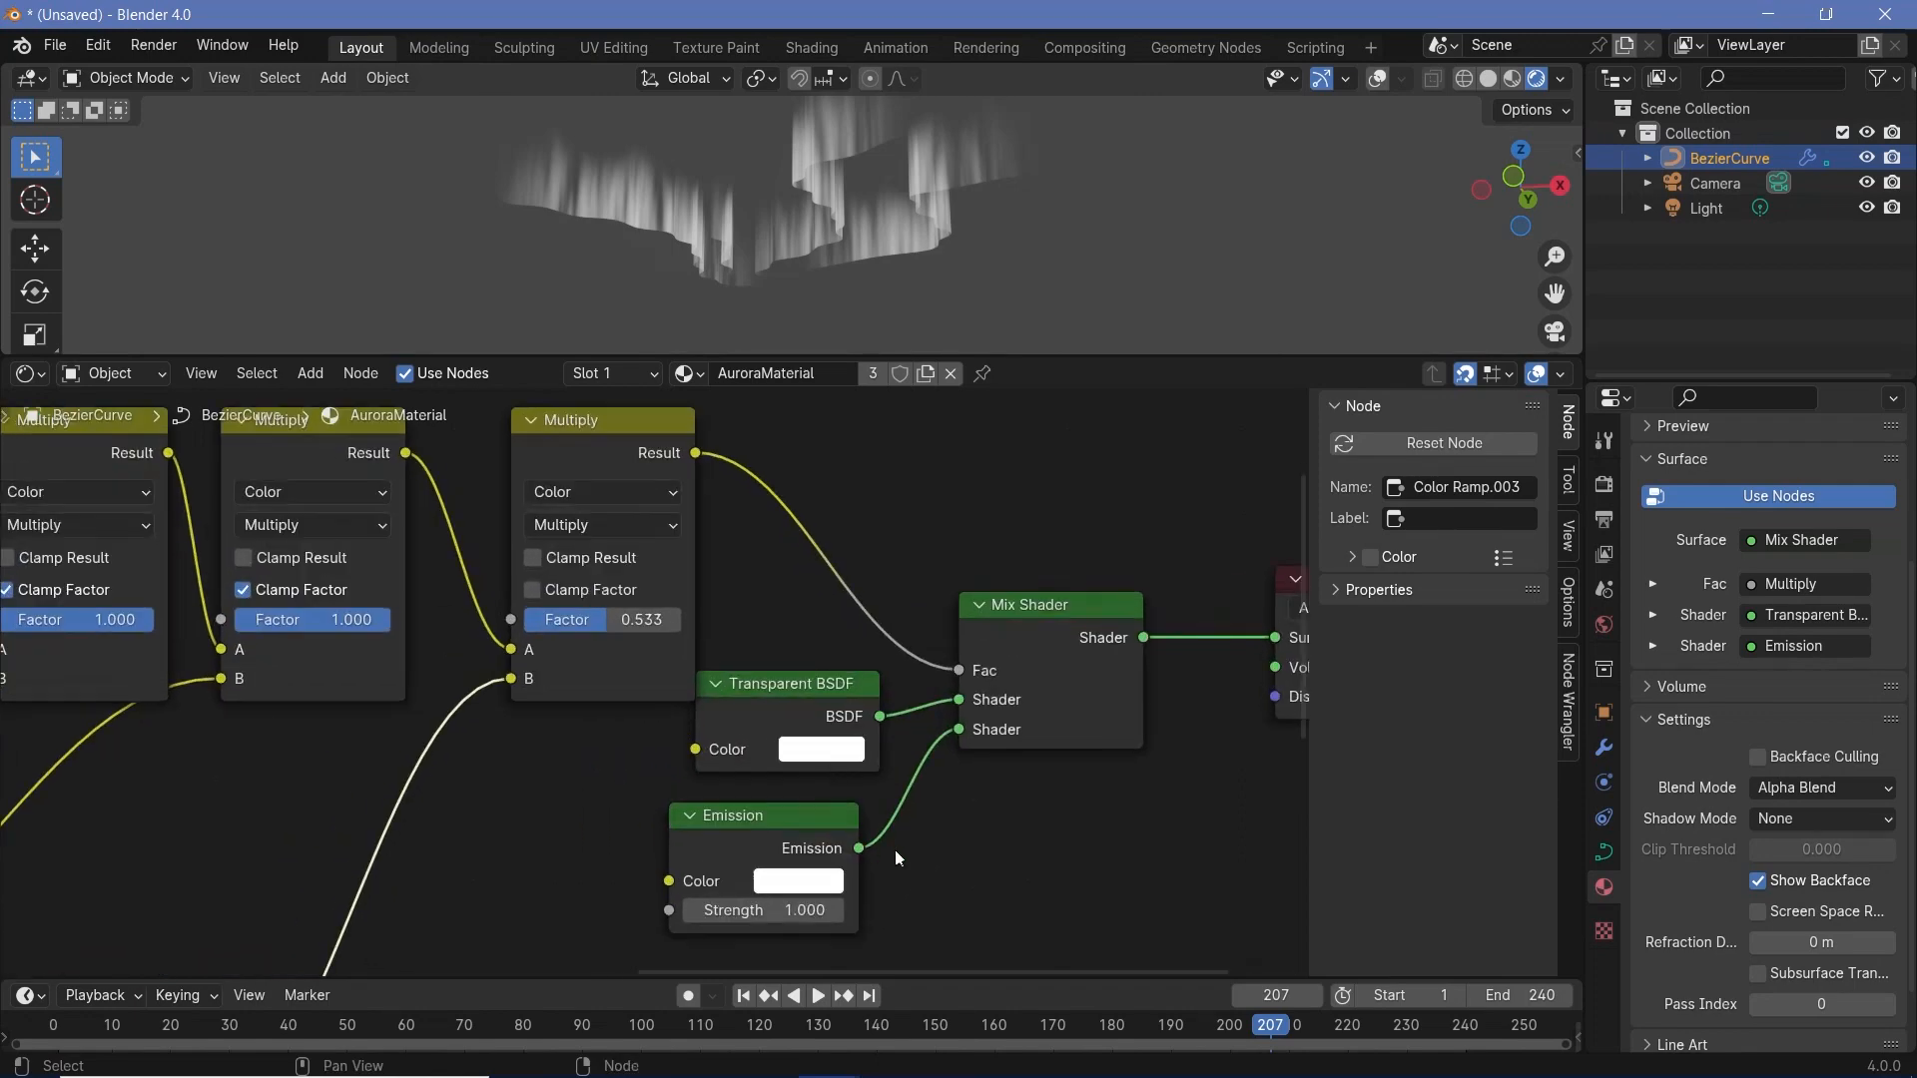
- Check that Bloom is enabled in the render settings and raise the Emission node's Strength to 14.2
click(1603, 483)
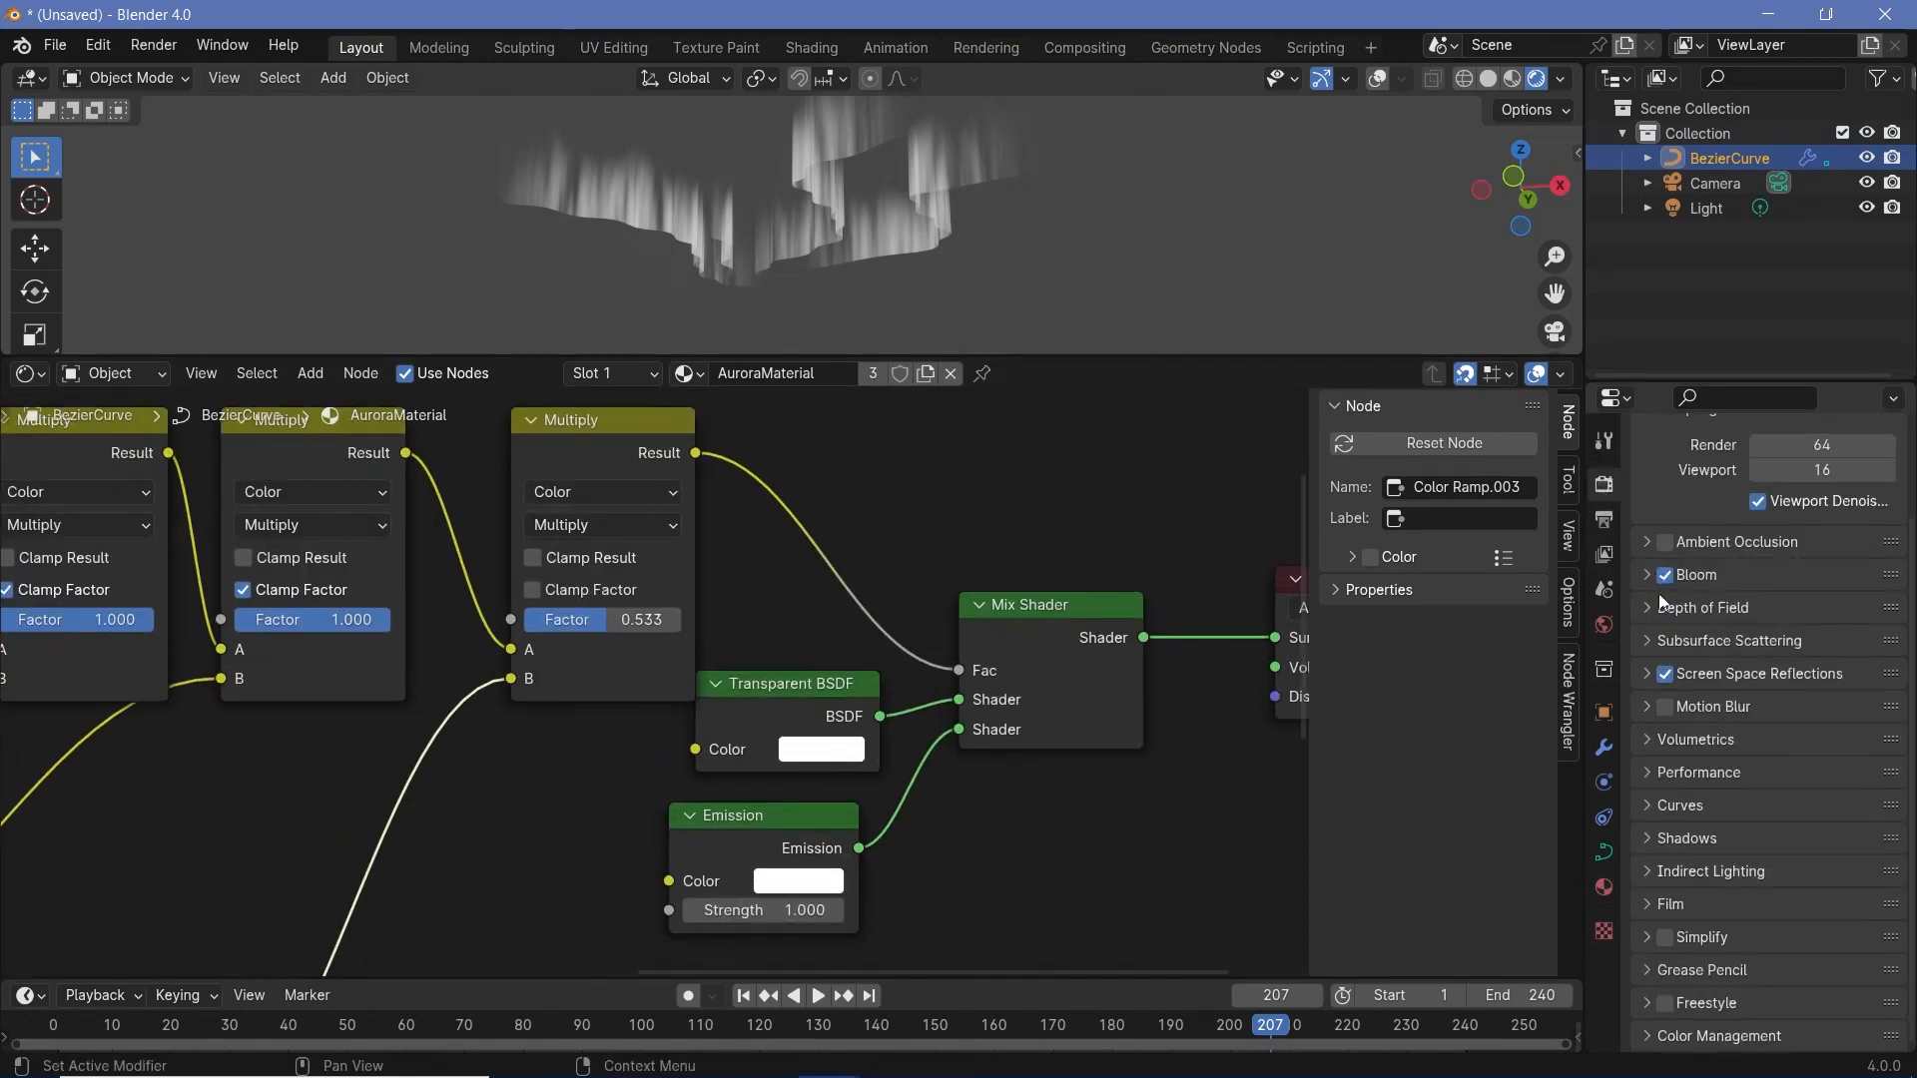
drag(789, 911, 881, 911)
middle_drag(812, 634, 1003, 517)
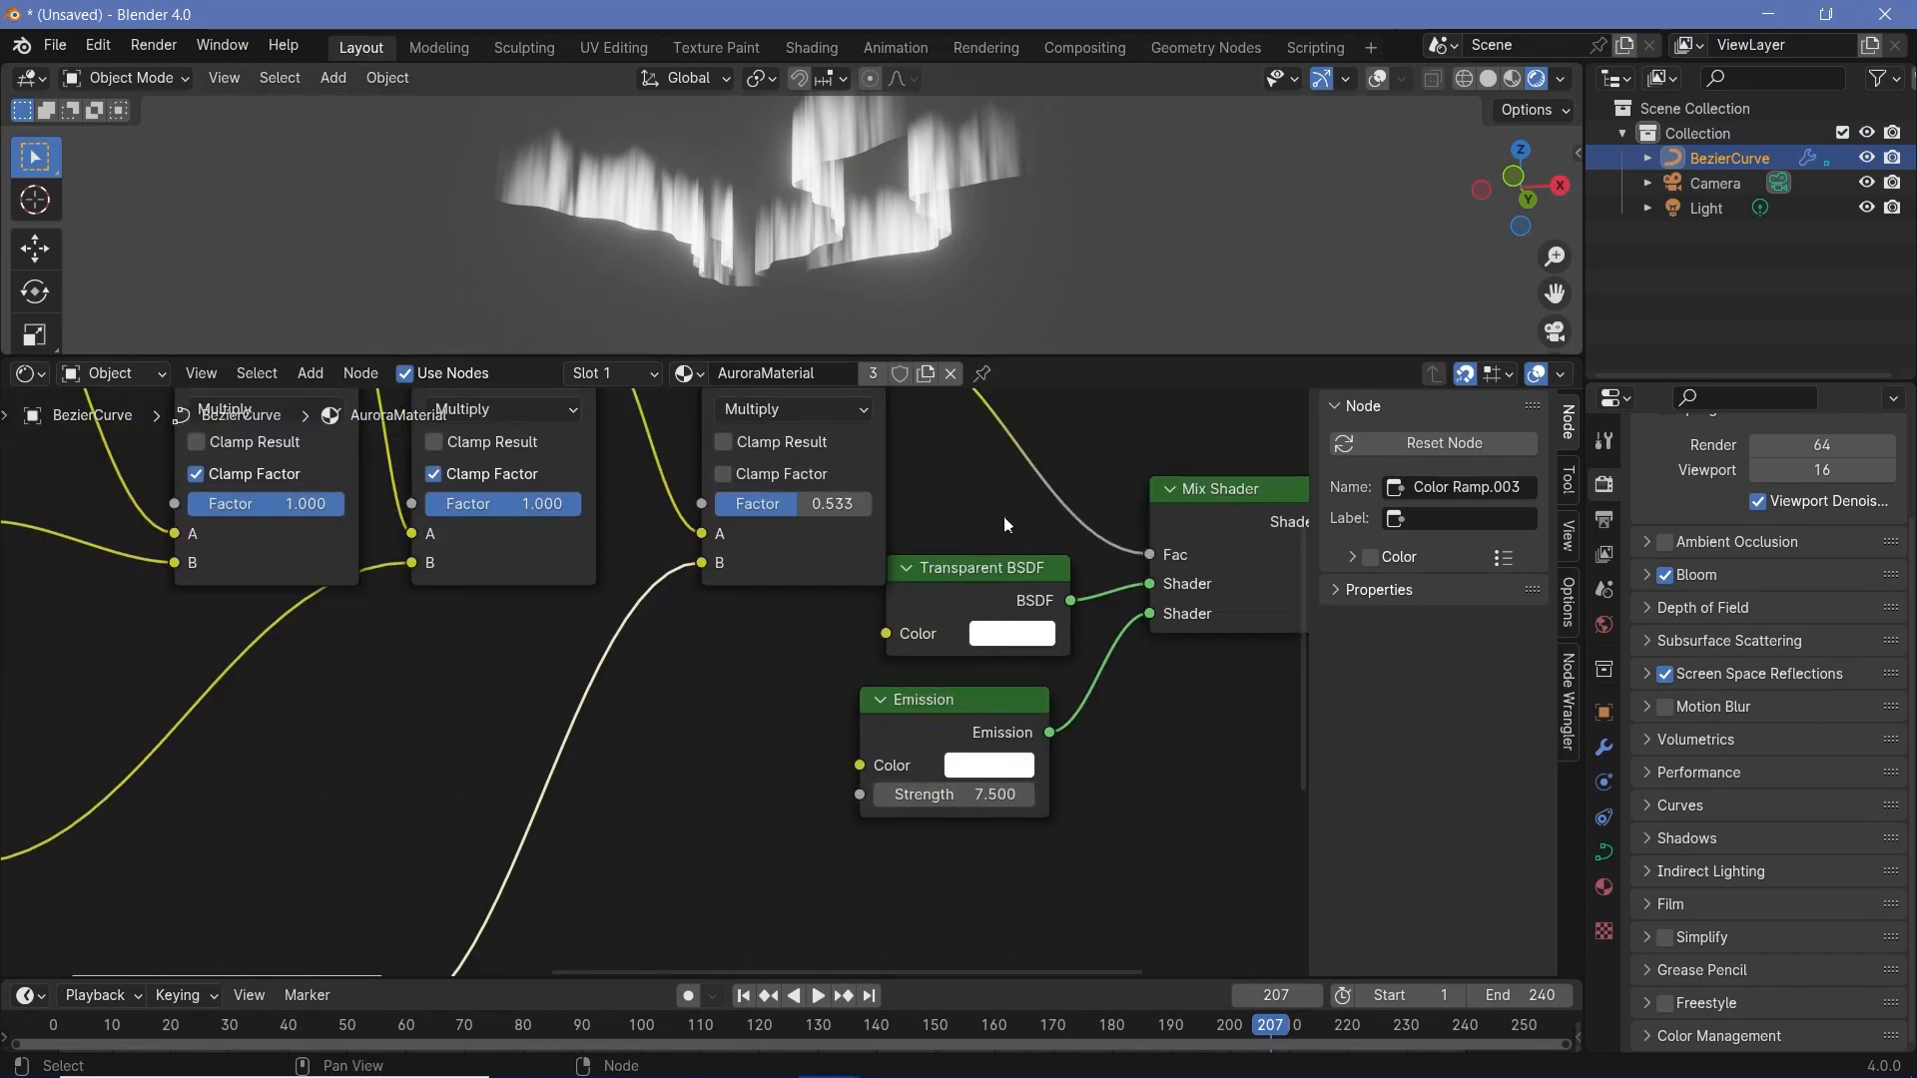
drag(957, 794, 957, 800)
middle_drag(839, 240, 679, 249)
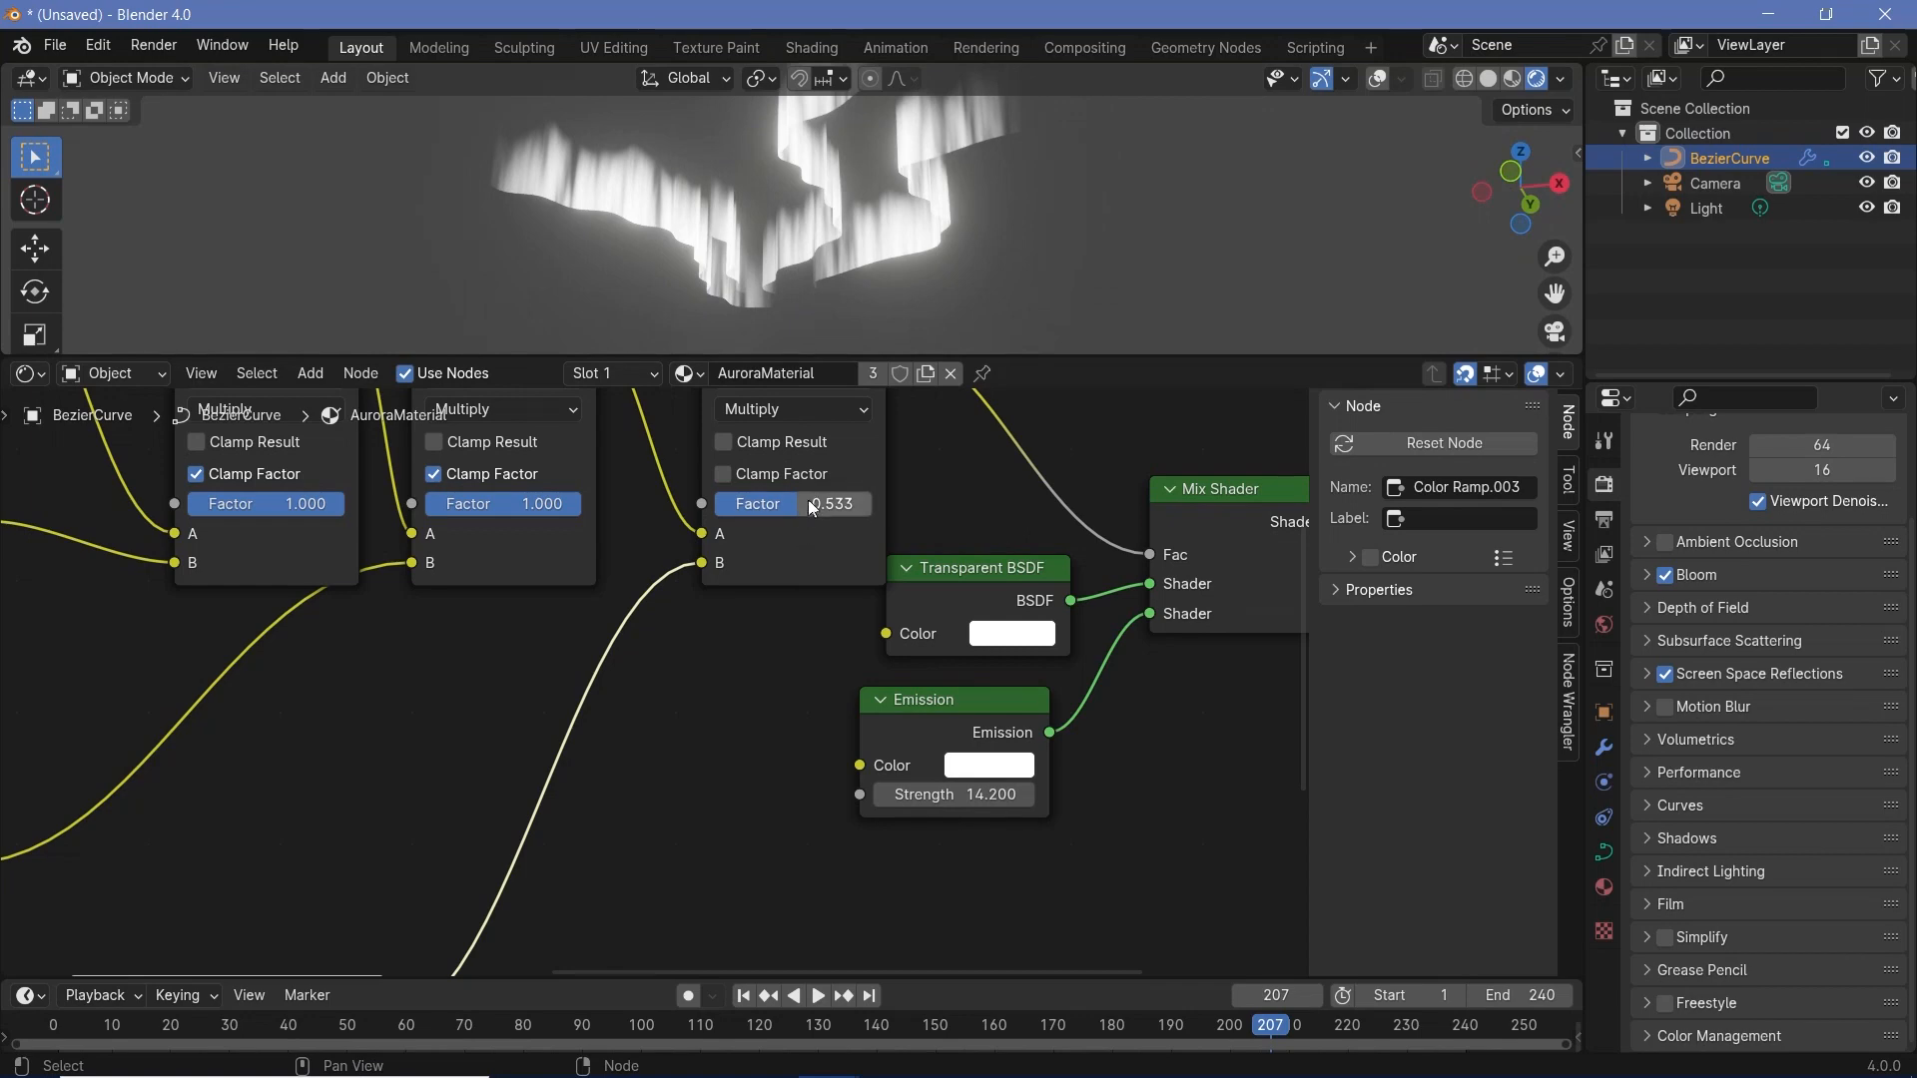
- Move the AuroraHeight ramp's black stop to 1.0 and retune the black stops of the noise and Layer Weight ramps
middle_drag(399, 649, 1233, 512)
drag(794, 502, 811, 501)
middle_drag(532, 846, 553, 753)
drag(619, 746, 695, 745)
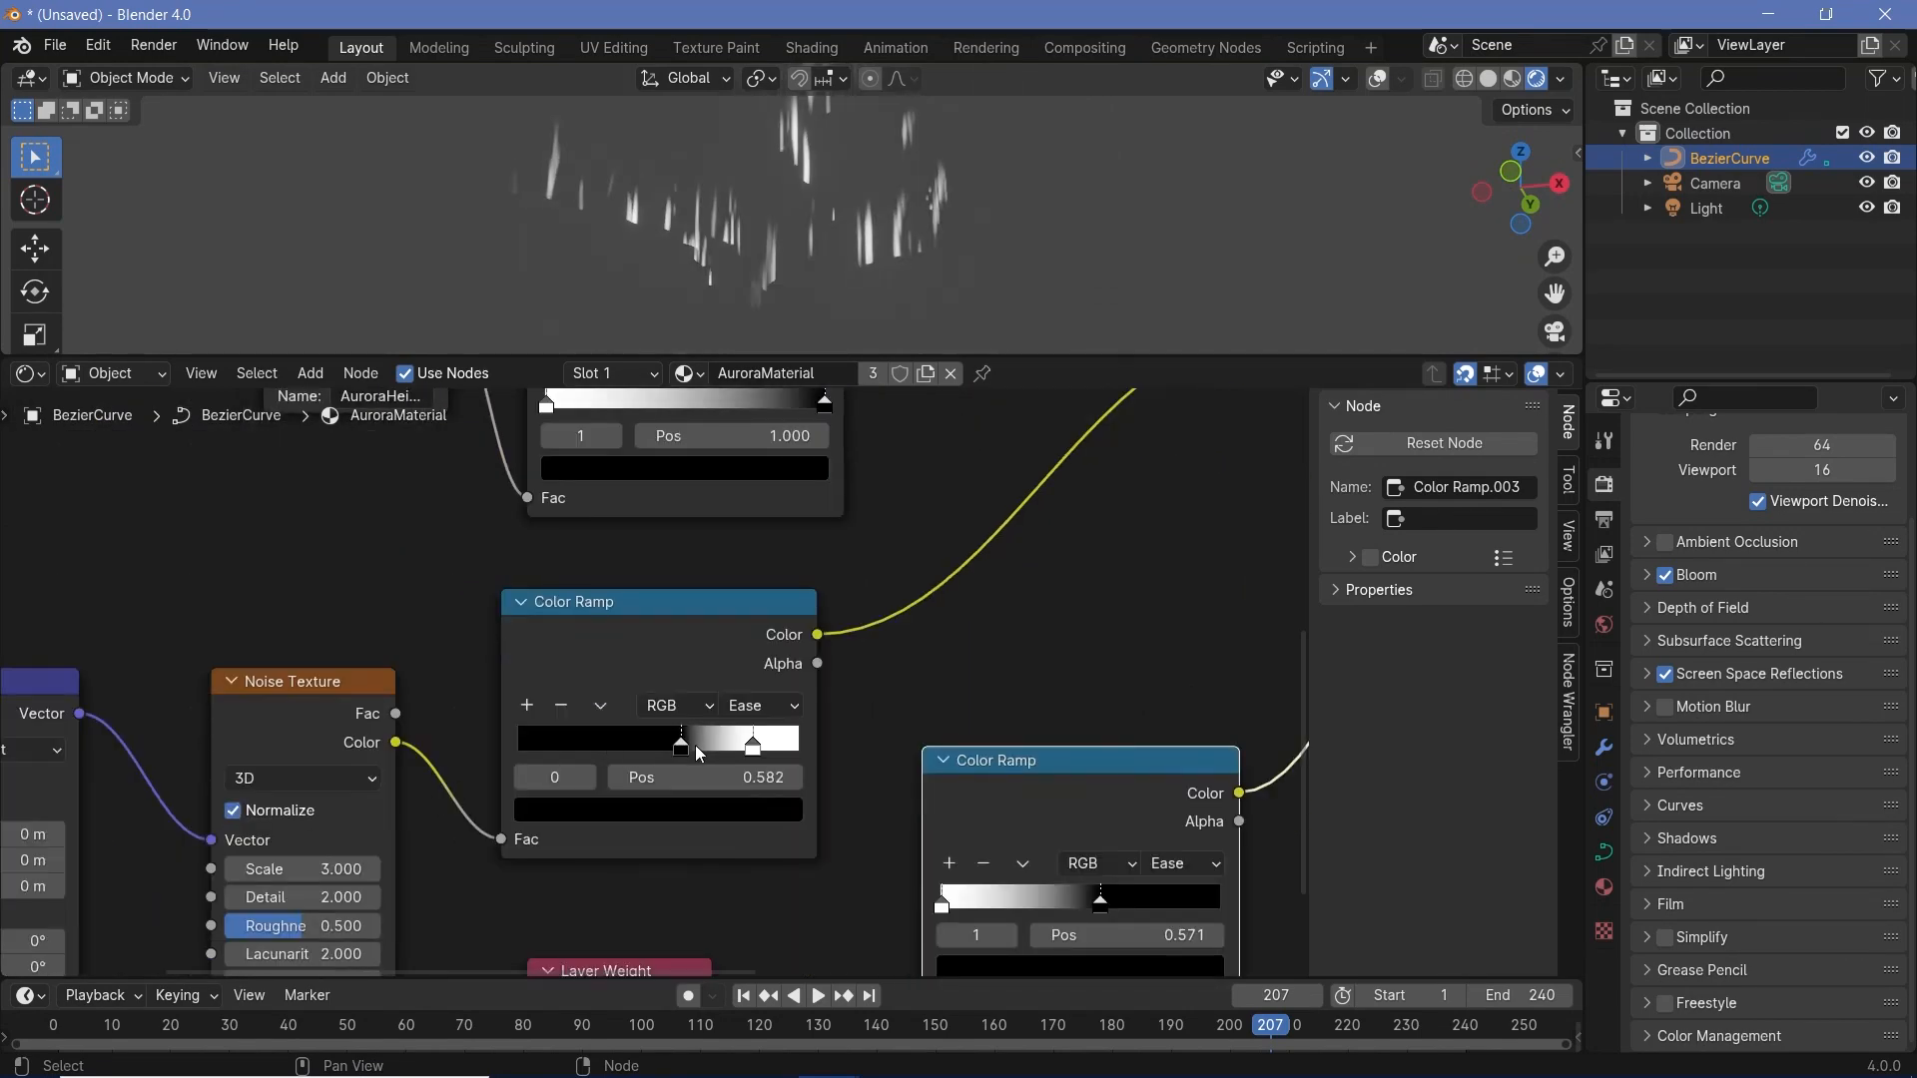
drag(695, 745, 632, 746)
drag(1006, 821, 868, 821)
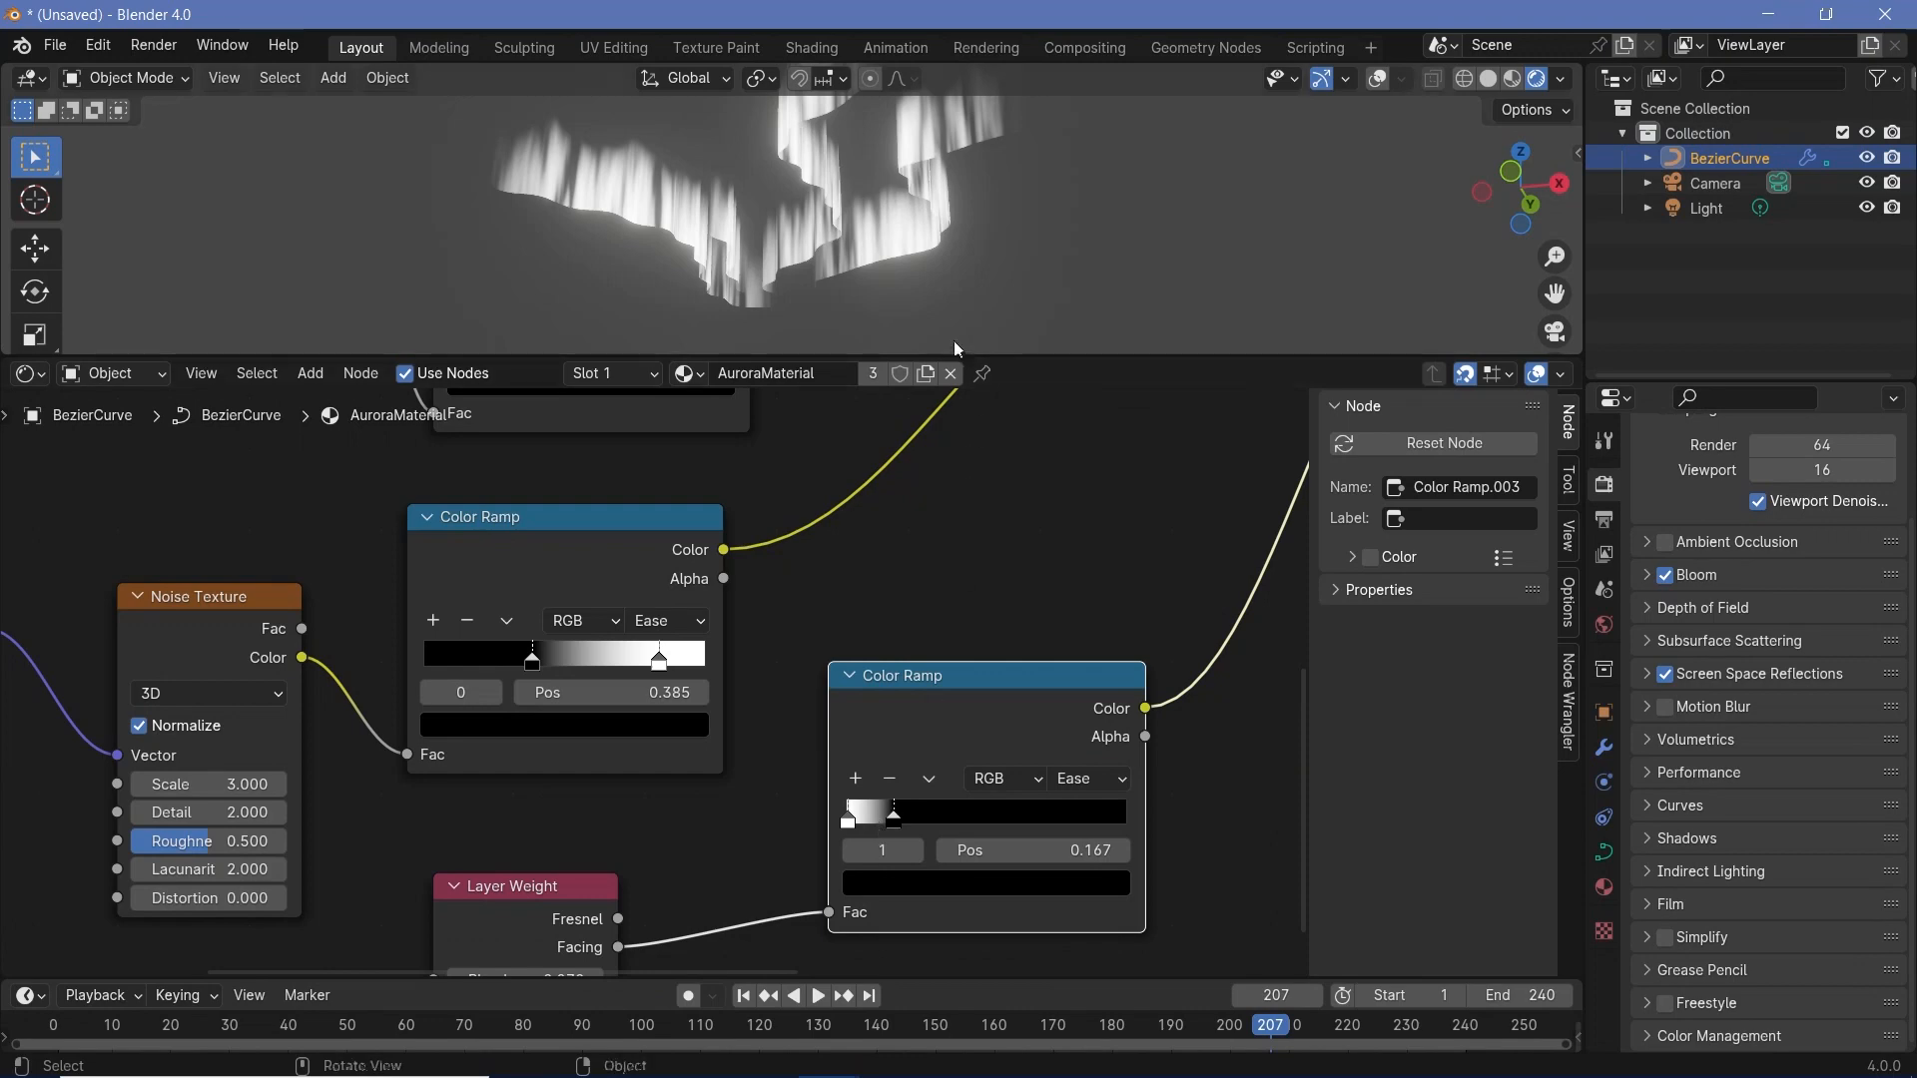
middle_drag(955, 339, 944, 321)
- Move the Transparent BSDF, Emission, Mix Shader and Material Output nodes away from the Multiply nodes to make room
scroll(511, 841, down, 3)
middle_drag(977, 559, 801, 680)
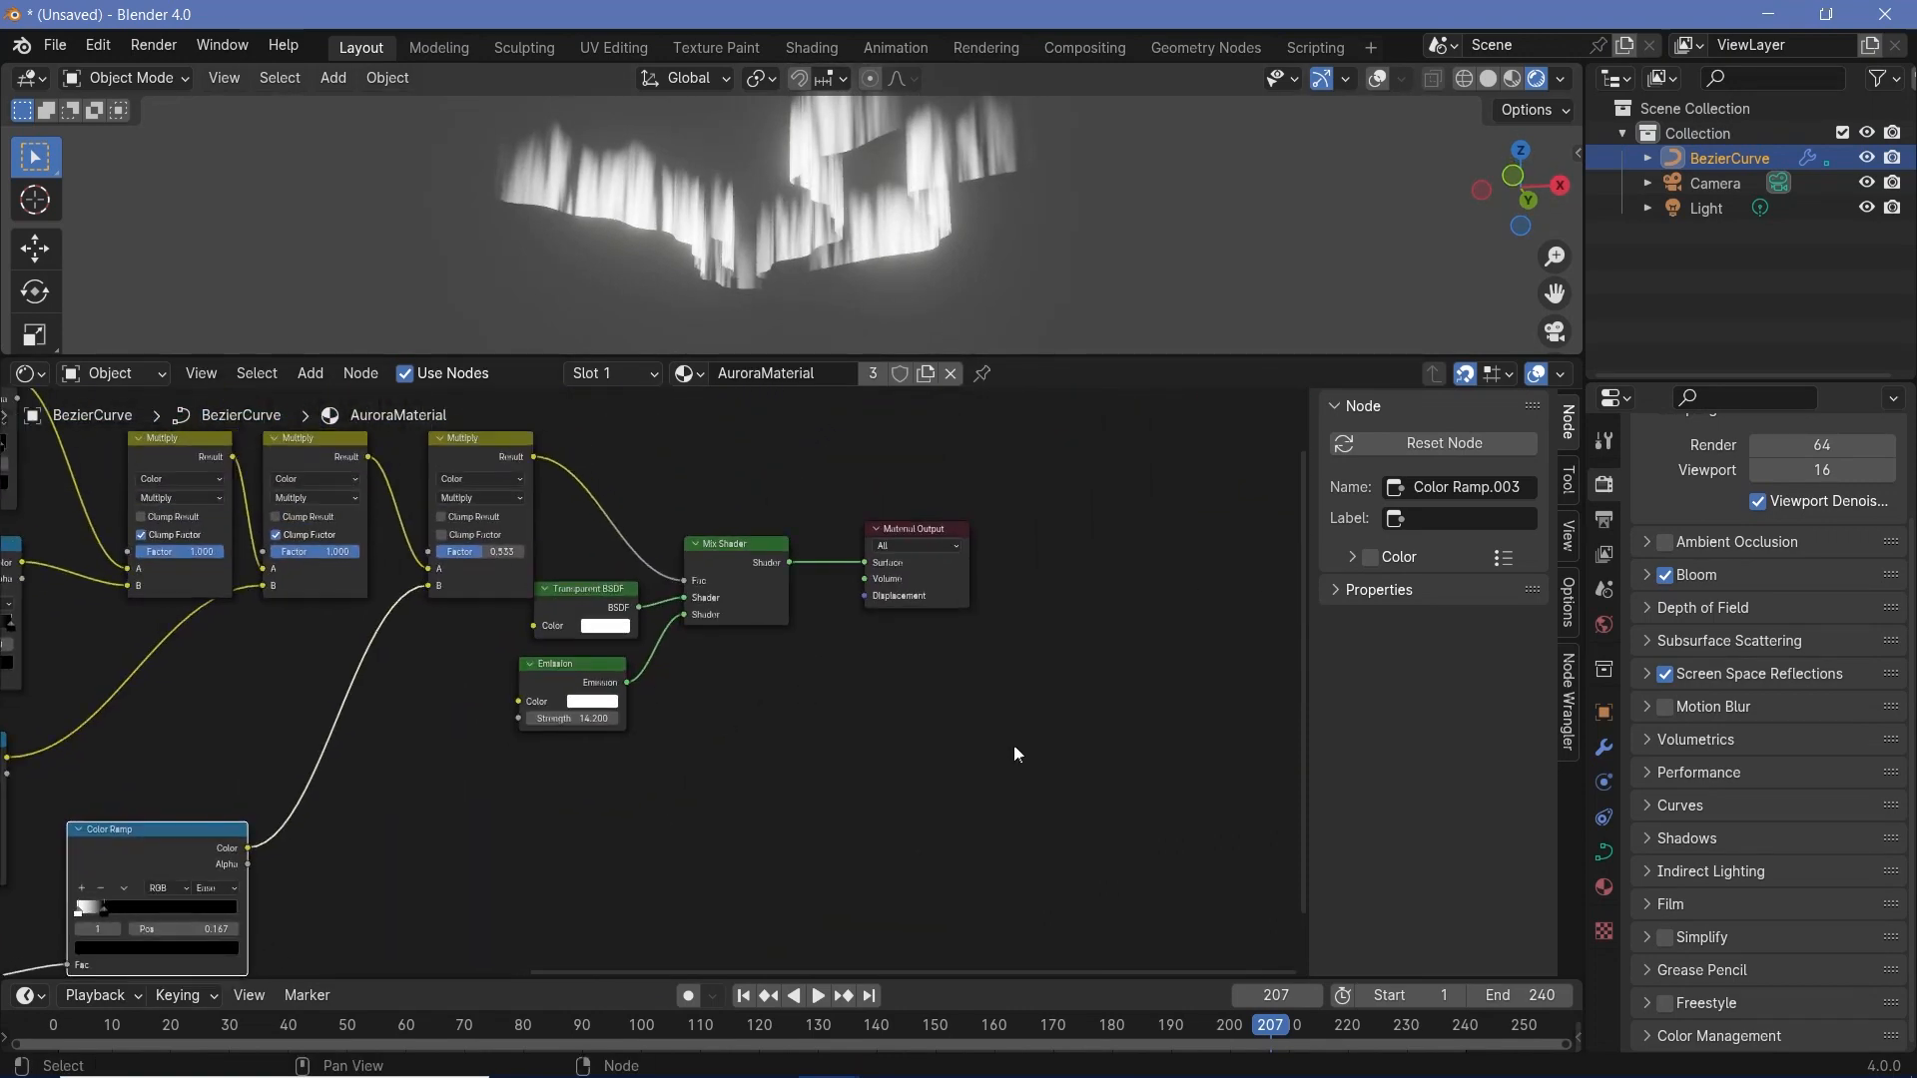
drag(1015, 746, 561, 491)
key(g)
click(1115, 647)
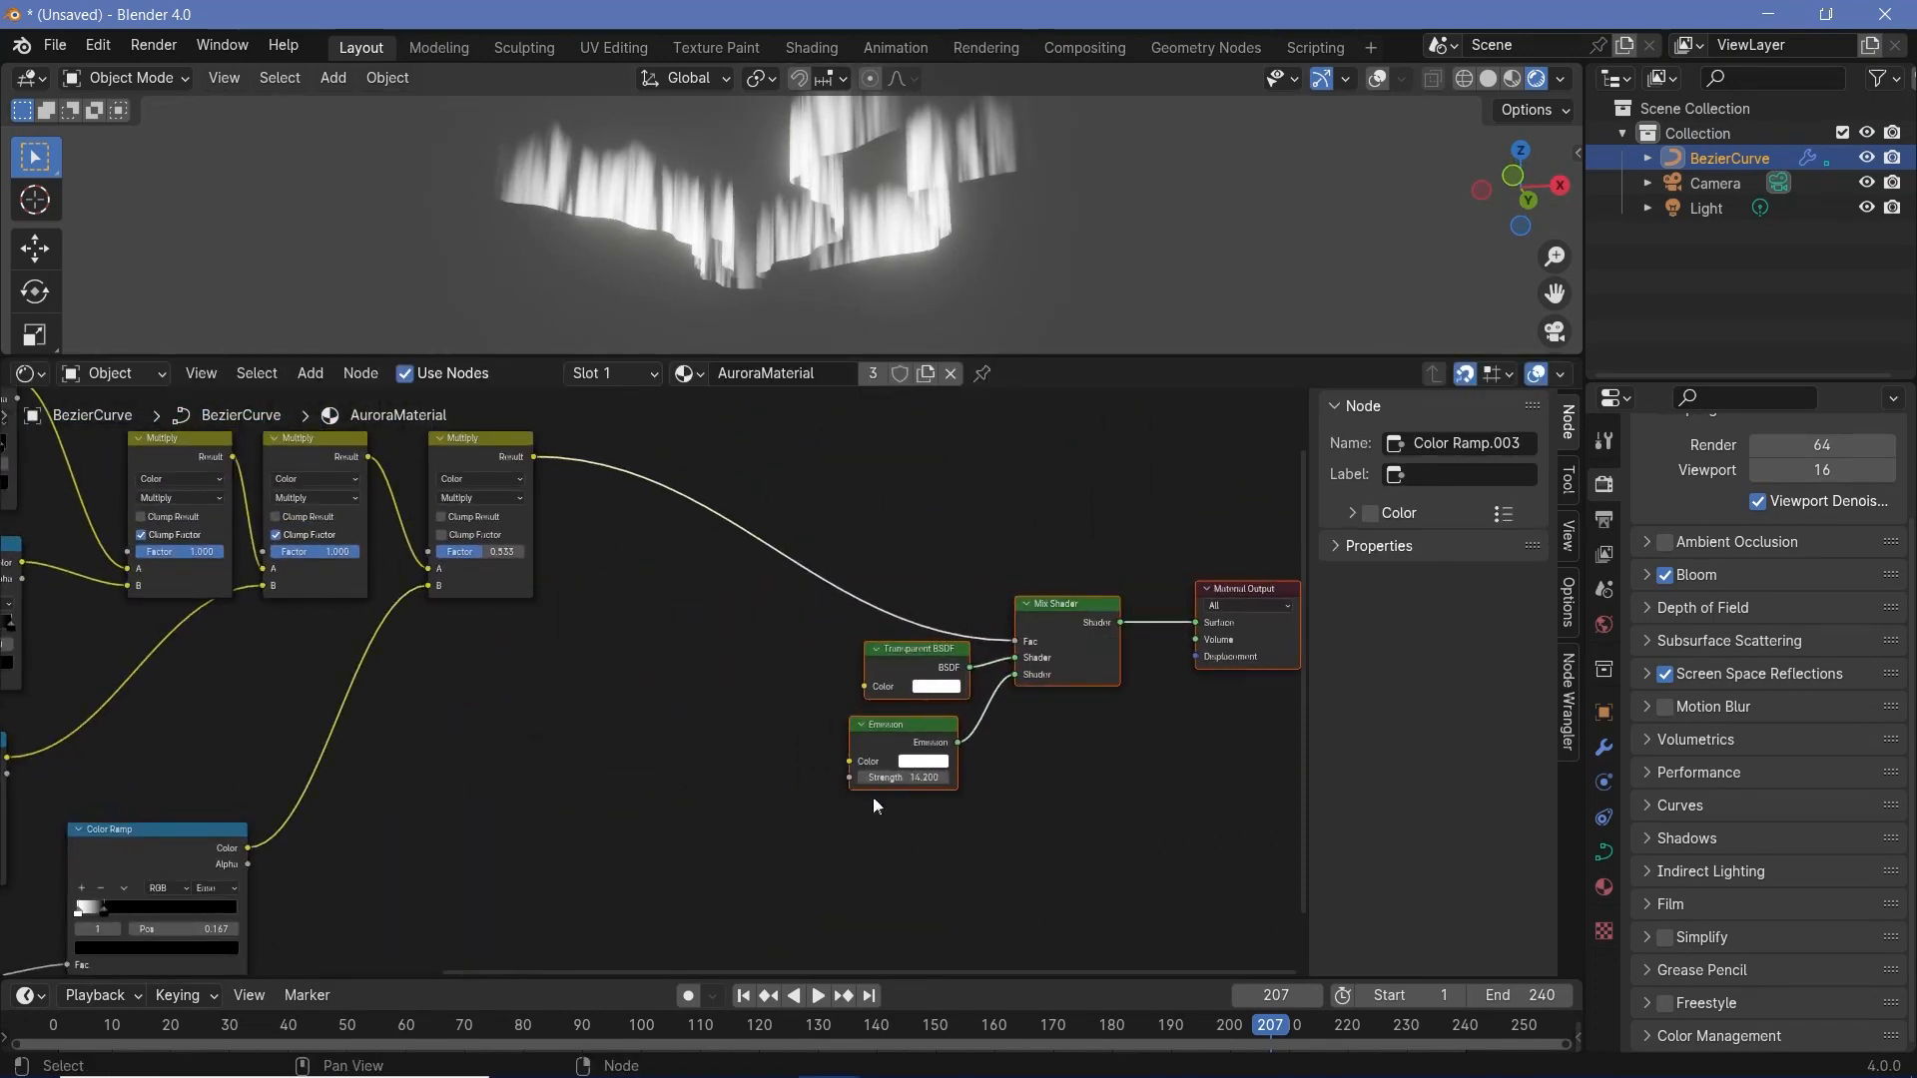
- Add a Hue/Saturation/Value node near the Emission node and connect its Color output to the Emission's Color input
middle_drag(853, 819, 620, 637)
key(shift+a)
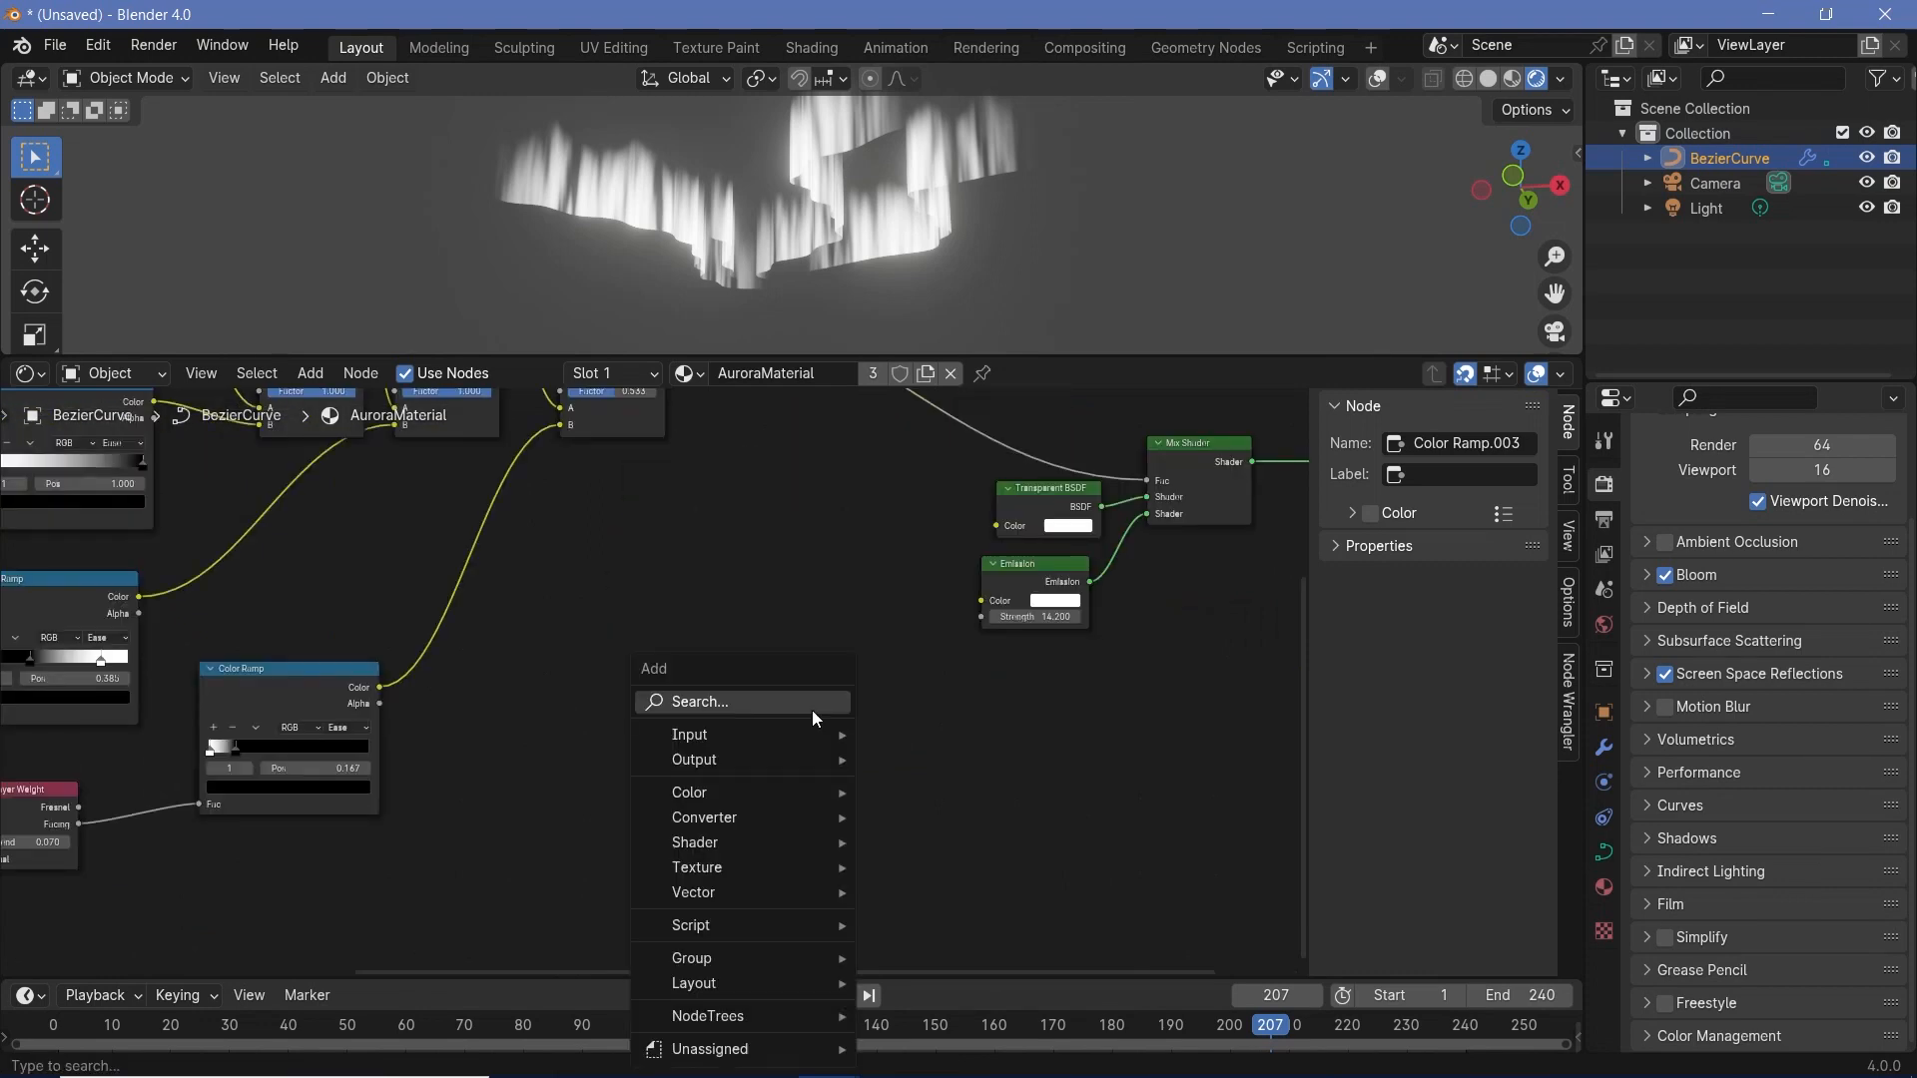
text(hue)
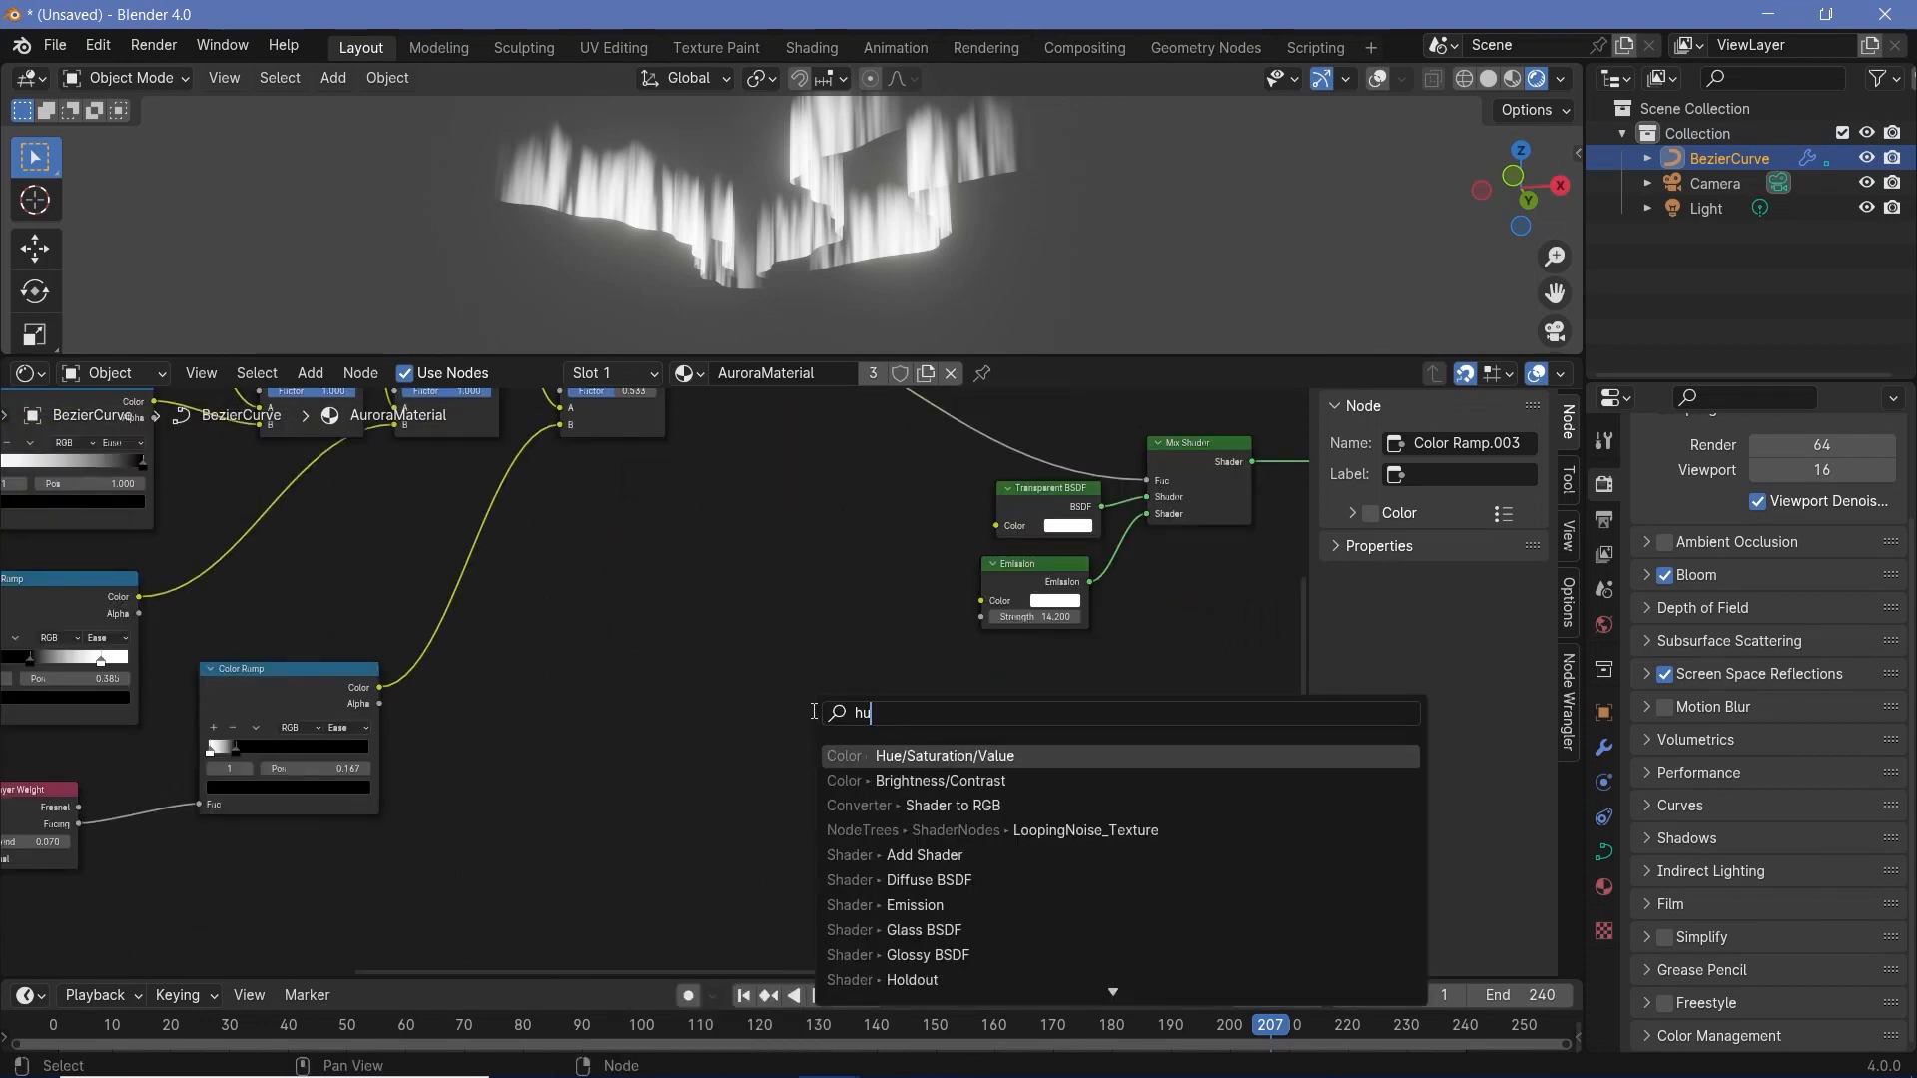
key(Return)
click(759, 611)
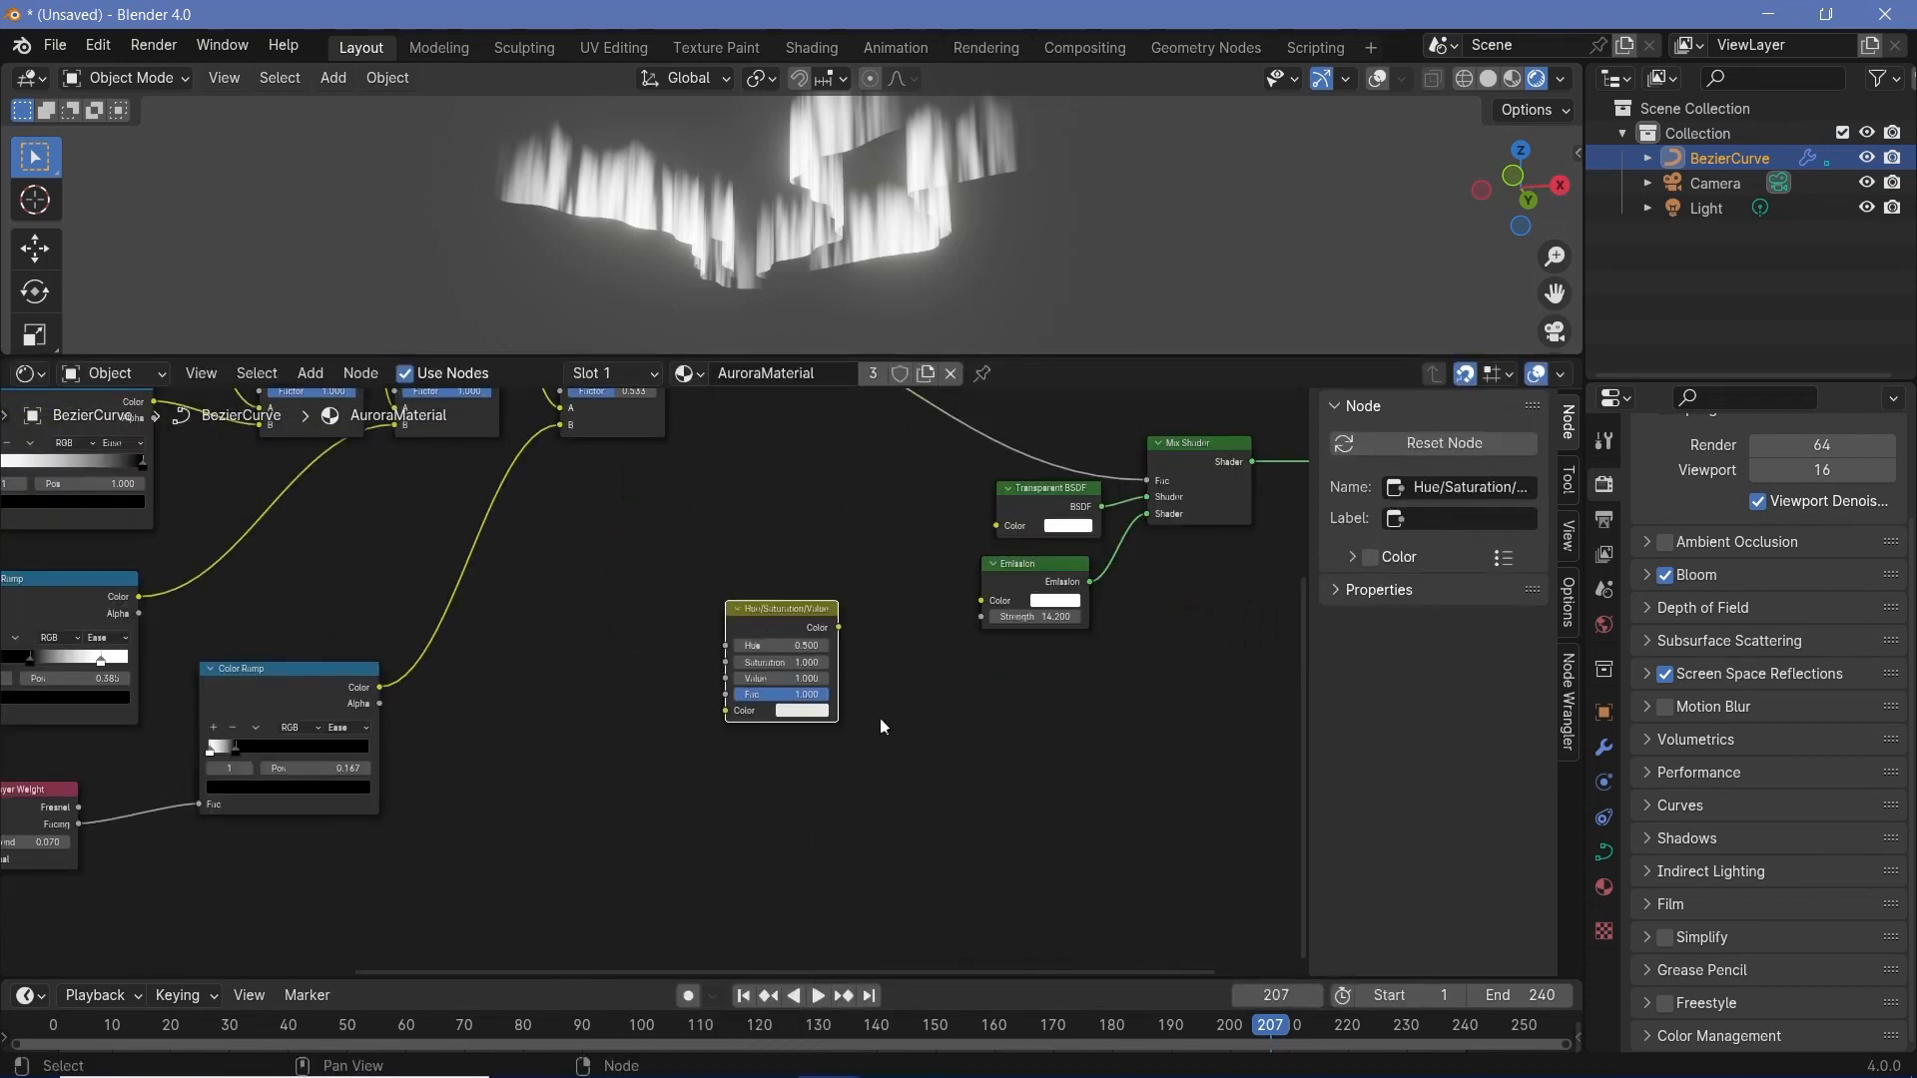
scroll(812, 618, up, 2)
drag(859, 609, 1084, 566)
- Set the Hue/Saturation/Value node's Color to a fully saturated bright green with hue 0.333
scroll(877, 764, up, 2)
click(876, 765)
drag(872, 297, 842, 302)
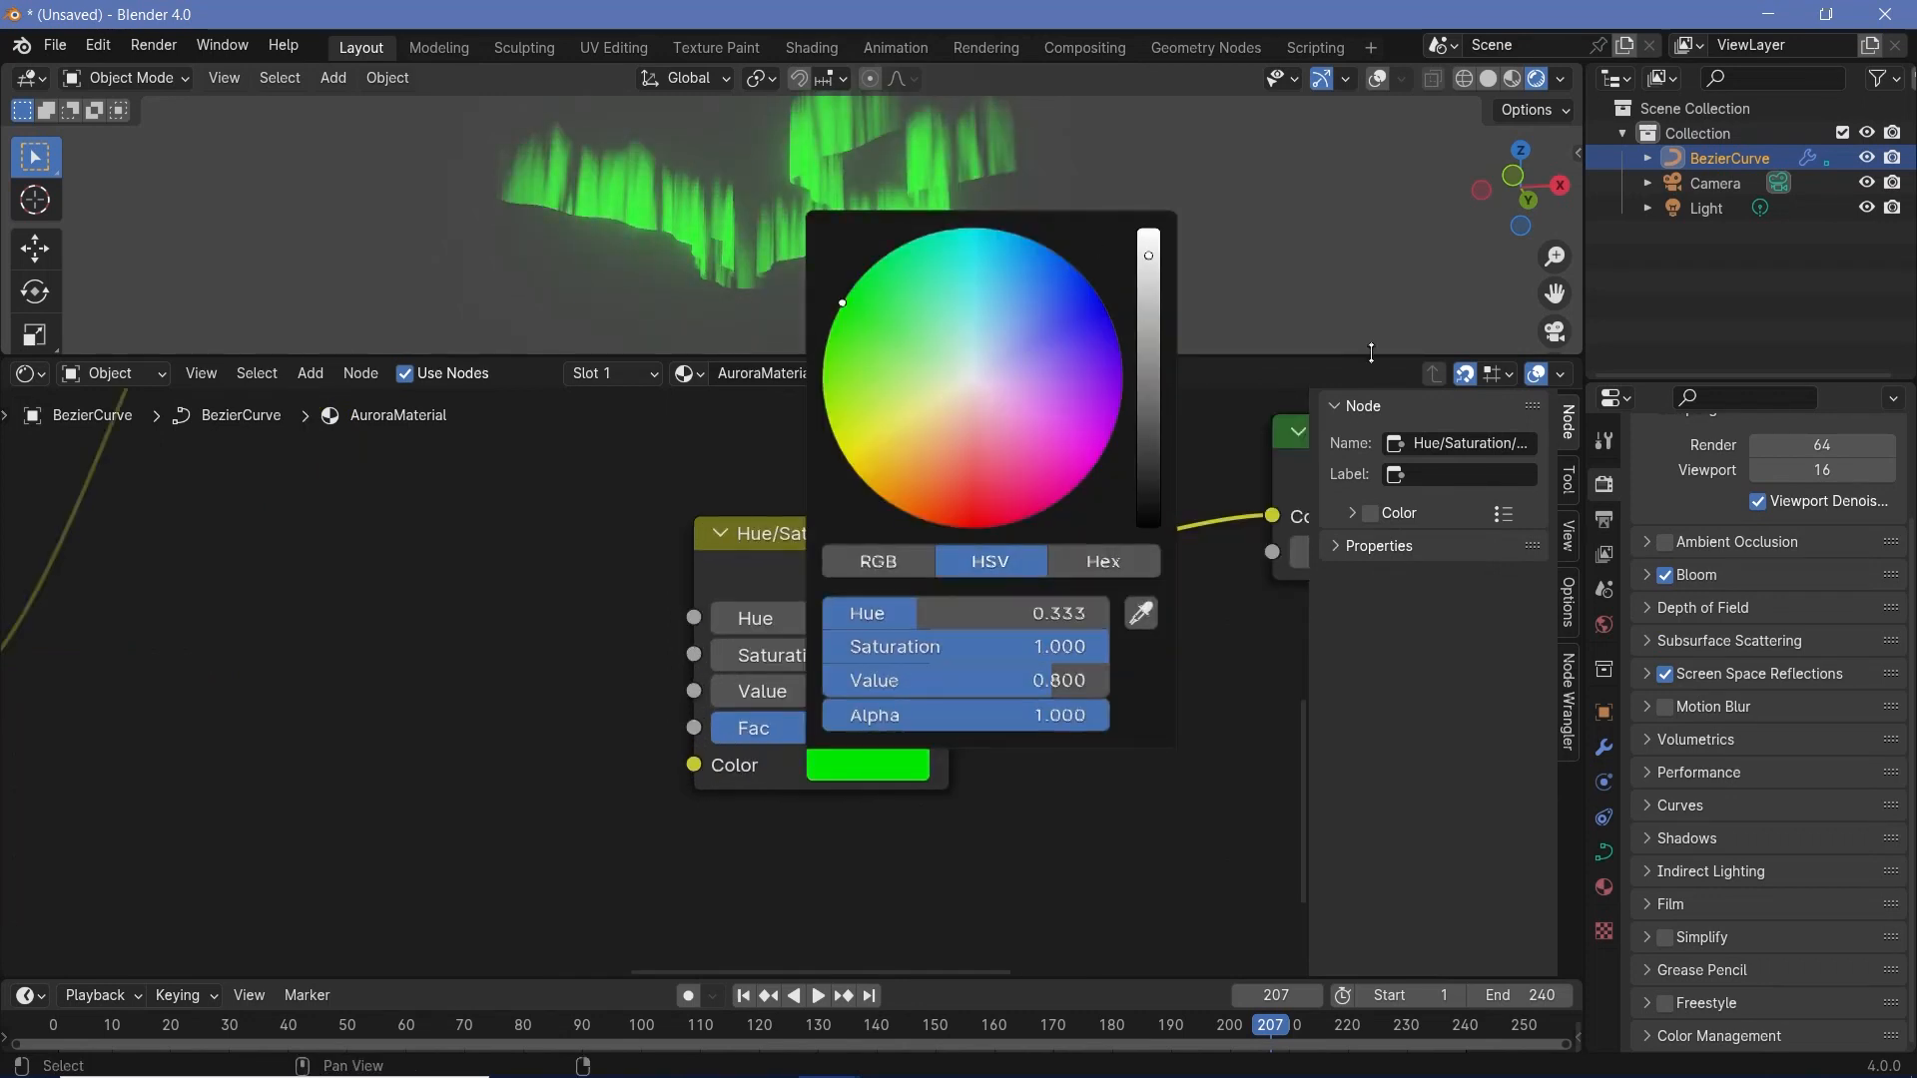
click(857, 767)
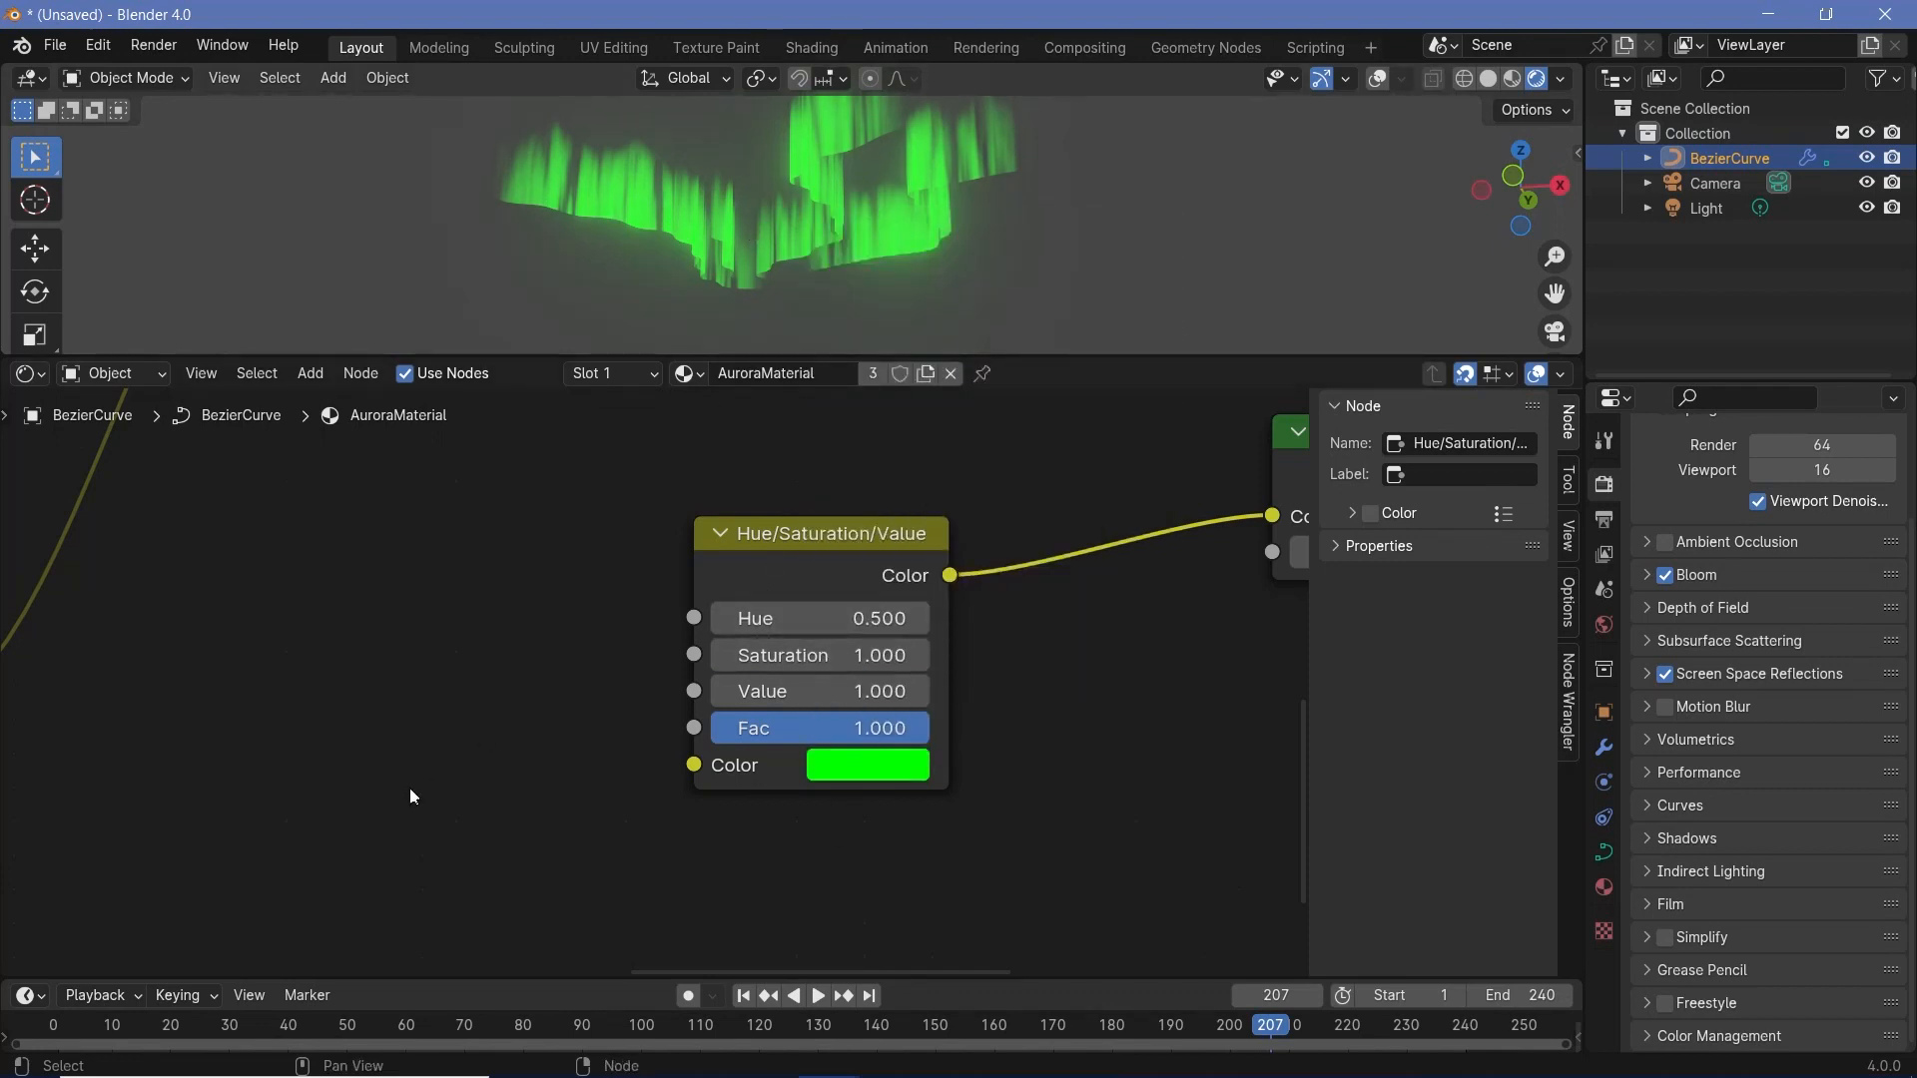
- Add a Noise Texture before the Hue/Saturation/Value node and connect its Color output to the Hue input
middle_drag(403, 785, 713, 705)
key(shift+a)
text(noi)
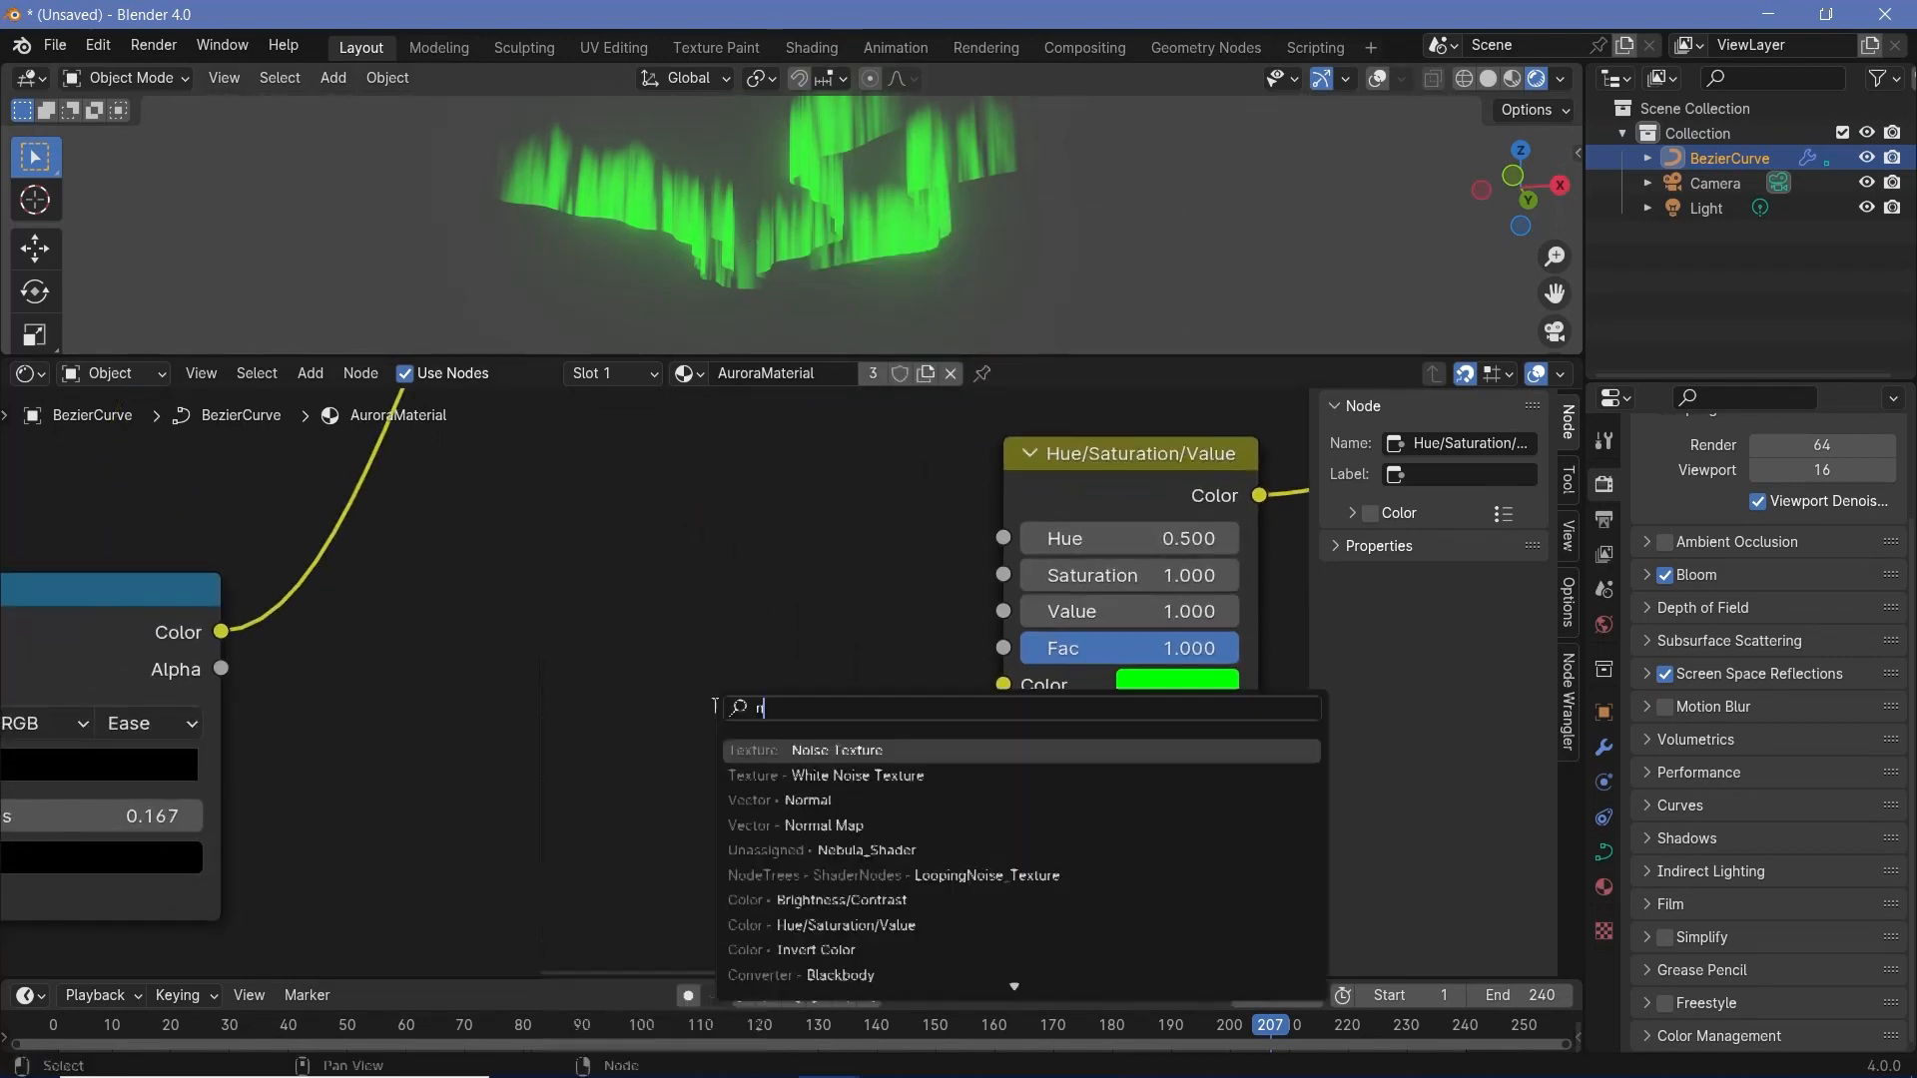
key(Return)
click(812, 591)
drag(806, 597, 1004, 539)
- Duplicate the Mapping node for the new Noise Texture, wiring the Texture Coordinate's Object output through it into the noise's Vector
scroll(685, 745, down, 3)
middle_drag(430, 813, 516, 691)
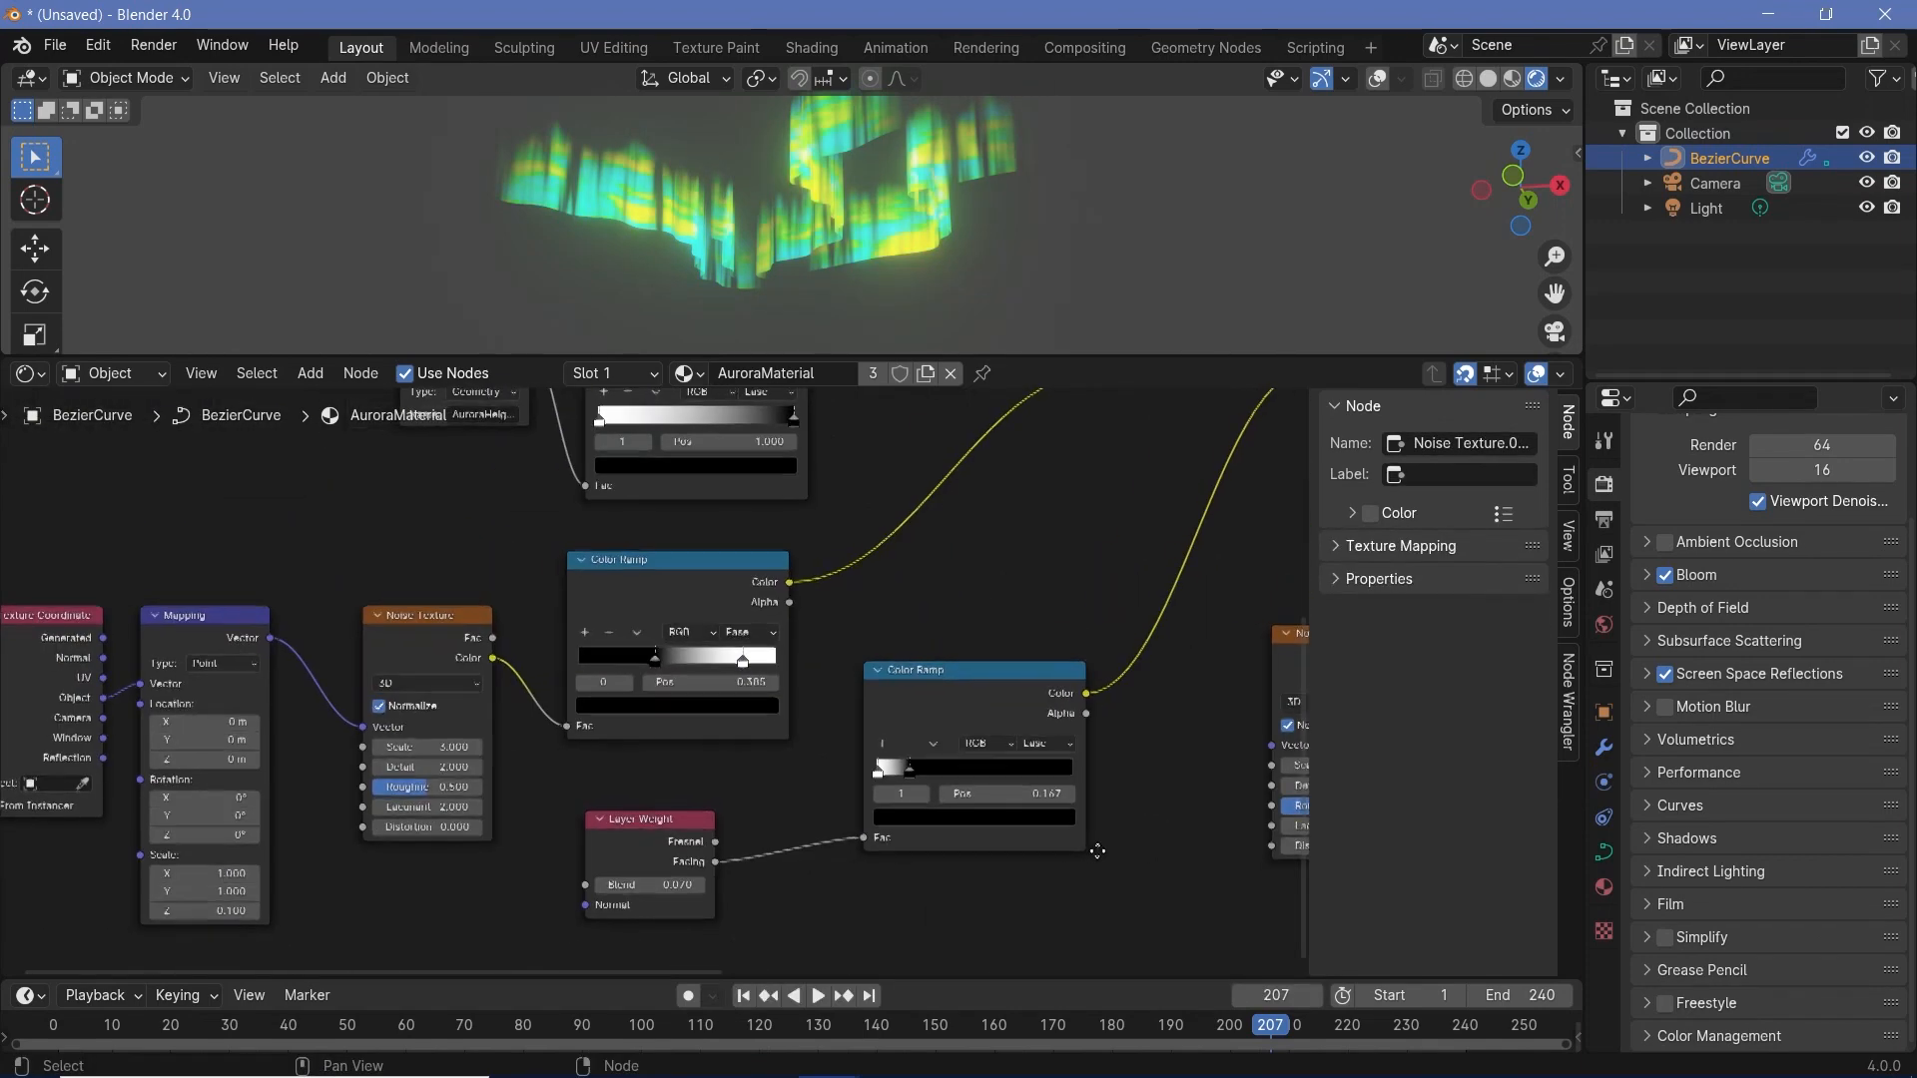
click(166, 623)
key(shift+d)
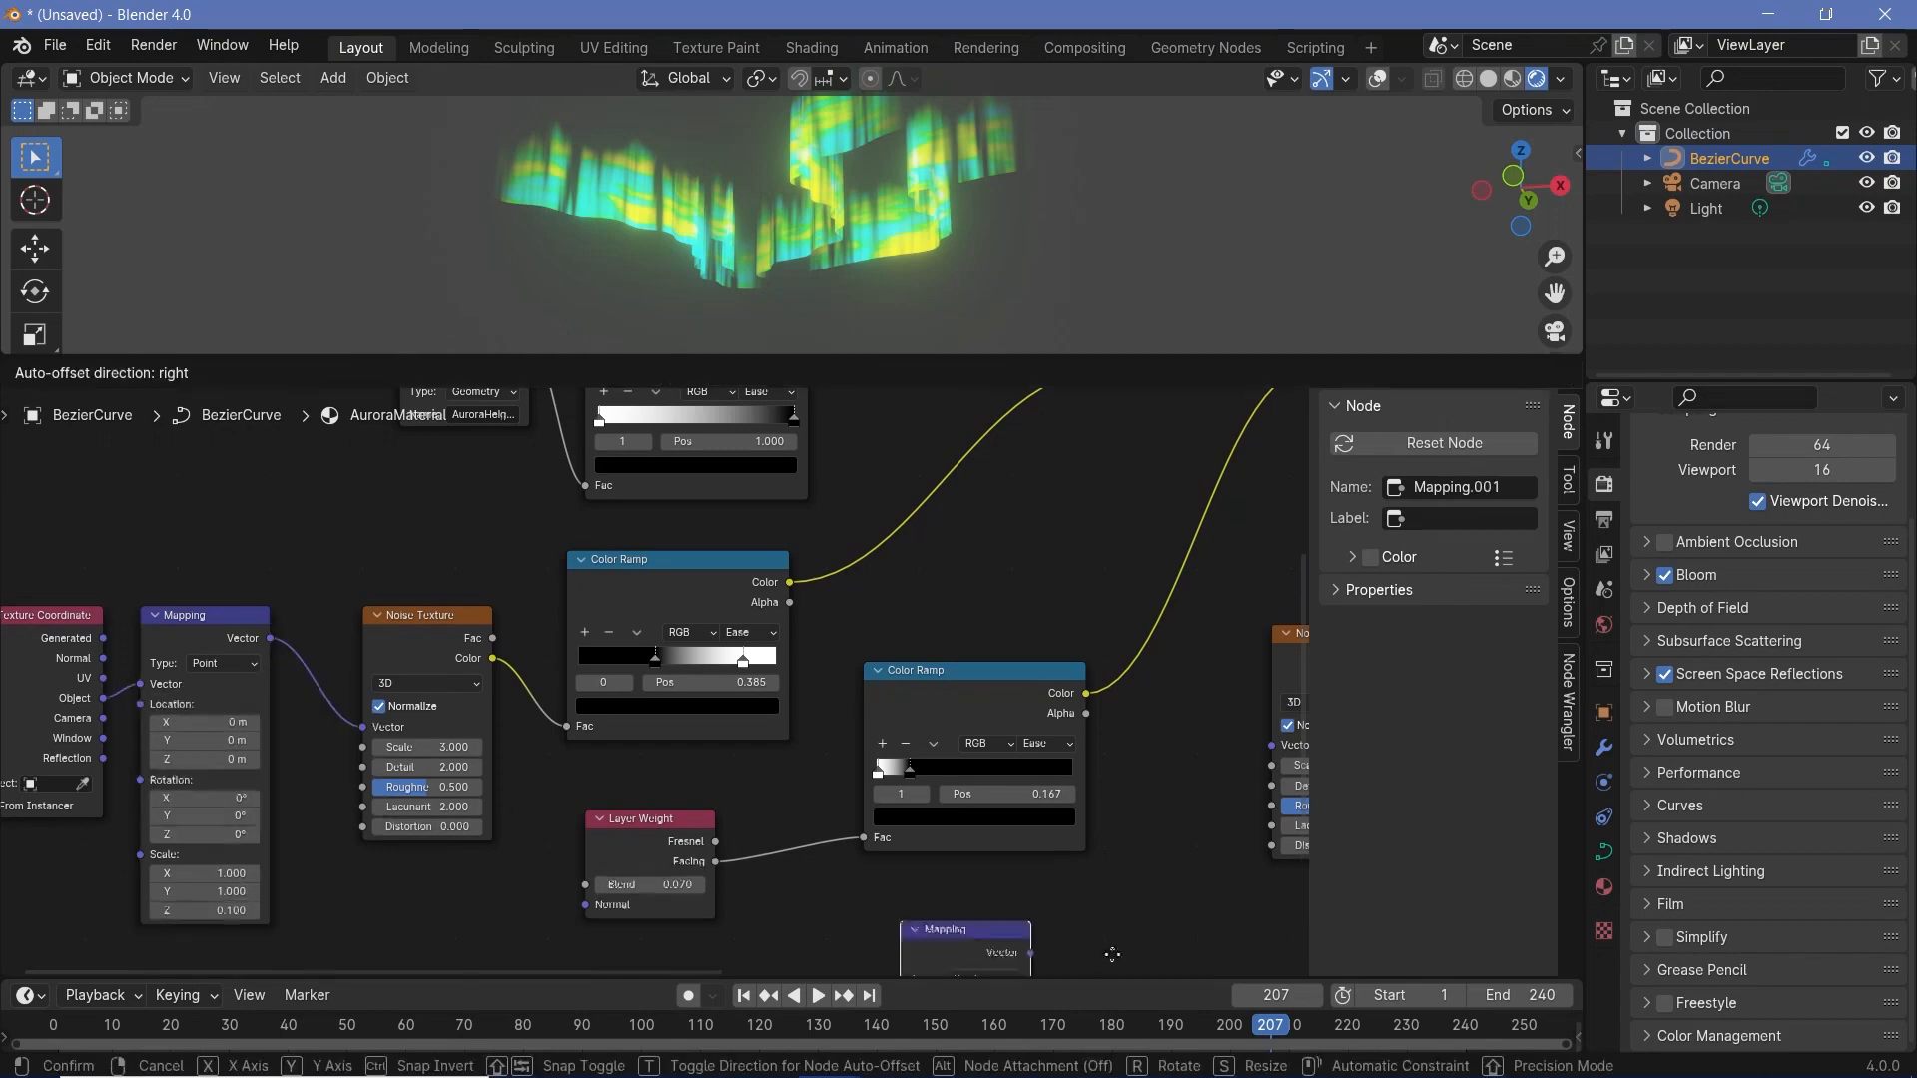
click(1131, 711)
drag(64, 697, 1214, 786)
drag(1412, 817, 1022, 777)
middle_drag(1159, 906, 701, 541)
scroll(964, 734, up, 2)
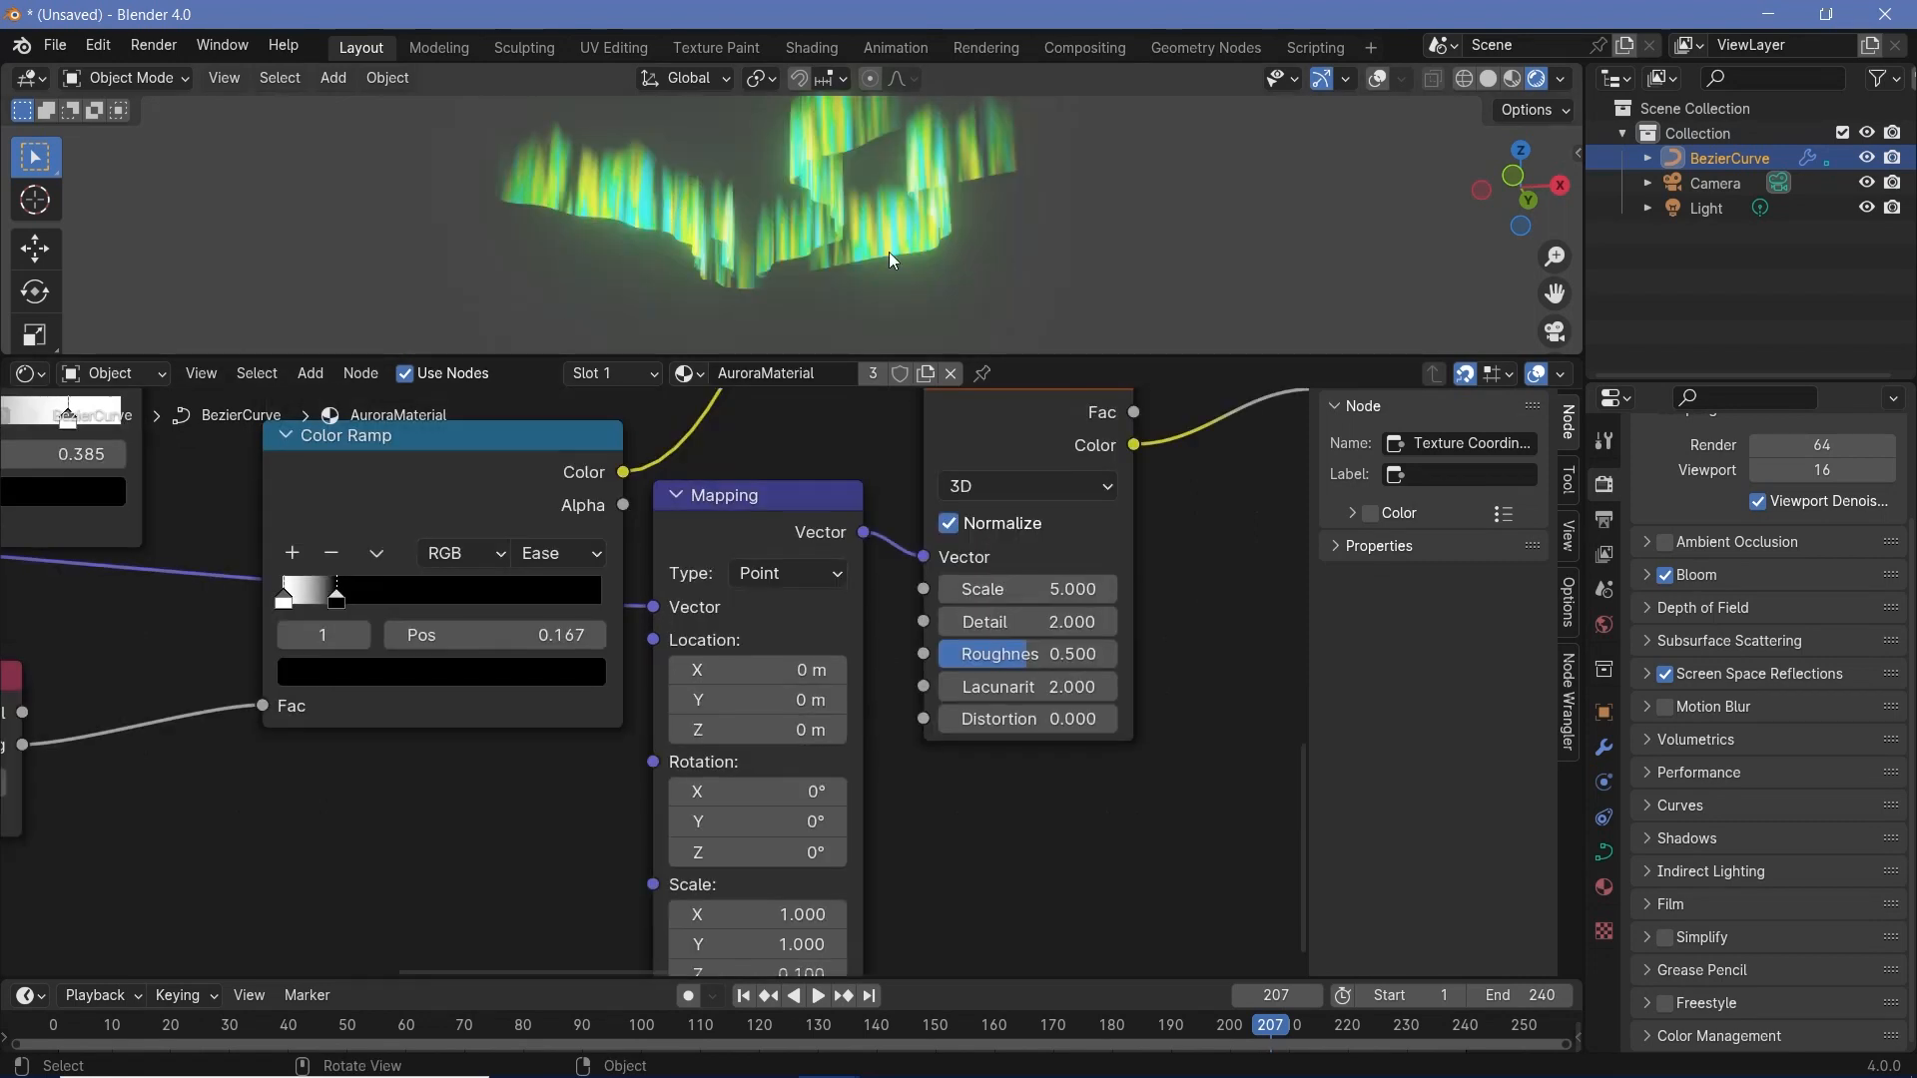
middle_drag(889, 252, 883, 338)
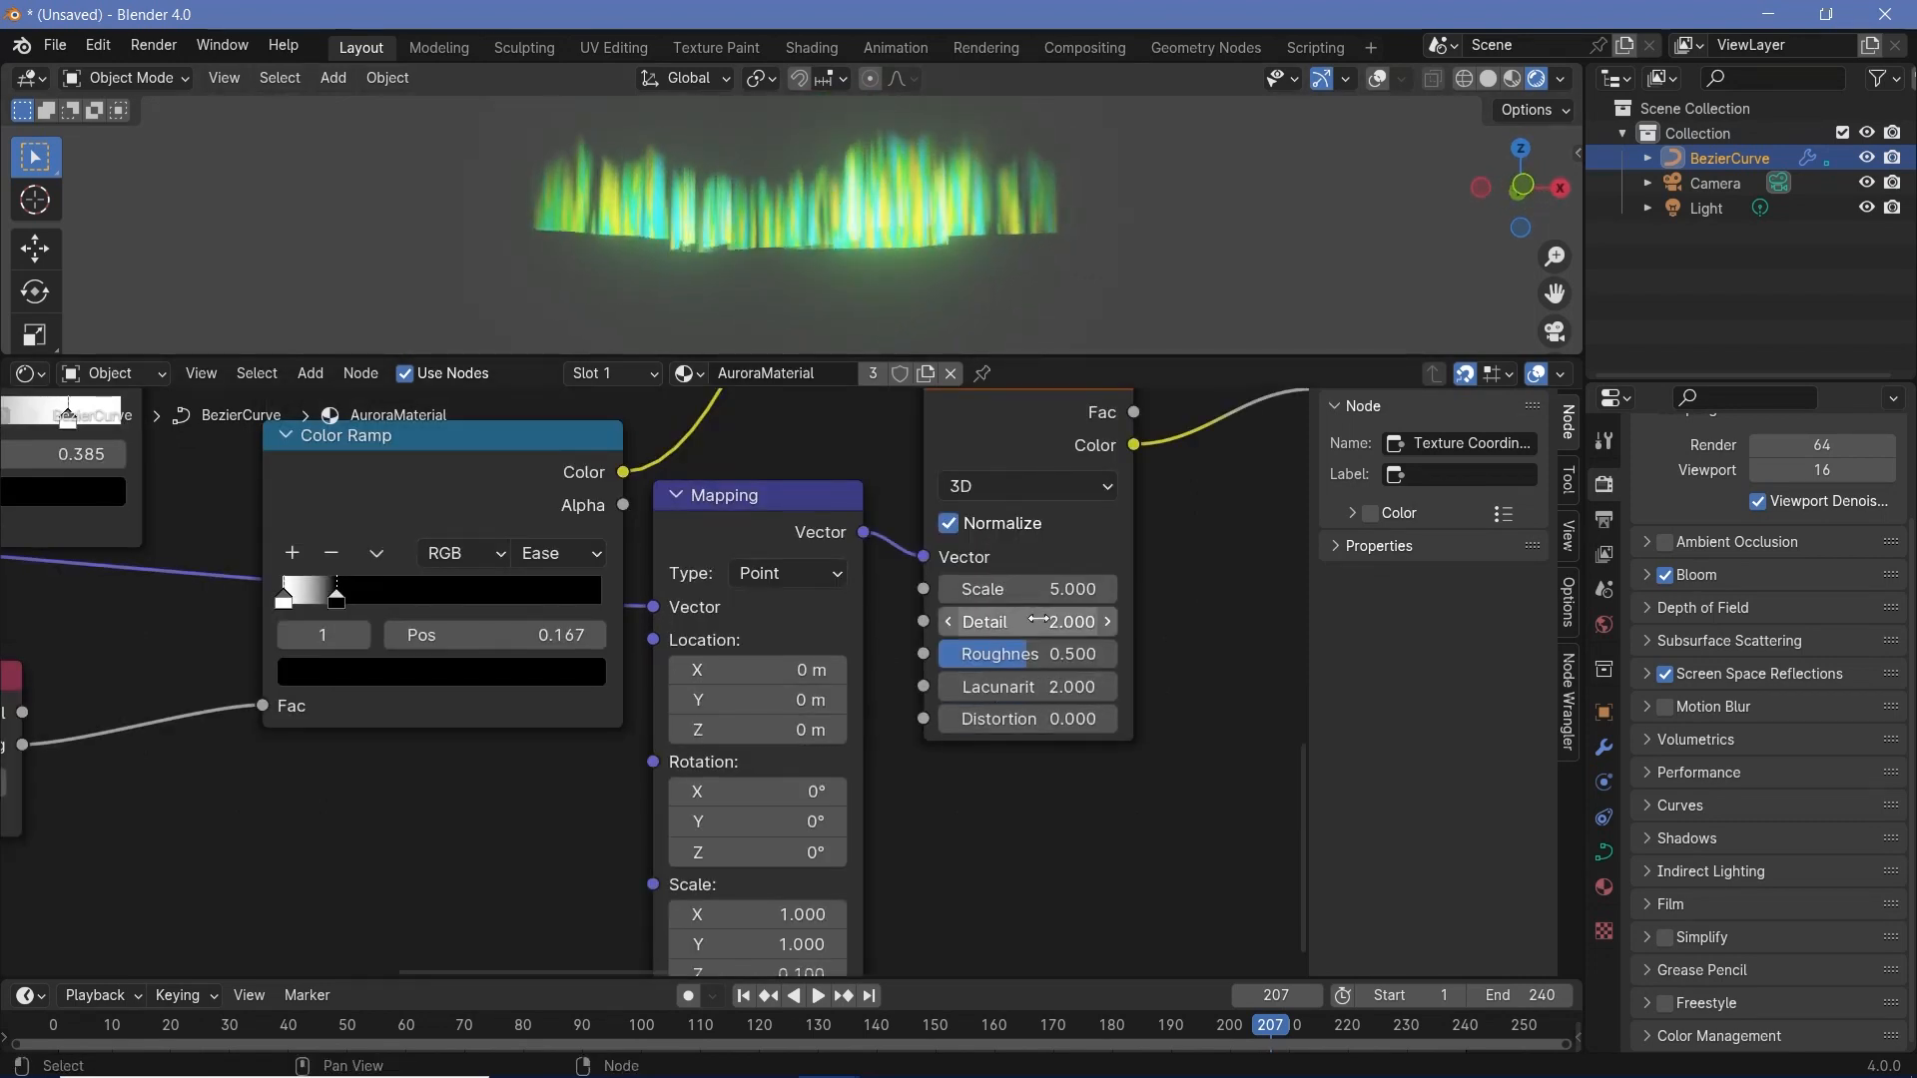
- Set the new Noise Texture's Detail to 0 and its Scale to 2.1
drag(1041, 621, 939, 621)
drag(1098, 589, 953, 589)
middle_drag(1120, 510, 1063, 567)
middle_drag(1181, 469, 857, 647)
- Make room beside the Hue/Saturation/Value node and insert a Color Ramp between the Noise Texture's Color and the Hue input
drag(1069, 621, 1246, 621)
middle_drag(976, 689, 874, 675)
key(shift+a)
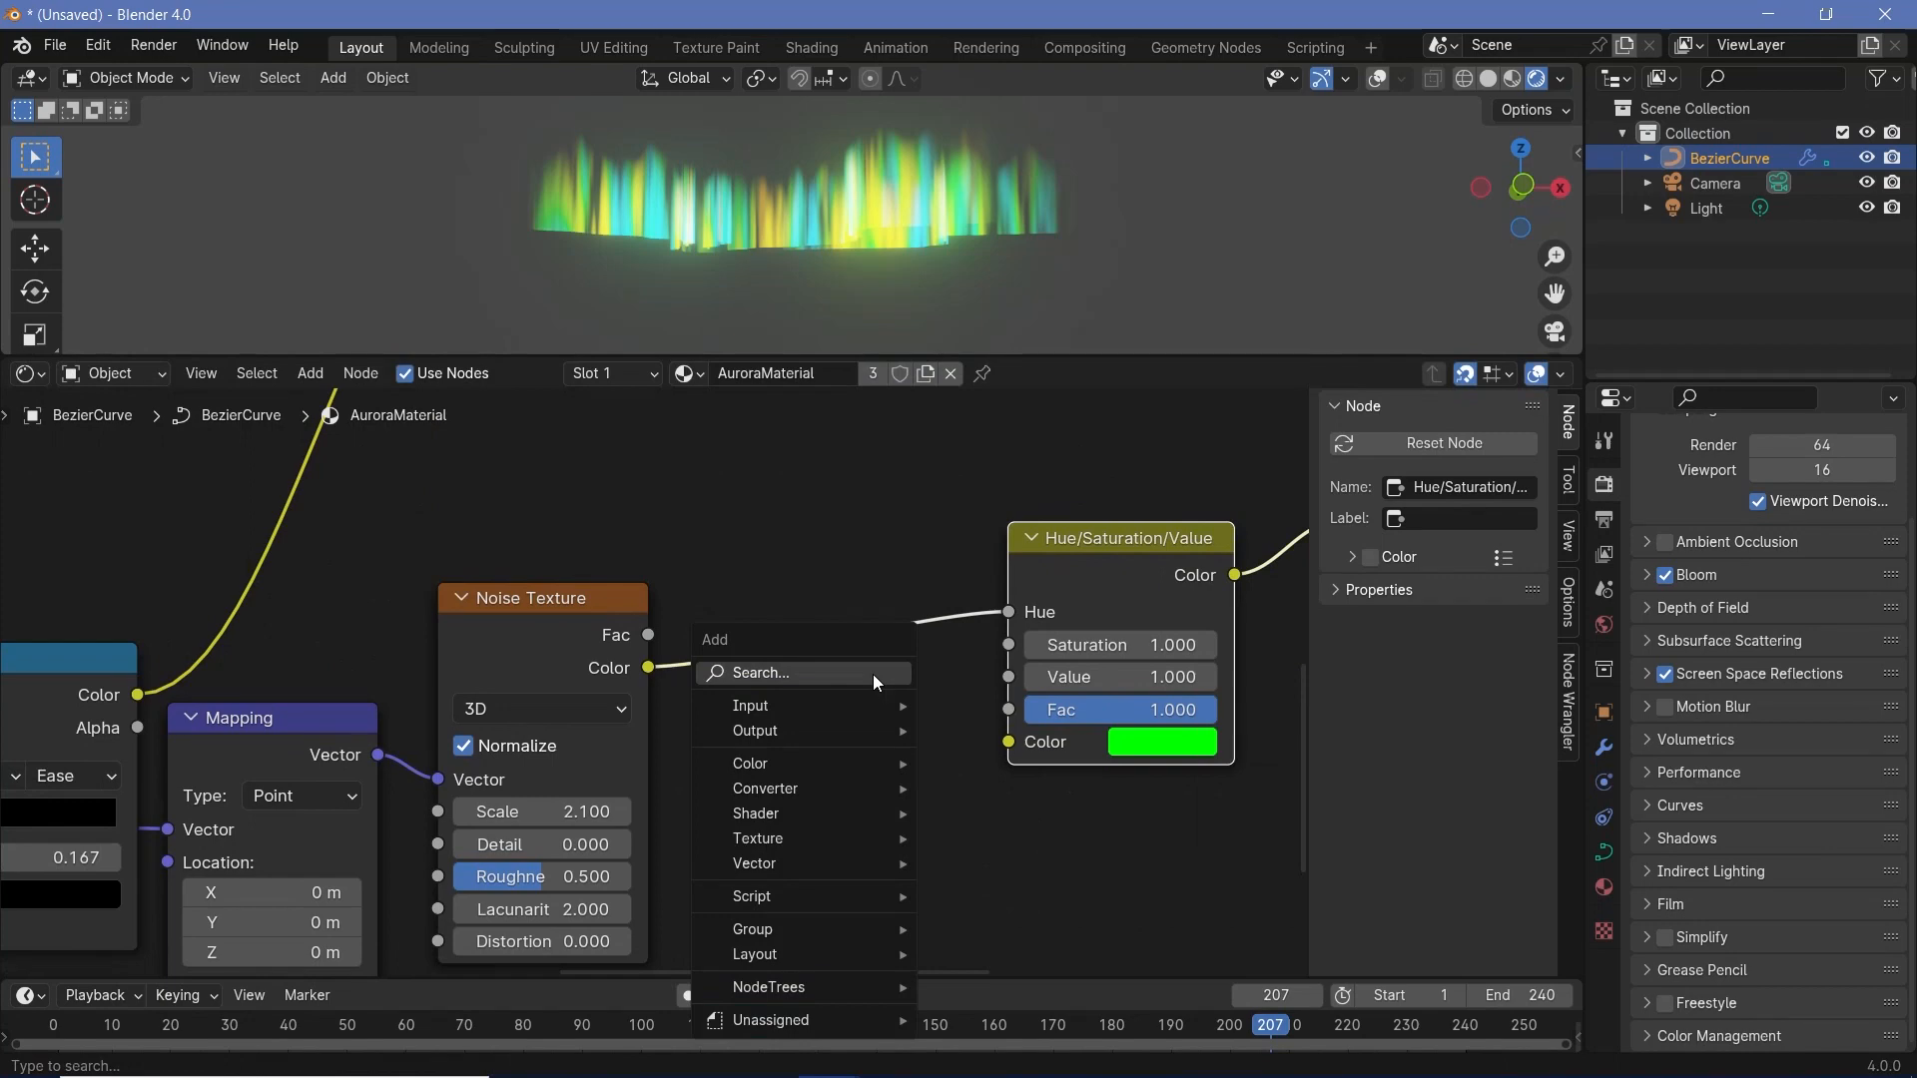
text(colo)
click(998, 744)
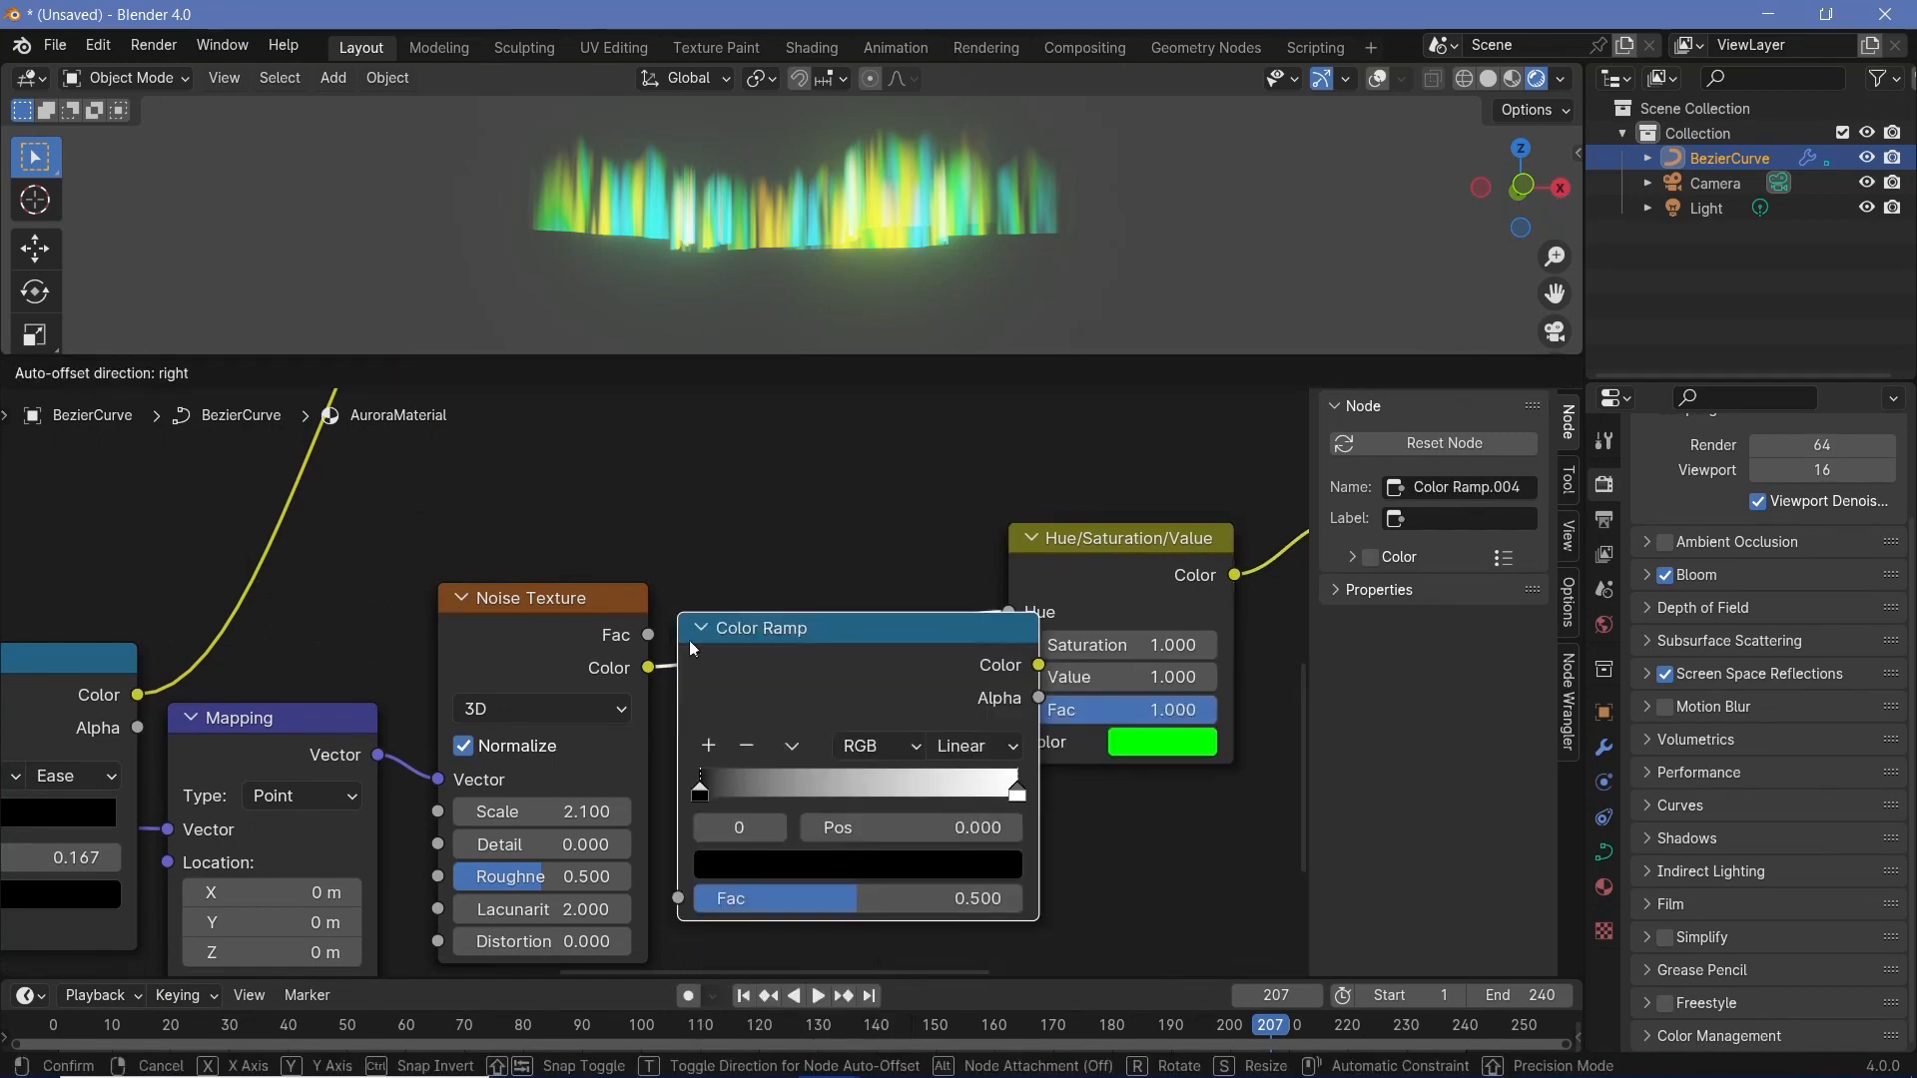
click(851, 783)
middle_drag(850, 783, 572, 764)
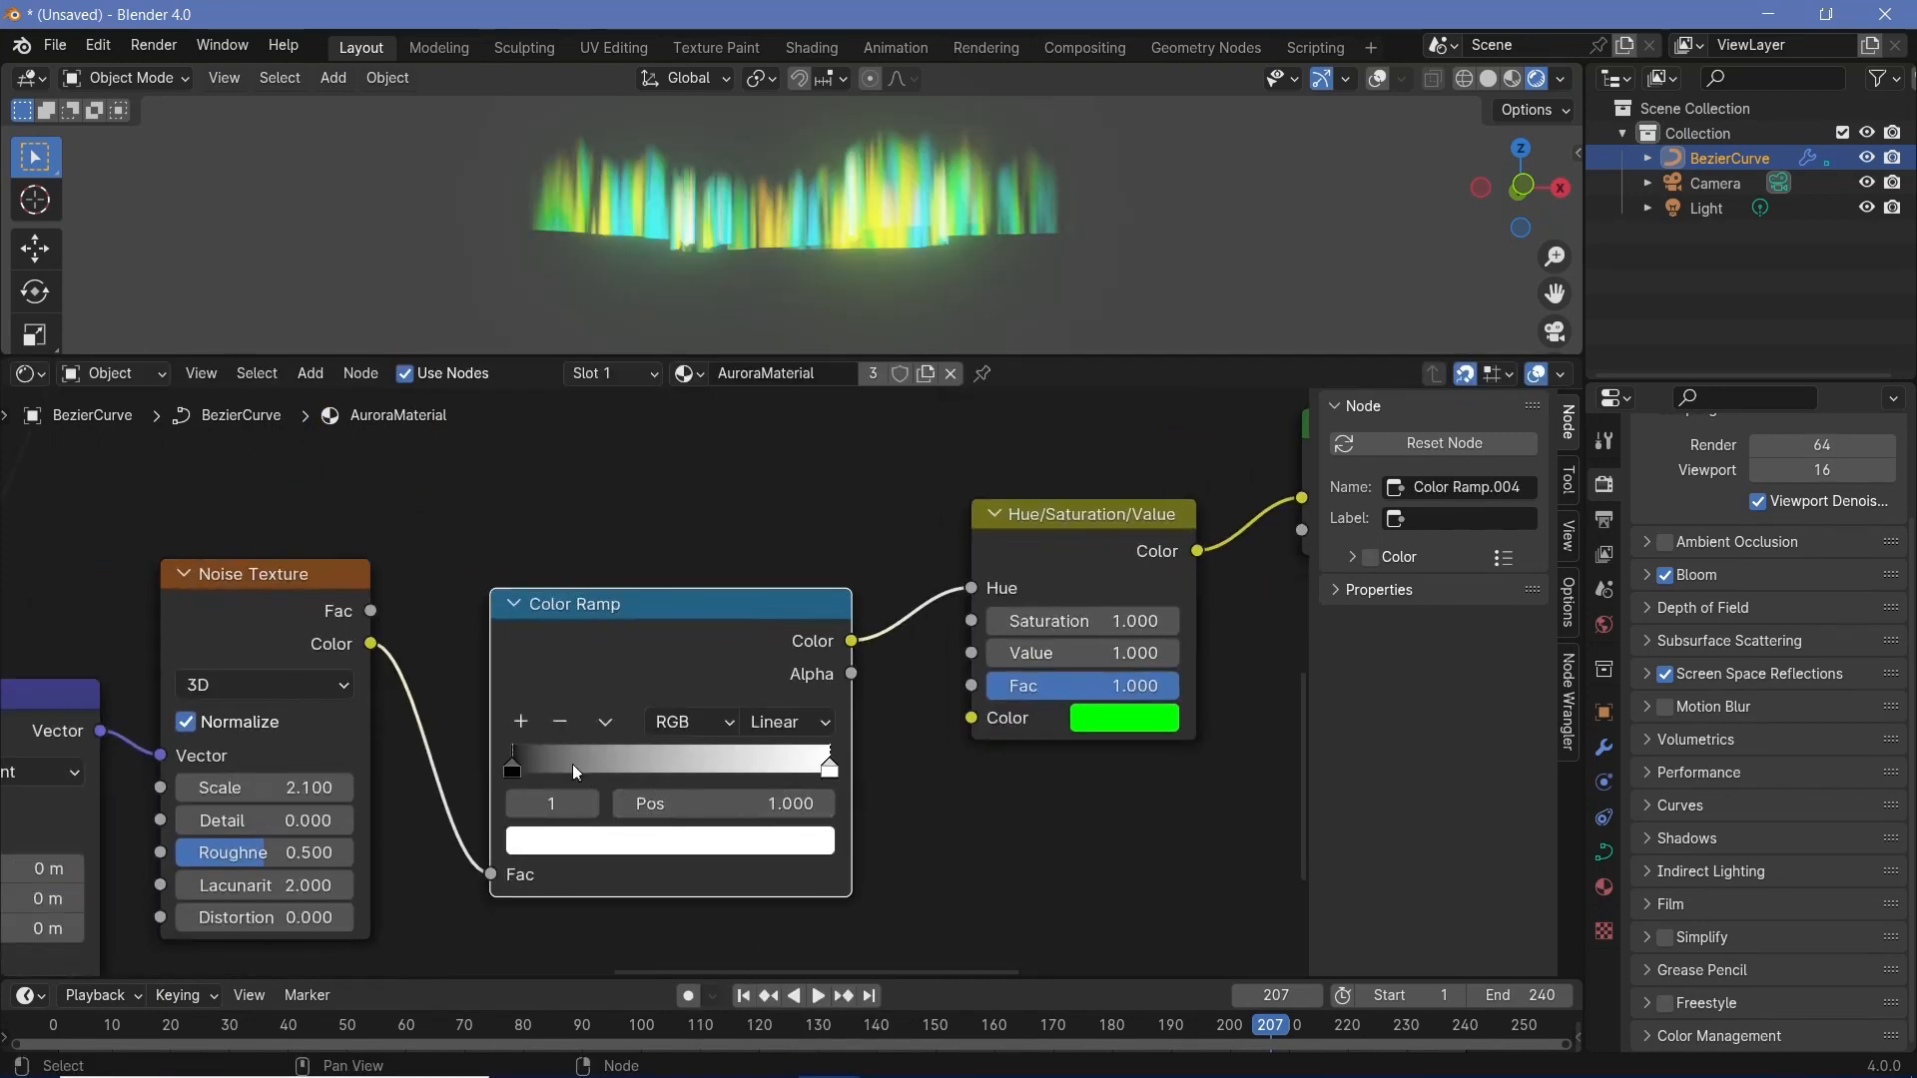
- Brighten the new Color Ramp's black stop to a light grey by changing its color Value
click(511, 767)
click(832, 767)
click(514, 769)
click(580, 844)
click(673, 768)
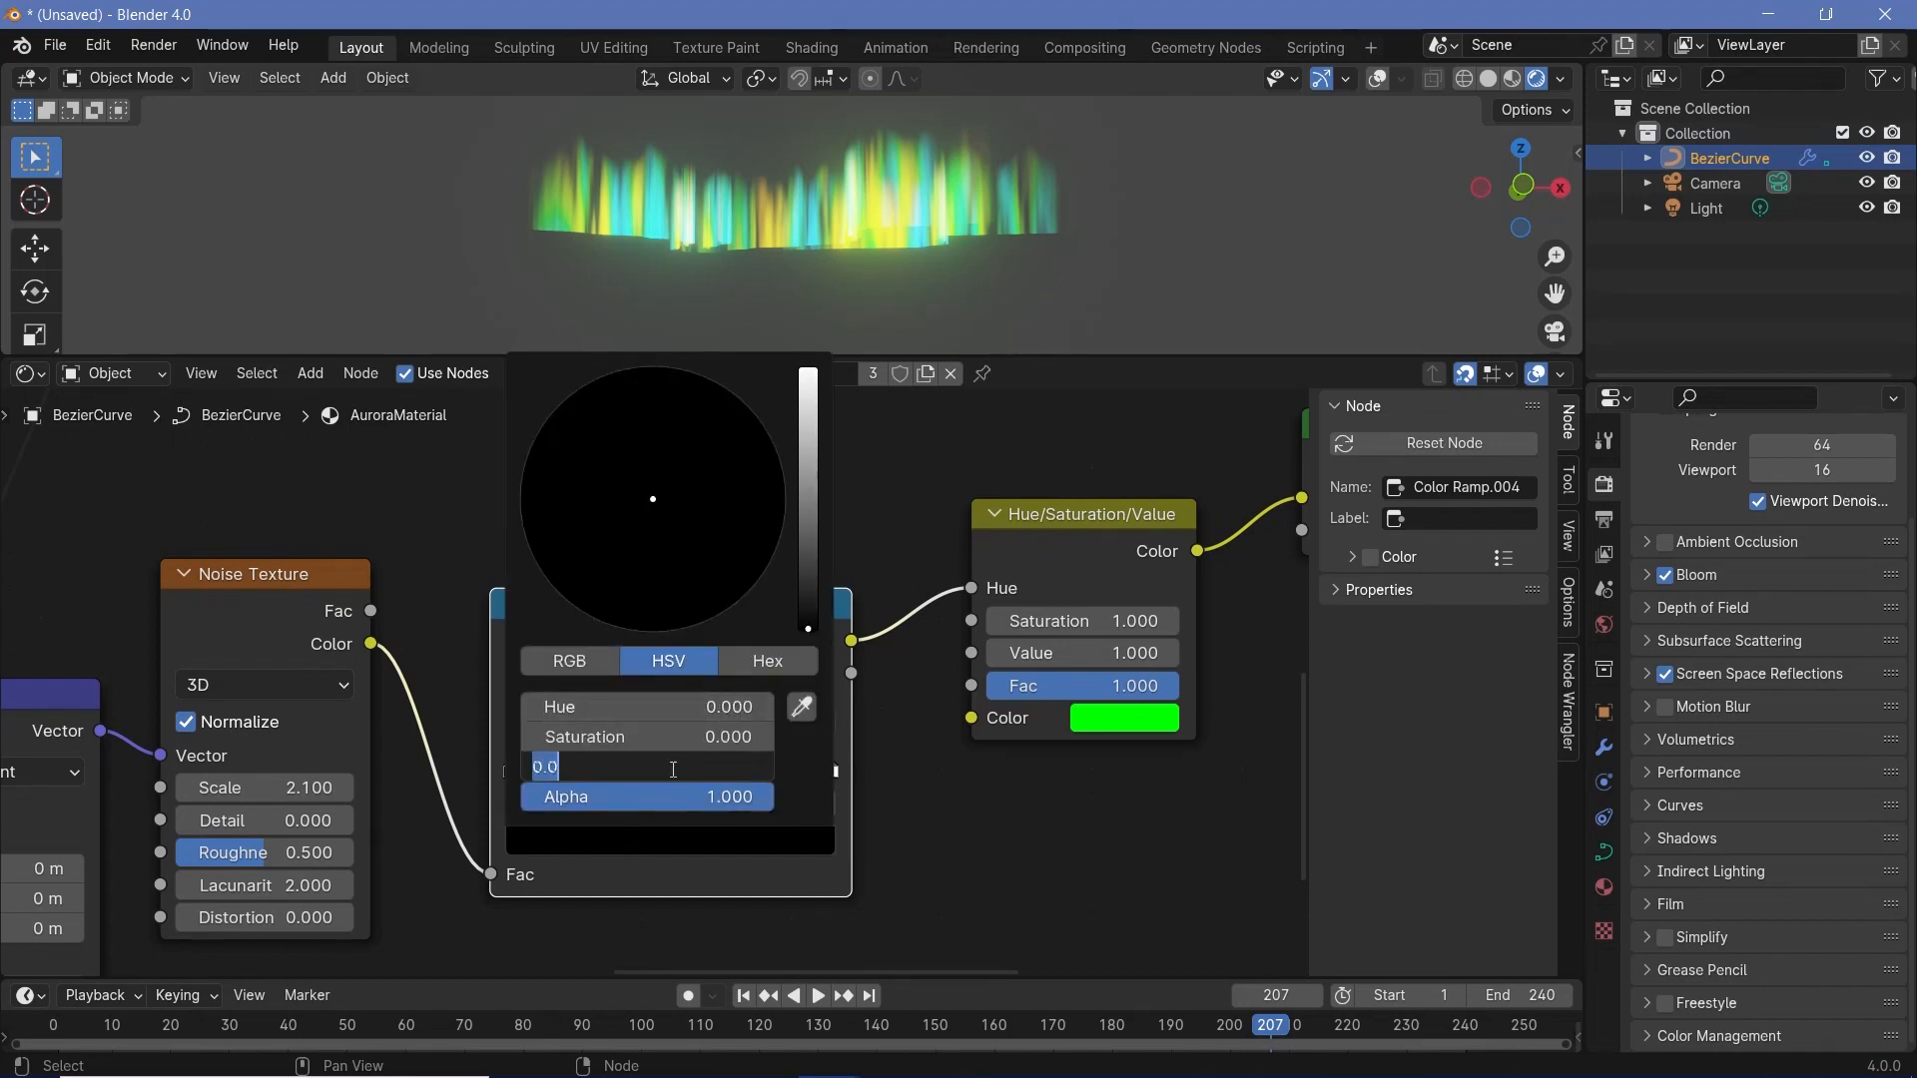
key(Return)
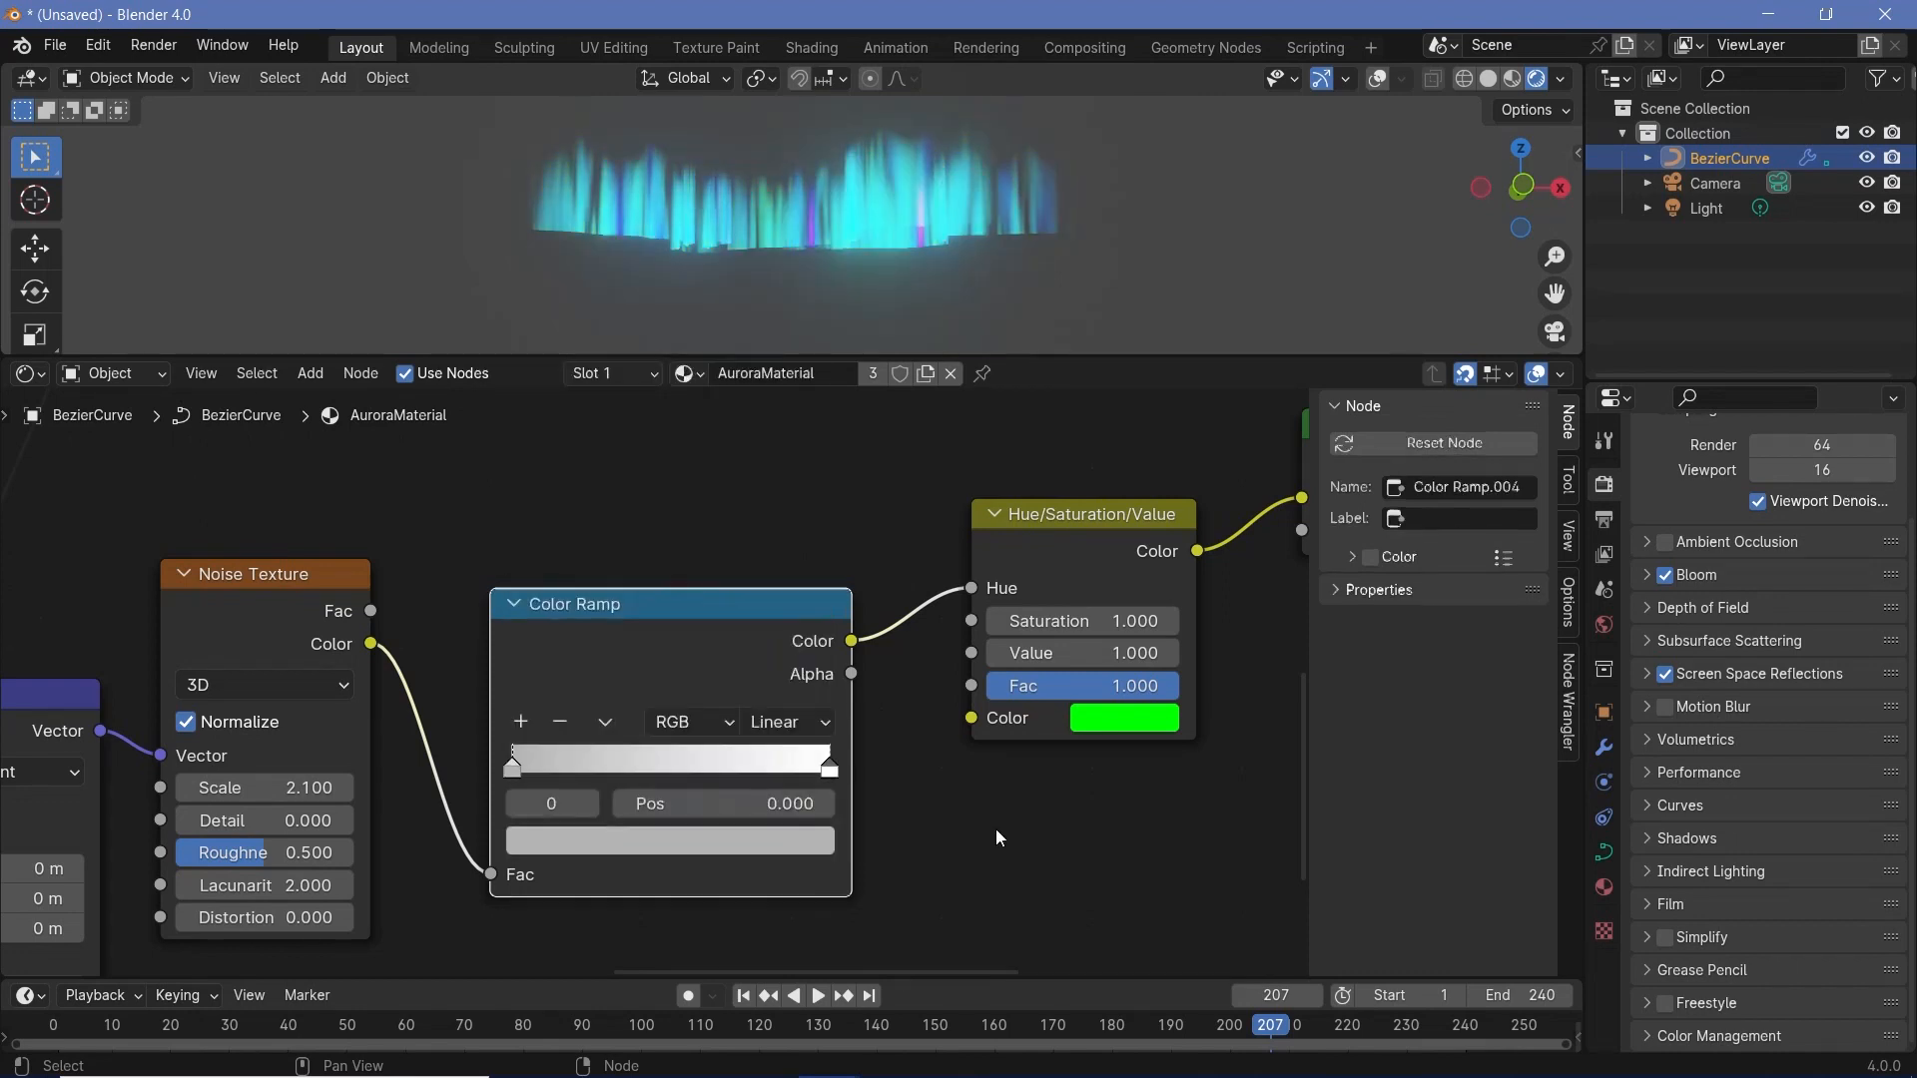
- Set the color Value of the new ramp's white stop to 0.55
click(831, 767)
click(709, 842)
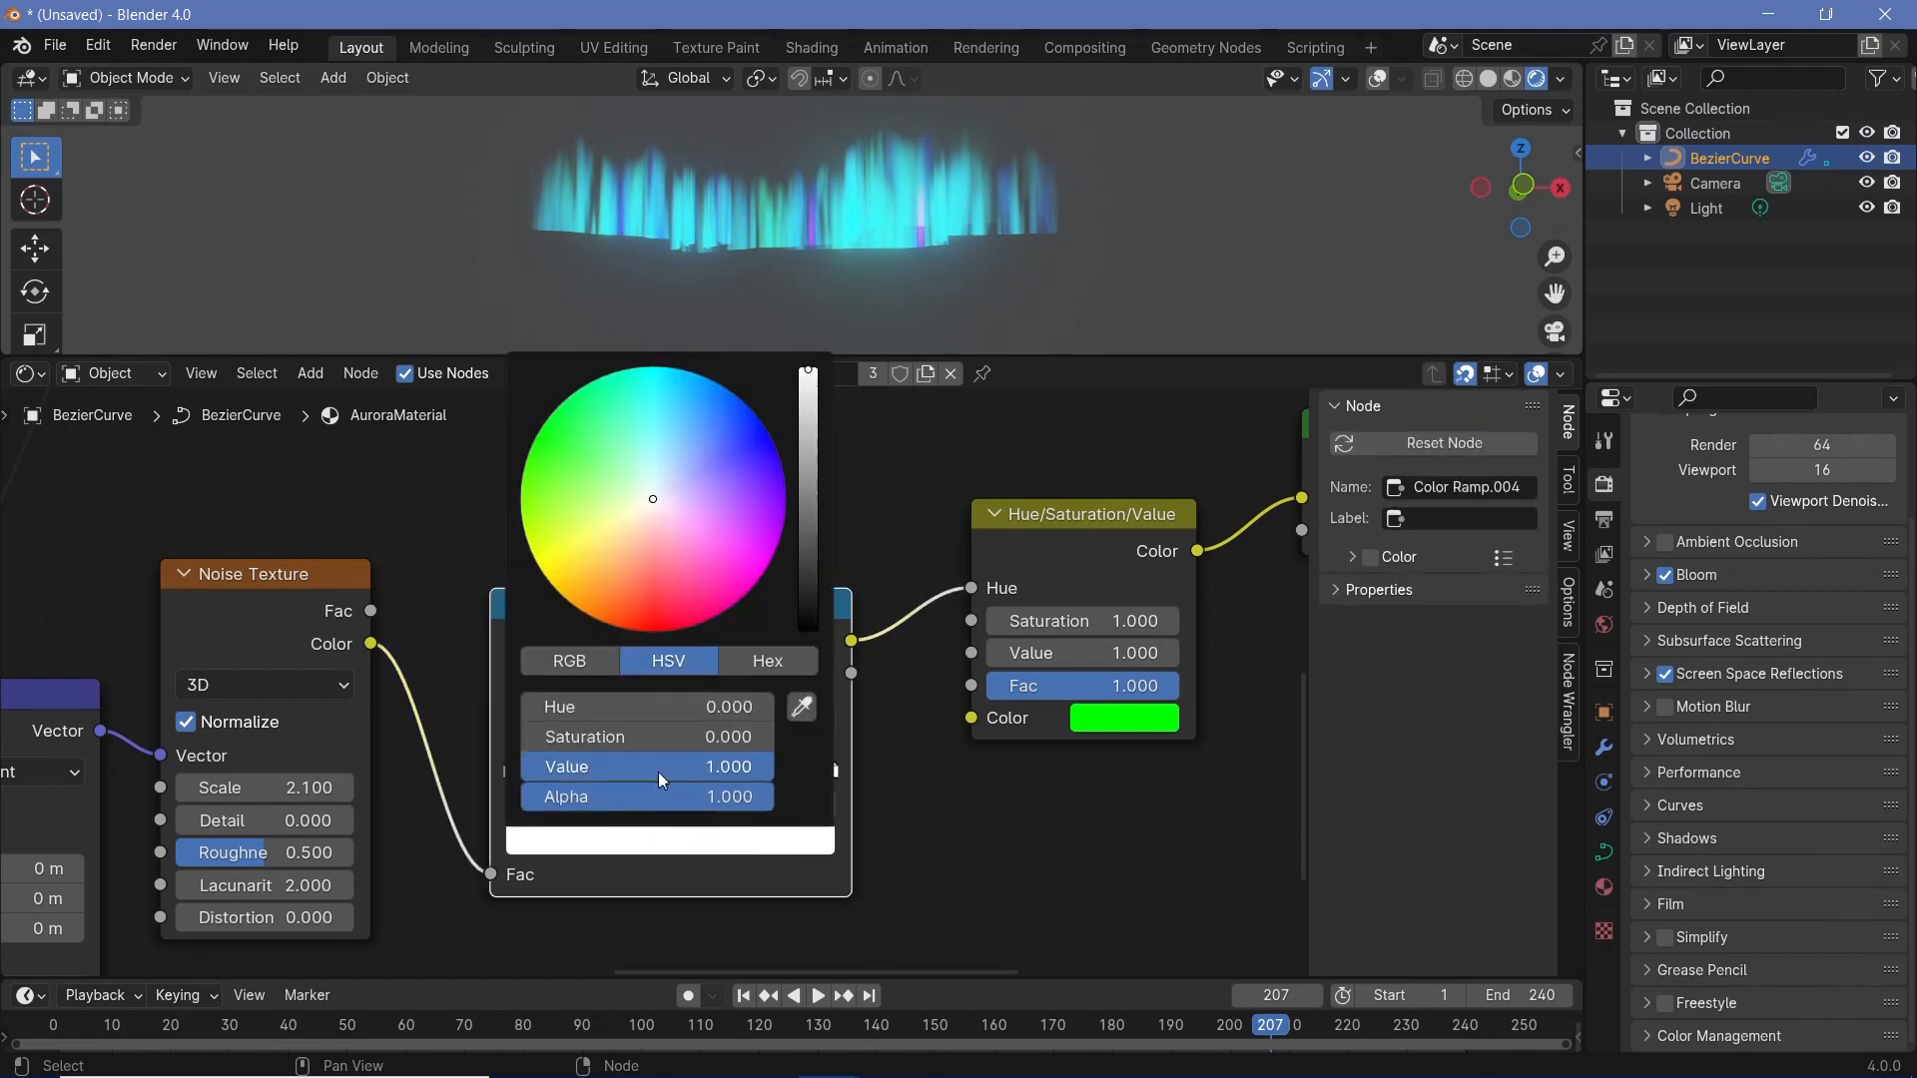
click(659, 768)
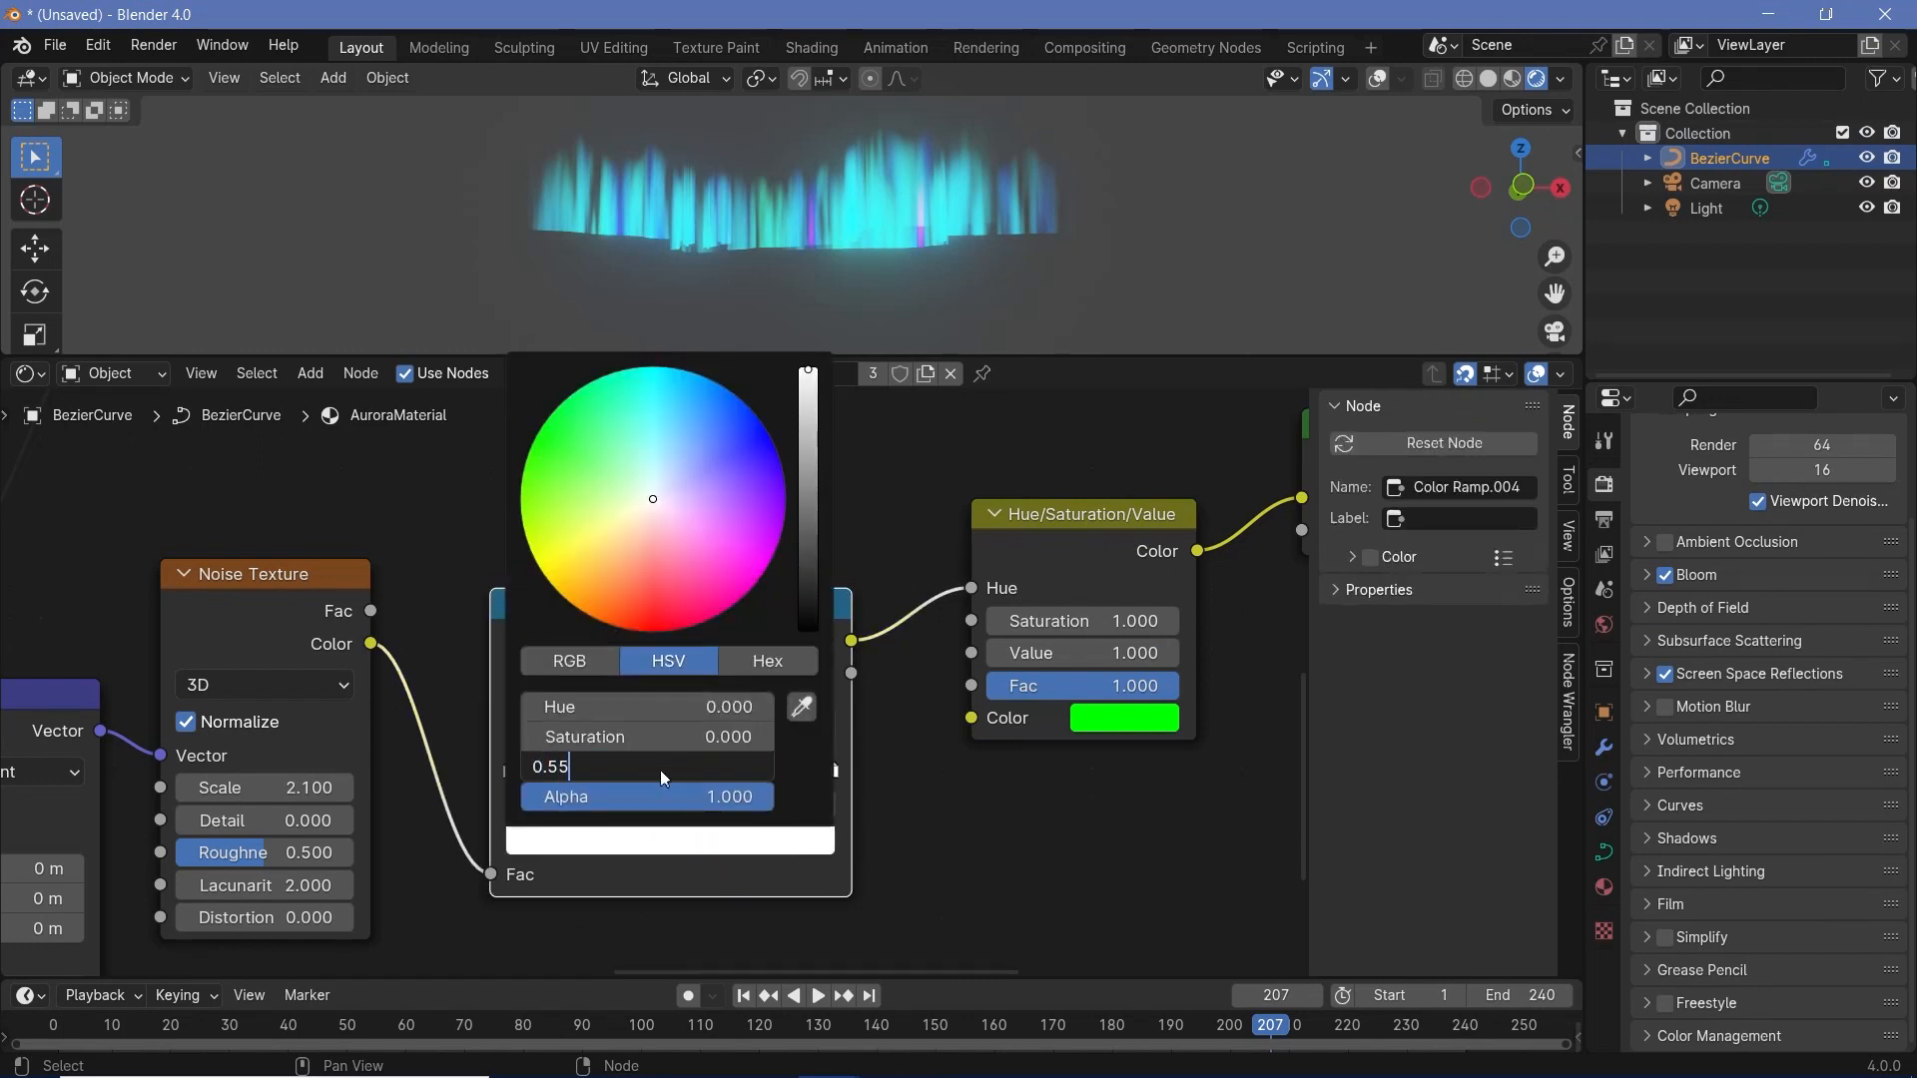
text(0.55)
key(Return)
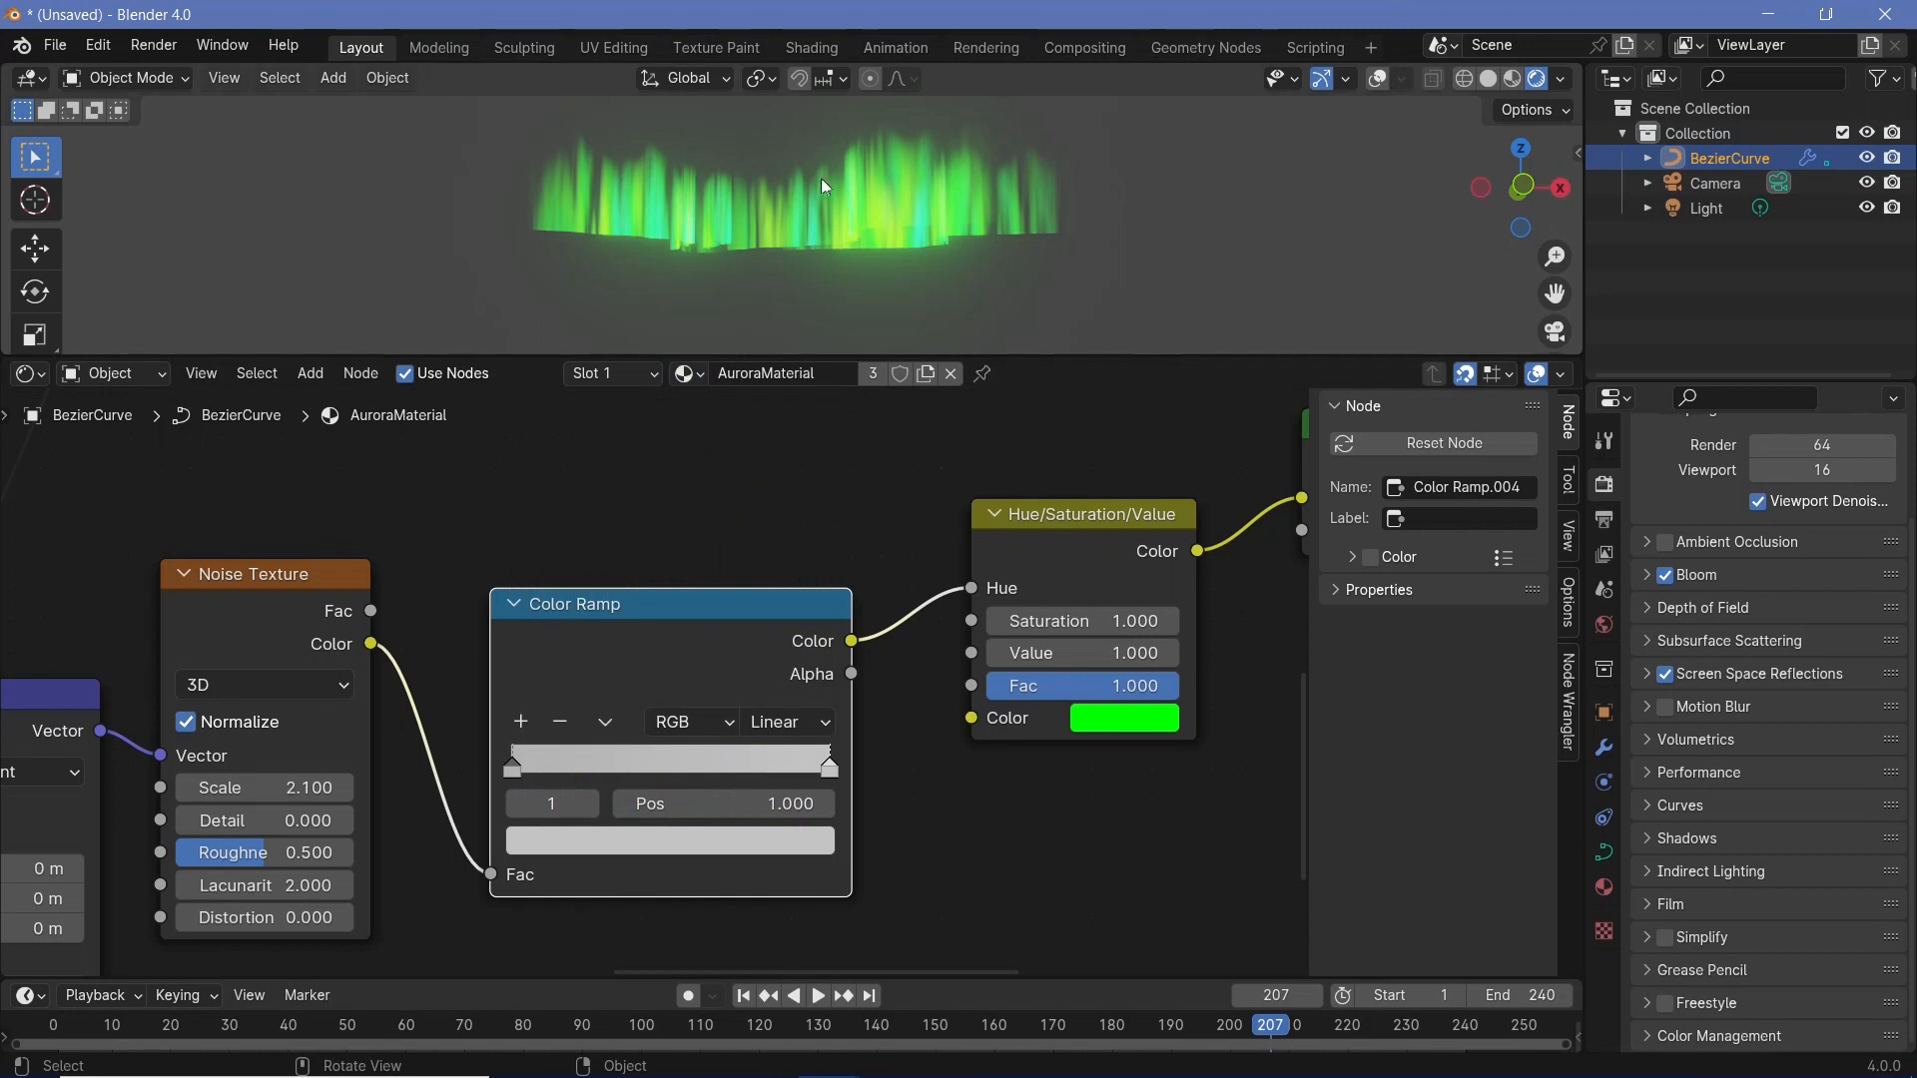
- Play the animation briefly while viewing the green aurora from different angles
middle_drag(821, 185, 719, 250)
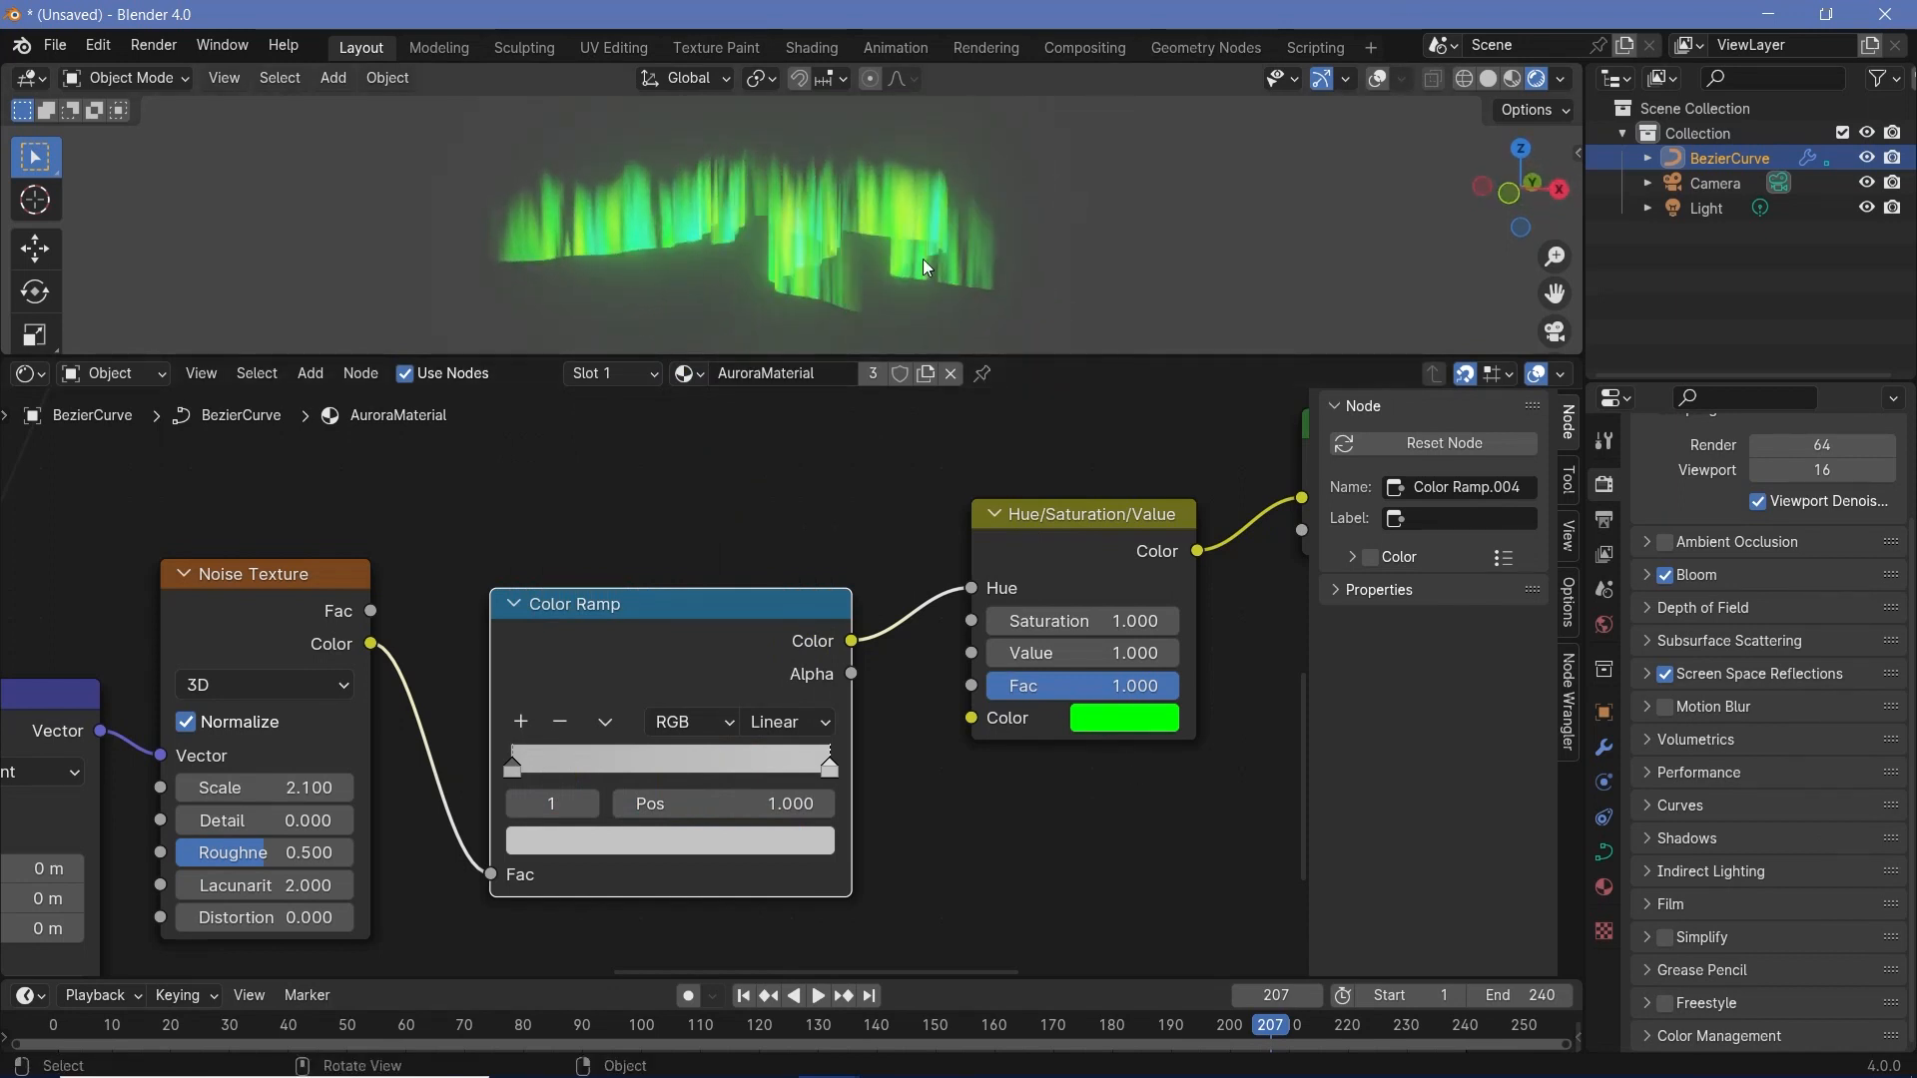
key(space)
middle_drag(923, 260, 996, 246)
key(space)
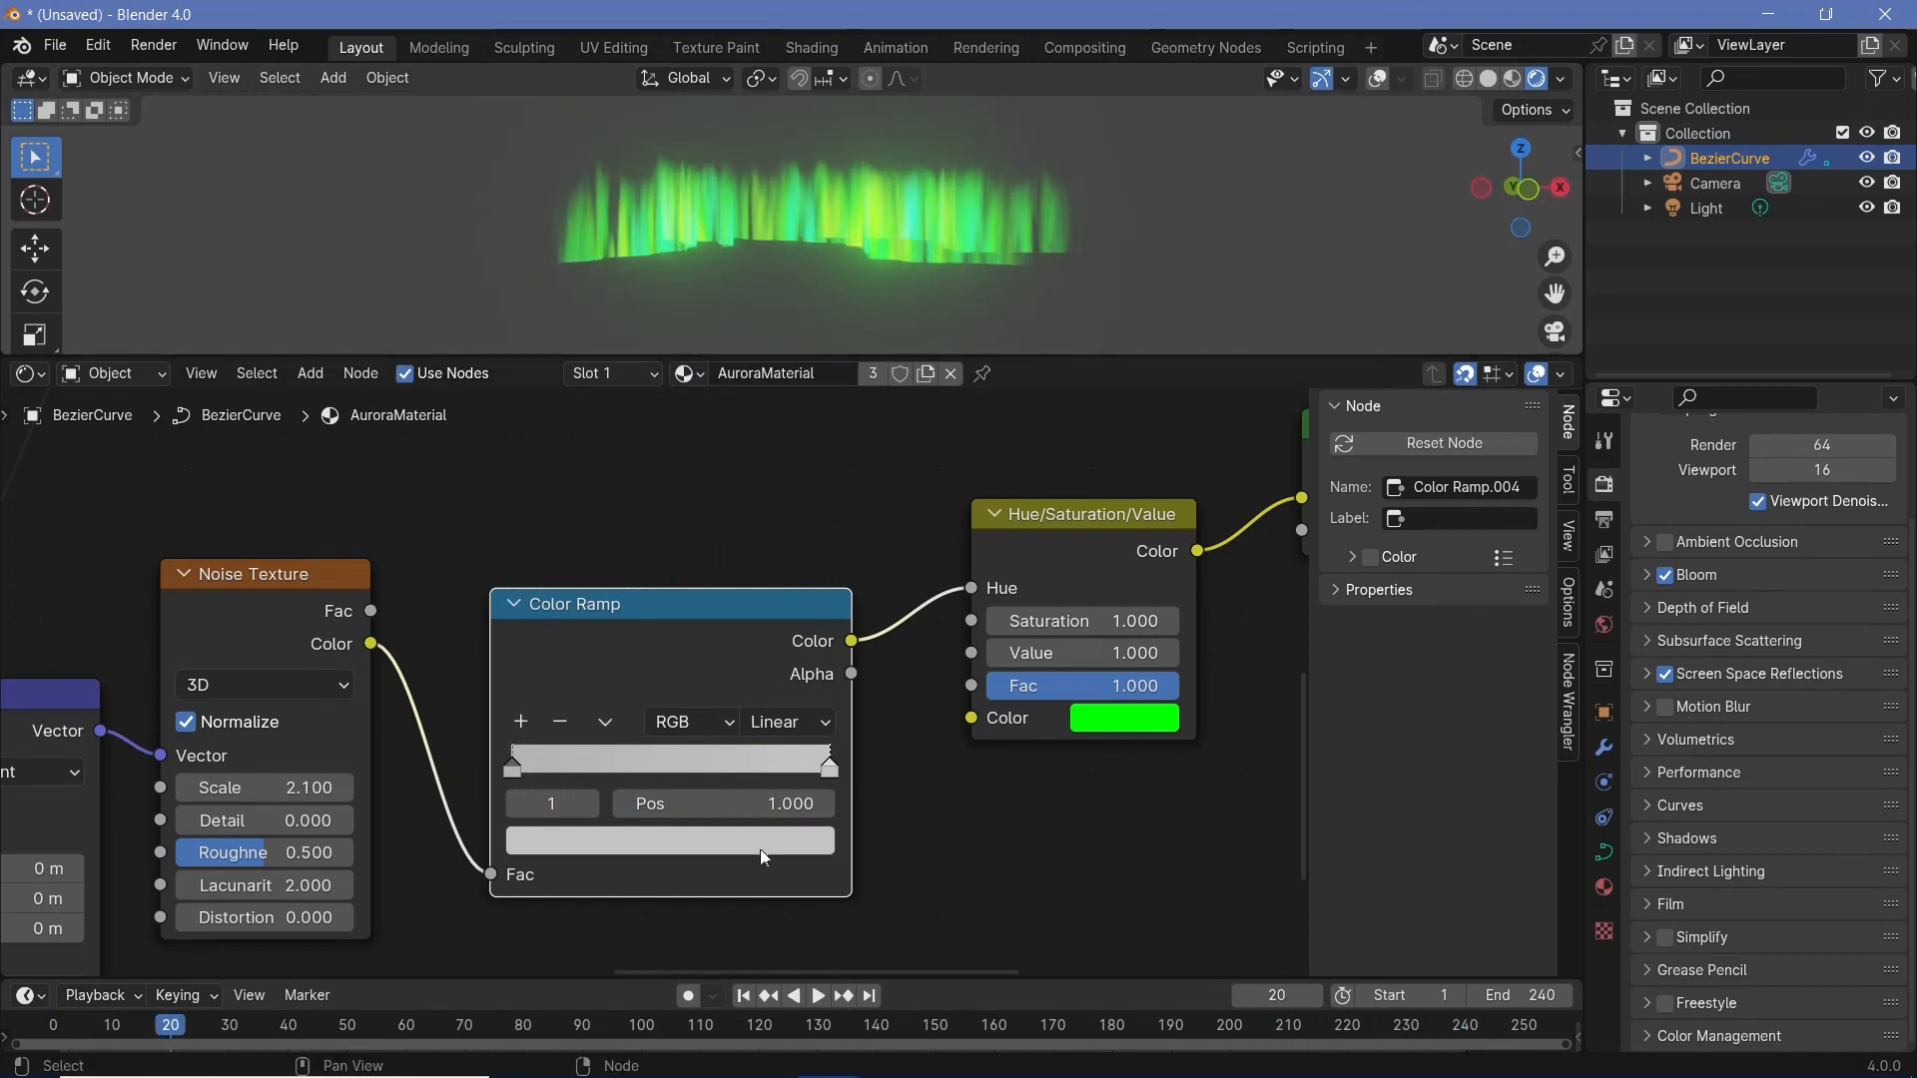
- Try a slightly lower color Value for the hue ramp's end stop
click(758, 851)
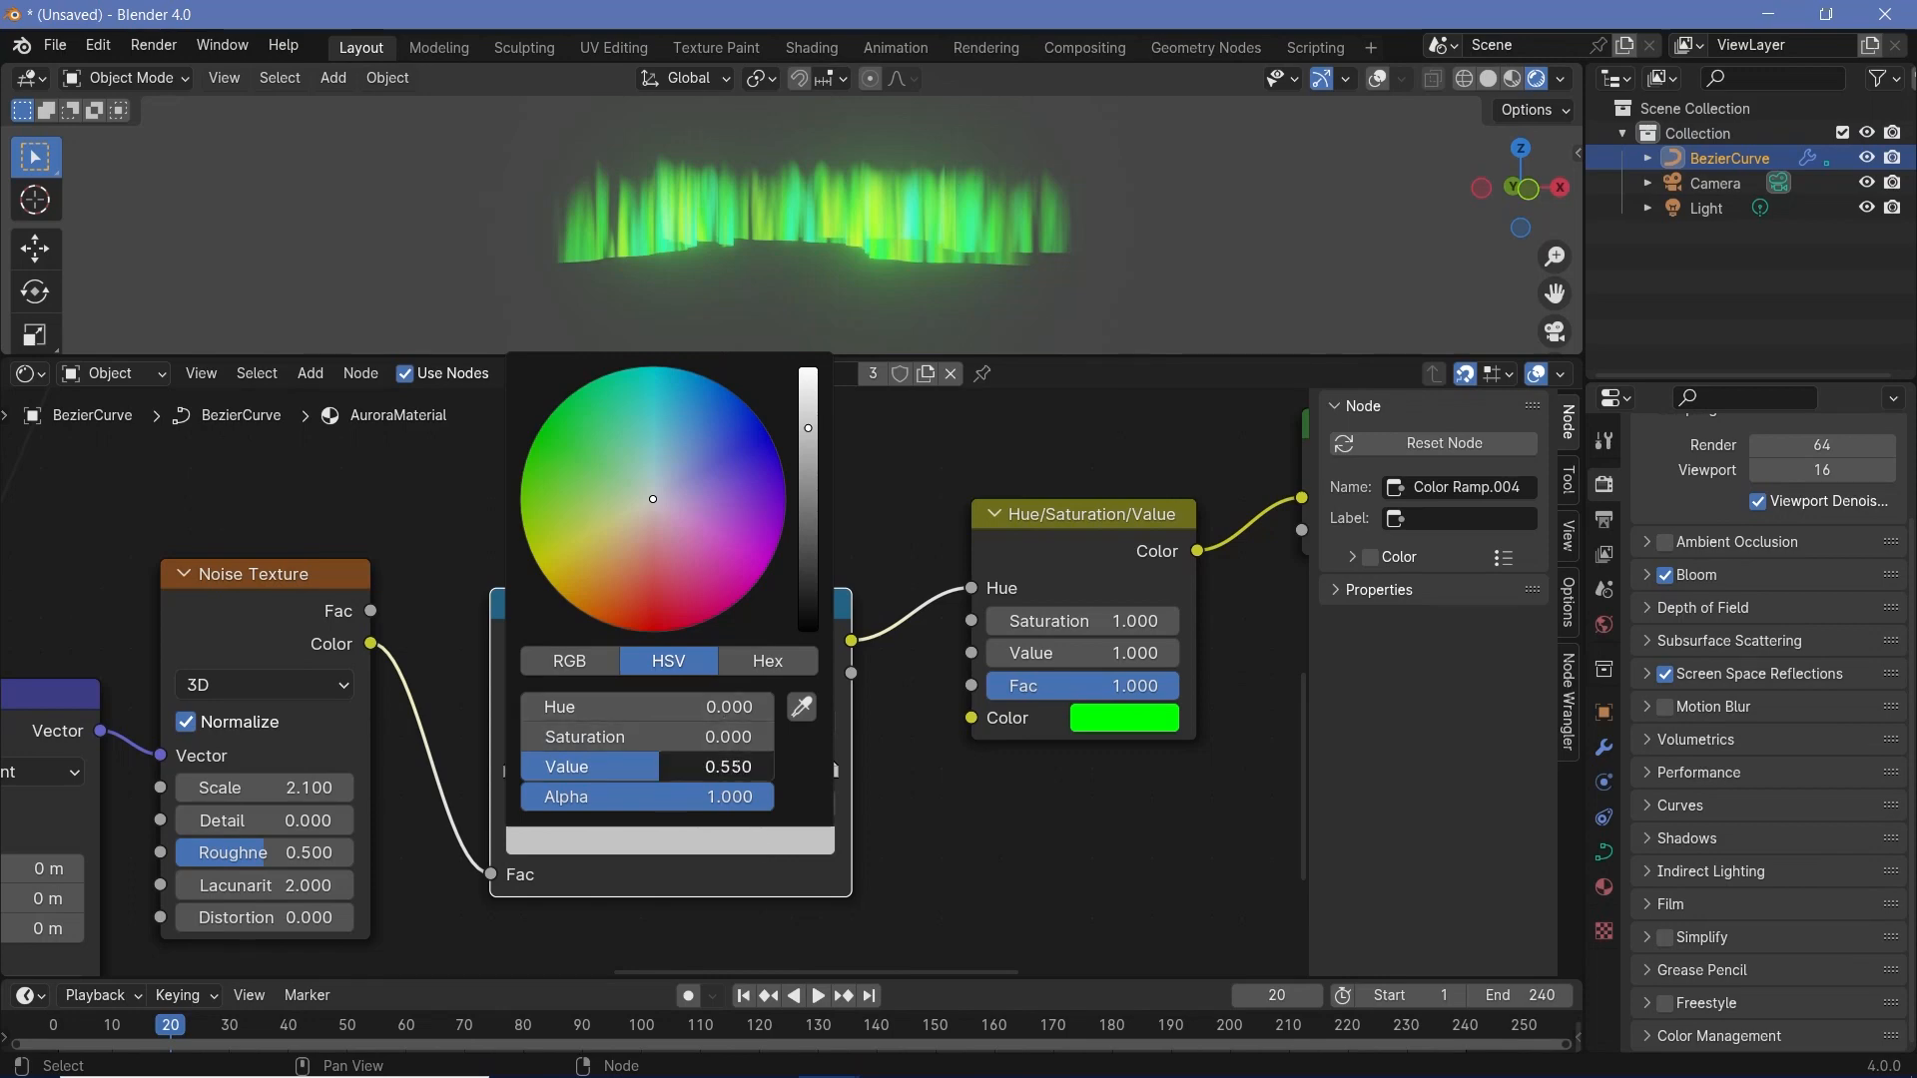
click(737, 765)
key(BackSpace)
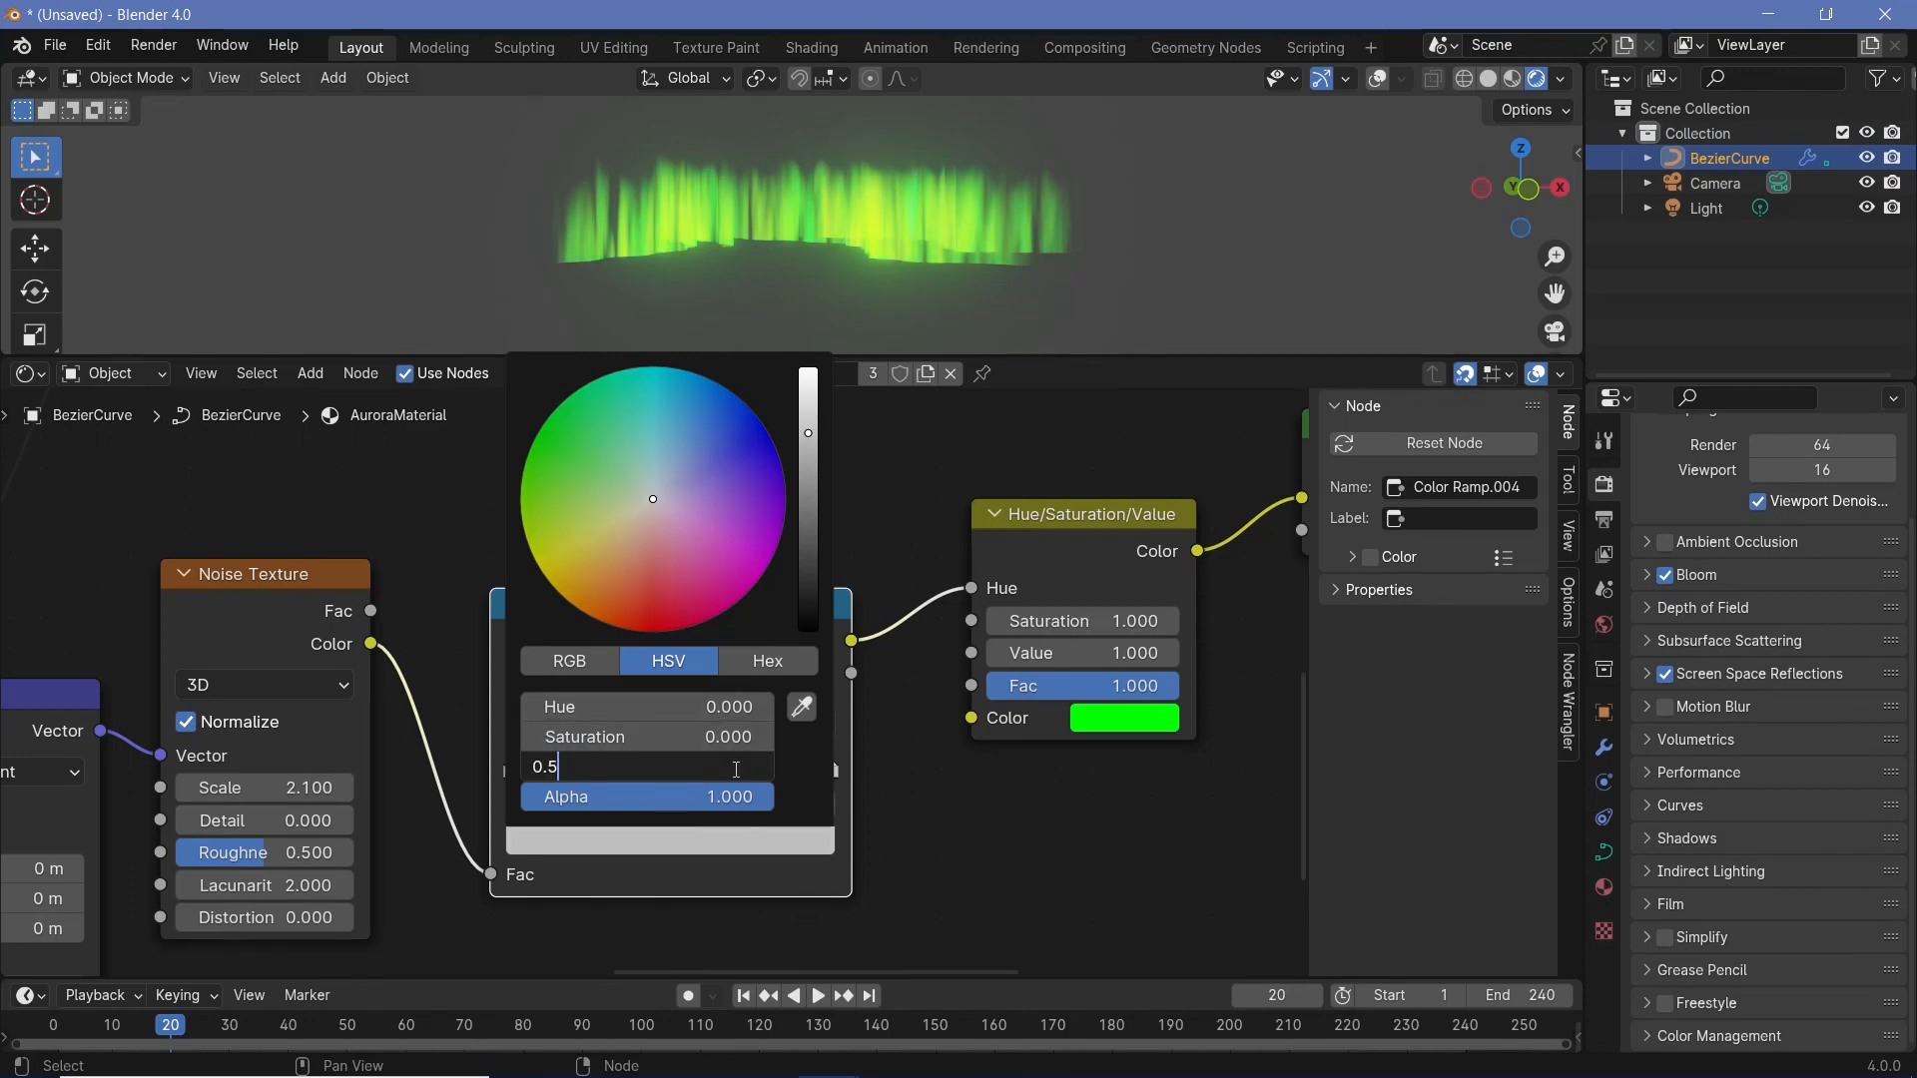
key(Return)
- Play the aurora animation from another angle and bring up the curve's Geometry Nodes modifier settings
scroll(826, 732, down, 4)
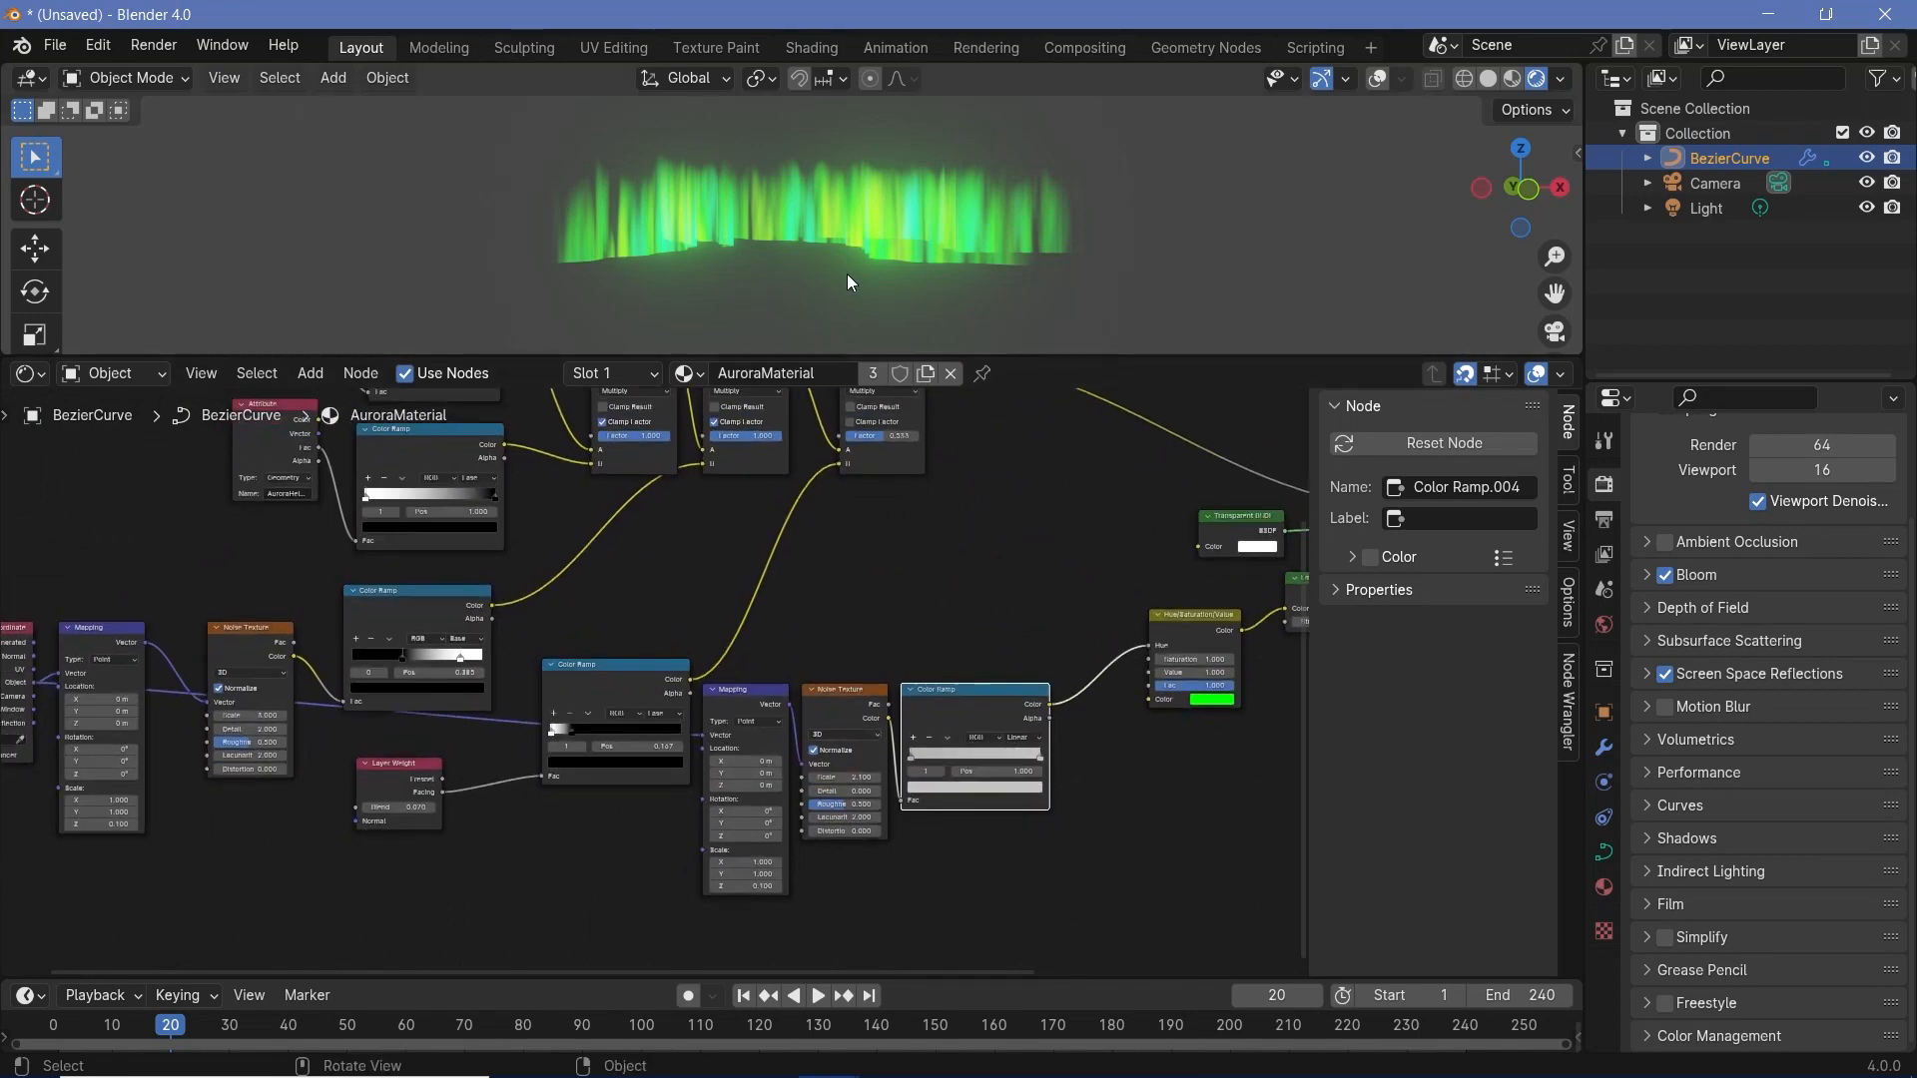
key(space)
middle_drag(859, 273, 932, 274)
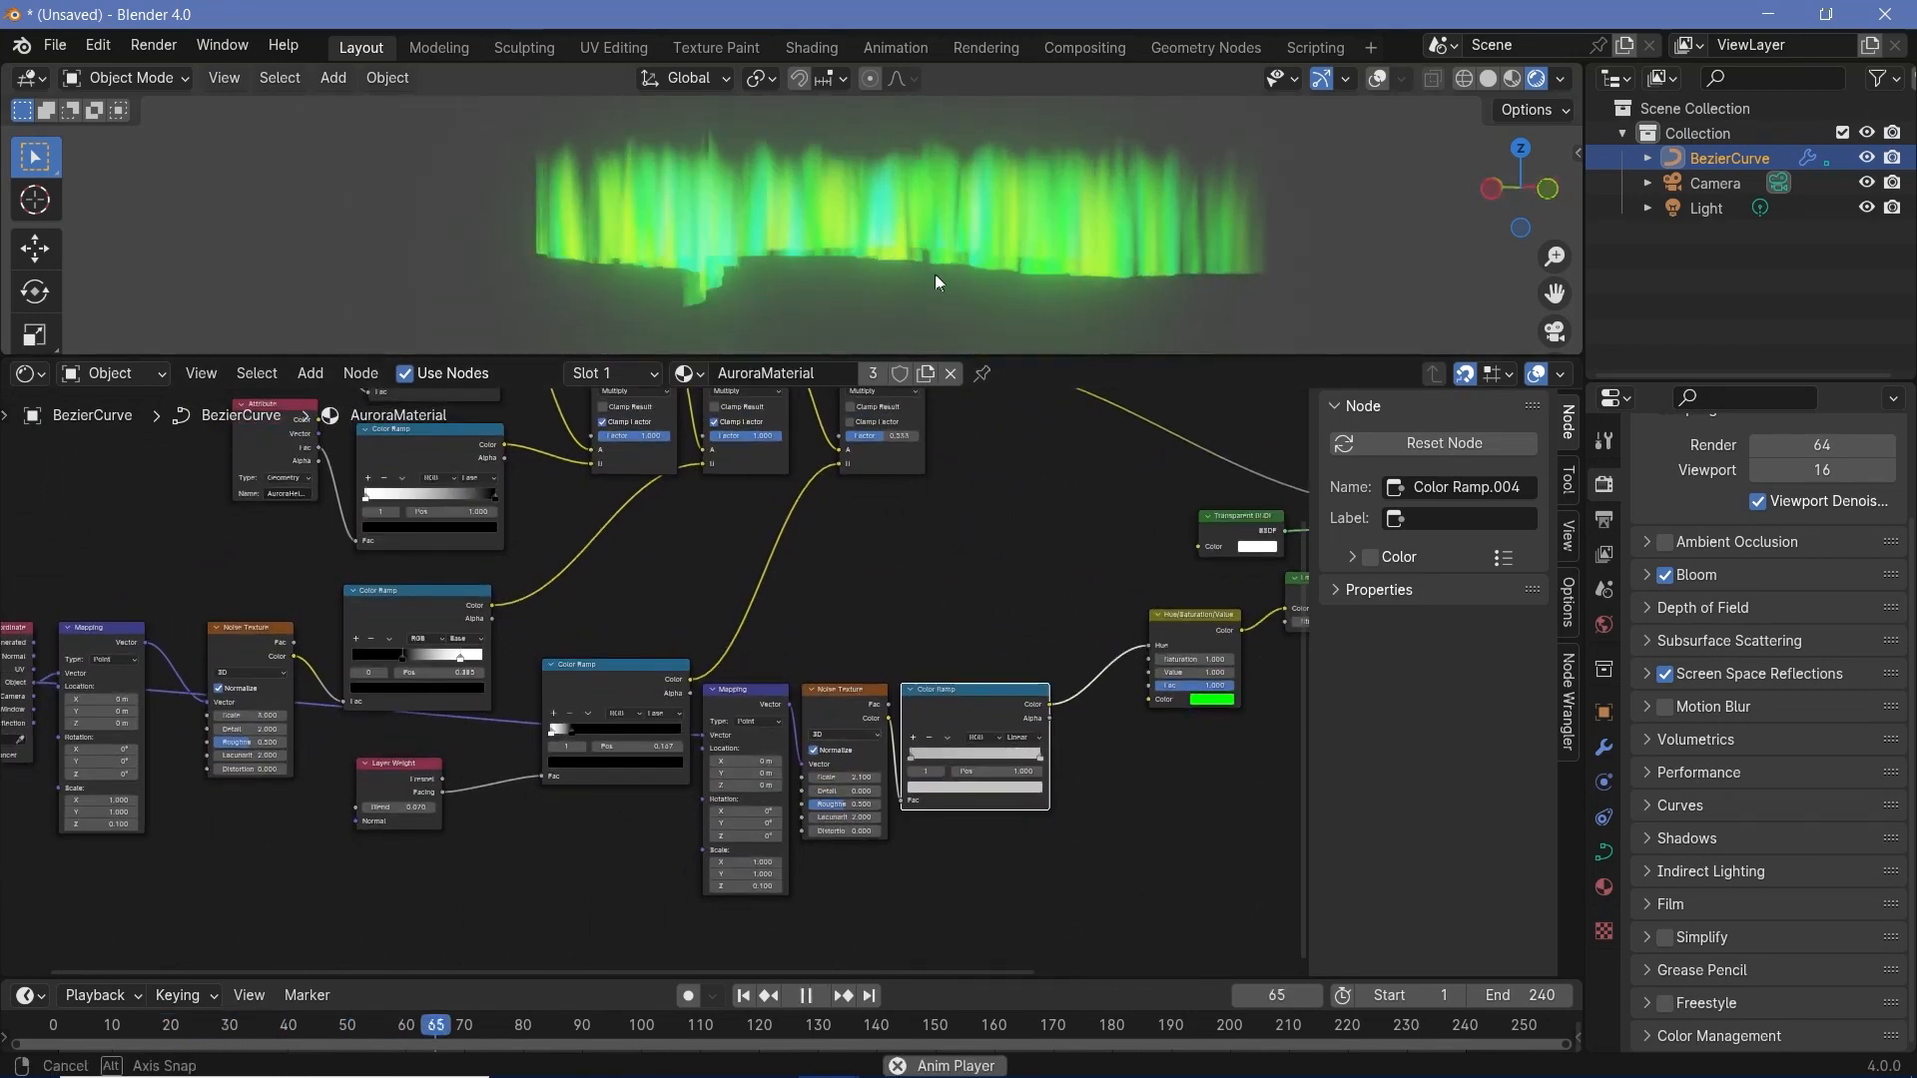
click(1604, 747)
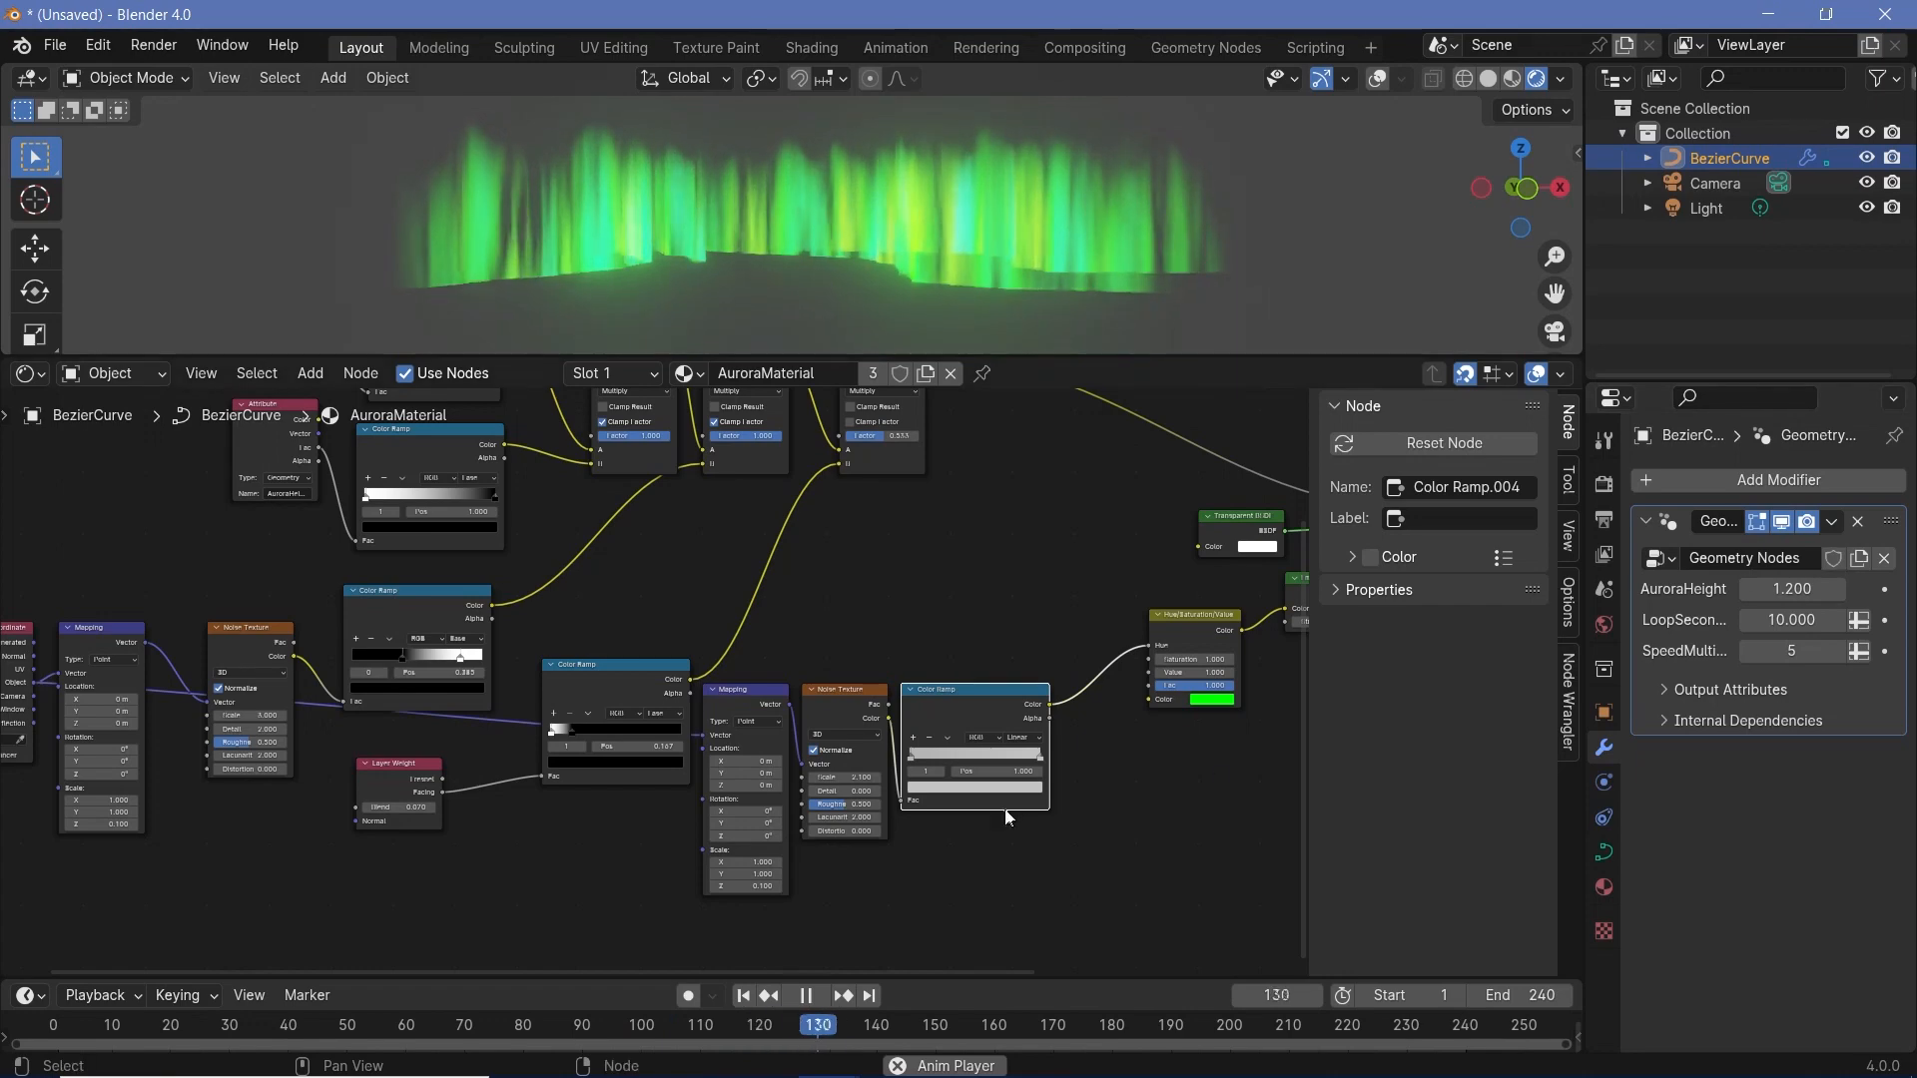
key(space)
- Move the color-control Mapping, Noise Texture and Color Ramp nodes together to below the Layer Weight ramp
drag(748, 649, 1211, 887)
click(797, 653)
drag(757, 646, 967, 787)
drag(971, 727, 825, 852)
middle_drag(995, 868, 1212, 811)
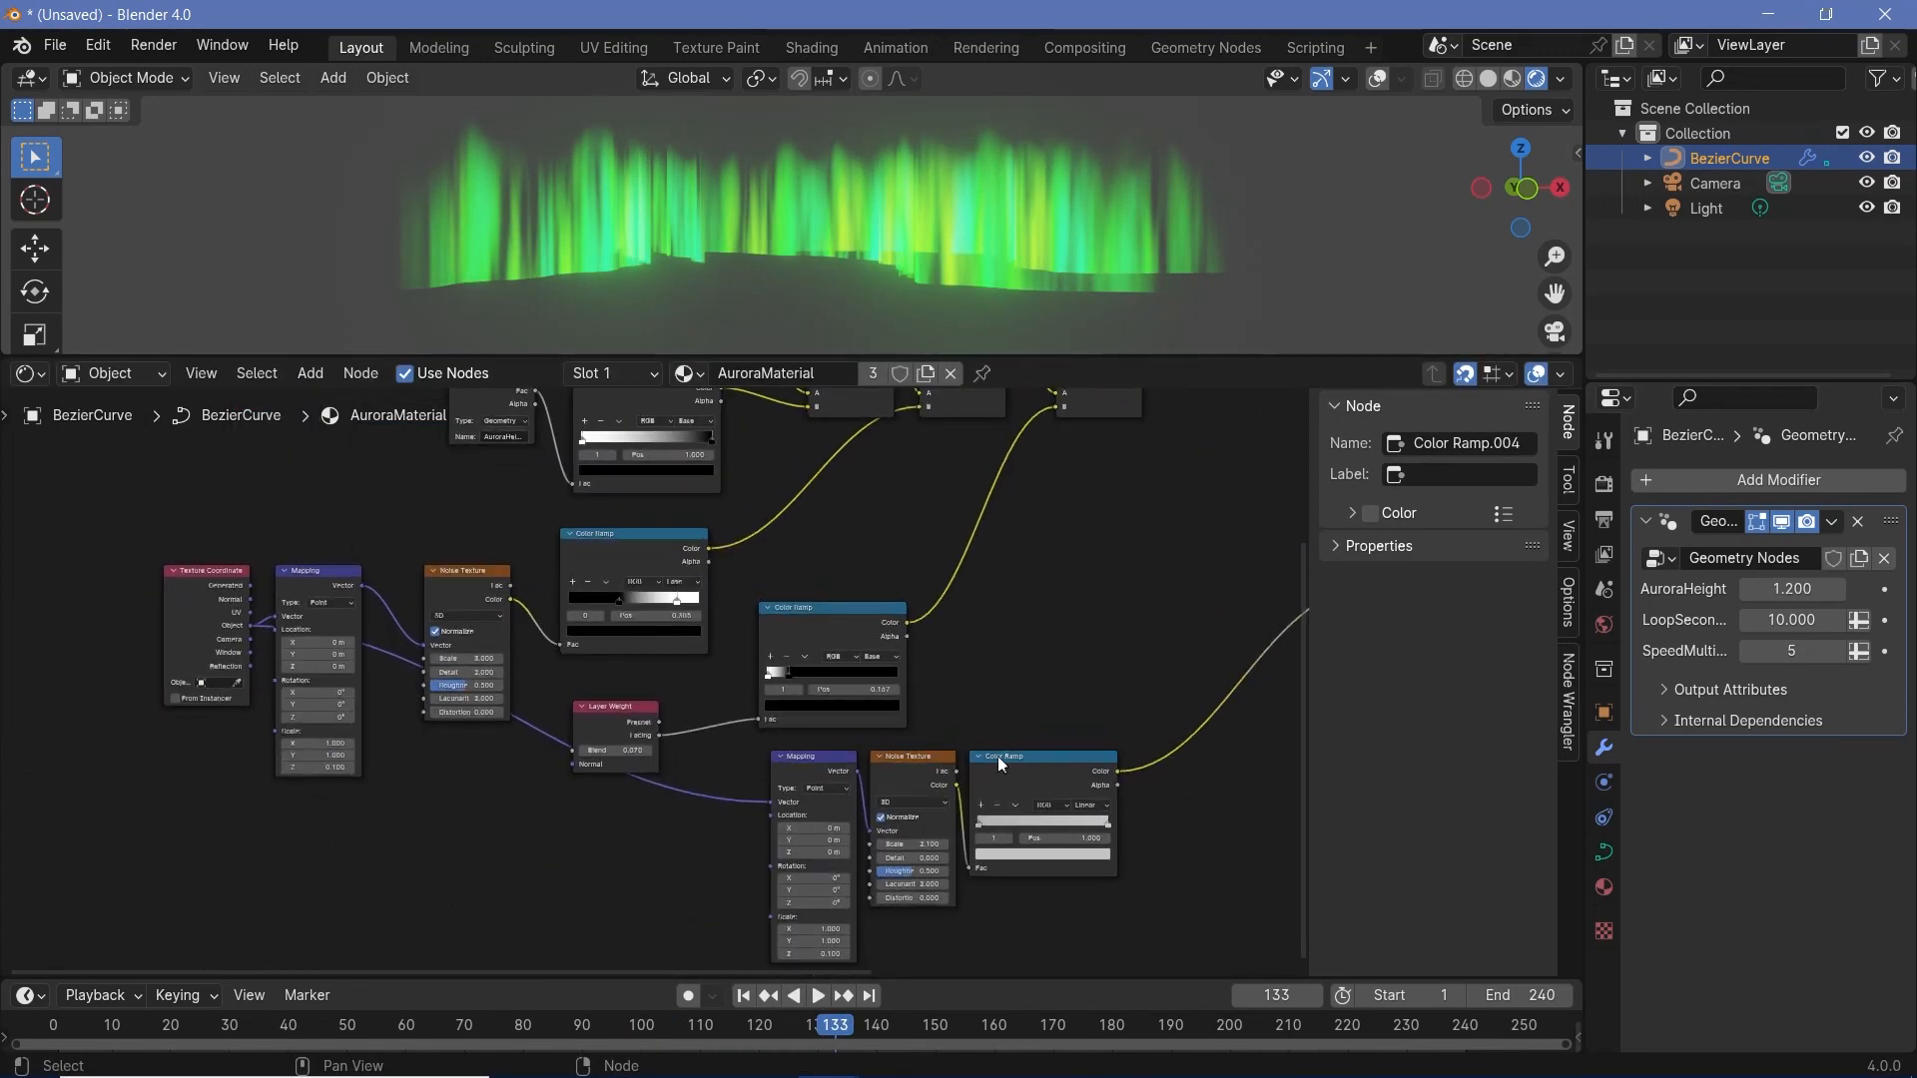
click(1604, 887)
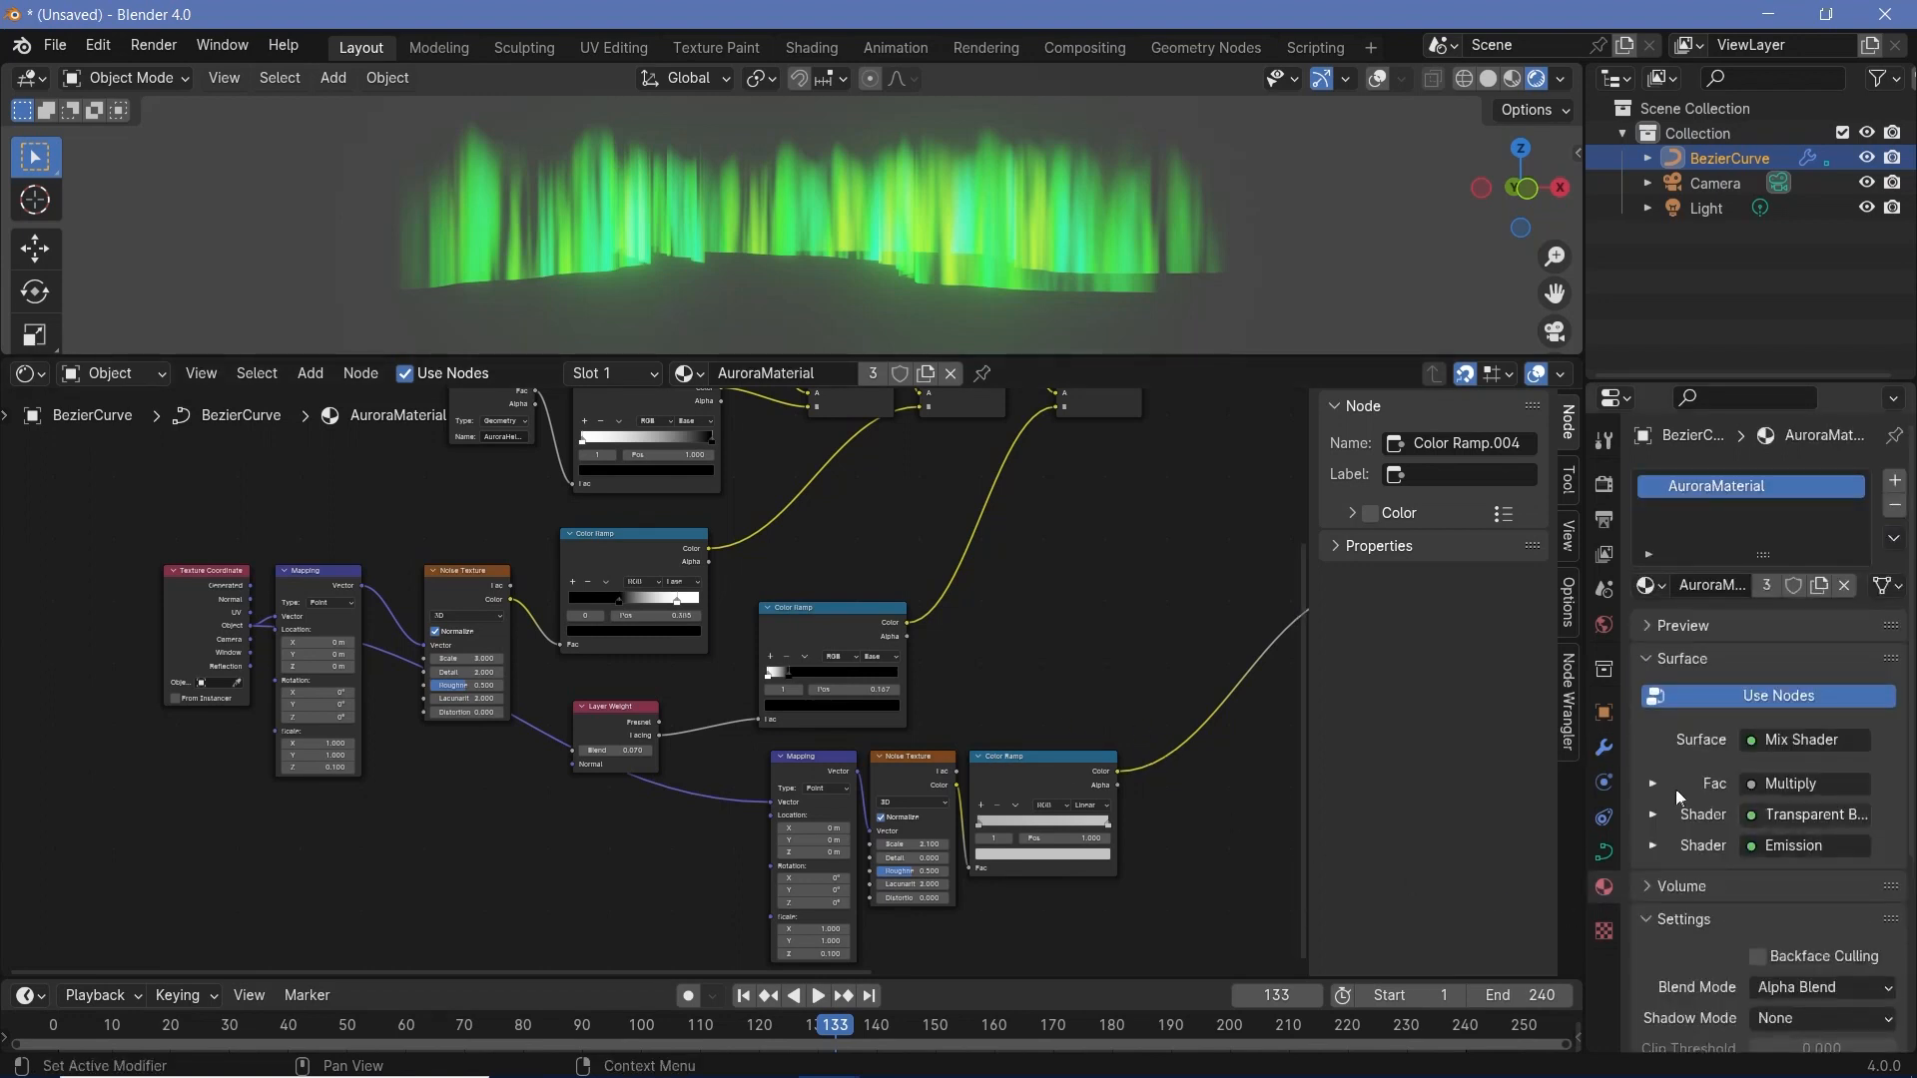
middle_drag(1098, 799, 809, 711)
scroll(1827, 779, up, 5)
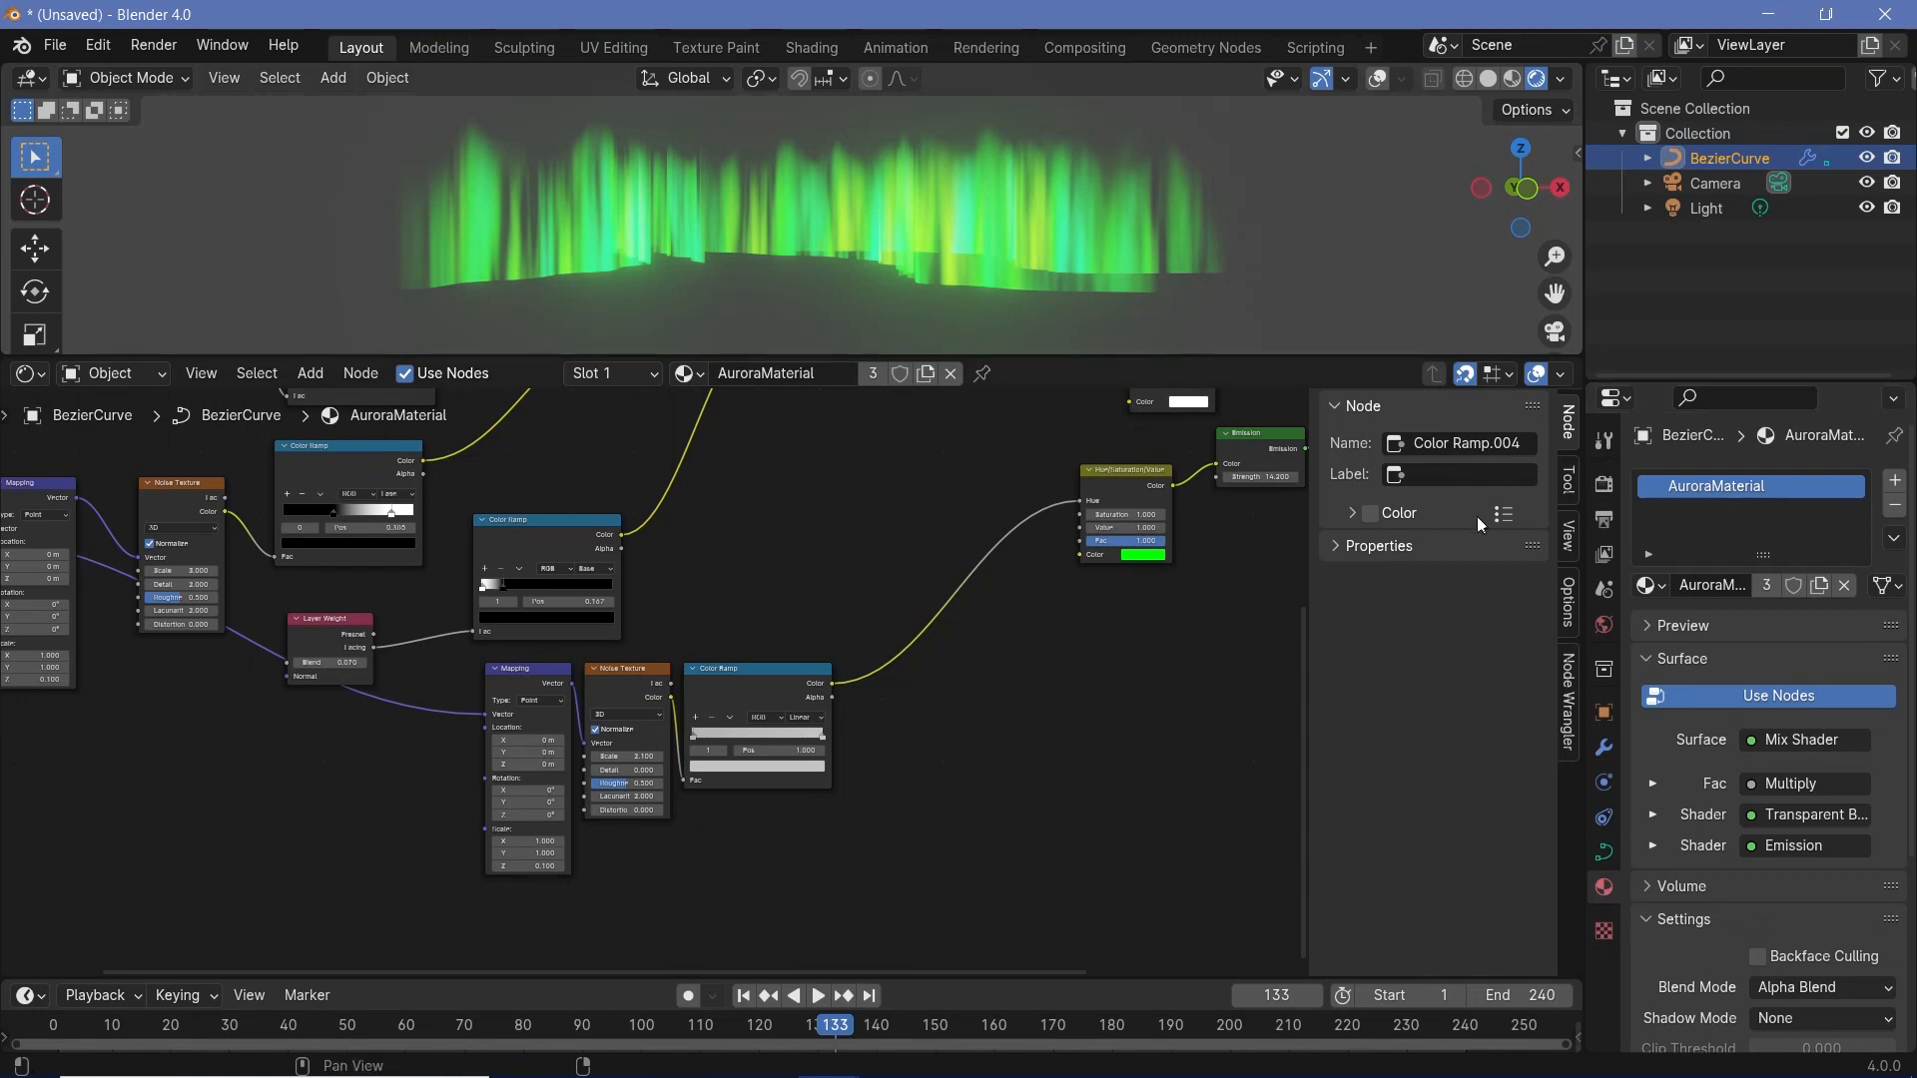
- Show the curve's modifier settings and switch the node area to the Geometry Node Editor
click(1603, 747)
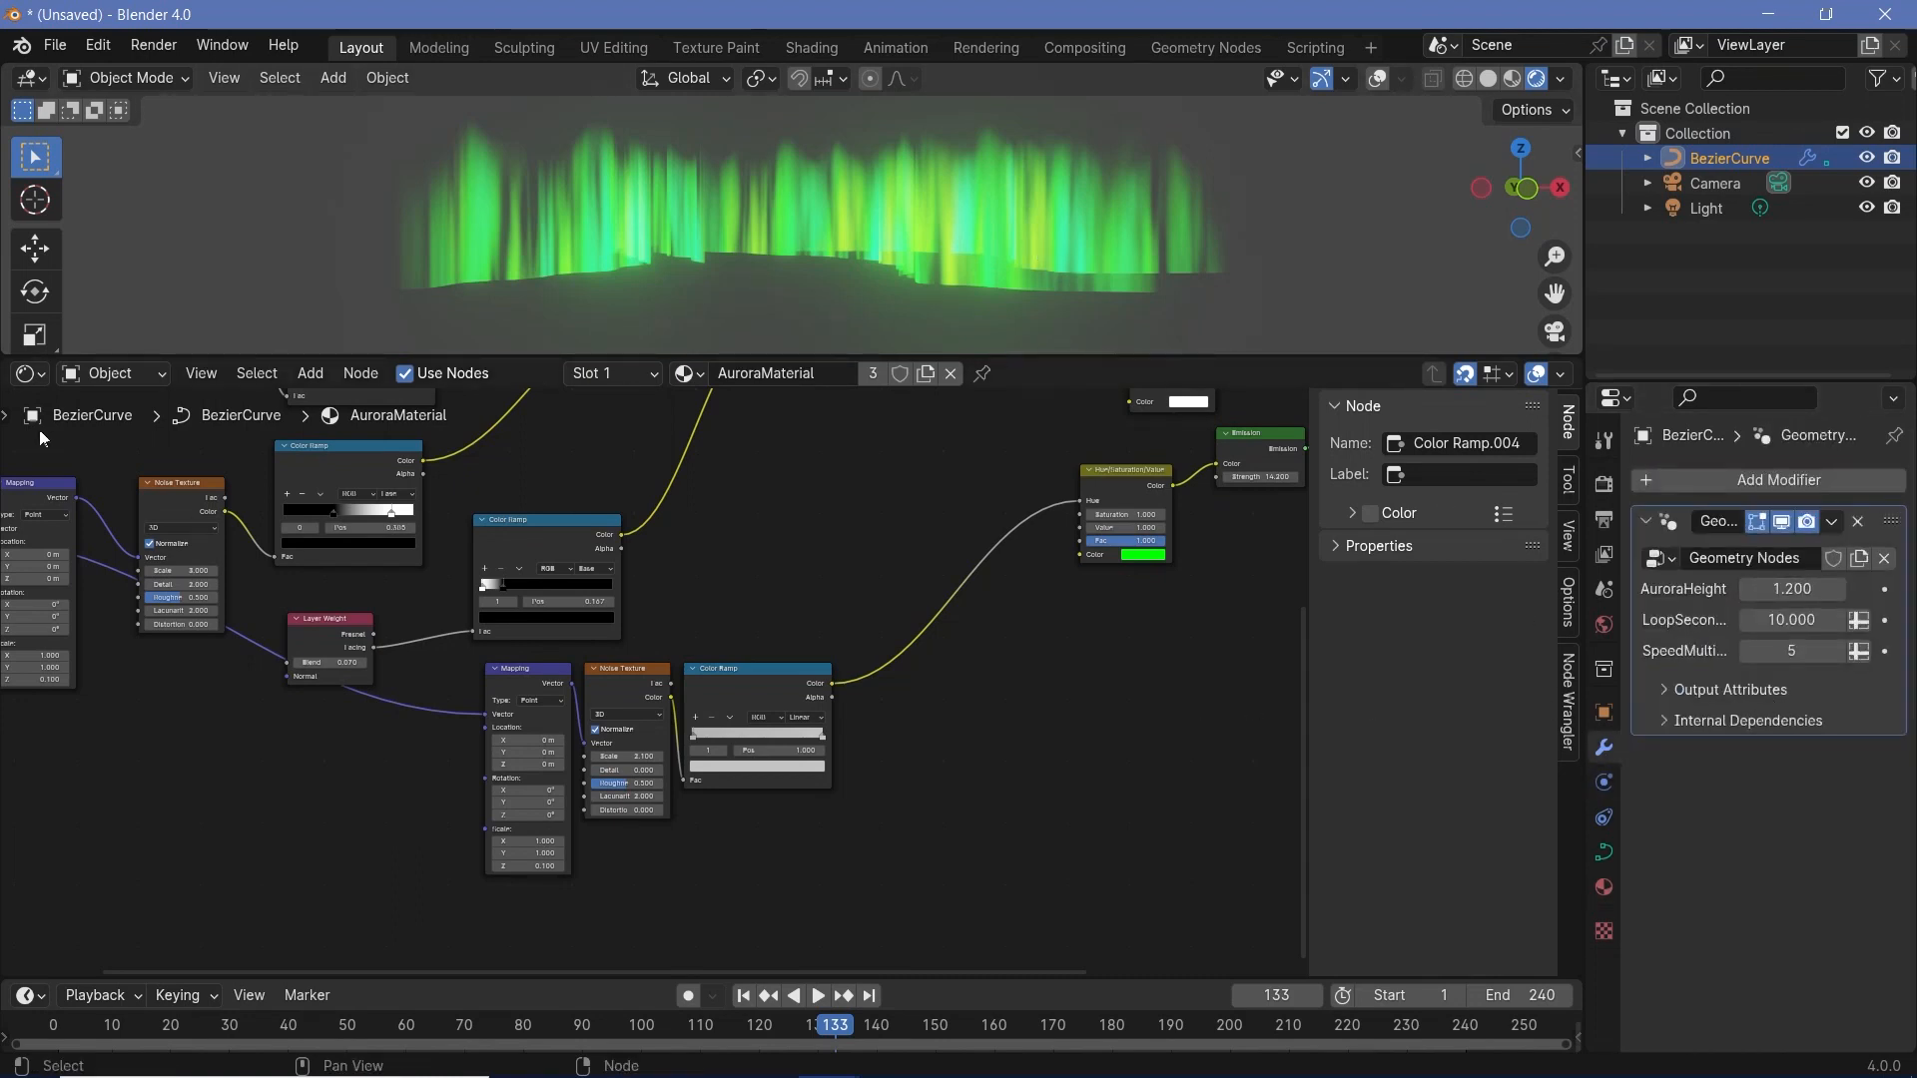
click(25, 383)
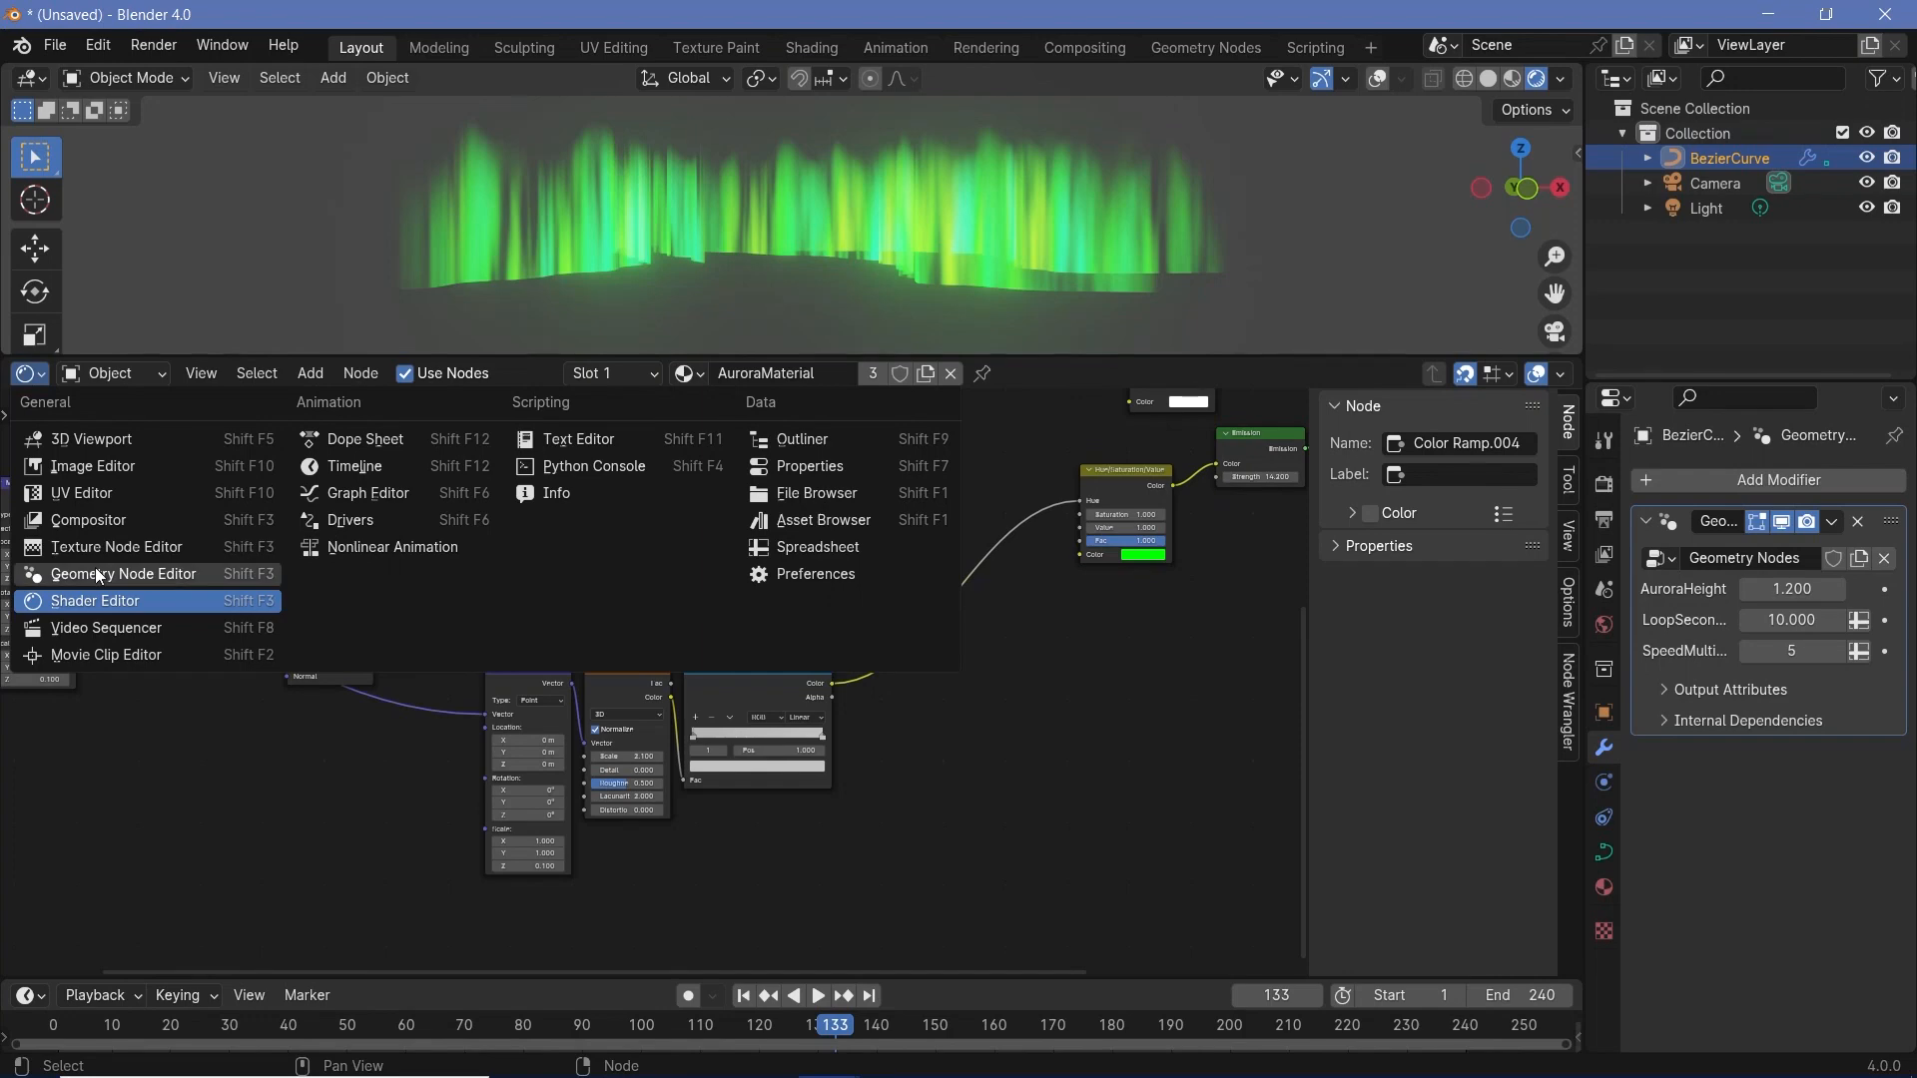
click(200, 575)
- Move the Group Input node well away from the Resample Curve node to make room between them
middle_drag(973, 797, 932, 1007)
middle_drag(636, 516, 714, 530)
drag(668, 622, 744, 602)
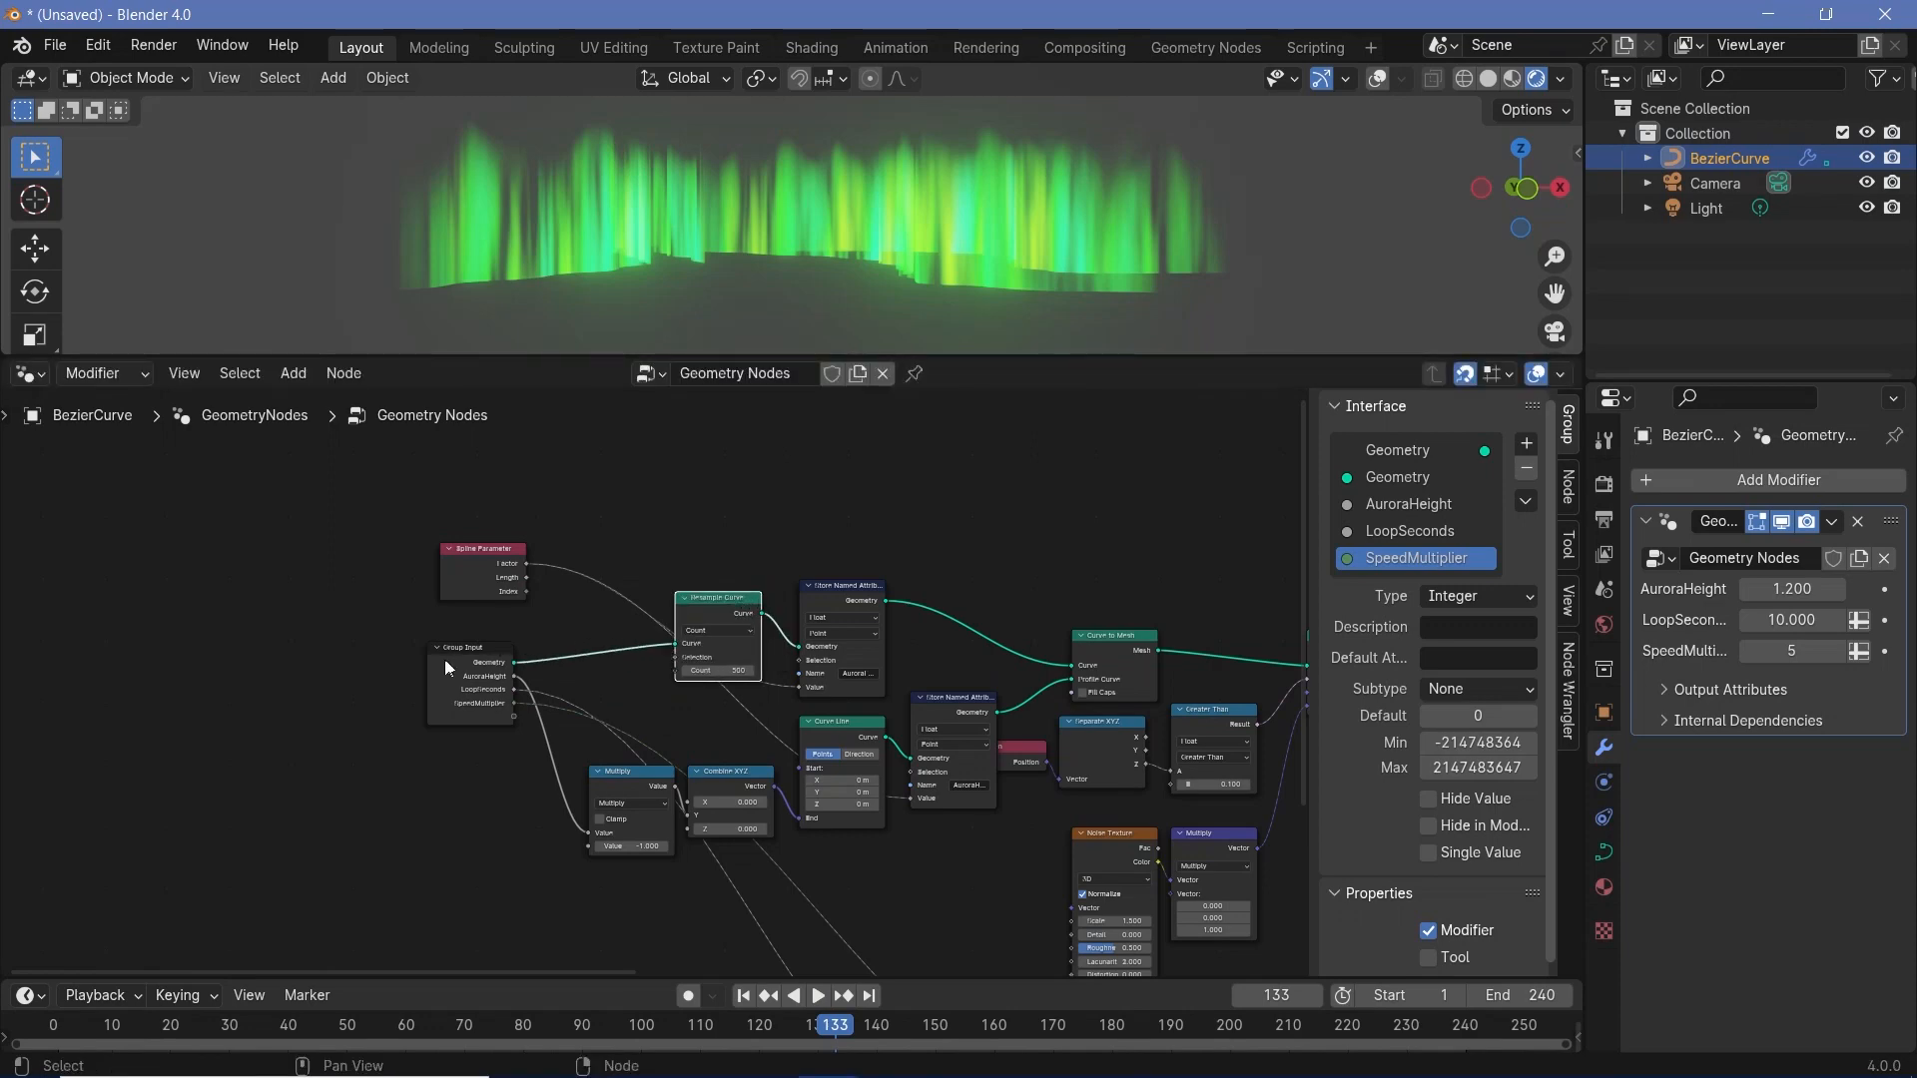
drag(445, 659, 3, 699)
middle_drag(225, 749, 629, 753)
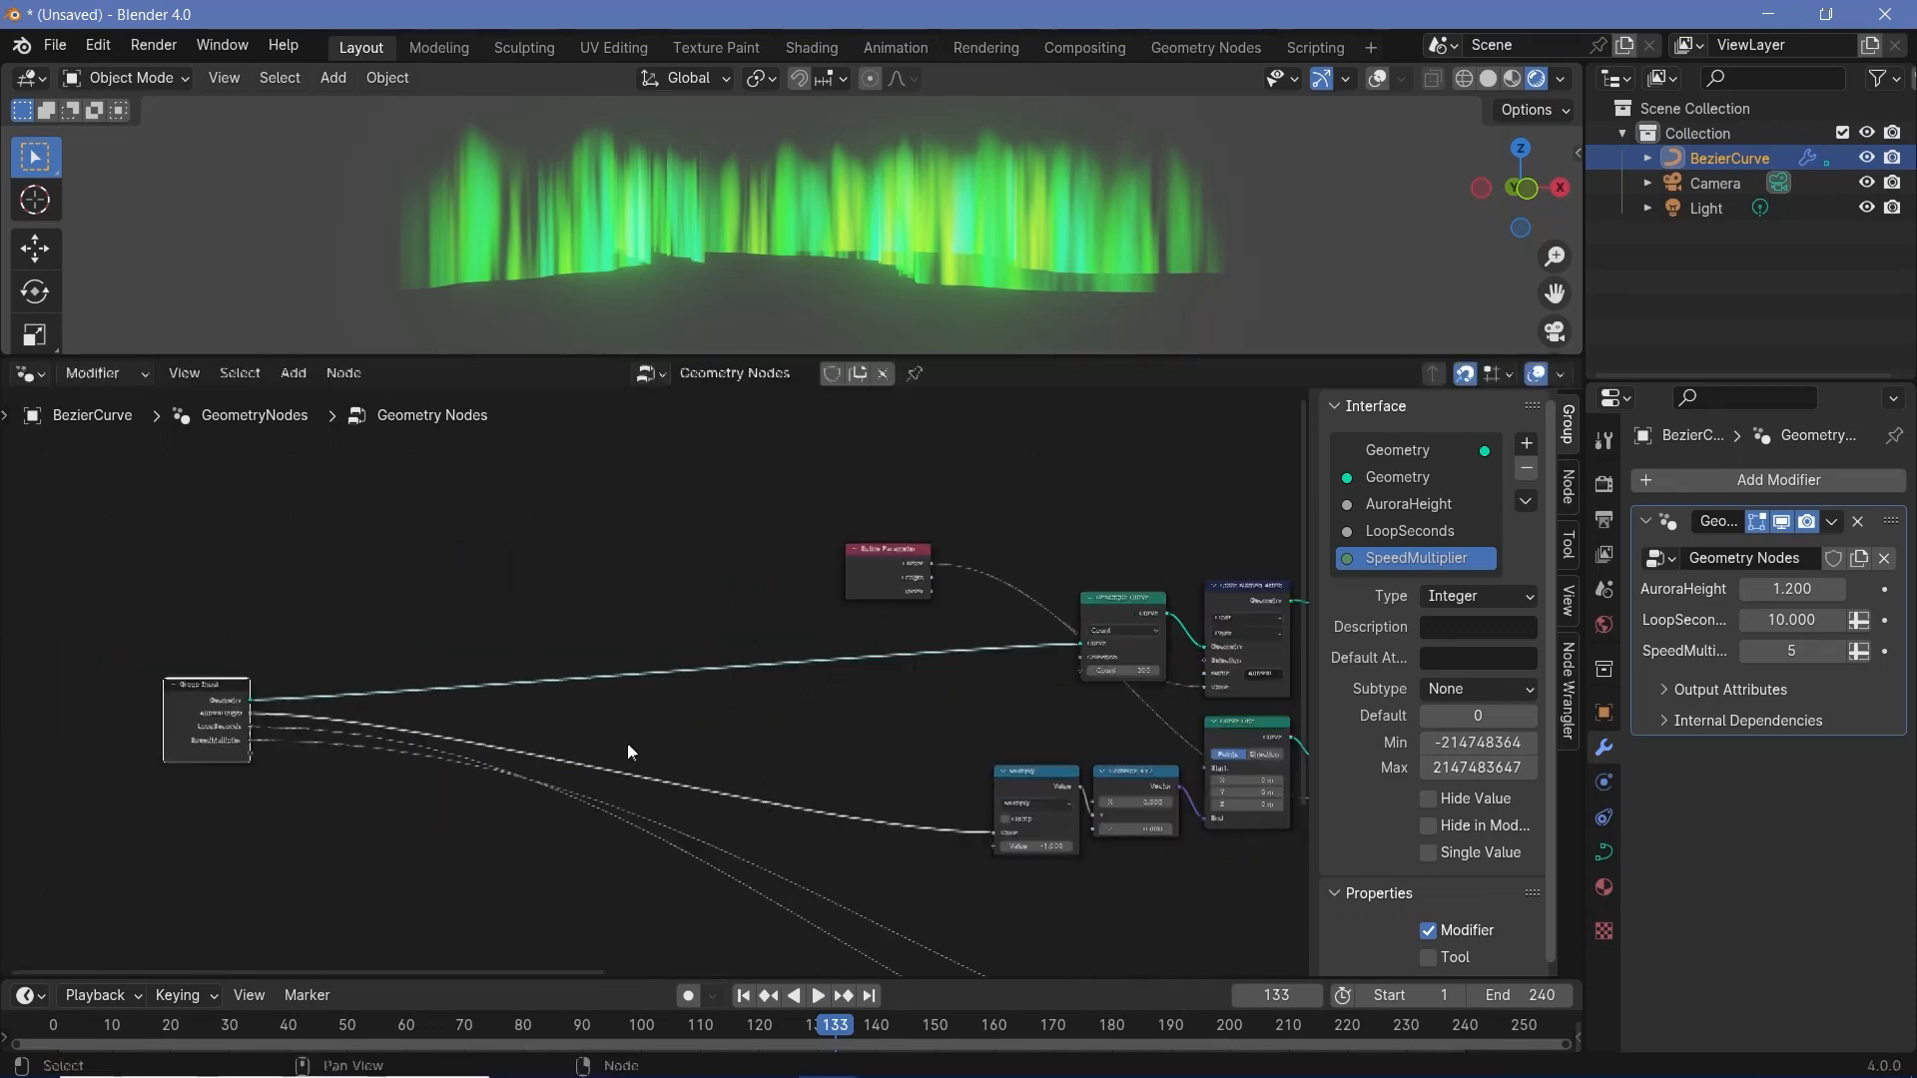
scroll(639, 681, up, 4)
middle_drag(647, 682, 455, 687)
- Duplicate the Store Named Attribute node beside Resample Curve and place the copy near the Group Input node
scroll(648, 732, down, 1)
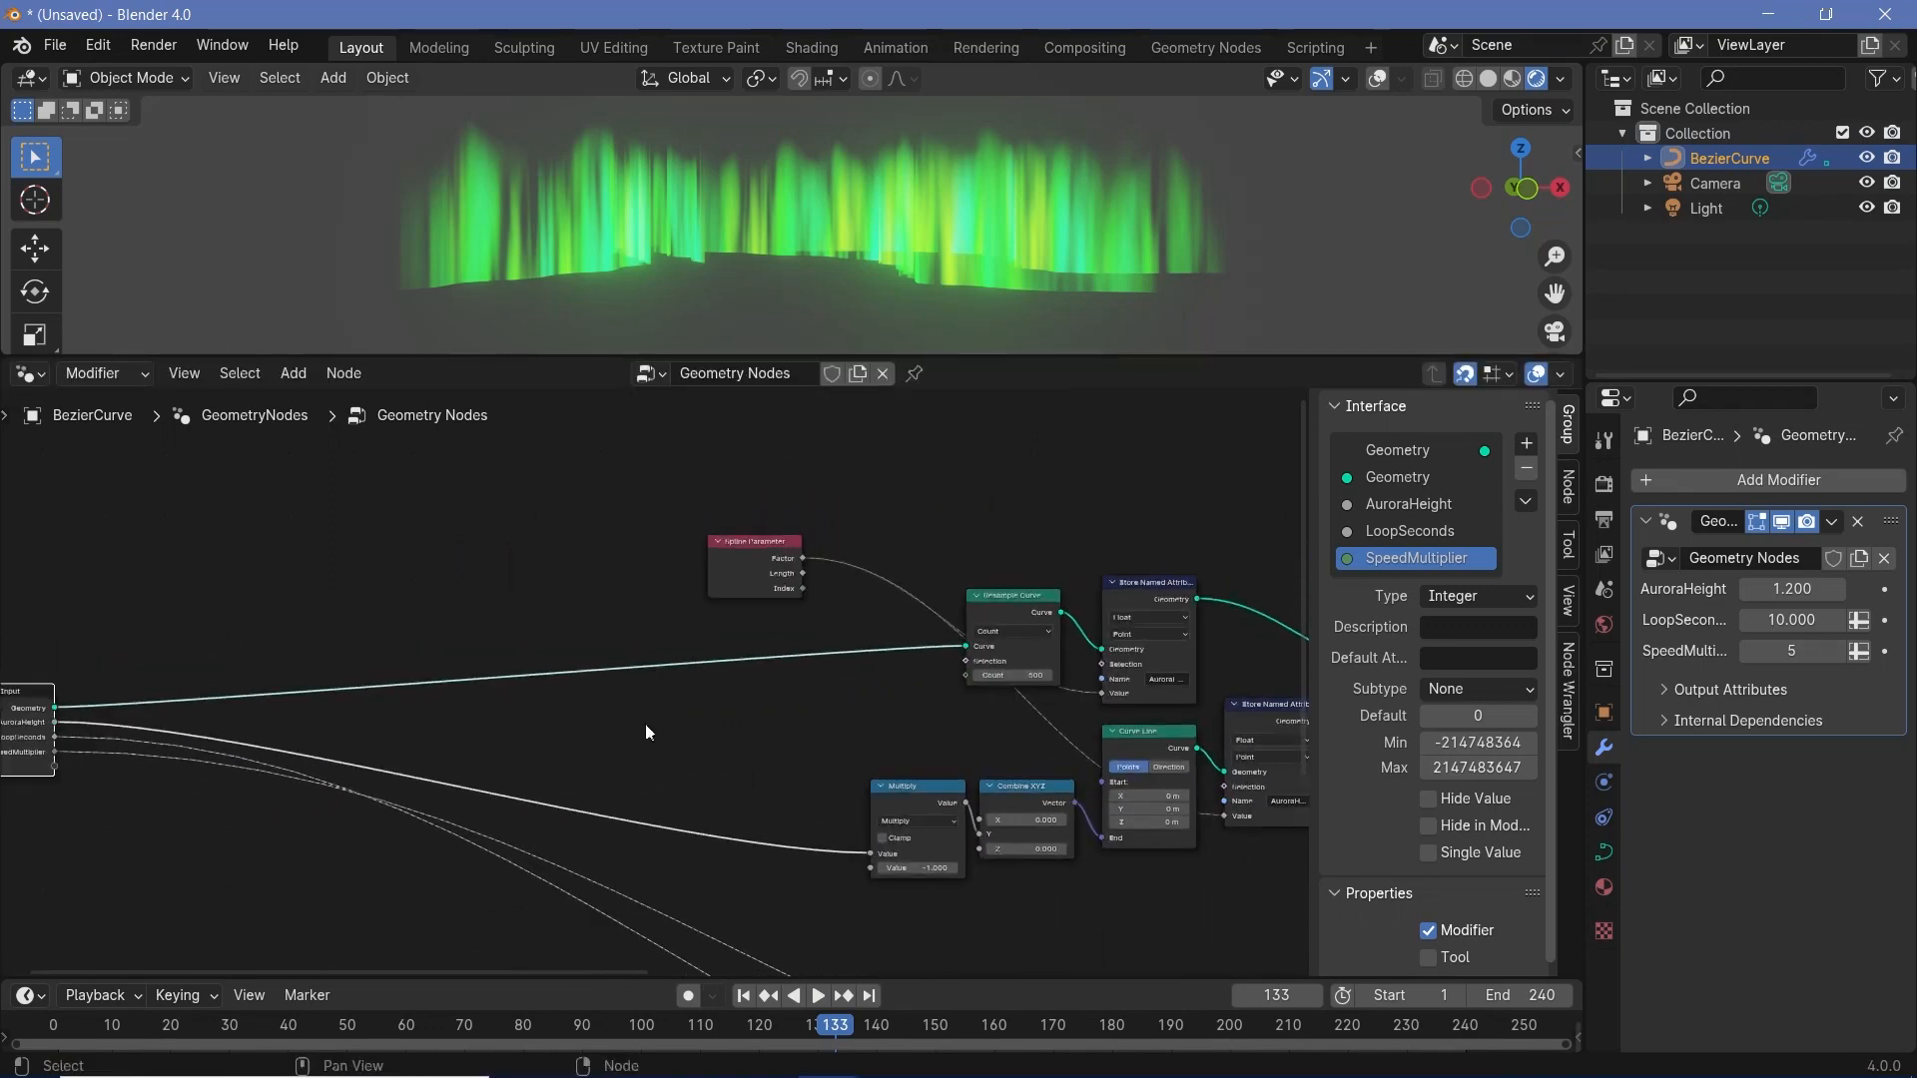
click(1141, 579)
key(shift+d)
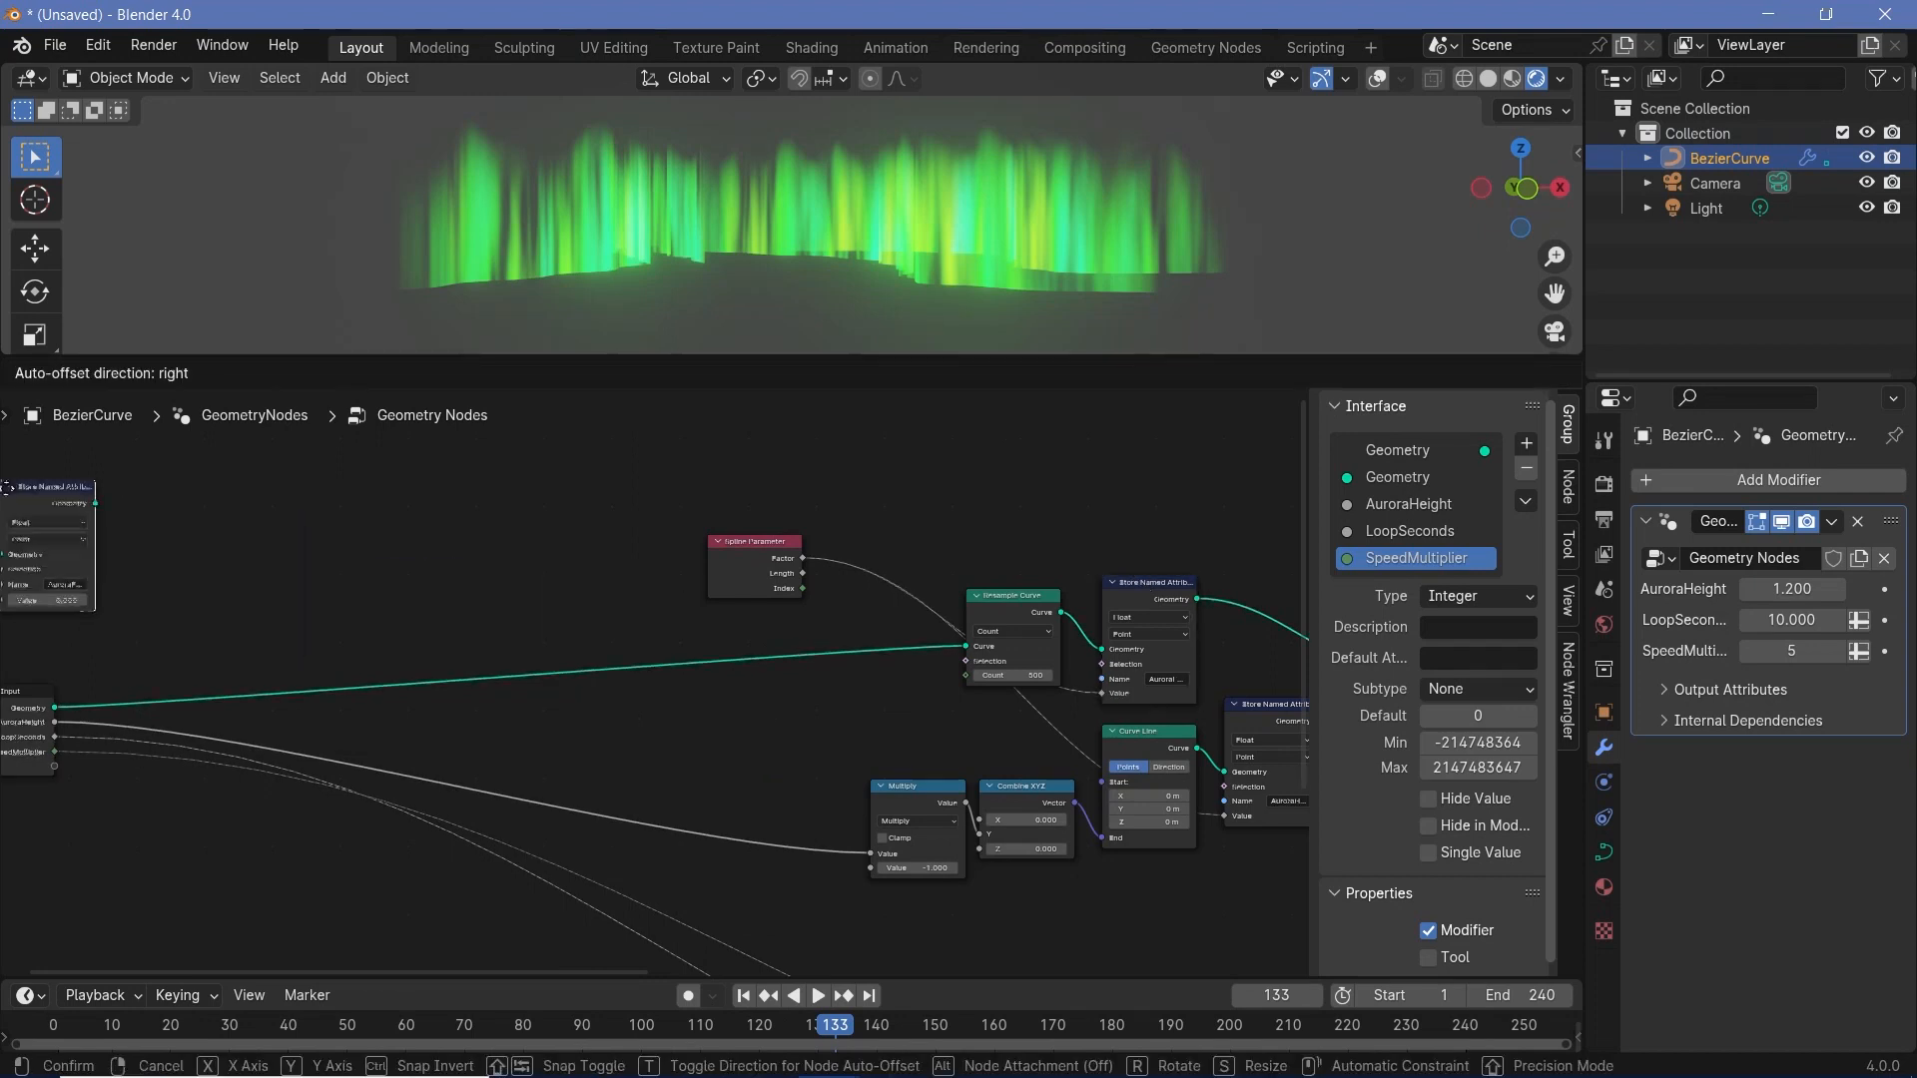
click(278, 675)
scroll(278, 621, up, 2)
middle_drag(278, 620, 489, 548)
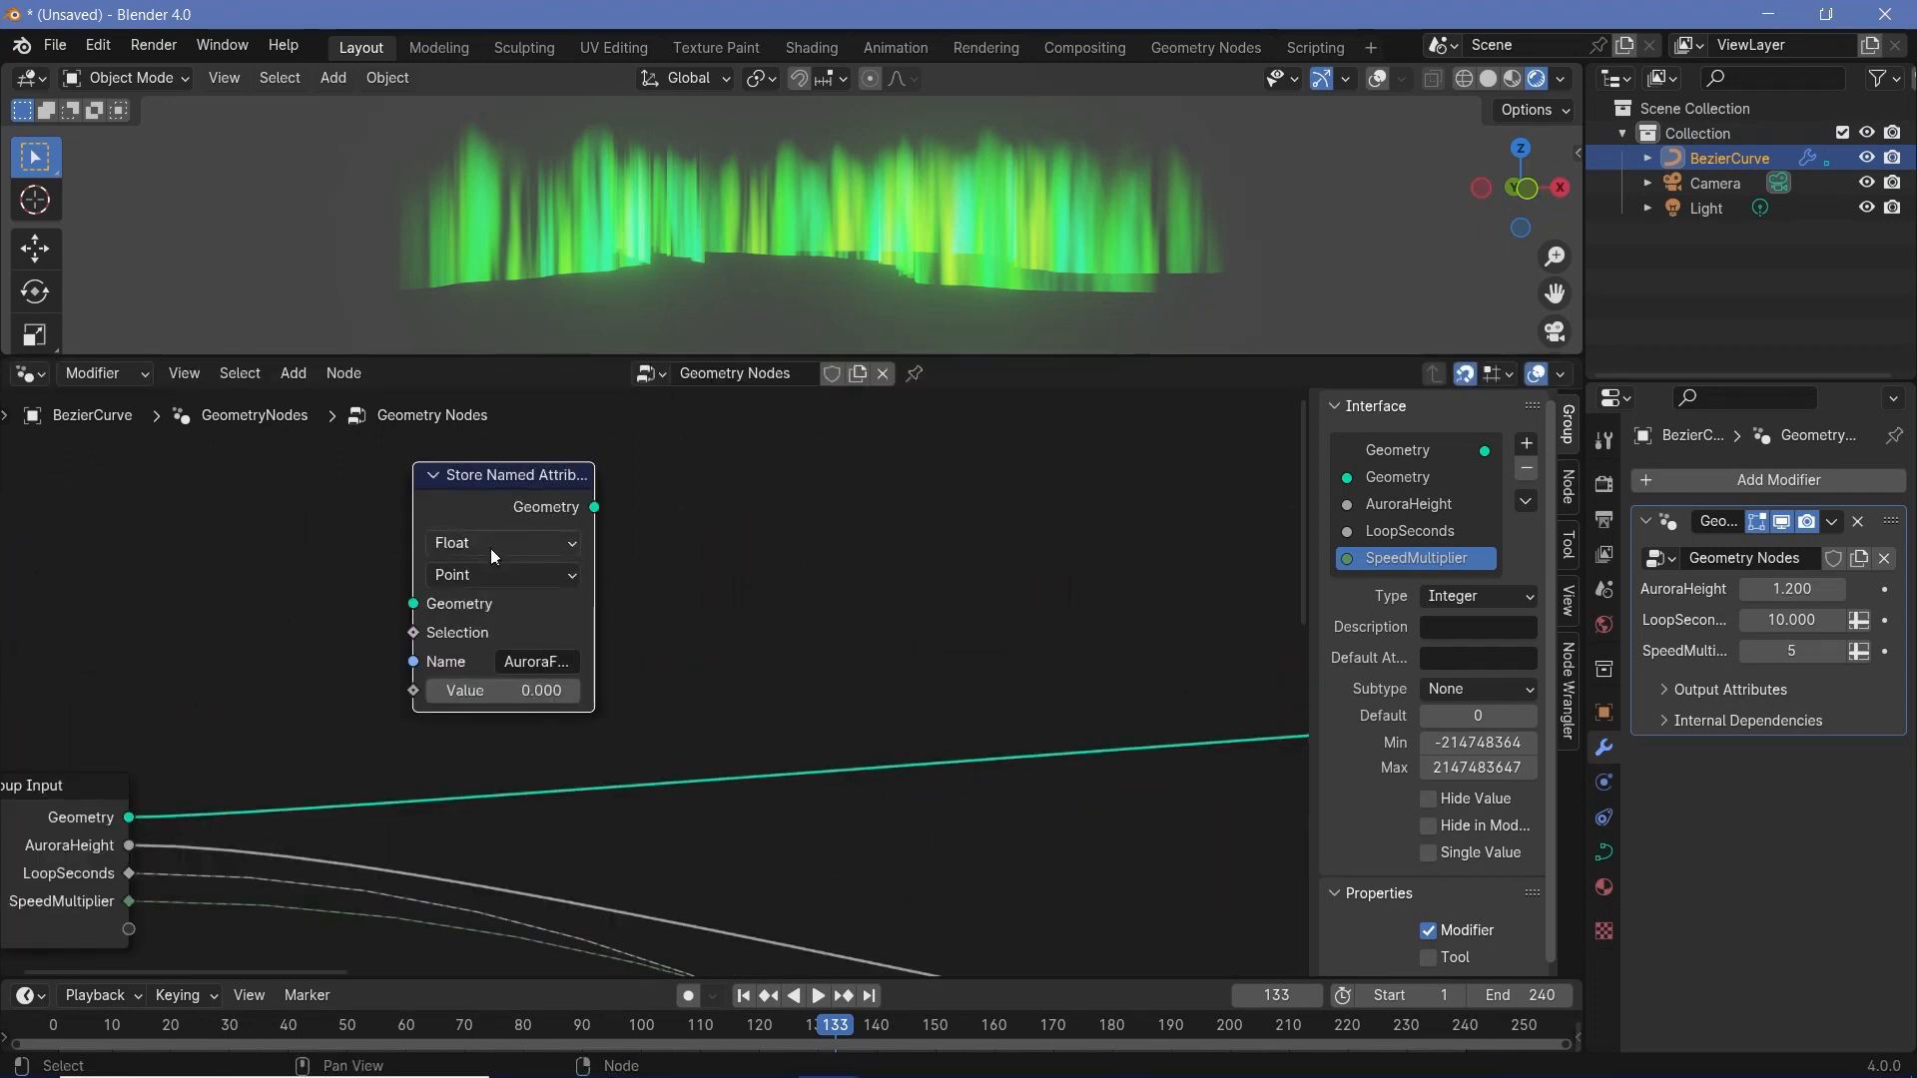
- Set the copied Store Named Attribute node to Color on the Spline domain and insert it into the Group Input's geometry link
click(489, 549)
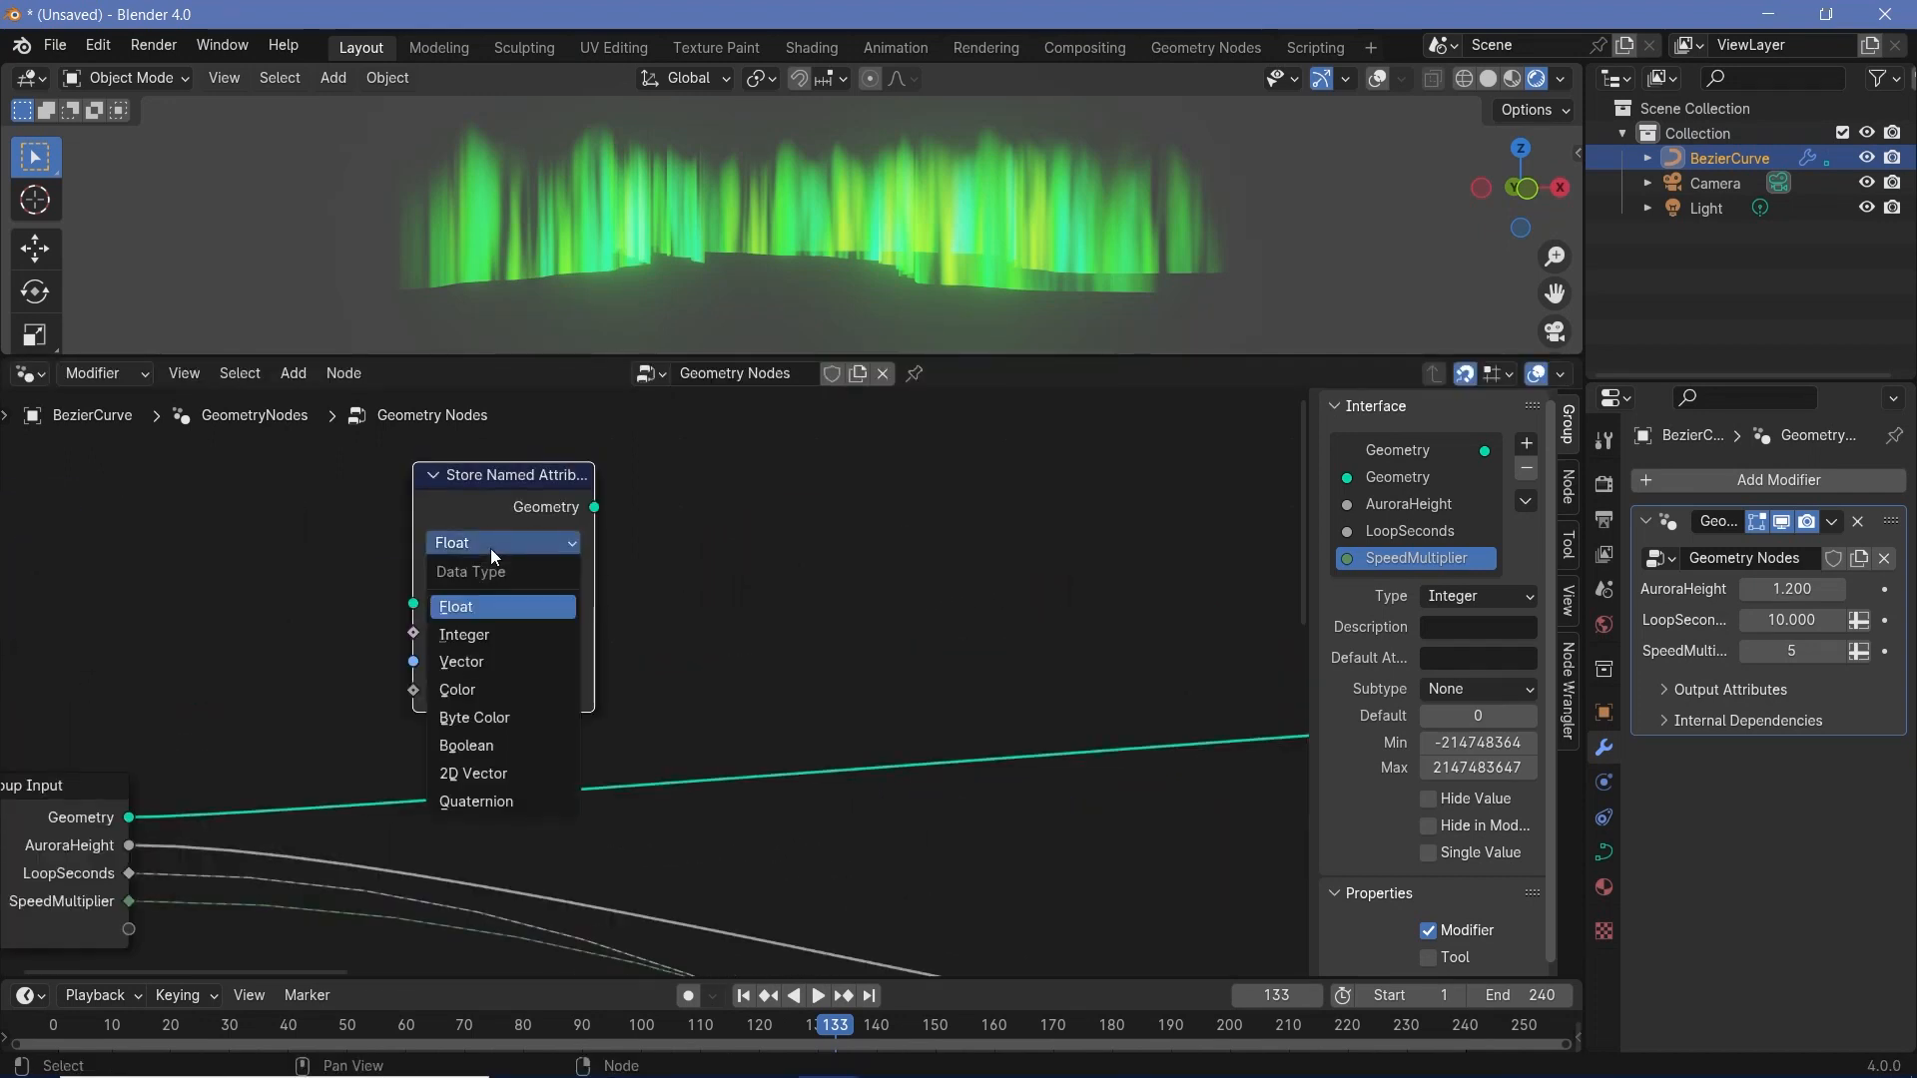
click(467, 690)
drag(482, 477, 635, 607)
middle_drag(630, 703, 655, 679)
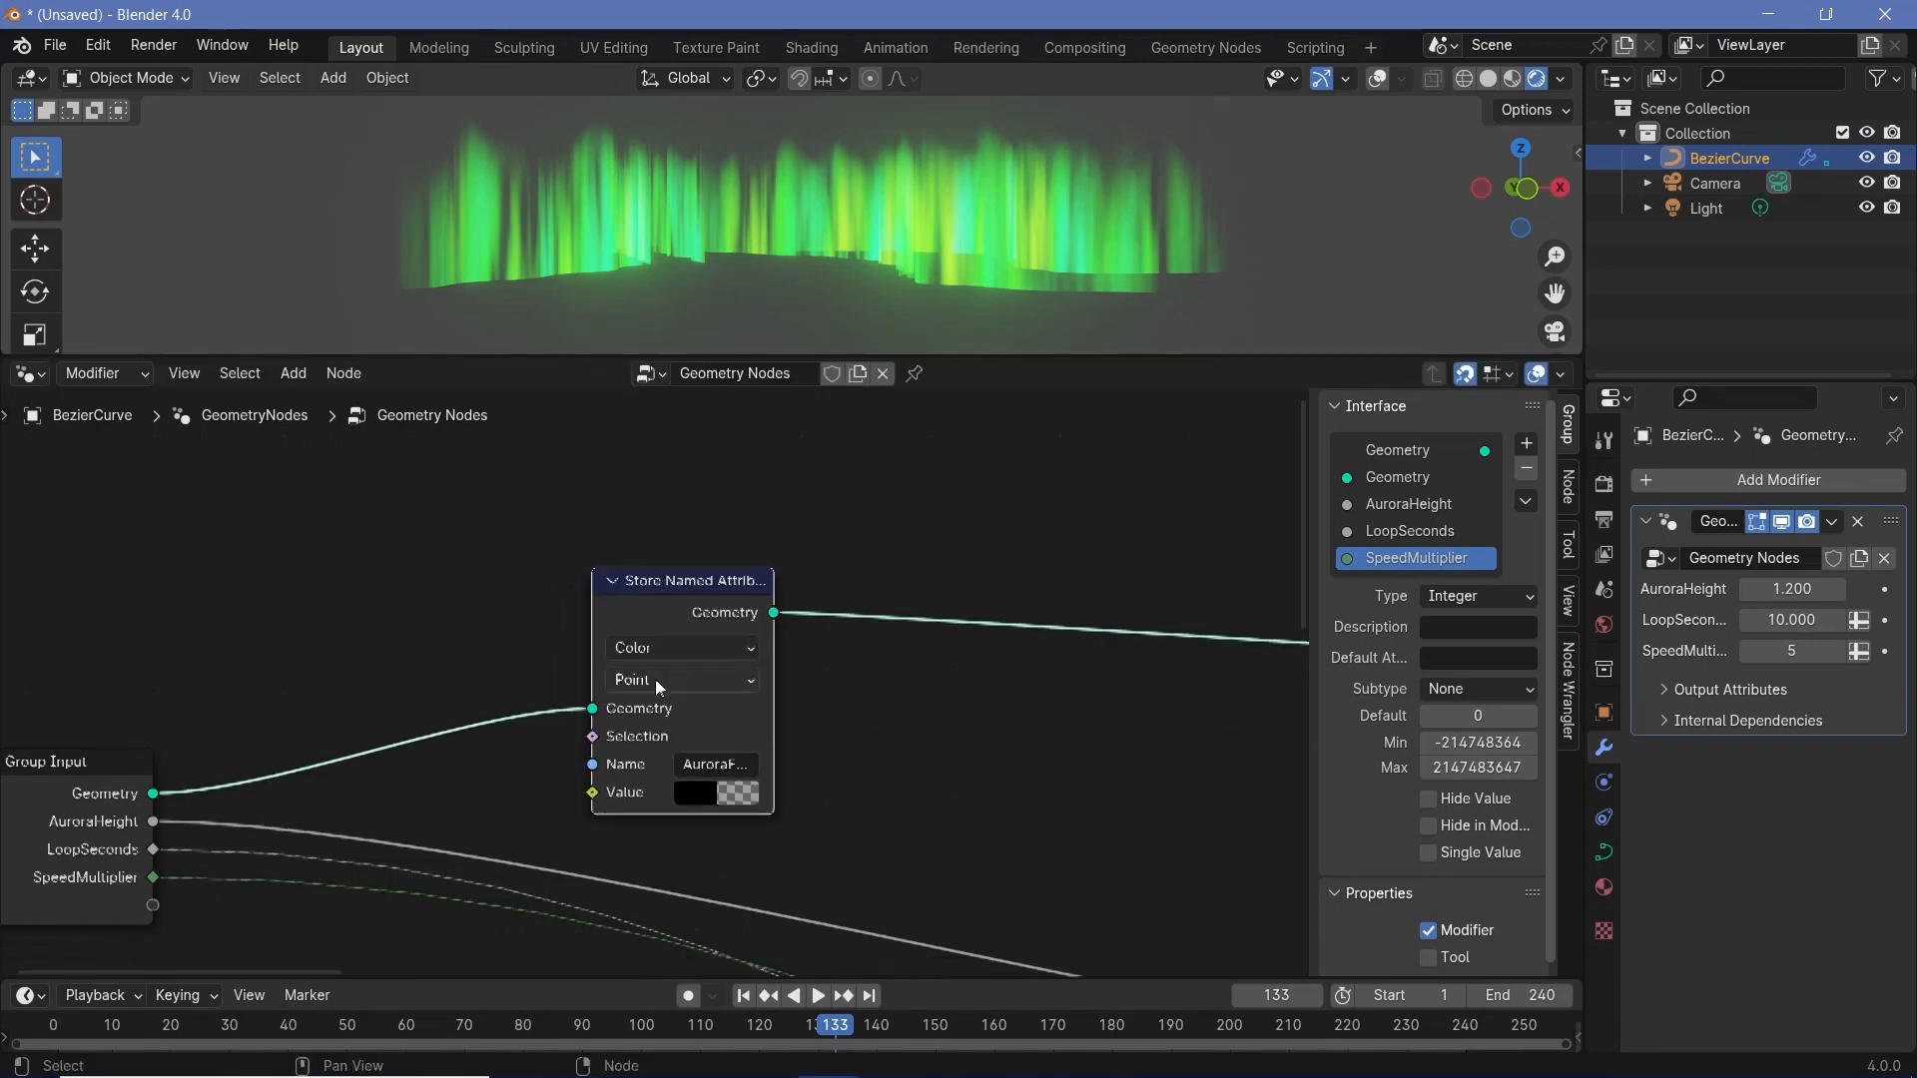
click(664, 681)
click(639, 856)
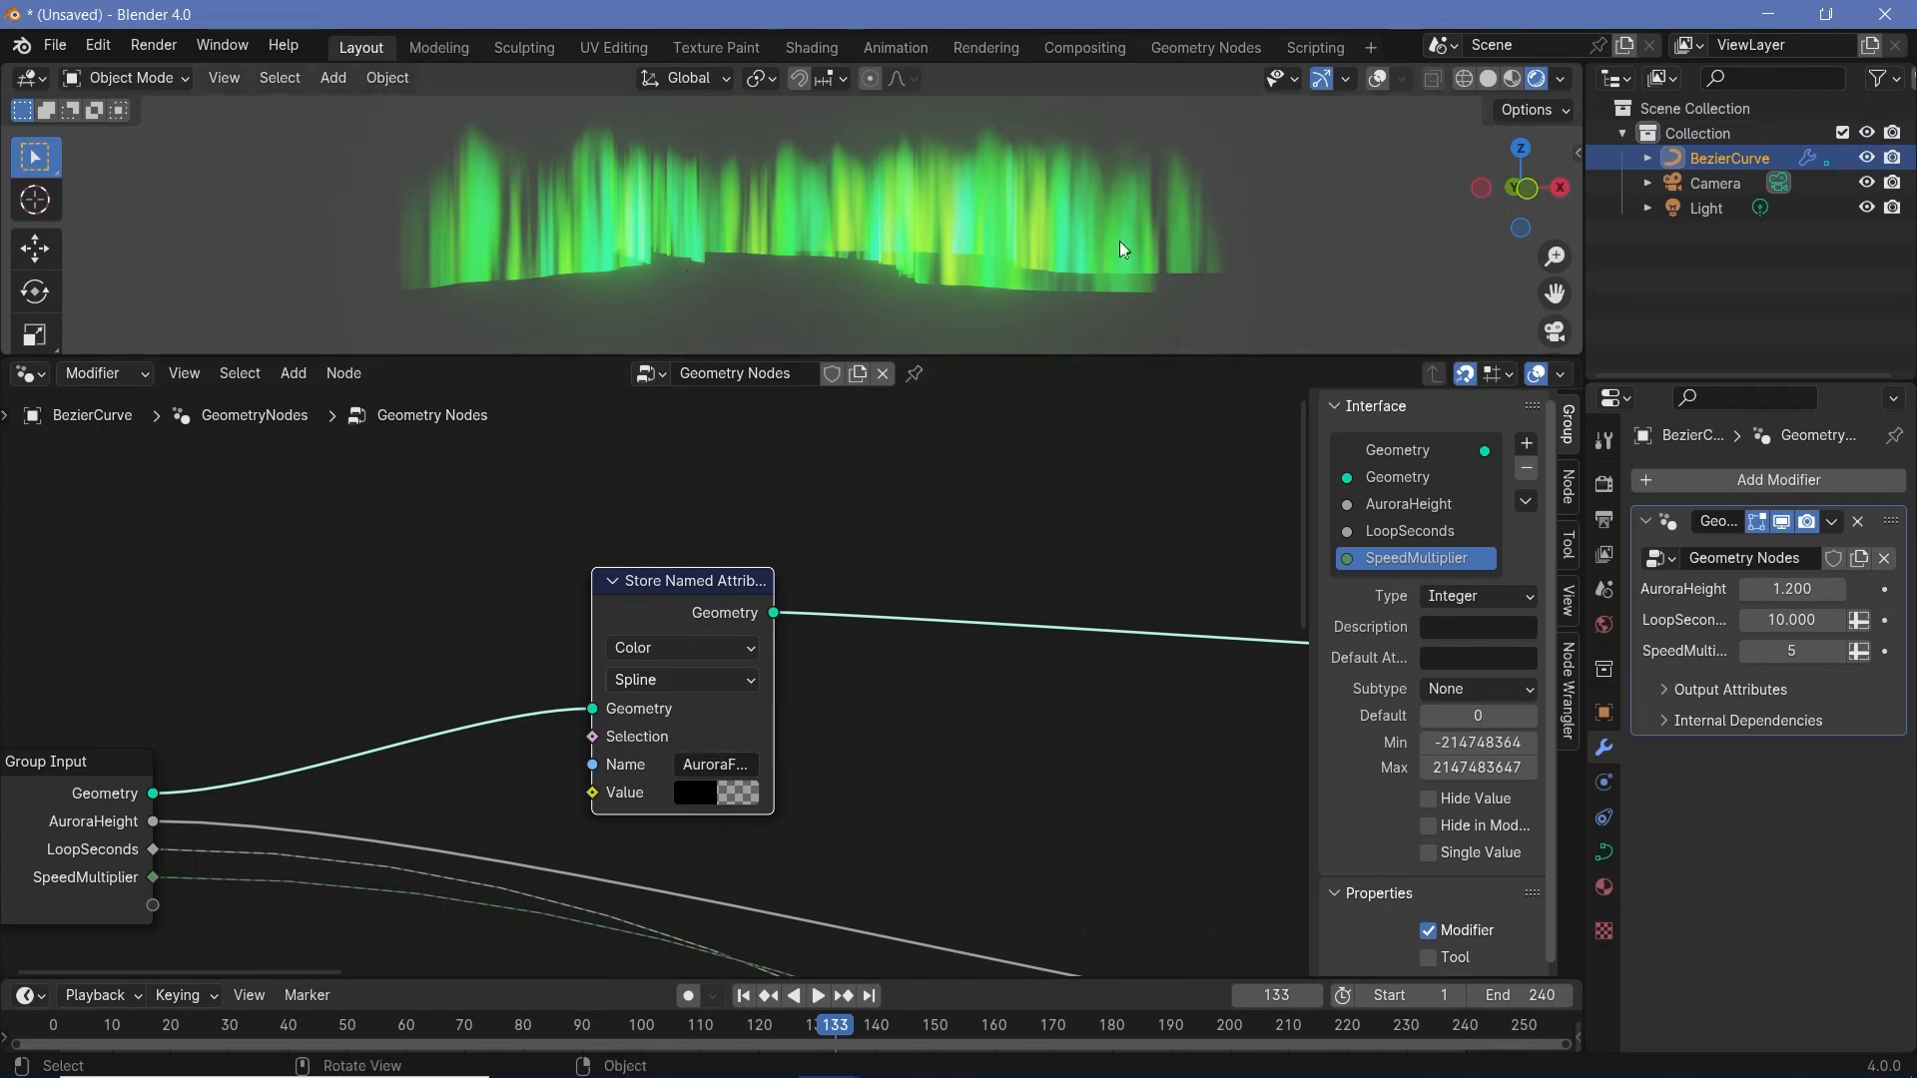
- Expose the stored attribute's value as a new group input named Color
drag(153, 906, 603, 788)
double_click(1418, 585)
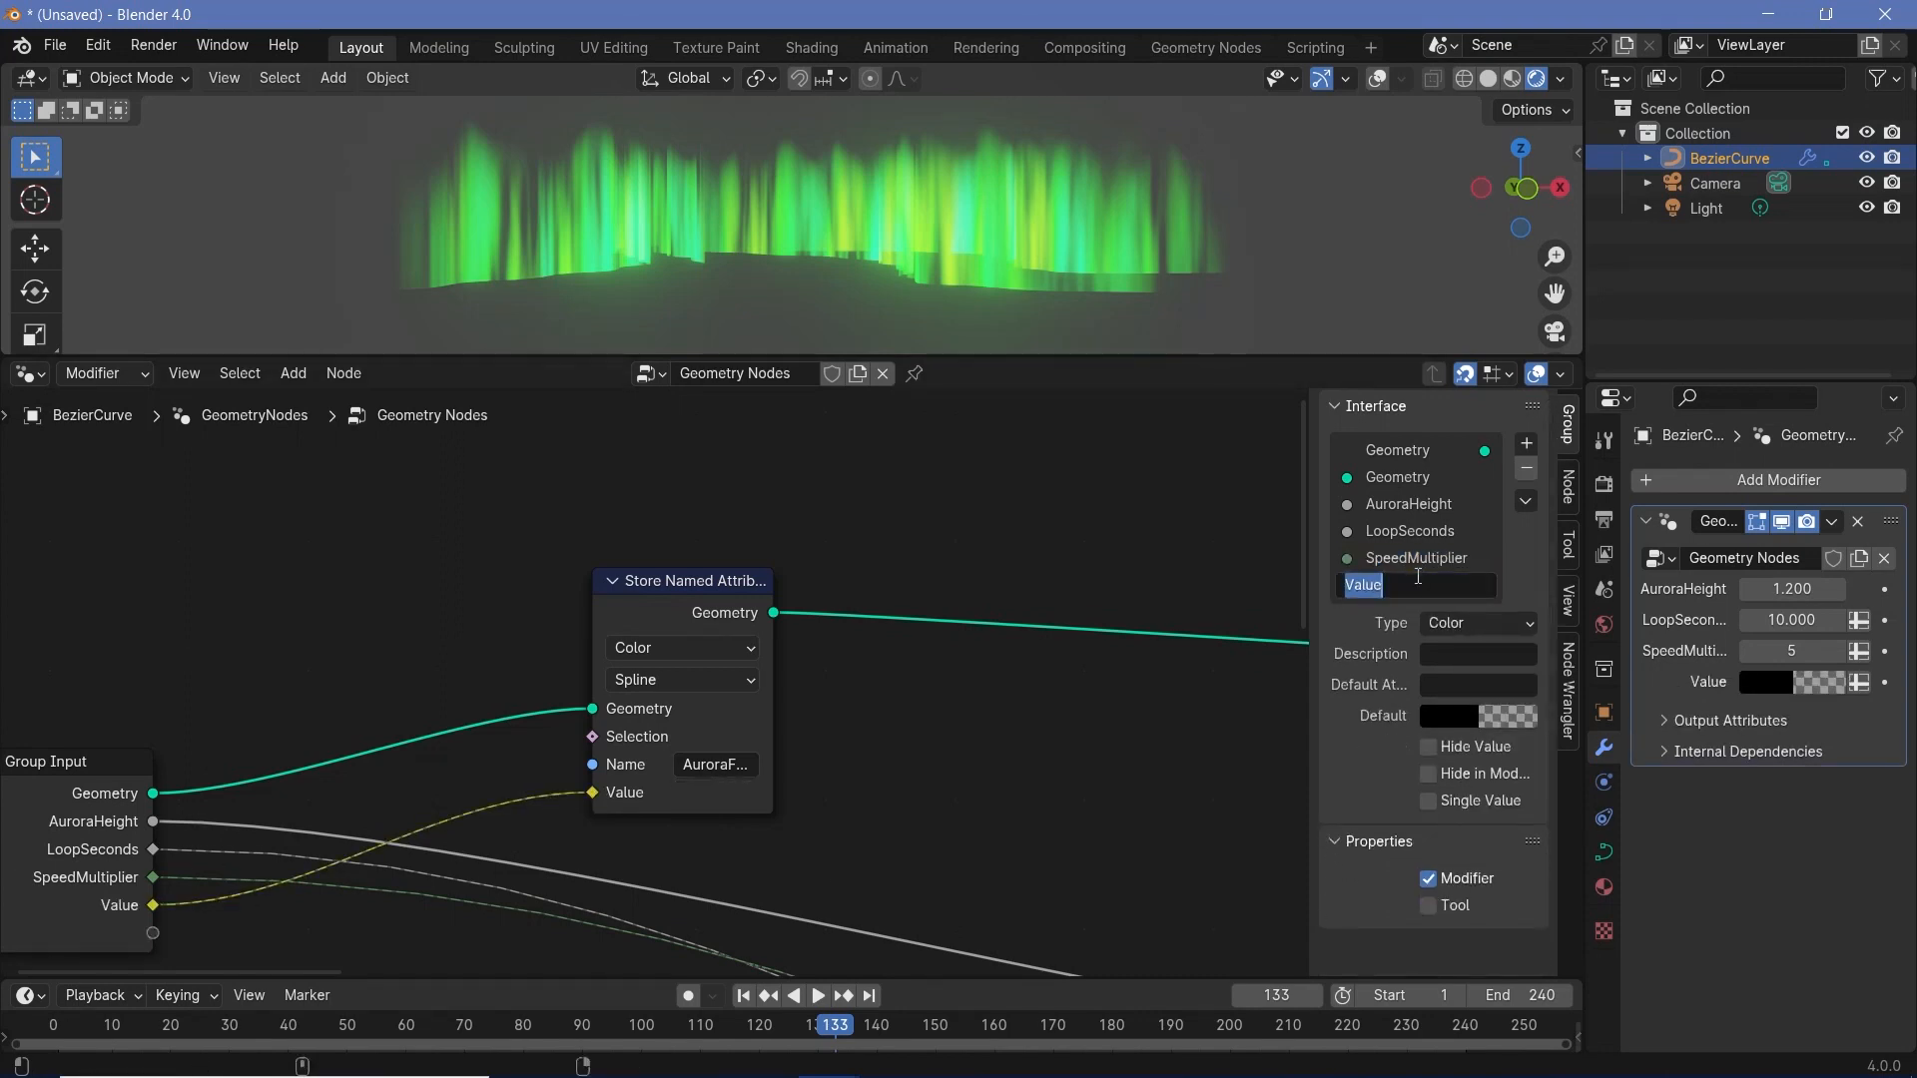
text(Color)
key(Return)
- Give the Color input a bright green default and set the modifier's Color to a fully saturated green at full value
click(1448, 716)
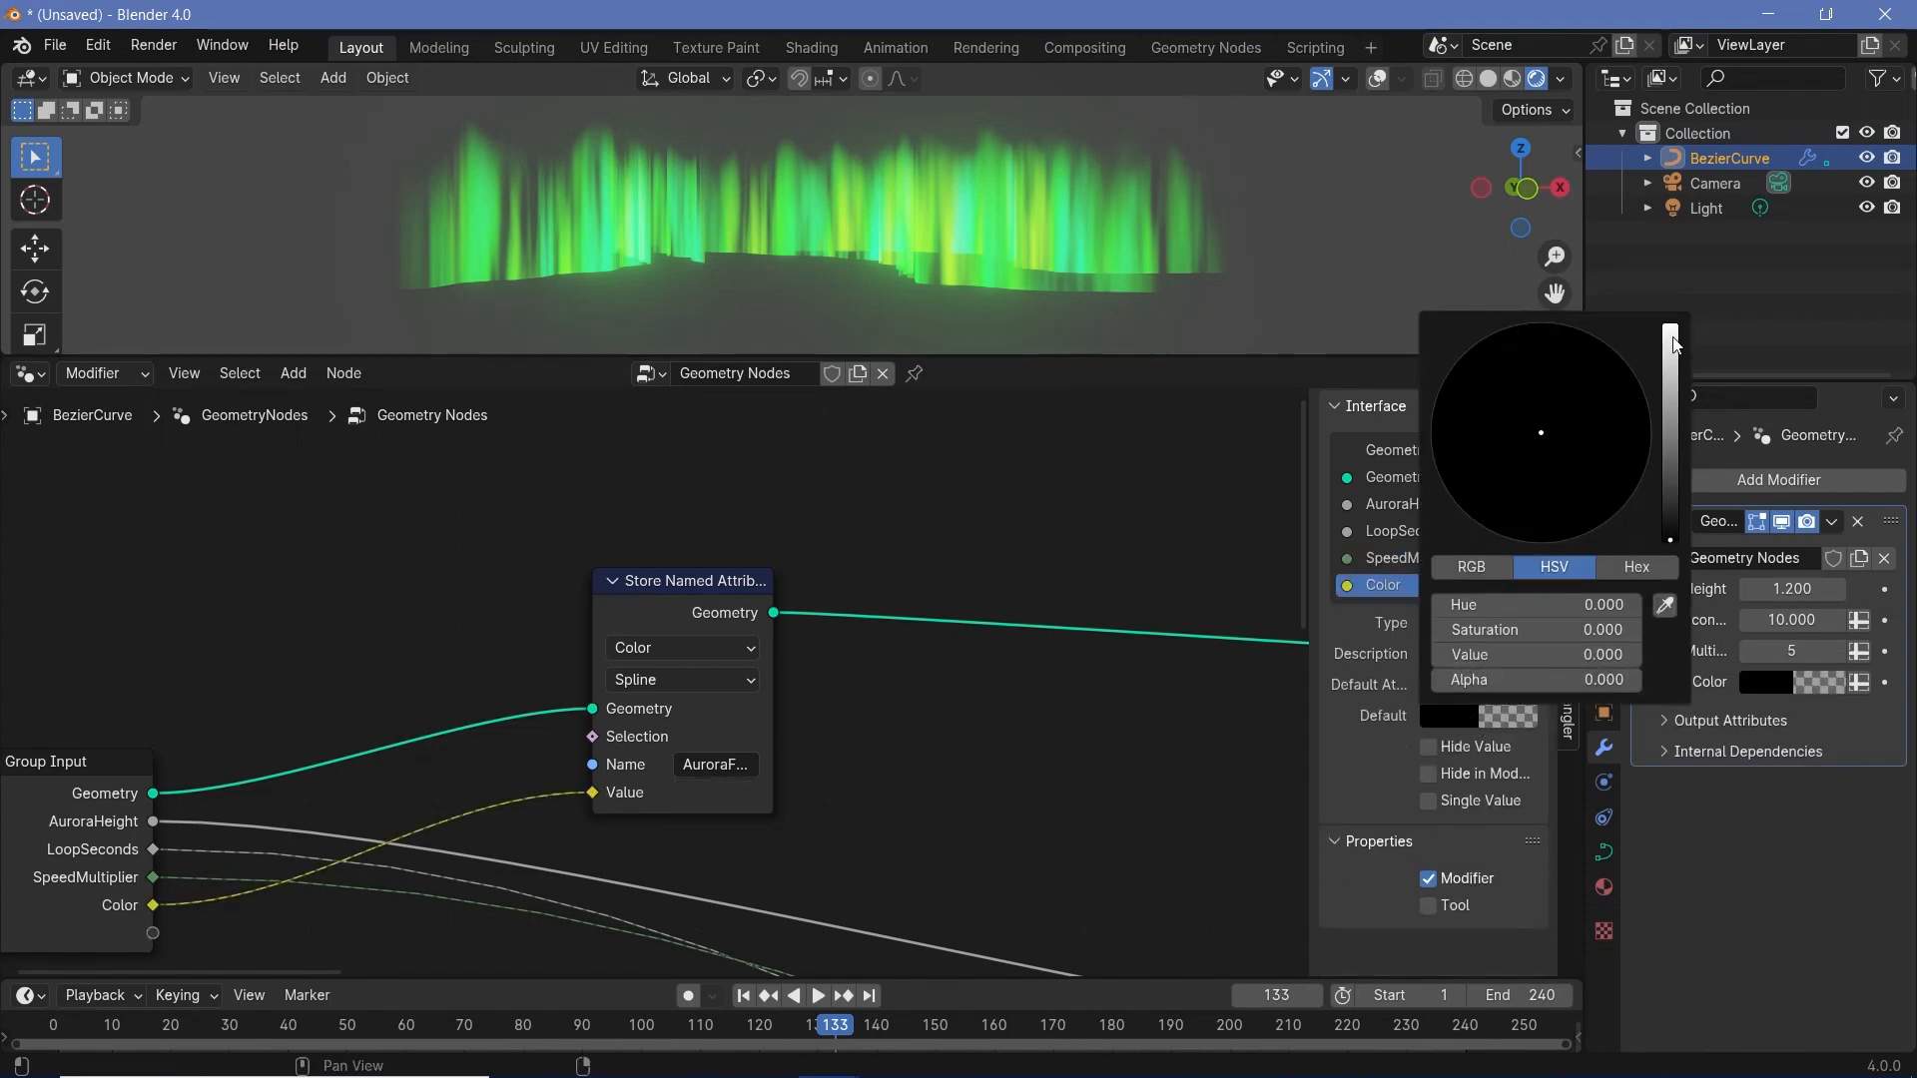
click(1674, 344)
drag(1514, 389, 1474, 344)
click(1773, 682)
click(1827, 294)
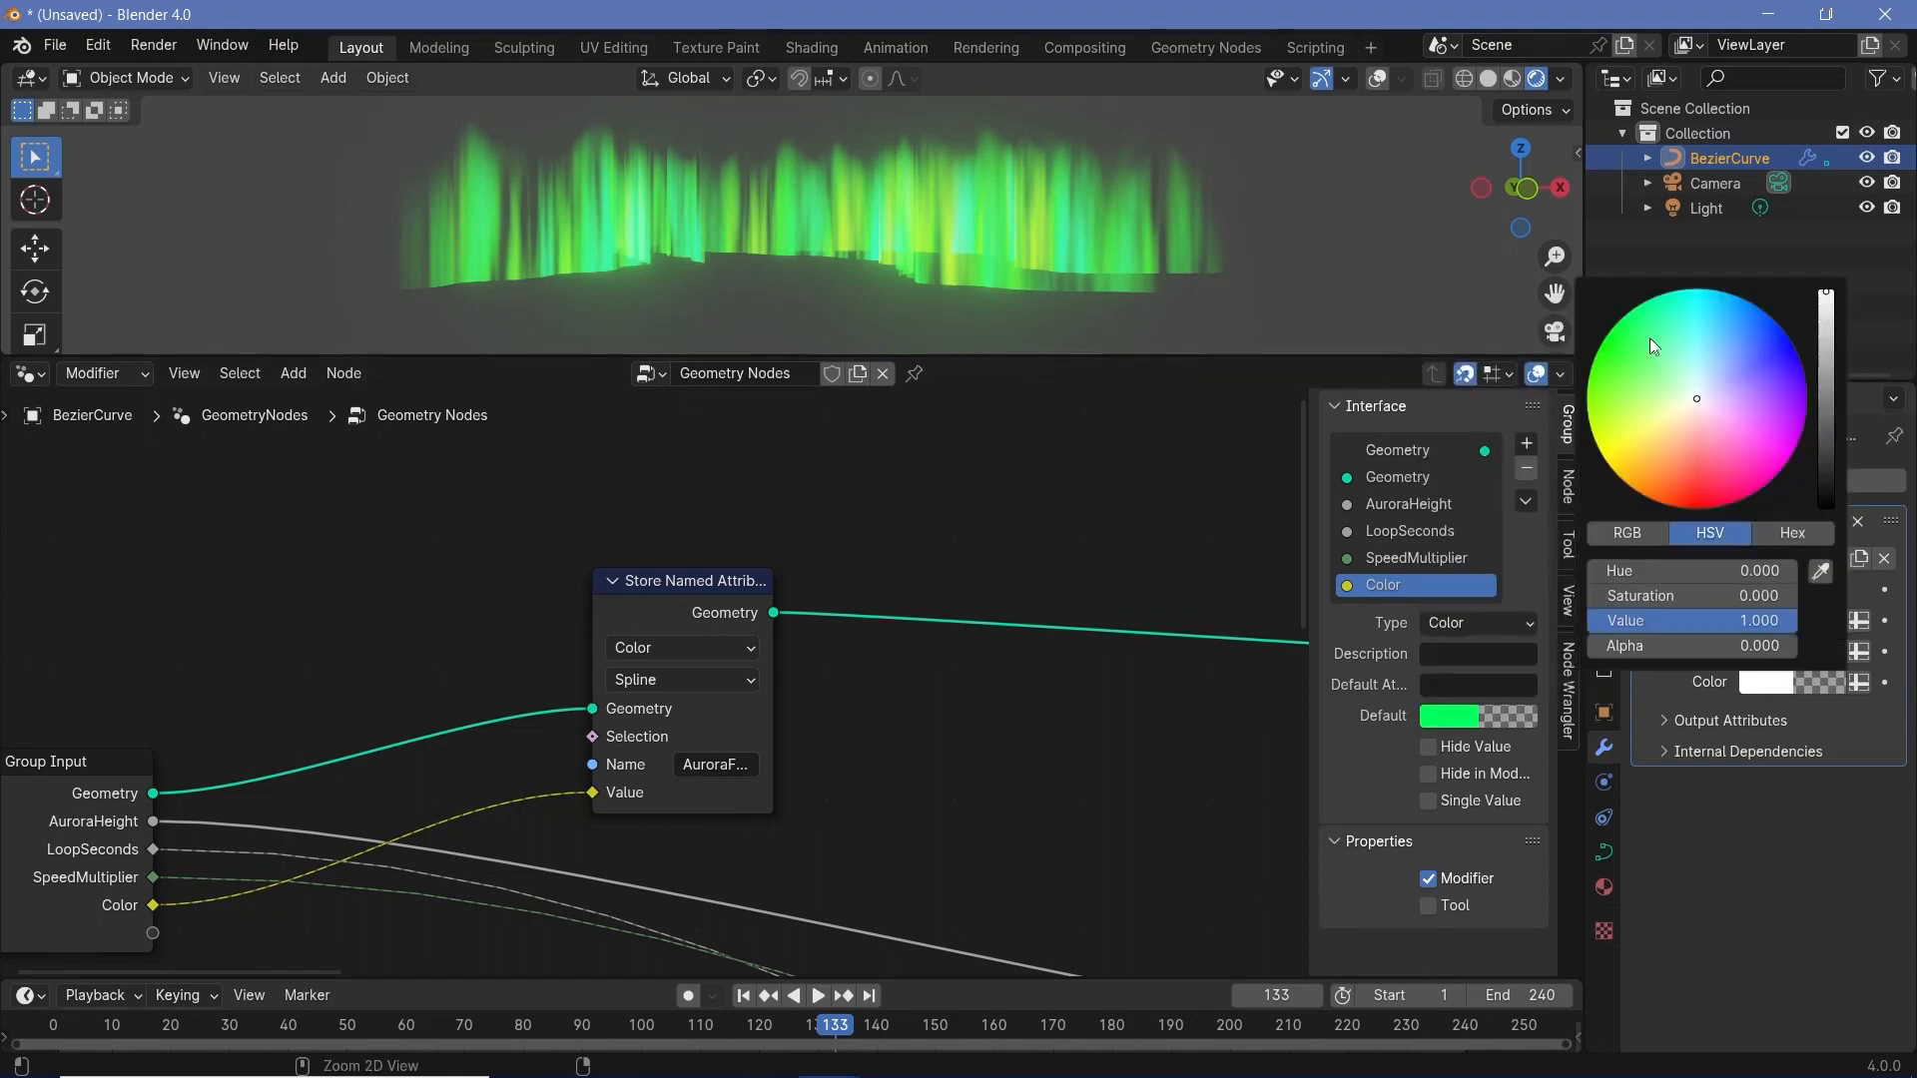
drag(1649, 338, 1642, 303)
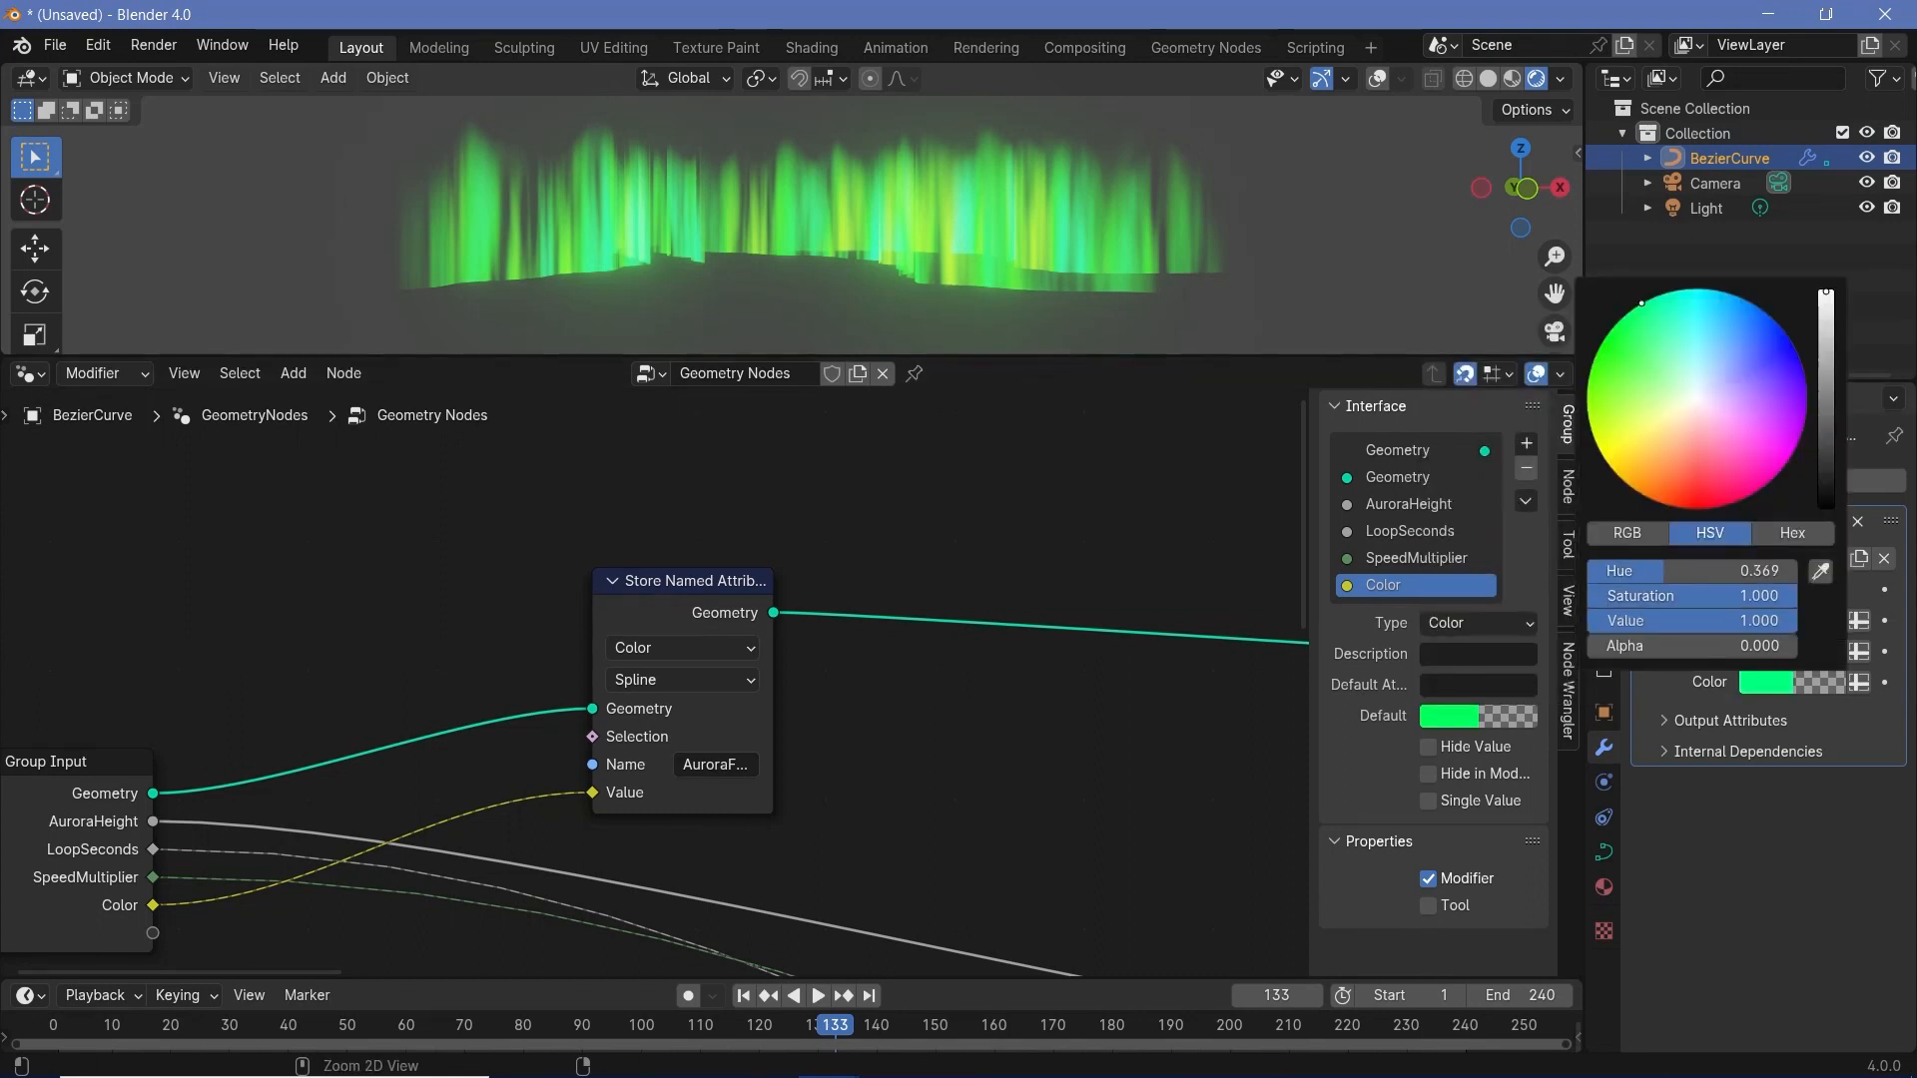
- Duplicate the color-storing node into the geometry link after it and name the original's attribute AuroraColor
scroll(633, 602, down, 2)
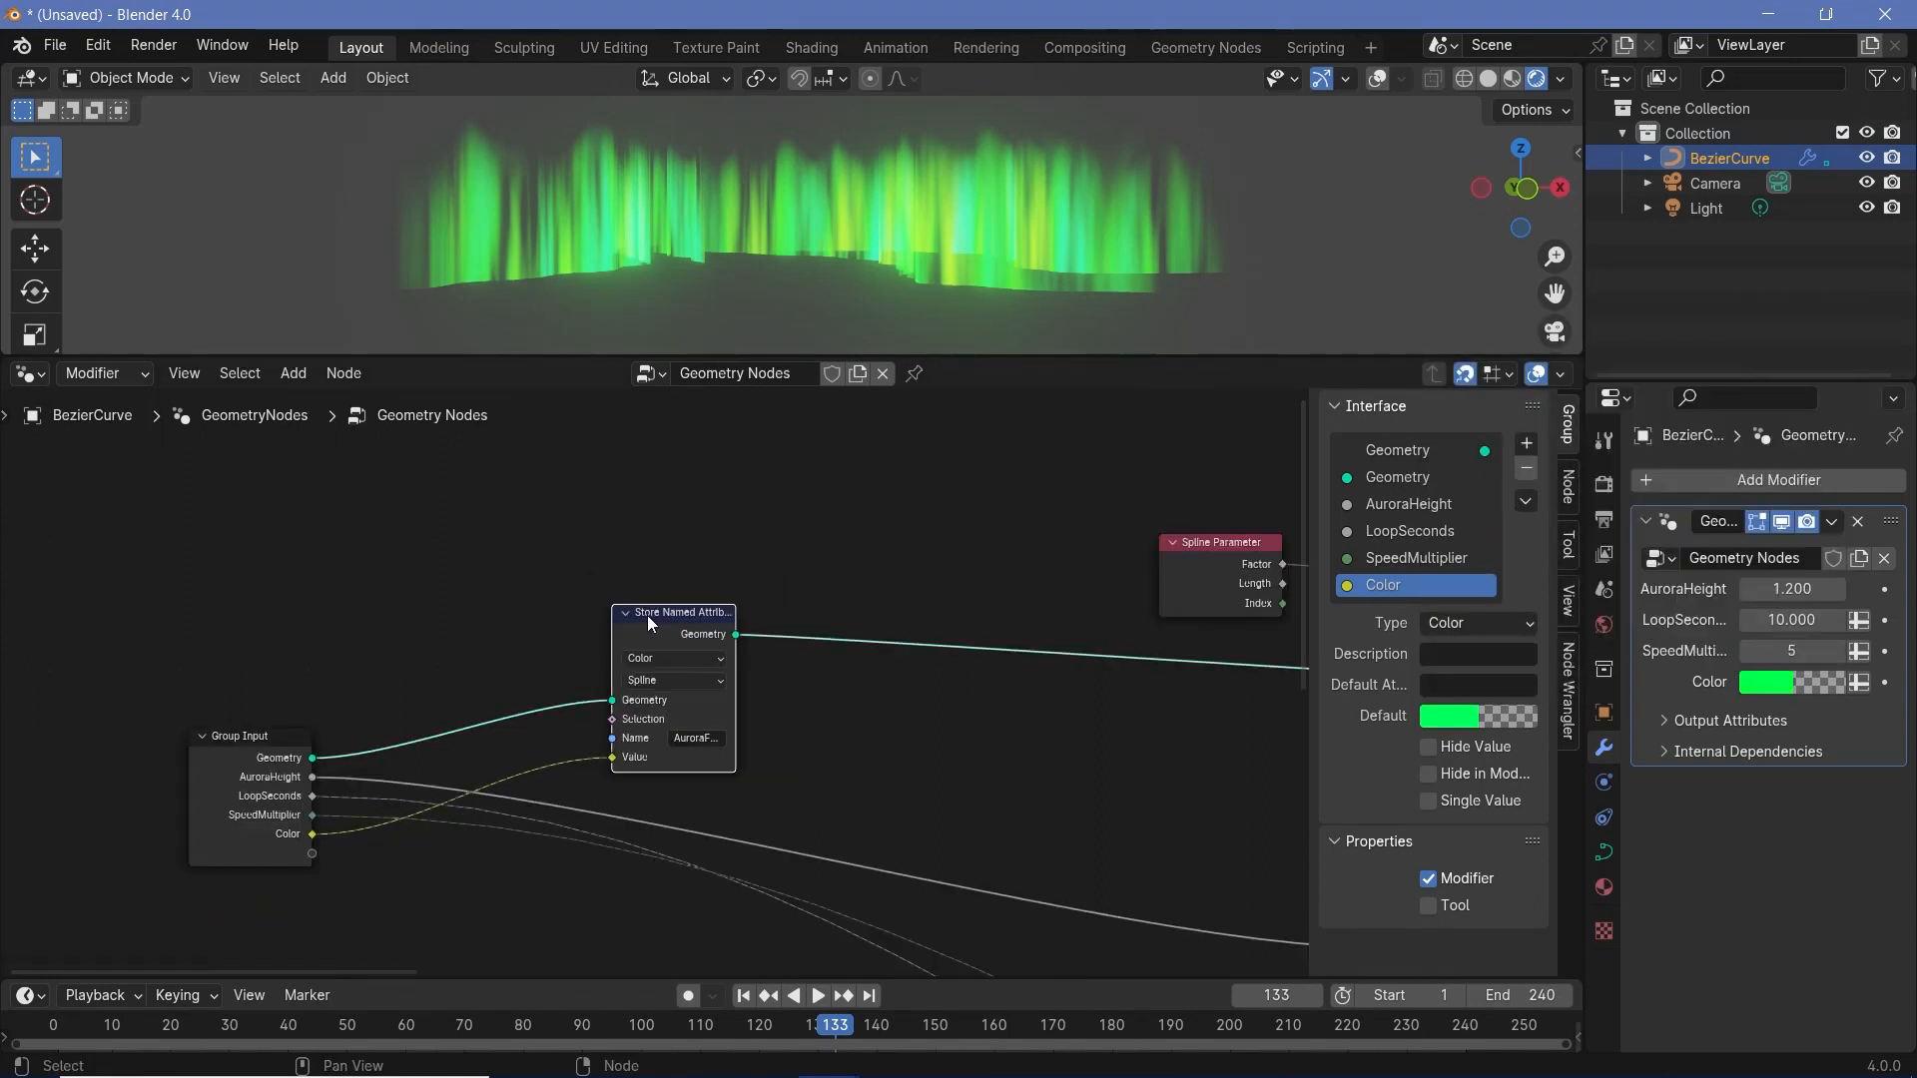
key(shift+d)
click(911, 598)
click(687, 738)
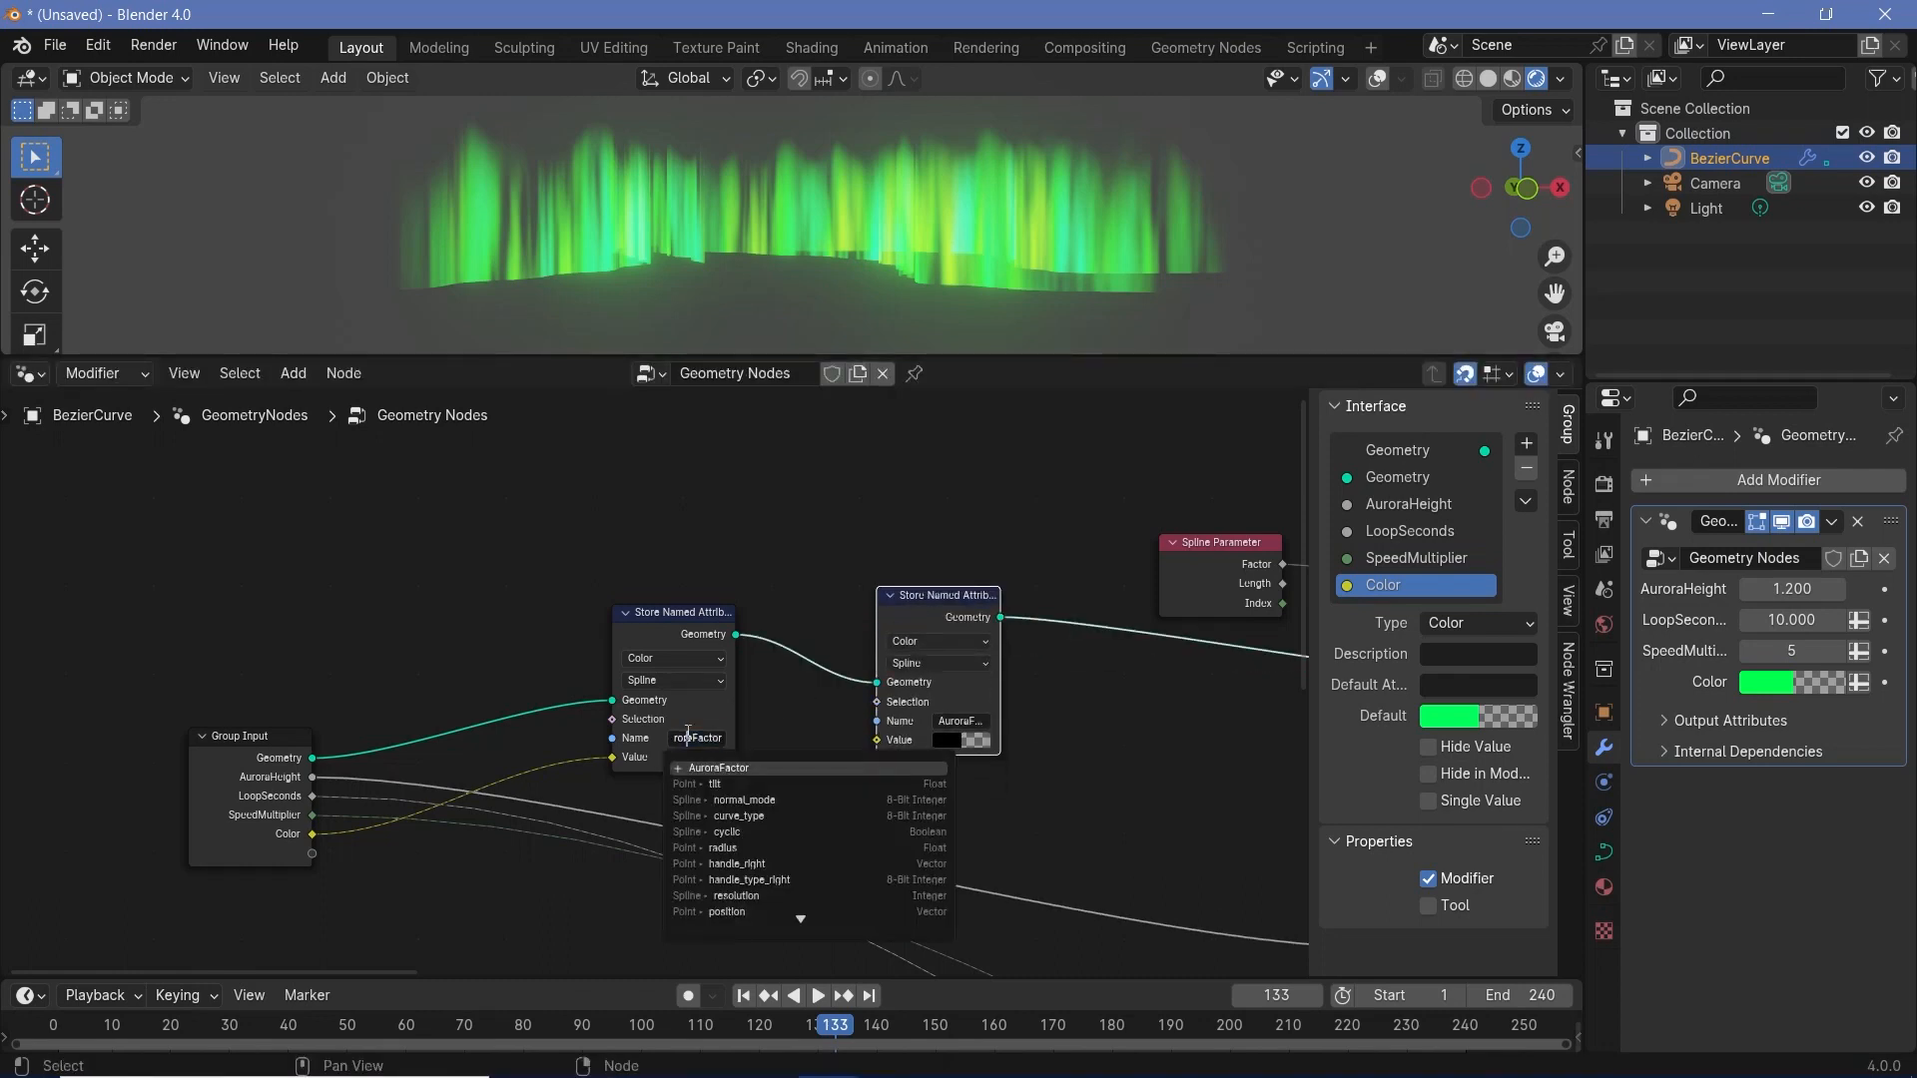
drag(698, 734, 724, 737)
- Set the second Store Named Attribute node to Float and name its attribute ColorVariance
click(961, 579)
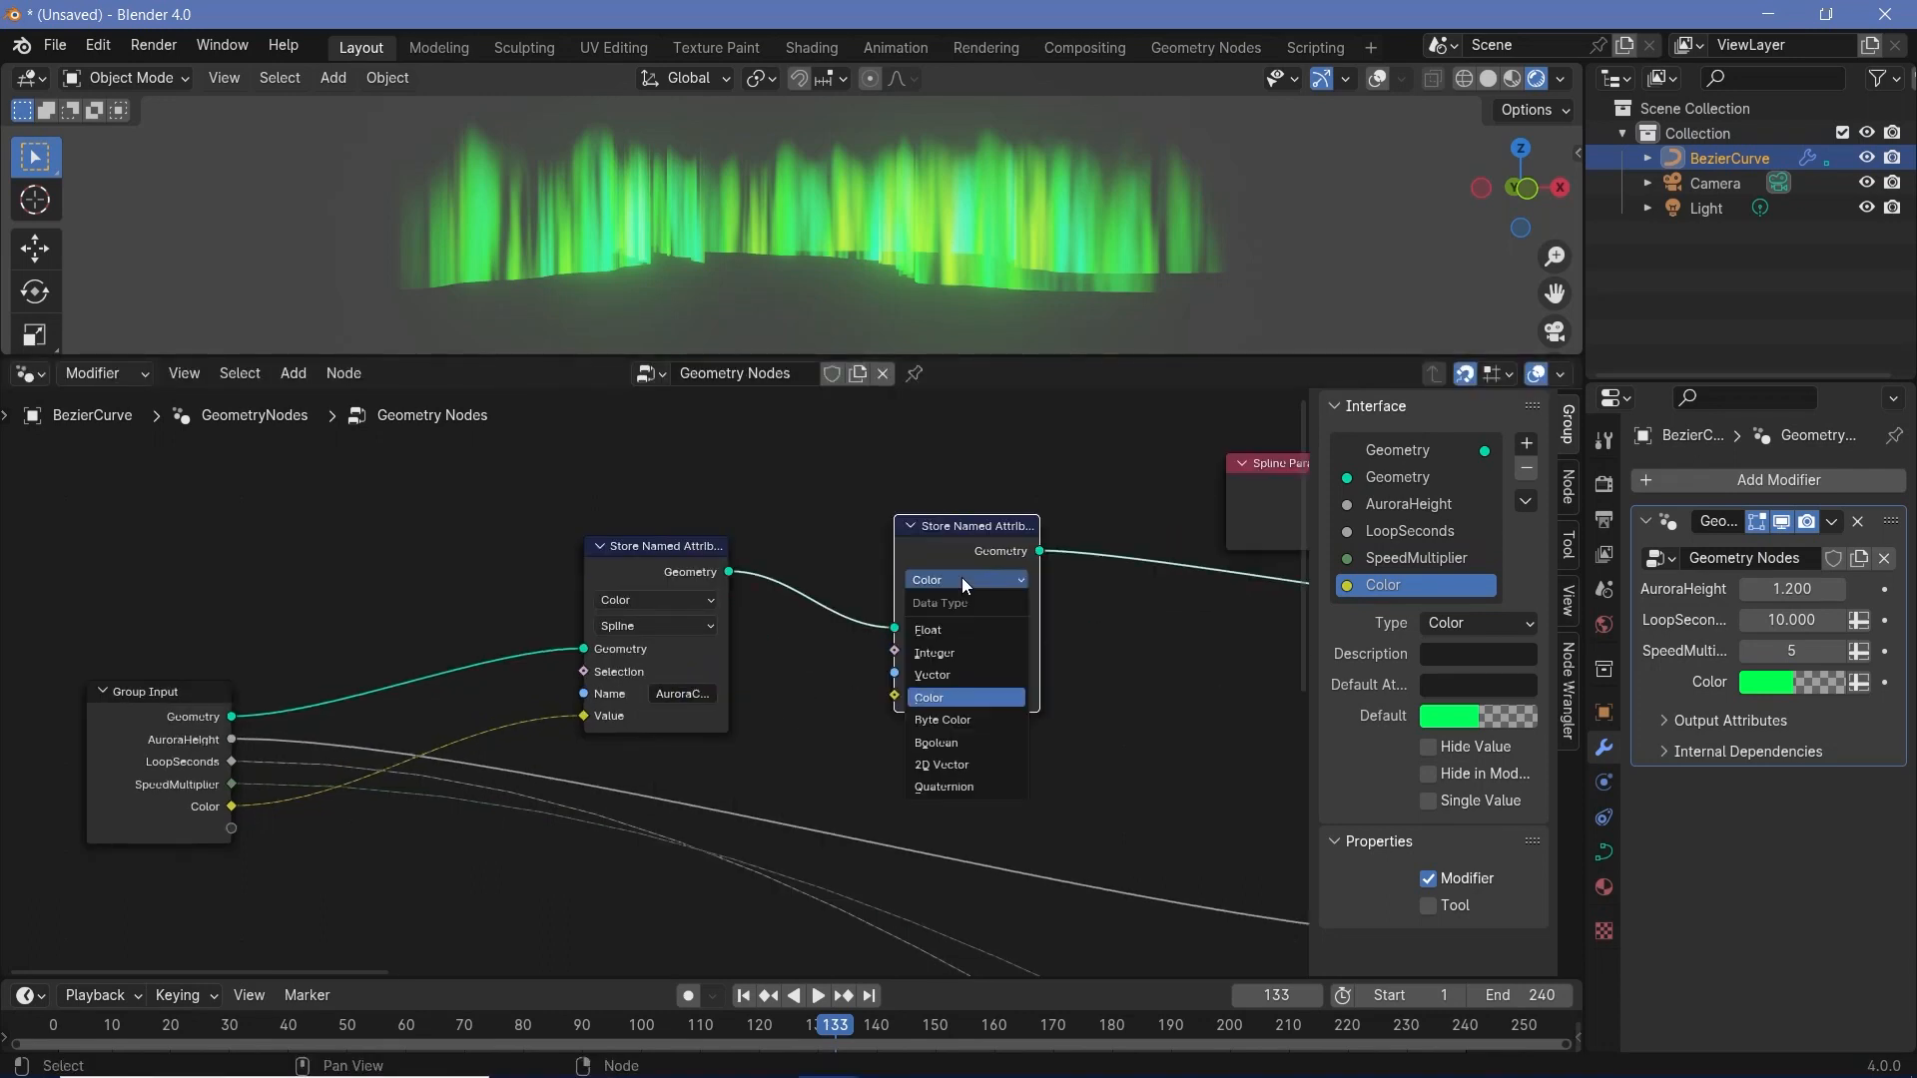
click(956, 632)
click(973, 674)
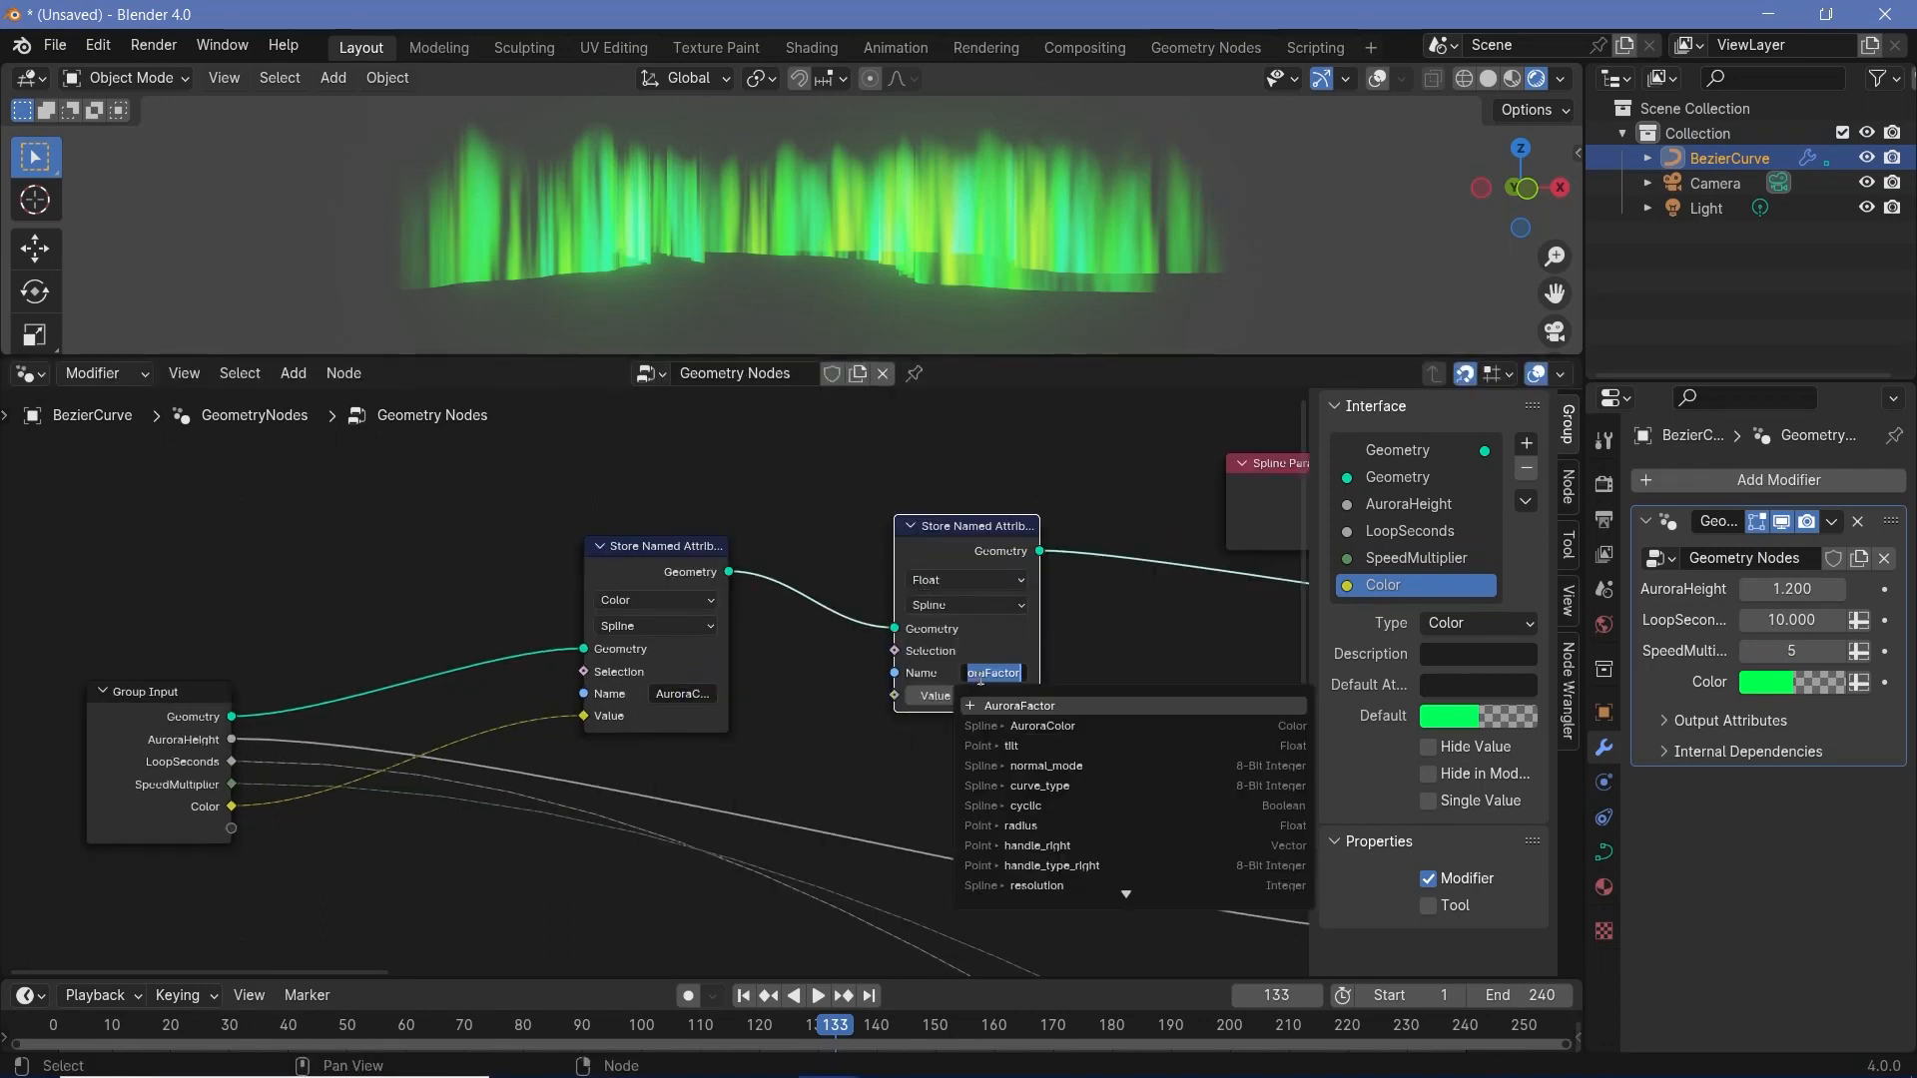
text(ColorValue)
key(Return)
- Expose the second node's value as a group input named ColorVariance and align the node beside the AuroraColor one
drag(231, 829, 895, 696)
double_click(1383, 612)
text(ColorVariance)
key(Return)
drag(958, 535, 855, 555)
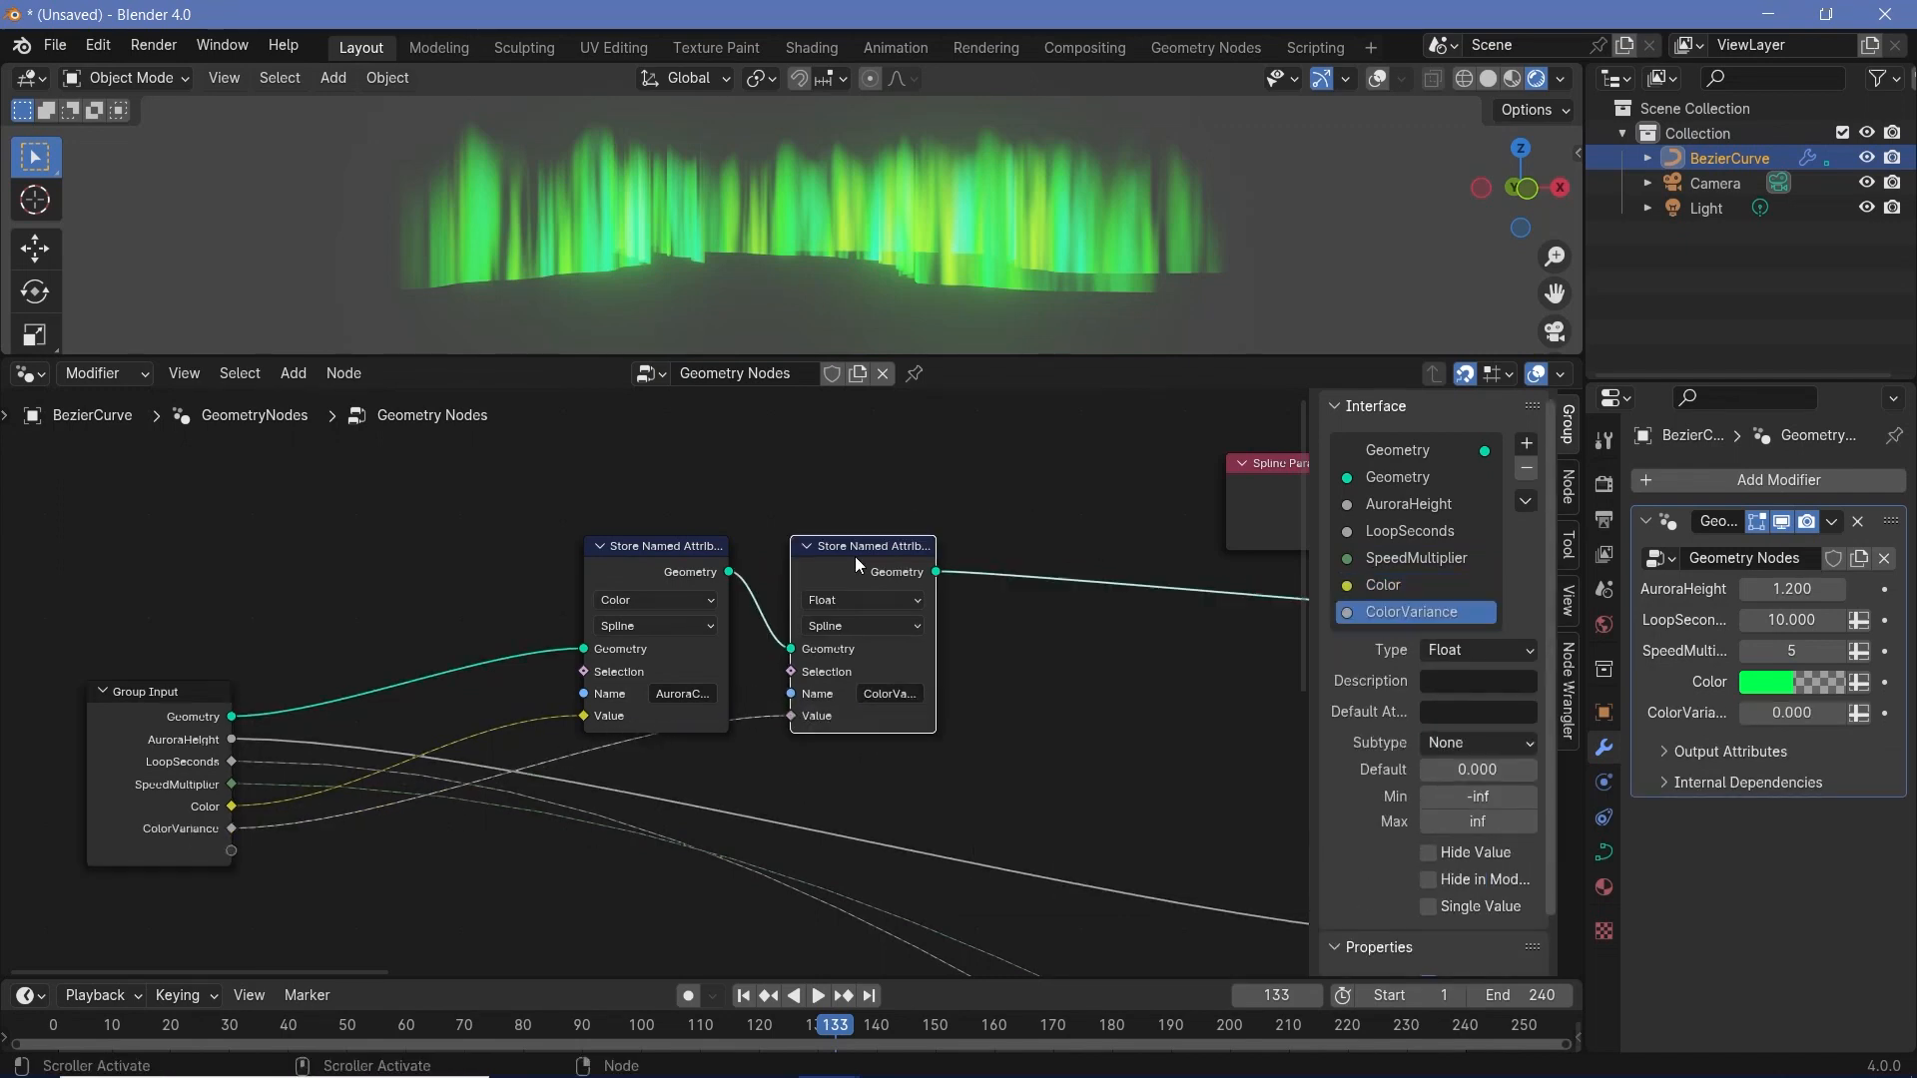
- Duplicate the ColorVariance storing node into the geometry link after it and name the copy's attribute ColorNoiseScale
key(shift+d)
click(1061, 555)
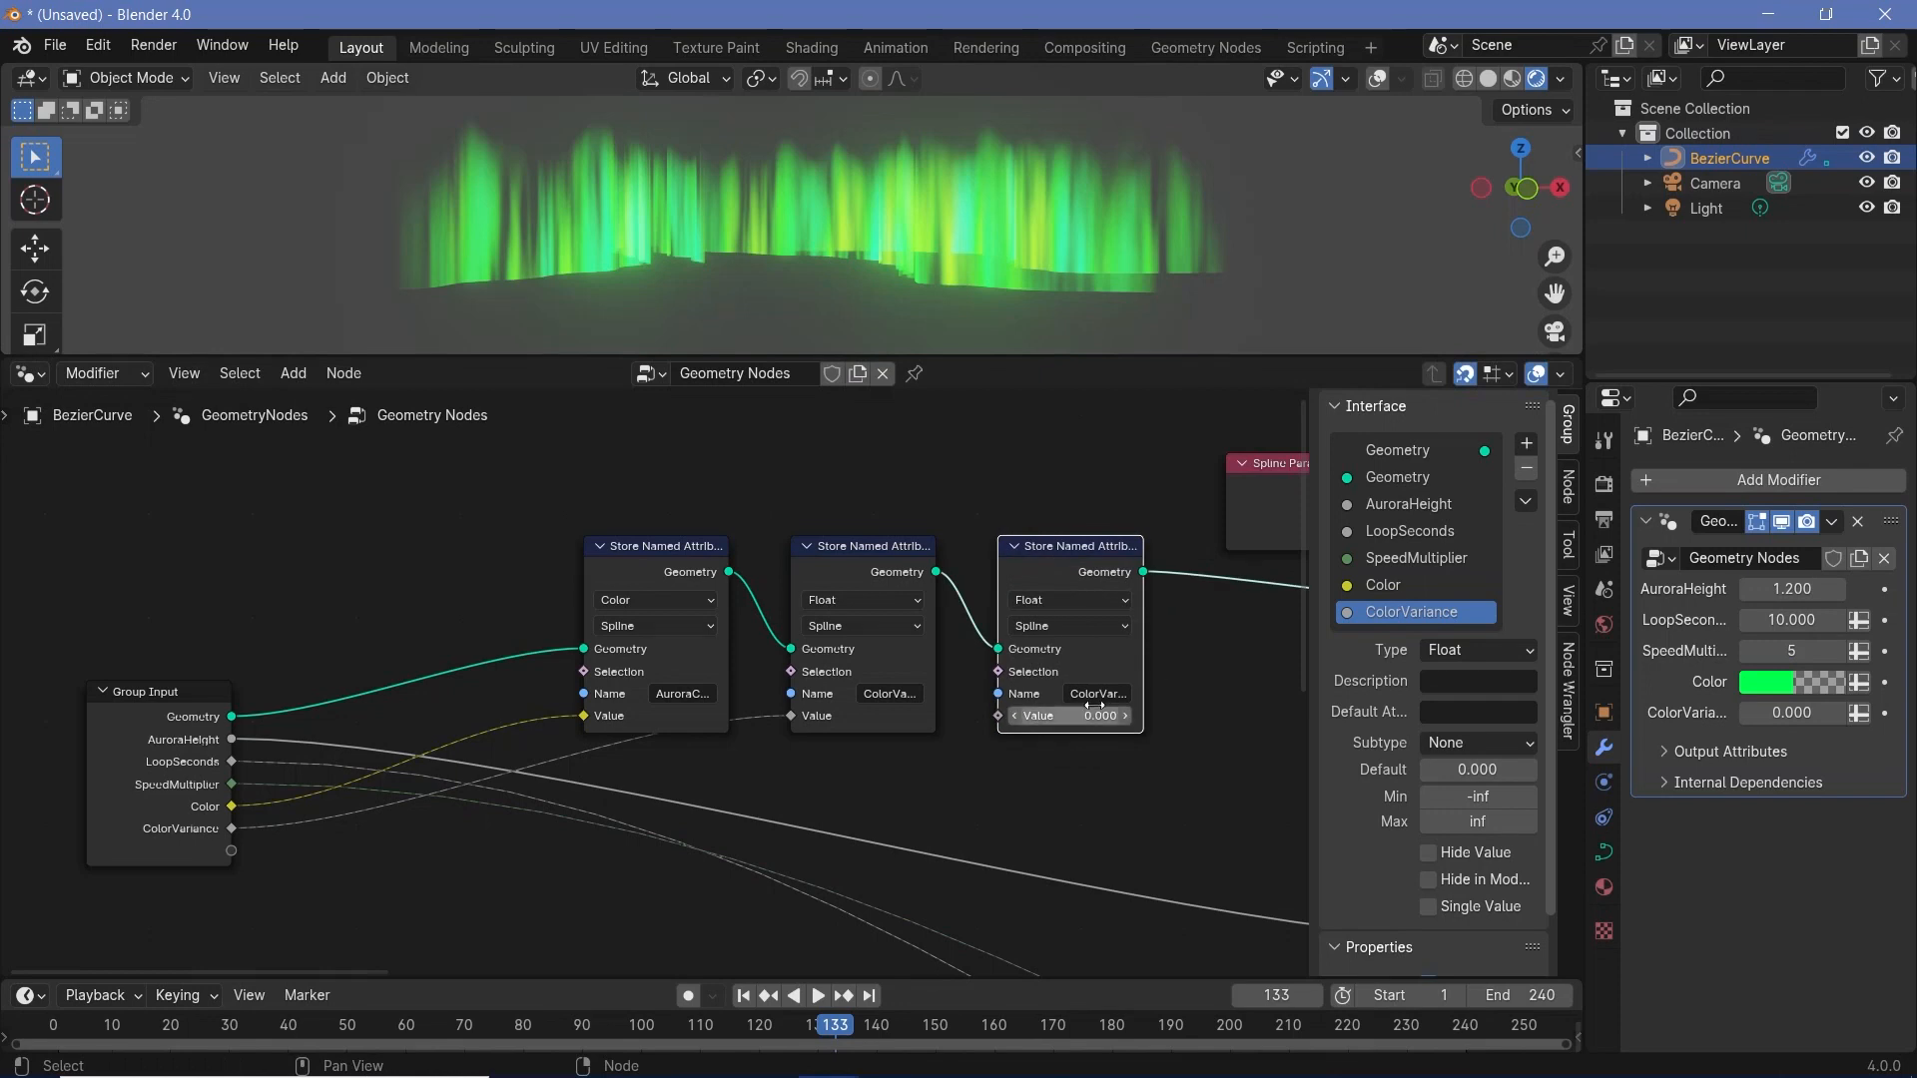
click(1095, 693)
text(ColorNoiseScale)
key(Return)
- Expose the third node's value as a group input named ColorNoiseScale
middle_drag(1031, 705, 1099, 628)
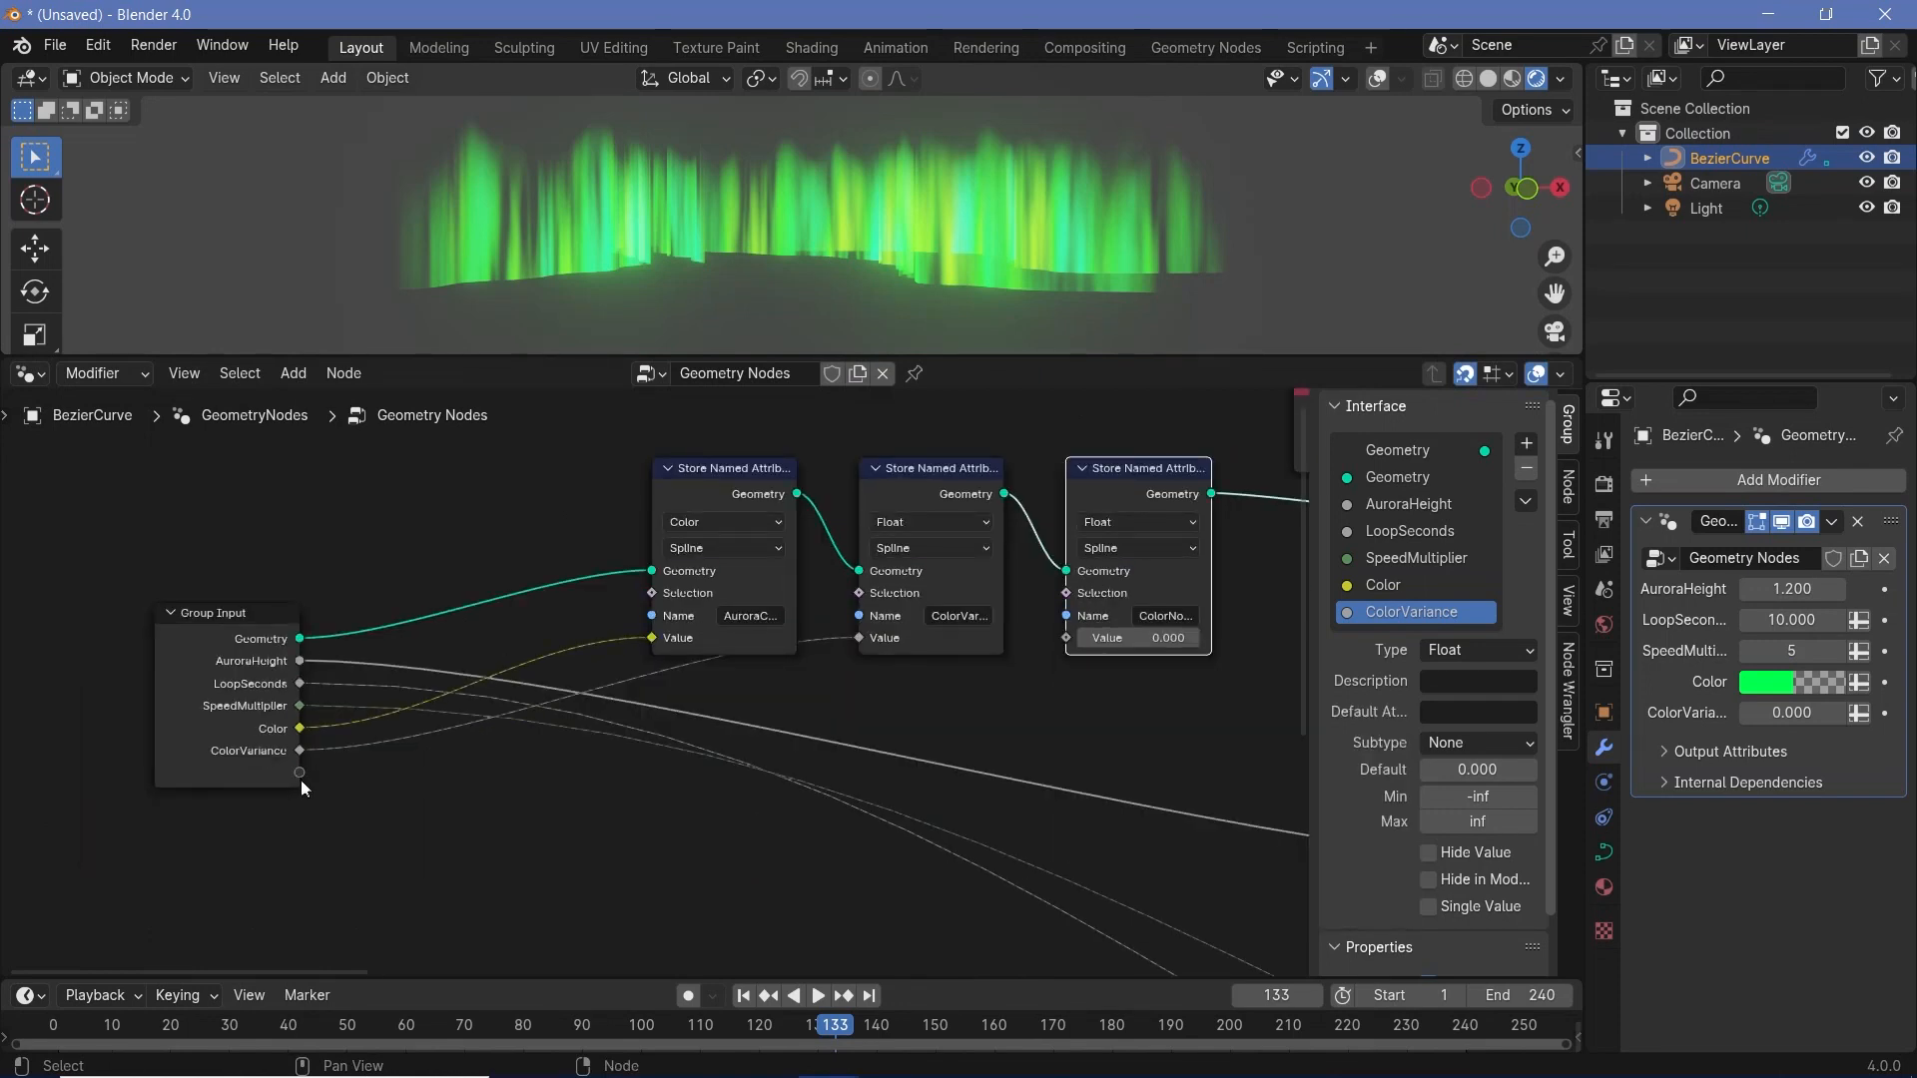
drag(298, 774, 1066, 638)
double_click(1390, 638)
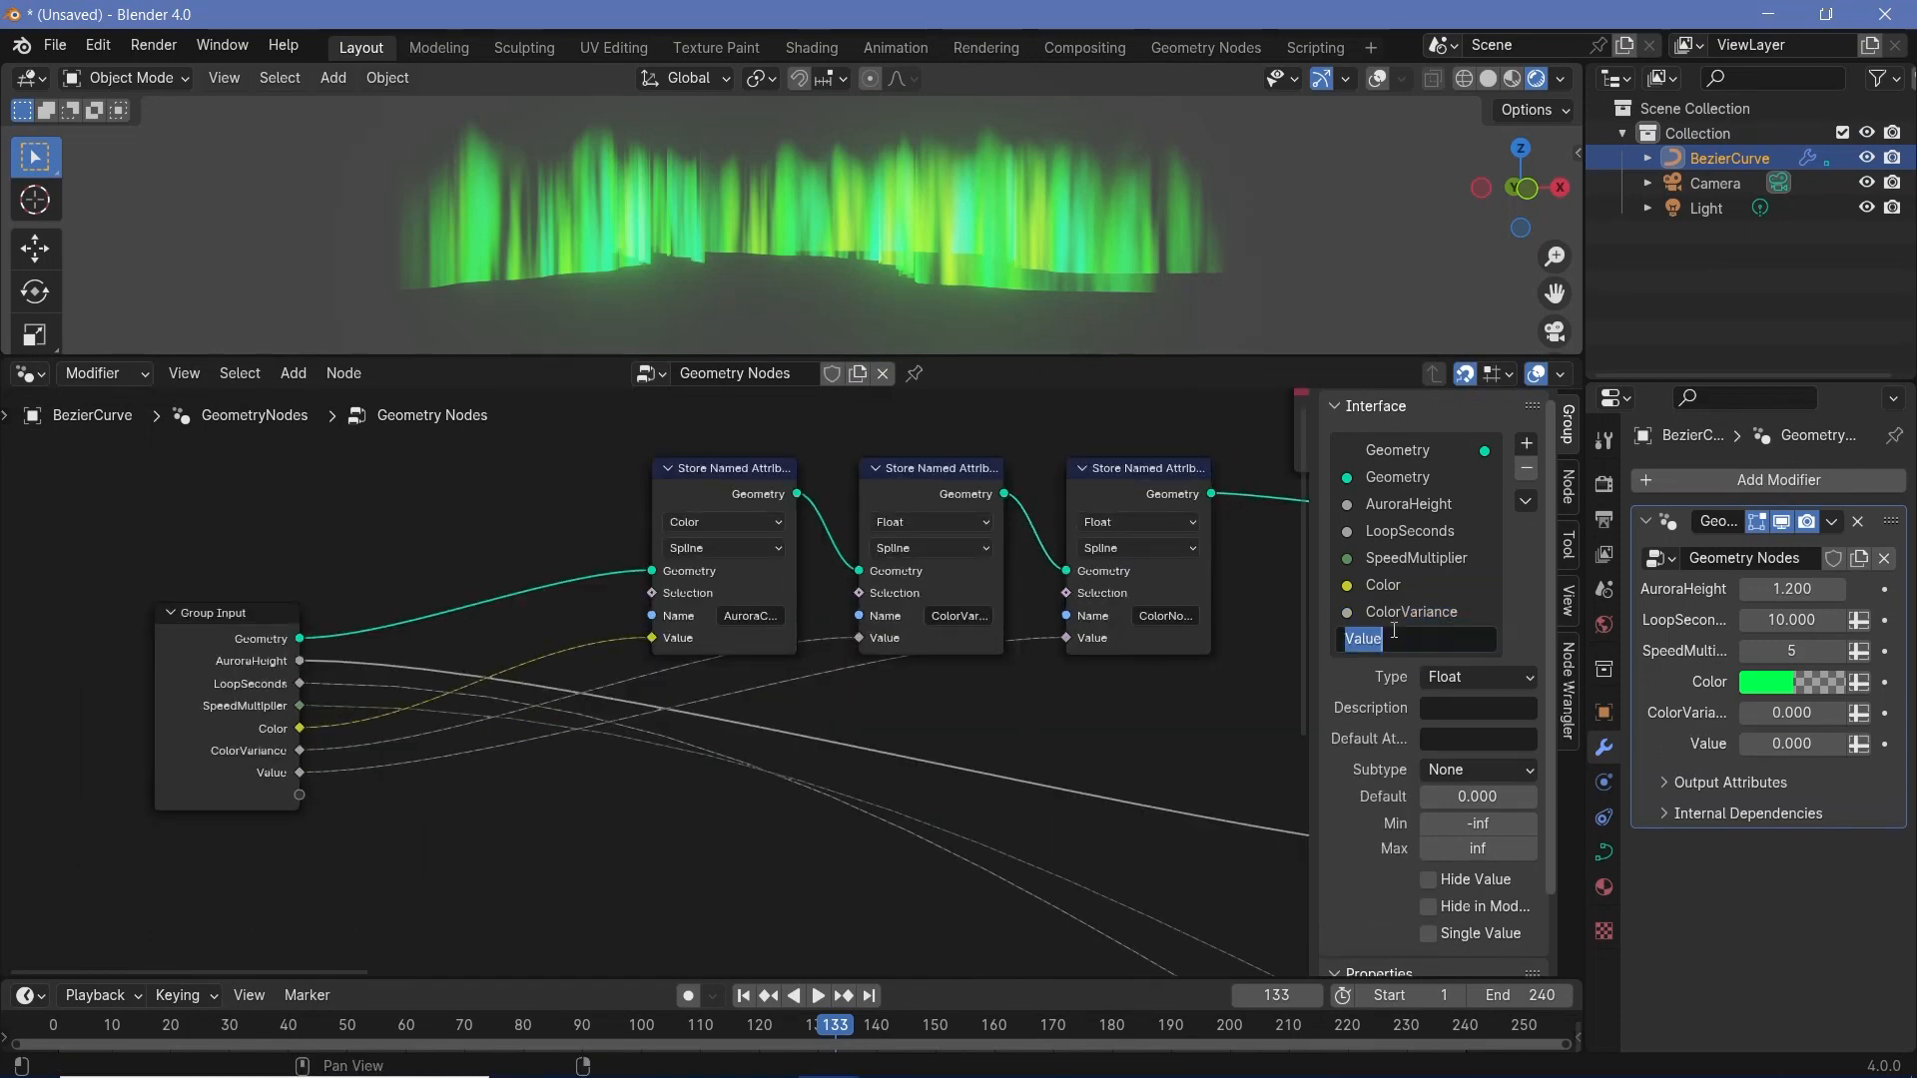
text(ColorNoiseScale)
key(Return)
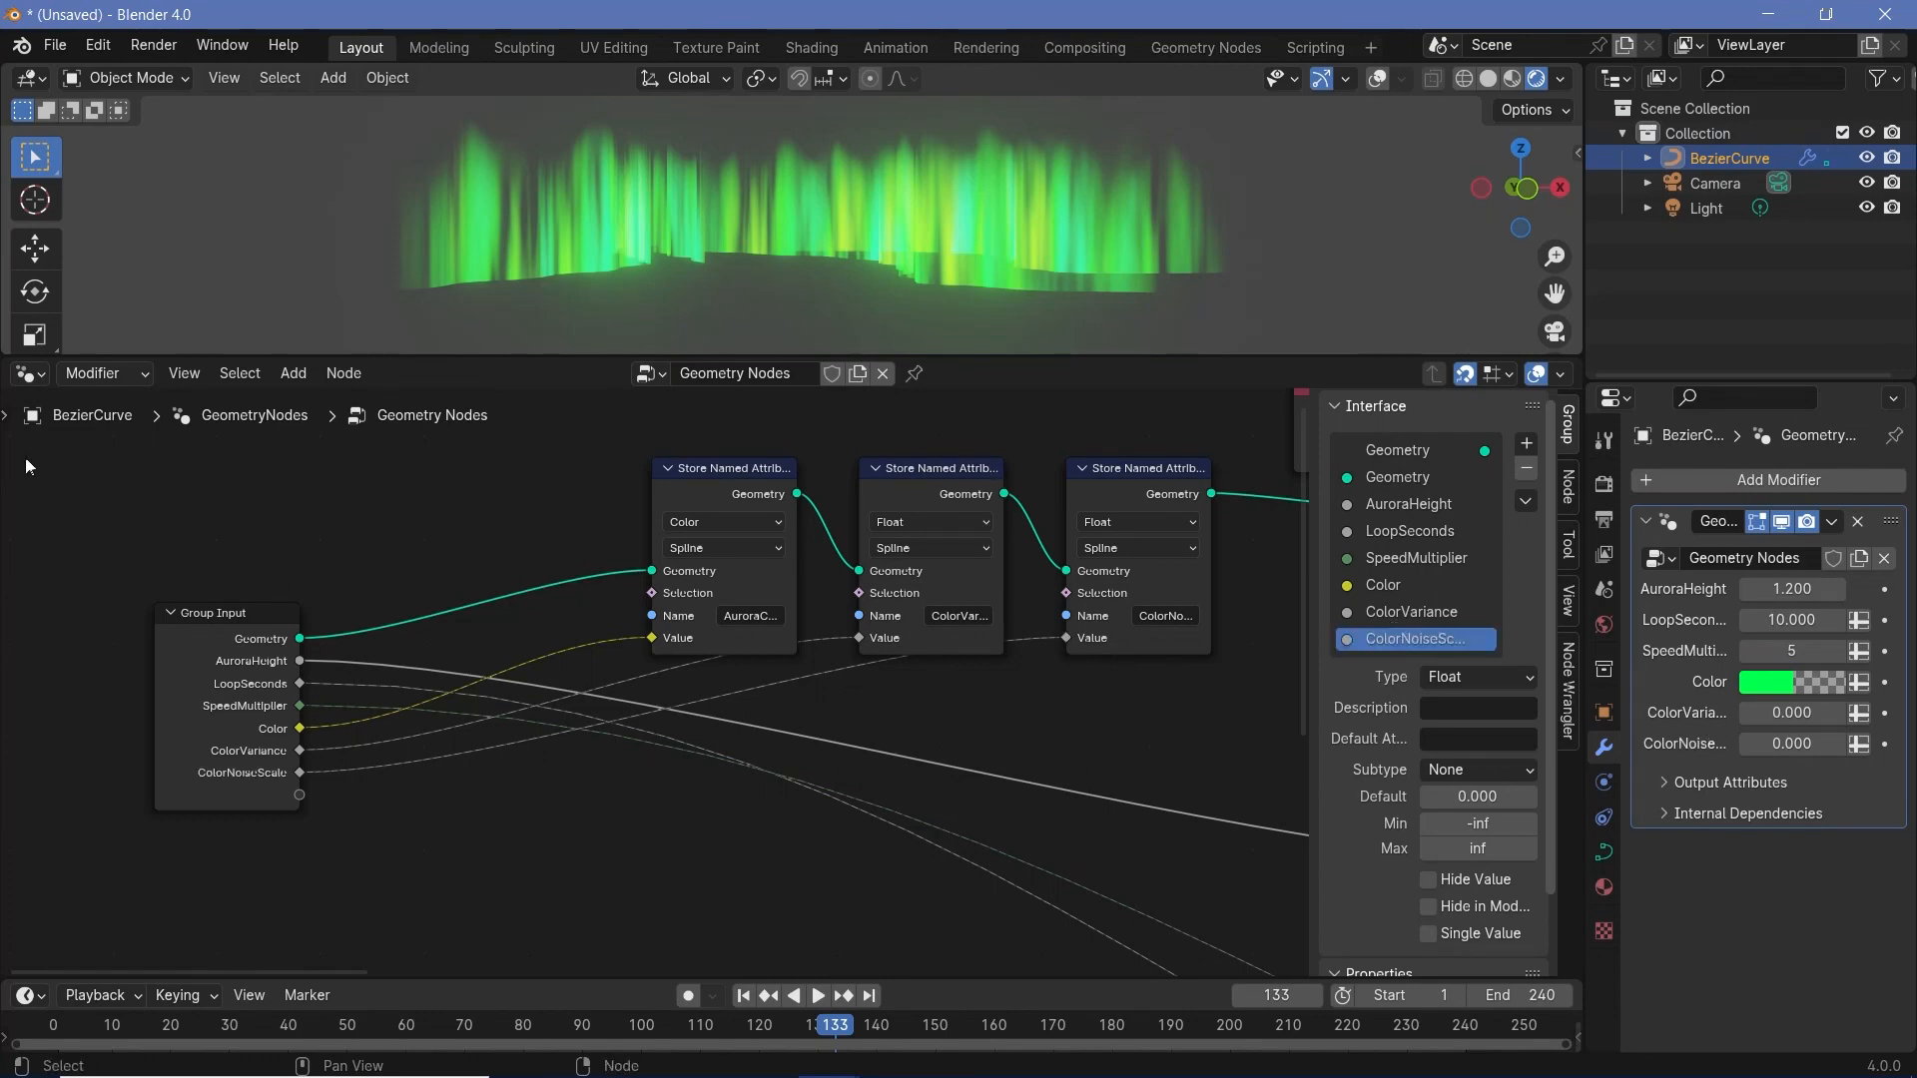
- Switch the node area to the Shader Editor and feed a new AuroraColor Attribute node into the Hue/Saturation/Value color
click(22, 374)
click(80, 599)
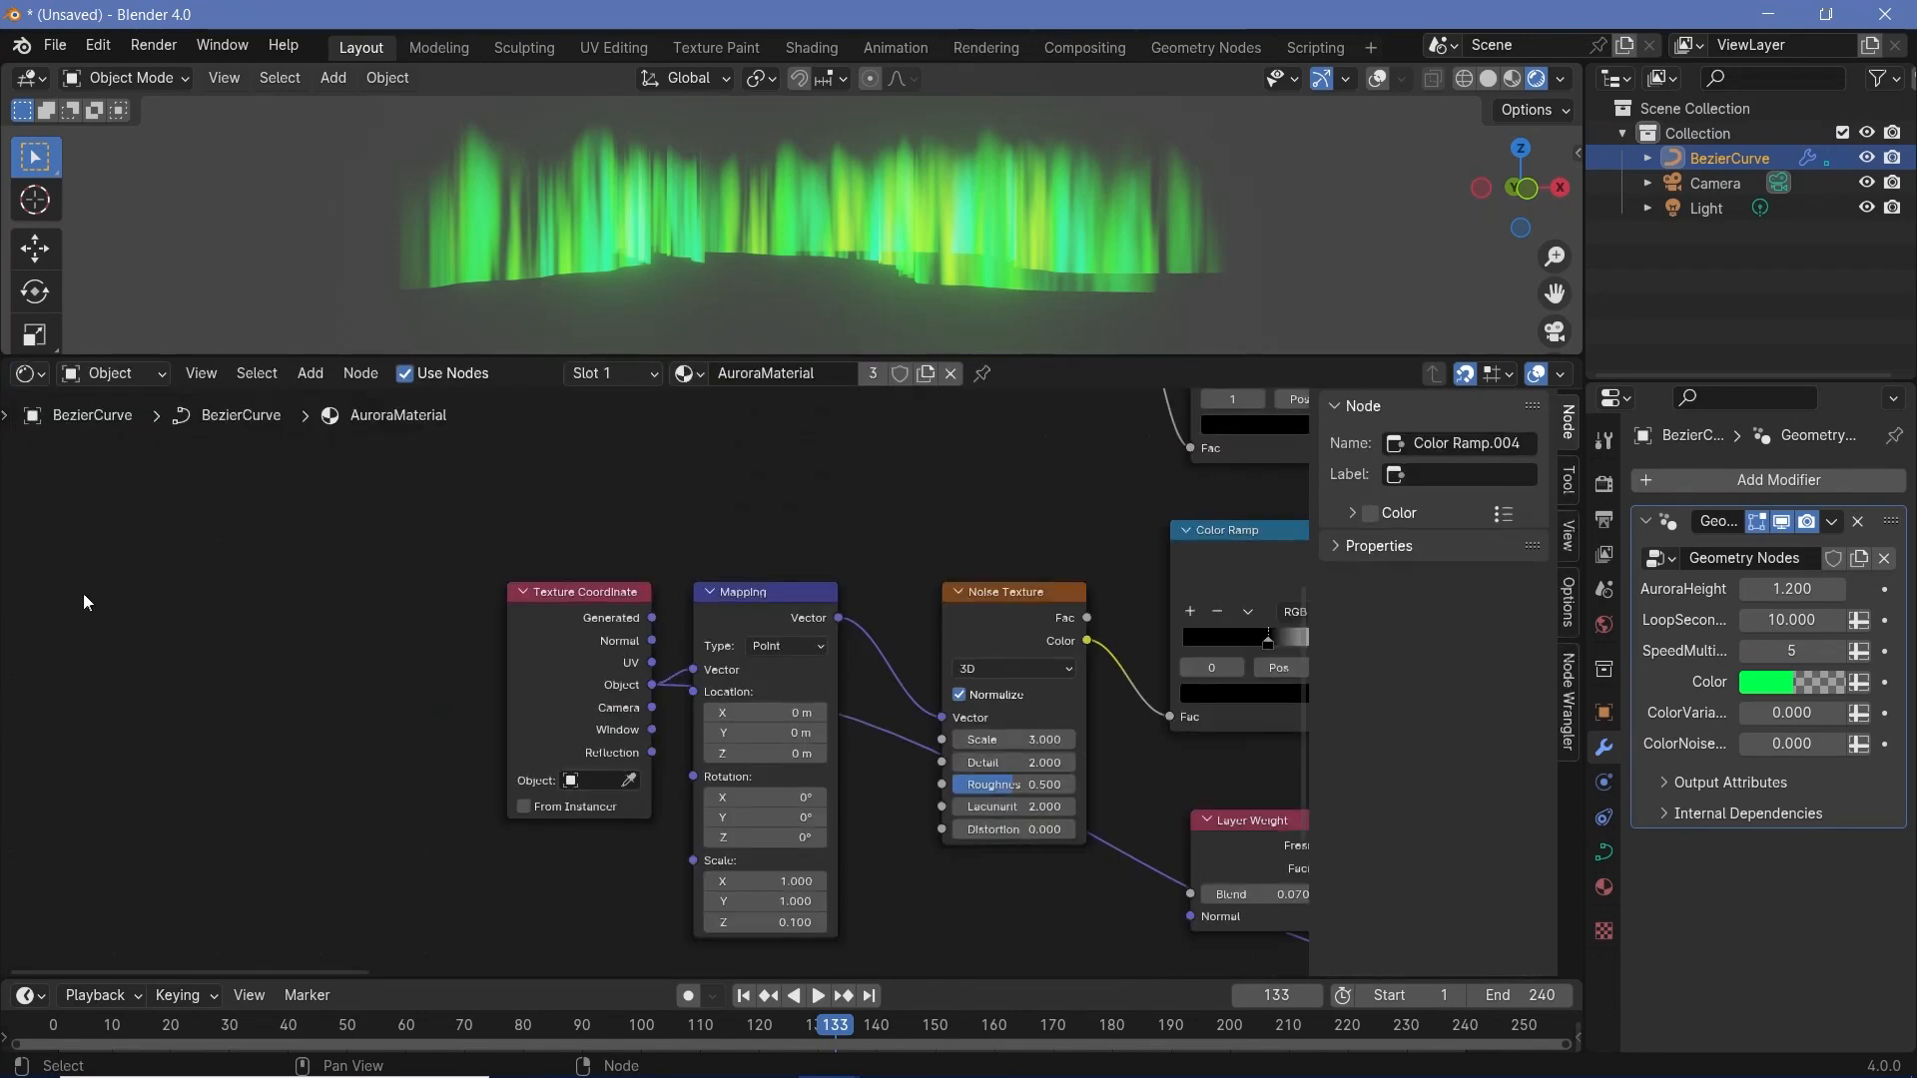
scroll(977, 608, down, 2)
middle_drag(977, 608, 871, 663)
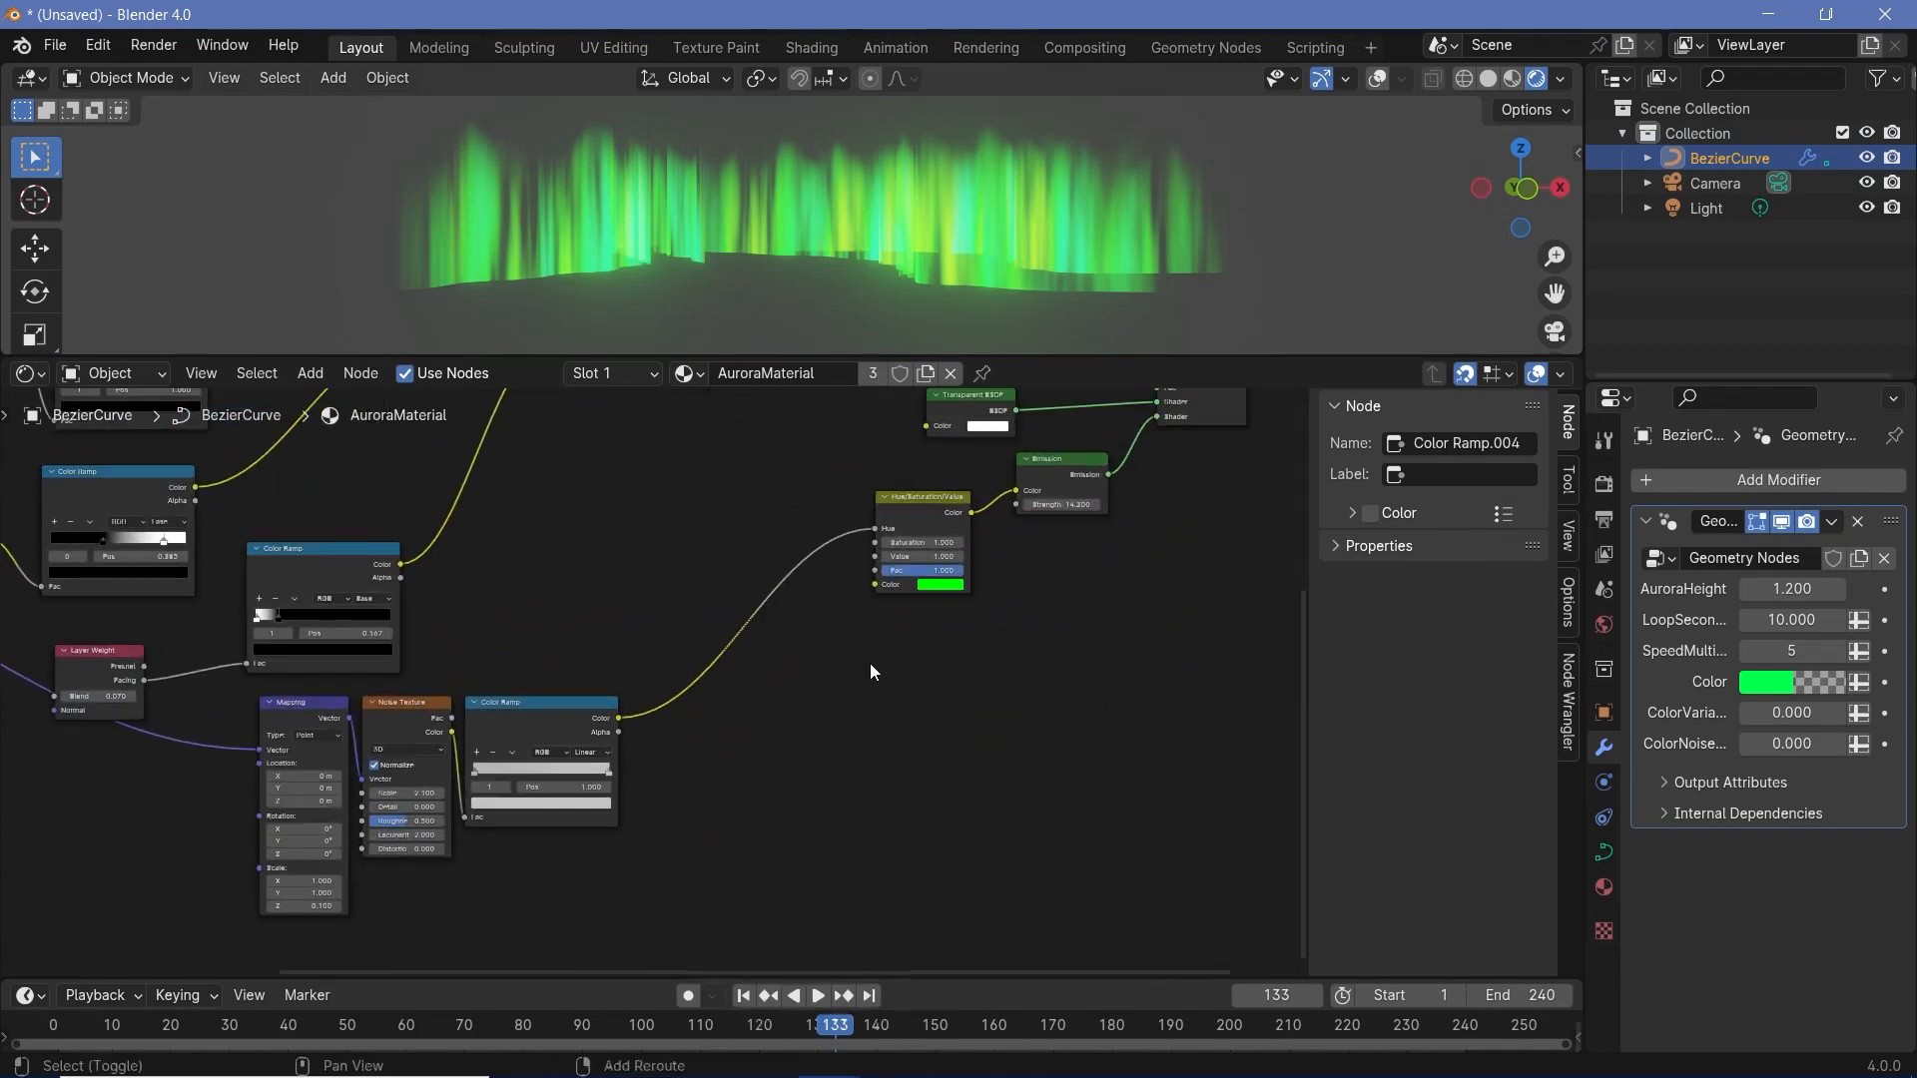
key(shift+a)
text(attr)
key(Return)
click(871, 669)
scroll(884, 699, up, 3)
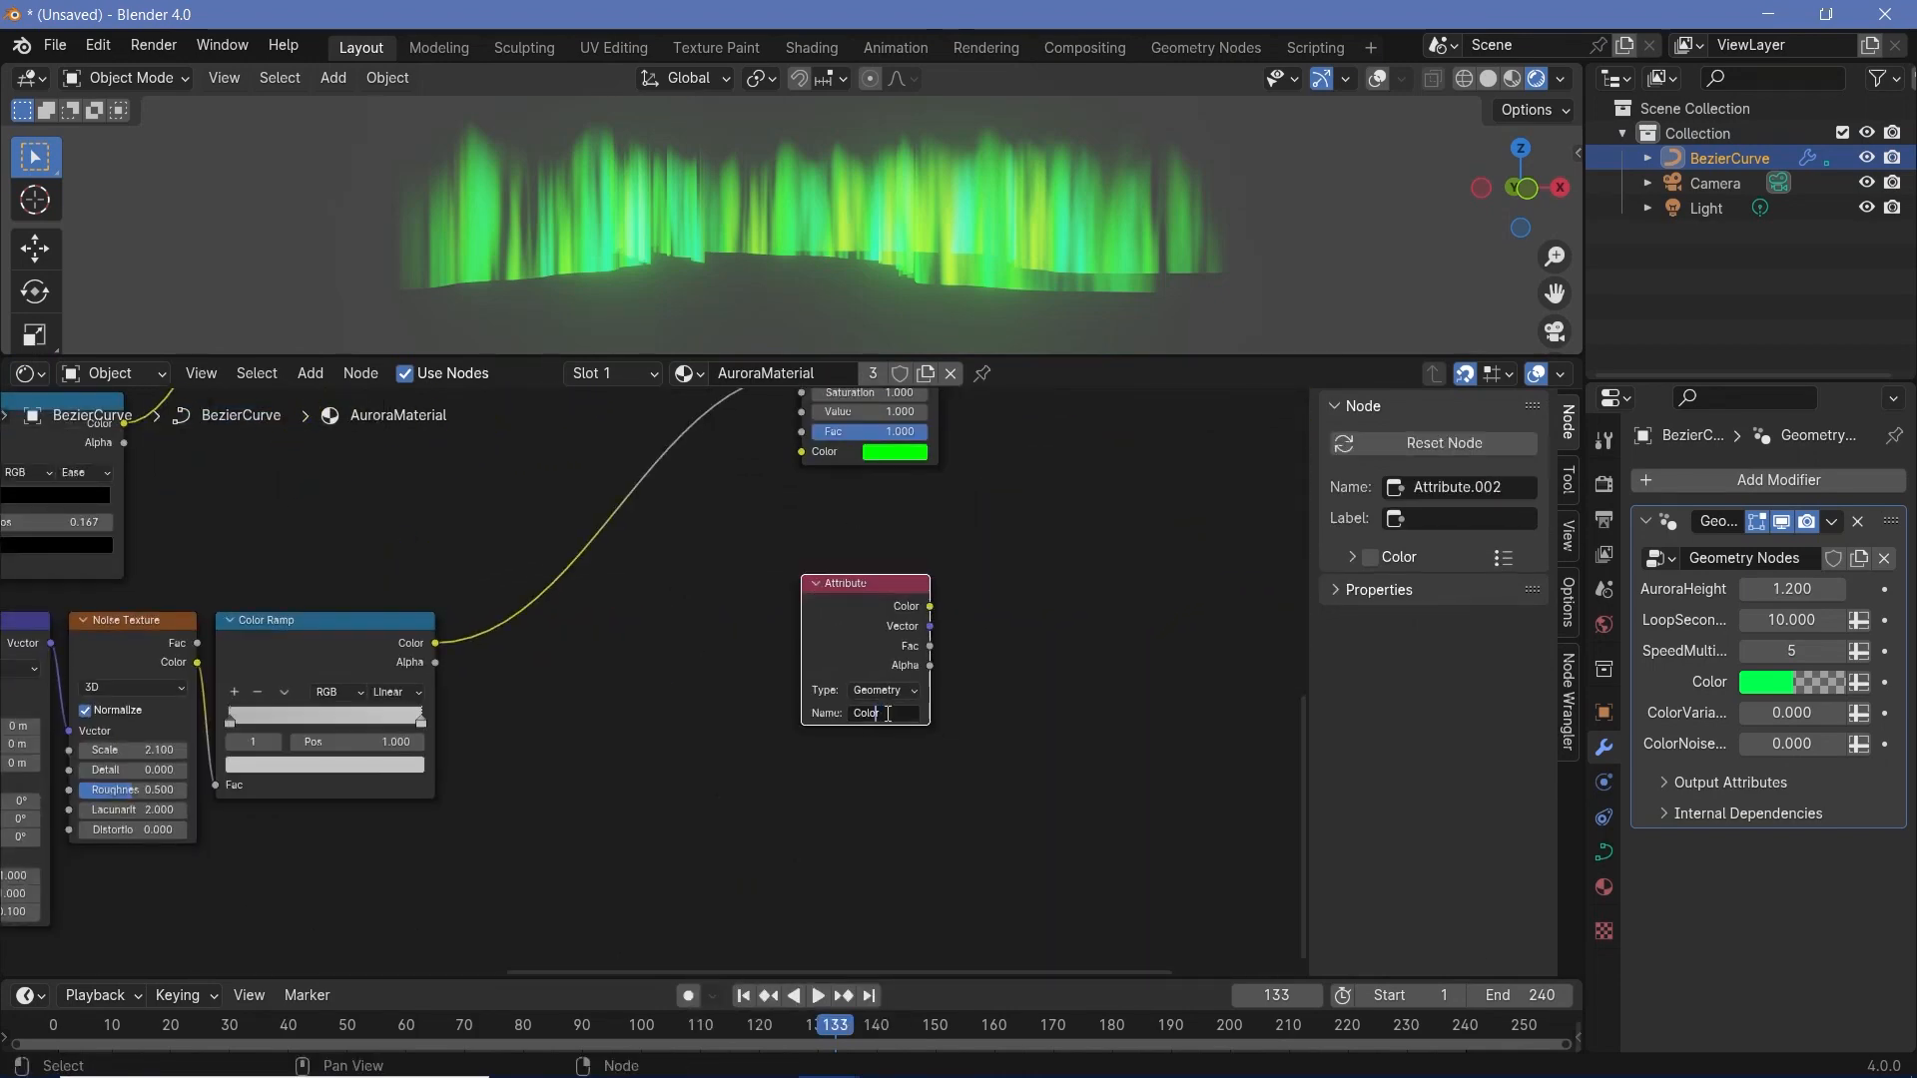
mouse_move(932, 607)
mouse_down()
mouse_move(783, 457)
mouse_move(815, 476)
mouse_up()
- Change the modifier's Color to a saturated blue-violet to test the aurora's tint
click(1767, 682)
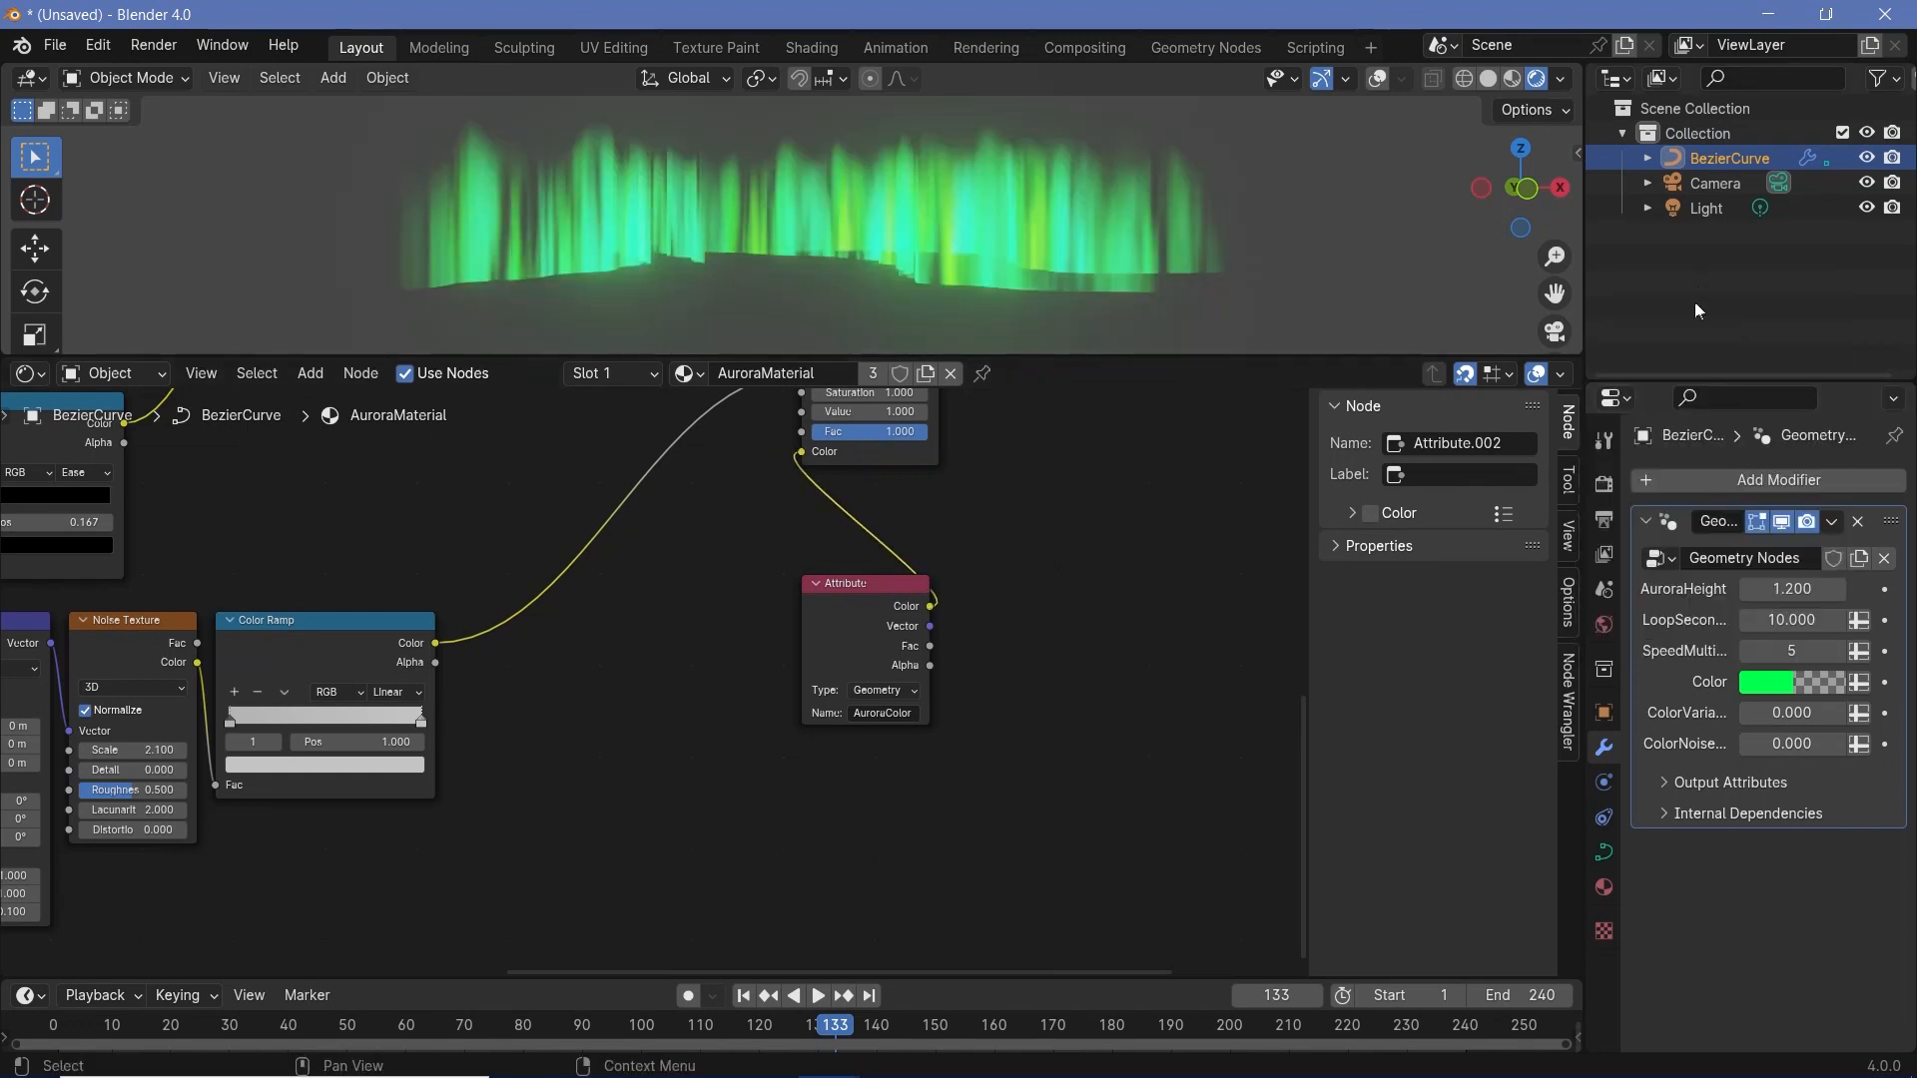
click(1757, 682)
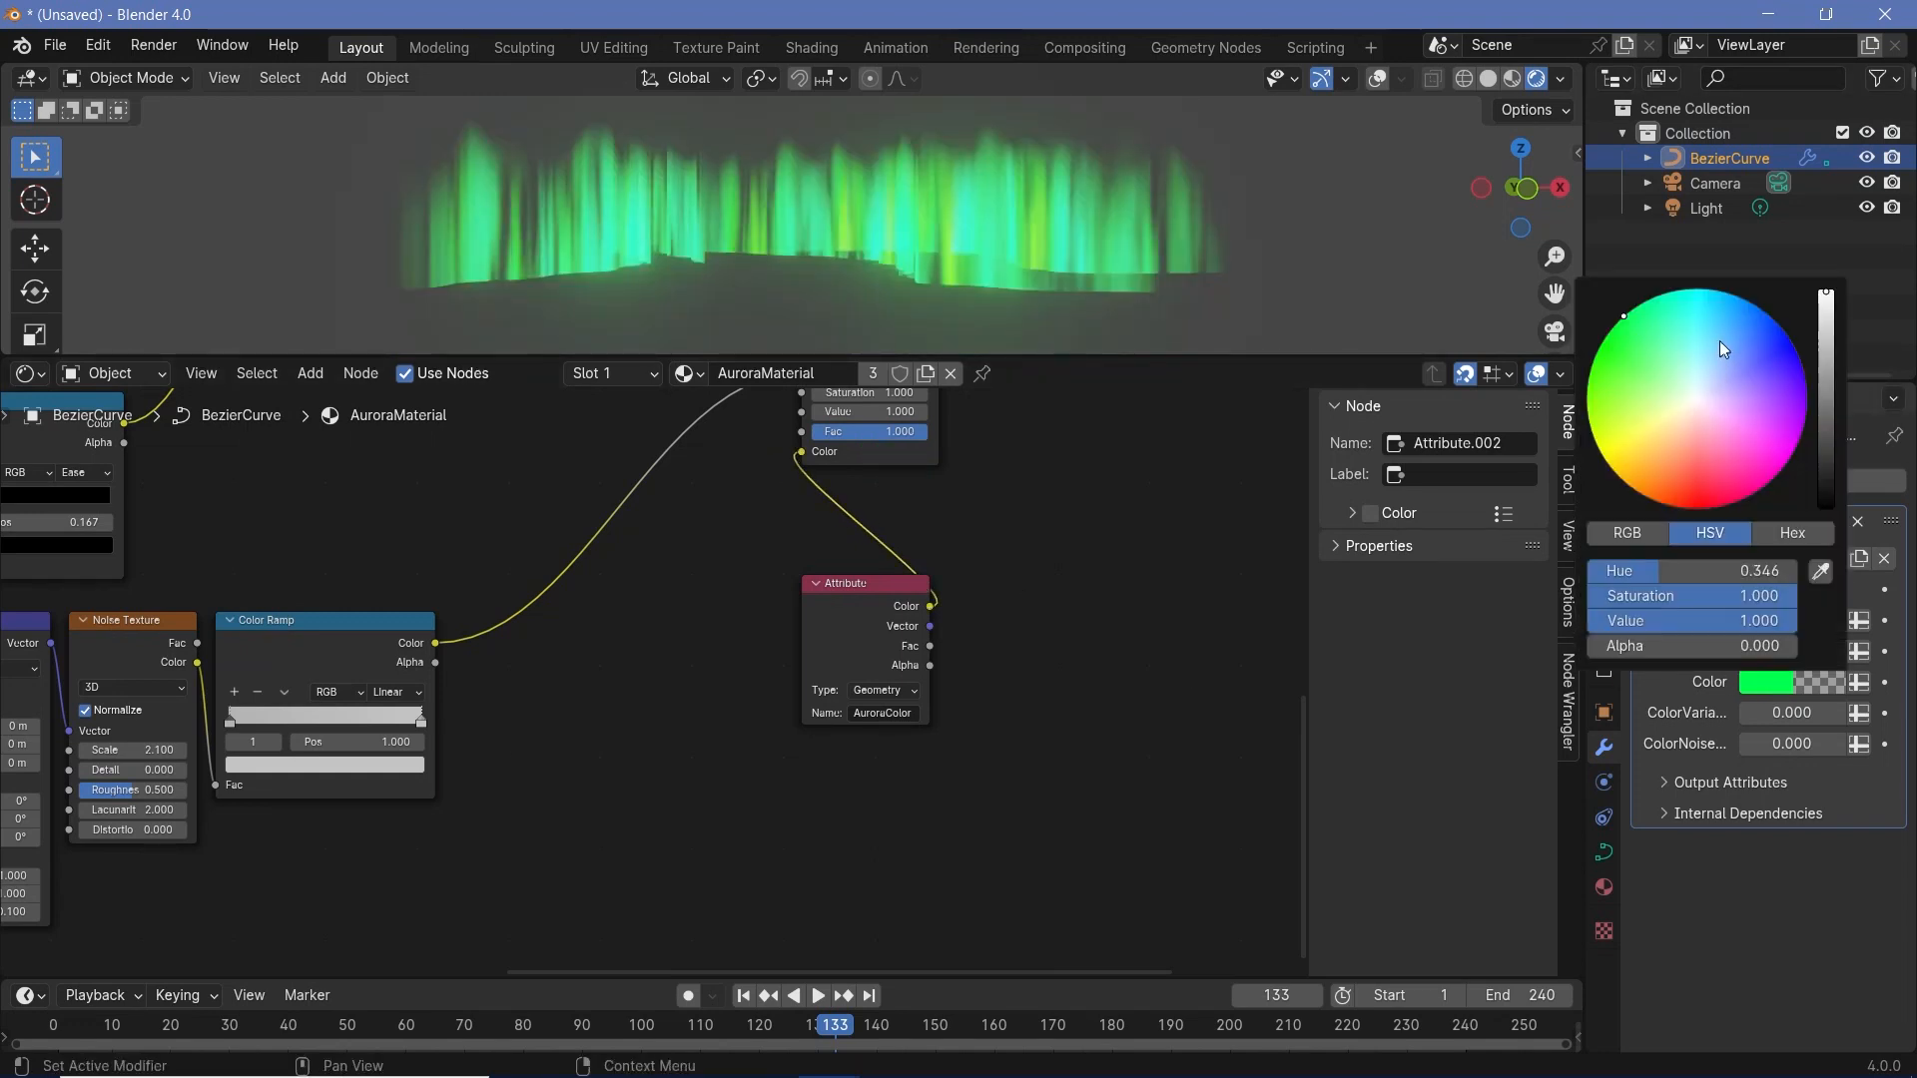
click(1721, 296)
drag(1721, 296, 1802, 366)
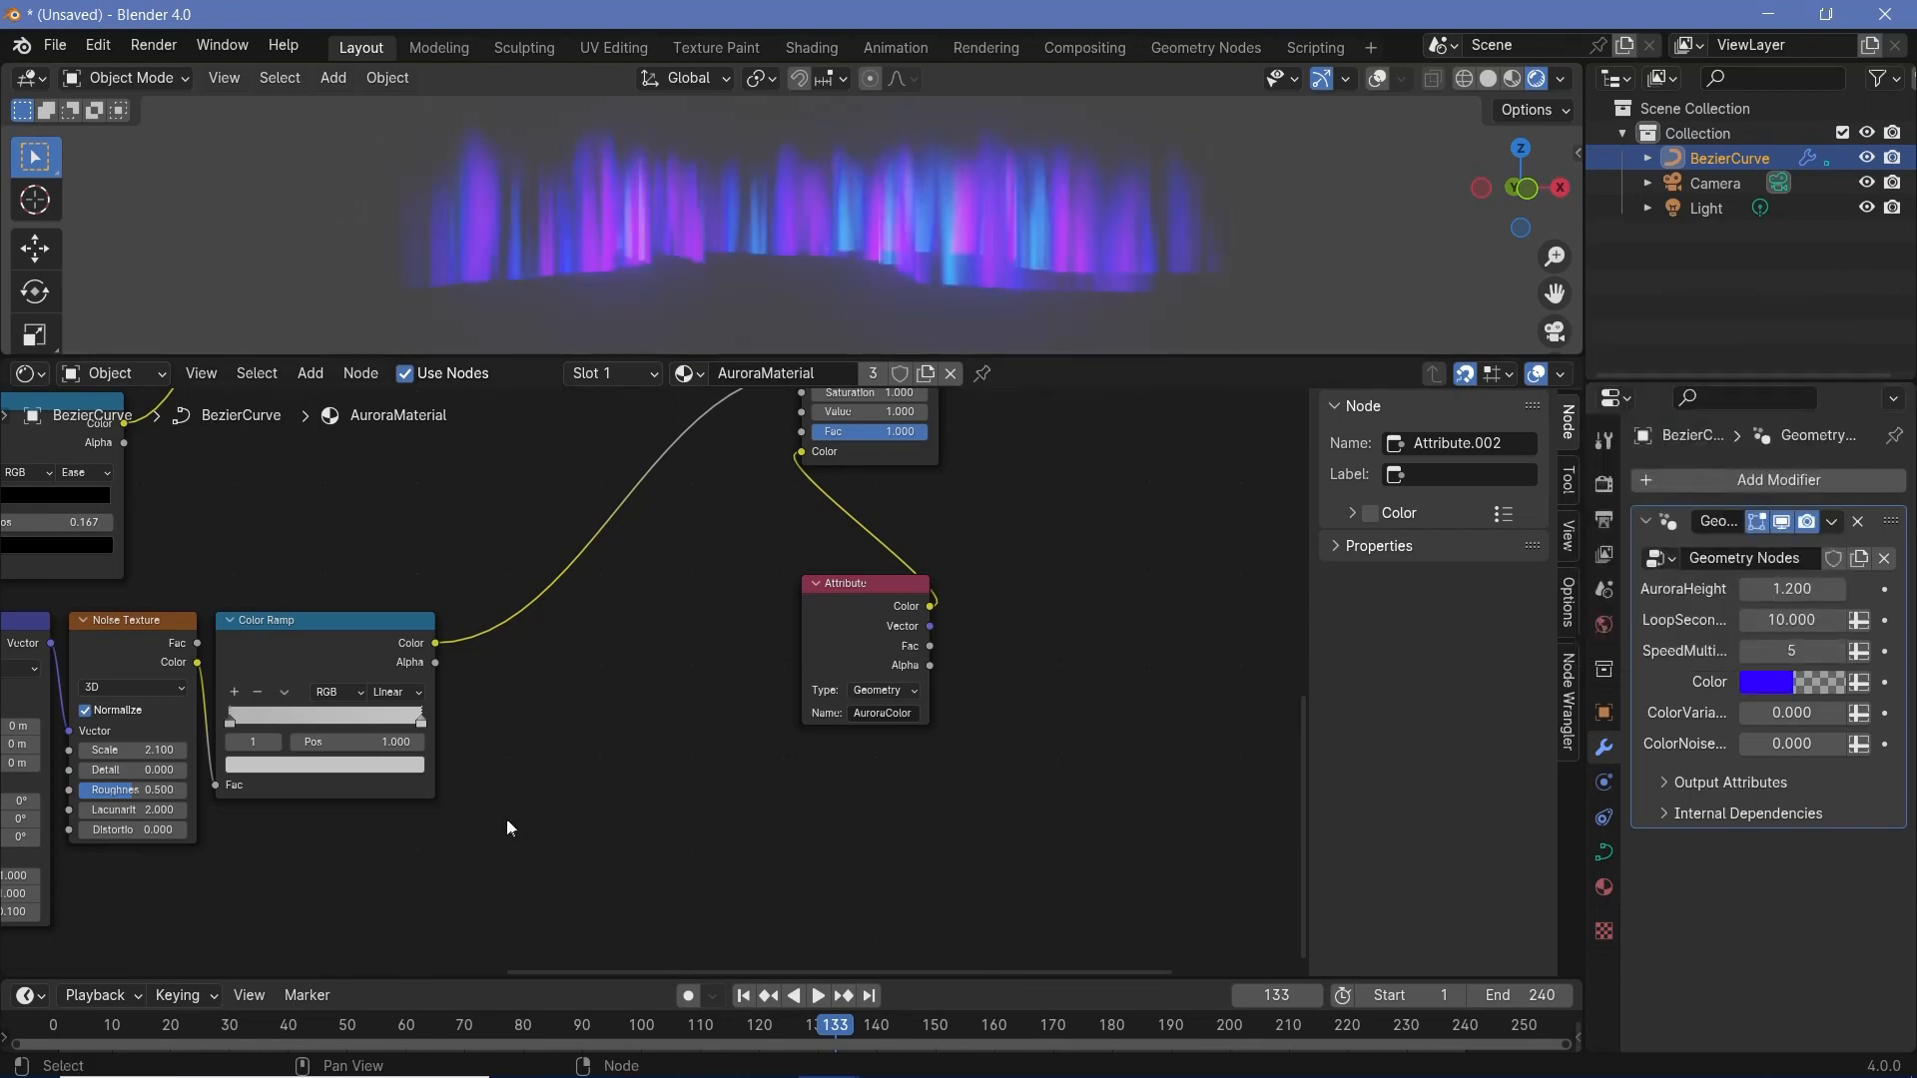
- Set the color-control Color Ramp's first stop to black and its last stop to white
middle_drag(506, 819, 533, 879)
middle_drag(1011, 254, 1033, 279)
middle_drag(1049, 686, 1191, 770)
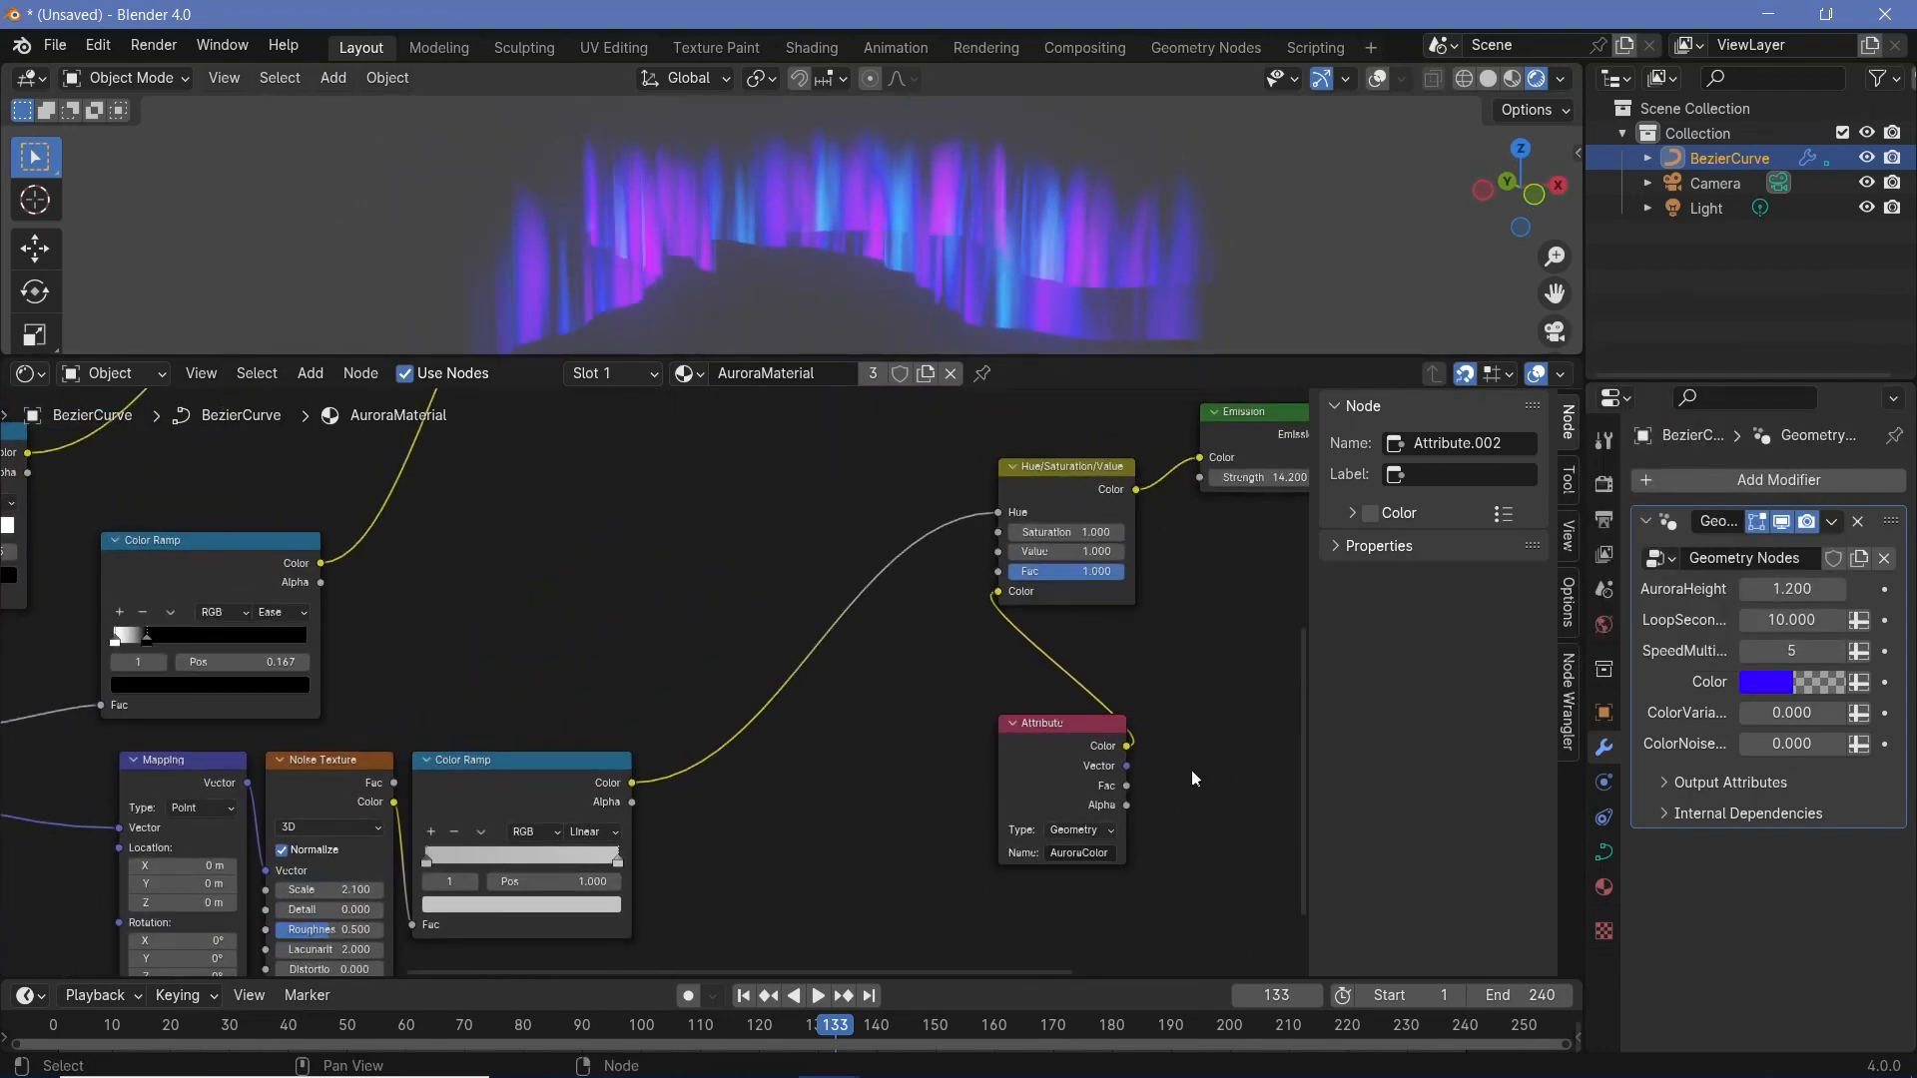
middle_drag(613, 771, 932, 681)
click(909, 685)
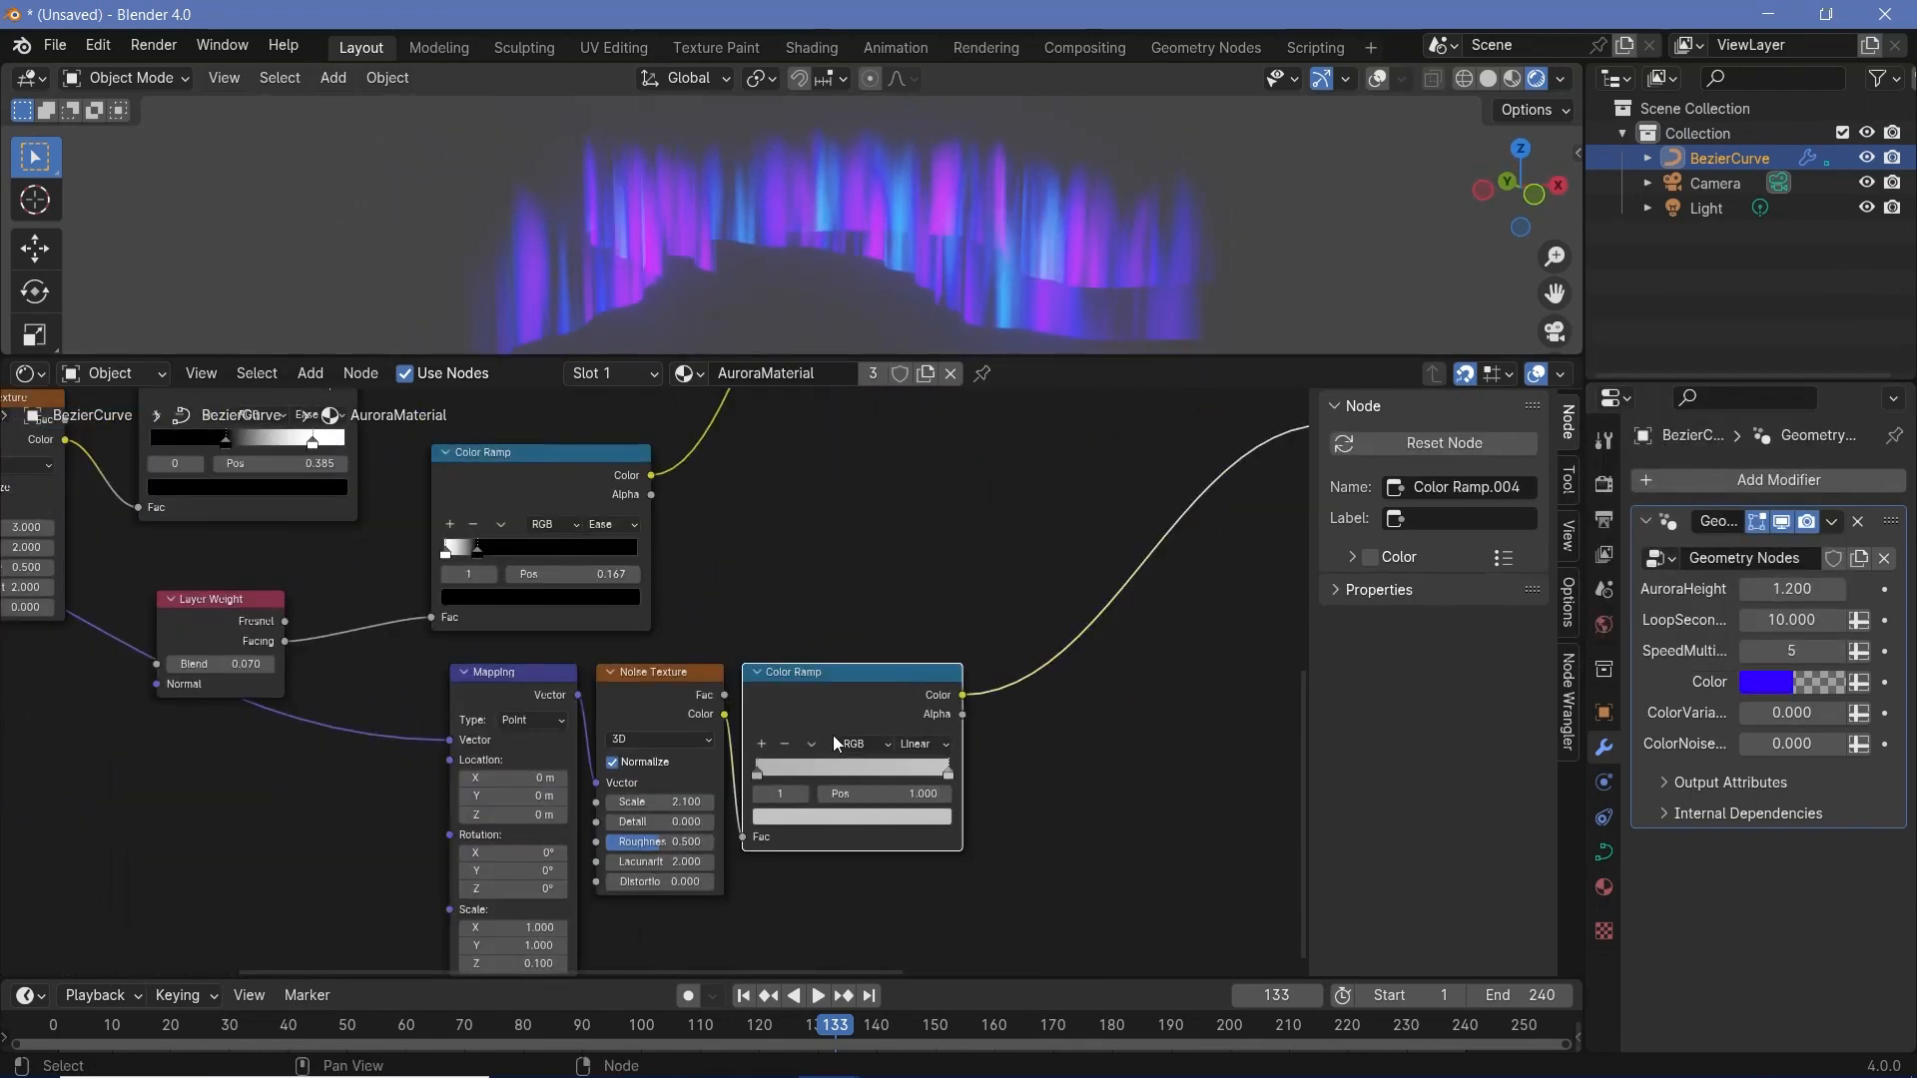
click(758, 794)
click(801, 819)
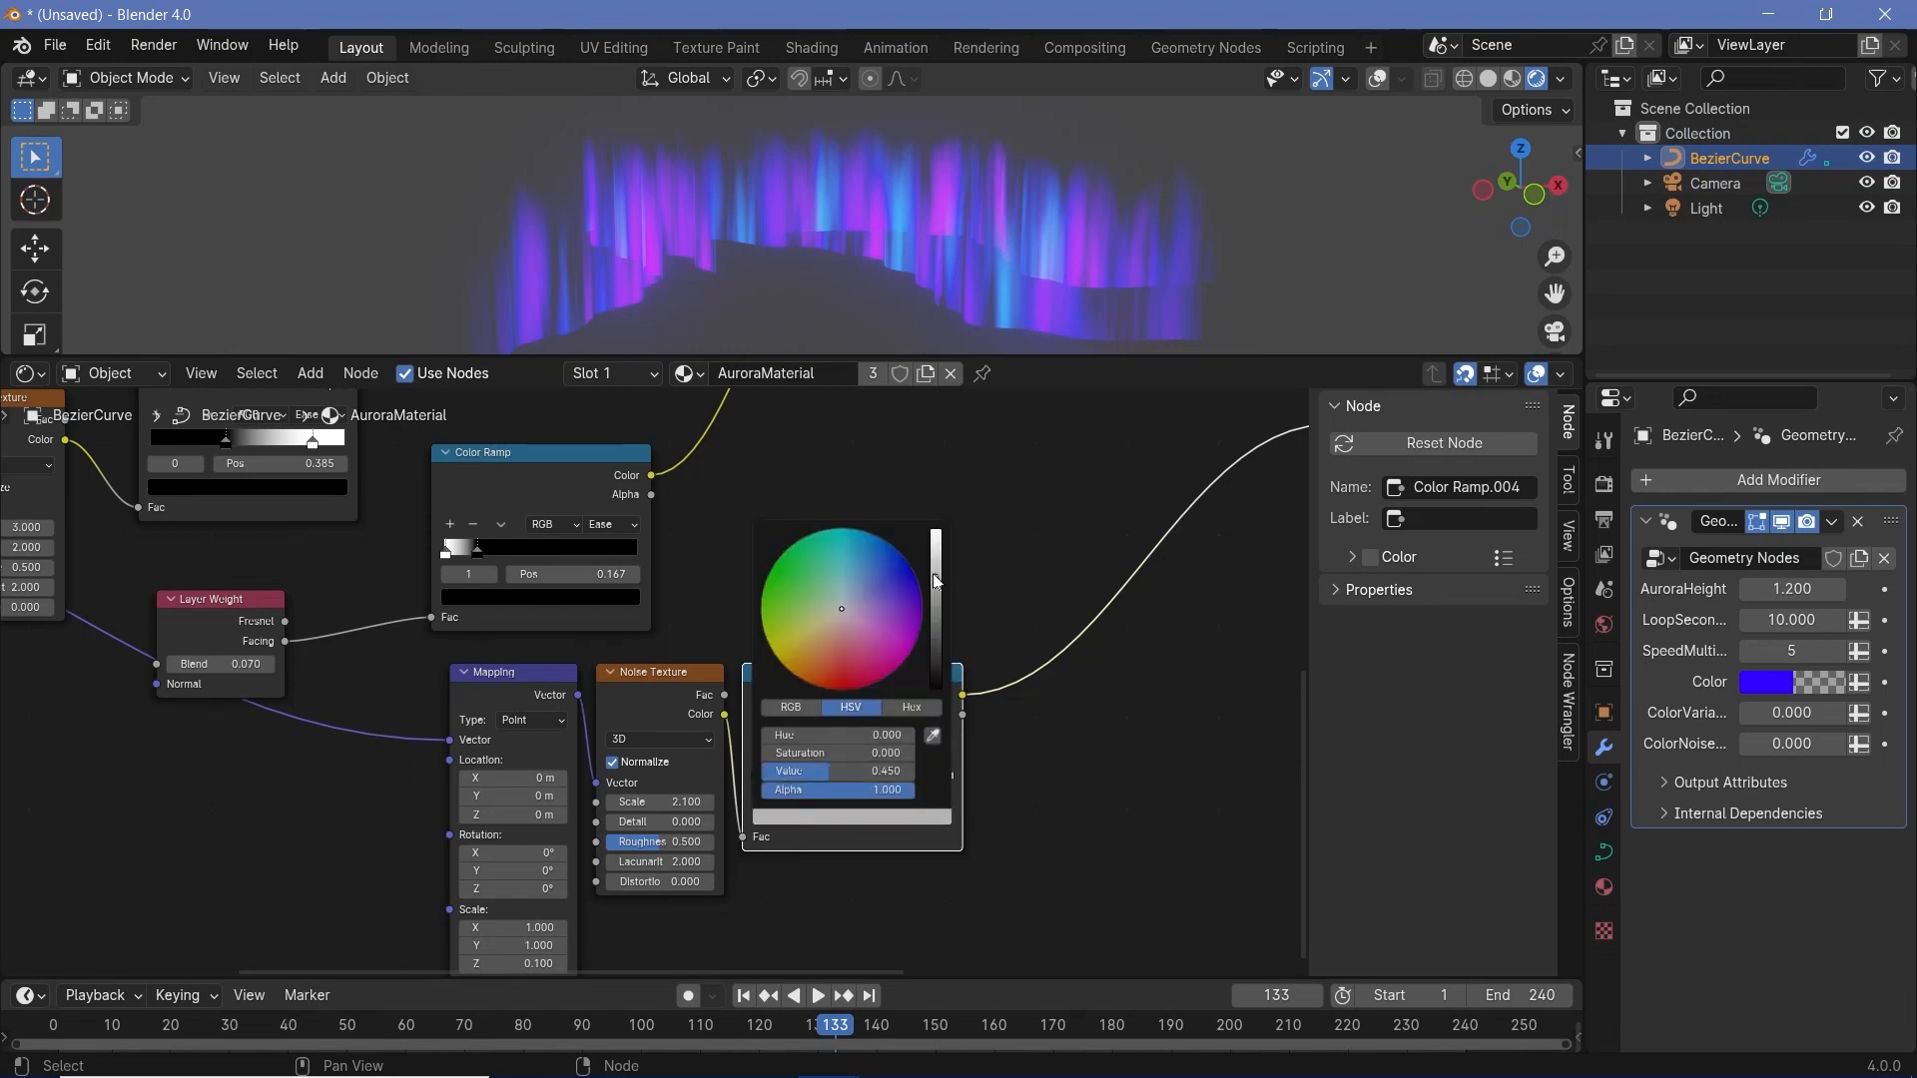
drag(937, 579, 943, 699)
click(948, 774)
click(851, 817)
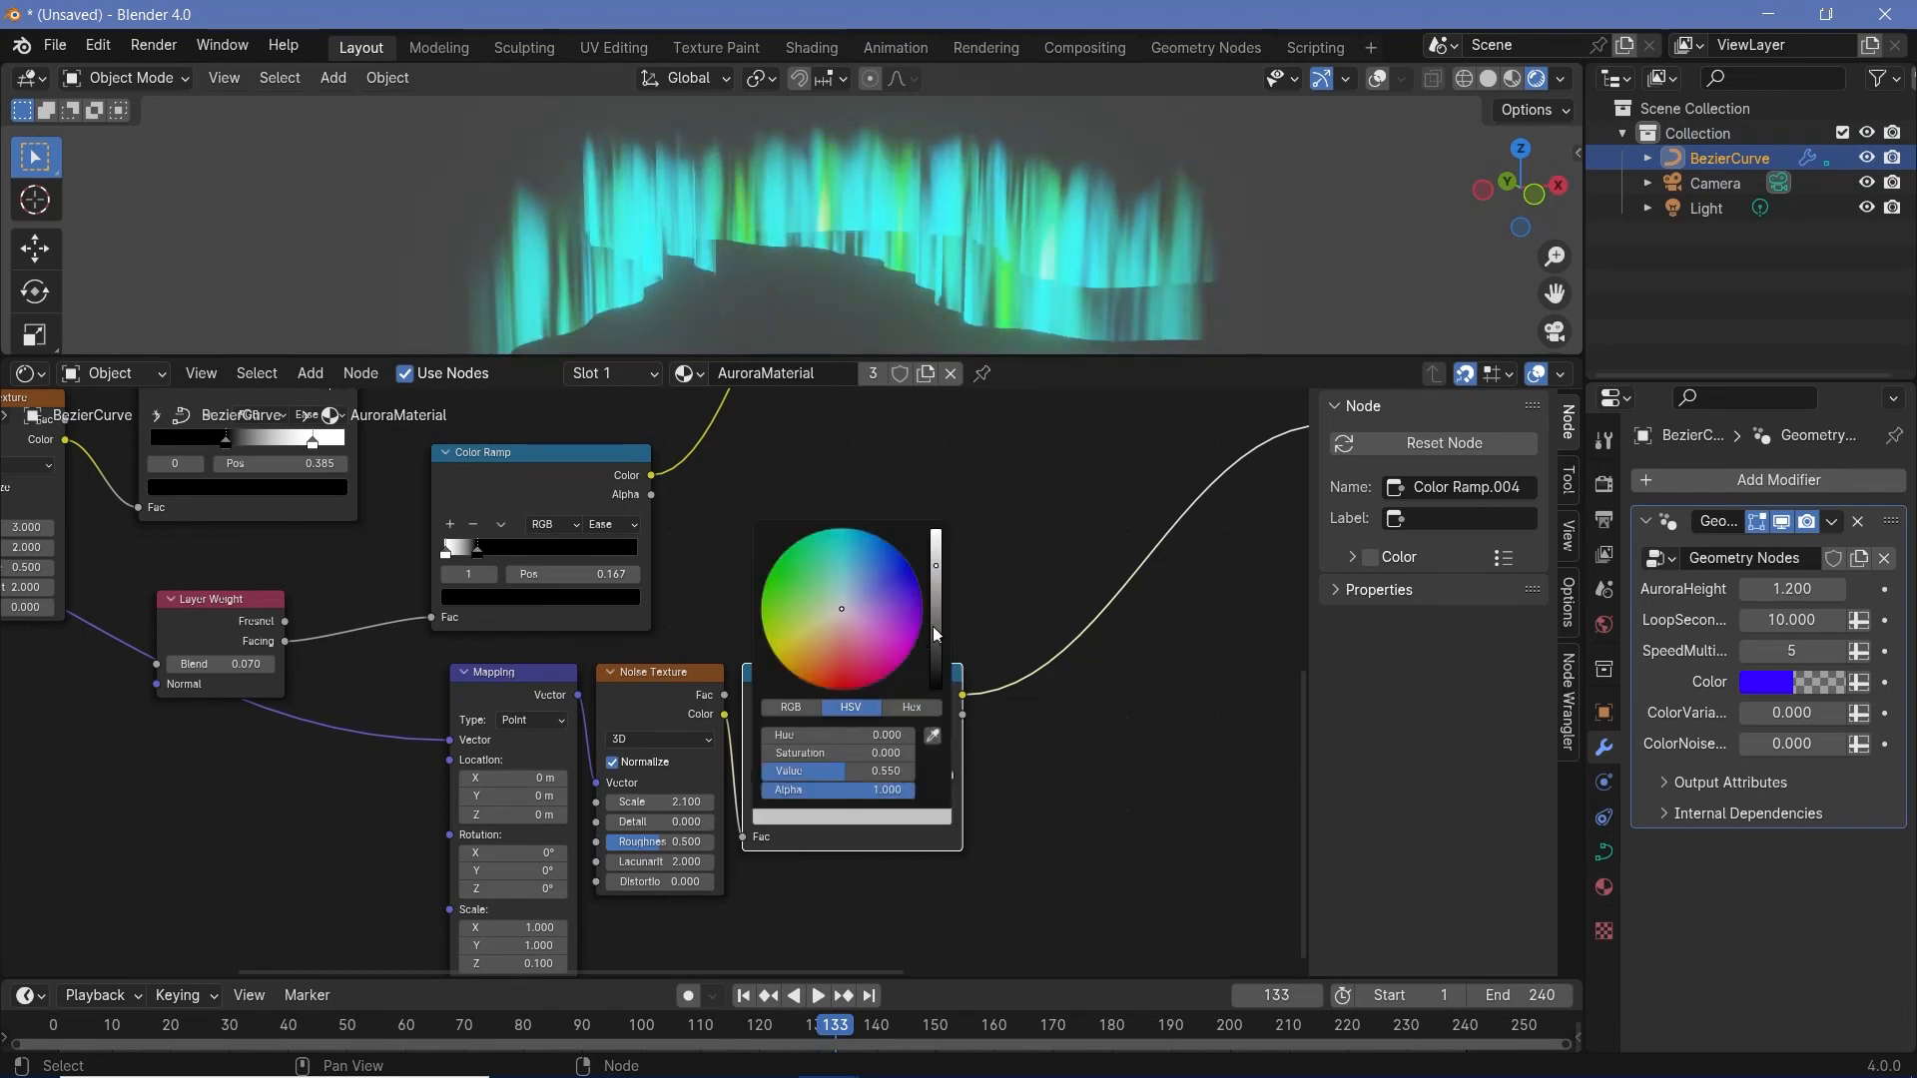
drag(937, 577, 936, 525)
- Add an Attribute node below the color-control Color Ramp and name its attribute ColorVariance
middle_drag(1143, 776, 912, 736)
key(shift+a)
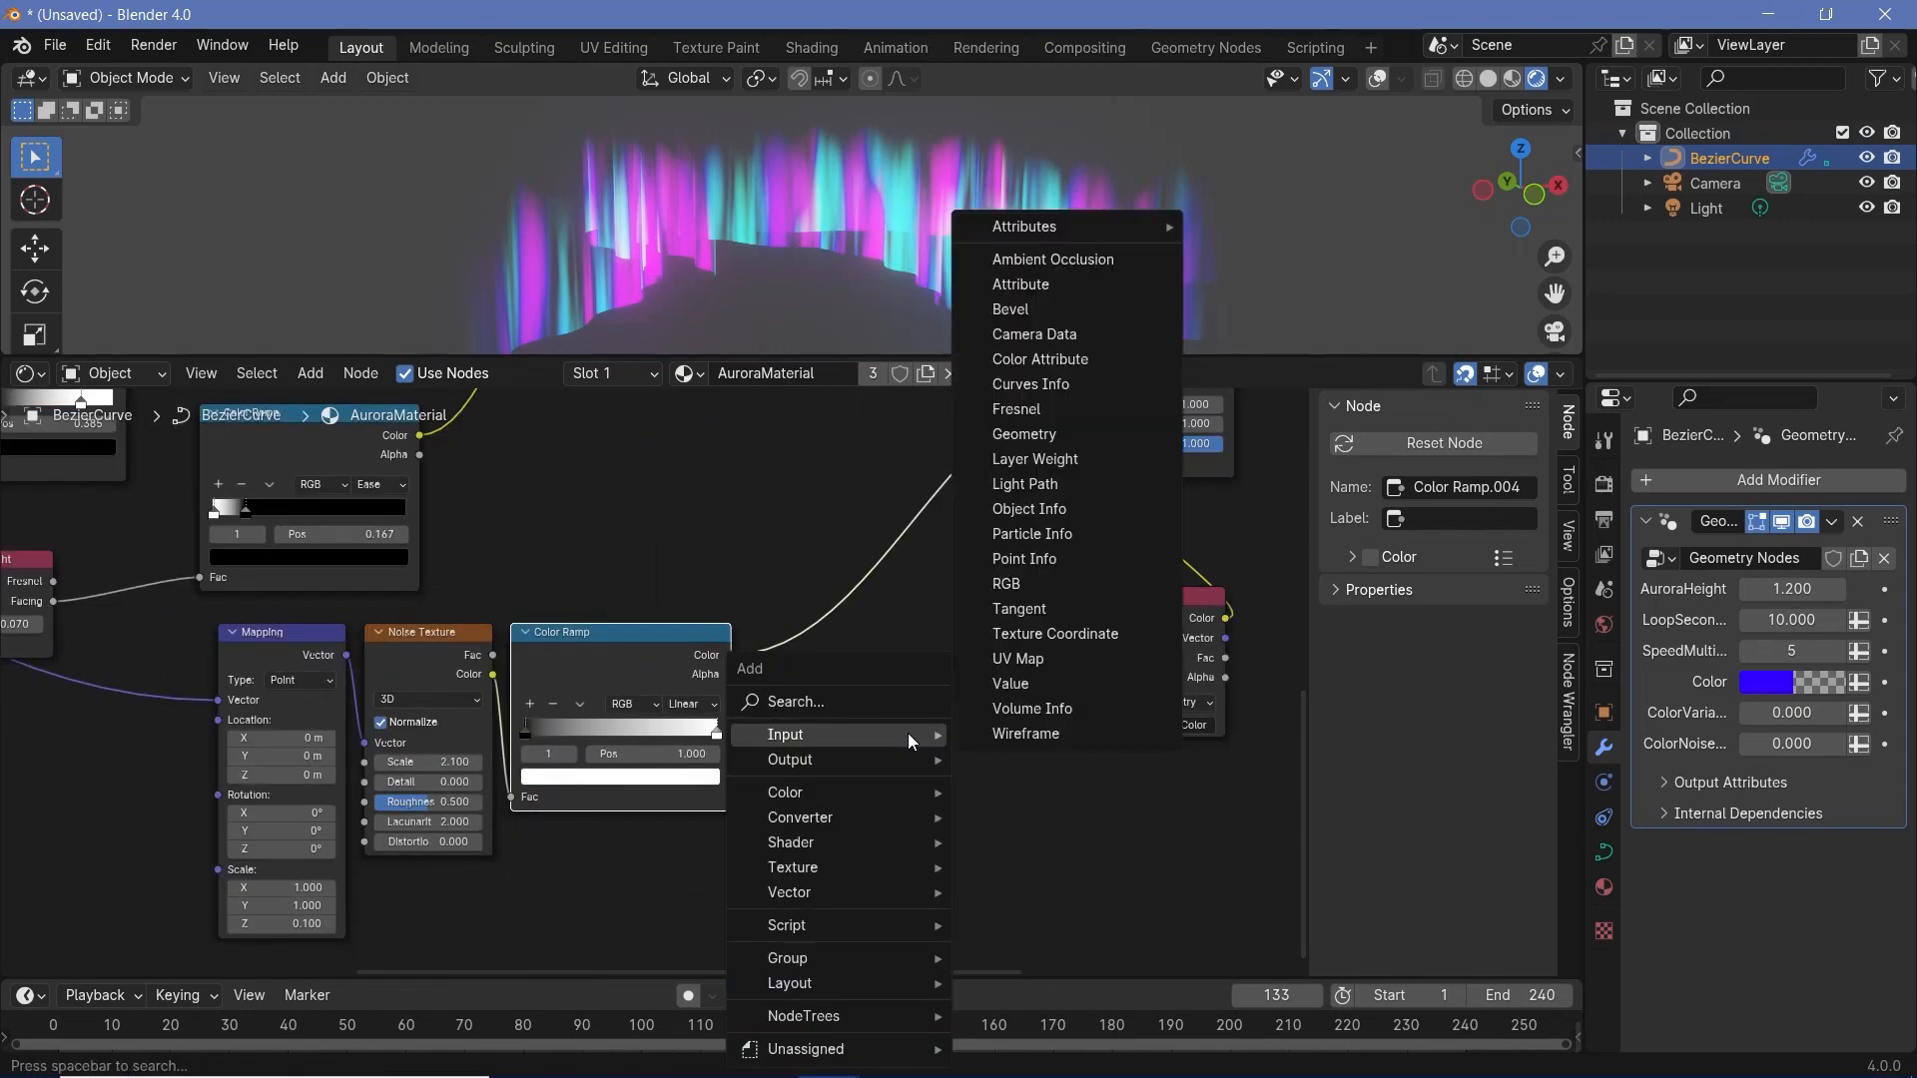
text(att)
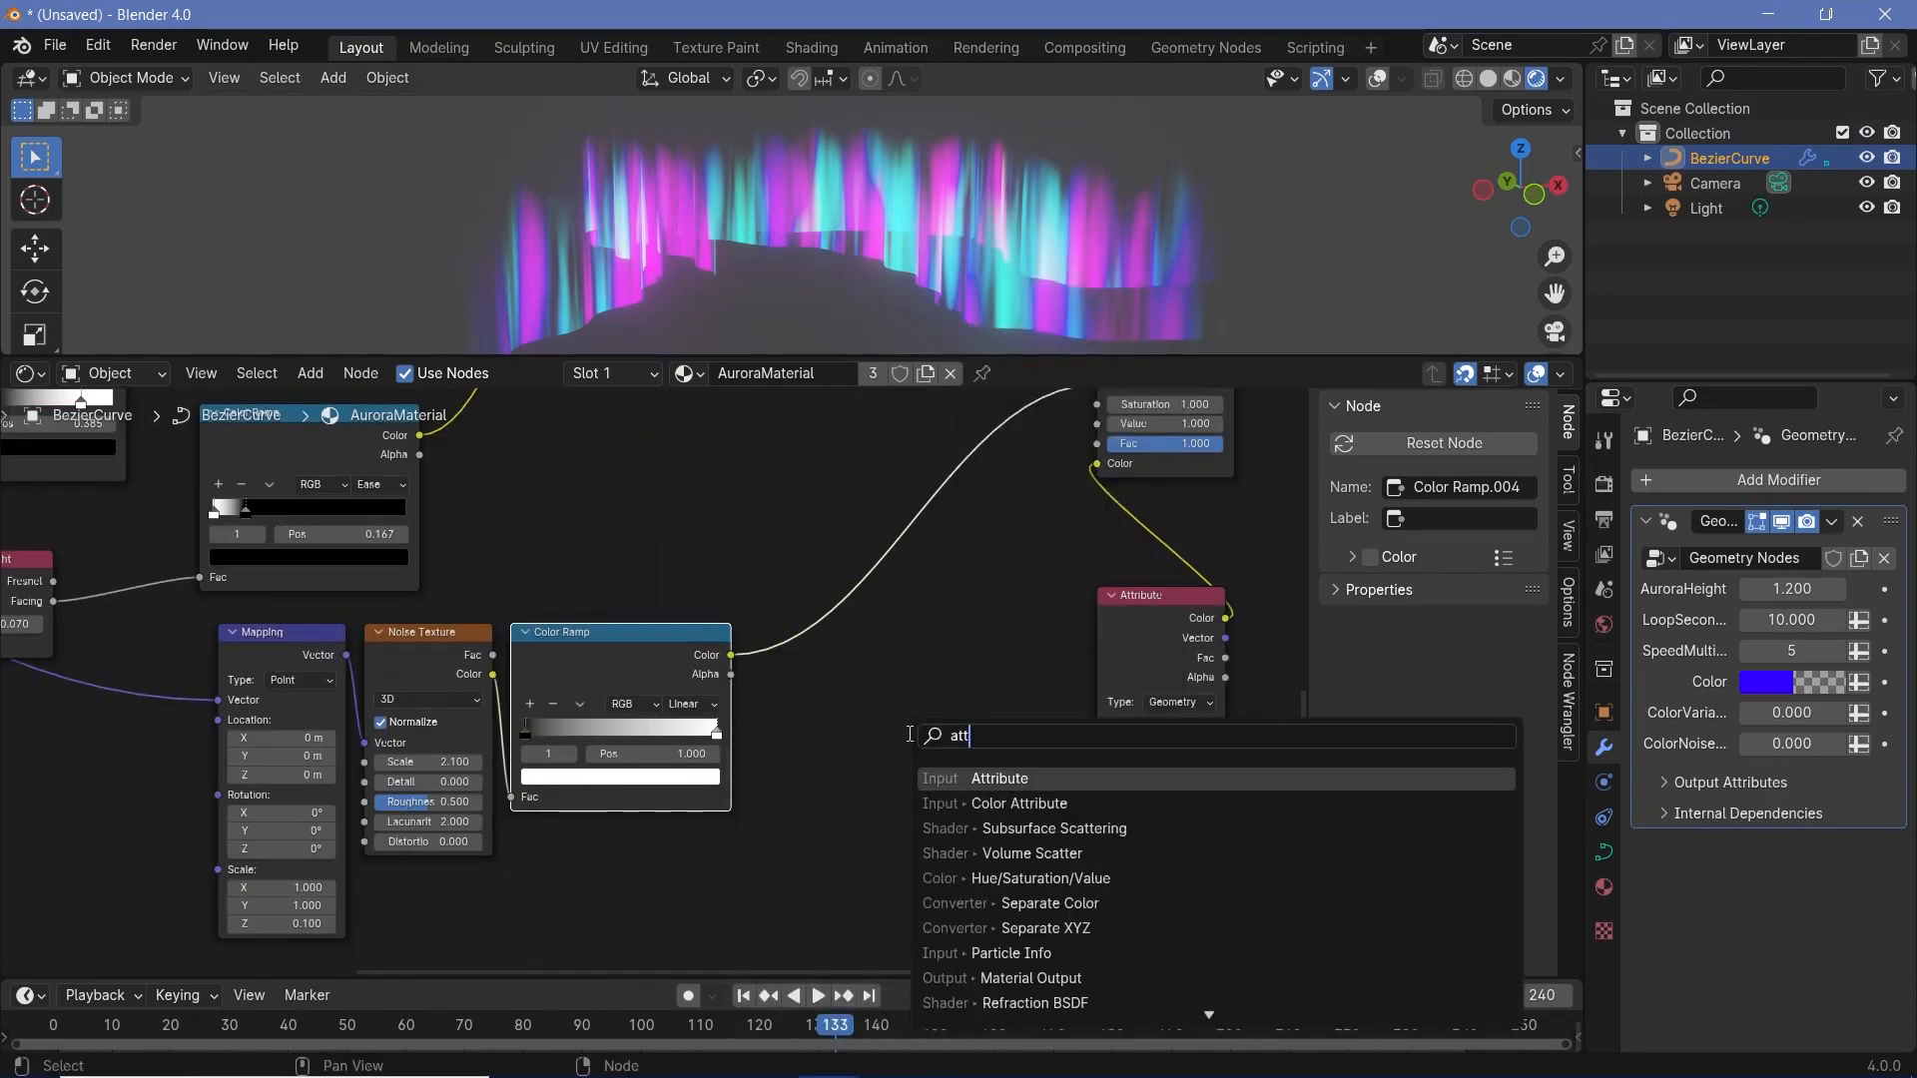
key(Return)
click(877, 675)
click(939, 800)
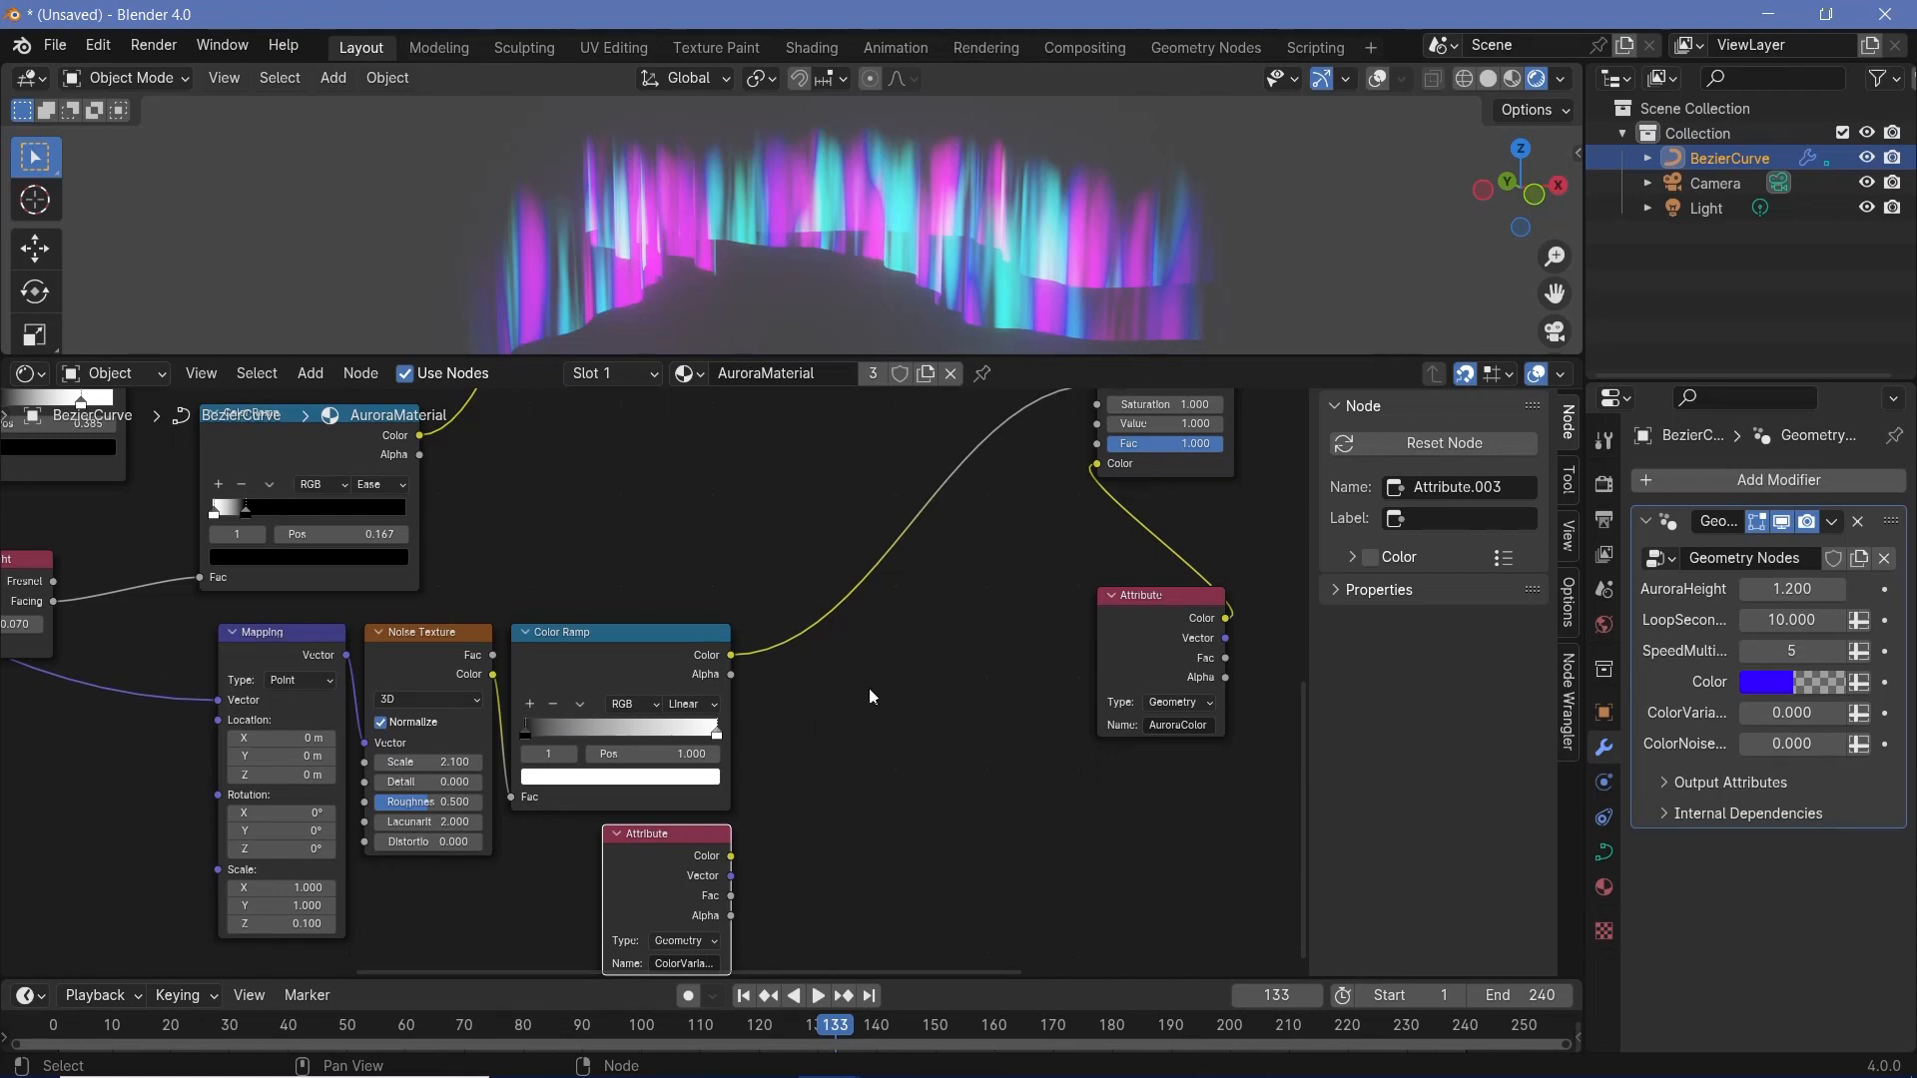
- Insert a Map Range node between the color-control Color Ramp and the Hue/Saturation/Value node
middle_drag(848, 769, 865, 744)
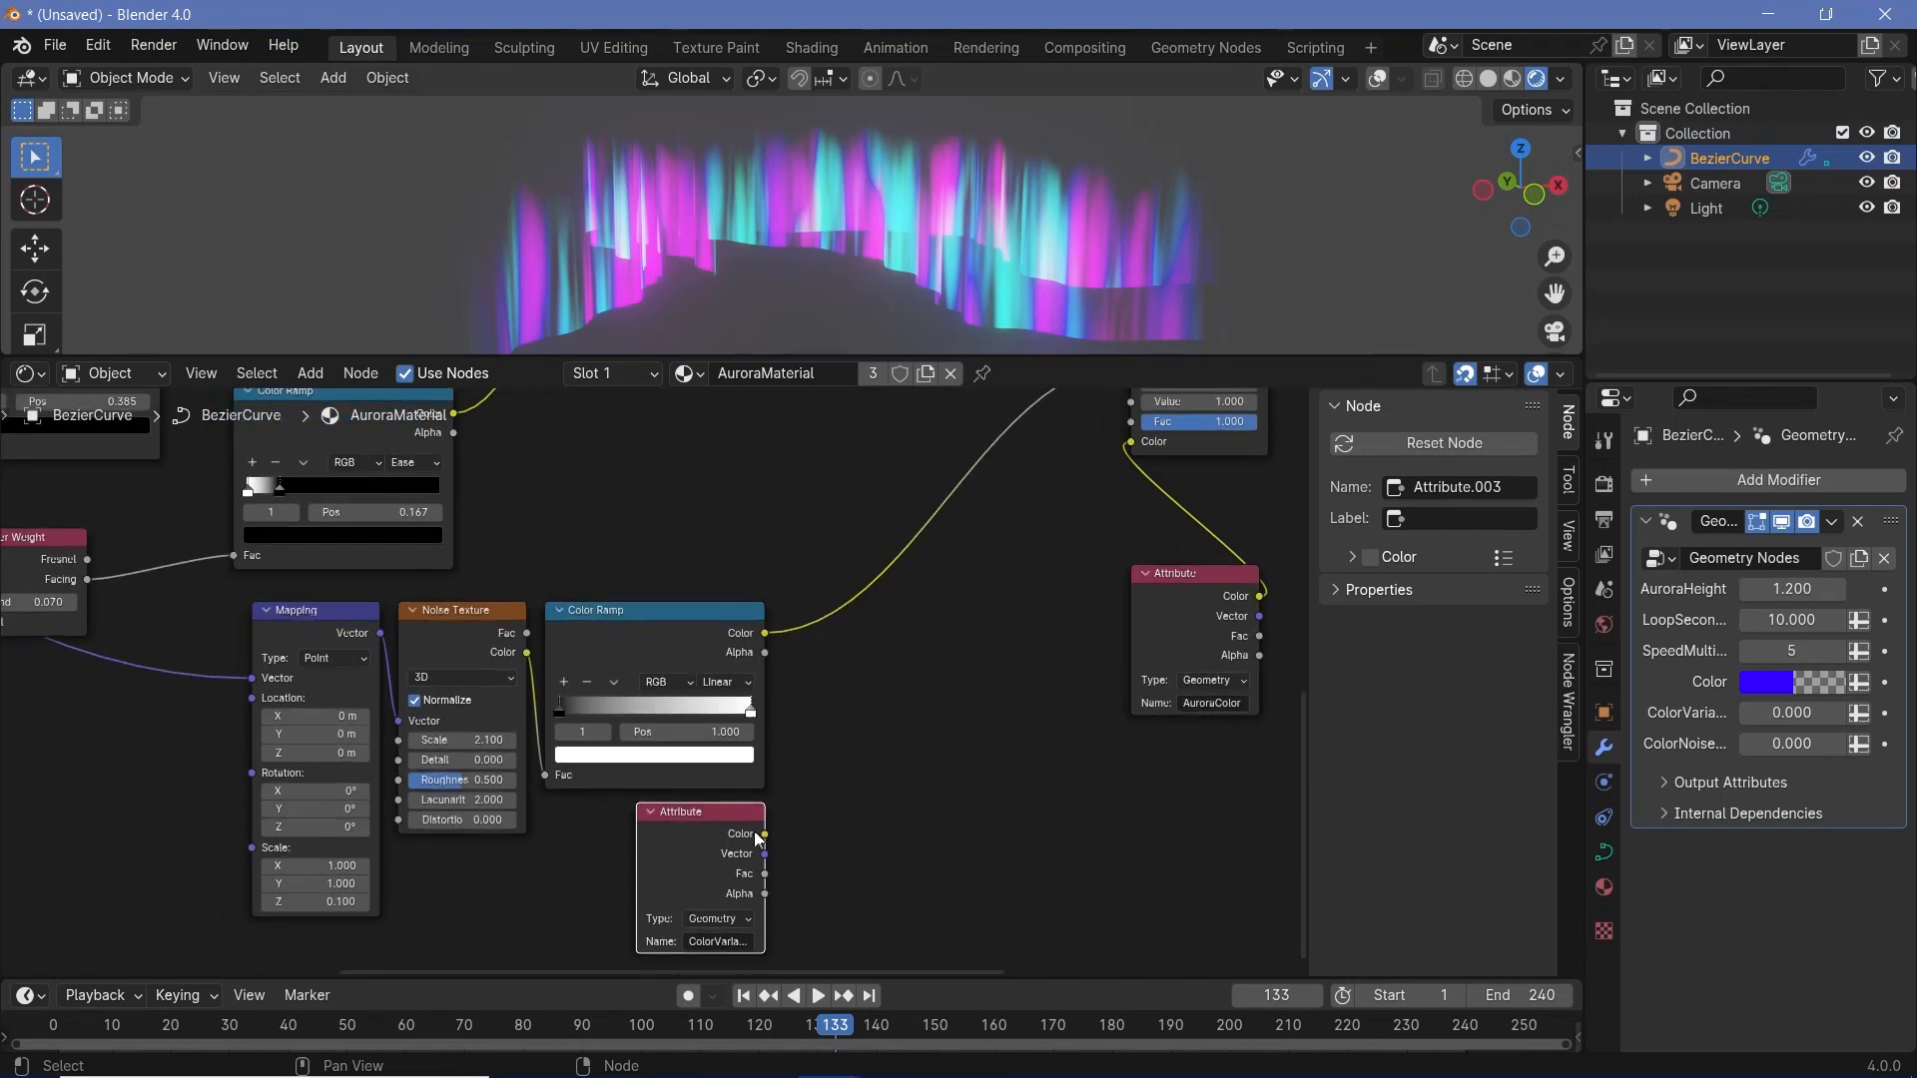
key(shift+a)
text(ma)
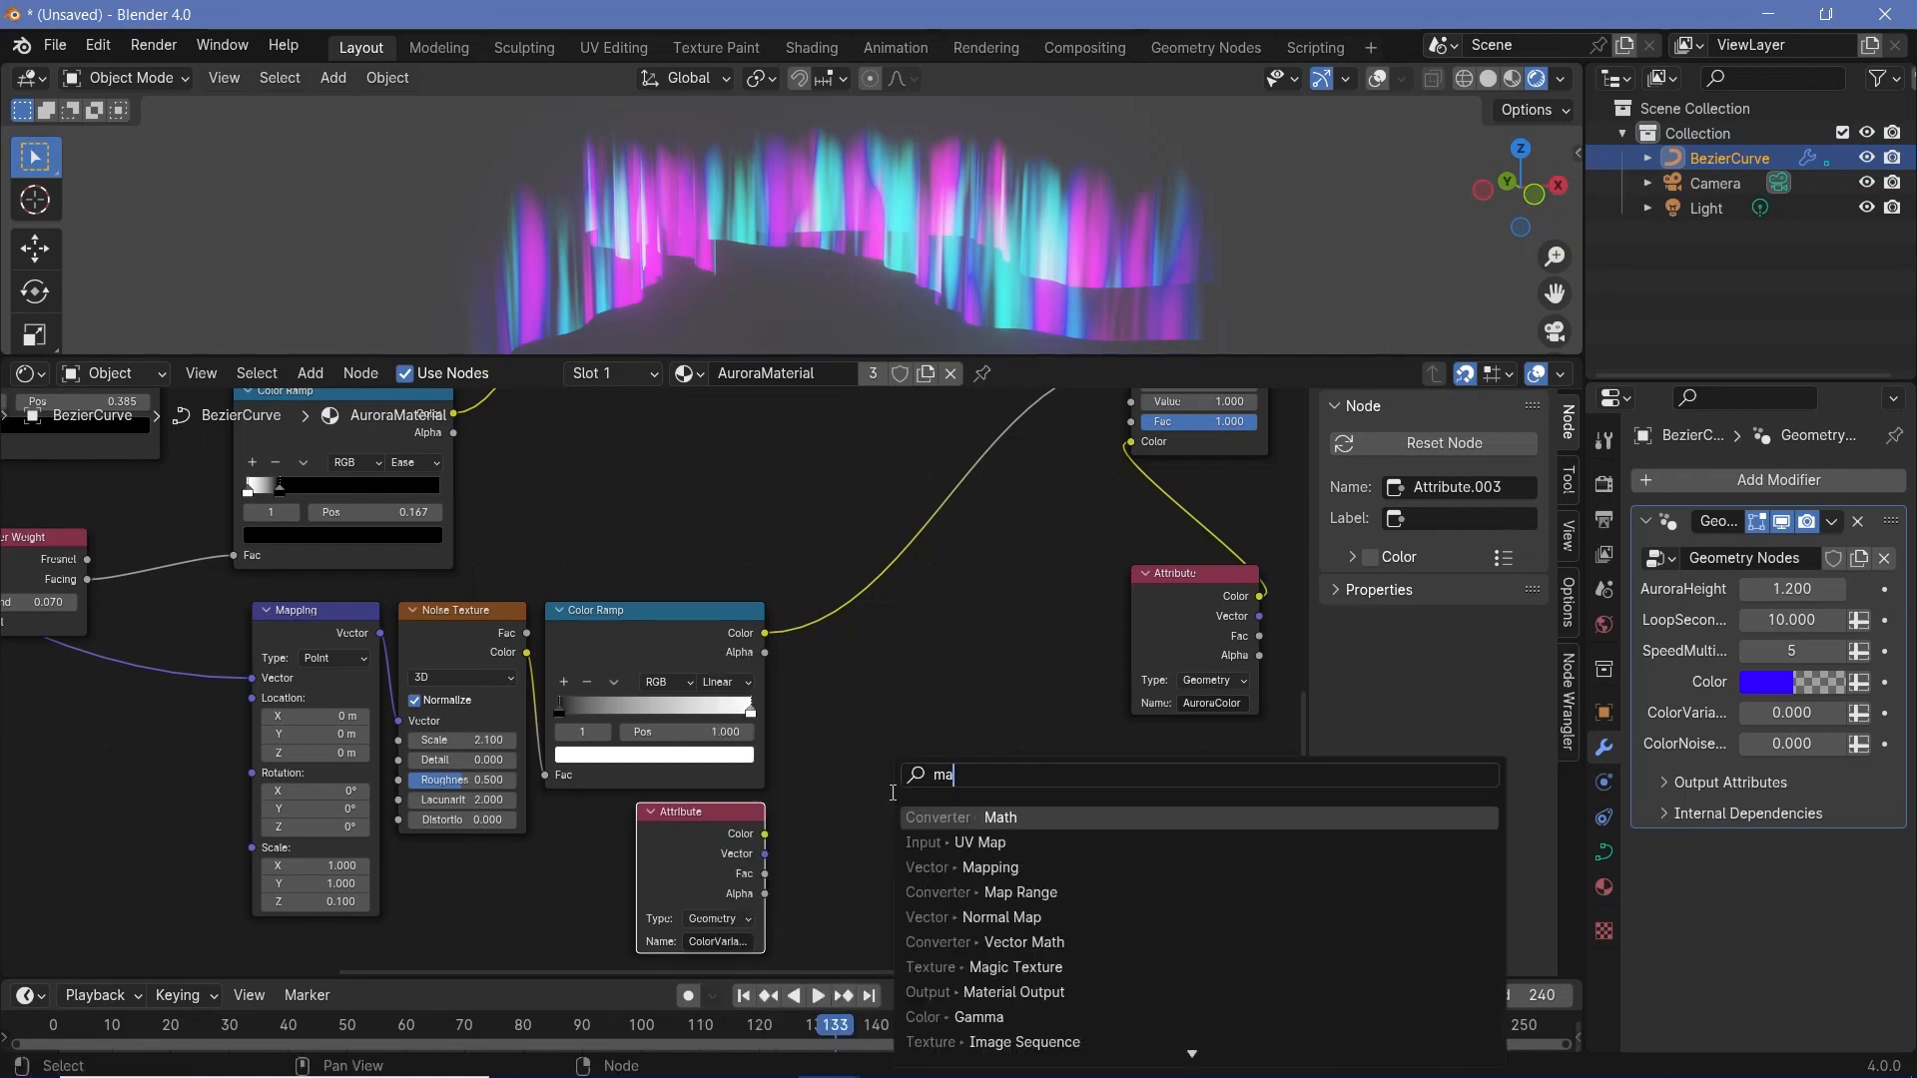
text(p ran)
key(Return)
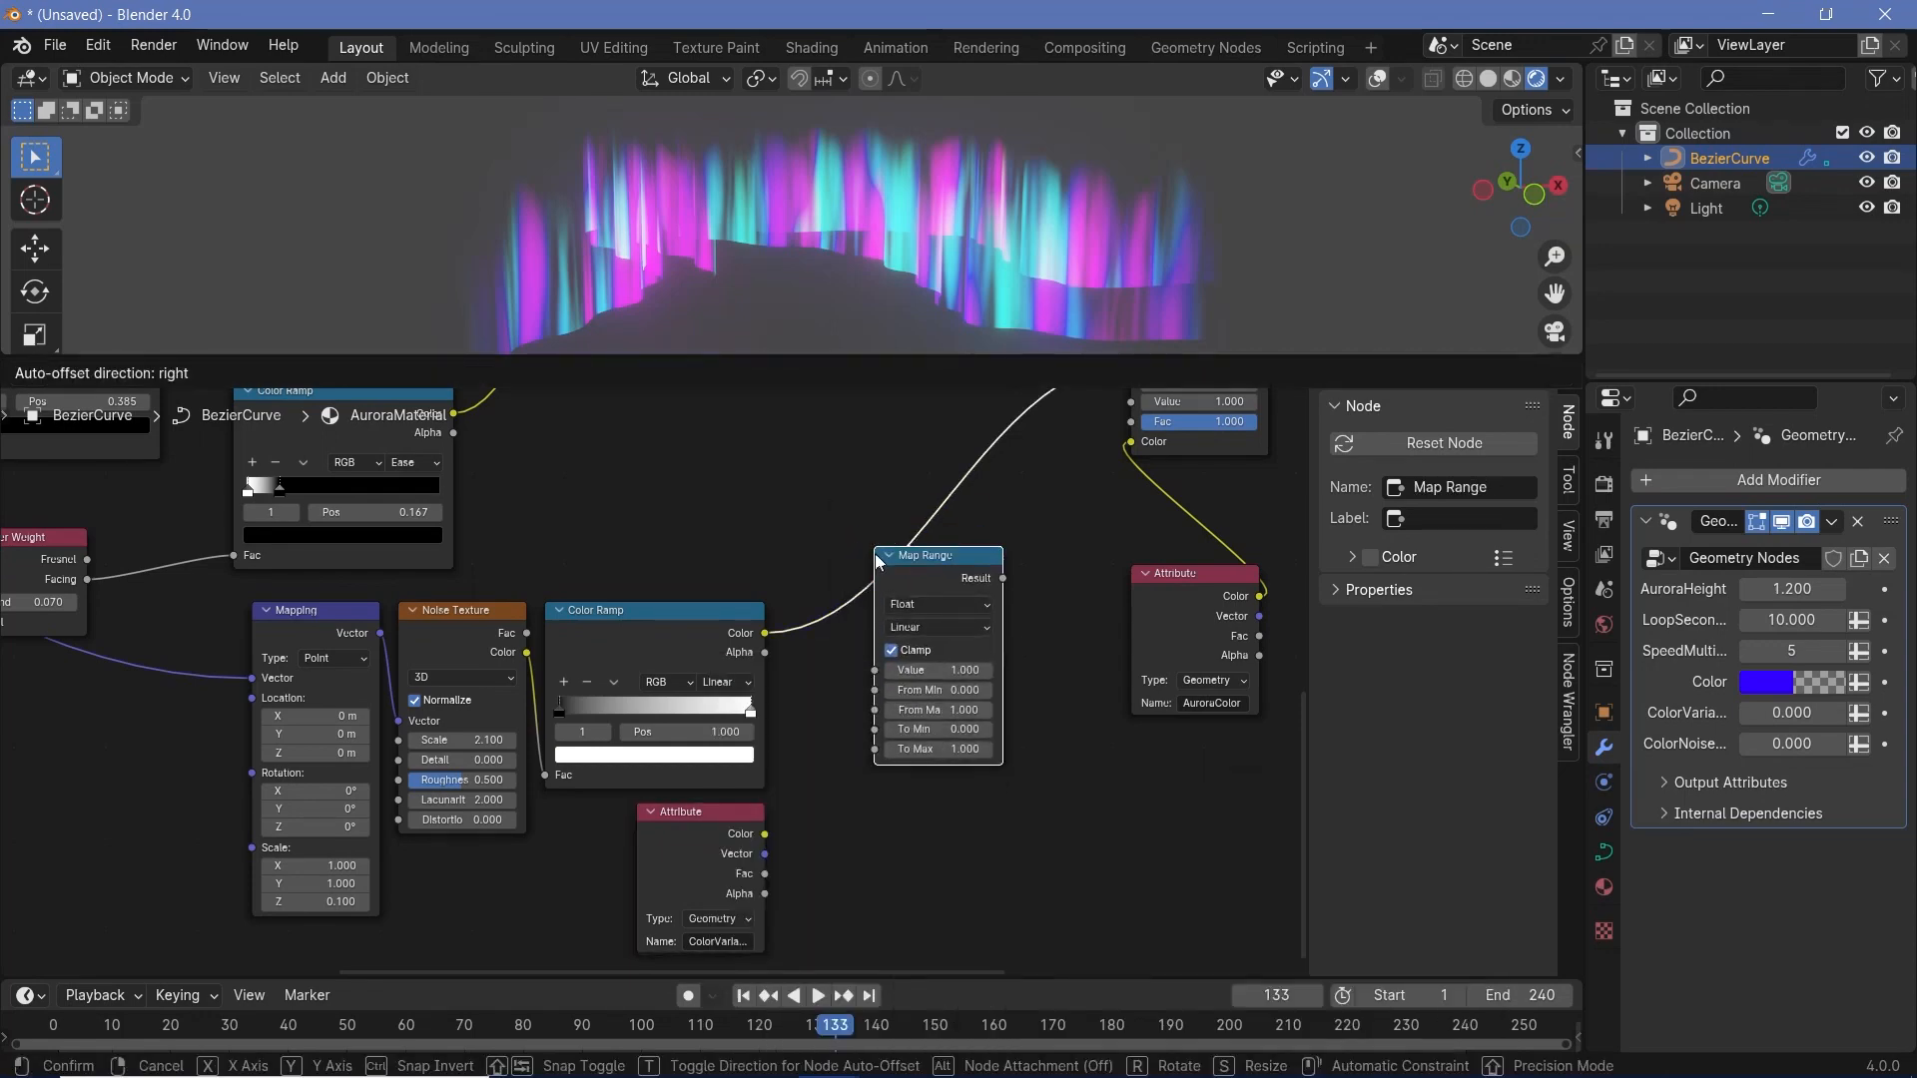
click(878, 608)
- Add a Math node set to Add beside the ColorVariance Attribute node and connect the attribute's Fac to its second value
drag(655, 792, 526, 865)
key(shift+a)
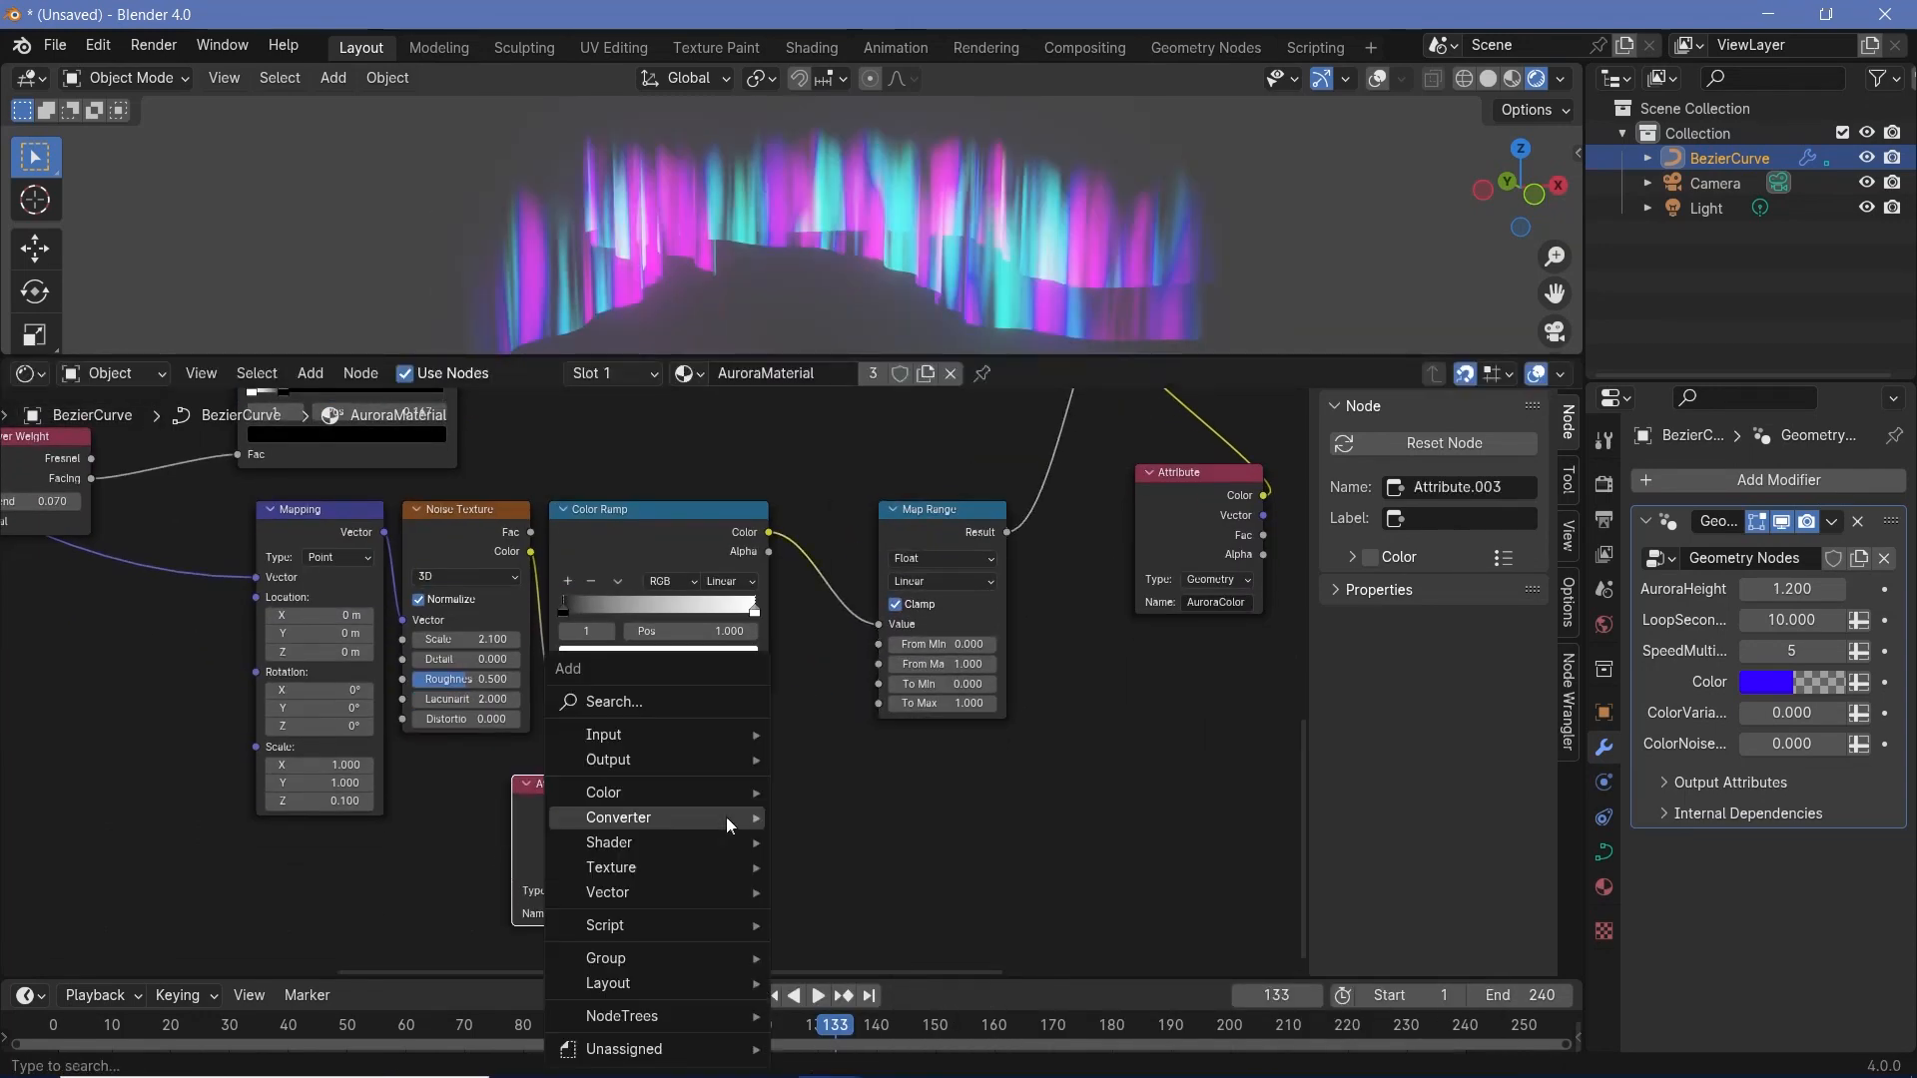
mouse_move(727, 817)
click(814, 693)
middle_drag(833, 814, 854, 688)
scroll(809, 709, up, 3)
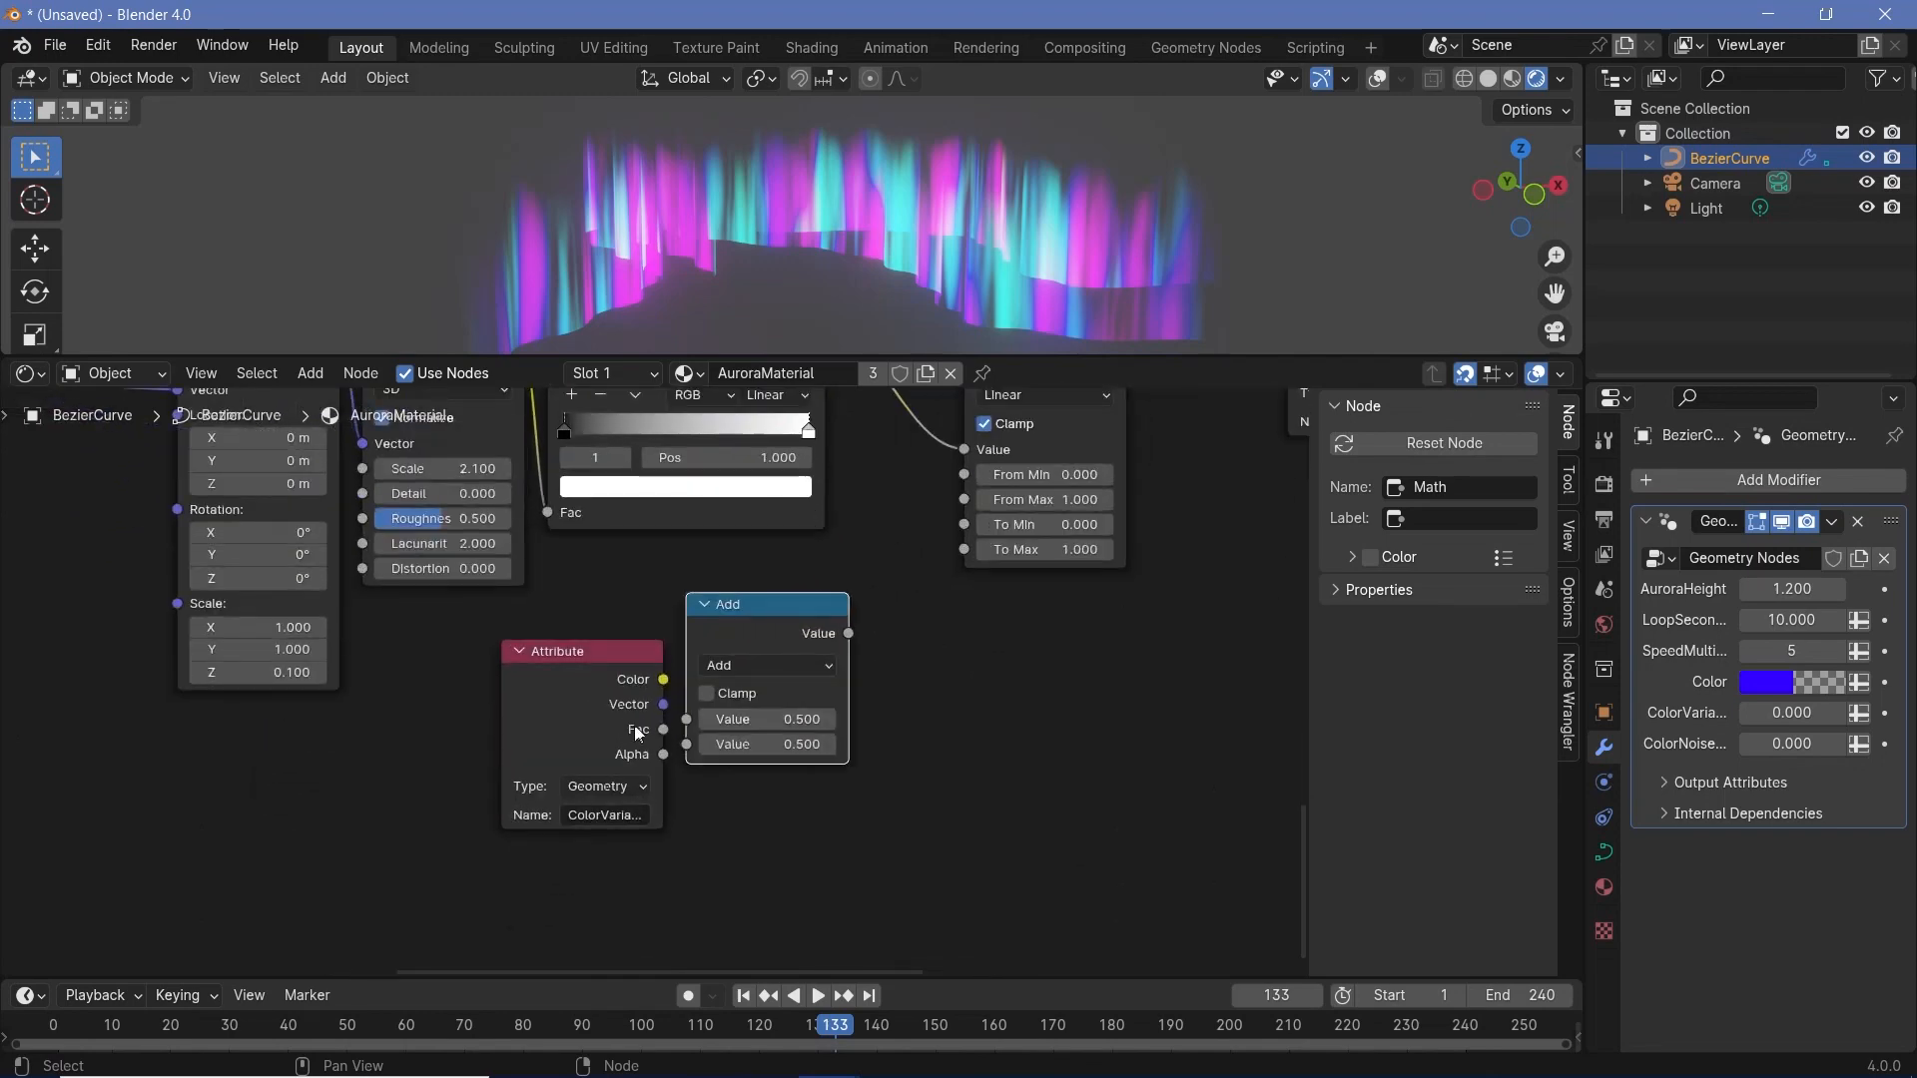
drag(654, 730, 703, 751)
click(821, 614)
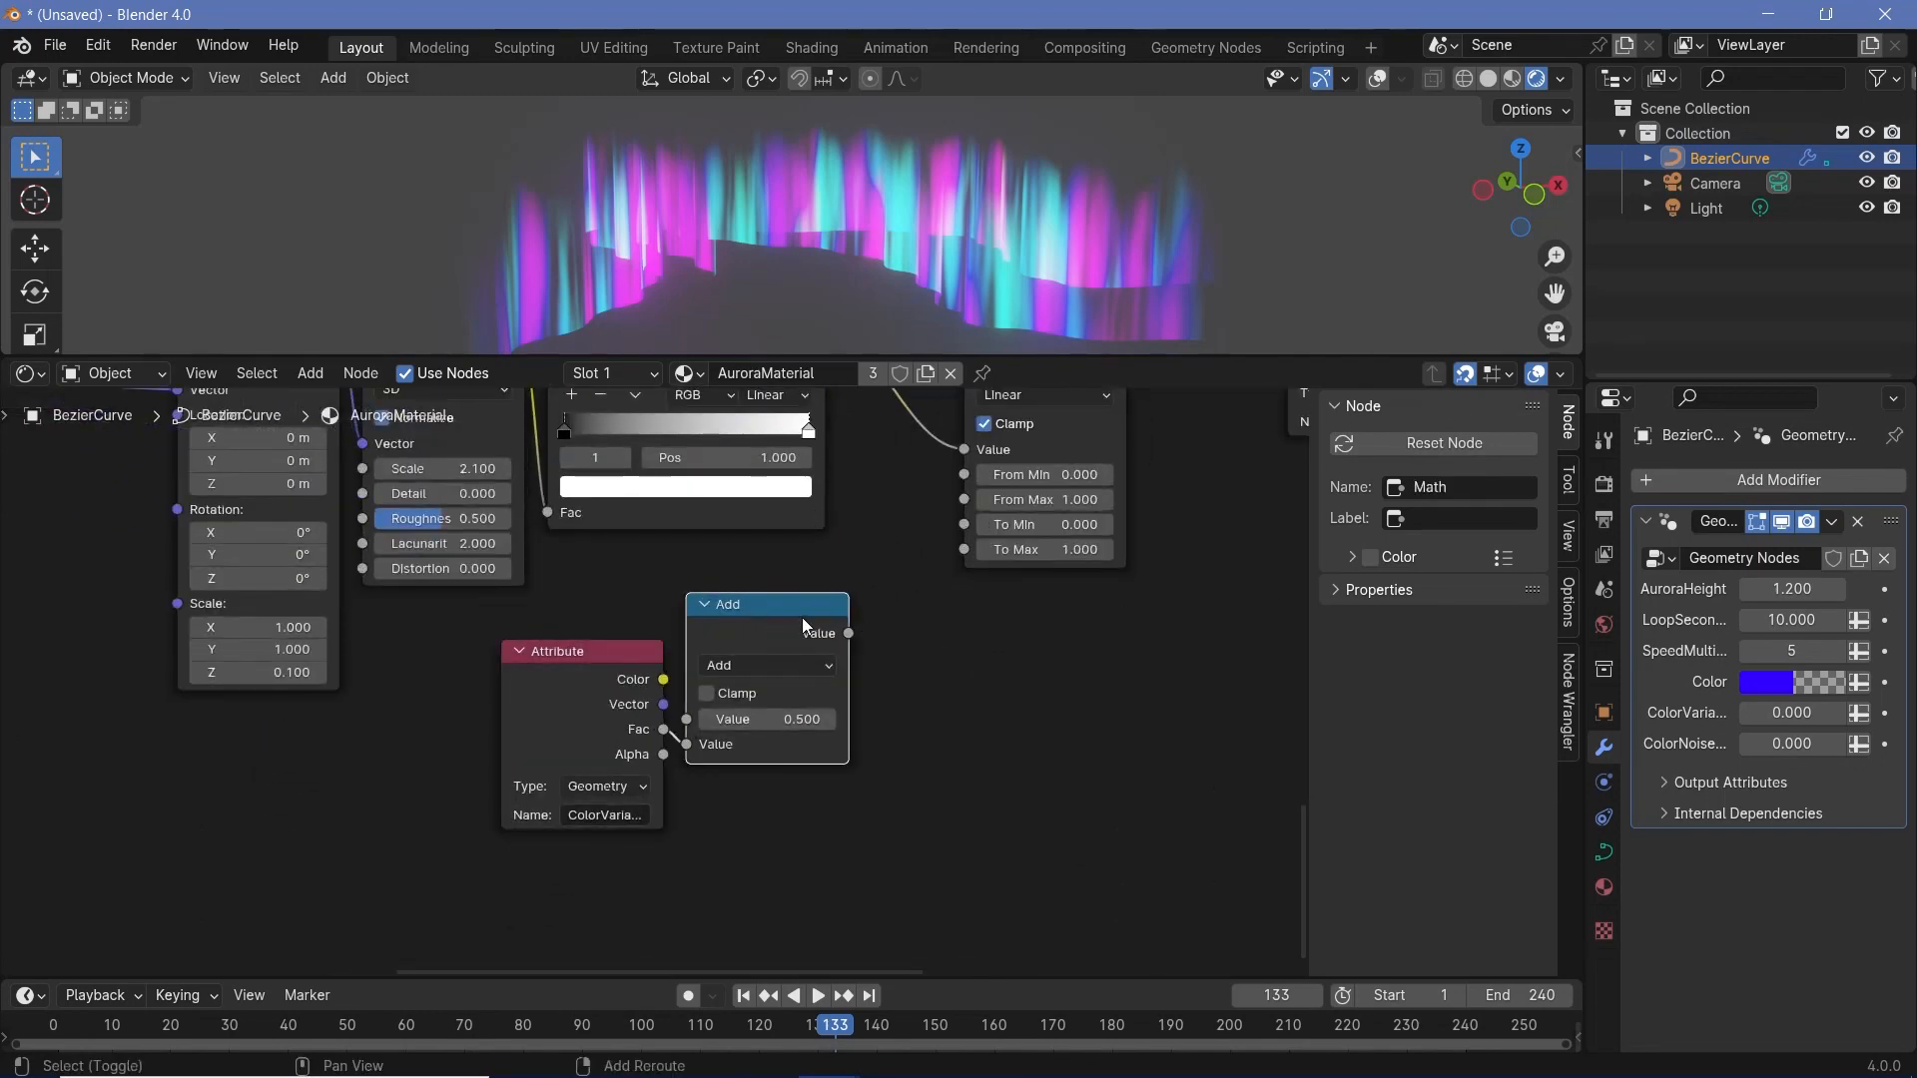
drag(801, 617, 825, 830)
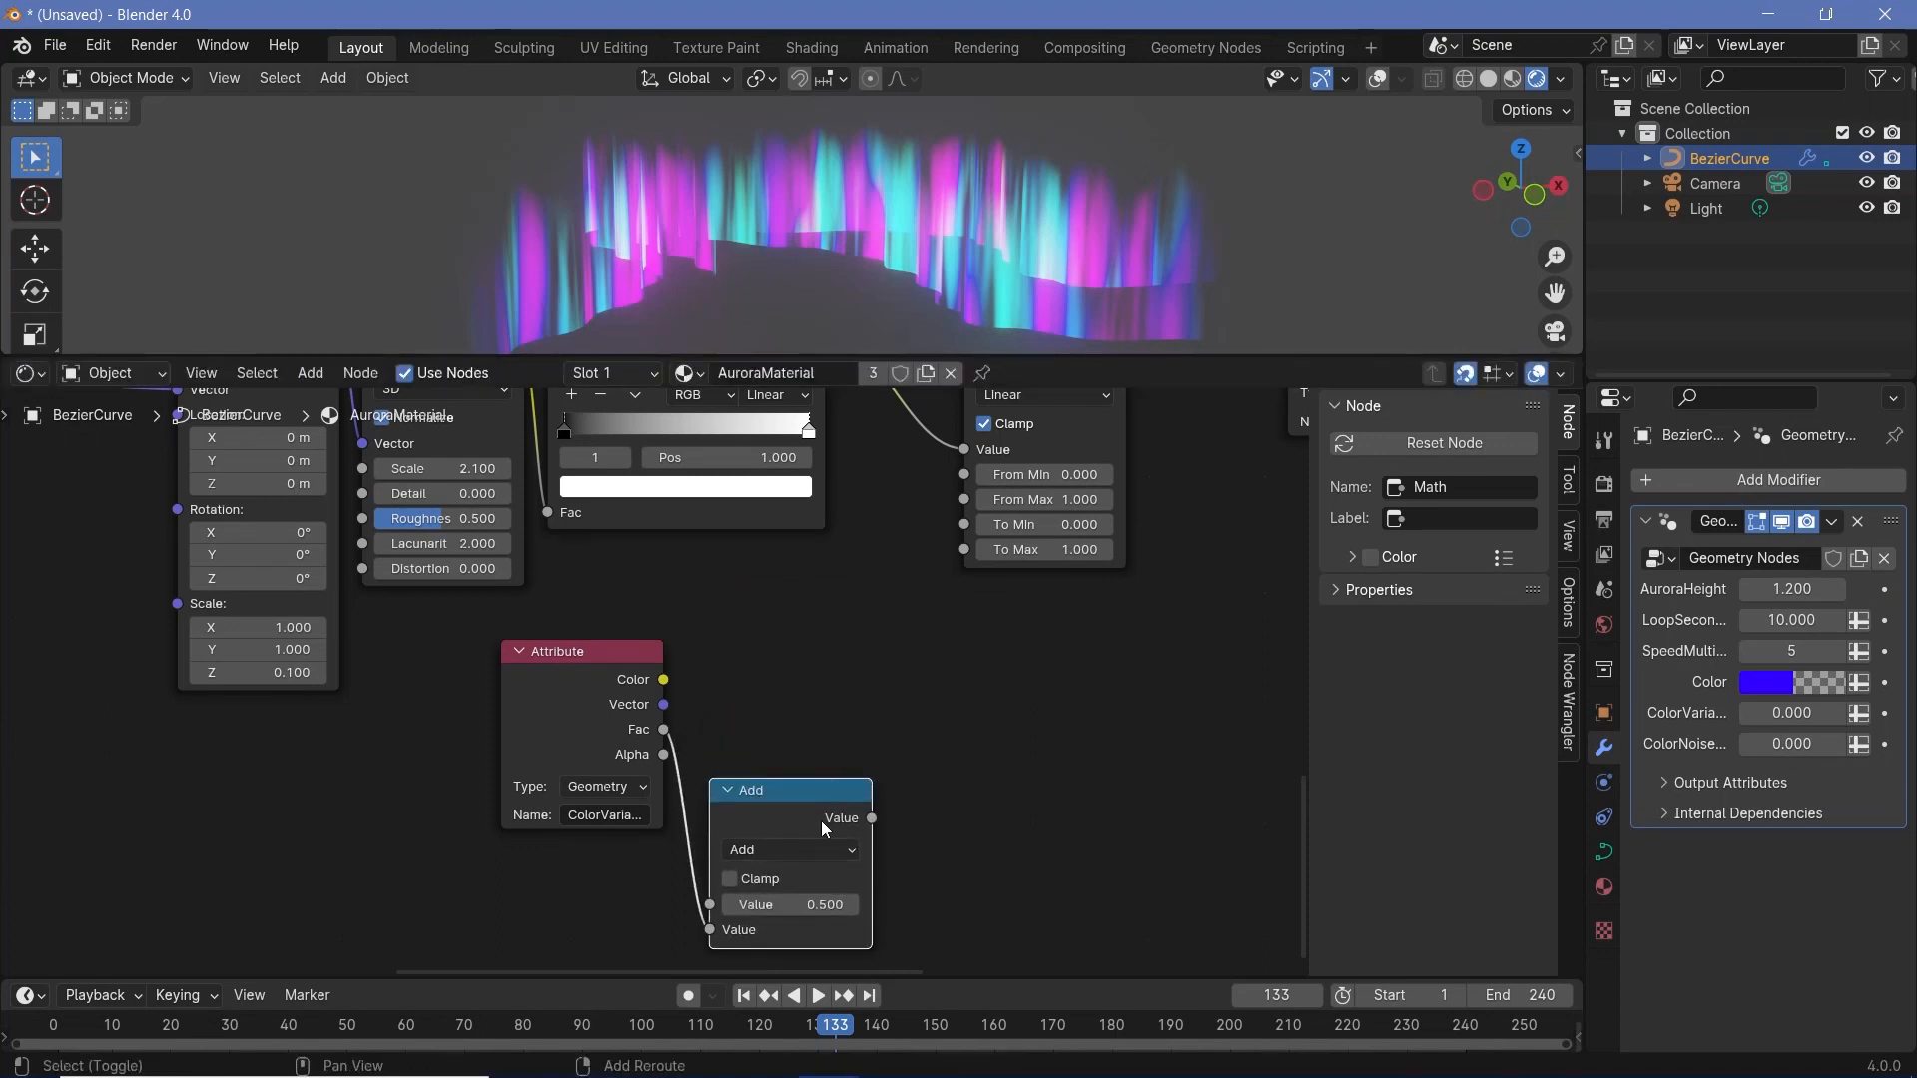
- Duplicate the Math node above the original, set the copy to Subtract, and connect ColorVariance's Fac to its second value
key(shift+d)
click(825, 600)
click(824, 621)
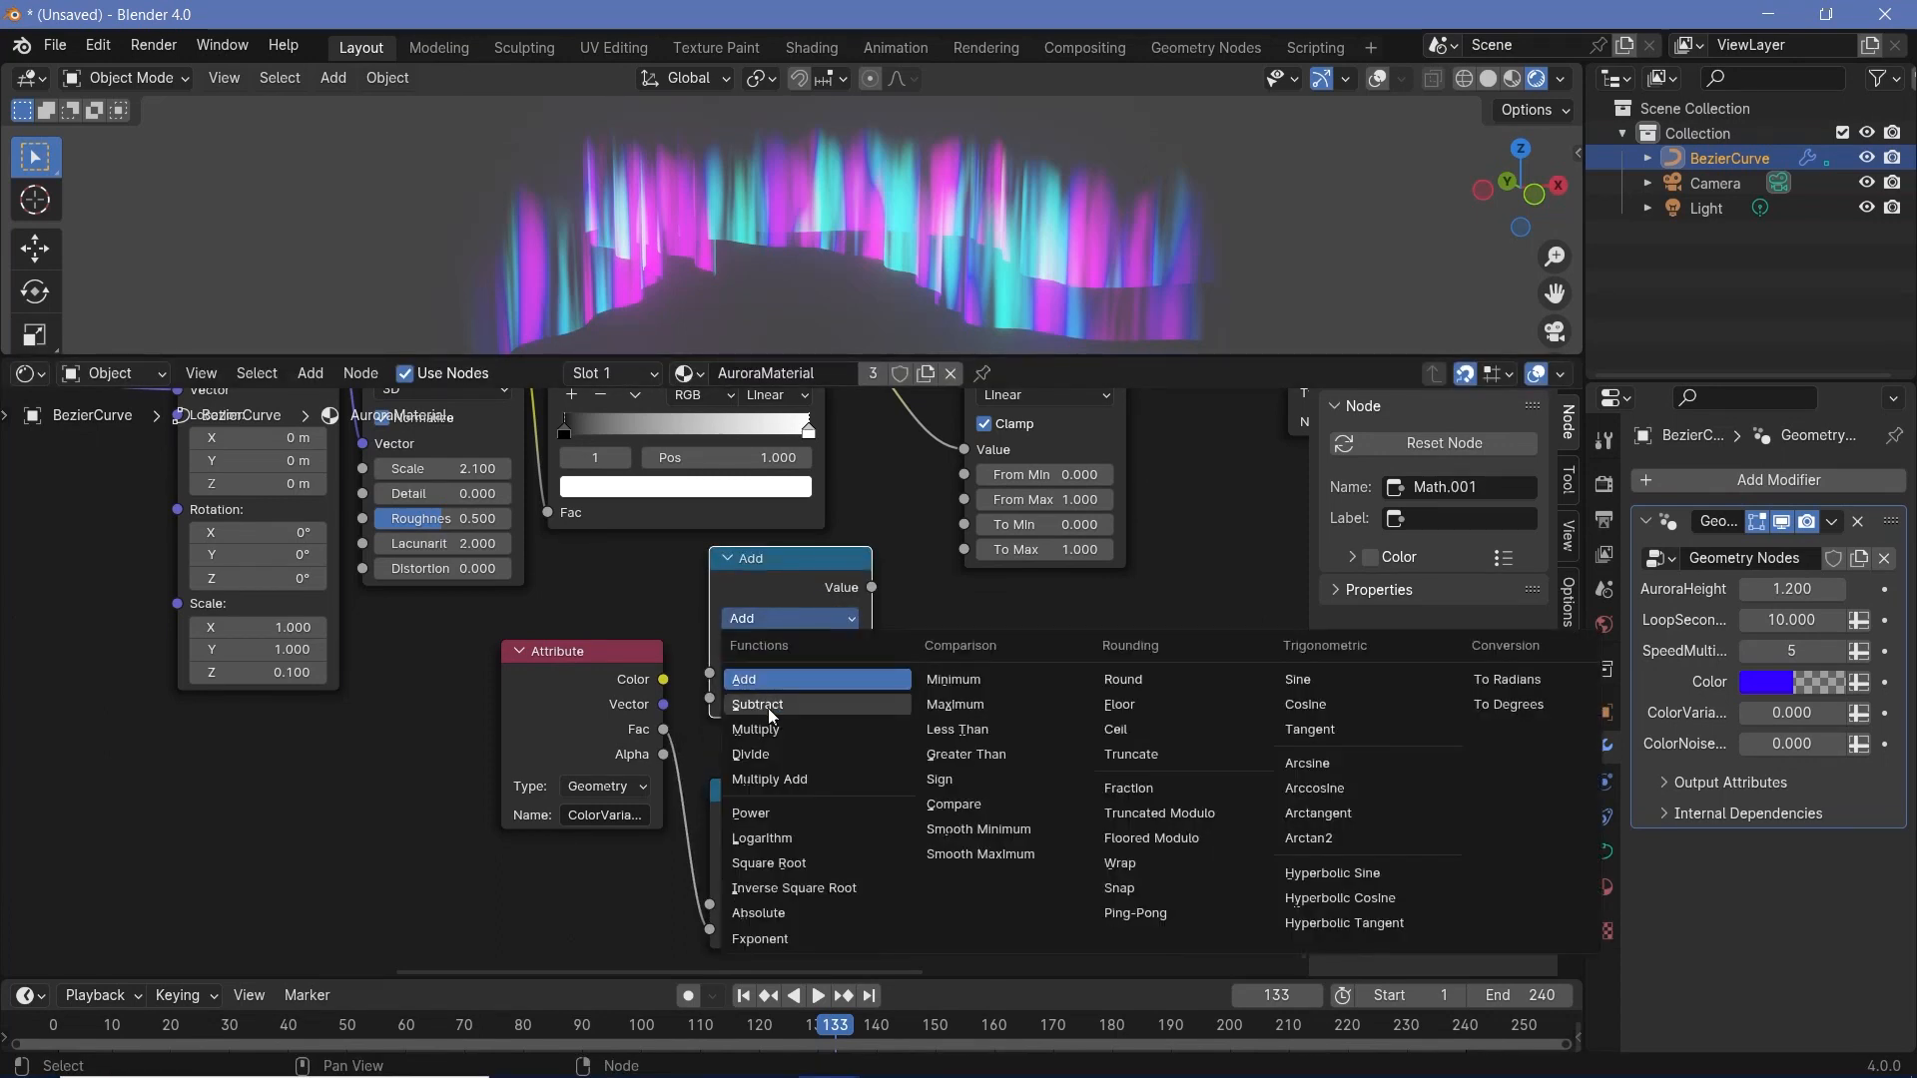
click(769, 709)
drag(663, 729, 802, 711)
- Connect the Subtract result to the Map Range node's To Min and the Add result to its To Max
drag(821, 571, 844, 617)
drag(849, 621, 984, 529)
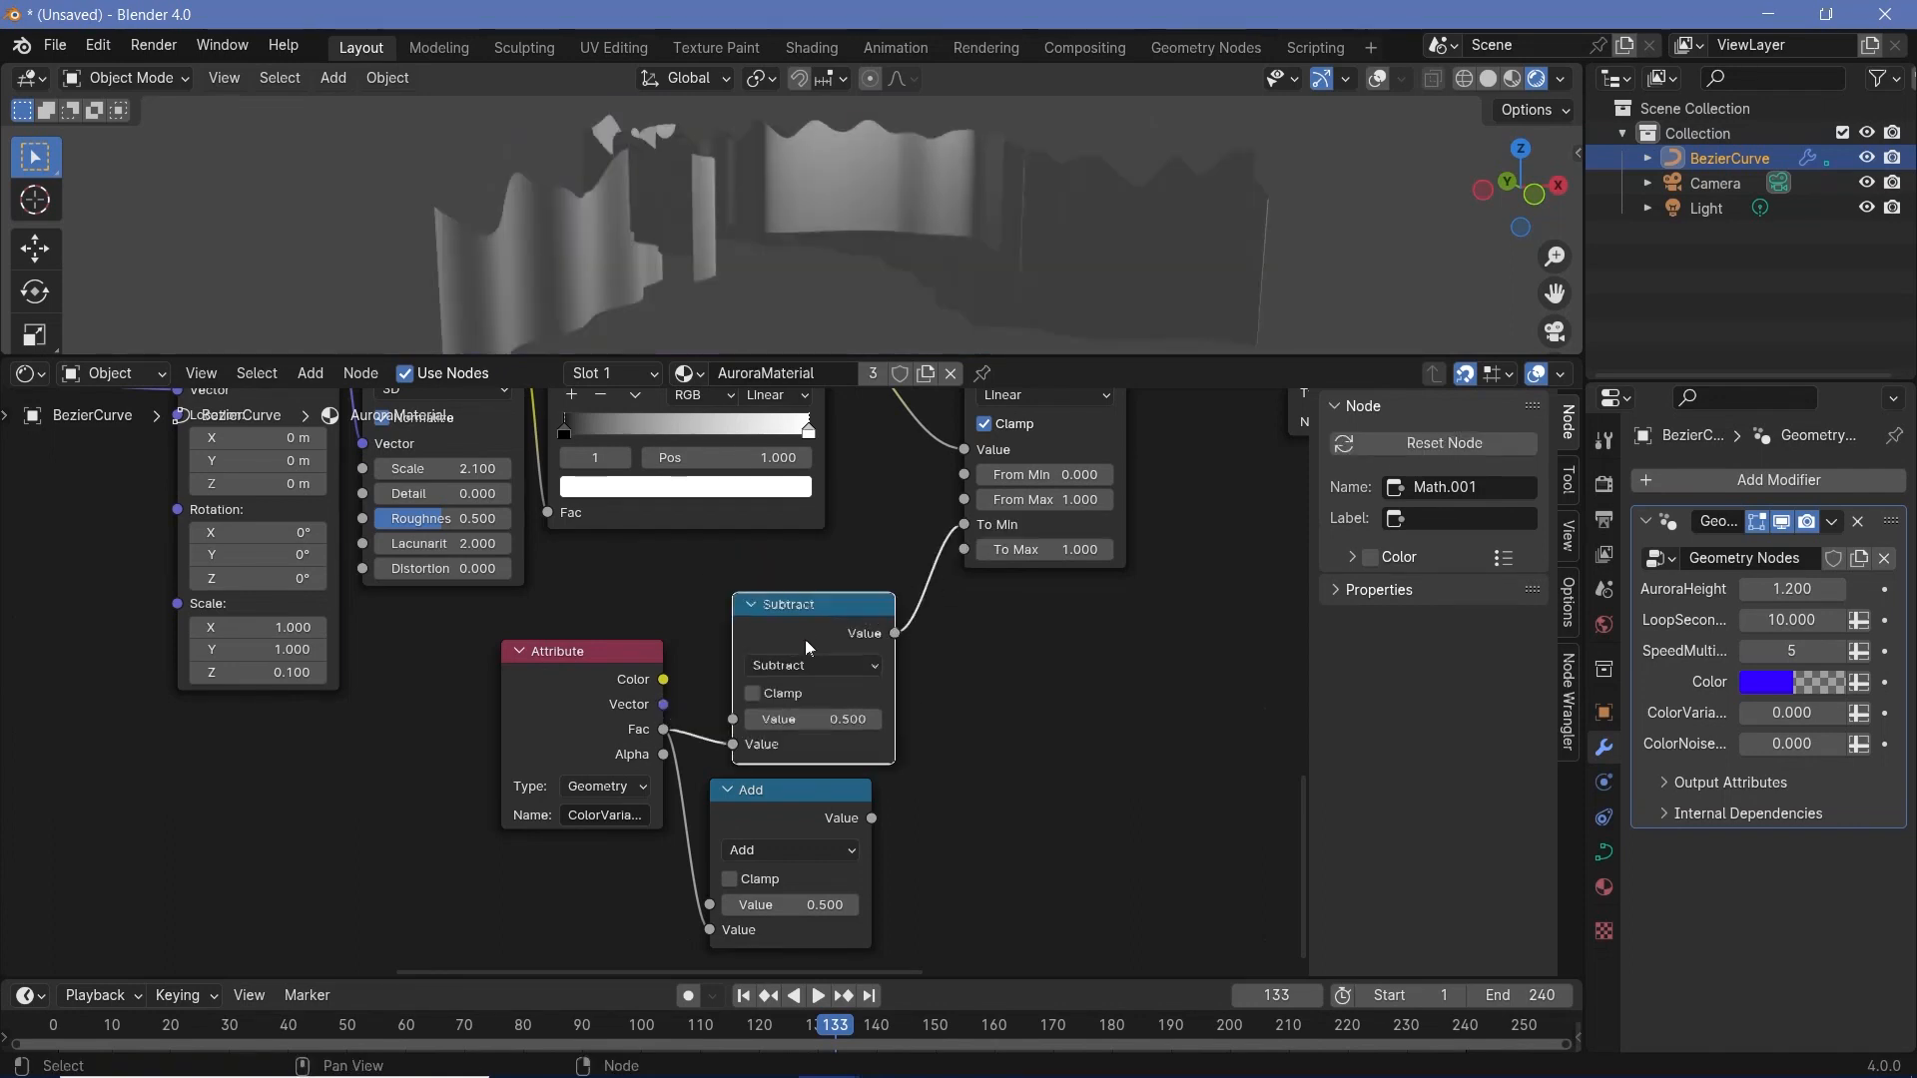
drag(805, 639, 781, 616)
drag(872, 817, 964, 549)
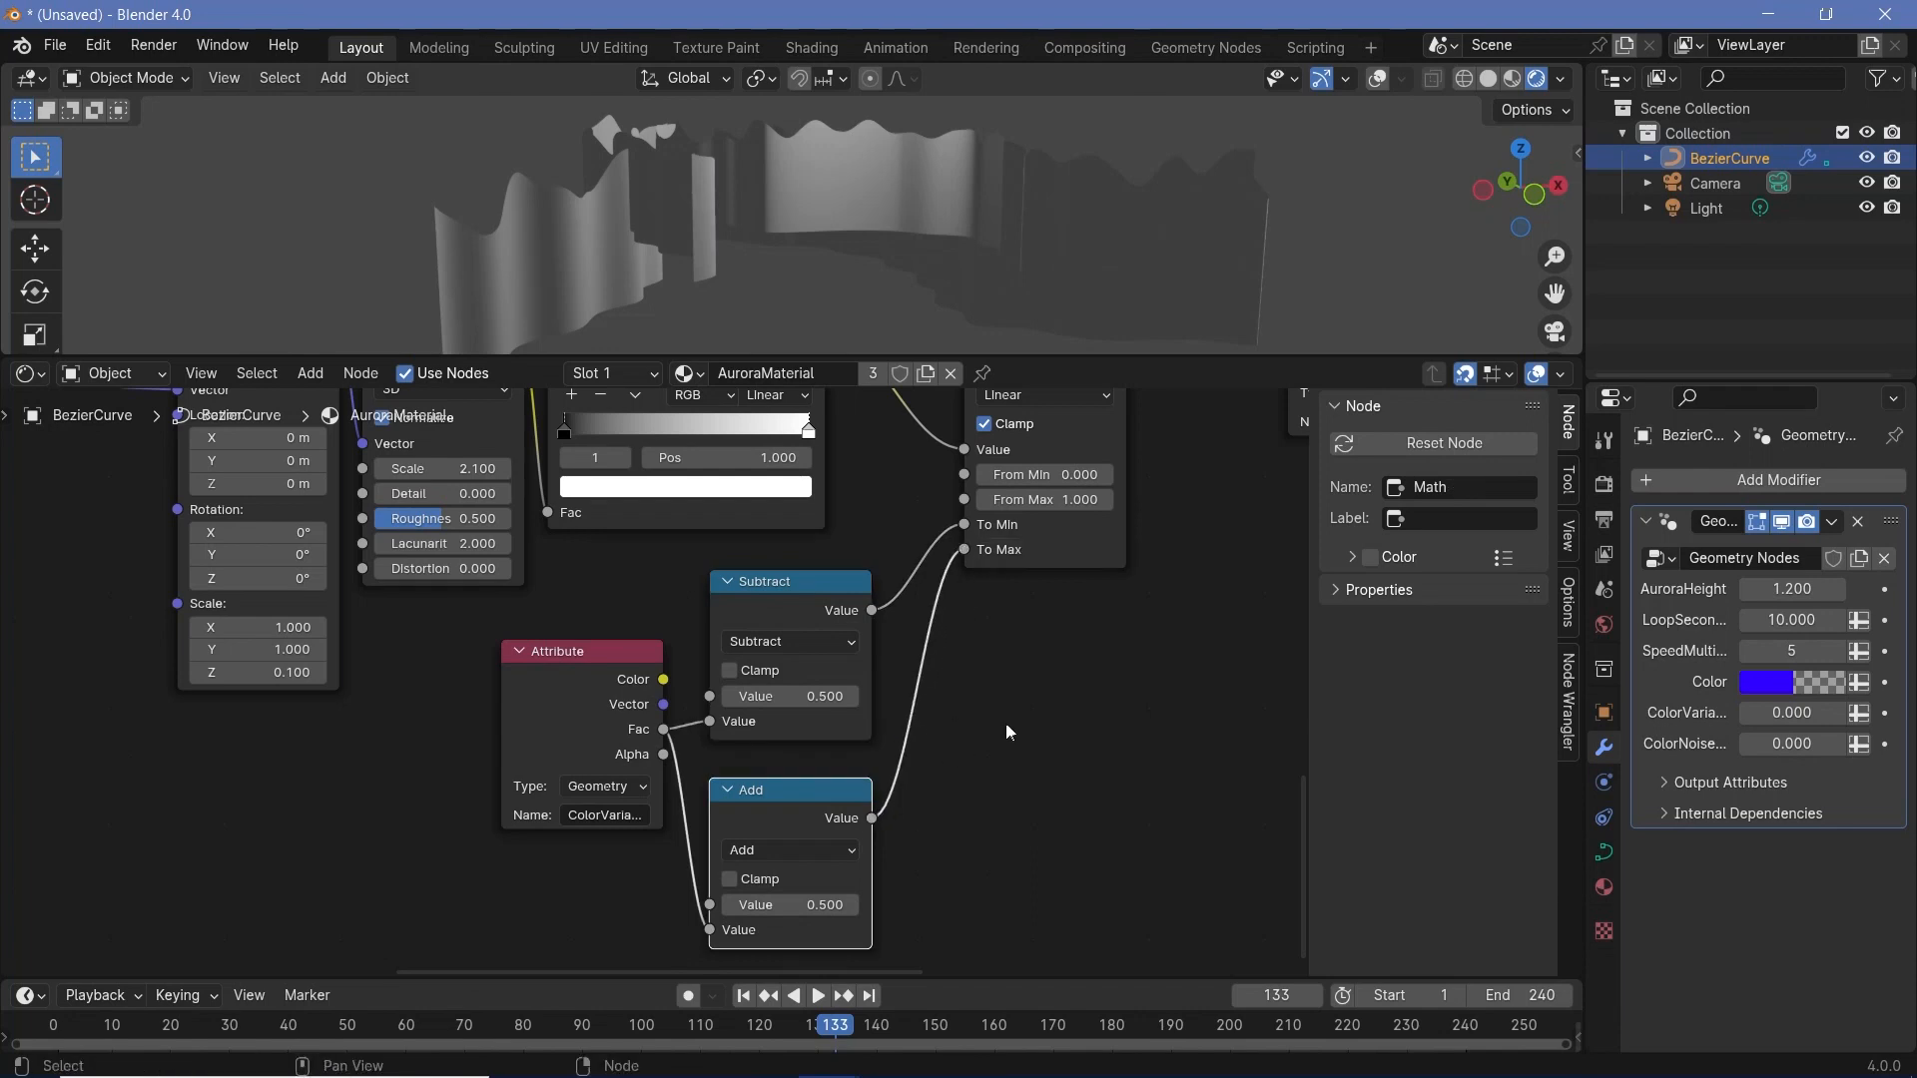
- Set the modifier's ColorVariance to 0.02 and change its Color to orange to test the tint
mouse_move(1781, 713)
mouse_down()
mouse_move(1905, 713)
mouse_move(1796, 713)
mouse_up()
click(1787, 713)
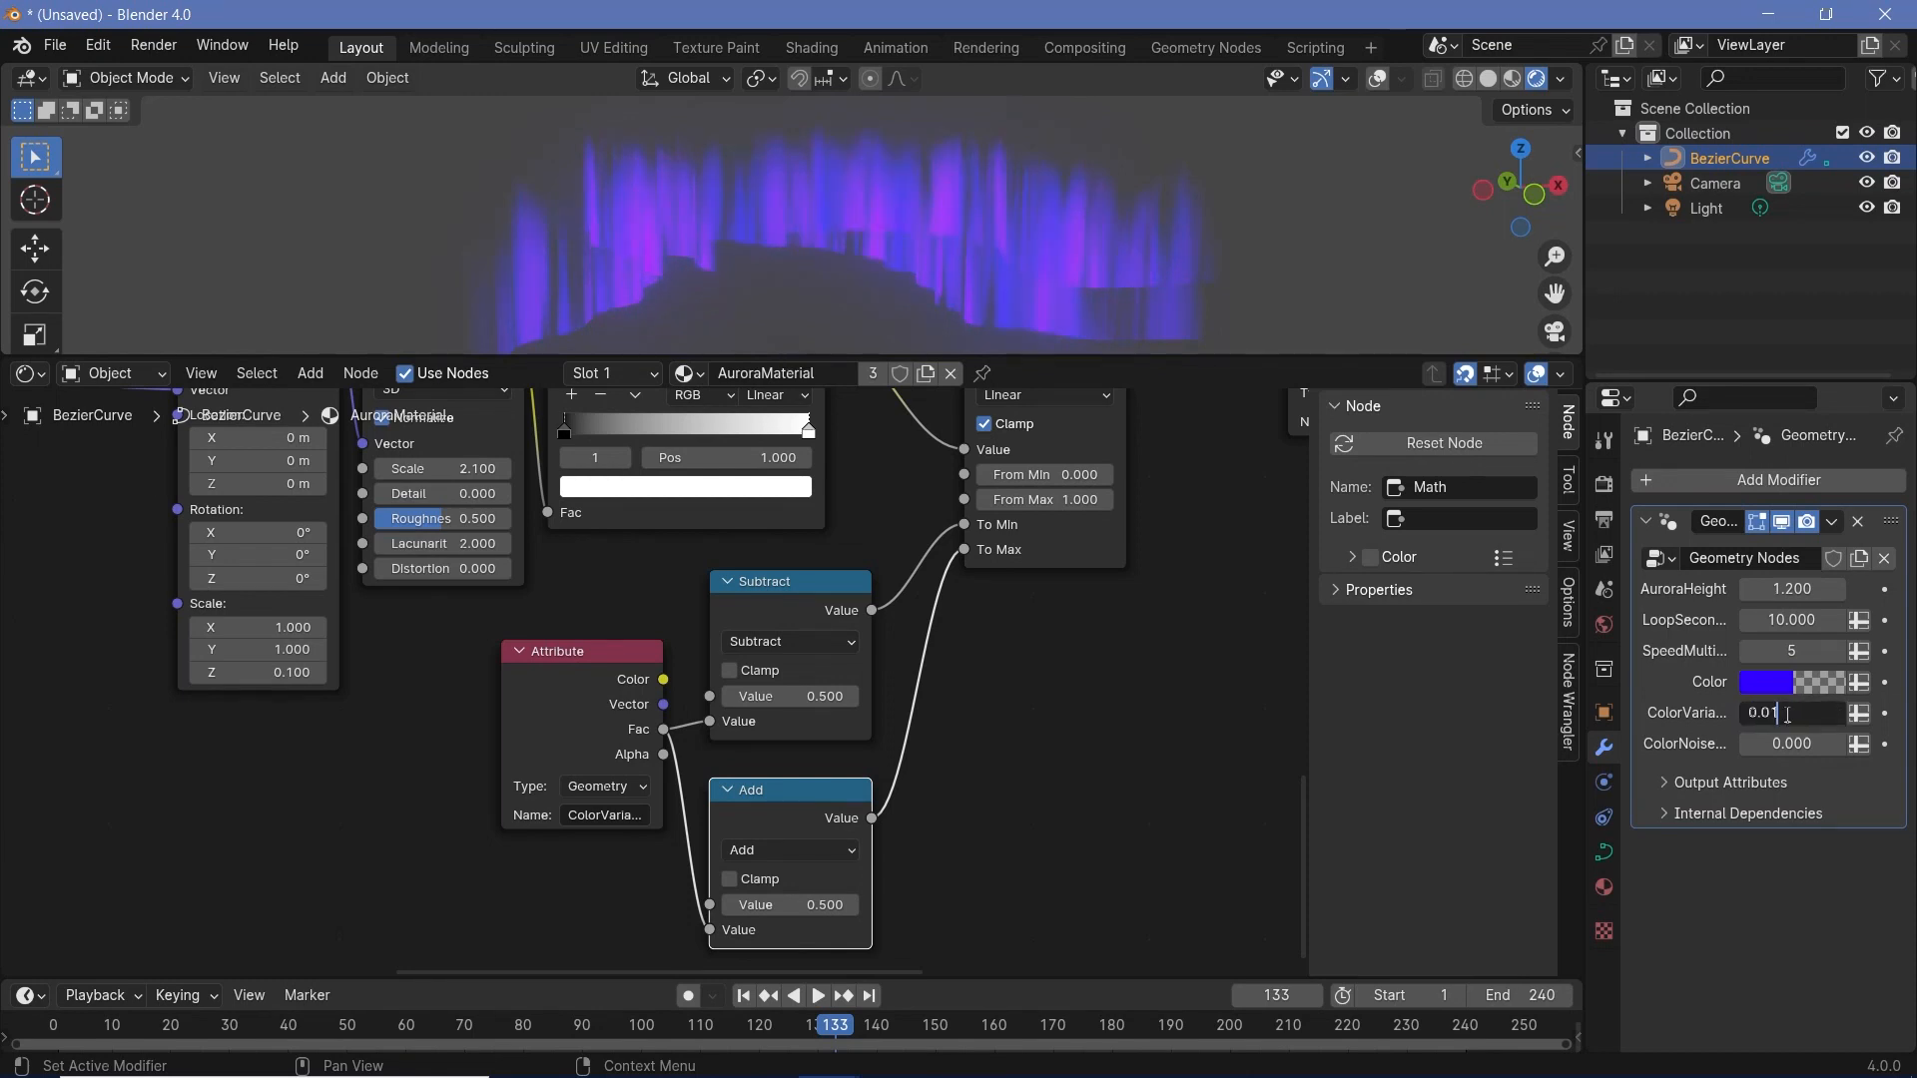
key(Return)
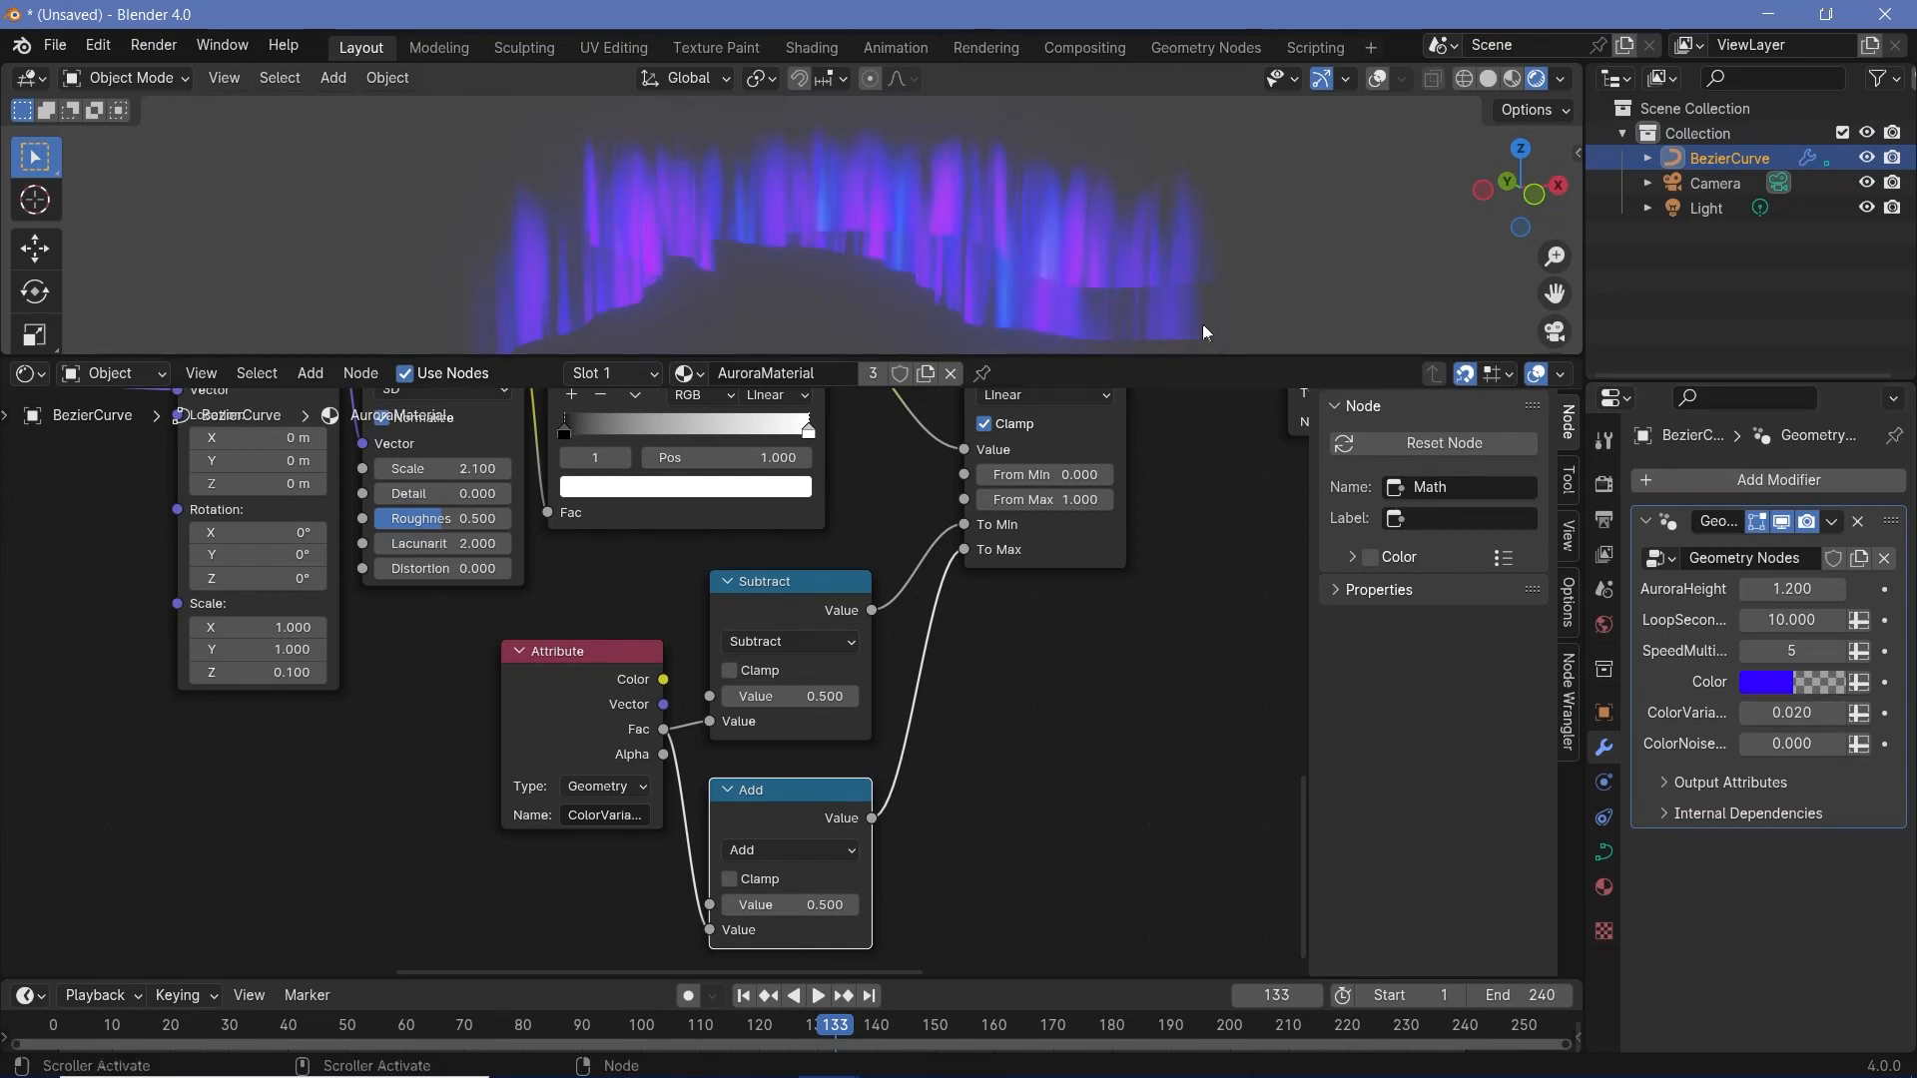
click(1765, 685)
mouse_move(1759, 331)
mouse_down()
mouse_move(1609, 330)
mouse_move(1678, 291)
mouse_move(1803, 428)
mouse_move(1647, 496)
mouse_up()
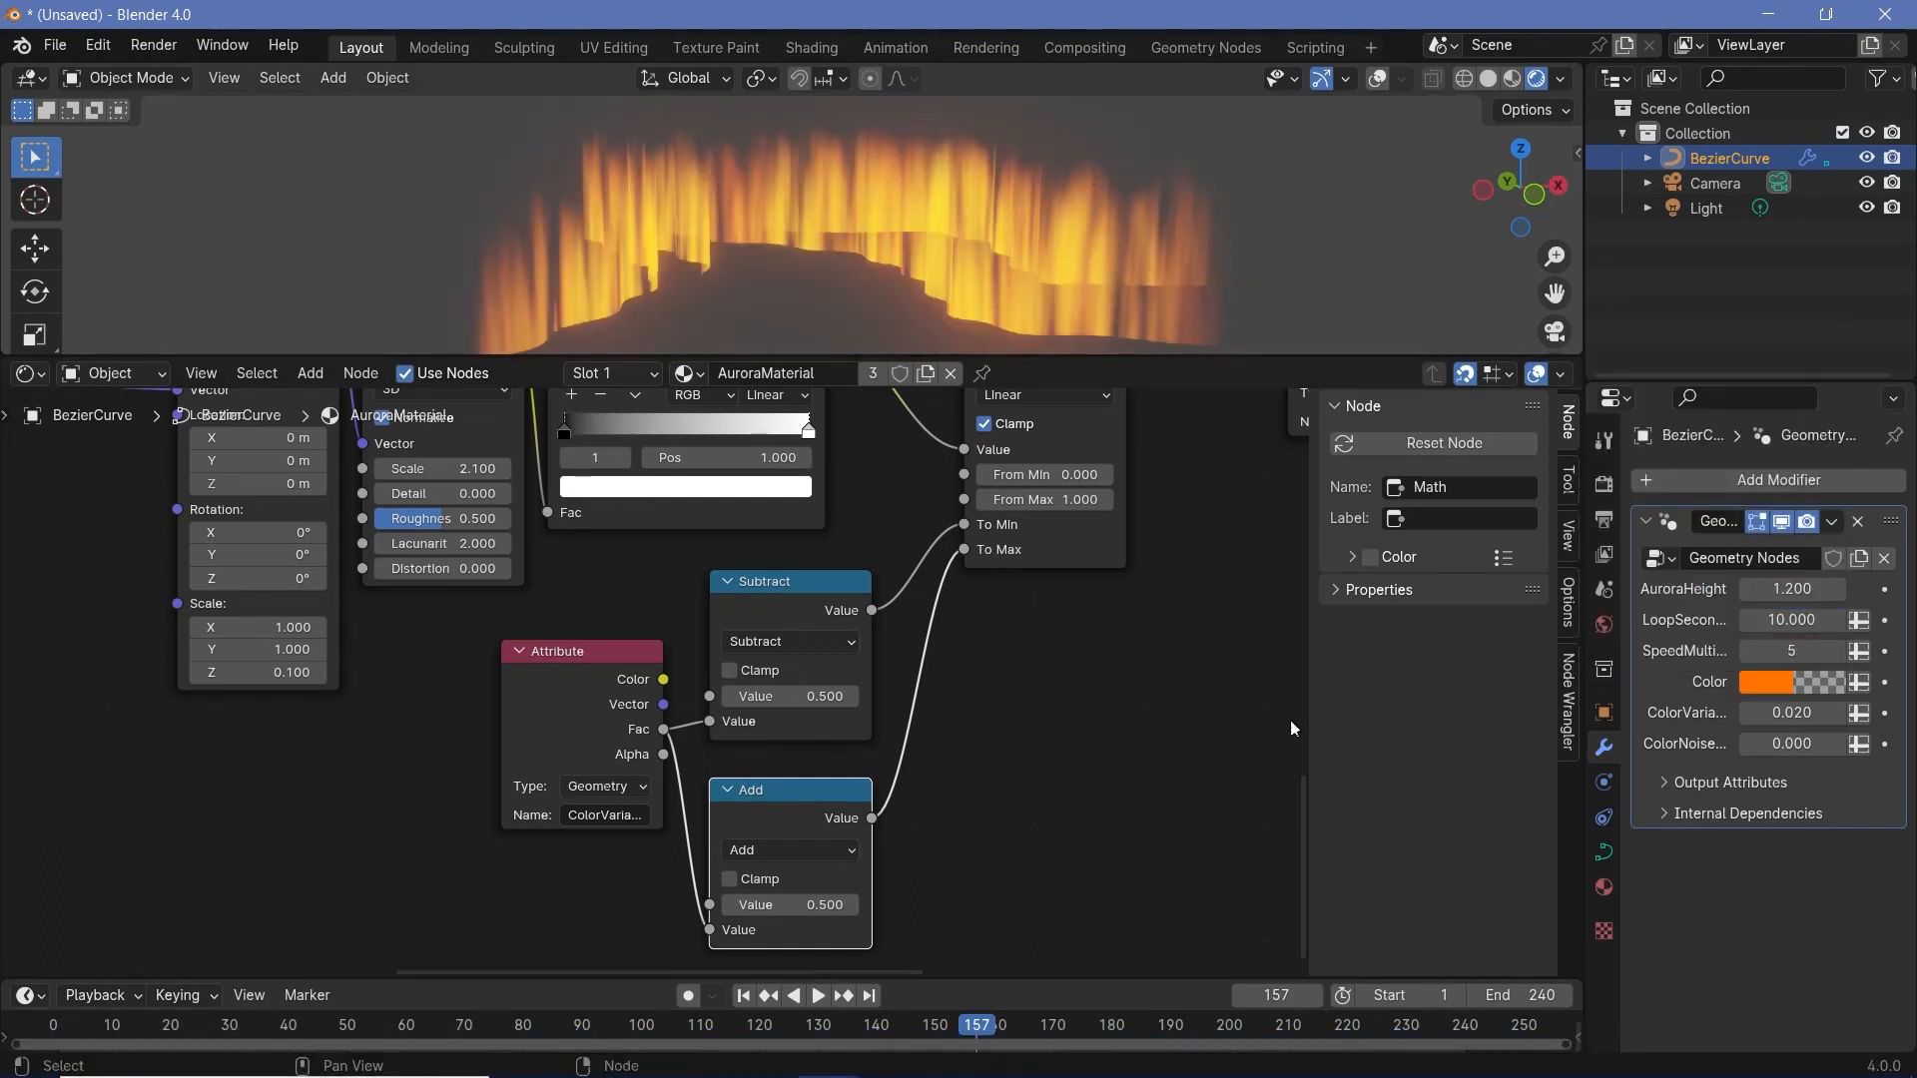
- Change the modifier's Color to bright green and raise ColorVariance to 0.17
scroll(987, 860, down, 2)
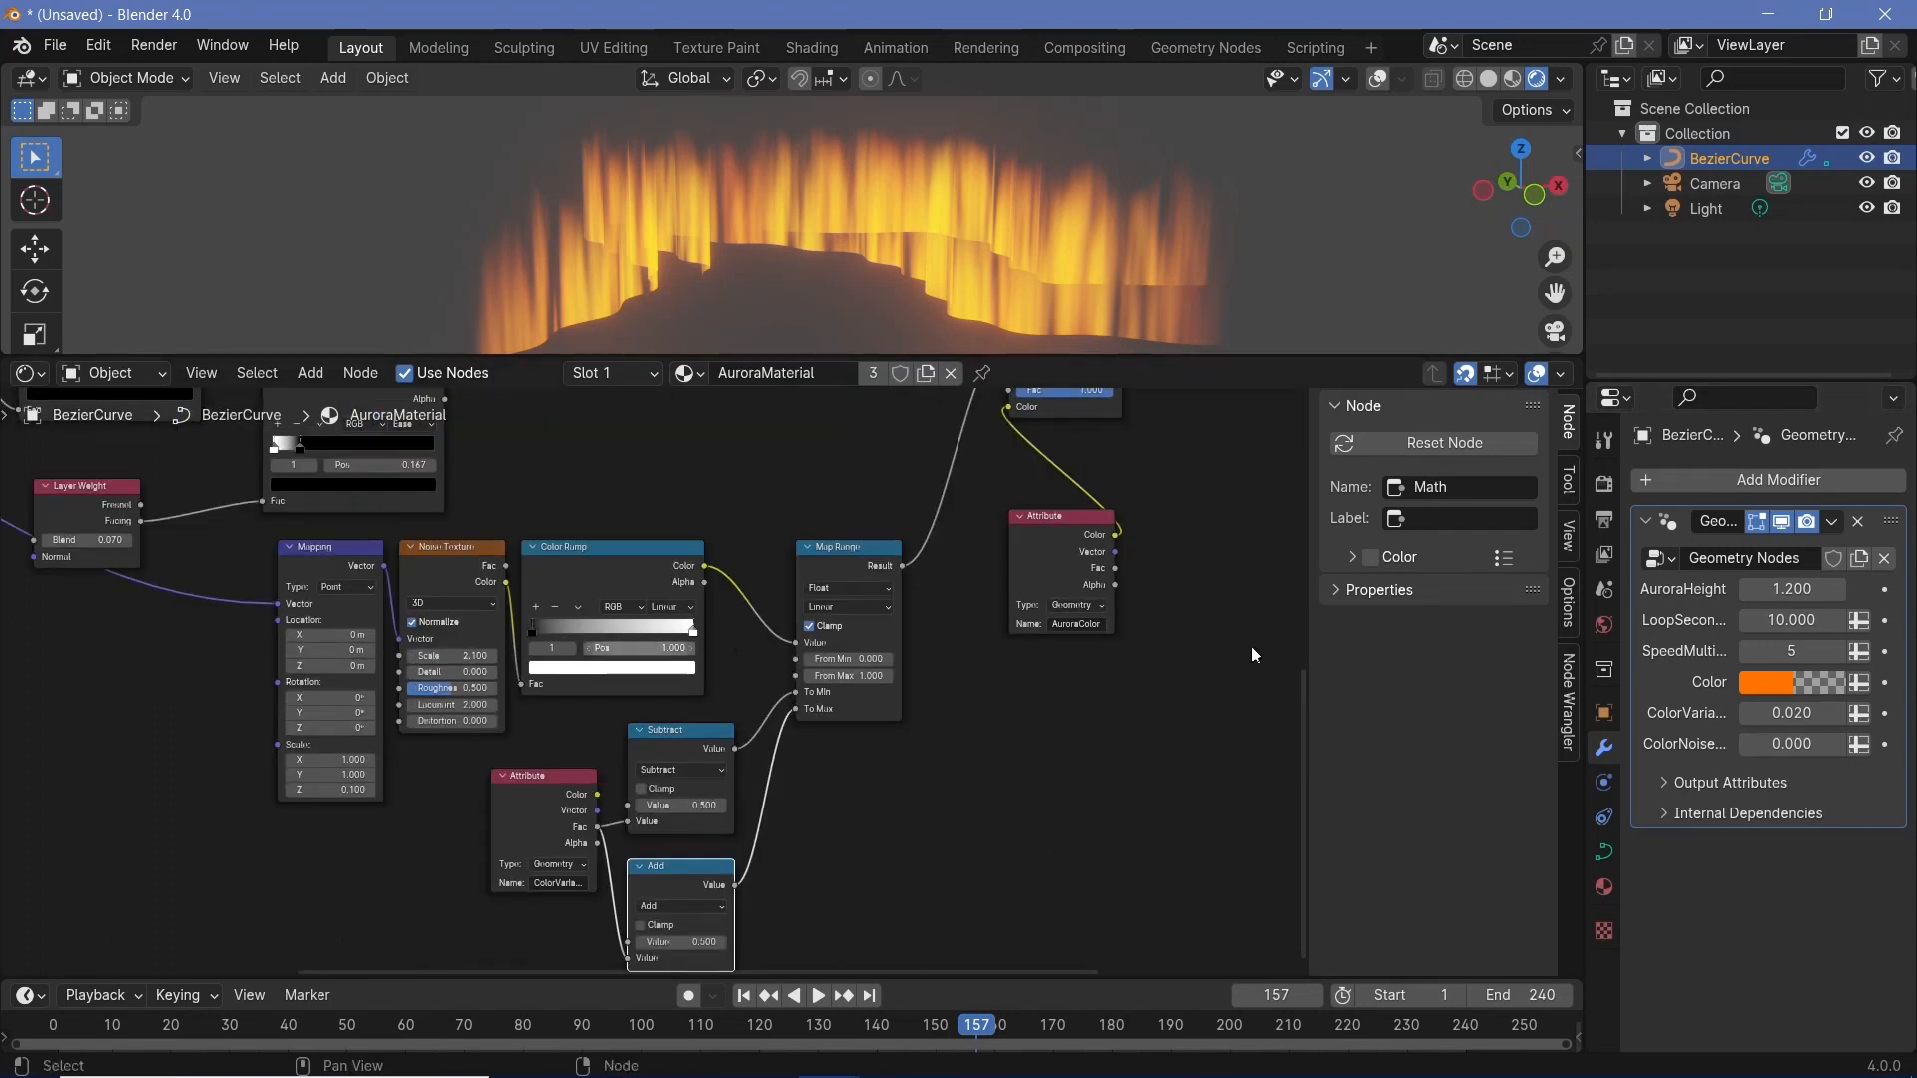
click(1829, 675)
click(1609, 329)
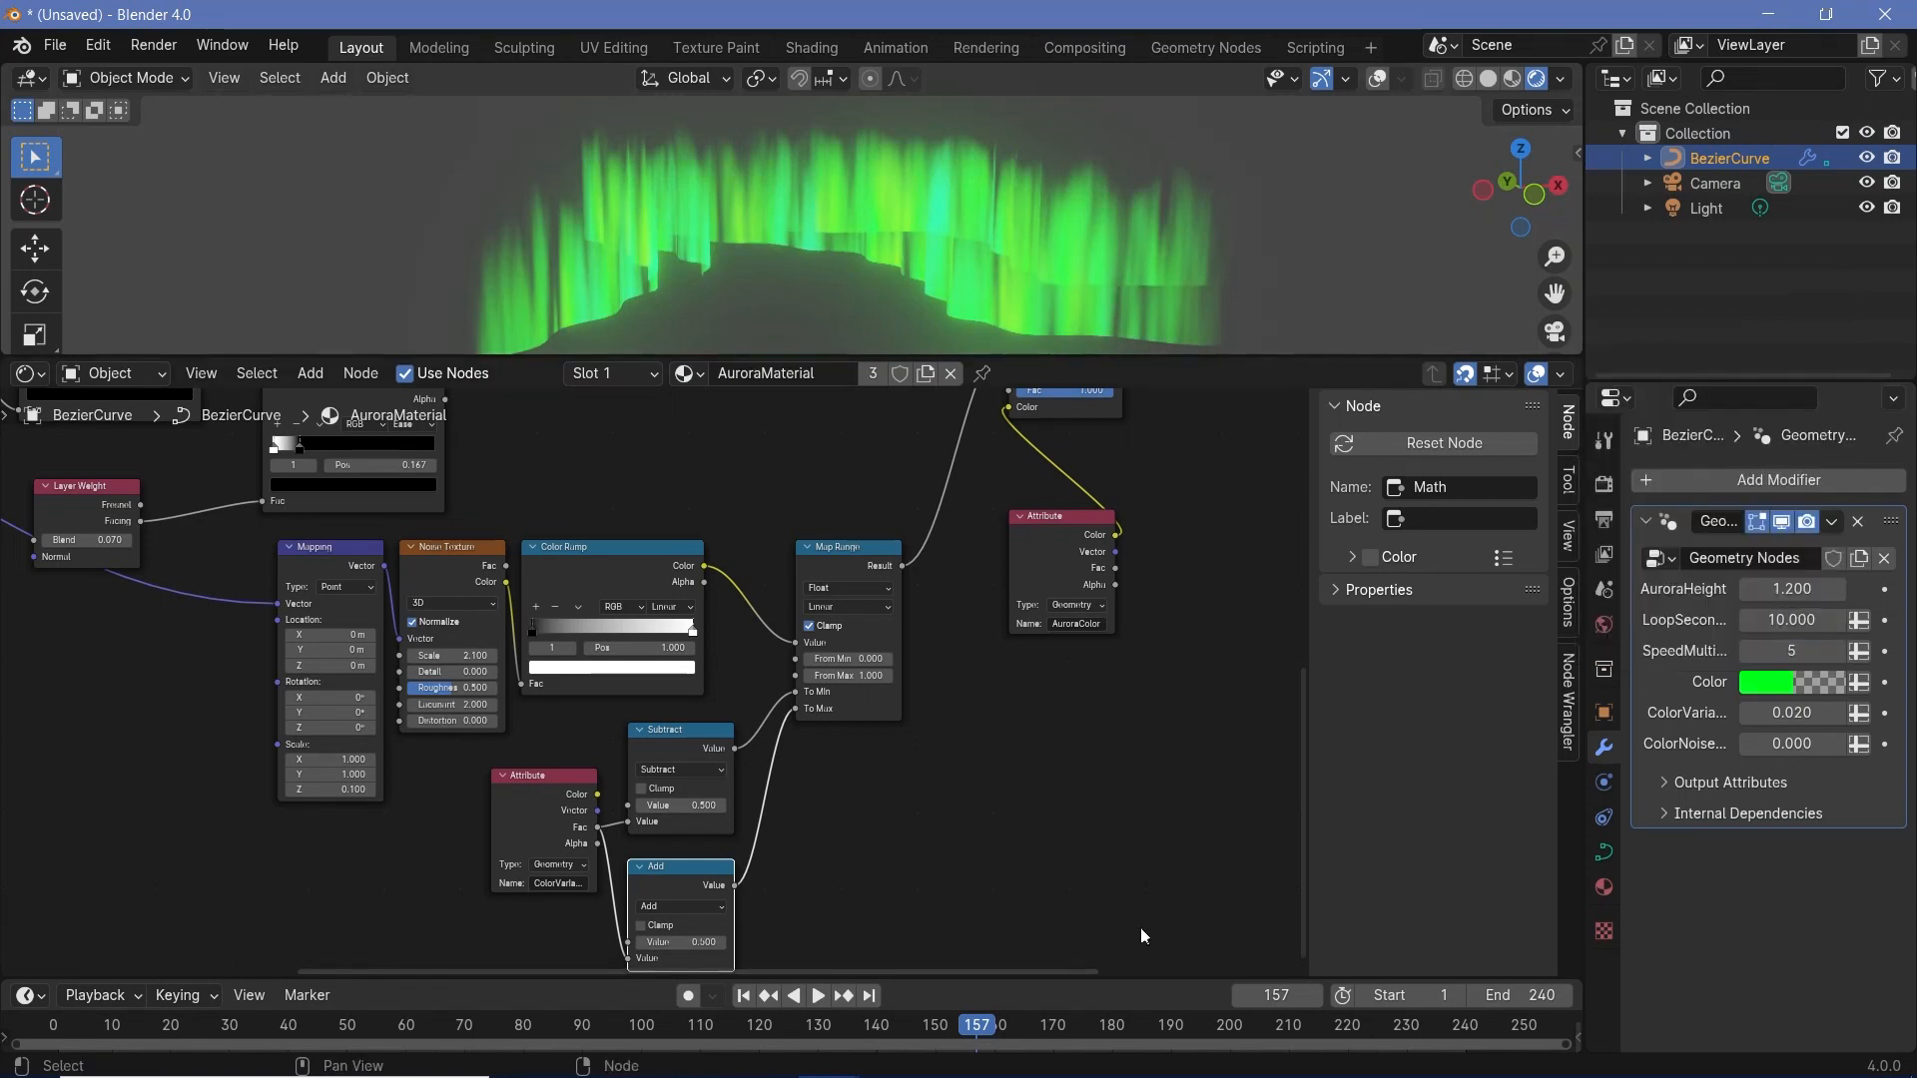
drag(1792, 713, 1837, 713)
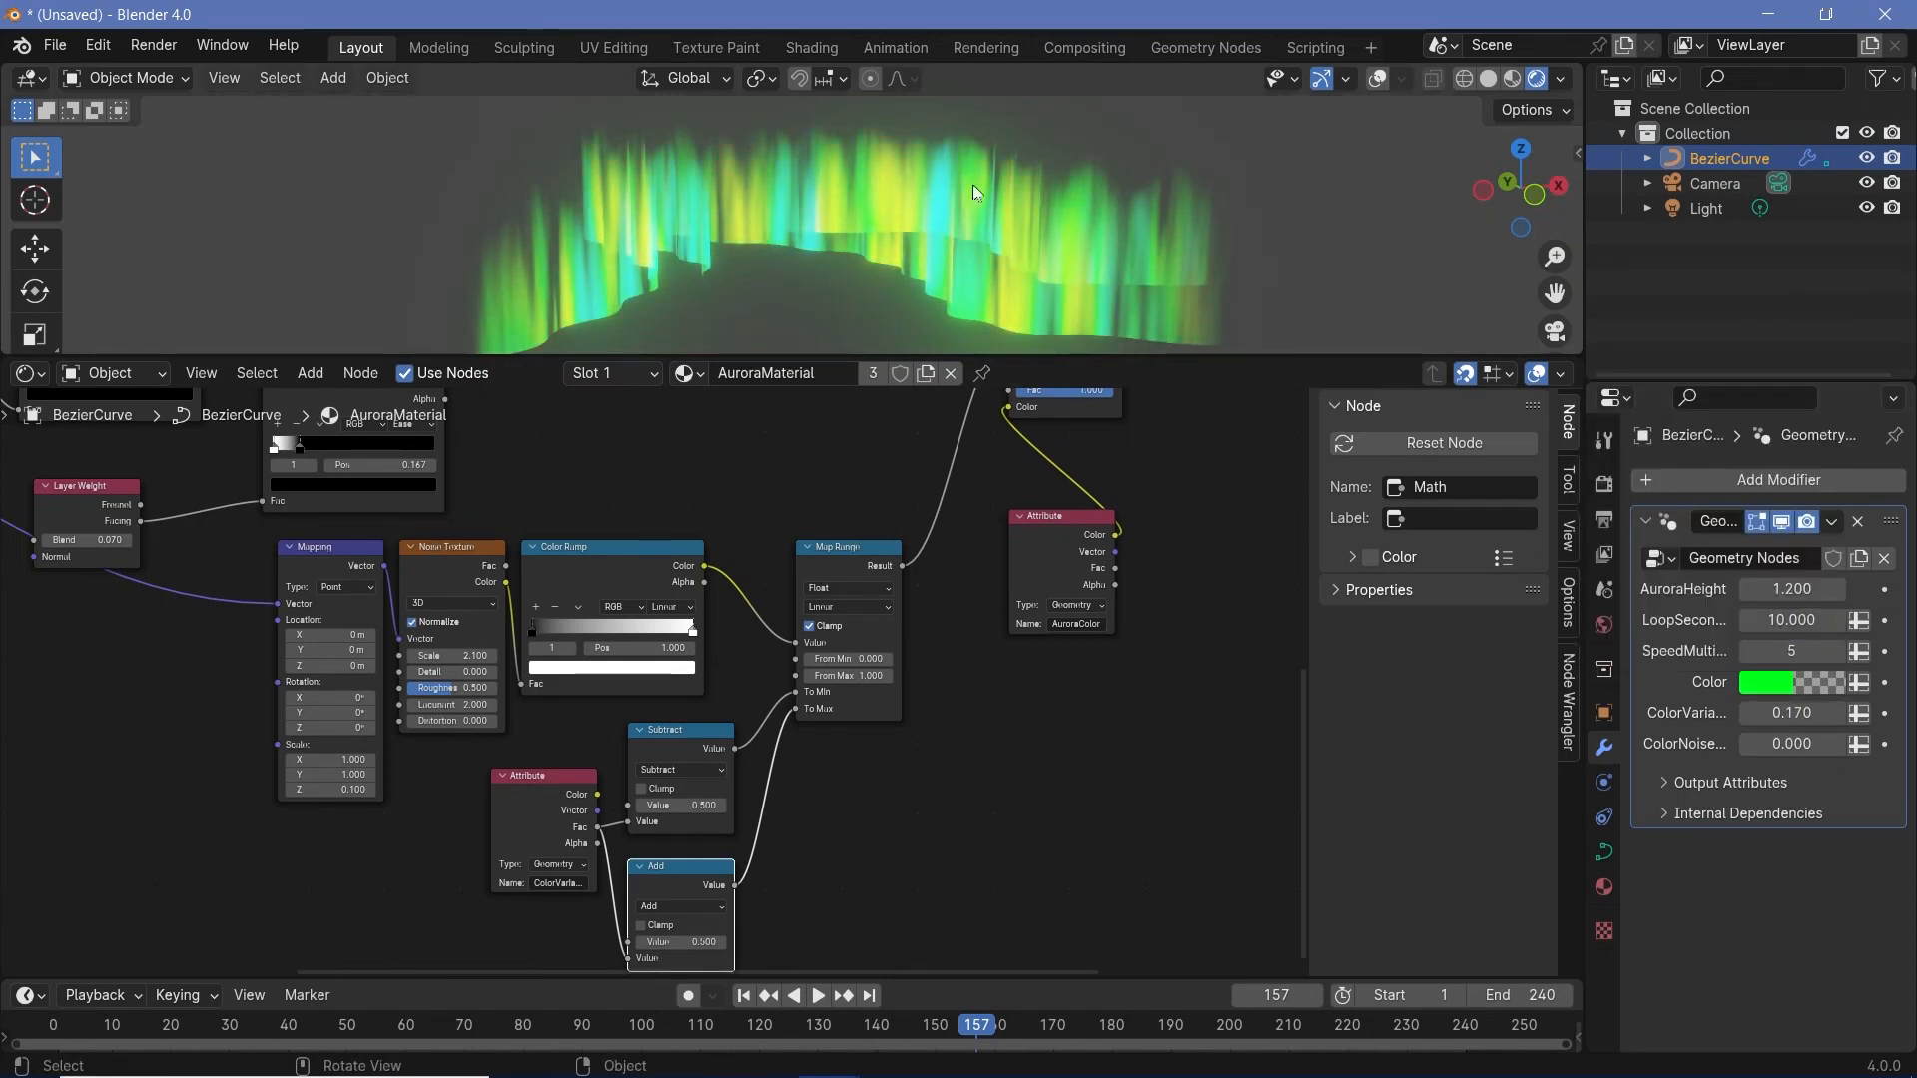
- Set the color Noise Texture's Scale to 1.2 and its Mapping node's Z scale to 0.05, moving the Mapping node away
middle_drag(985, 719, 1318, 705)
scroll(818, 654, up, 8)
drag(829, 640, 739, 640)
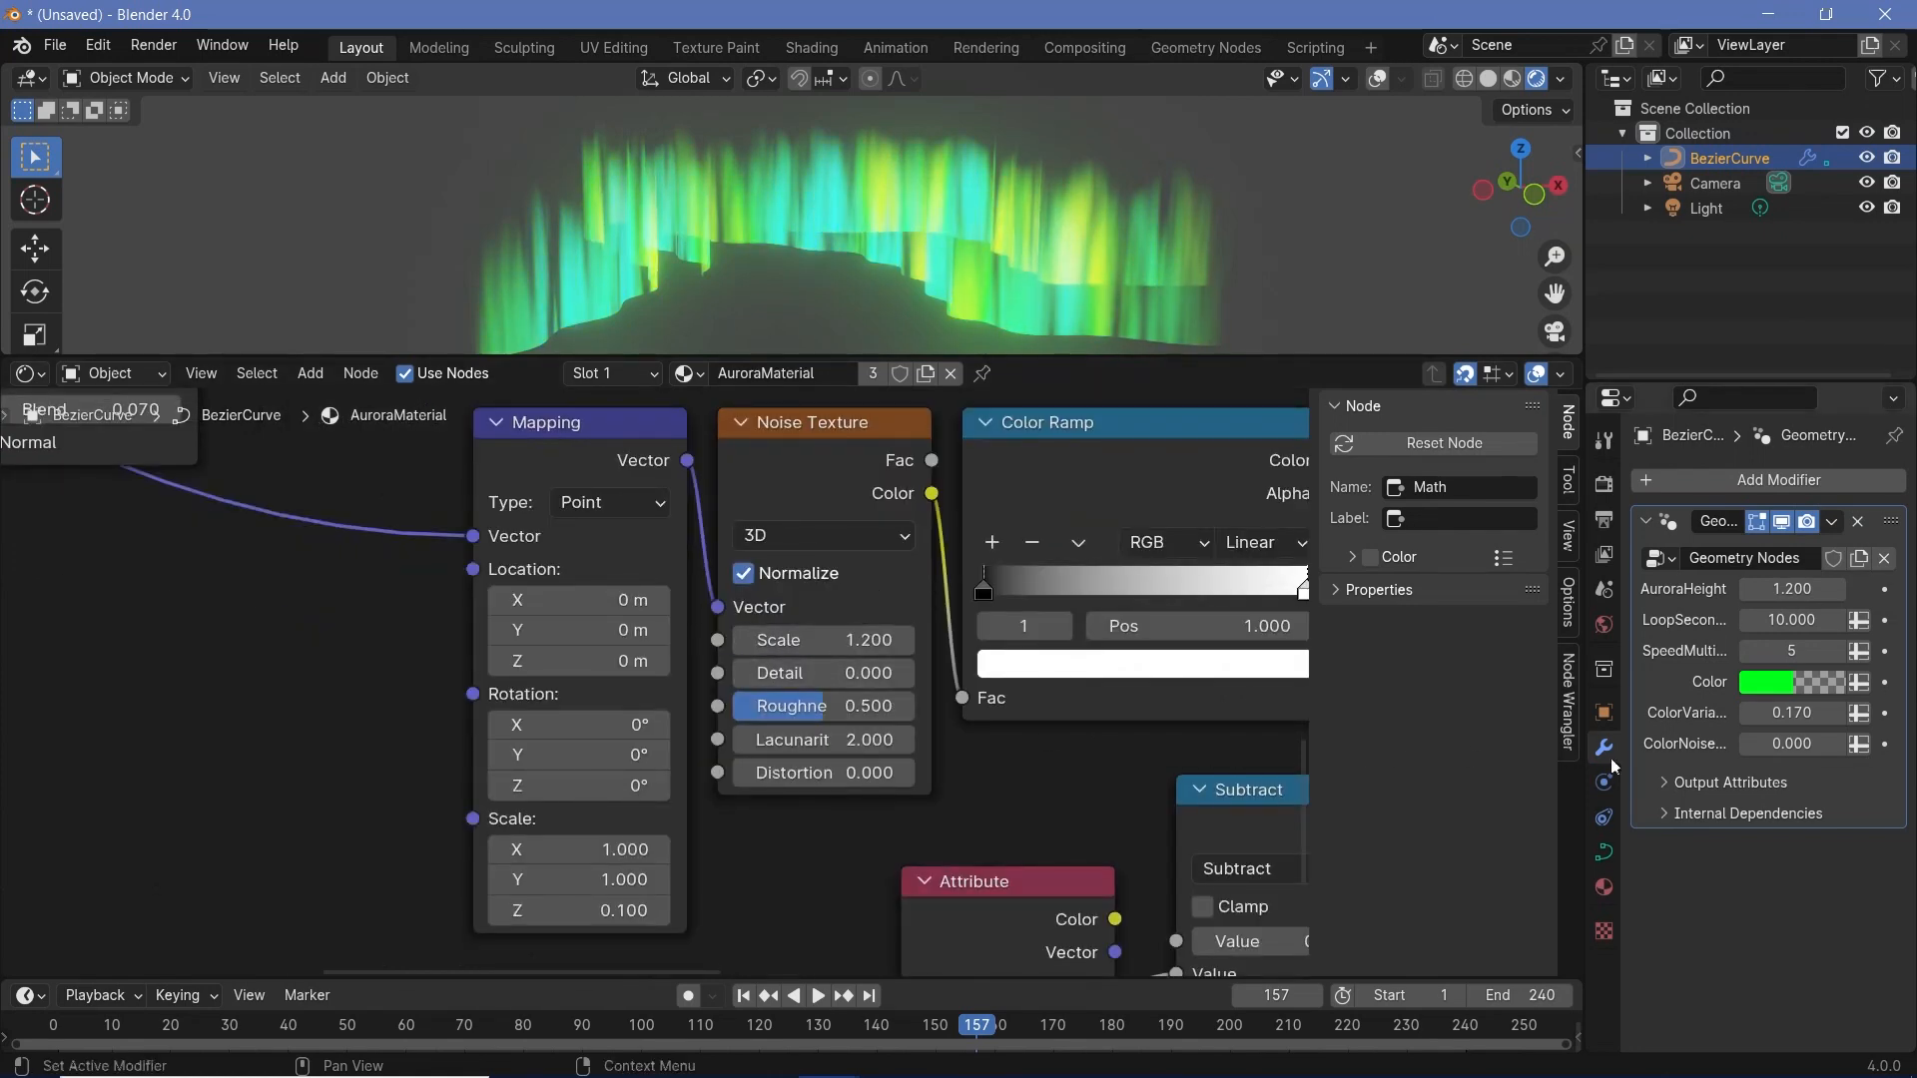
scroll(1415, 682, down, 4)
double_click(827, 845)
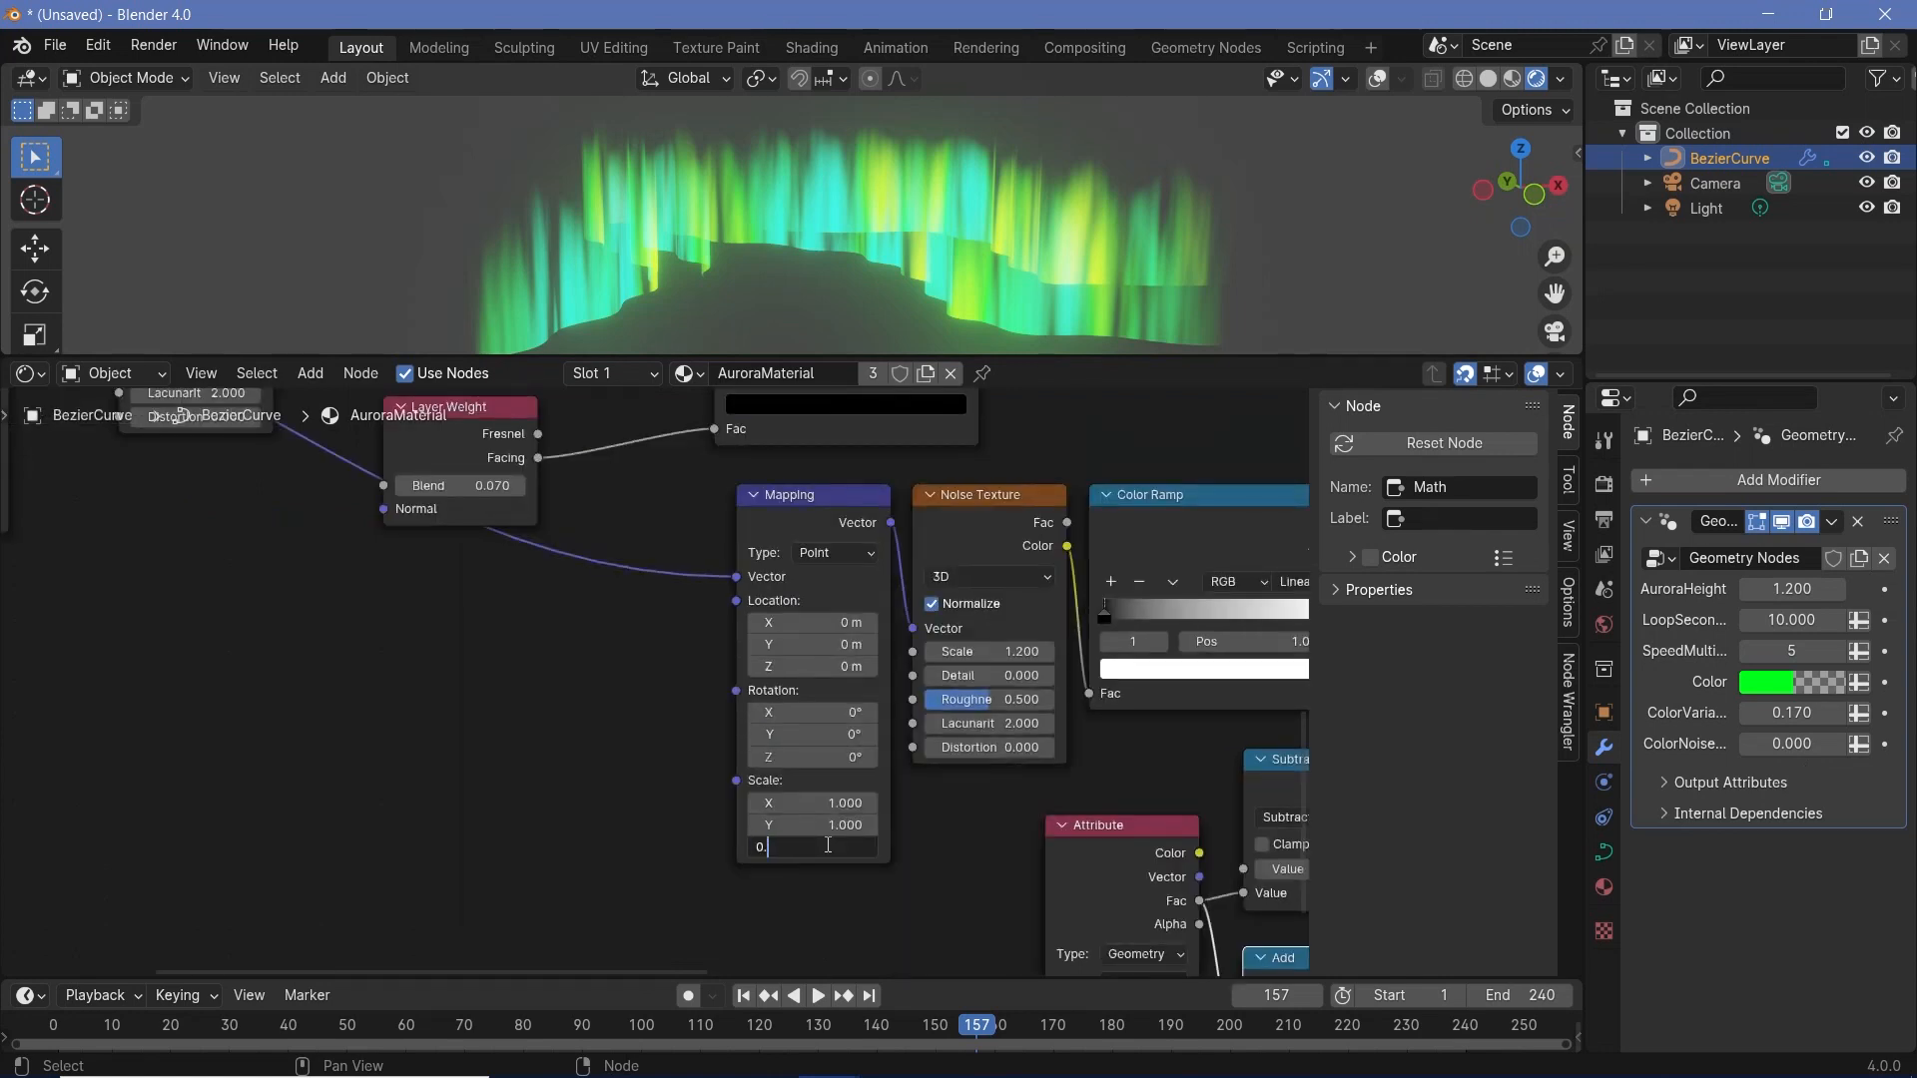
key(Return)
drag(824, 496, 670, 496)
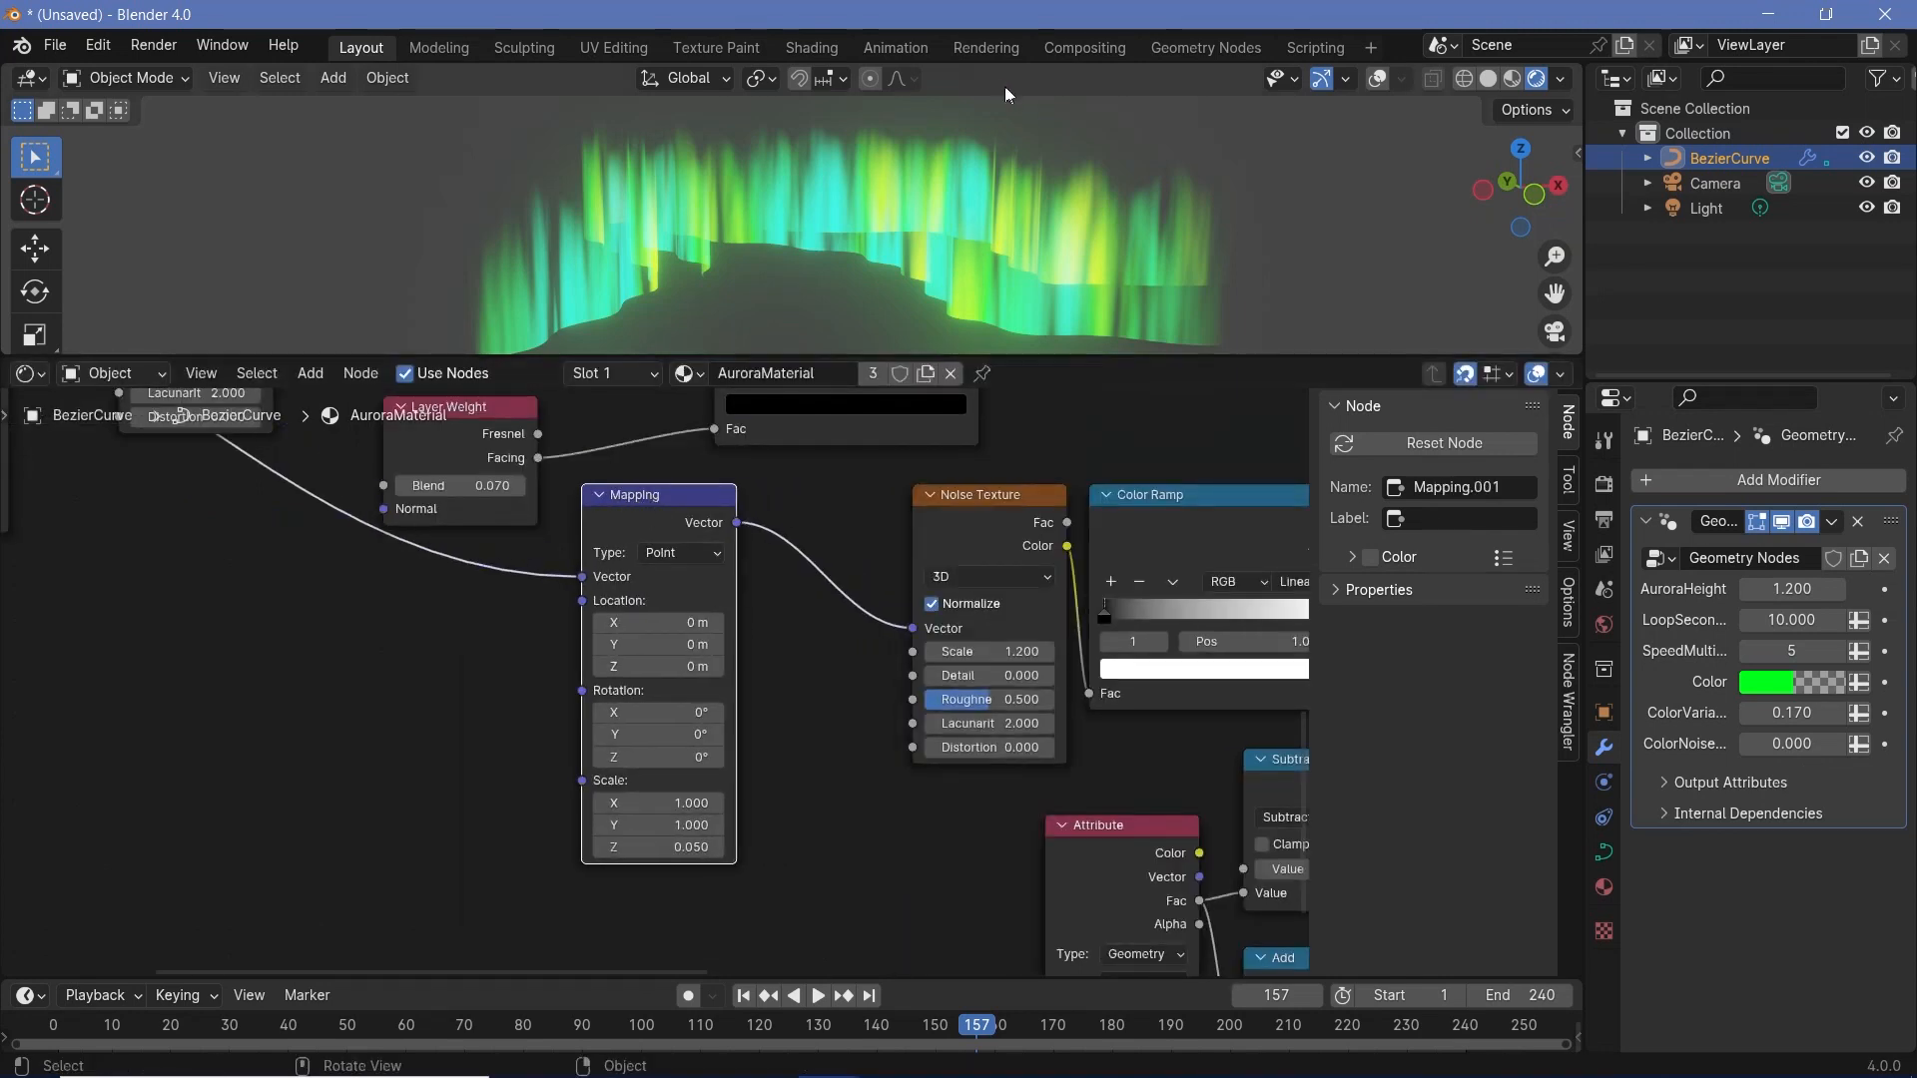
- Duplicate the ColorVariance Attribute node below the color Mapping node and name its attribute ColorNoise
middle_drag(957, 818, 889, 679)
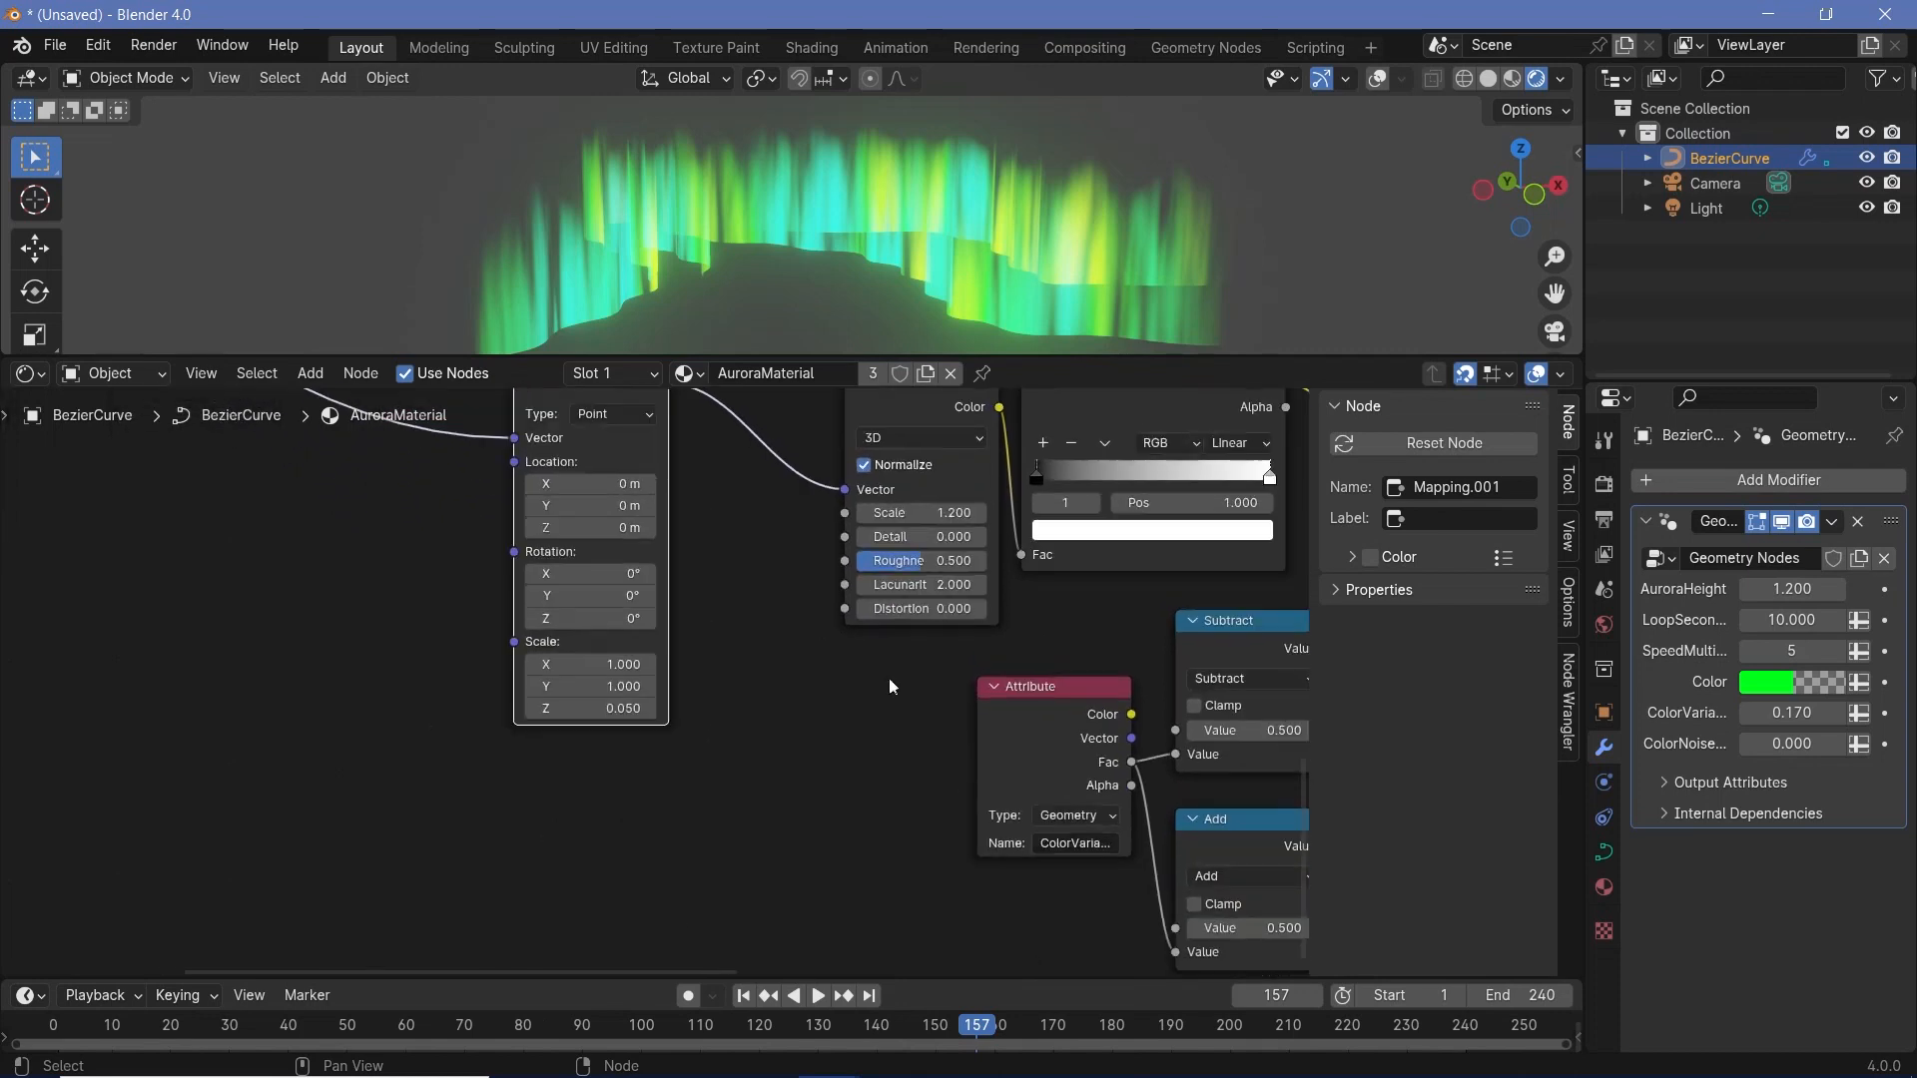
click(1069, 710)
key(shift+d)
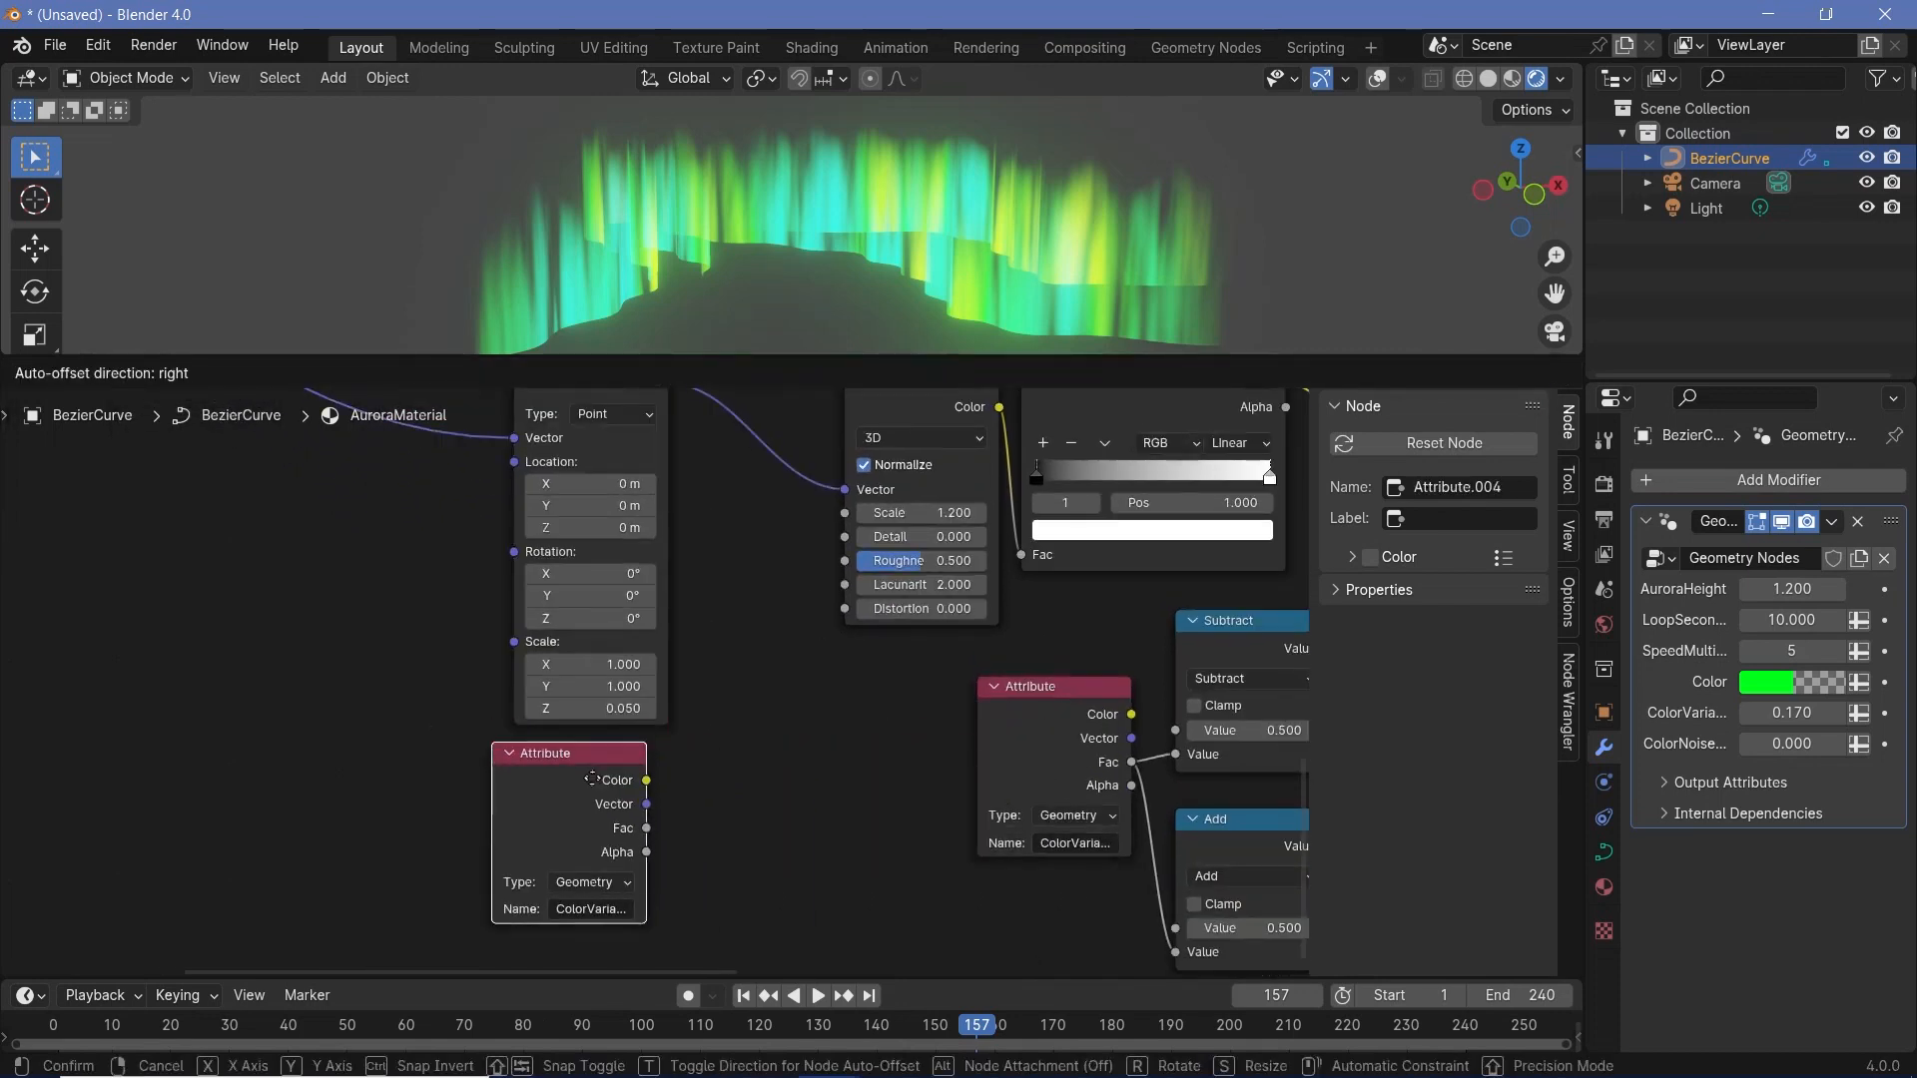
click(591, 788)
click(583, 929)
text(Colo)
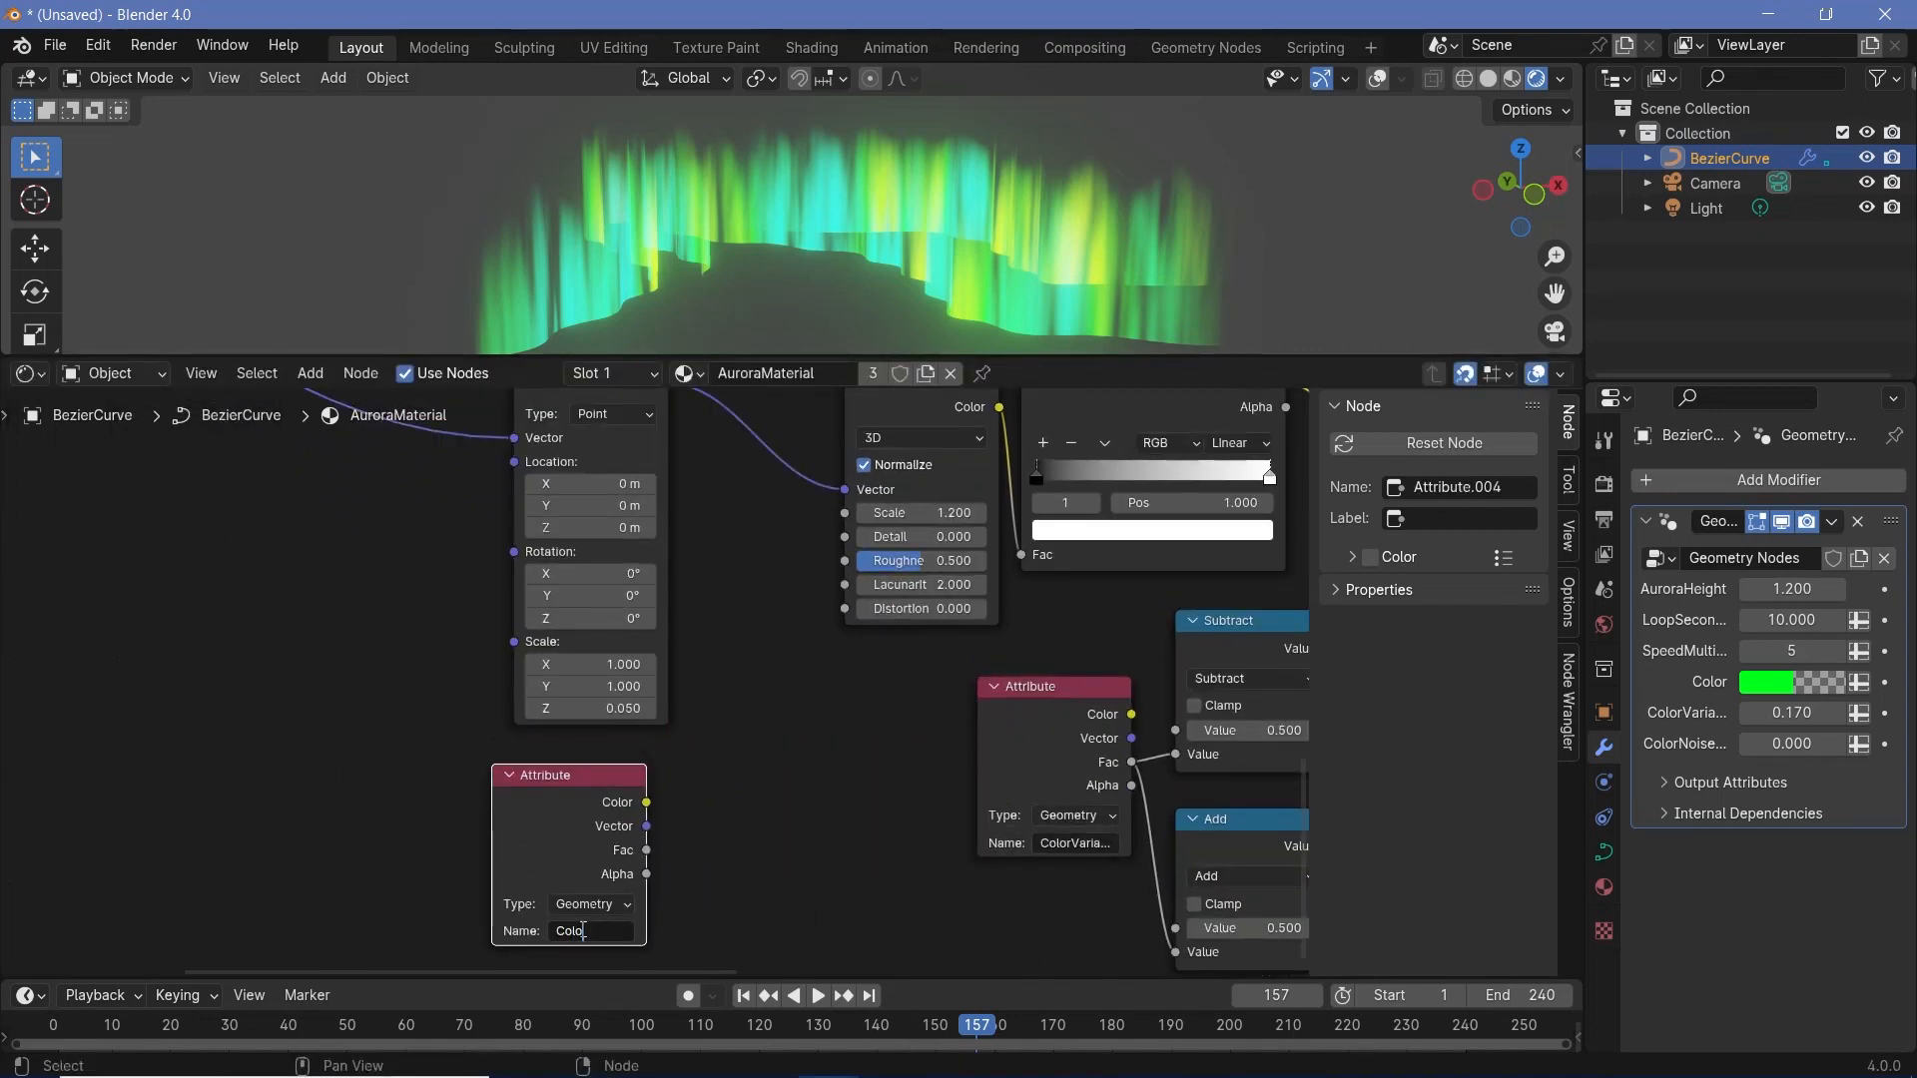
text(r)
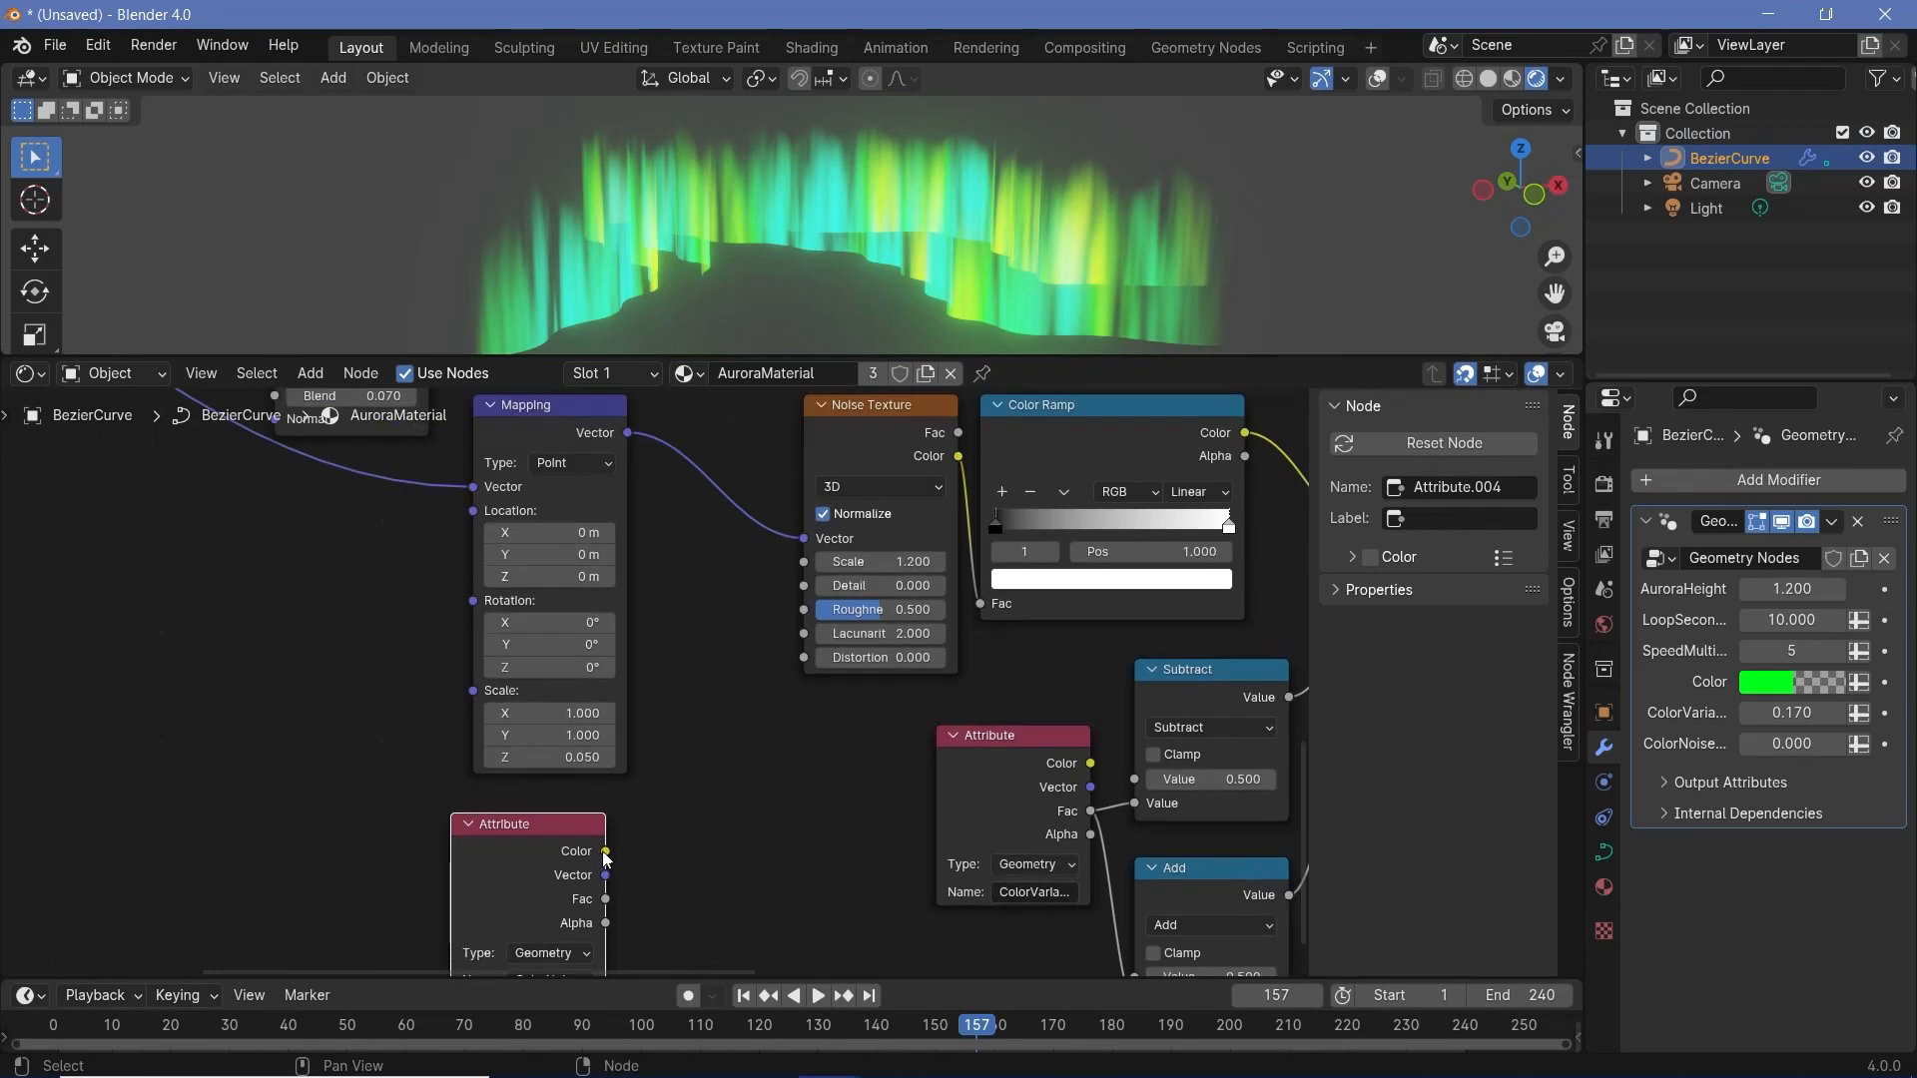
- Connect the new Attribute node's Fac to the color Noise Texture's Scale and rename the attribute ColorNoiseScale
drag(605, 852, 804, 562)
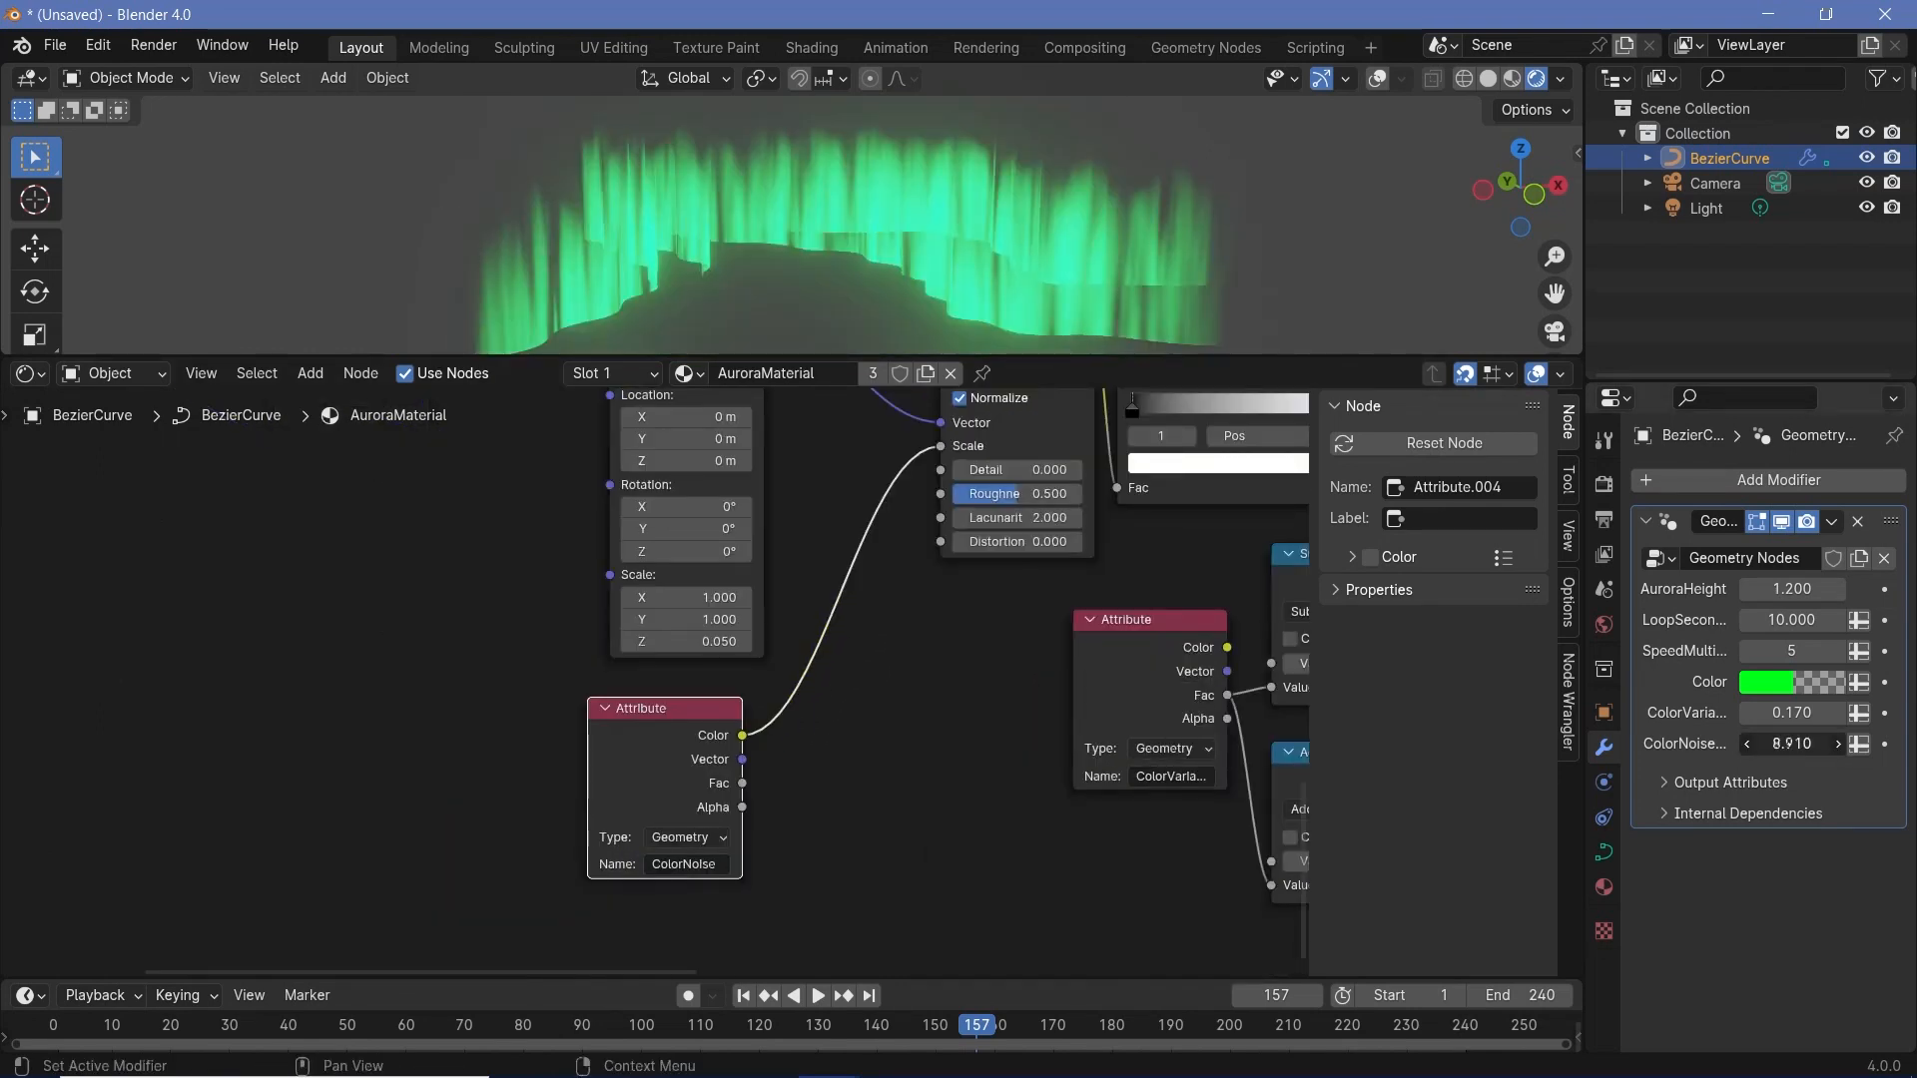
drag(1789, 744, 1777, 744)
key(Escape)
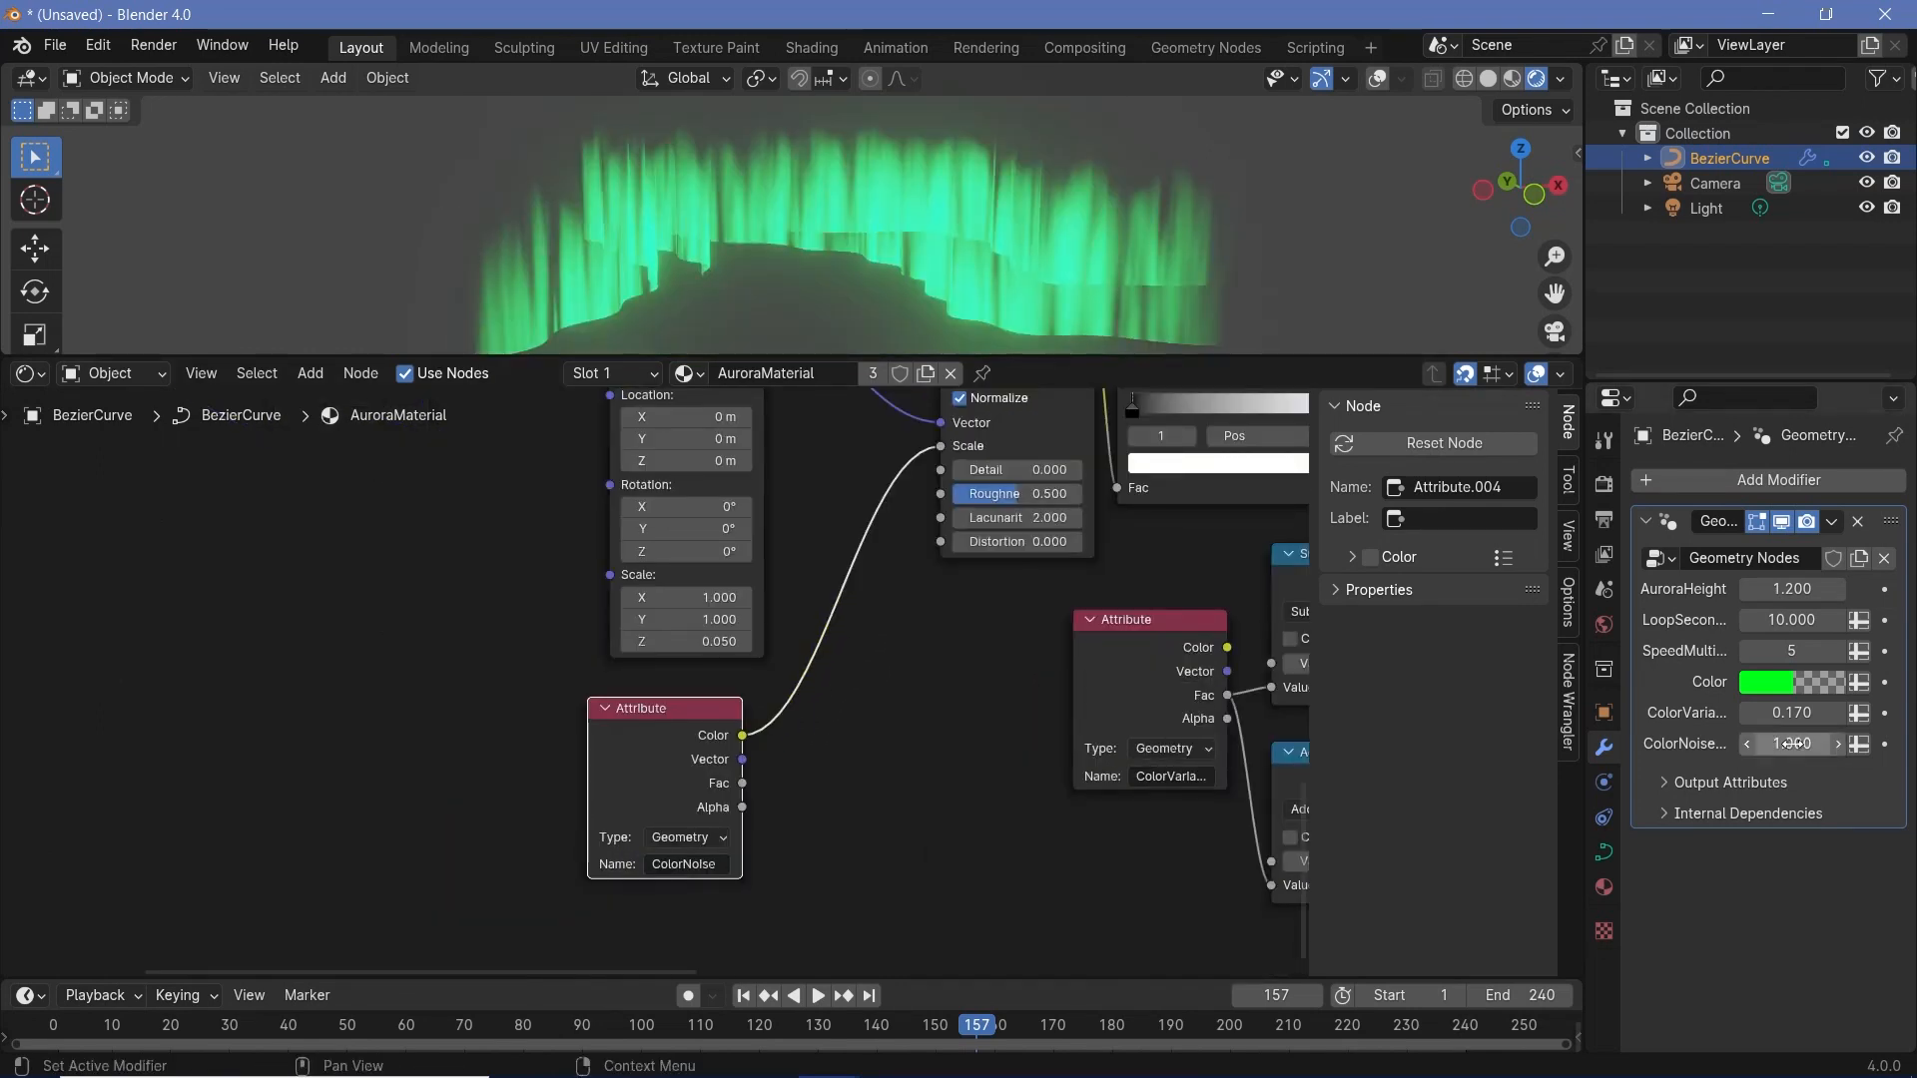
drag(743, 783, 837, 739)
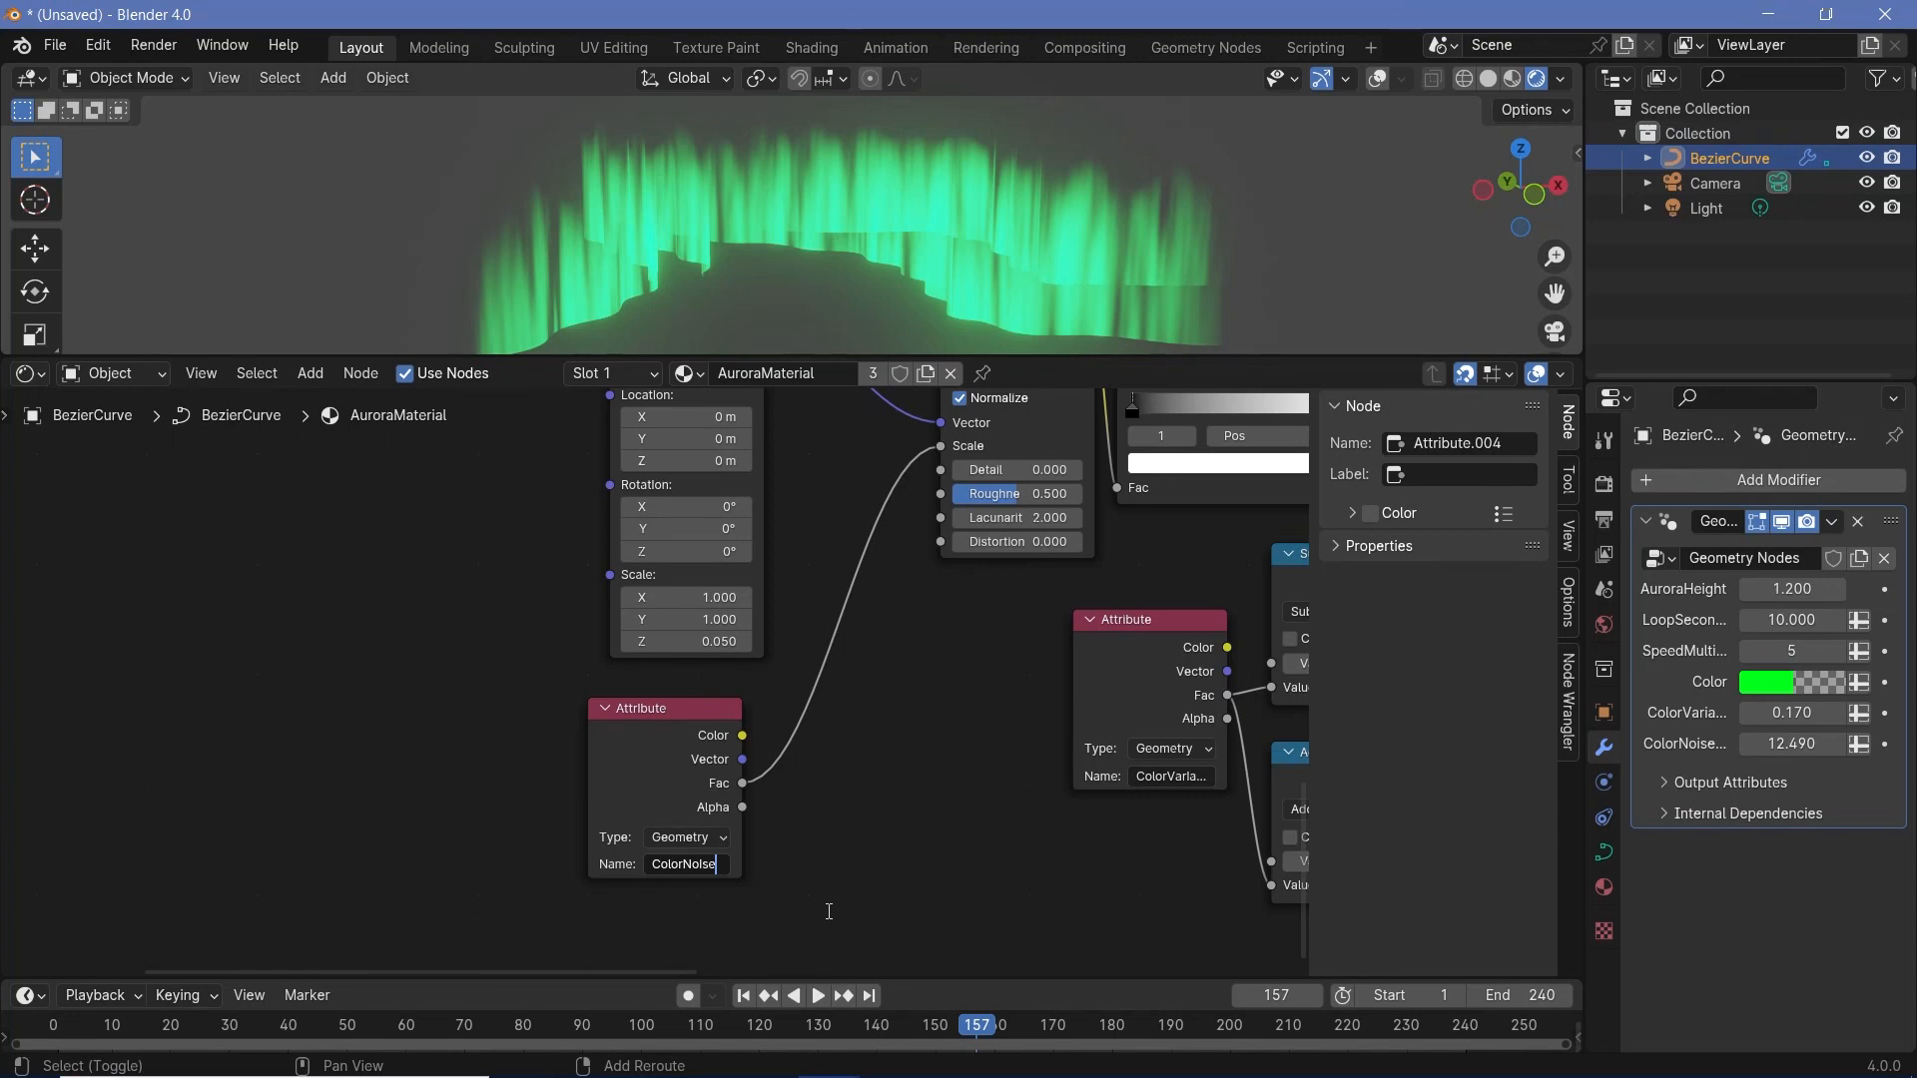
text(Scale)
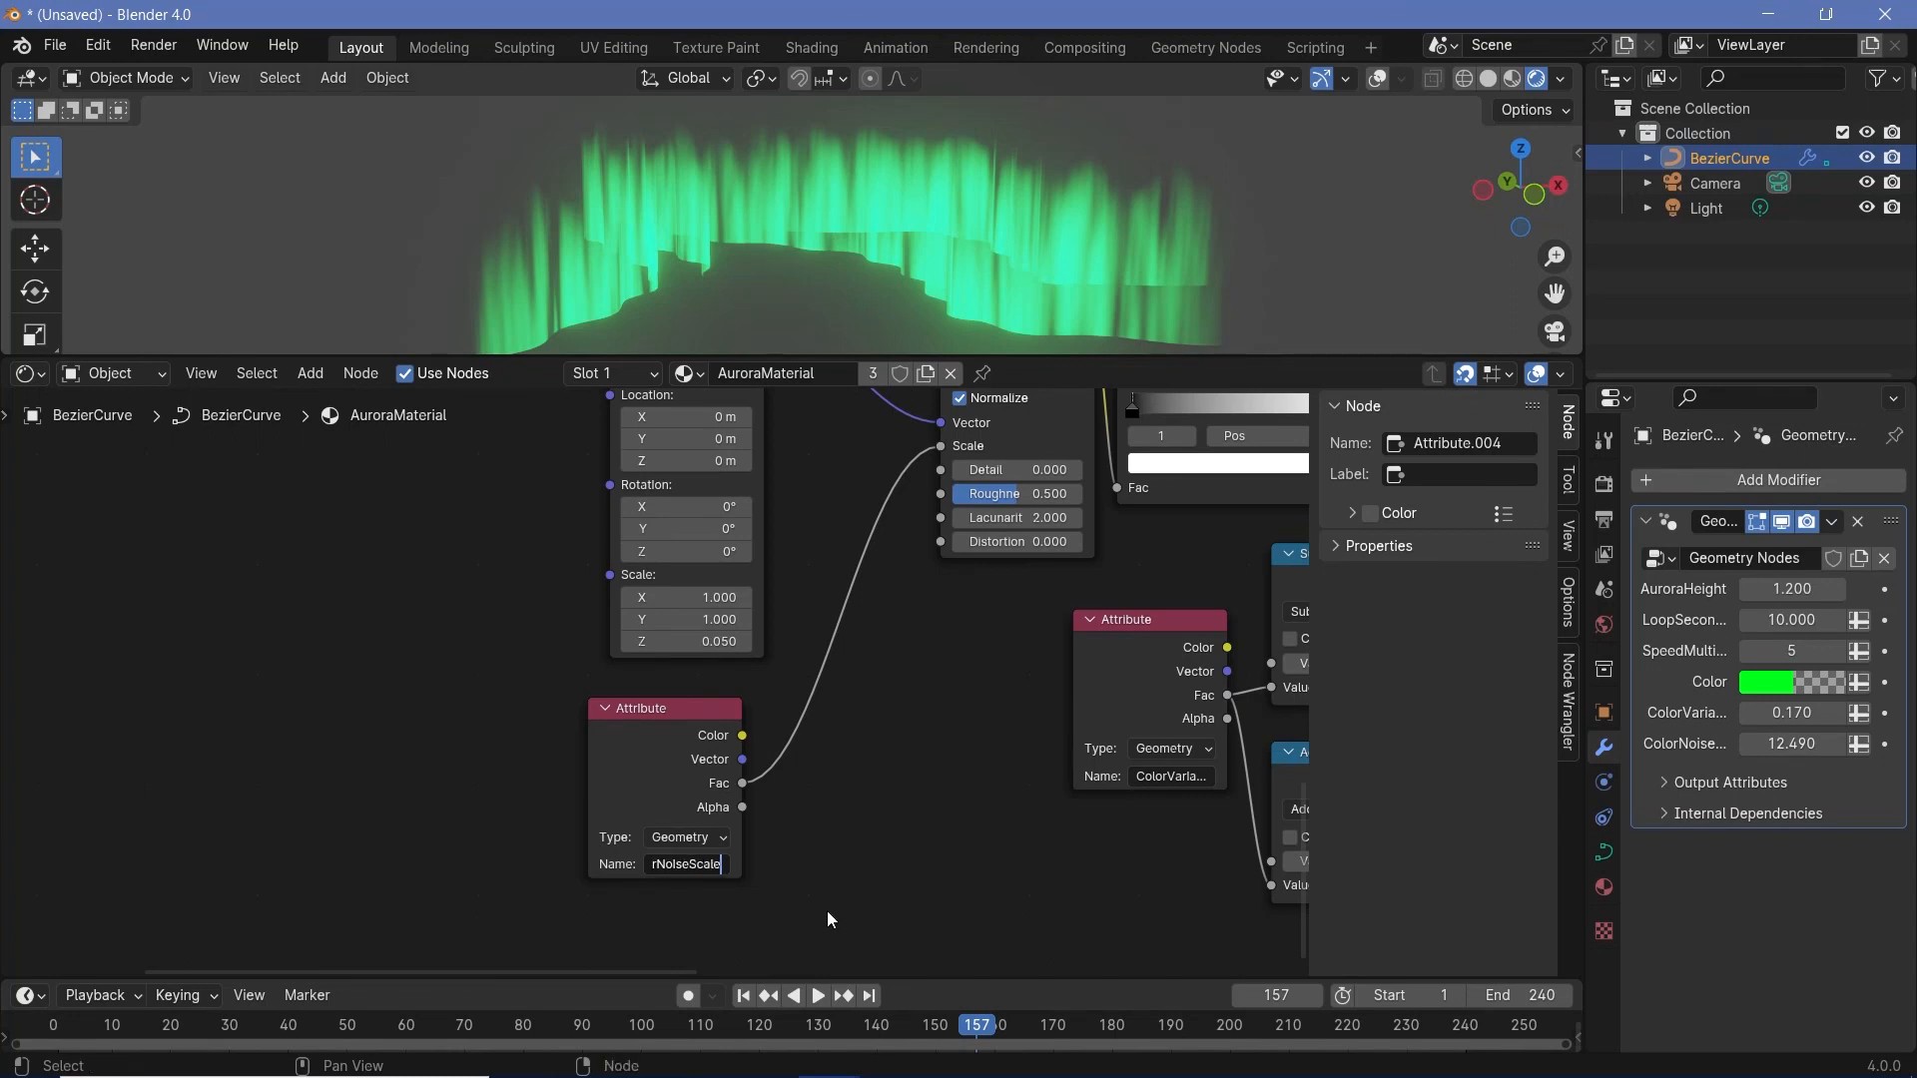
key(Return)
- Set the modifier's ColorNoiseScale to 1.67 and ColorVariance to 0.01
mouse_move(1793, 744)
mouse_down()
mouse_move(1748, 744)
mouse_move(1777, 744)
mouse_move(1747, 744)
mouse_move(1780, 713)
mouse_up()
drag(1794, 744, 1880, 744)
click(1794, 719)
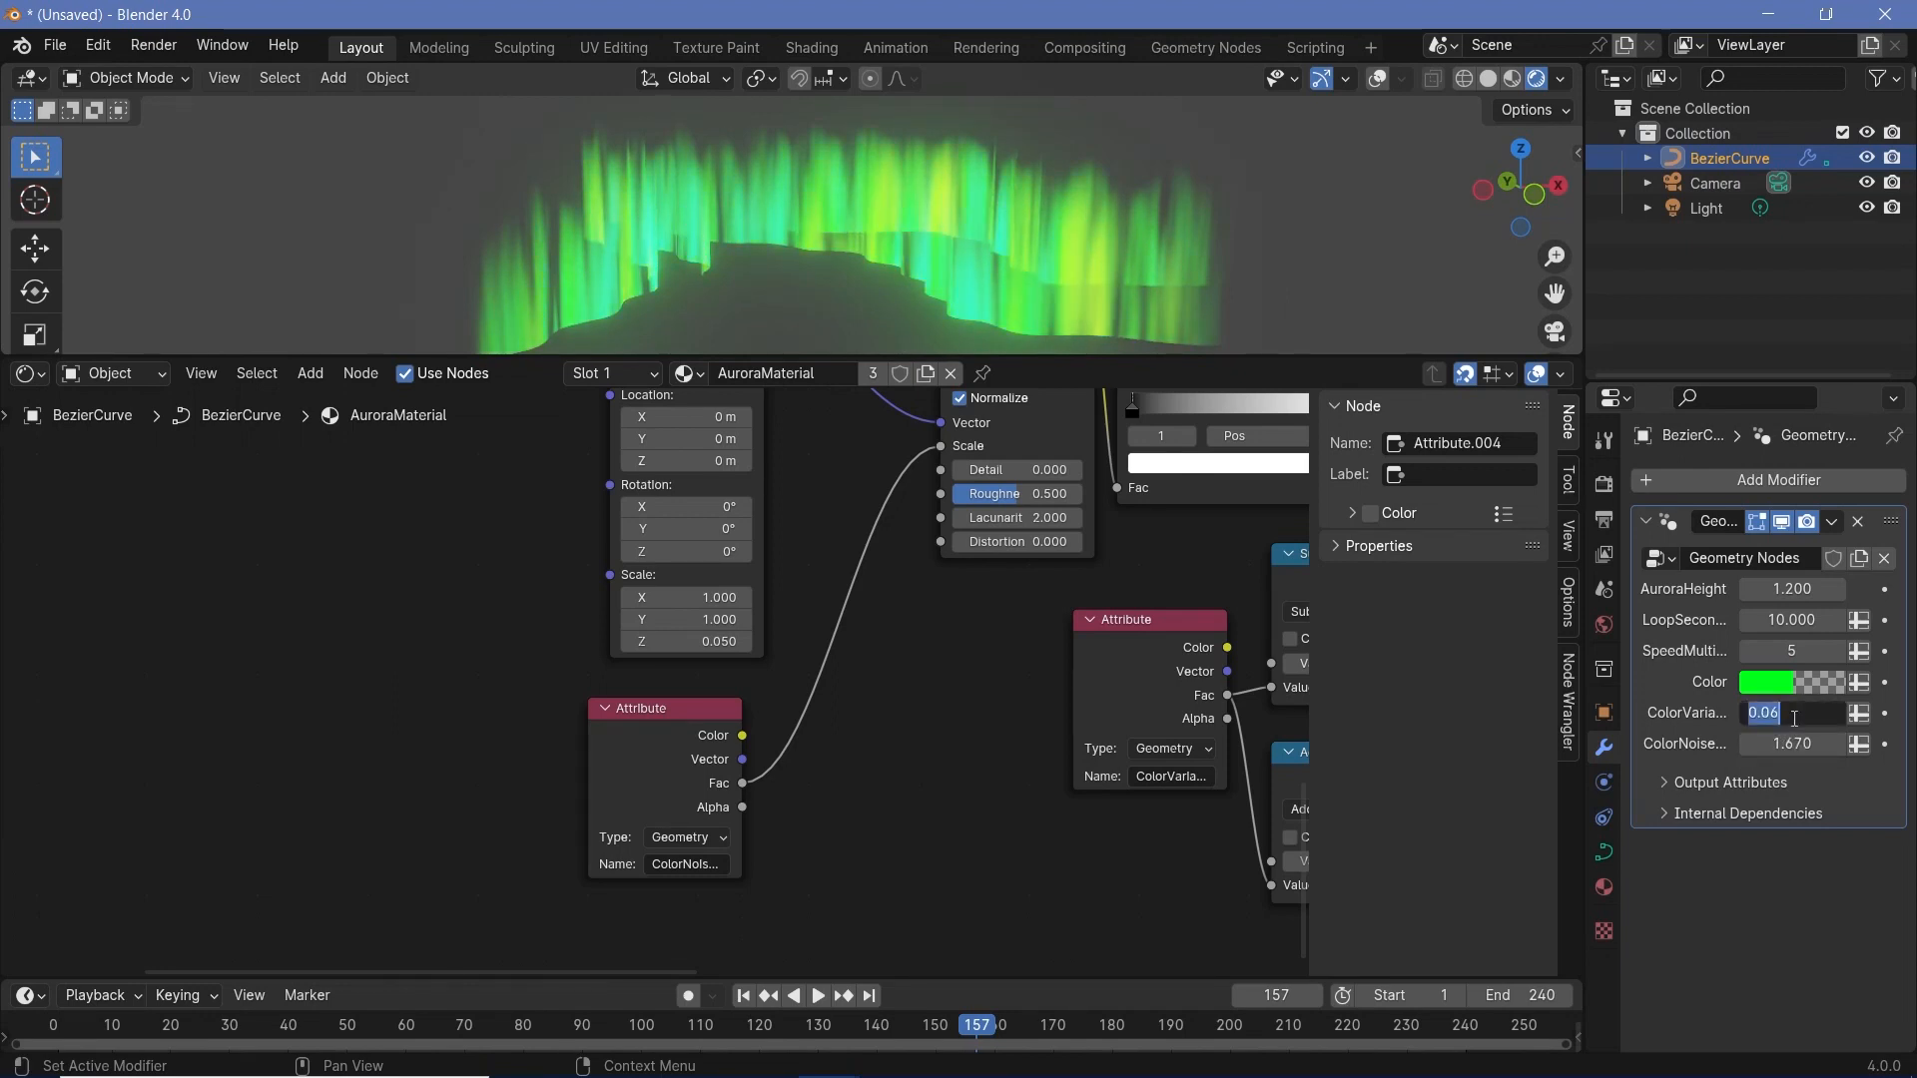
text(0.01)
key(Return)
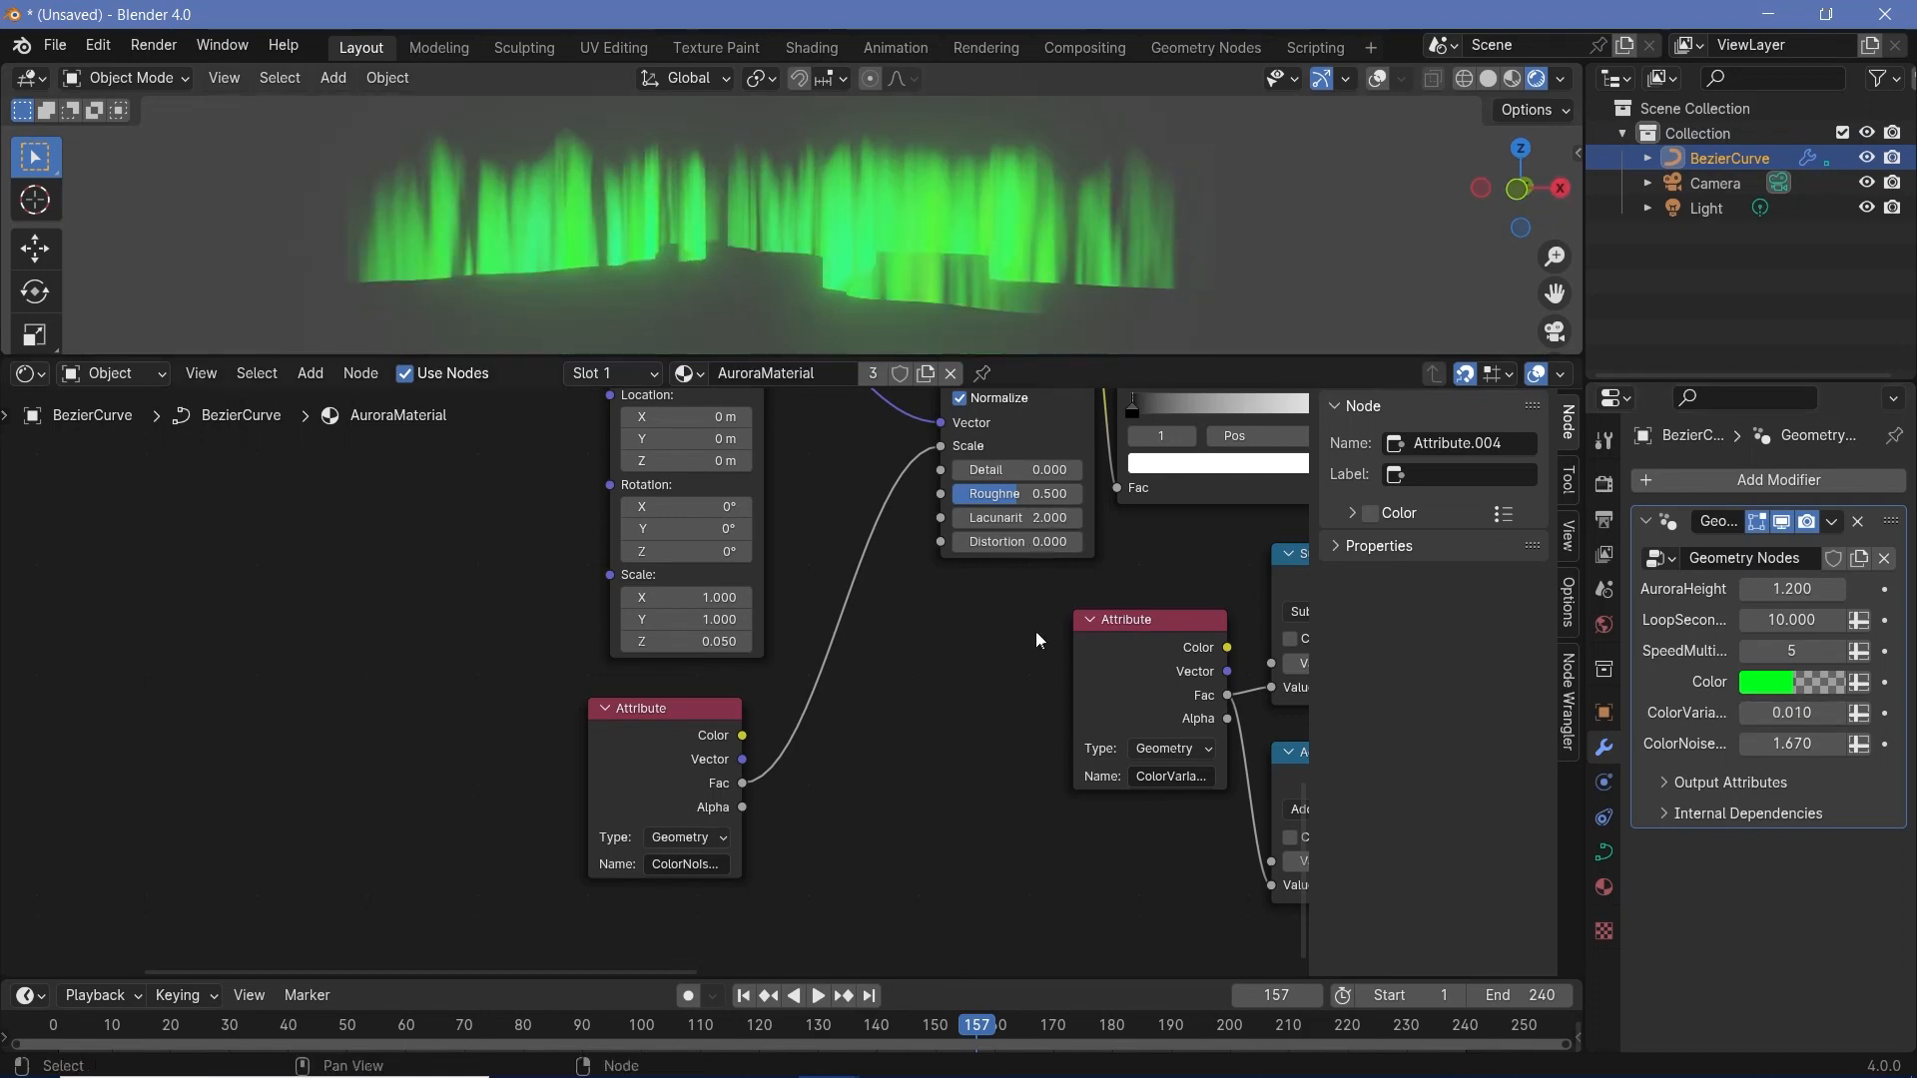
- Switch the node editor from the aurora shader to the modifier's geometry node tree
scroll(1036, 633, down, 7)
middle_drag(1086, 772, 433, 483)
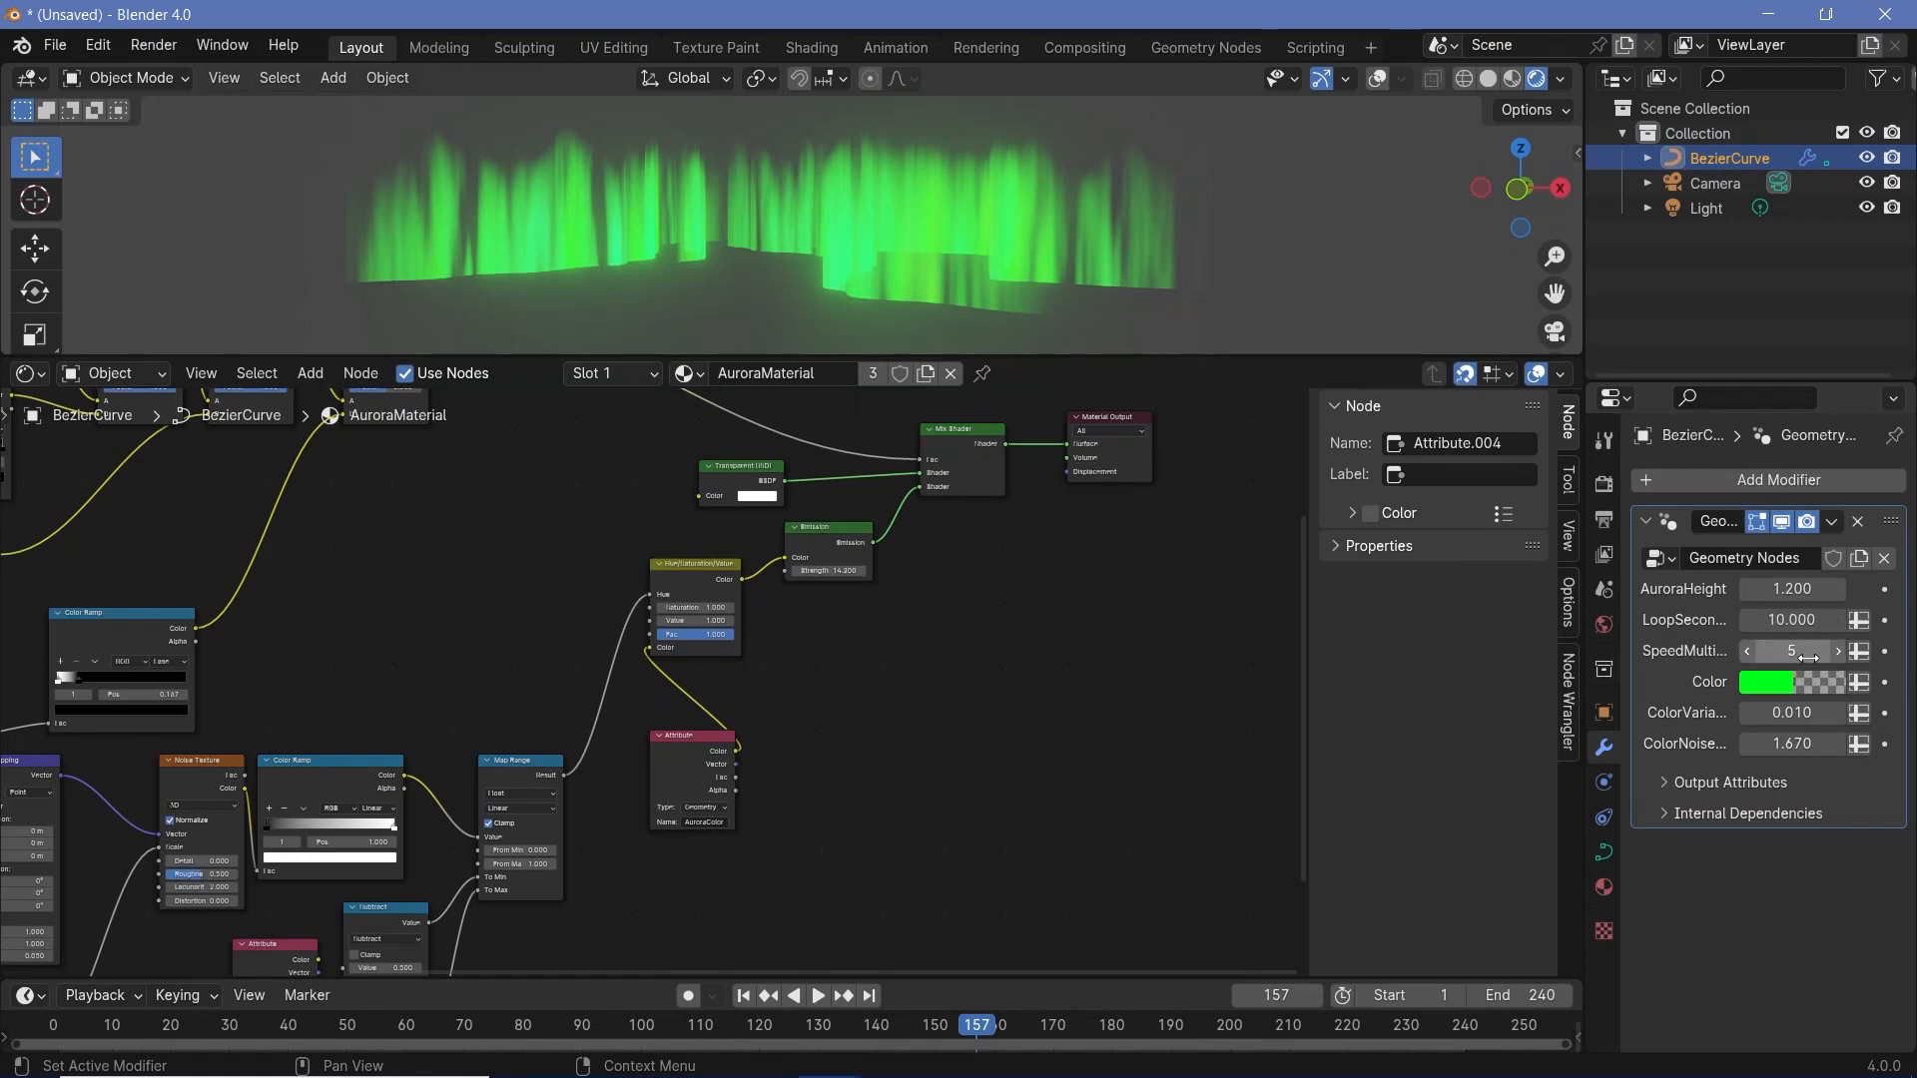
middle_drag(1013, 186, 1048, 313)
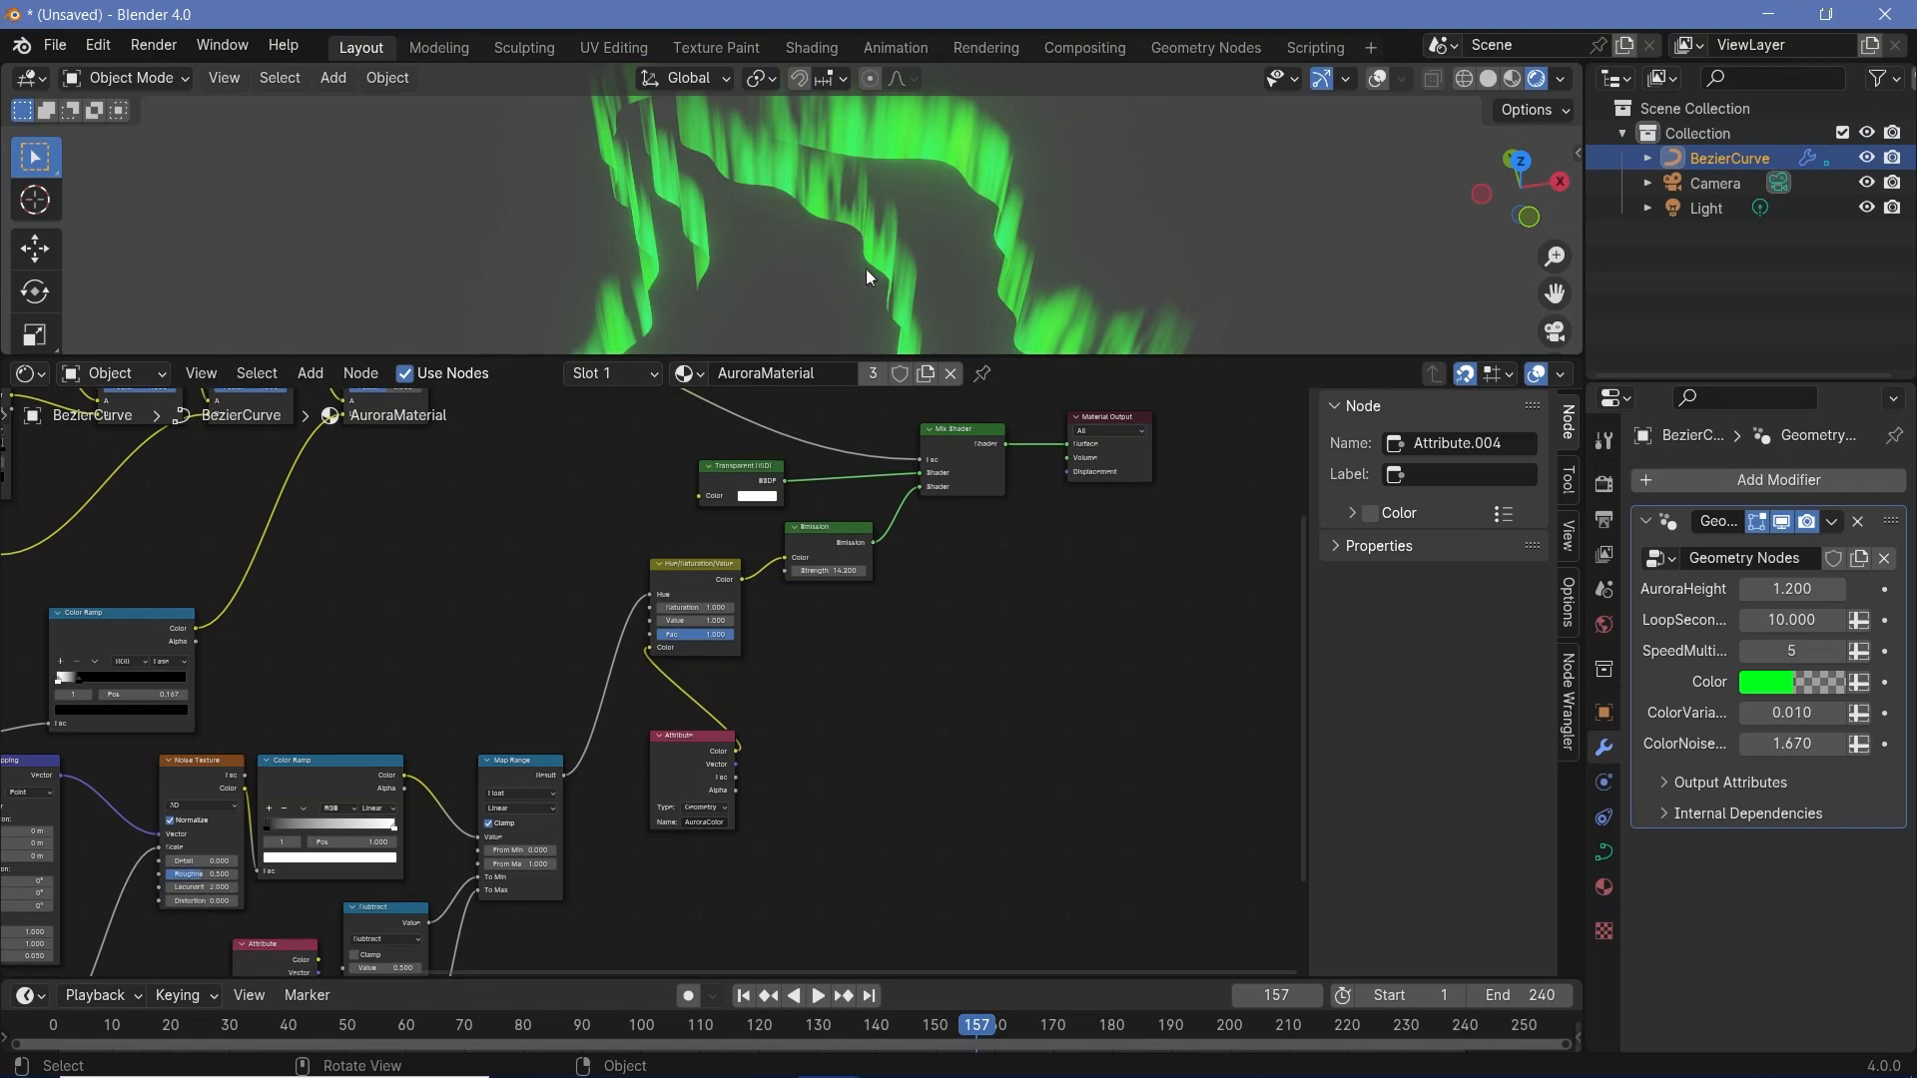
key(Home)
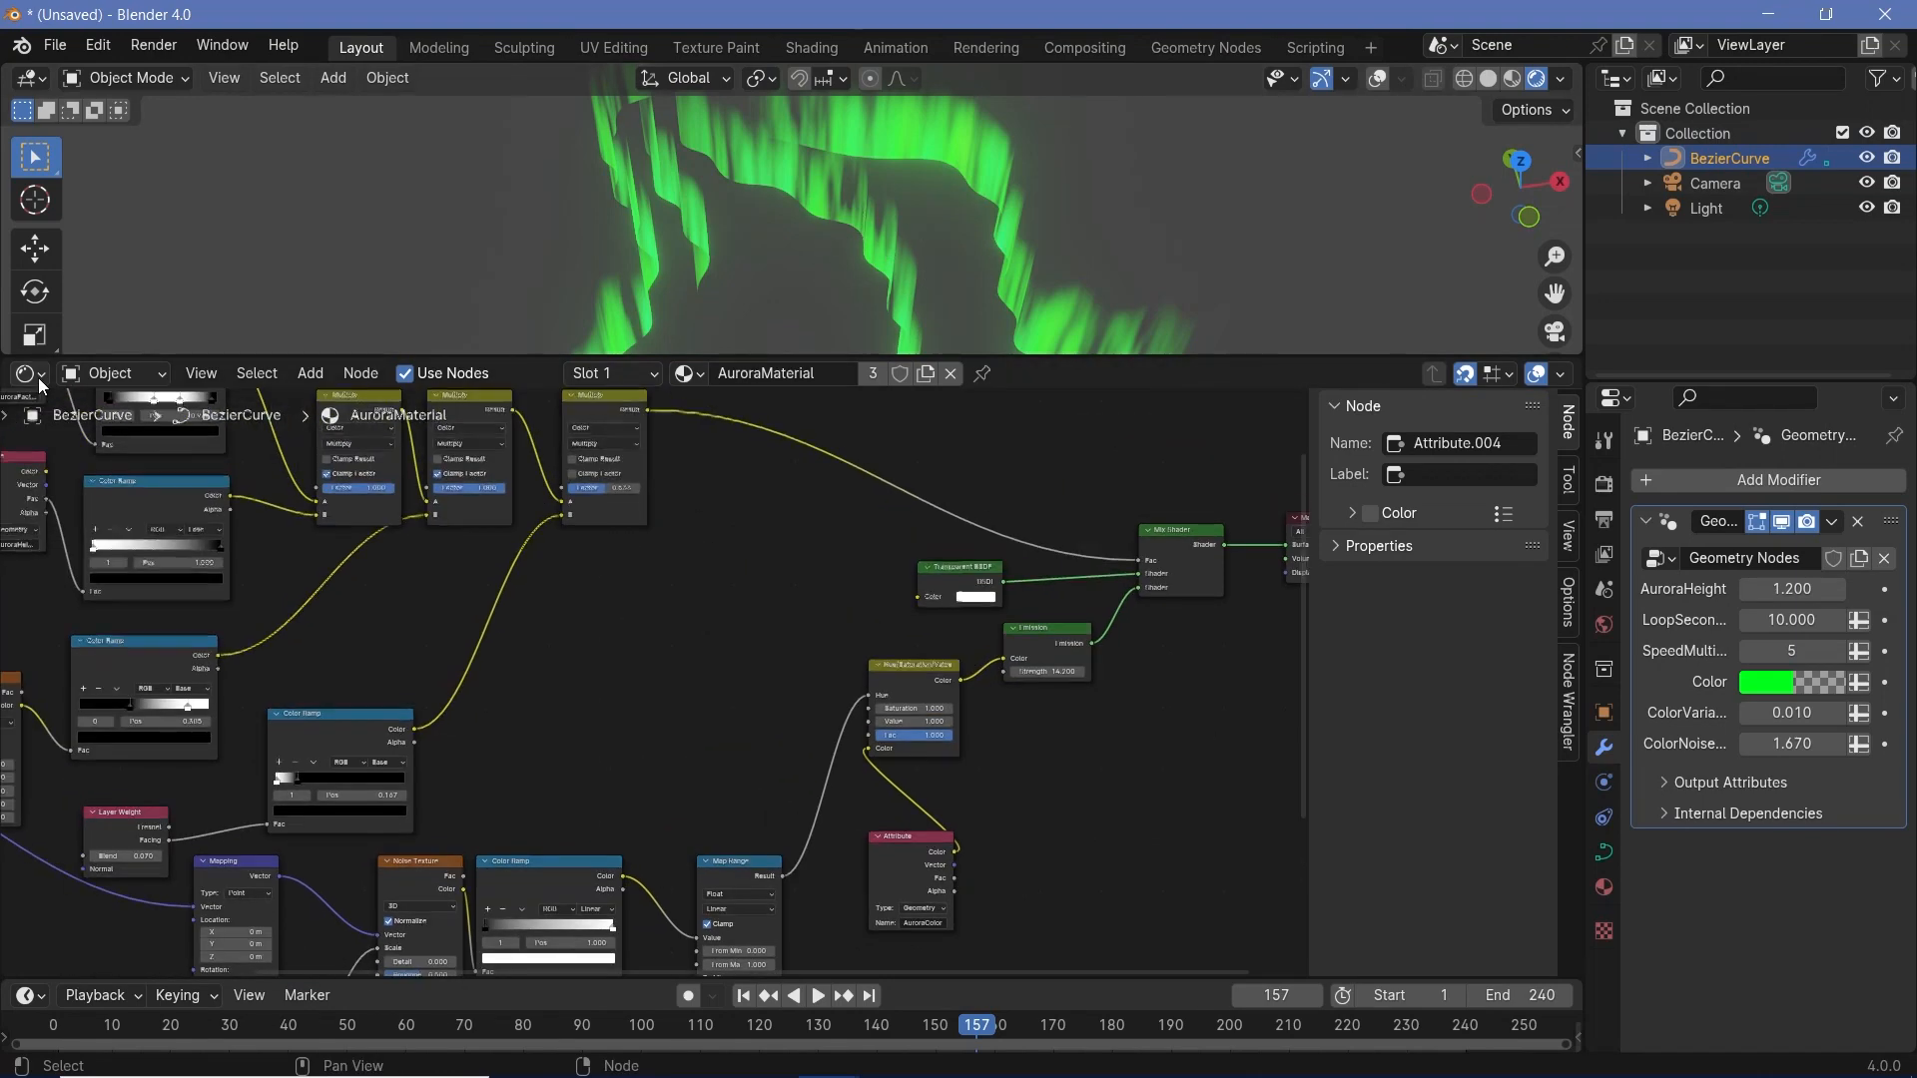
click(28, 373)
click(80, 587)
- Examine the geometry node tree for further settings to expose, including the Wave Texture, Scale and Noise Texture nodes
scroll(879, 743, down, 4)
middle_drag(791, 715, 1125, 548)
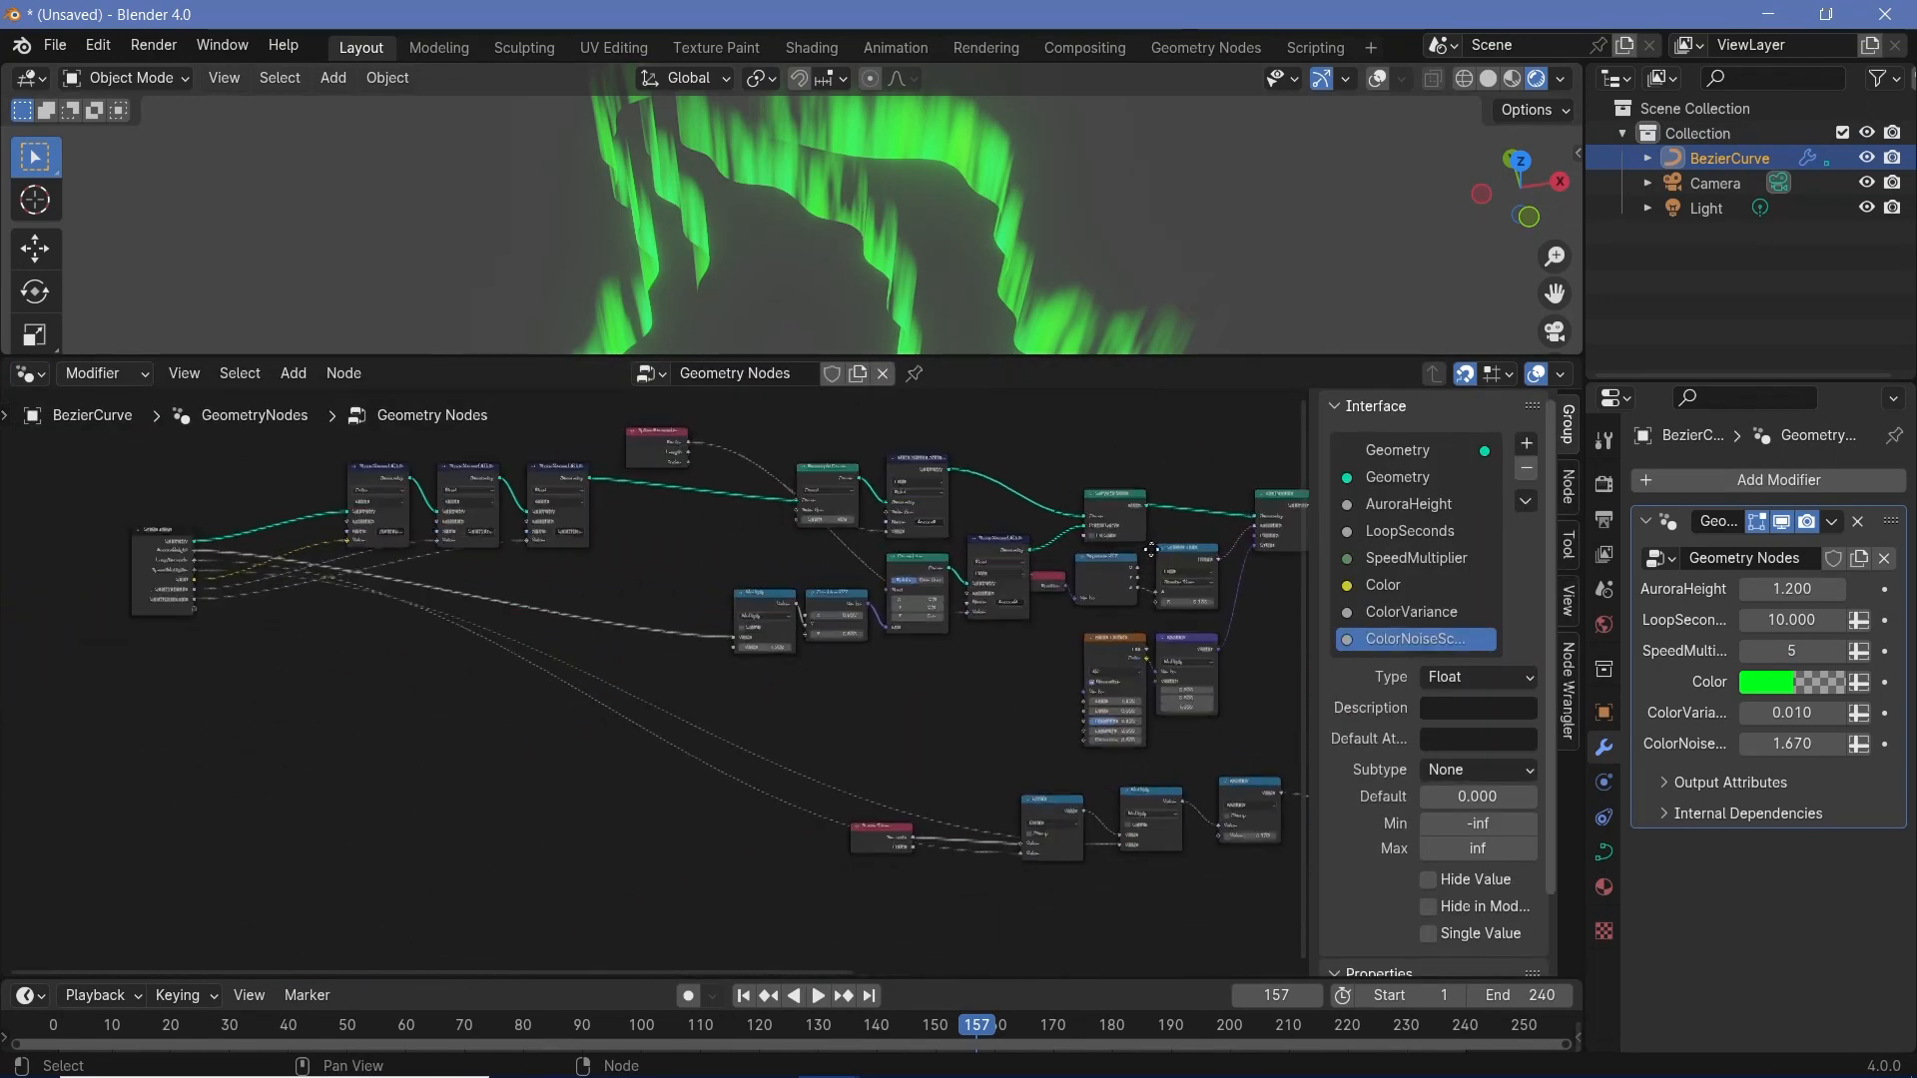
scroll(928, 722, up, 4)
middle_drag(928, 722, 712, 671)
middle_drag(1177, 820, 872, 756)
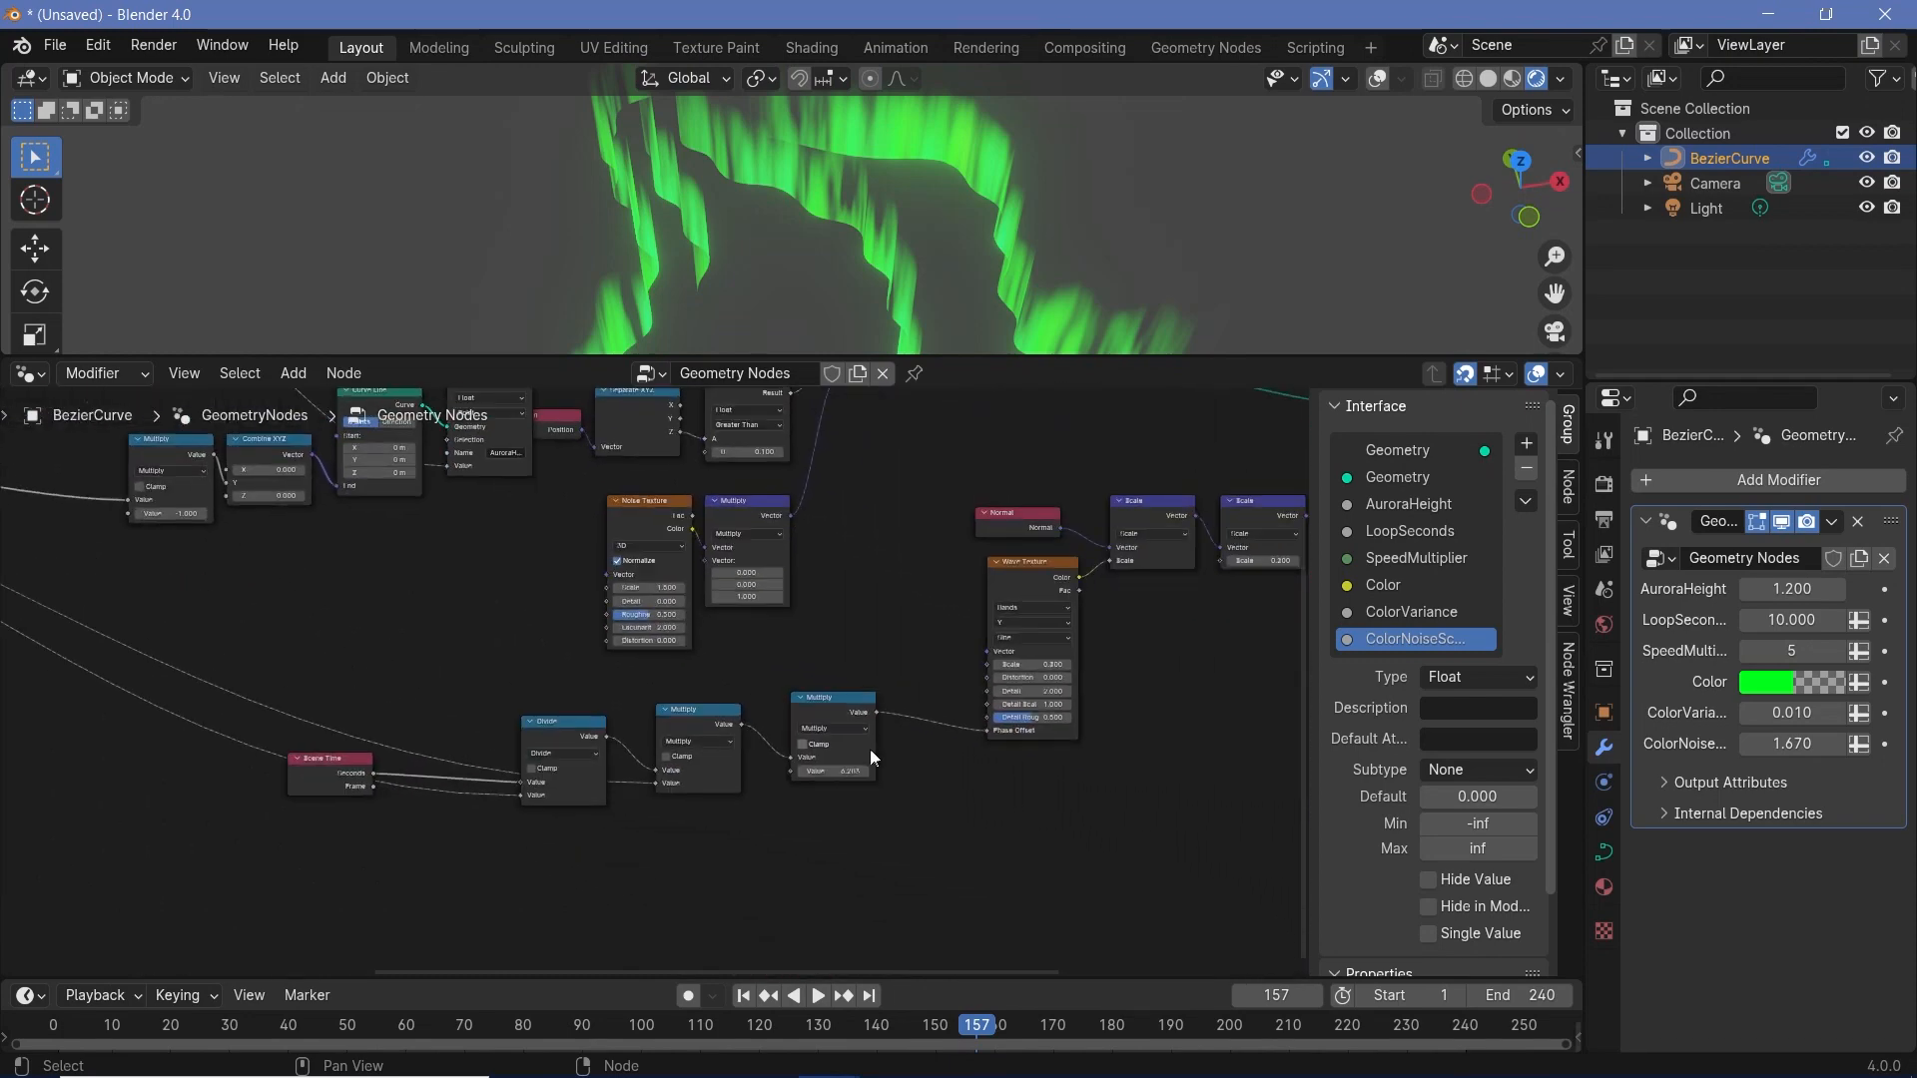
middle_drag(1183, 733, 957, 772)
scroll(1128, 568, up, 1)
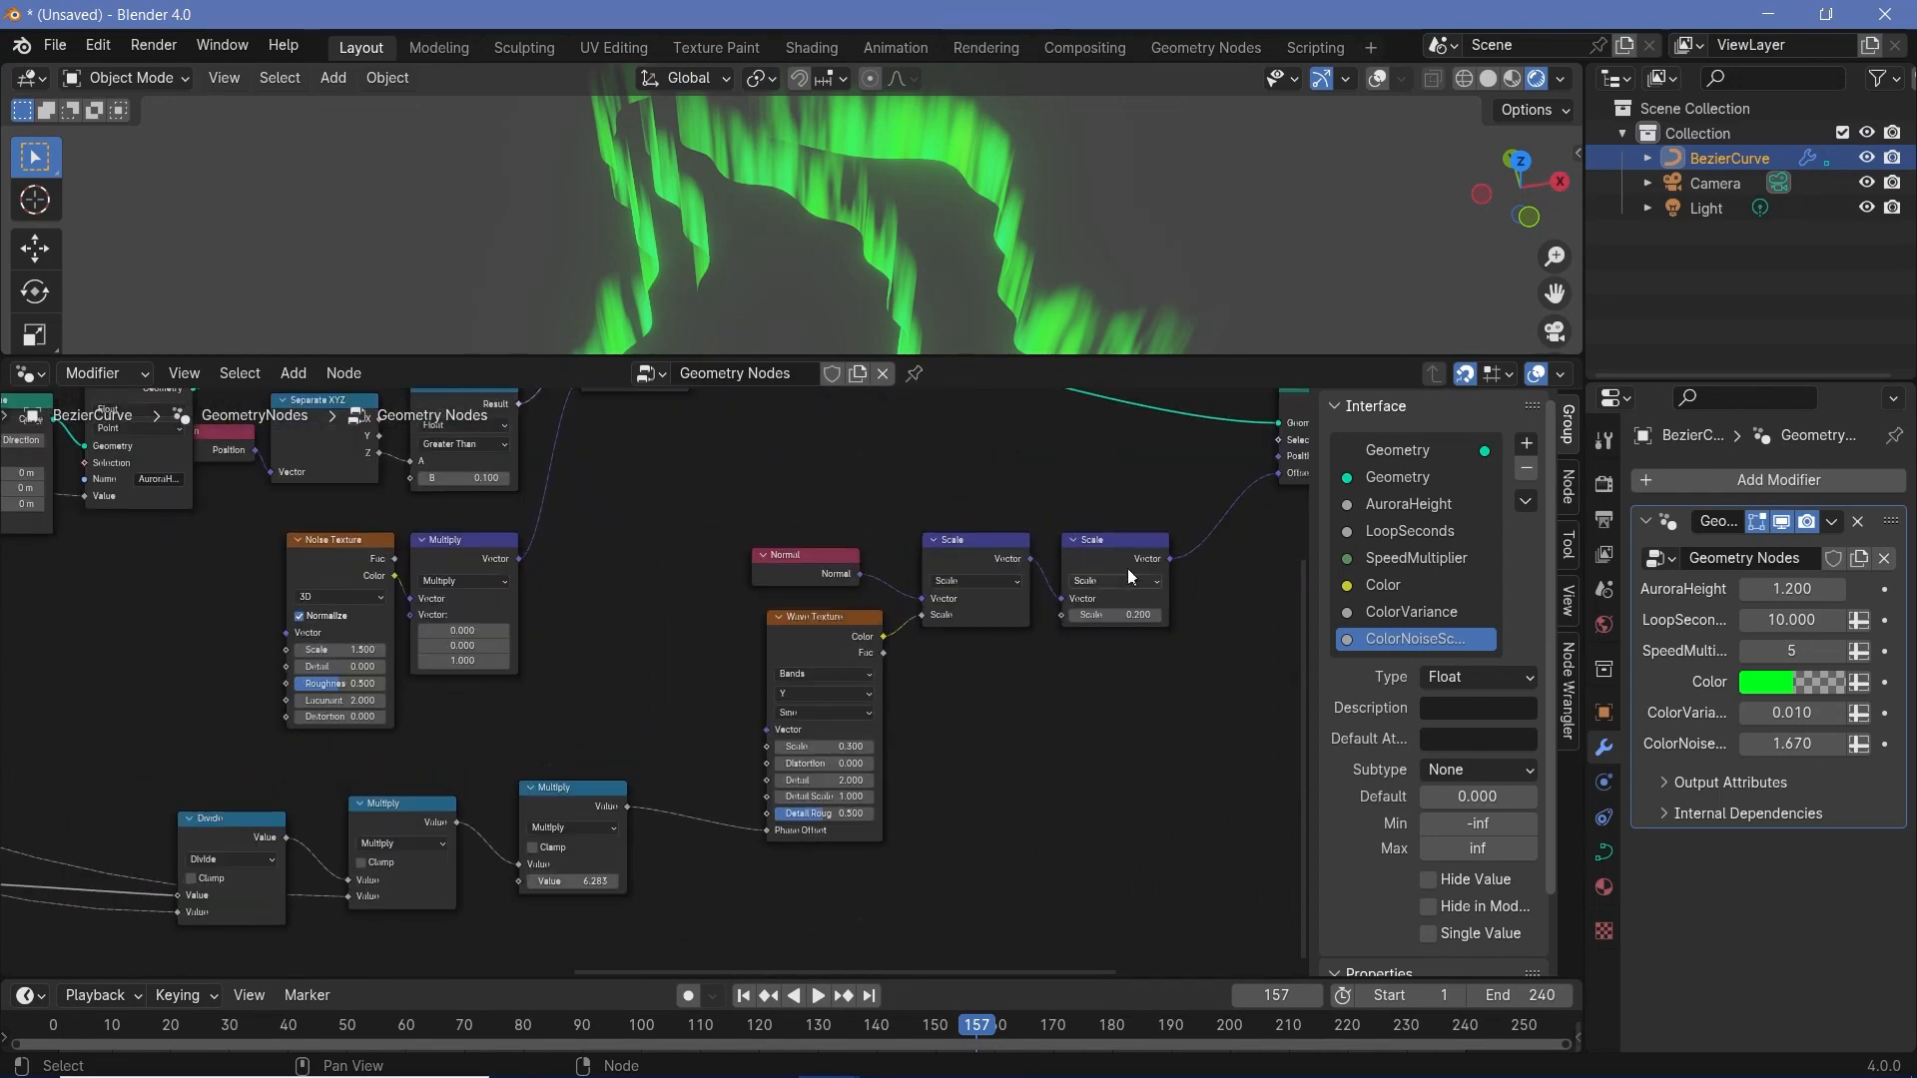
scroll(1039, 728, down, 1)
middle_drag(1040, 728, 1321, 800)
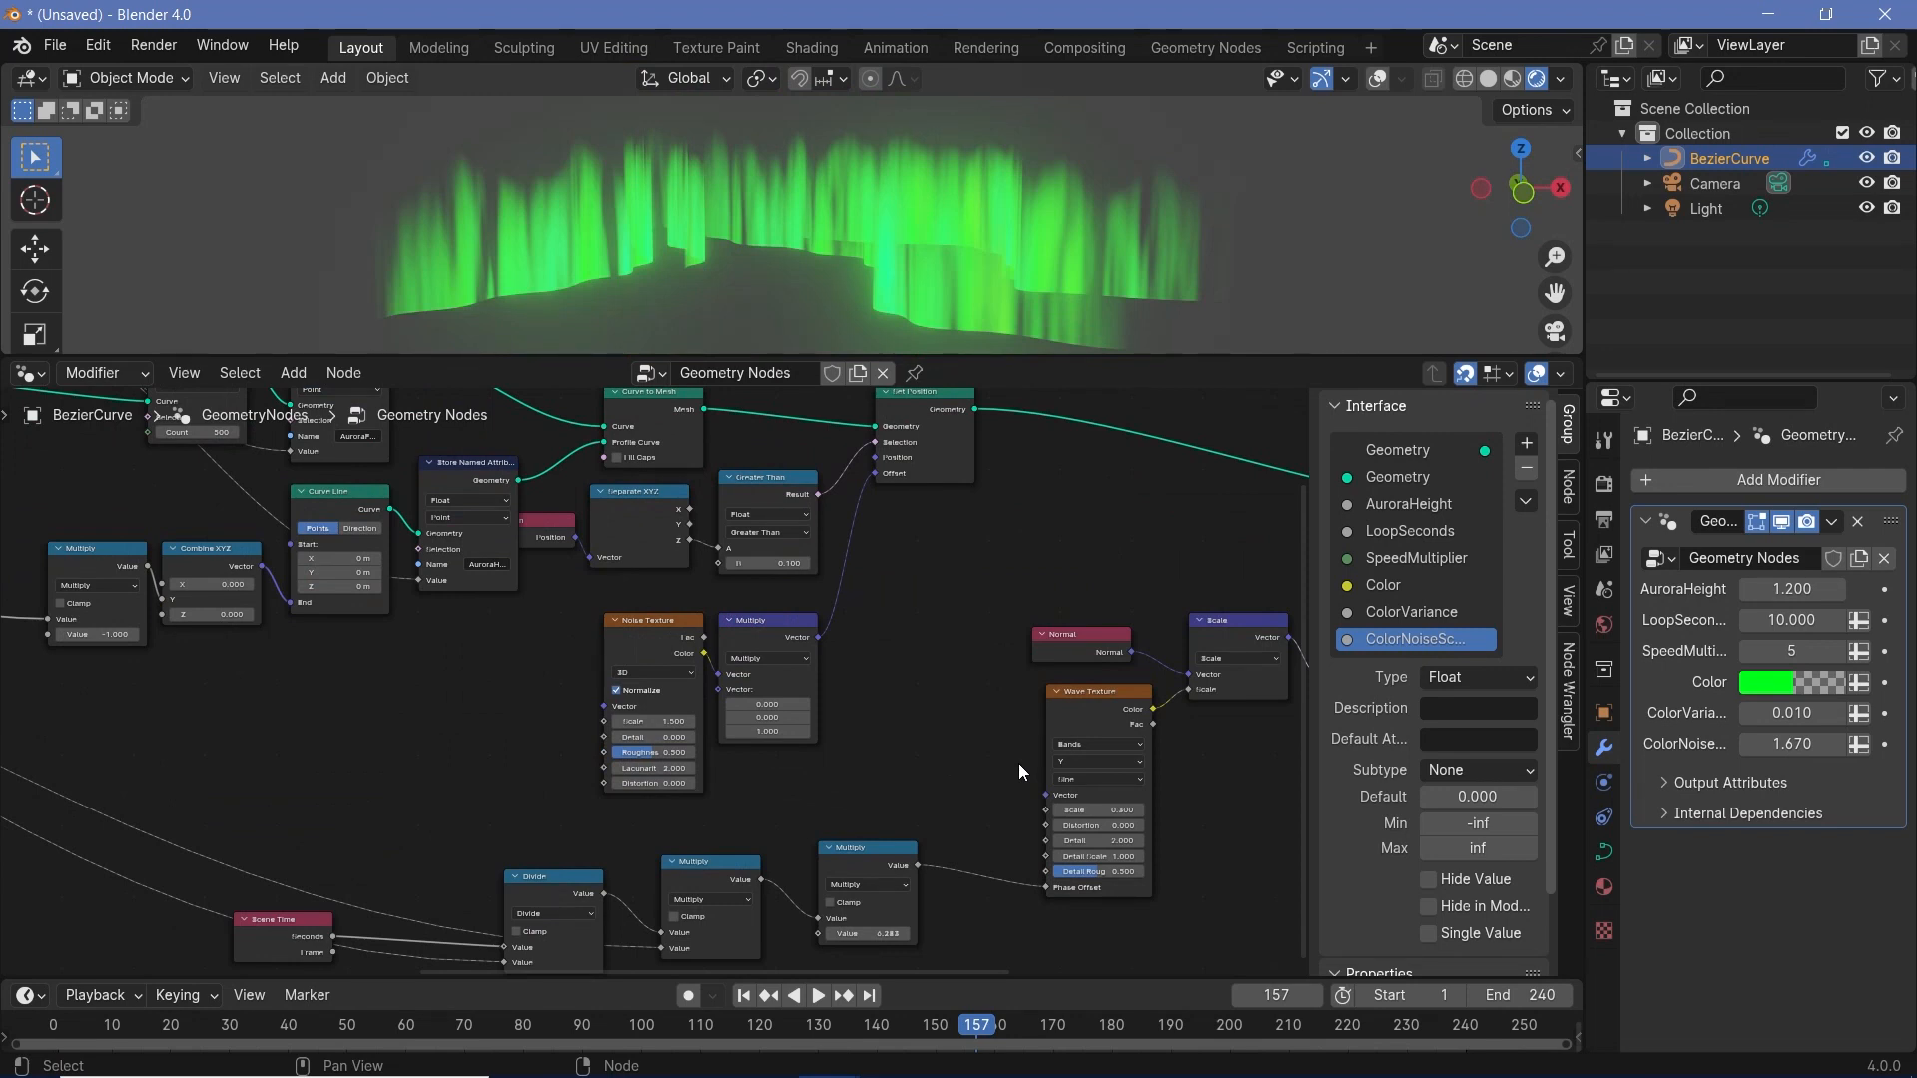
scroll(863, 720, down, 3)
middle_drag(929, 846, 1212, 857)
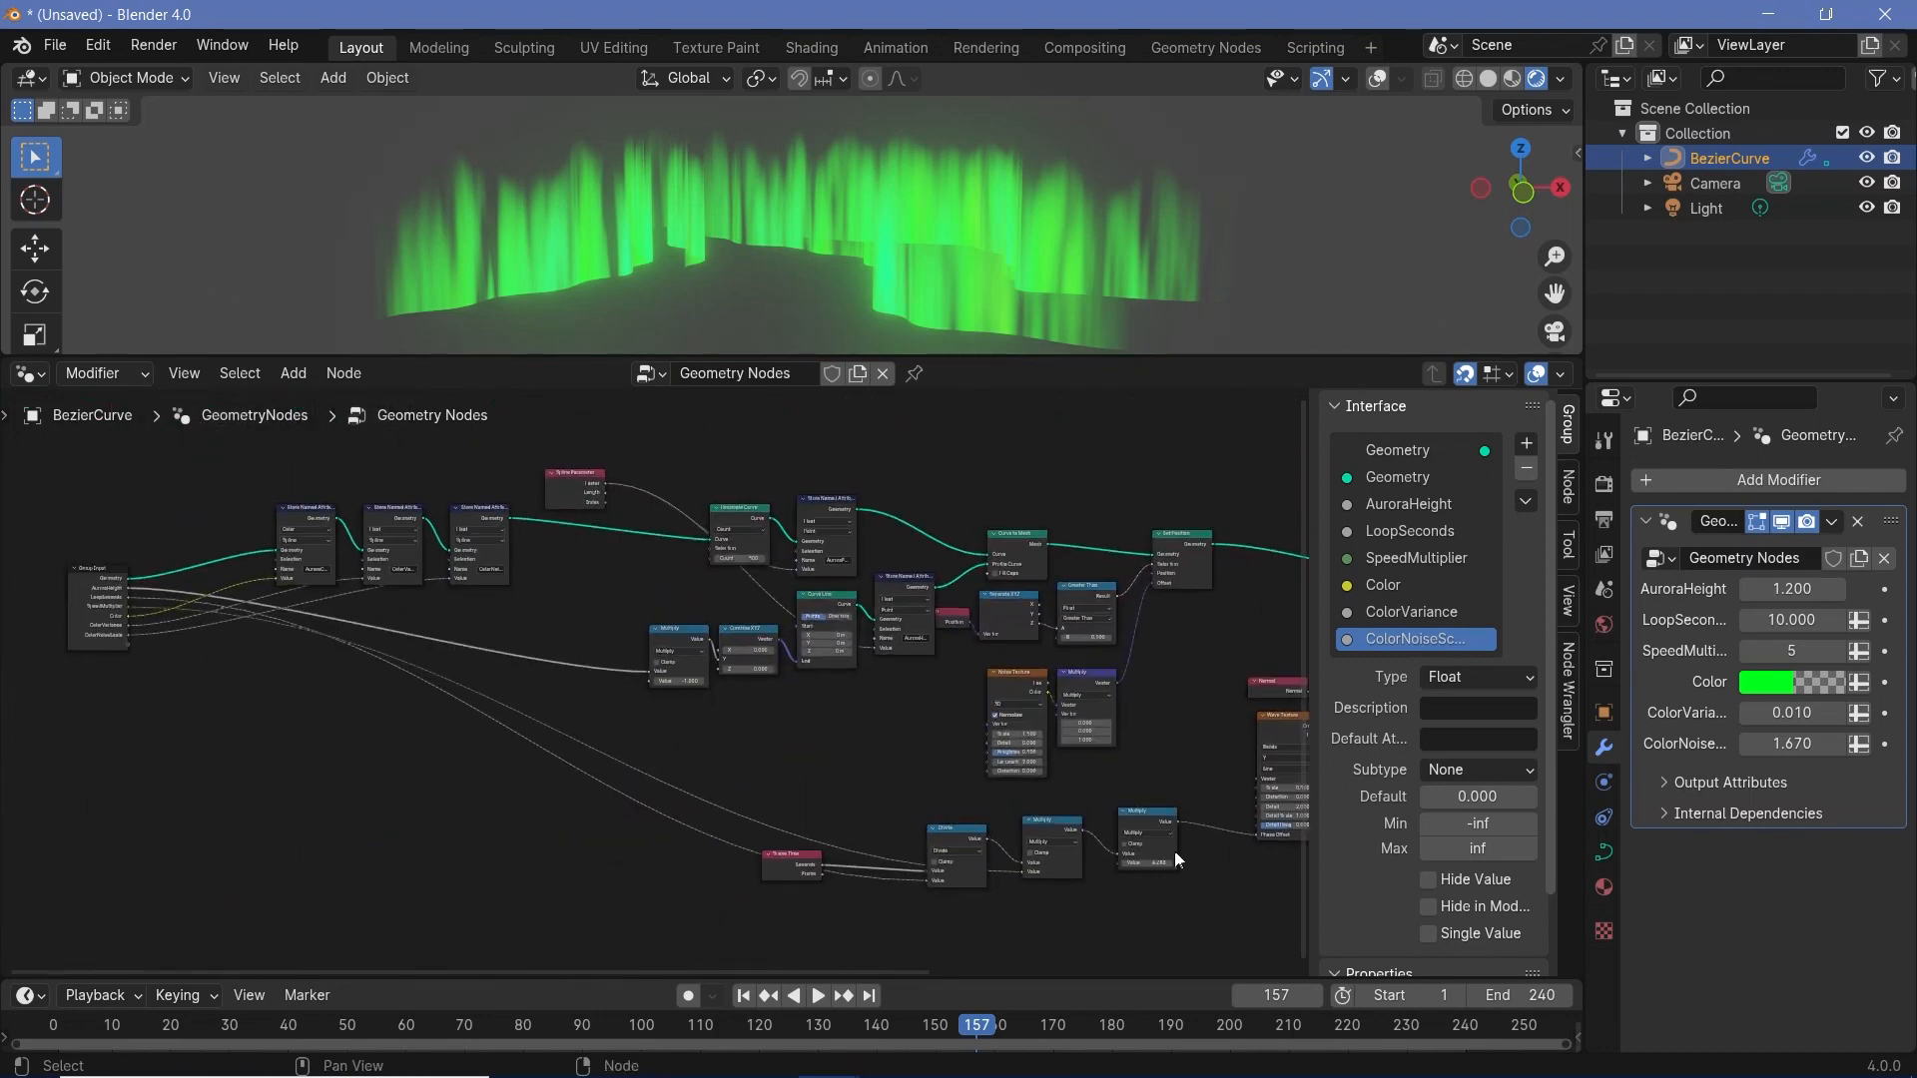
middle_drag(1219, 770, 1170, 774)
- Expose the Wave Texture's Scale as a new group input and name it AuroraWaveScale
scroll(1163, 775, down, 1)
scroll(1091, 786, up, 2)
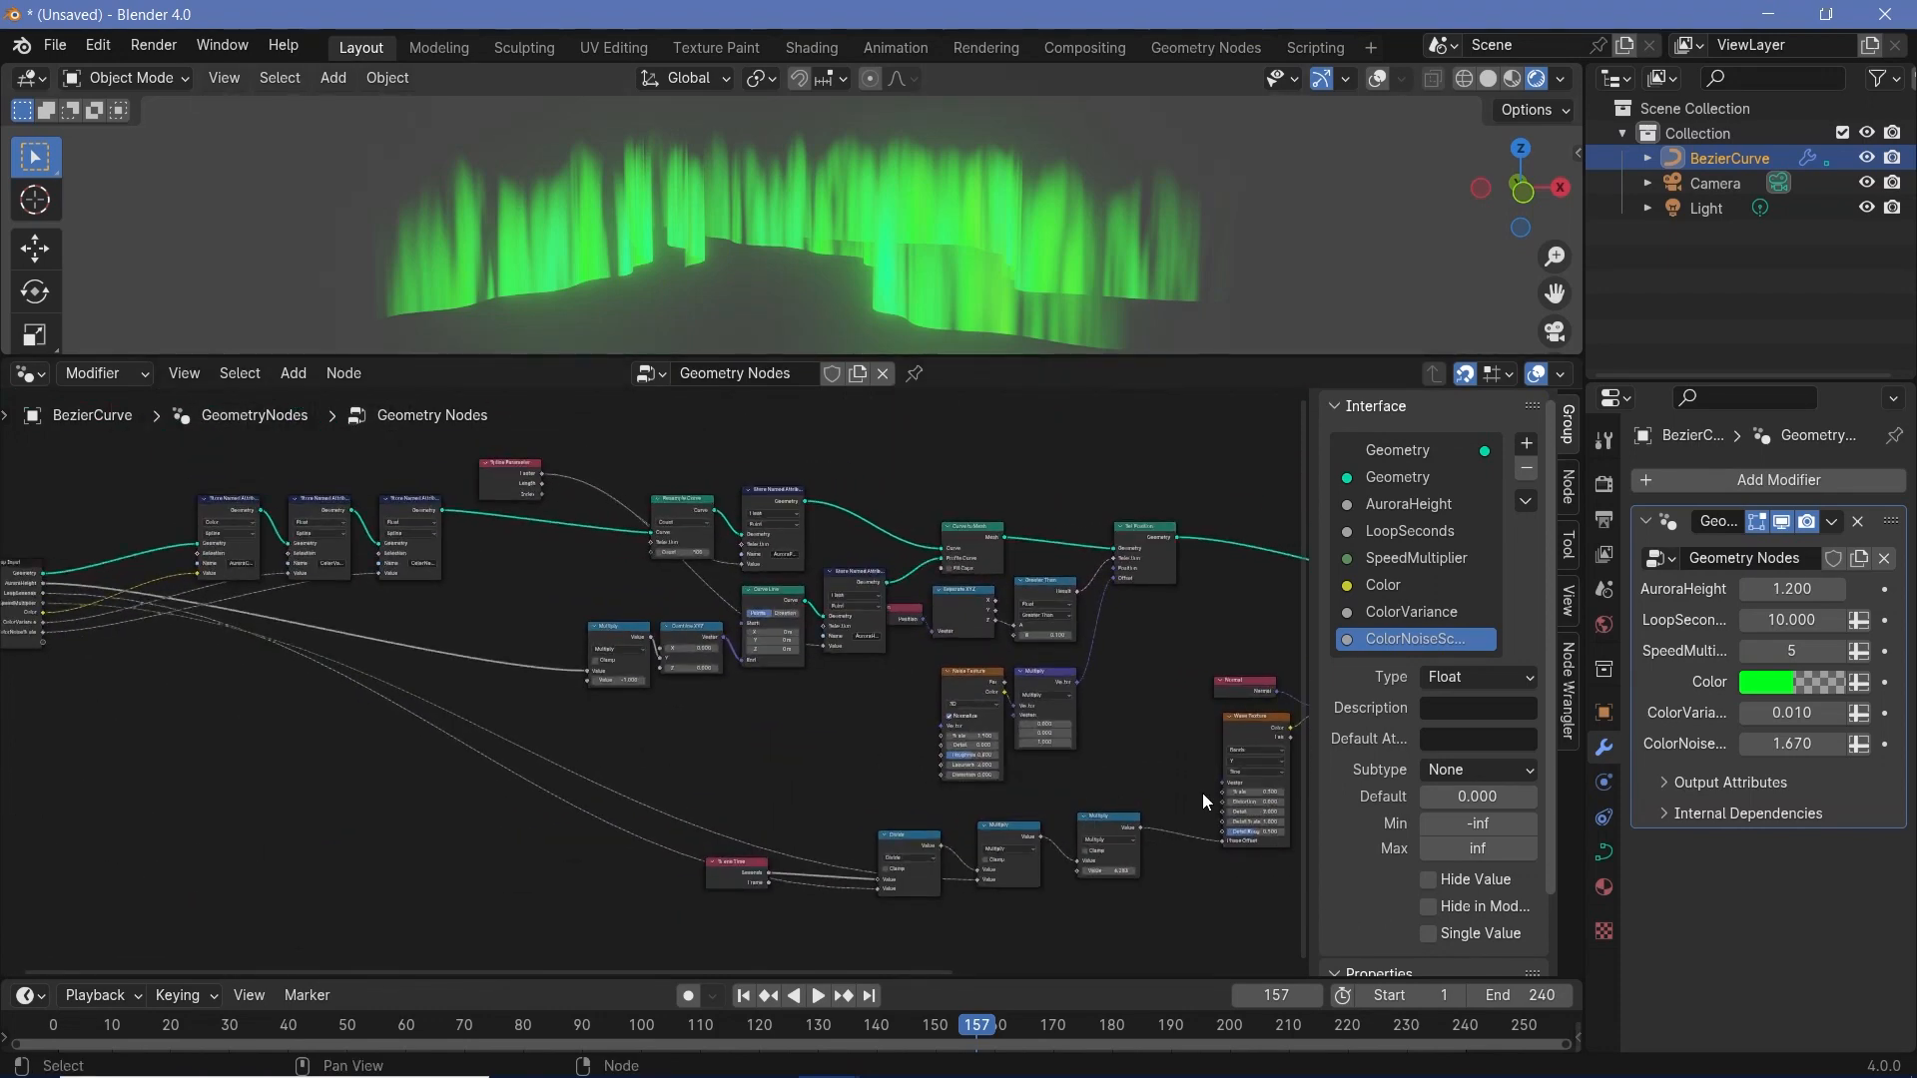
drag(1218, 795, 162, 644)
double_click(1386, 666)
text(AuroraWavesS...)
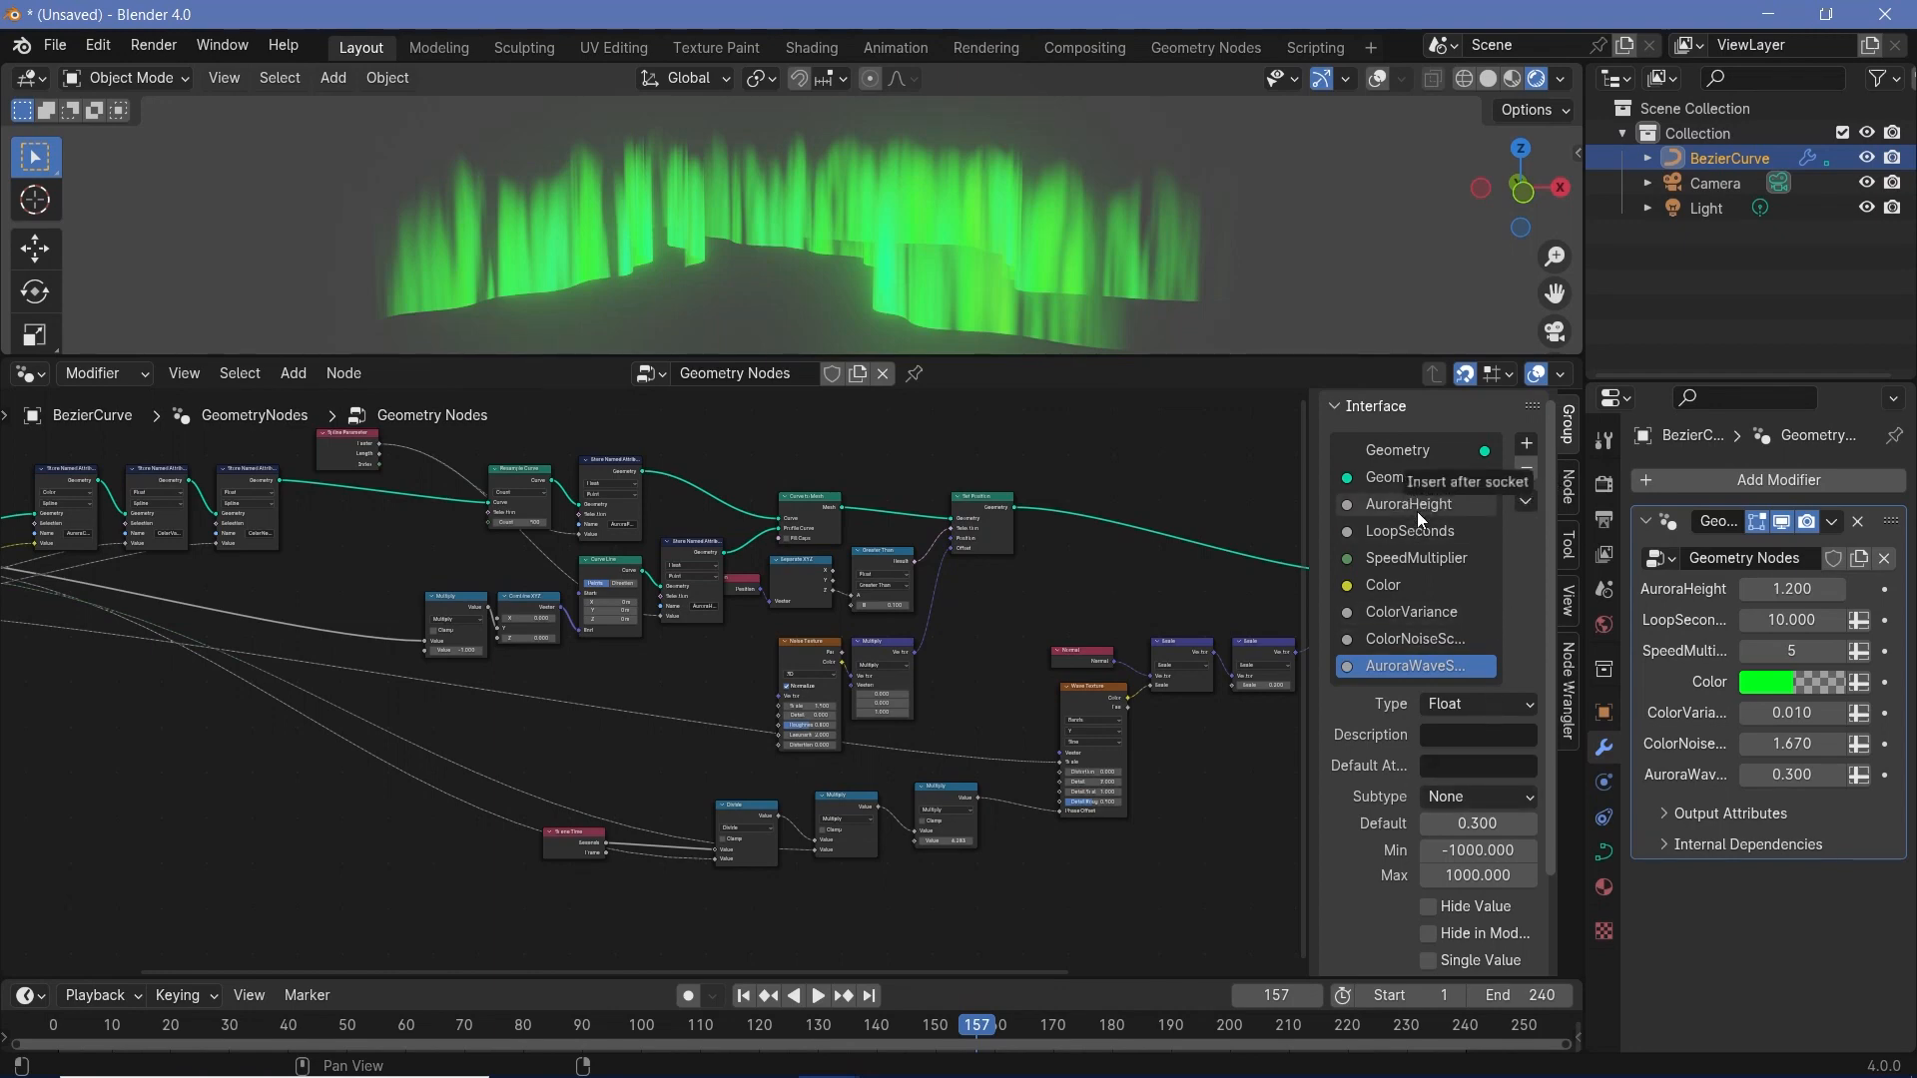
- Move AuroraWaveScale directly below AuroraHeight in the group interface and connect the final vector Scale node's Scale to a new group input
drag(1417, 511, 1417, 511)
middle_drag(1178, 727, 1078, 741)
scroll(864, 717, up, 3)
middle_drag(864, 717, 462, 717)
scroll(830, 773, up, 2)
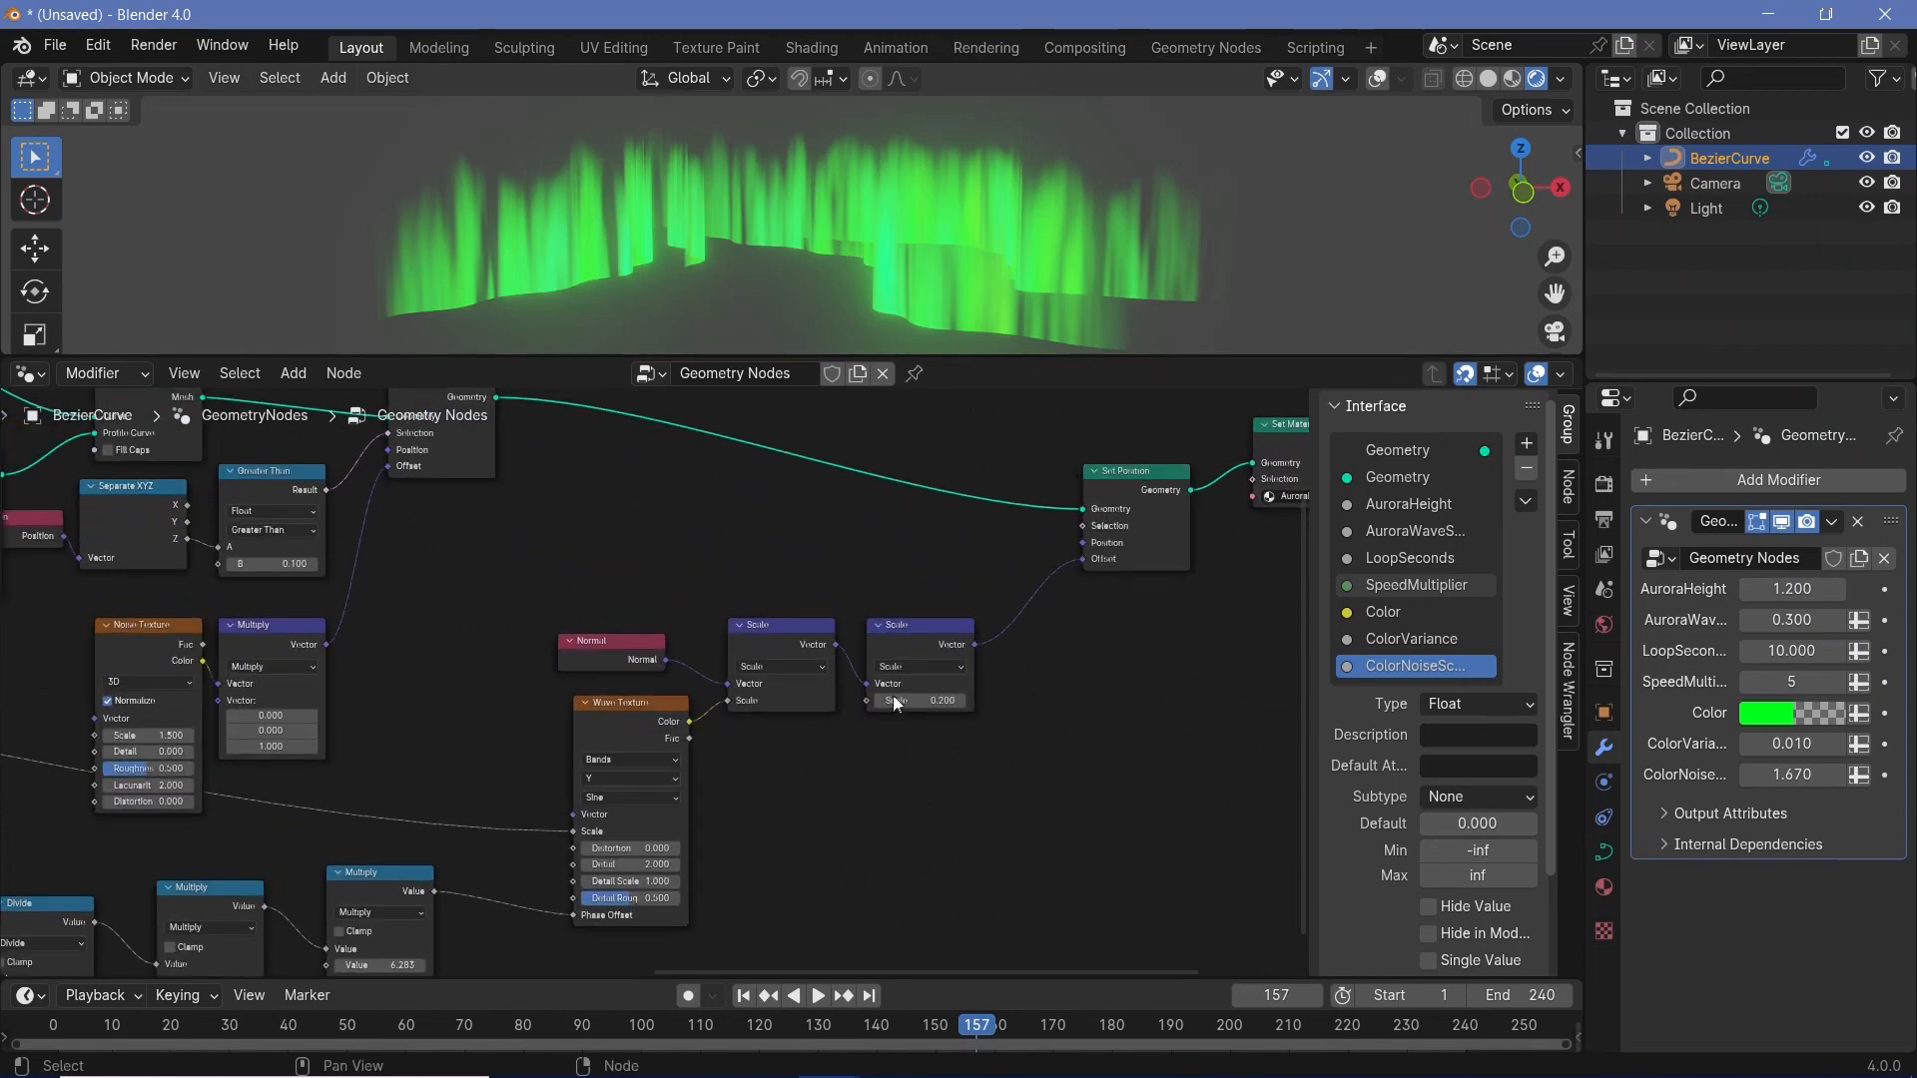
drag(867, 699, 282, 609)
- Rename the new Scale input to AuroraWaveDisplacement and place it directly below AuroraWaveScale in the interface
double_click(1390, 694)
text(Auror)
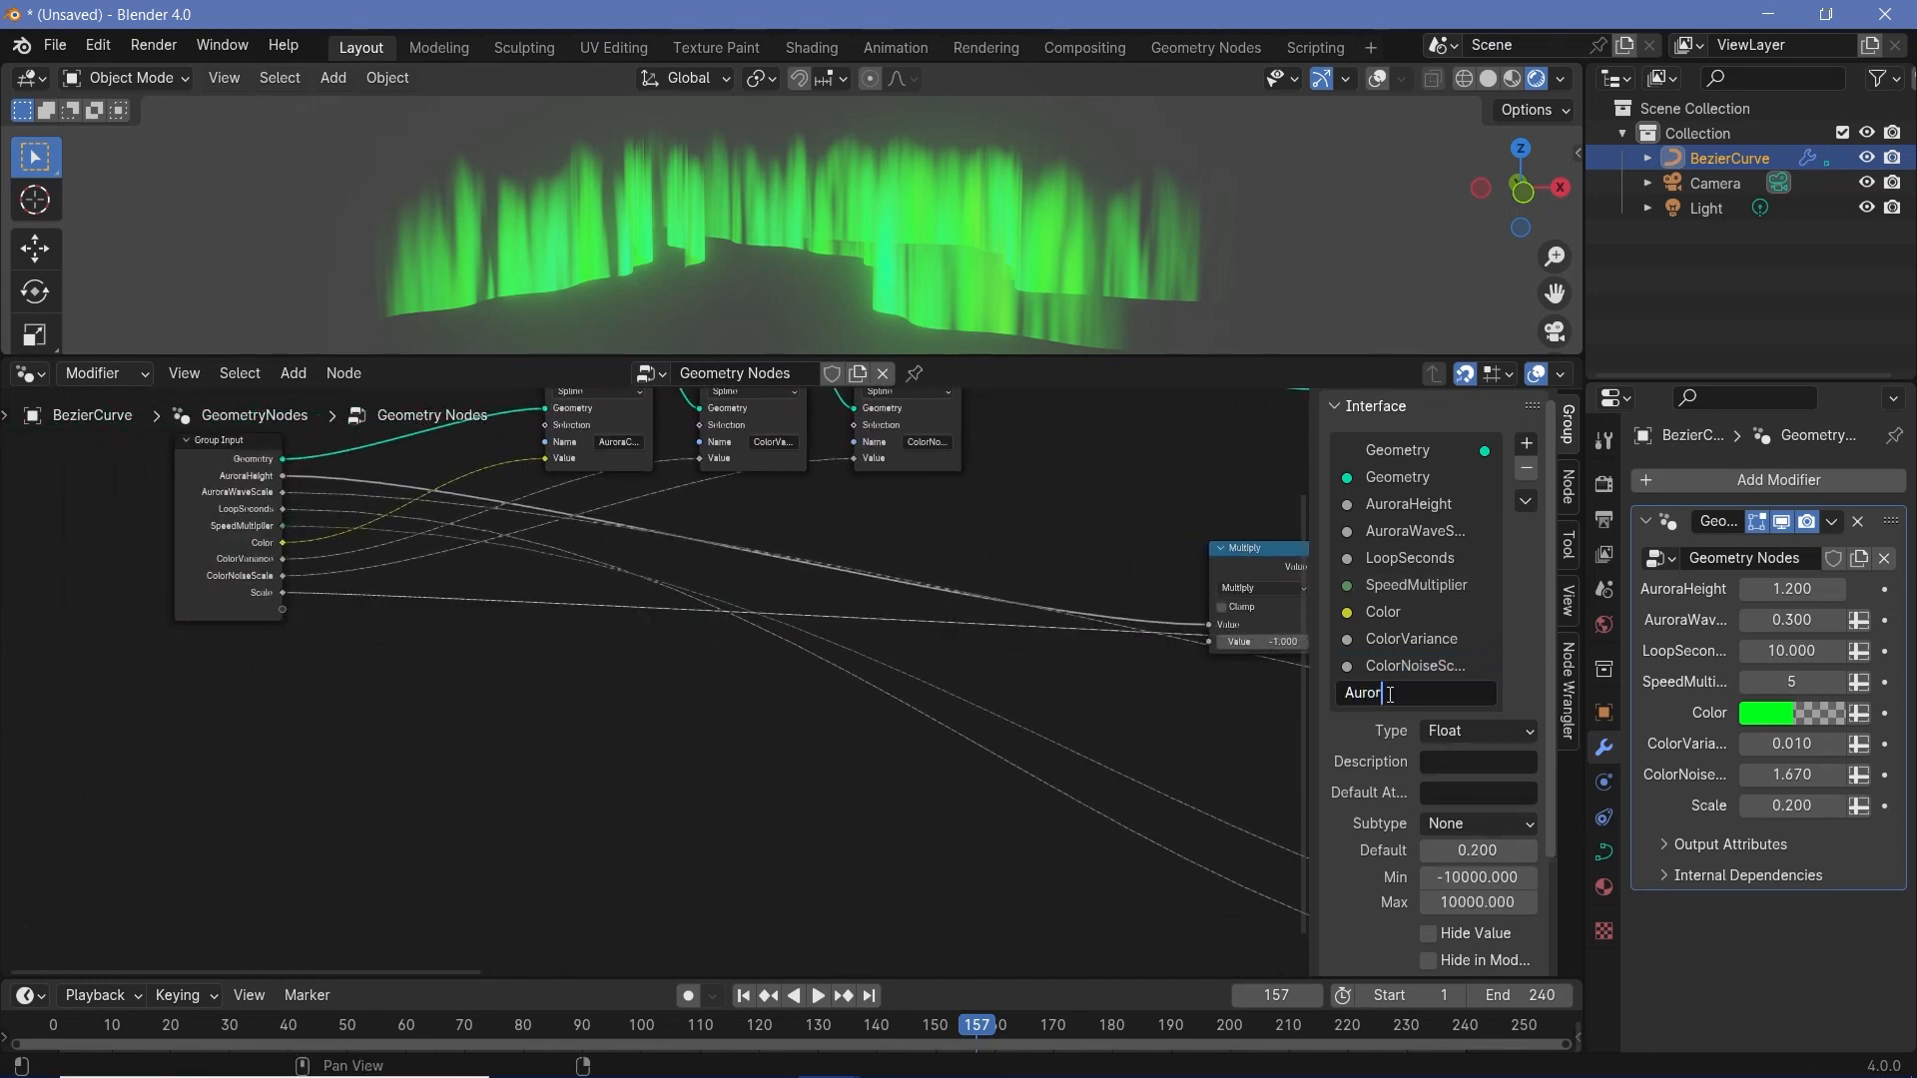
text(aWaveDisplacement)
key(Return)
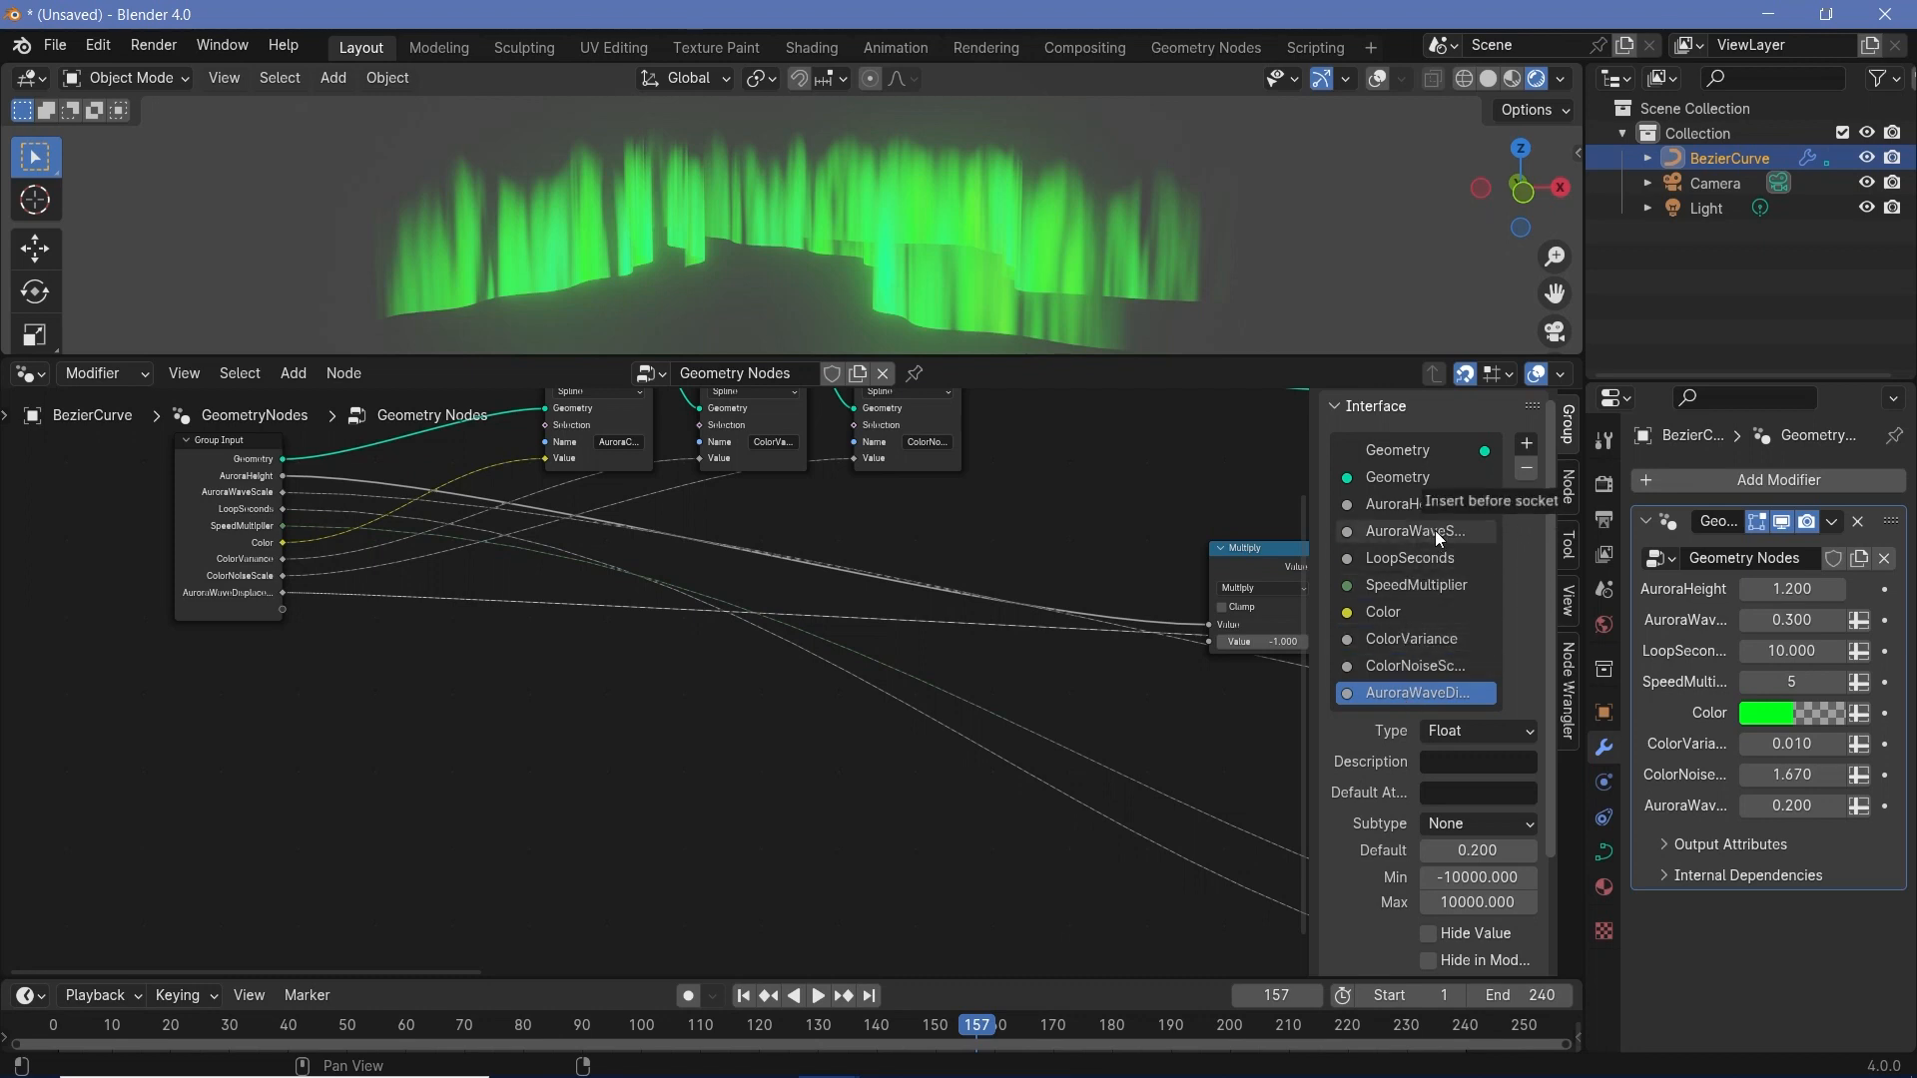
drag(1435, 541, 1435, 543)
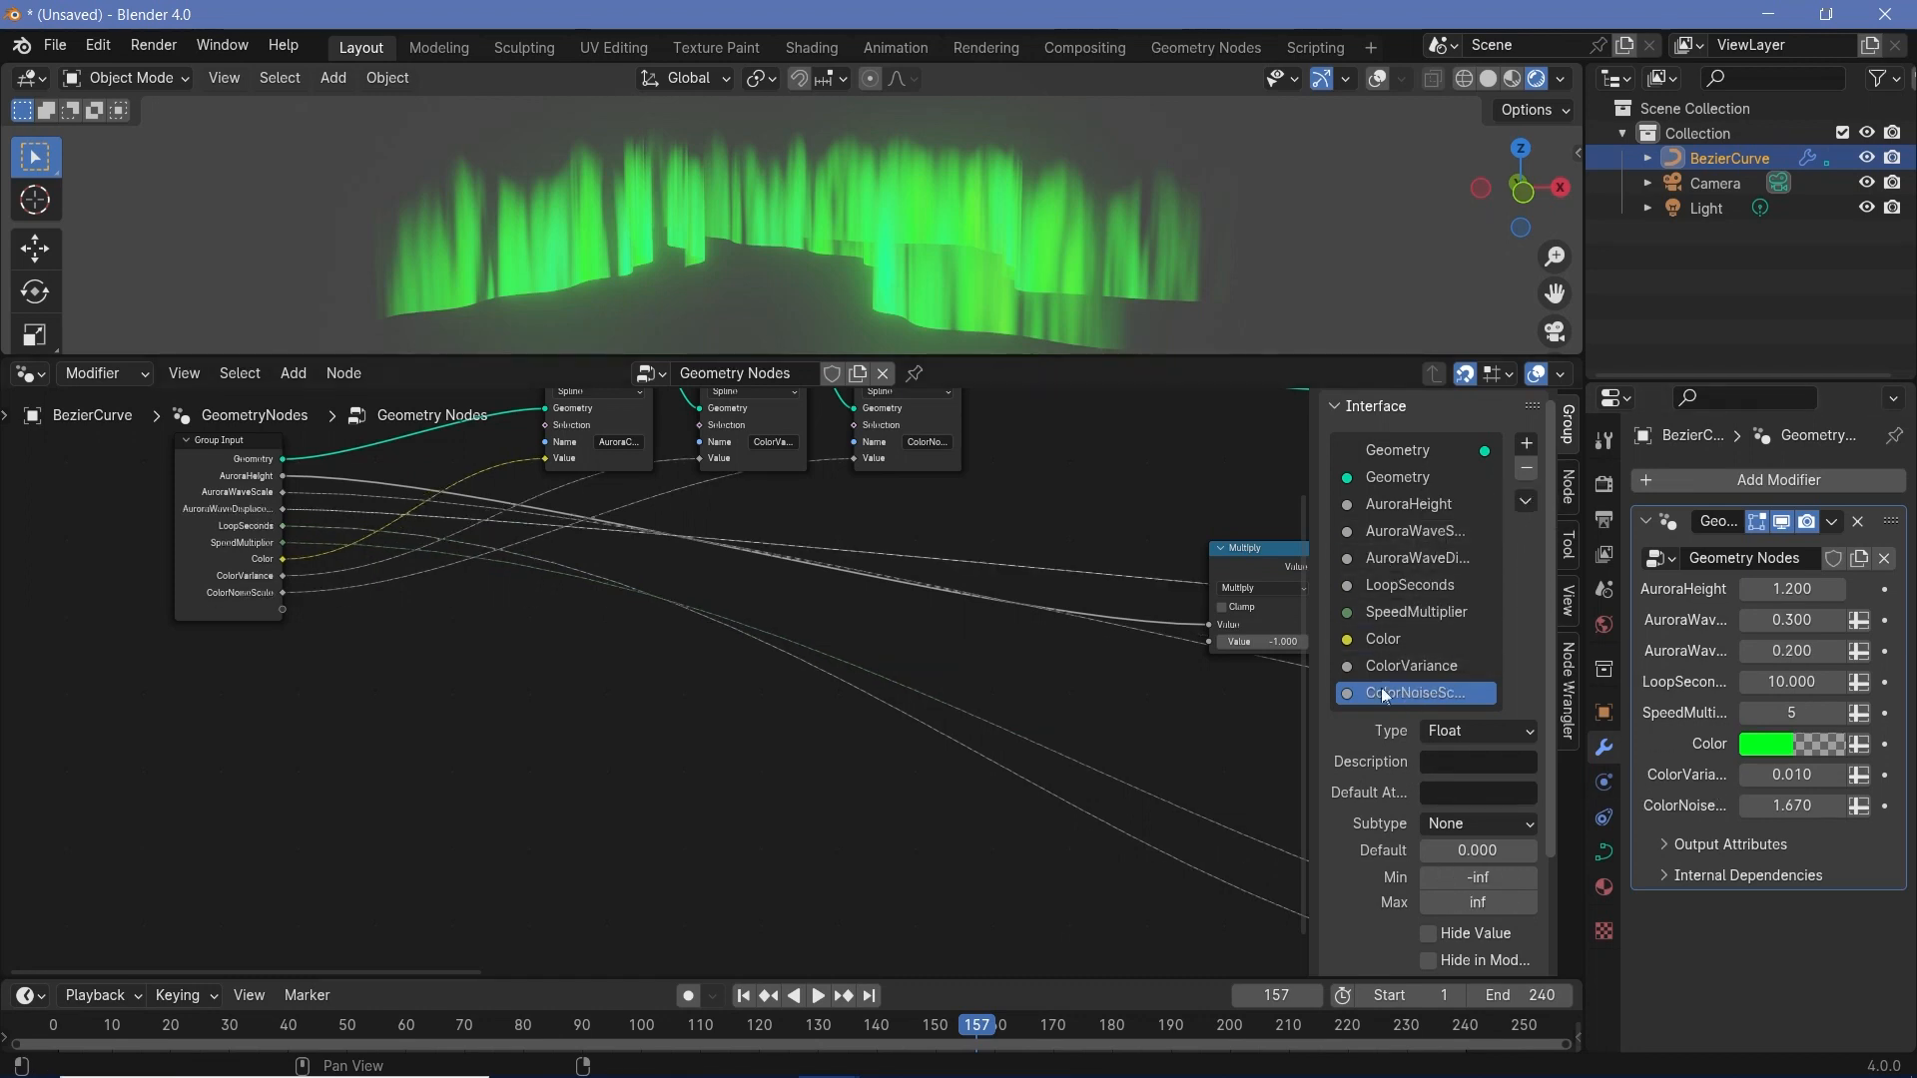
- Set the default value of the ColorVariance group input to 0.01
click(1398, 666)
click(1471, 871)
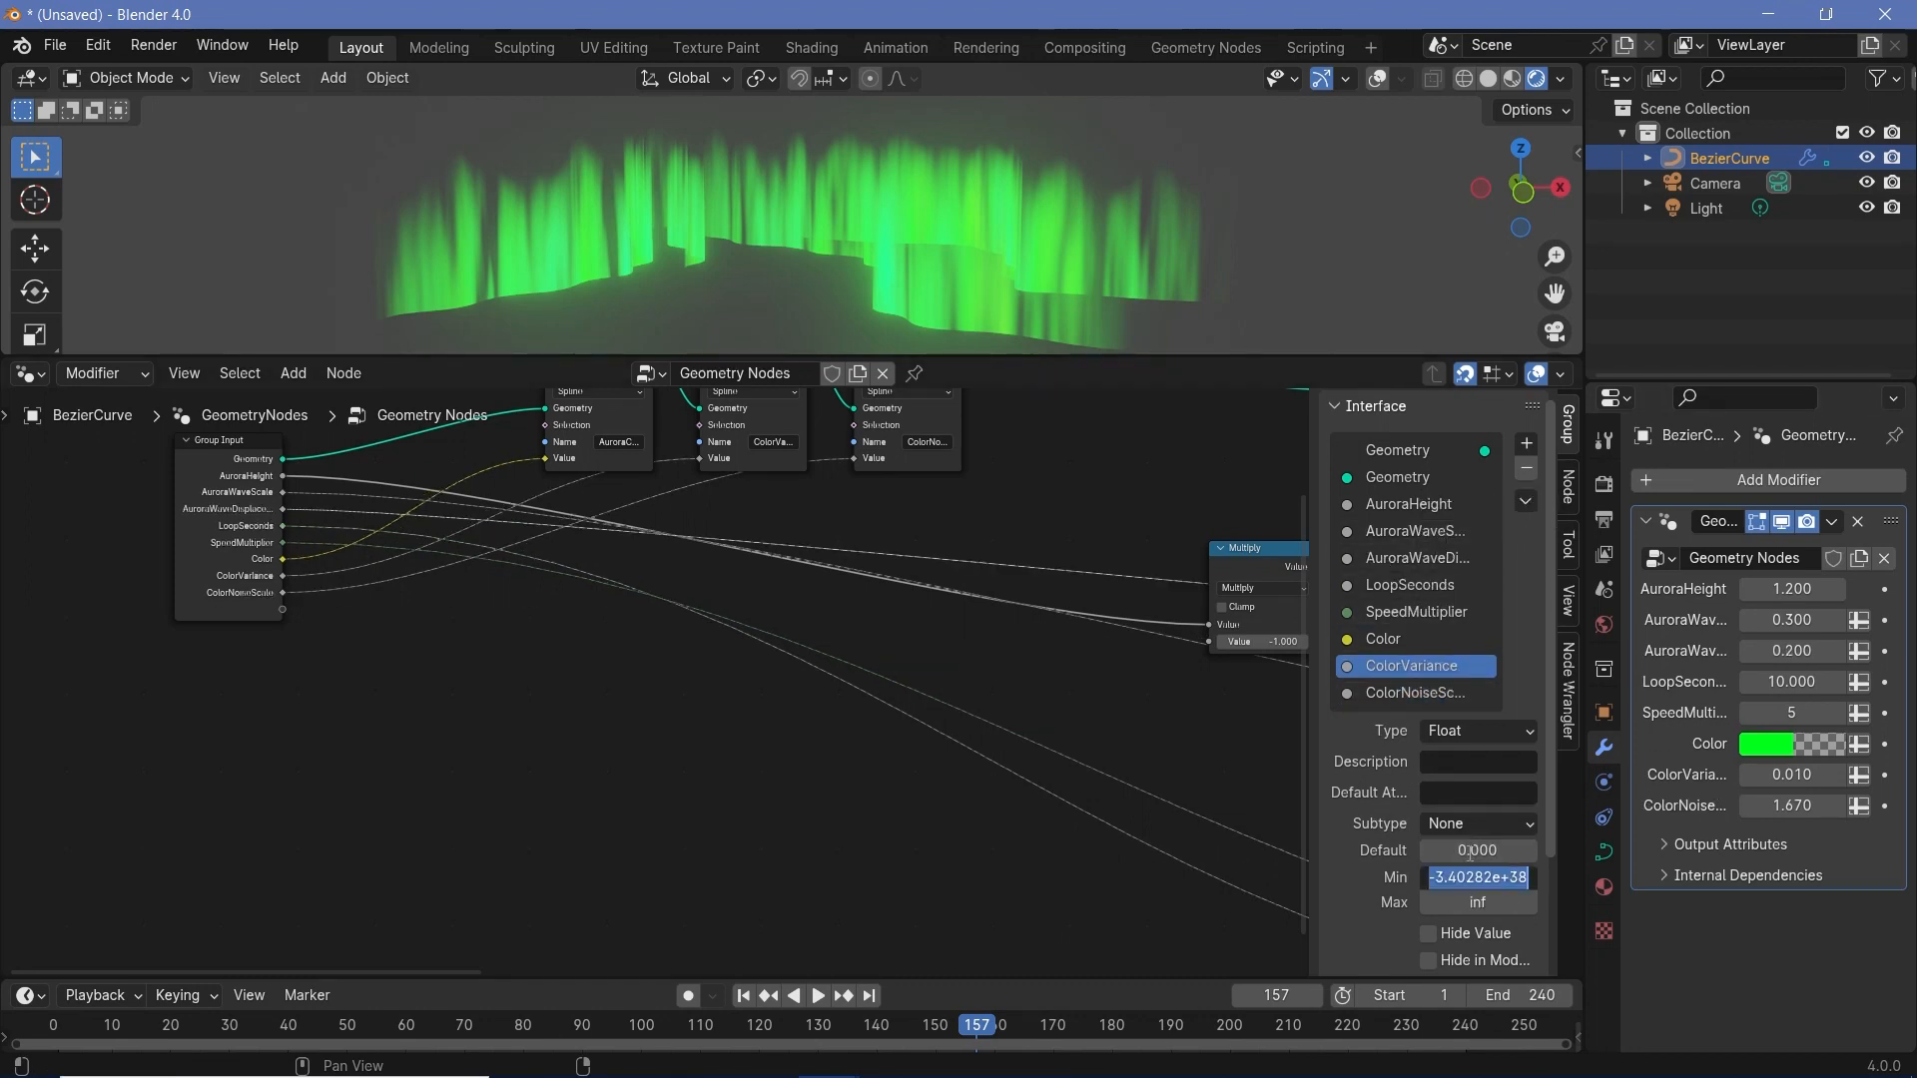
click(1470, 852)
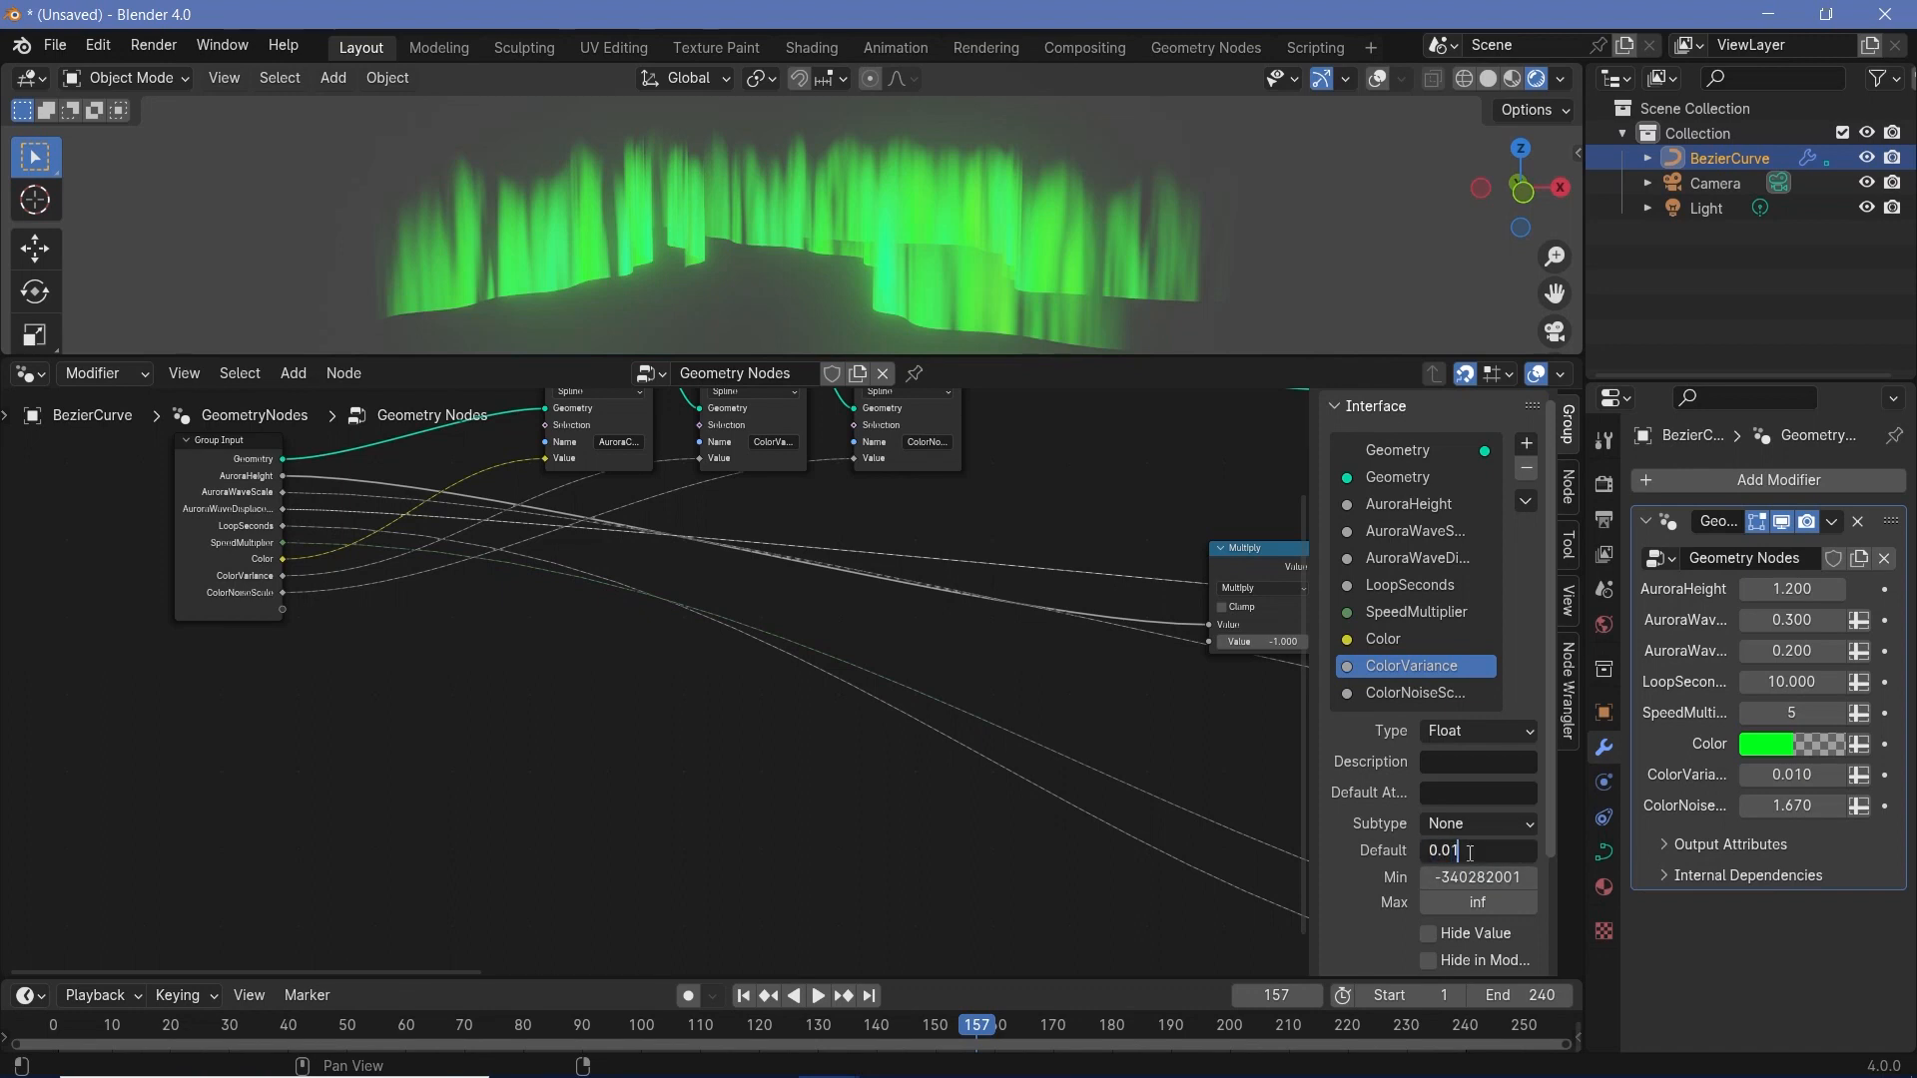
text(0.01)
key(Return)
- Set the default value of the ColorNoiseScale group input to 1
click(1416, 693)
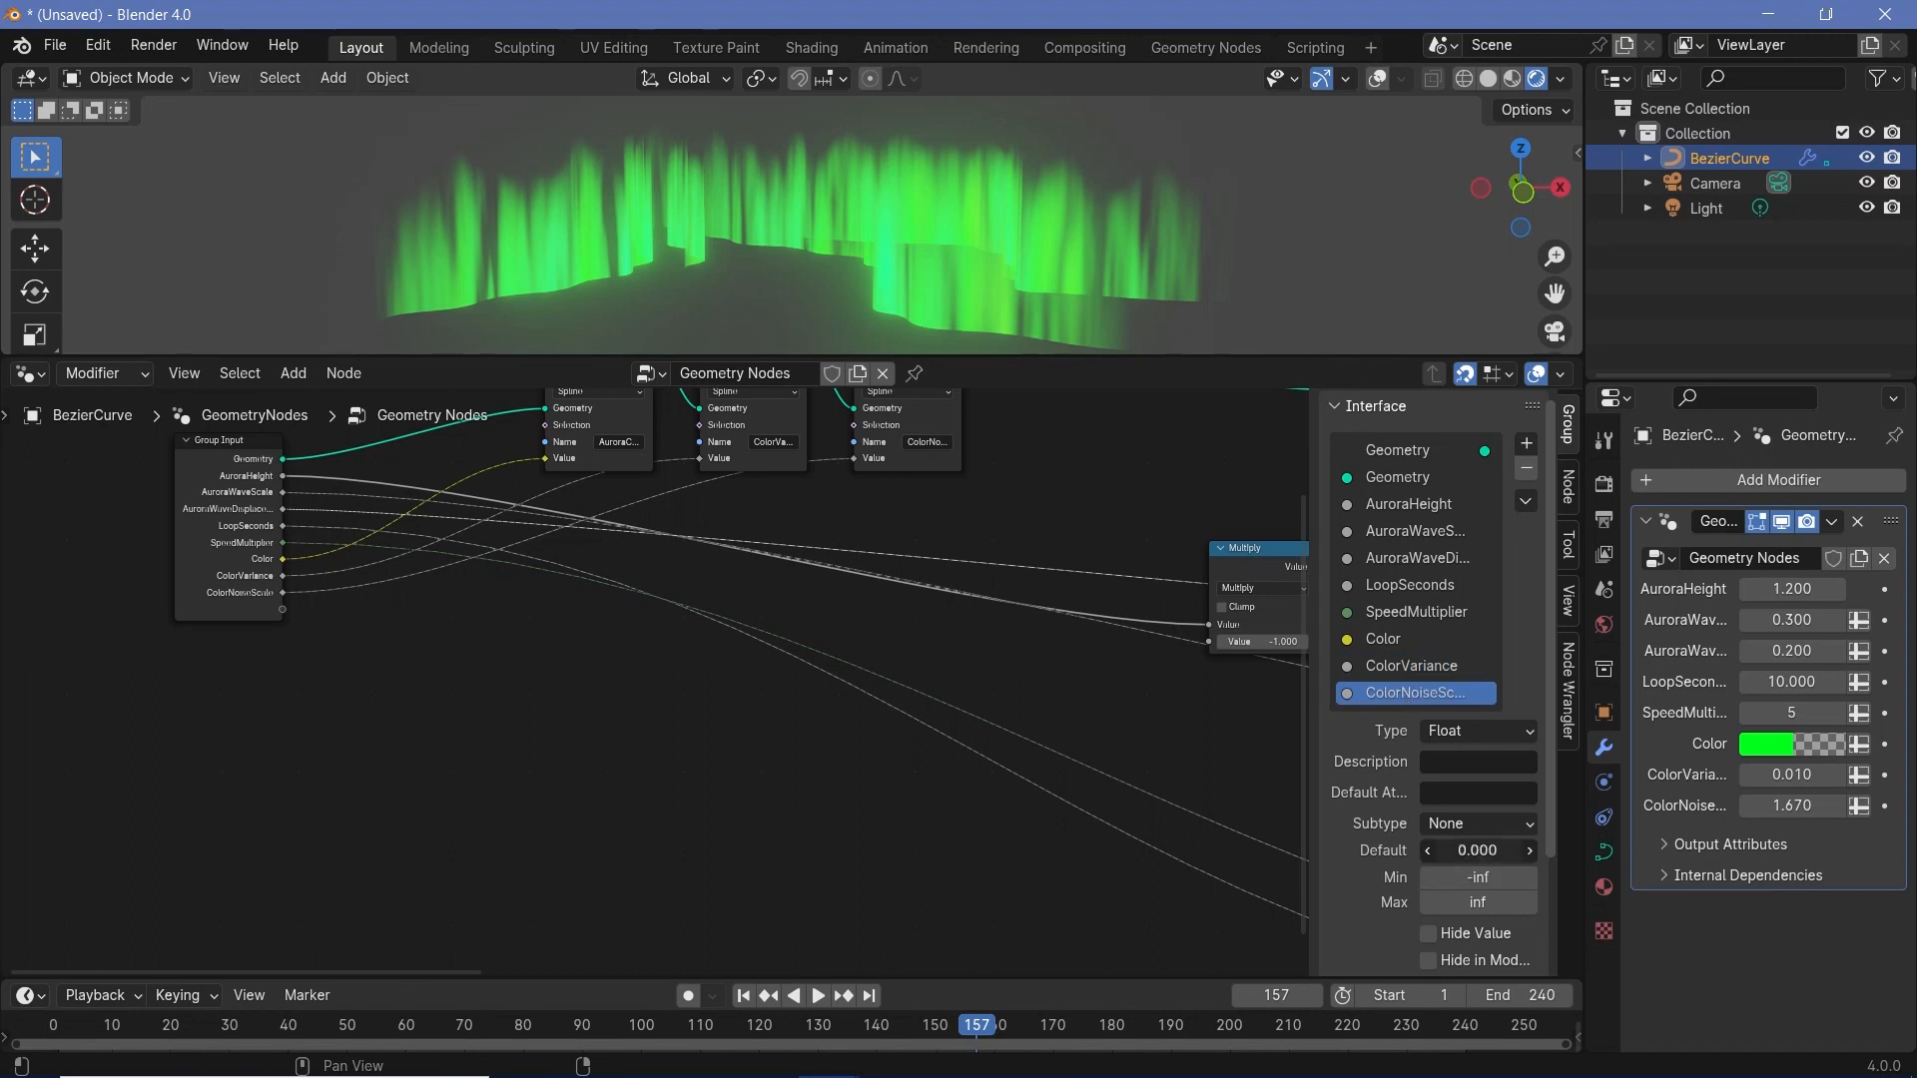
click(1456, 849)
text(1)
key(Return)
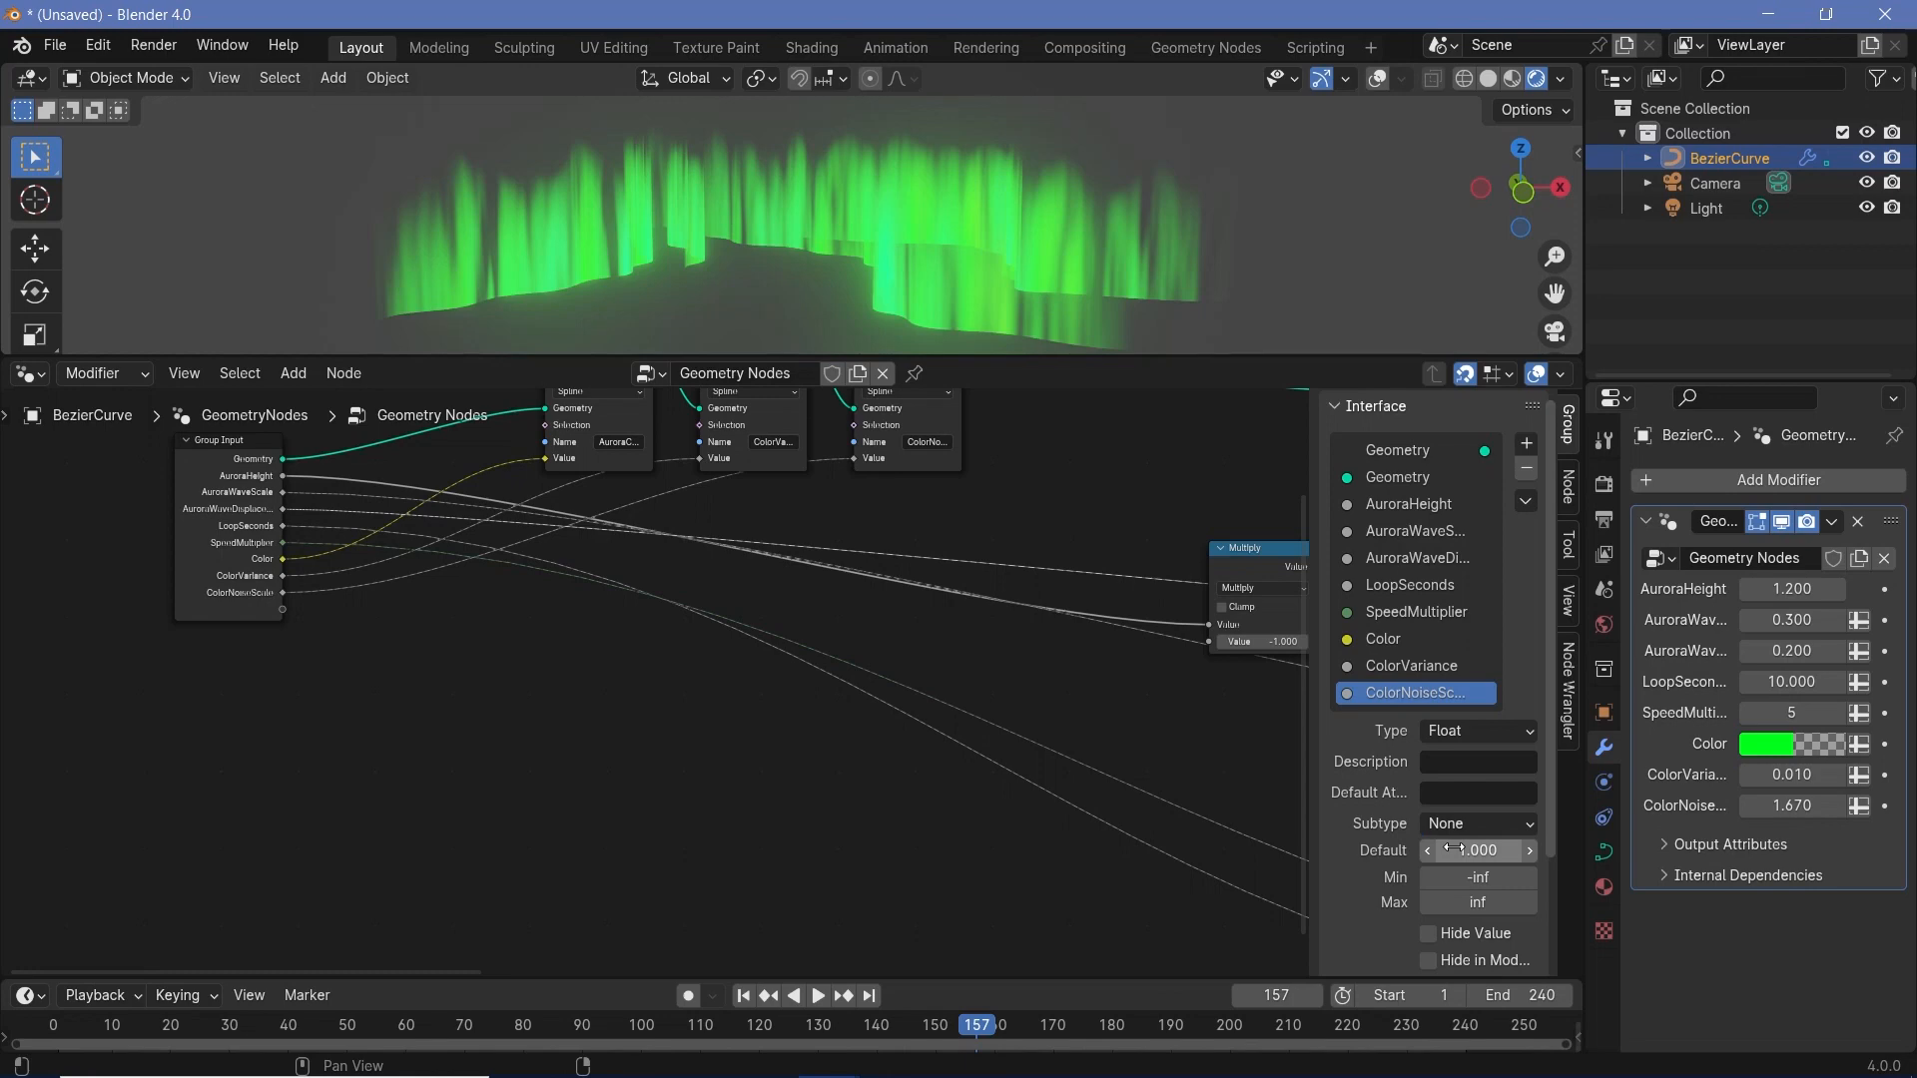
- Play the aurora animation in the viewport from a different viewing angle
scroll(500, 729, down, 6)
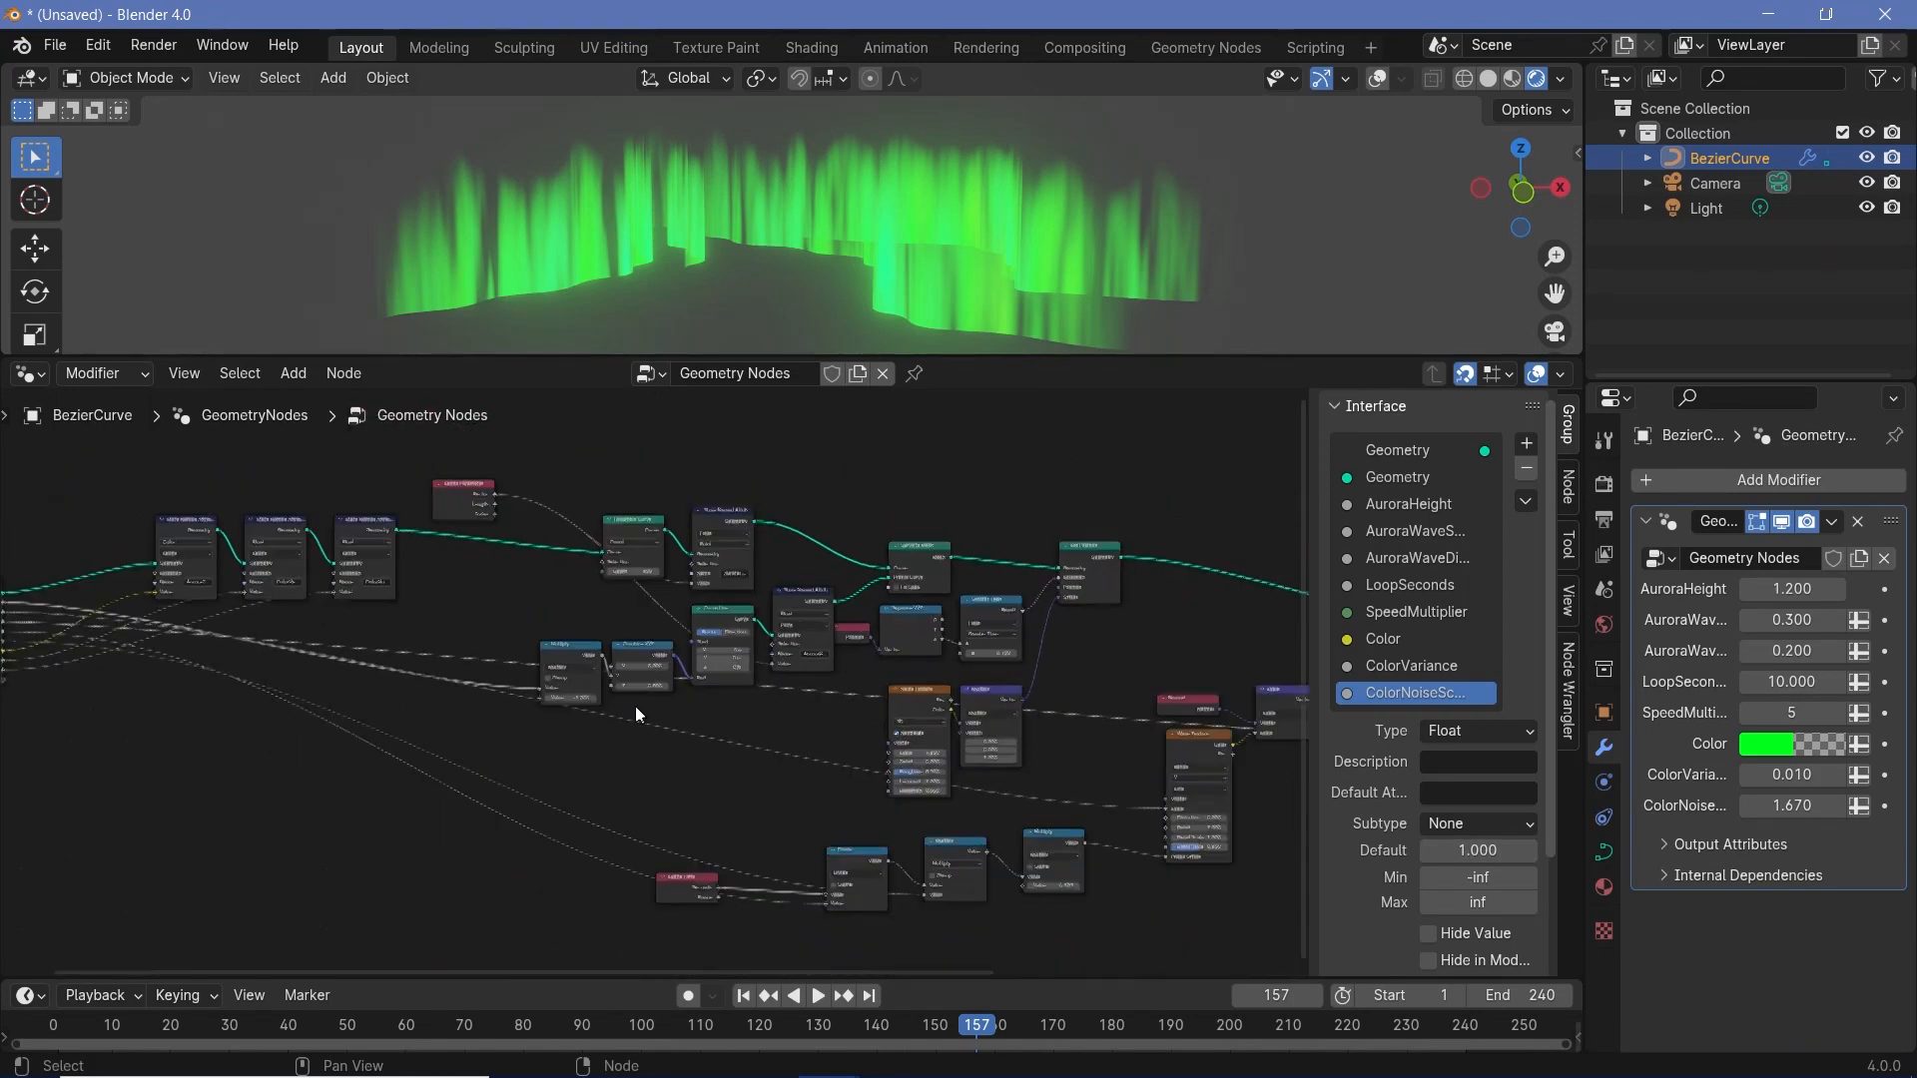
scroll(635, 705, up, 5)
middle_drag(897, 176, 996, 200)
key(space)
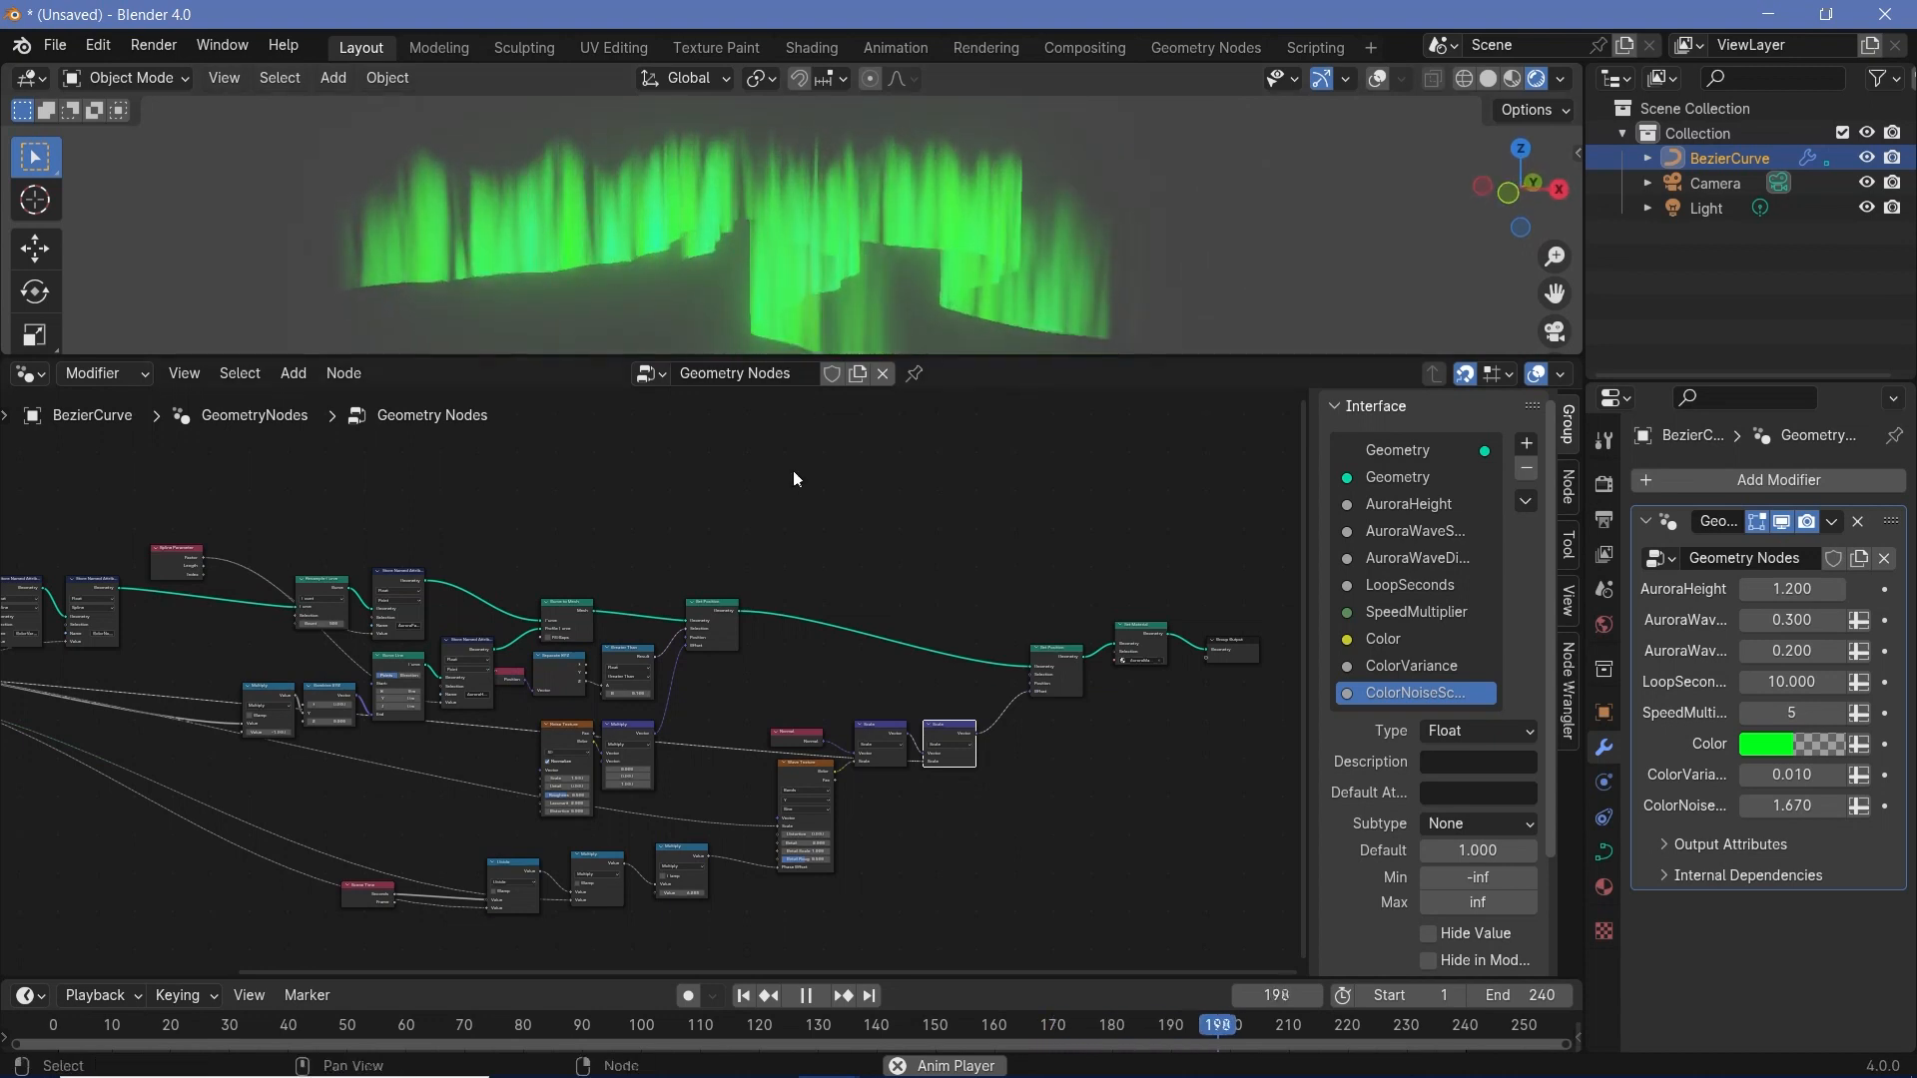
- Preview the animated aurora with an orange modifier Color at hue 0.014 and return the Color to green
click(1766, 745)
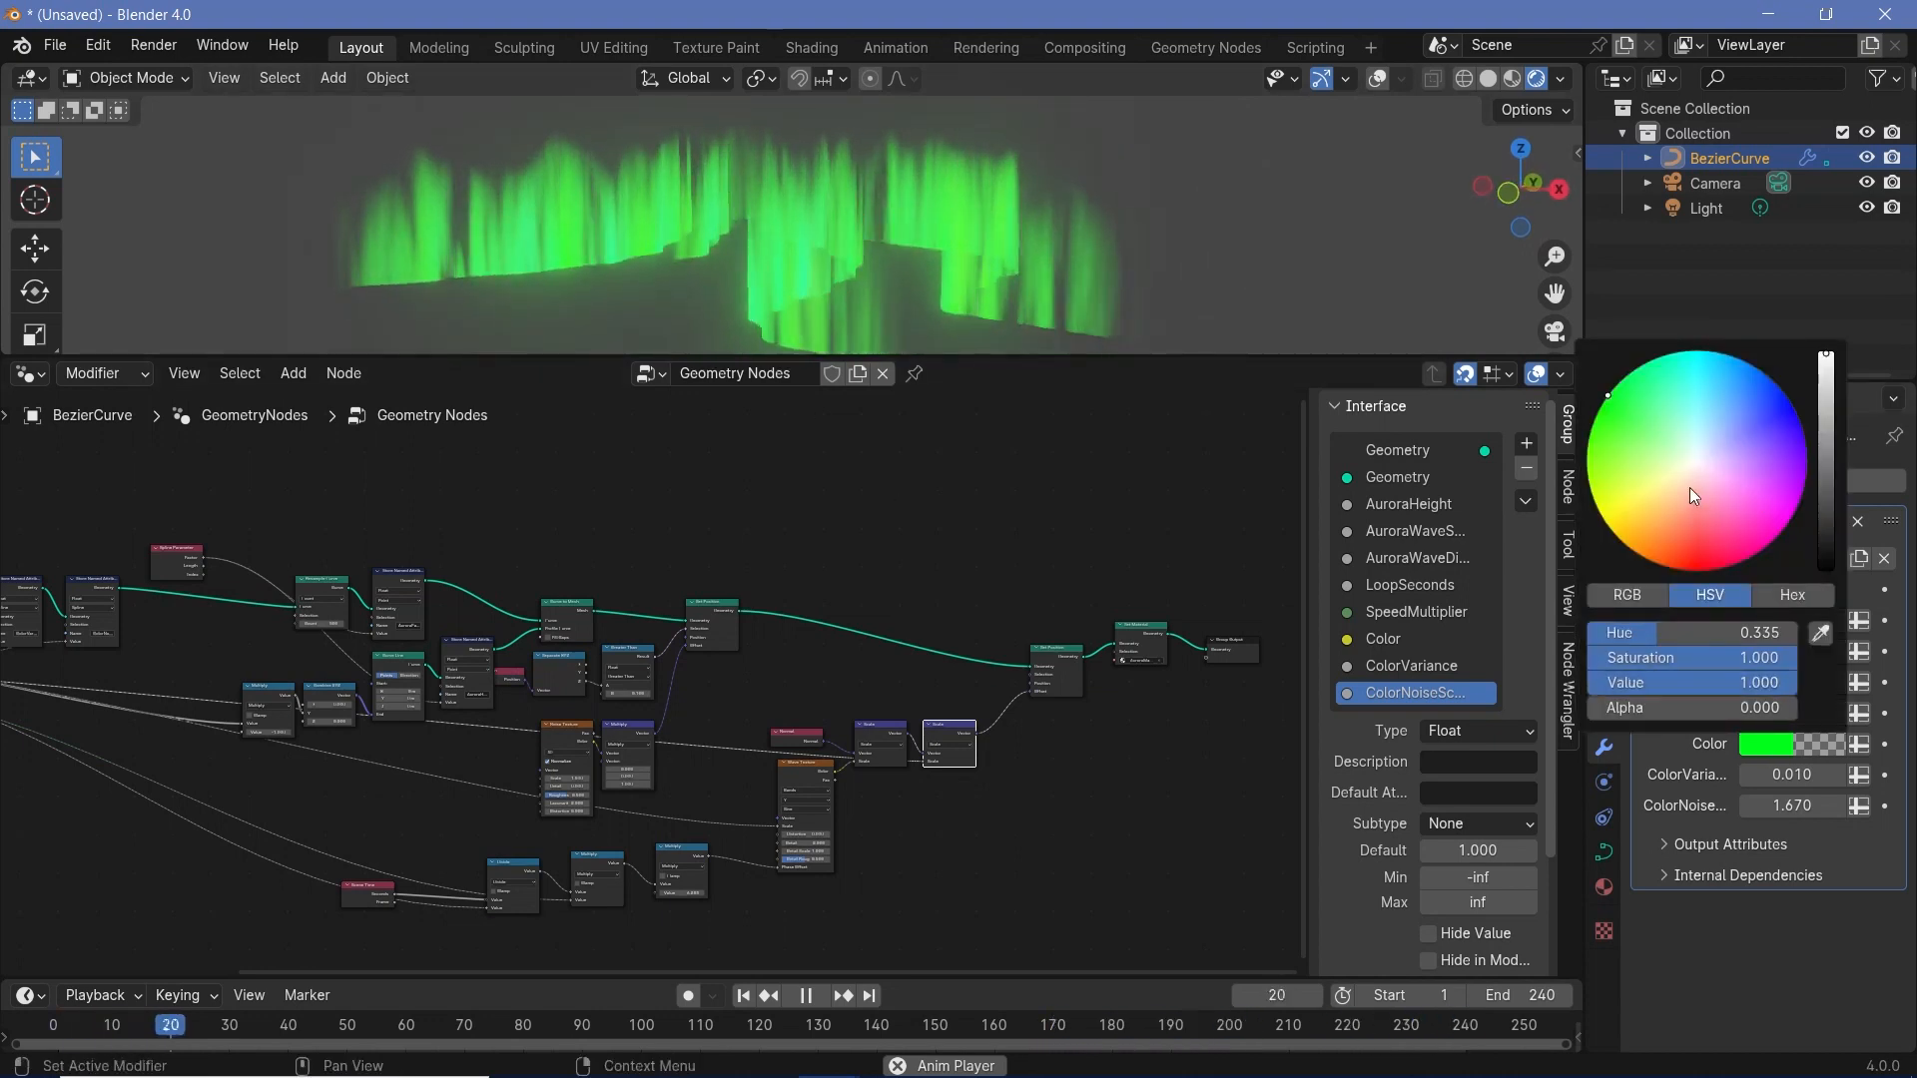
mouse_move(1615, 388)
mouse_down()
mouse_move(1691, 351)
mouse_move(1773, 382)
mouse_move(1791, 429)
mouse_move(1801, 476)
mouse_move(1772, 534)
mouse_move(1662, 565)
mouse_up()
key(space)
middle_drag(781, 224, 741, 194)
key(space)
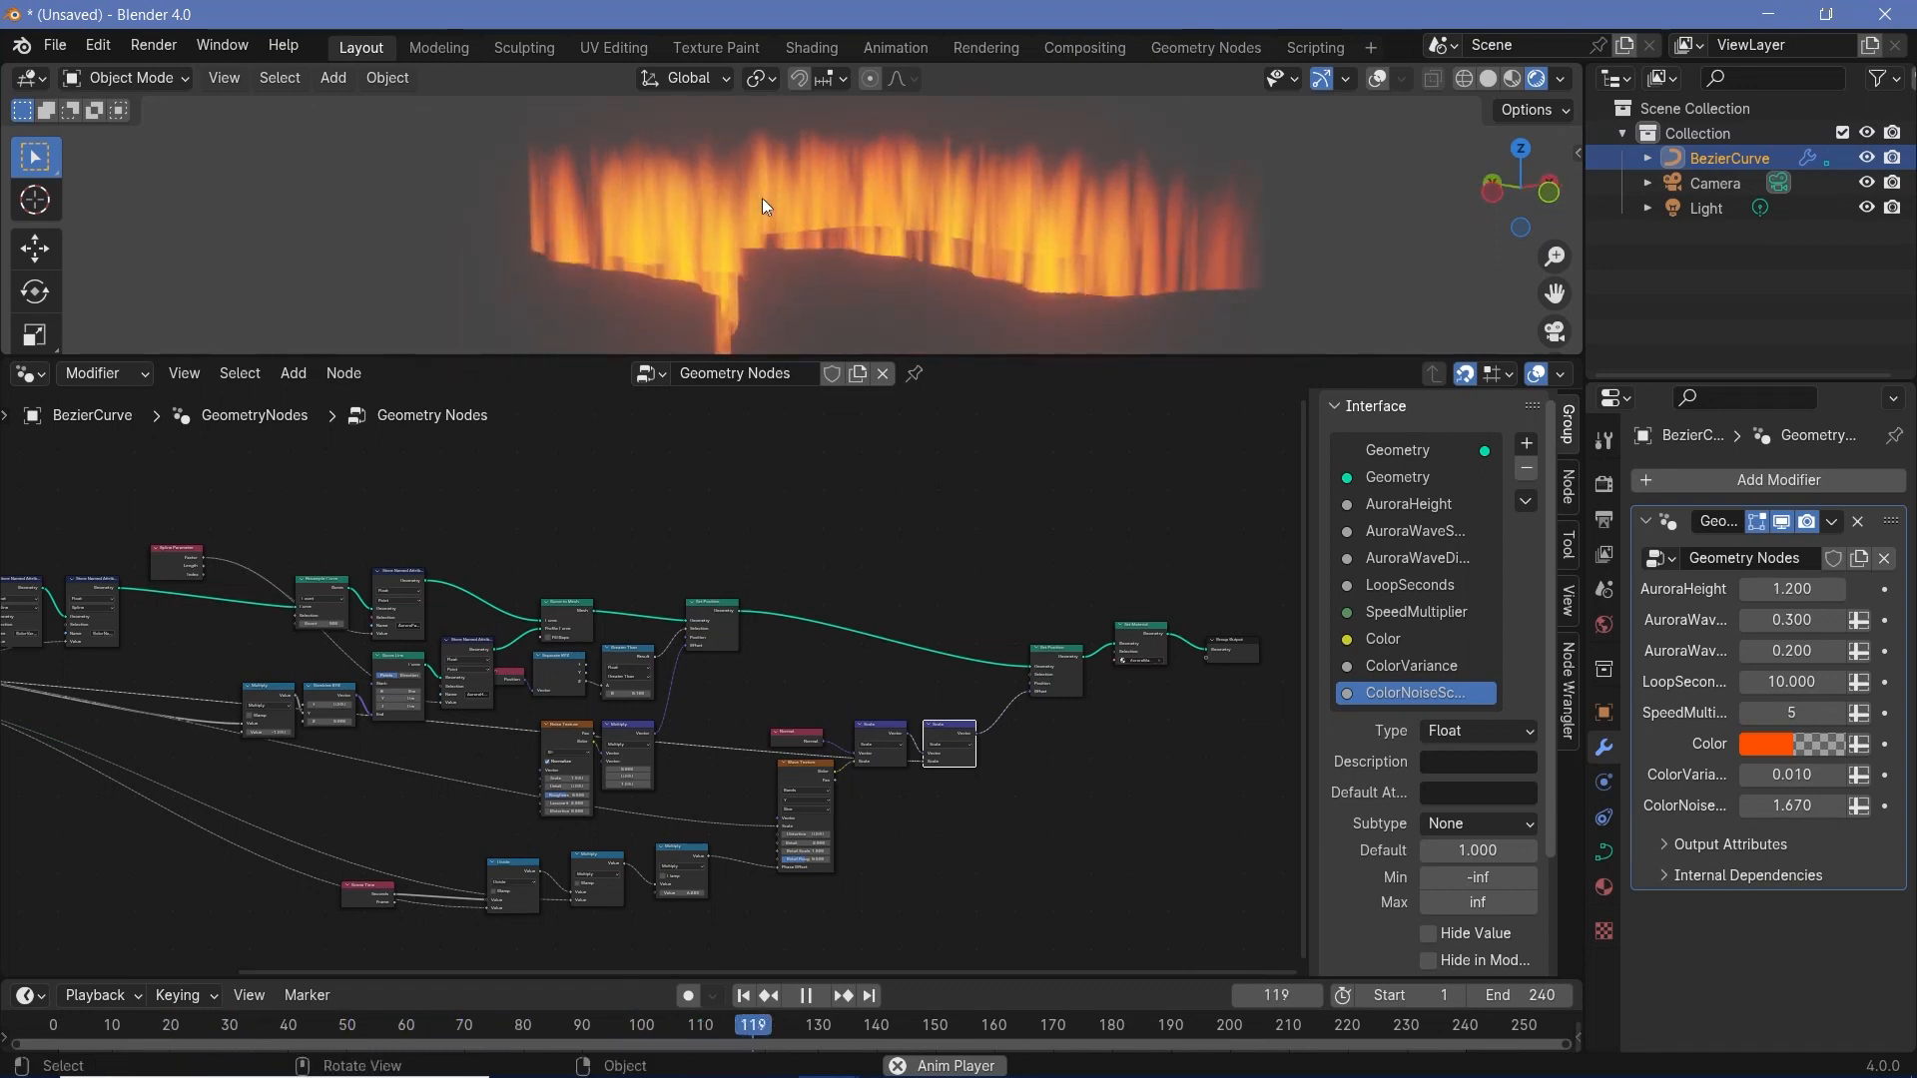
middle_drag(763, 198, 703, 189)
key(space)
click(1763, 745)
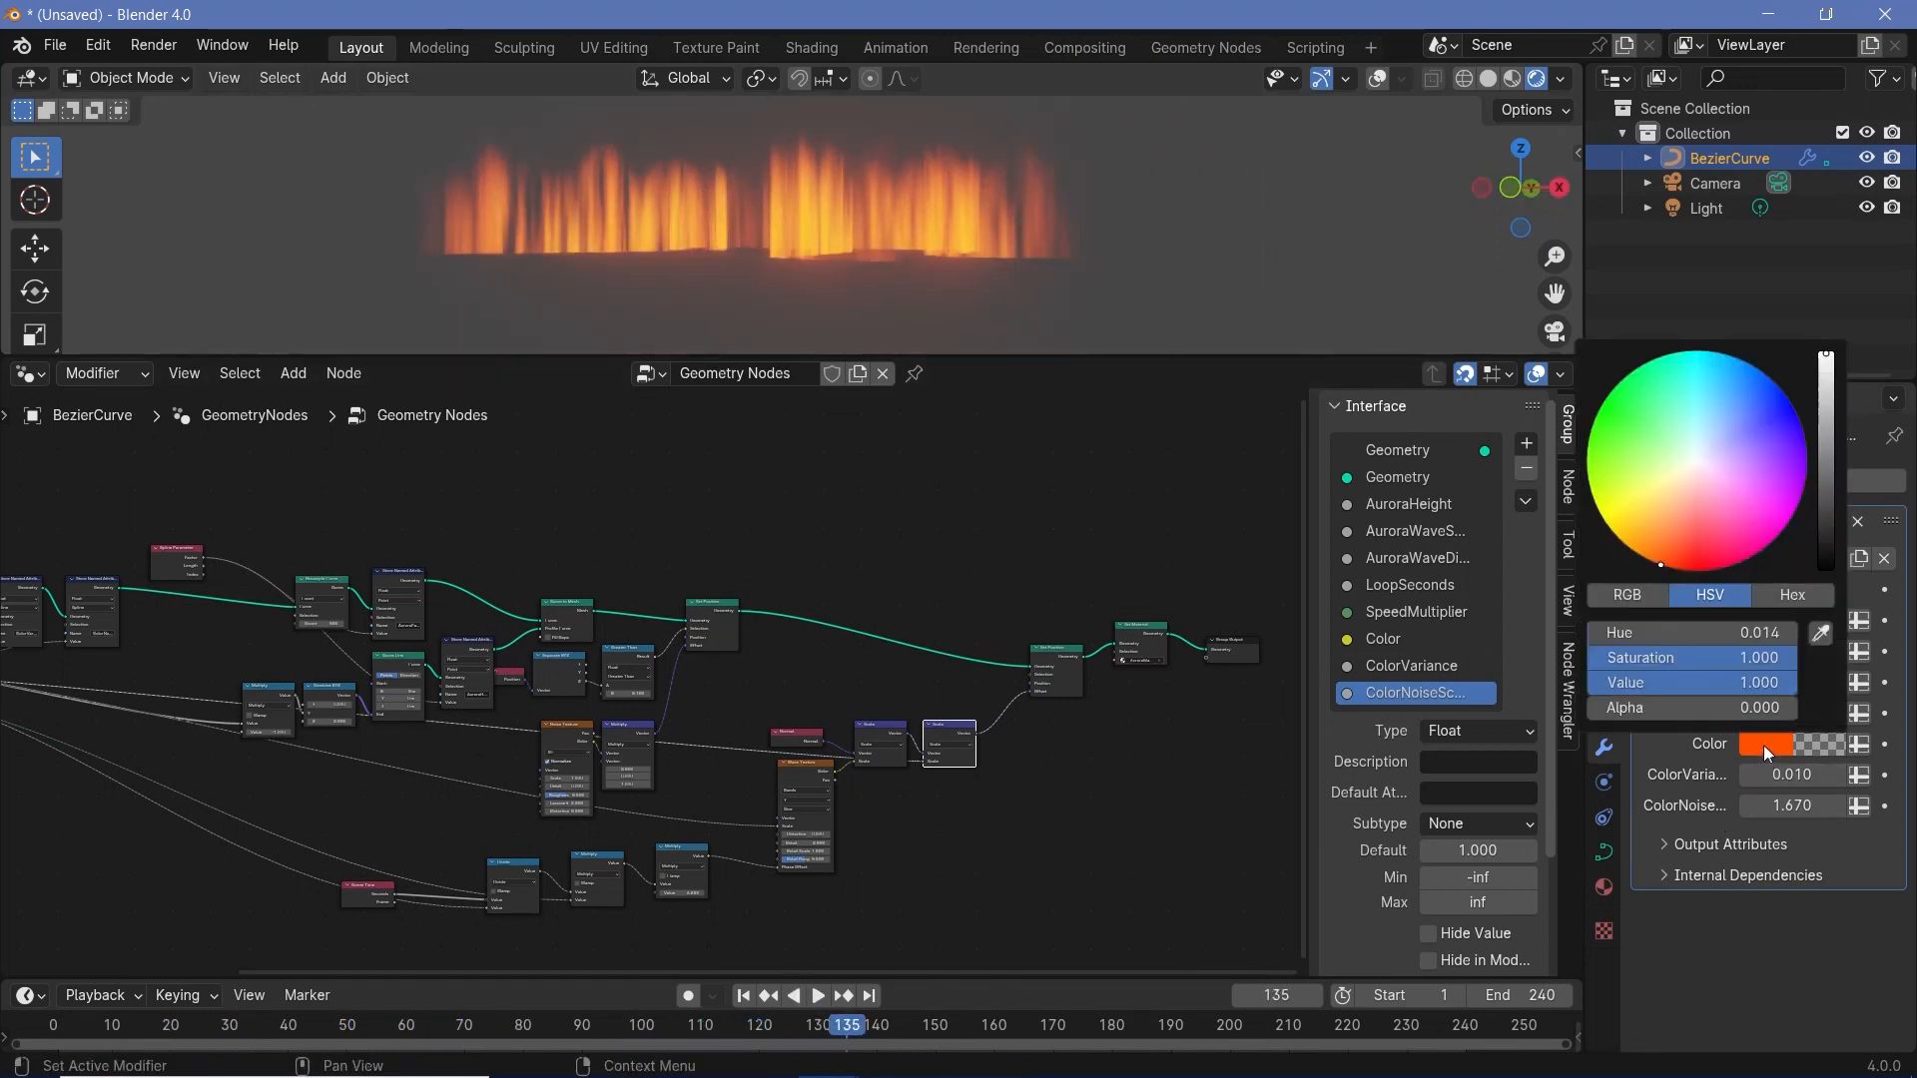
drag(1620, 413, 1602, 404)
- Add a mesh plane under the aurora and scale it up into a large ground surface
middle_drag(858, 255, 851, 197)
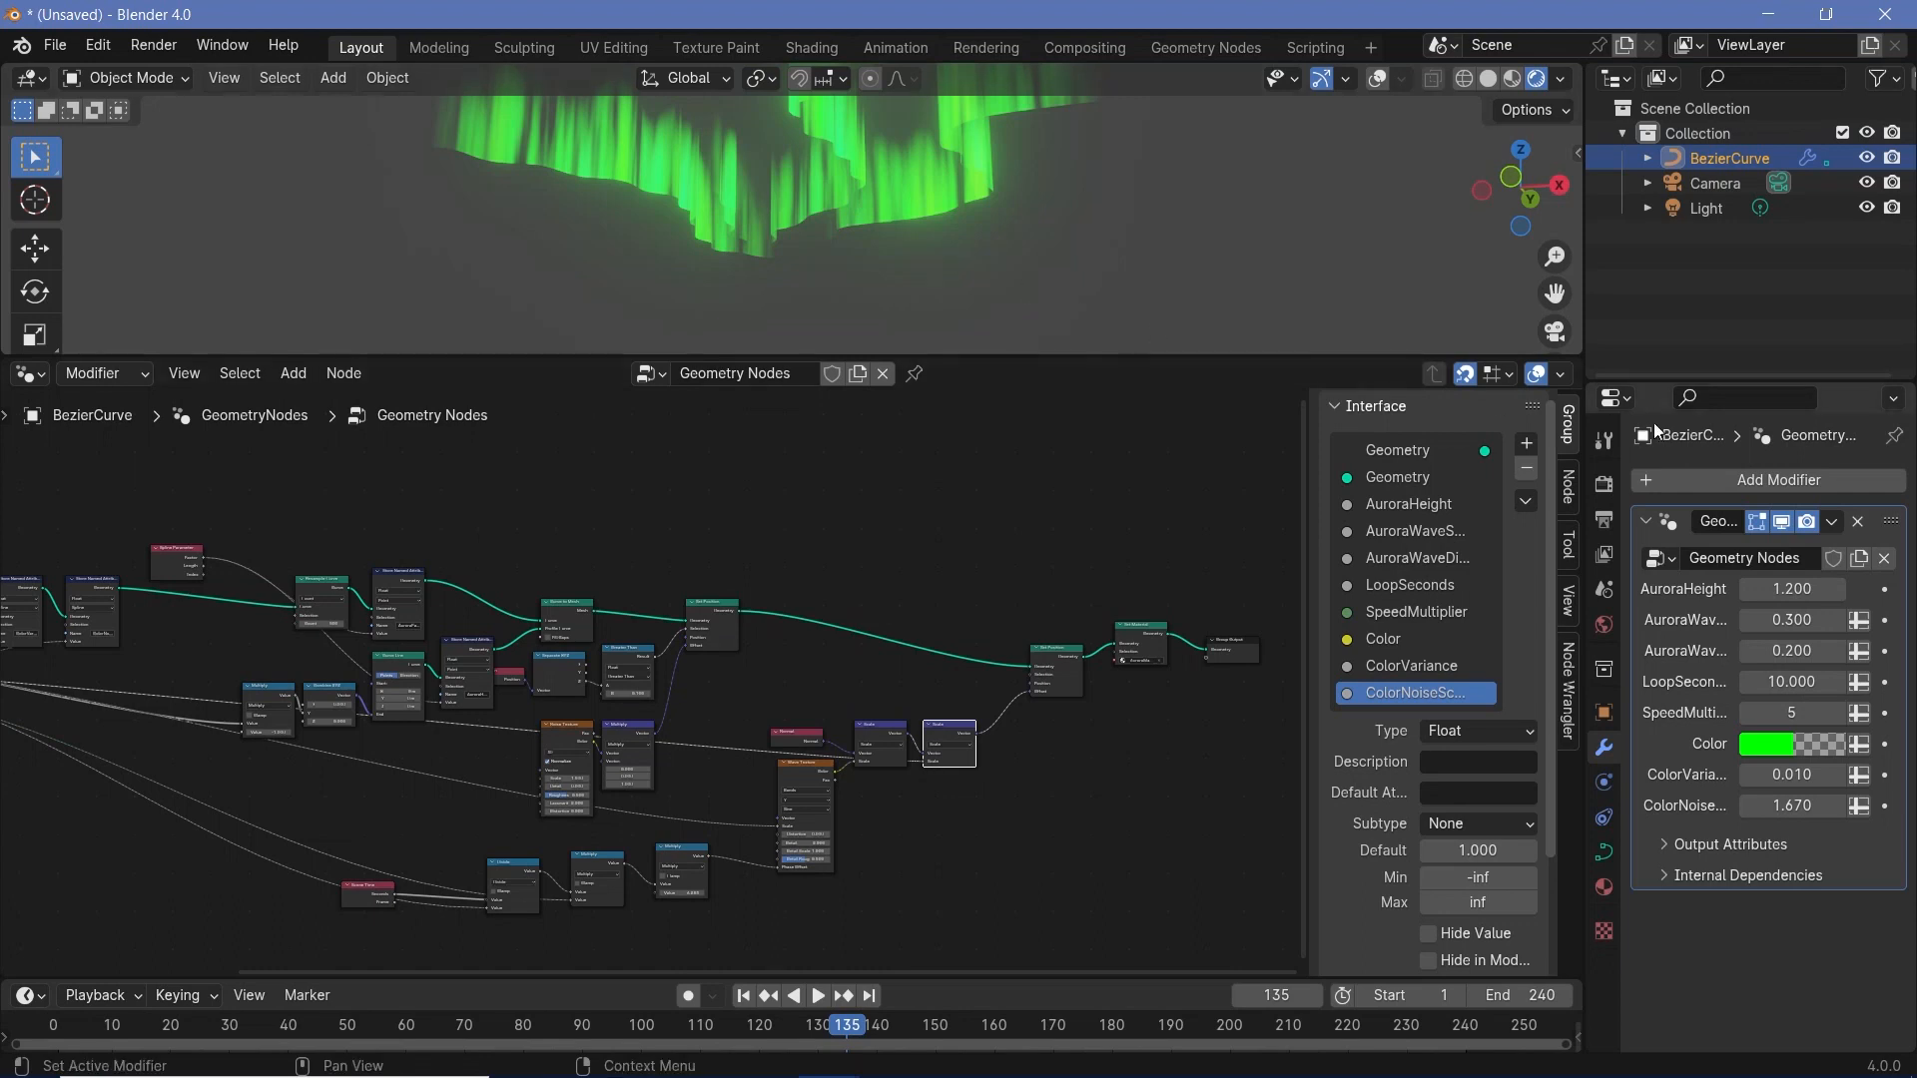
scroll(939, 264, down, 1)
middle_drag(924, 257, 942, 245)
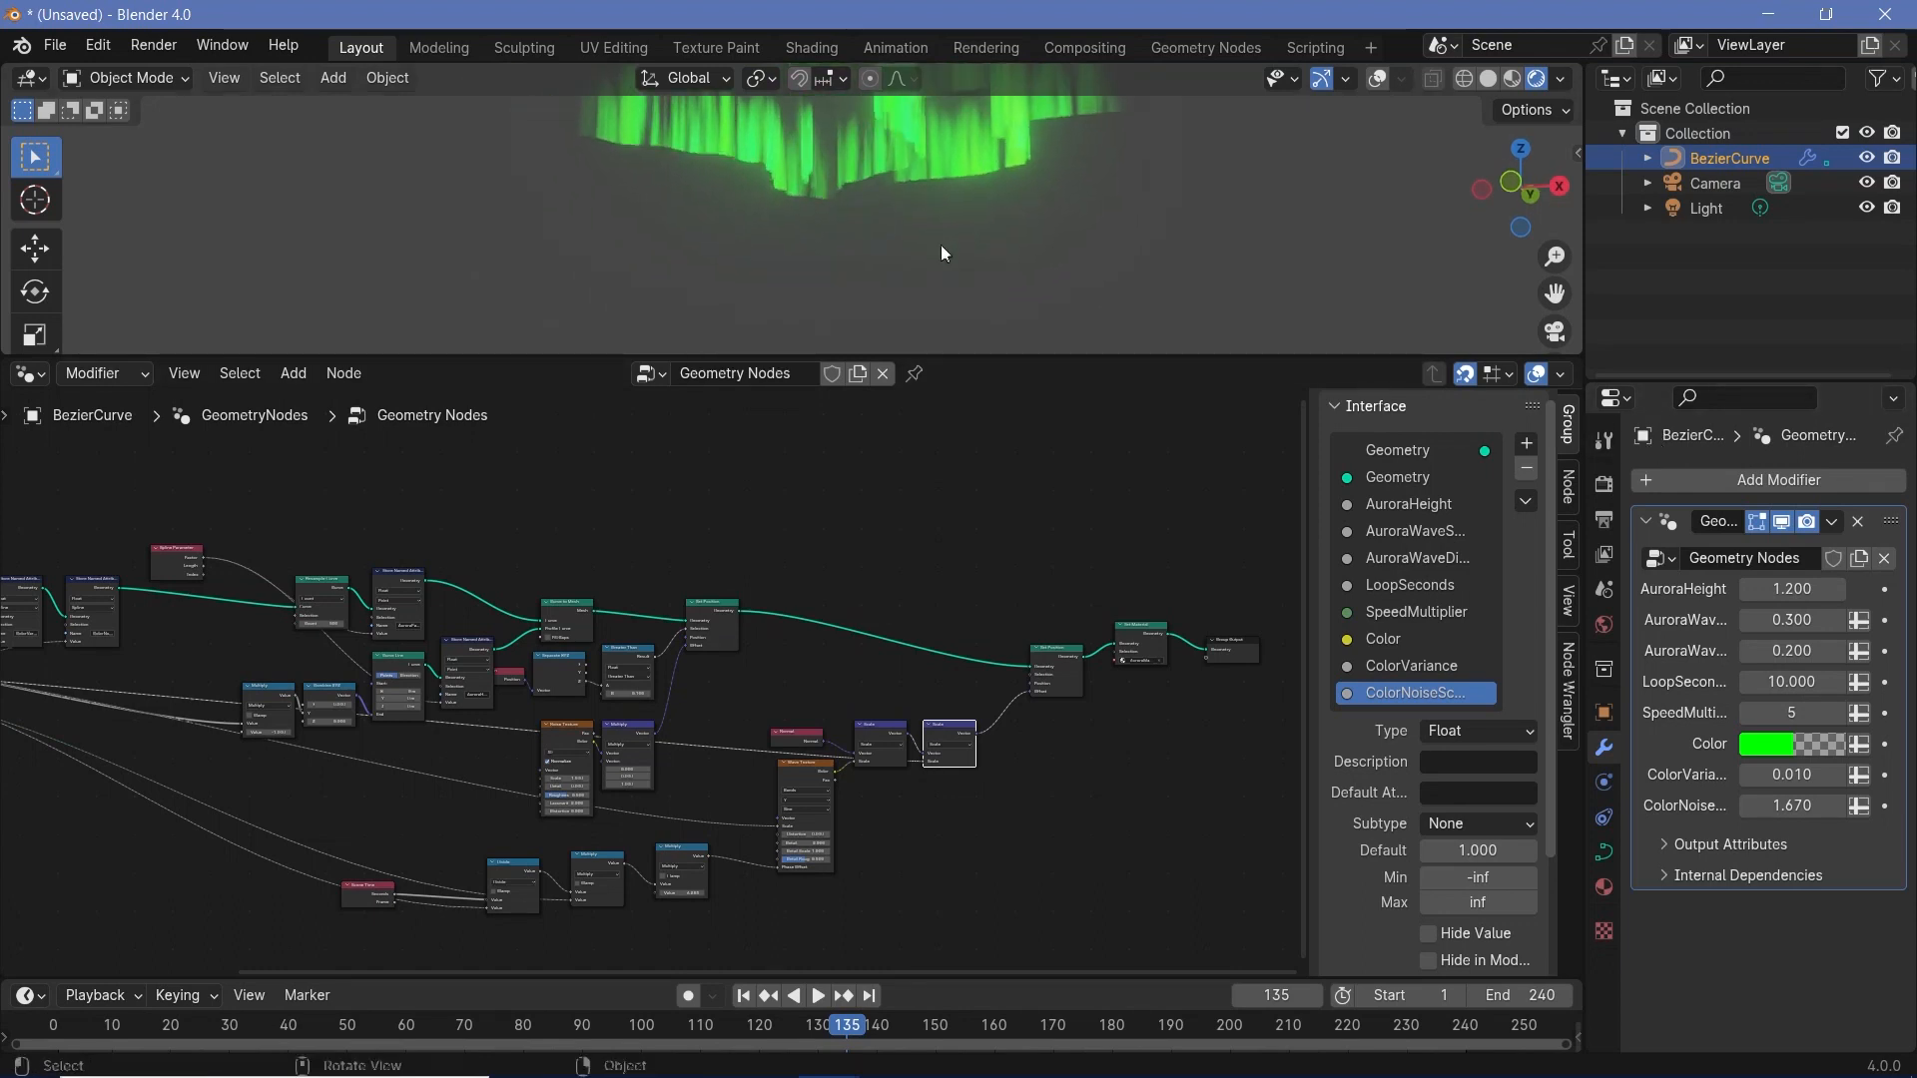
key(shift+a)
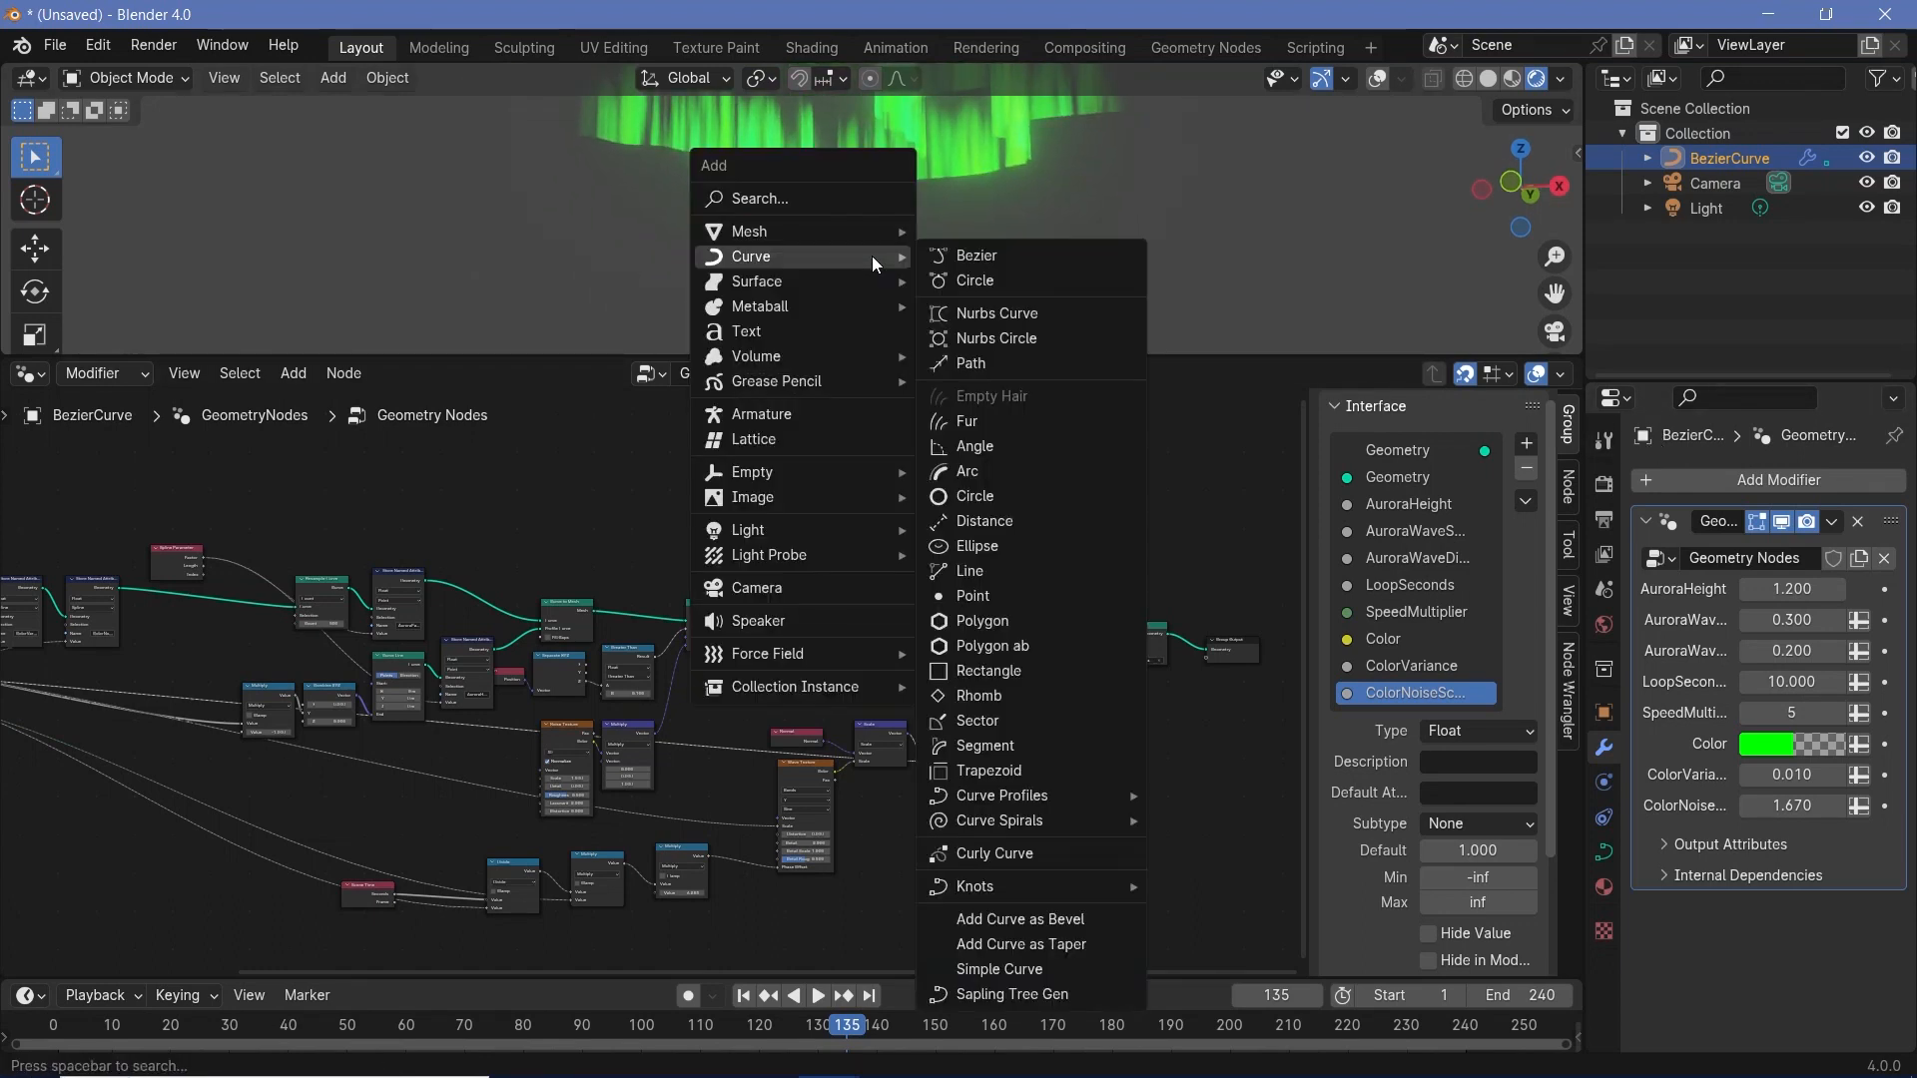
mouse_move(782, 223)
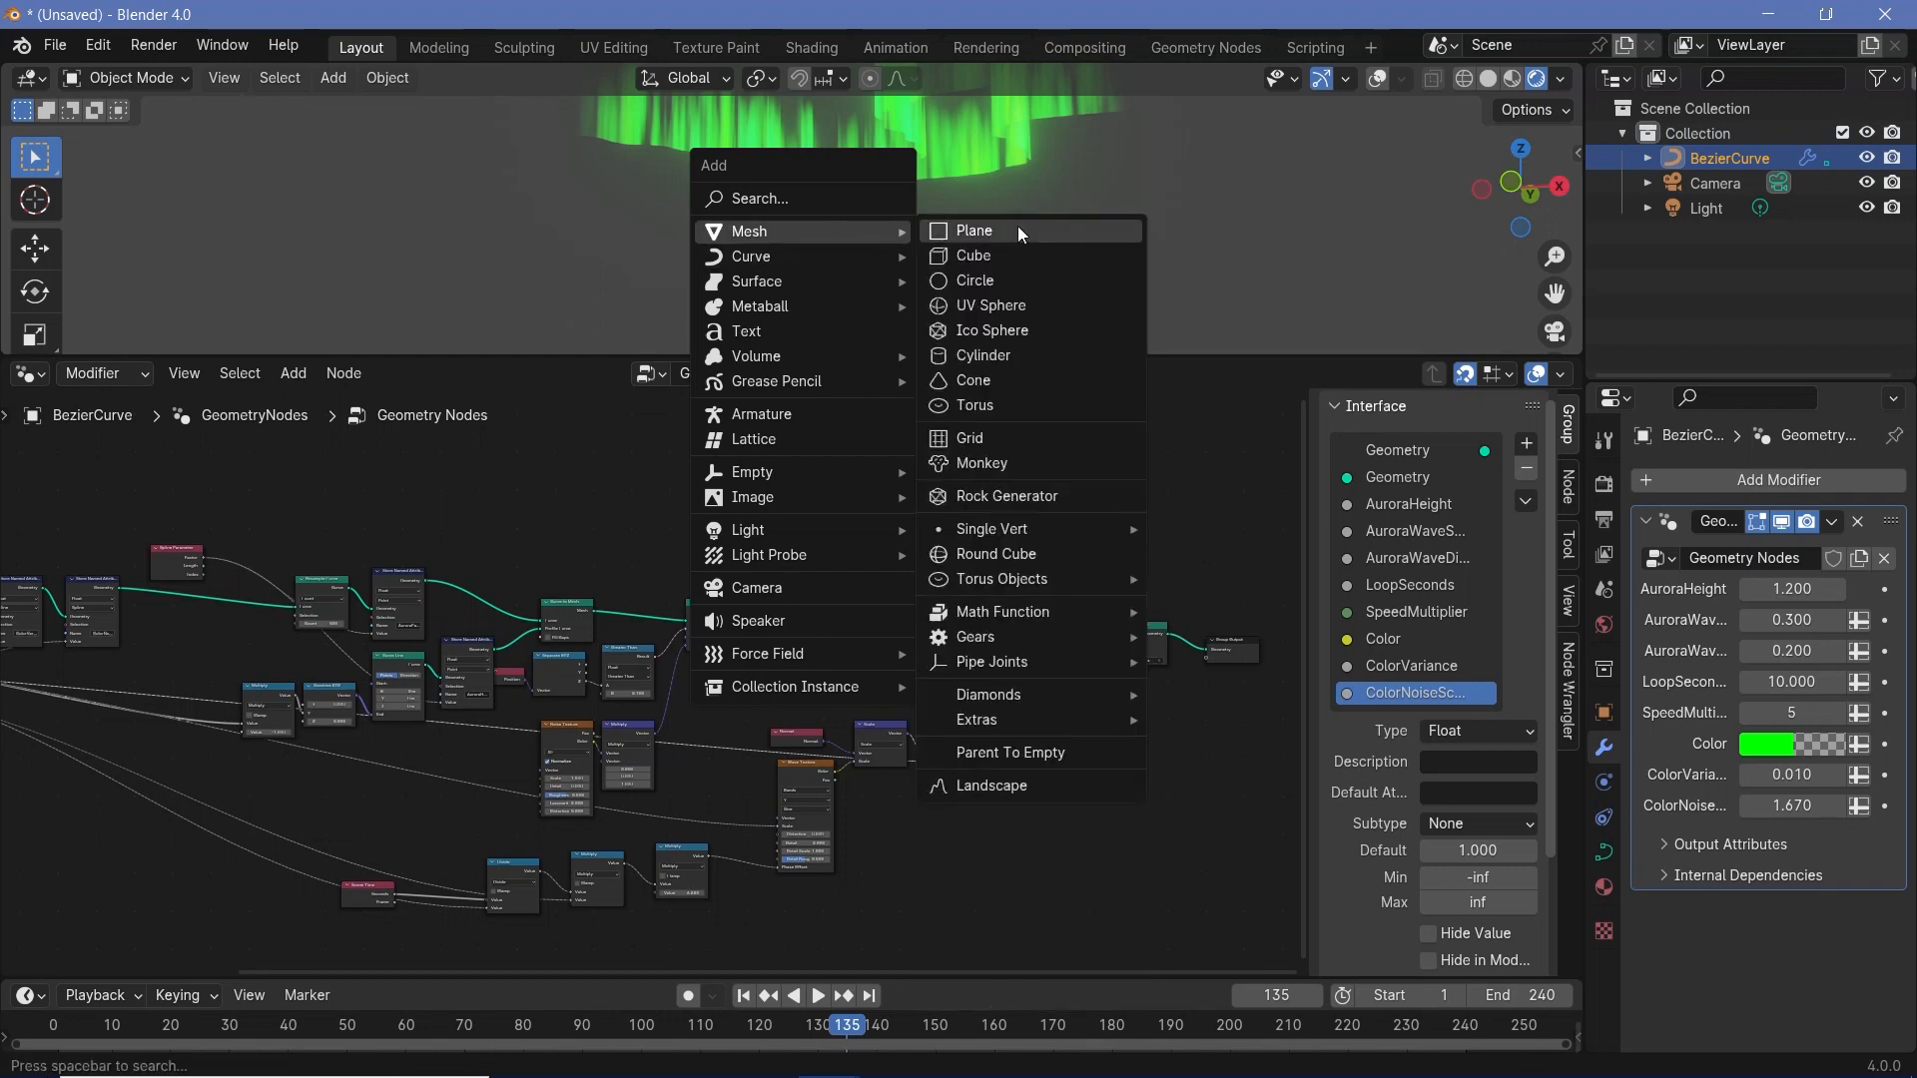
click(1016, 226)
middle_drag(867, 315, 877, 26)
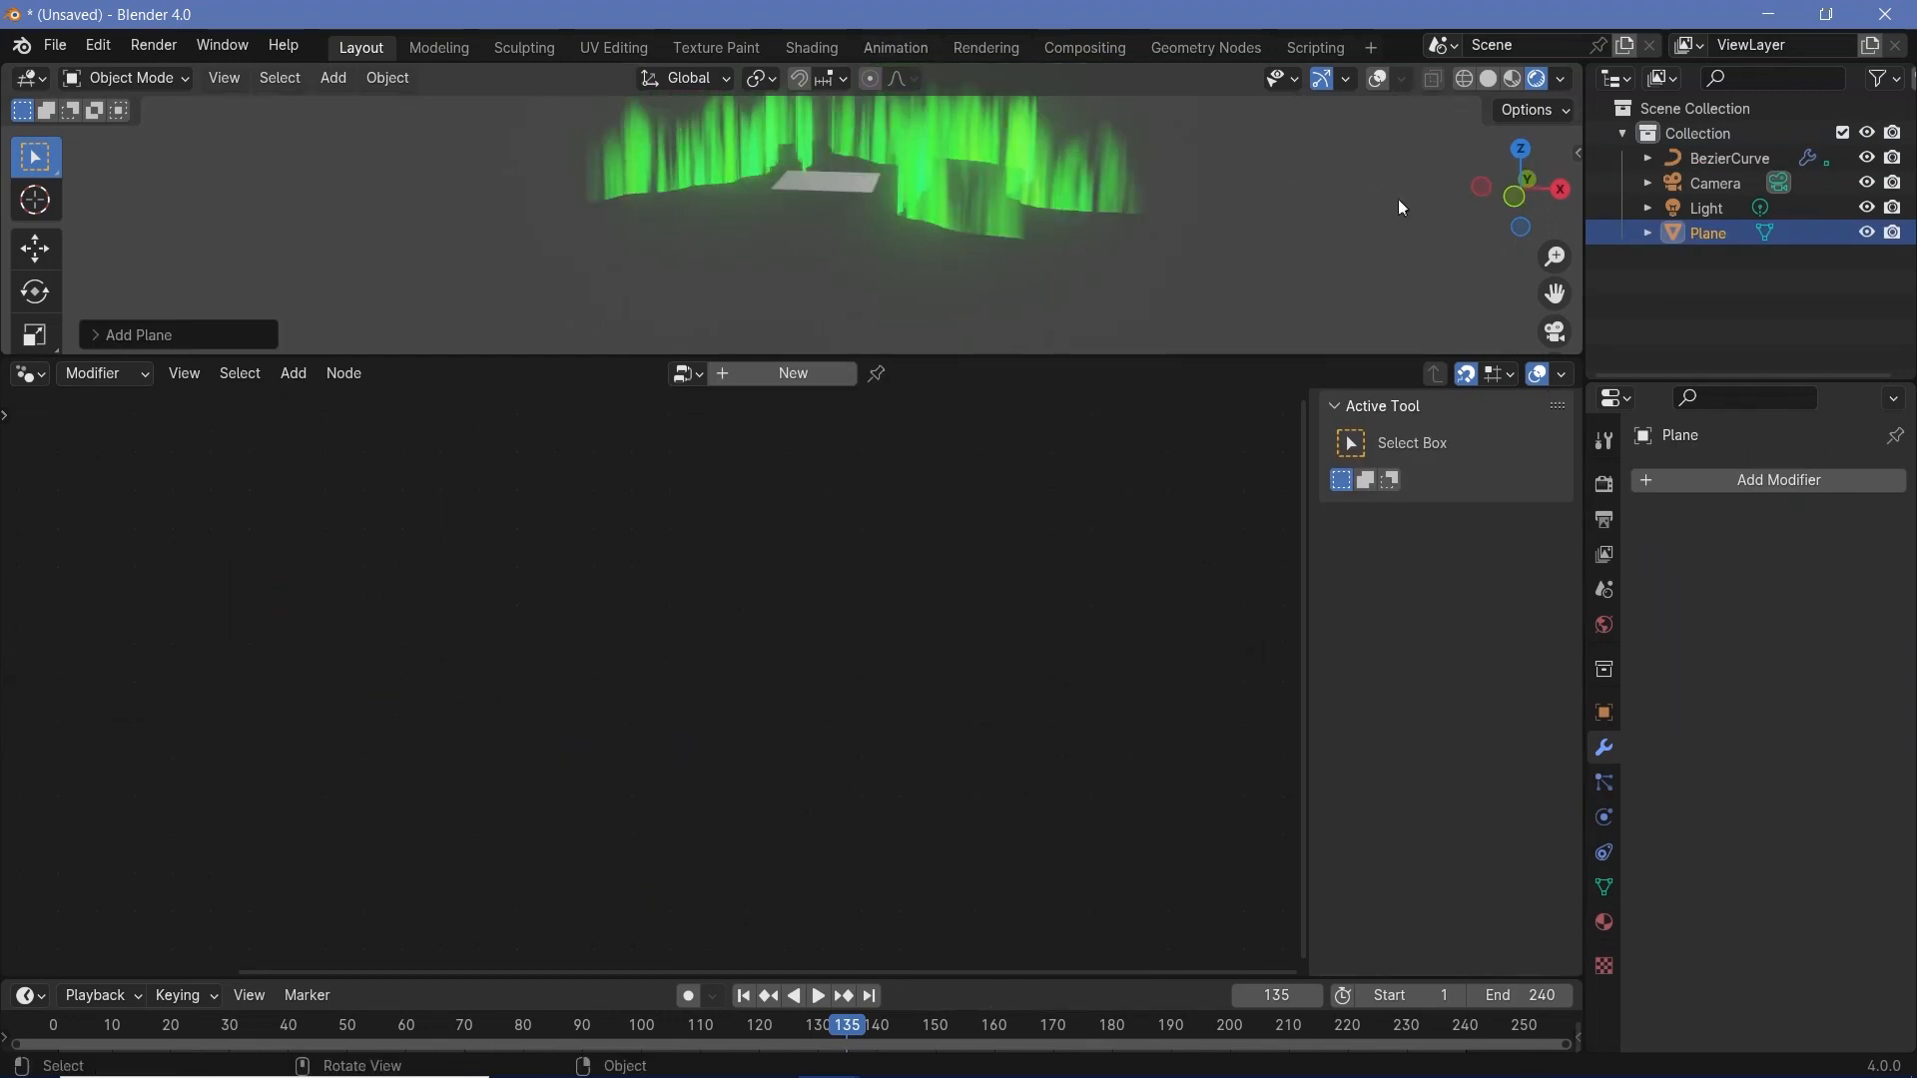
key(s)
click(807, 270)
- Select the aurora curve and raise it along the Z axis above the ground plane
middle_drag(807, 280, 802, 220)
click(714, 158)
middle_drag(715, 159, 879, 243)
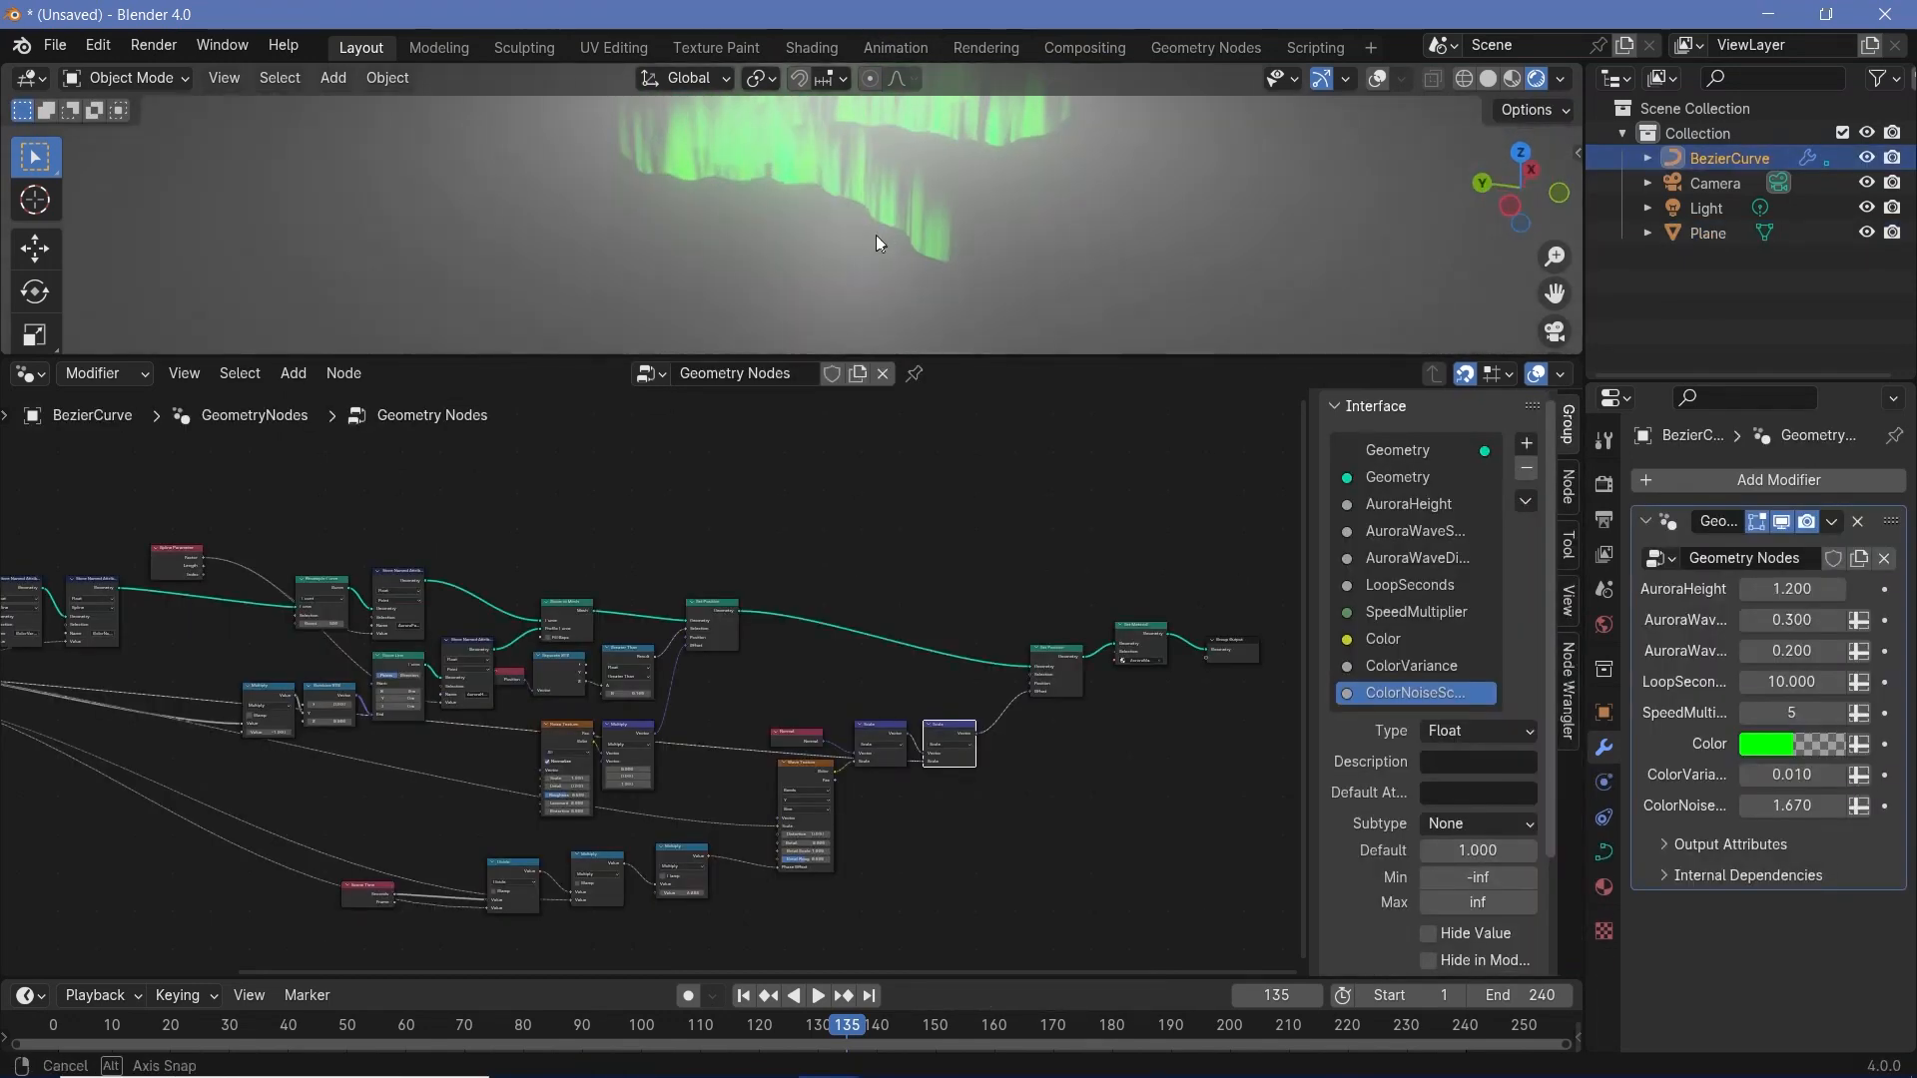
middle_drag(994, 170, 719, 124)
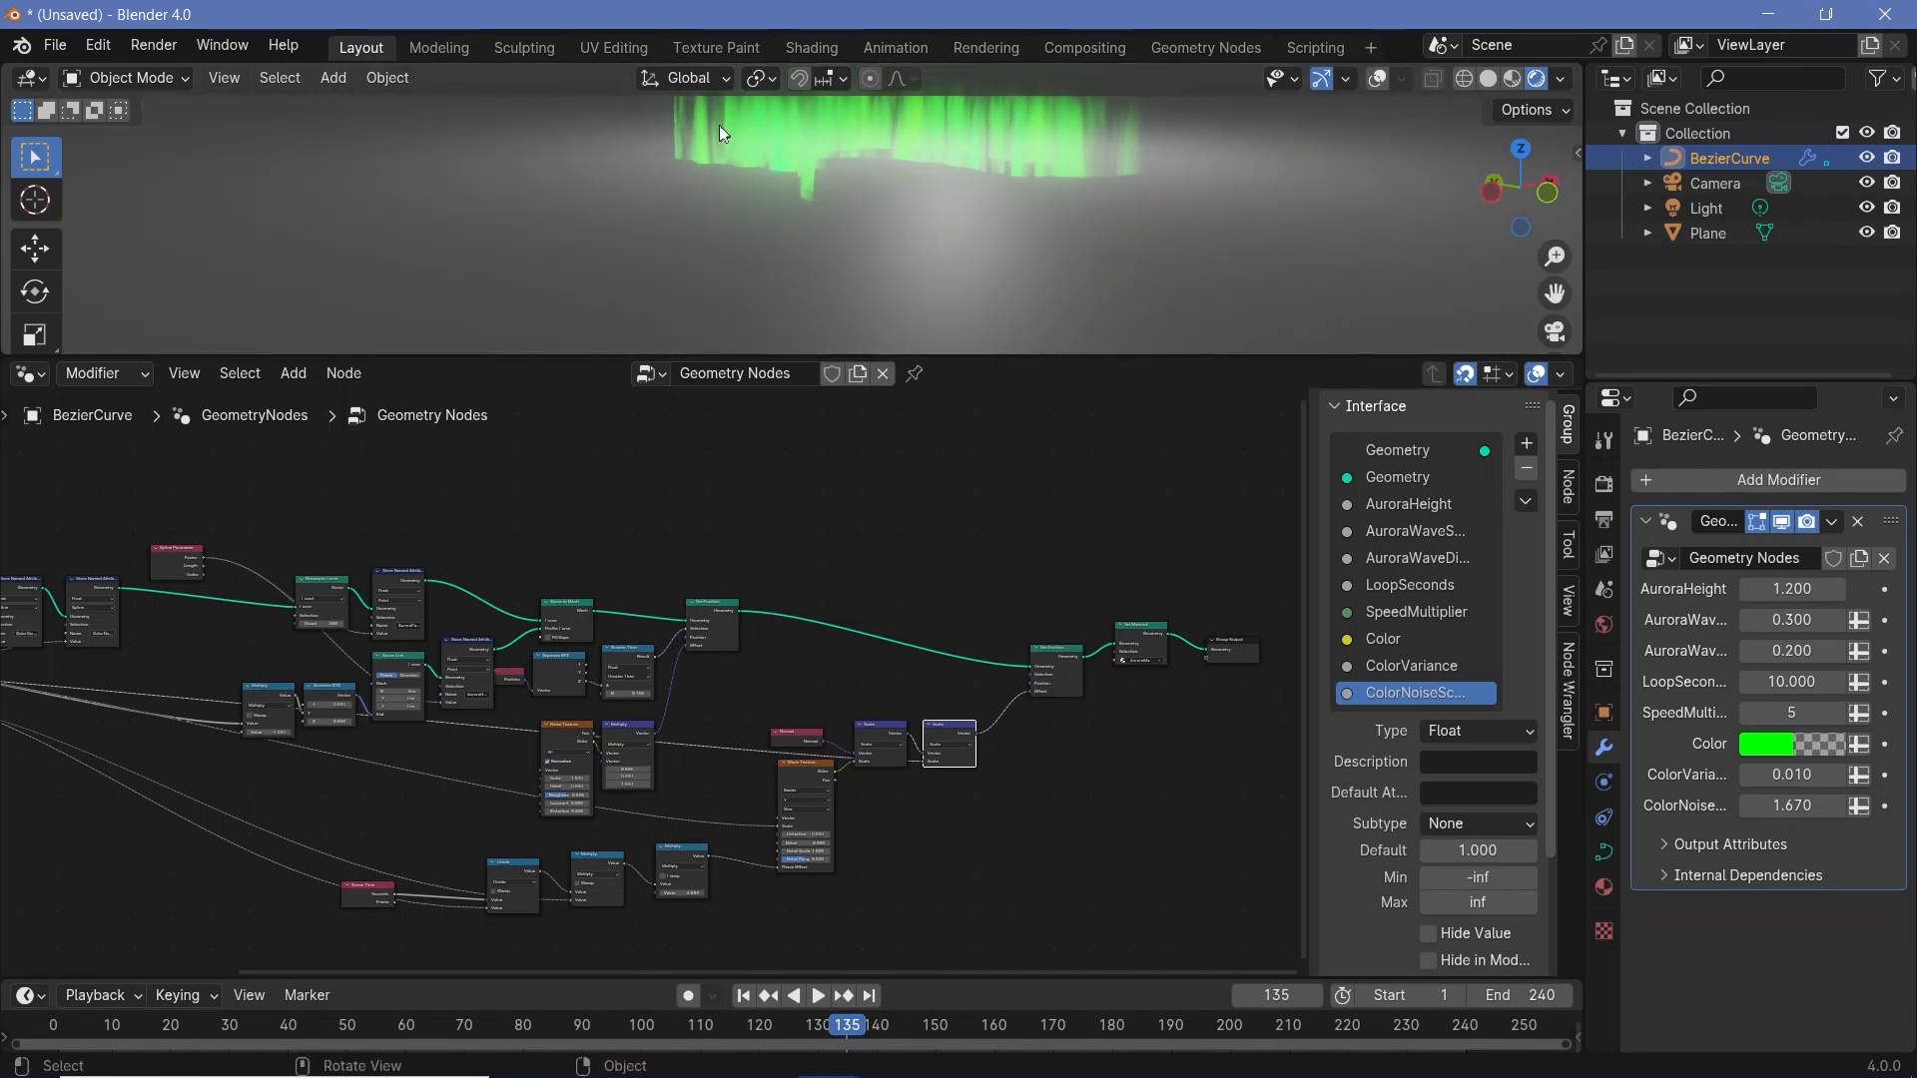
scroll(830, 151, down, 2)
key(g)
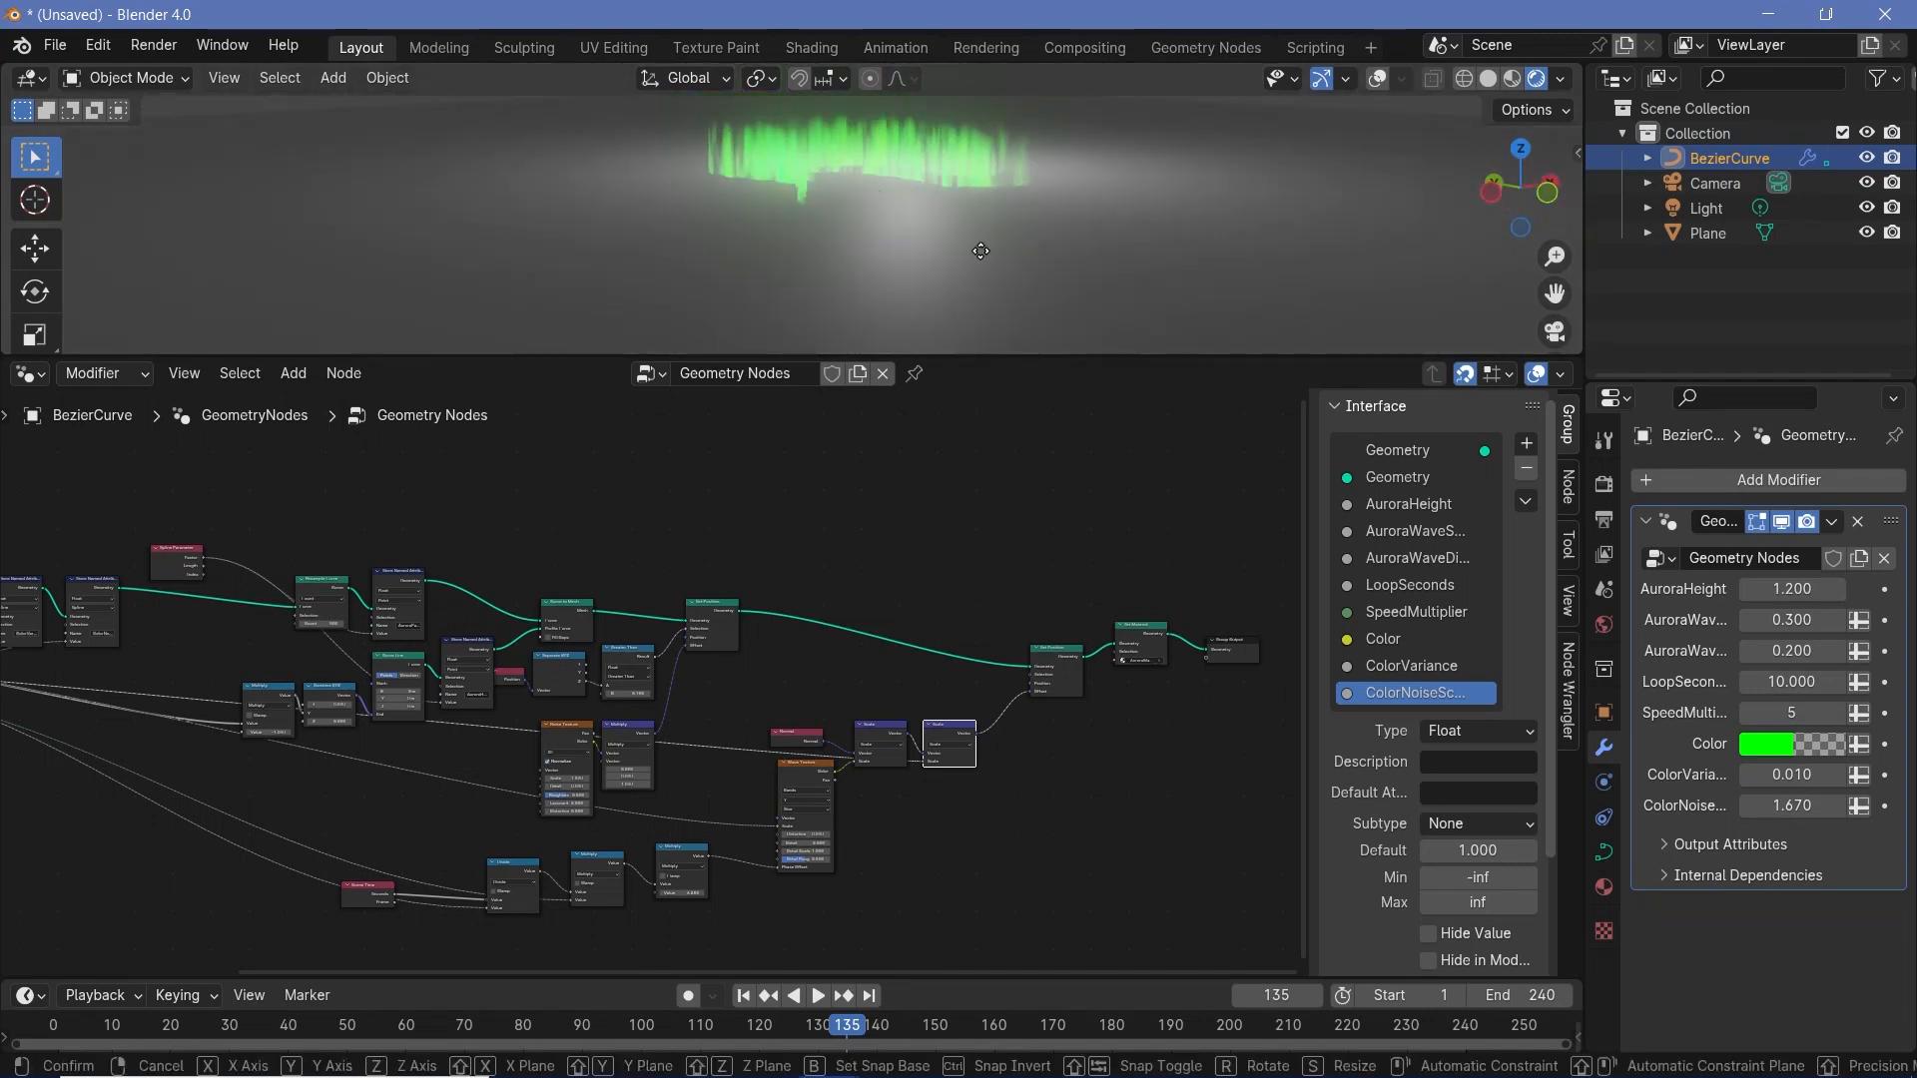
key(z)
click(1059, 219)
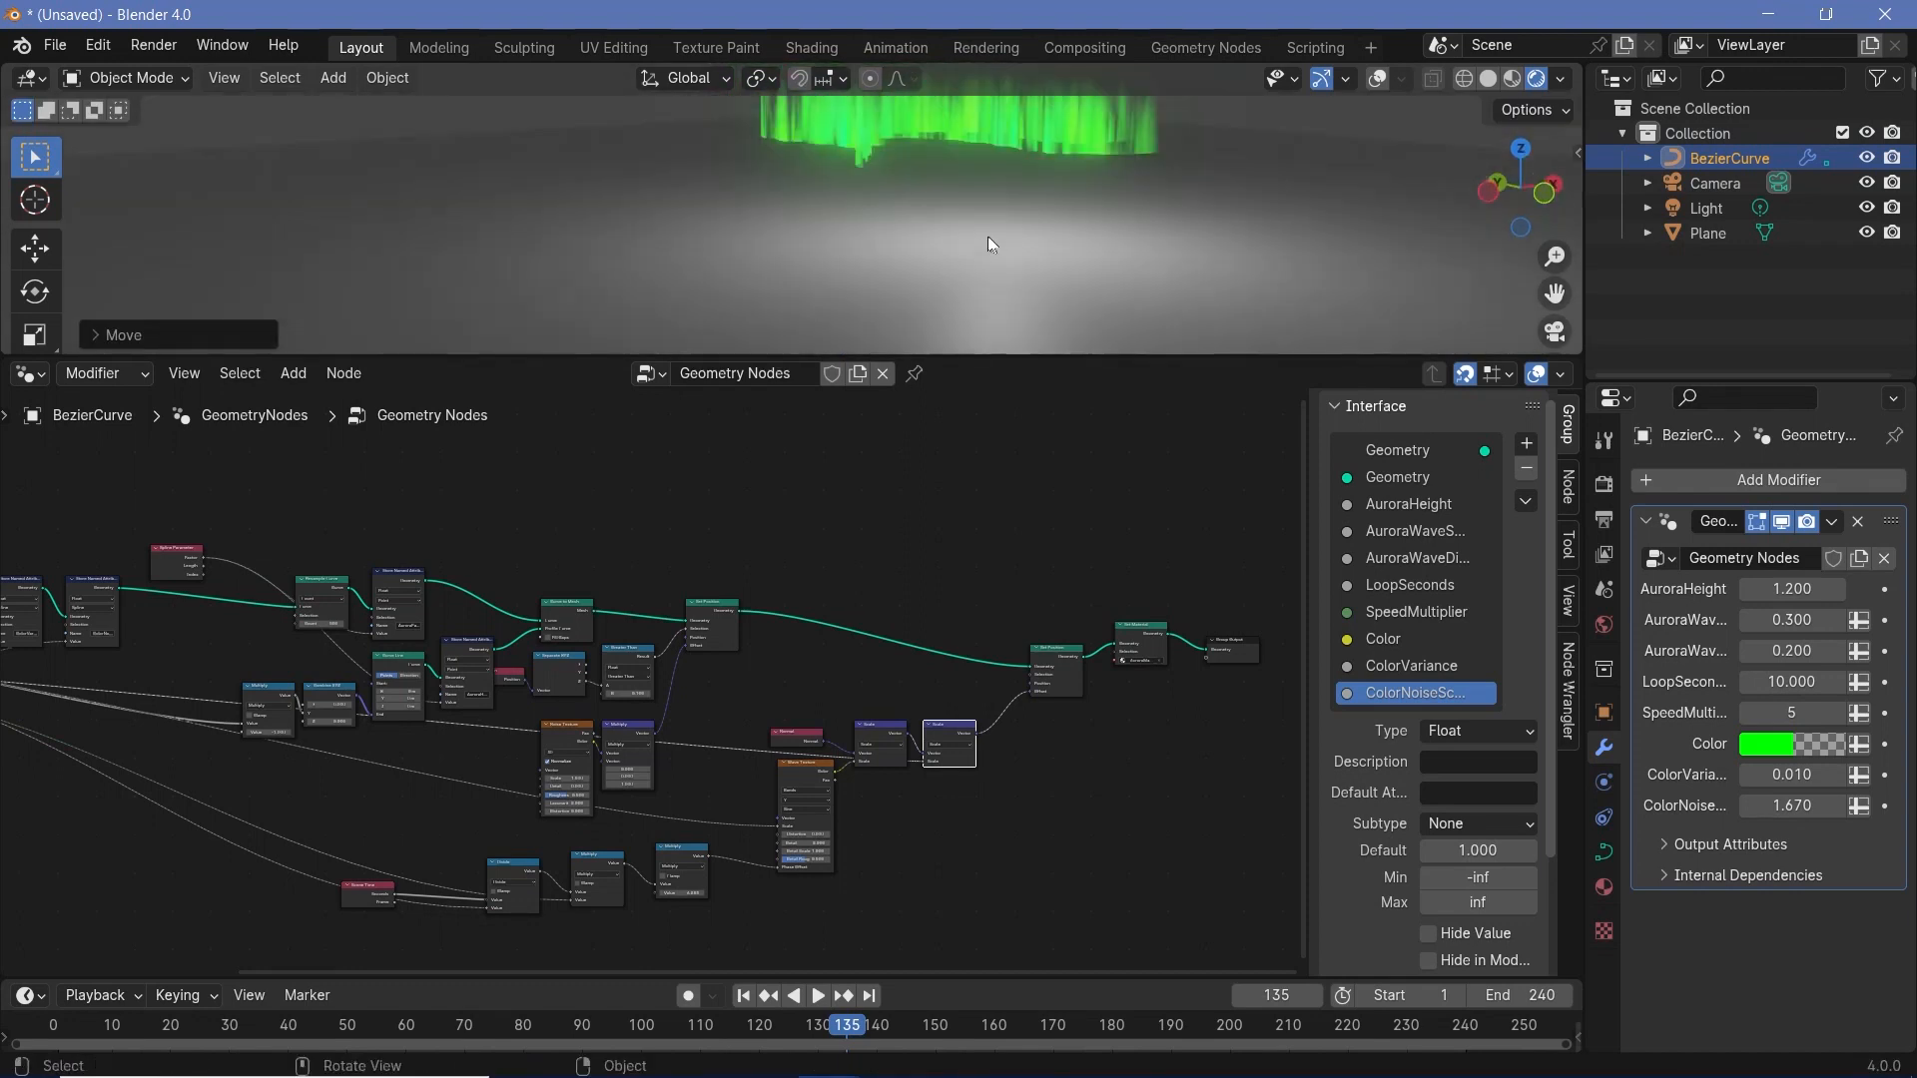
key(r)
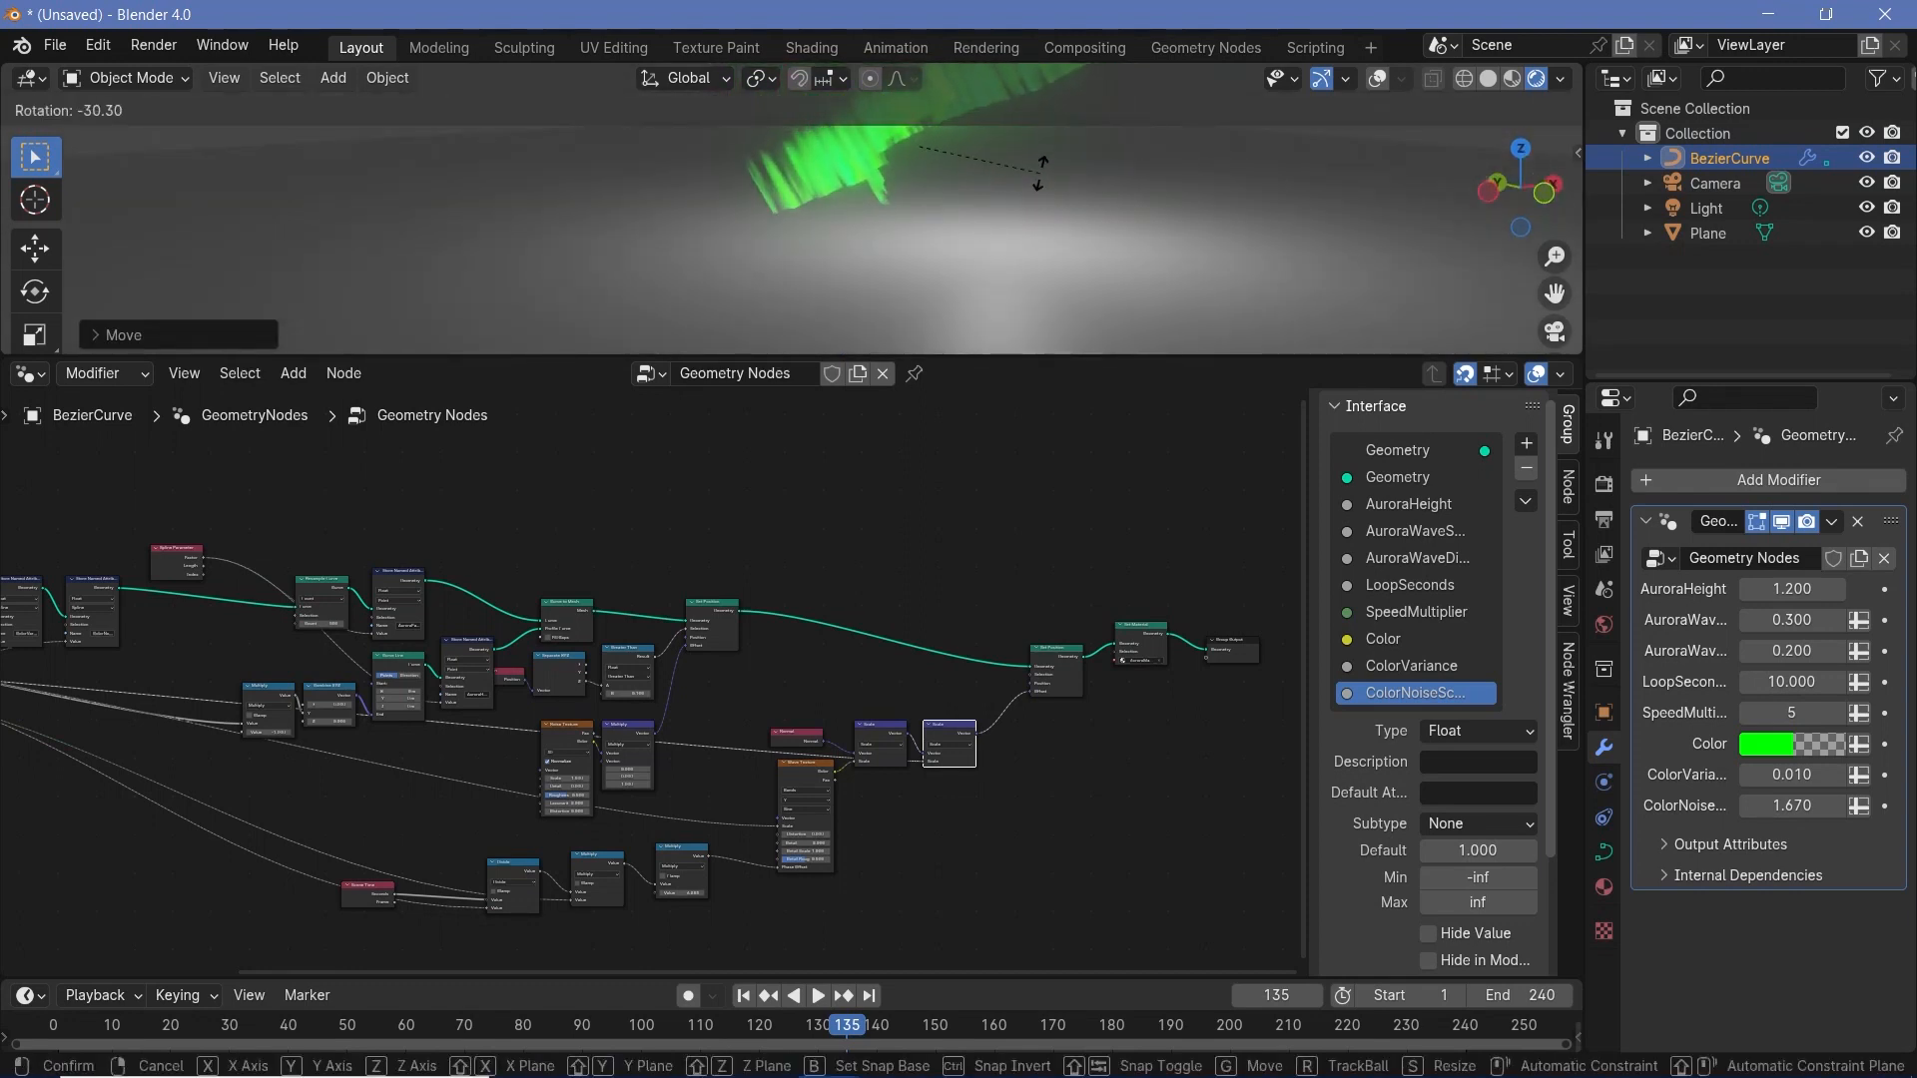
click(939, 198)
- Show the overlays in the 3D viewport
middle_drag(762, 171, 771, 230)
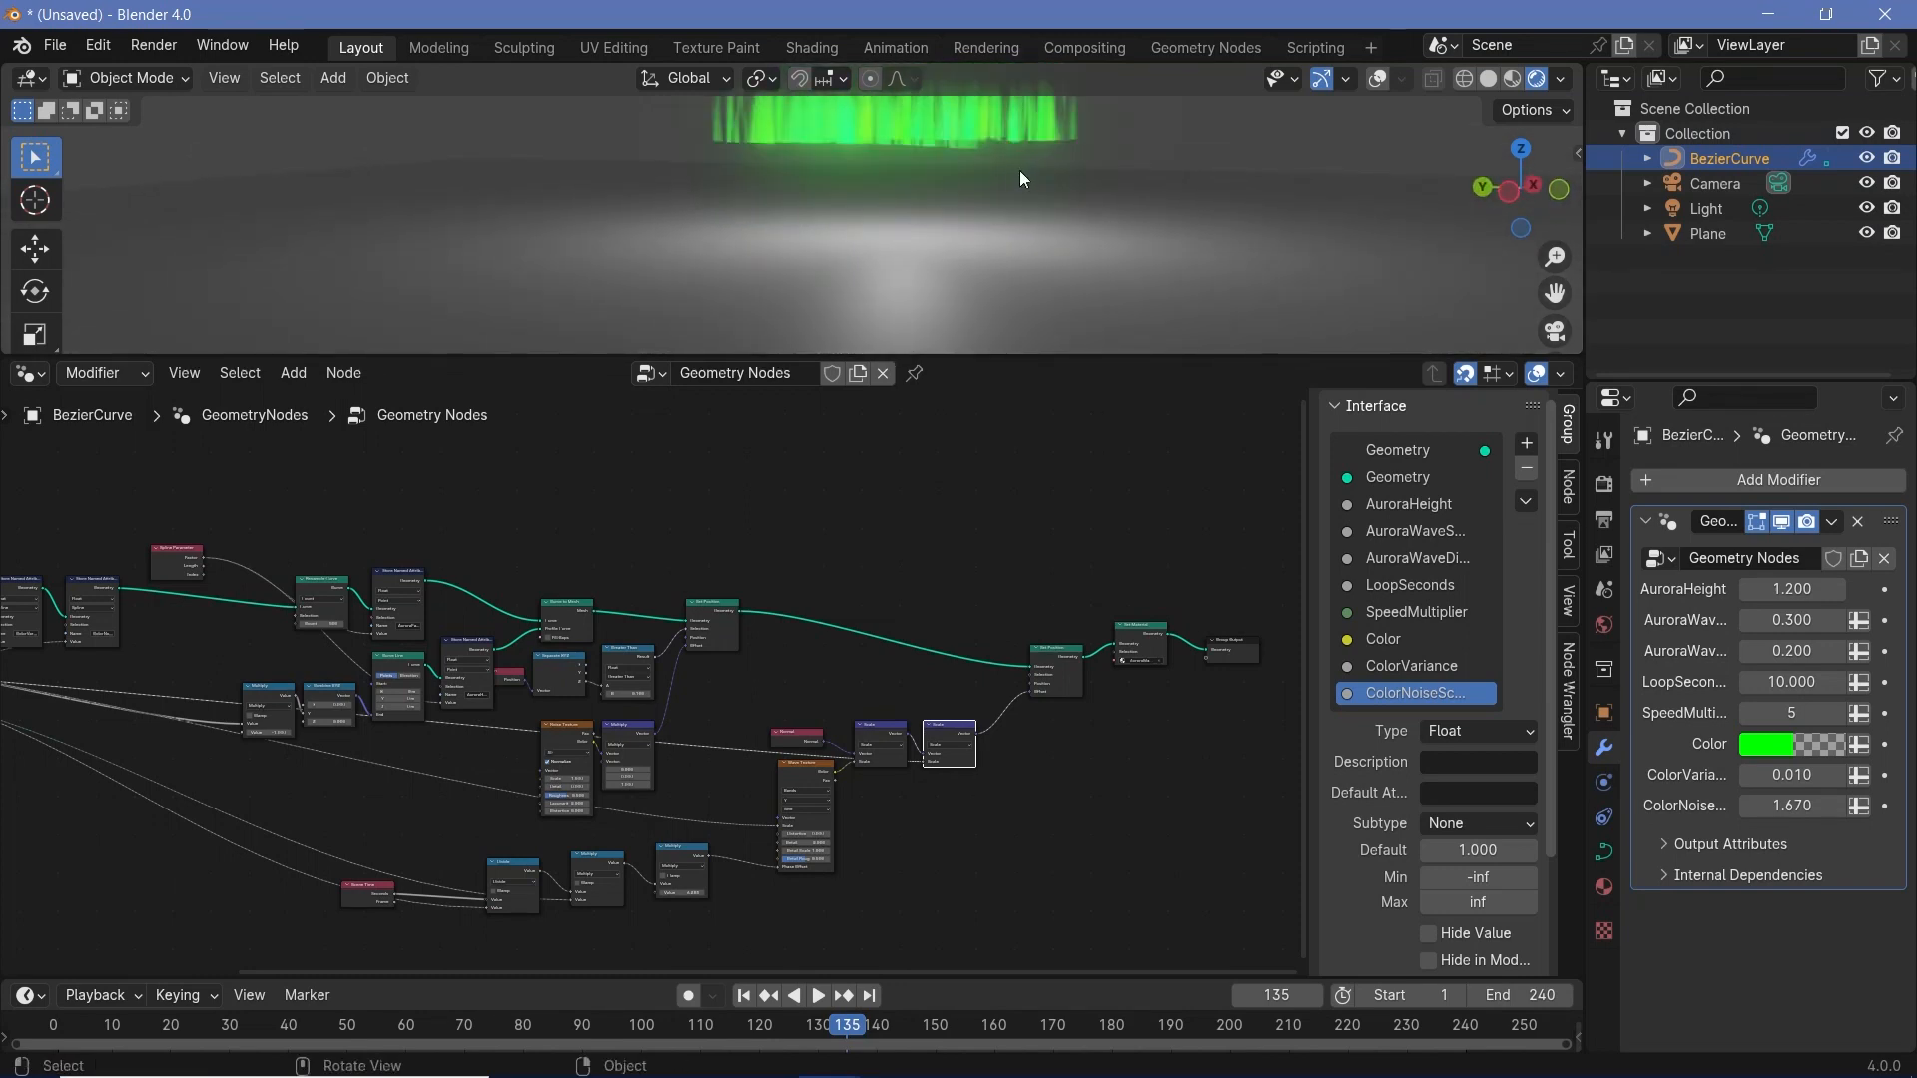
mouse_move(1021, 169)
middle_down()
mouse_move(906, 184)
mouse_move(1051, 242)
mouse_move(1089, 152)
mouse_move(1028, 147)
middle_up()
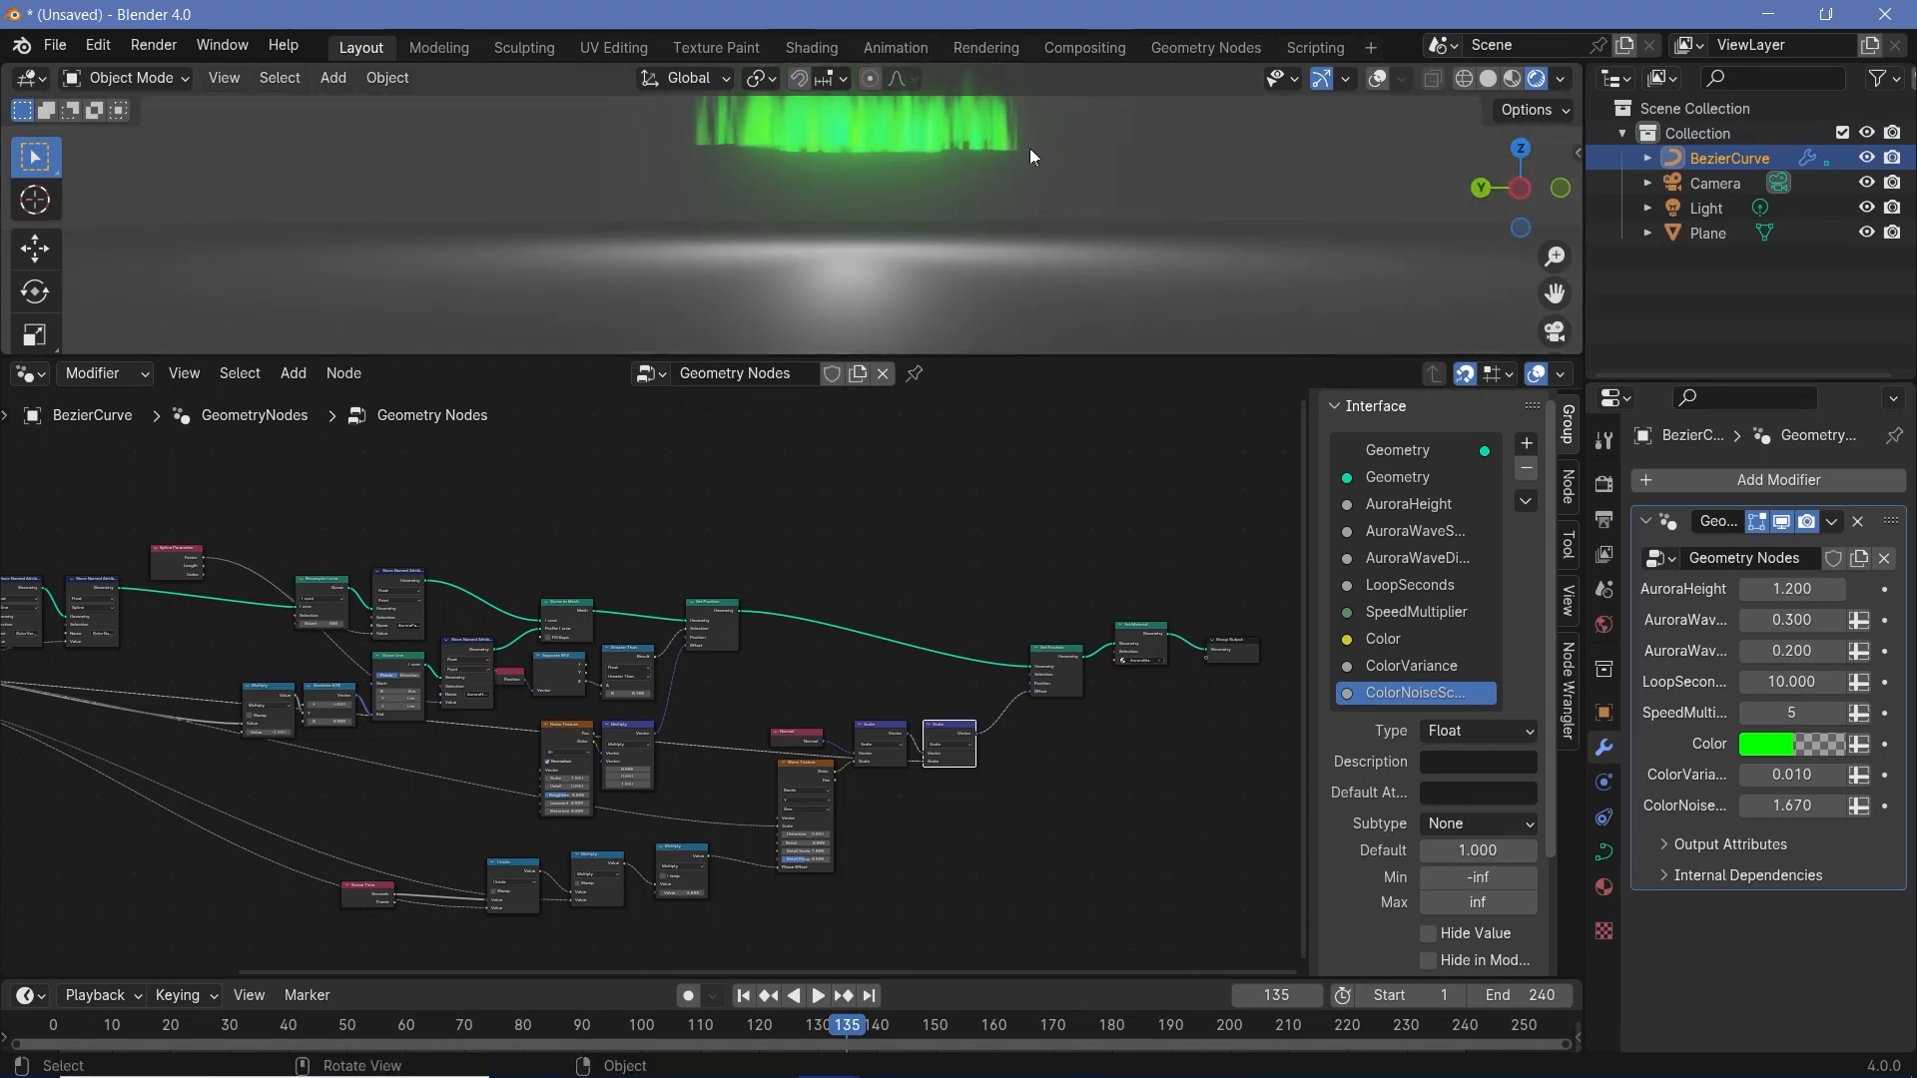
click(1378, 80)
- Try to draw an additional curve from a perspective view in the aurora curve's Edit Mode, and undo it
key(ctrl+Tab)
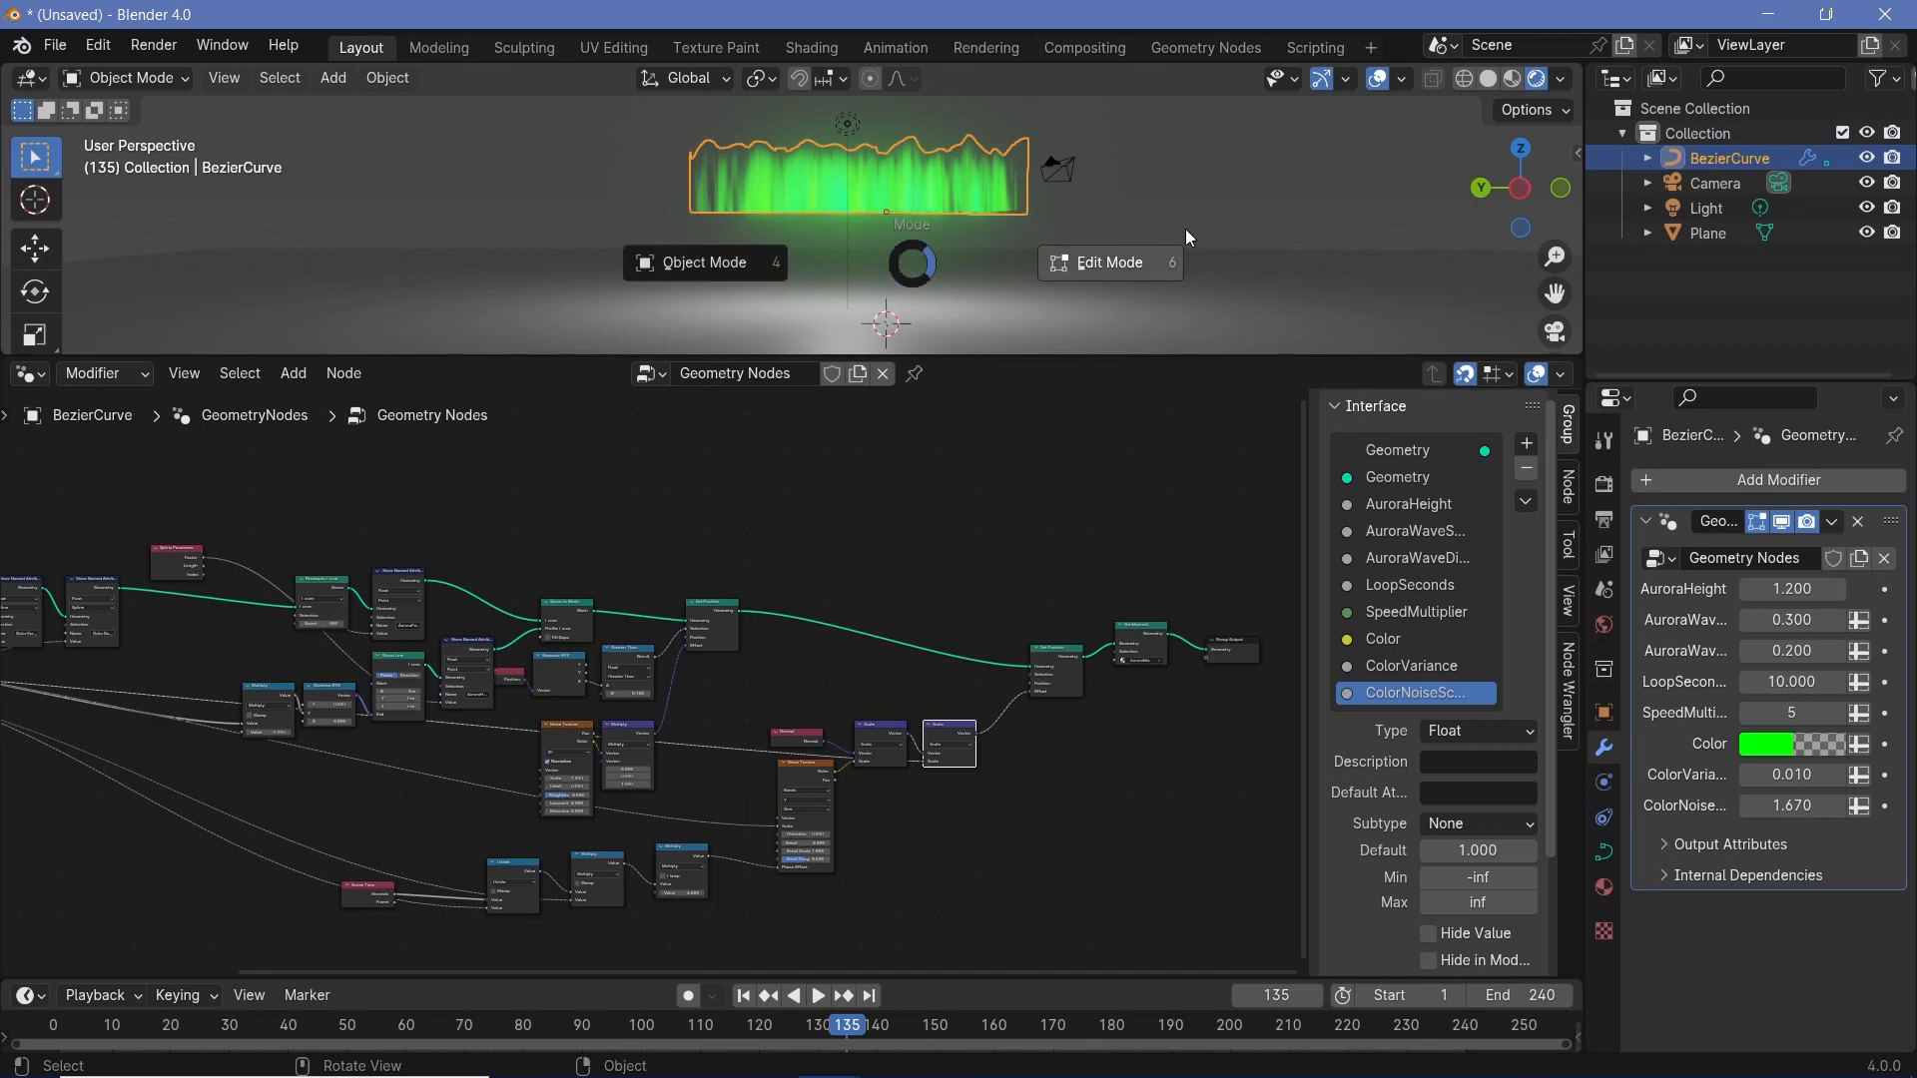
click(963, 268)
middle_drag(963, 280, 957, 344)
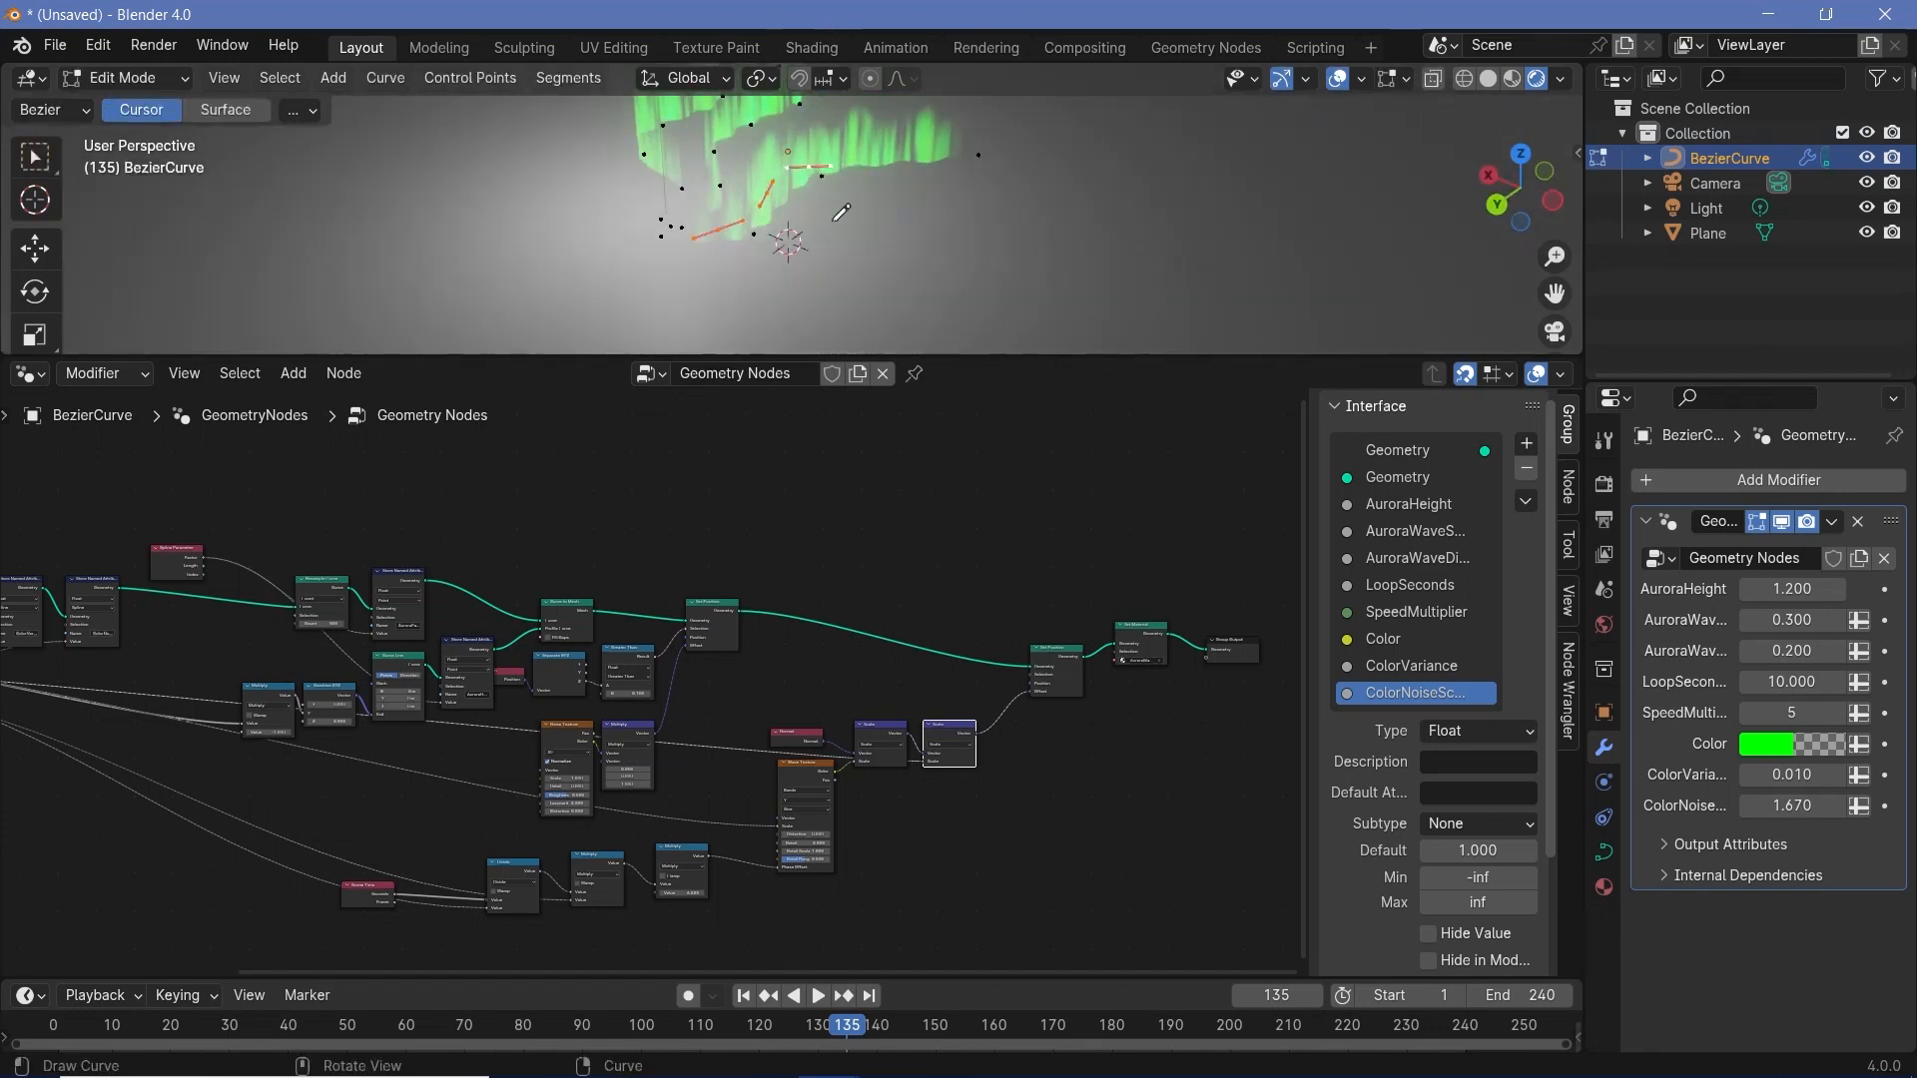
drag(836, 245, 1181, 165)
mouse_move(1145, 205)
middle_down()
mouse_move(1007, 152)
mouse_move(1149, 310)
middle_up()
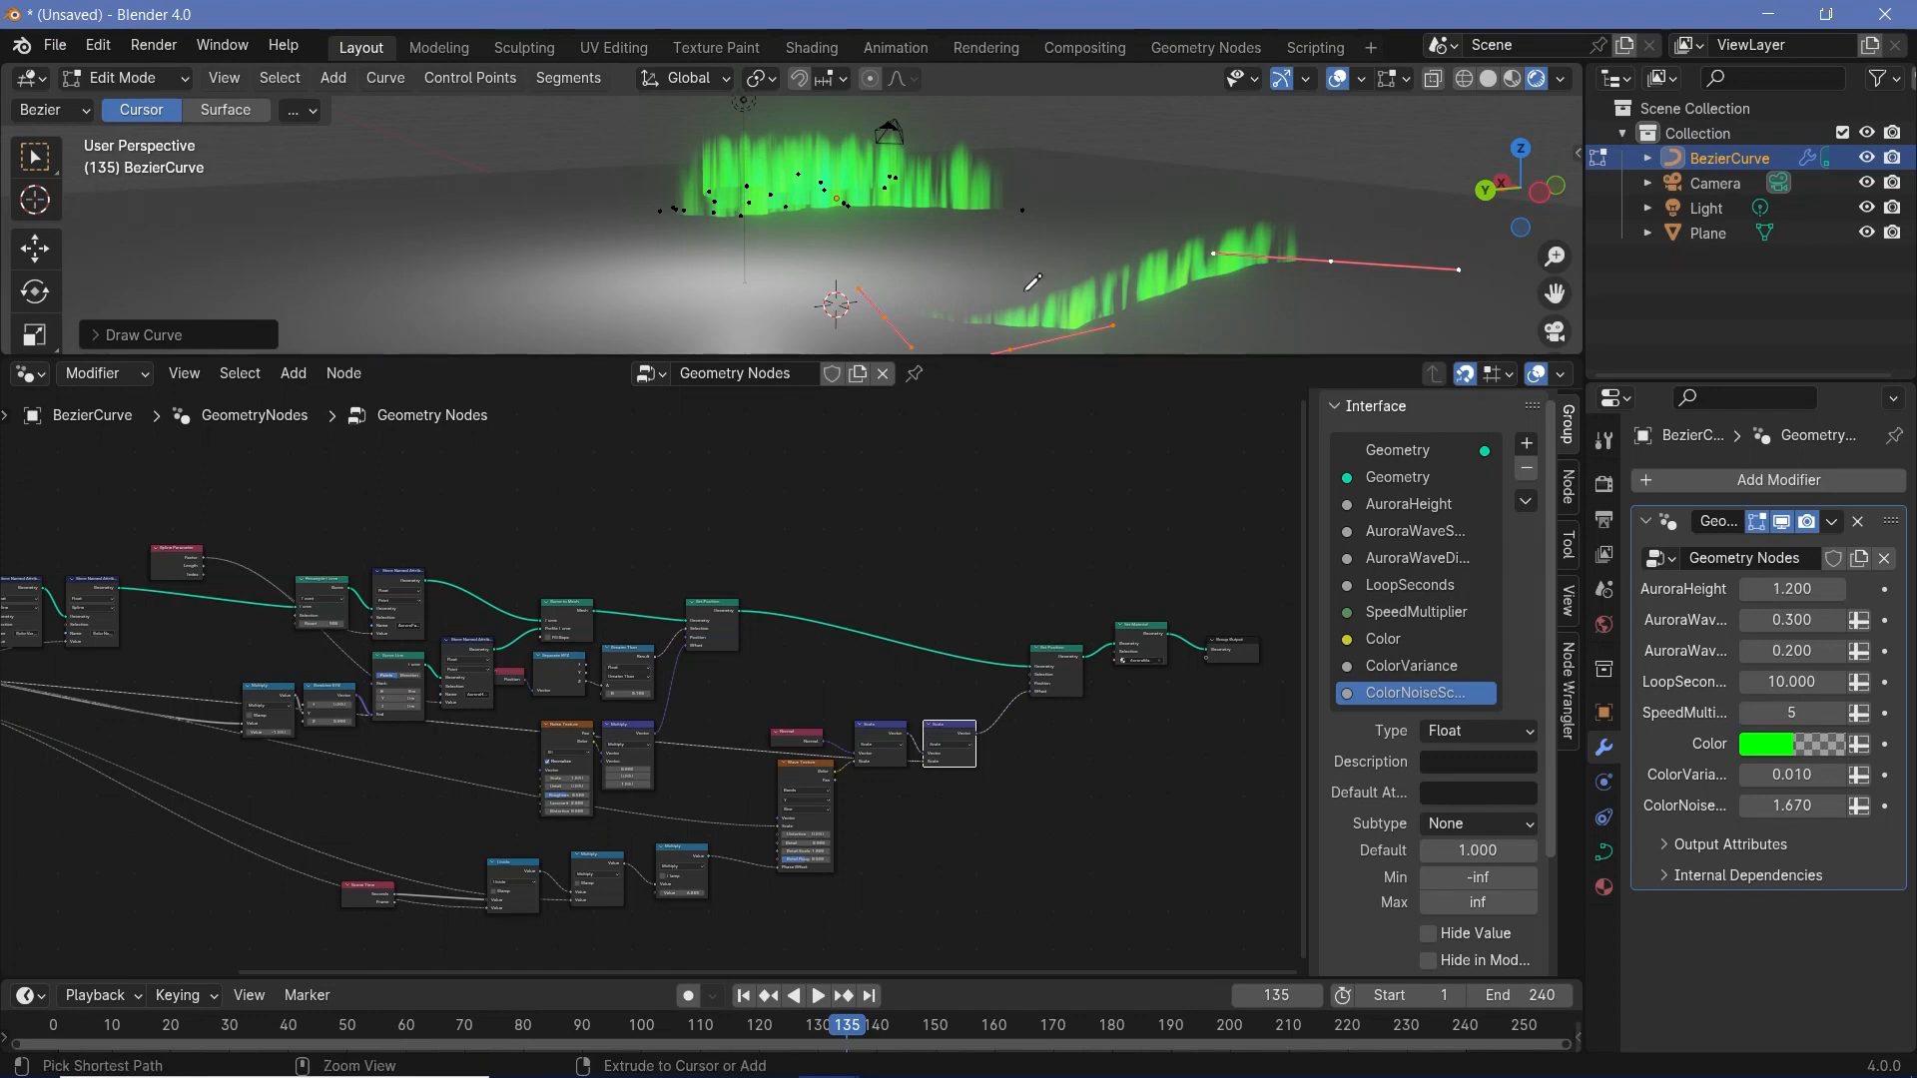
key(ctrl+z)
key(ctrl+z)
- Draw an additional freehand curve beside the existing aurora from the top view in Edit Mode and return to Object Mode
middle_drag(869, 272, 831, 245)
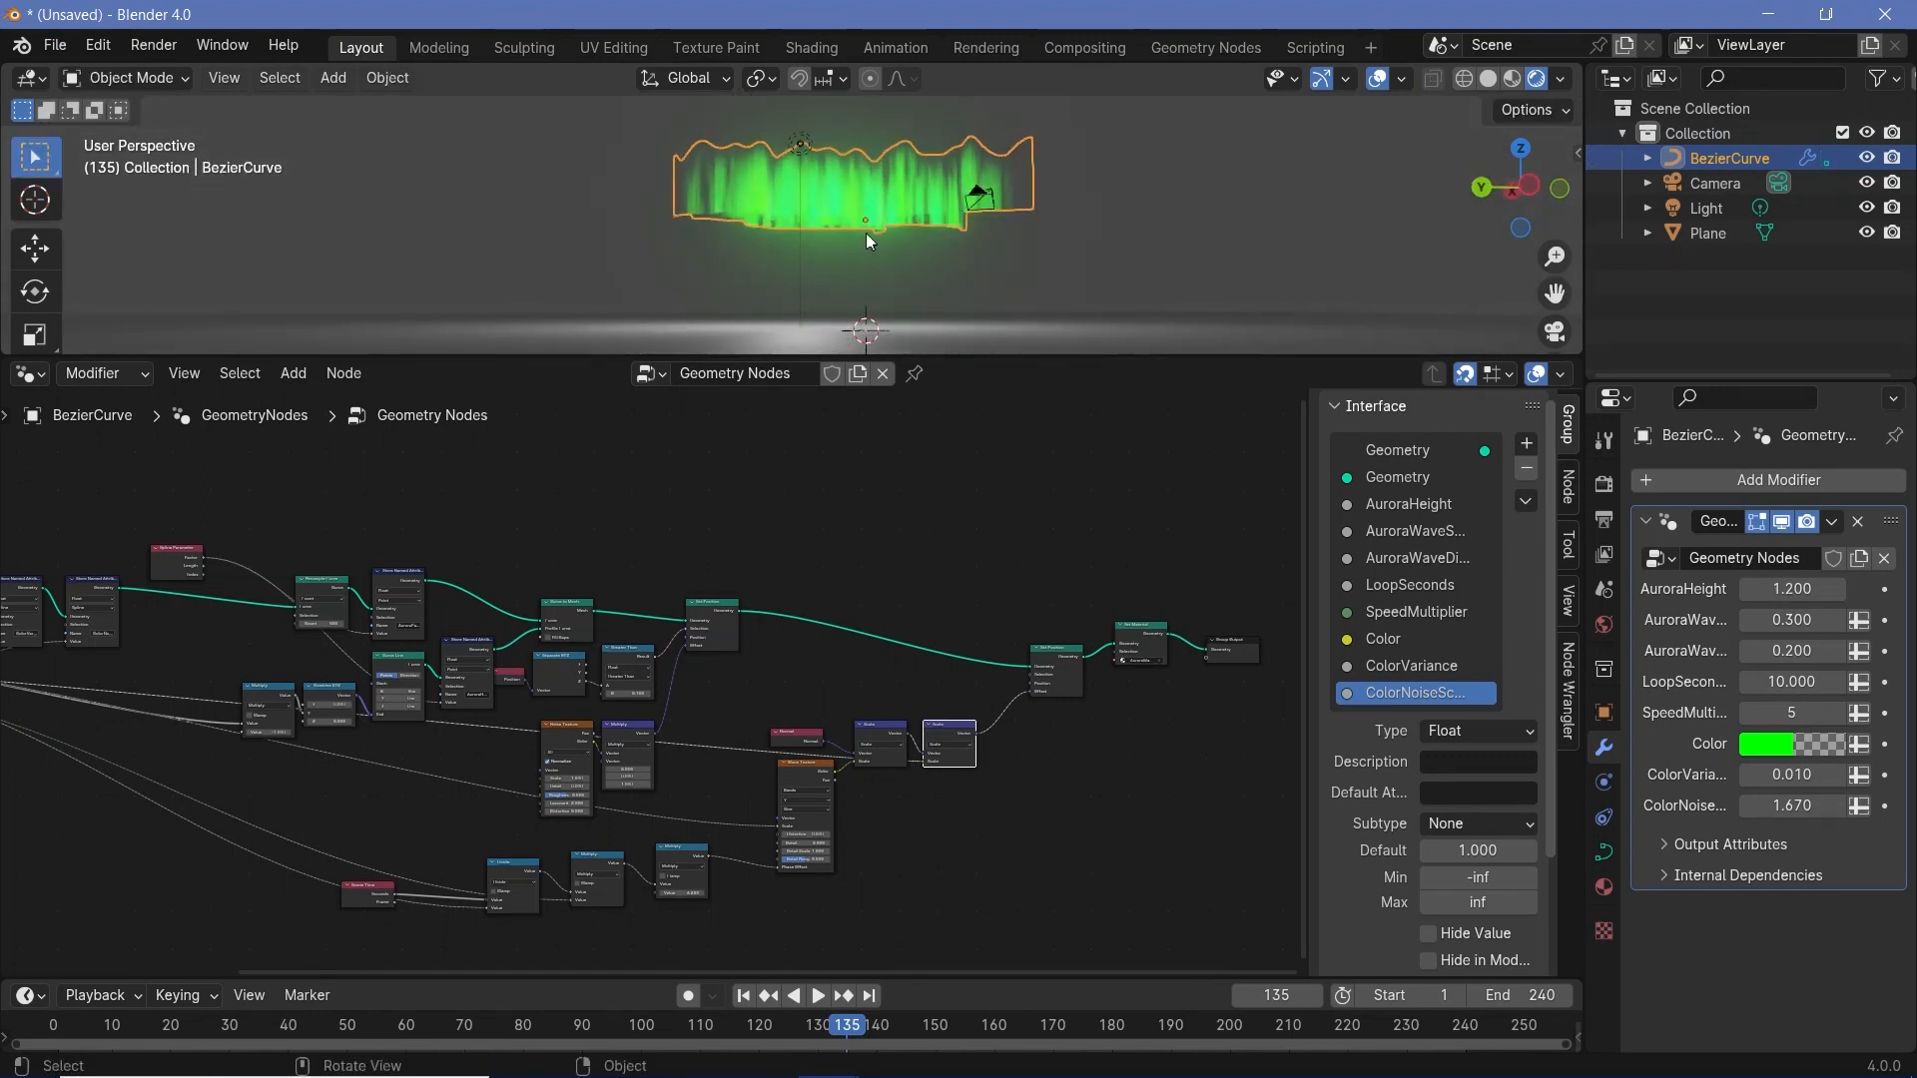
key(KP_7)
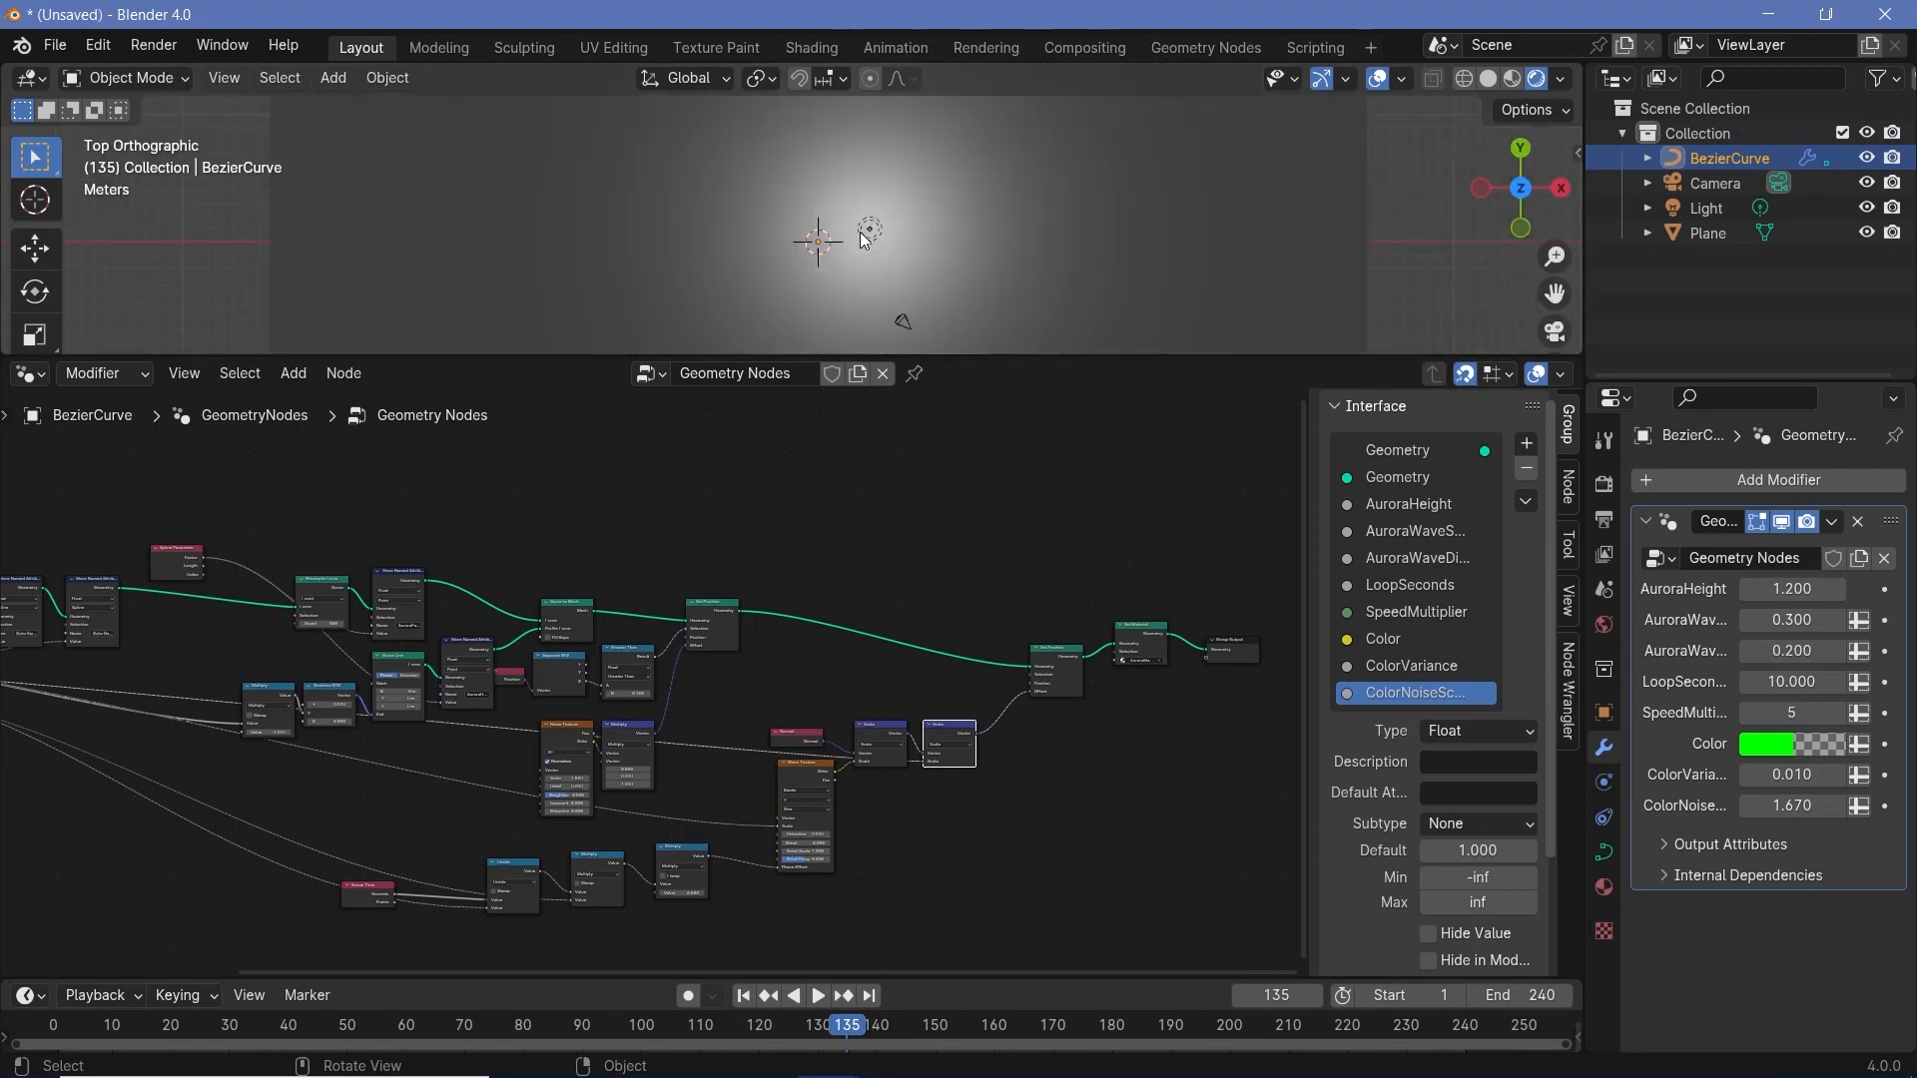
key(ctrl+Tab)
drag(834, 173, 829, 259)
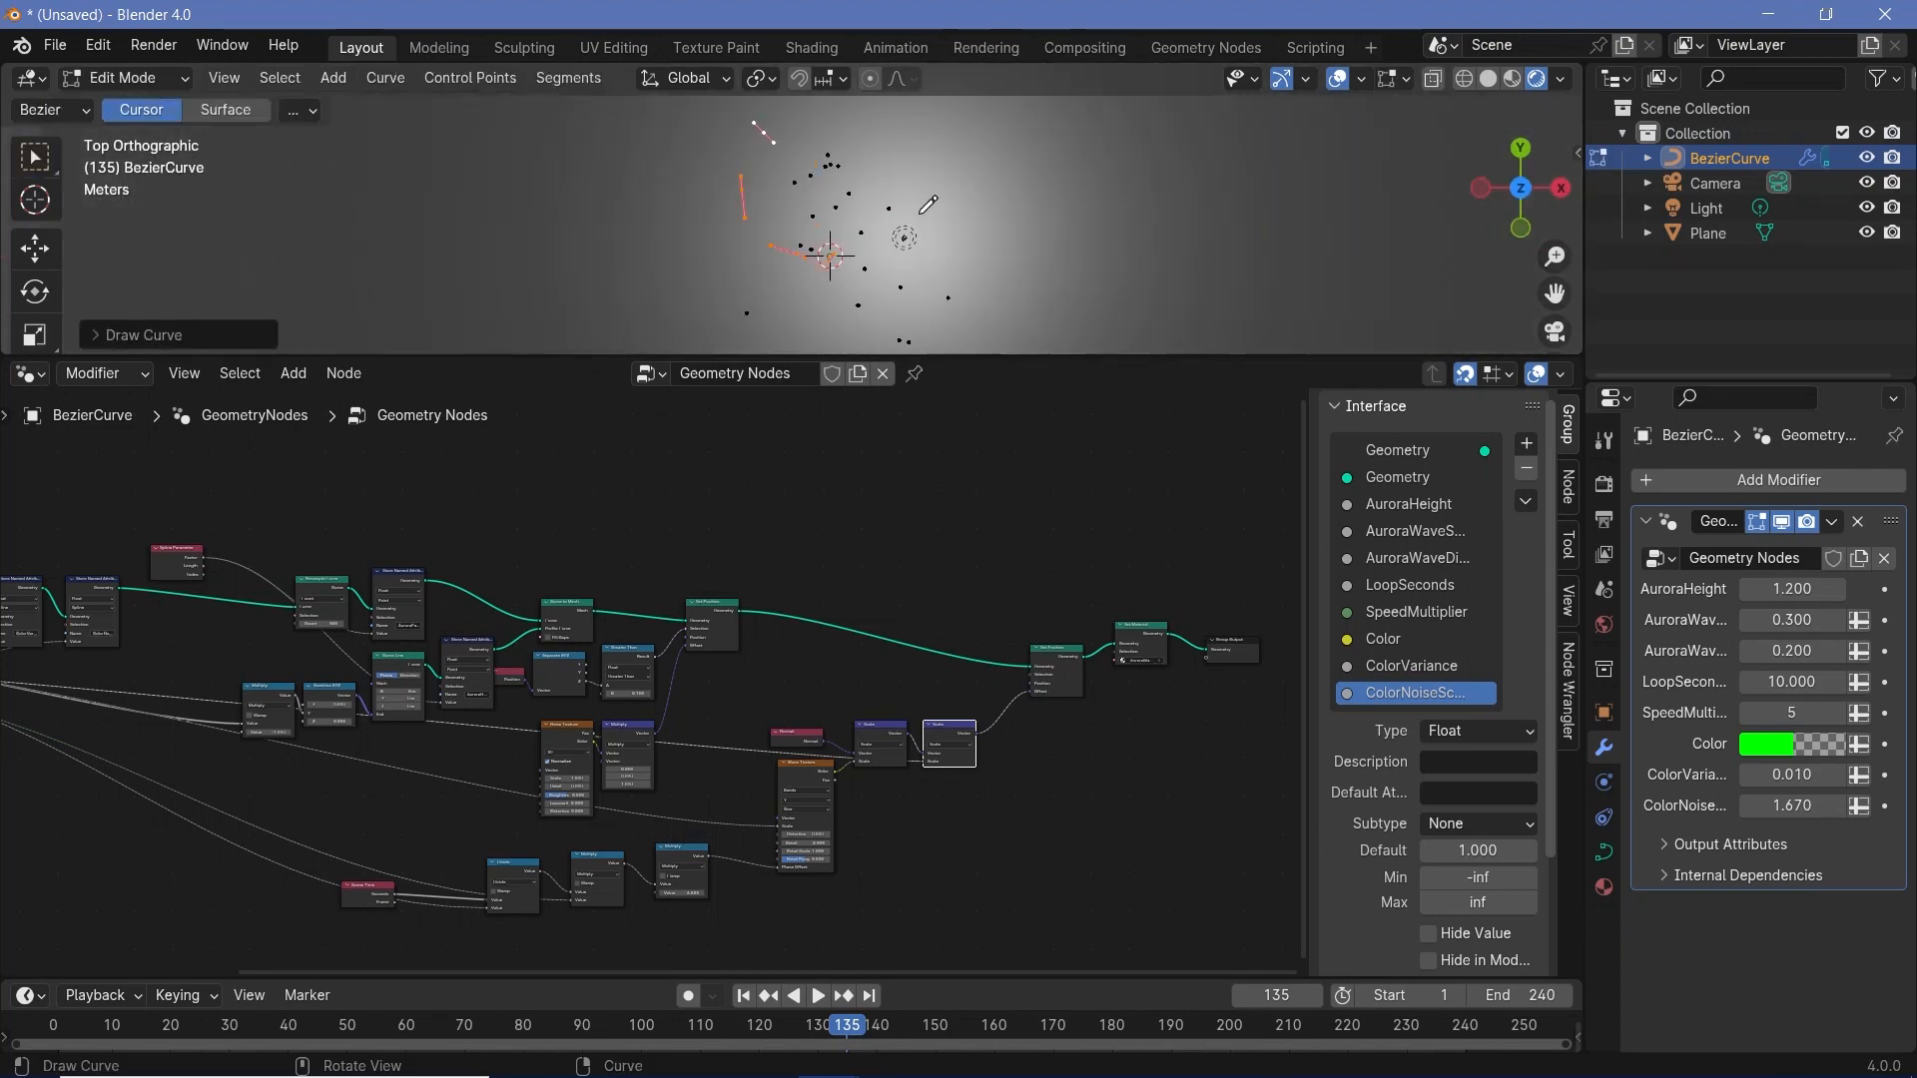
key(ctrl+Tab)
- Snap the 3D cursor to the selected aurora curve's origin
mouse_move(799, 212)
middle_down()
mouse_move(889, 329)
mouse_move(929, 257)
mouse_move(883, 338)
middle_up()
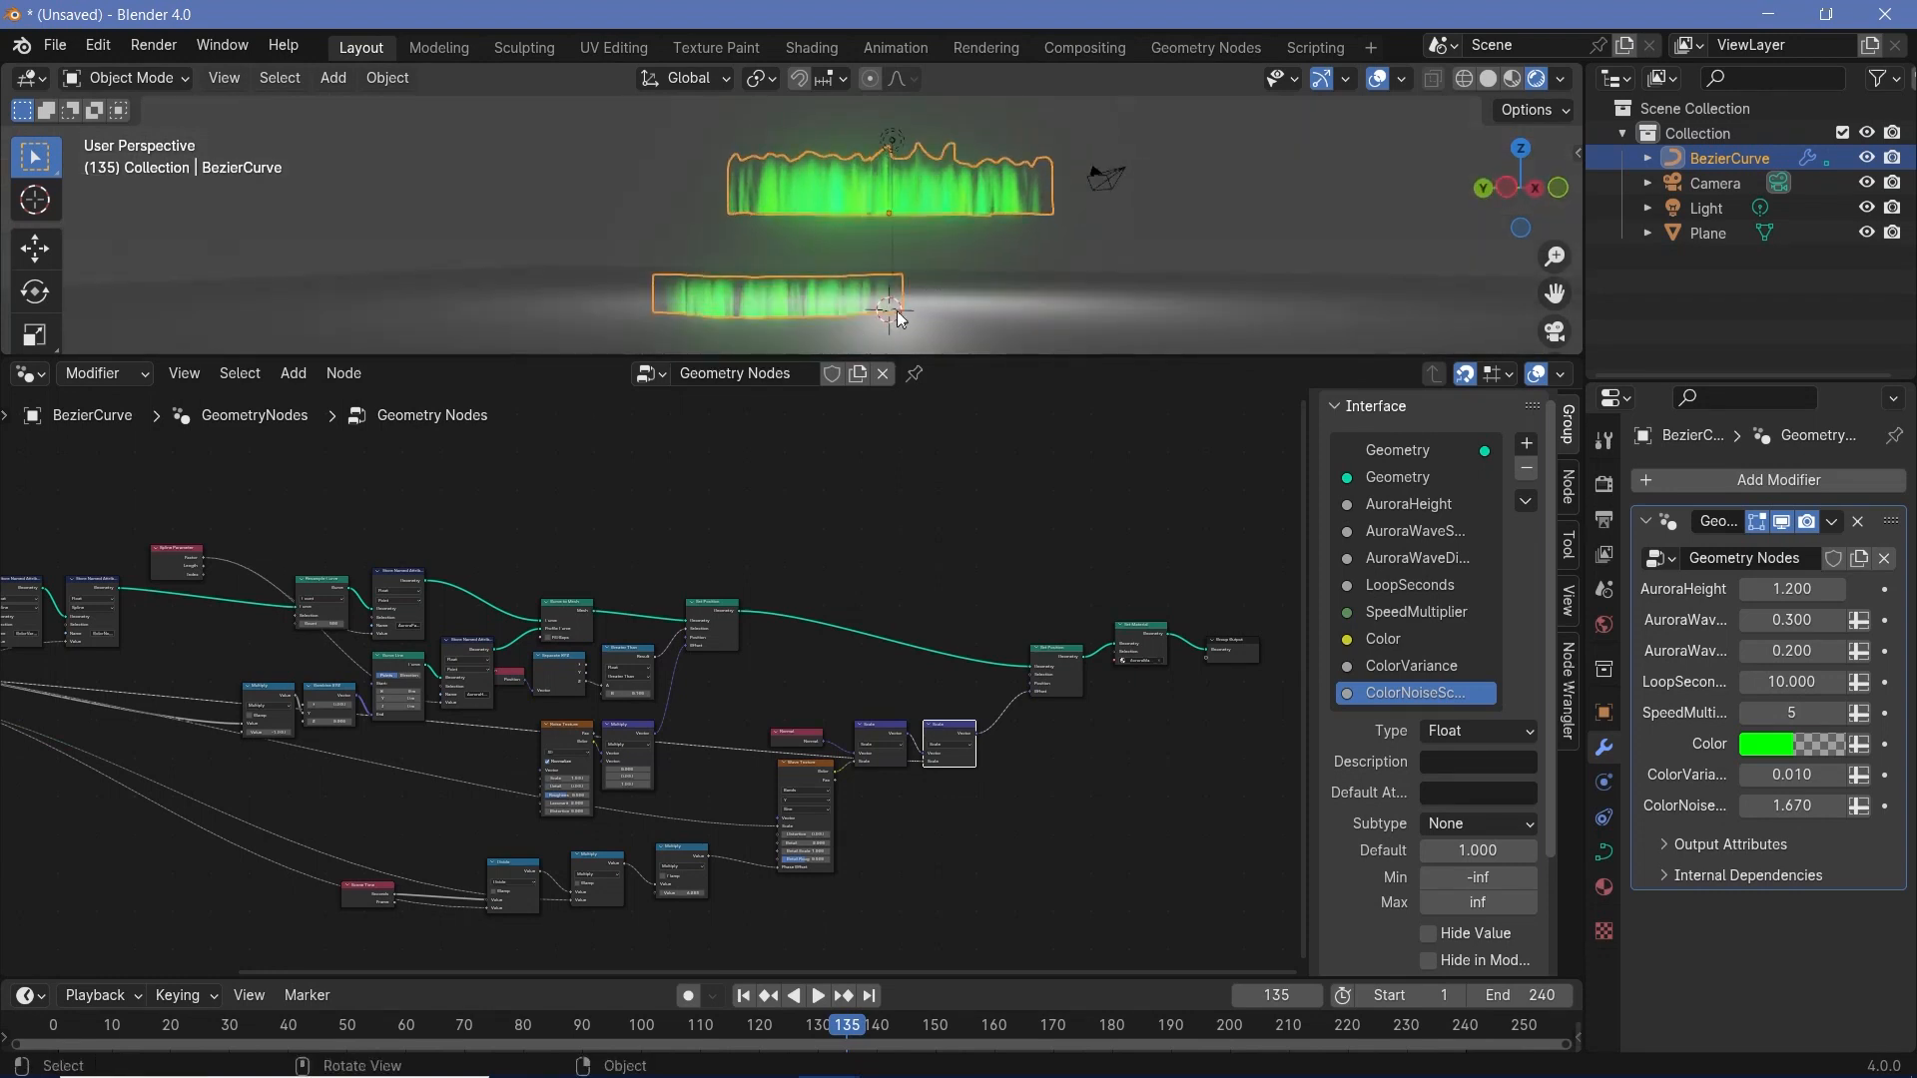
key(shift+a)
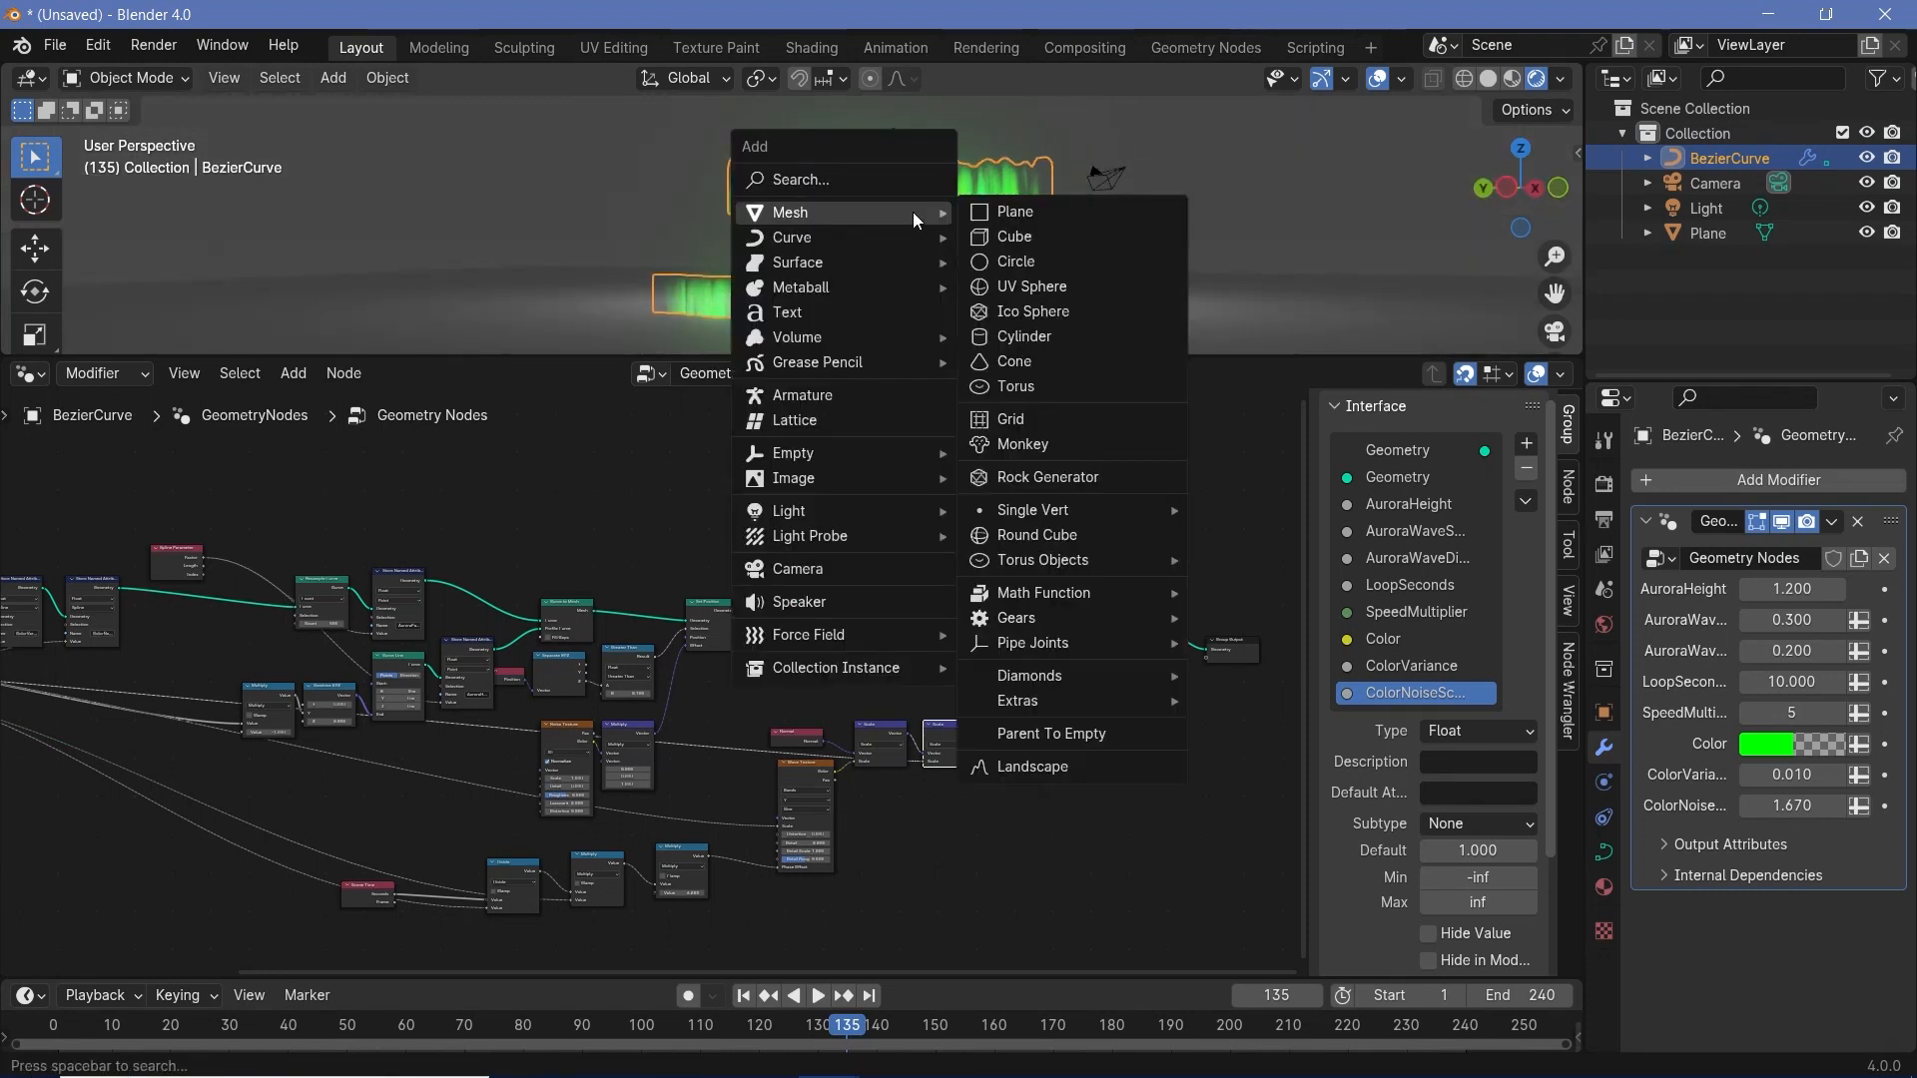
key(Escape)
key(shift+s)
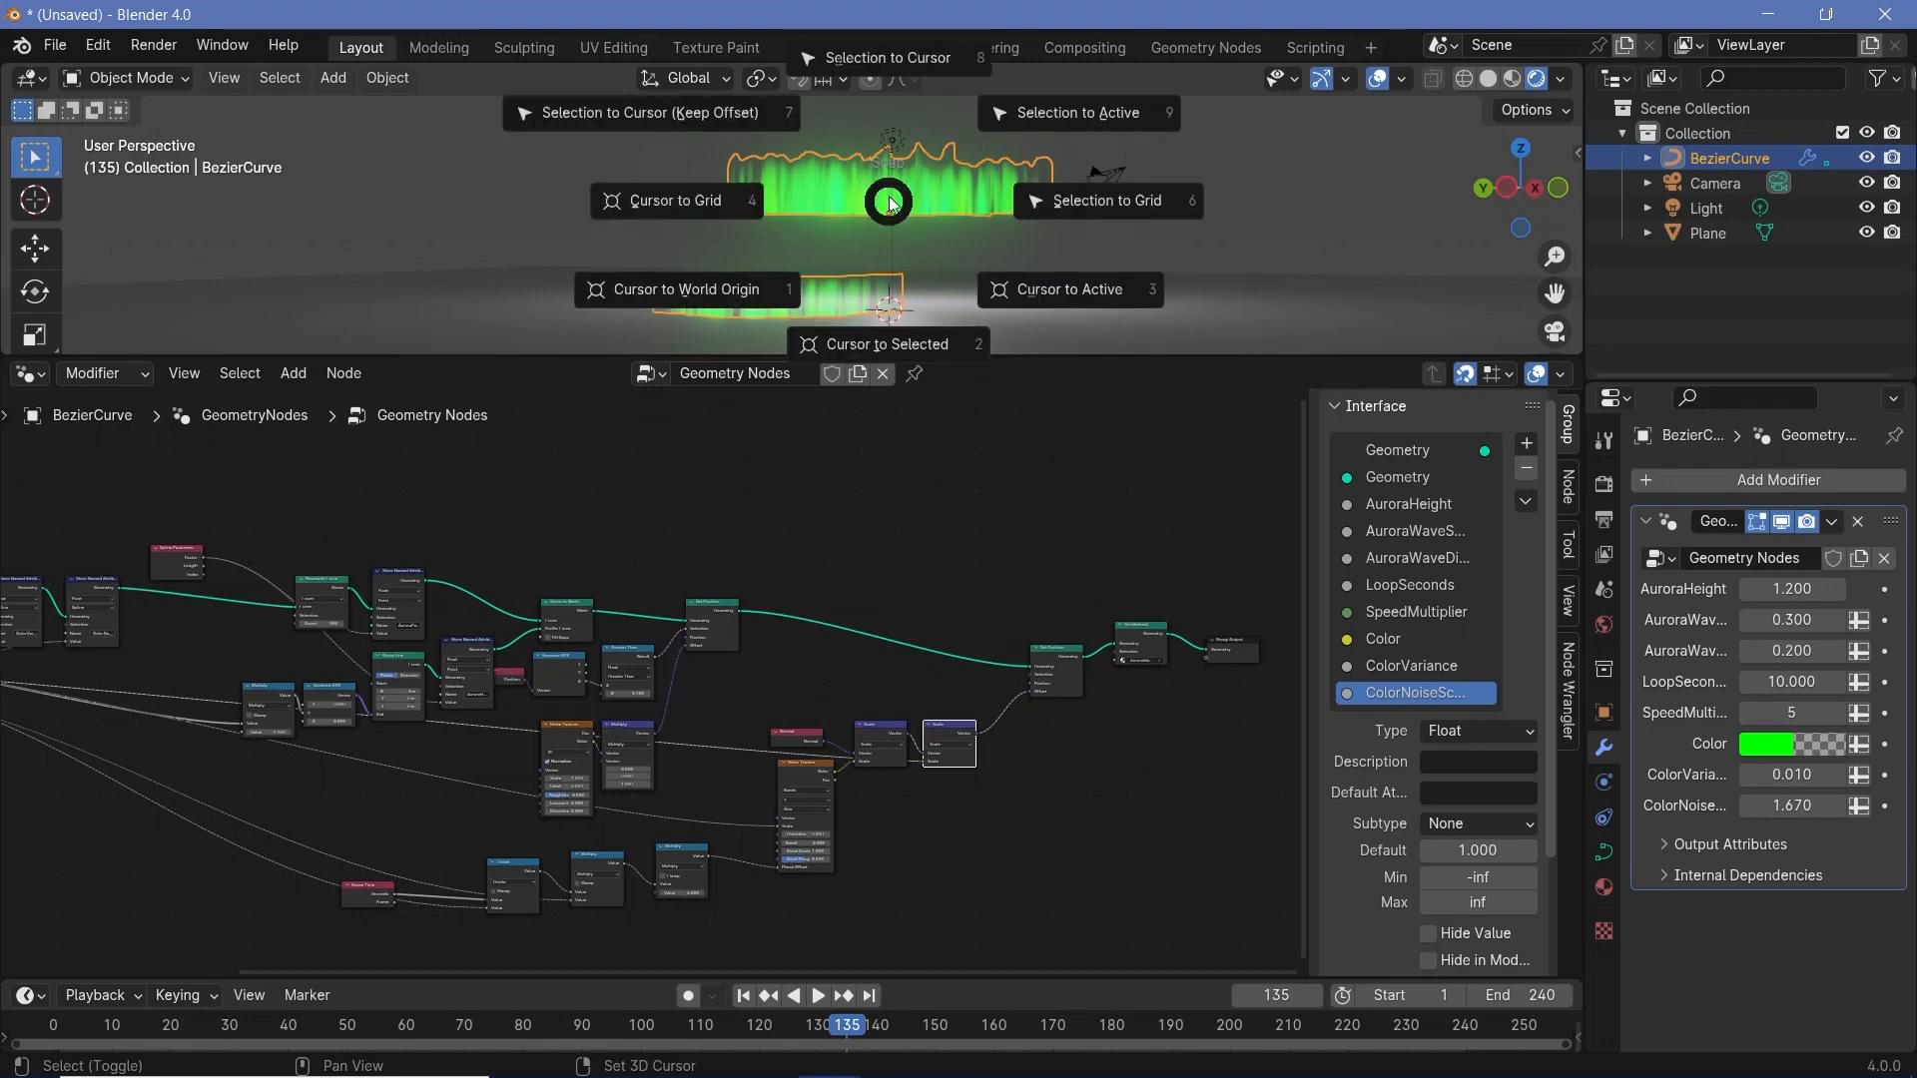
click(882, 346)
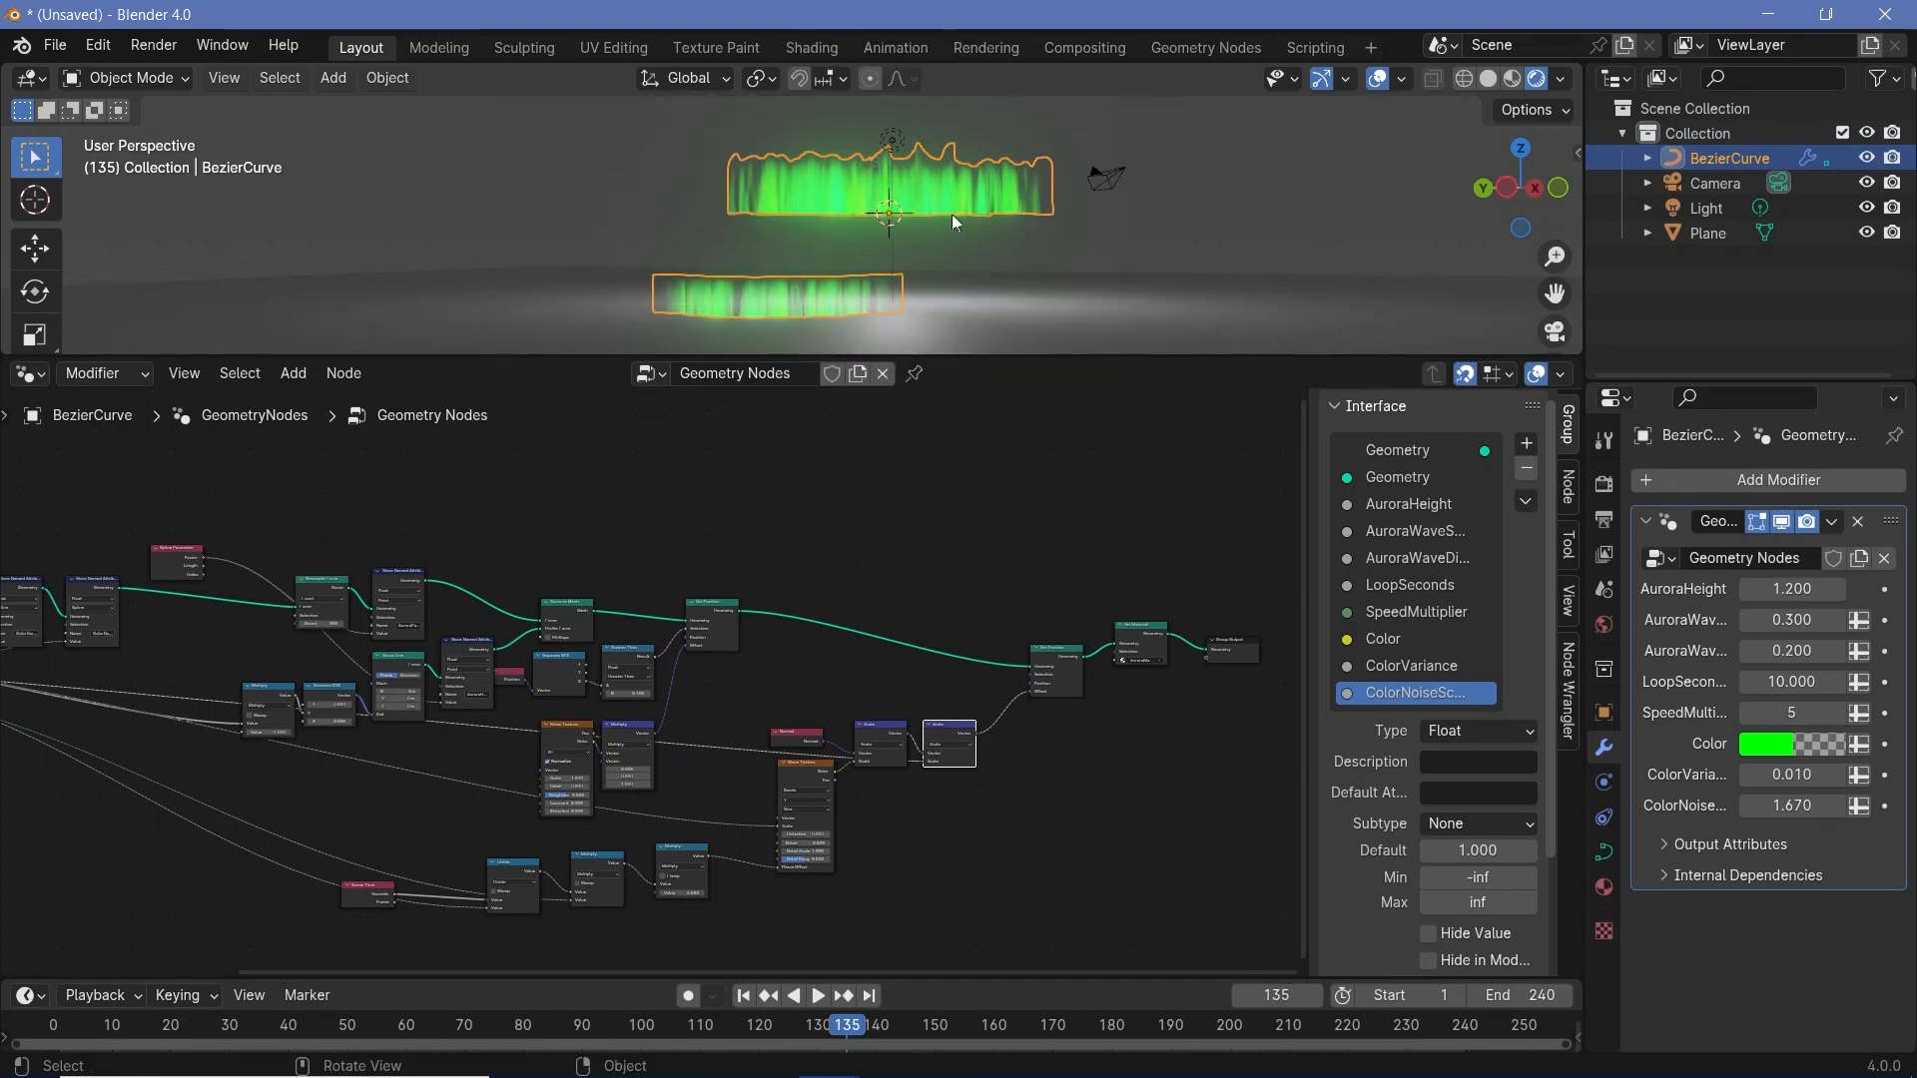
key(KP_7)
key(ctrl+Tab)
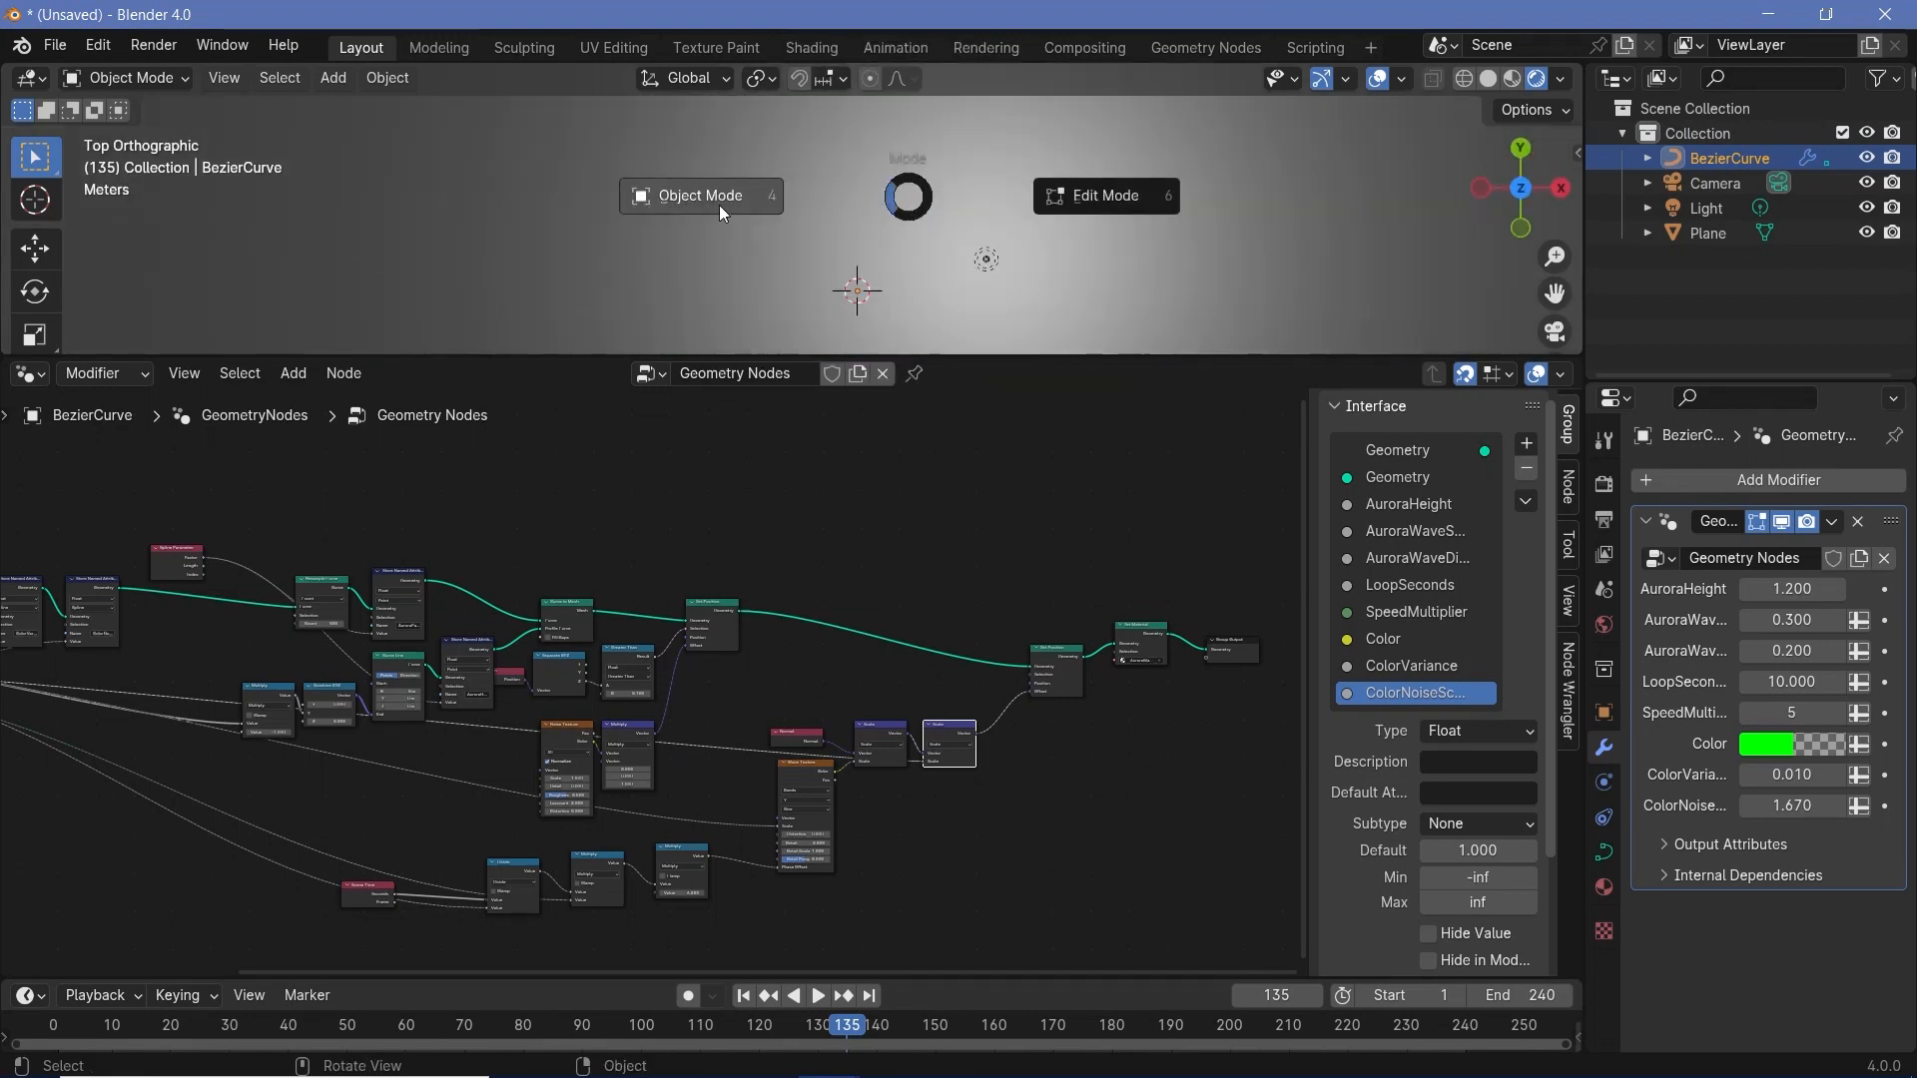
click(1023, 167)
key(ctrl+Tab)
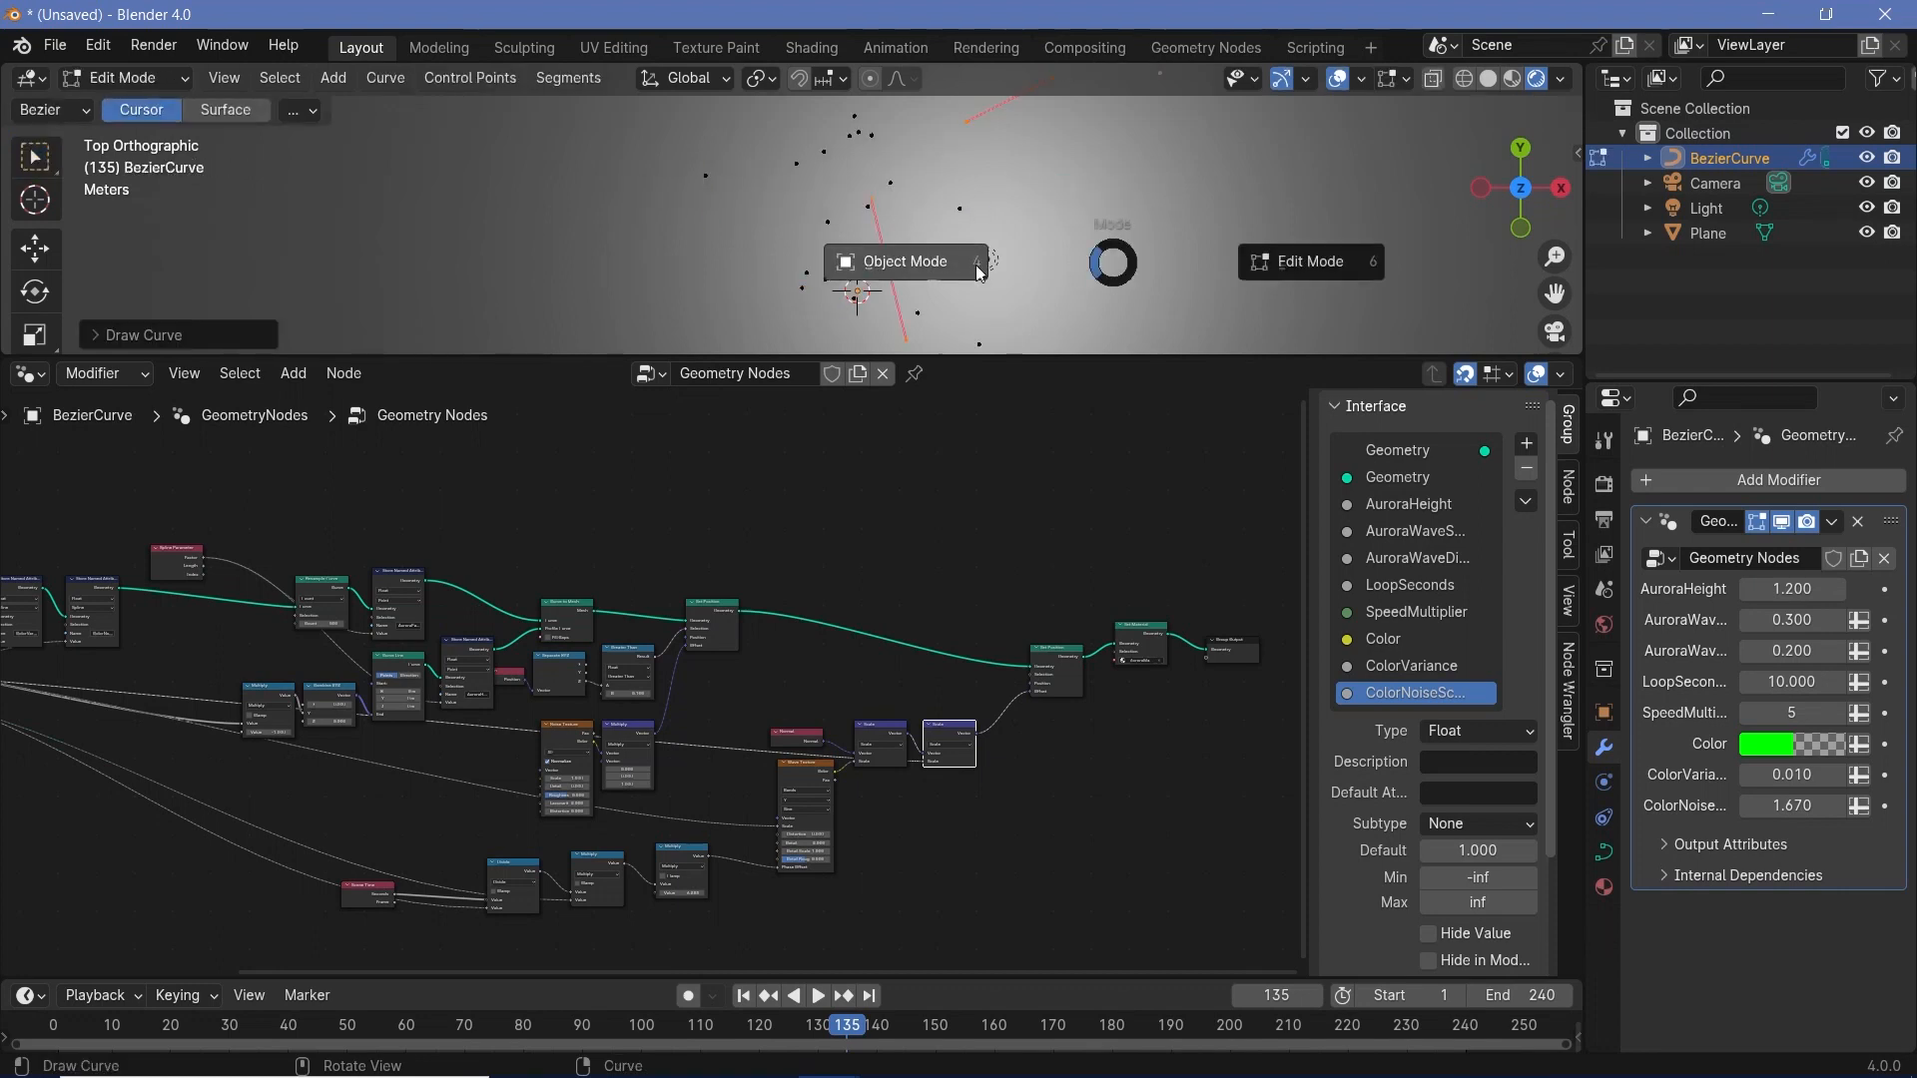
click(1023, 279)
middle_drag(1023, 278, 1035, 171)
- Undo the recent edits back to the single original aurora curve
key(ctrl+z)
key(ctrl+z)
key(ctrl+z)
key(ctrl+z)
key(ctrl+z)
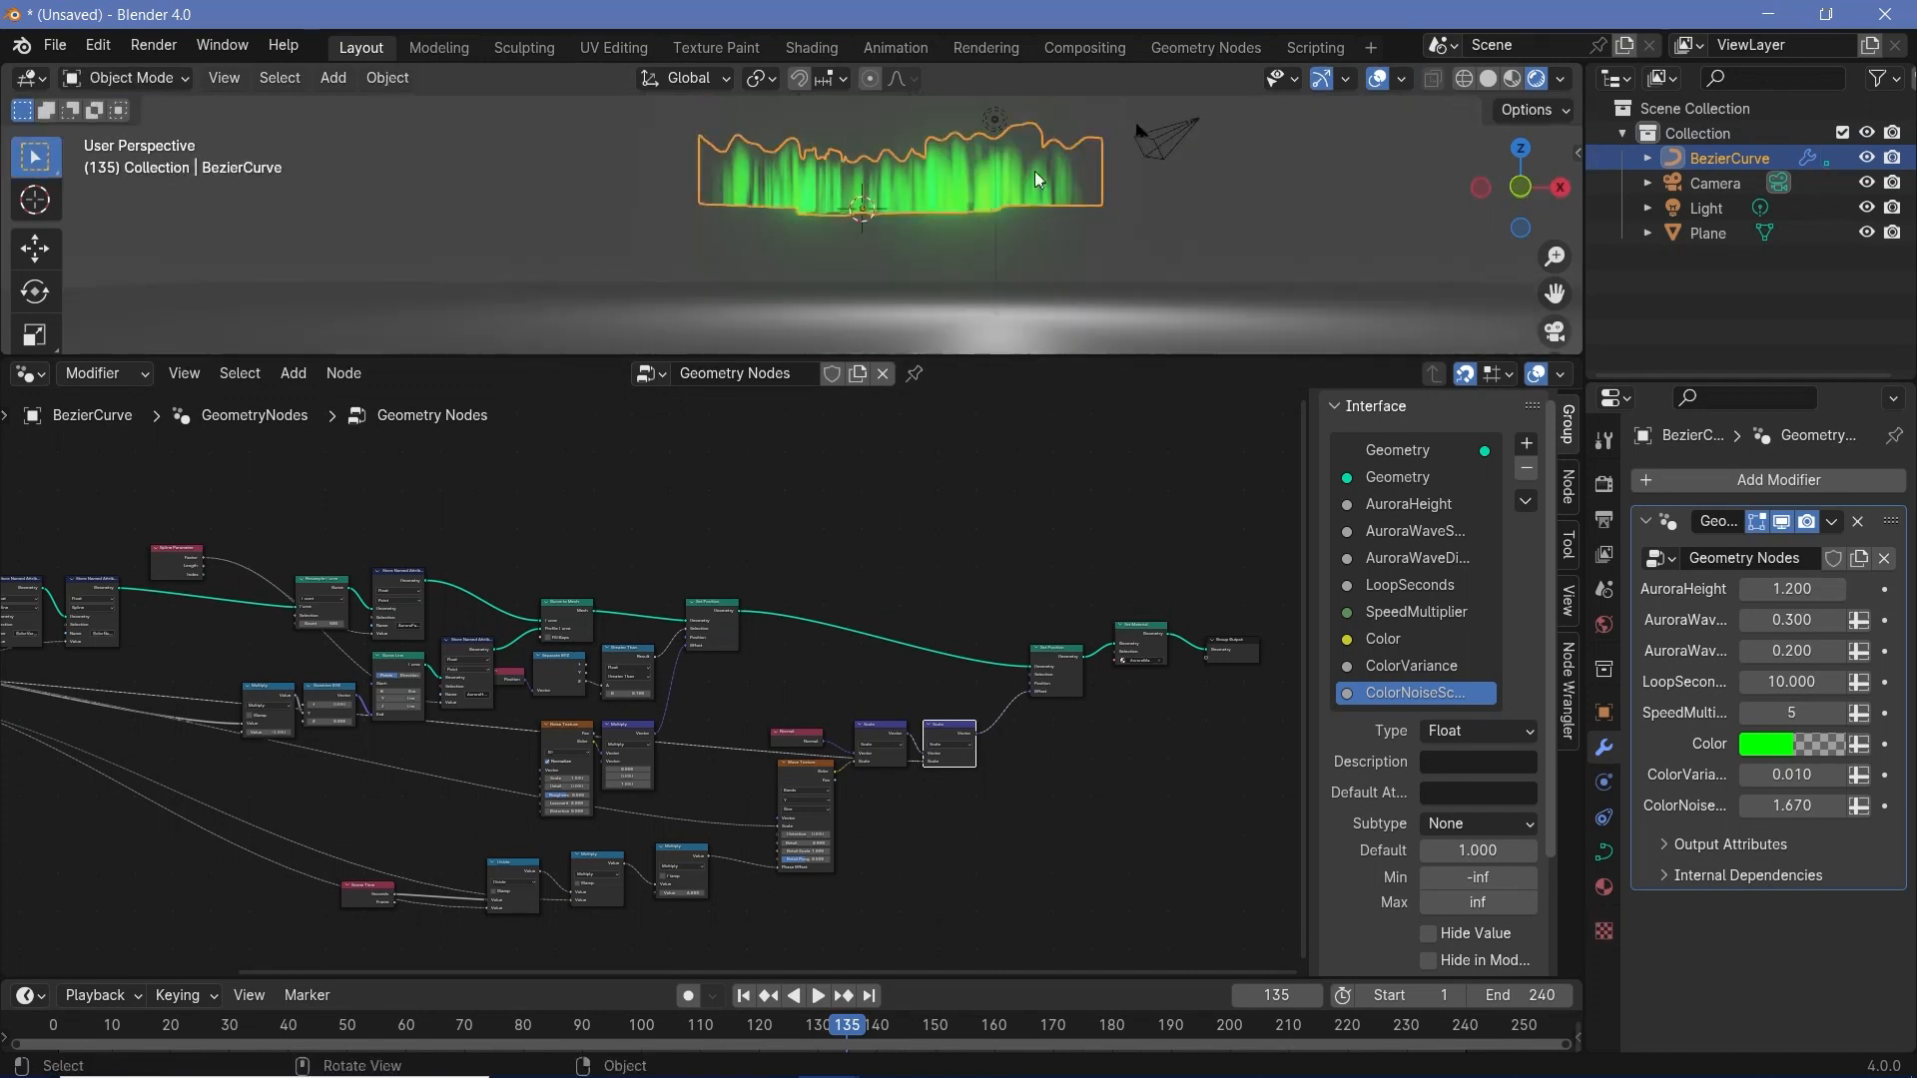
- Delete the light above the plane and snap the 3D cursor to the world origin
click(994, 110)
key(x)
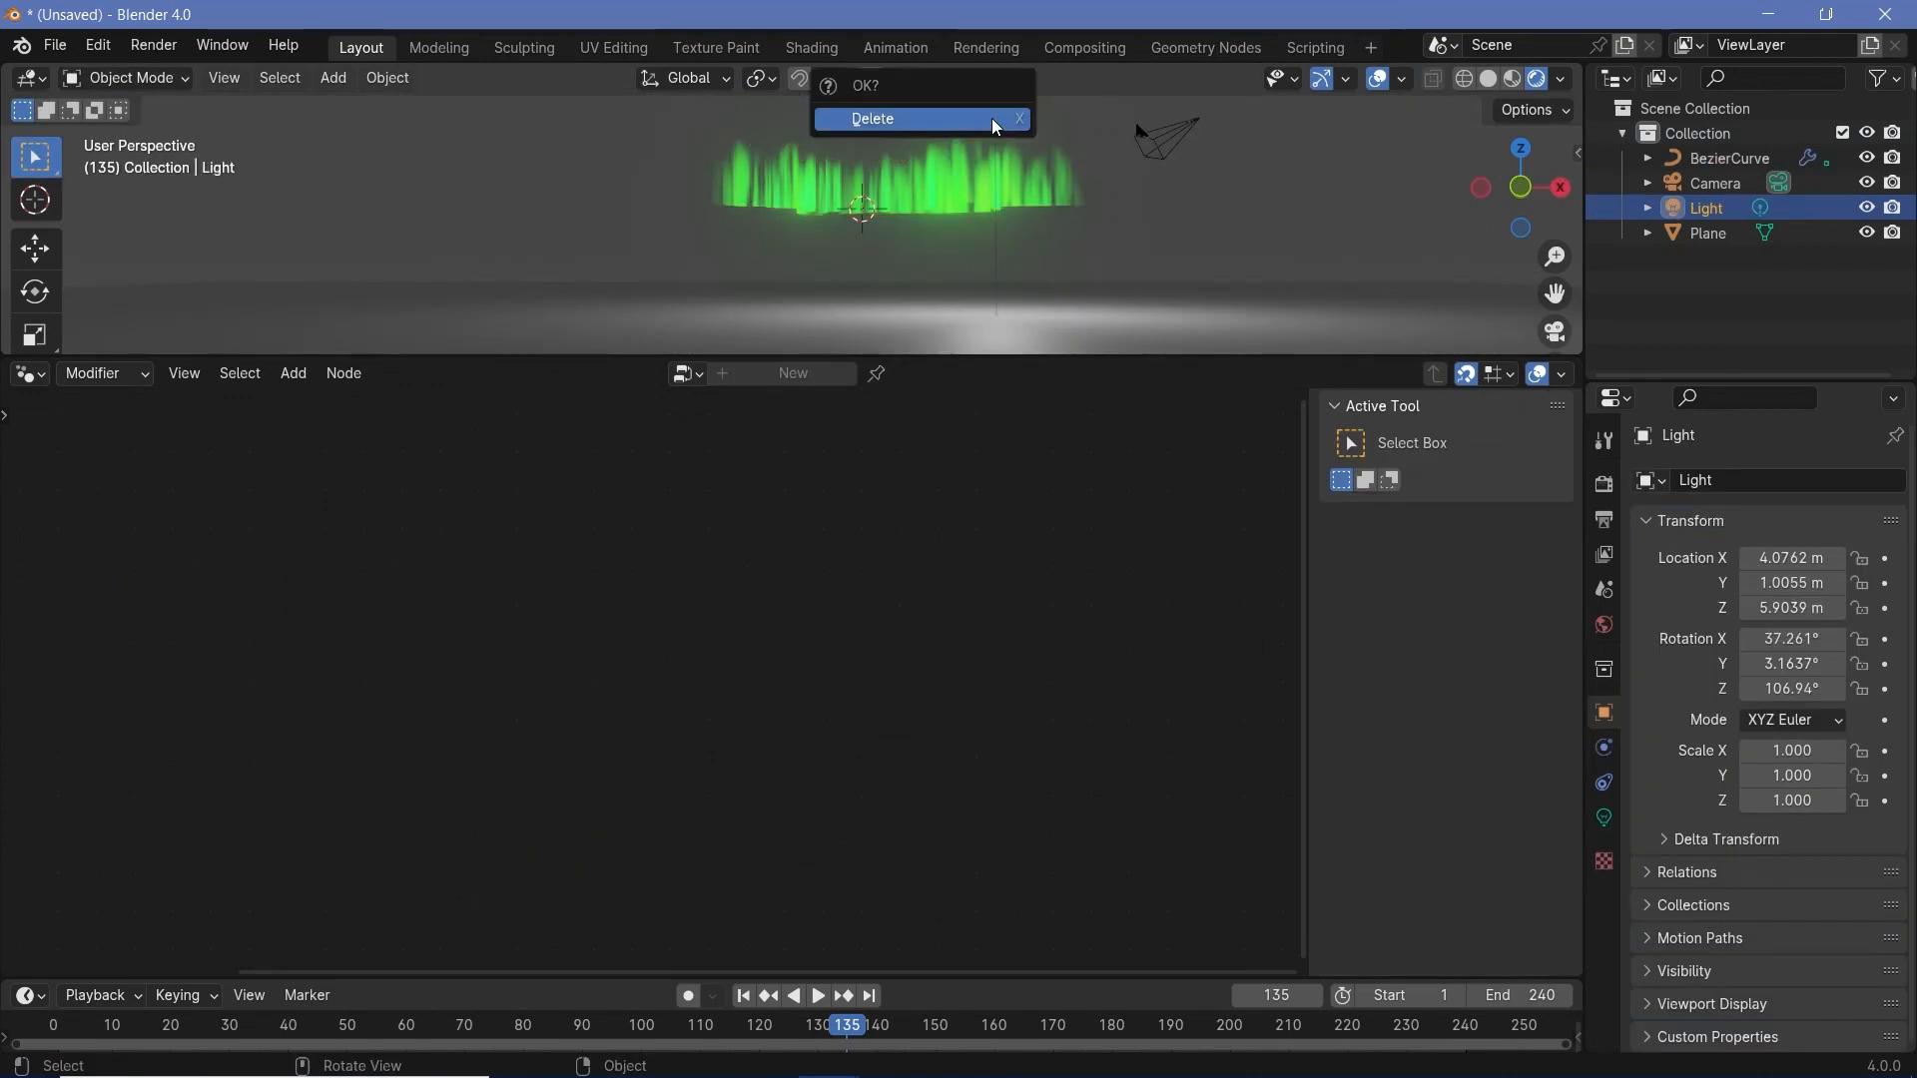
key(Return)
key(shift+a)
key(Escape)
key(shift+s)
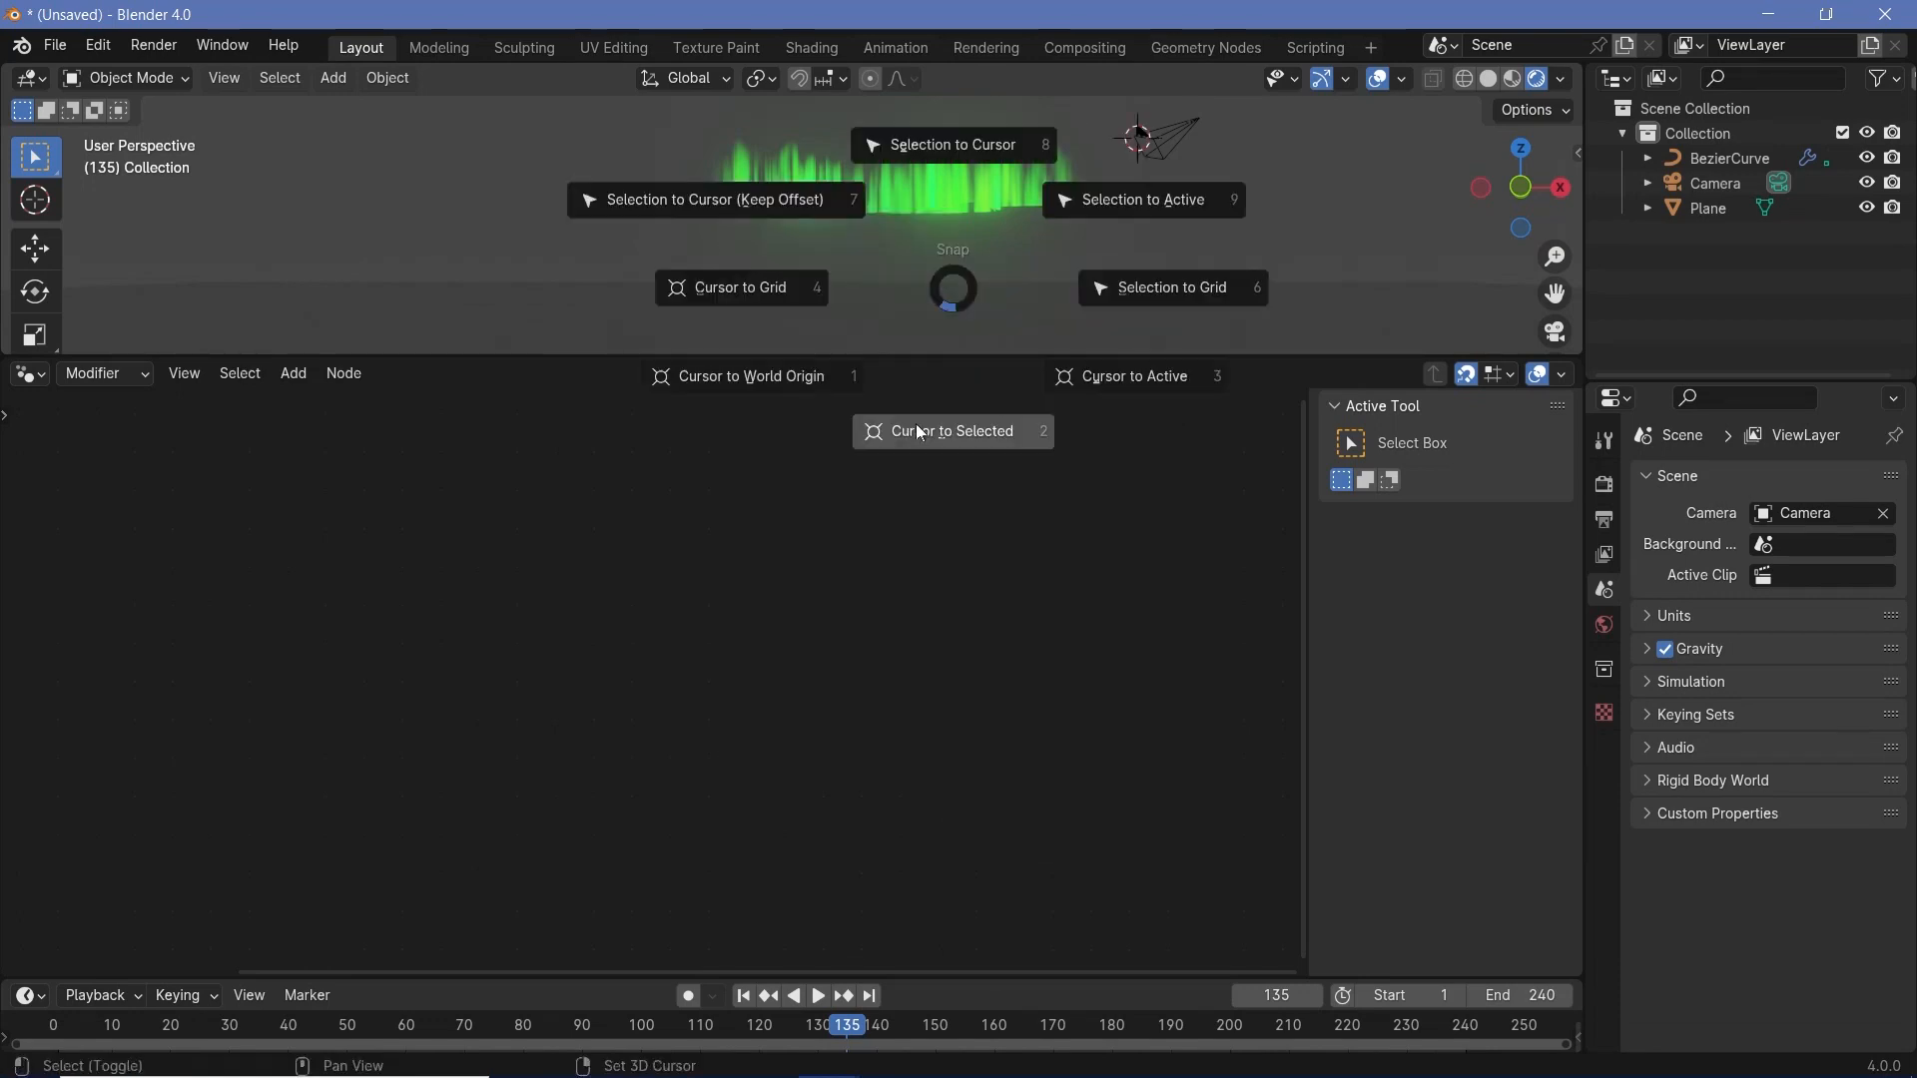
click(811, 410)
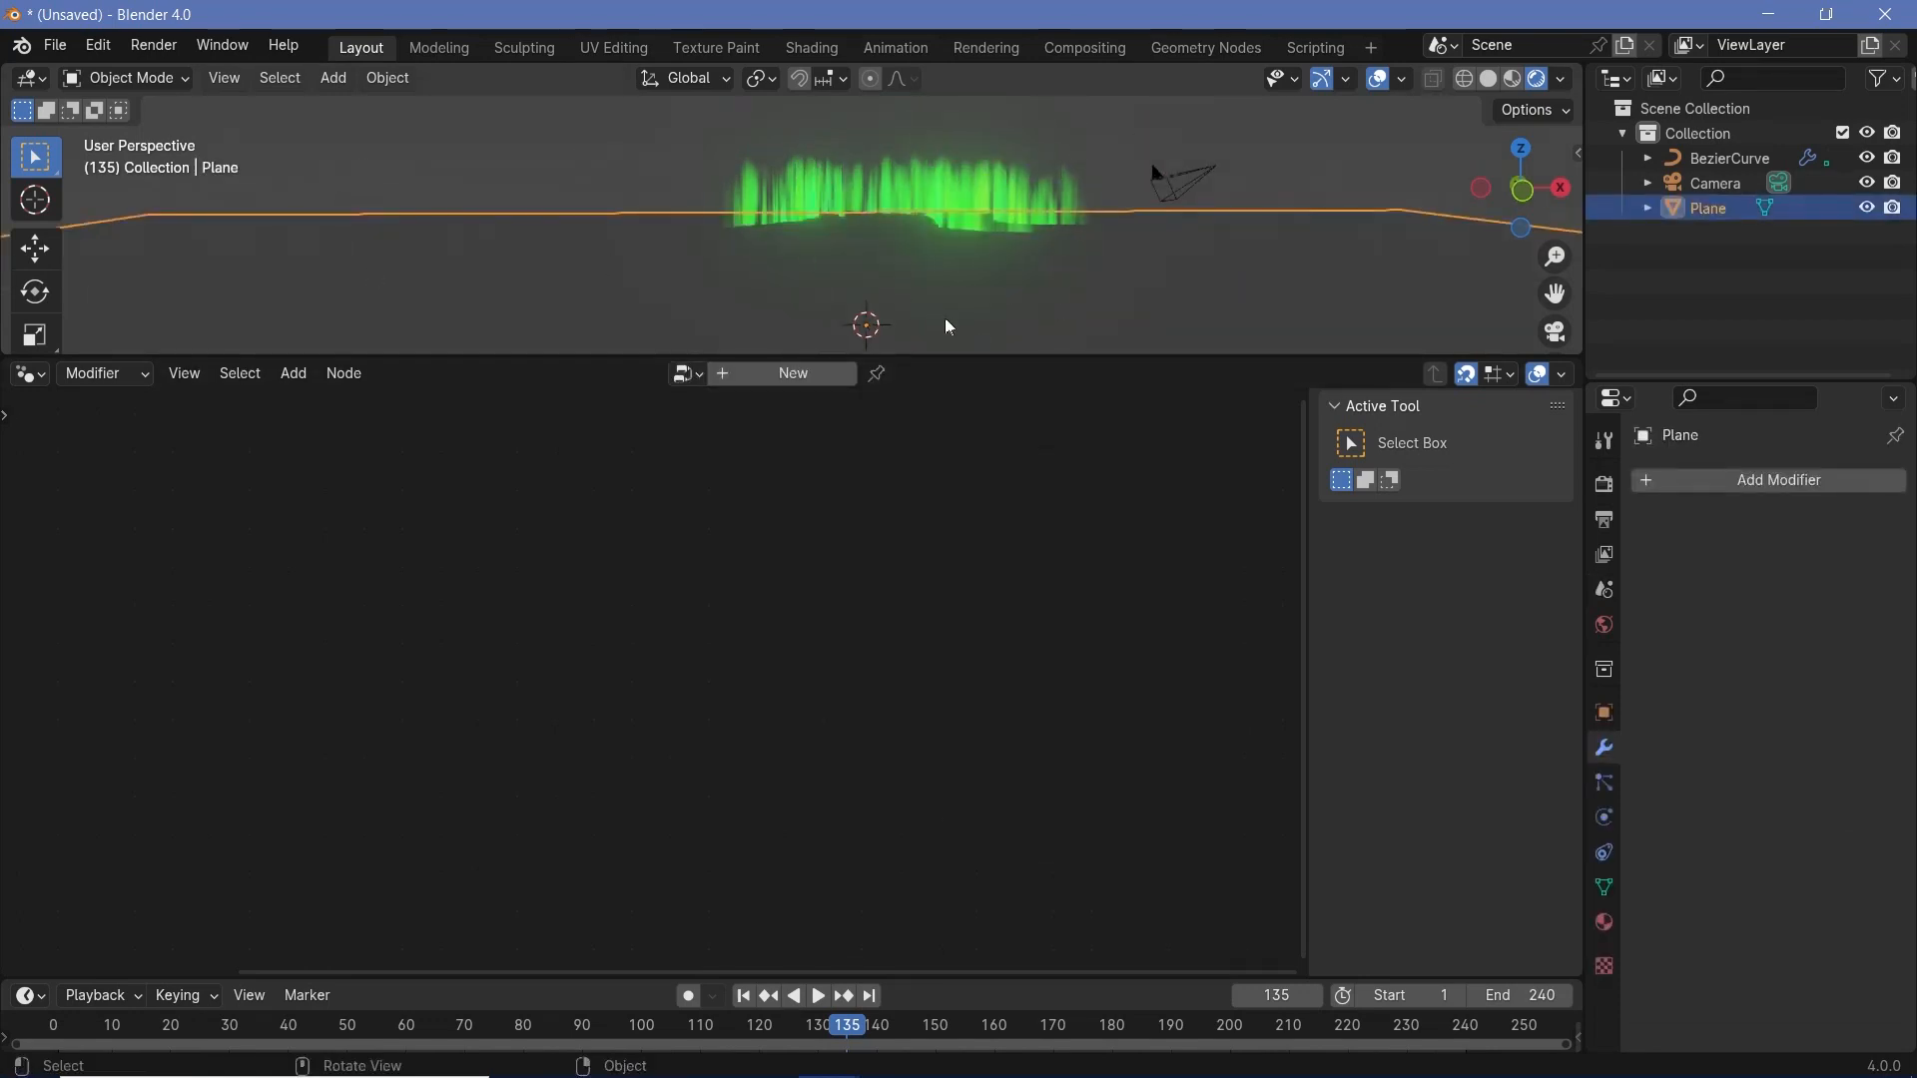
- Select the ground plane, switch the node area to the Shader Editor and create a new material for the plane
mouse_move(984, 271)
middle_down()
mouse_move(980, 201)
mouse_move(974, 240)
middle_up()
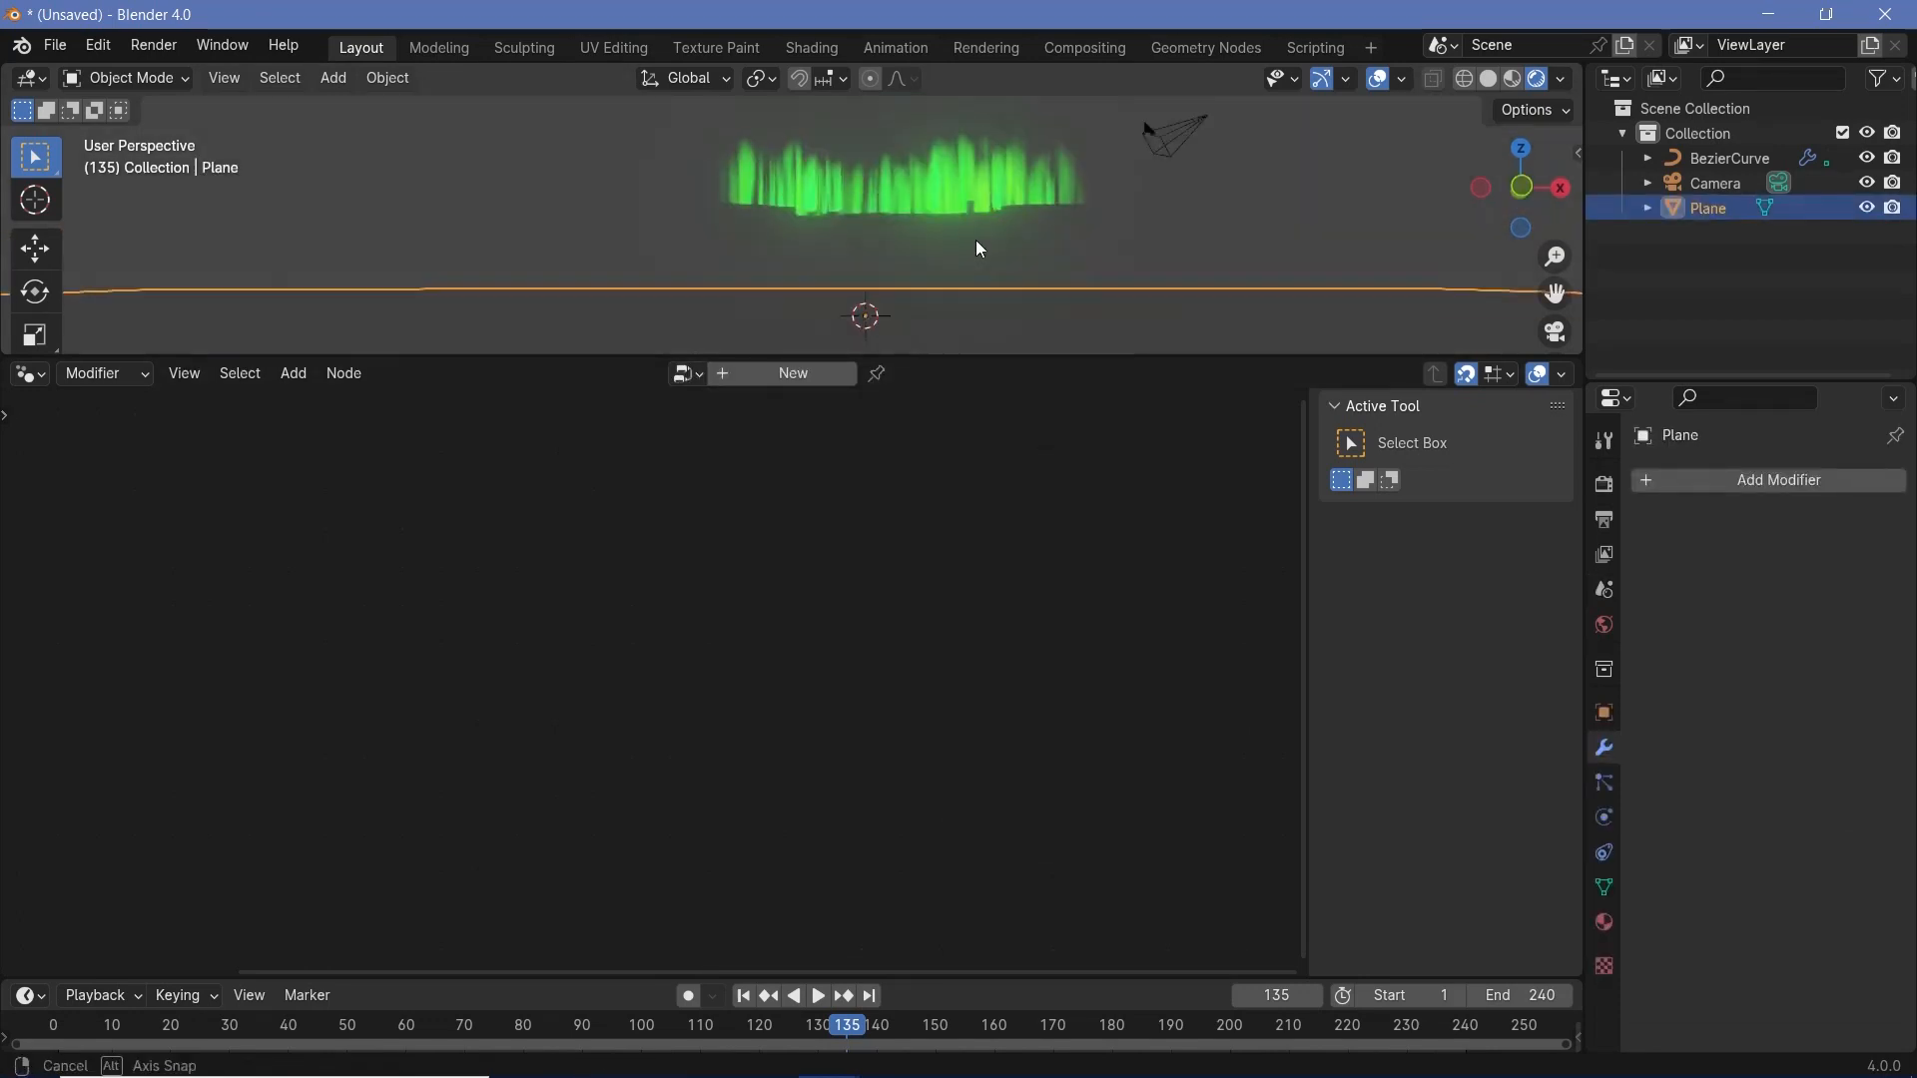
click(18, 383)
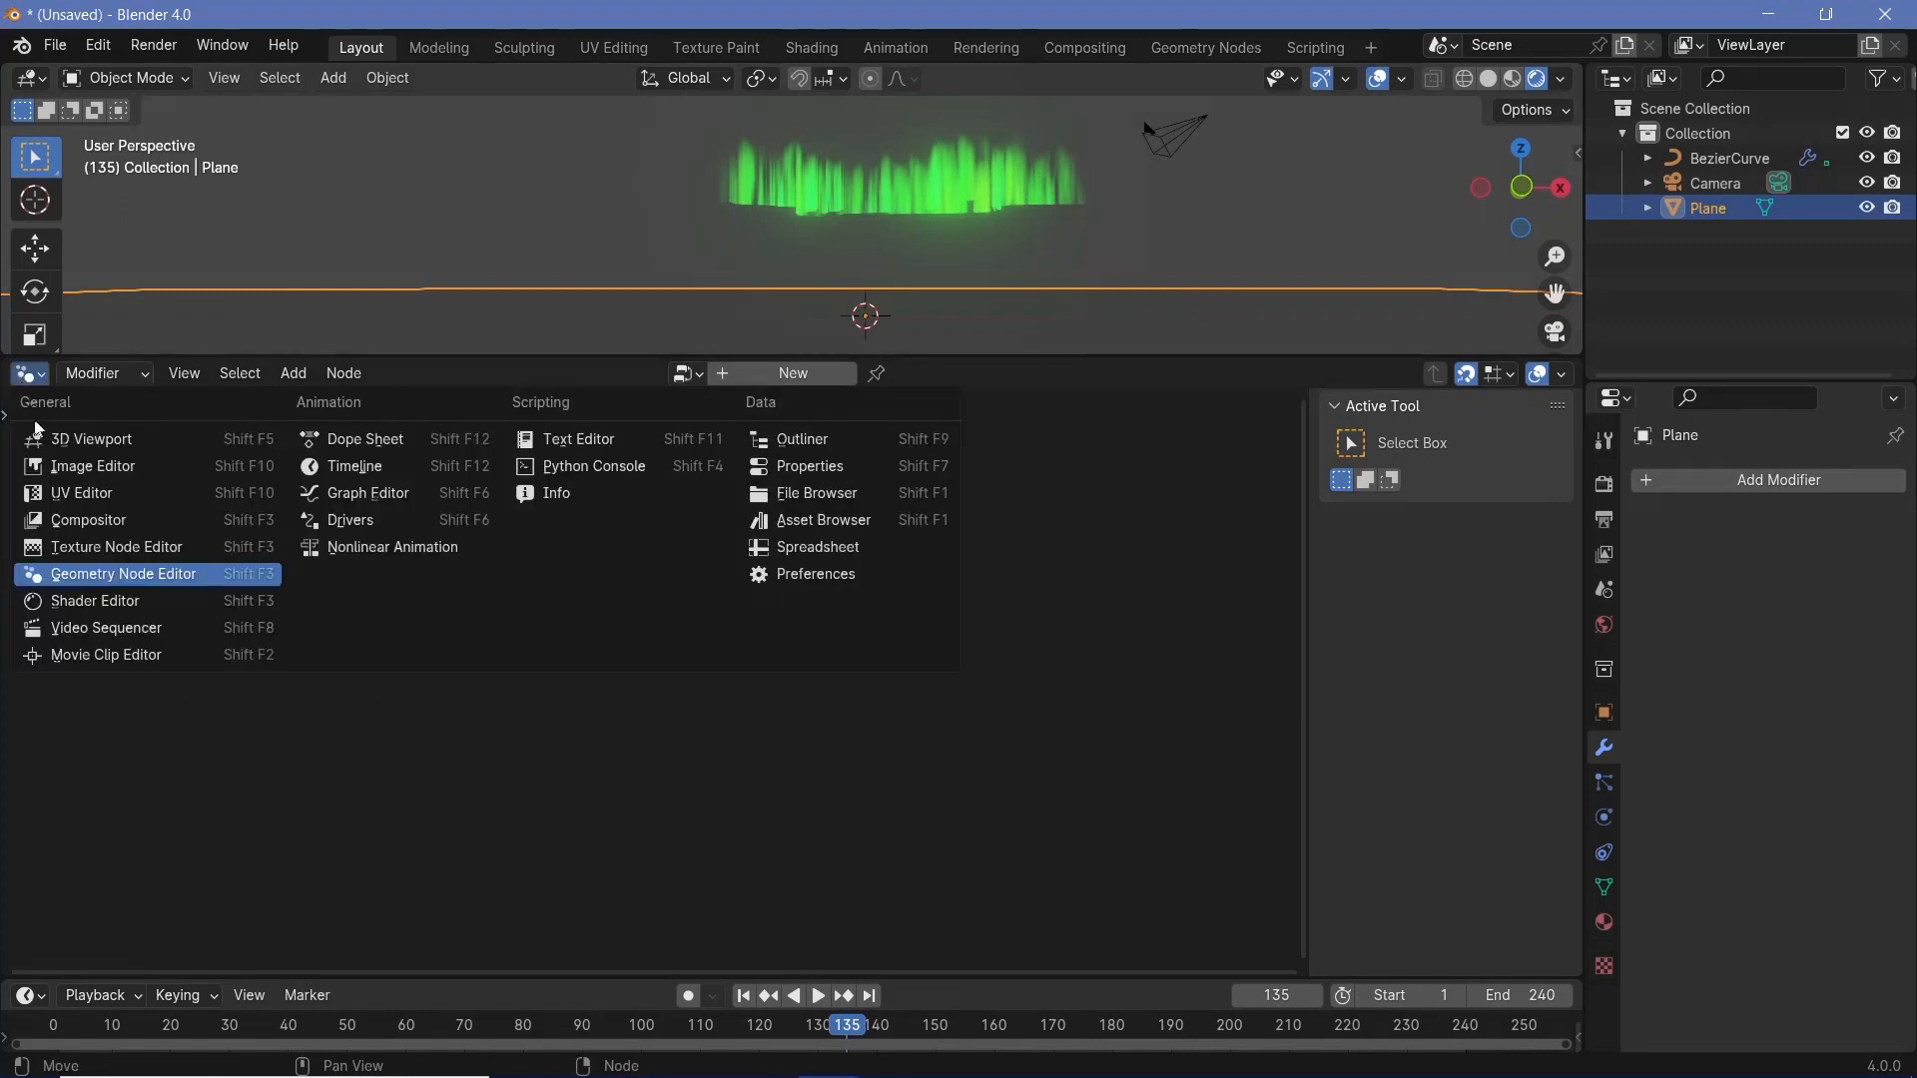
click(92, 602)
click(824, 373)
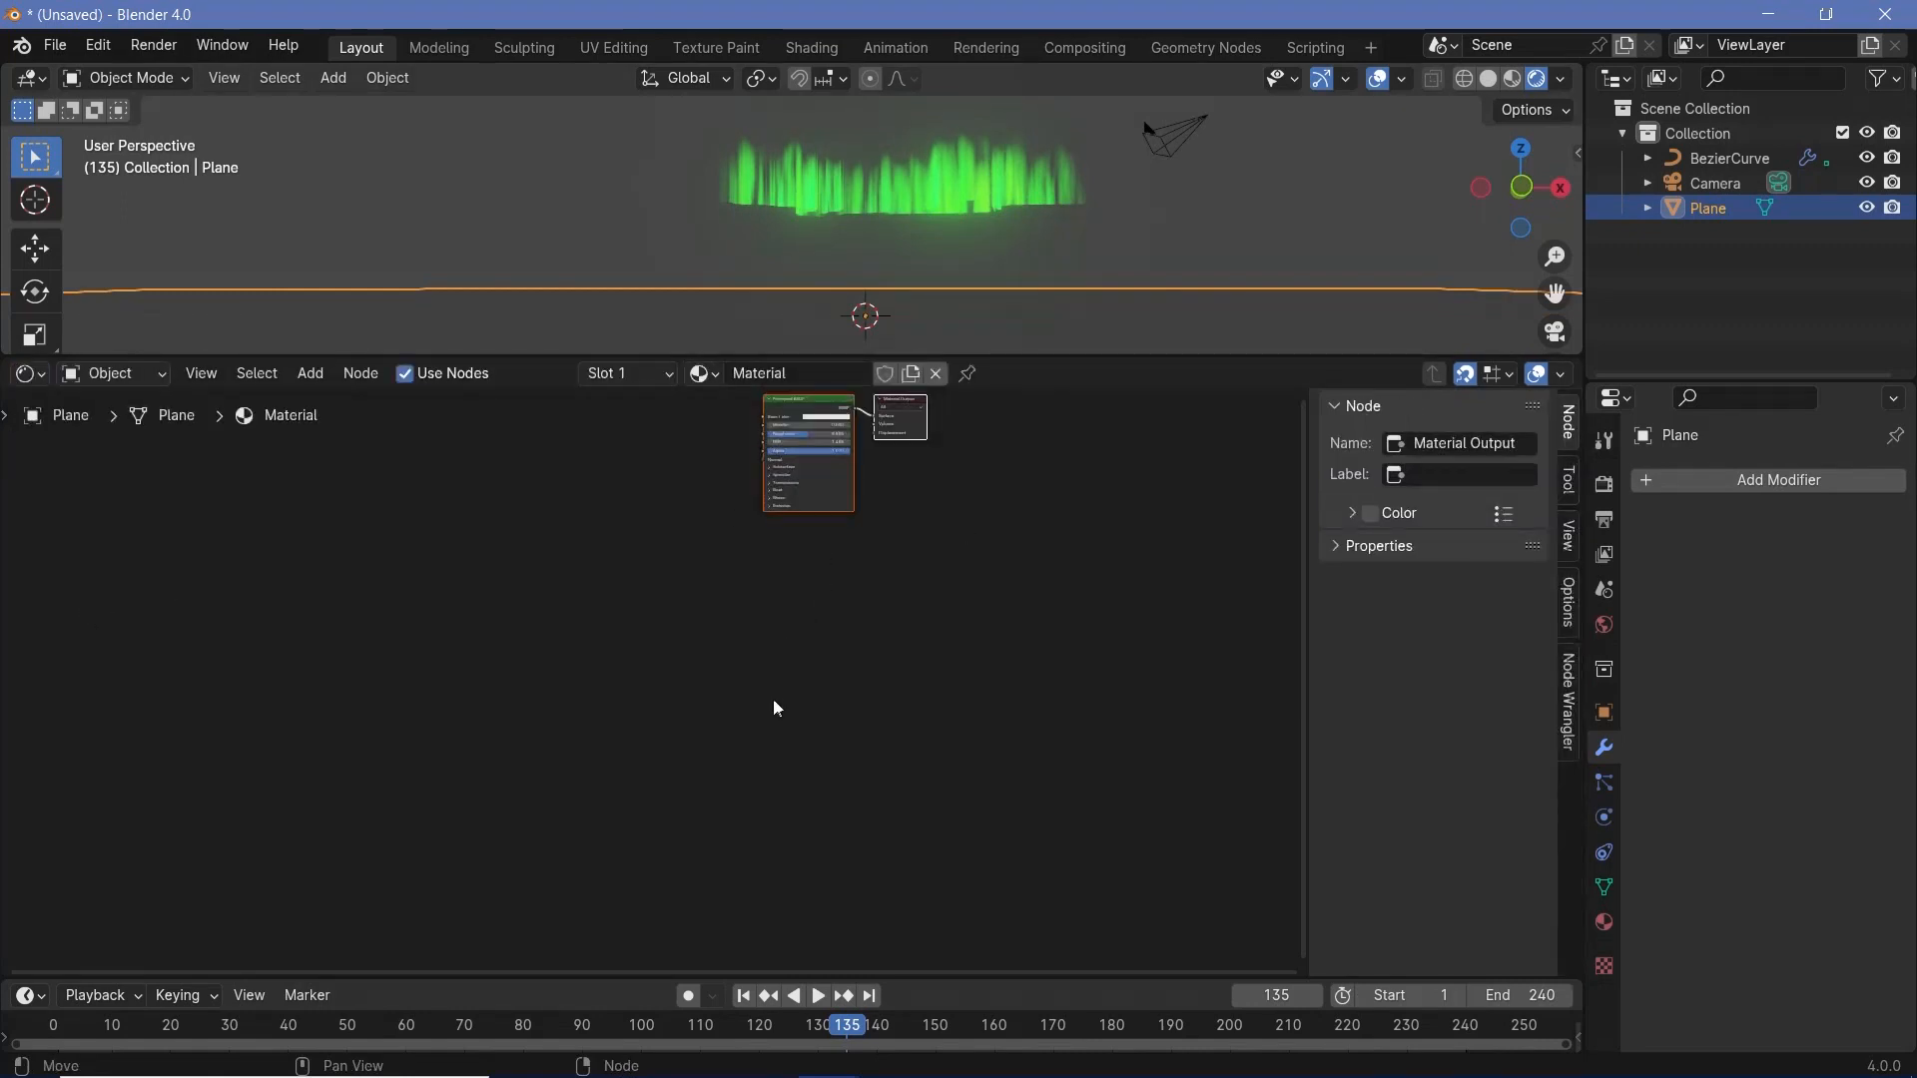
- Set the plane material's Metallic to 1.0 and Roughness to 0.2 on the Principled BSDF
drag(749, 518, 896, 520)
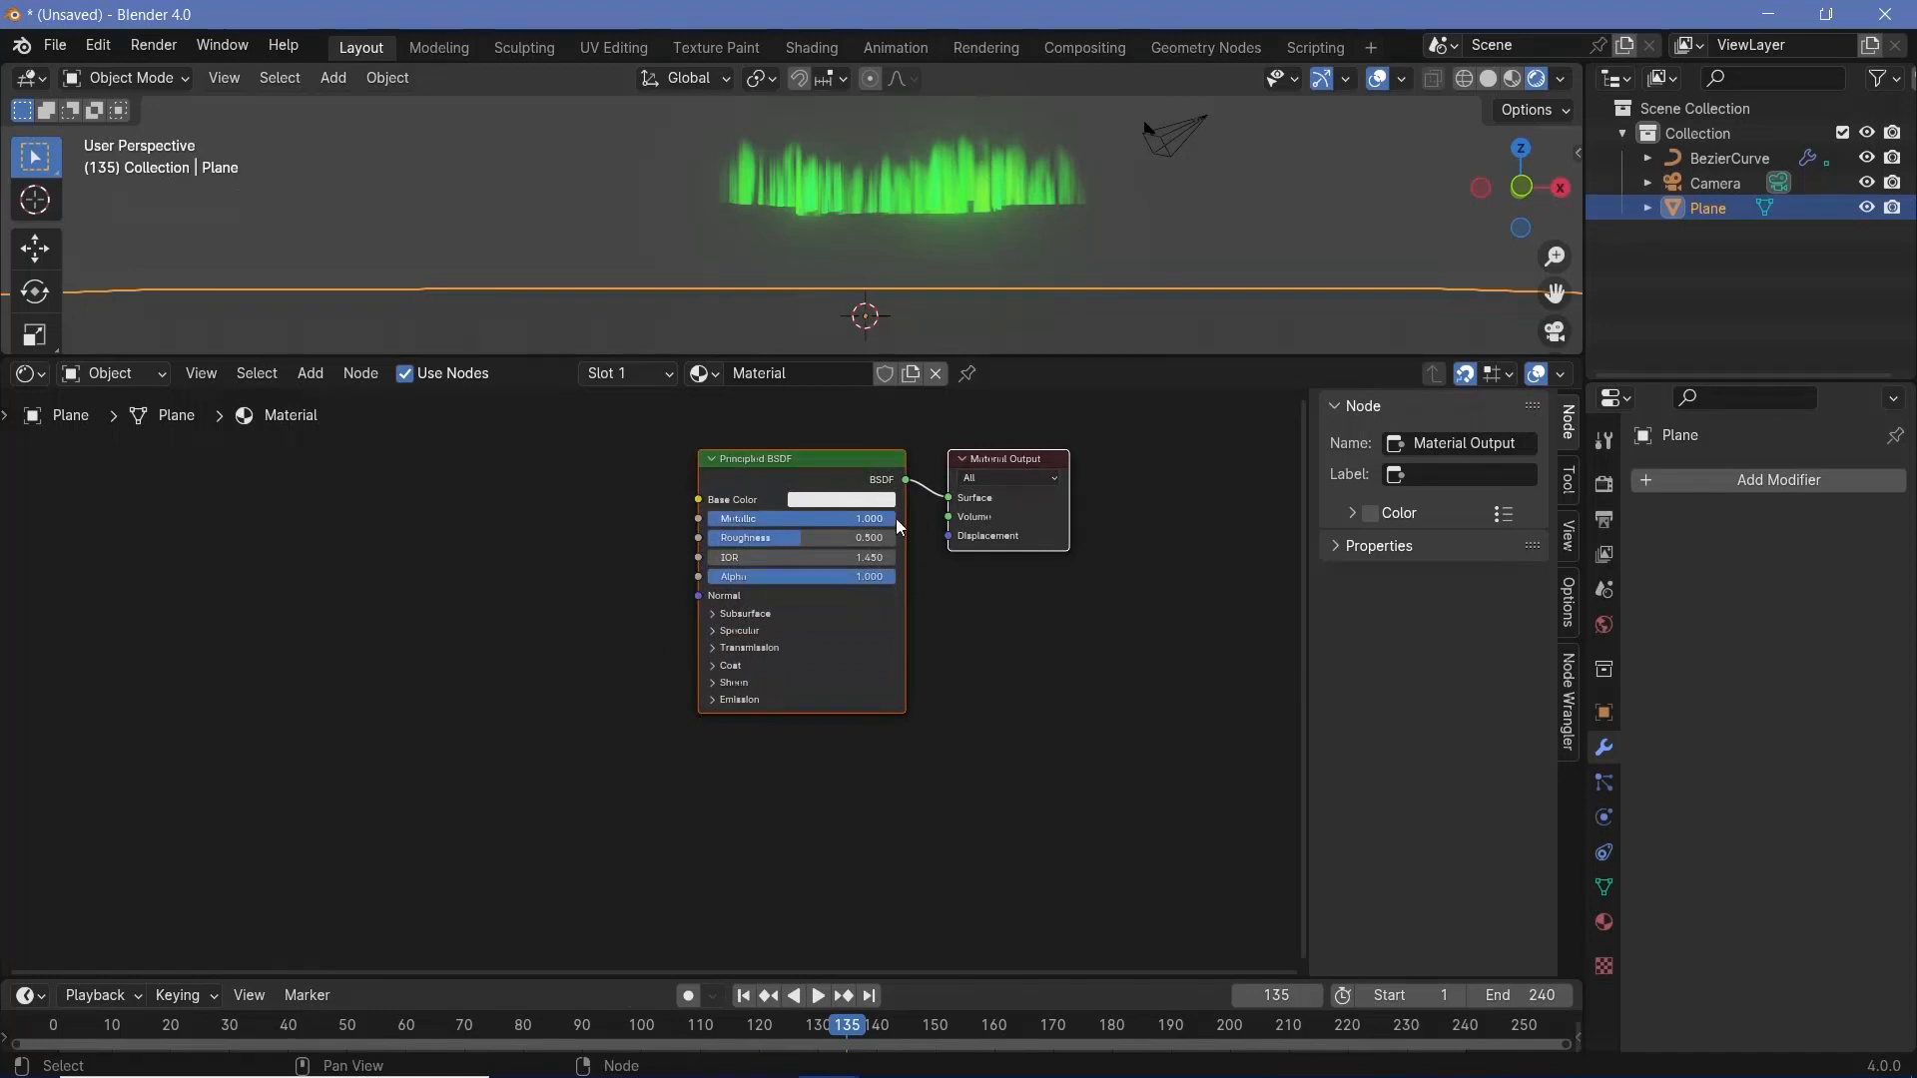
click(780, 535)
text(0.)
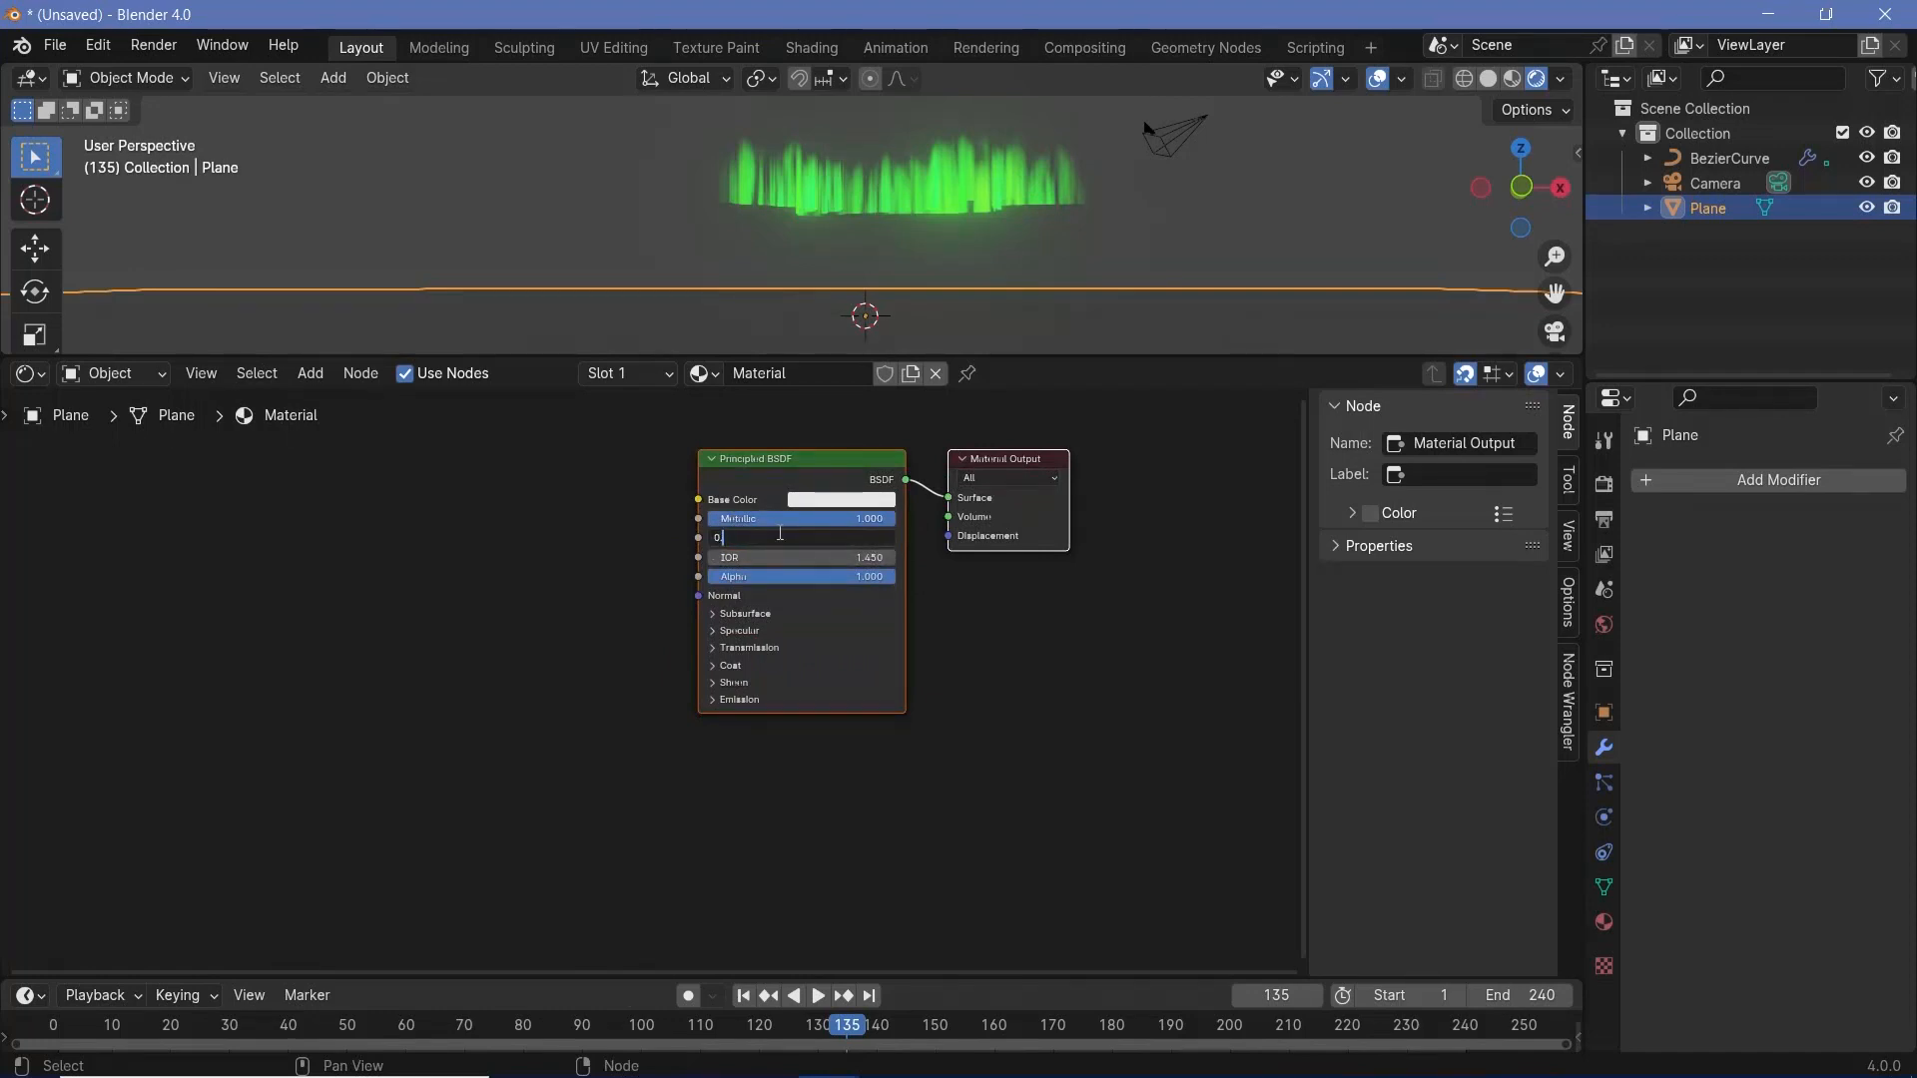
text(2)
key(Return)
- Add a Bump node and connect its Normal output to the Principled BSDF's Normal input
middle_drag(655, 643, 736, 618)
key(q)
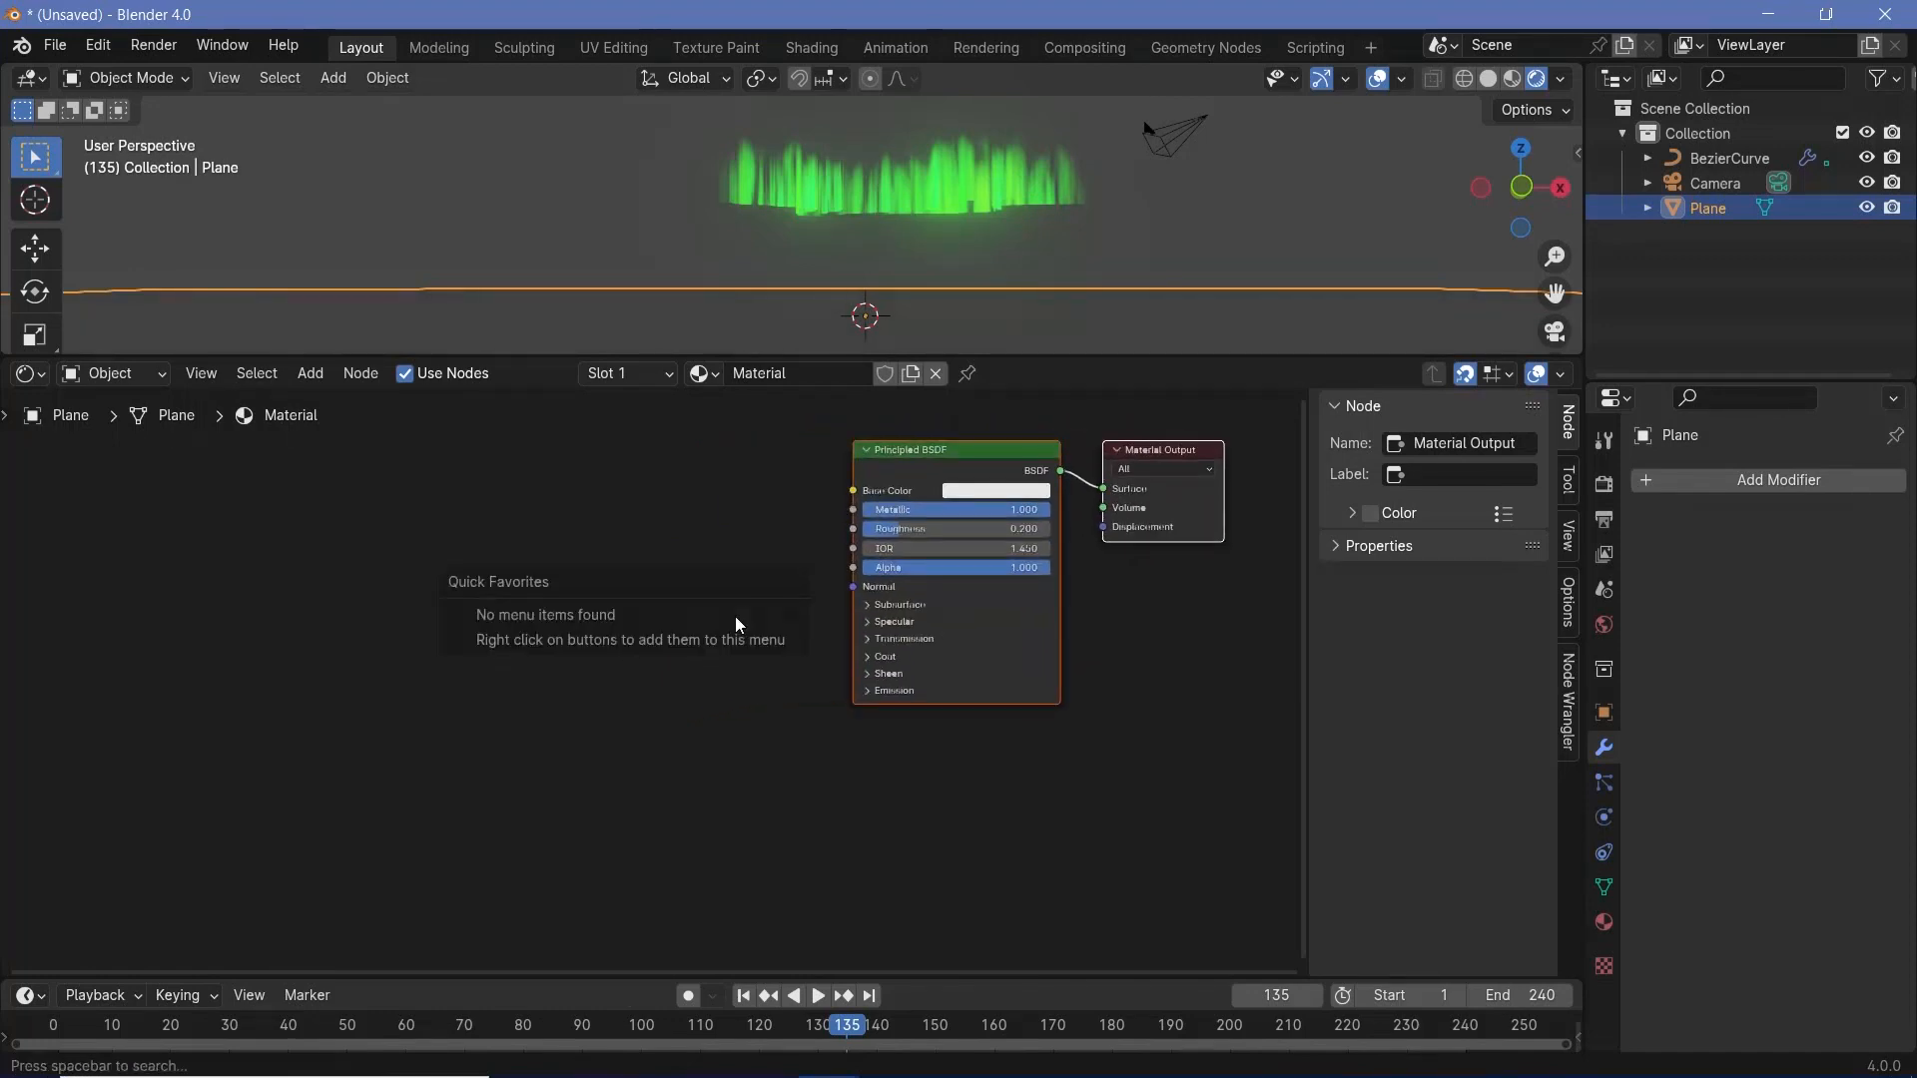
click(554, 824)
key(shift+a)
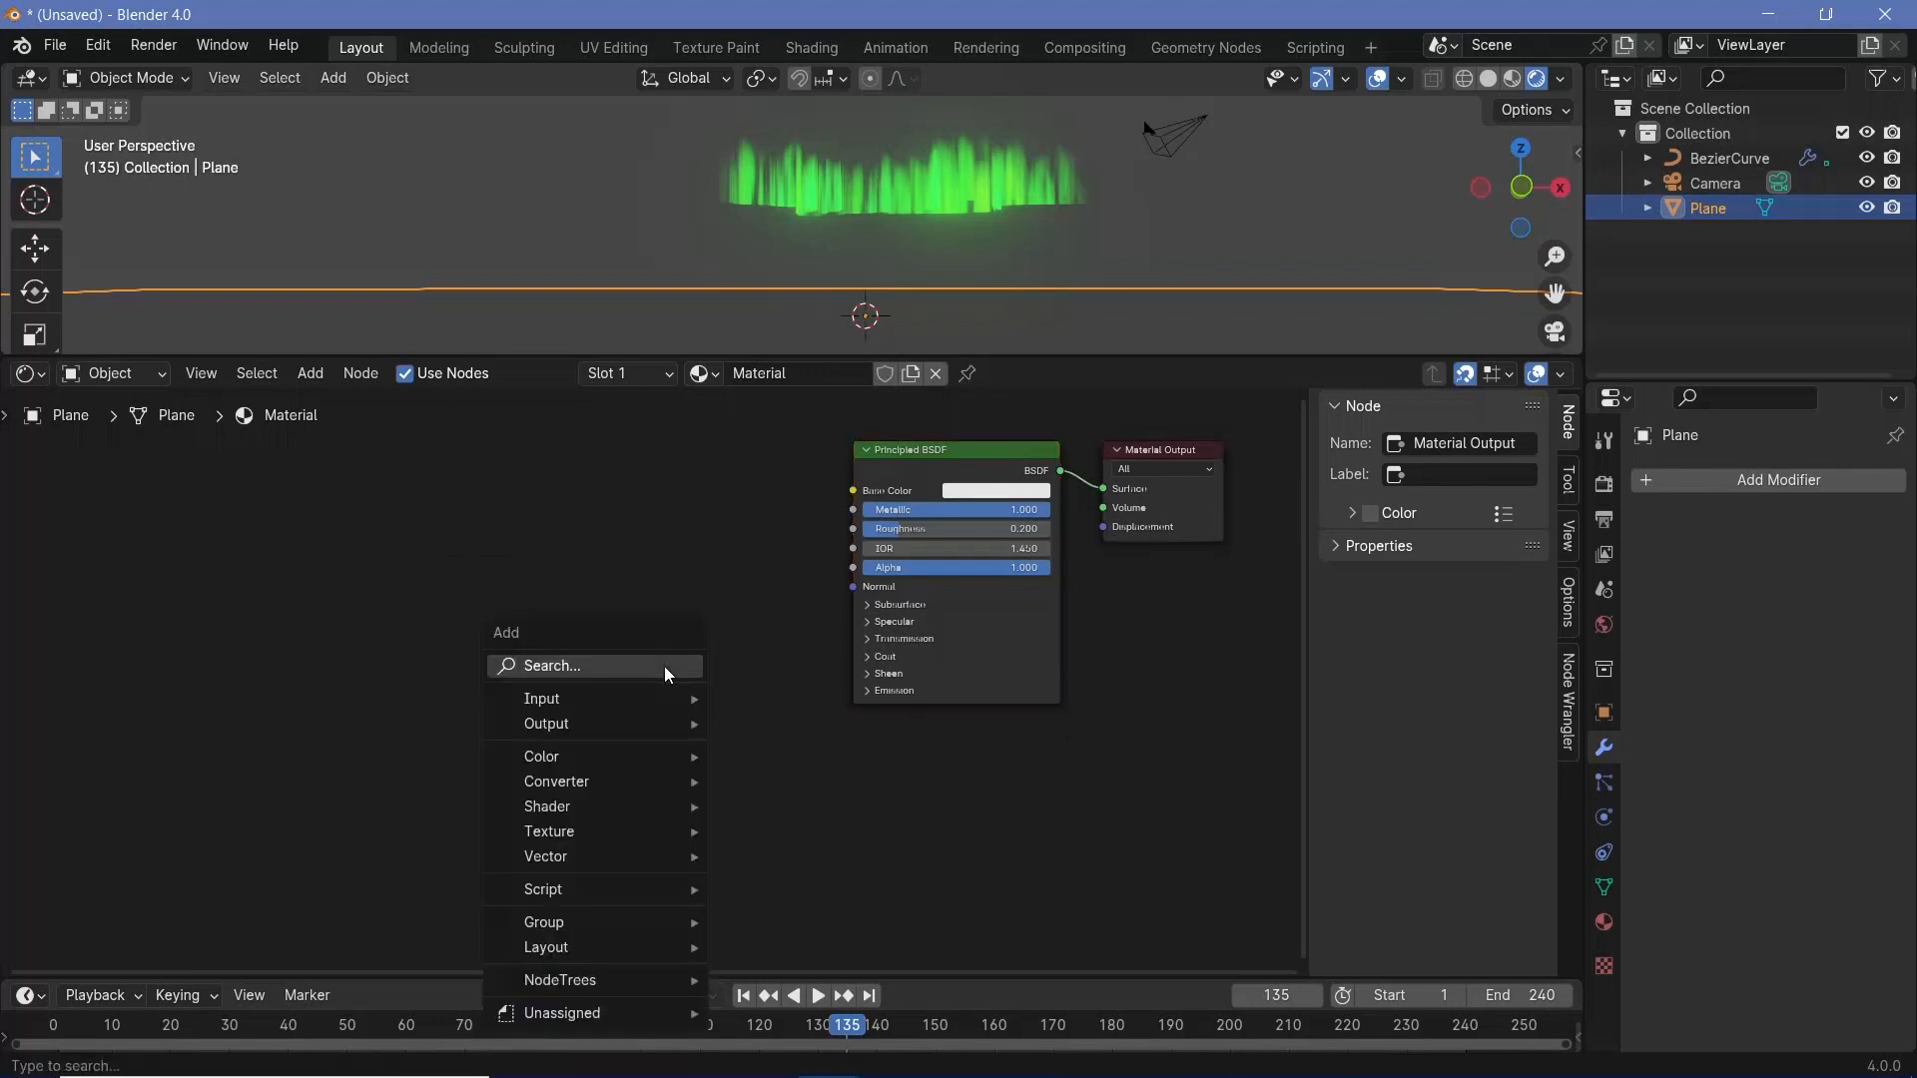
text(bump)
key(Return)
click(696, 584)
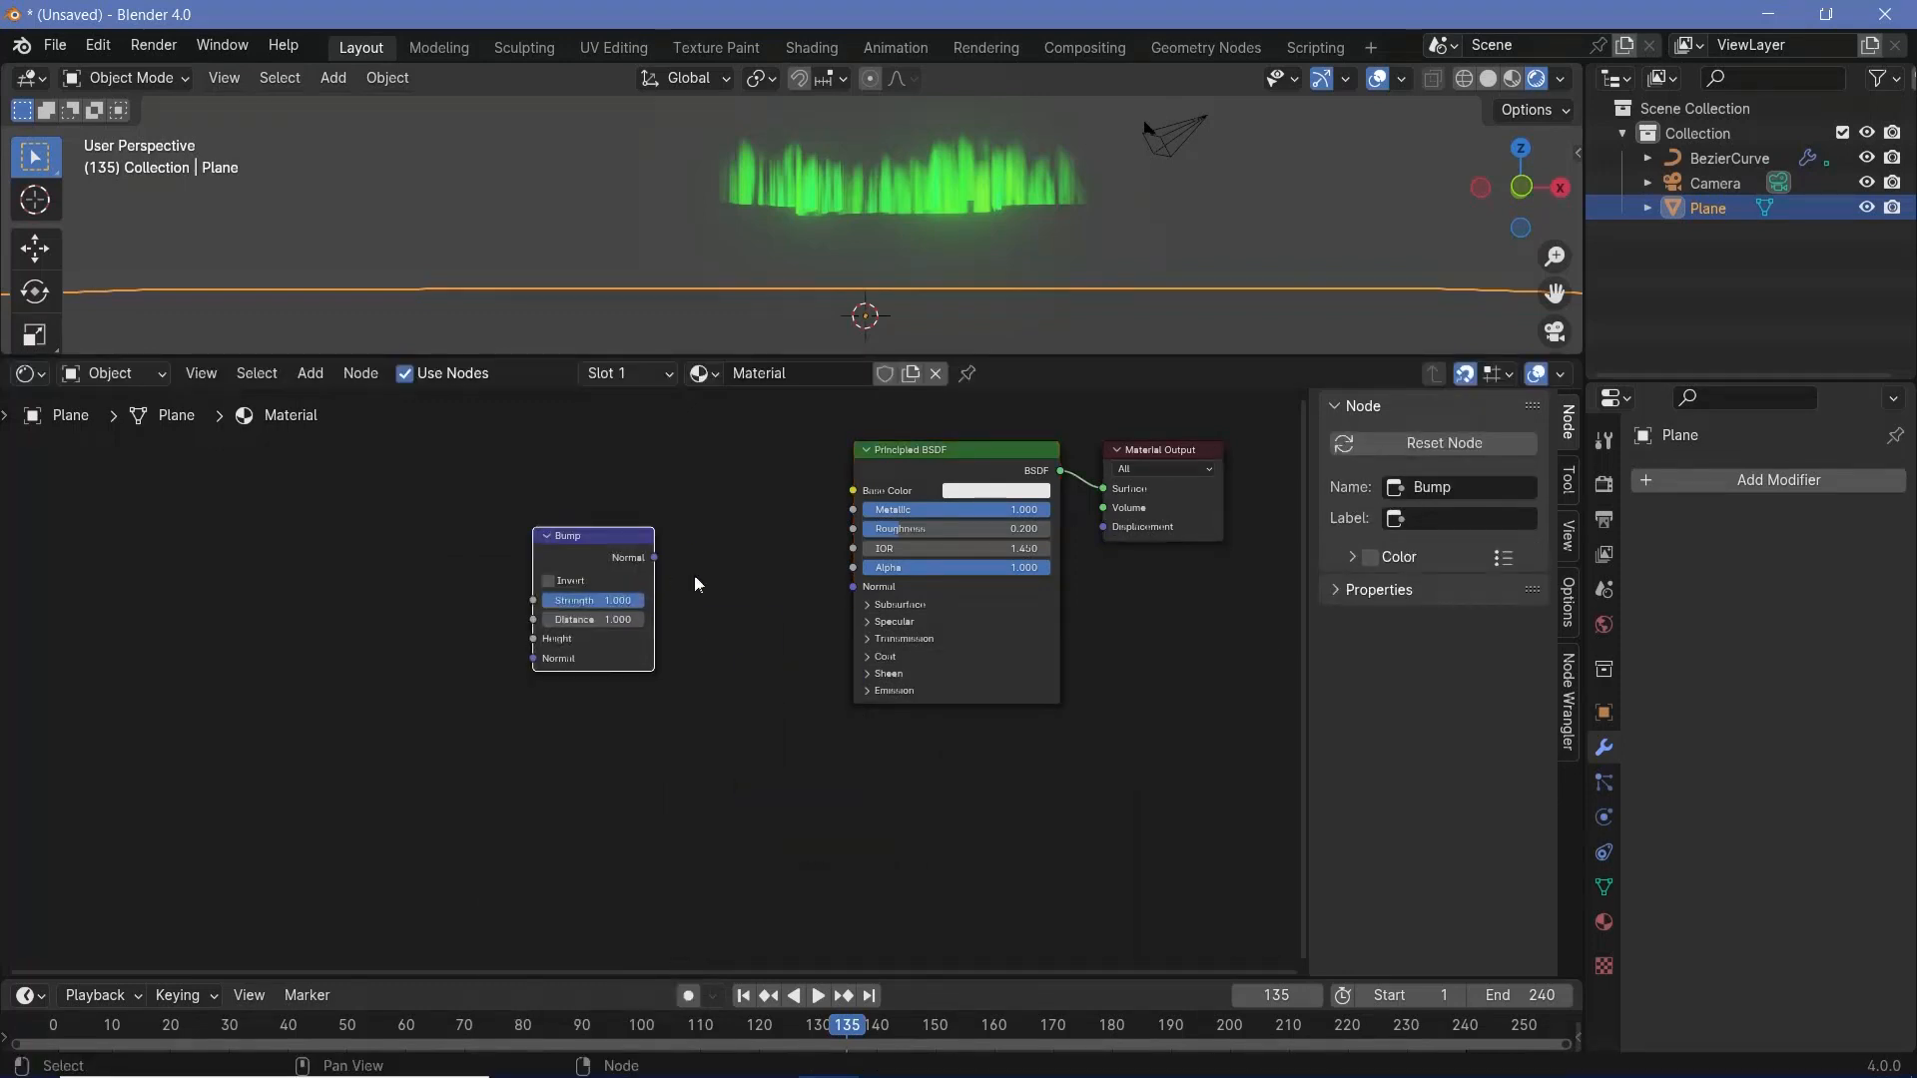
drag(656, 560, 852, 586)
- Add a Noise Texture node and connect its Color output to the Bump node's Height input
middle_drag(520, 612, 851, 669)
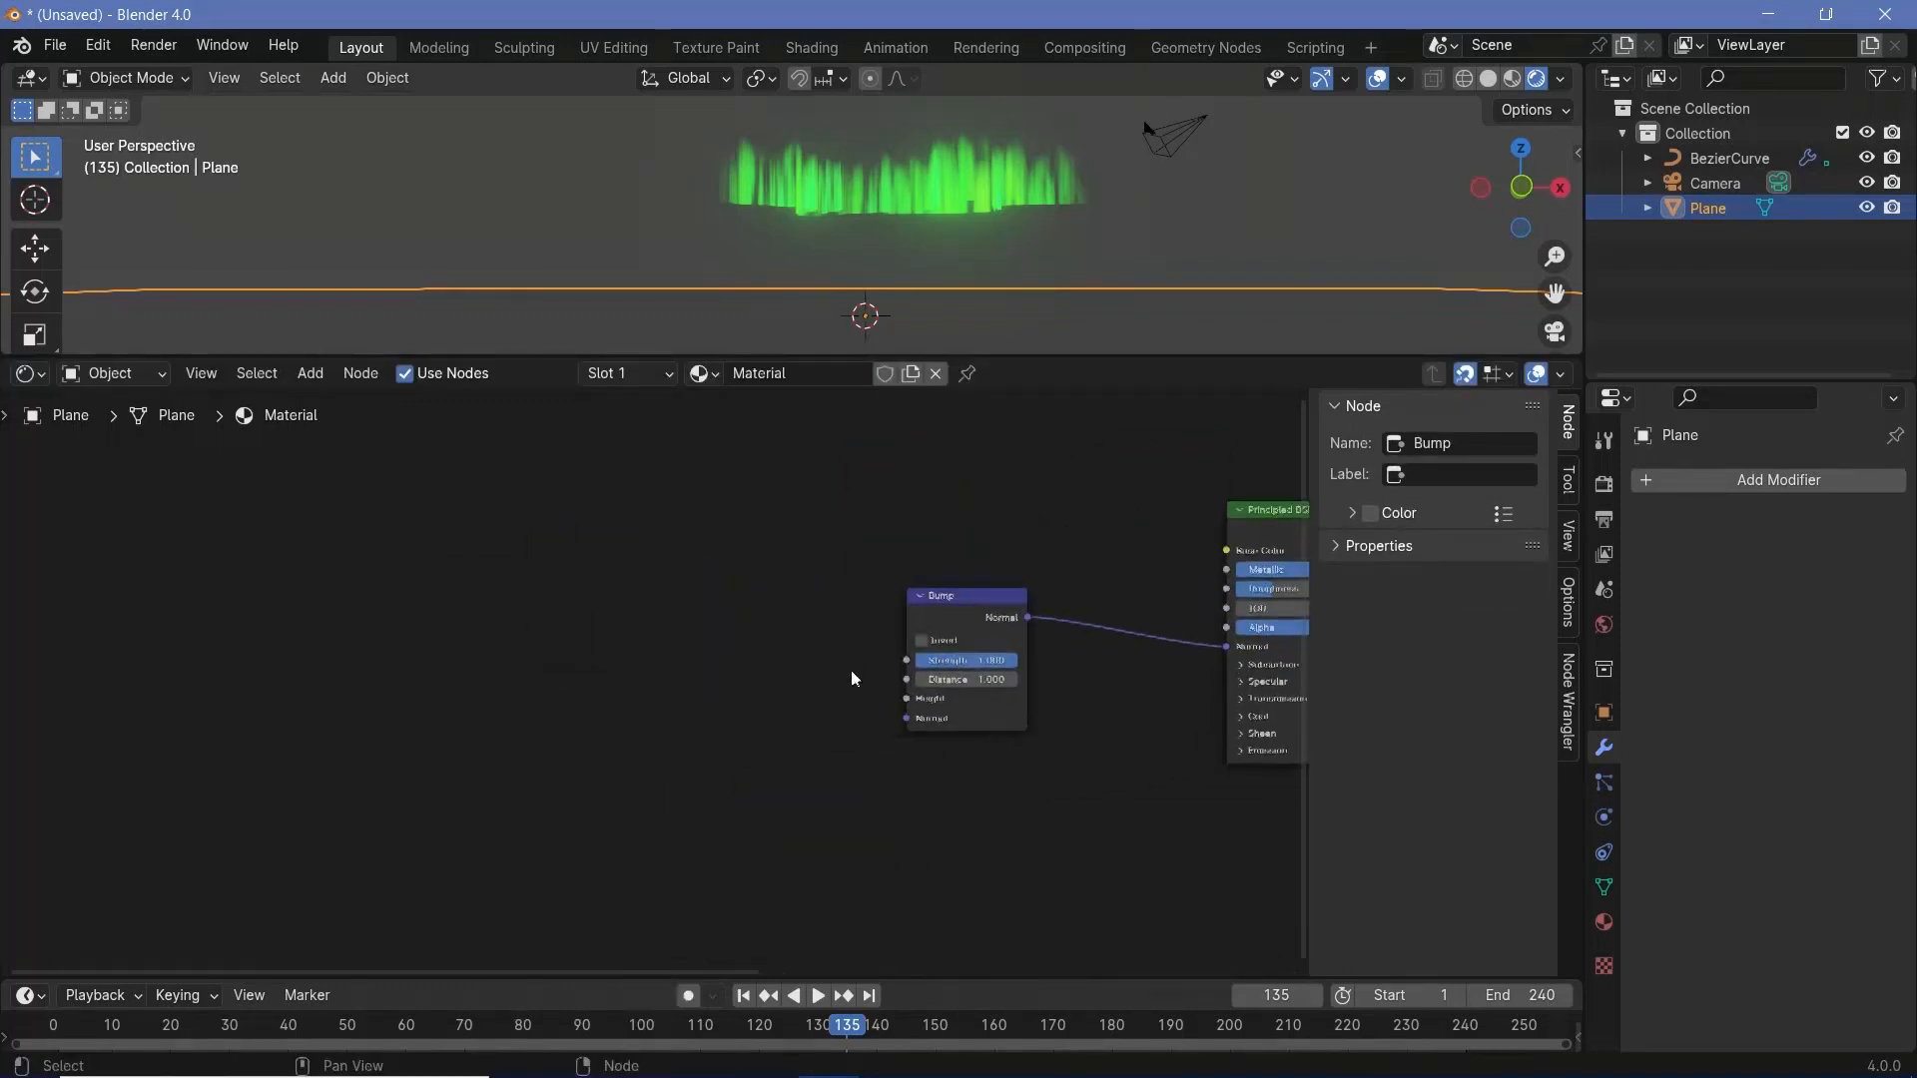
key(shift+a)
text(nois)
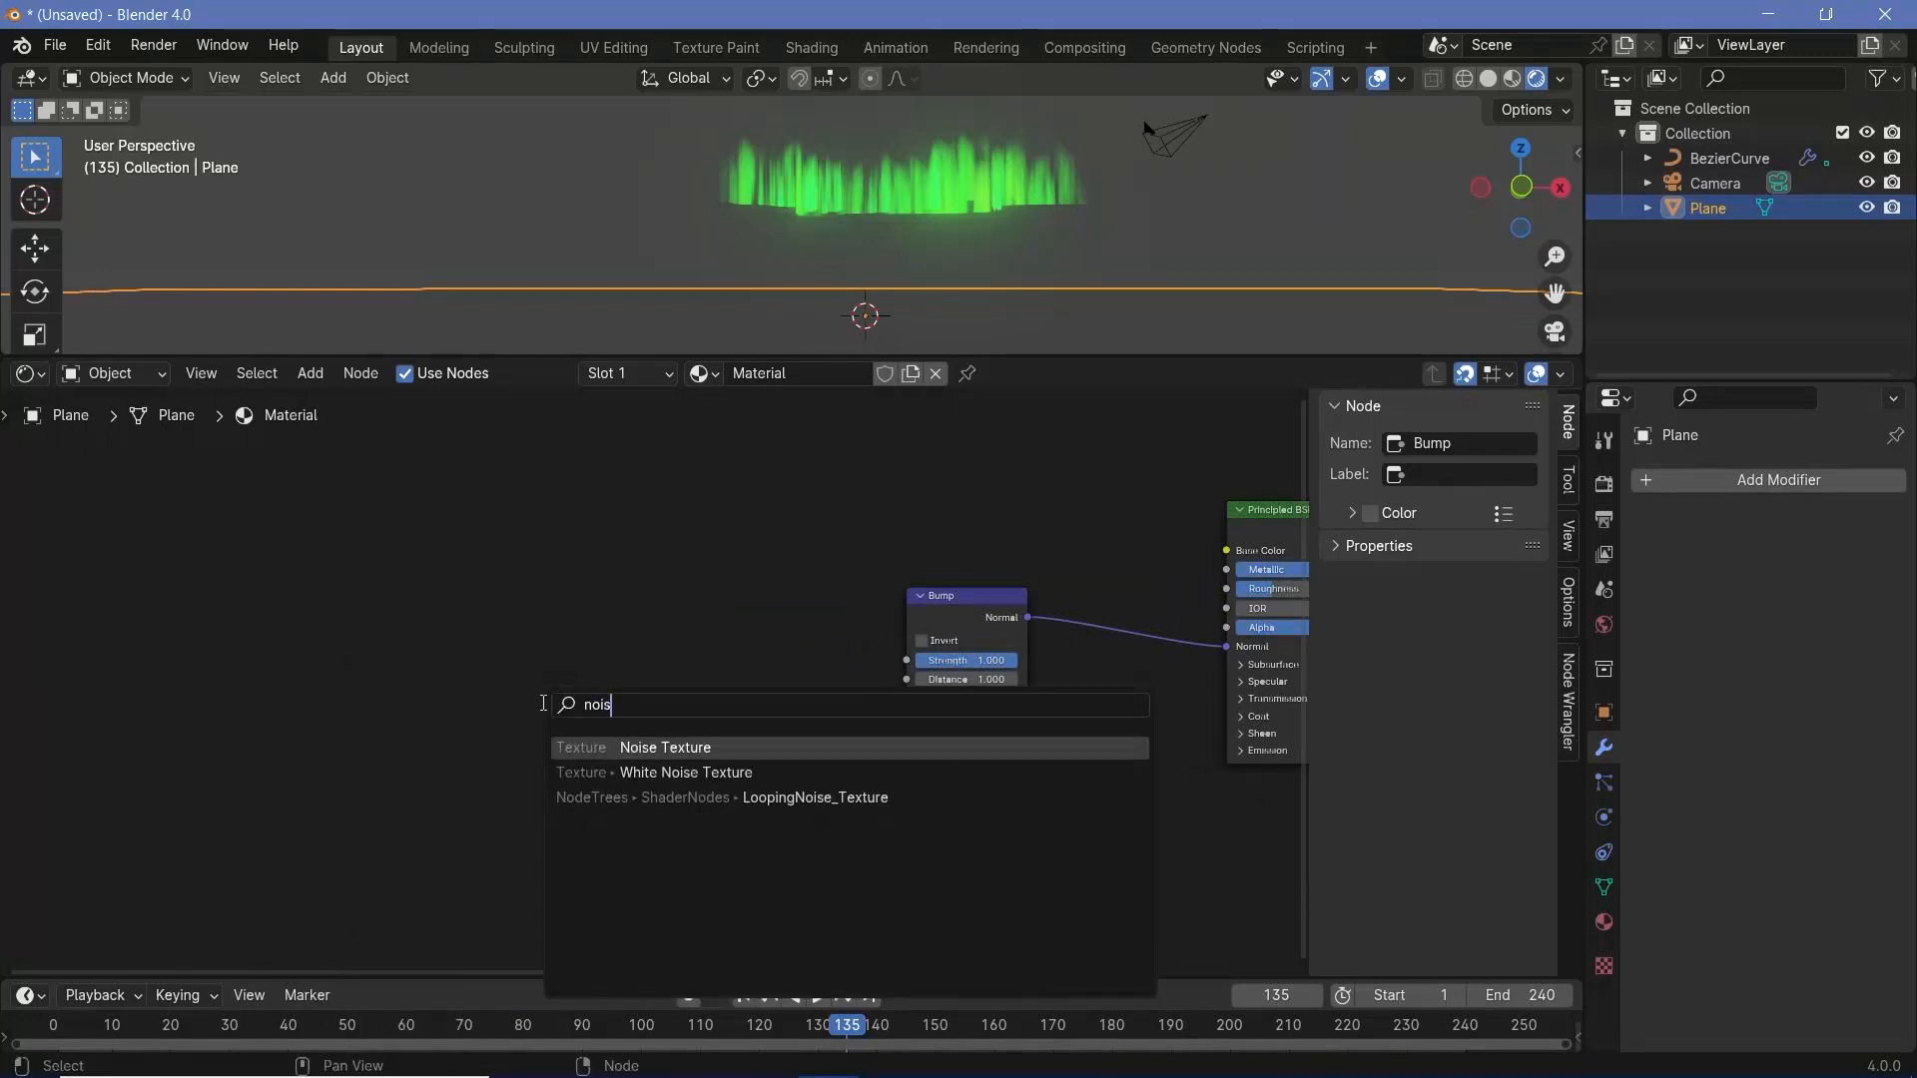
key(Return)
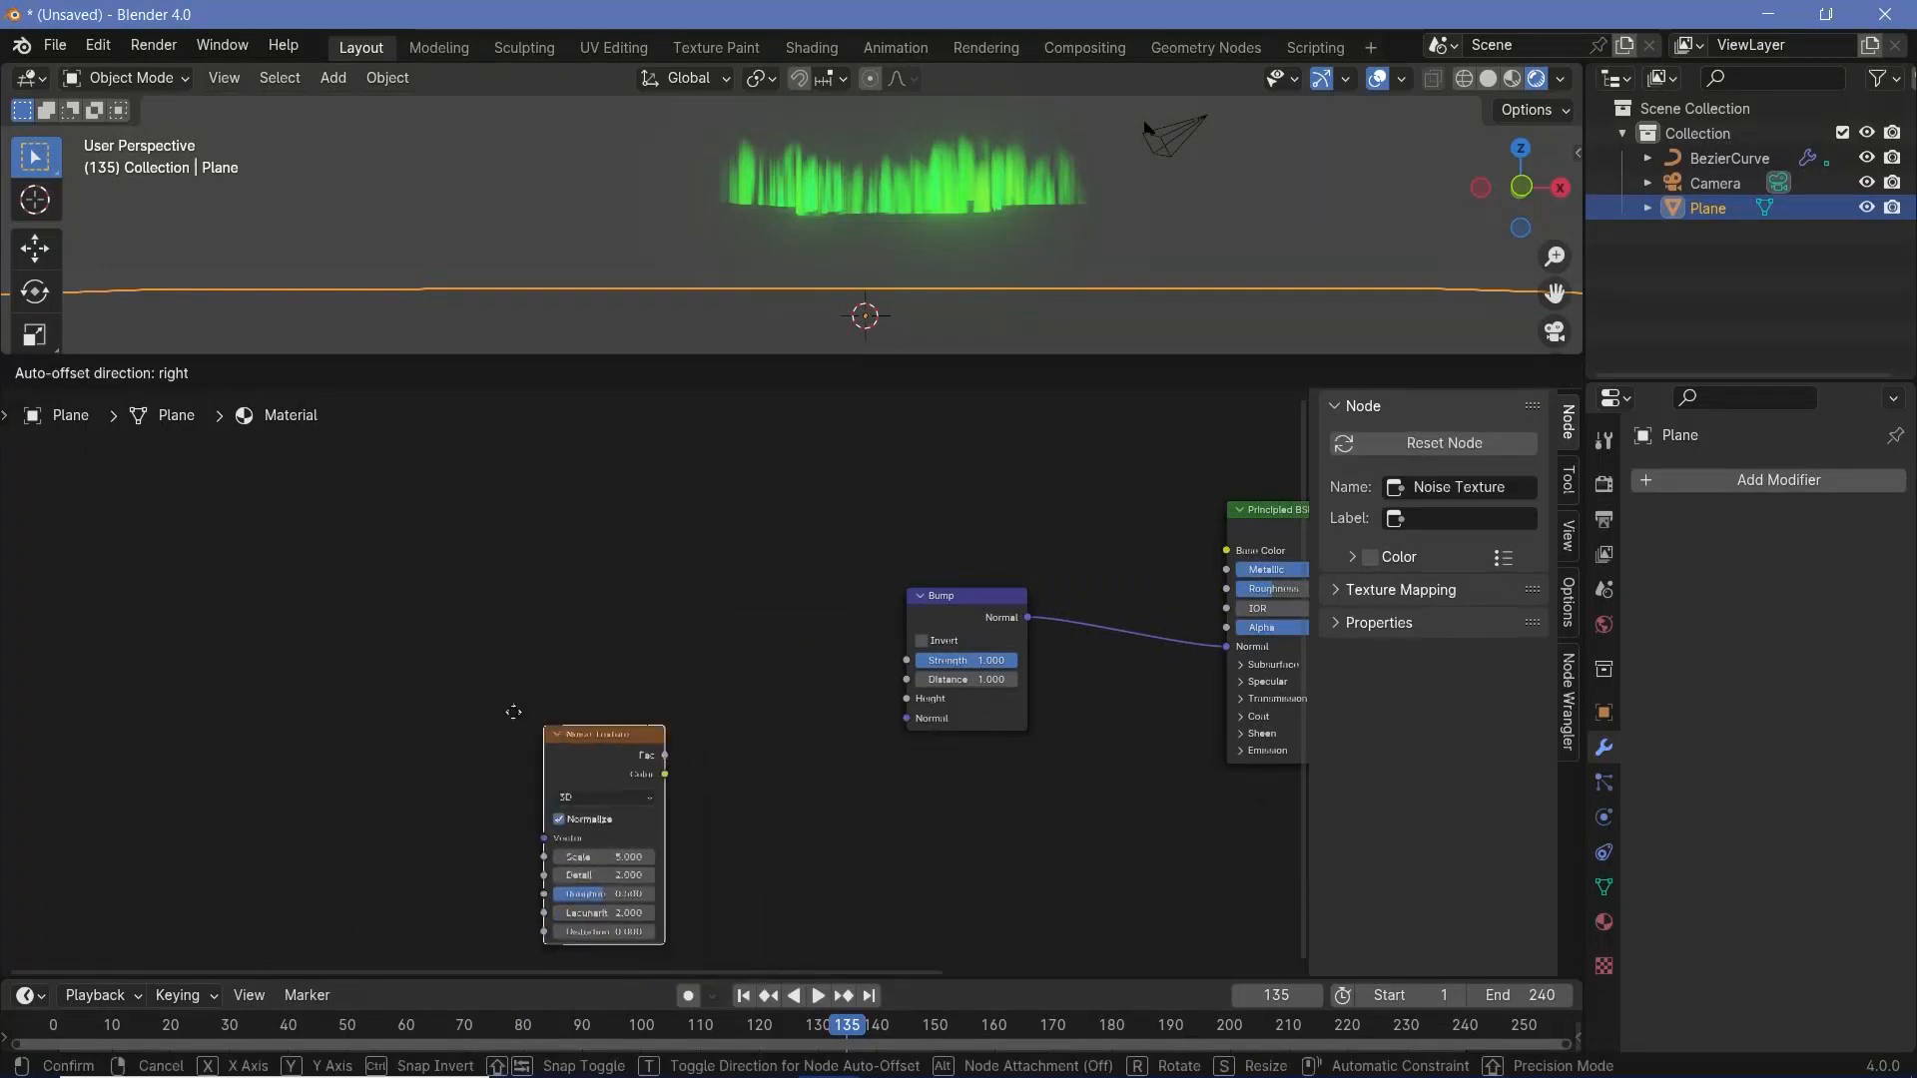
click(491, 705)
drag(574, 691, 576, 541)
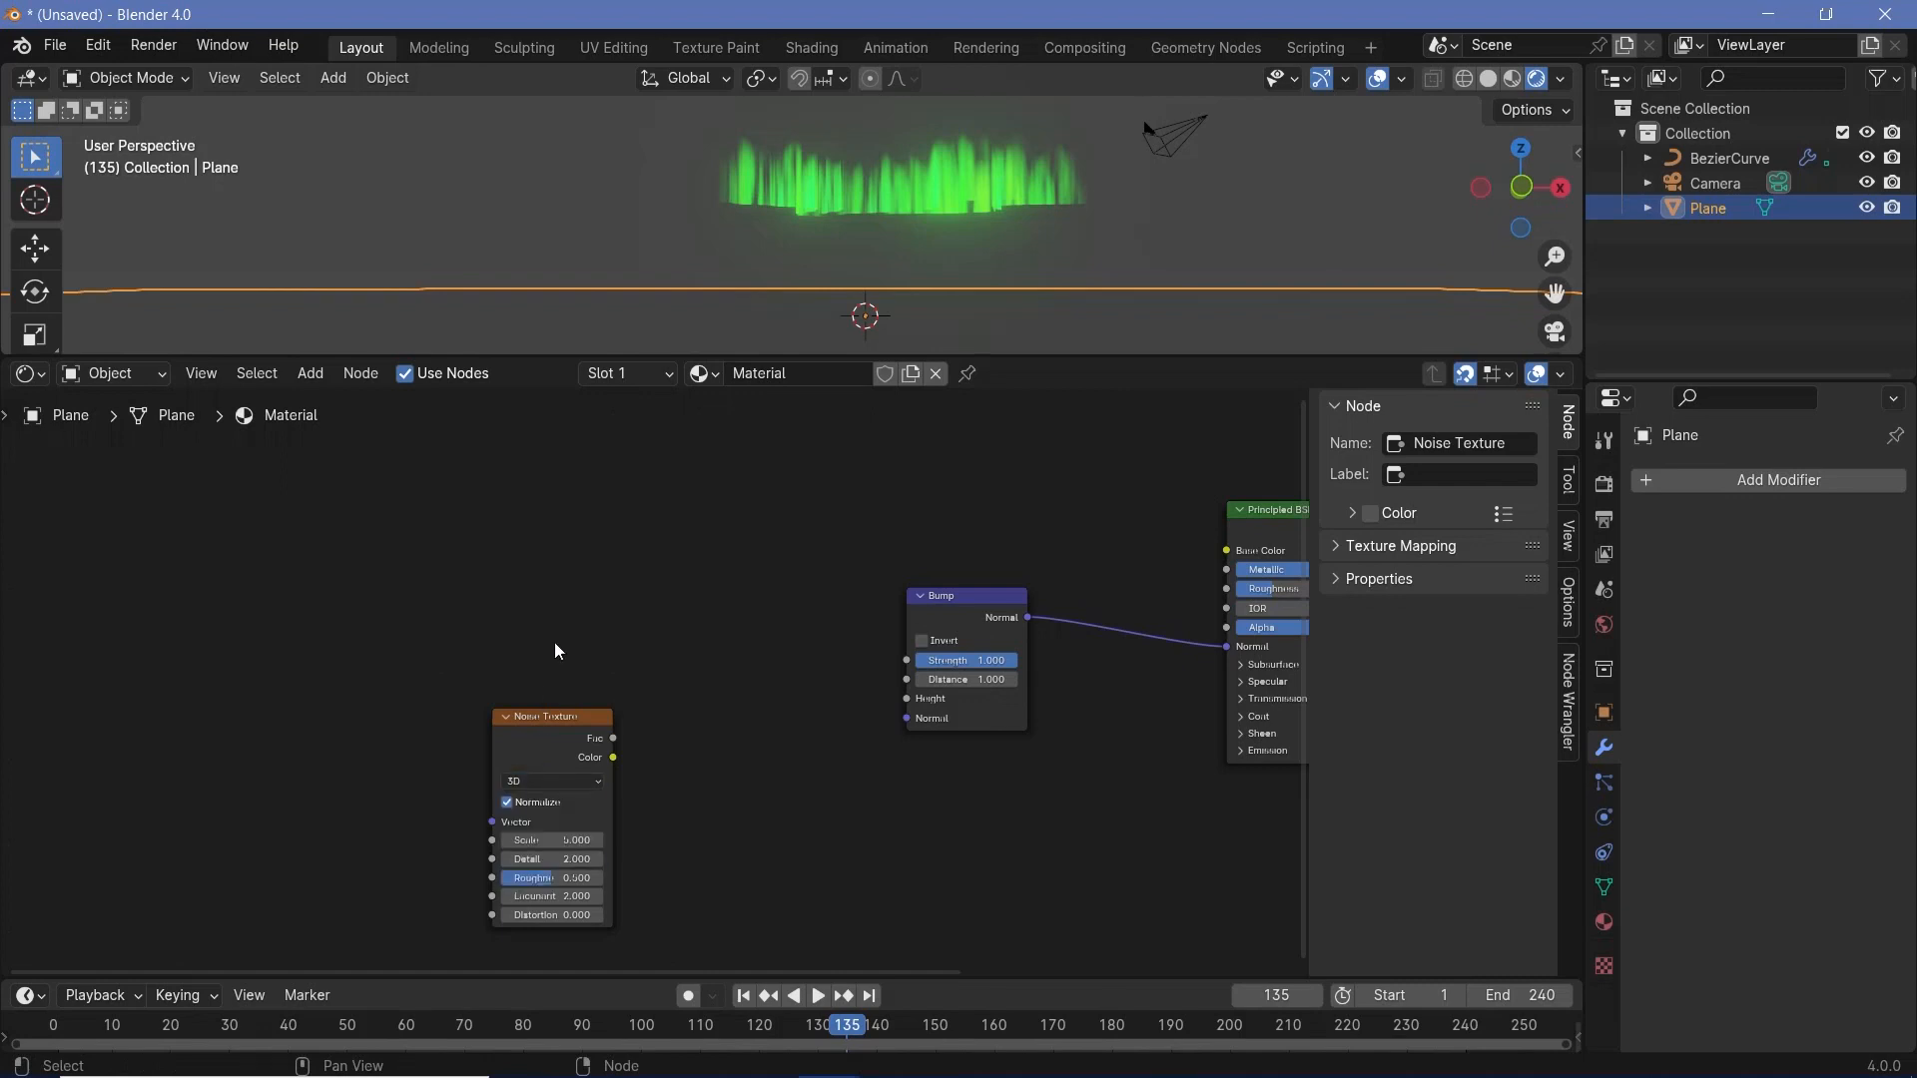
drag(555, 717, 907, 699)
- Adjust the ground plane's height slightly along the Z axis
middle_drag(904, 235, 941, 271)
key(g)
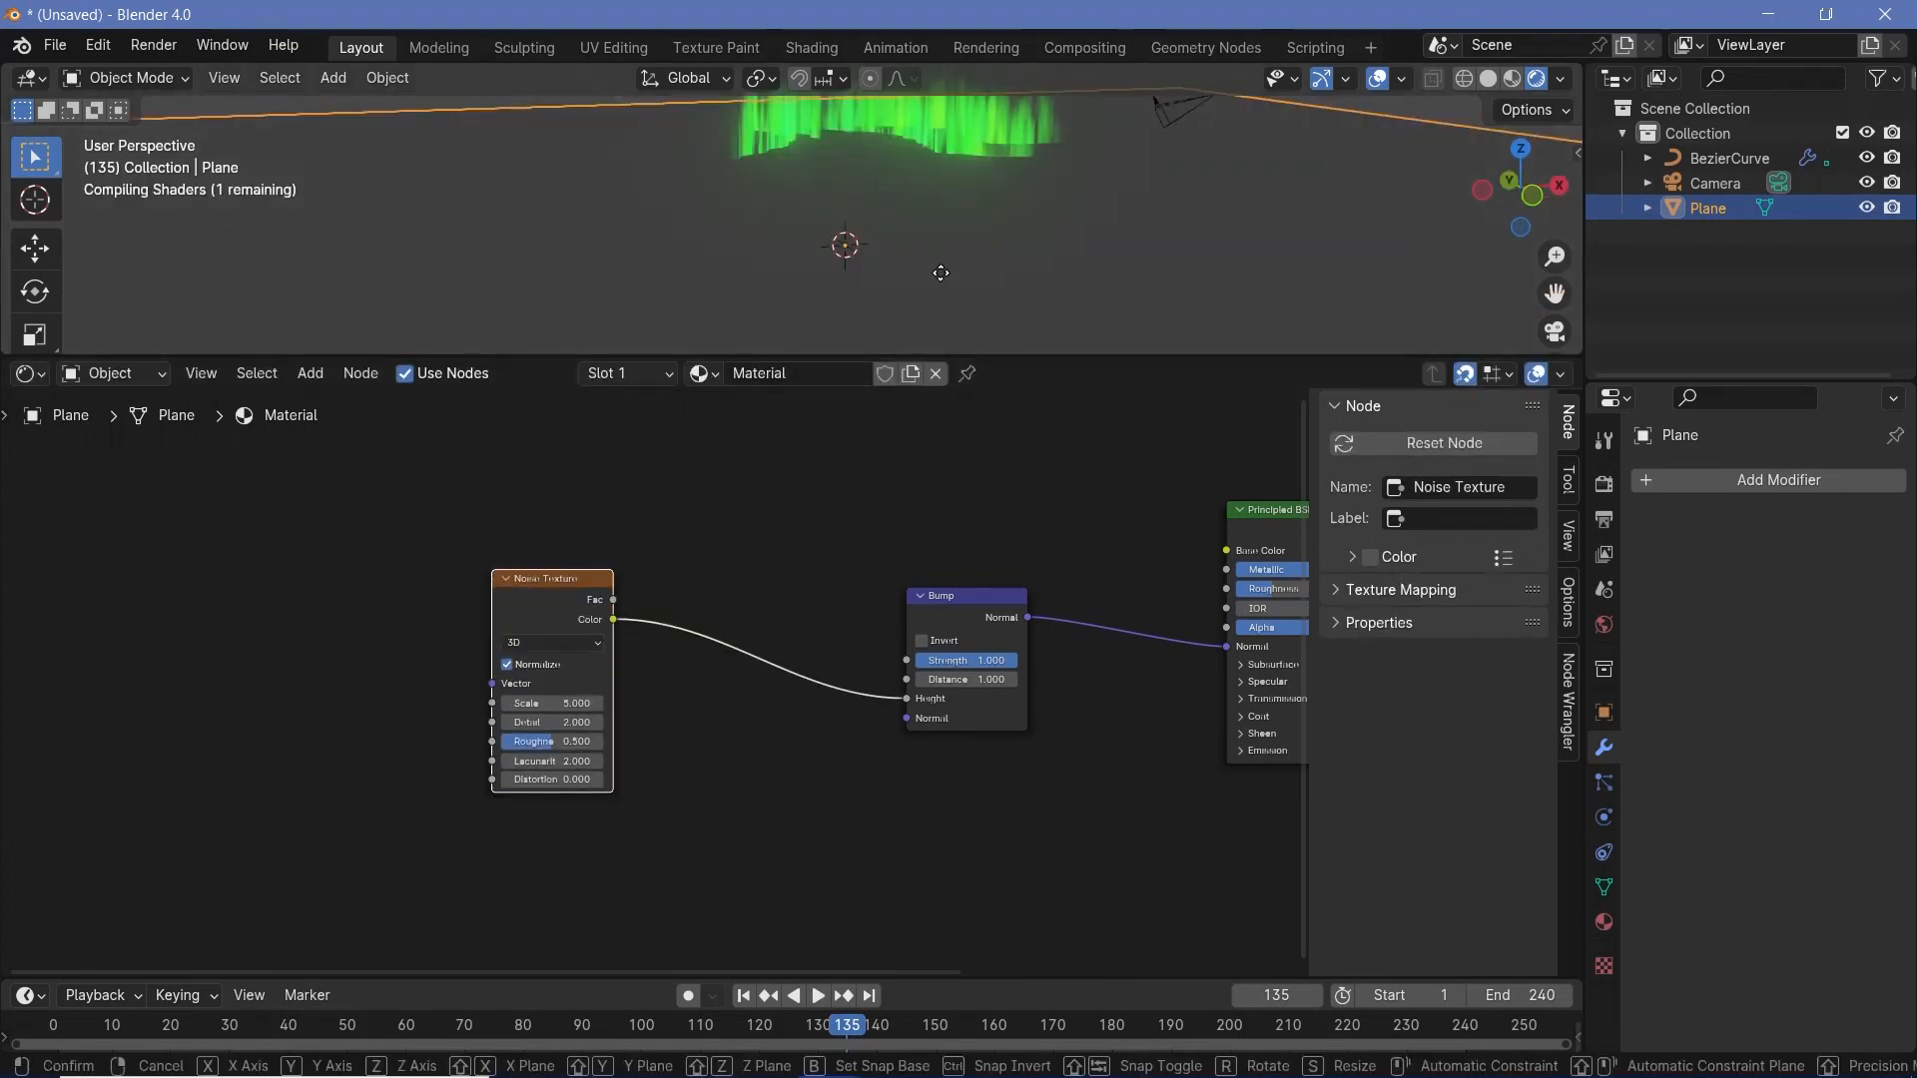
key(z)
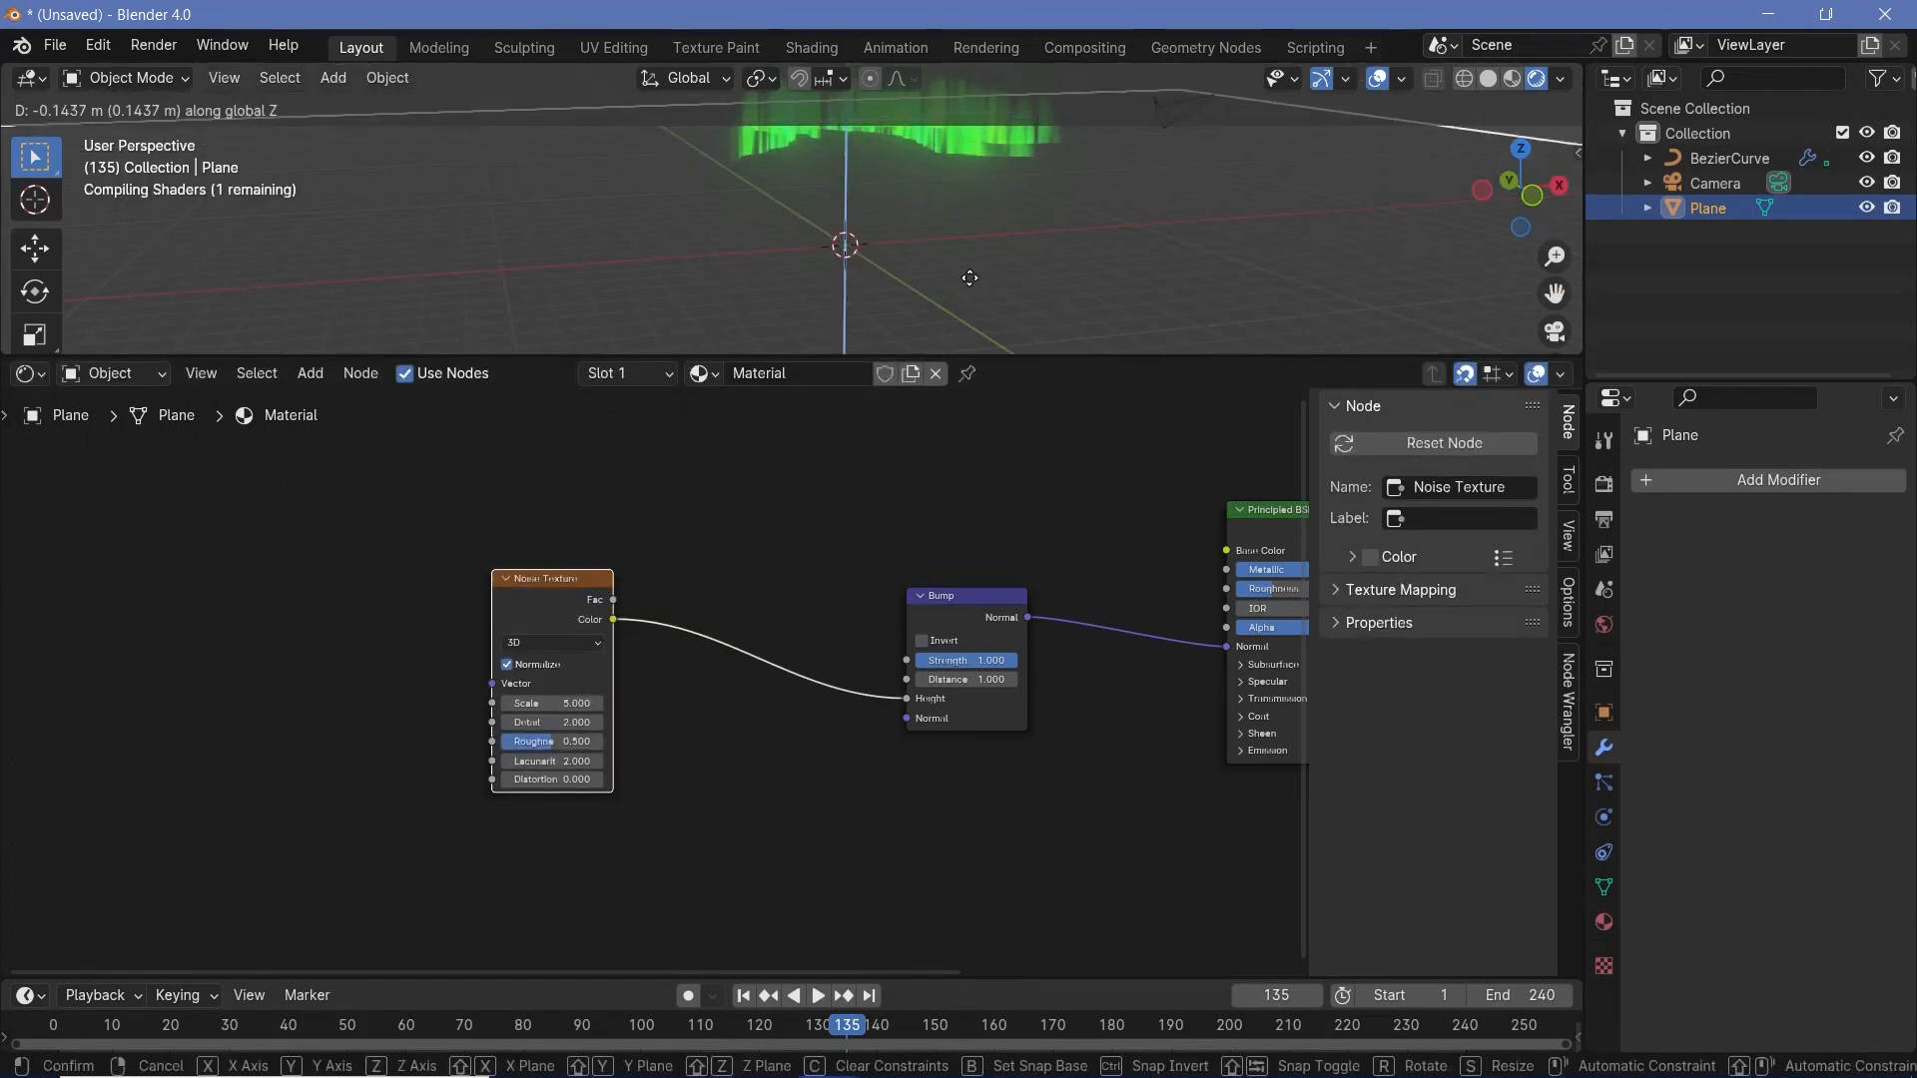
click(965, 268)
middle_drag(965, 268, 1068, 242)
- Select the aurora curve and set its material's Blend Mode to Alpha Hashed
click(1051, 170)
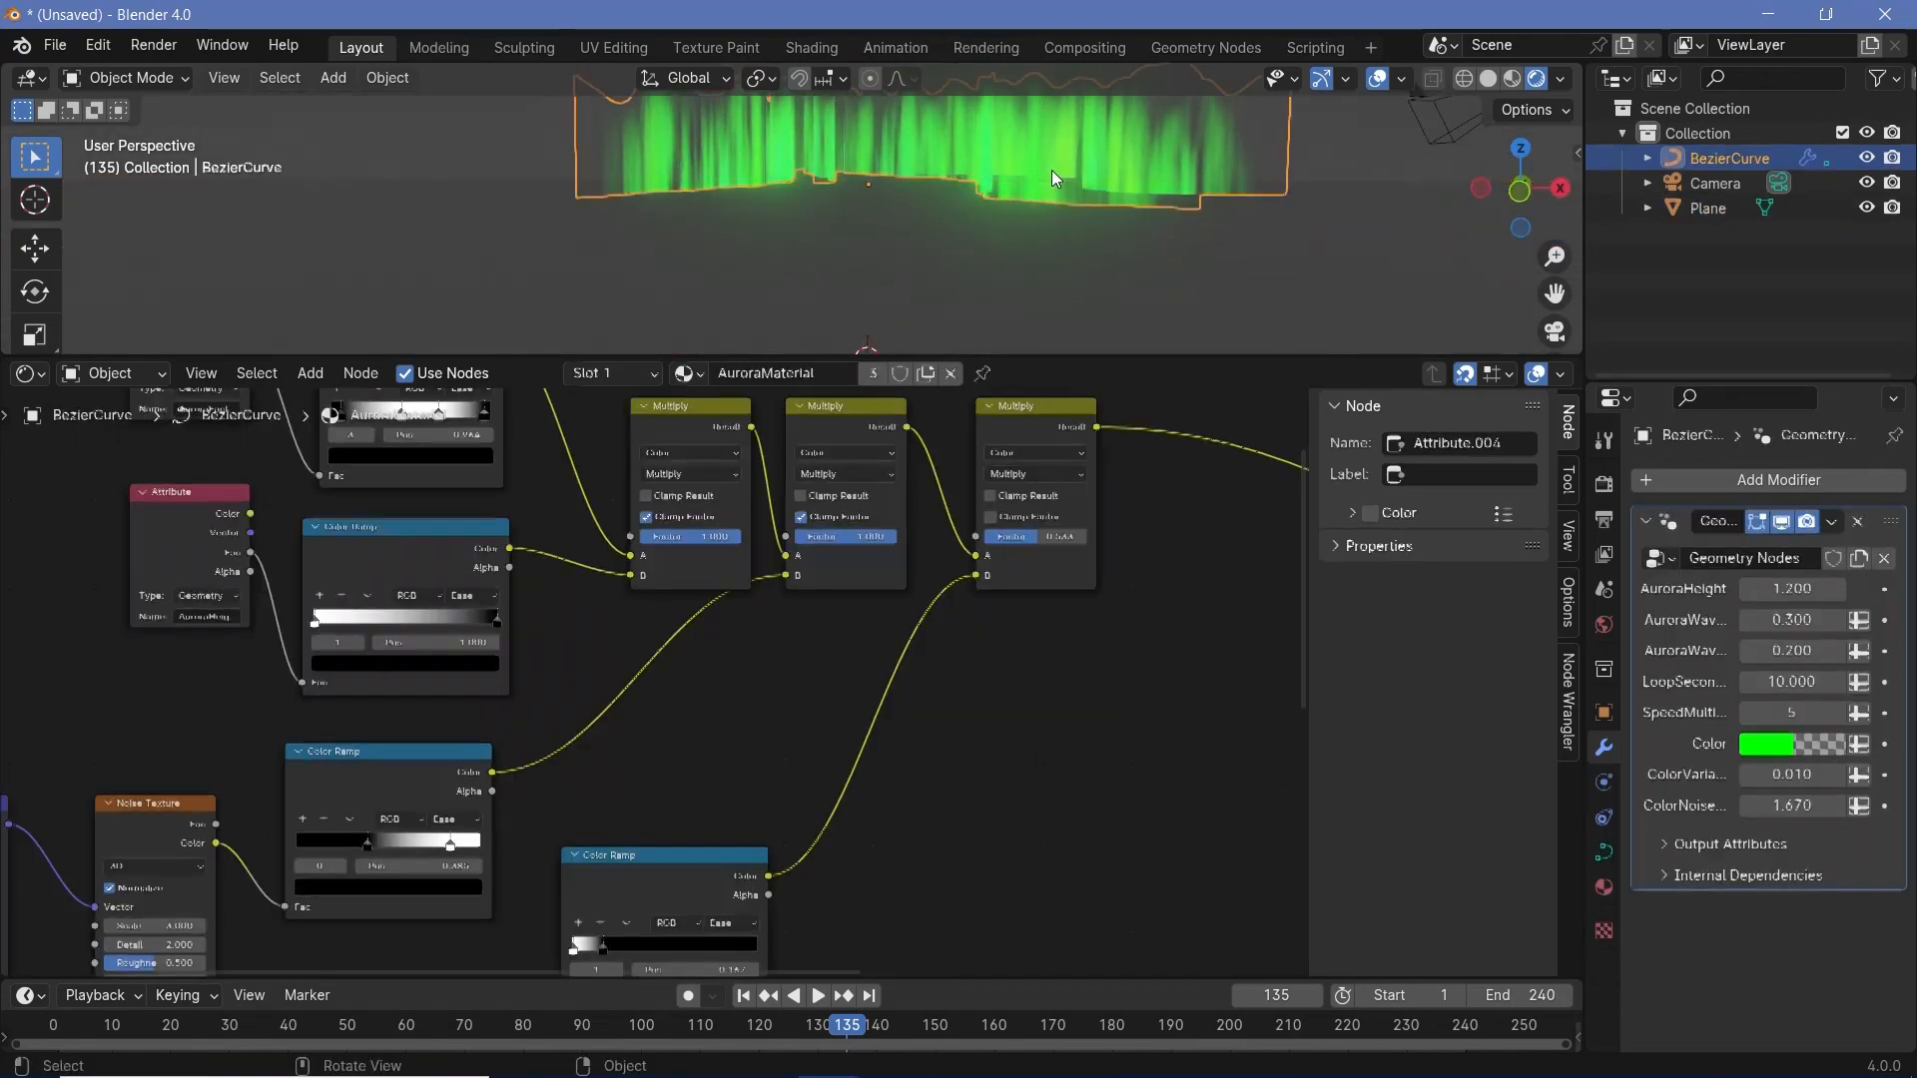
click(1604, 888)
scroll(1797, 779, down, 5)
click(1823, 712)
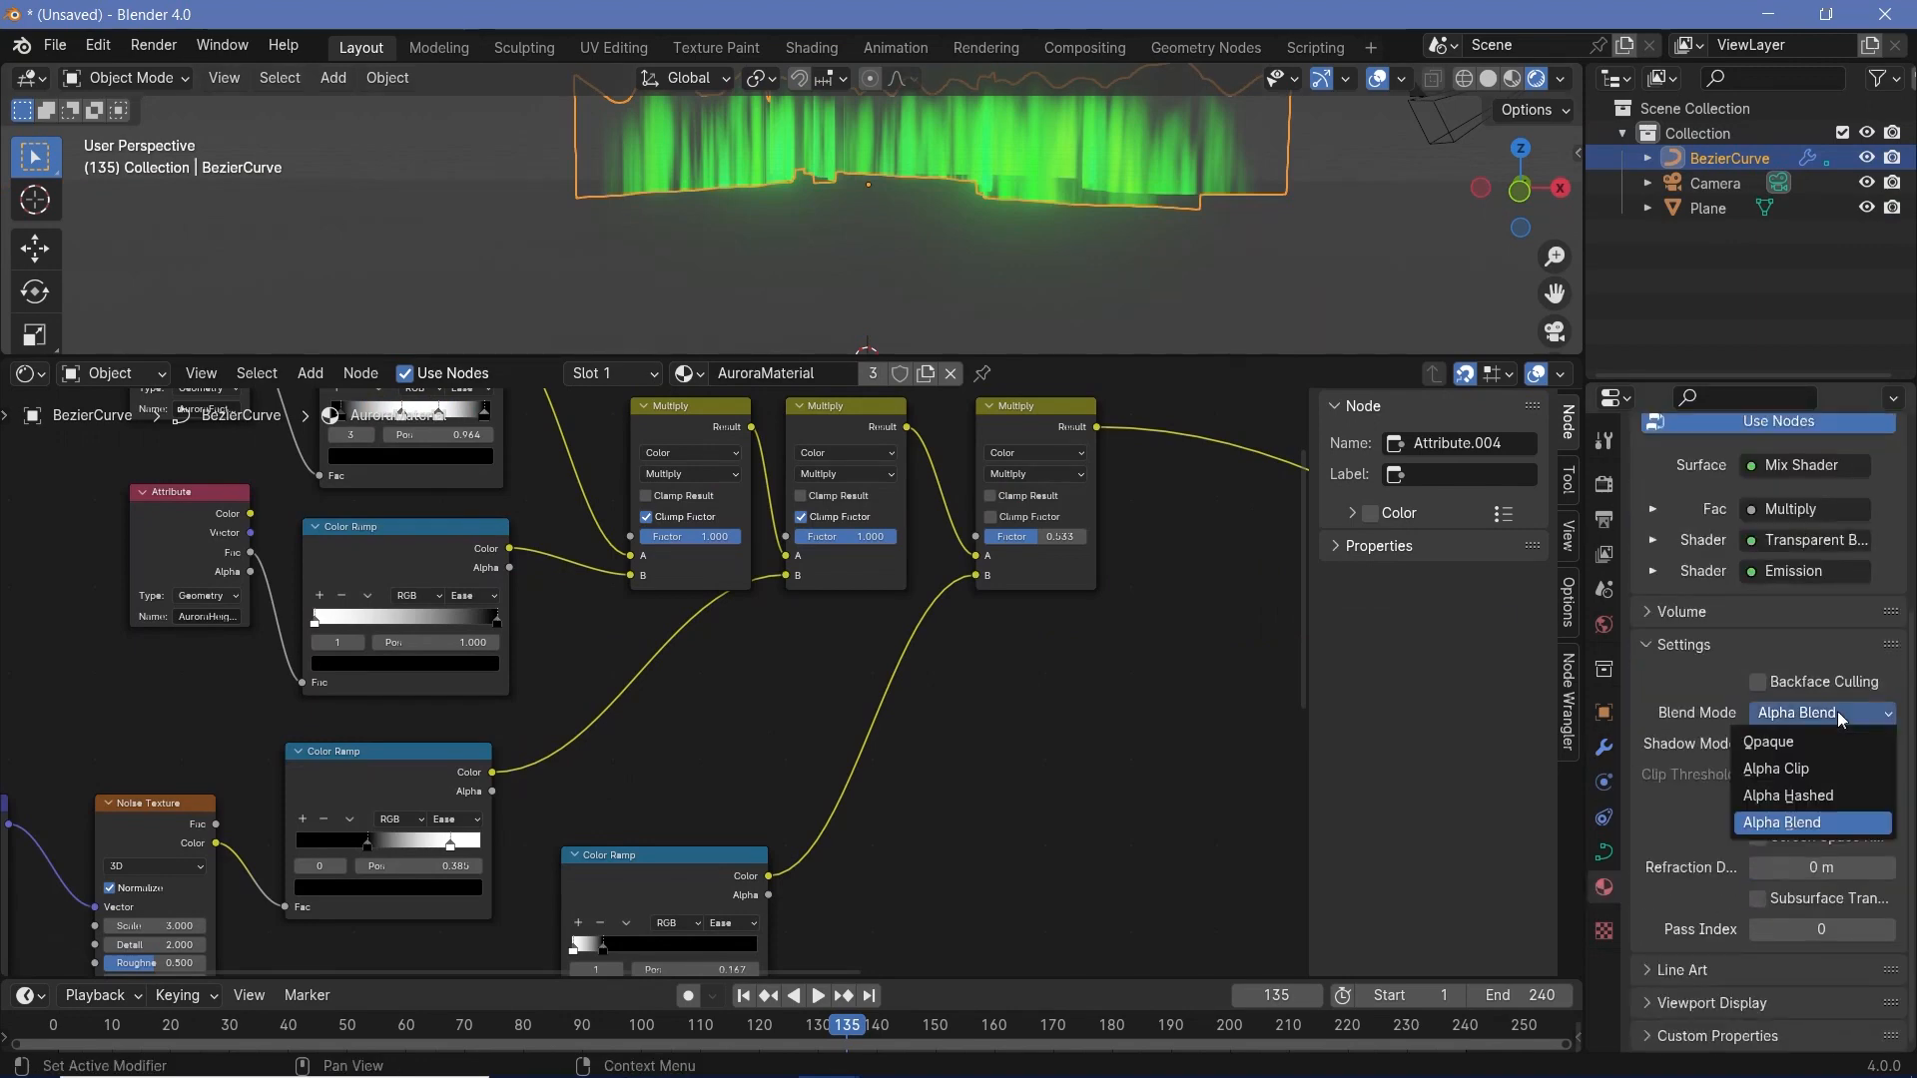
click(1813, 794)
middle_drag(879, 289, 900, 260)
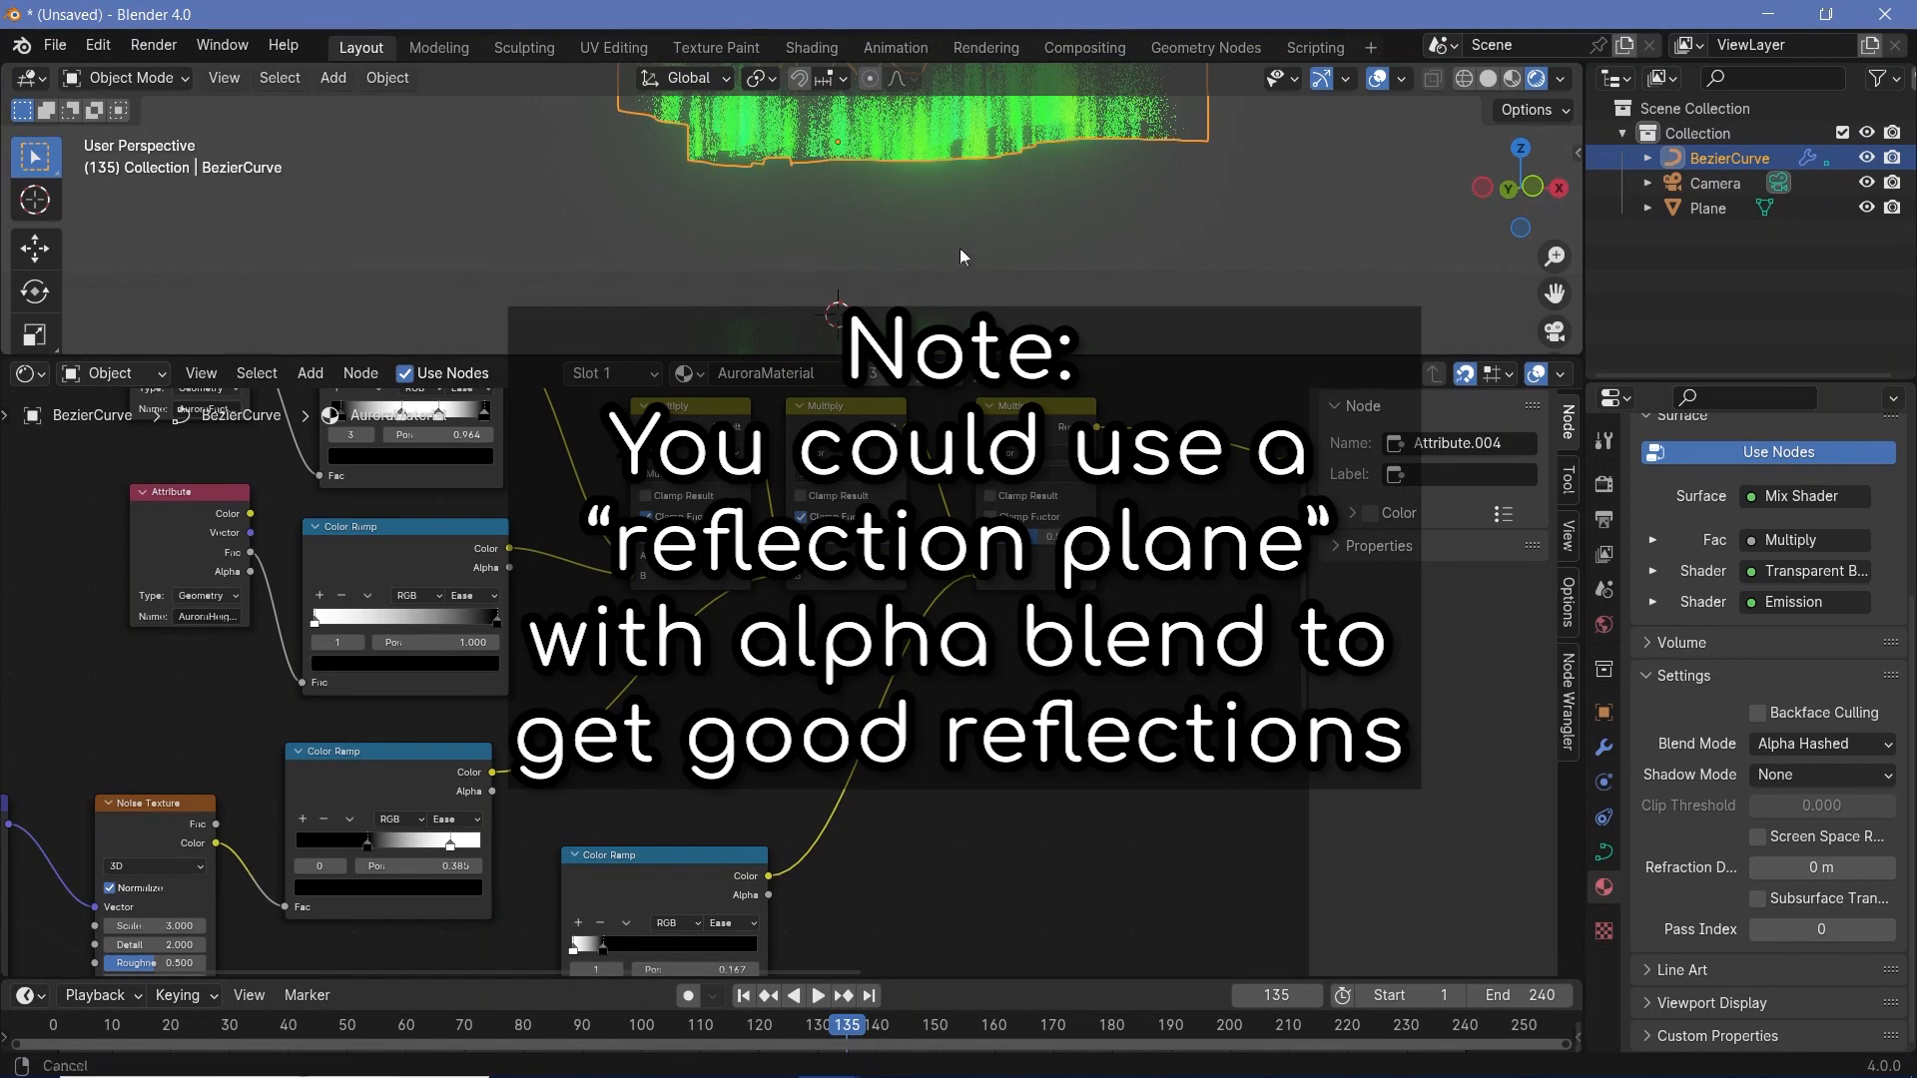
- Select the ground plane again and set its Noise Texture's Scale to 290
scroll(963, 278, down, 2)
middle_drag(667, 834, 1113, 694)
scroll(579, 689, up, 2)
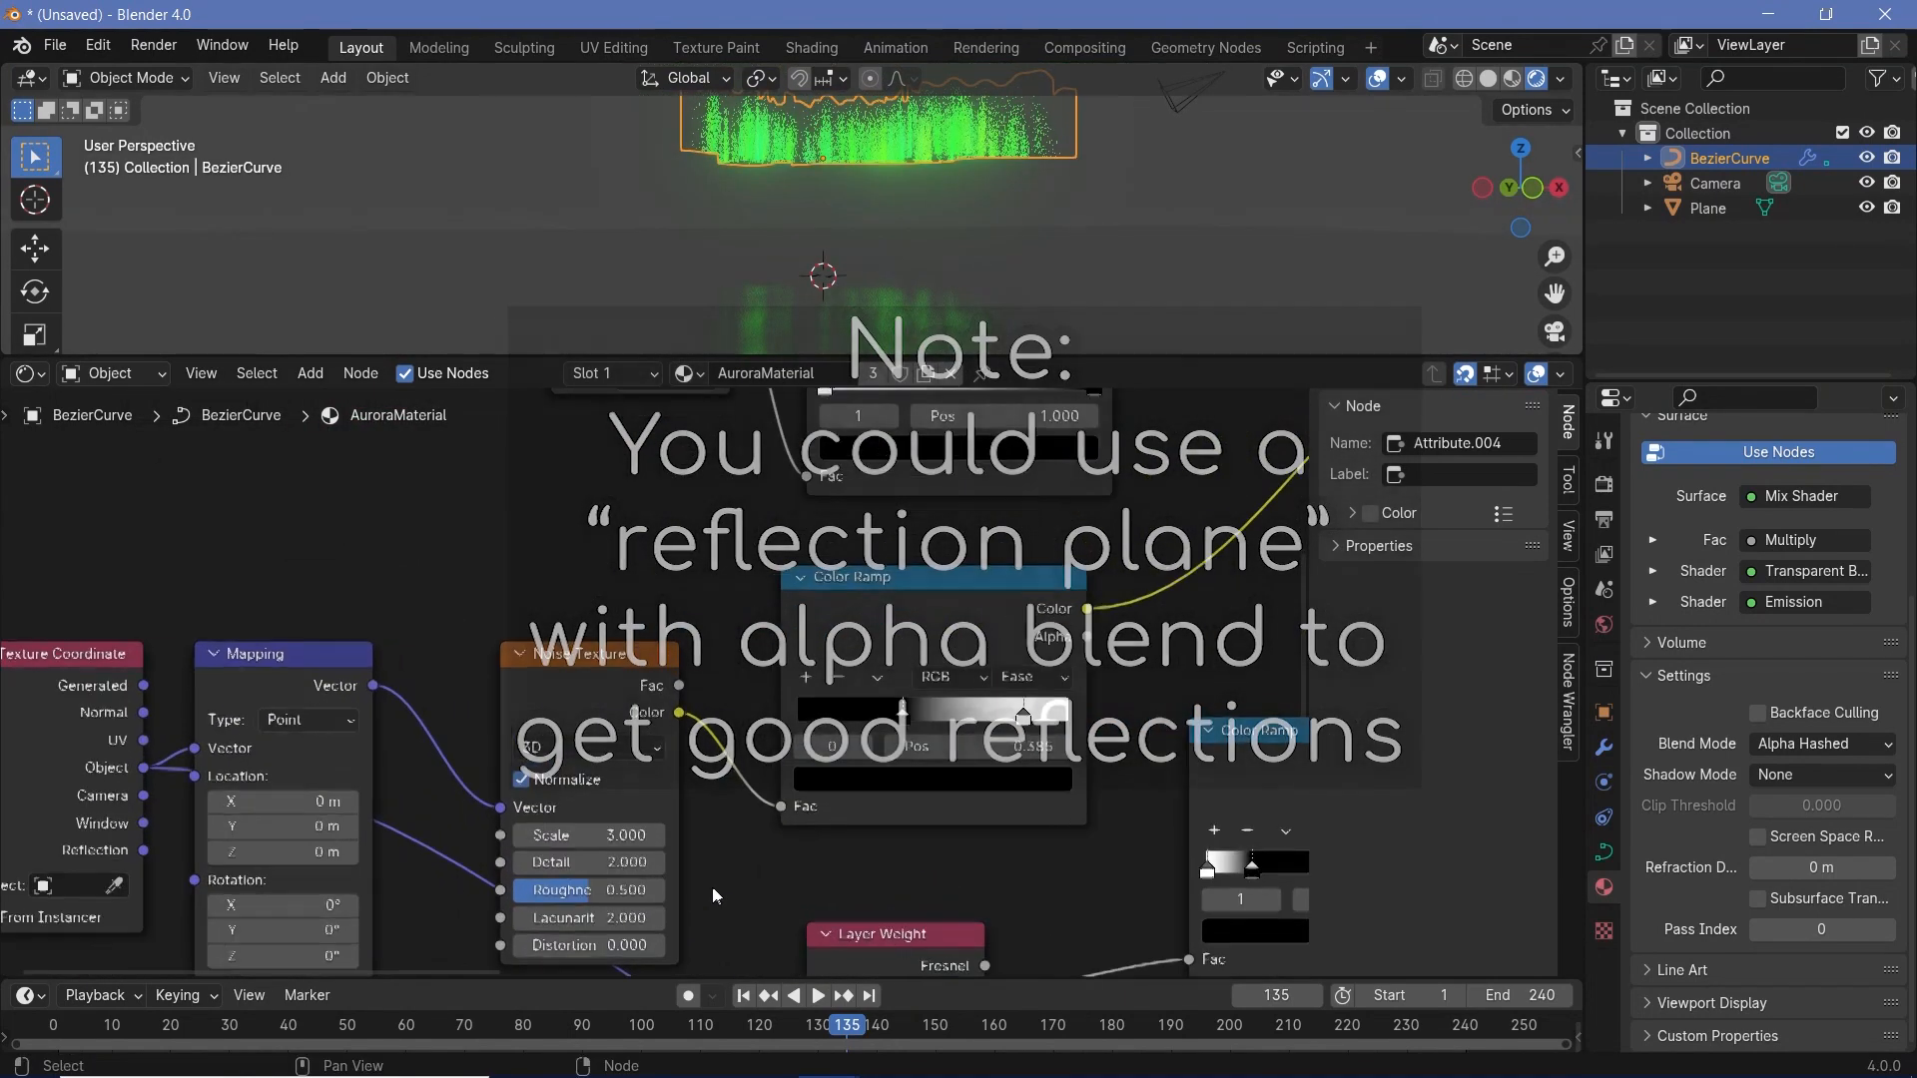
click(853, 304)
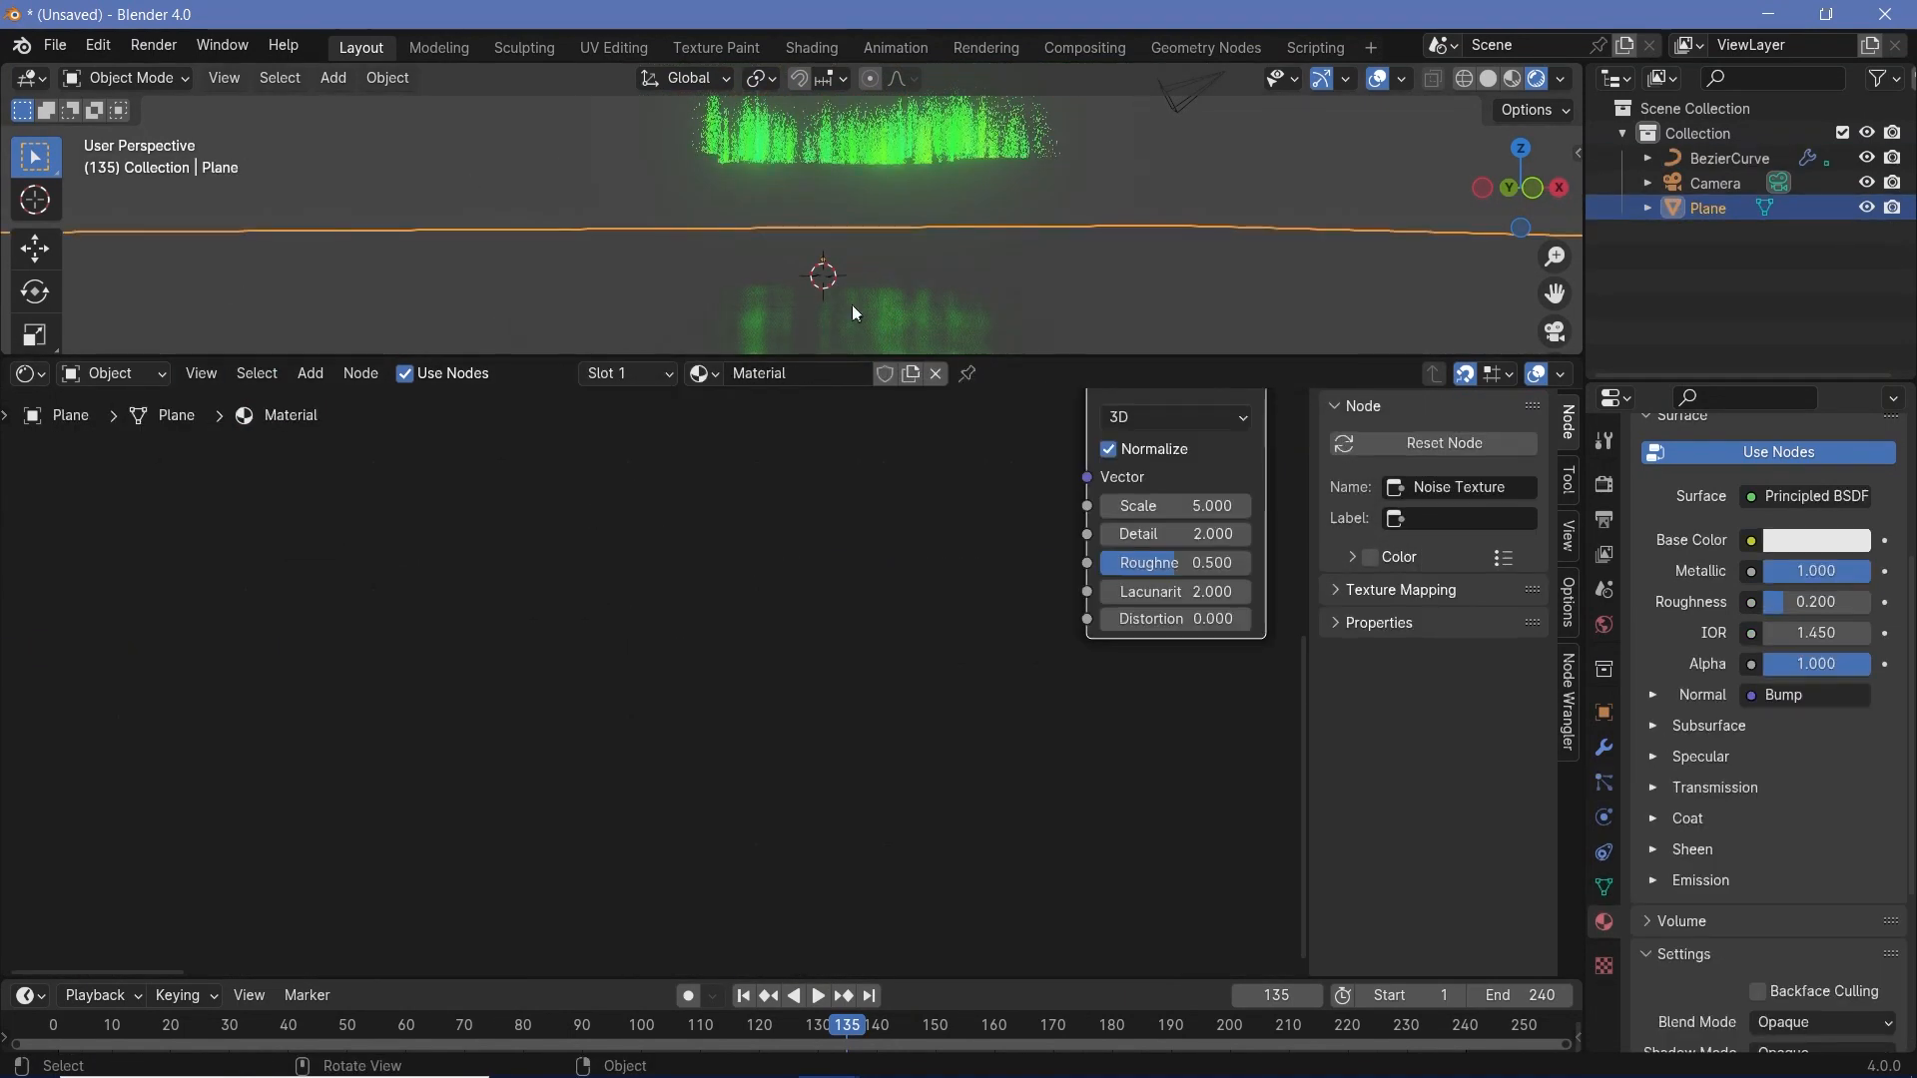
middle_drag(1177, 505, 774, 755)
drag(784, 756, 916, 756)
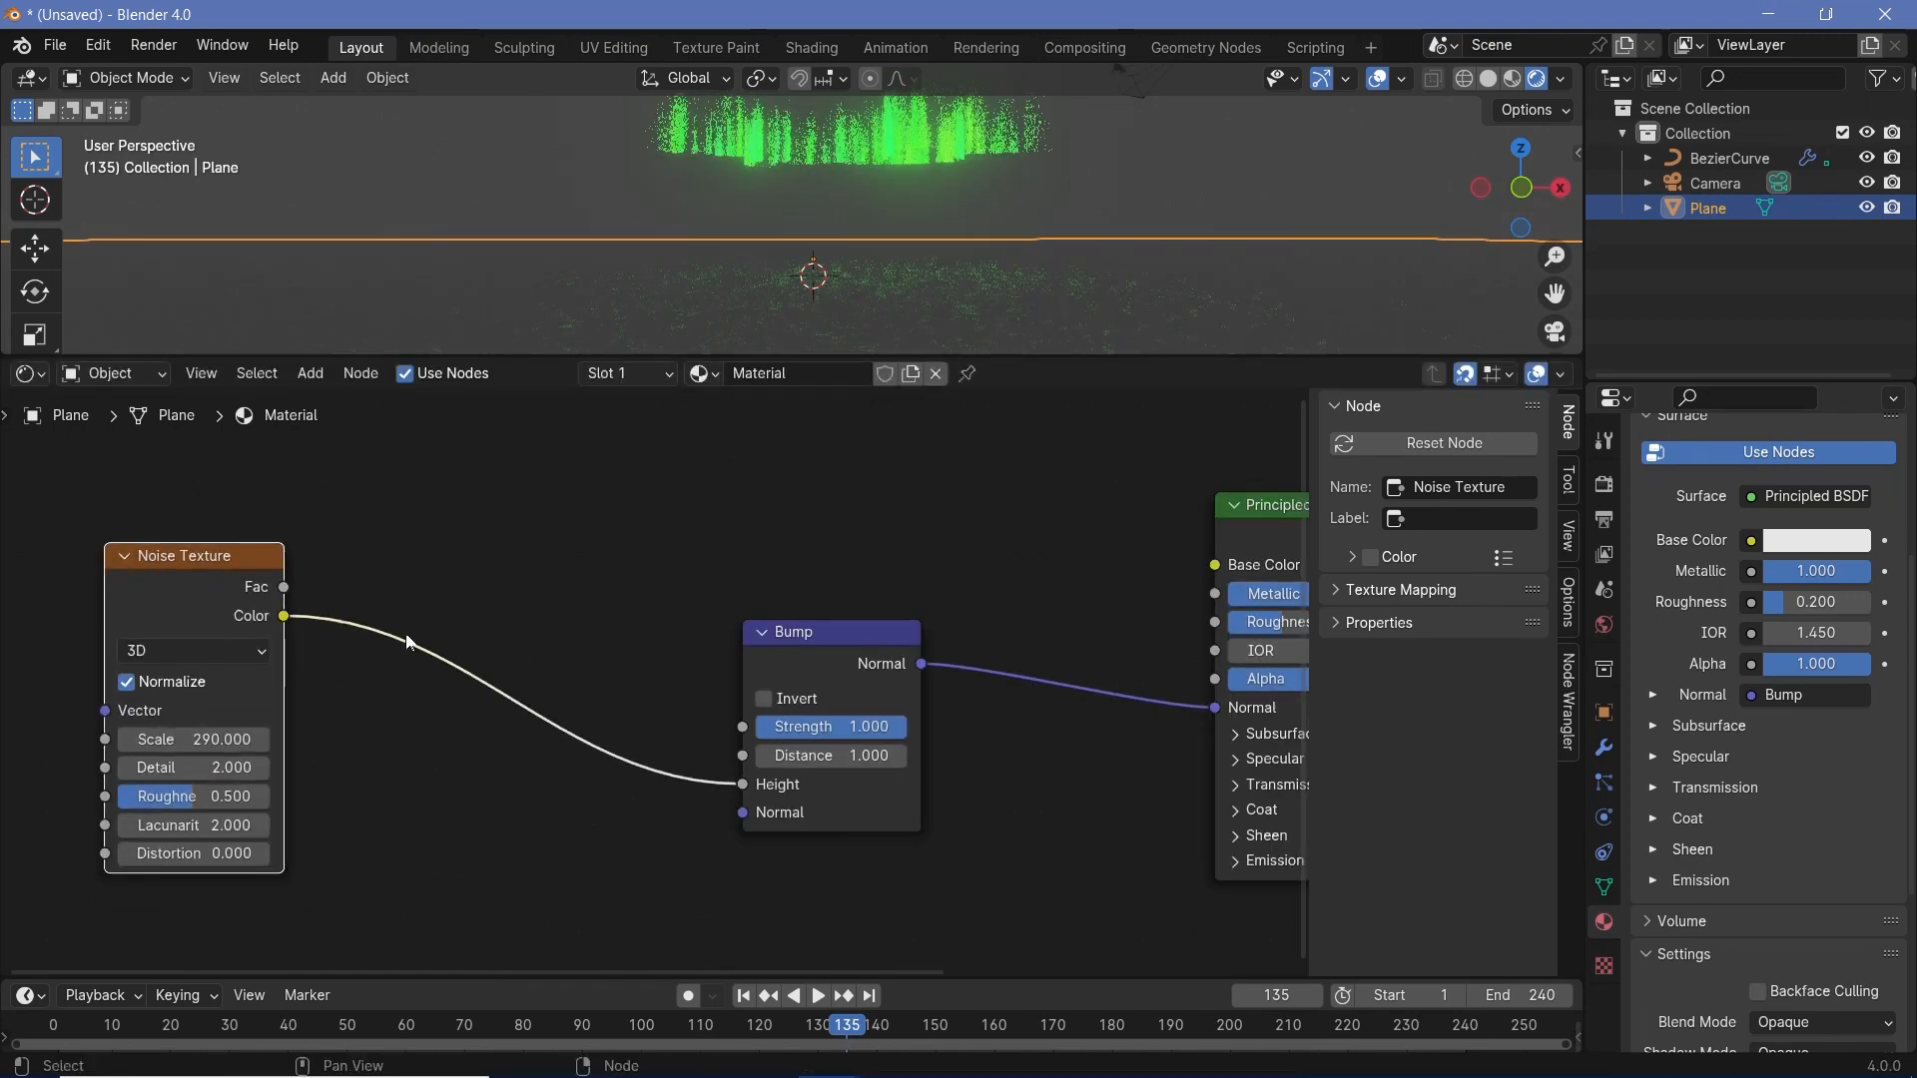
- Duplicate the plane's Noise Texture node below the original and set both noise textures to 4D
middle_drag(129, 631, 397, 603)
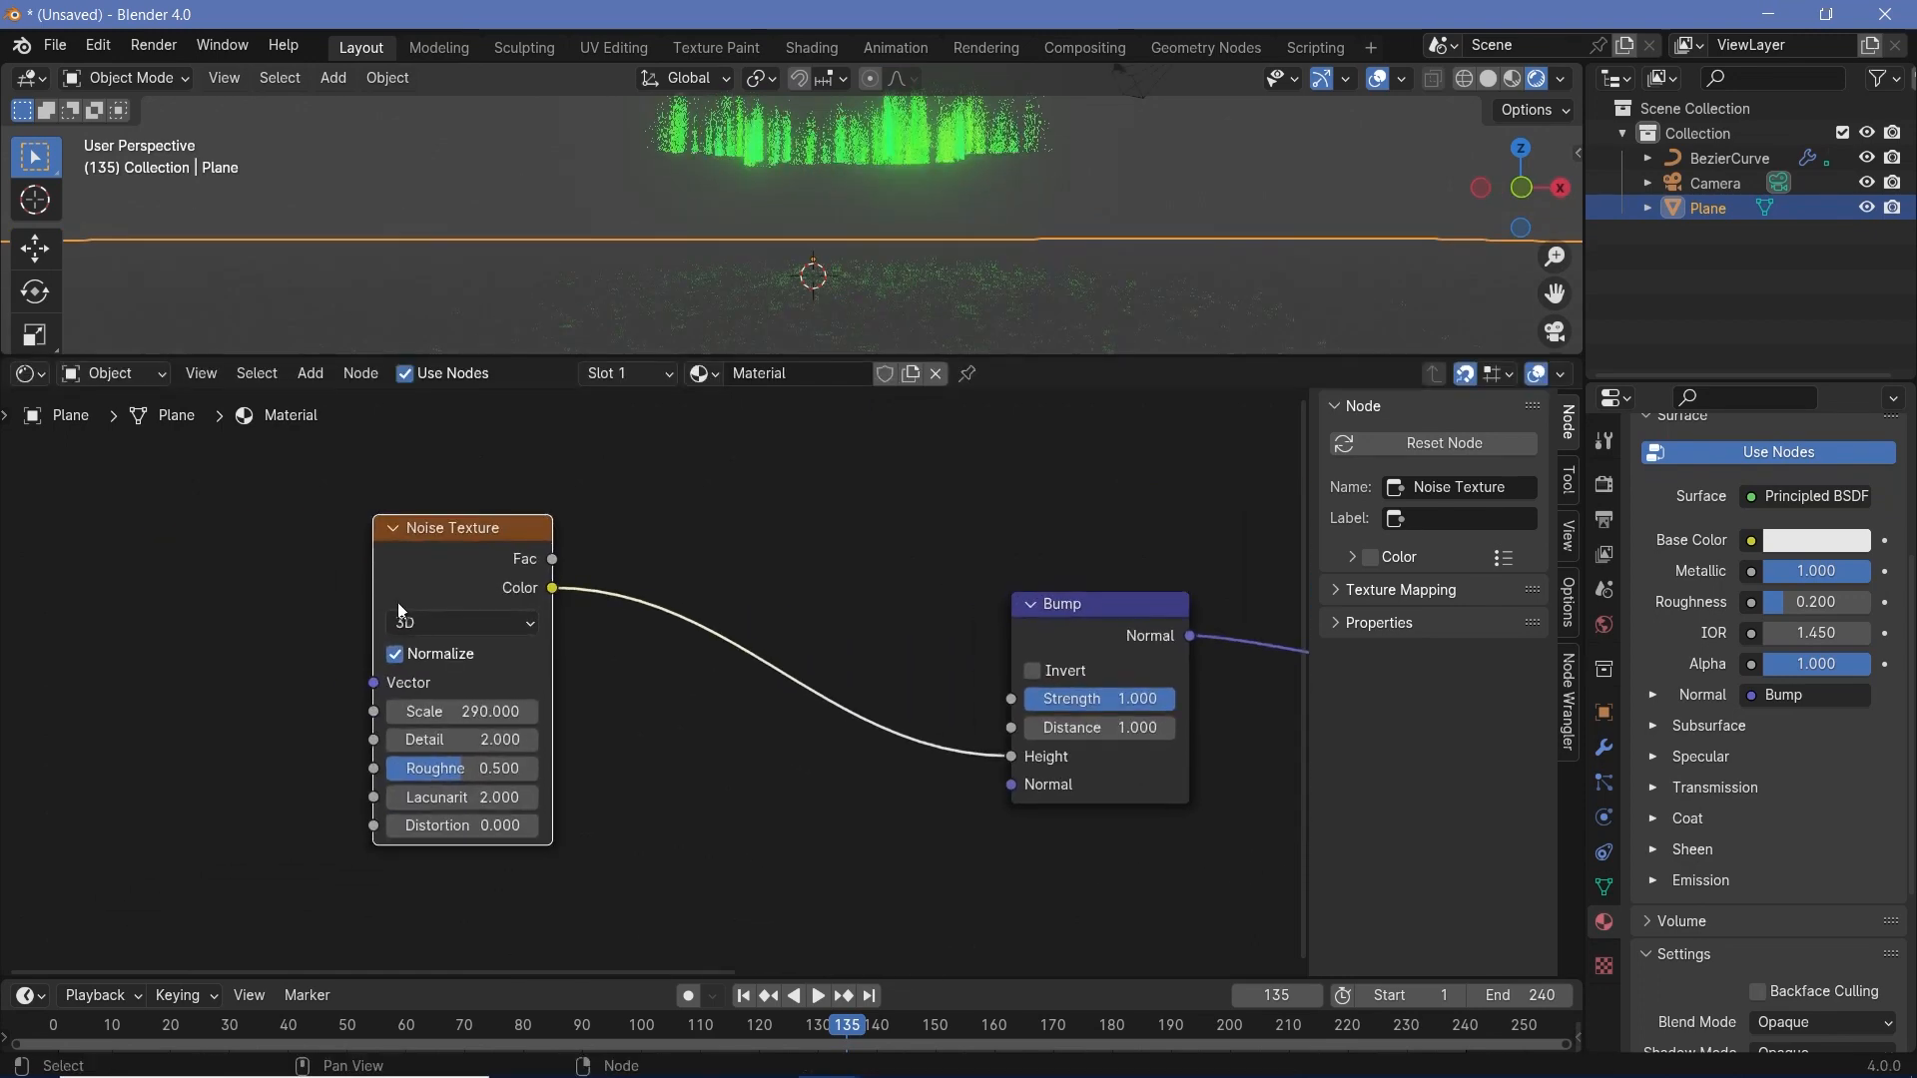
key(shift+d)
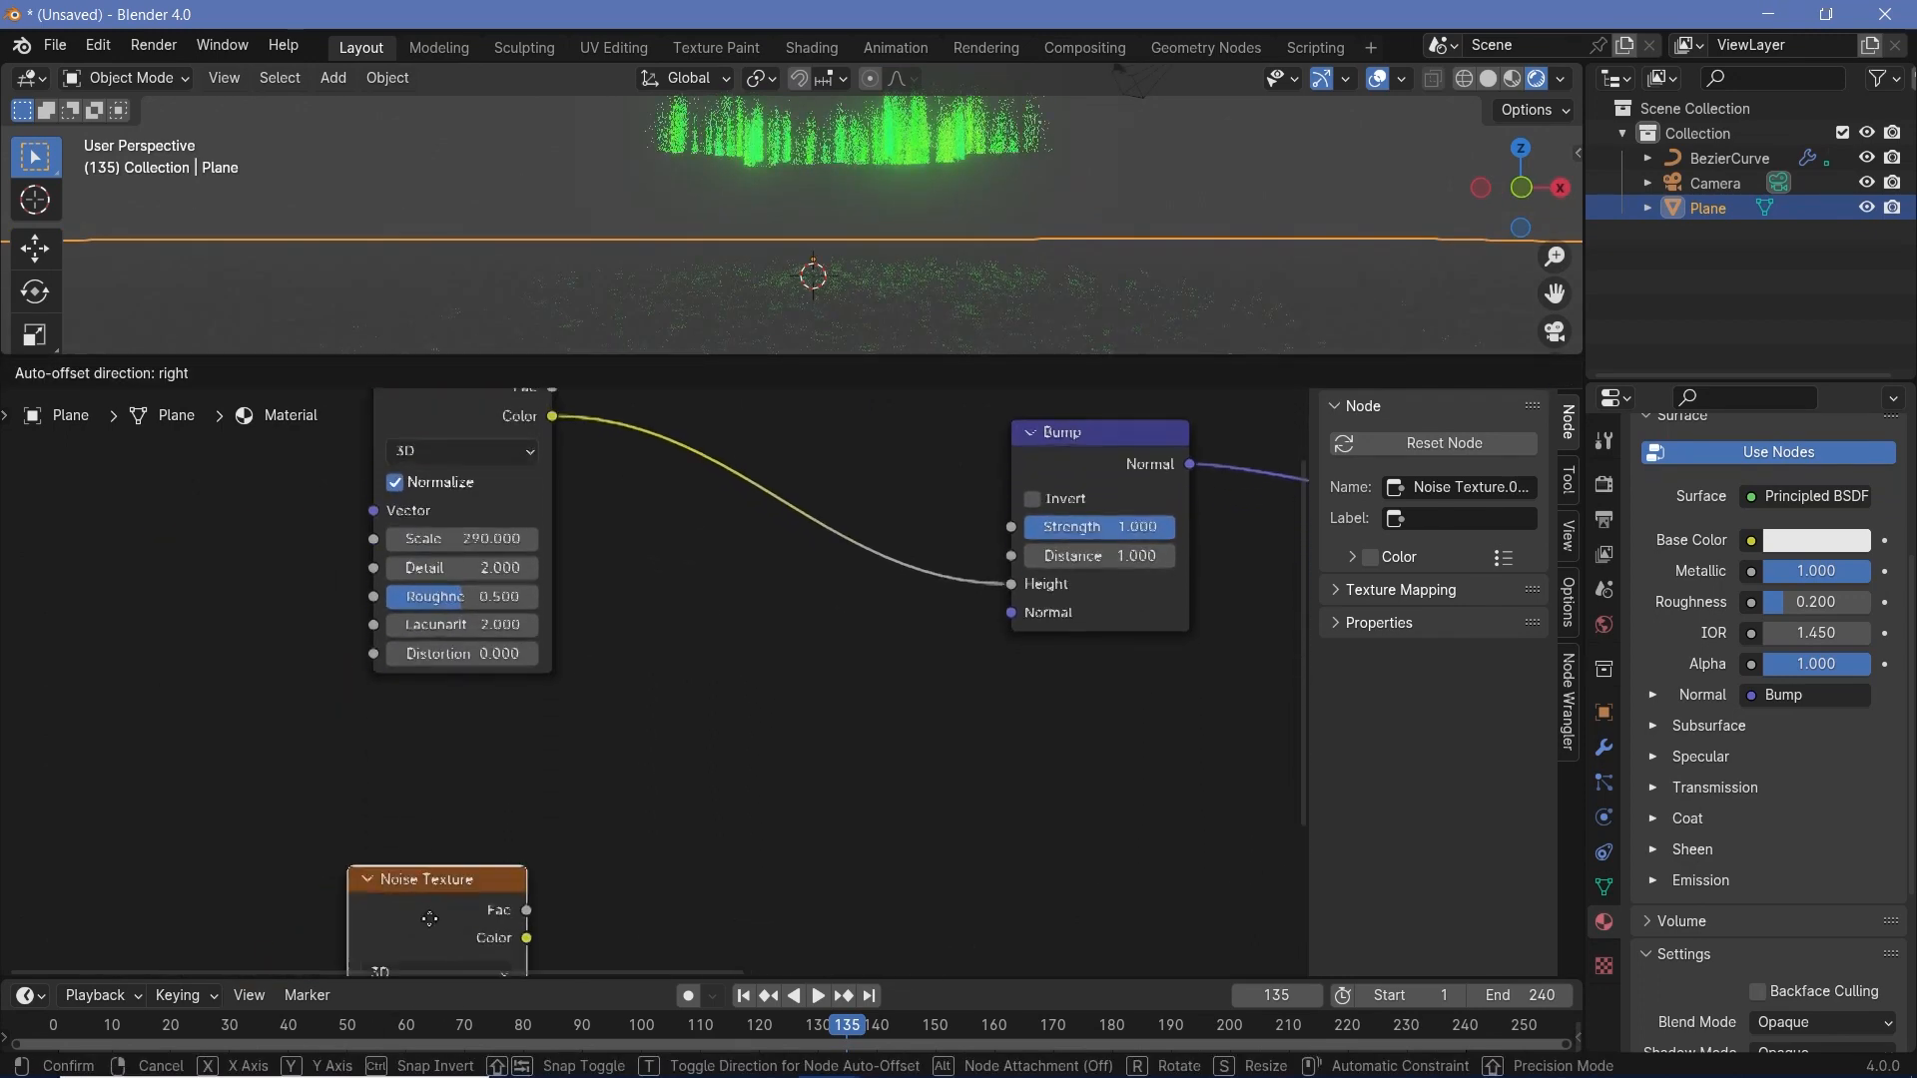
click(458, 759)
click(459, 794)
click(454, 736)
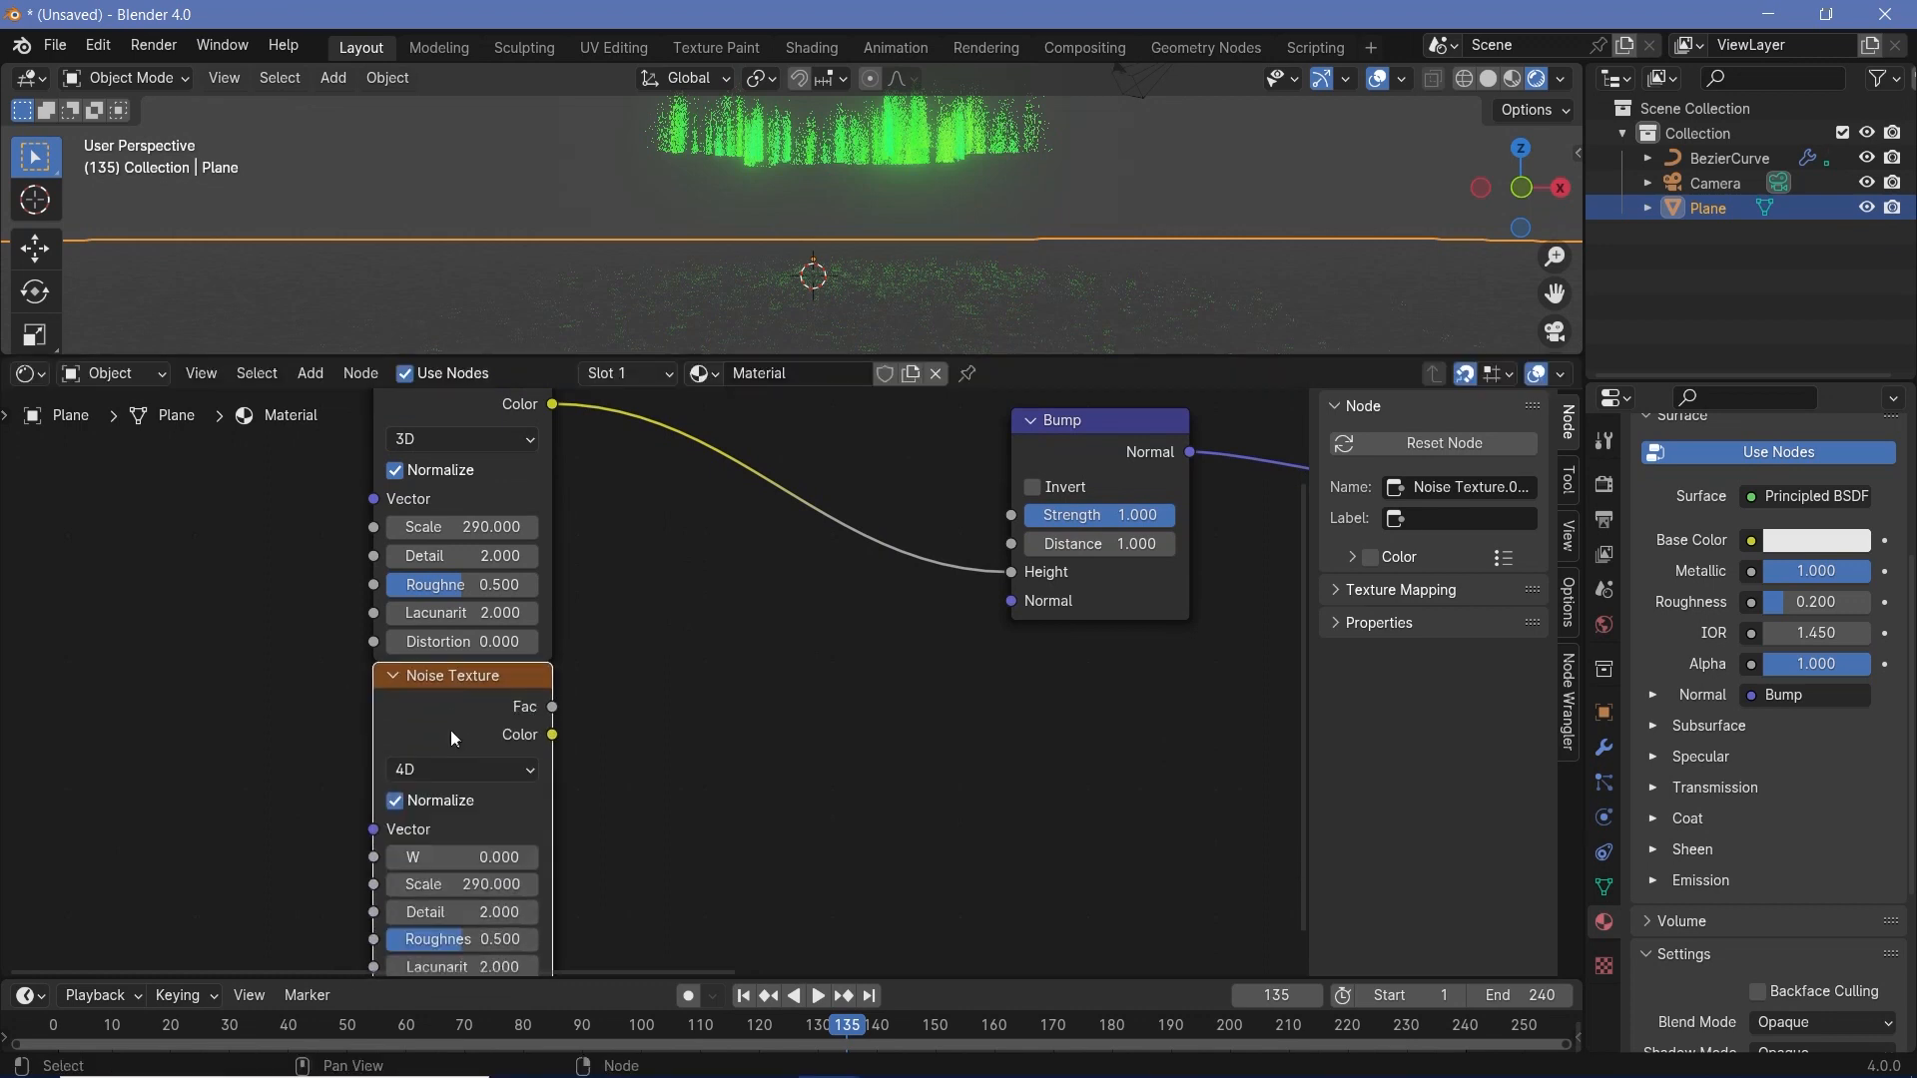
click(461, 439)
click(477, 587)
- Insert a Mix Color node before the Bump's Height, feeding the original noise into A and the duplicate's Color into B
key(shift+a)
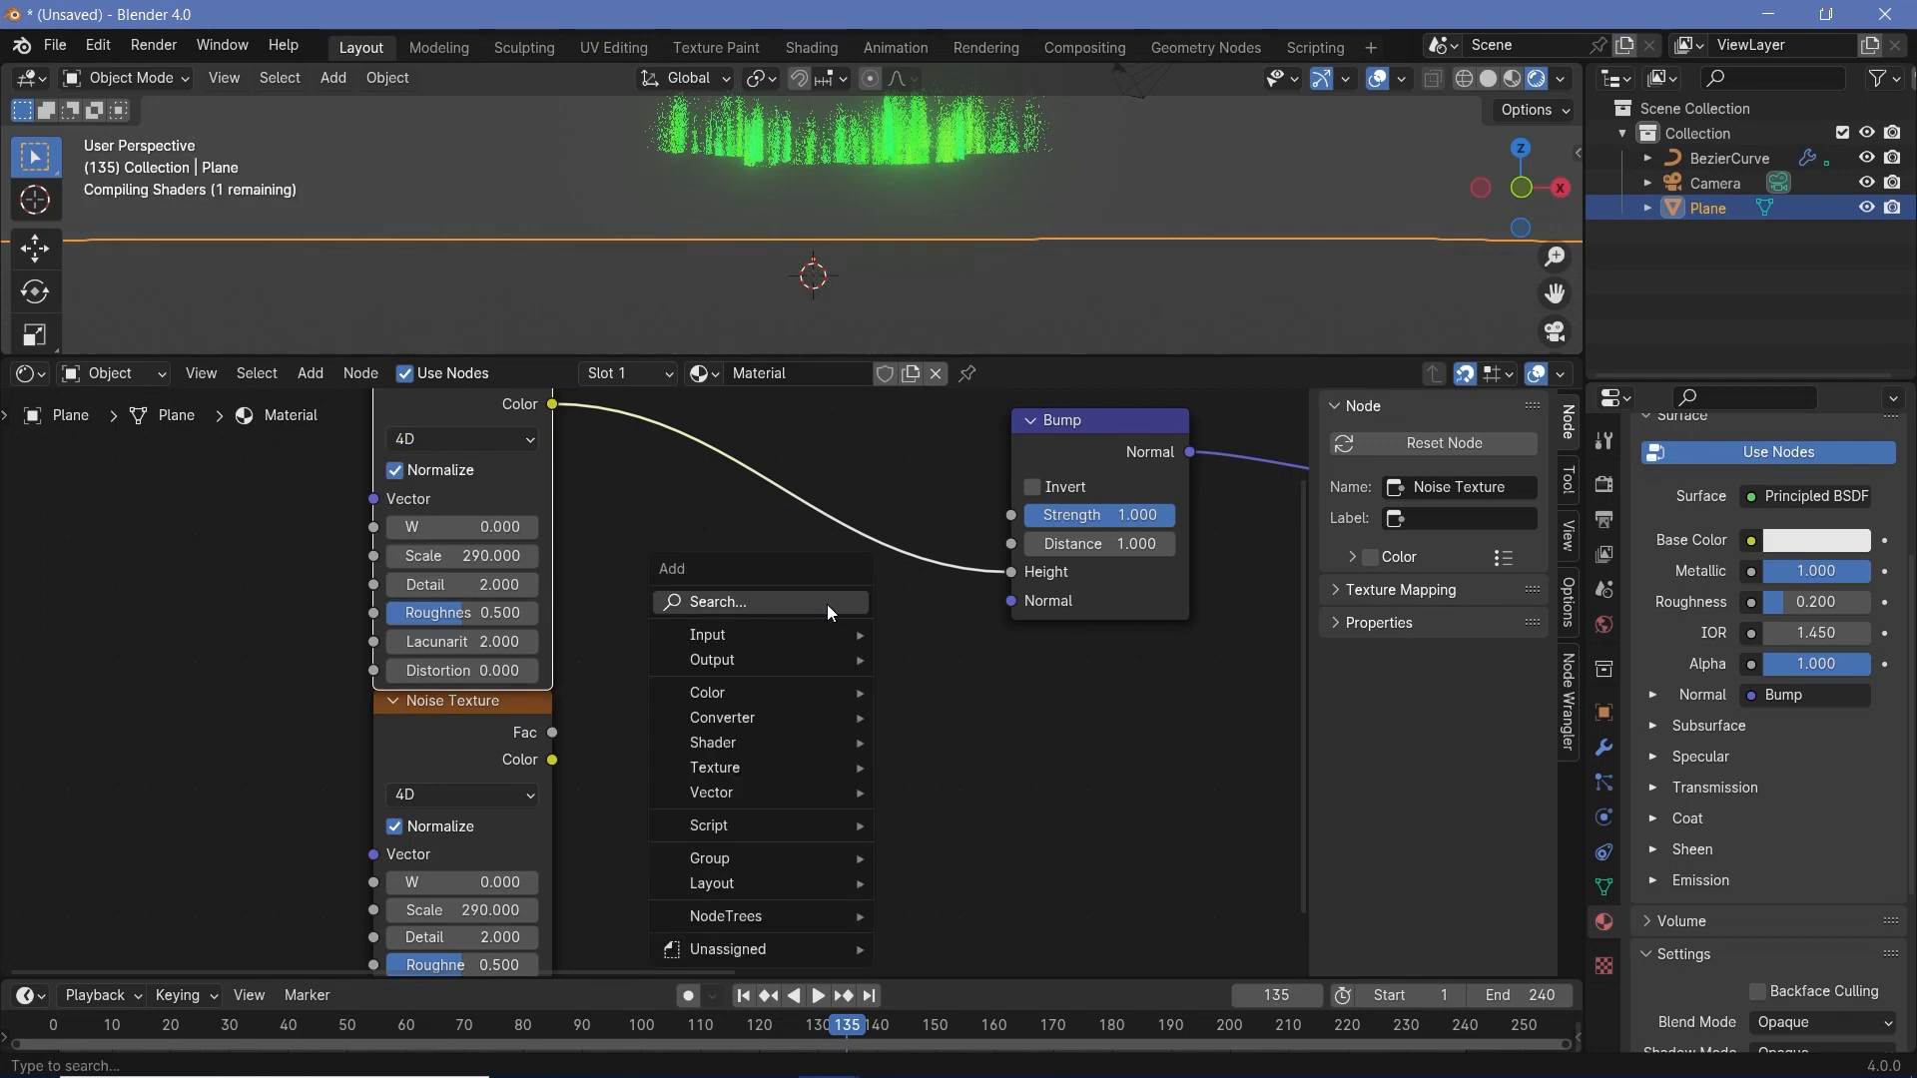
click(827, 603)
text(mix)
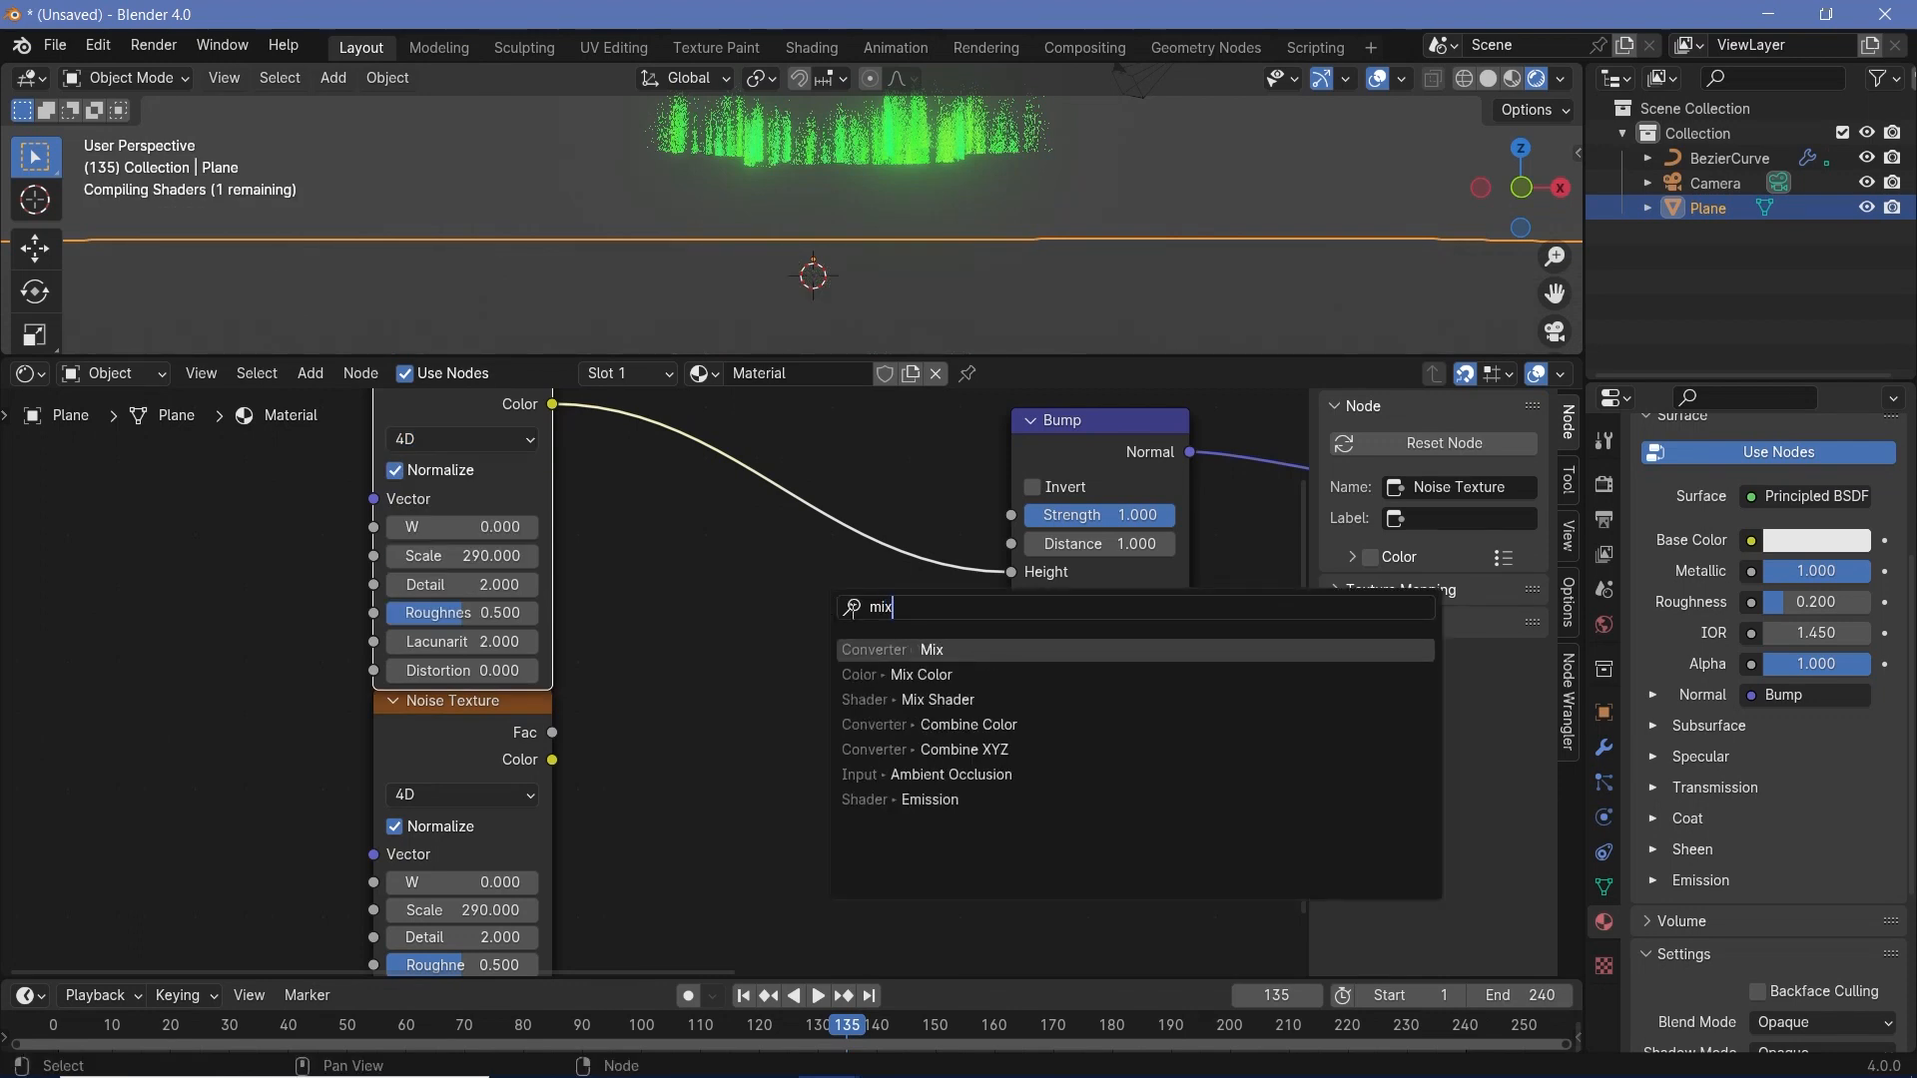
click(909, 674)
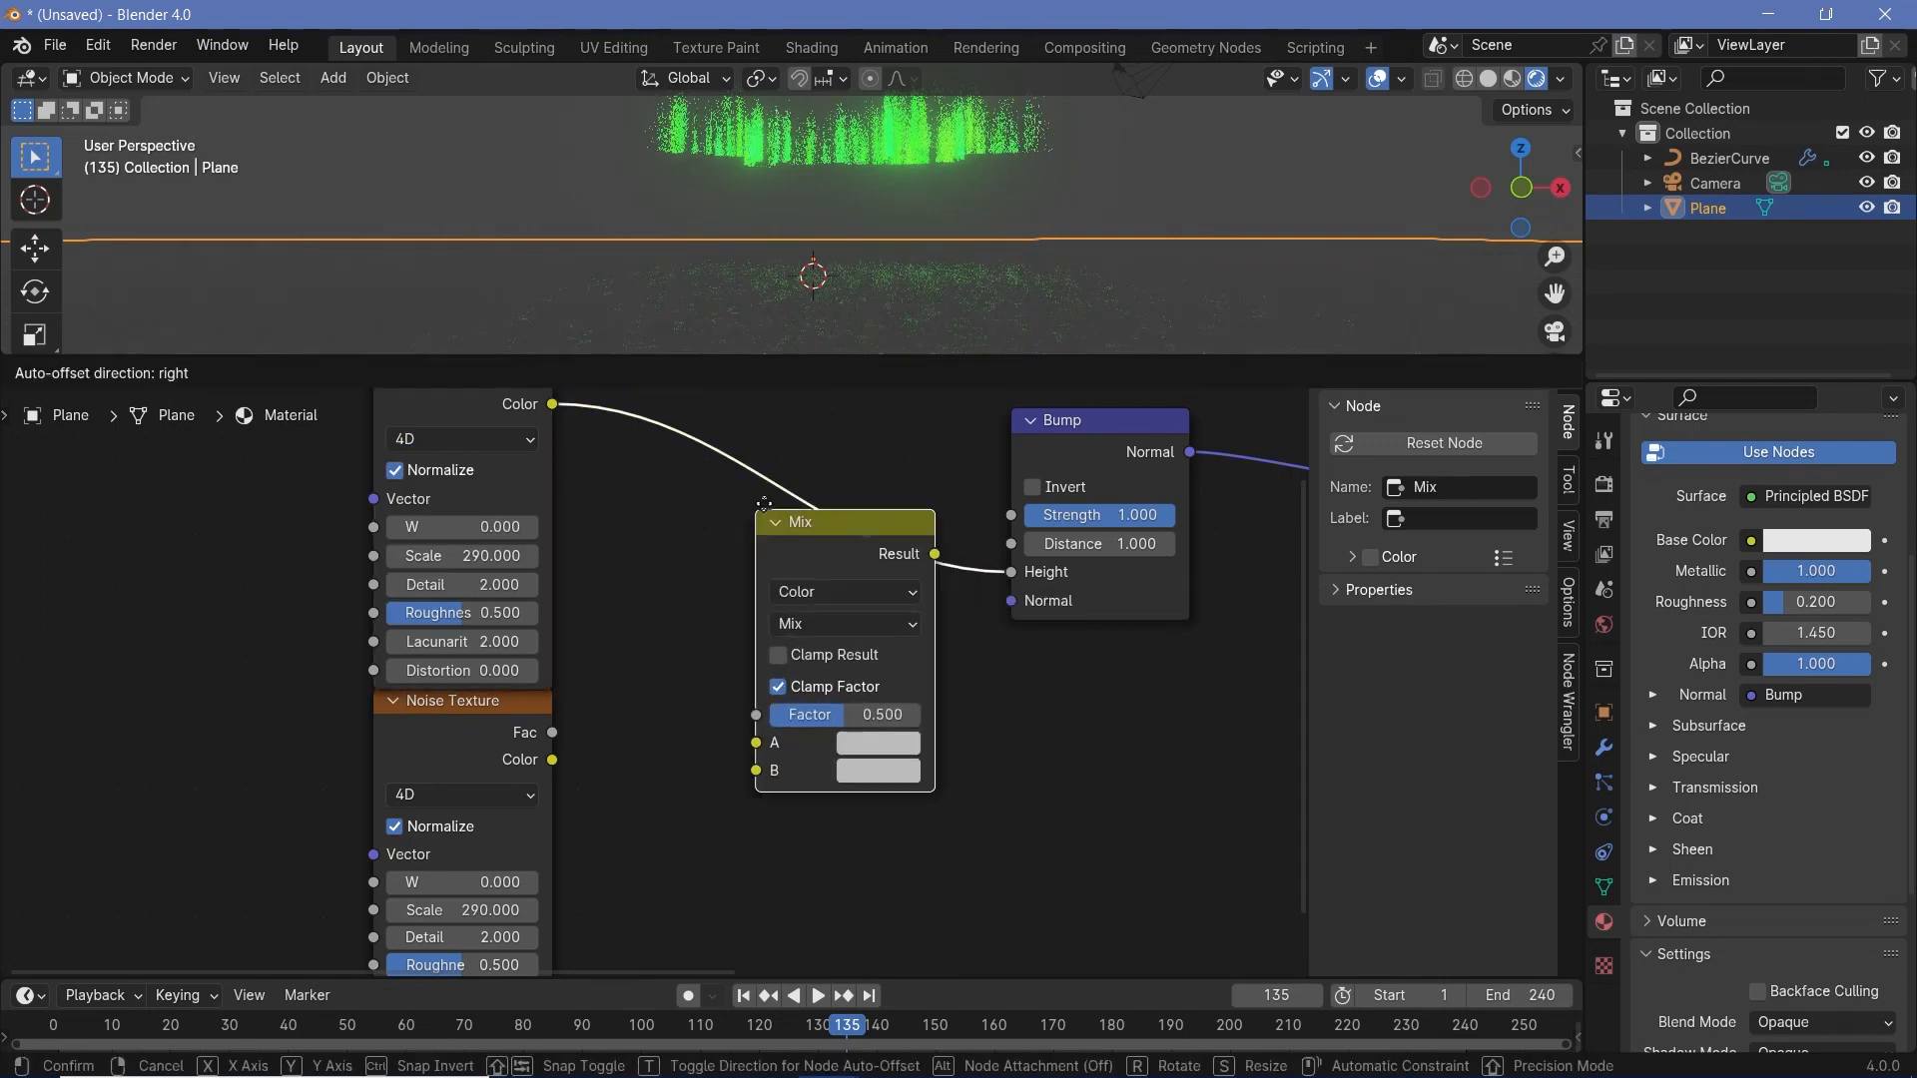
click(763, 507)
drag(553, 765, 729, 770)
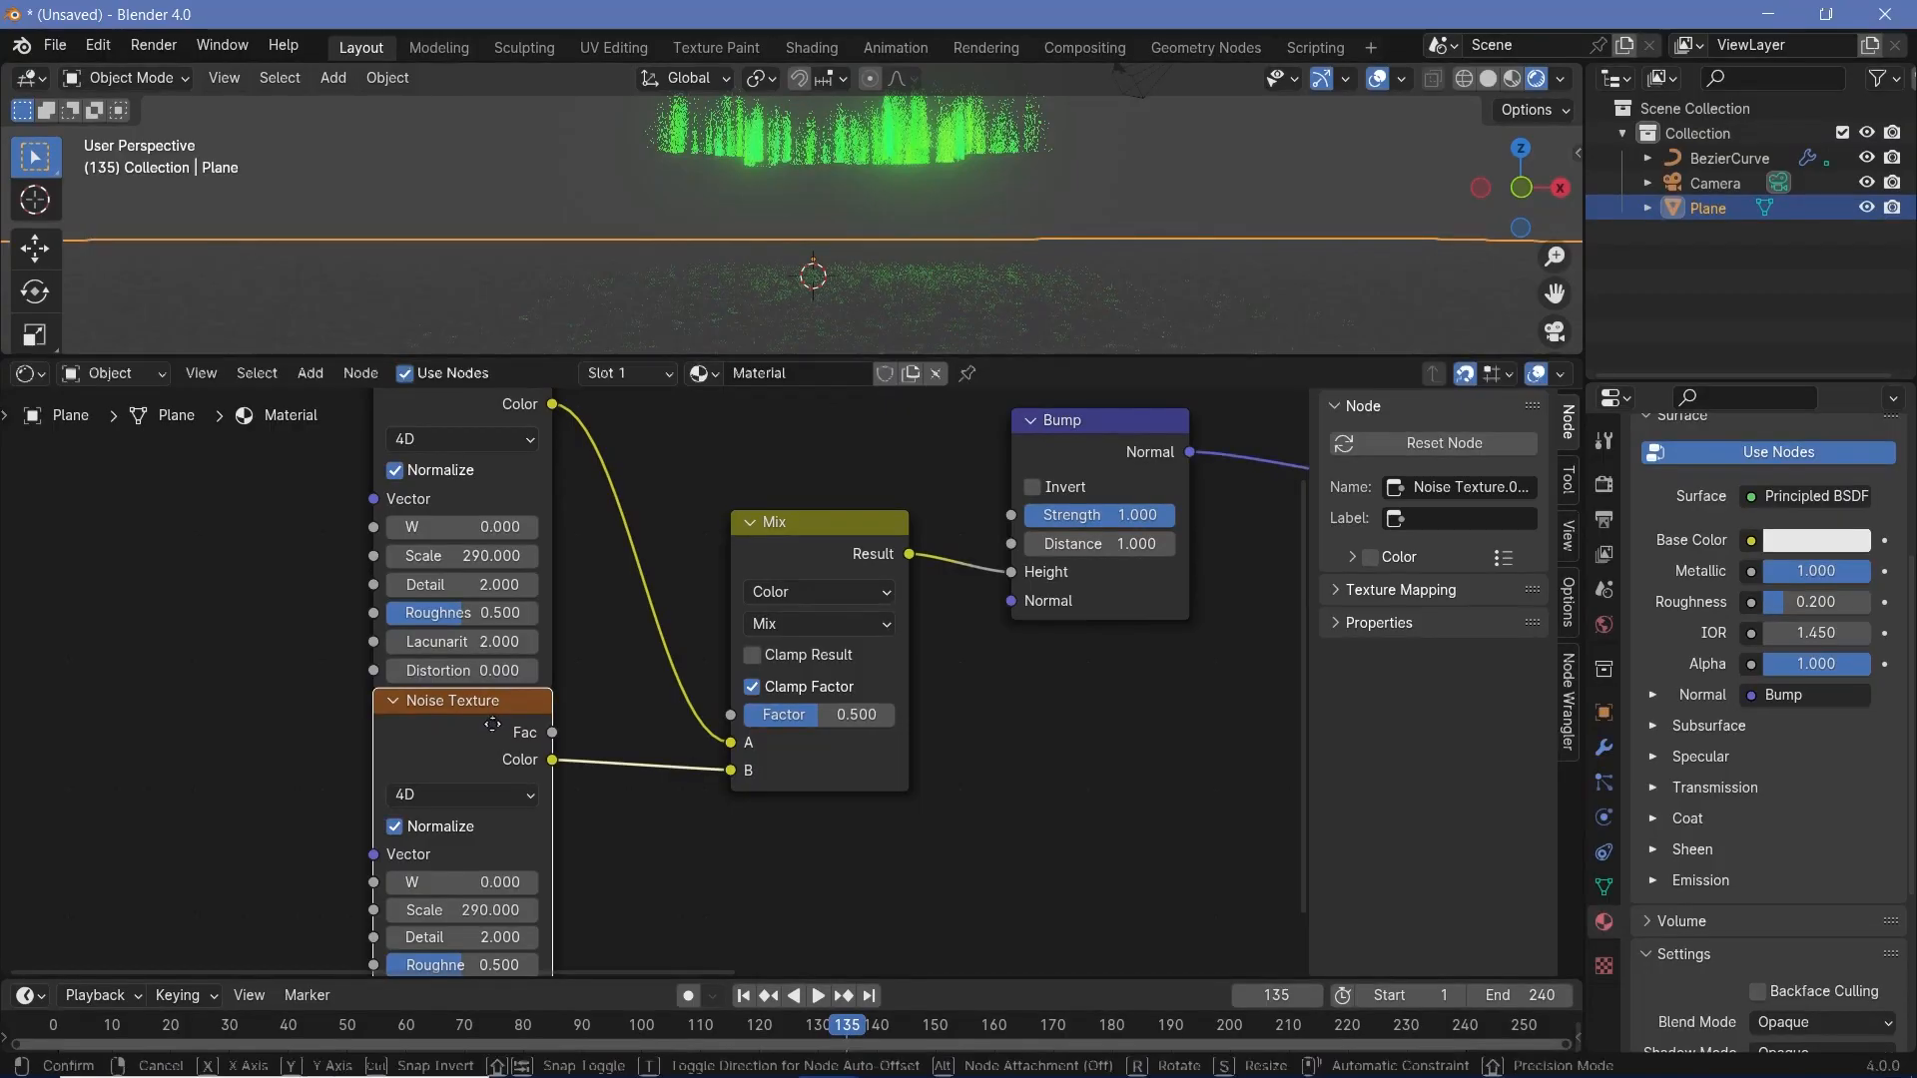
drag(493, 721, 493, 747)
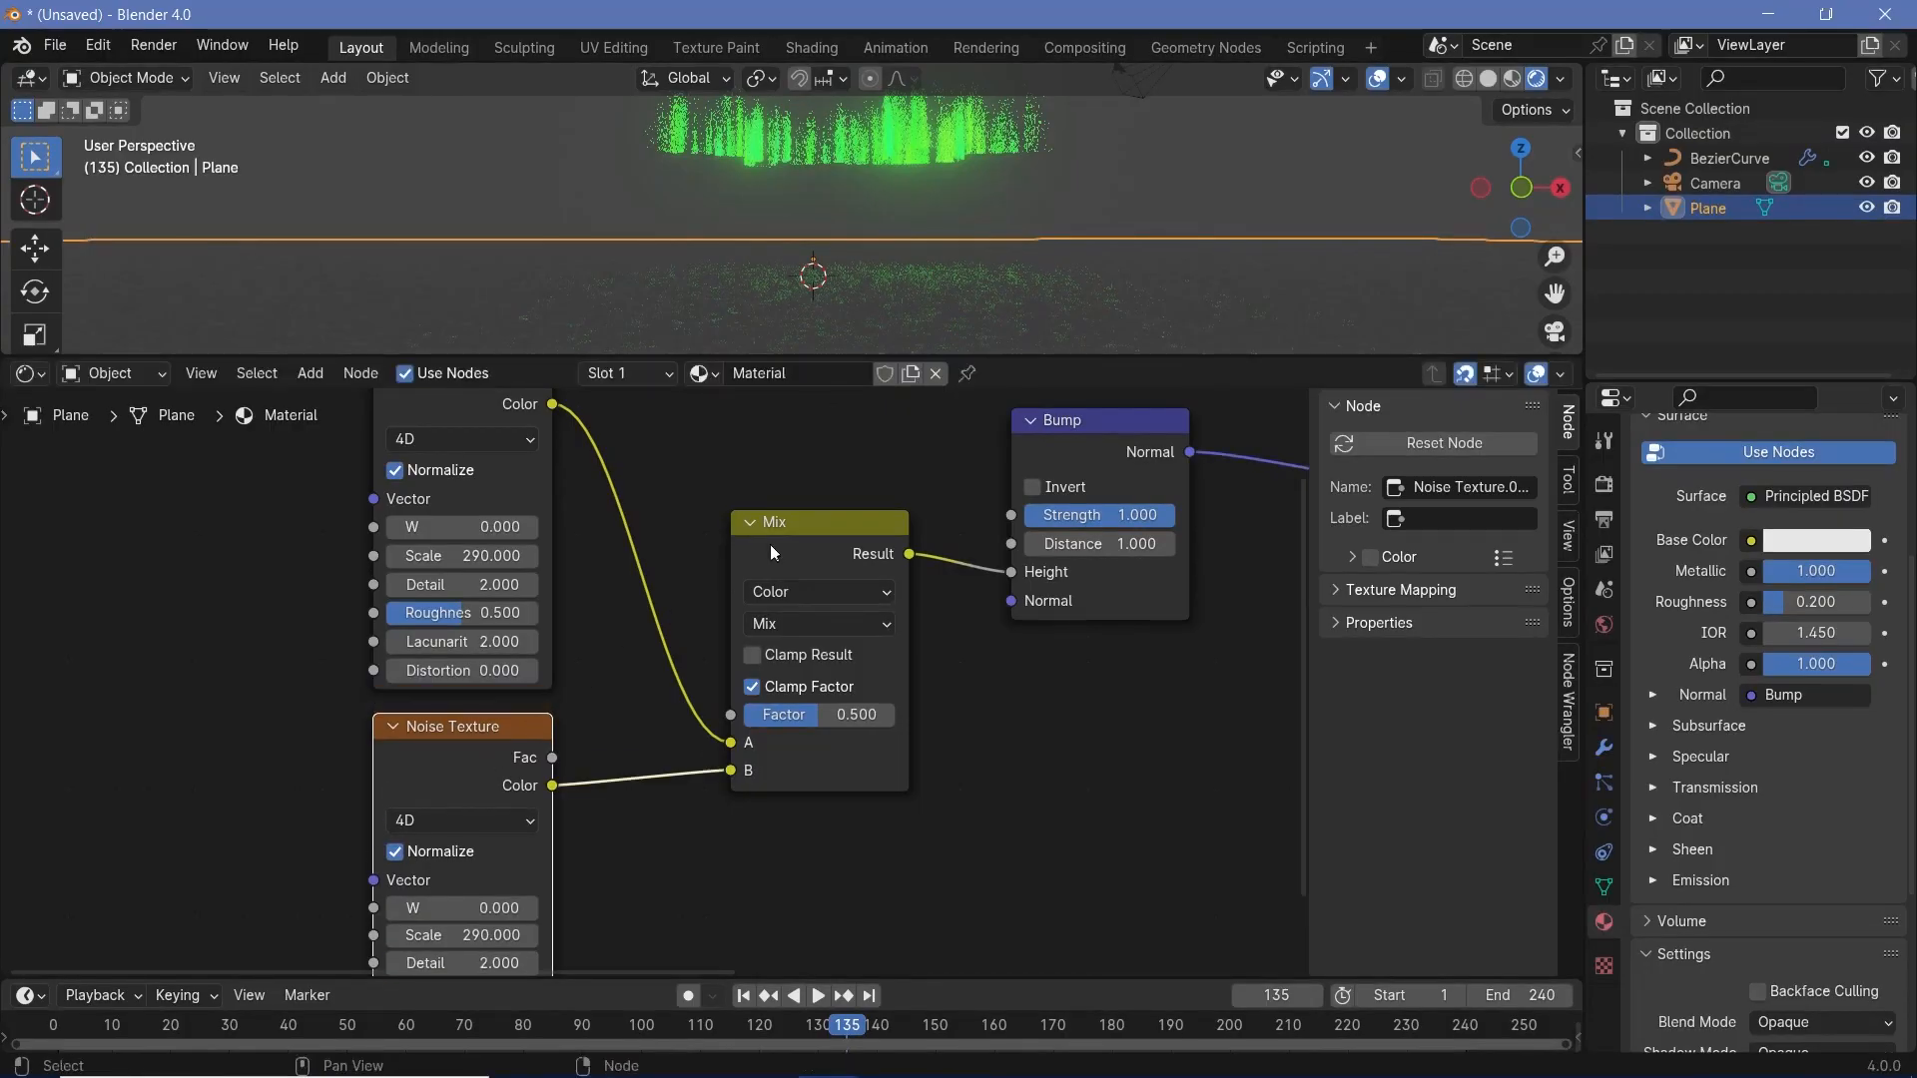
- Set the plane material's Base Color to a light cyan blue
scroll(770, 543, down, 4)
middle_drag(829, 547, 567, 905)
click(1202, 767)
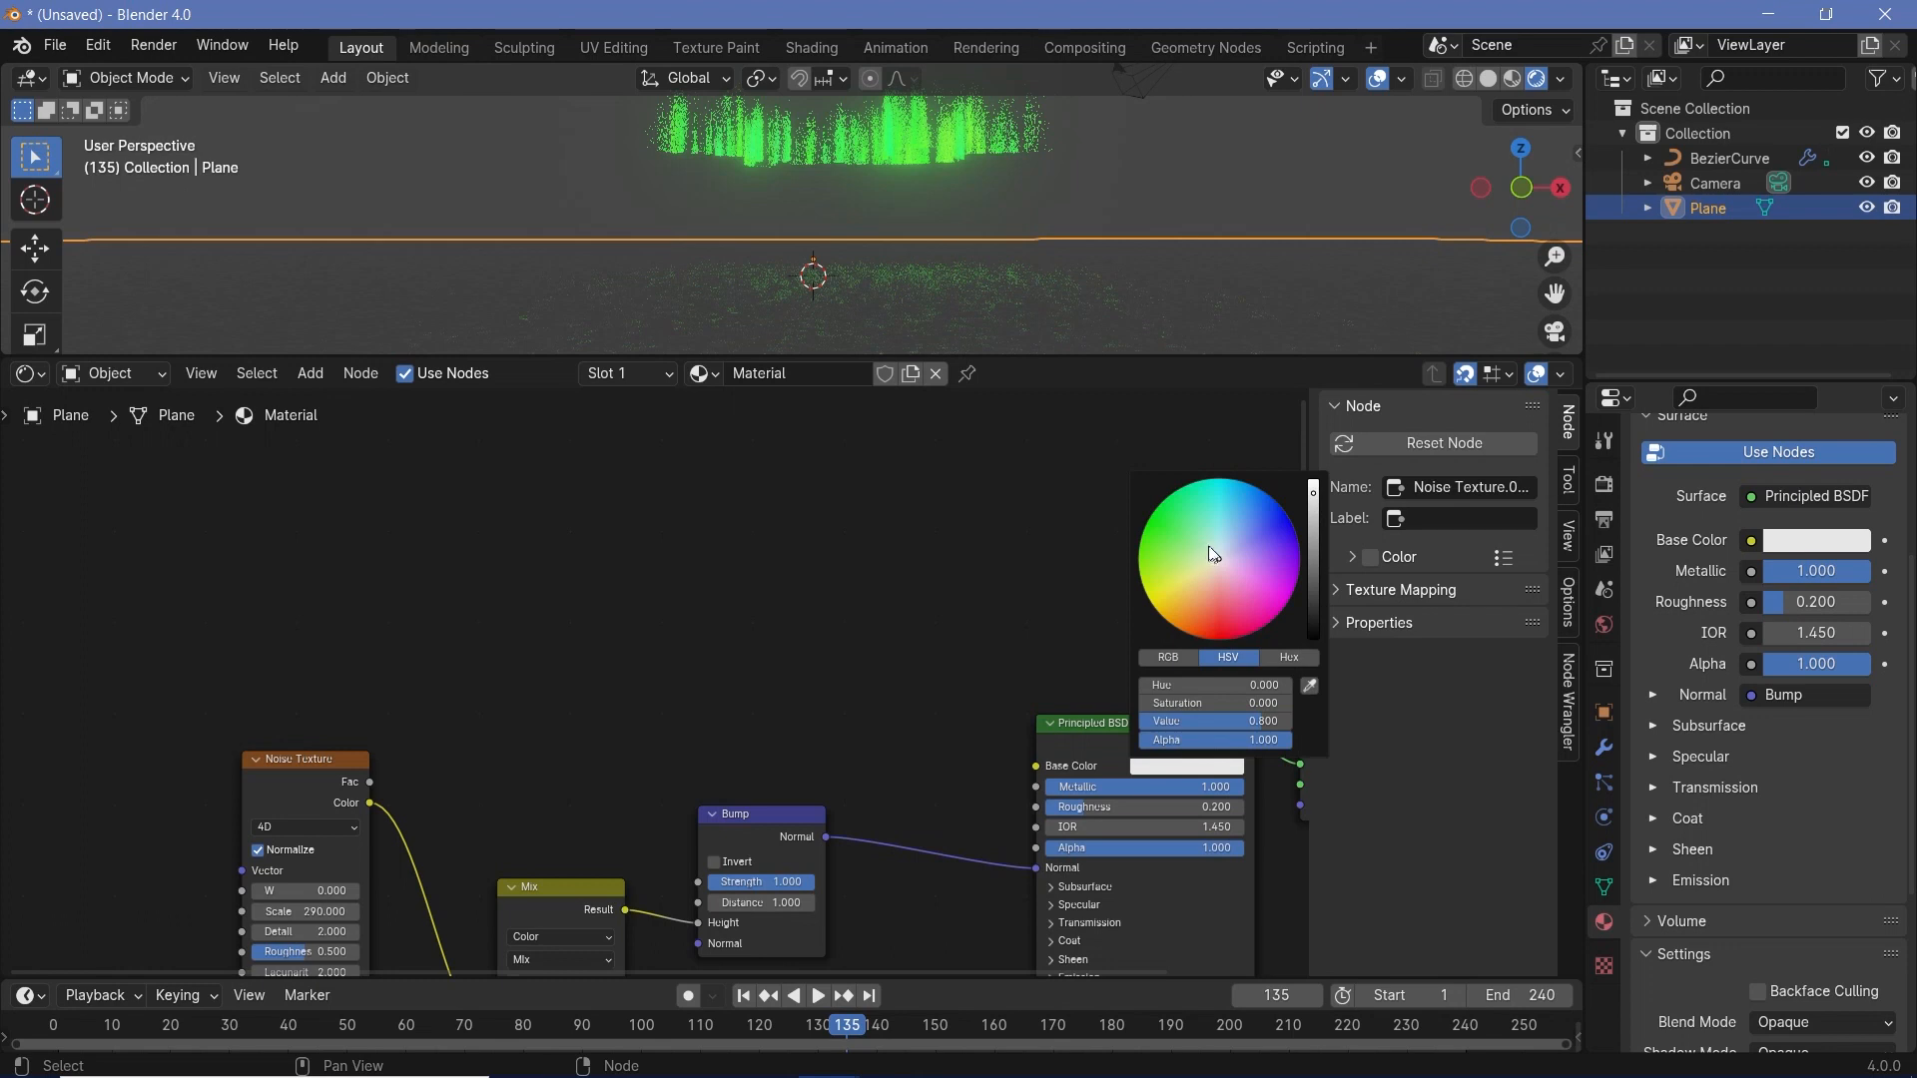
drag(1220, 552, 1220, 540)
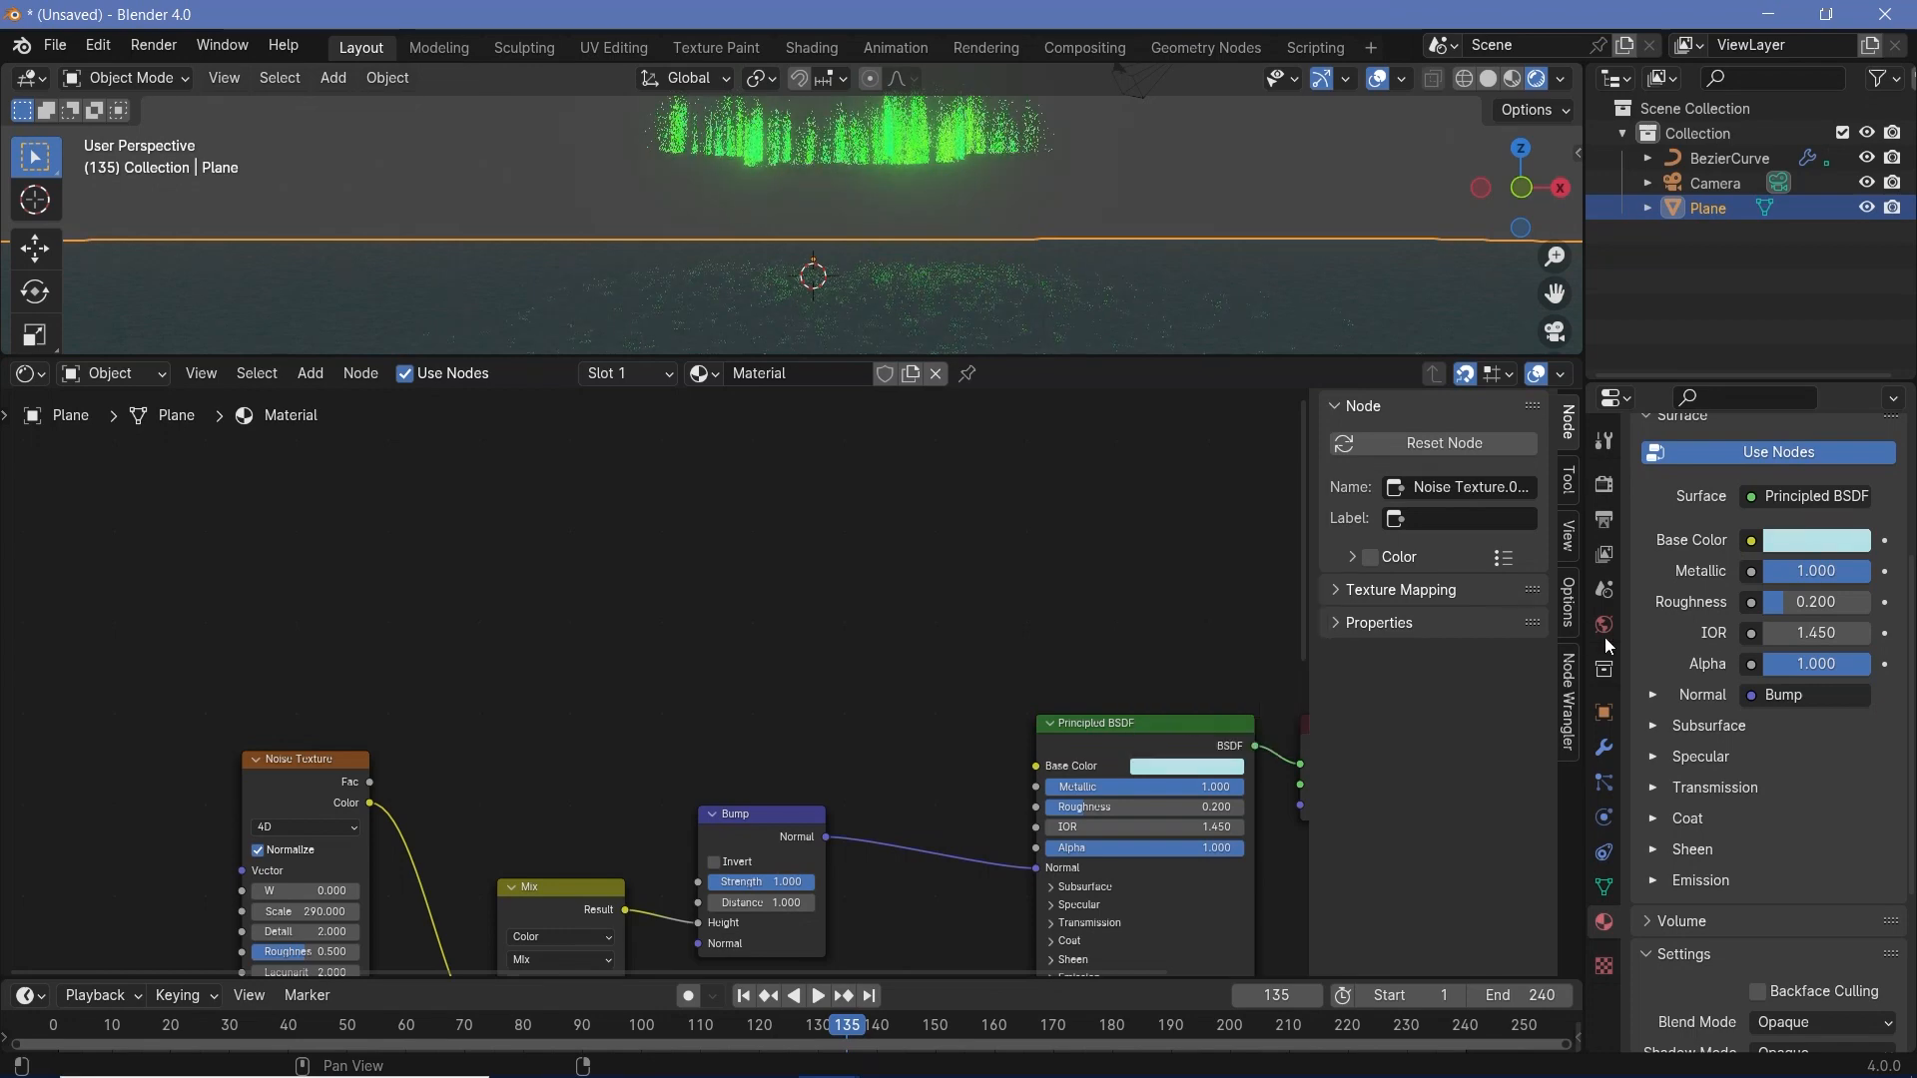
- Set the world background color to black
click(1604, 629)
click(1775, 650)
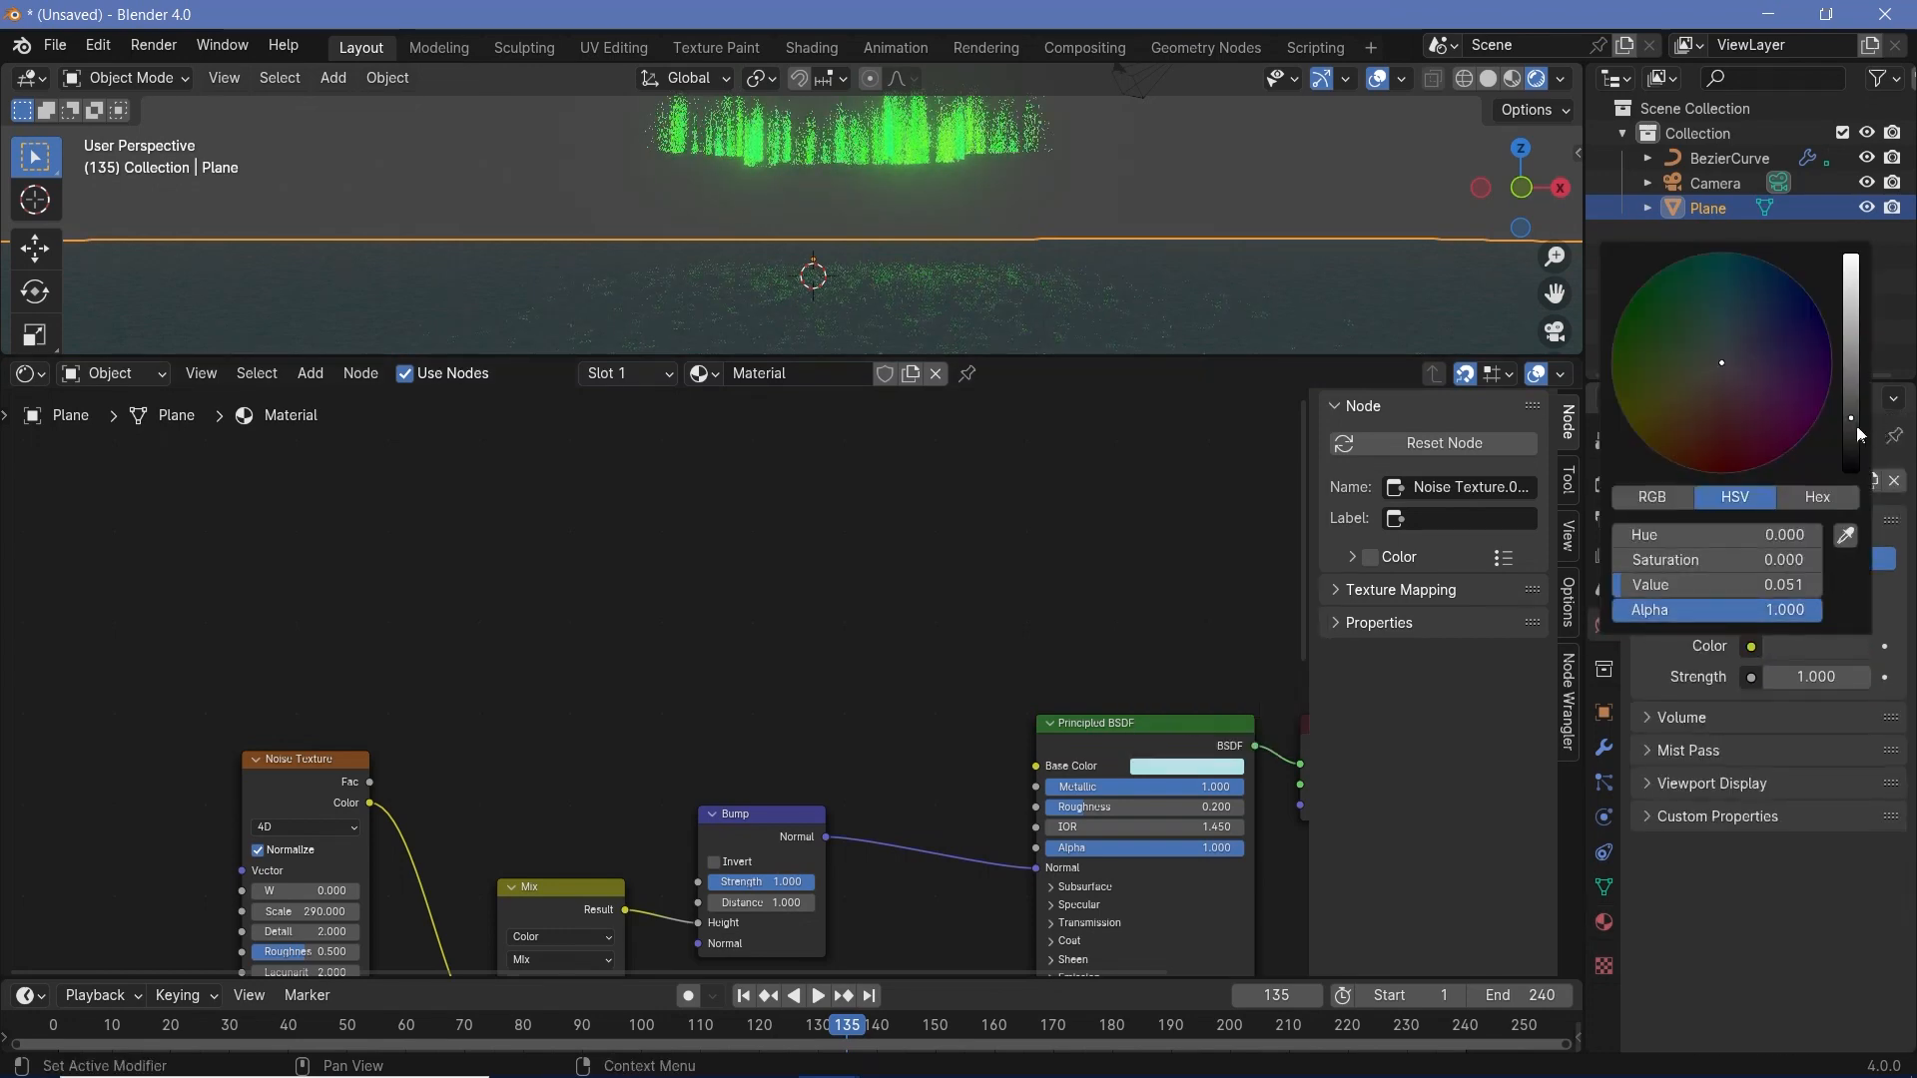
drag(1855, 426, 1853, 474)
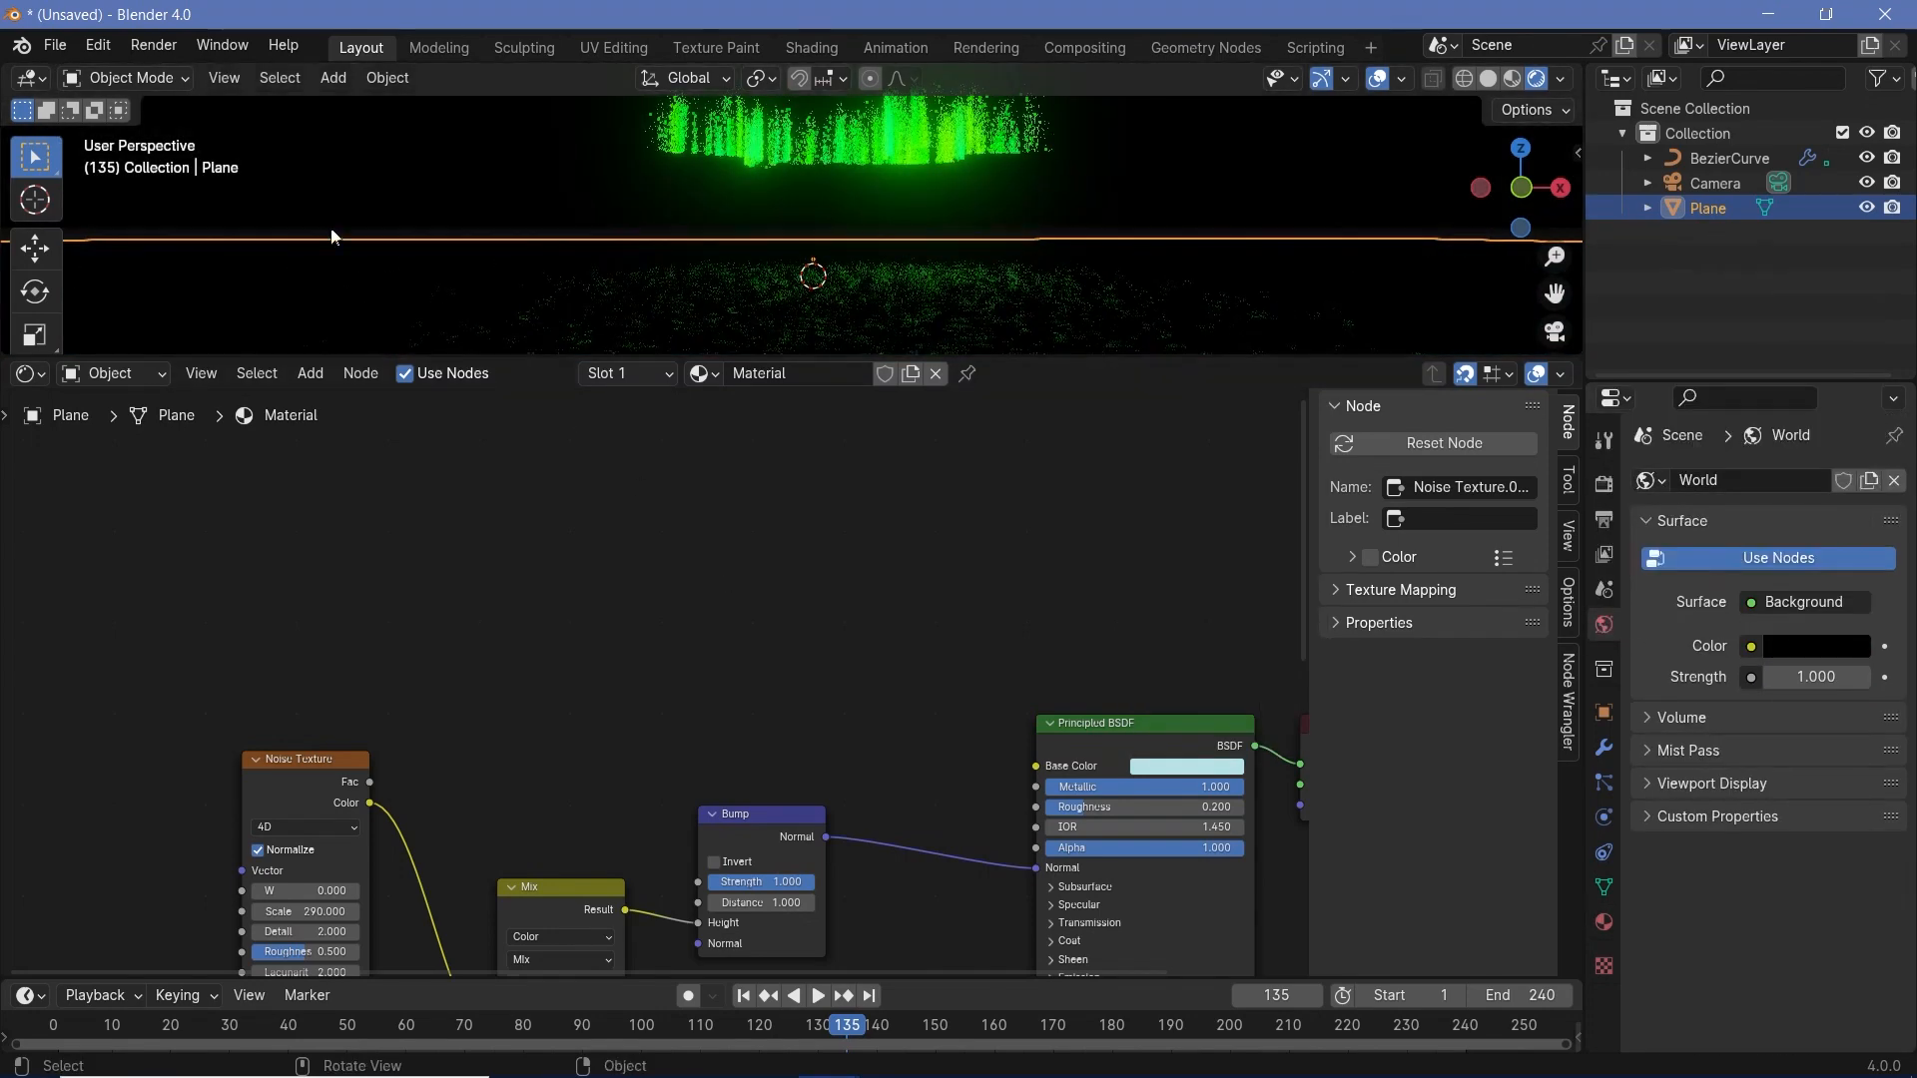
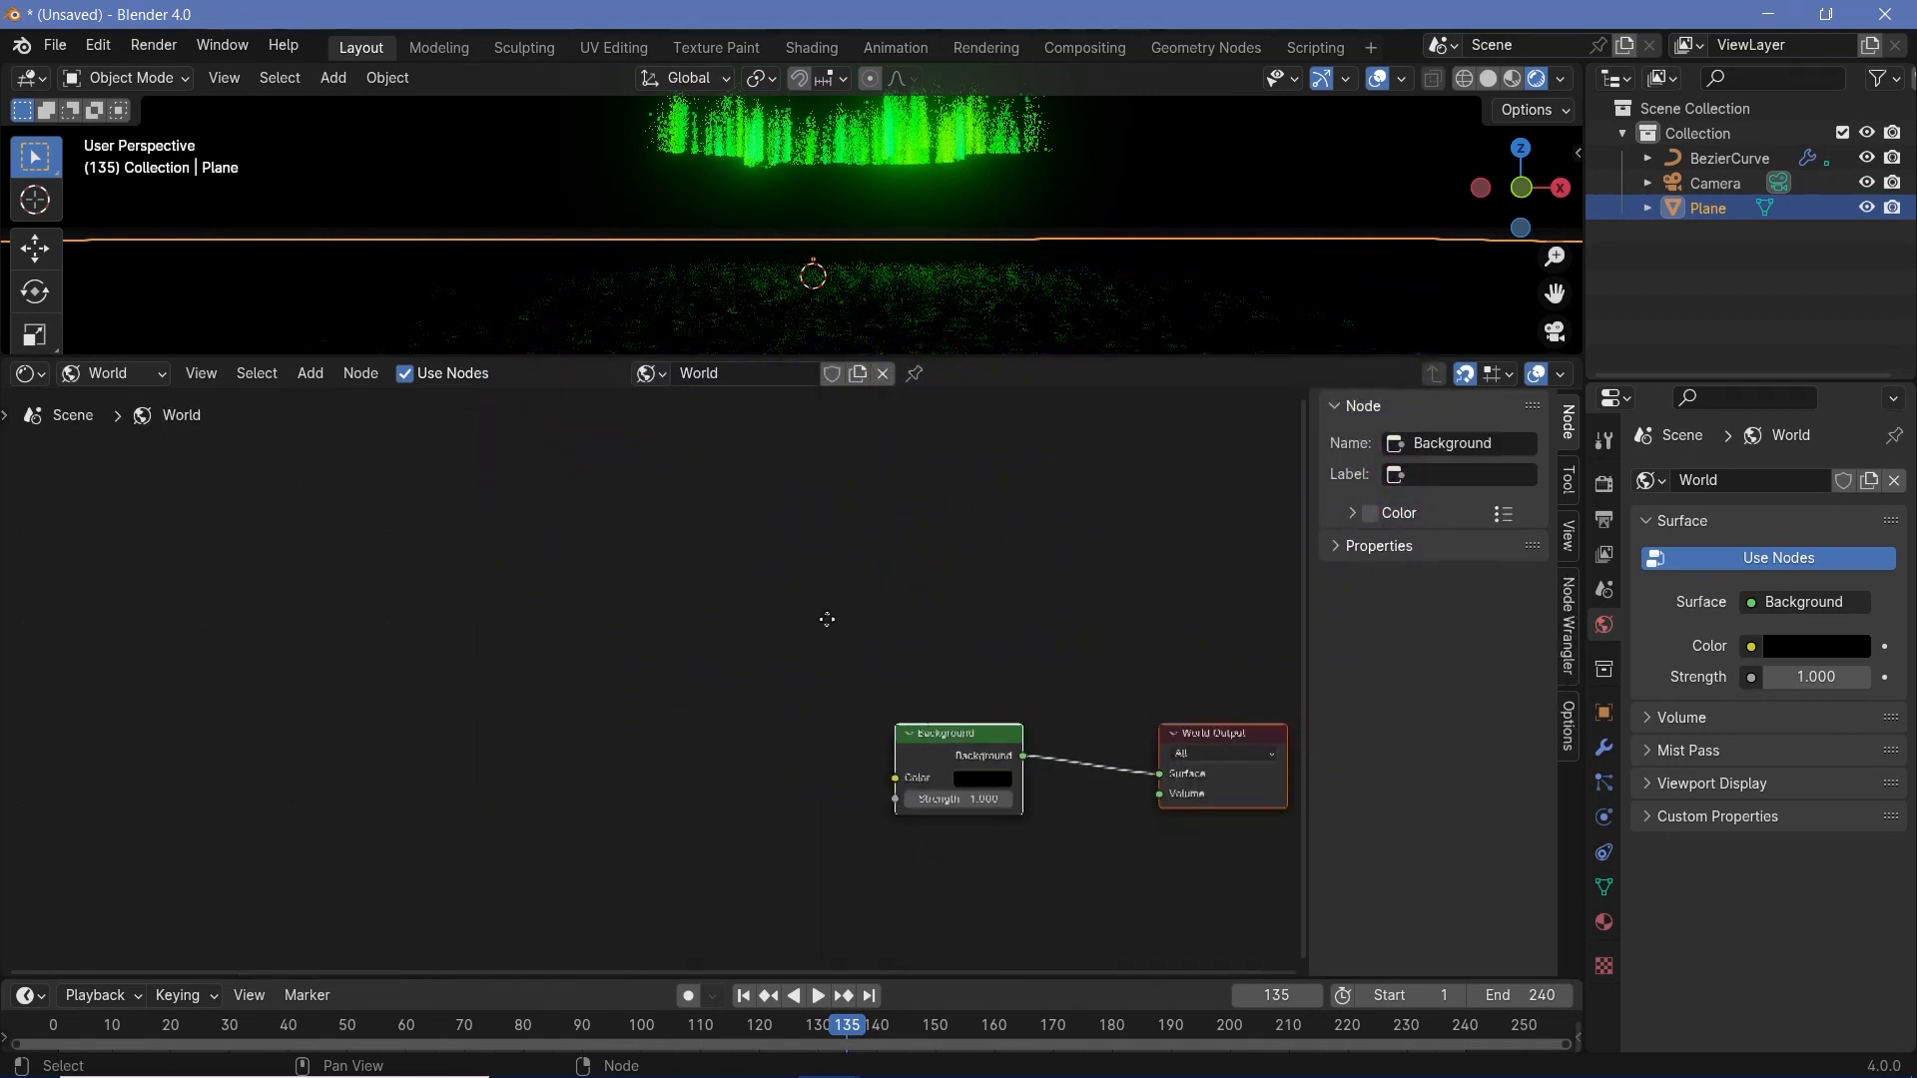
- Add the Nebula_Shader node group to the world nodes and connect it to the World Output's Surface in place of the Background
middle_drag(826, 620, 799, 617)
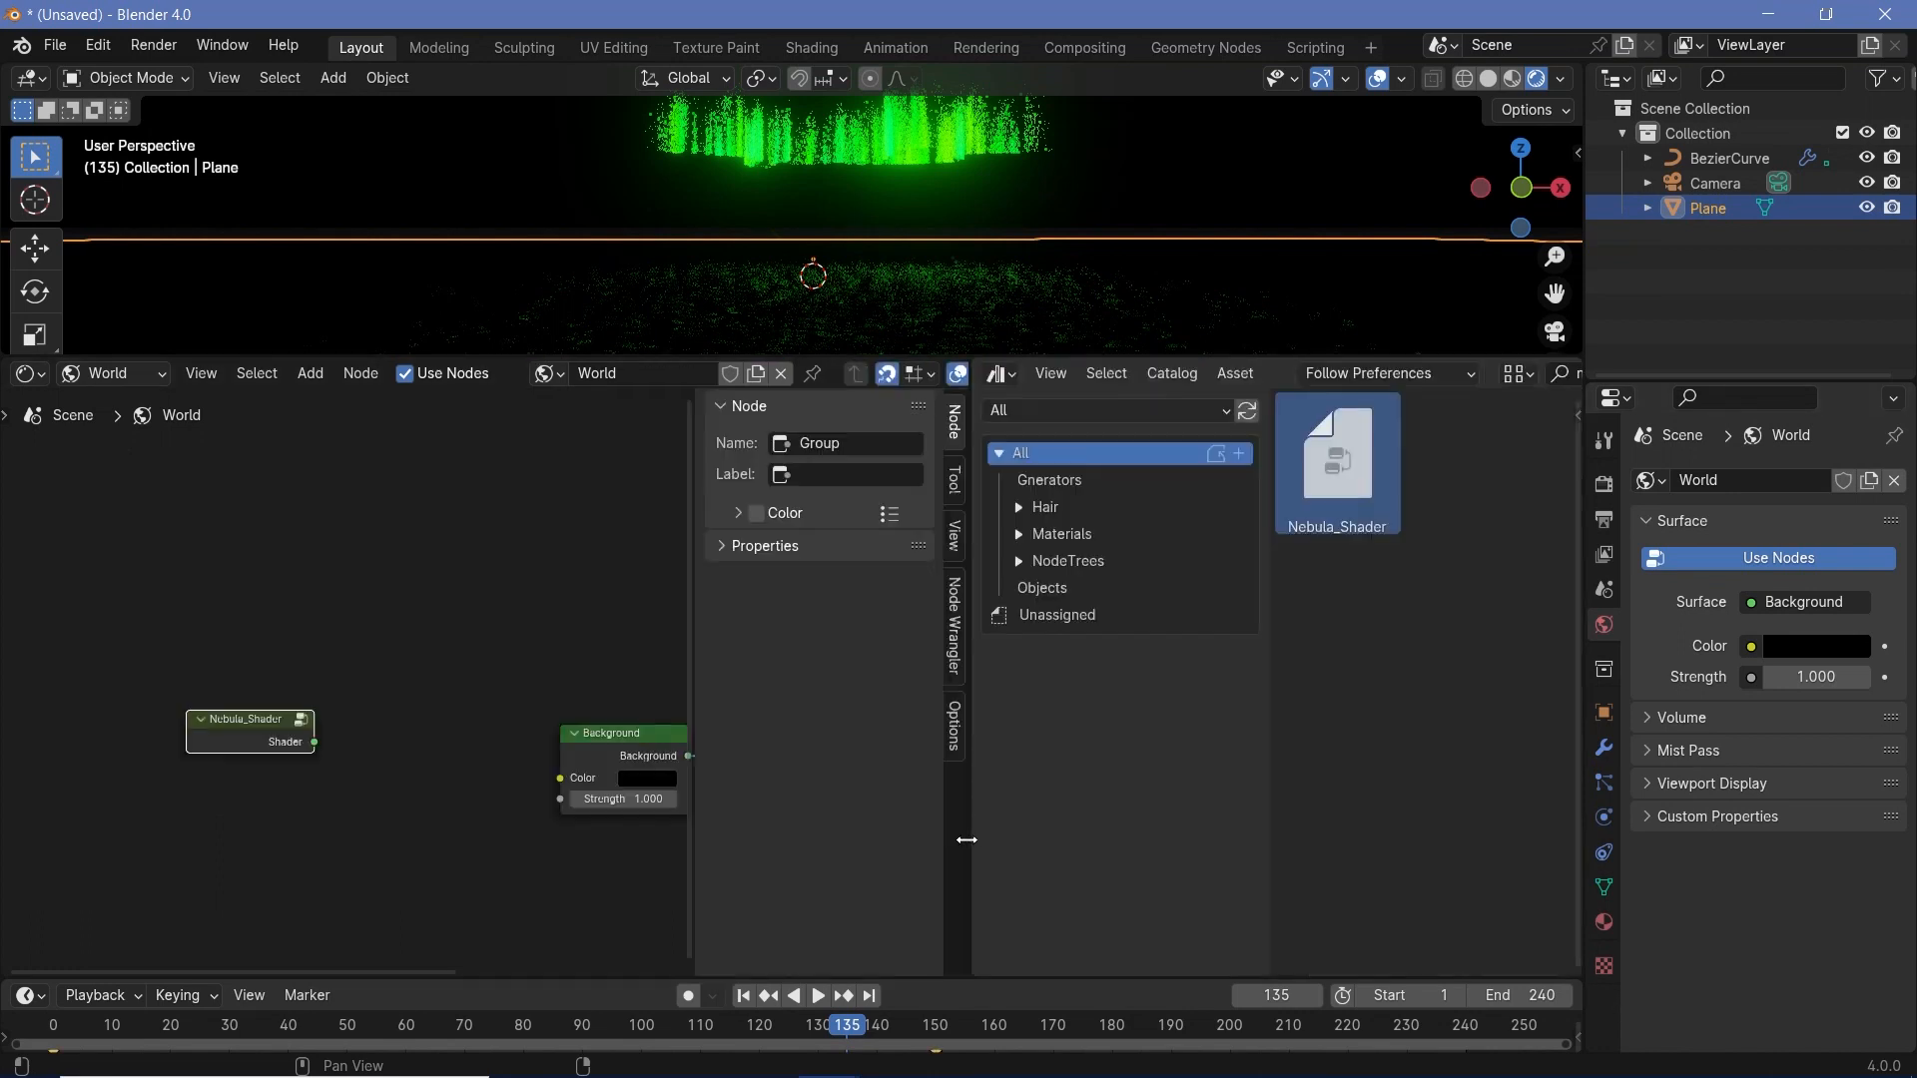
key(Escape)
scroll(620, 869, up, 2)
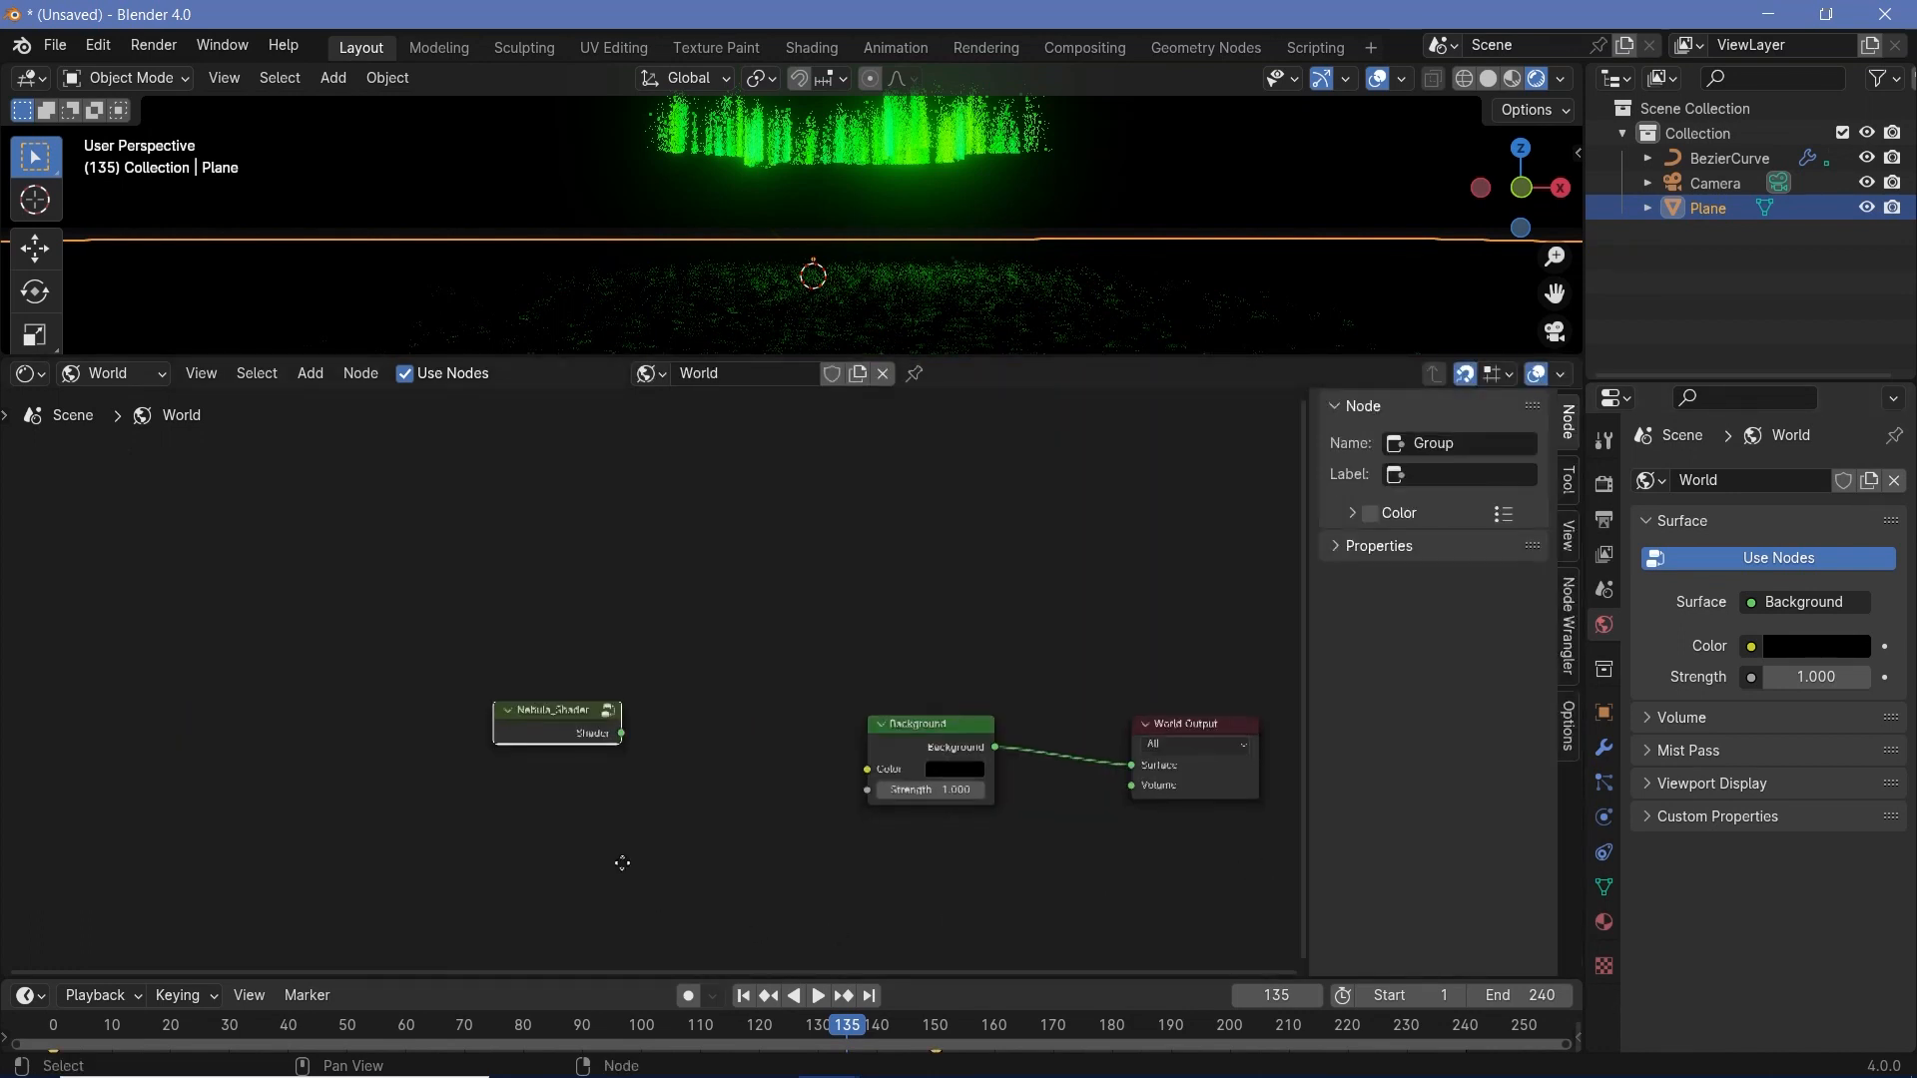
drag(625, 718, 1148, 766)
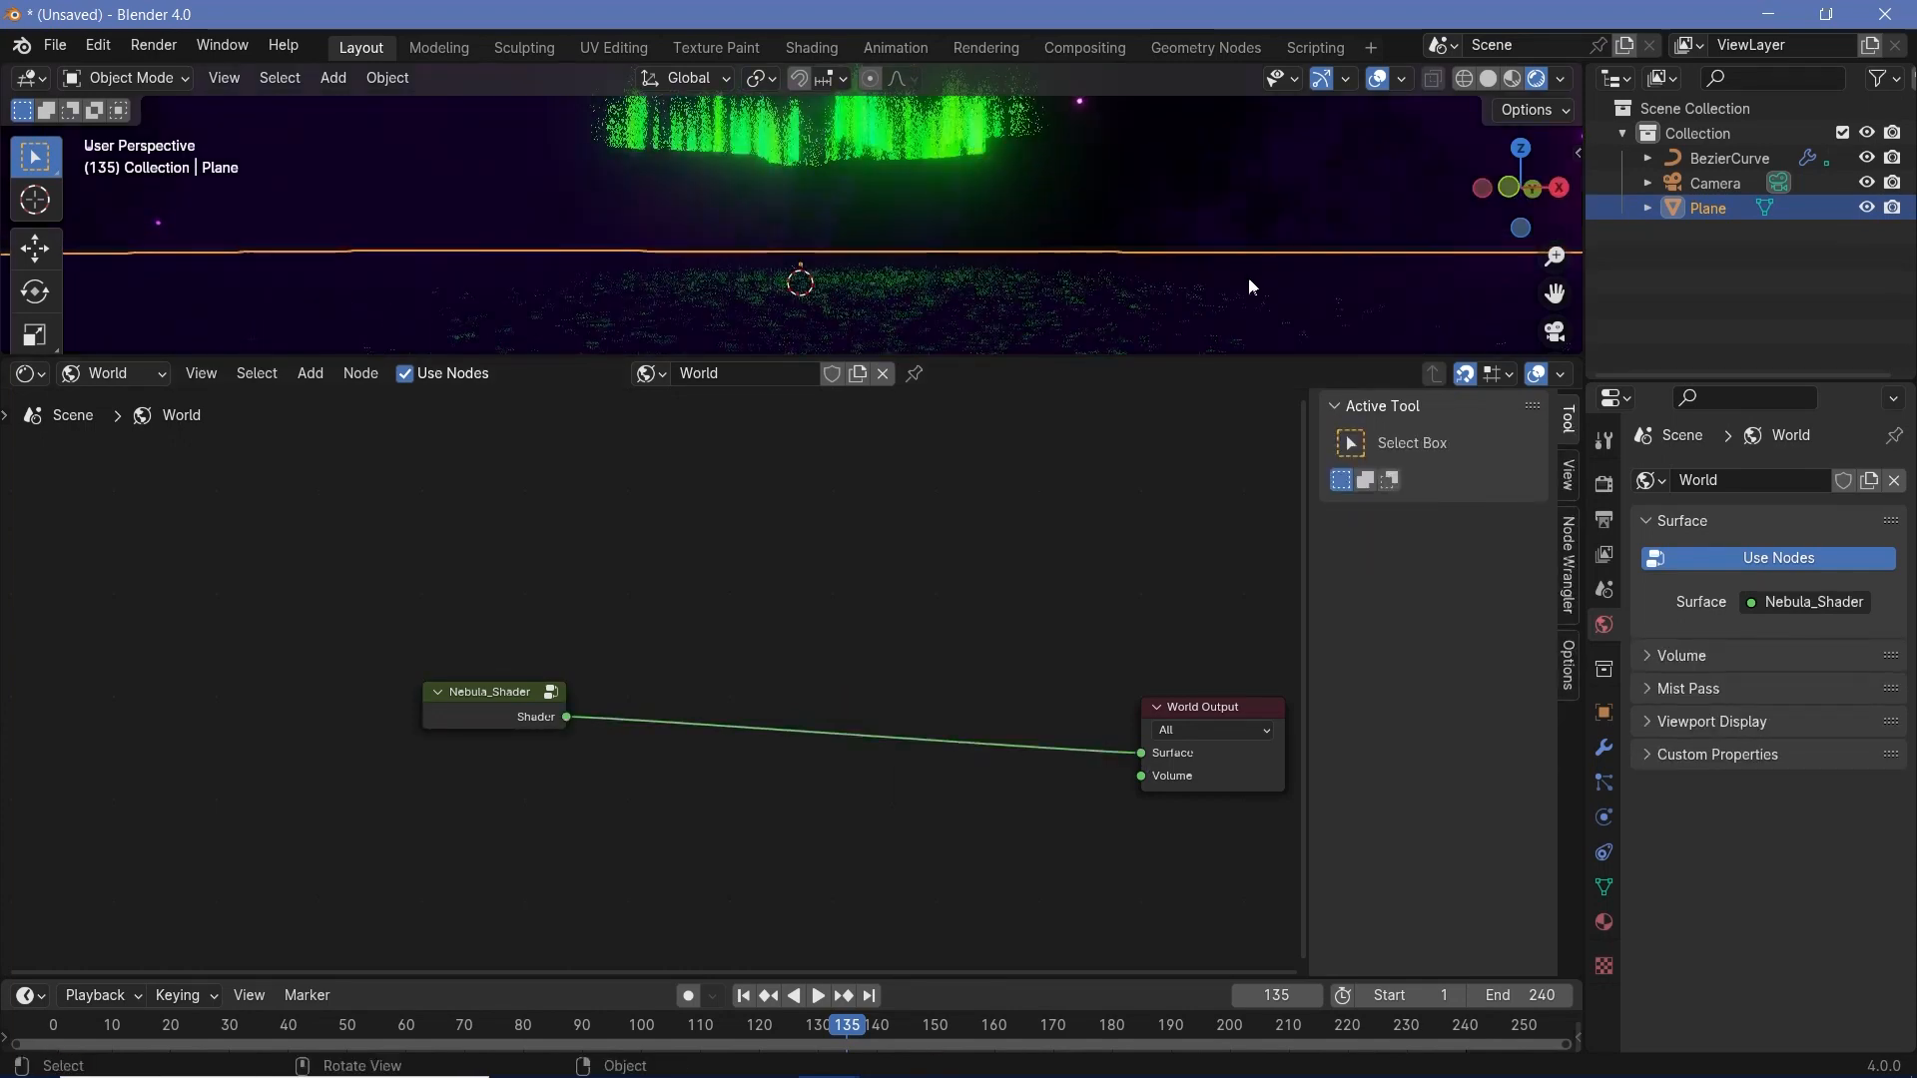
- Add a Mix Shader node to the world nodes, below the link from Nebula_Shader to World Output
key(shift+a)
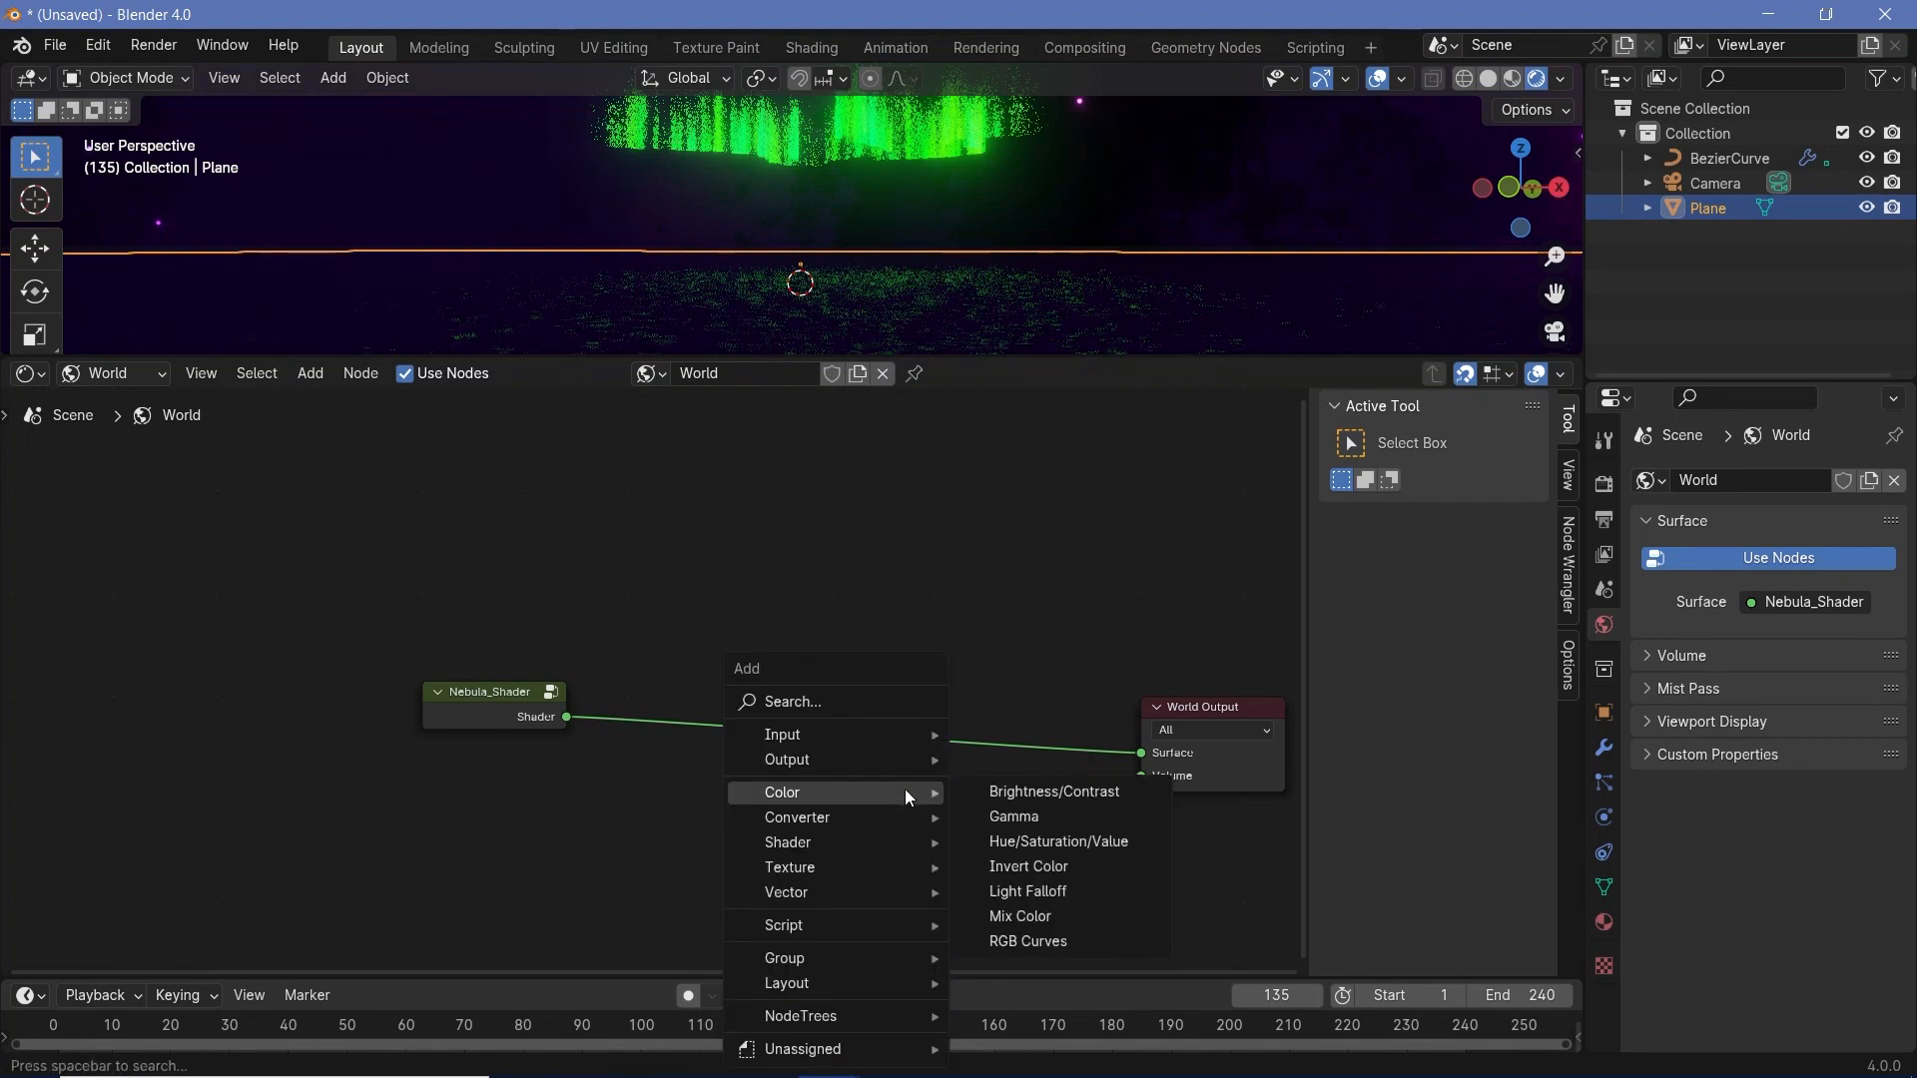
text(mix)
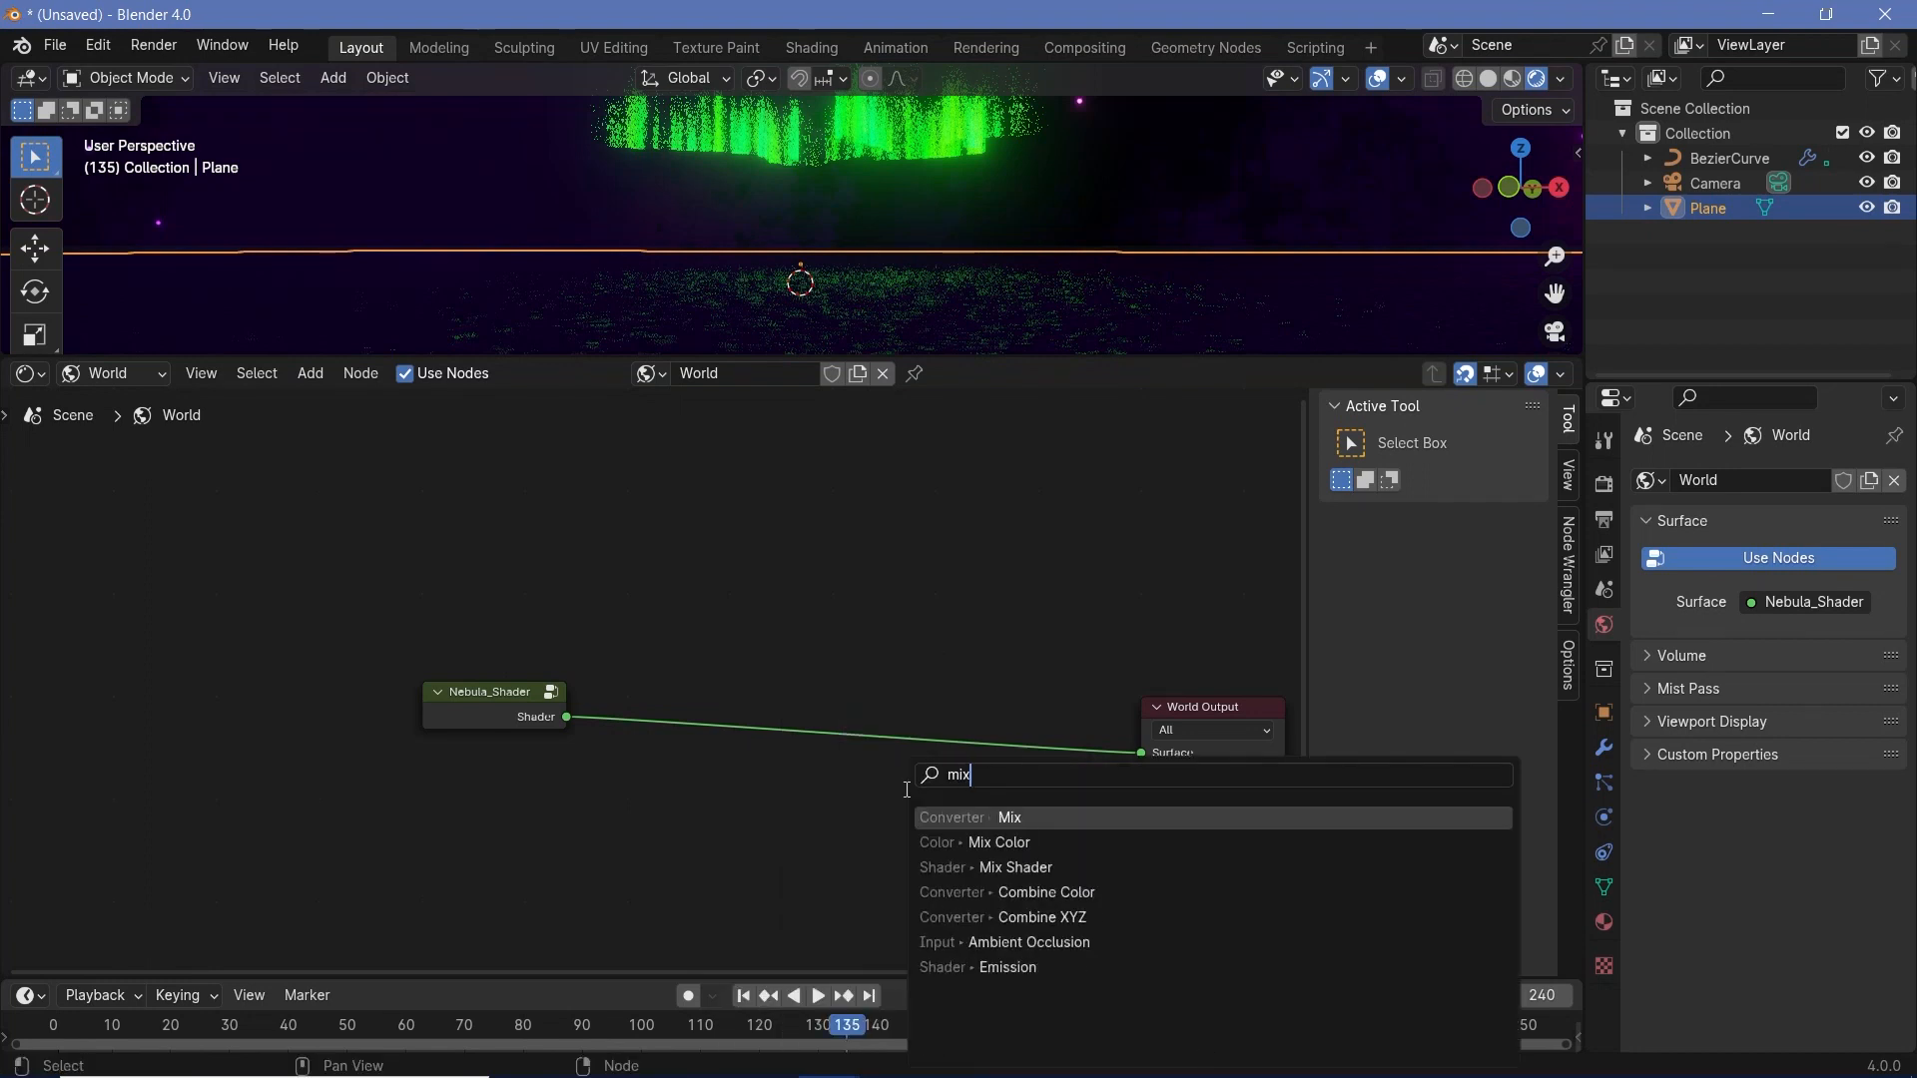
key(Down)
key(Down)
key(Return)
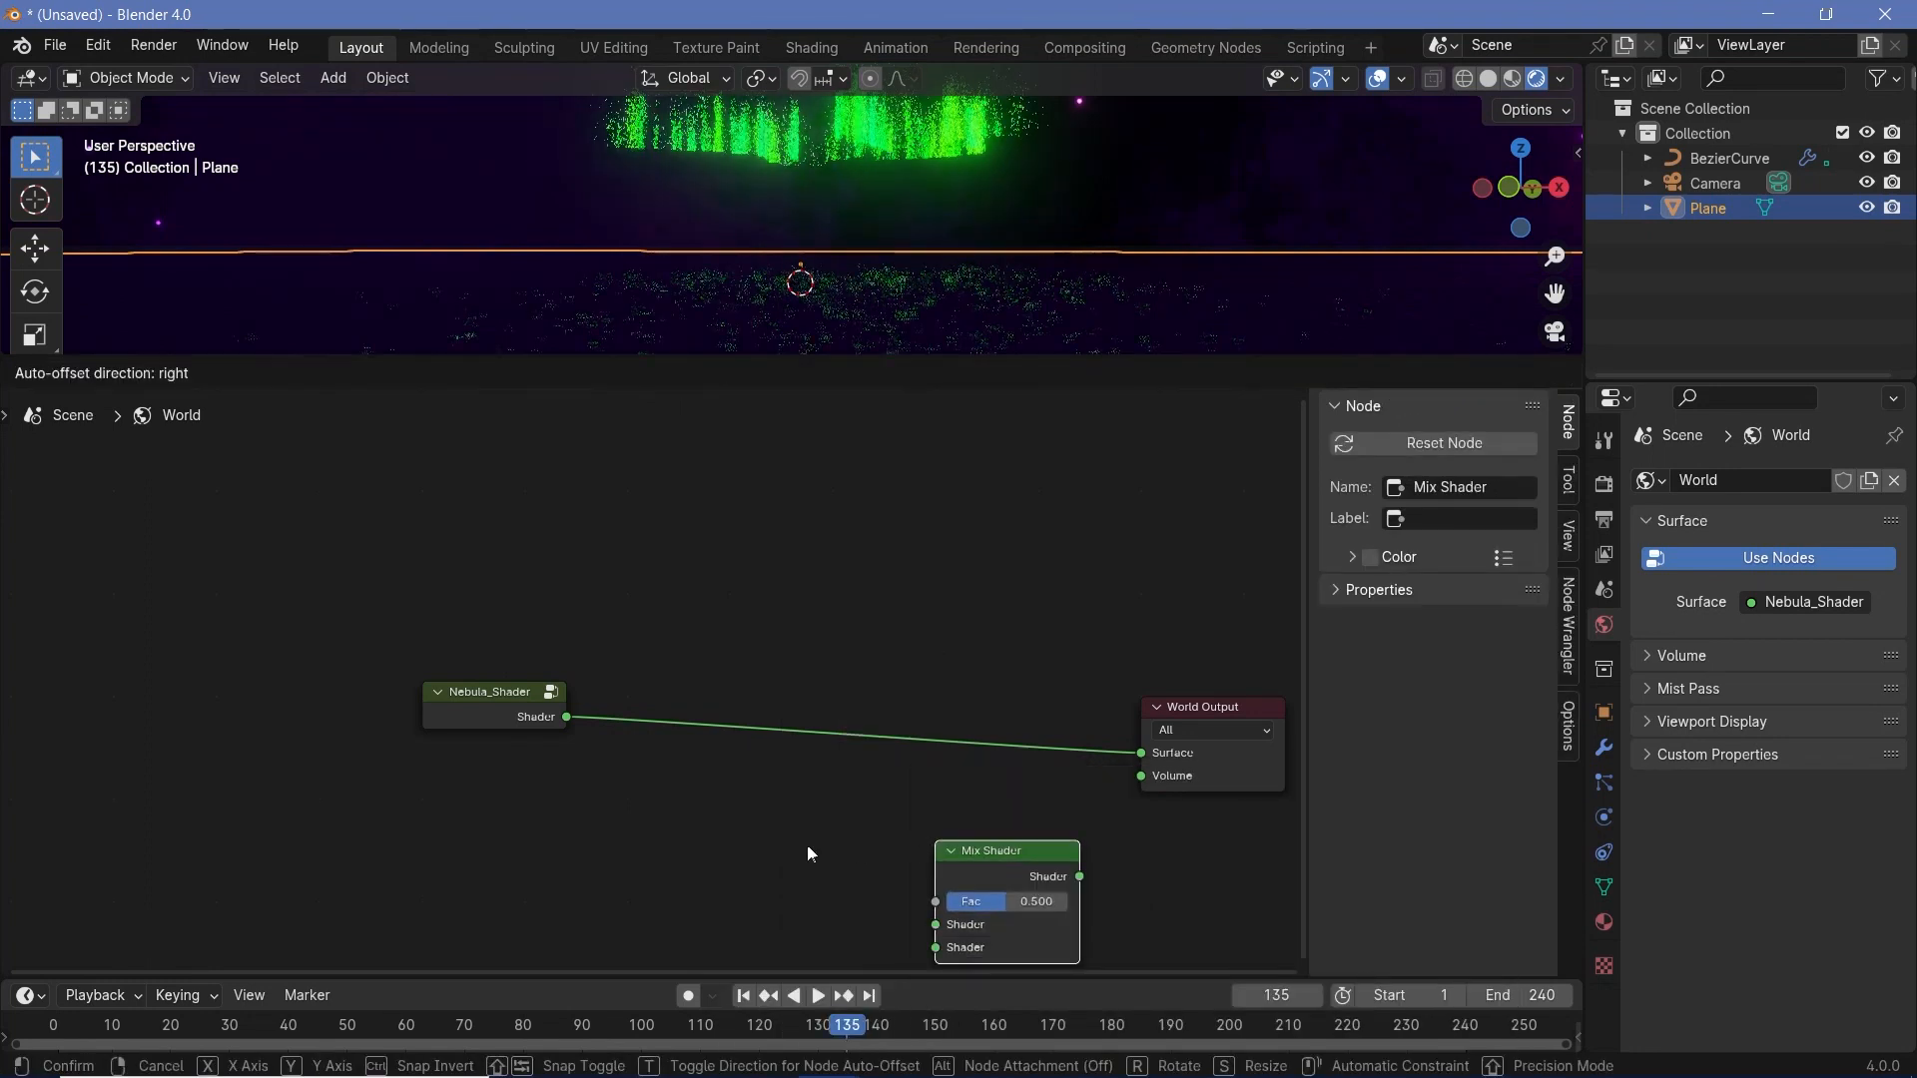
click(774, 844)
- Add a Light Path node below the Nebula_Shader node
key(shift+a)
text(light)
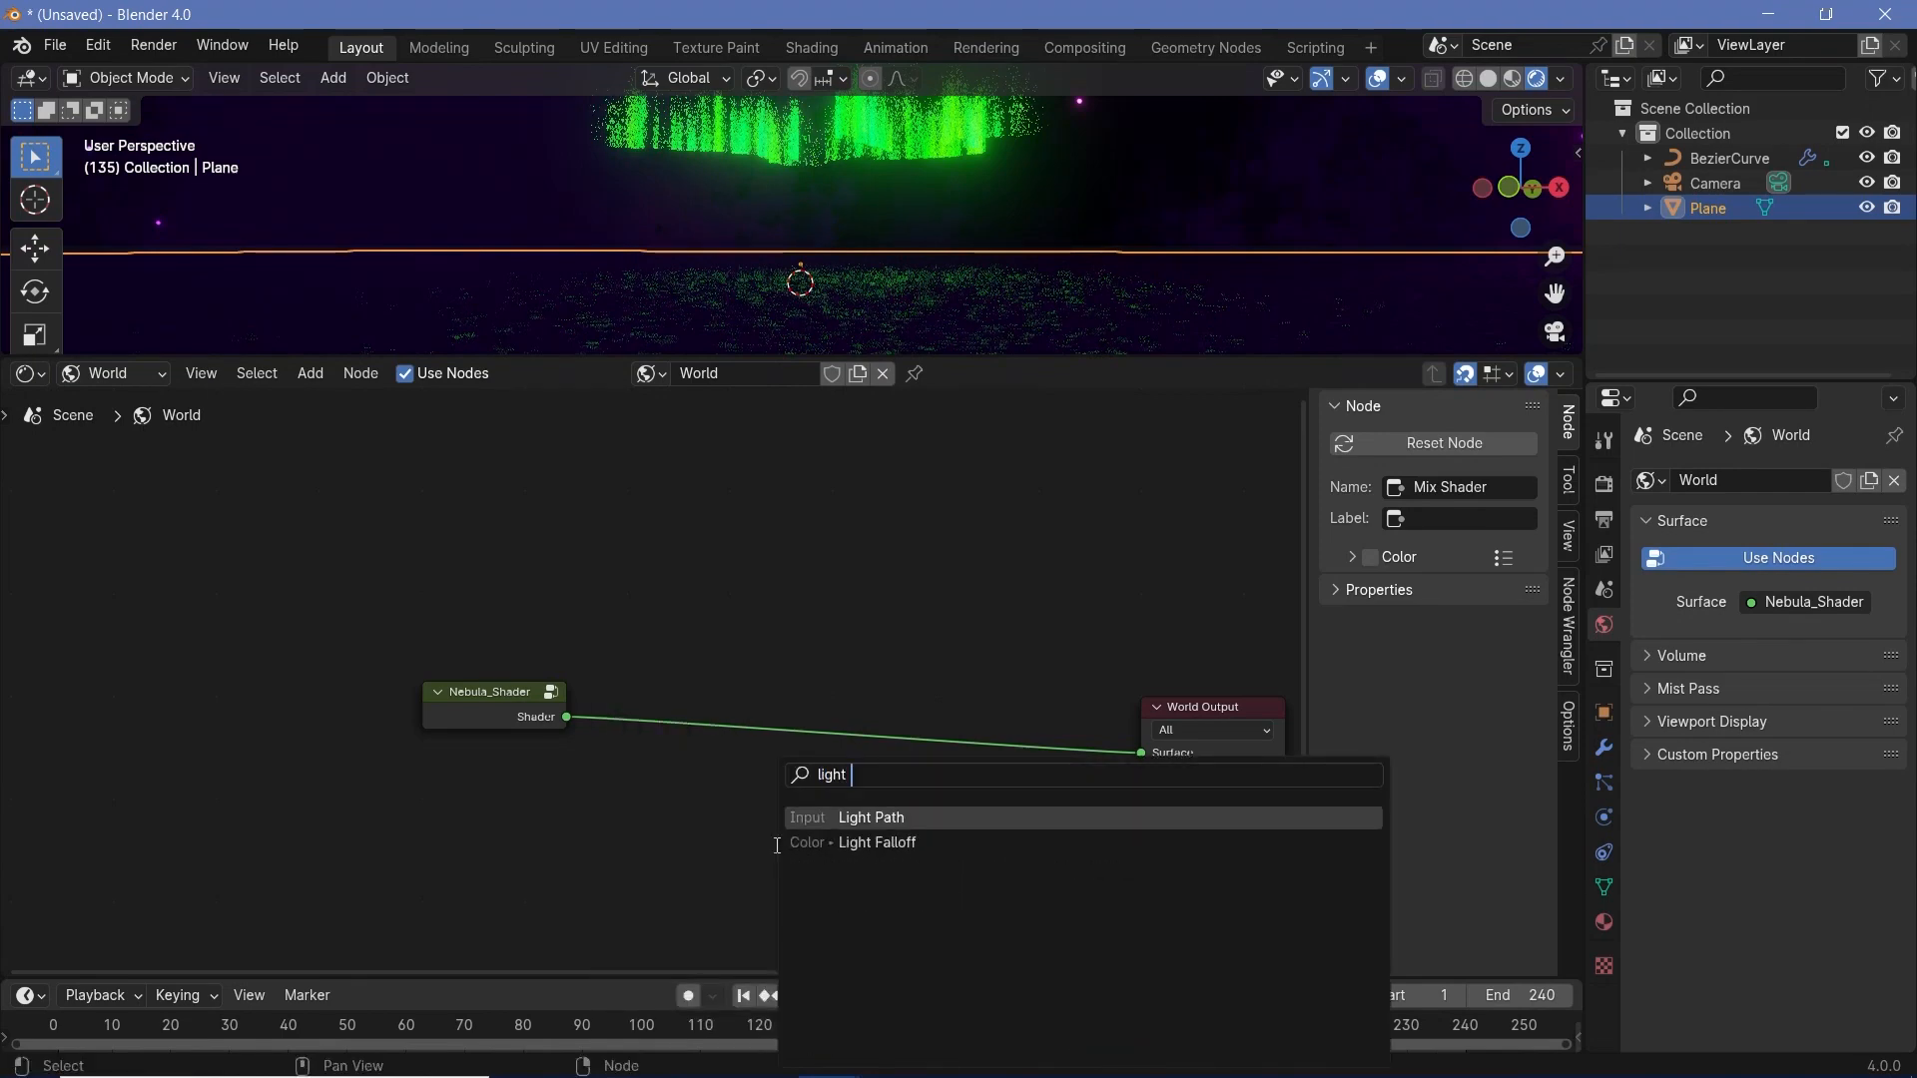
click(861, 819)
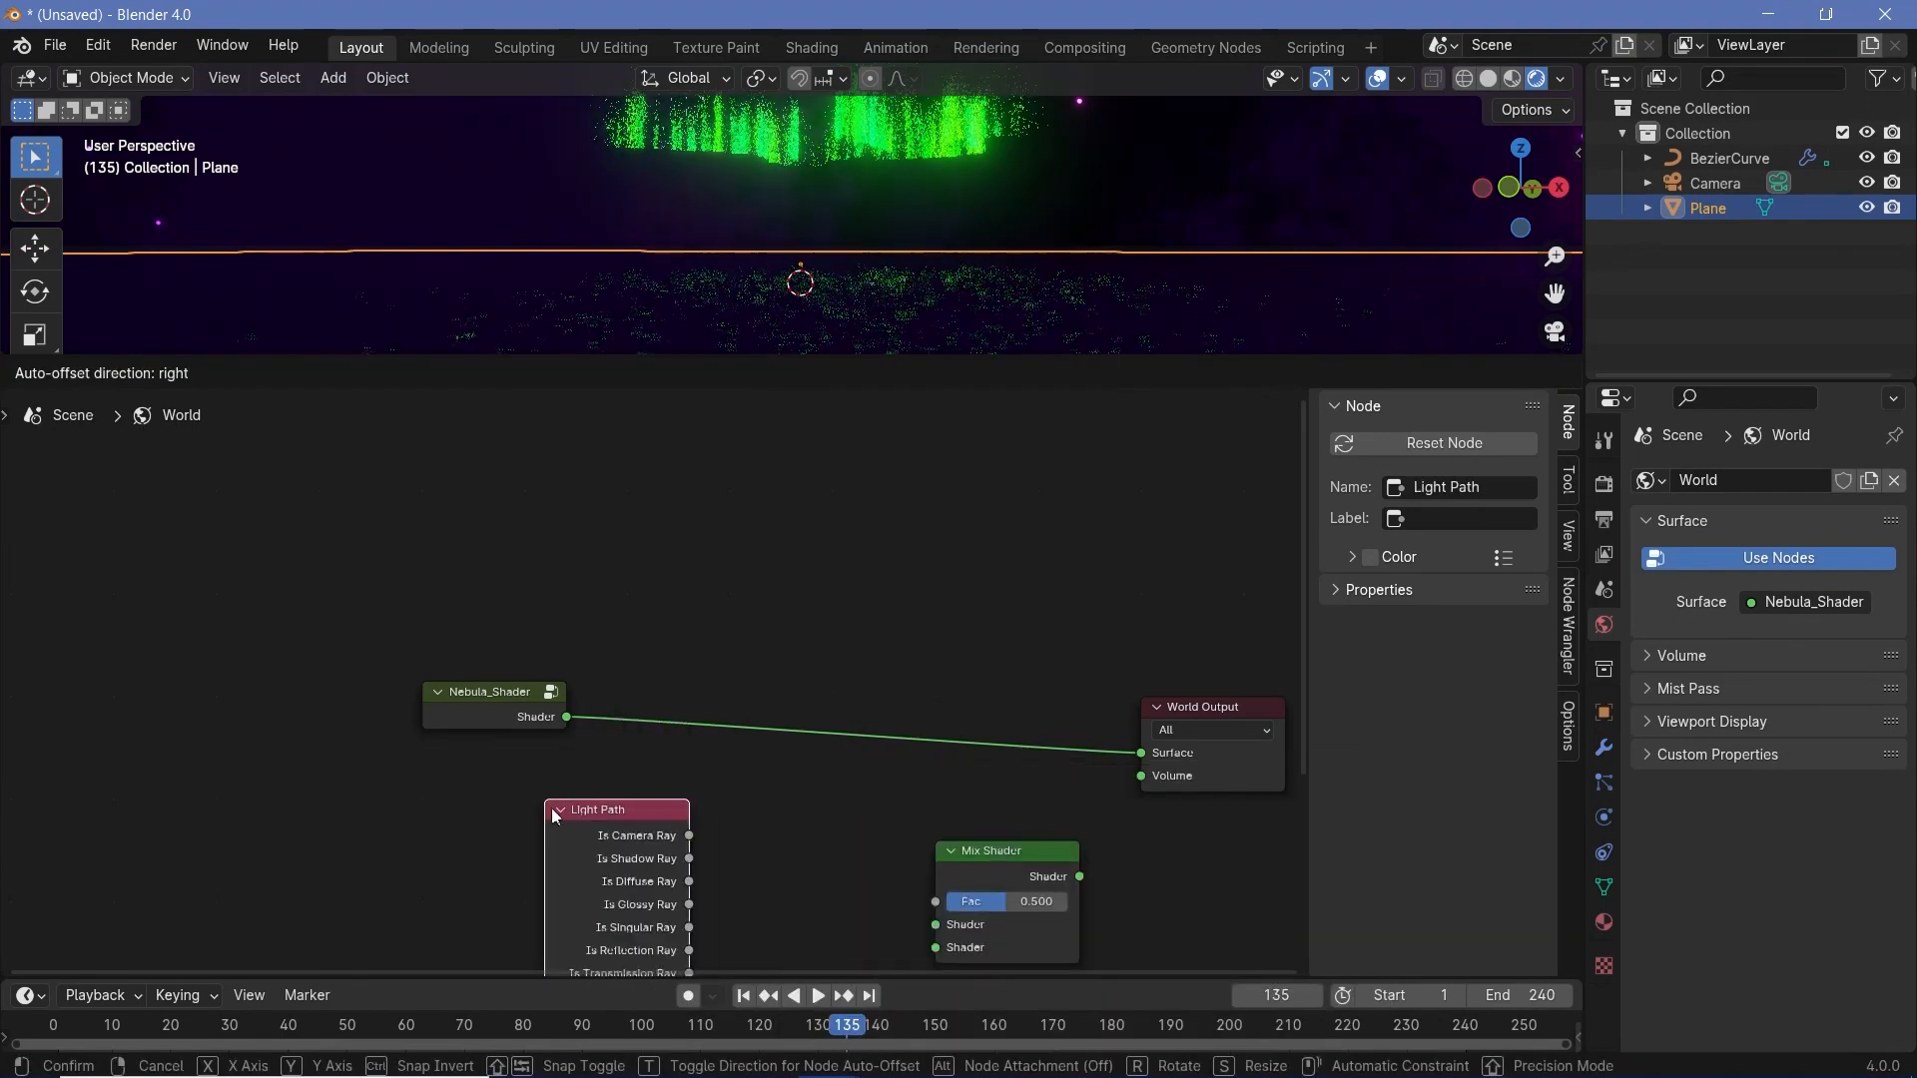
click(727, 830)
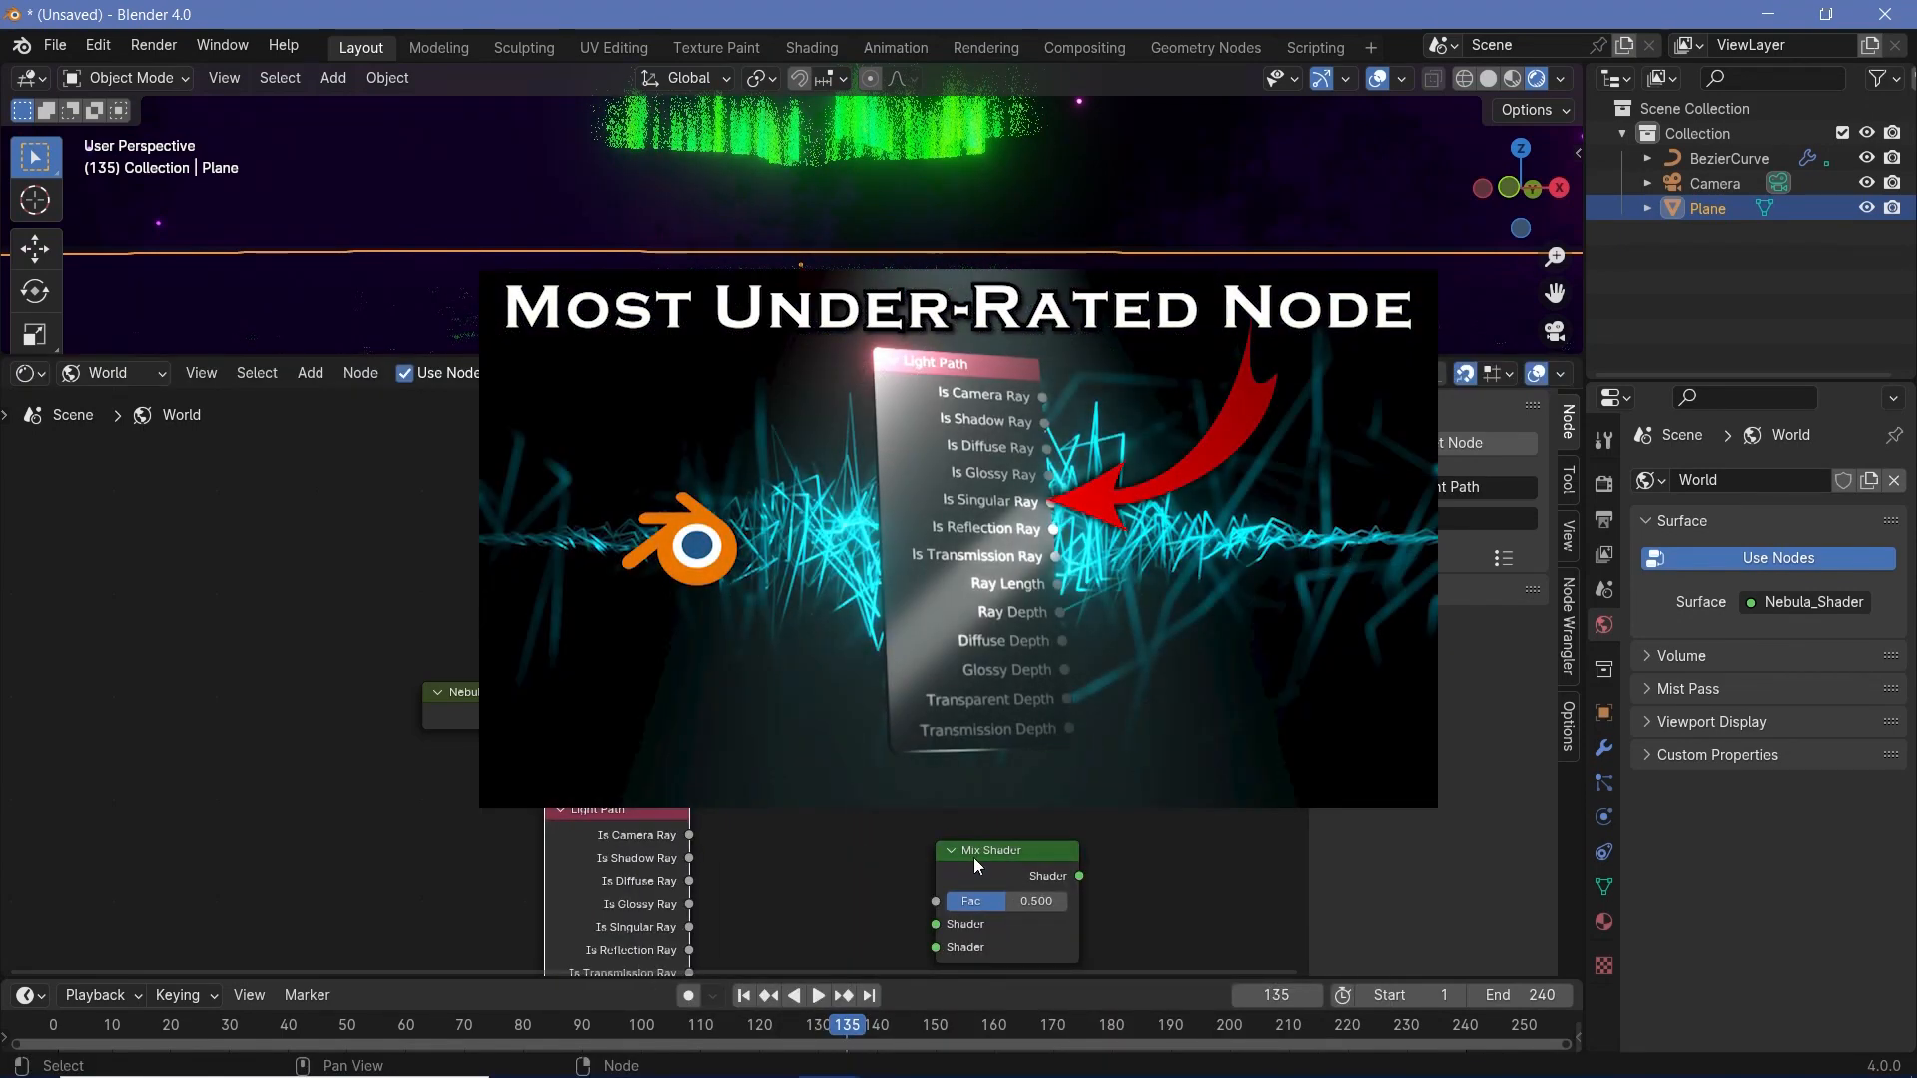
- Add a Background node beside the Mix Shader and set its color to black
drag(974, 859, 933, 839)
key(shift+a)
text(back)
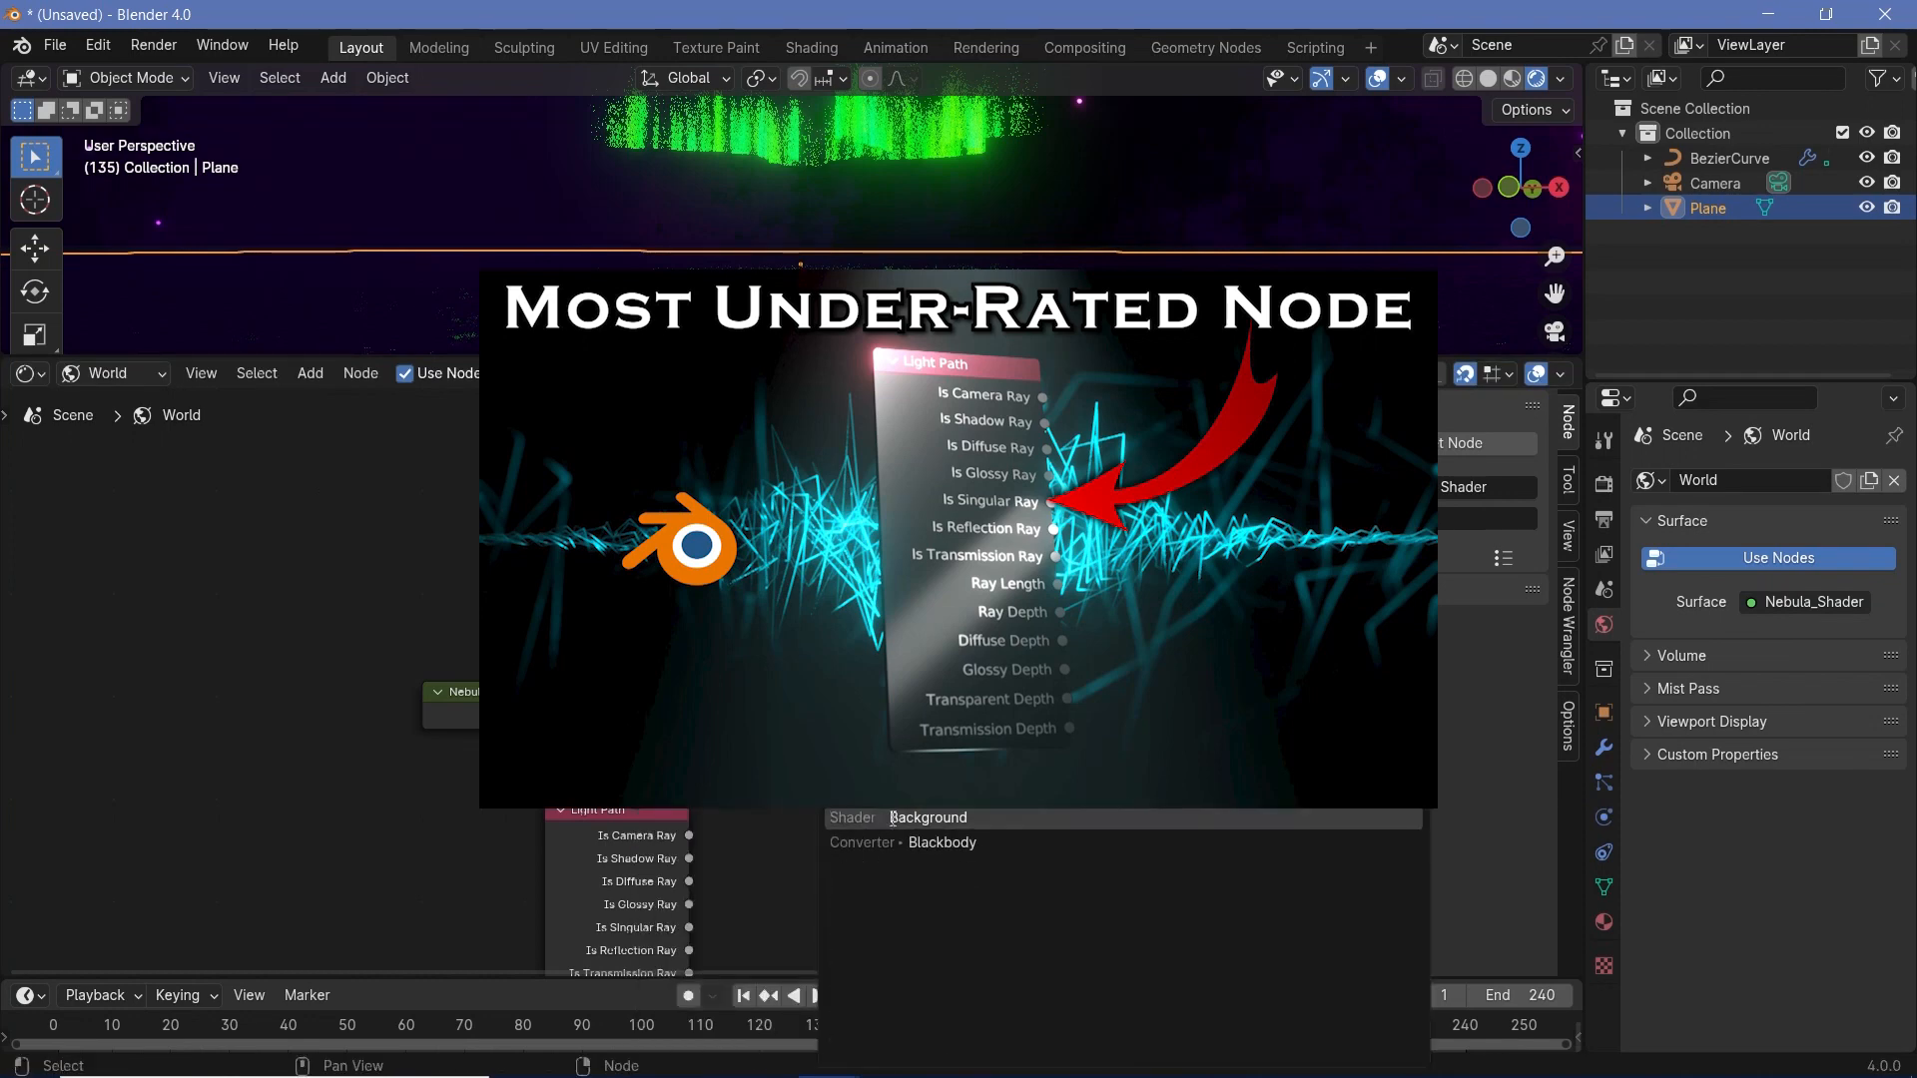
key(Return)
click(767, 826)
click(868, 881)
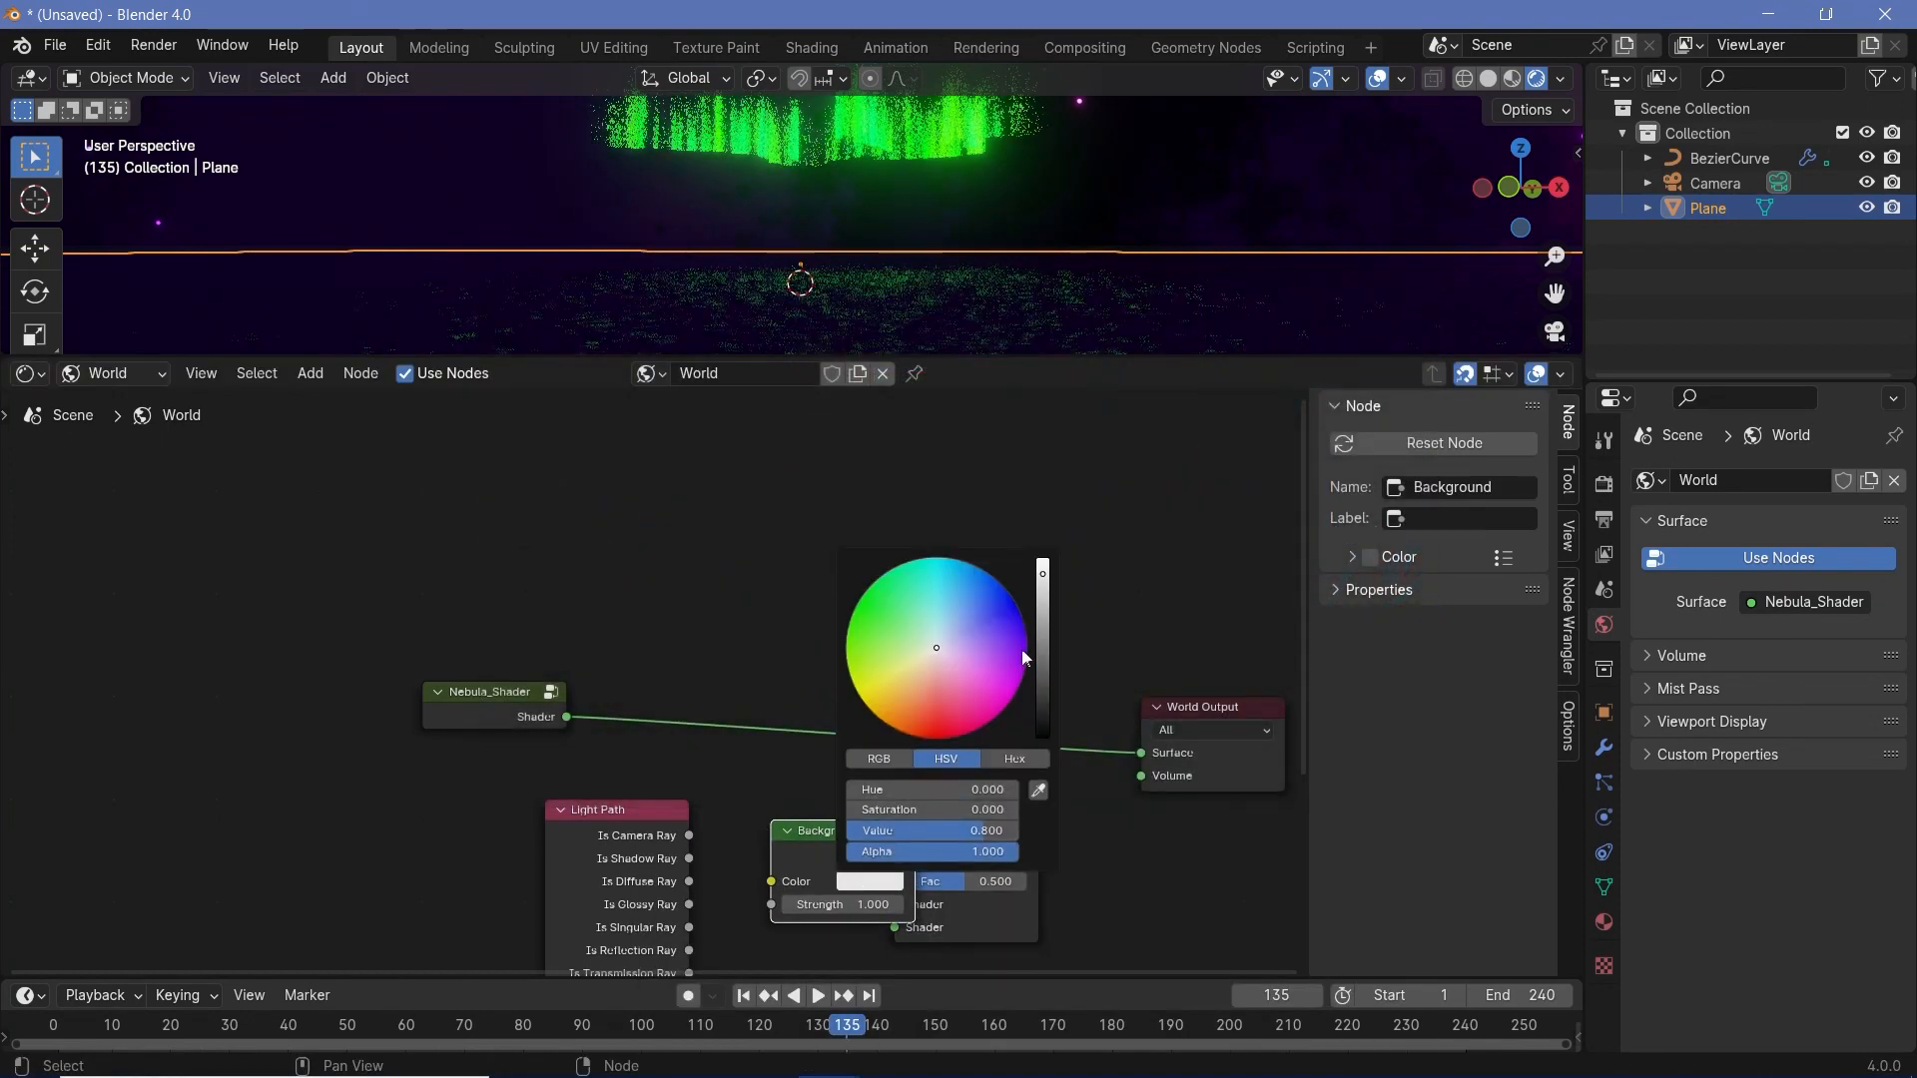
drag(1043, 609, 1042, 744)
- Insert the Mix Shader before World Output, with Light Path's Is Camera Ray driving Fac and Background feeding the second Shader input
drag(963, 831, 1048, 709)
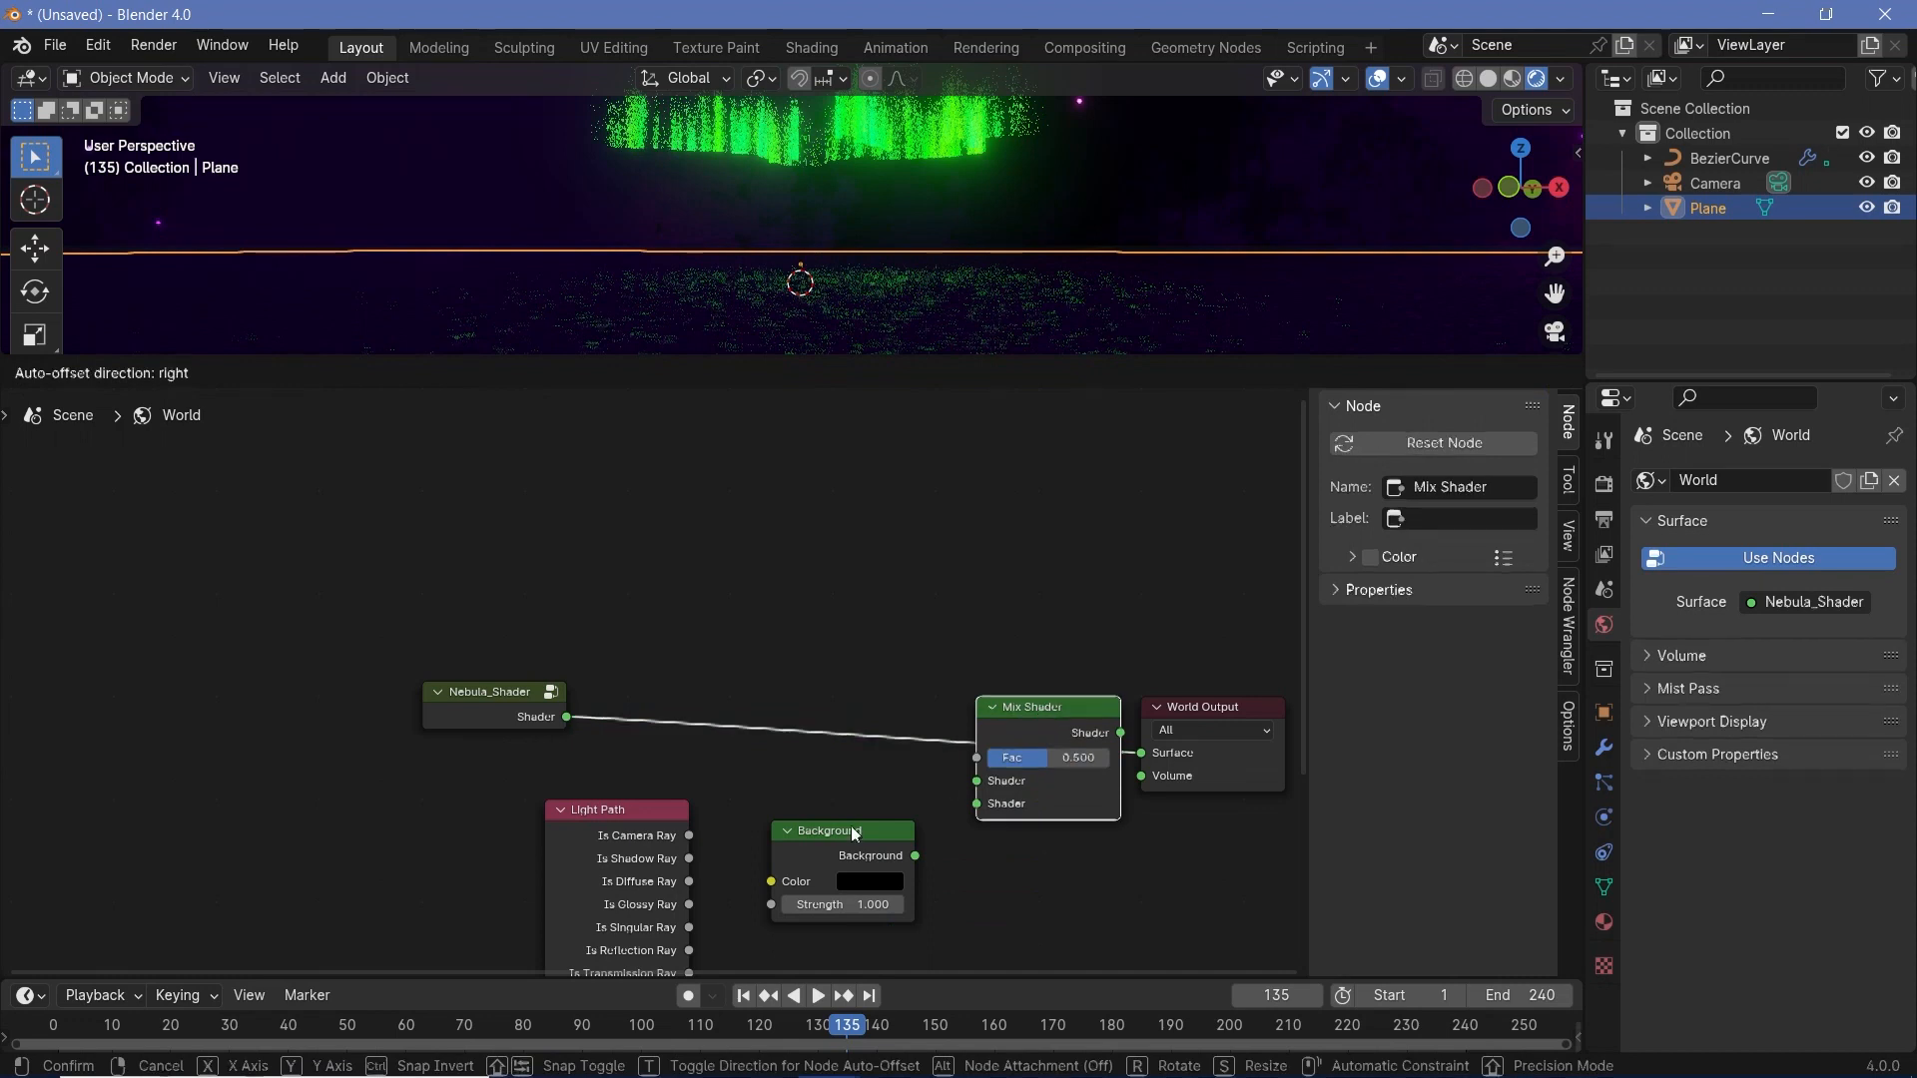
drag(689, 835, 917, 759)
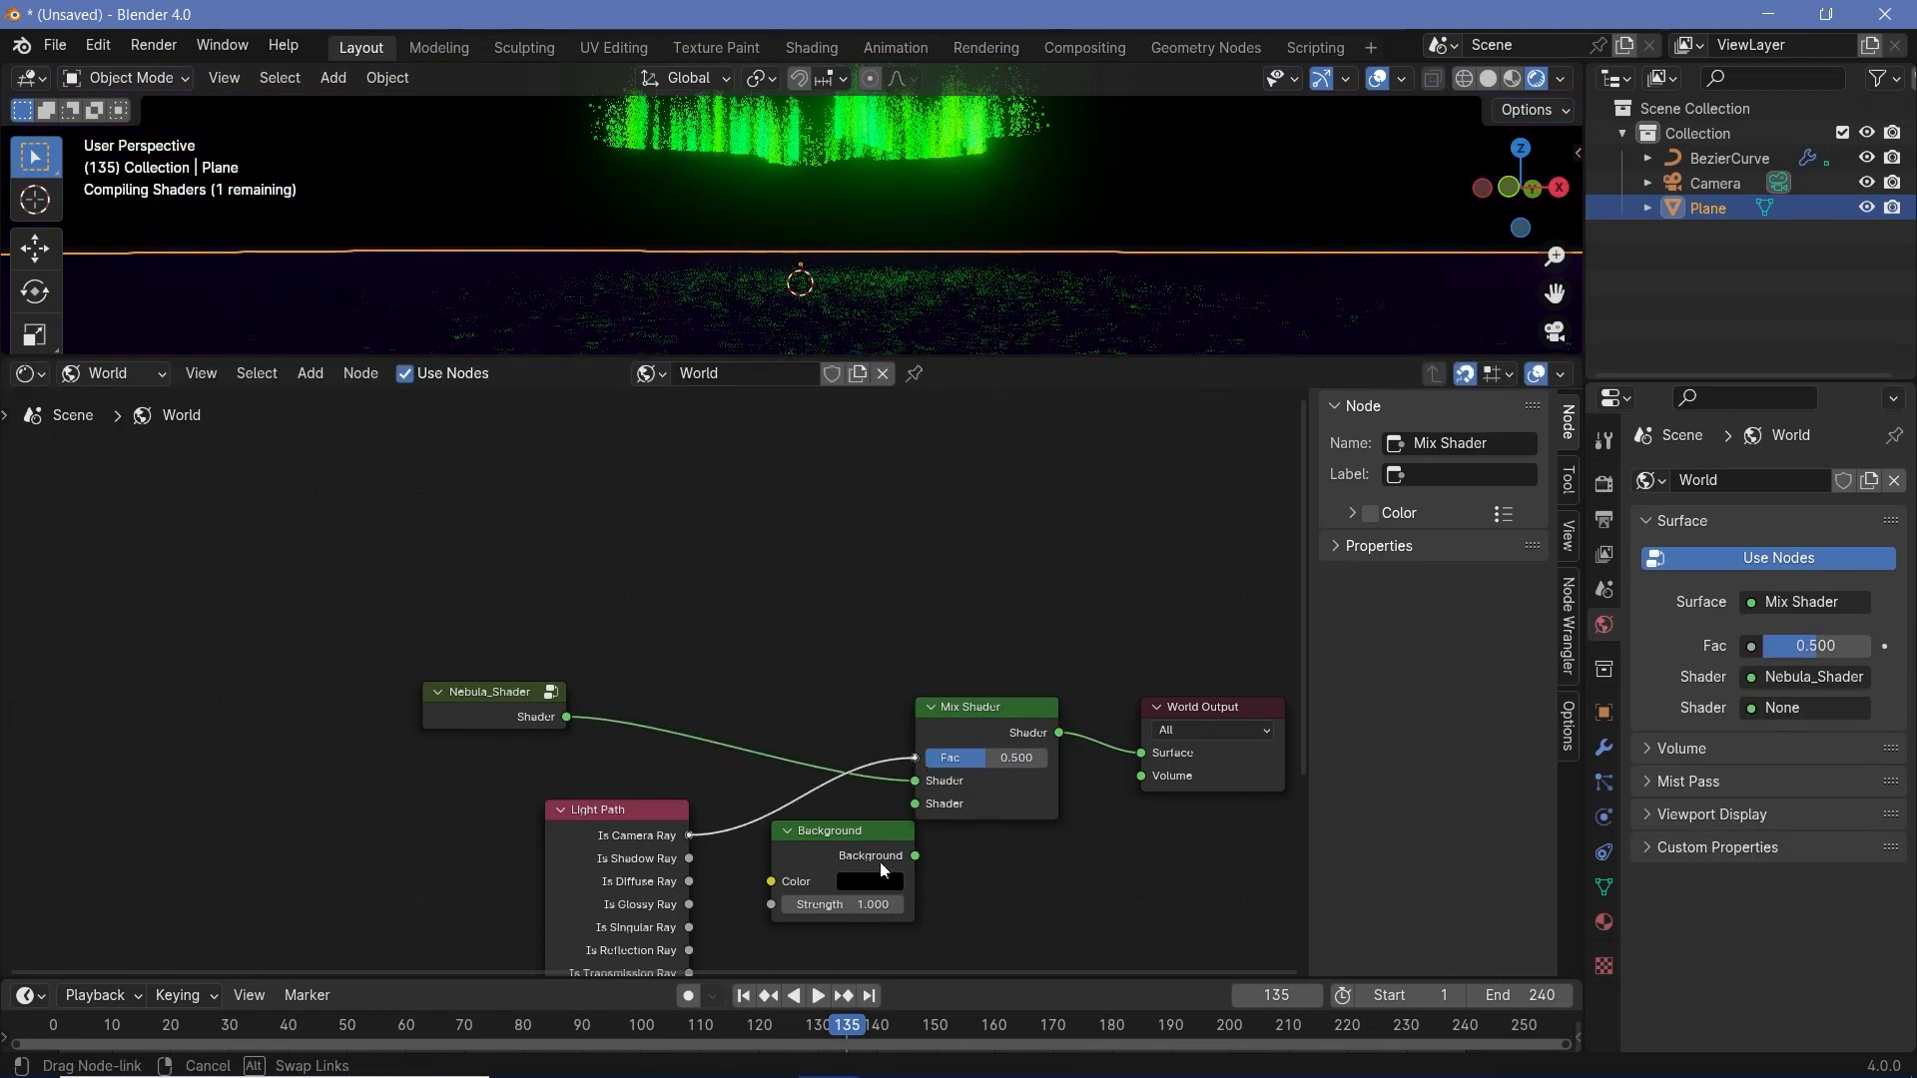
drag(913, 860, 919, 808)
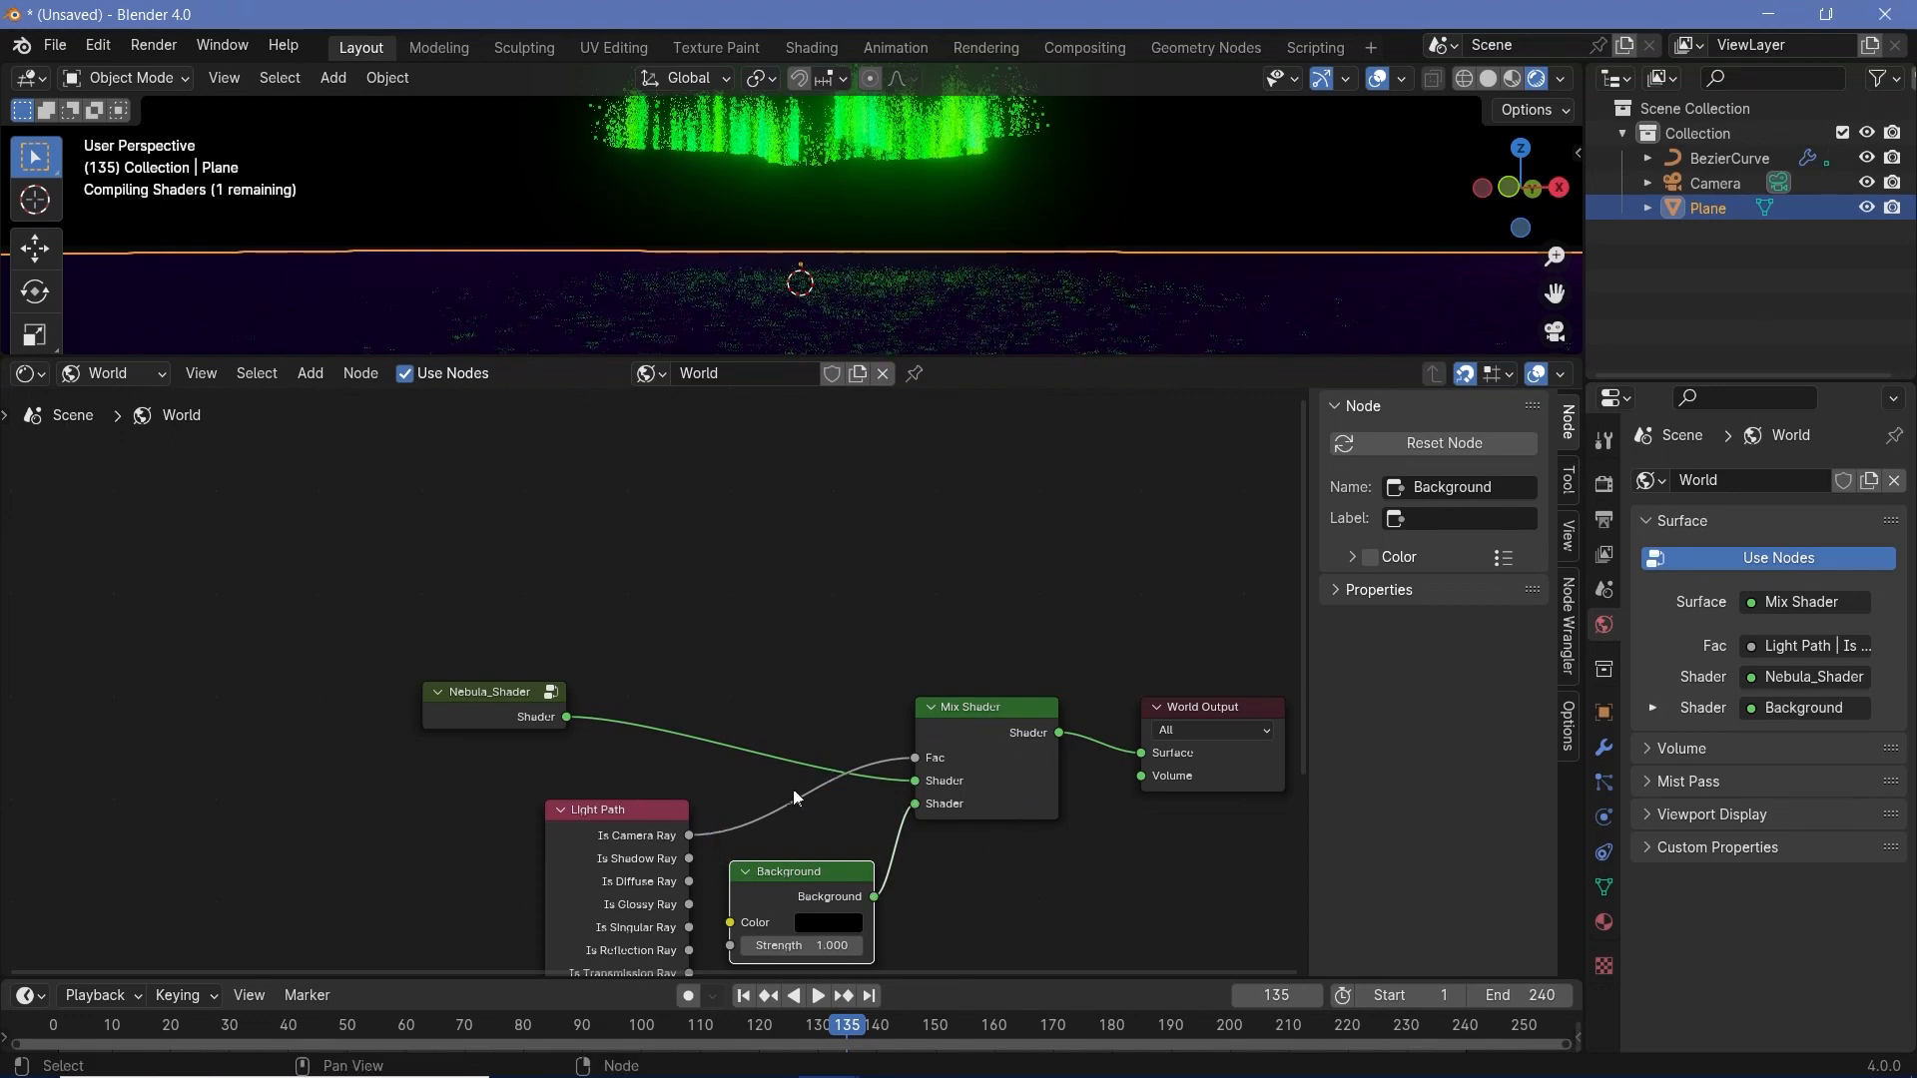
- Rearrange the Light Path and Nebula_Shader nodes and swap the Mix Shader inputs so Background comes first and Nebula_Shader second
click(448, 657)
drag(597, 845, 372, 660)
drag(559, 726, 621, 751)
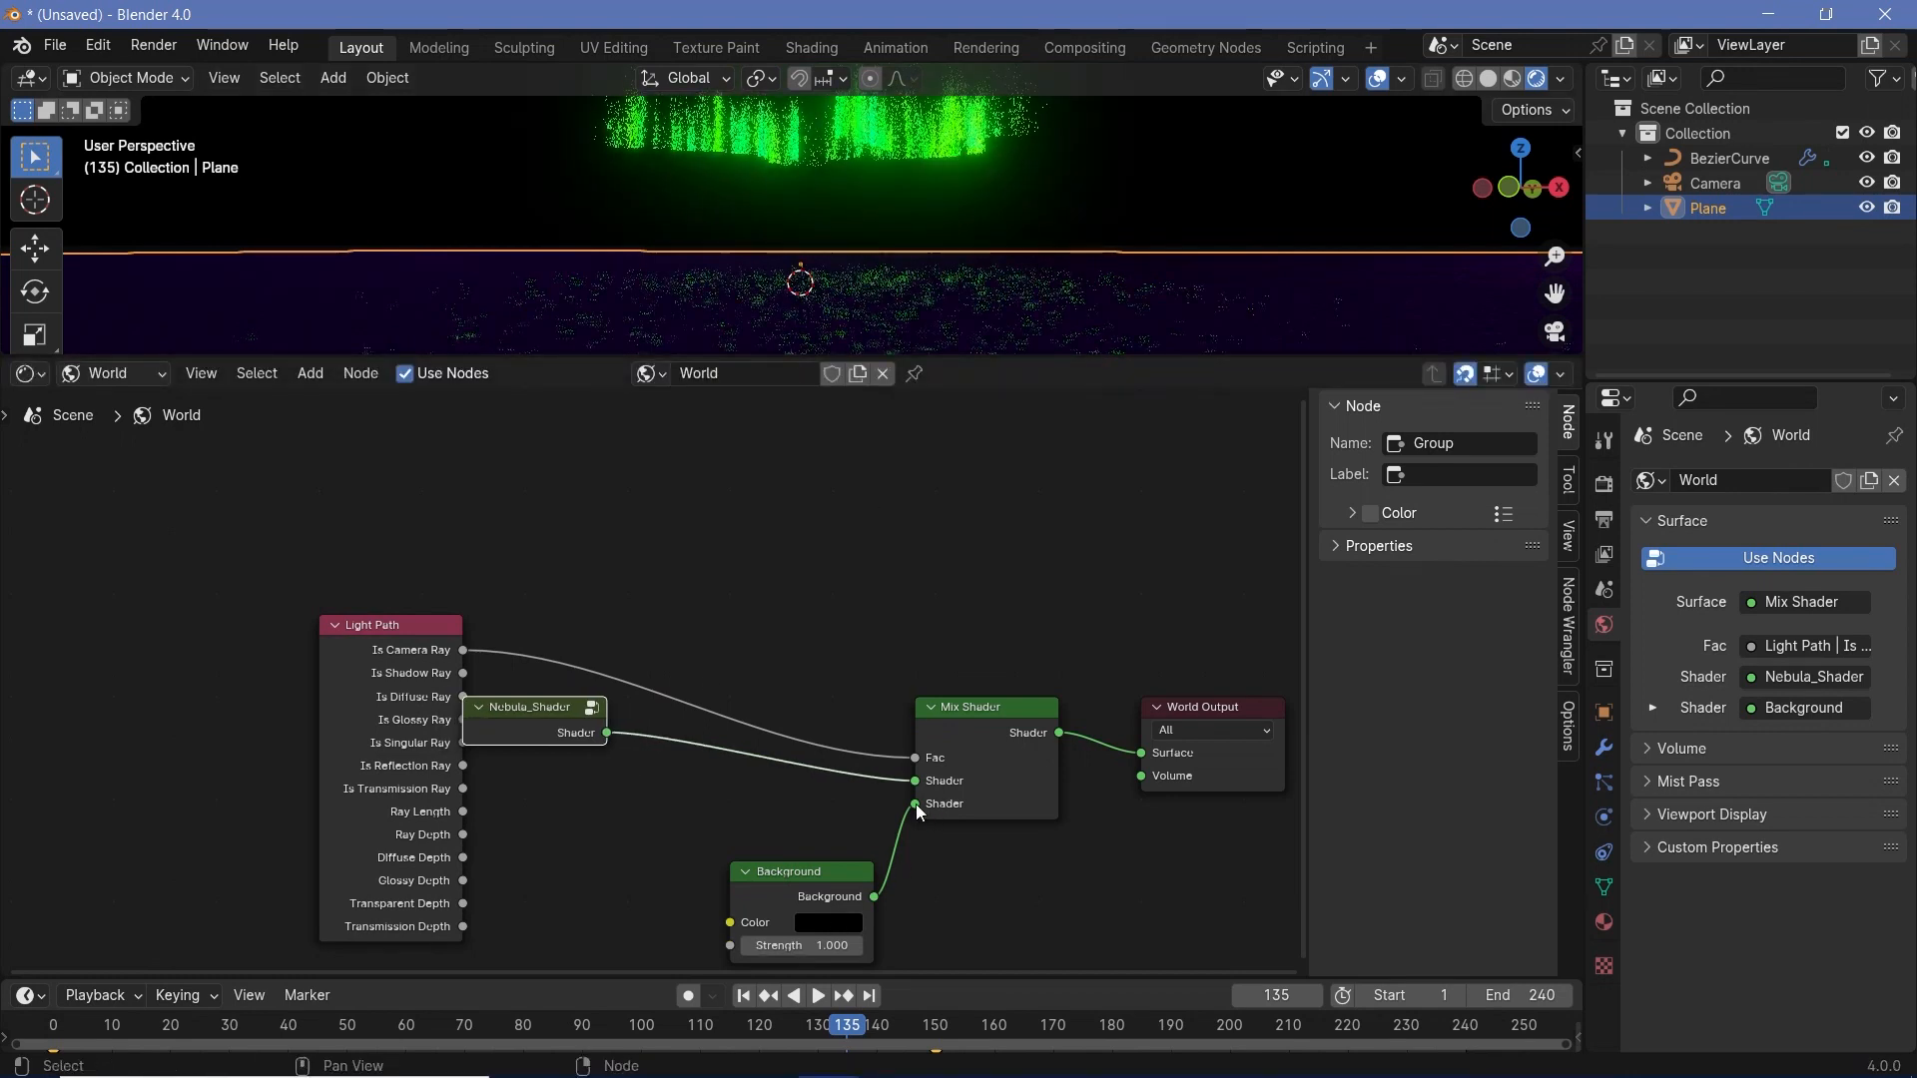
drag(915, 805, 915, 781)
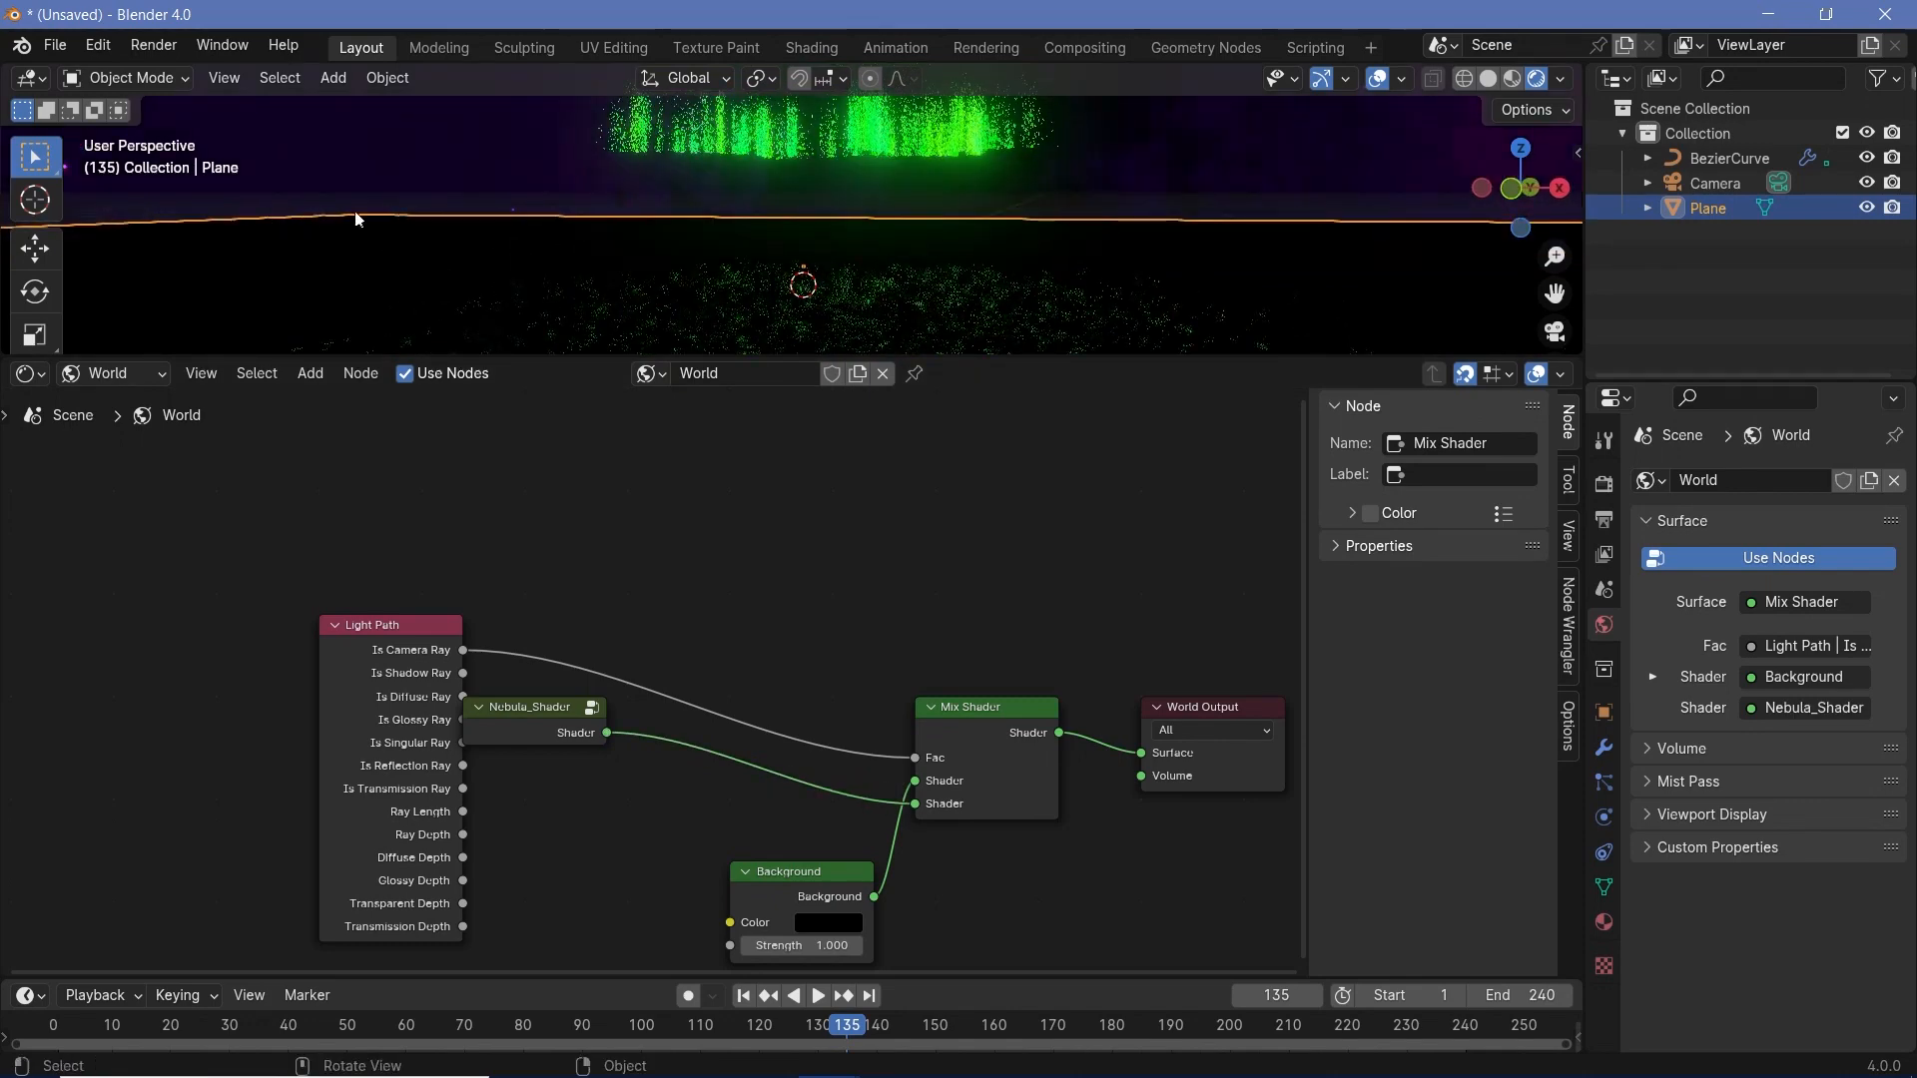
middle_drag(764, 205, 806, 198)
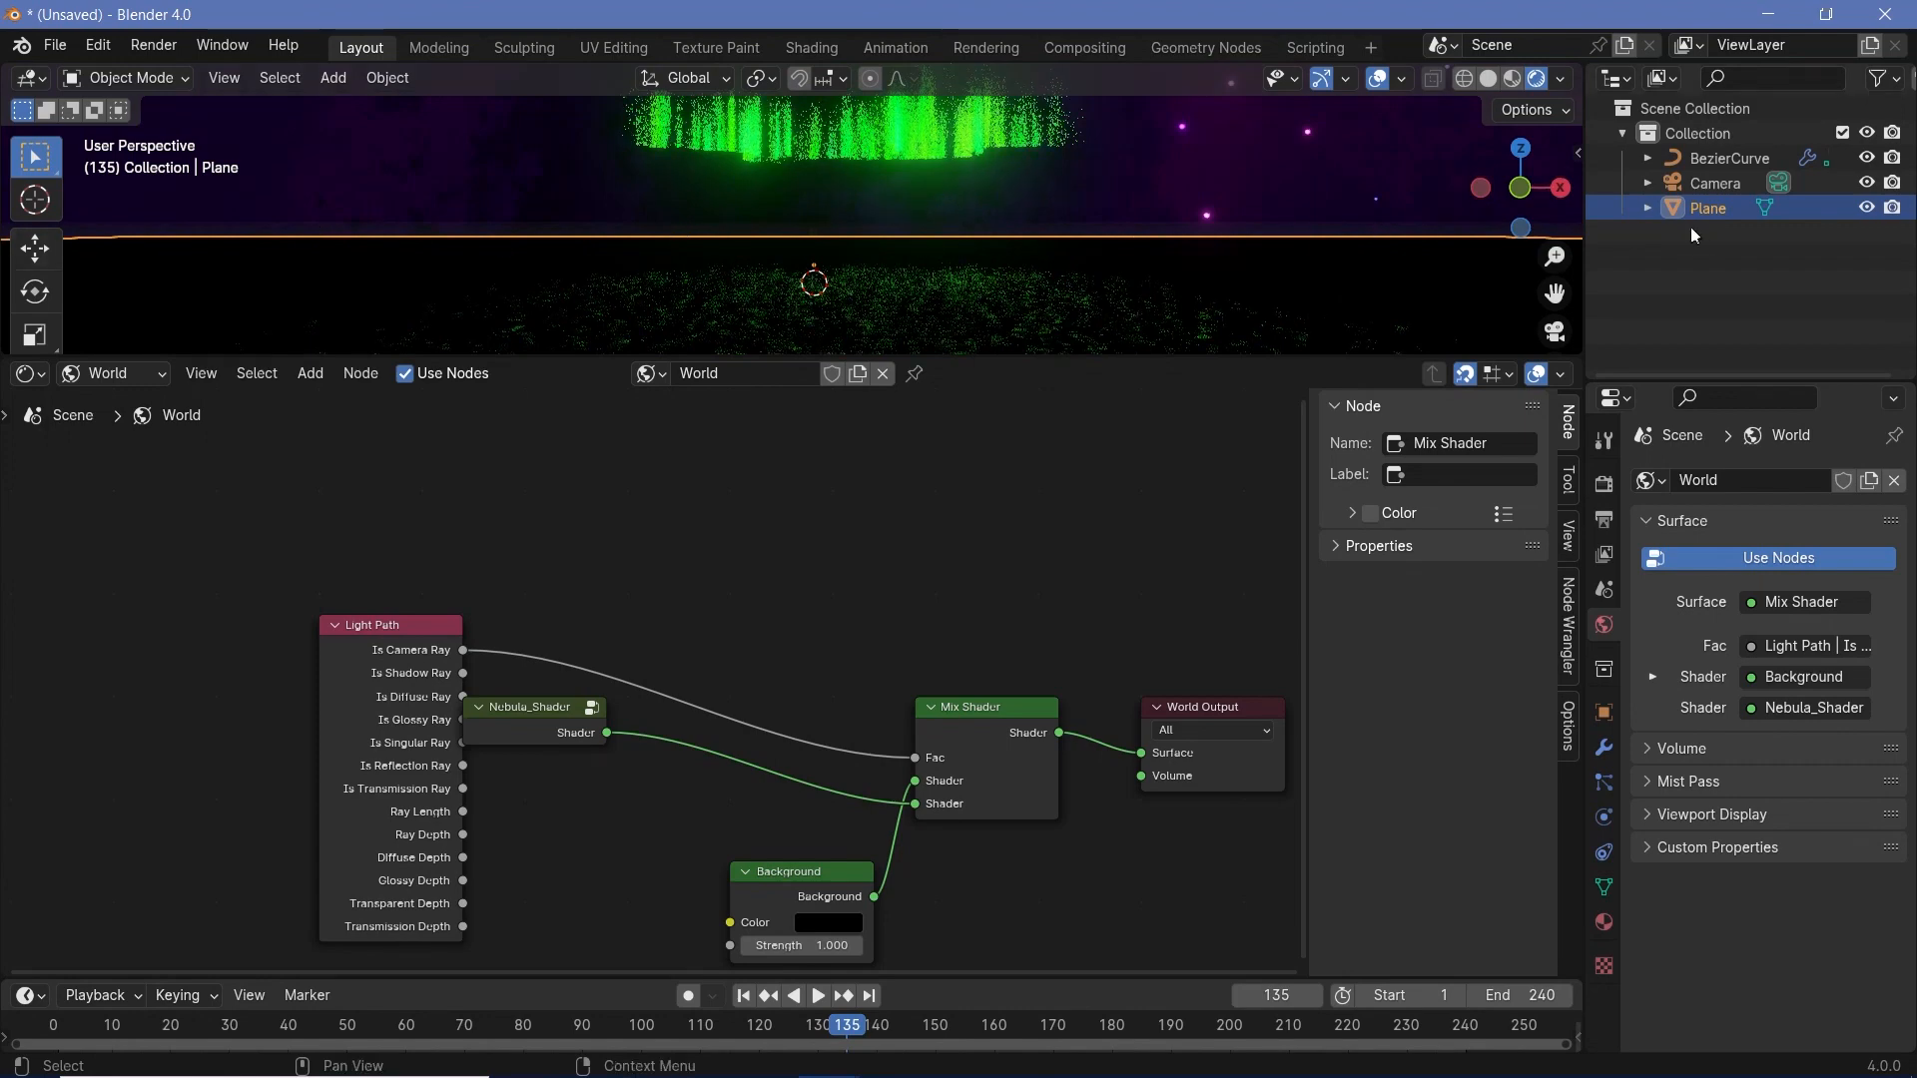
- Open the Nebula_Shader group for editing and bring its final nodes and Group Output into view
click(591, 707)
middle_drag(941, 671, 676, 710)
drag(915, 654, 1103, 667)
middle_drag(251, 754, 696, 735)
scroll(576, 507, down, 1)
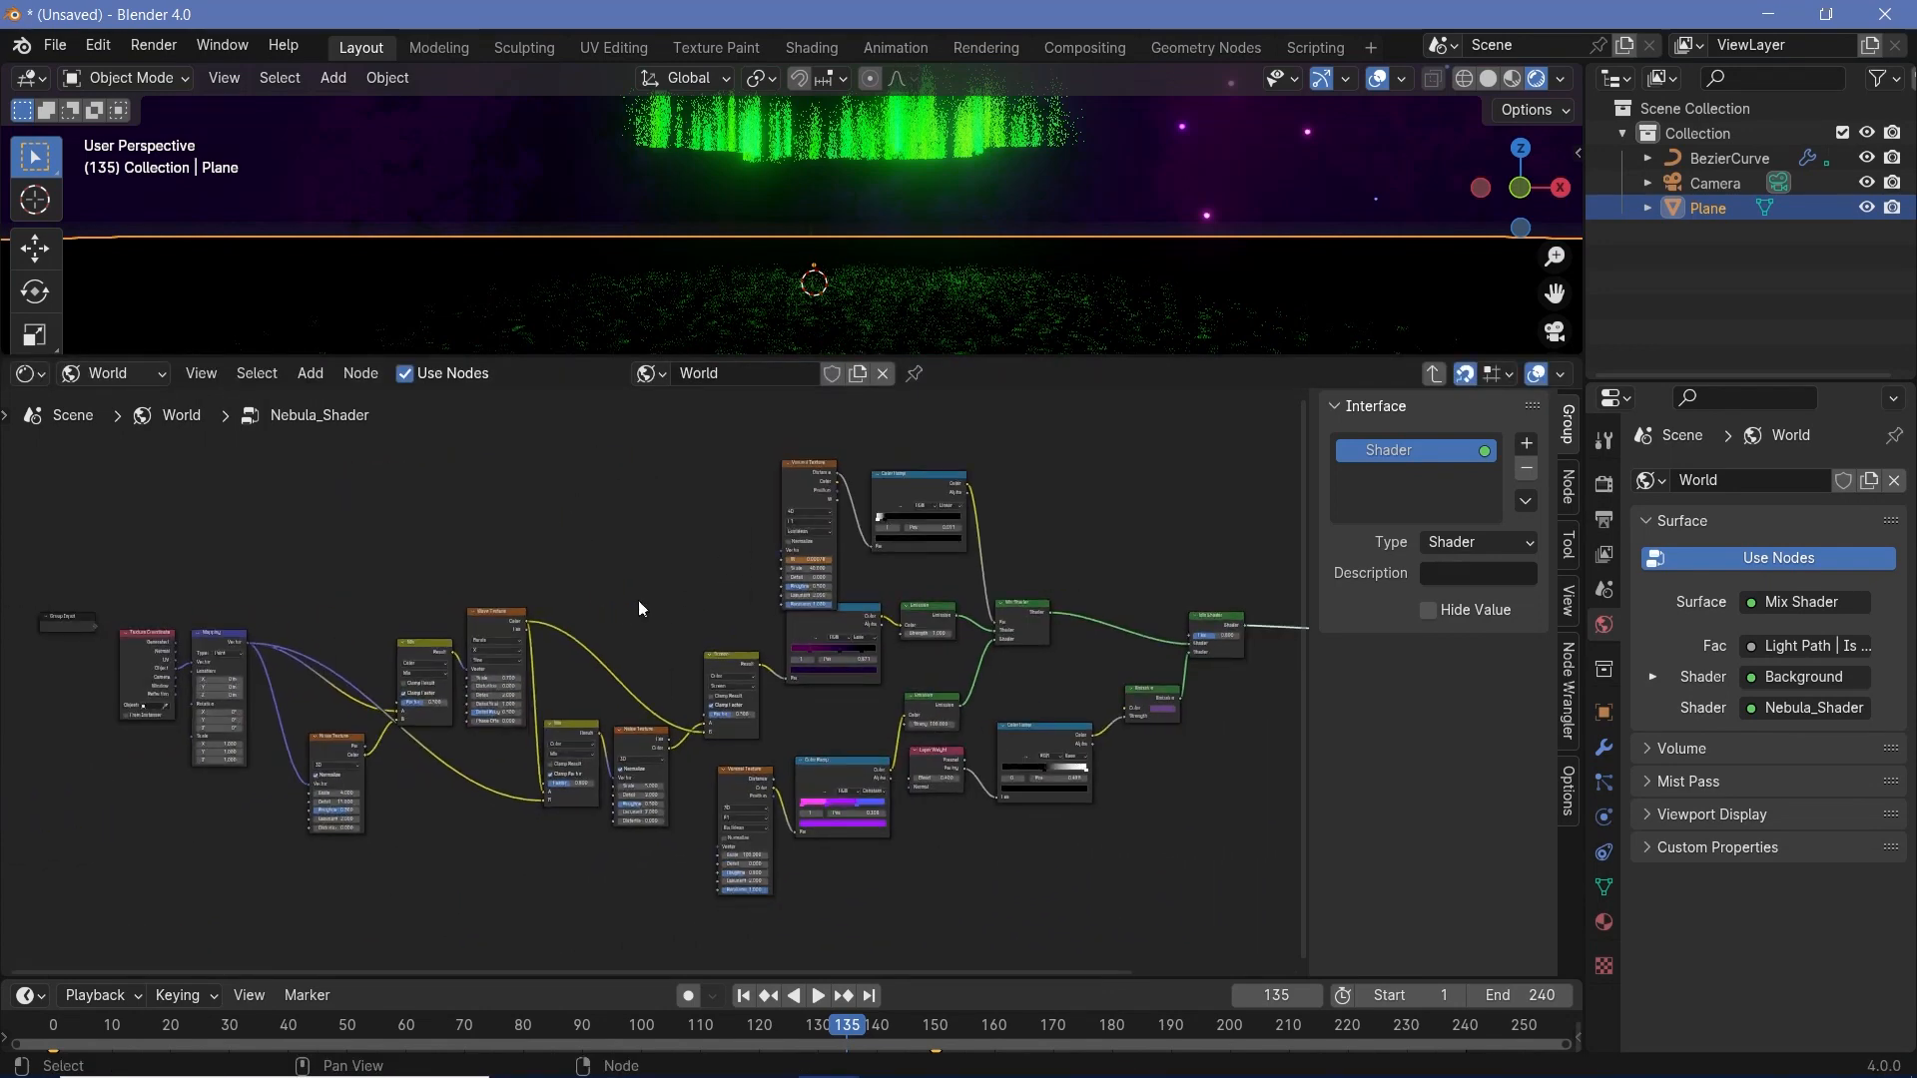
middle_drag(949, 667, 796, 612)
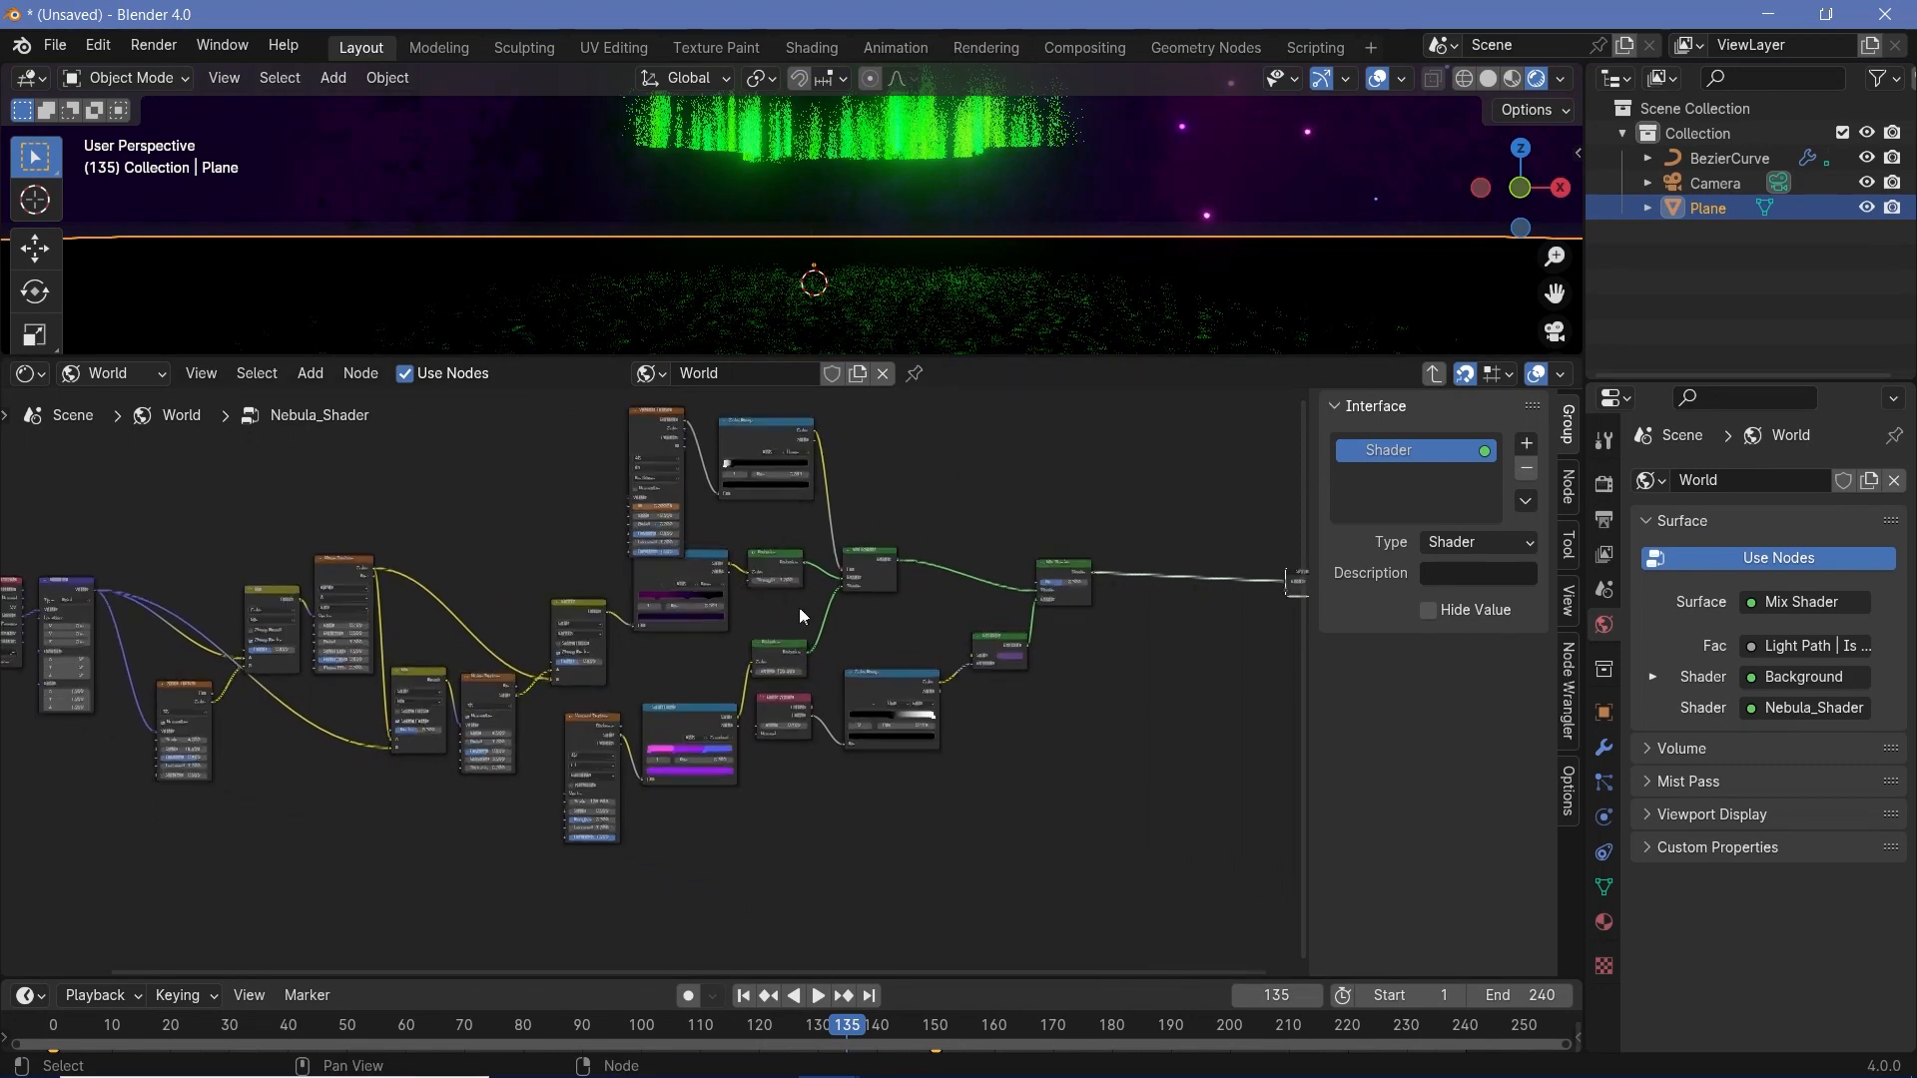
- Add a Gradient Texture node inside the Nebula_Shader group, below the final Mix Shader, and preview it on the world background
key(shift+a)
mouse_move(1039, 759)
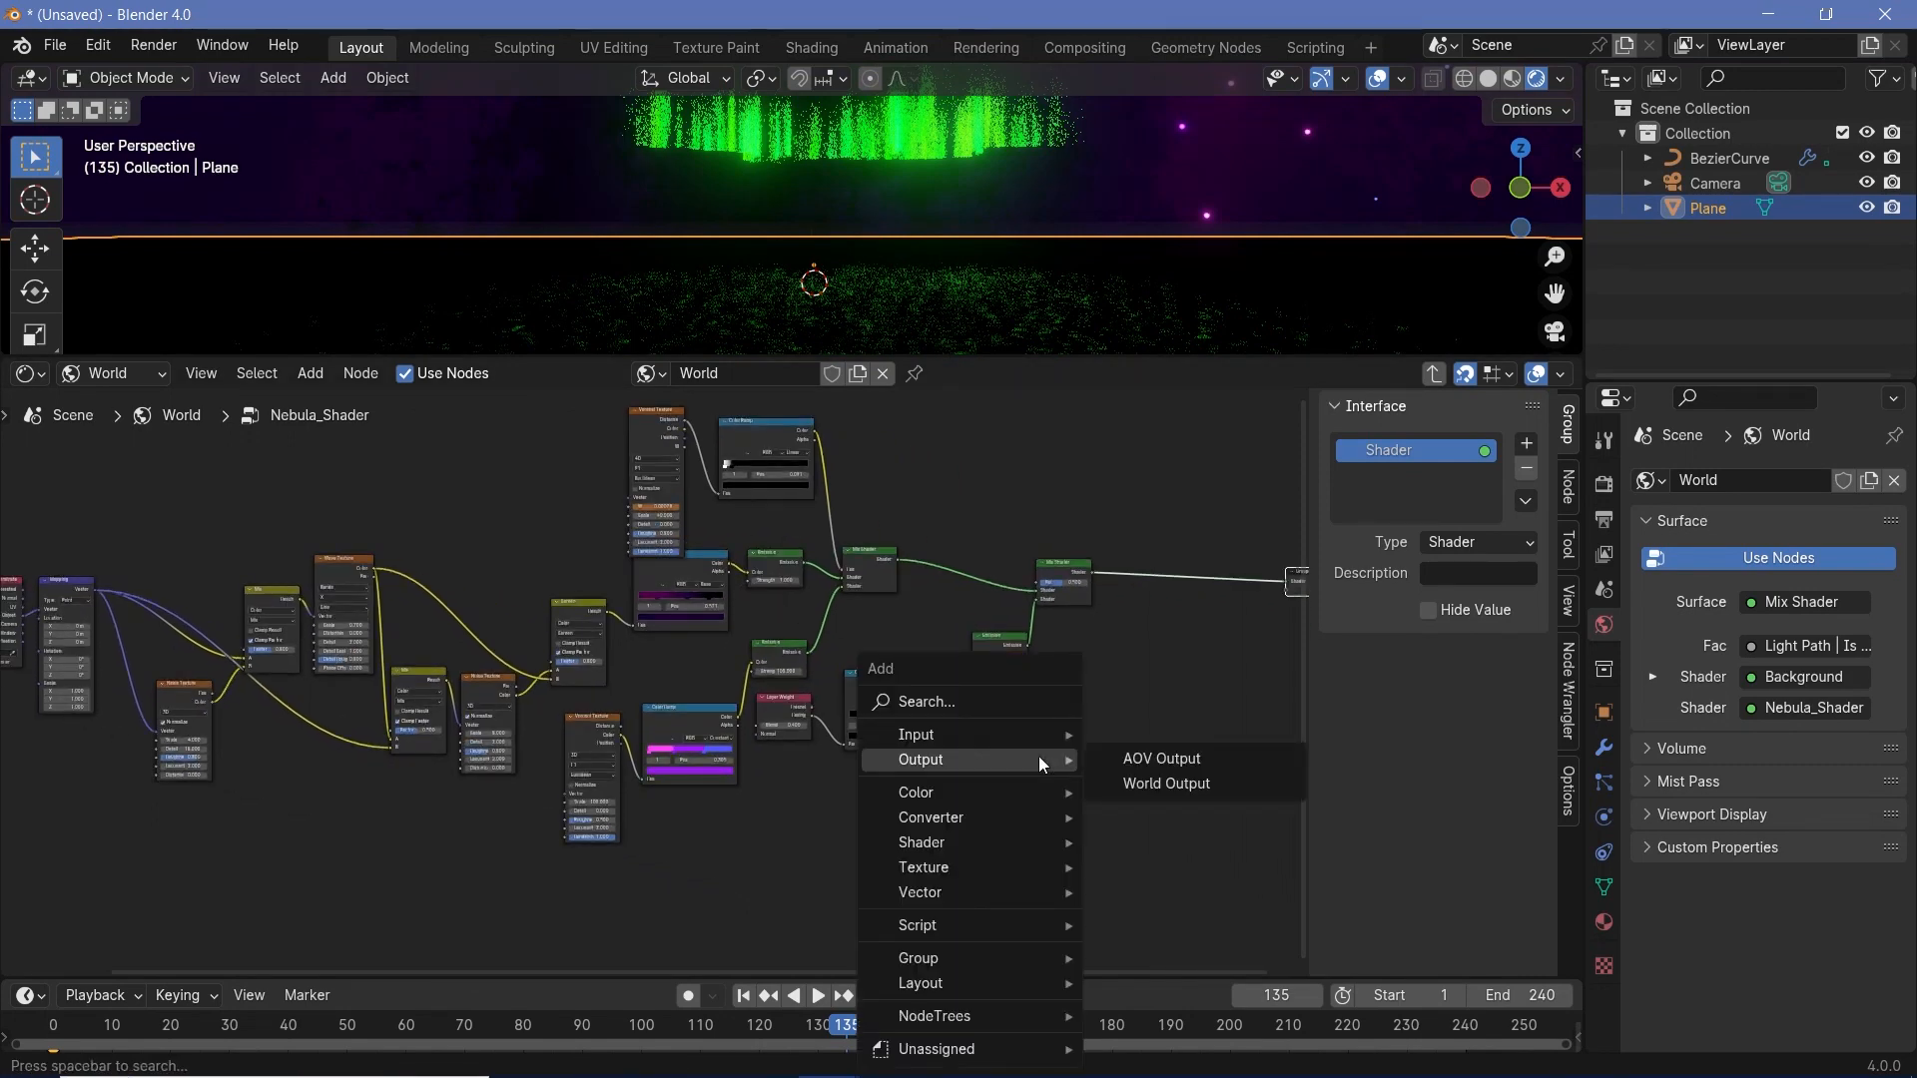
text(gra)
key(Return)
click(1118, 739)
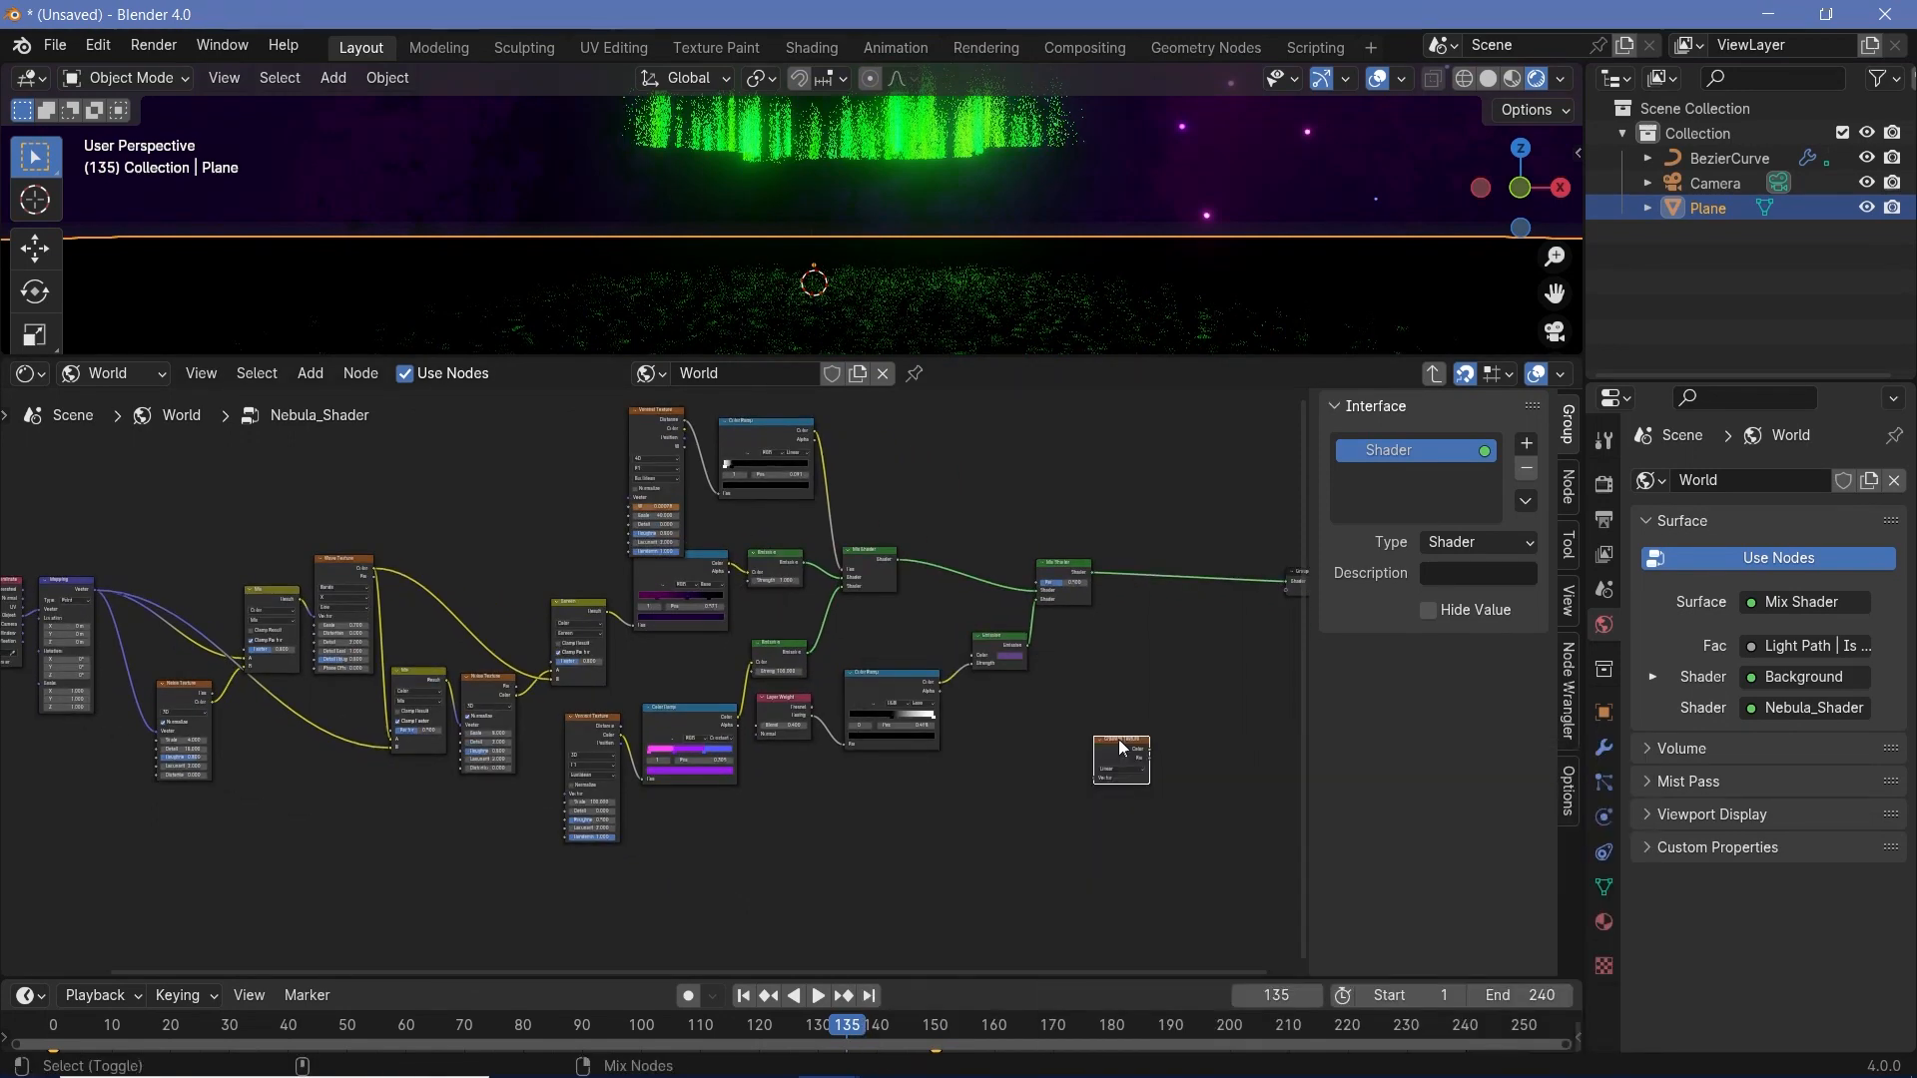
ctrl+shift+click(1120, 749)
scroll(988, 689, up, 8)
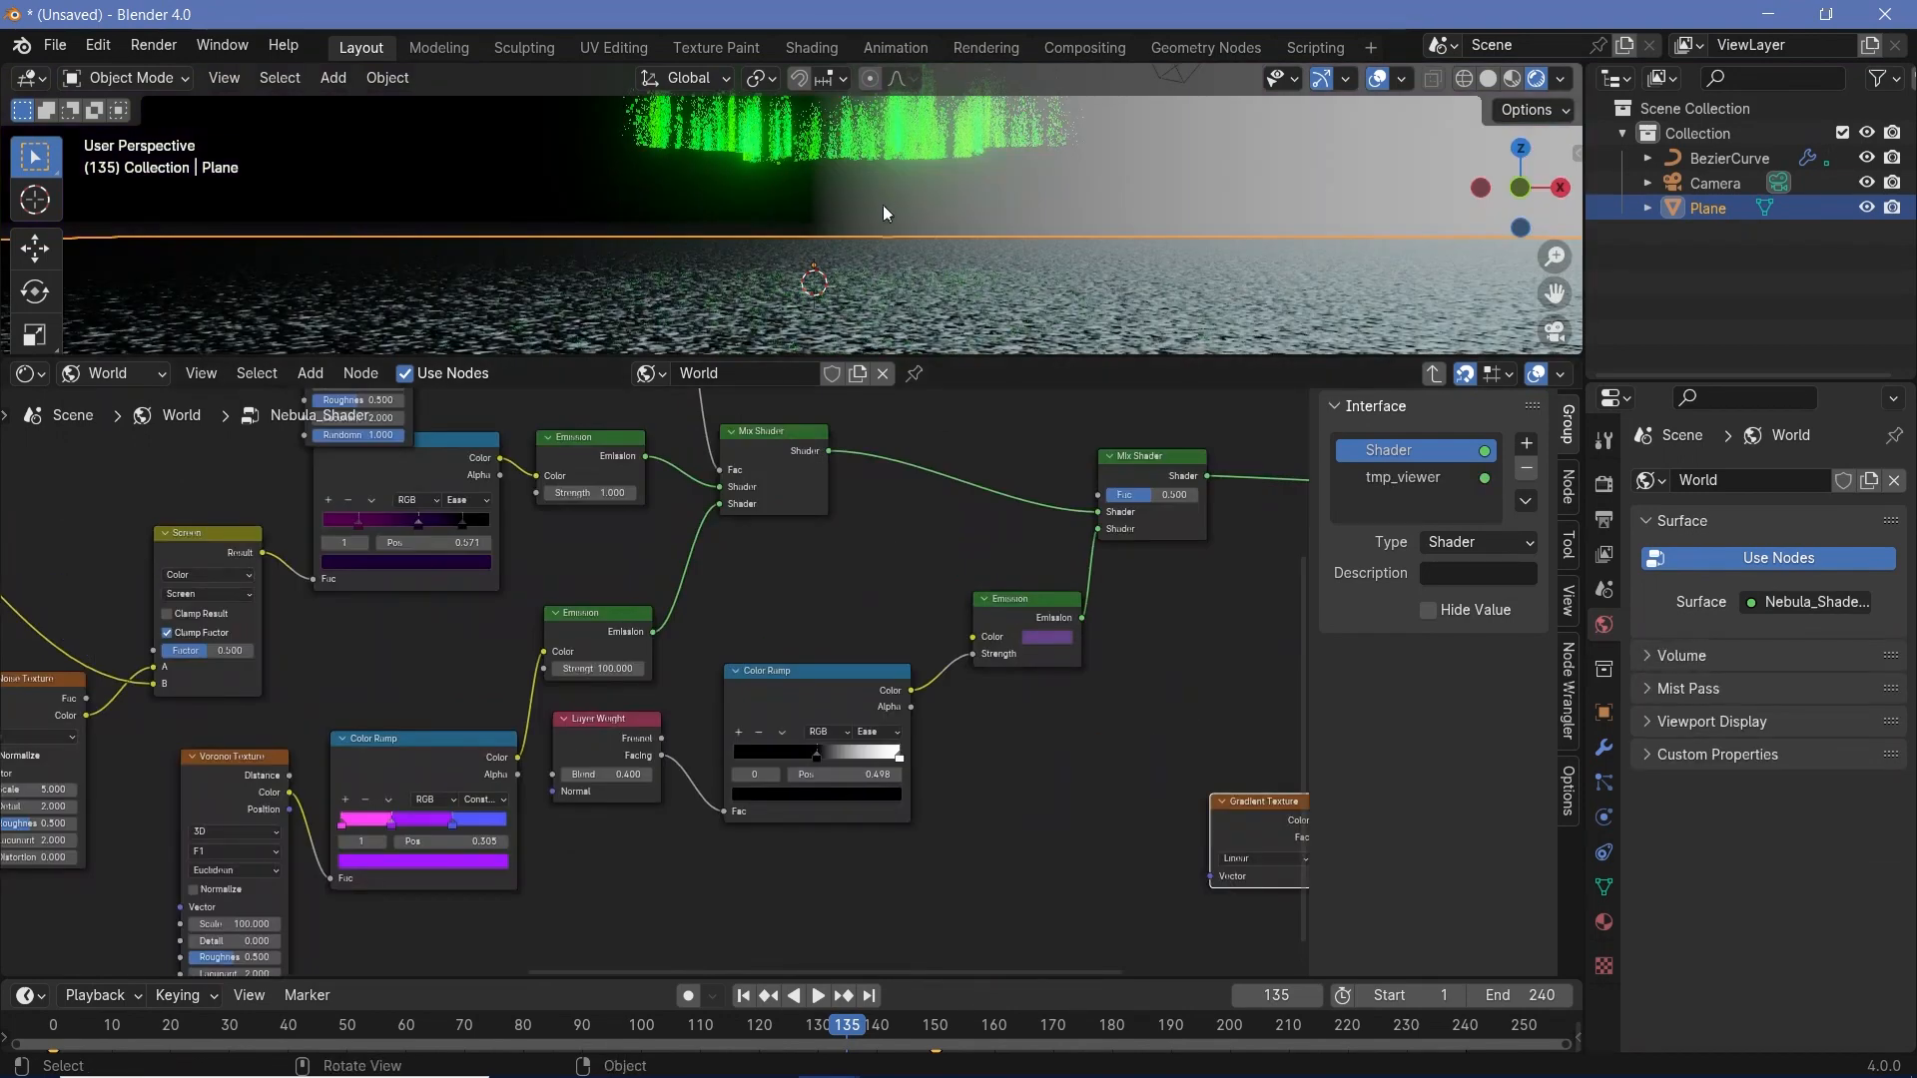
- Add Texture Coordinate and Mapping nodes to the Gradient Texture's Vector and spread them out so their settings are accessible
middle_drag(1215, 929, 1046, 888)
key(shift+a)
mouse_move(884, 845)
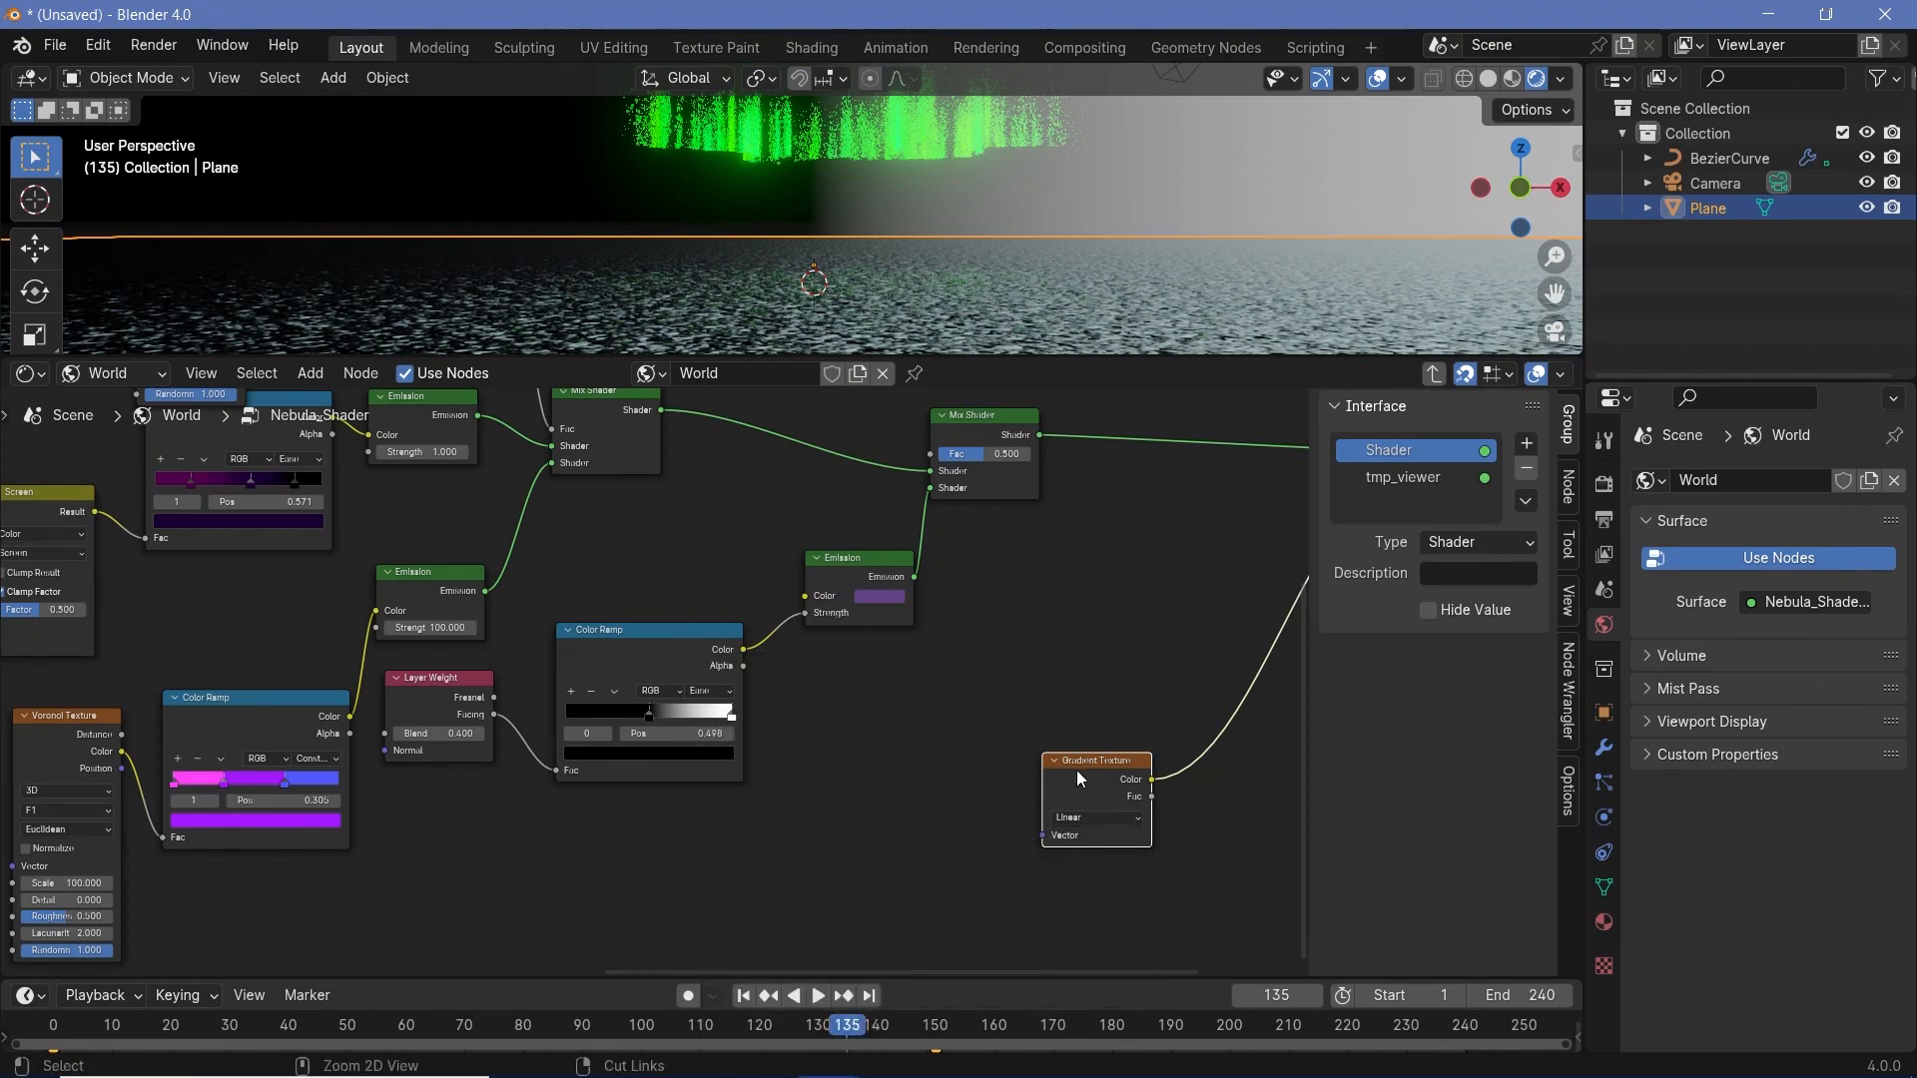
key(ctrl+t)
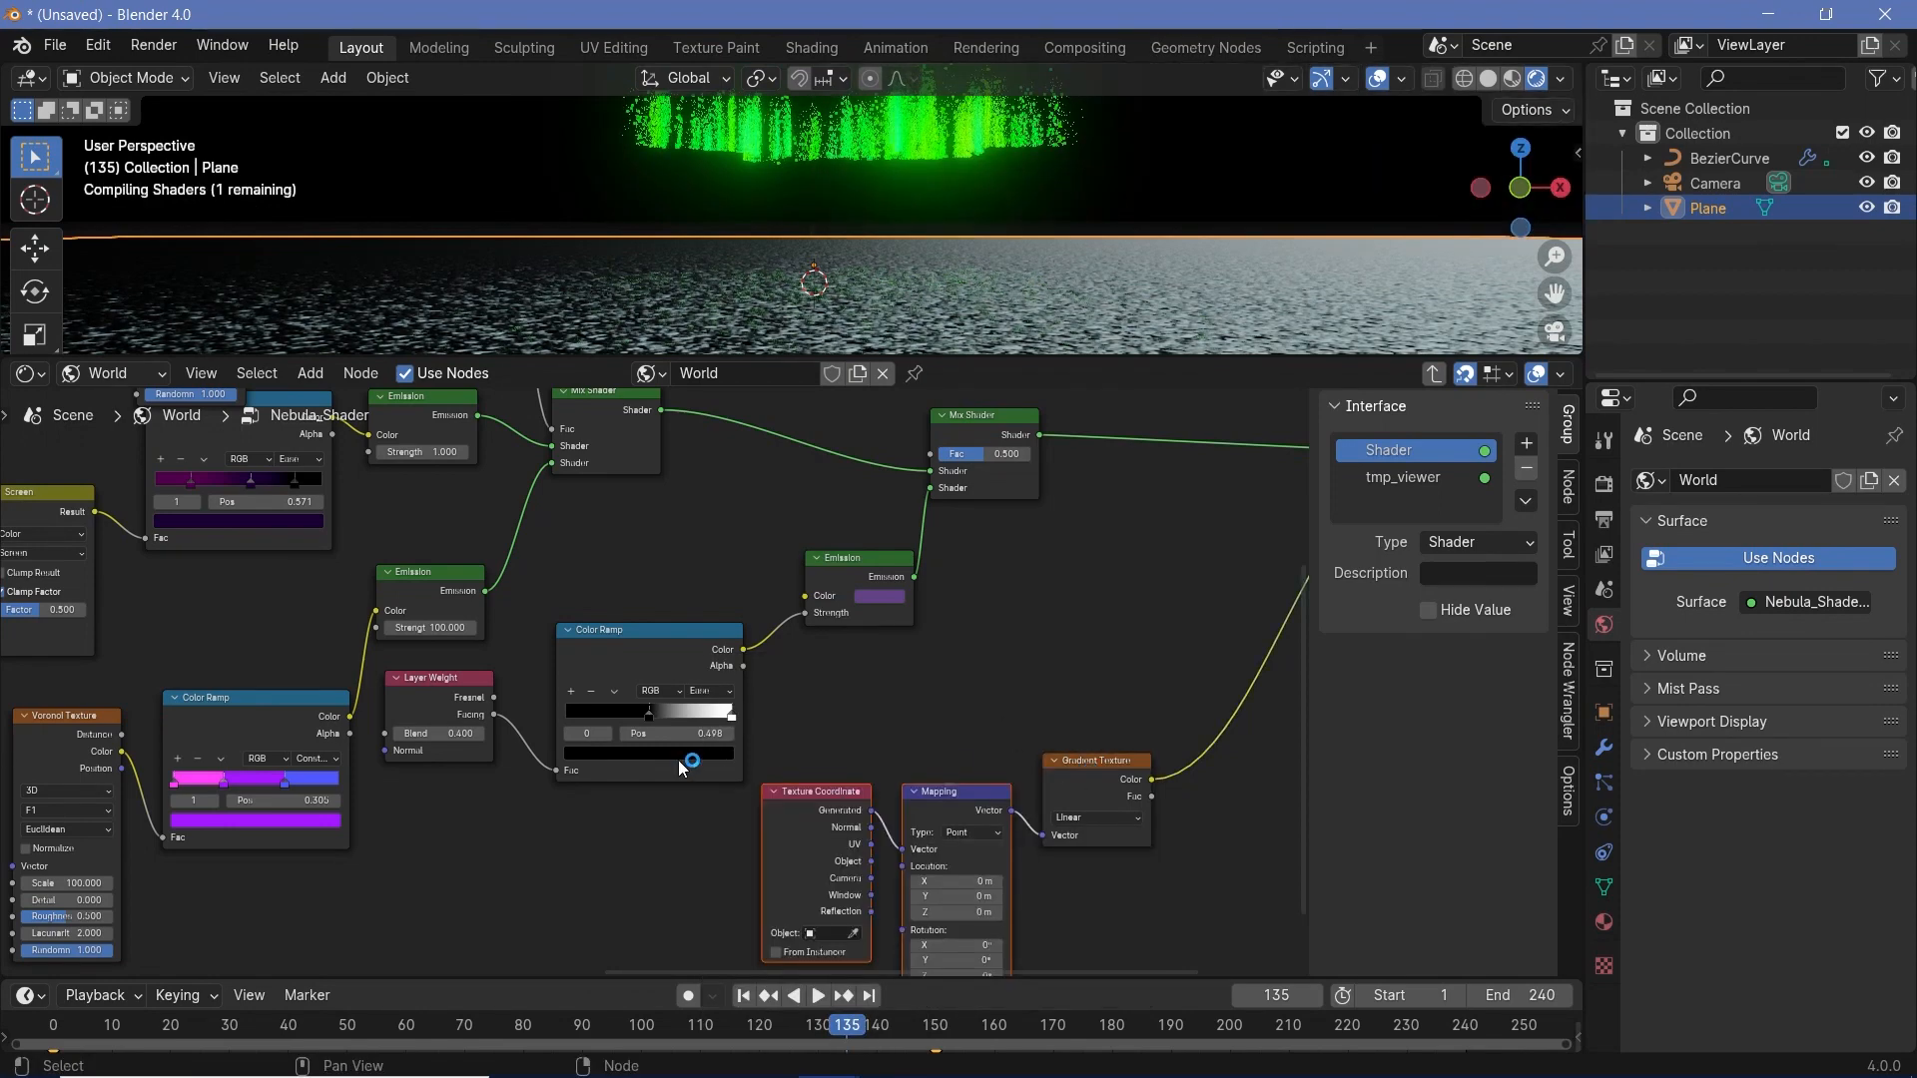
drag(805, 753, 947, 822)
drag(944, 819, 821, 881)
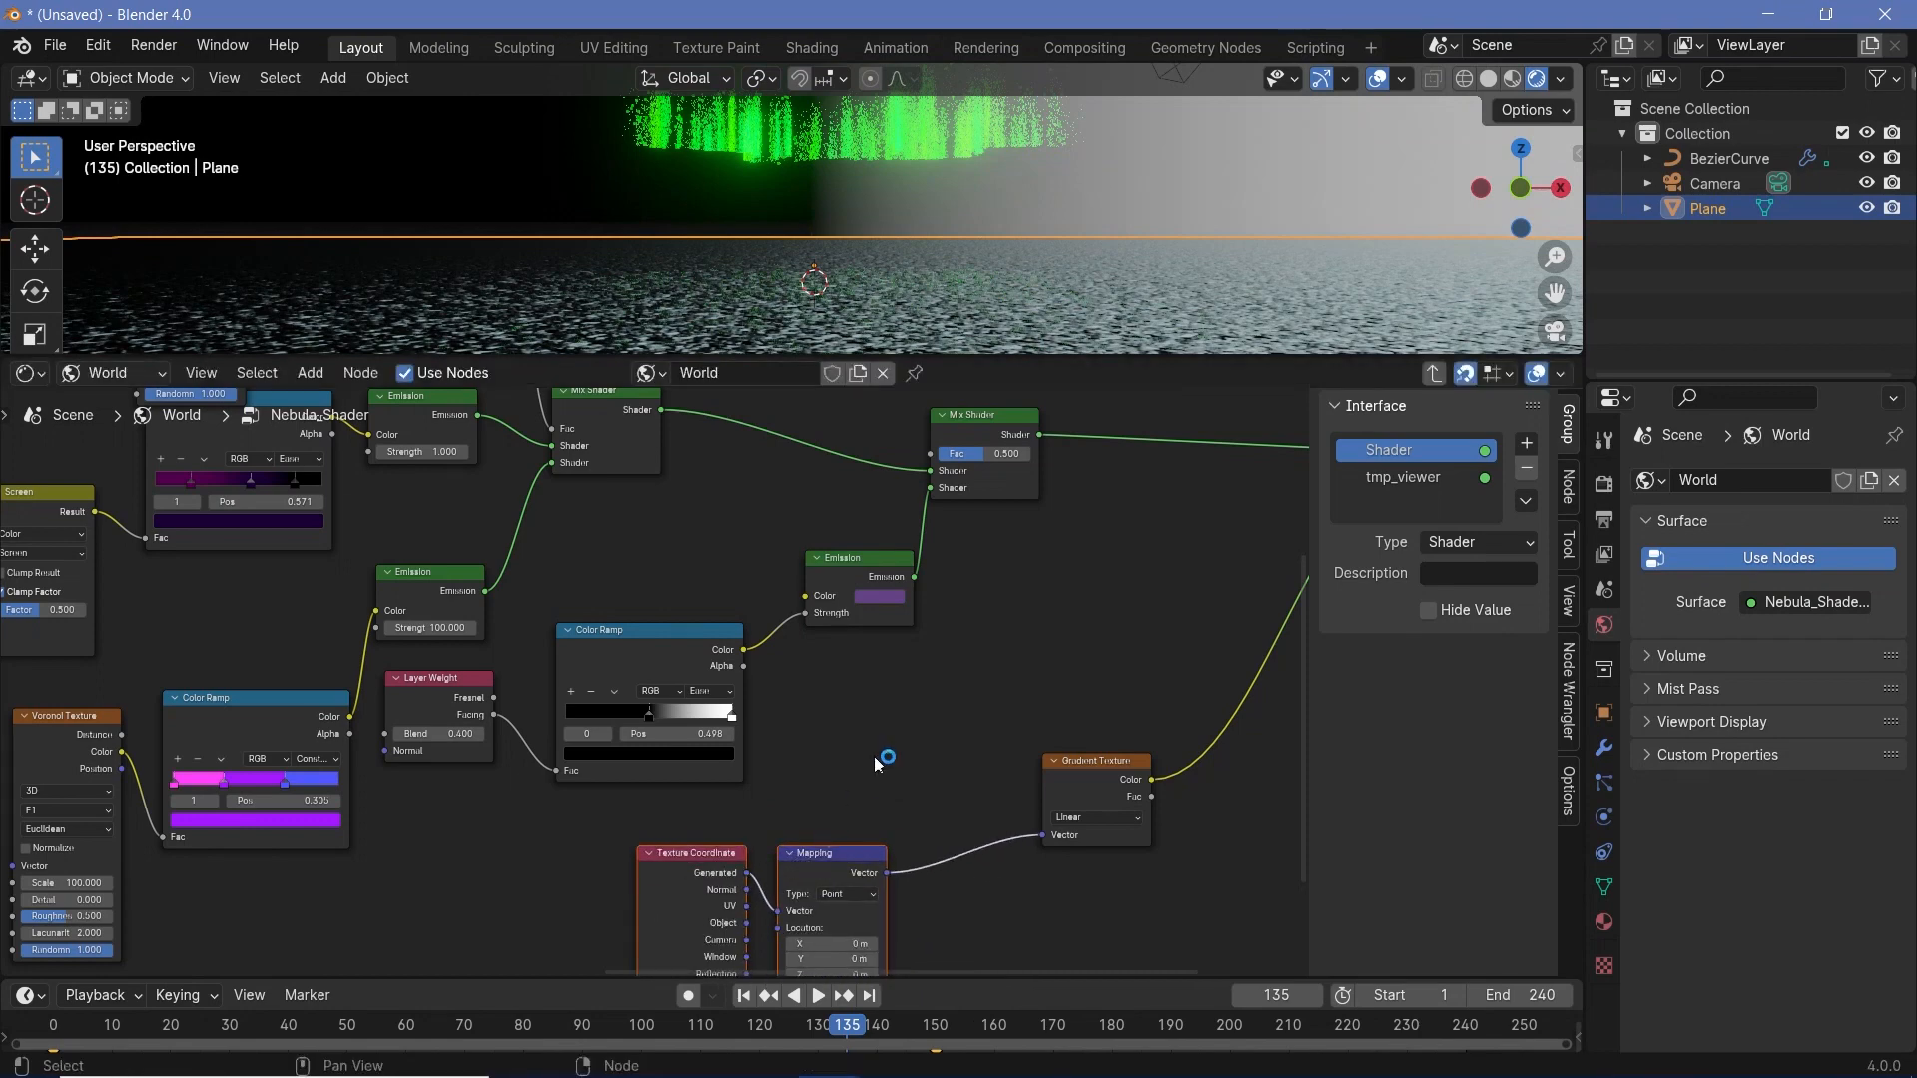
click(874, 757)
middle_drag(876, 780, 901, 711)
drag(841, 784, 965, 705)
click(800, 753)
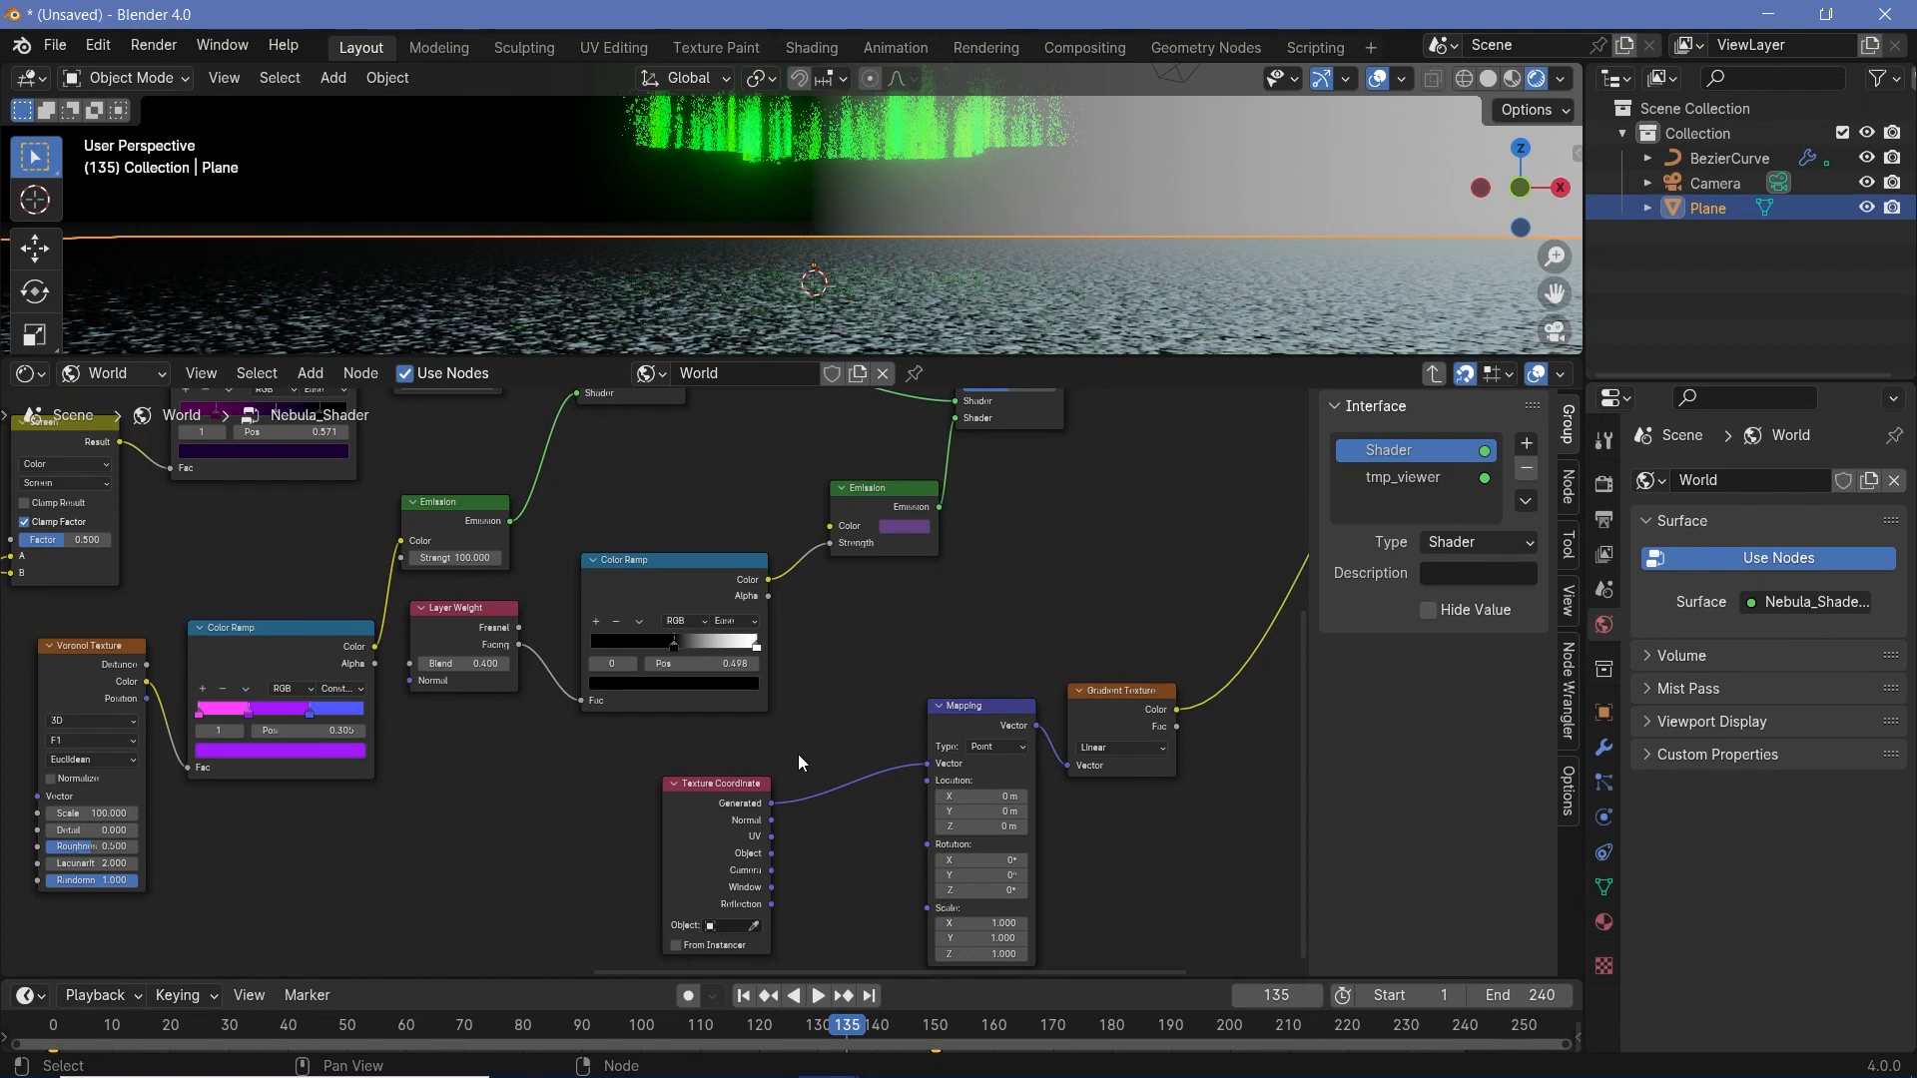
- Set the Mapping node's Y rotation to 90.2° to turn the gradient vertical
scroll(798, 754, up, 3)
middle_drag(786, 807, 615, 729)
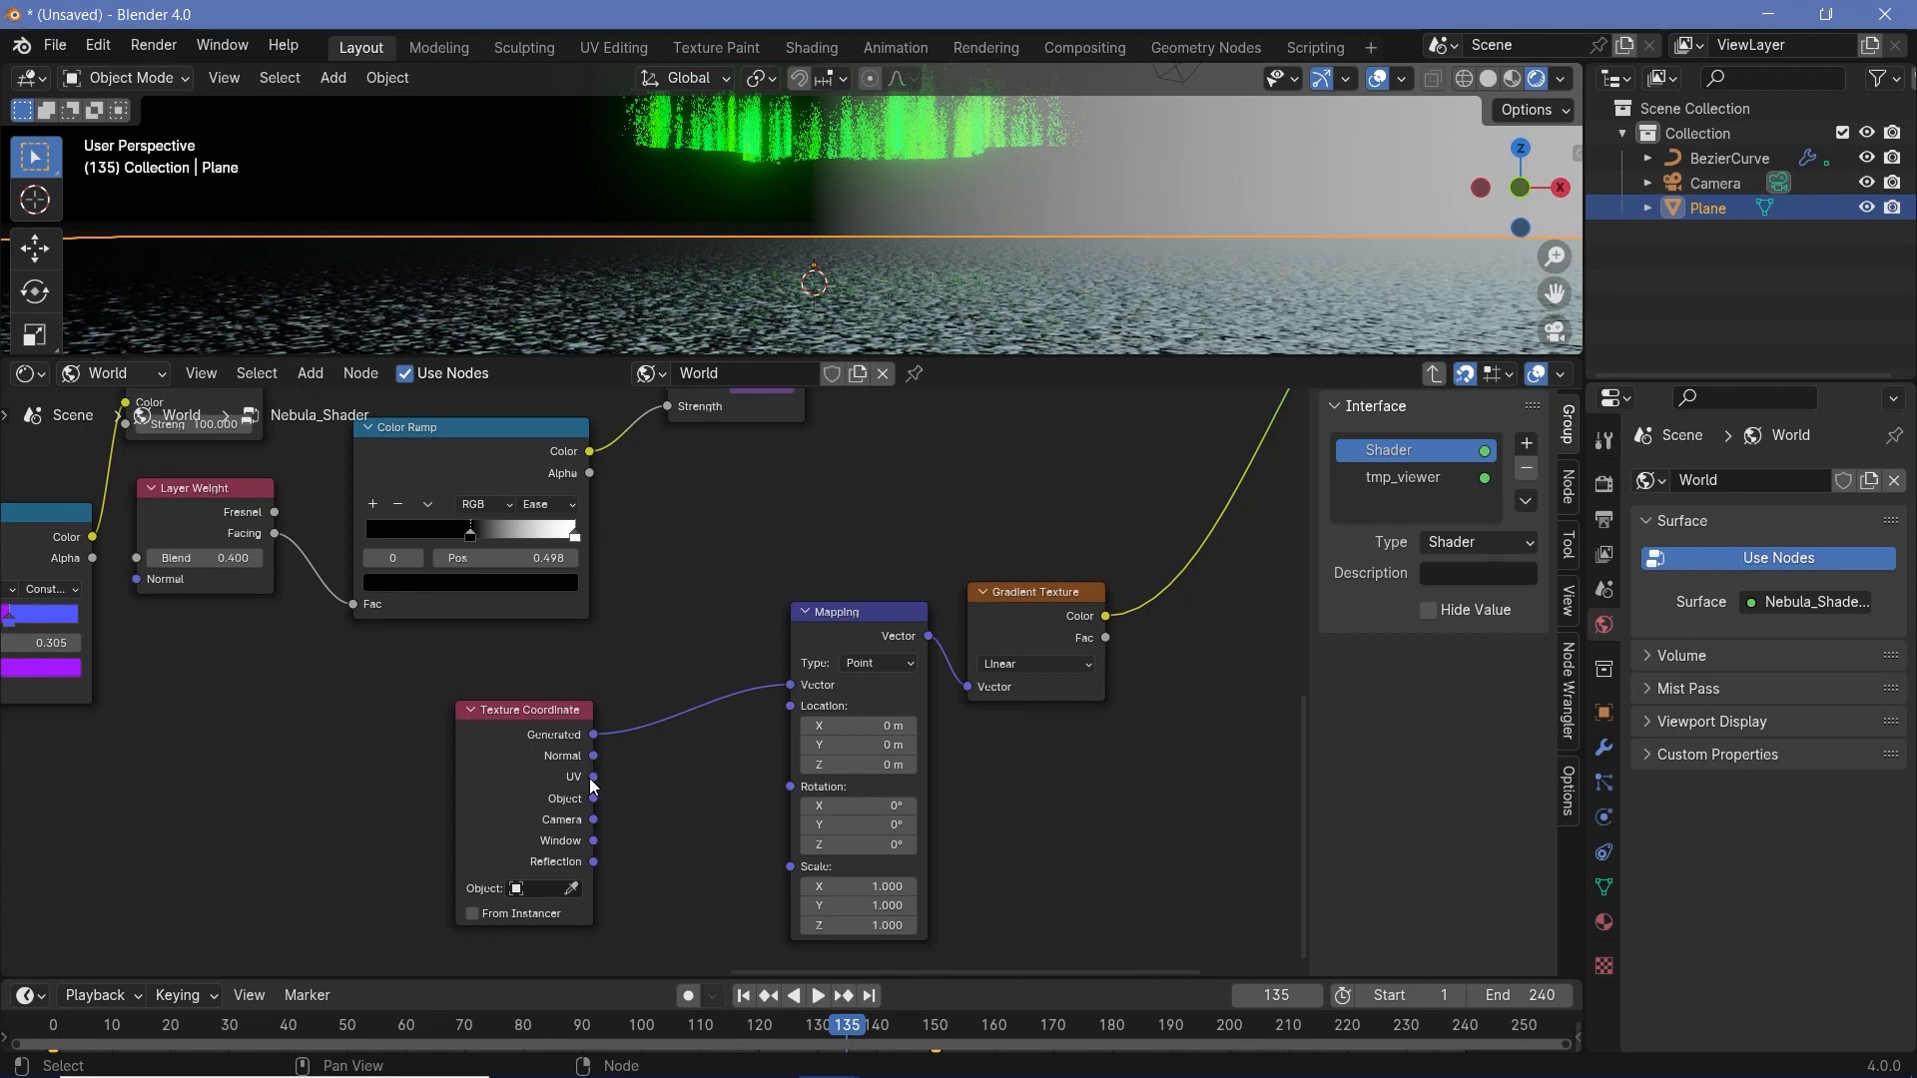
mouse_move(859, 825)
mouse_down()
mouse_move(1119, 825)
mouse_move(1102, 825)
mouse_up()
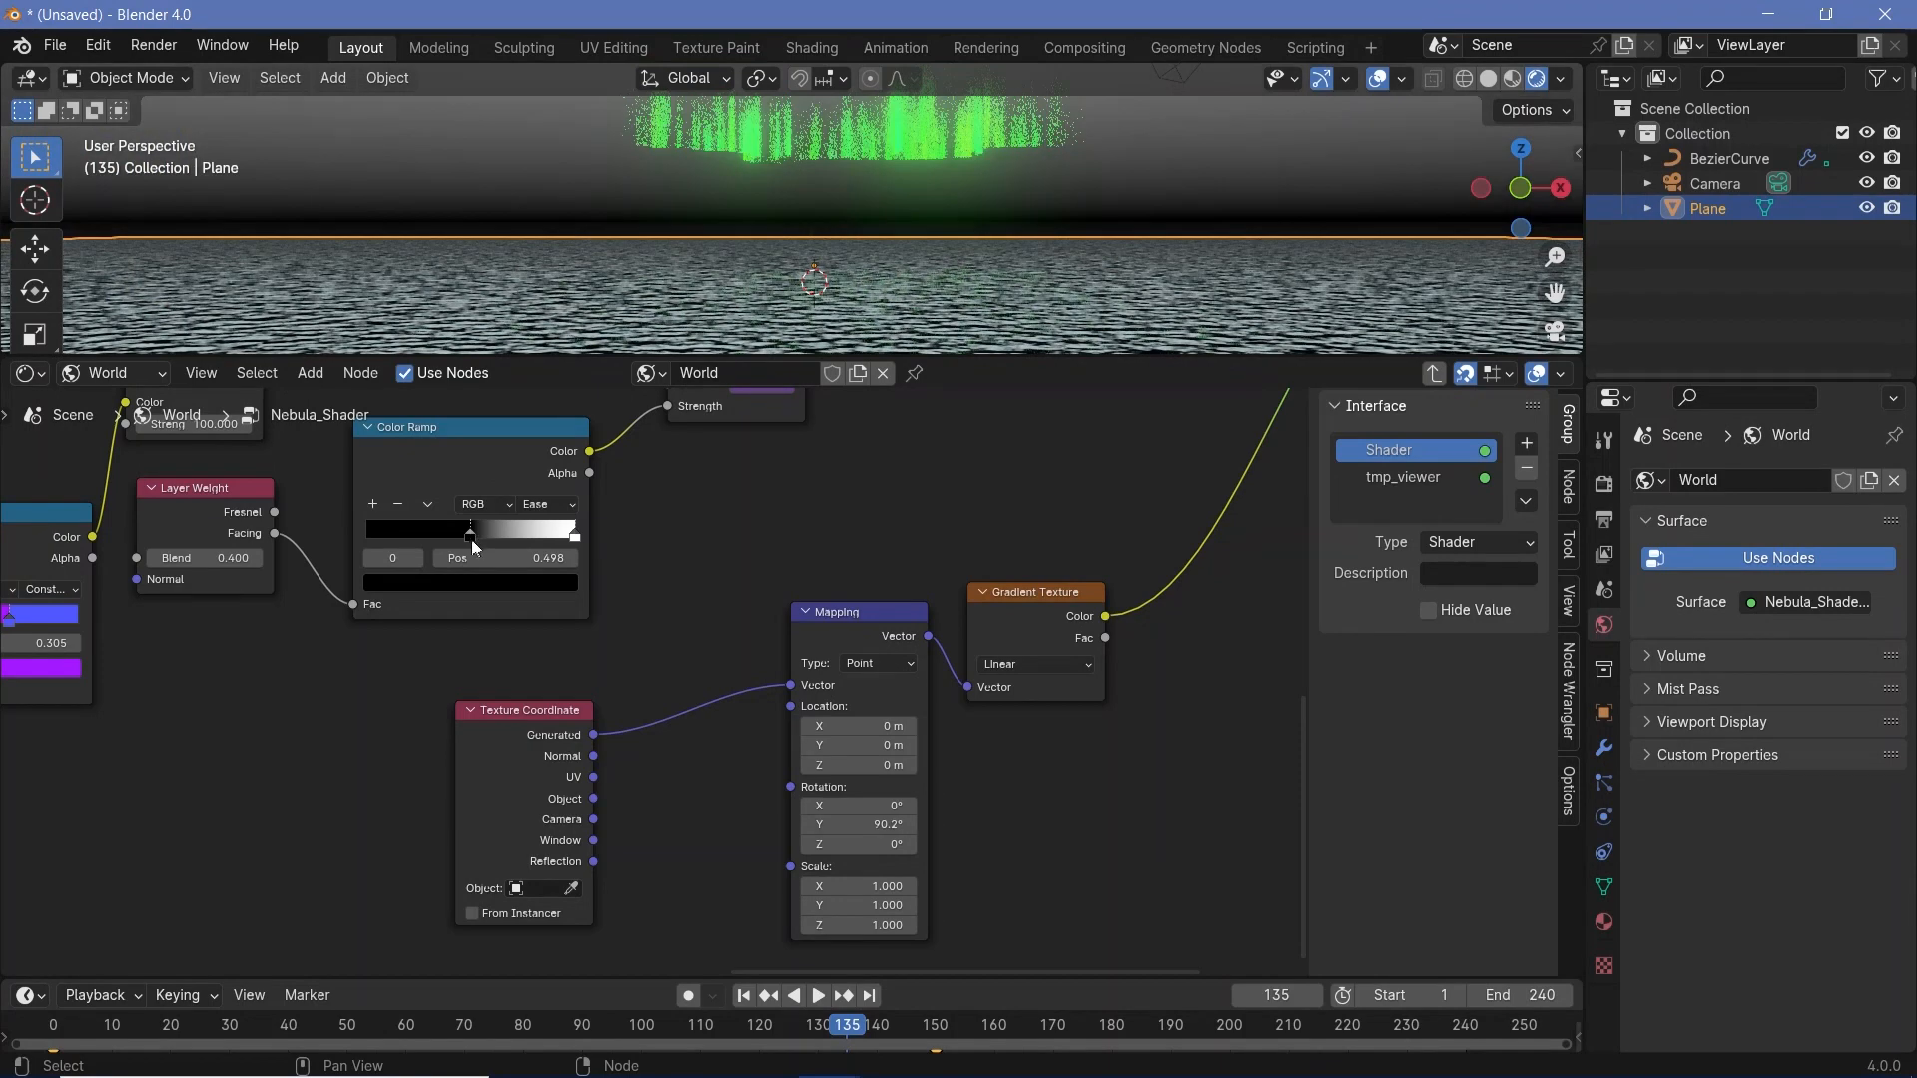
- Detach the Gradient Texture from the group's viewer output and insert a duplicate of the final Mix Shader before Group Output
middle_drag(806, 547, 591, 905)
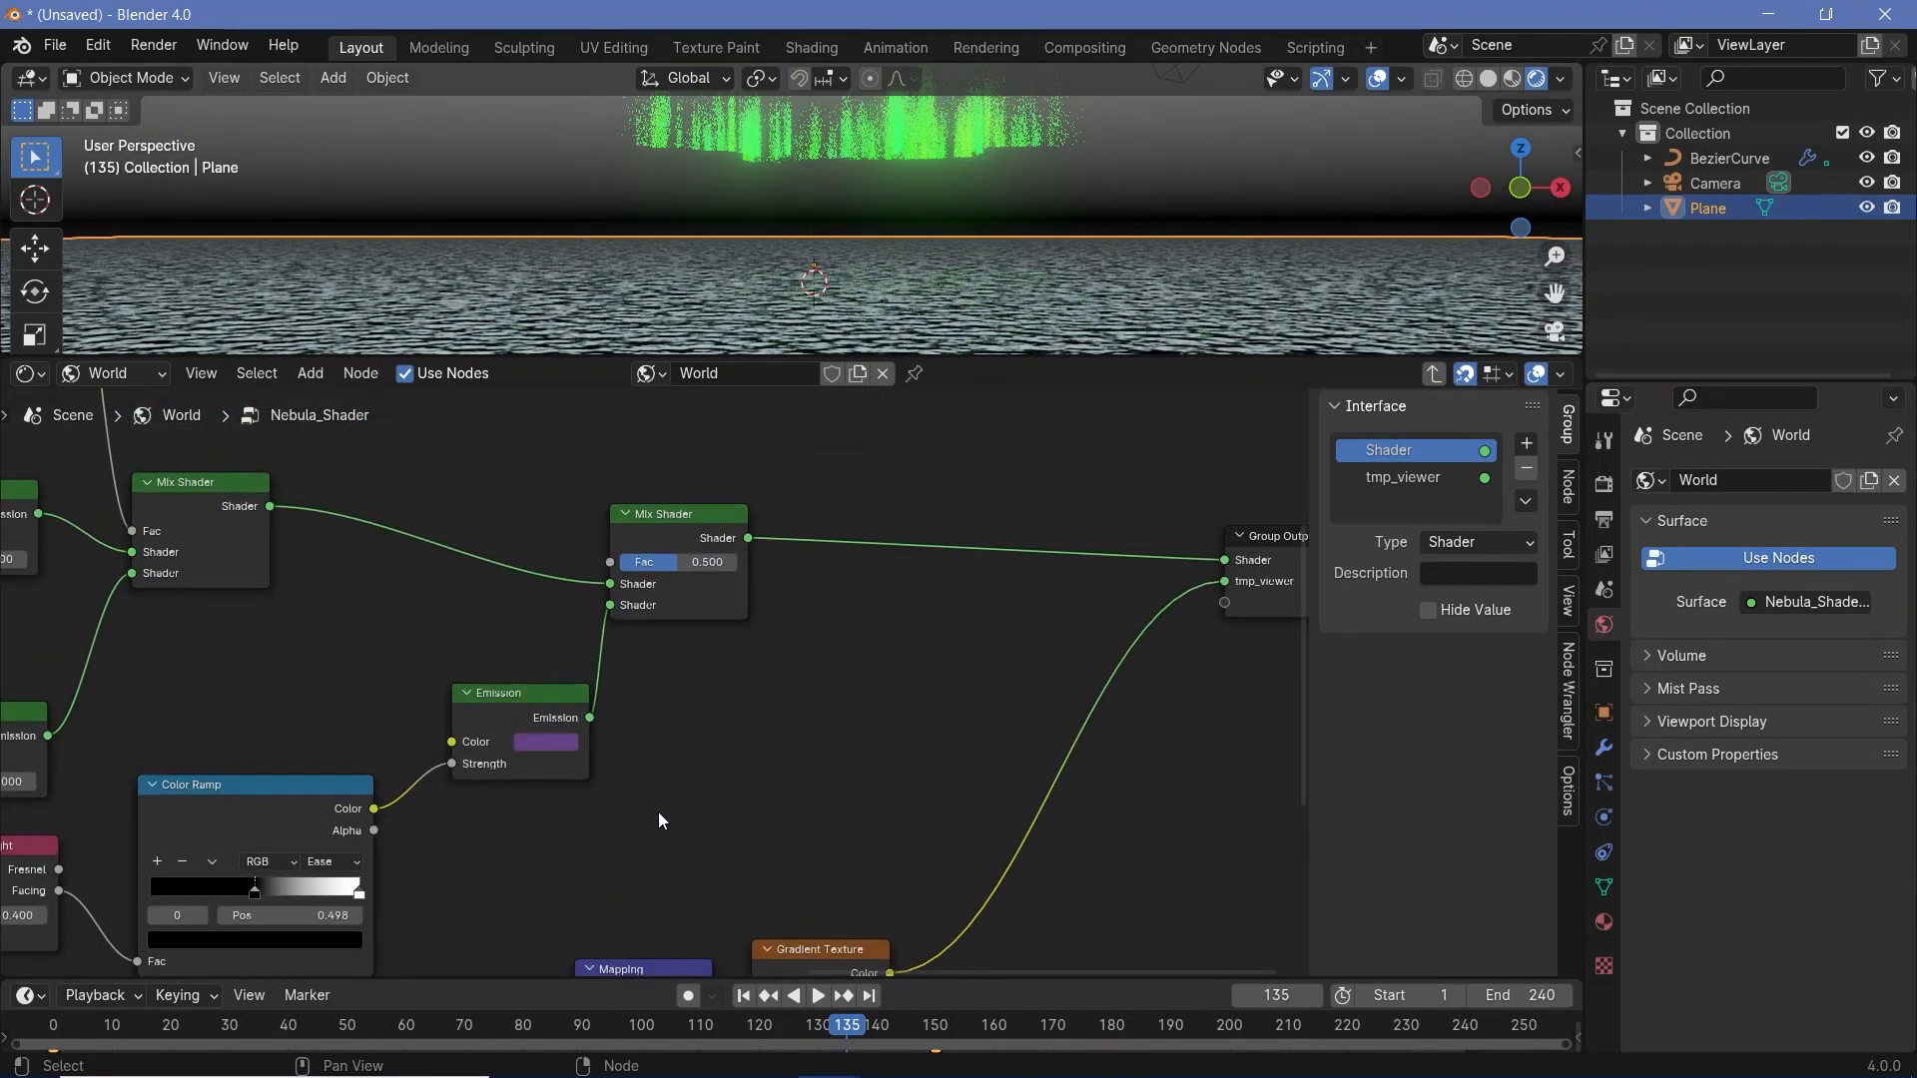
middle_drag(659, 820, 891, 747)
scroll(897, 729, down, 3)
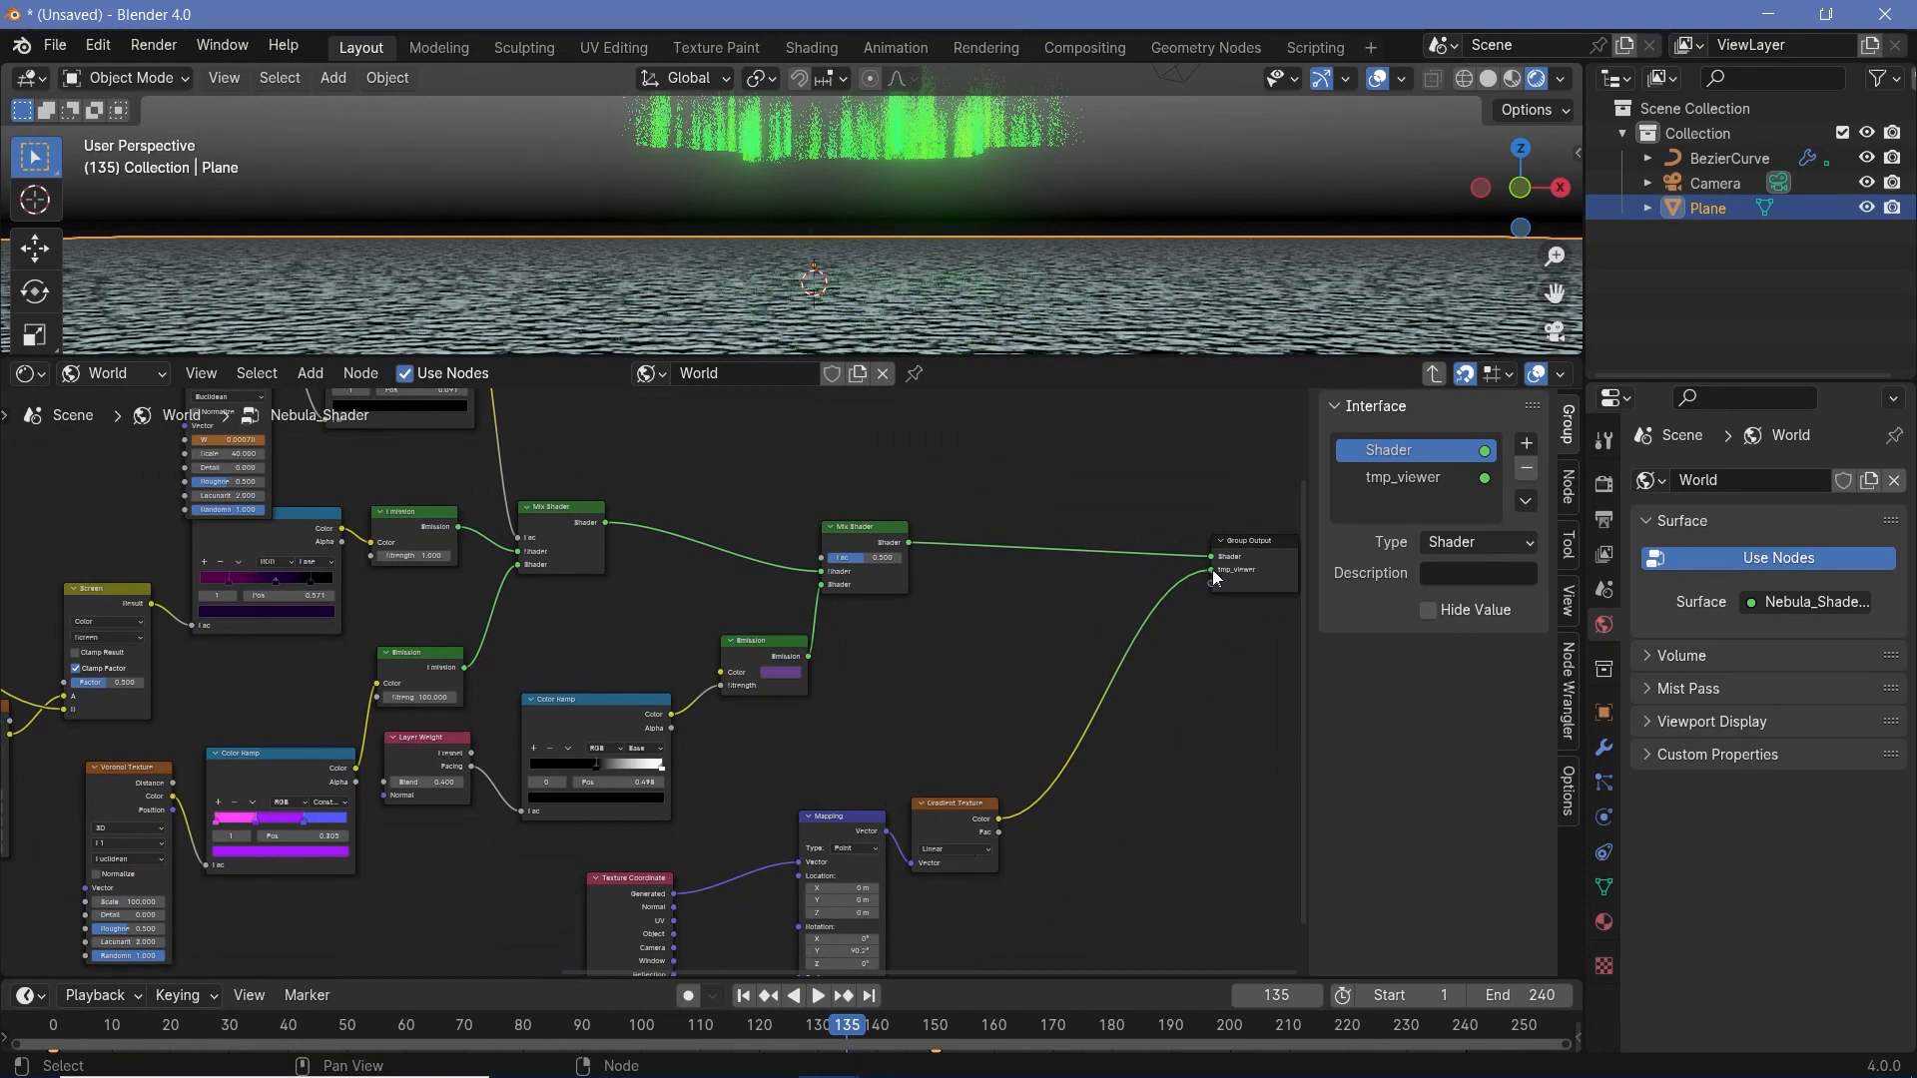
drag(1214, 569, 847, 531)
click(874, 538)
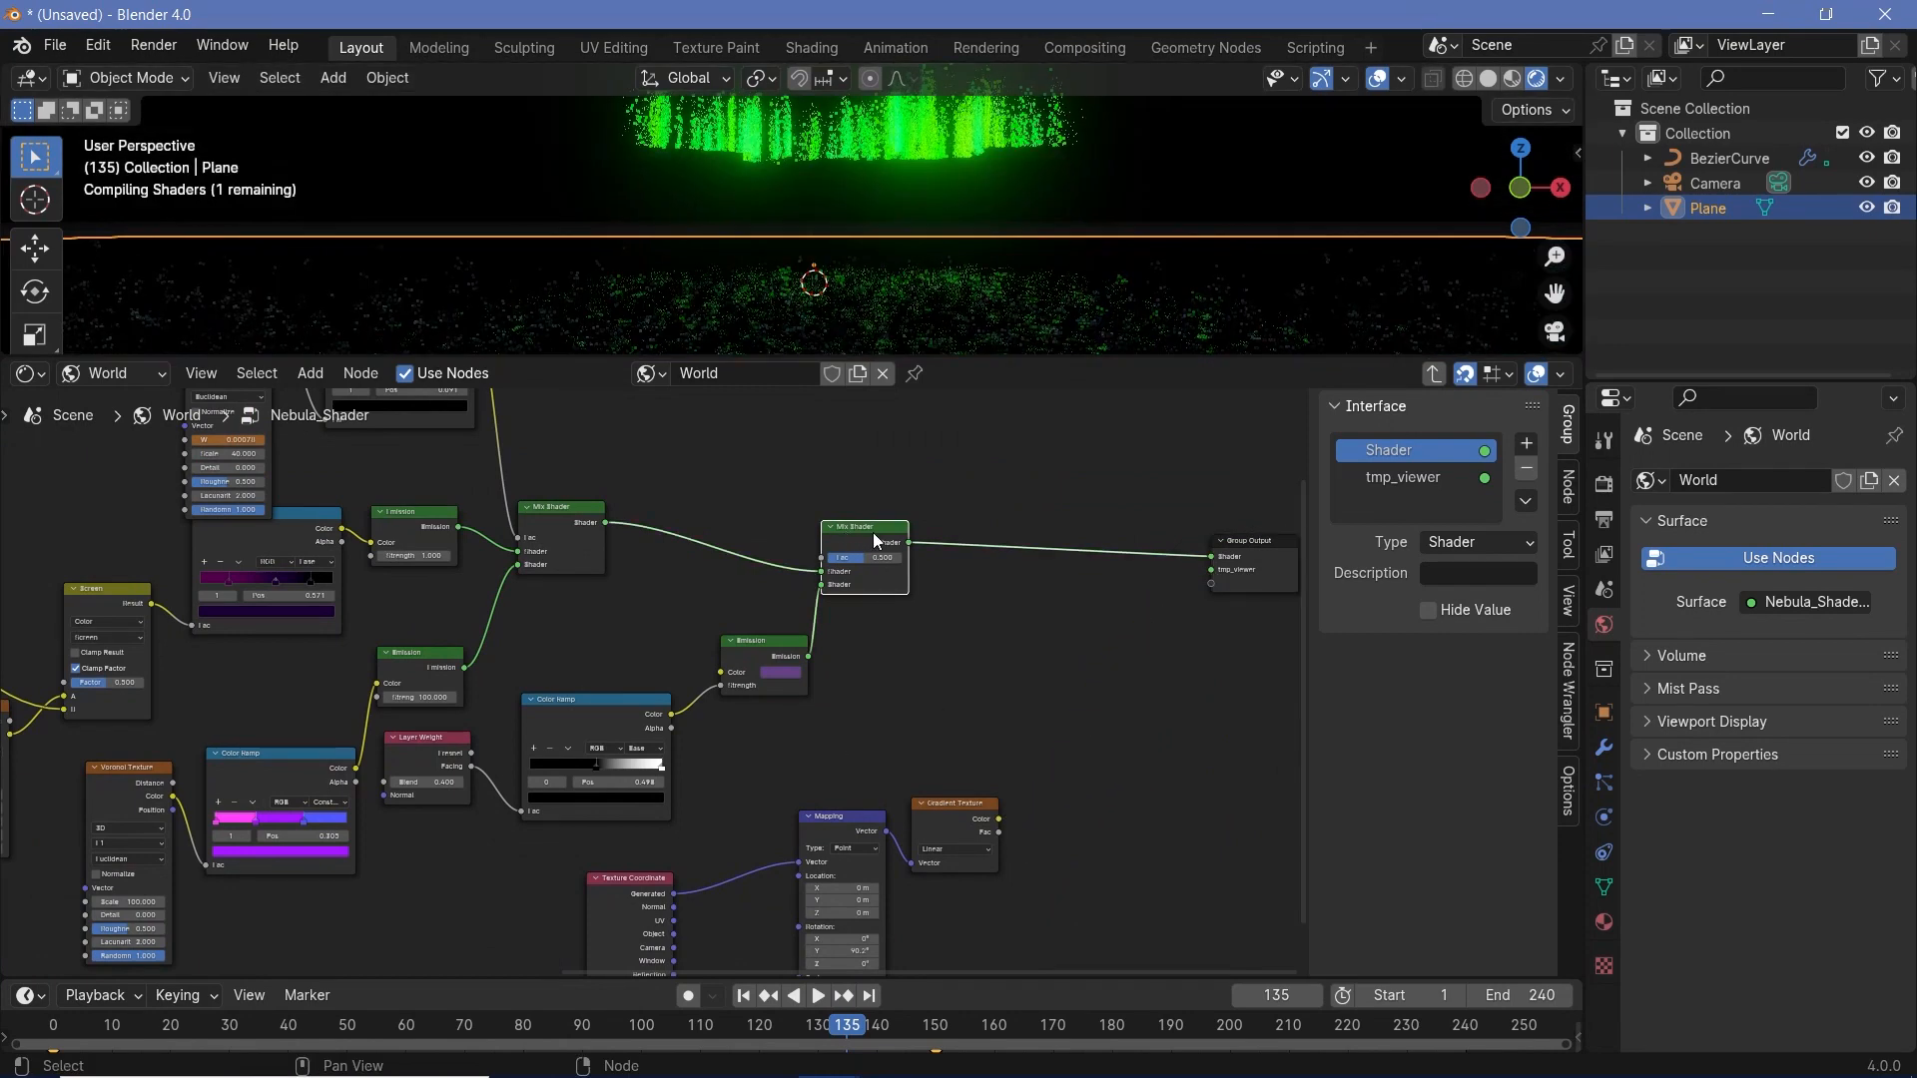
key(shift+d)
click(1126, 533)
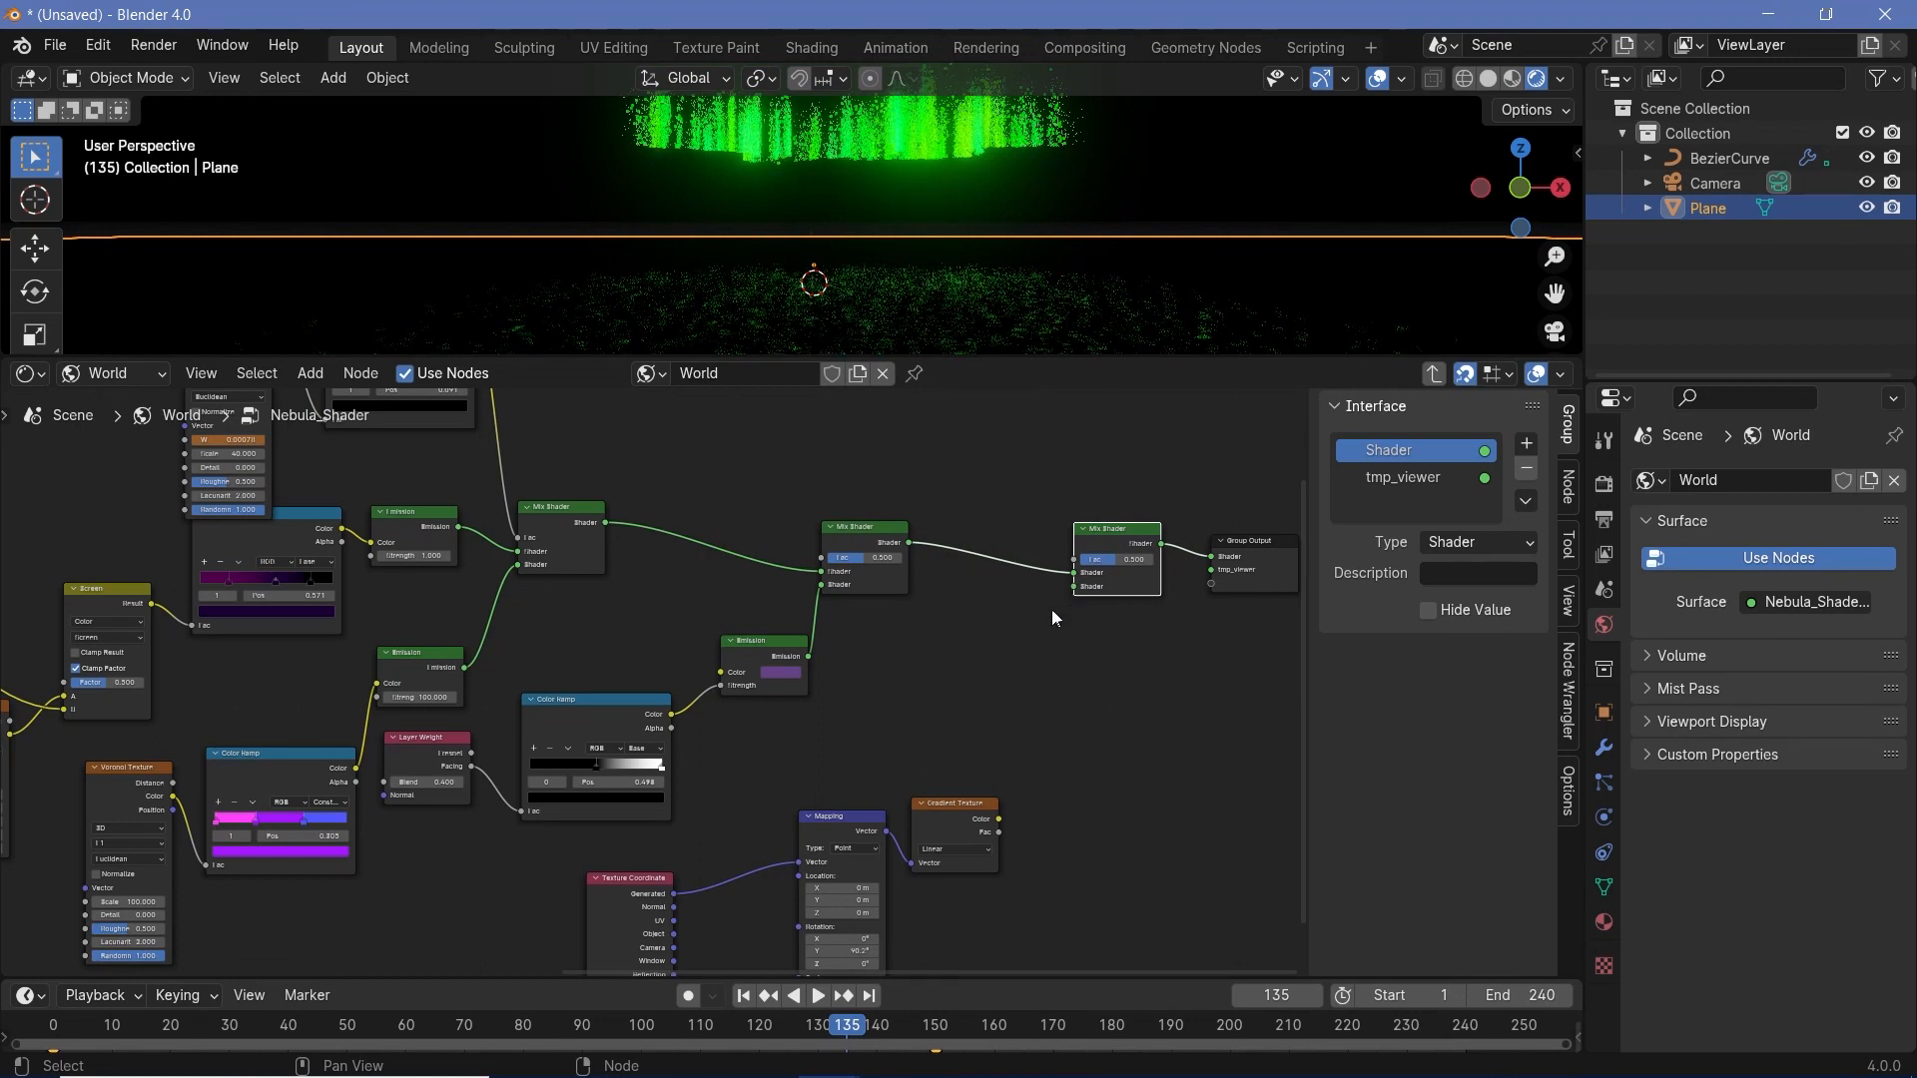
- Connect the Gradient Texture's Color to the new Mix Shader's Fac and move the nebula link to its second Shader input
click(996, 813)
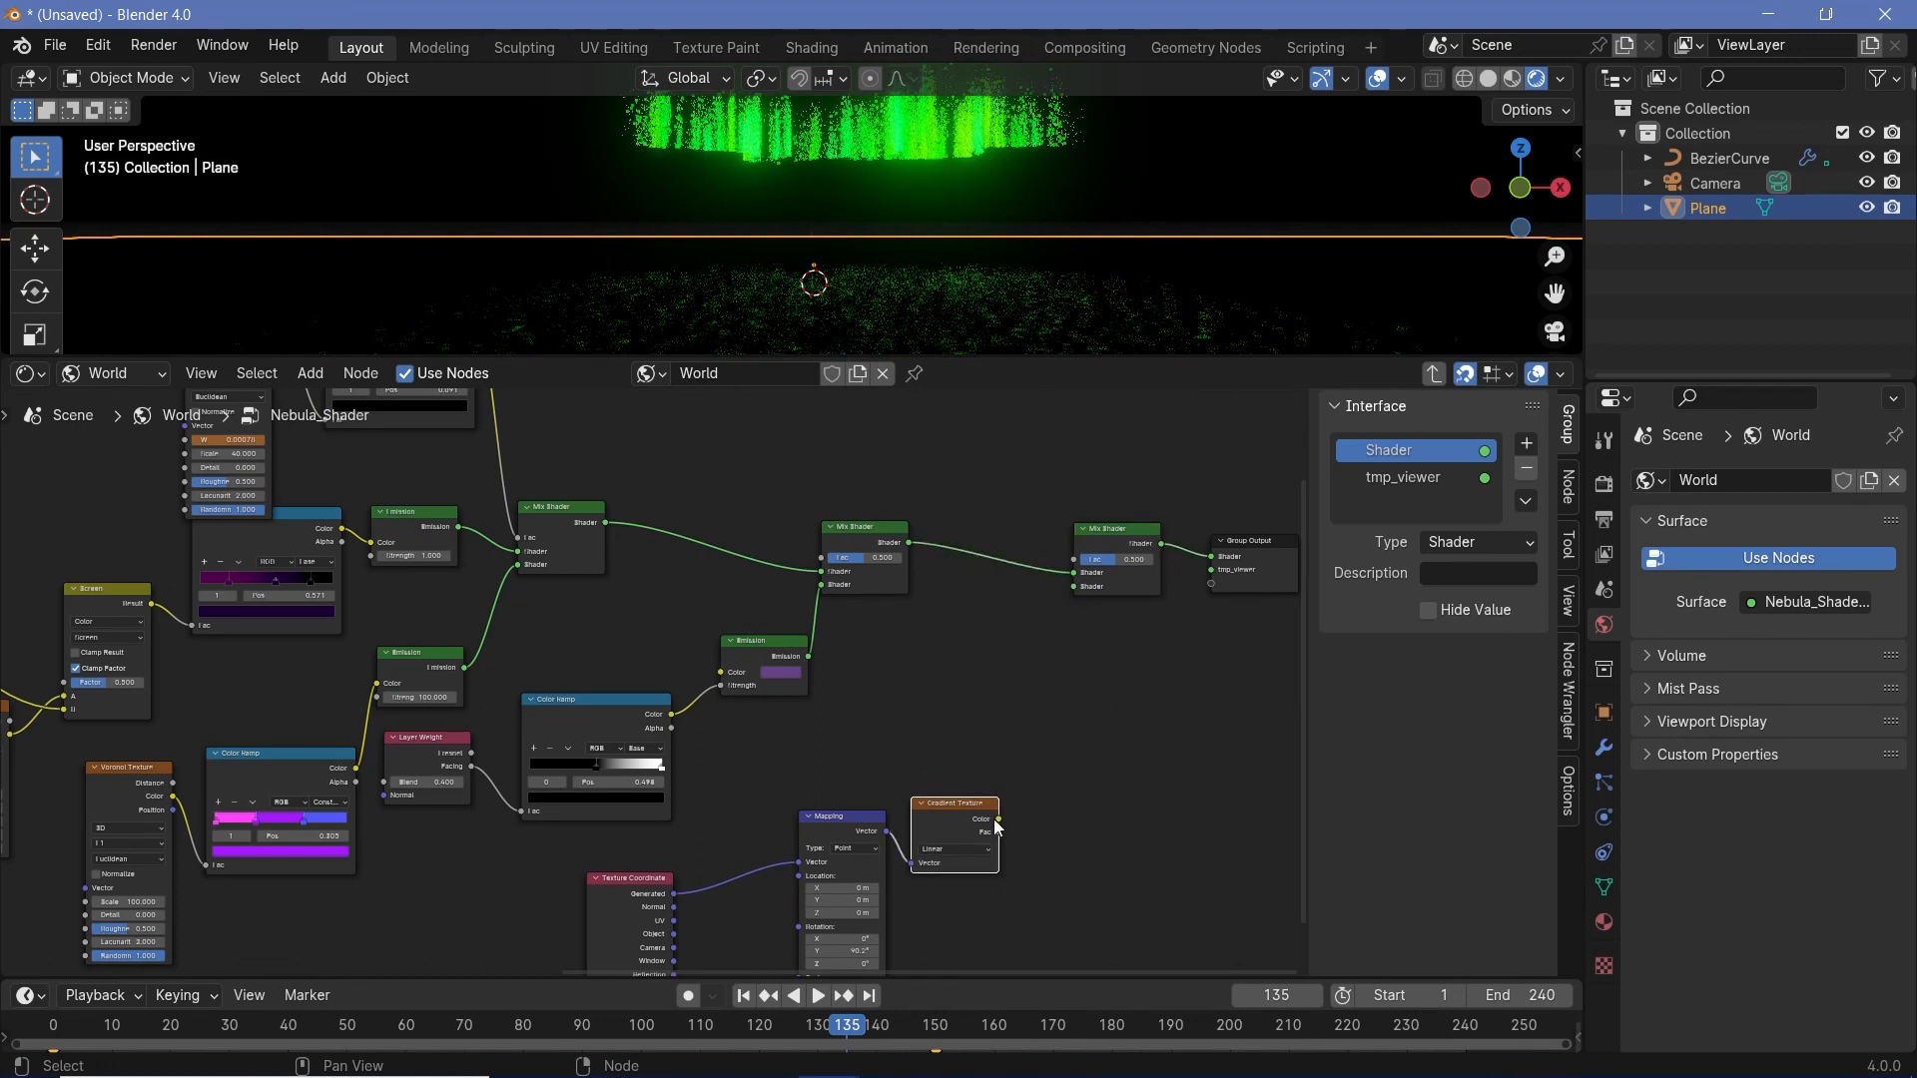
drag(998, 819, 1077, 560)
middle_drag(1092, 586, 1170, 646)
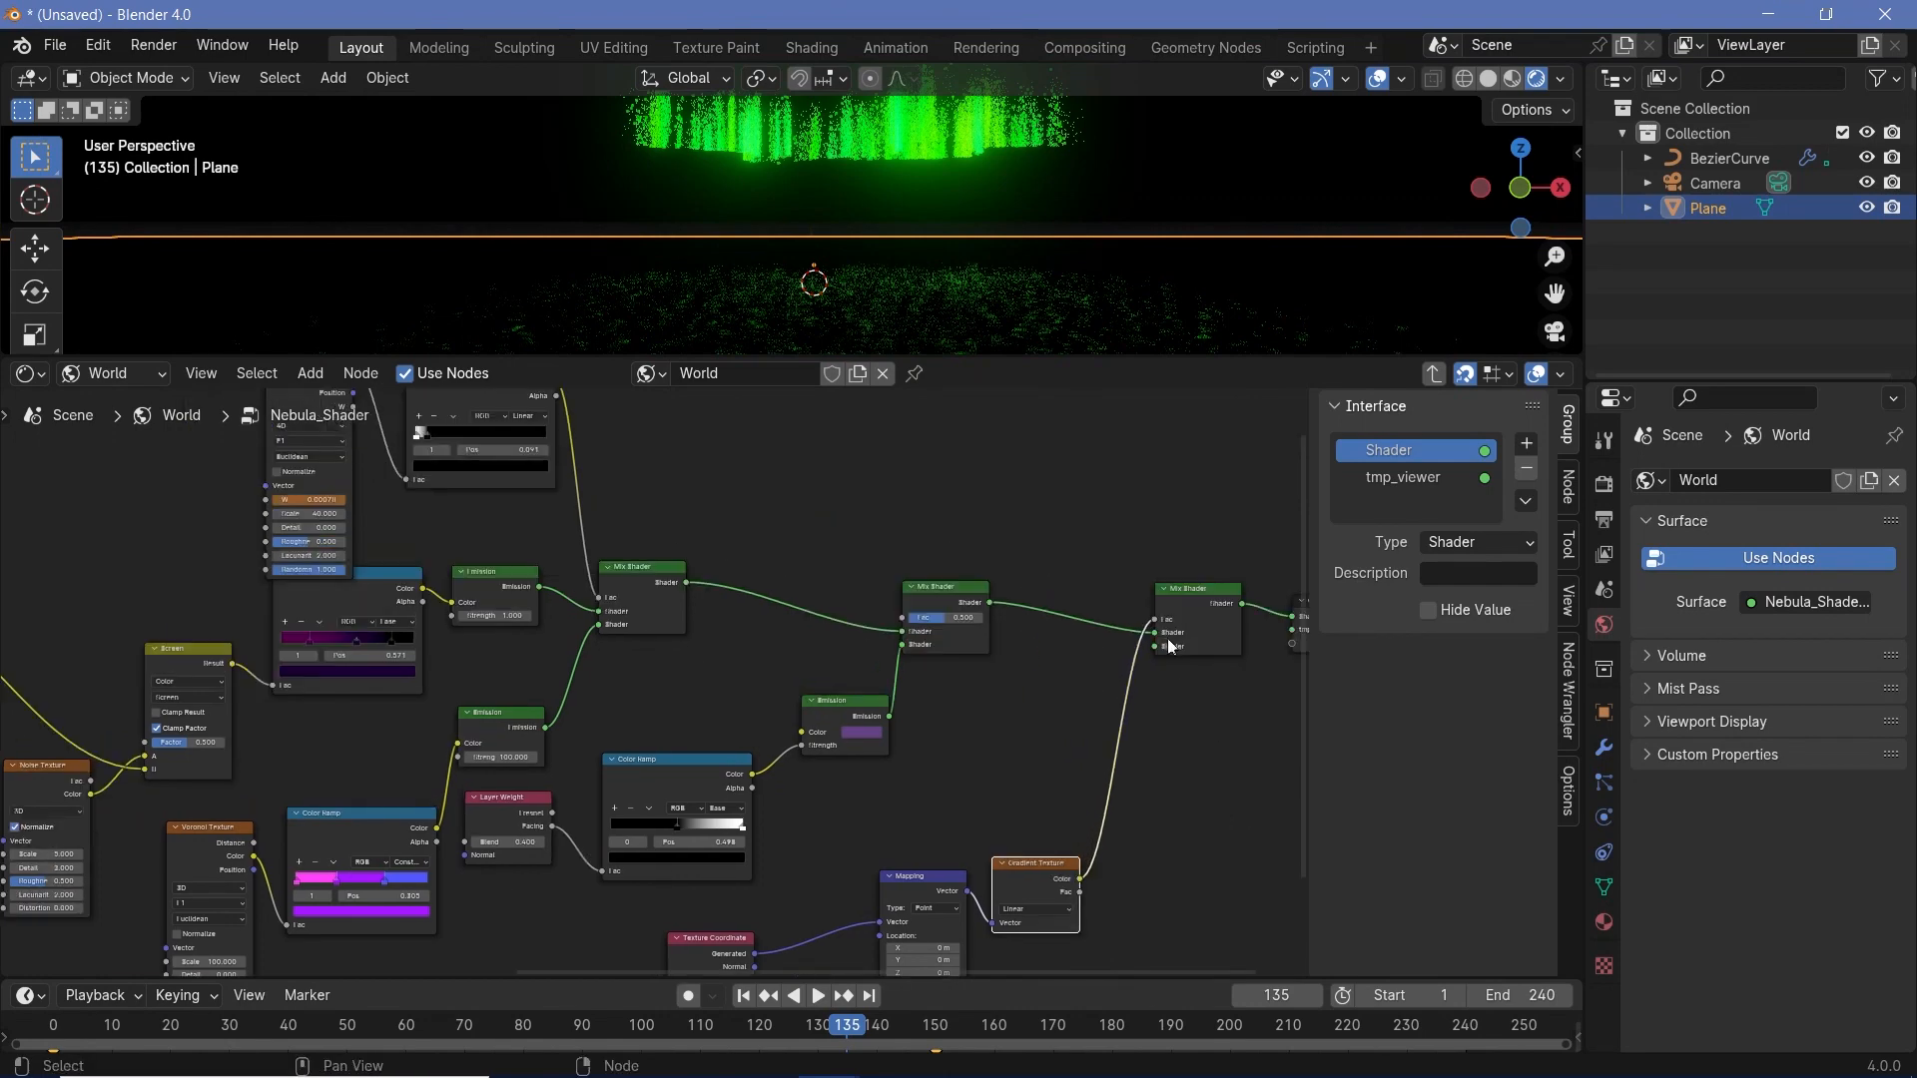
drag(1154, 631, 1154, 645)
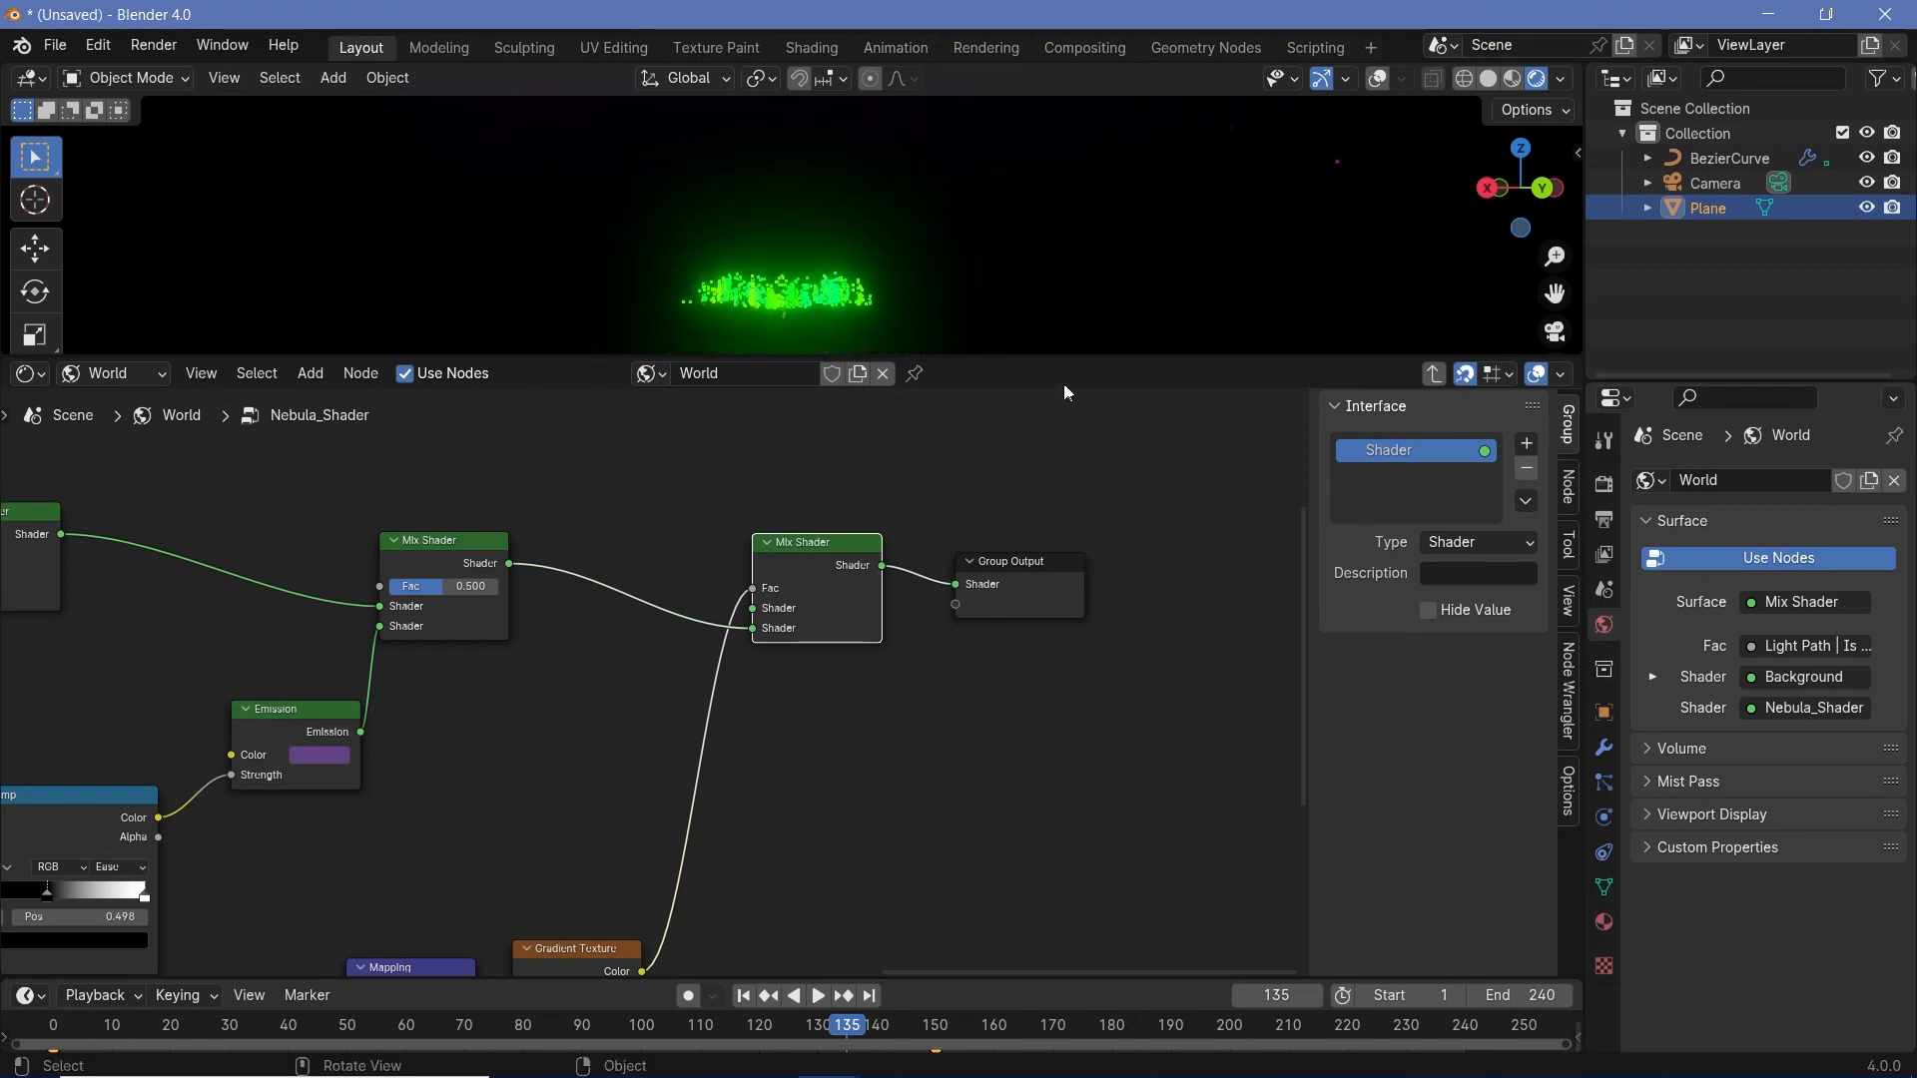
- Set the gradient Mapping node's X location to 0.28 m and its scale to 11.490 on all three axes
middle_drag(768, 649, 1025, 436)
middle_drag(836, 801, 1011, 702)
scroll(934, 837, up, 3)
middle_drag(928, 842, 968, 745)
scroll(949, 764, up, 3)
shift+drag(871, 615, 909, 615)
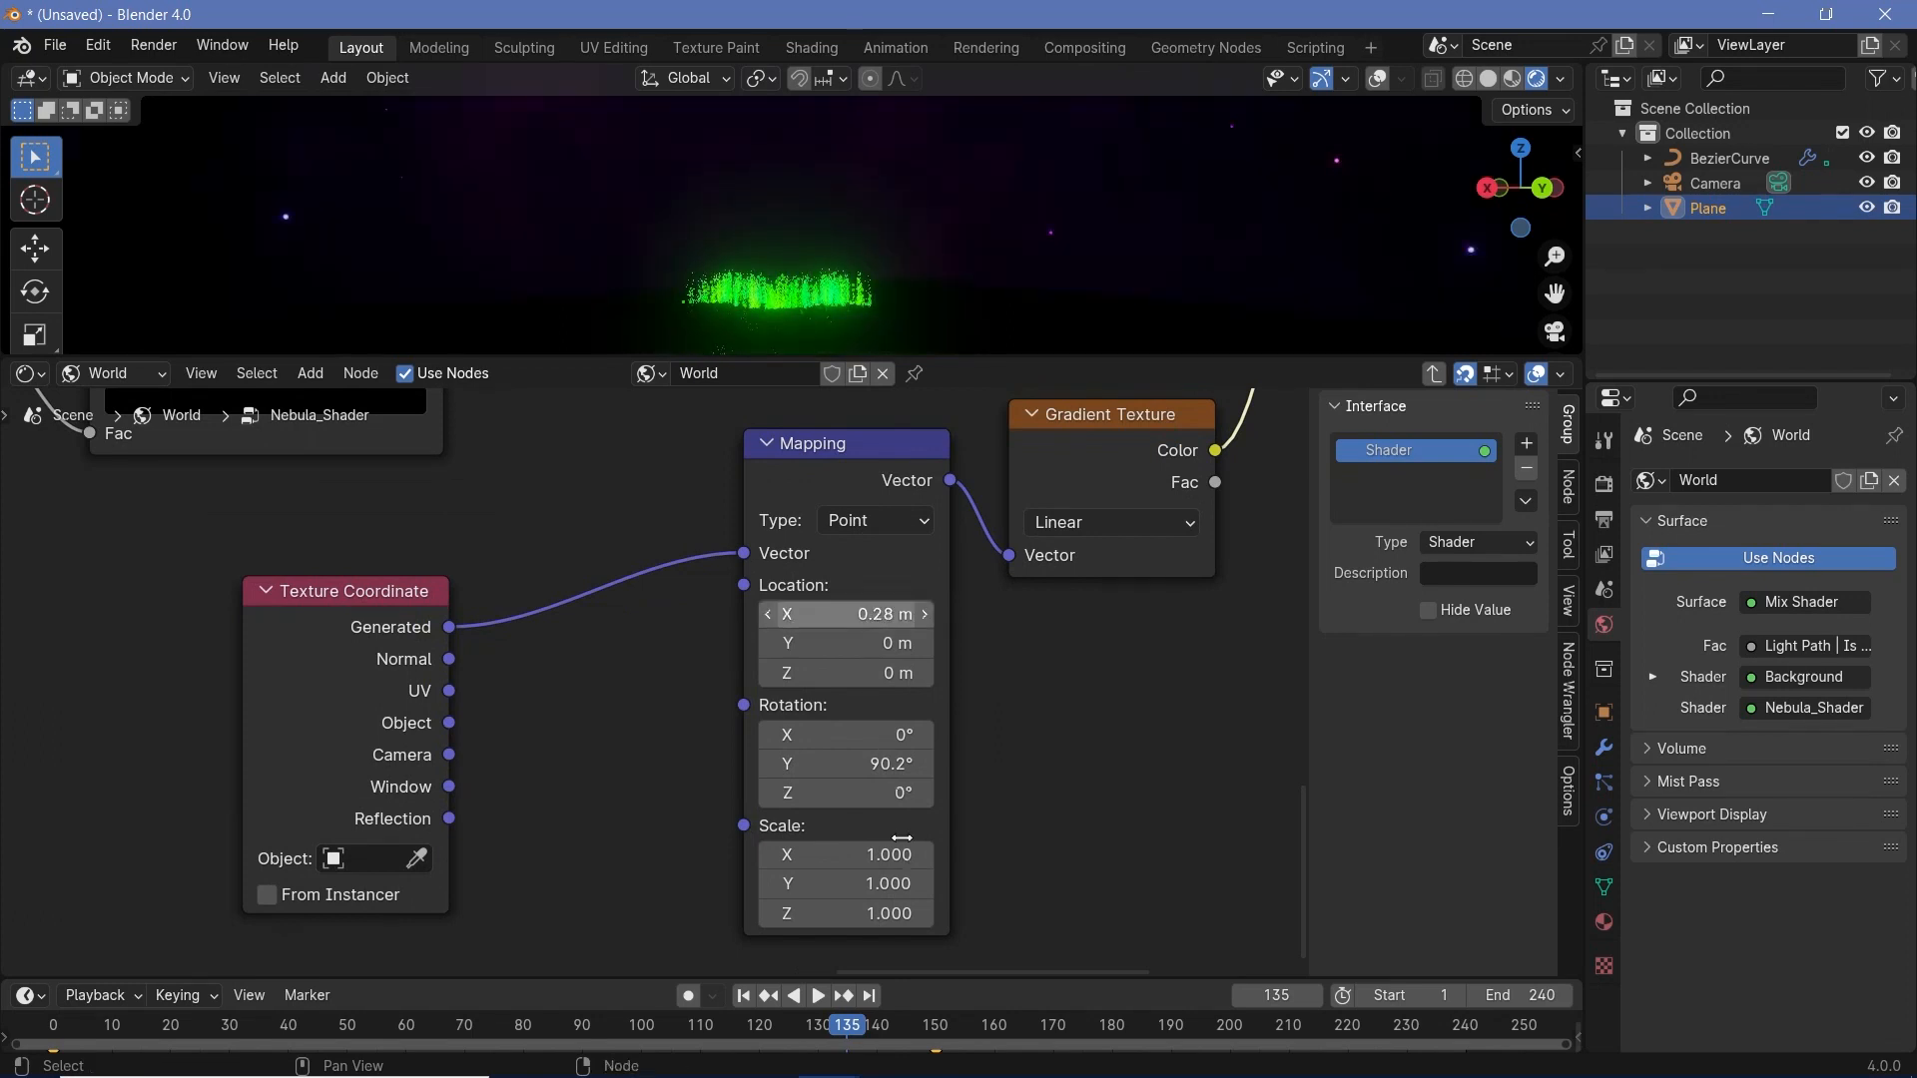
drag(871, 856, 1698, 913)
drag(875, 913, 865, 912)
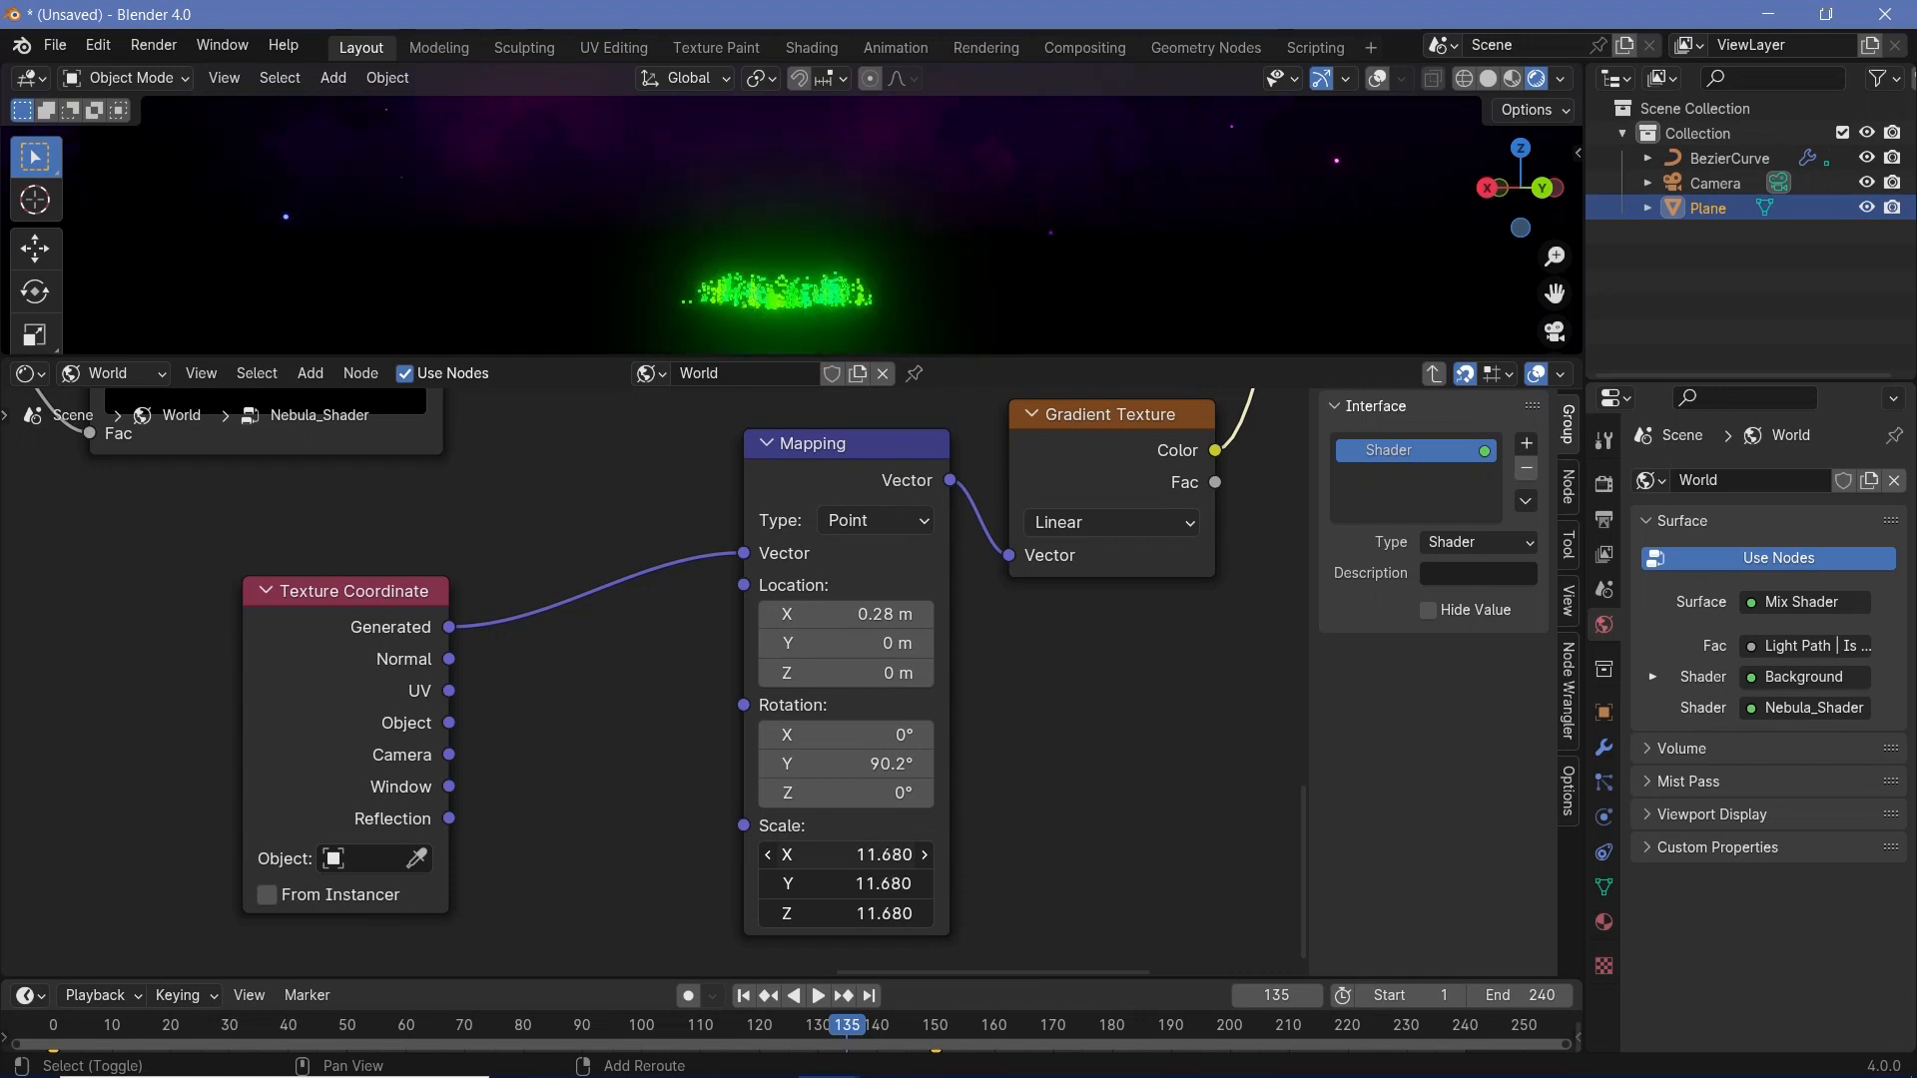
drag(644, 544, 643, 544)
- Add a second mesh plane beneath the aurora and switch the World shader area to the Geometry Node Editor
middle_drag(927, 275, 943, 224)
middle_drag(846, 265, 322, 266)
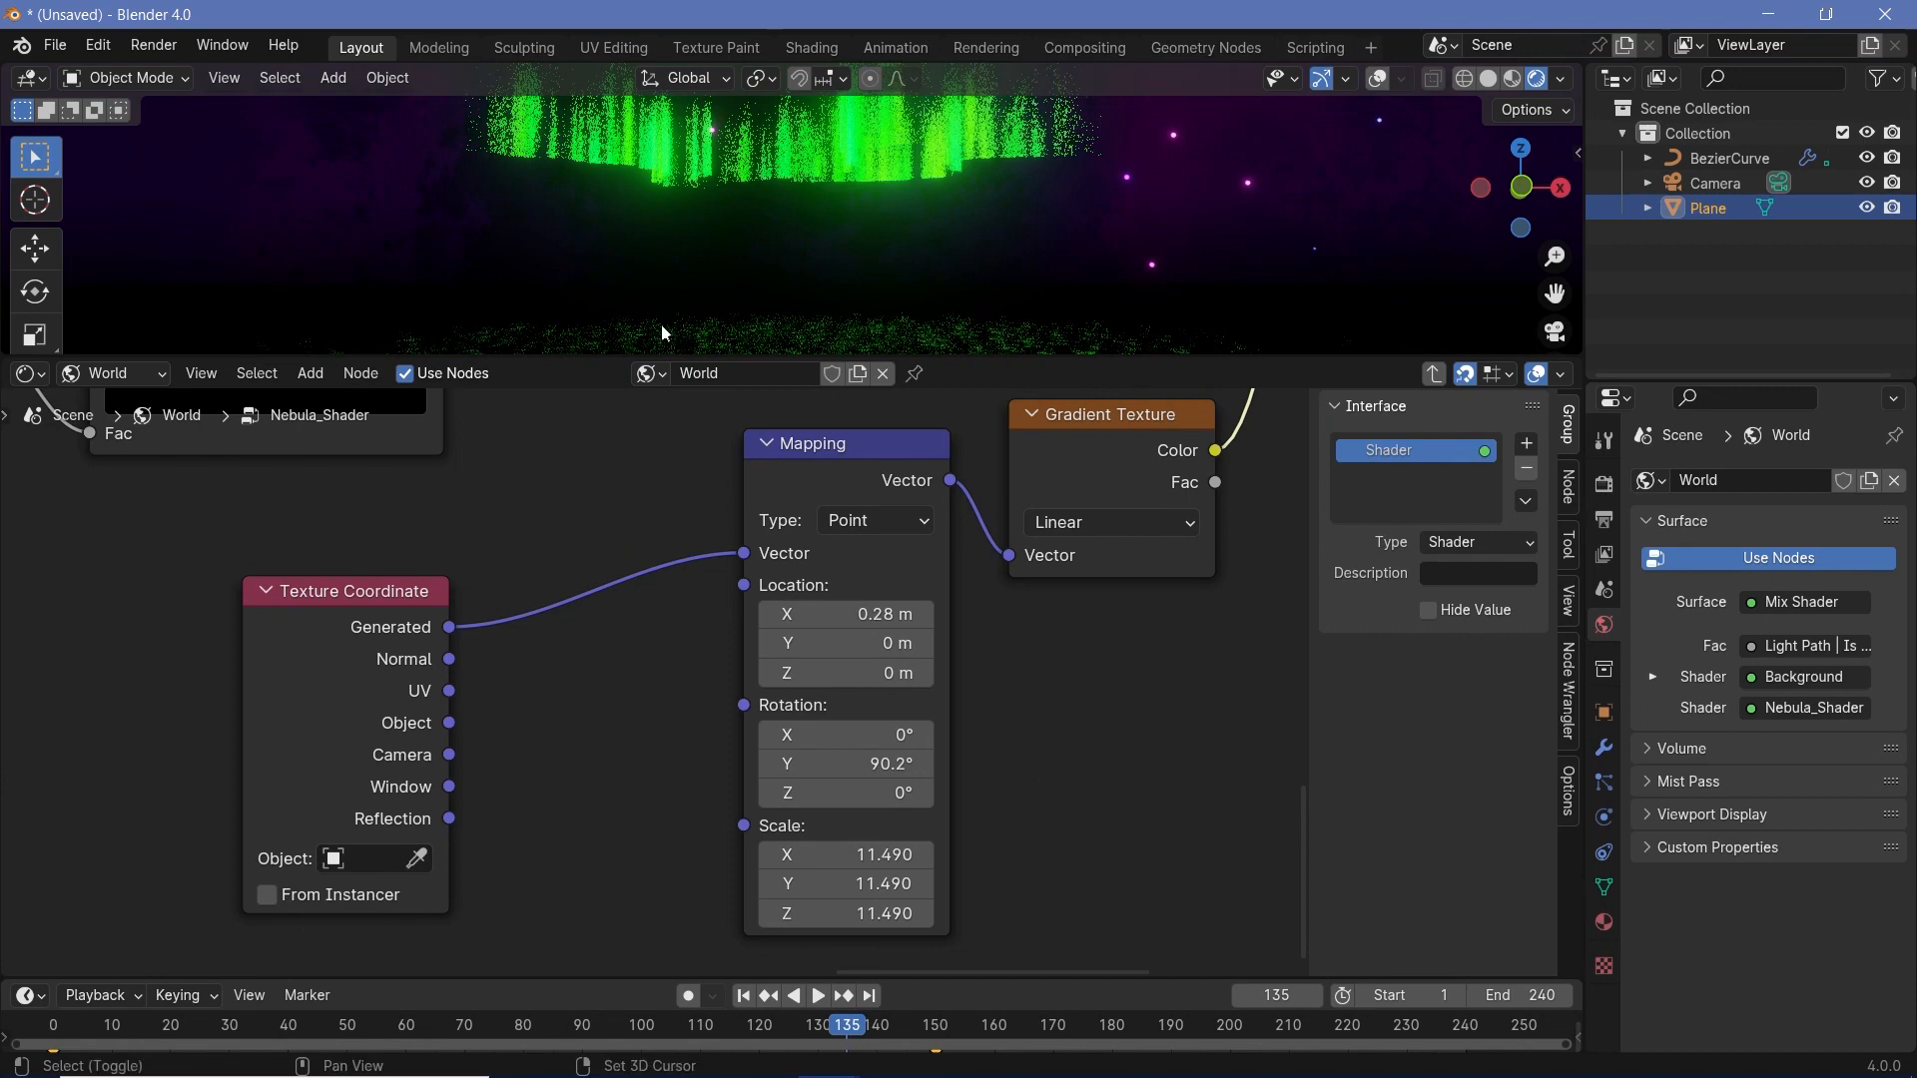
key(shift+a)
mouse_move(661, 325)
click(749, 323)
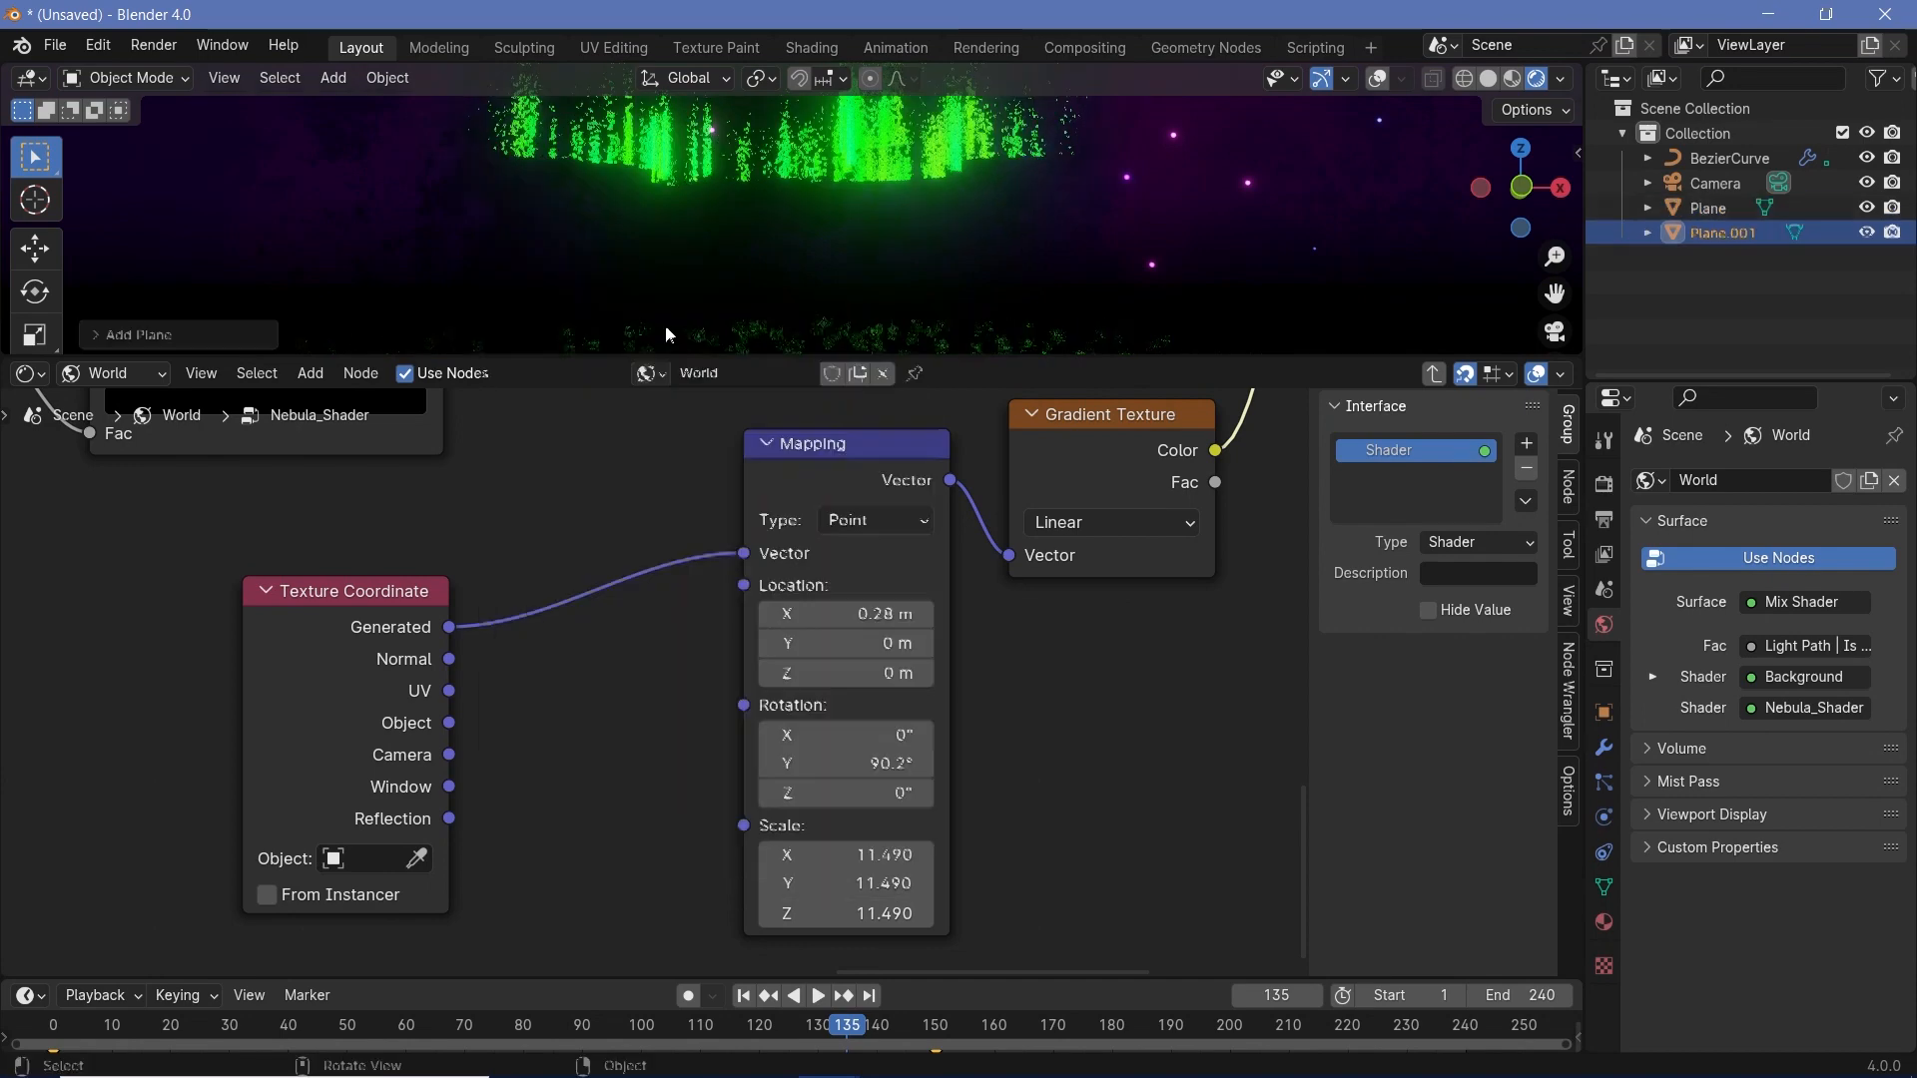
click(24, 374)
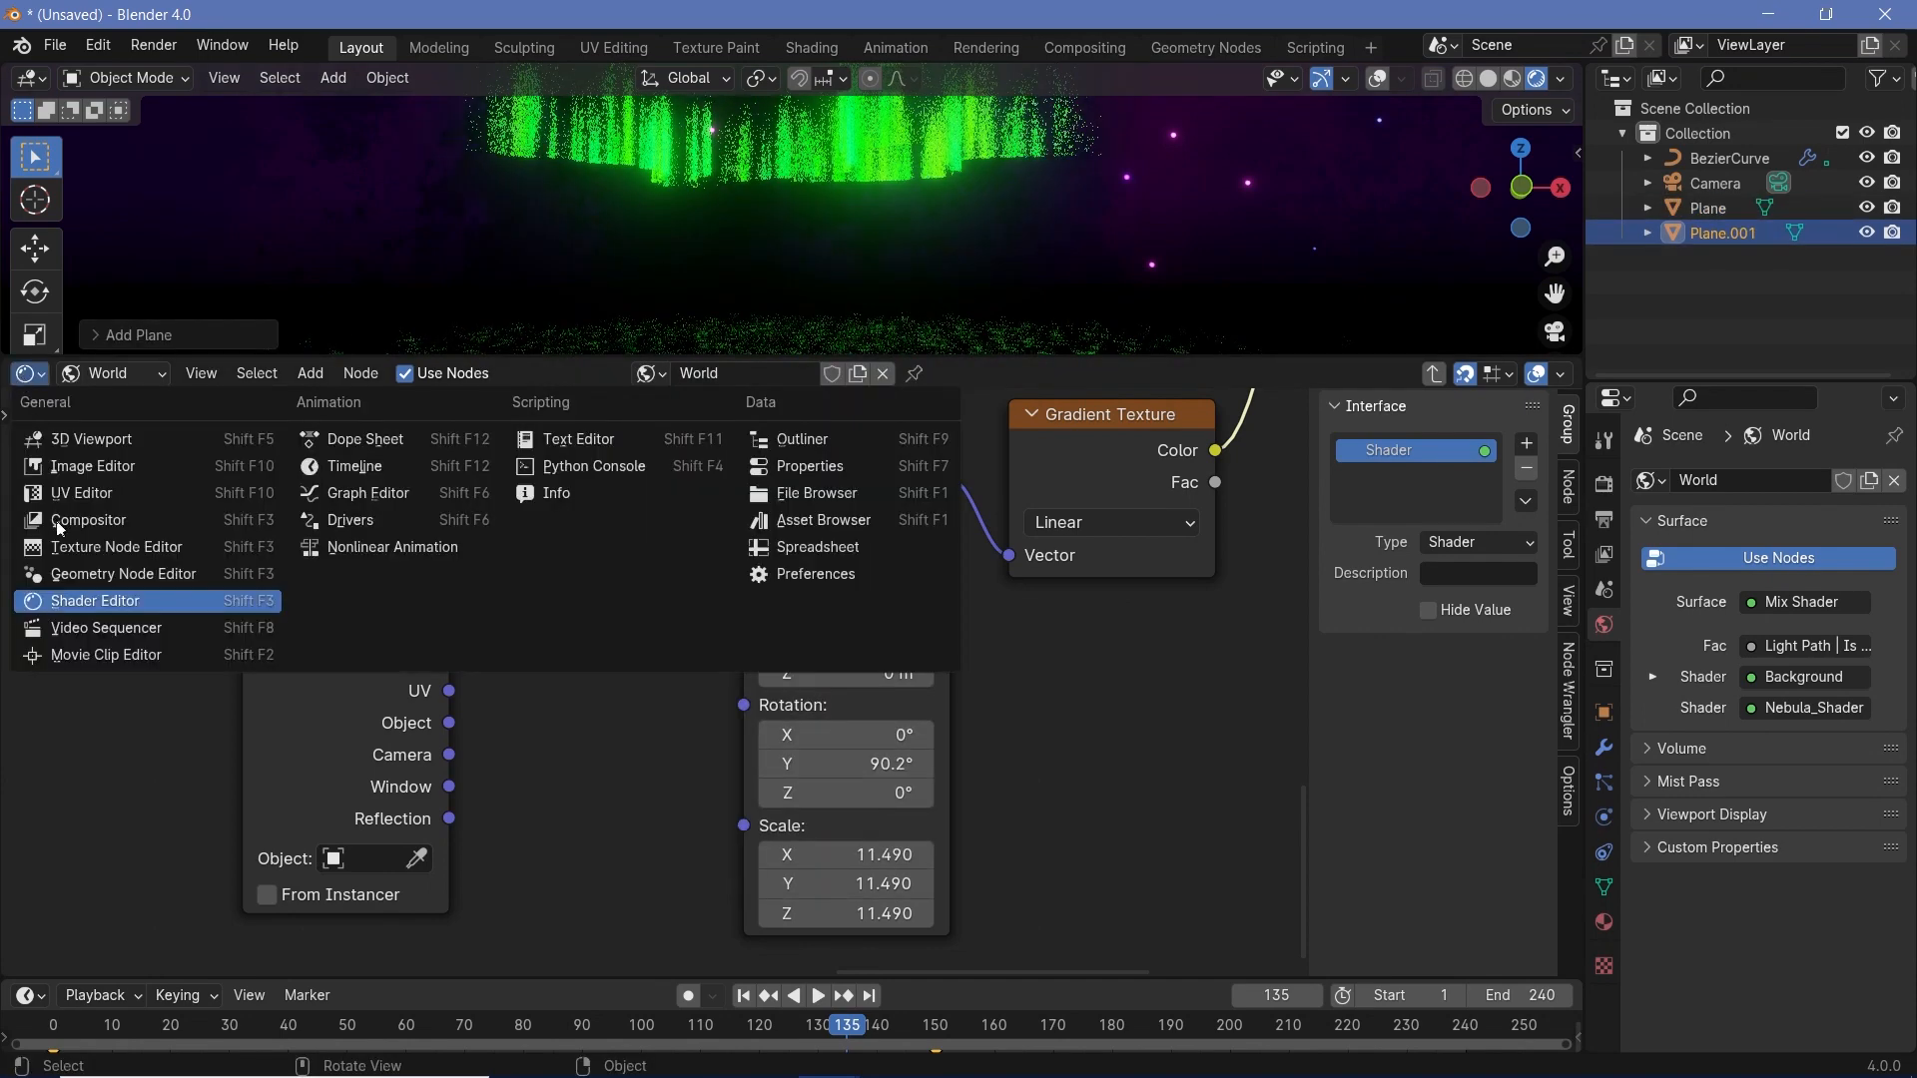
click(75, 573)
- Show the viewport overlays and scale the new plane up to span the ground beneath the aurora
click(1377, 80)
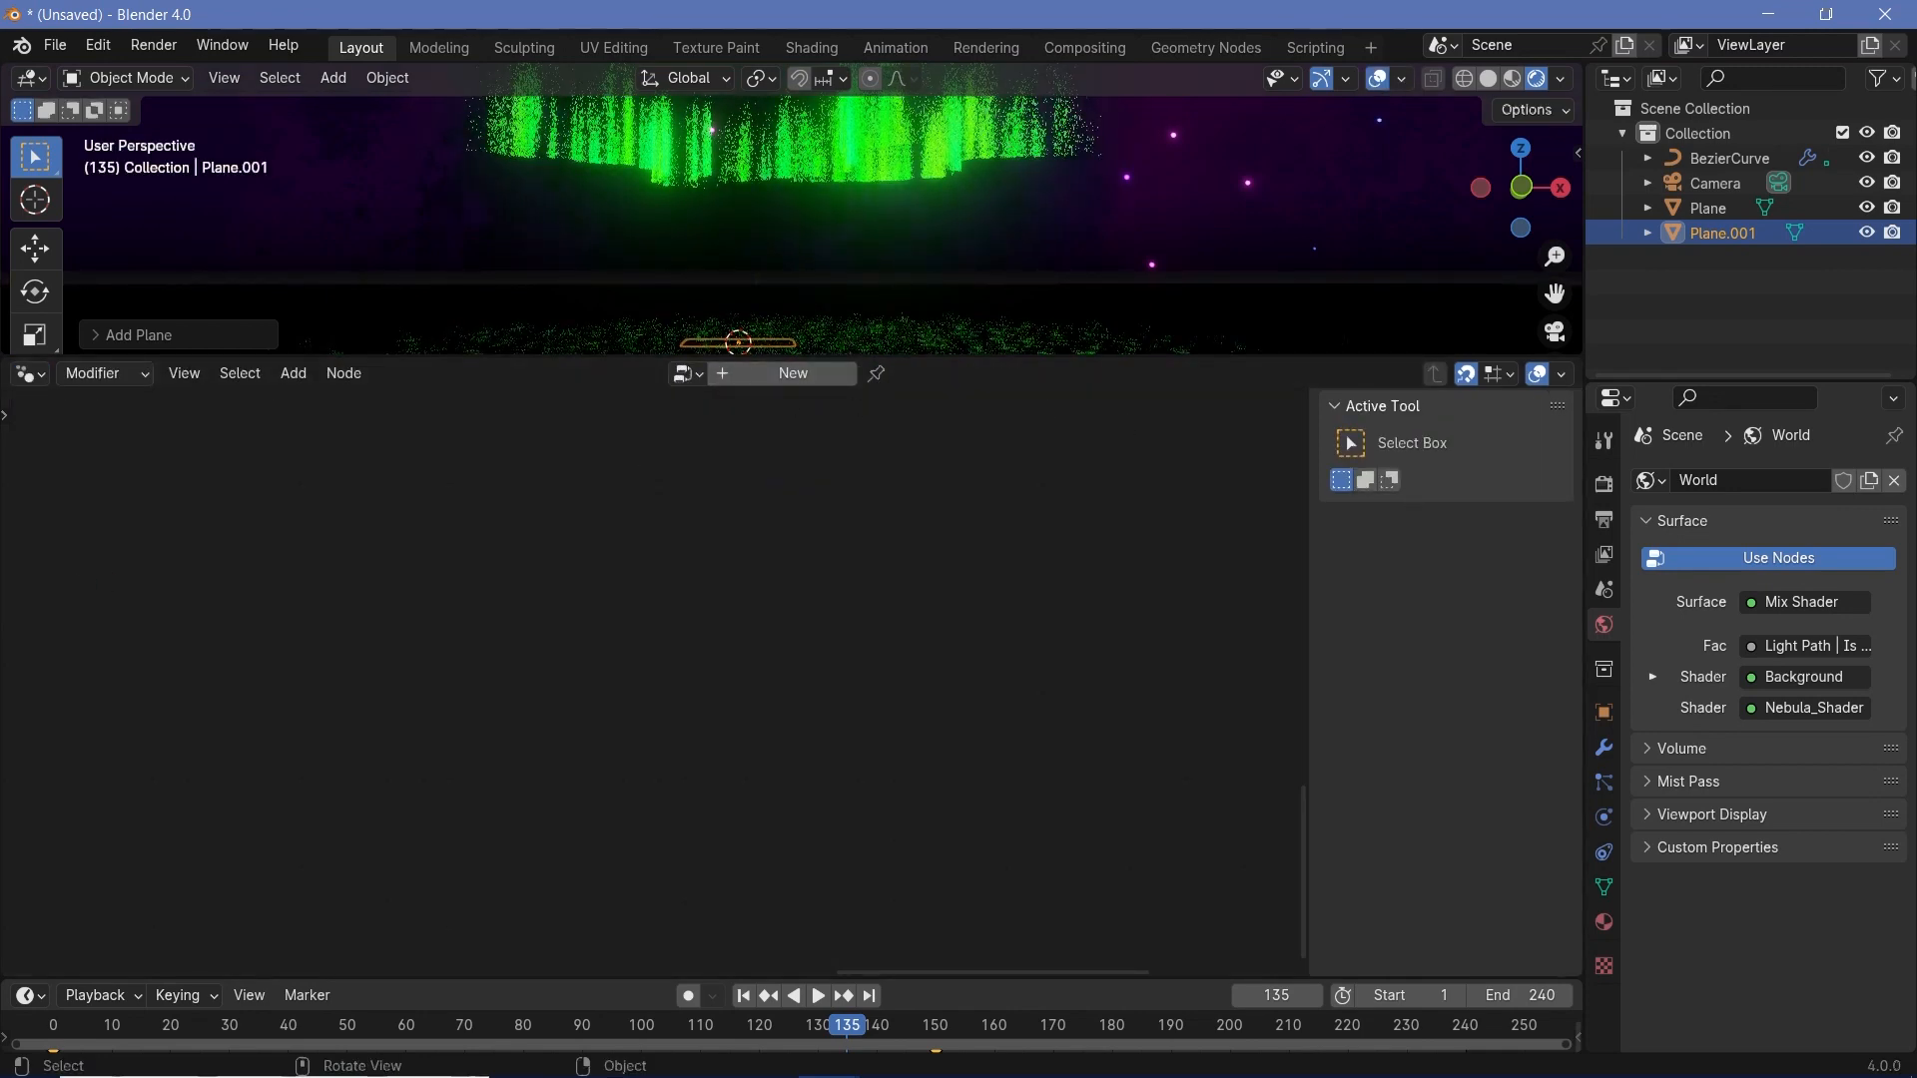
key(s)
click(823, 360)
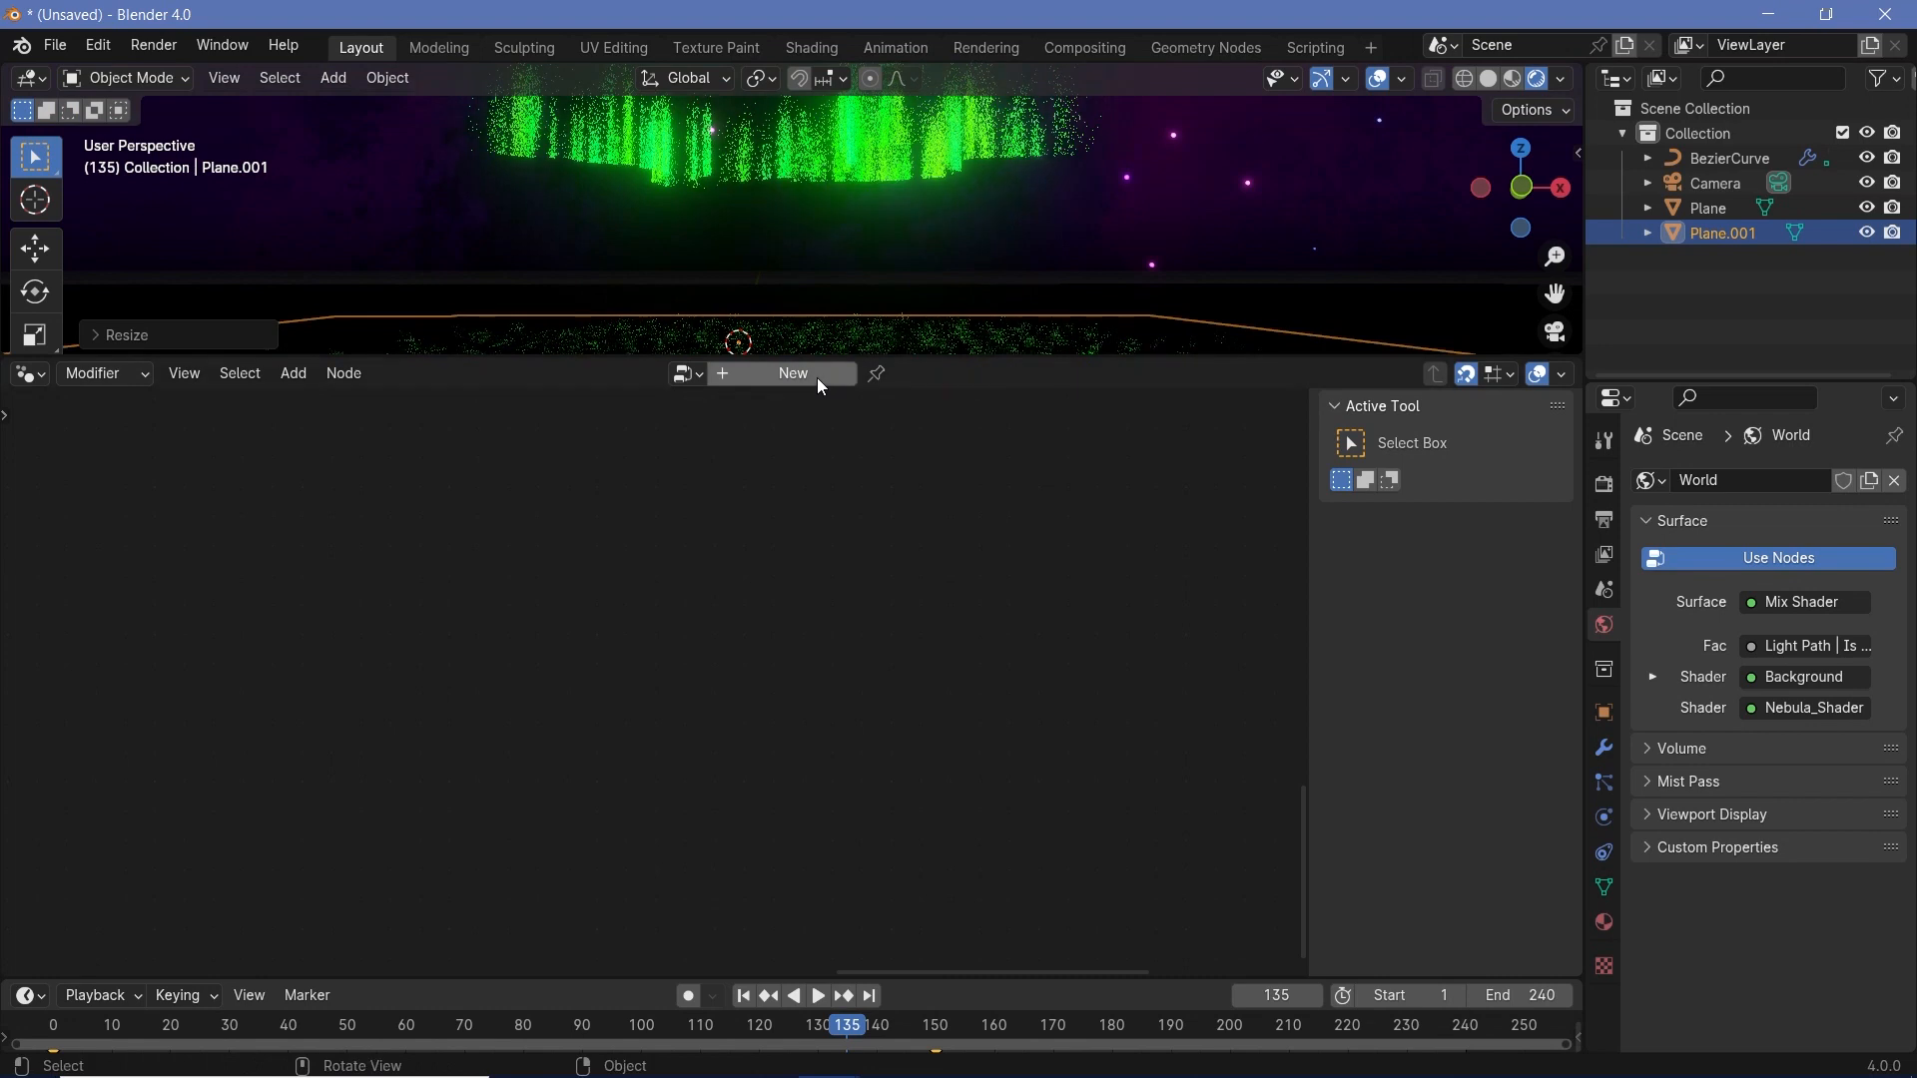
- Create a new geometry node tree on the enlarged plane and bring its input and output nodes into view
click(817, 377)
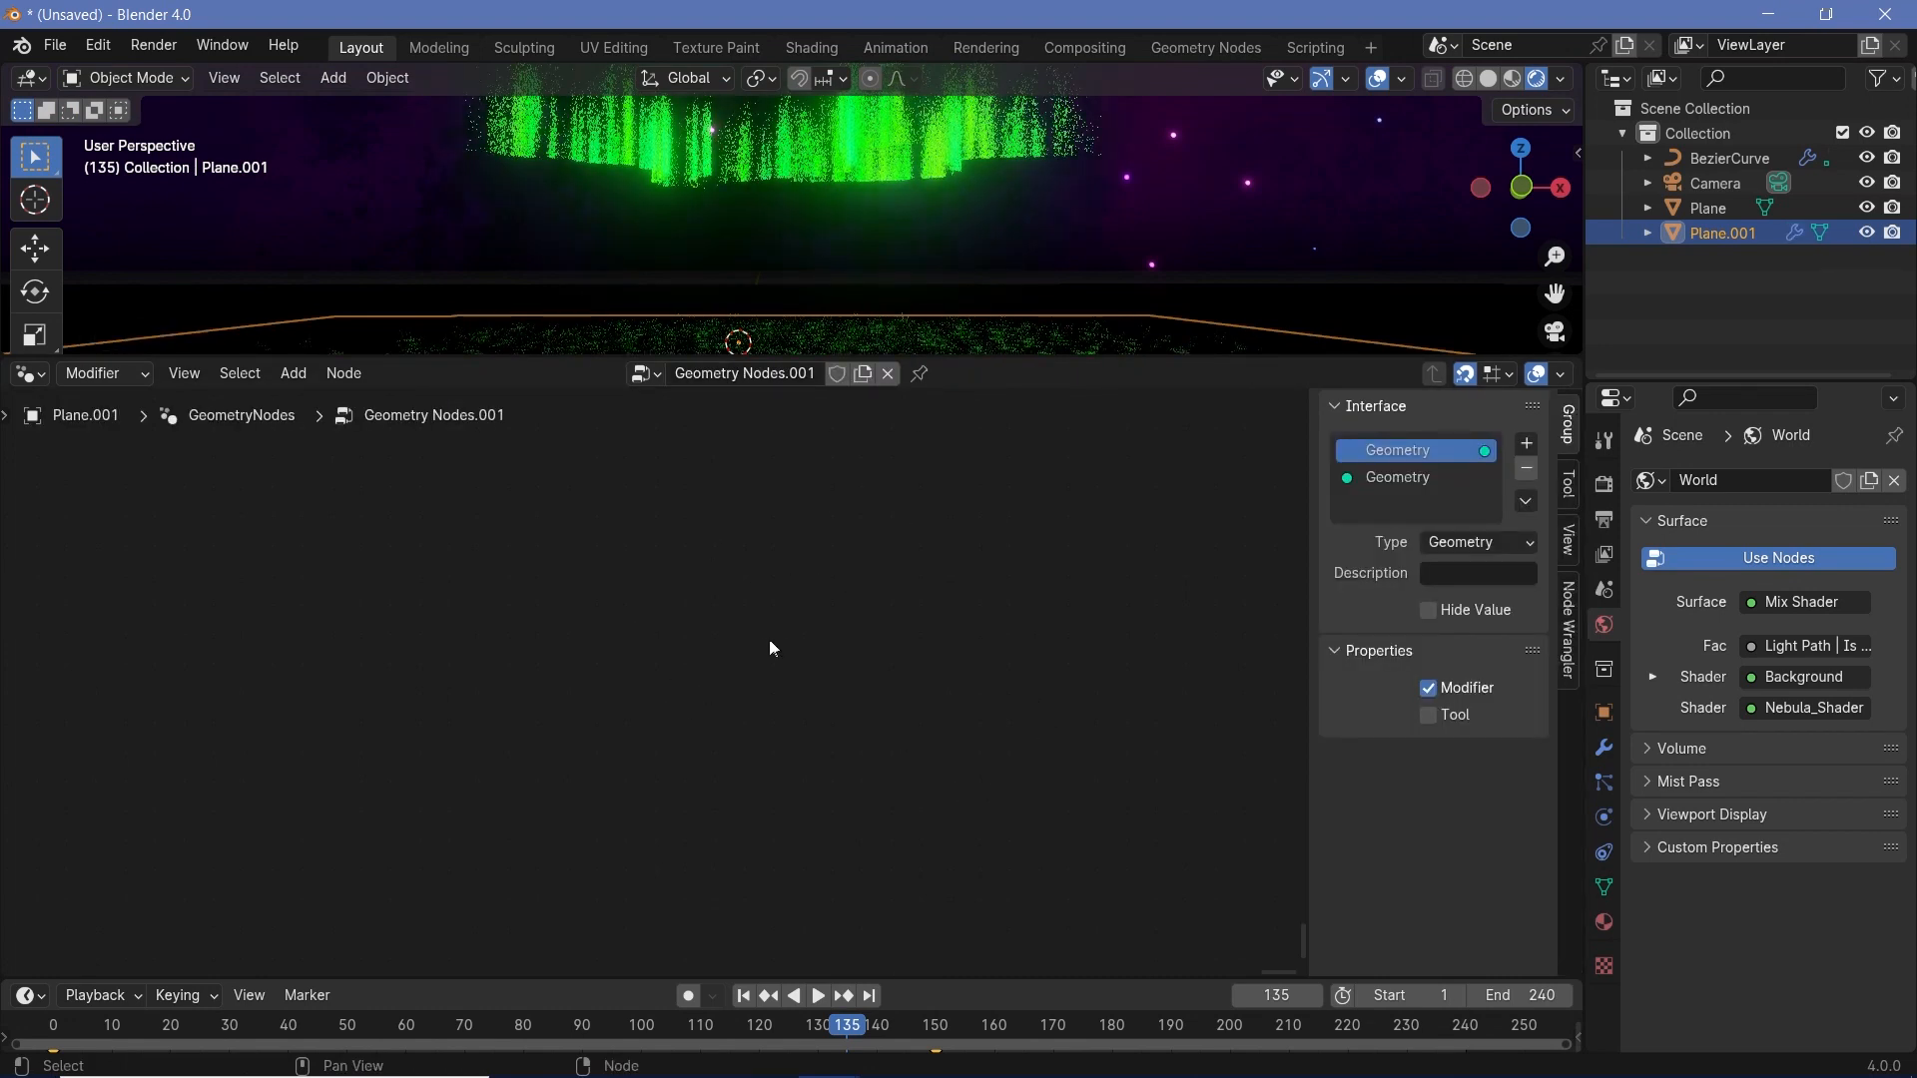
key(Home)
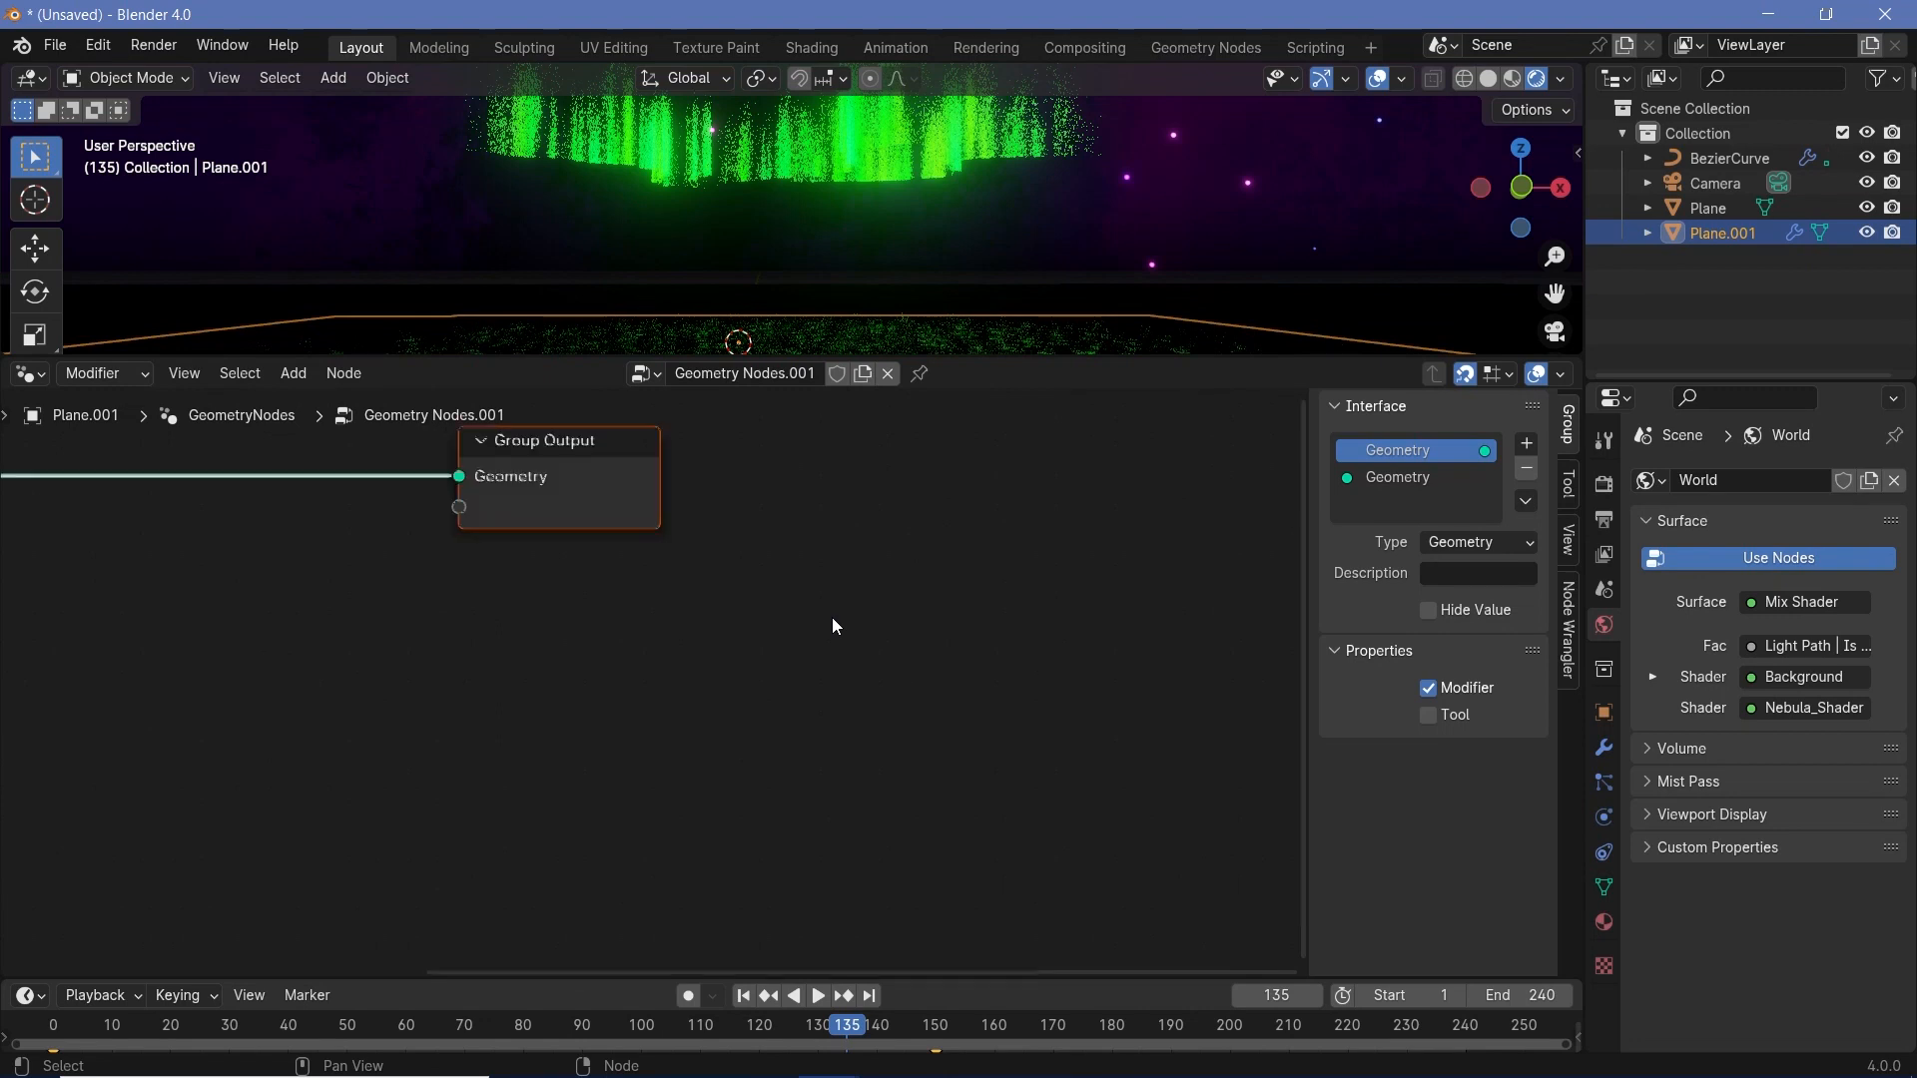
middle_drag(590, 666, 771, 600)
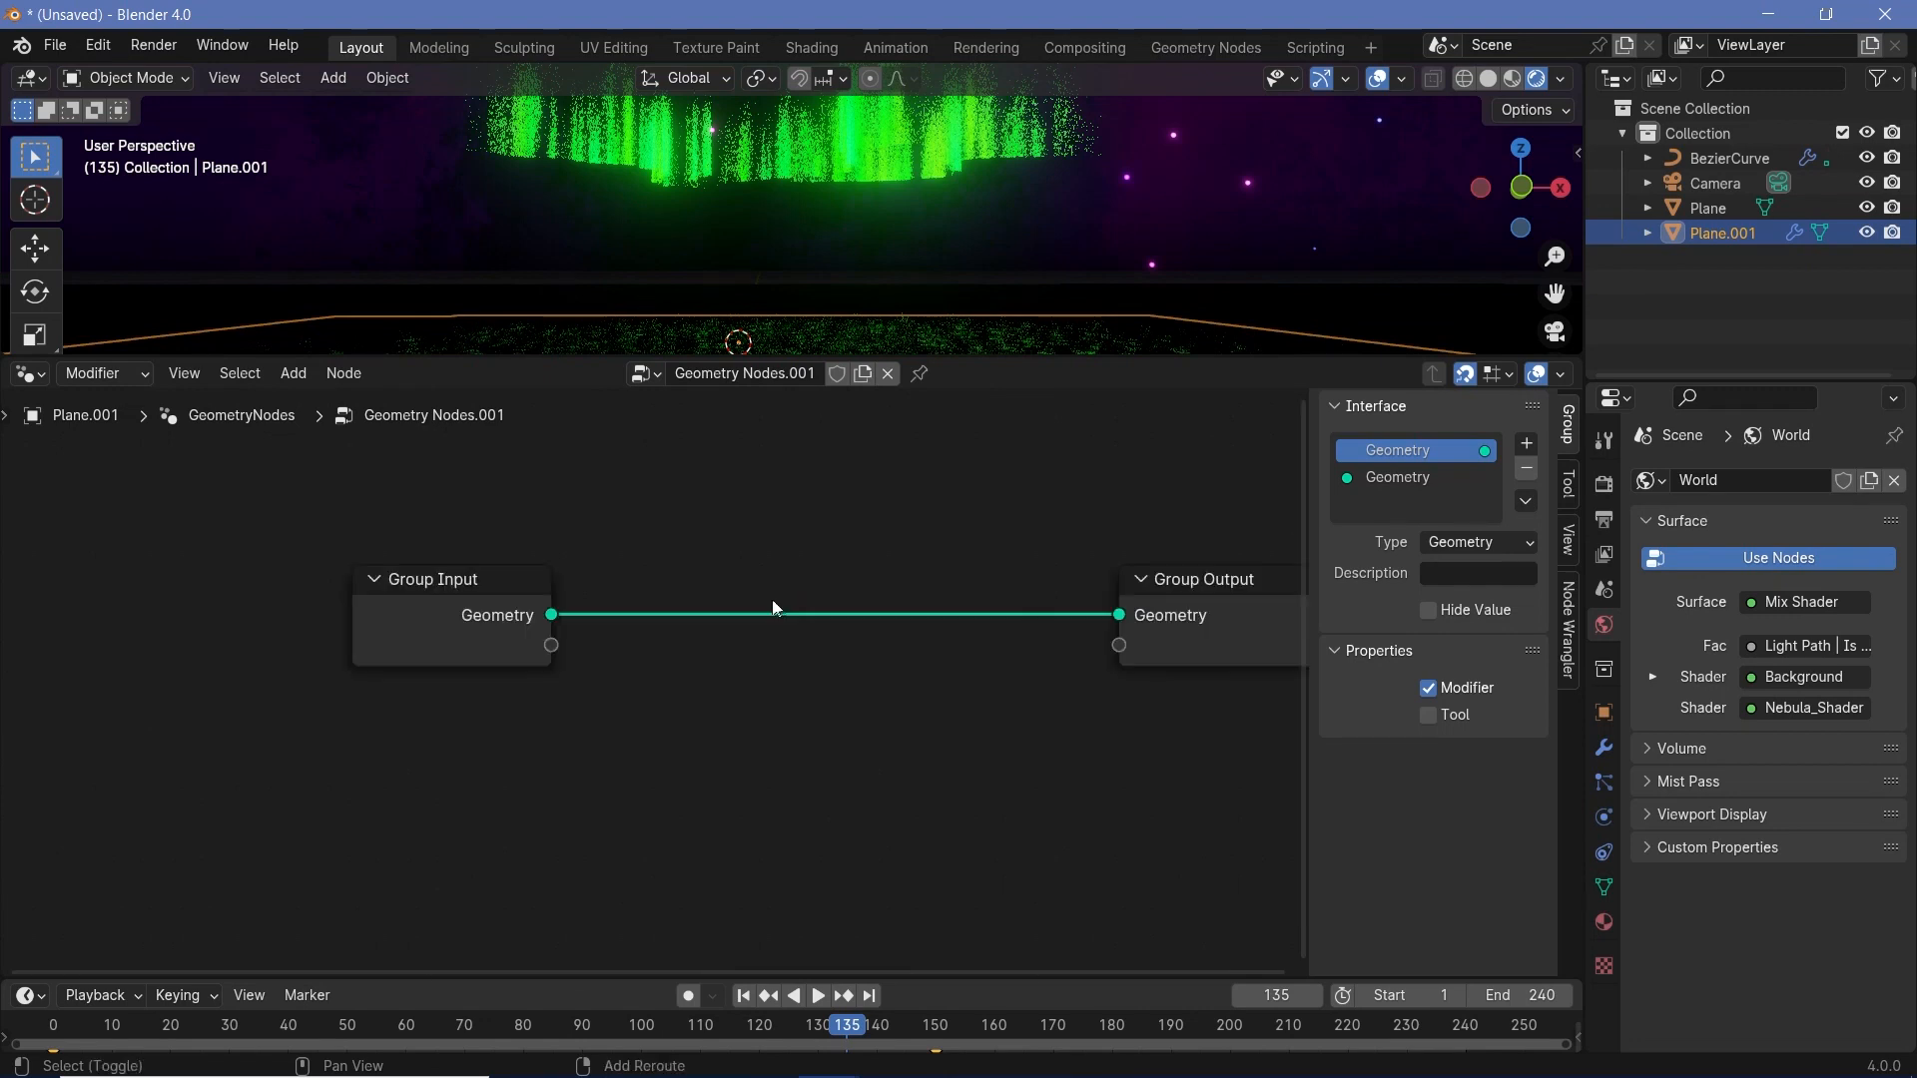
- Insert a Subdivide Mesh node between Group Input and Group Output, place it beside Group Input and set its Level to 5
key(shift+a)
mouse_move(774, 604)
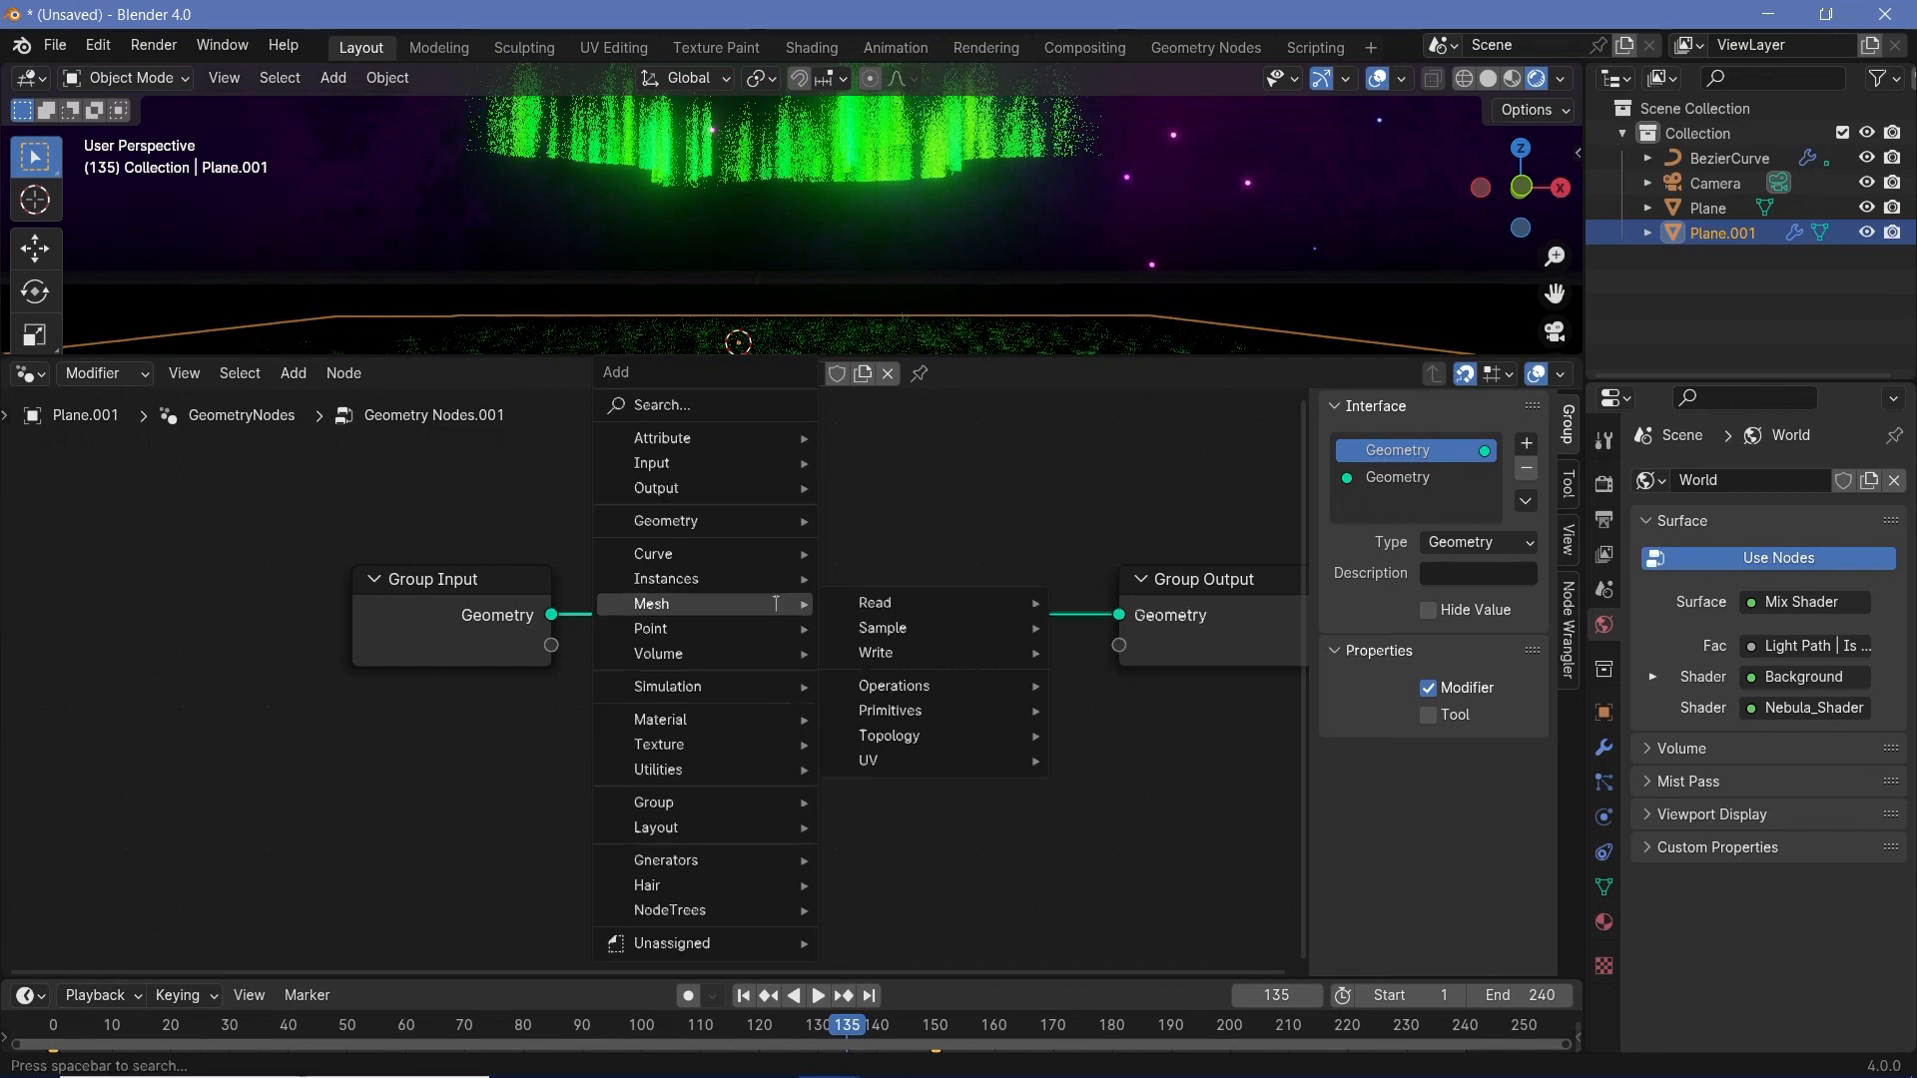
text(subd)
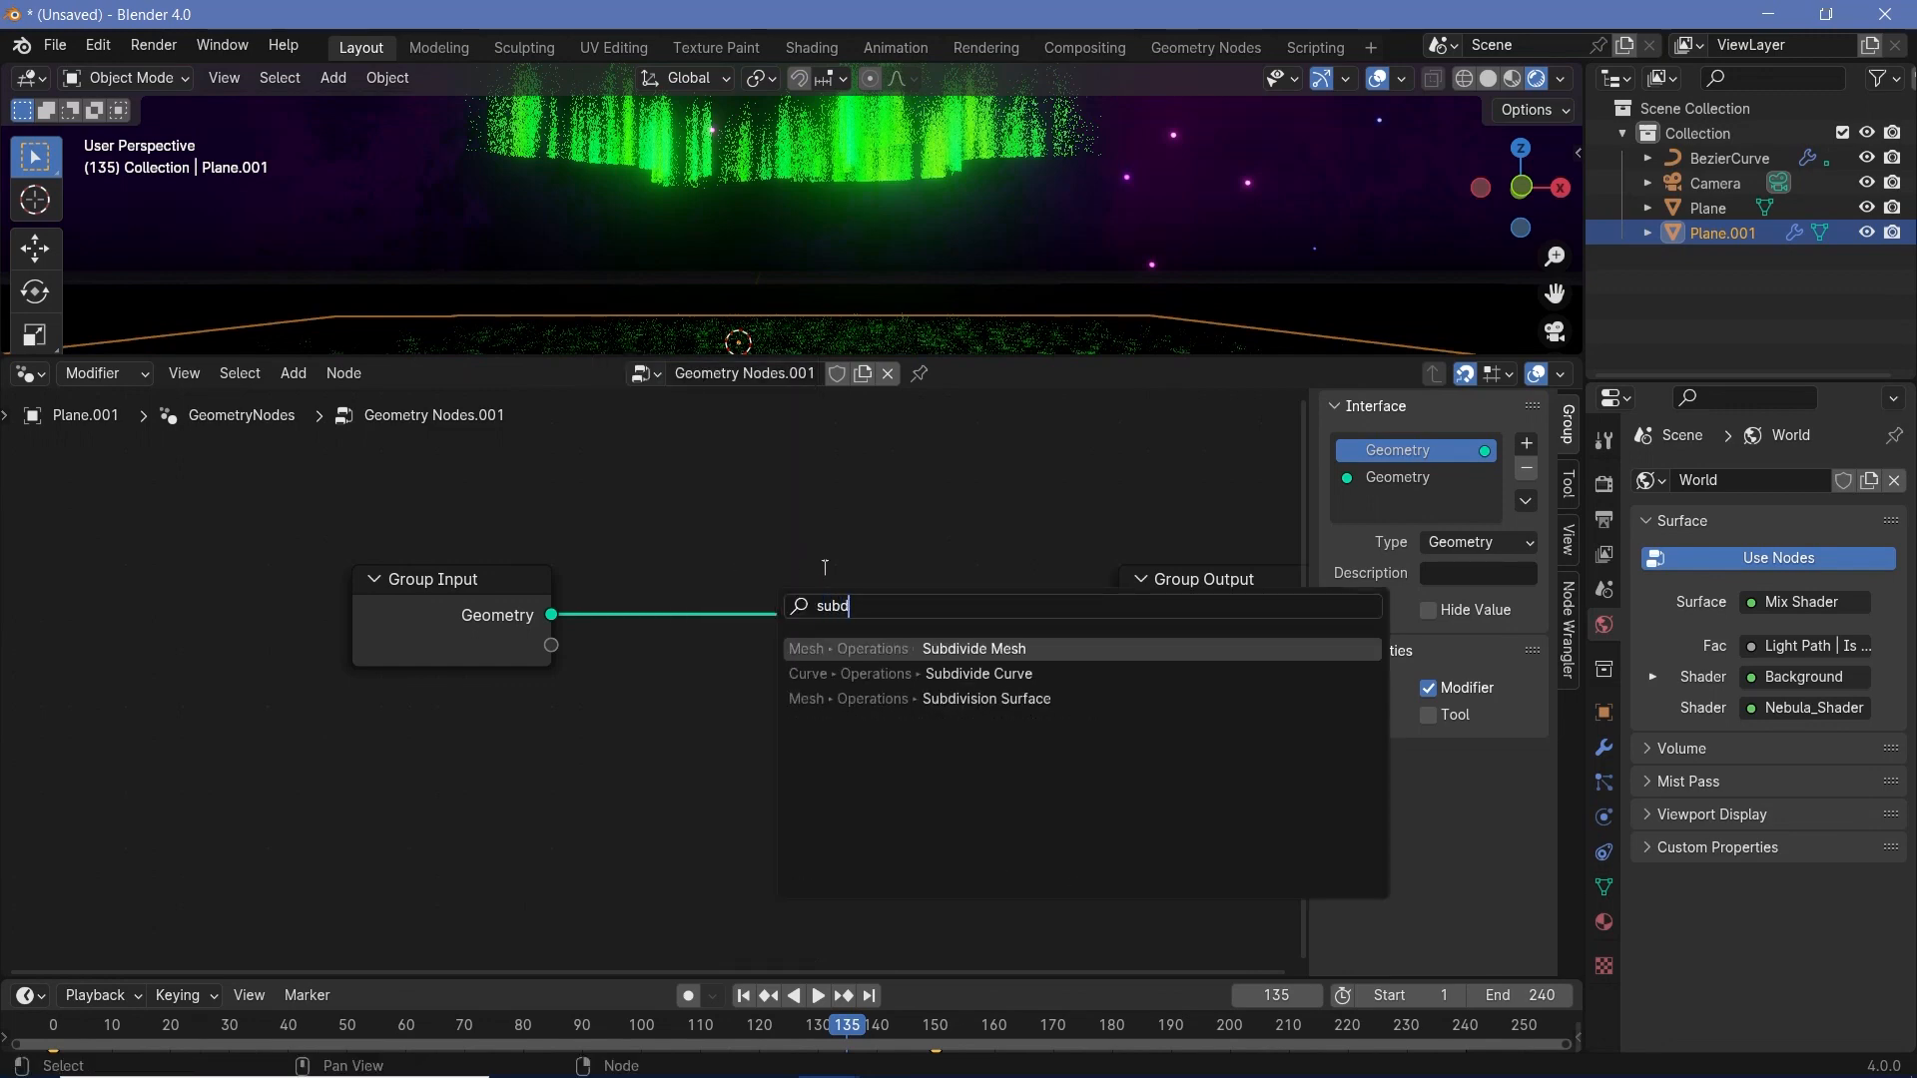
click(954, 674)
key(Escape)
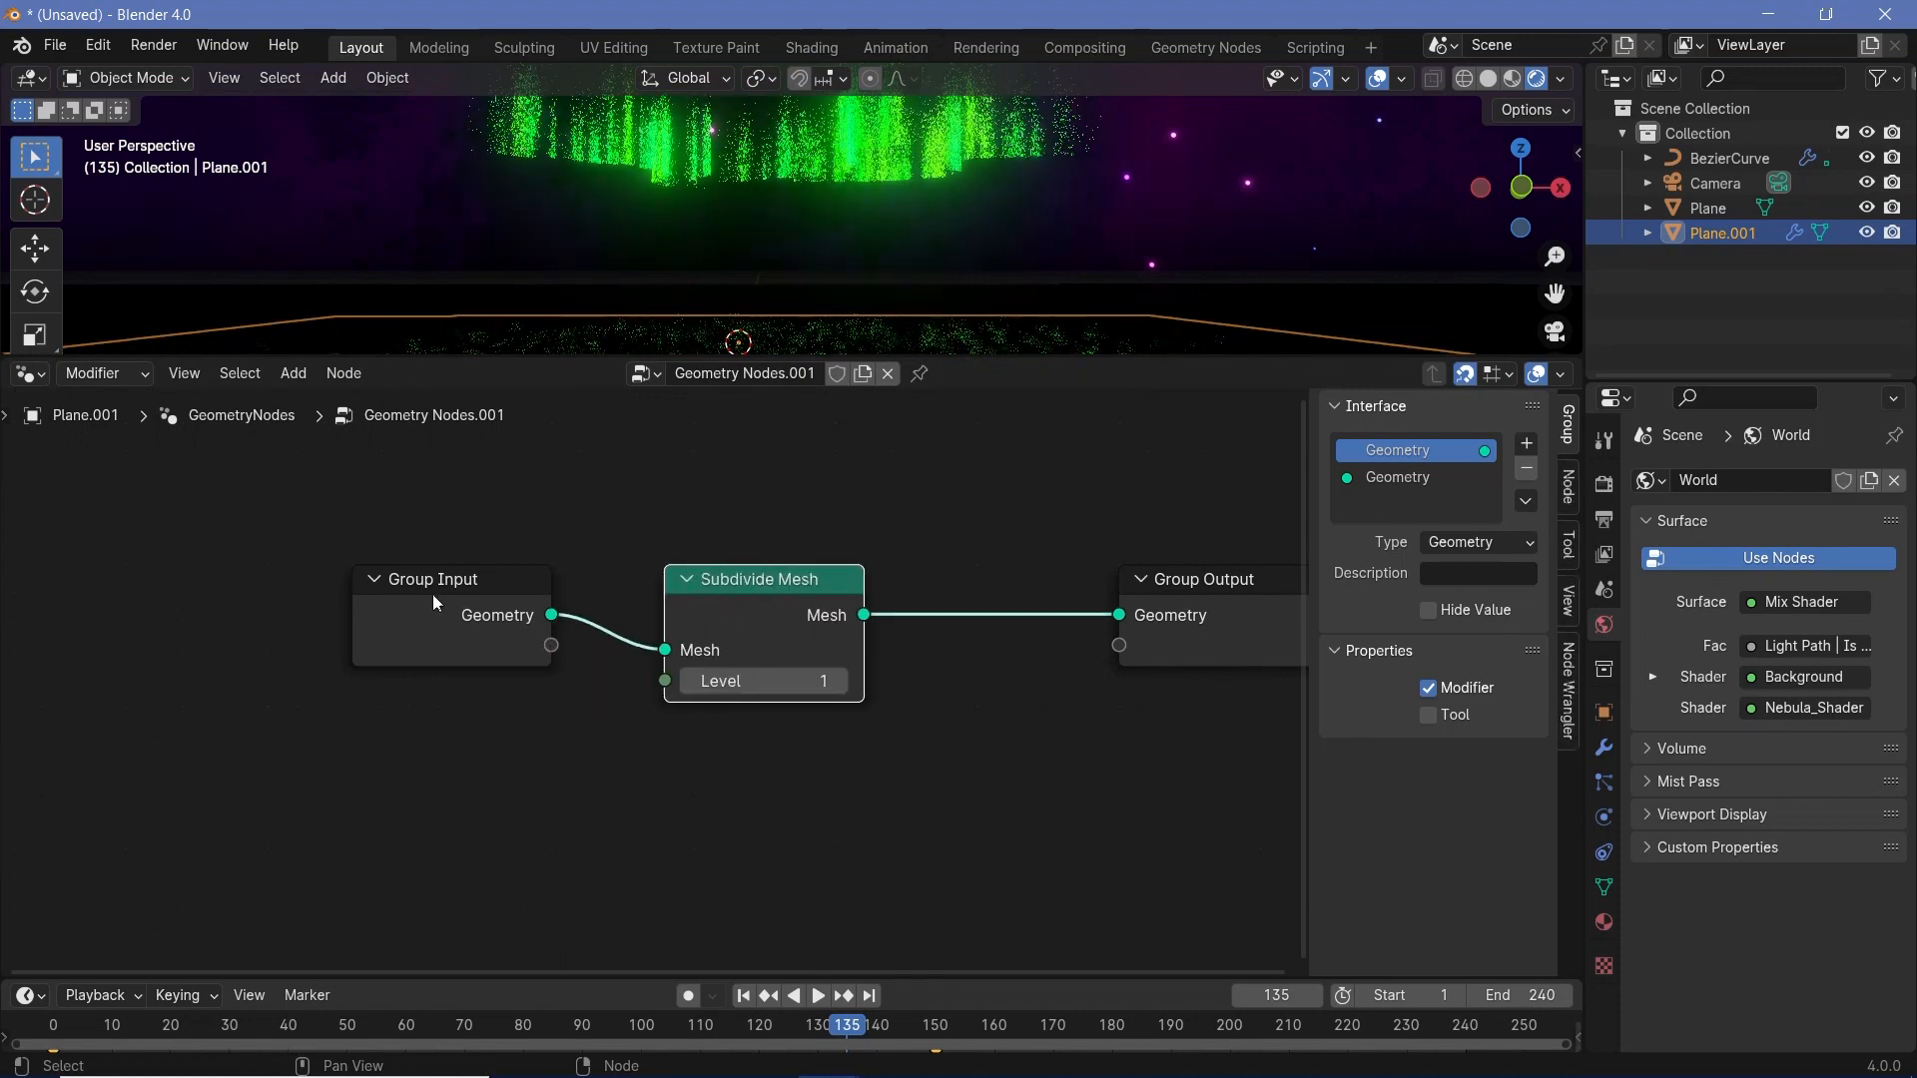
drag(432, 603, 121, 603)
drag(764, 581, 396, 581)
click(388, 689)
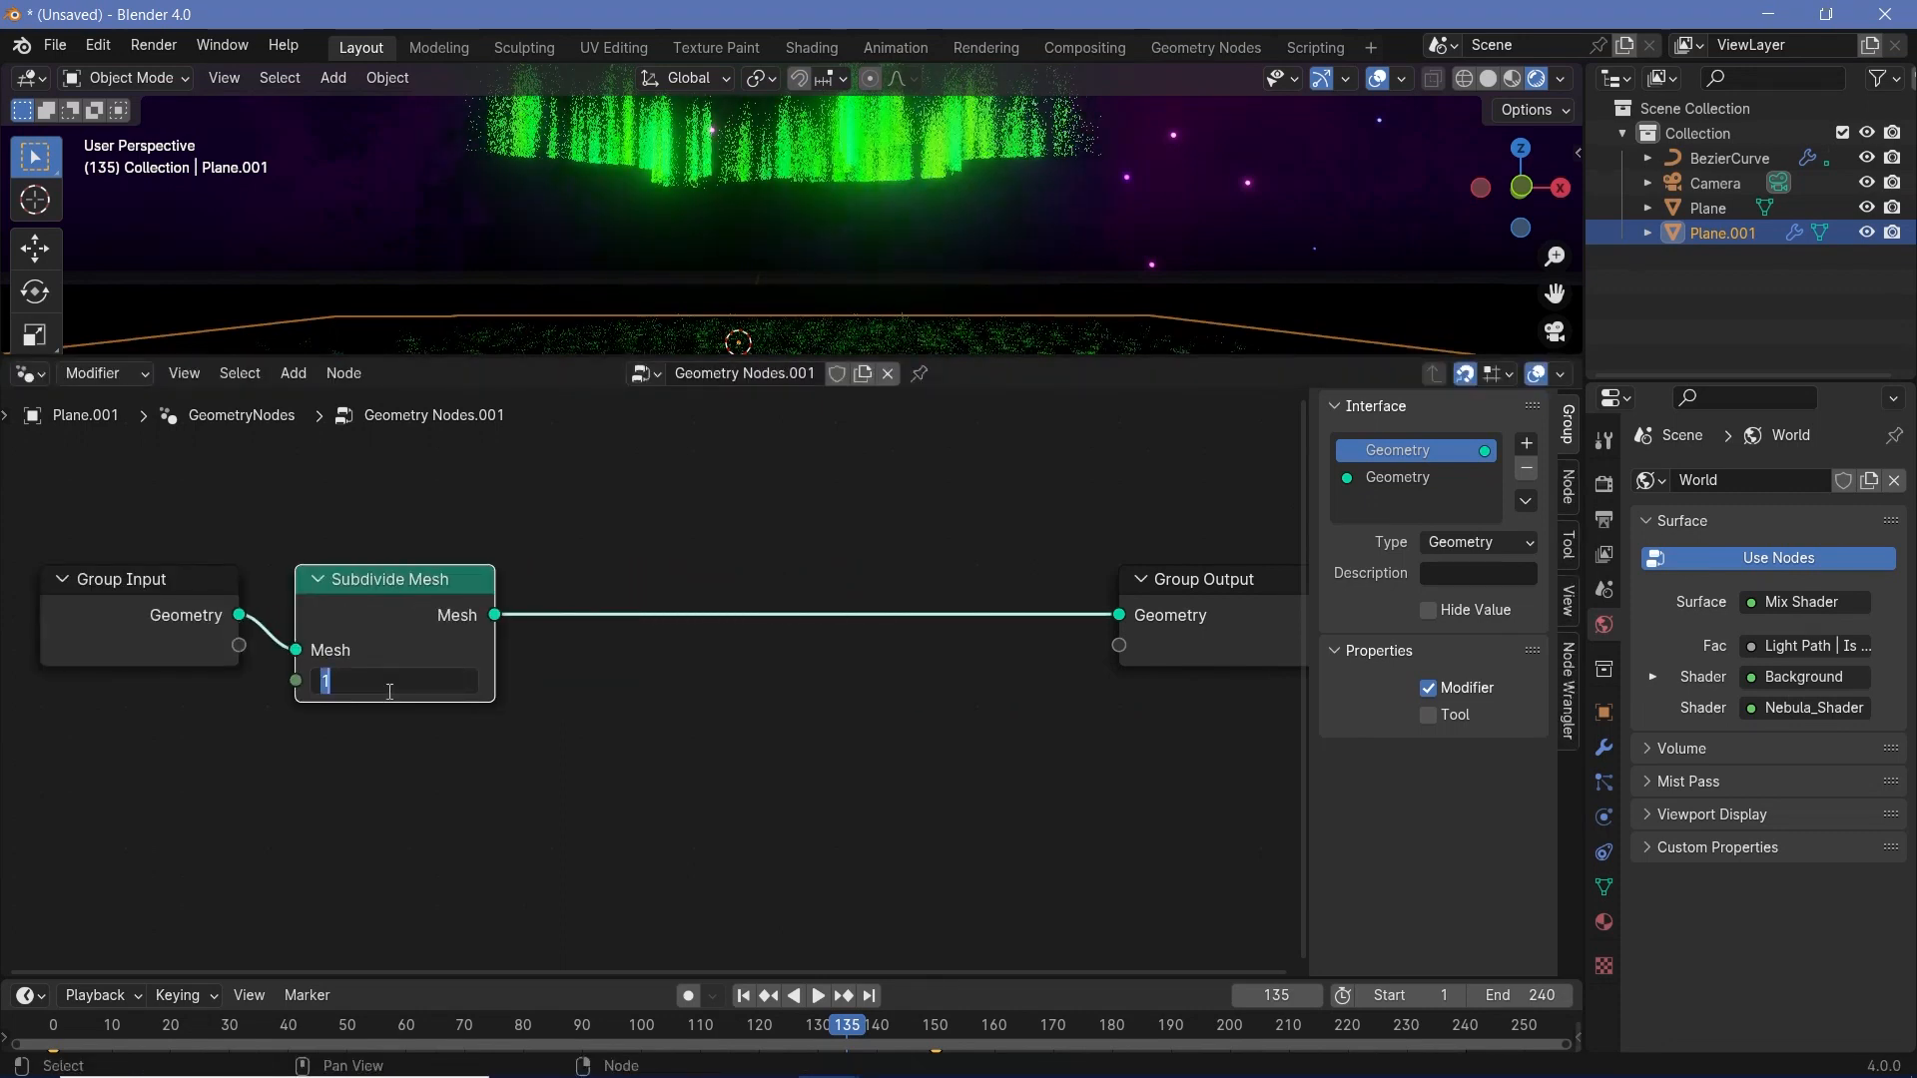
key(Return)
- Insert a Set Position node between Subdivide Mesh and Group Output
key(shift+a)
mouse_move(841, 699)
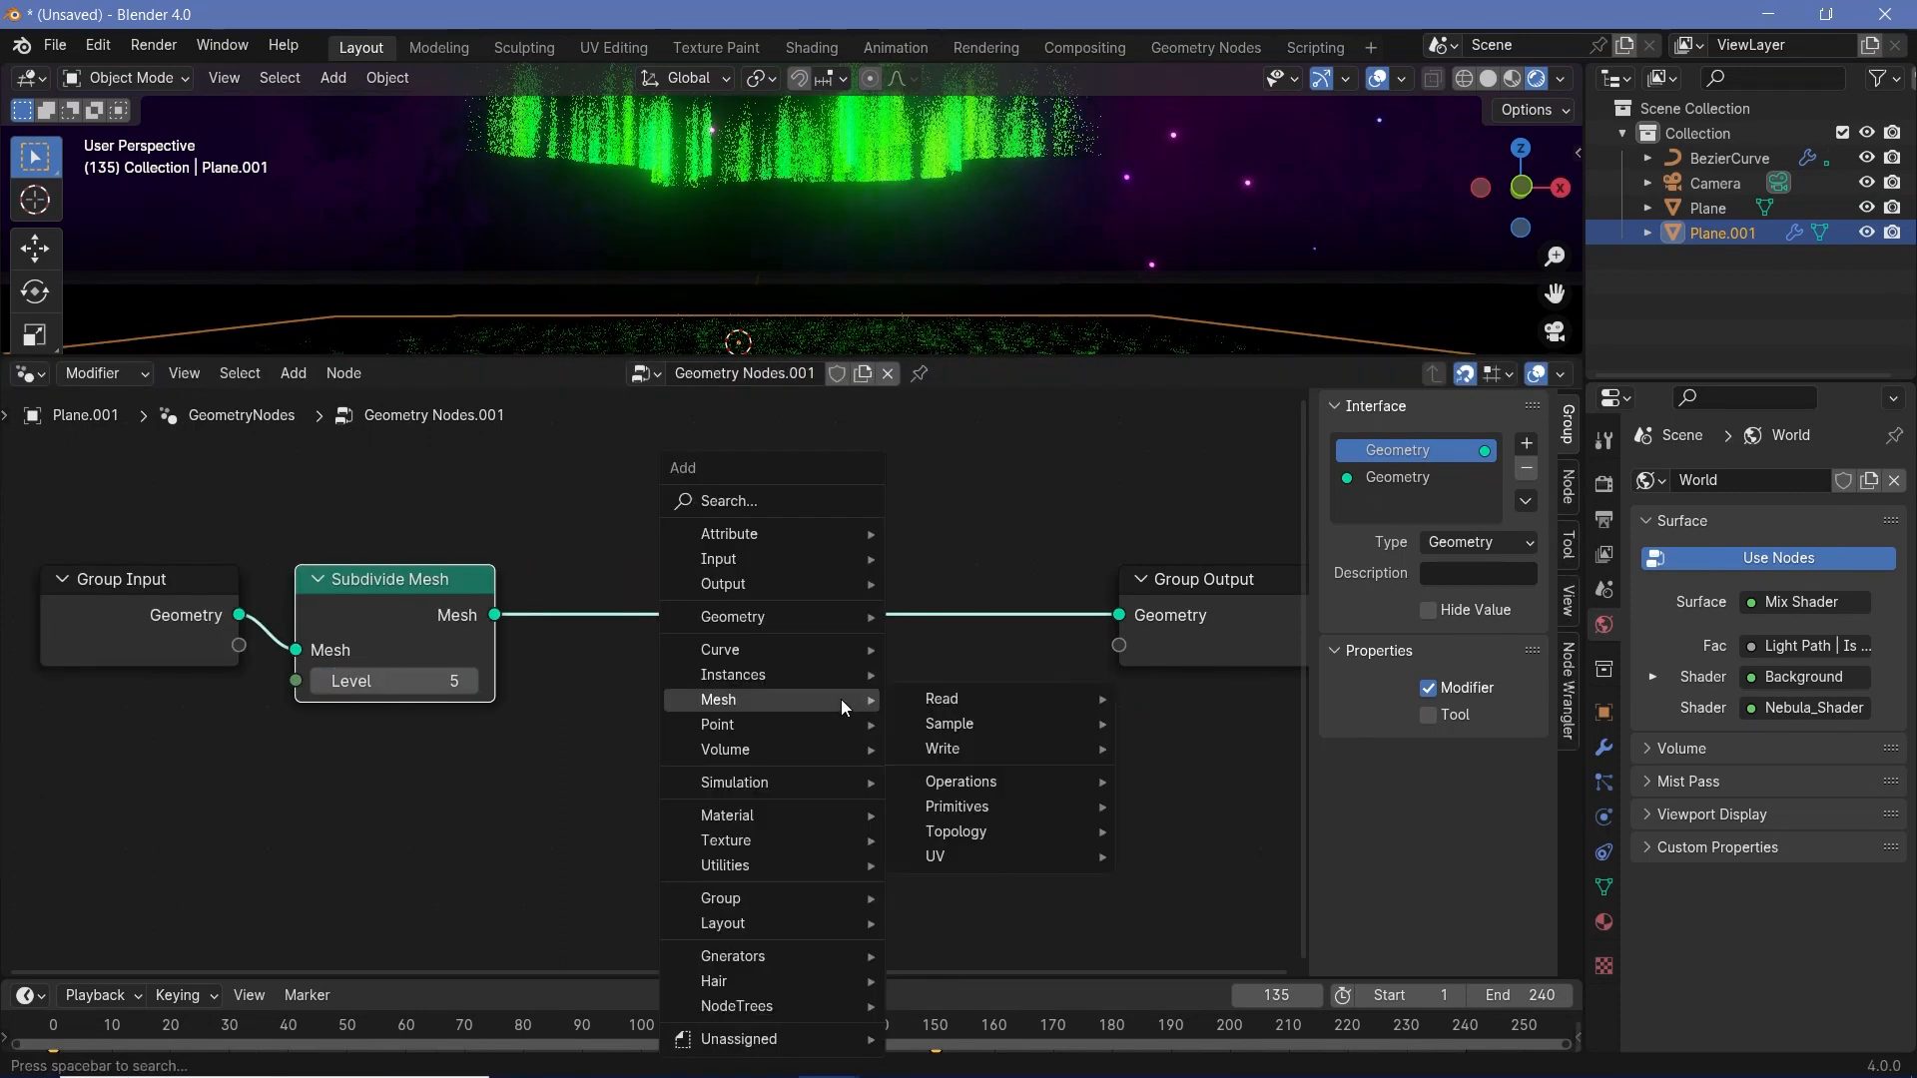
text(set pos)
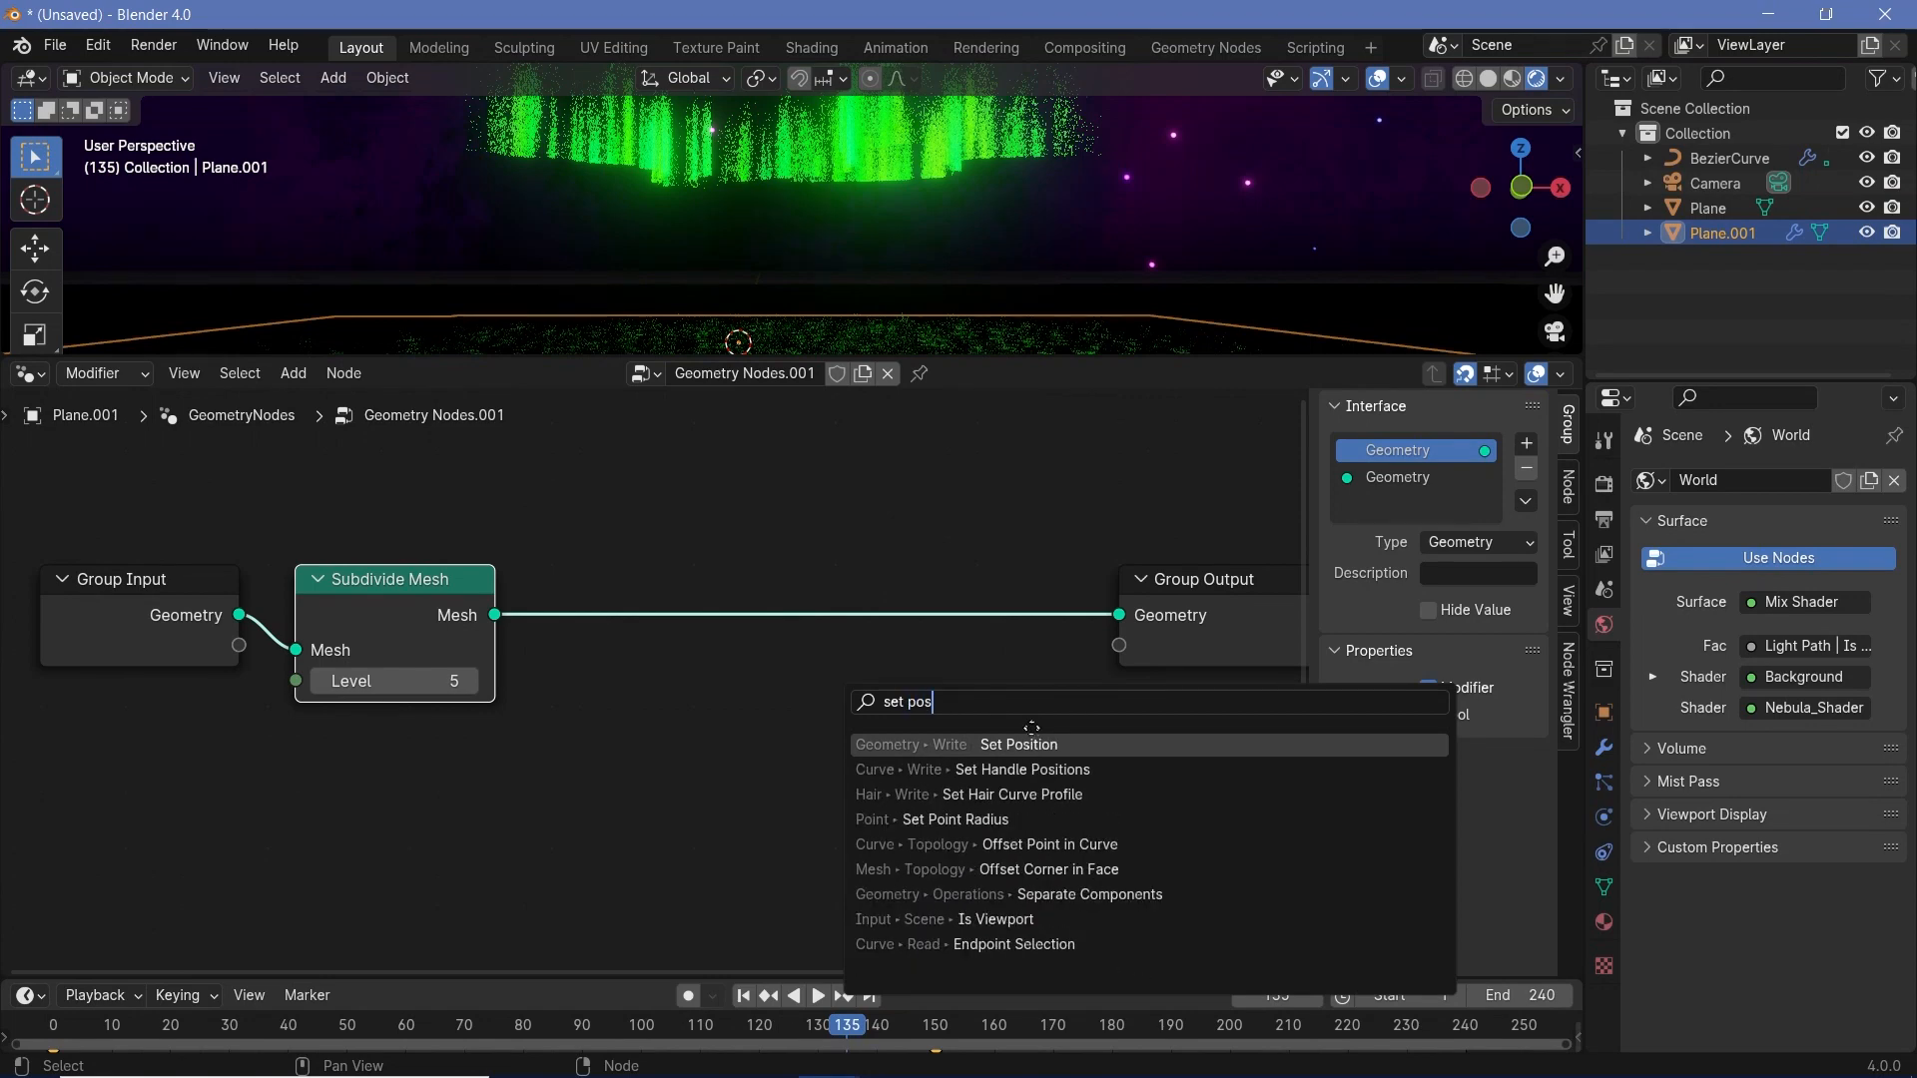
key(Return)
click(698, 722)
- Add a Noise Texture node and connect its Color to the Set Position node's Offset
key(shift+a)
mouse_move(762, 713)
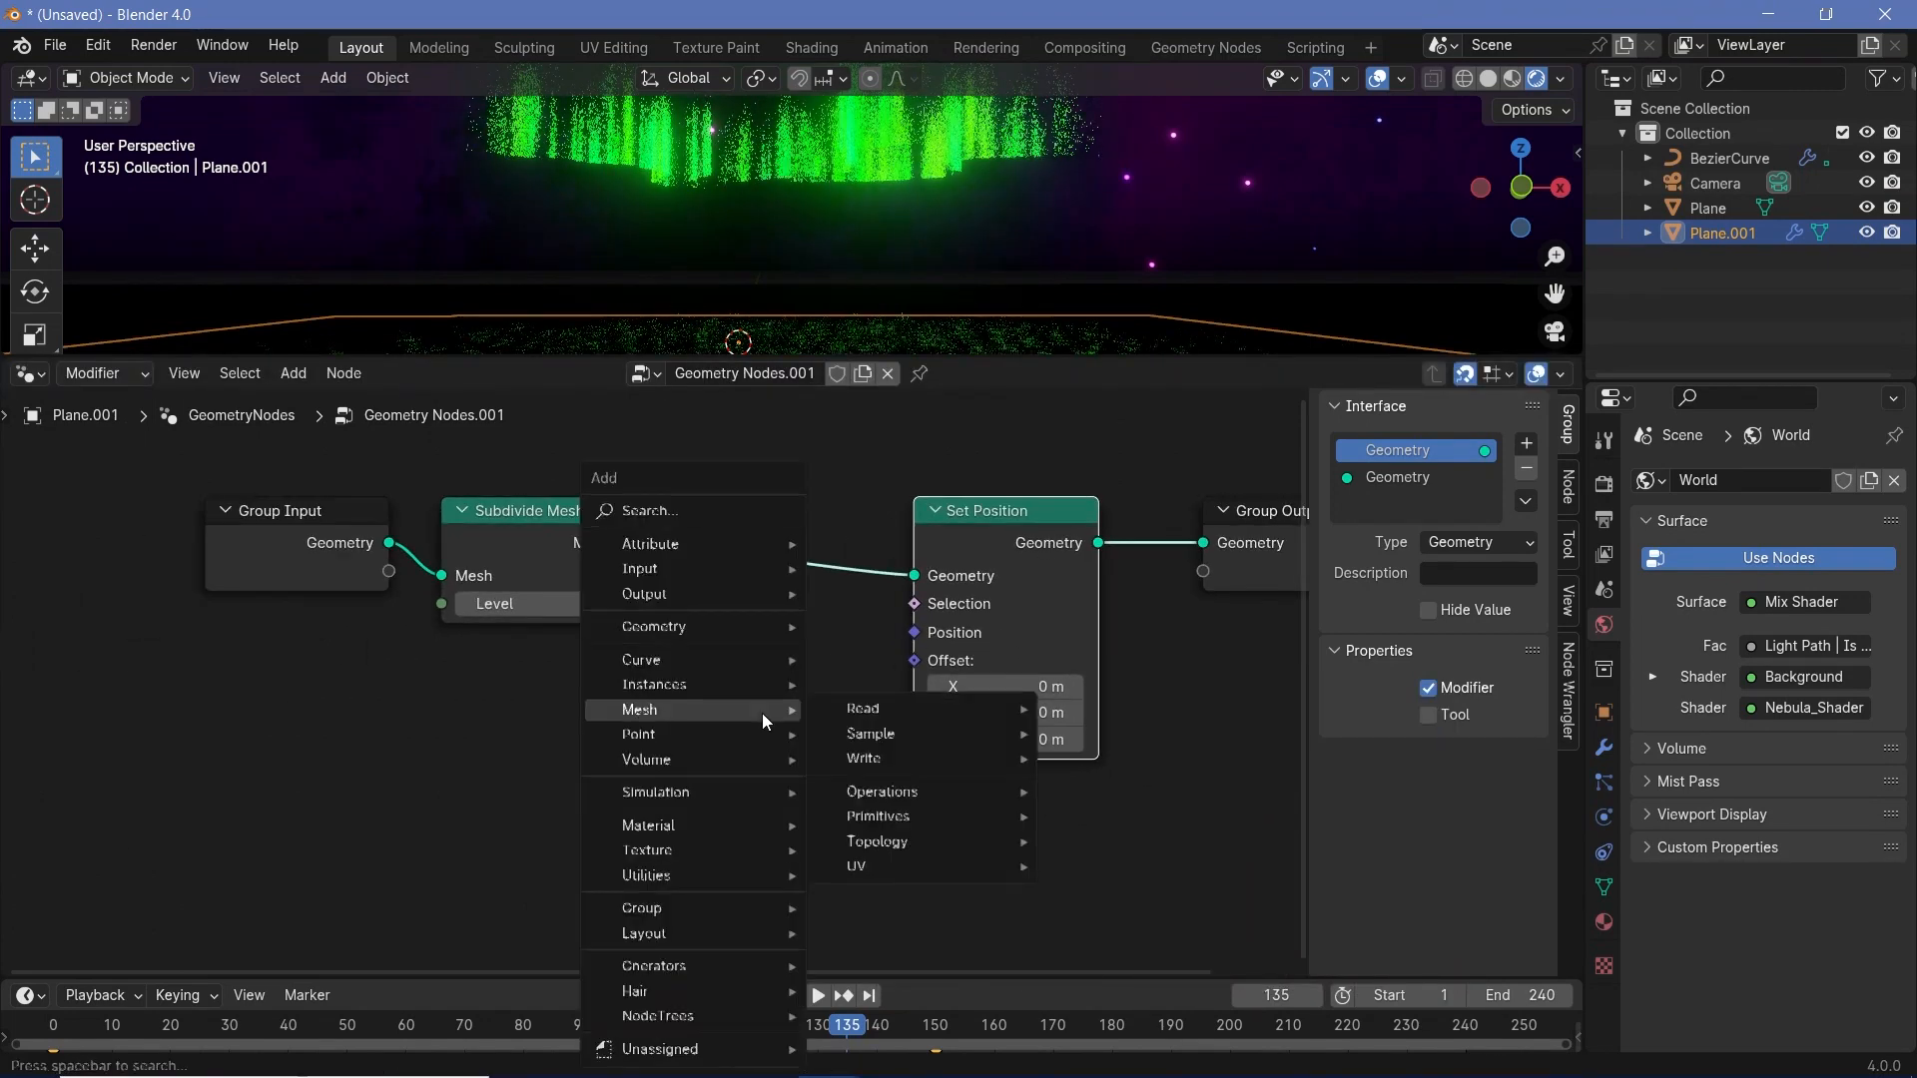
text(noise)
key(Return)
click(464, 807)
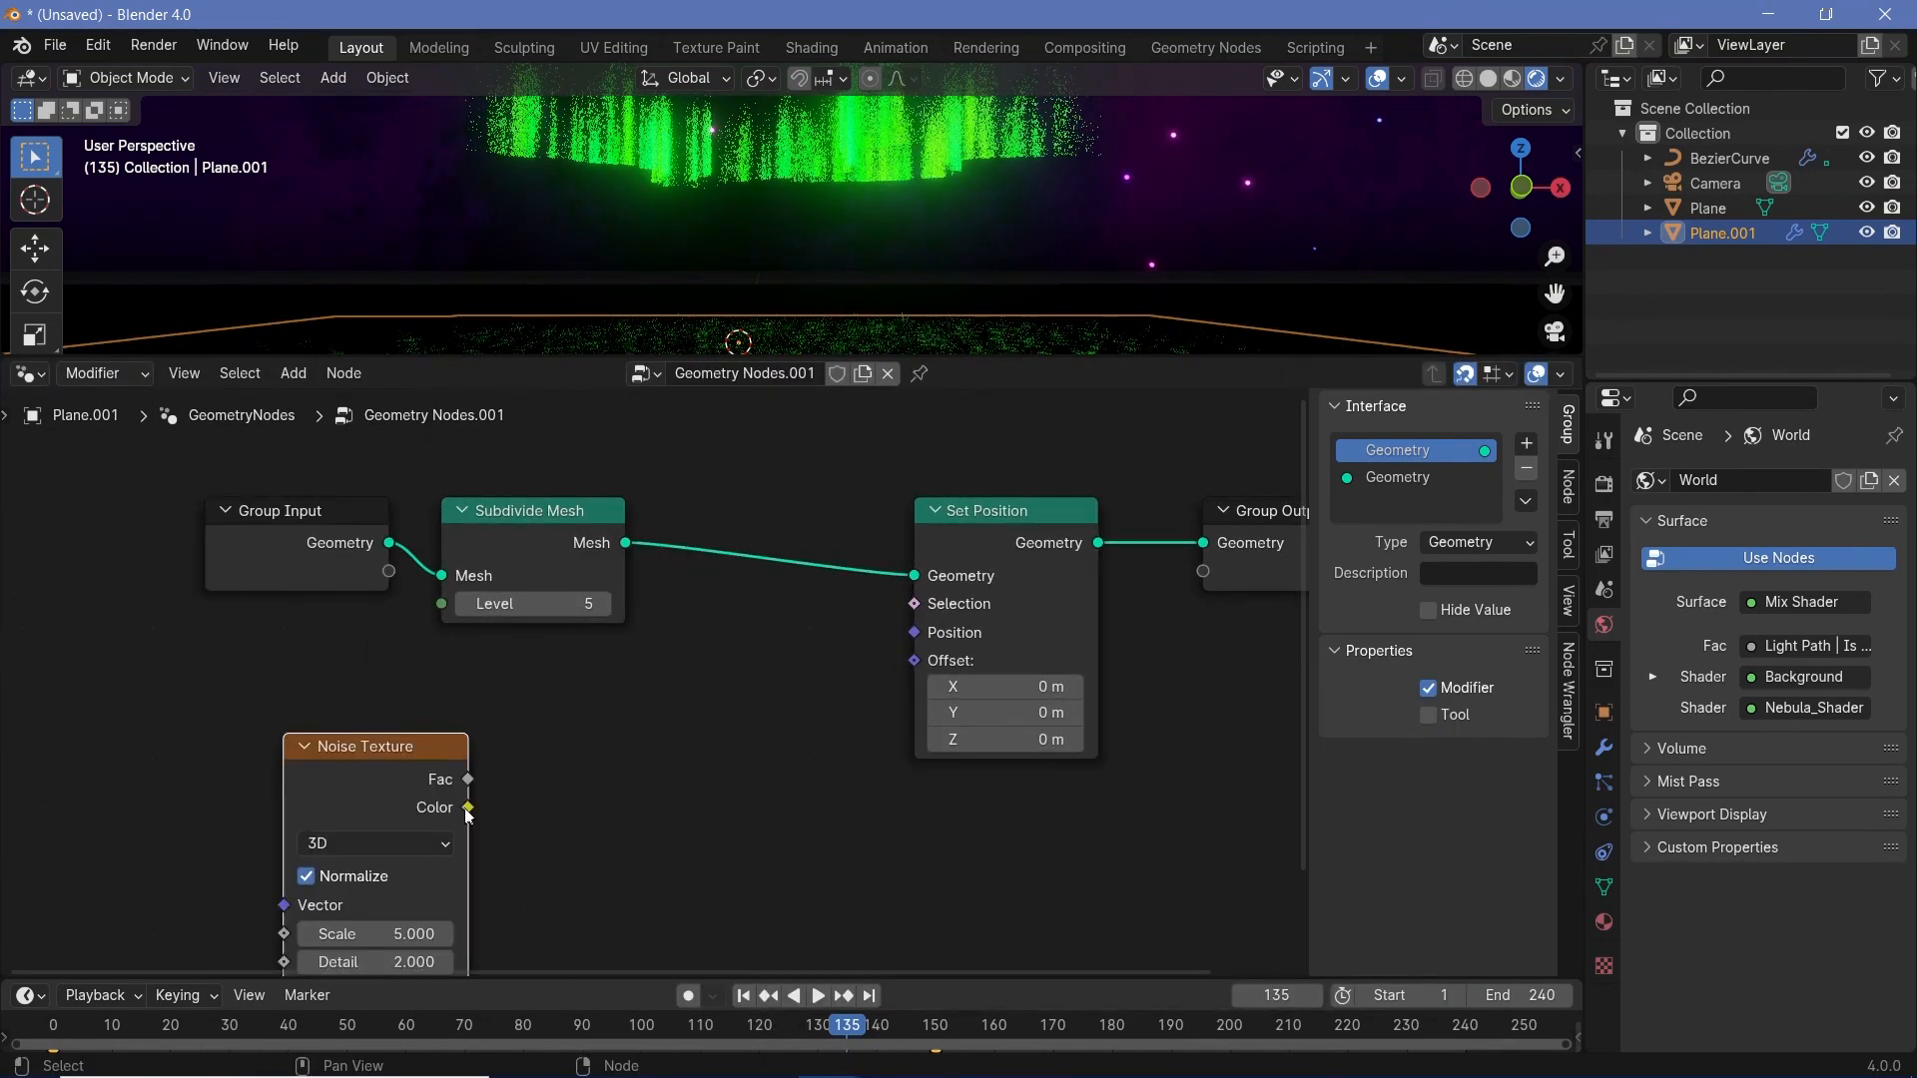
drag(464, 807, 921, 665)
middle_drag(693, 869, 911, 752)
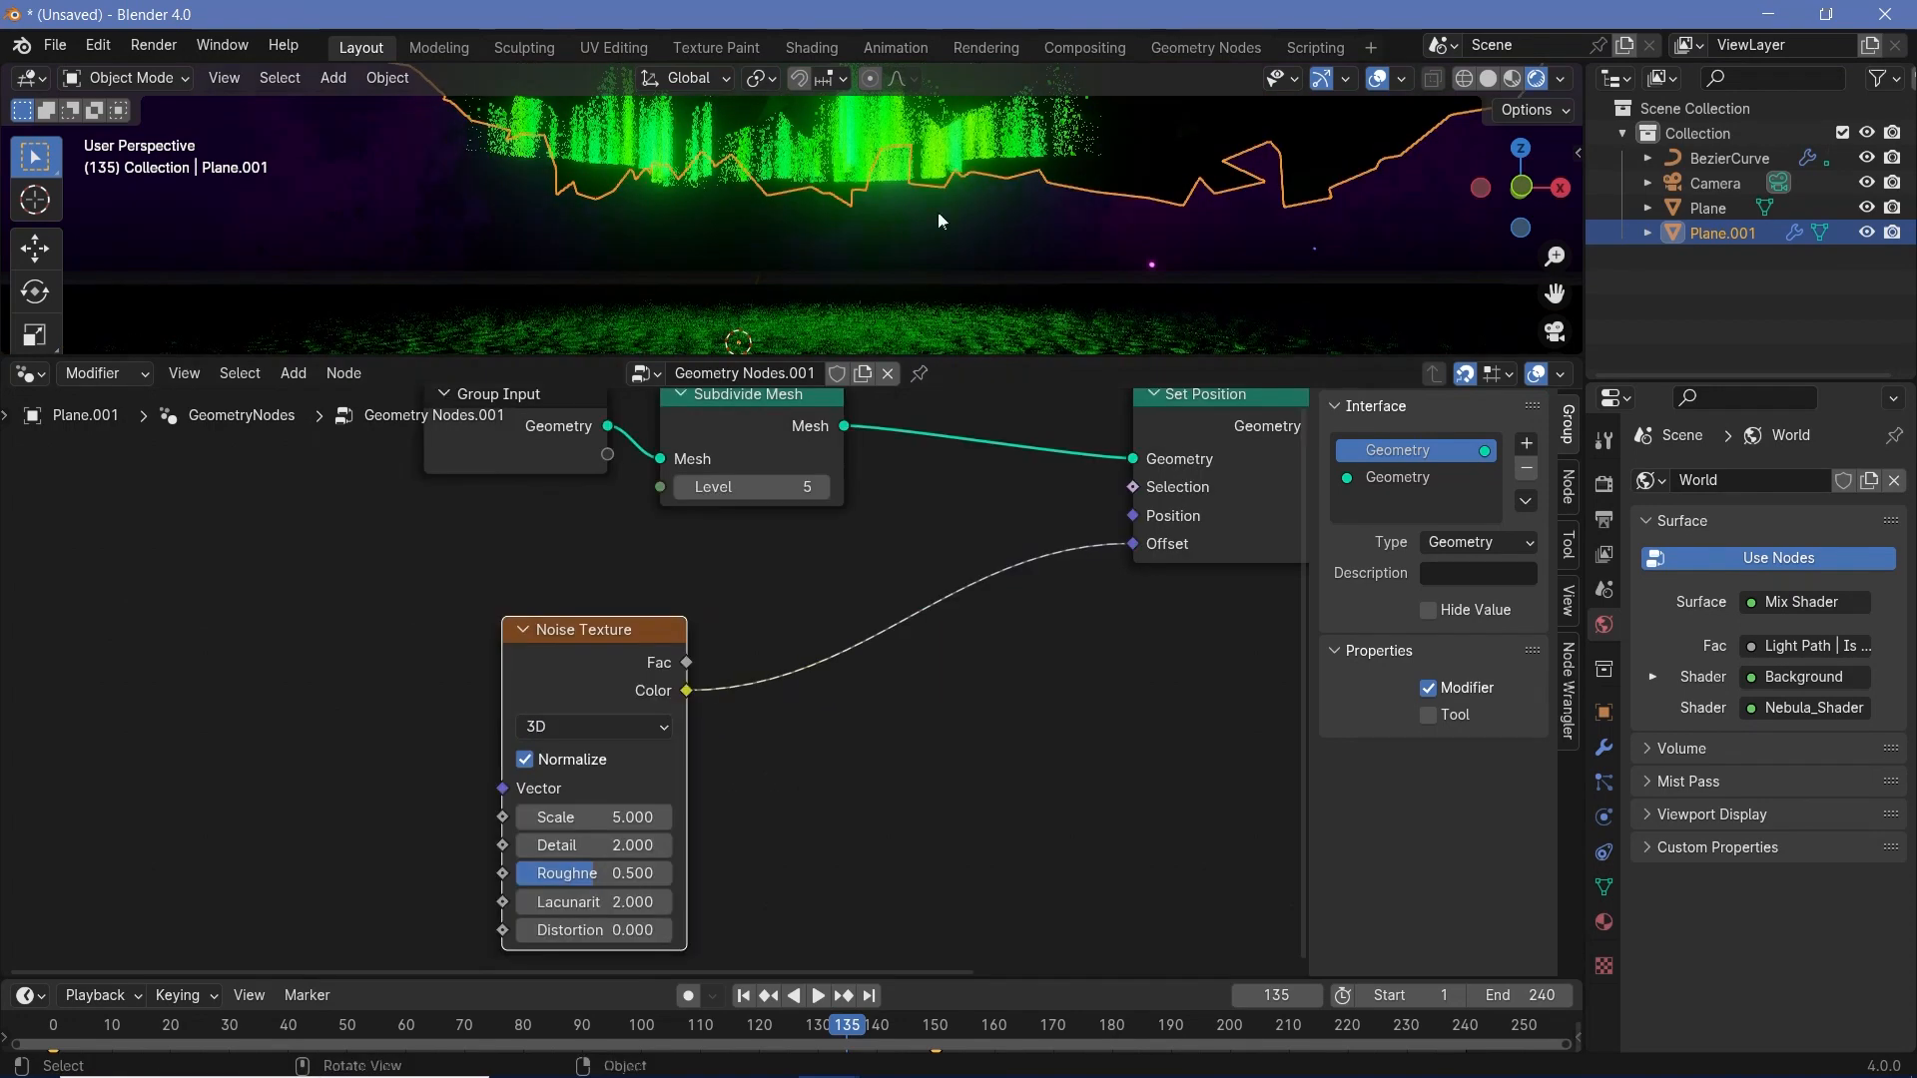
- Insert a Vector Math node set to Subtract between Noise Texture and Set Position, with 0.5 on all three components
key(shift+a)
mouse_move(781, 704)
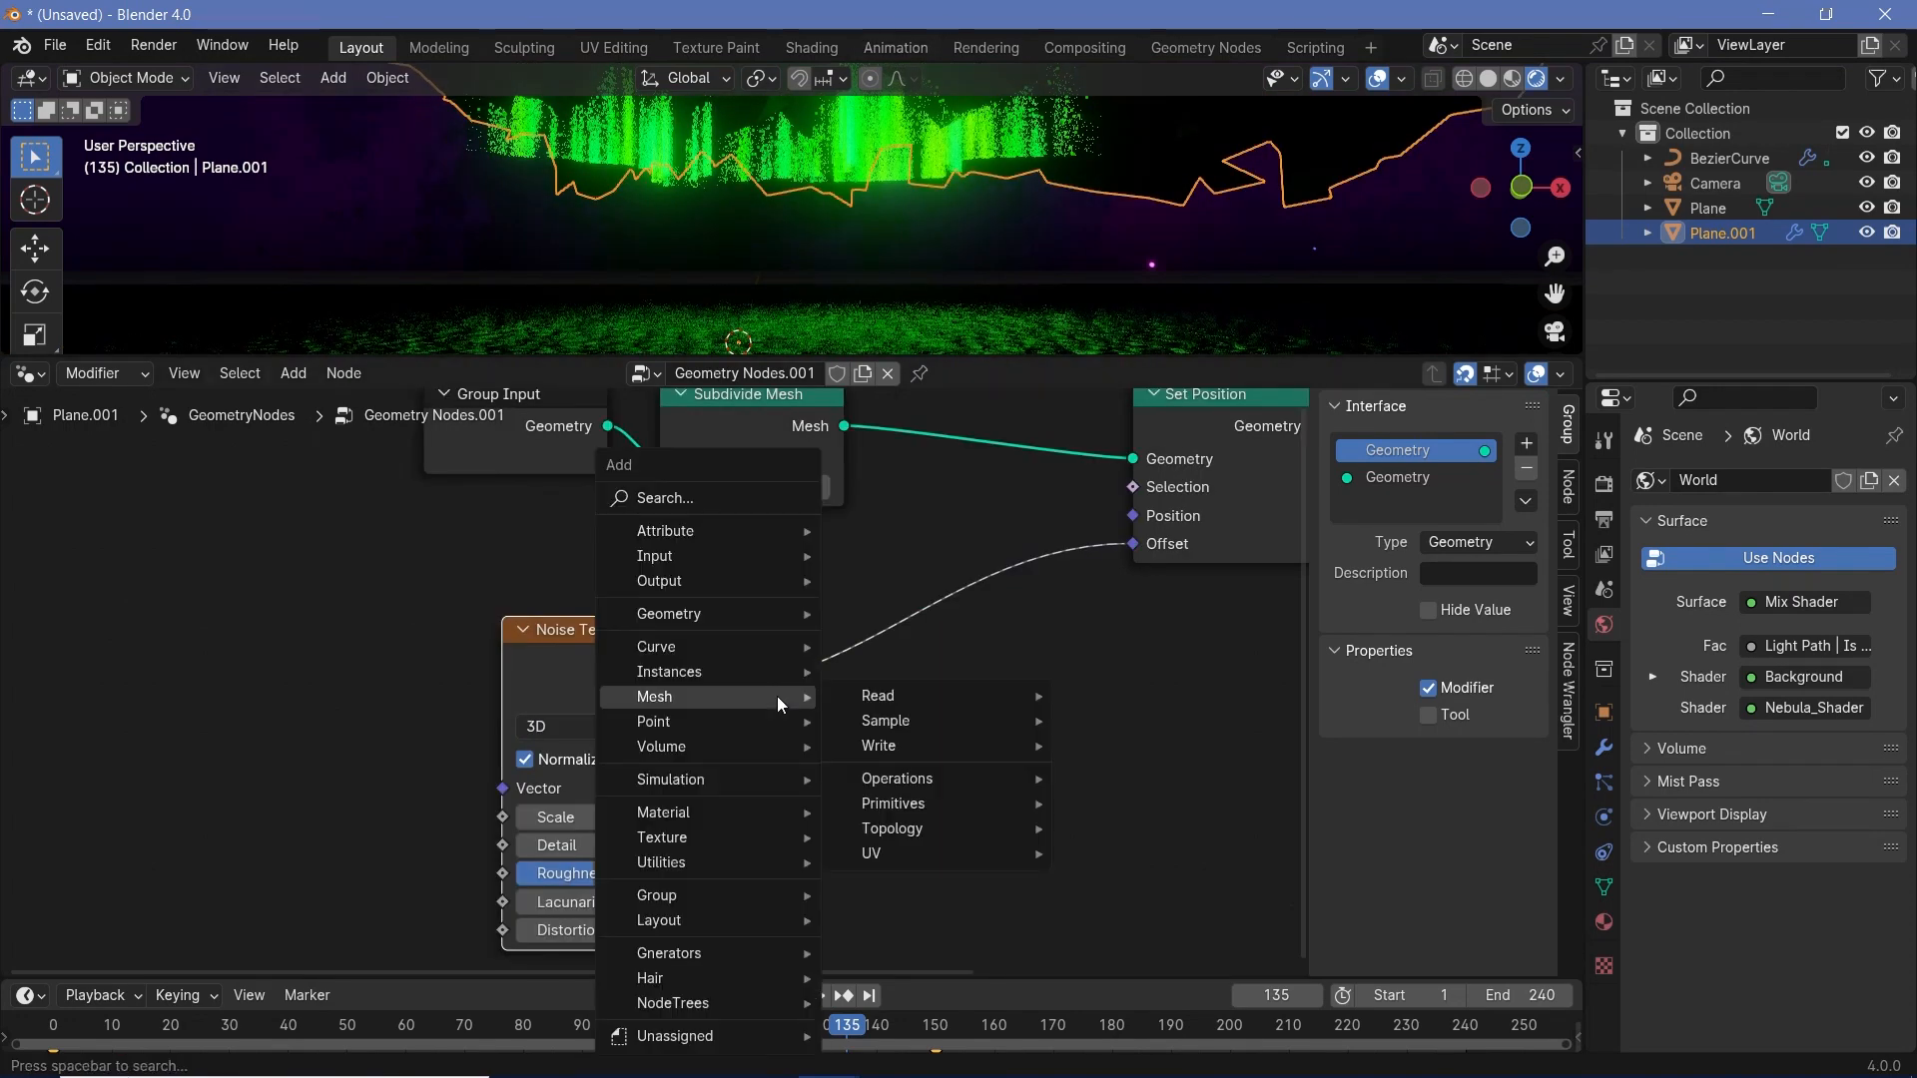
text(vector ma)
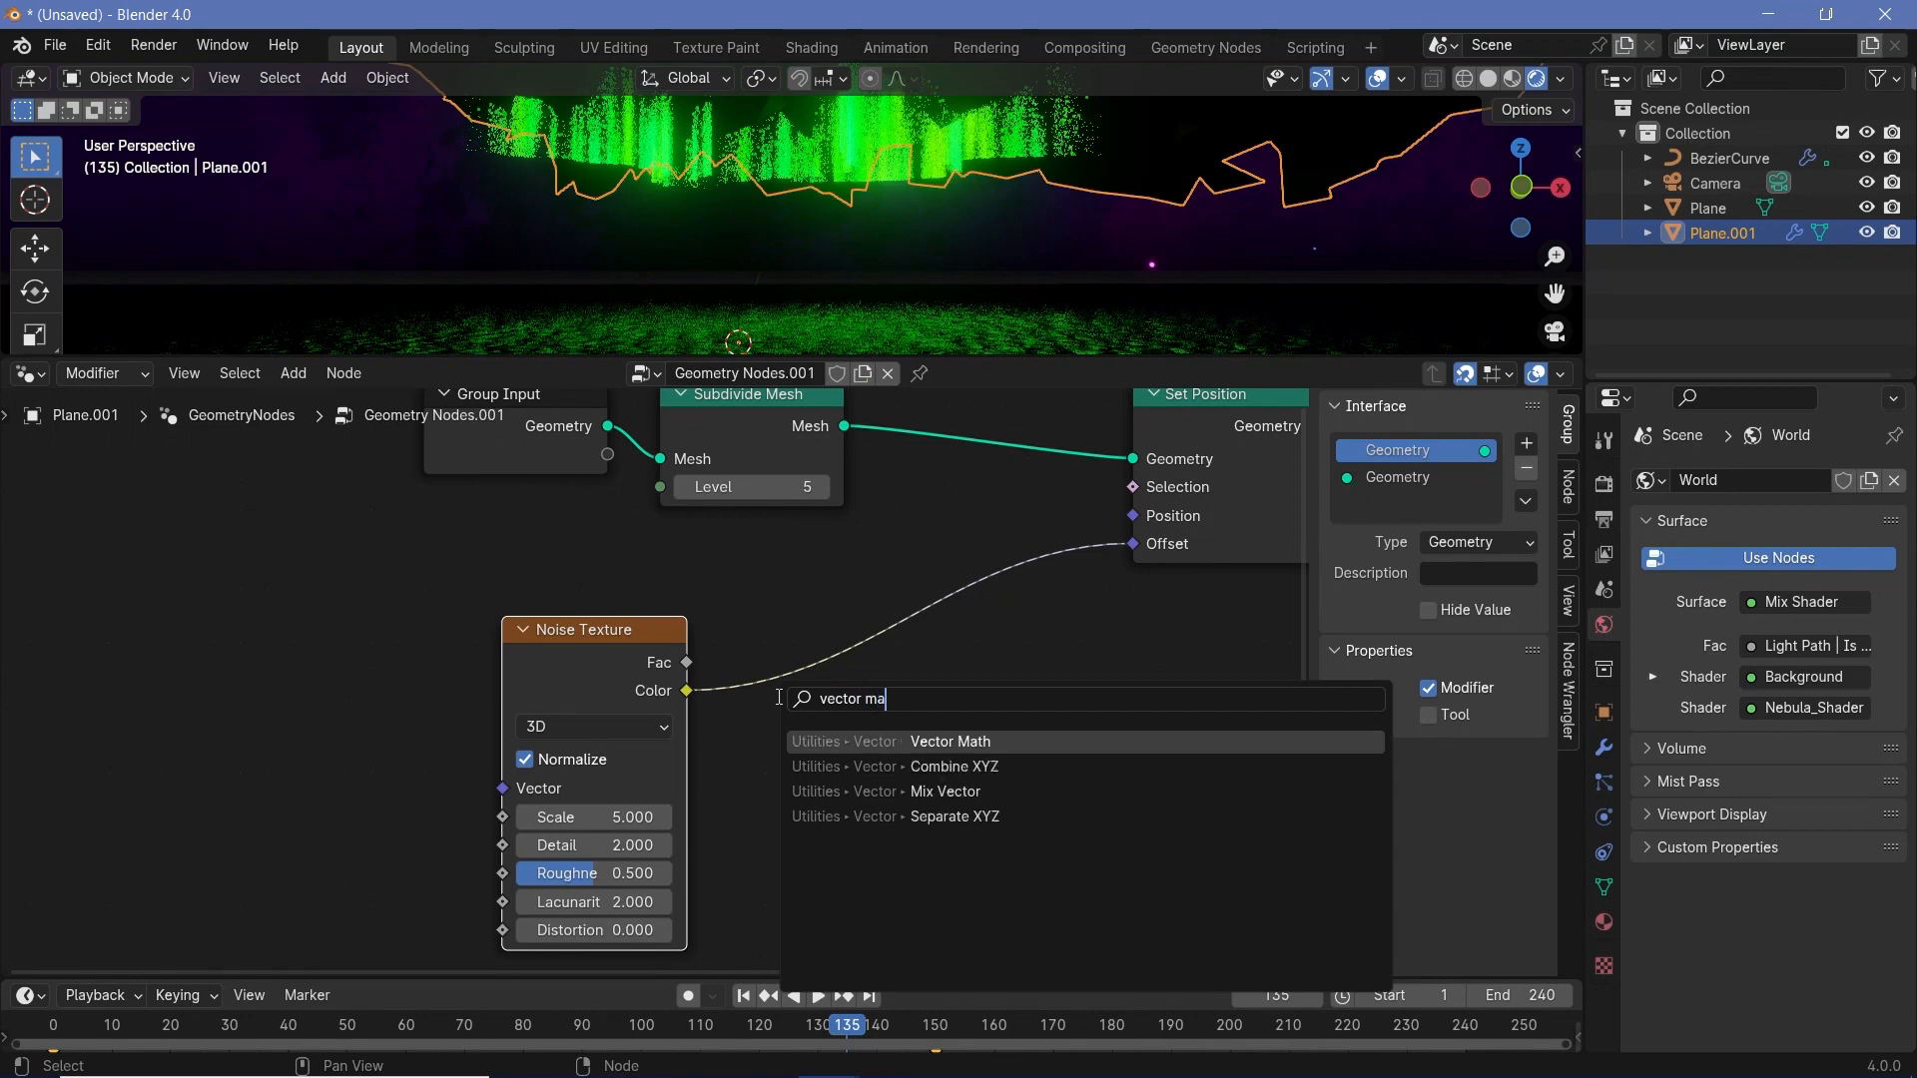
click(950, 741)
click(822, 683)
click(822, 679)
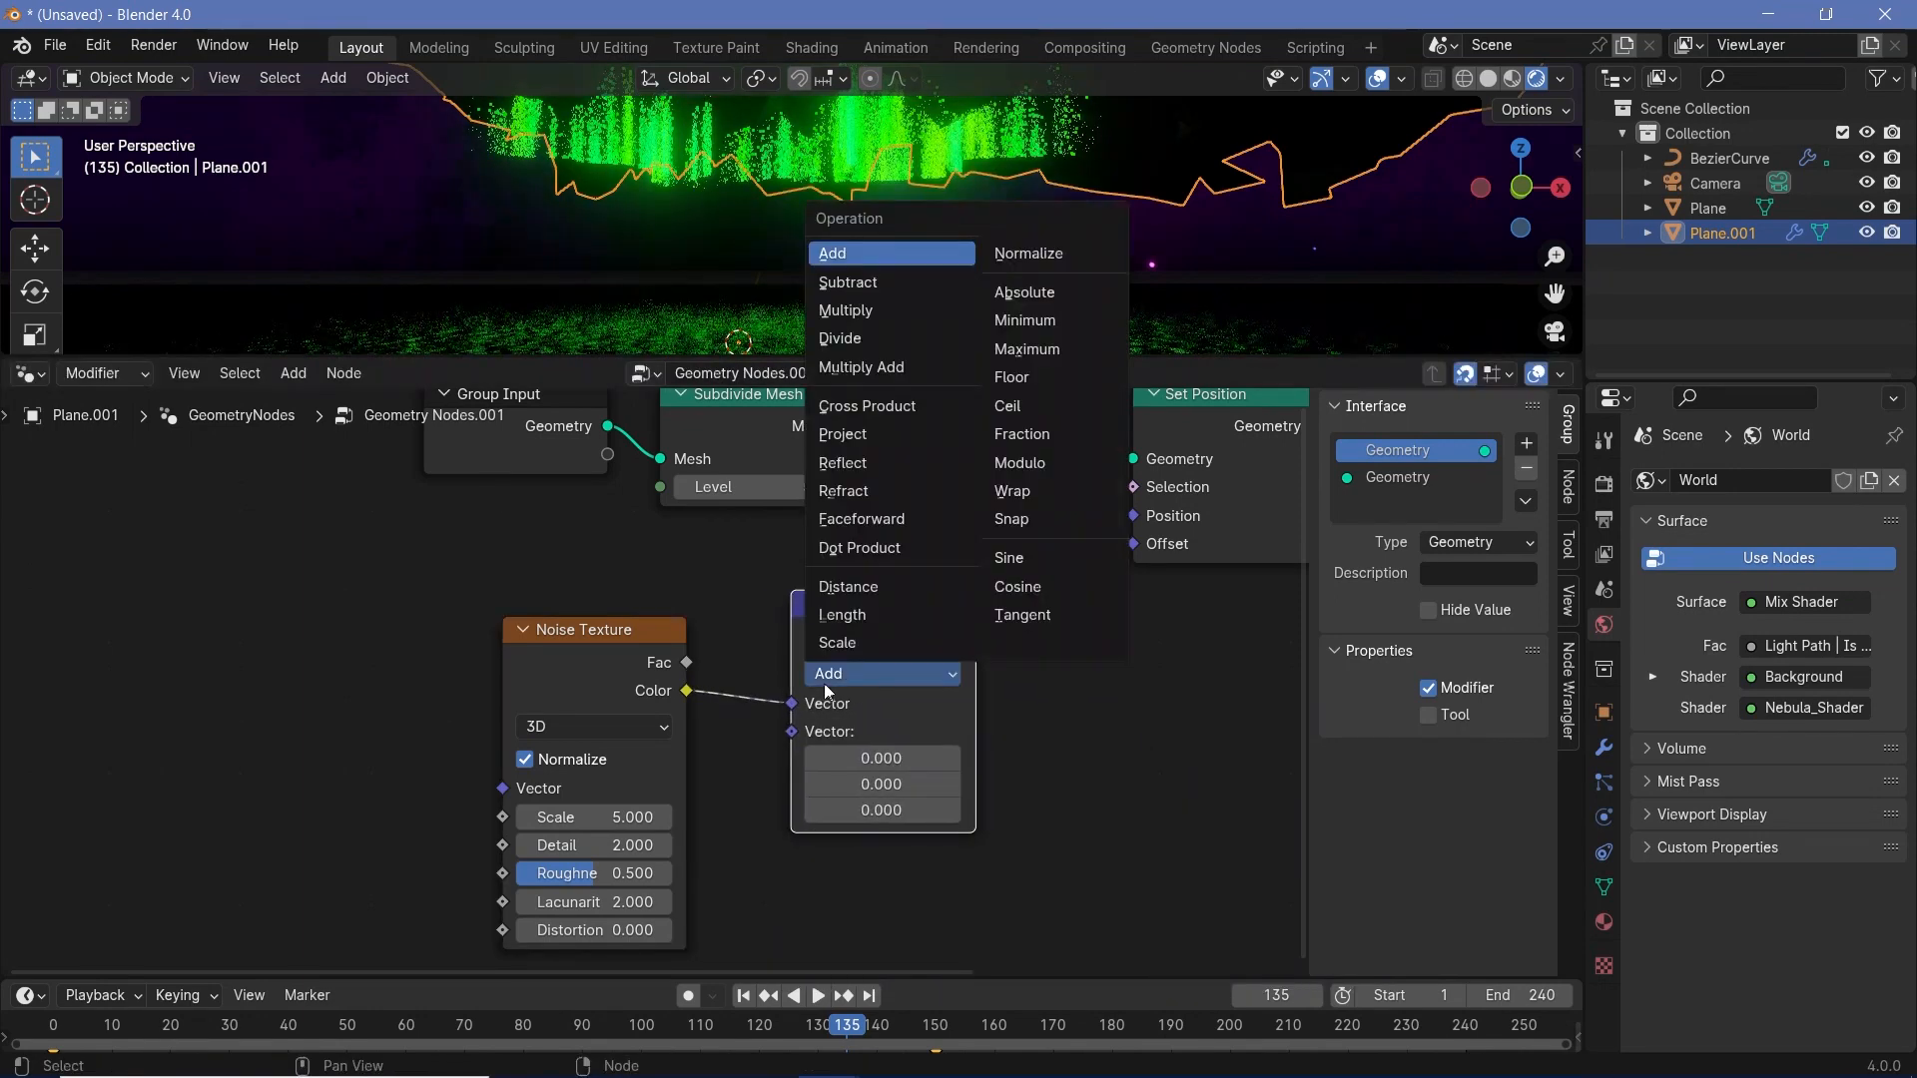
click(891, 283)
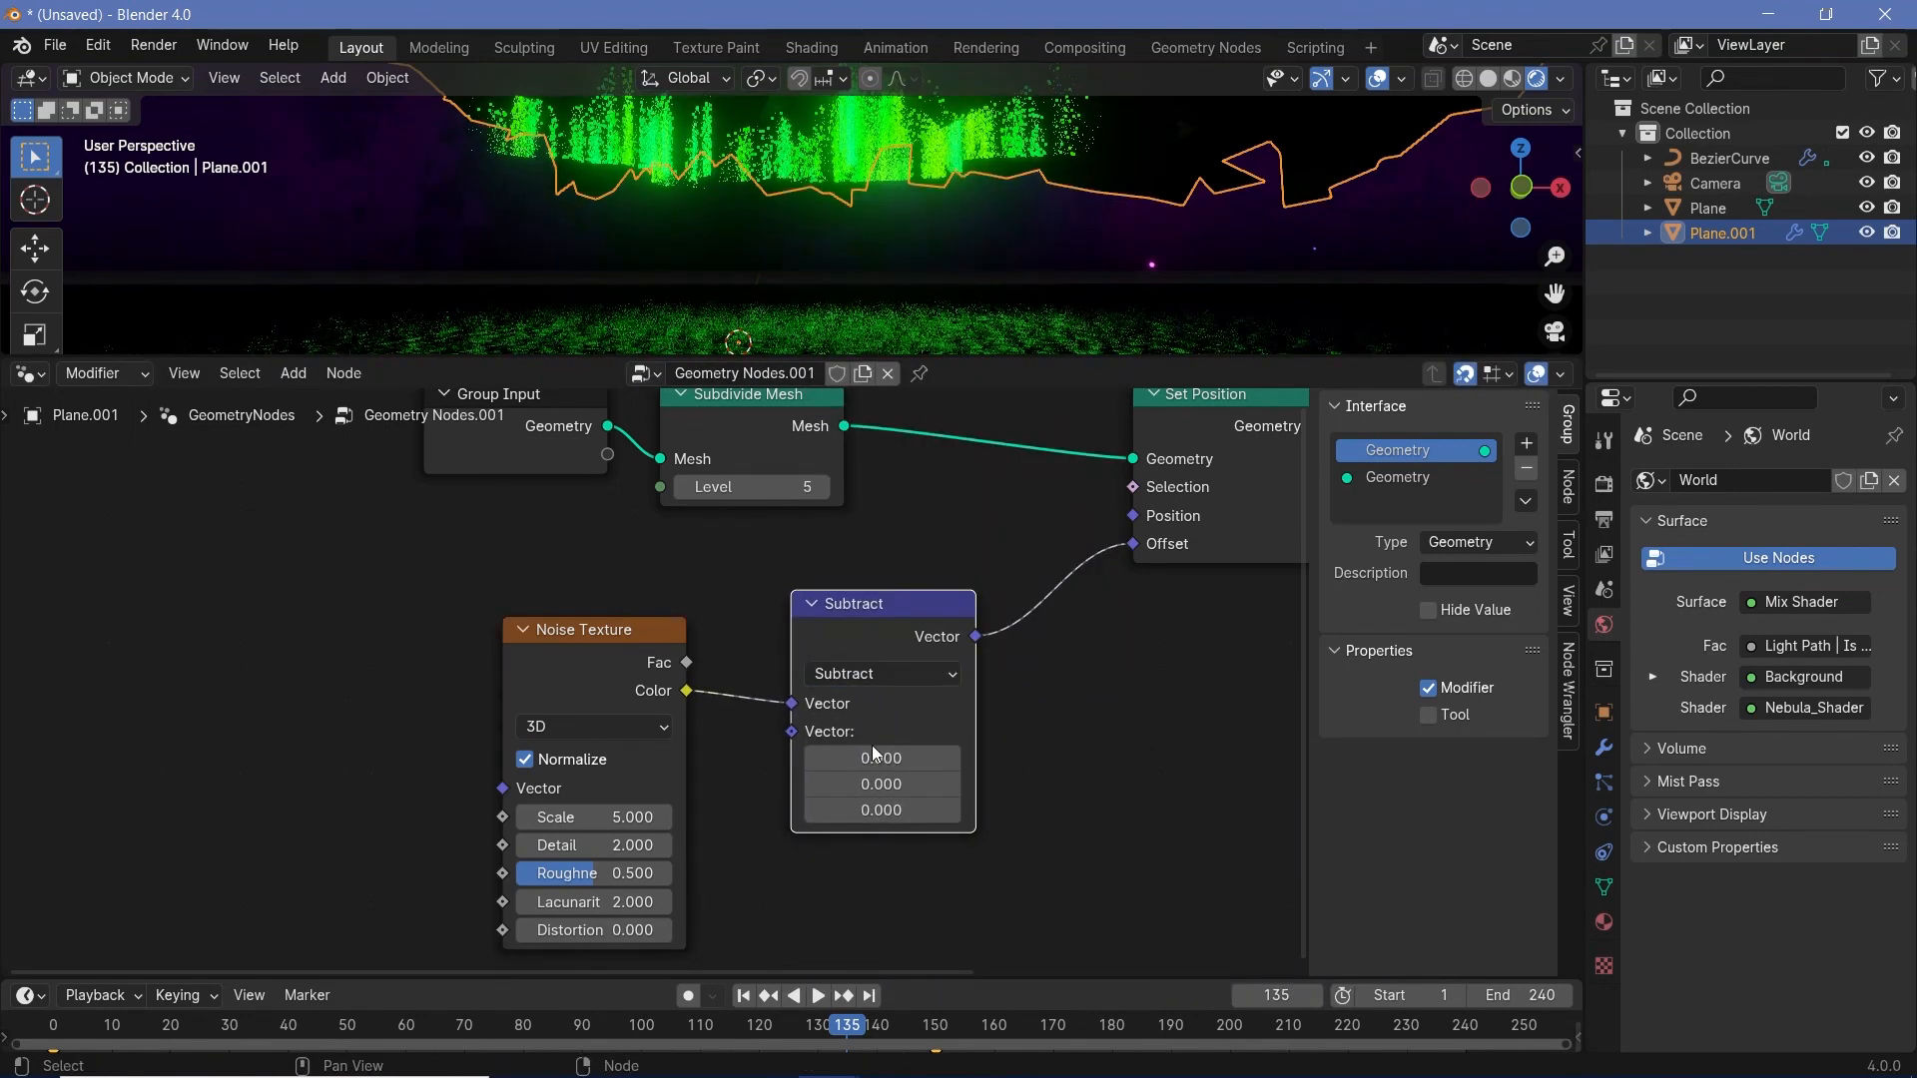
drag(872, 744, 875, 810)
text(0.5)
key(Return)
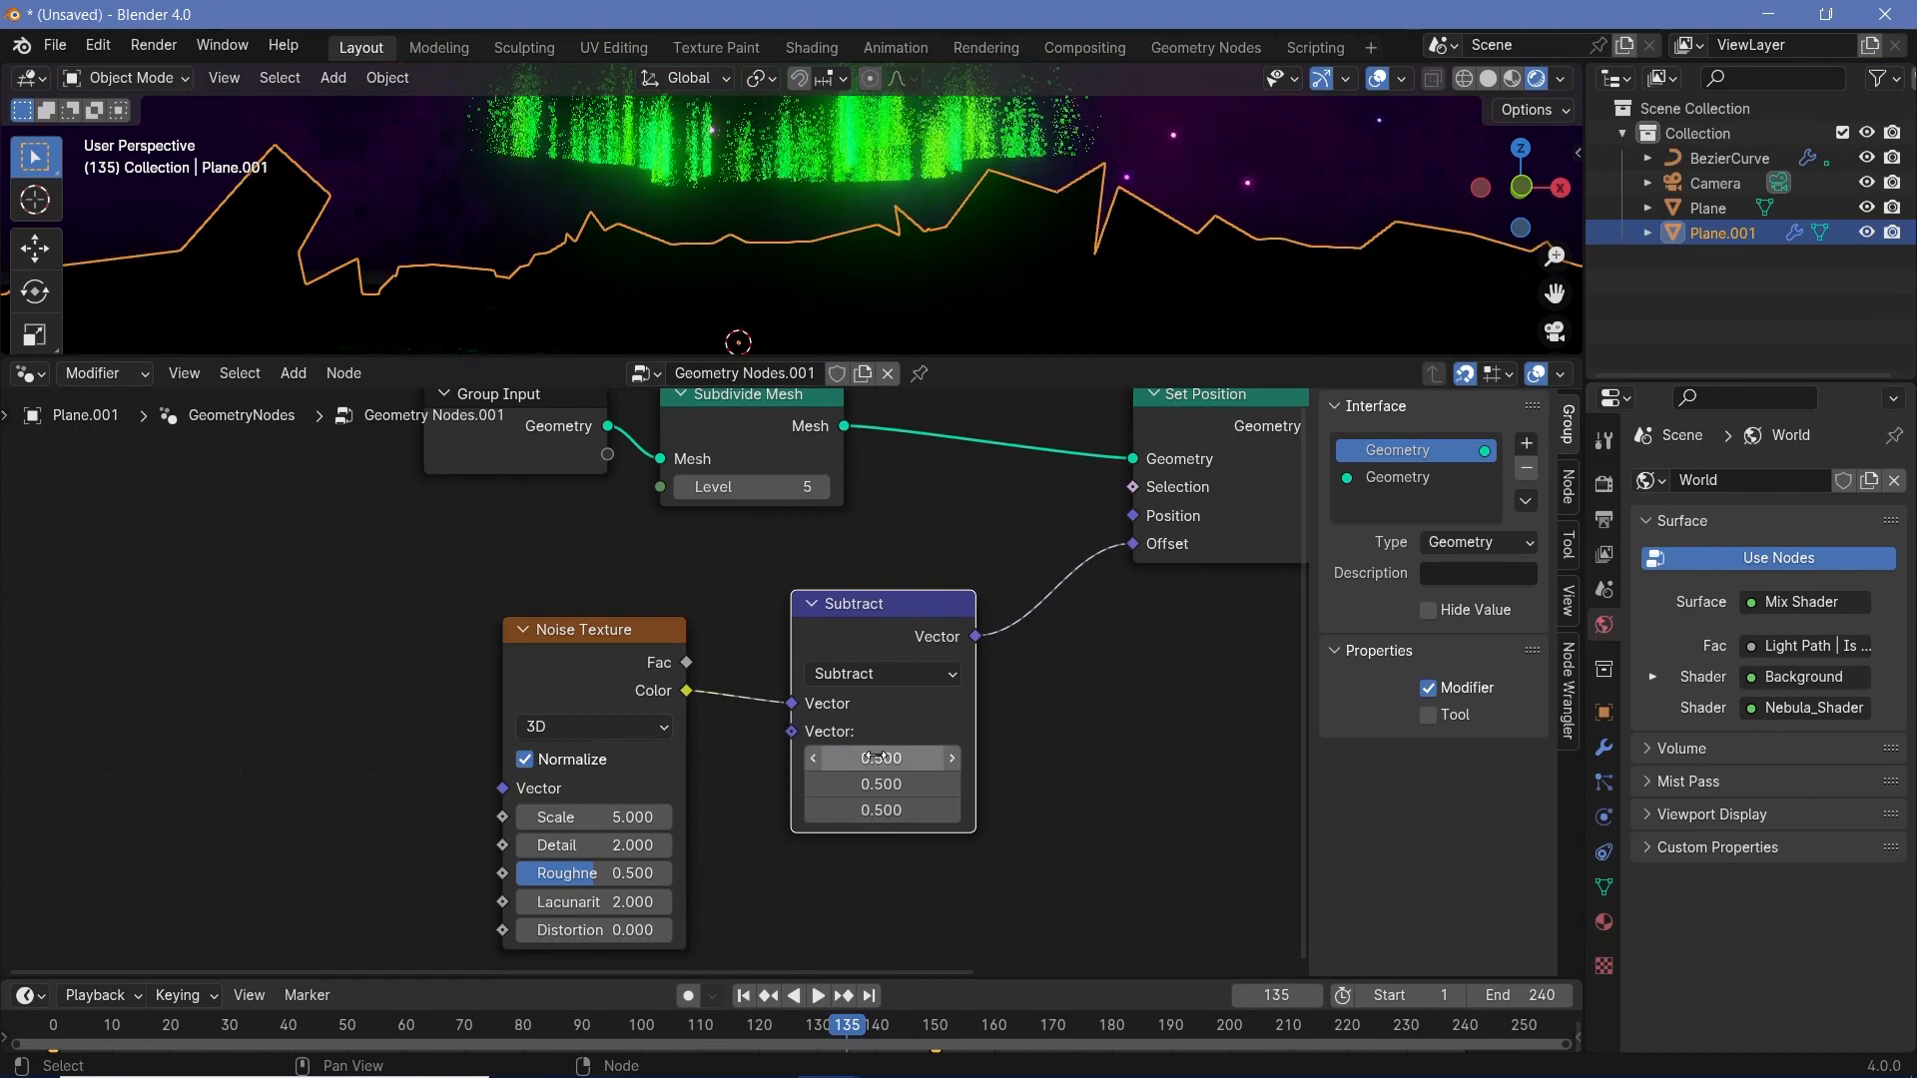
- Move the Noise Texture and Subtract nodes farther away from Set Position to make room for another node
drag(455, 574, 1021, 754)
drag(870, 583, 518, 671)
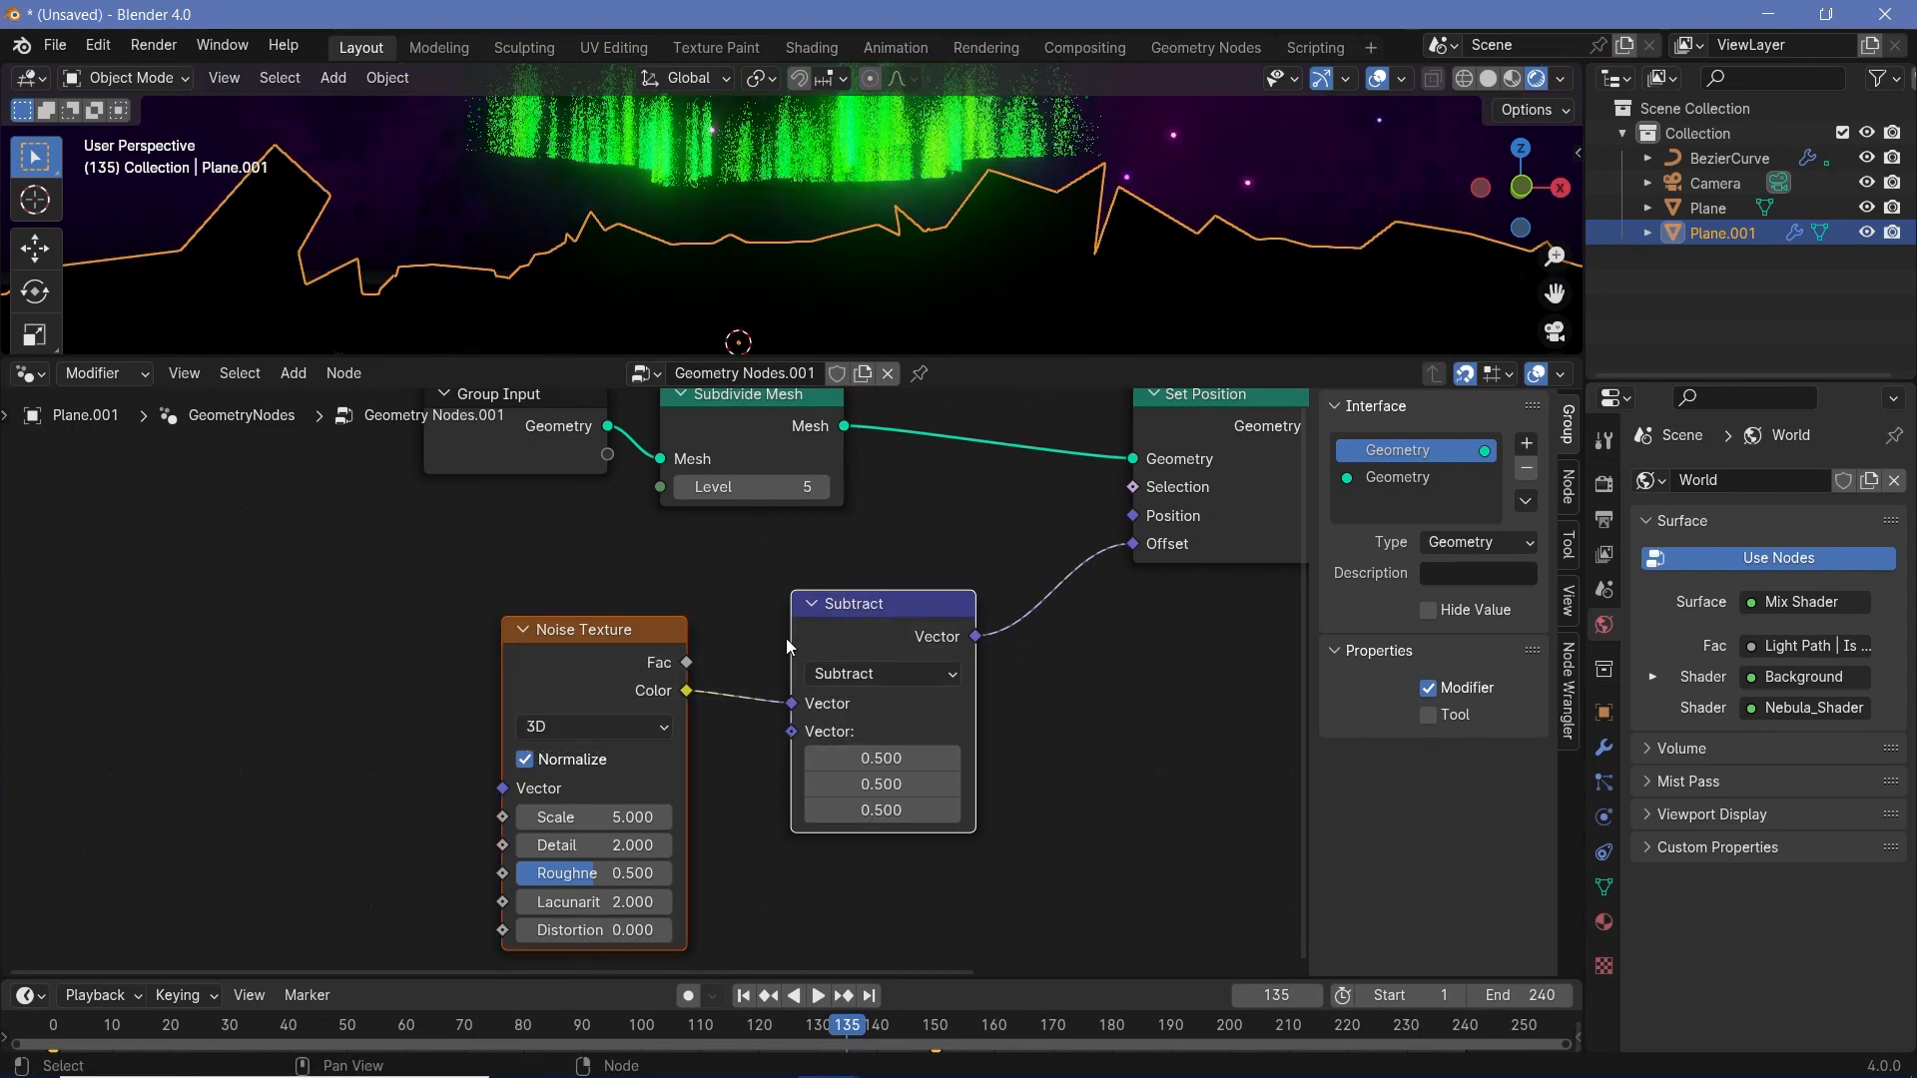
drag(787, 638, 450, 704)
drag(873, 625, 394, 697)
shift+click(664, 647)
click(419, 644)
click(441, 734)
- Insert a duplicate of the Subtract node before the Offset input, change its operation to Scale and set the factor to 0.580
key(shift+d)
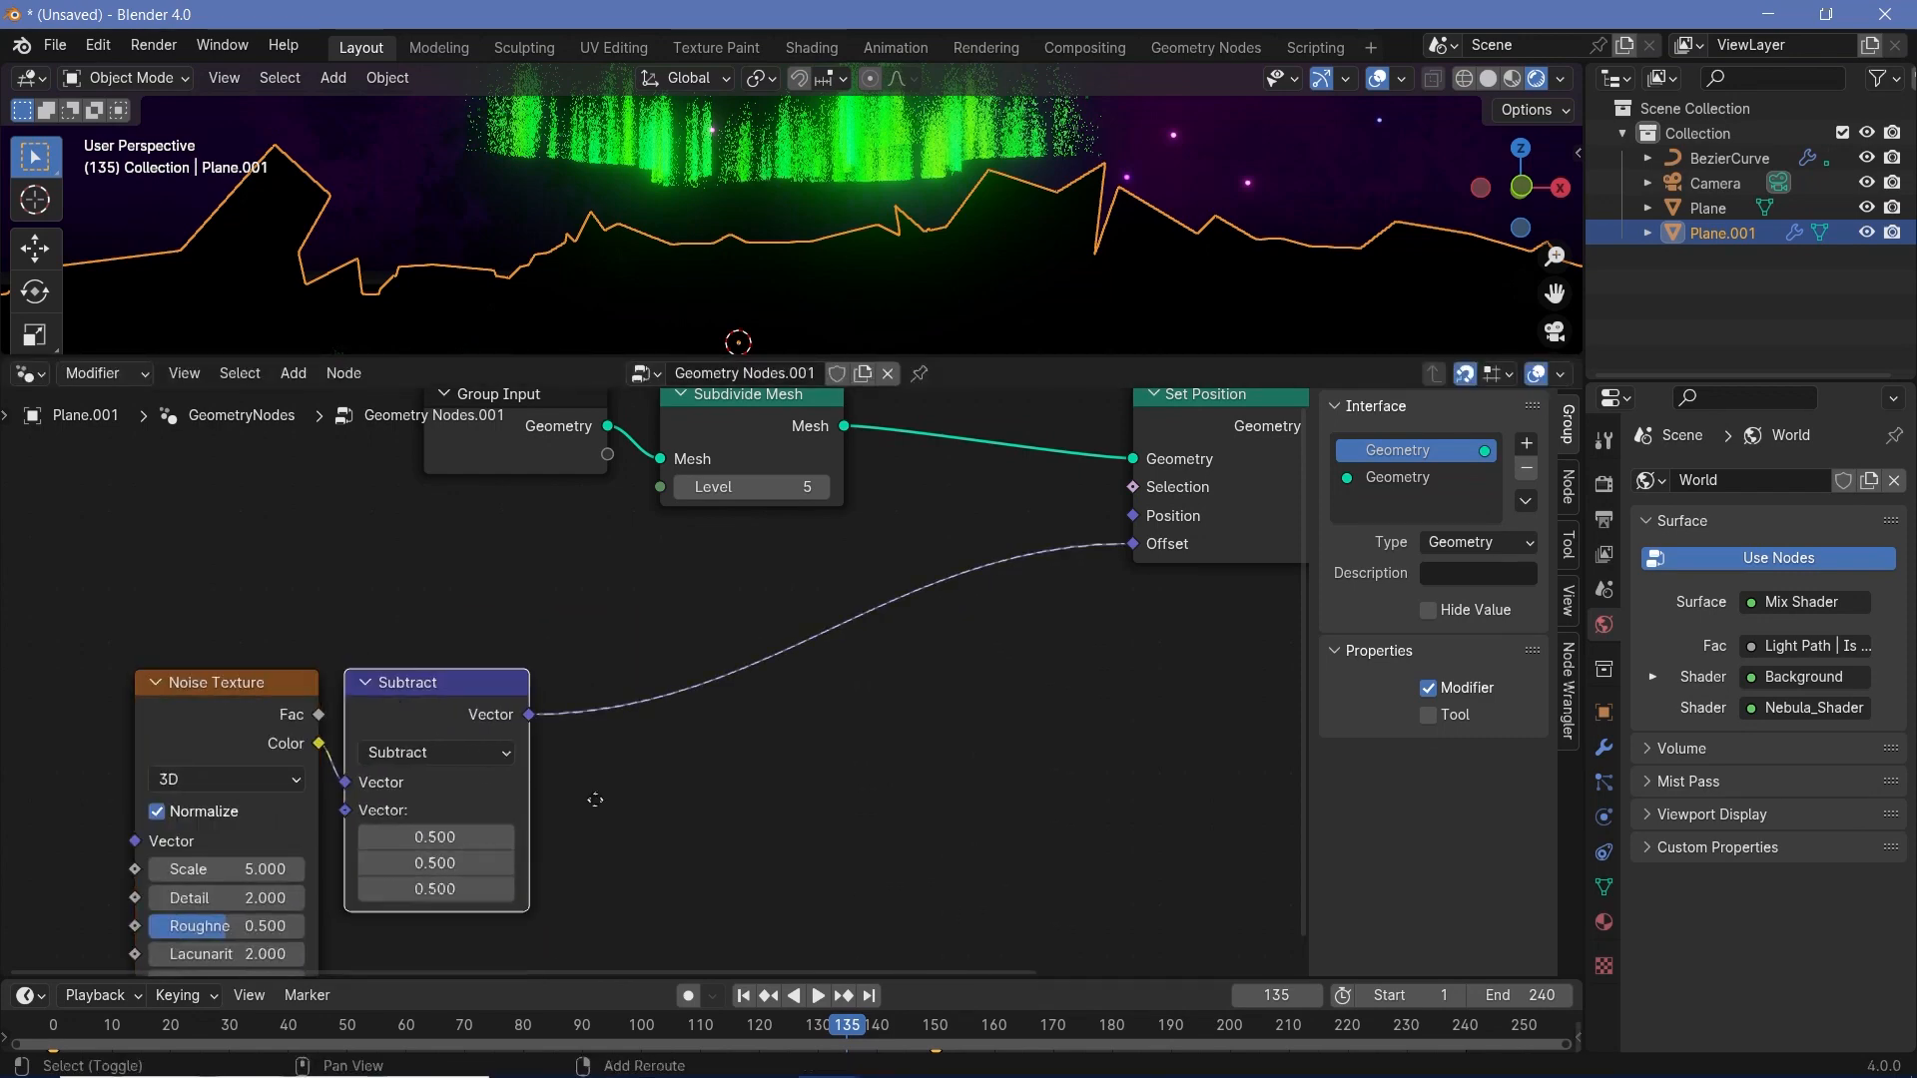
click(713, 659)
click(723, 674)
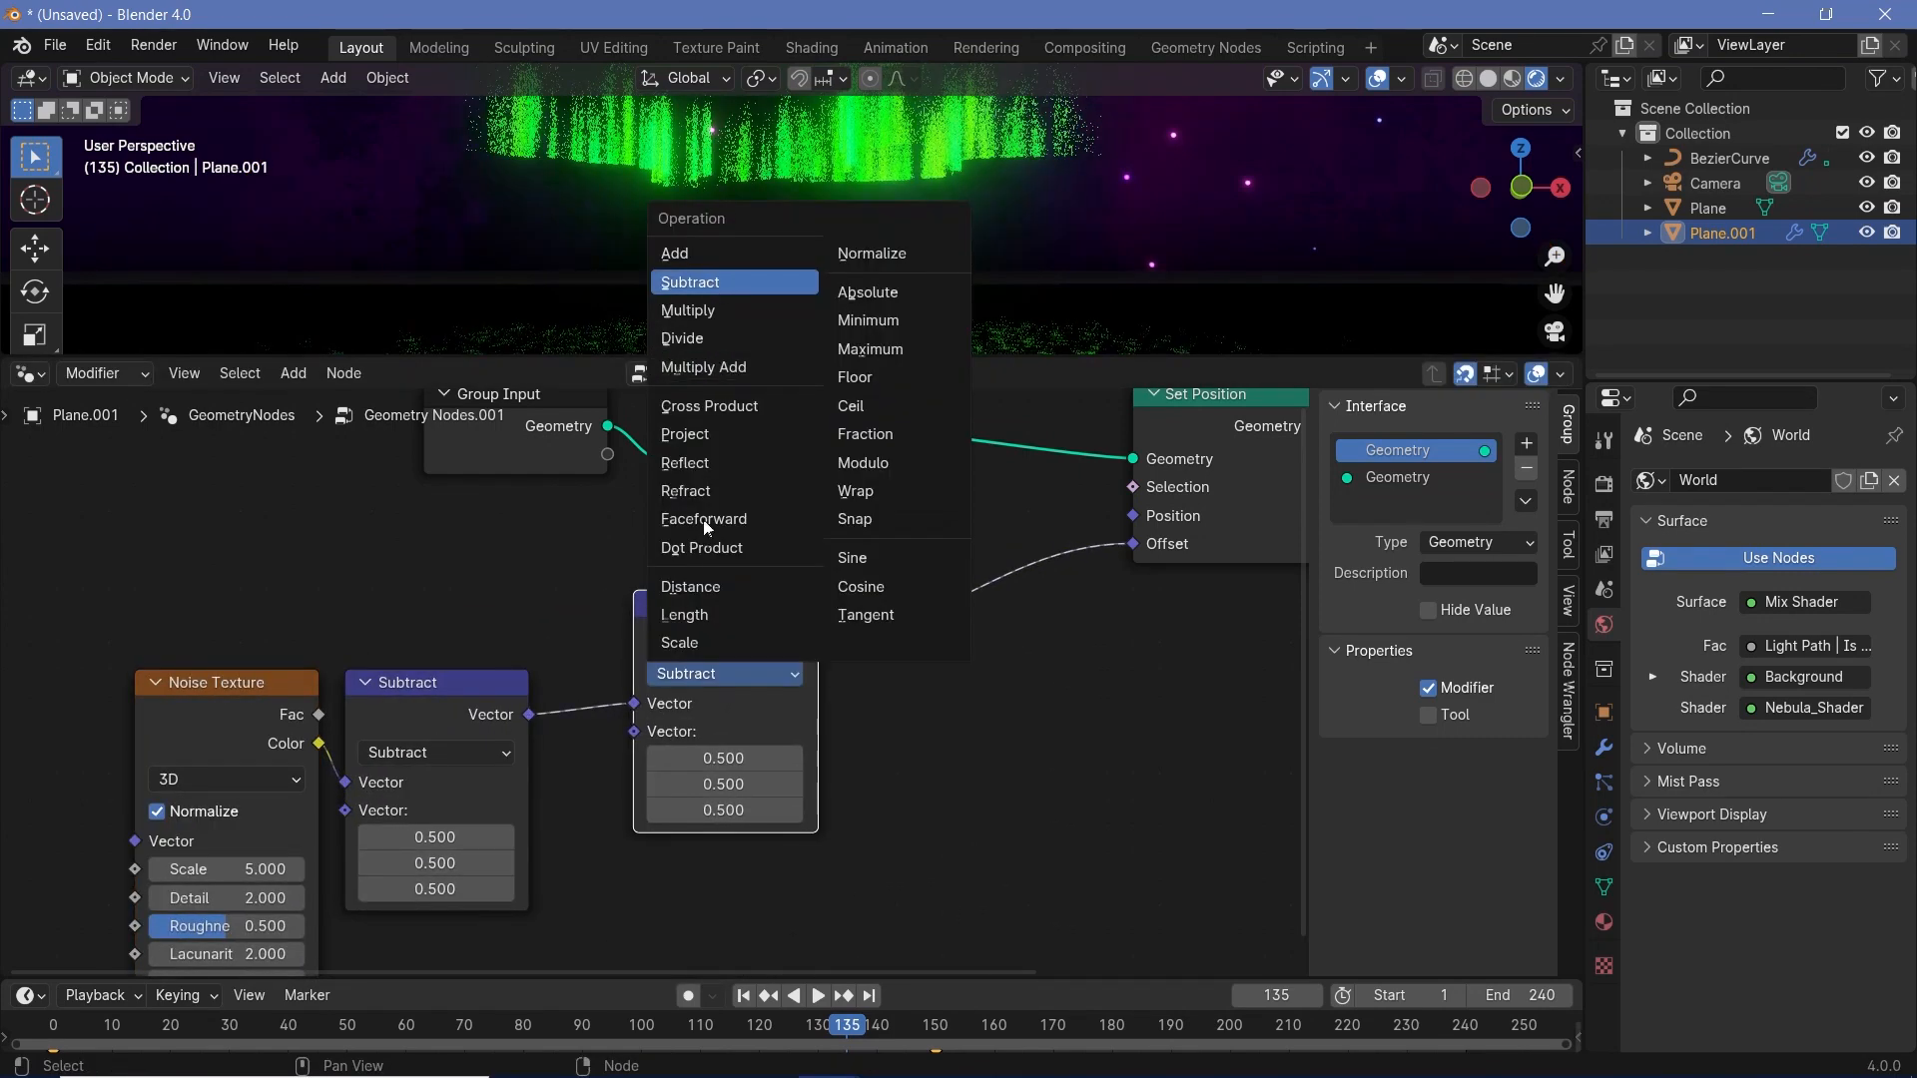
click(680, 642)
click(718, 732)
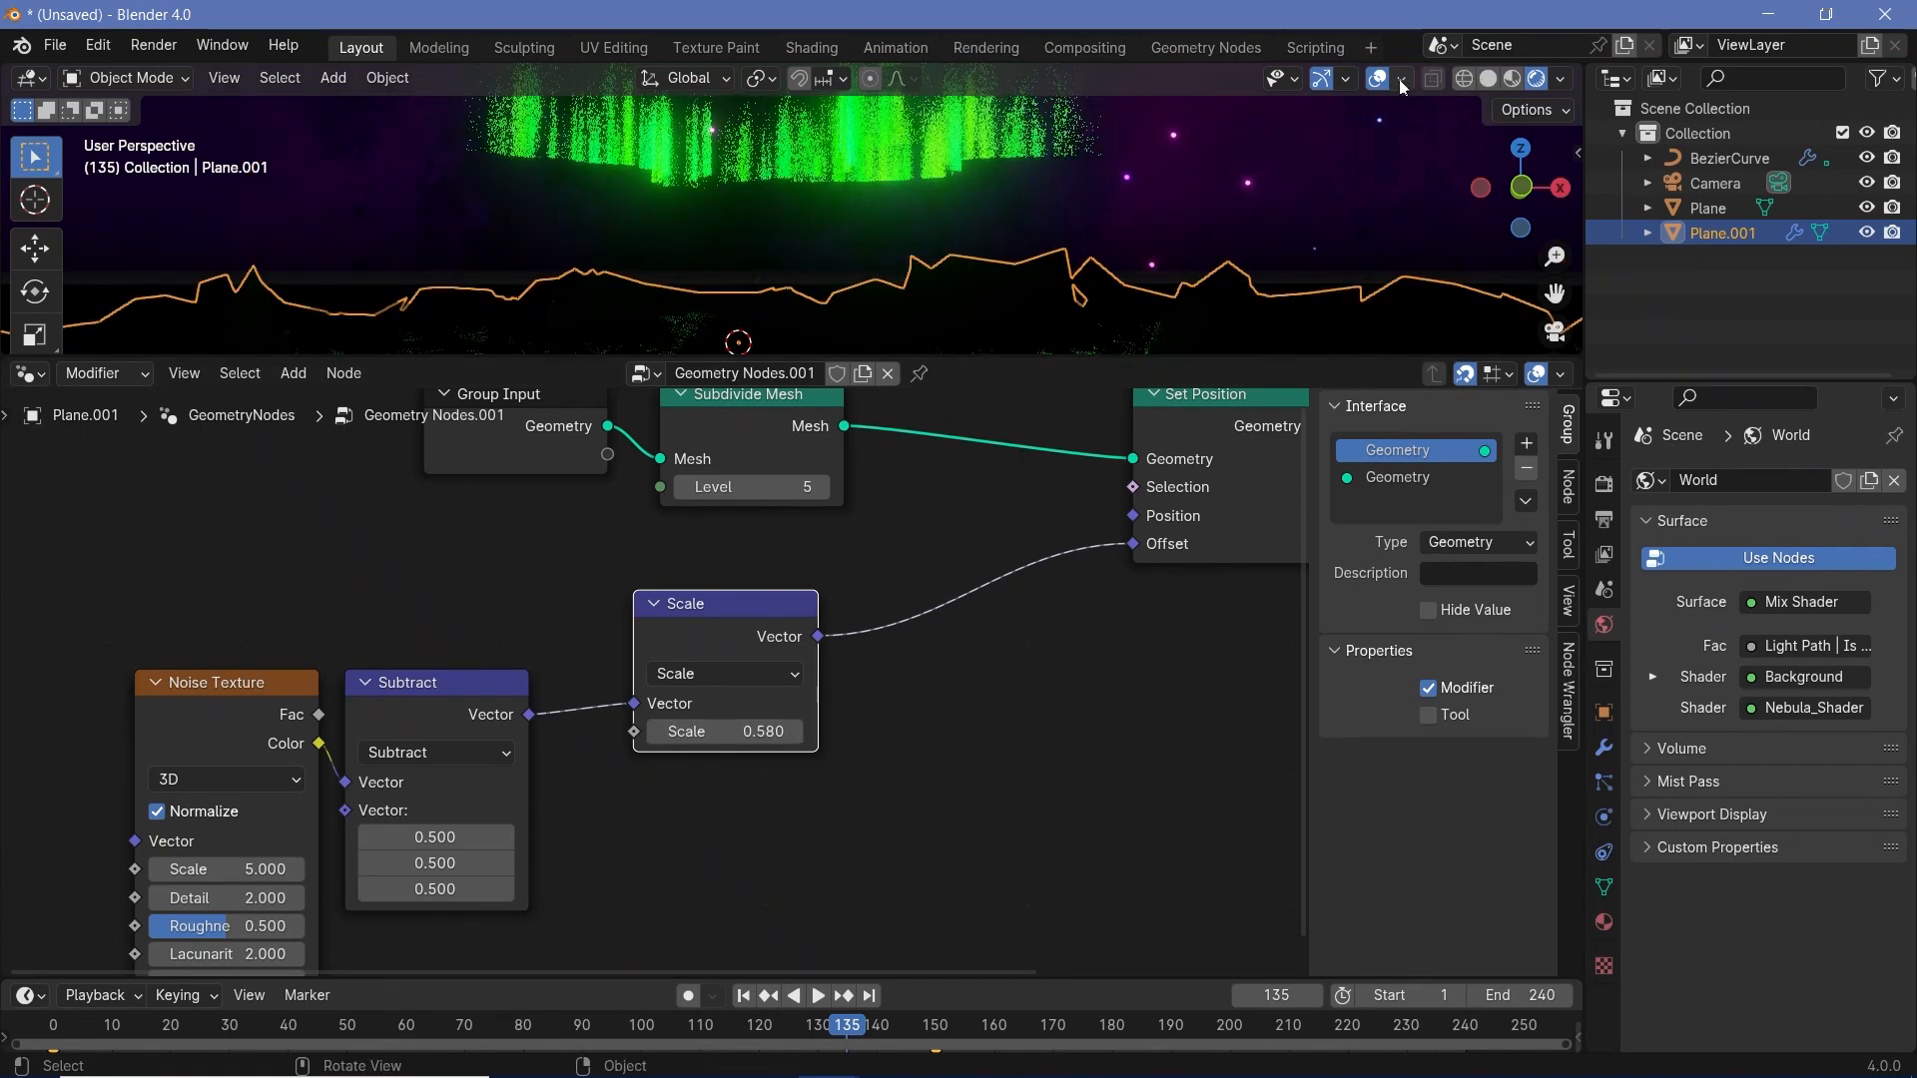
drag(697, 629, 671, 682)
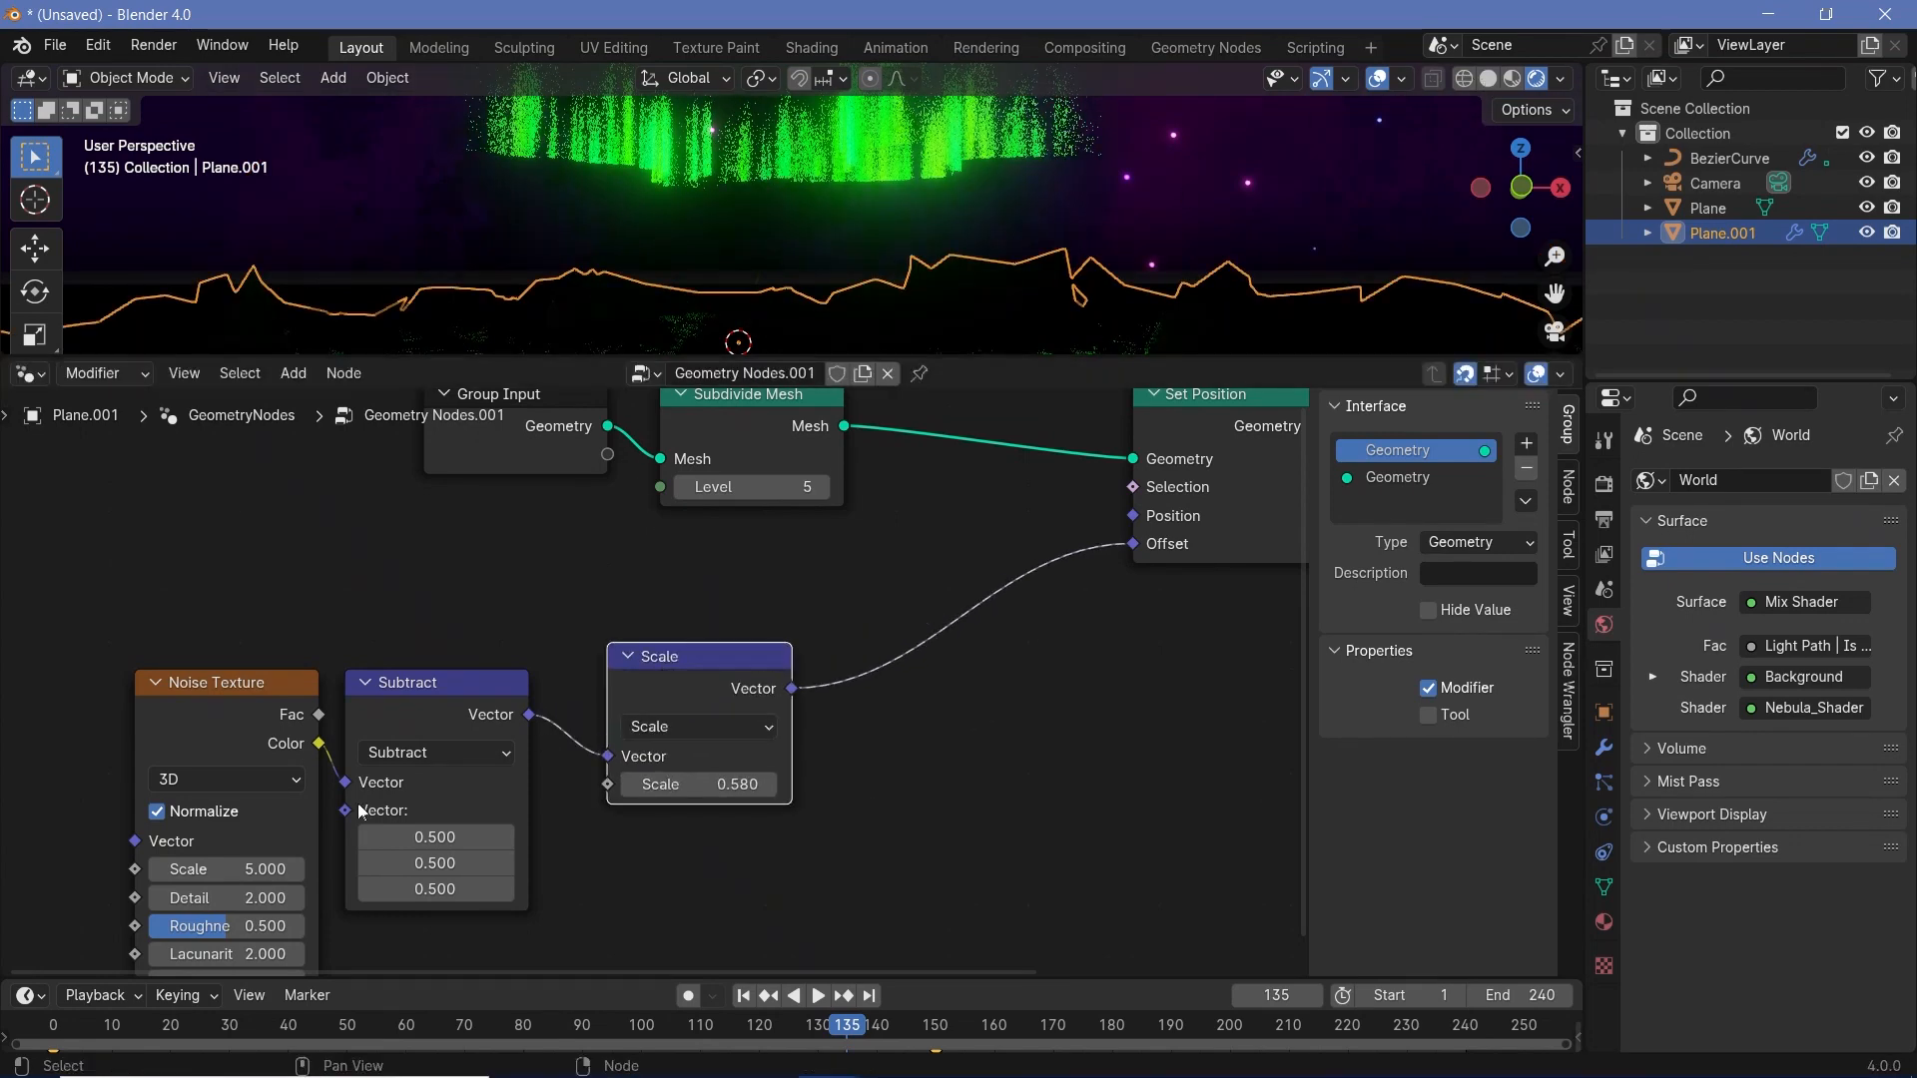
- Set the Noise Texture's Scale to 2.2, show the viewport in Solid shading and raise the Subdivide Mesh Level to 6
mouse_move(212, 868)
mouse_down()
mouse_move(167, 868)
mouse_move(249, 867)
mouse_up()
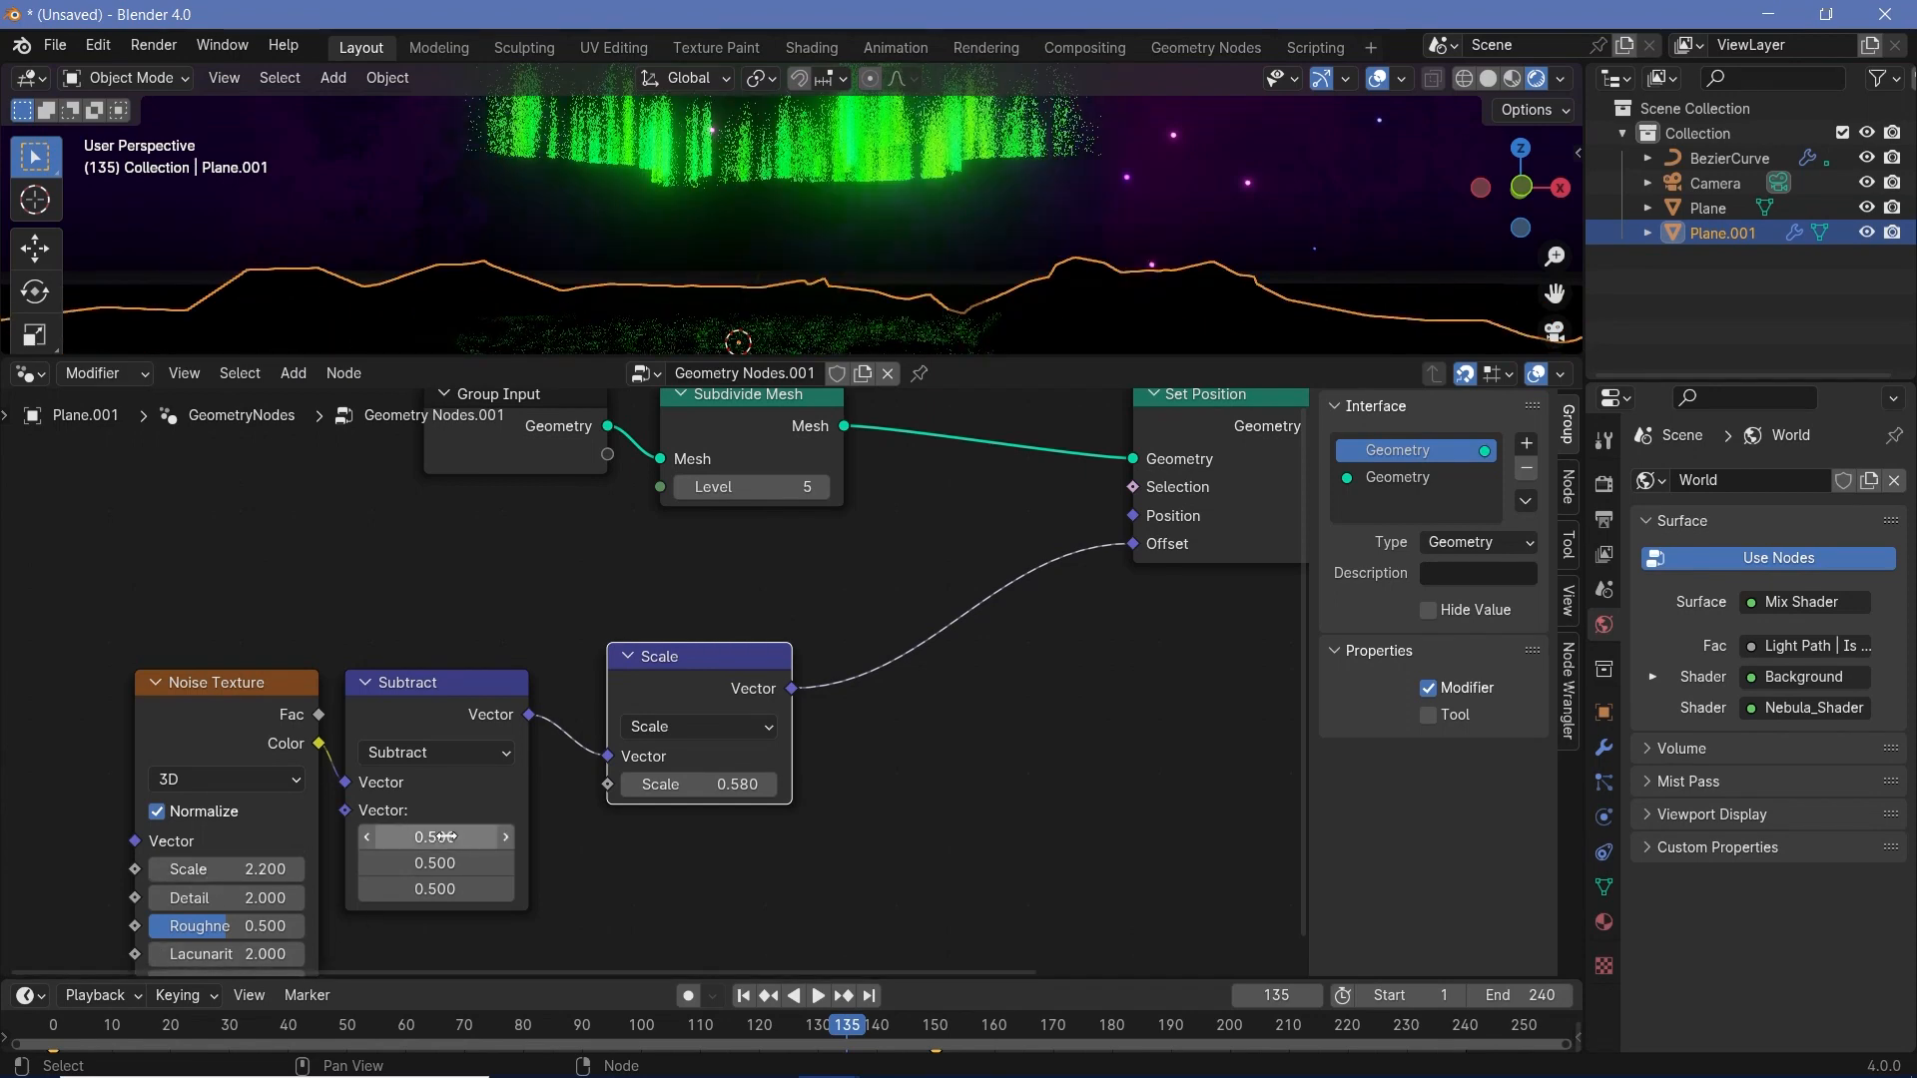
click(1487, 79)
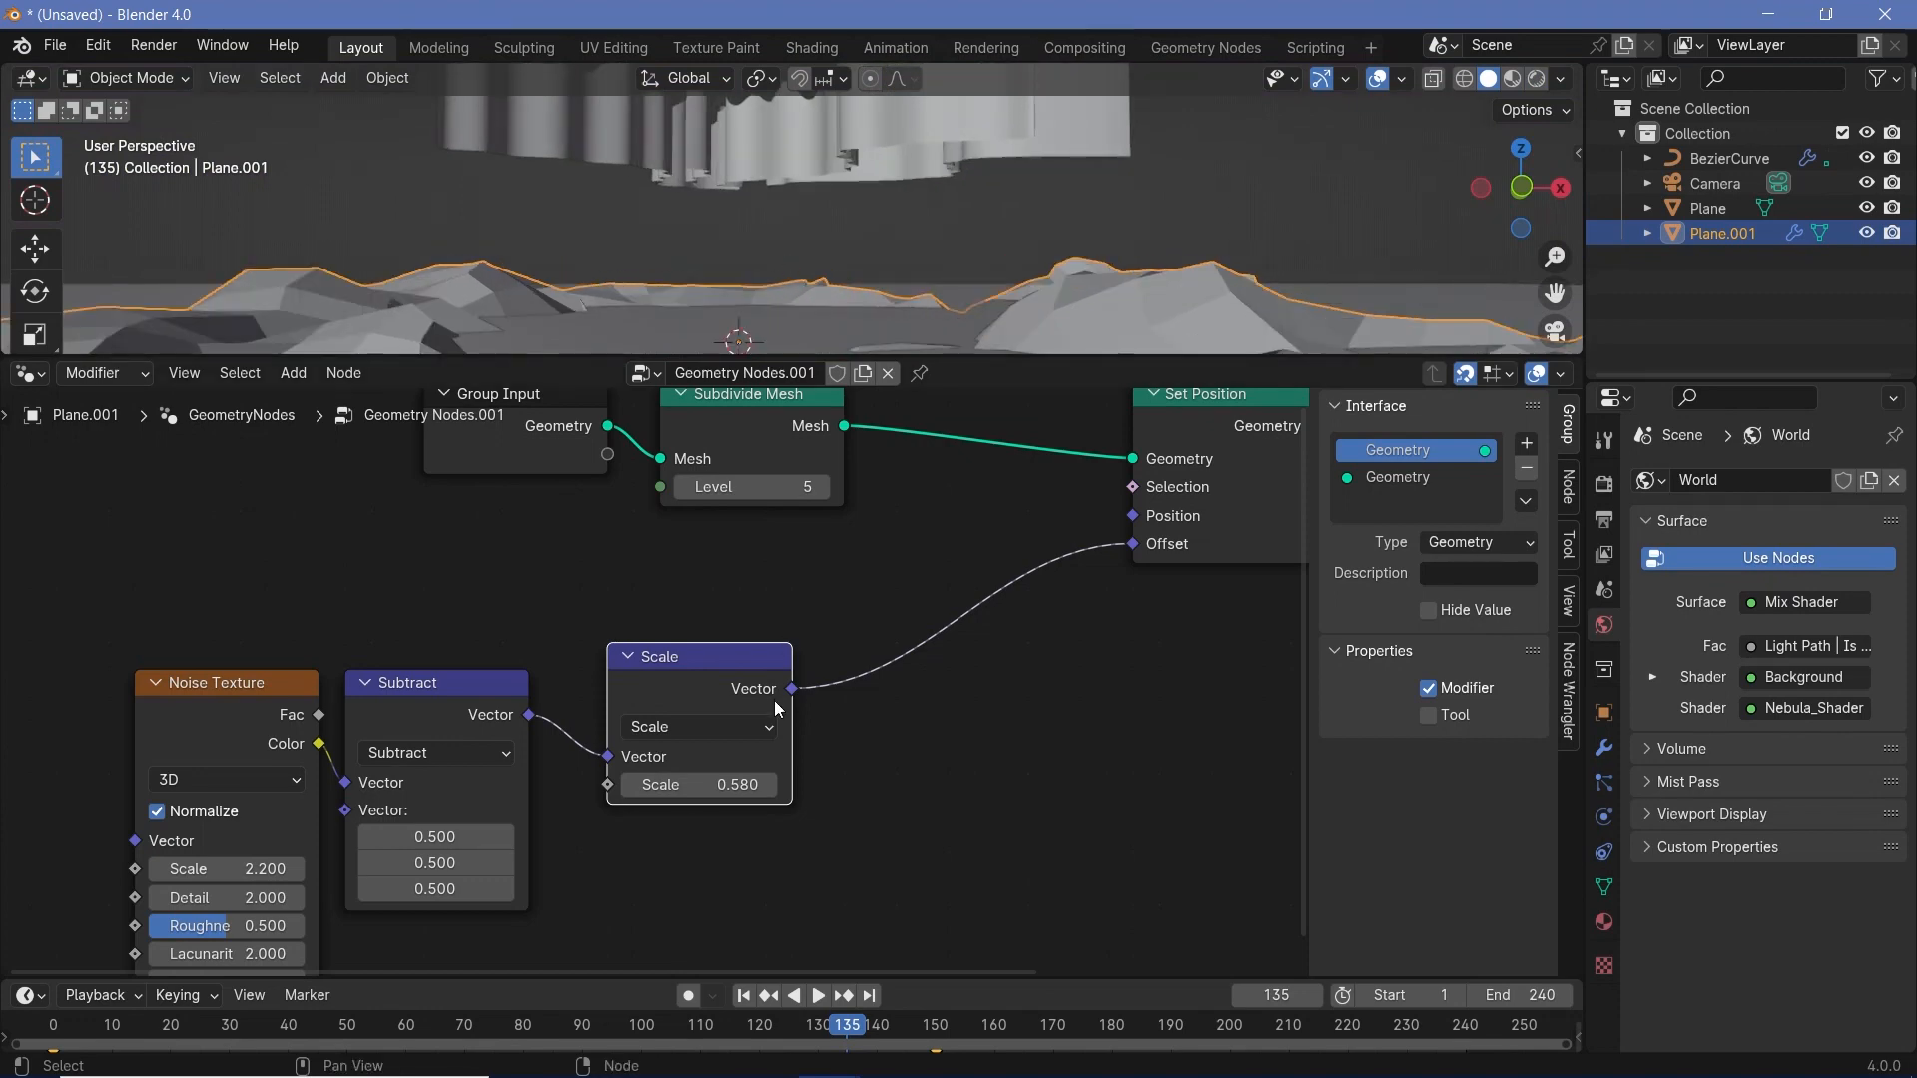
middle_drag(791, 488, 817, 620)
click(848, 619)
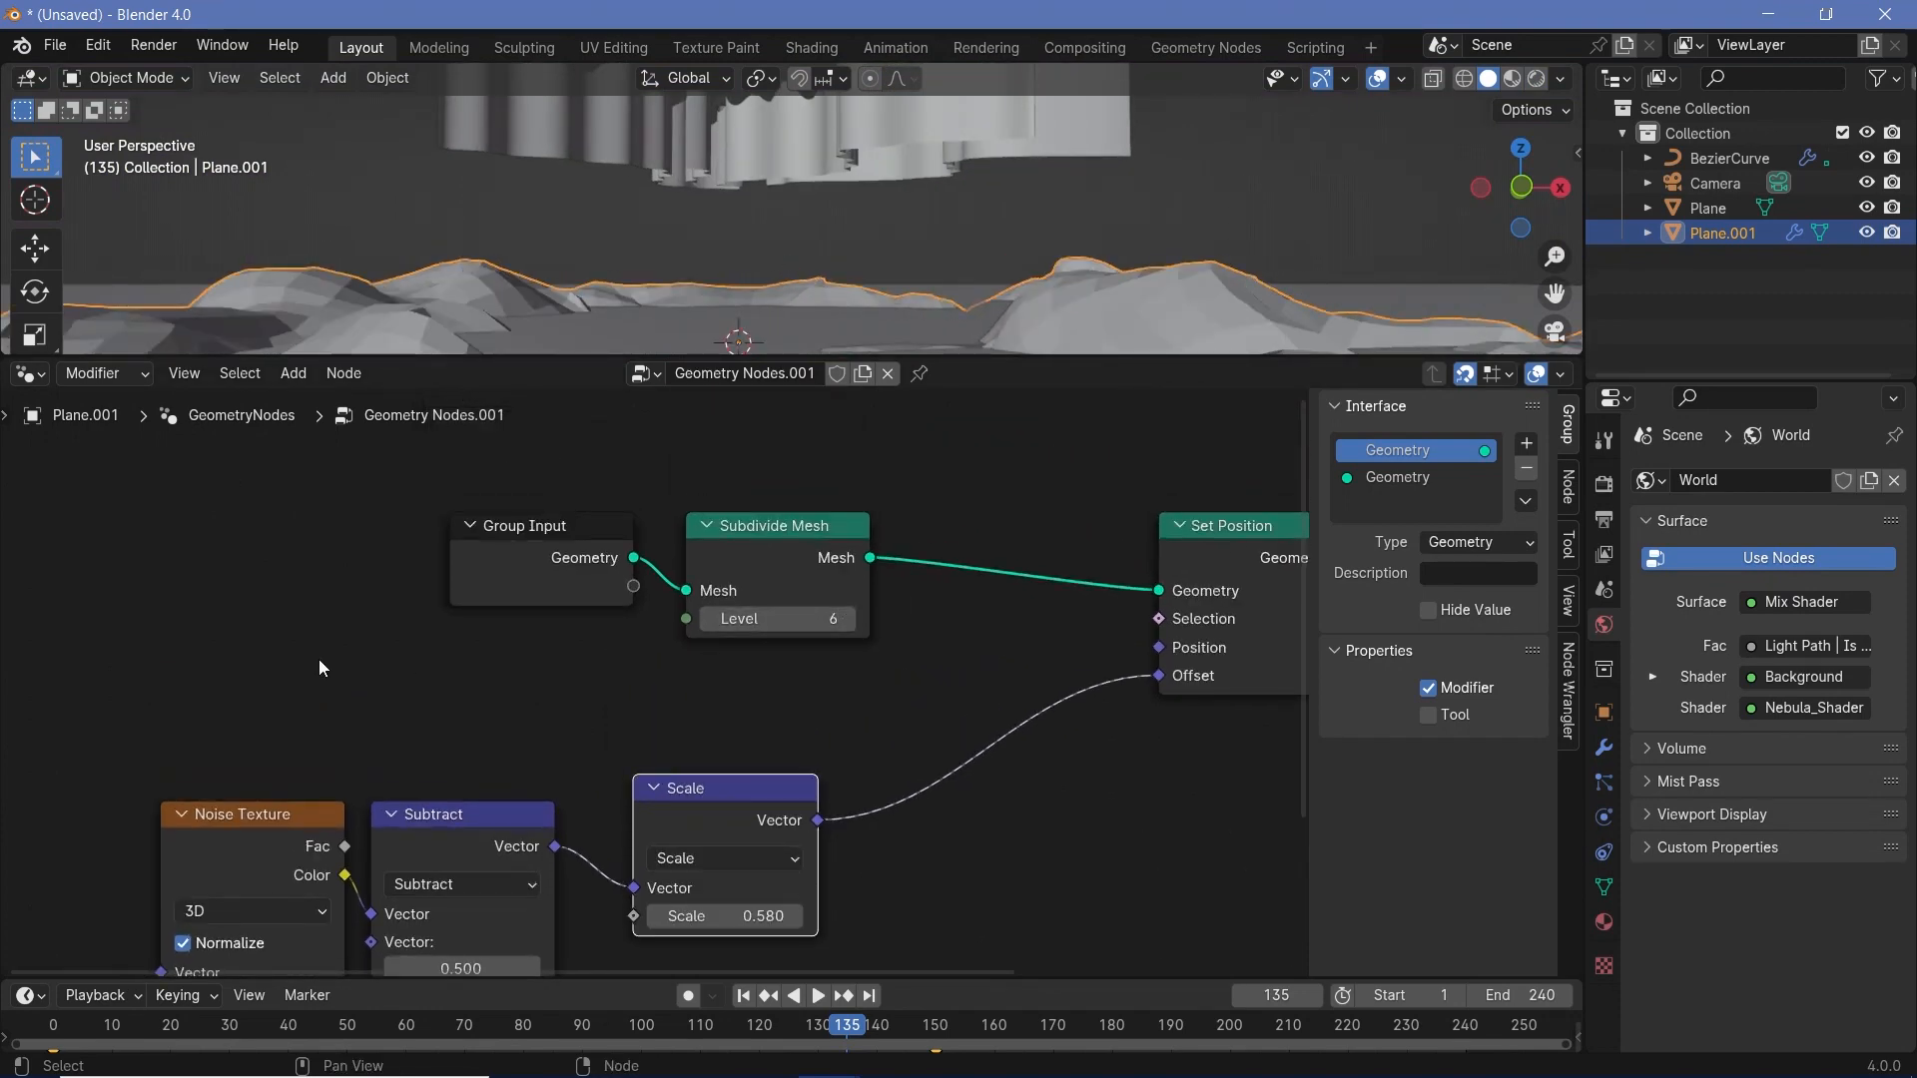
- Set the Noise Texture's Detail to 4.2 and Roughness to 0.66, and the Subdivide Mesh Level to 8
shift+scroll(708, 667, down, 4)
double_click(835, 512)
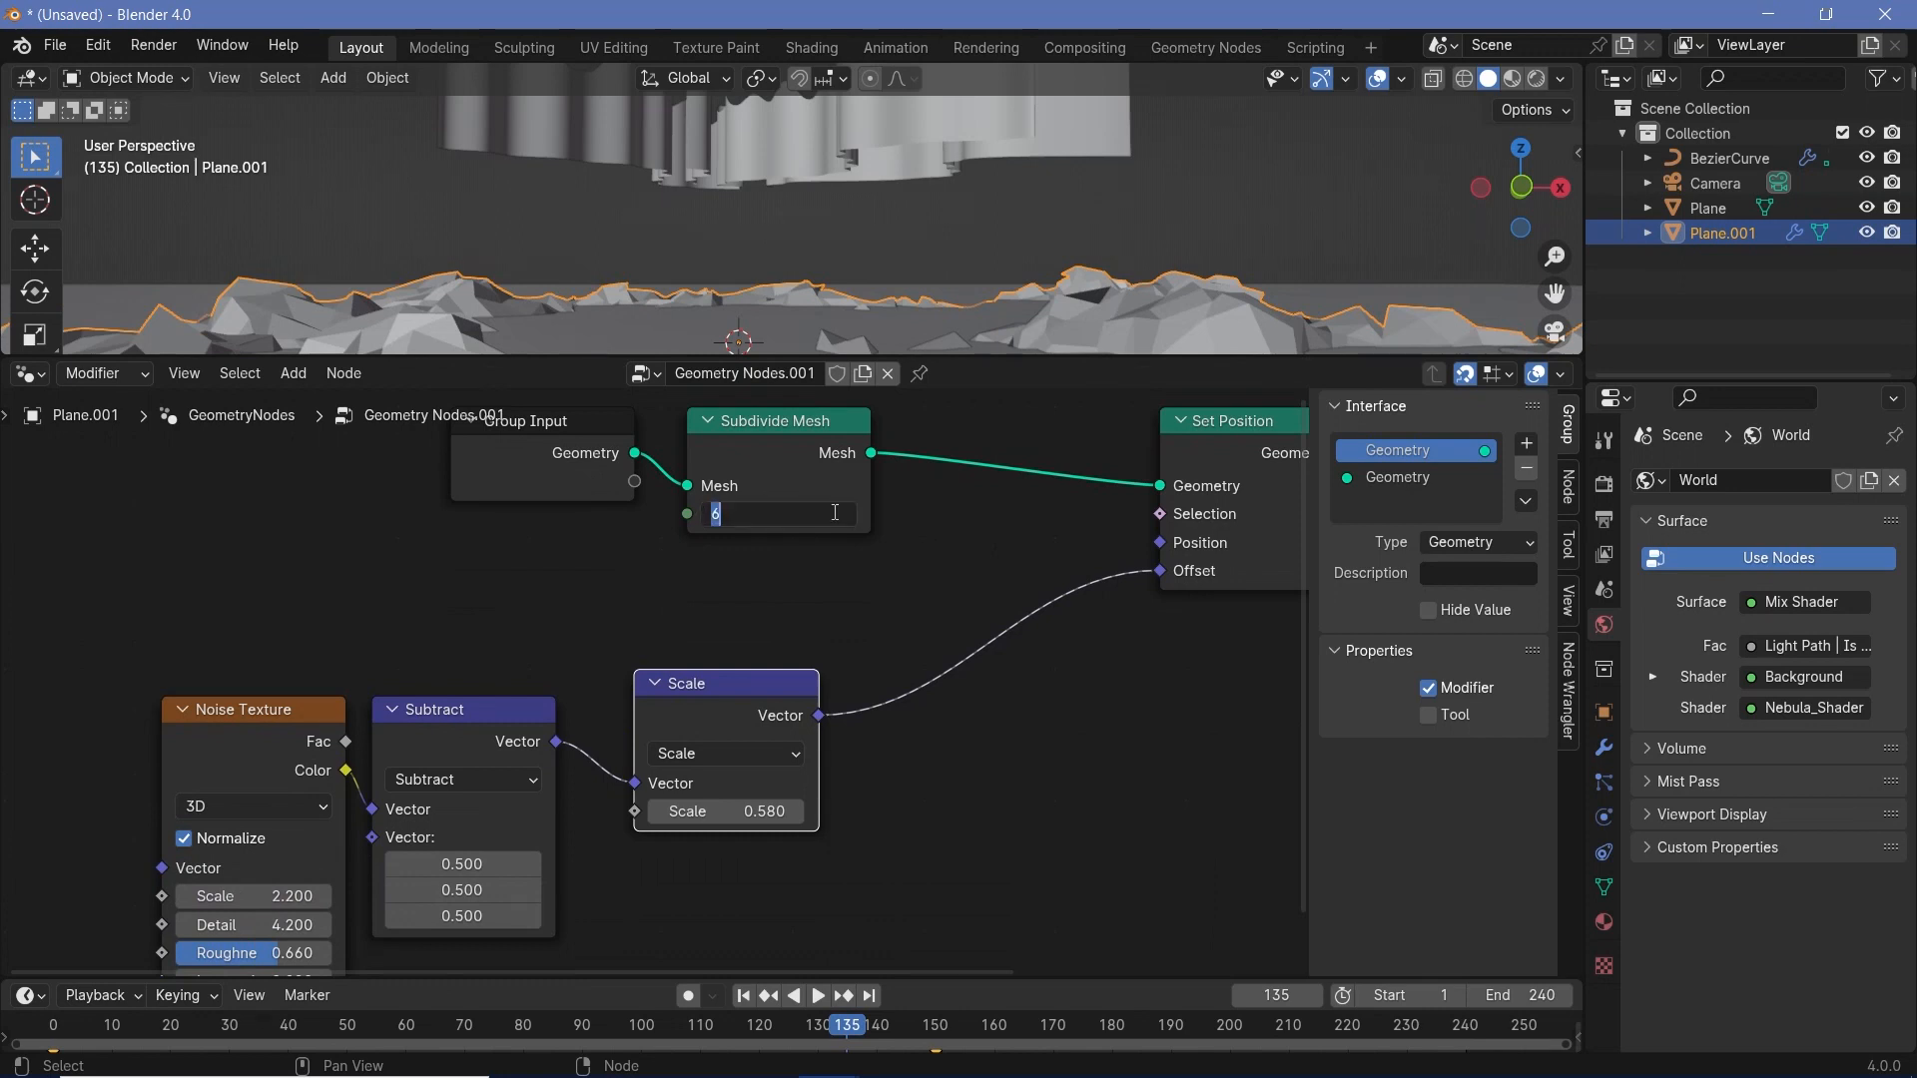
text(8)
key(Return)
- Set the vector Scale node's factor to 1.130 and return the viewport to Rendered shading
drag(726, 811, 892, 811)
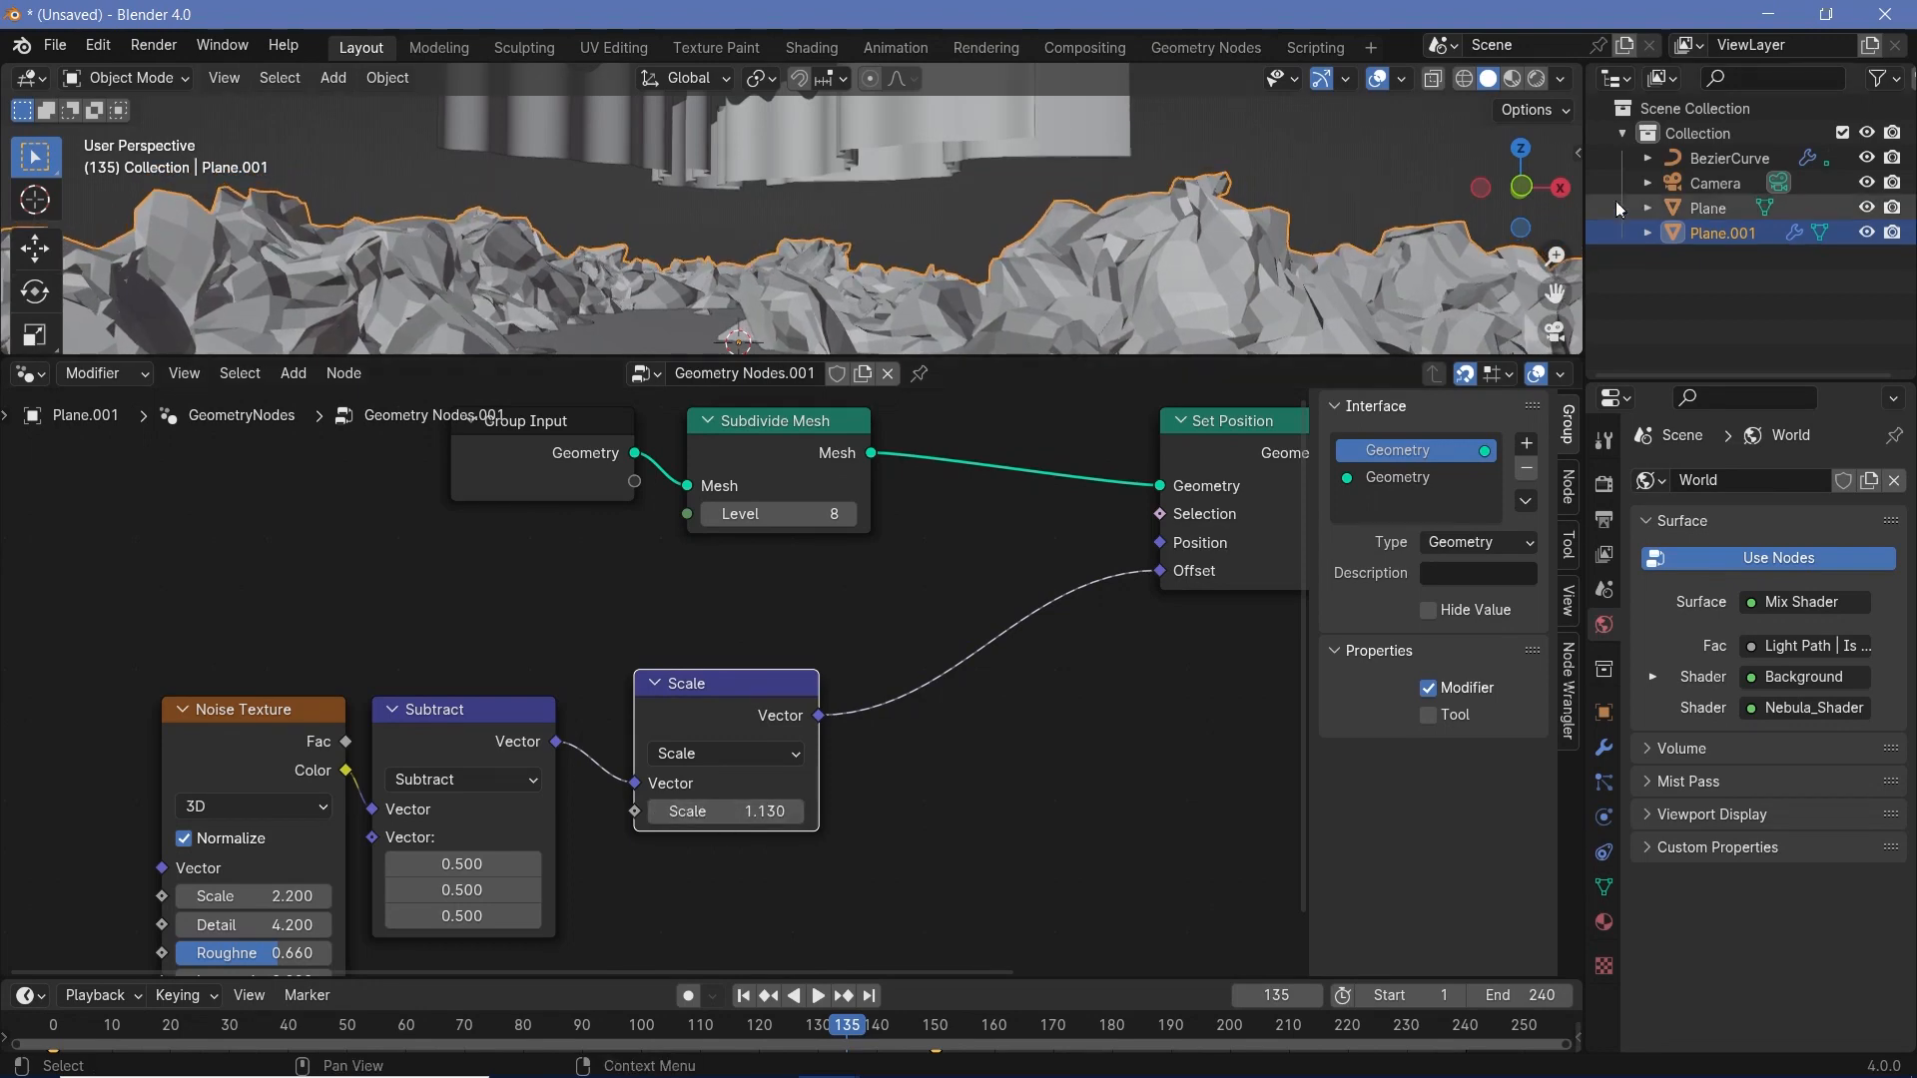
click(1536, 78)
middle_drag(1072, 641, 689, 661)
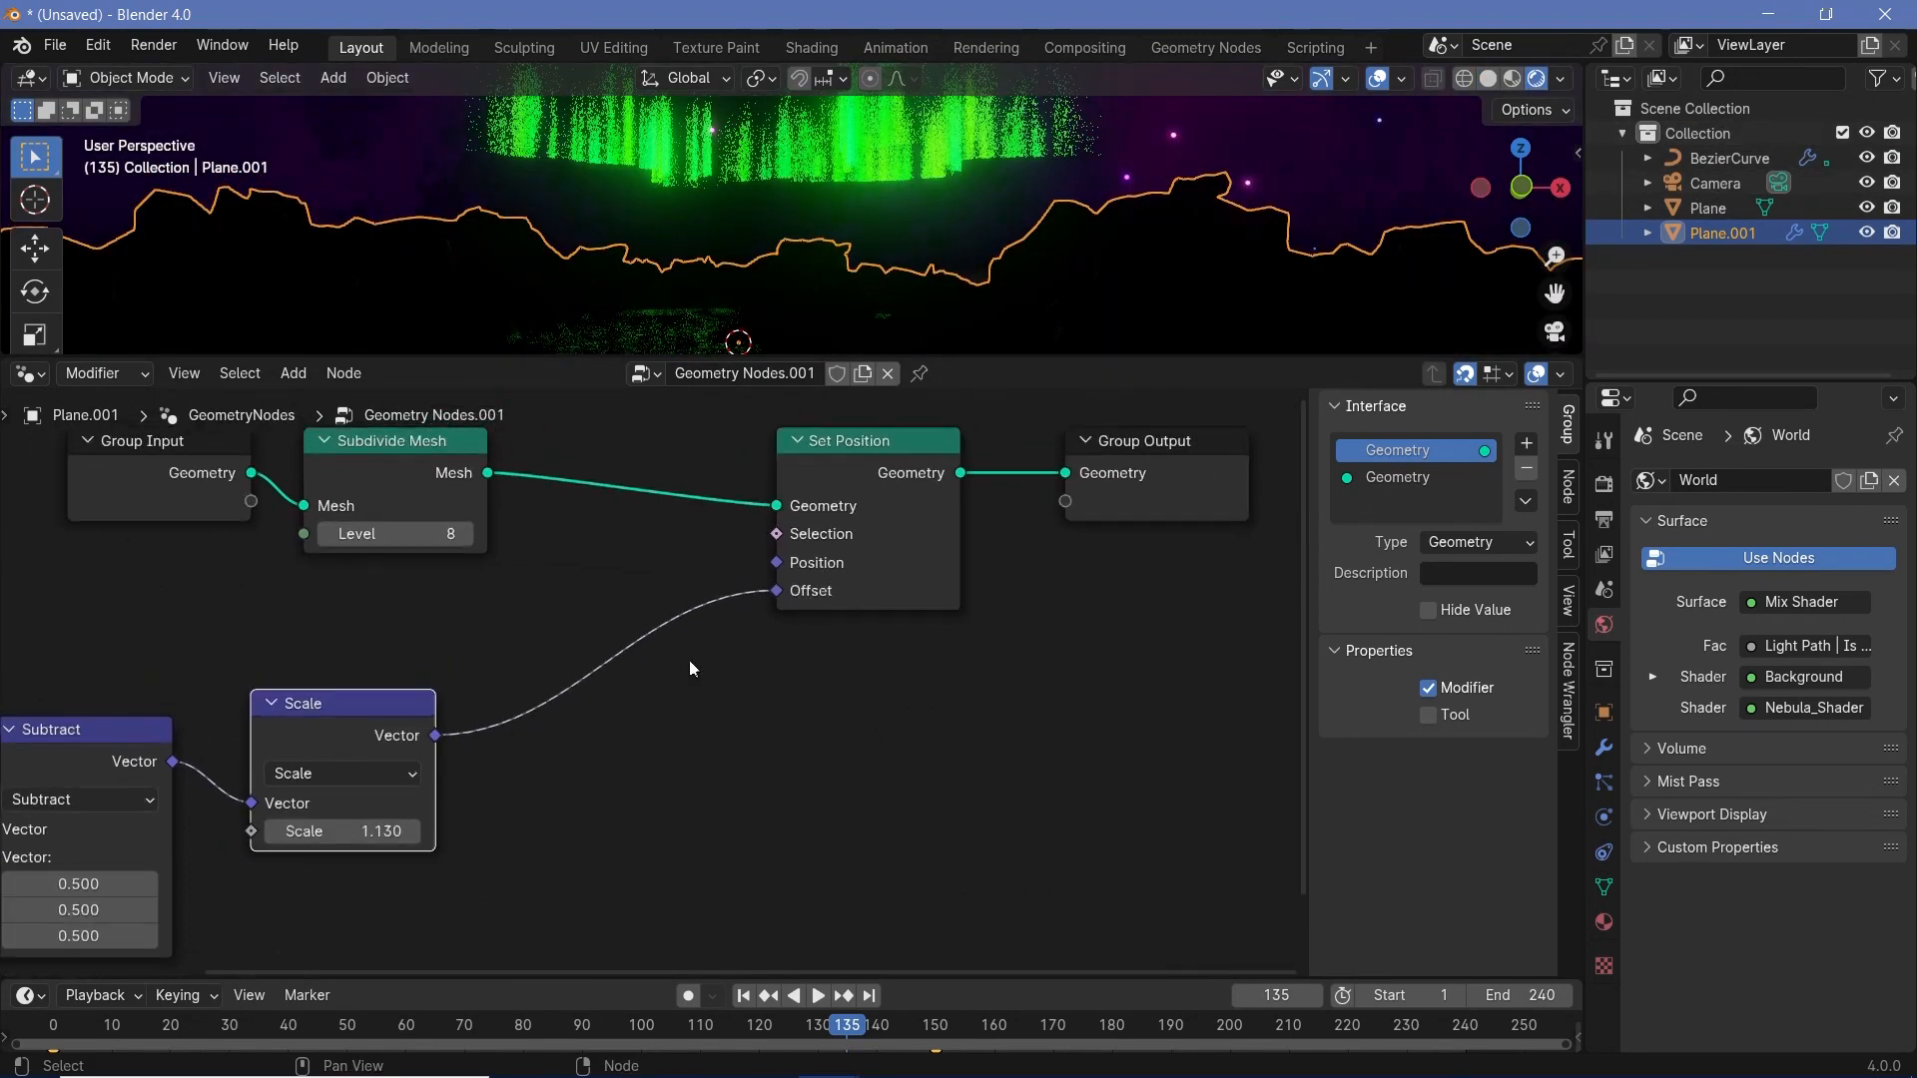
- Insert a Set Material node between the Set Position node and the Group Output of the terrain node tree
drag(1162, 452, 1375, 451)
middle_drag(1072, 545, 747, 551)
key(shift+a)
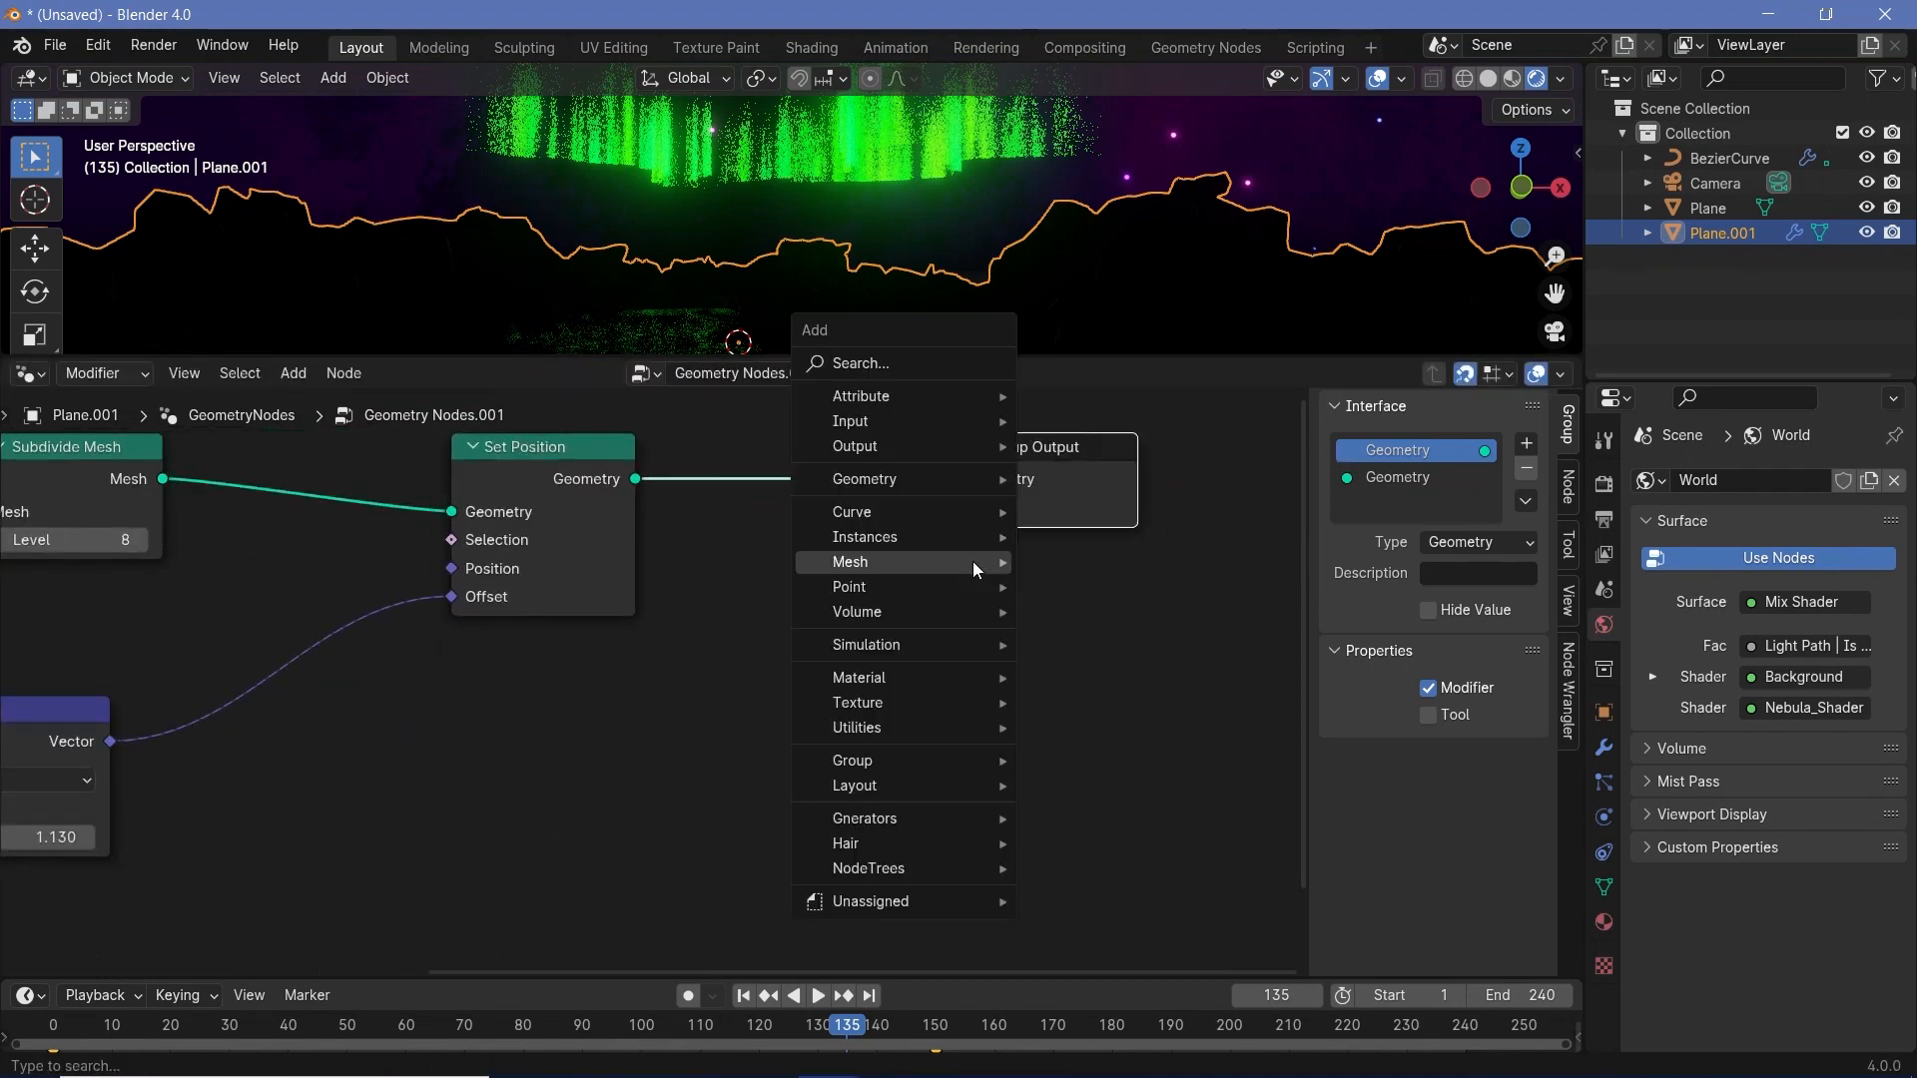
text(set mate)
key(Return)
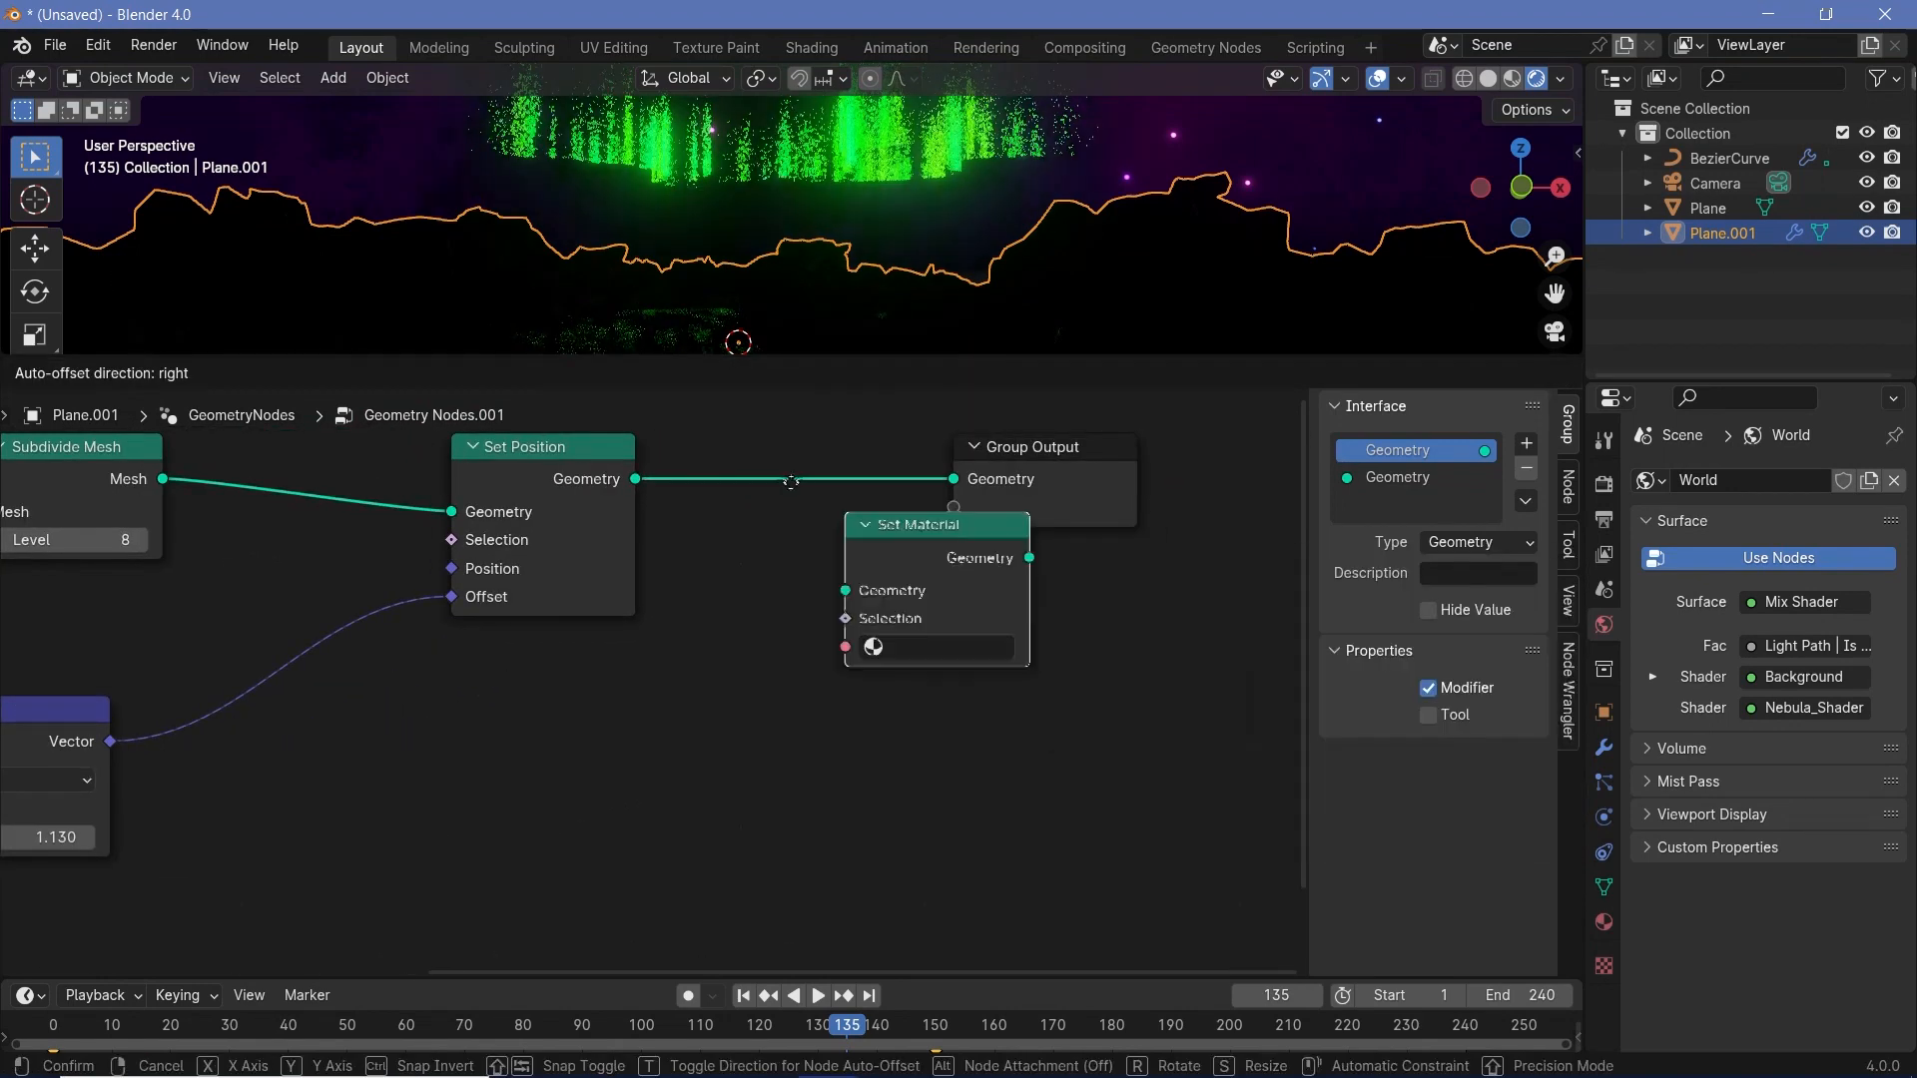
click(771, 470)
- Create a new material named Glaciers on the terrain plane and assign it in the Set Material node
click(1603, 921)
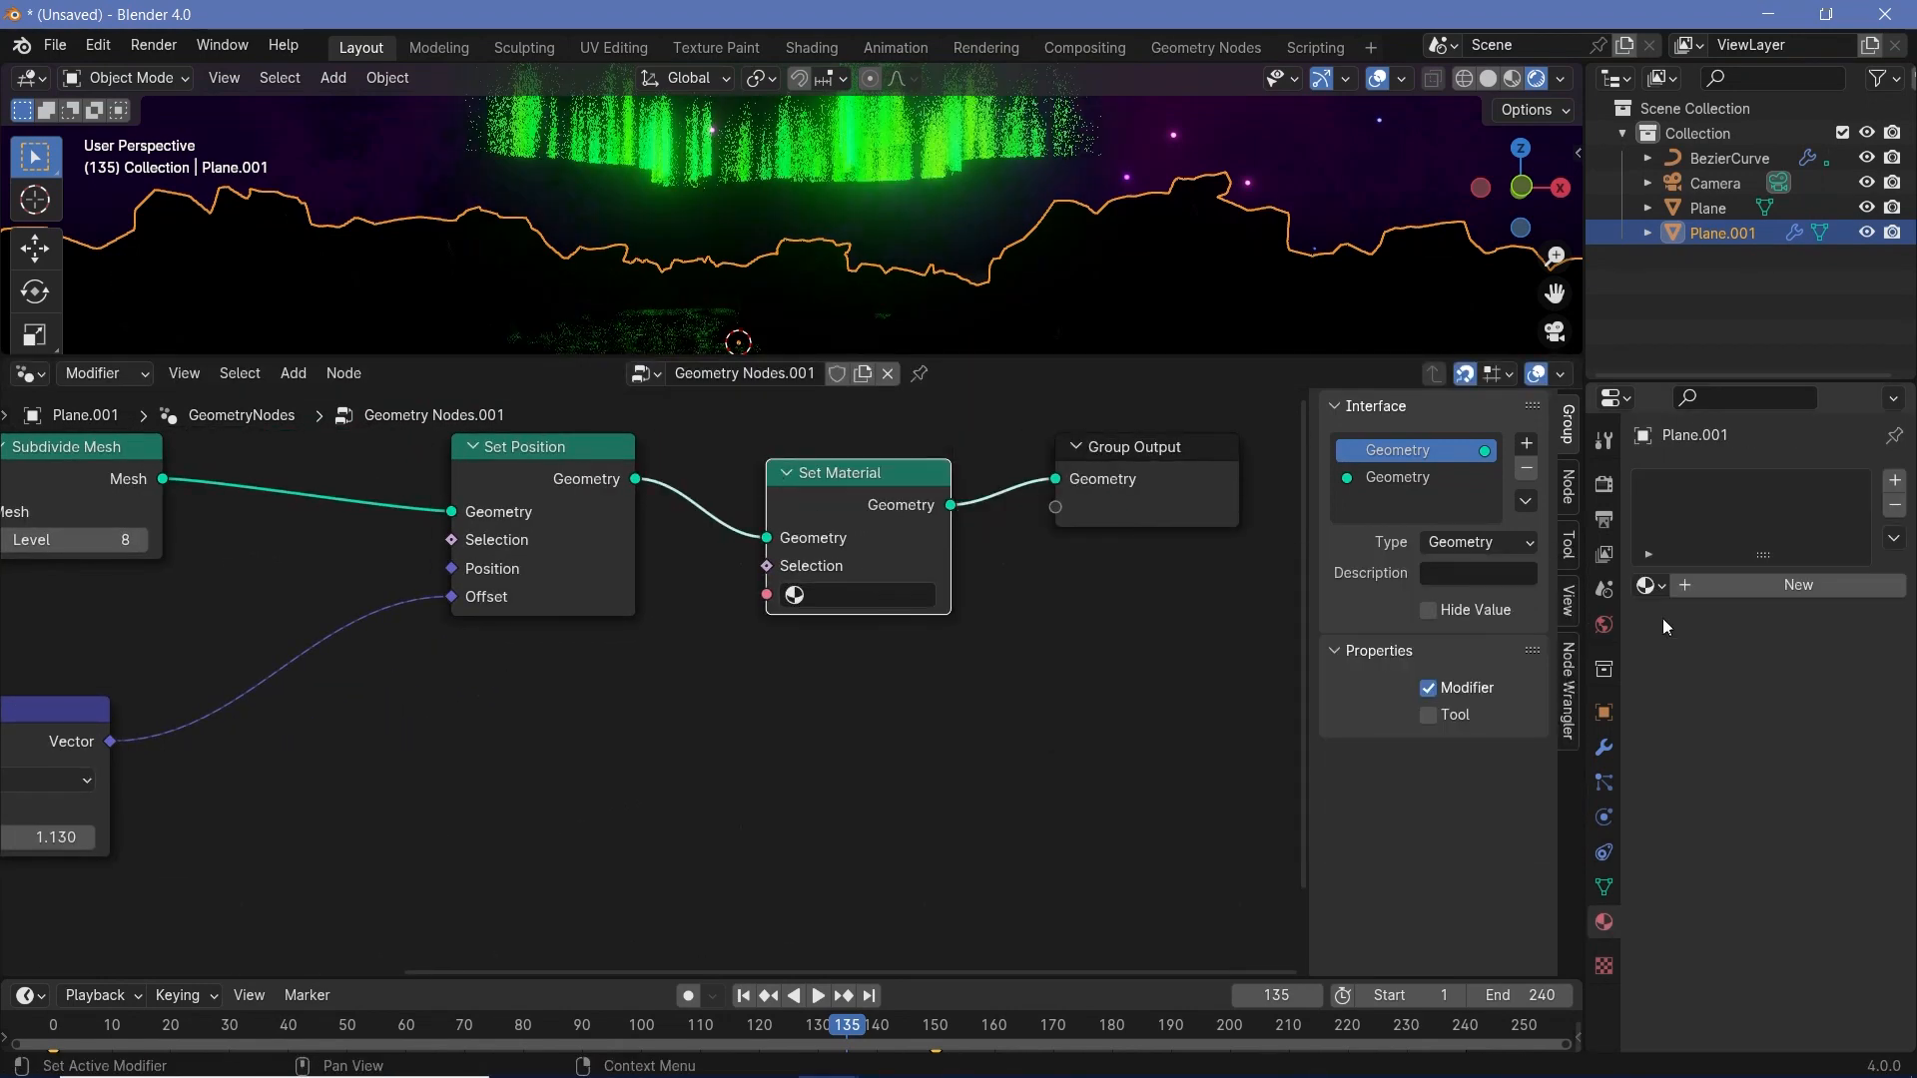
click(1755, 599)
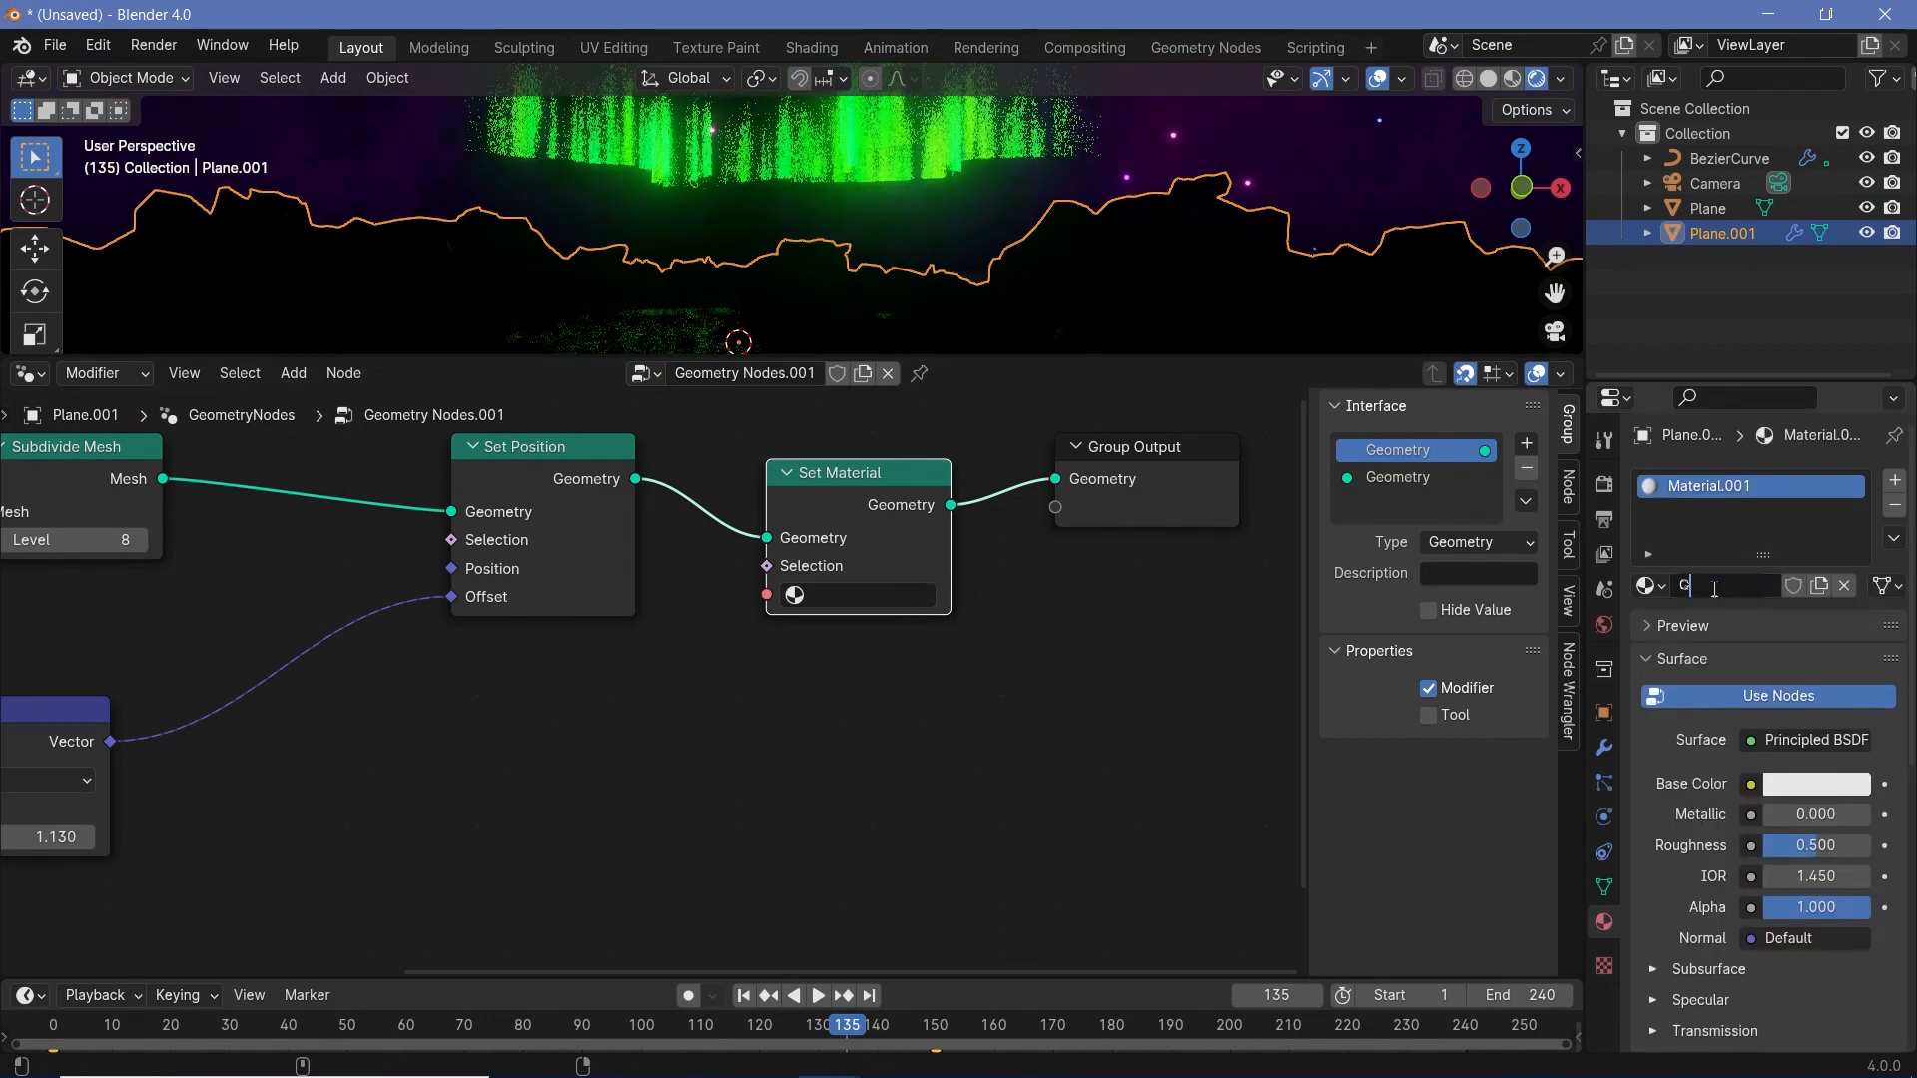
click(841, 594)
click(850, 659)
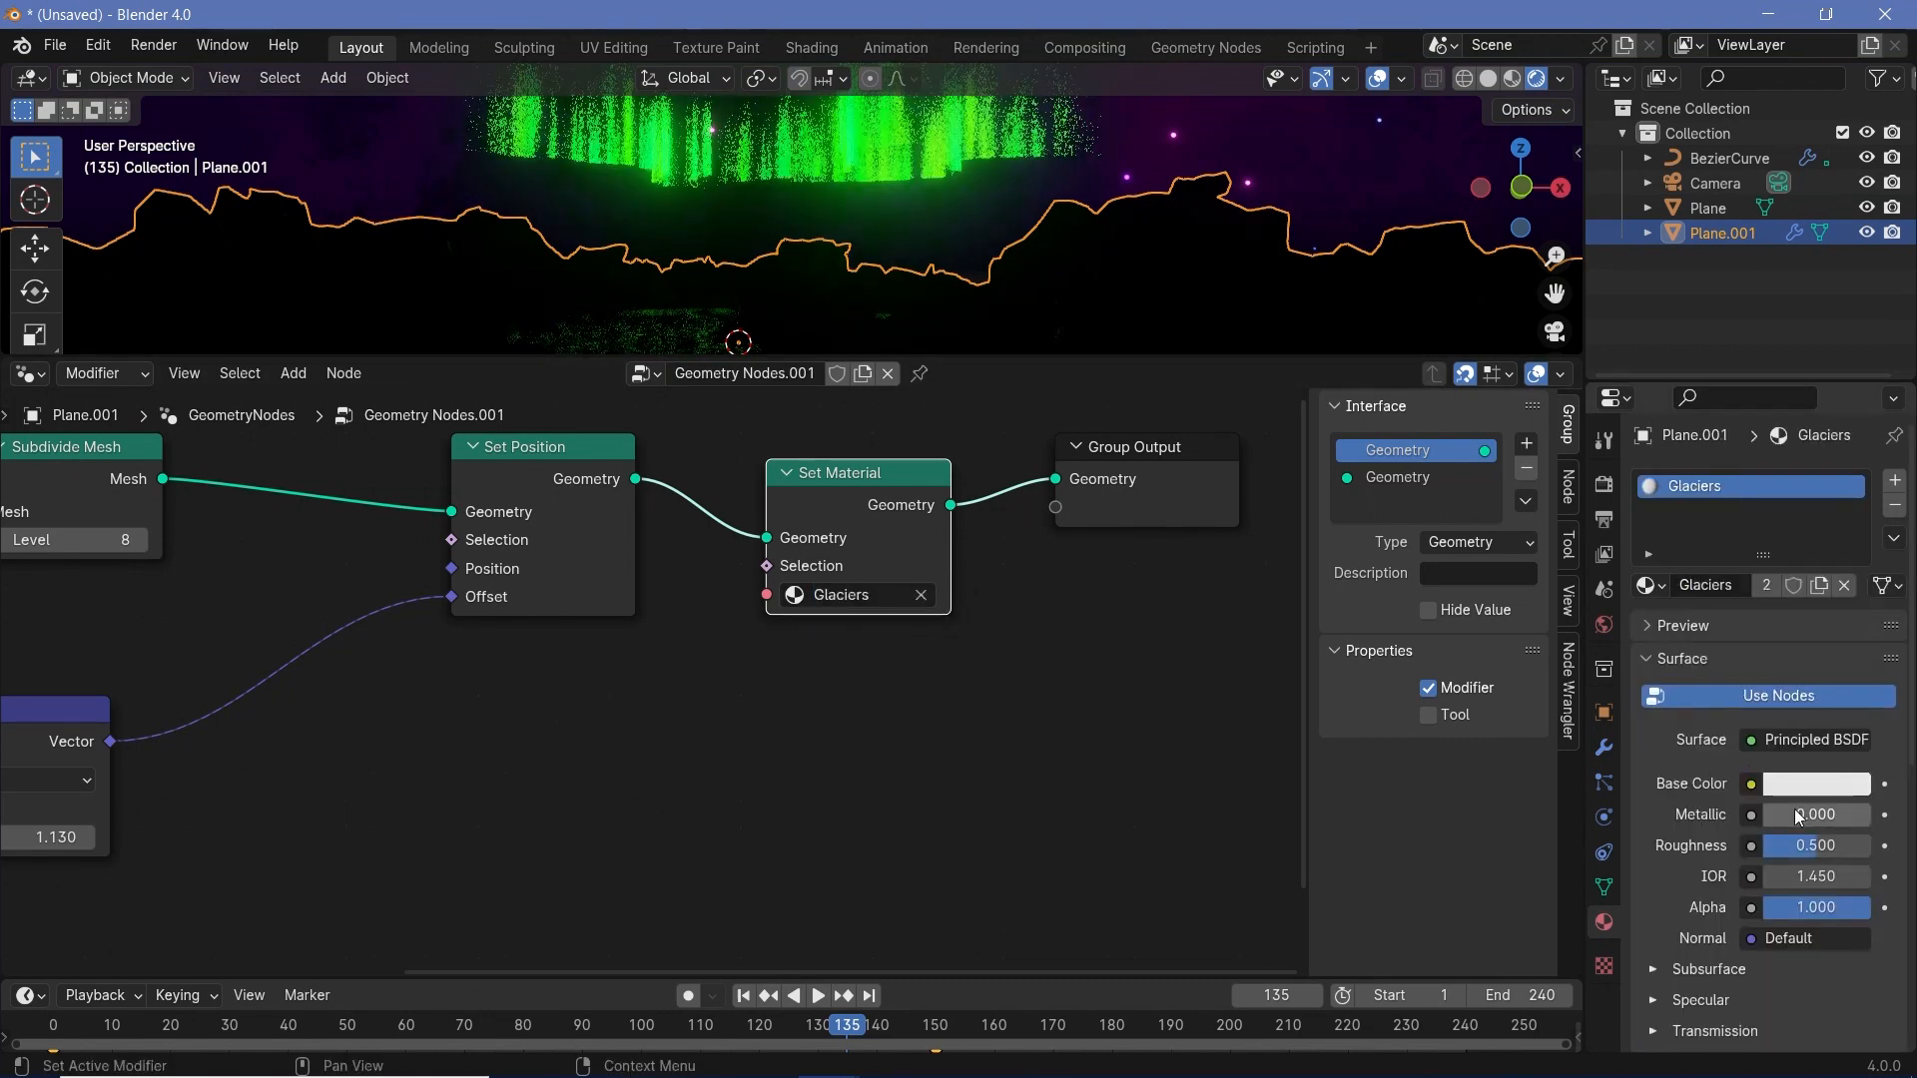
- Set the Glaciers material's Metallic to 1.000, Base Color to a light cyan and Roughness to 0.243
drag(1795, 814, 1867, 814)
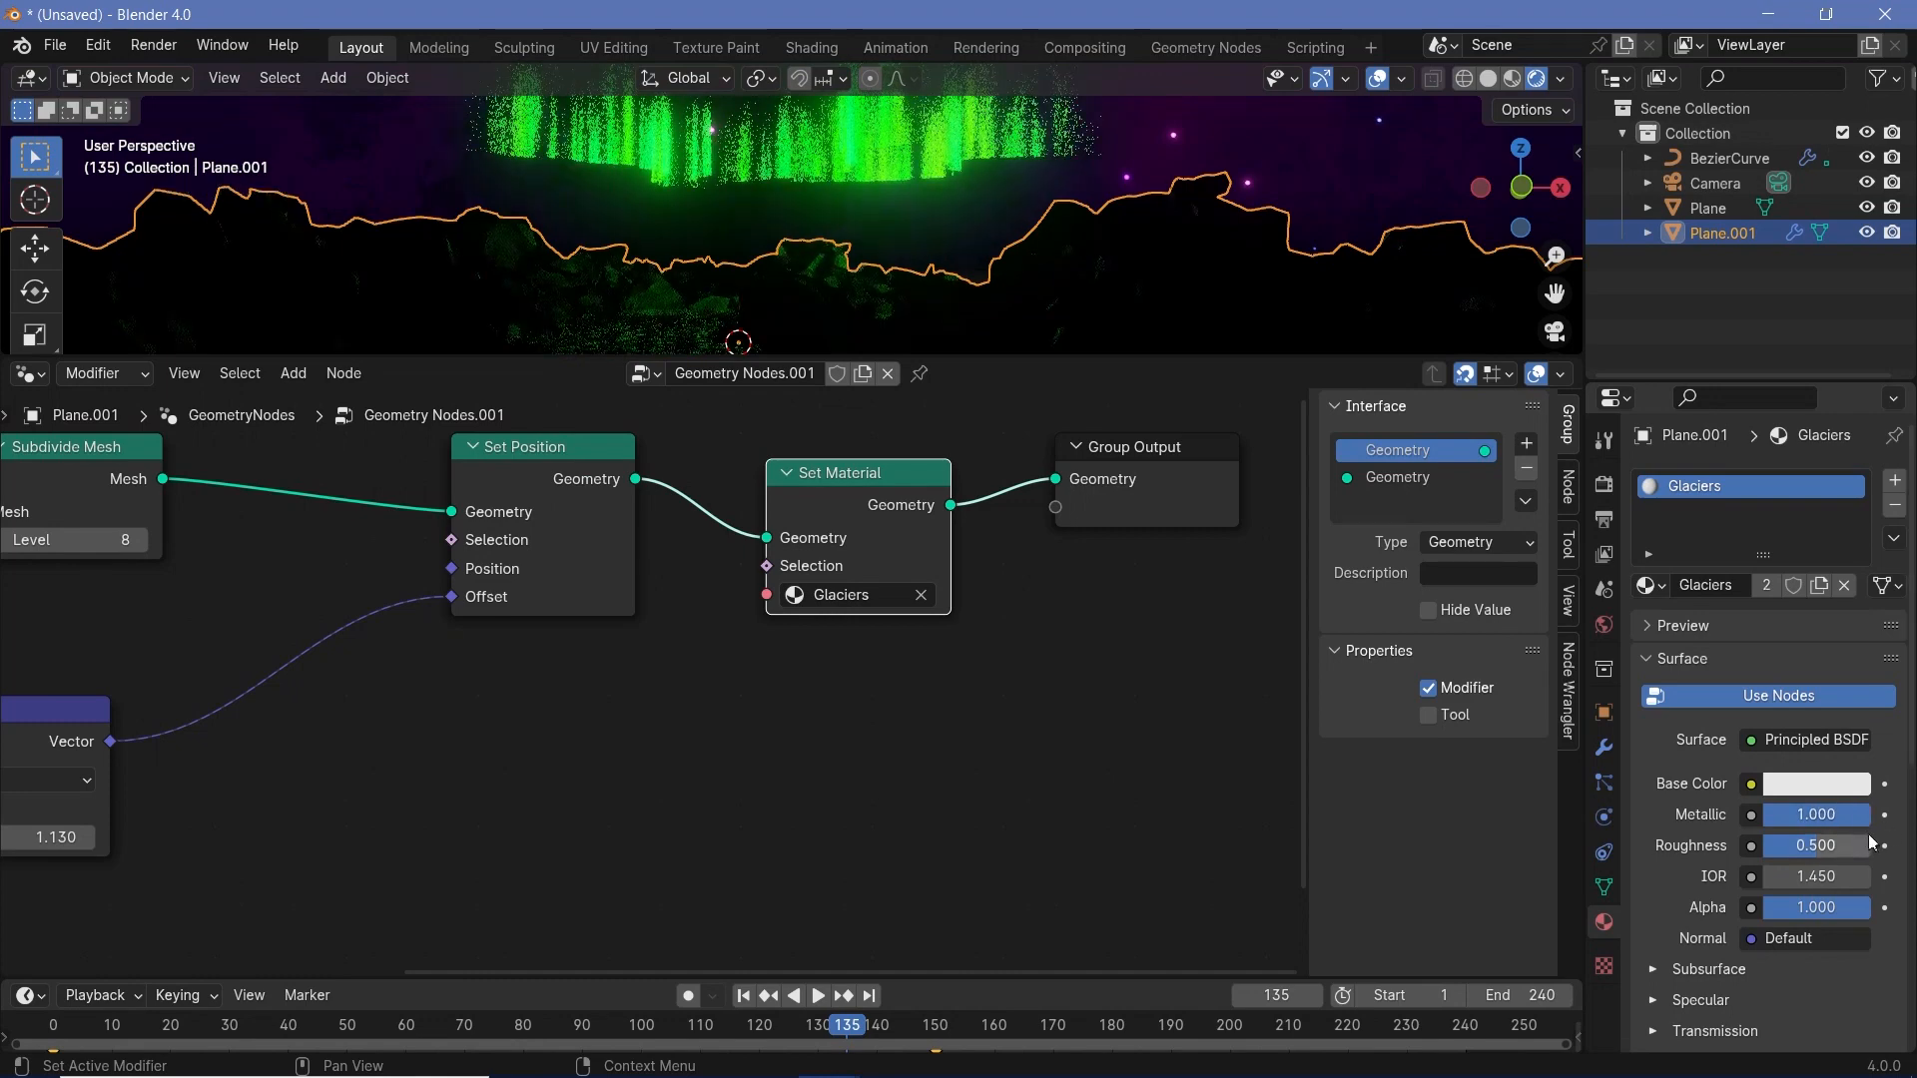
click(1834, 787)
click(1758, 466)
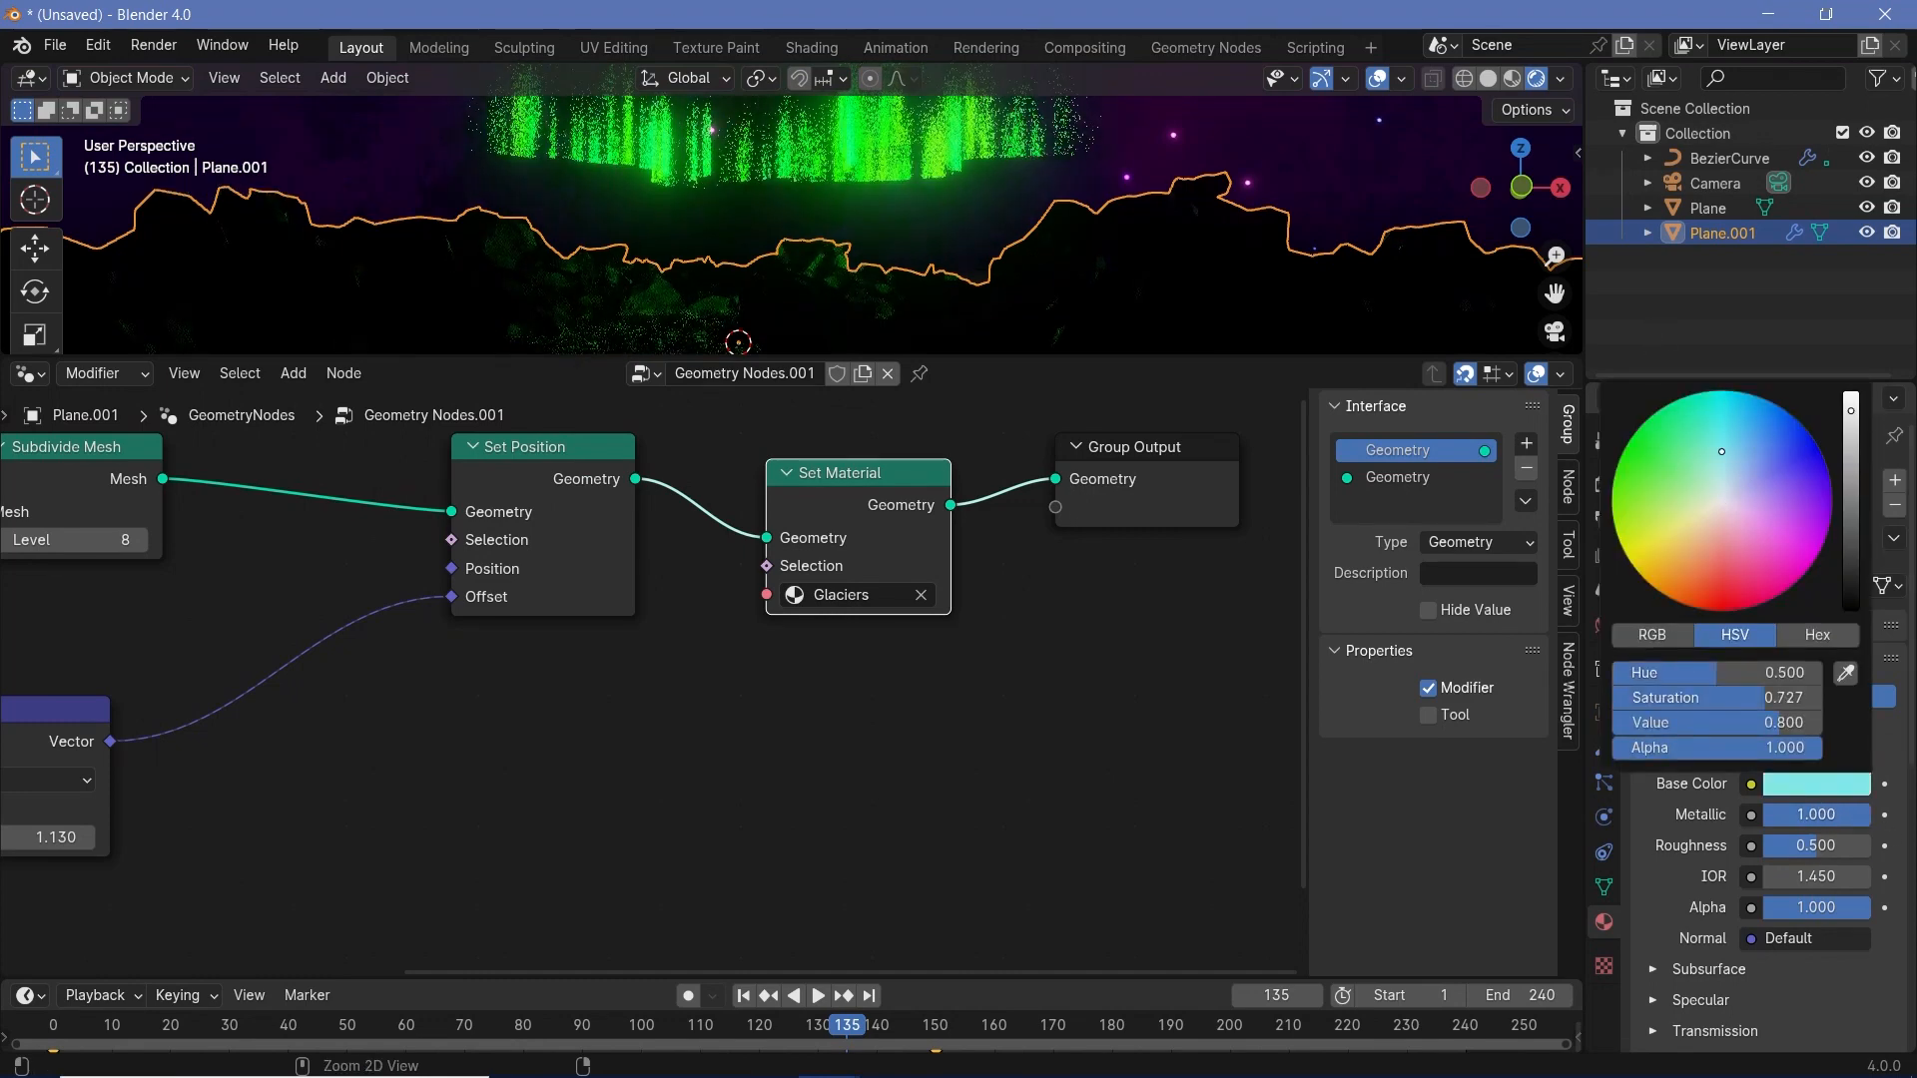
drag(1817, 846, 1789, 845)
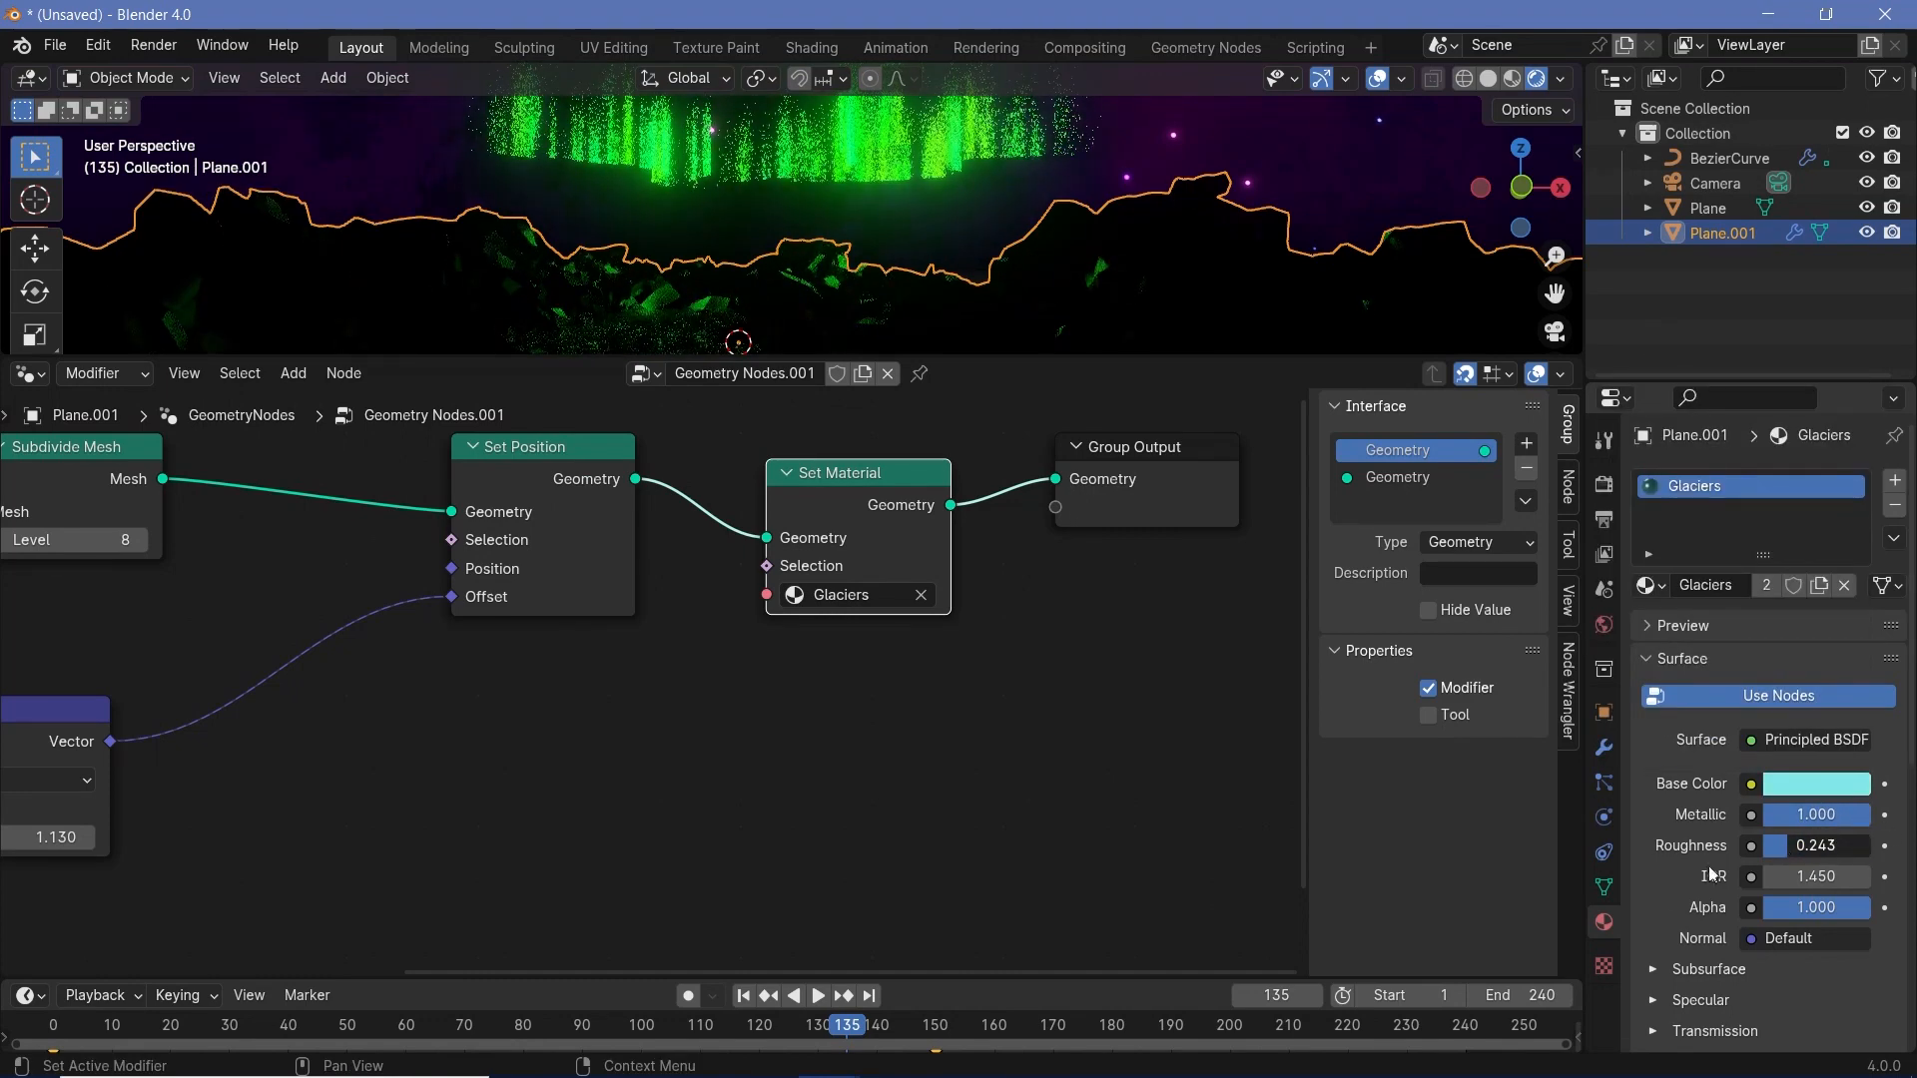
- Select the Camera and align it to the current view, framing the aurora above the terrain
scroll(501, 524, down, 2)
scroll(683, 341, down, 2)
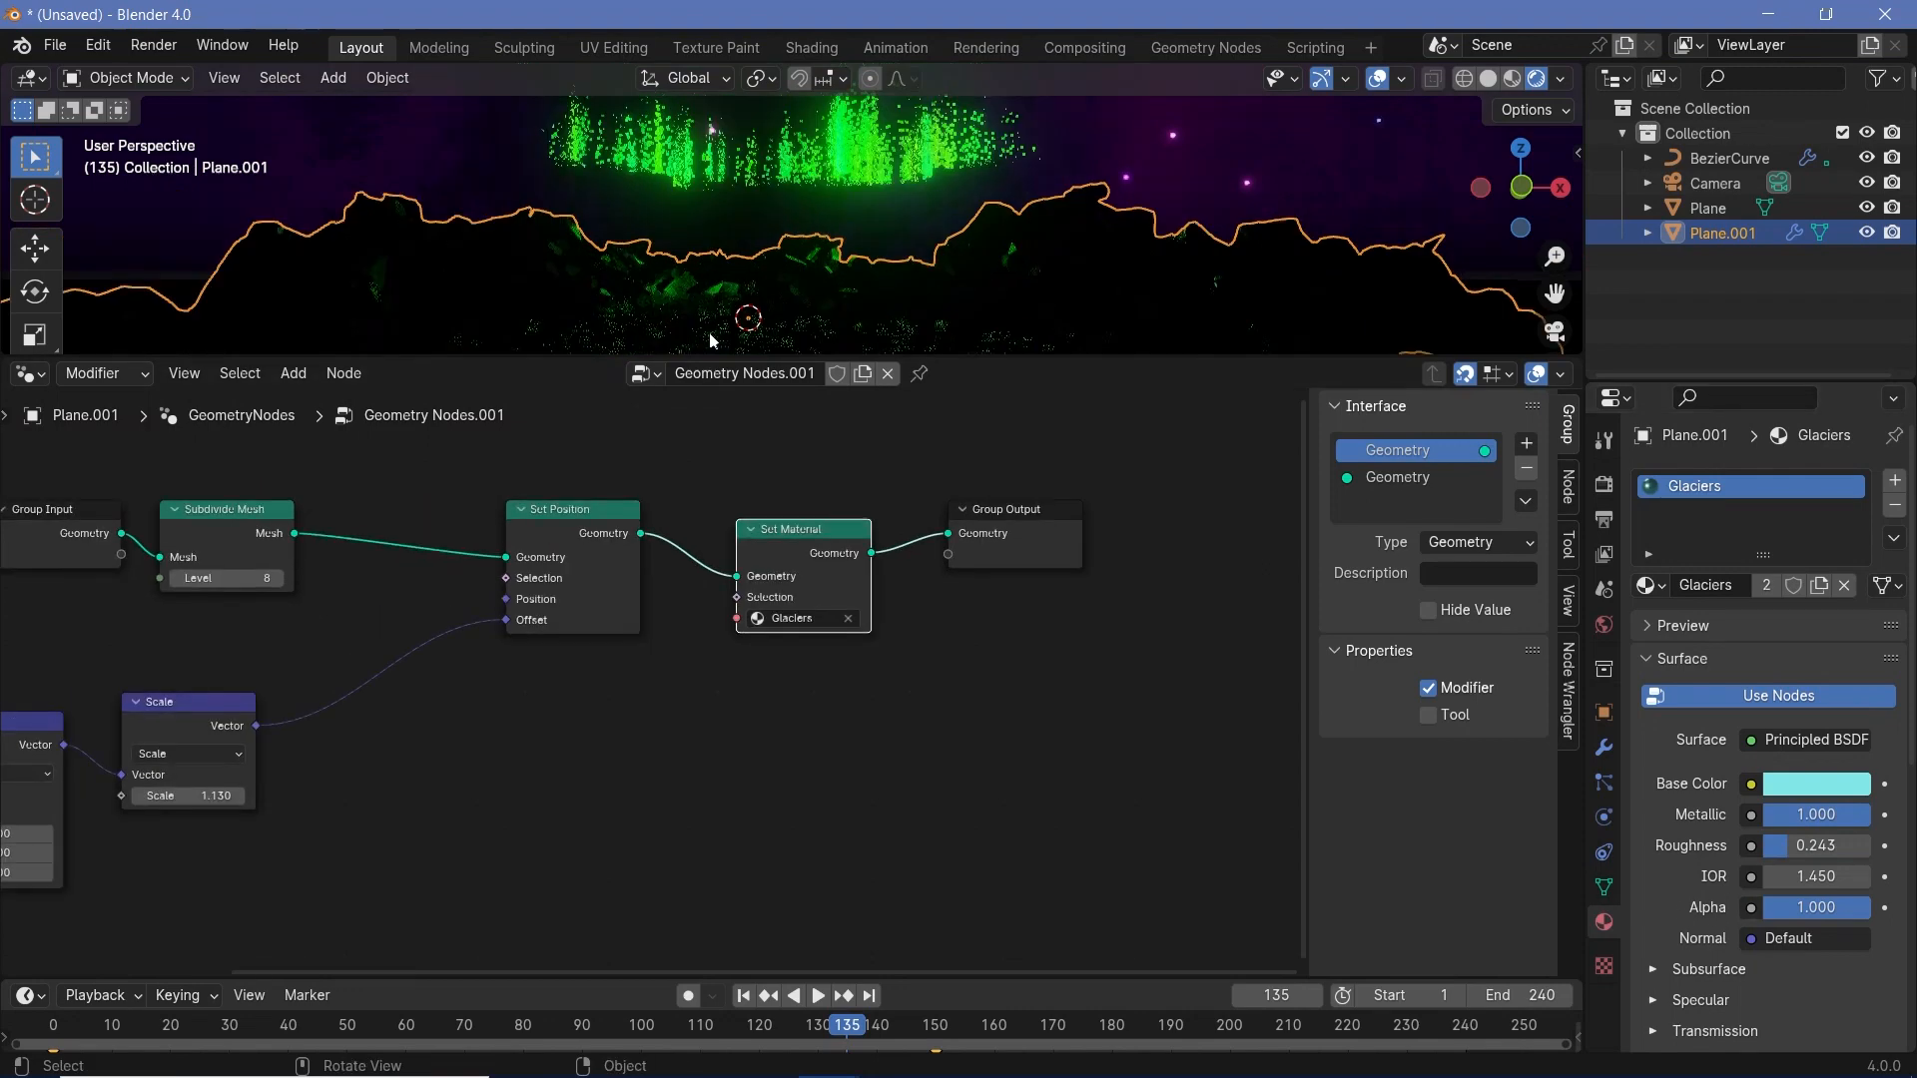
scroll(829, 315, up, 1)
scroll(961, 296, up, 3)
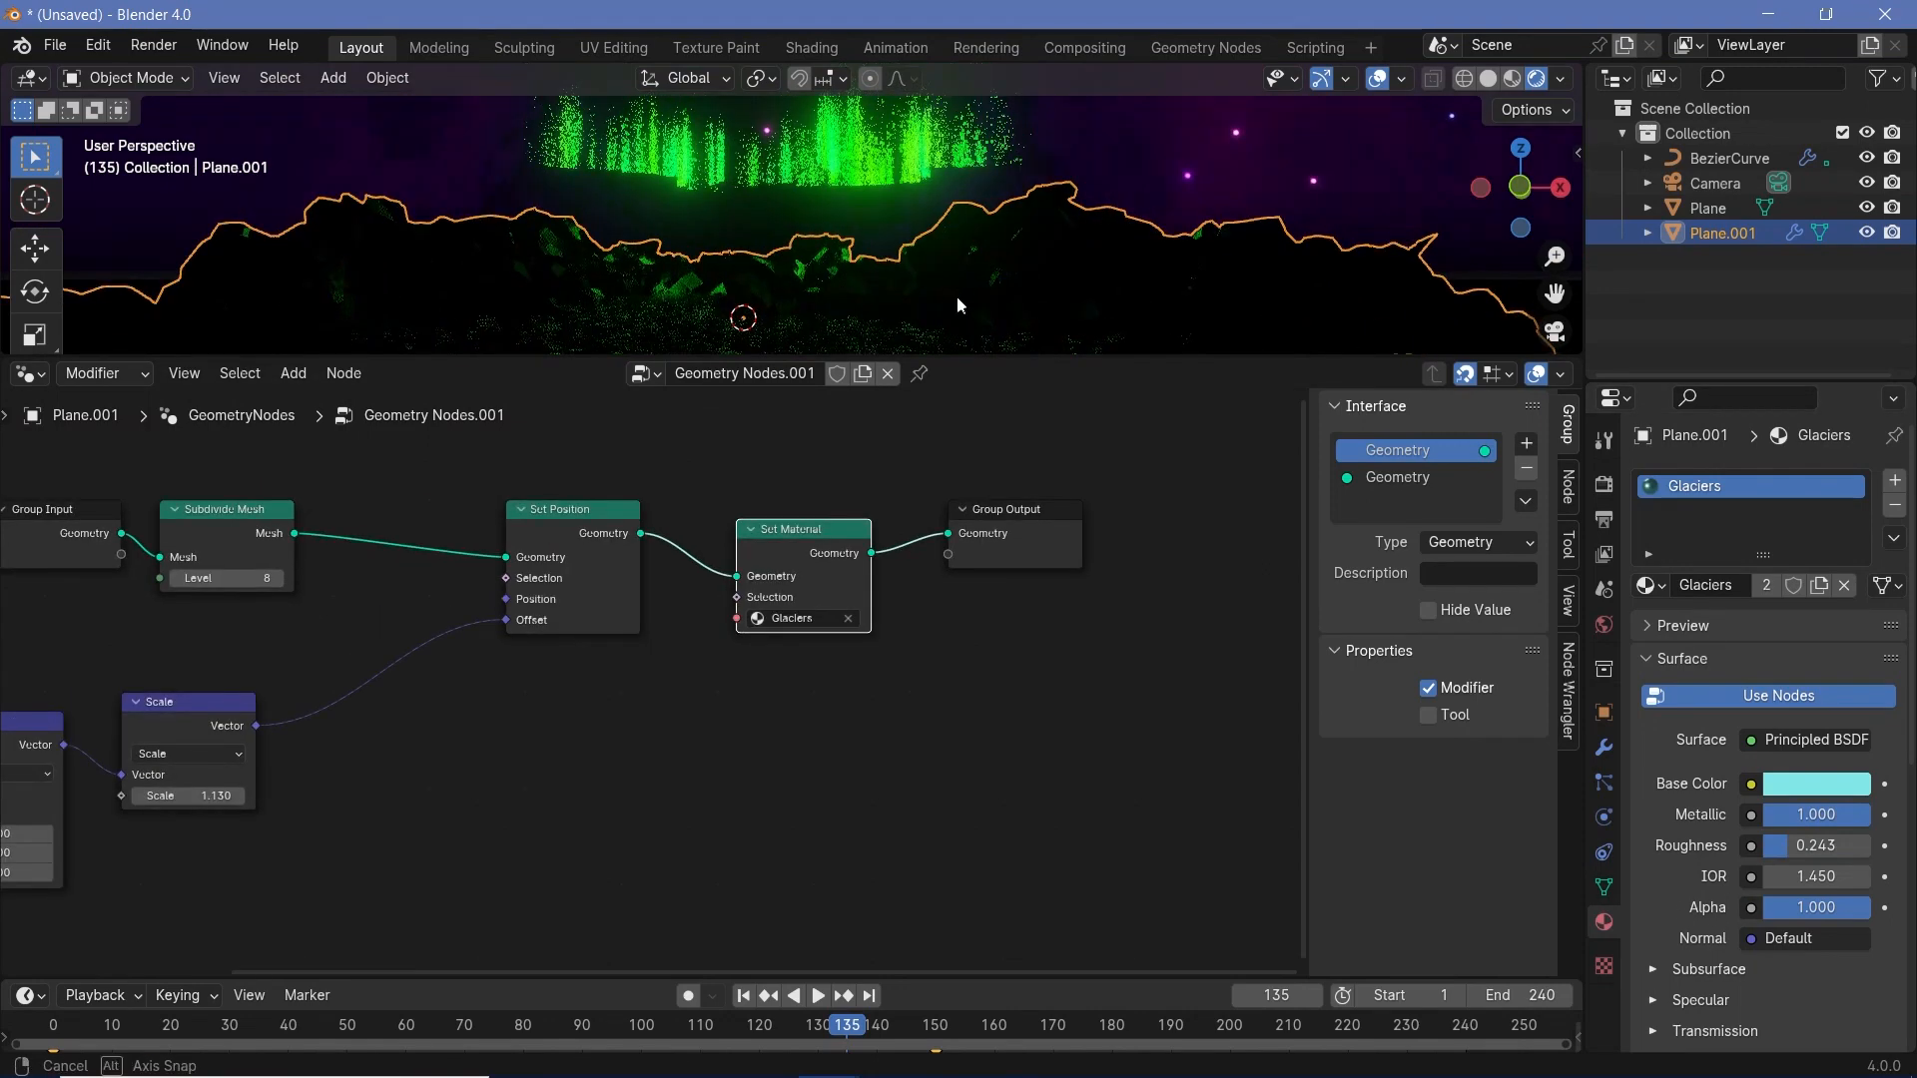
click(799, 162)
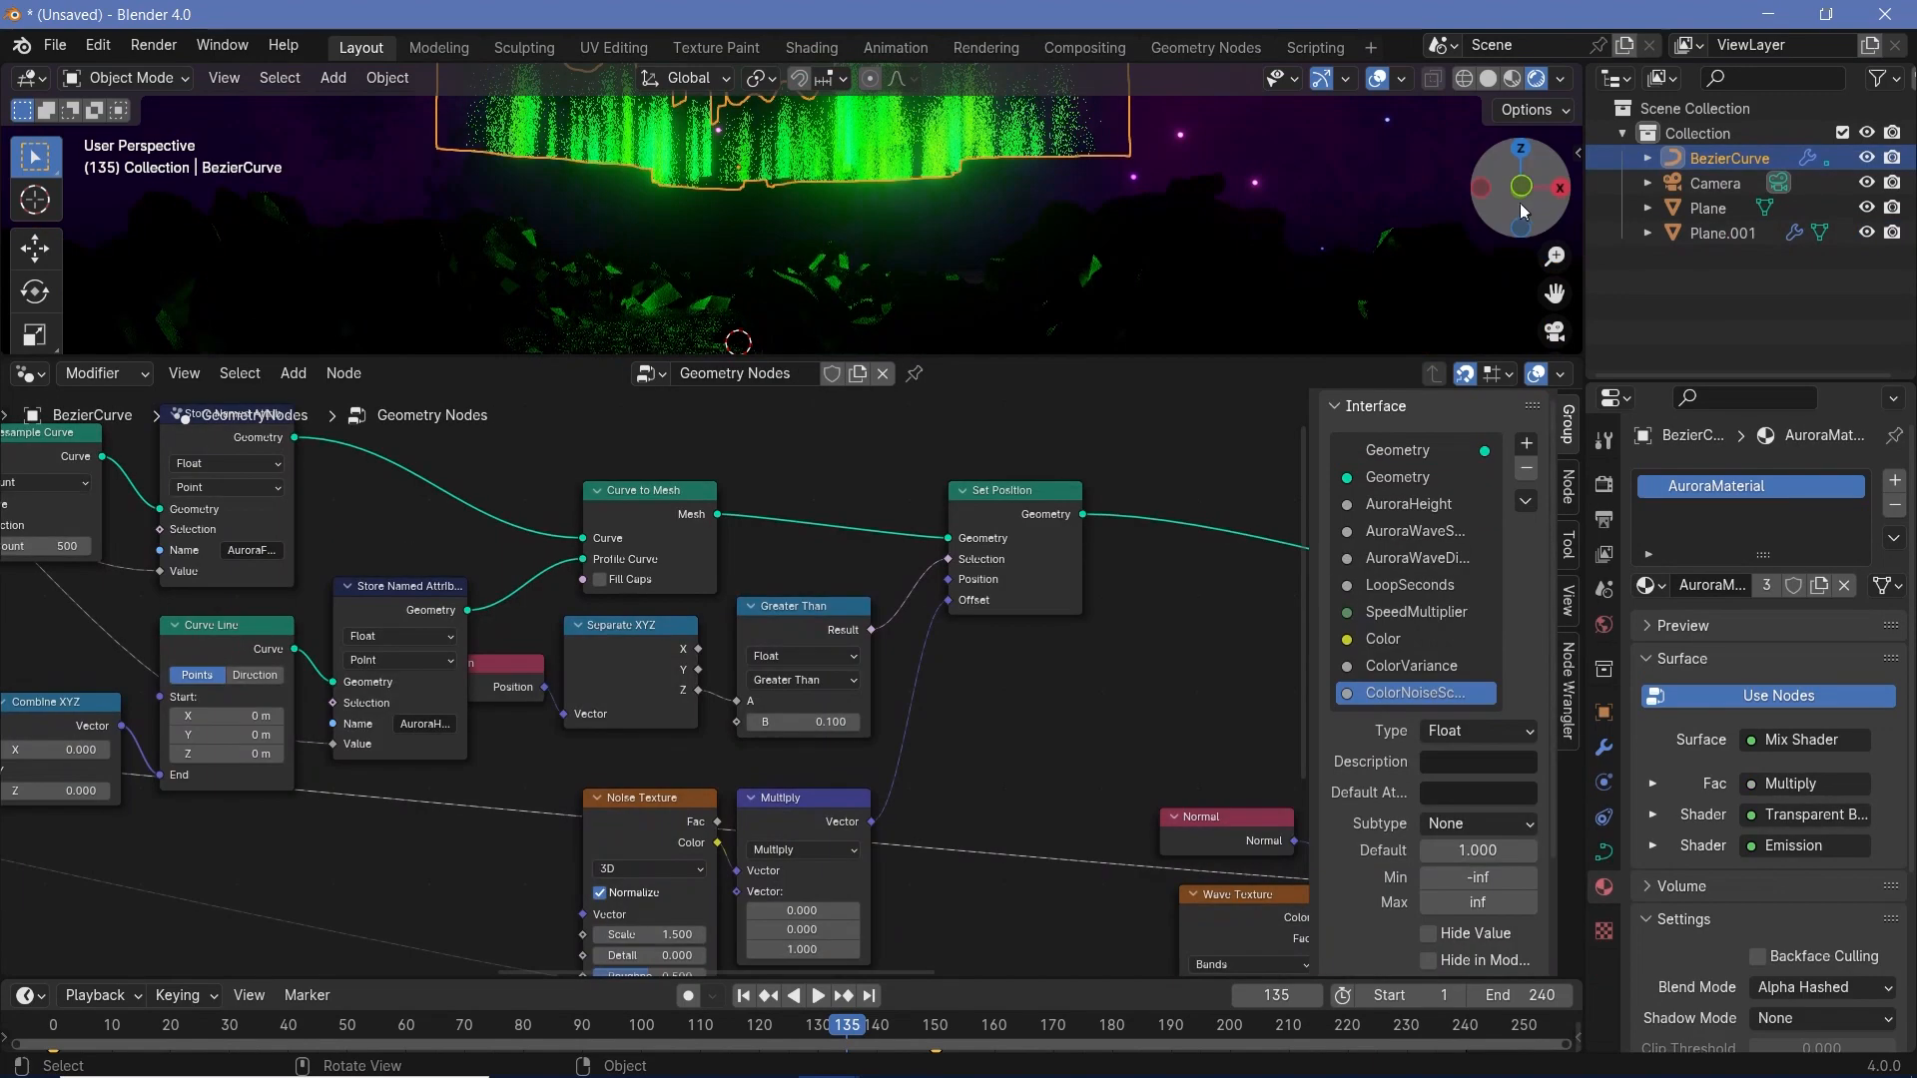
click(1715, 187)
shift+middle_drag(858, 281, 843, 279)
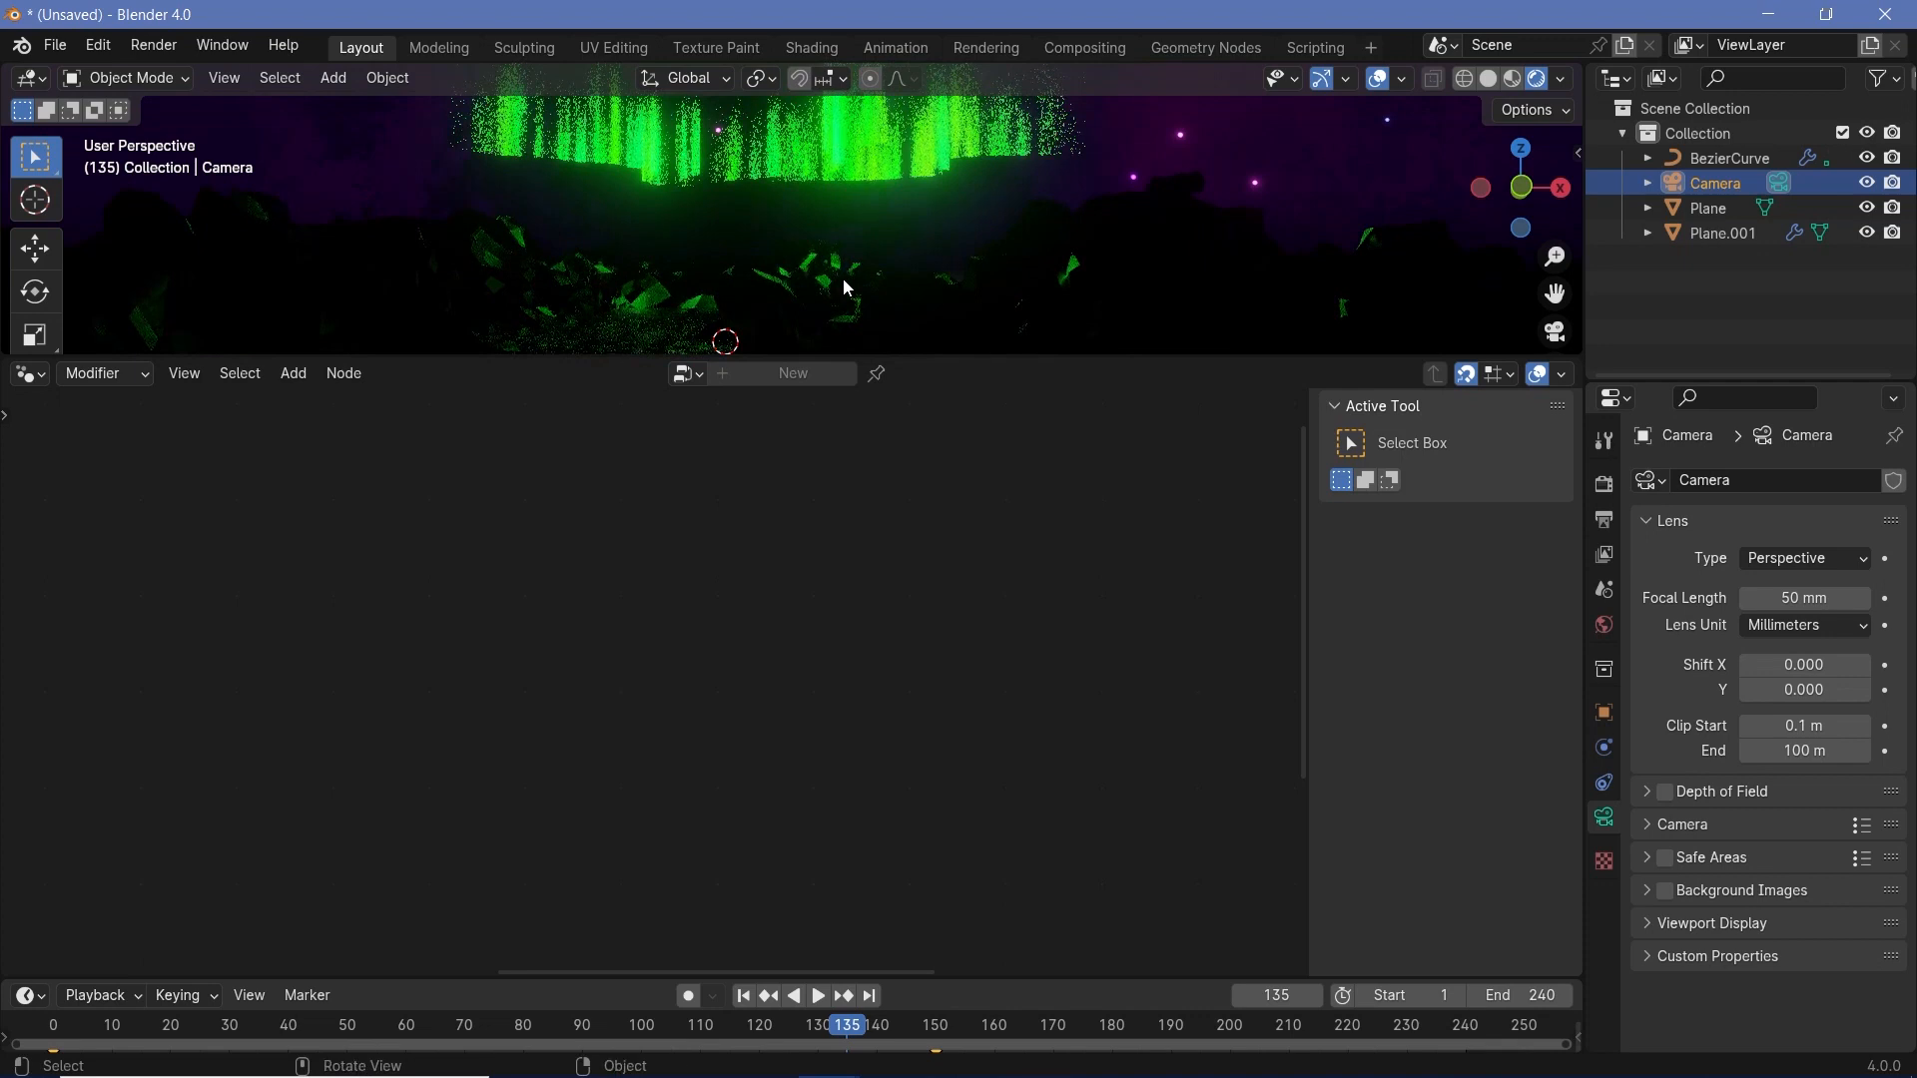
key(KP_0)
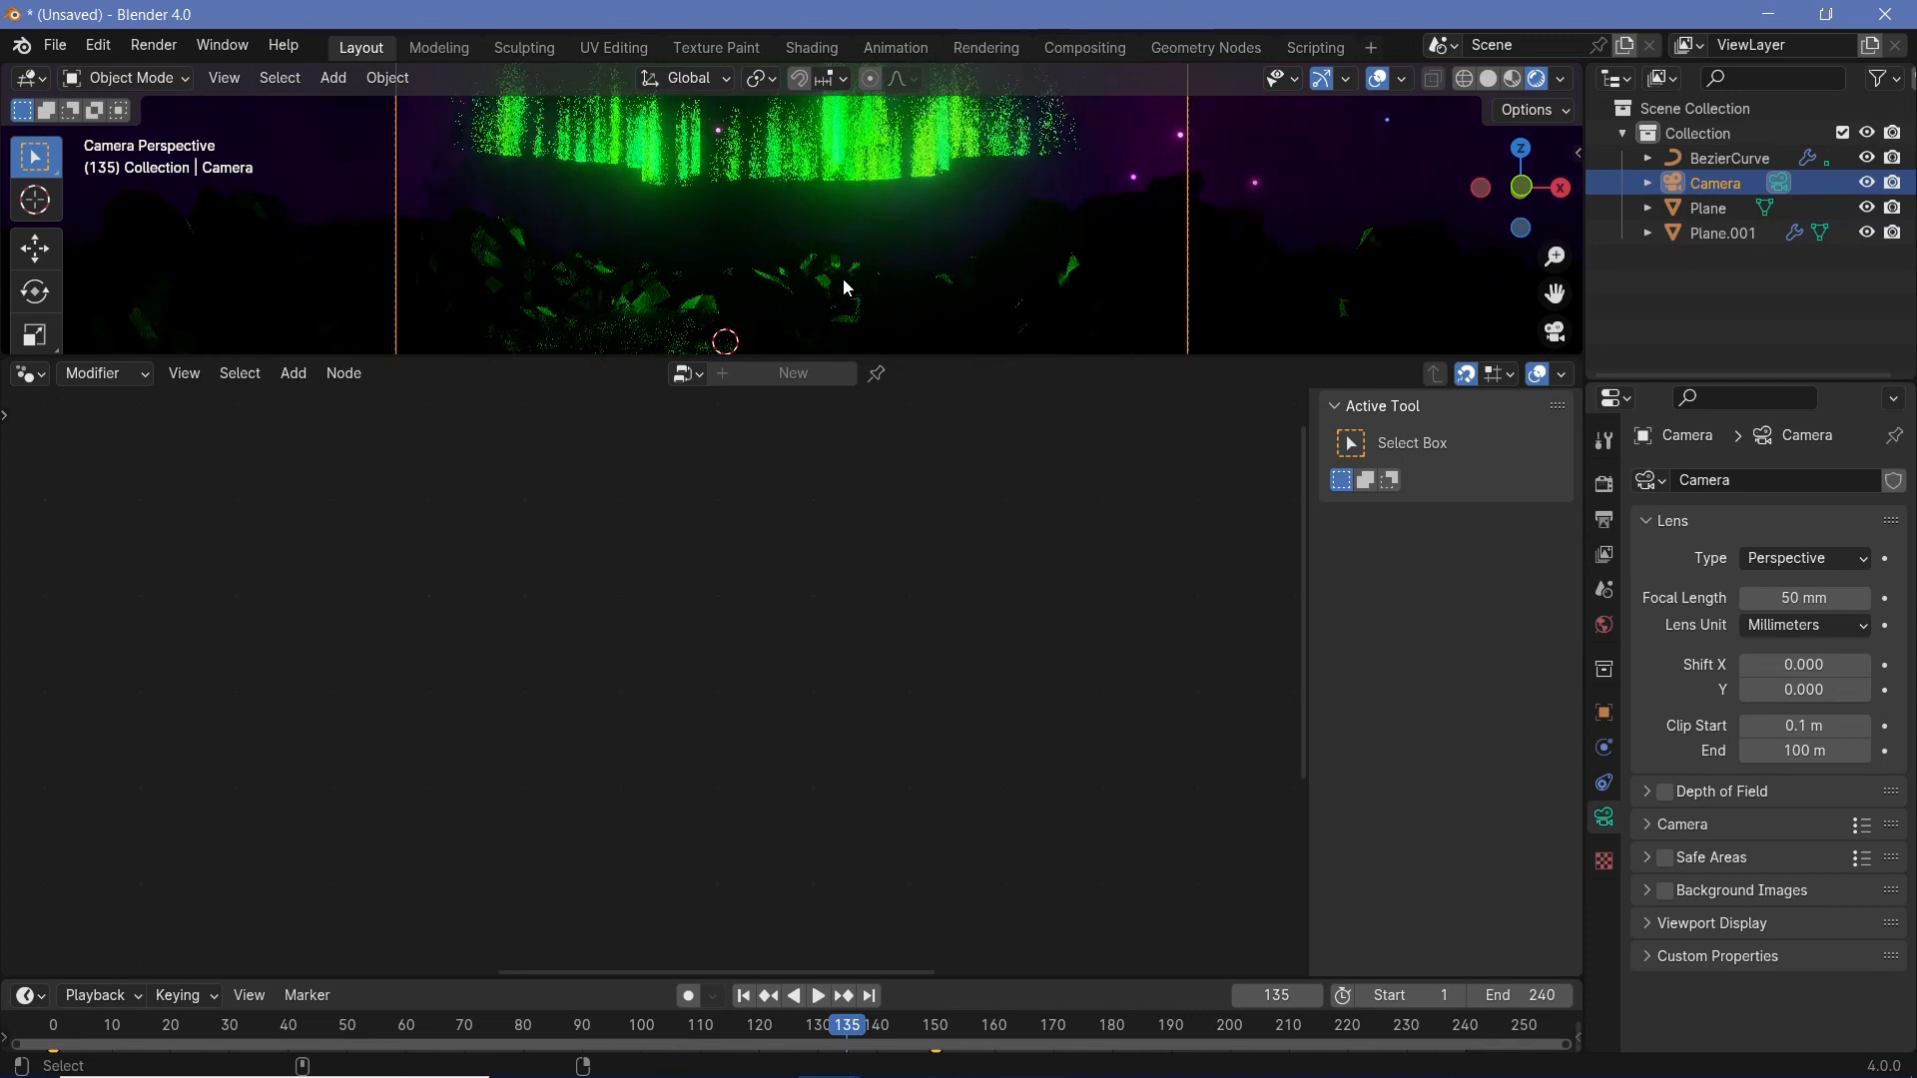
scroll(847, 288, down, 2)
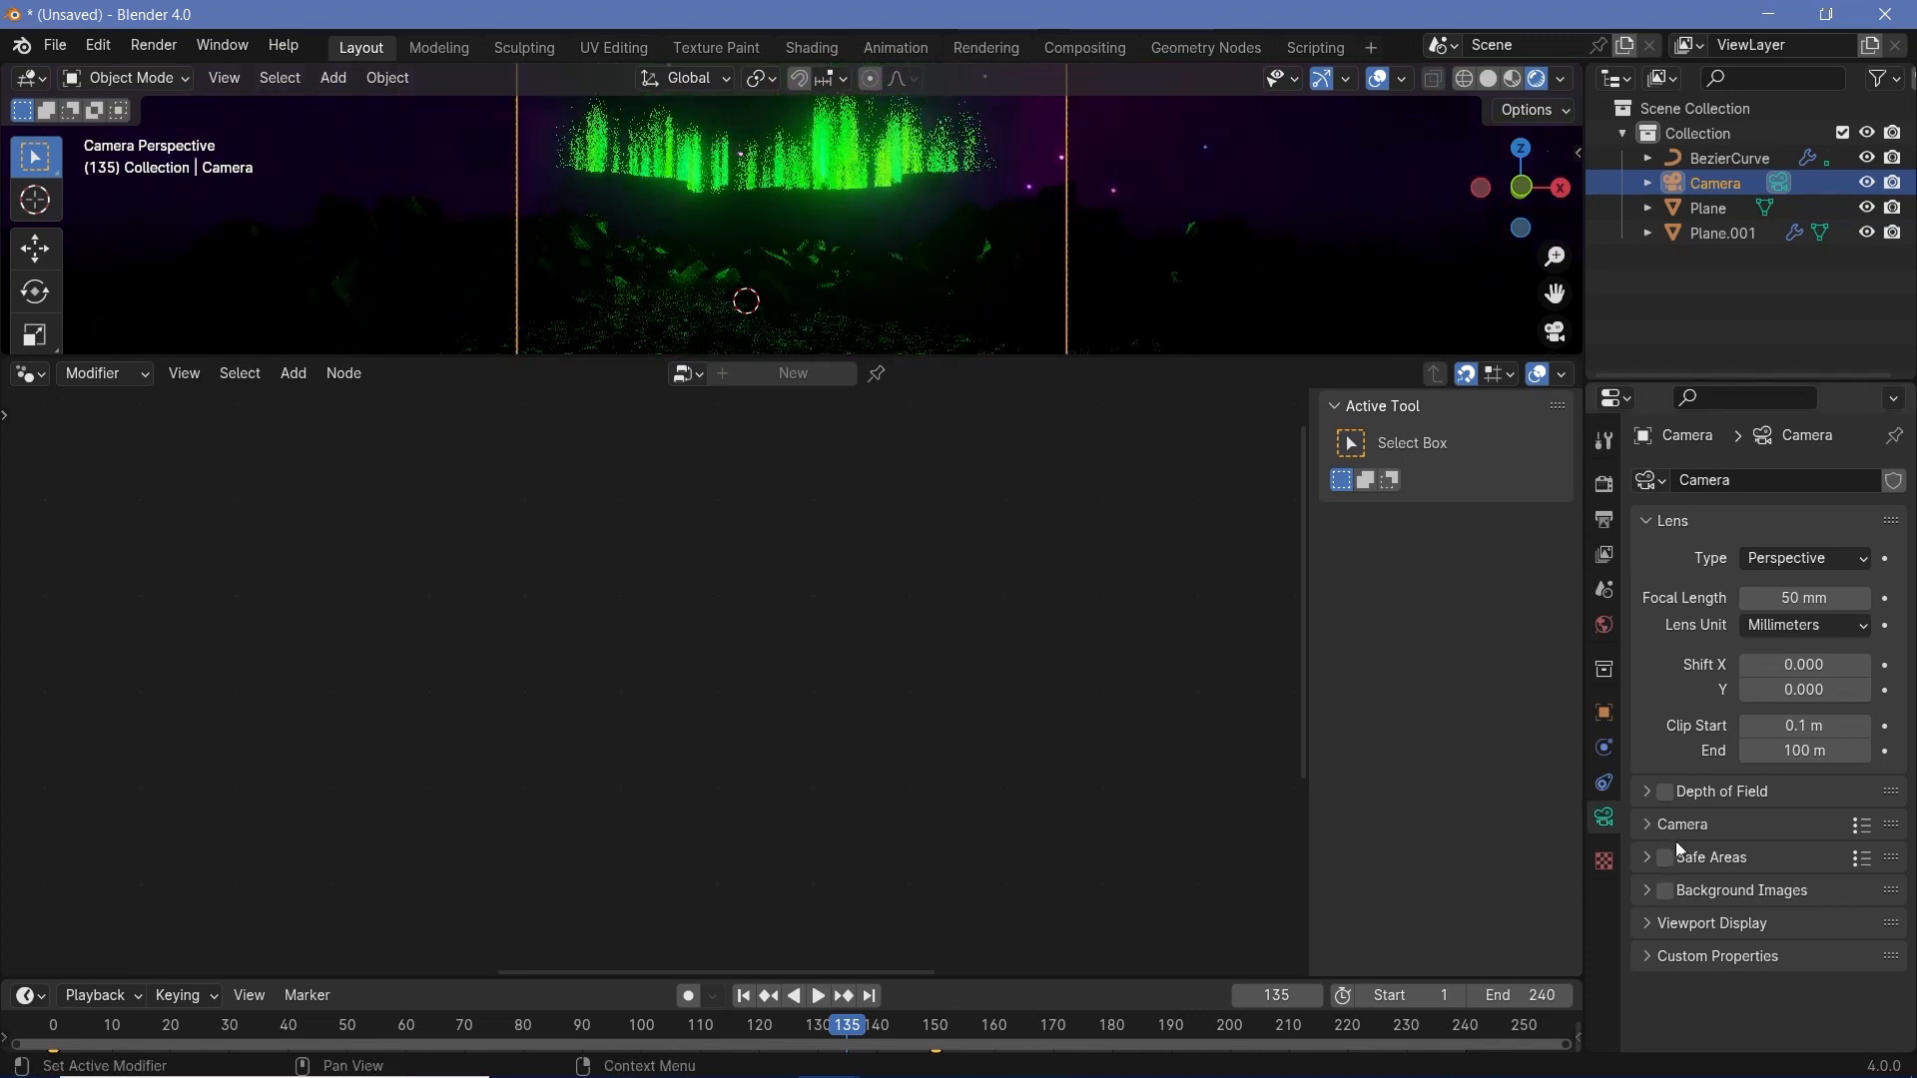
- Set the camera's Passepartout to 1.000 and enlarge the 3D viewport to show the full camera frame
click(1712, 923)
scroll(1712, 908, down, 3)
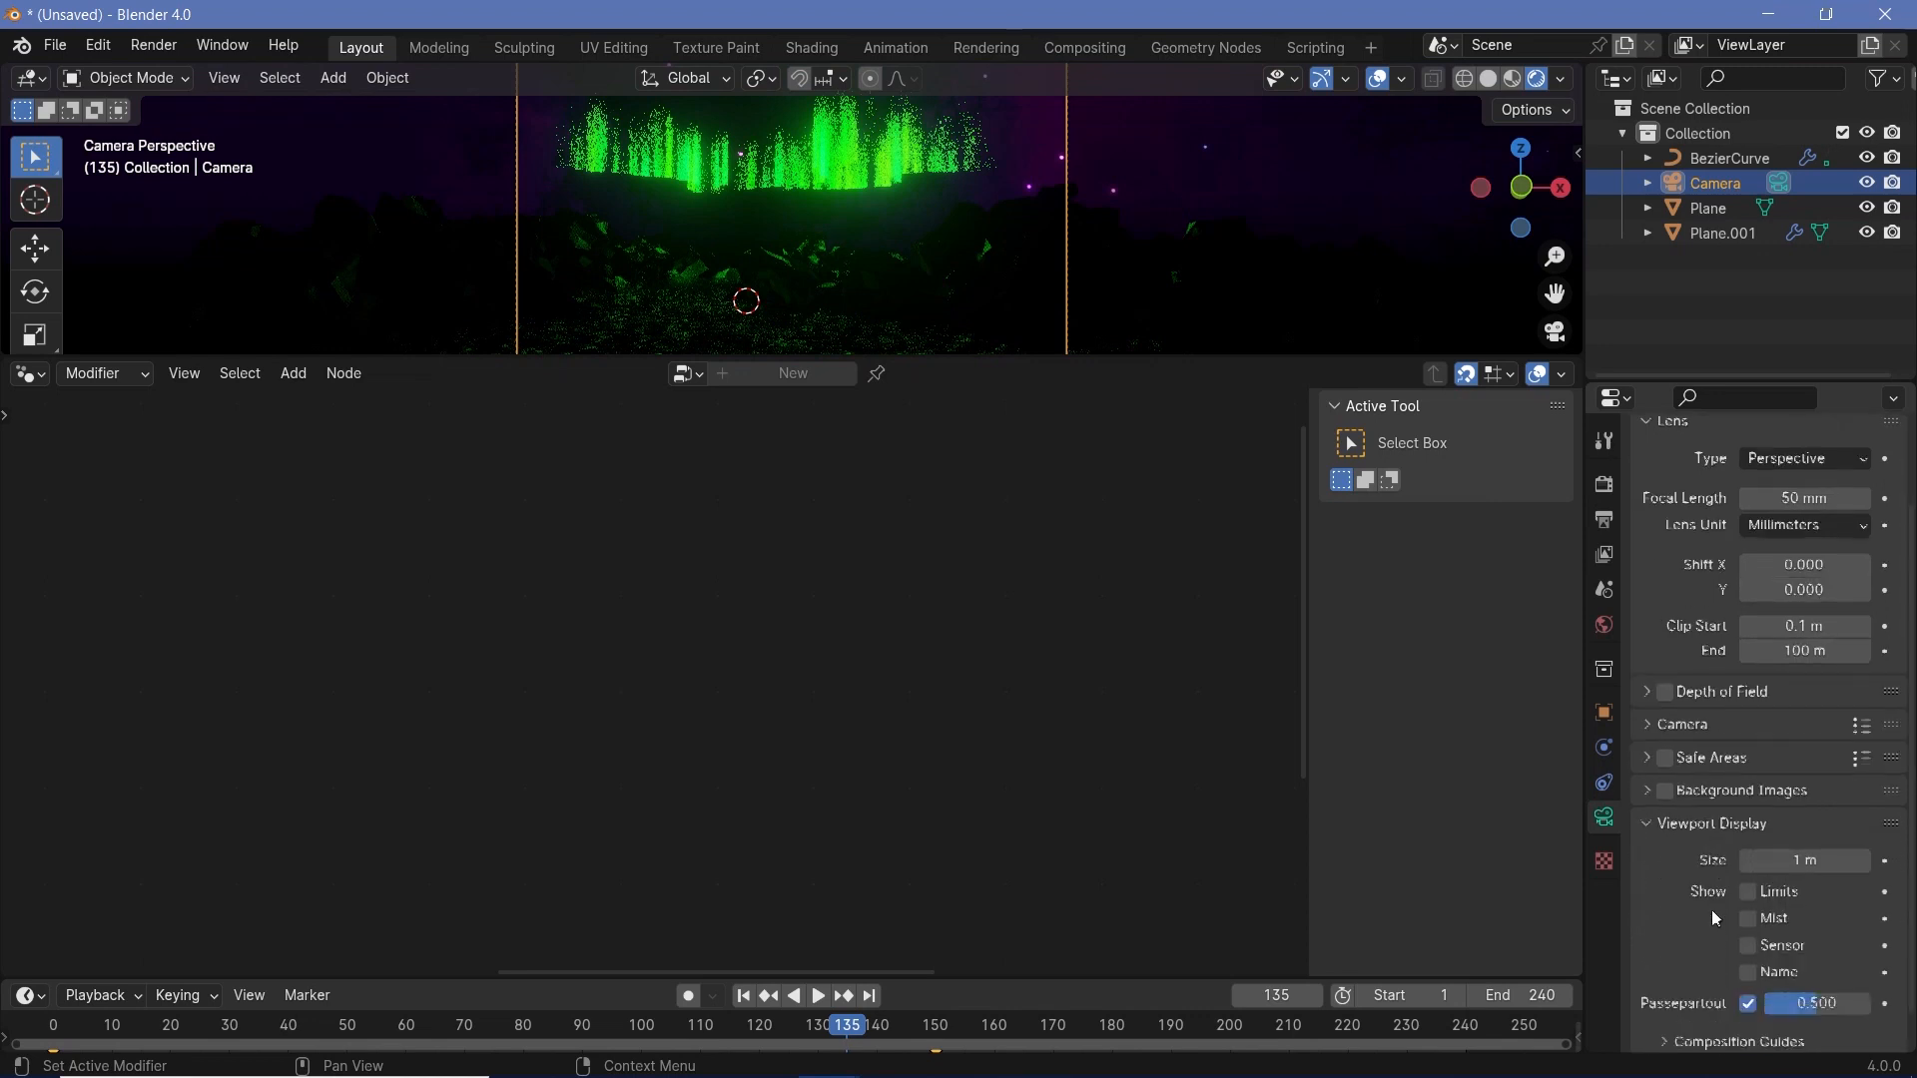
drag(1787, 964, 1857, 959)
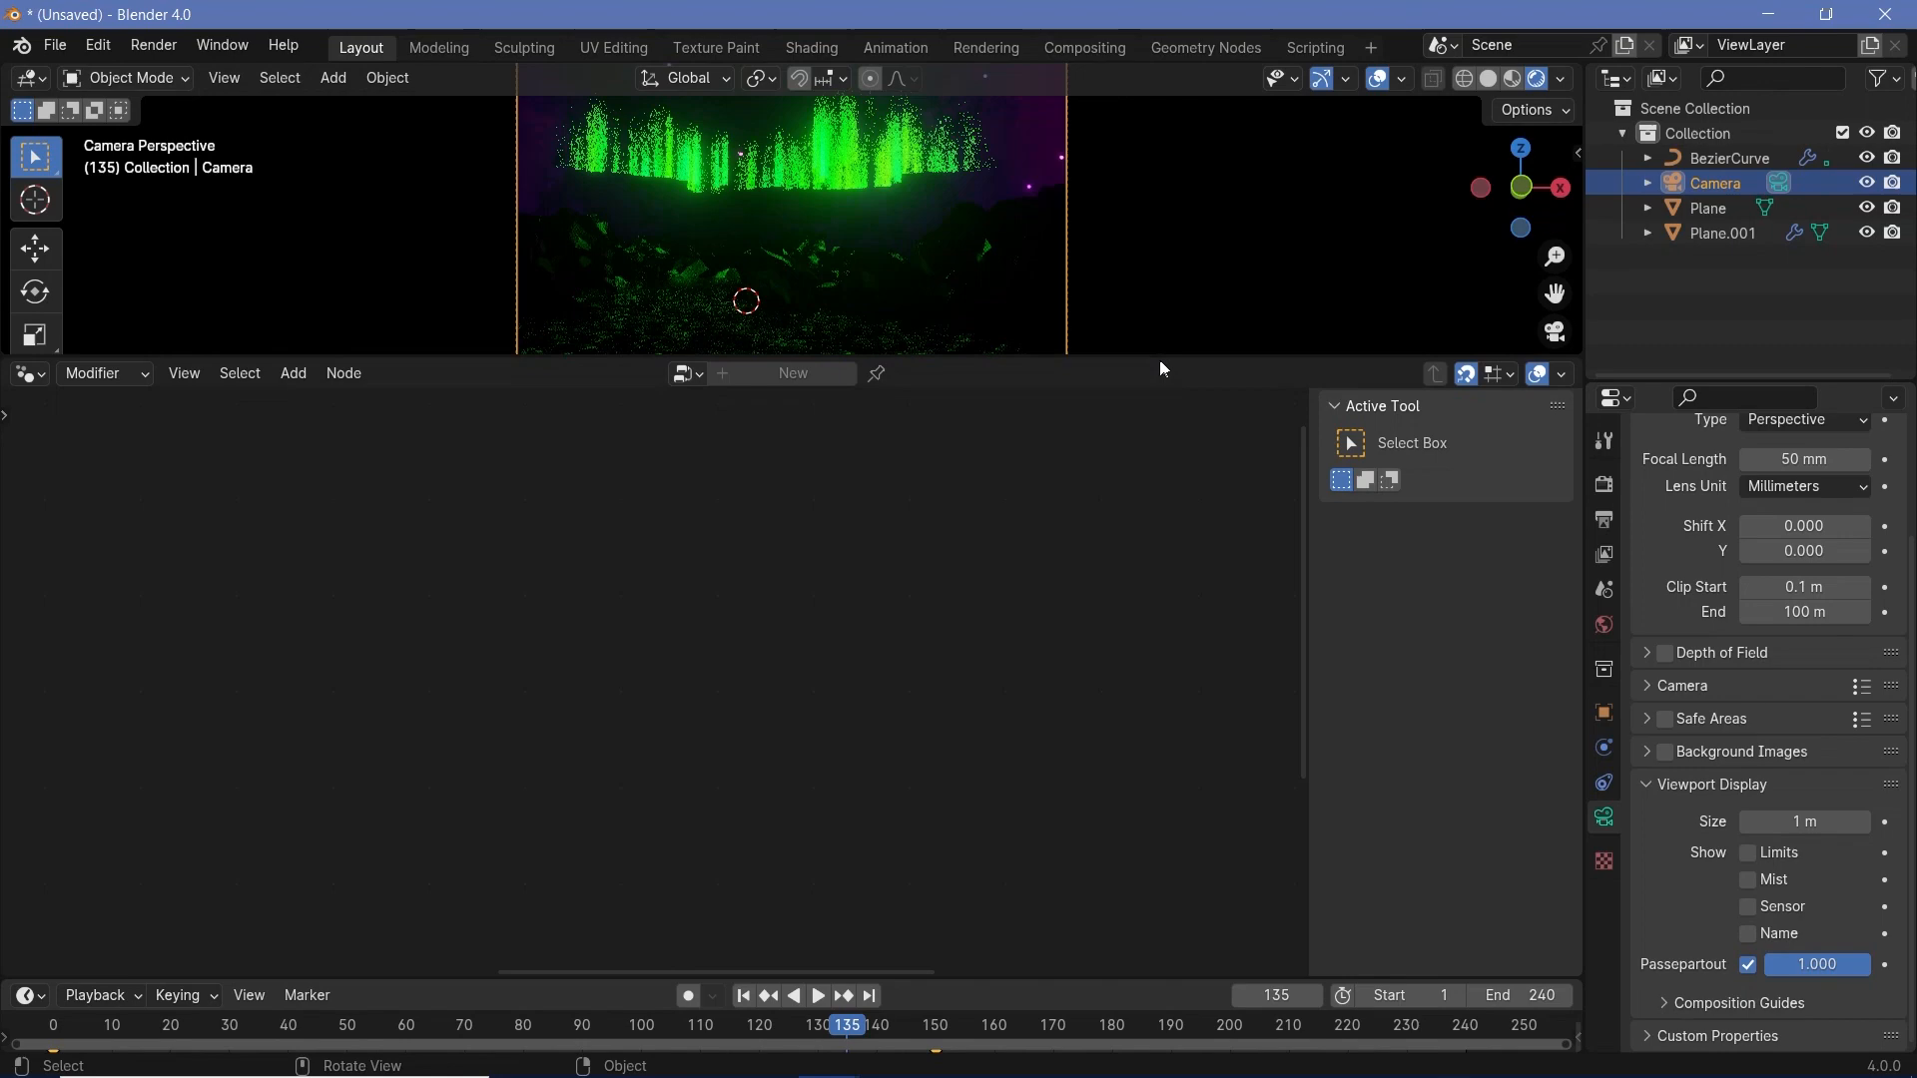
drag(1161, 362, 1160, 738)
scroll(993, 433, up, 3)
- Select the aurora curve and rotate it about the global X axis so its middle dips lower in the frame
click(876, 495)
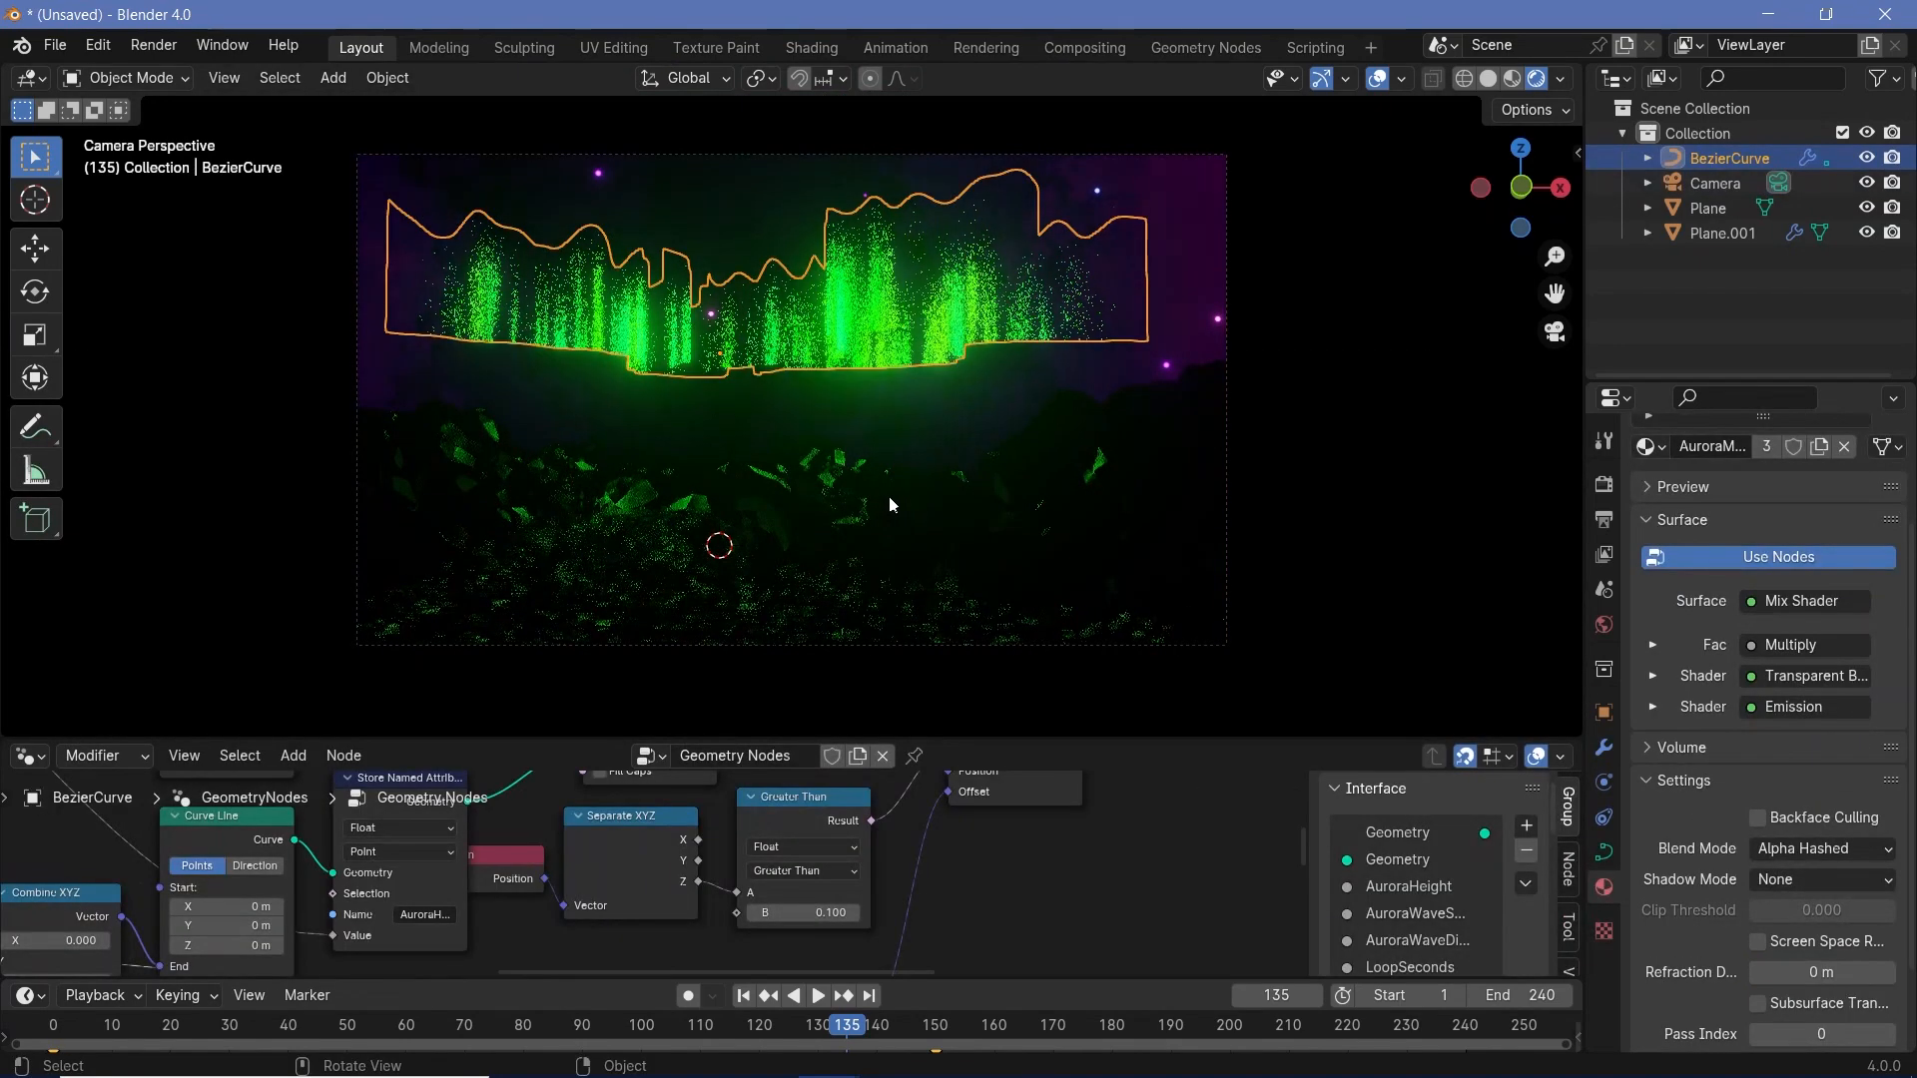
key(s)
key(Escape)
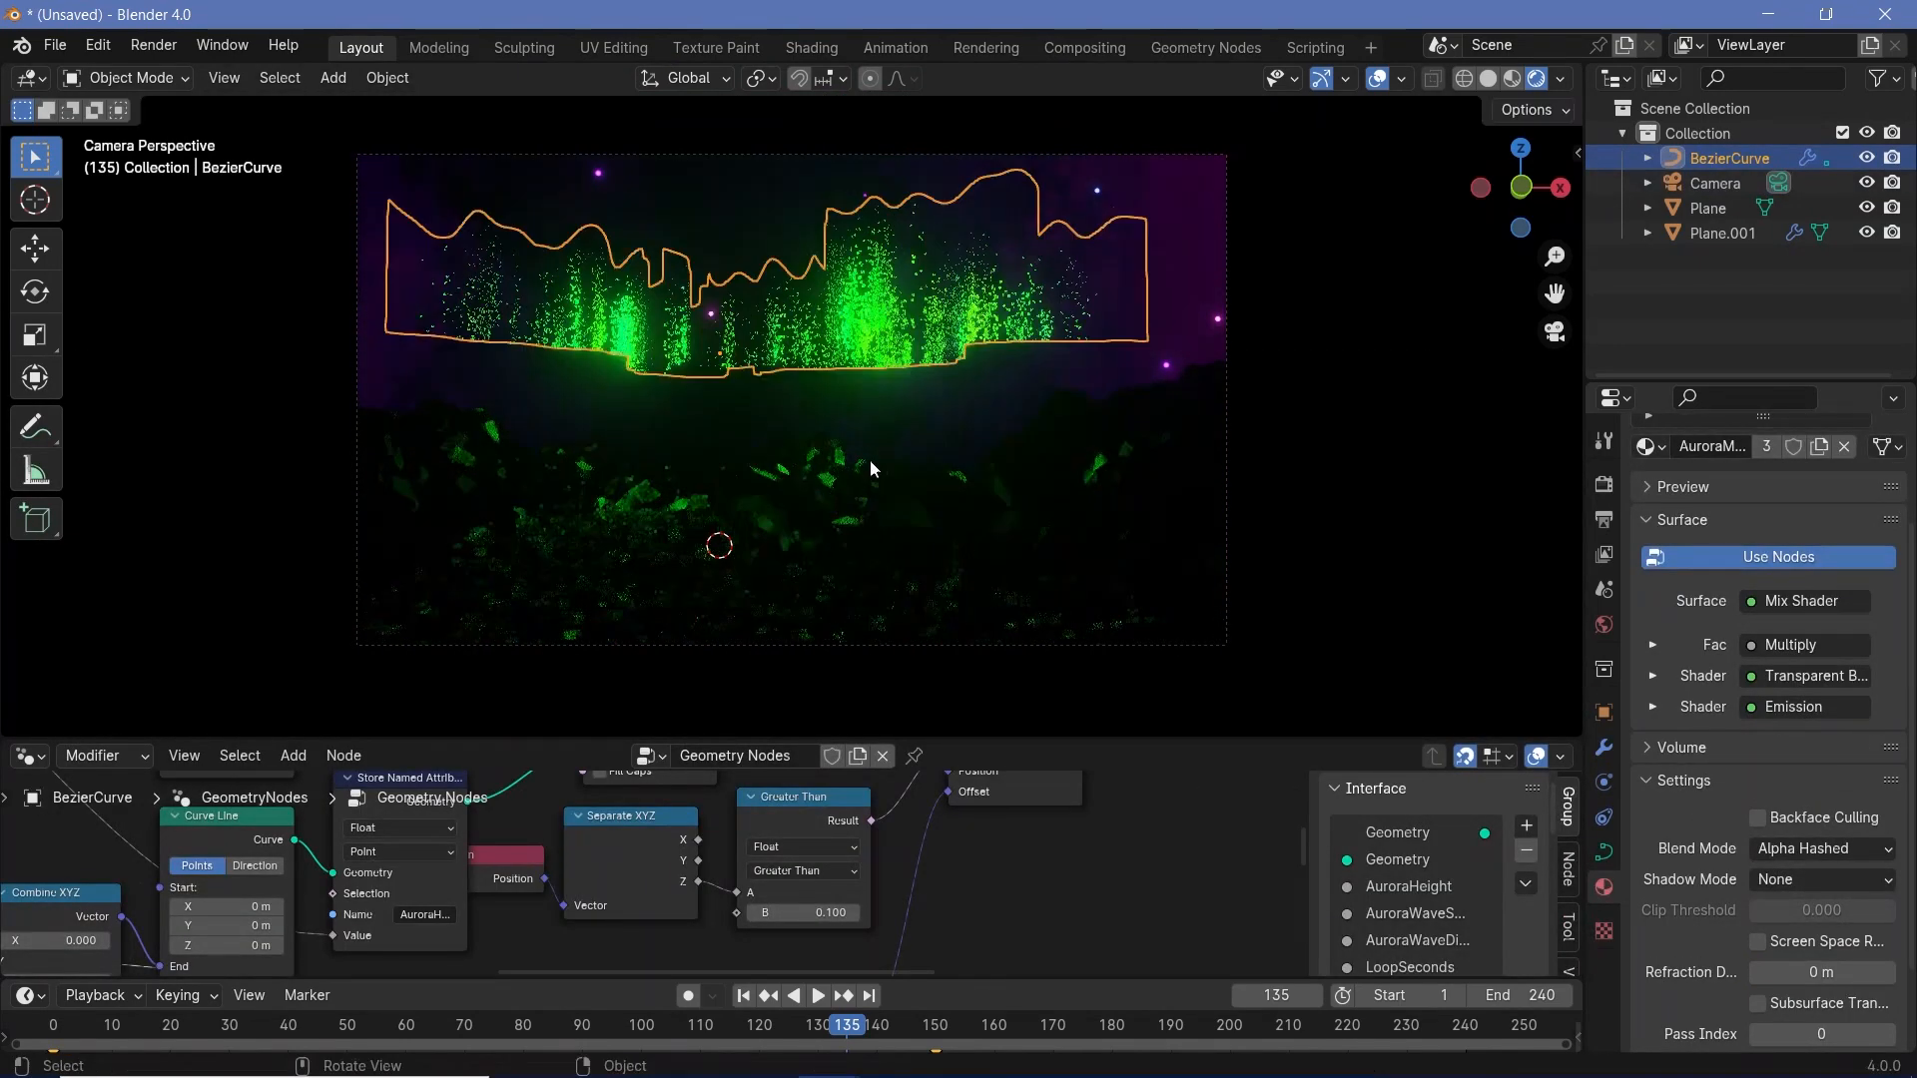
key(r)
key(x)
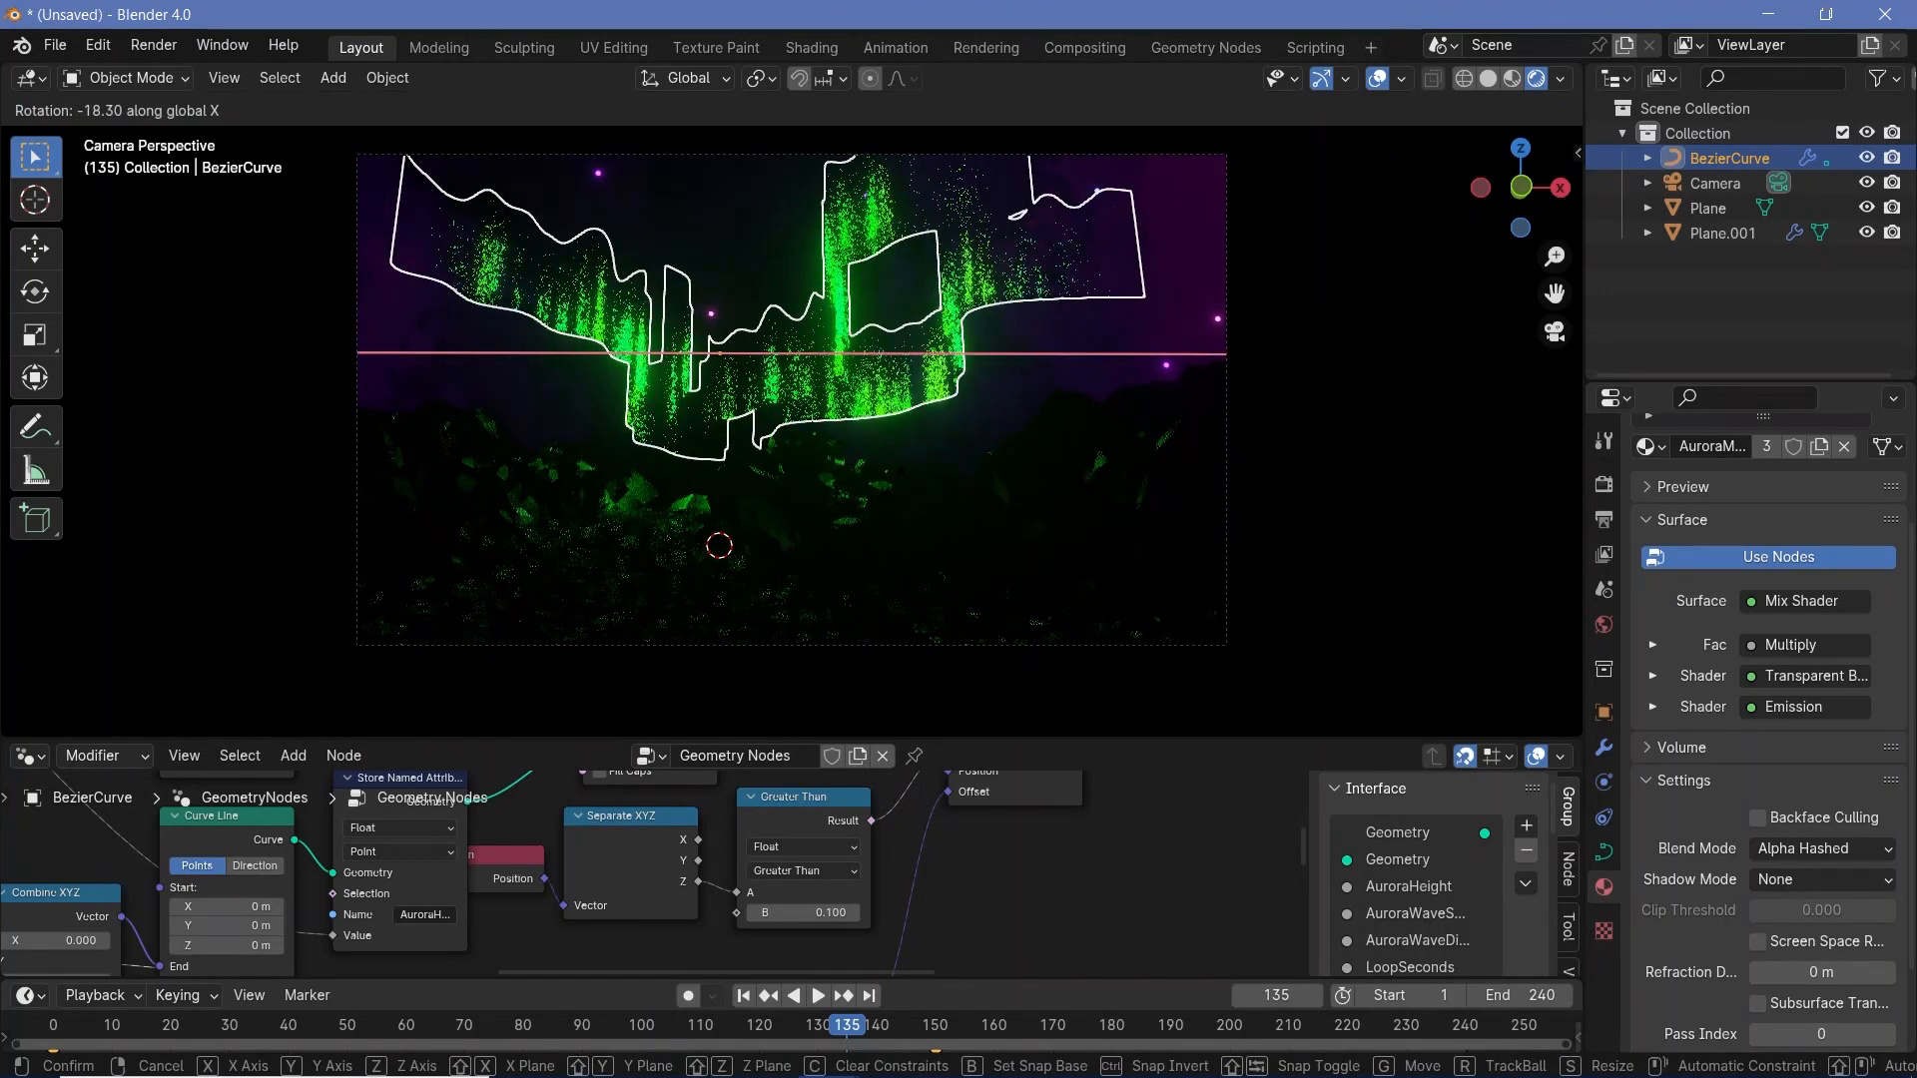
click(822, 439)
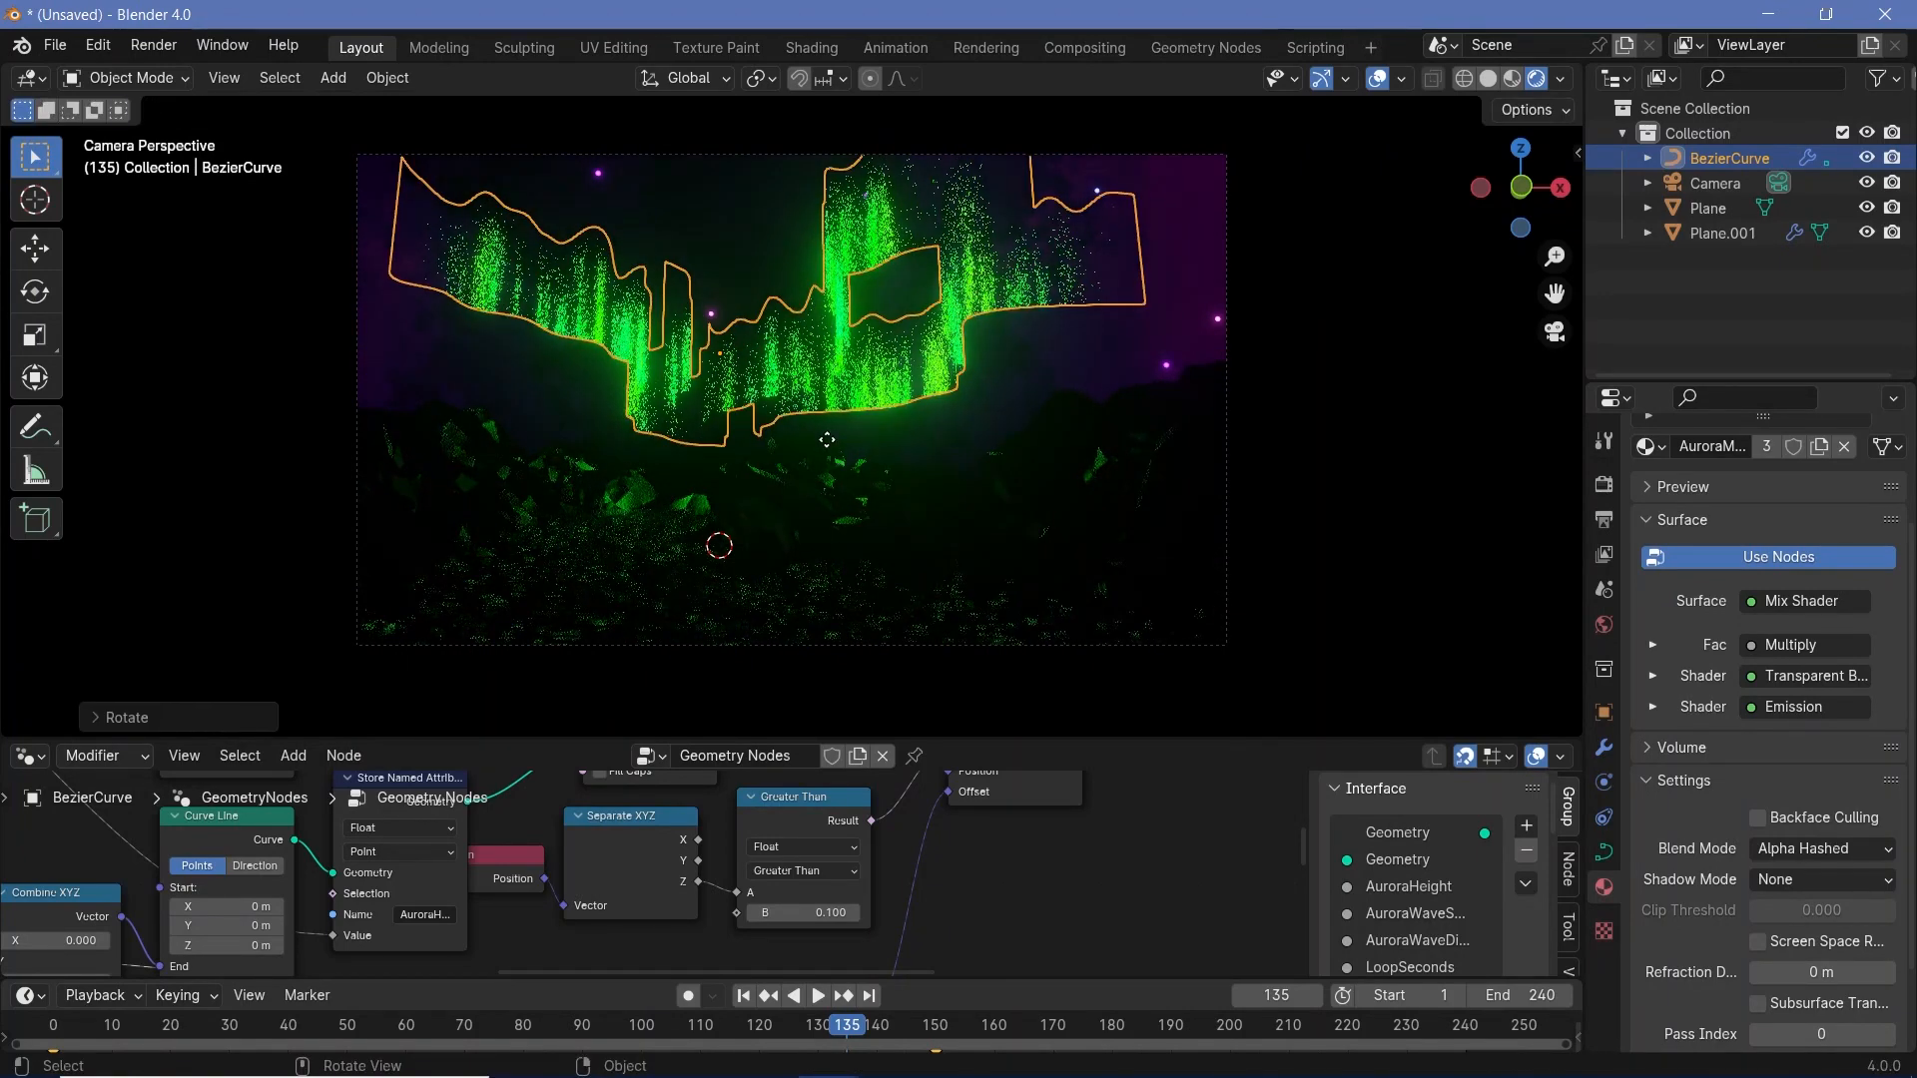
- Move the aurora curve along its local Y axis until it fills the upper width of the camera frame
key(g)
key(z)
key(y)
key(y)
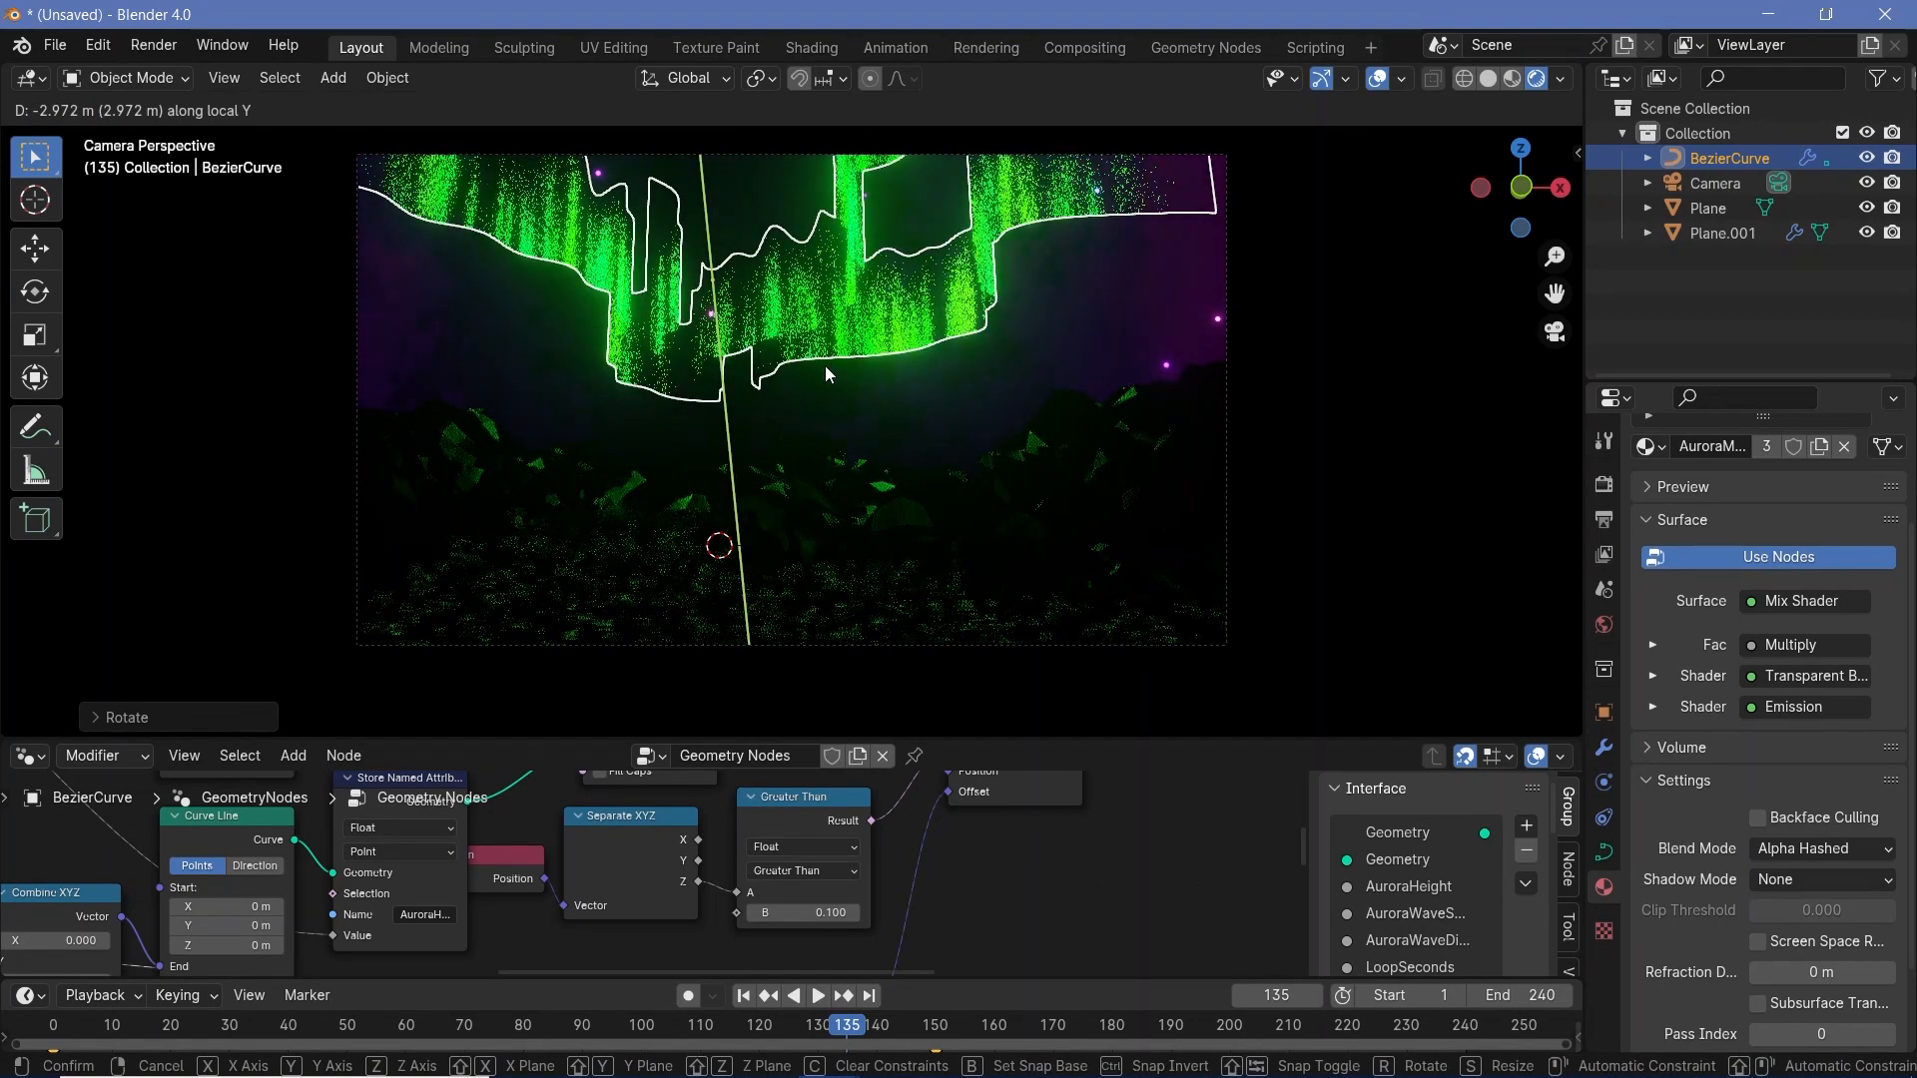
click(825, 366)
- Set the aurora material's Blend Mode to Alpha Blend and render the animation
click(1781, 851)
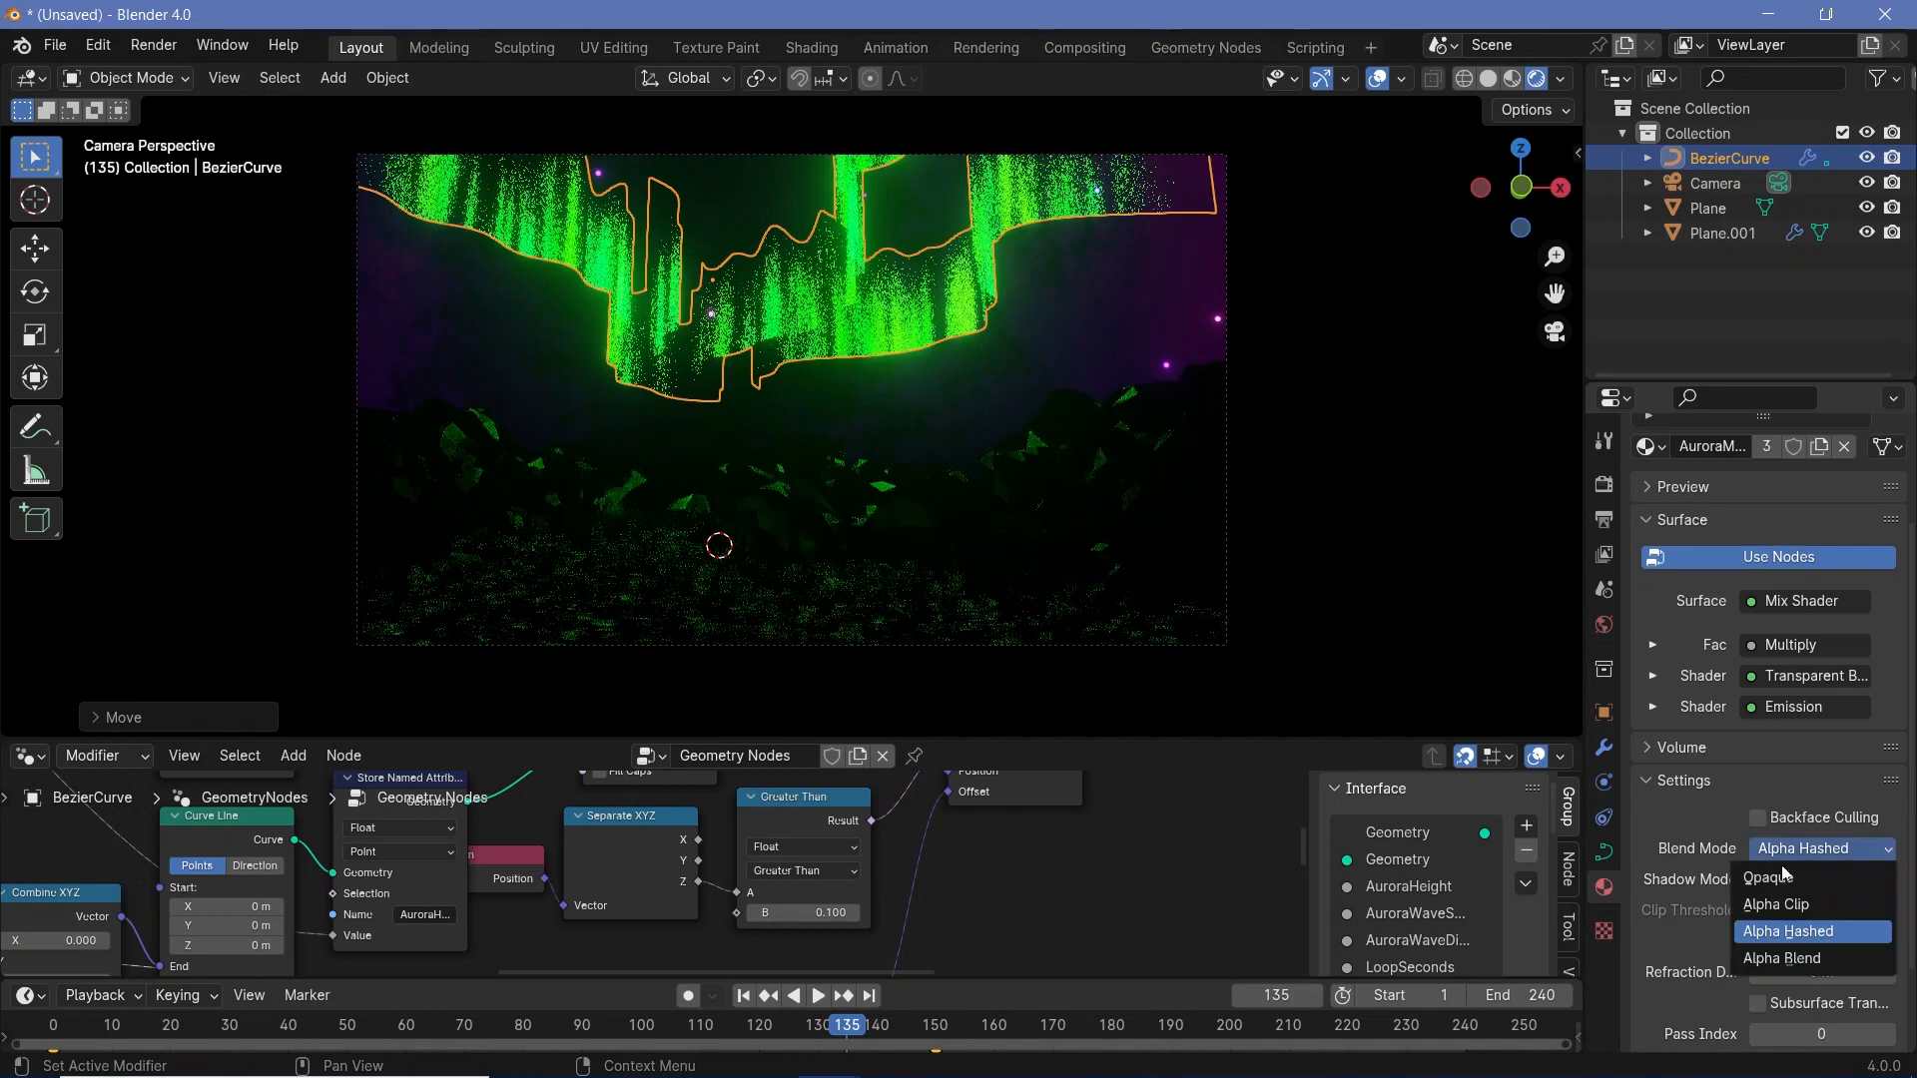
click(1784, 958)
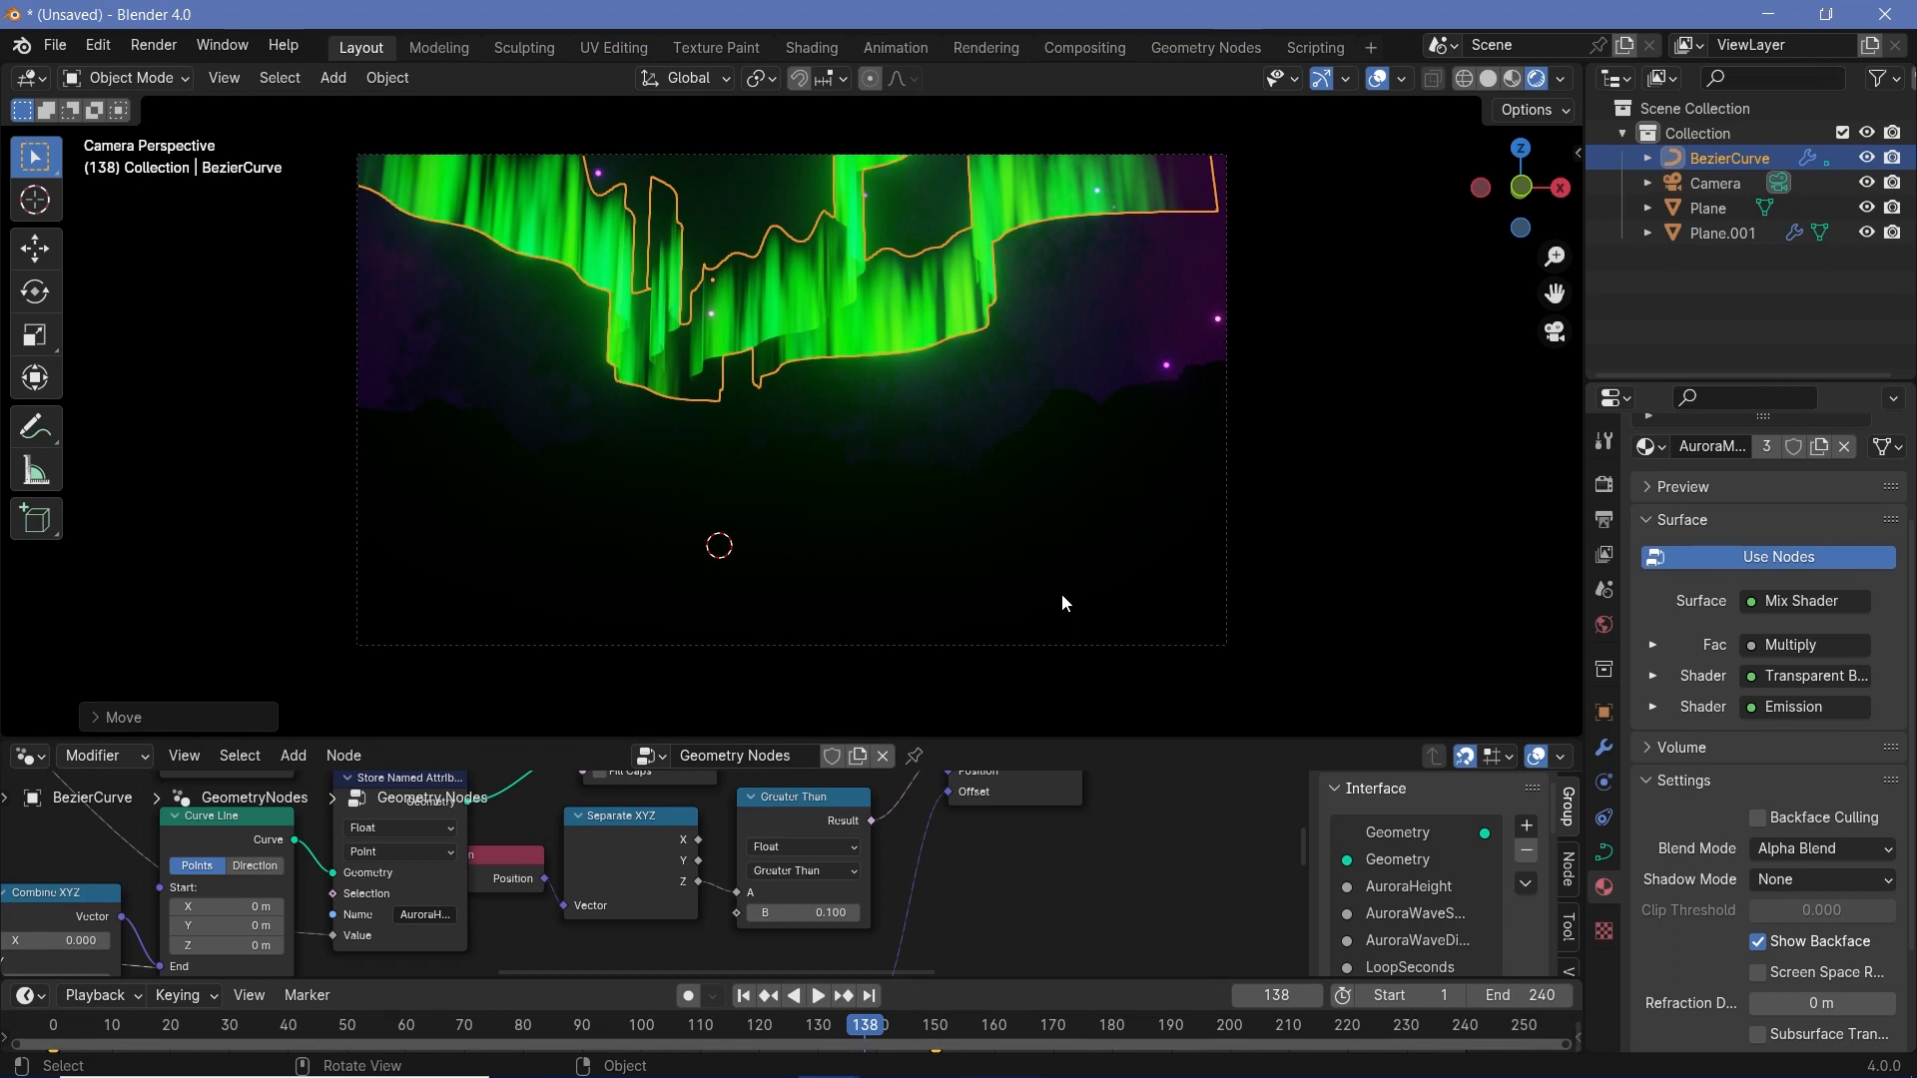
click(157, 45)
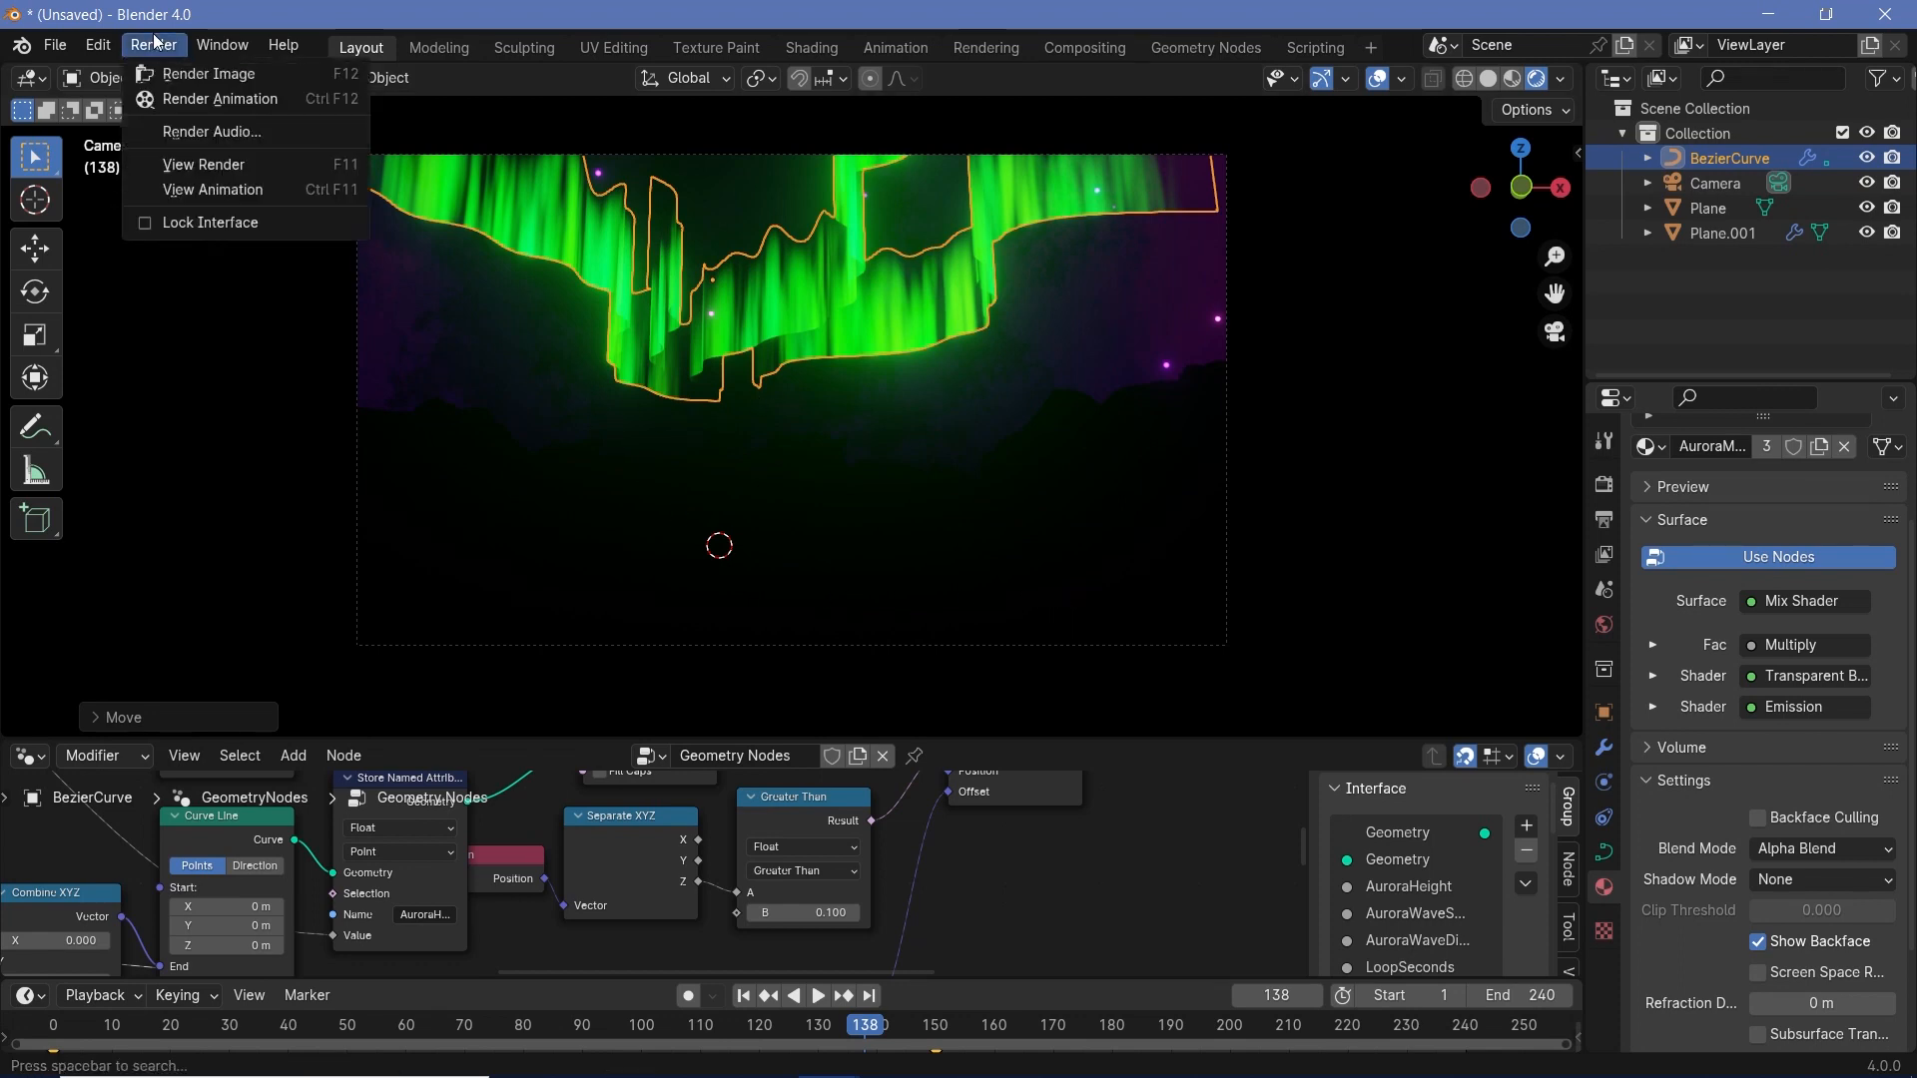
click(205, 98)
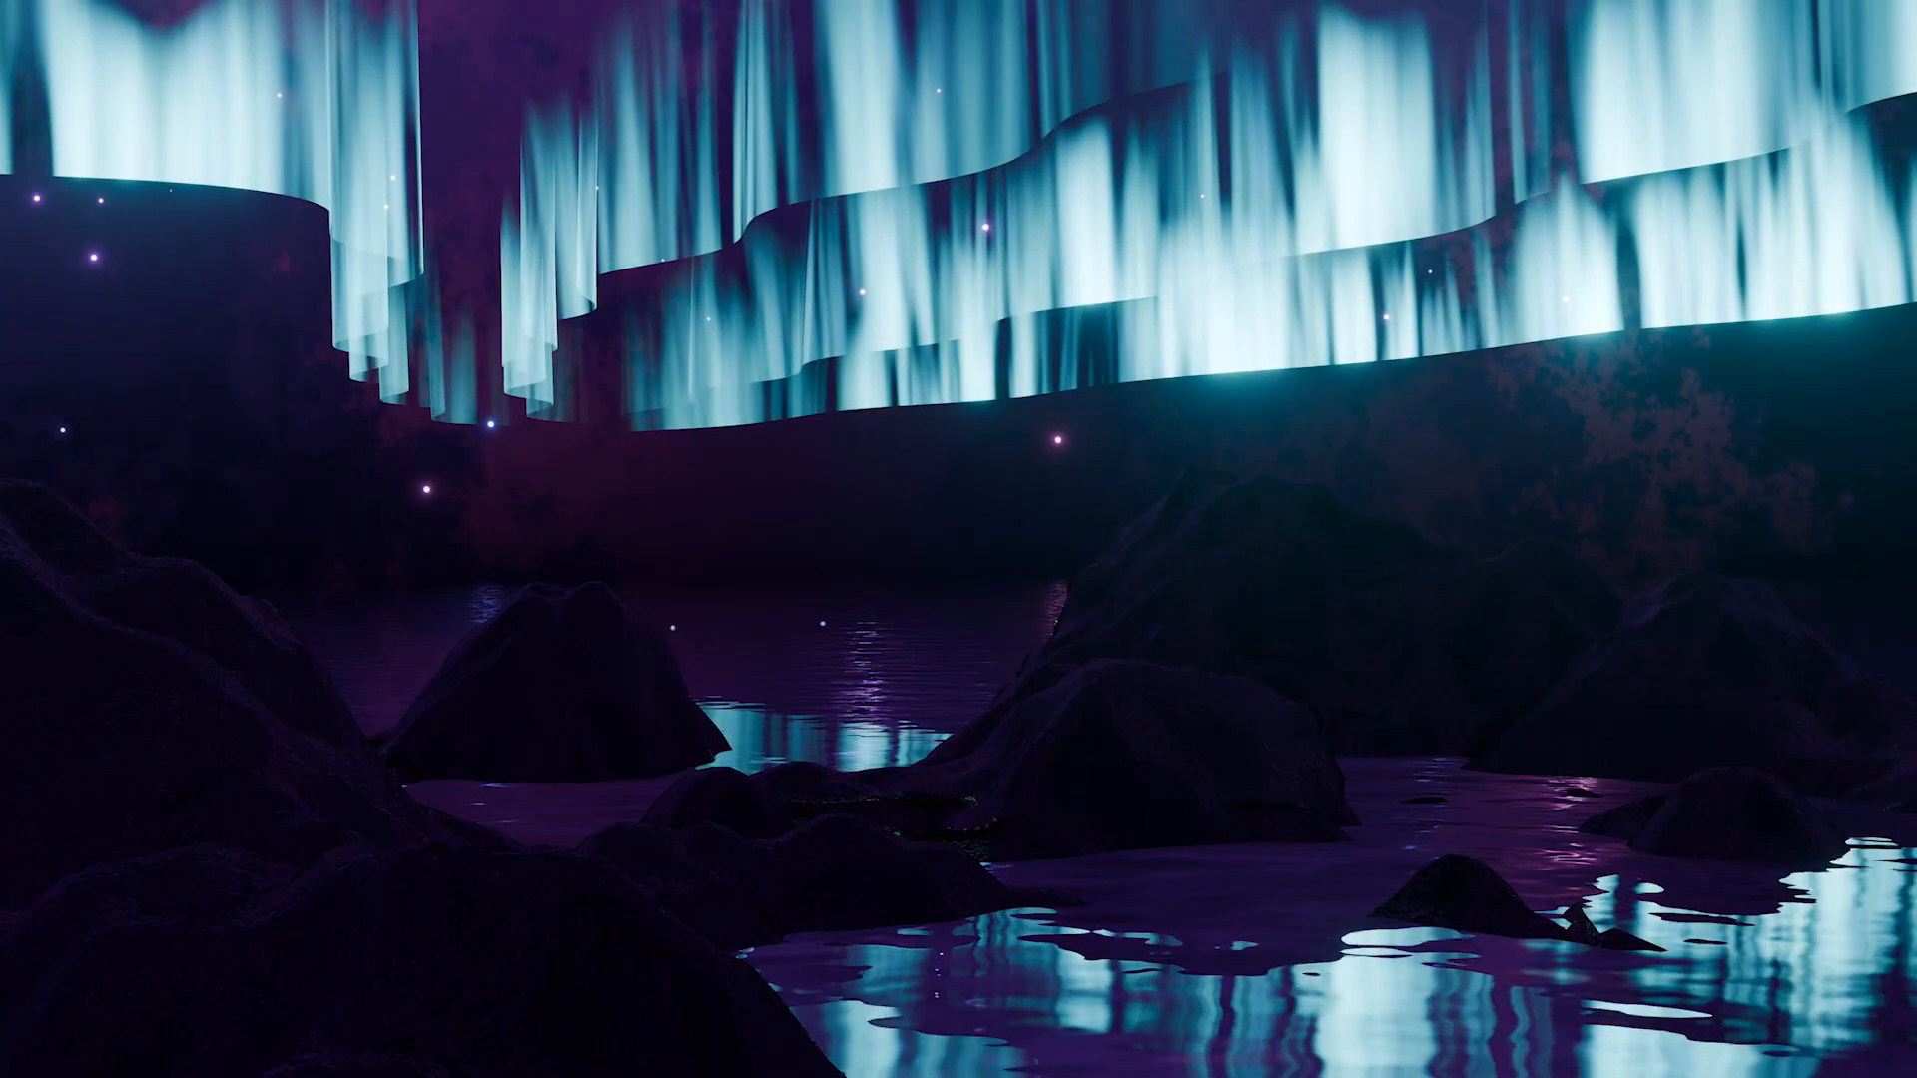